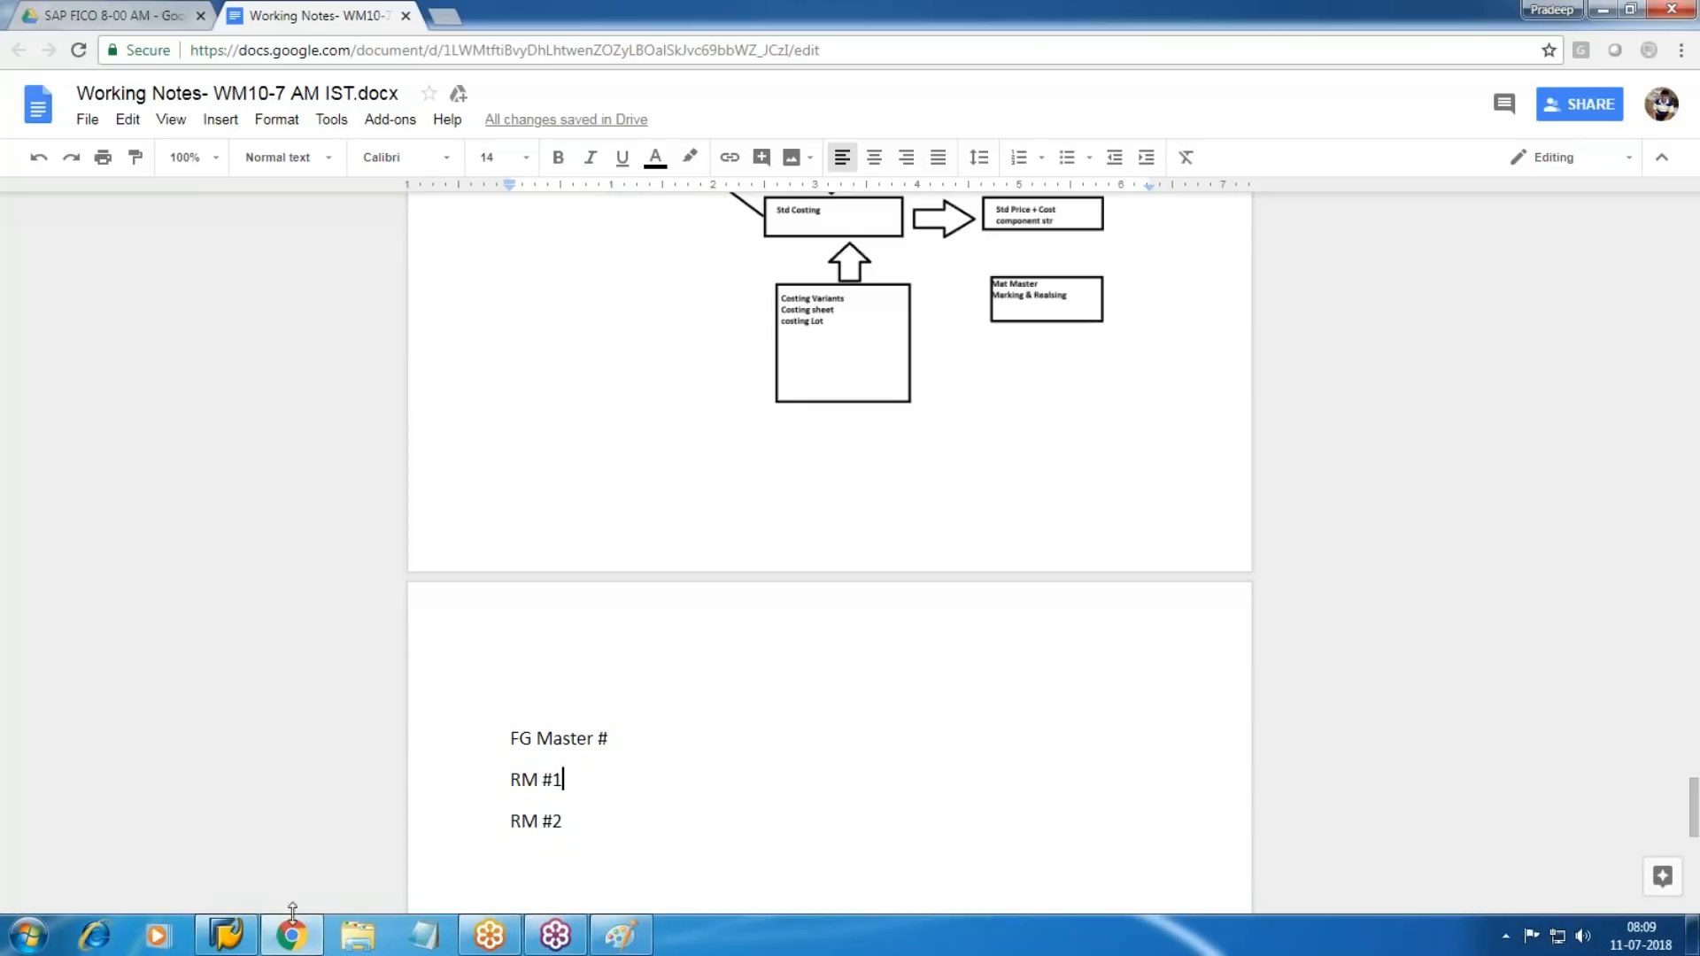
Switch to SAP Logon and log on to the ECC 6 EHP6-54 system with the user name and password.
left_click(215, 944)
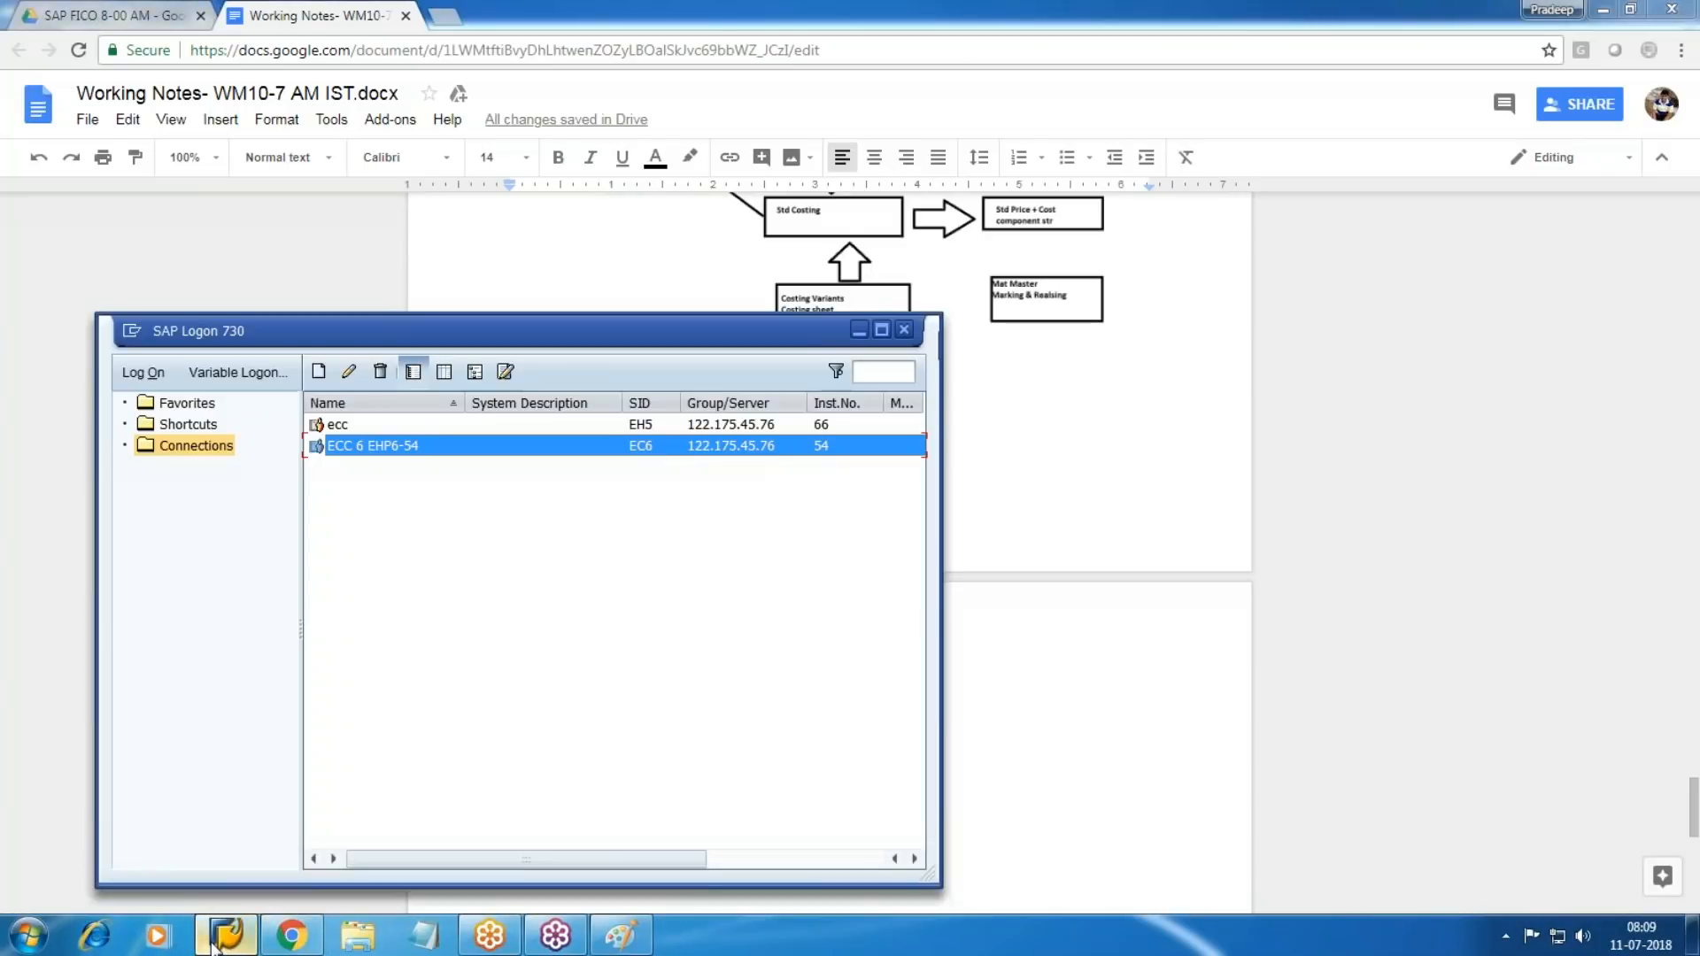
key("Return")
type("pradeep")
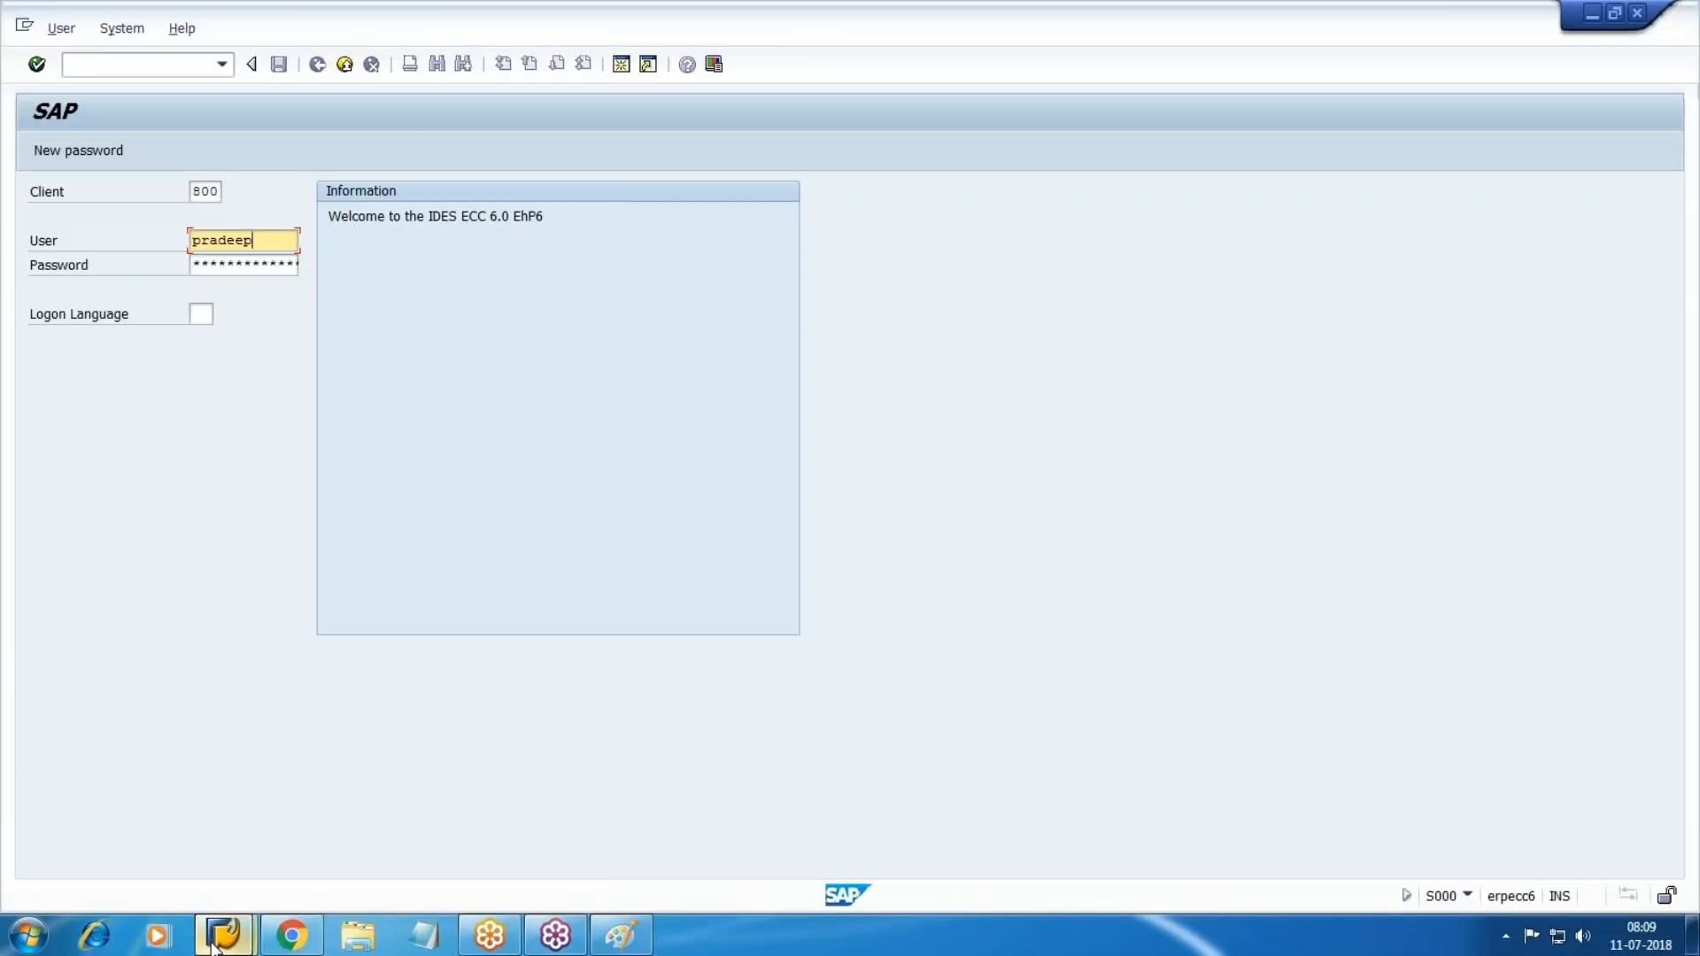
key("Tab")
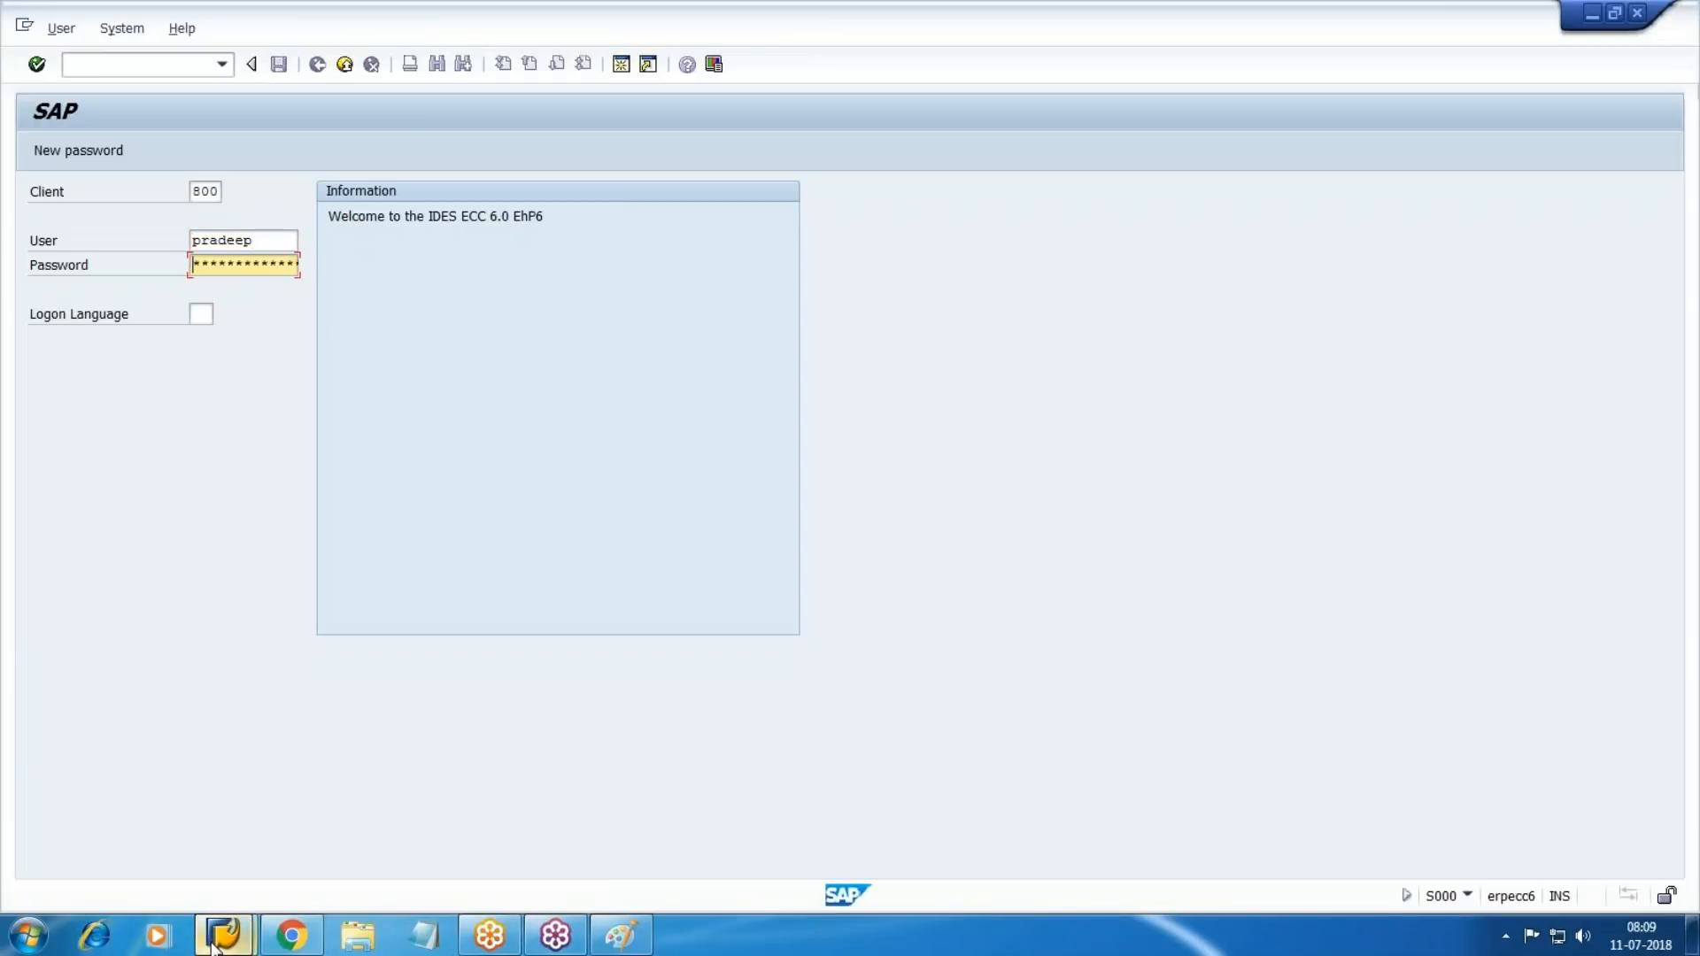
type("*******")
key("BackSpace")
type("*******")
key("Return")
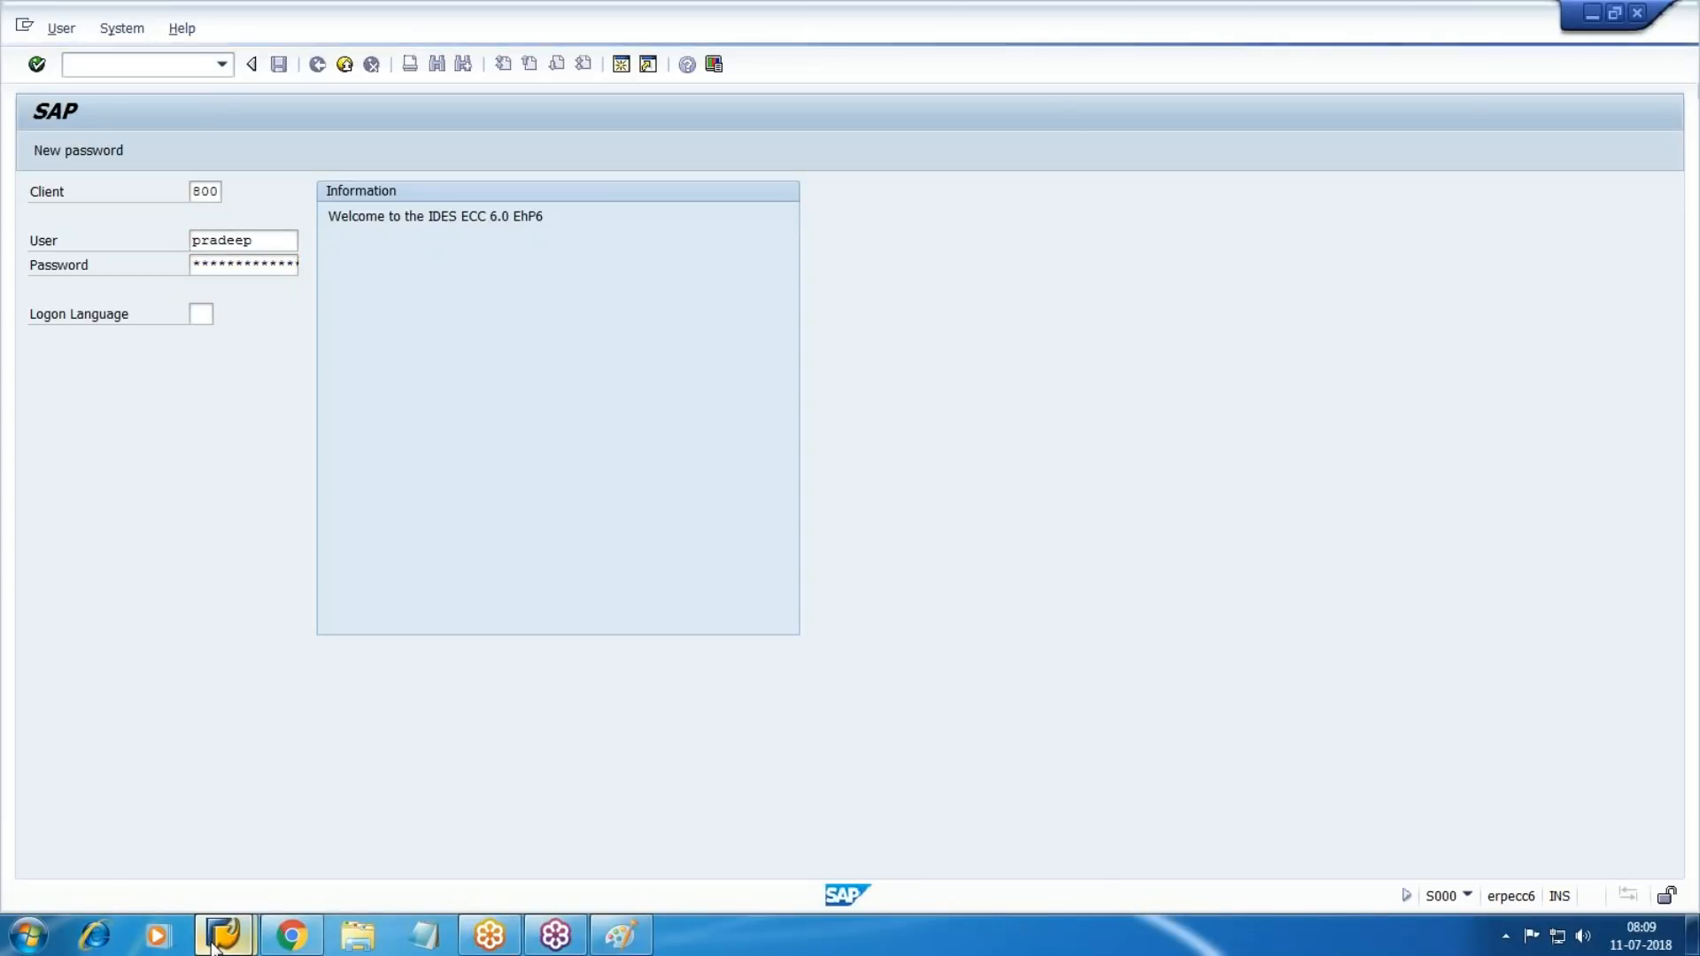
Start transaction MM01 and set the industry sector to Mechanical Engineering and the material type to Finished product.
type("mm01")
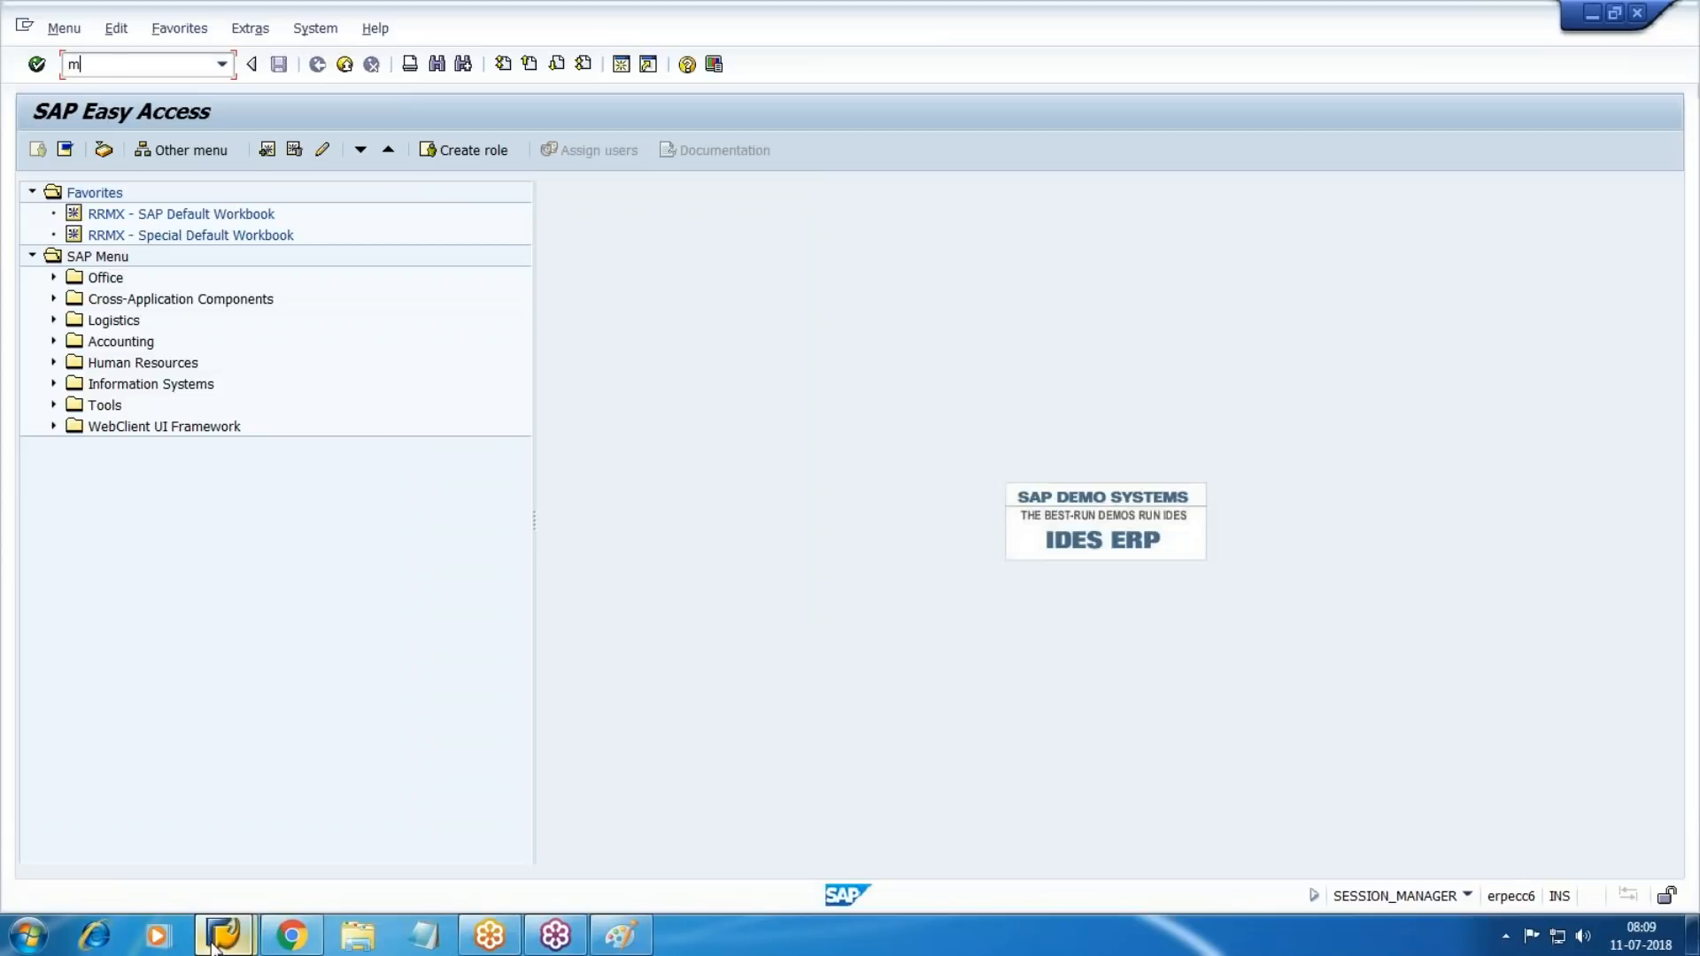
key("Return")
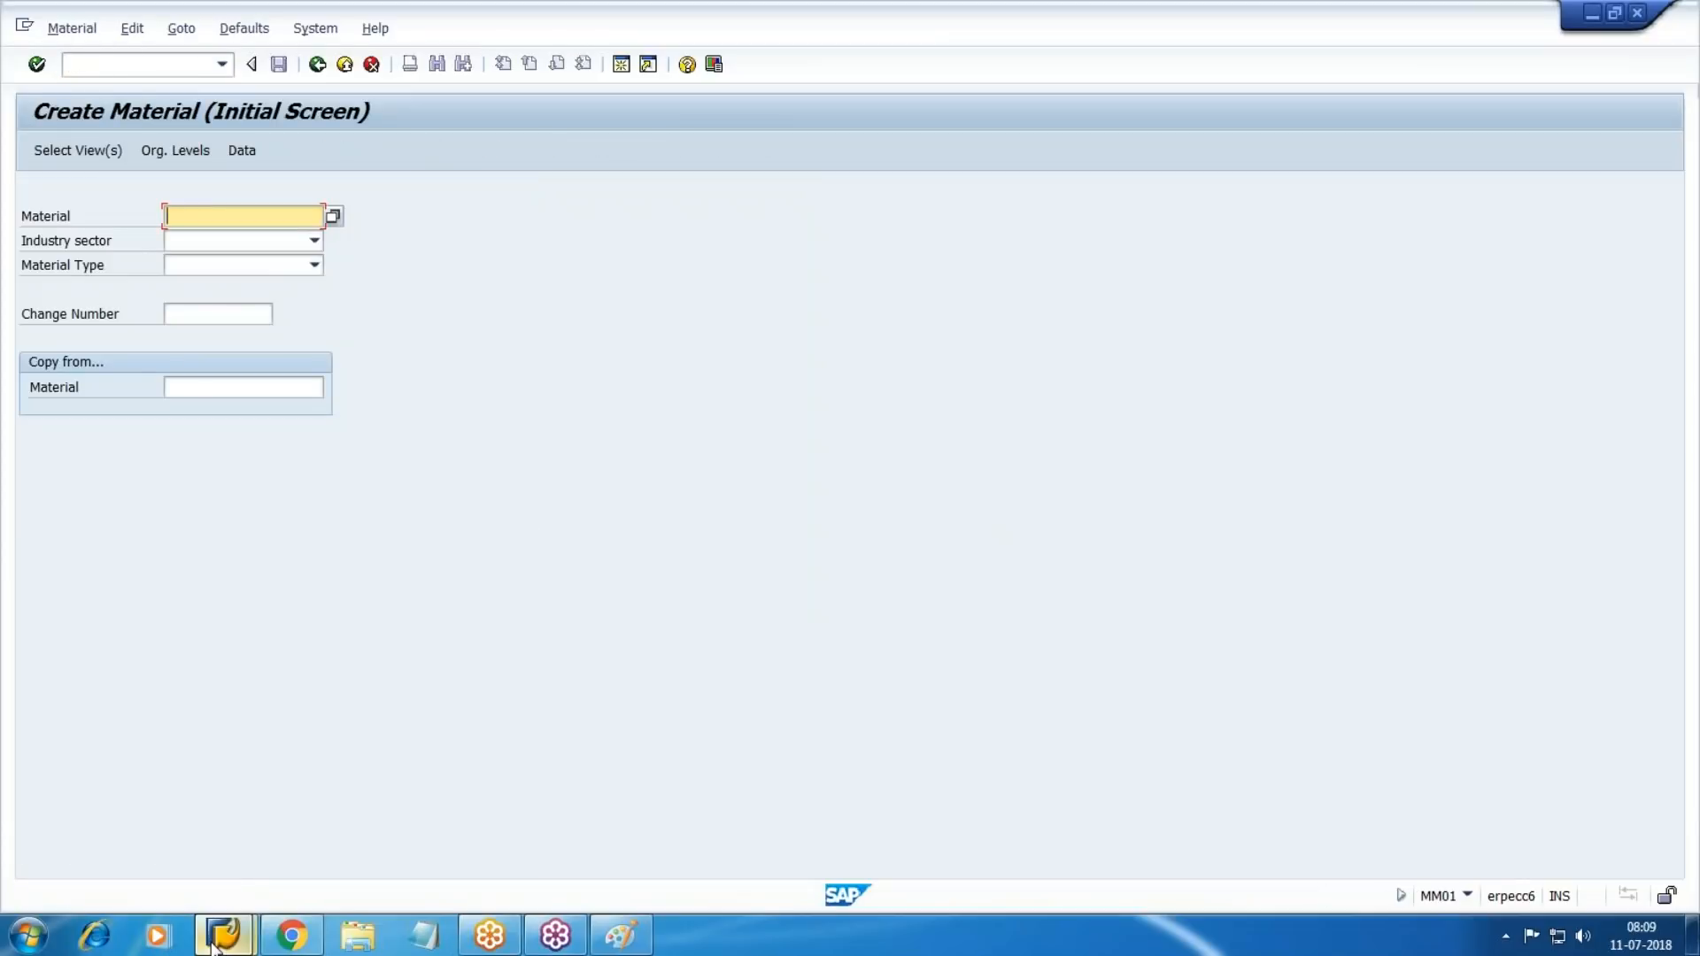
key("Tab")
key("m")
key("Tab")
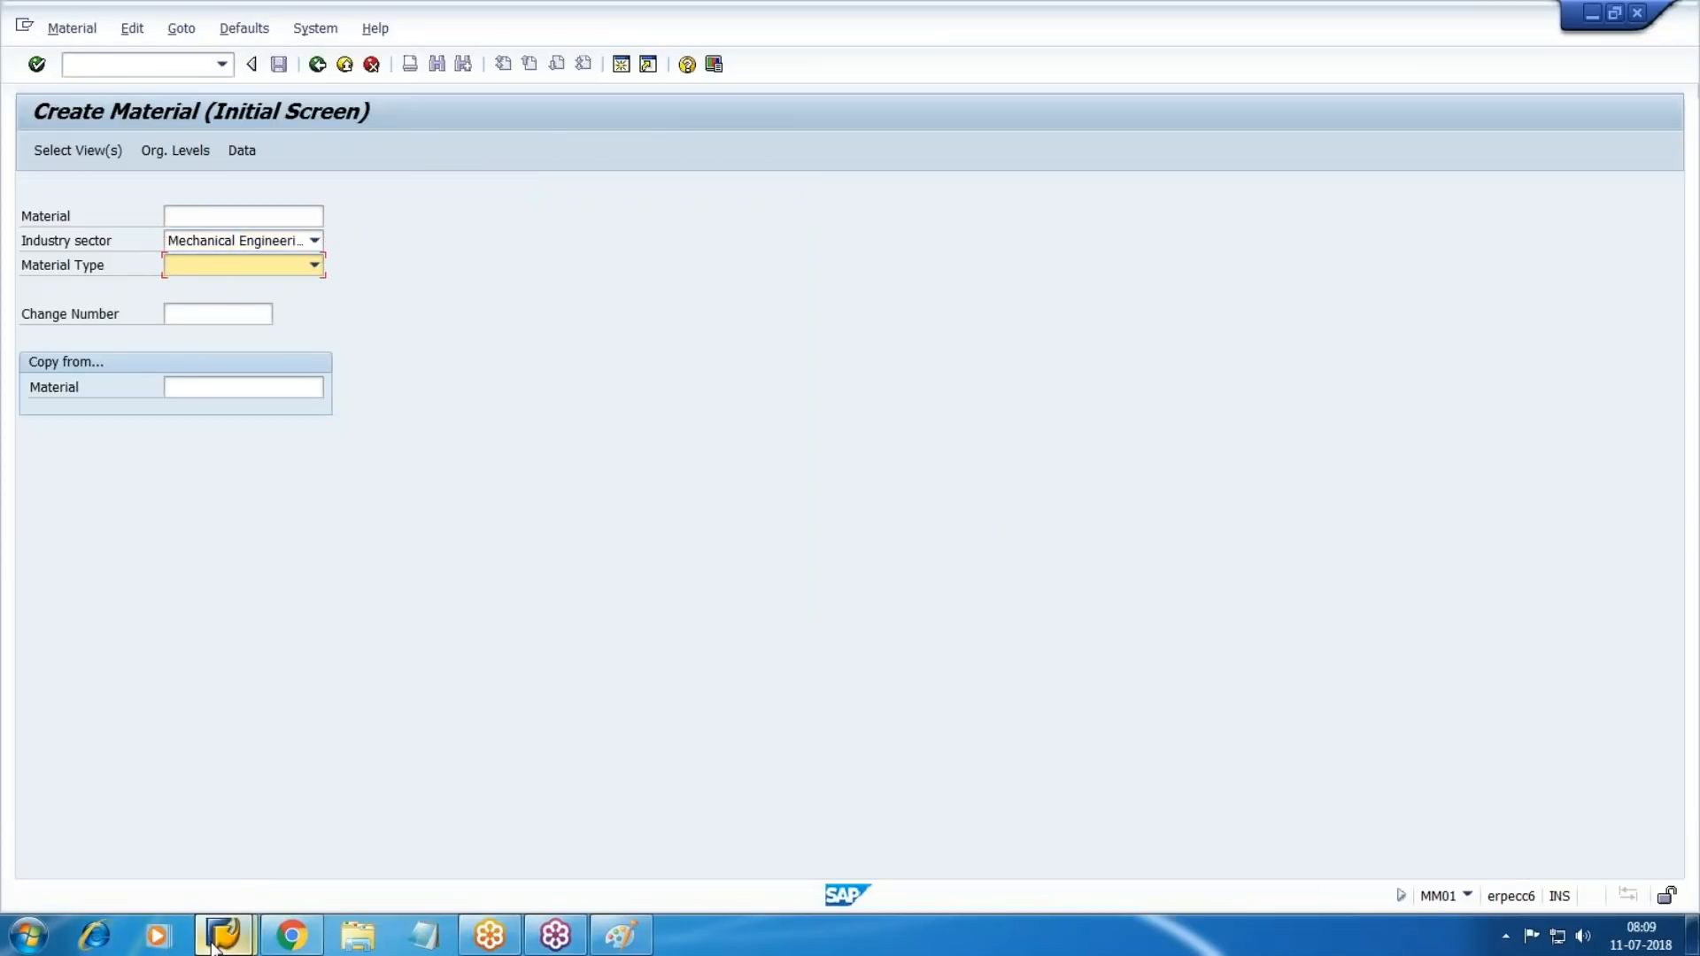
key("f")
In the material's view selection, choose Basic Data 1, Sales Org. Data 1, Sales Org. Data 2 and Sales: General/Plant Data.
left_click(98, 154)
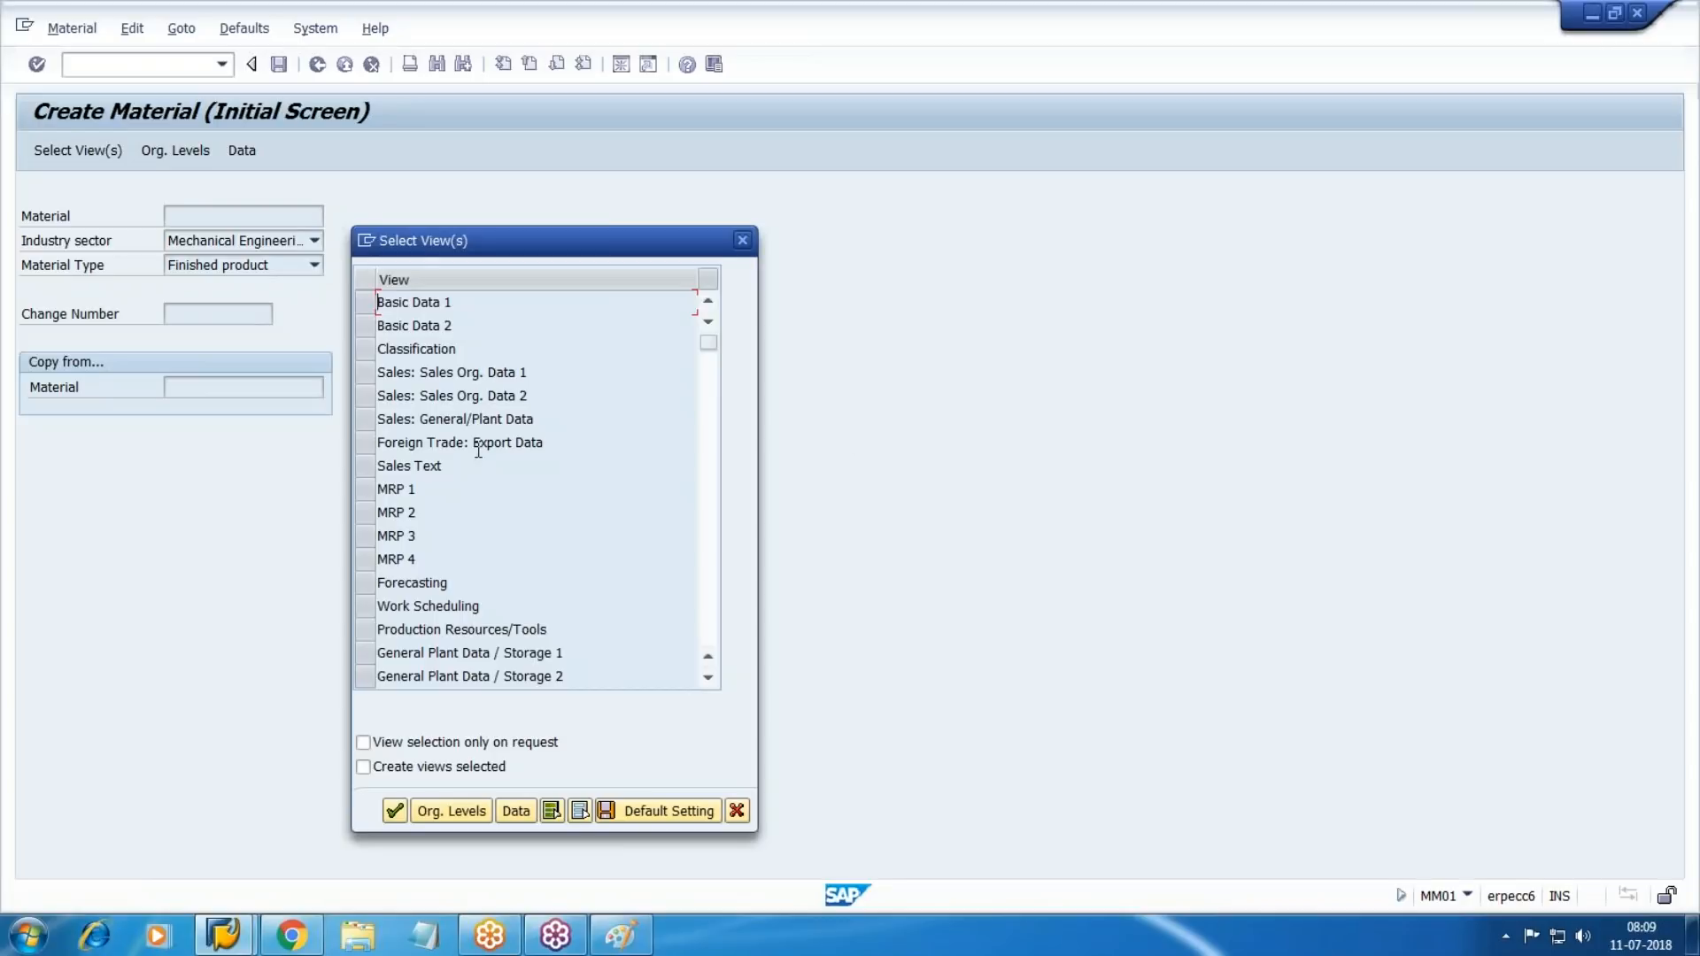
left_click(361, 306)
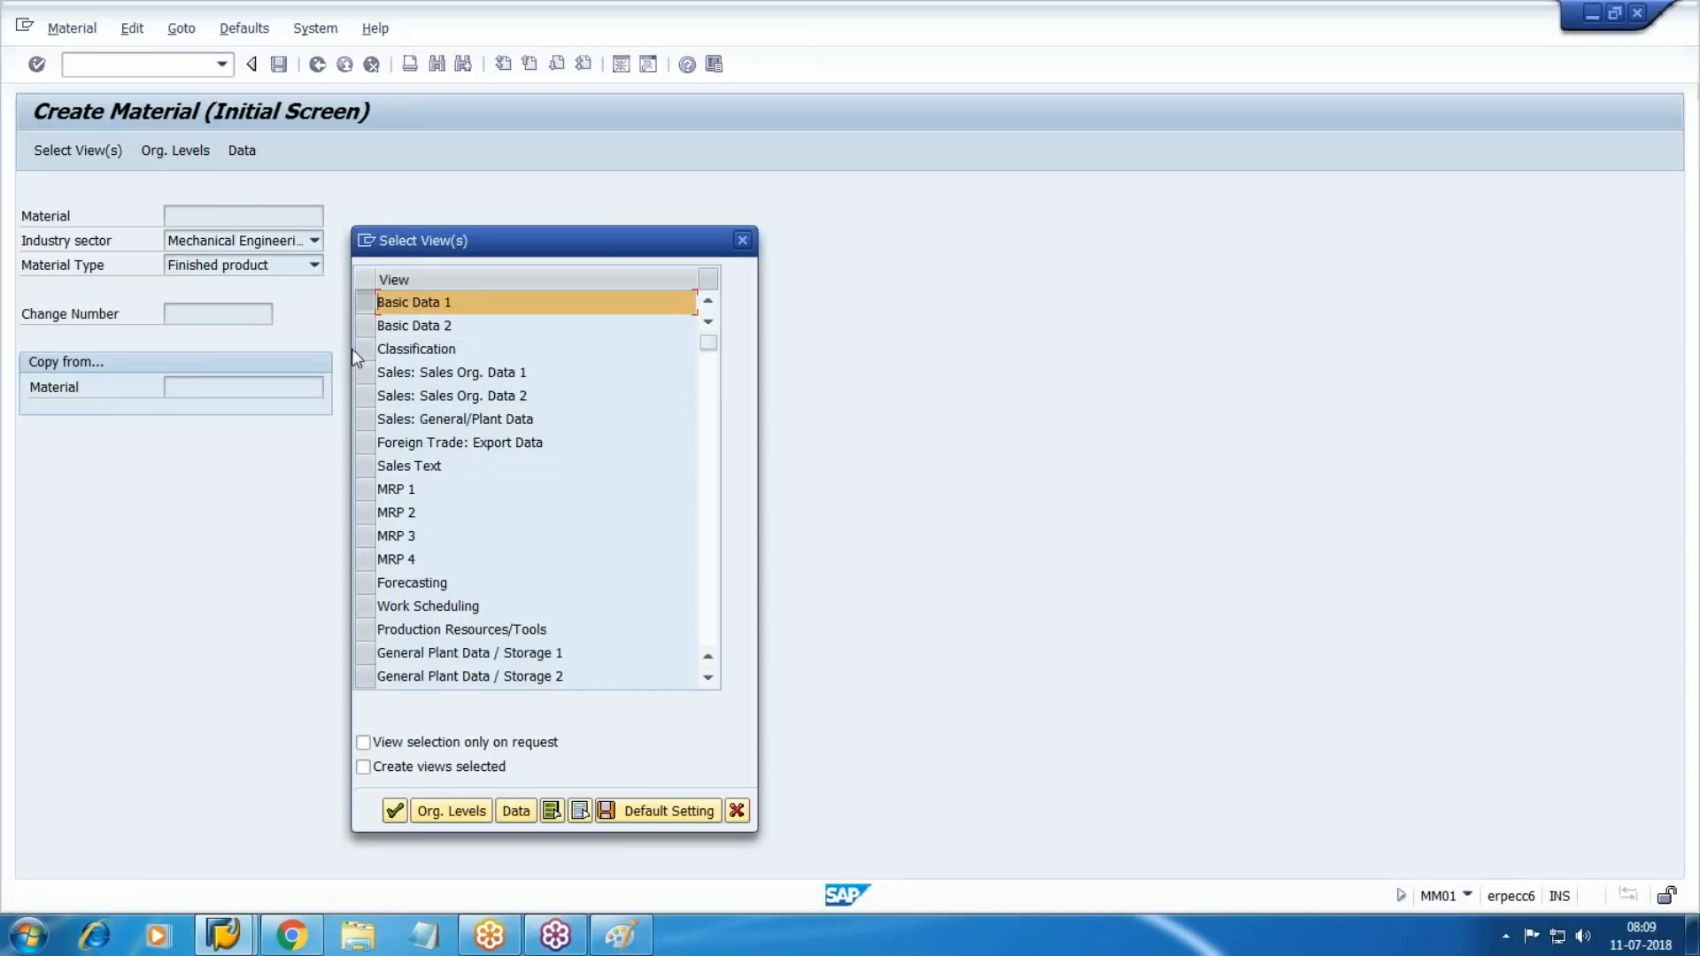
left_click(365, 374)
left_click(366, 397)
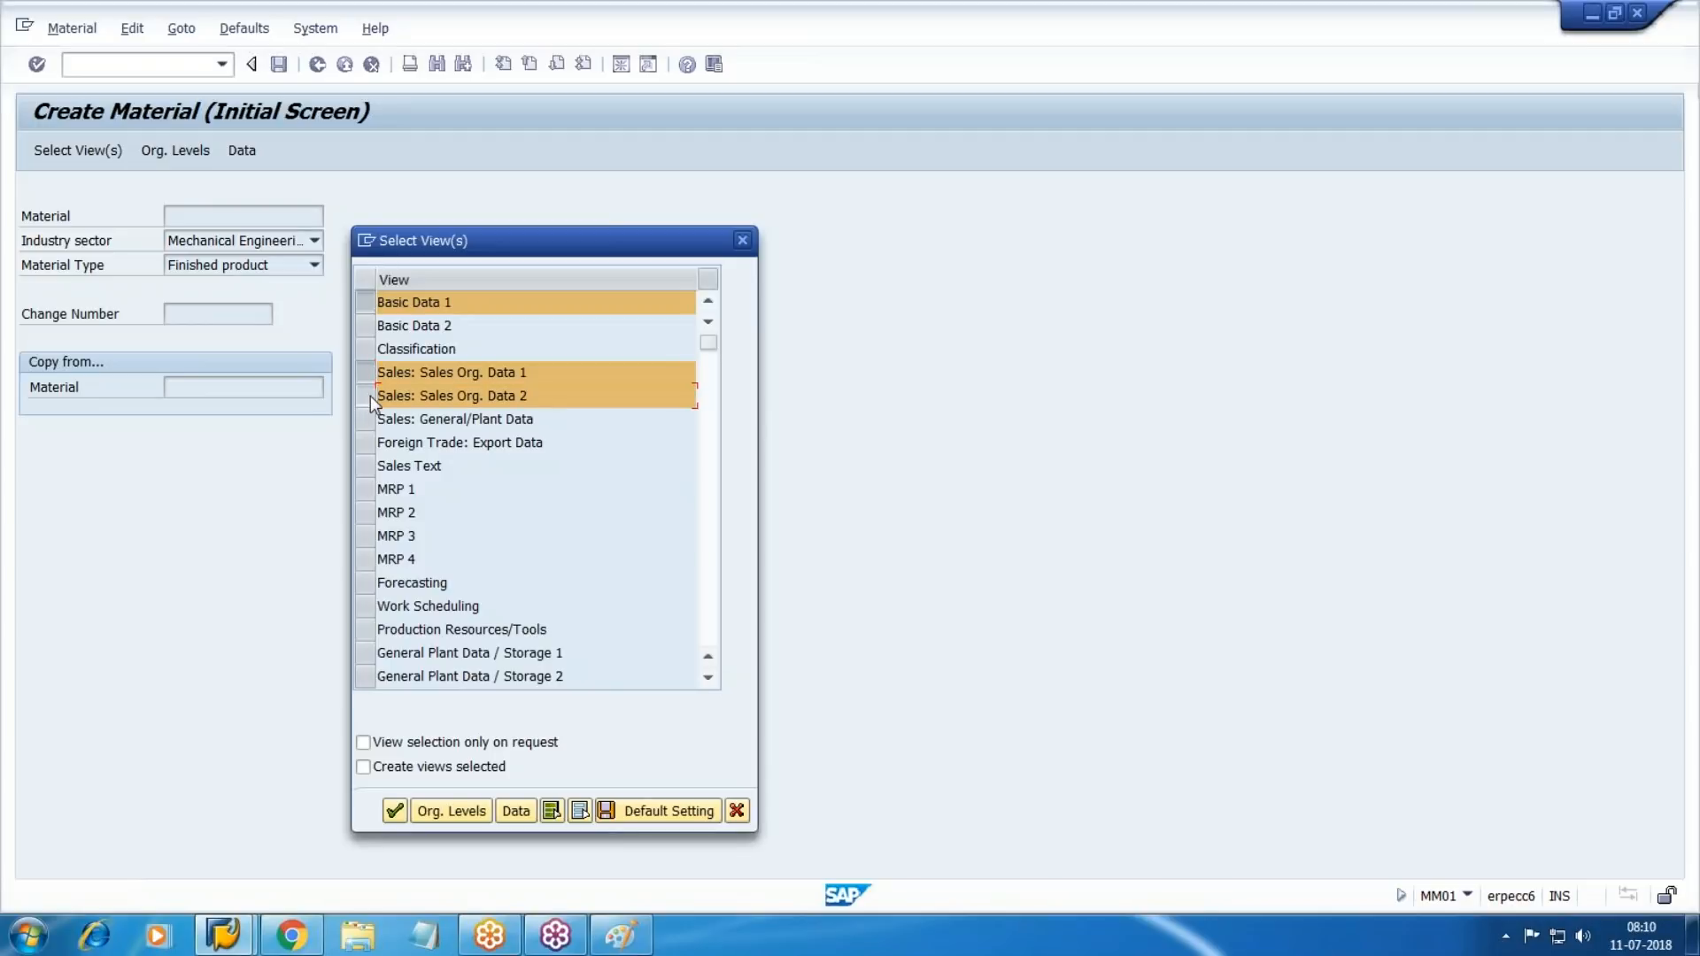
left_click(366, 421)
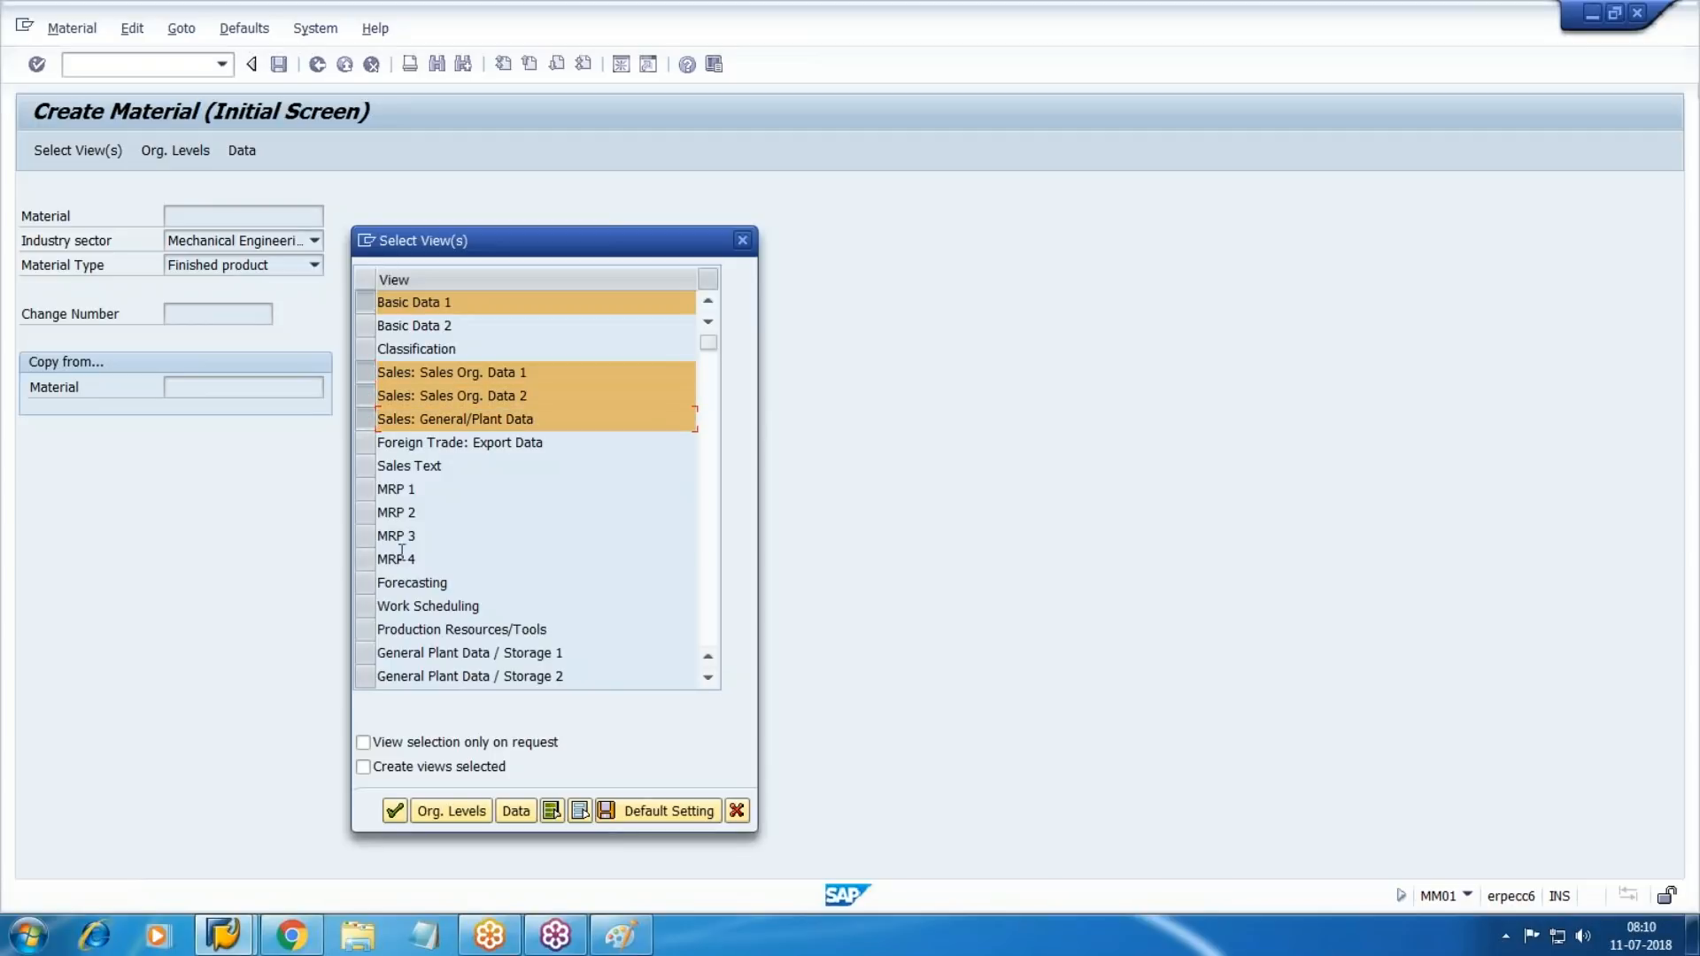
Add the Accounting 1, MRP 1, Costing 1 and Costing 2 views to the selection and confirm it.
scroll(599, 634, "down", 3)
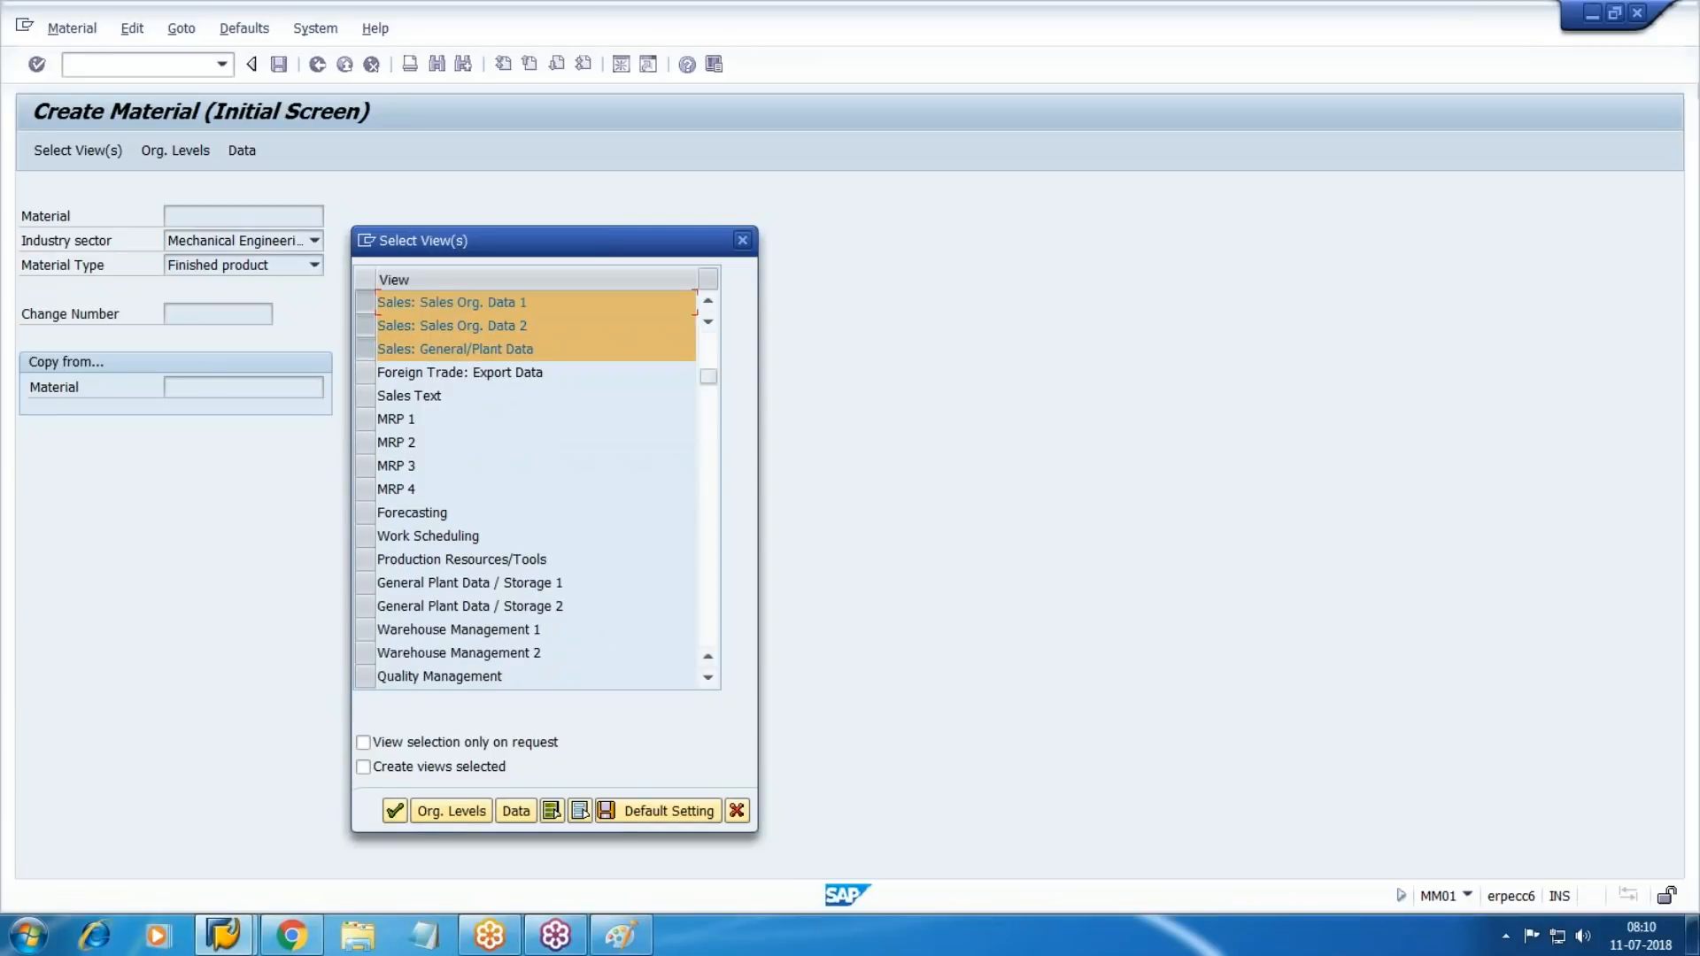
left_click(367, 560)
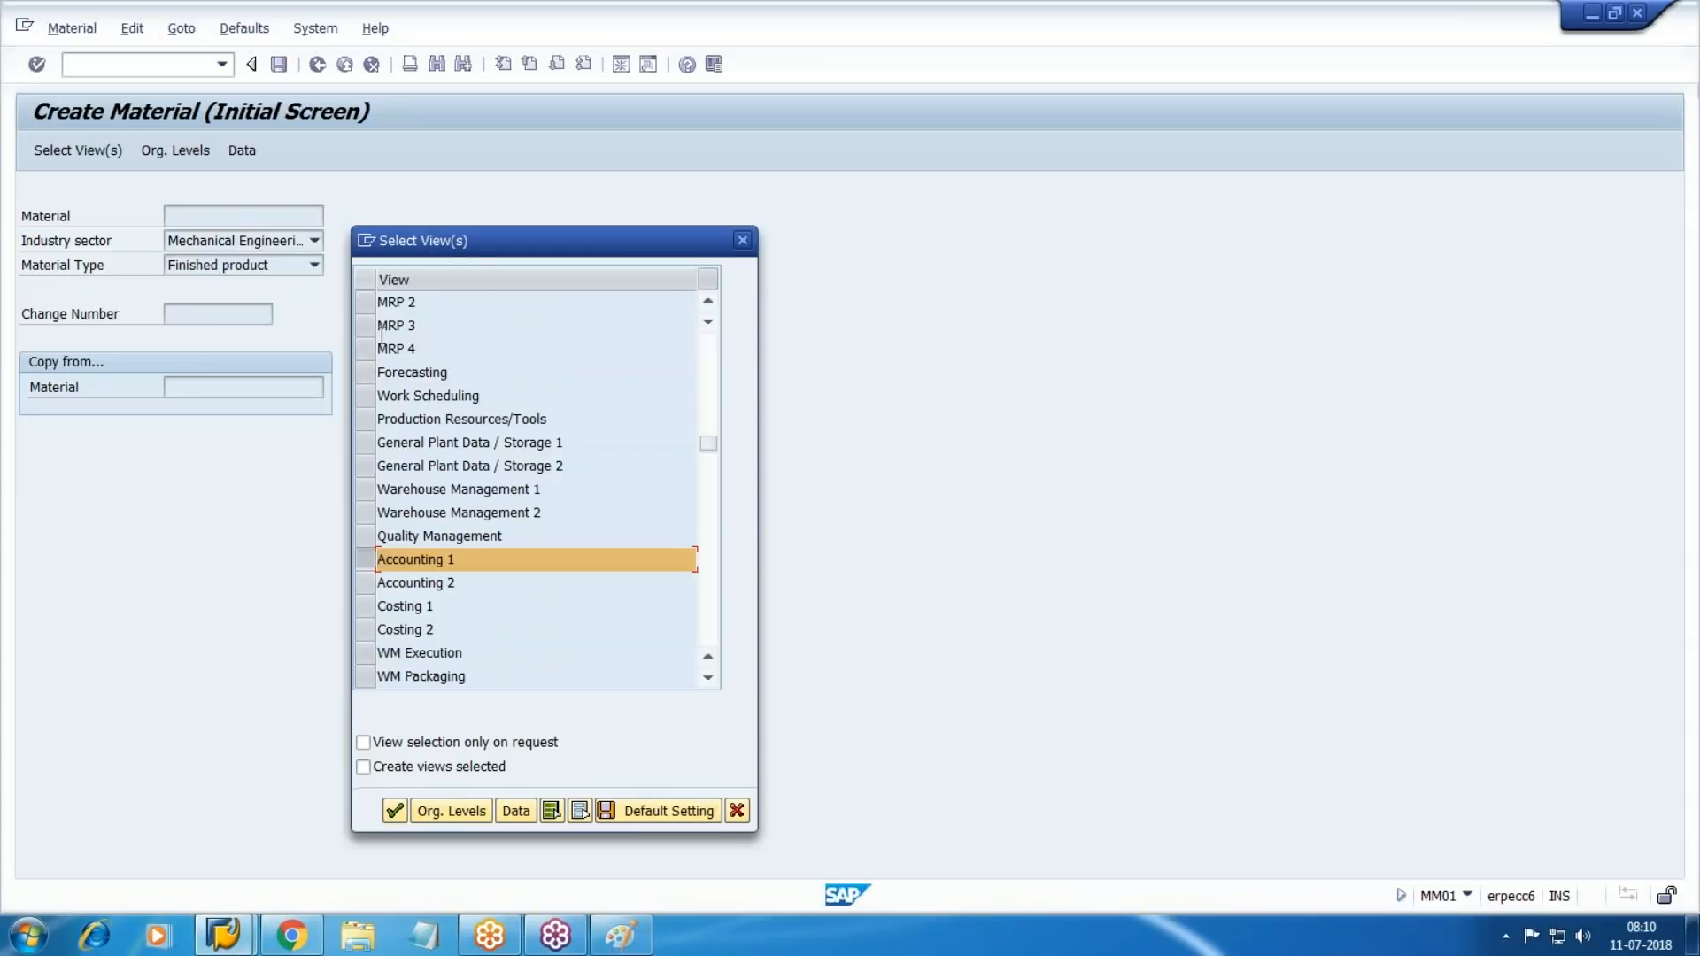
scroll(358, 359, "up", 1)
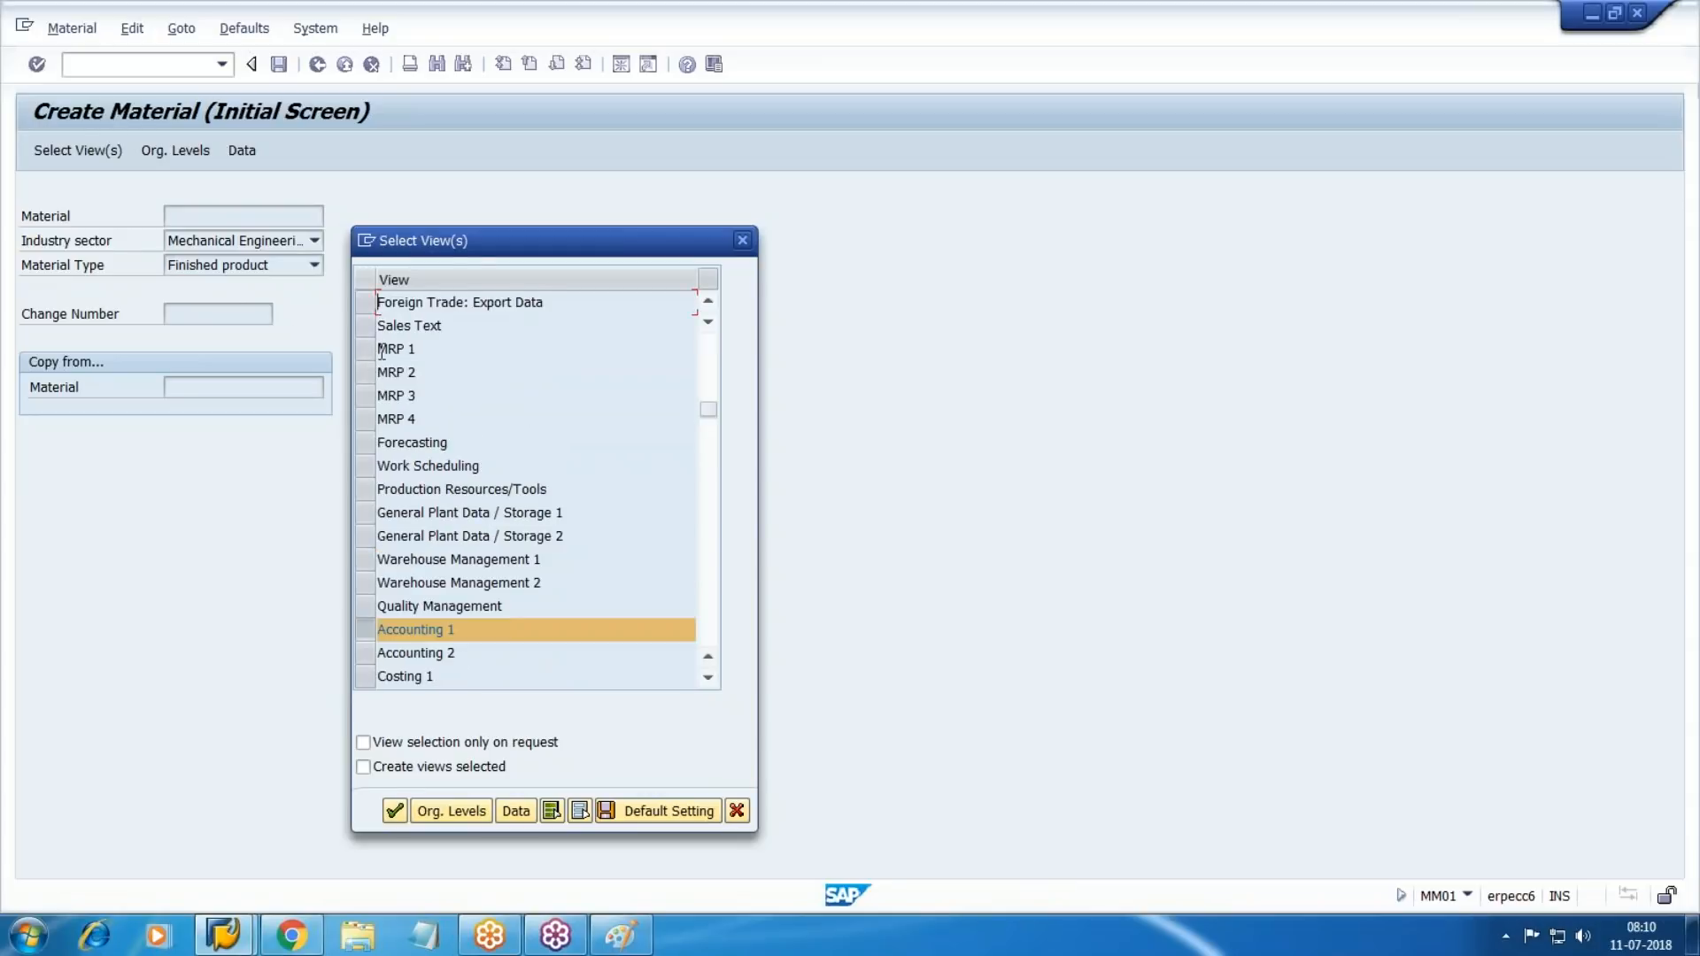
left_click(366, 349)
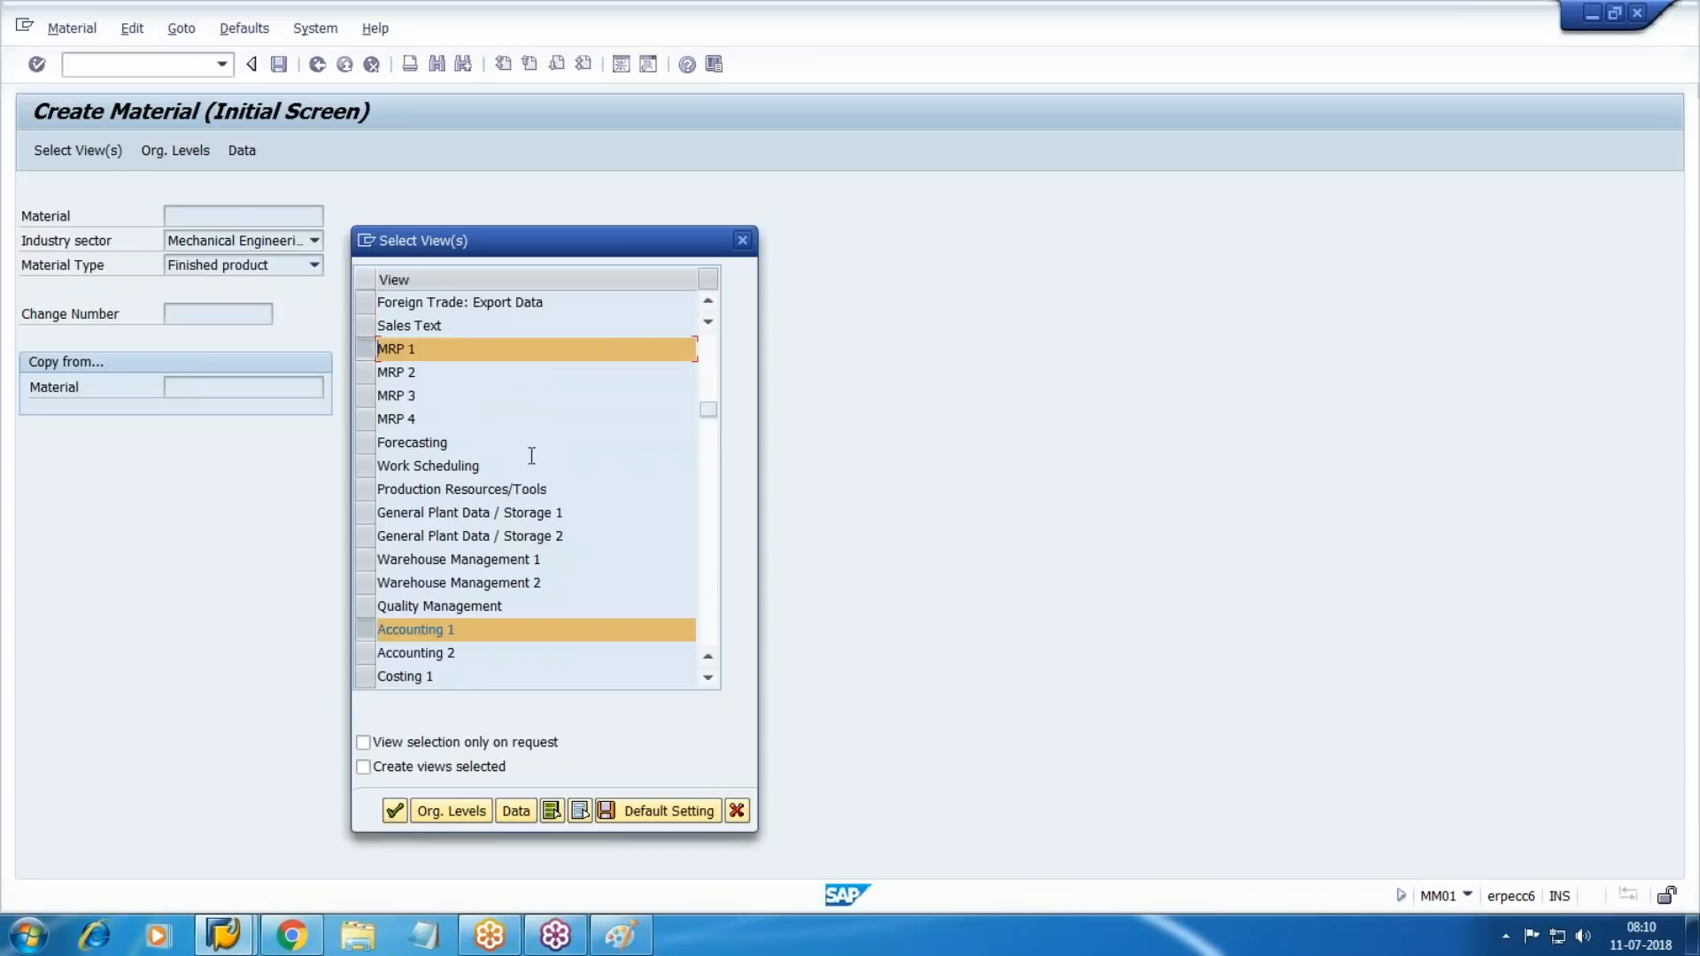
scroll(531, 451, "down", 2)
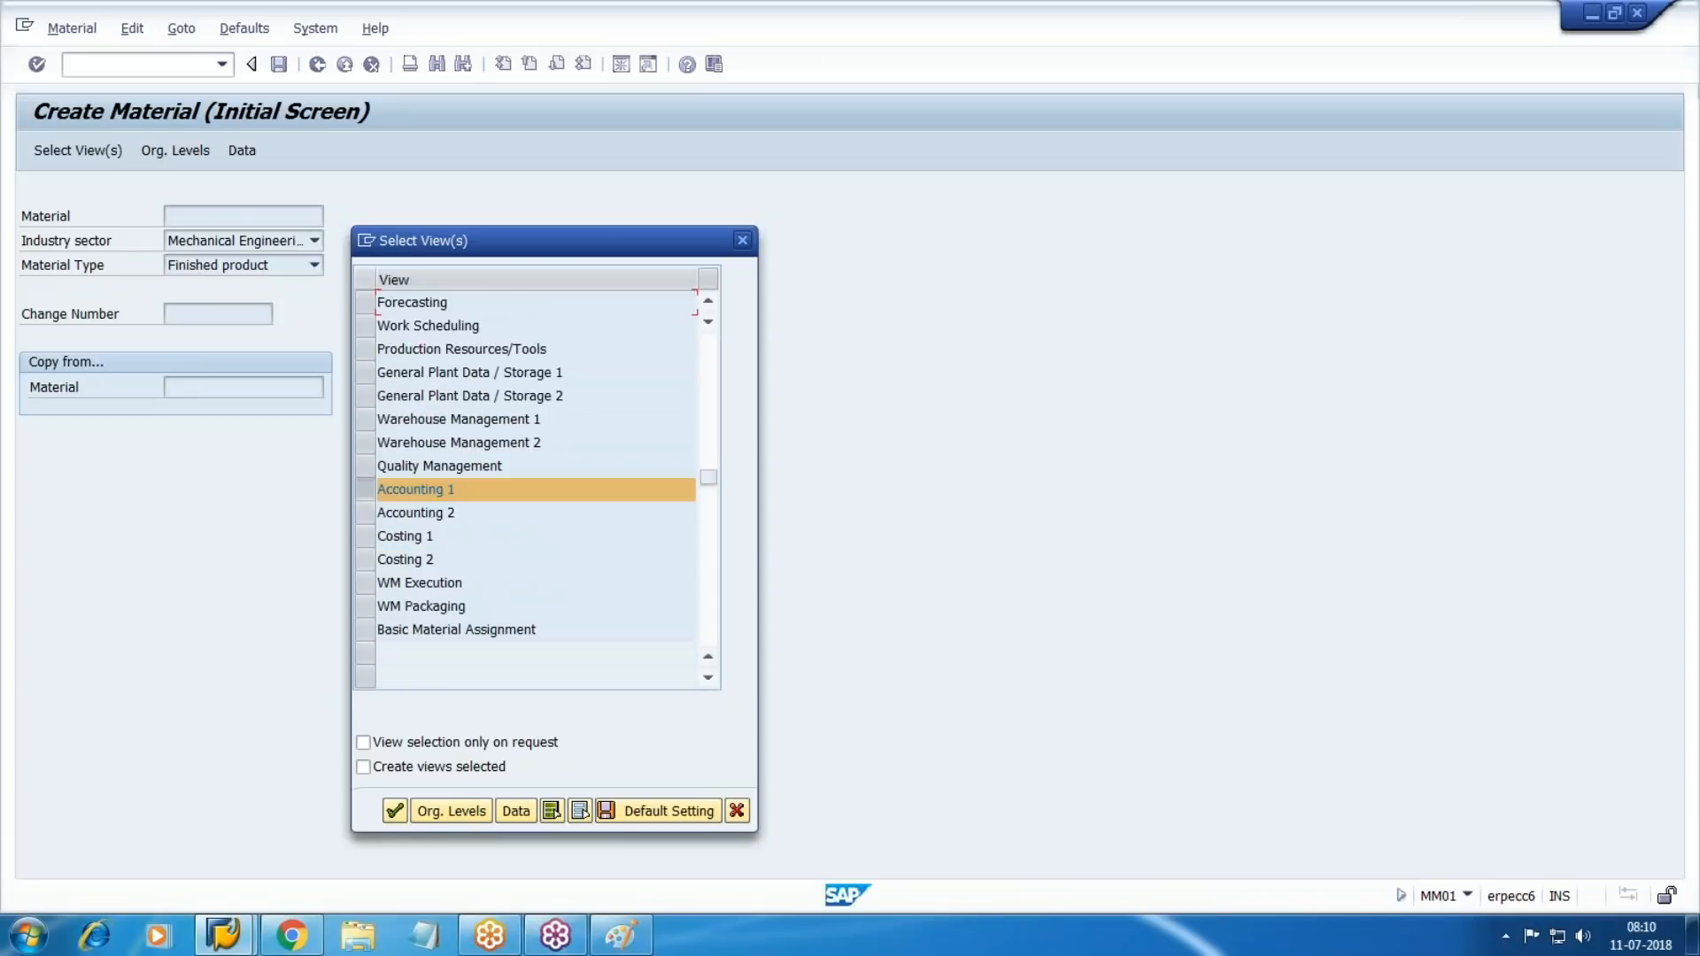
left_click(368, 537)
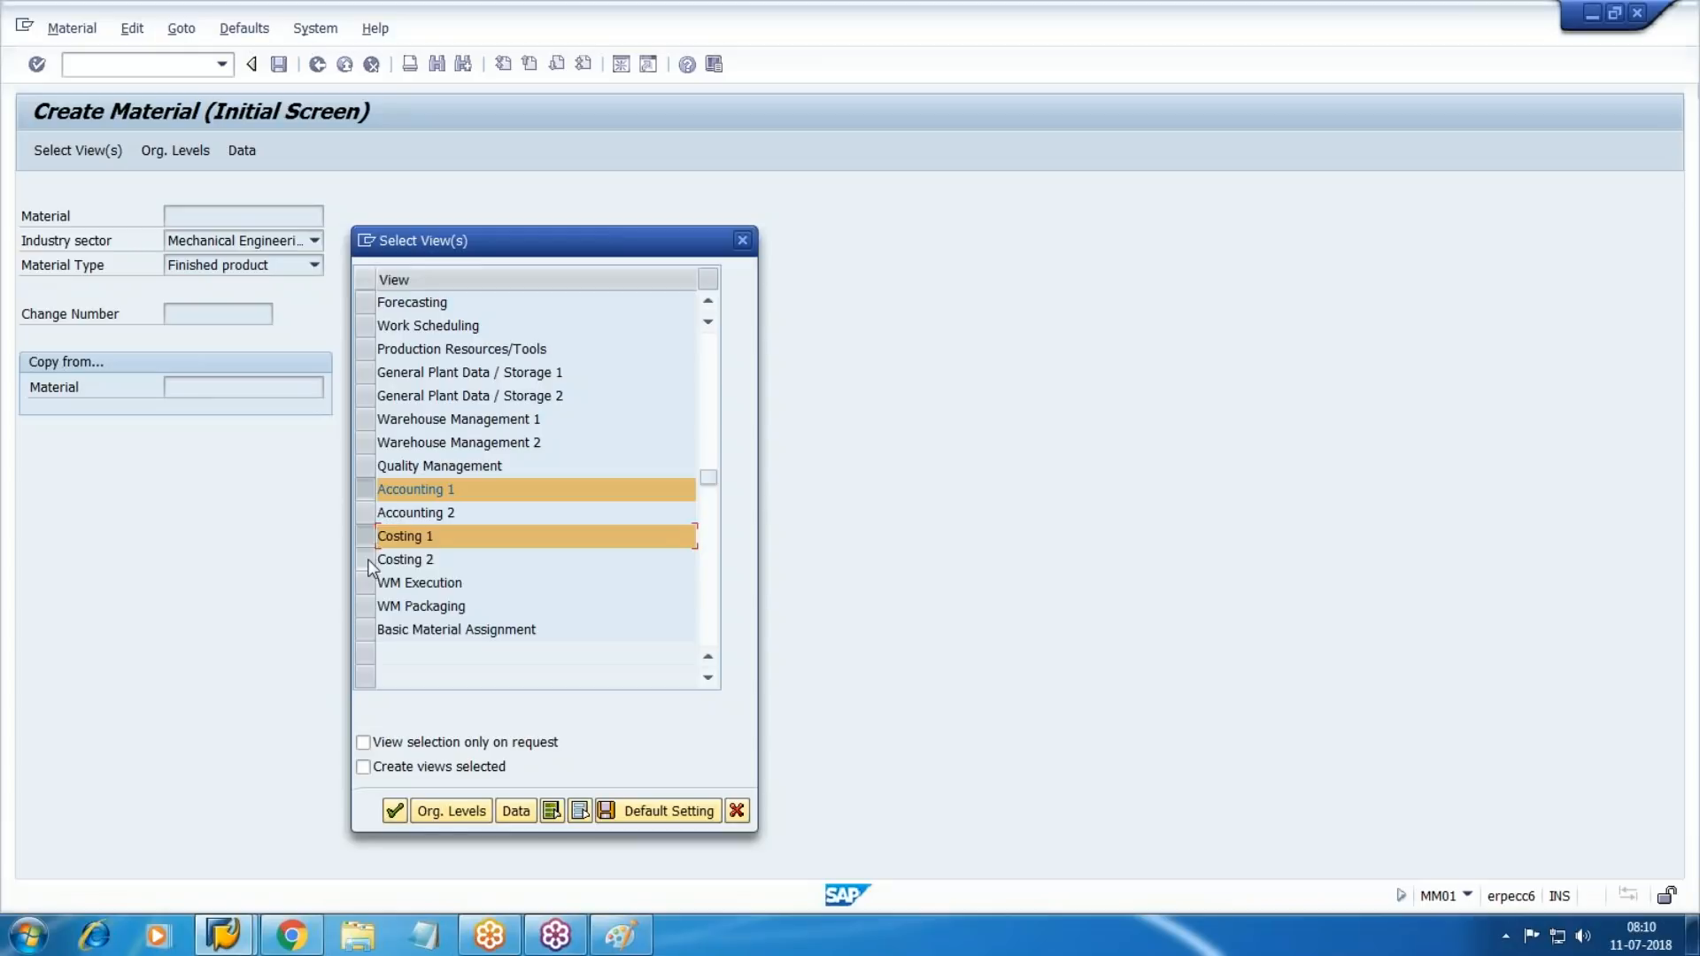
left_click(365, 560)
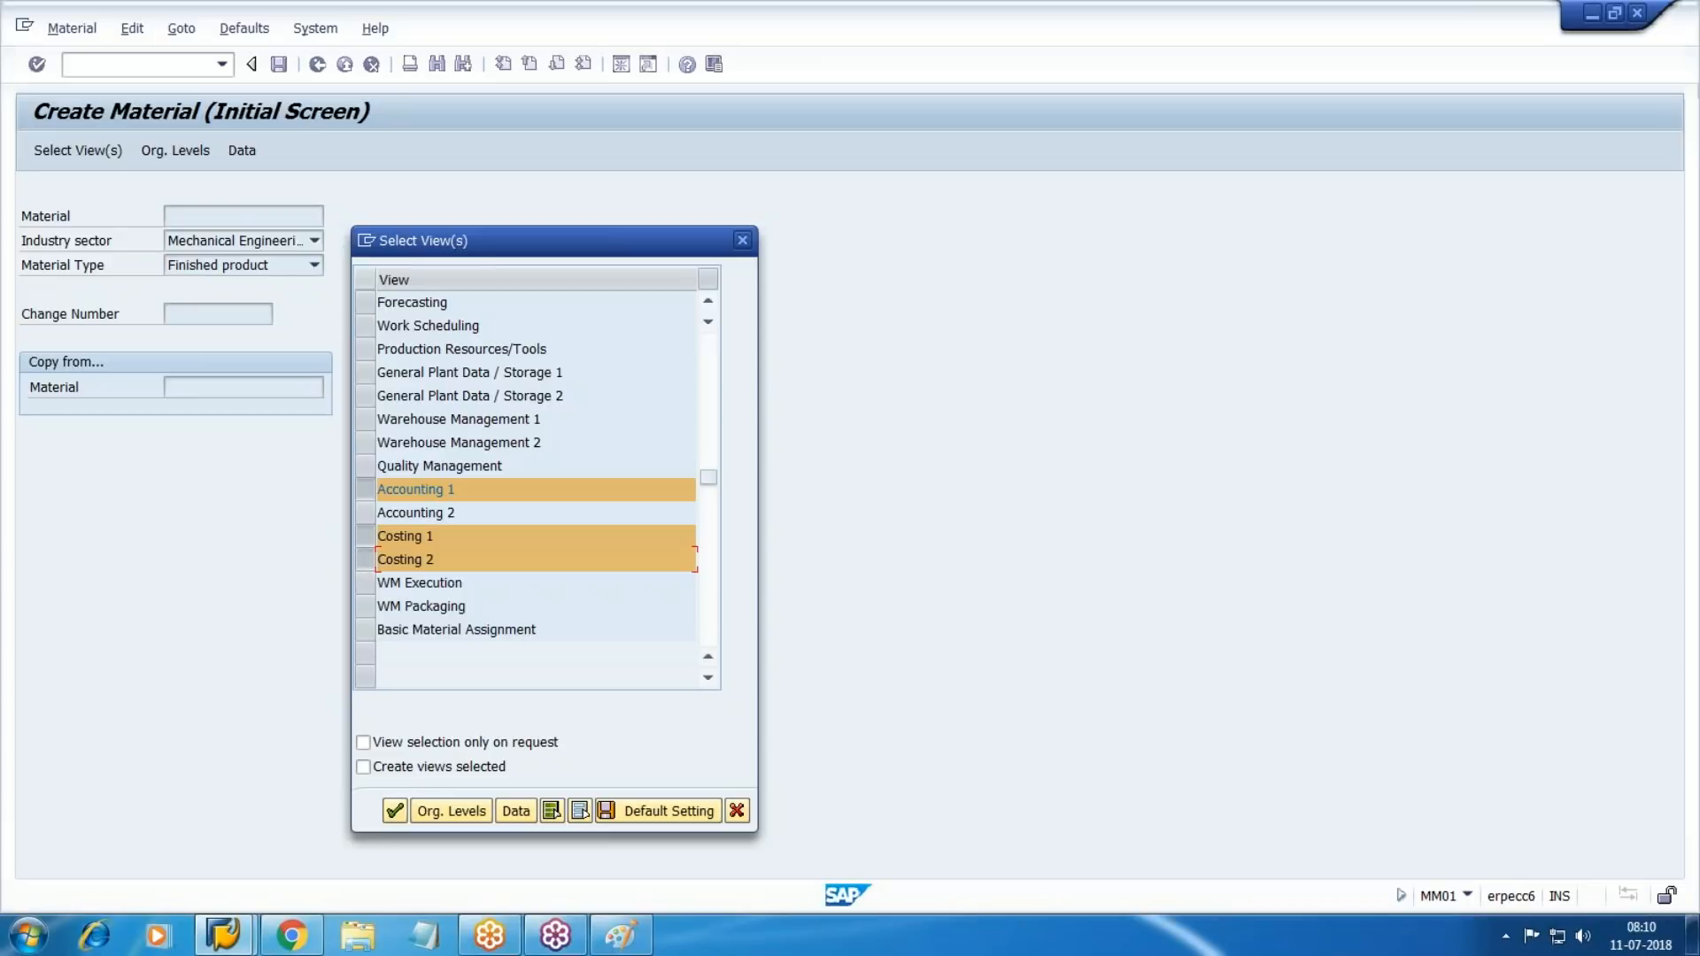
left_click(394, 811)
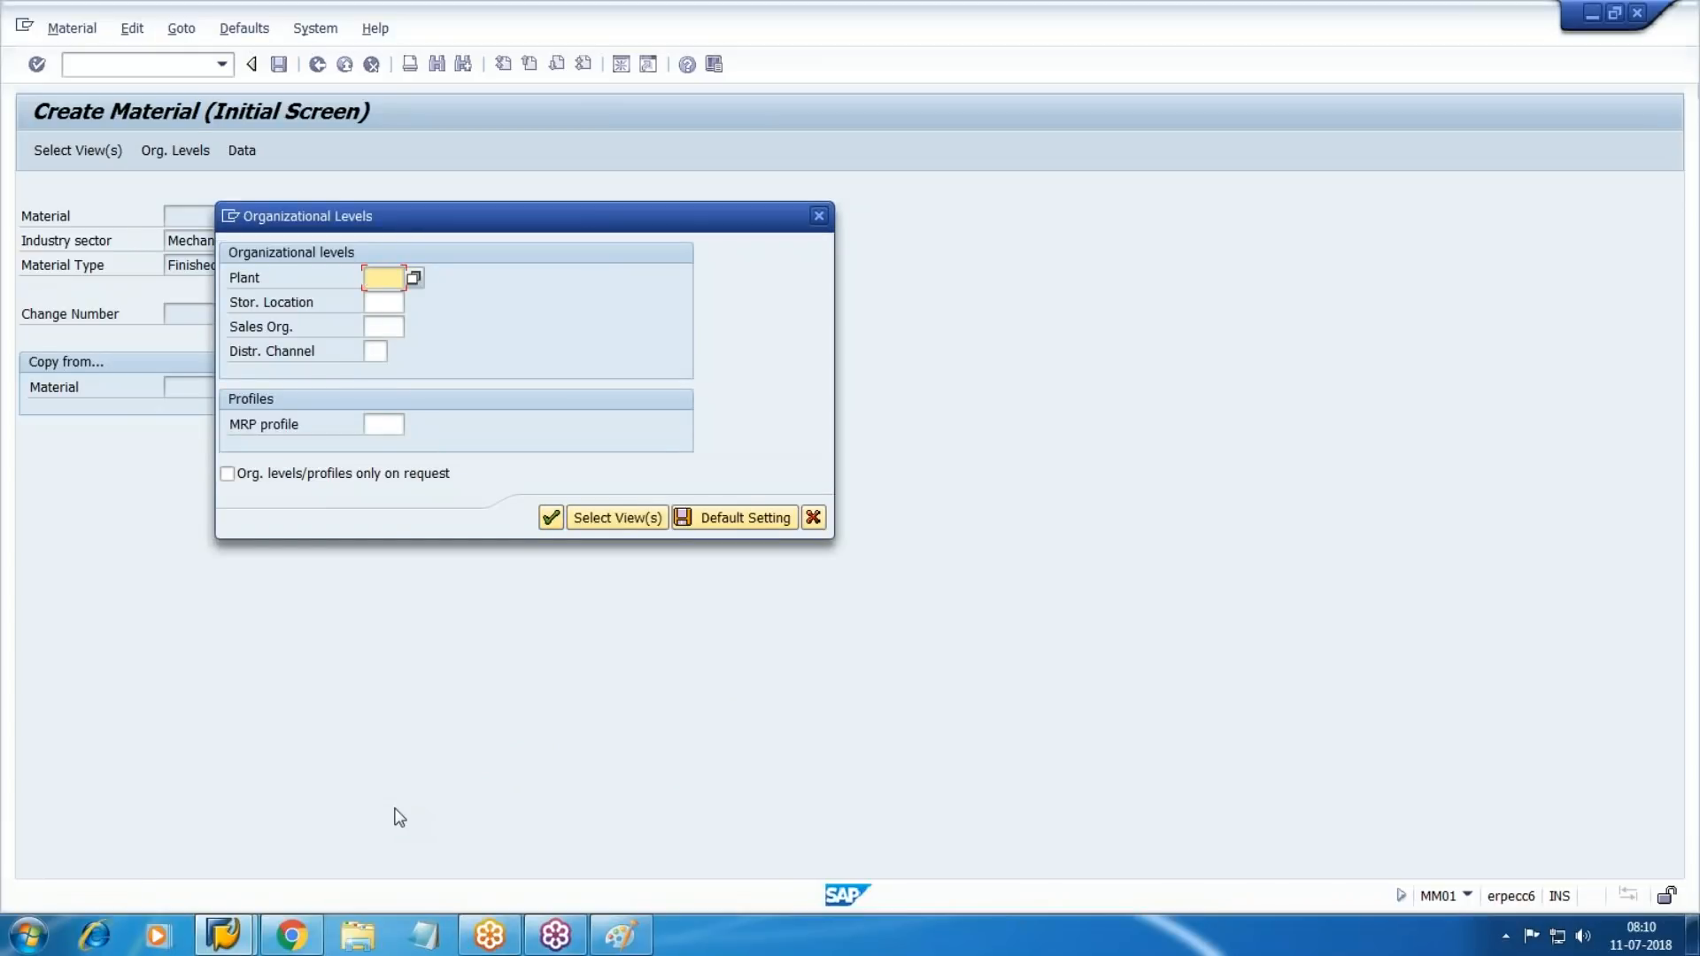
Enter plant WM1 and look up its storage location in the Working Notes document in Chrome.
type("WM1")
key("Tab")
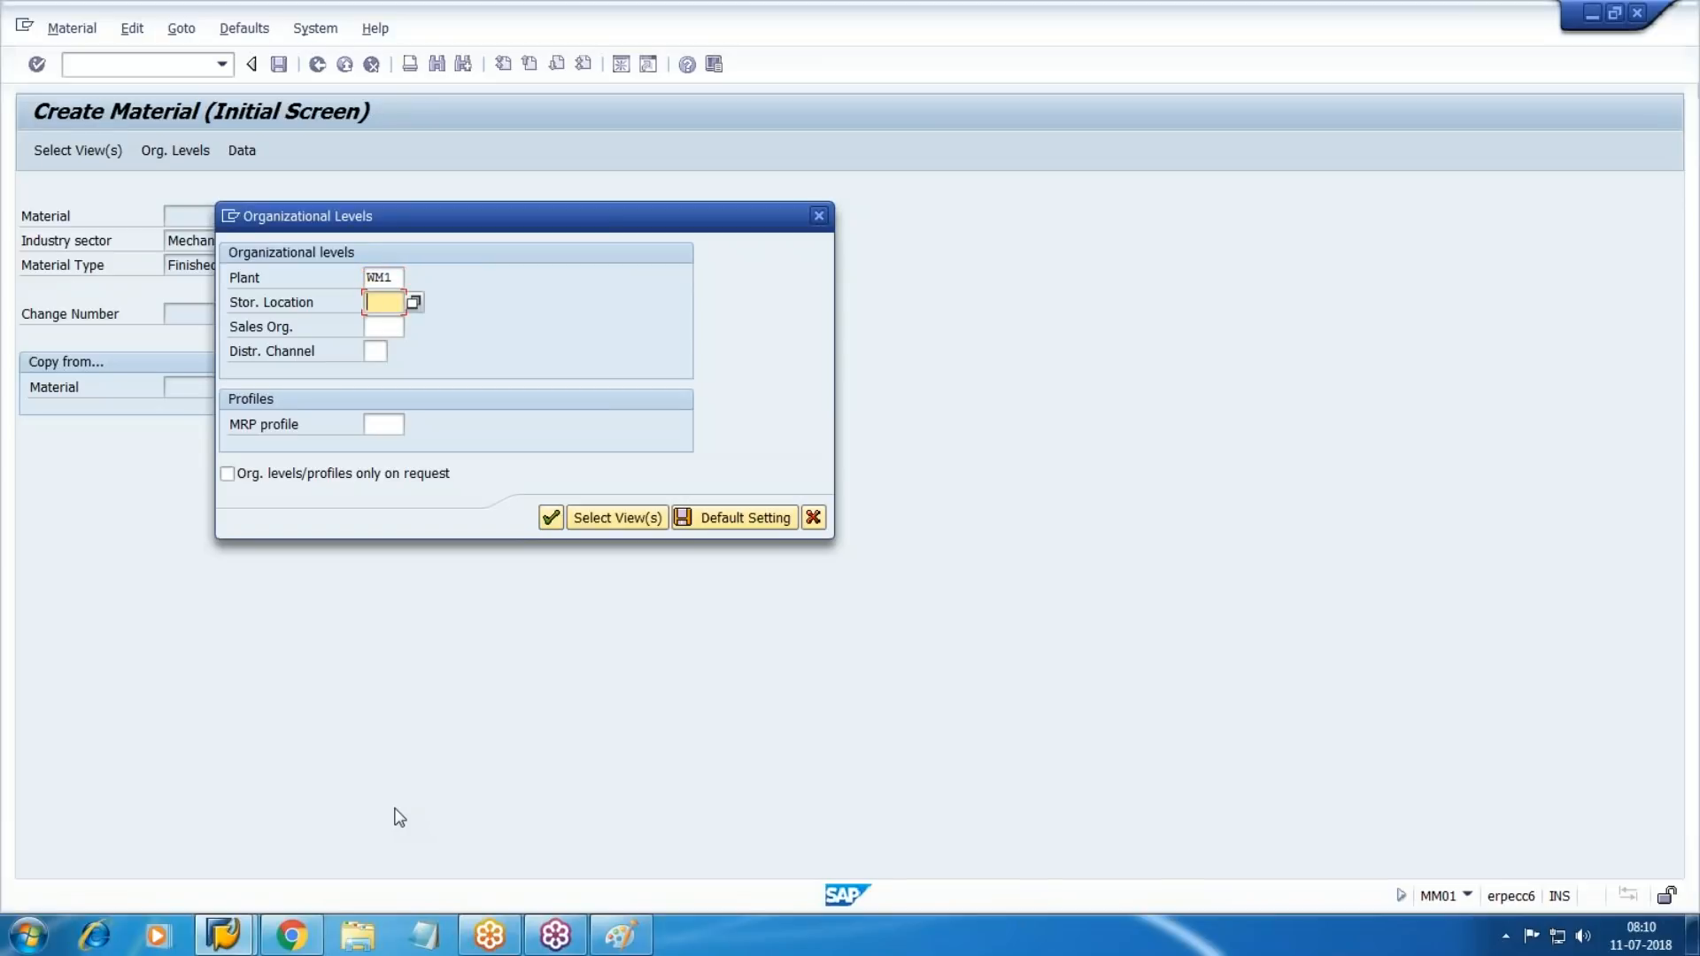
left_click(291, 935)
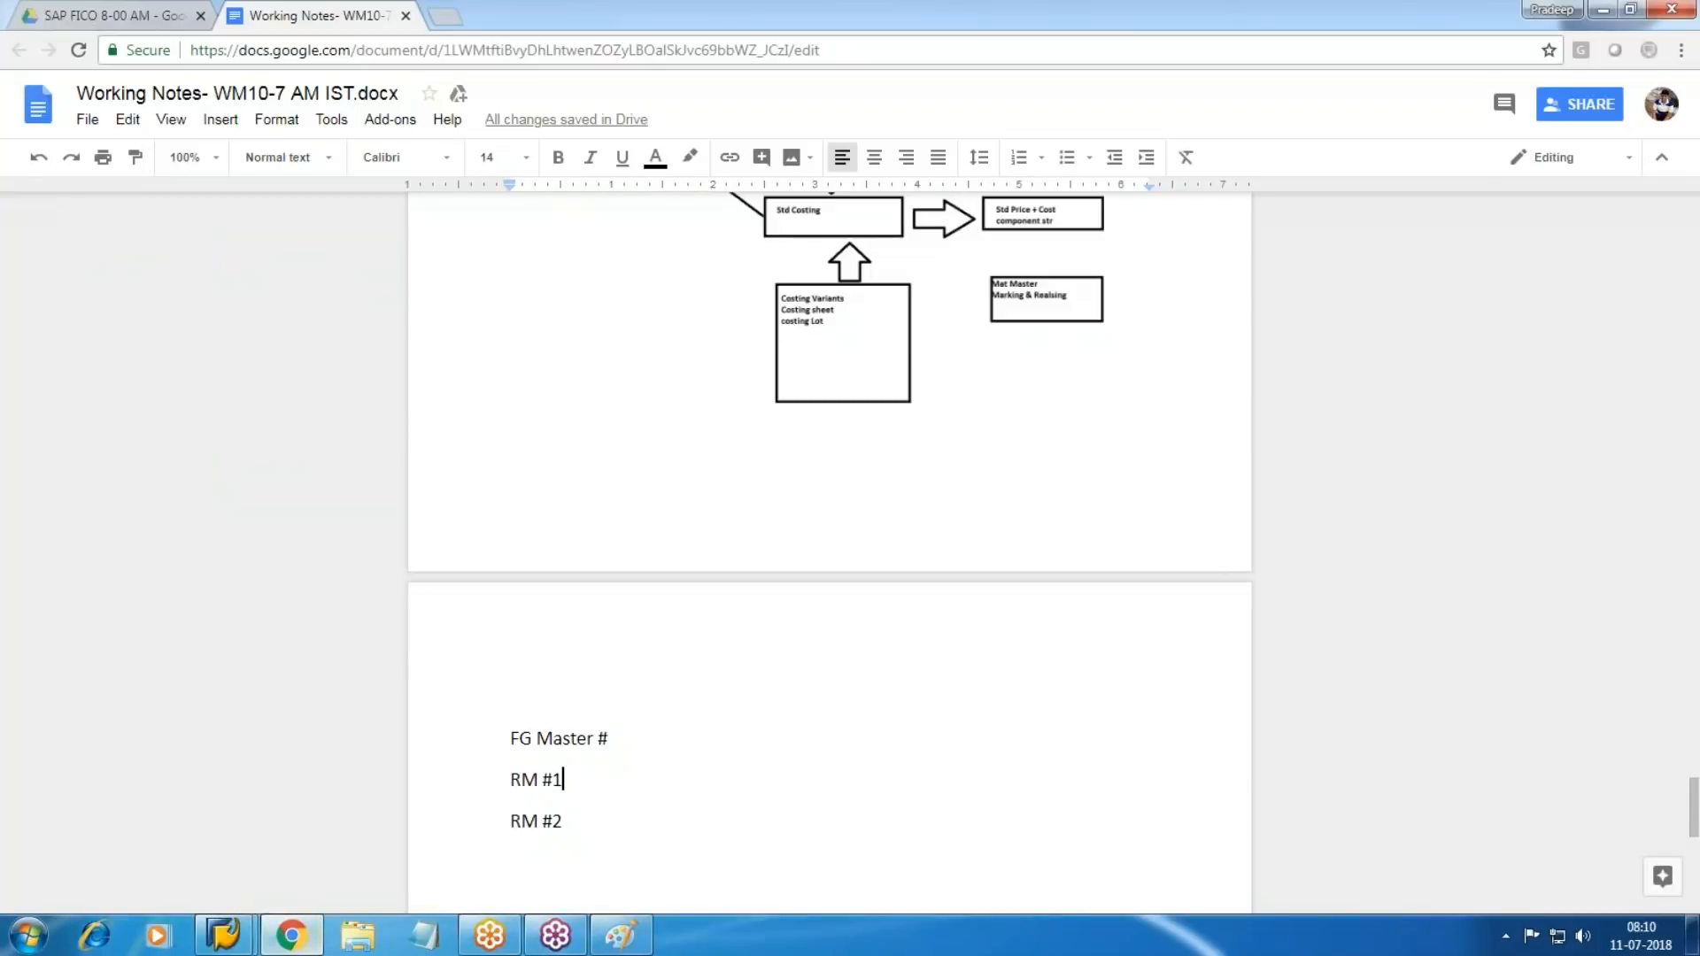
scroll(714, 349, "up", 15)
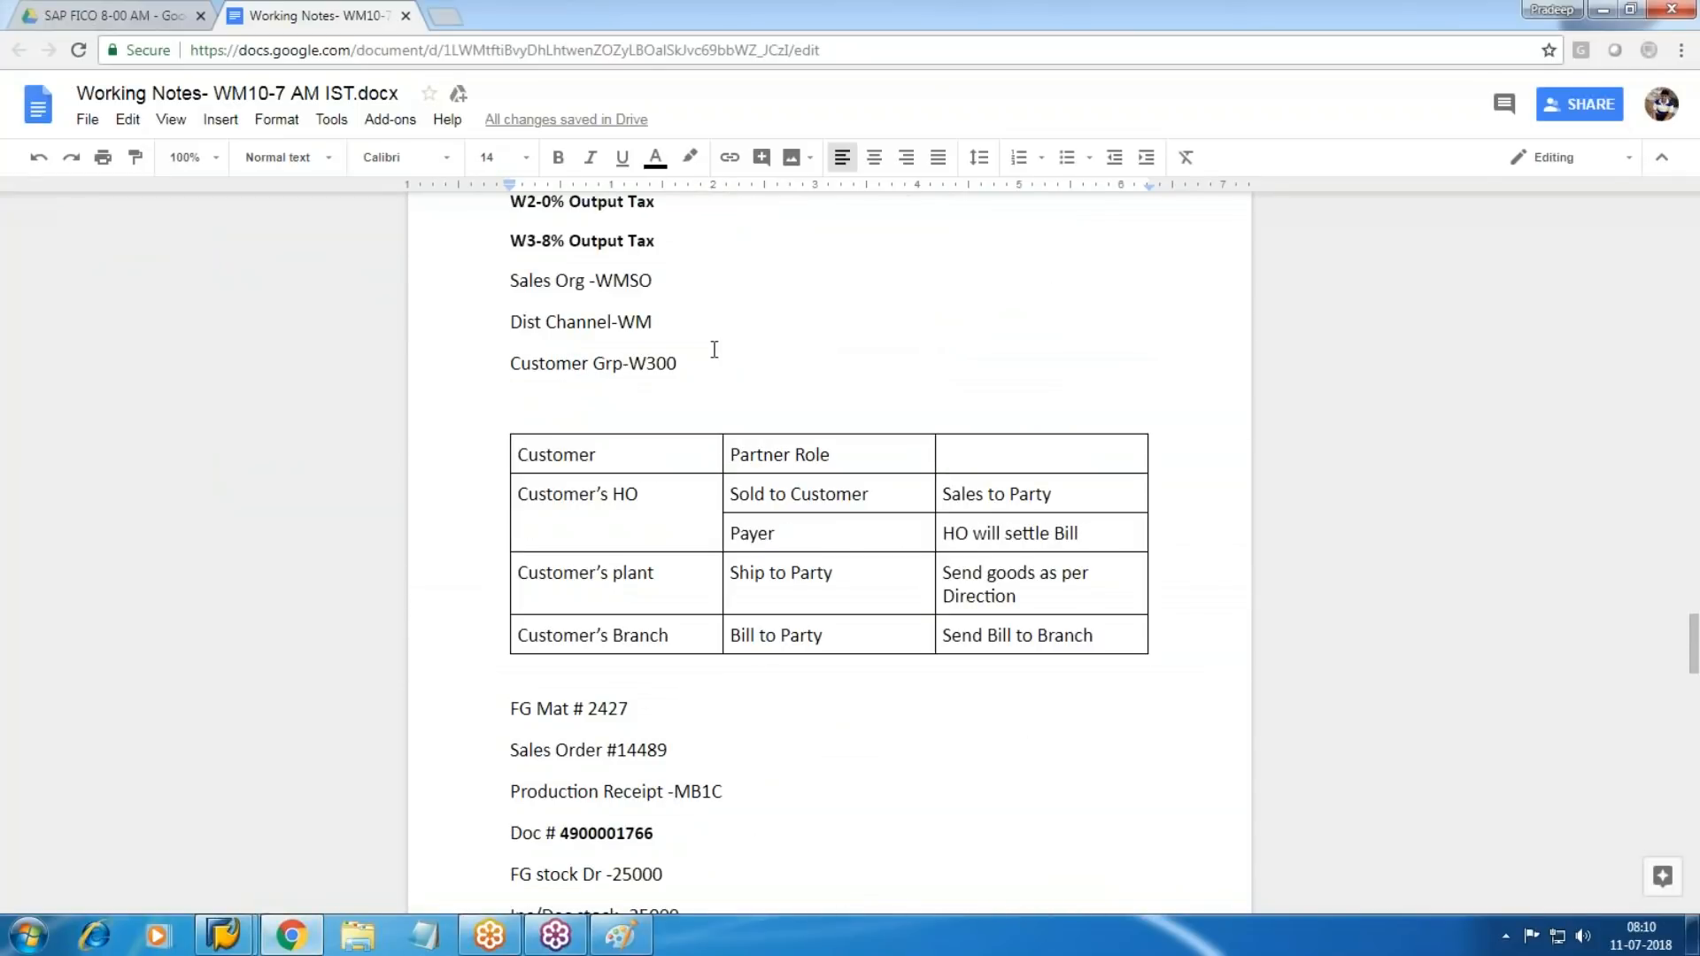
scroll(715, 349, "up", 15)
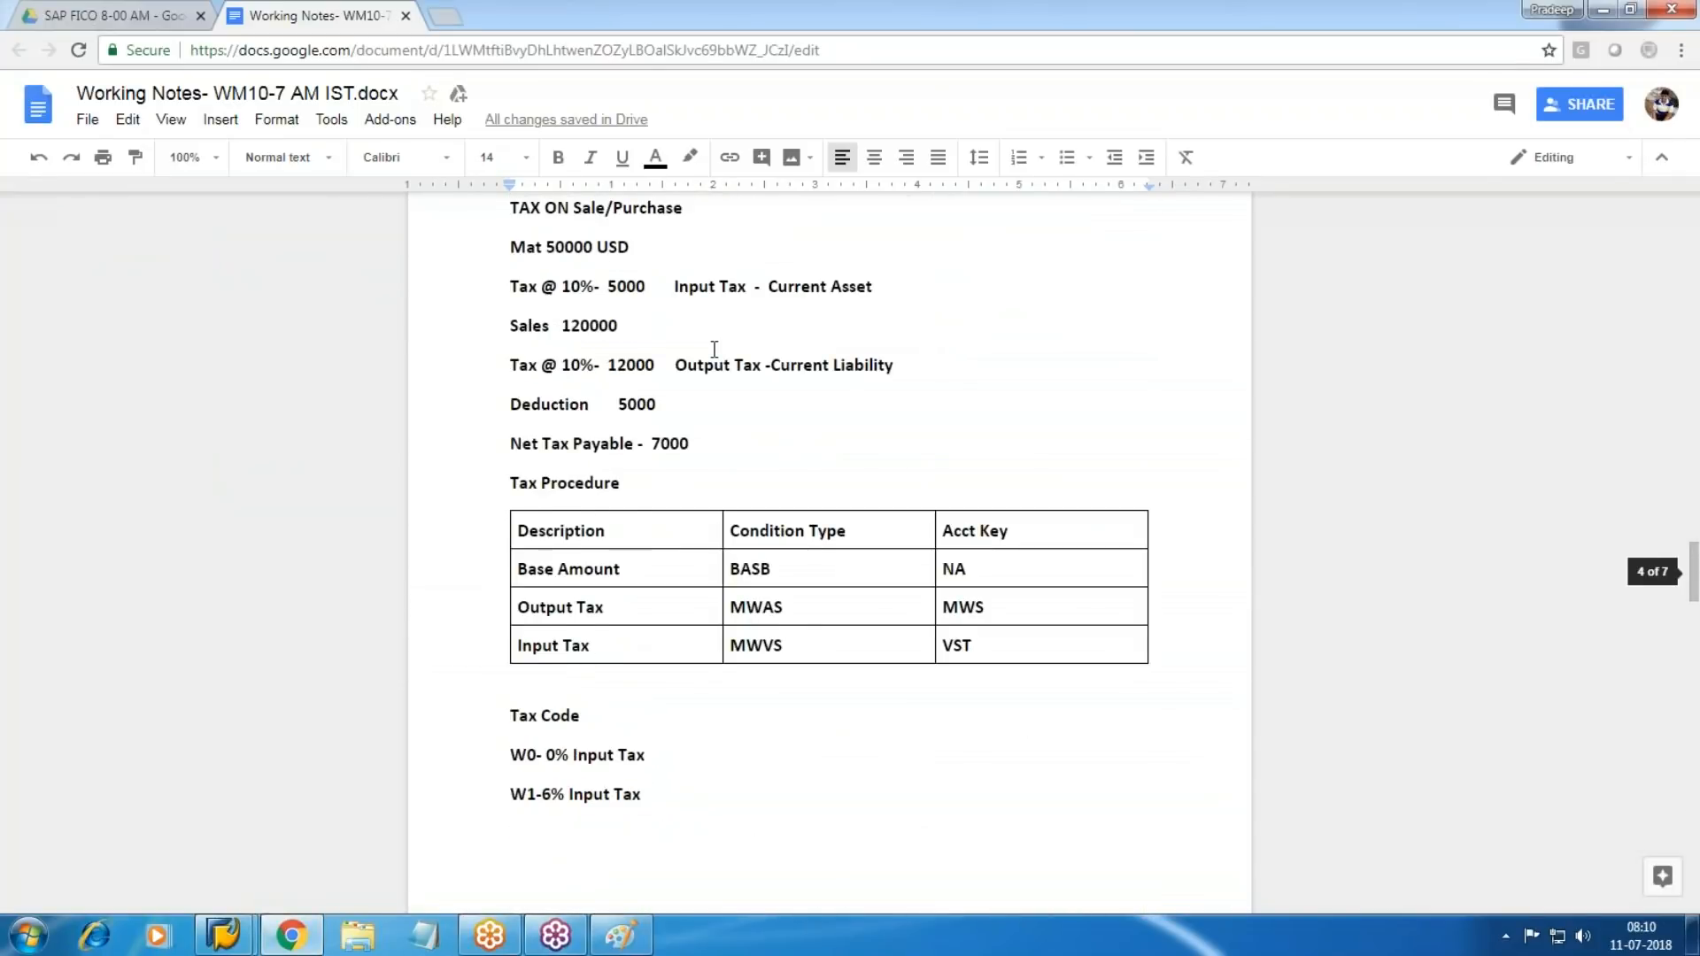
scroll(714, 350, "up", 15)
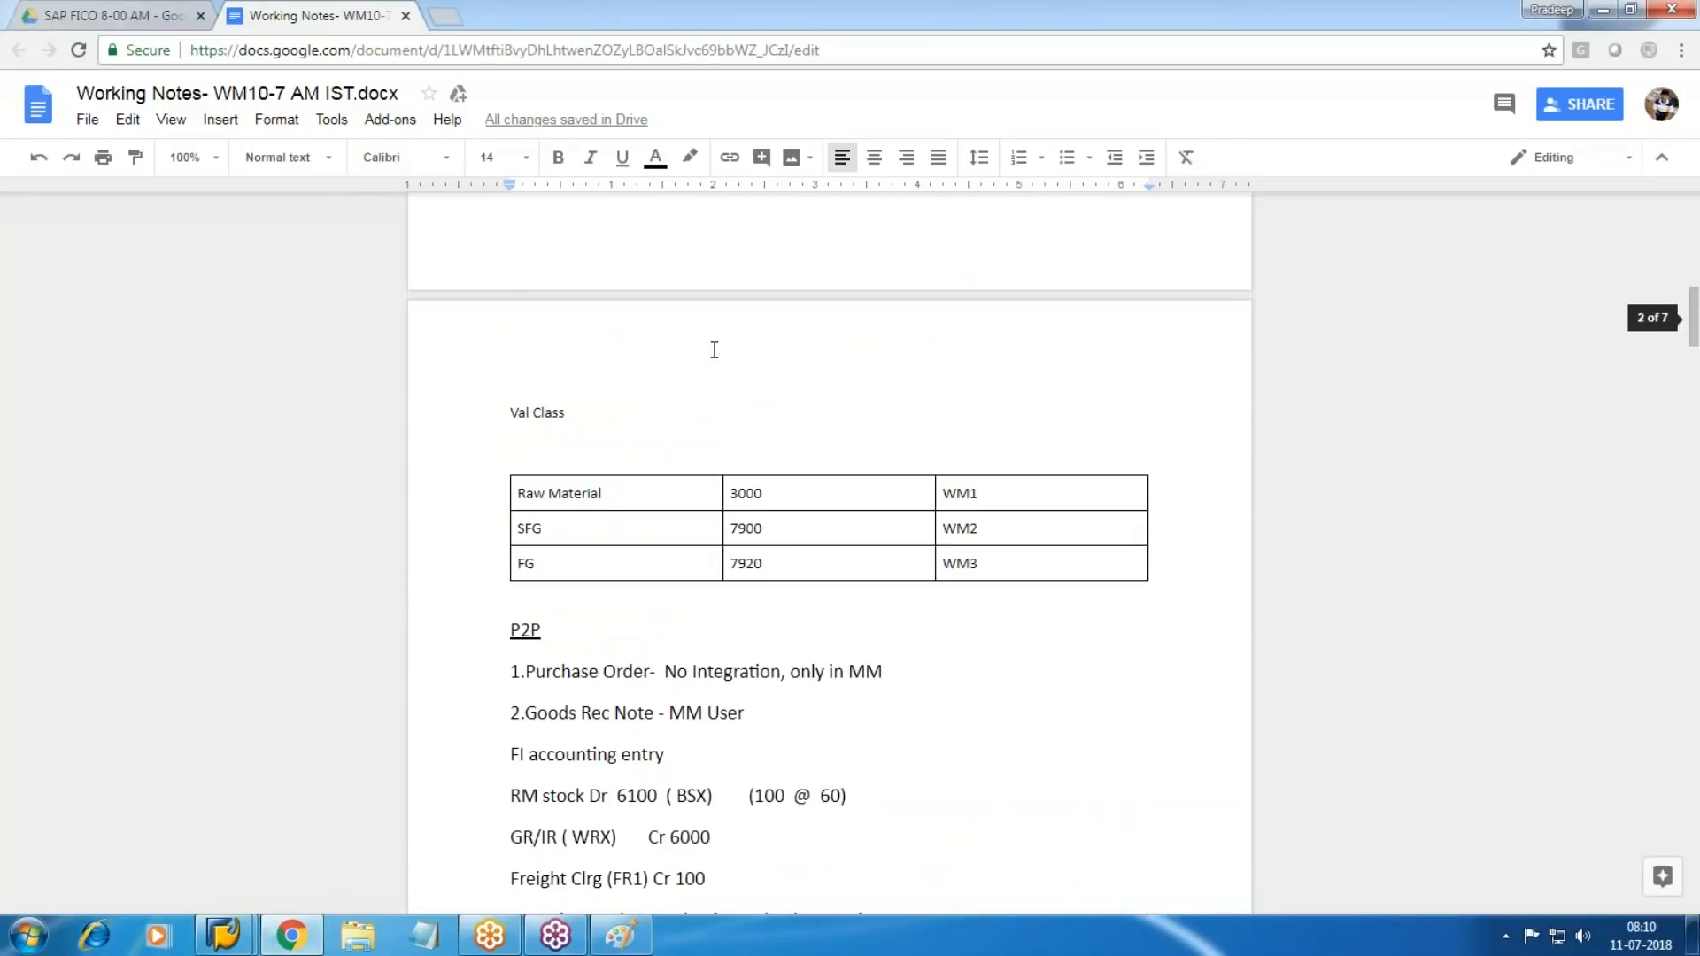
scroll(715, 350, "up", 5)
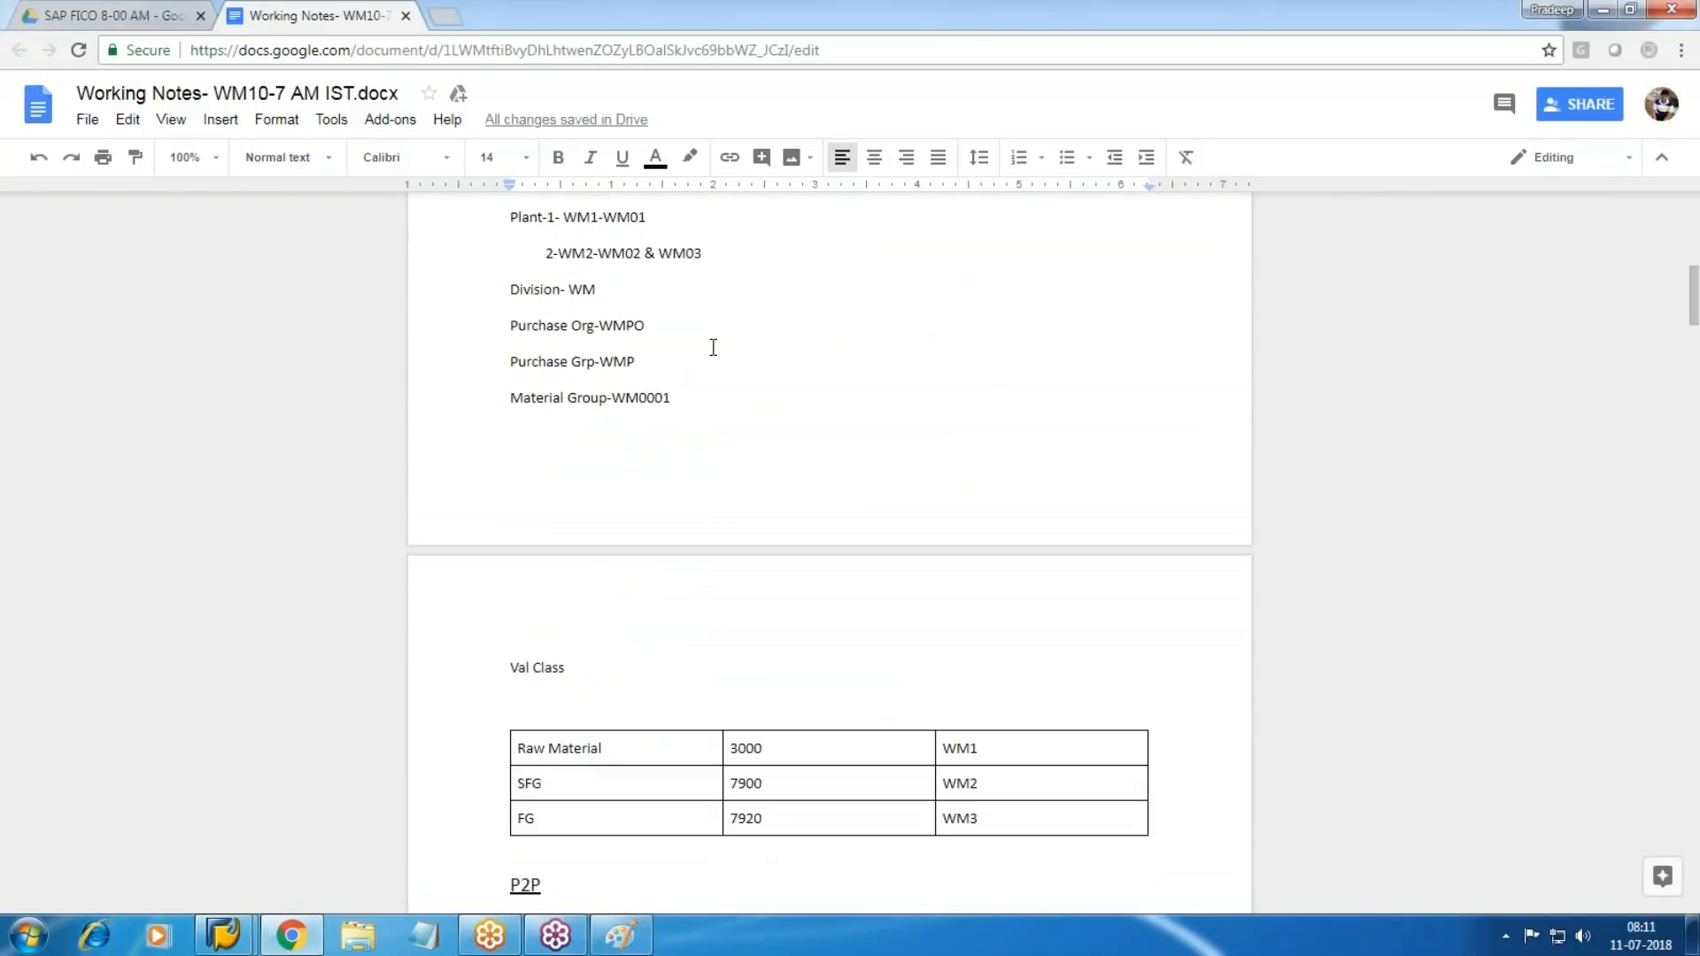
scroll(712, 347, "up", 2)
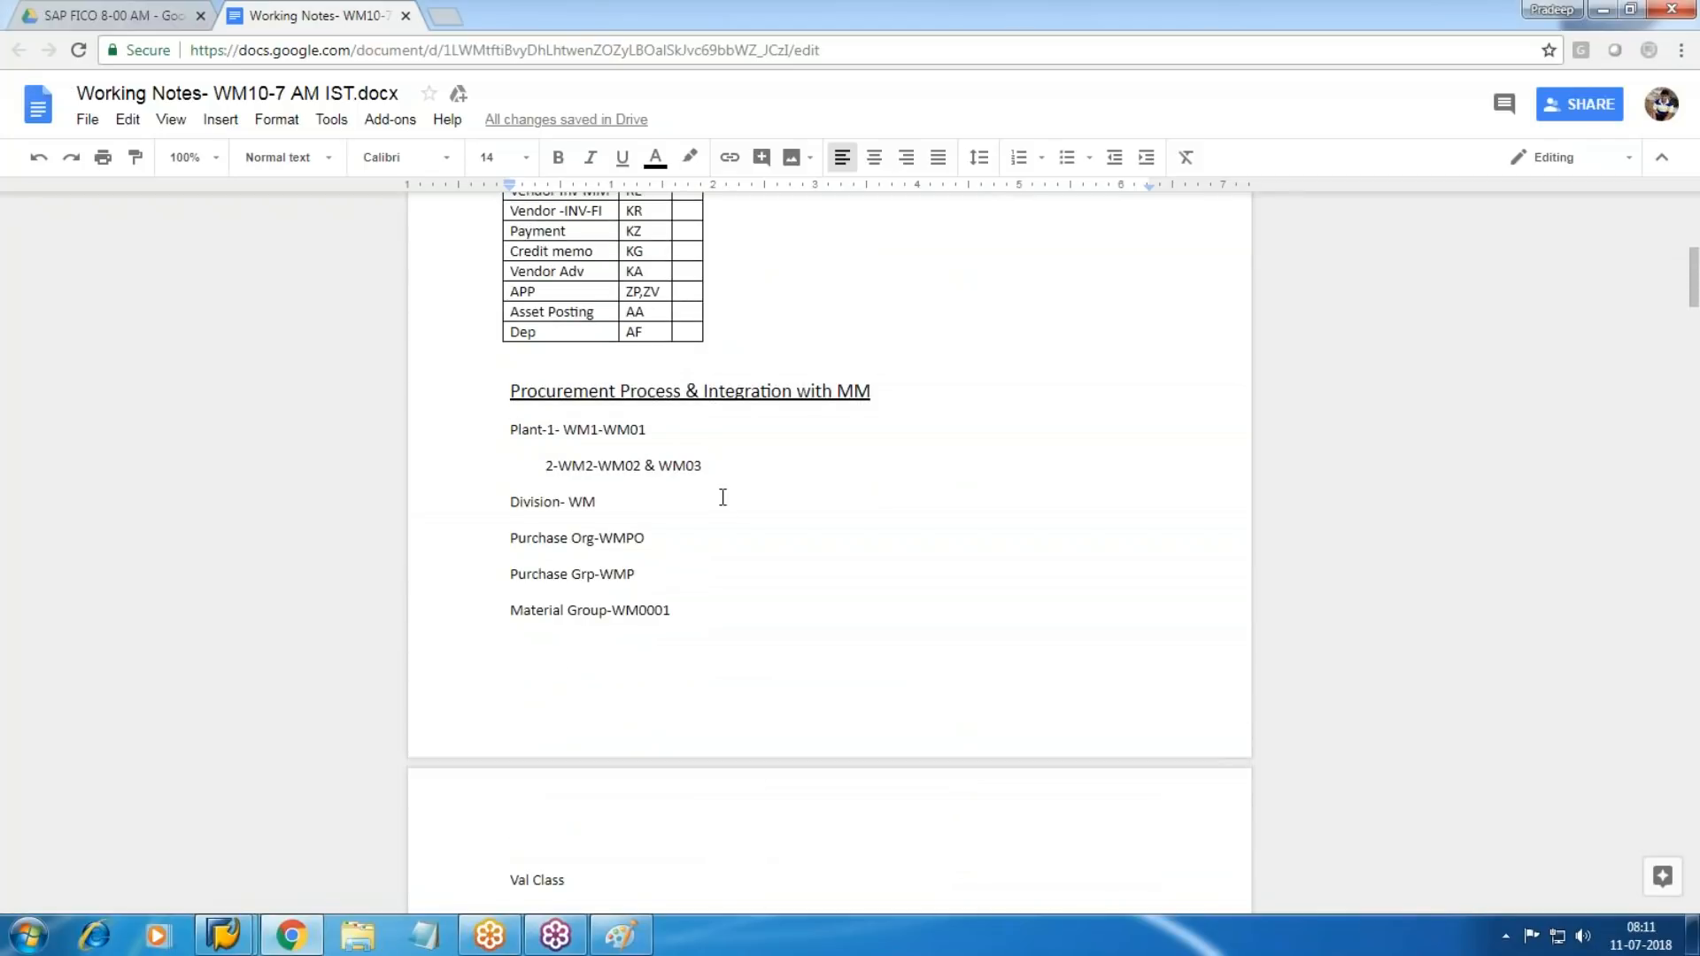
Back in SAP, set the storage location to WM01 and the sales organization to WMSO, and submit the organizational levels.
key("alt+Tab")
type("WM01")
key("Tab")
type("WMS0")
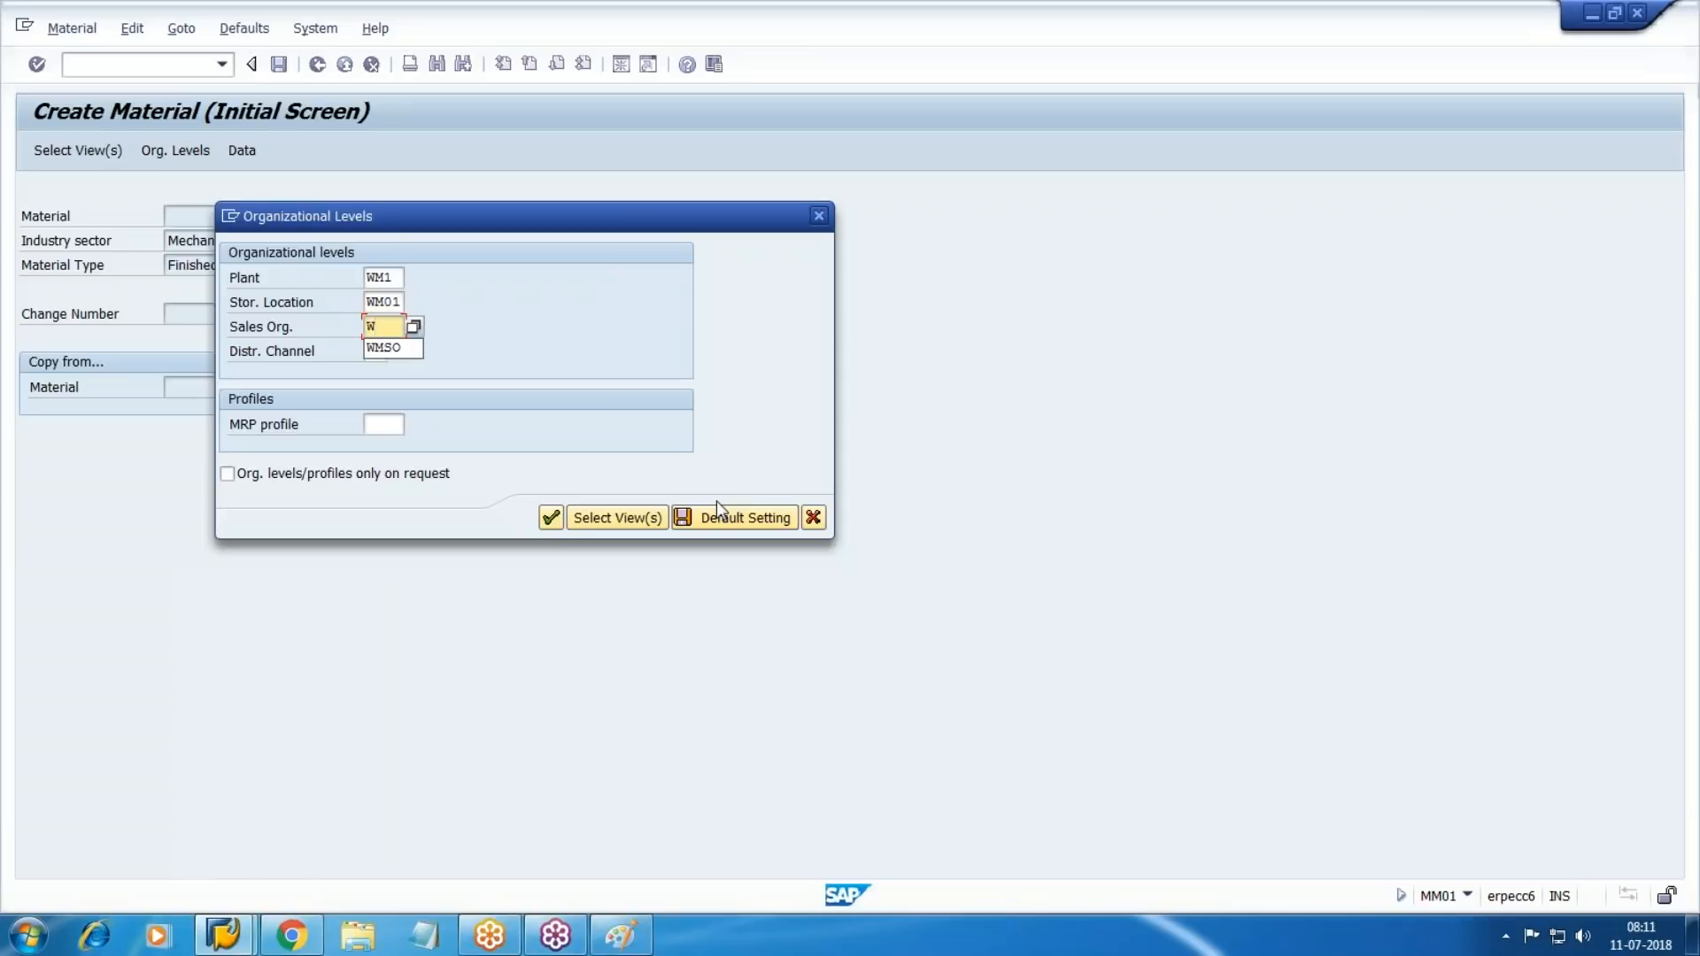
left_click(556, 516)
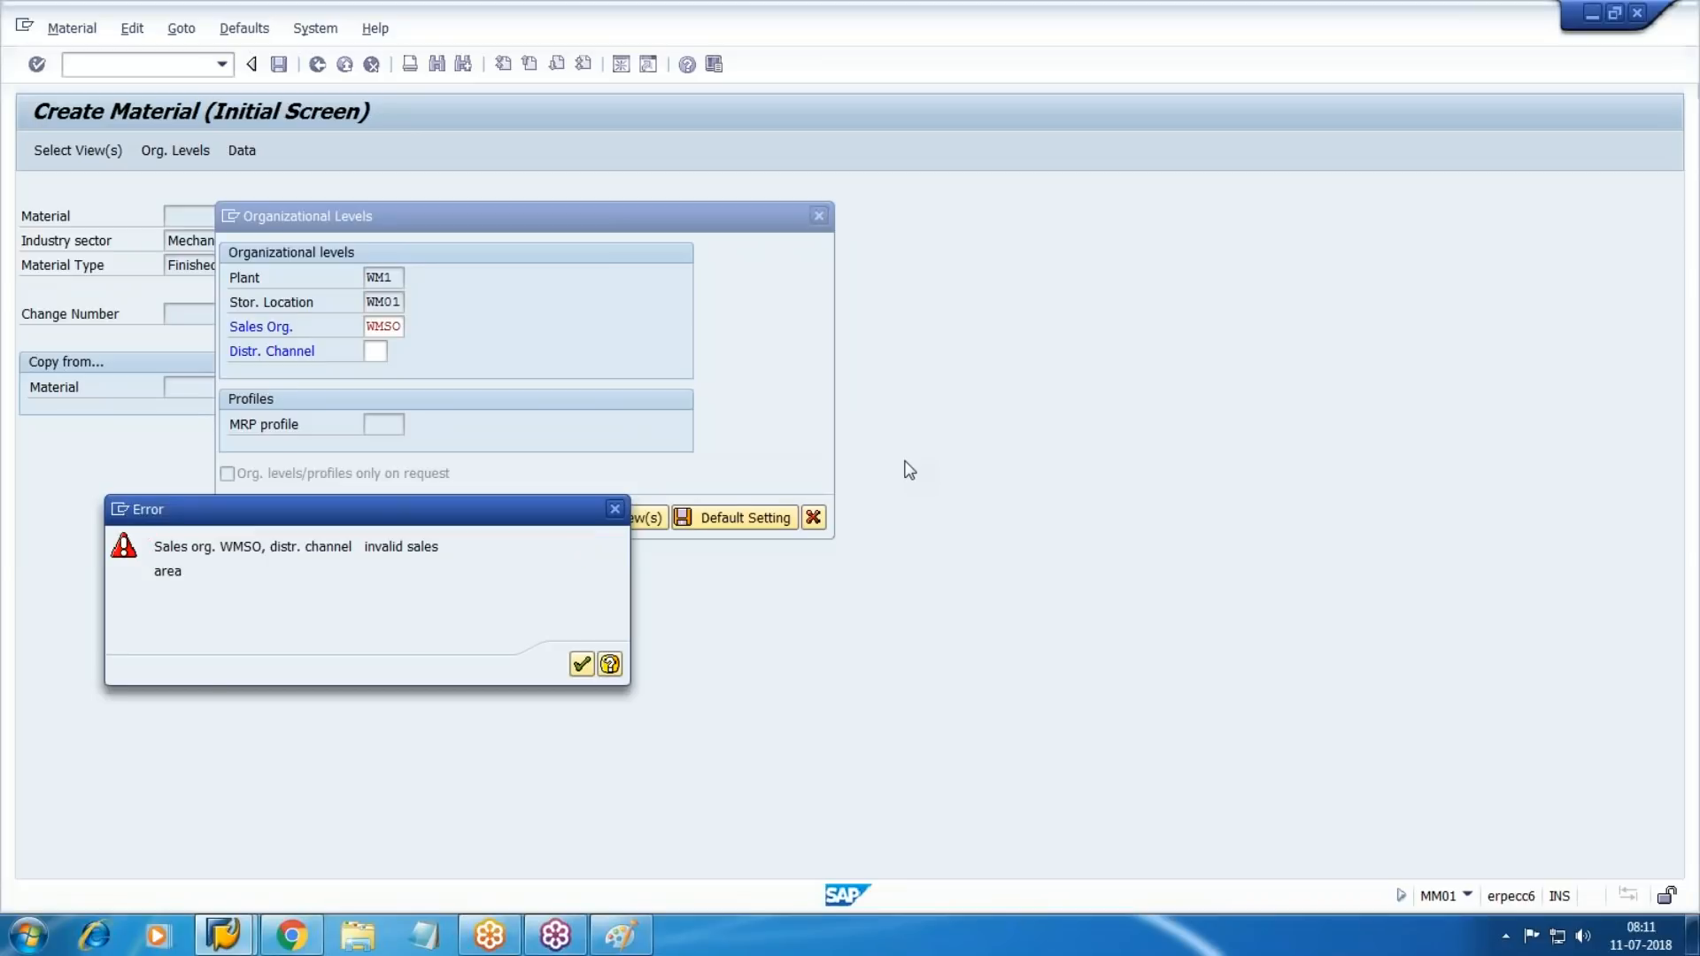
Dismiss the error, set the distribution channel to WM and confirm the organizational levels.
key("Return")
key("alt+Tab")
key("alt+Tab")
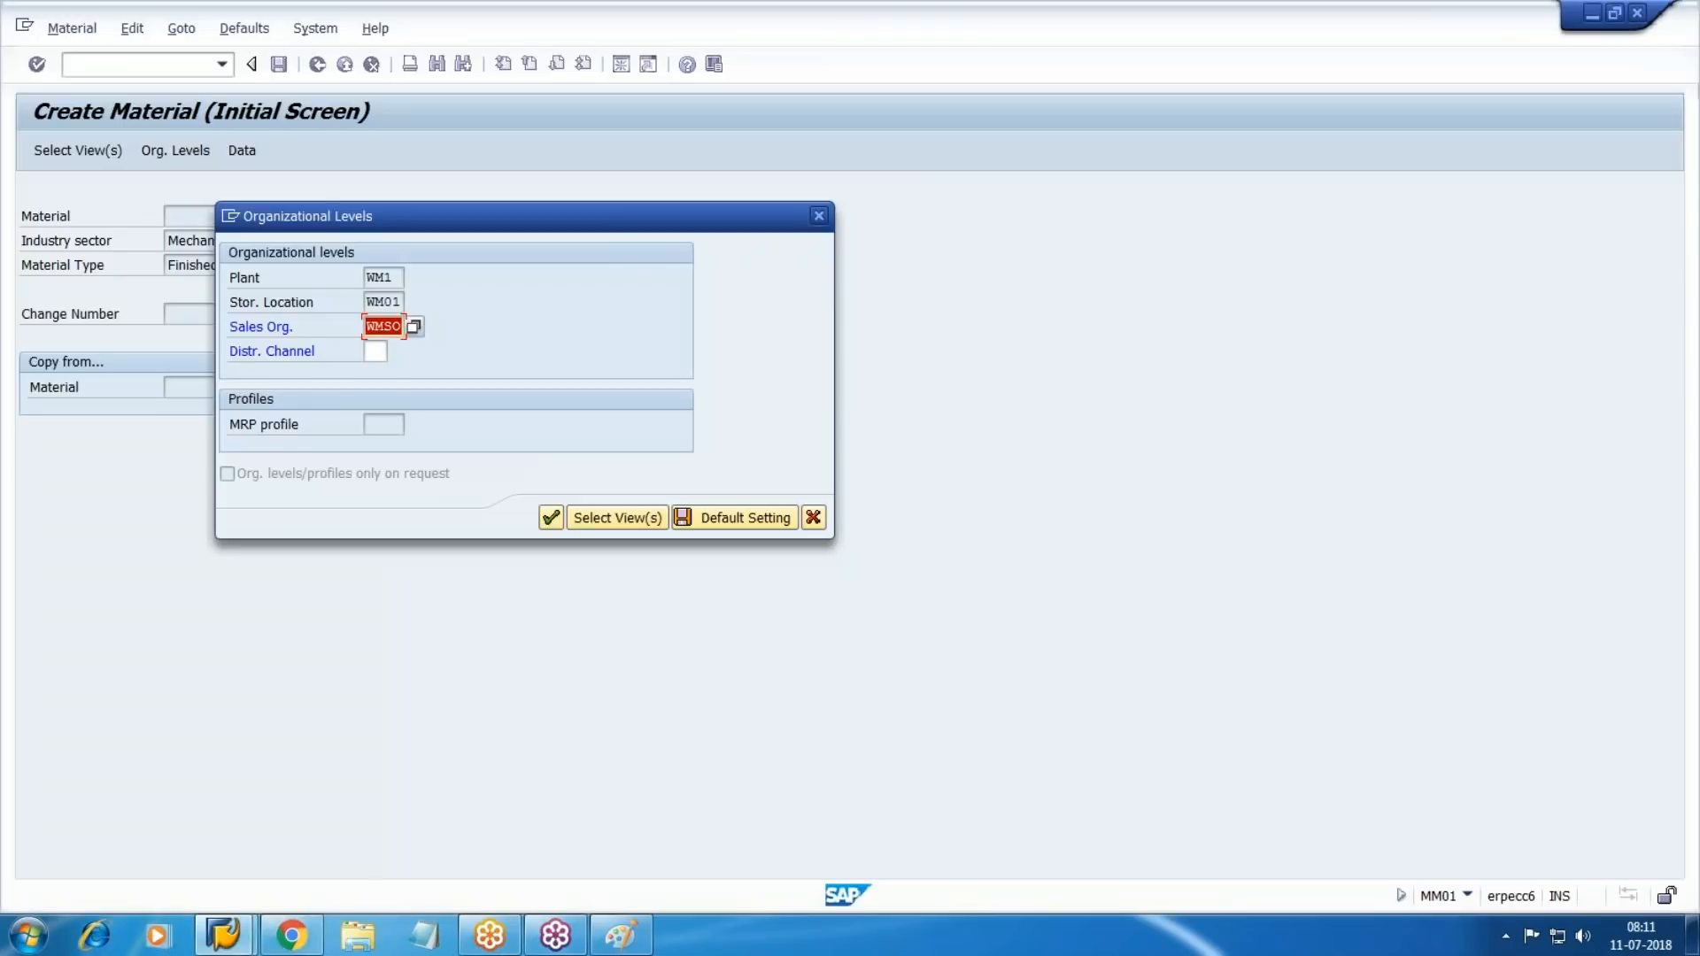
key("Tab")
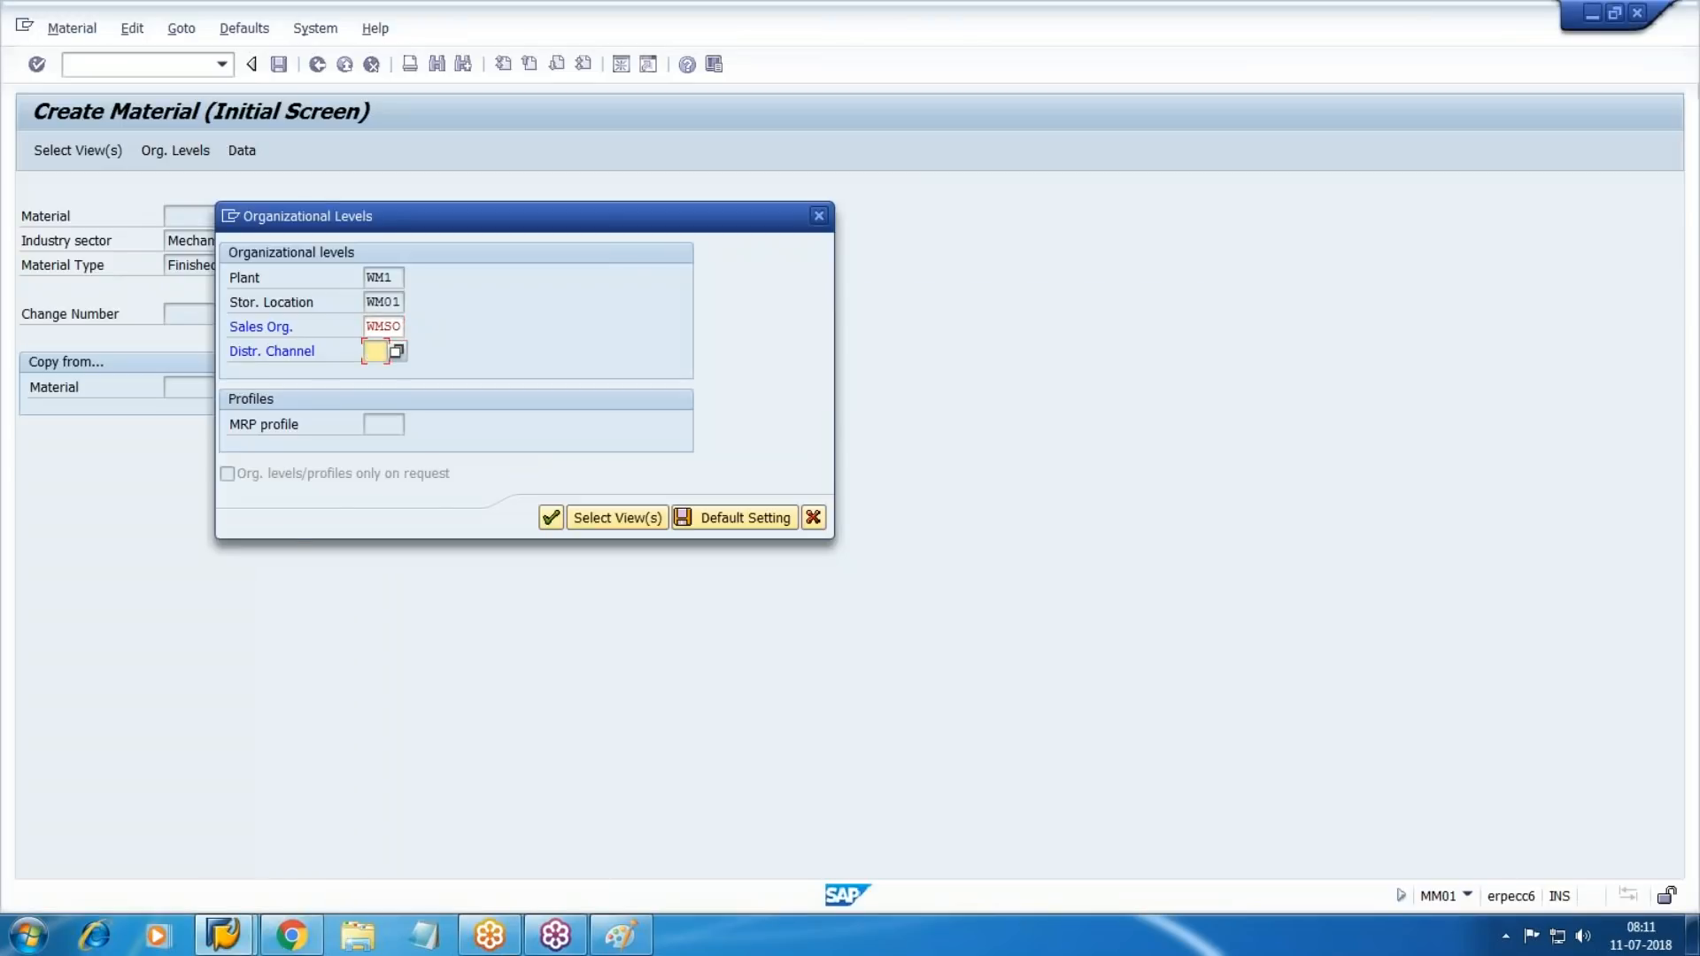
key("alt+Tab")
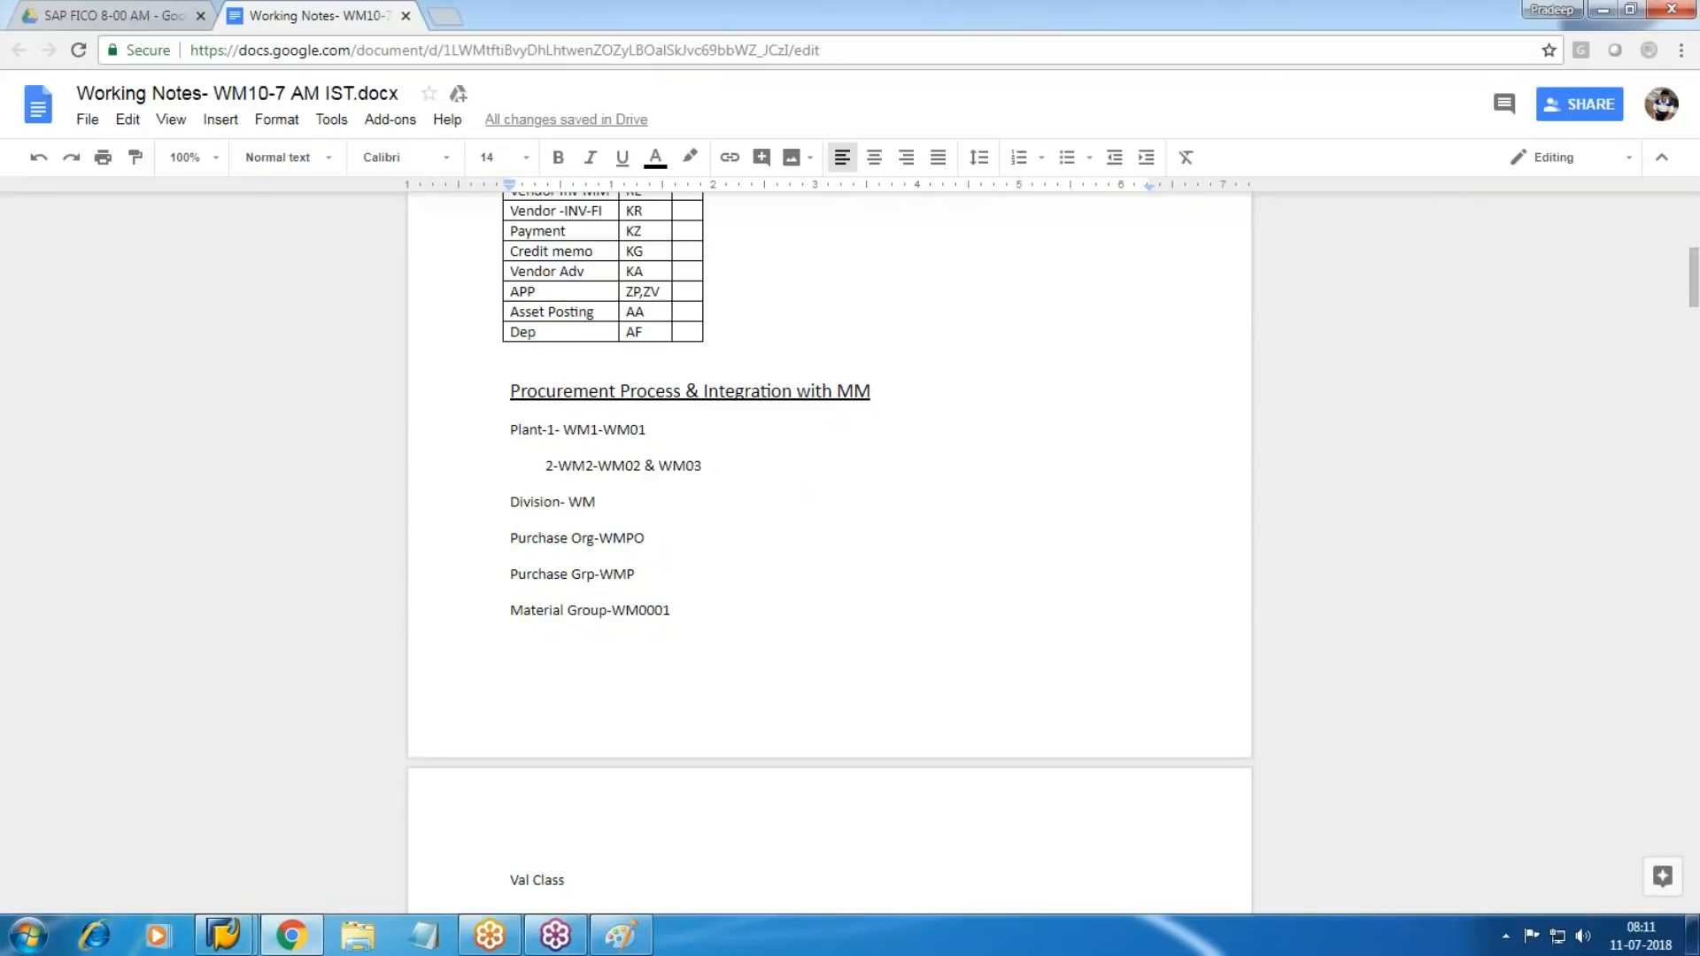
key("alt+Tab")
type("WM")
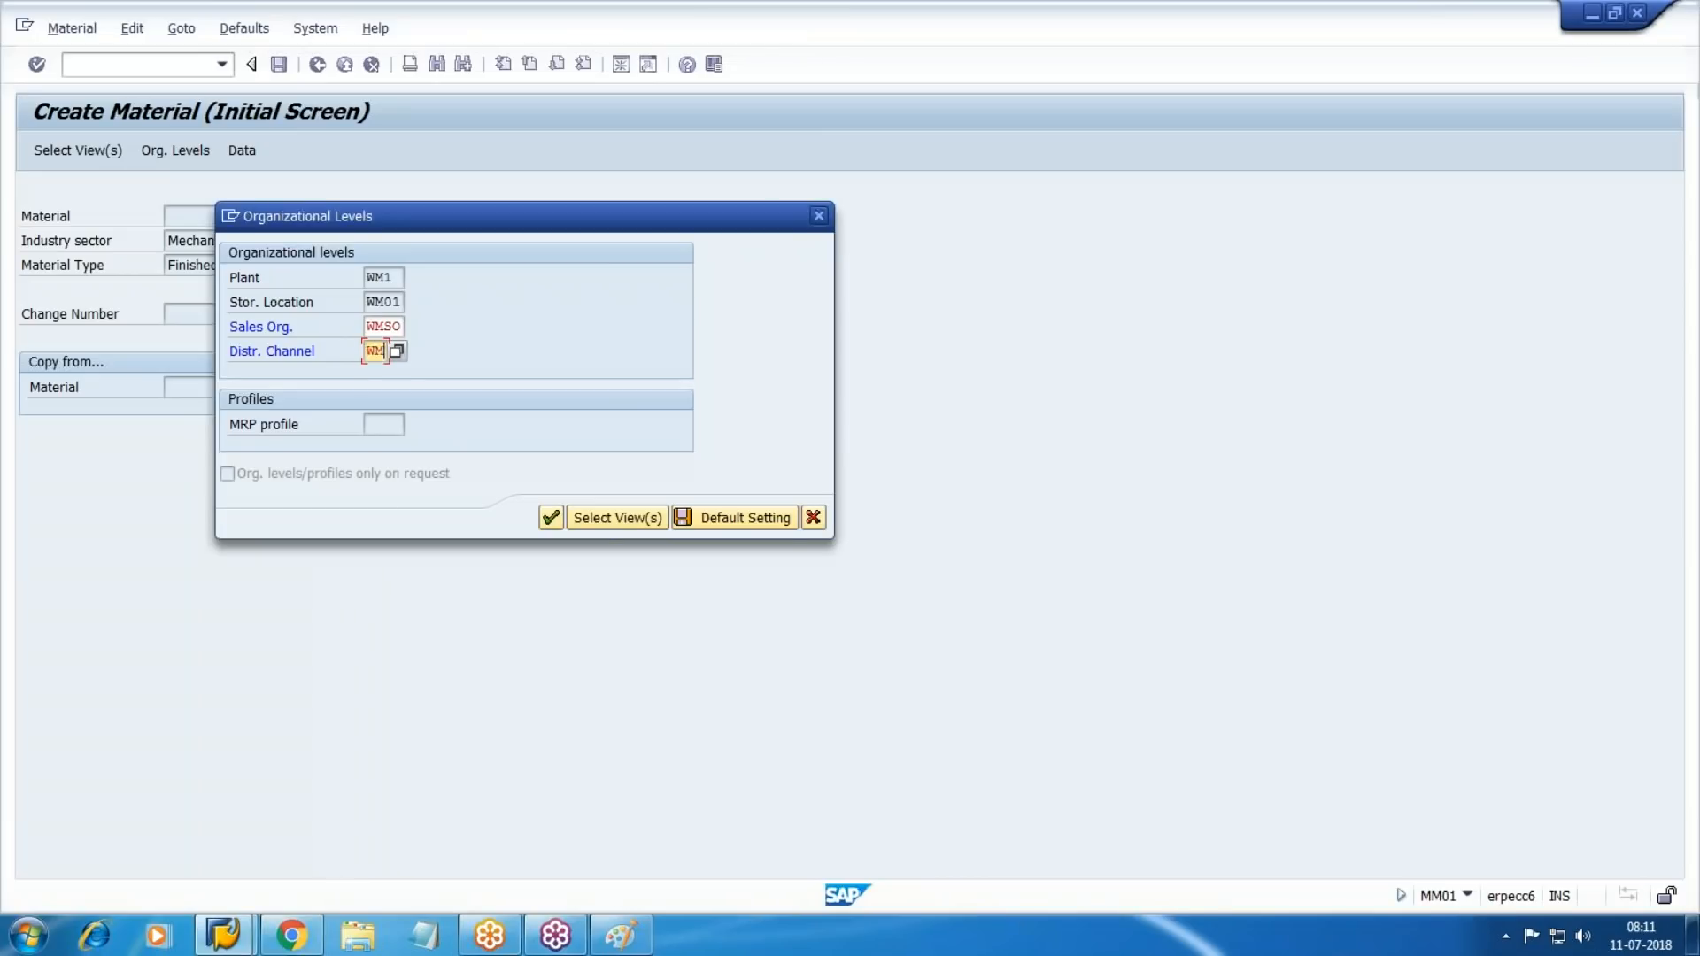
key("Return")
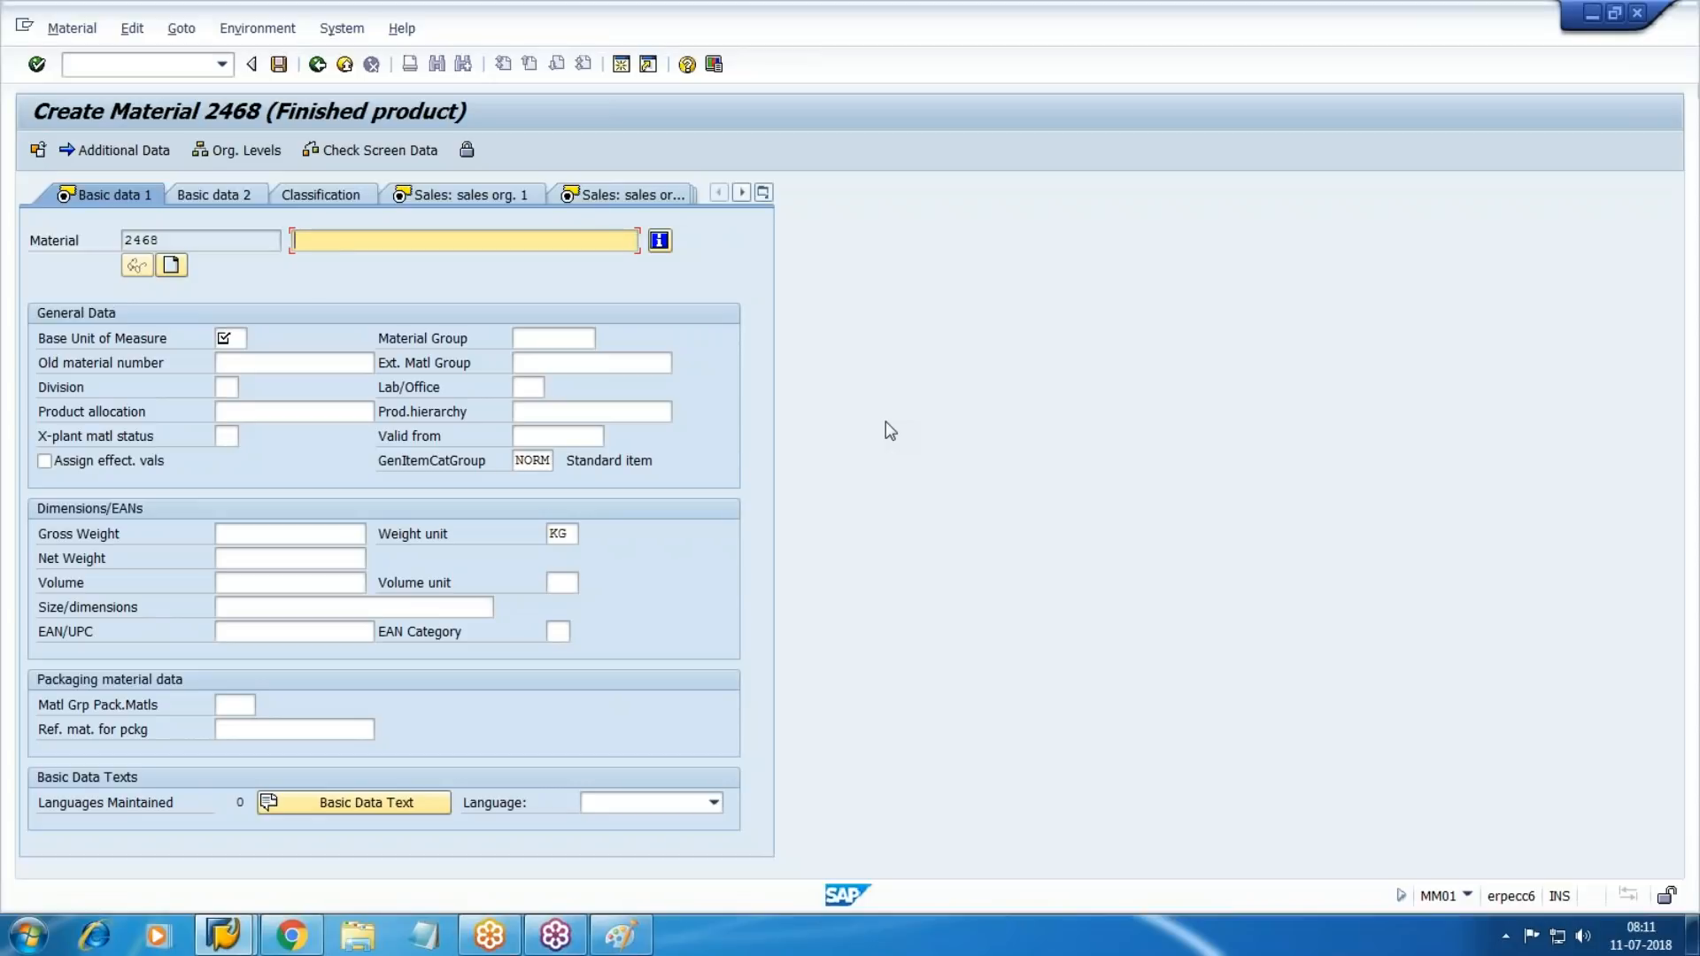
Enter "Walmart FG #1" as the description of the new finished product.
type("P")
key("BackSpace")
type("Walmart ")
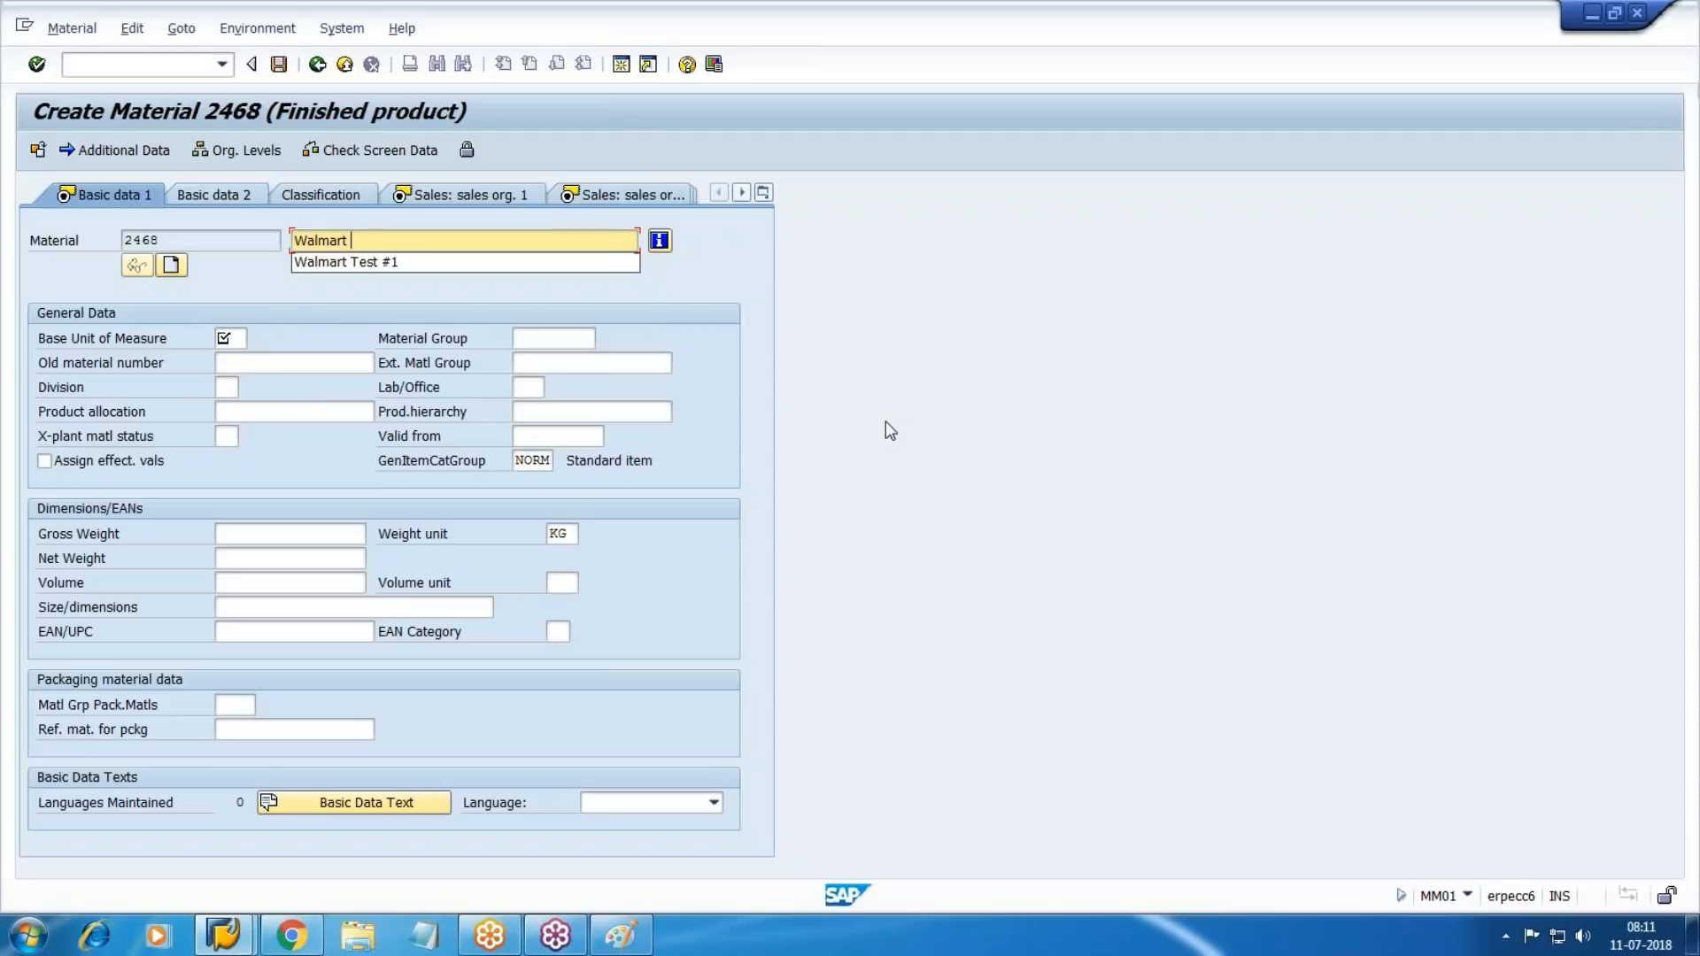
type("FG #1")
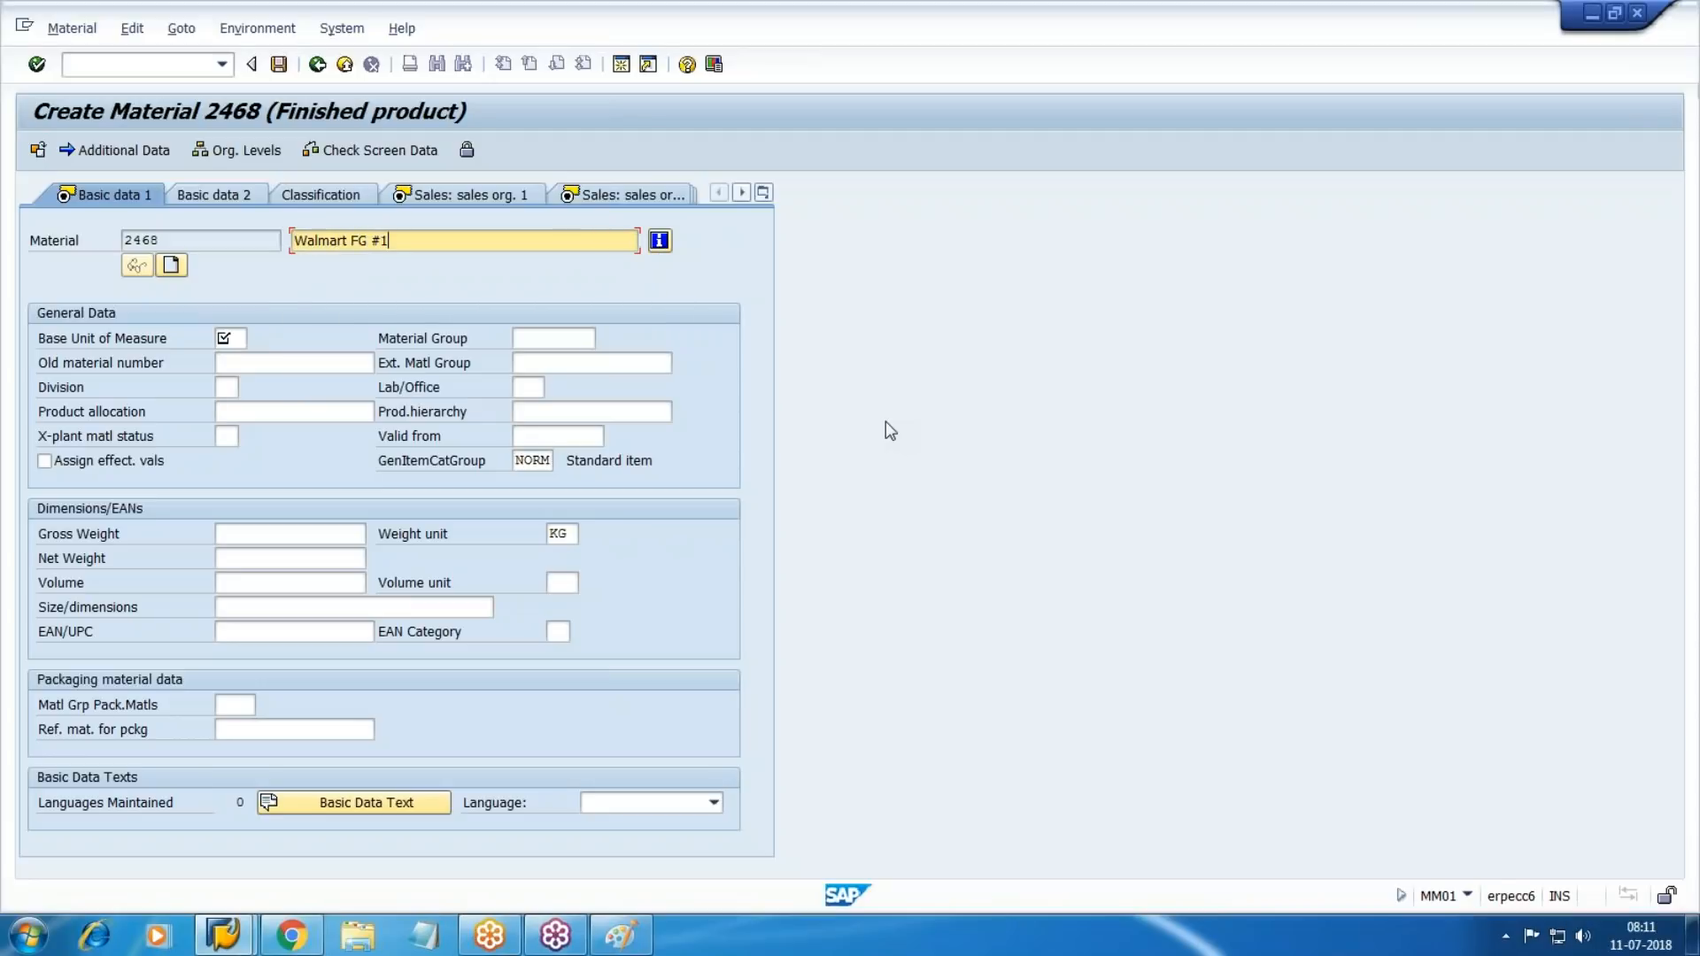
Set the base unit of measure to EA and, after checking the Working Notes in Chrome, enter material group WM0001.
key("Return")
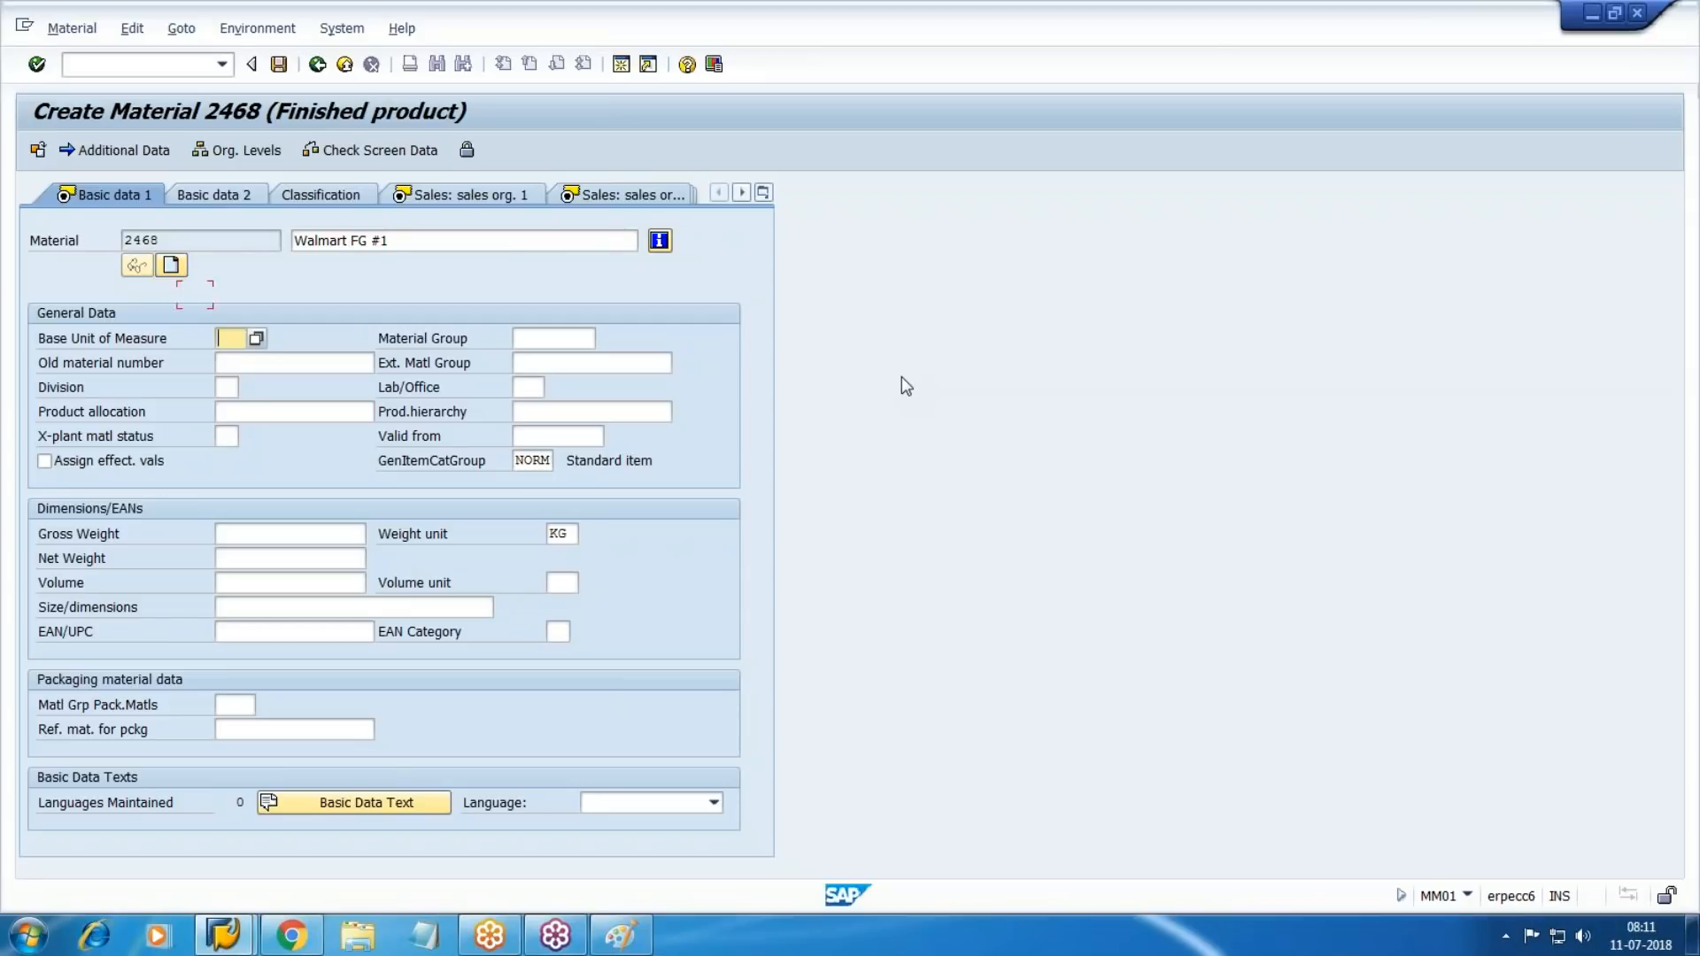
type("EA")
key("Tab")
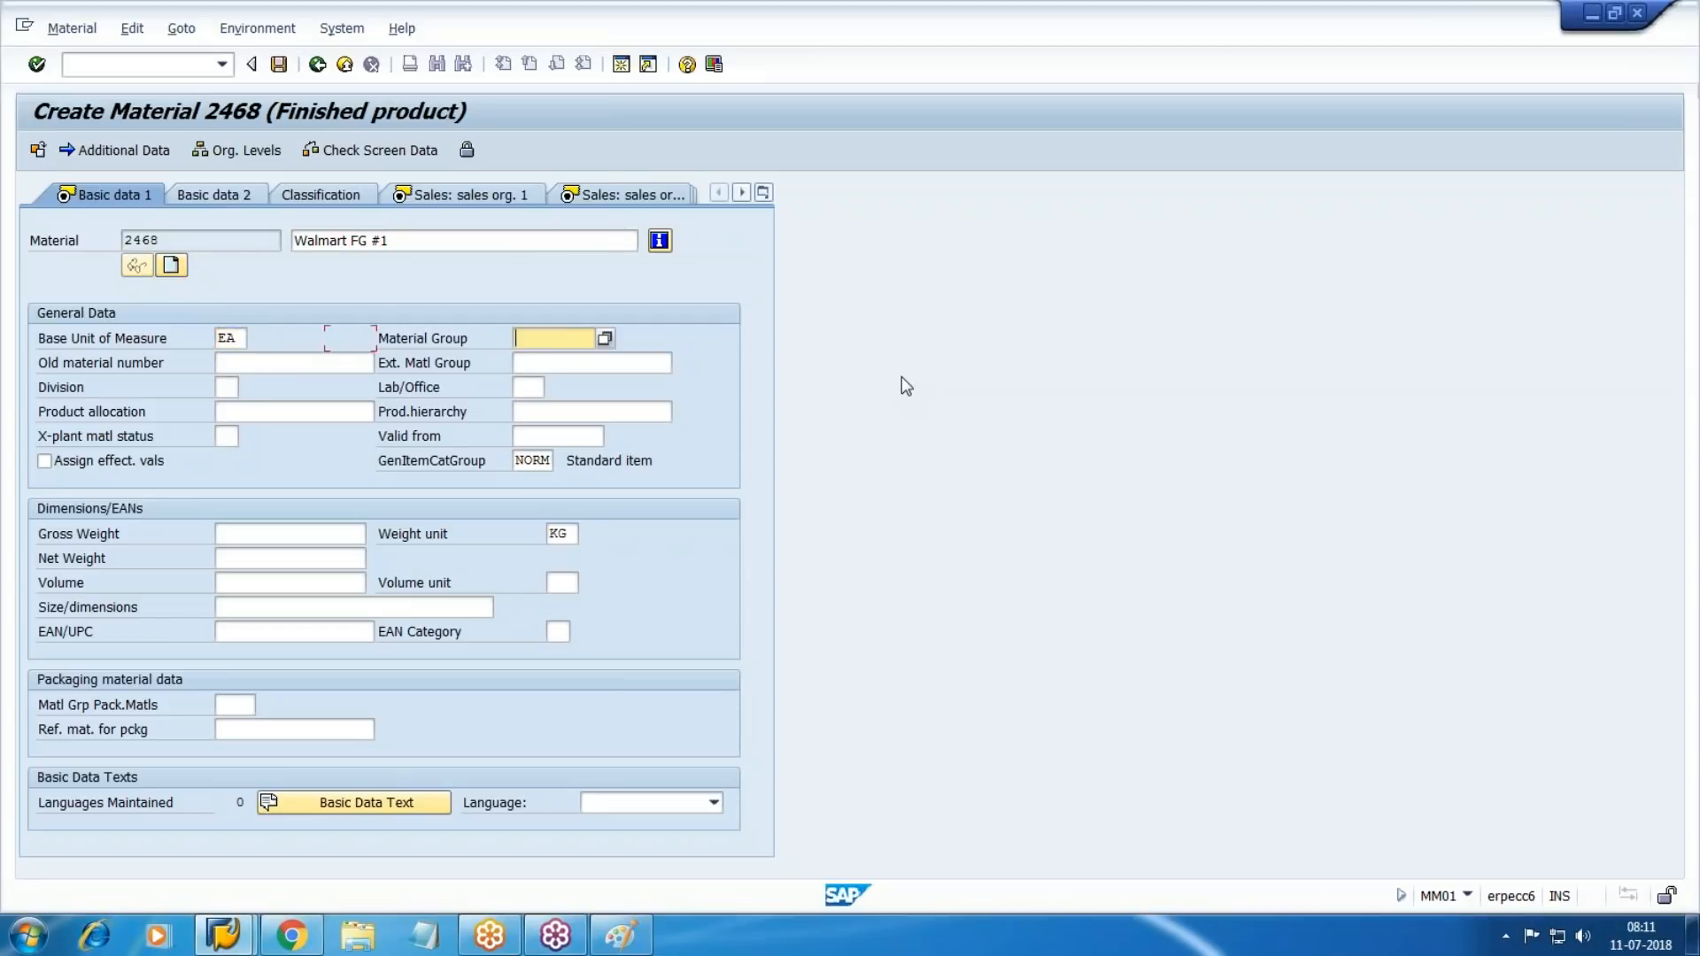
key("alt+Tab")
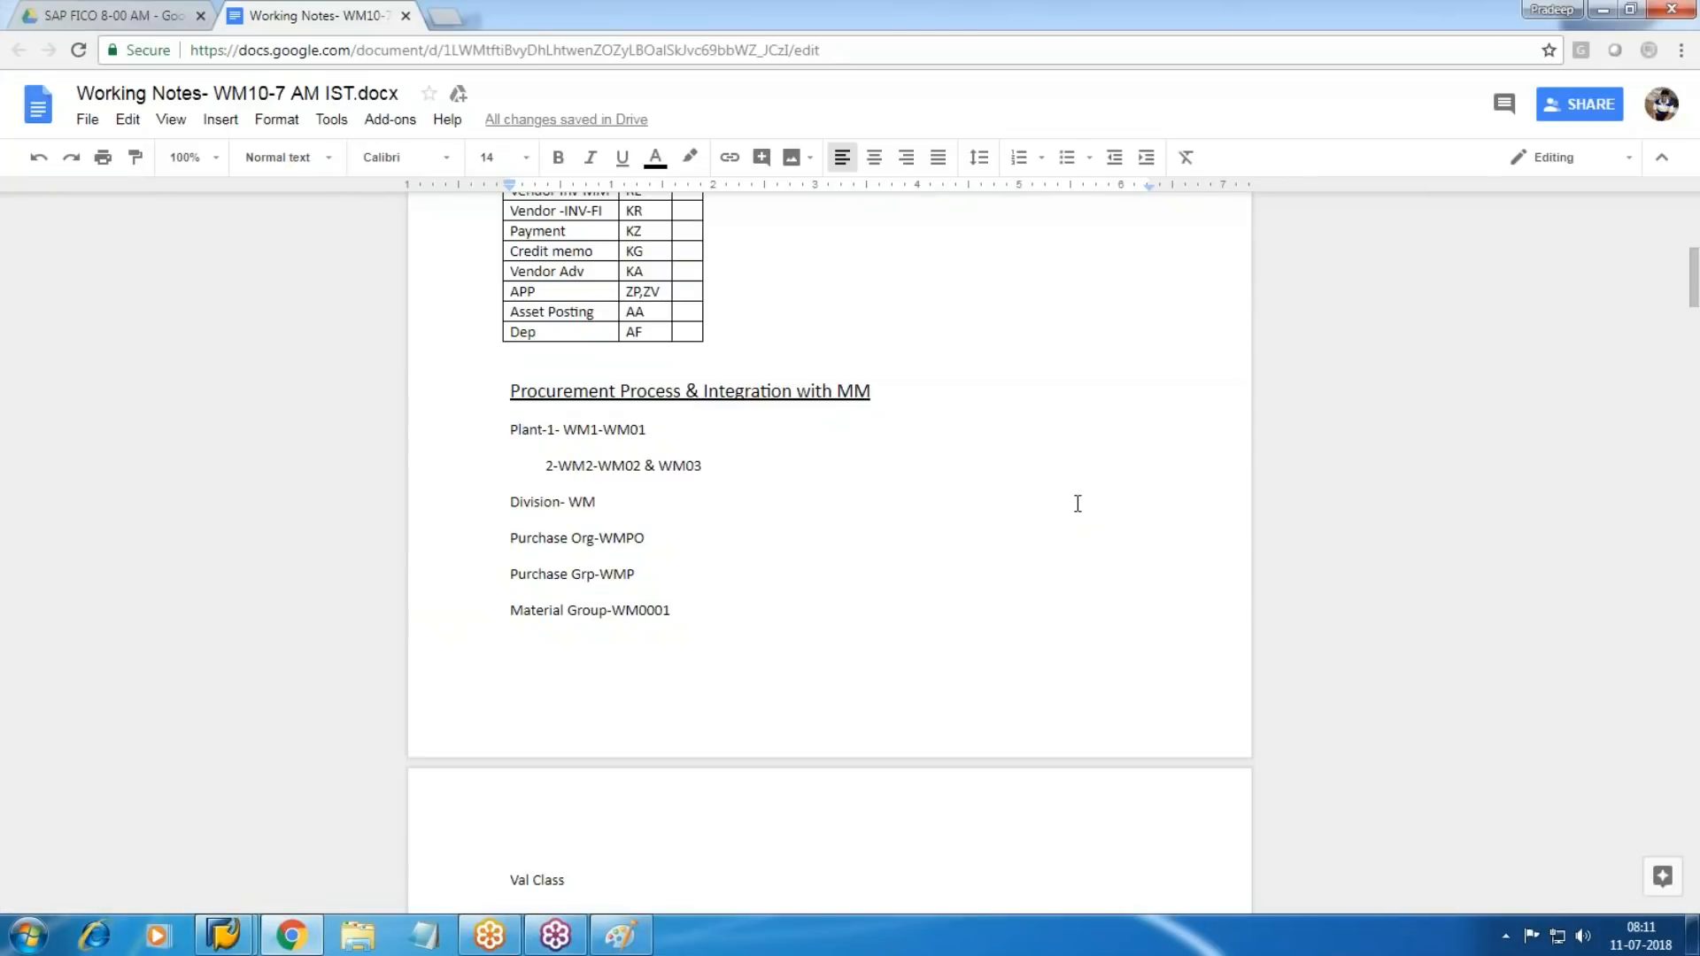
key("alt+Tab")
type("WM0001")
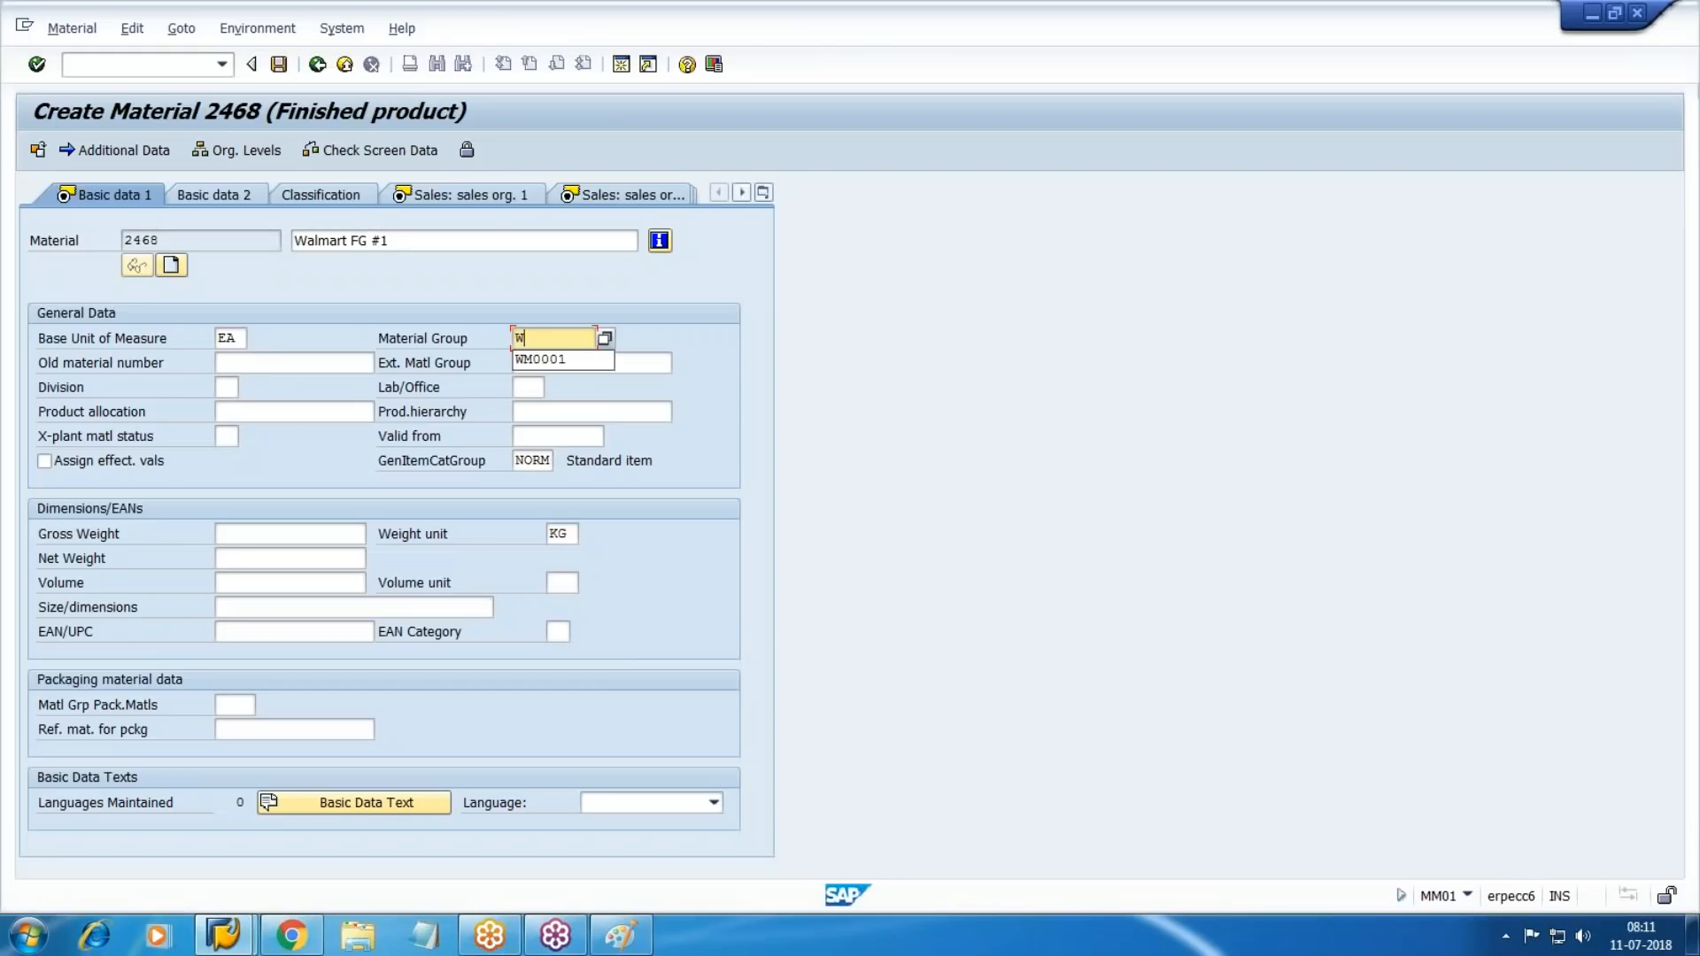
key("Tab")
Enter division WM, set the gross and net weight to 1 KG each, and confirm the basic data.
key("Tab")
type("WM")
key("Tab")
key("Tab")
key("Tab")
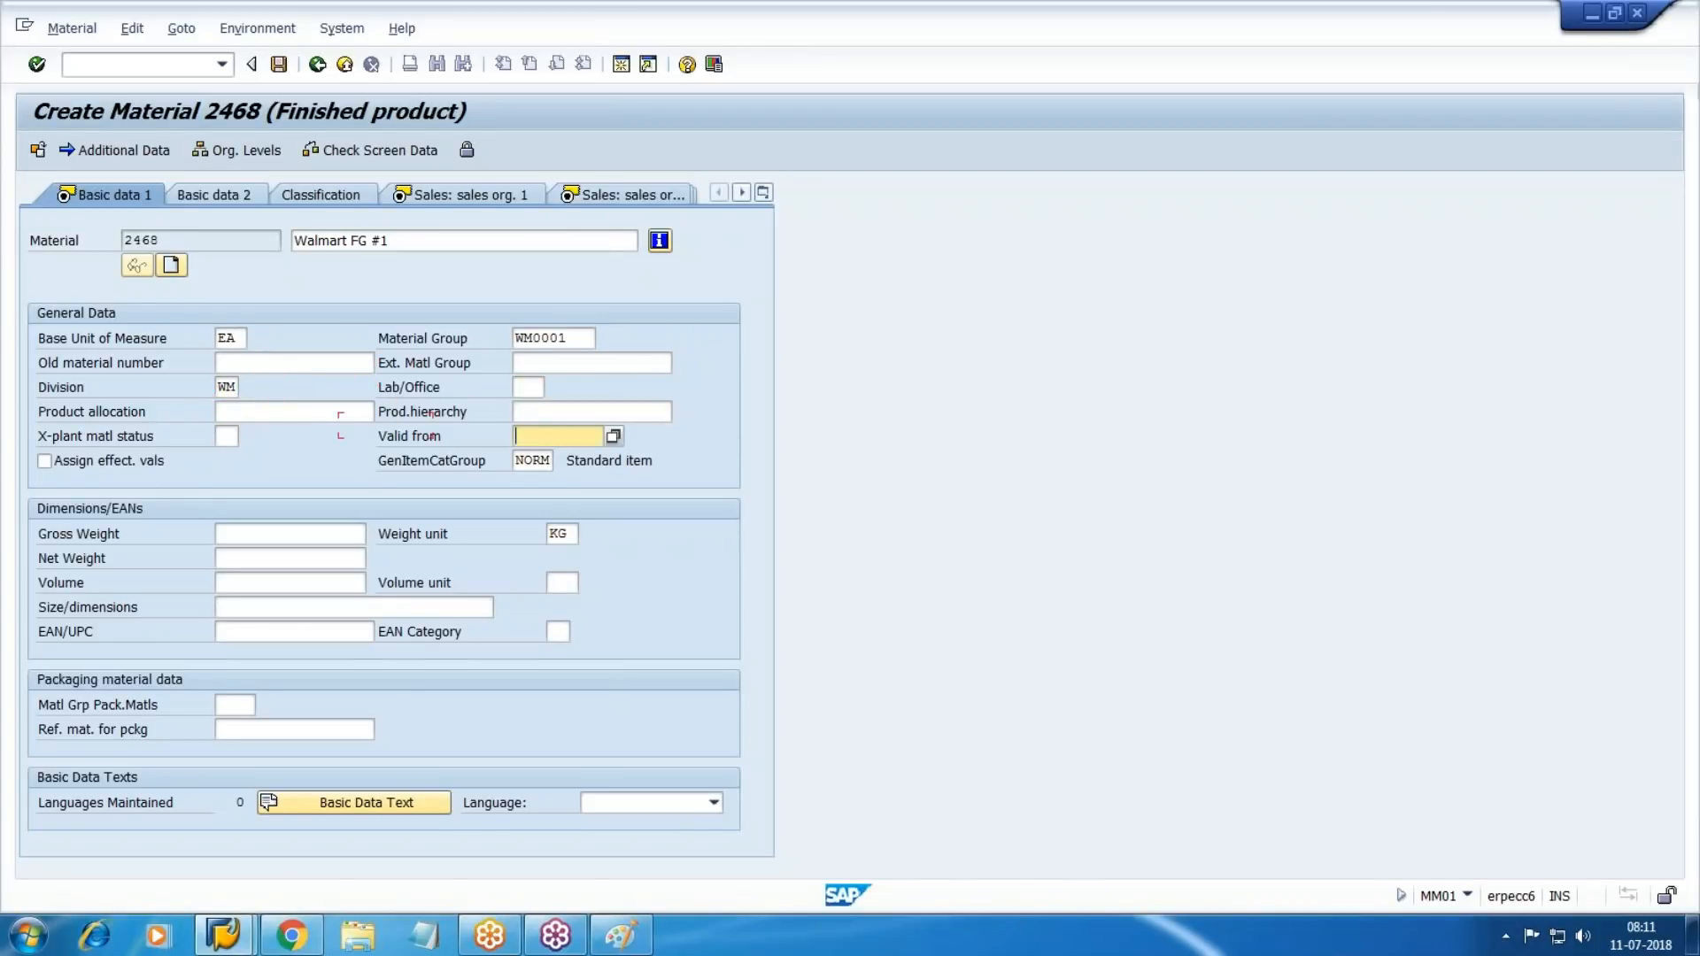
key("Tab")
key("Tab")
key("Tab")
type("1")
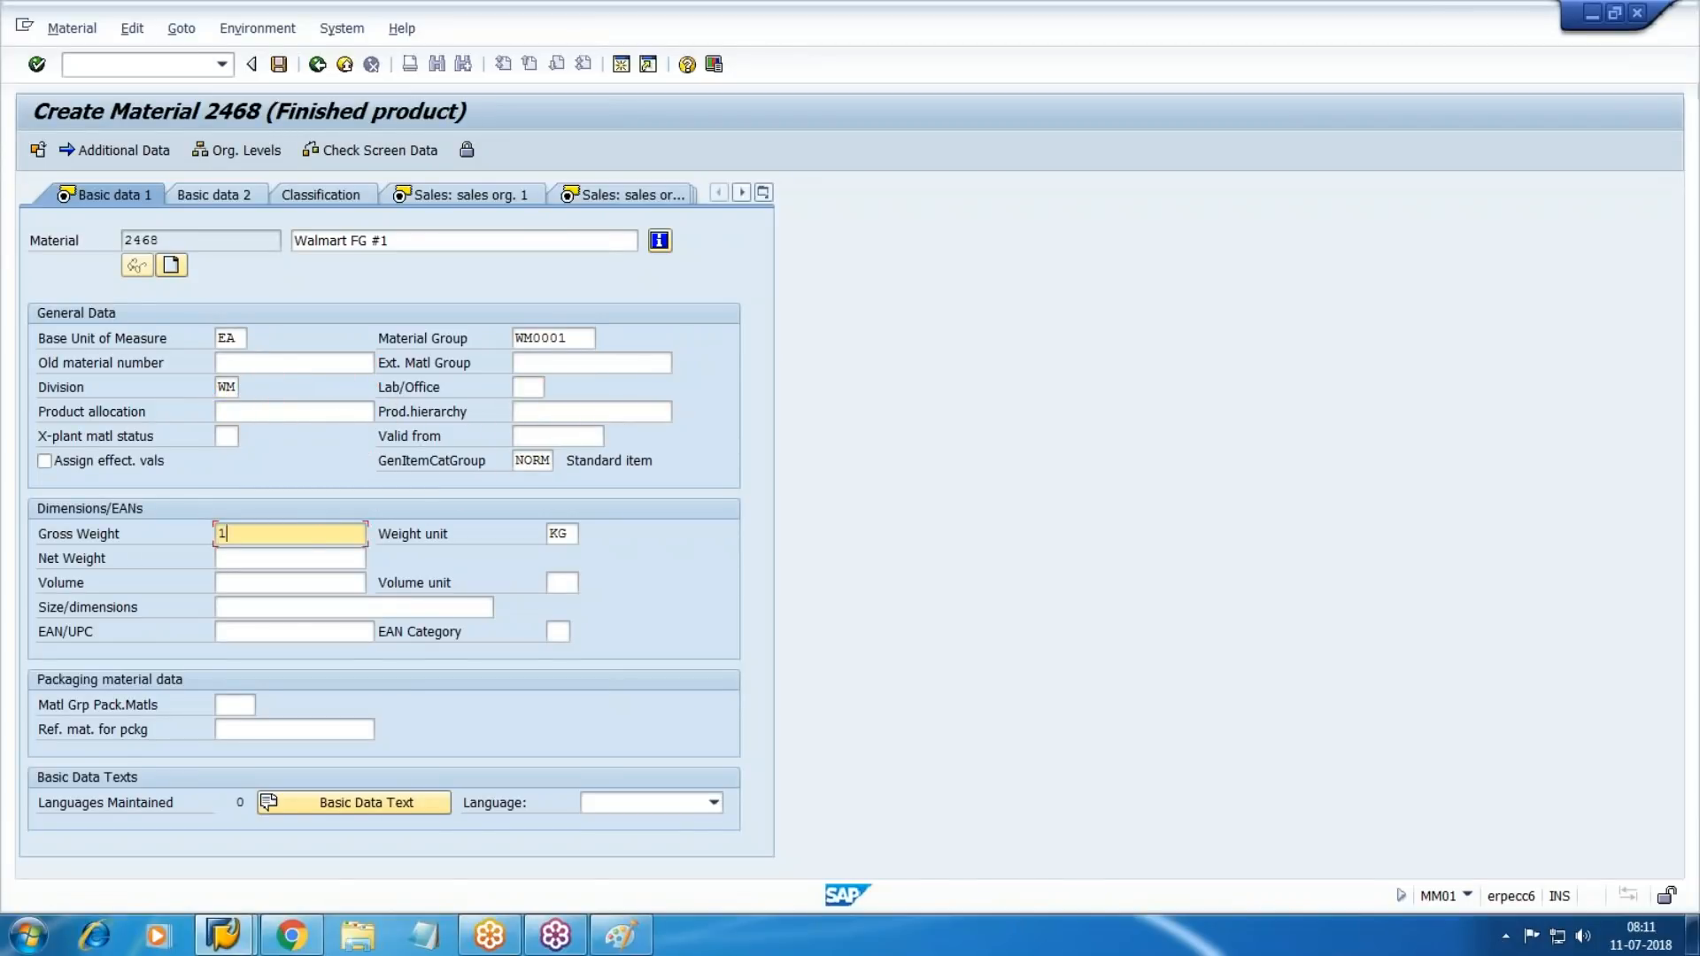
key("Tab")
type("1")
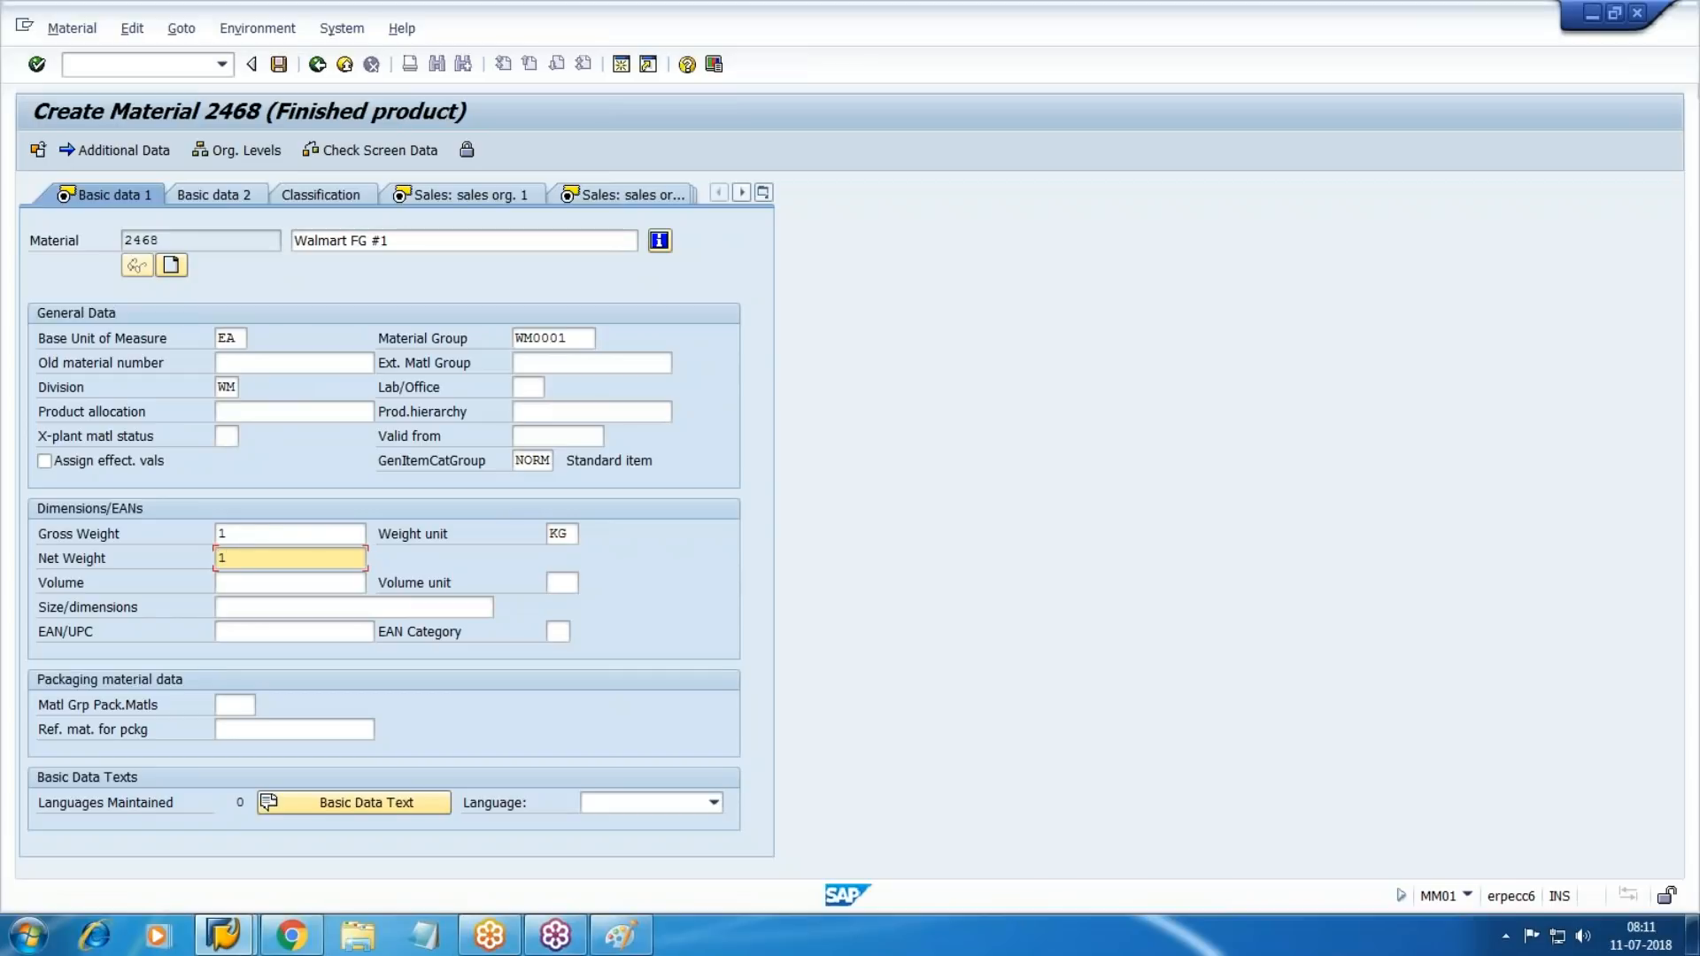
key("Return")
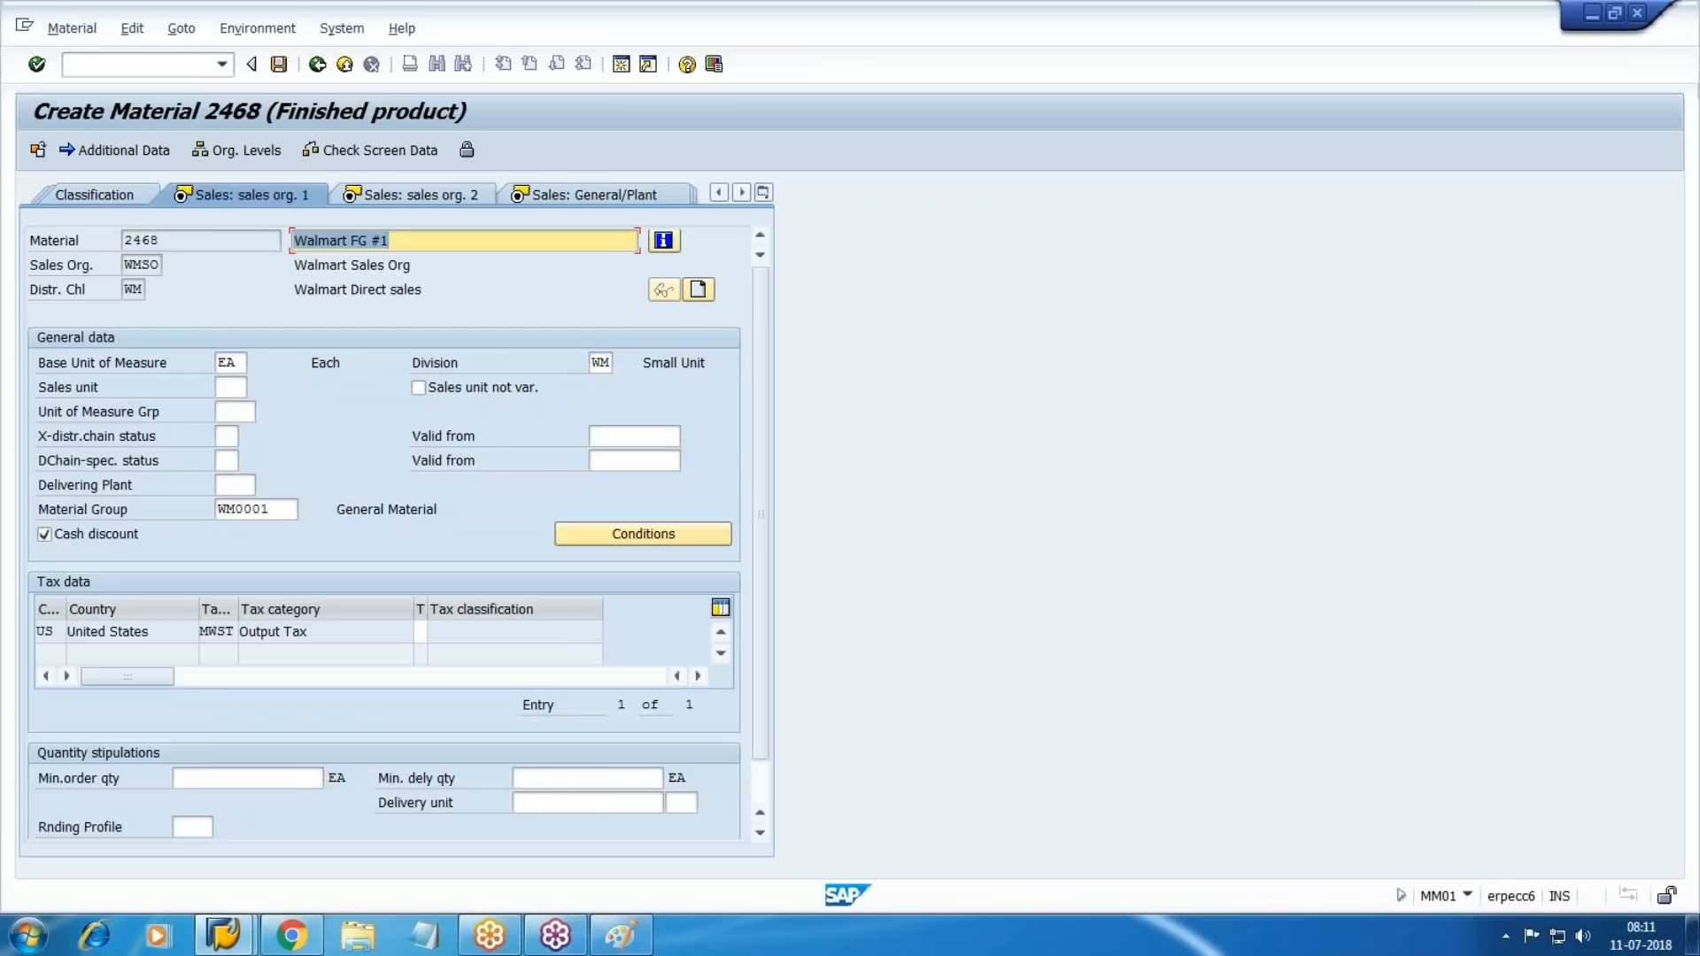
Set the output tax classification for the United States to 1 (Full Tax) and confirm the first sales organization view.
left_click(421, 631)
left_click(437, 631)
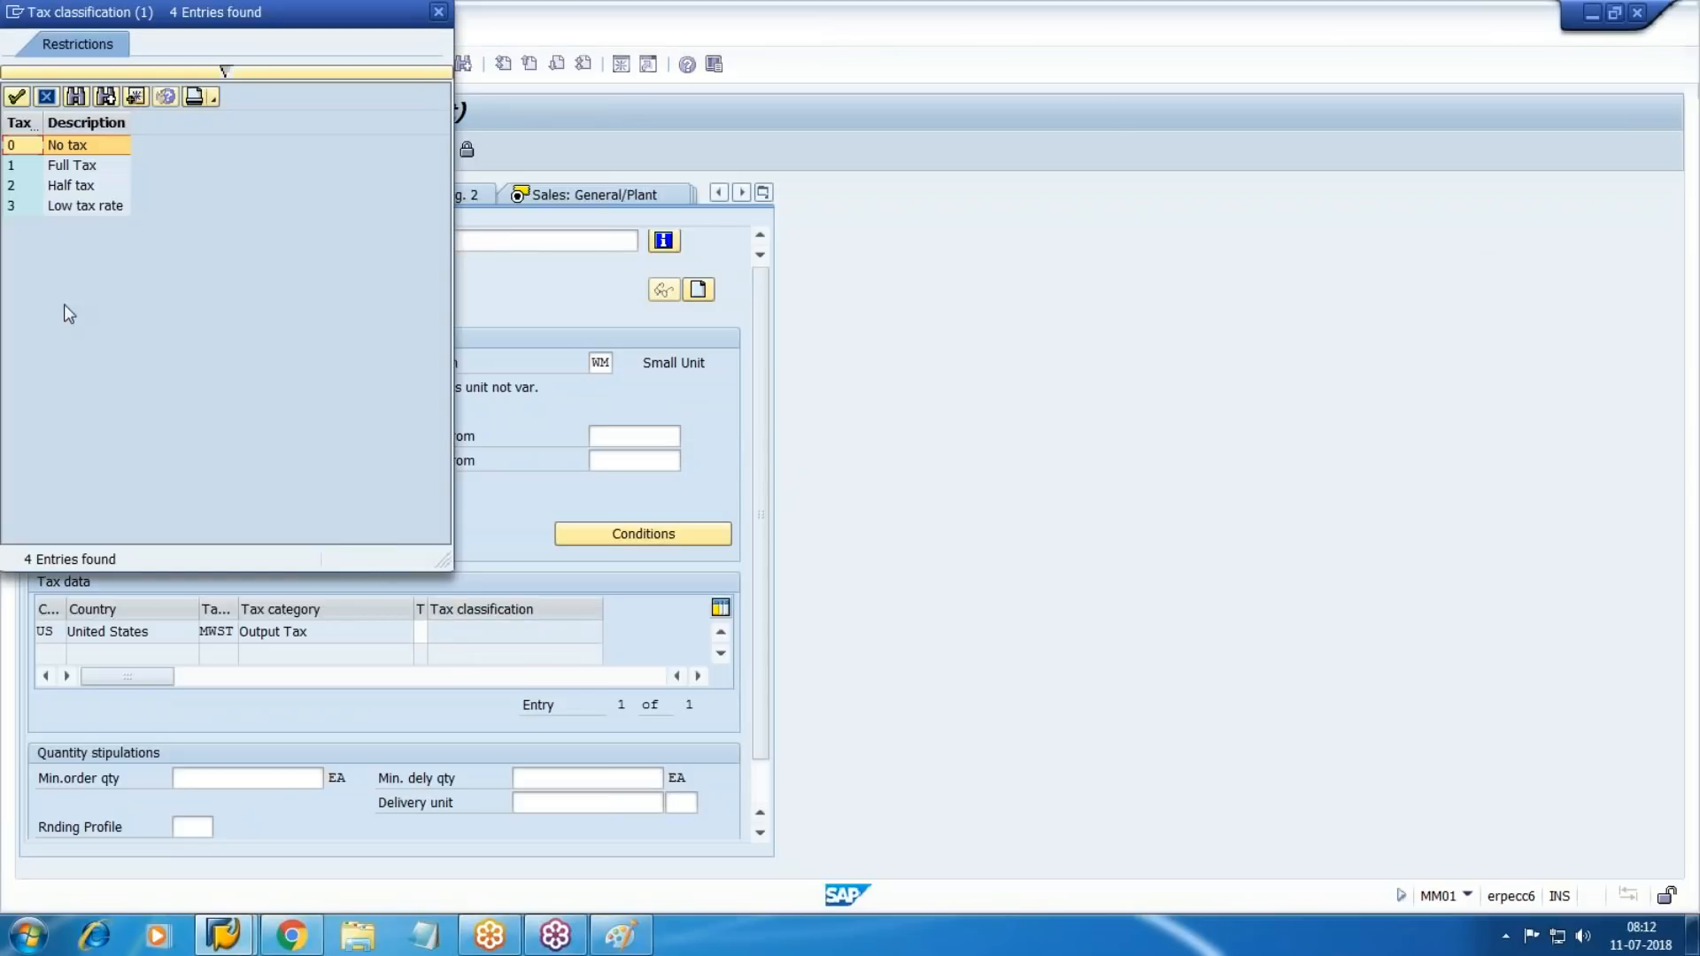
double_click(80, 165)
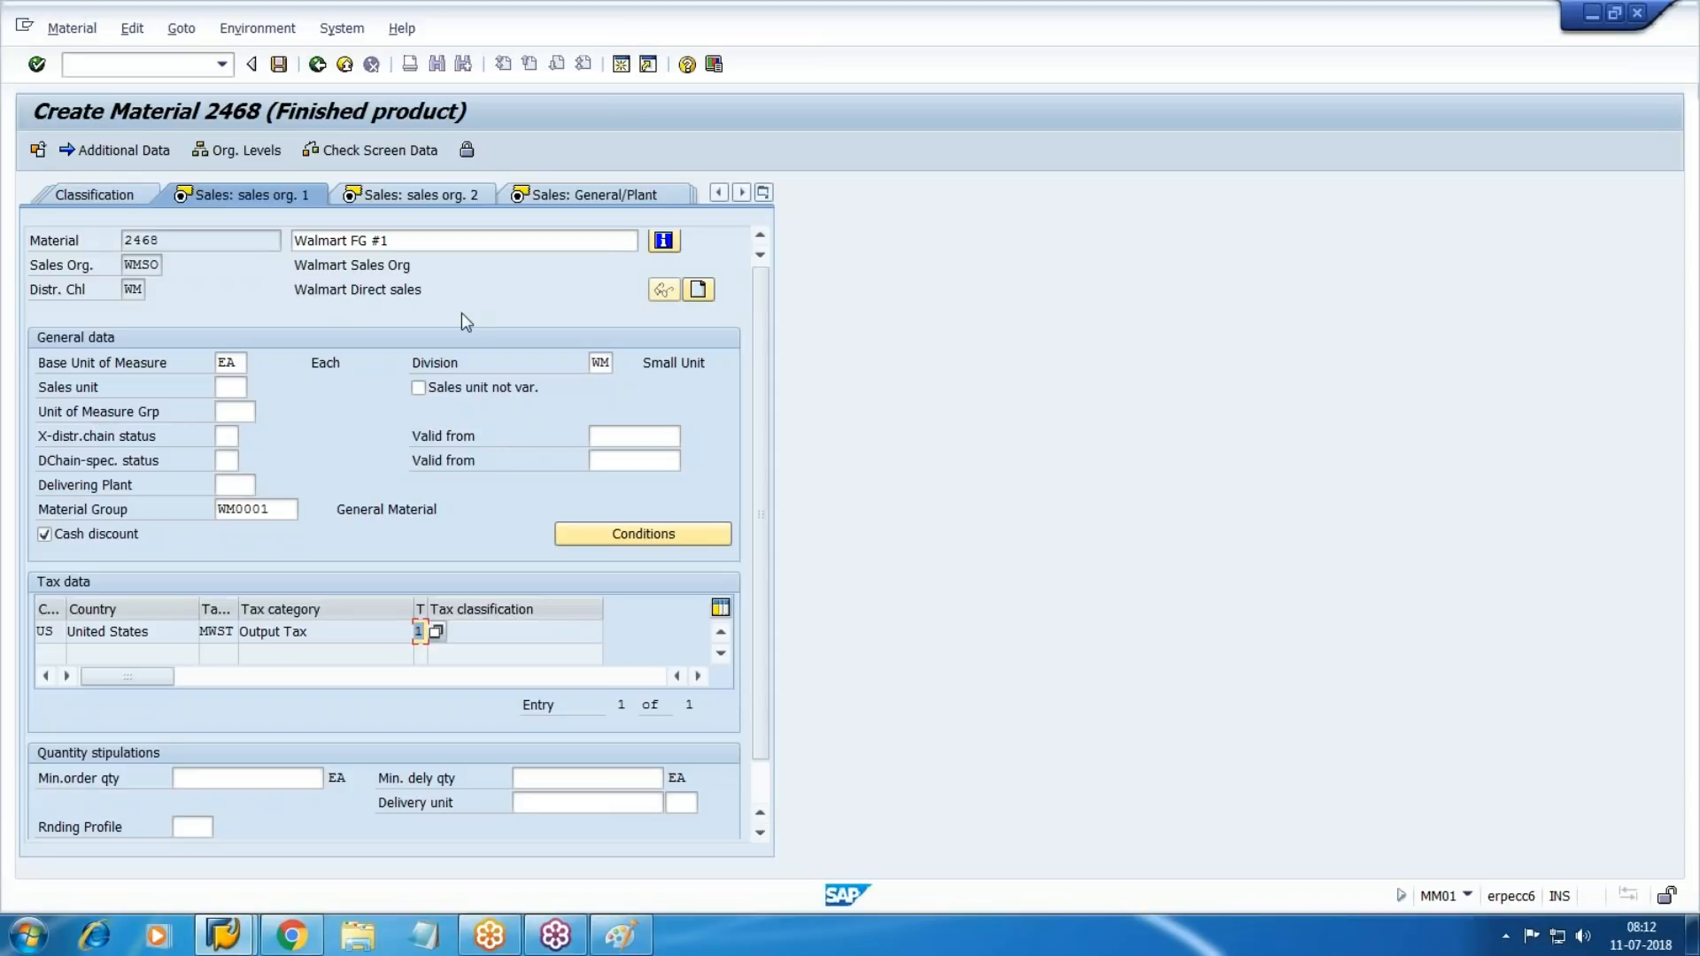
key("Return")
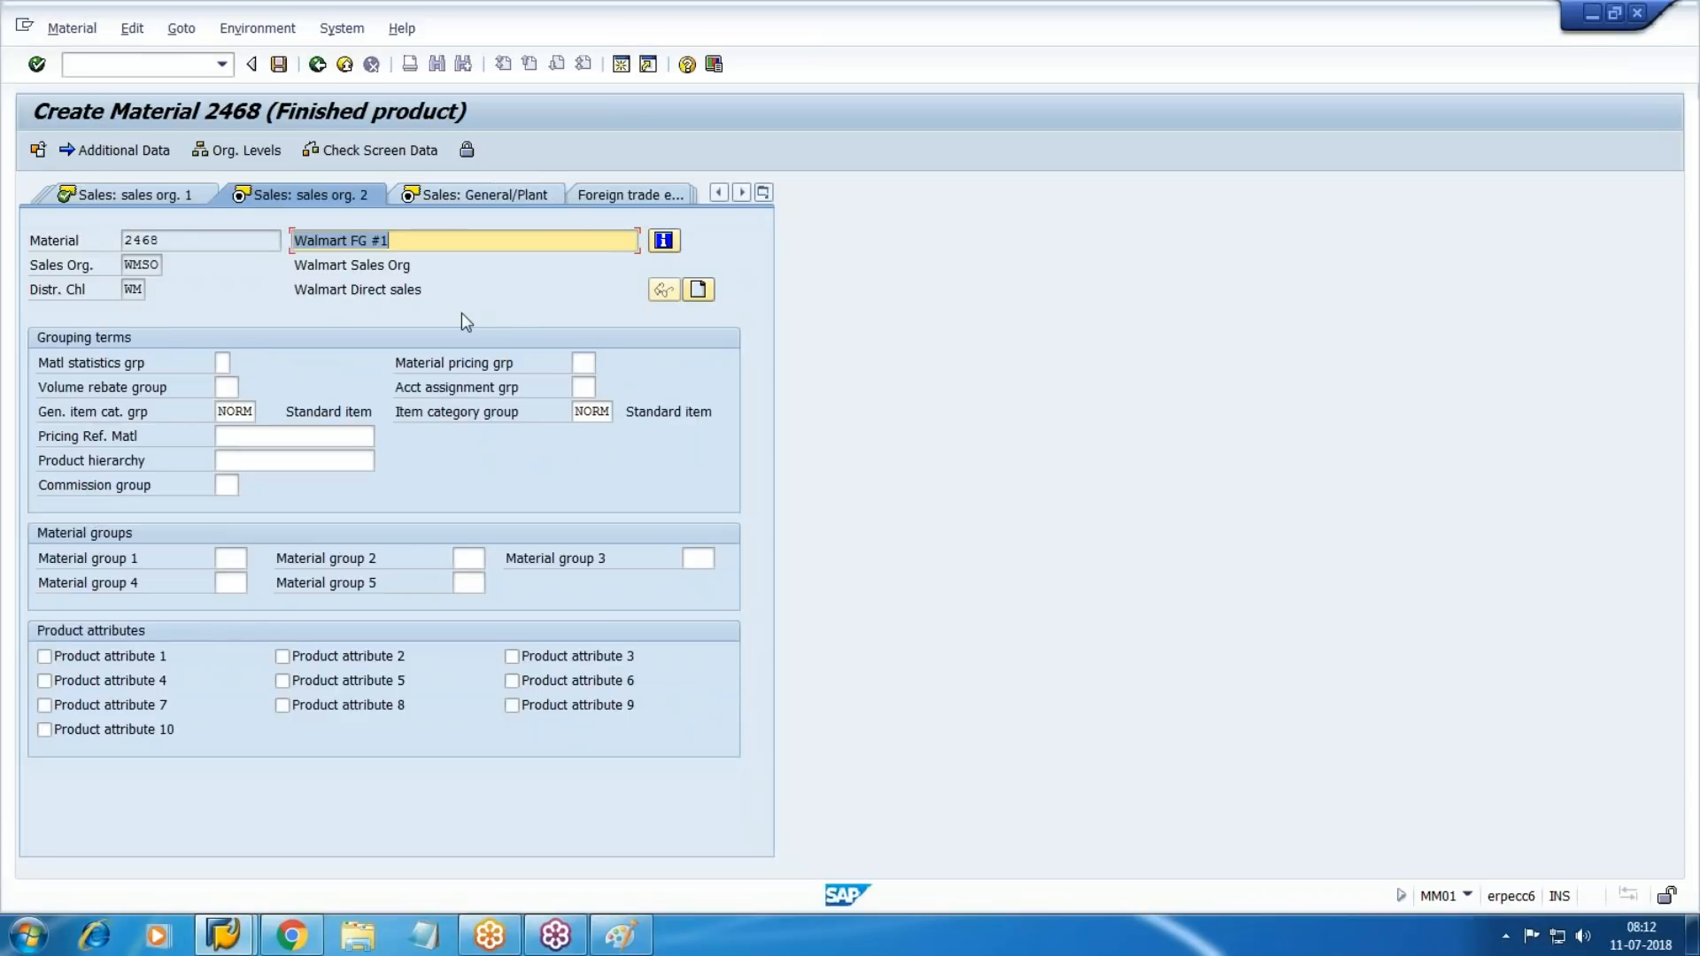
Choose an account assignment group from its value list and confirm the second sales organization view.
left_click(581, 387)
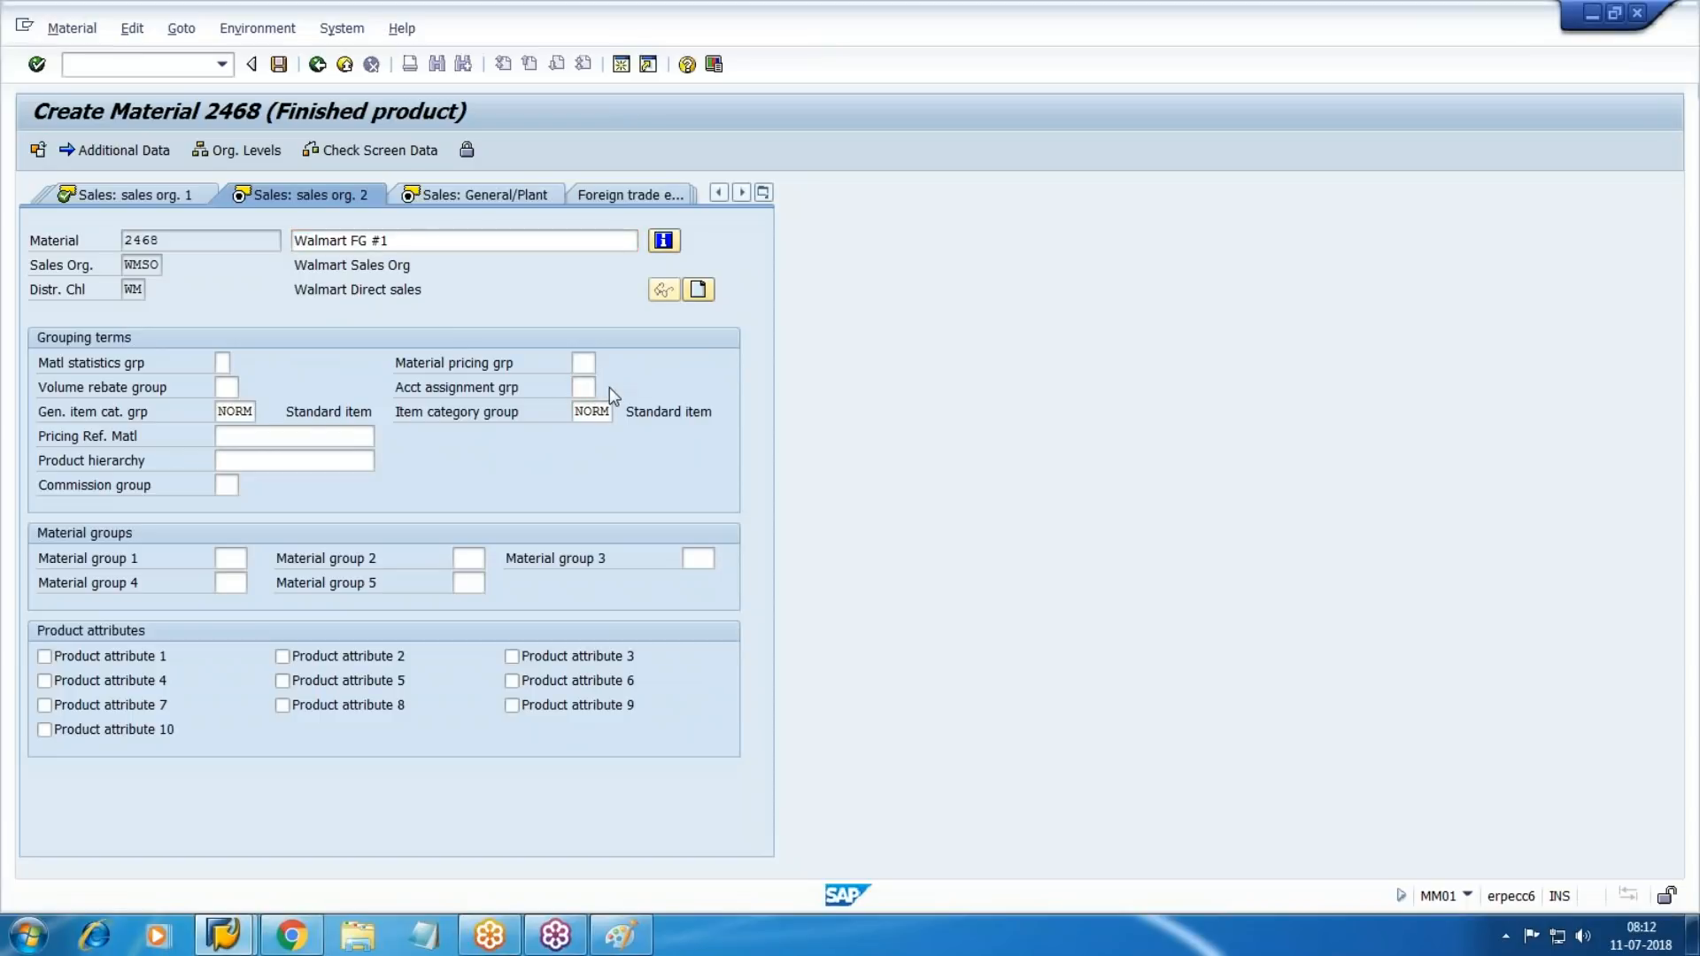
key("F4")
key("Down")
key("Down")
key("Down")
key("Up")
key("Return")
key("Return")
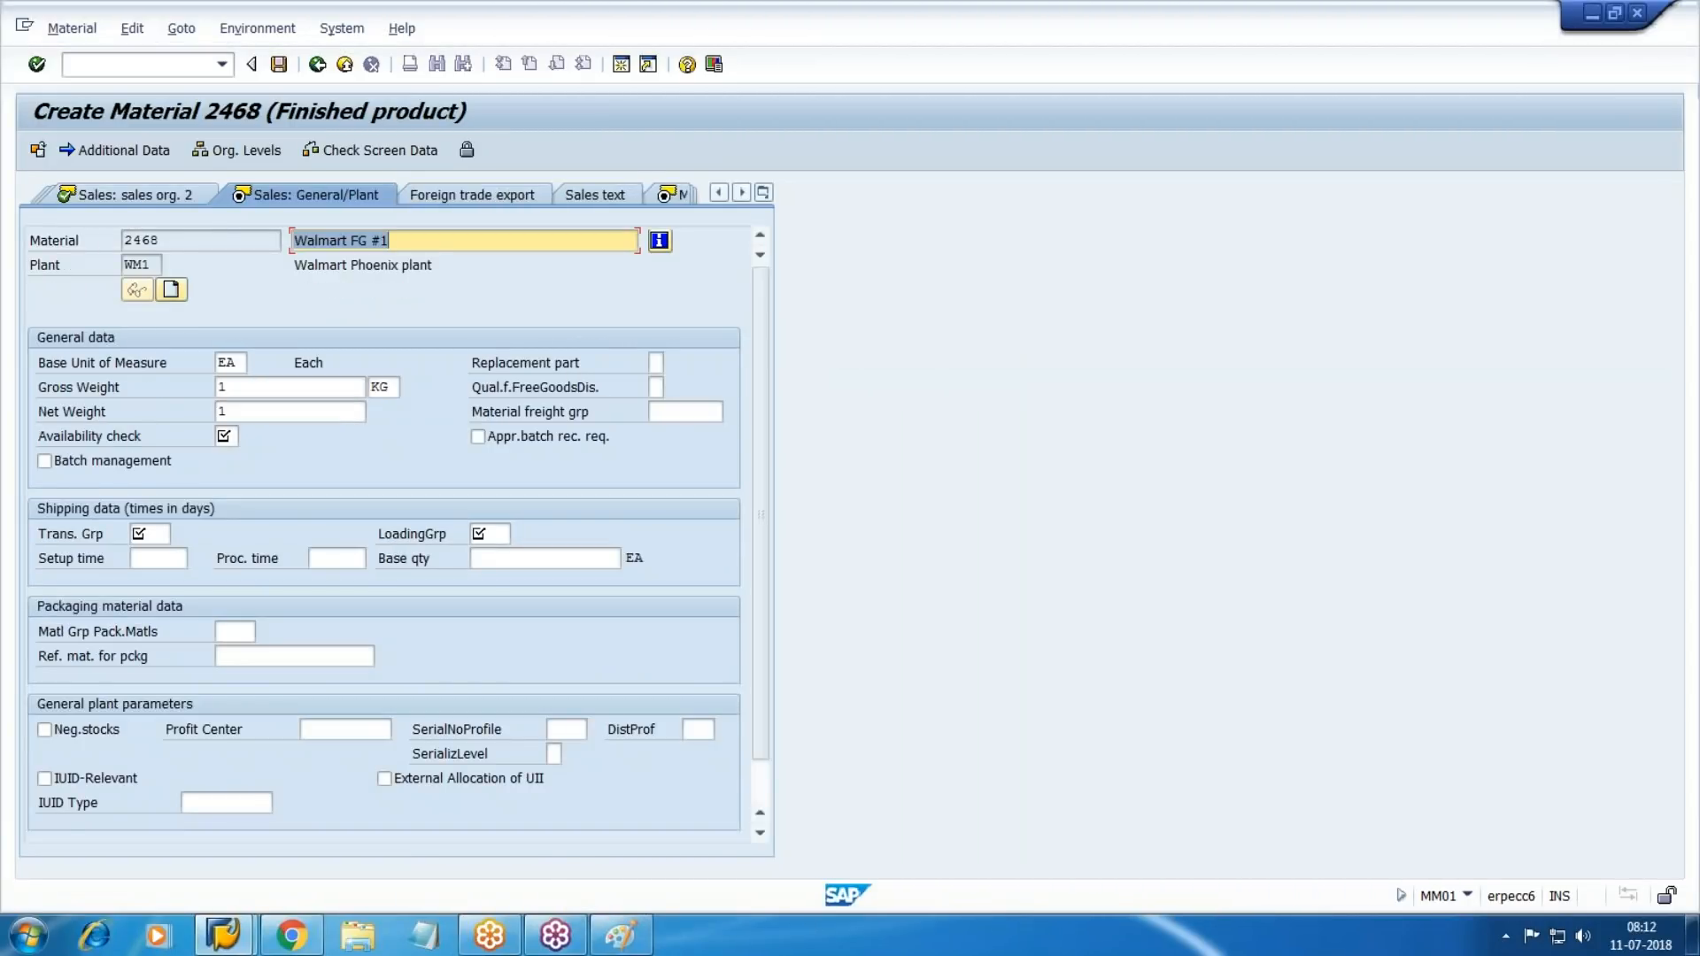
Set the availability check to KP (No check) in the plant sales data.
left_click(225, 436)
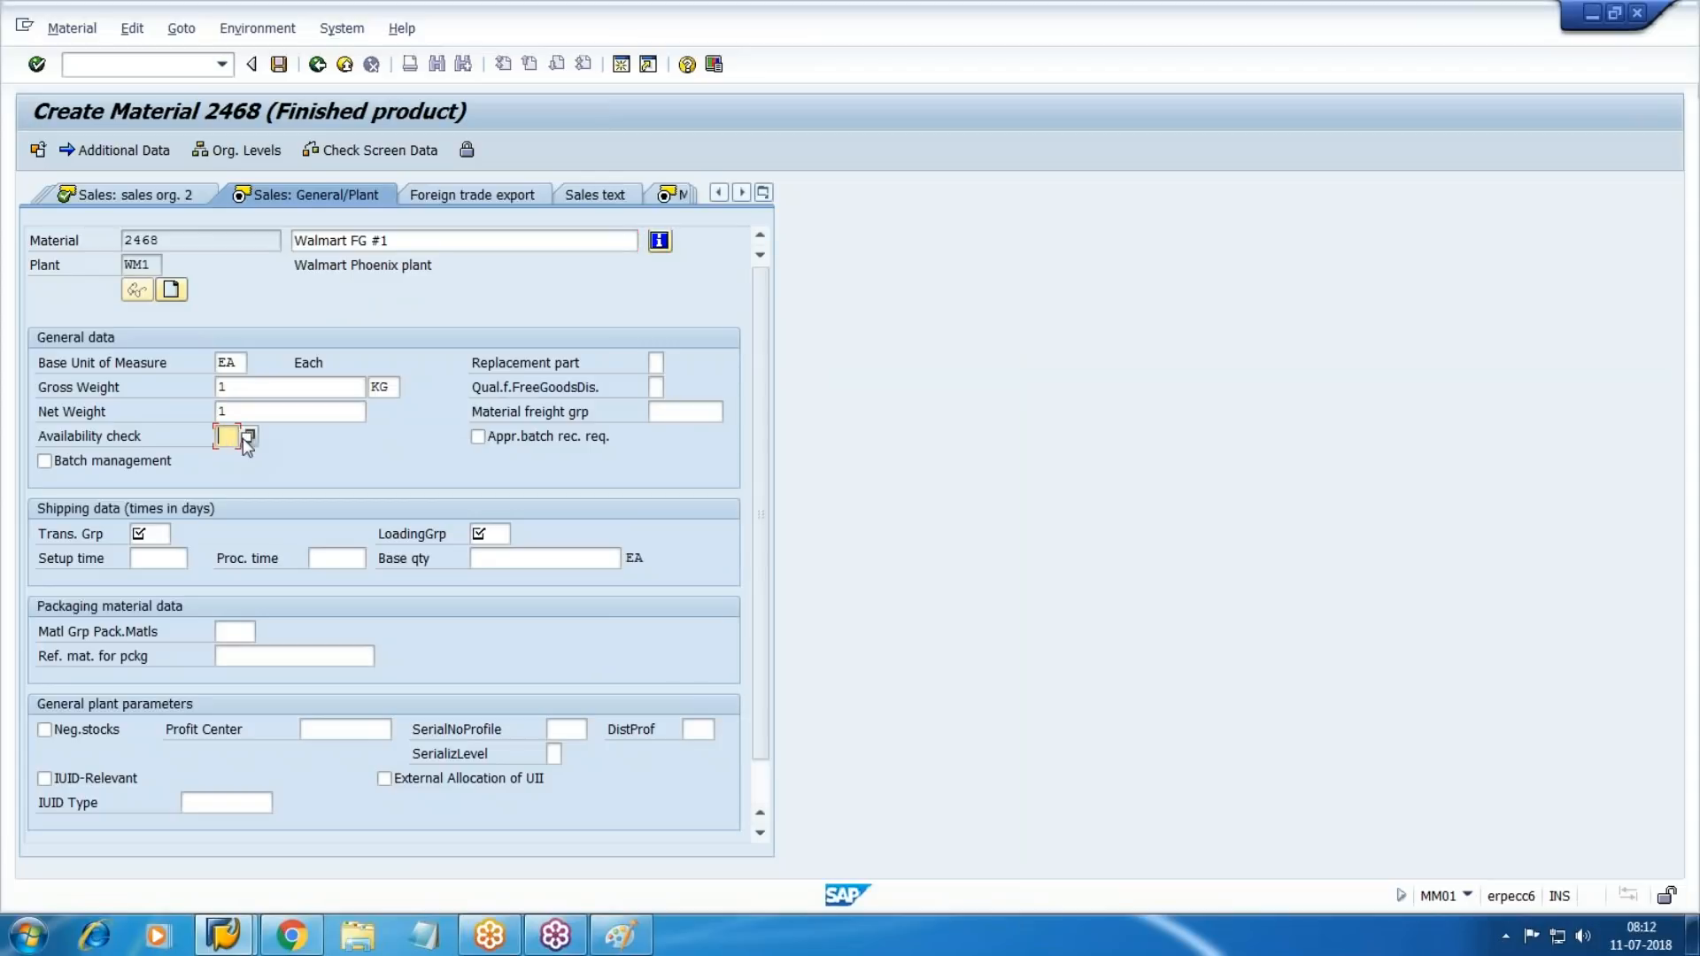
key("F4")
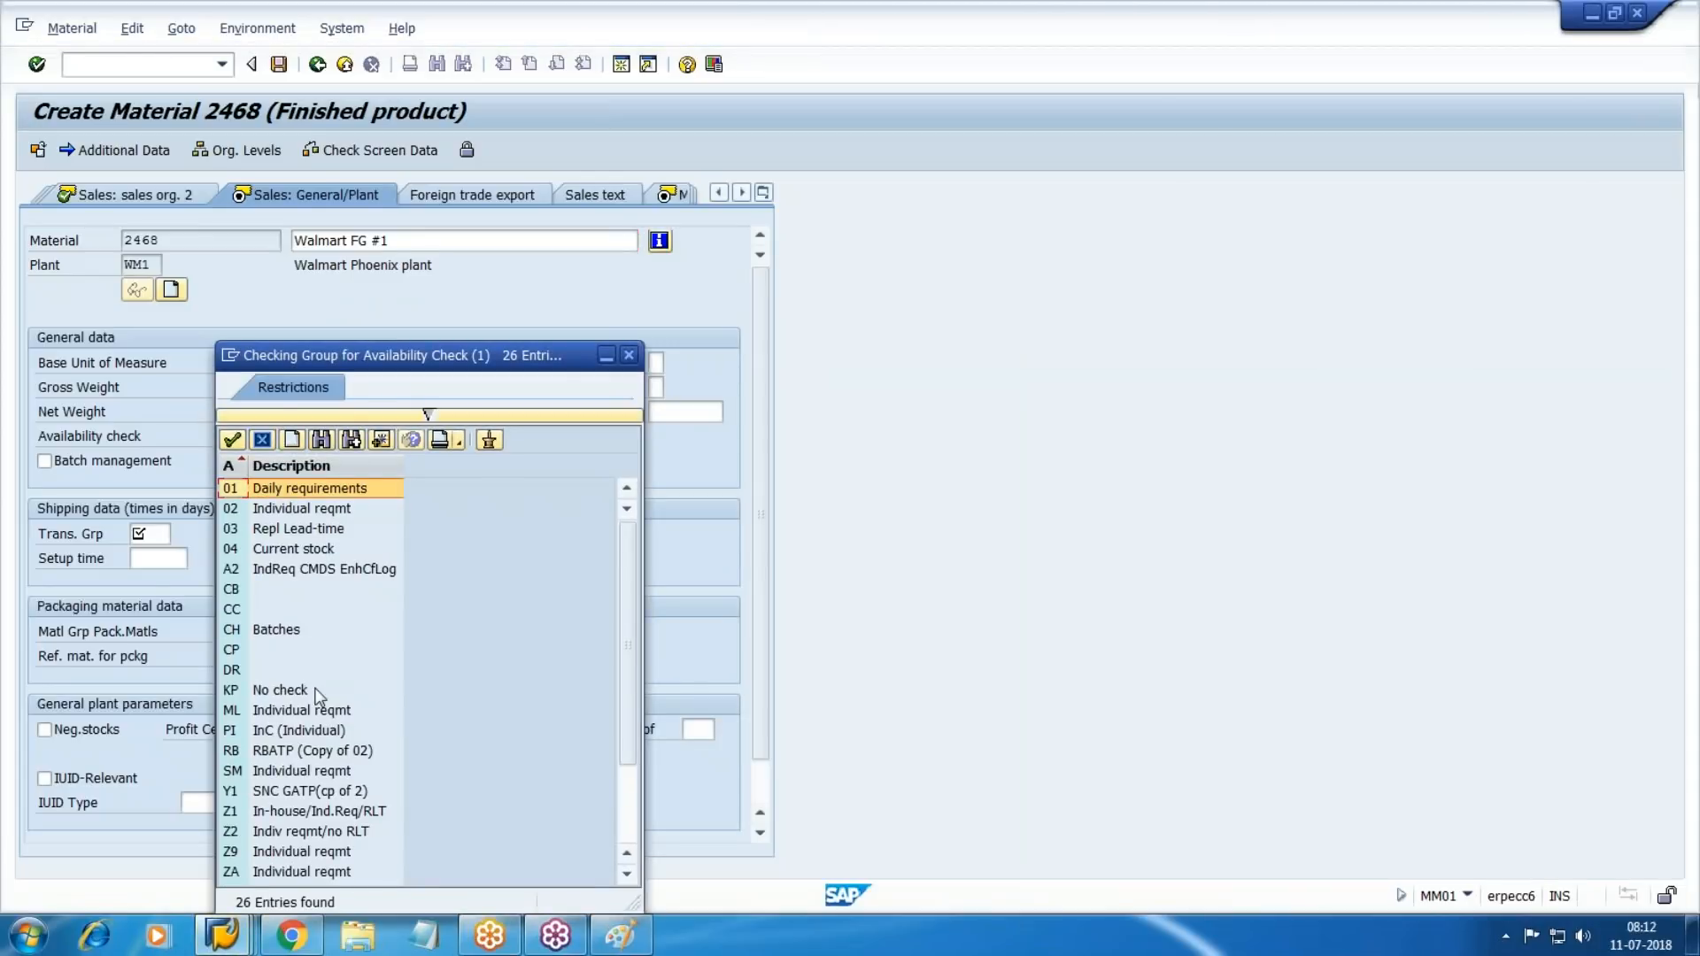
double_click(270, 695)
key("Tab")
key("Tab")
key("Tab")
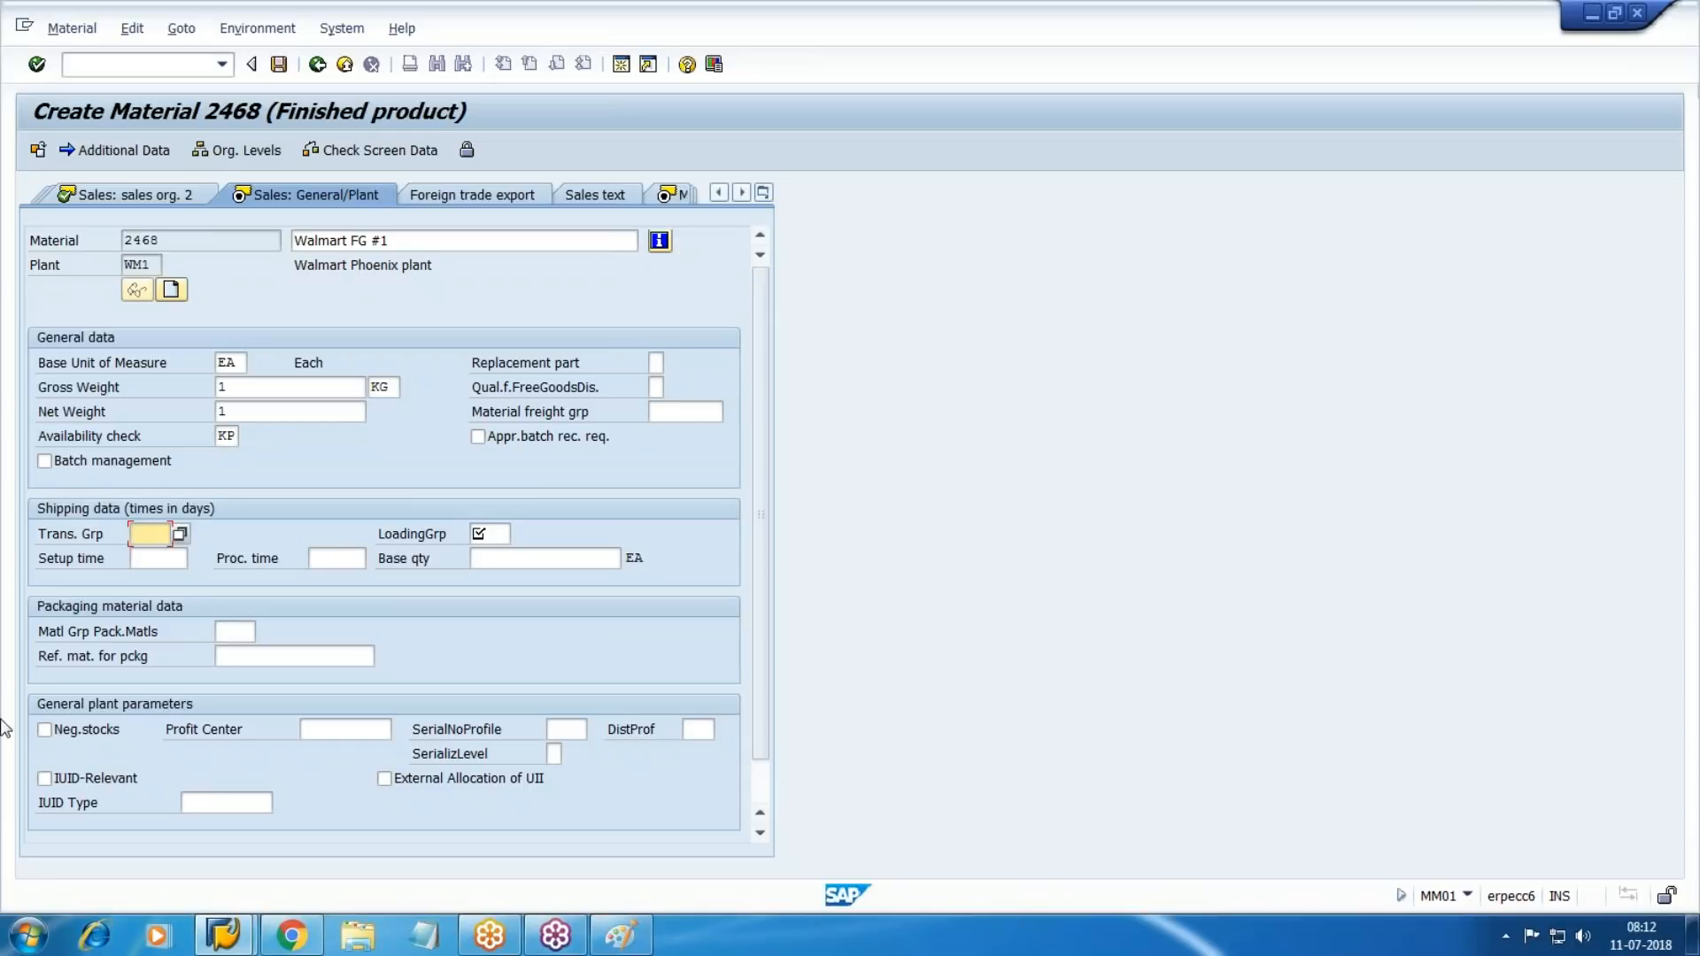
Set the transportation group to 0003 (Container) in the shipping data.
key("F4")
key("Down")
key("Down")
key("Down")
key("Up")
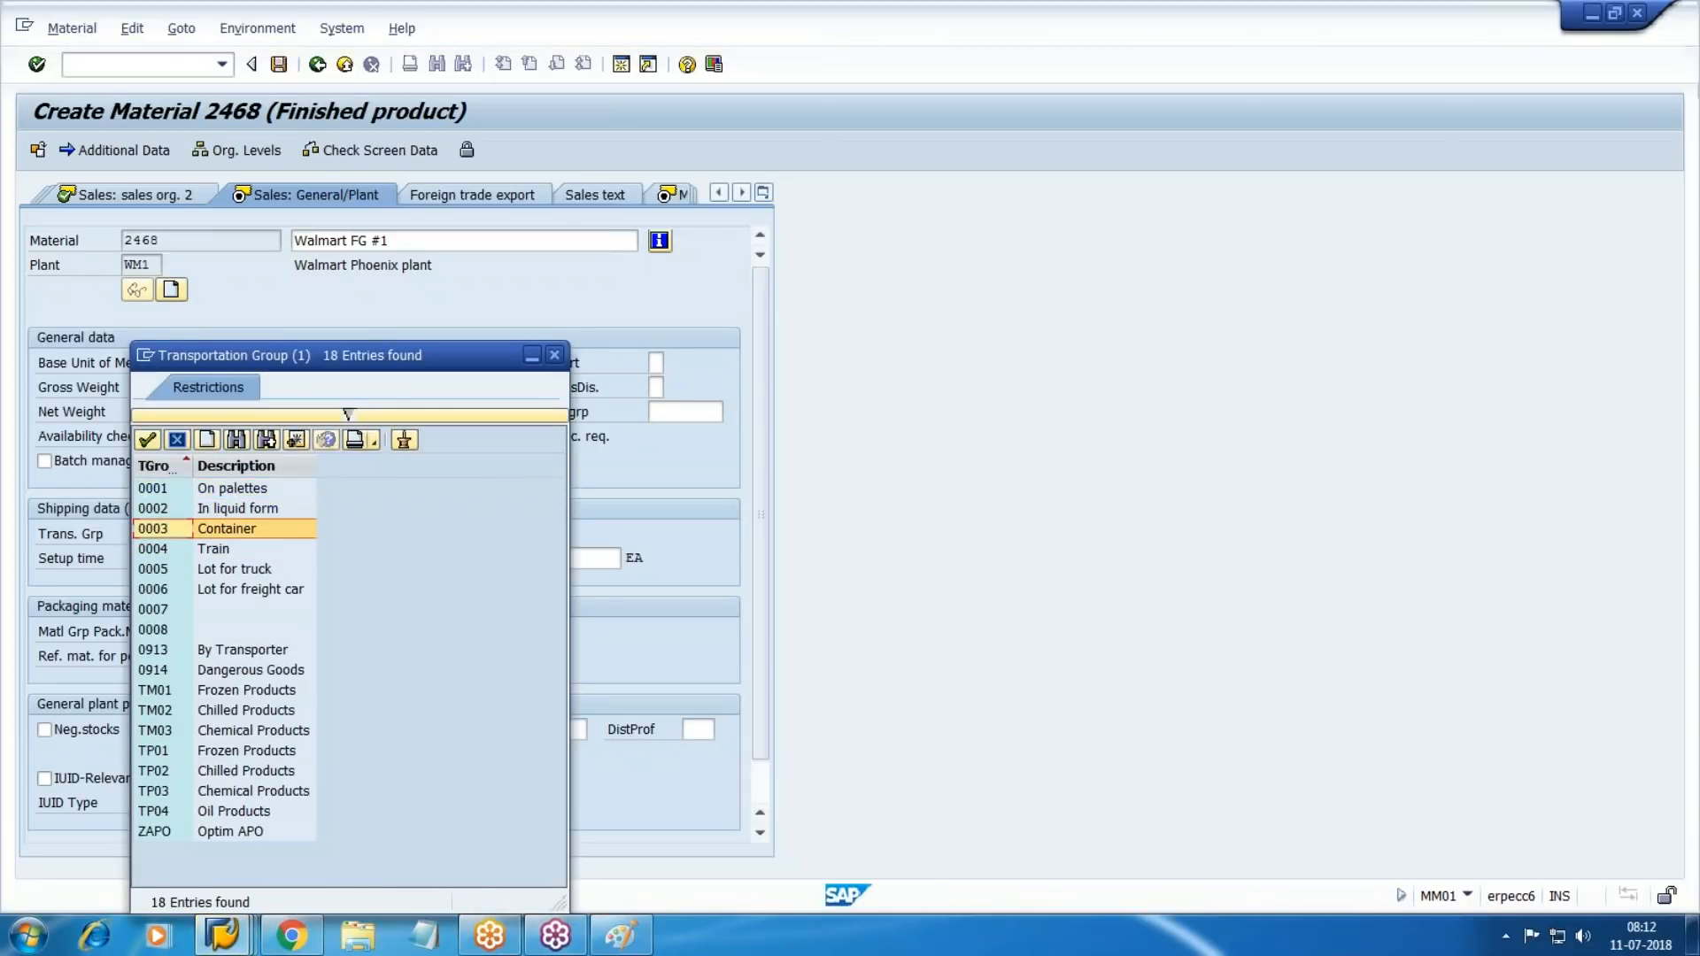
key("Return")
key("Tab")
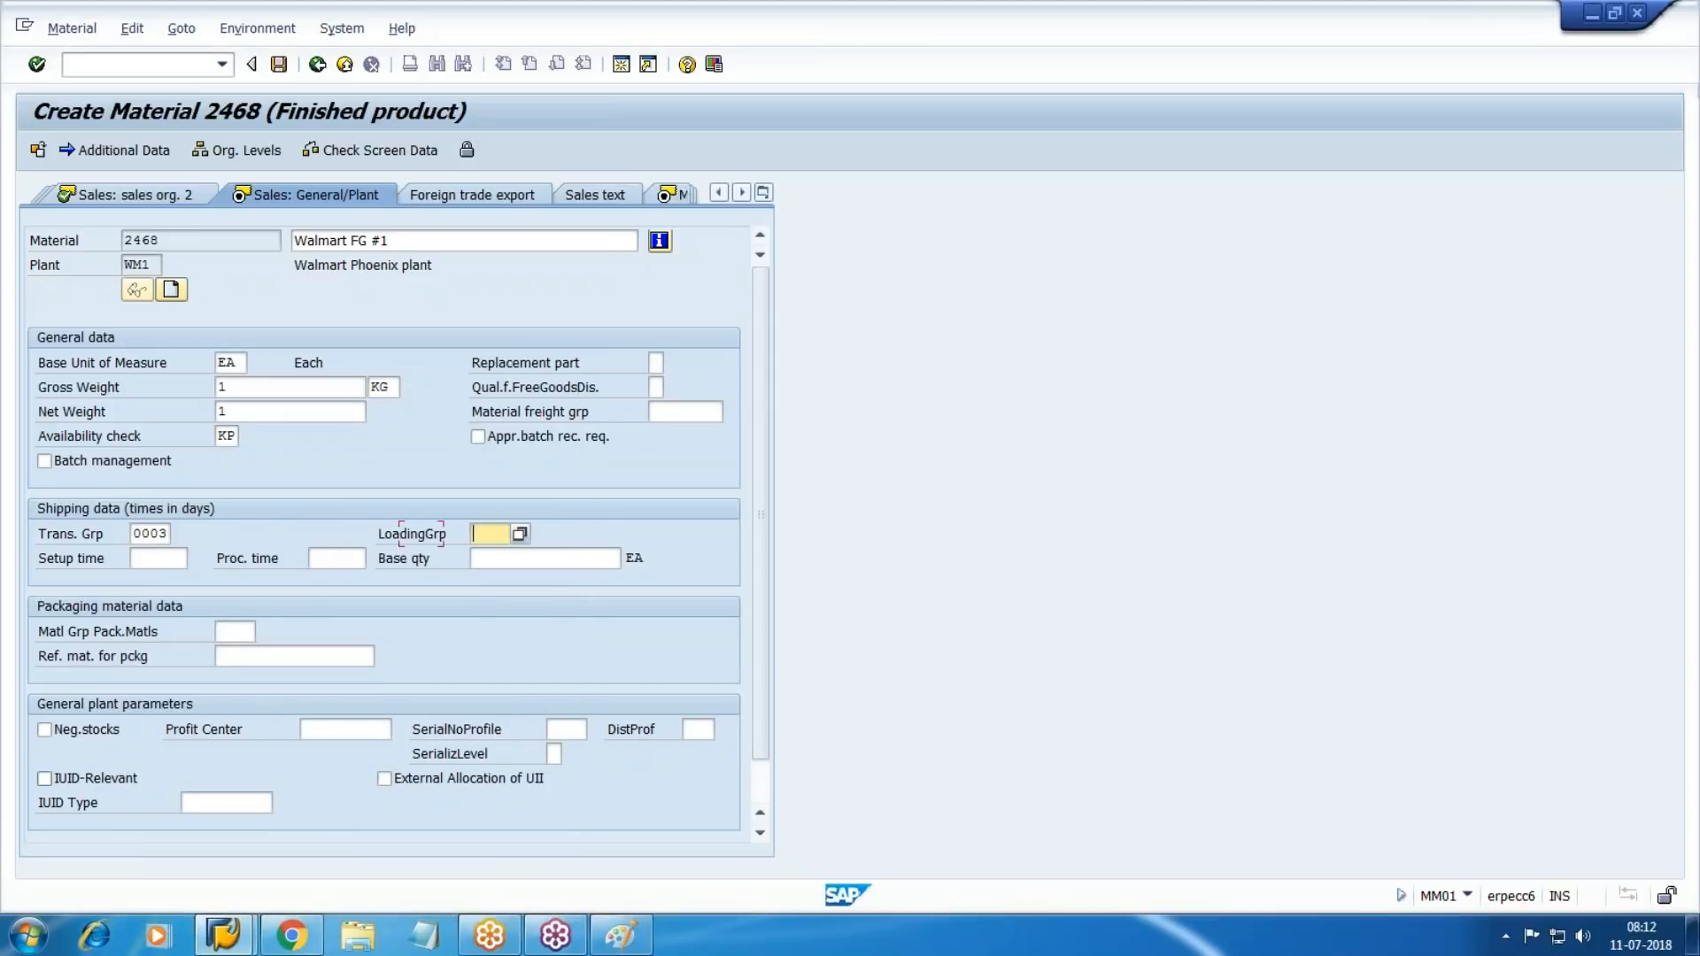
Set the loading group to 0003 (Manual) and continue to the MRP 1 view.
key("F4")
key("Down")
key("Down")
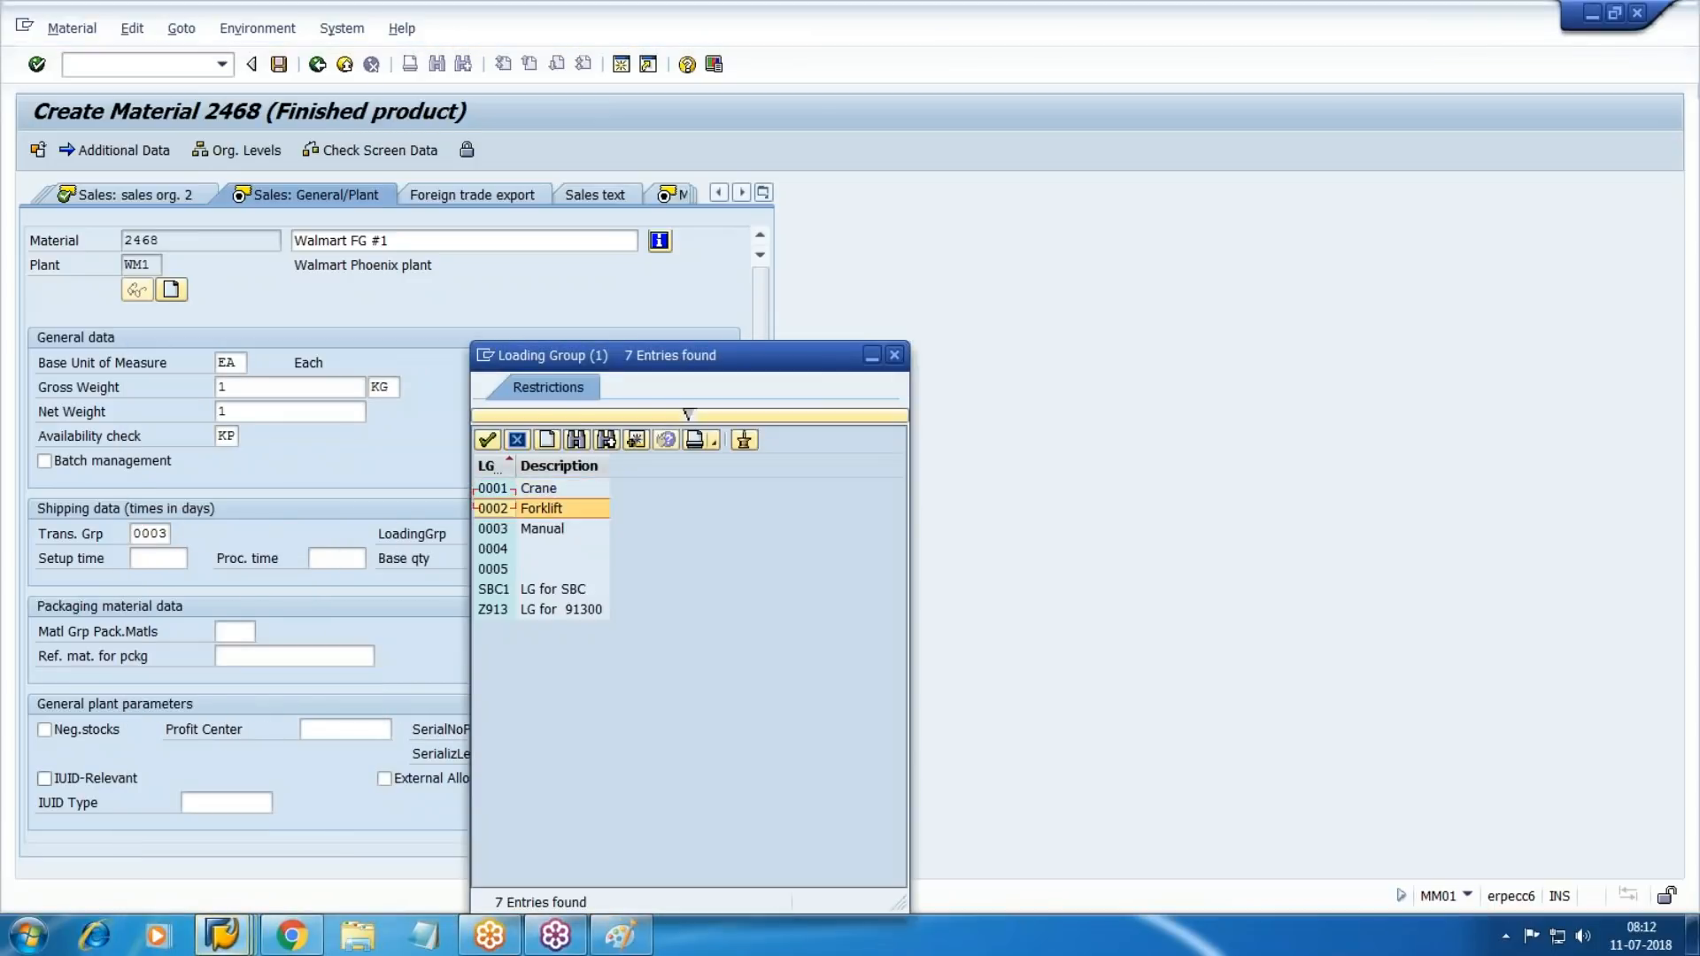
key("Return")
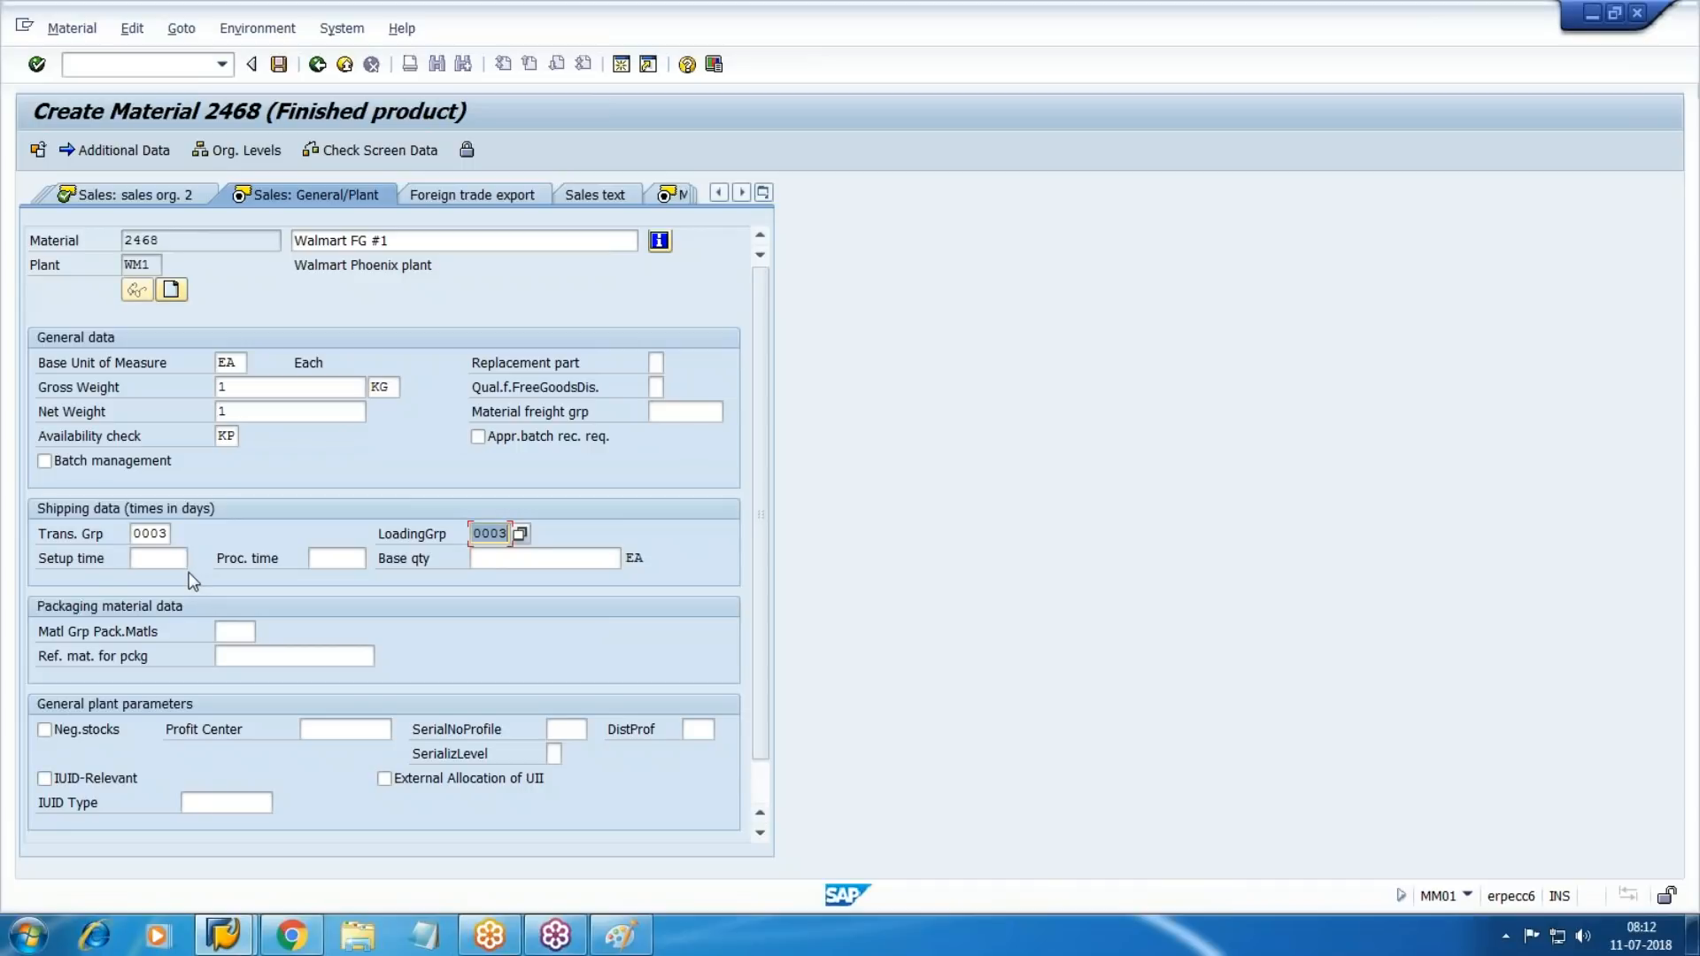
key("Return")
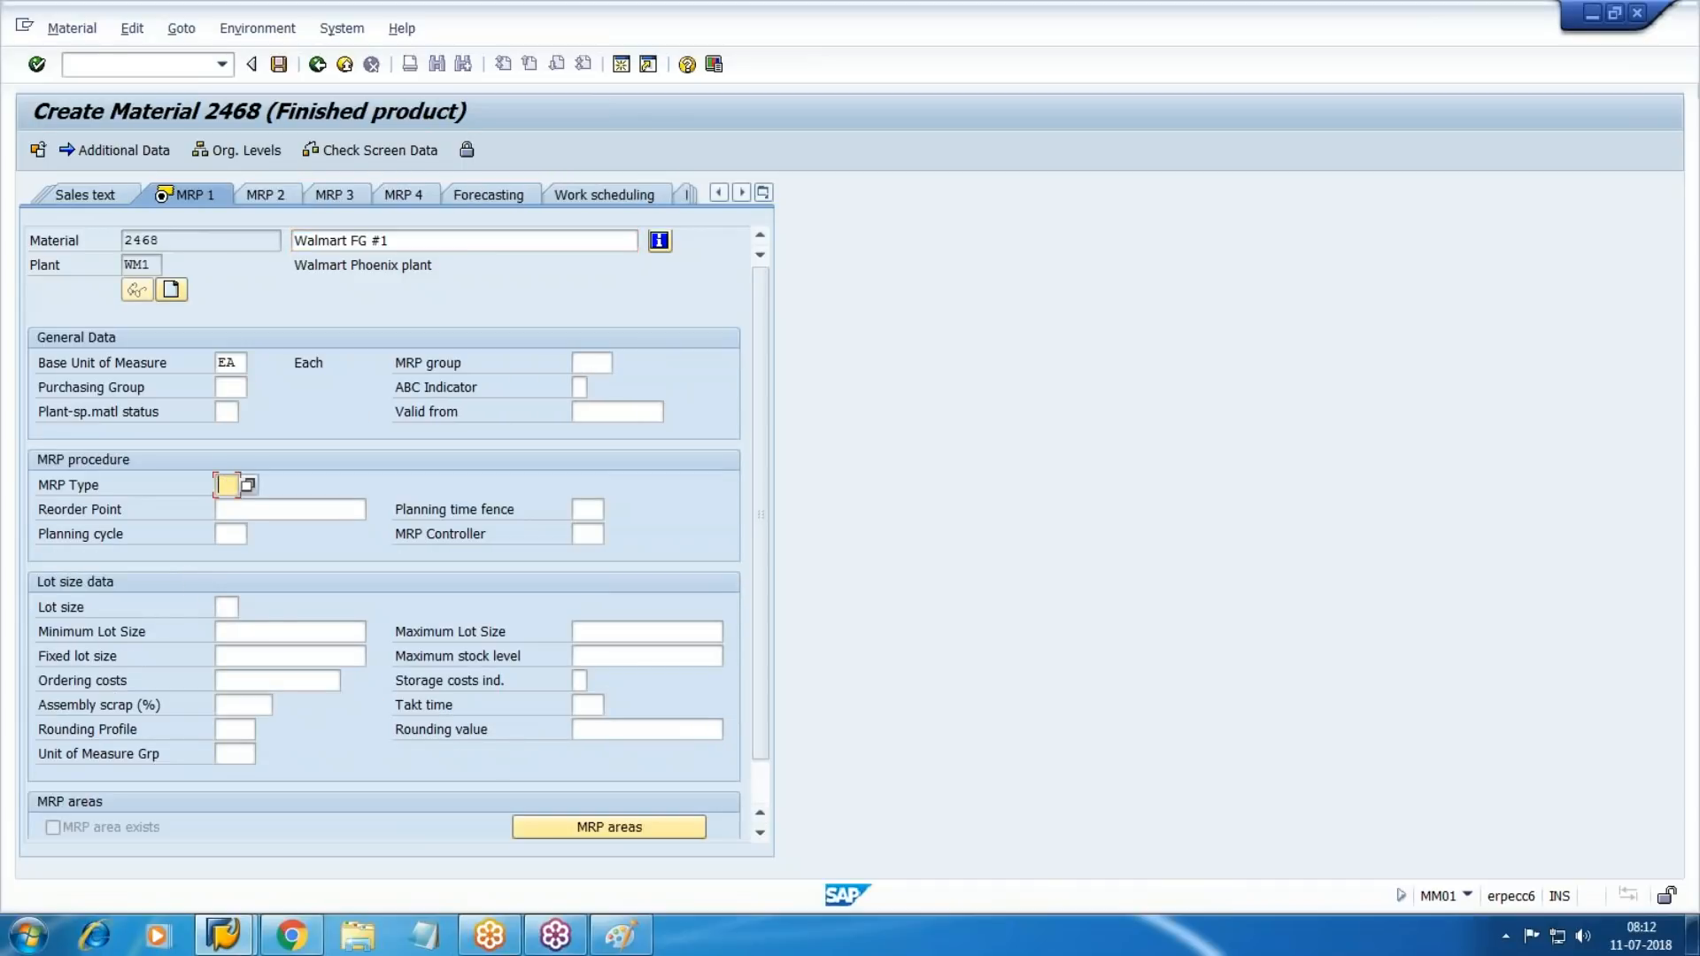
Set the MRP type to ND (No planning) and continue to the Accounting 1 view.
key("F4")
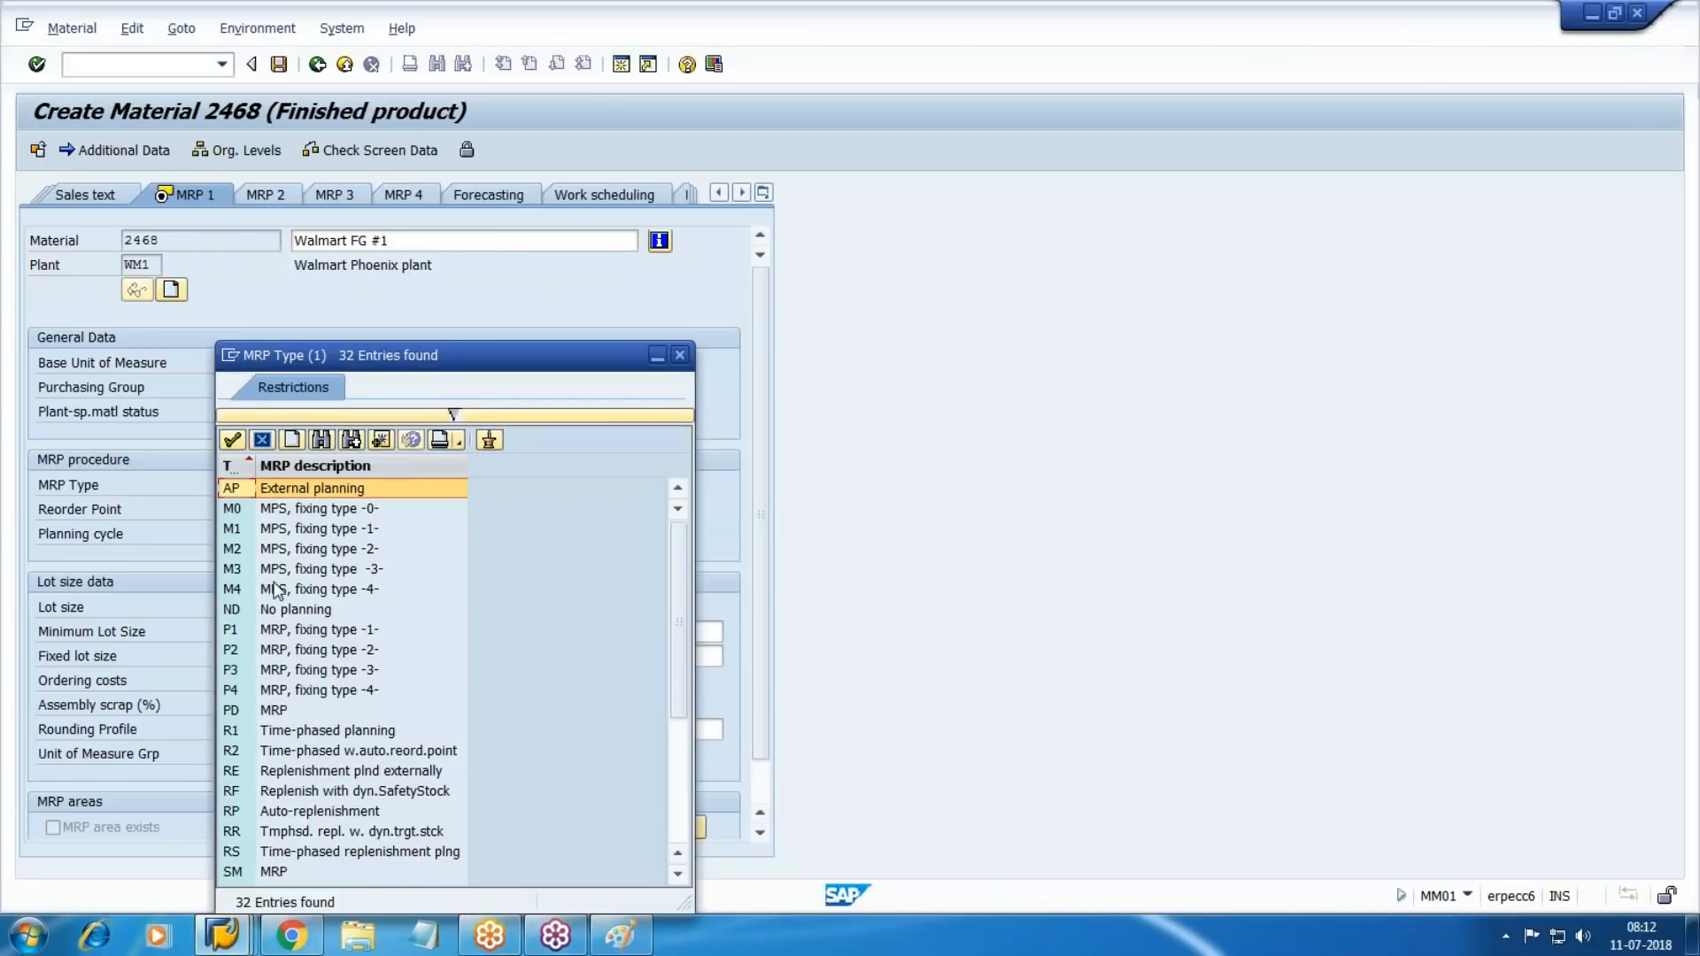
double_click(274, 609)
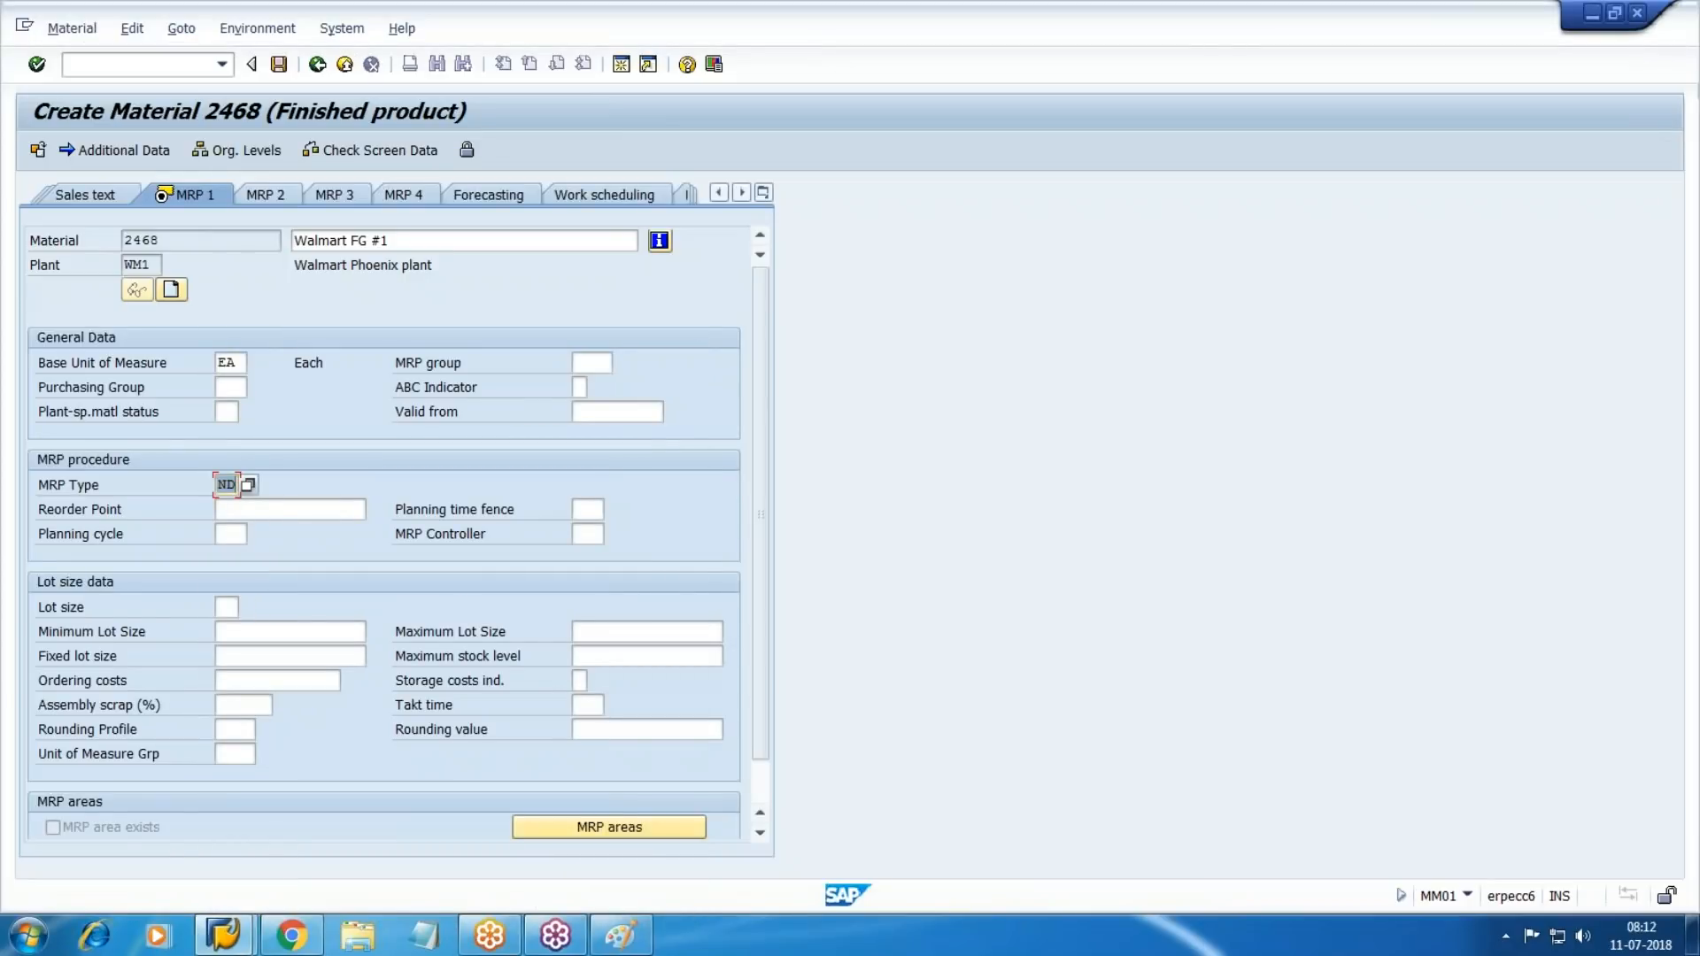
key("Return")
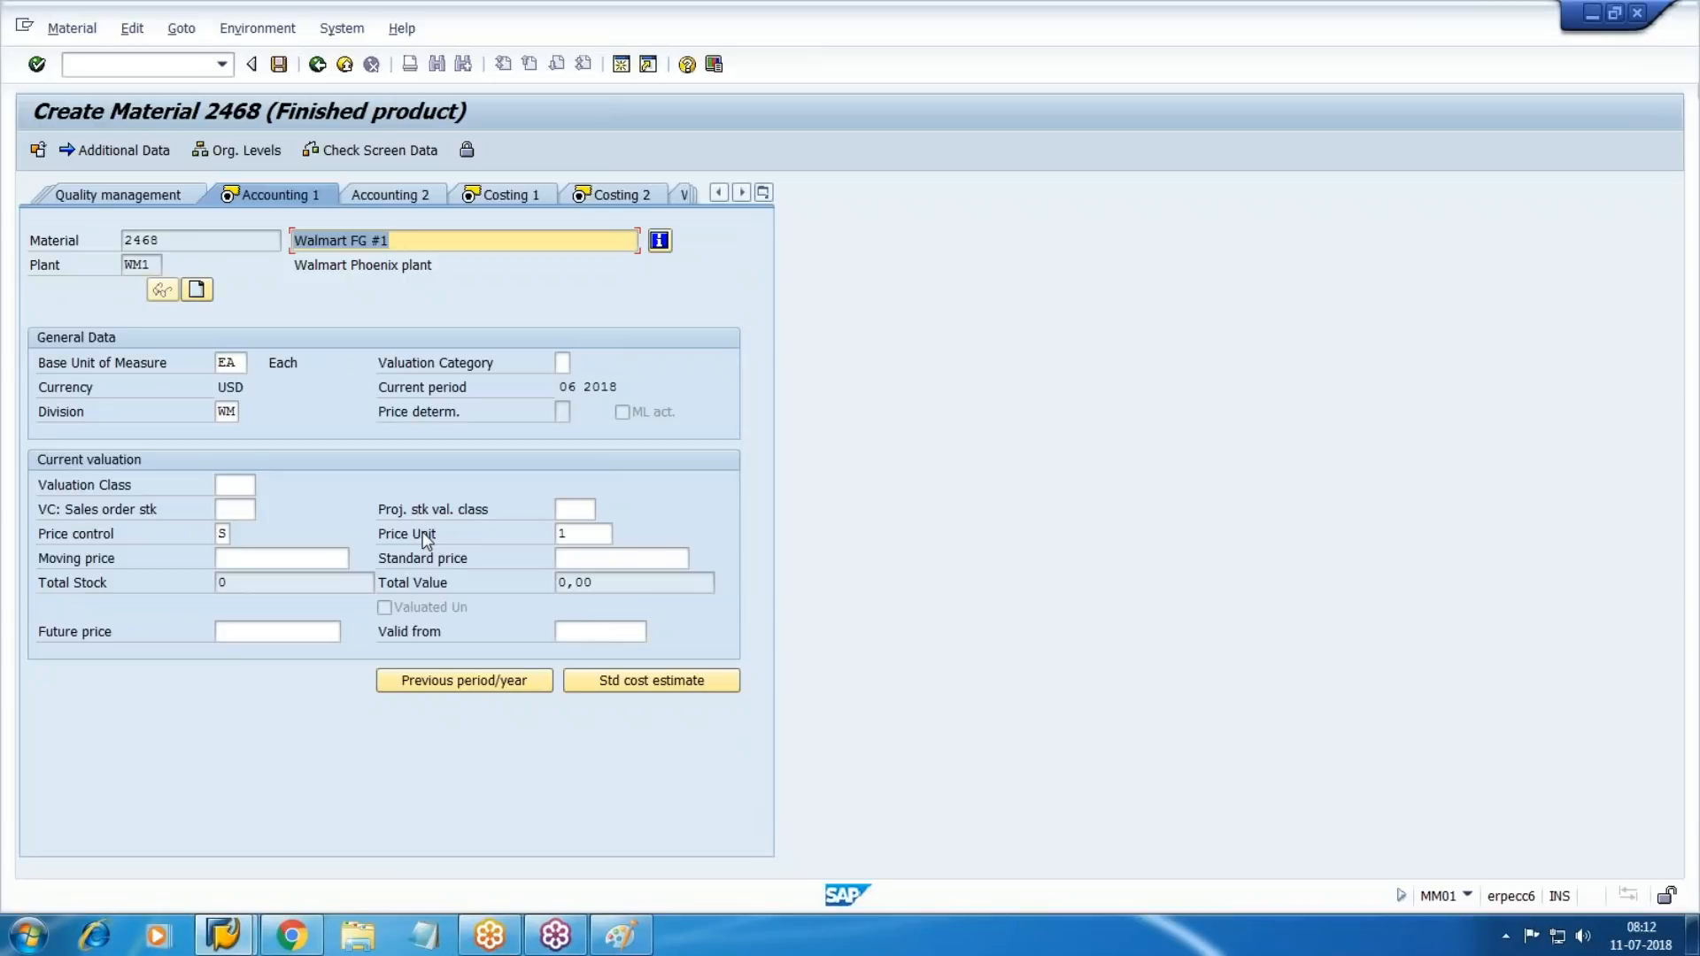
Look up the finished-goods valuation class in the Working Notes in Chrome, and enter WM3 as the valuation class in SAP.
left_click(235, 484)
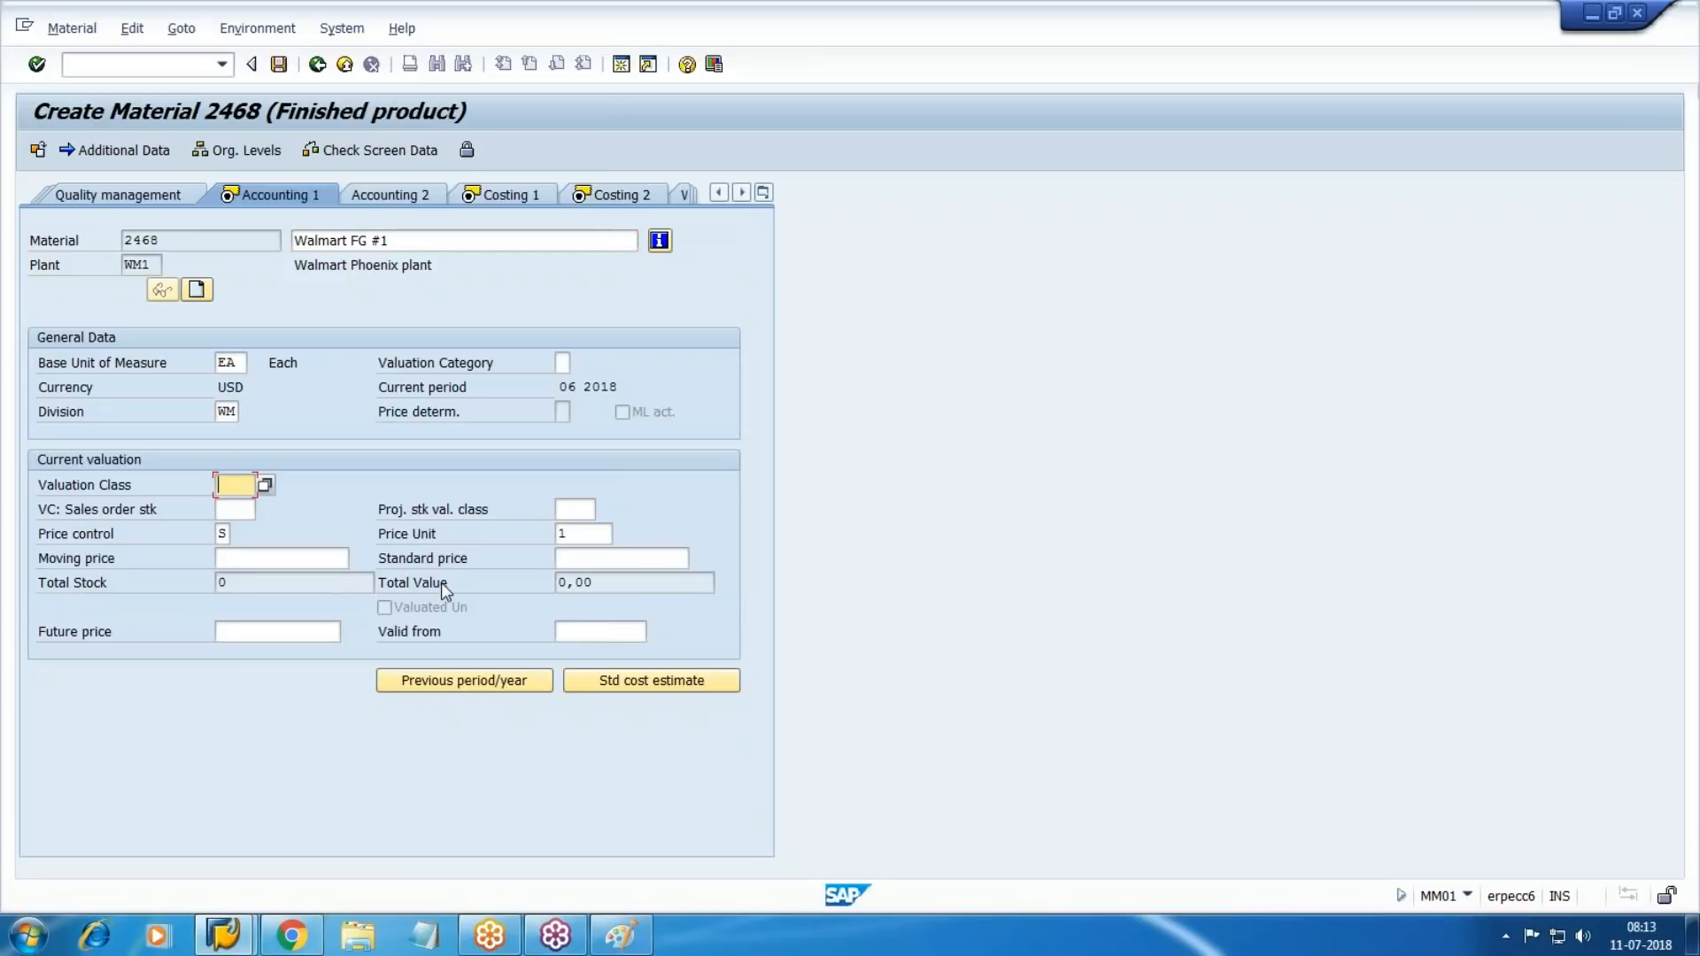
key("alt+Tab")
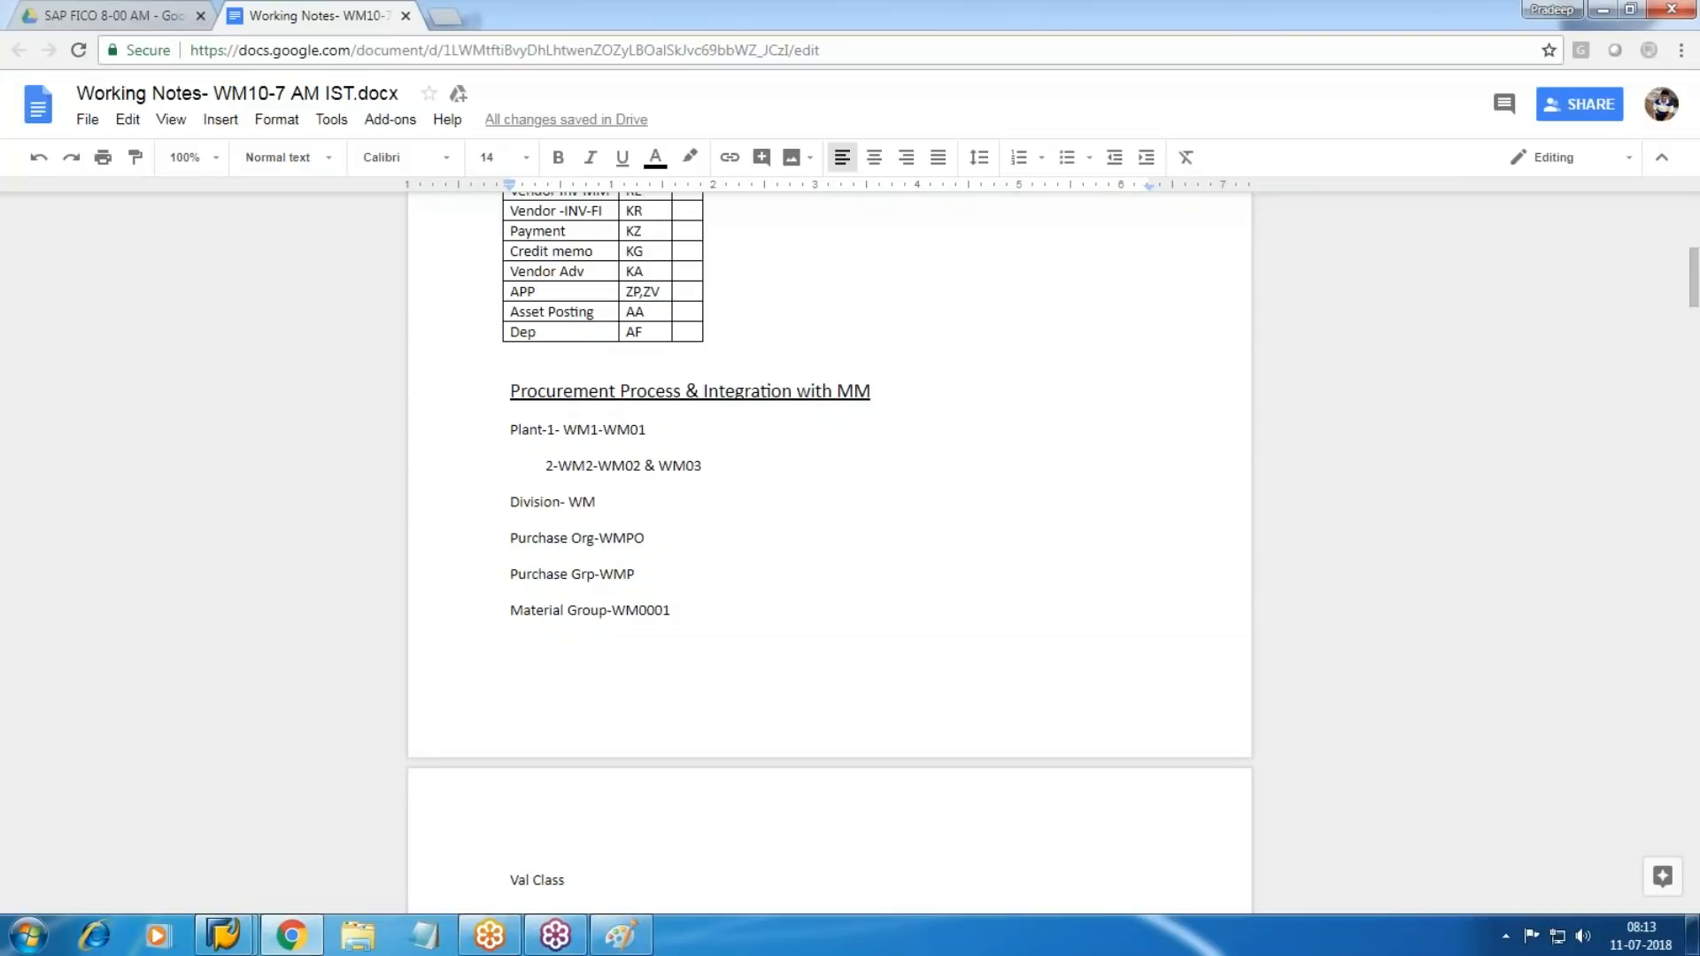
scroll(496, 687, "down", 6)
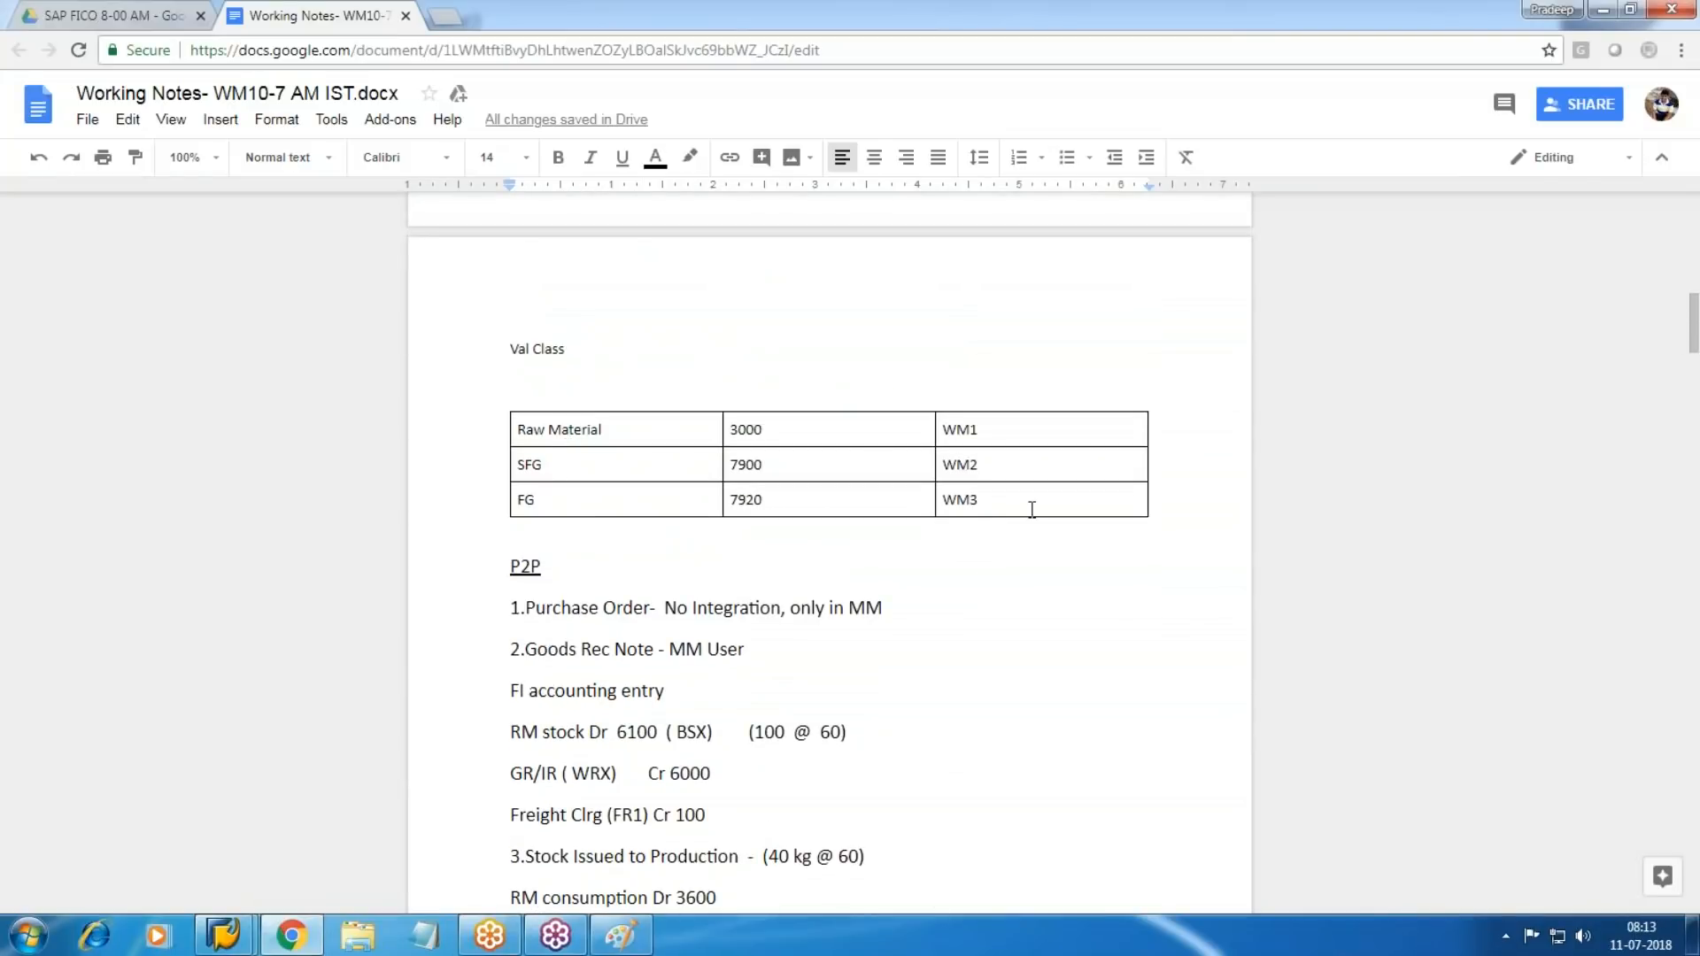
key("alt+Tab")
type("WM")
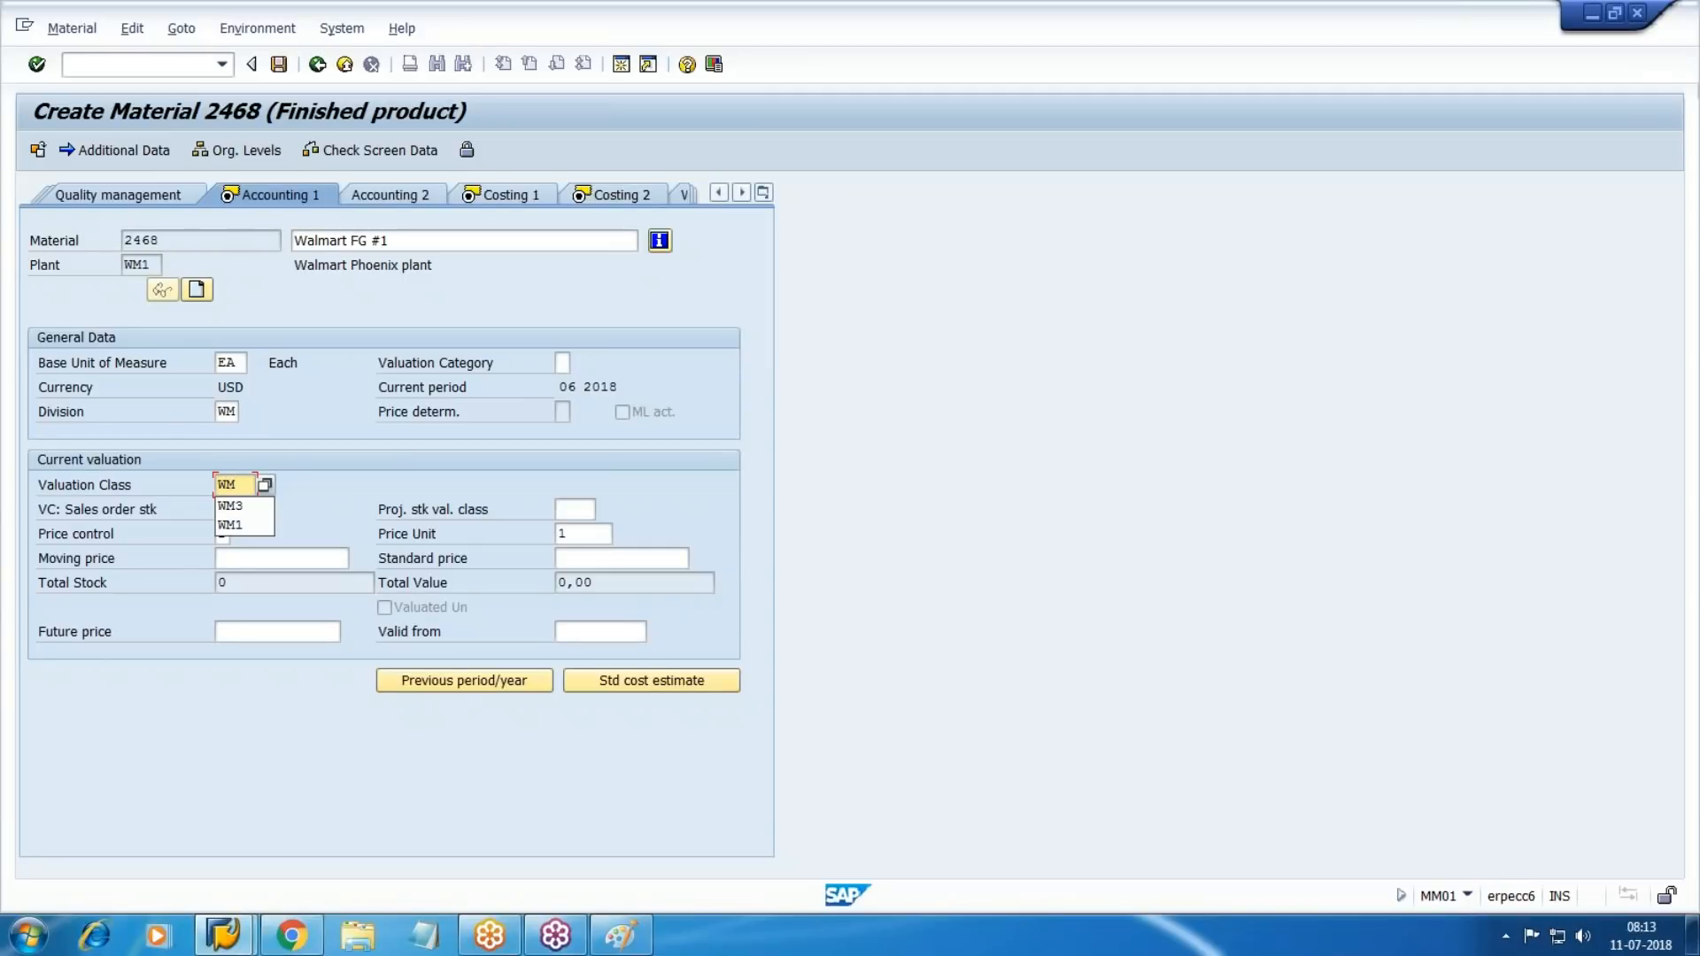
key("Down")
key("Return")
Set the standard price to 500, confirm the accounting data and save the new material.
key("Tab")
key("Tab")
key("Tab")
key("Tab")
key("Tab")
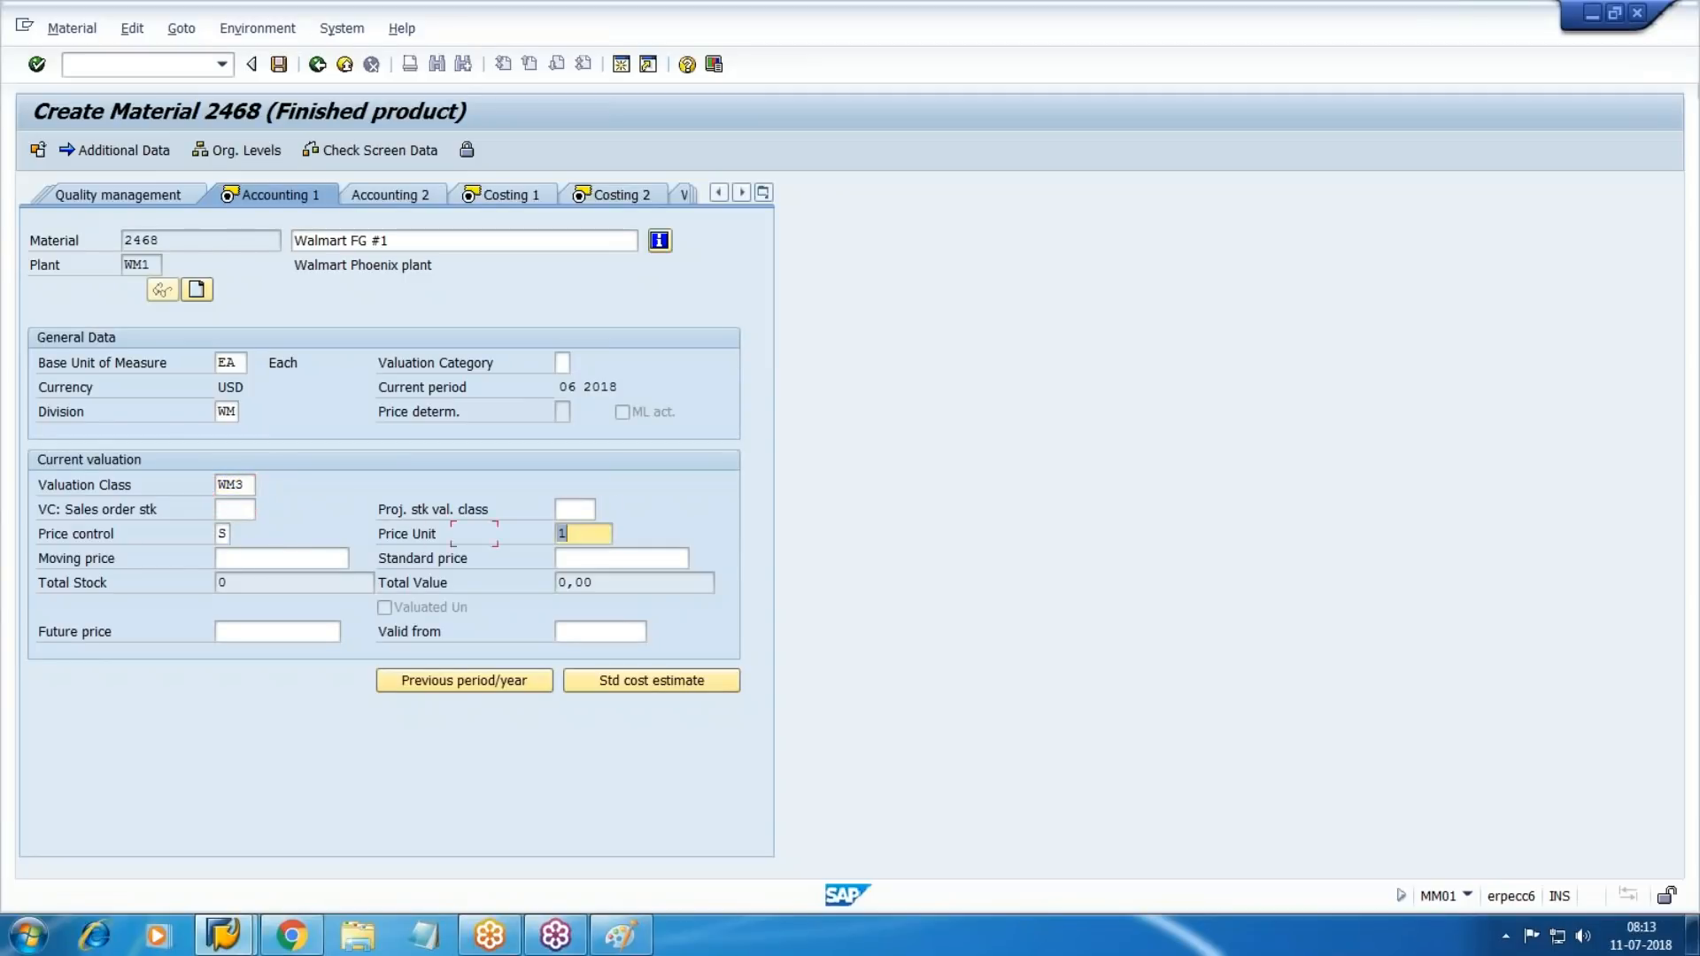
key("Tab")
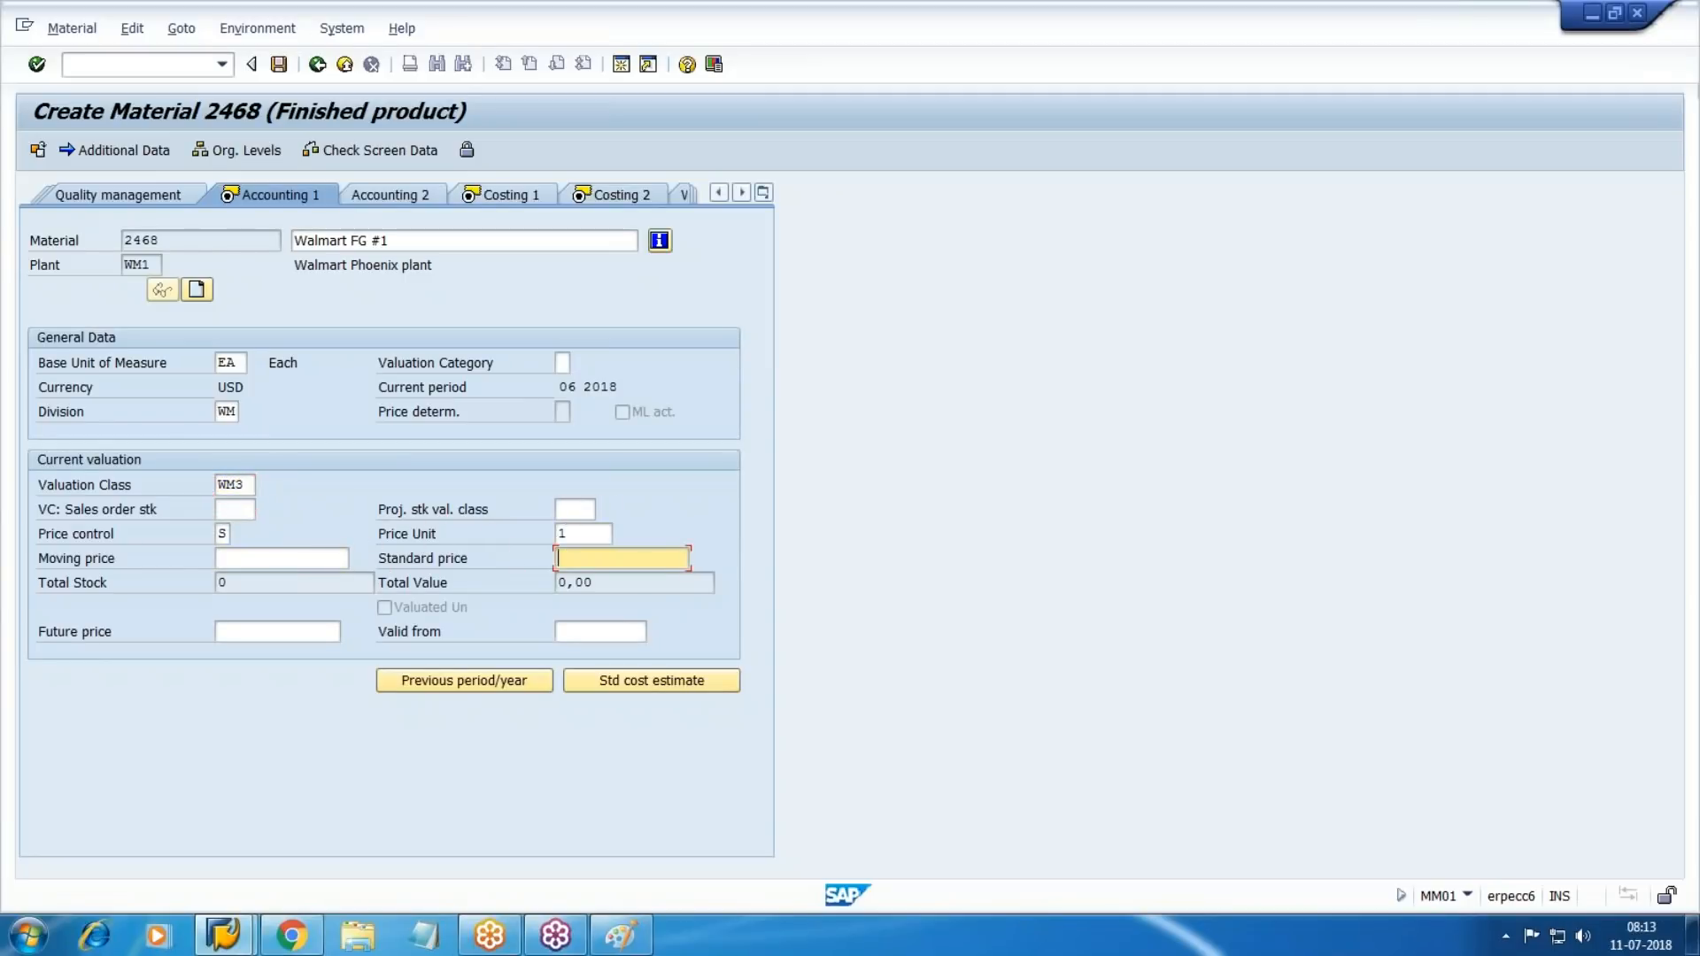
type("500")
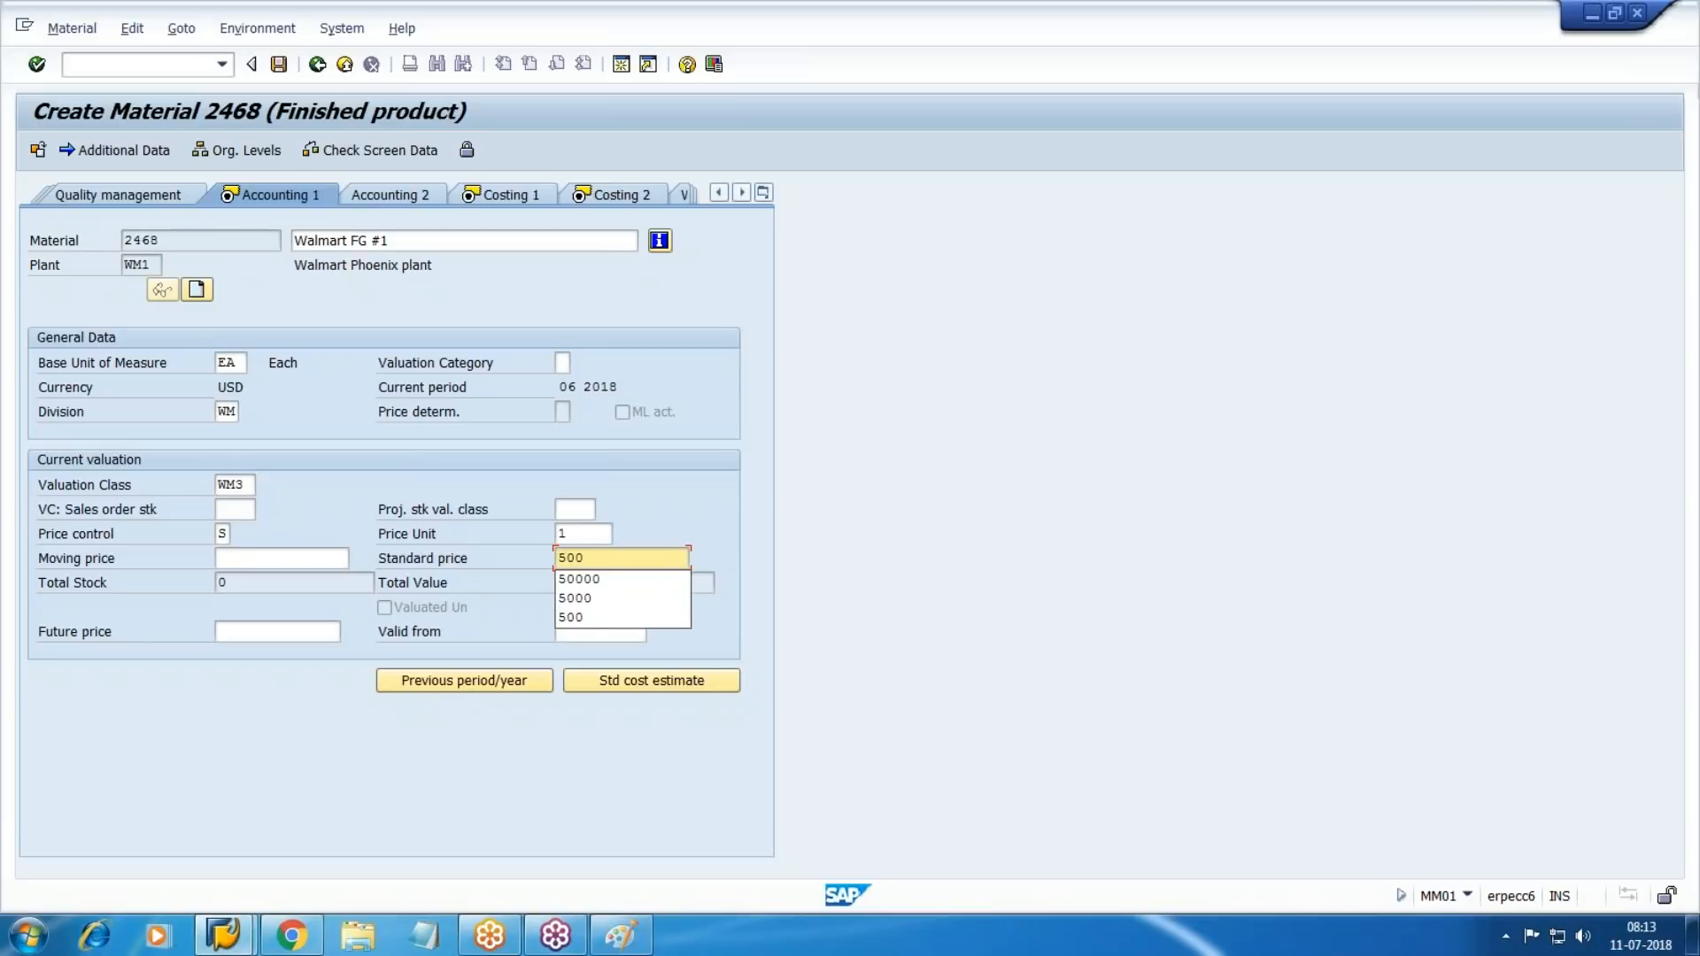
key("Tab")
key("shift+Tab")
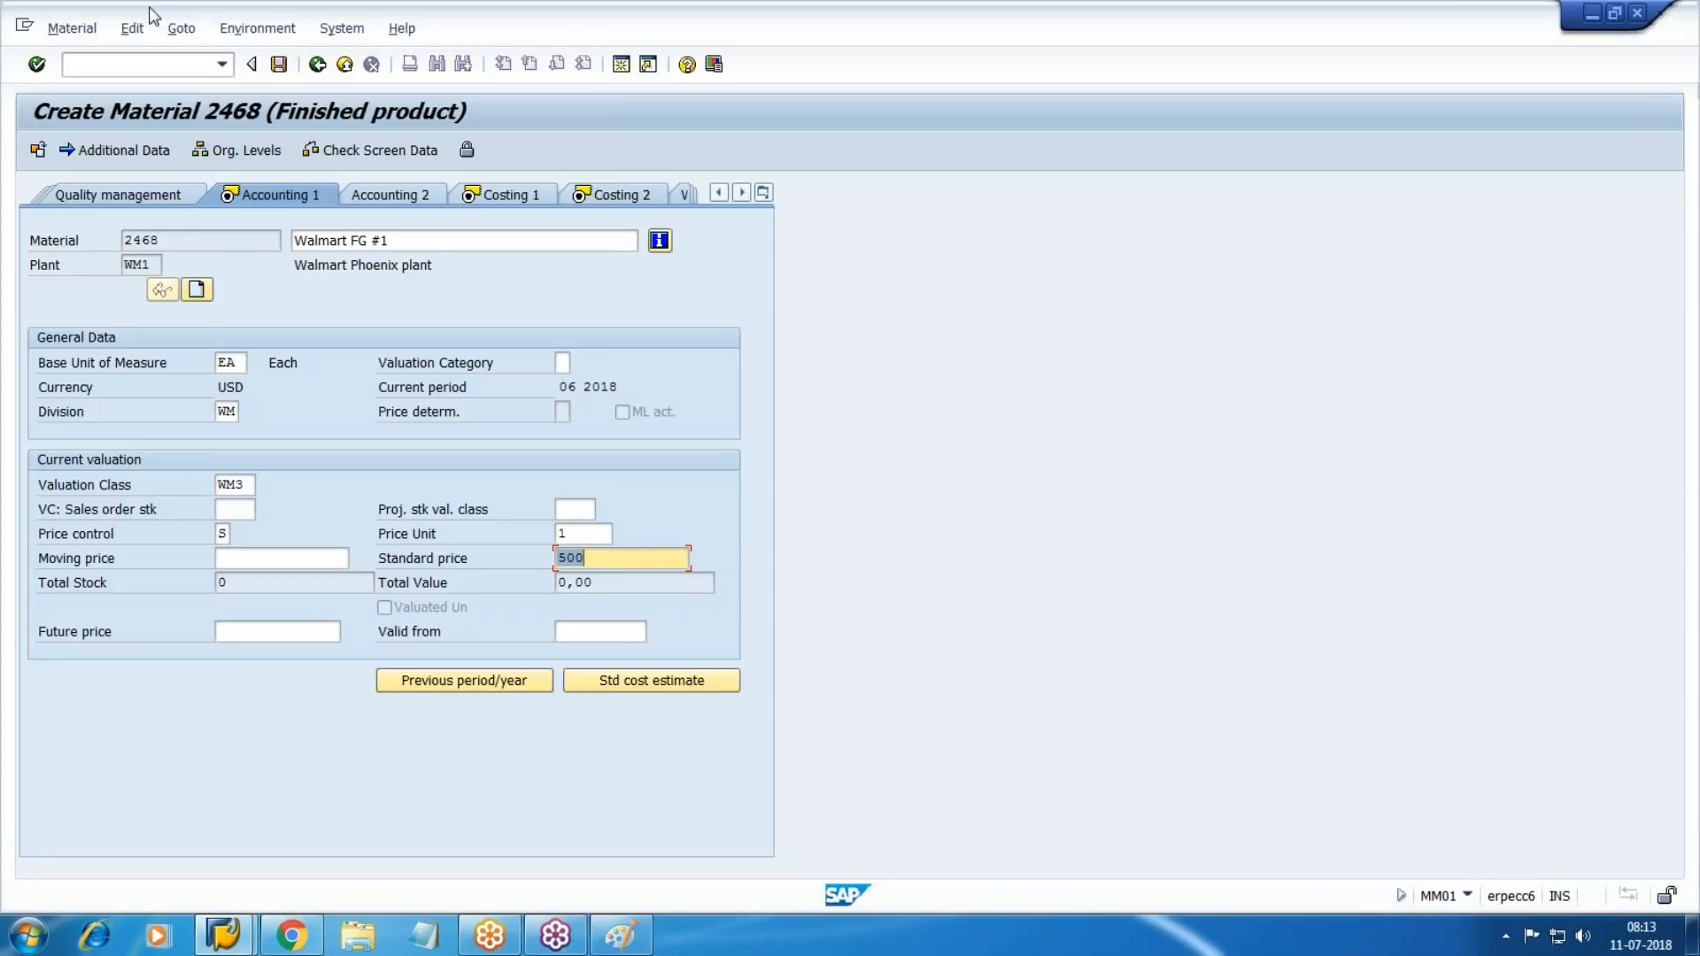
key("Return")
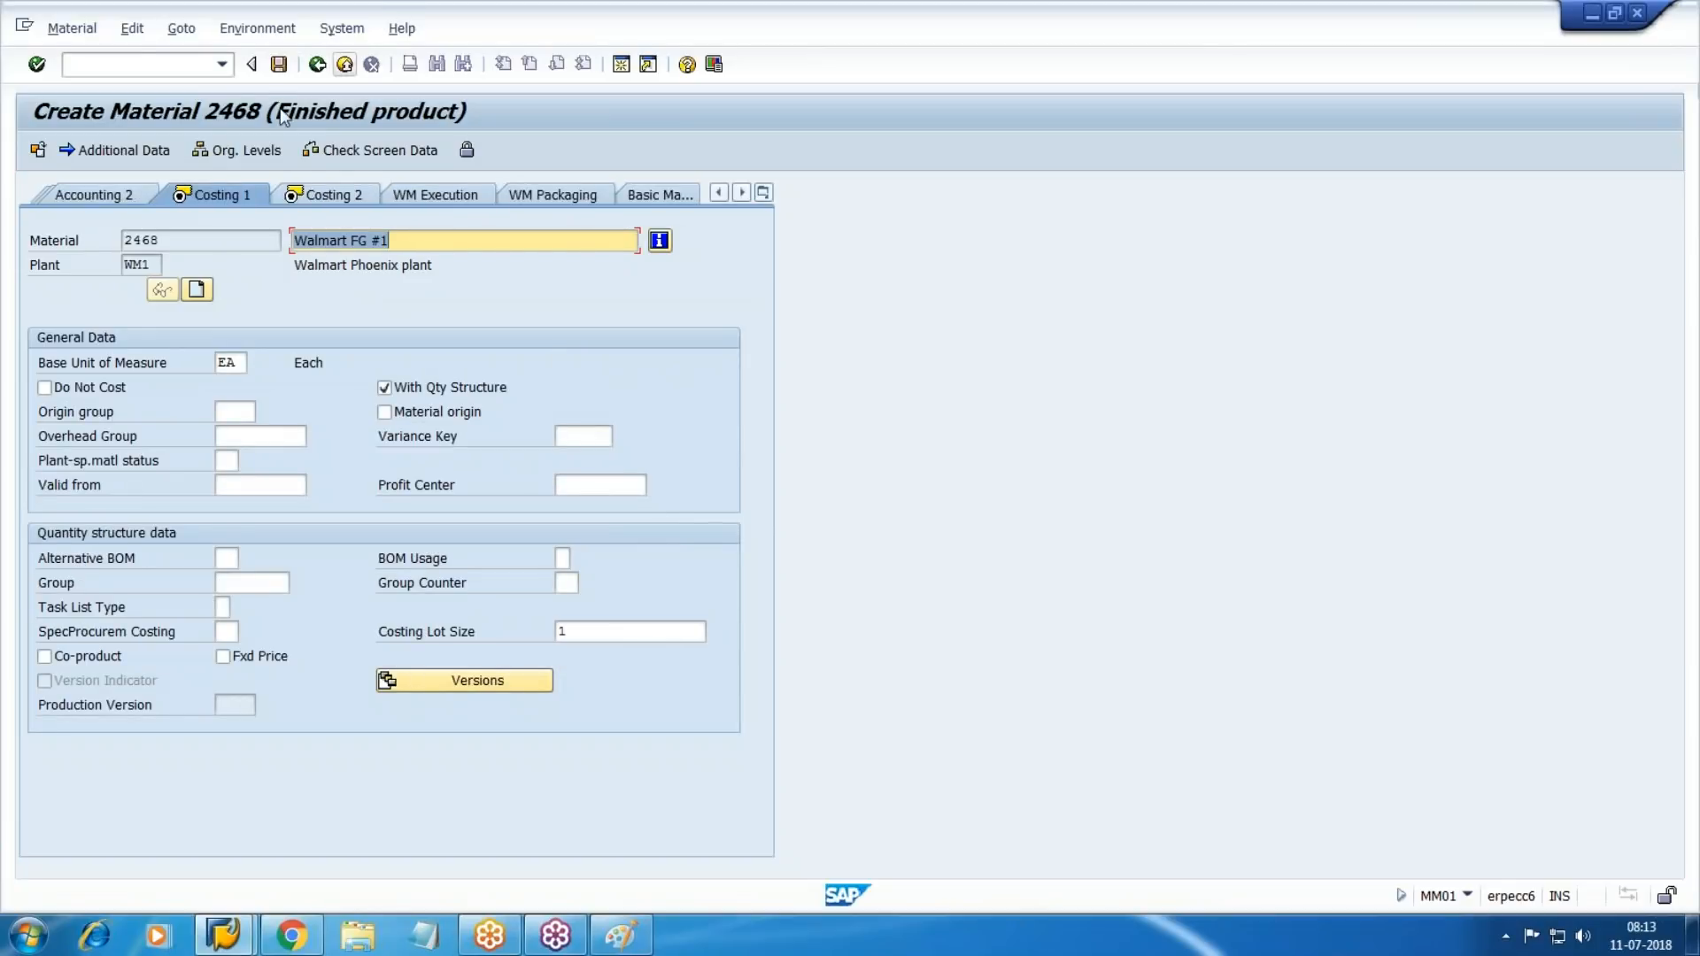
left_click(279, 64)
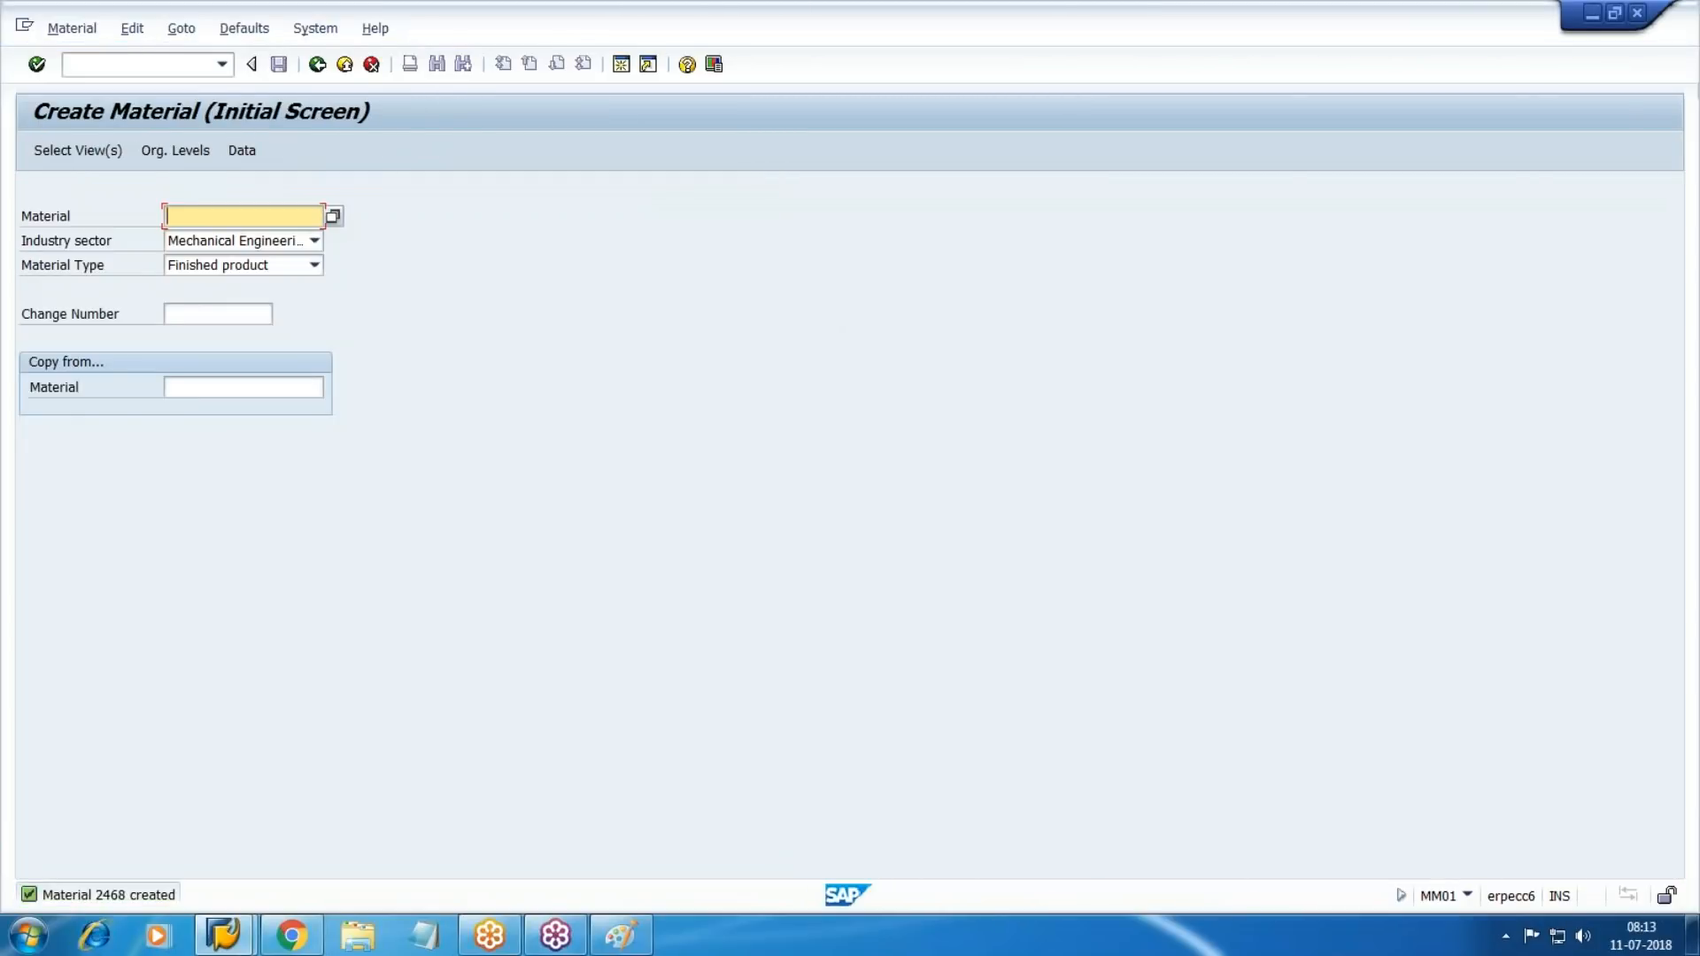
Switch to the Working Notes in Chrome and record 2468 after FG Master # on the last page.
left_click(291, 936)
scroll(1008, 705, "down", 8)
scroll(1007, 705, "down", 20)
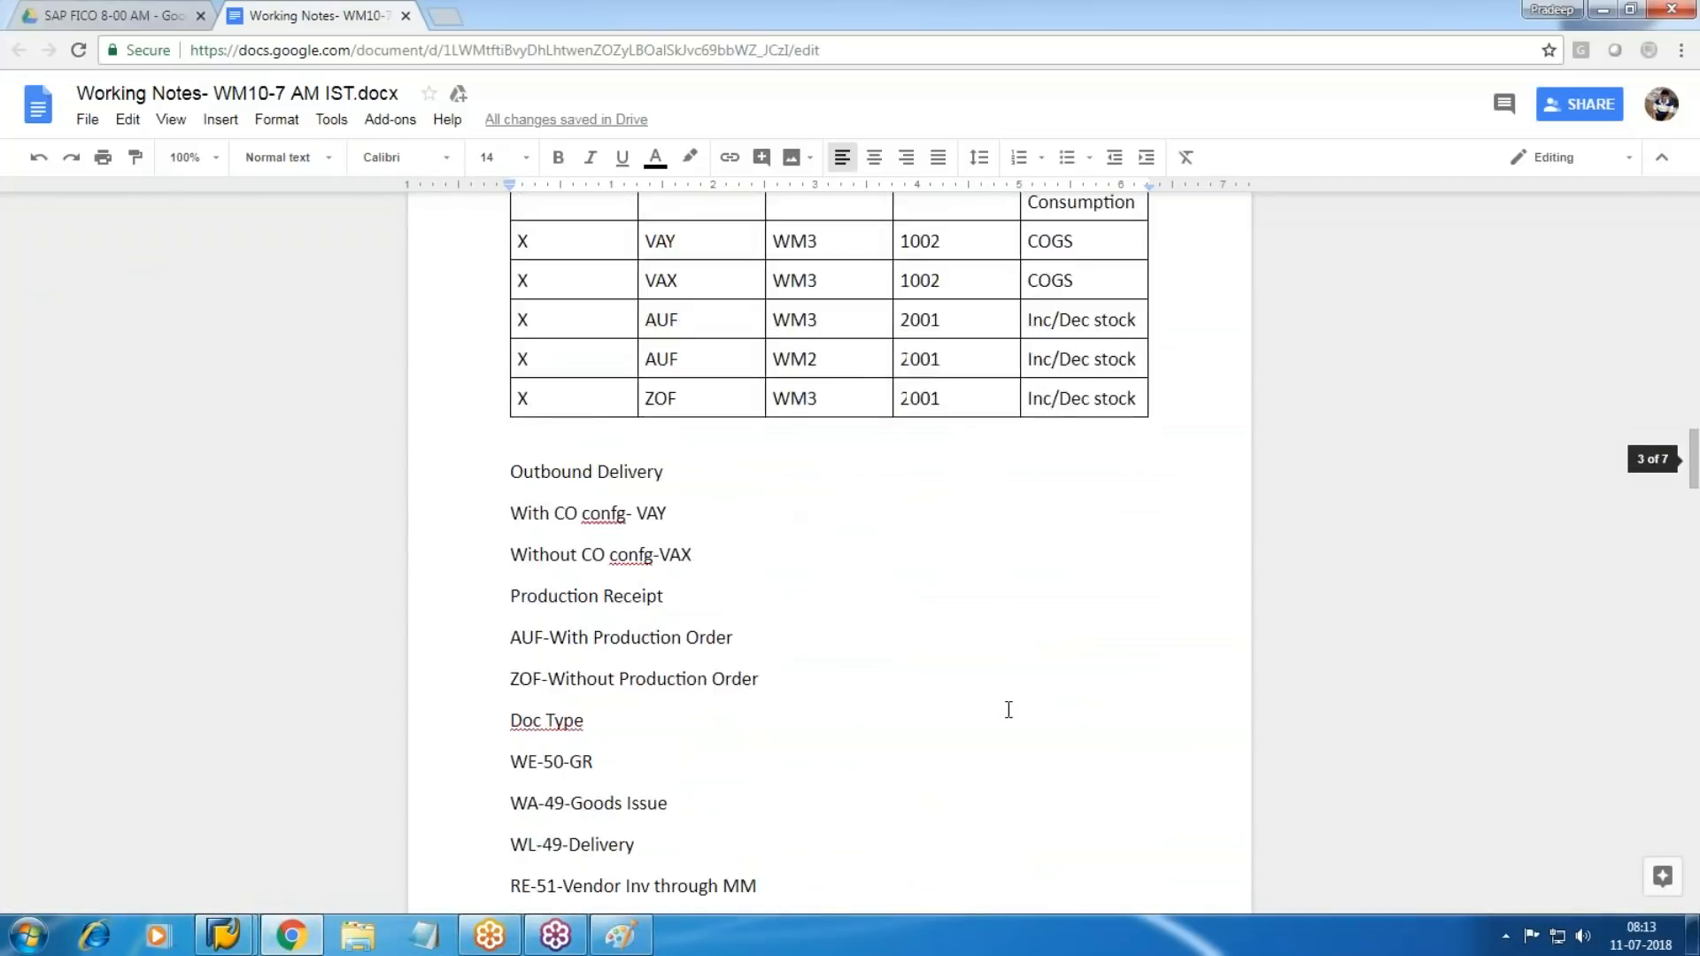
scroll(1668, 856, "down", 2)
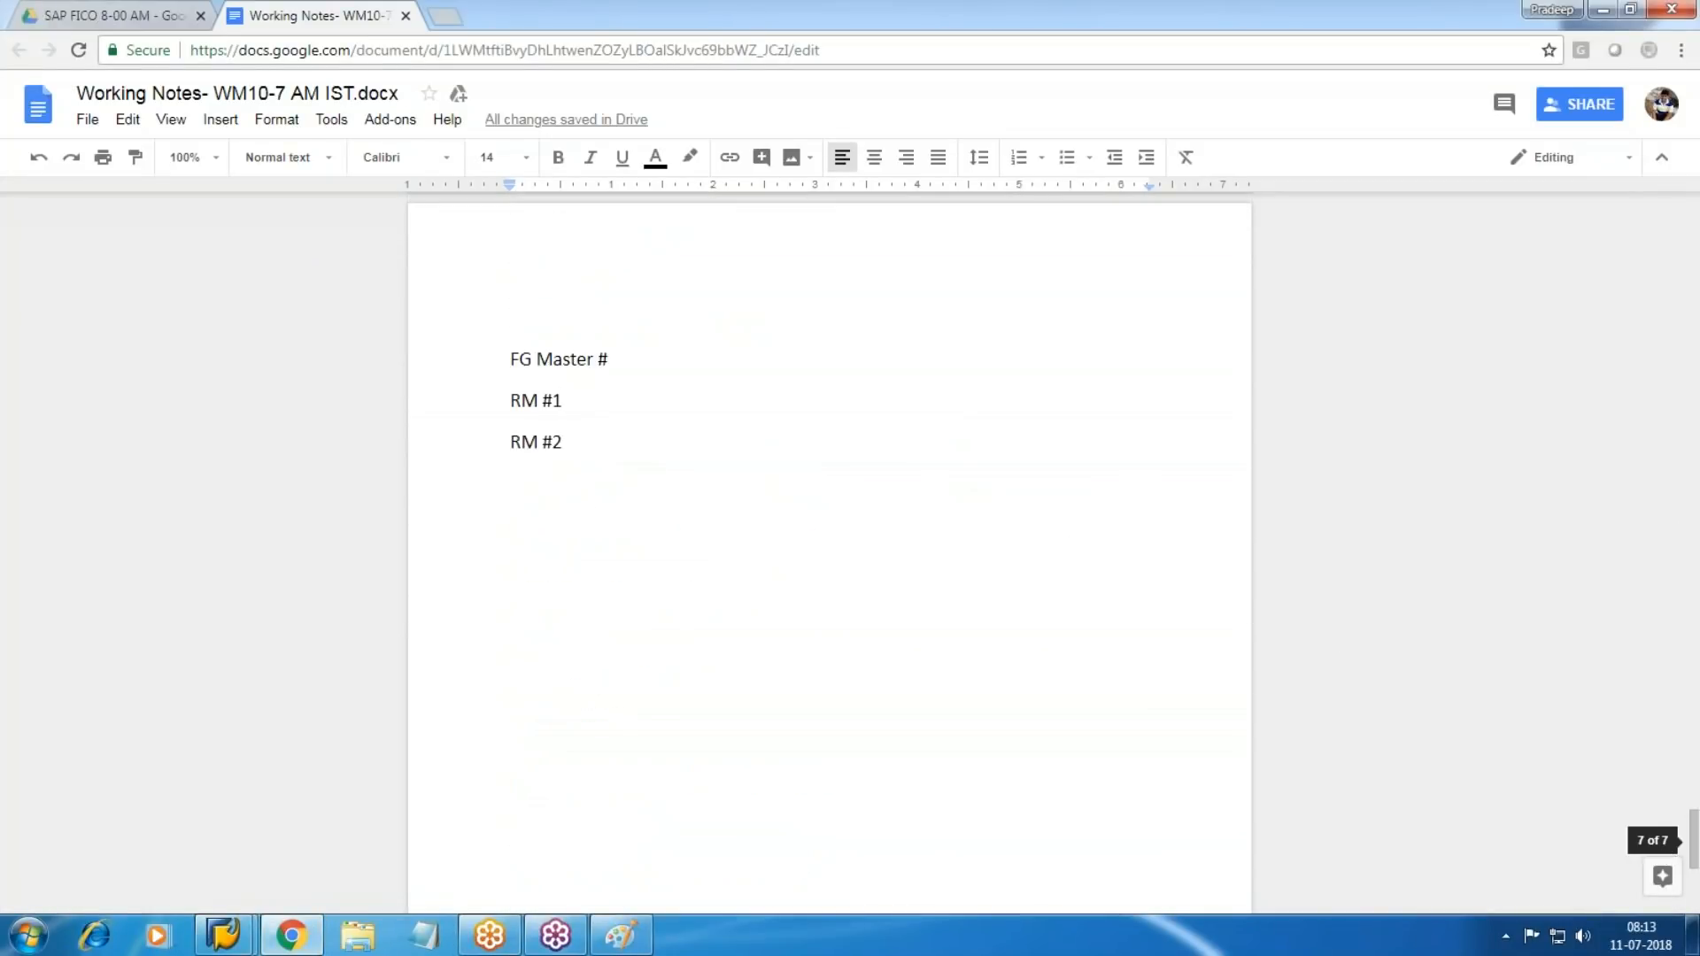
left_click(694, 378)
type("2468")
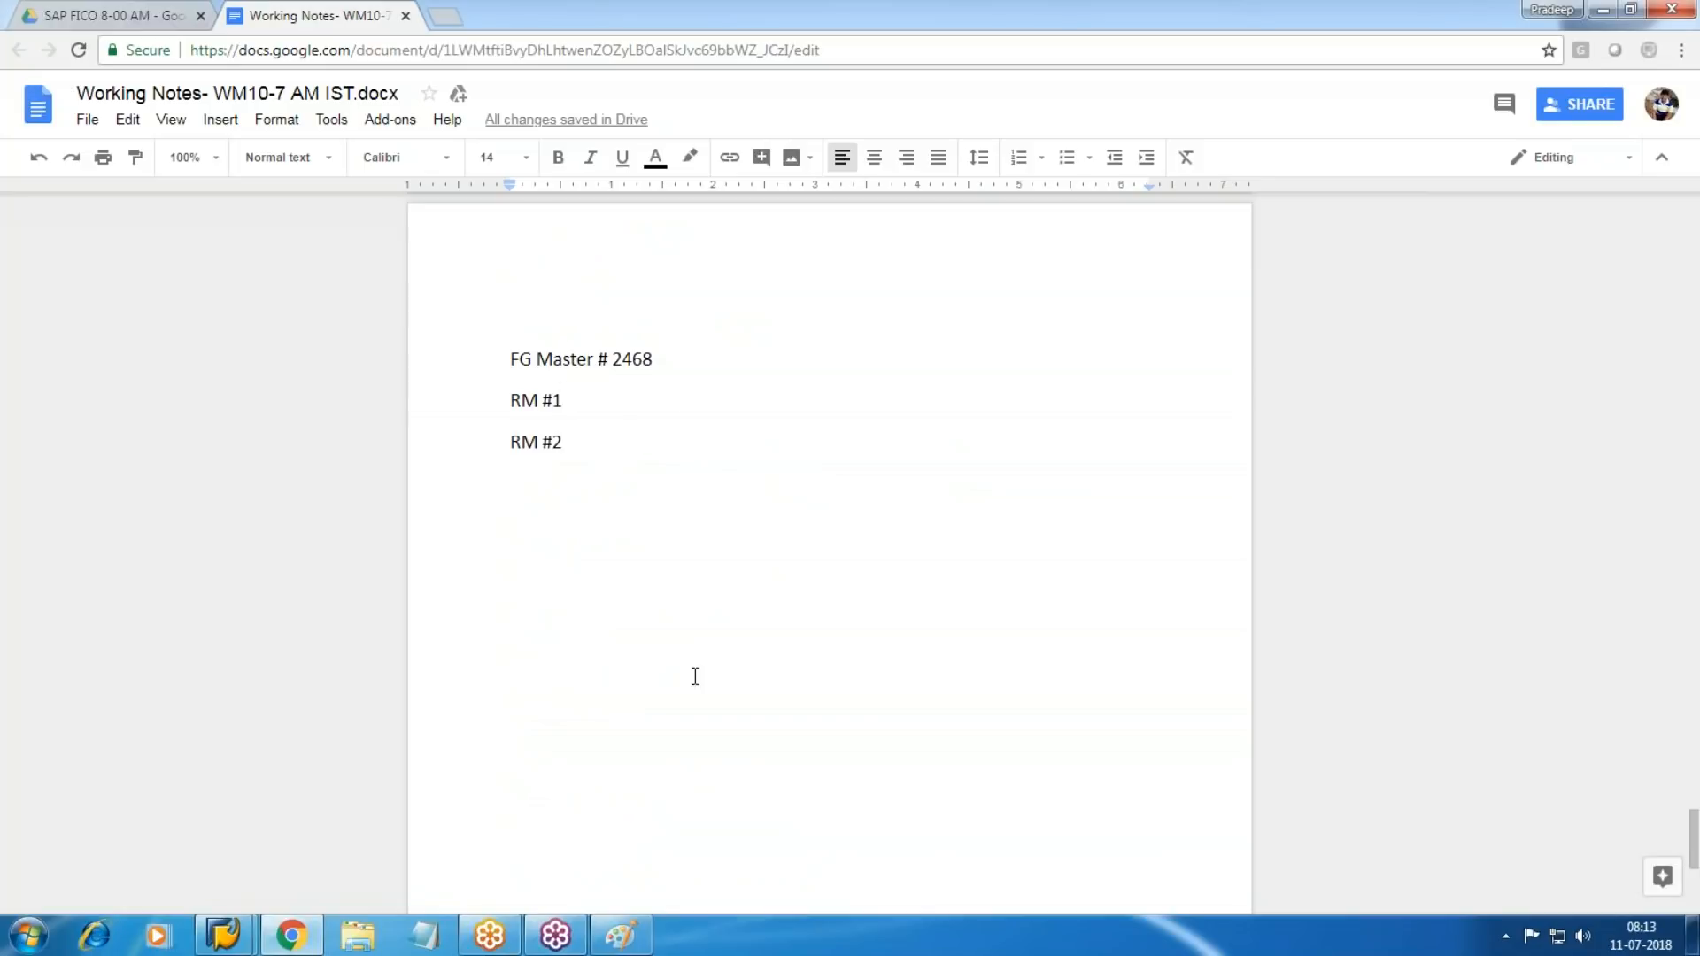
Return to SAP and set the material type to Raw material for a new material.
mouse_move(248, 936)
left_click(367, 837)
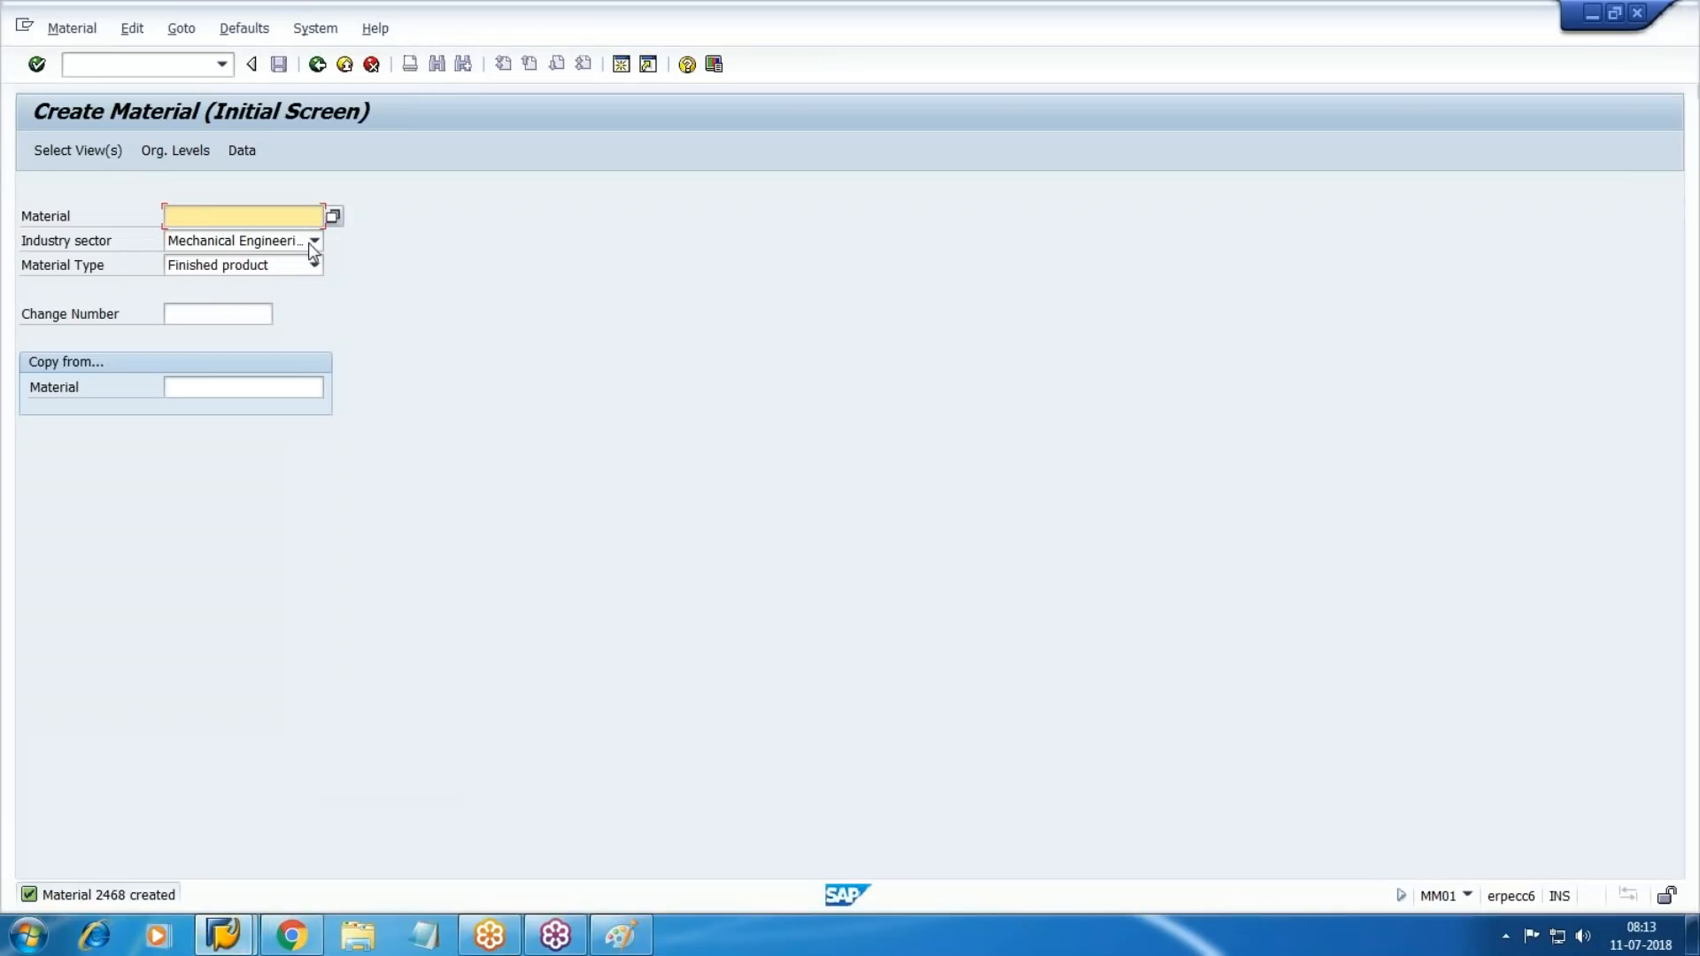
key("Tab")
key("Tab")
key("m")
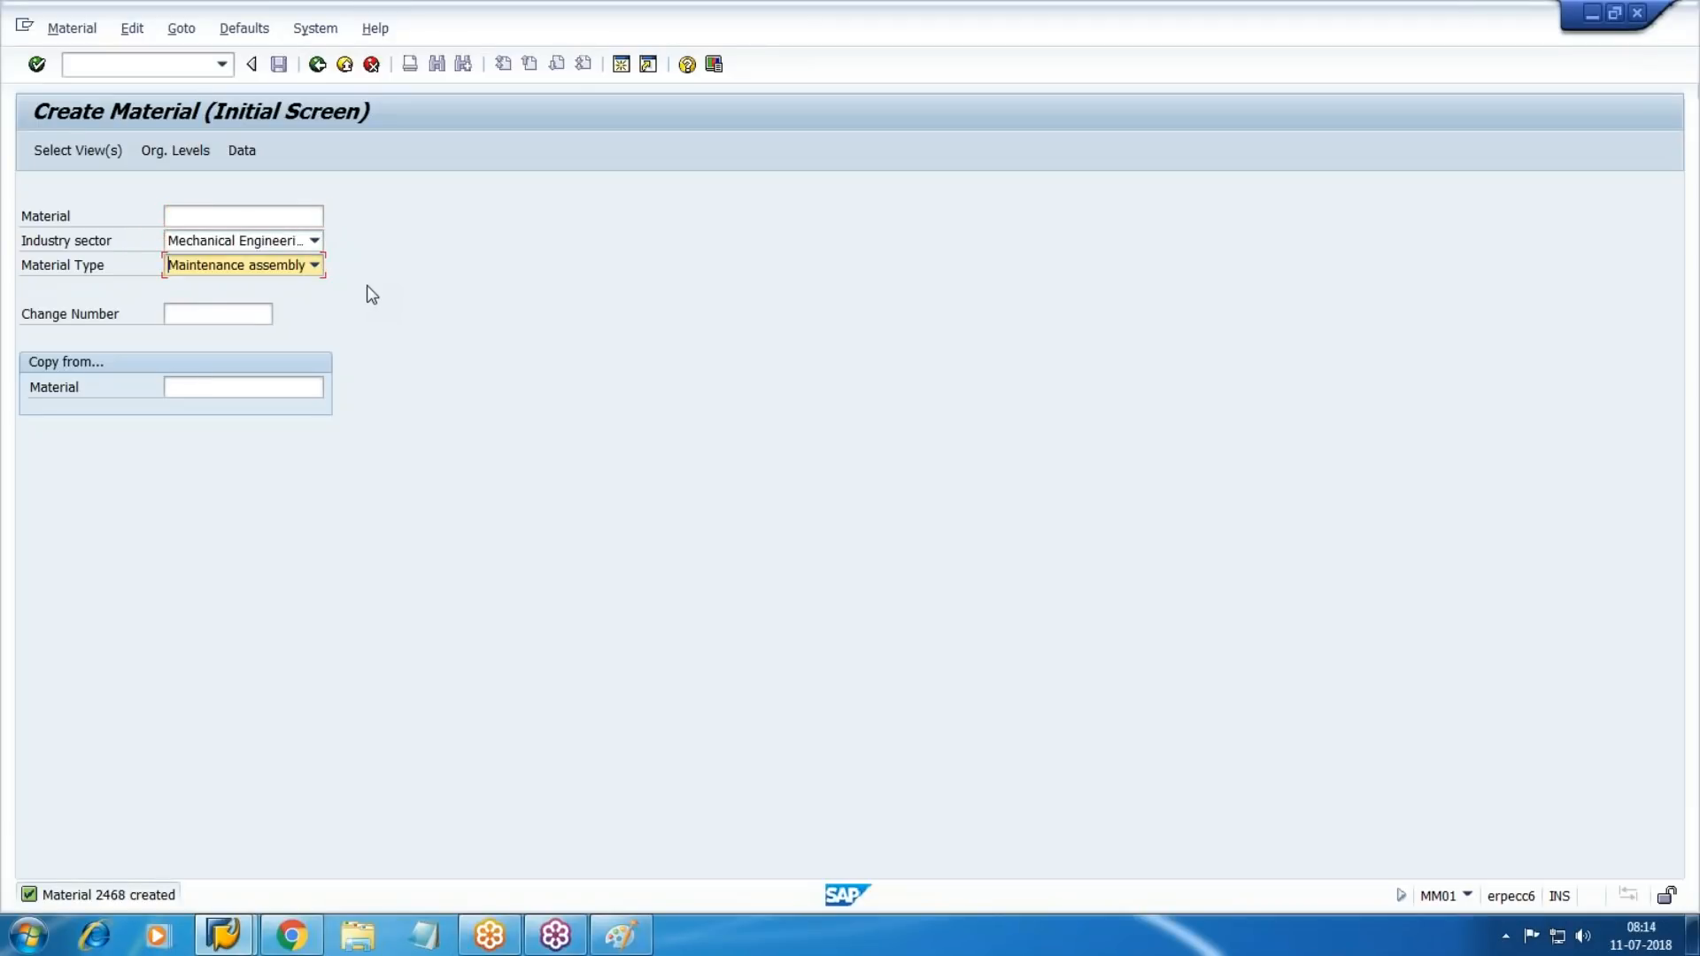
left_click(312, 264)
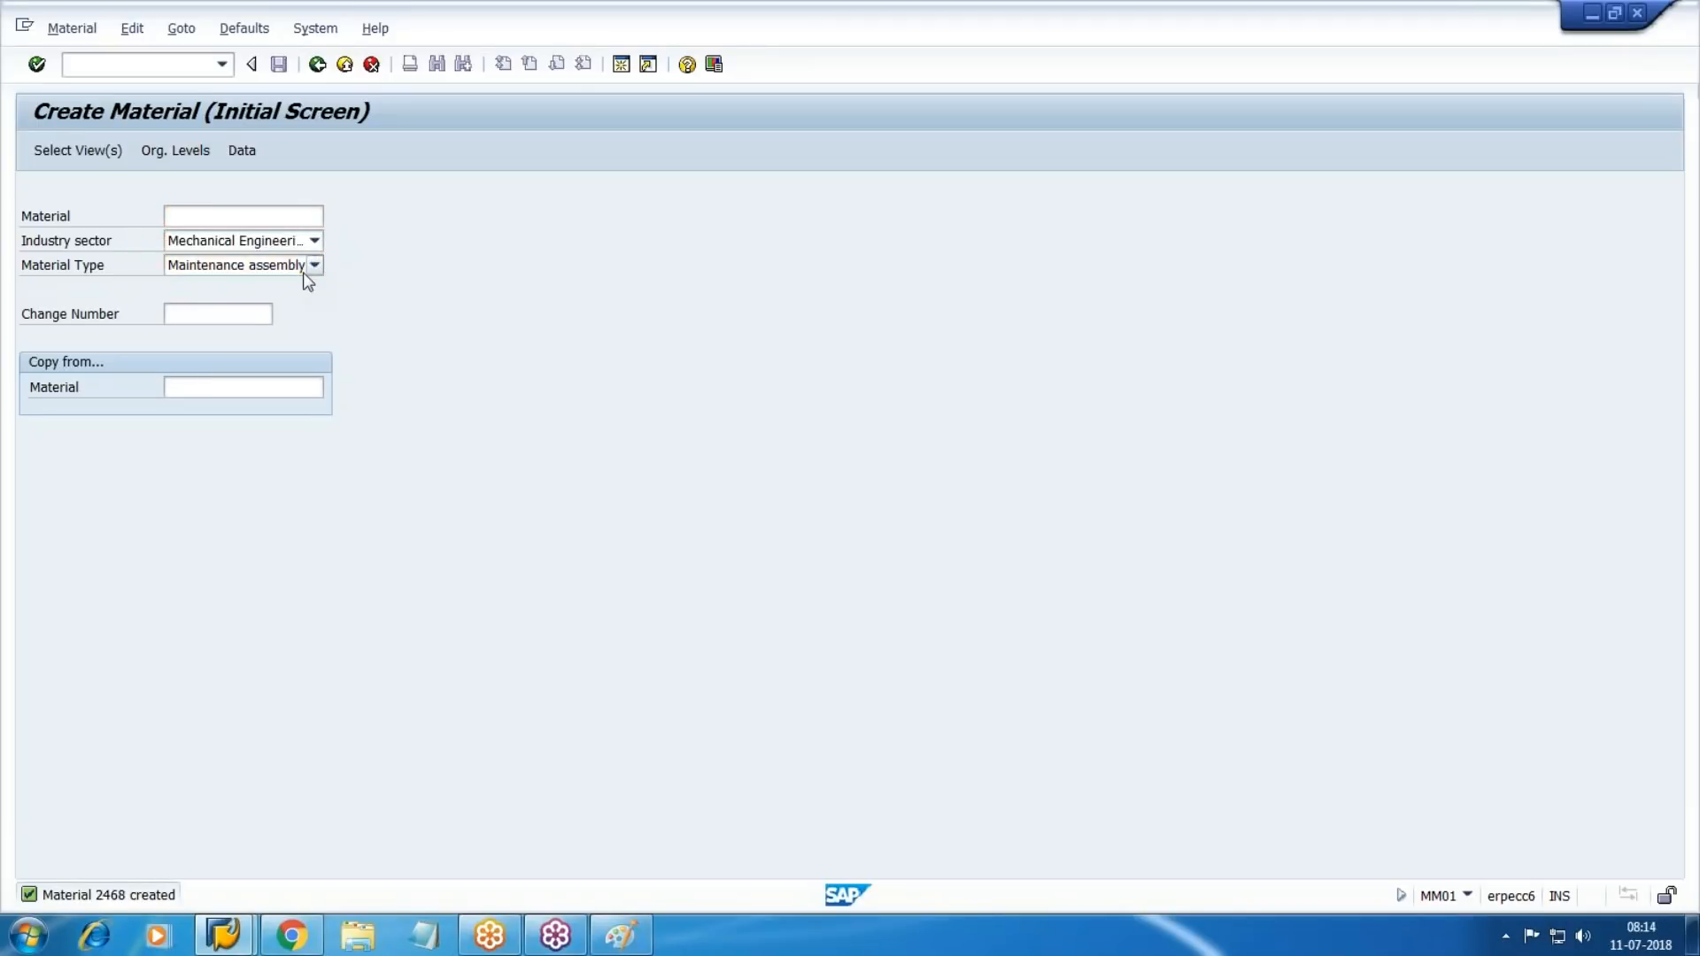
left_click(278, 268)
scroll(277, 272, "down", 2)
scroll(257, 301, "down", 1)
left_click(186, 460)
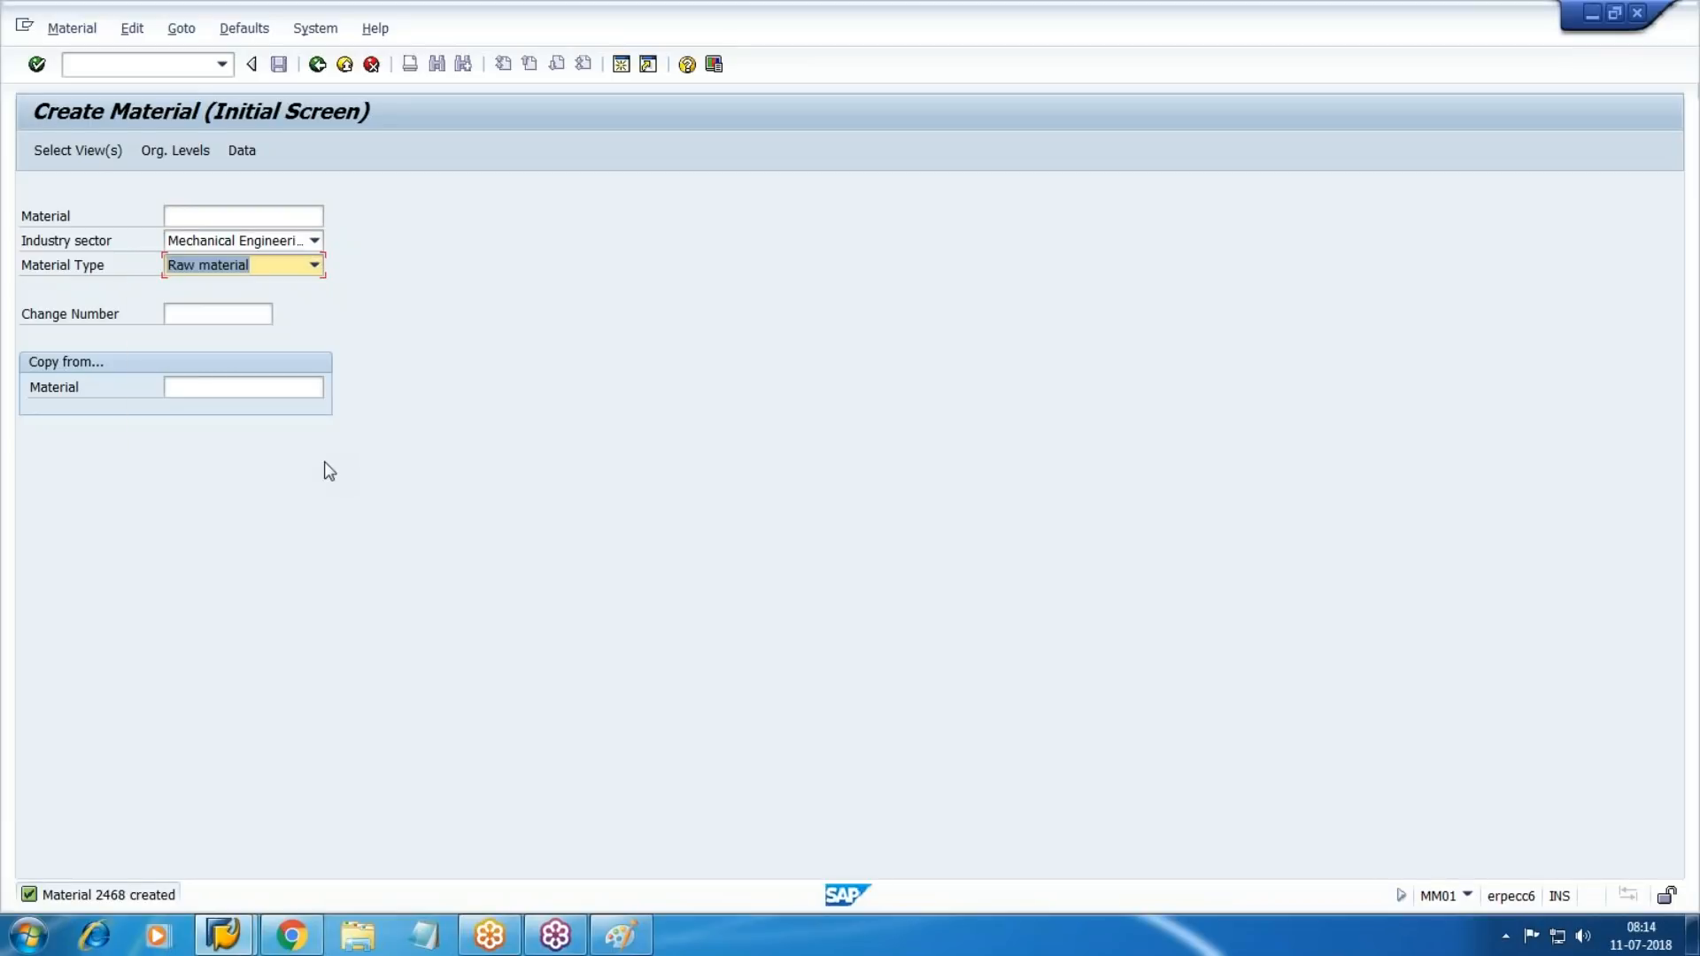
Open the view selection and select Basic Data 1, Purchasing and General Plant Data / Storage 1.
left_click(62, 151)
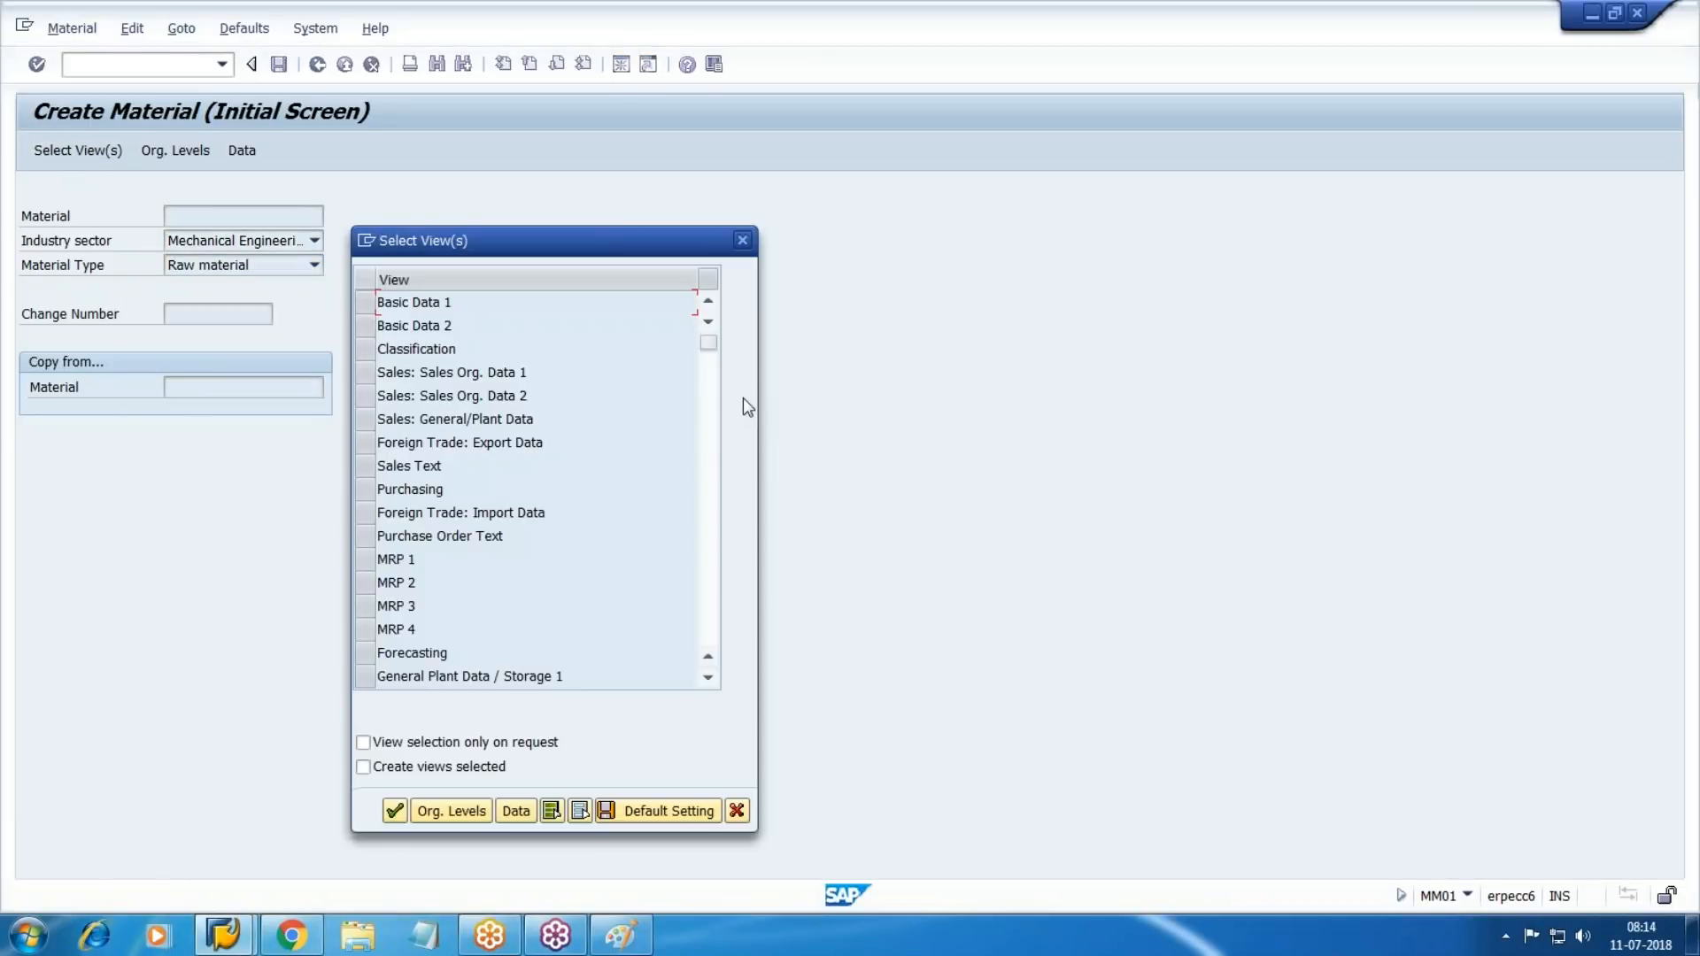
left_click(385, 303)
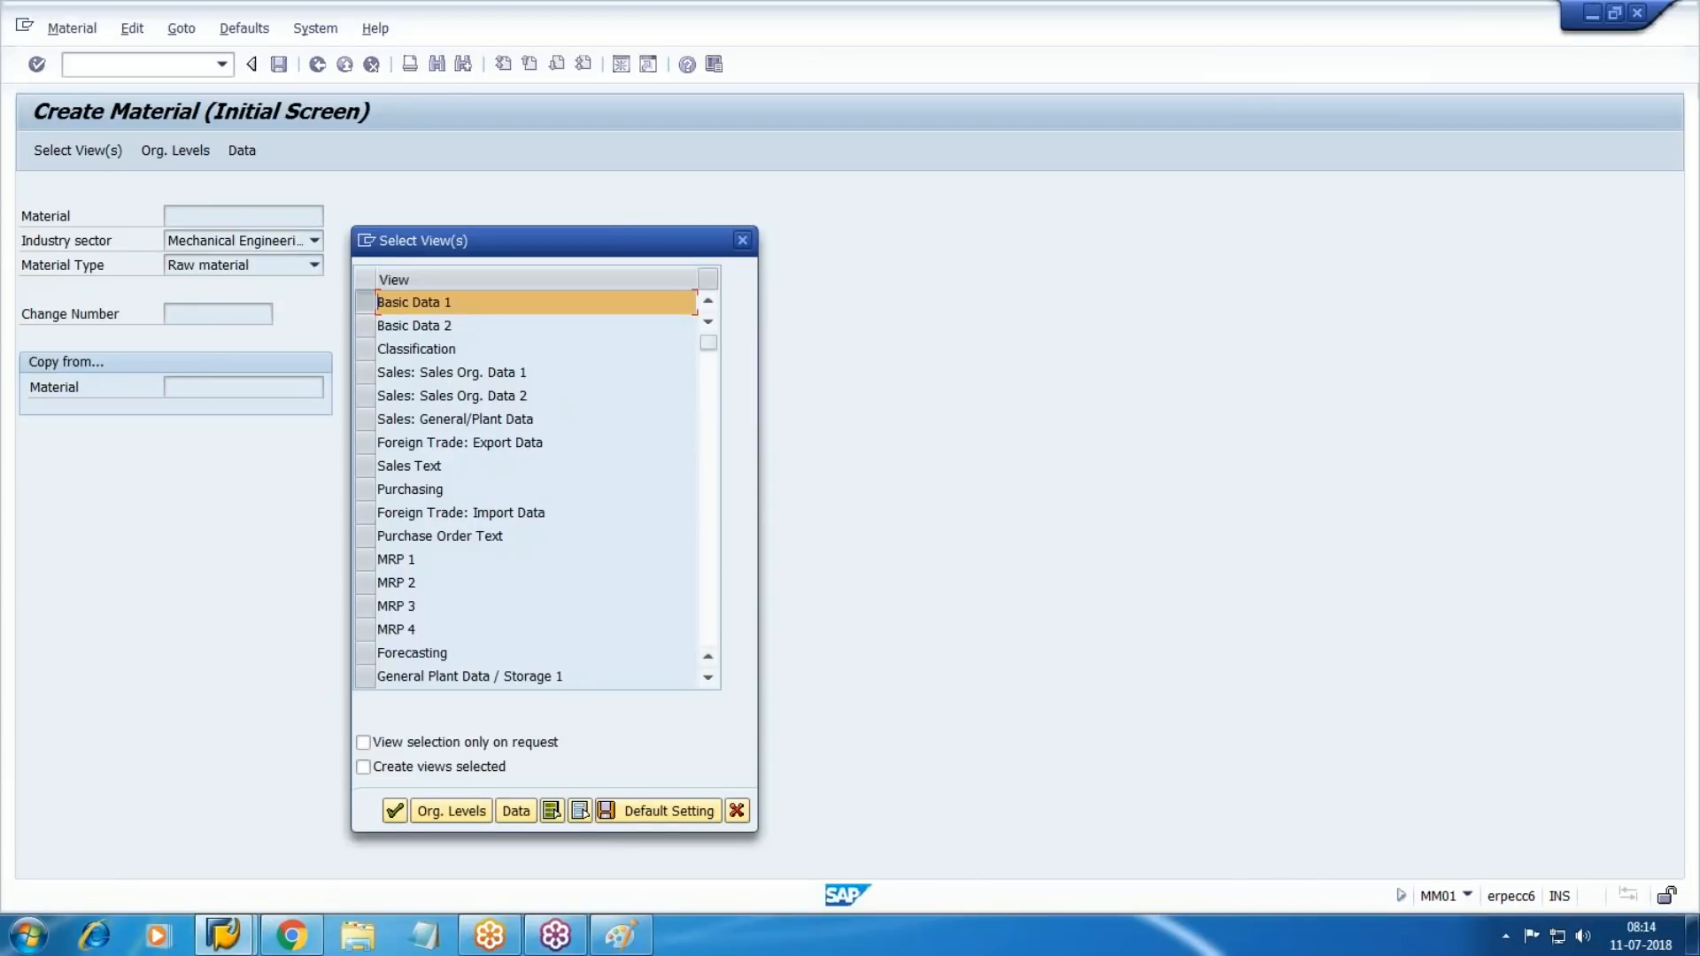
left_click(366, 490)
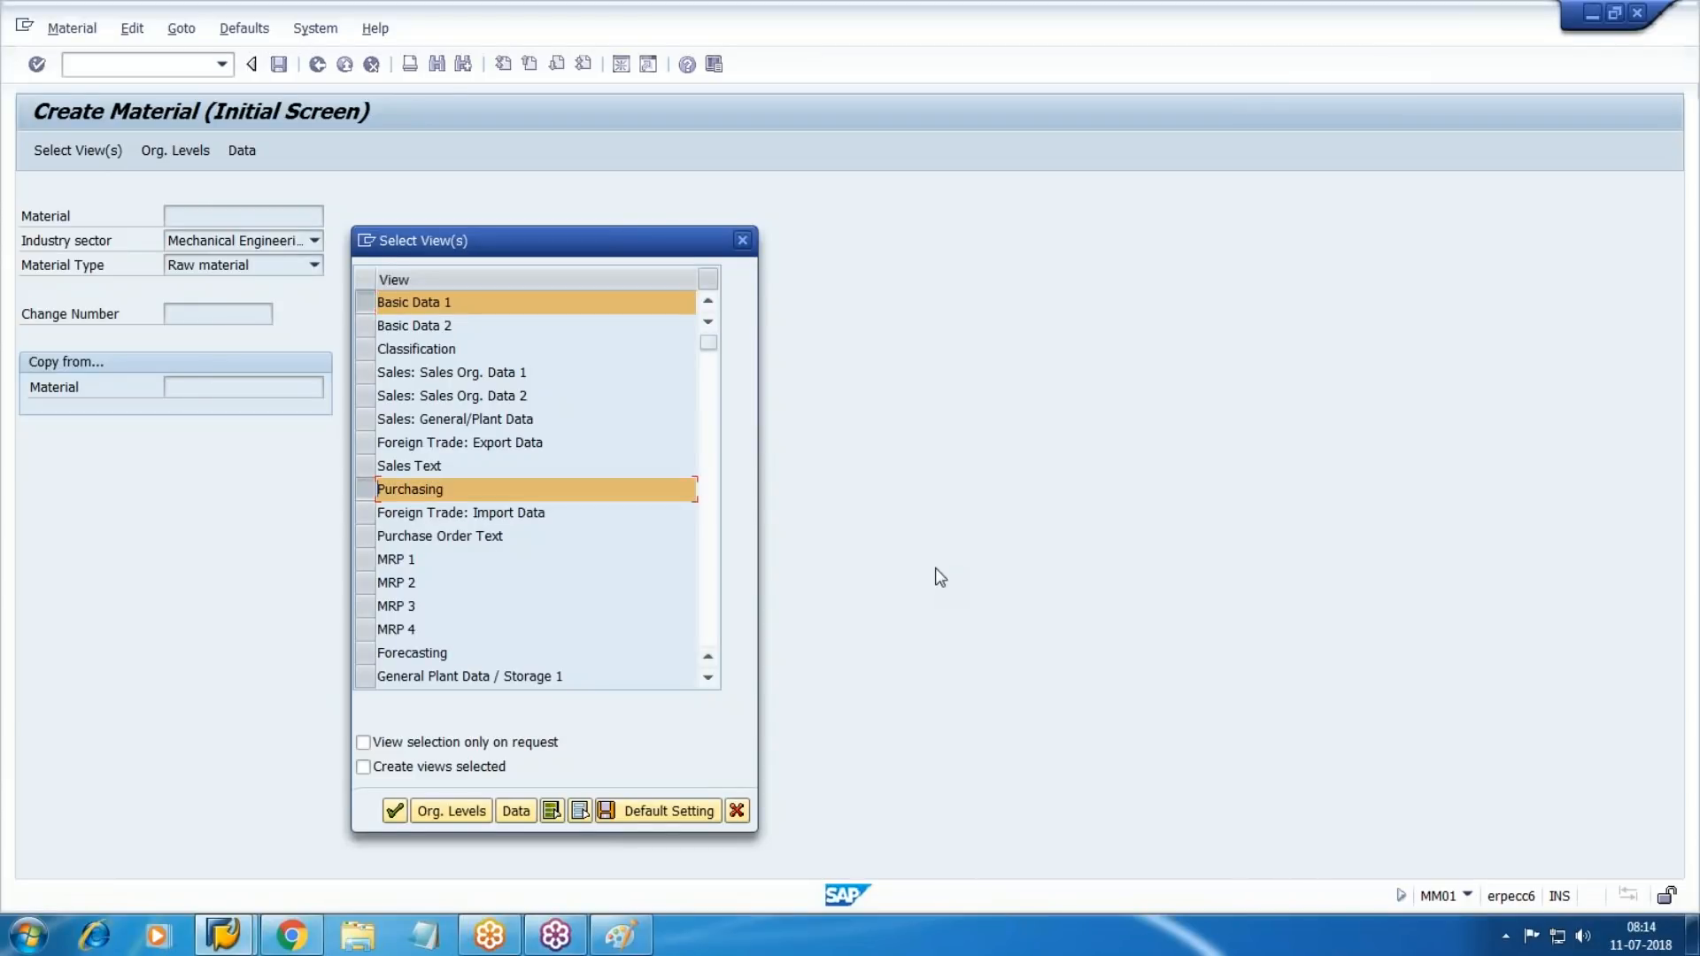
left_click(364, 677)
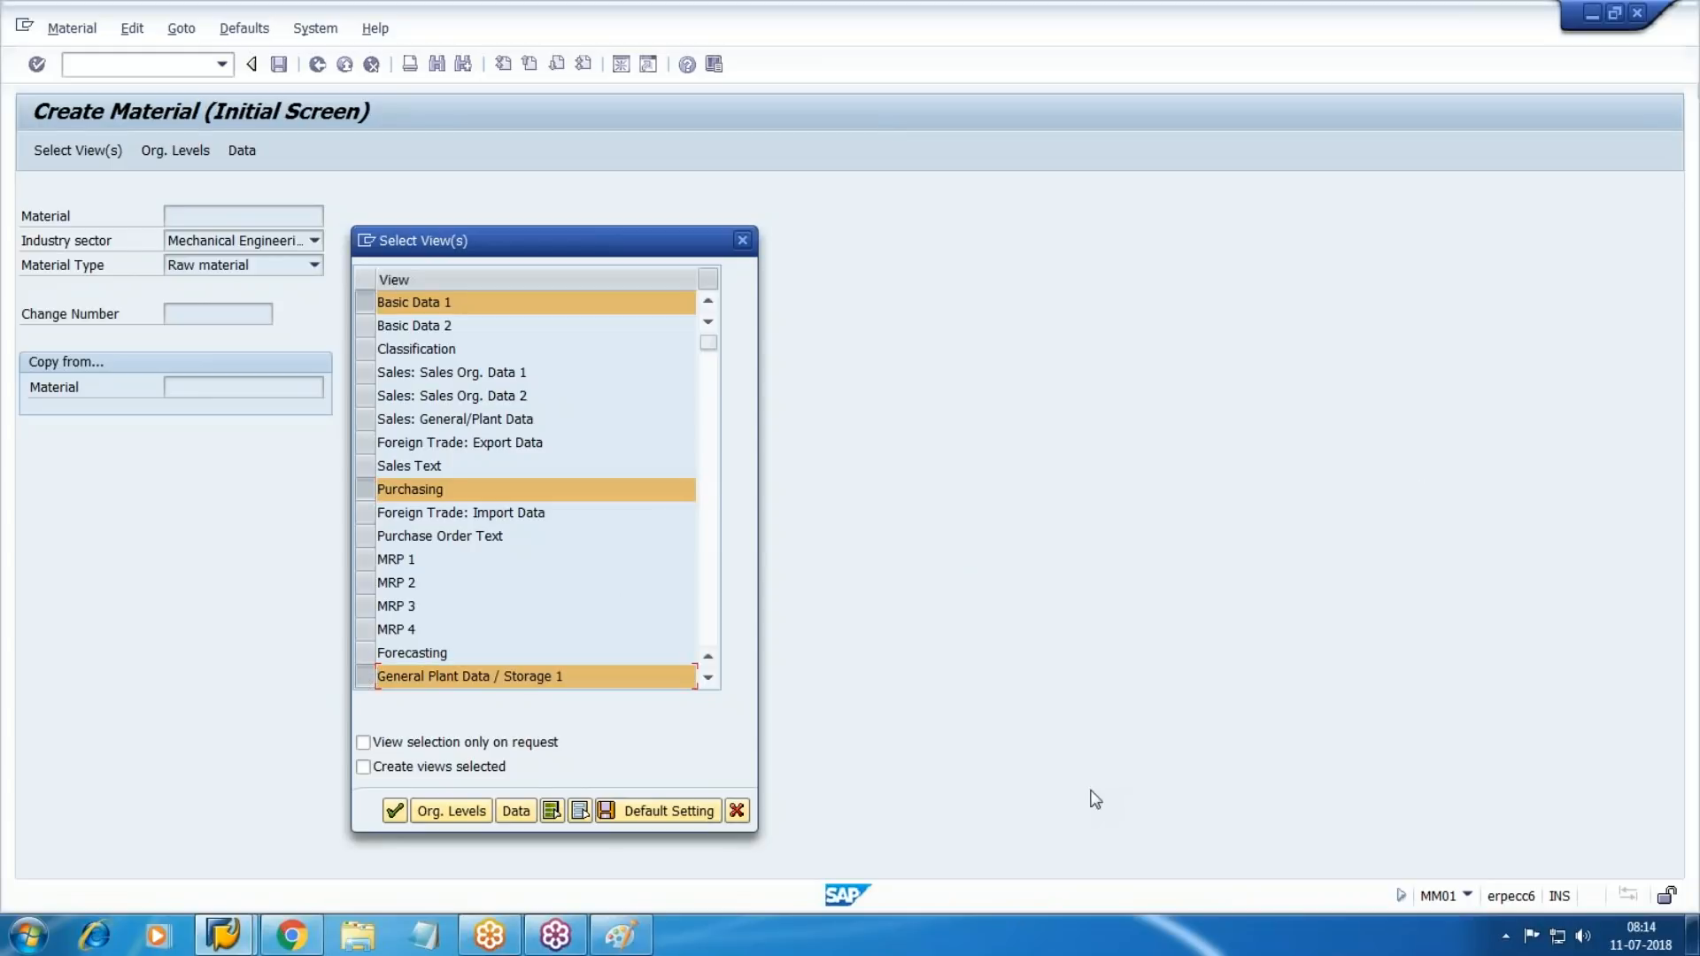
Add the Accounting 1, Costing 1 and Costing 2 views and confirm the view selection.
left_click(707, 678)
left_click(707, 678)
left_click(707, 678)
left_click(708, 679)
left_click(707, 678)
left_click(707, 678)
left_click(707, 678)
left_click(707, 678)
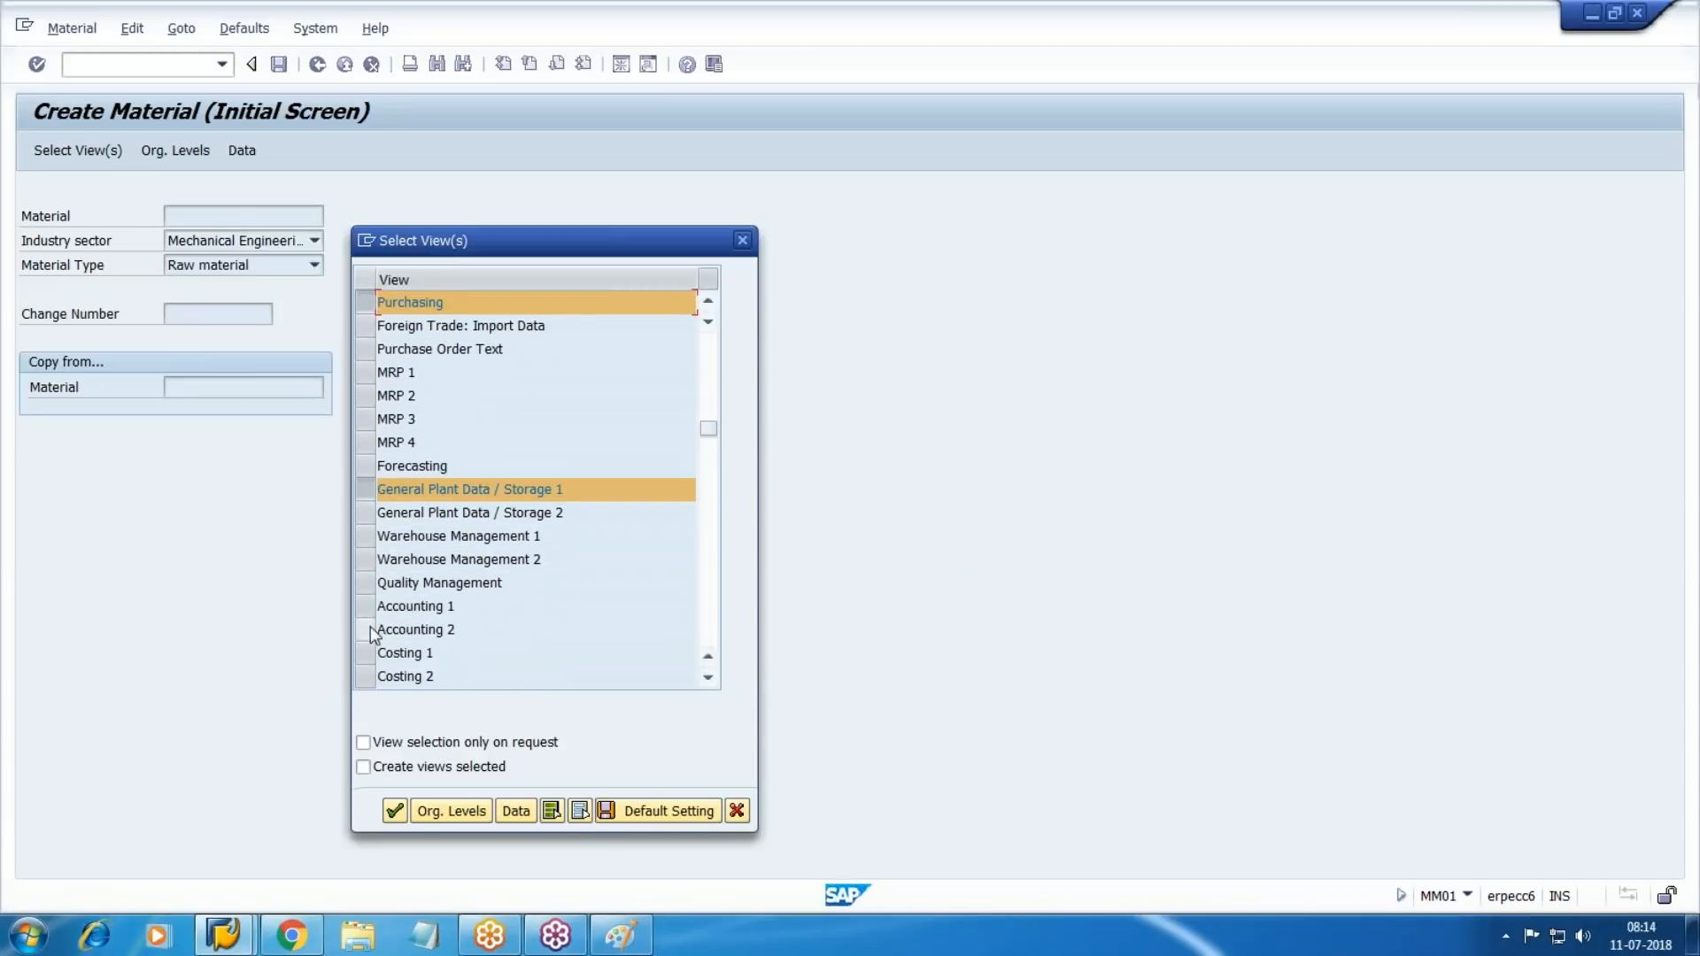
left_click(365, 606)
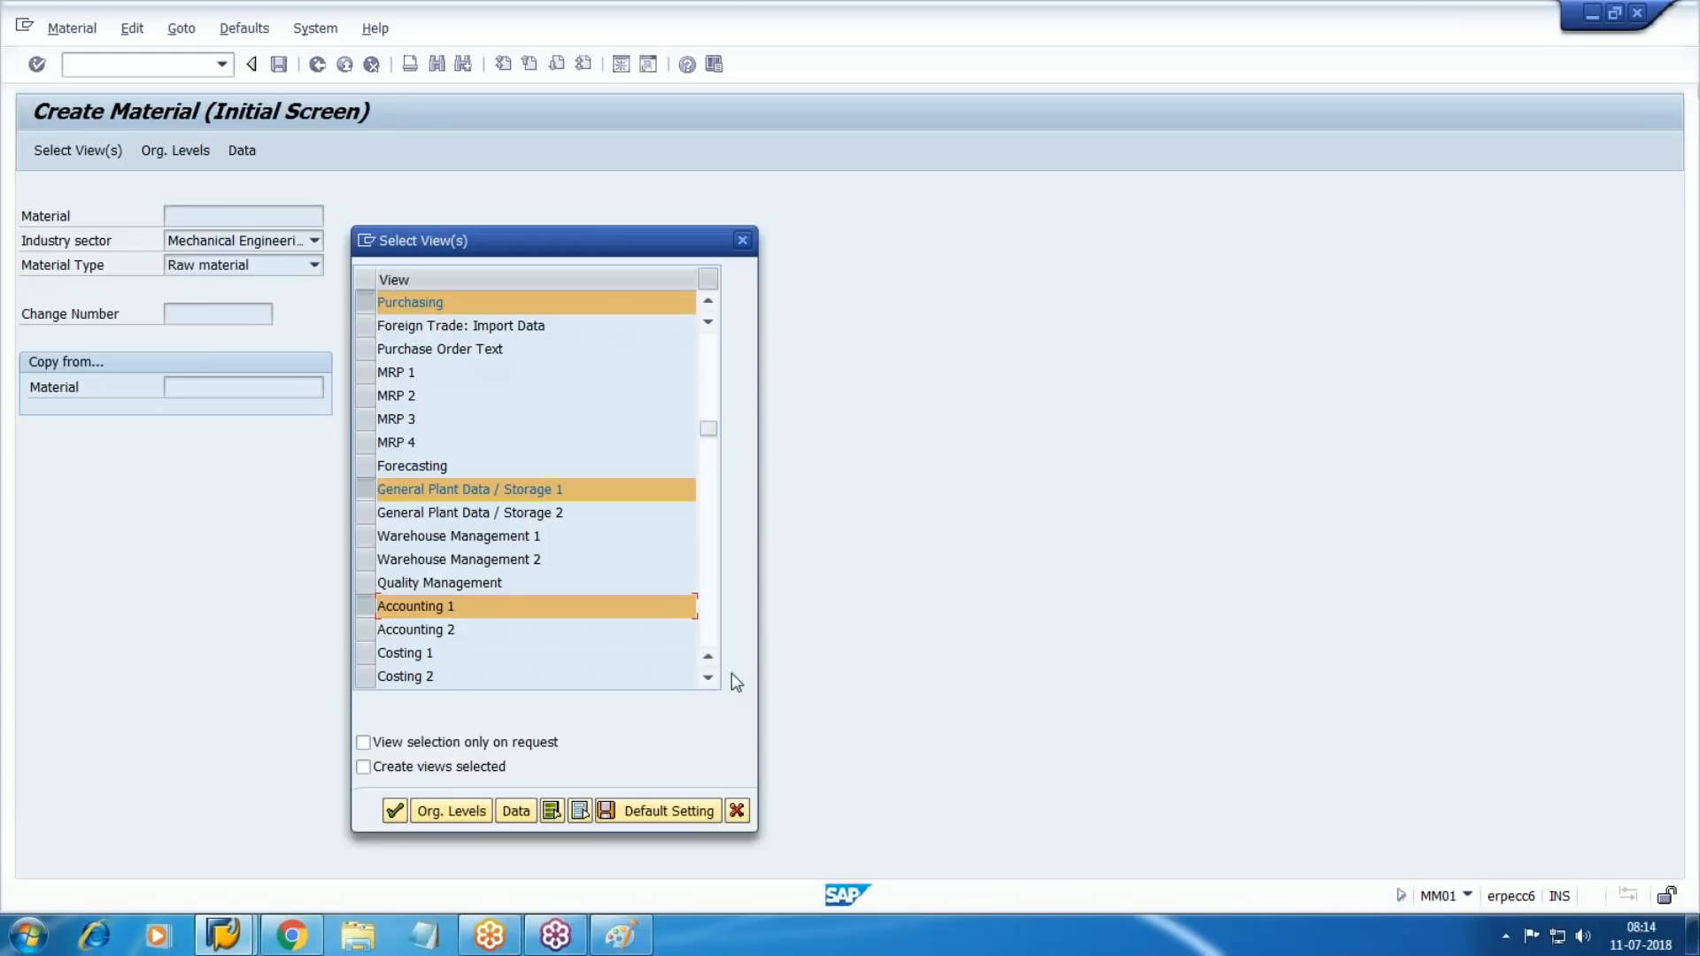
left_click(707, 678)
left_click(707, 678)
left_click(362, 606)
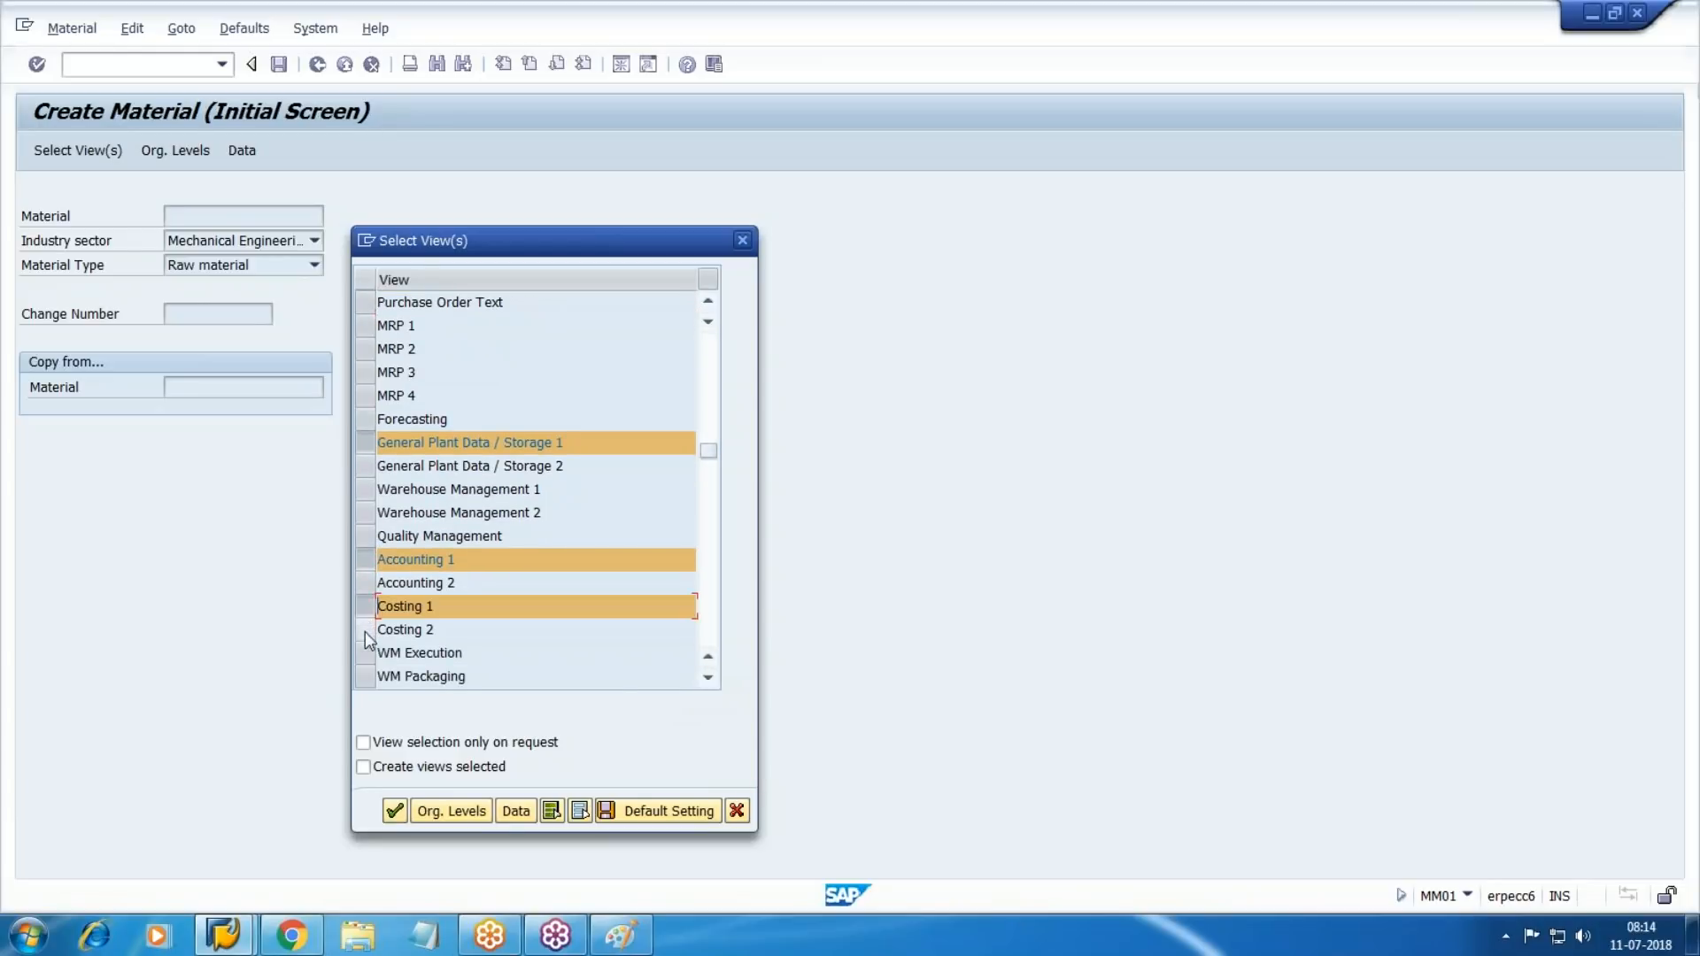
left_click(365, 630)
left_click(393, 811)
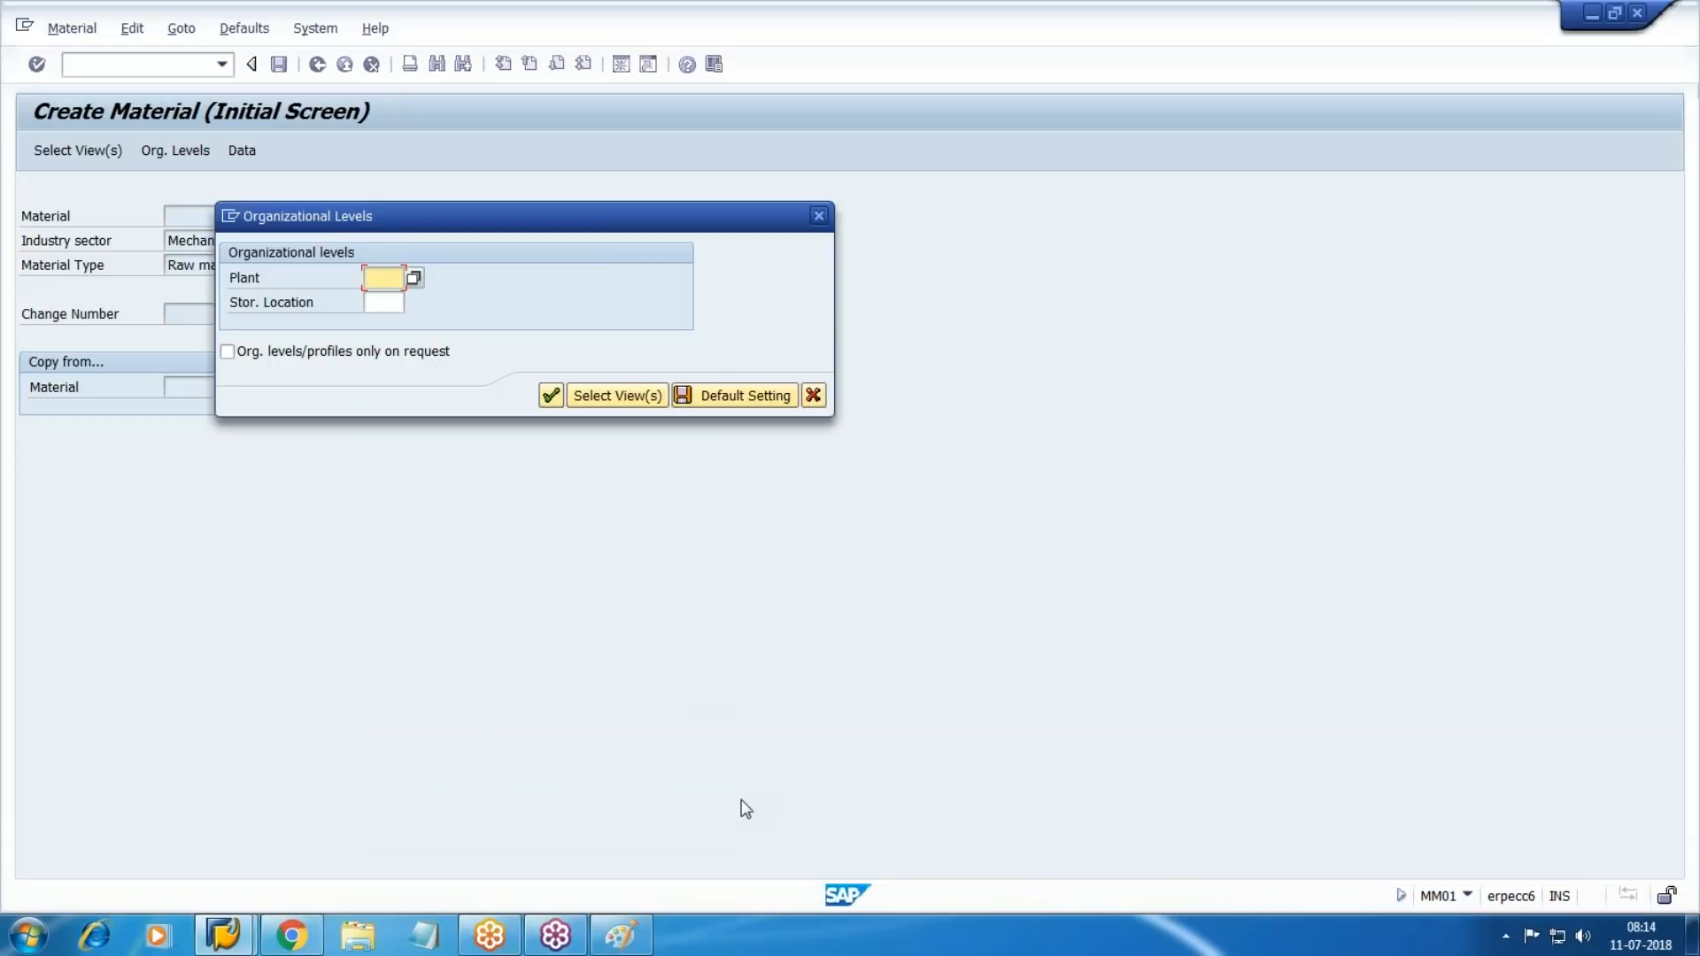
Set the organizational levels to plant WM1 and storage location WM01, and confirm them.
type("WM1")
key("Tab")
type("W")
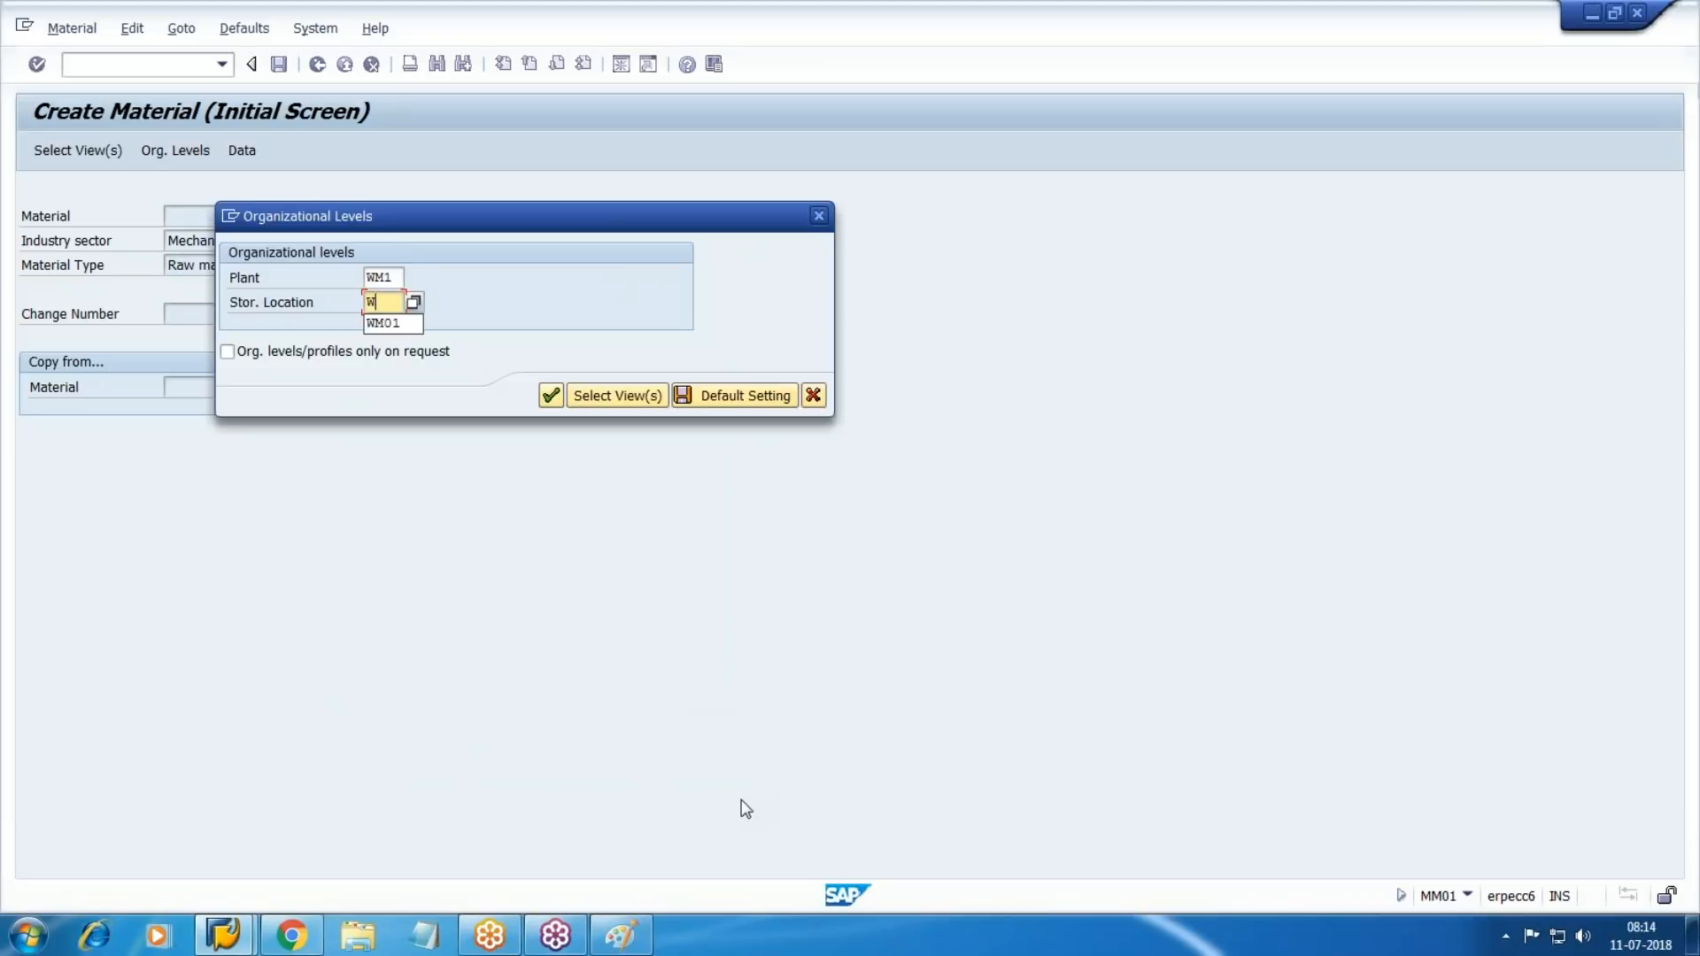
type("M01")
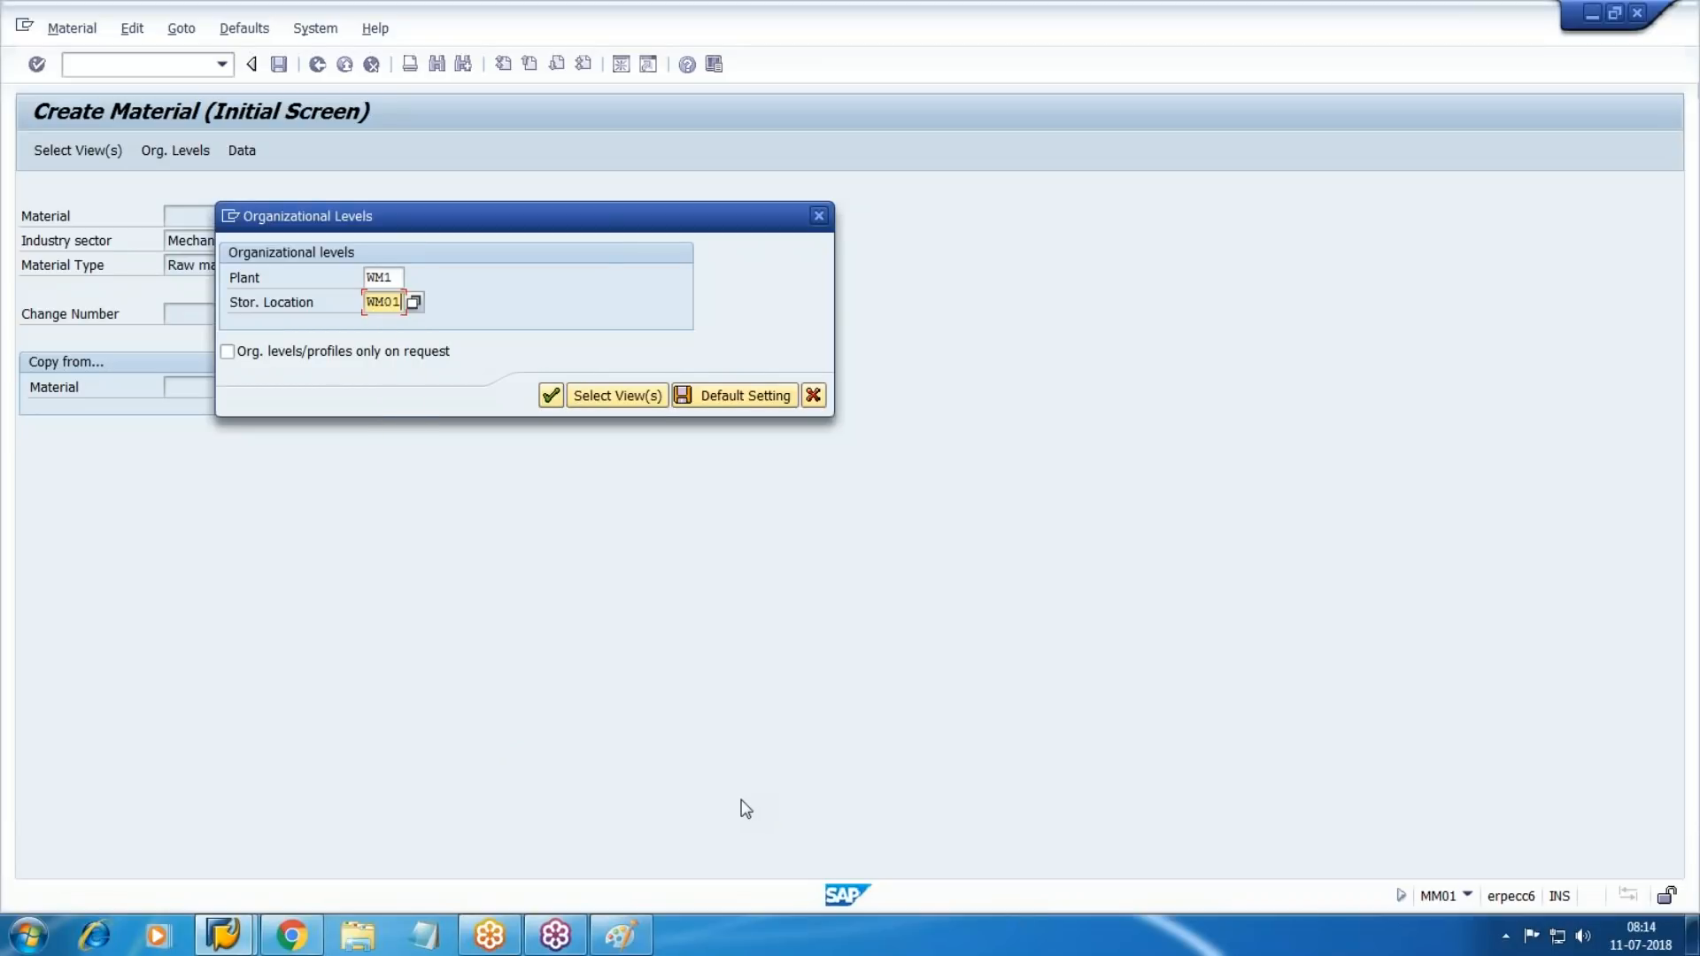
left_click(550, 405)
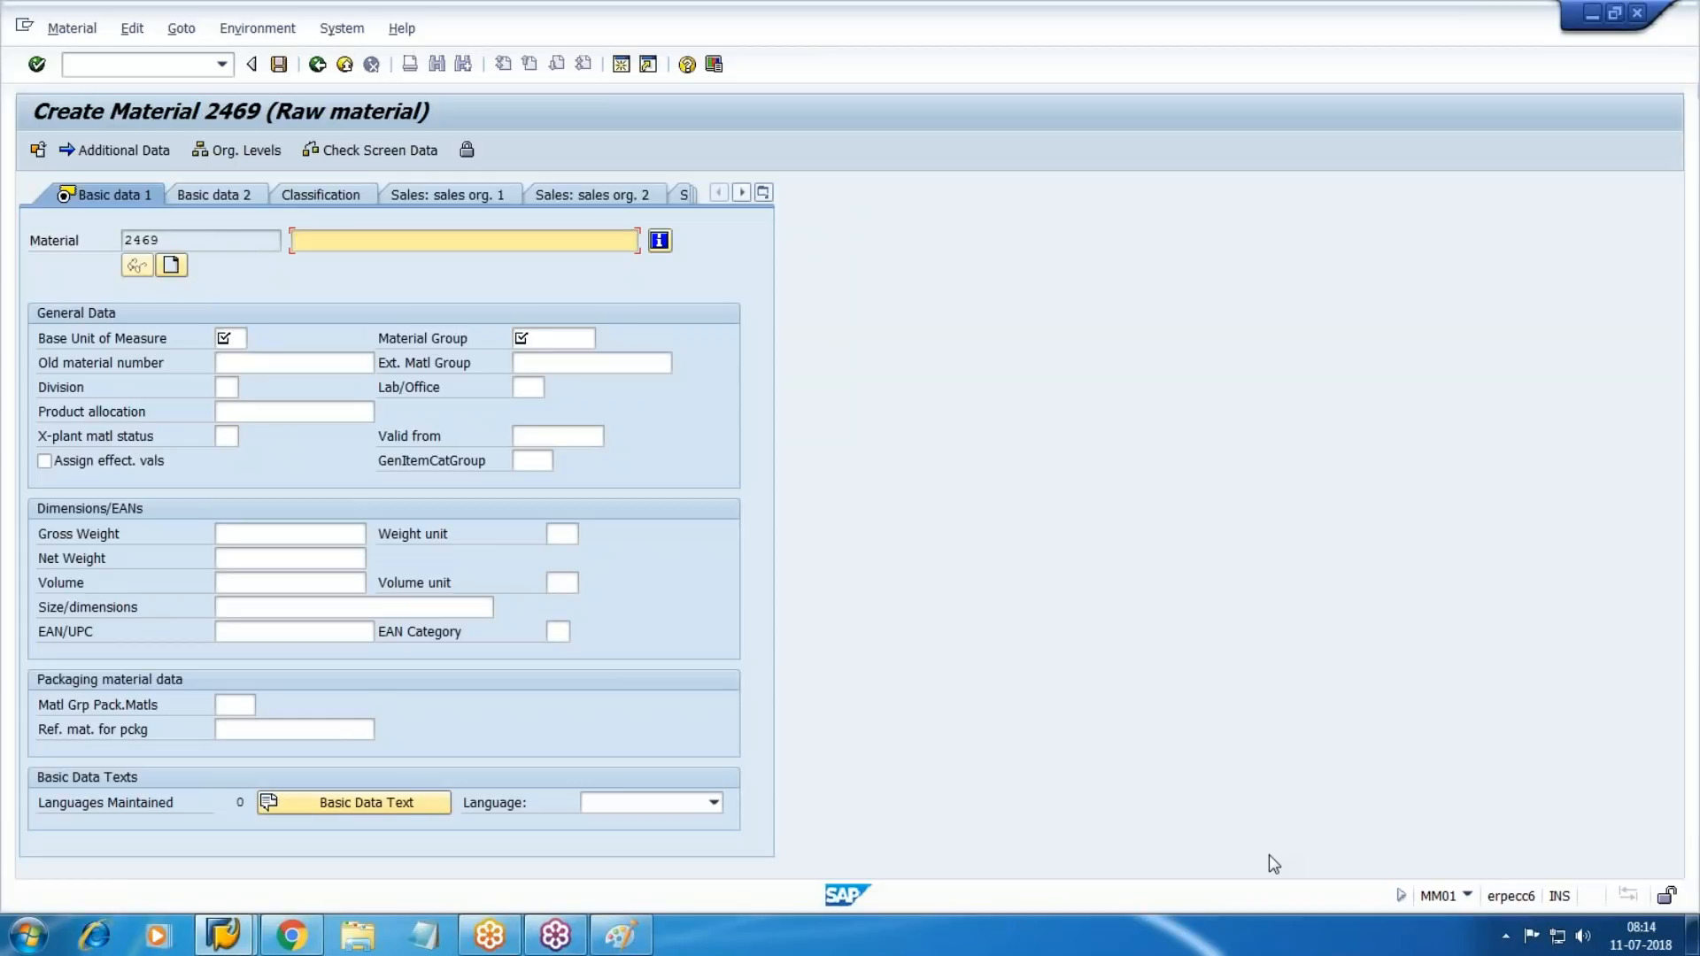
Enter "RM #1 ( Walmart)" as the raw material's description.
type("RM ")
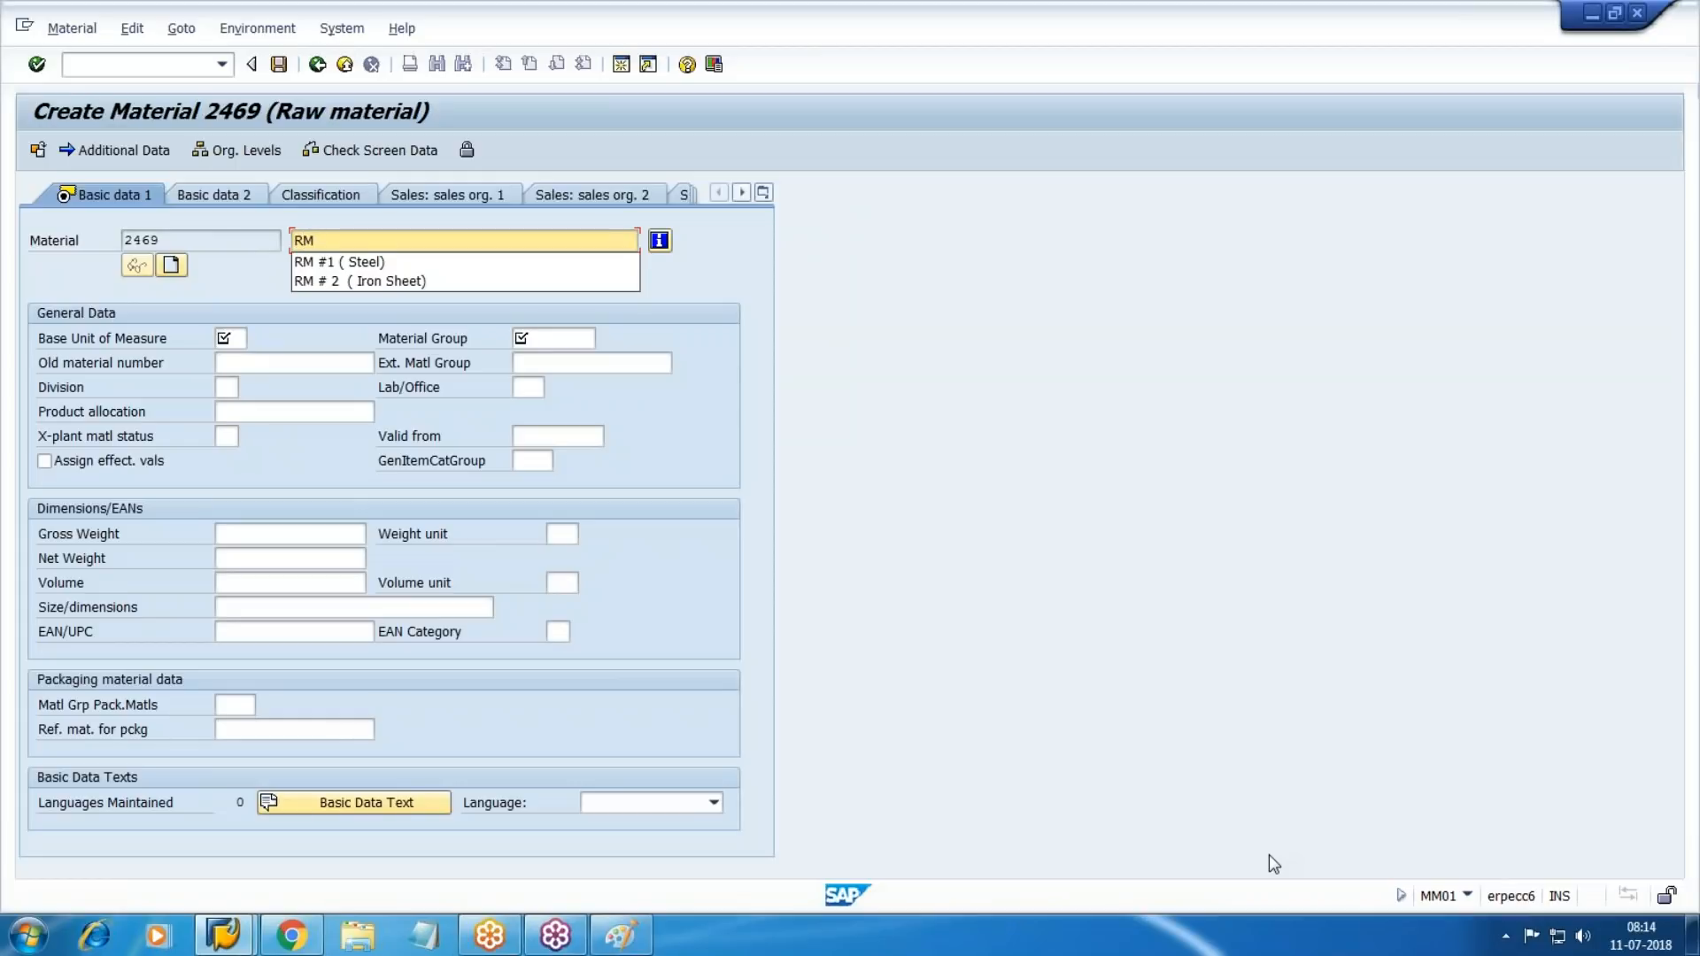
type("#1 ")
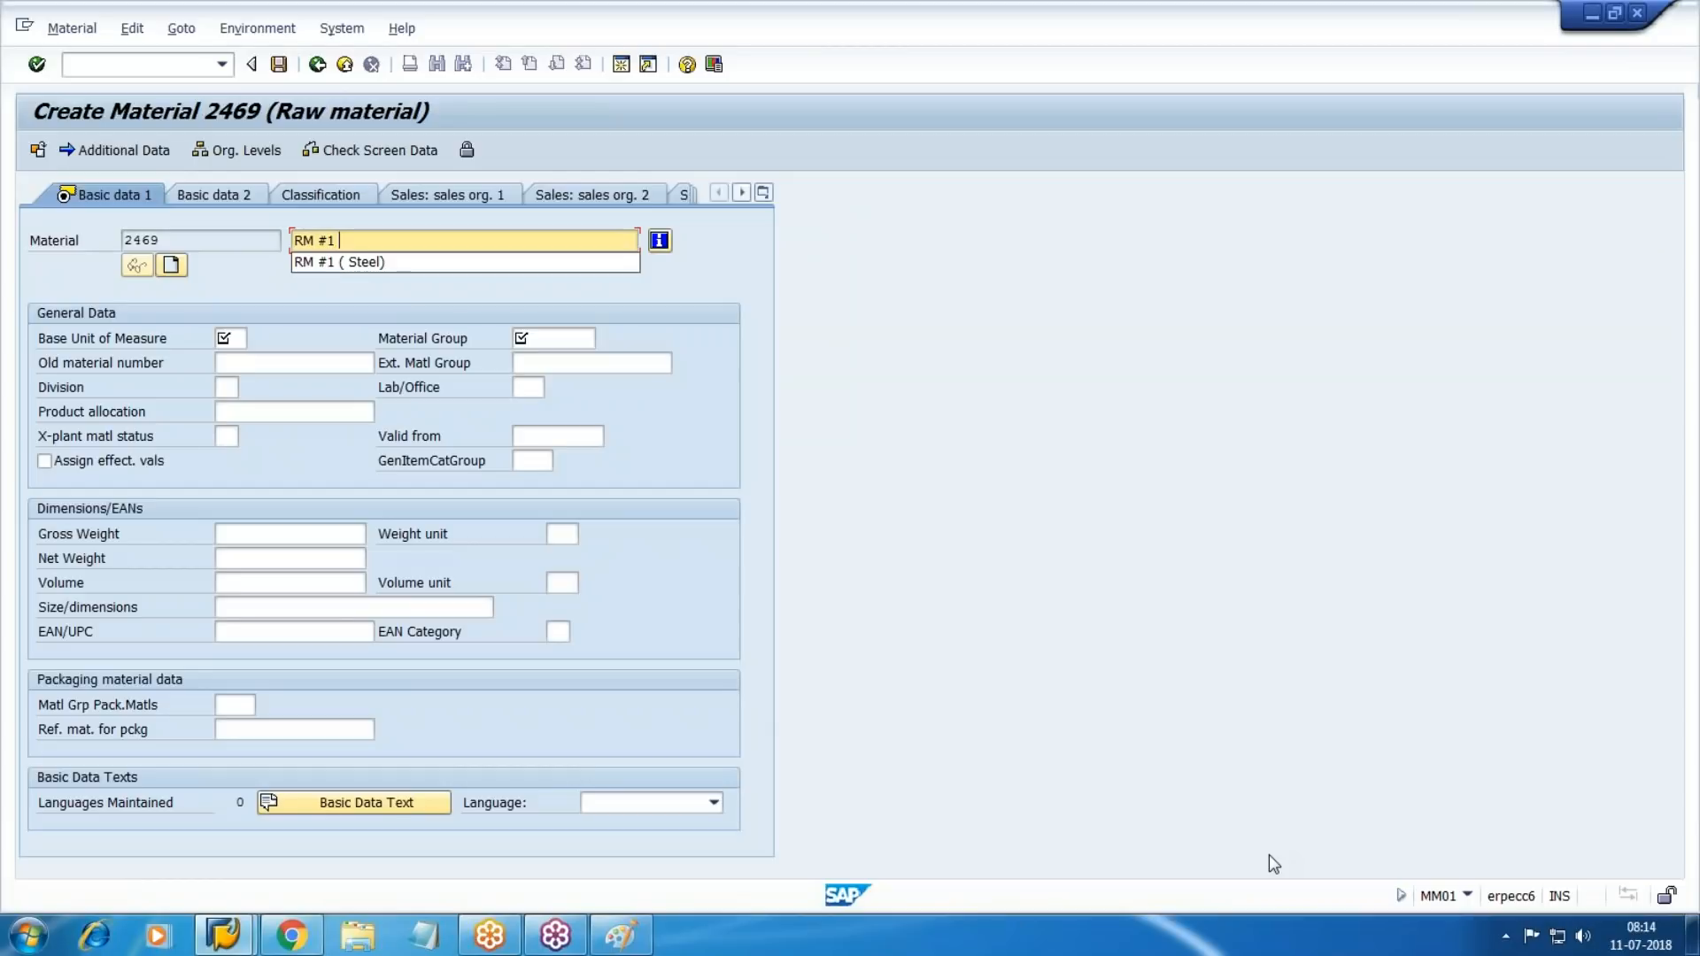
type("( Walmart)")
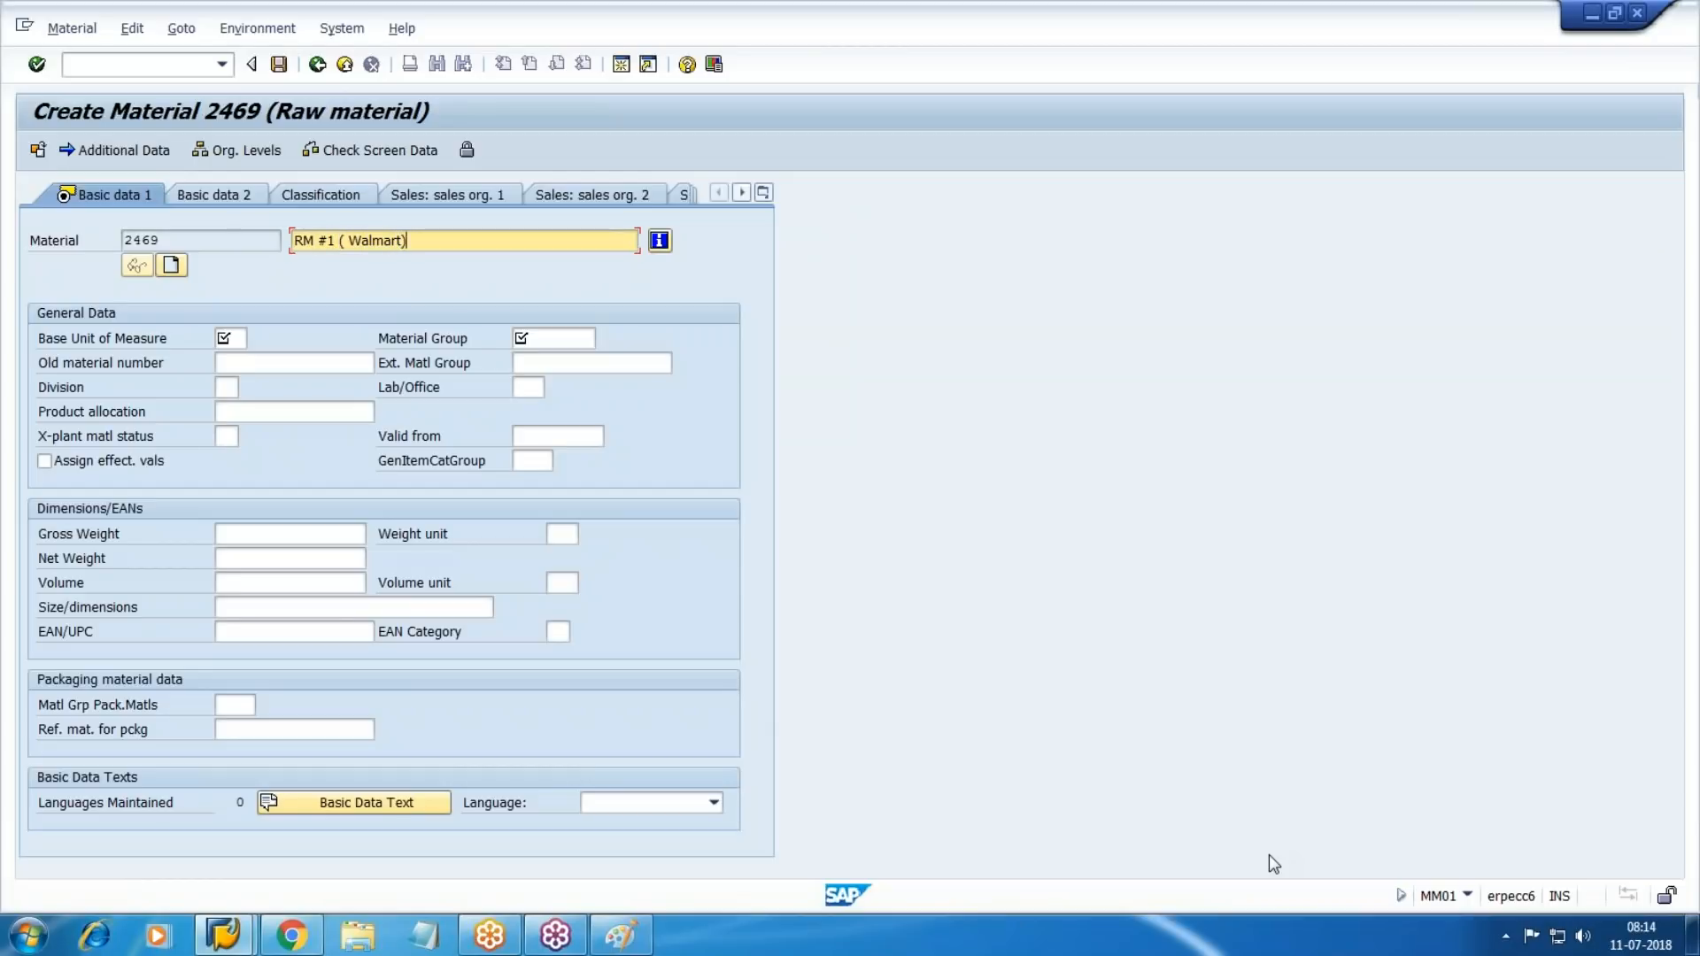
key("Tab")
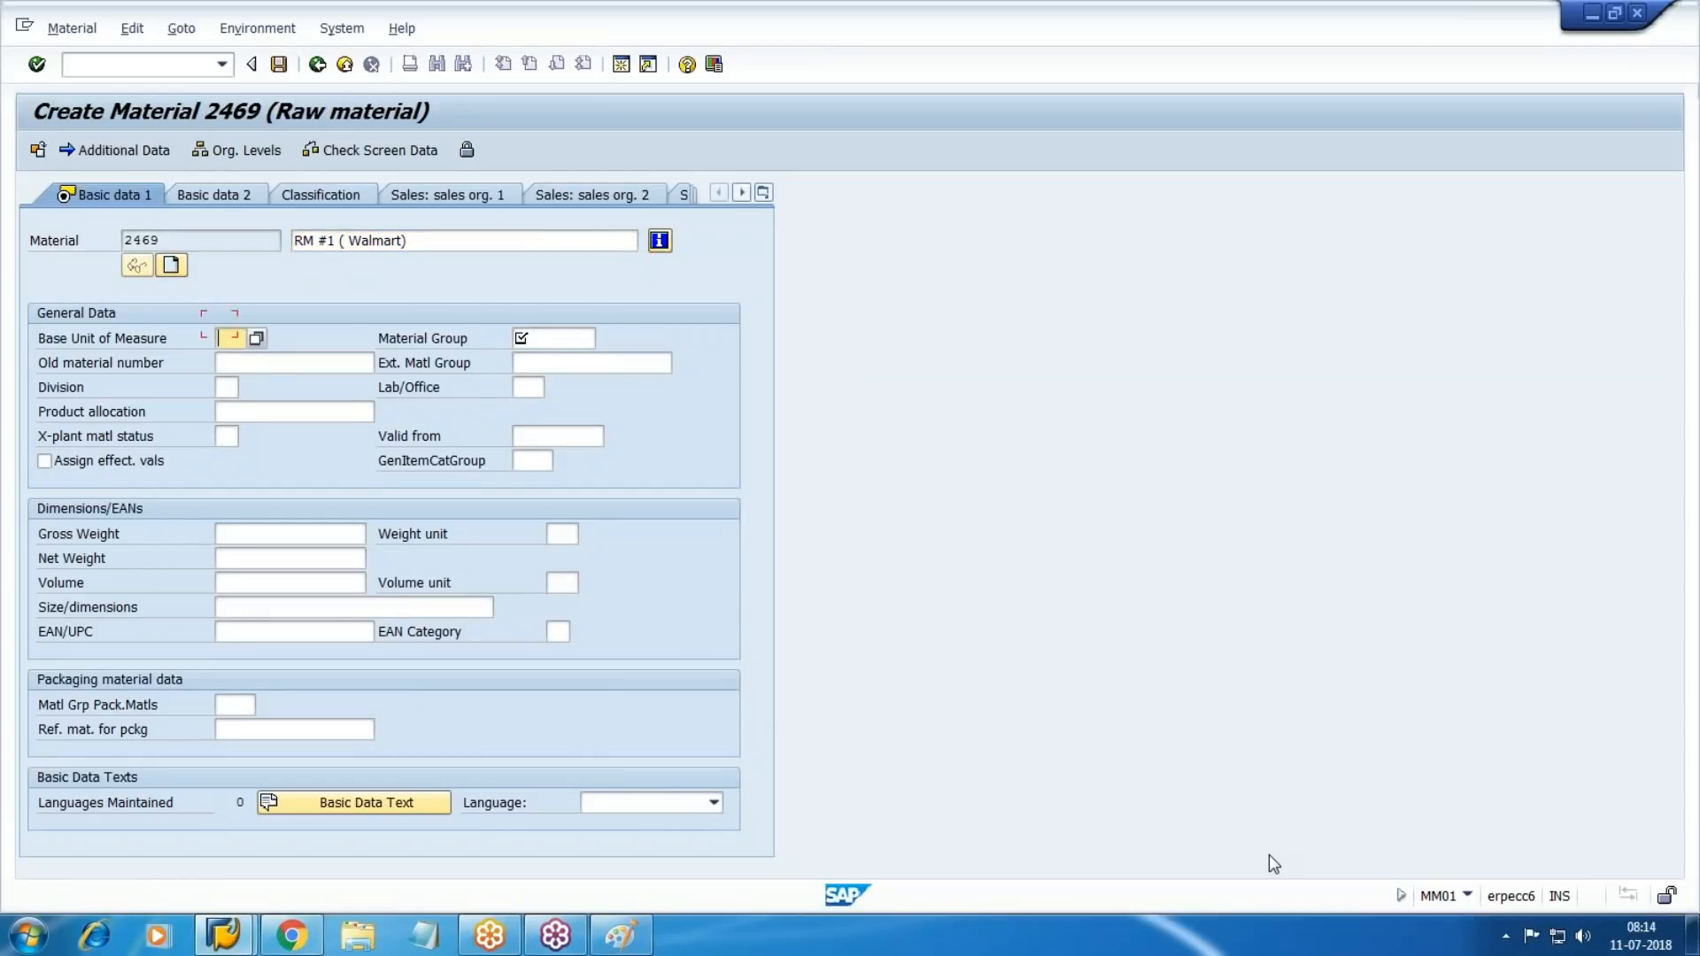
Set the base unit to KG, material group to WM0001 and division to WM, and continue to the Purchasing view.
type("Kg")
key("Tab")
type("W")
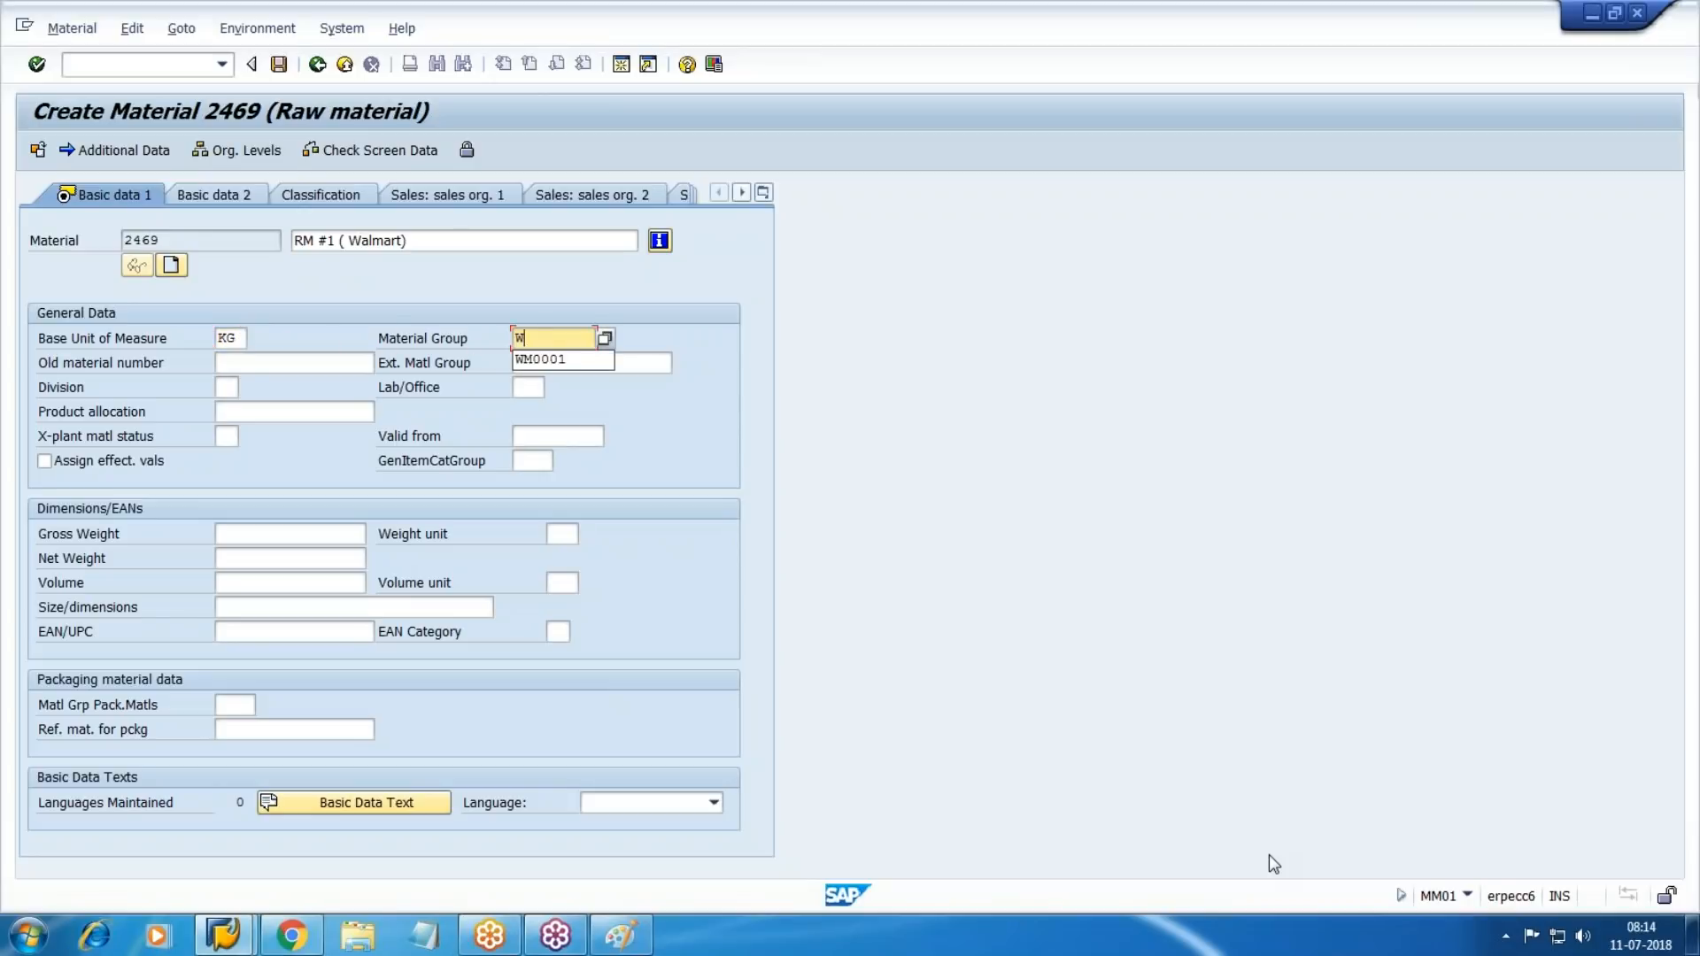
key("Tab")
key("Tab")
key("Tab")
type("WM")
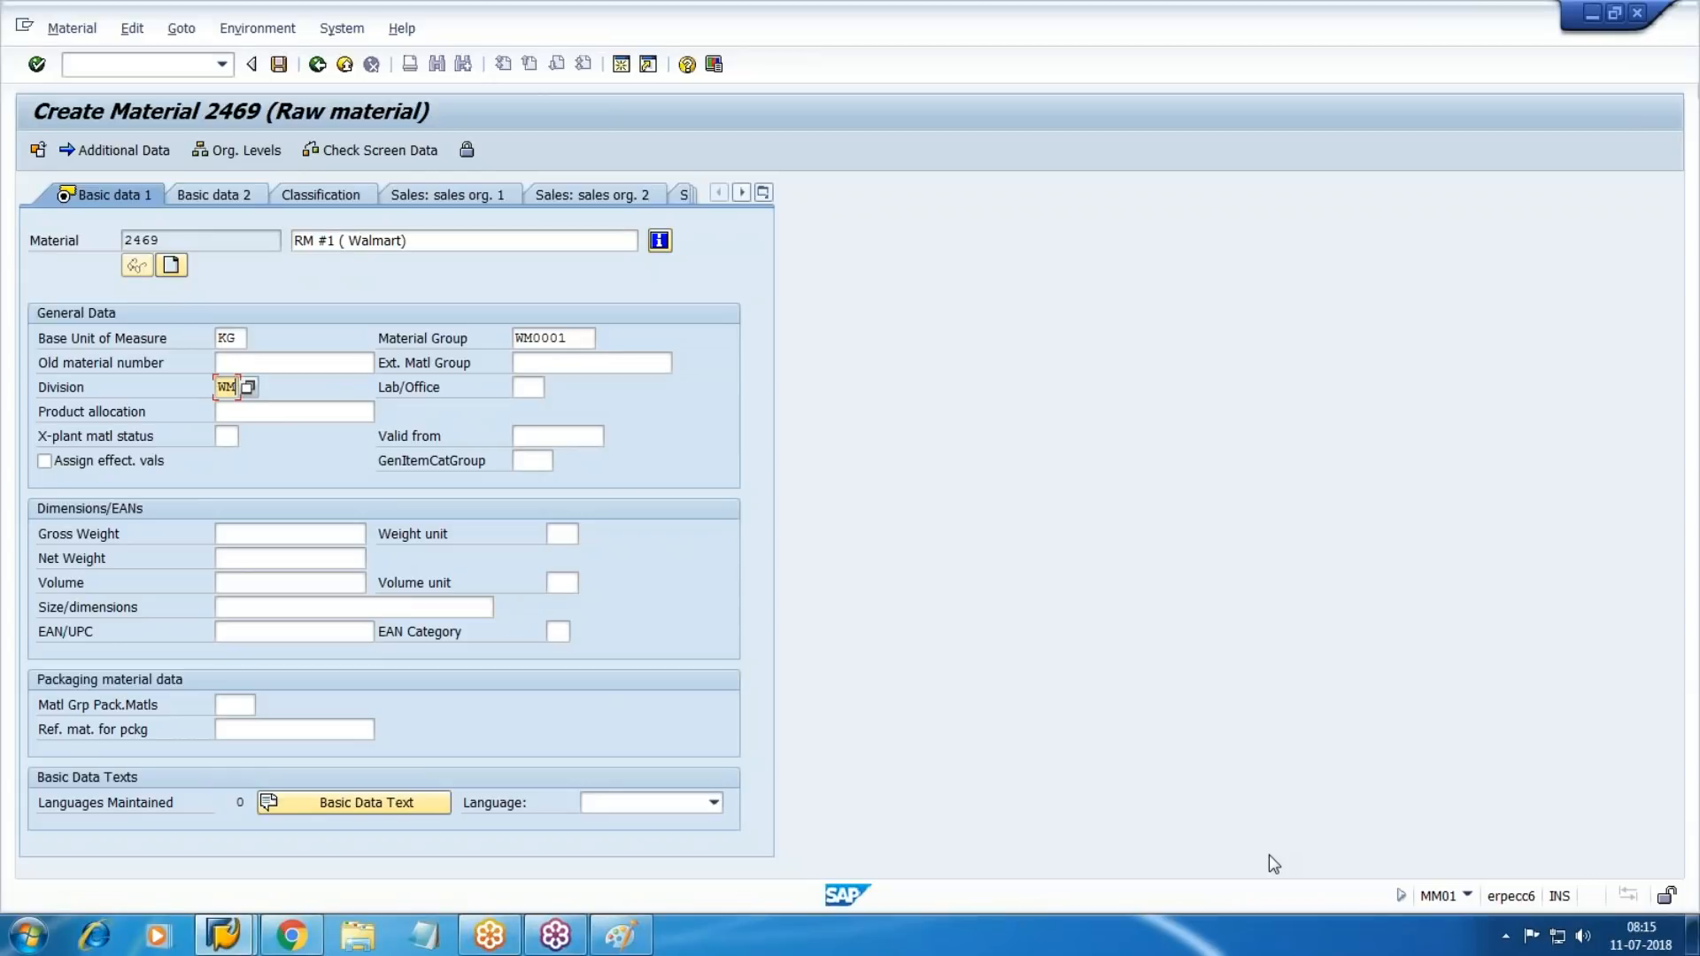
key("Return")
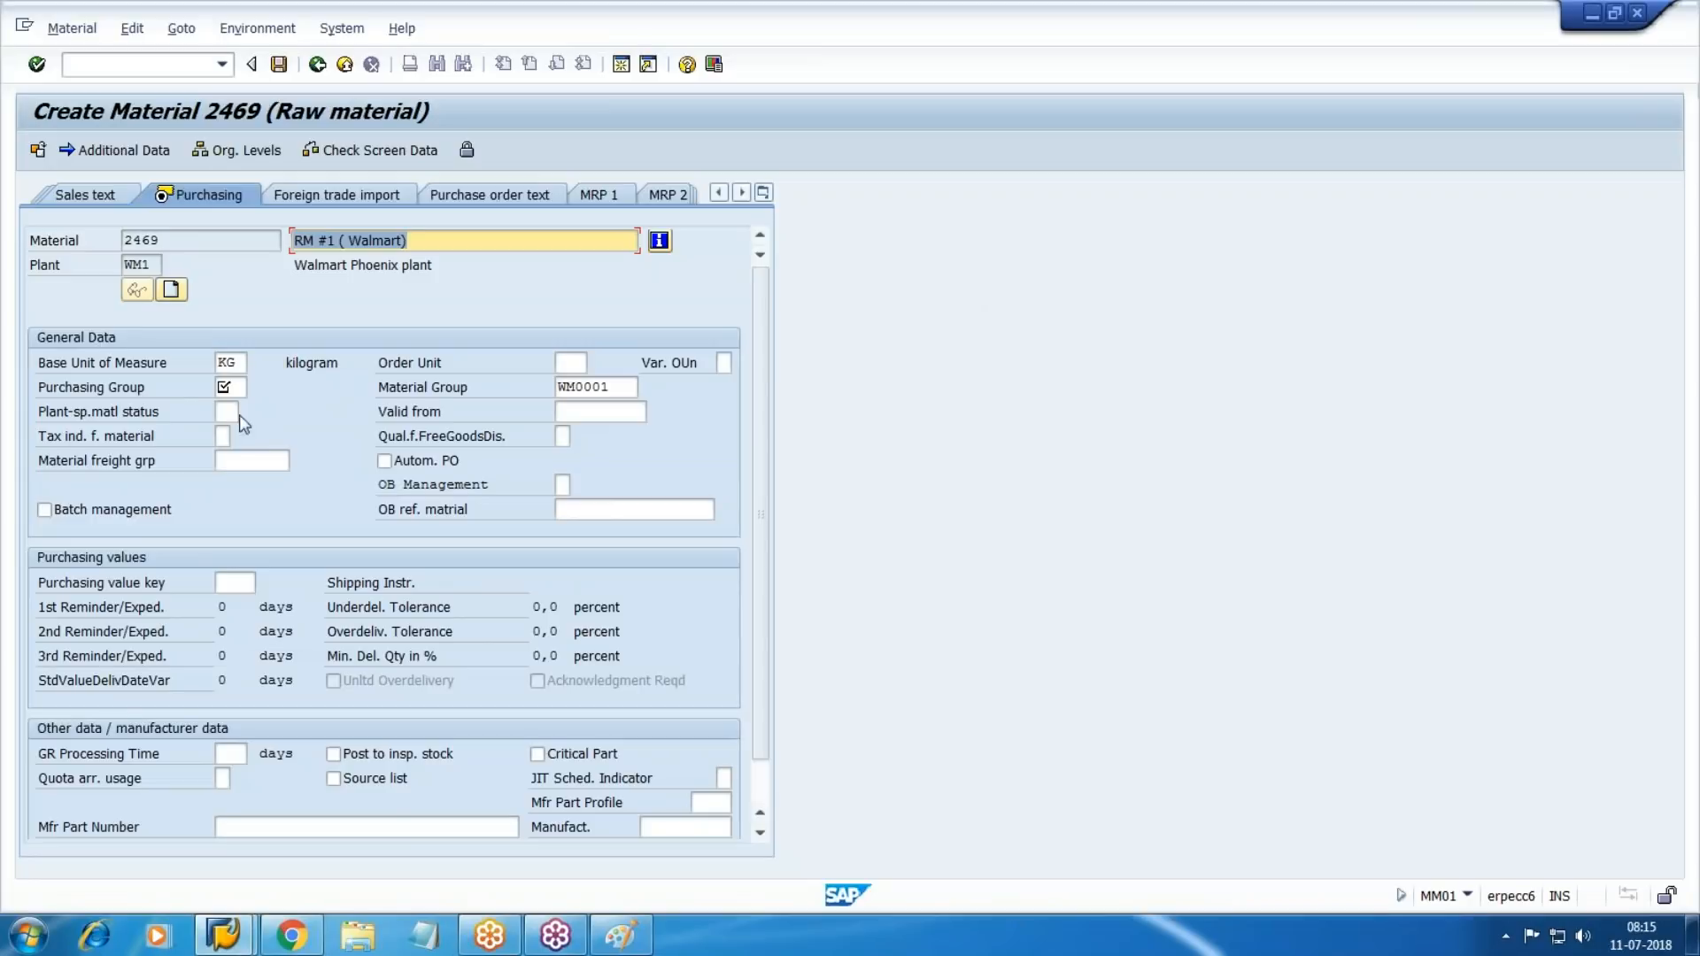
Look up the purchasing group in the Working Notes in Chrome, enter WMP in SAP and continue to the plant data view.
left_click(230, 387)
key("alt+Tab")
scroll(1475, 567, "up", 20)
scroll(1390, 518, "up", 20)
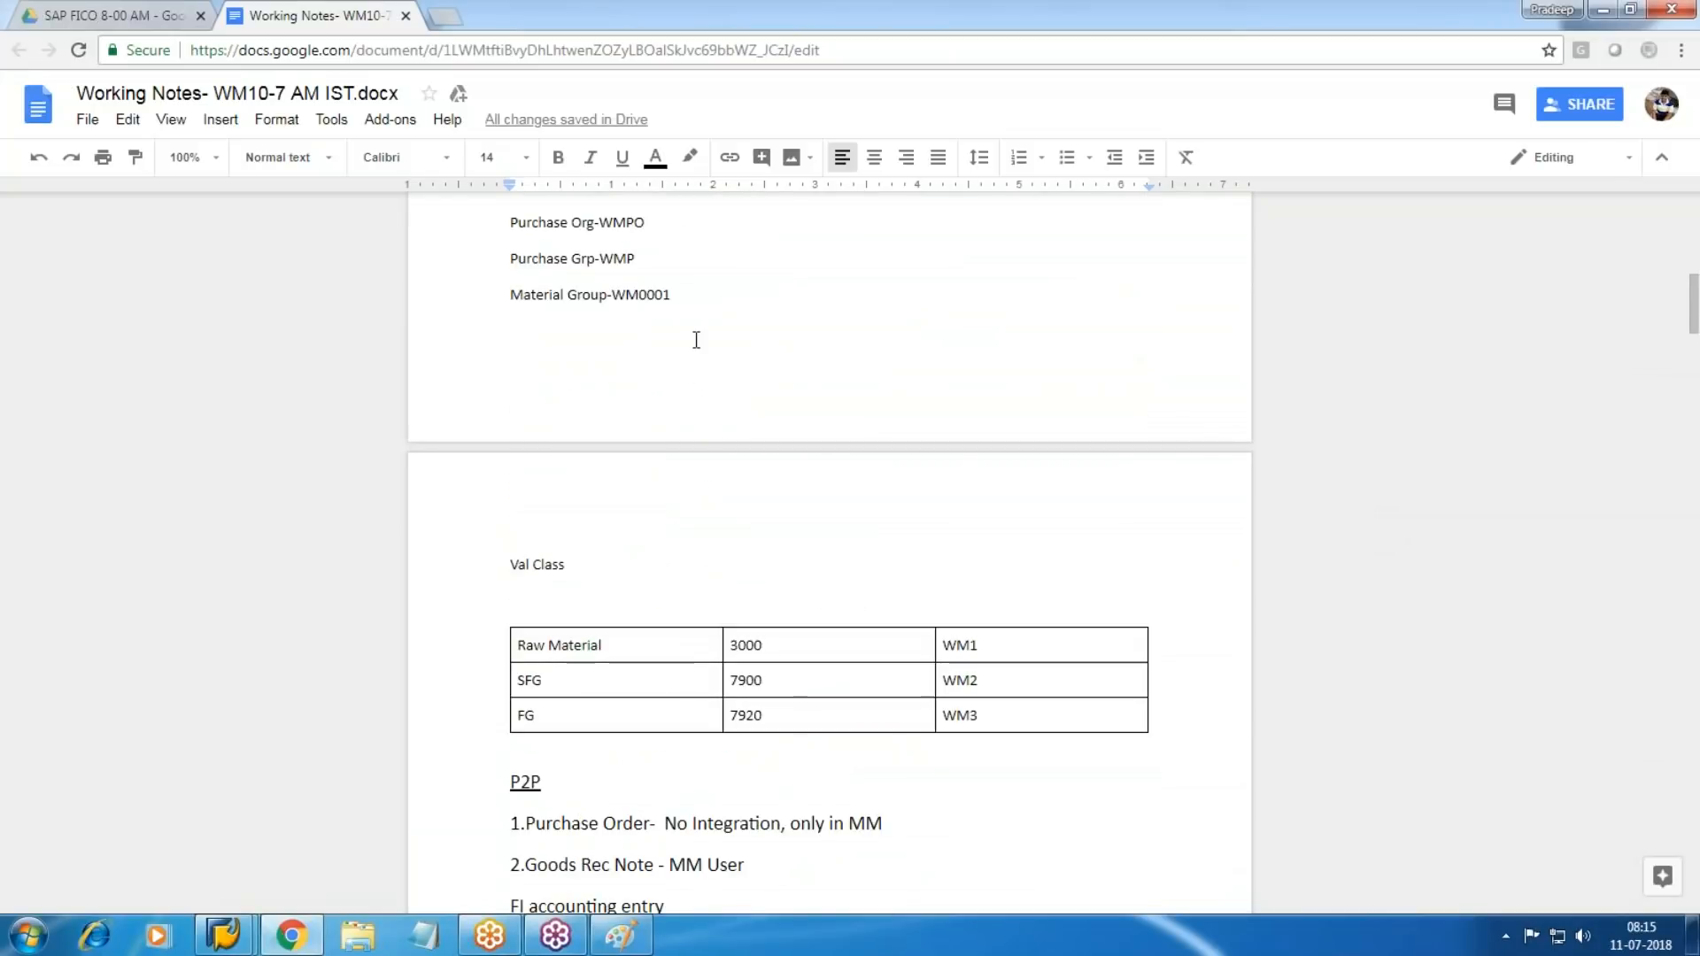
key("alt+Tab")
type("WMP")
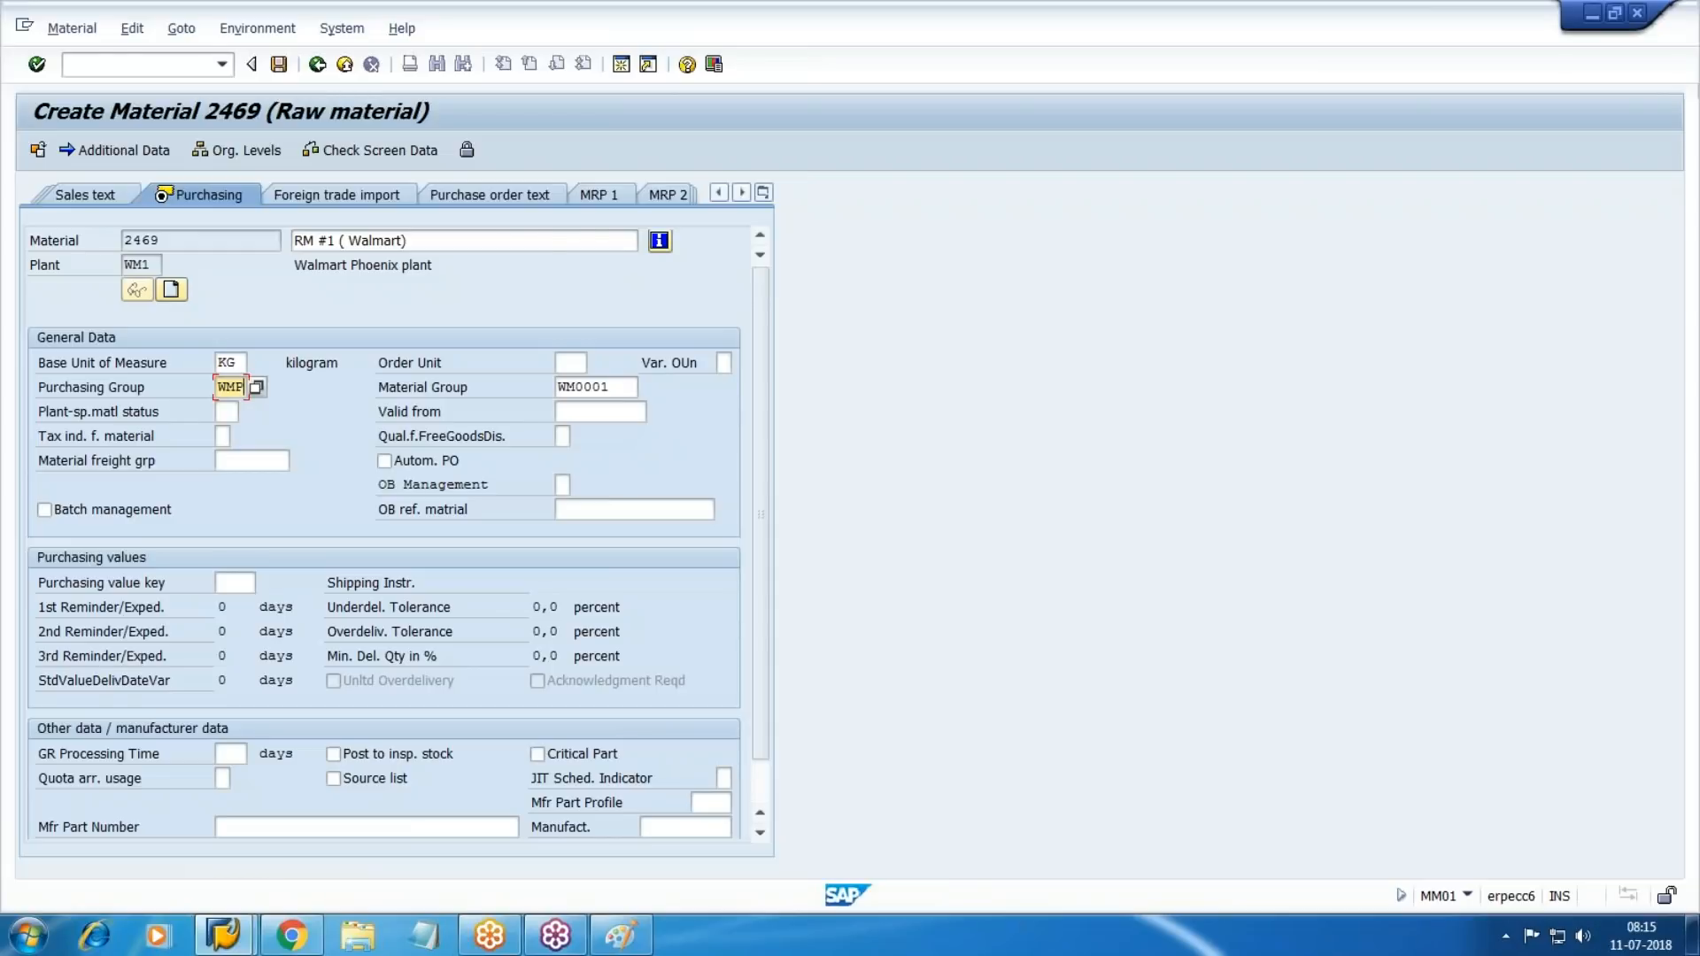
key("alt+Tab")
key("alt+Tab")
key("Return")
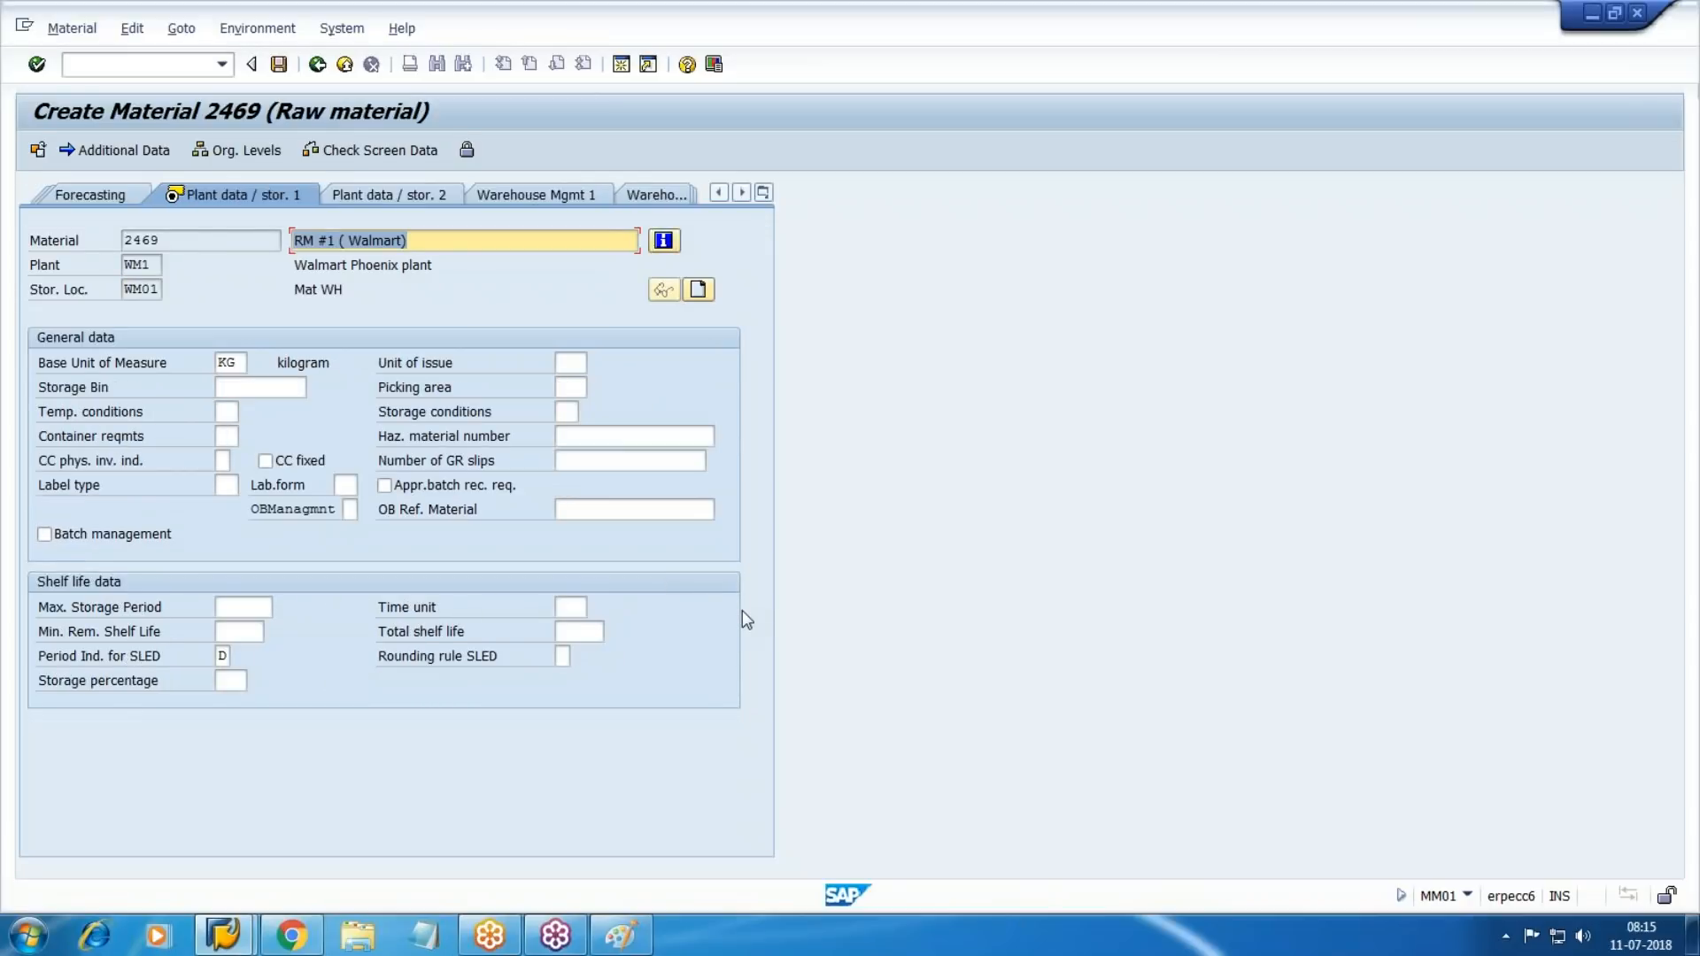
Continue past the plant data to the Accounting 1 view and set the valuation class to WM1.
key("Return")
left_click(229, 484)
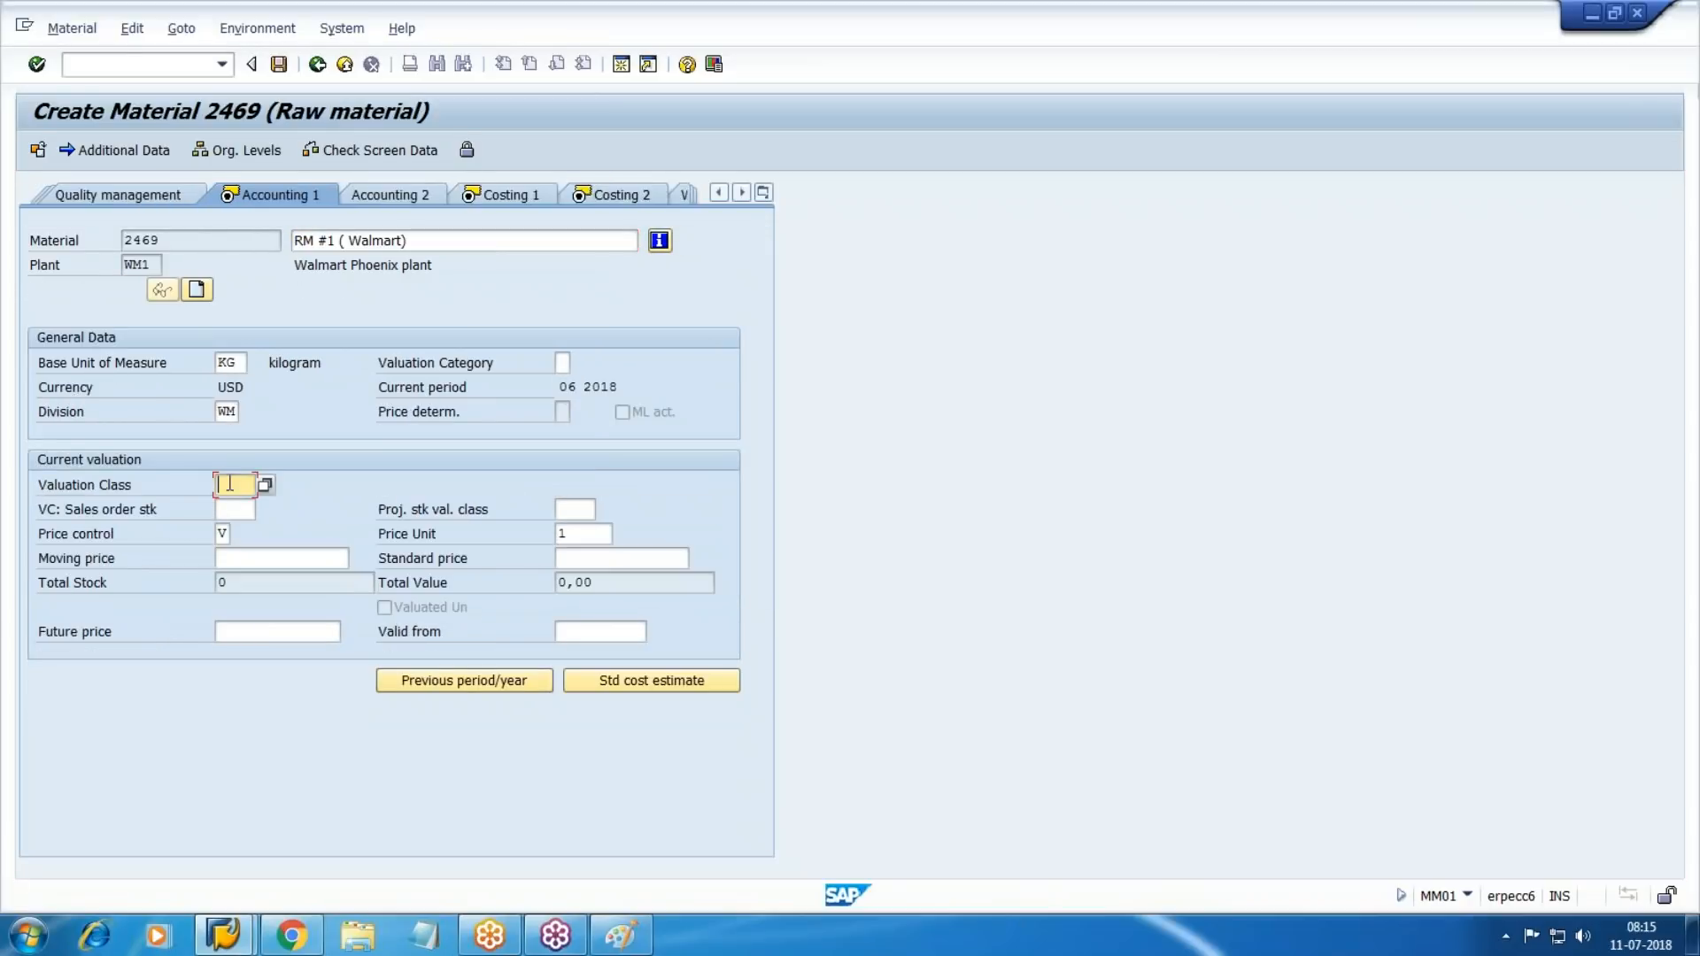
type("WM1")
key("Tab")
key("Tab")
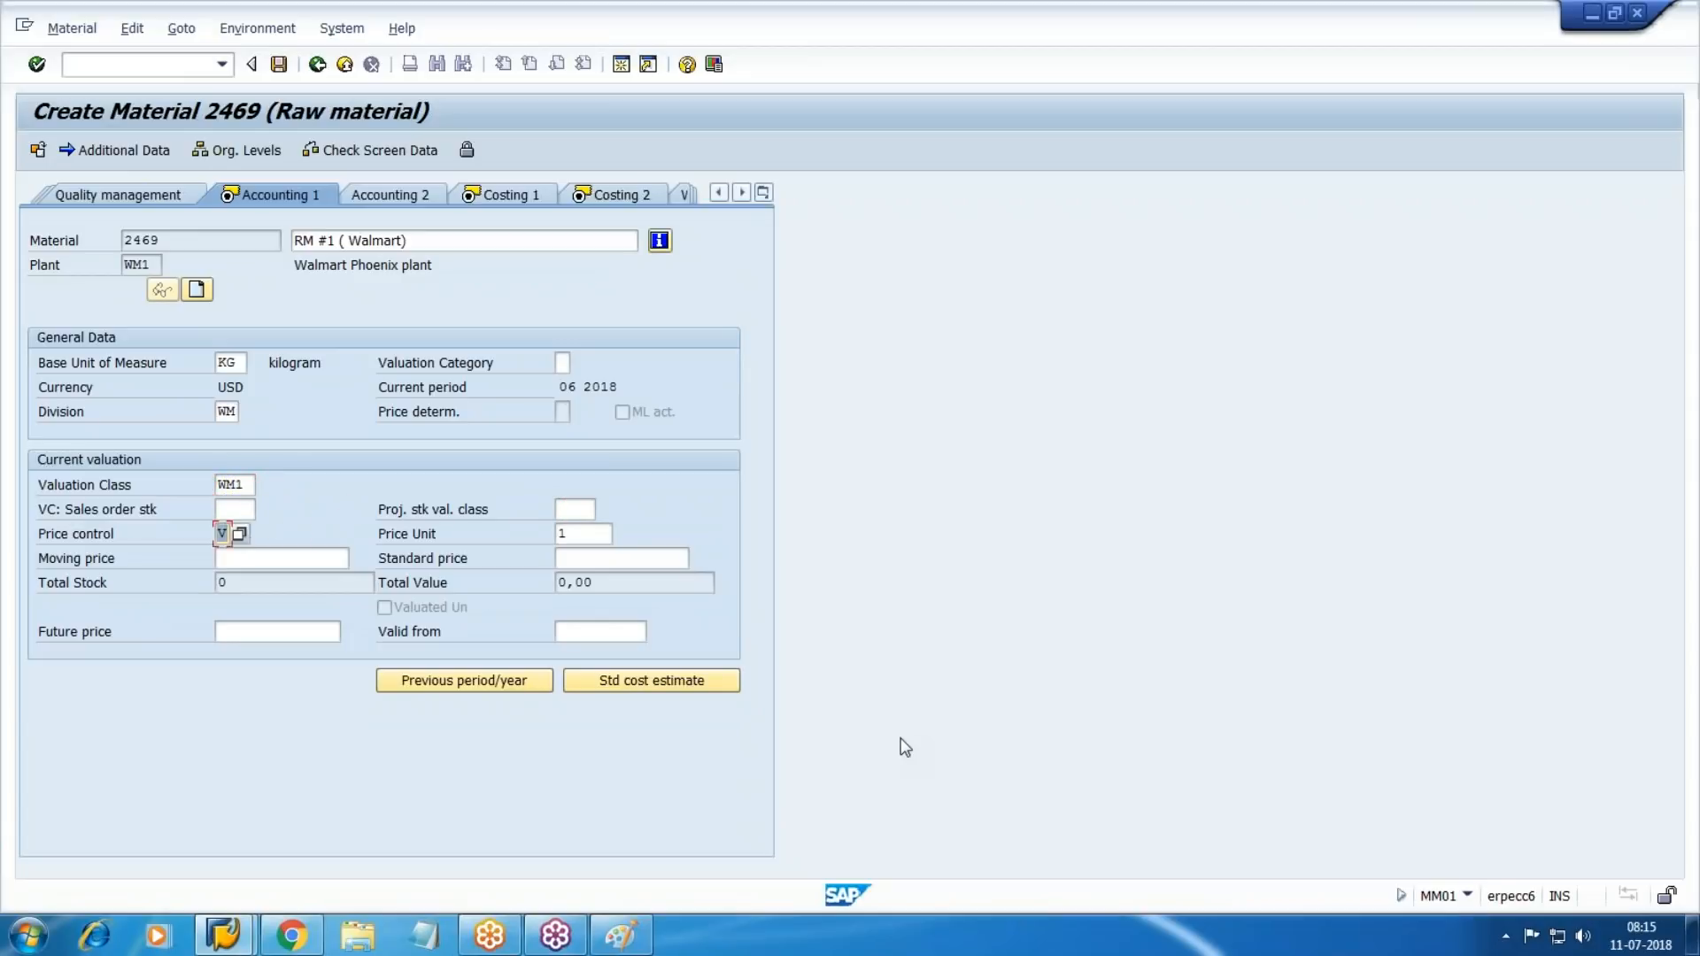
Set the moving price to 120 and save the raw material.
key("Tab")
key("Tab")
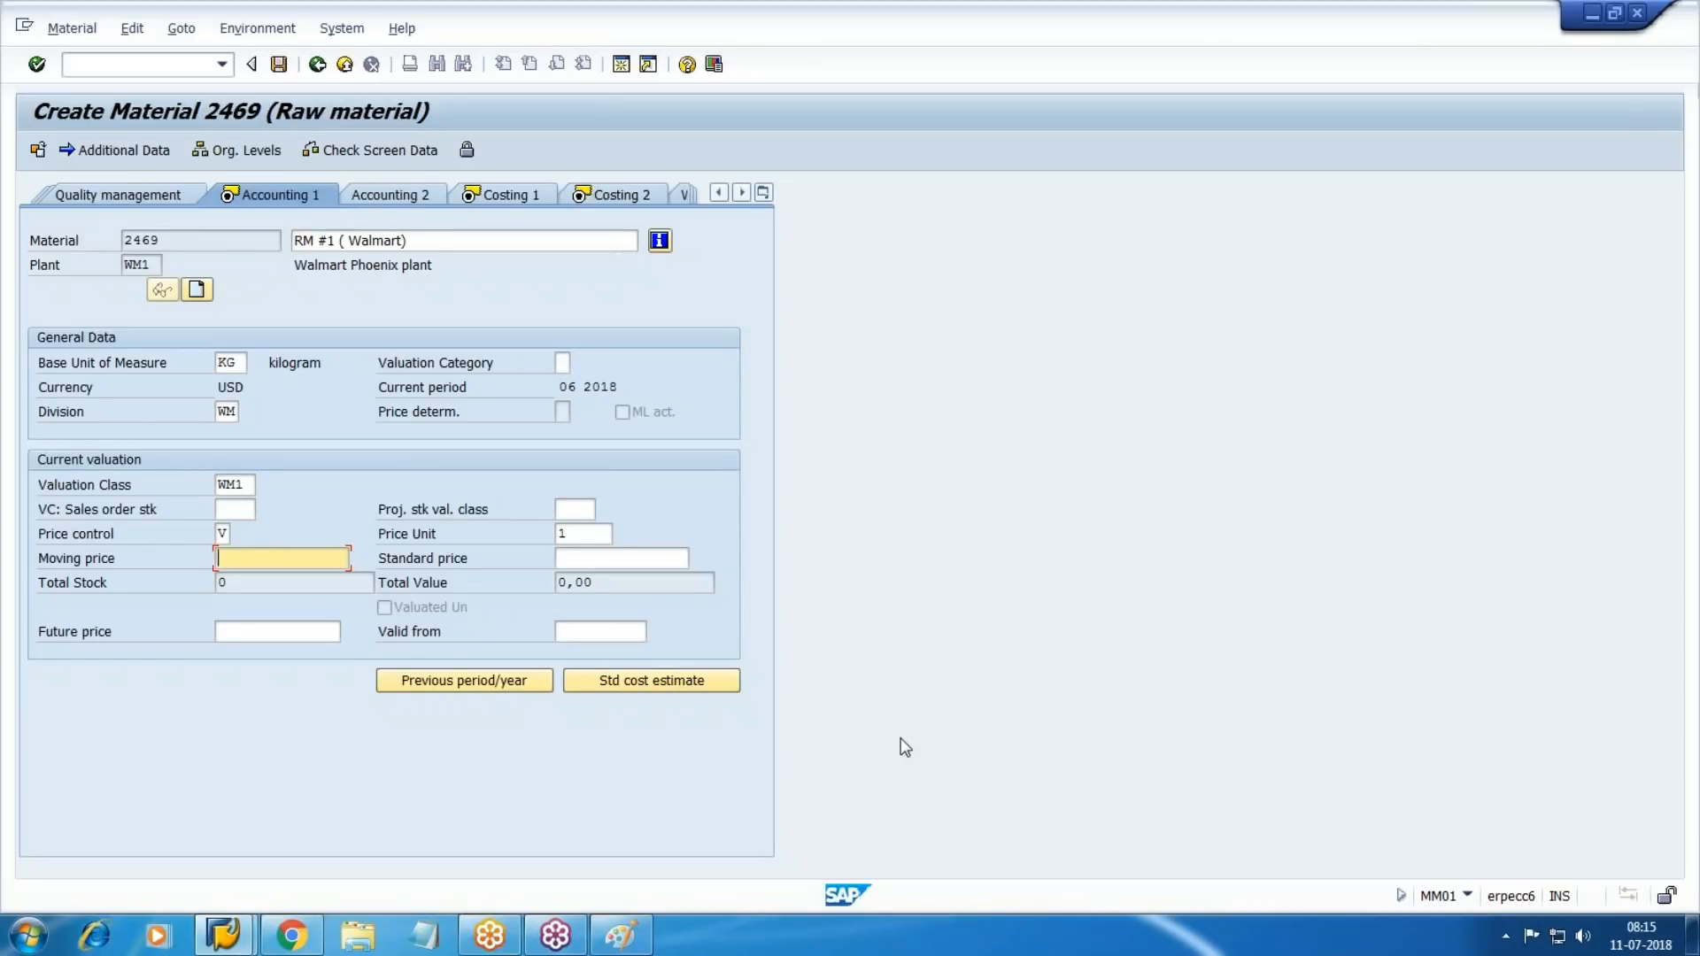
type("120")
left_click(285, 69)
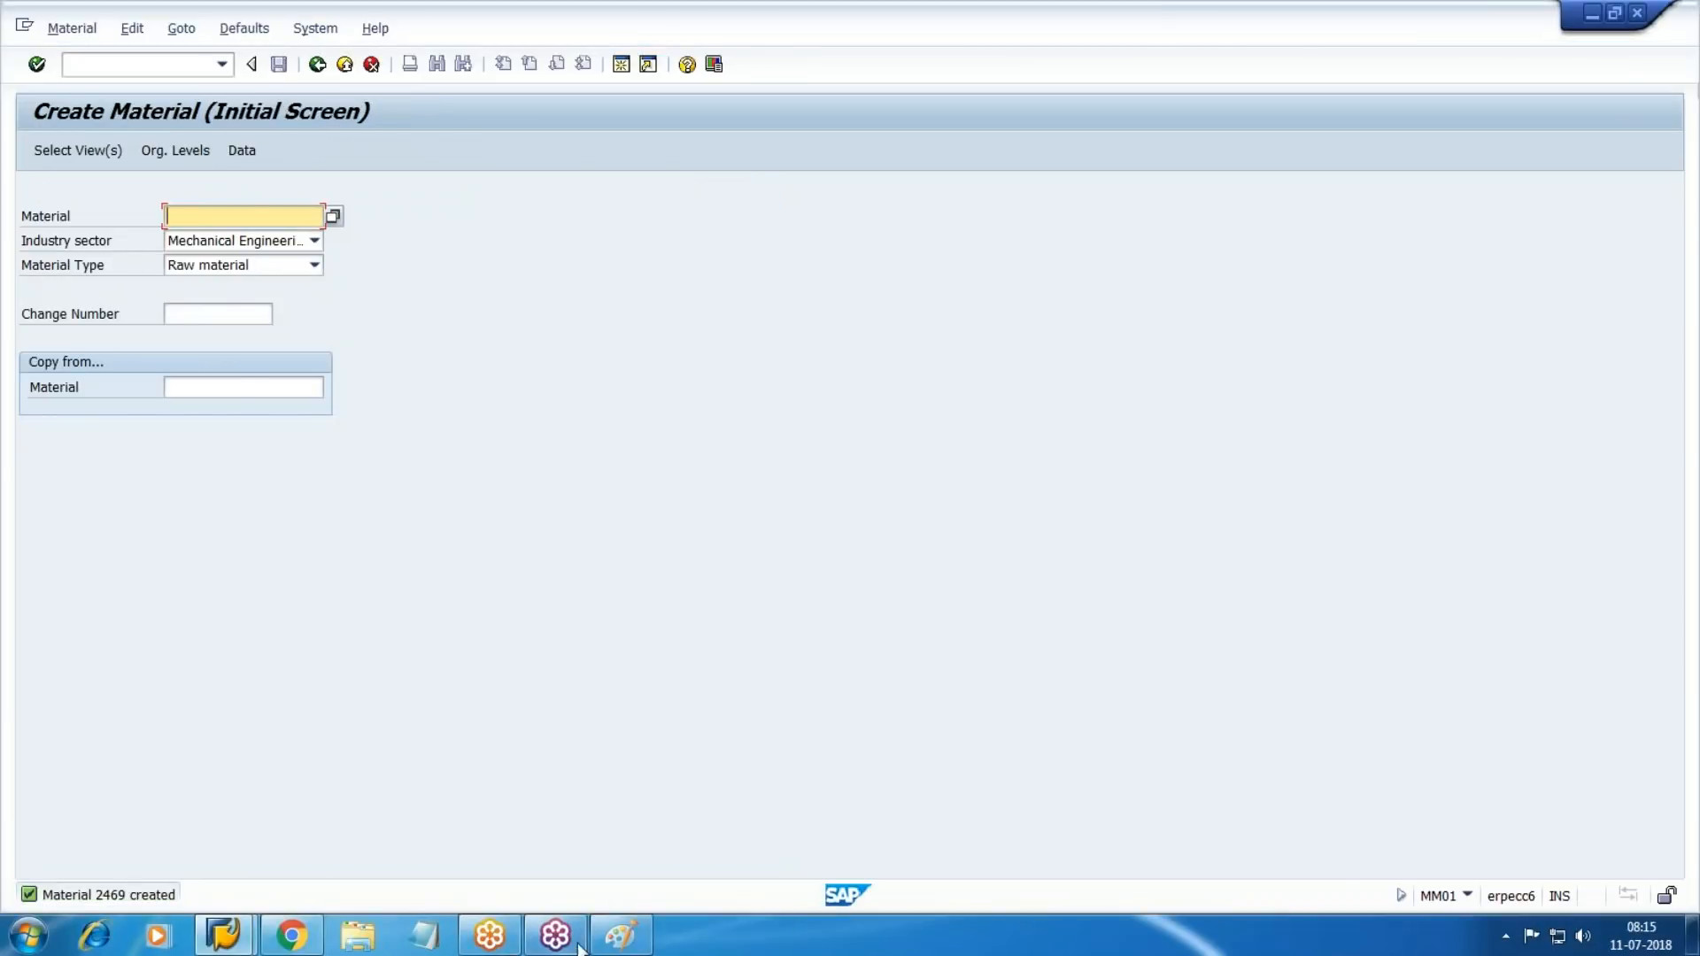
Switch to the Working Notes in Chrome and record 2469 after RM #1 on the last page.
left_click(291, 934)
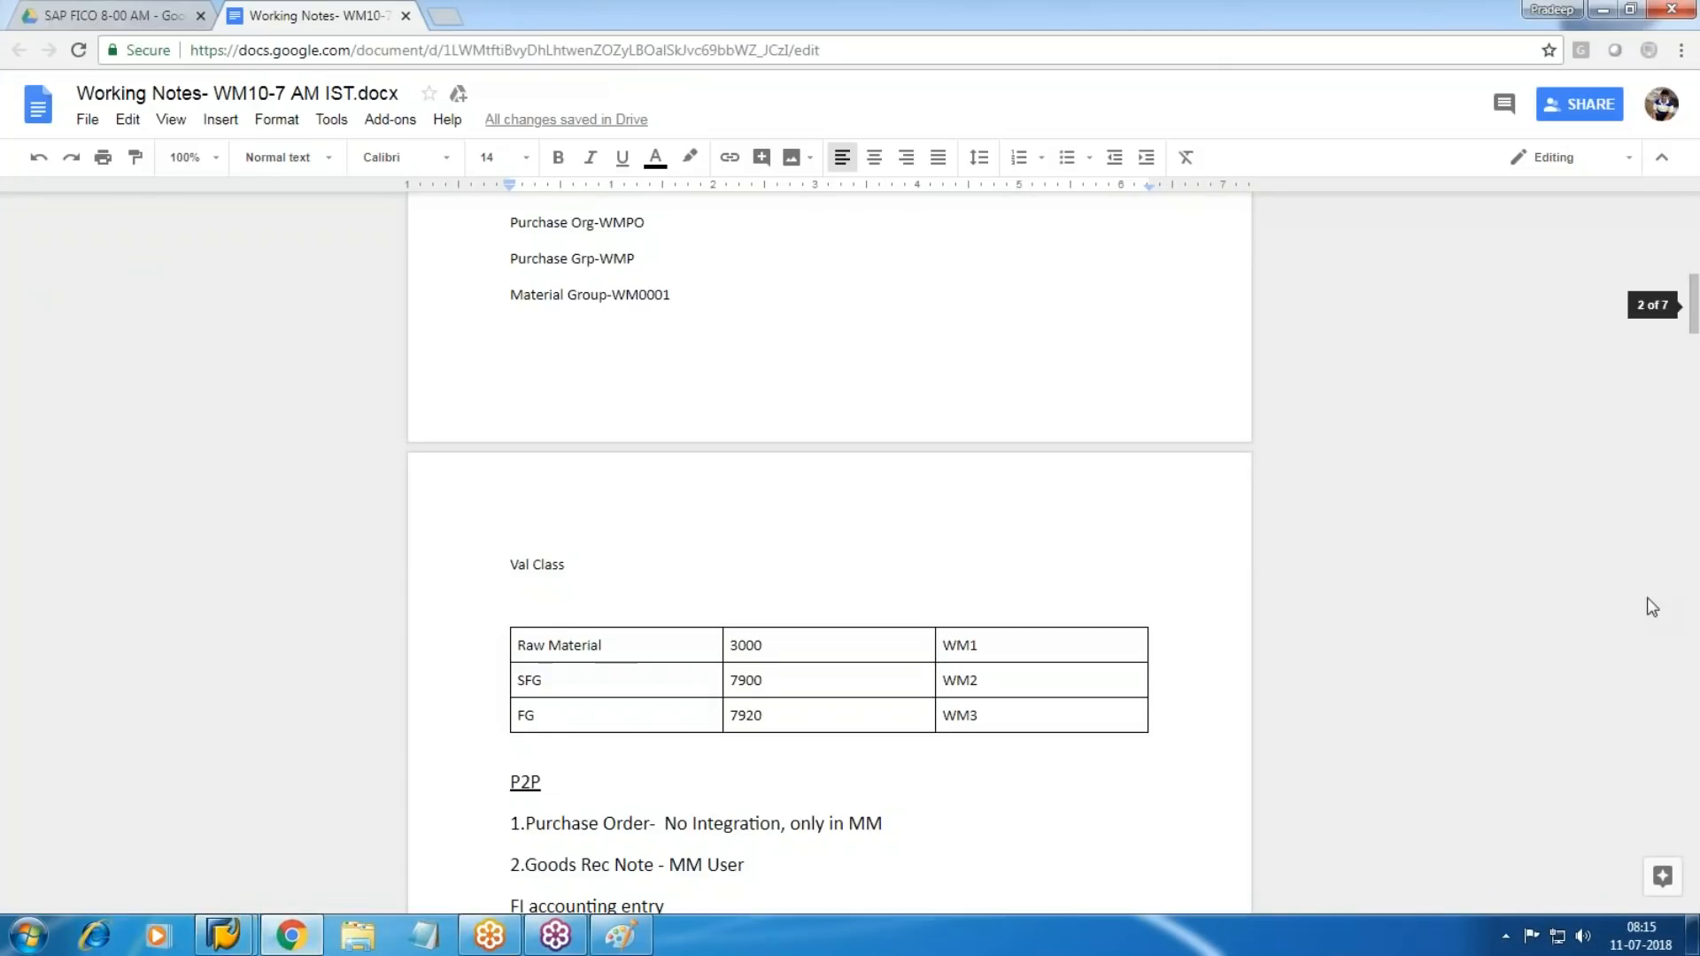
scroll(1662, 457, "down", 3)
left_click_drag(1693, 363, 1694, 850)
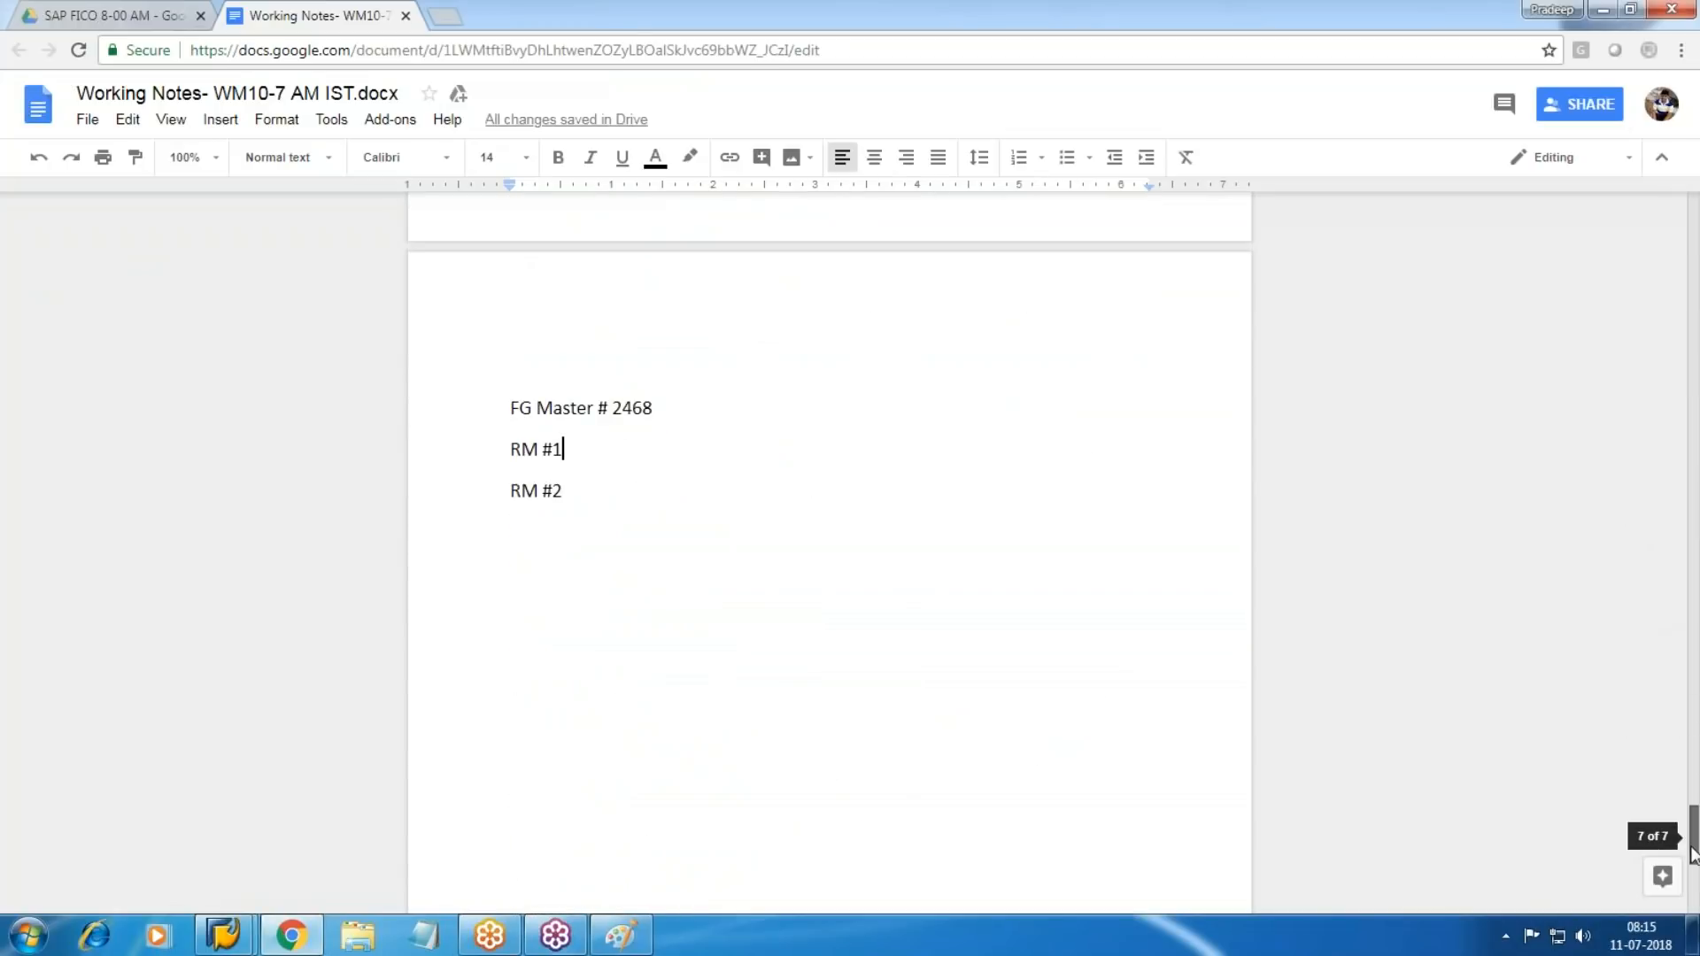
type("2469")
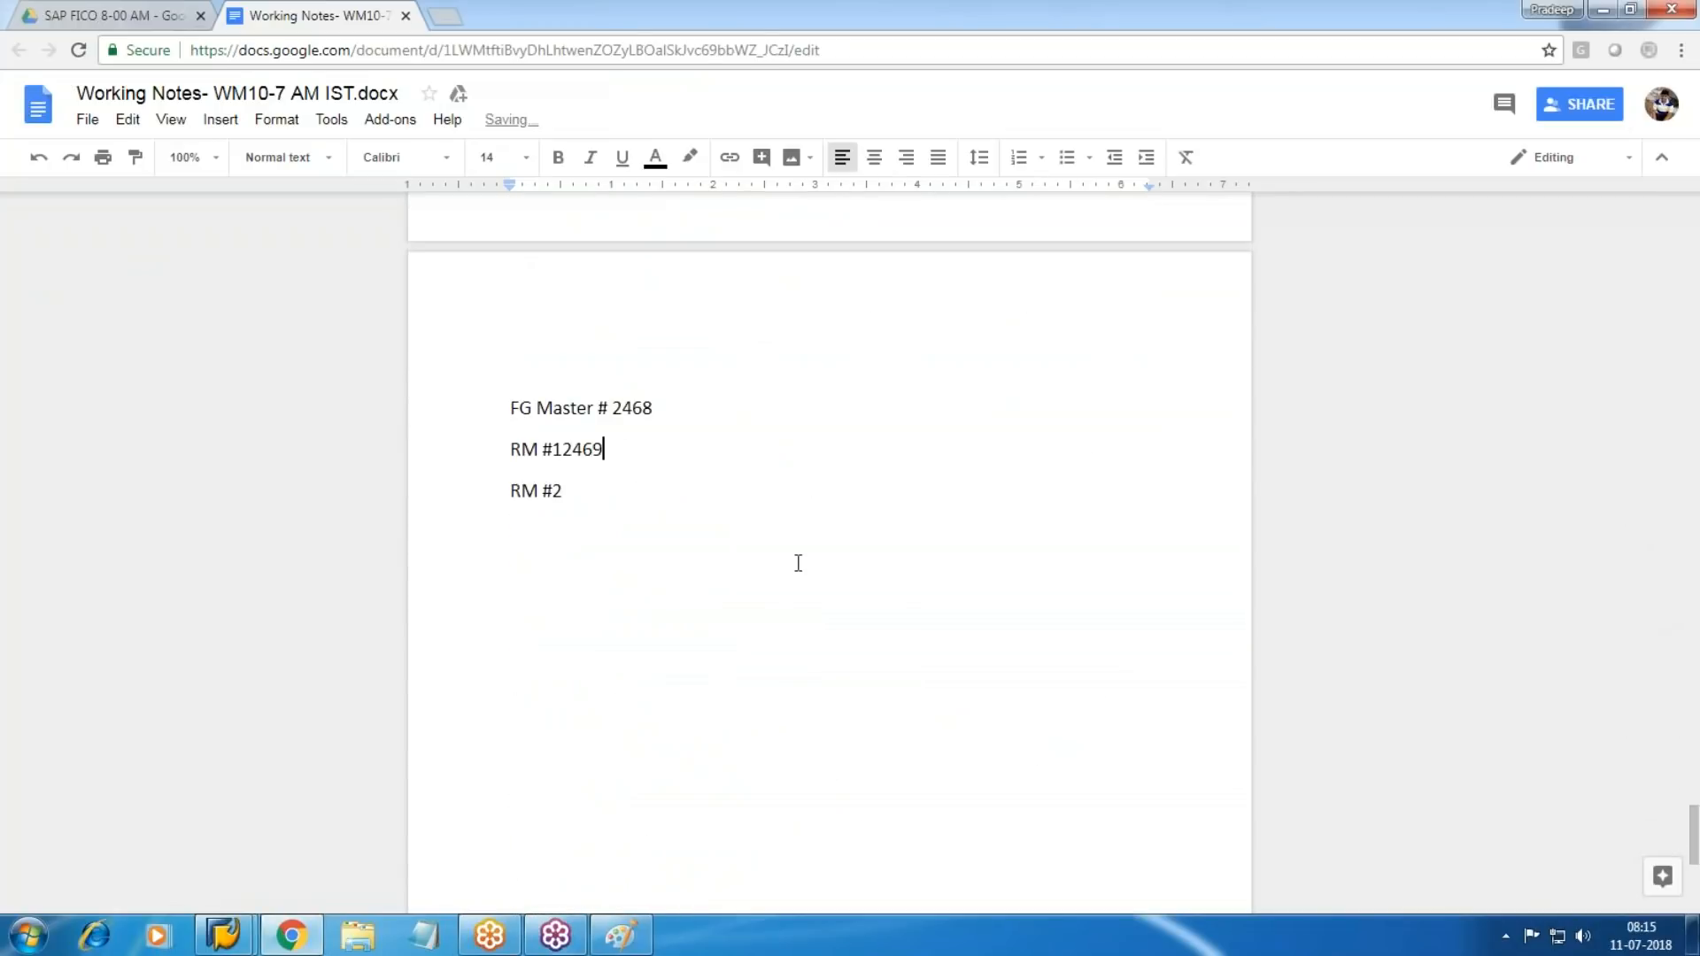
Switch to SAP and select the Basic Data 1, Purchasing, General Plant Data / Storage 1, Accounting 1, Costing 1 and Costing 2 views for another raw material.
left_click(609, 516)
mouse_move(224, 935)
left_click(367, 819)
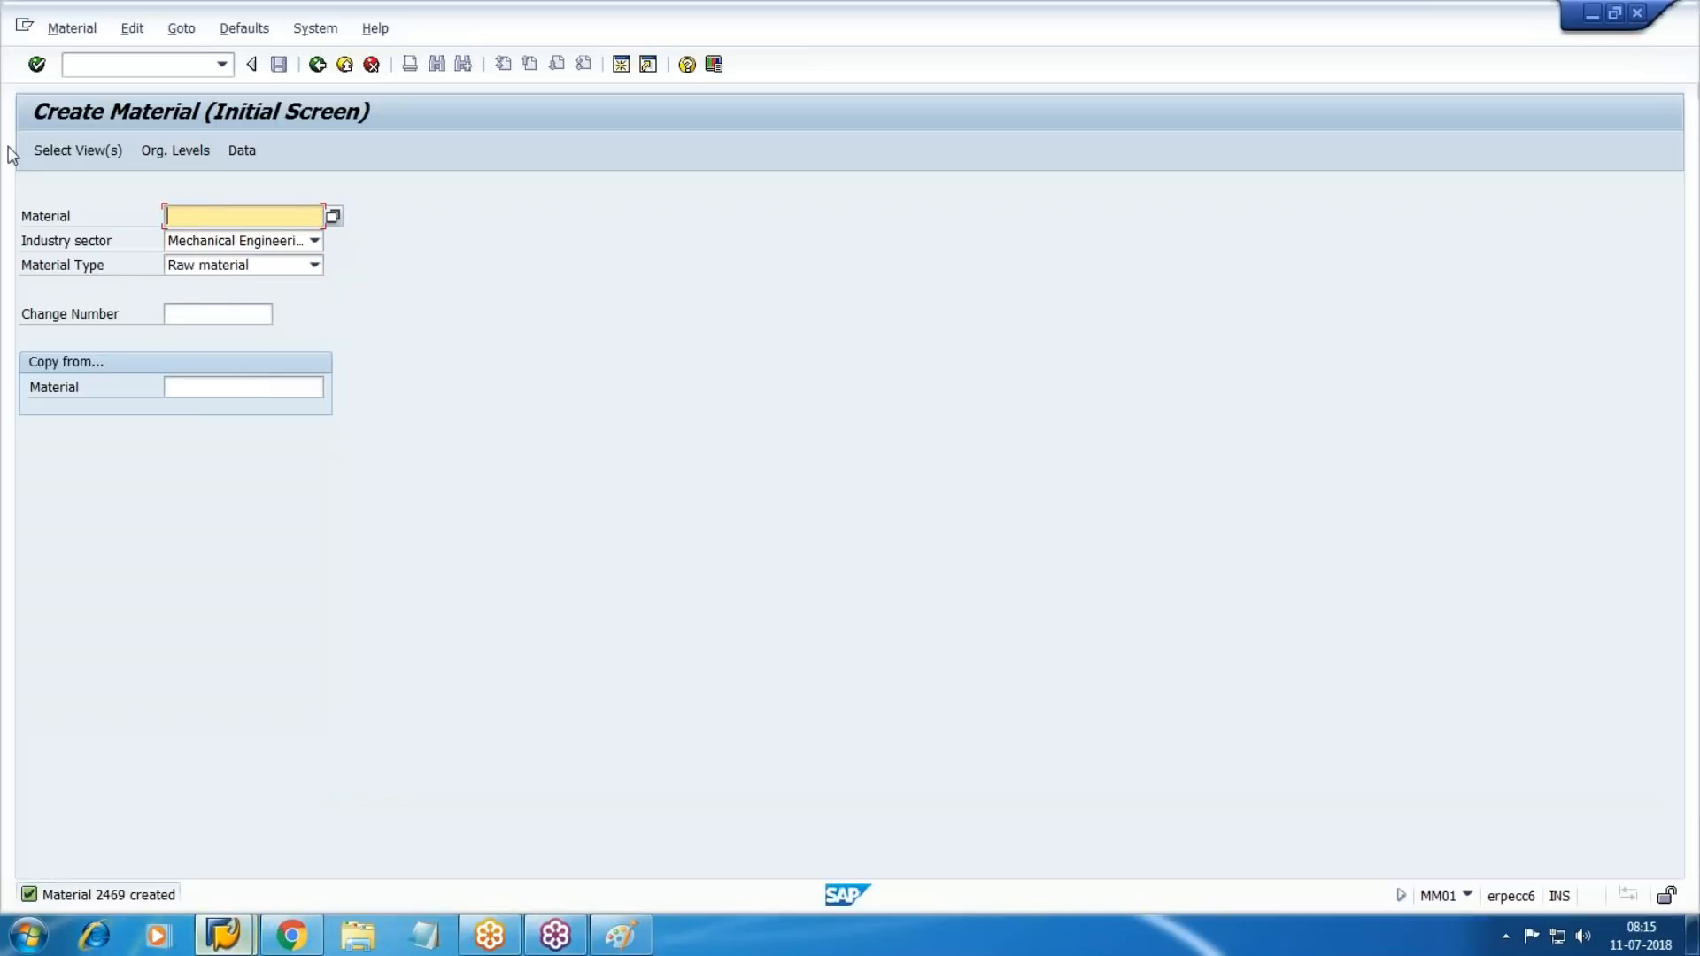
left_click(70, 150)
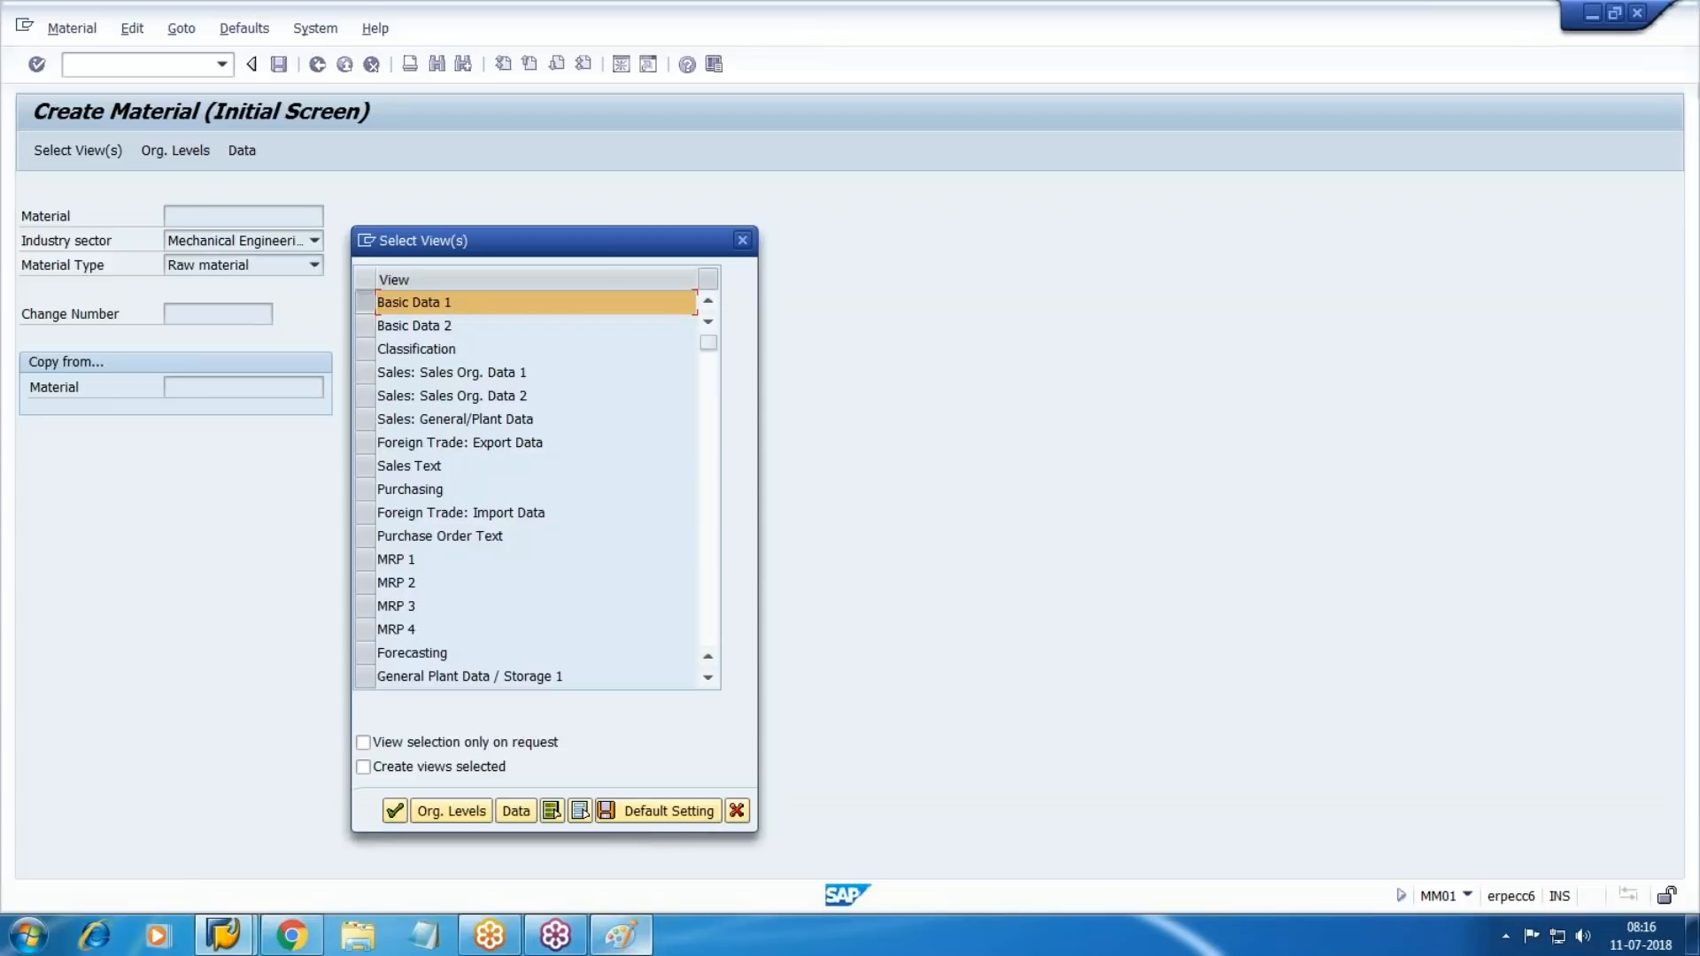
mouse_move(620, 934)
left_click(366, 490)
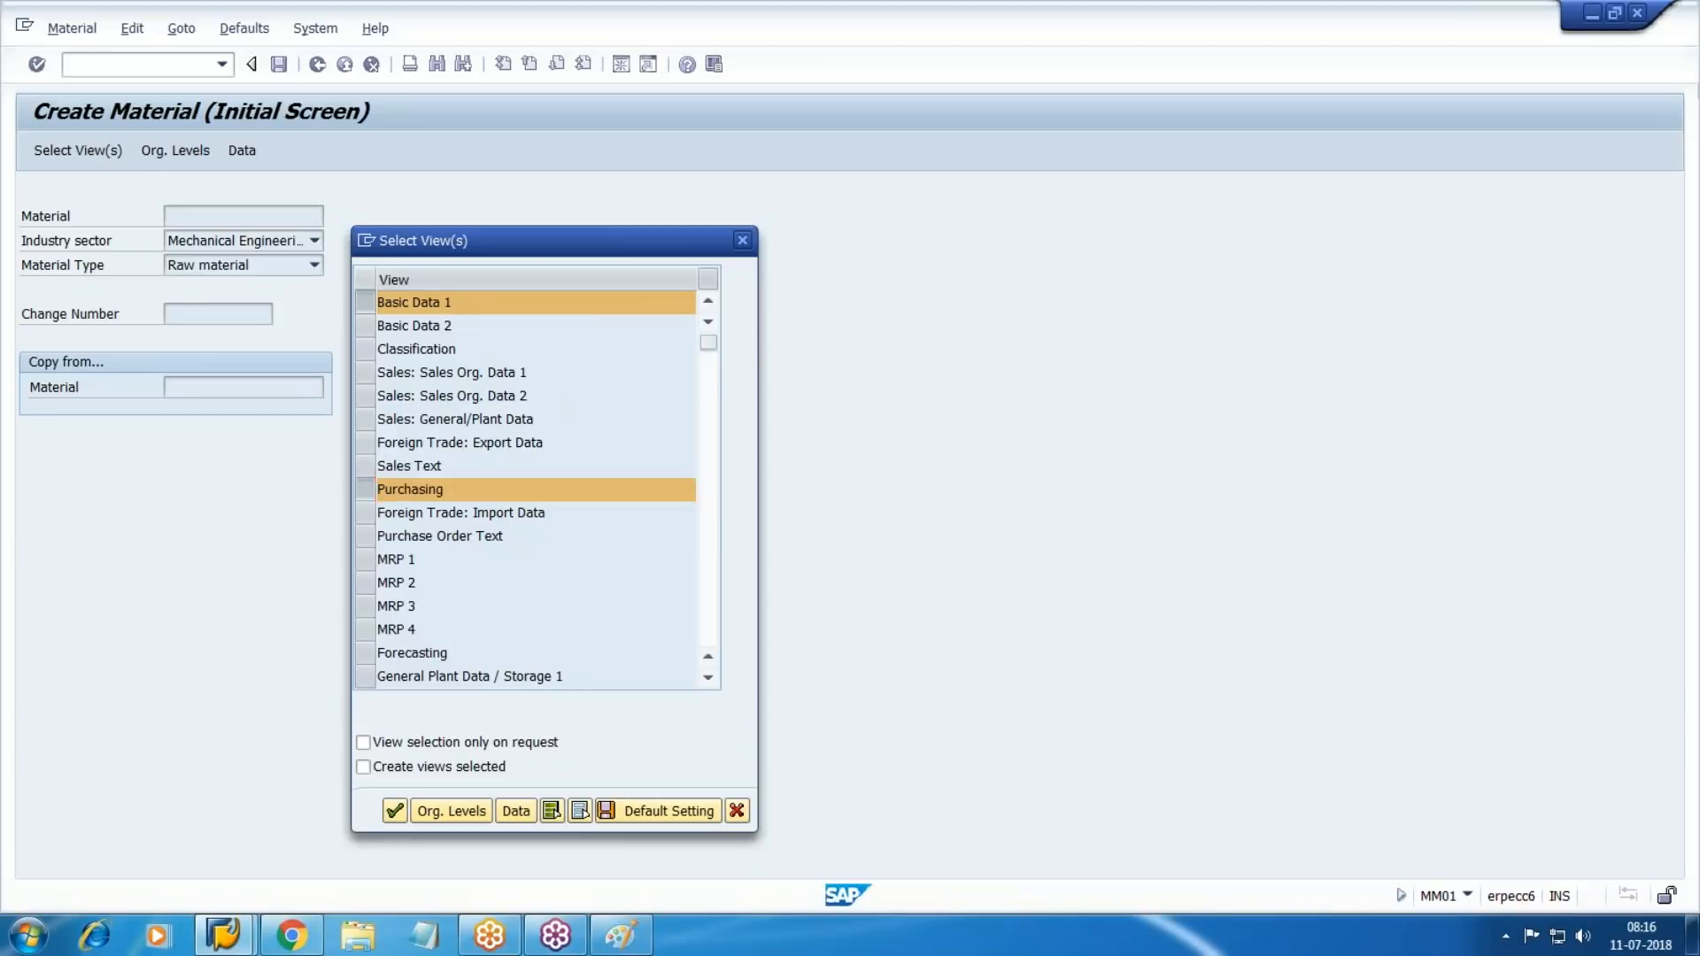
scroll(370, 497, "down", 1)
left_click(366, 606)
scroll(365, 604, "down", 1)
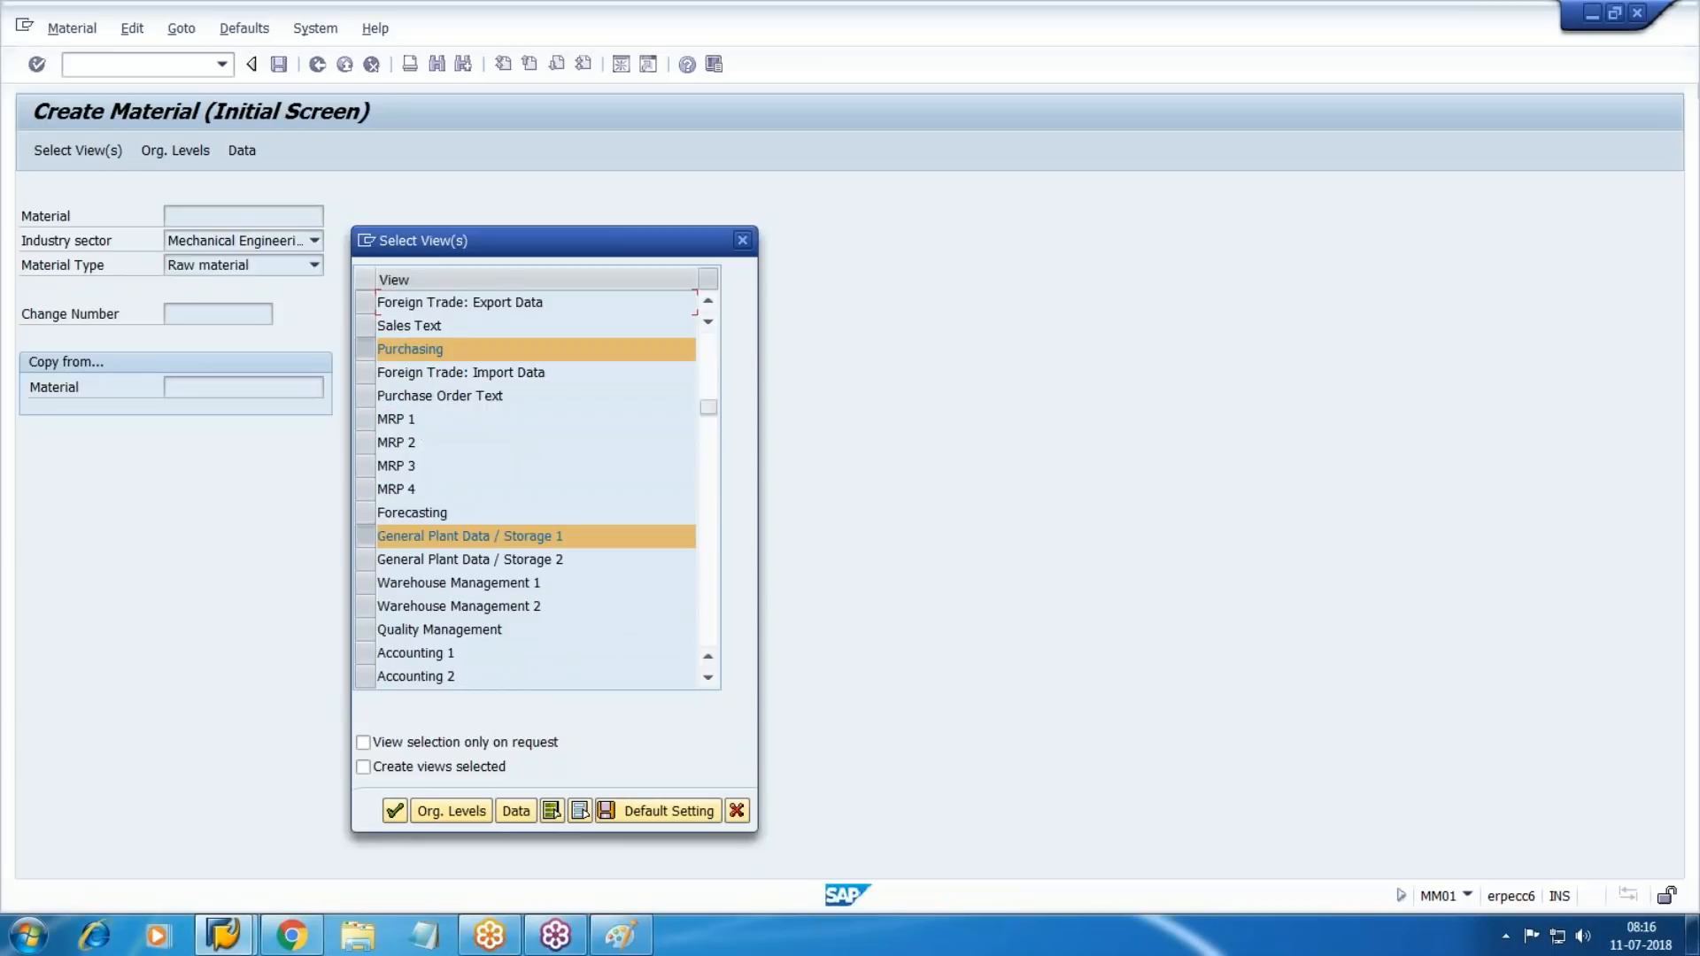
left_click(365, 653)
scroll(364, 652, "down", 1)
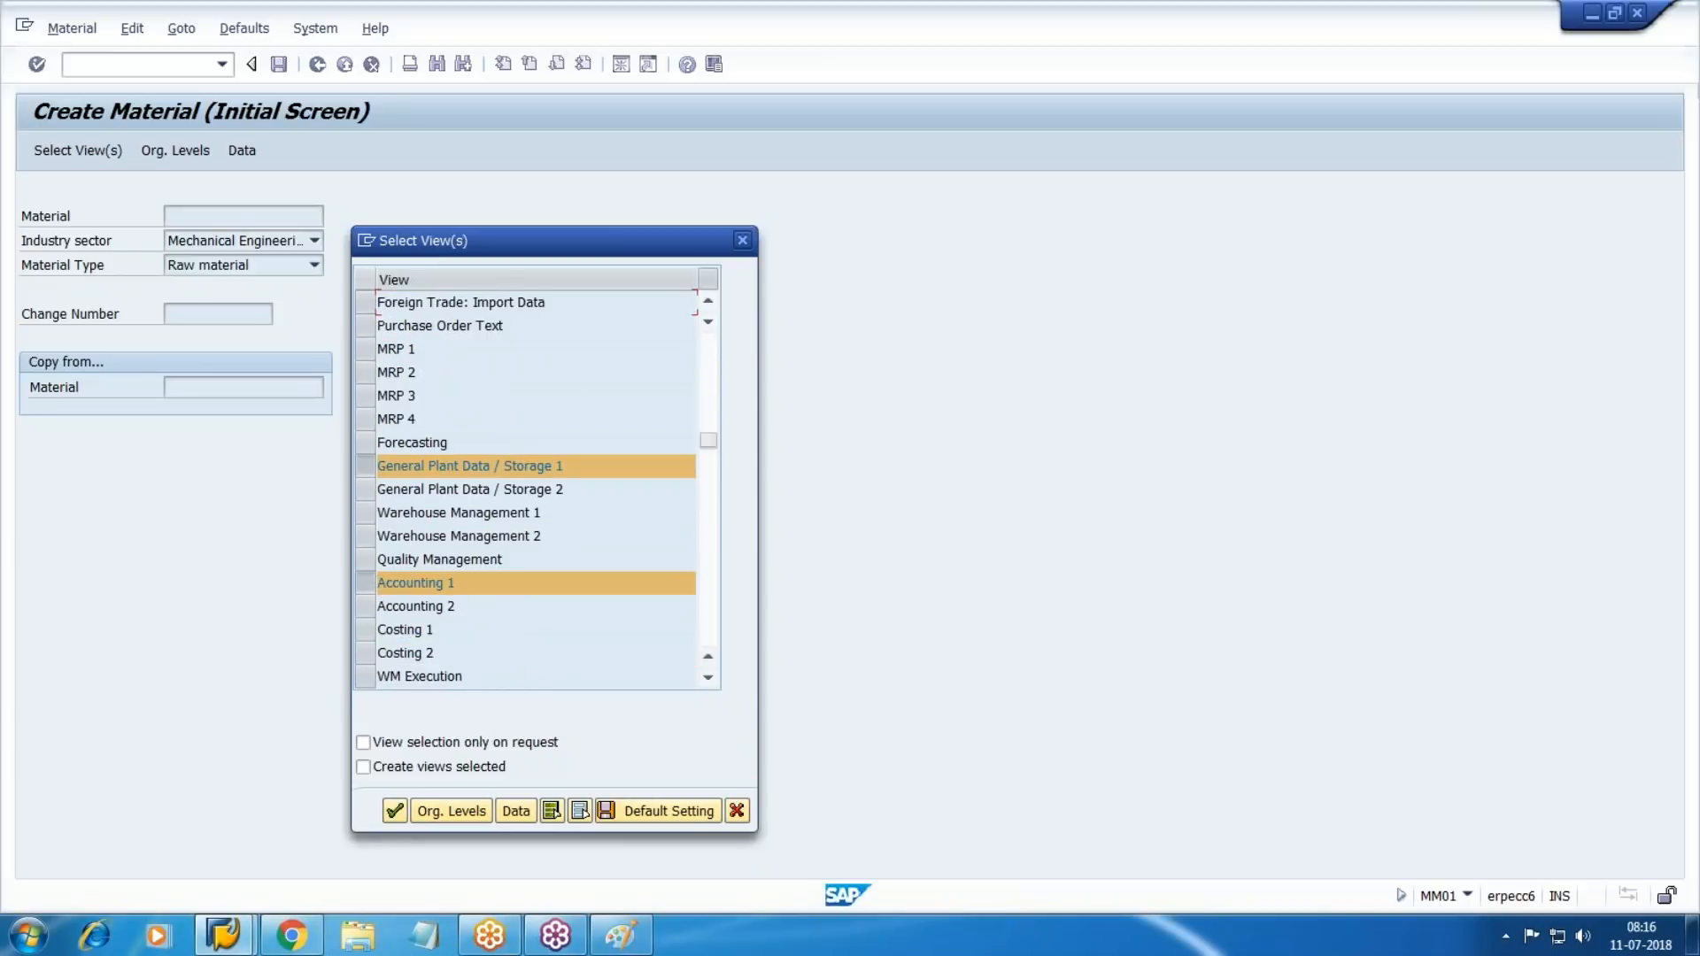
left_click(365, 630)
left_click(365, 653)
left_click(414, 813)
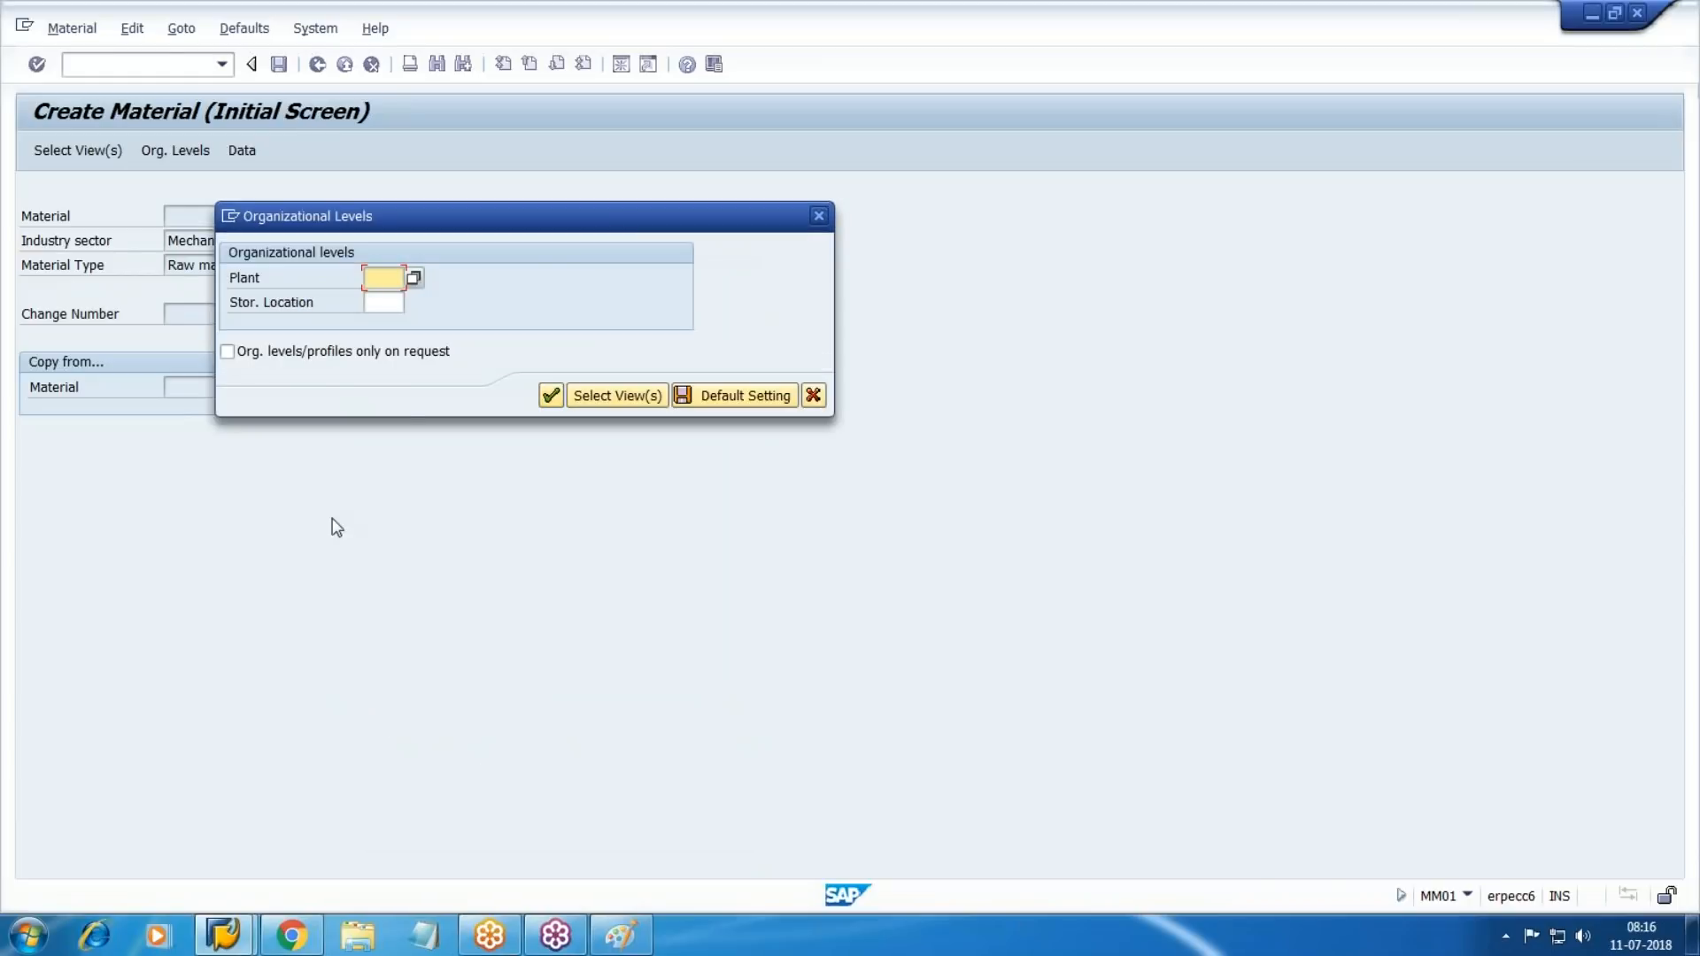
Set the organizational levels to plant WM1 and storage location WM01 and continue to Basic data 1.
type("WM1")
key("Tab")
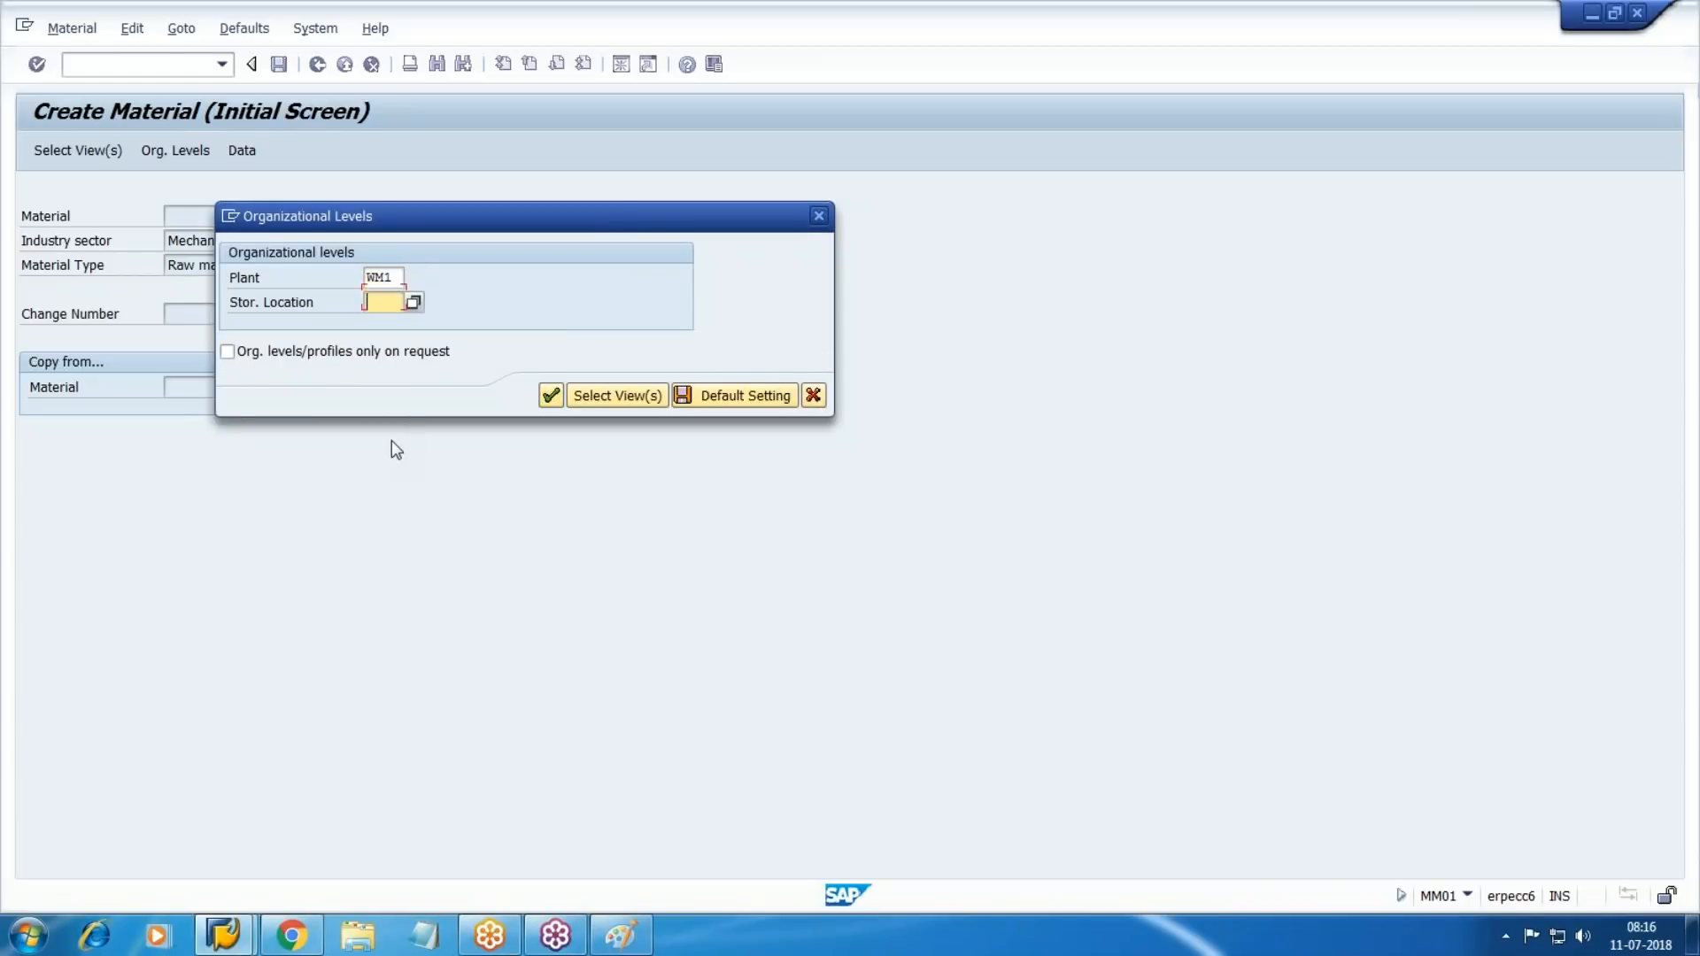
type("WM")
key("Down")
key("Return")
left_click(553, 396)
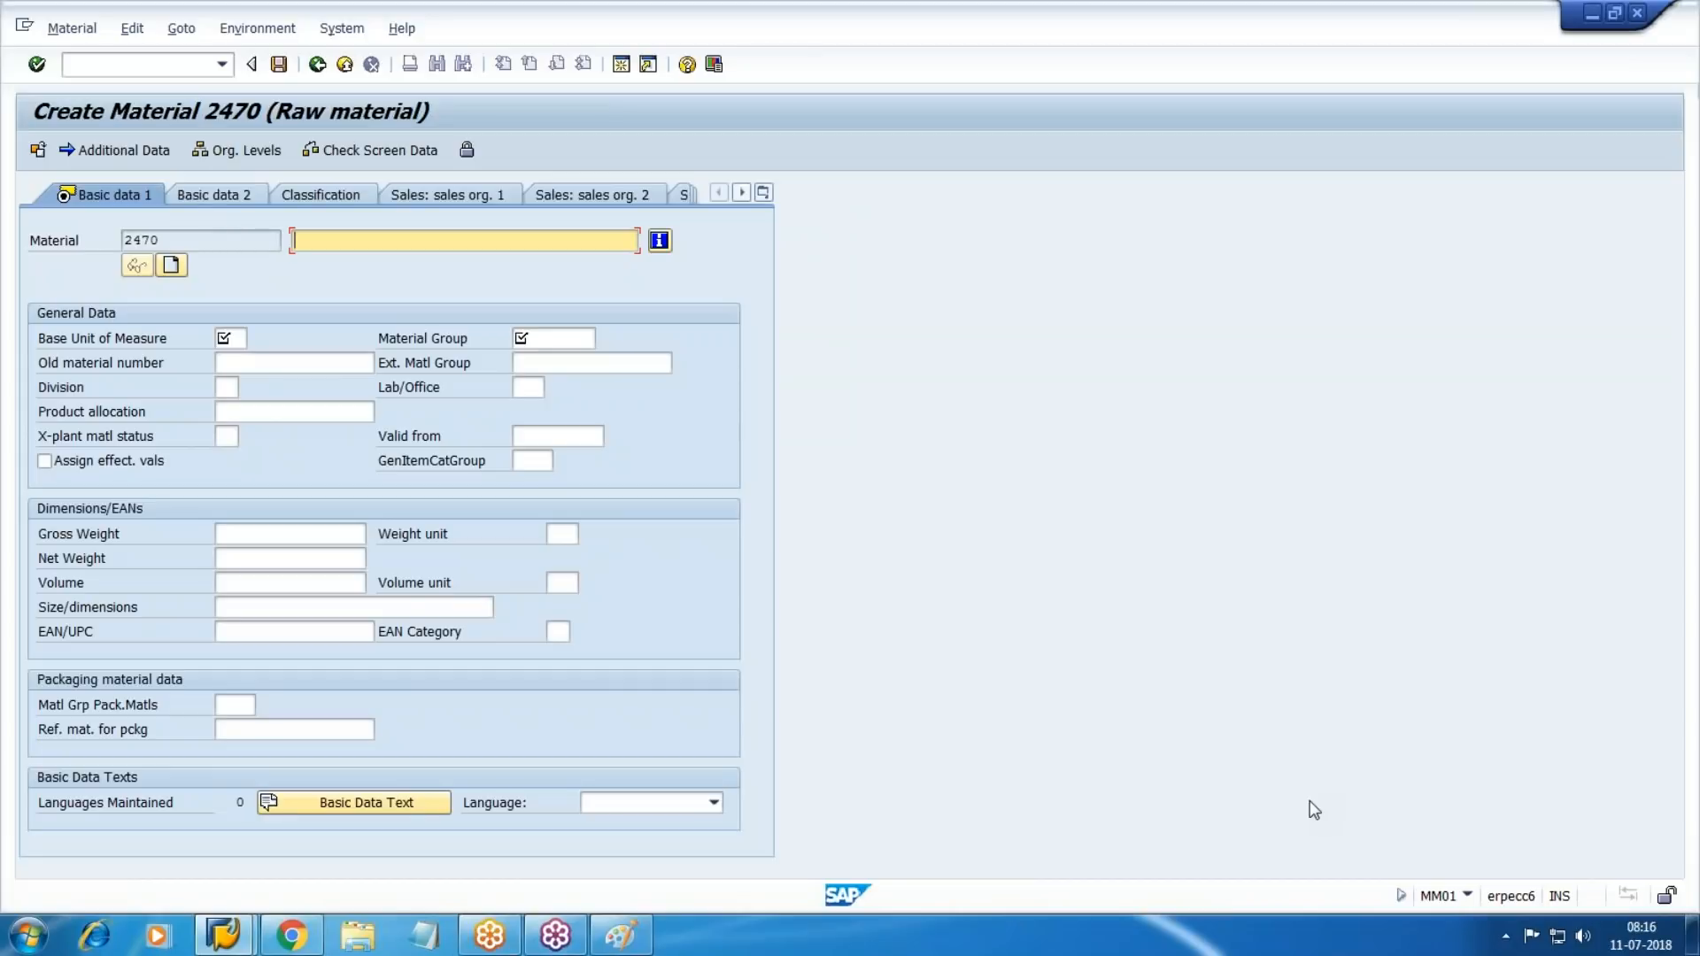
Enter RM #2 ( Walmart) as the description of the new raw material.
type("RM")
key("Down")
key("Return")
key("BackSpace")
key("BackSpace")
type("2")
key("Tab")
key("Tab")
key("Tab")
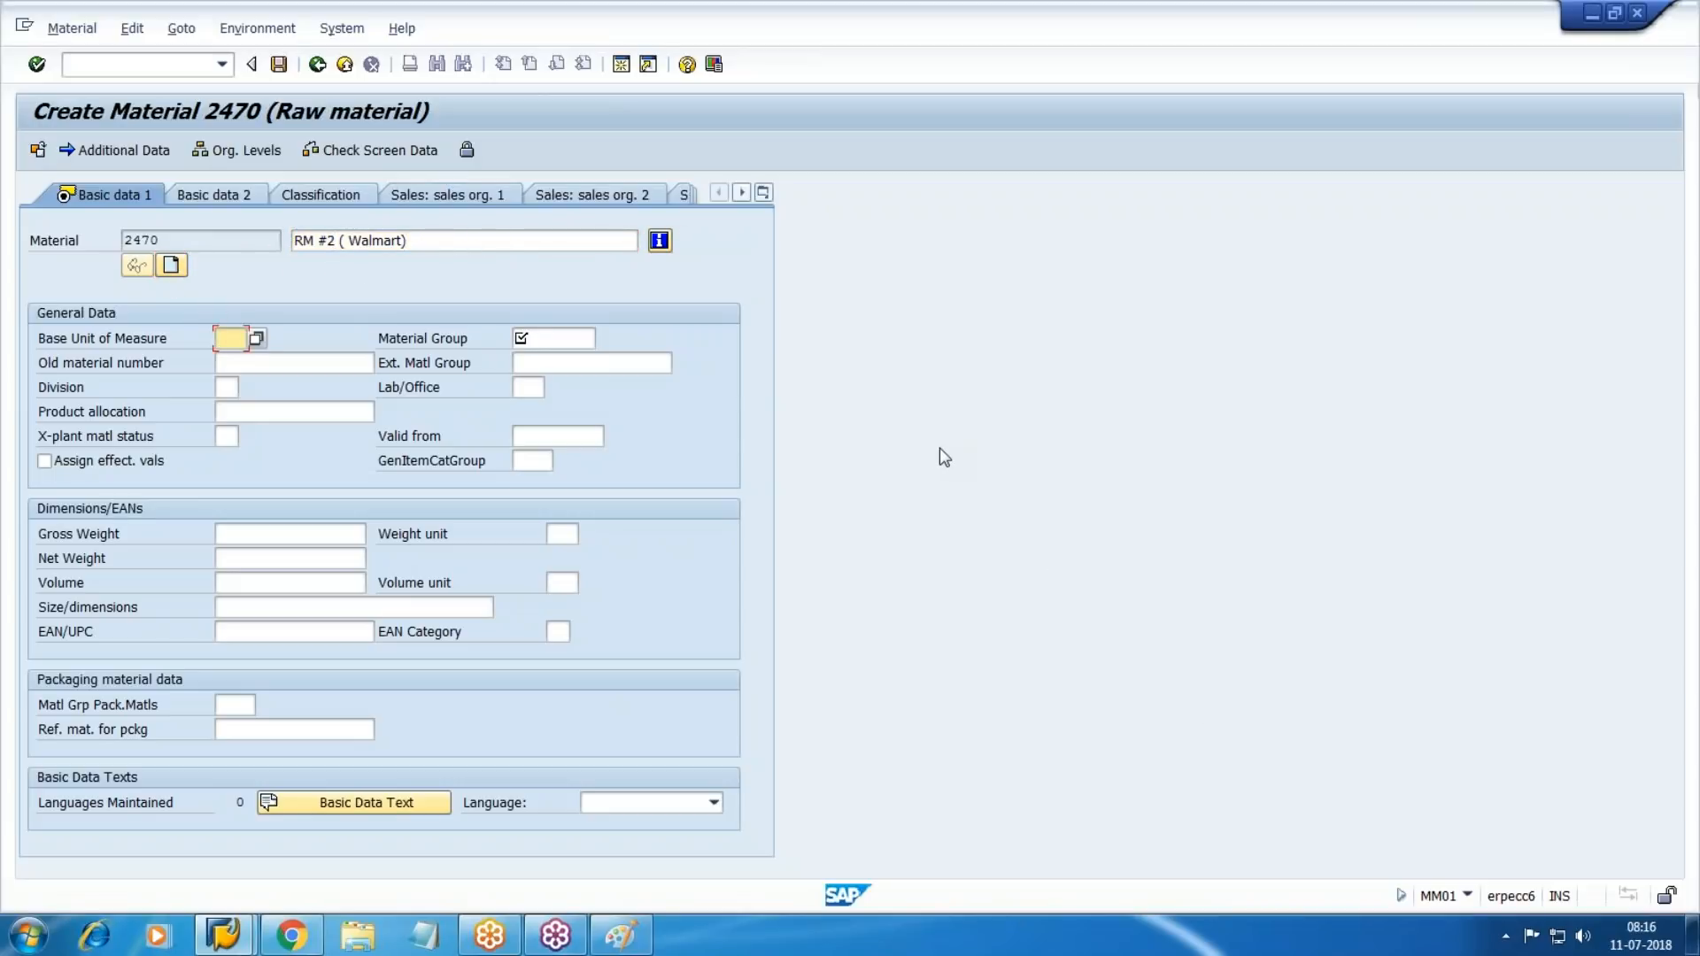
Set the base unit of measure to KG, the material group to WM0001 and the division to WM.
type("KG")
key("Tab")
type("WM0001")
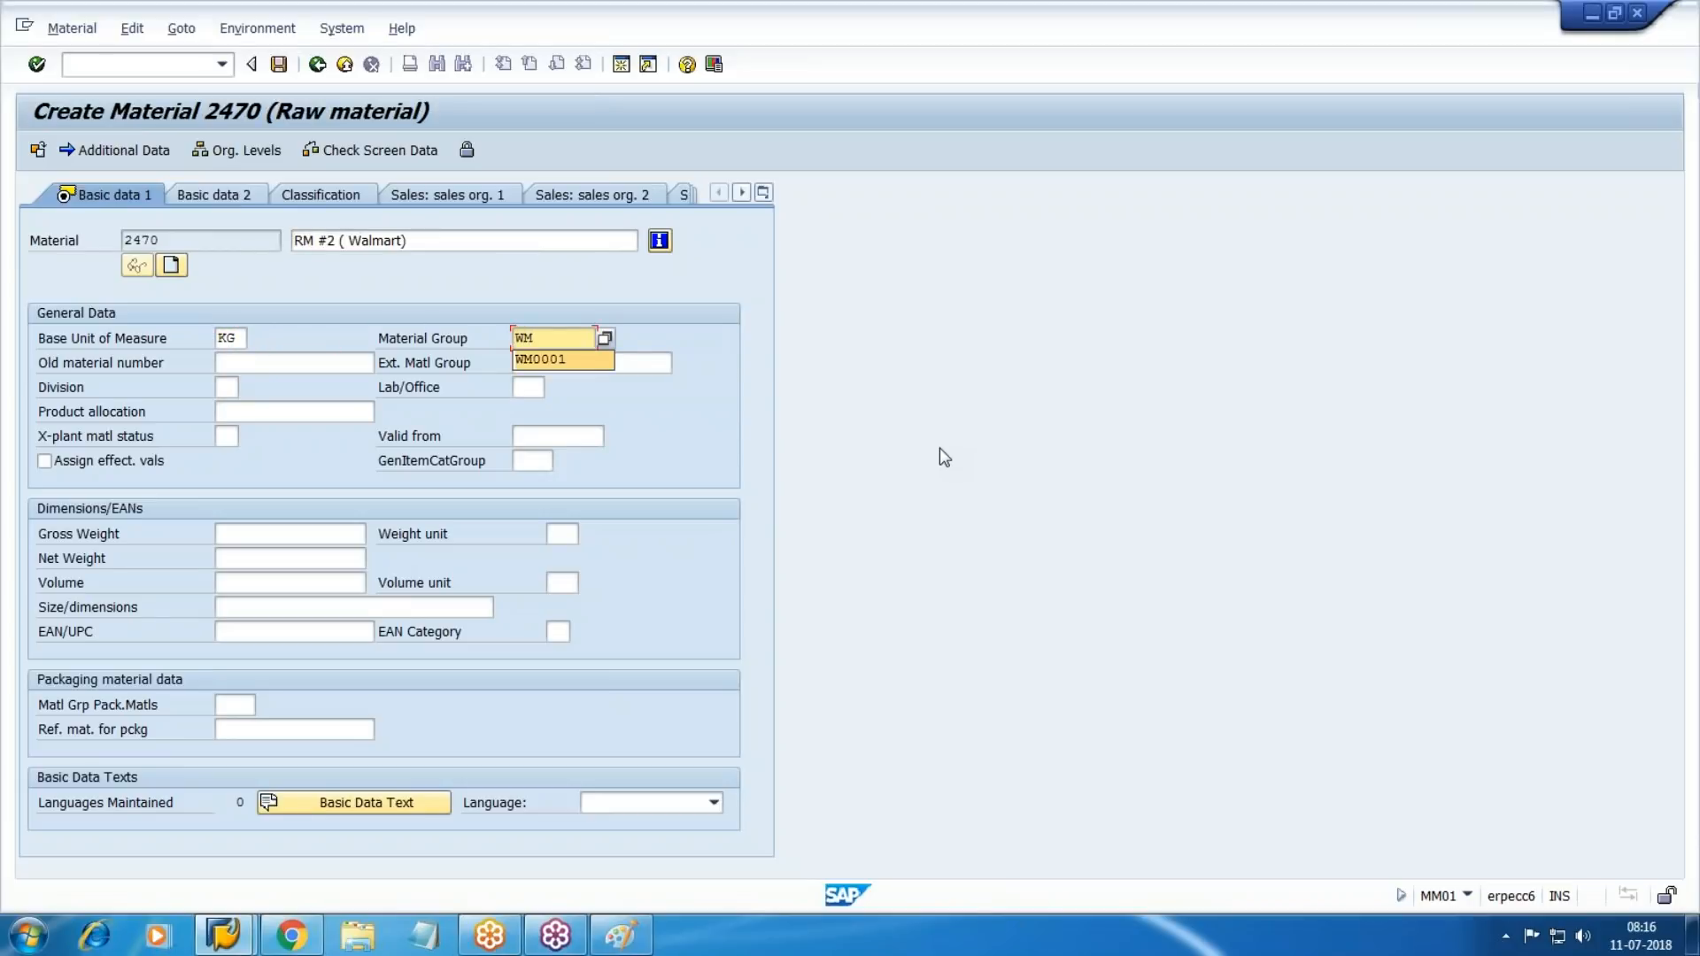
key("Tab")
key("Tab")
key("Tab")
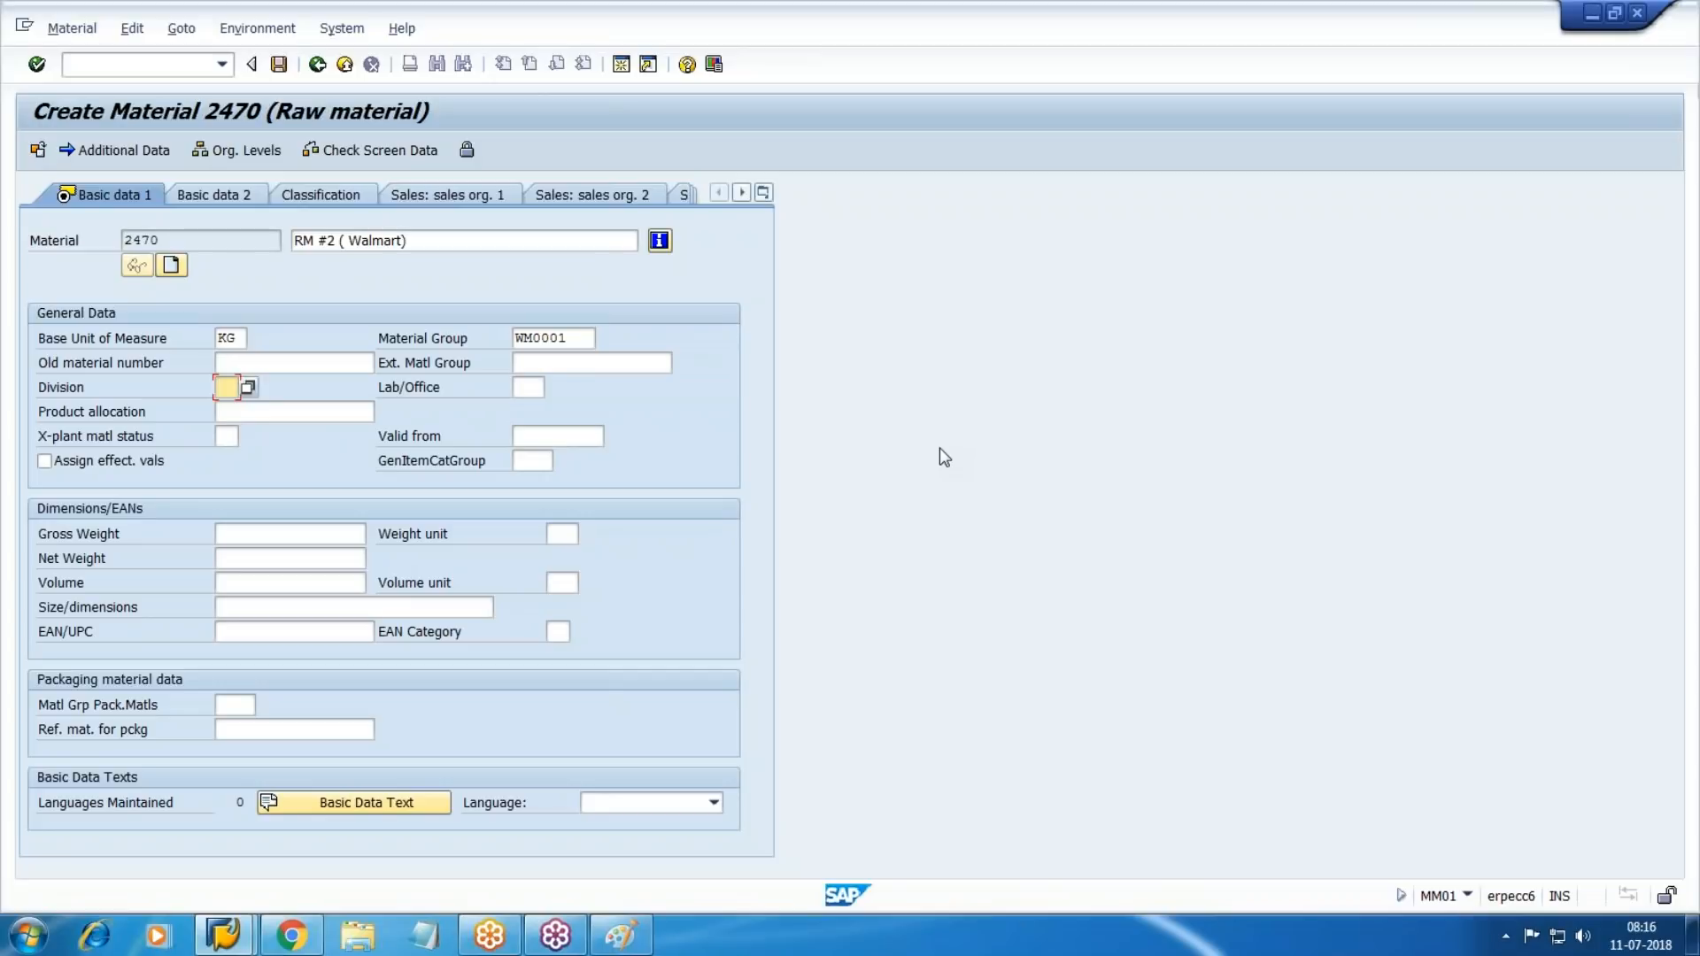
type("WM")
key("BackSpace")
key("Down")
key("Return")
Enter a gross weight of 1 KG and a net weight of 1, and continue to the Purchasing view.
left_click(260, 533)
type("1")
key("Tab")
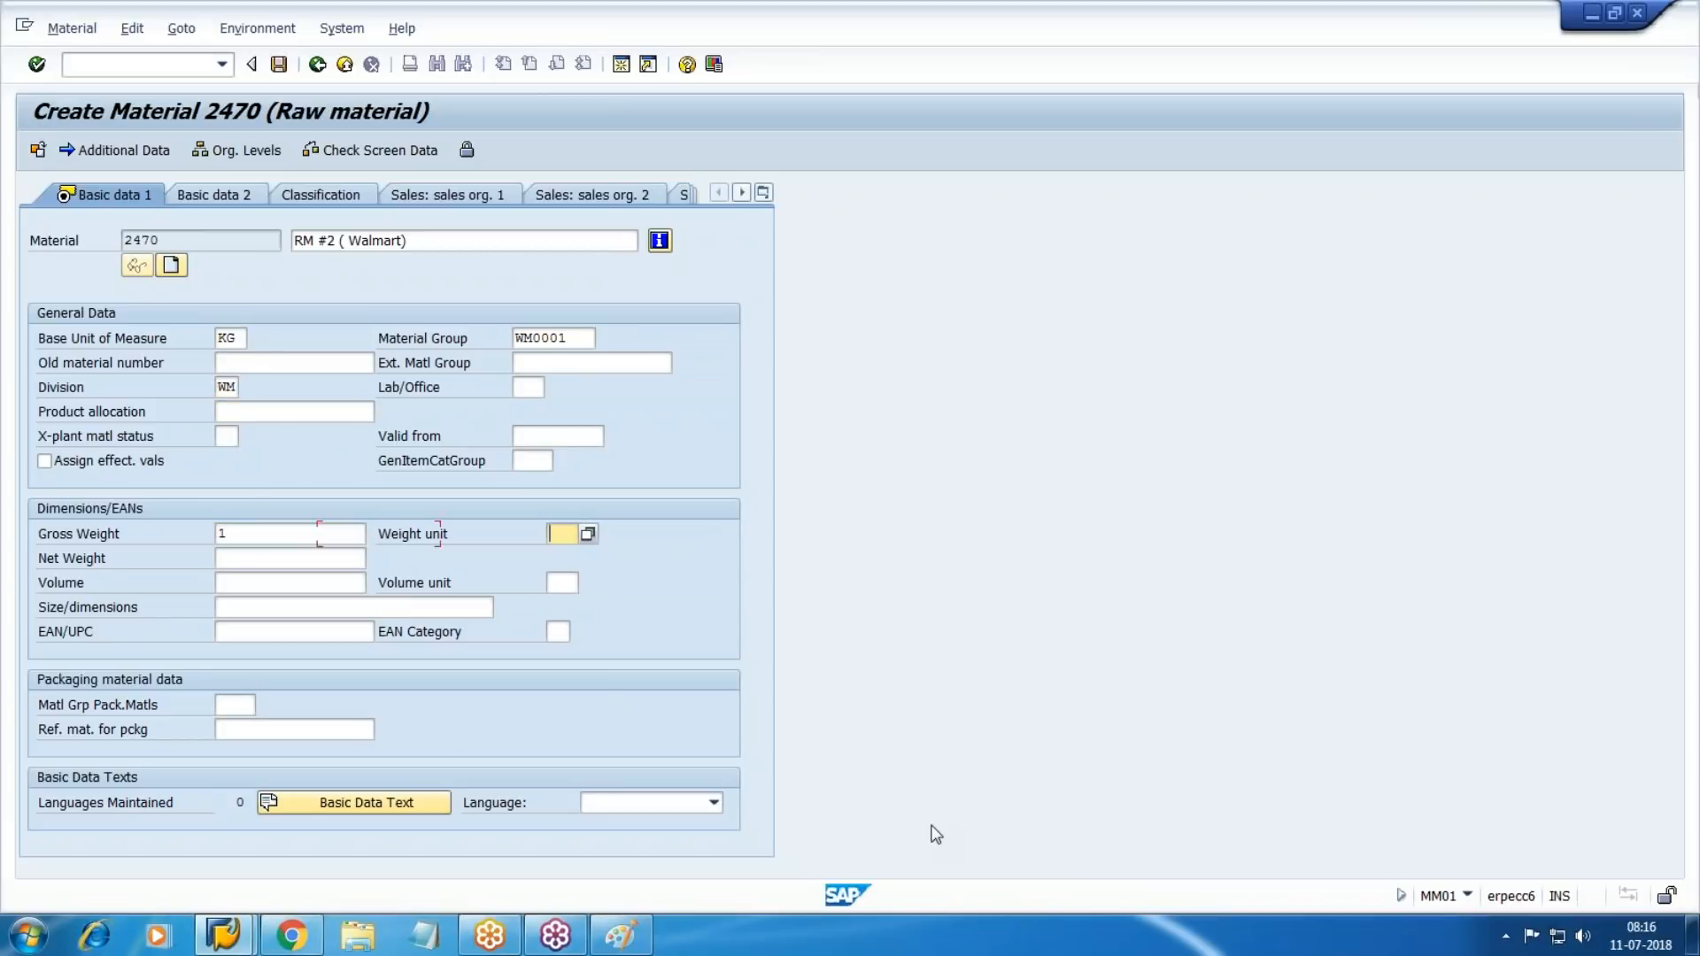
type("KG")
key("Tab")
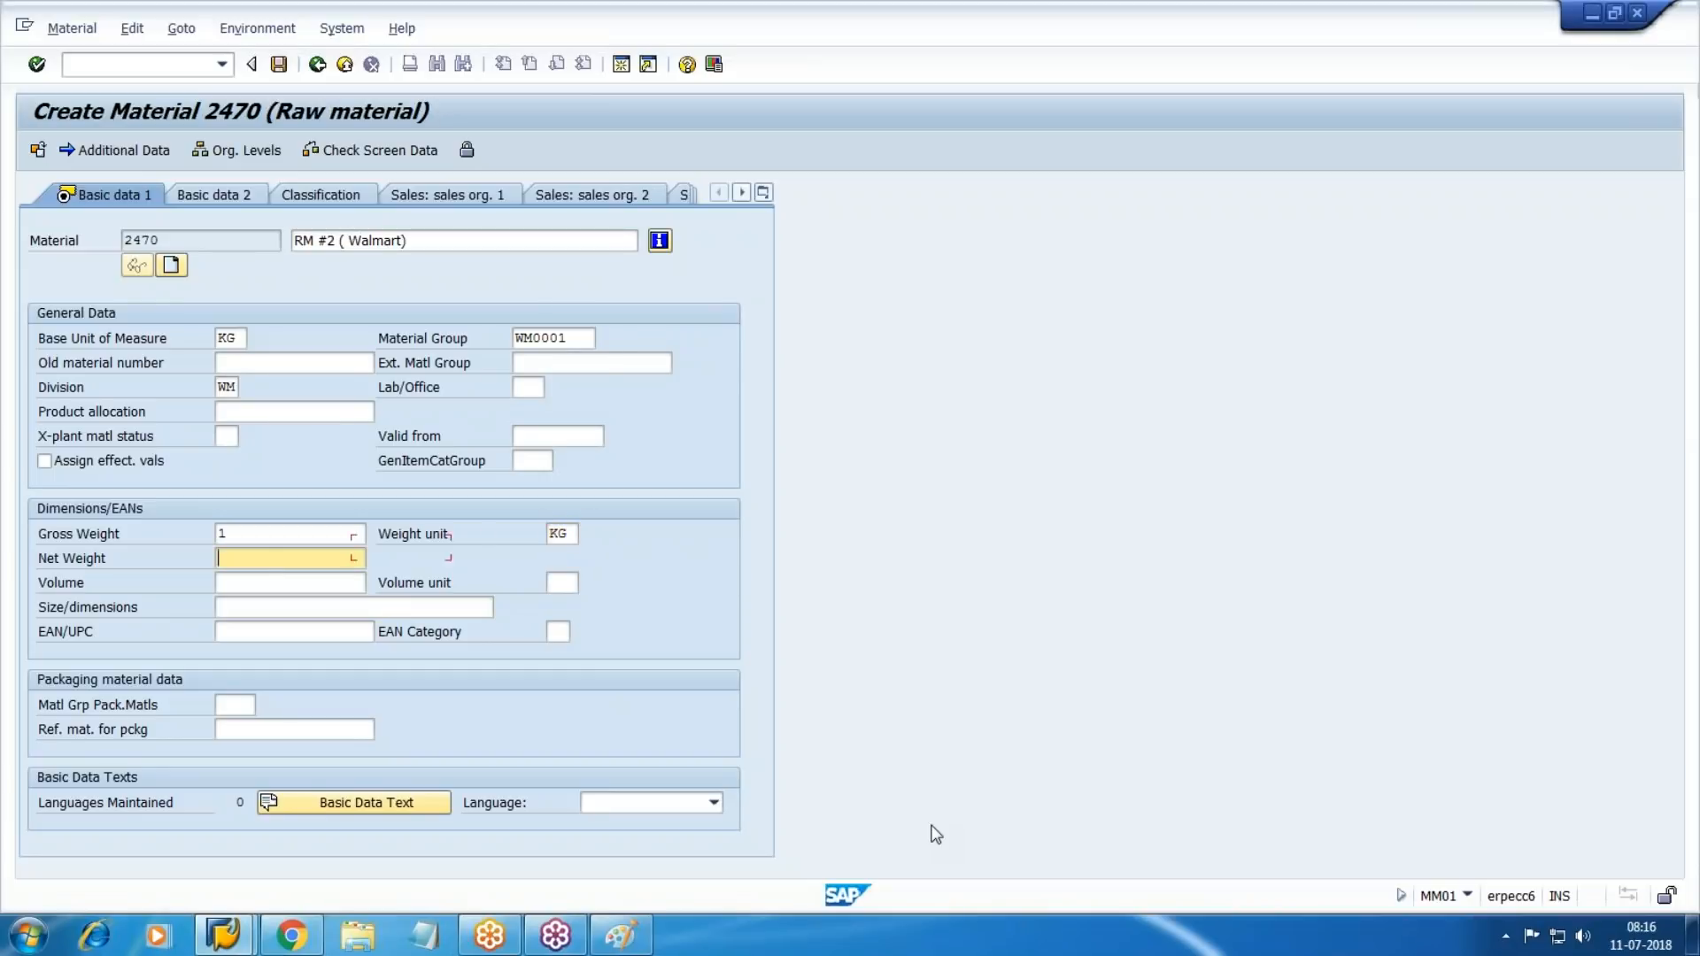
type("1")
key("Return")
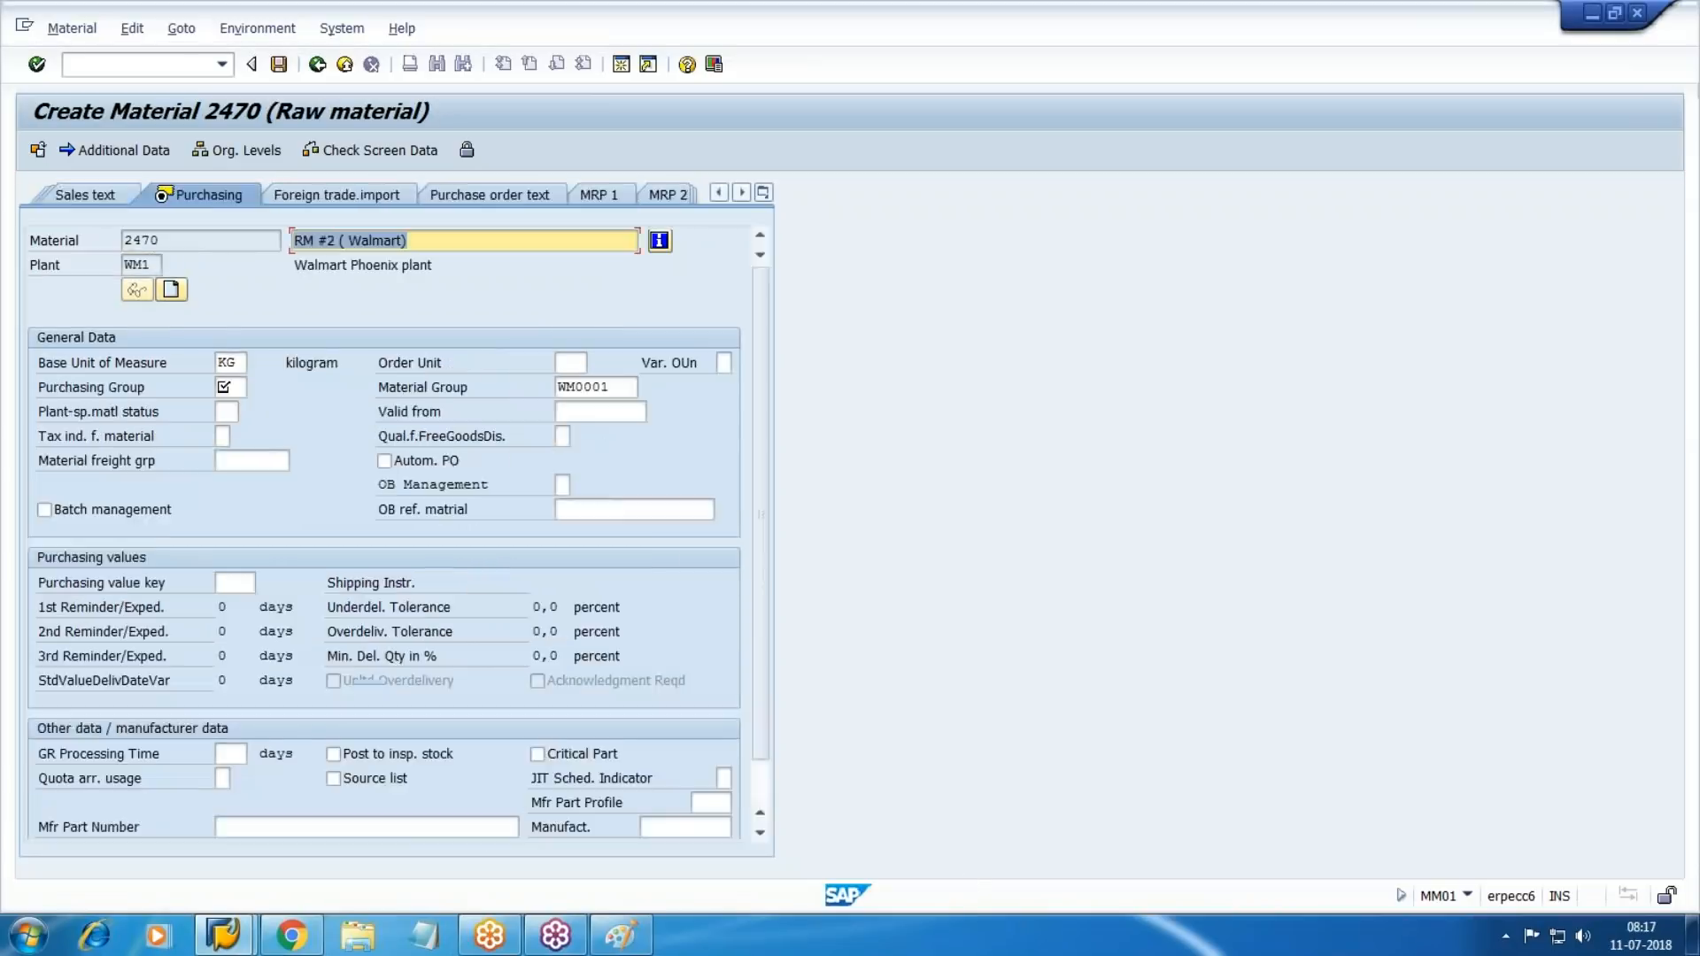
Fill in the purchasing group from the suggested entries and continue past the plant data to the Accounting 1 view.
key("Return")
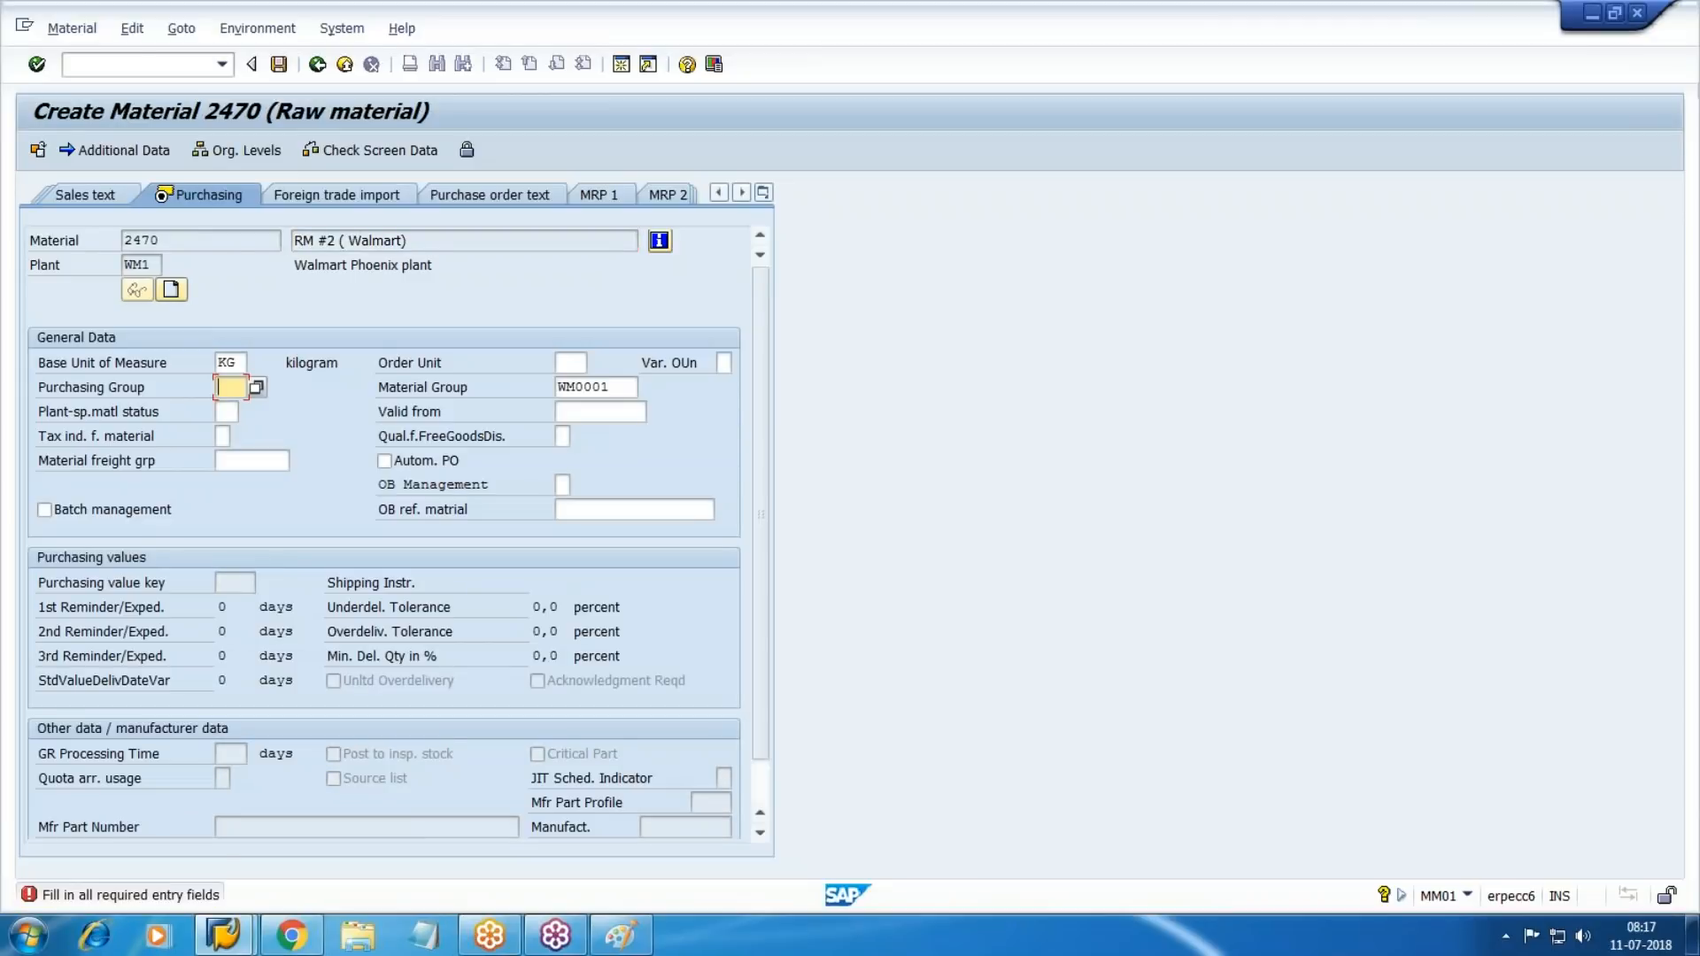
key("Down")
key("Down")
key("Return")
key("Return")
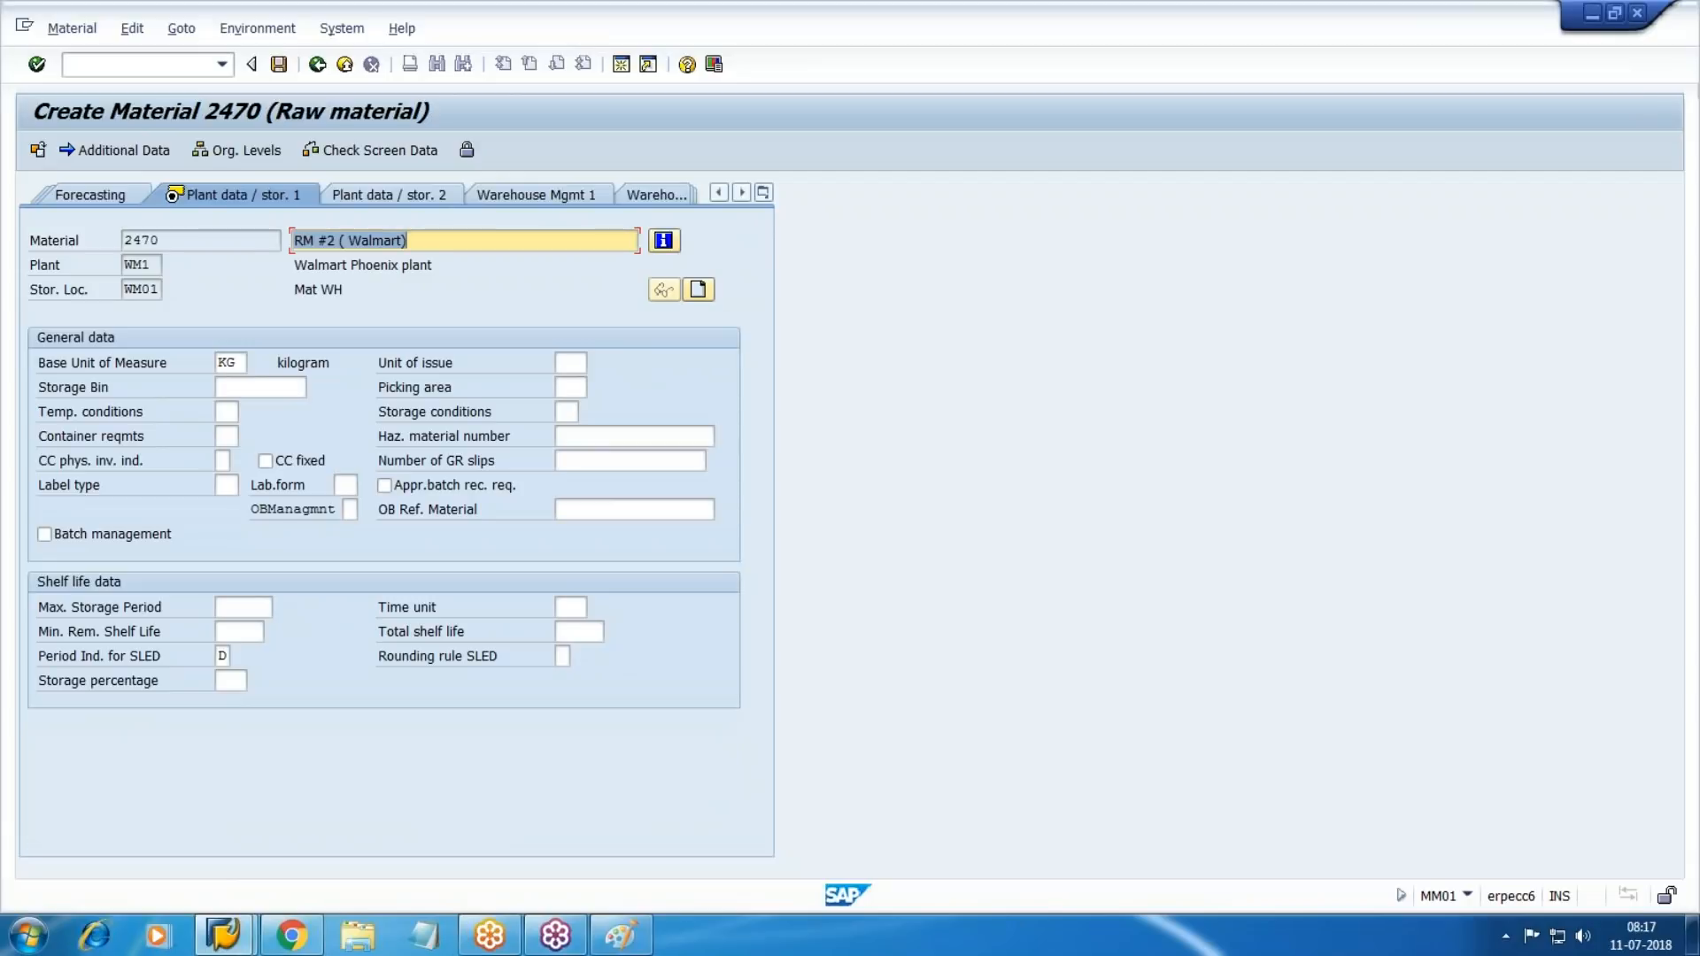
key("Return")
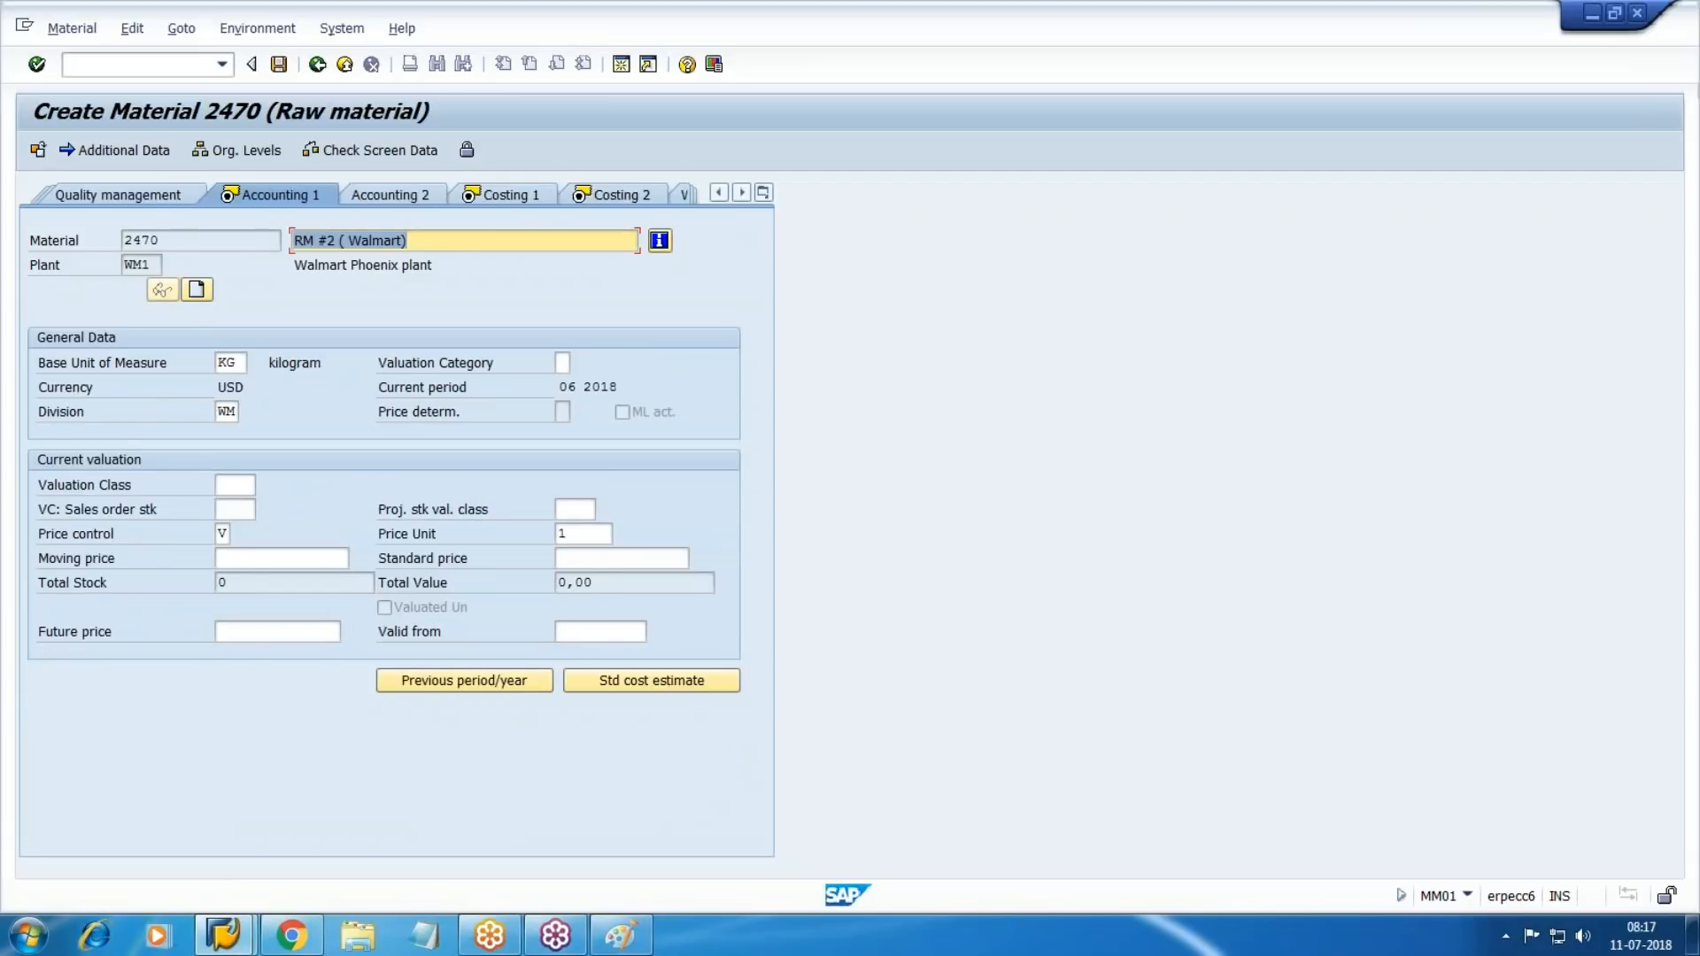
Set the moving price to 150 and the valuation class to WM1, and save the raw material.
left_click(345, 559)
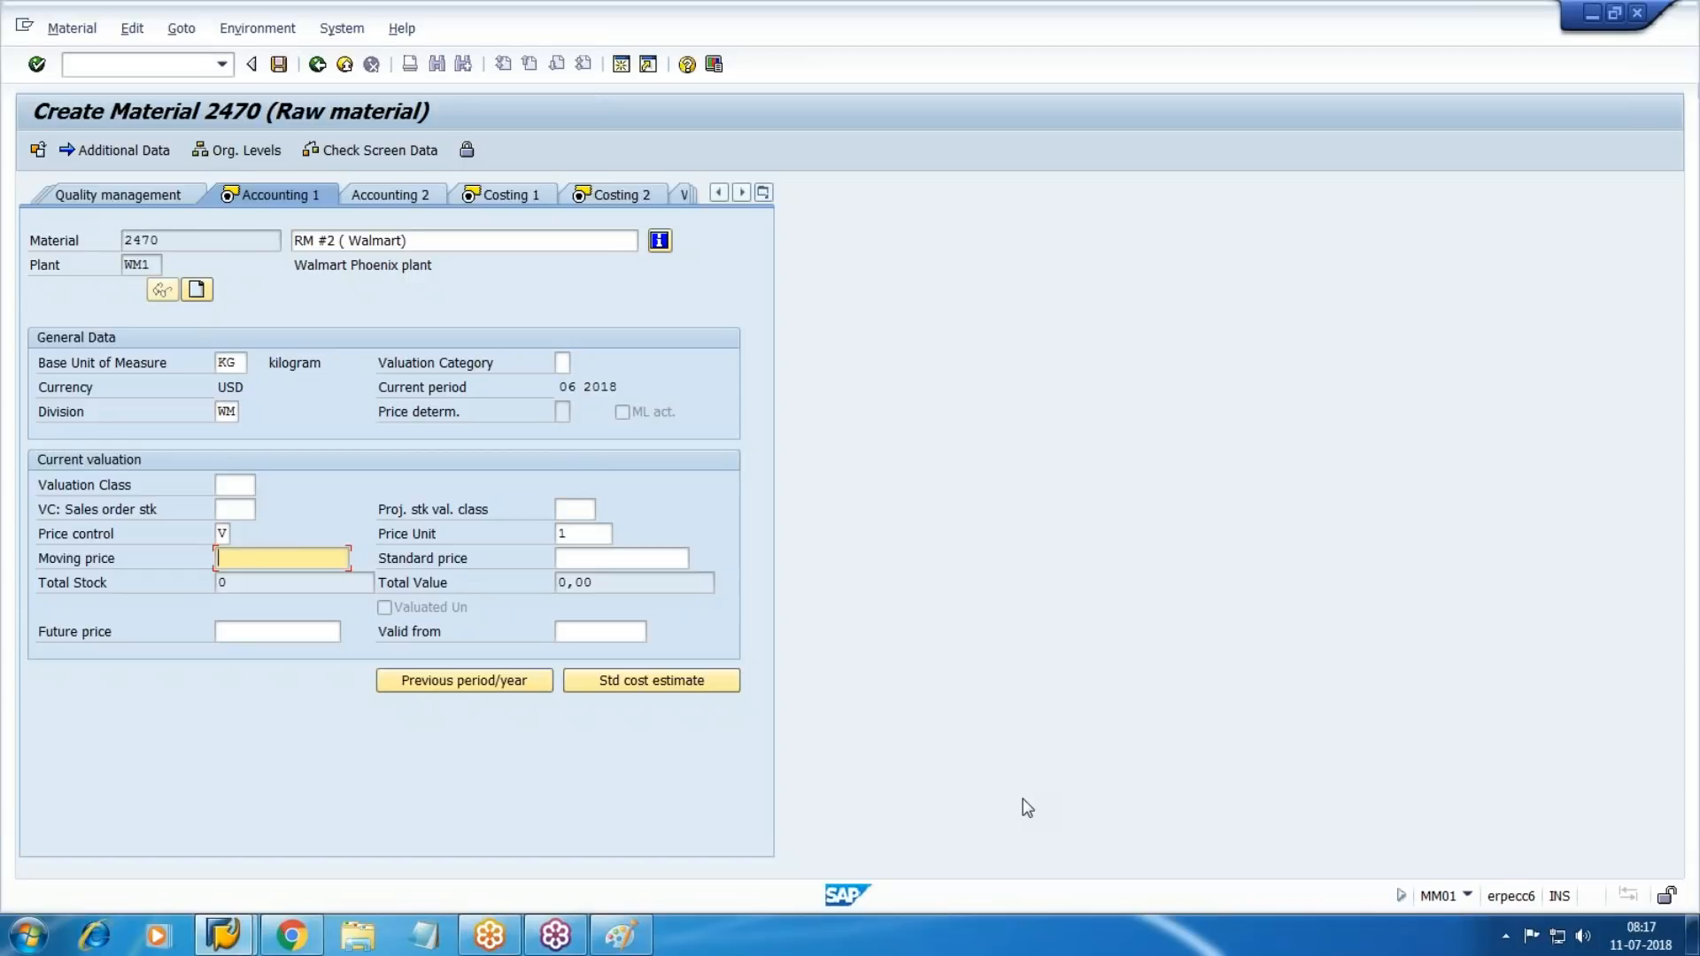
type("150")
left_click(278, 64)
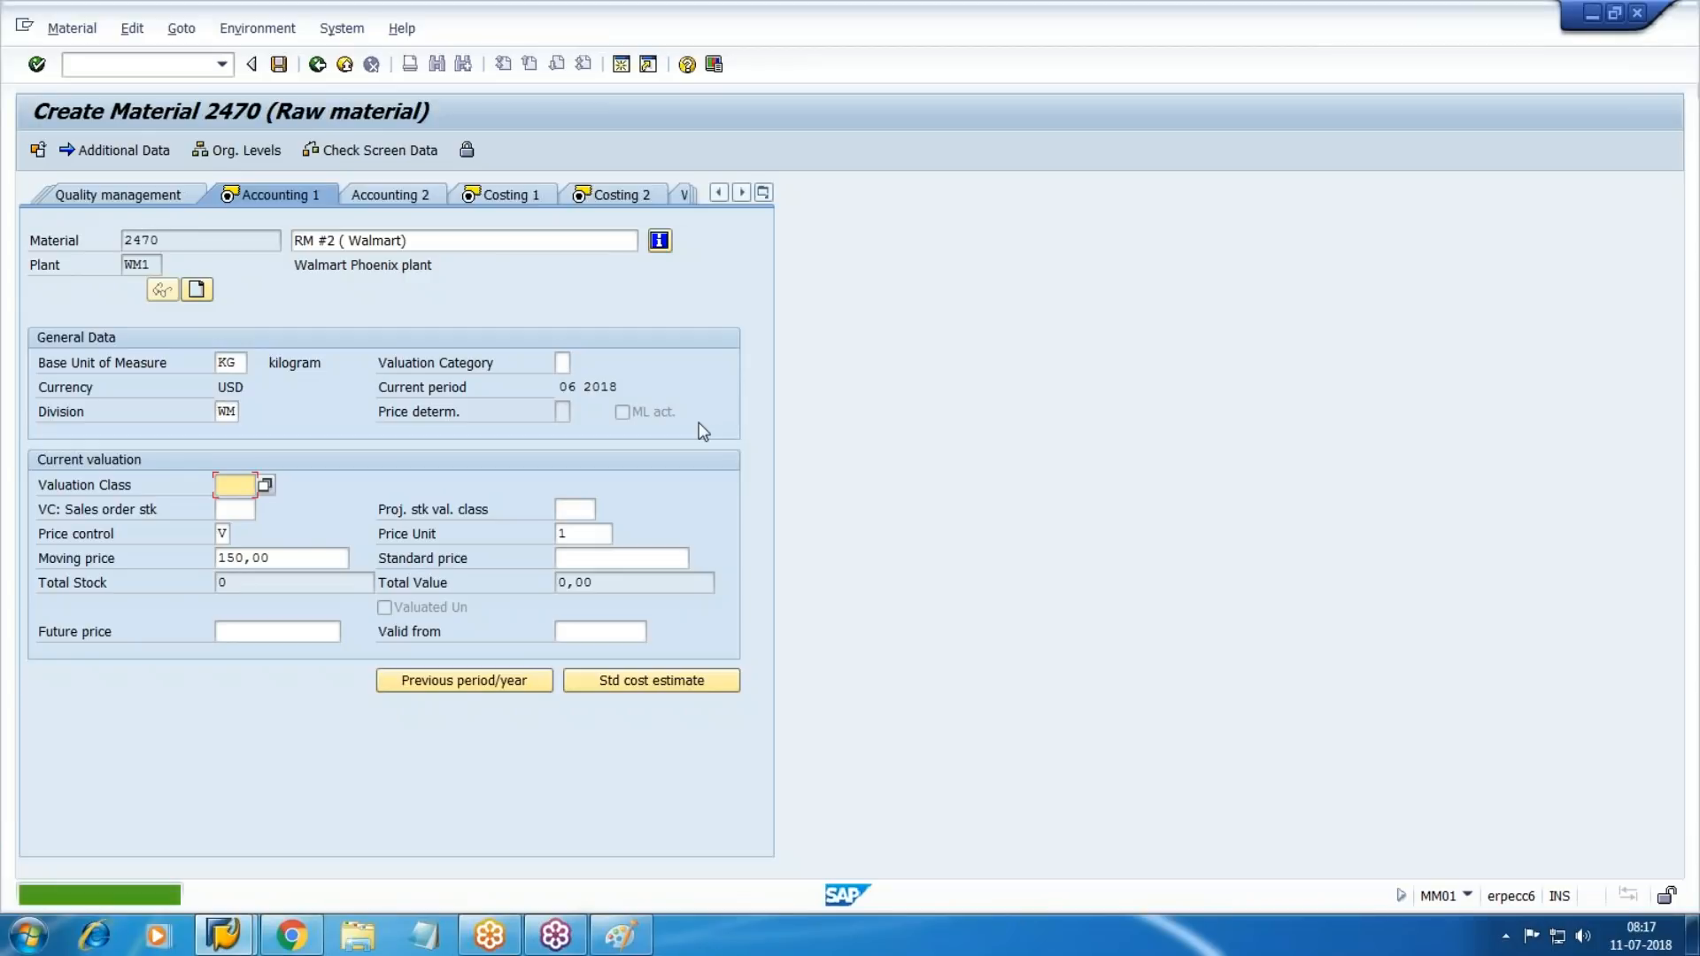
type("WM1")
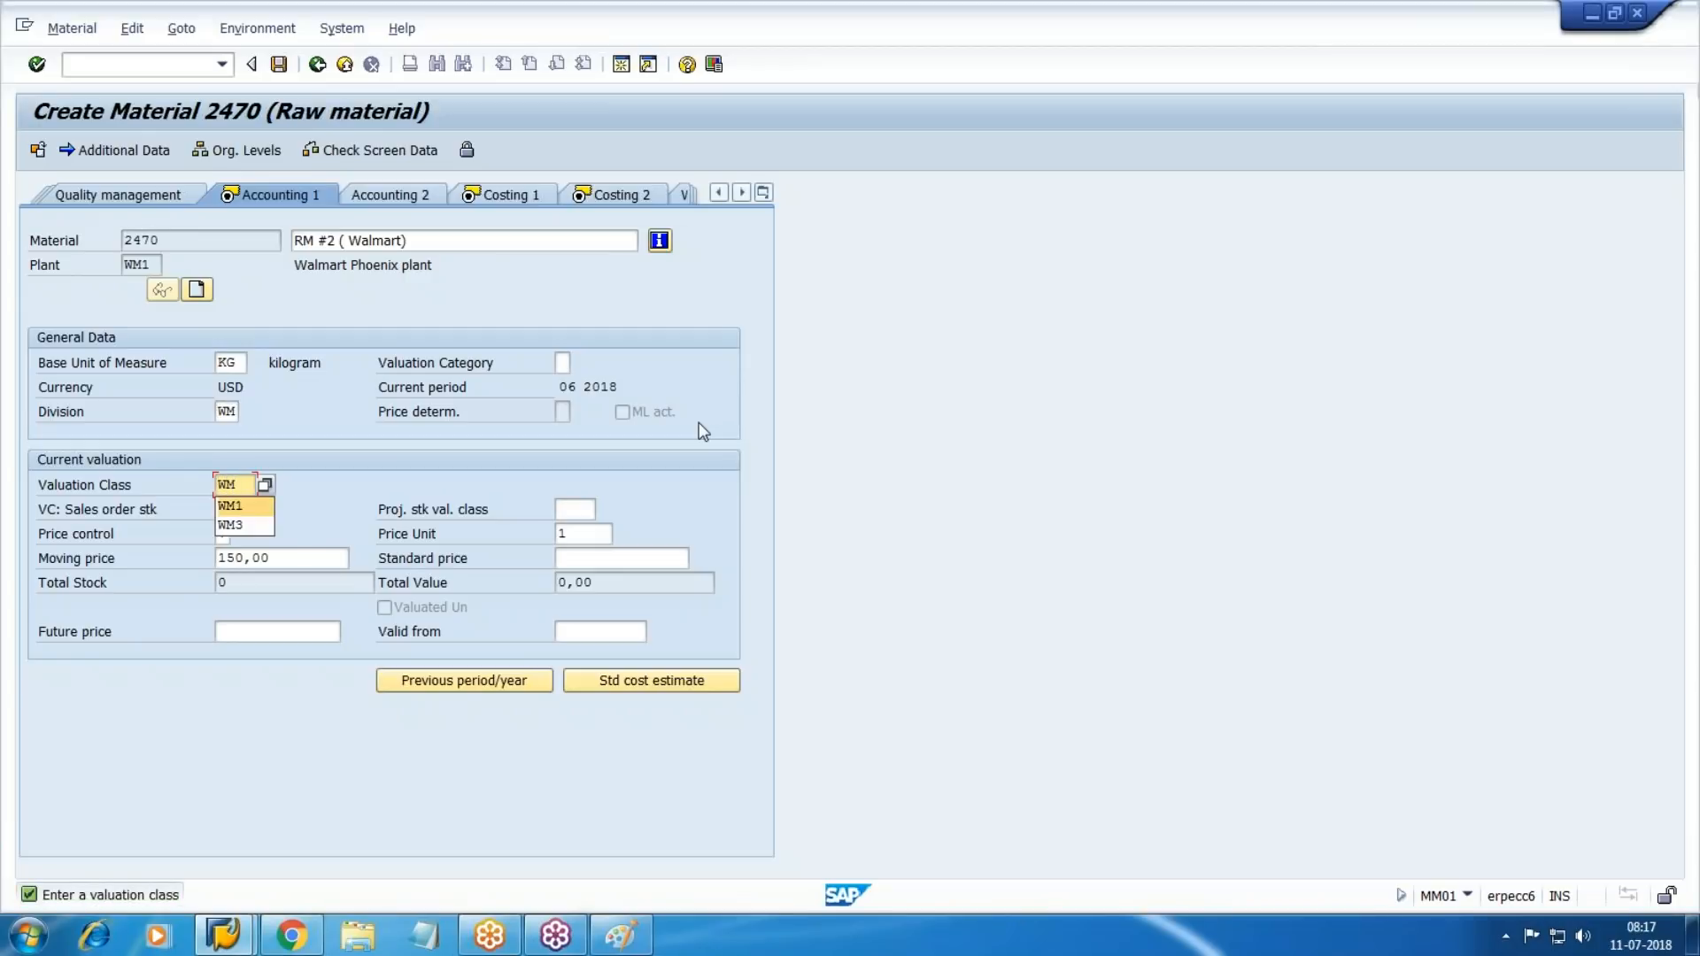
left_click(278, 64)
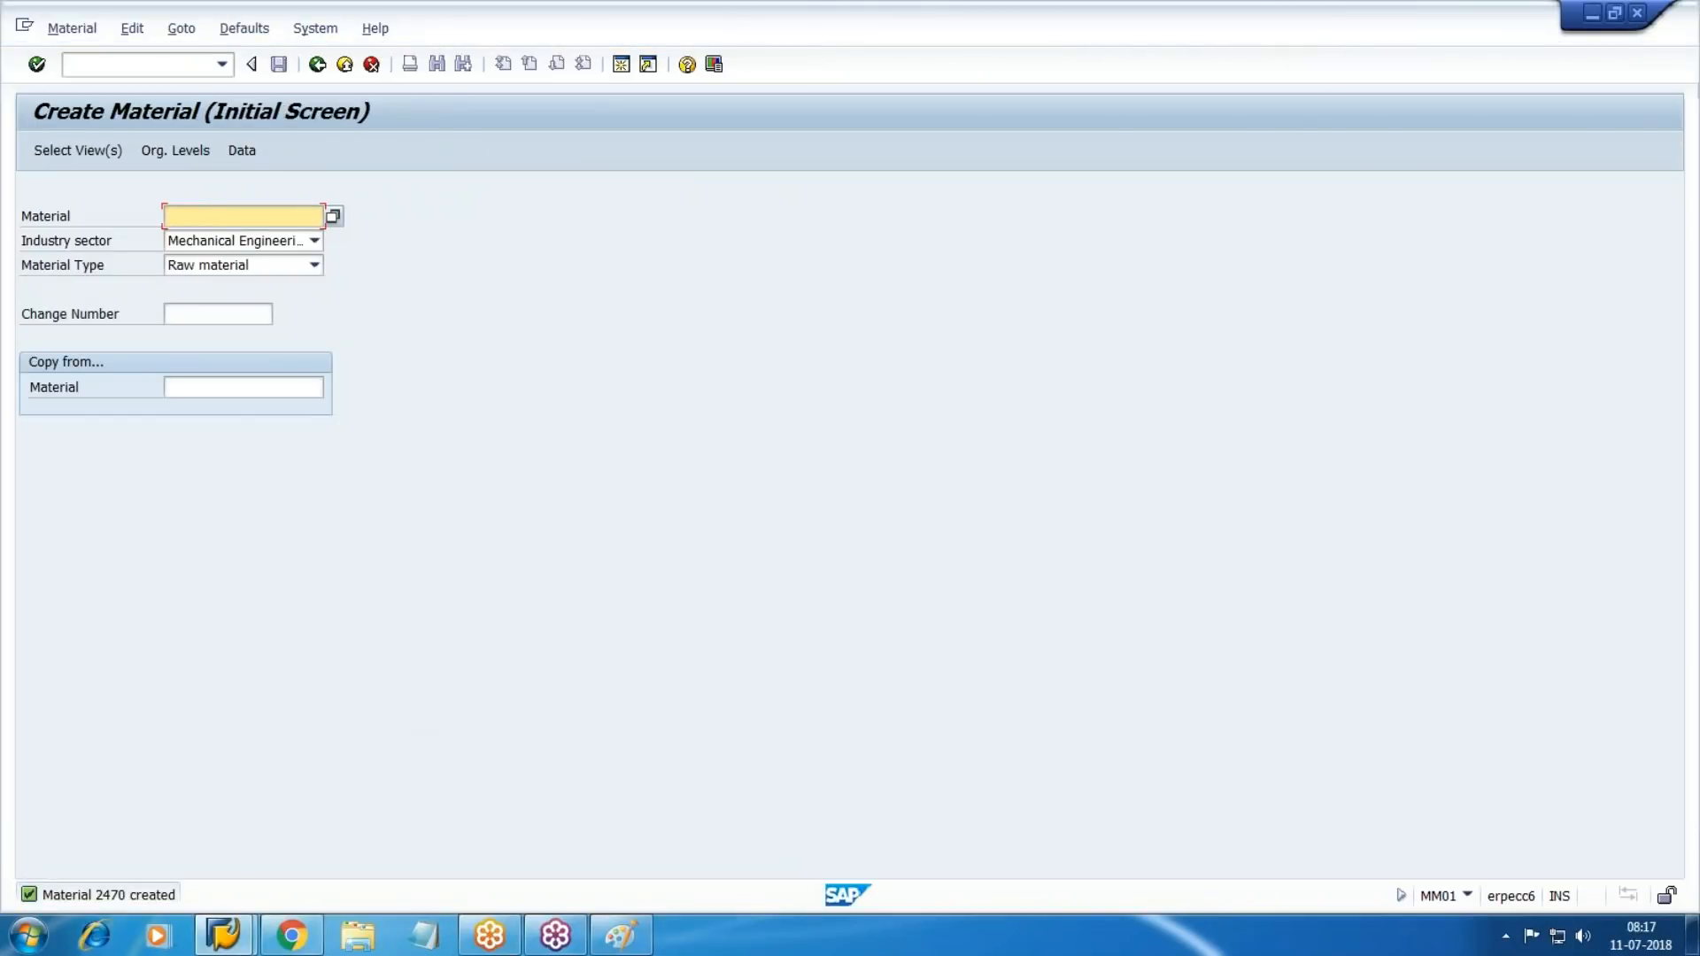
Record 2470 after RM #2 in the Working Notes in Chrome and return to SAP.
left_click(295, 937)
type("2470")
key("alt+Tab")
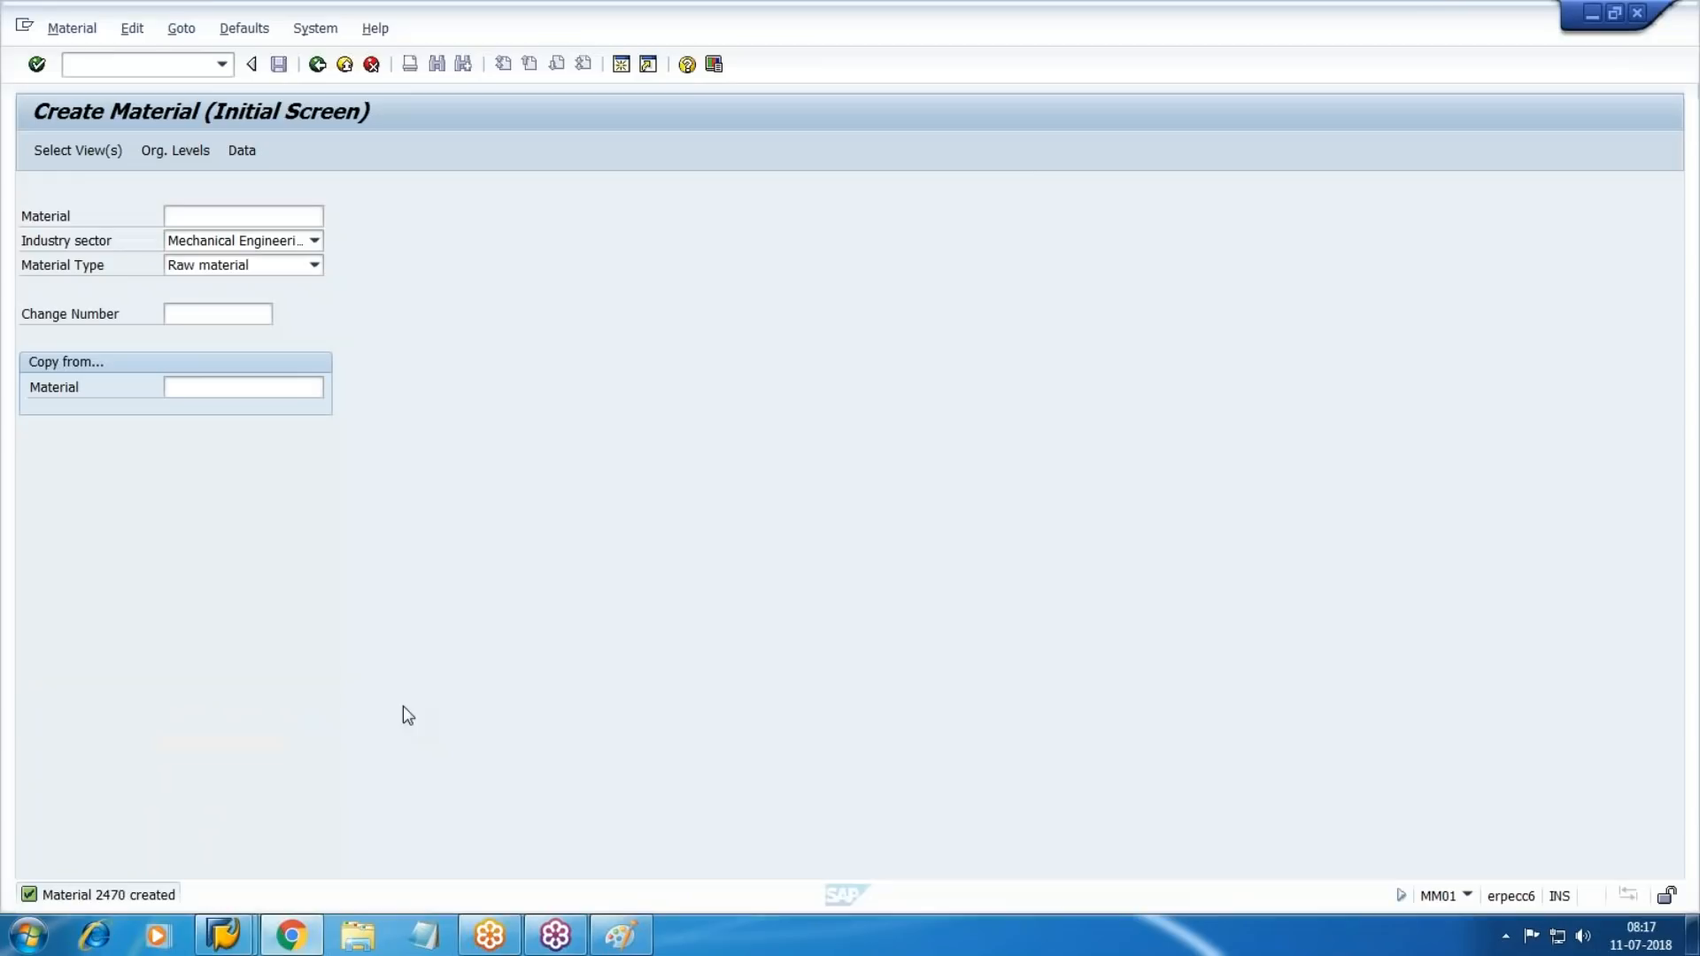
Open transaction OMSY and position the company code list on WM10 to check its current material period.
left_click(108, 64)
type("/NMM")
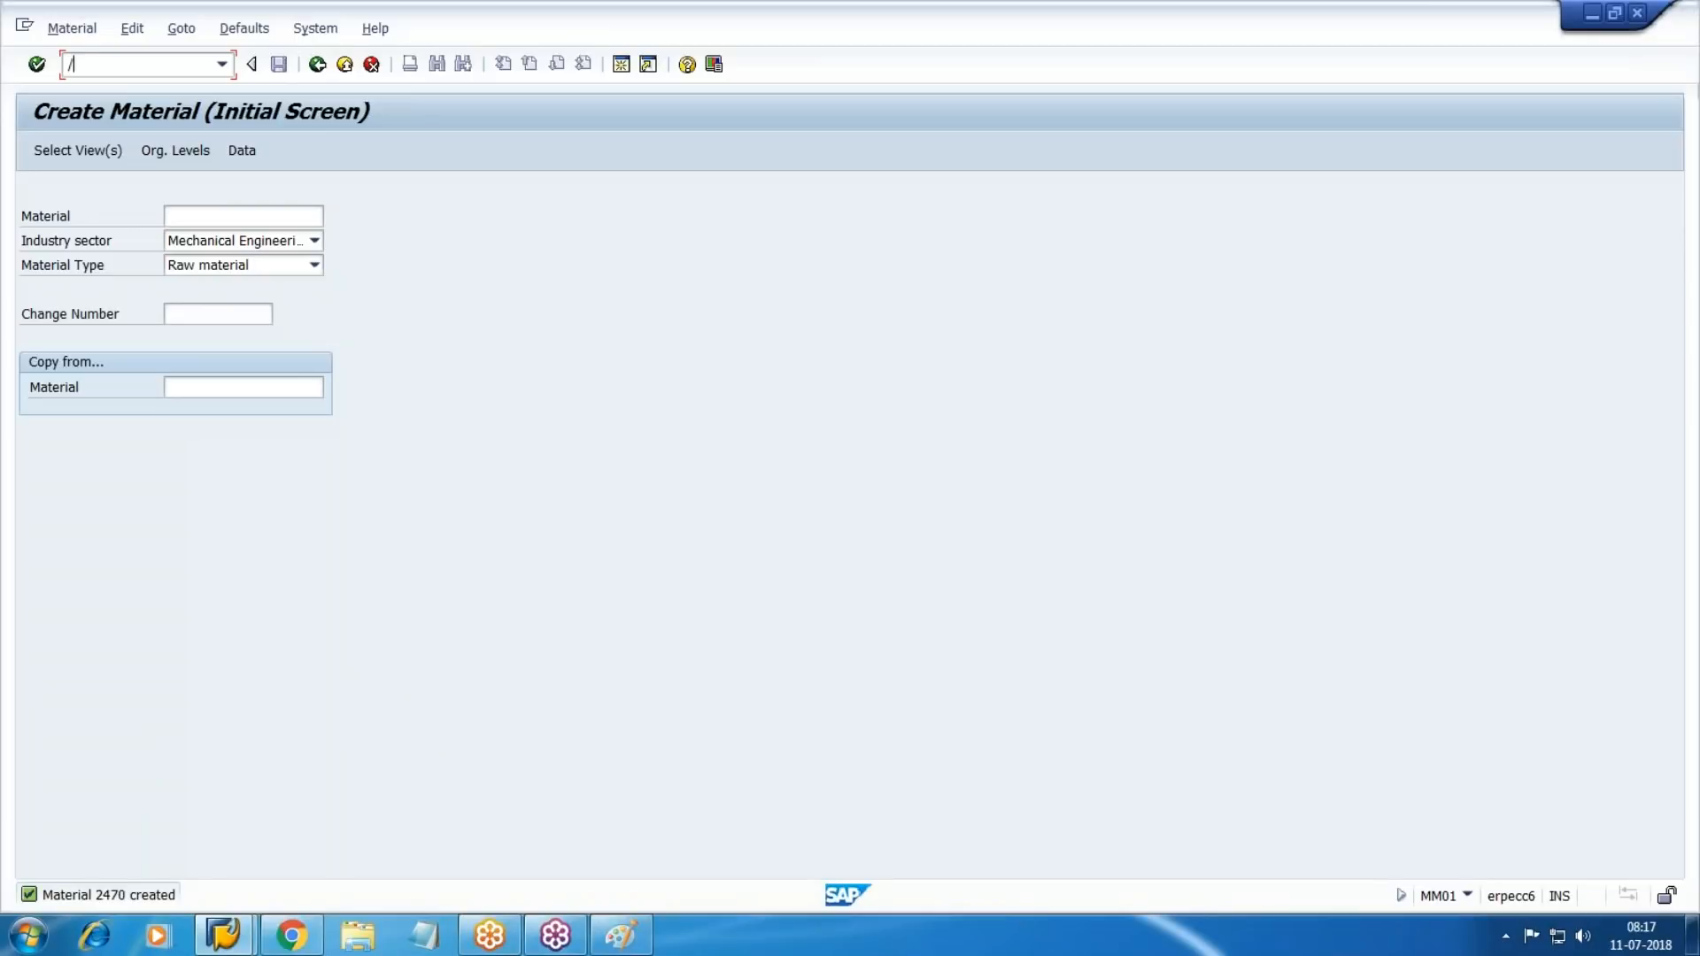
key("BackSpace")
key("BackSpace")
key("BackSpace")
key("BackSpace")
type("/nmm01")
key("Return")
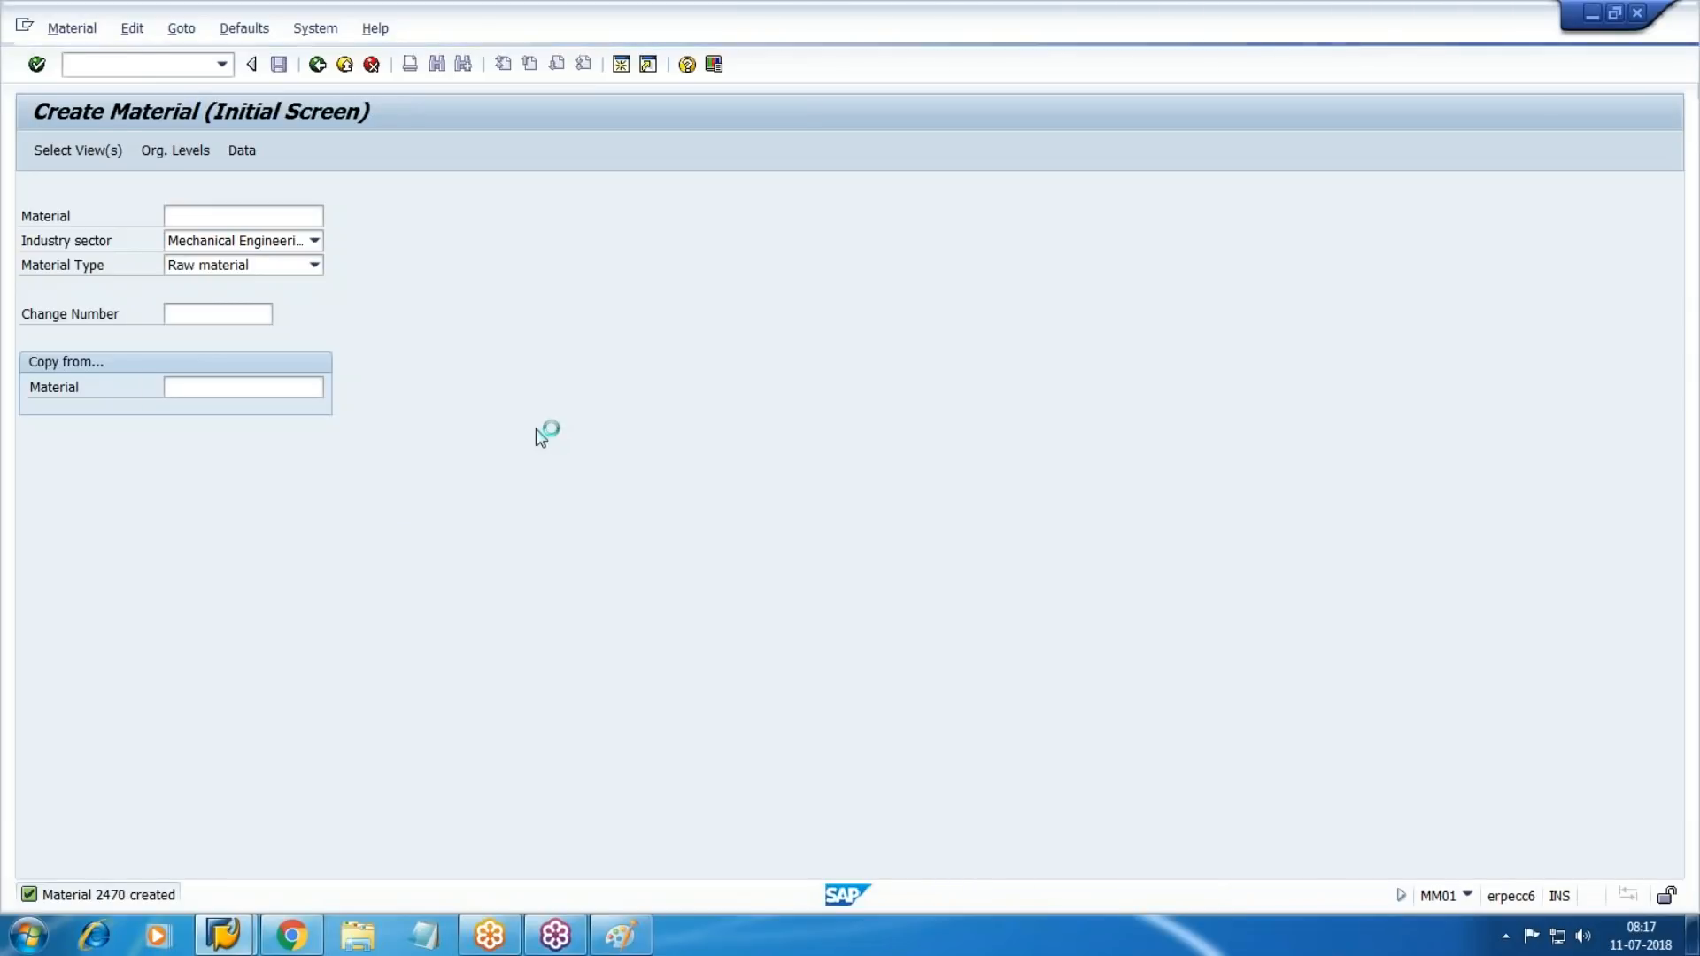
left_click(288, 574)
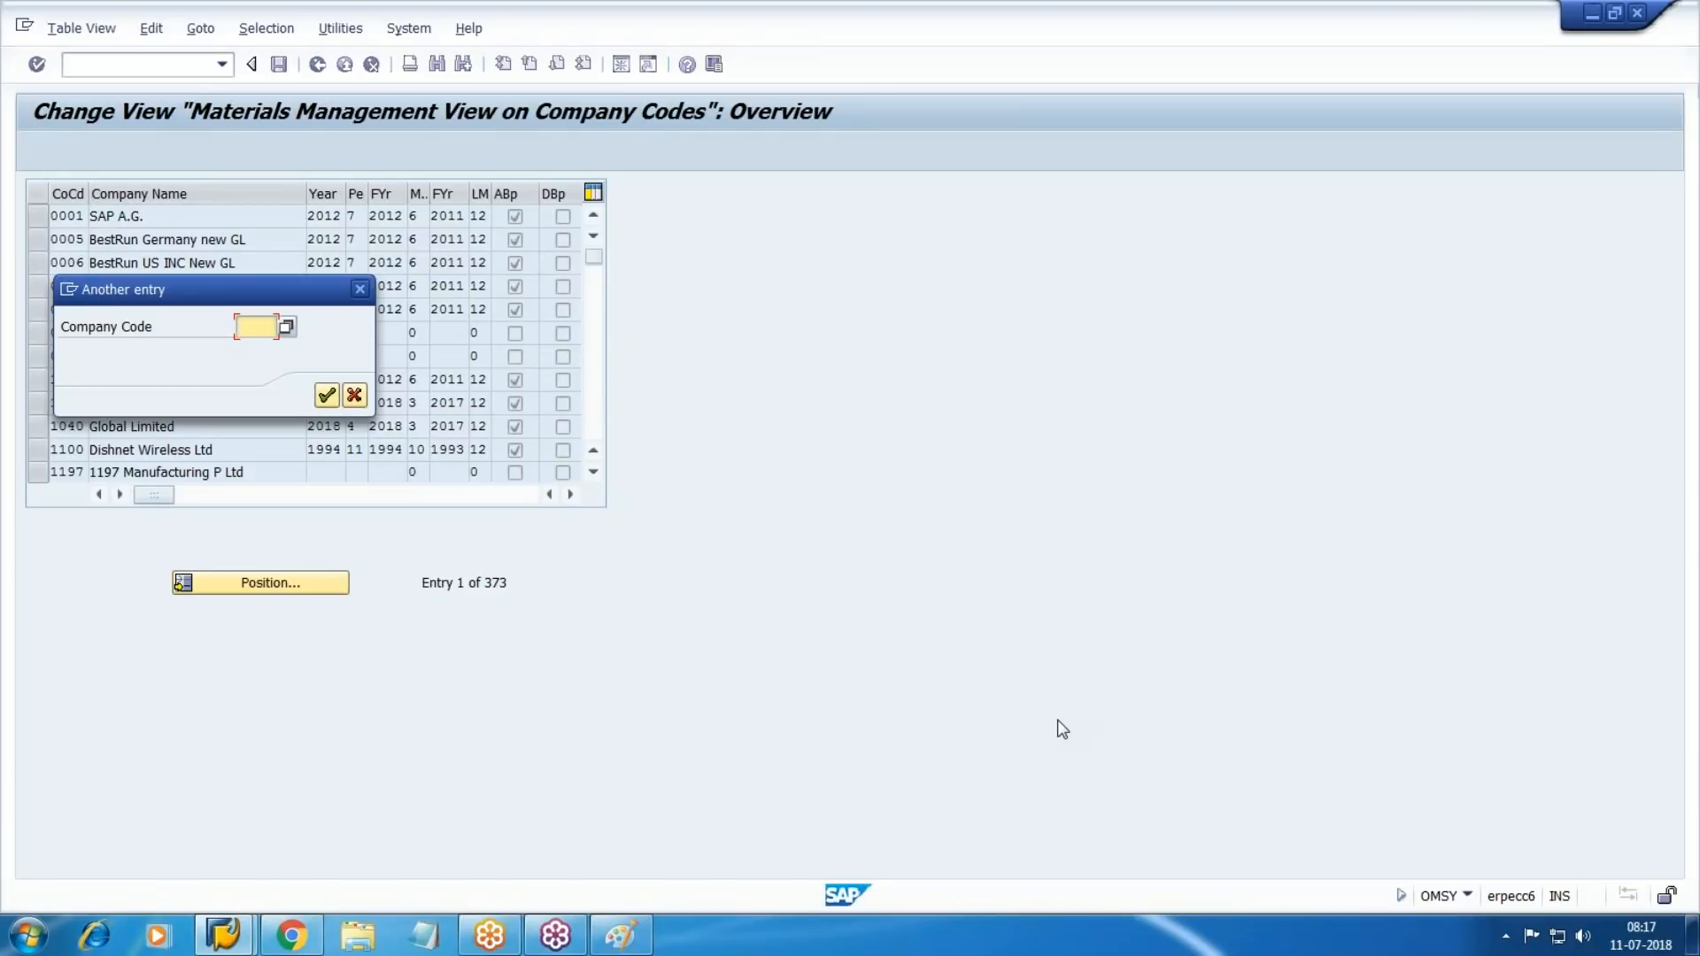
type("WM10")
key("Return")
Open transaction MMPV and enter WM10 as the starting company code.
left_click(160, 65)
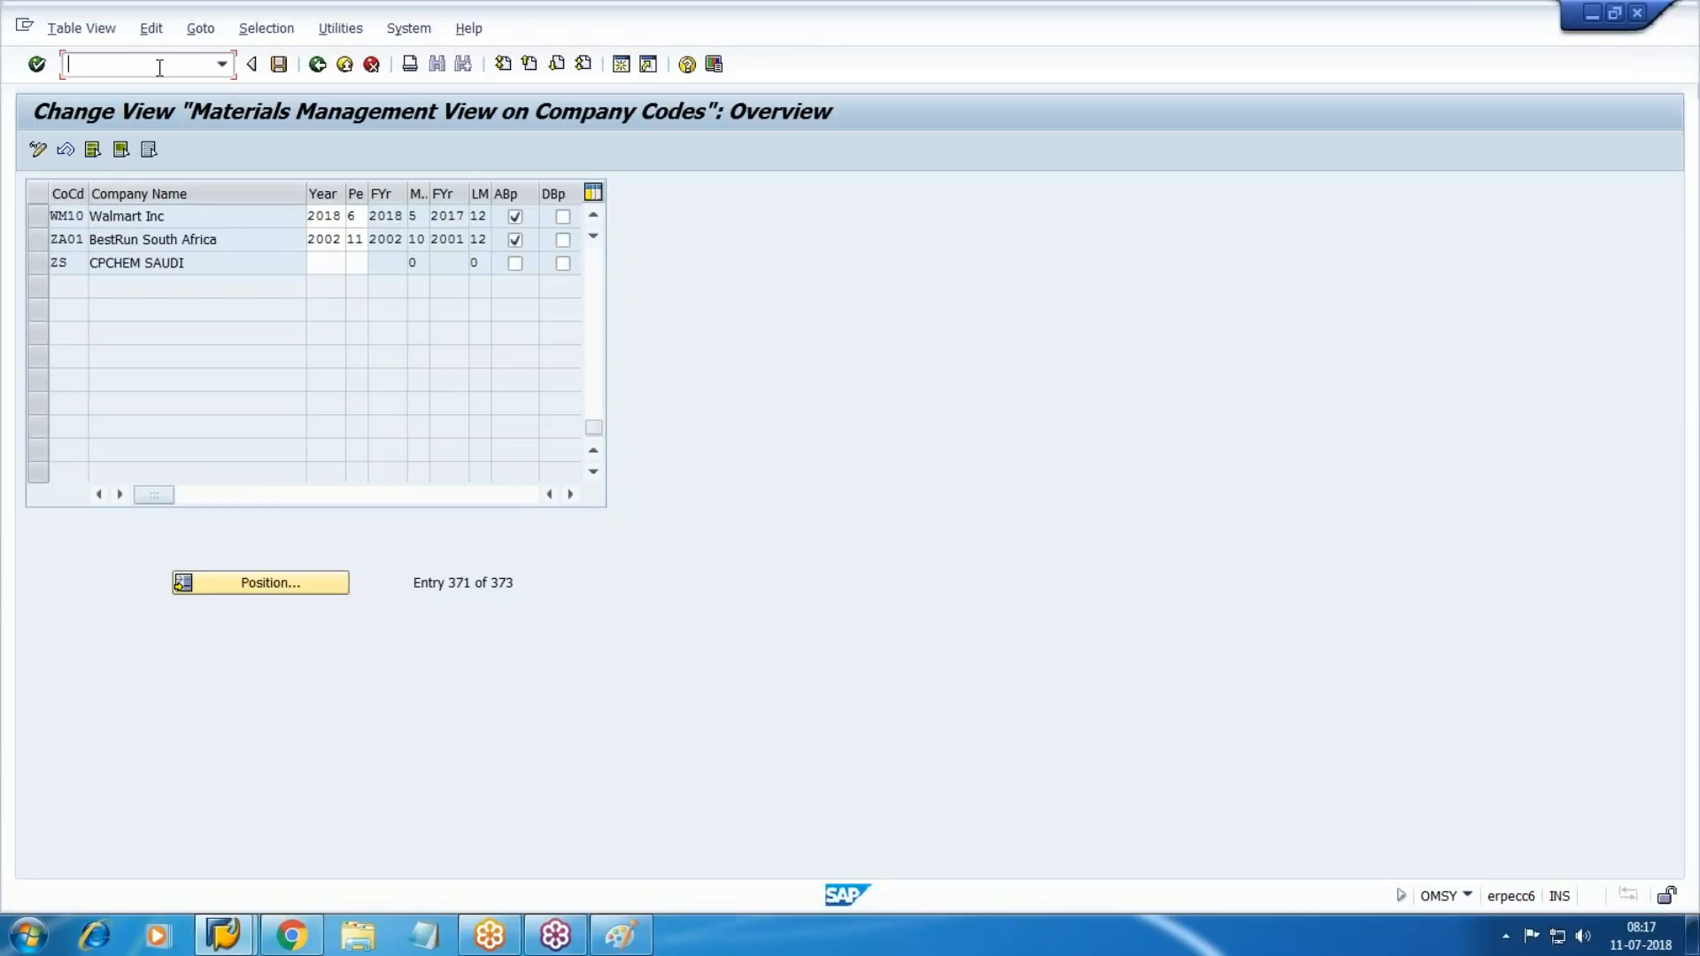
type("/nmmpv")
key("Return")
type("WM10")
Set the next period to 07 and the fiscal year to 2018, and execute the check and close of the period.
key("Tab")
key("Tab")
key("Tab")
key("shift+Tab")
type("07")
key("Tab")
type("1")
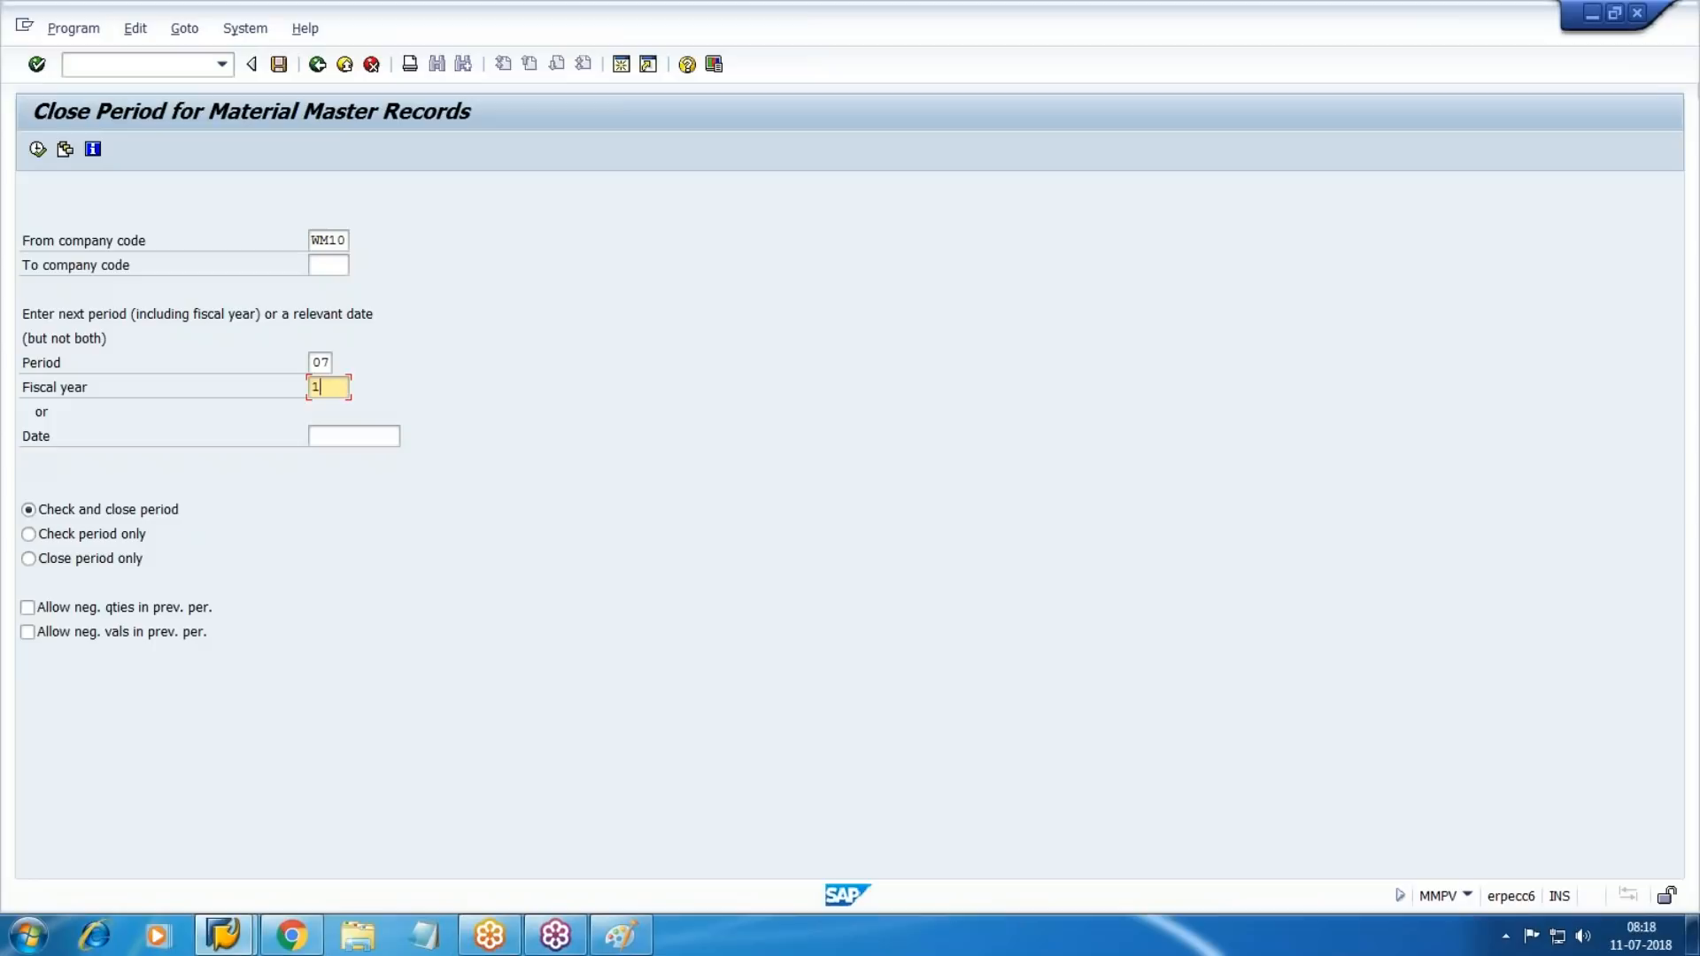
key("BackSpace")
type("2018")
left_click(37, 149)
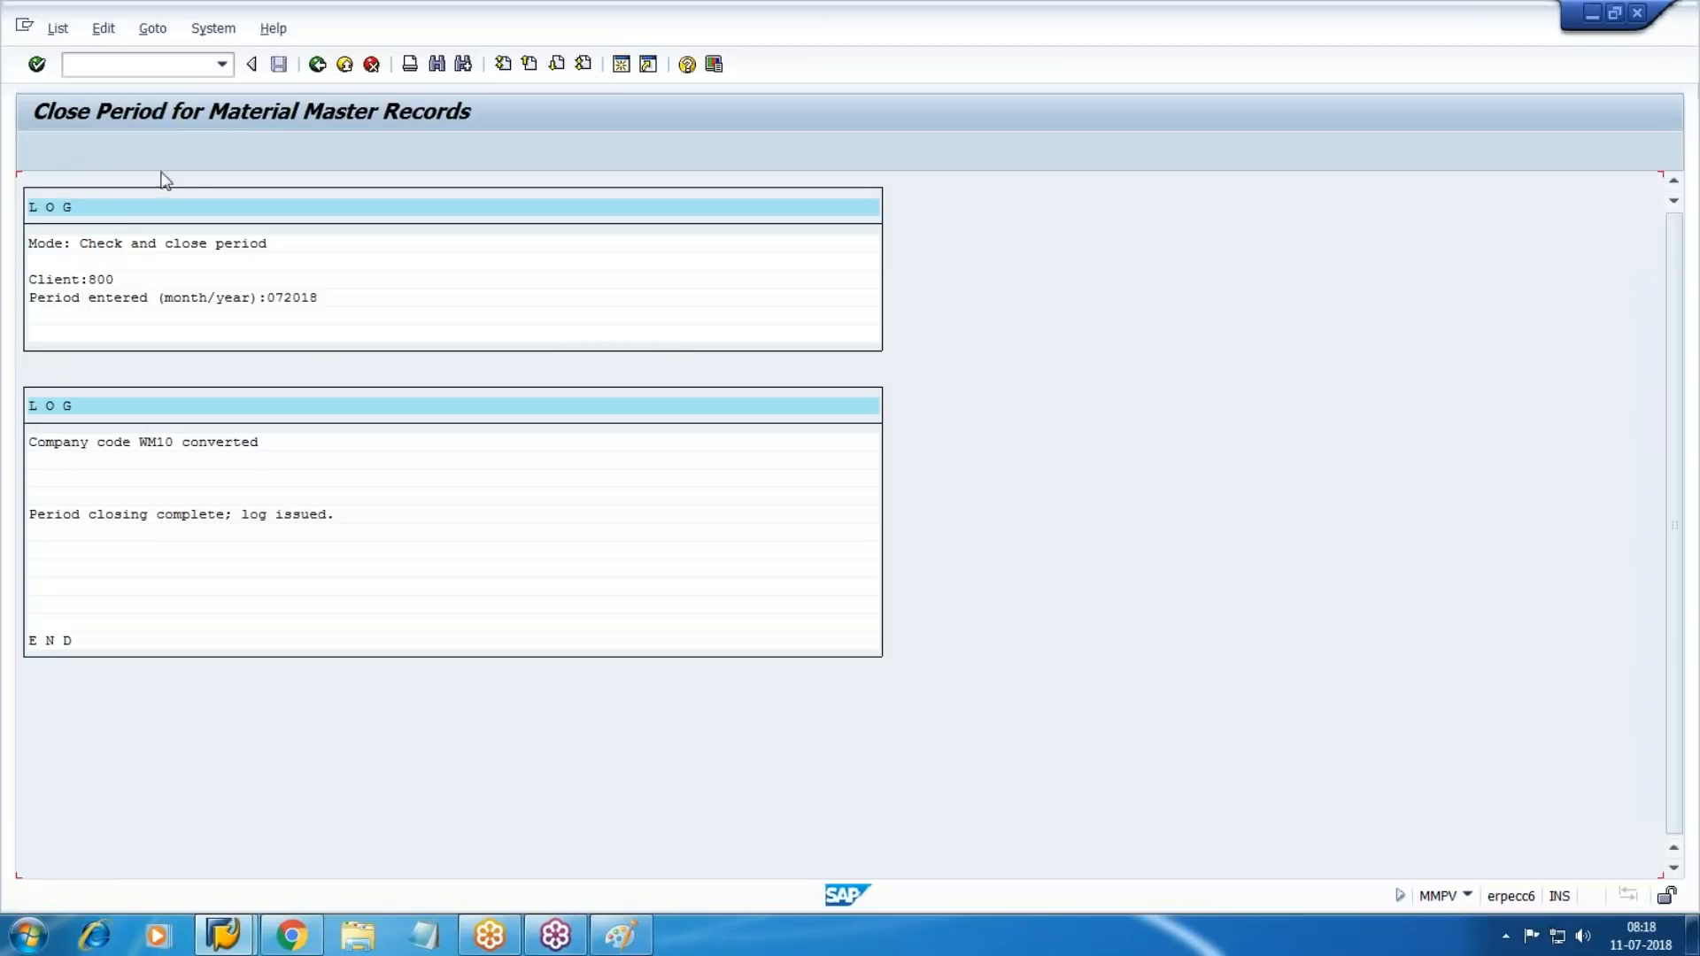
Reopen transaction OMSY and look up company code WM10 to verify its material period.
left_click(123, 64)
type("/NOM")
key("BackSpace")
key("BackSpace")
key("BackSpace")
key("BackSpace")
type("/NOMSY")
key("BackSpace")
type("Y")
key("Return")
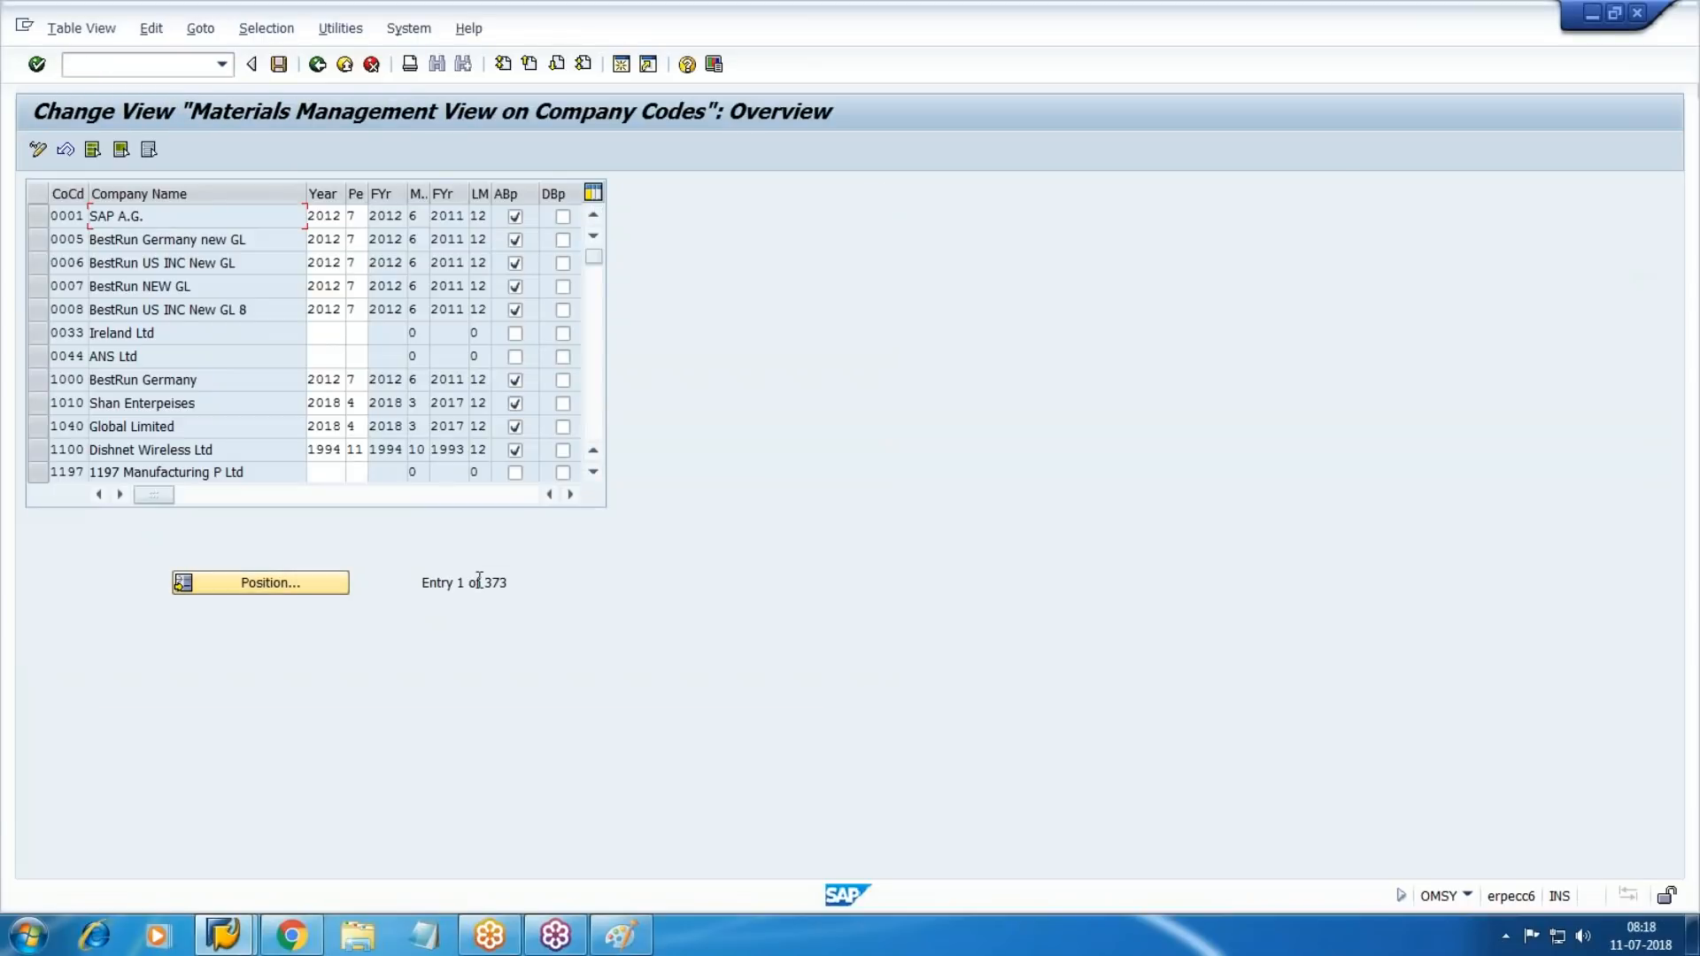
left_click(313, 584)
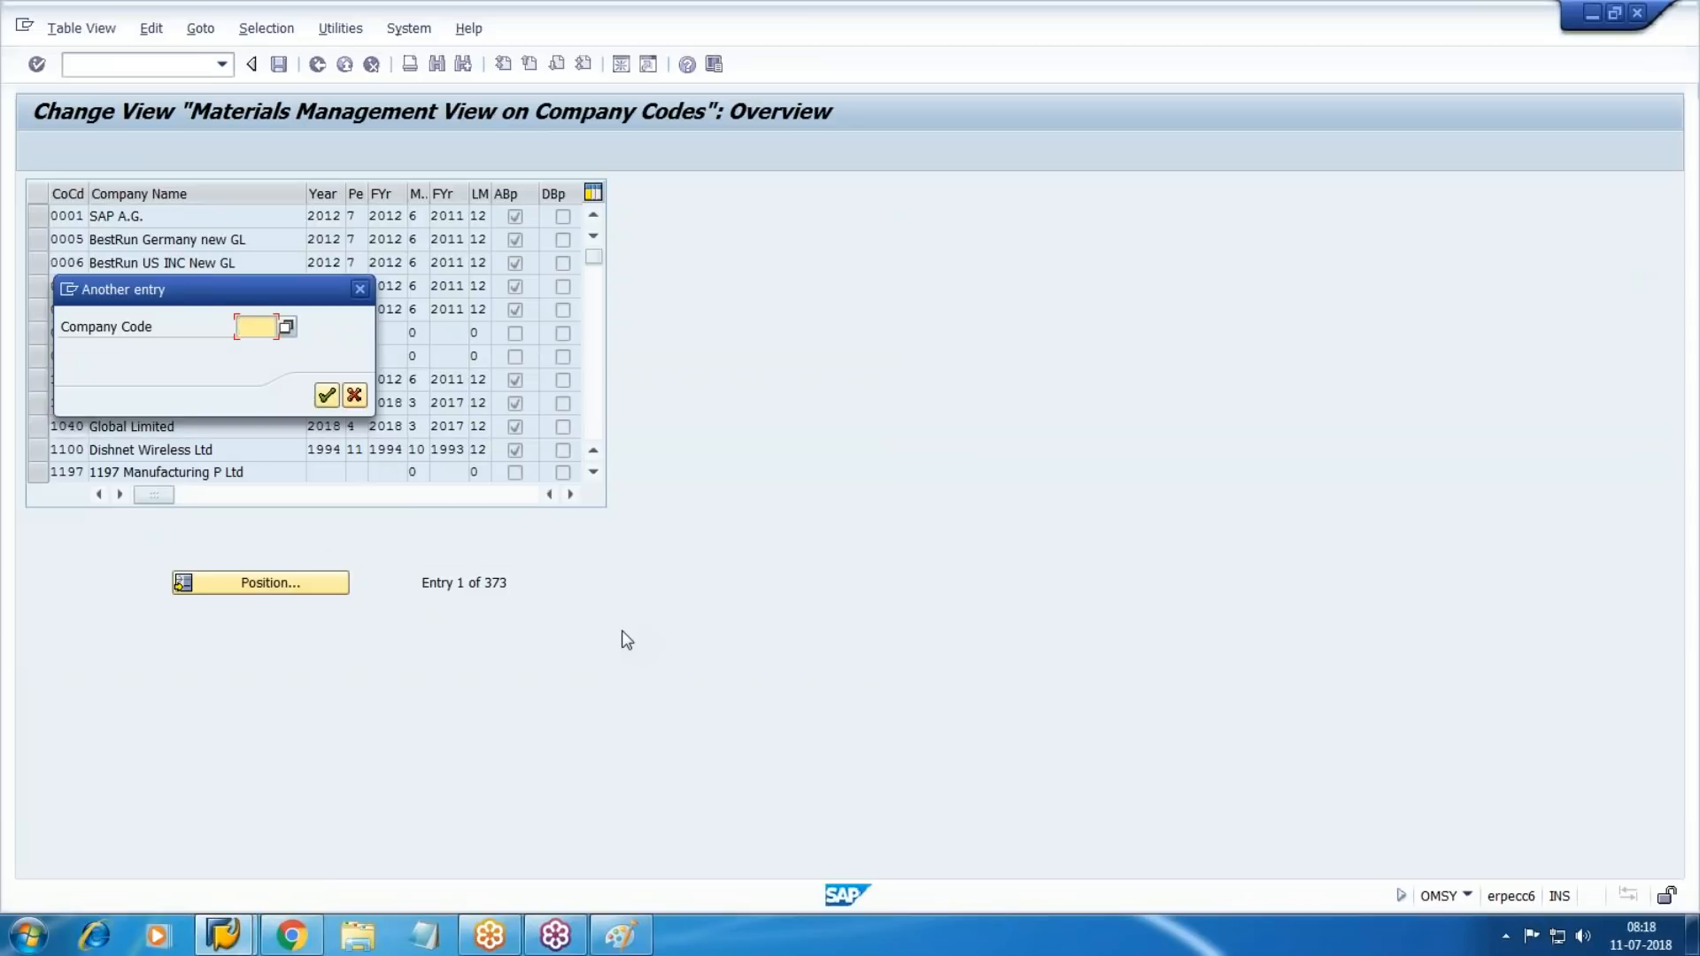
type("WM10")
key("Return")
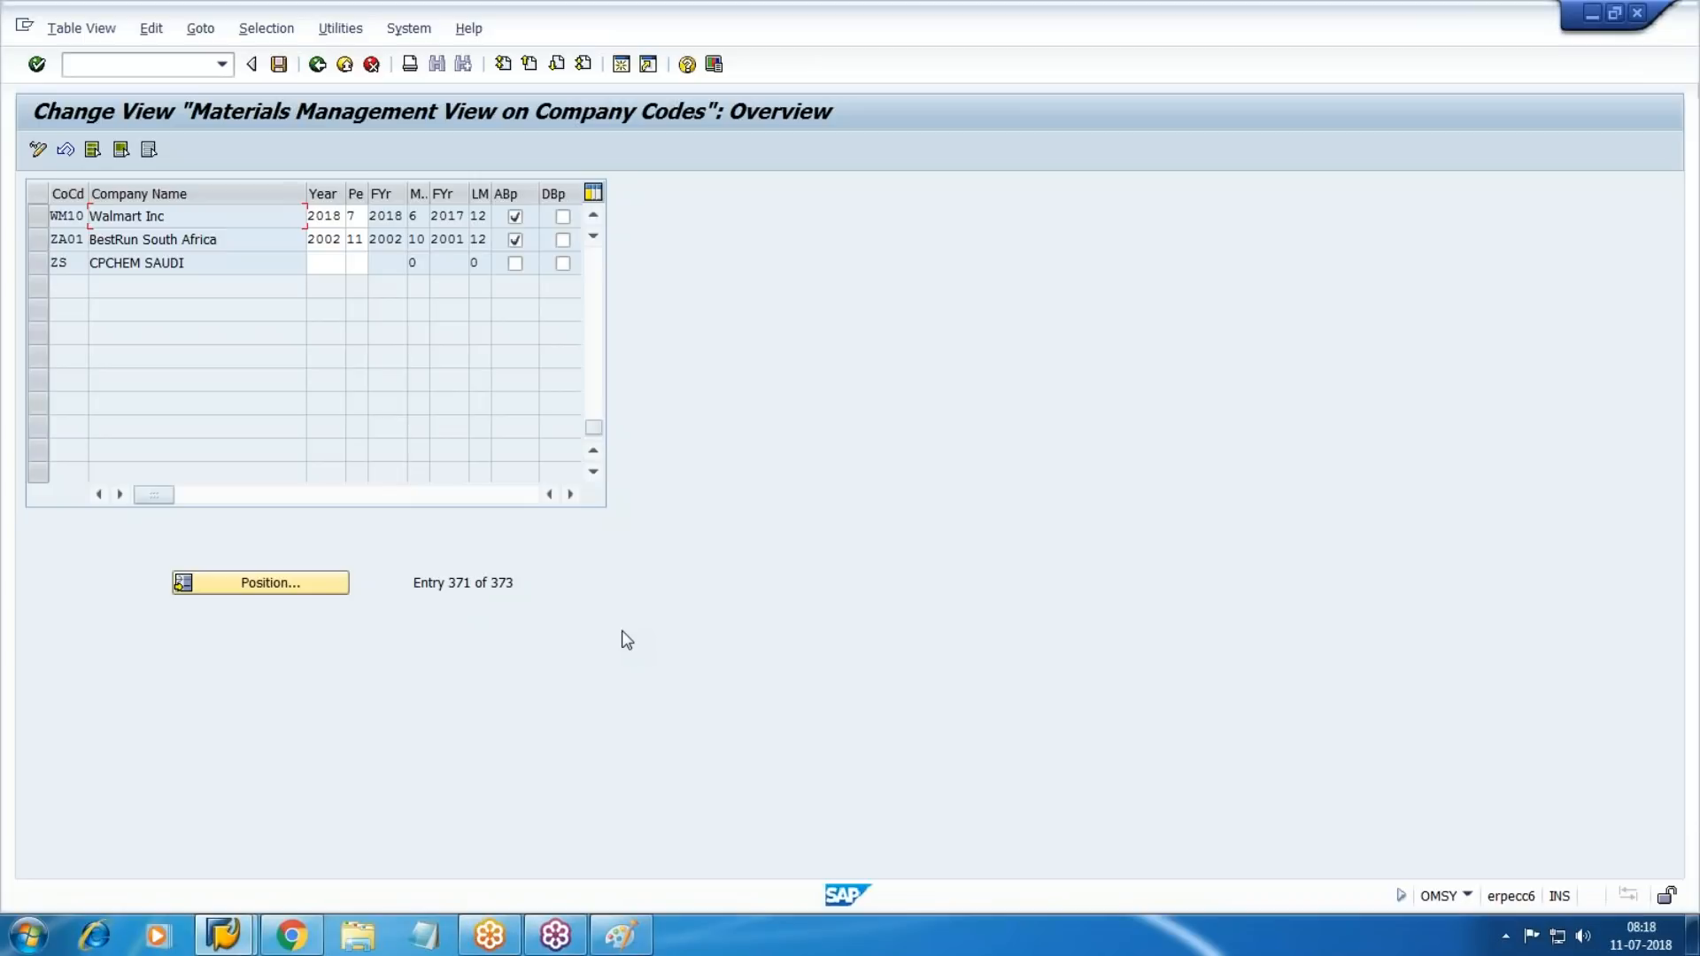
Check the recorded FG and RM master numbers in the Google Docs working notes, and return SAP to the Easy Access screen.
left_click(291, 935)
left_click(645, 405)
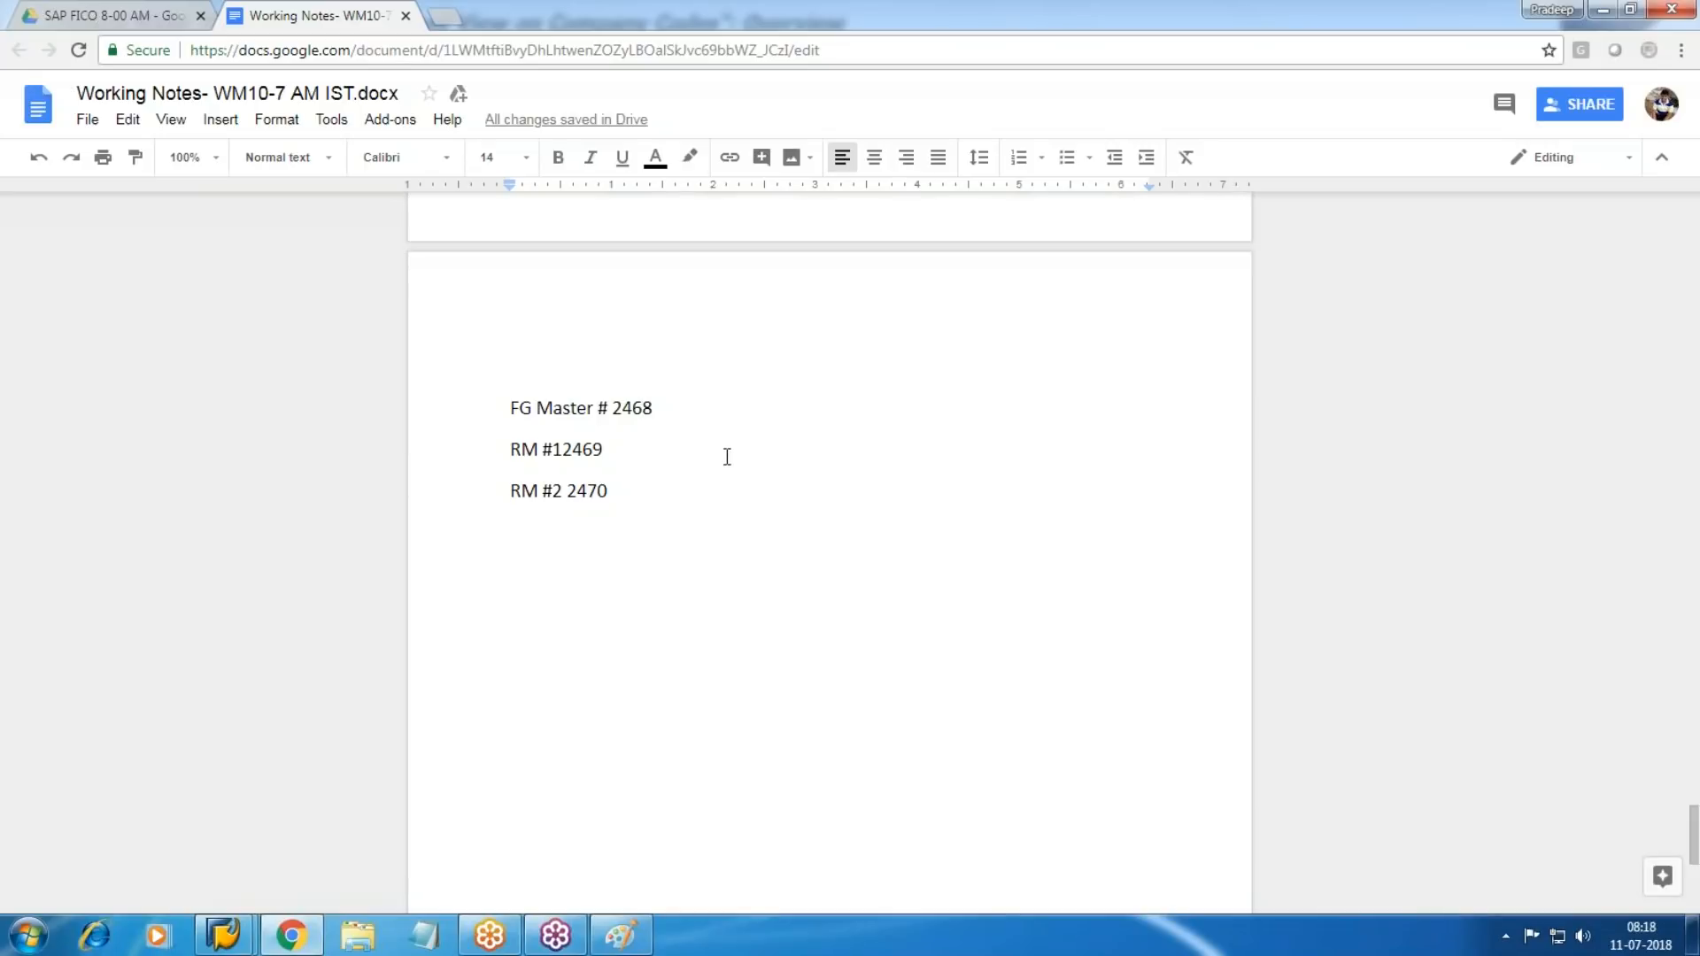
mouse_move(223, 935)
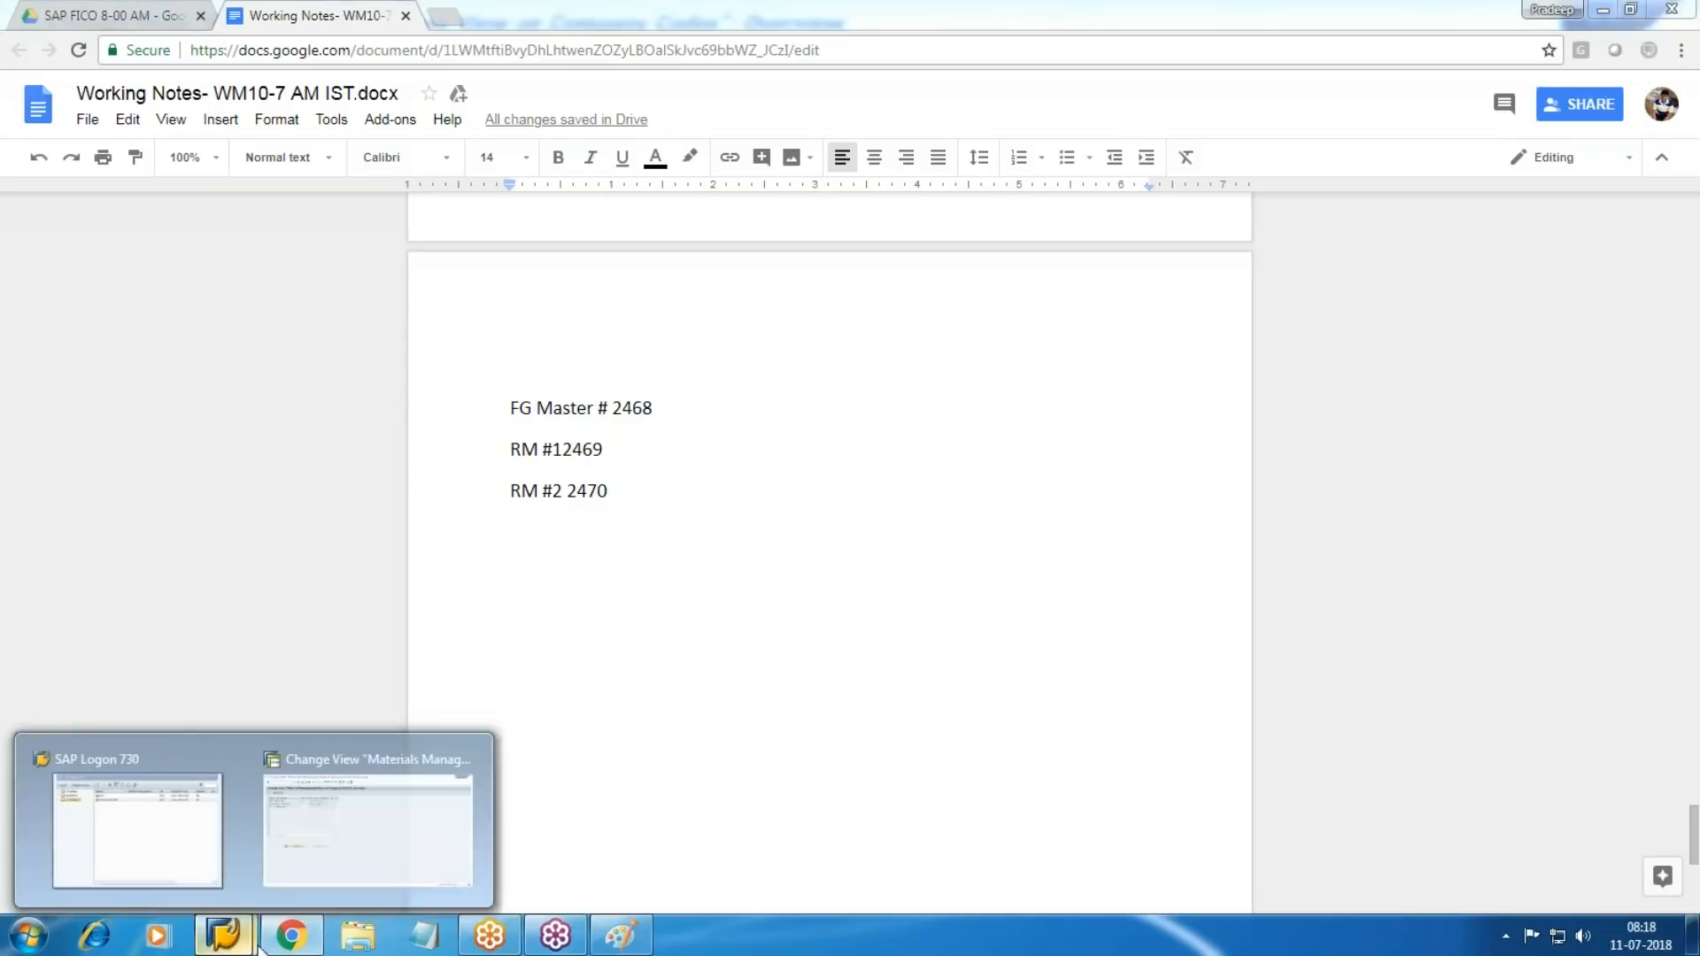
left_click(372, 832)
type("/n")
key("Return")
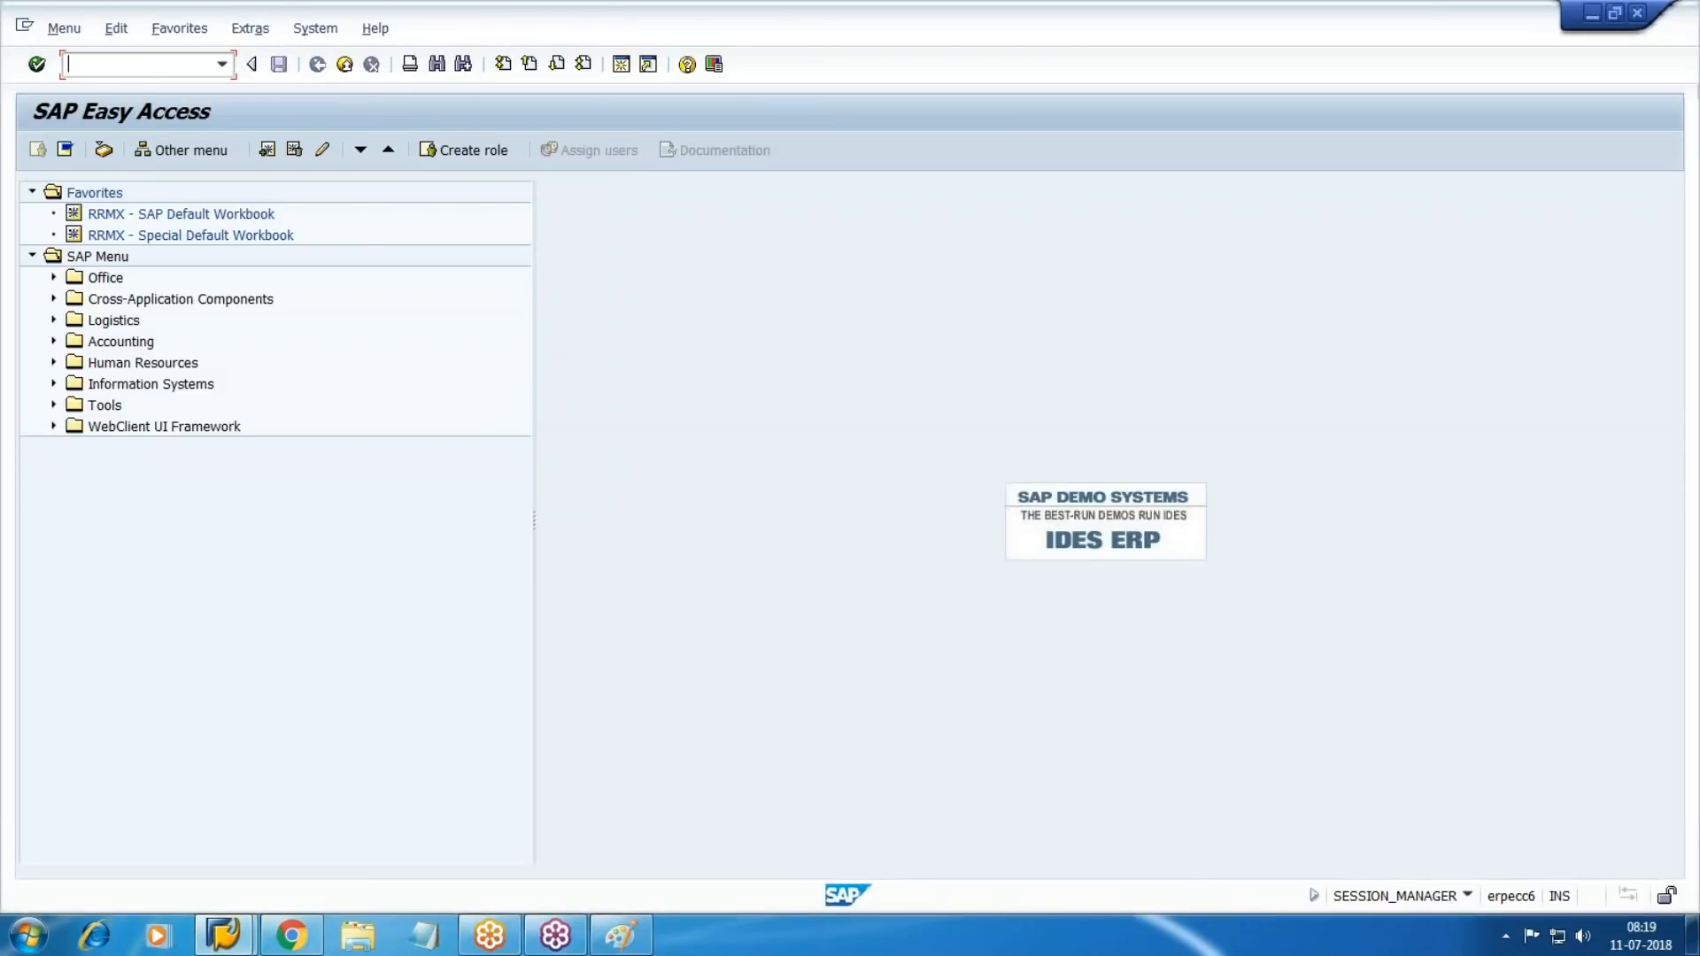
Open the Create Material BOM transaction (CS01) under Logistics, Production, Master Data, Bills of Material.
left_click(54, 321)
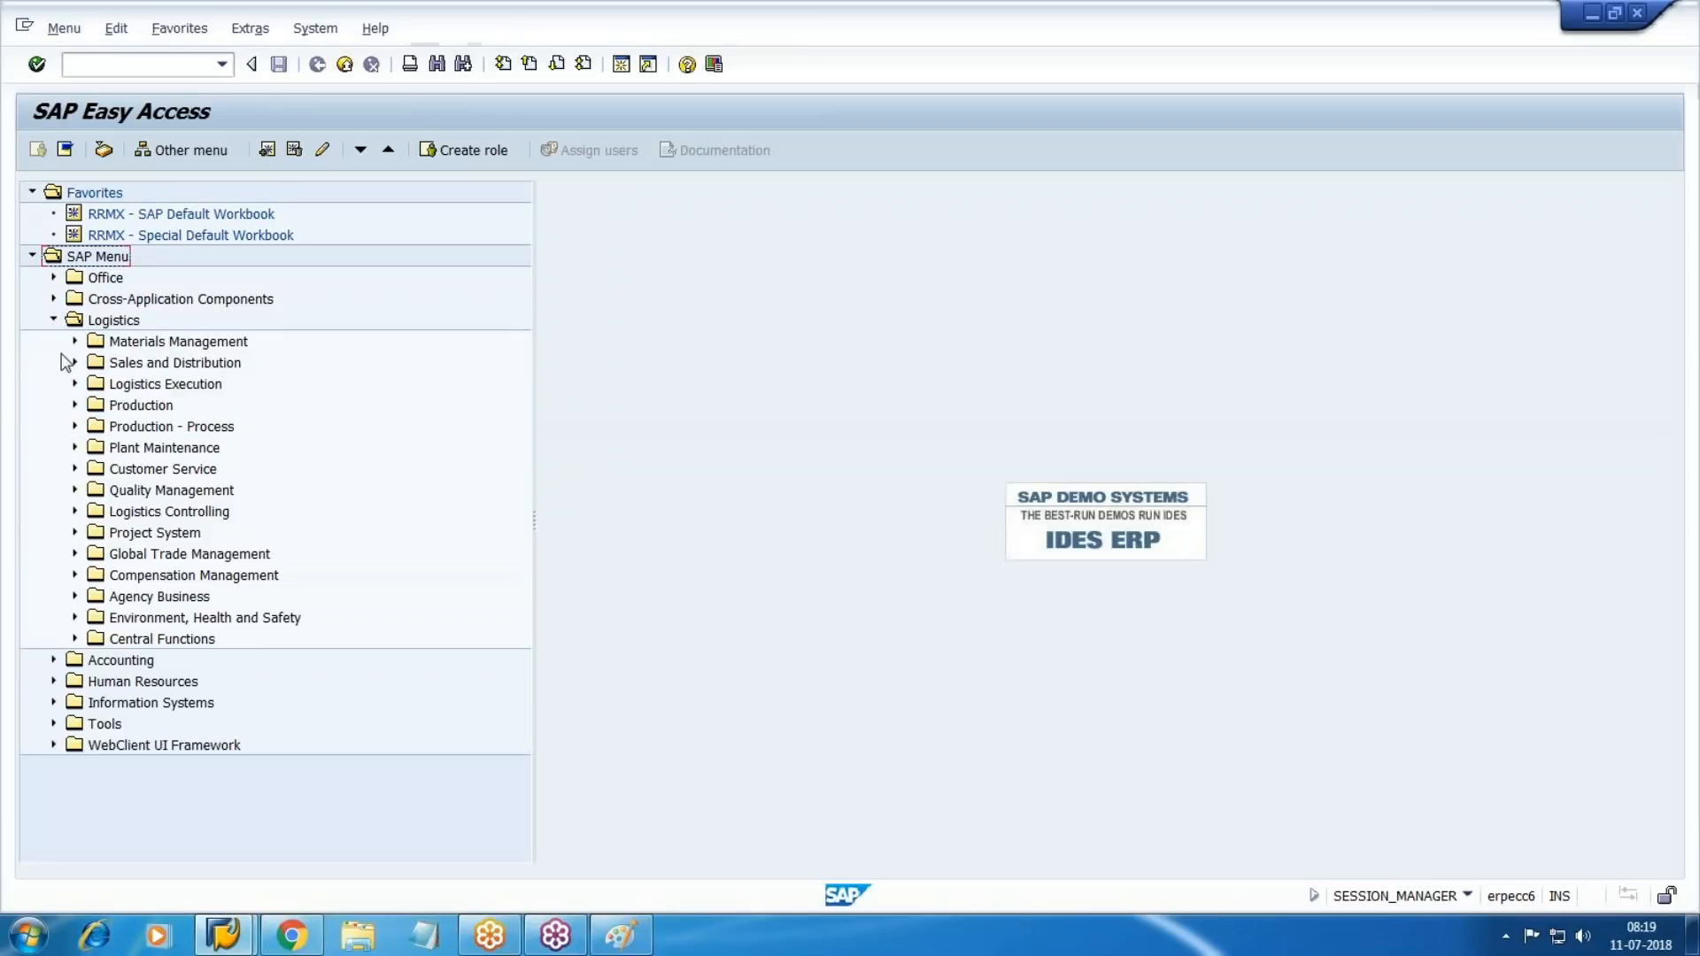
left_click(75, 406)
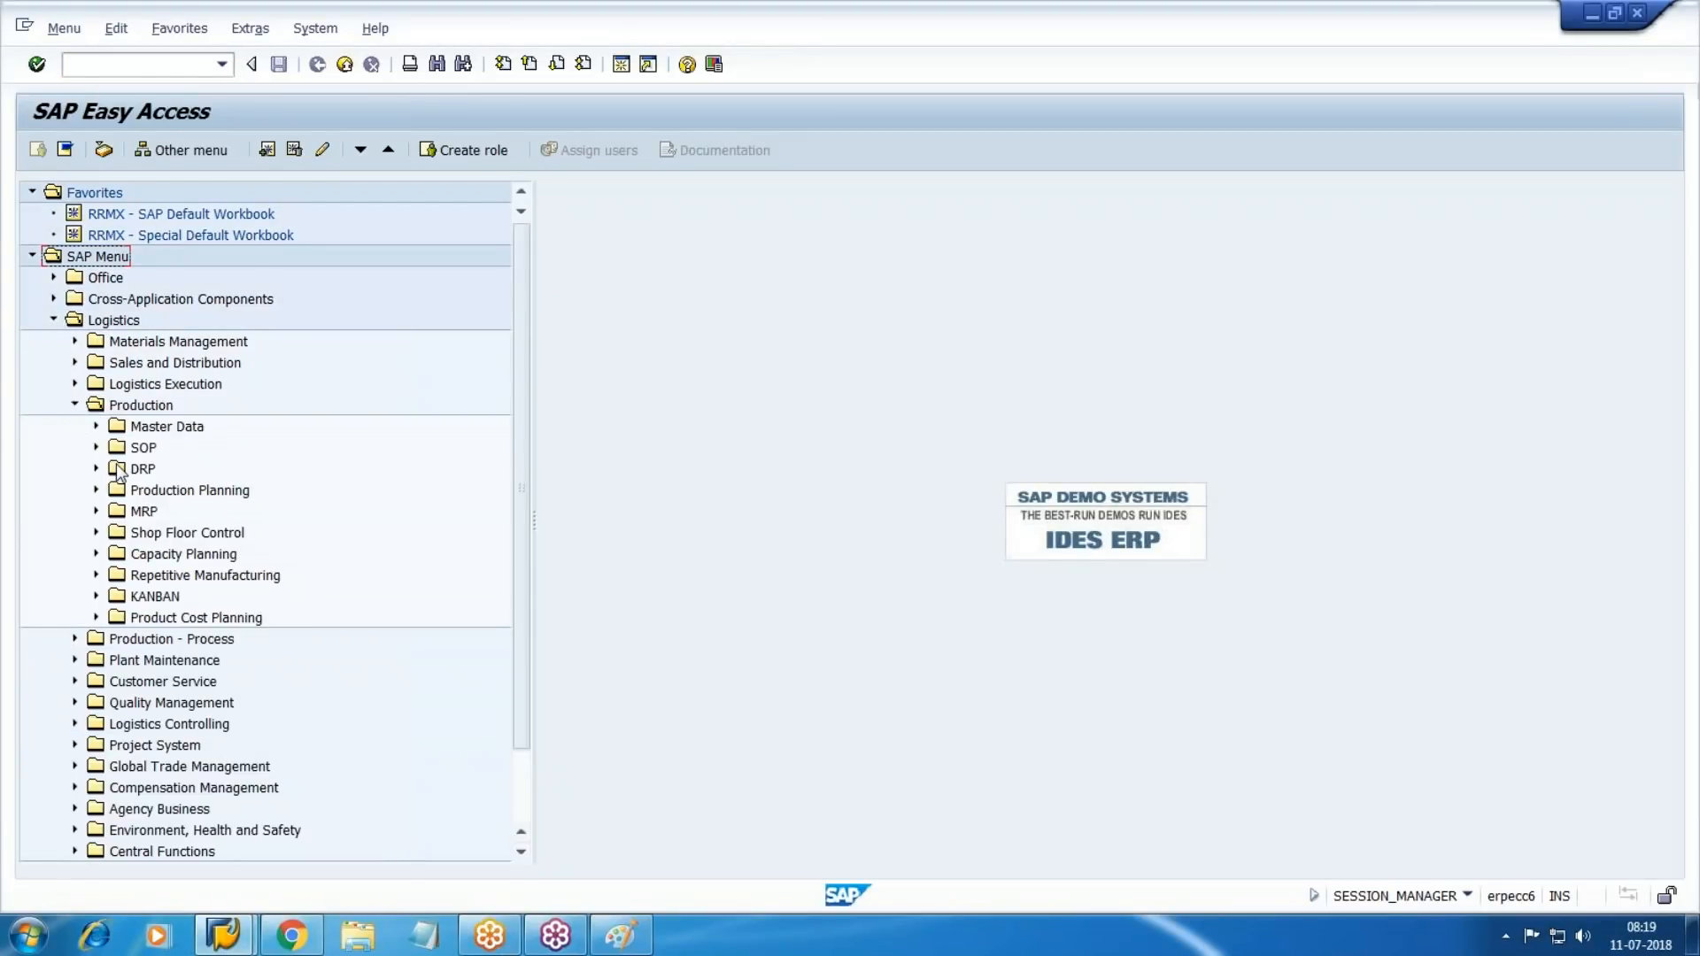
left_click(167, 427)
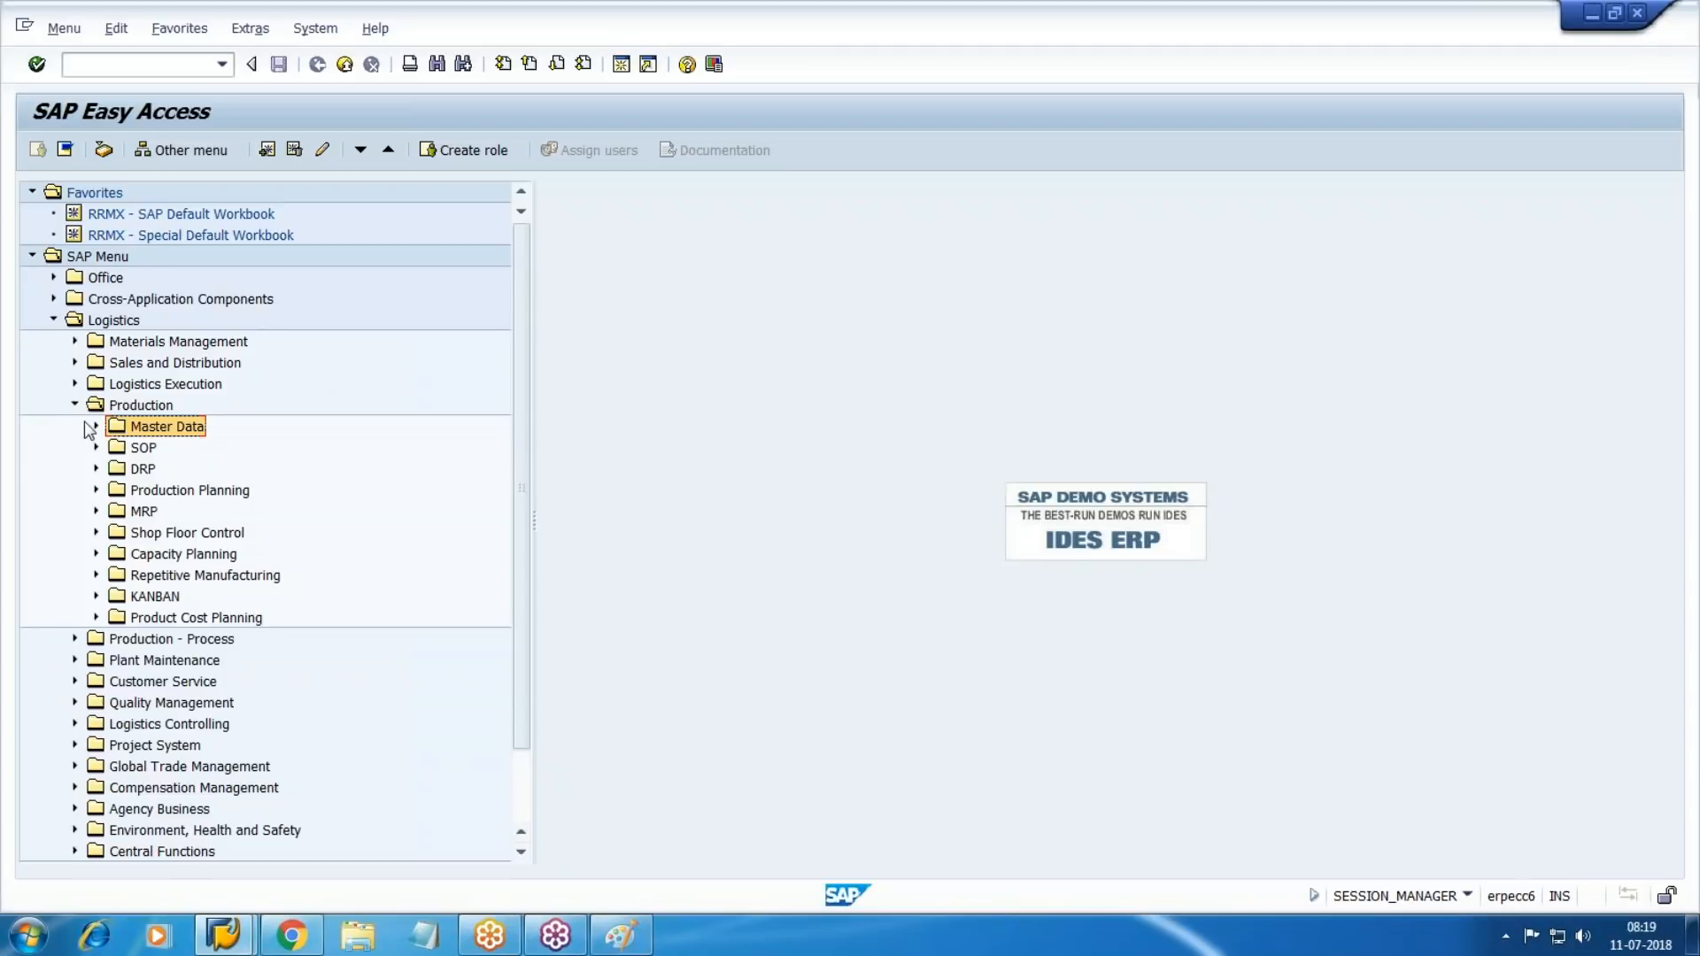
left_click(96, 427)
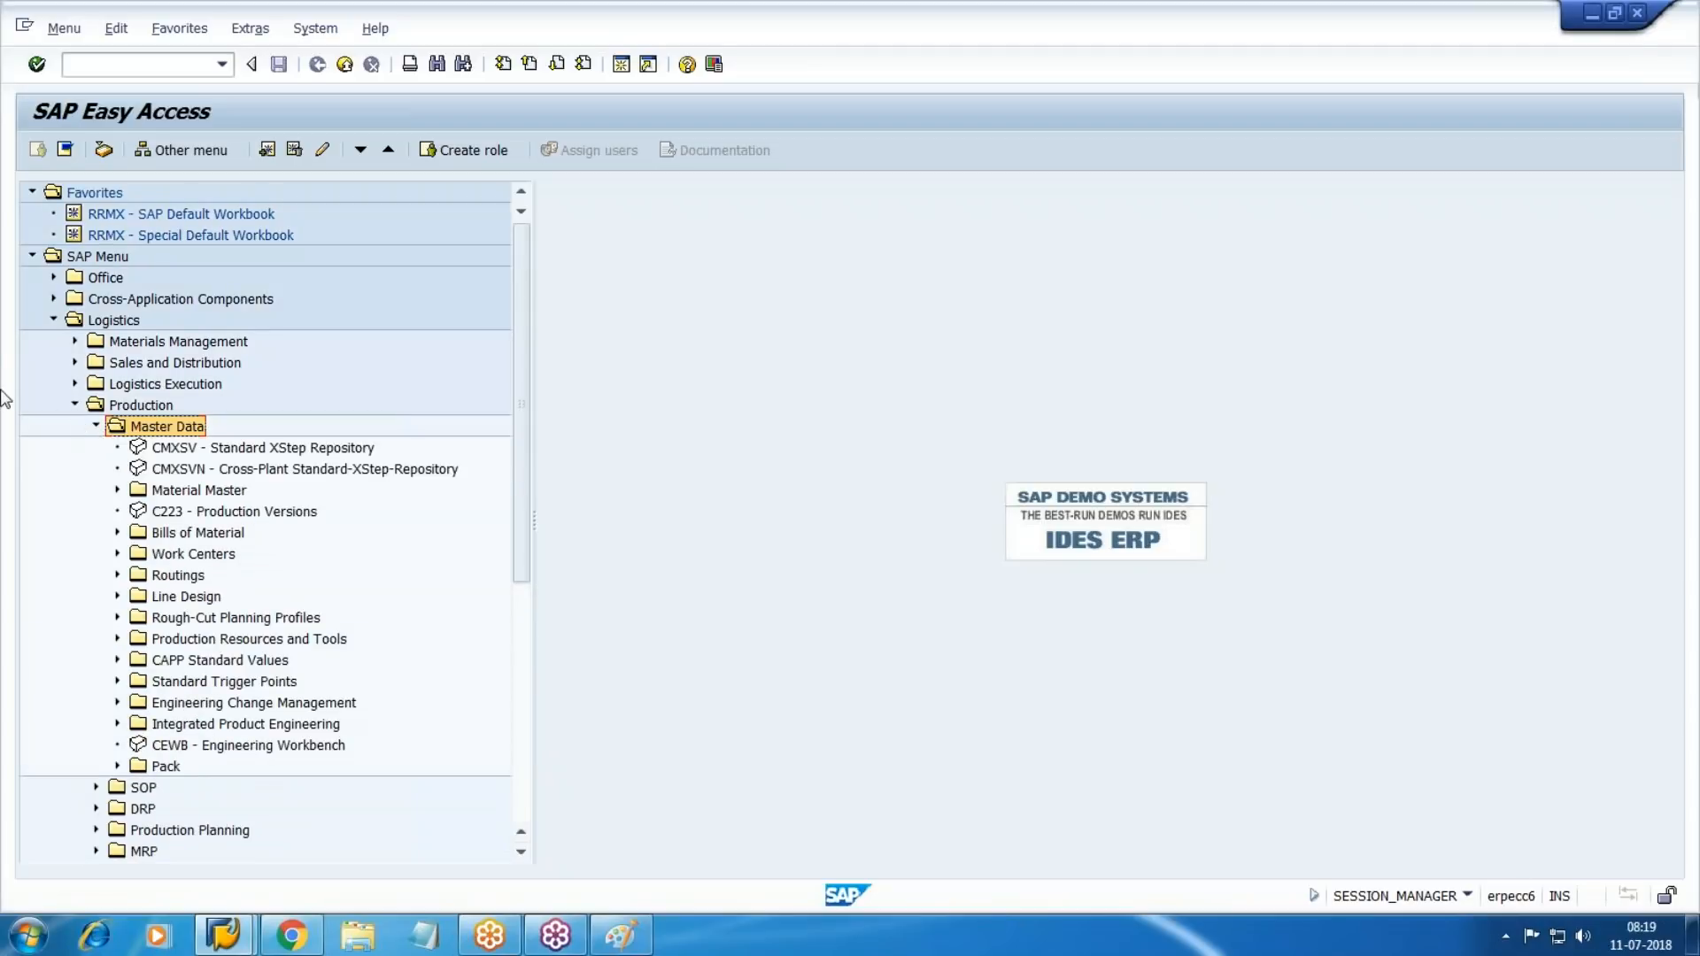
left_click(116, 491)
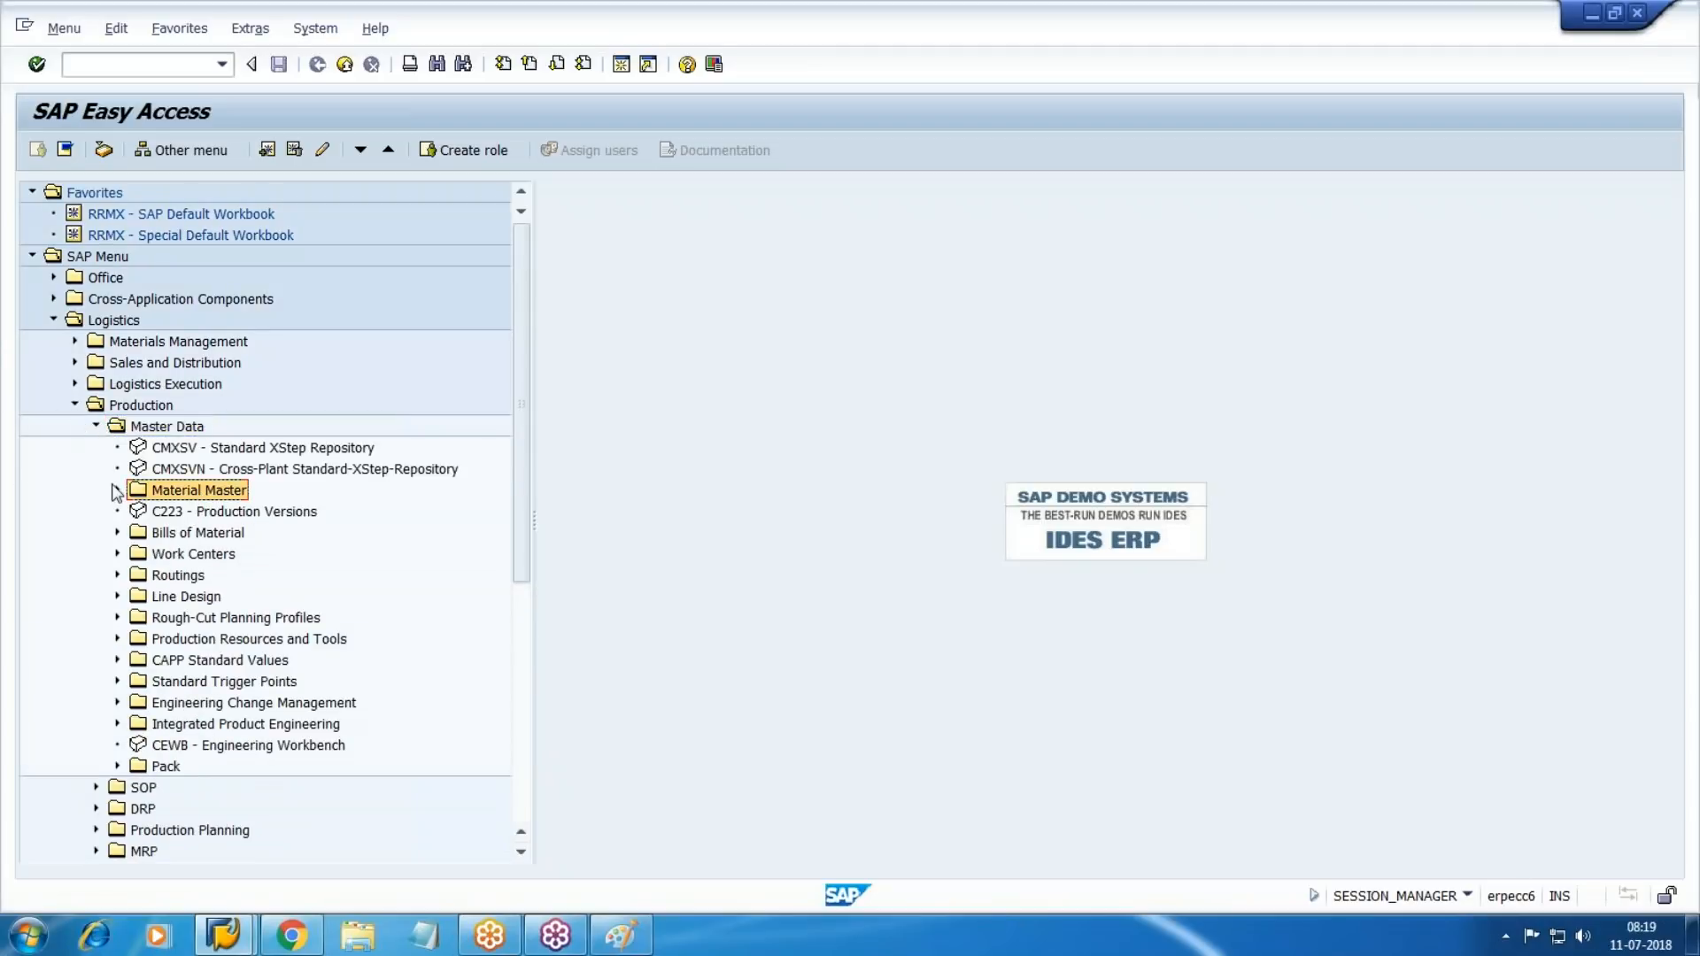
left_click(200, 535)
left_click(117, 534)
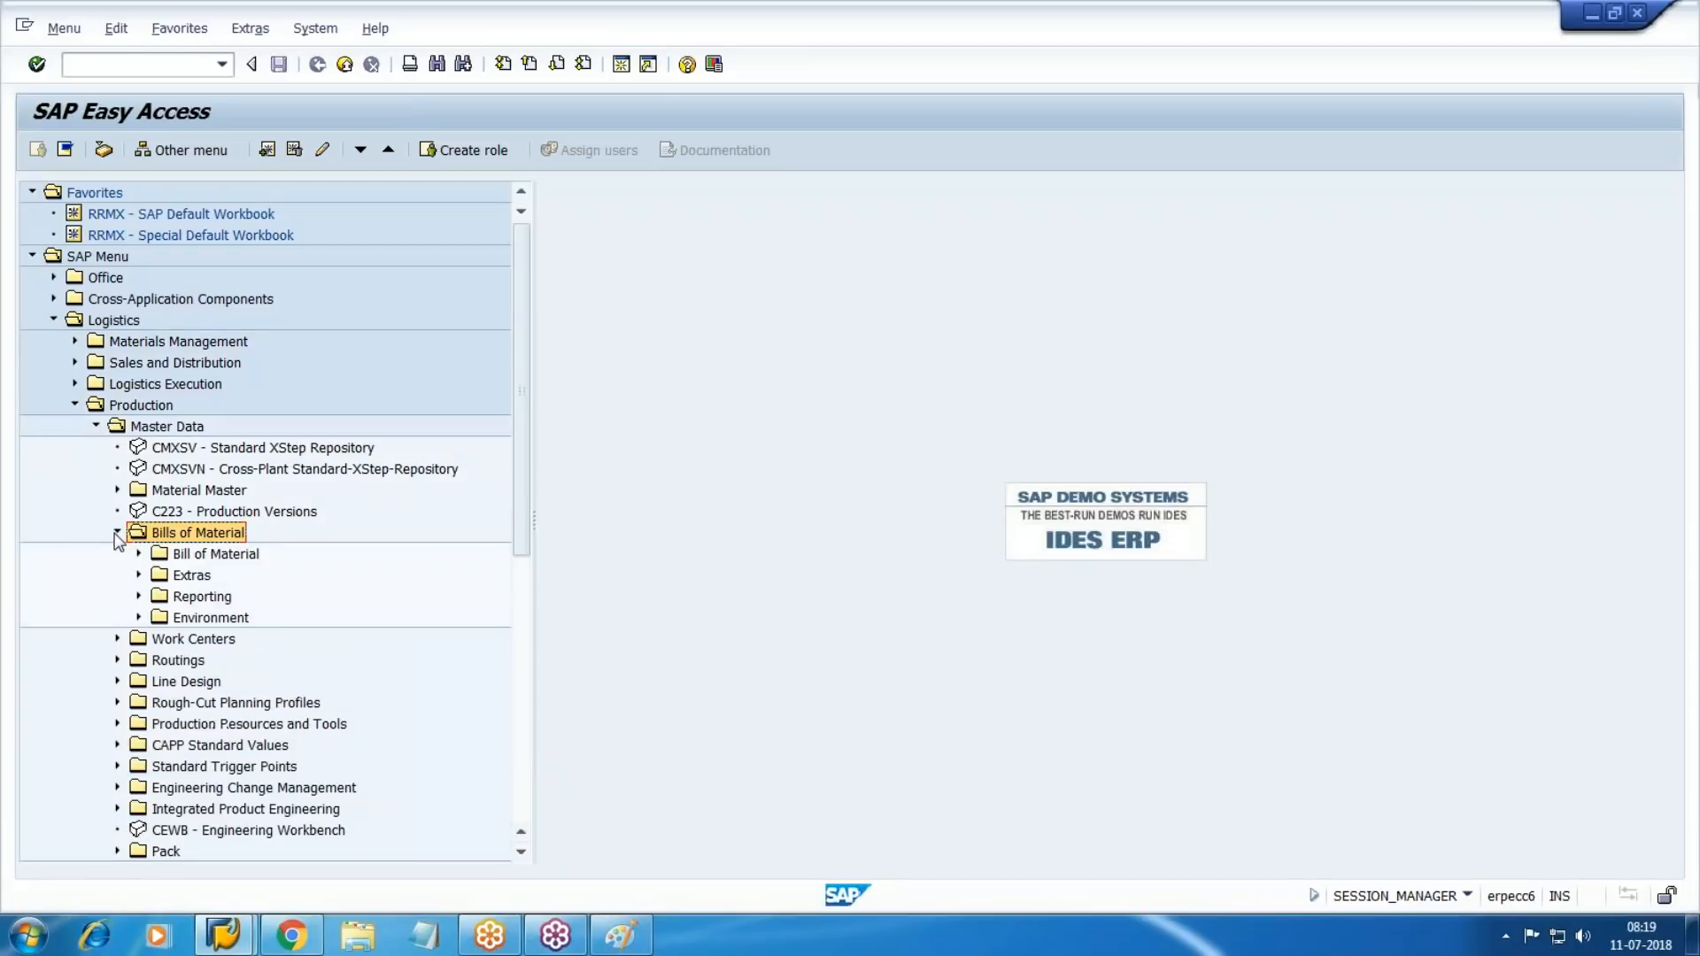
left_click(230, 471)
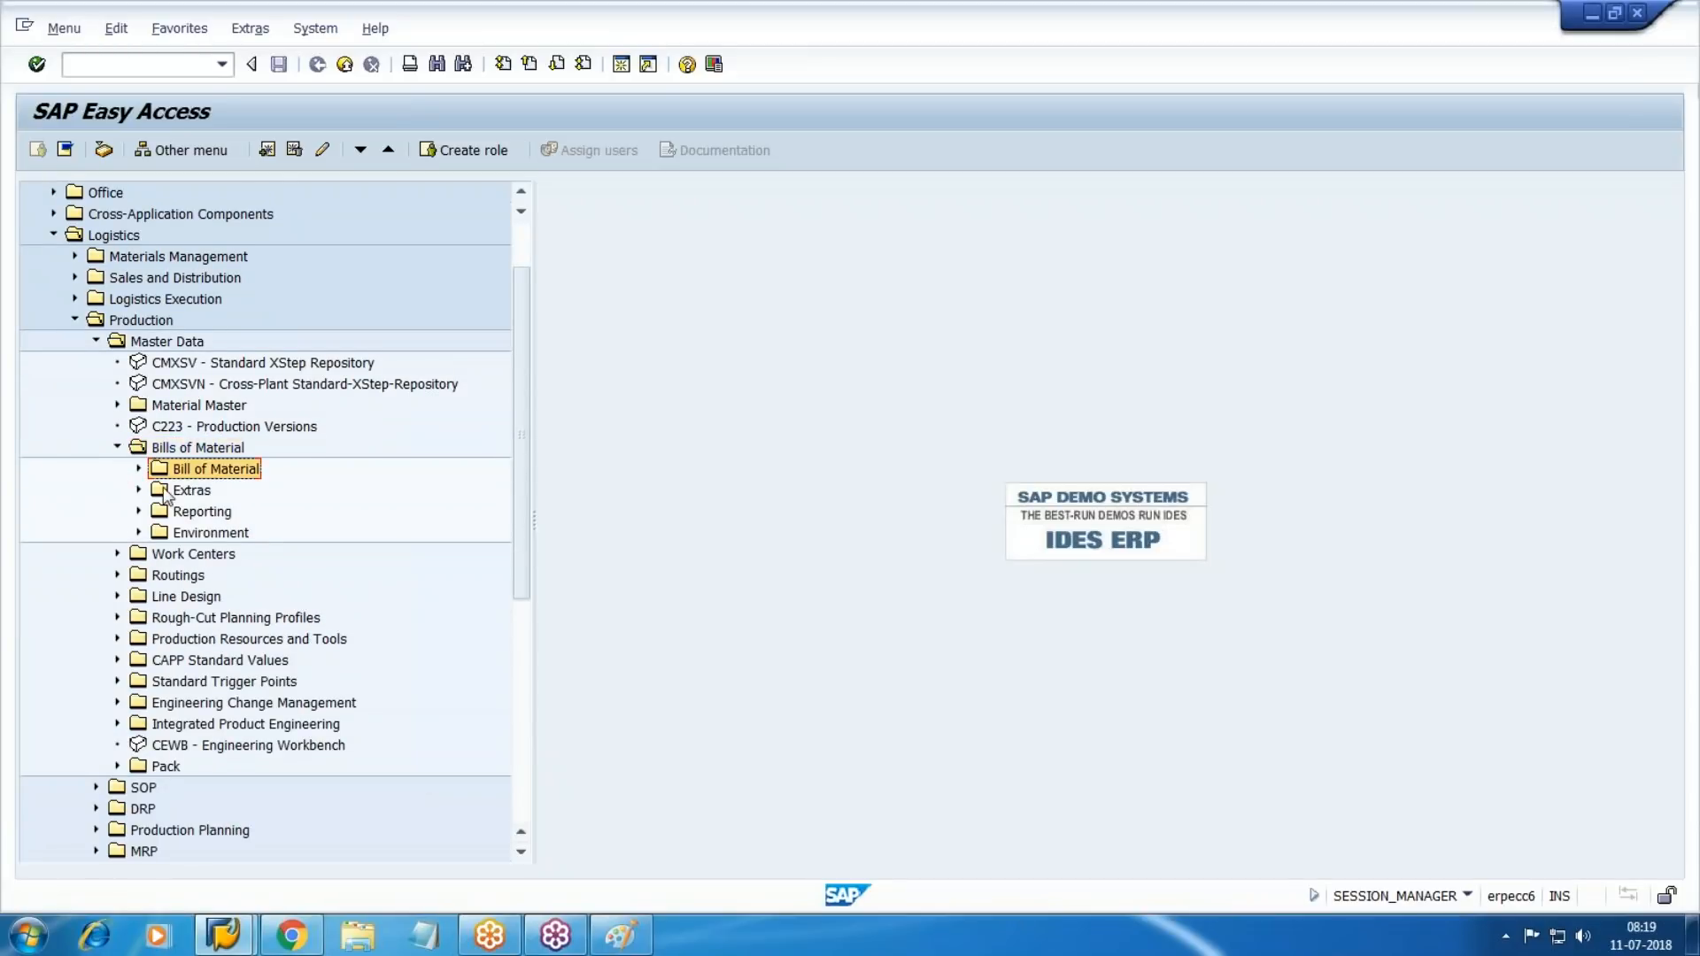
left_click(138, 469)
left_click(221, 492)
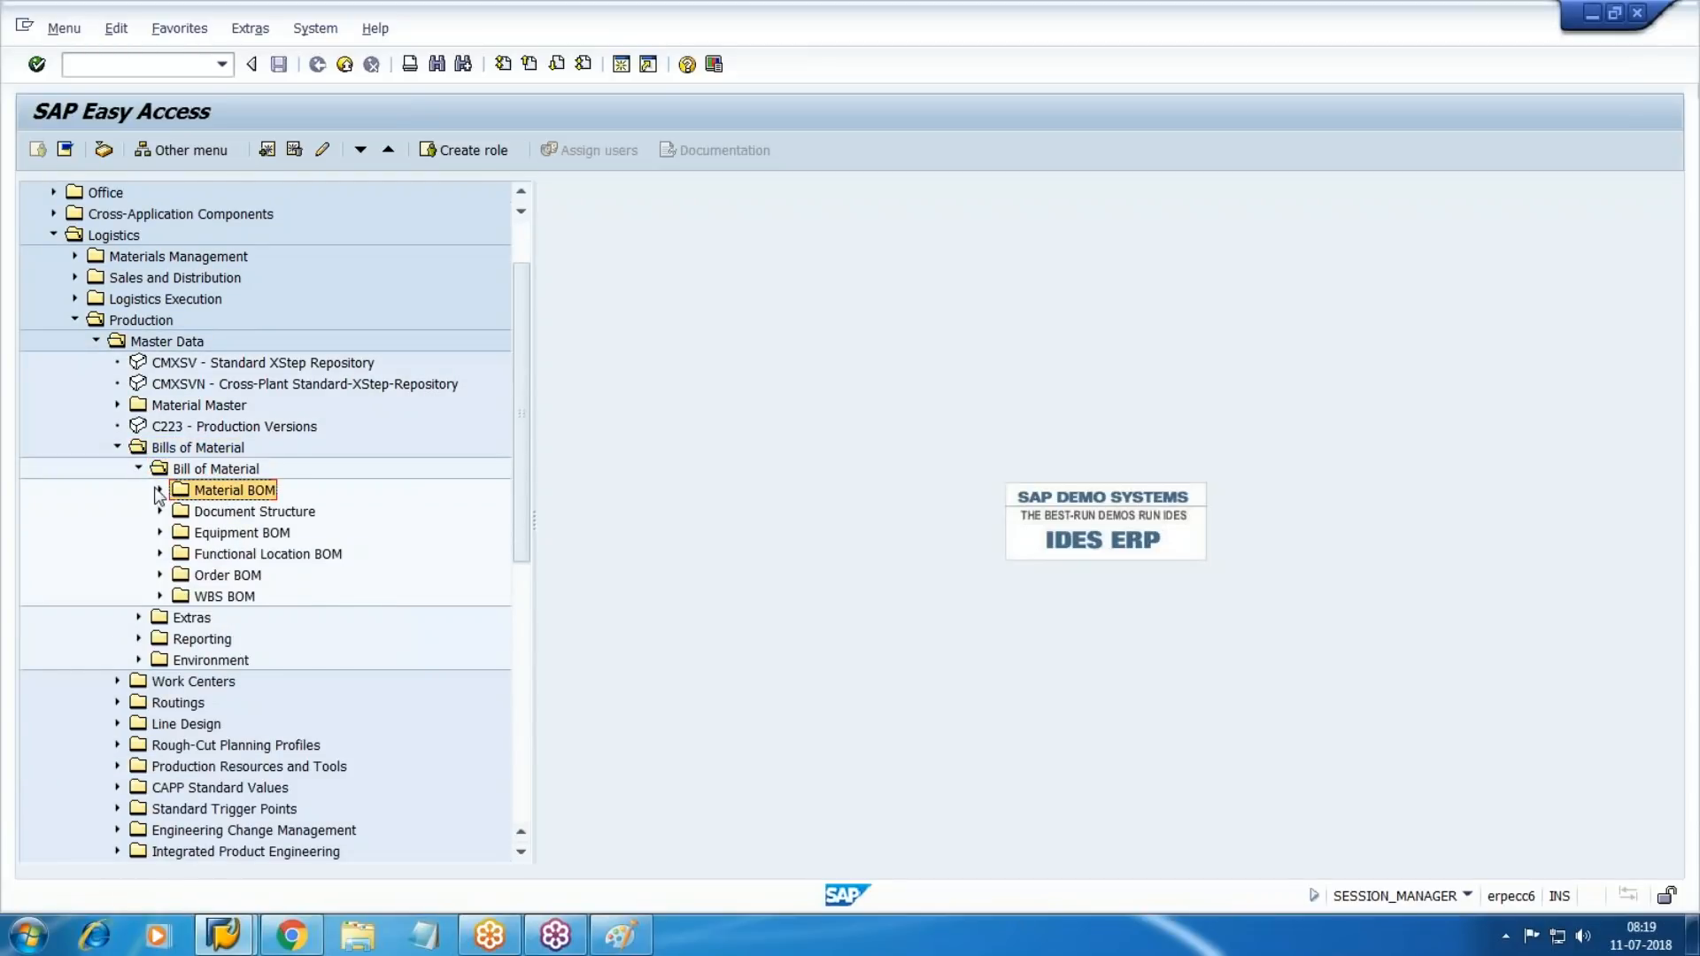
left_click(160, 489)
double_click(264, 512)
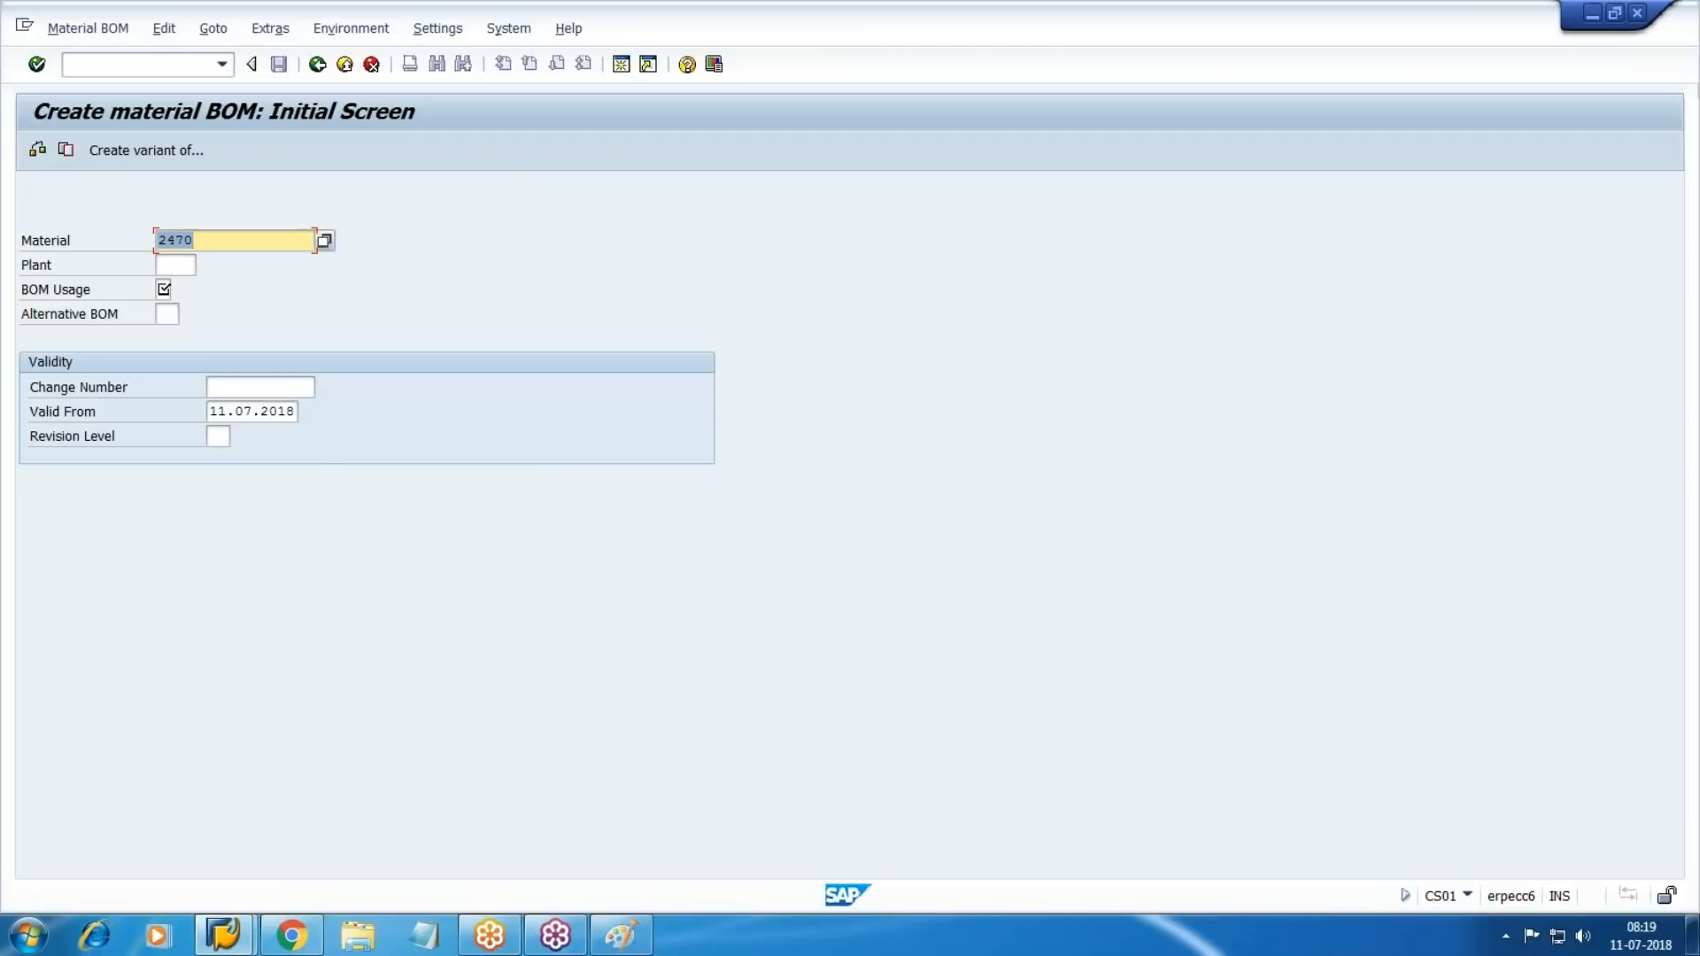
Specify the FG master 2468, plant WM1 and BOM usage 1 (Production), and proceed to the item overview.
key("alt+Tab")
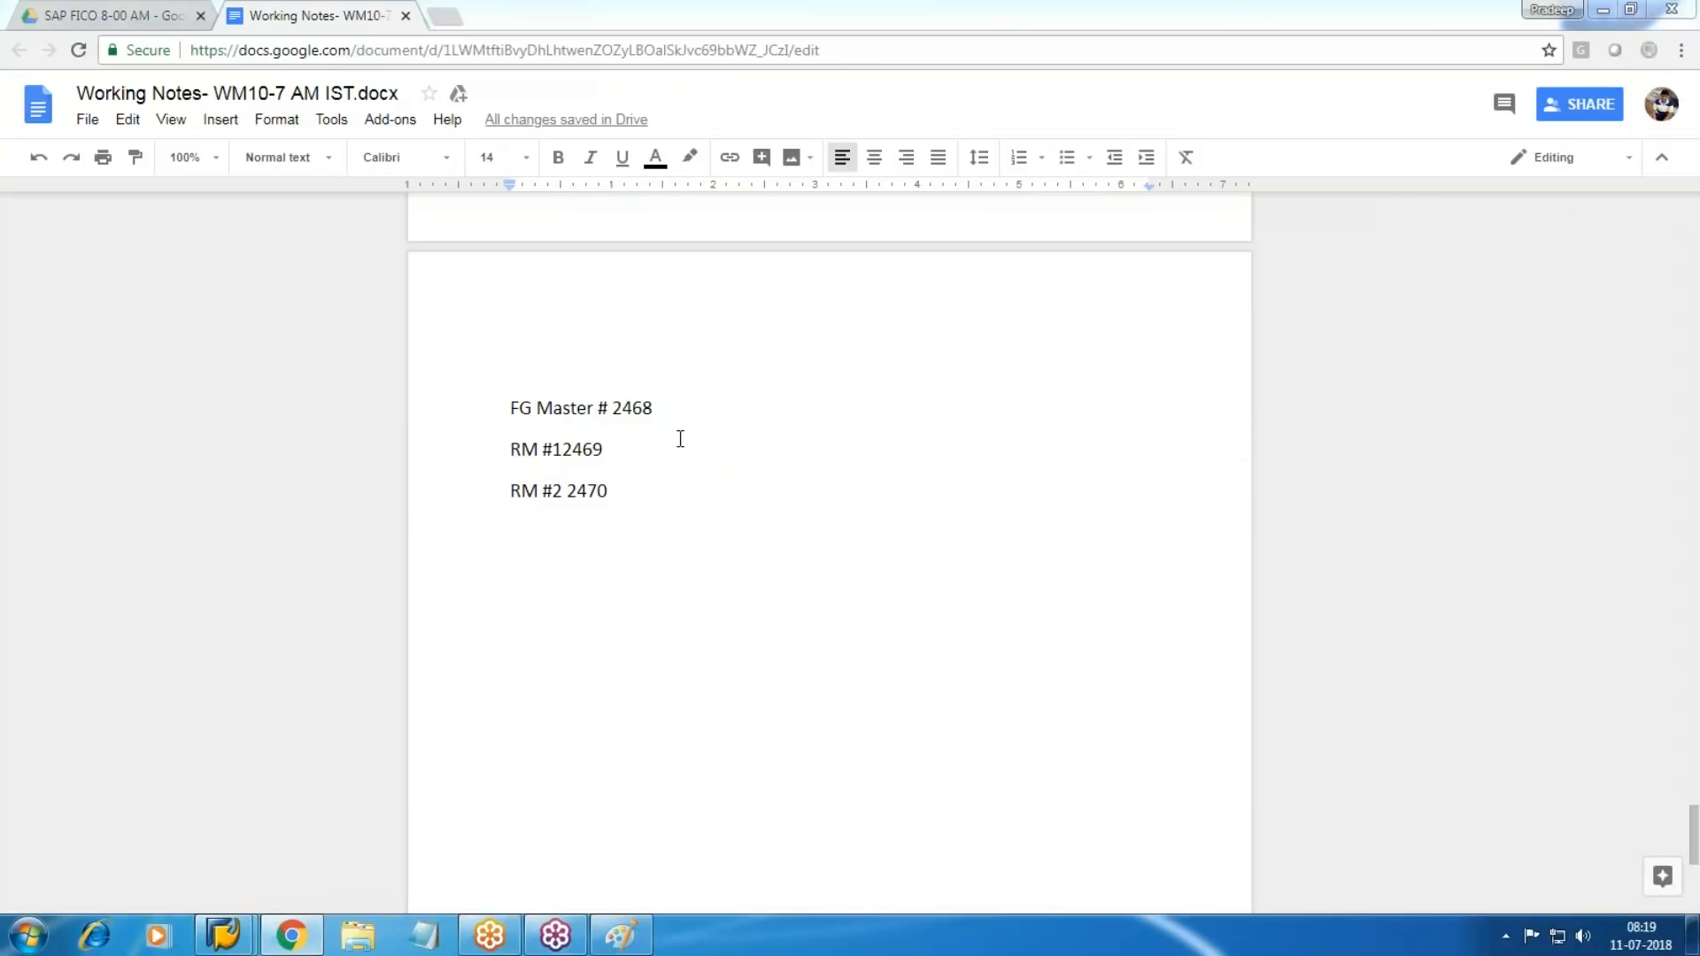
key("alt+Tab")
type("2468")
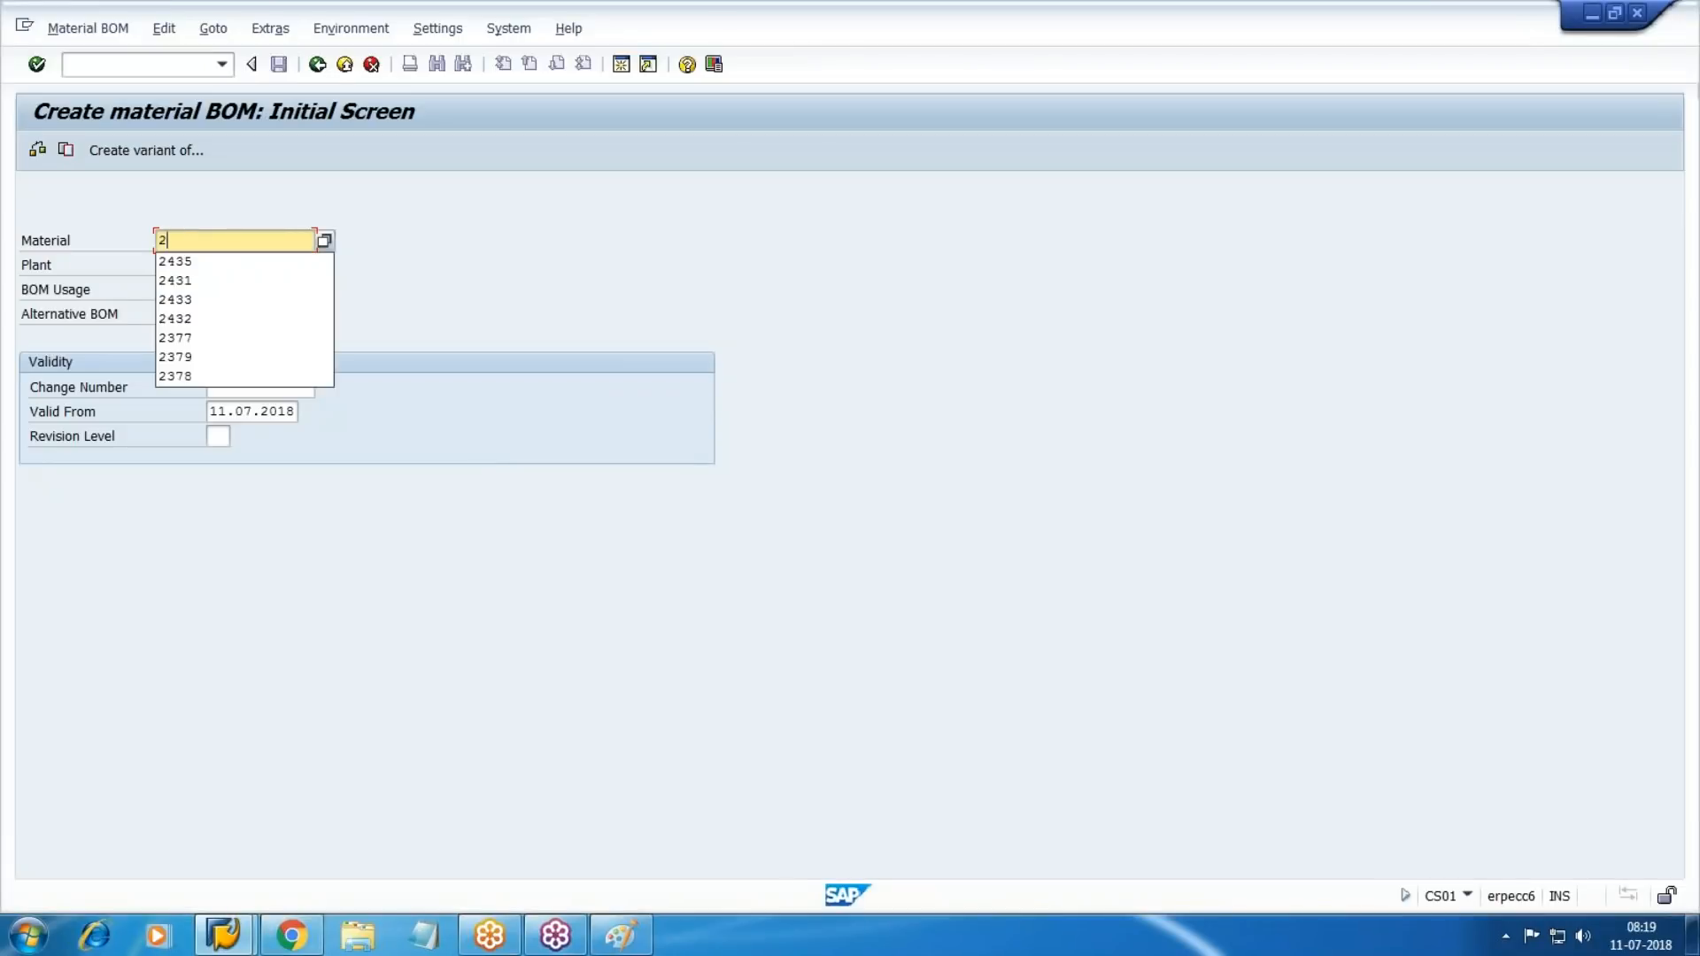
key("Tab")
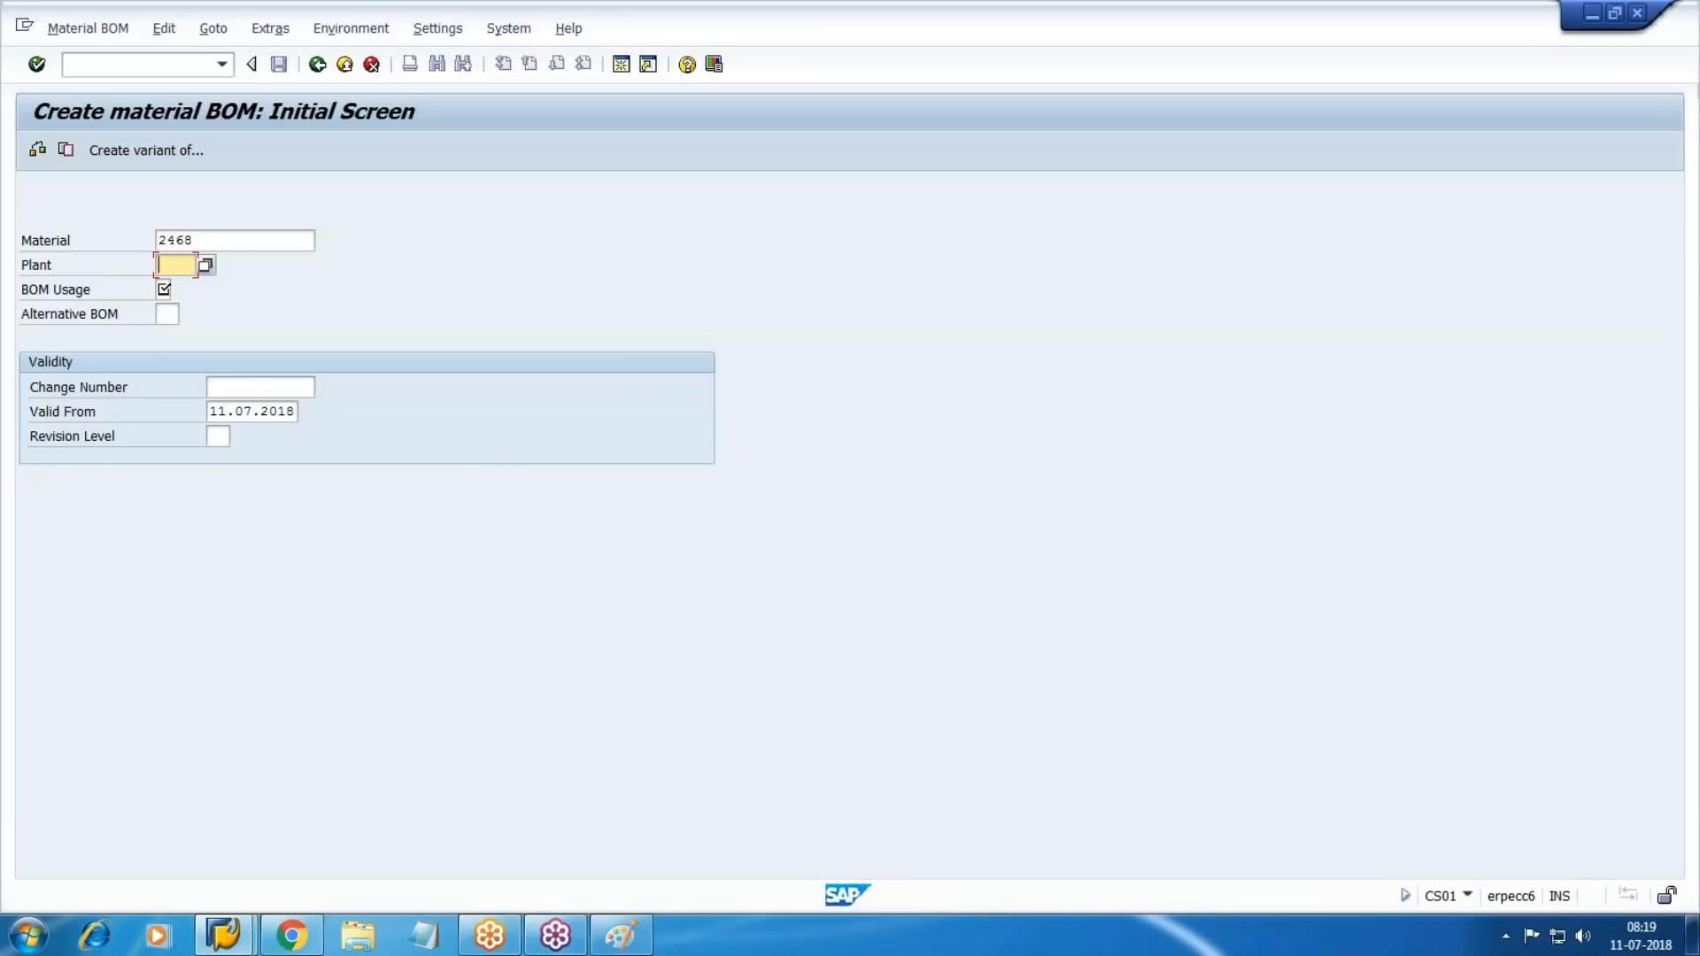
type("WM1")
key("Tab")
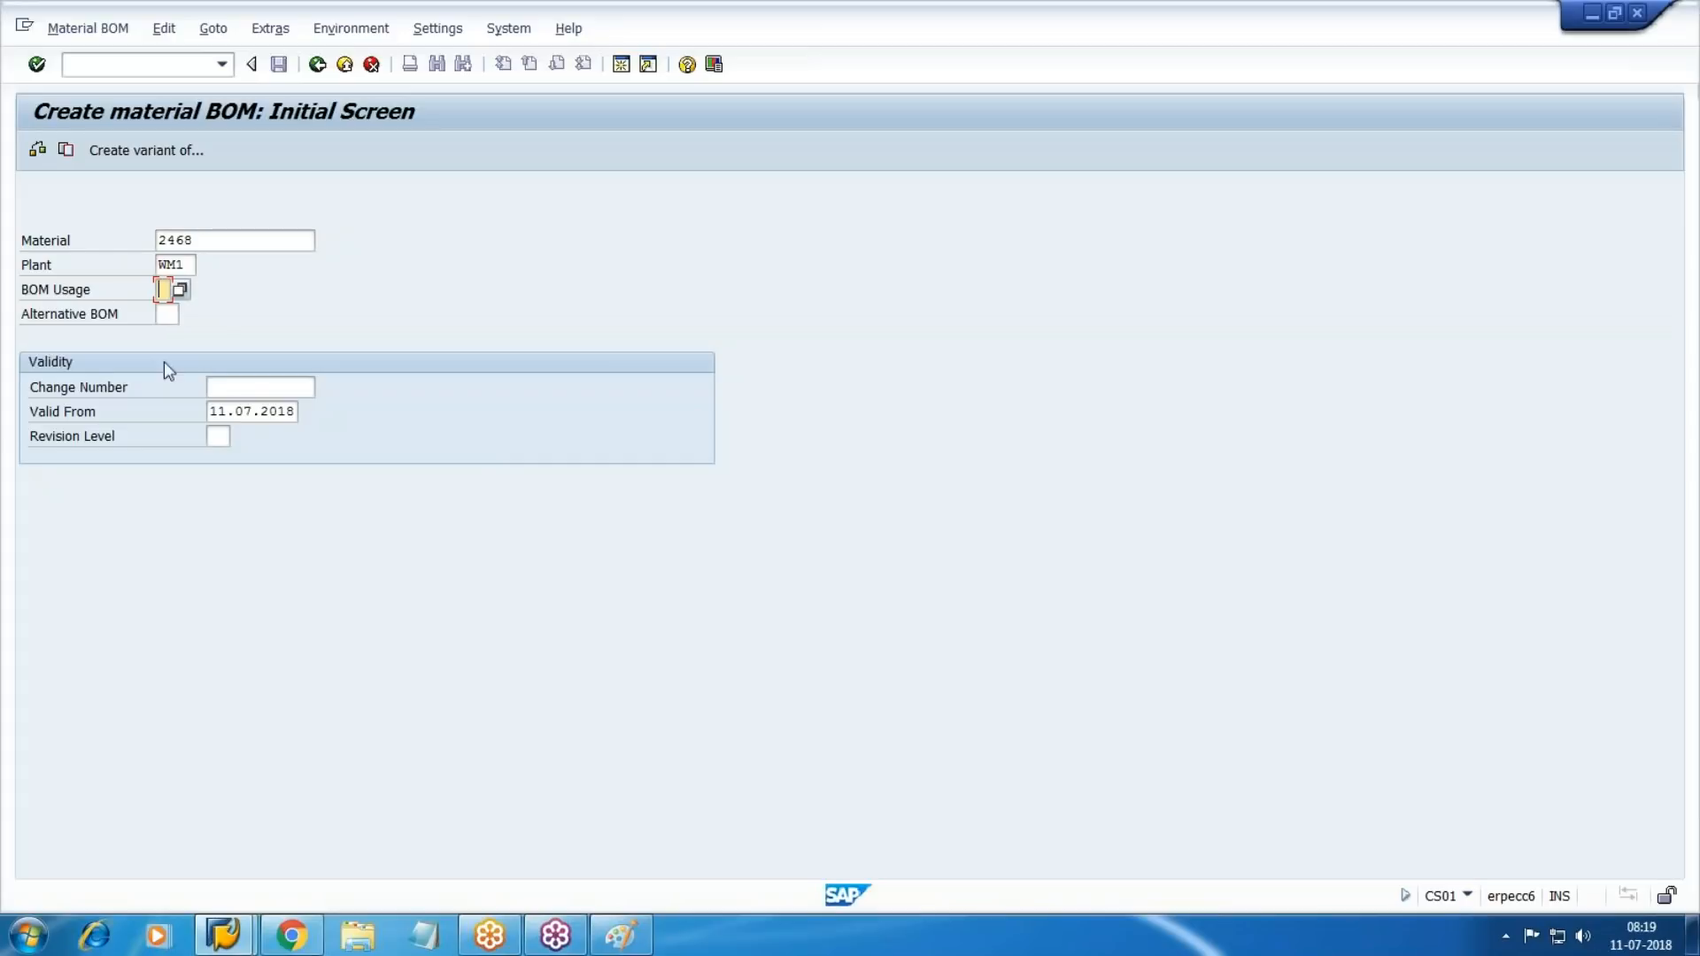
left_click(184, 292)
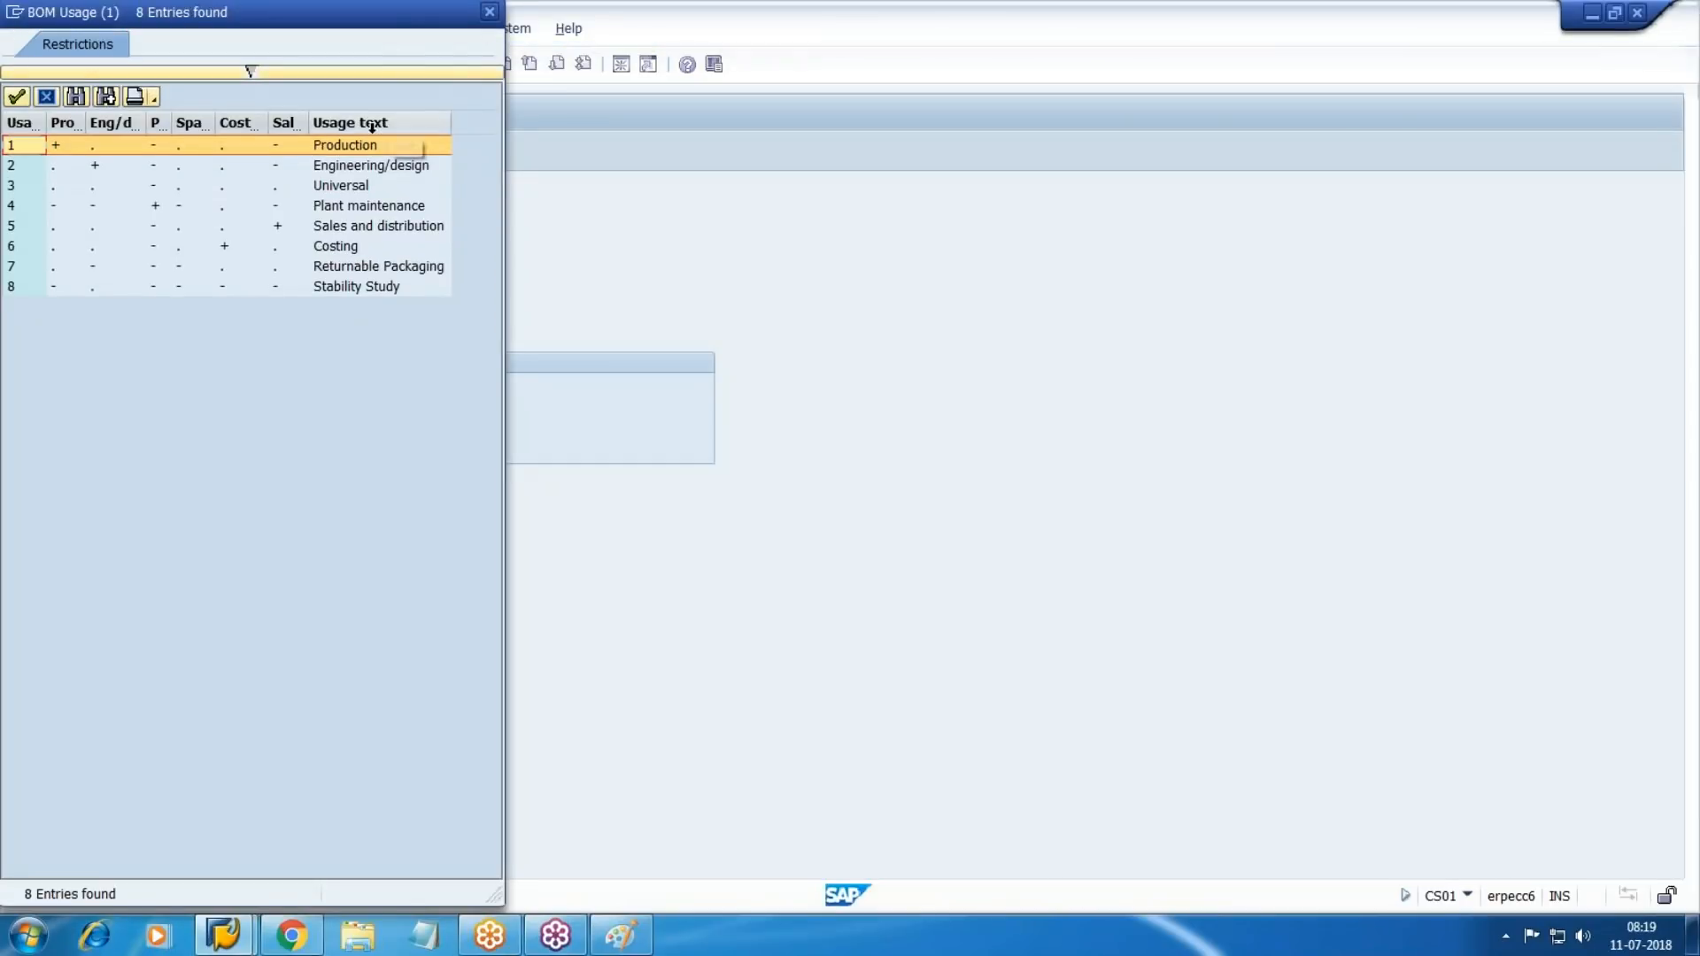
double_click(364, 150)
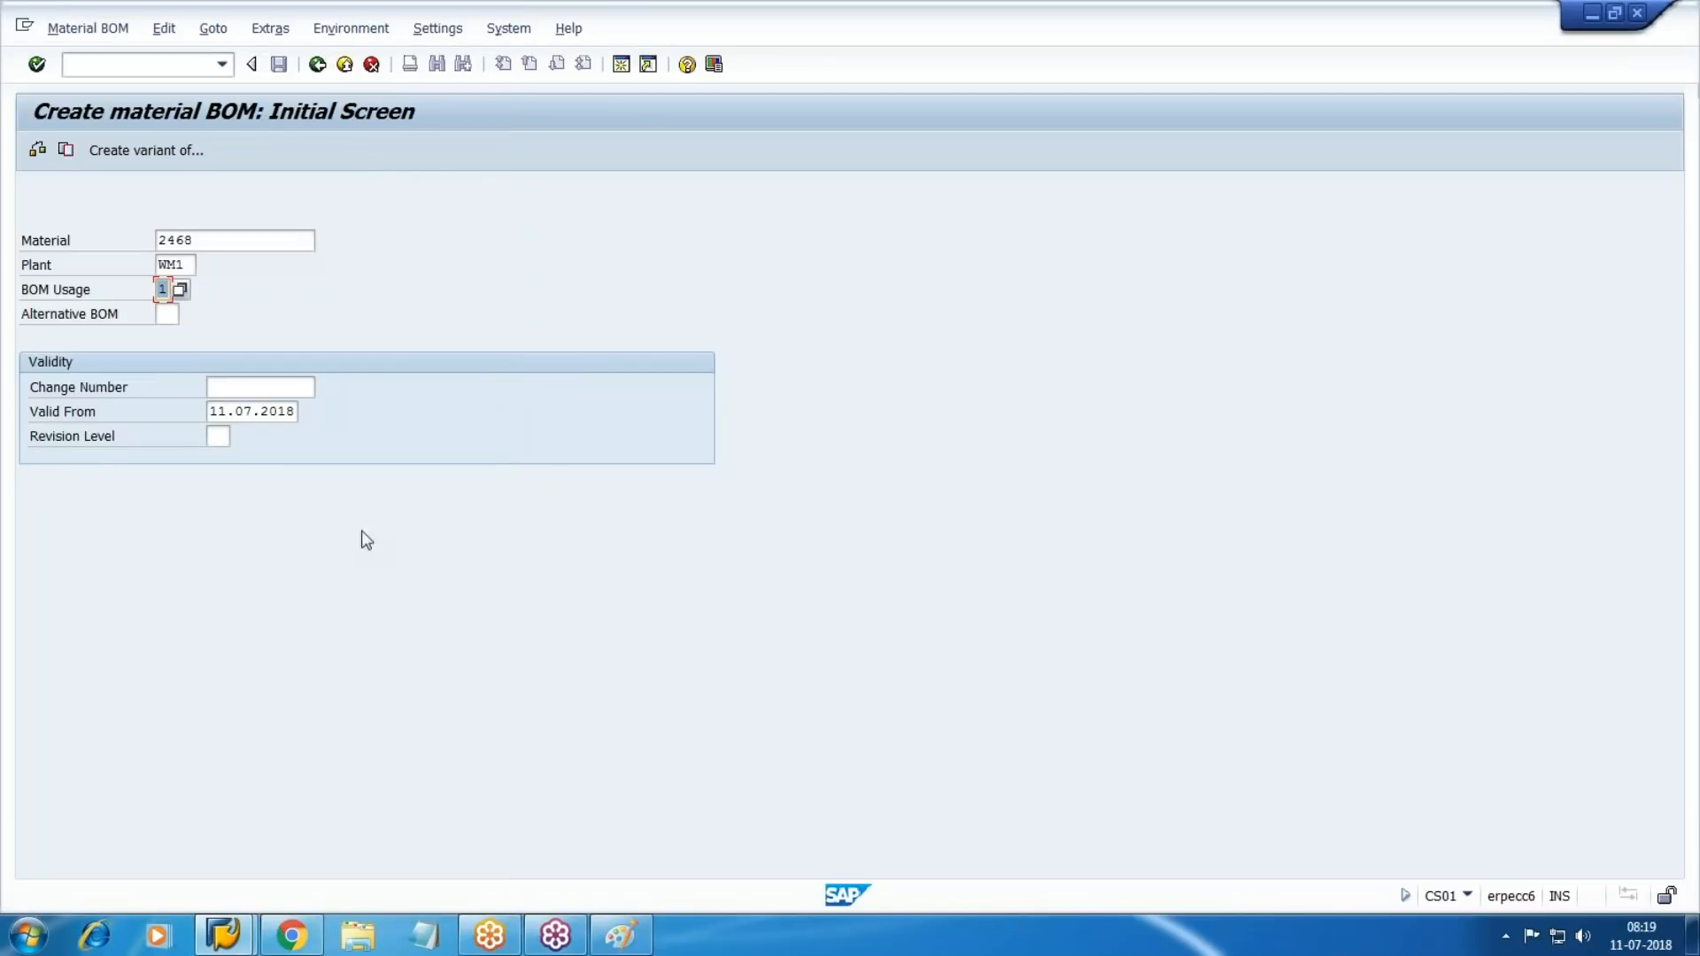
left_click(39, 66)
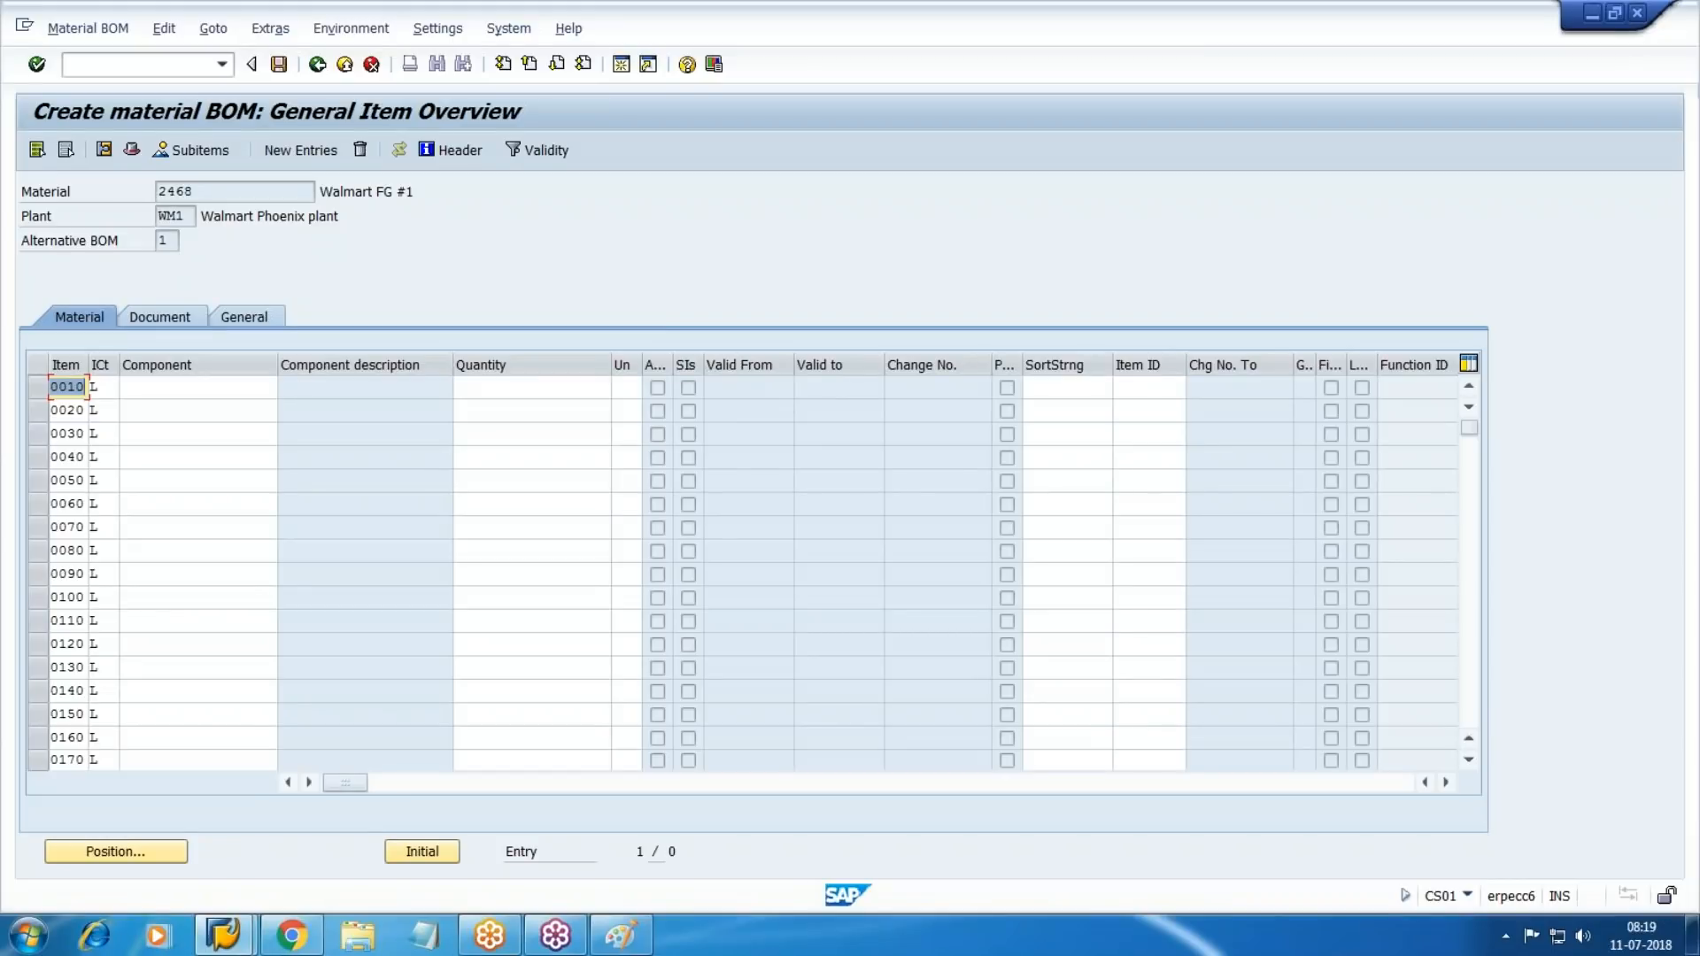
key("Tab")
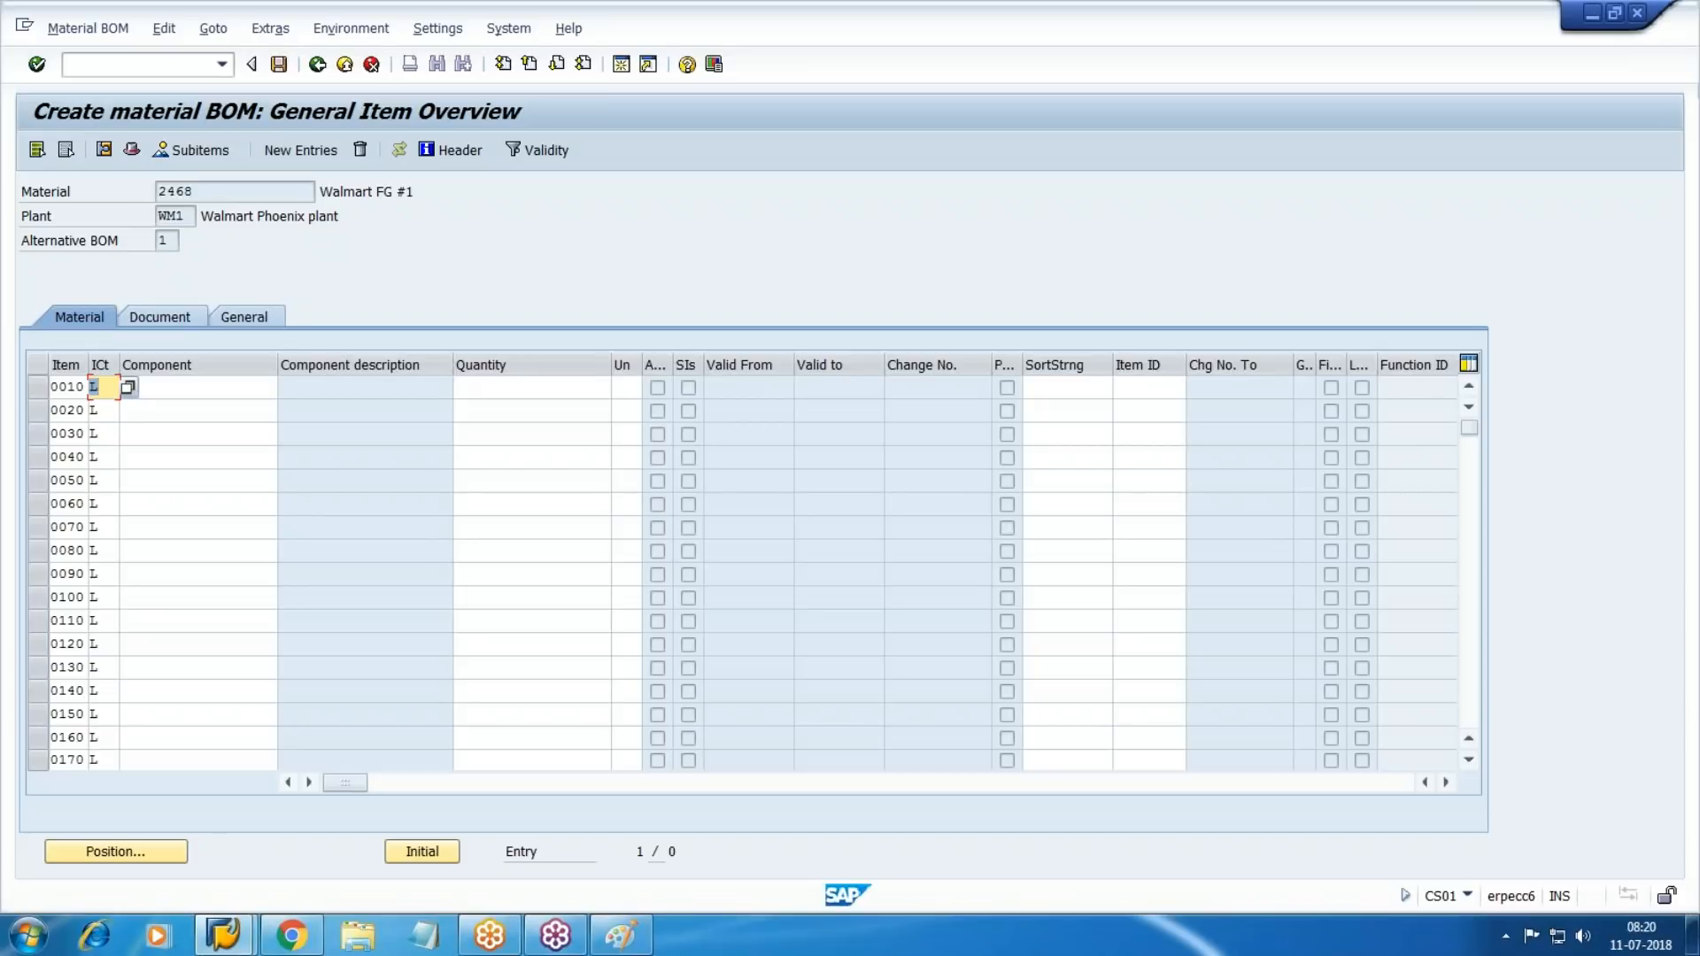
key("Tab")
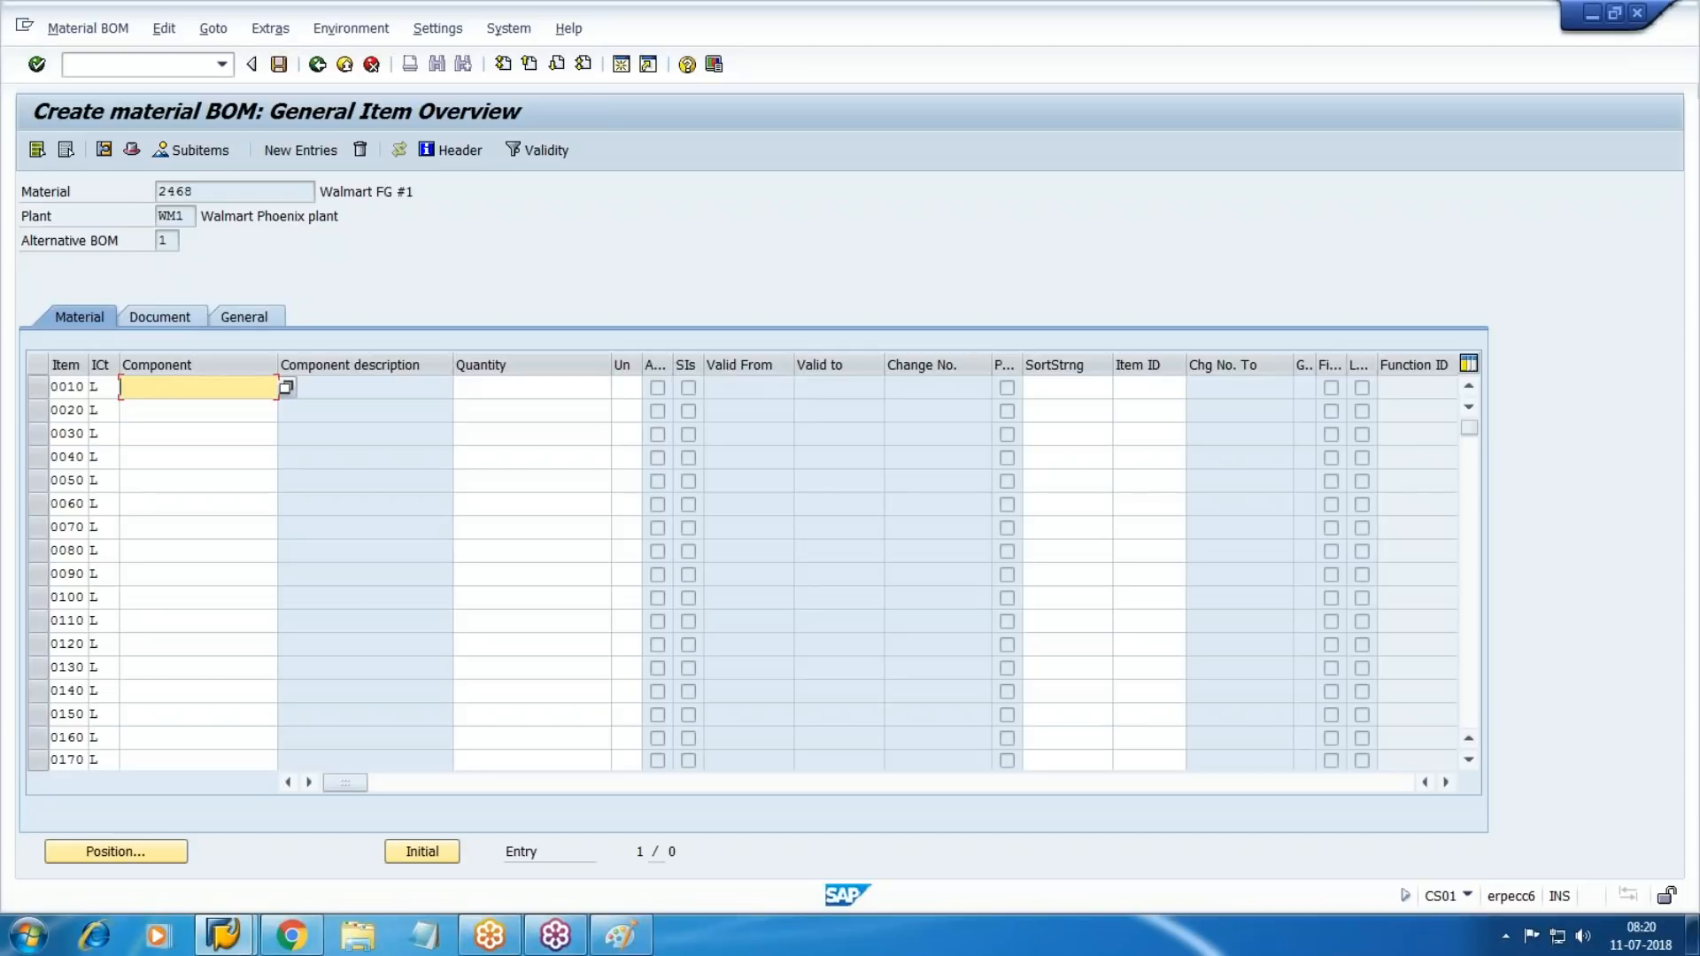
Insert a hyphen after "RM #1" and "RM #2" in the Google Docs working notes, and return to the BOM in SAP.
key("alt+Tab")
left_click(646, 450)
key("Left")
key("Left")
key("Left")
key("Left")
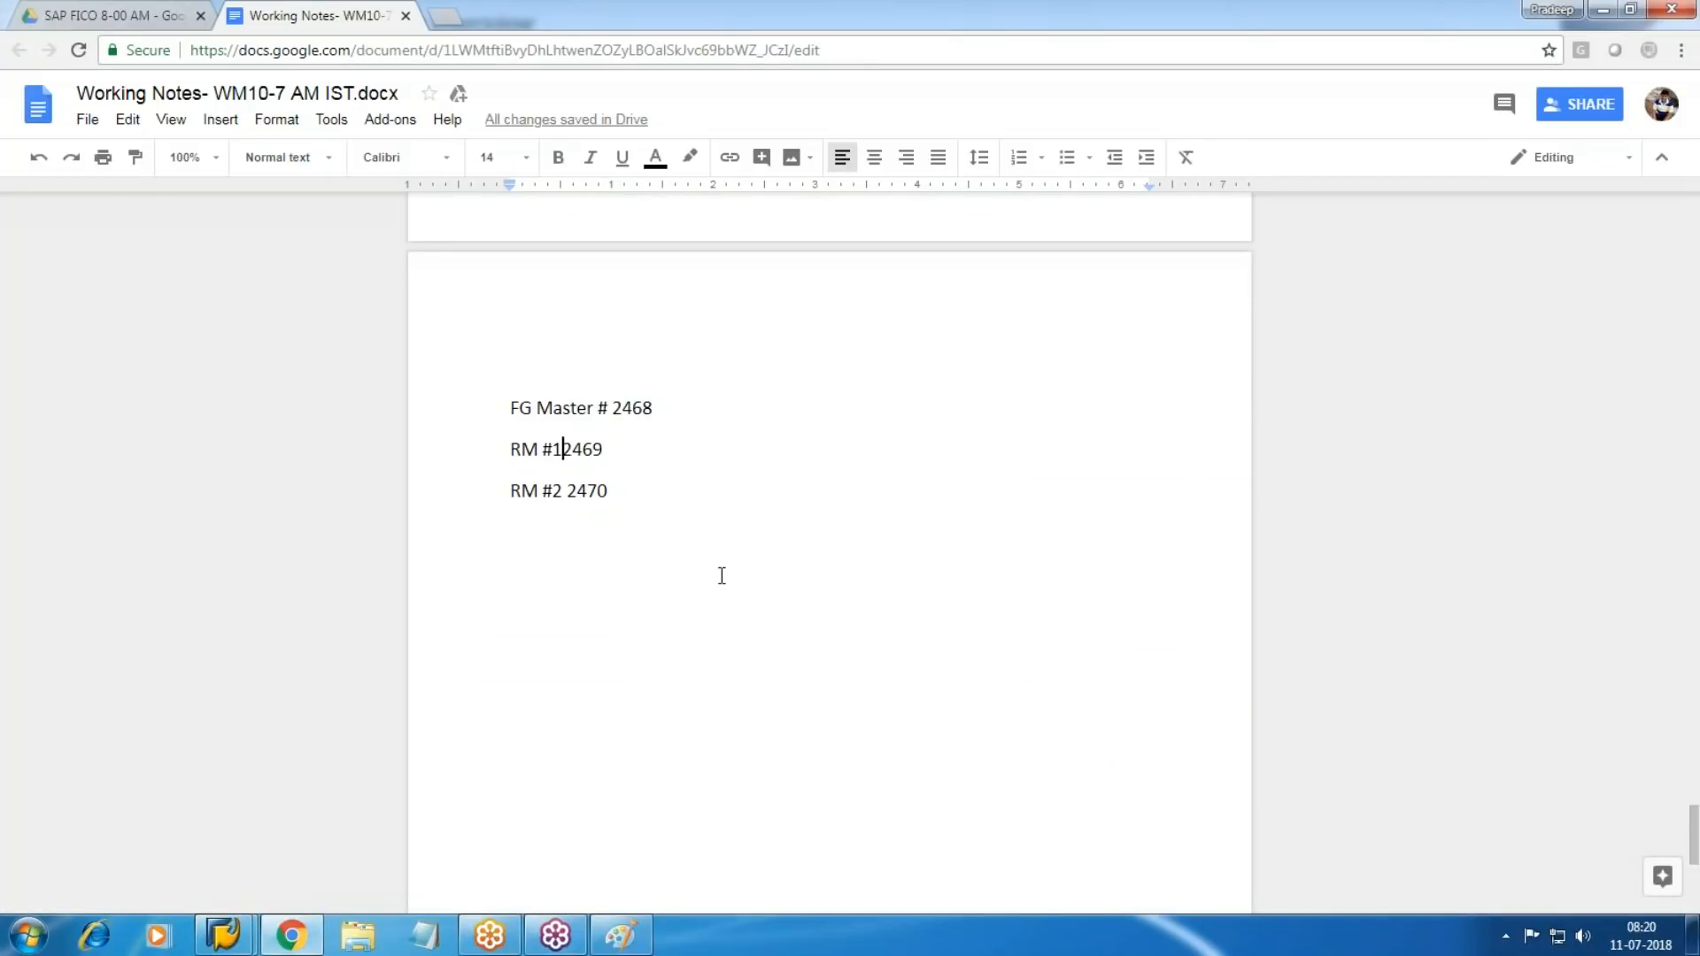
type("-")
key("Down")
key("BackSpace")
type("-")
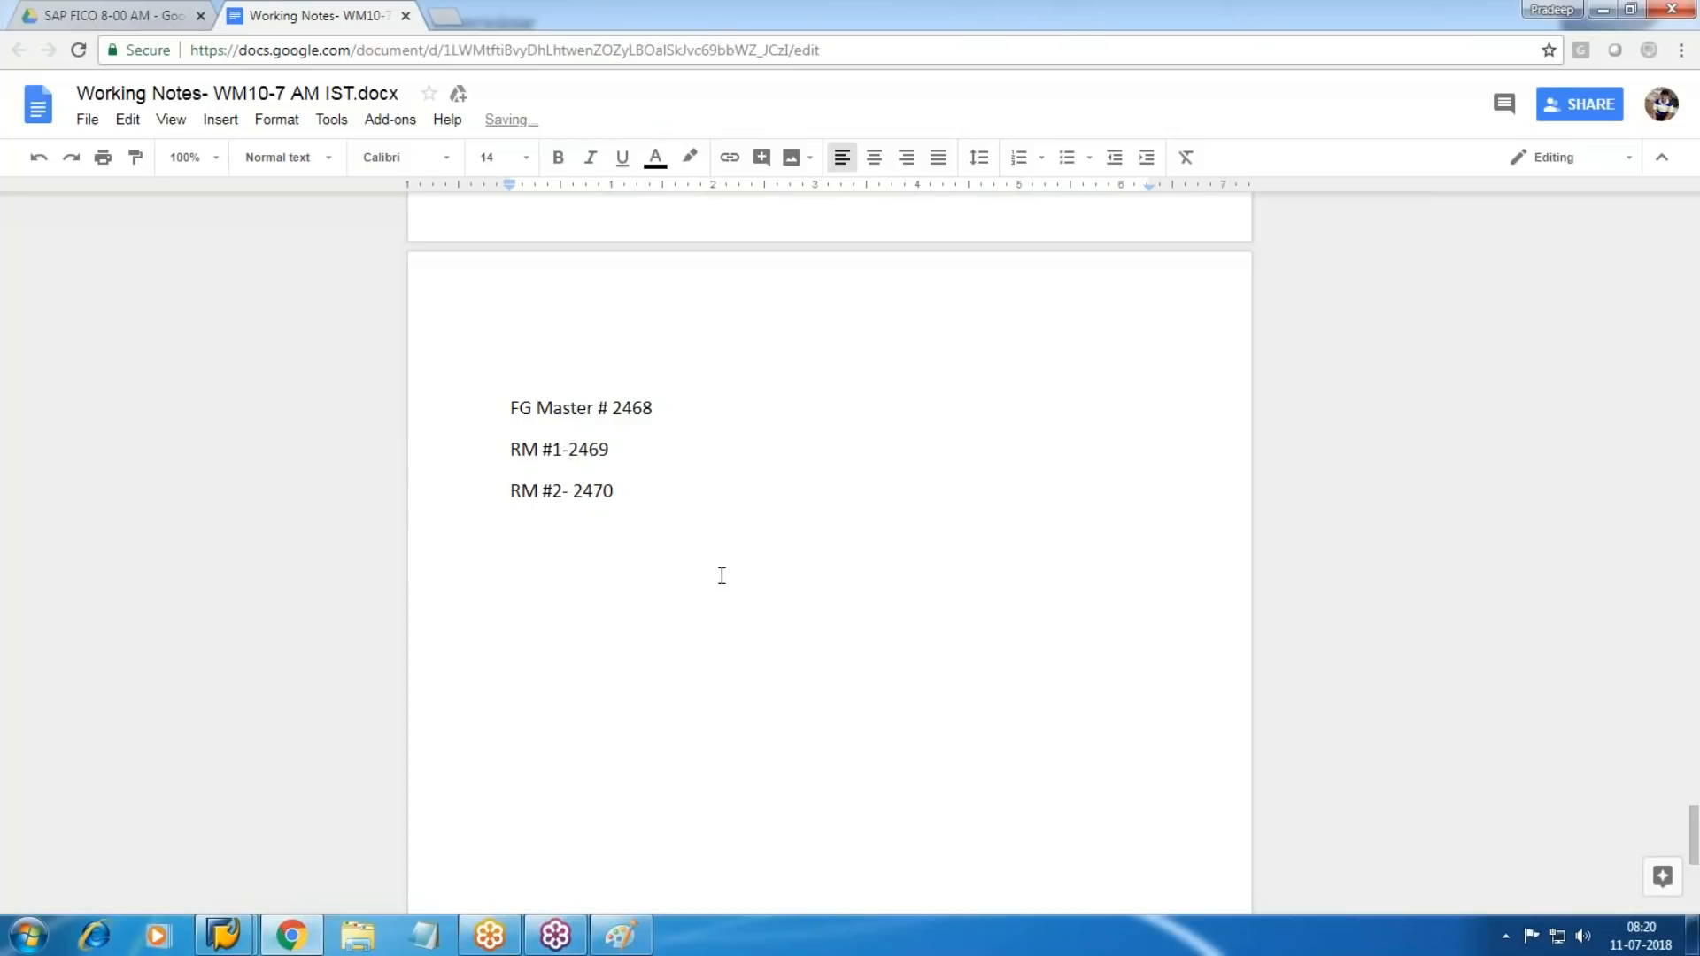
left_click(680, 453)
key("alt+Tab")
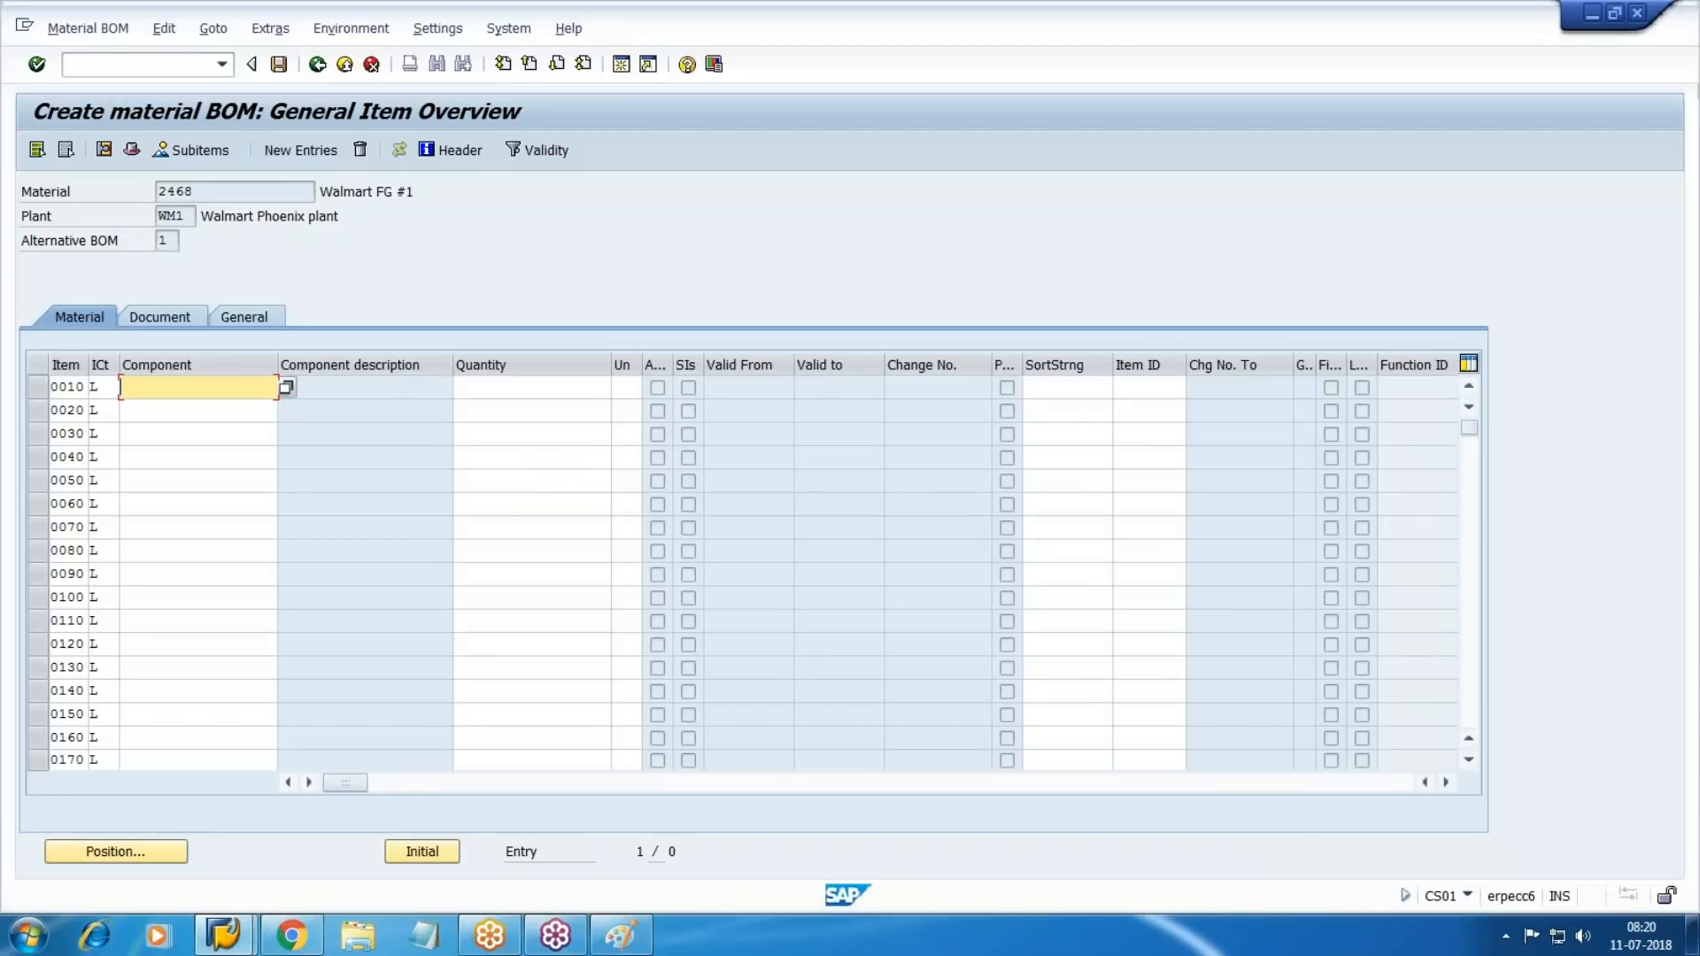
Enter component 2469 with quantity 3 as item 0010 and component 2470 with quantity 2 as item 0020.
type("2469")
key("Tab")
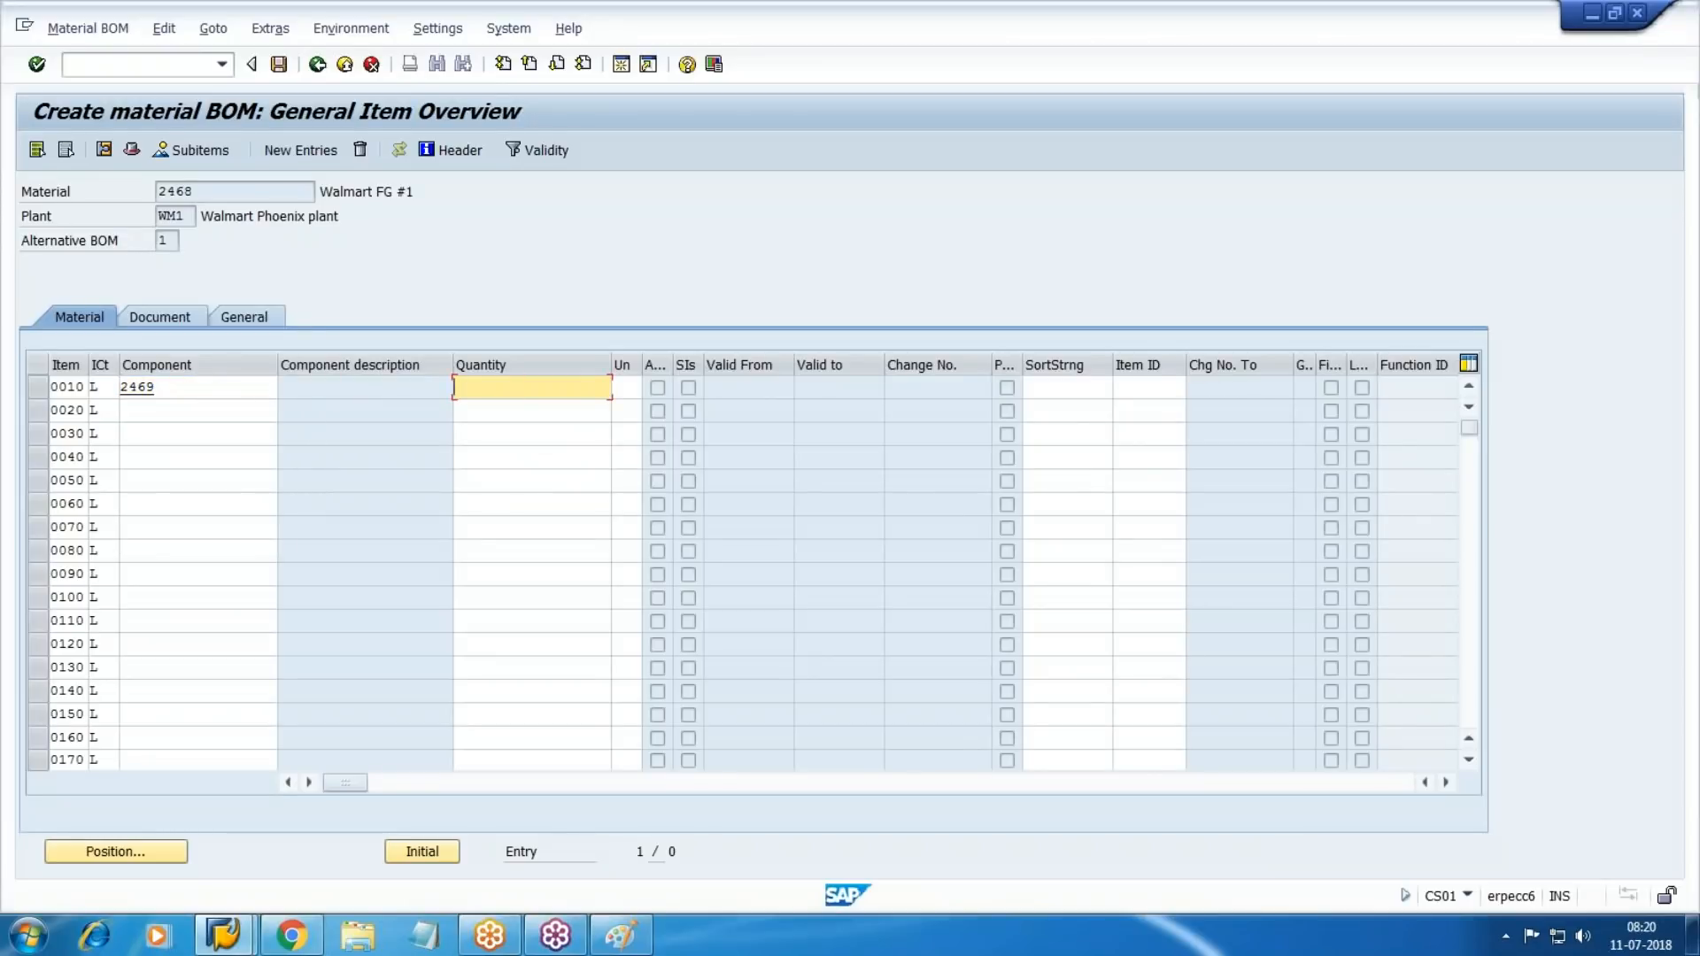
type("3")
key("Tab")
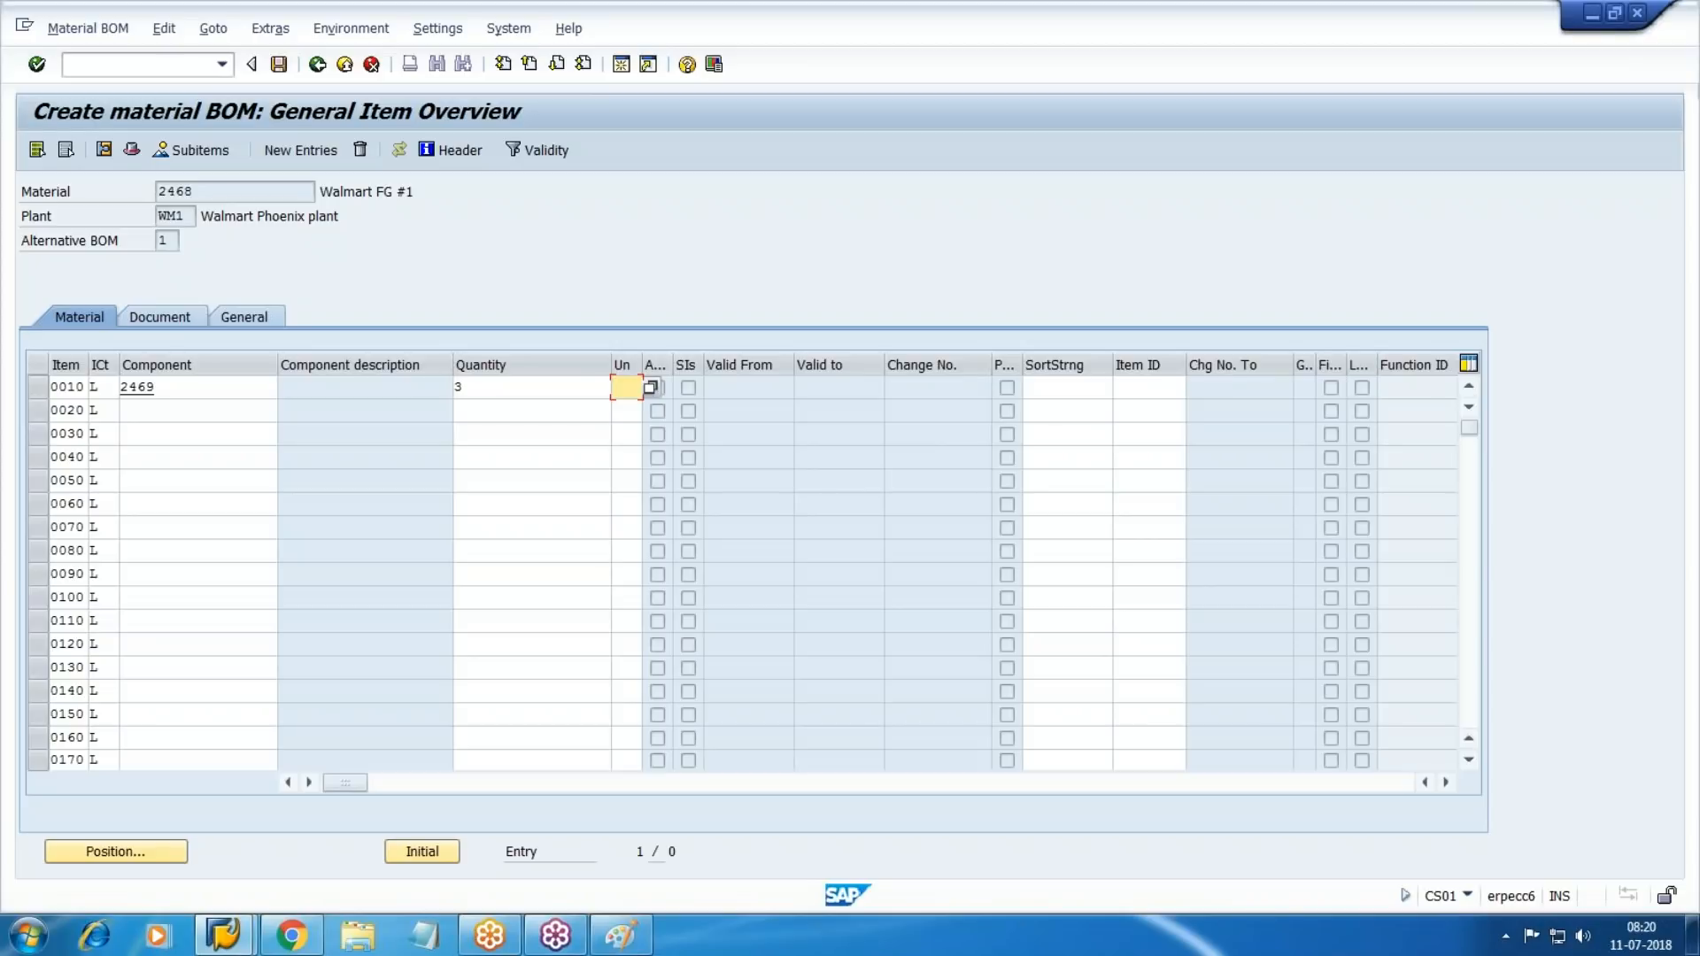
left_click(133, 409)
type("2470")
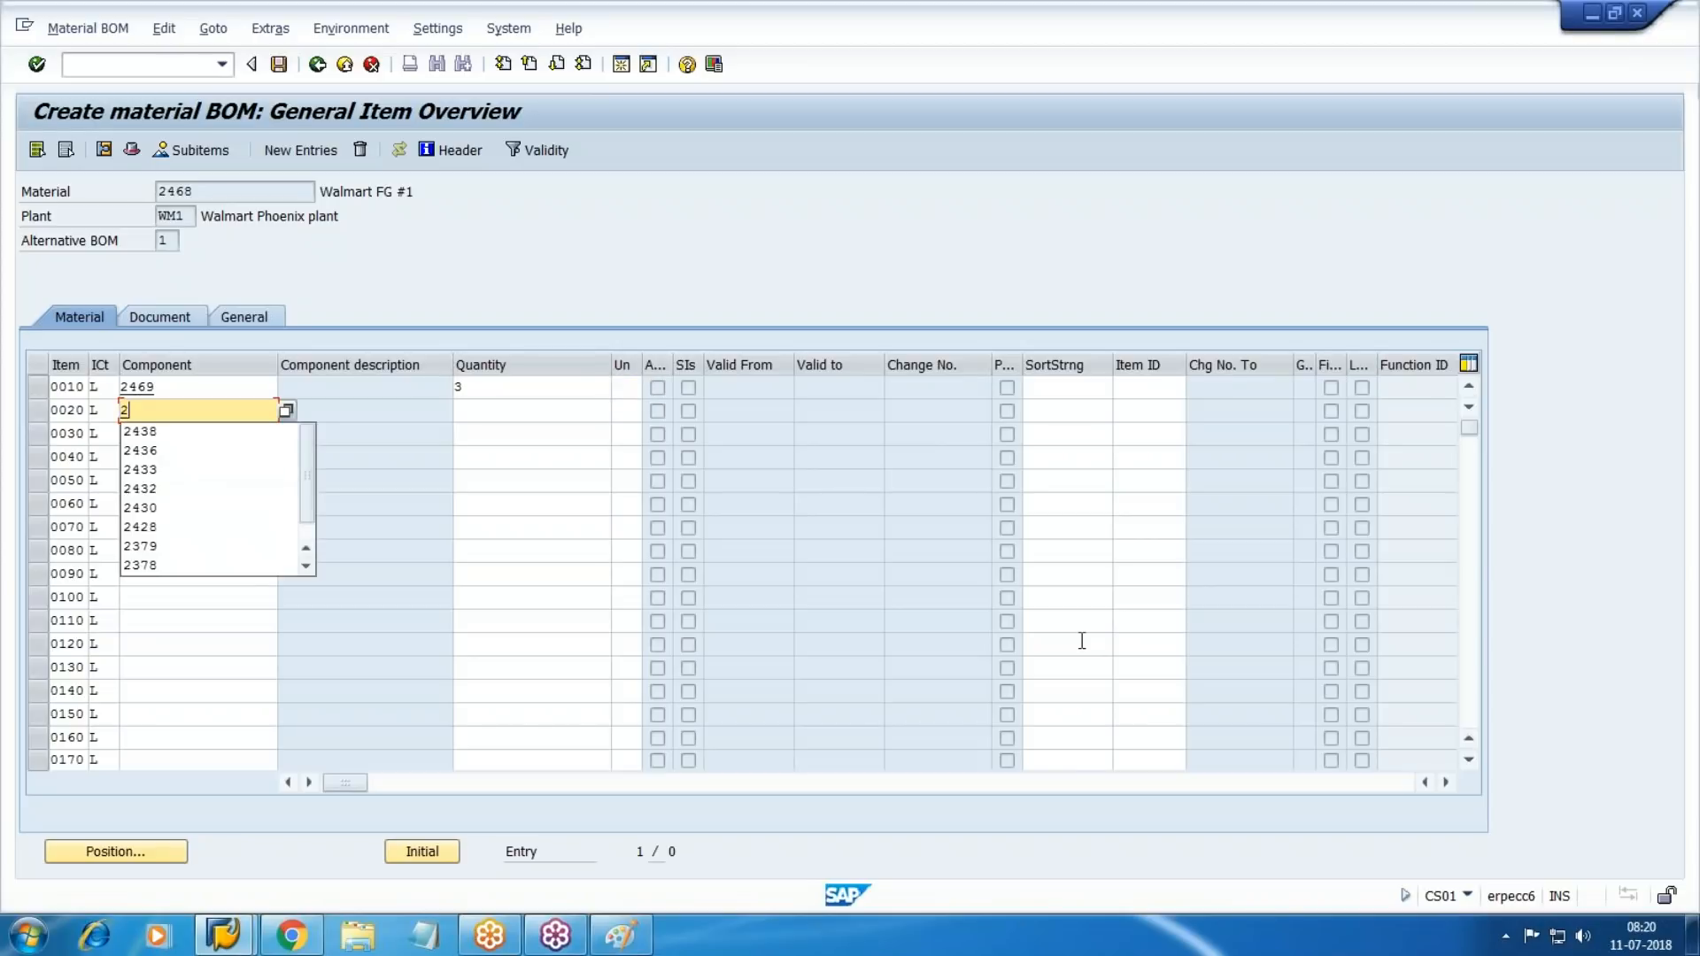
key("Tab")
type("2")
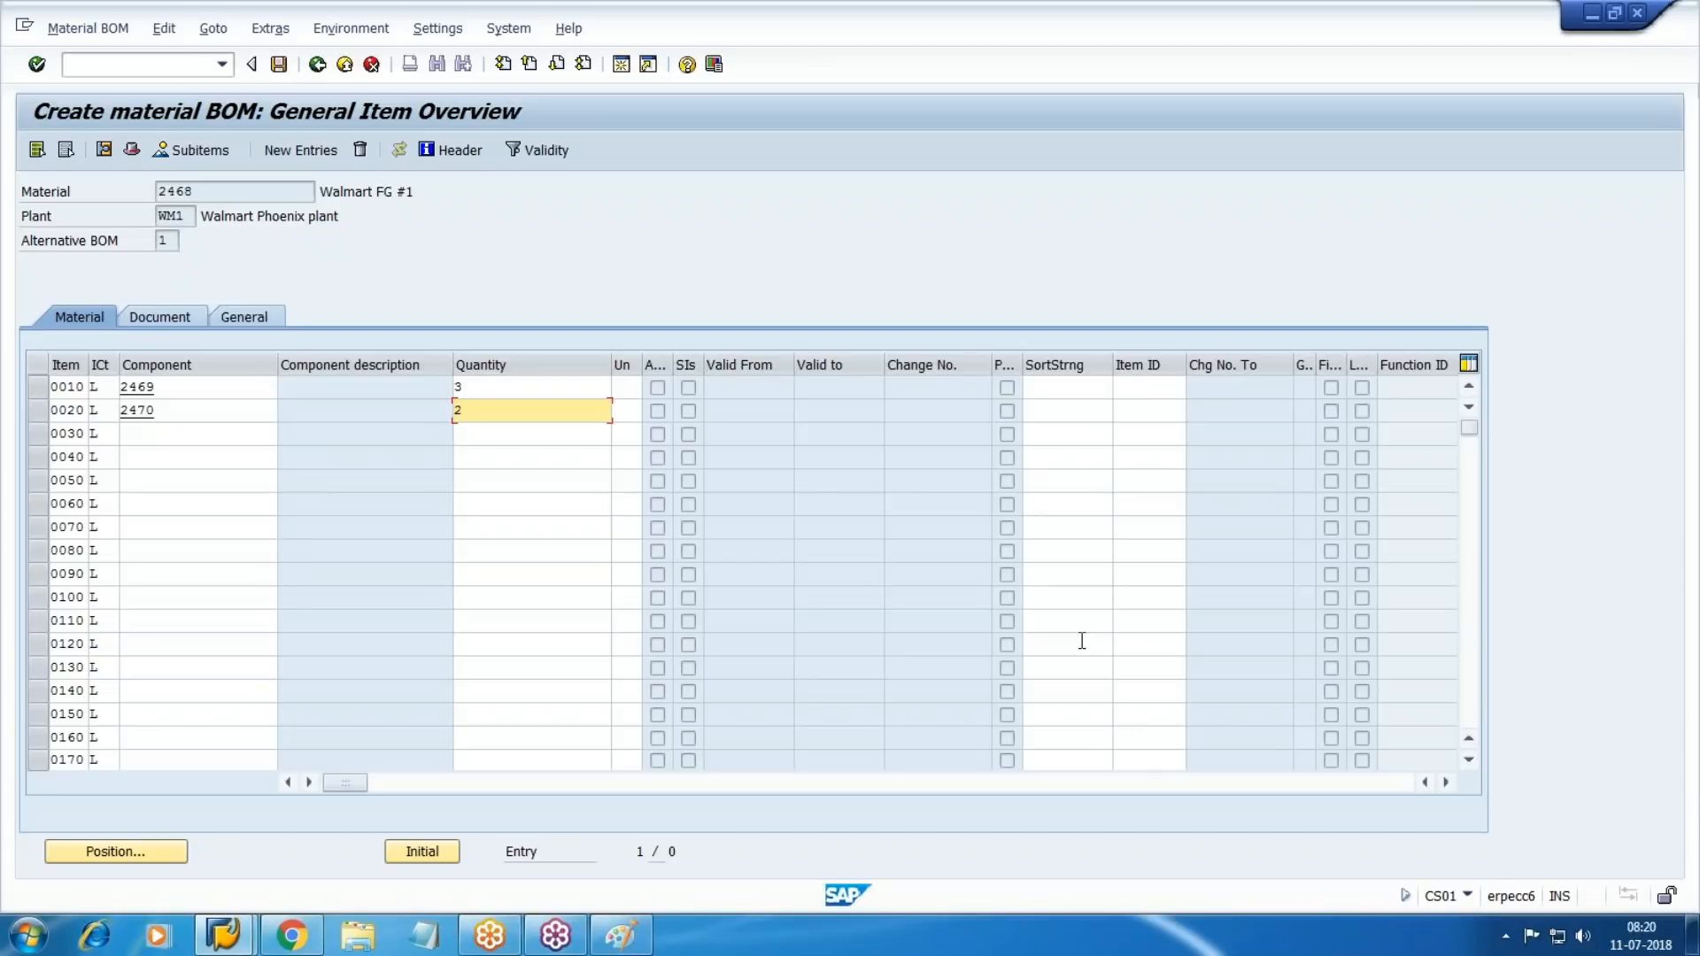
key("Return")
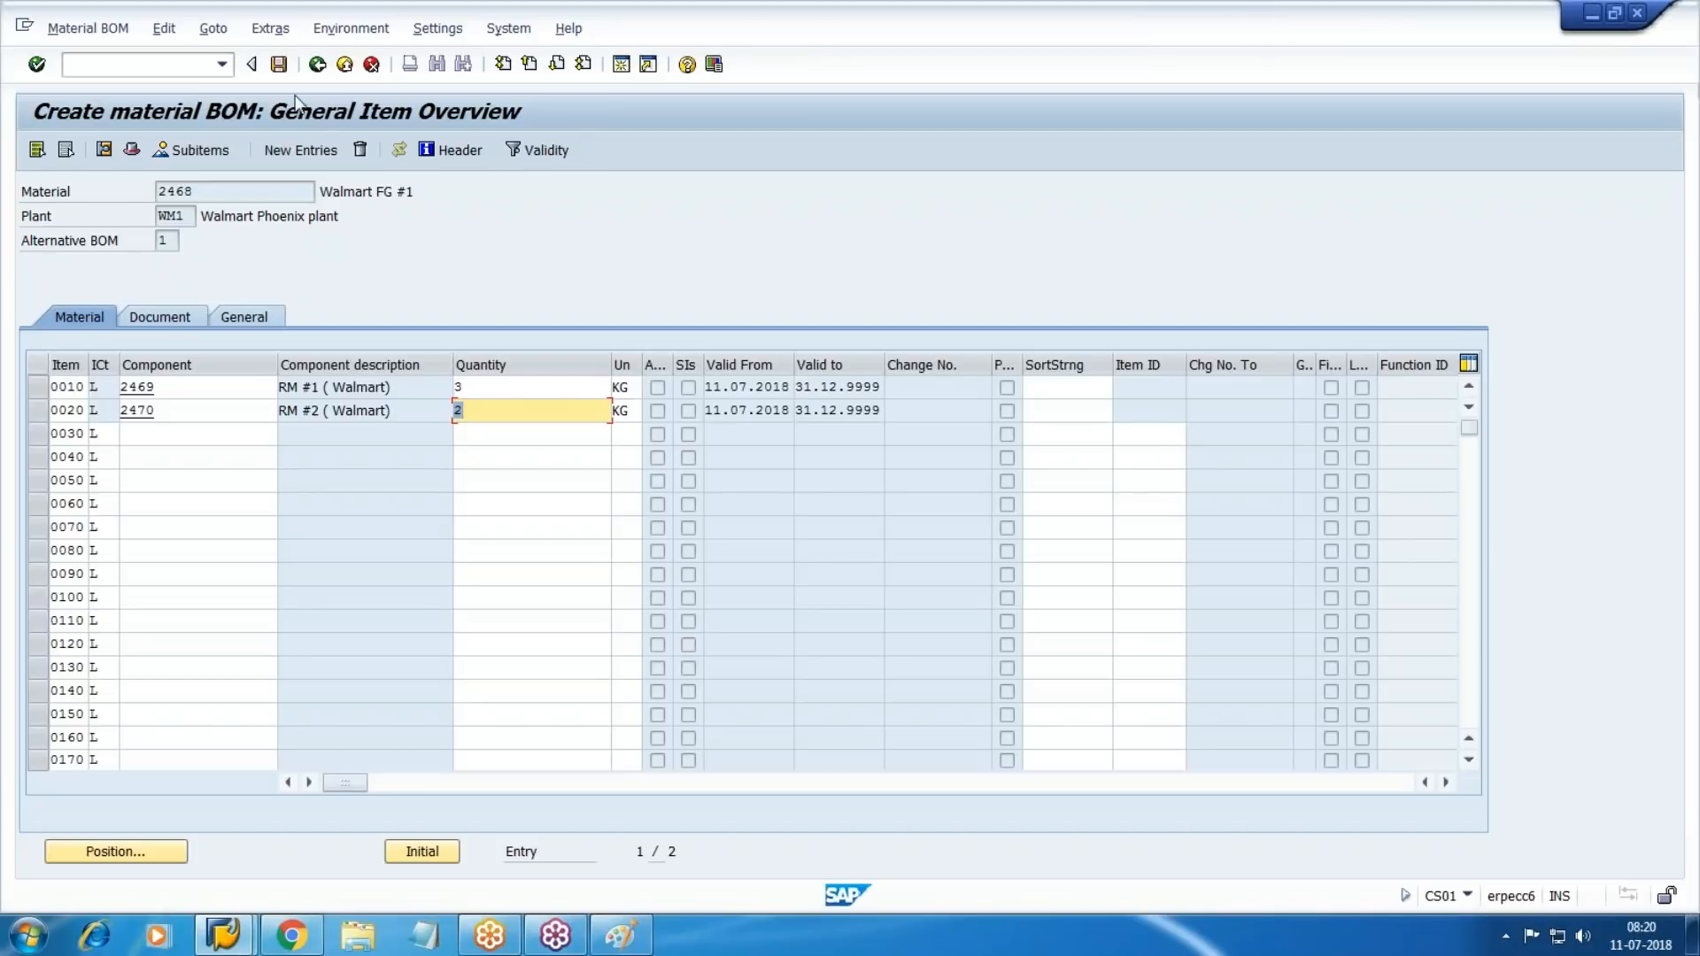
left_click(279, 65)
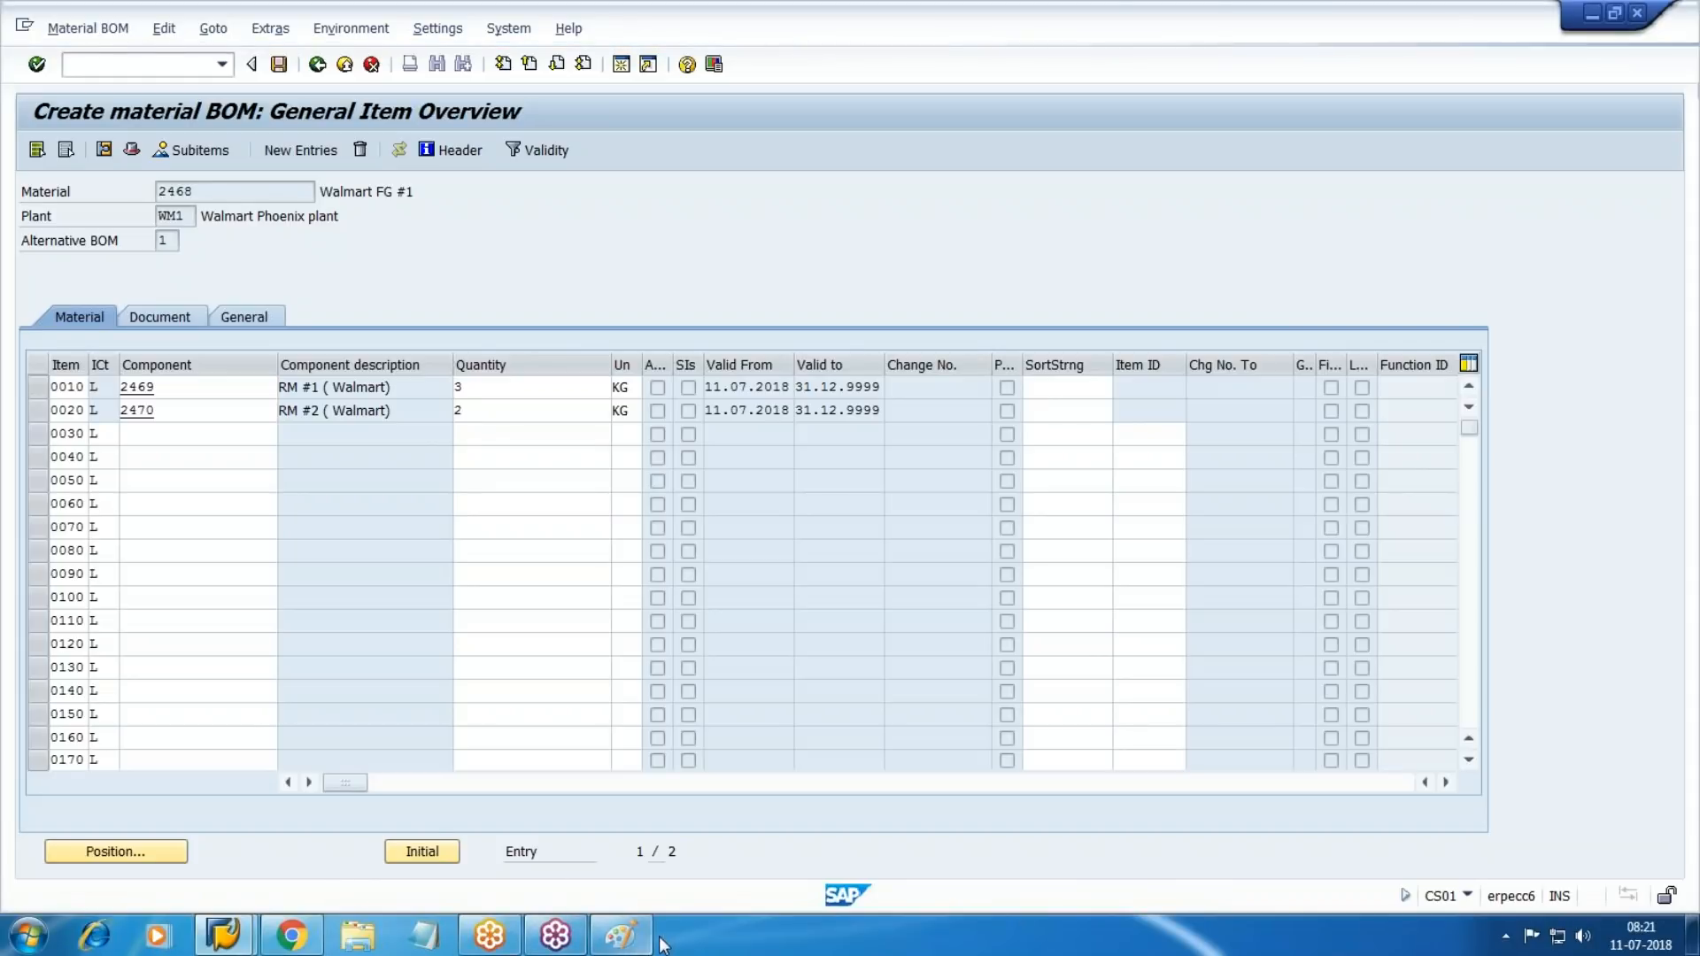
Switch to Paint and start a blank picture, discarding the changes to the costing diagram.
left_click(623, 940)
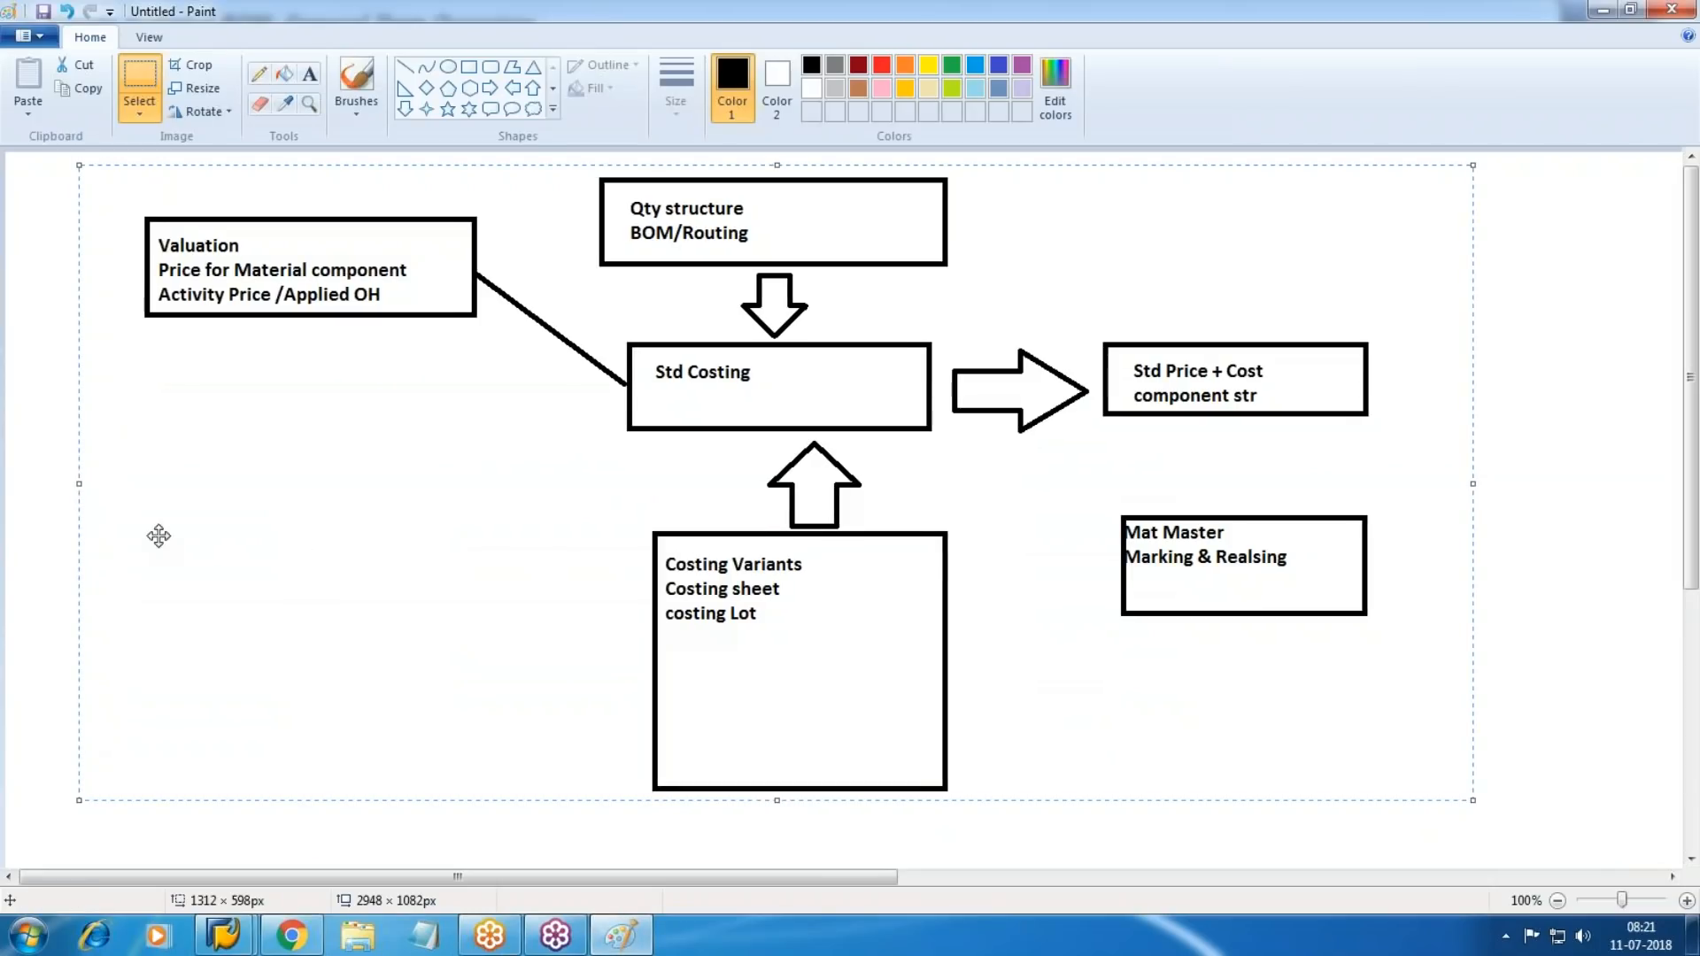
left_click(46, 36)
left_click(99, 77)
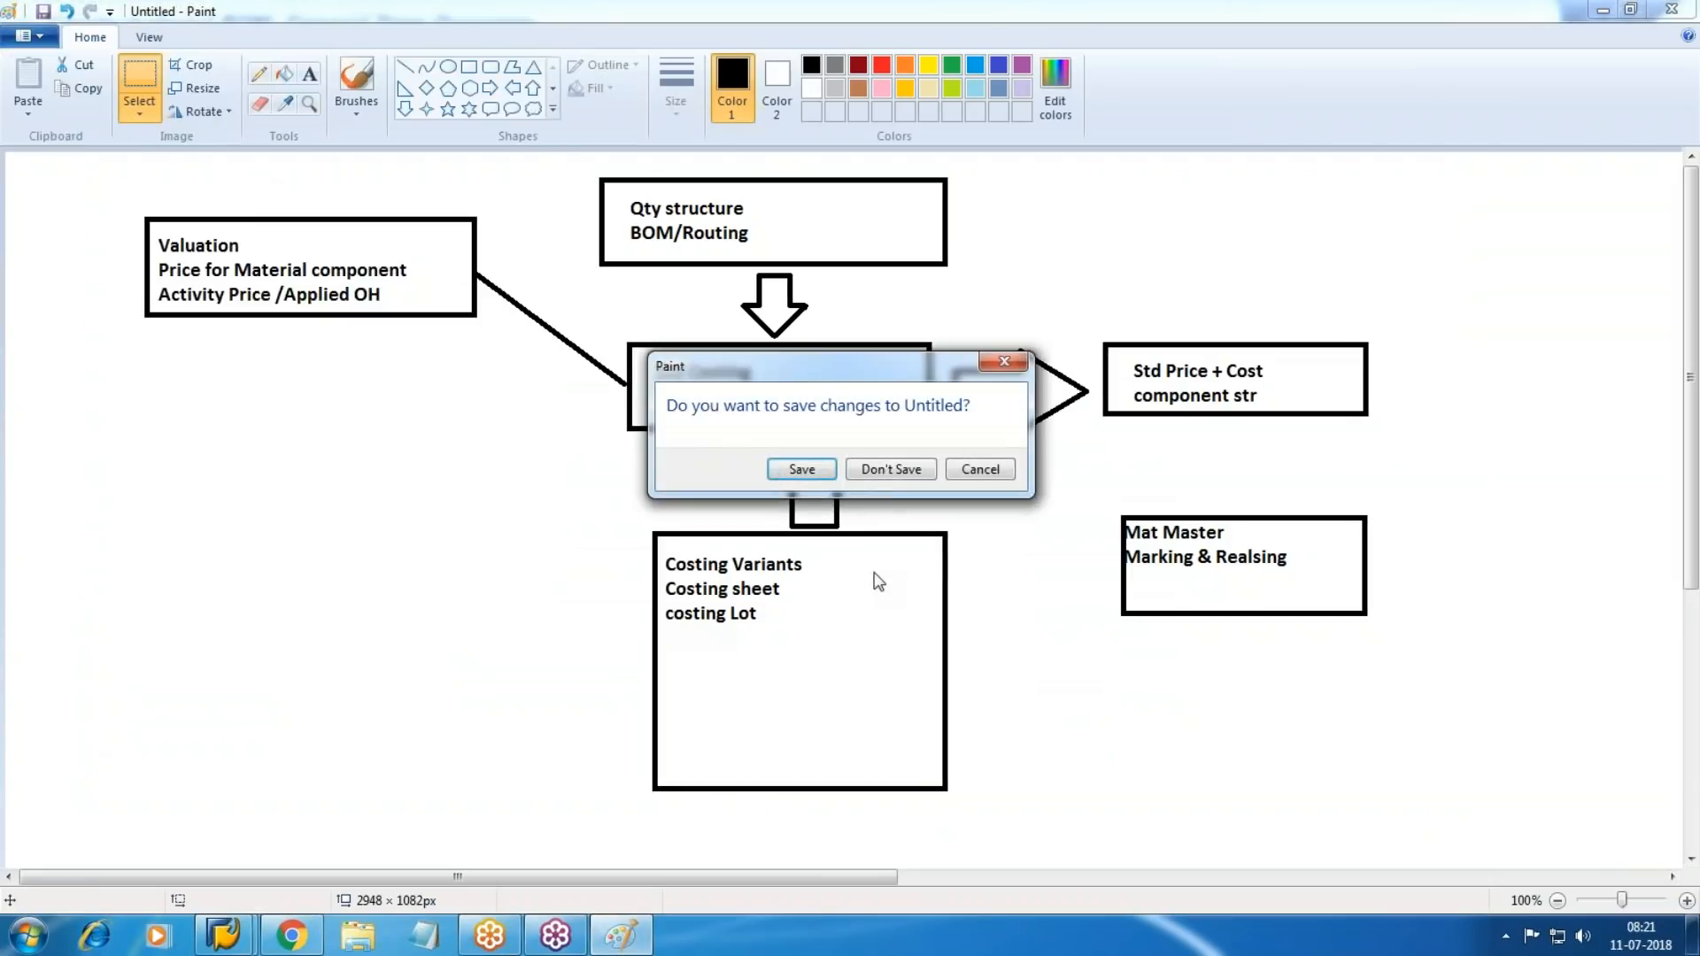
left_click(892, 469)
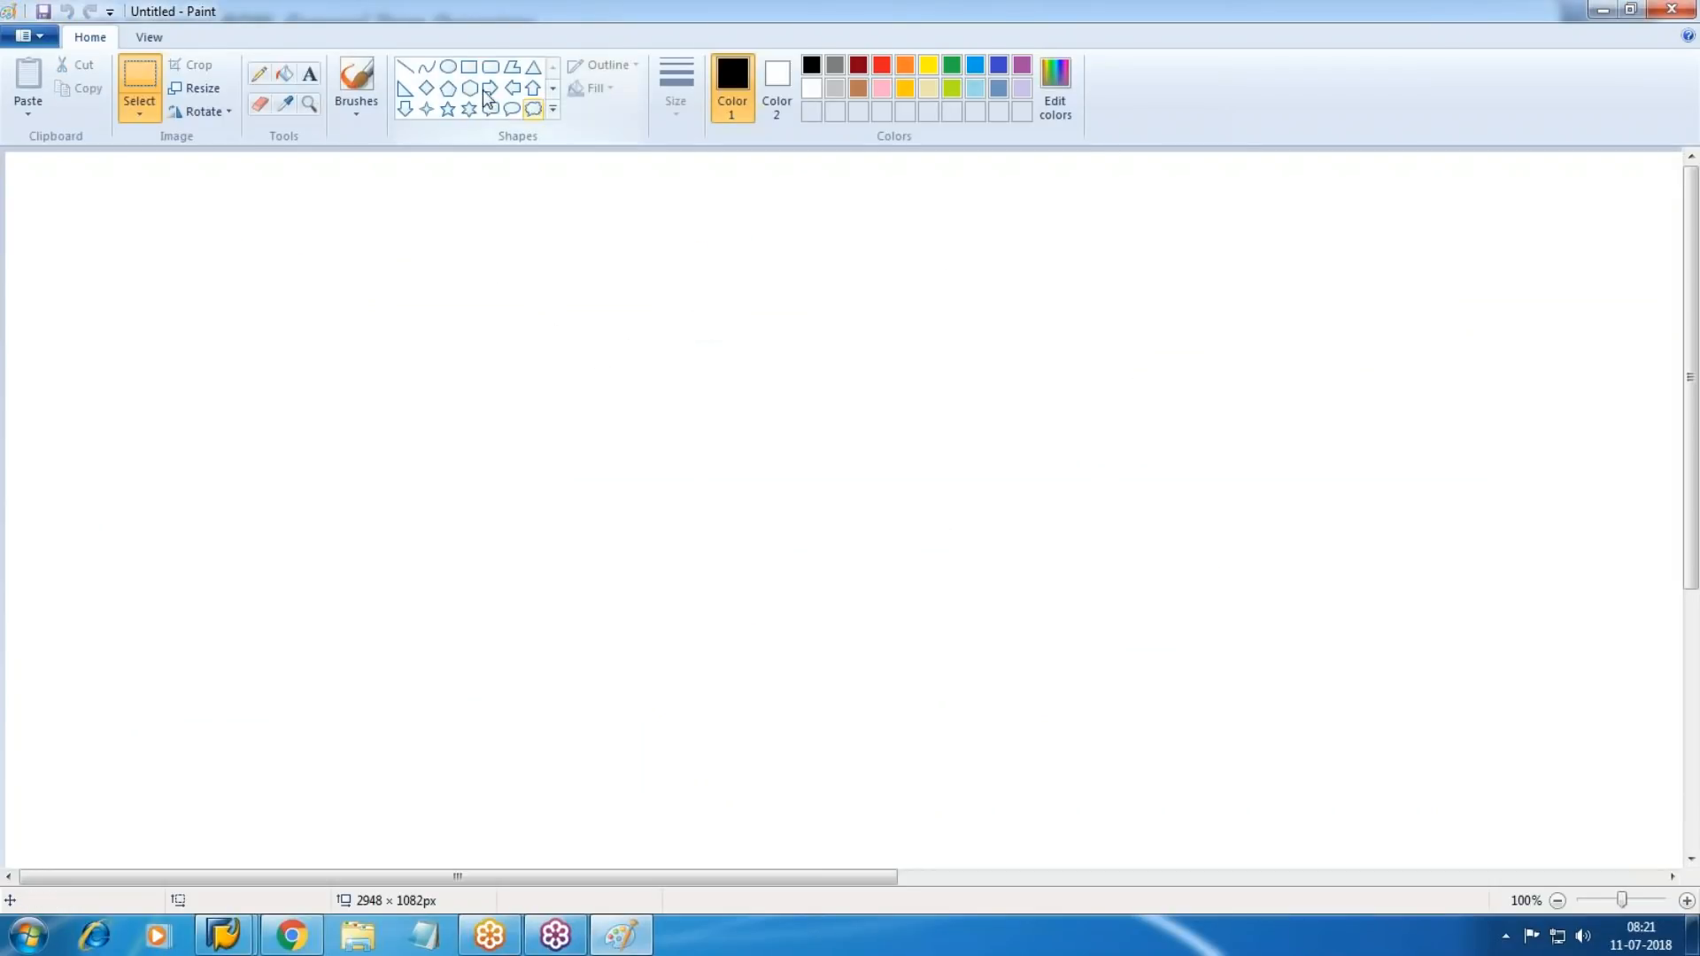
Draw a wide rectangle about 346 × 85 px near the canvas's upper edge and label it "Work Center".
left_click(470, 67)
left_click_drag(546, 167, 914, 255)
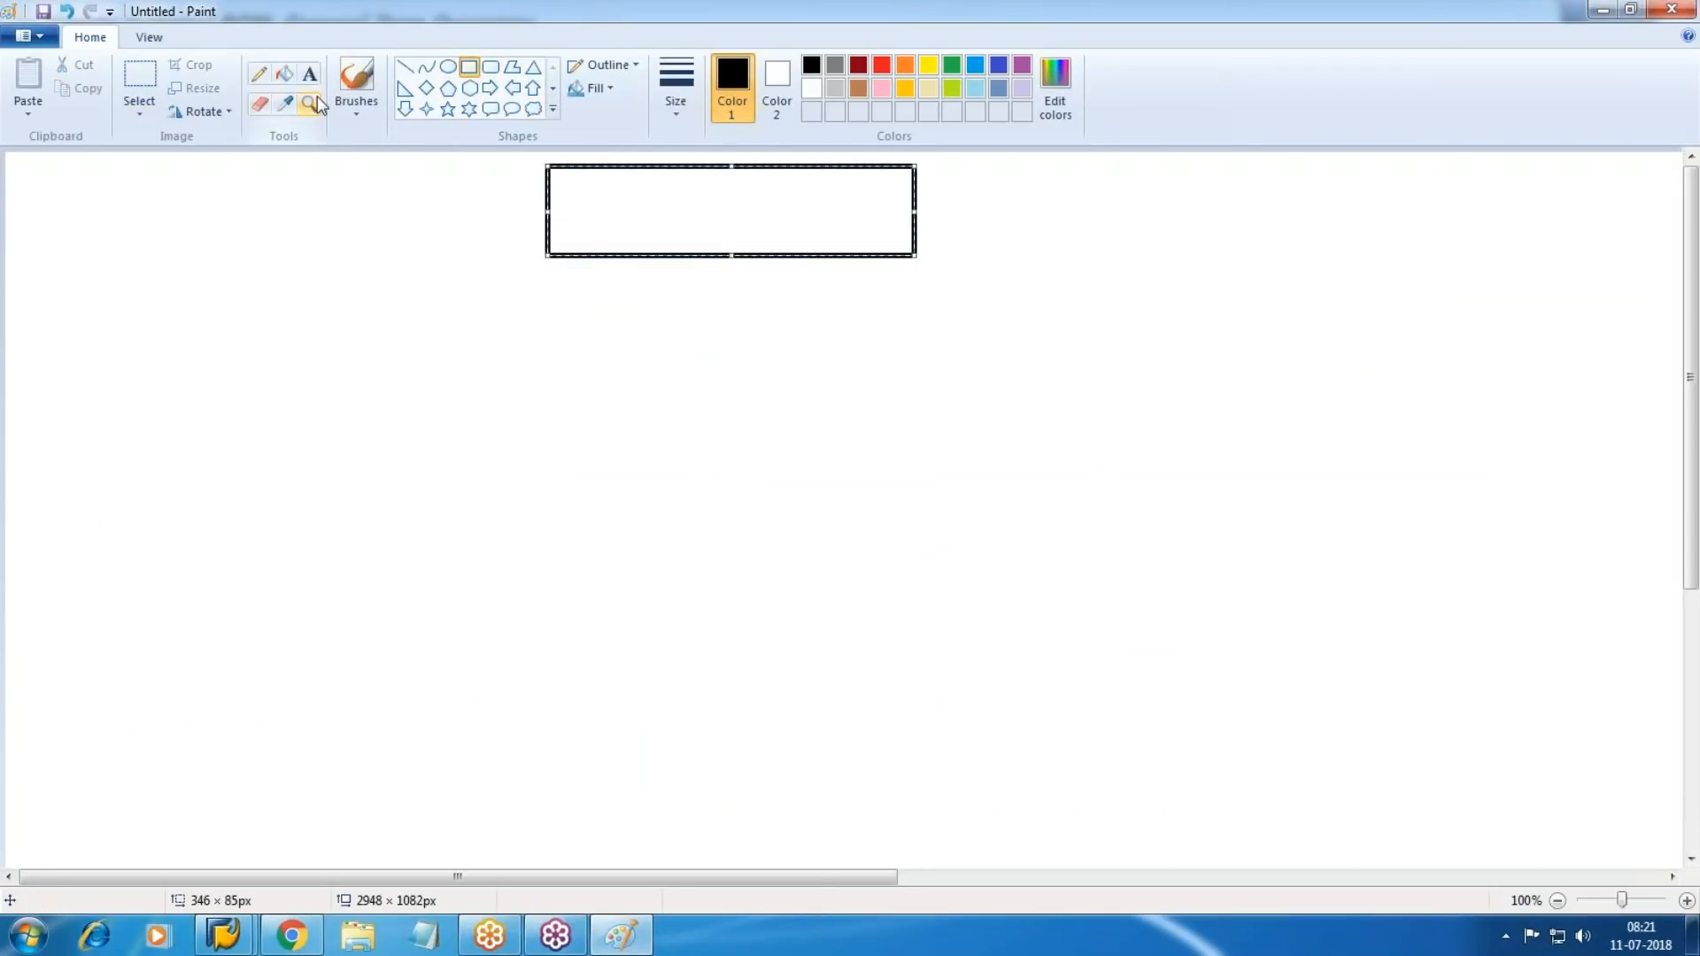
left_click_drag(592, 182, 843, 233)
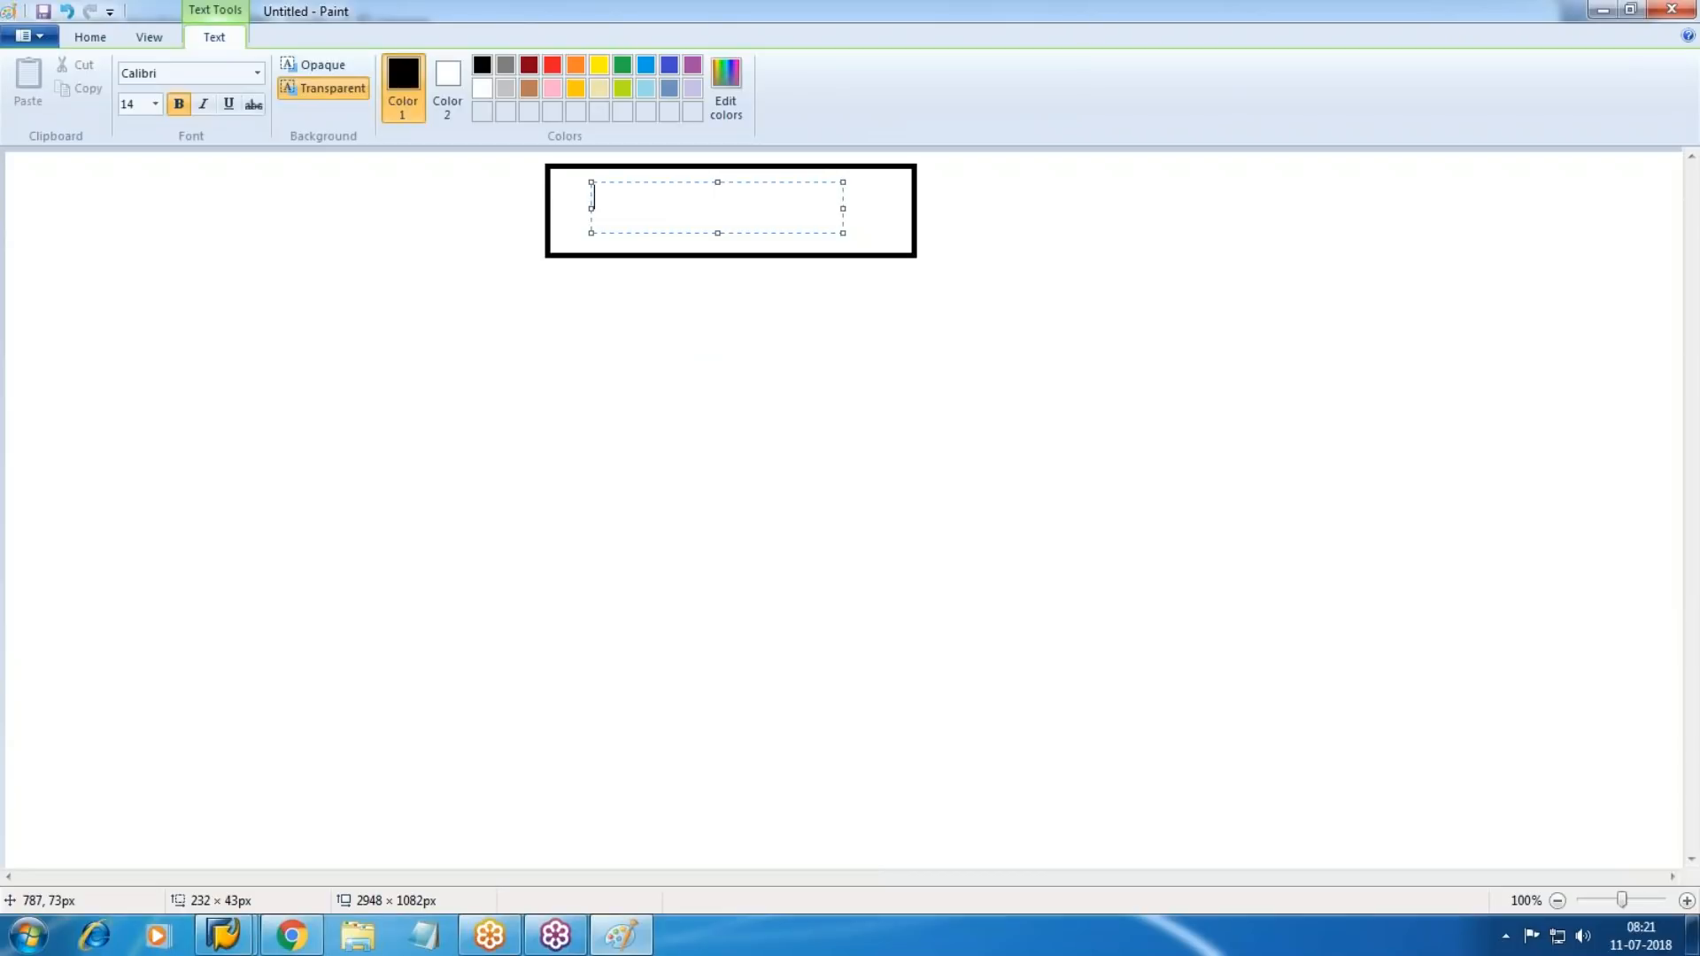
type("Work Center")
left_click(871, 501)
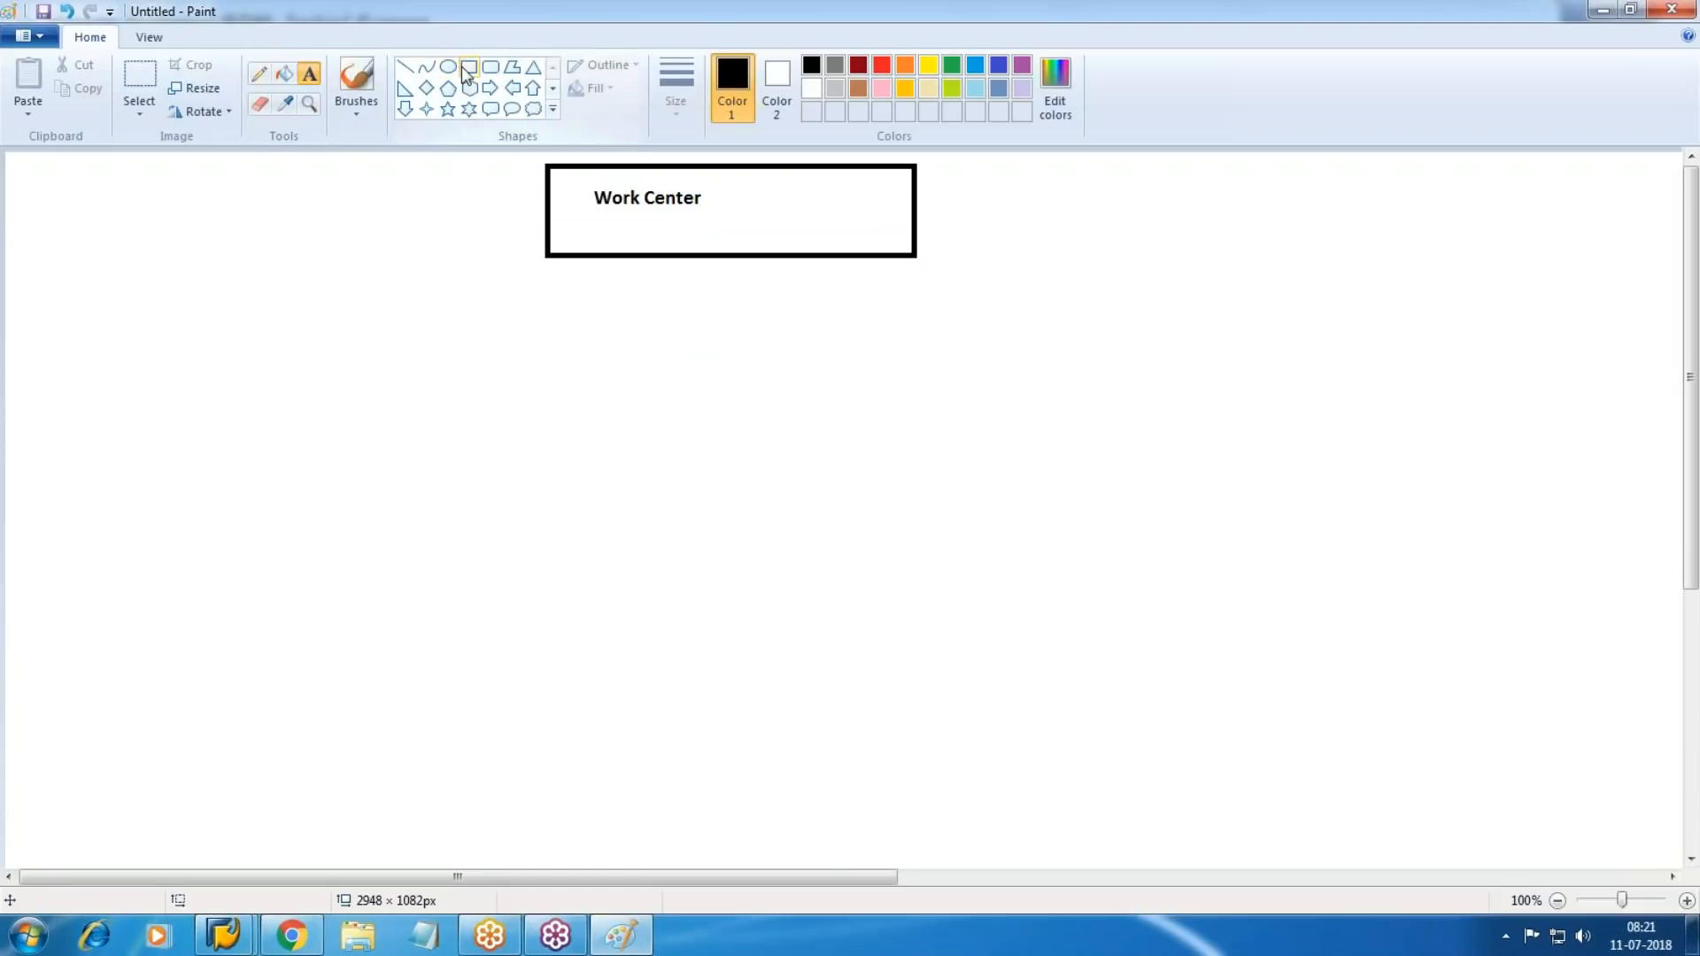
Draw a tall rectangle below and to the left of the Work Center box and label it "Activity Type".
left_click(469, 66)
left_click_drag(462, 298, 668, 546)
left_click(307, 73)
left_click_drag(475, 328, 608, 536)
type("Acti")
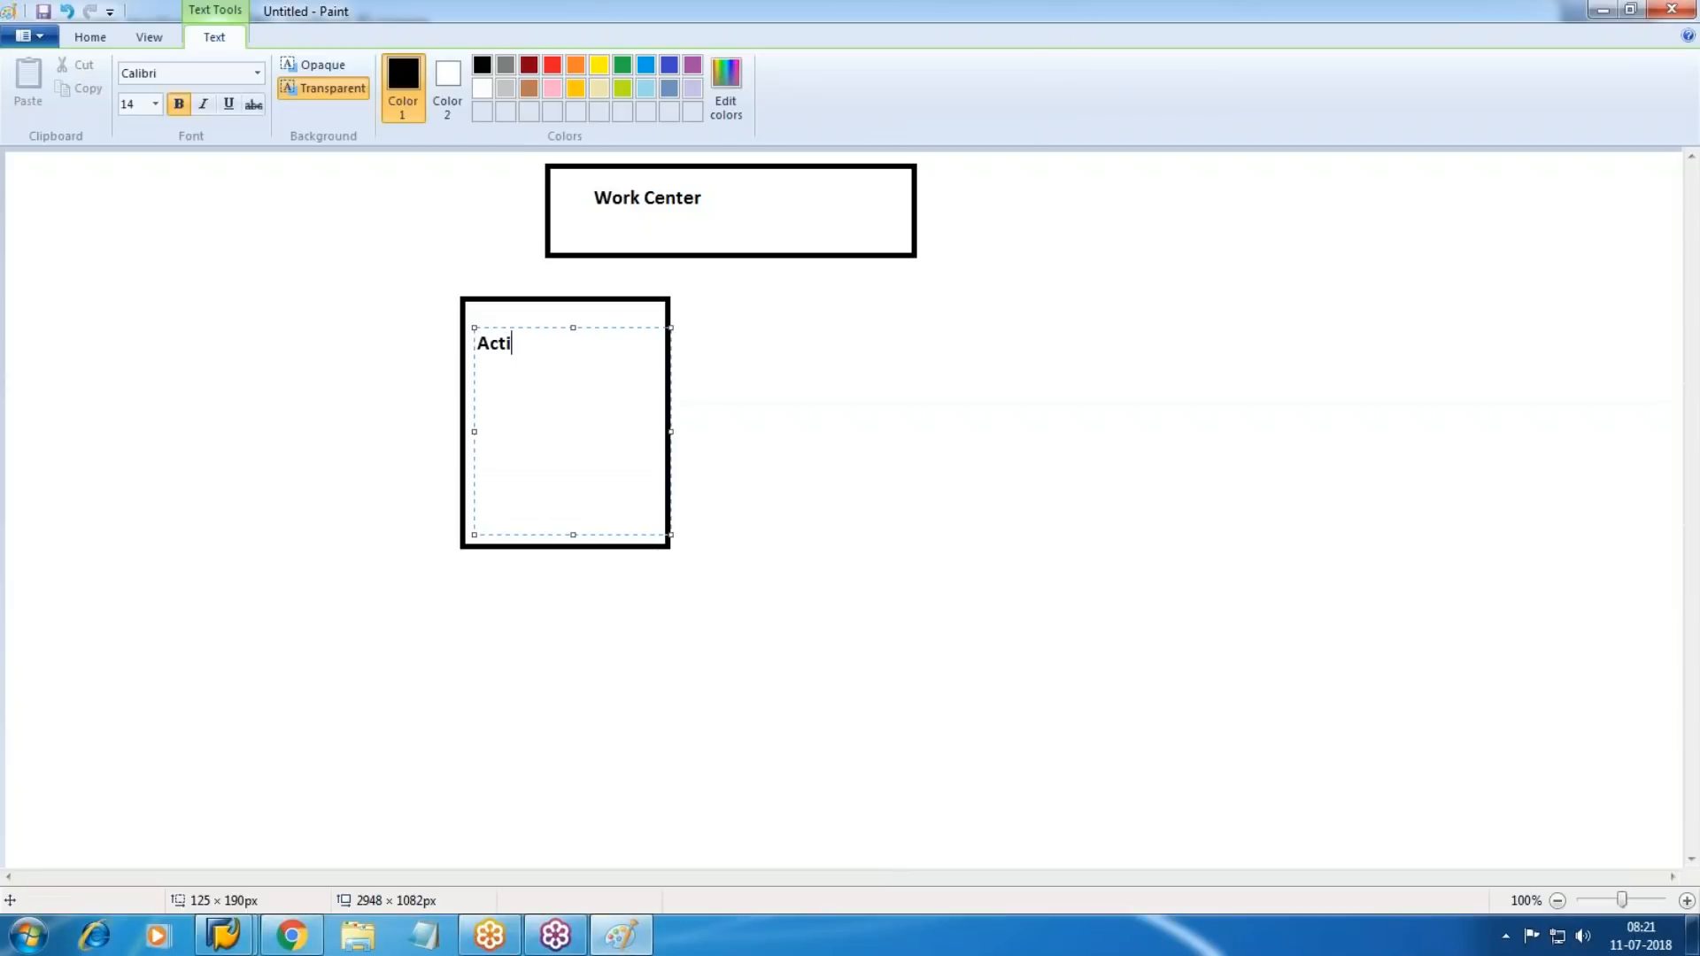
type("vity Type")
left_click(887, 433)
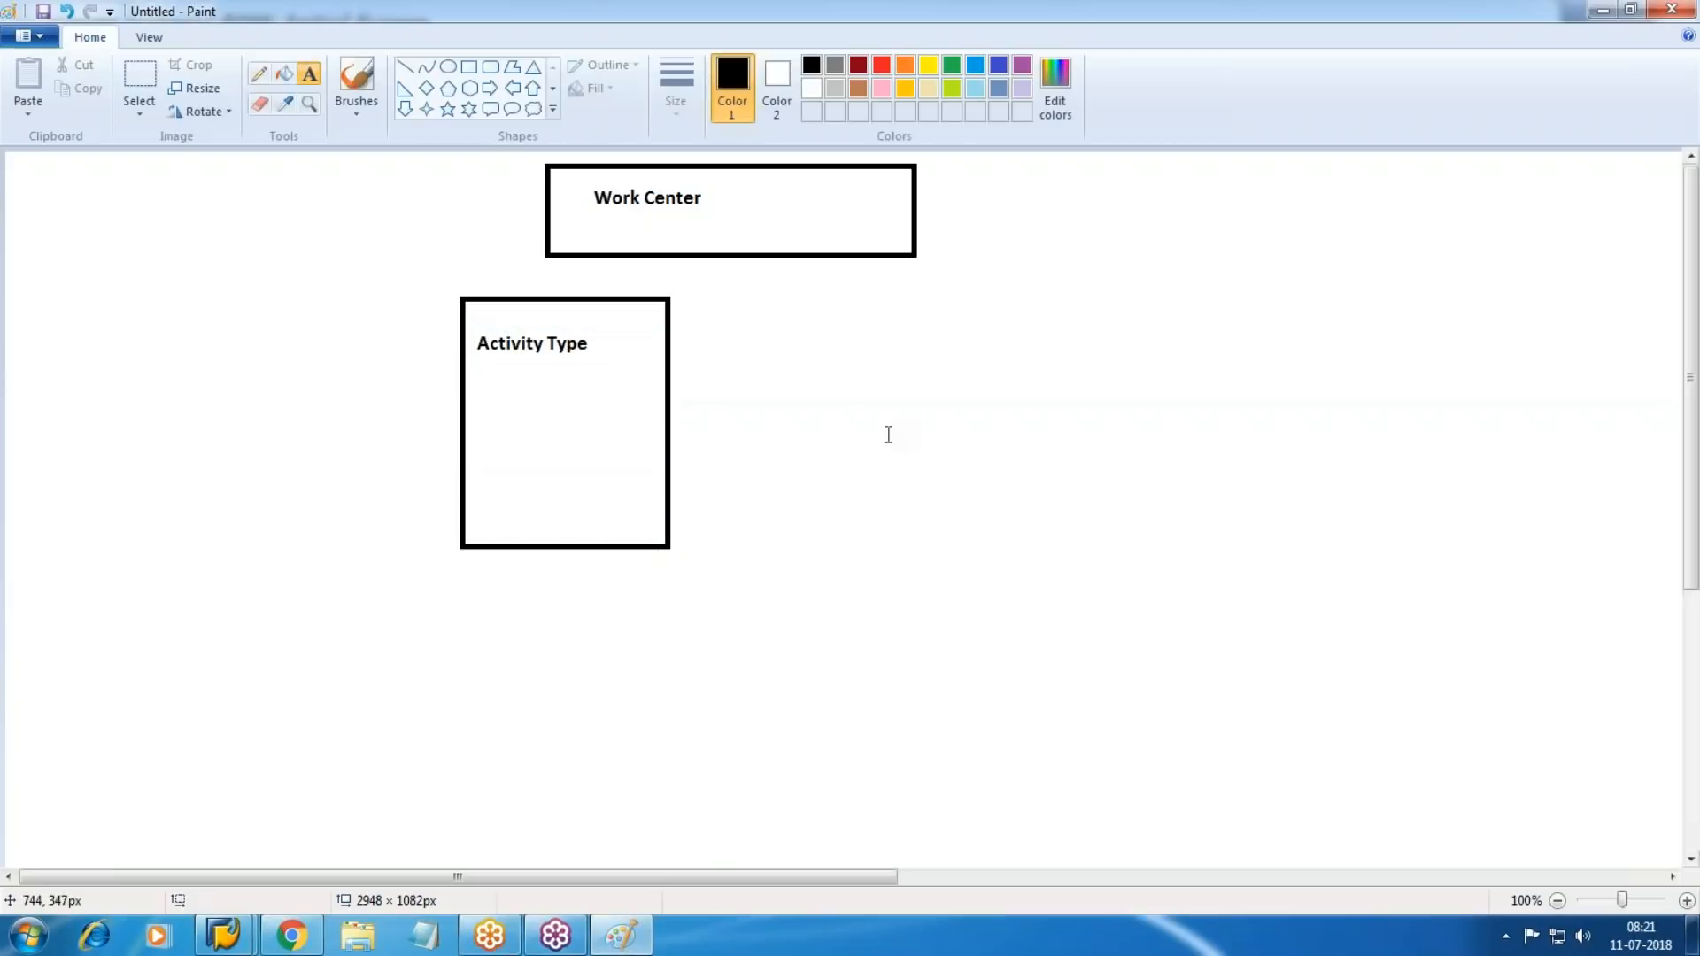
Draw a "cost center" box about 189 × 61 px below right of the Work Center box, and add "std value" text to its left.
left_click(467, 69)
left_click_drag(860, 311, 1061, 375)
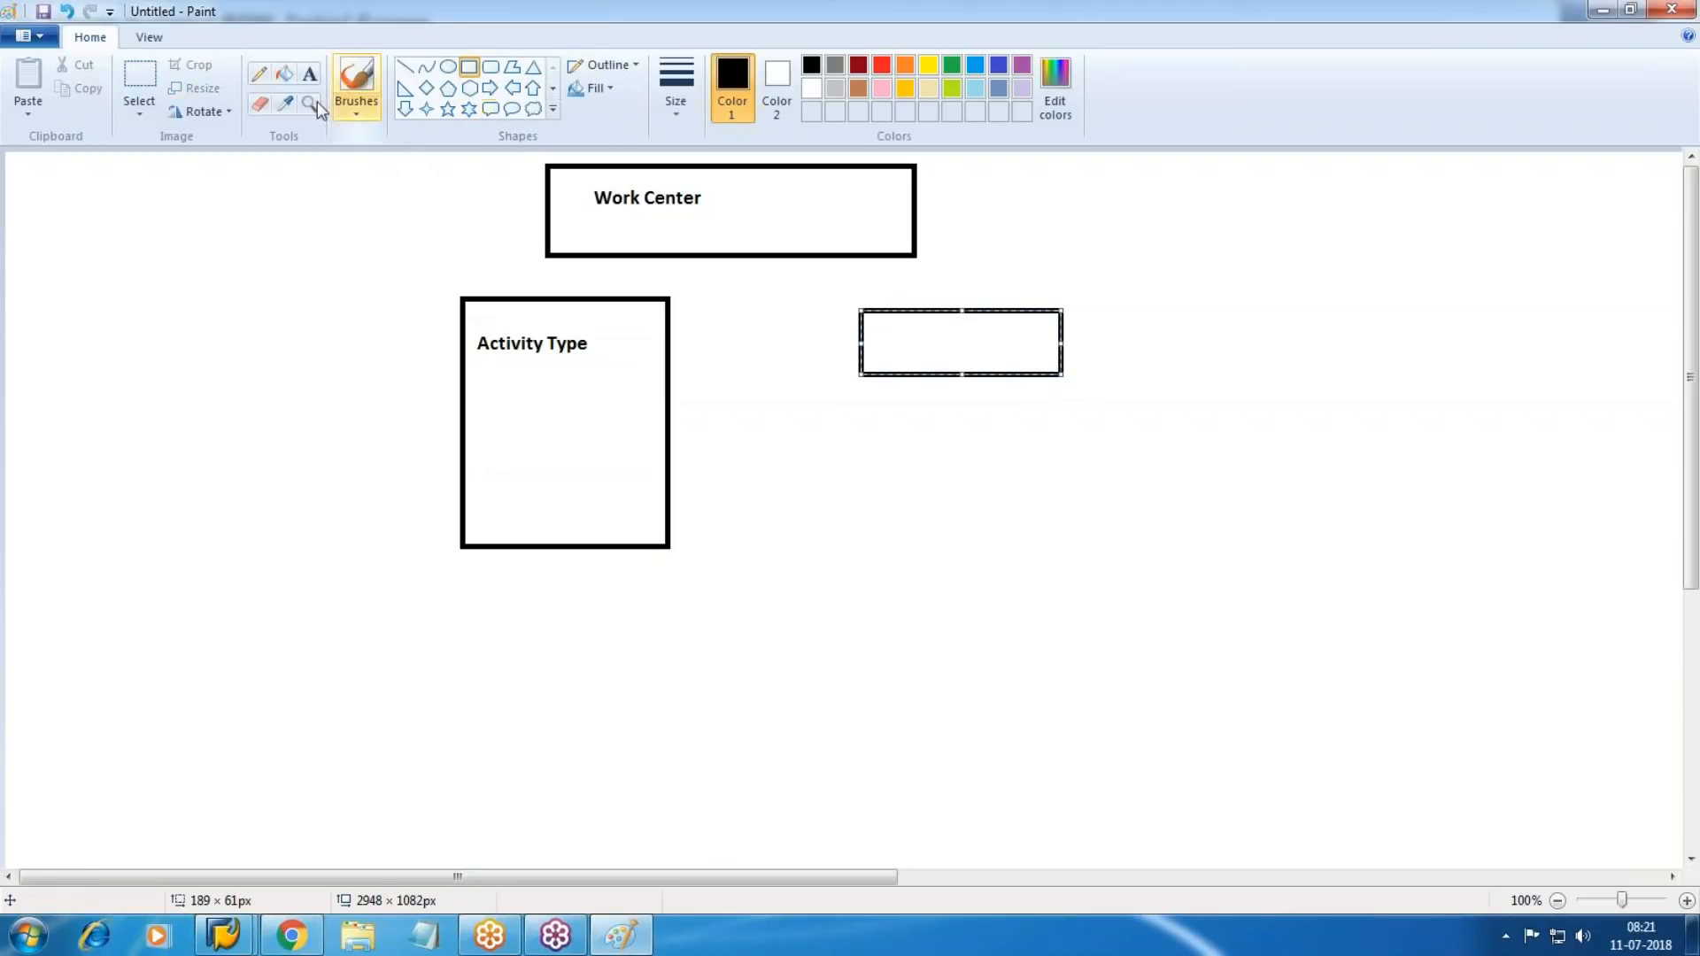
left_click_drag(883, 324, 1018, 358)
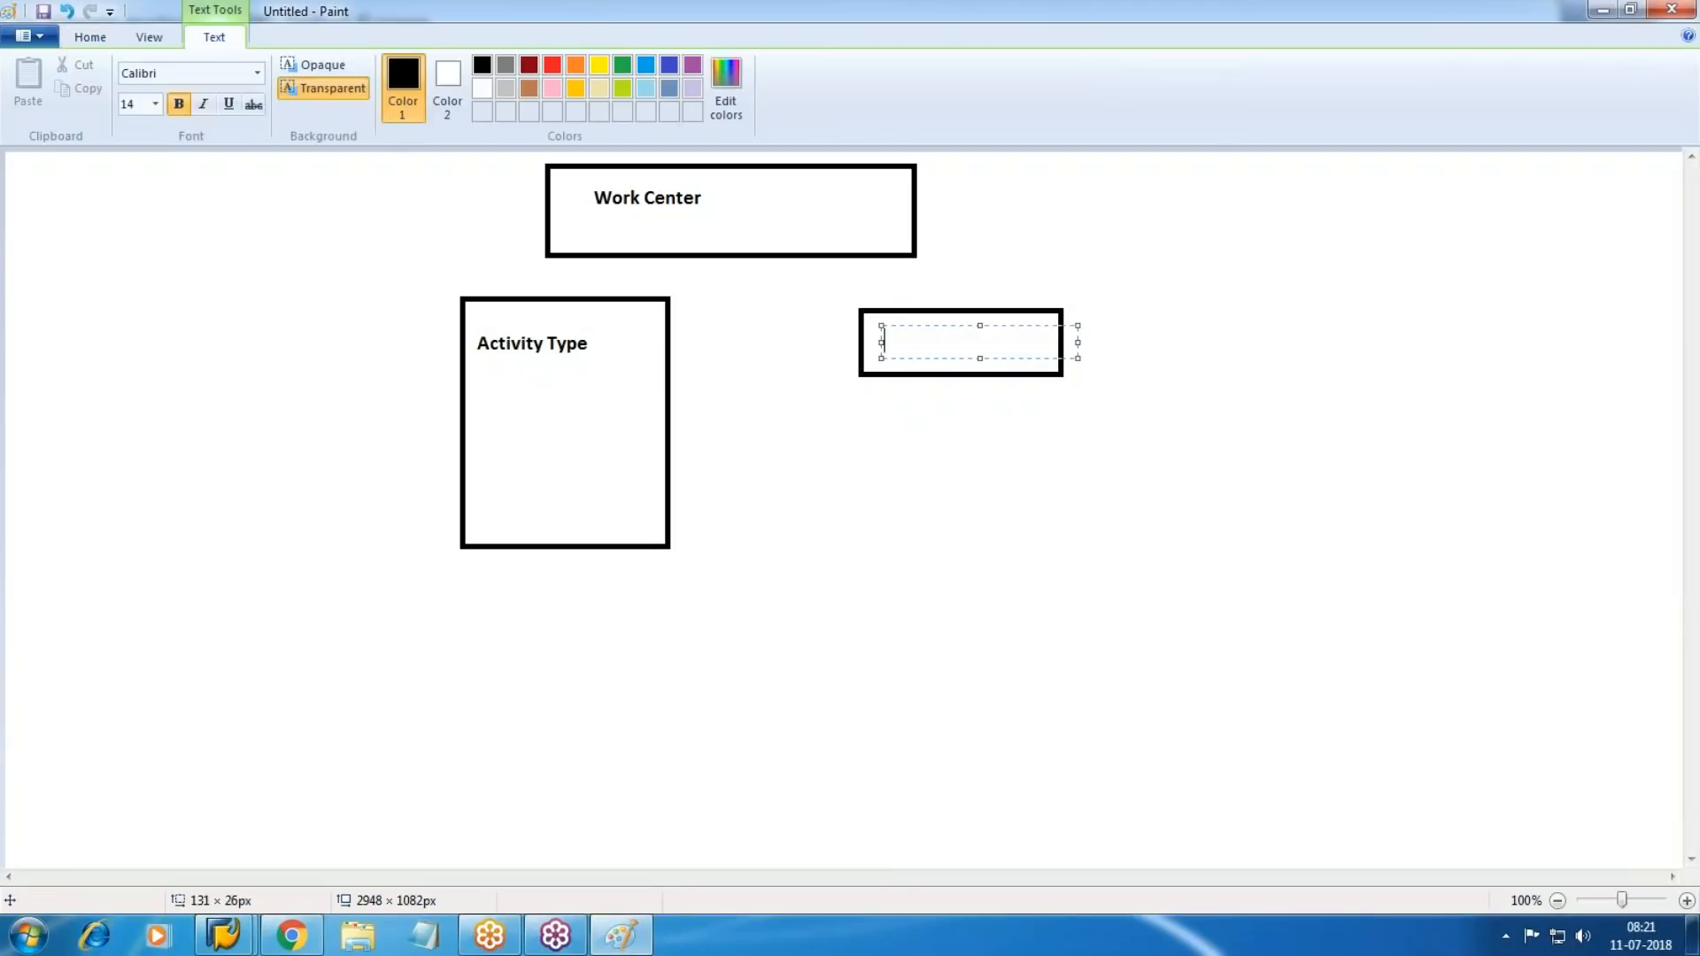
type("cost center")
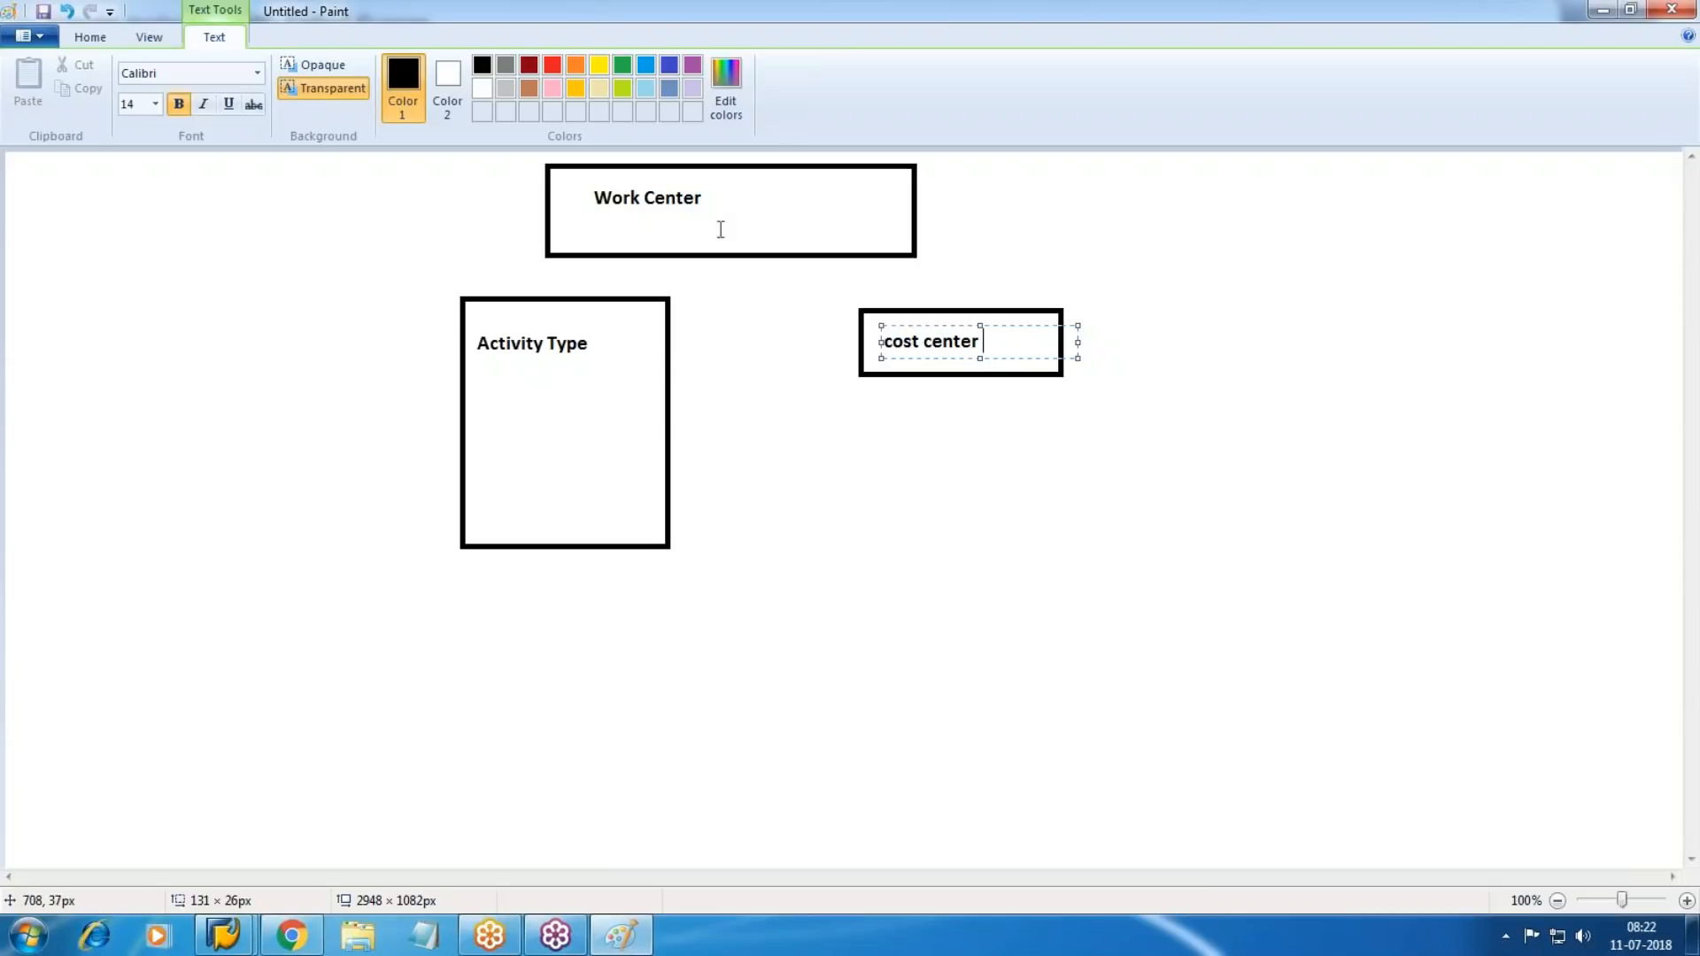
left_click_drag(336, 231, 476, 280)
type("std value")
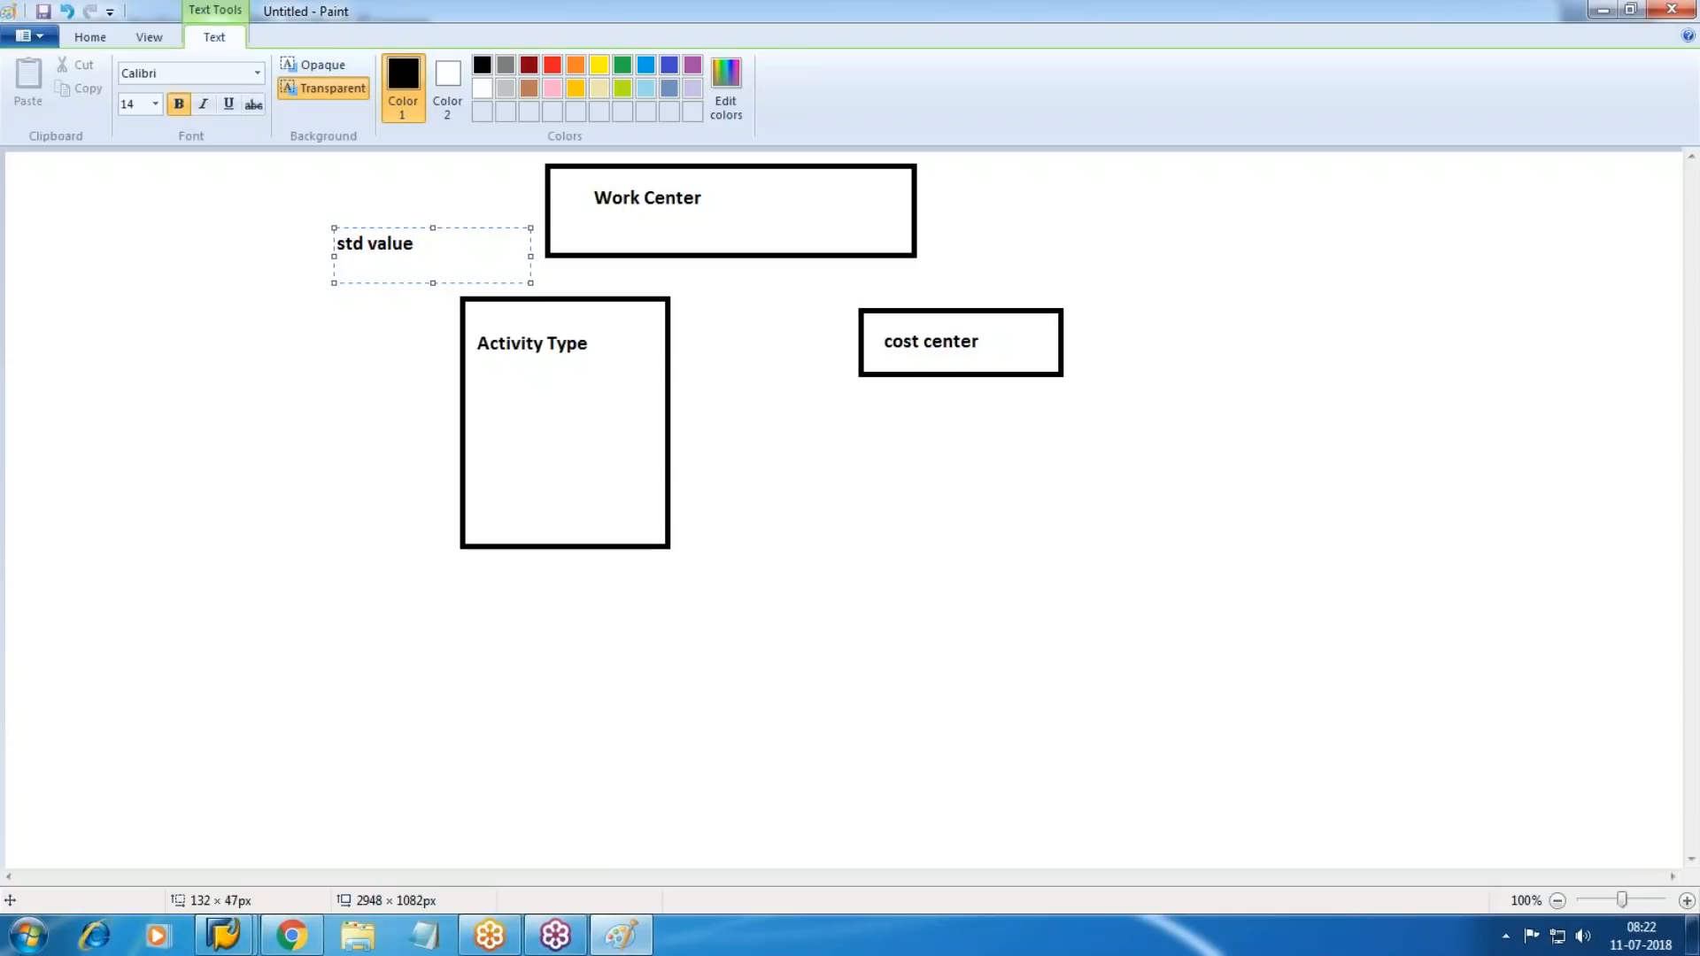
Switch to the Google Docs working notes and insert a one-row, three-column table below the RM #2 line.
left_click(291, 935)
double_click(780, 551)
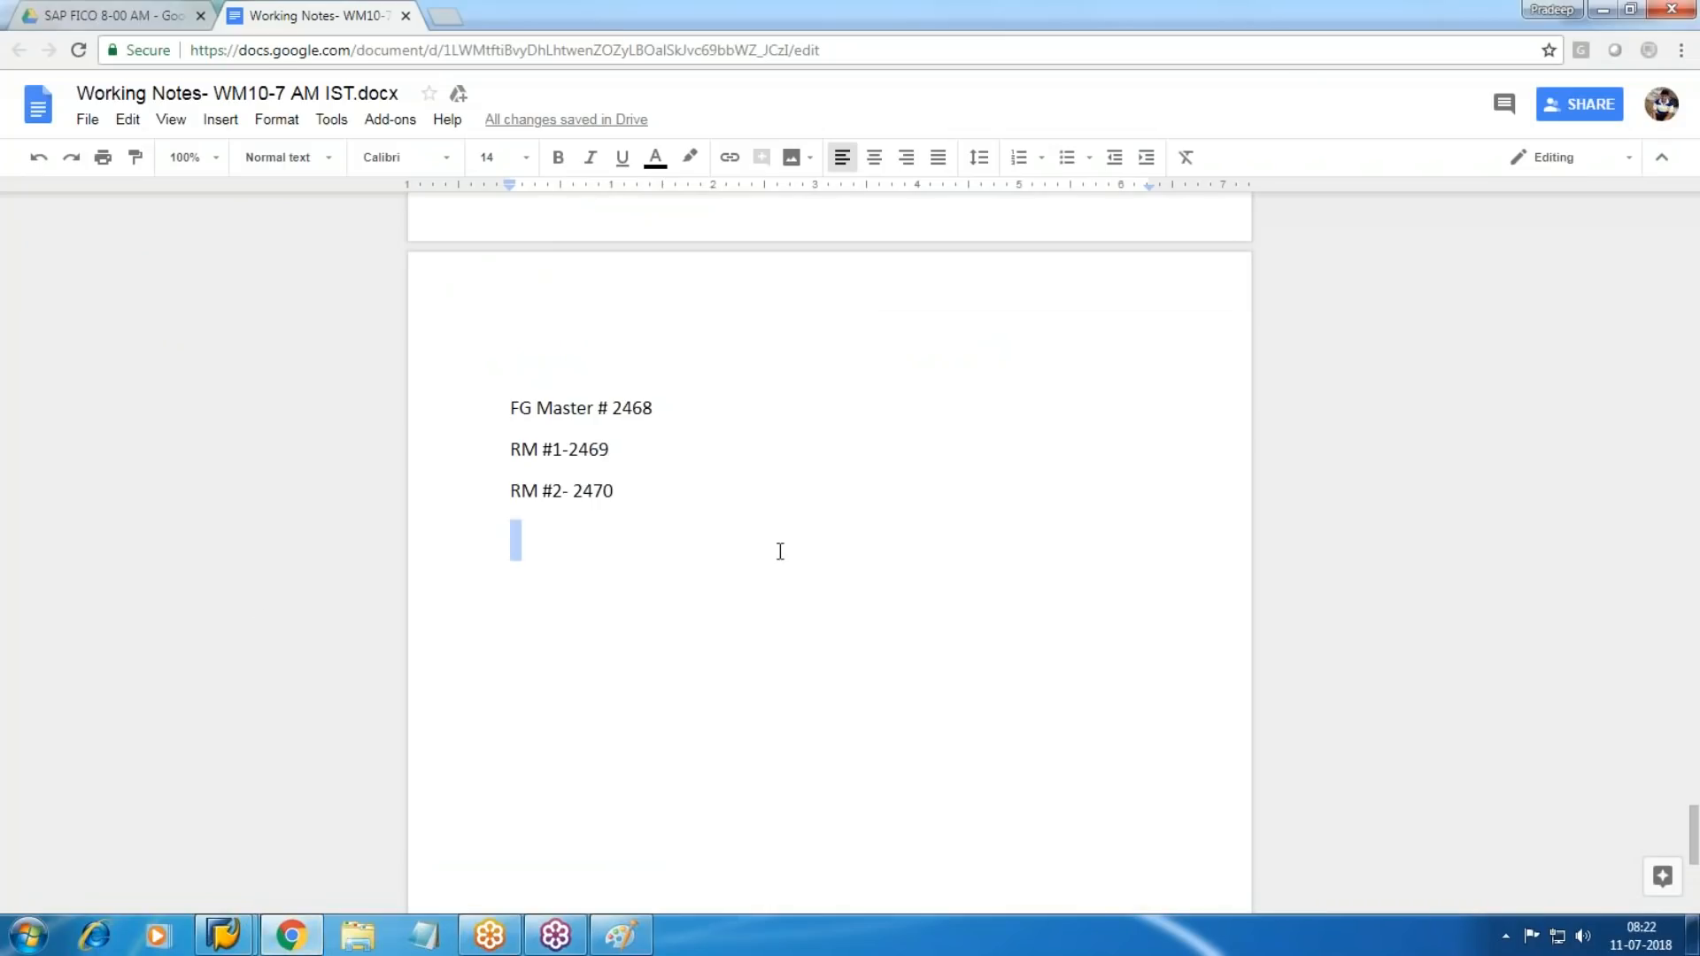
left_click(598, 668)
left_click(94, 123)
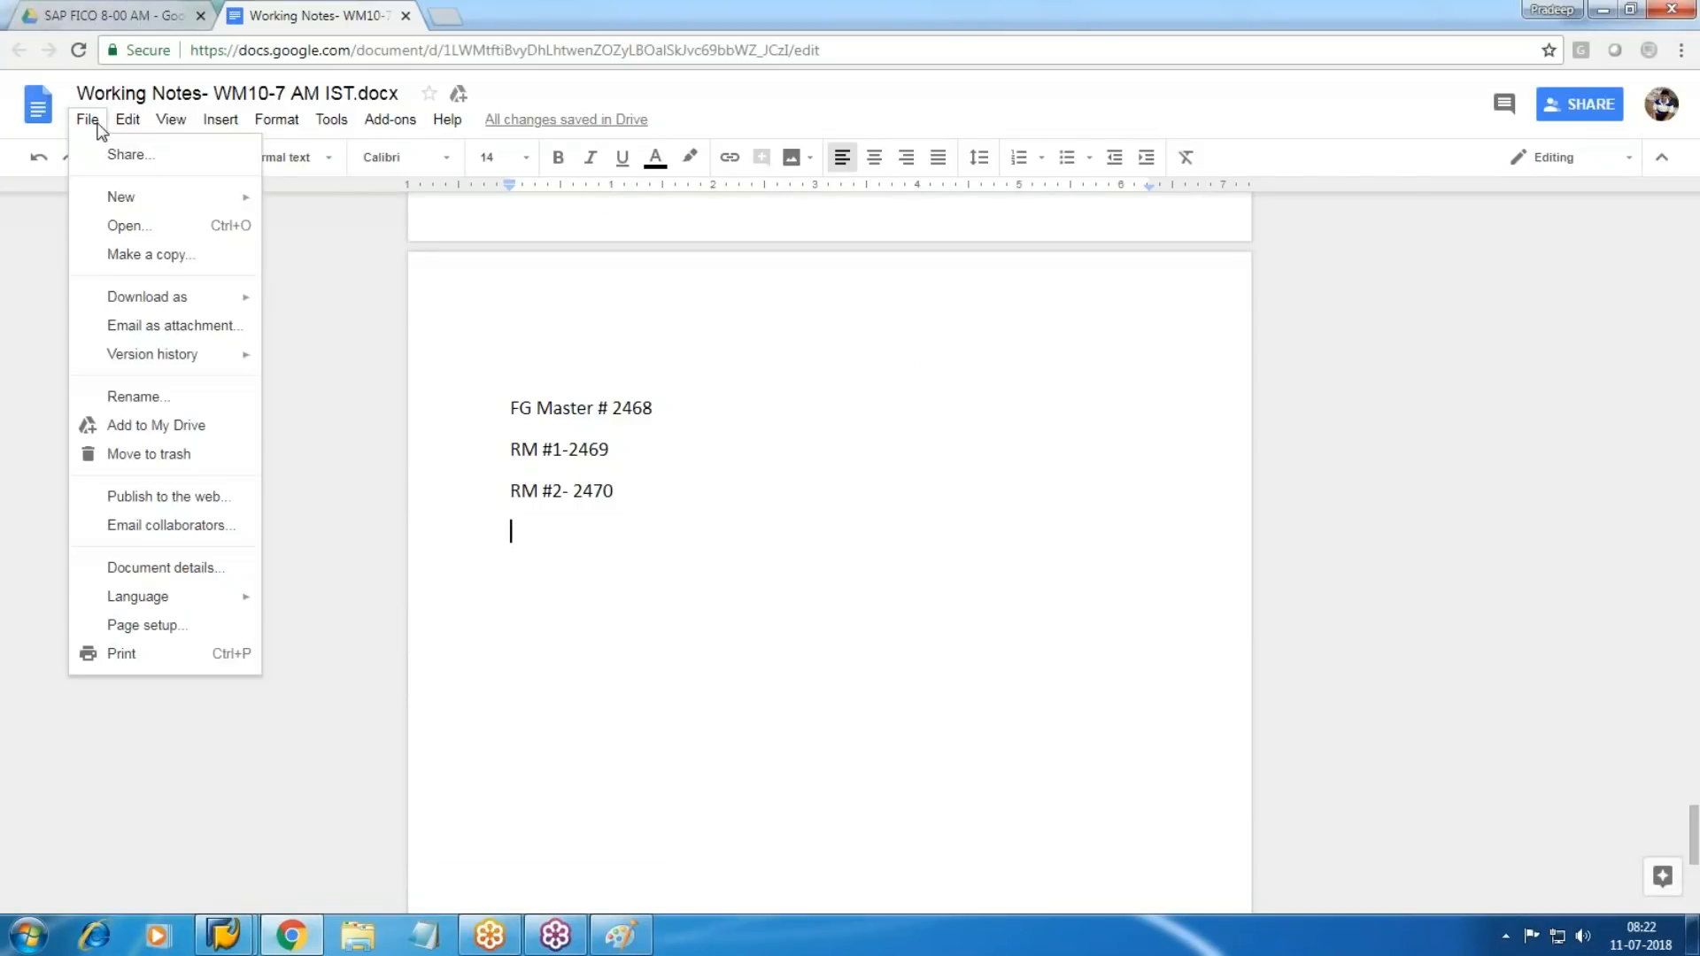
mouse_move(221, 121)
mouse_move(290, 193)
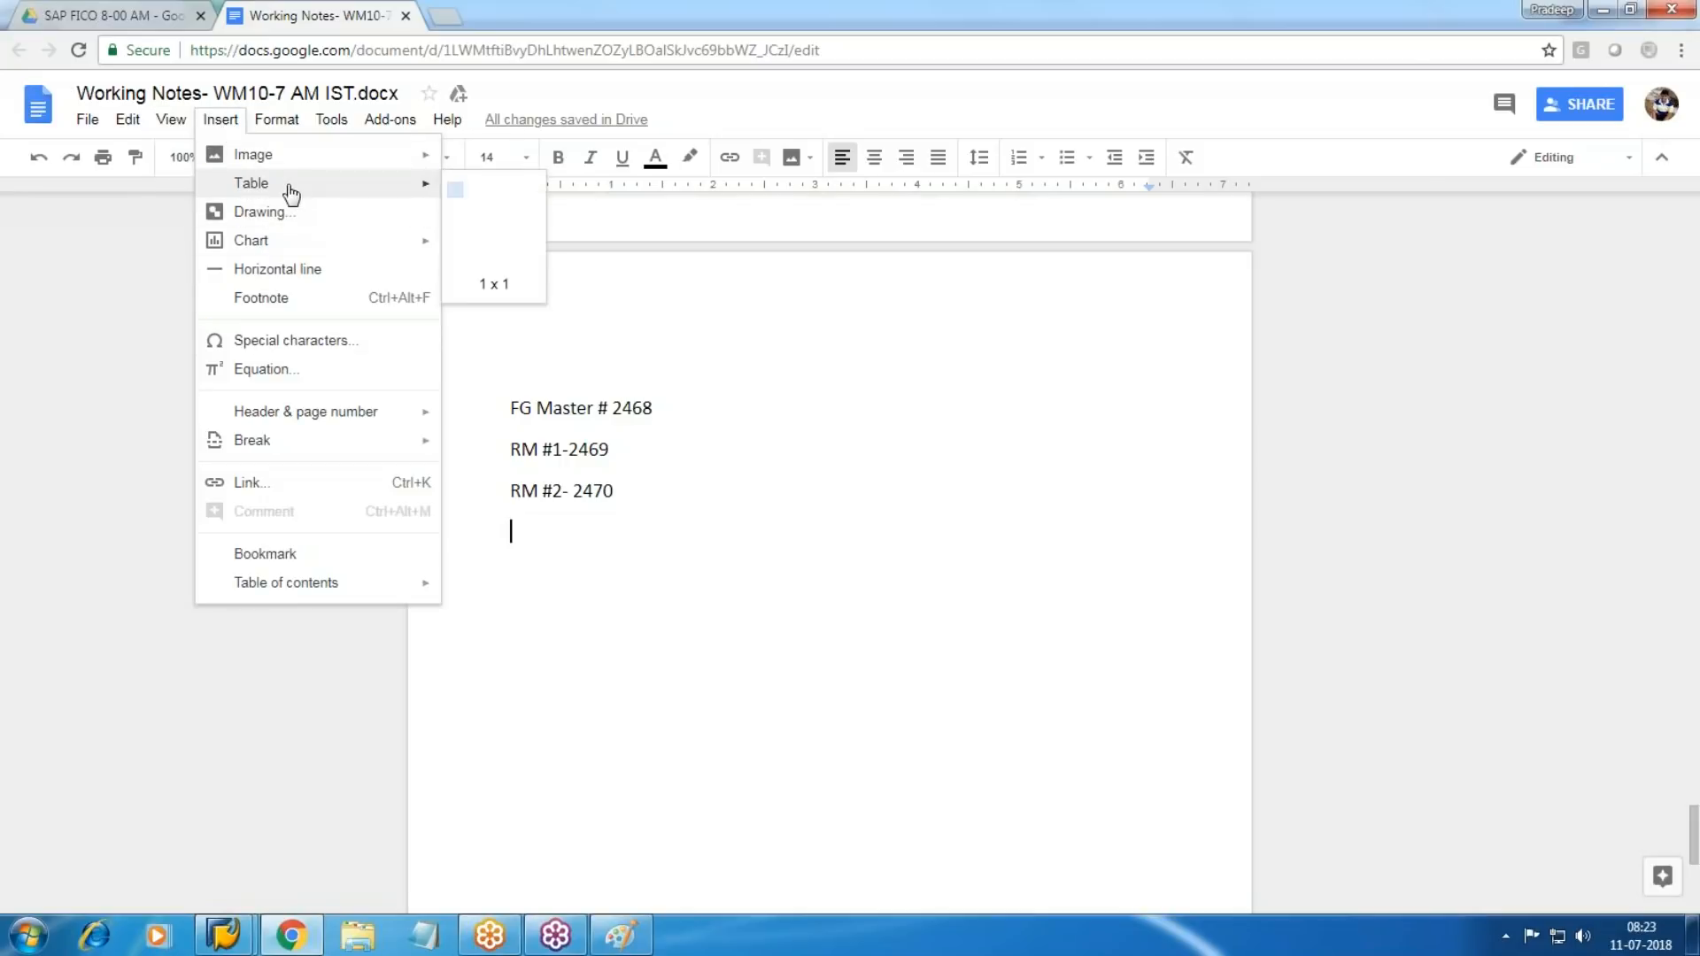
left_click(489, 191)
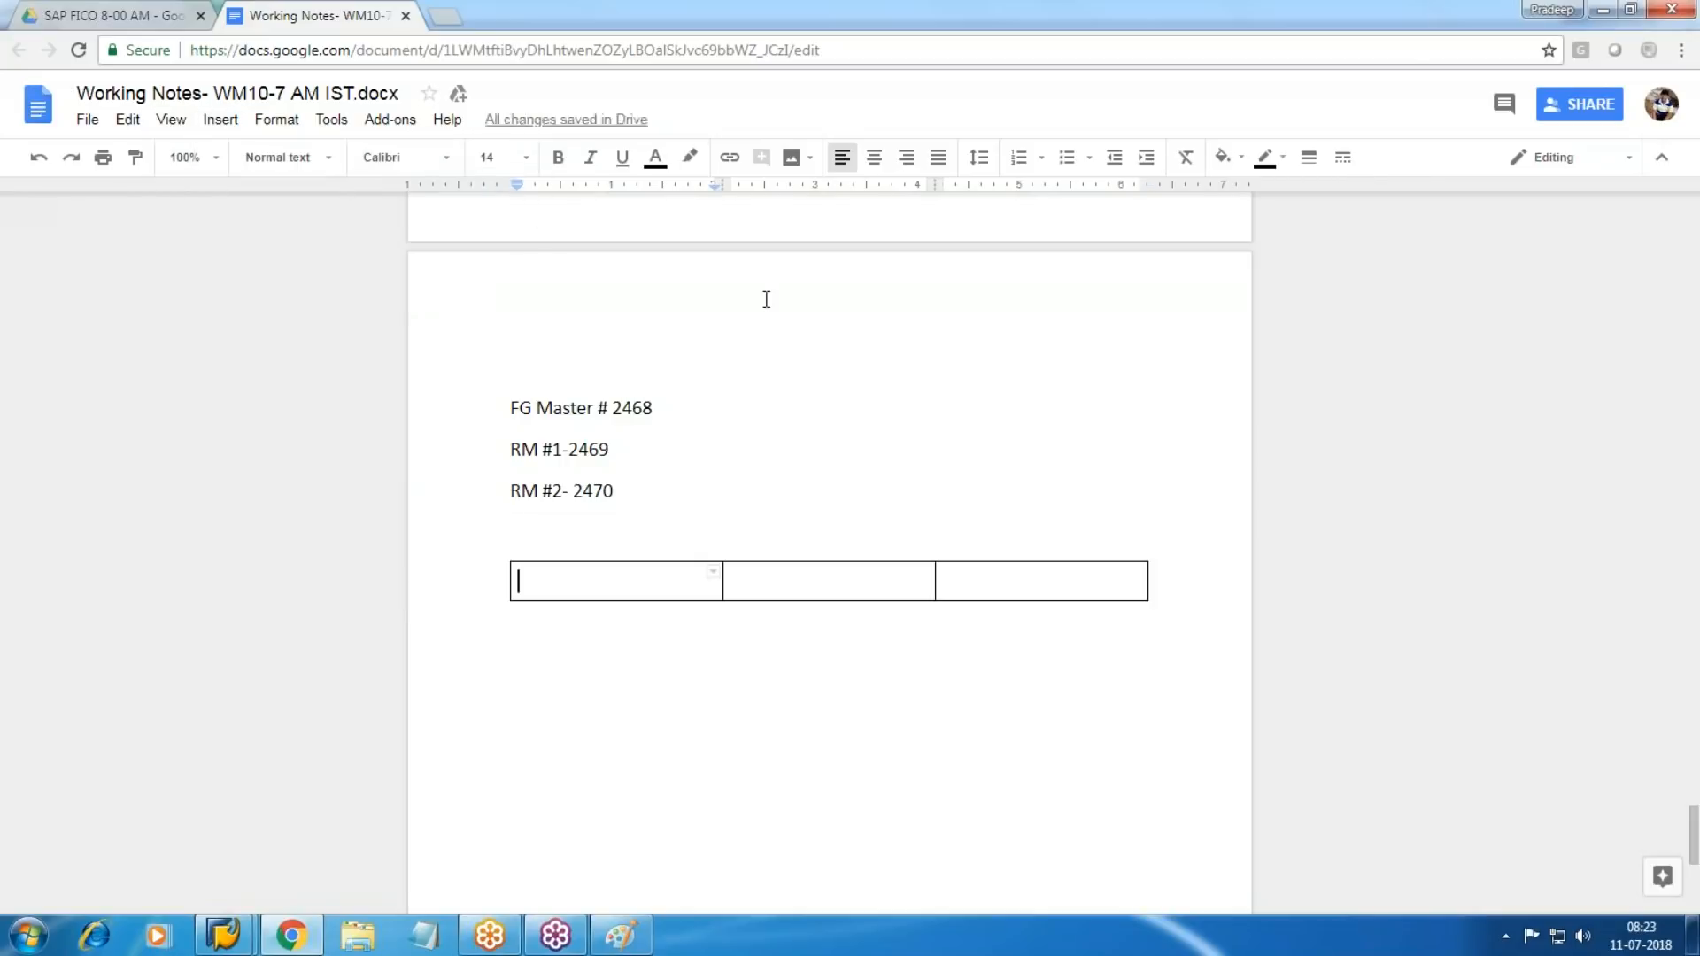
Head the table's first two columns "Name" and "Activity No".
type("name")
key("Tab")
key("Tab")
key("shift+Tab")
key("shift+Tab")
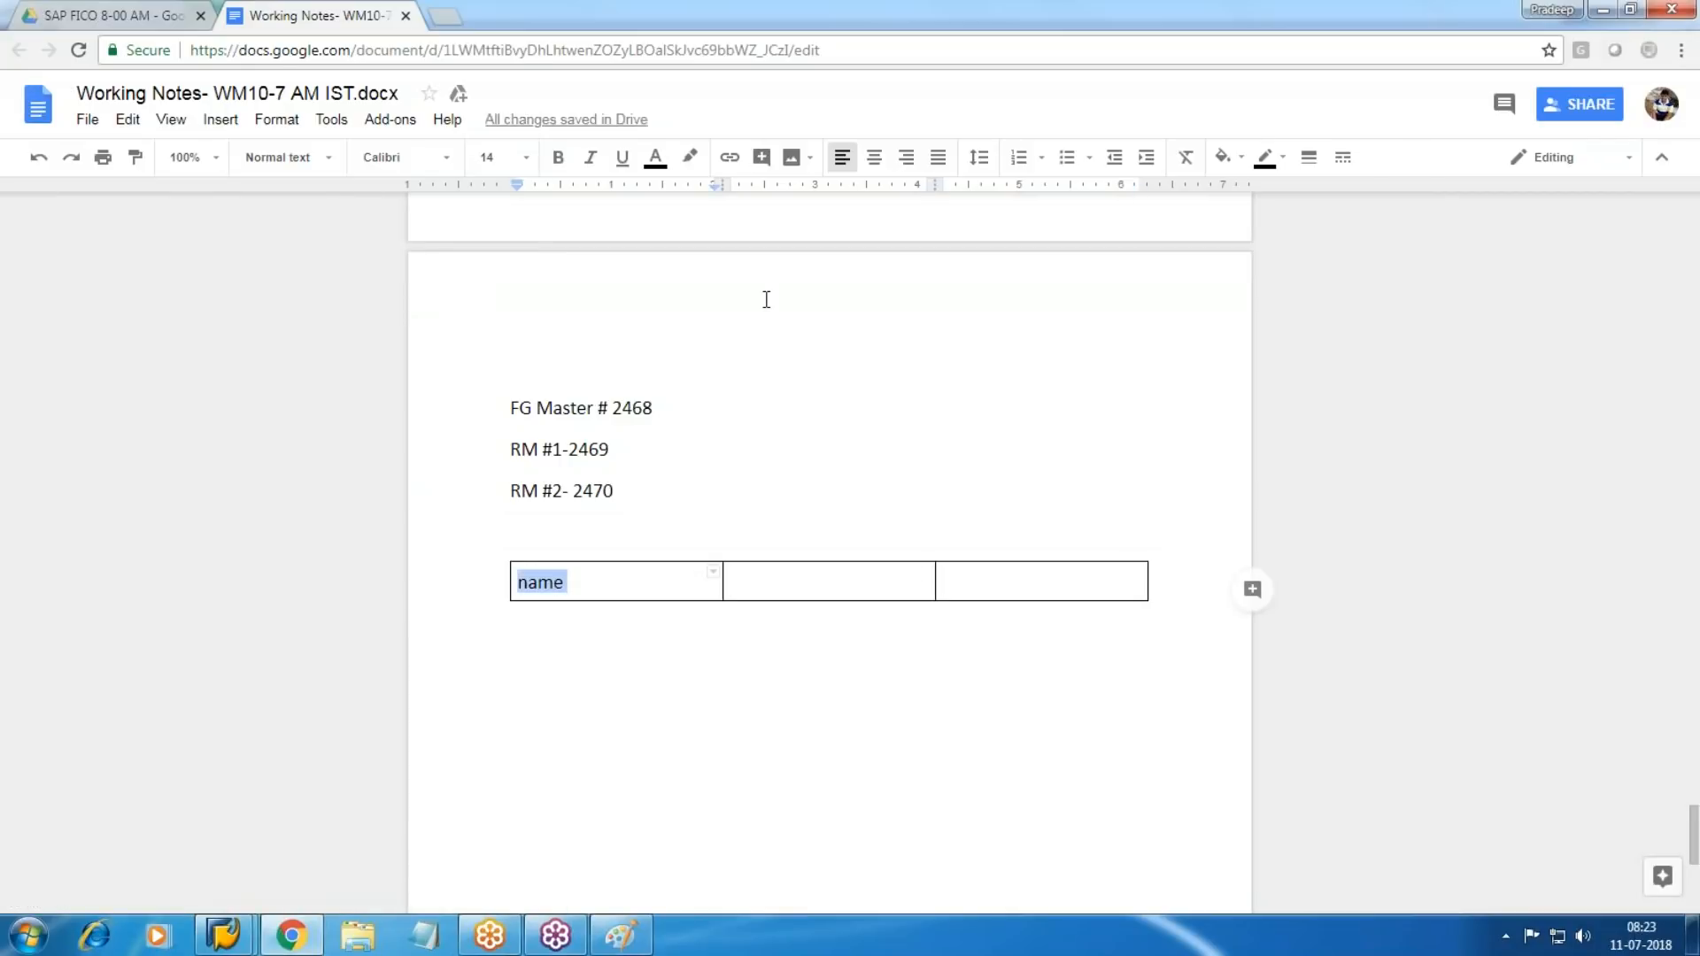
key("BackSpace")
type("Name")
key("Tab")
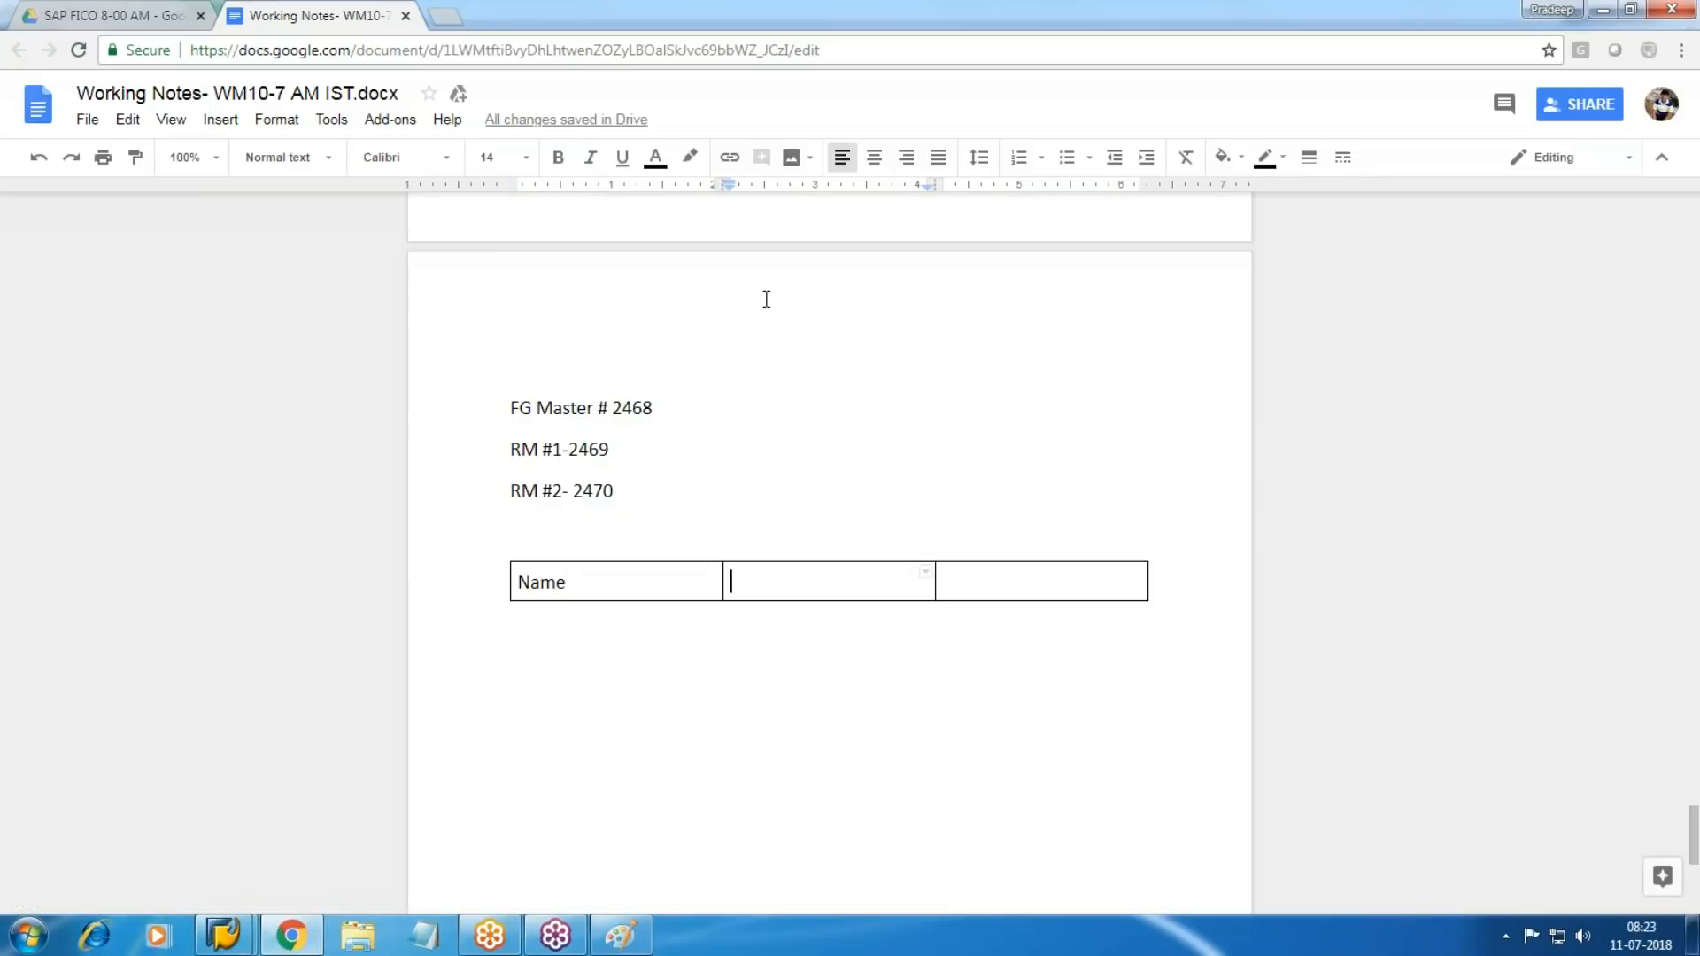
type("Activity No")
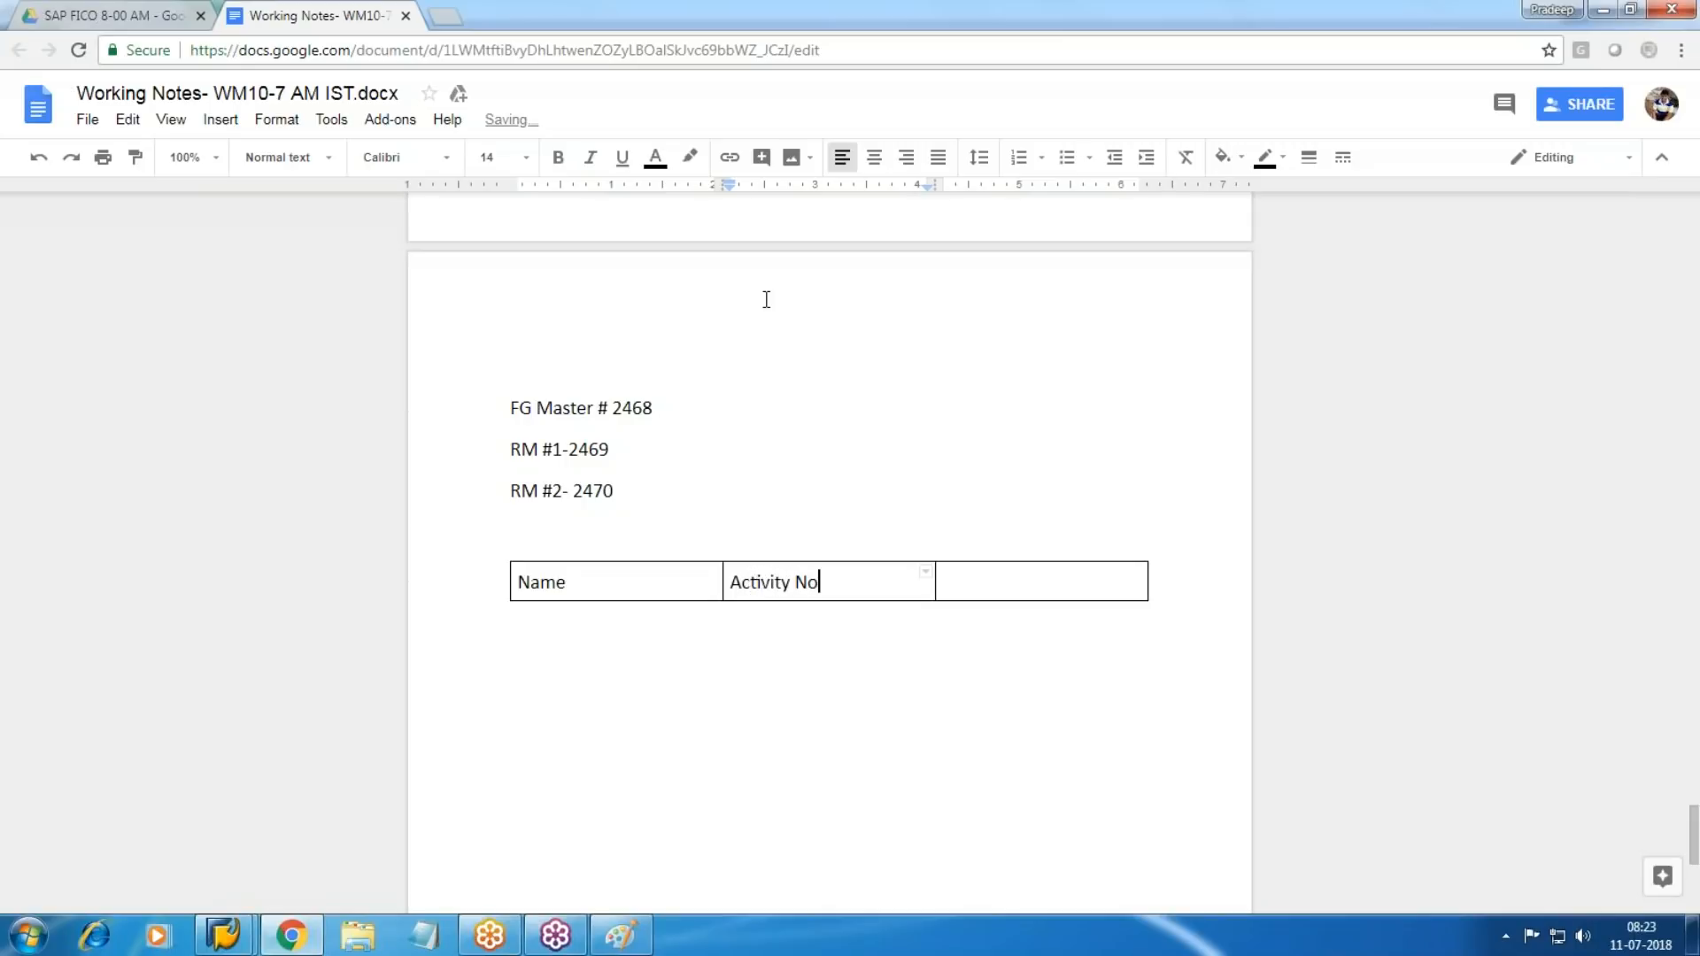
key("Tab")
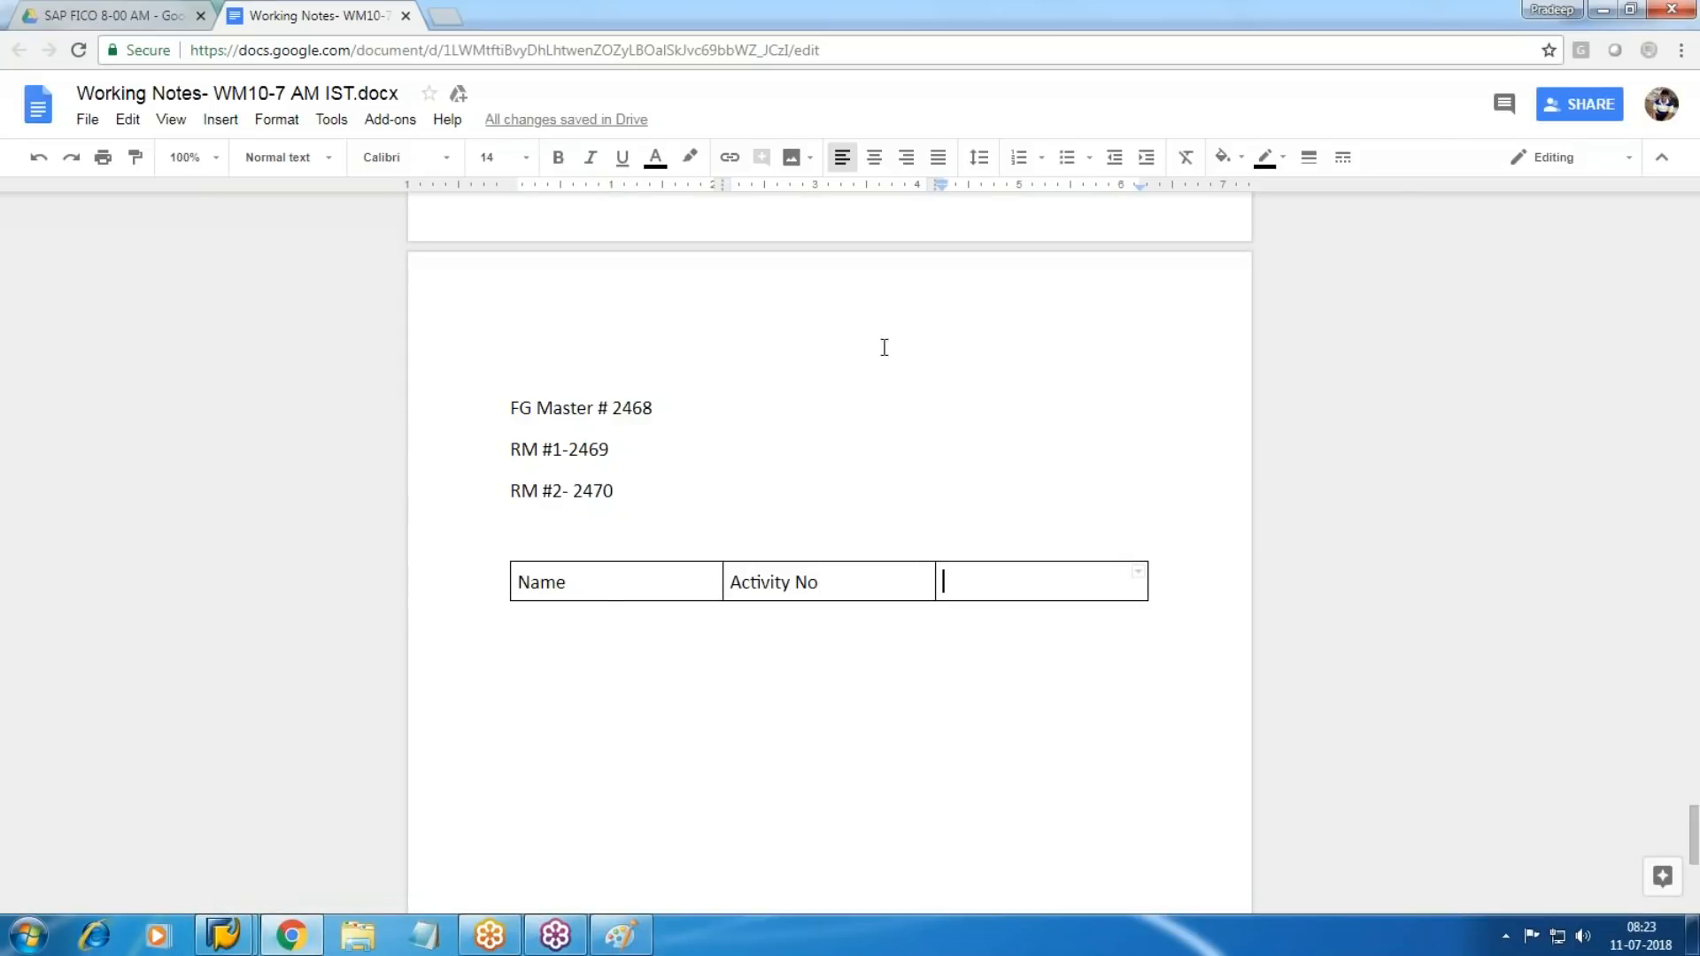
Add a table row for "Setup Hours" with activity number 901001.
key("Tab")
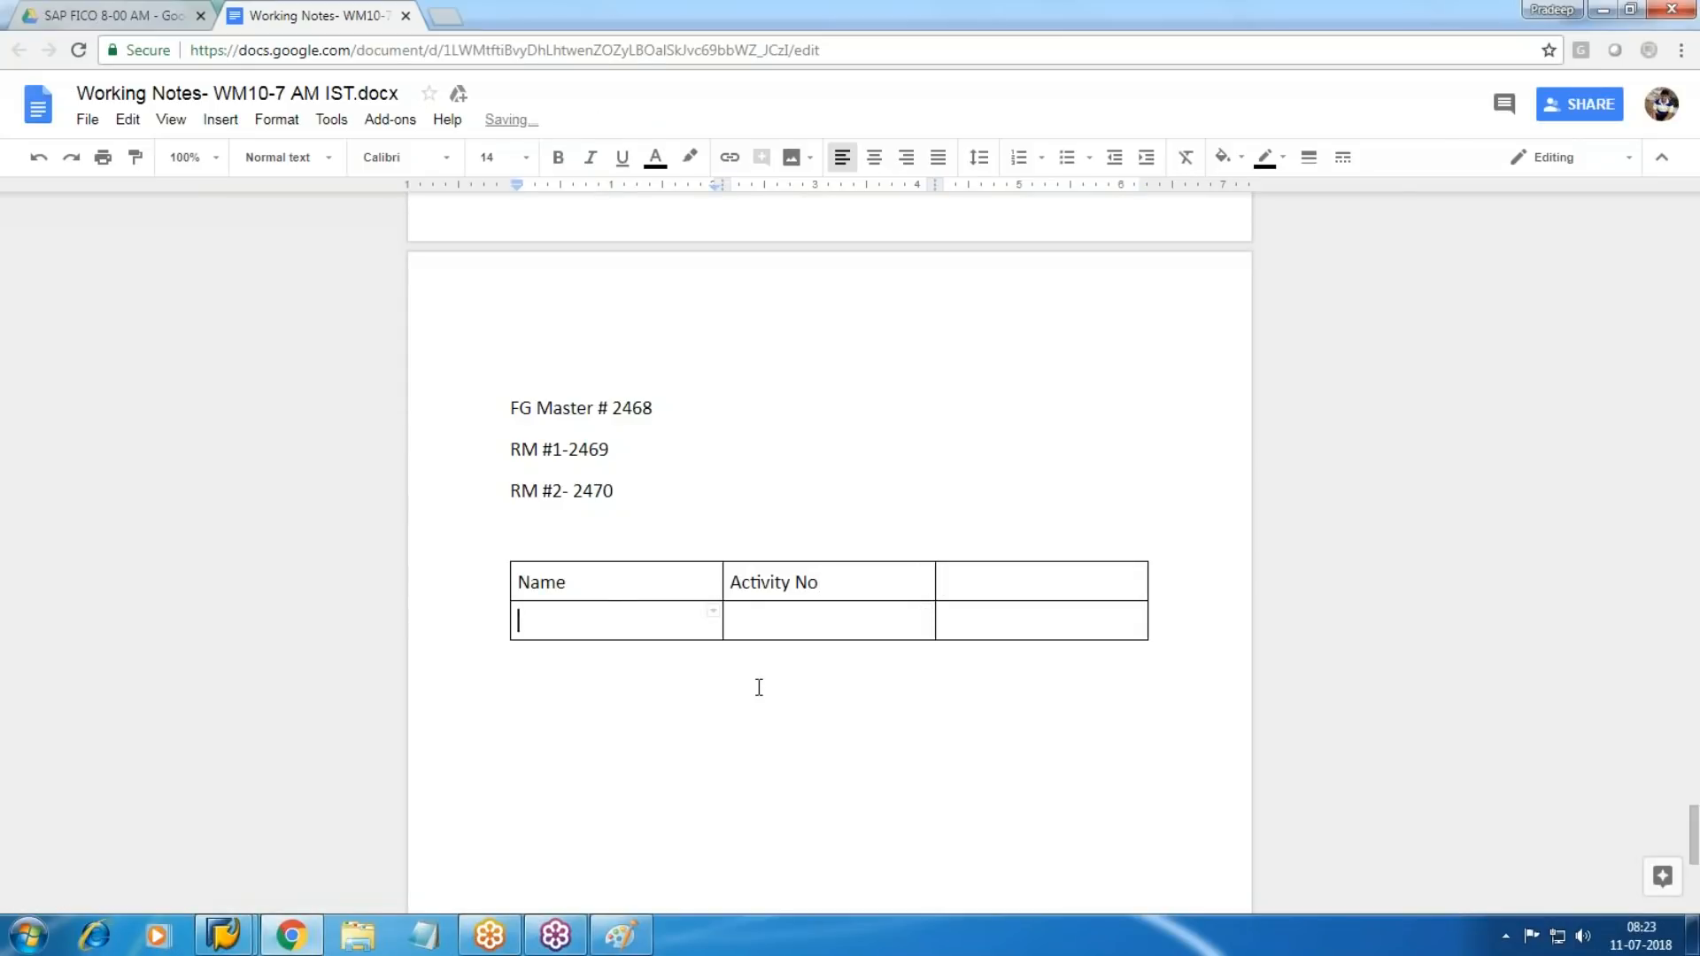
type("Setup Hours")
key("Tab")
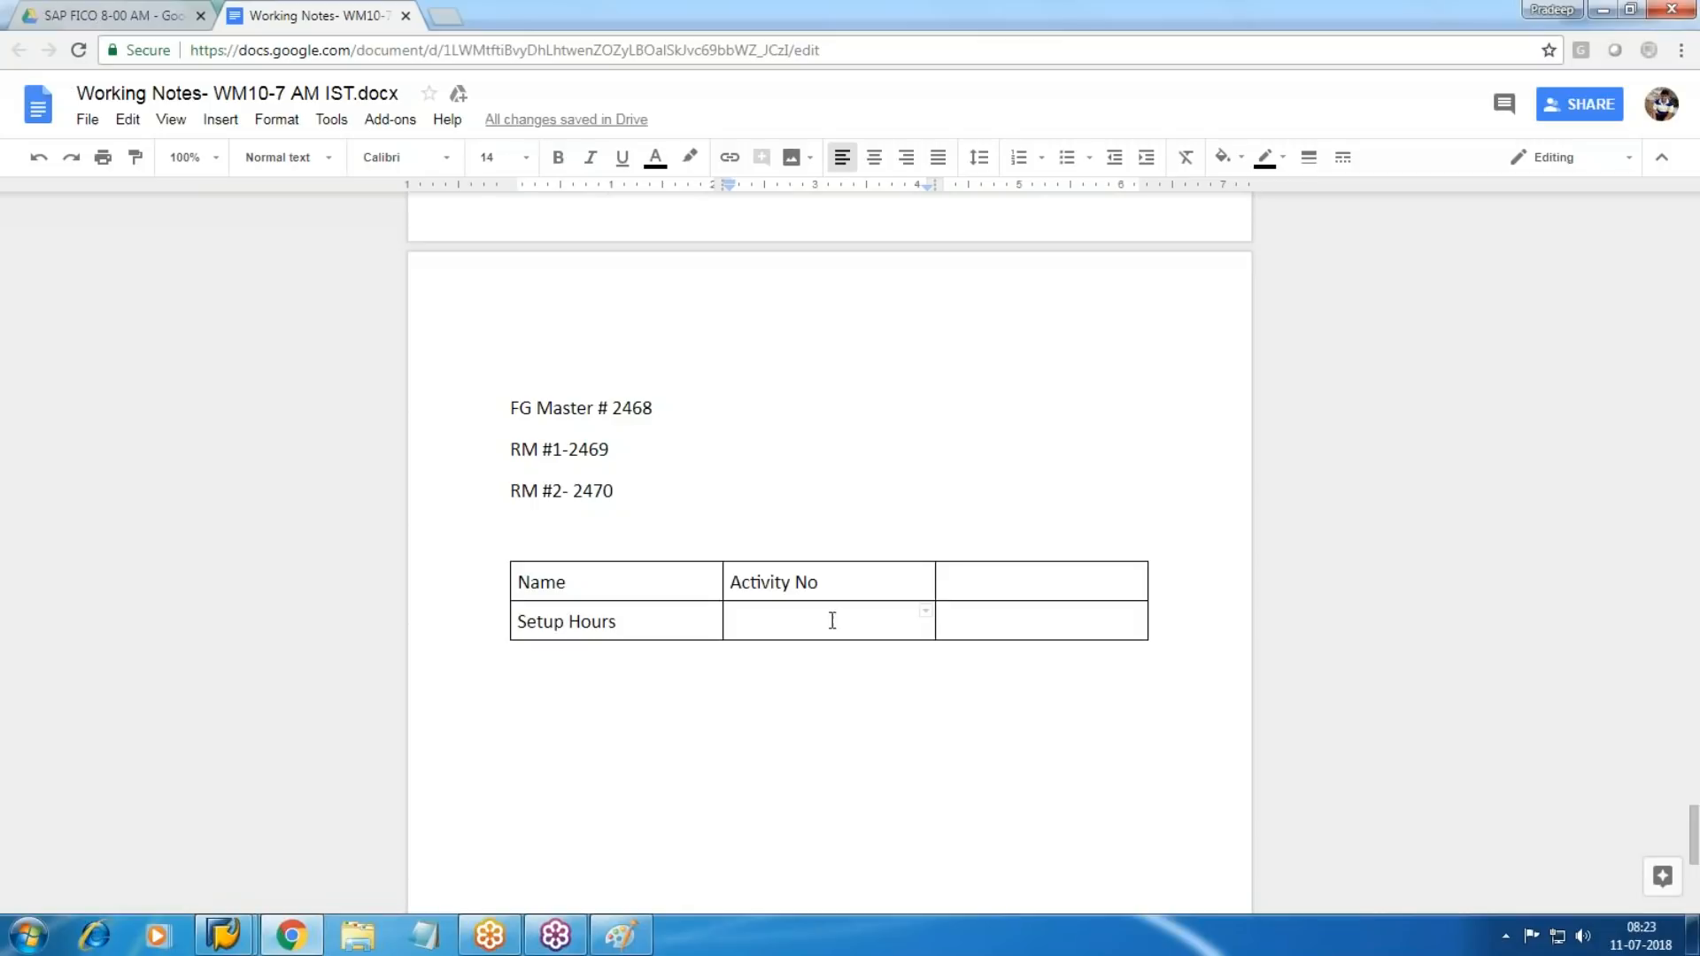
type("901001")
Head the third column "Cost element" and enter 9430001 for Setup Hours.
left_click(898, 597)
key("Tab")
type("Cost e")
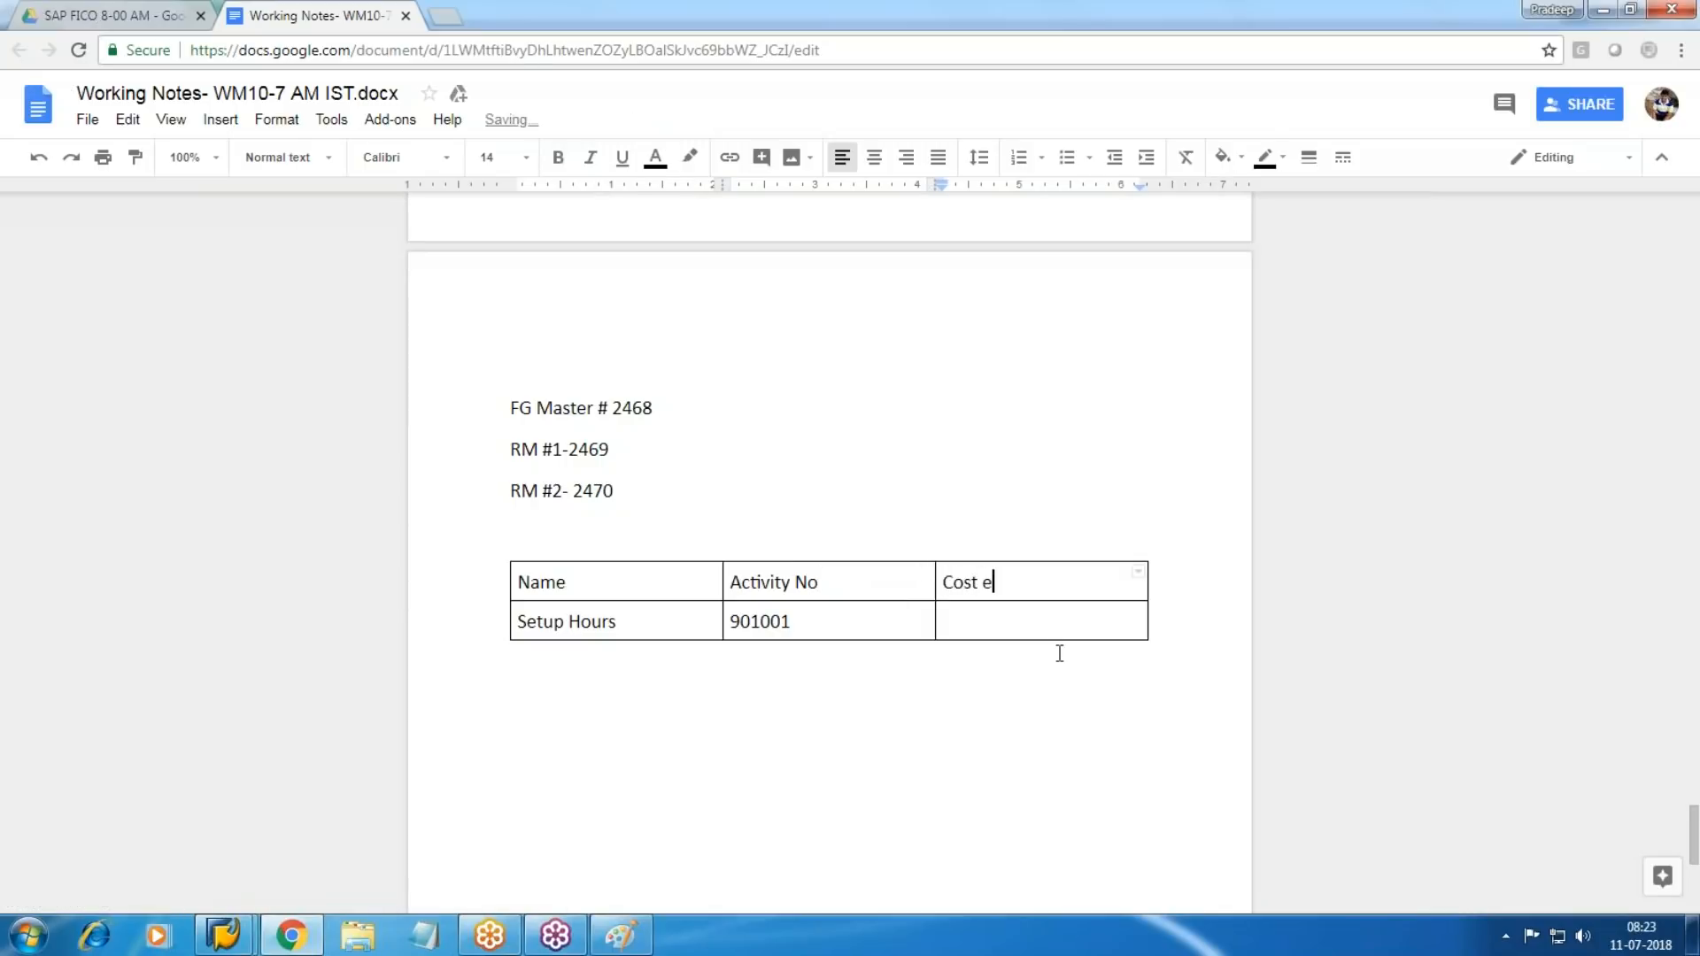
type("lement")
key("Tab")
key("Tab")
key("Tab")
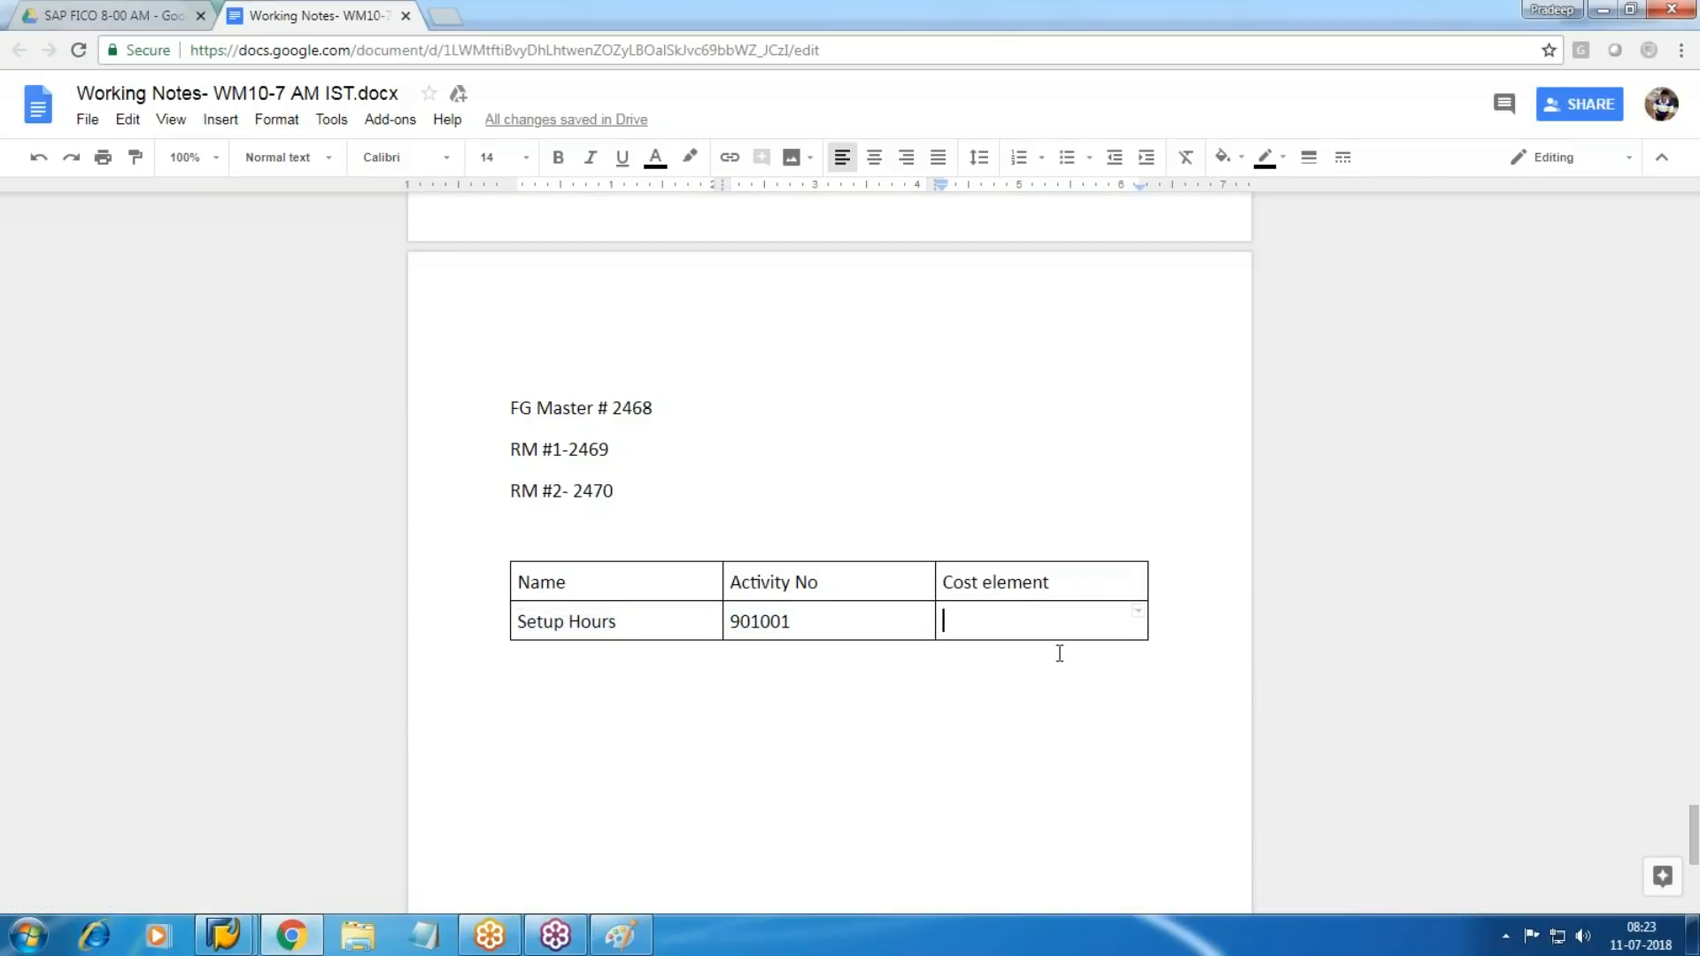
type("9430001")
Add a table row for "Assembling Hours" with activity number 901002 and cost element 9430002.
key("Tab")
type("Assembling Hours")
key("Tab")
type("901002")
key("Tab")
type("9430002")
Add a table row for "Packing Hours" with activity number 901003 and cost element 9430003.
key("Tab")
type("Packing Hours")
key("Tab")
type("901003")
key("Tab")
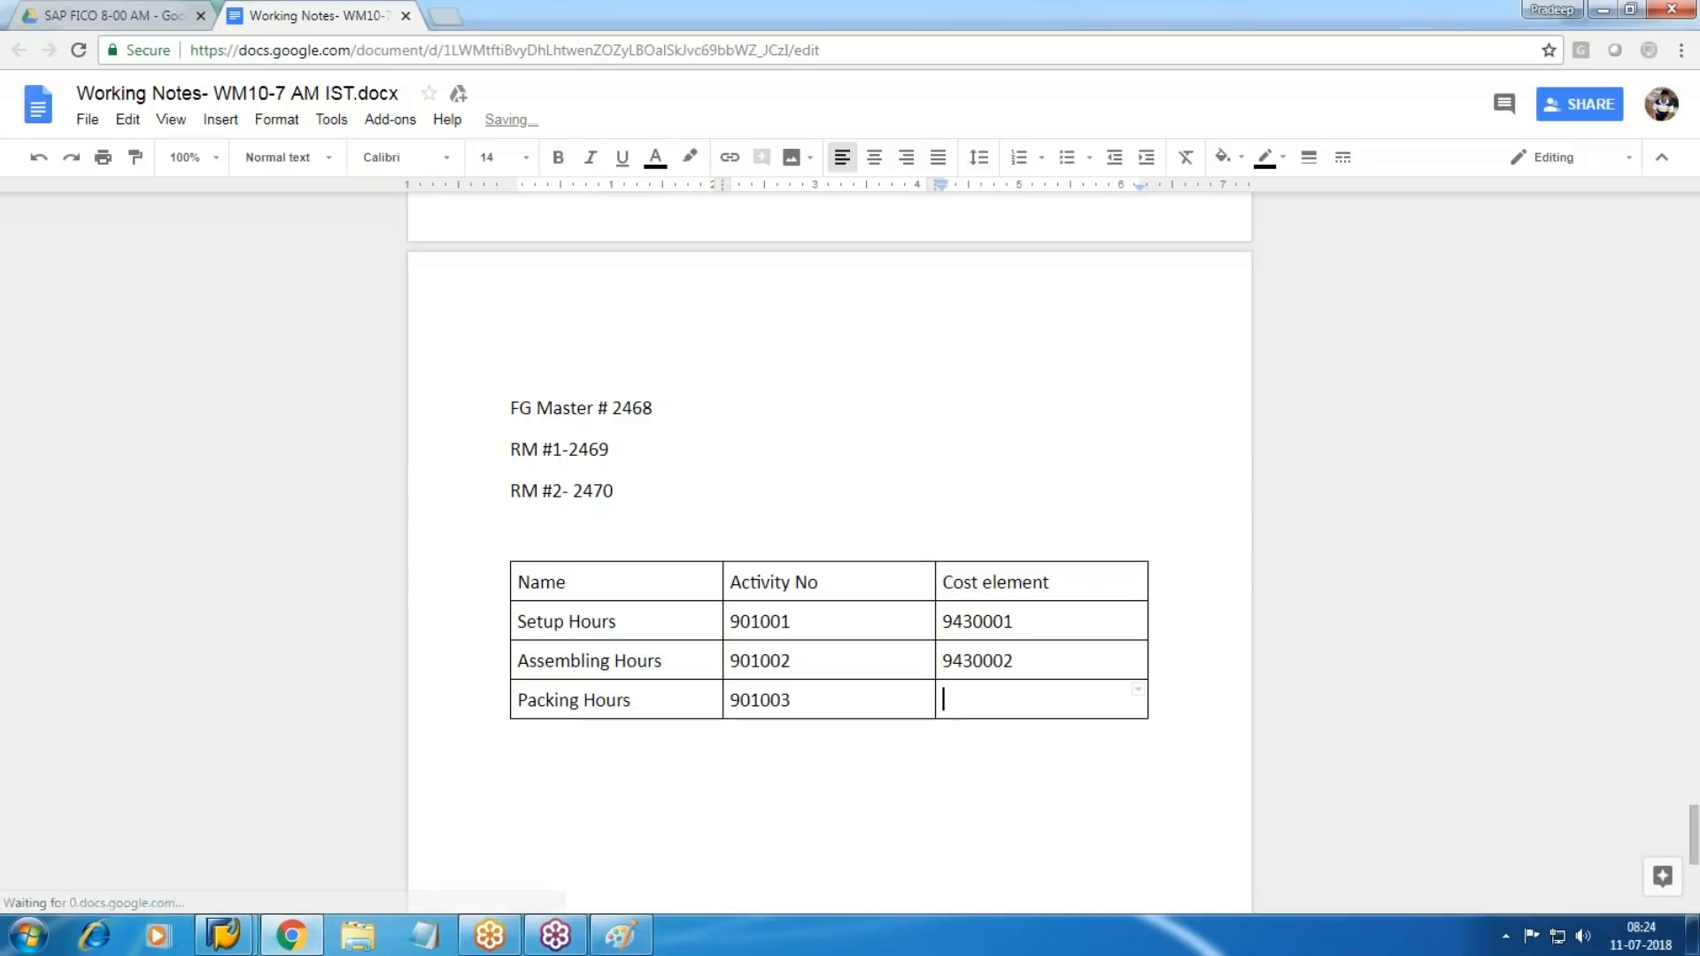
type("9430003")
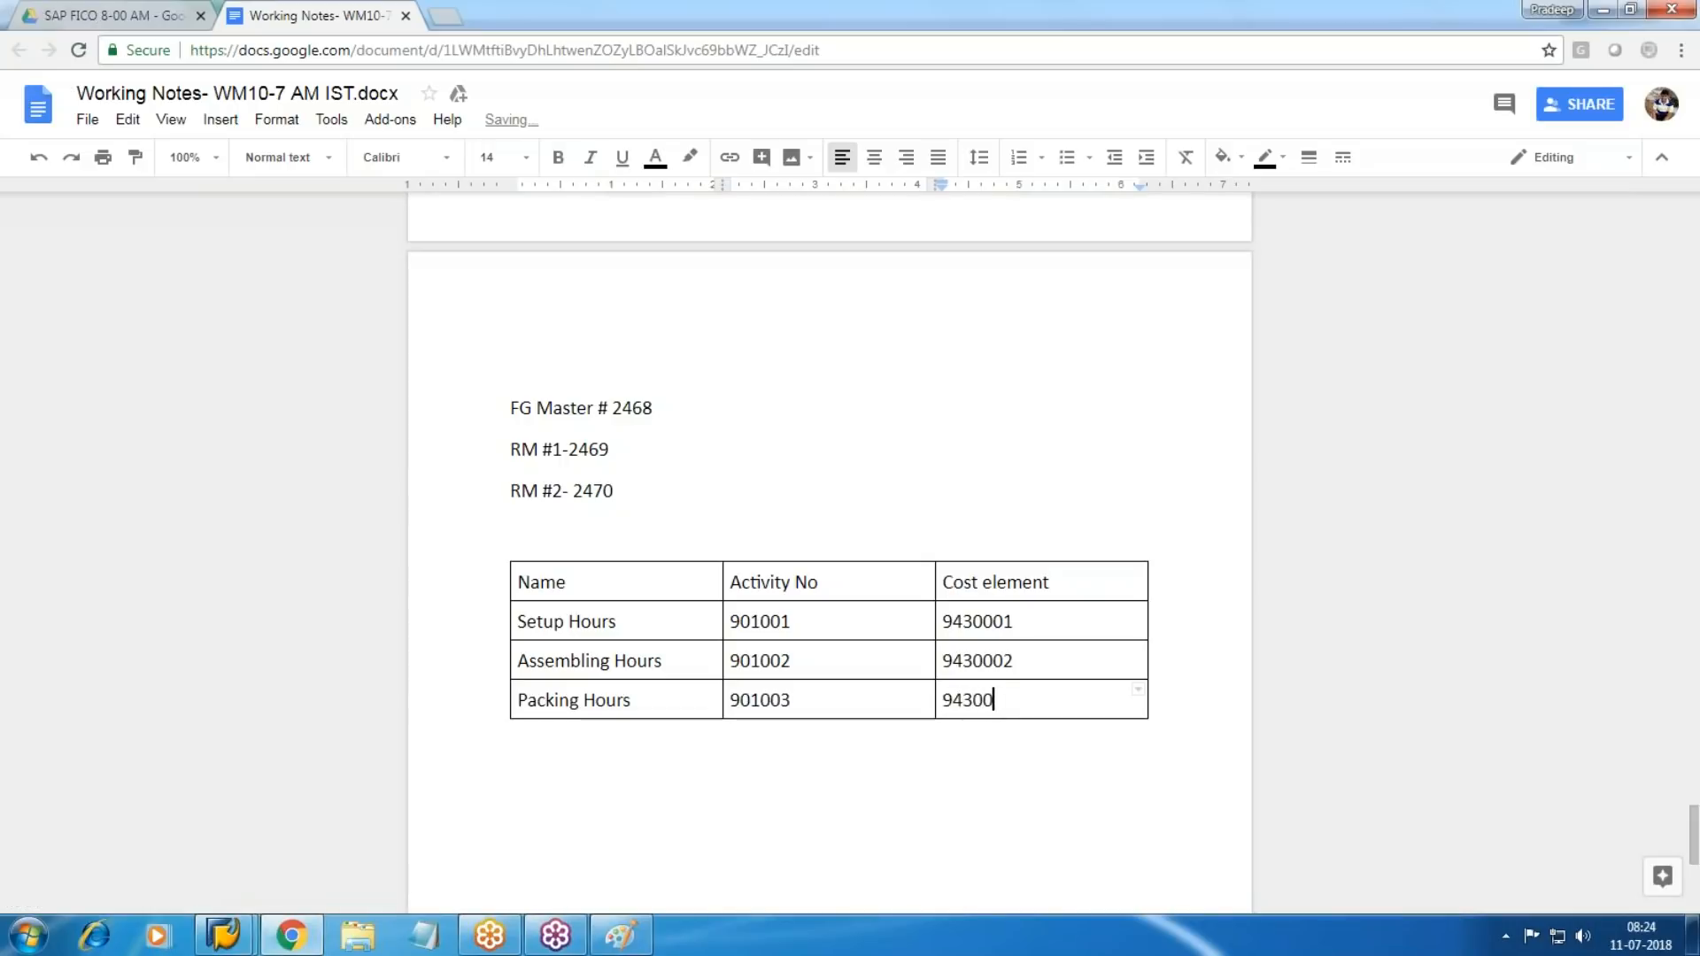
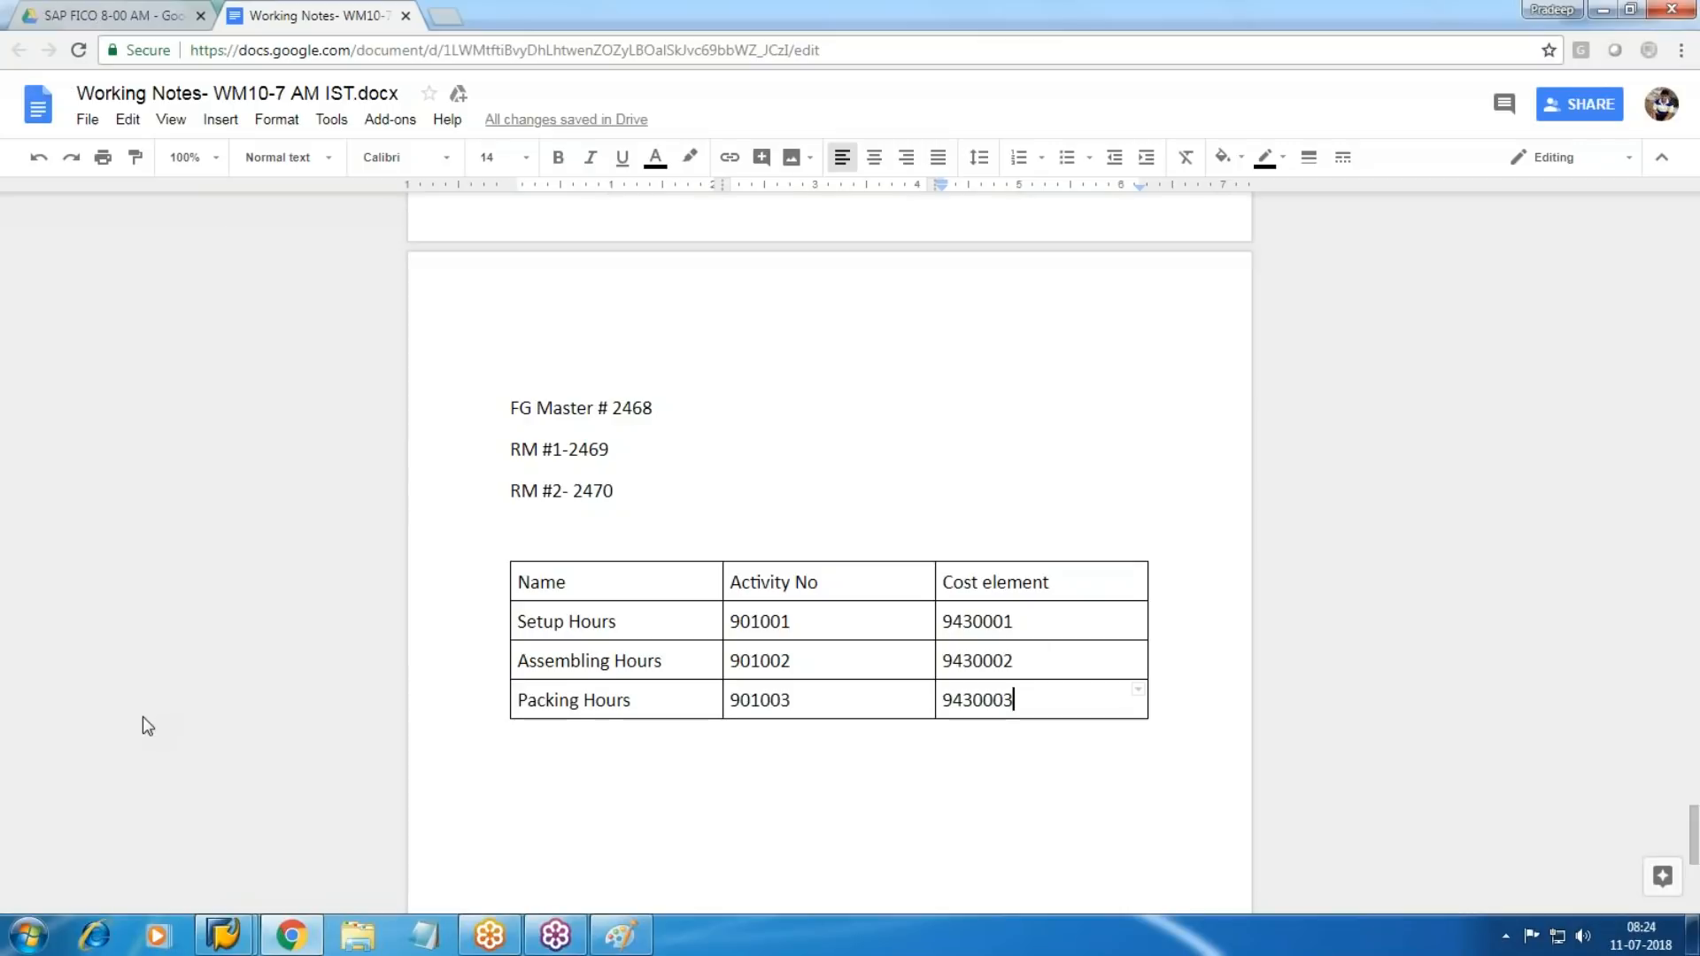
Switch to the SAP window with the Create material BOM screen.
mouse_move(224, 934)
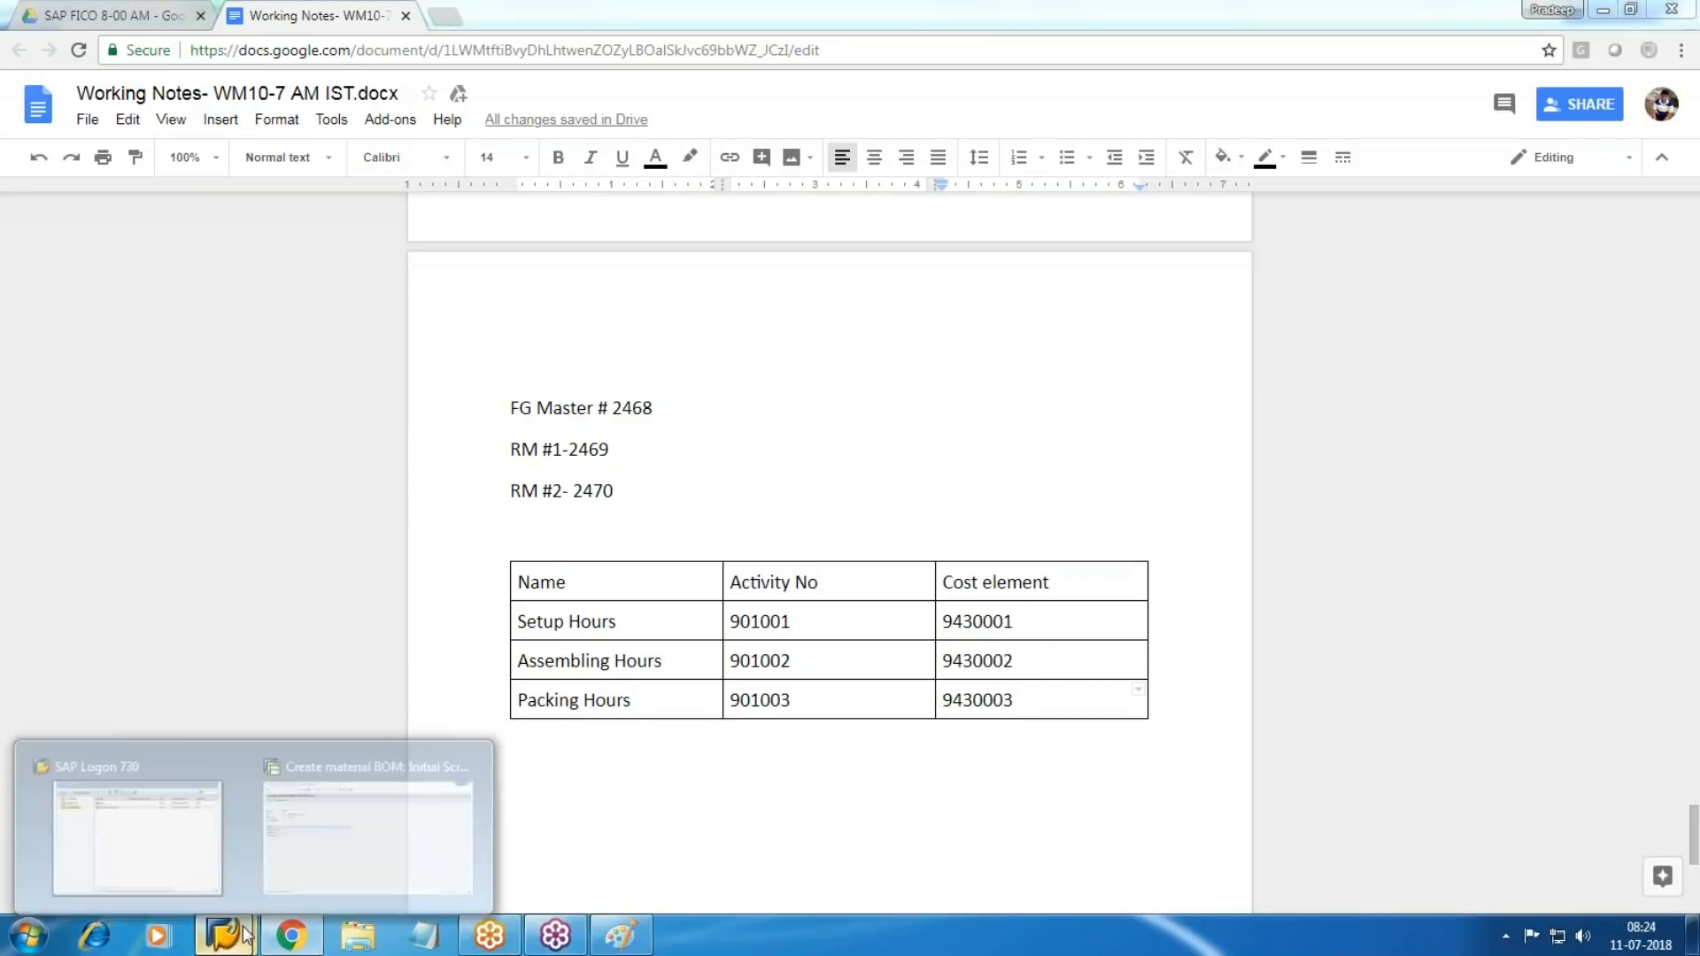
left_click(354, 823)
Try to open transaction CS02 from the Create material BOM screen, glancing back at the working notes.
left_click(107, 64)
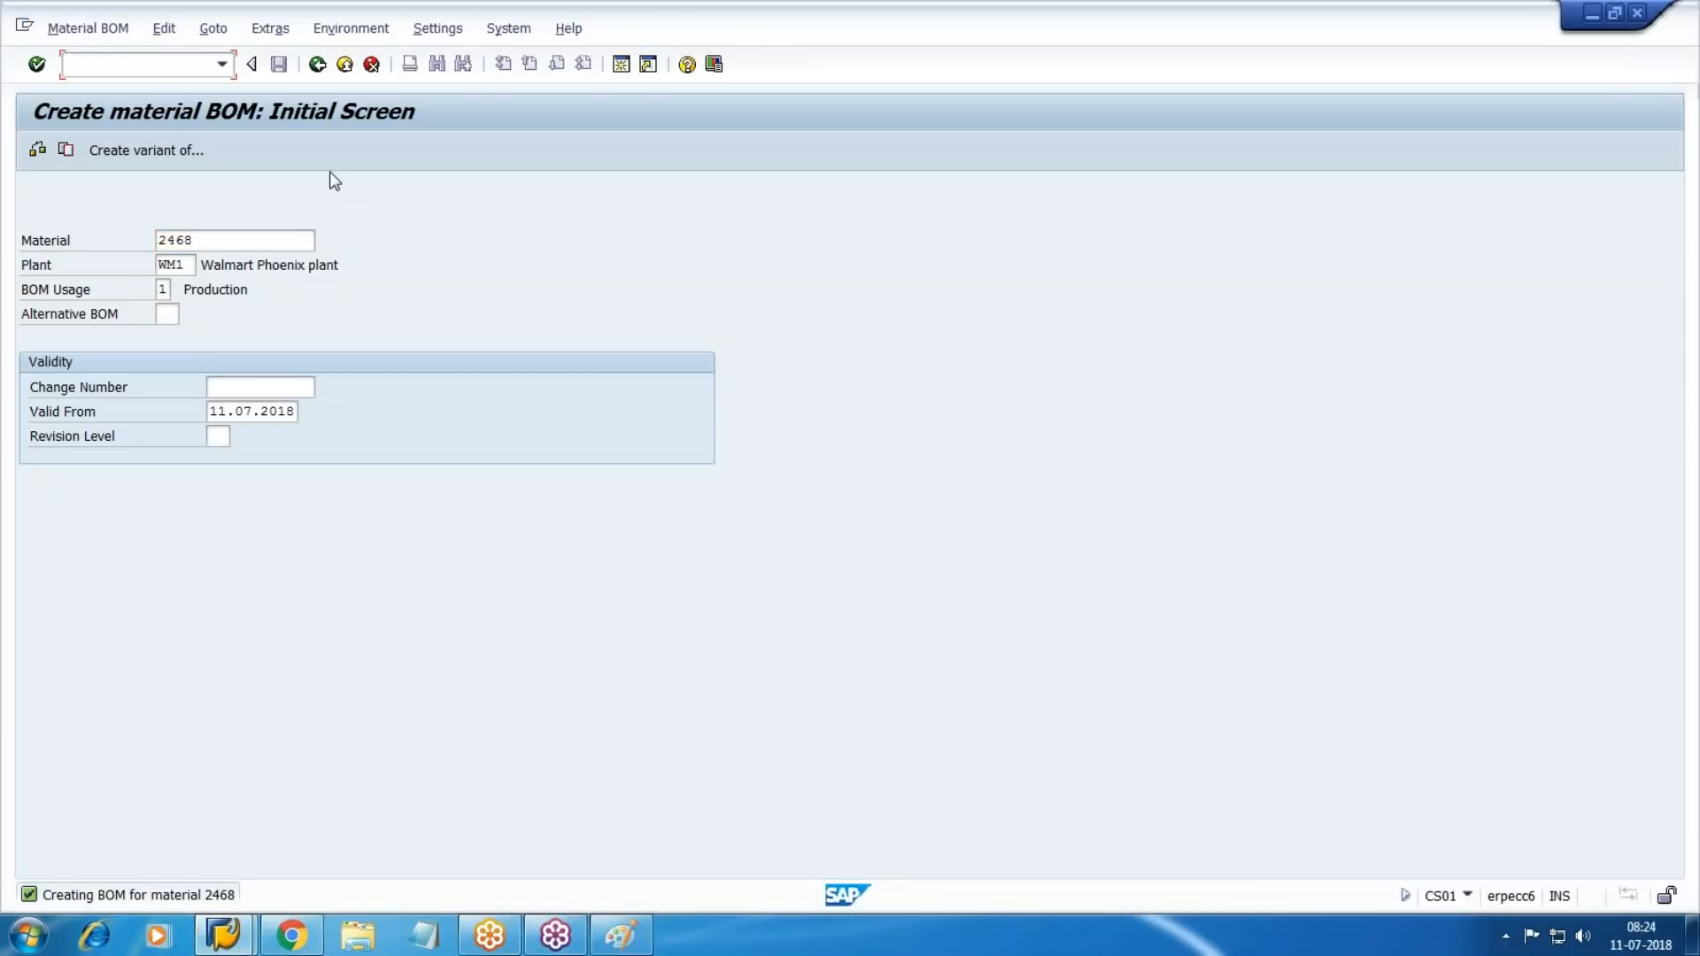
type("/n")
key("BackSpace")
key("BackSpace")
type("cs02")
key("Return")
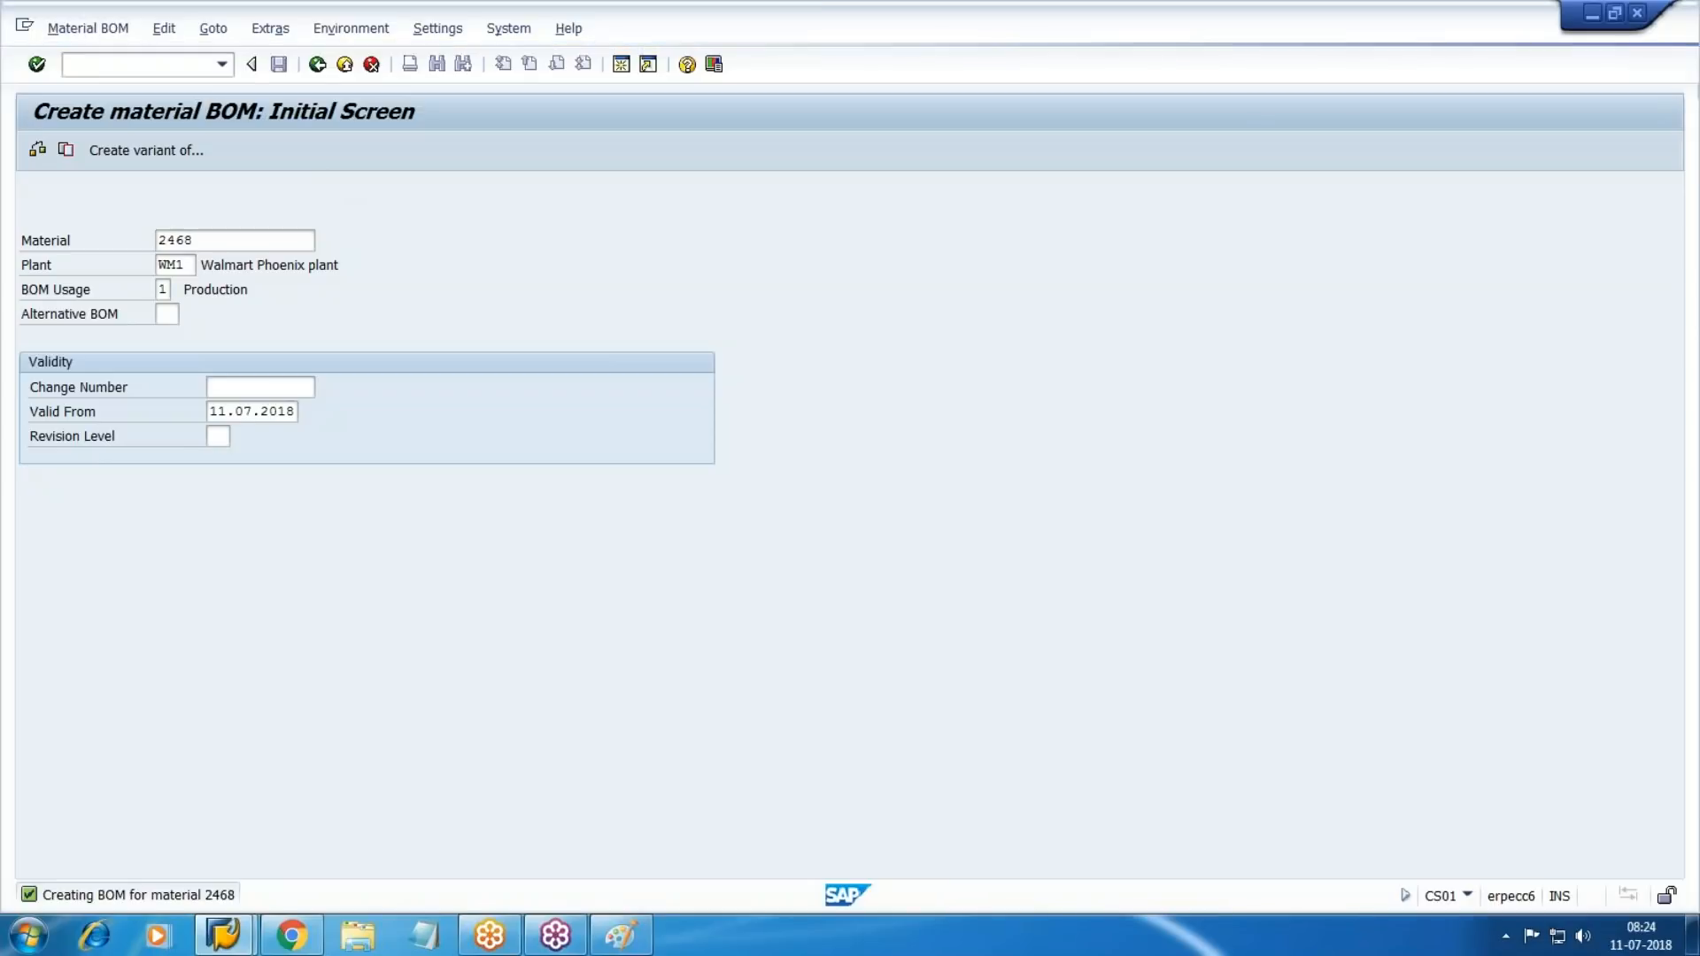
key("alt+Tab")
left_click(1007, 582)
key("alt+Tab")
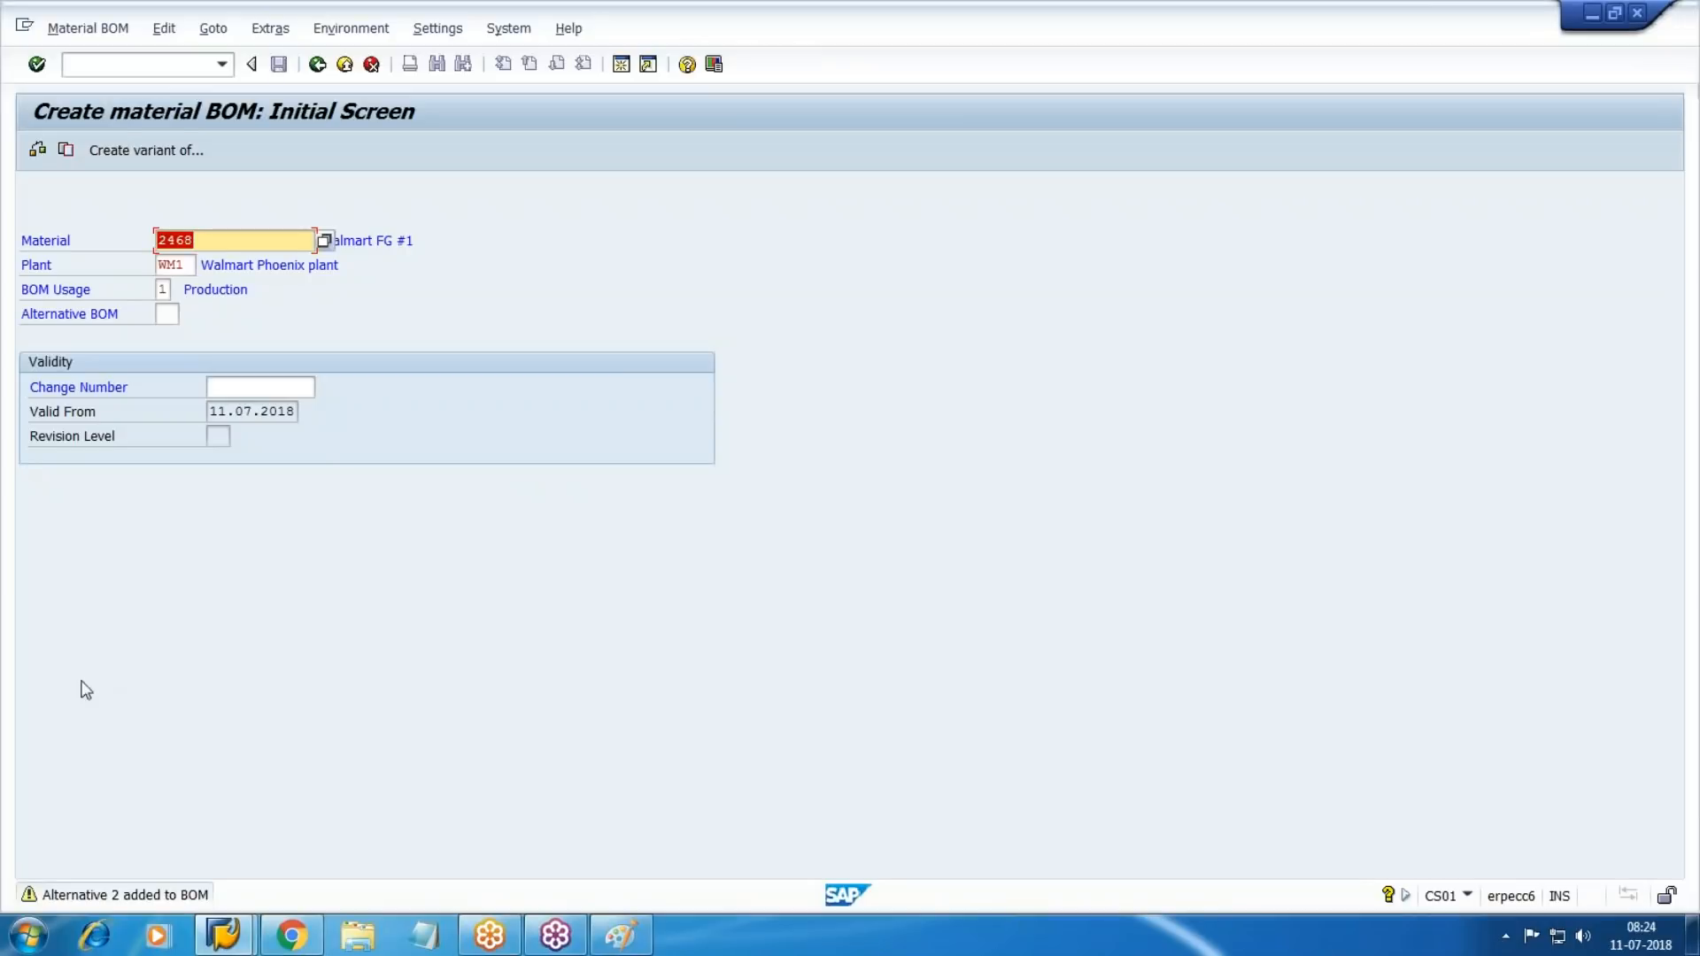
Leave the material BOM creation and return to the SAP Easy Access screen.
left_click(111, 66)
type("/n")
key("Return")
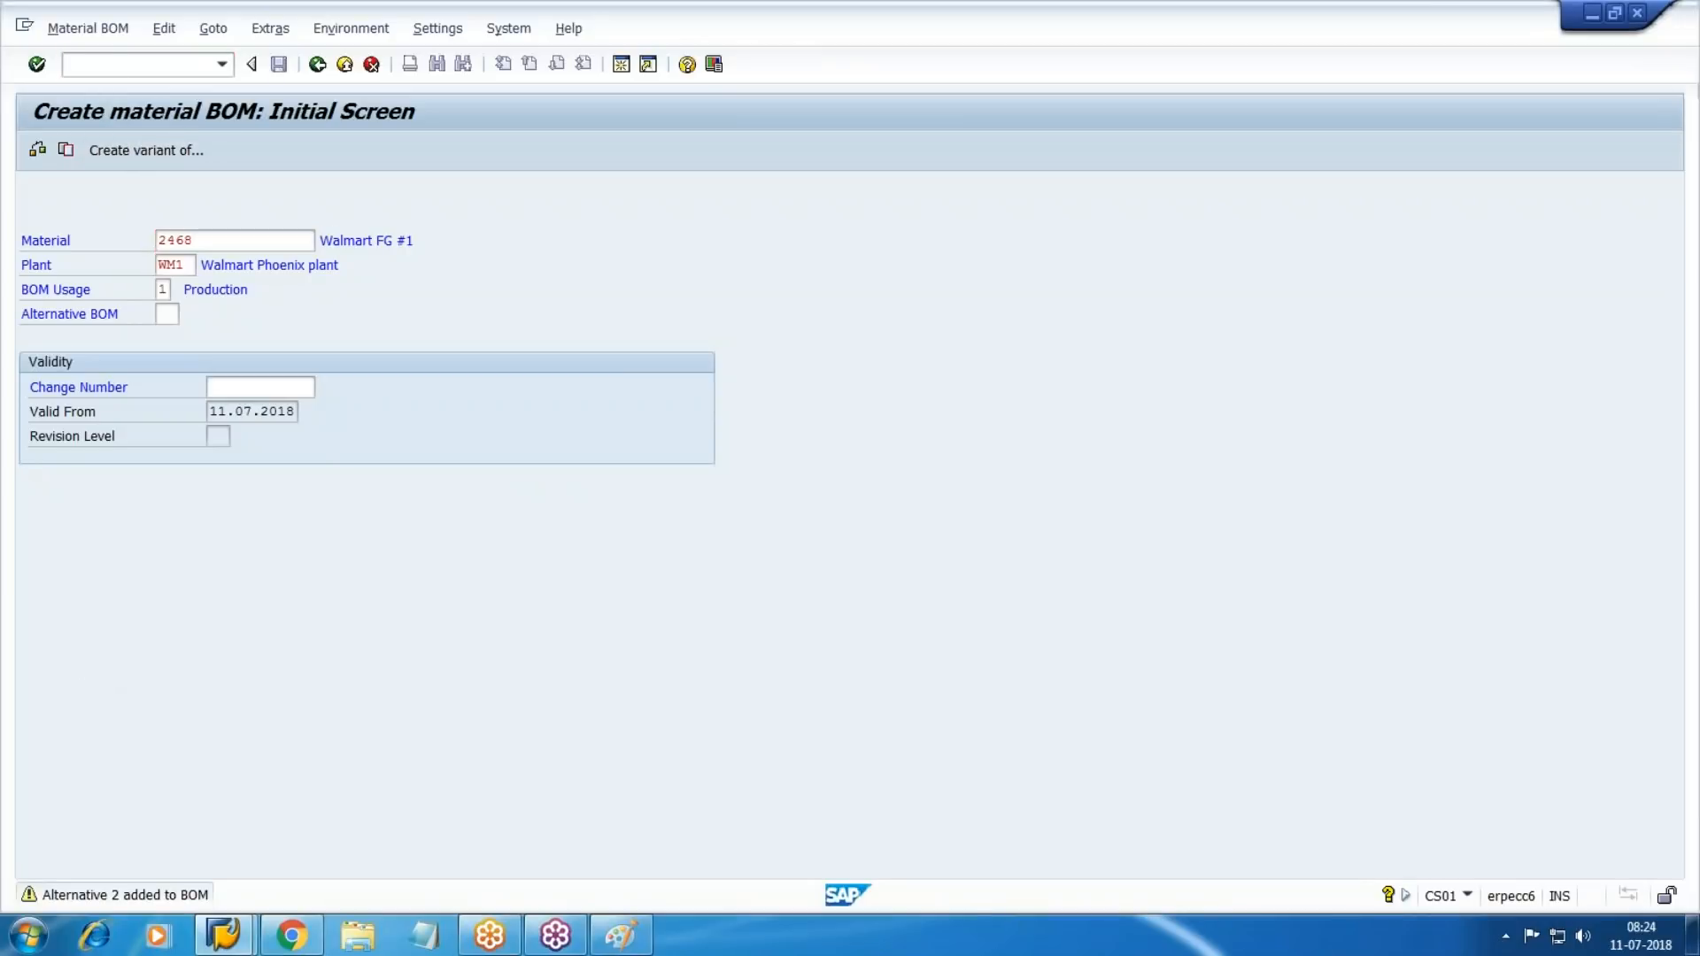
Open transaction KA06 for creating a secondary cost element and set the controlling area to WM10.
left_click(111, 64)
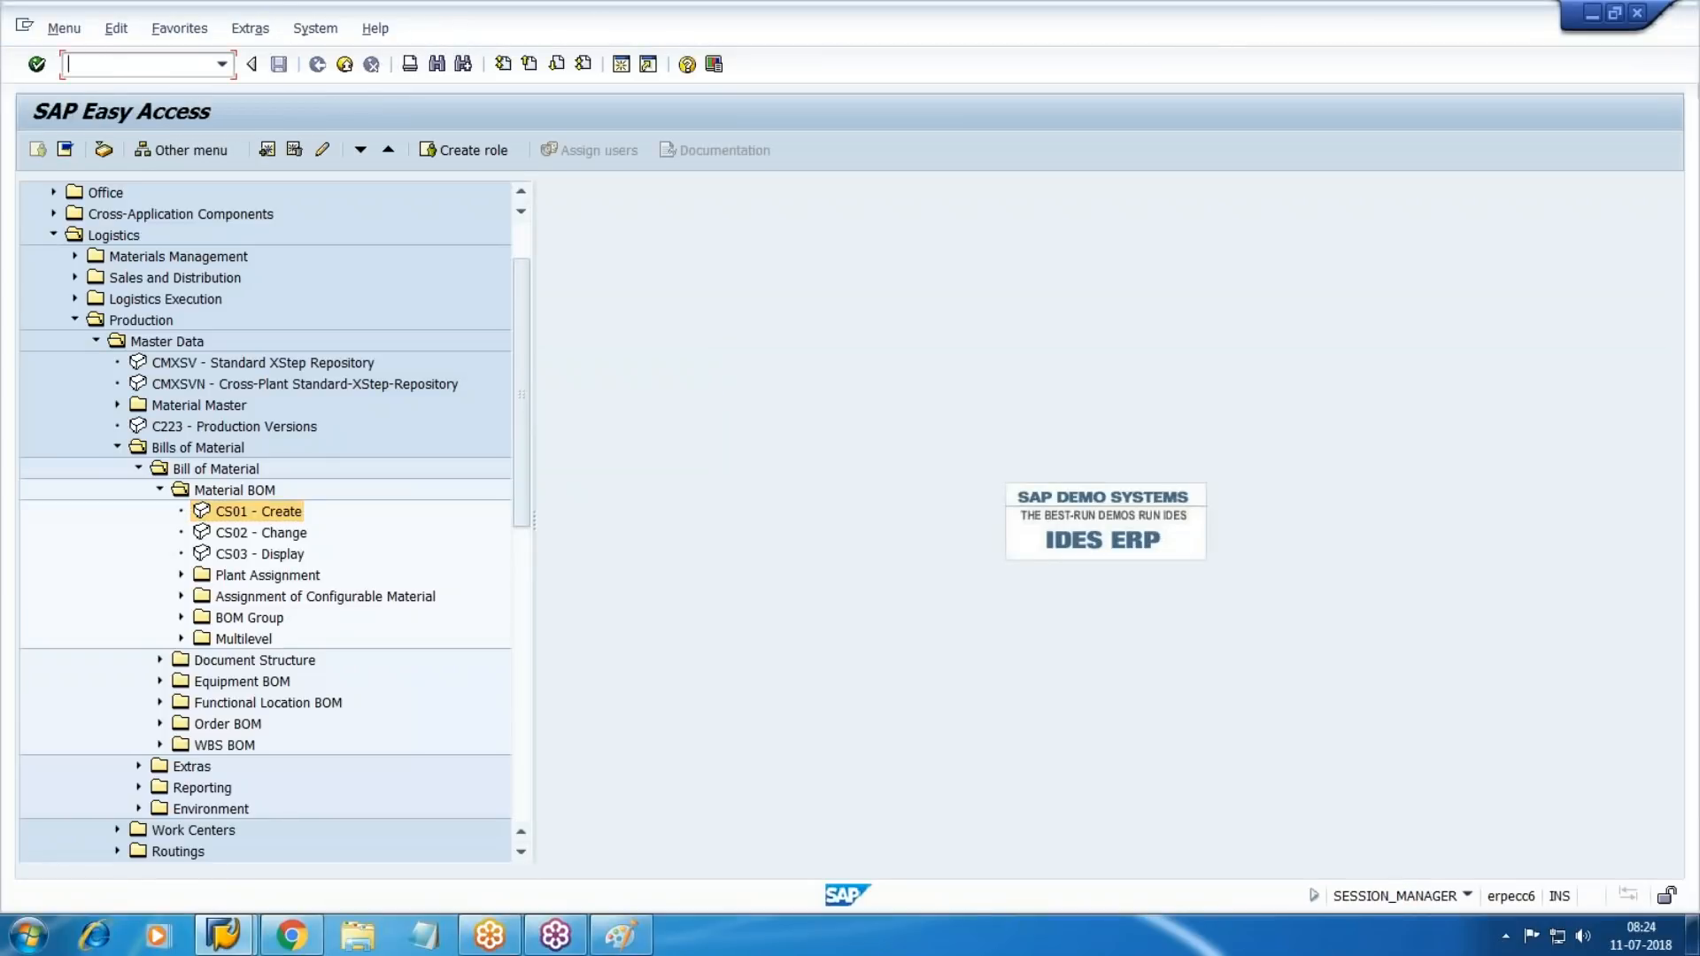
type("KA06")
key("Return")
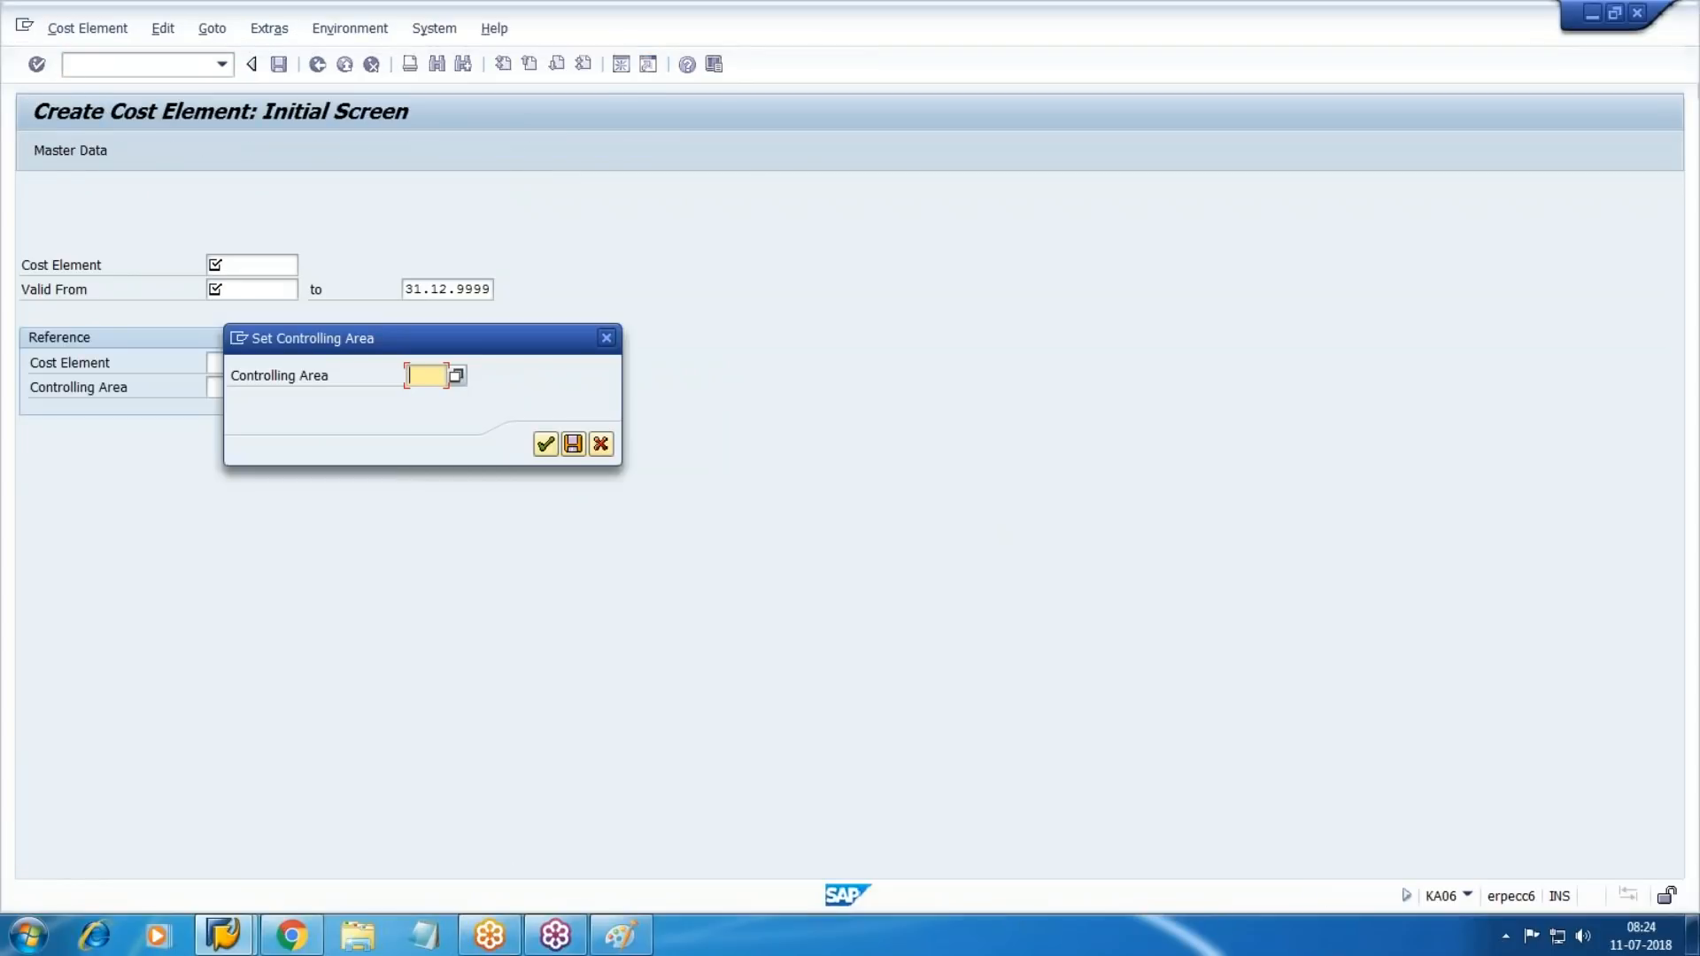
type("MK11")
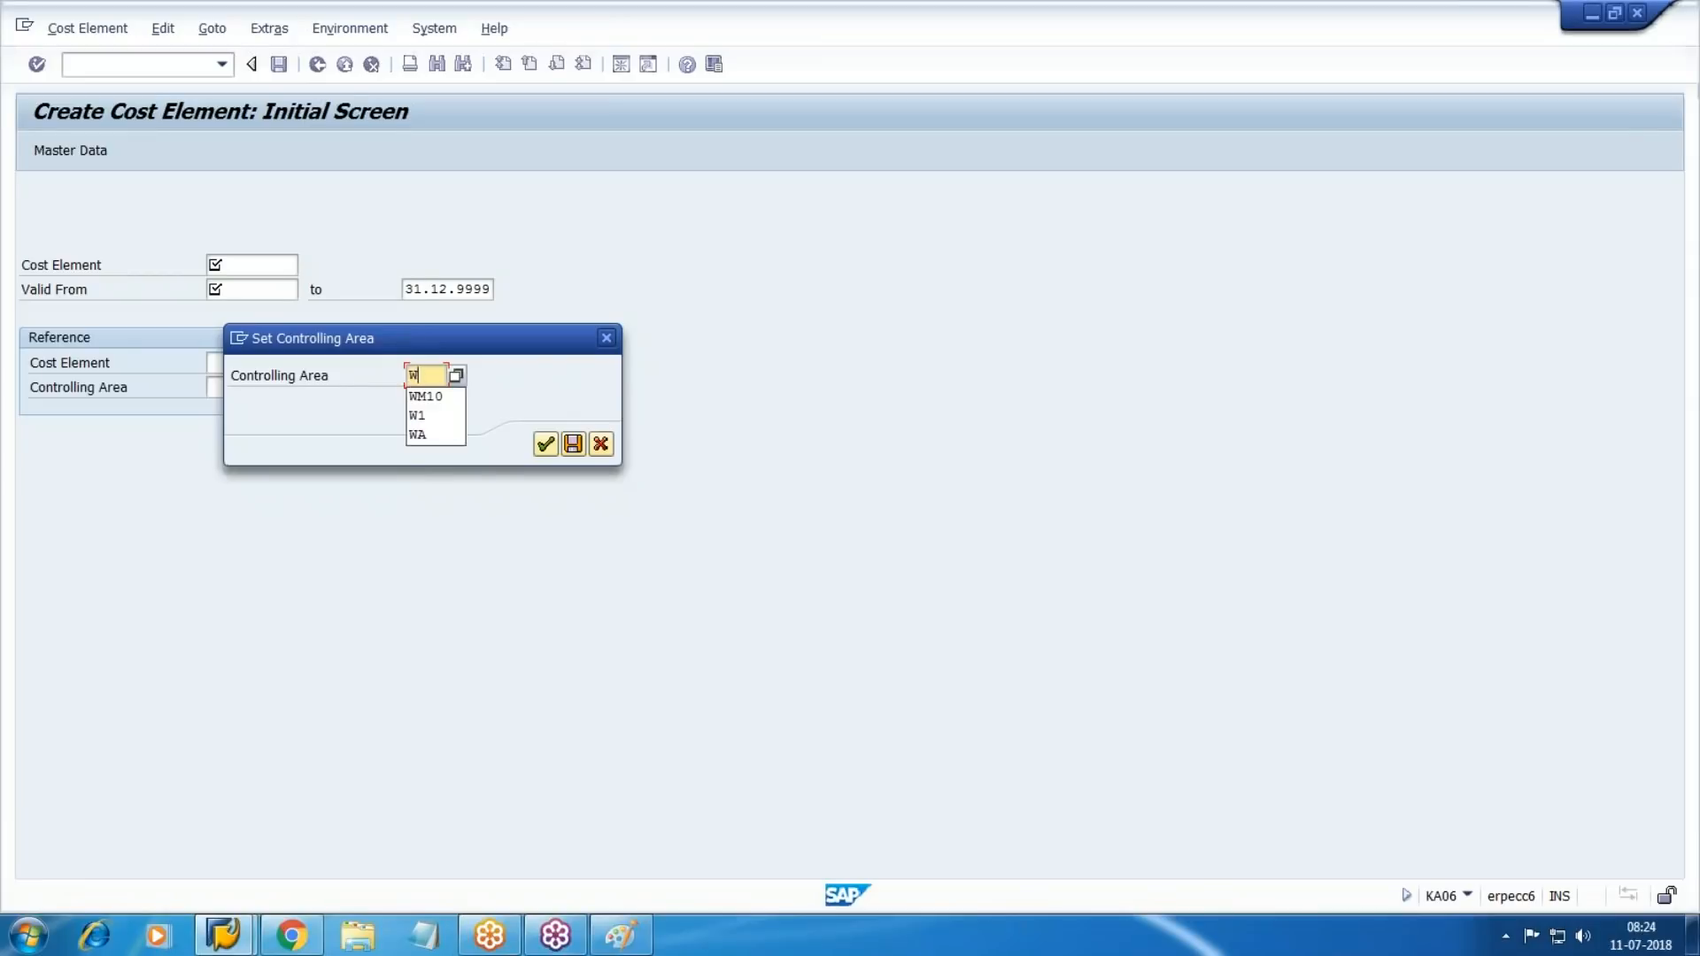
key("Return")
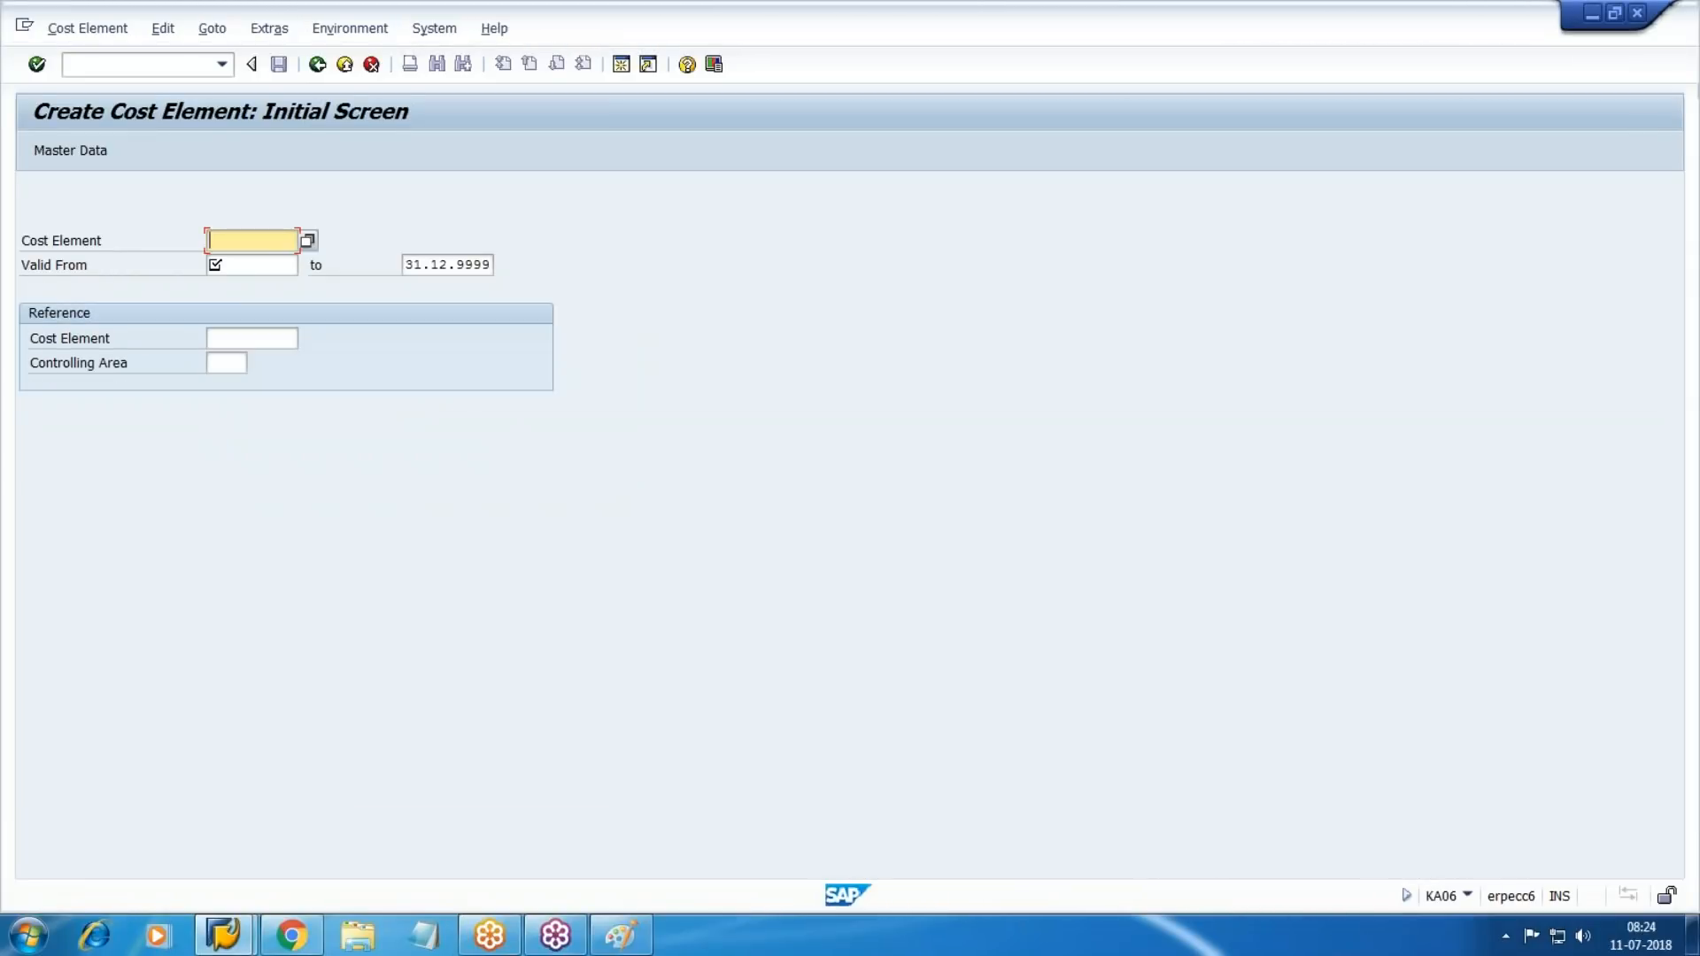
Consult the working notes and enter 9430001 as the number of the new cost element.
key("alt+Tab")
left_click(1053, 629)
key("alt+Tab")
type("943")
key("alt+Tab")
key("alt+Tab")
type("0001")
Set the cost element's valid-from date to 01.01.2018 and continue to its basic data.
key("Tab")
type("01")
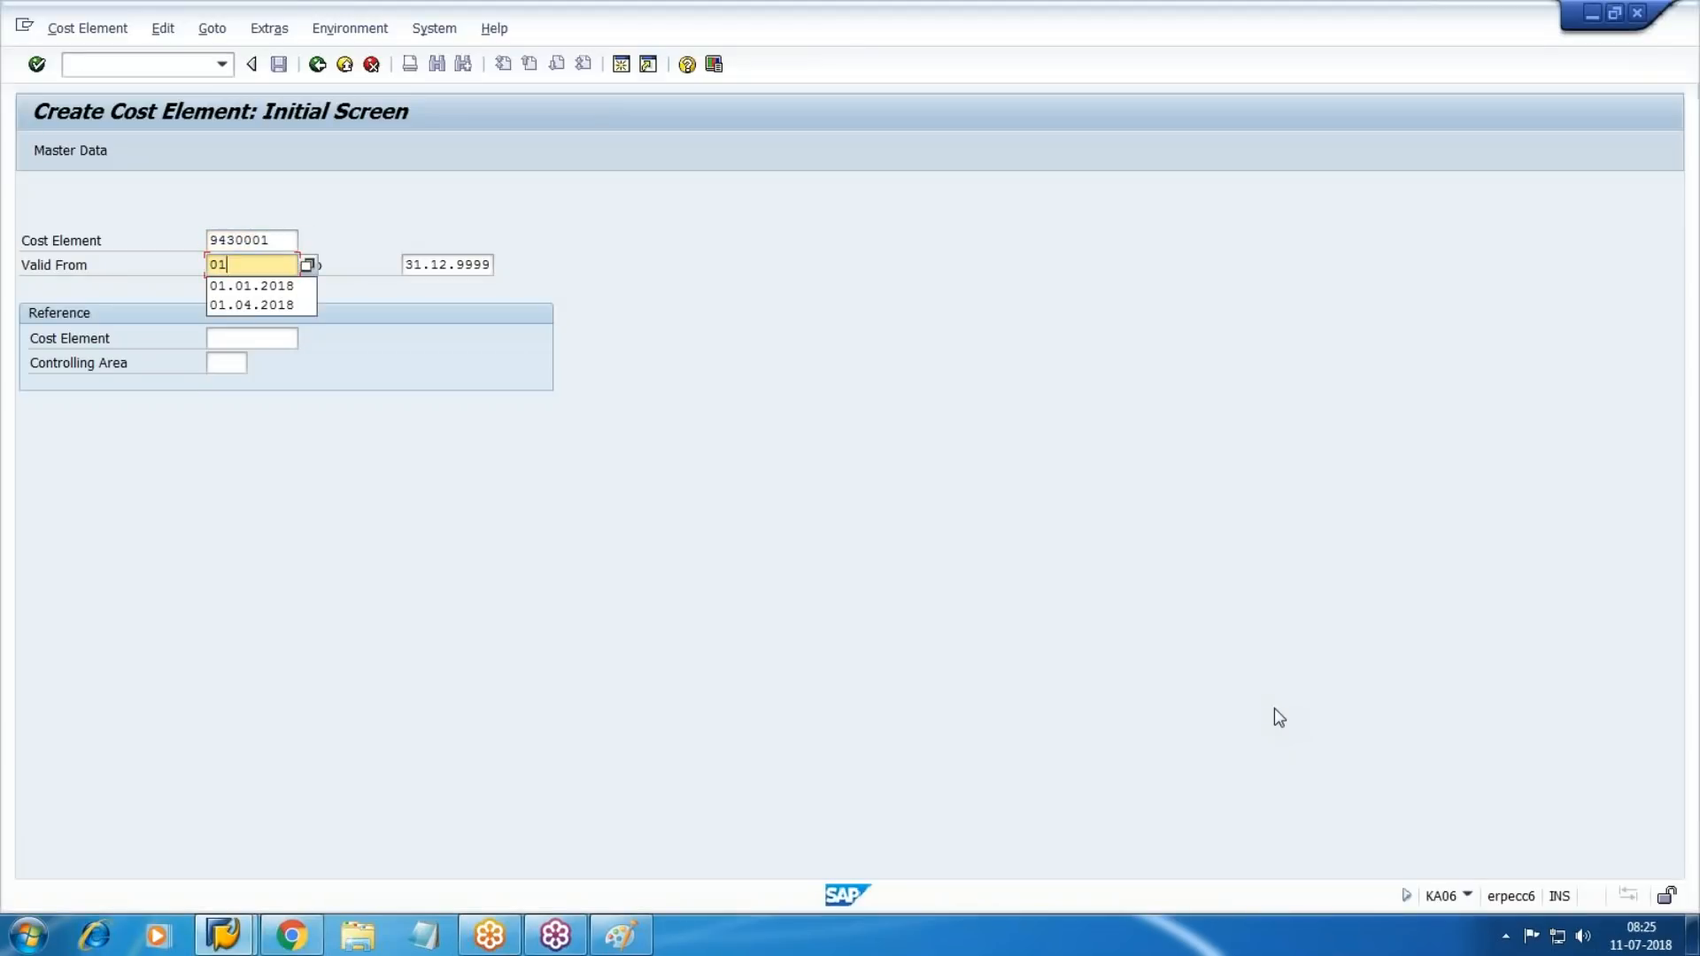
key("Return")
type("01")
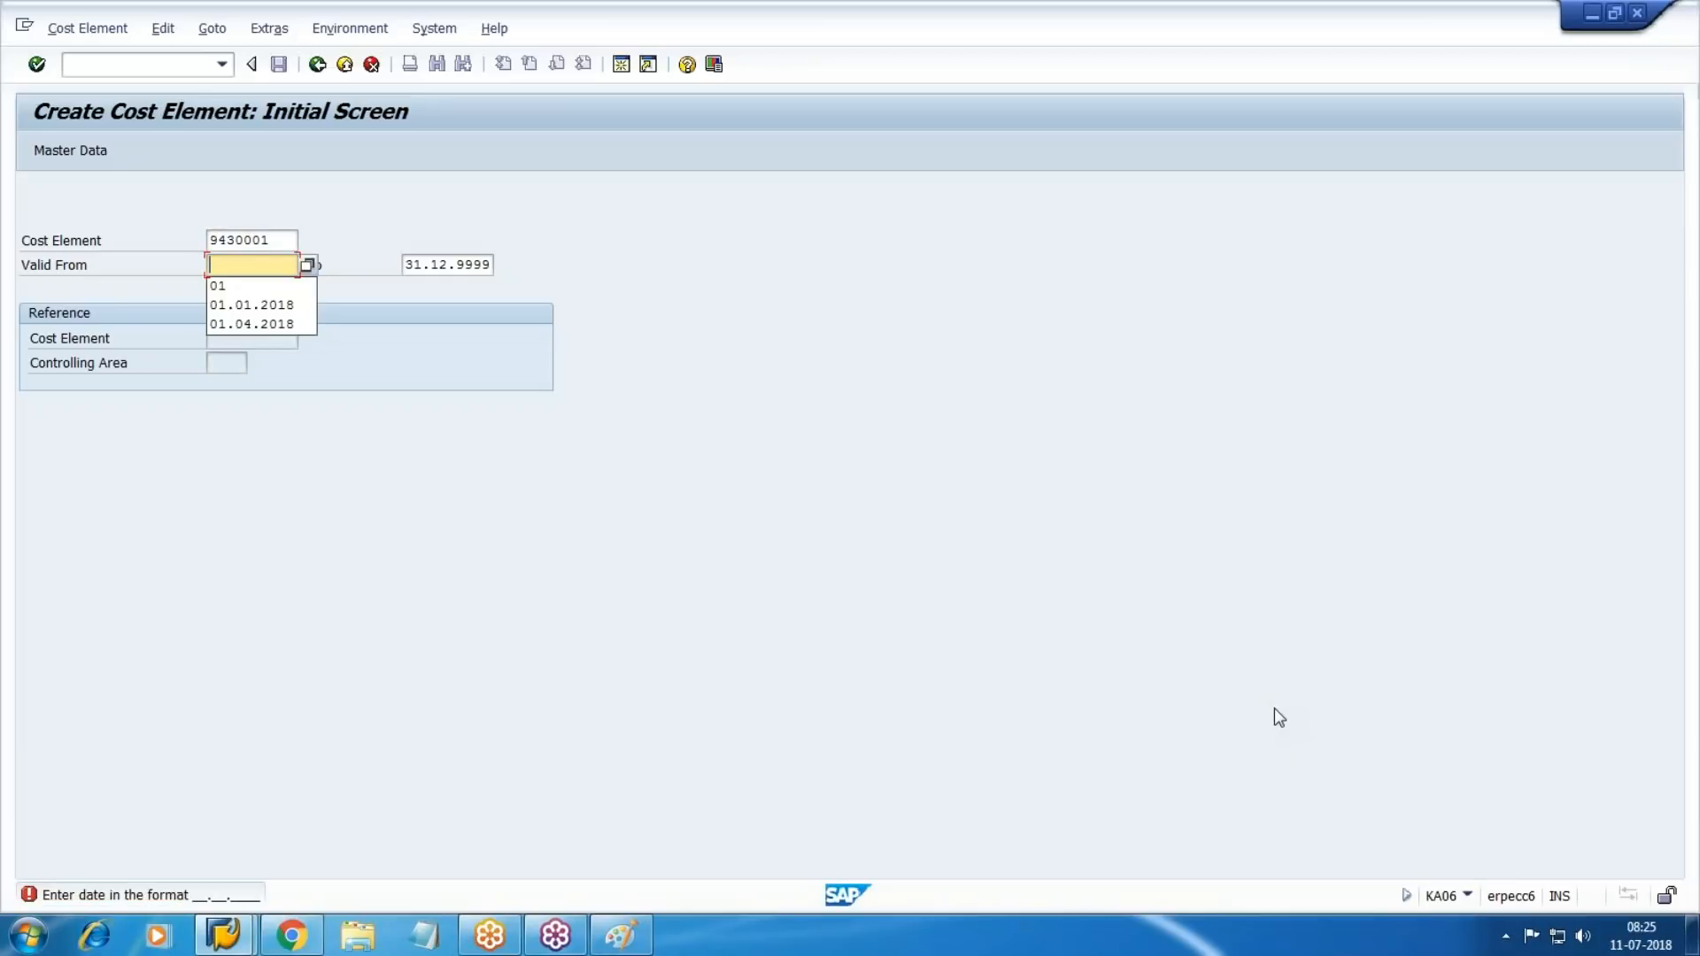
key("Down")
key("Return")
key("Return")
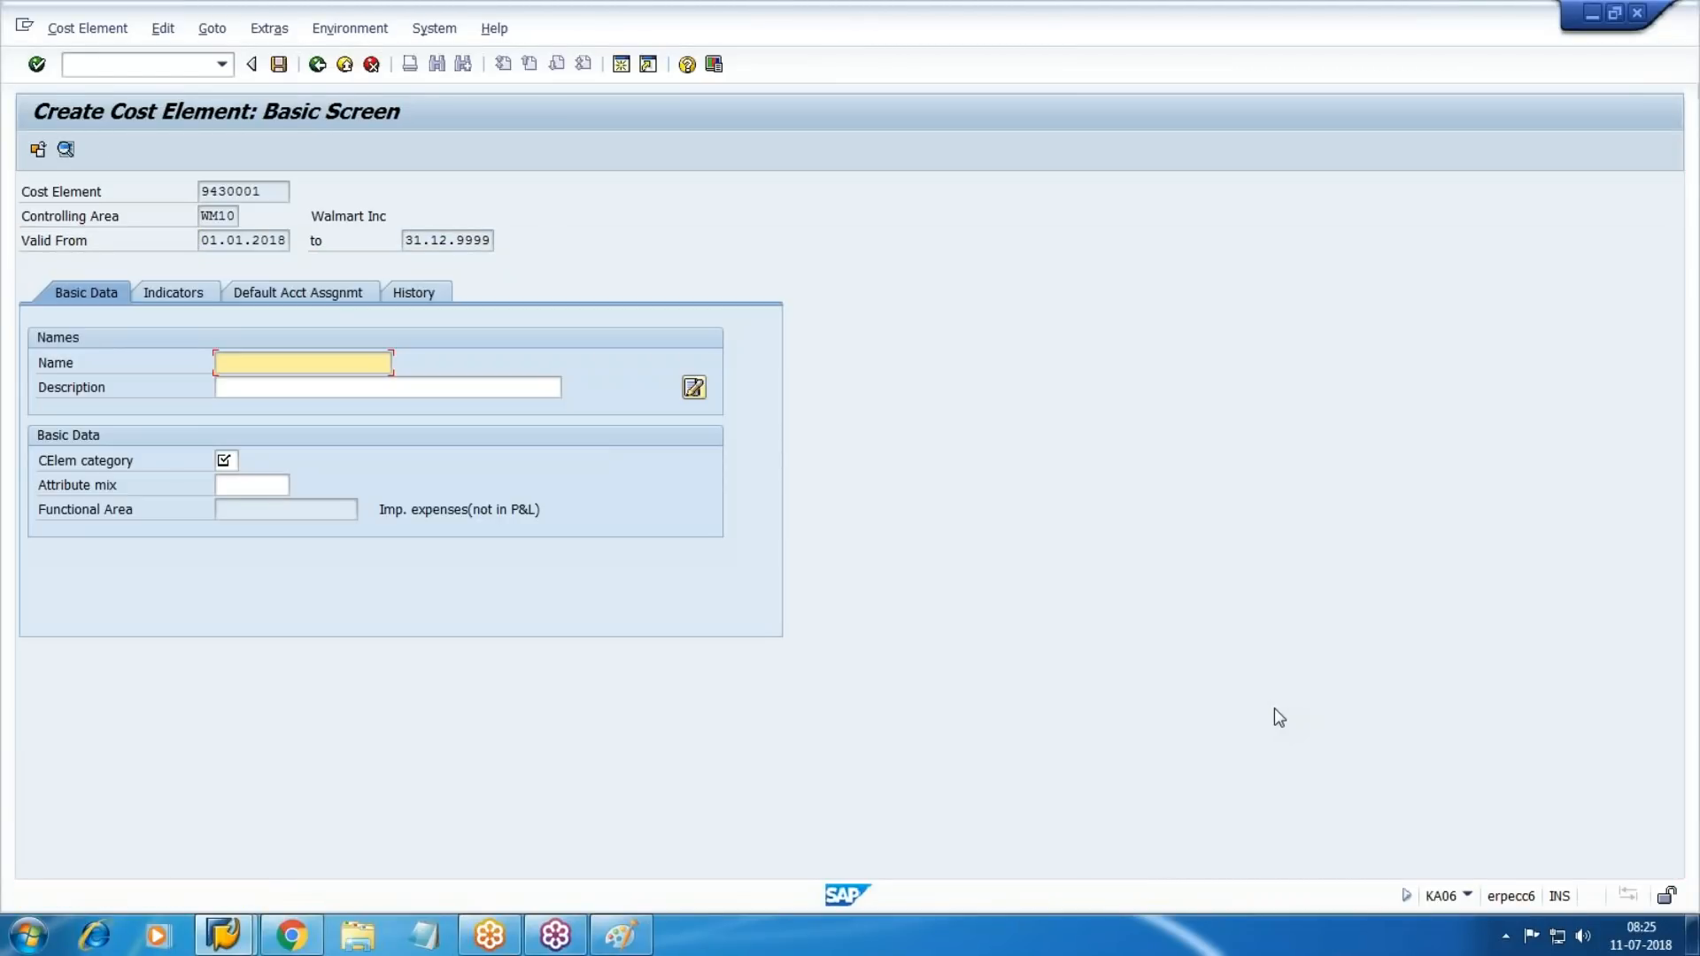
Check the working notes and enter Setup Cost as the name and description of cost element 9430001.
key("alt+Tab")
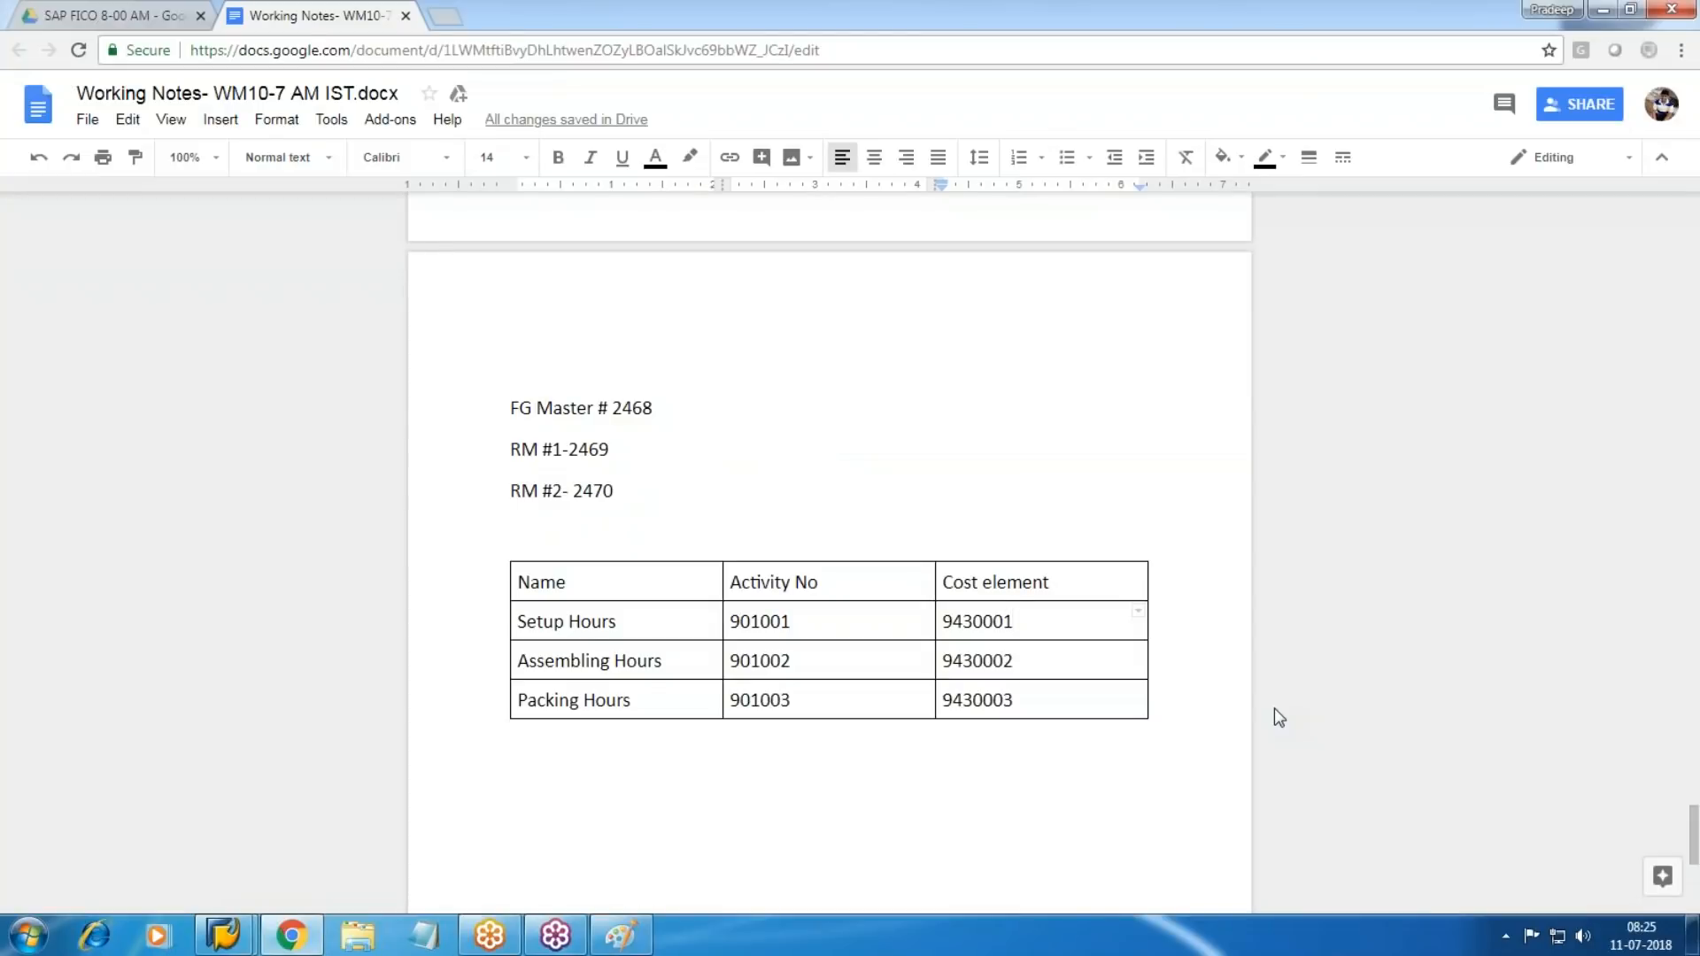
key("alt+Tab")
type("Se")
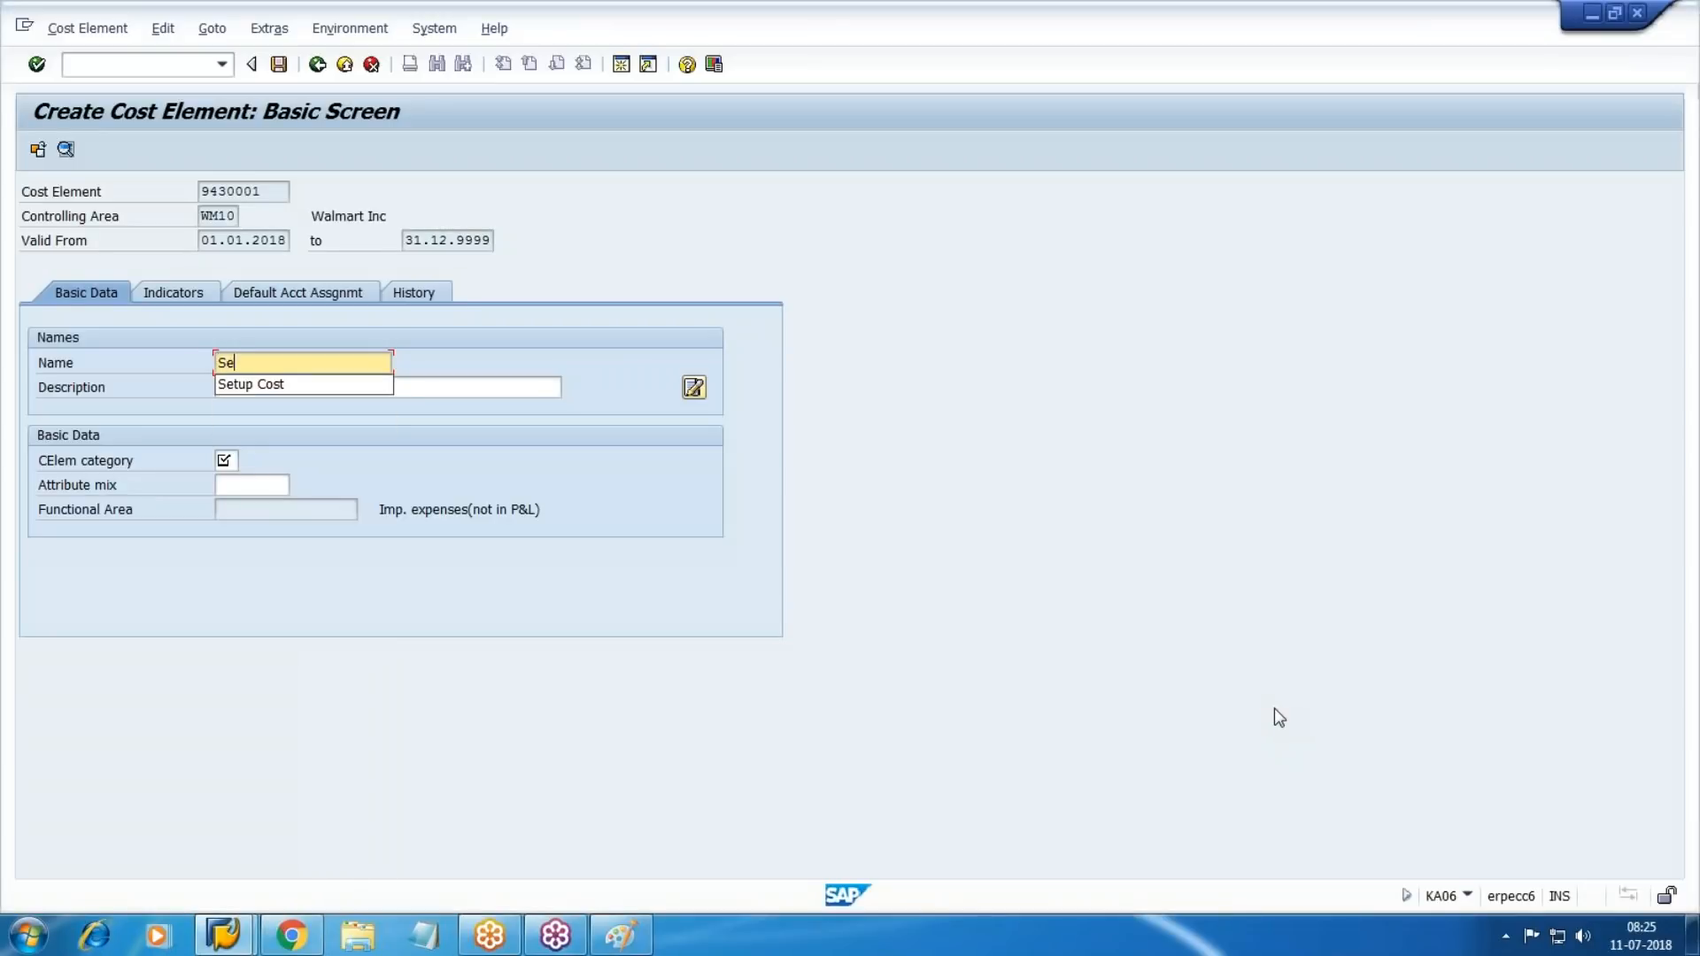
type("t")
key("Down")
key("Return")
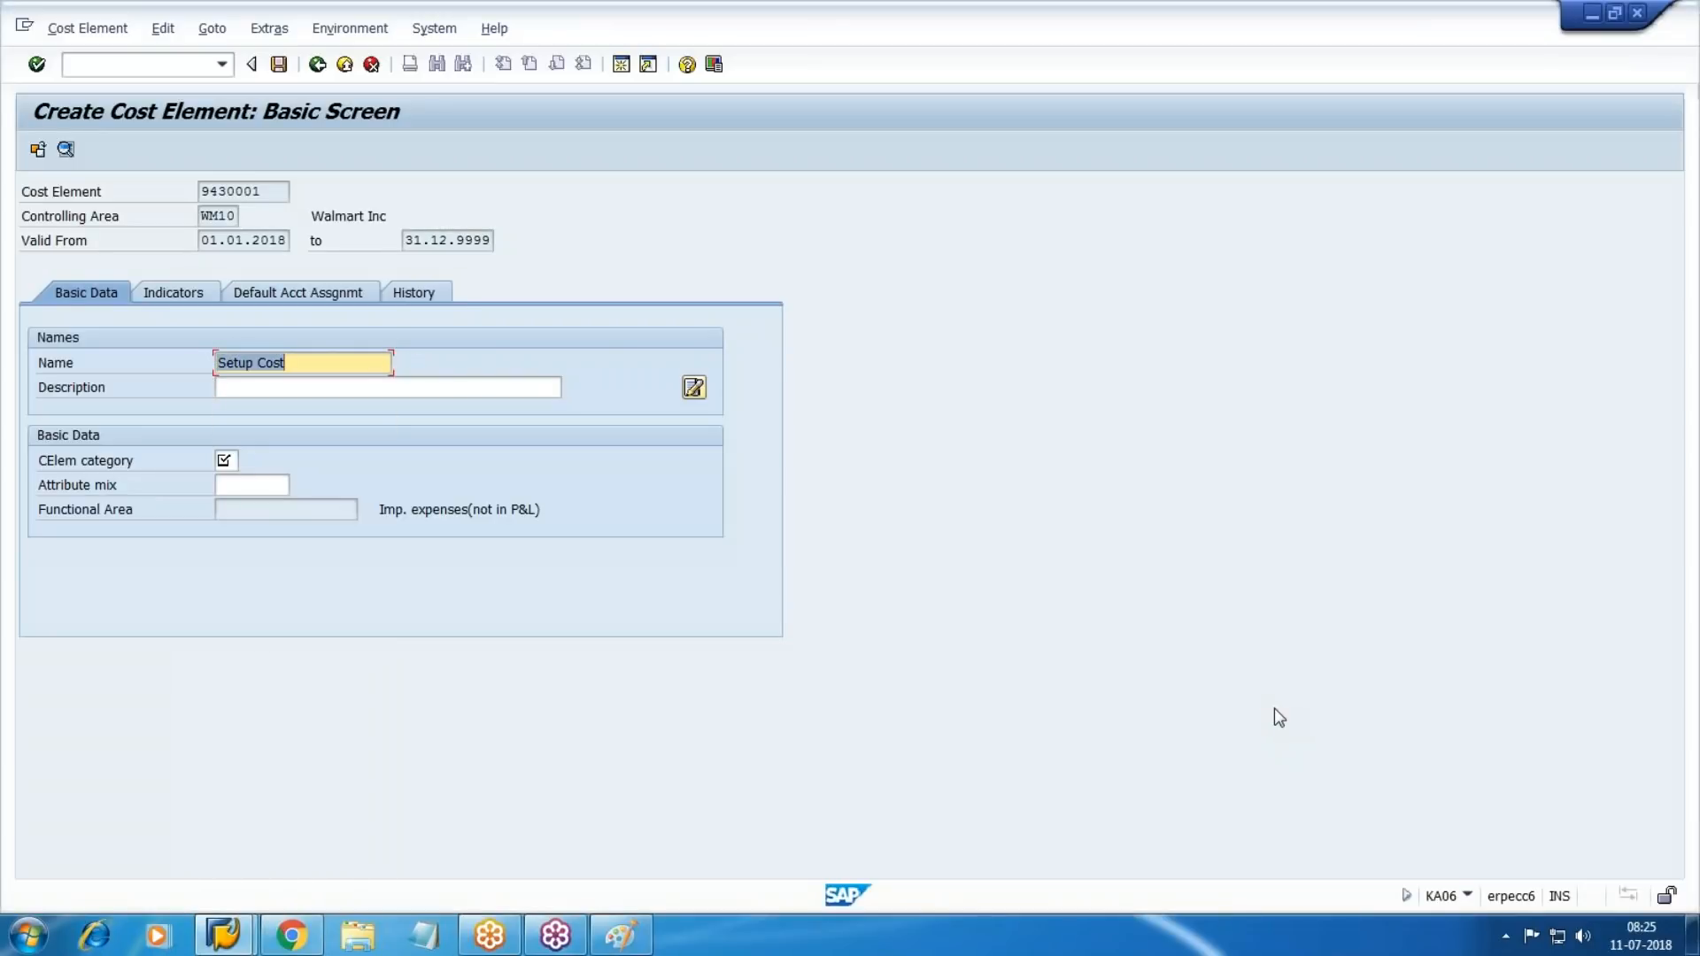
key("Tab")
type("Setup Cost")
key("Tab")
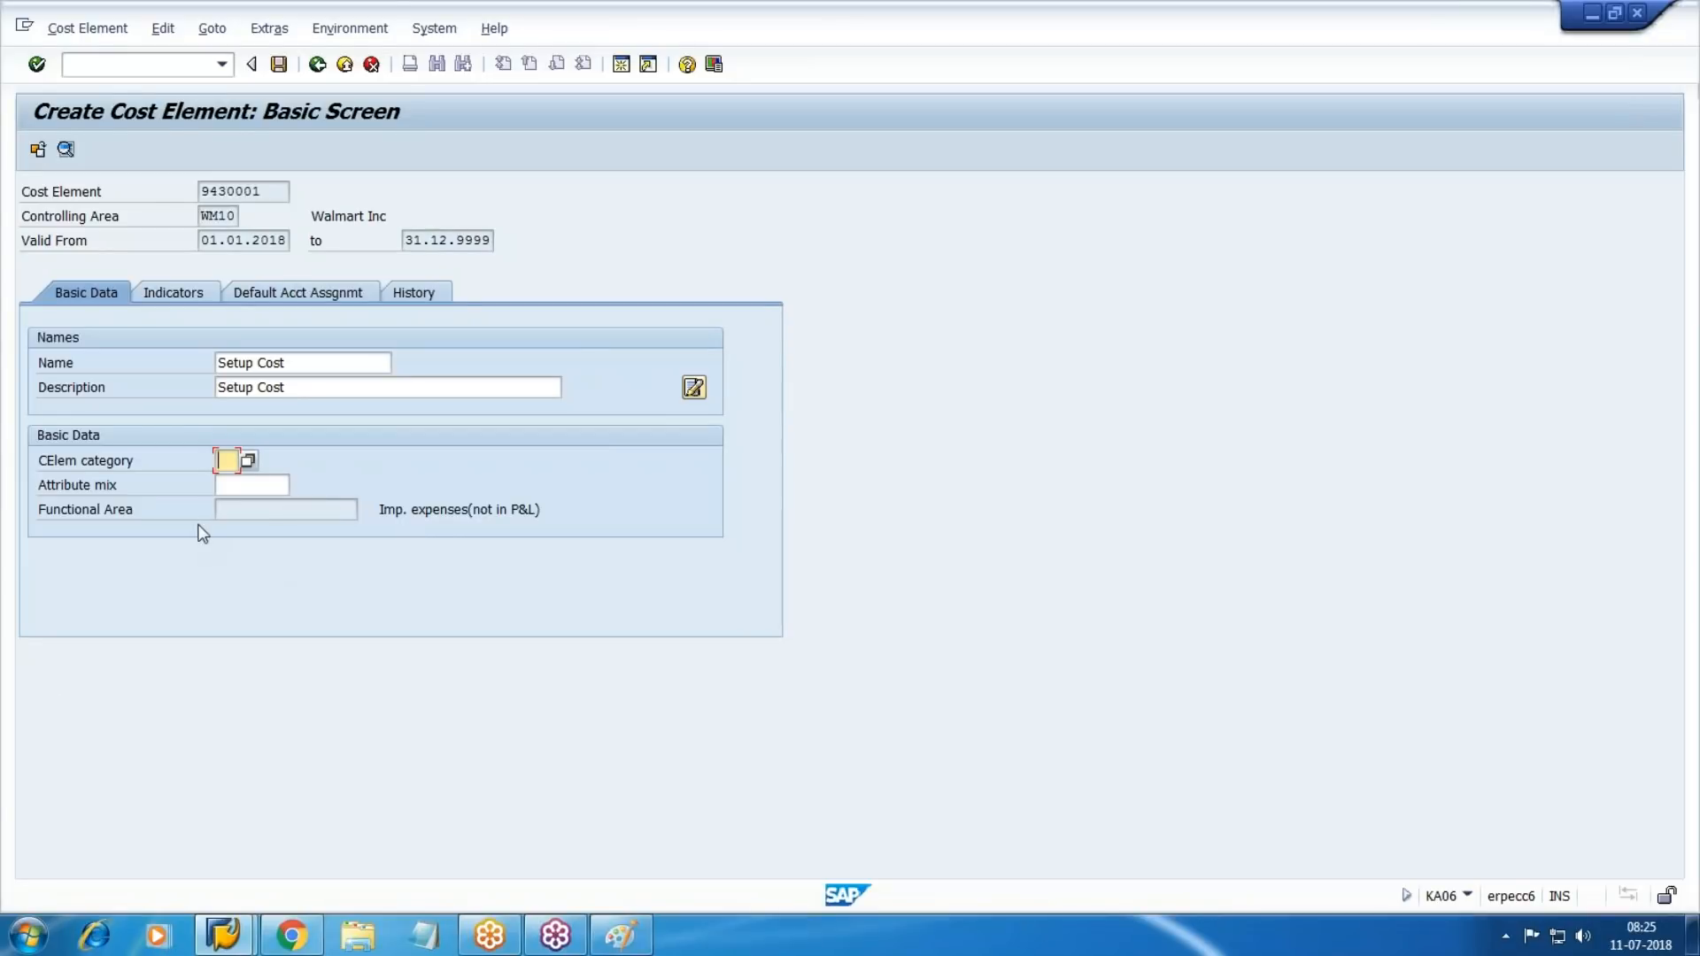
Assign cost element category 43, Internal activity allocation, and save cost element 9430001.
left_click(248, 460)
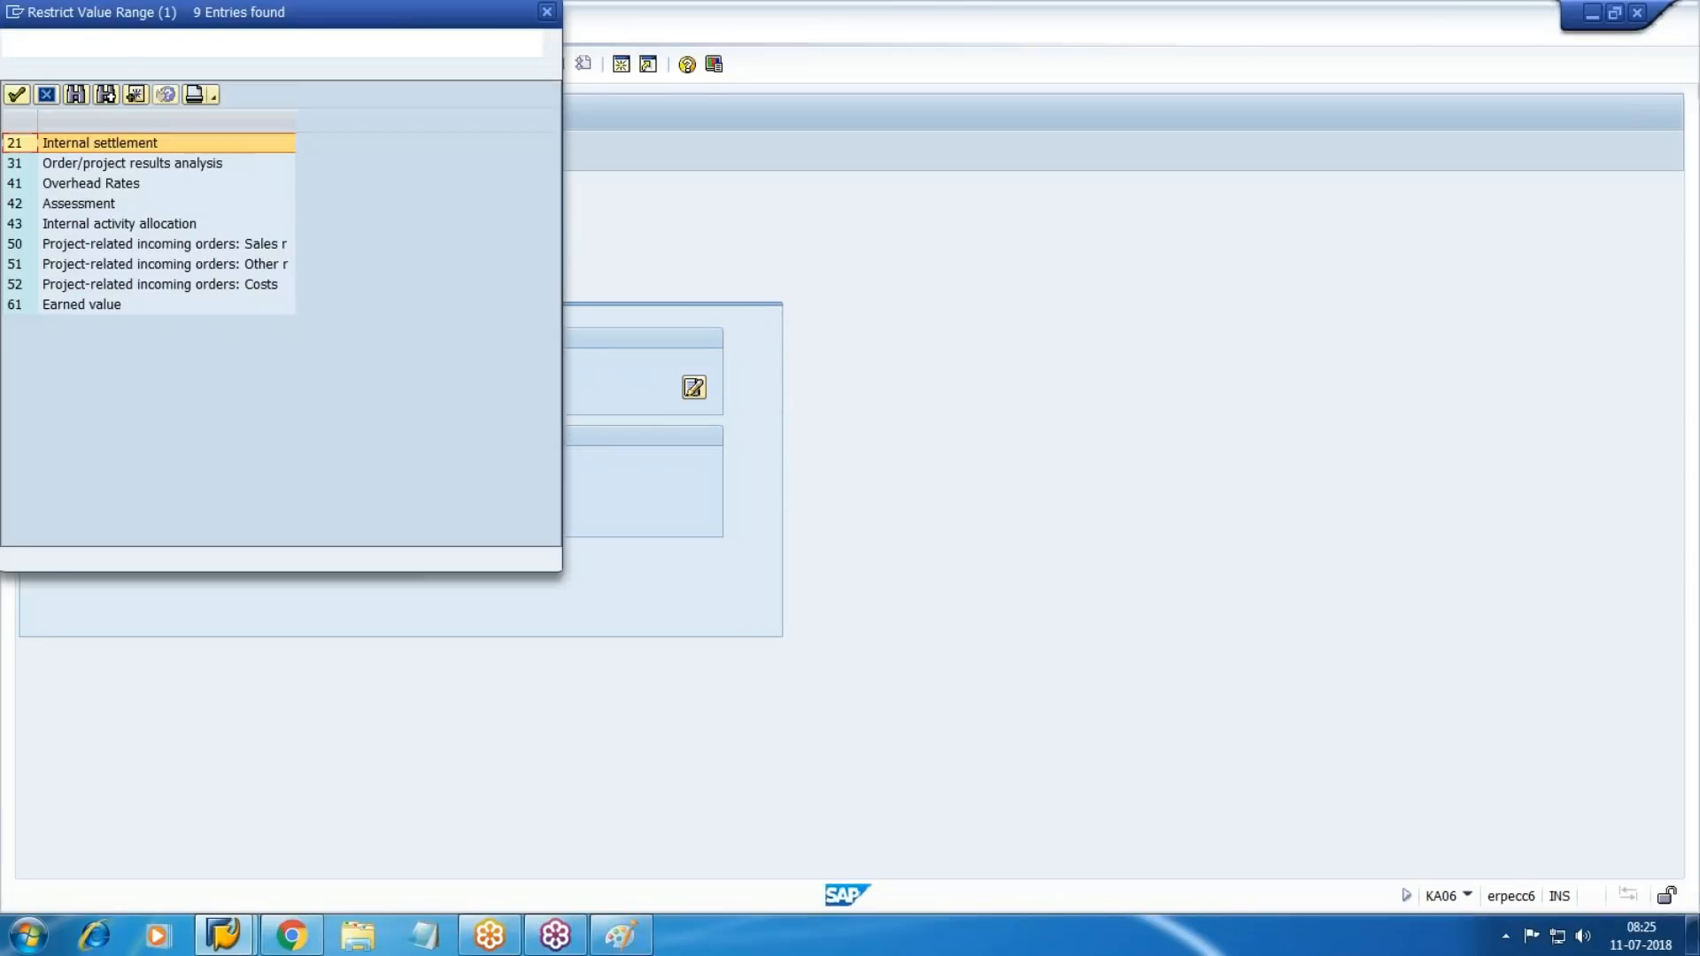
left_click(95, 226)
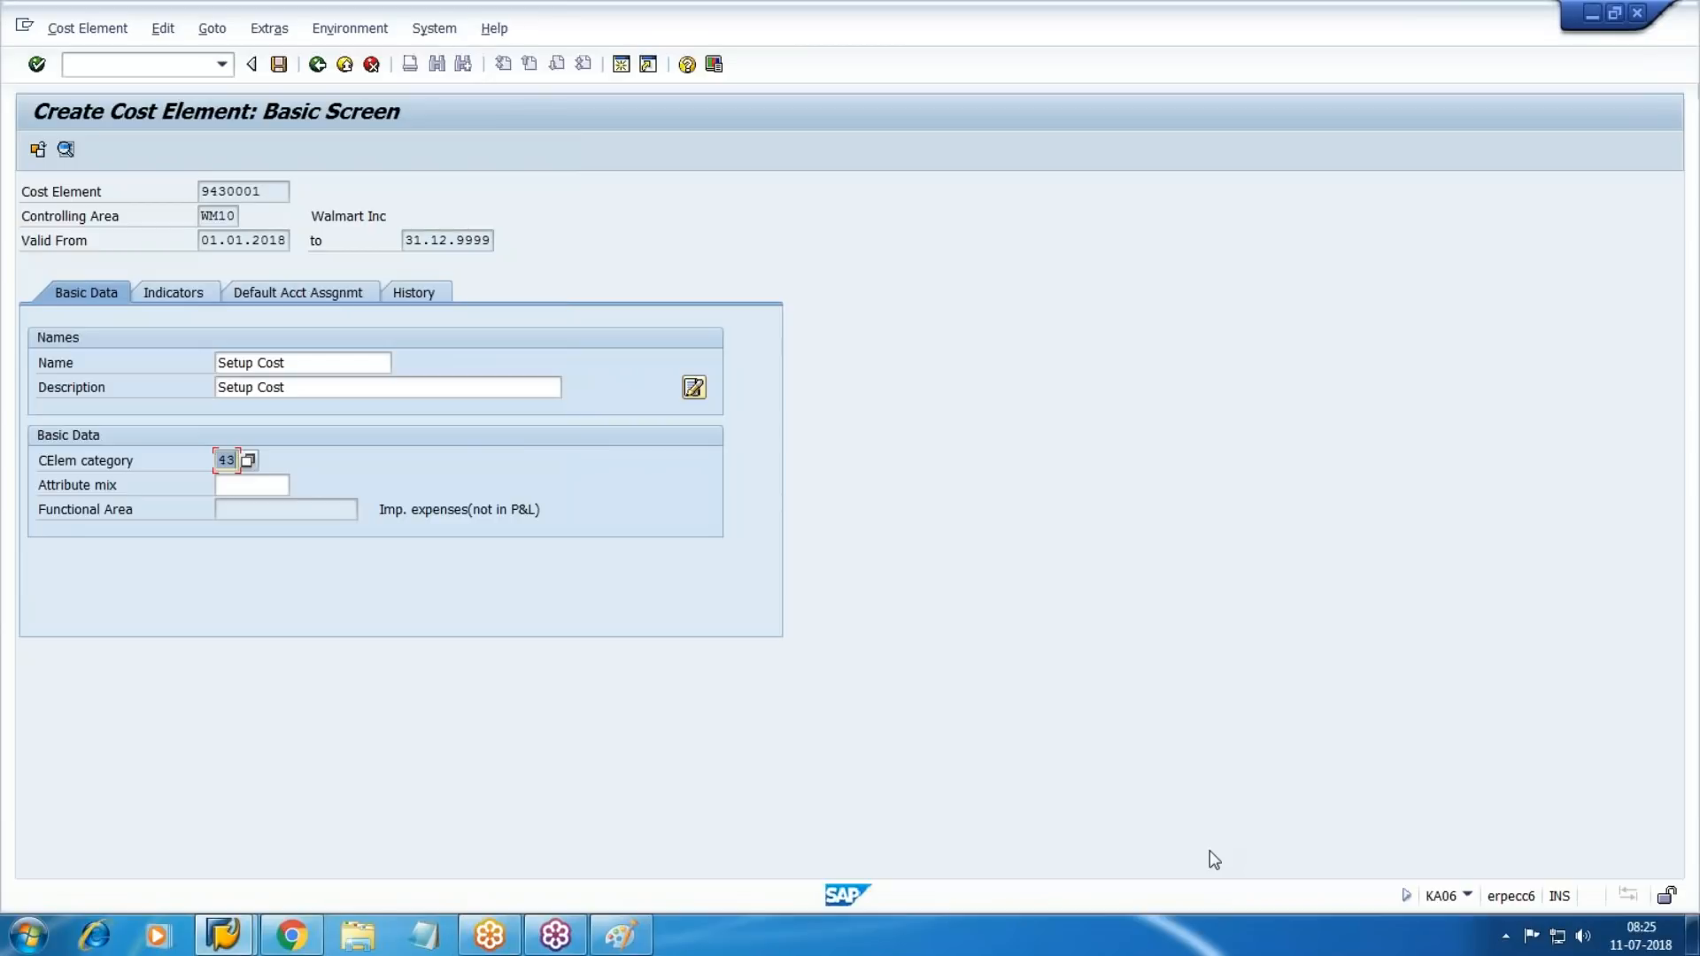
key("ctrl+s")
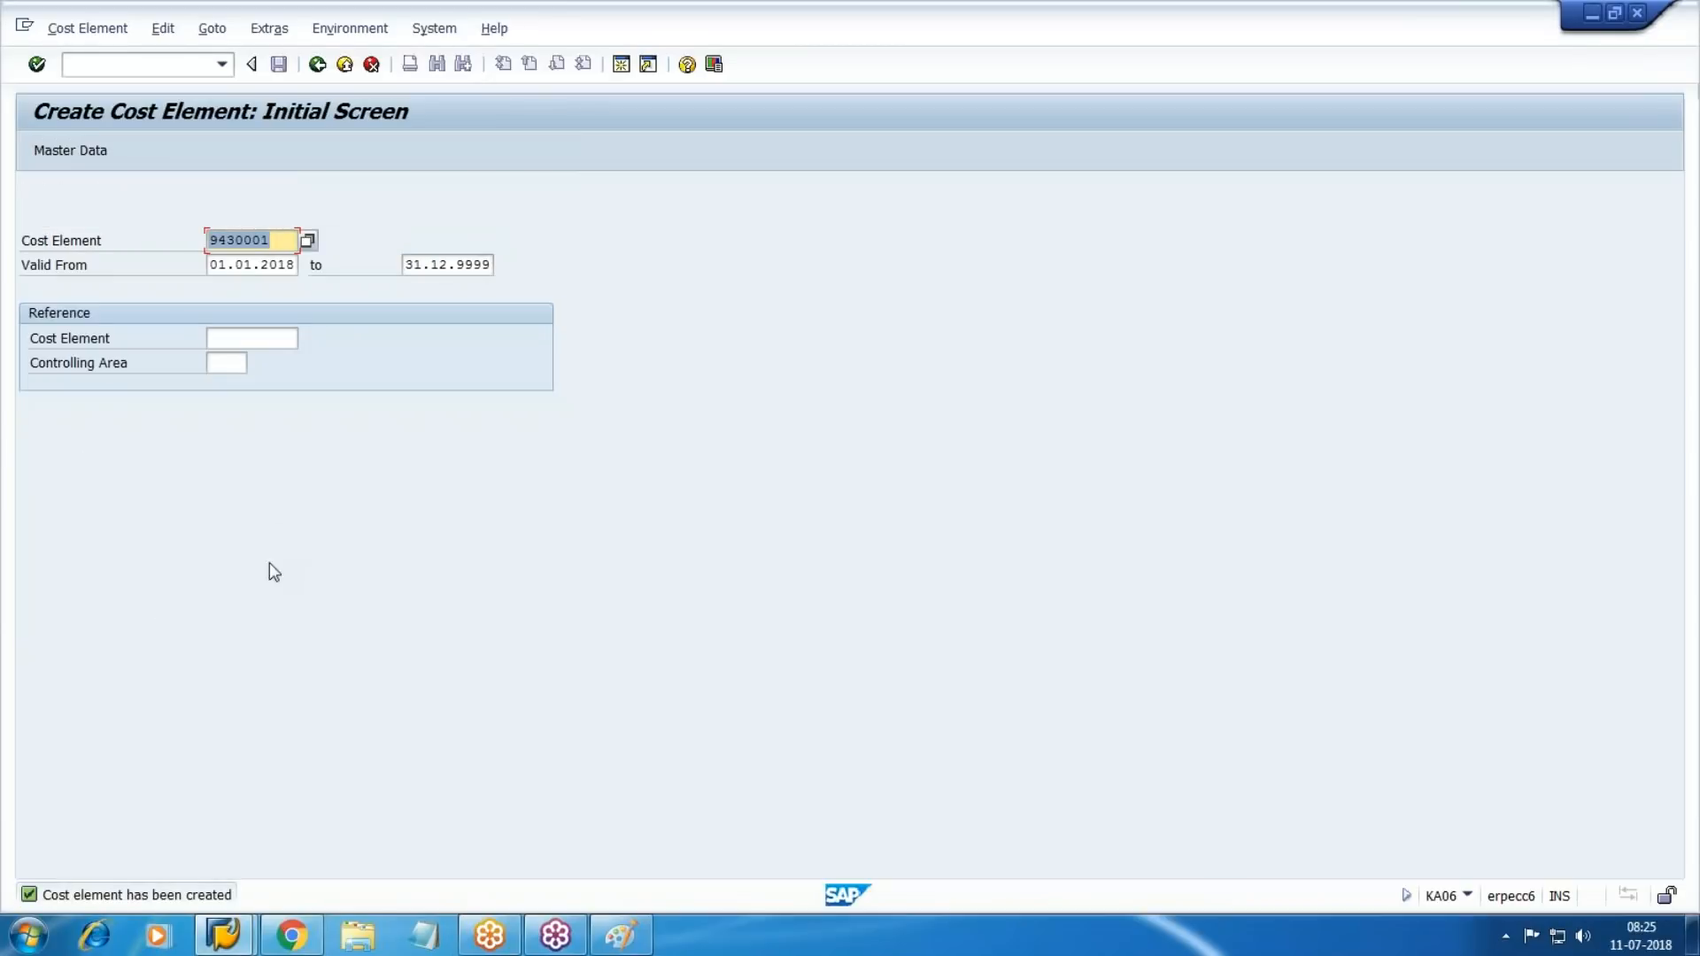
Start creating cost element 9430002 with the same validity dates and continue to its basic data.
left_click(287, 247)
key("BackSpace")
type("2")
key("Return")
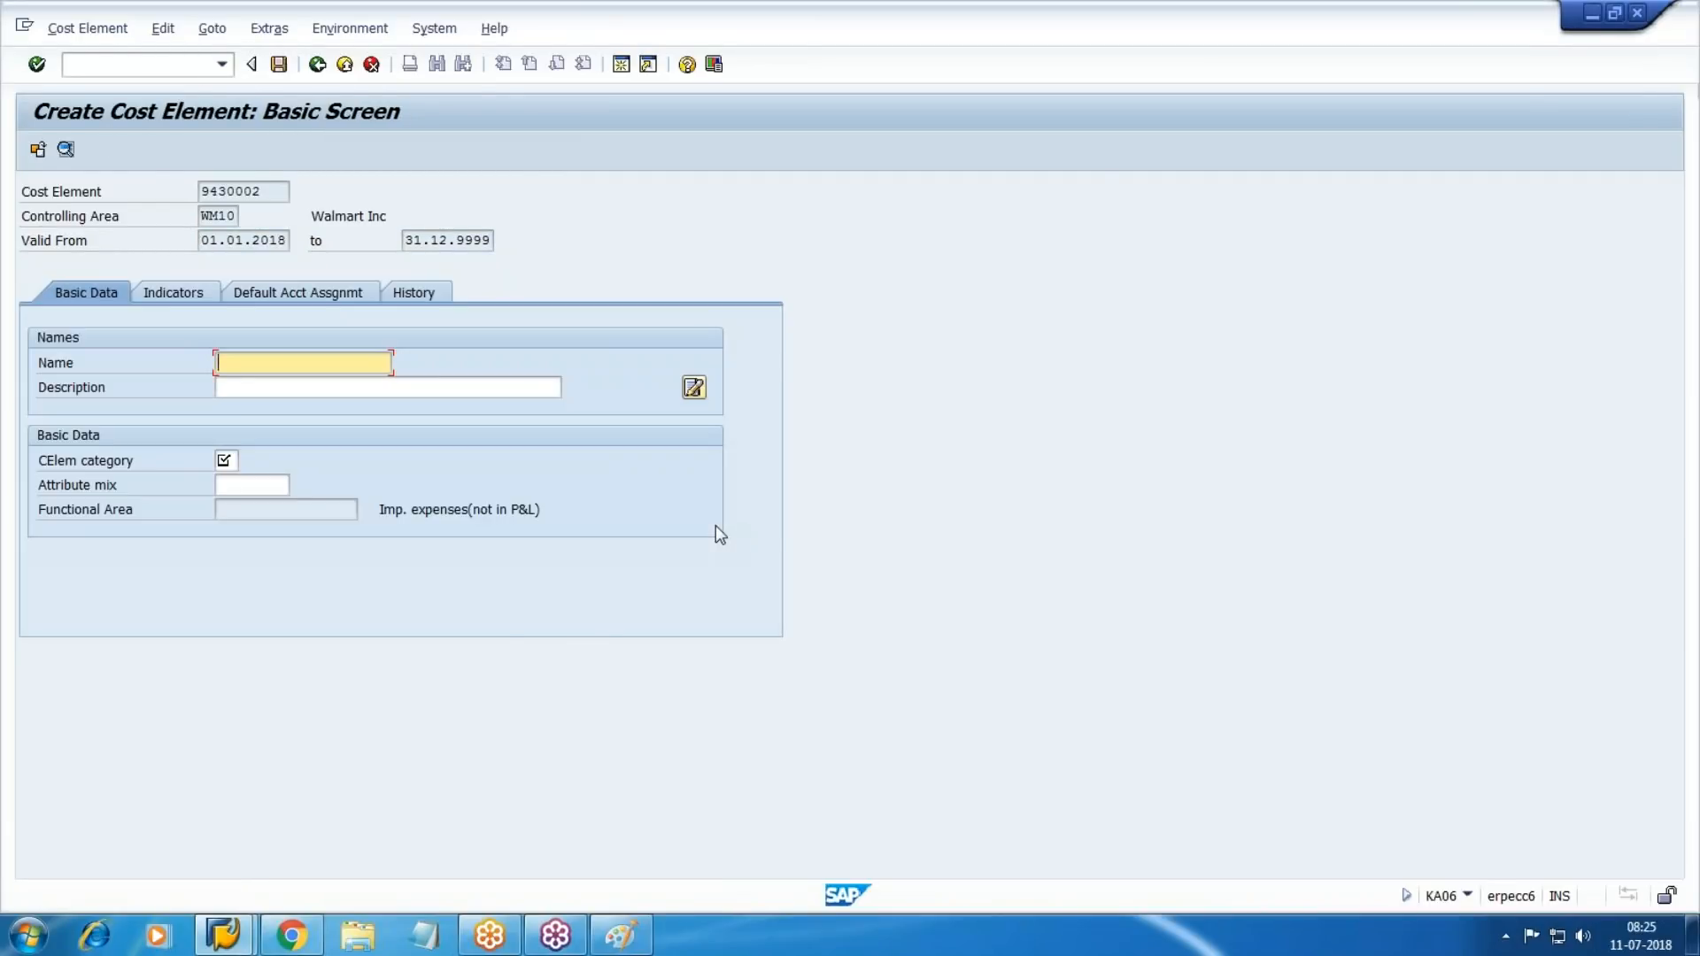
Check the working notes and enter Assemble Cost as the name and description of cost element 9430002.
key("alt+Tab")
key("alt+Tab")
type("Assemble Cost")
key("Tab")
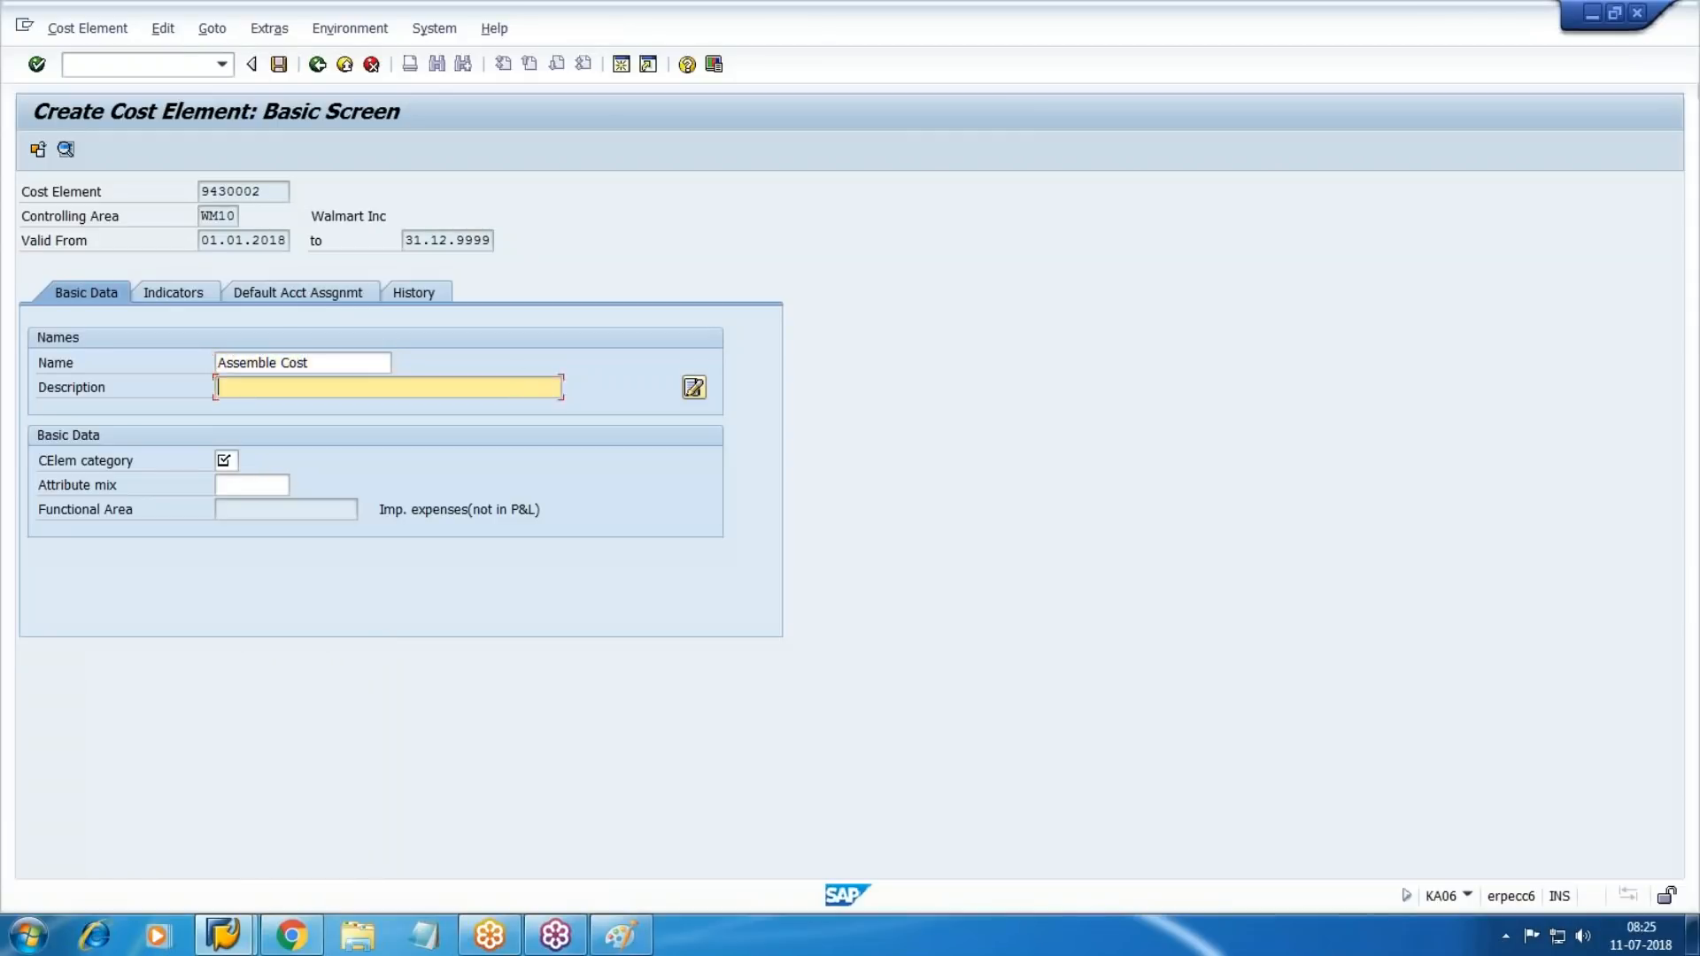
type("Assemble Cost")
key("Tab")
Set the cost element category to 43 and save cost element 9430002.
type("43")
key("Return")
key("ctrl+s")
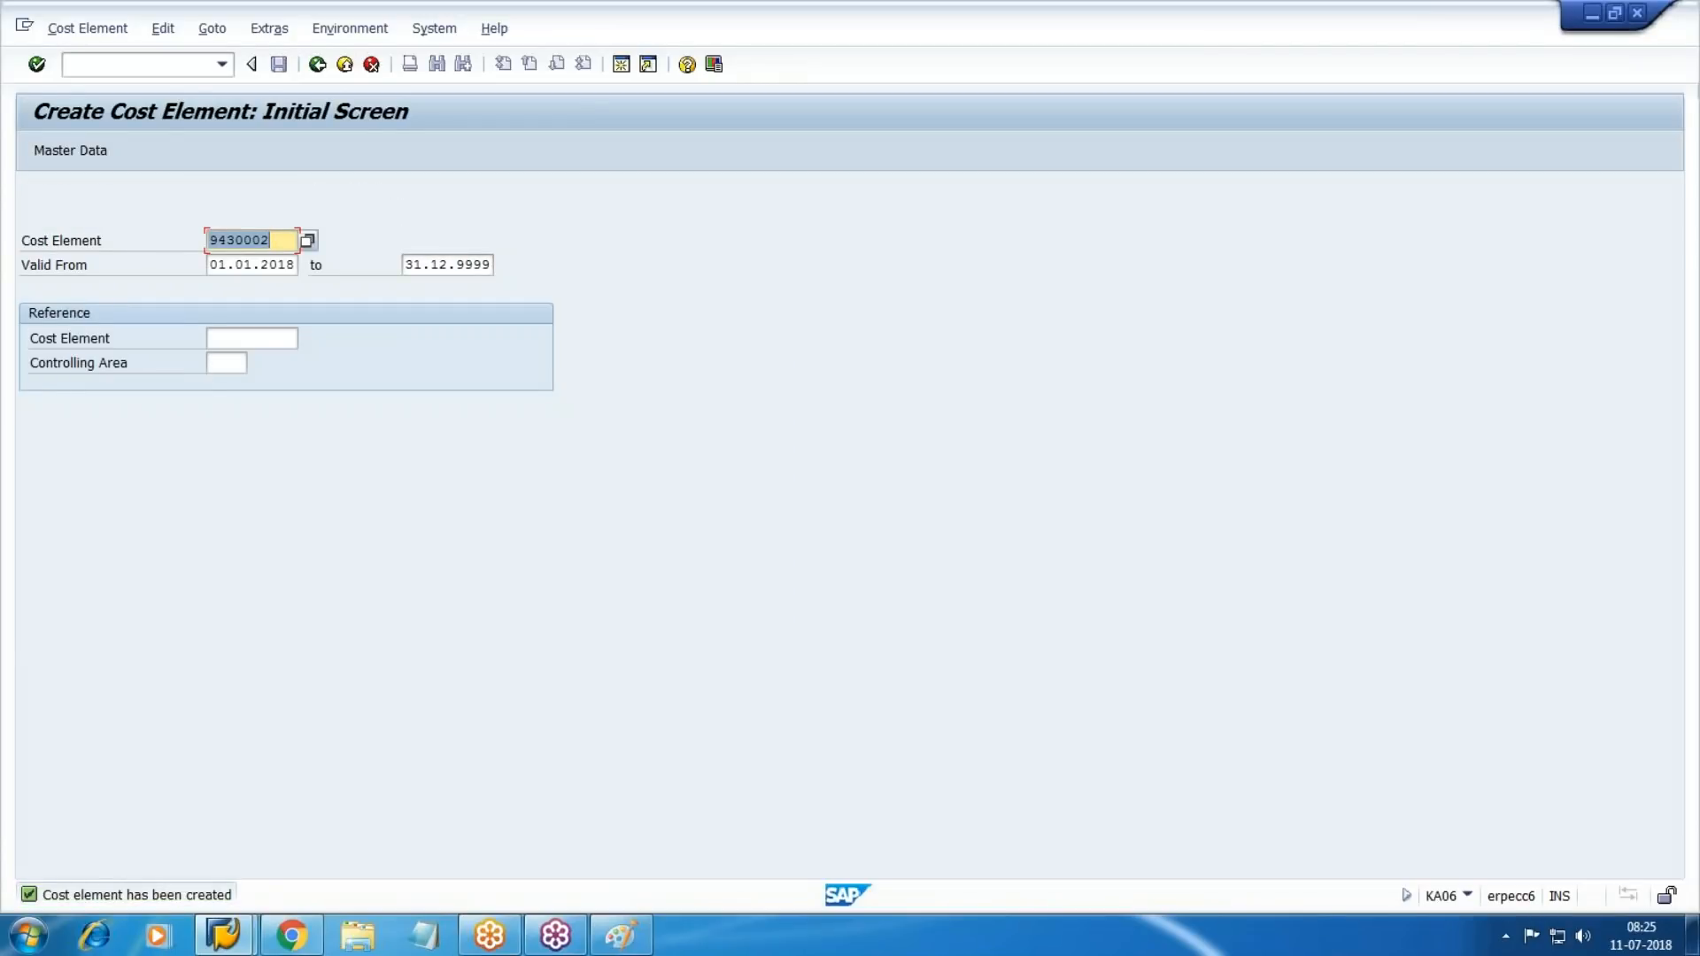
Start cost element 9430003 with the same validity dates and enter Packing Cost as its name and description.
left_click(276, 240)
key("alt+Tab")
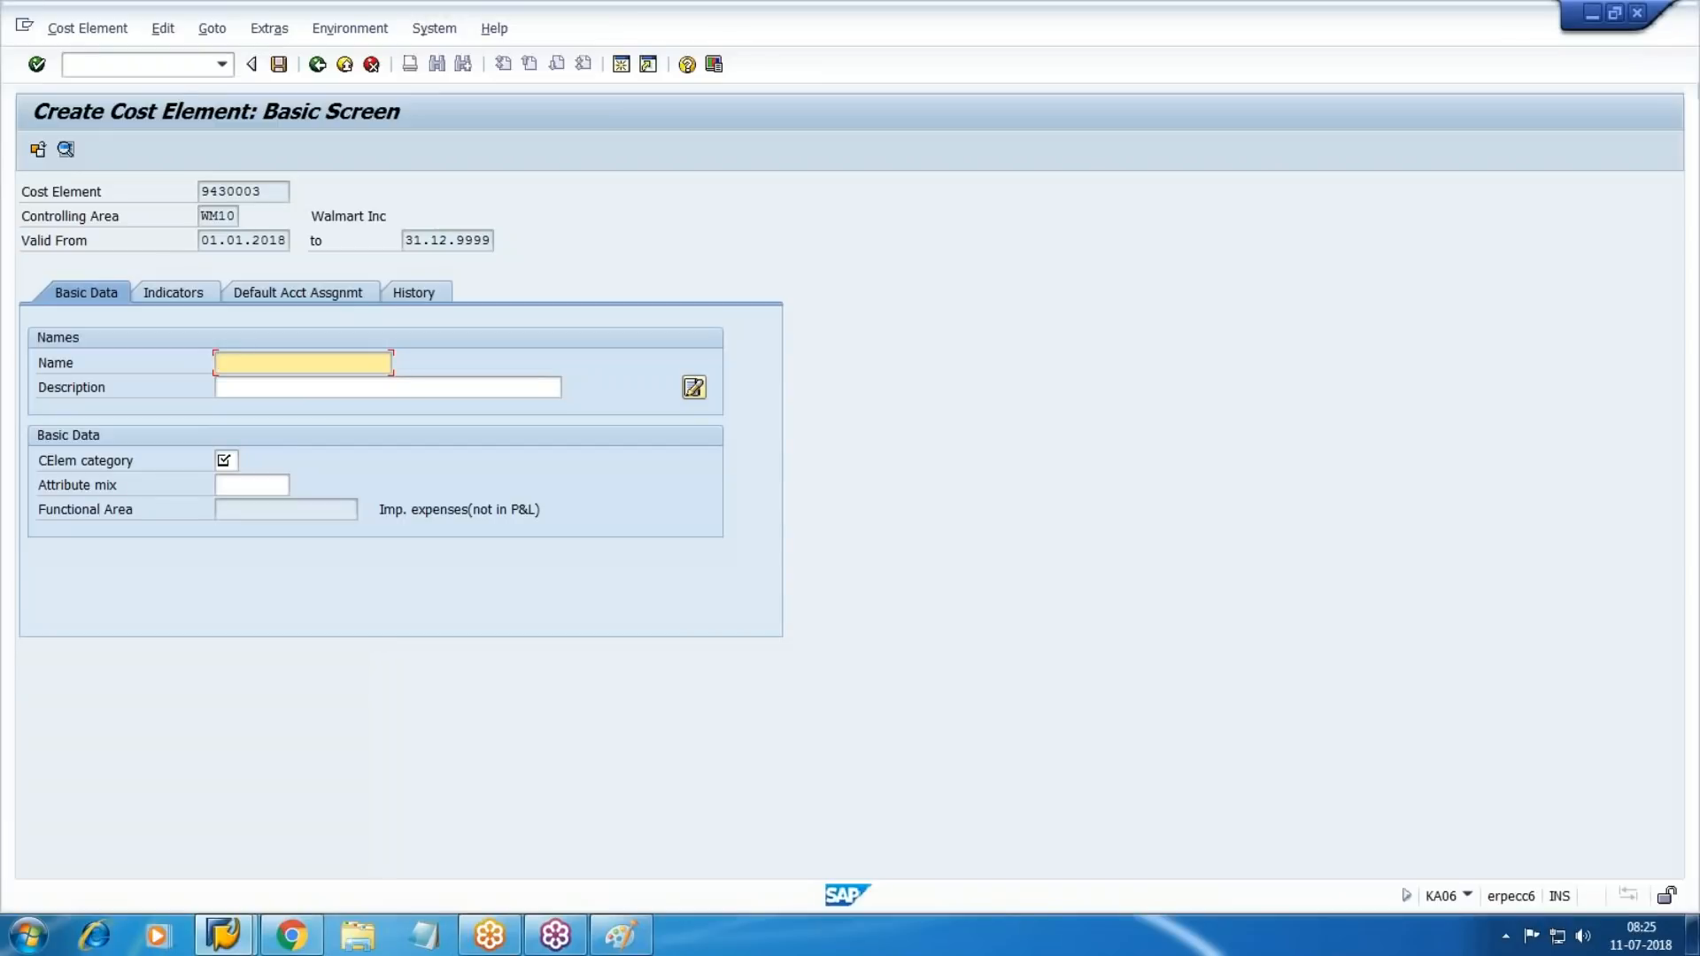
type("Packing Cost")
key("Tab")
key("Tab")
type("Packing Cost")
key("Tab")
Fill in the cost element category and save cost element 9430003.
type("4")
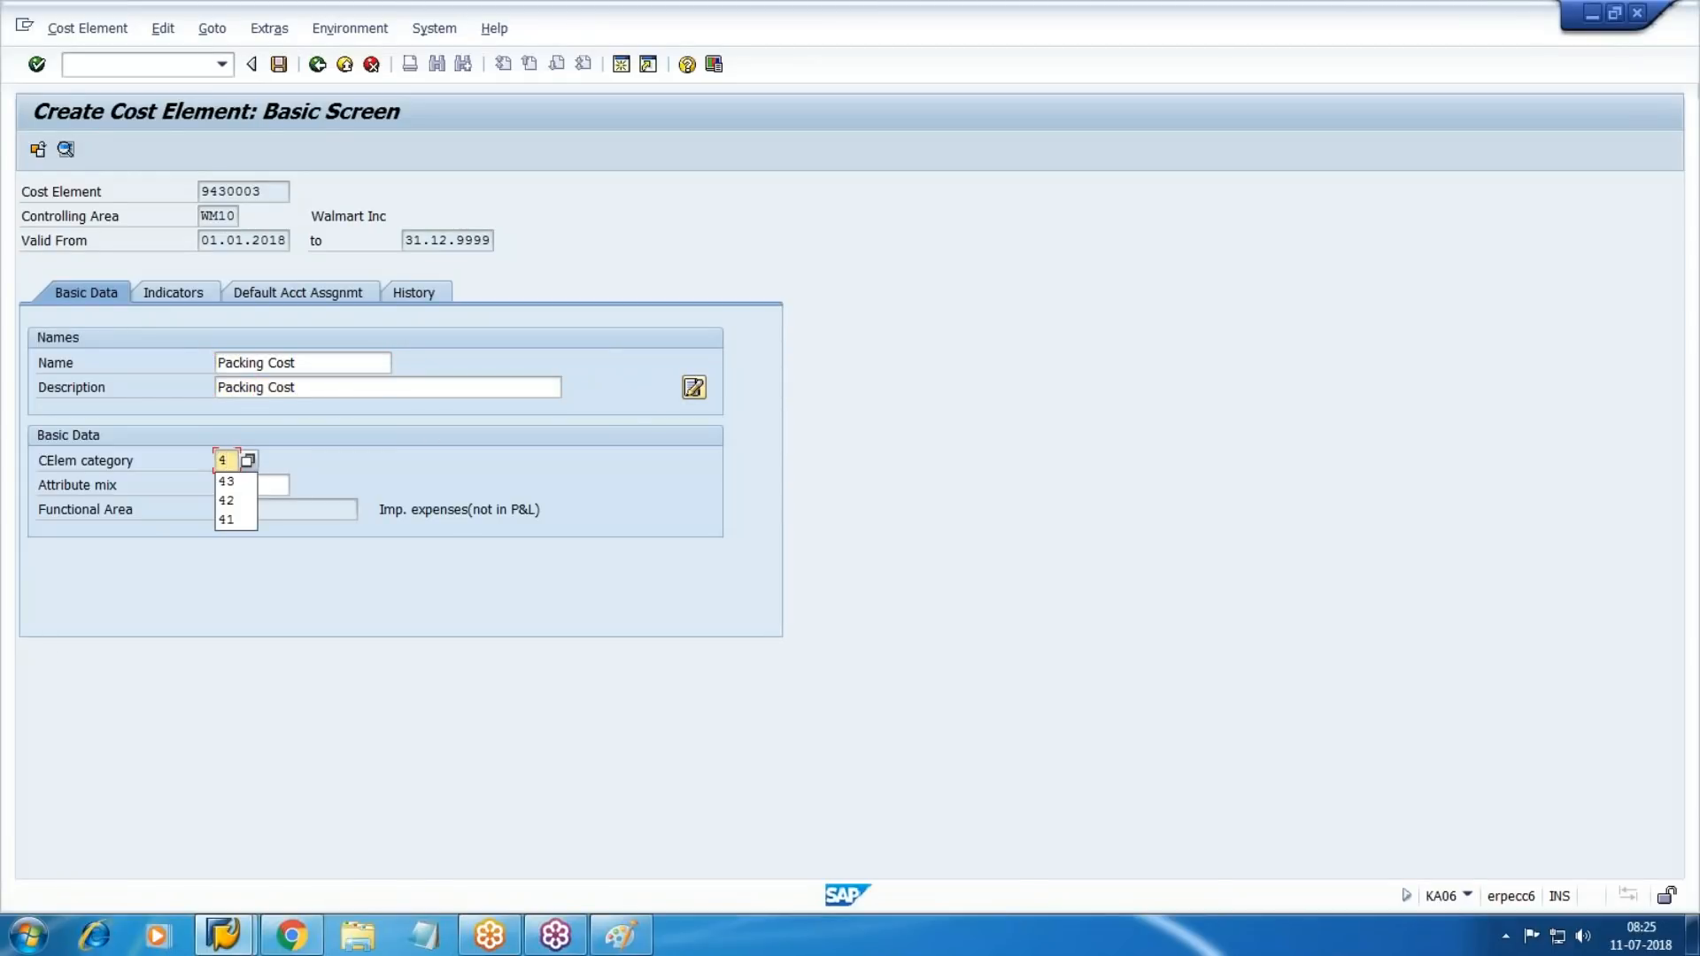
type("1")
key("Return")
key("ctrl+s")
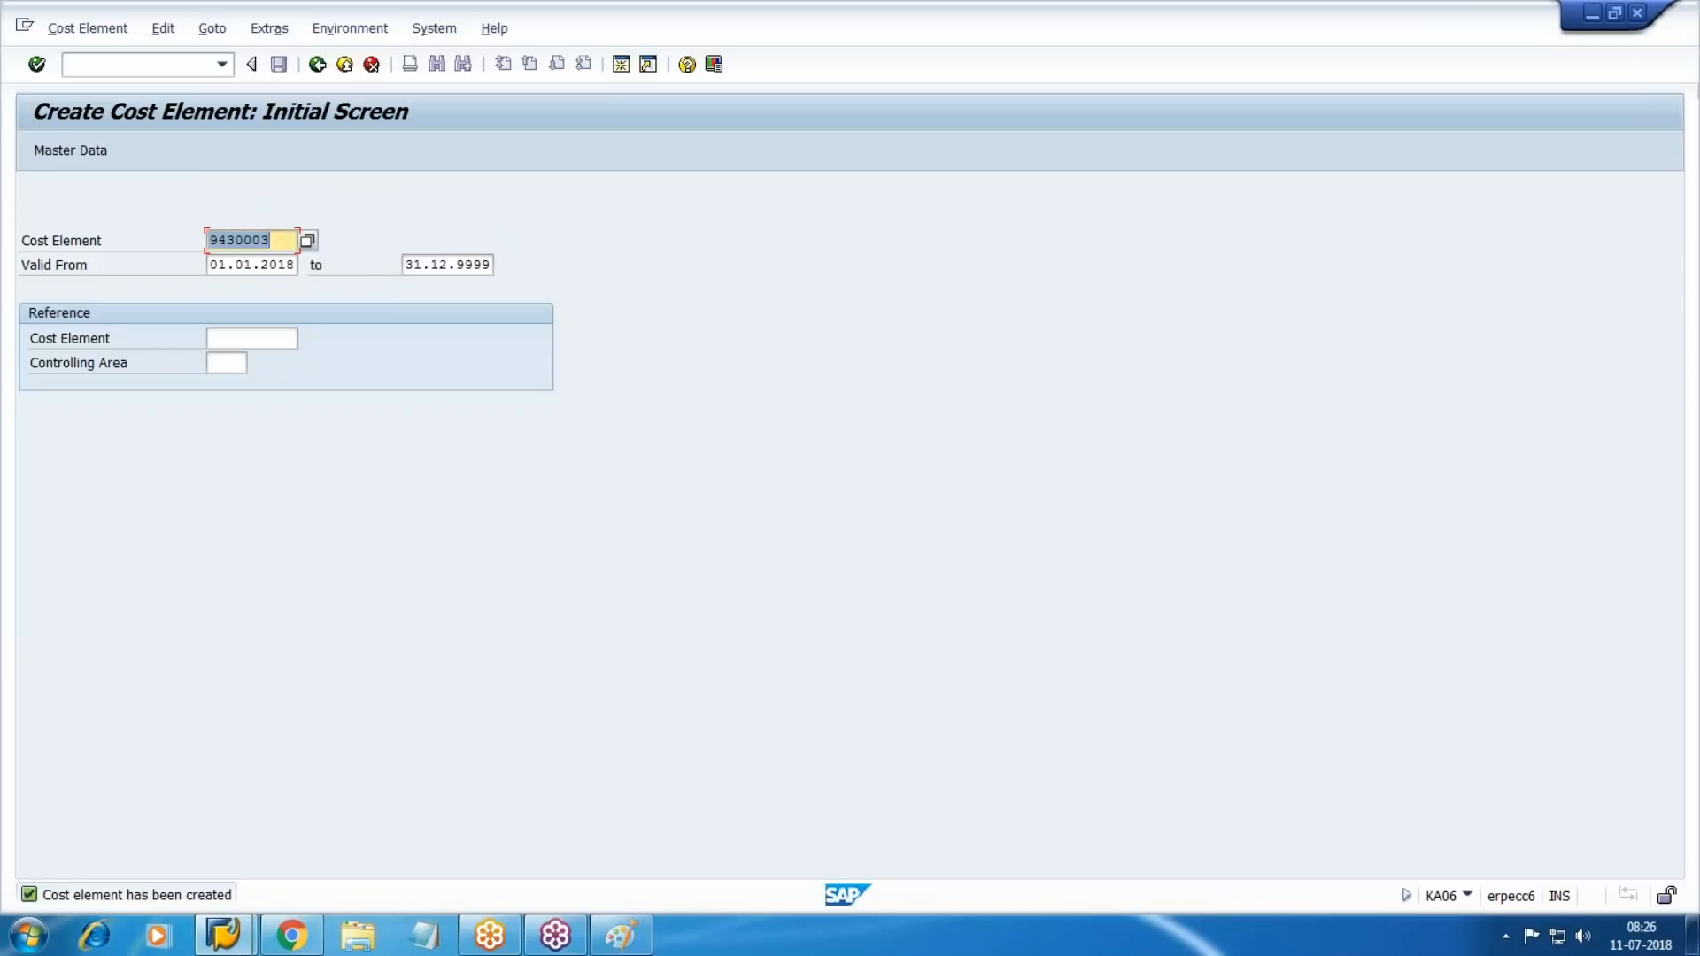
Open transaction KL01 for creating an activity type.
left_click(112, 65)
type("/nkl01")
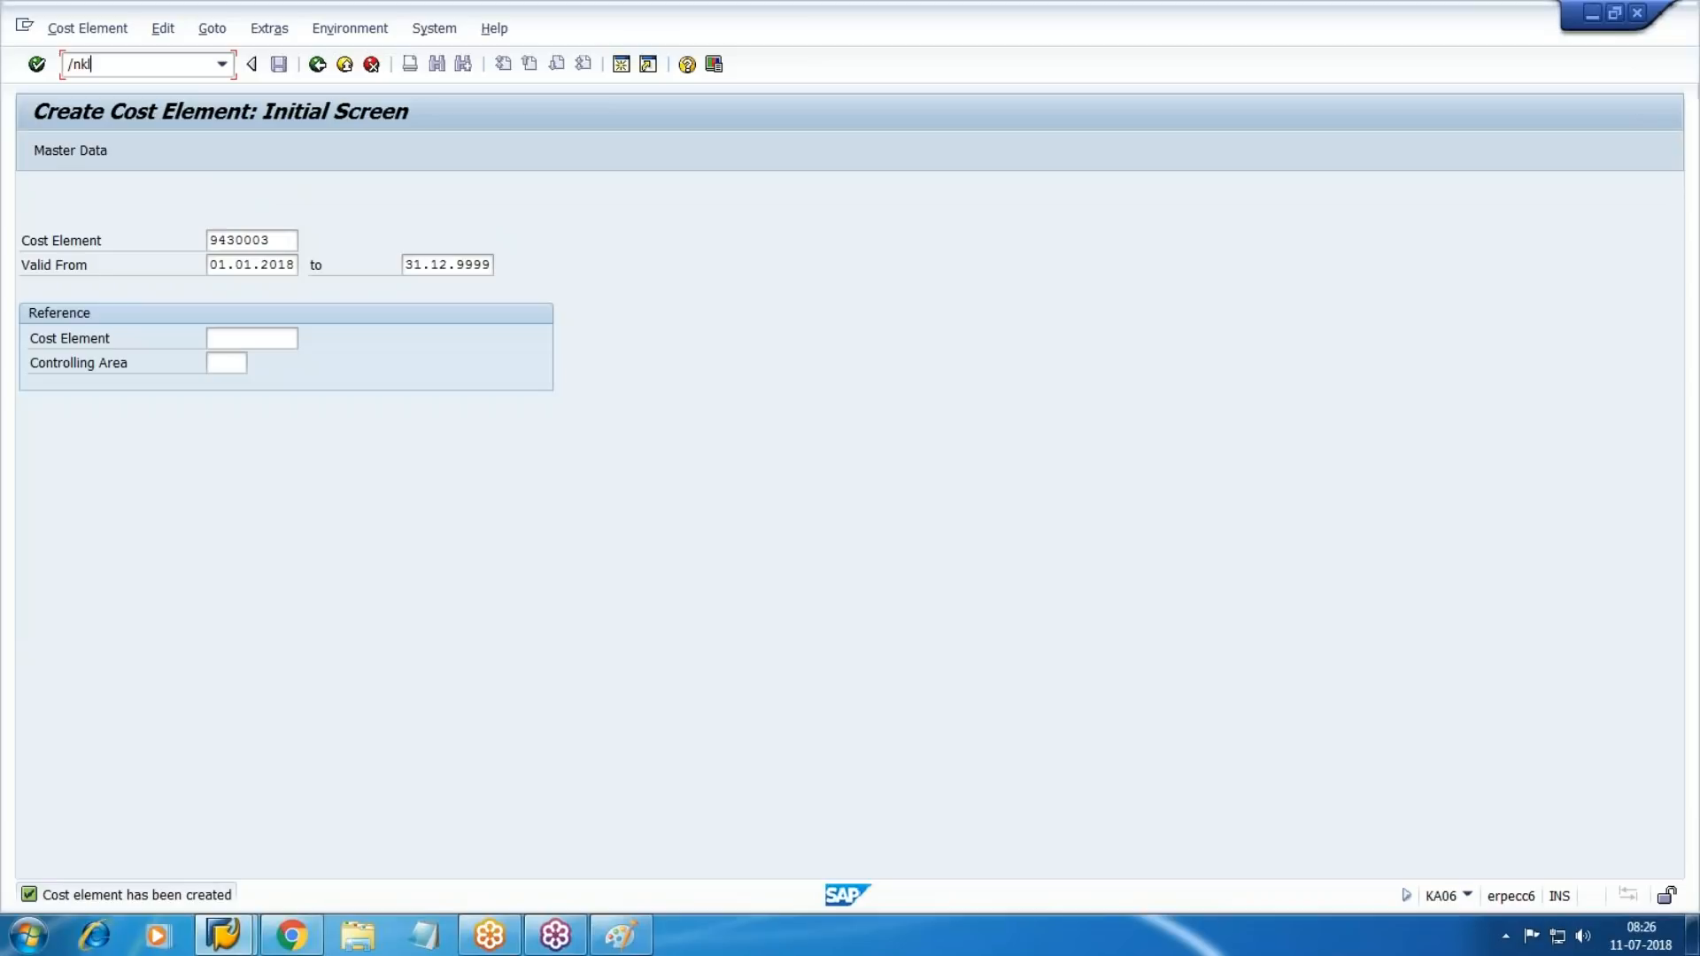
key("Return")
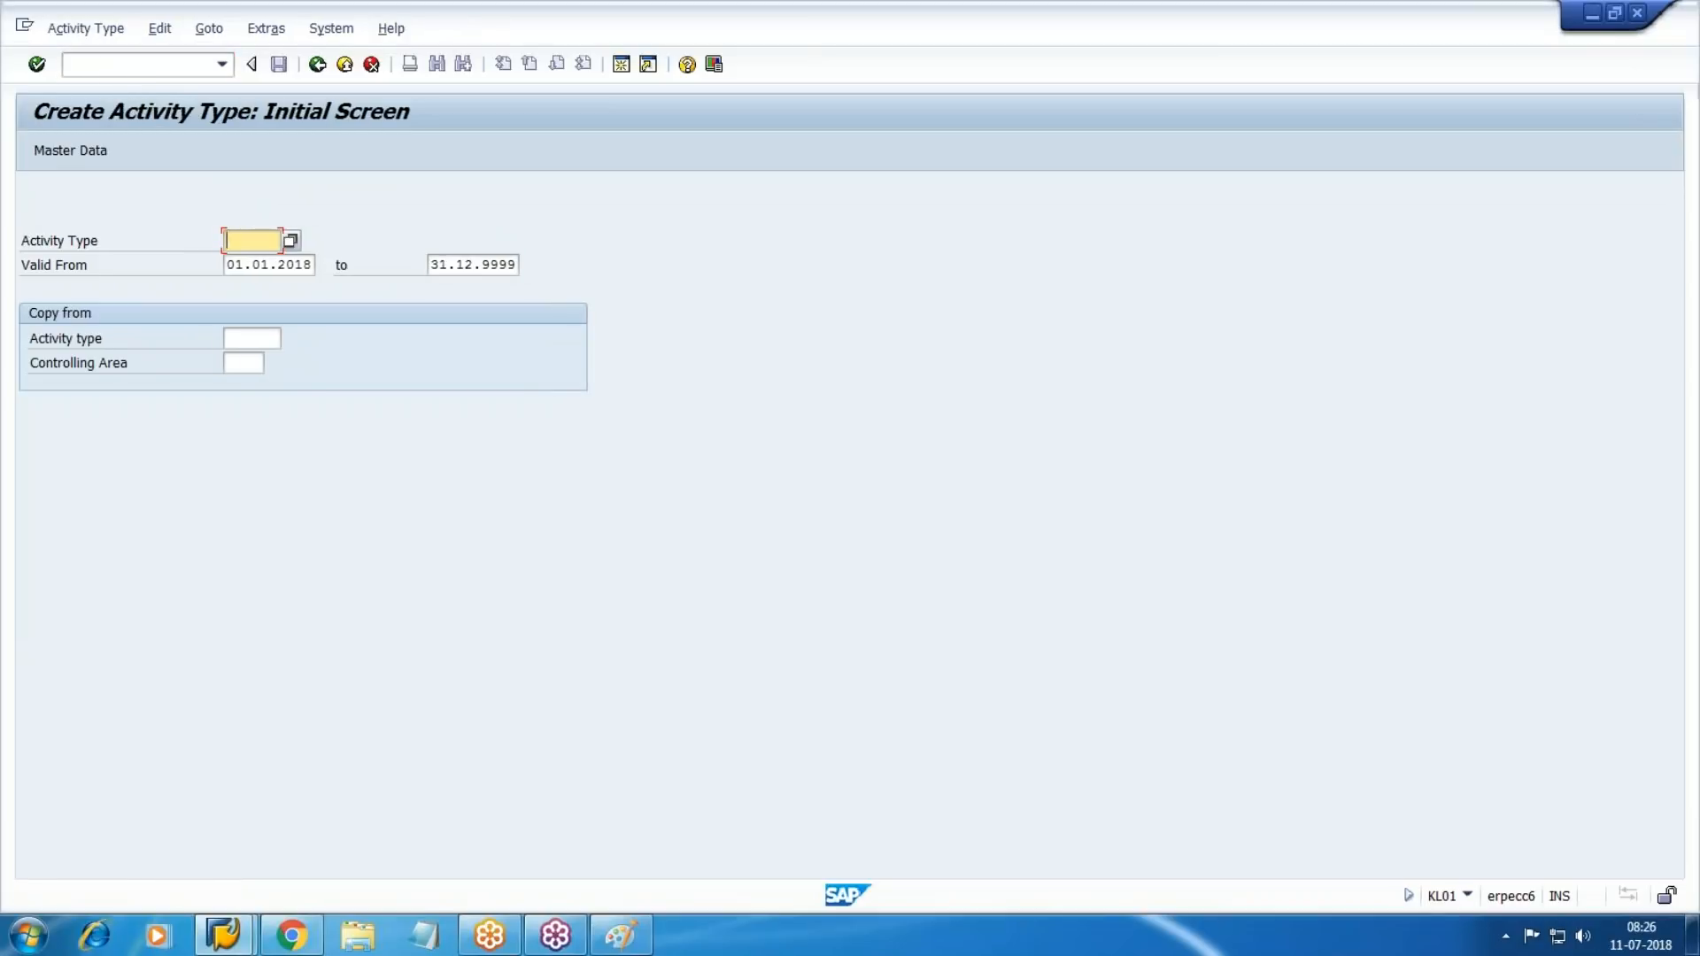
Enter activity type 901001 from the working notes and continue to its basic data.
key("alt+Tab")
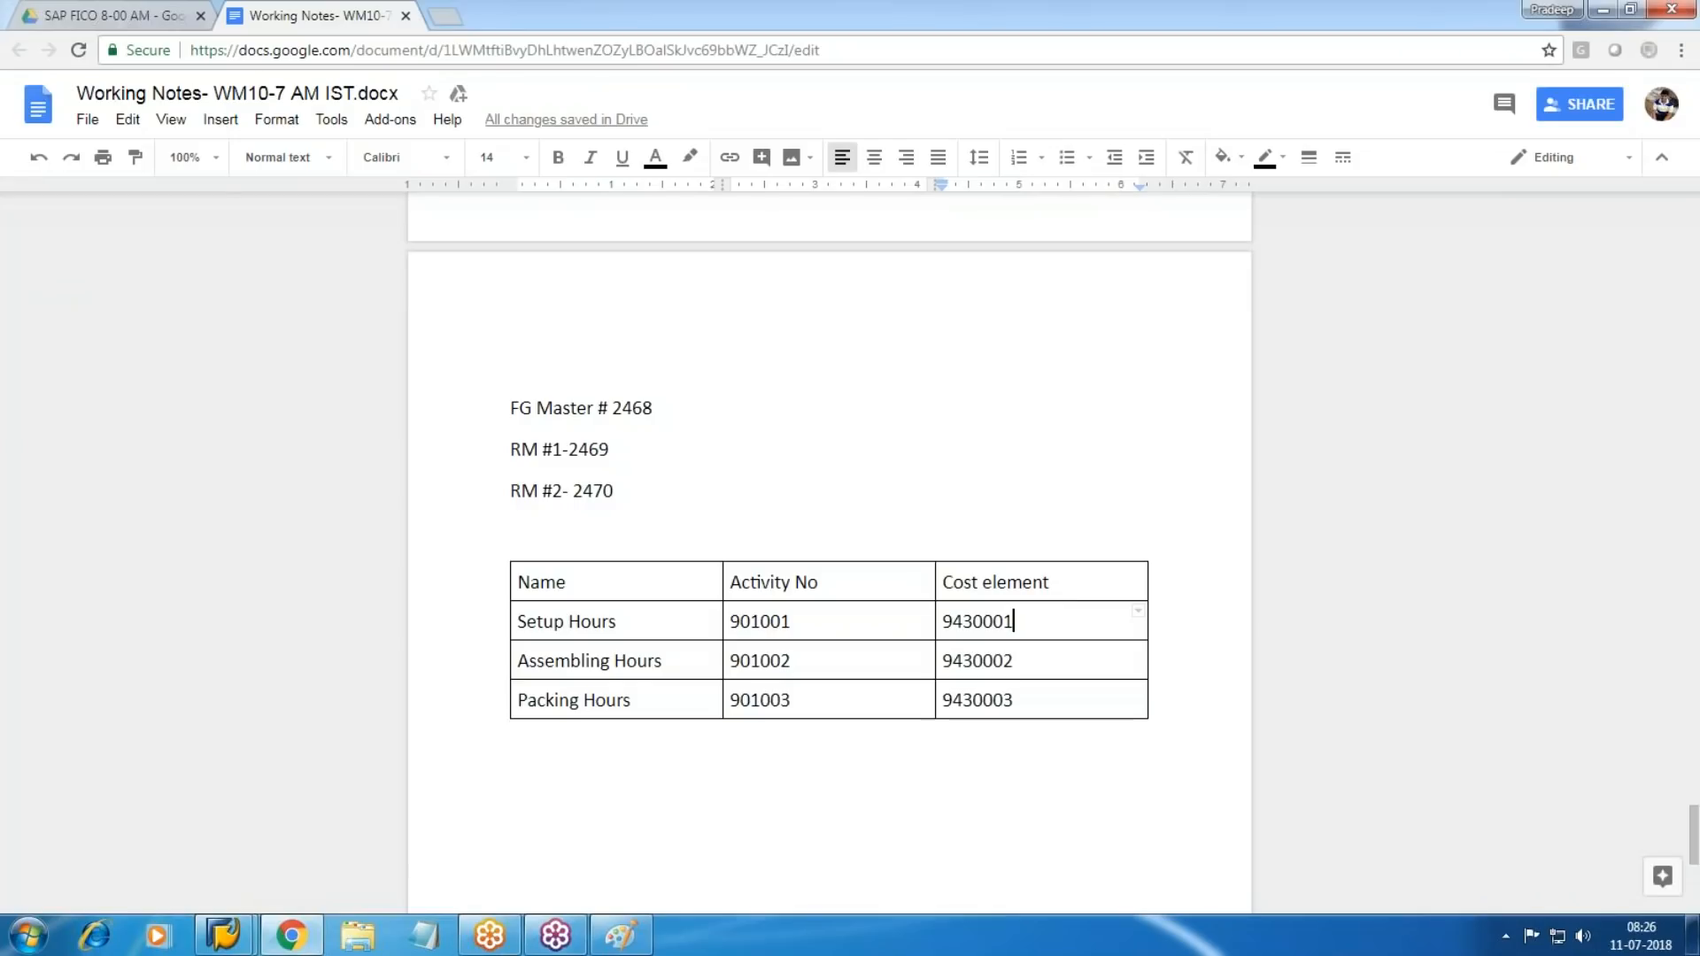
key("alt+Tab")
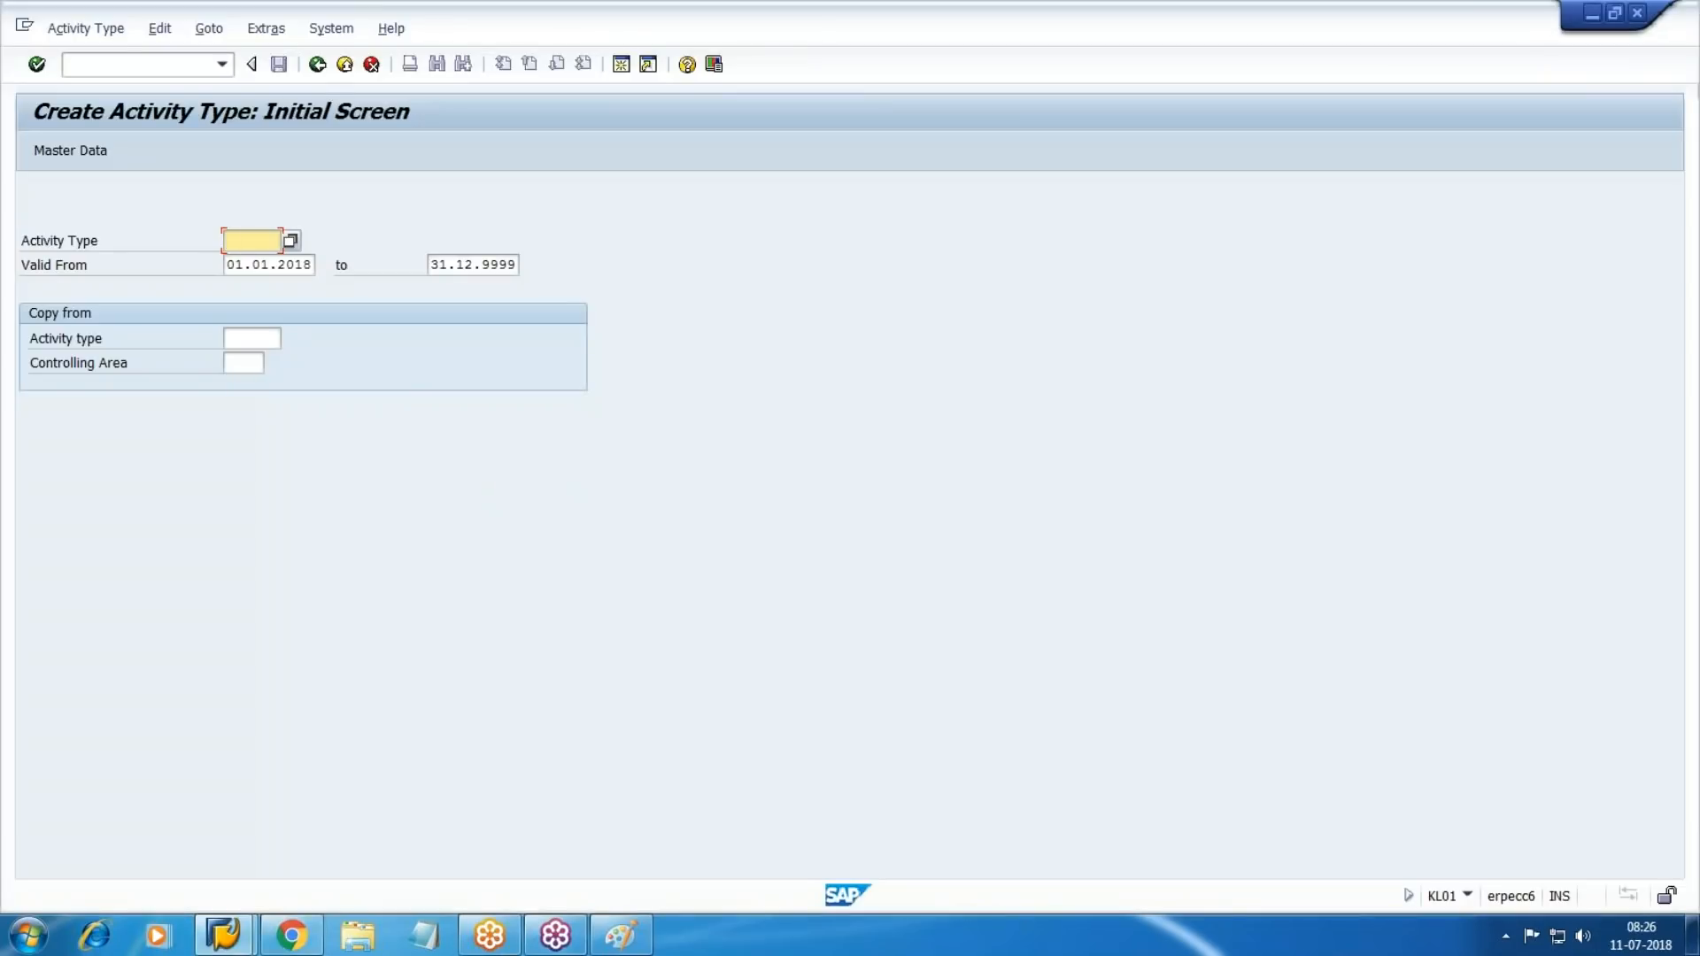
type("901")
key("alt+Tab")
key("alt+Tab")
type("001")
key("Return")
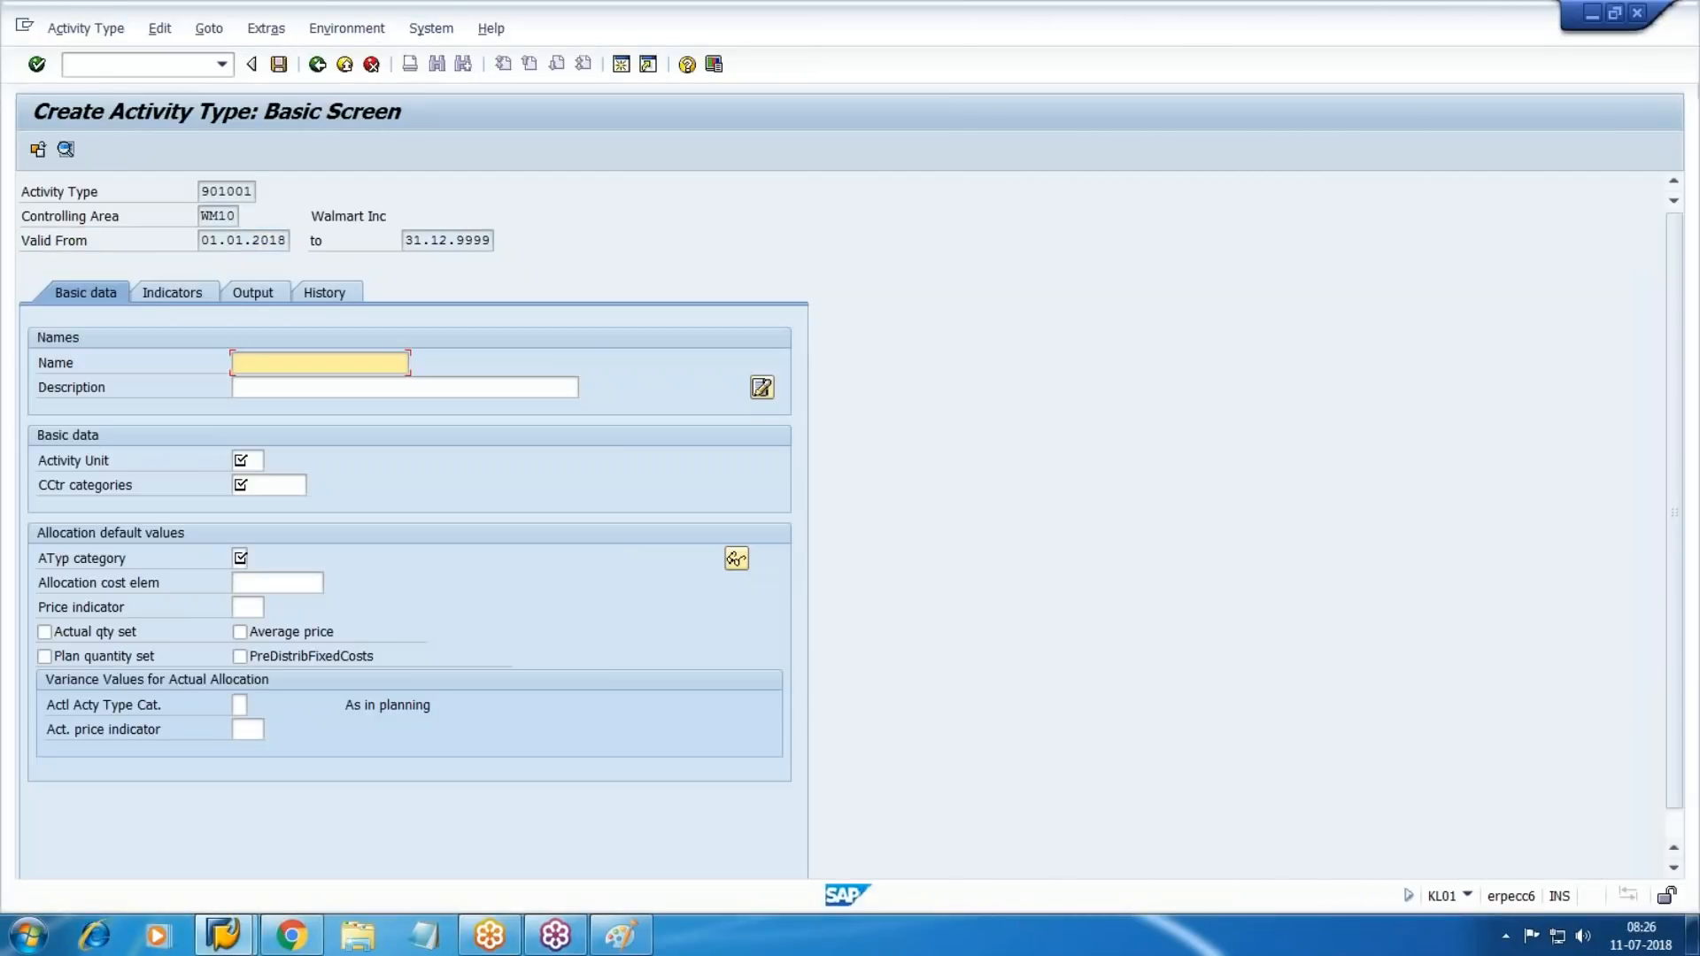
Enter Setup Hour as both the name and the description of activity type 901001.
type("Set")
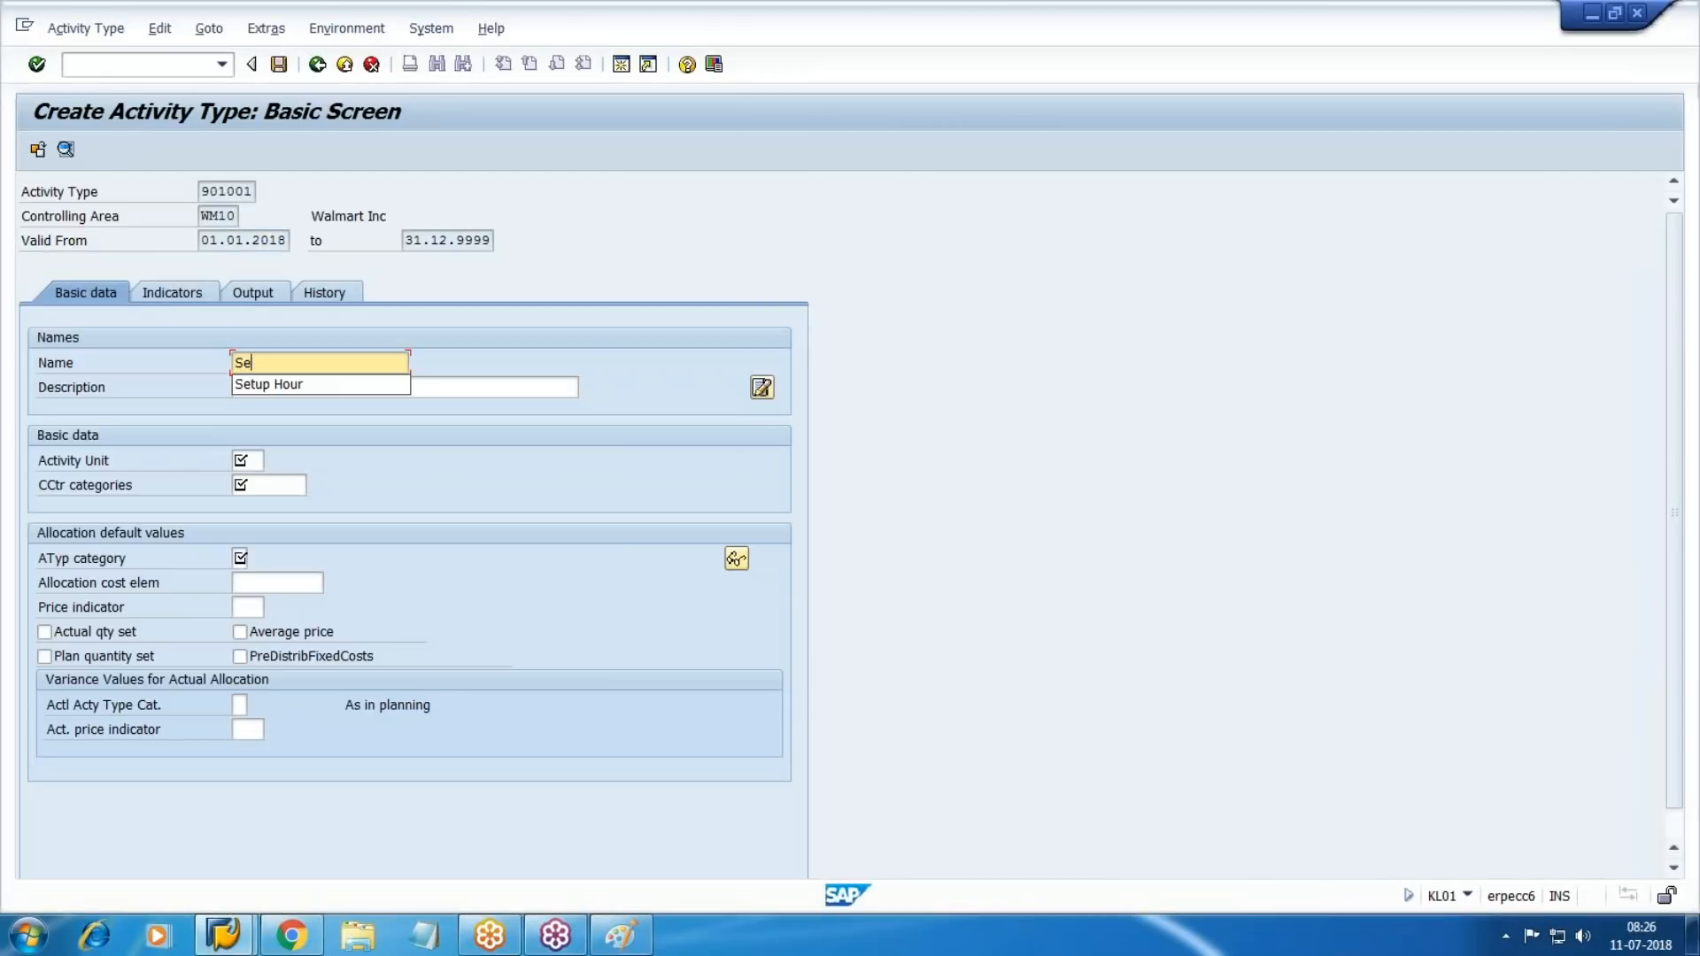
key("Down")
key("Return")
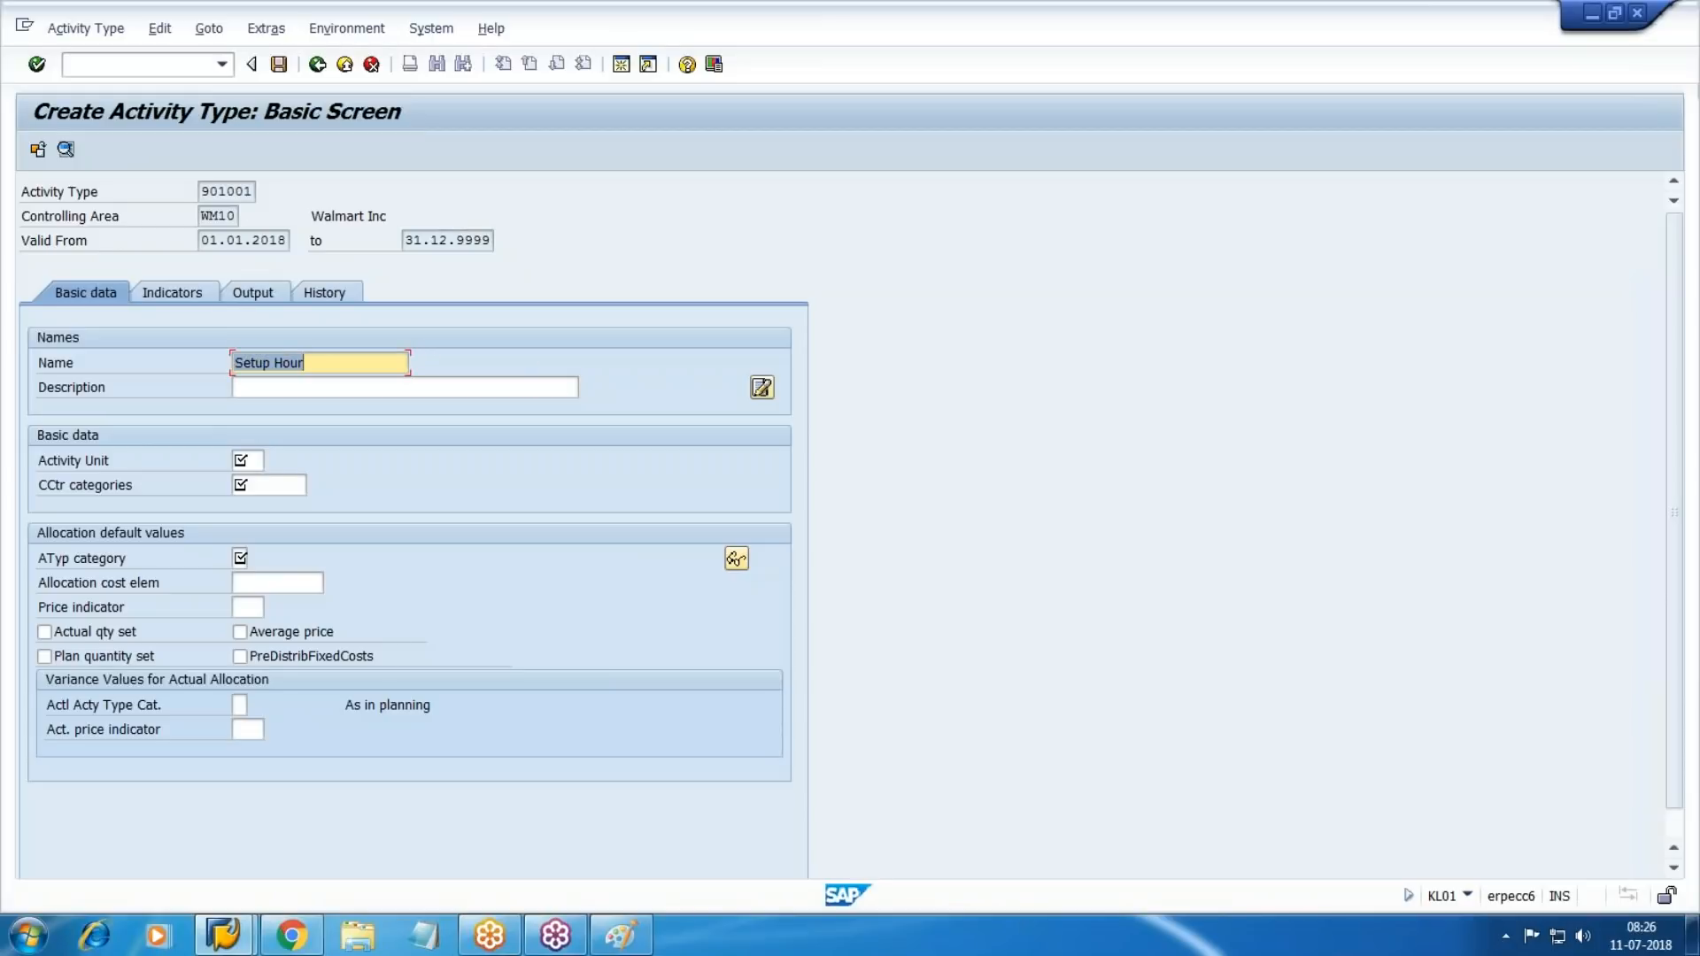
key("ctrl+c")
key("Tab")
key("ctrl+v")
key("Tab")
key("Tab")
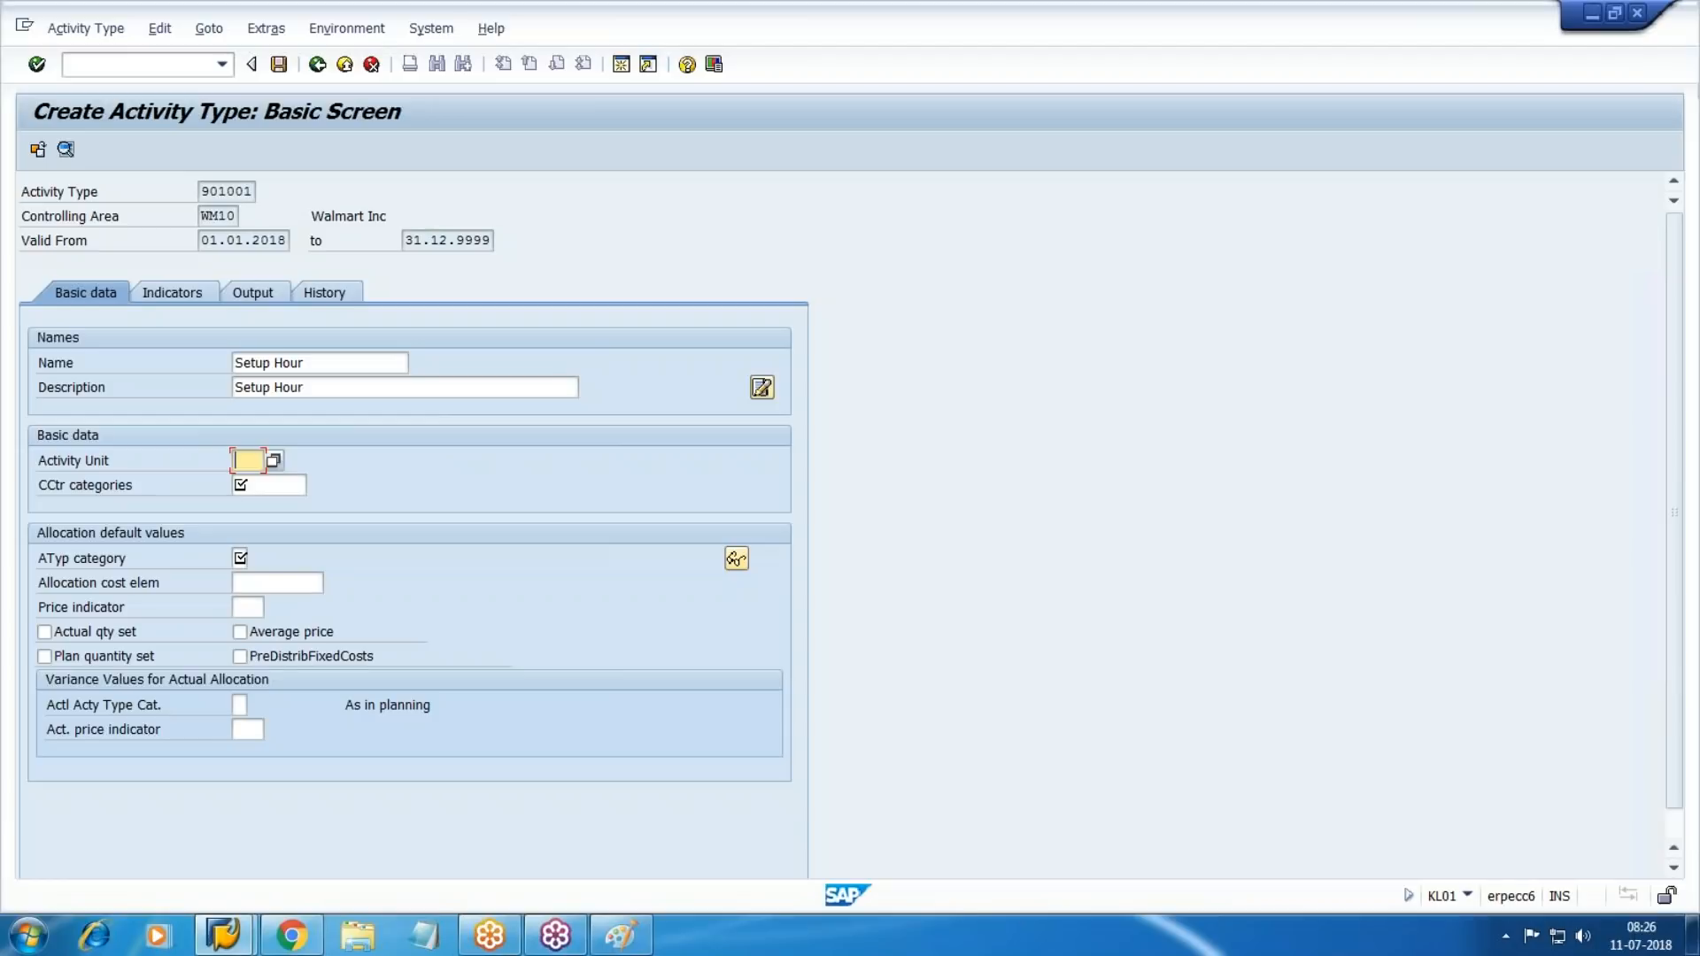
Set the activity unit to H and allow all cost center categories (*) for activity type 901001.
type("H")
key("Tab")
key("F4")
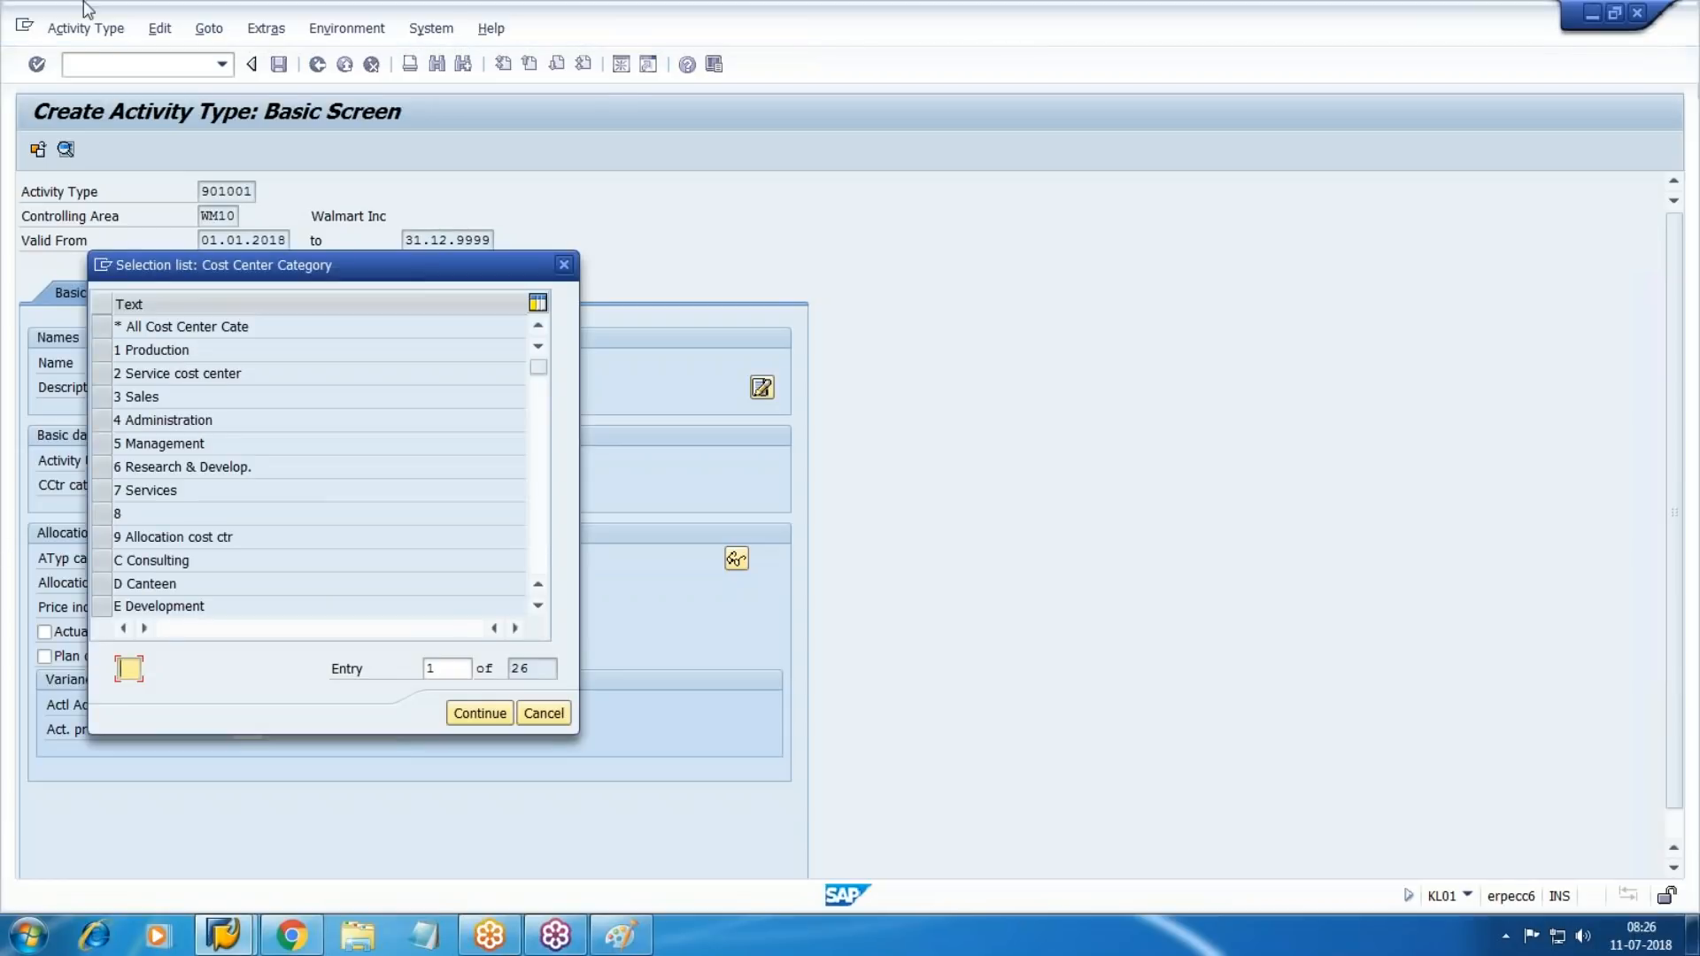
left_click(105, 326)
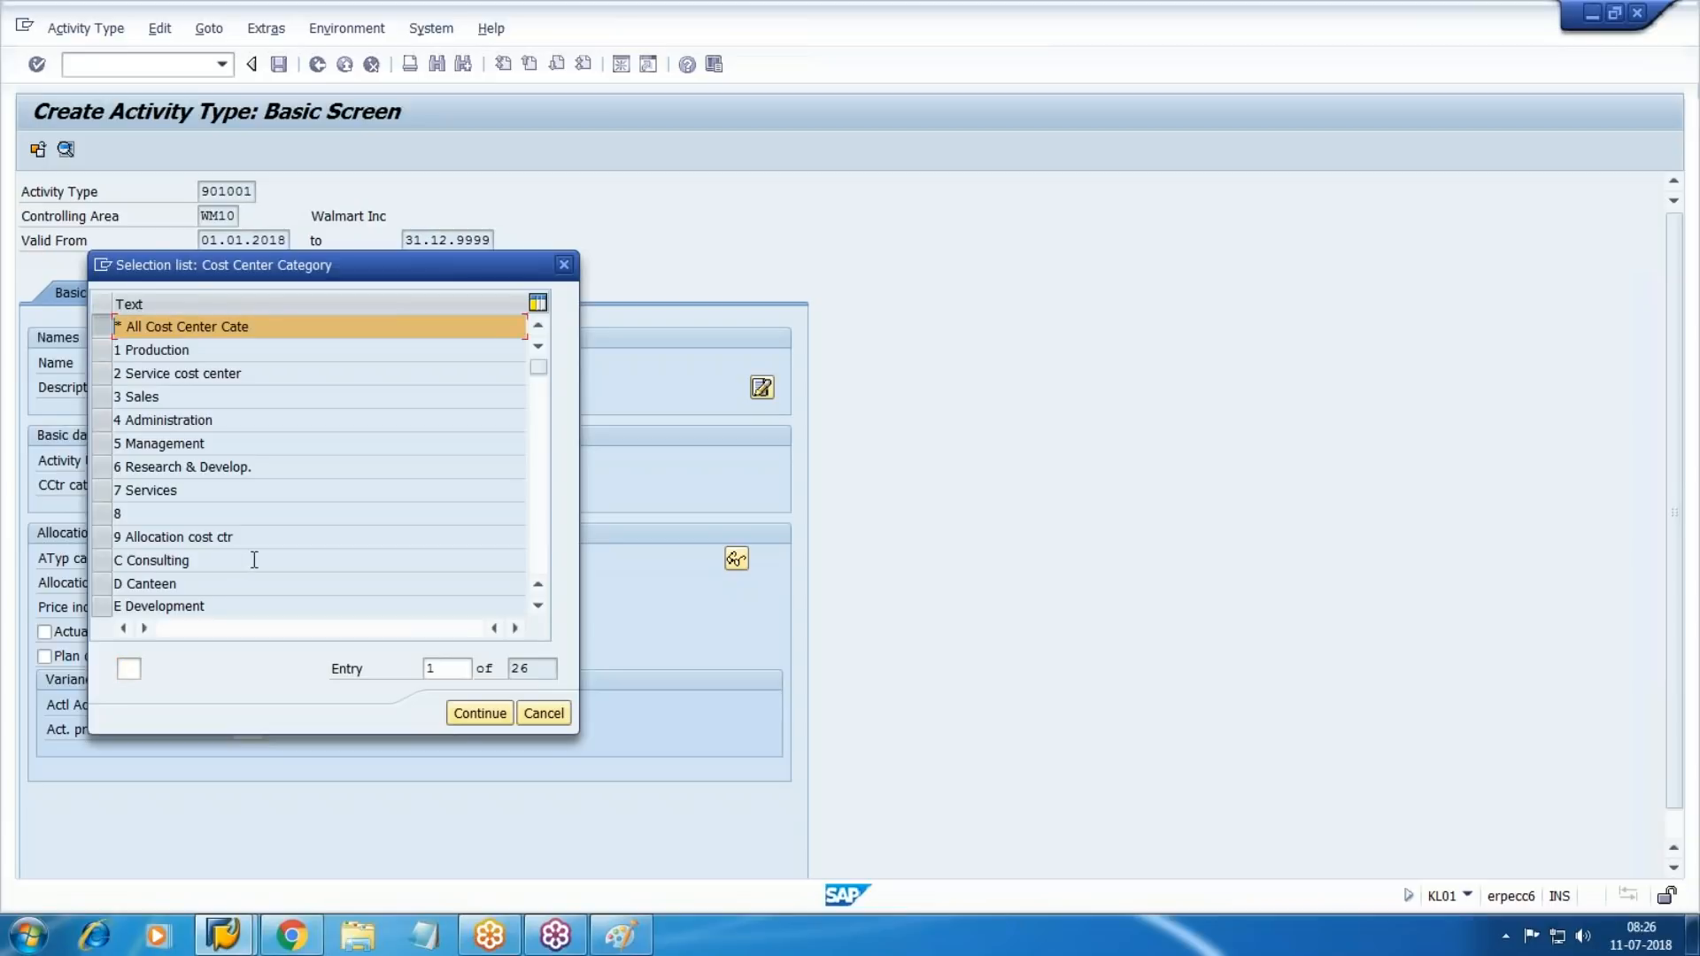
left_click(468, 717)
Set the activity type category to 1, Manual entry, manual allocation.
key("F4")
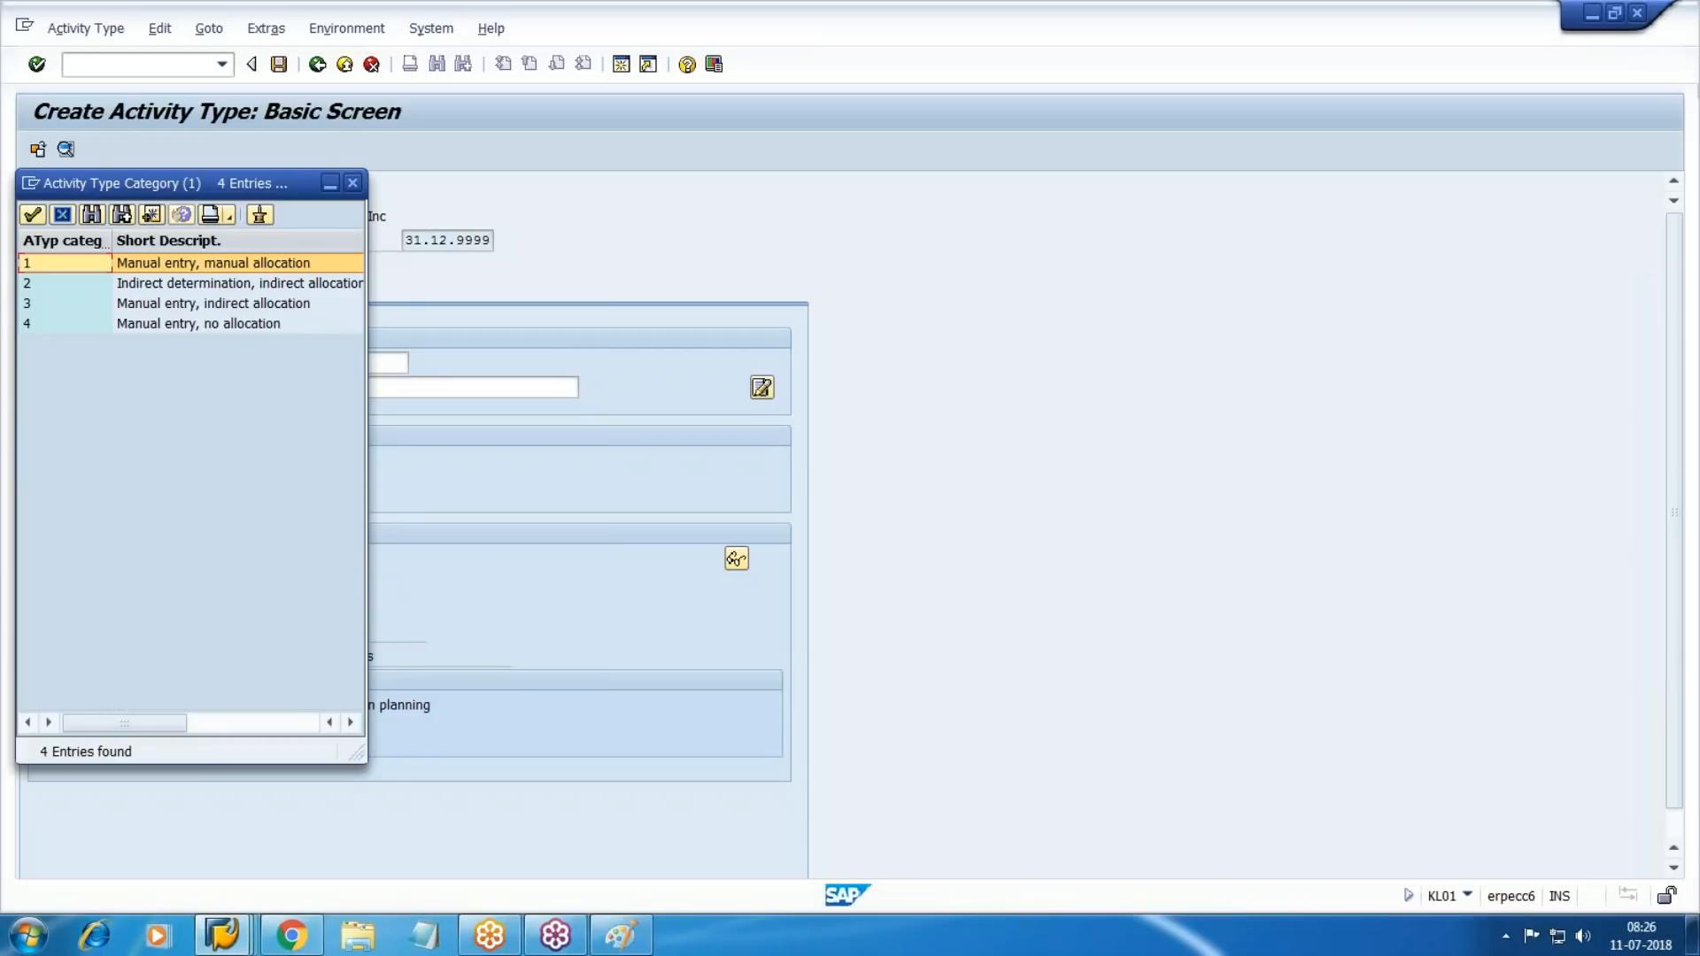
key("Return")
key("Tab")
Assign allocation cost element 9430001 (Setup Cost) and price indicator 1, Plan price, automatically based on activity.
key("F4")
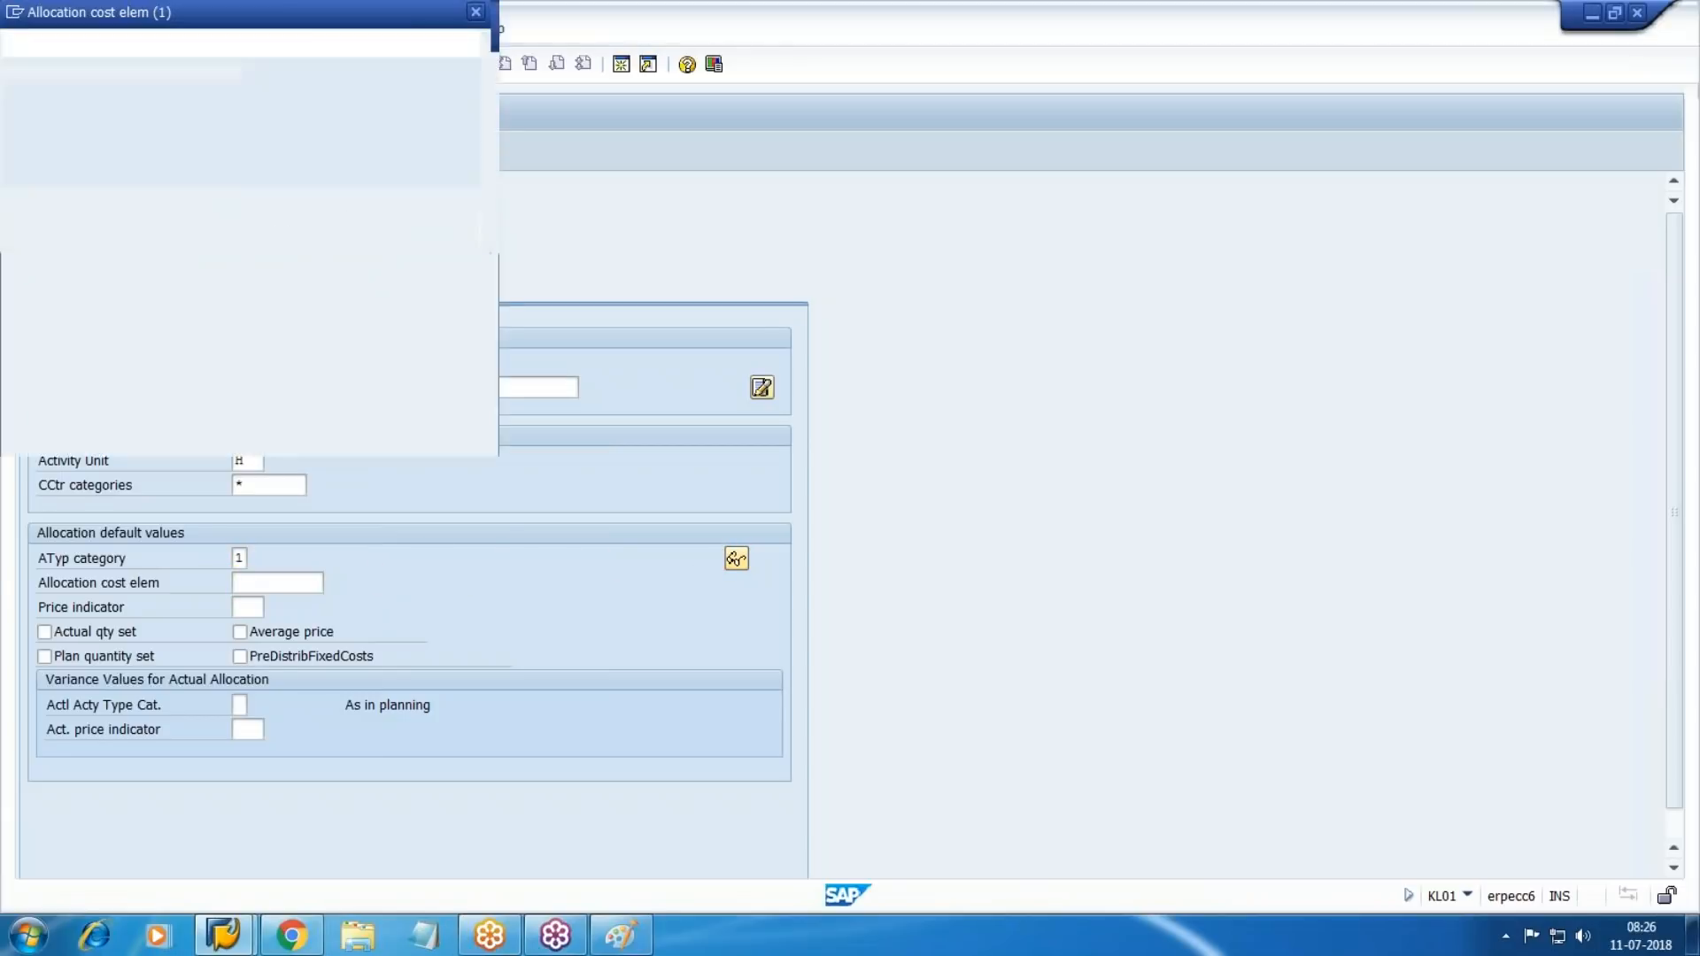
key("Down")
key("Up")
key("Down")
key("Down")
key("Up")
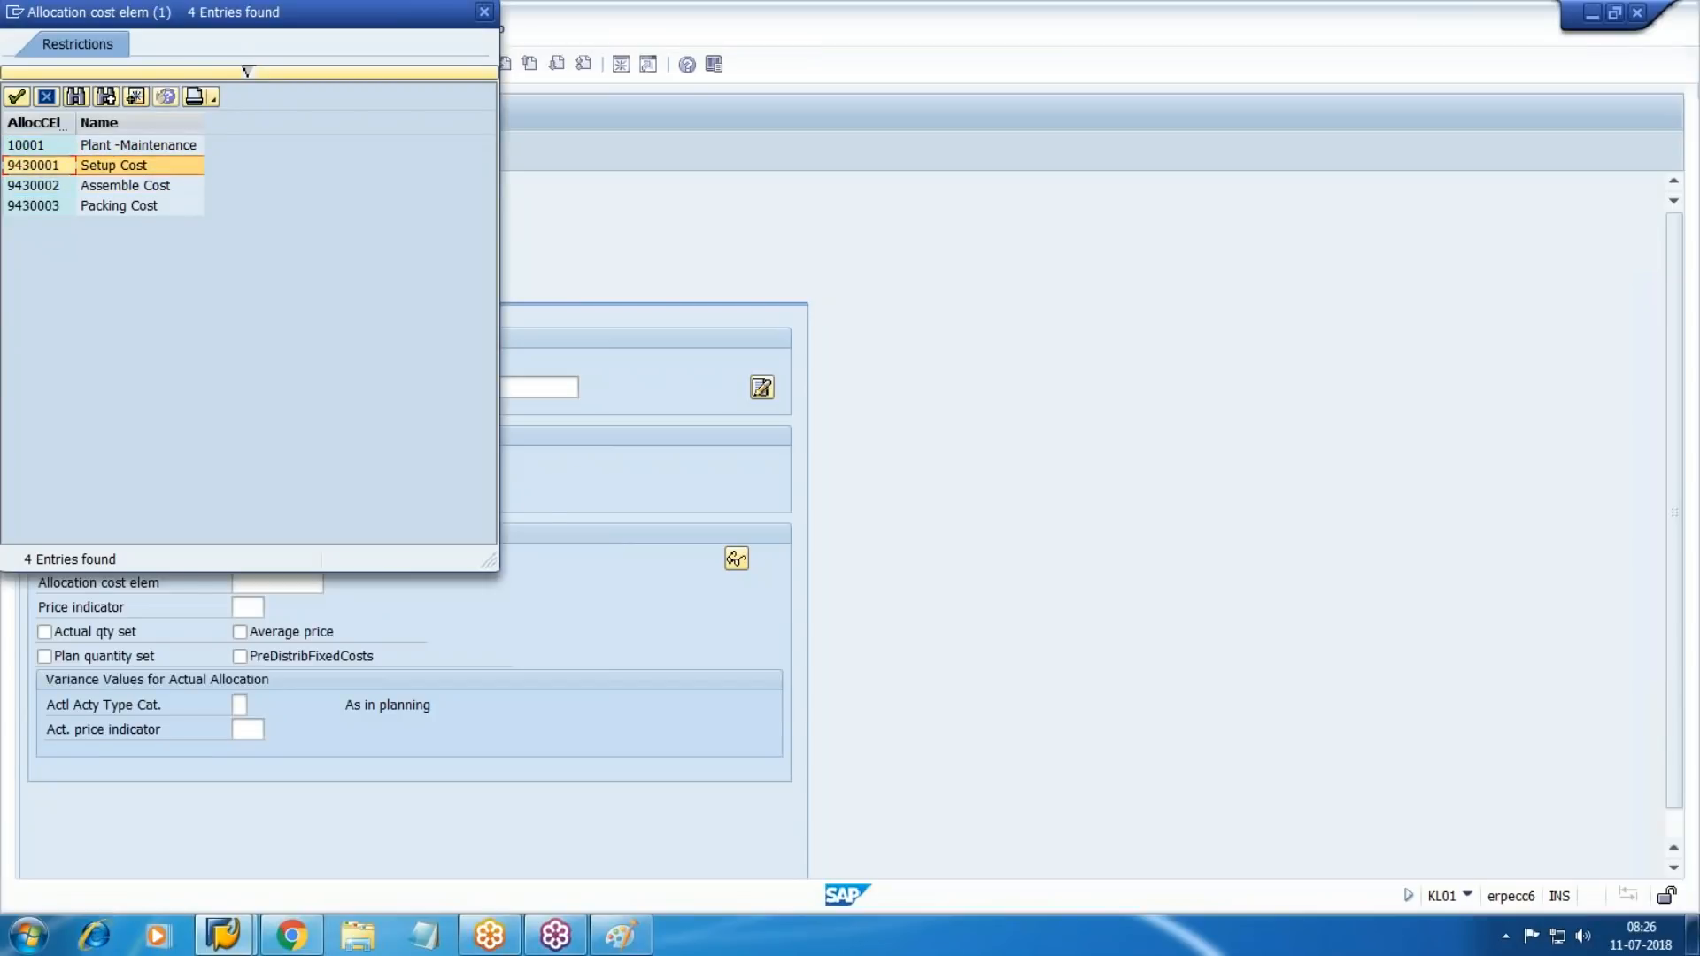
key("Return")
key("Tab")
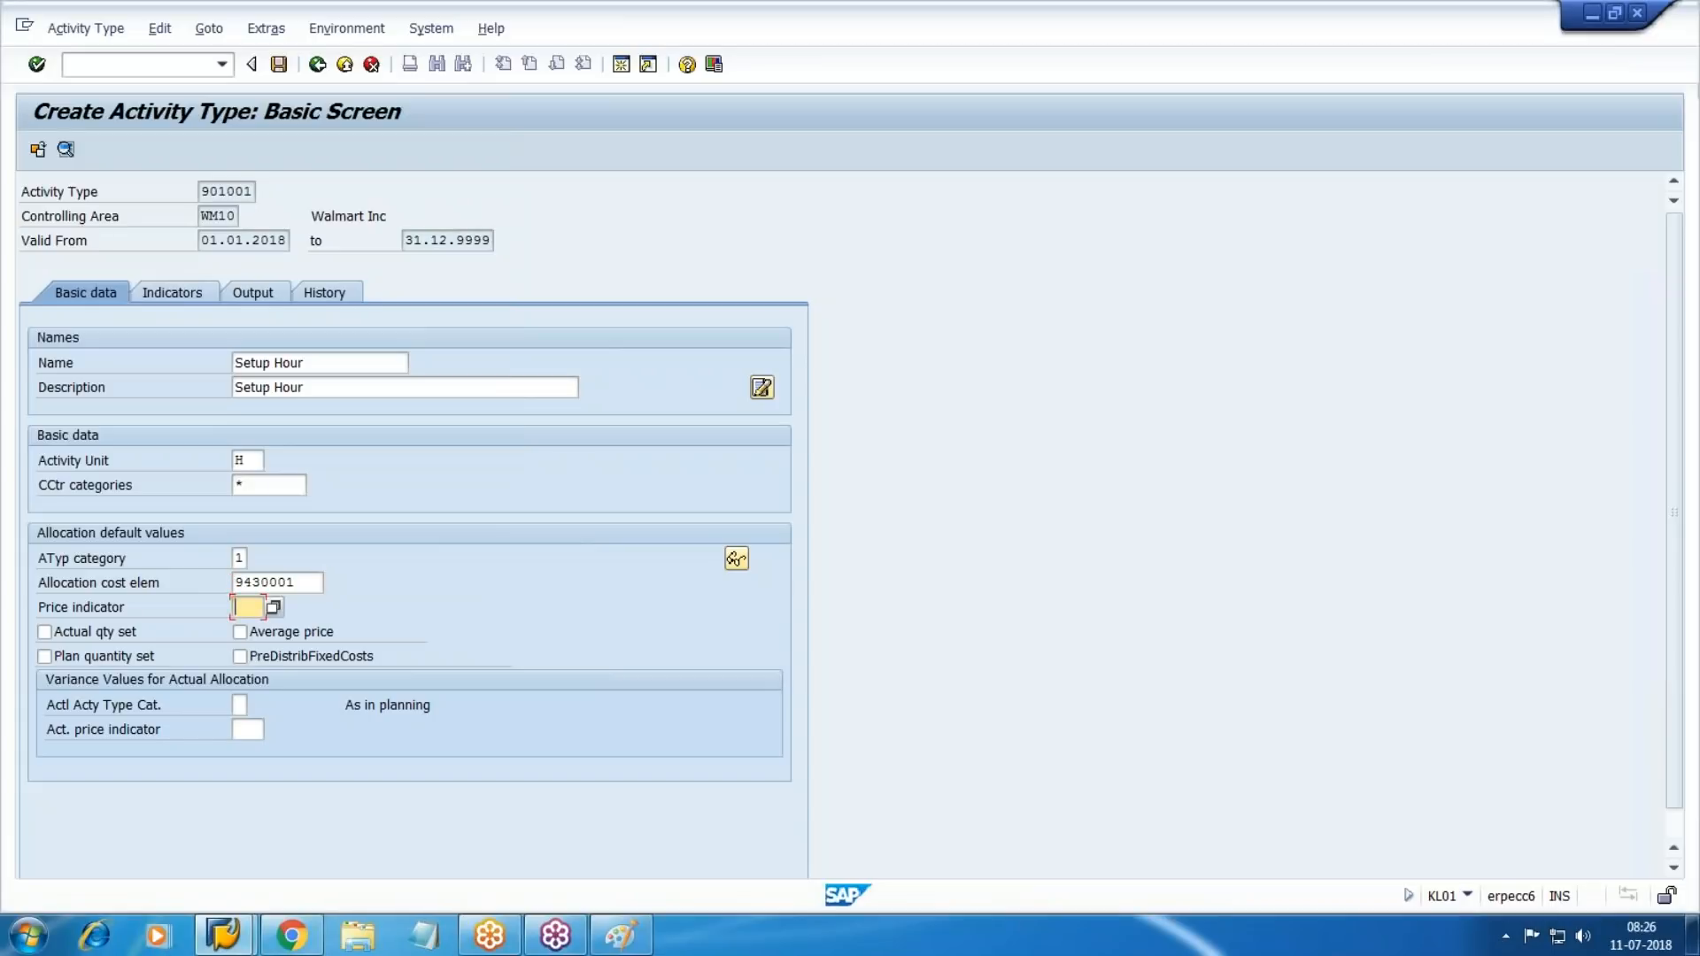
key("F4")
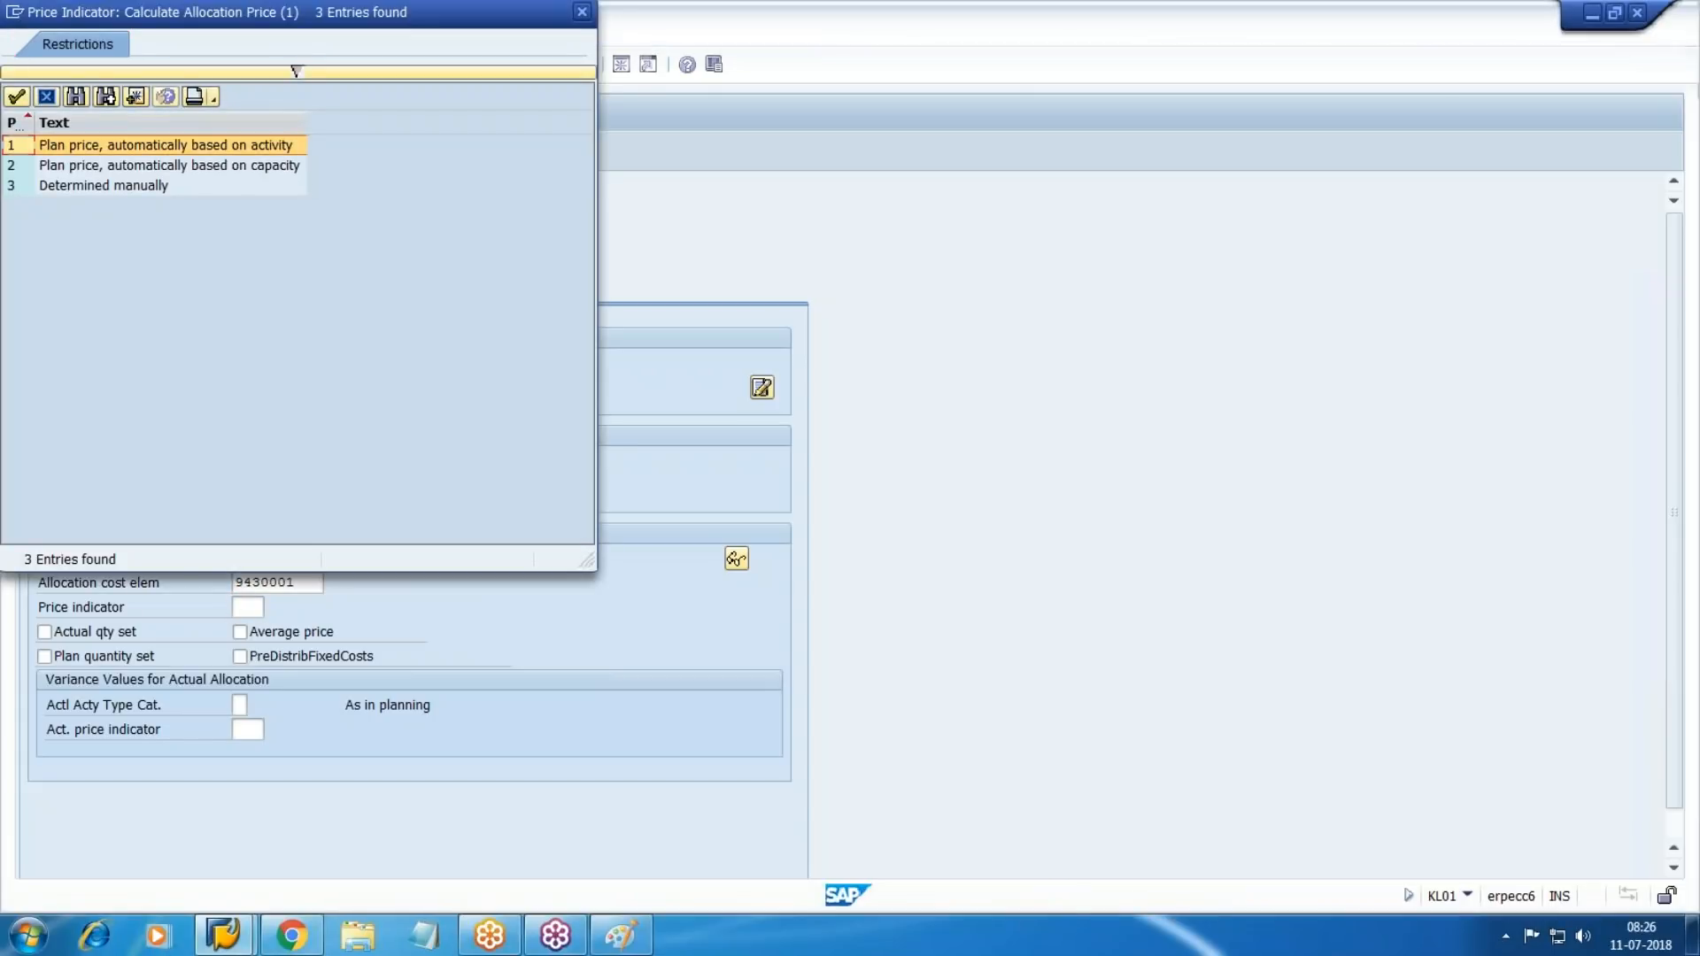
key("Return")
Choose an actual price indicator for the actual allocation variance values and save activity type 901001.
key("Tab")
key("Tab")
key("Tab")
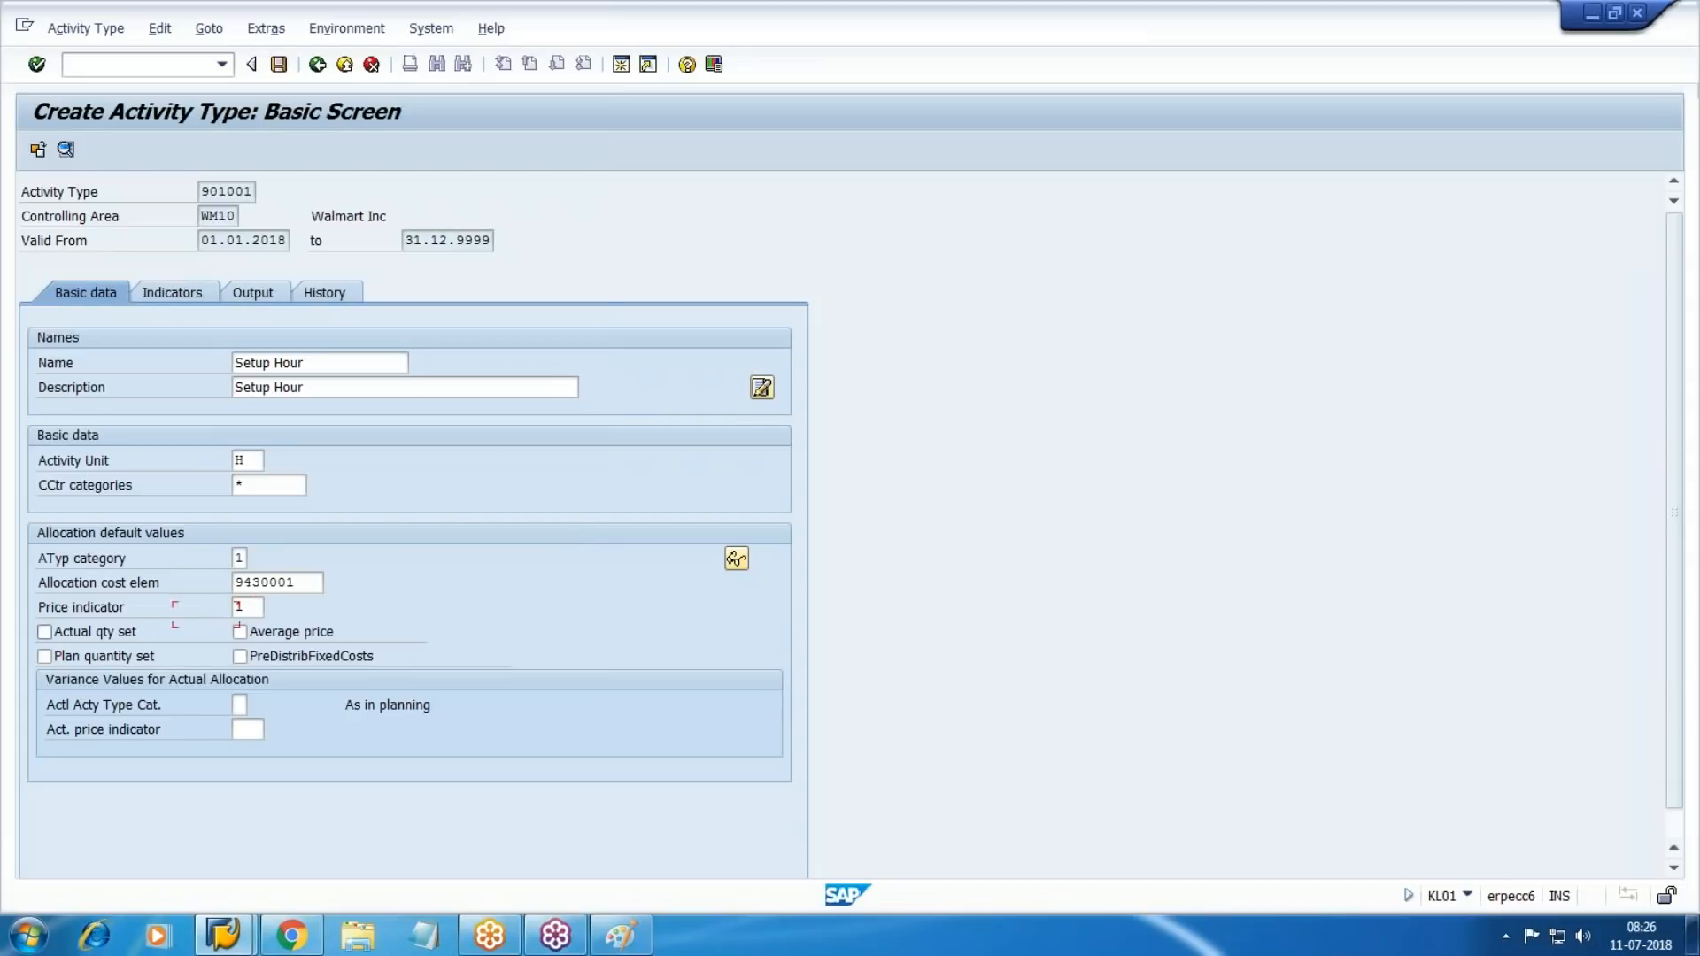
key("Tab")
key("Tab")
key("Tab")
key("shift+Tab")
key("F4")
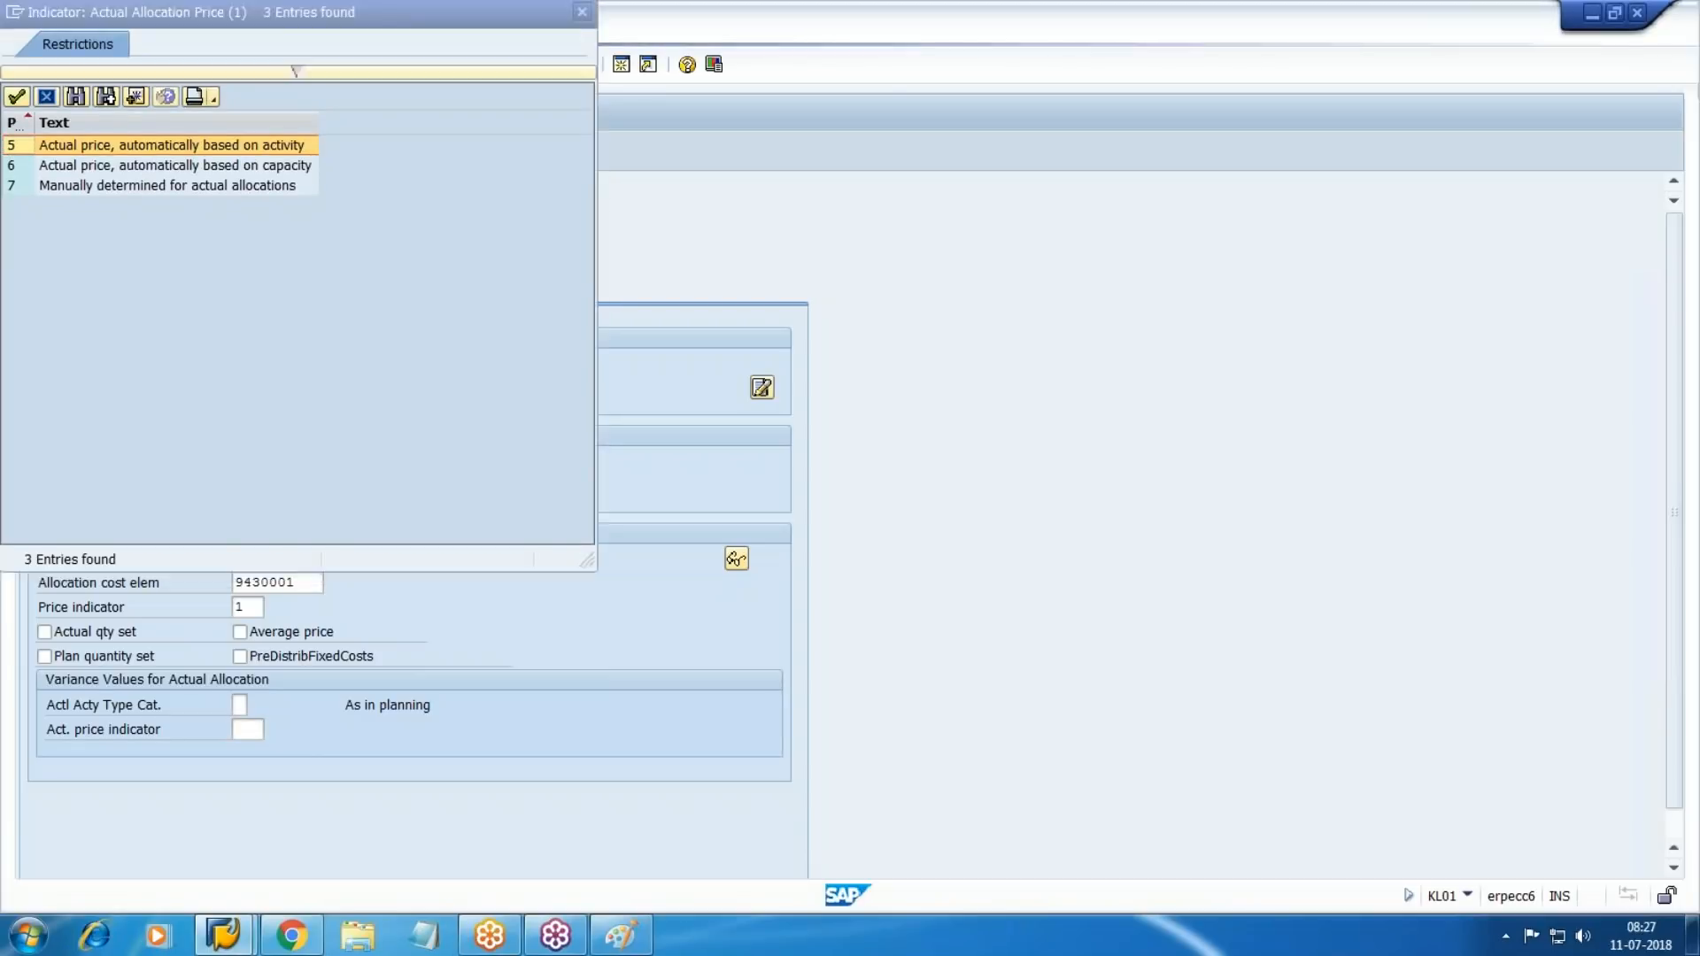
key("Down")
key("Down")
key("Return")
key("ctrl+s")
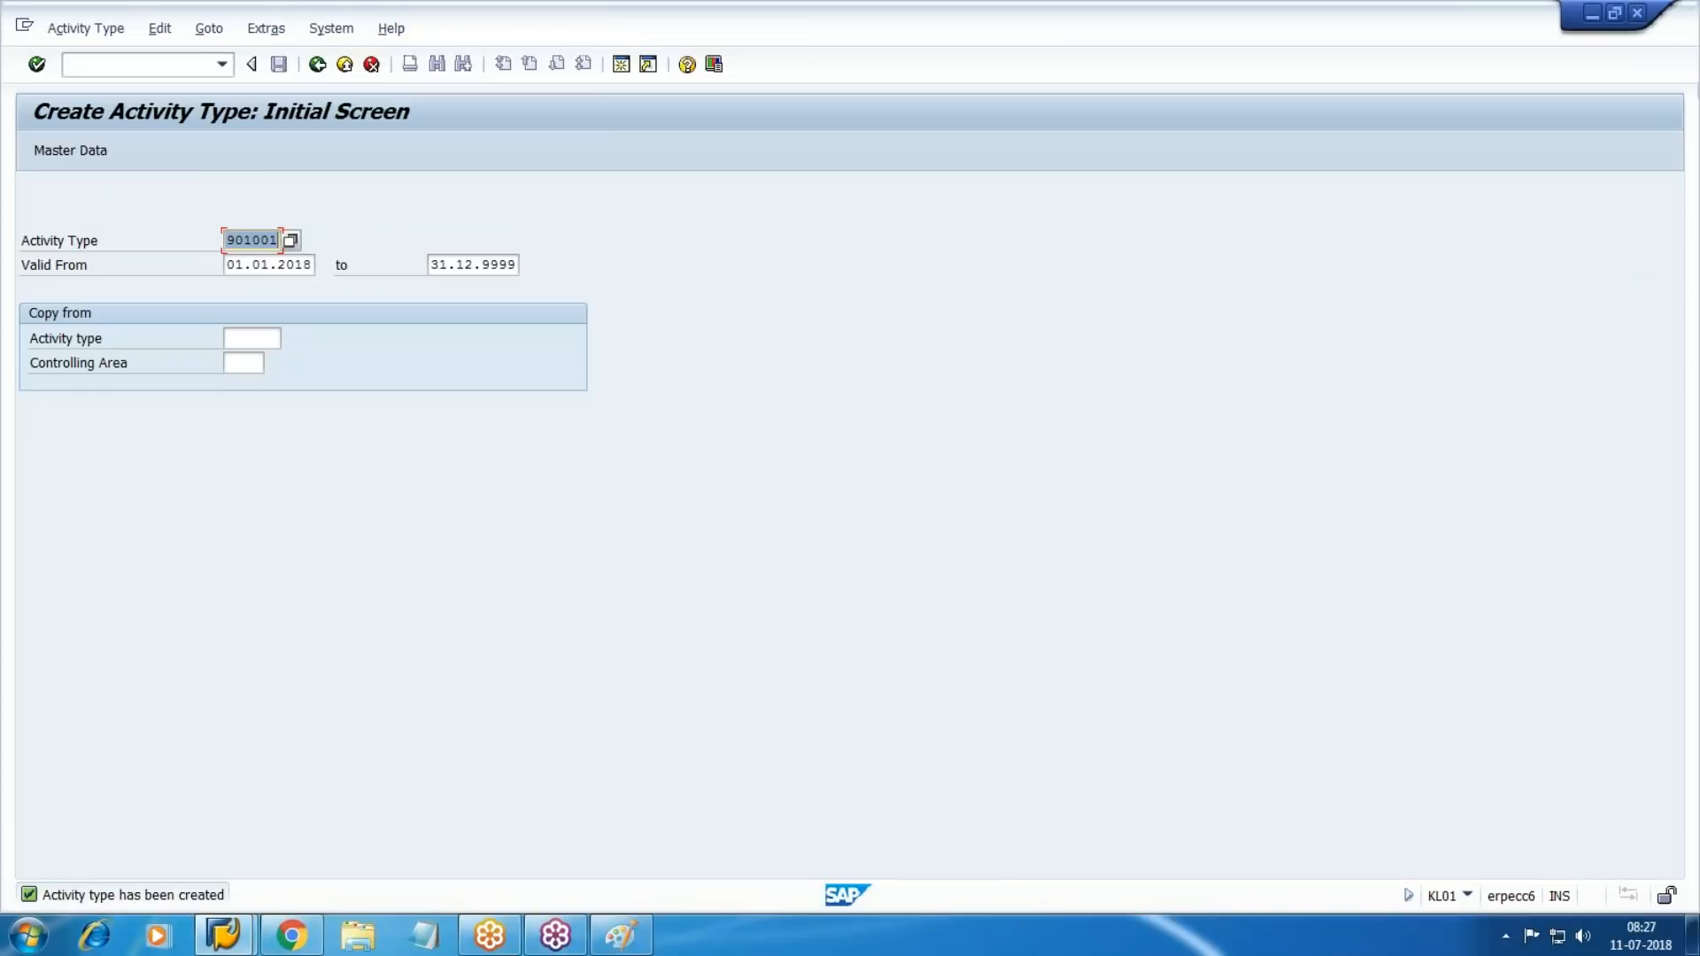
Start creating activity type 901002 with the same validity dates and continue to its basic data.
left_click(253, 240)
key("BackSpace")
type("2")
key("Return")
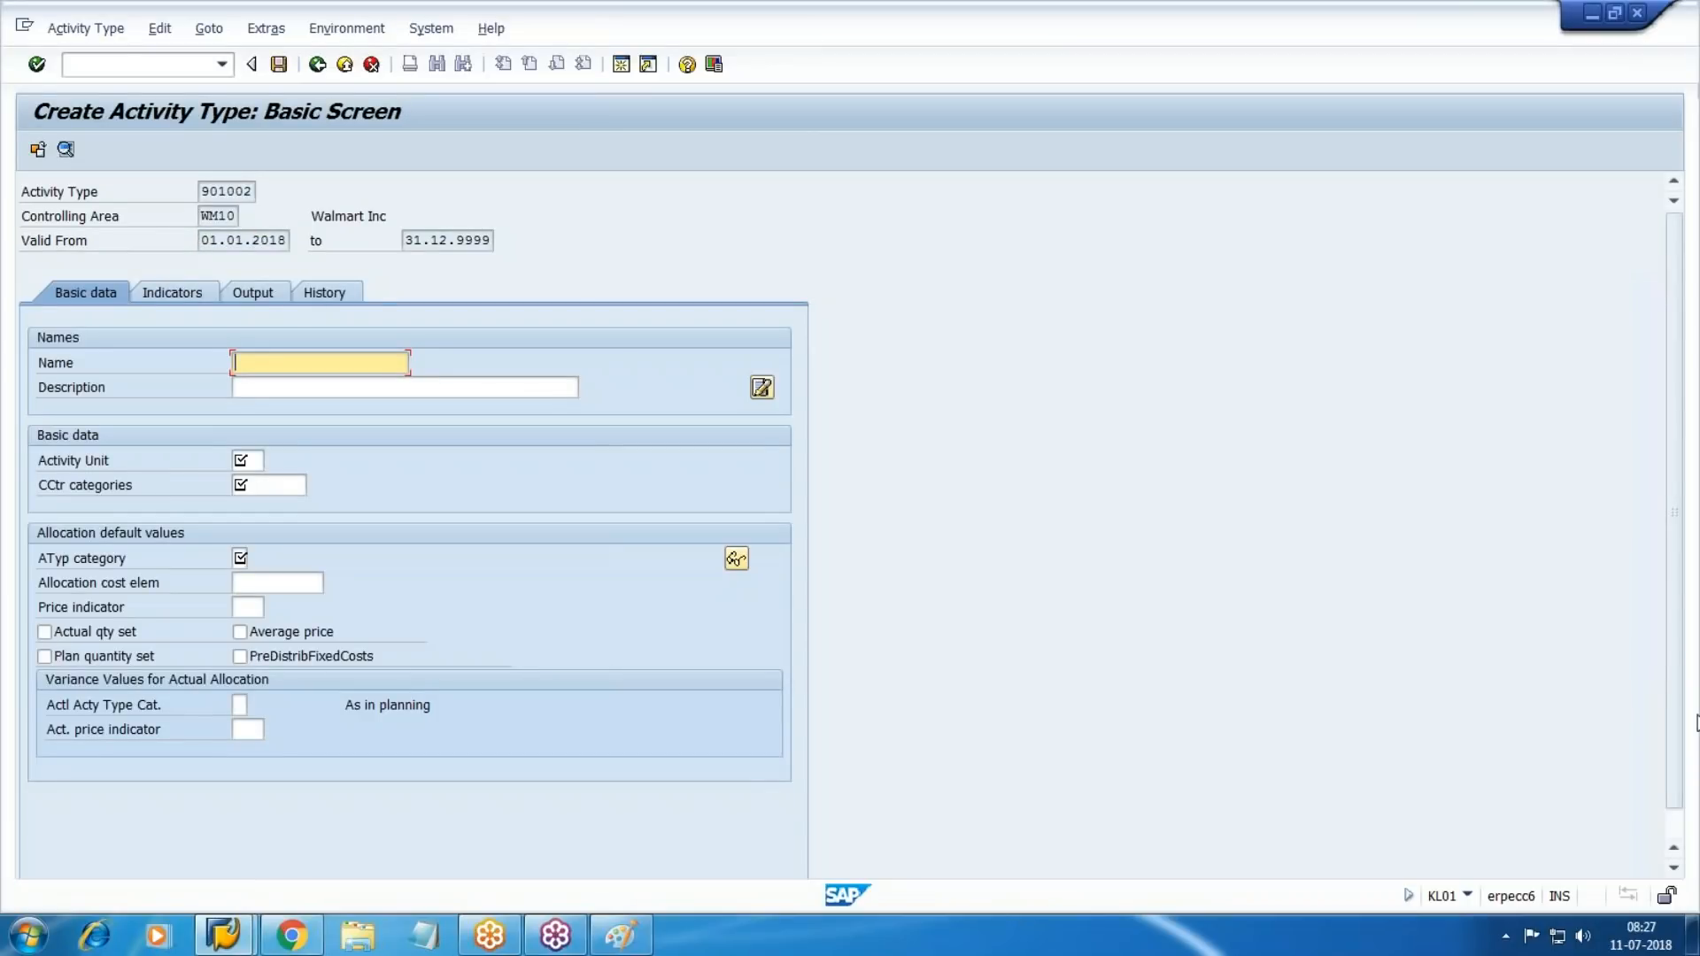
Enter Assembling Hour as both the name and the description of activity type 901002.
key("alt+Tab")
key("alt+Tab")
type("Ass")
key("Down")
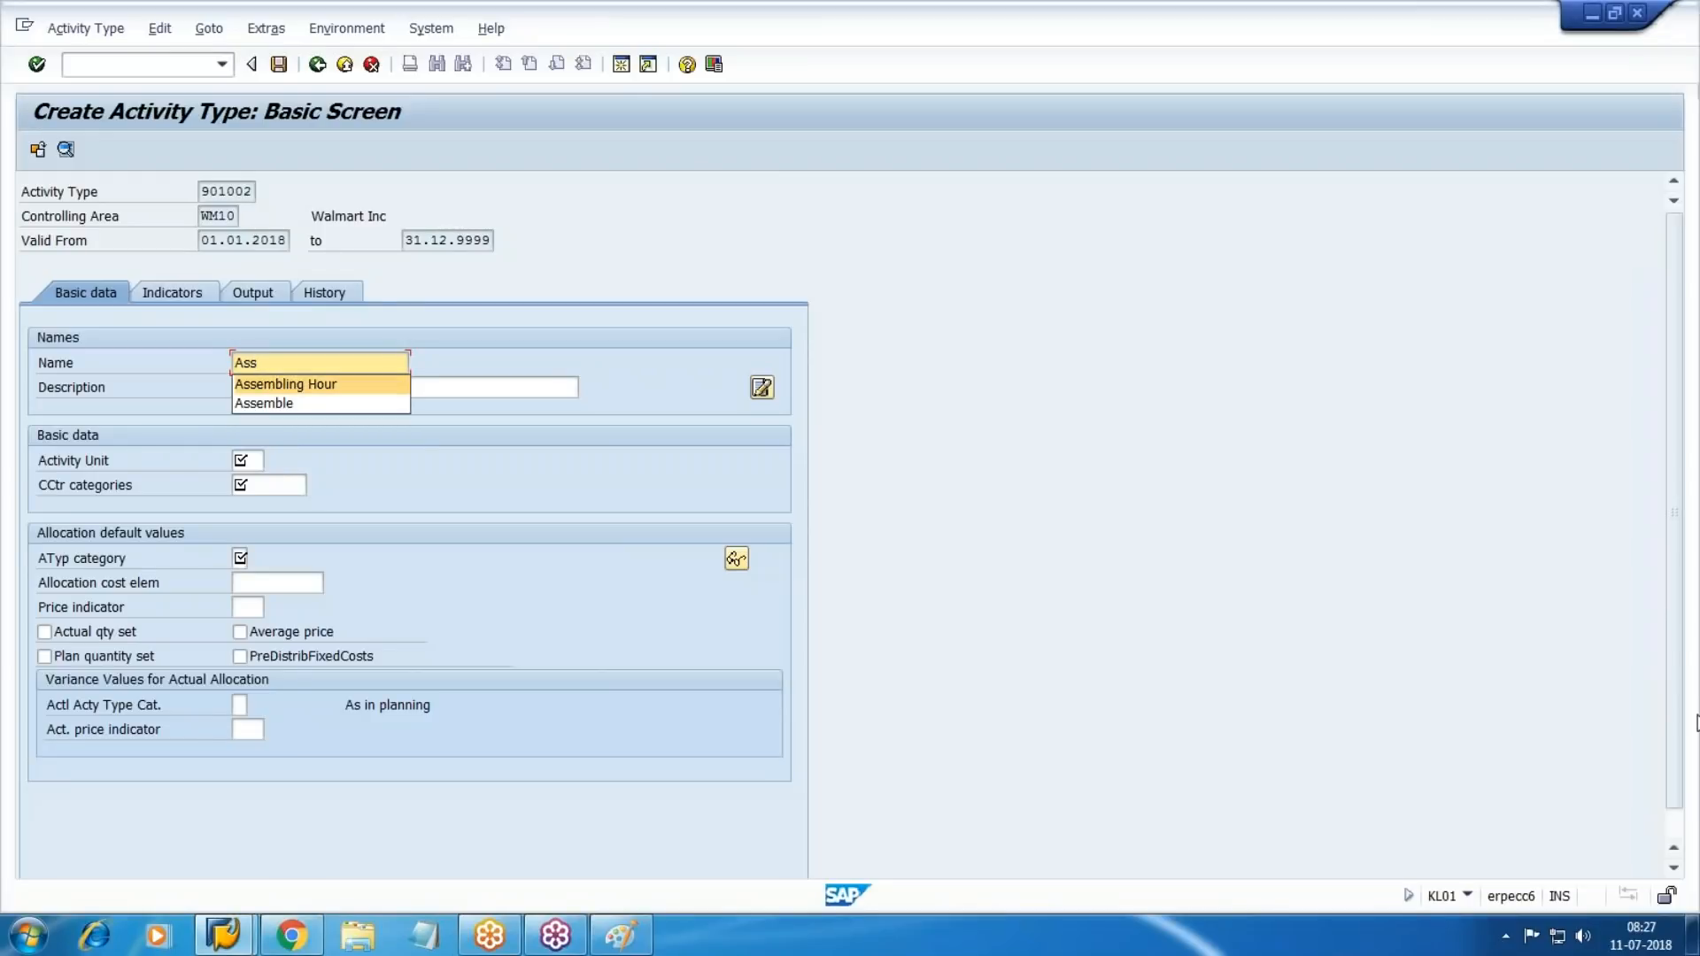
key("Return")
key("Tab")
key("End")
key("Tab")
key("shift+Tab")
key("ctrl+c")
key("End")
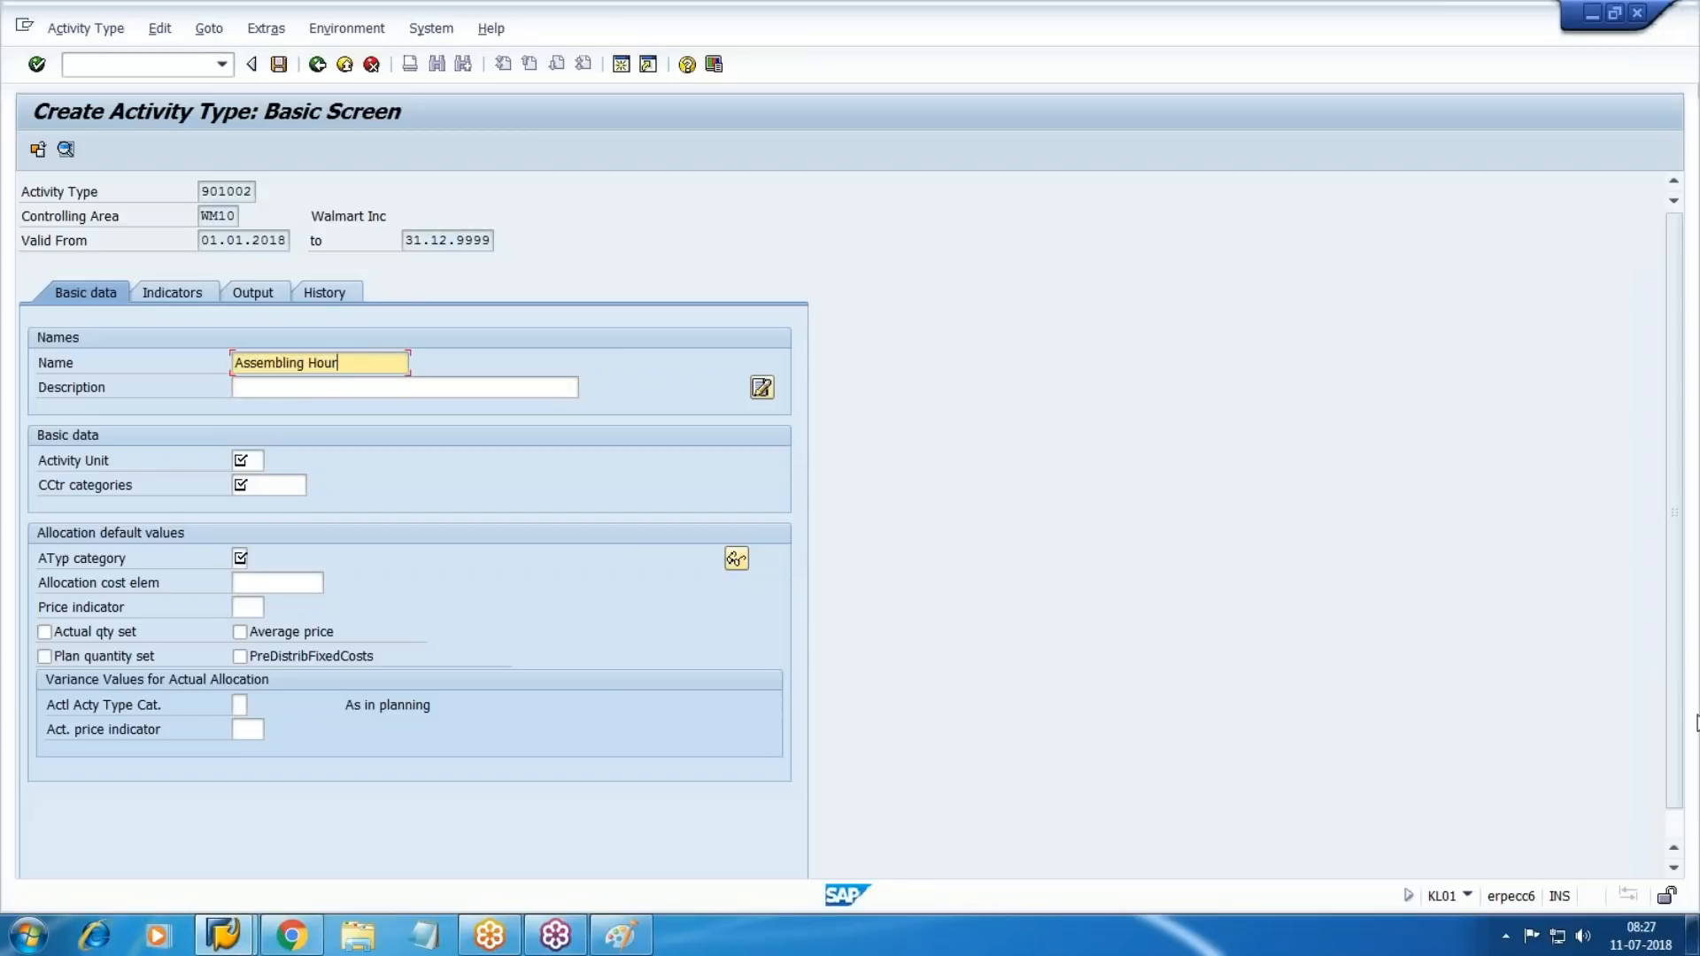
key("Tab")
key("ctrl+v")
key("Tab")
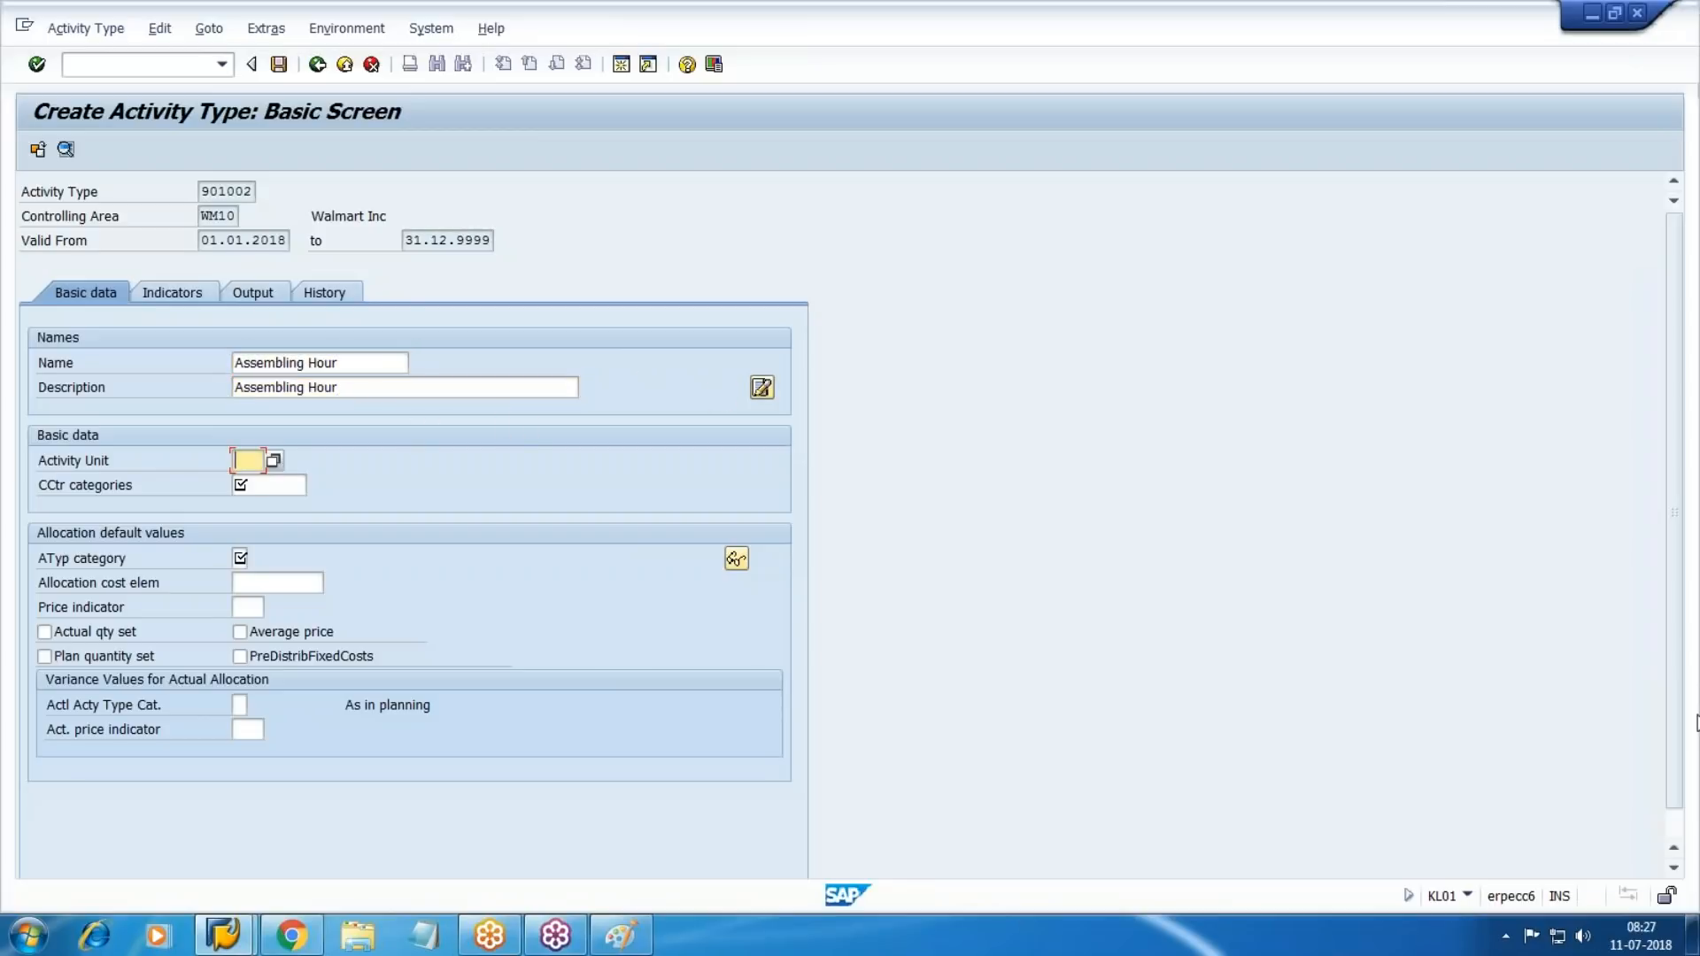
Set the activity unit to H and allow all cost center categories (*) for activity type 901002.
type("H")
key("Tab")
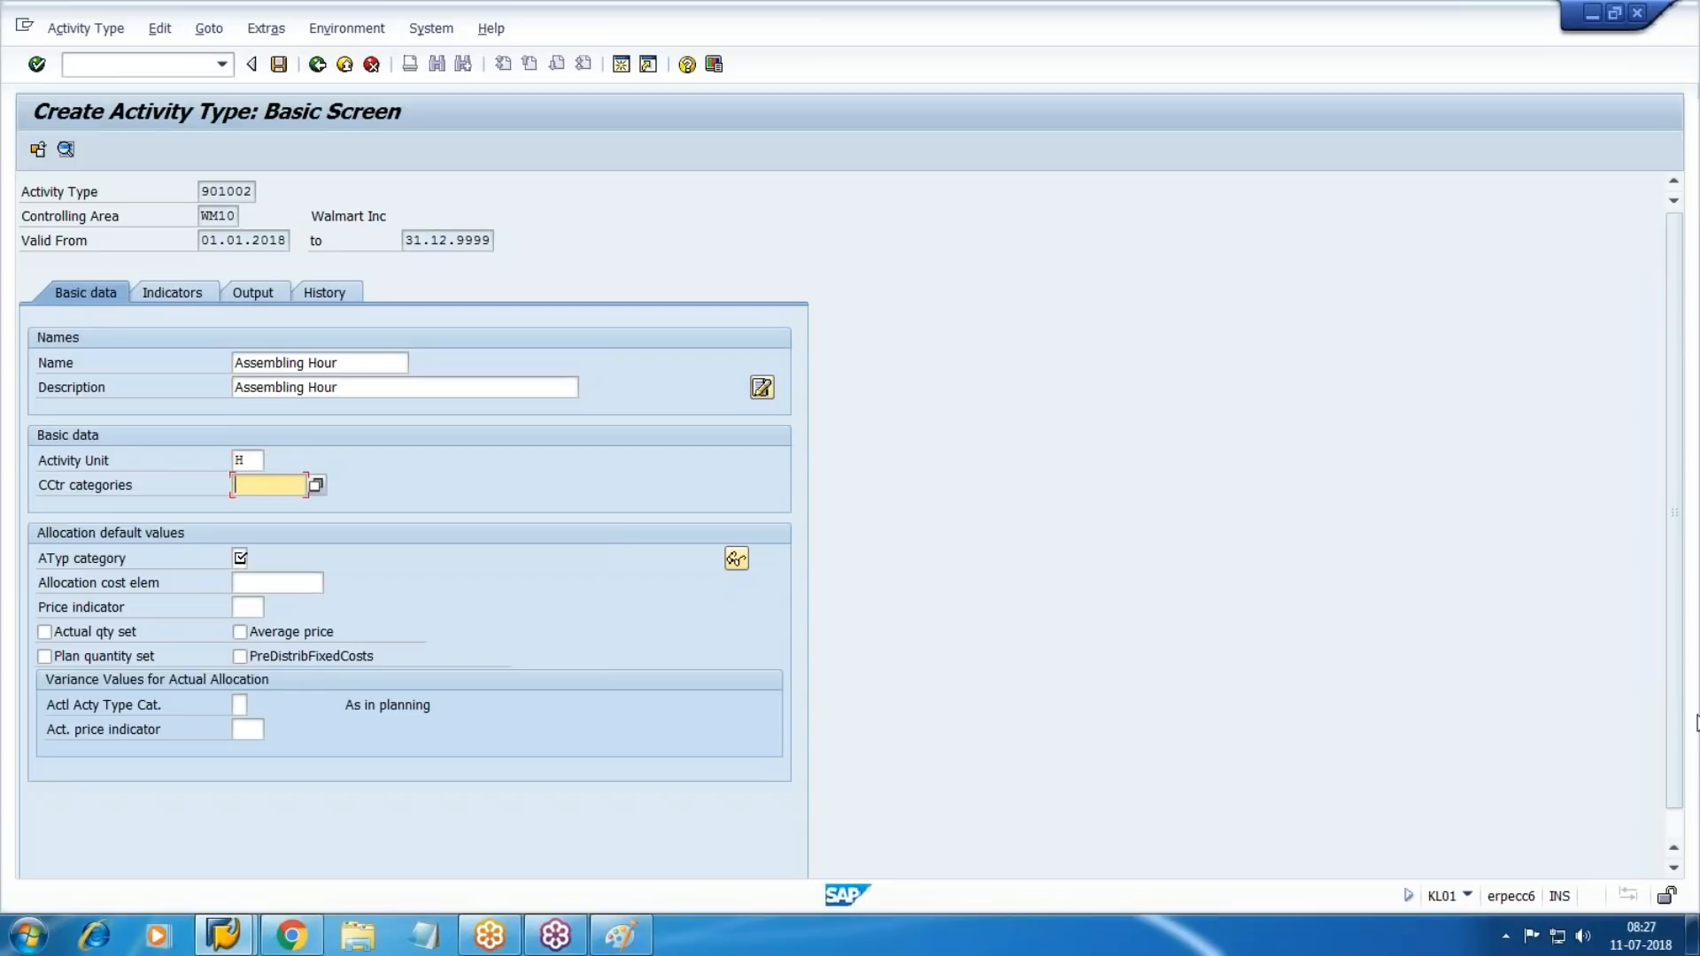
key("F4")
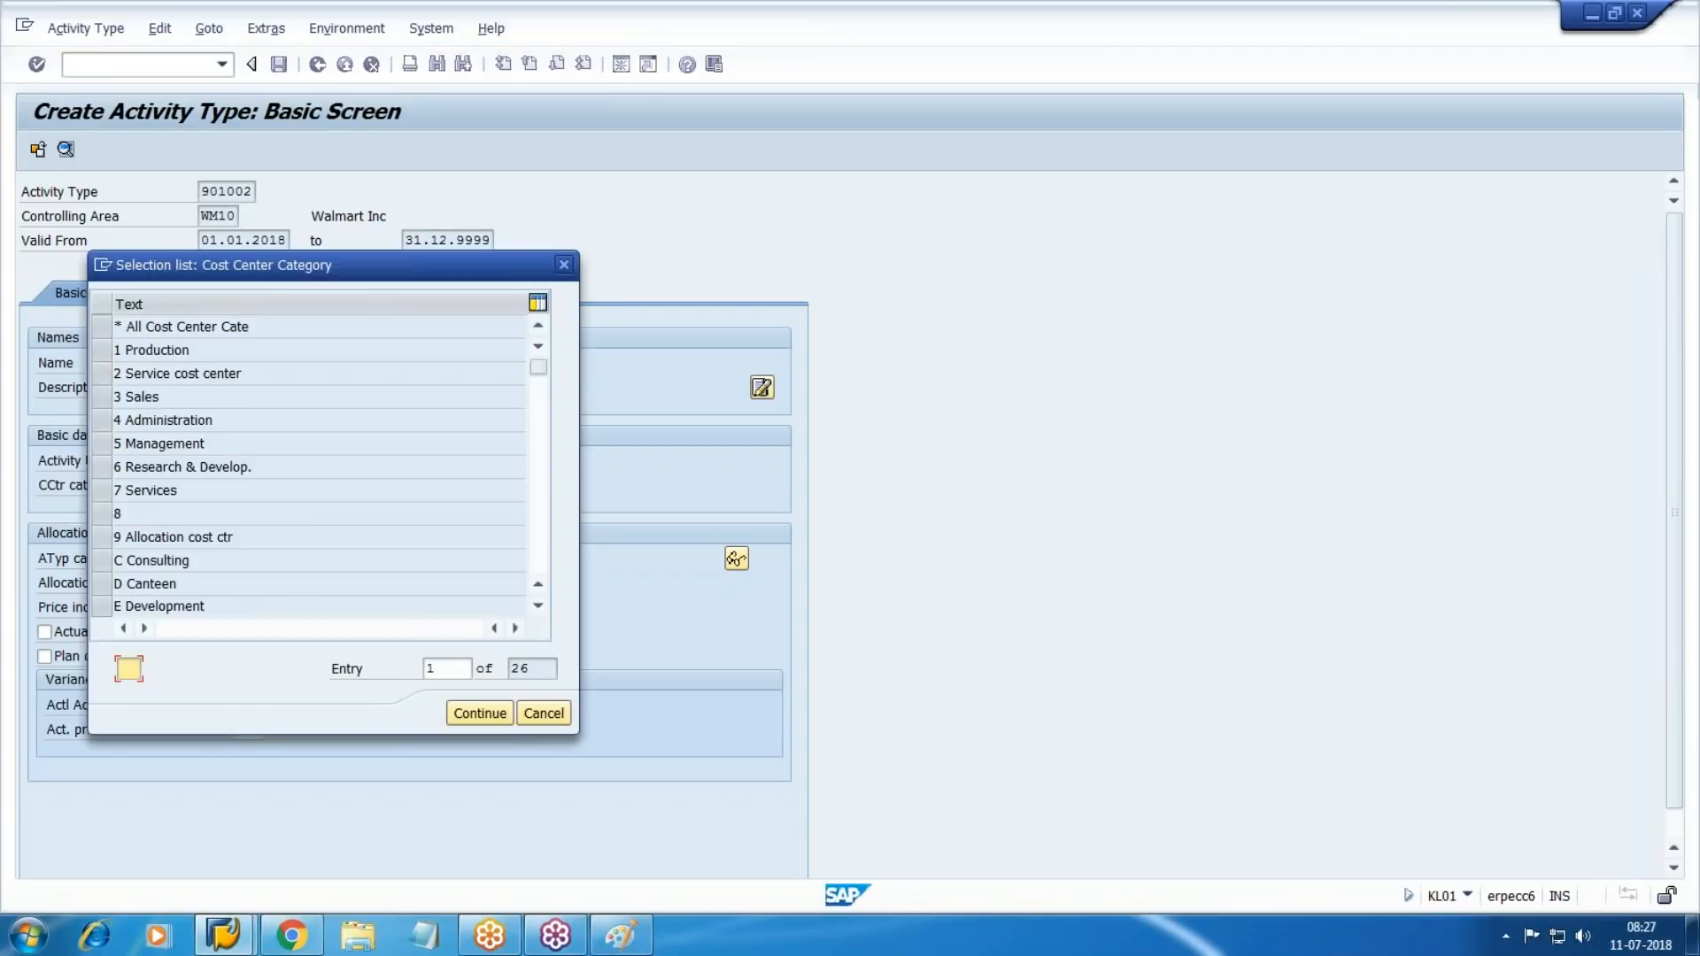
left_click(101, 329)
left_click(480, 713)
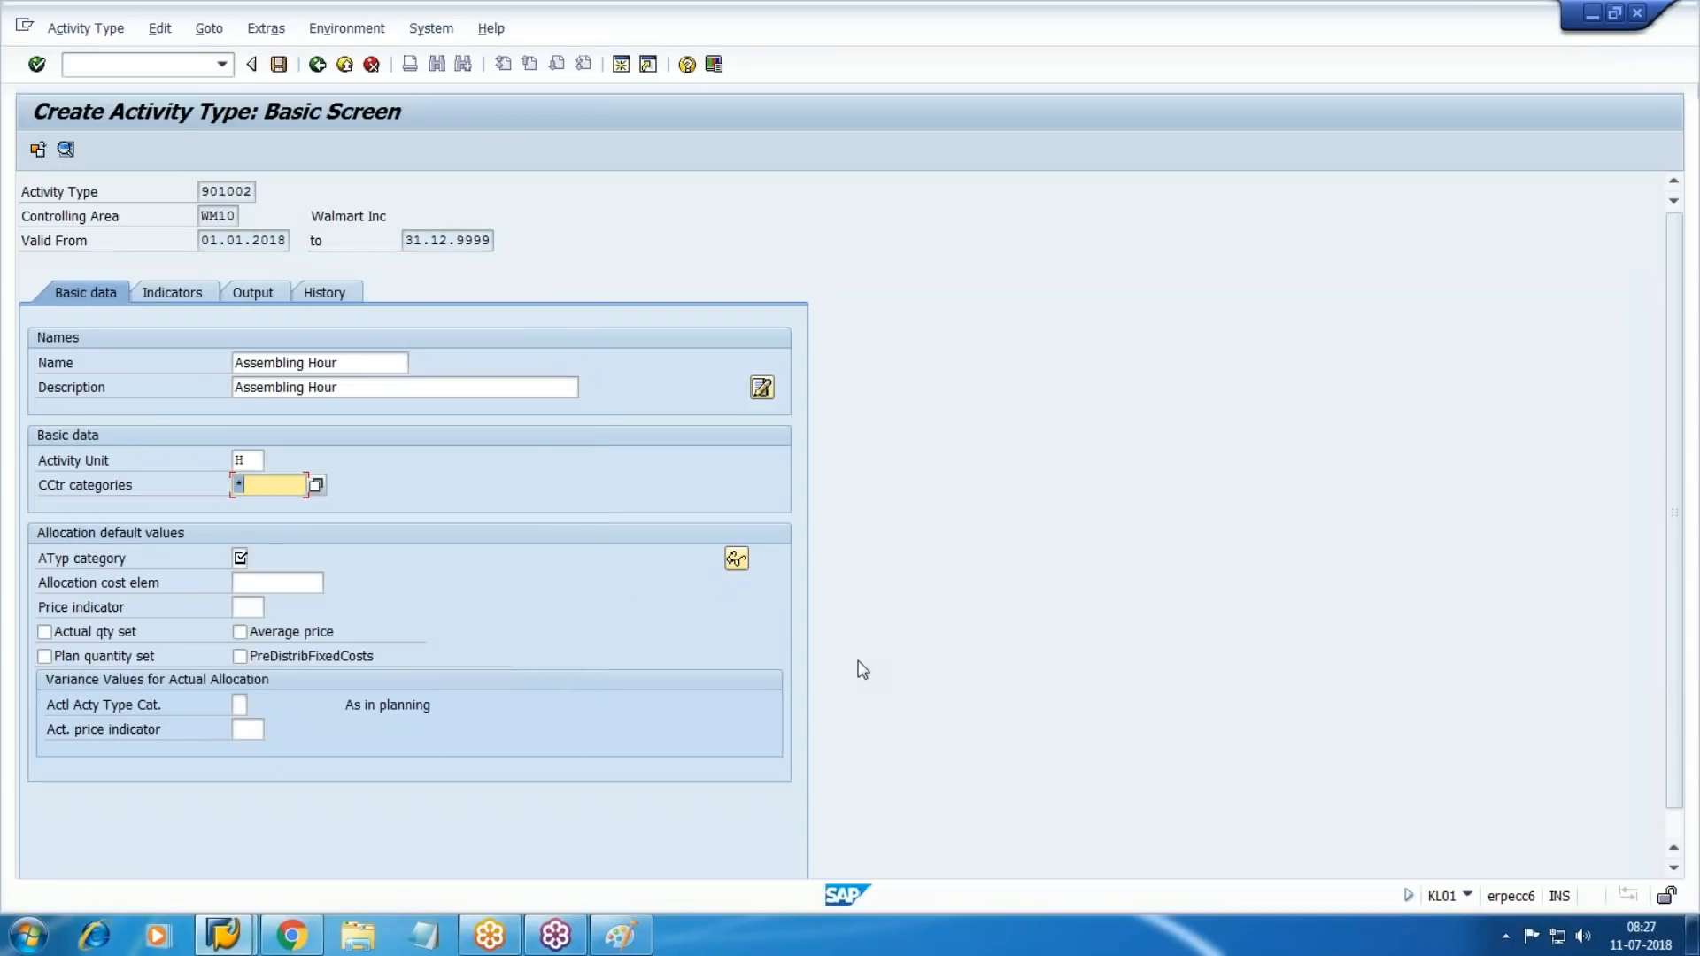
Set the activity type category to 1, Manual entry, manual allocation, and assign allocation cost element 9430002 (Assemble Cost).
key("Tab")
key("F4")
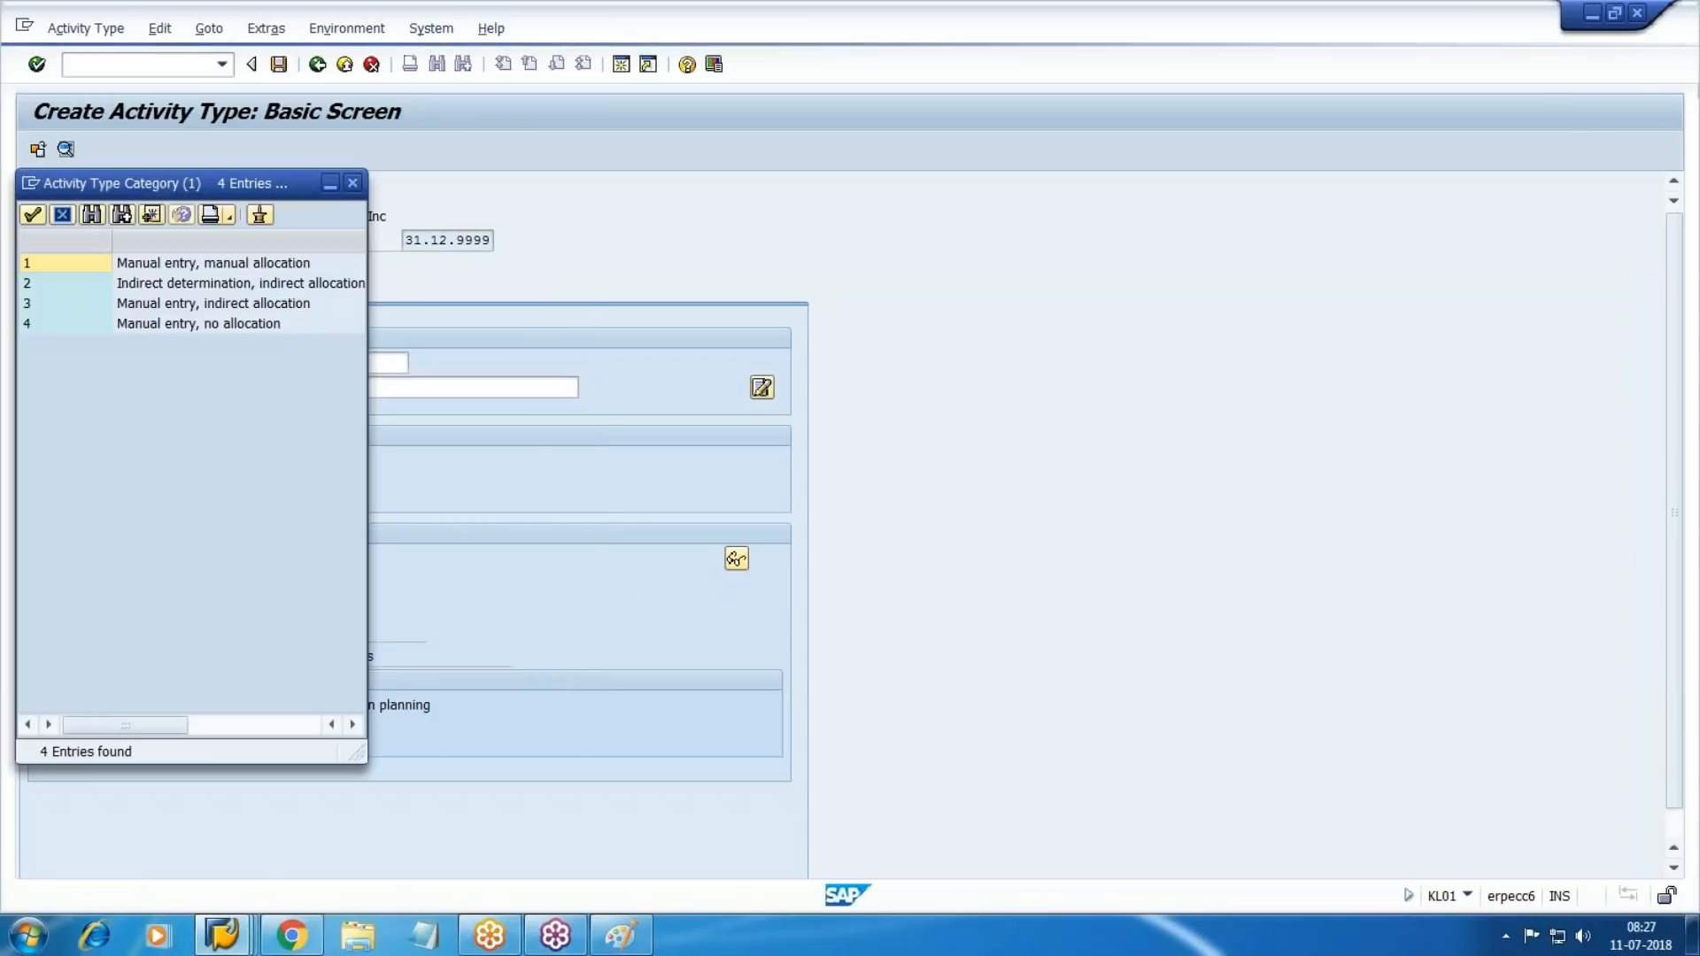
key("Return")
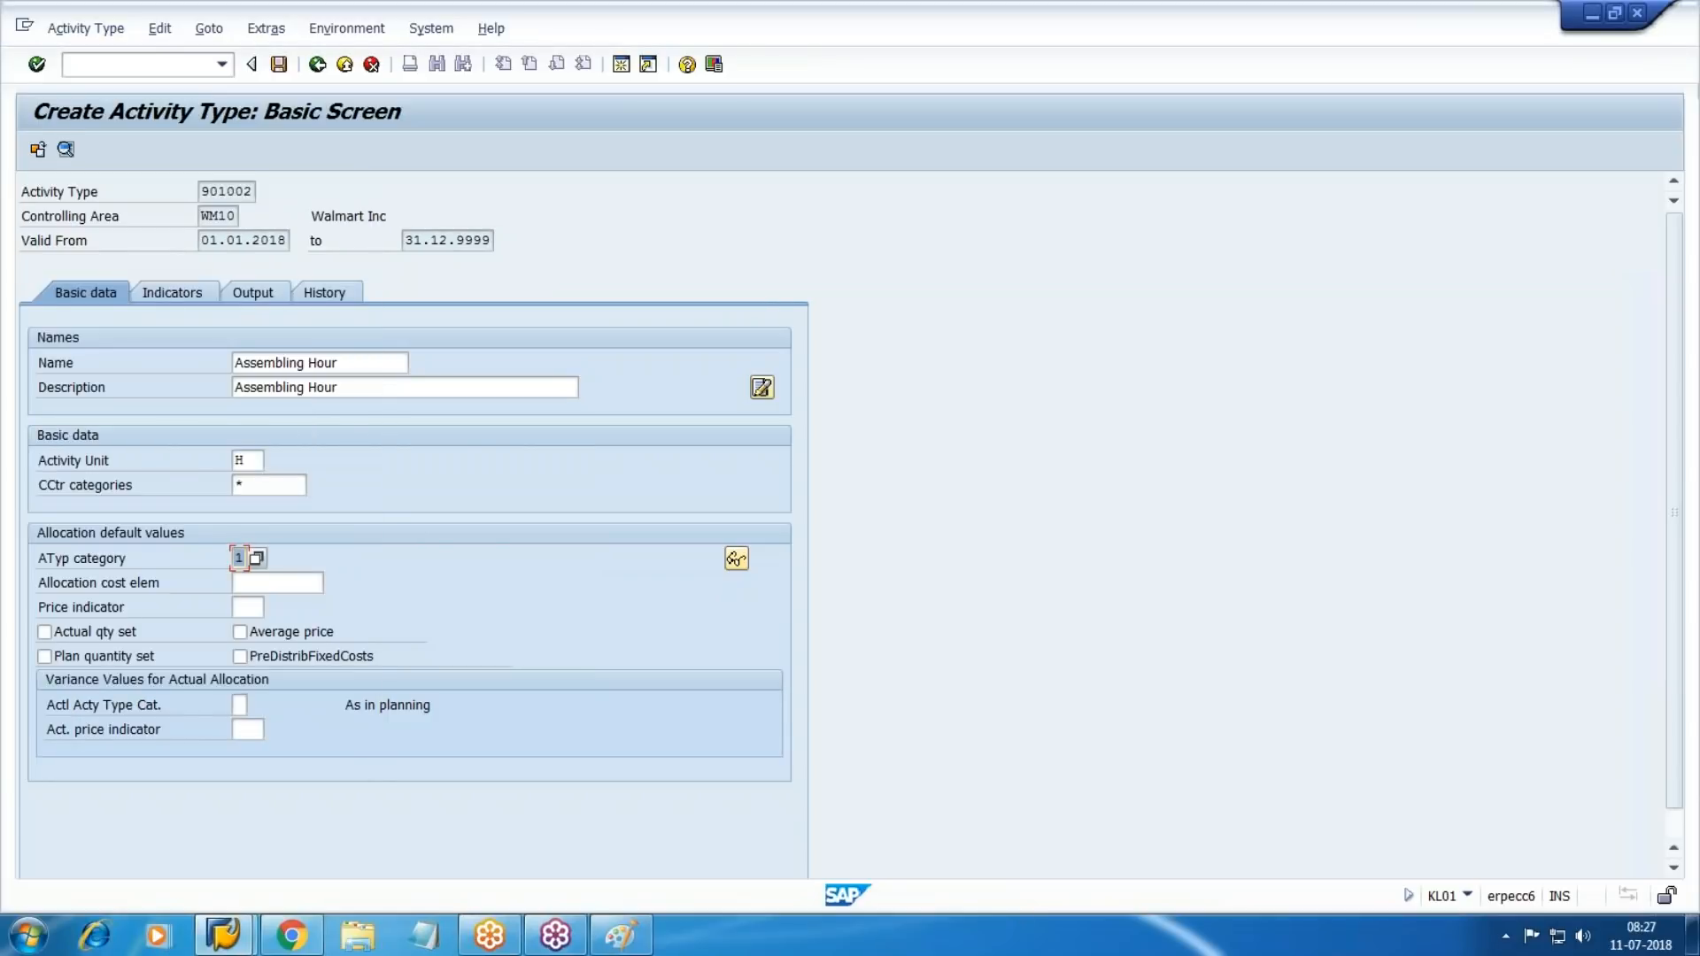
key("Tab")
key("F4")
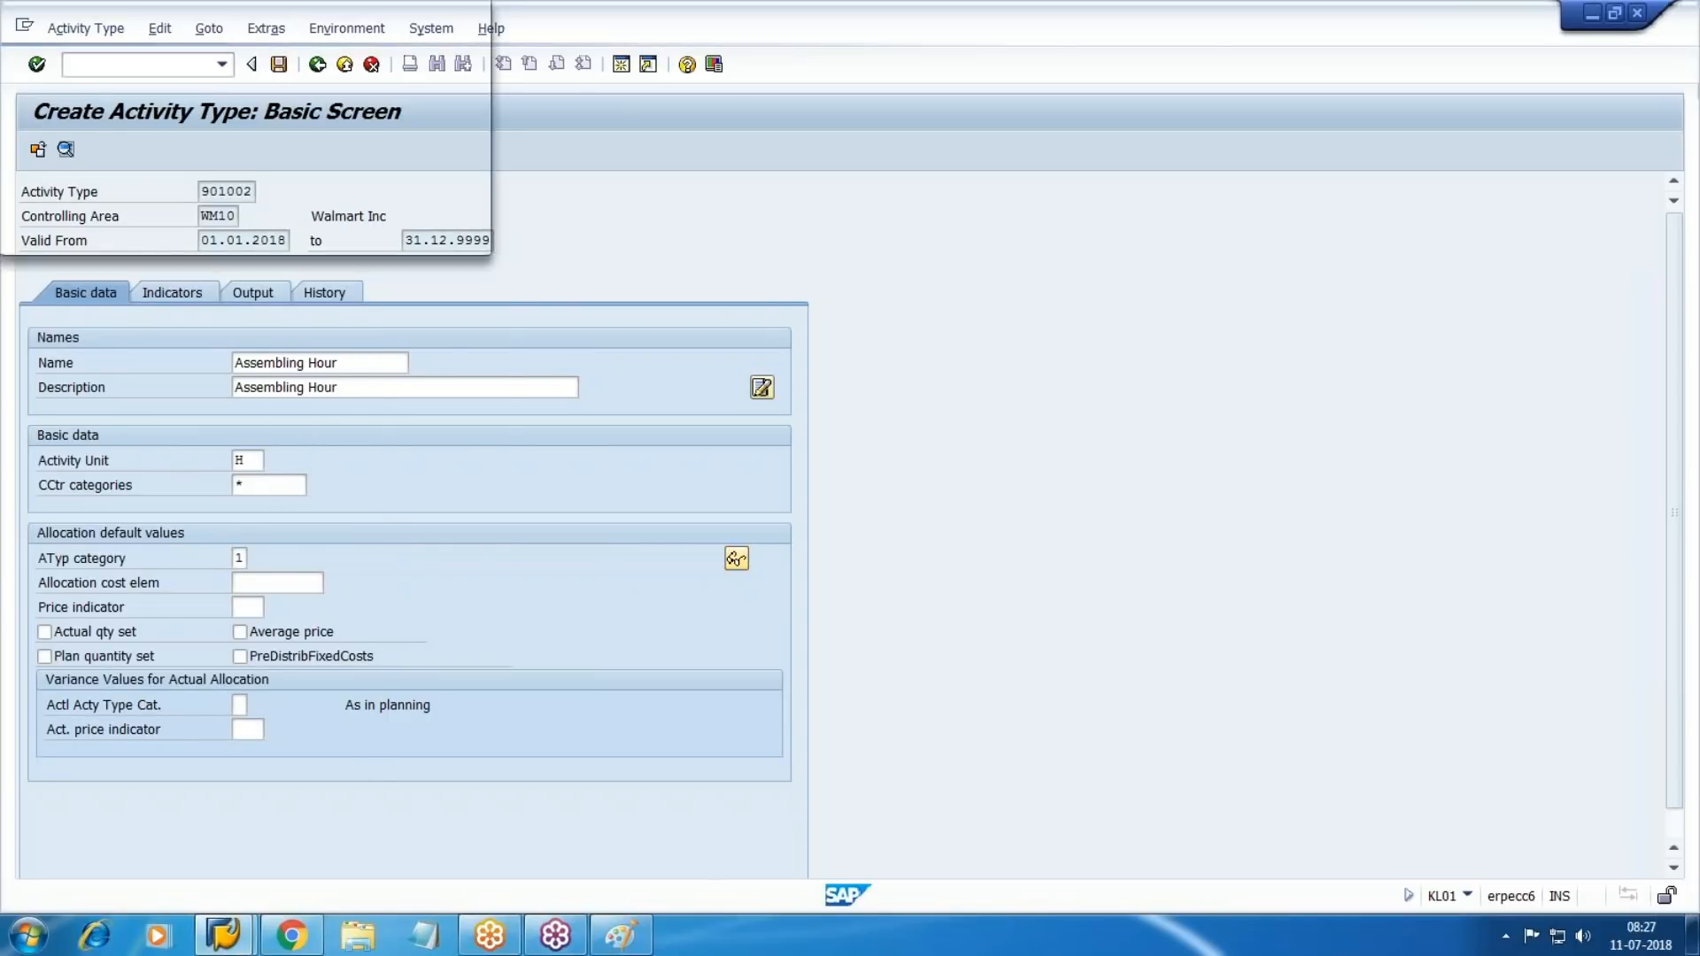
double_click(113, 185)
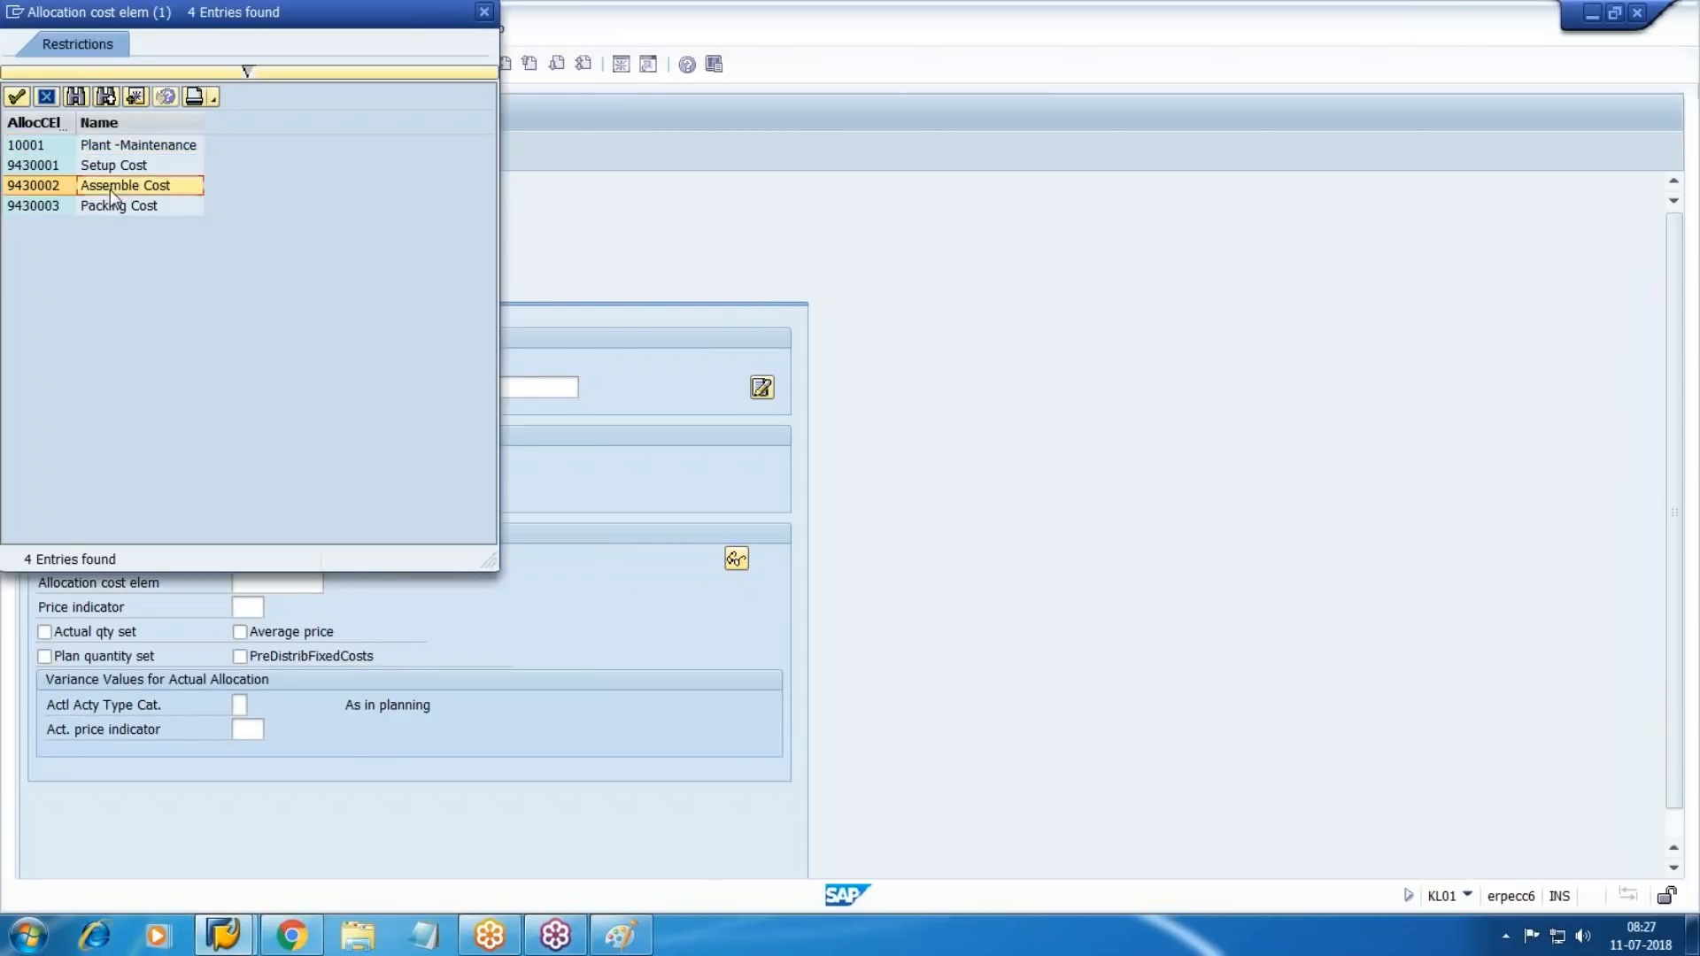
Set price indicator 1 and actual price indicator 5, and save activity type 901002.
key("Tab")
key("Tab")
key("shift+Tab")
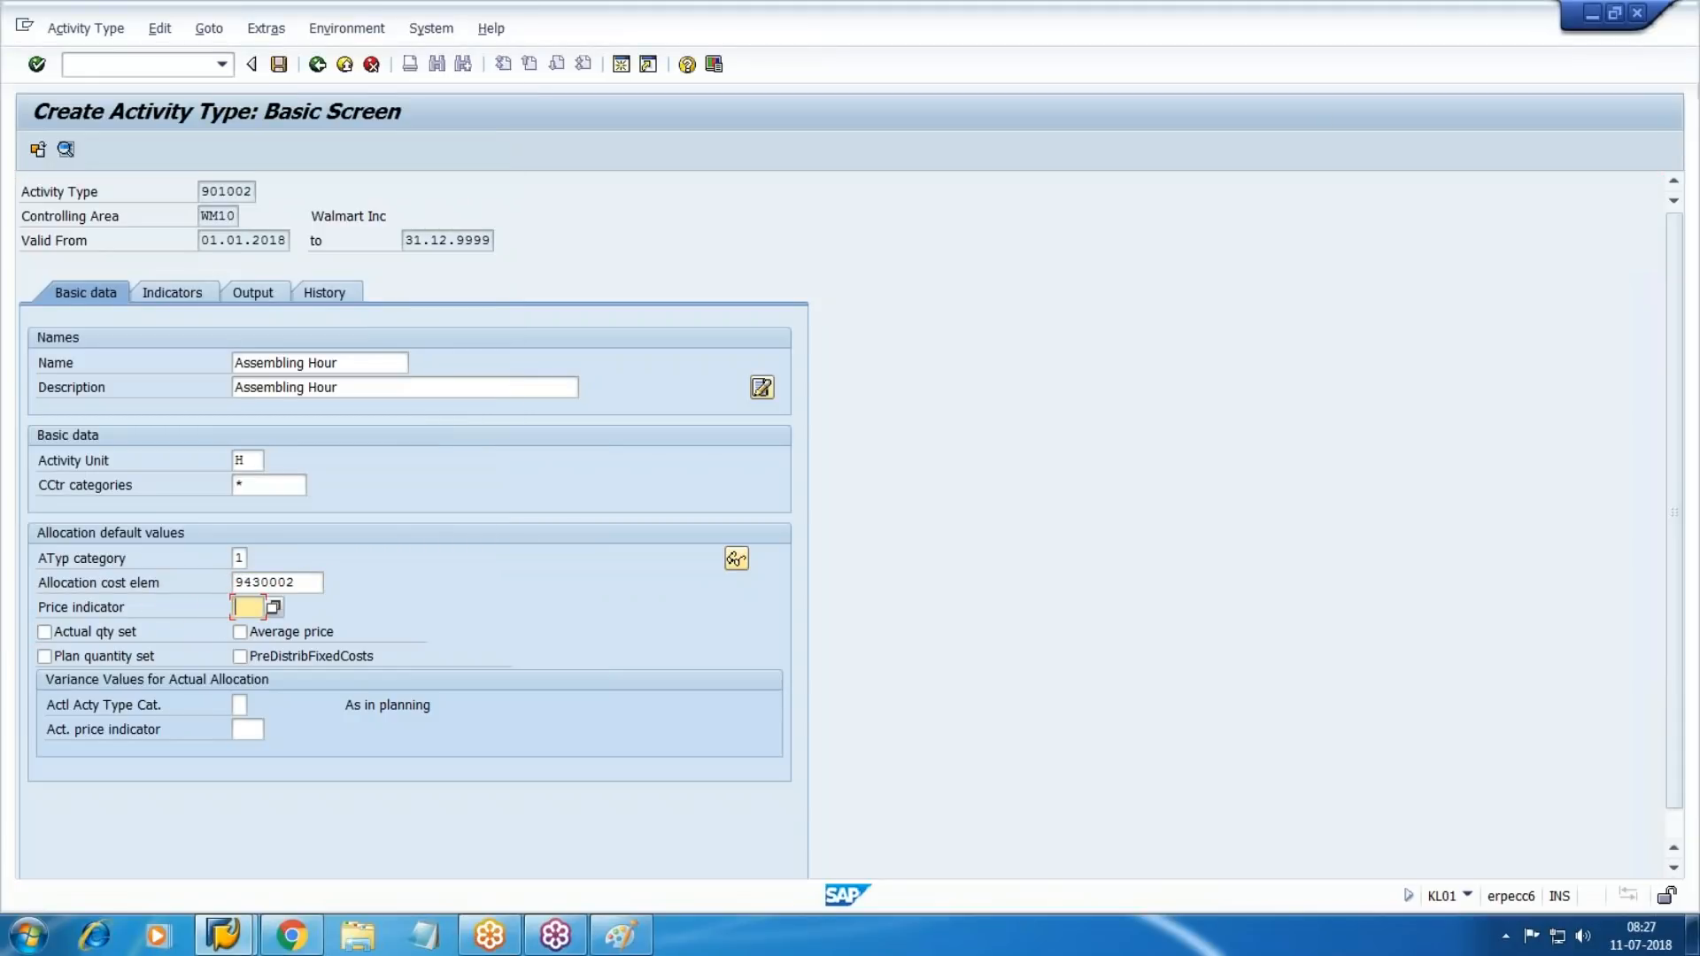
type("1")
key("Tab")
key("Tab")
key("Tab")
key("Tab")
type("5")
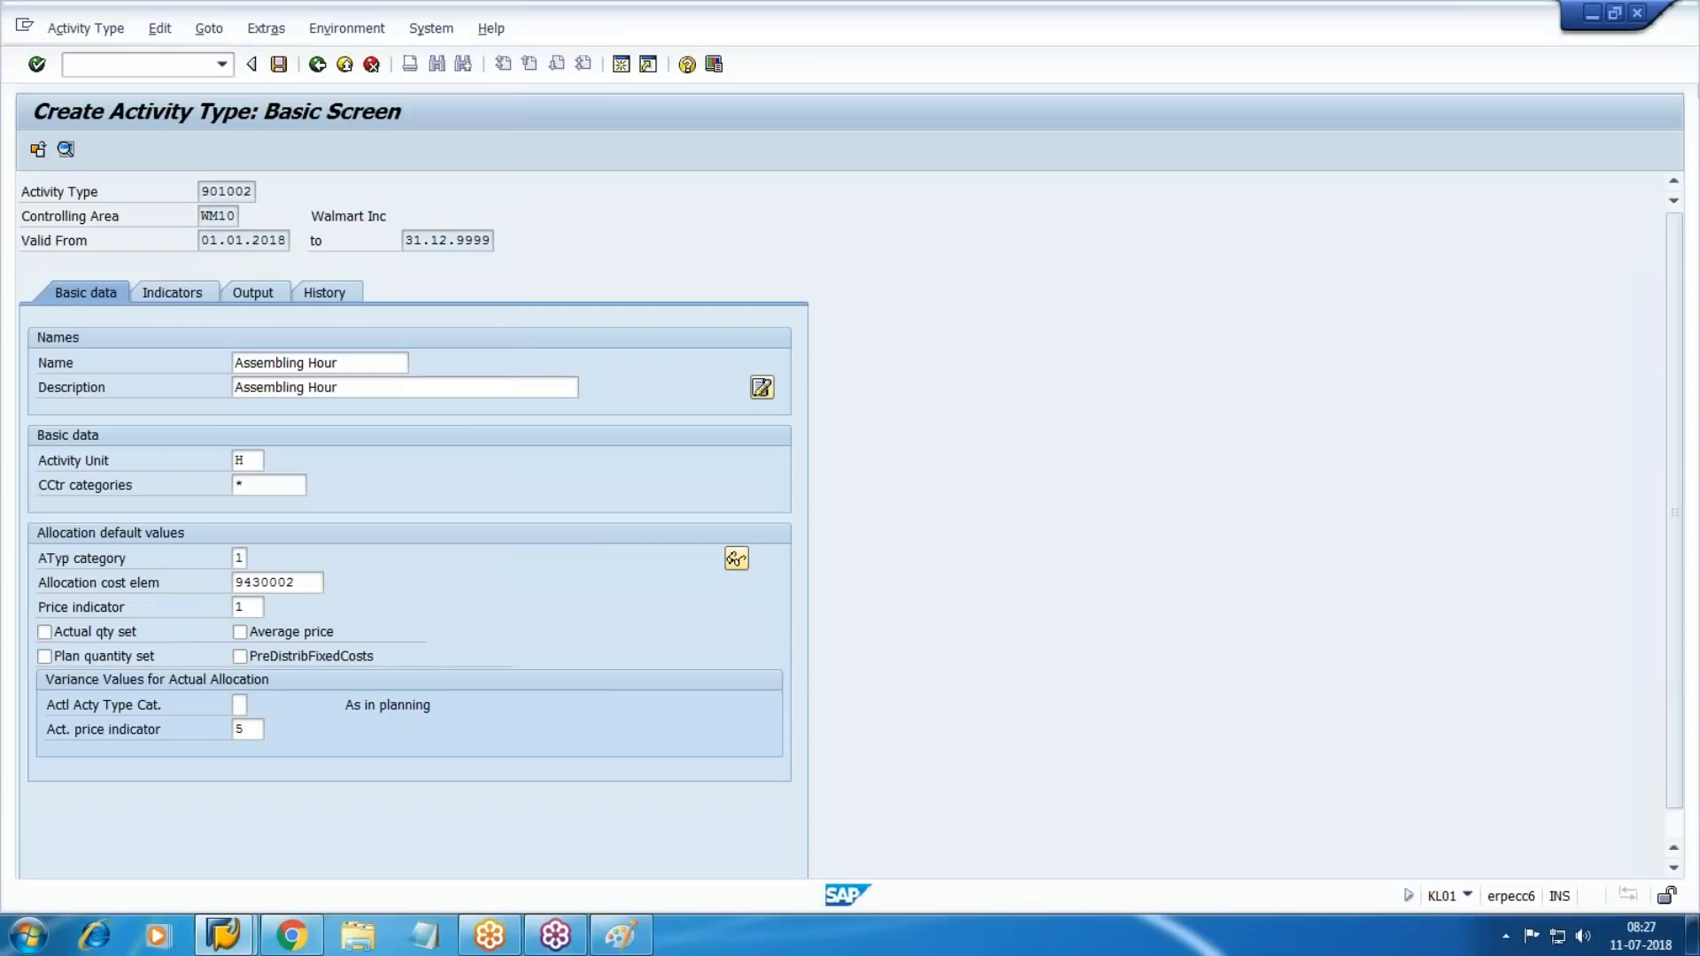
key("Return")
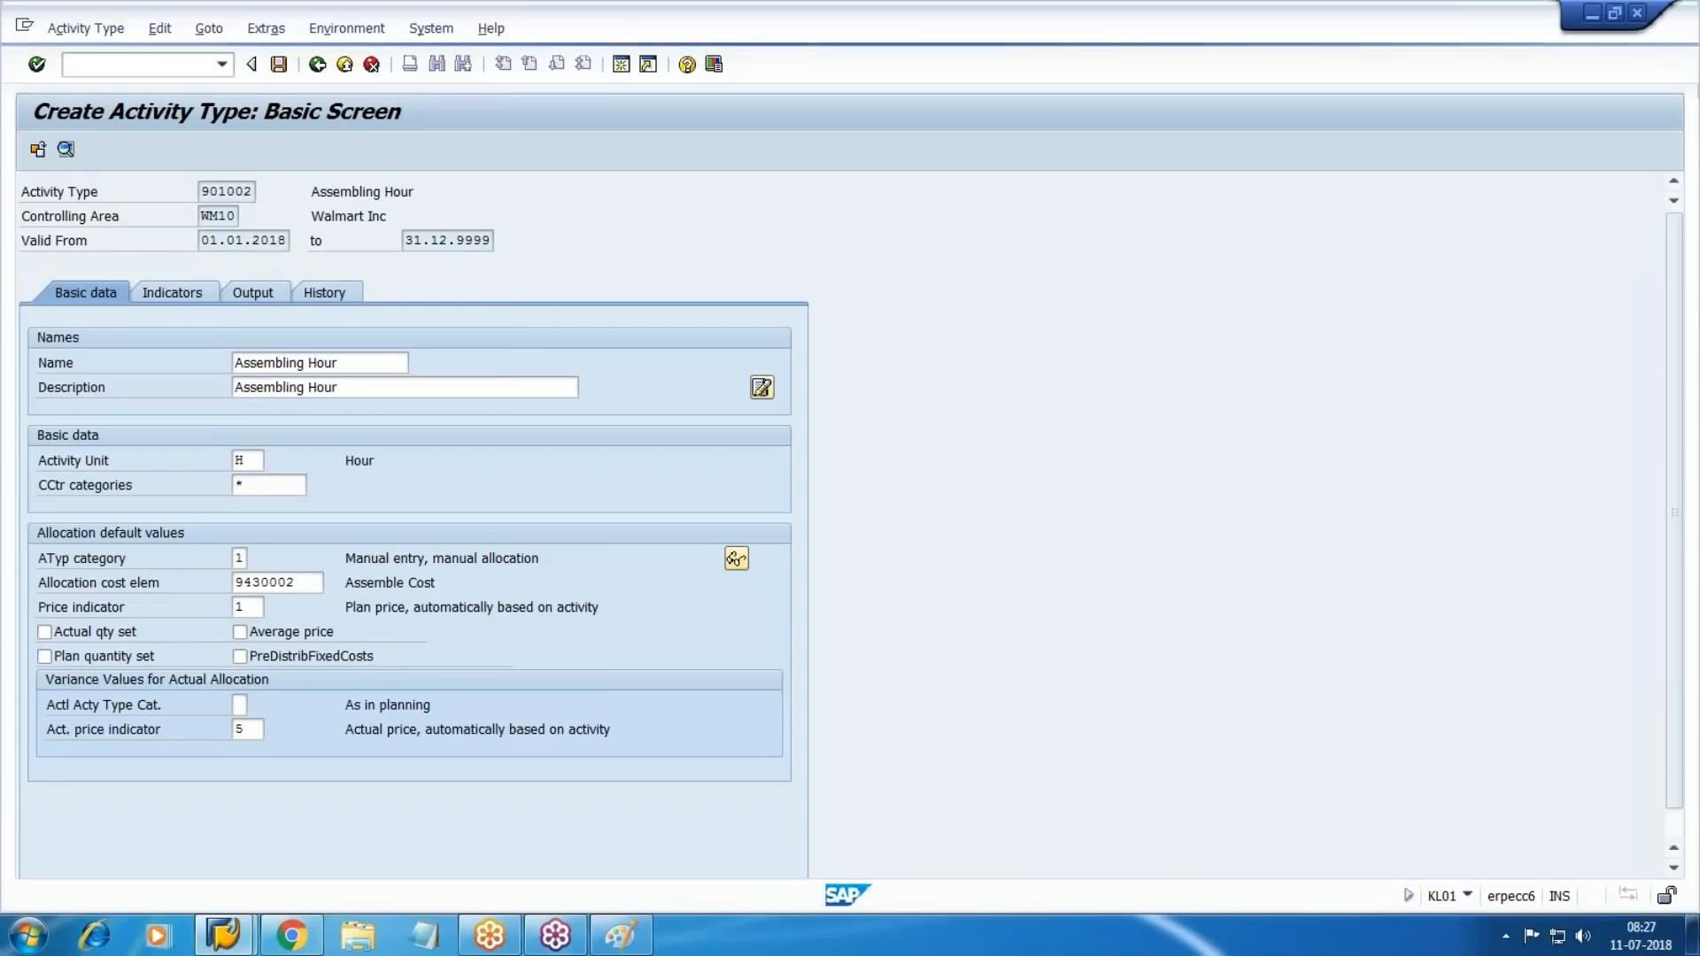
key("ctrl+s")
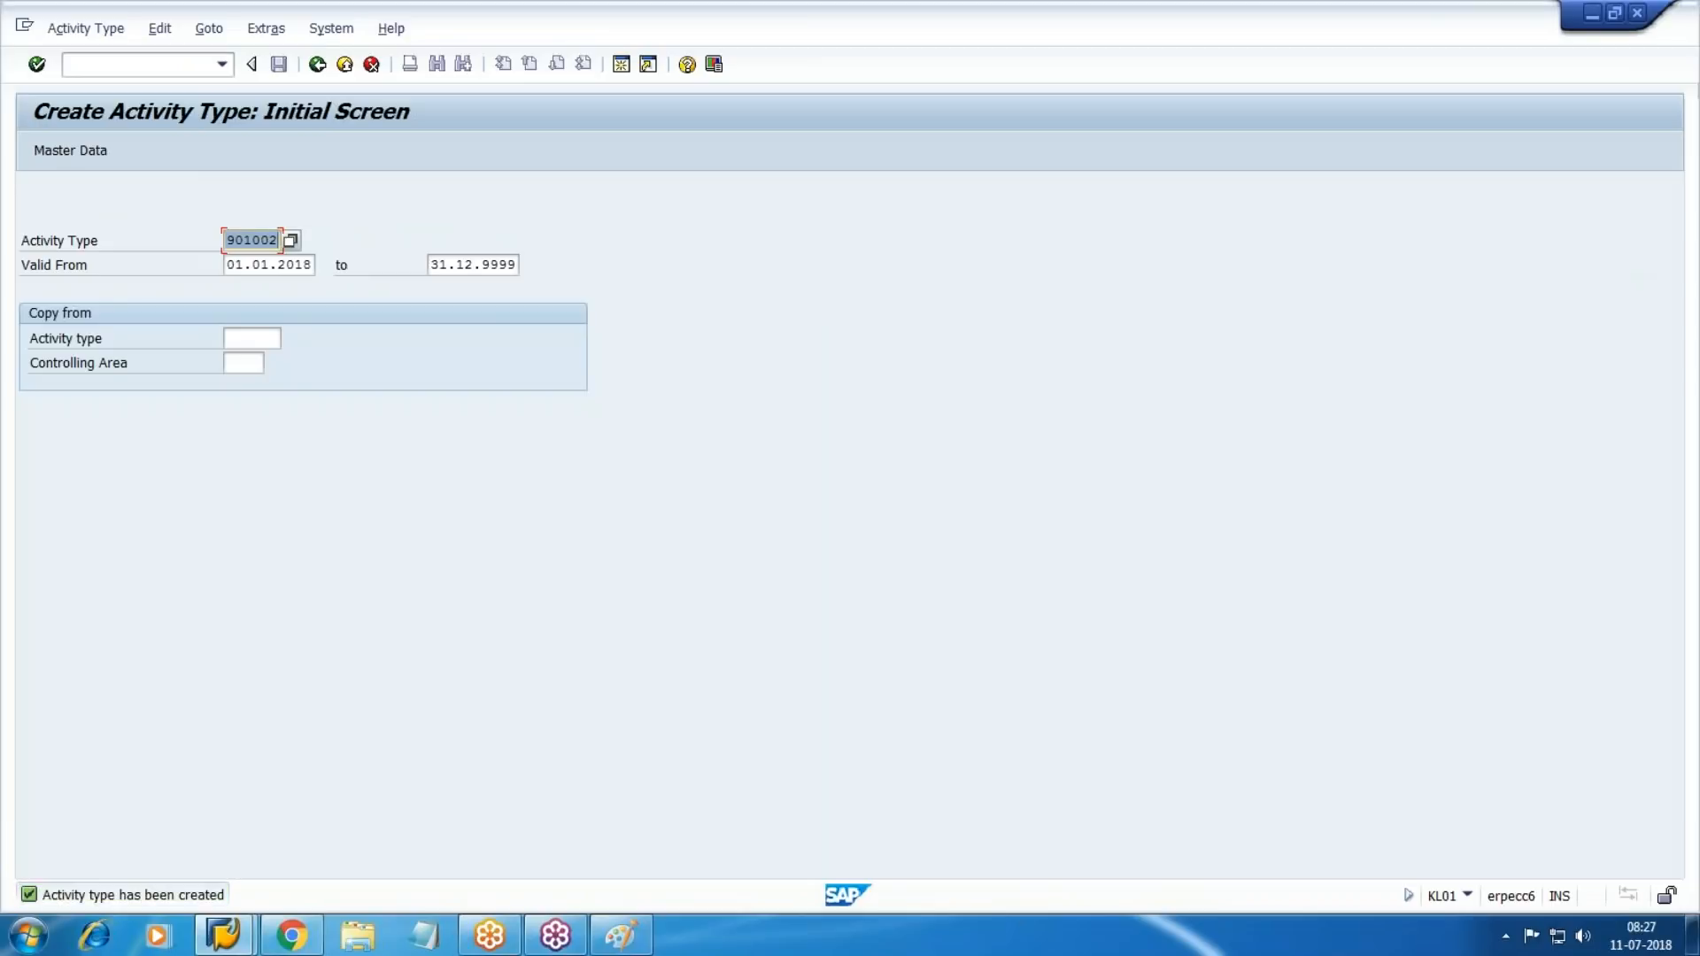
Start creating activity type 901003 with the same validity dates and continue to its basic data.
left_click(263, 239)
key("BackSpace")
type("3")
key("Return")
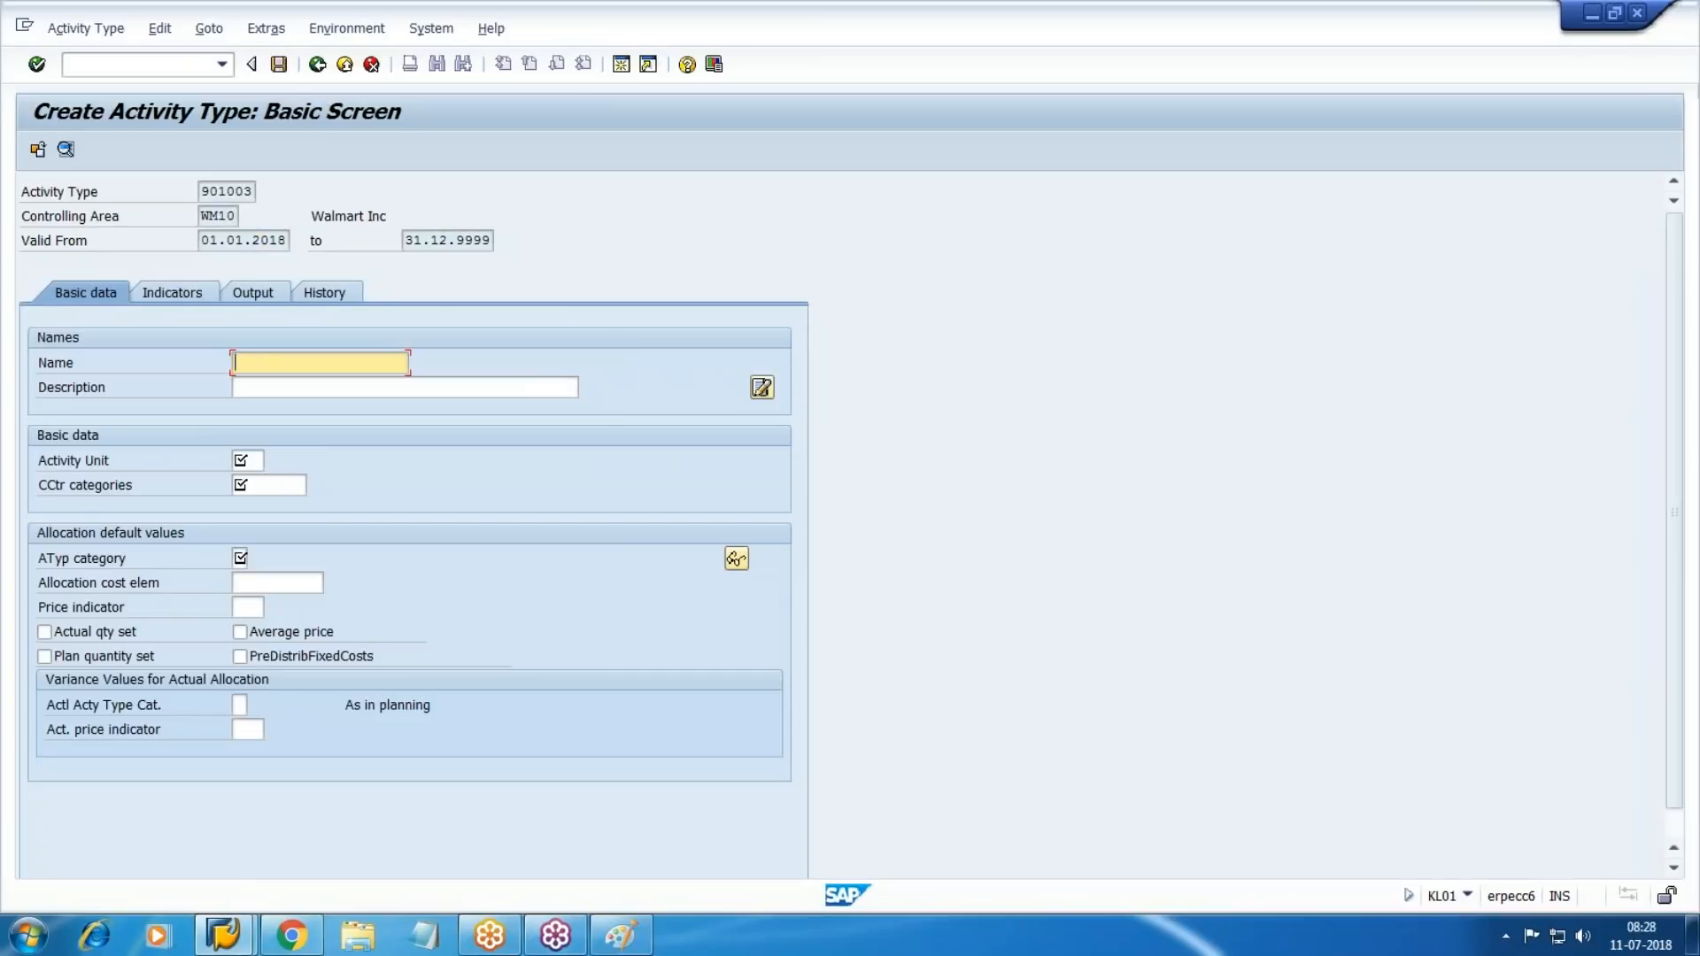
Enter Packing Hours as both the name and the description of activity type 901003.
key("alt+Tab")
key("alt+Tab")
type("Pa")
key("Down")
key("Return")
key("ctrl+c")
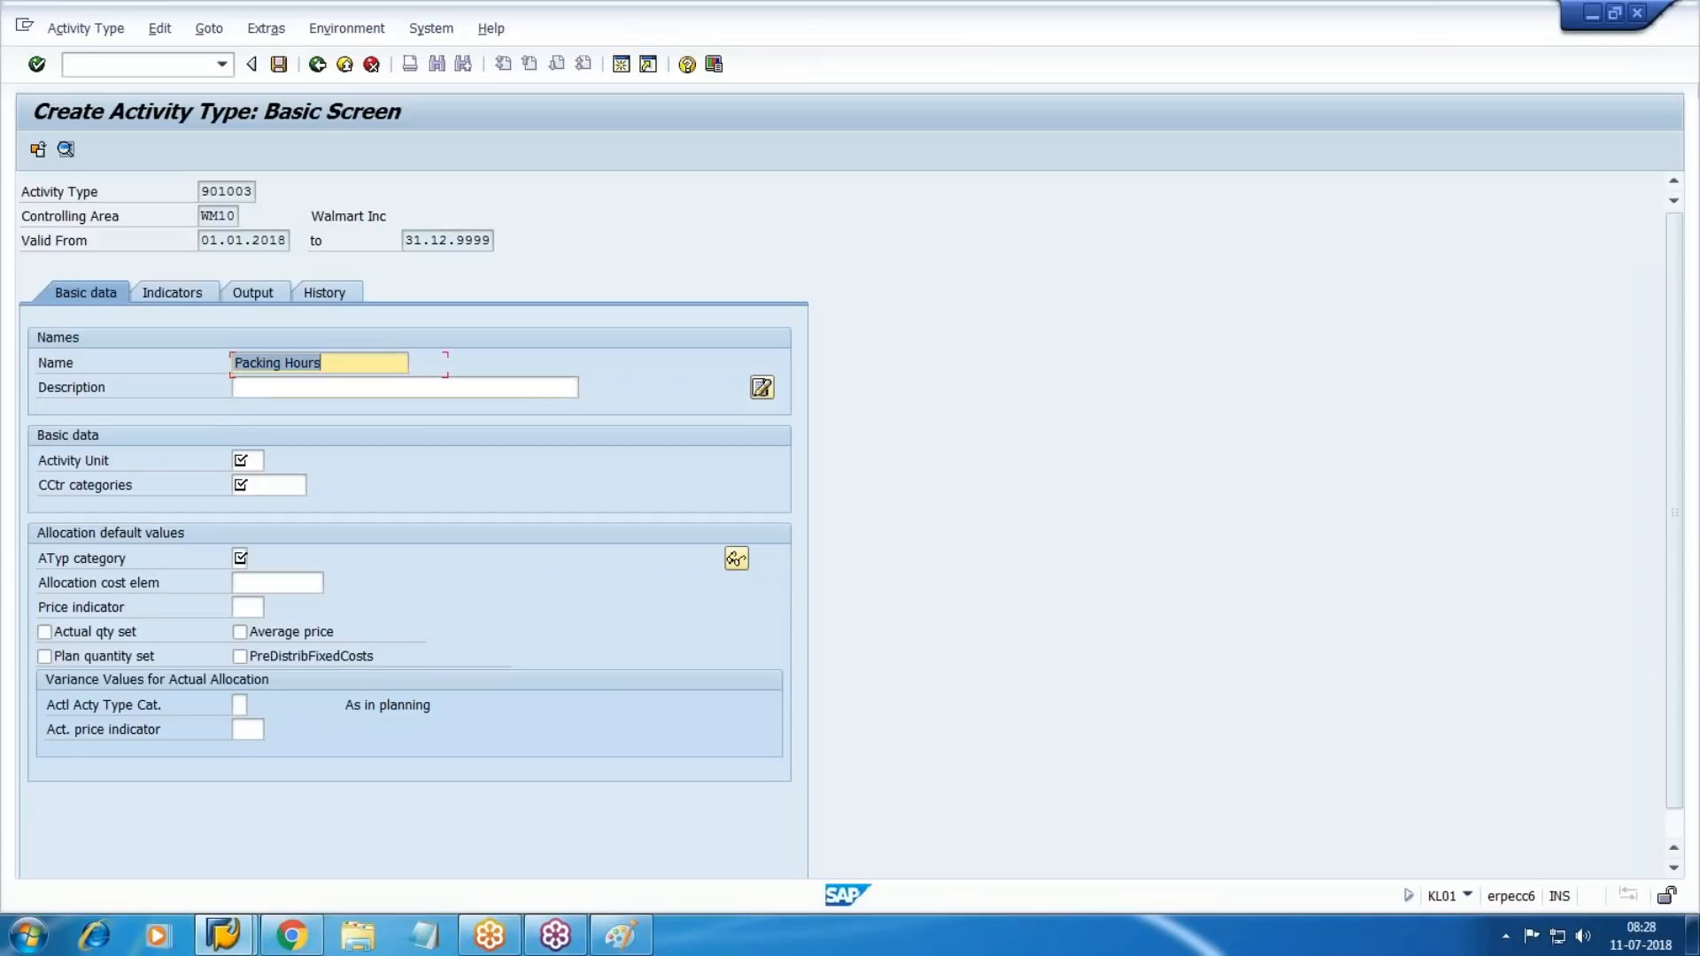
key("Tab")
key("ctrl+v")
key("Tab")
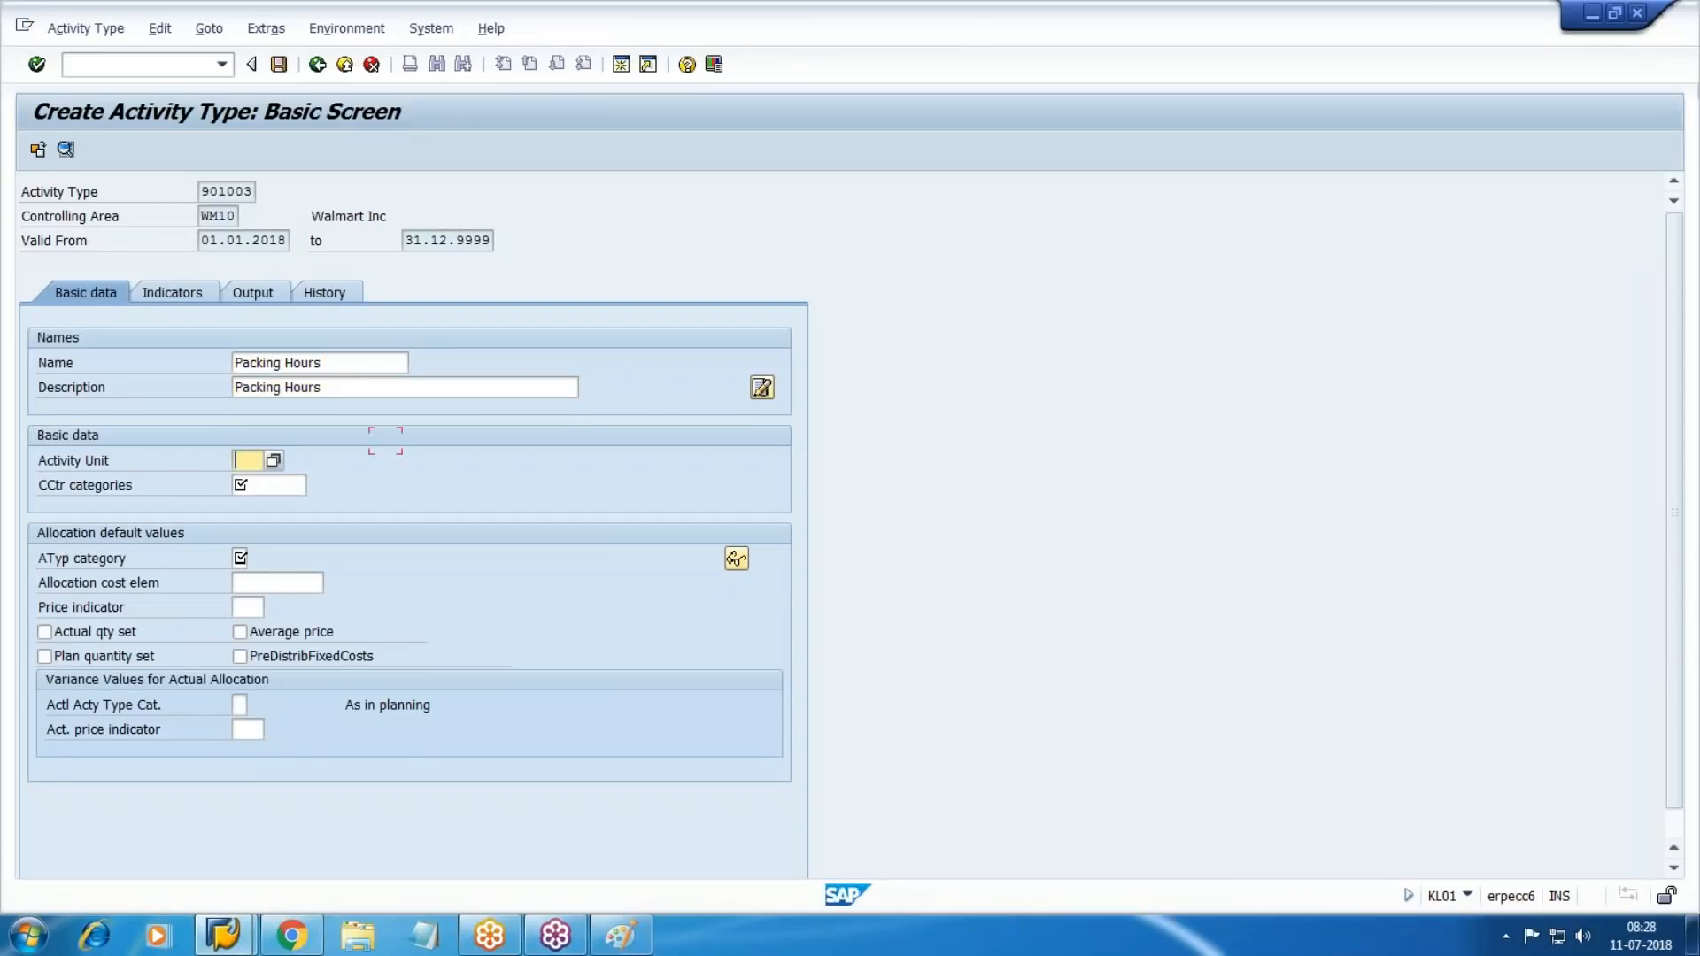
Set the activity unit to H and allow all cost center categories (*) for activity type 901003.
key("F4")
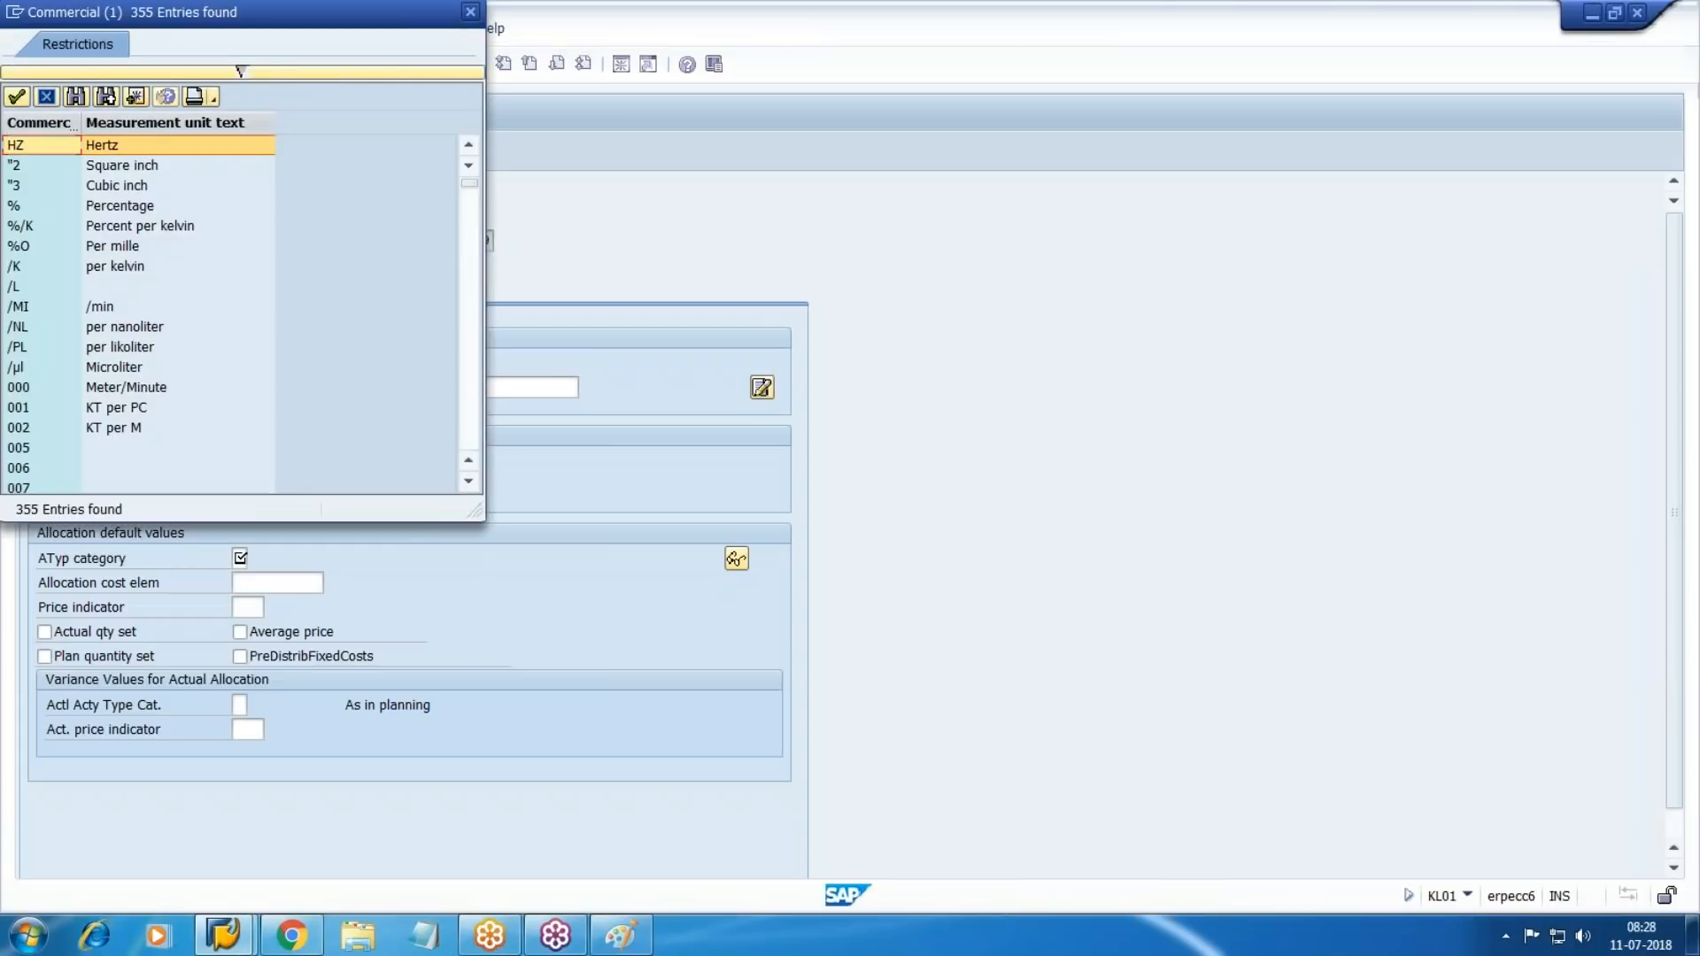
left_click(47, 98)
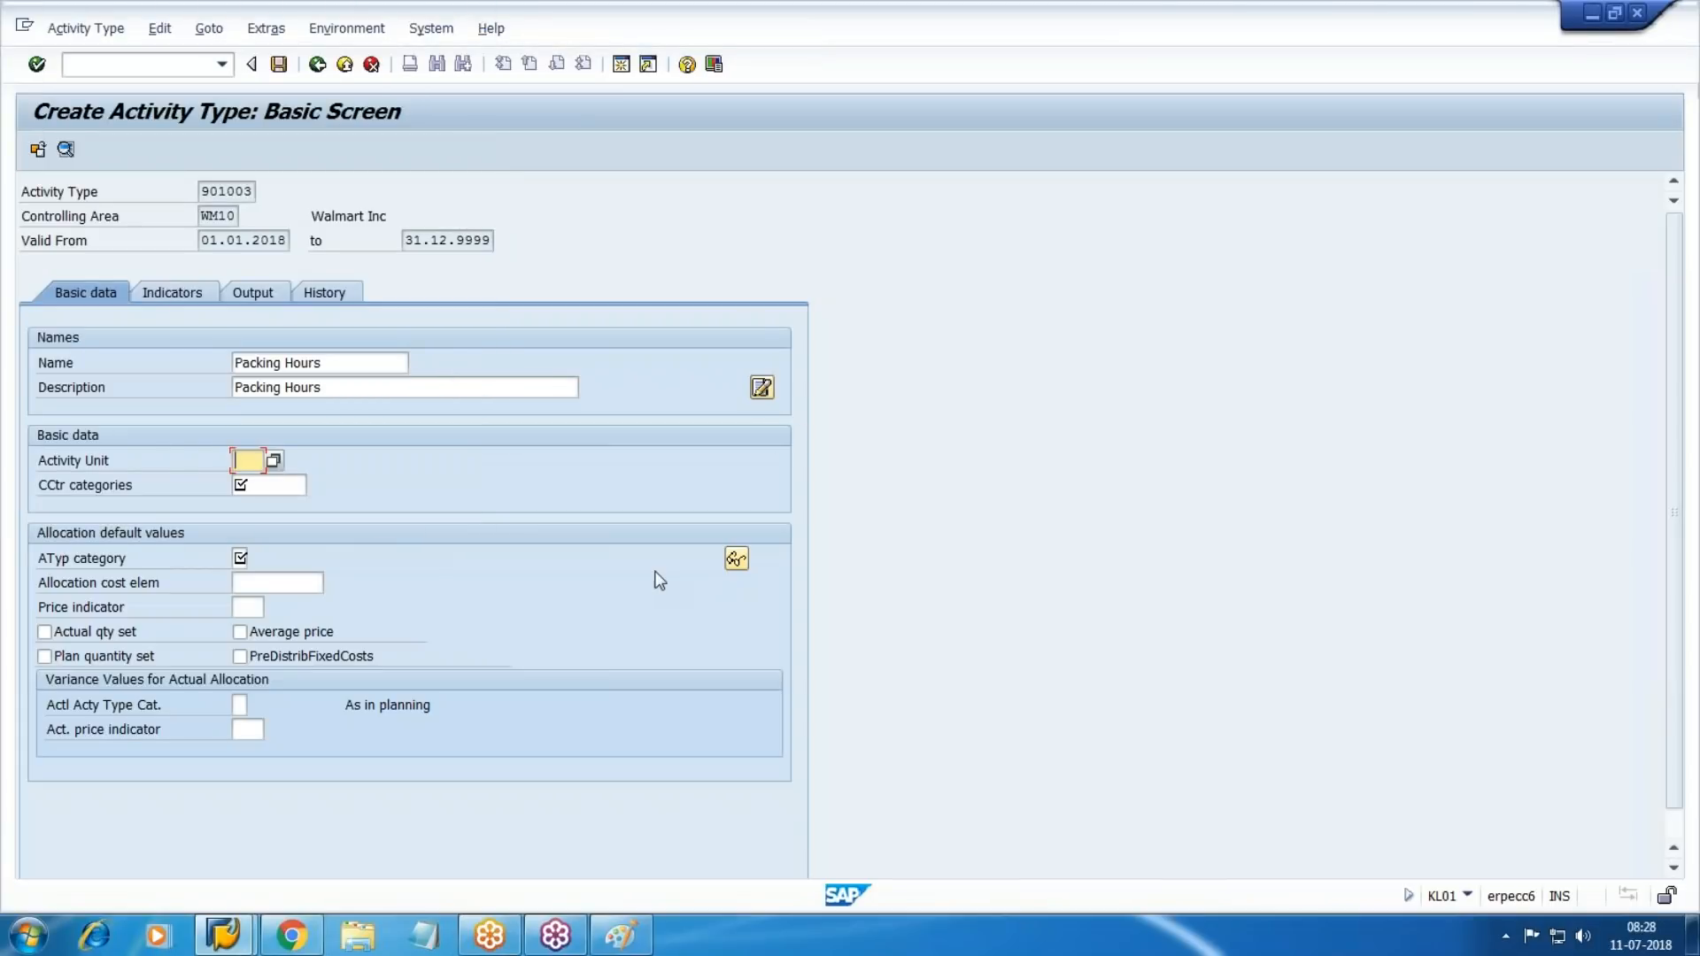
type("H")
key("Tab")
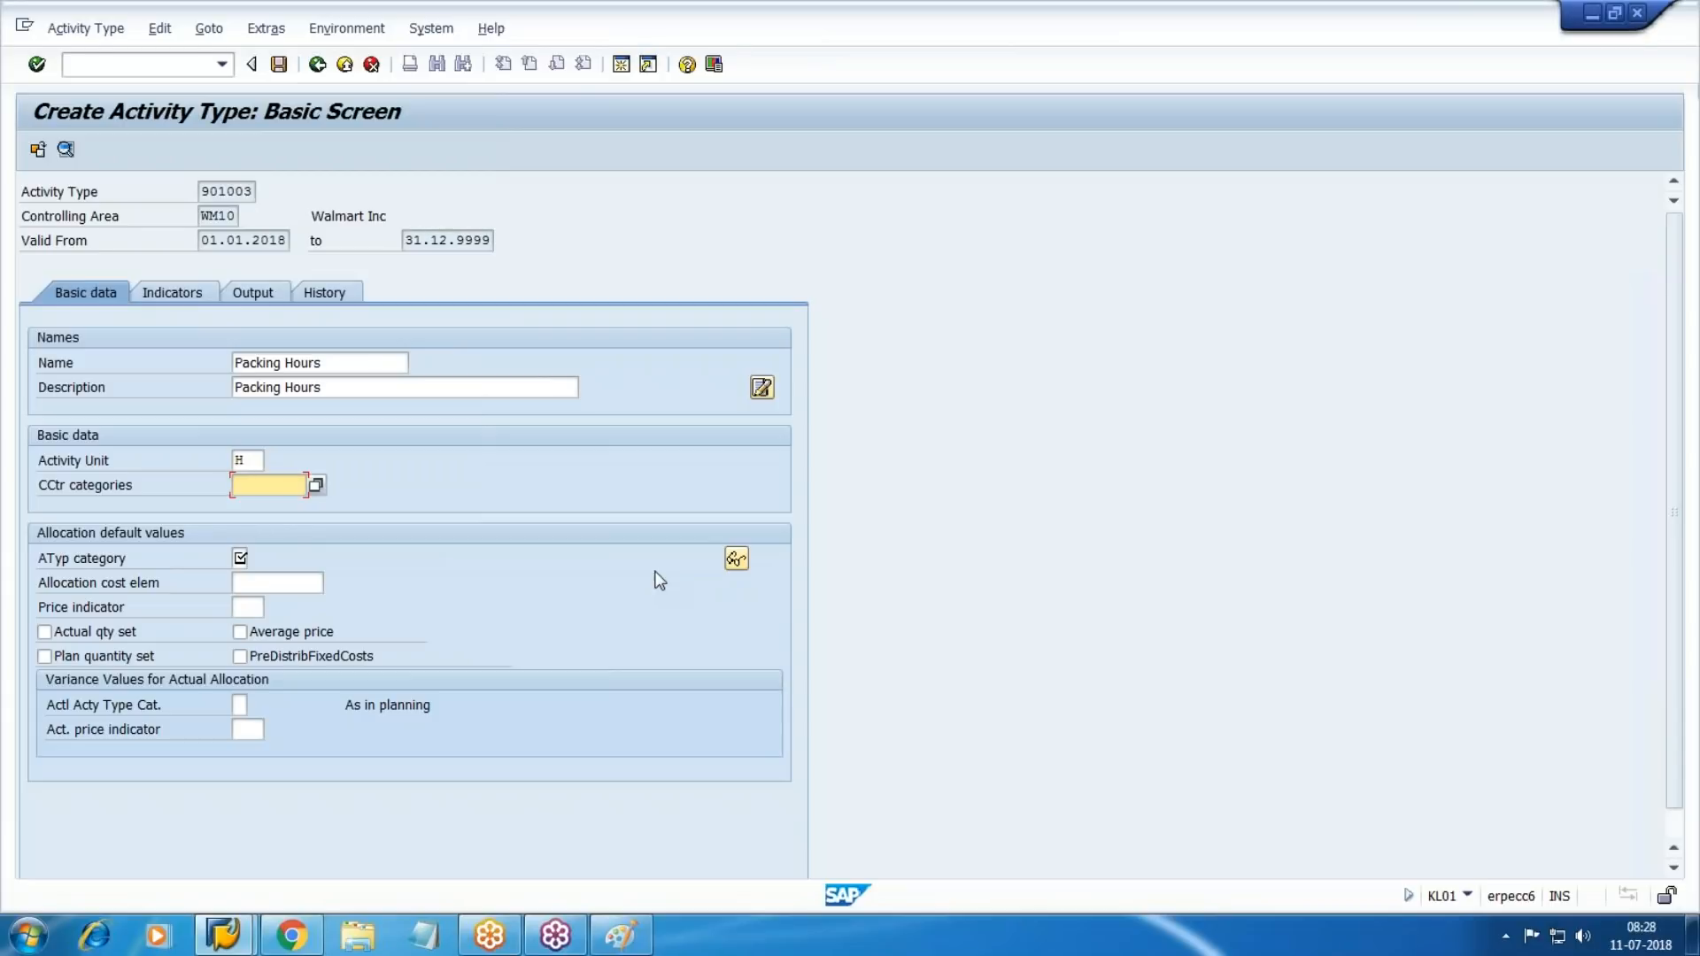
key("F4")
left_click(101, 327)
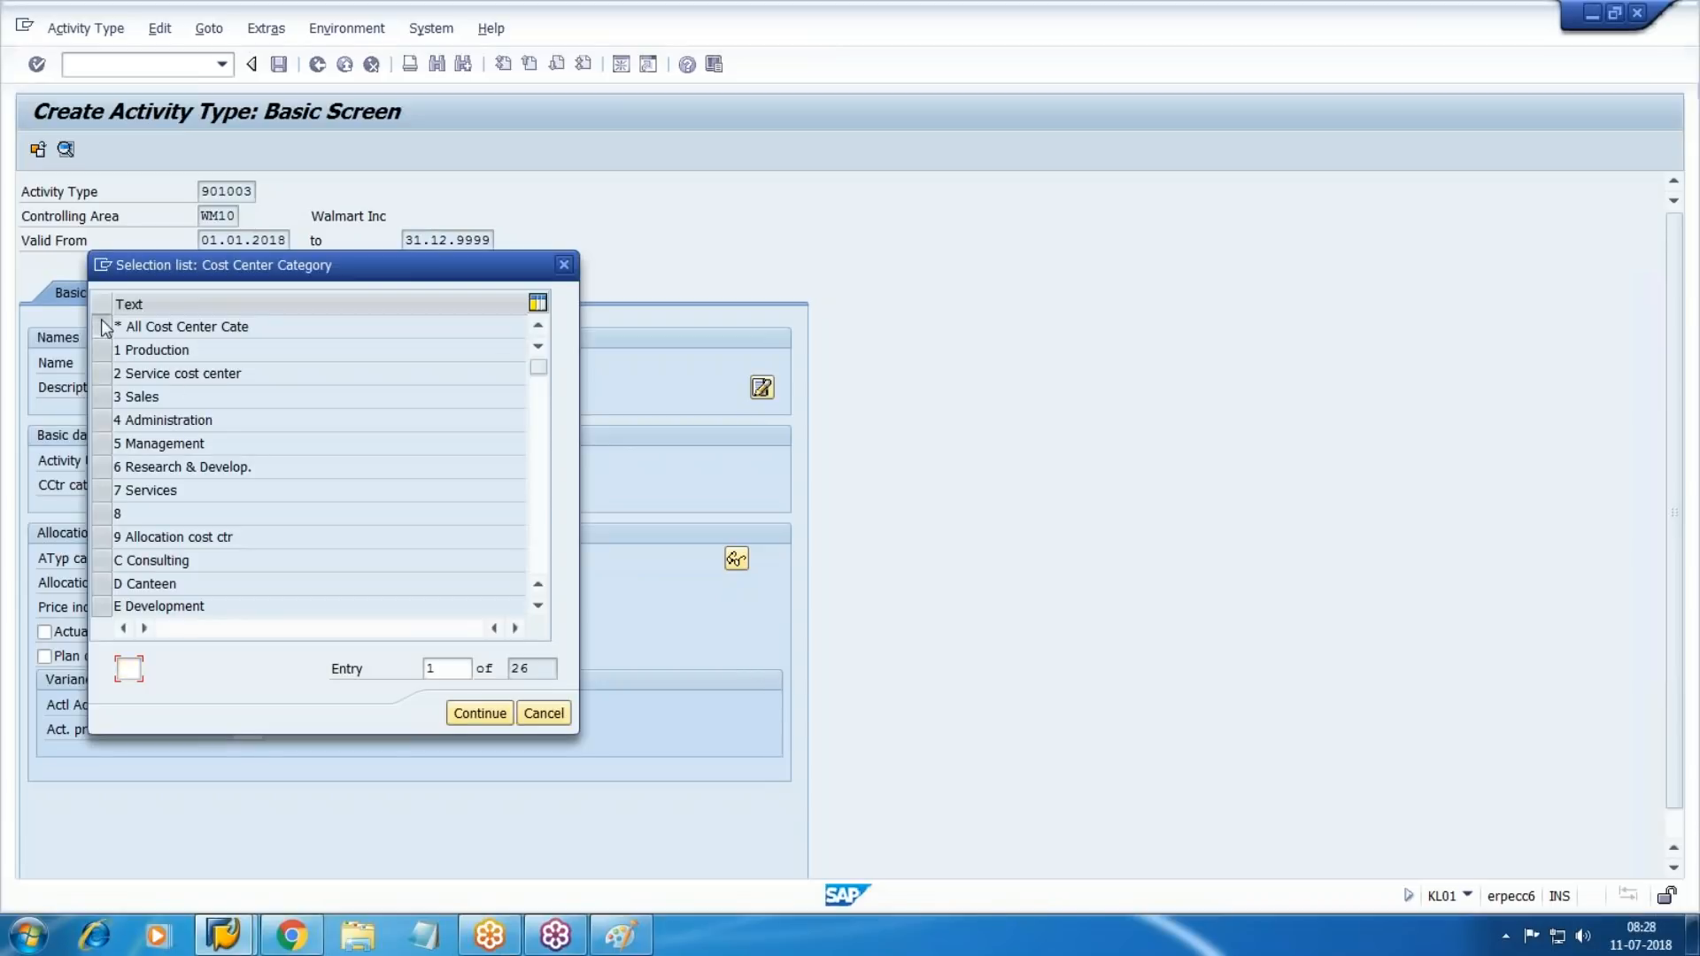
left_click(479, 714)
Choose activity type category 1, Manual entry, manual allocation, for activity type 901003.
key("Tab")
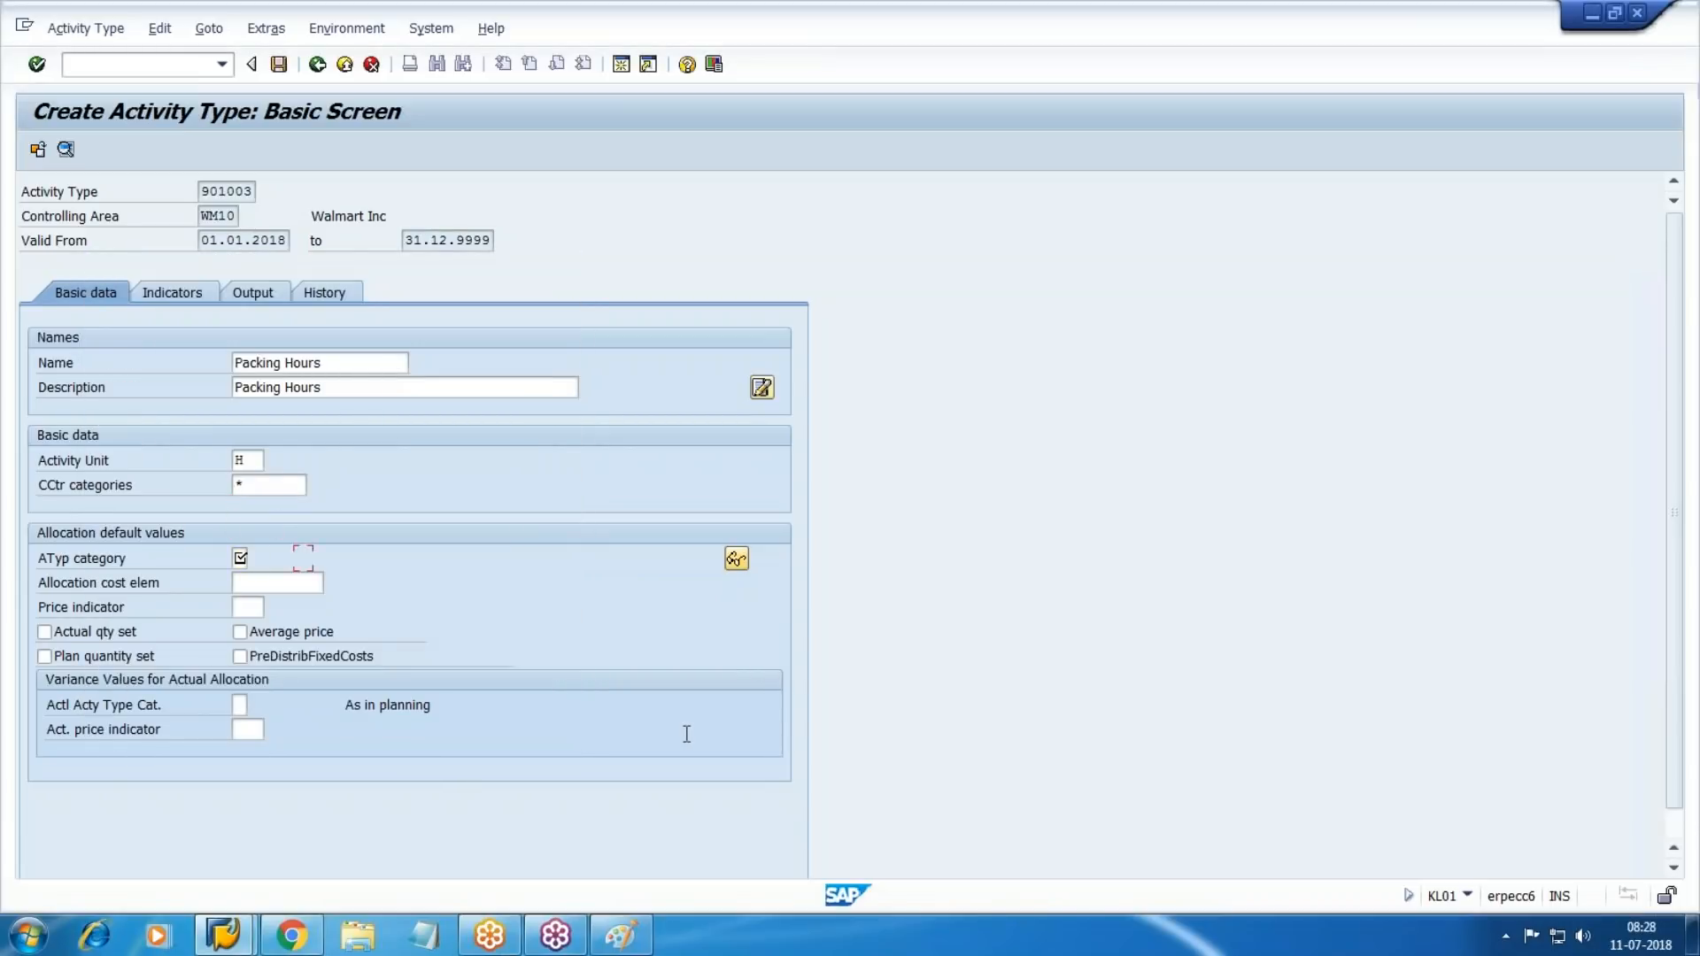
key("F4")
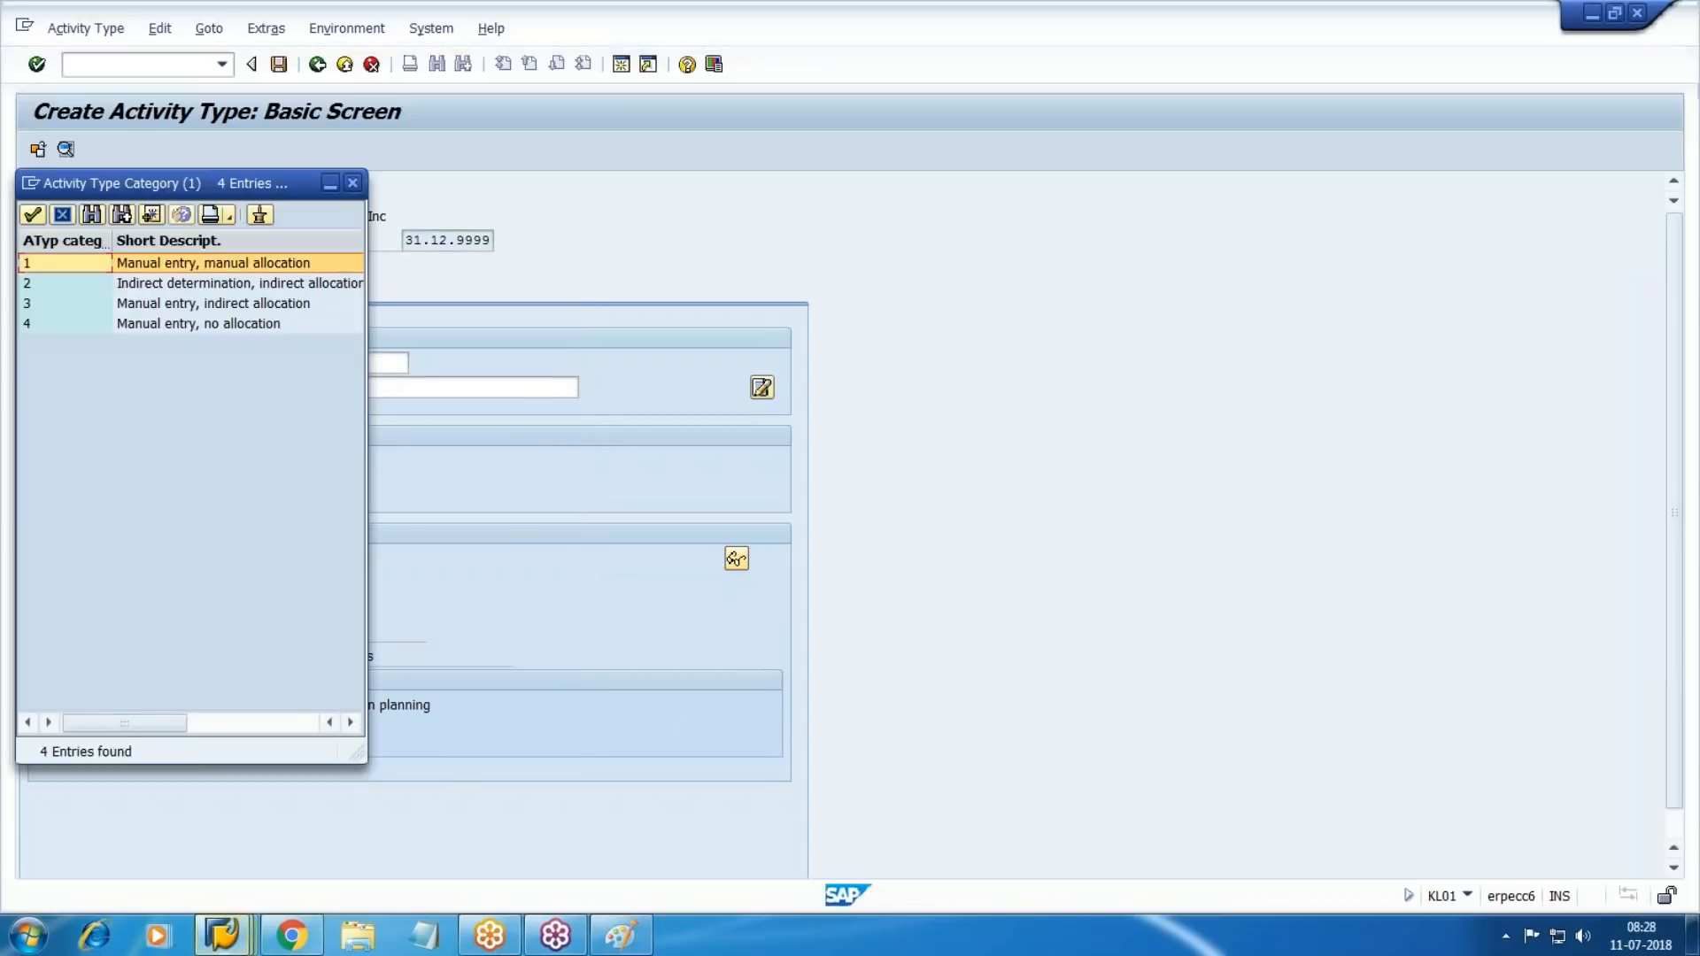
key("Down")
key("Down")
key("Up")
key("Up")
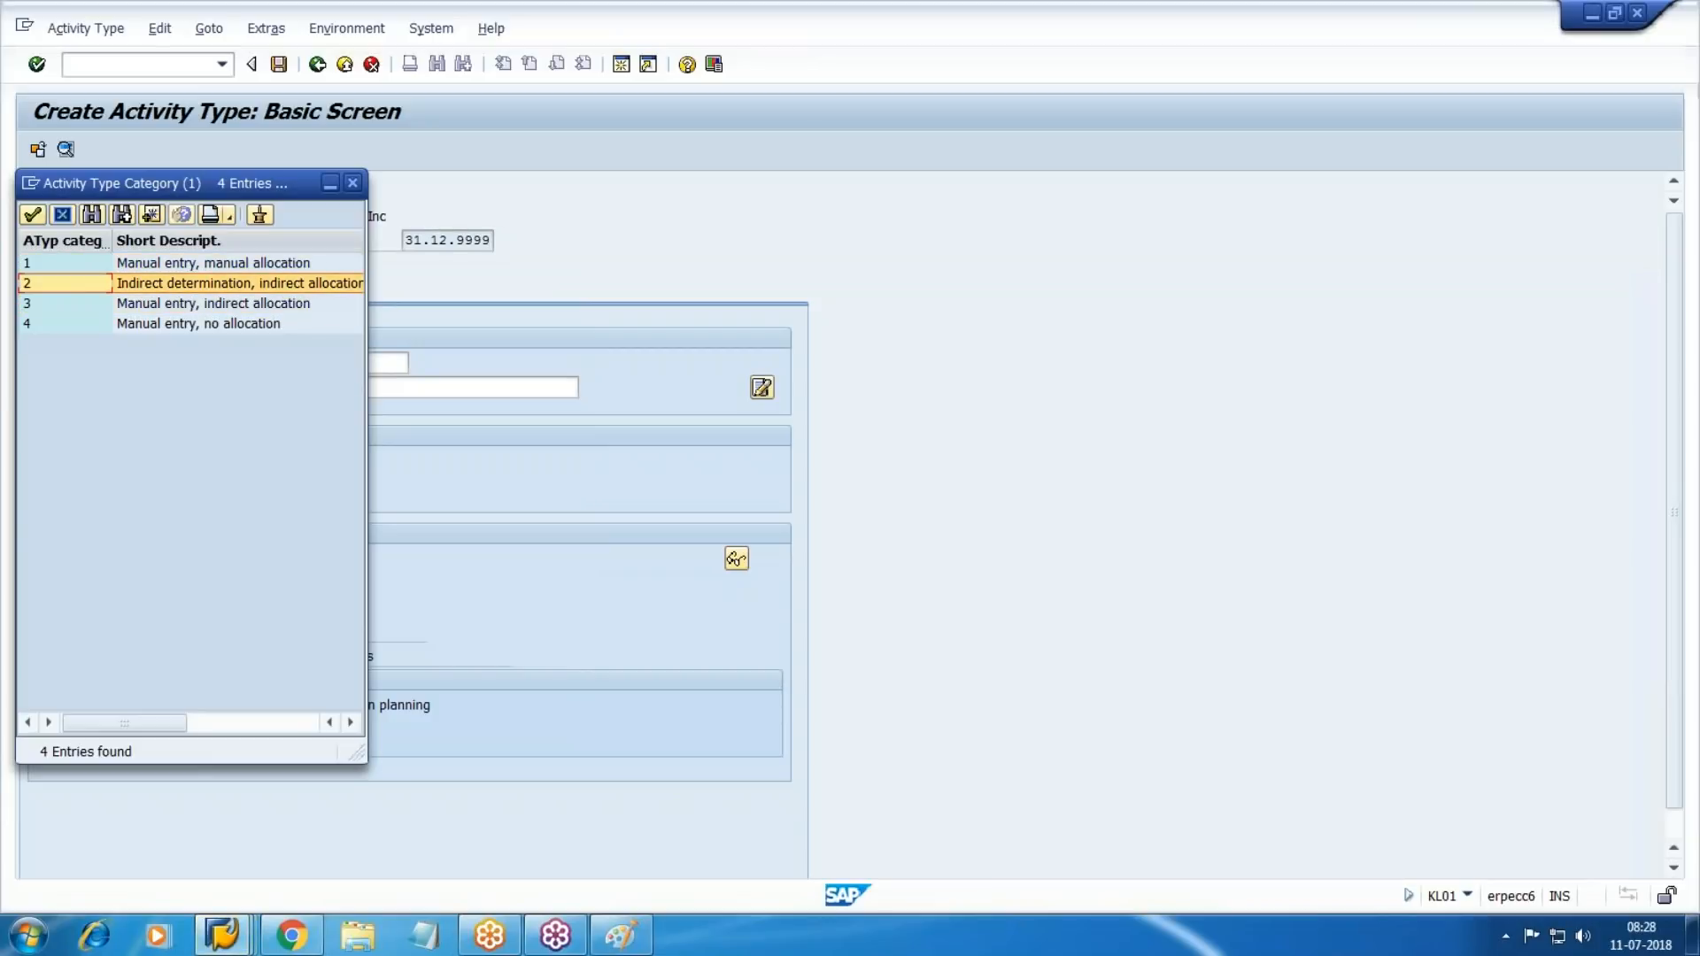
key("Return")
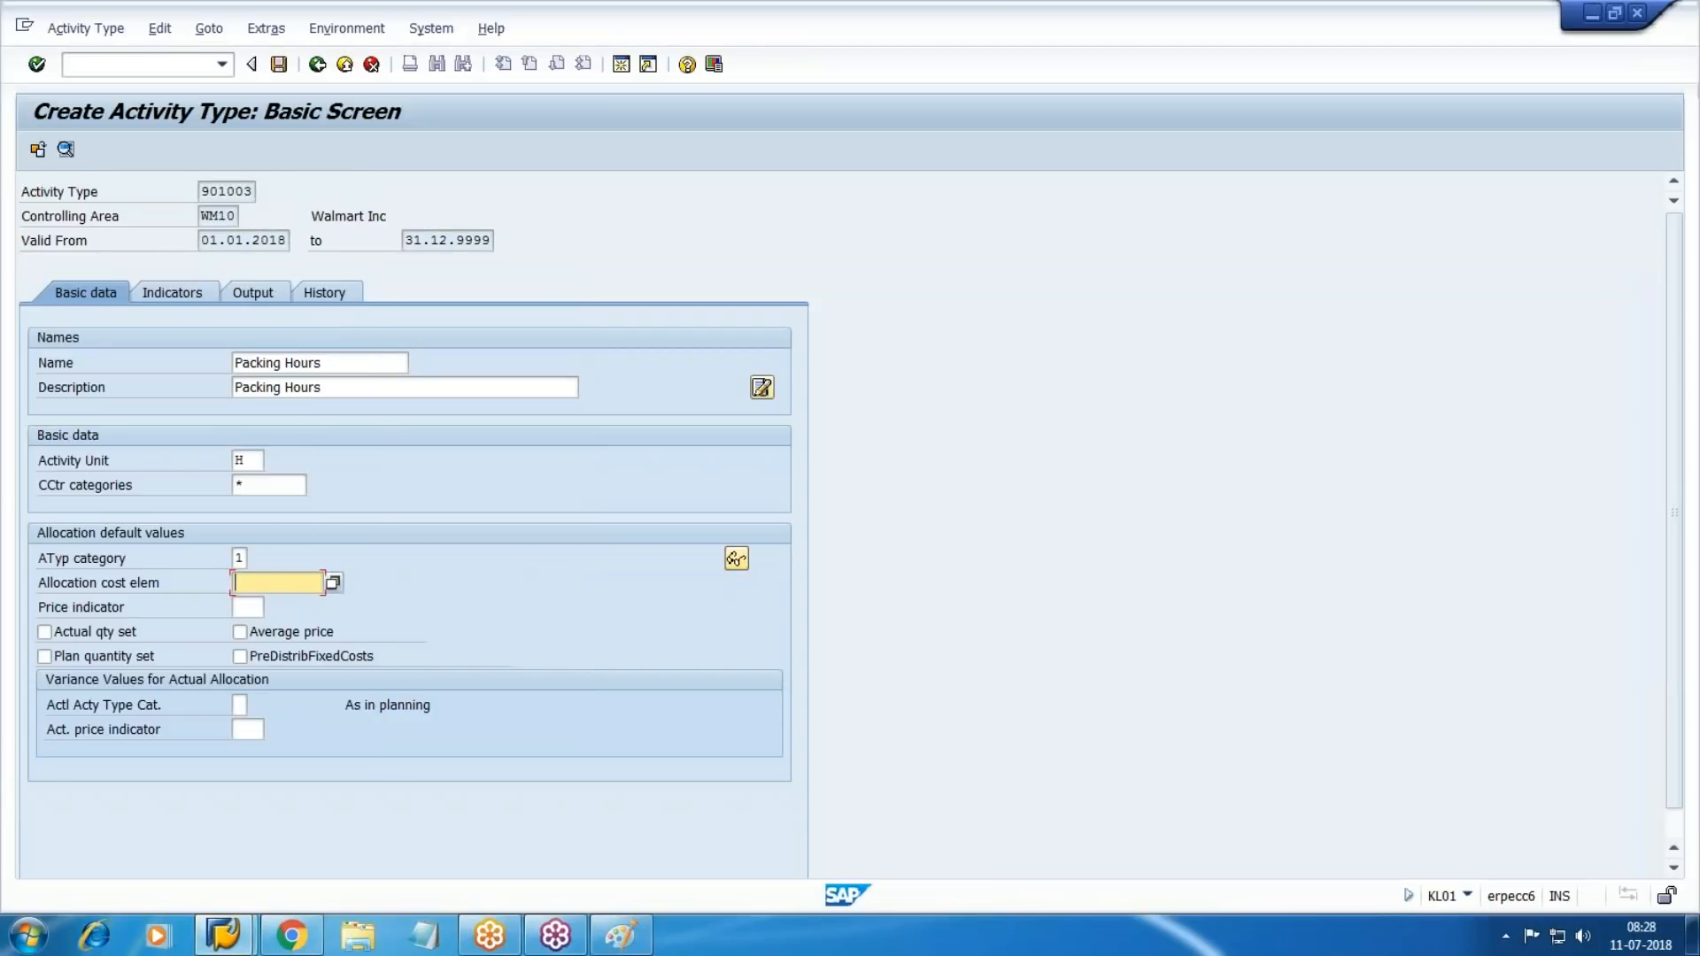
Assign allocation cost element 9430003 (Packing Cost) and price indicator 1 to activity type 901003.
key("Tab")
key("F4")
key("Down")
key("Down")
key("Down")
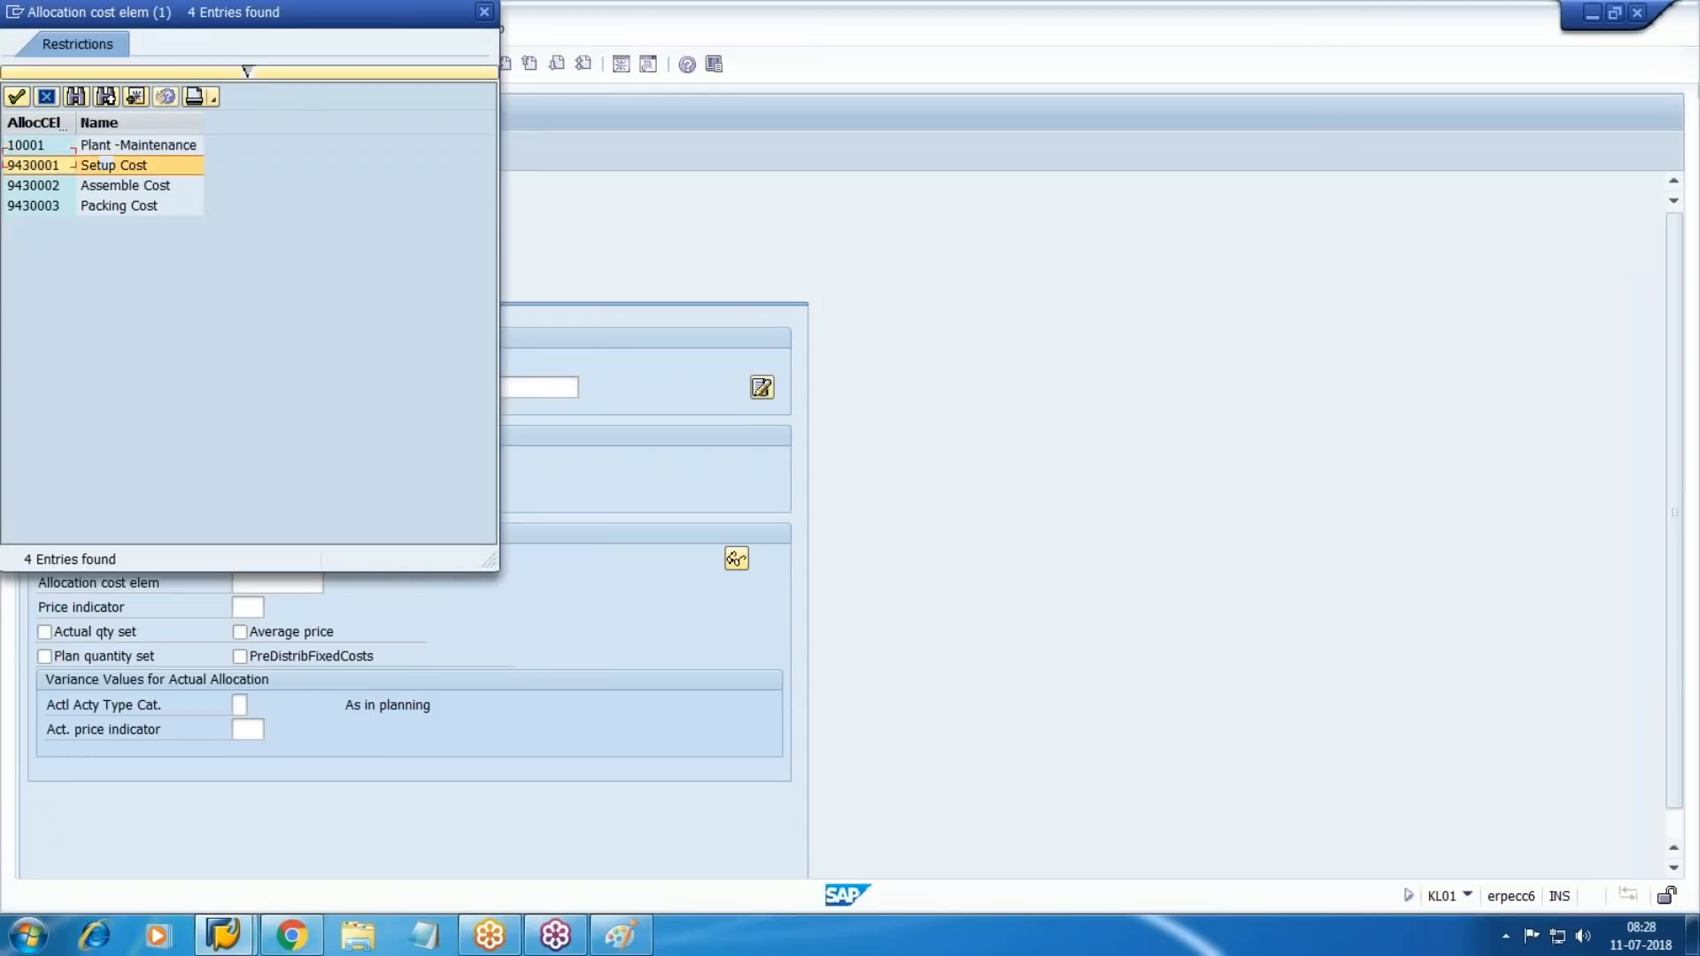
key("Return")
key("Tab")
key("F4")
key("Return")
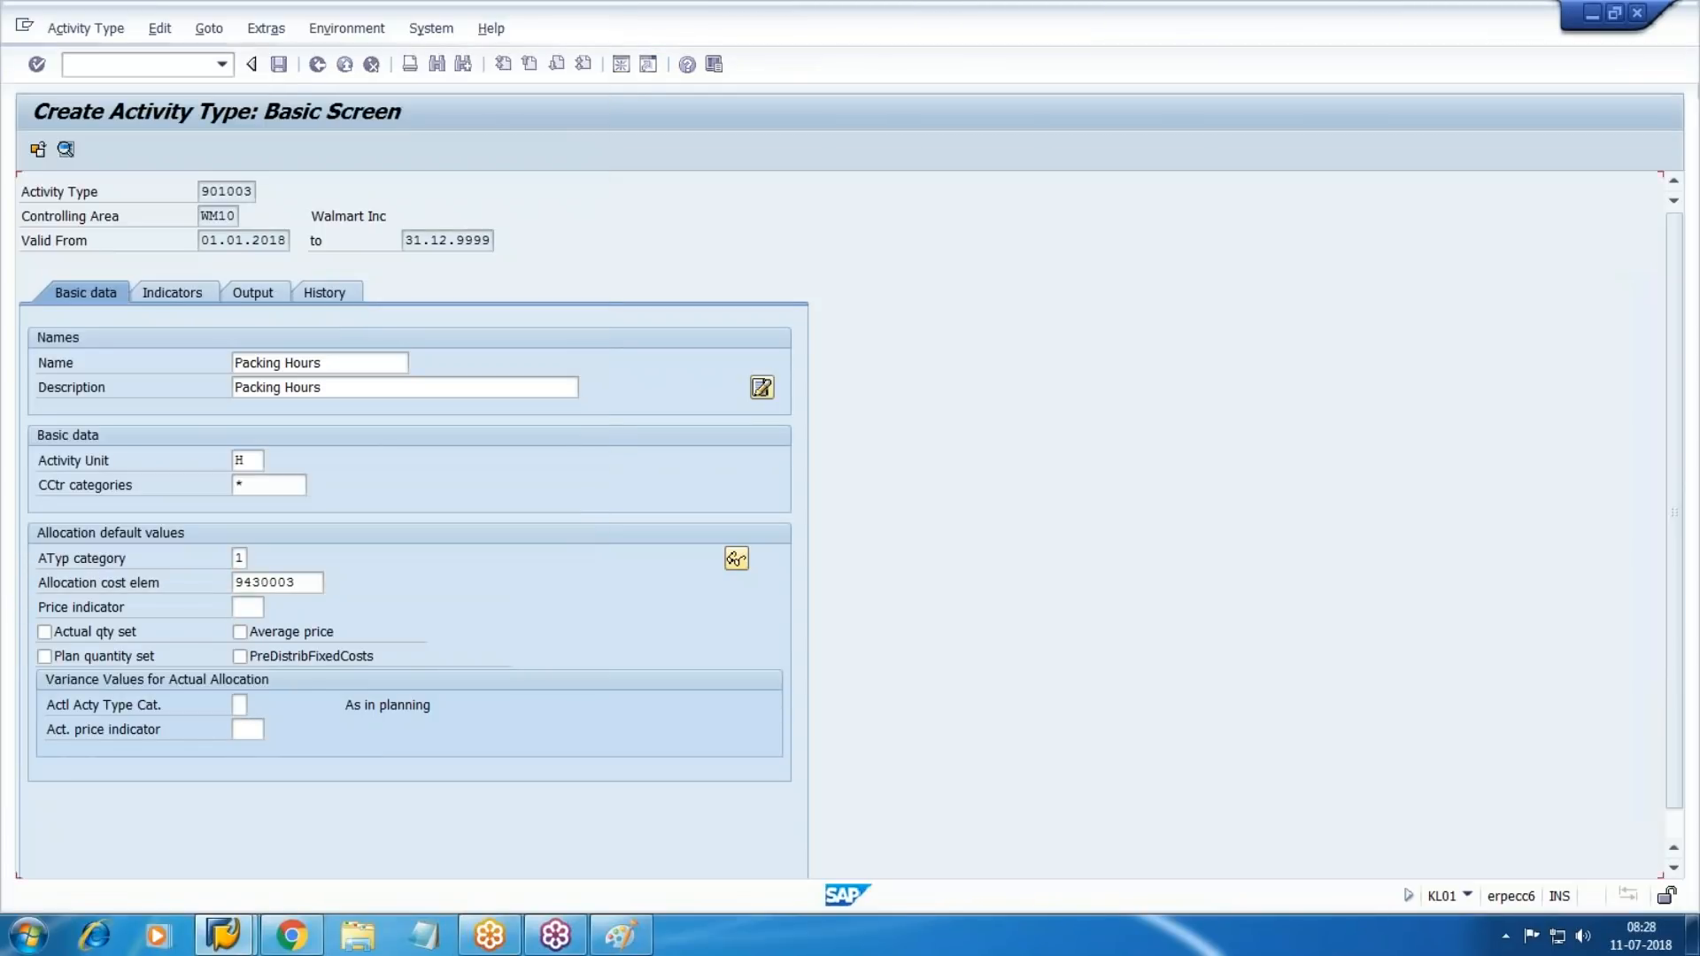
Set actual price indicator 5 in the actual allocation variance values and save activity type 901003.
key("Tab")
key("Tab")
key("Tab")
key("Tab")
key("Tab")
key("Tab")
type("5")
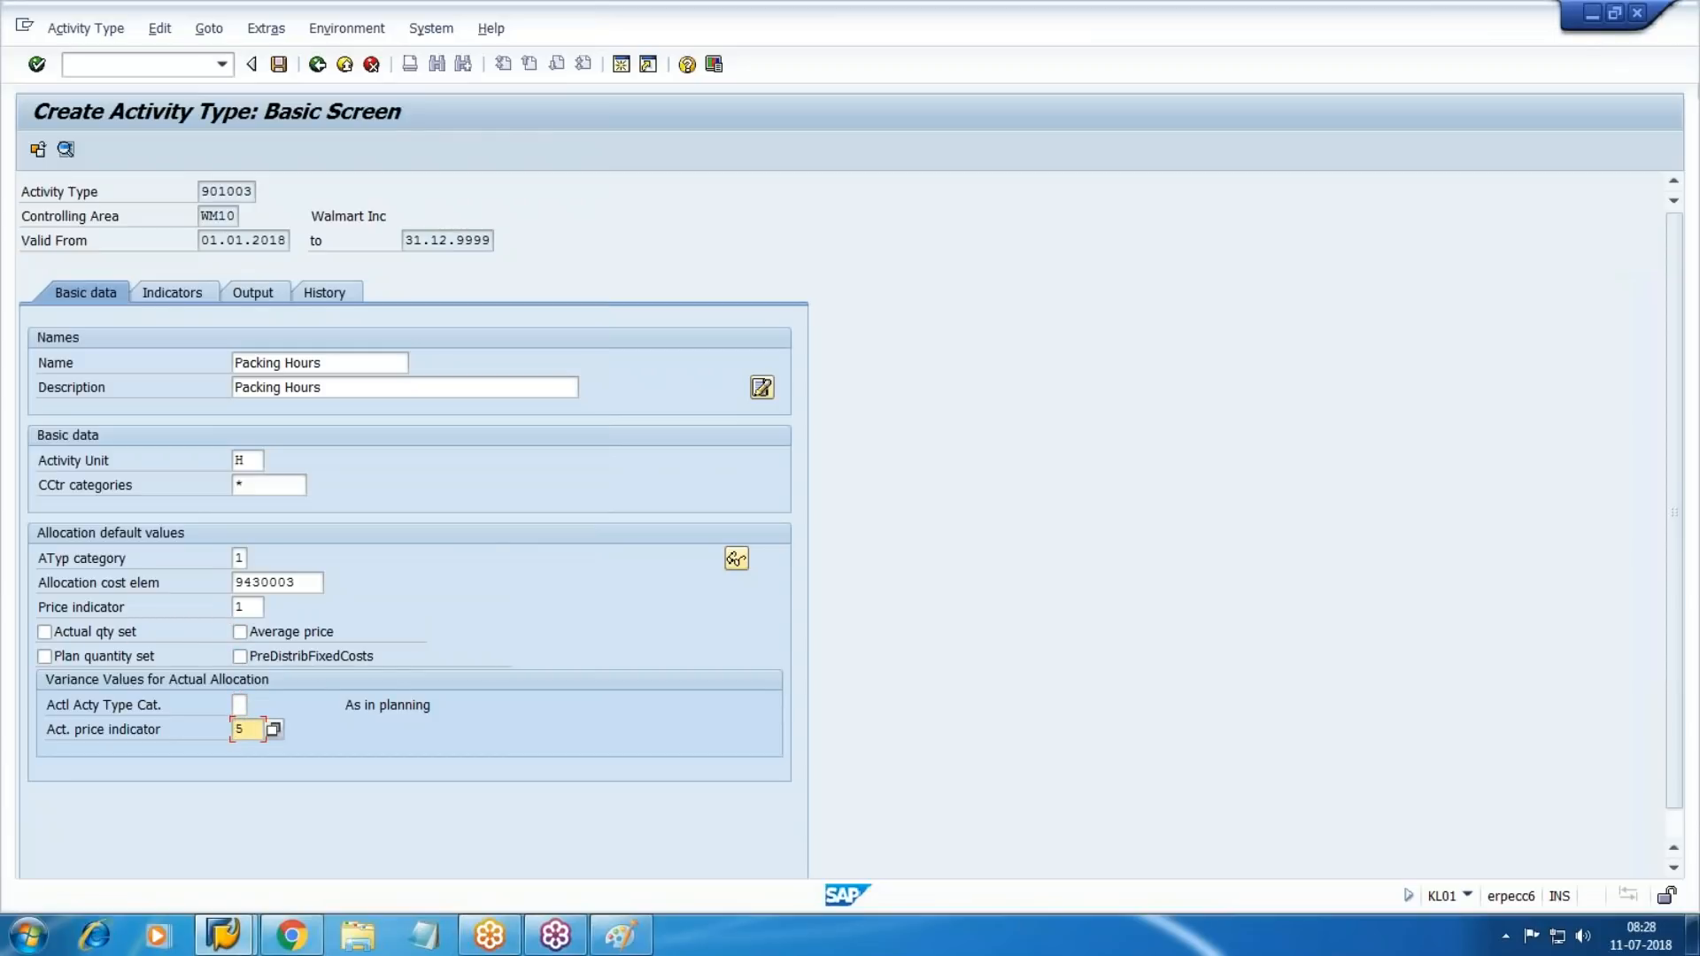
left_click(277, 64)
left_click(1693, 934)
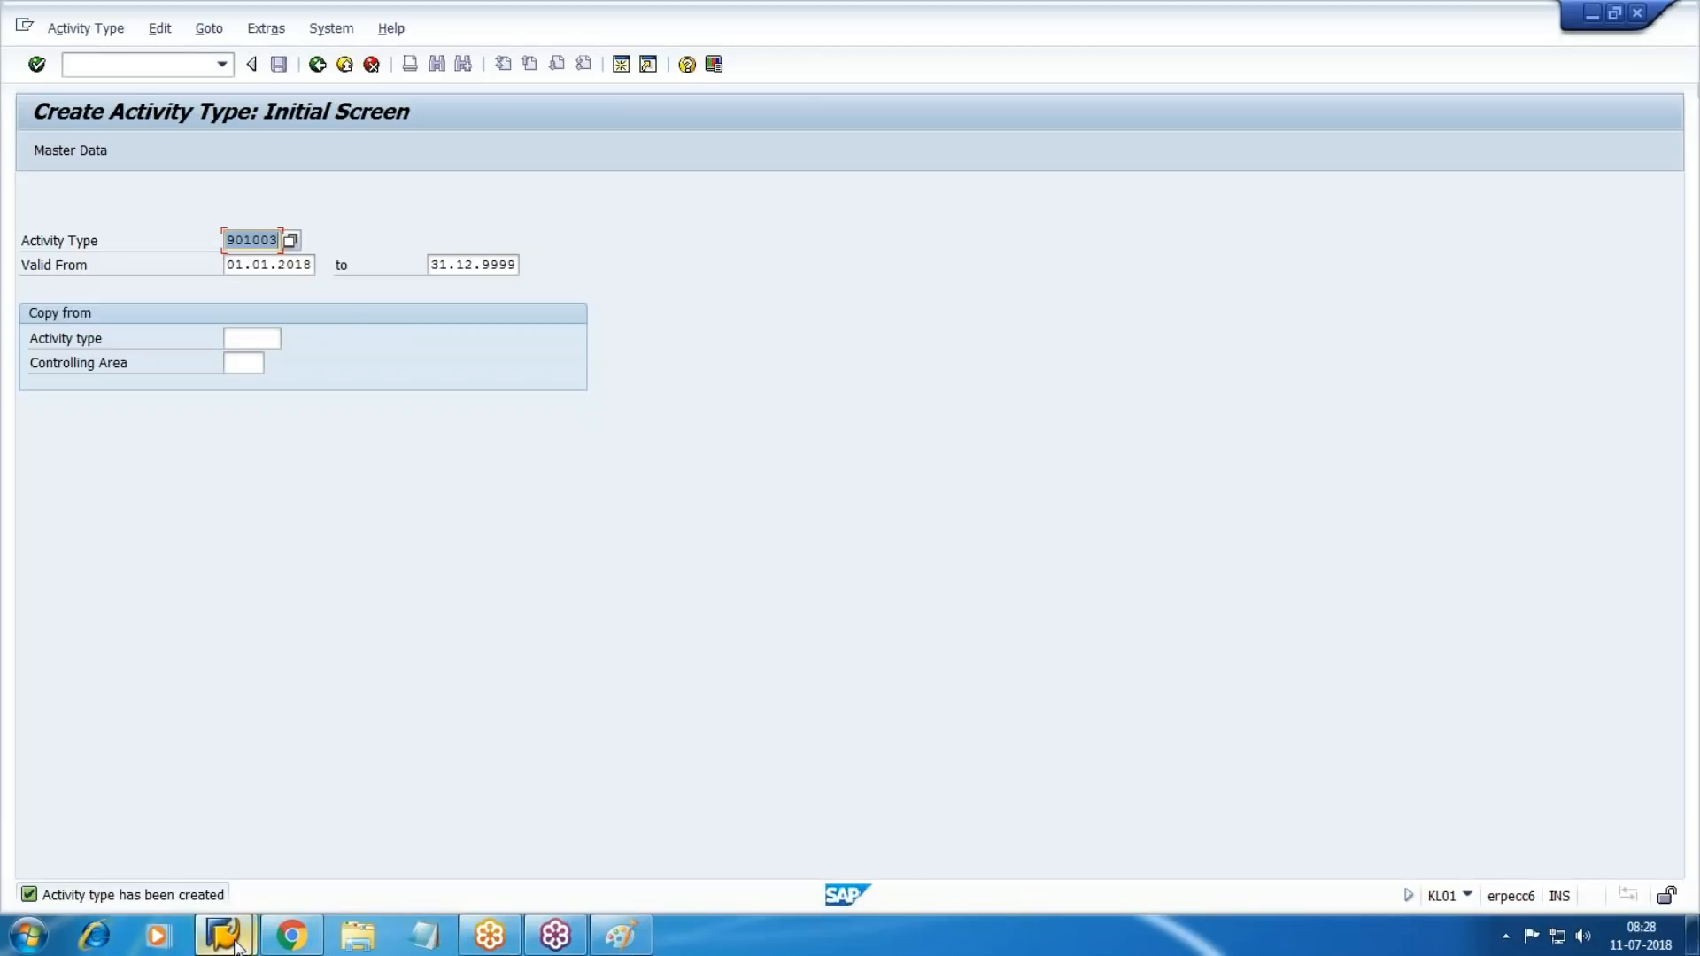
Open central G/L account editing with transaction FS00 and change the account list's company code to WM10.
mouse_move(224, 934)
left_click(356, 802)
left_click(118, 66)
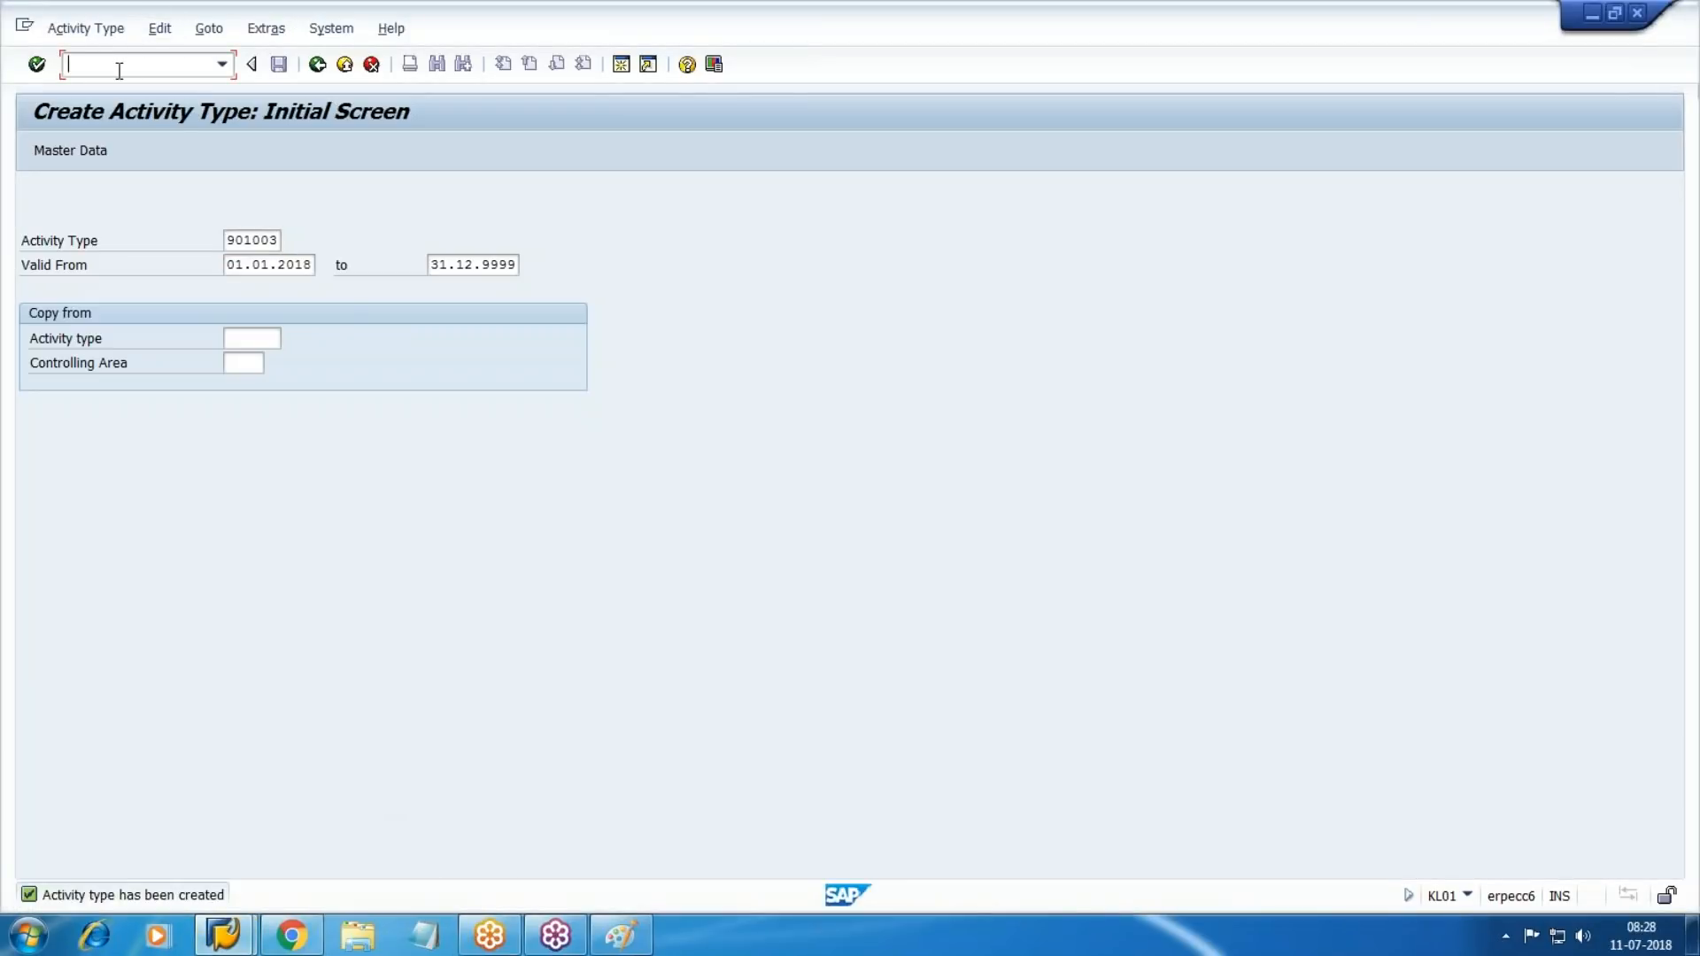
type("/NFS00")
key("Return")
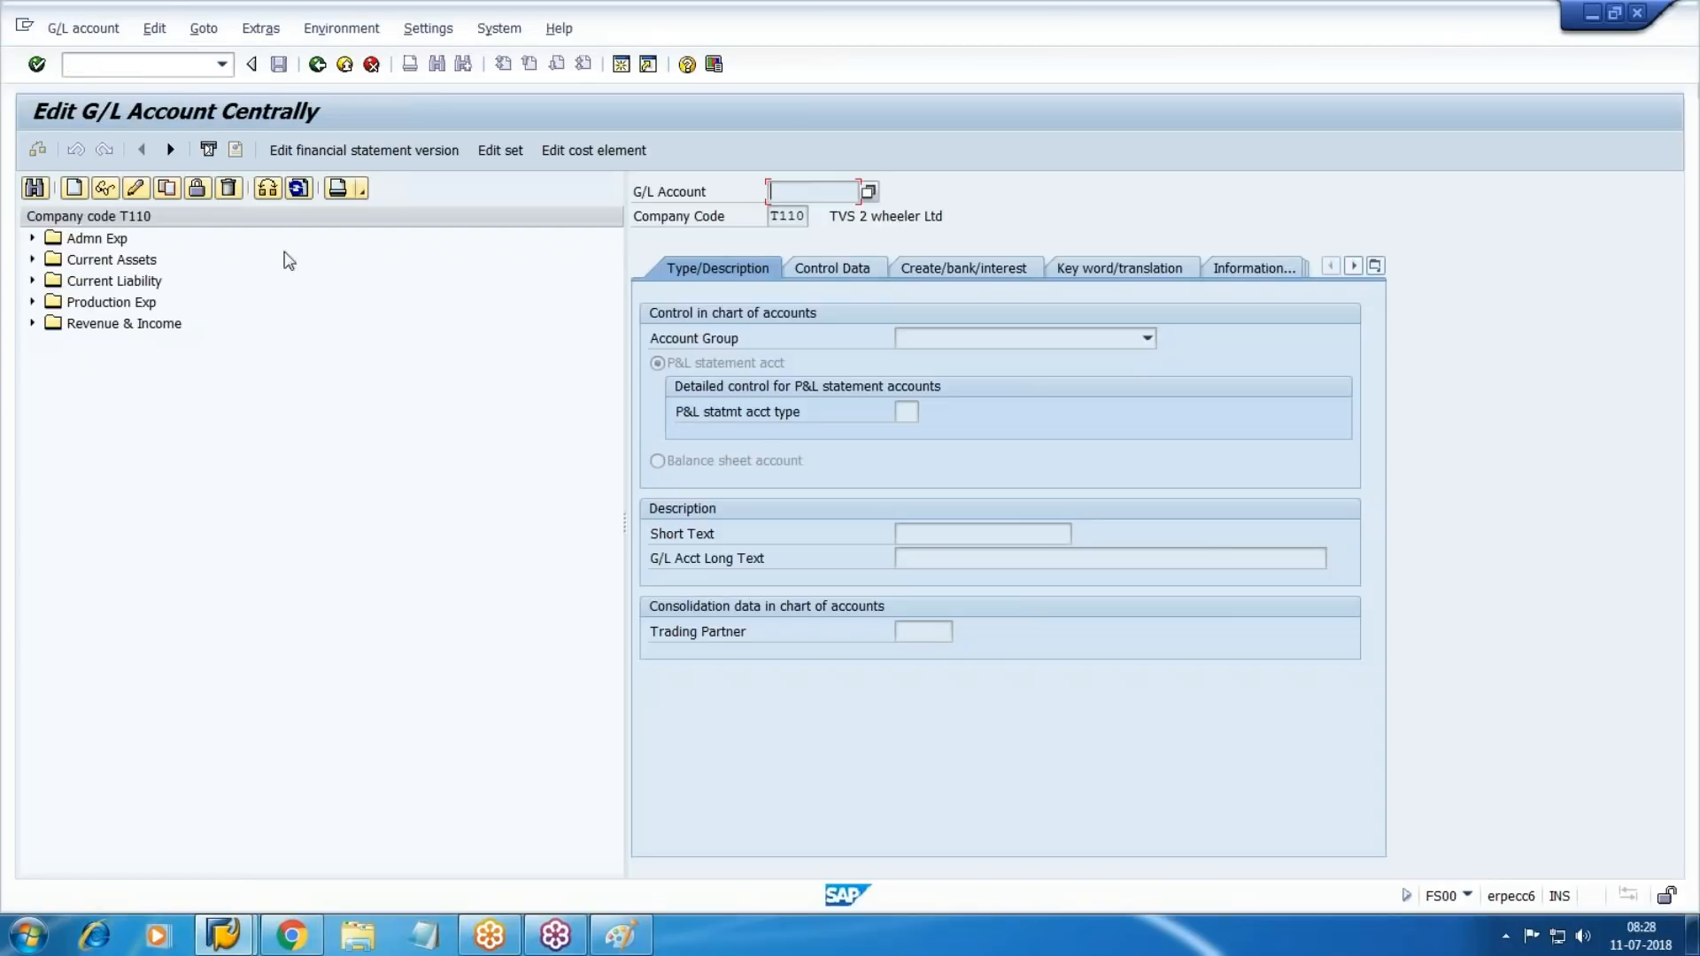
left_click(267, 188)
type("WM10")
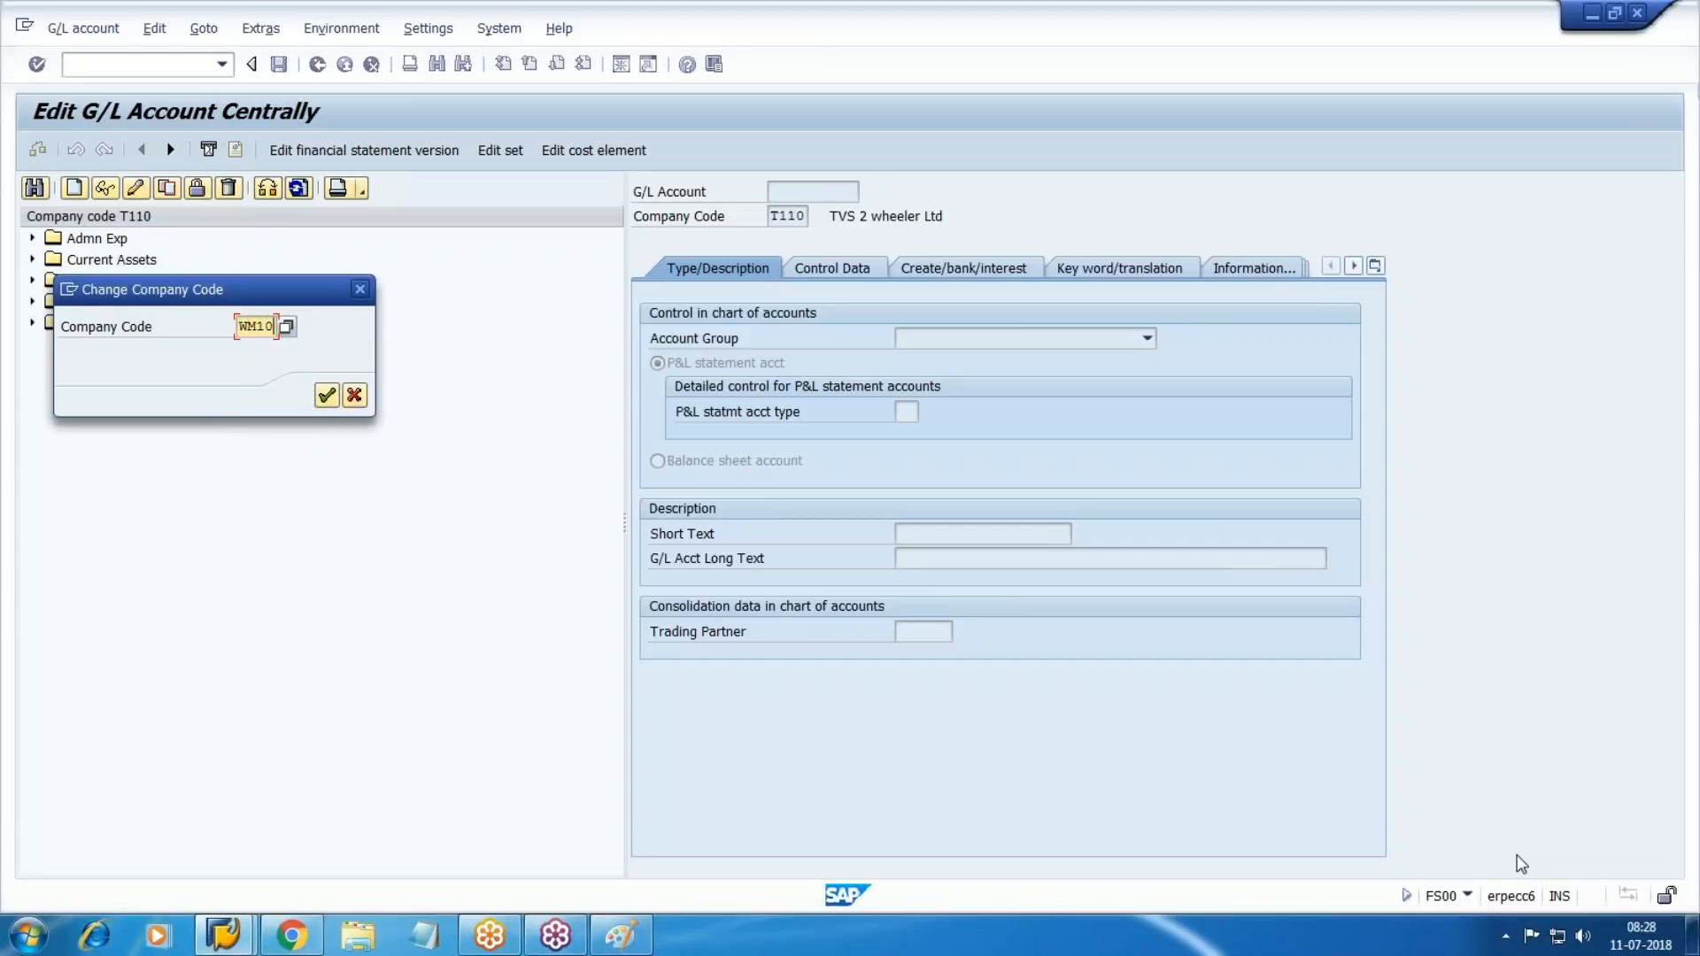
key("Return")
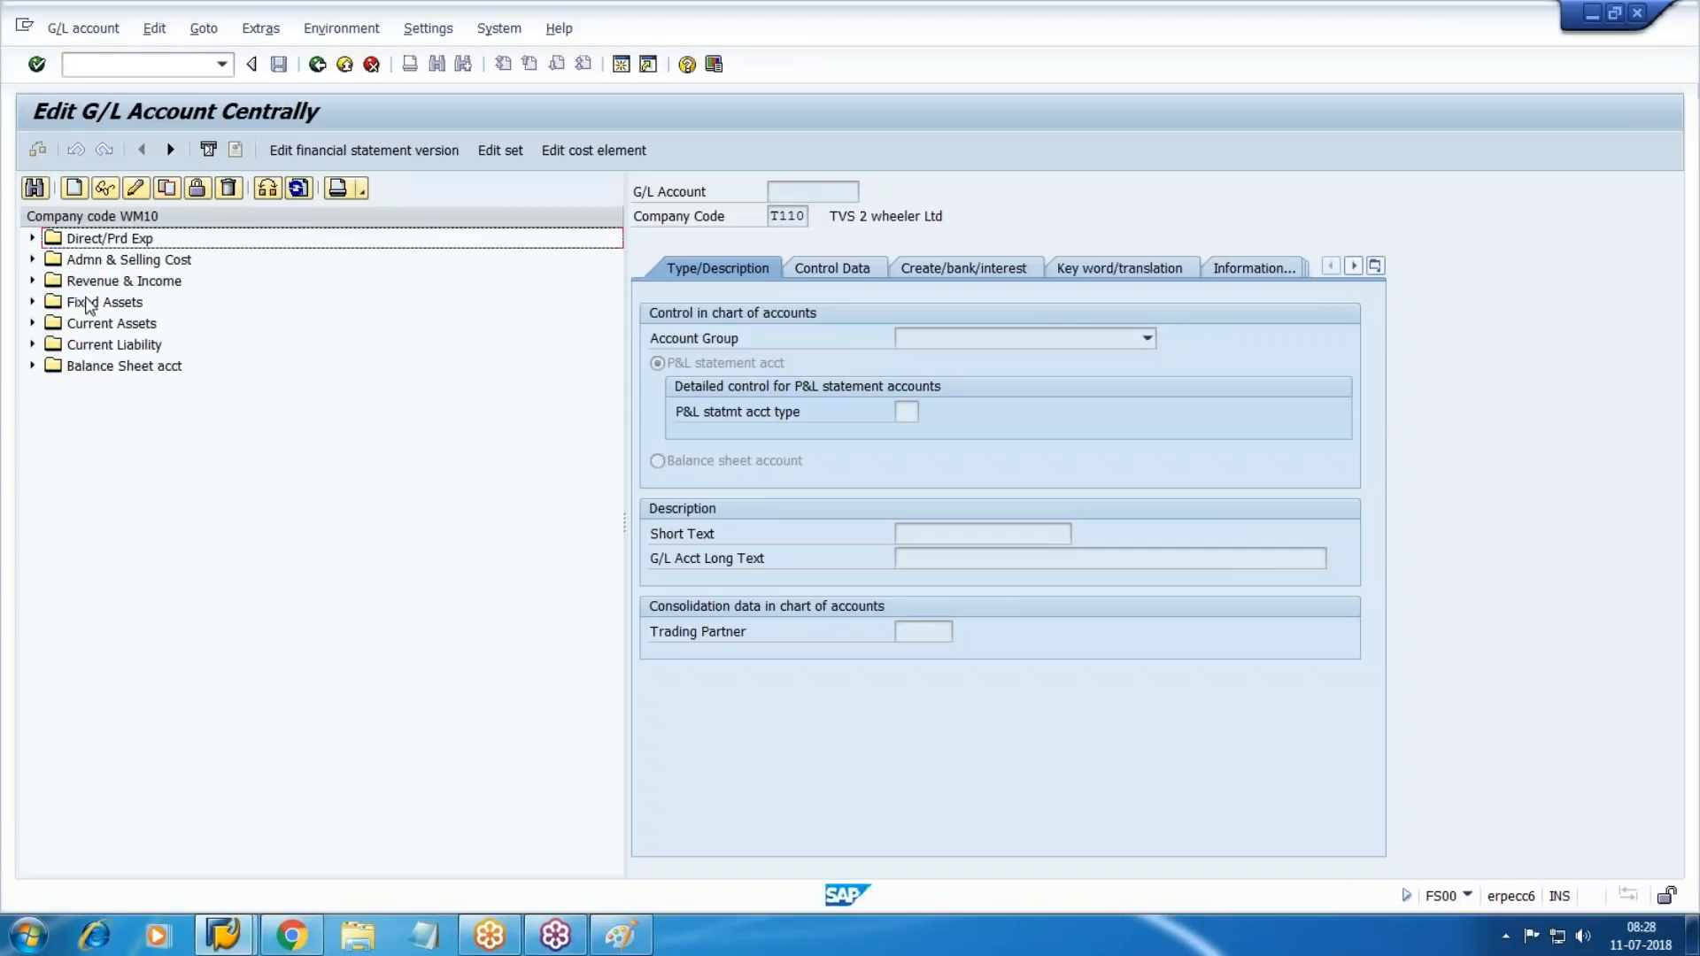
Examine the Factory Wages, Factory Electricity and Consumables accounts in the Direct/Prd Exp account group.
left_click(32, 239)
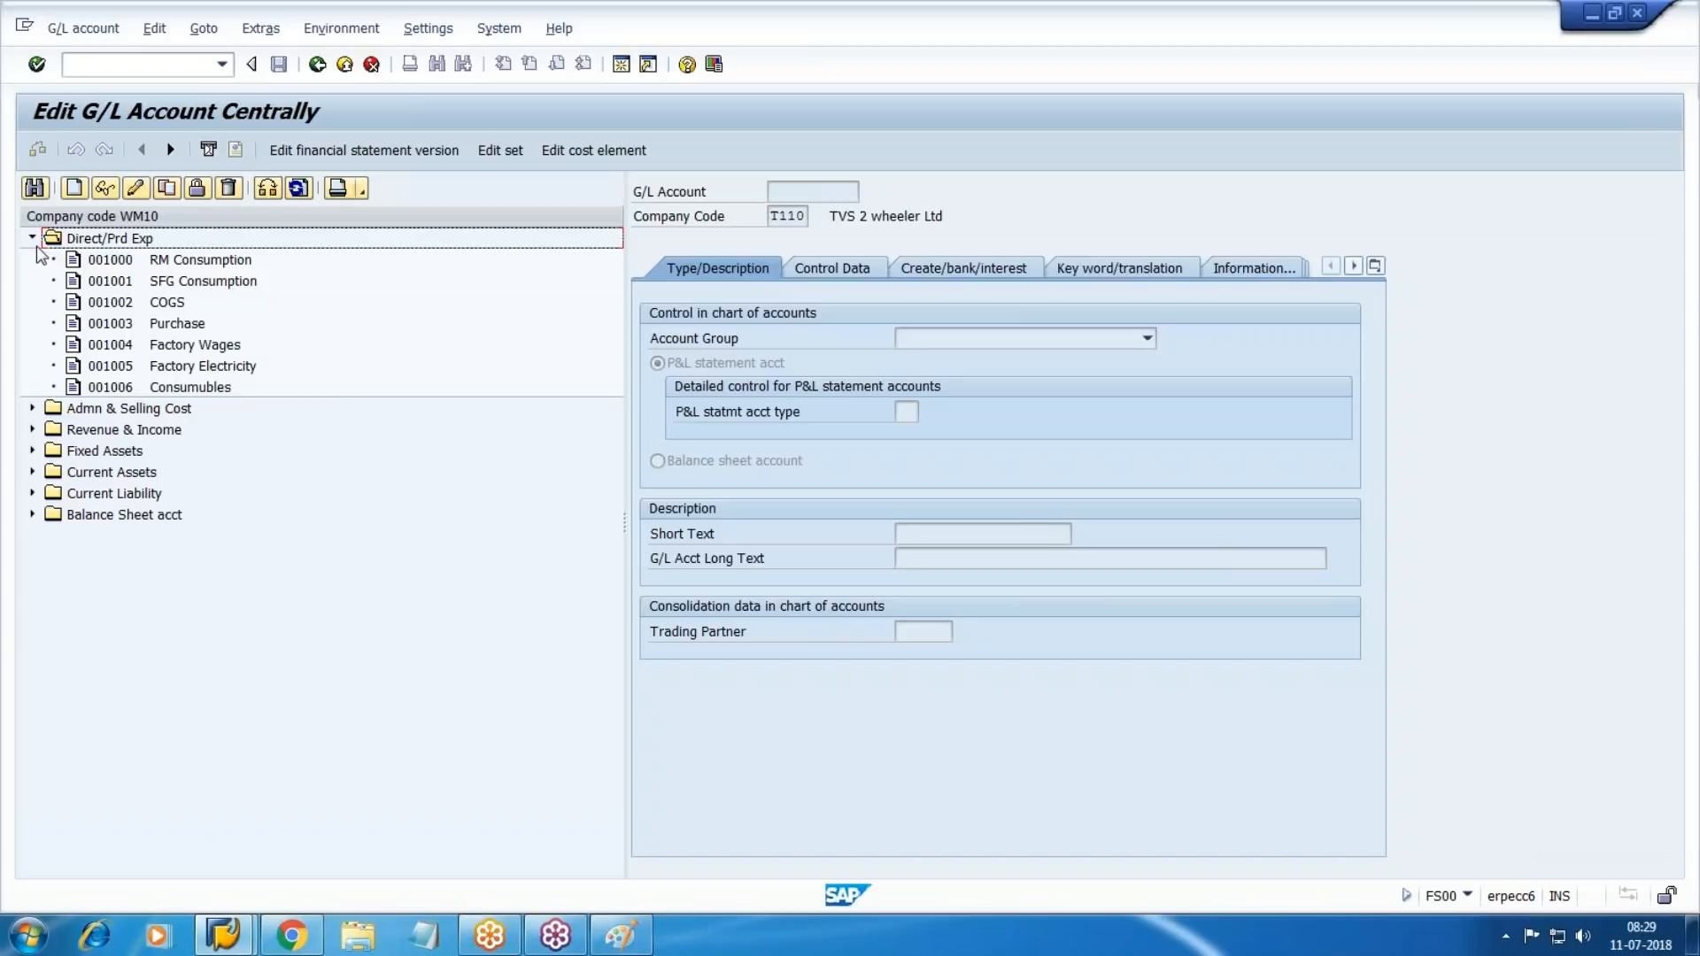
left_click(222, 343)
left_click(206, 364)
left_click(210, 352)
left_click(211, 370)
left_click(207, 389)
left_click(226, 931)
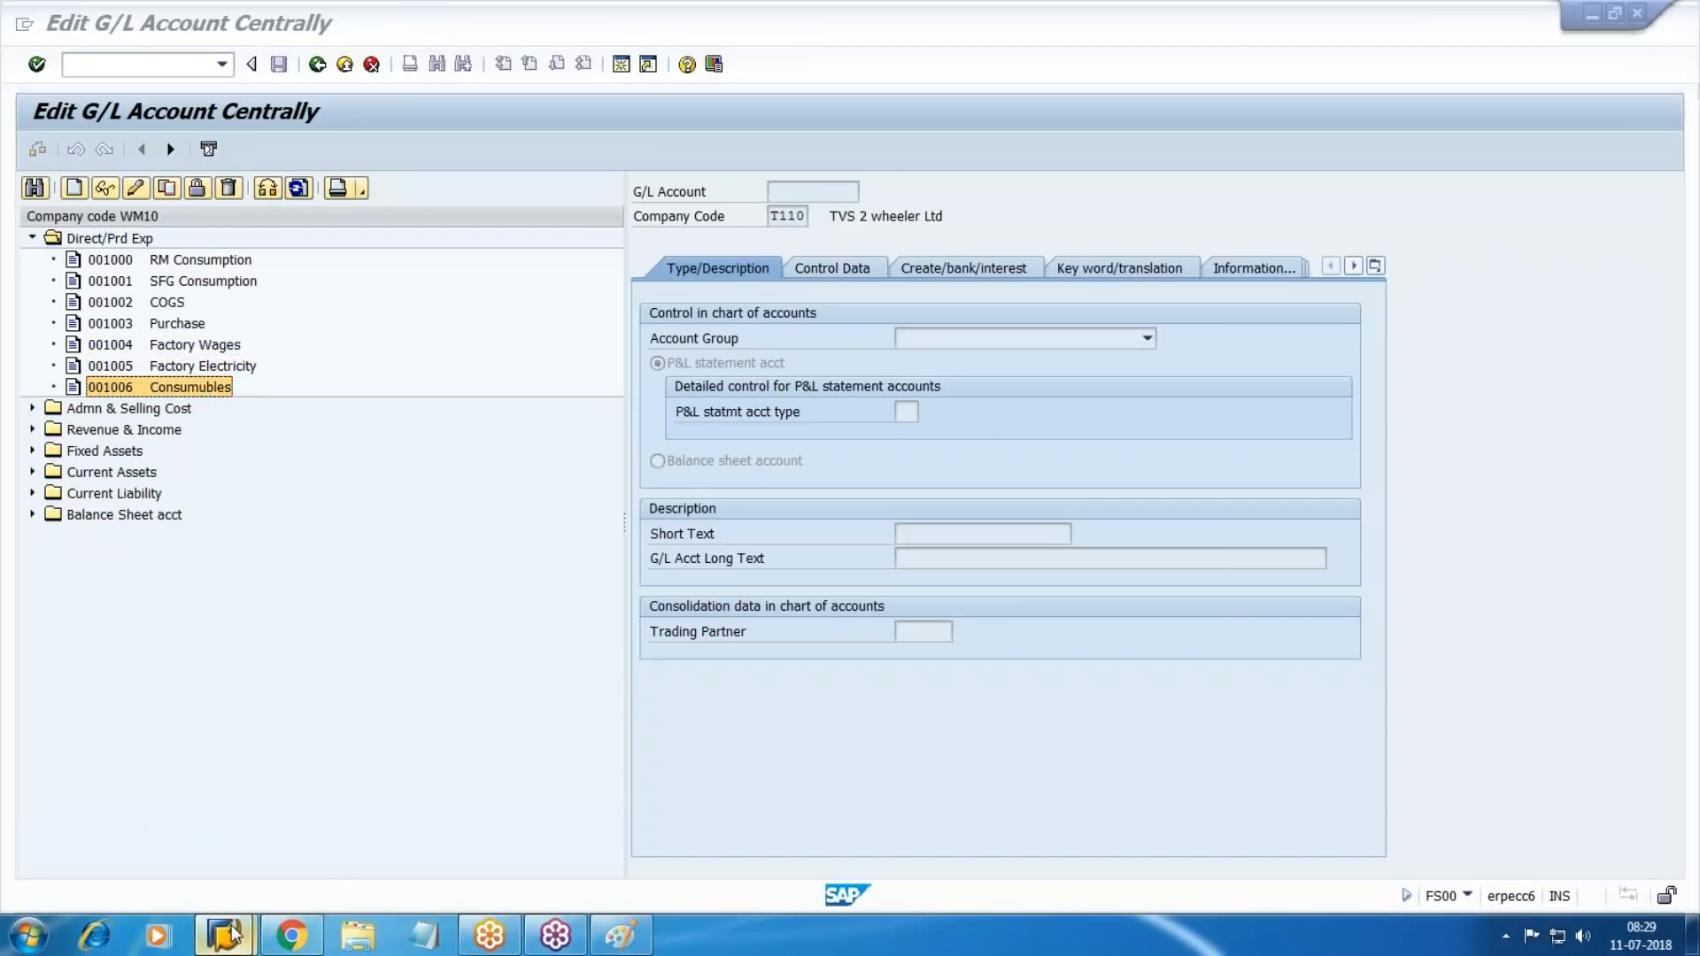
Open cost element/activity input planning with transaction KP06 in the free session and set version 0, periods 01 to 12.
left_click(407, 836)
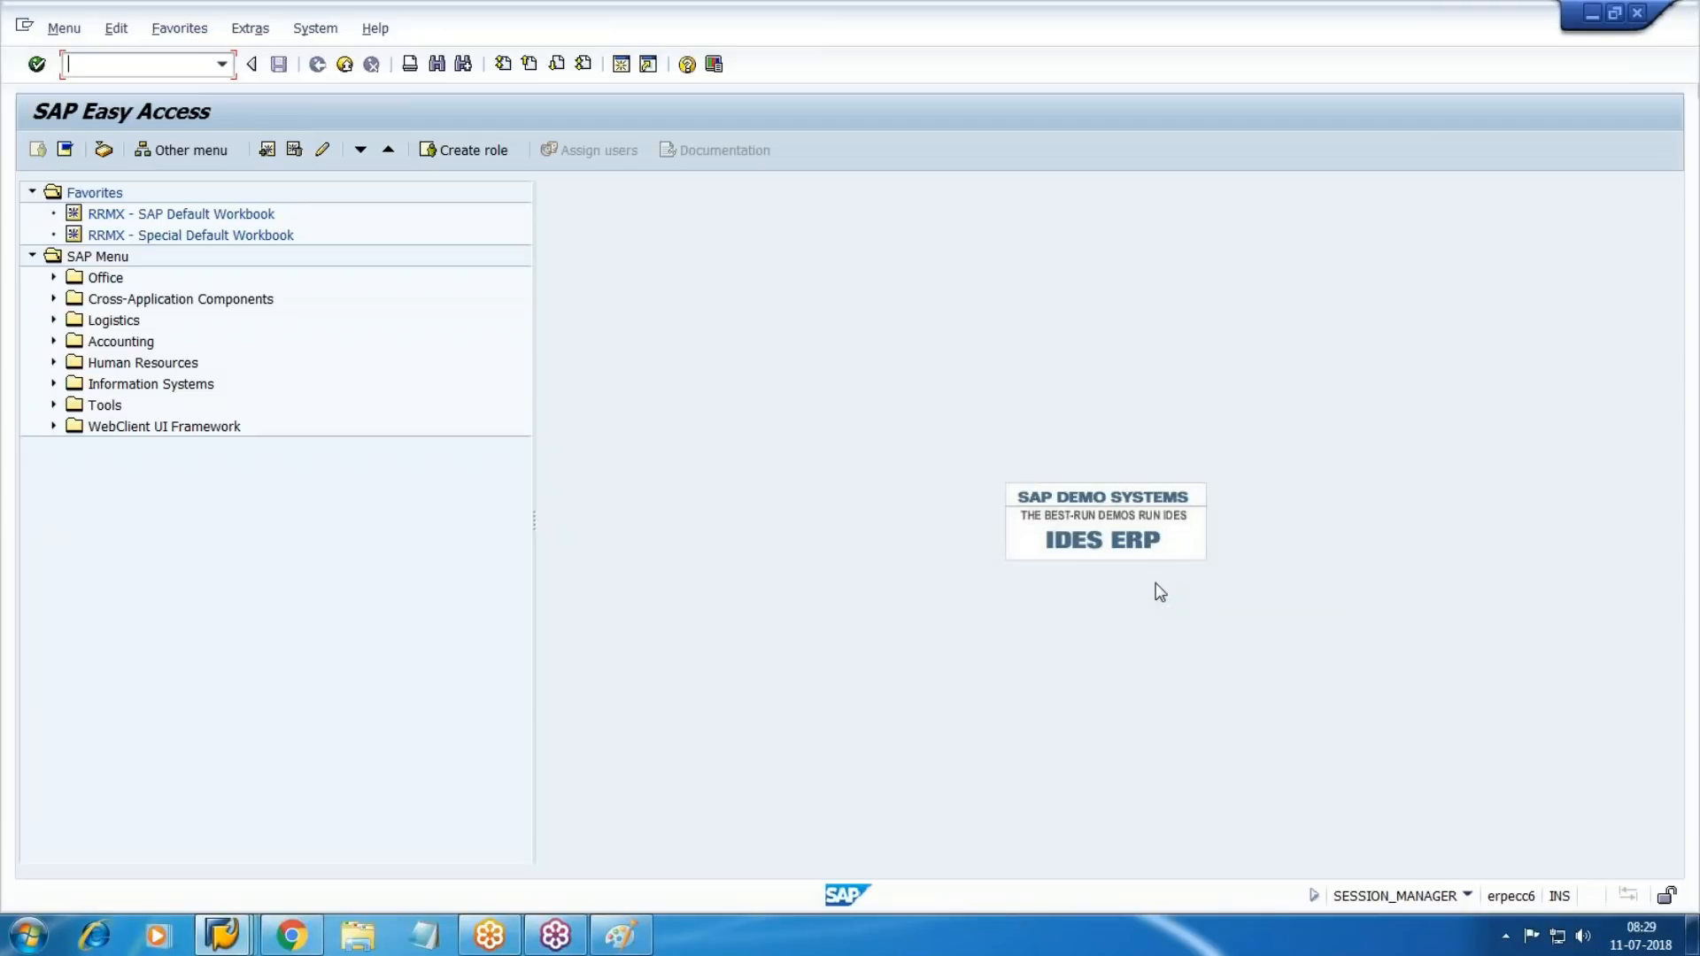
type("kp06")
key("Return")
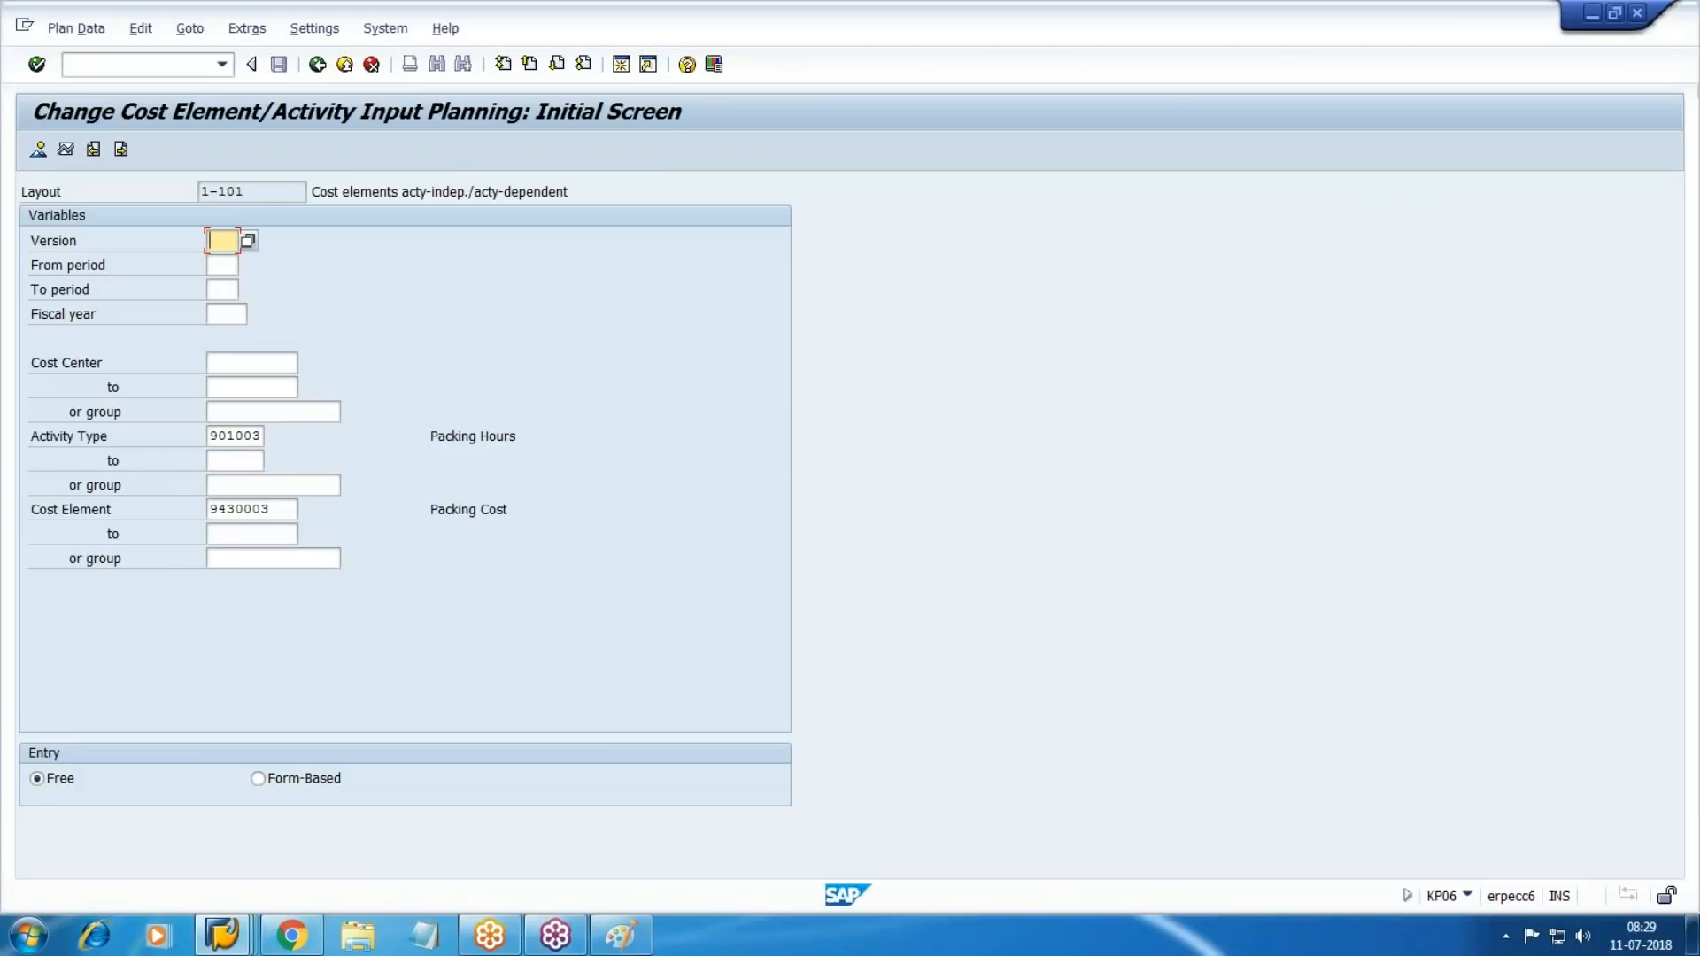
type("0")
key("Tab")
type("01")
key("Tab")
type("12")
key("Tab")
Clear the activity type and choose cost center W101 (Walmart Prd-1) from the available cost centers.
key("Tab")
key("Delete")
key("shift+Tab")
key("shift+Tab")
key("shift+Tab")
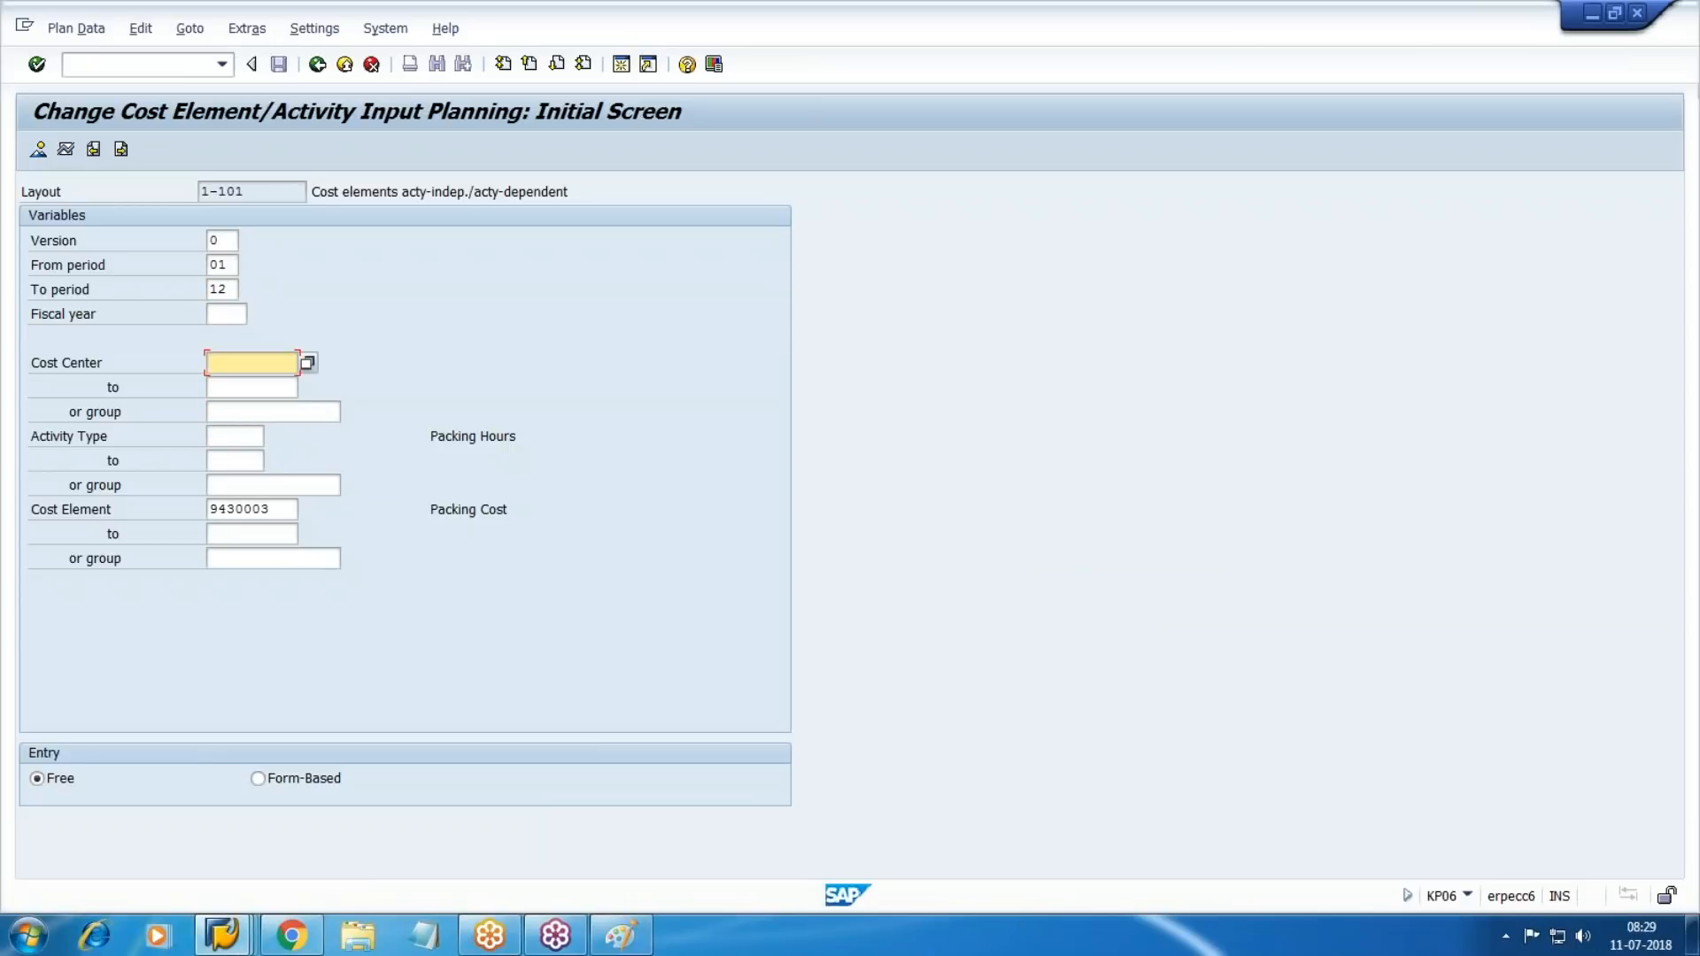
key("F4")
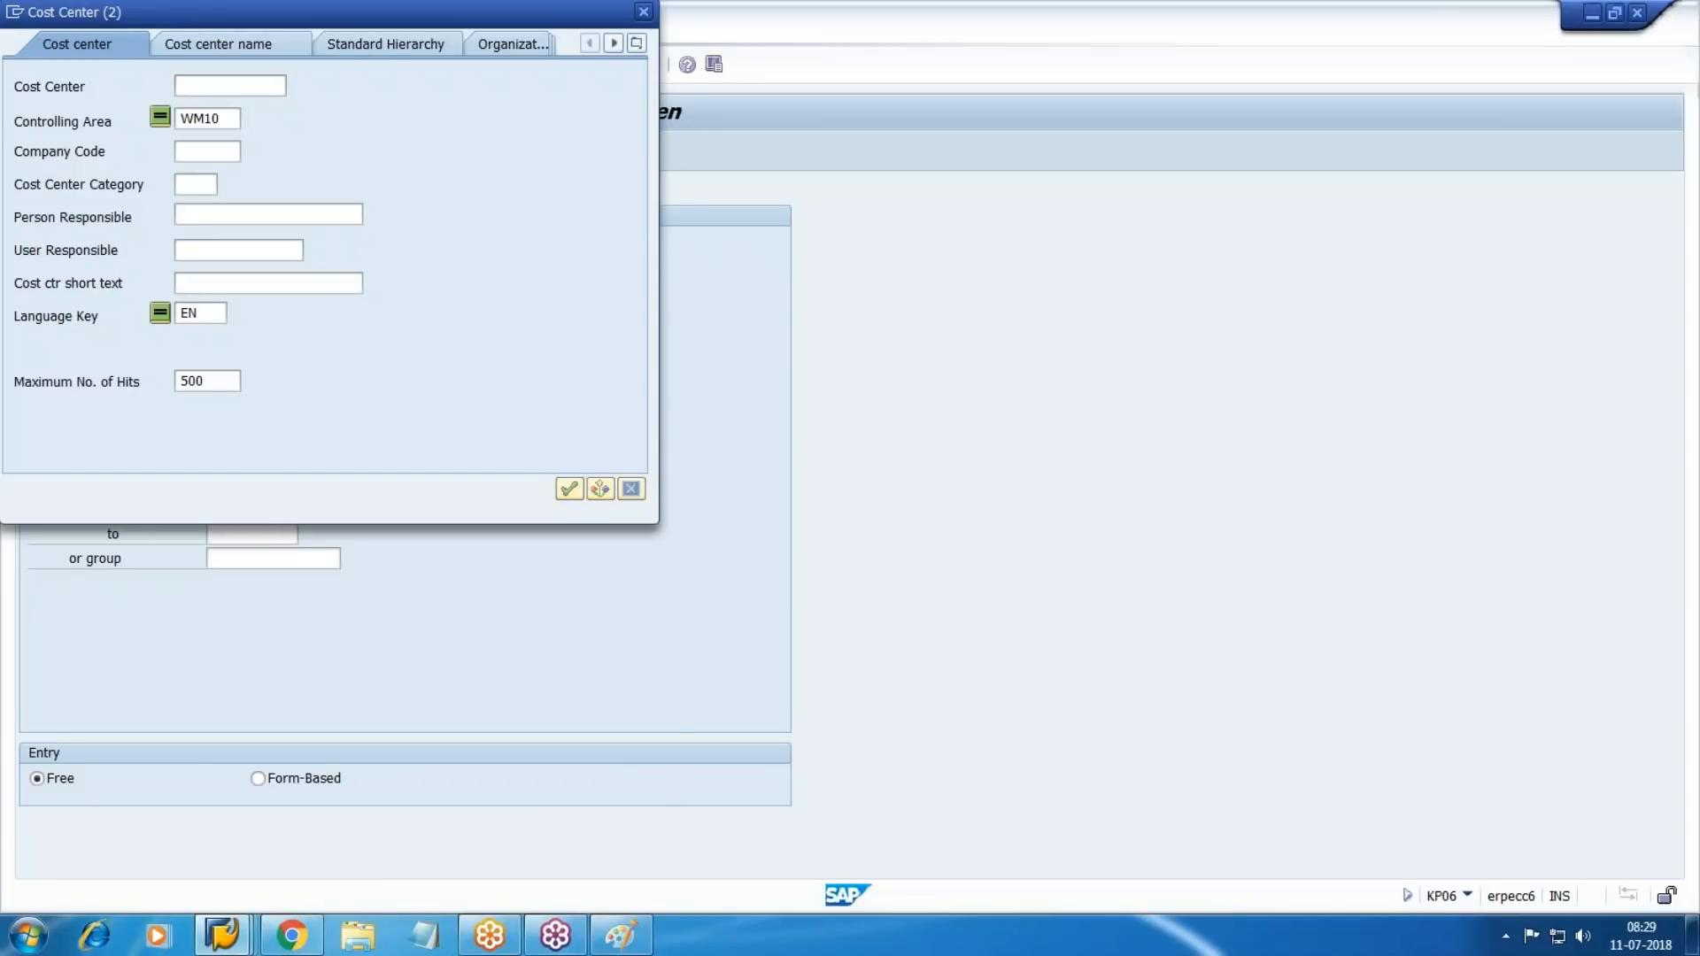
key("Return")
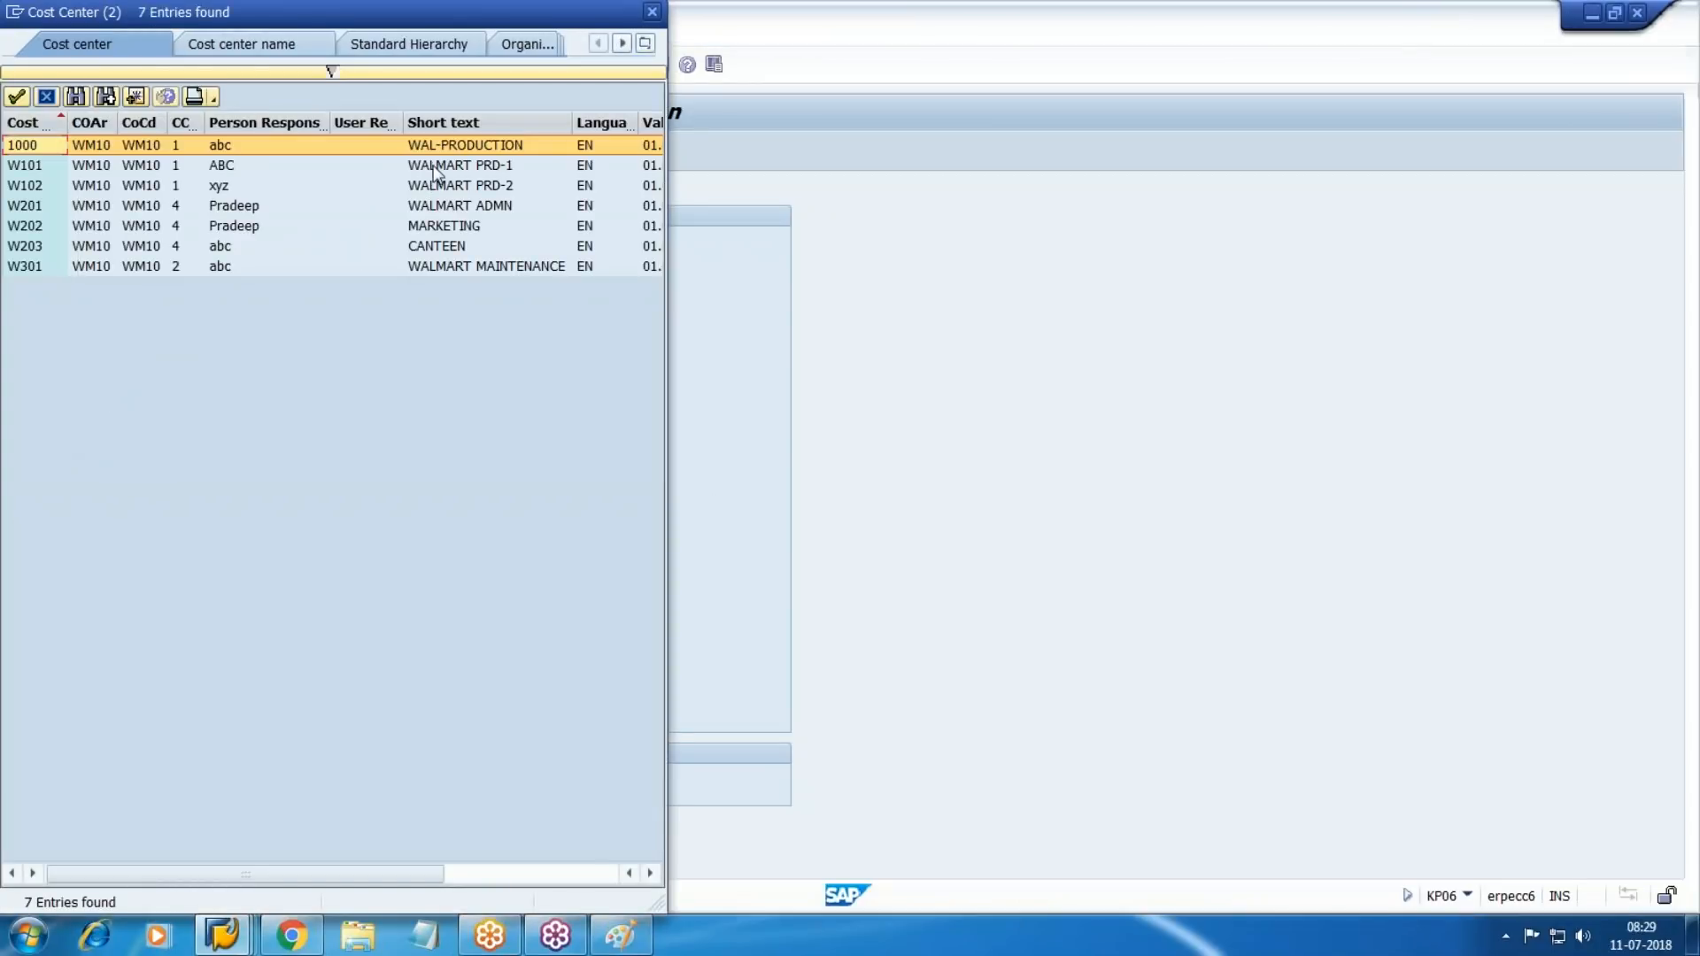
double_click(435, 173)
key("Tab")
key("Tab")
key("Tab")
key("Tab")
key("Tab")
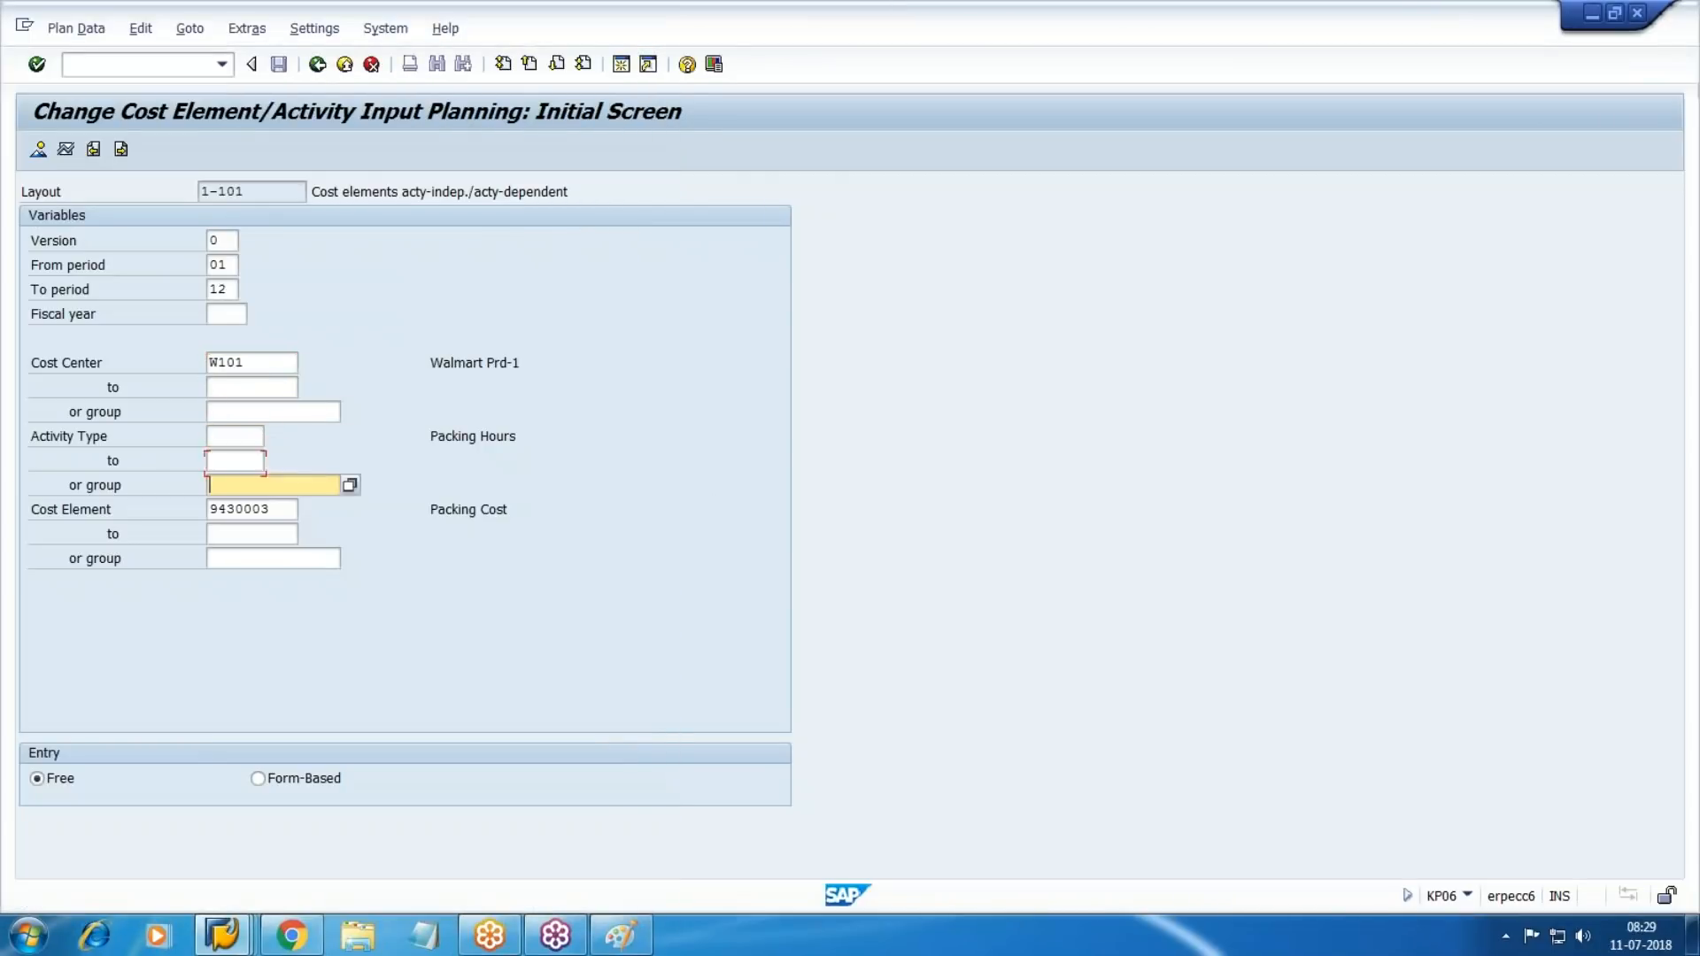
key("Tab")
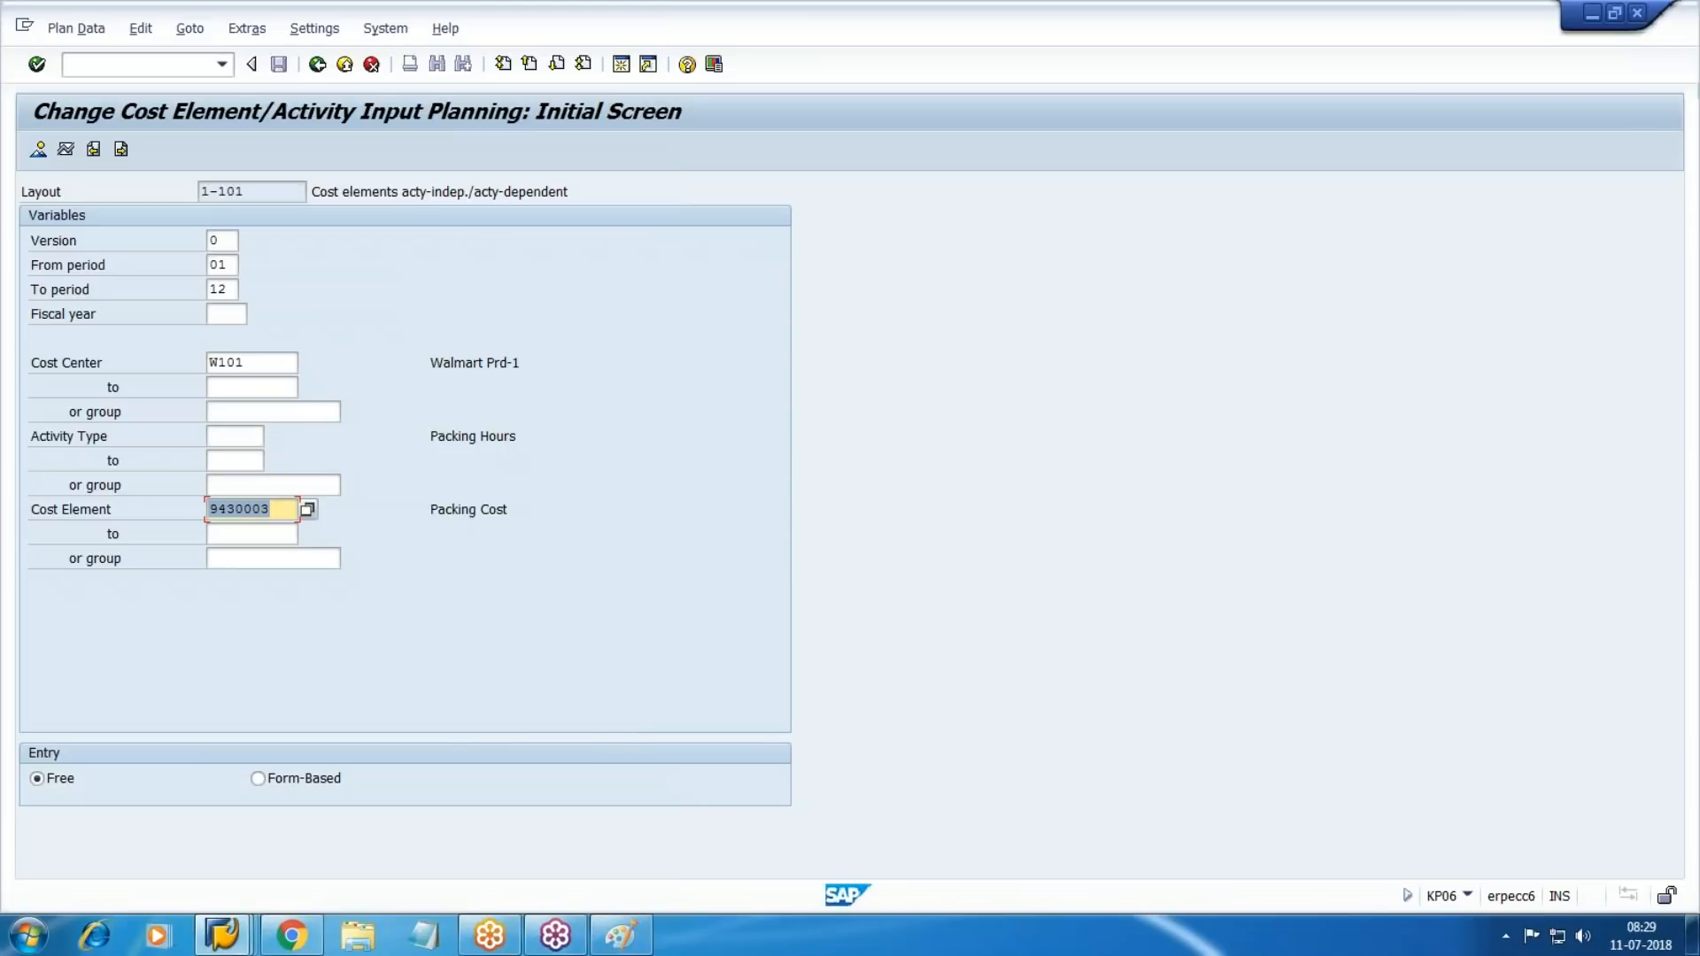
Open cost element group creation in a new session with transaction KAH1.
left_click(227, 938)
left_click(567, 810)
left_click(622, 65)
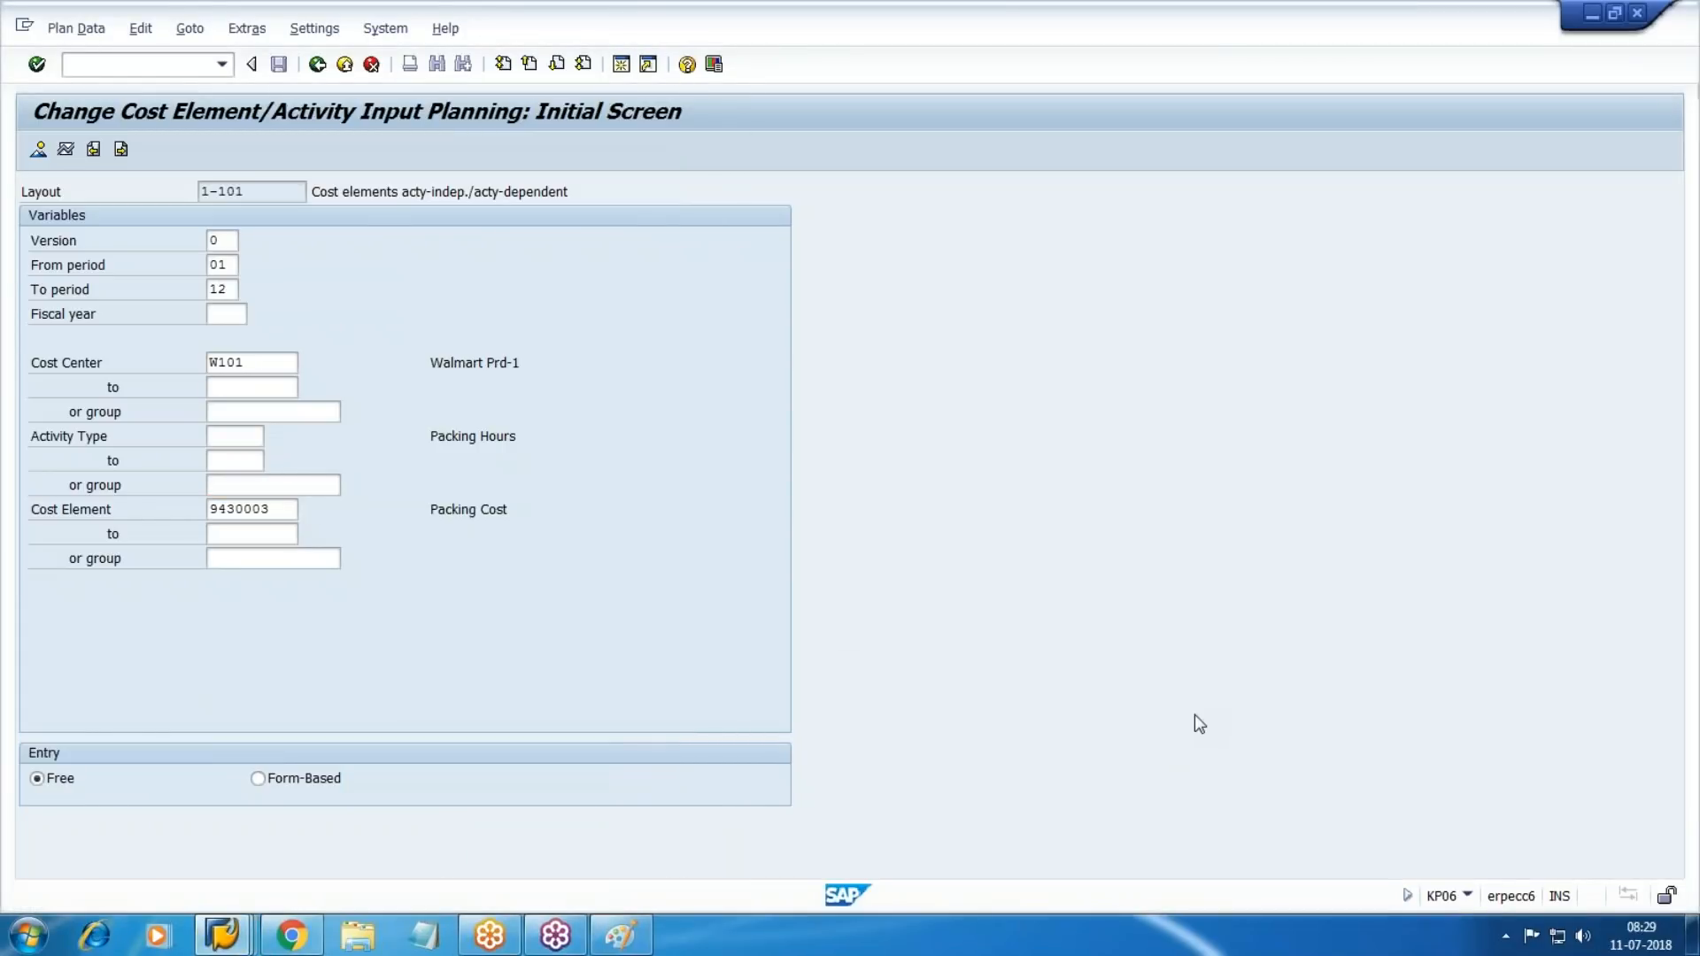
type("KAH1")
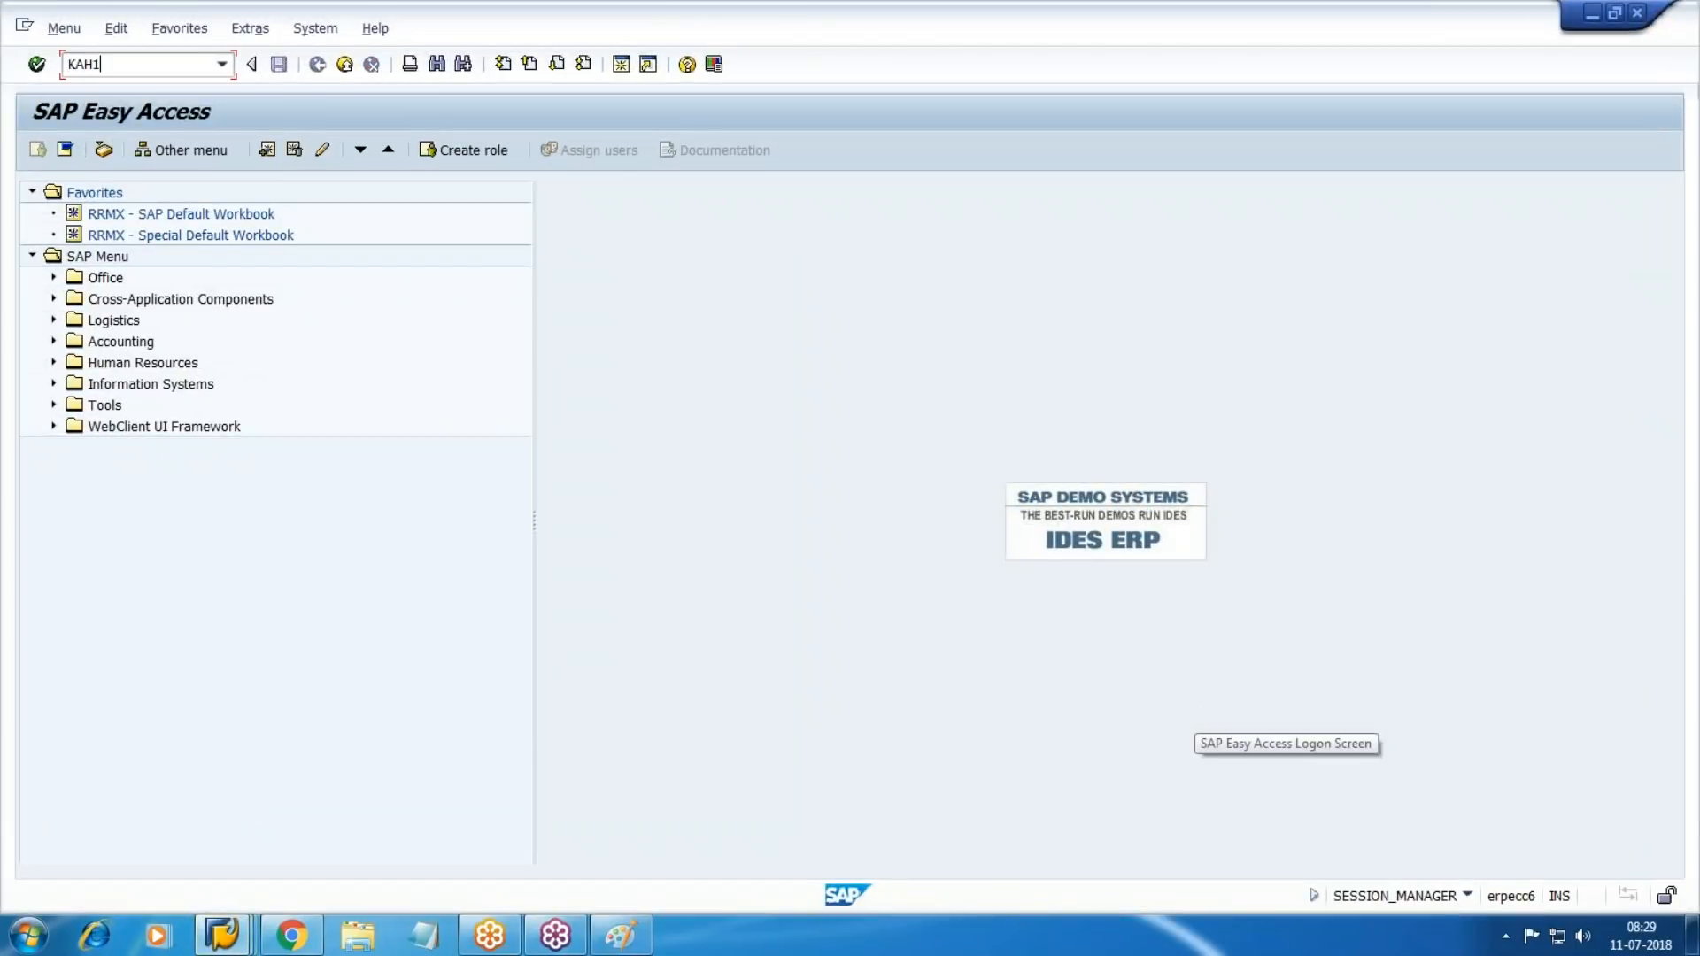
key("Return")
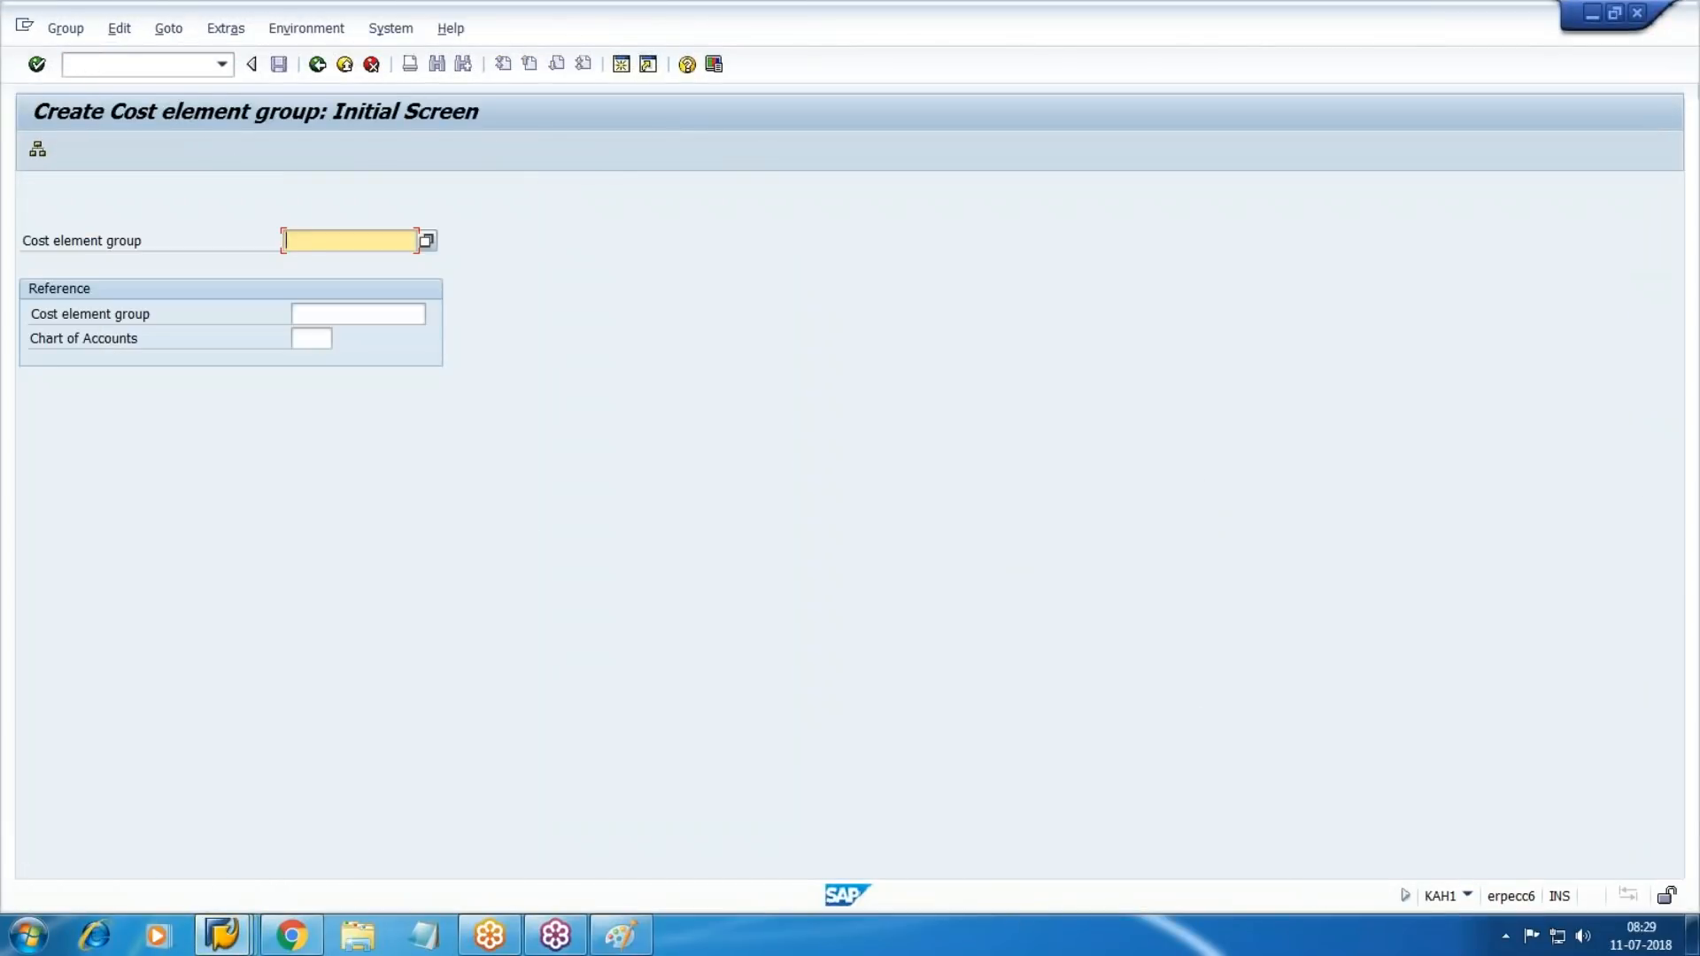
Check the existing cost element groups for chart of accounts WM10 and start creating cost element group 5000.
key("F4")
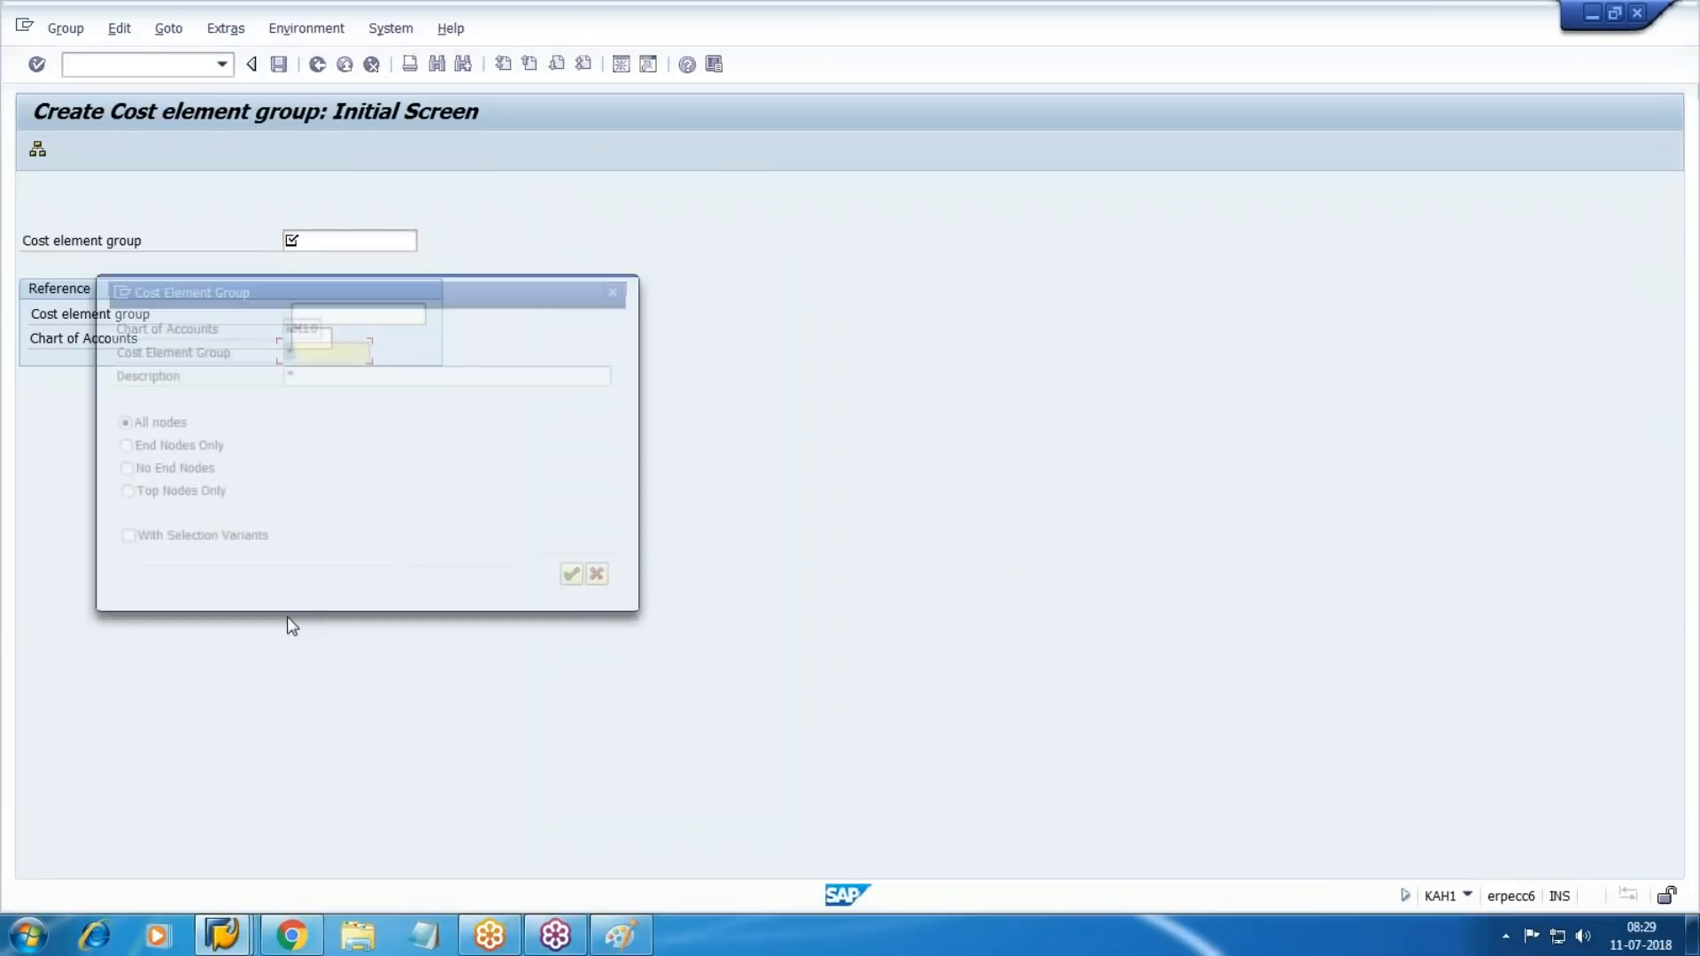
key("Return")
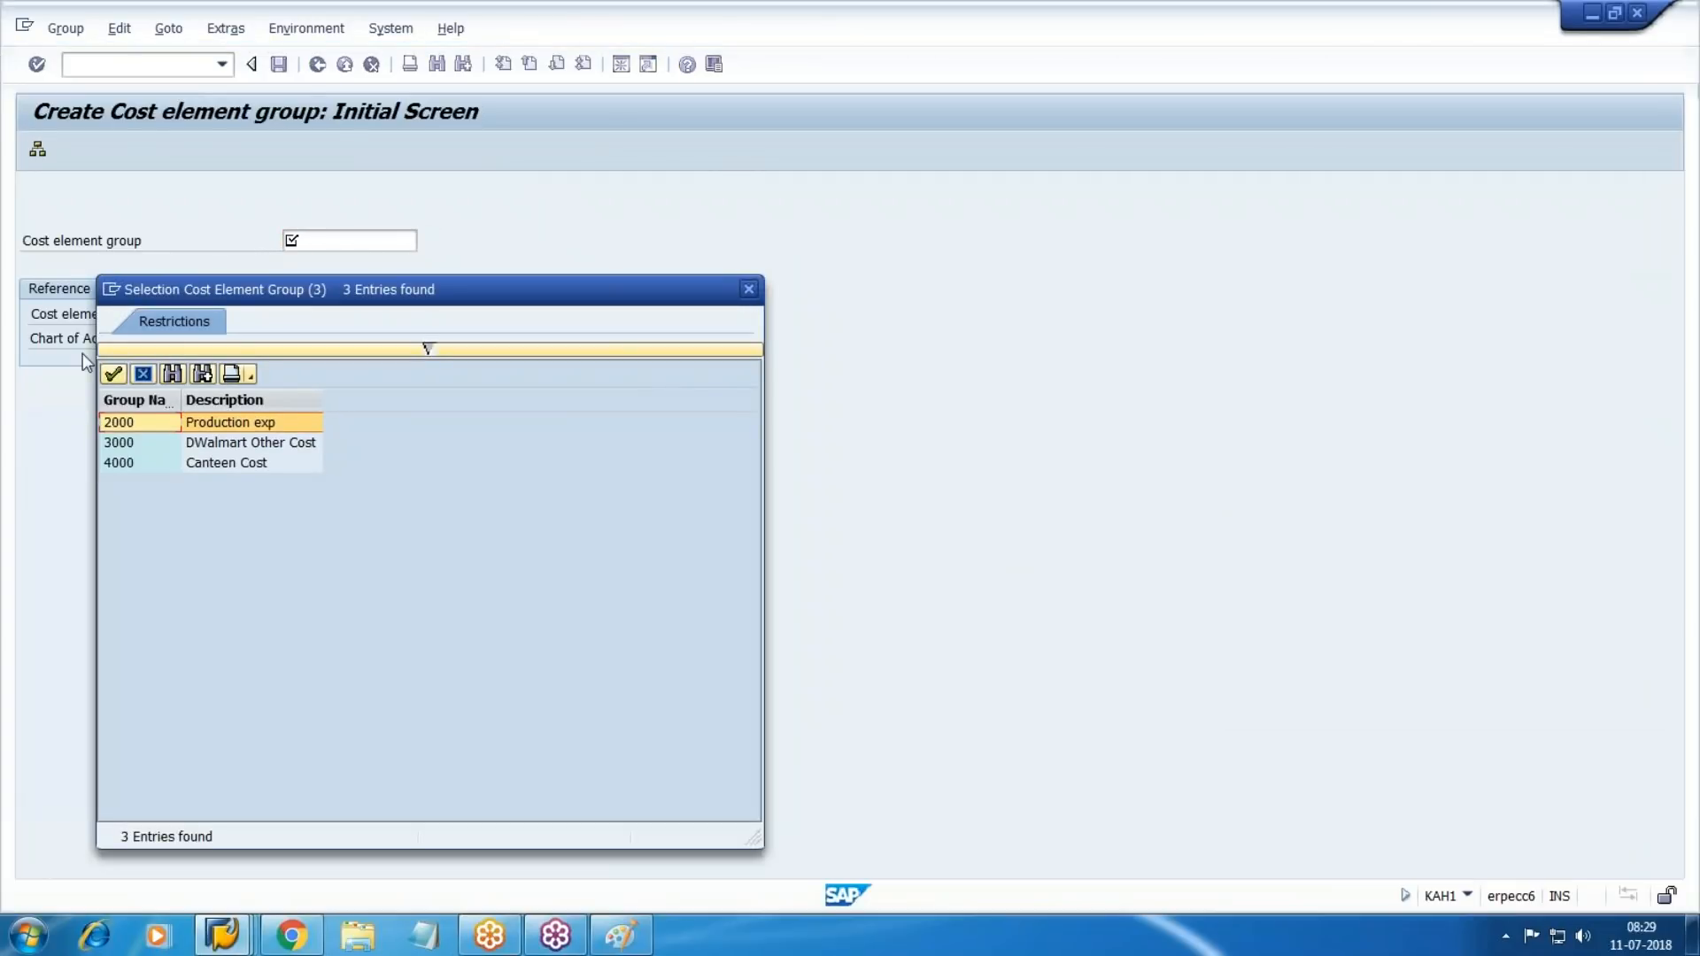
left_click(142, 375)
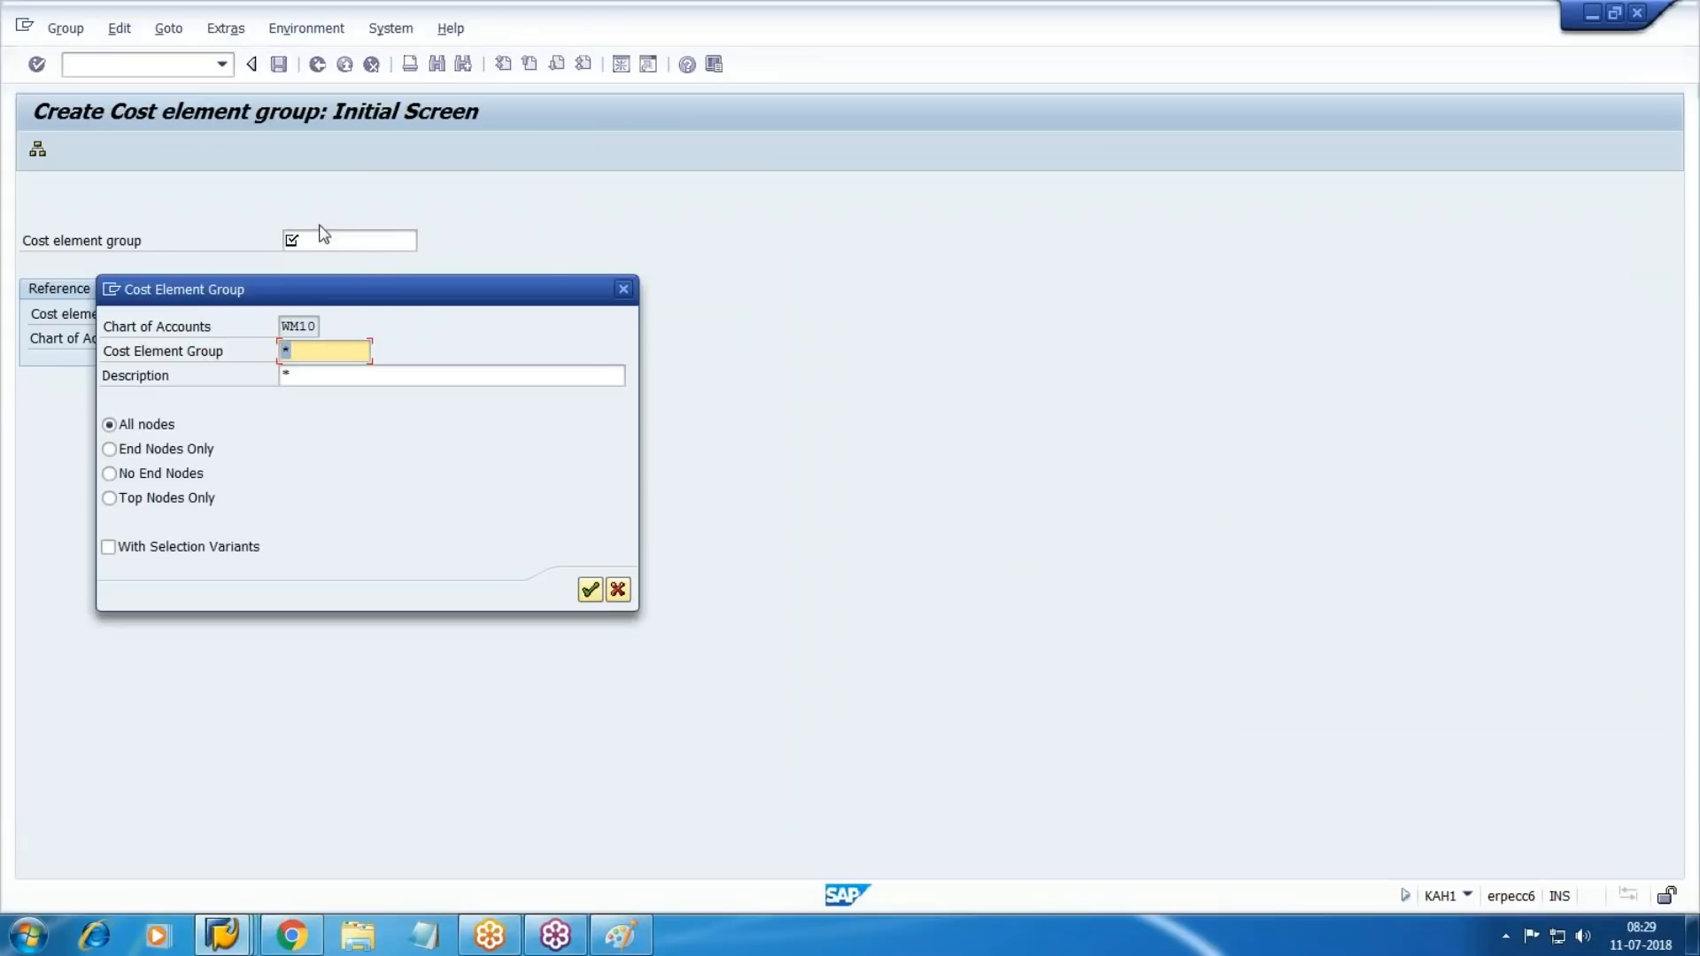
left_click(631, 283)
type("5000")
key("Return")
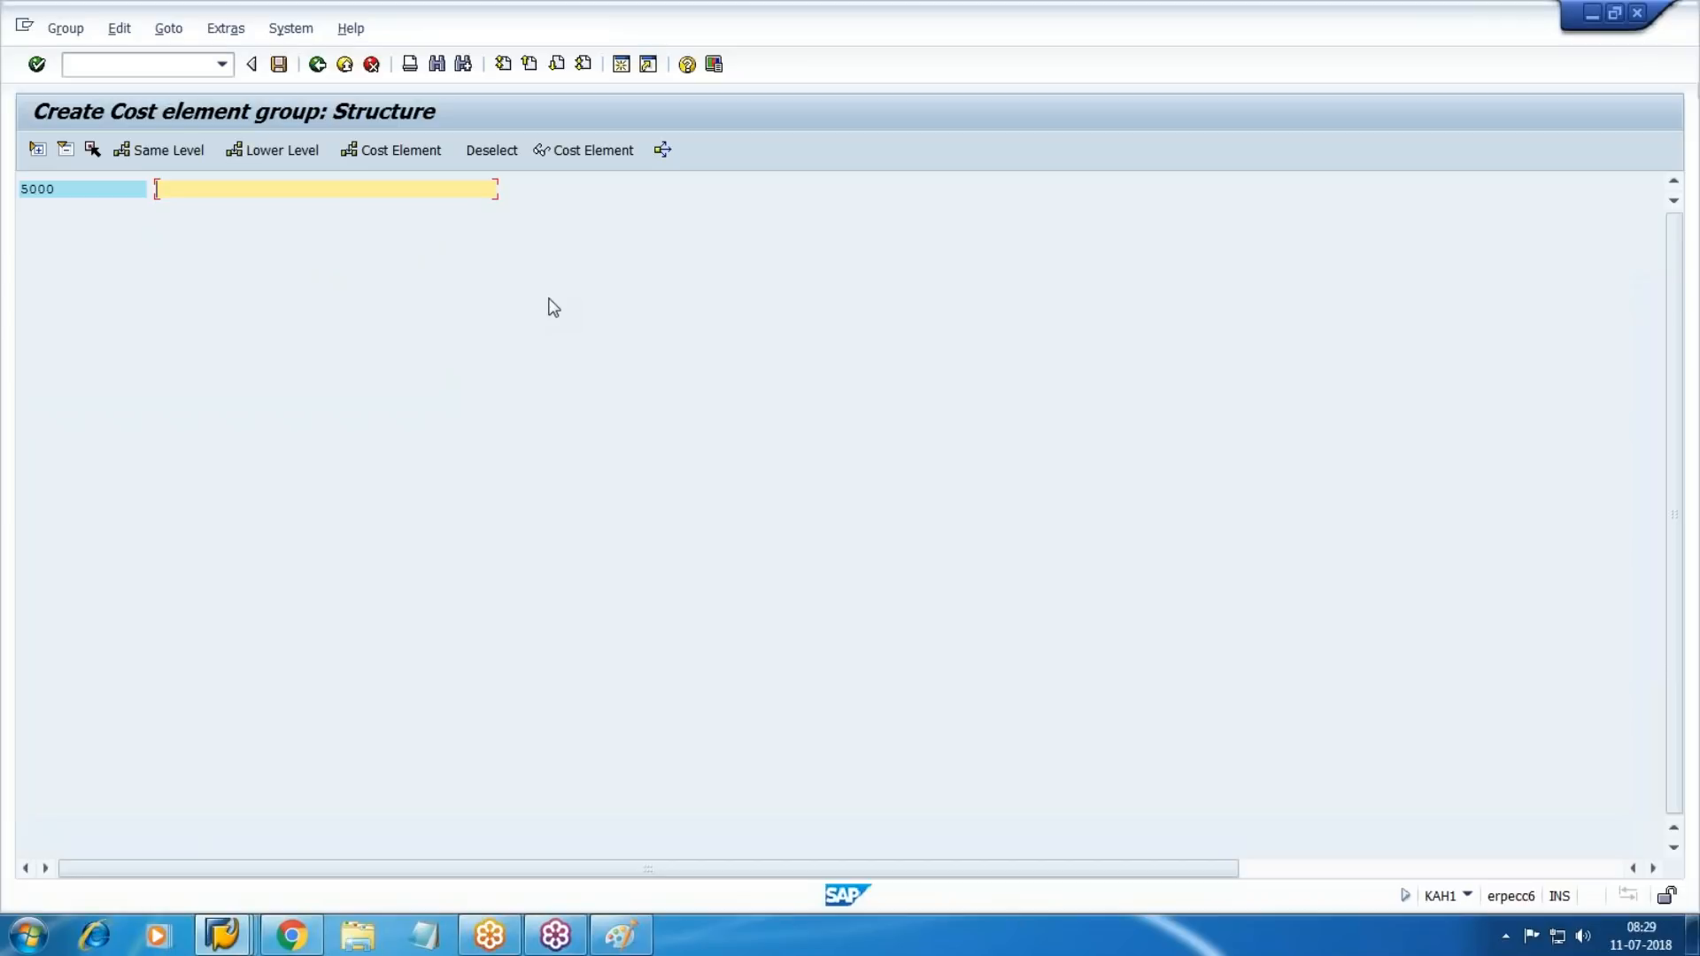
Describe cost element group 5000 as PRD-COST-CALC.
type("PRD*COST")
key("BackSpace")
key("BackSpace")
key("BackSpace")
key("BackSpace")
key("BackSpace")
key("BackSpace")
type("-COST-CALC")
Assign the cost element range 1004 to 1006 to group 5000, checking the numbers in the G/L account list, and save the group.
left_click(398, 149)
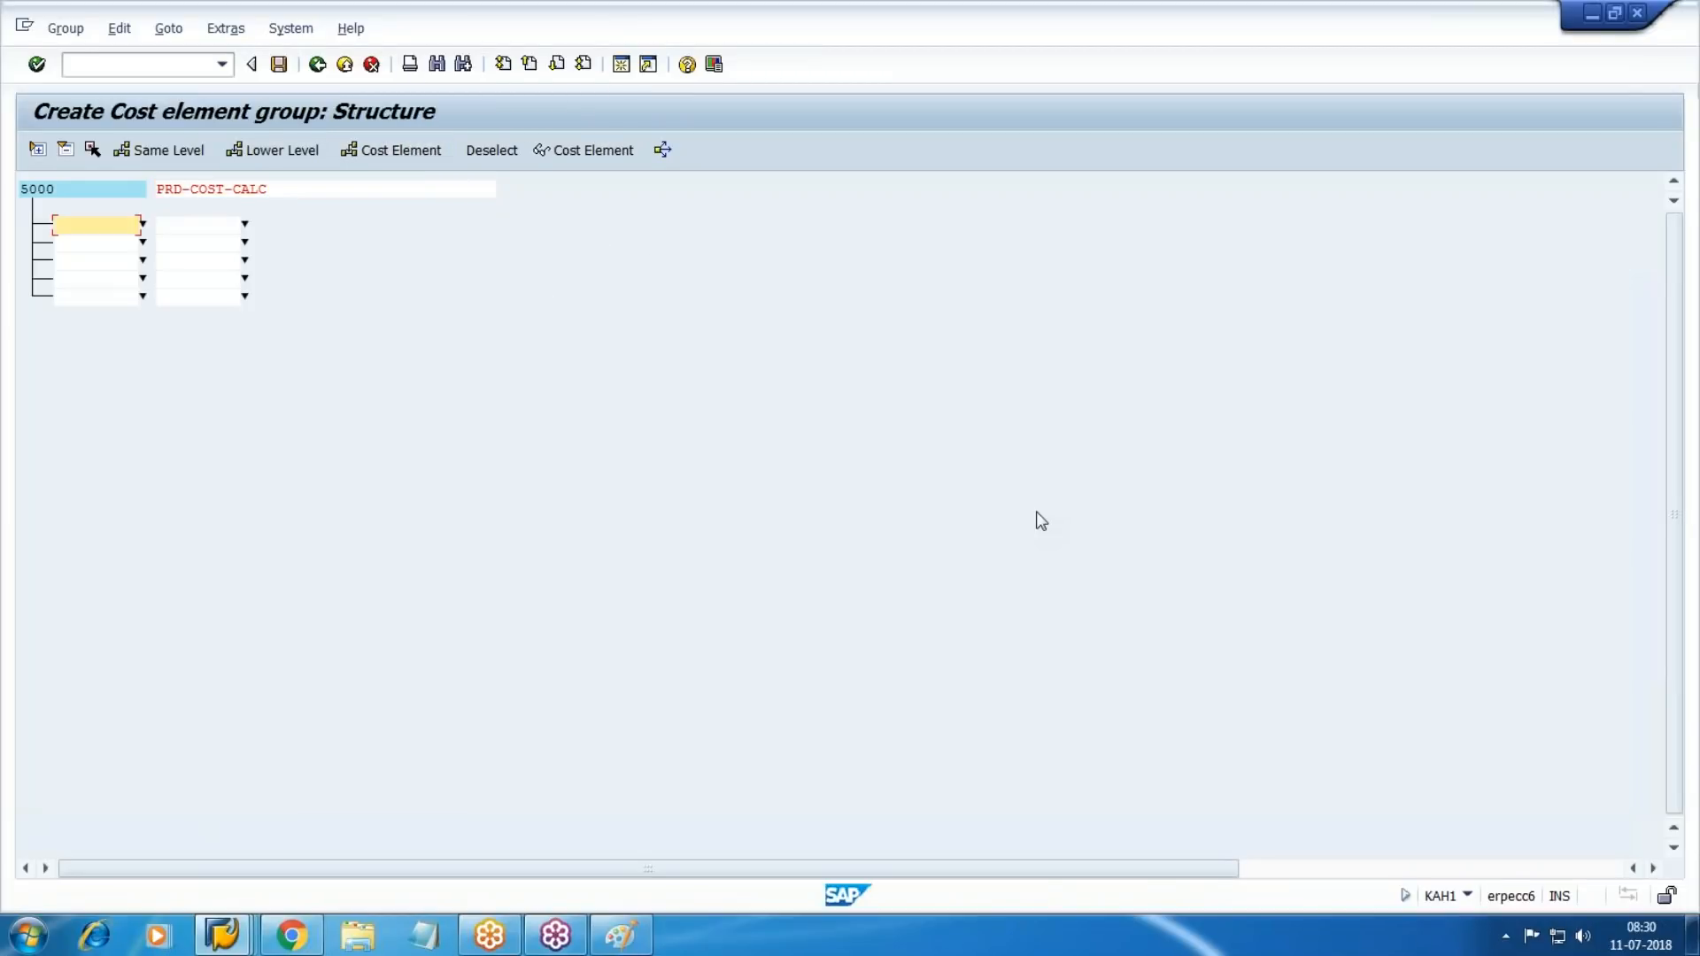
key("alt+Tab")
key("alt+Tab")
mouse_move(278, 895)
left_click(368, 832)
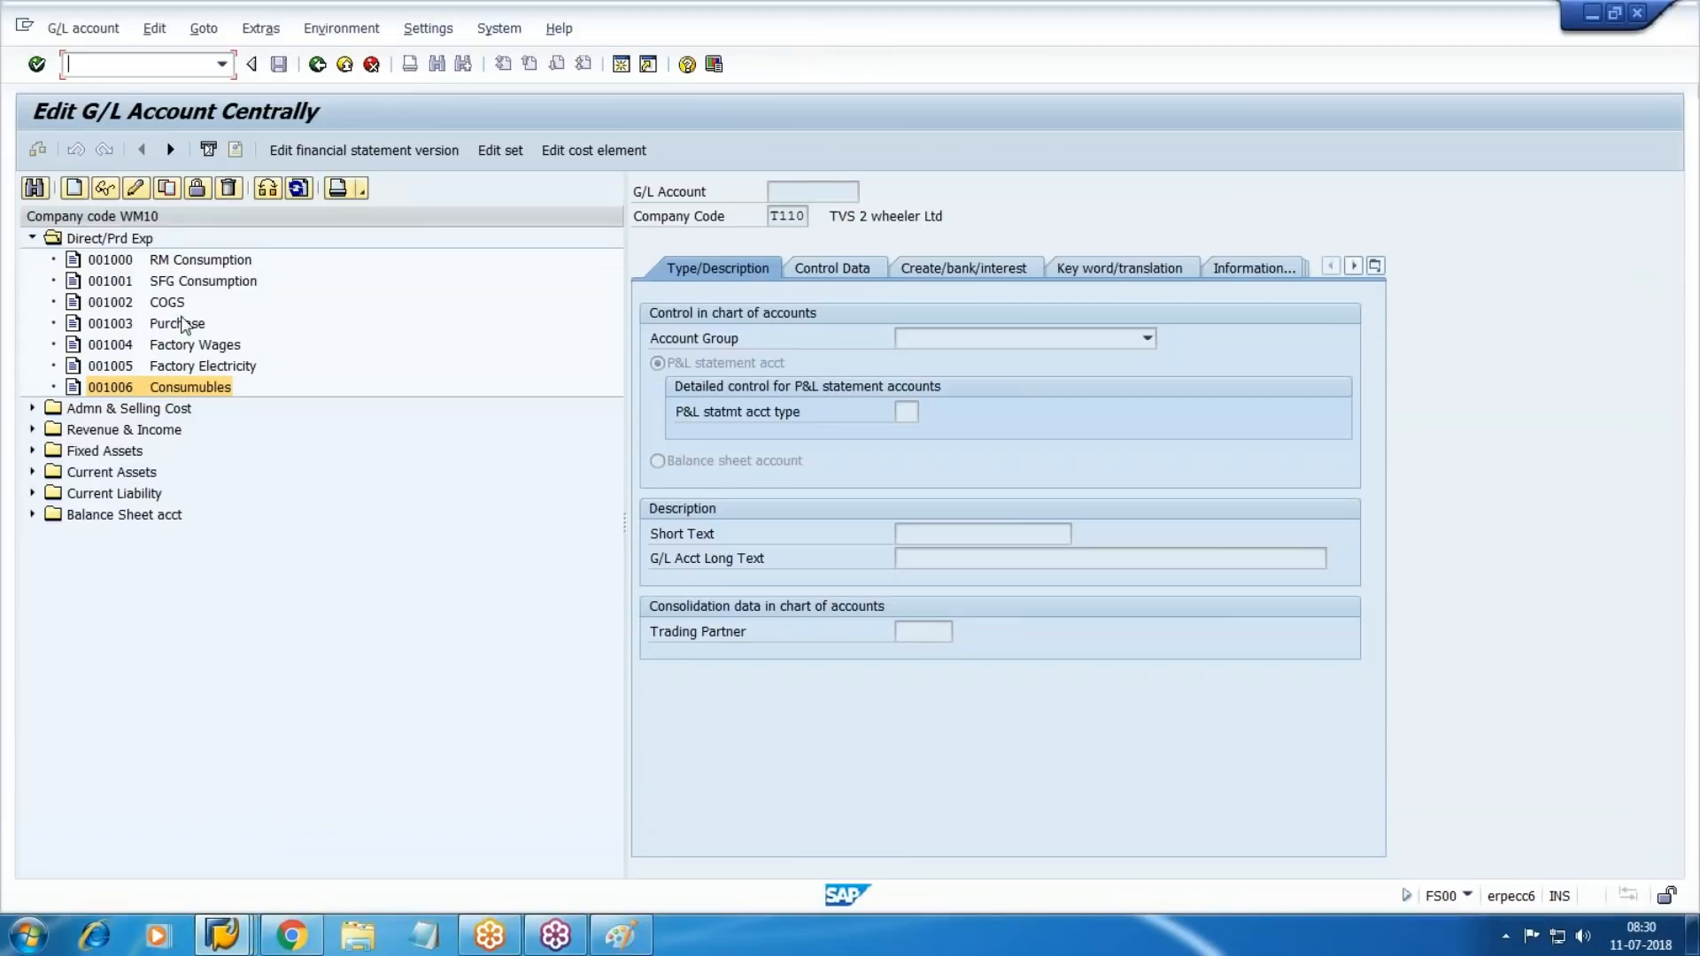
key("alt+Tab")
type("1004")
key("Tab")
key("alt+Tab")
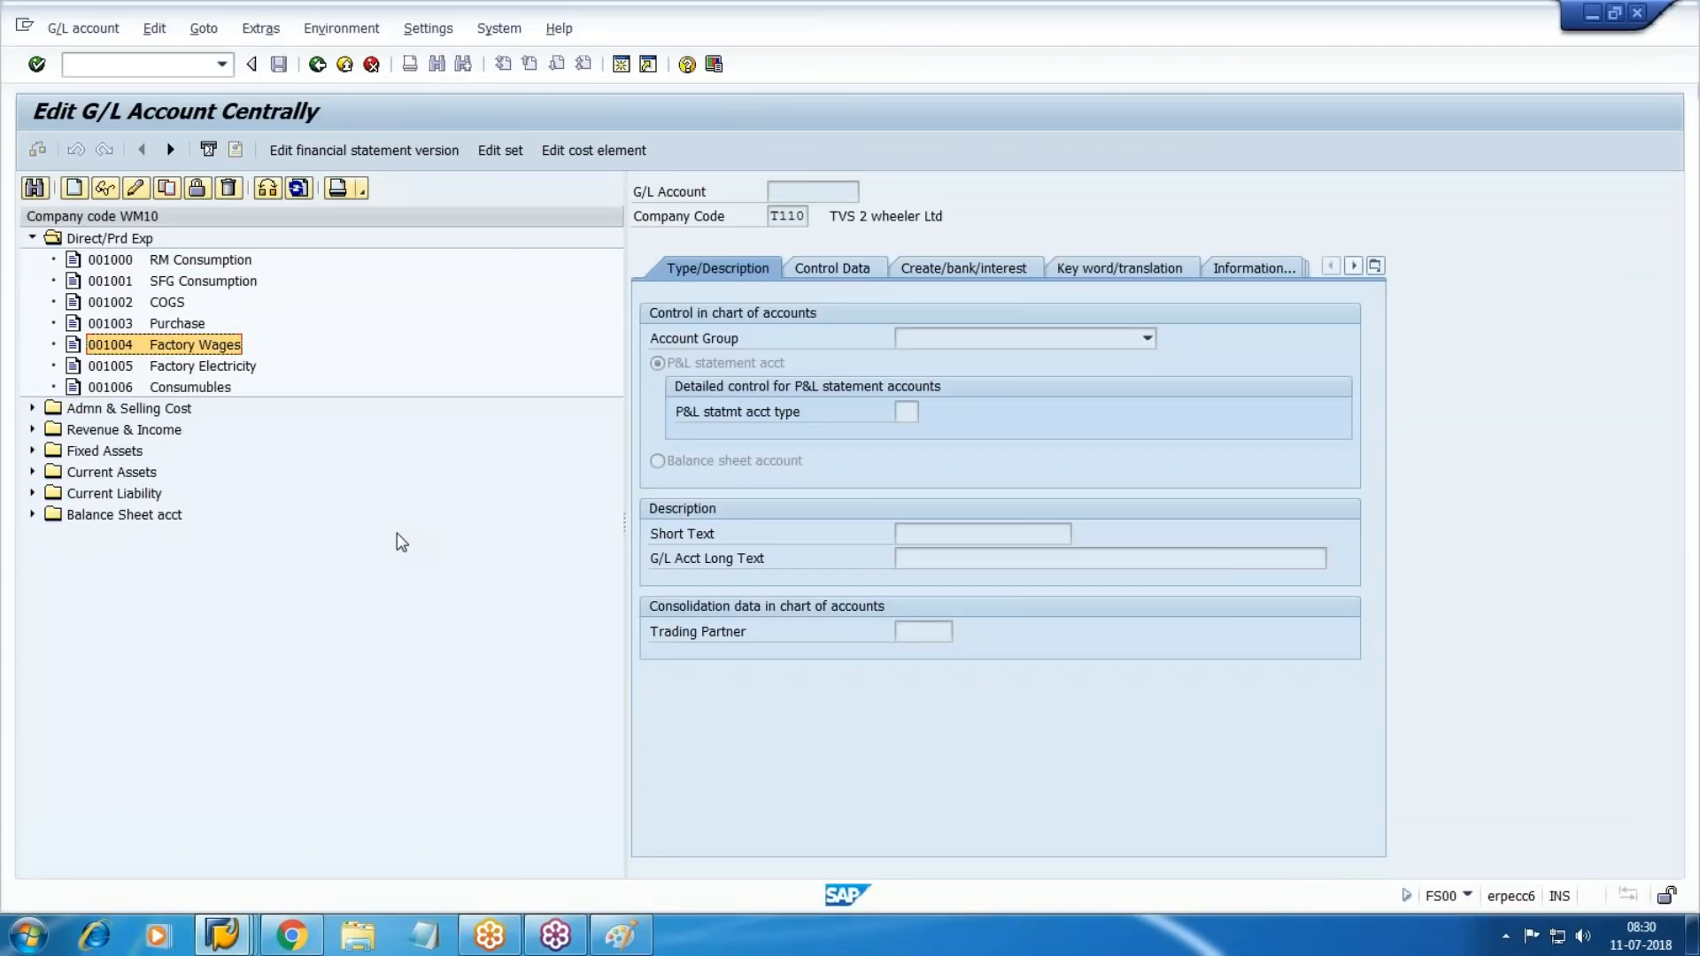
key("alt+Tab")
type("1006")
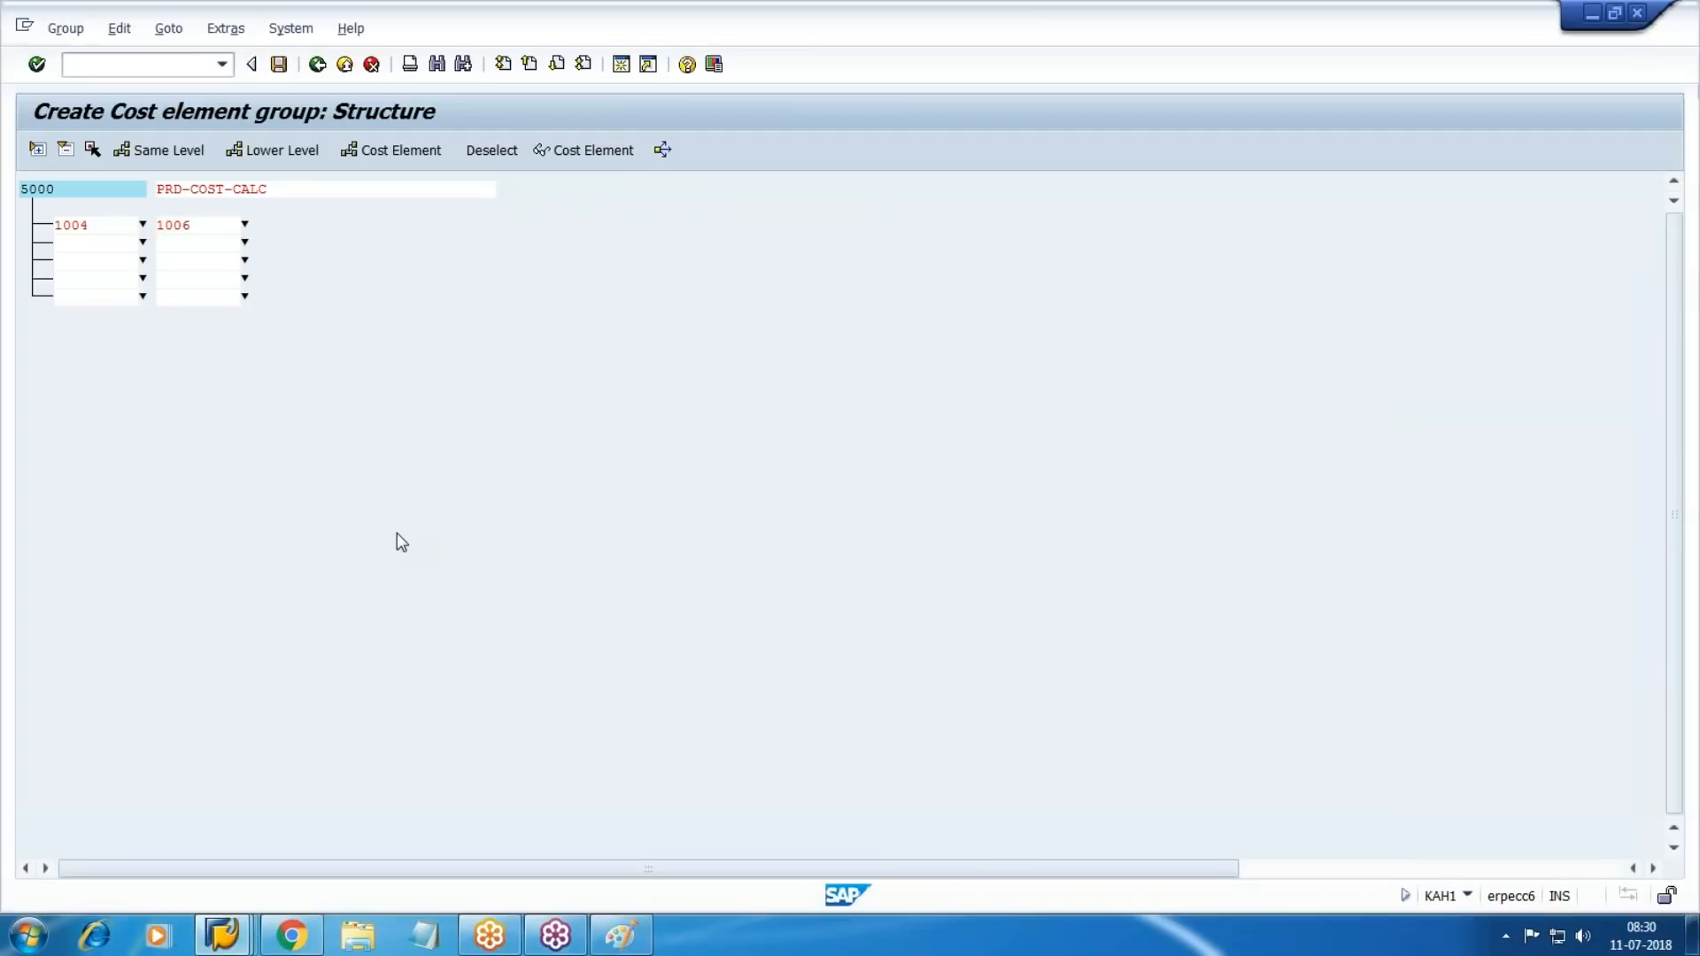
key("Return")
key("ctrl+s")
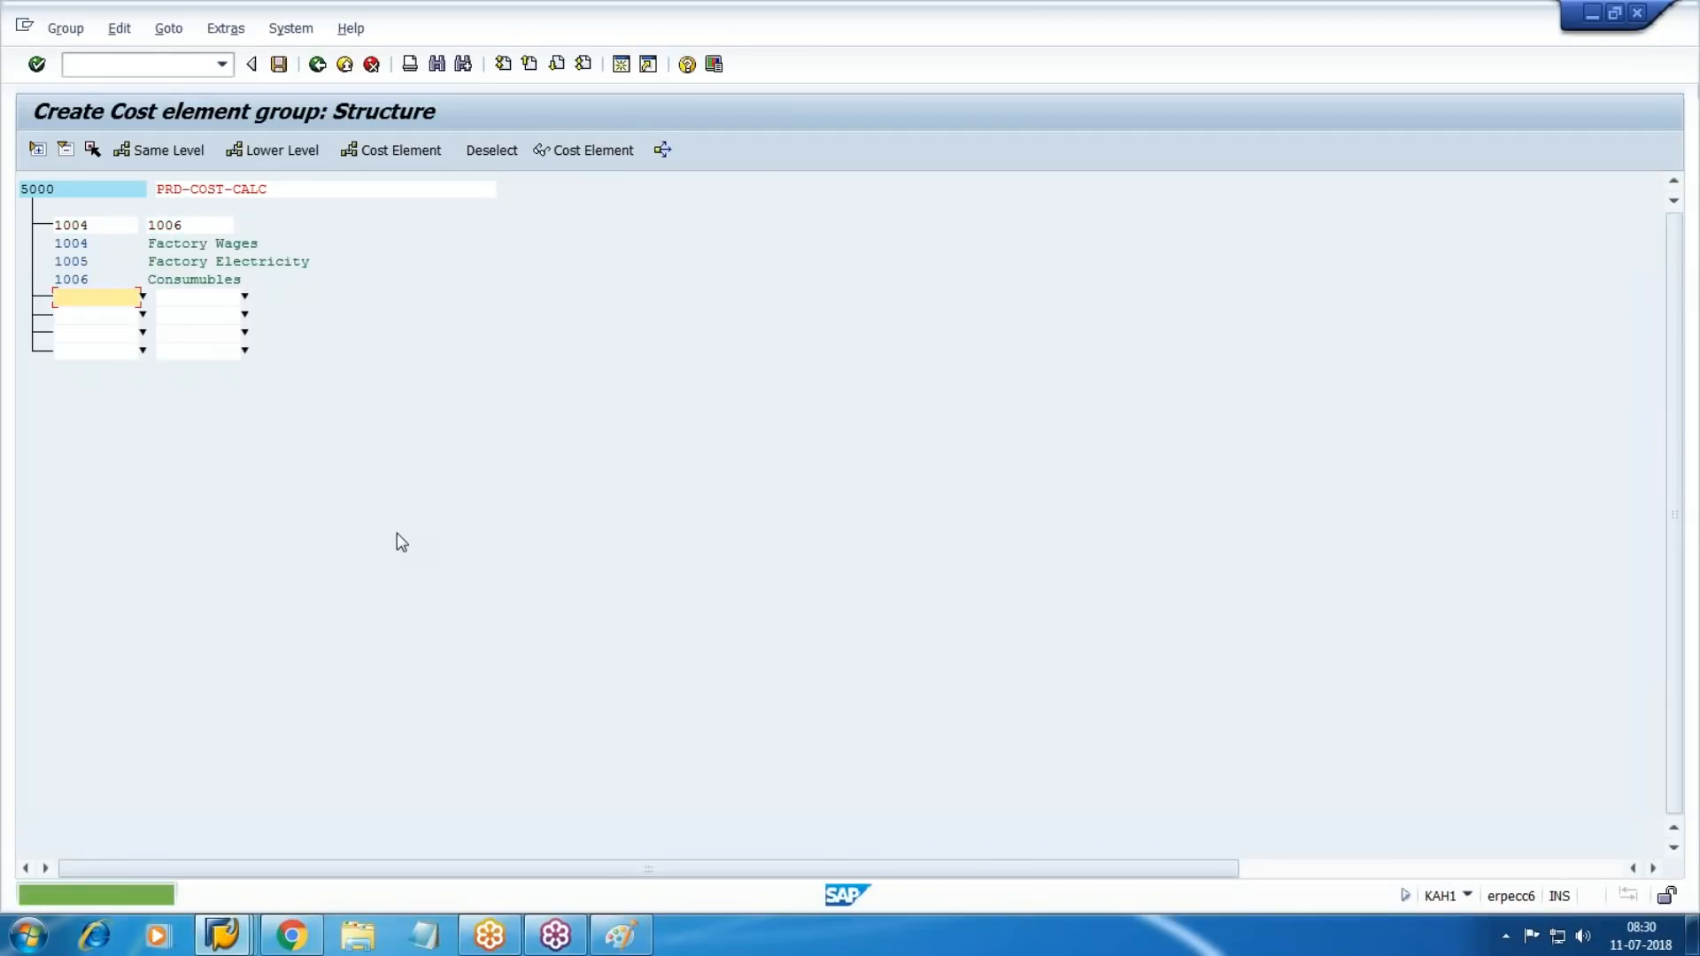
Return to the KP06 planning session and clear the cost element entry.
key("alt+Tab")
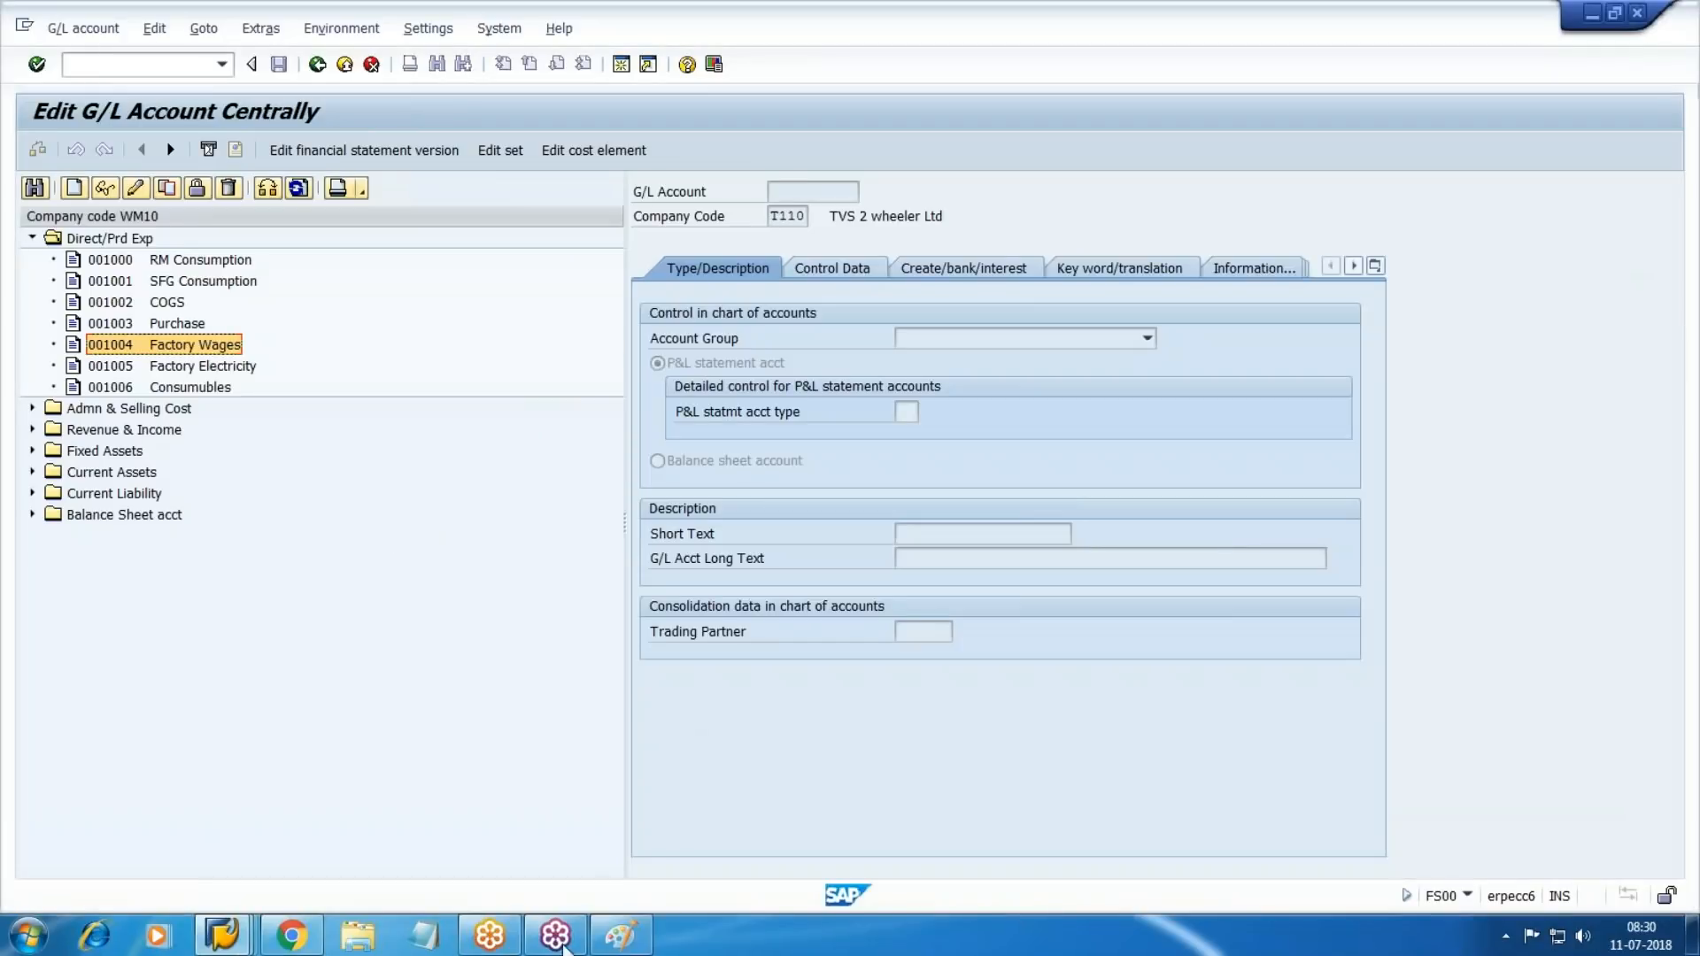
mouse_move(221, 935)
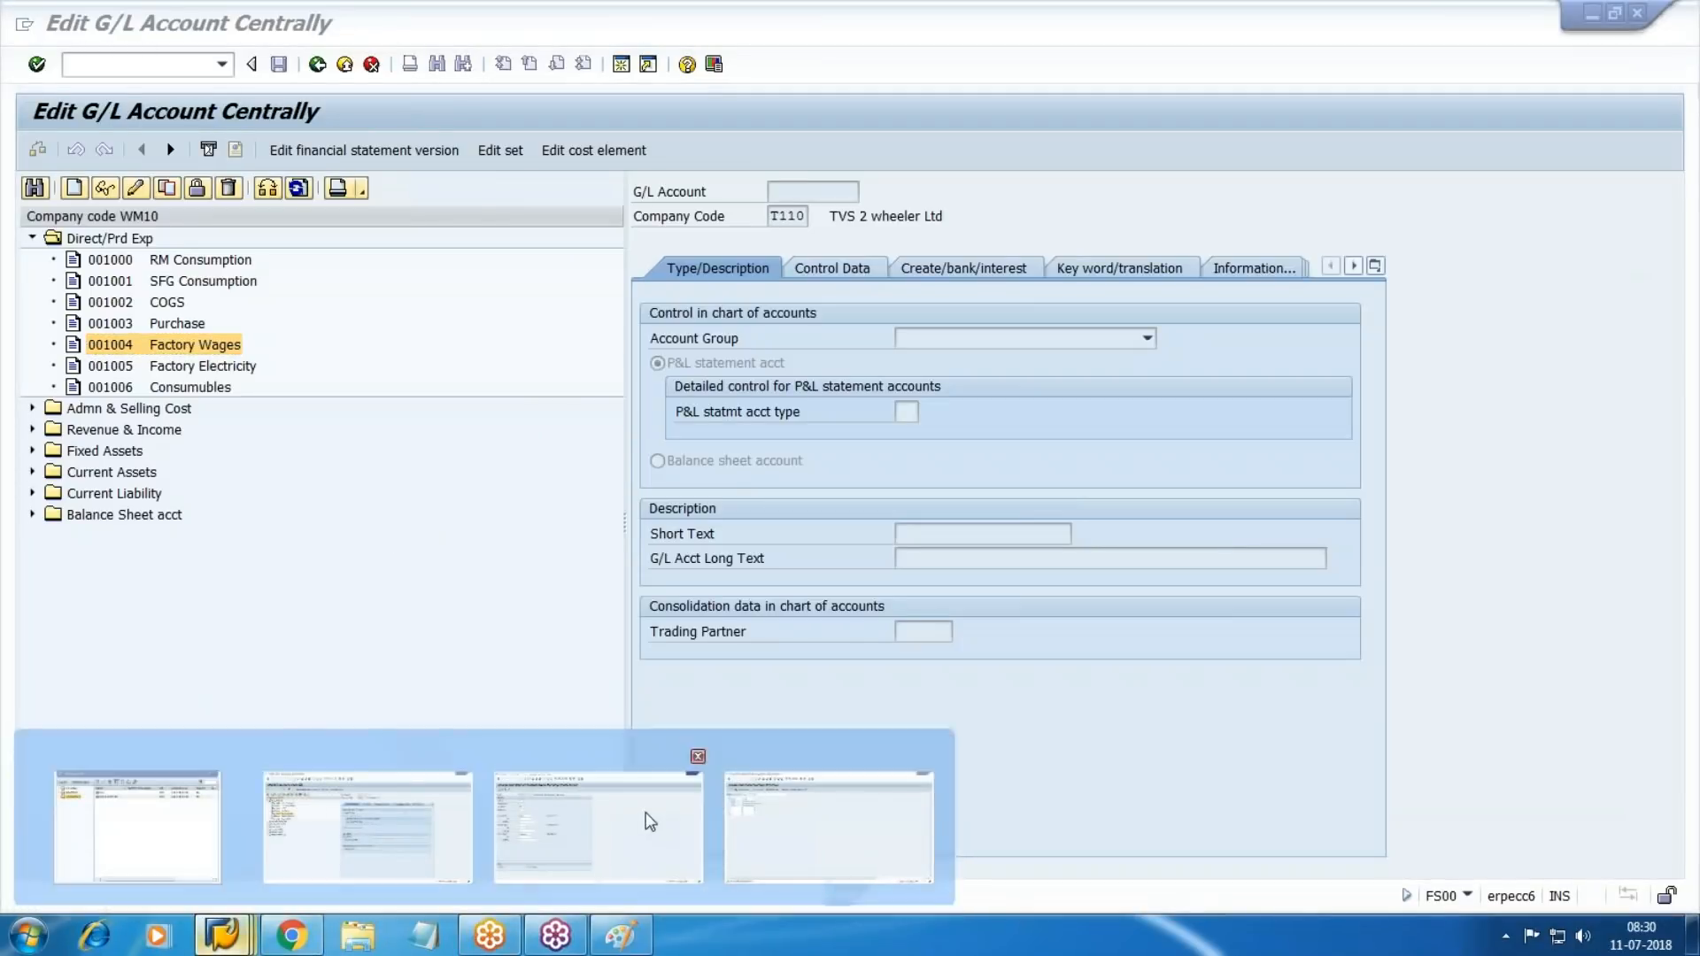
left_click(655, 779)
key("BackSpace")
key("BackSpace")
key("BackSpace")
key("BackSpace")
key("BackSpace")
key("BackSpace")
key("BackSpace")
key("Tab")
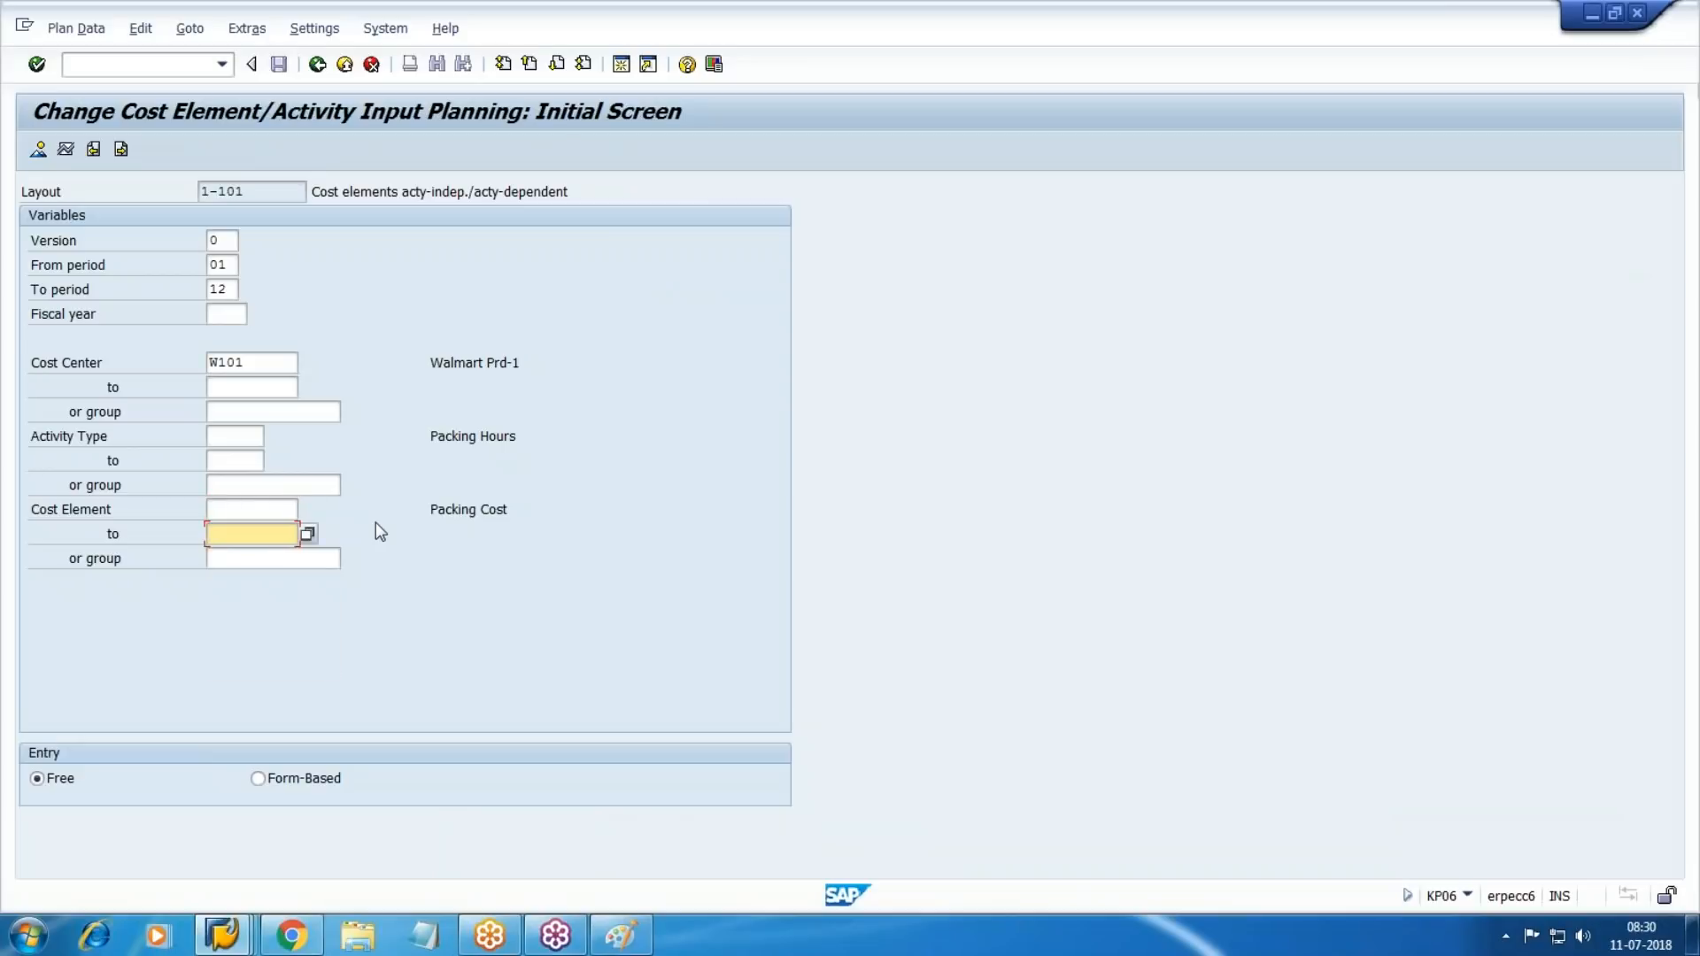
List all cost element groups and choose 5000 (PRD-COST-CALC) as the planning group.
key("Tab")
left_click(709, 667)
key("F4")
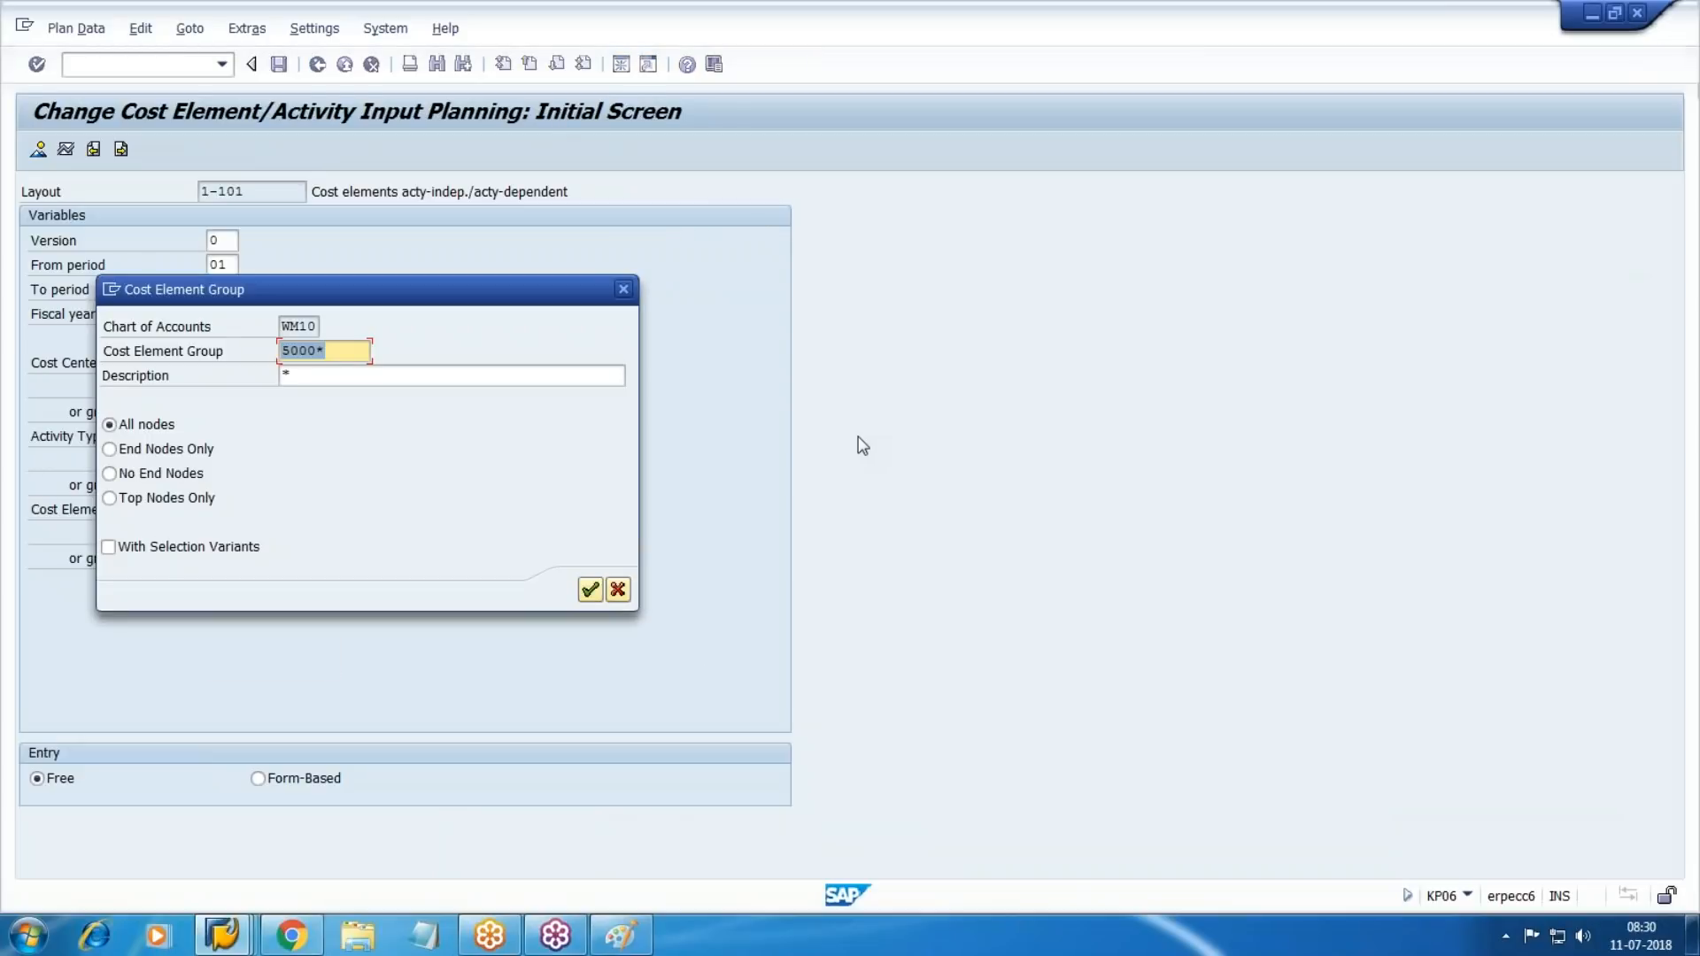
type("*")
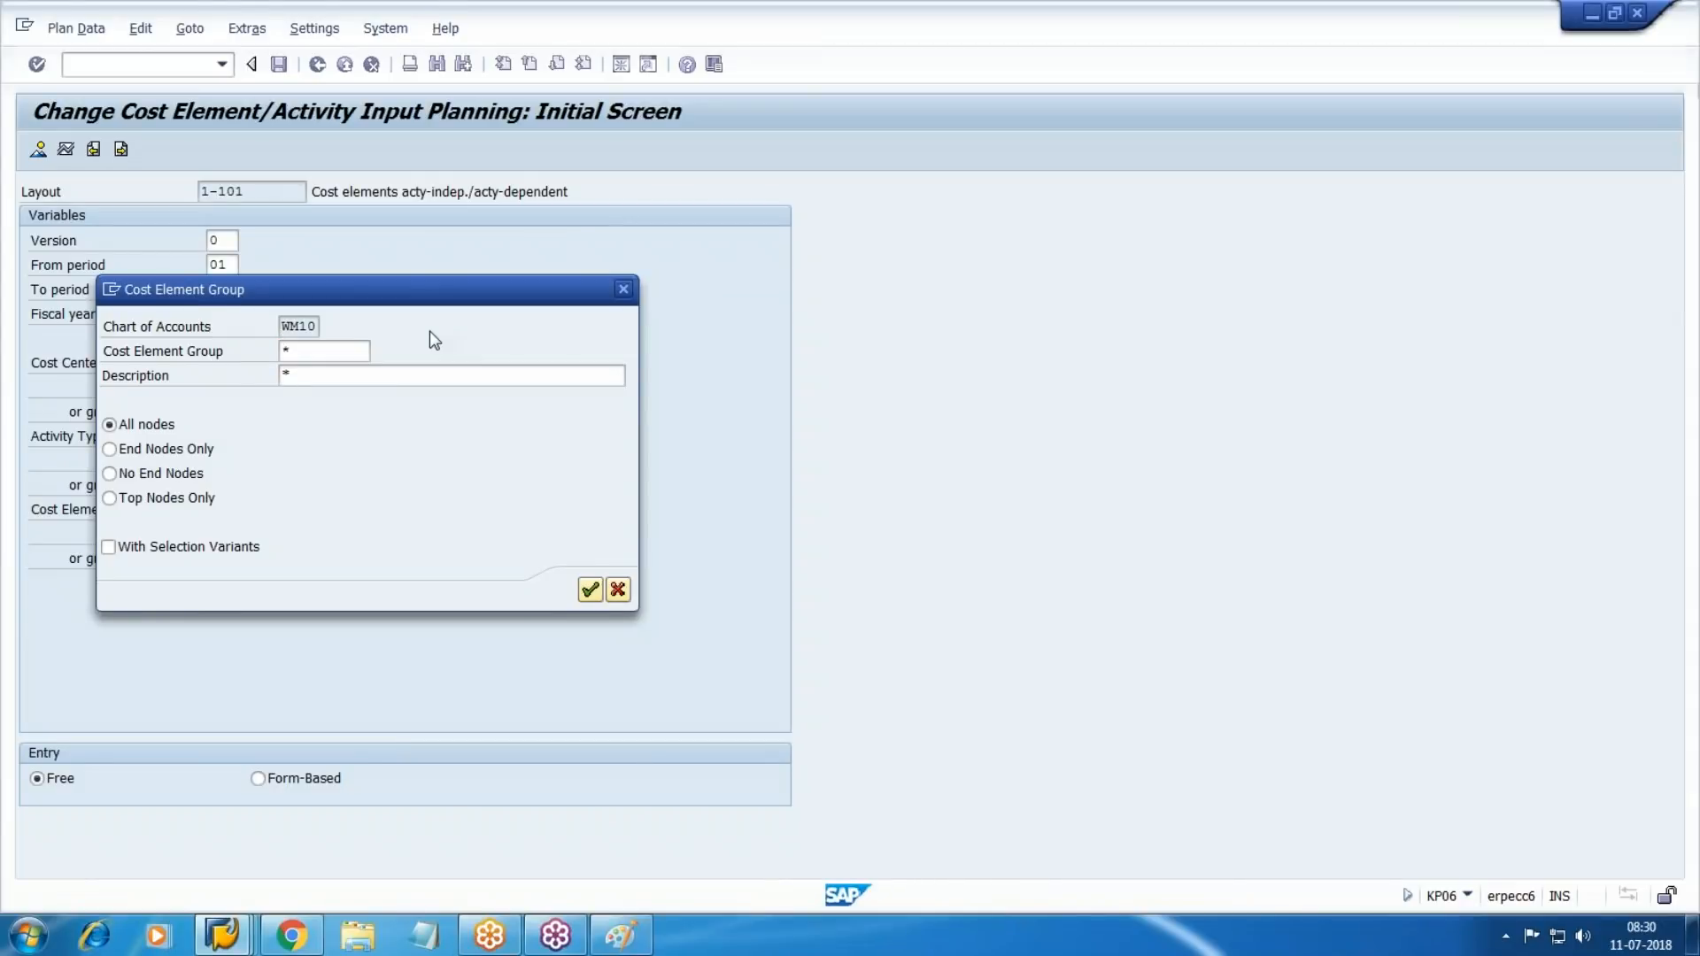
key("Return")
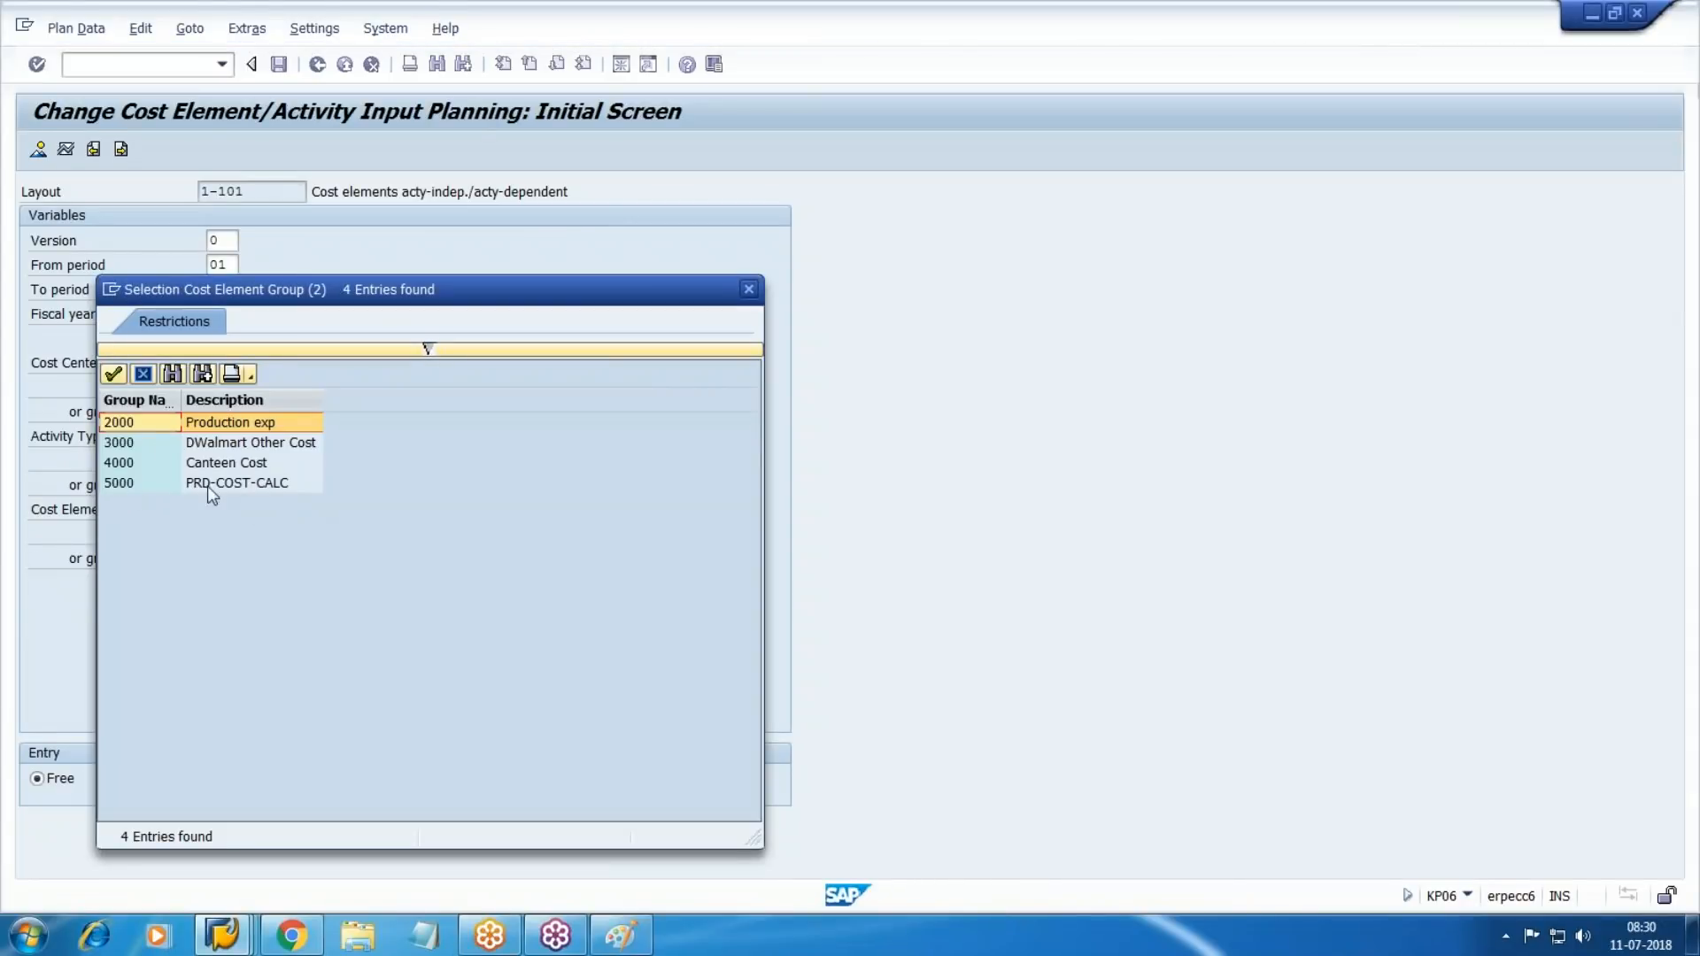
double_click(236, 483)
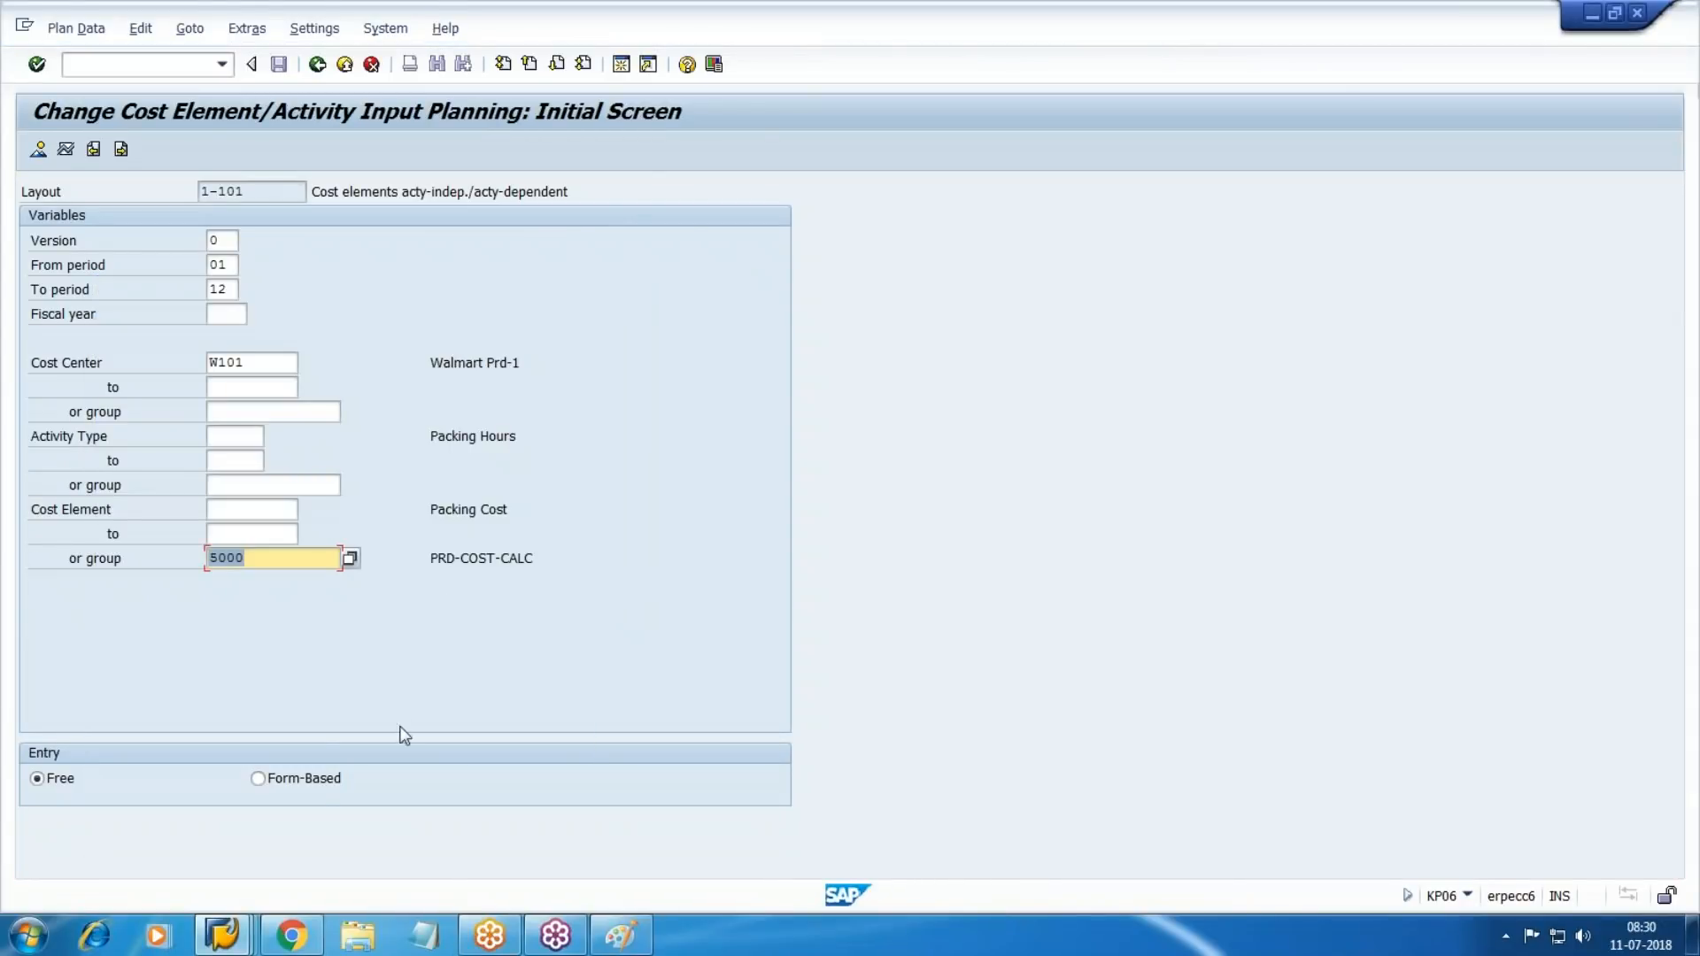
Select form-based entry, set the fiscal year to 2018 and open the planning overview screen.
left_click(305, 779)
left_click(38, 149)
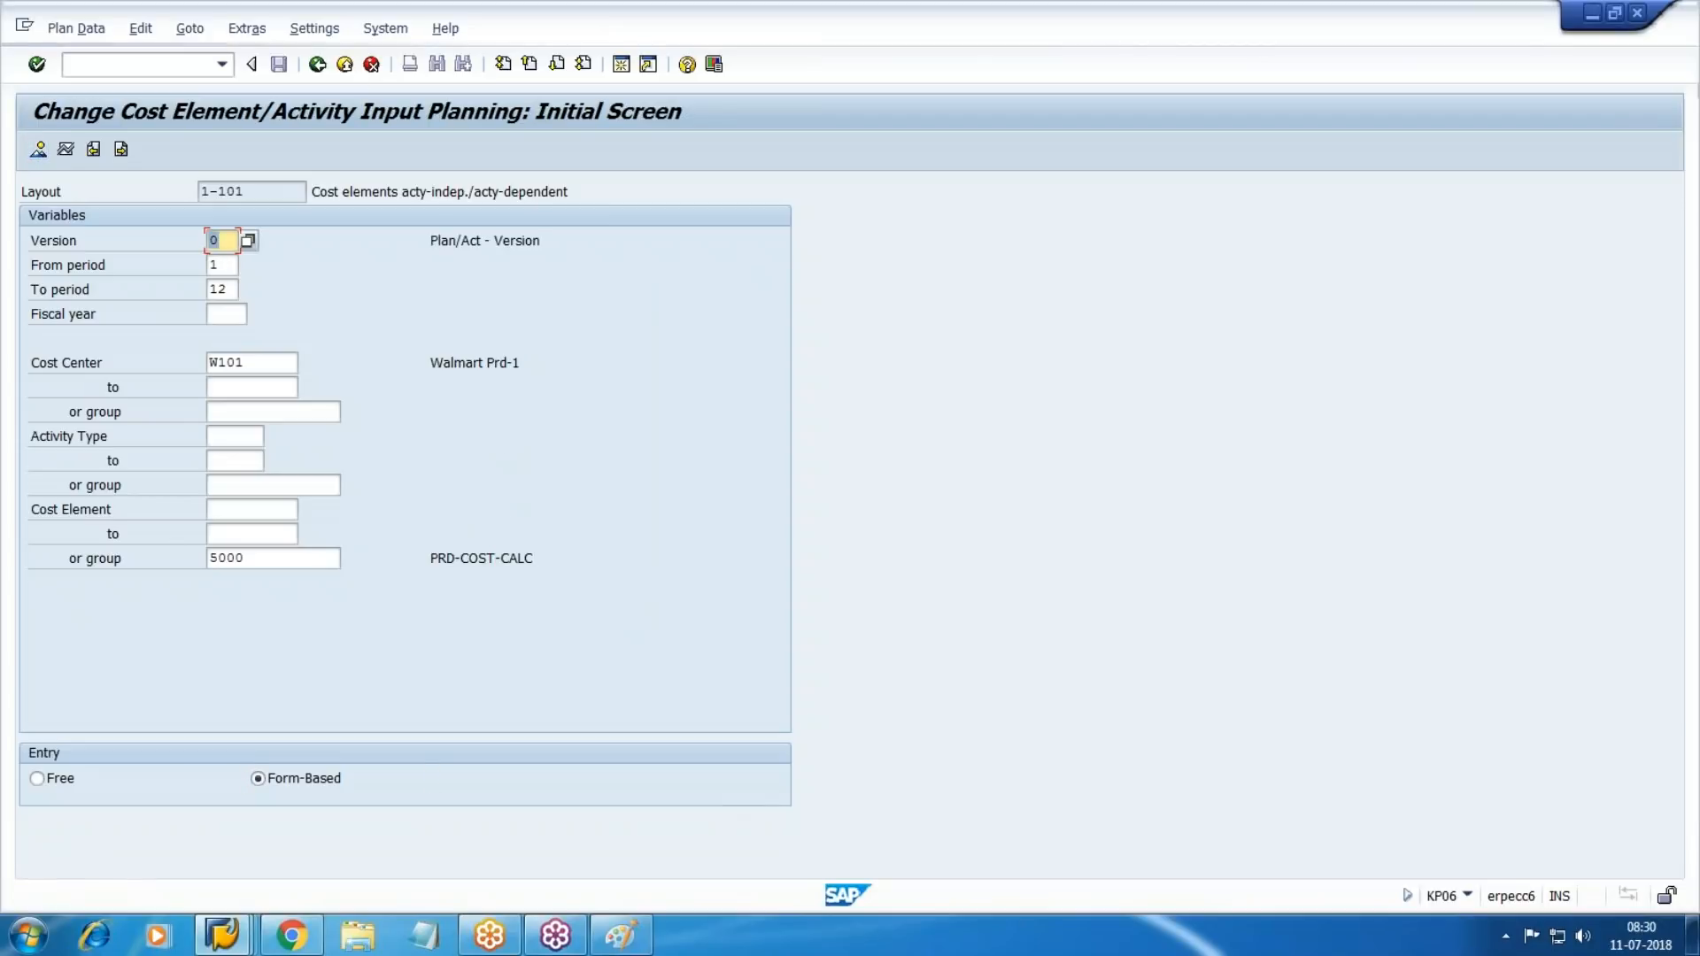
left_click(233, 316)
type("2018")
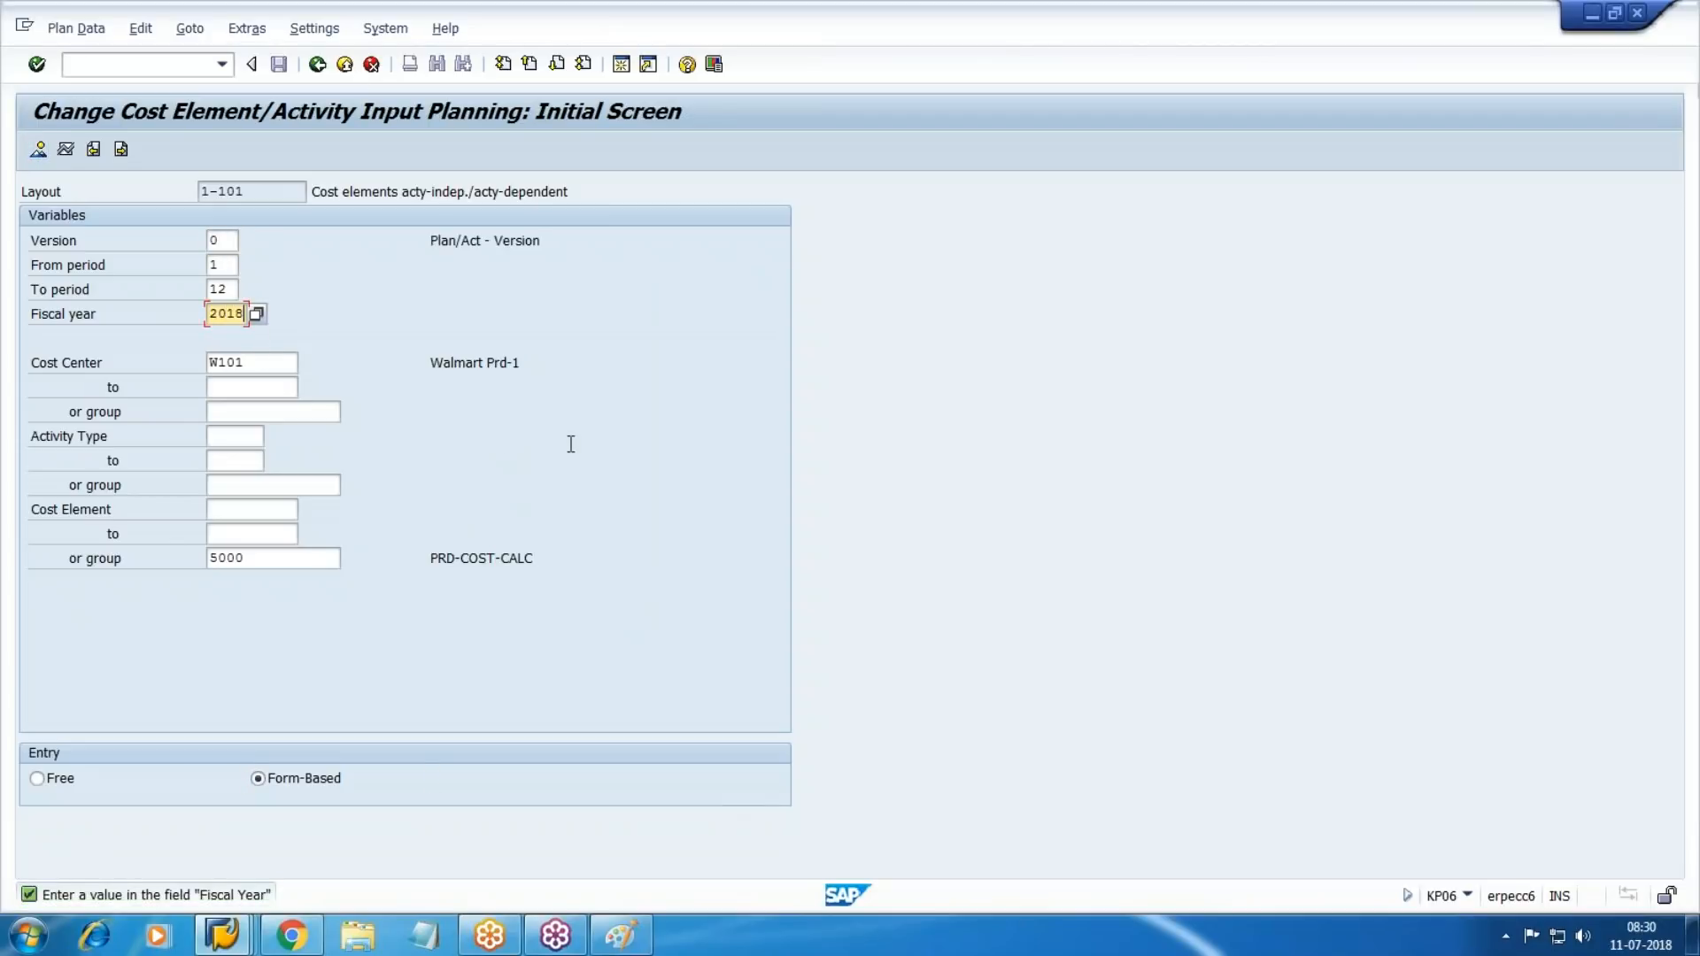
left_click(1679, 89)
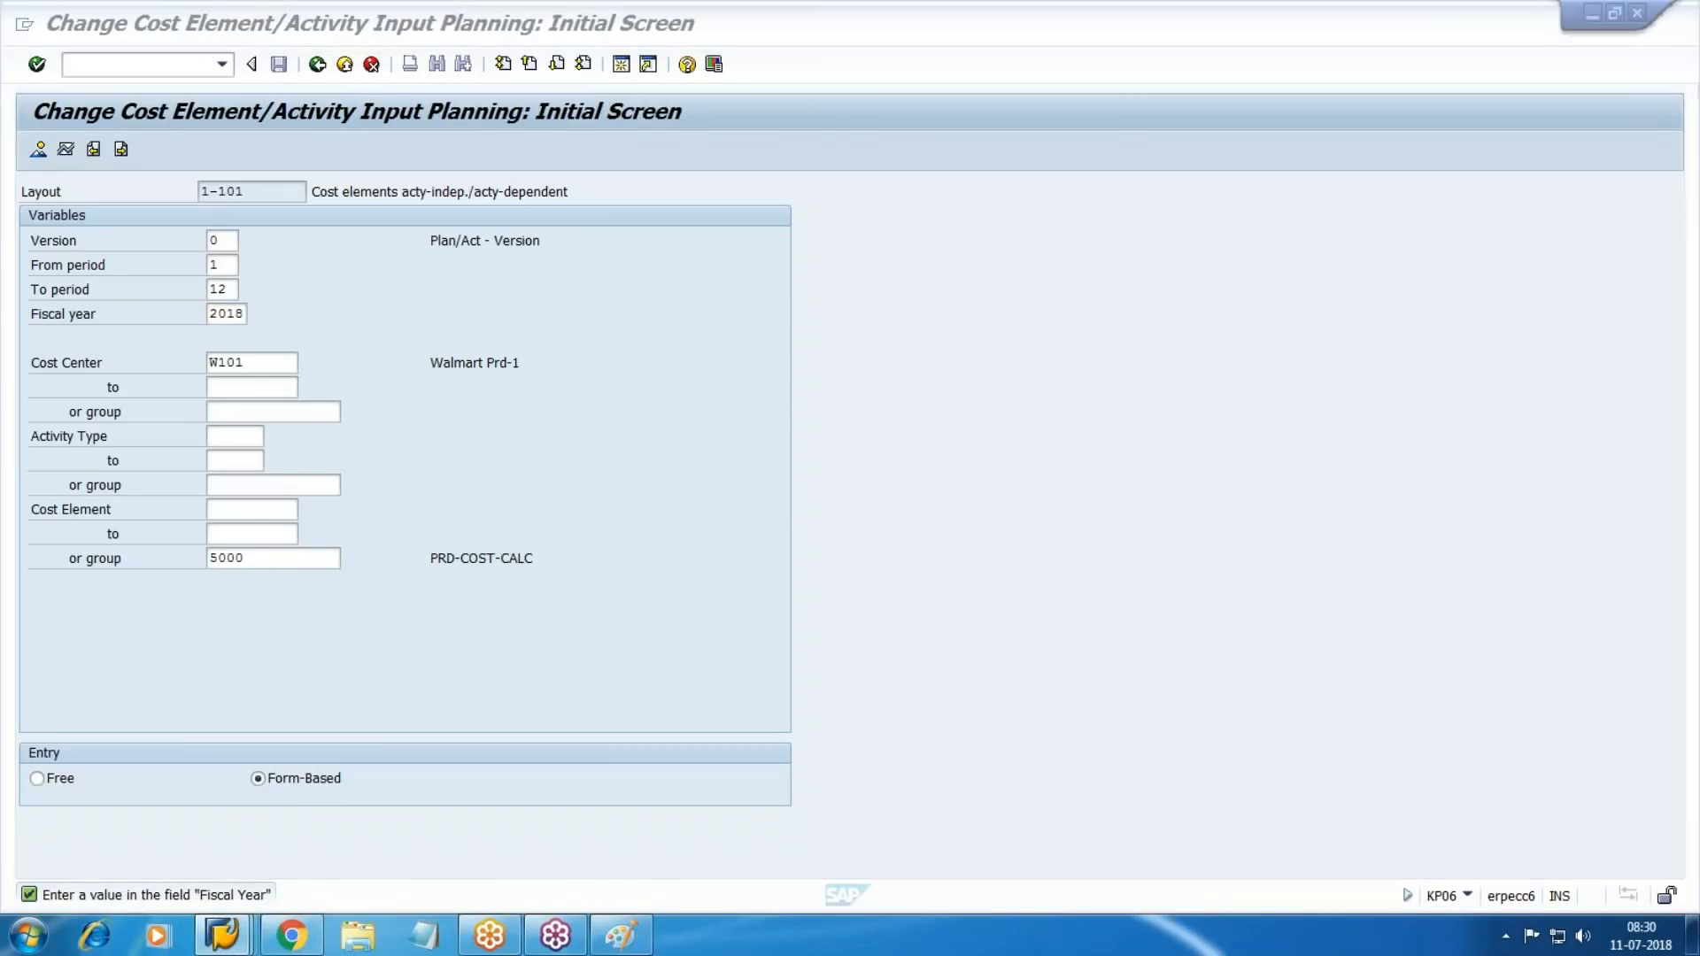
left_click(38, 150)
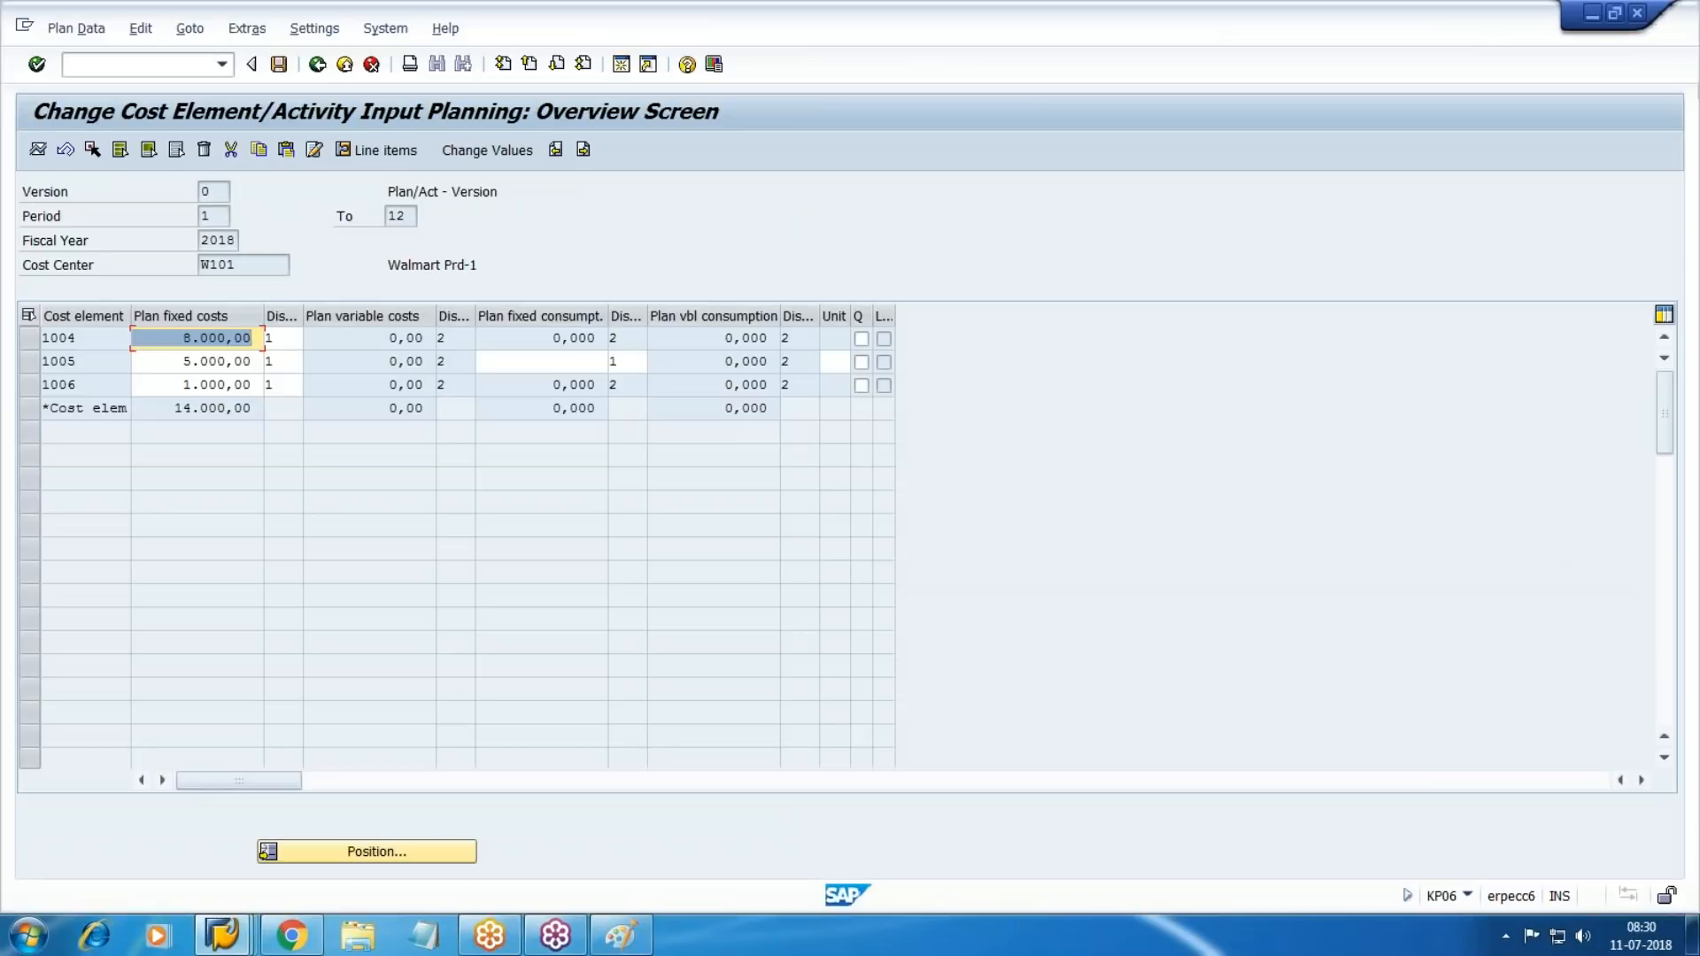
Clear the existing plan fixed costs of cost elements 1004, 1005 and 1006.
key("Delete")
key("Tab")
key("Tab")
key("Tab")
key("Delete")
key("Tab")
key("Tab")
key("Tab")
key("Tab")
key("Tab")
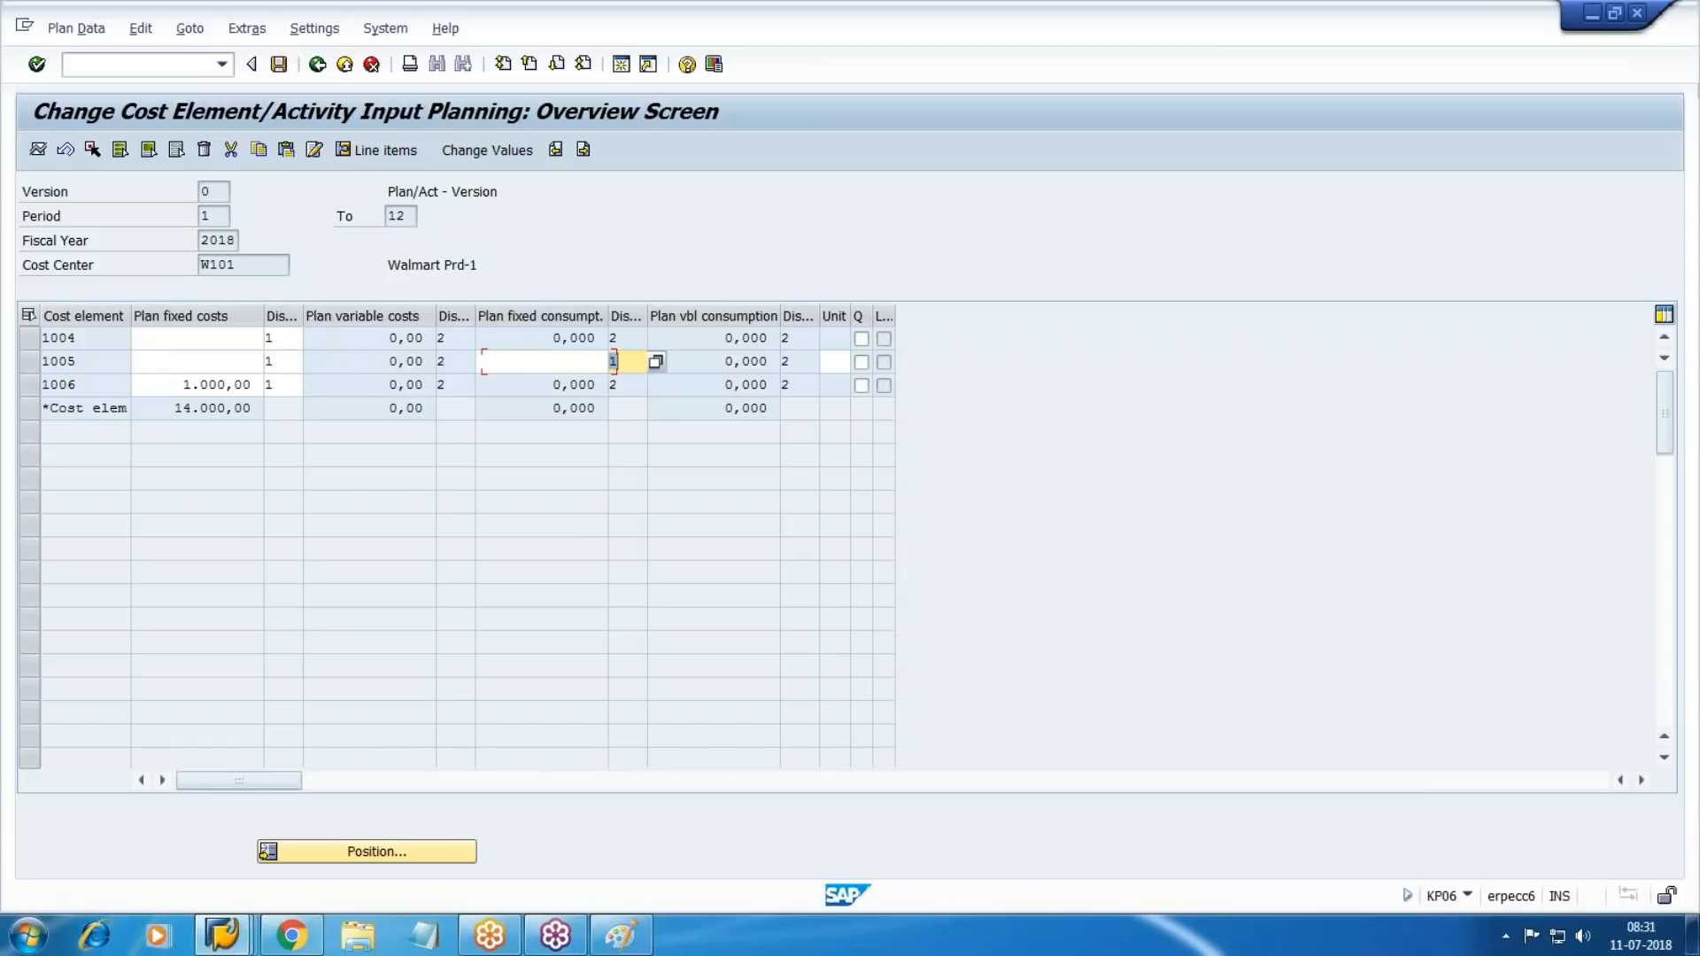
key("Delete")
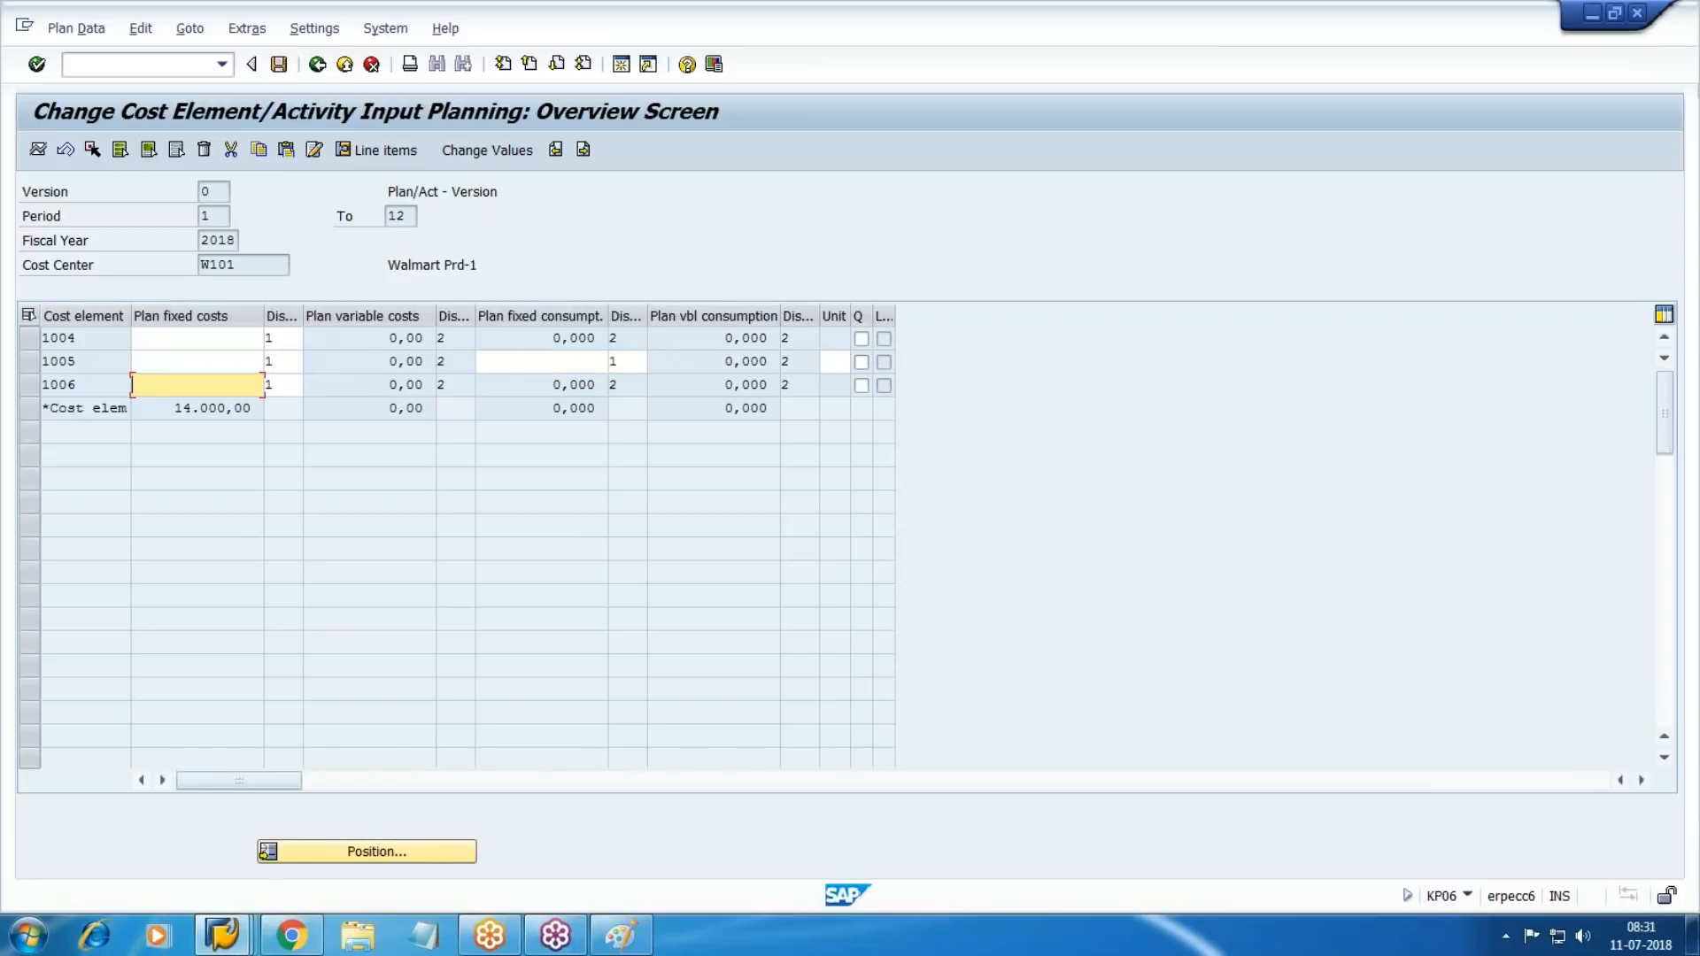
key("Return")
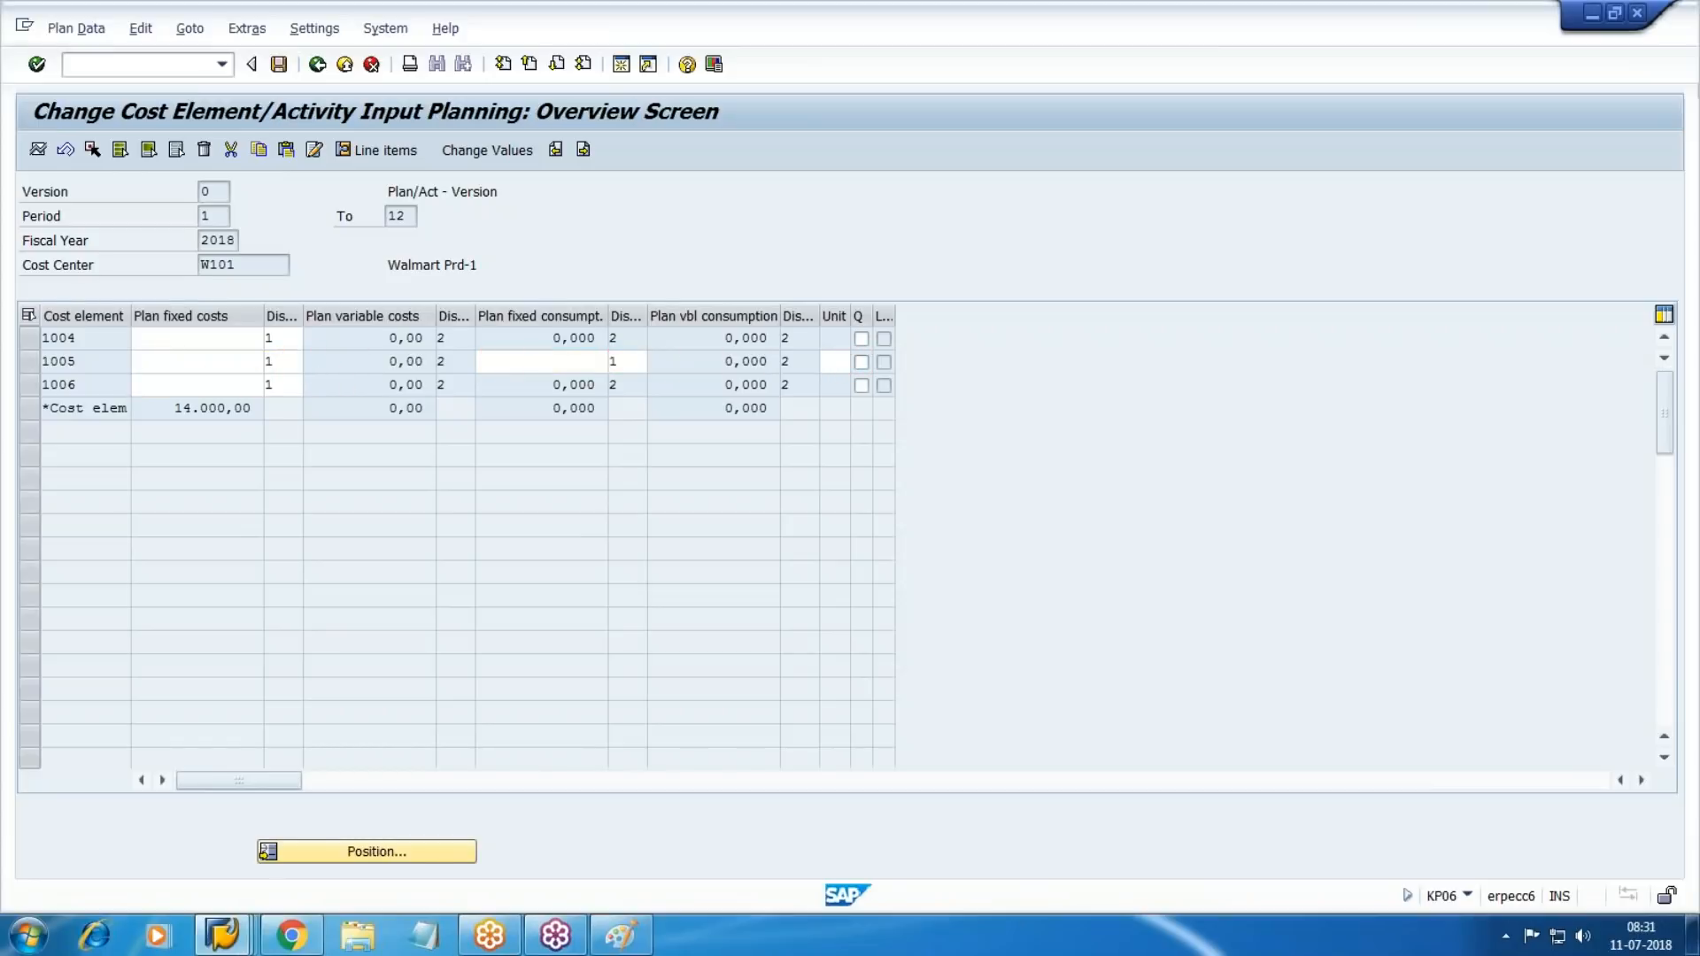
Enter plan fixed costs of 55000 for cost element 1004 and 20000 for cost element 1005.
left_click(167, 338)
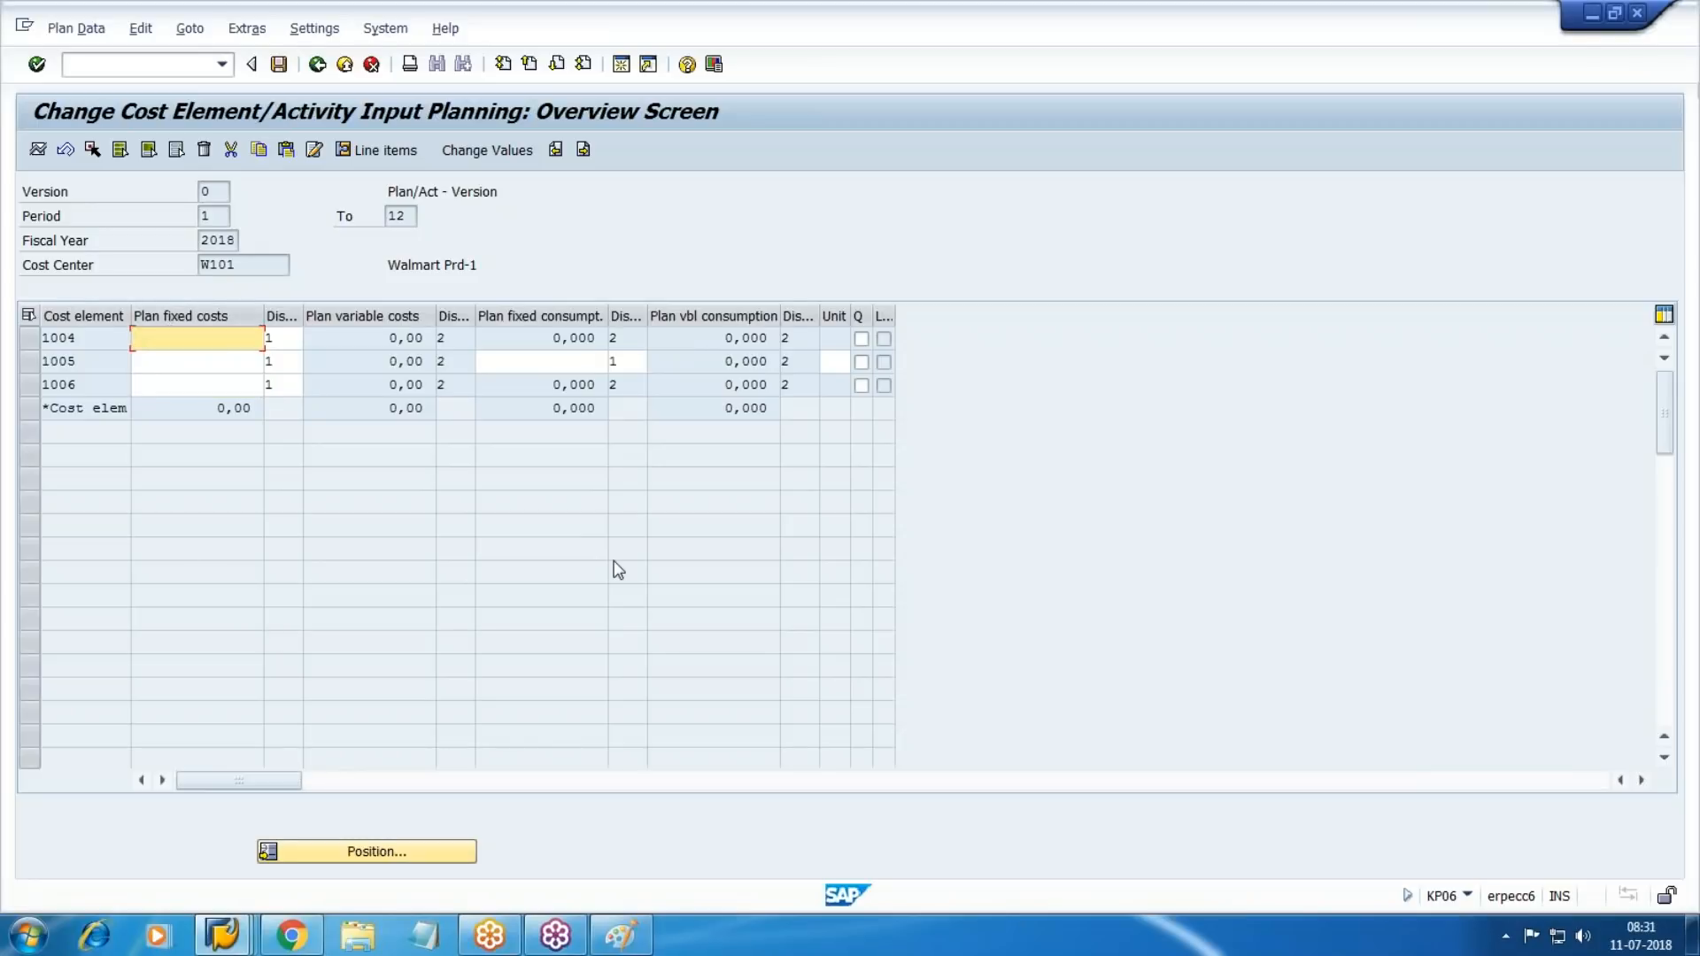
type("70")
key("BackSpace")
key("BackSpace")
type("55000")
key("Tab")
key("Tab")
key("Tab")
type("20000")
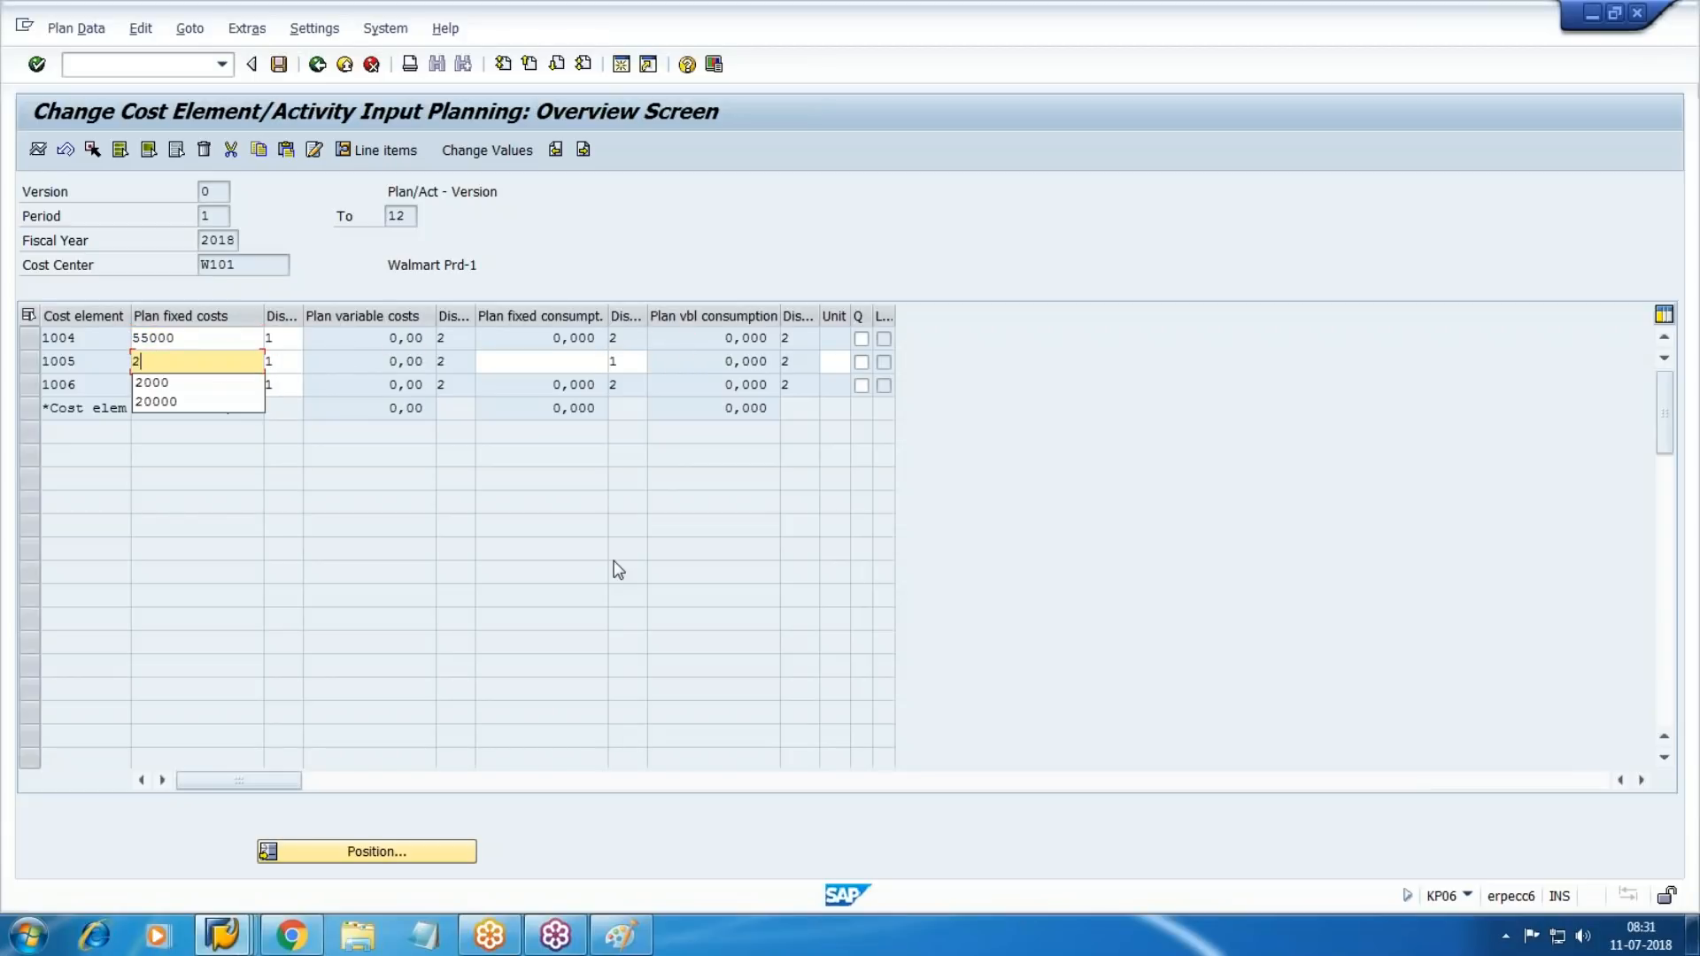
Enter plan fixed costs of 15000 for cost element 1006 and save the cost center plan.
key("Tab")
key("Tab")
key("Tab")
key("Tab")
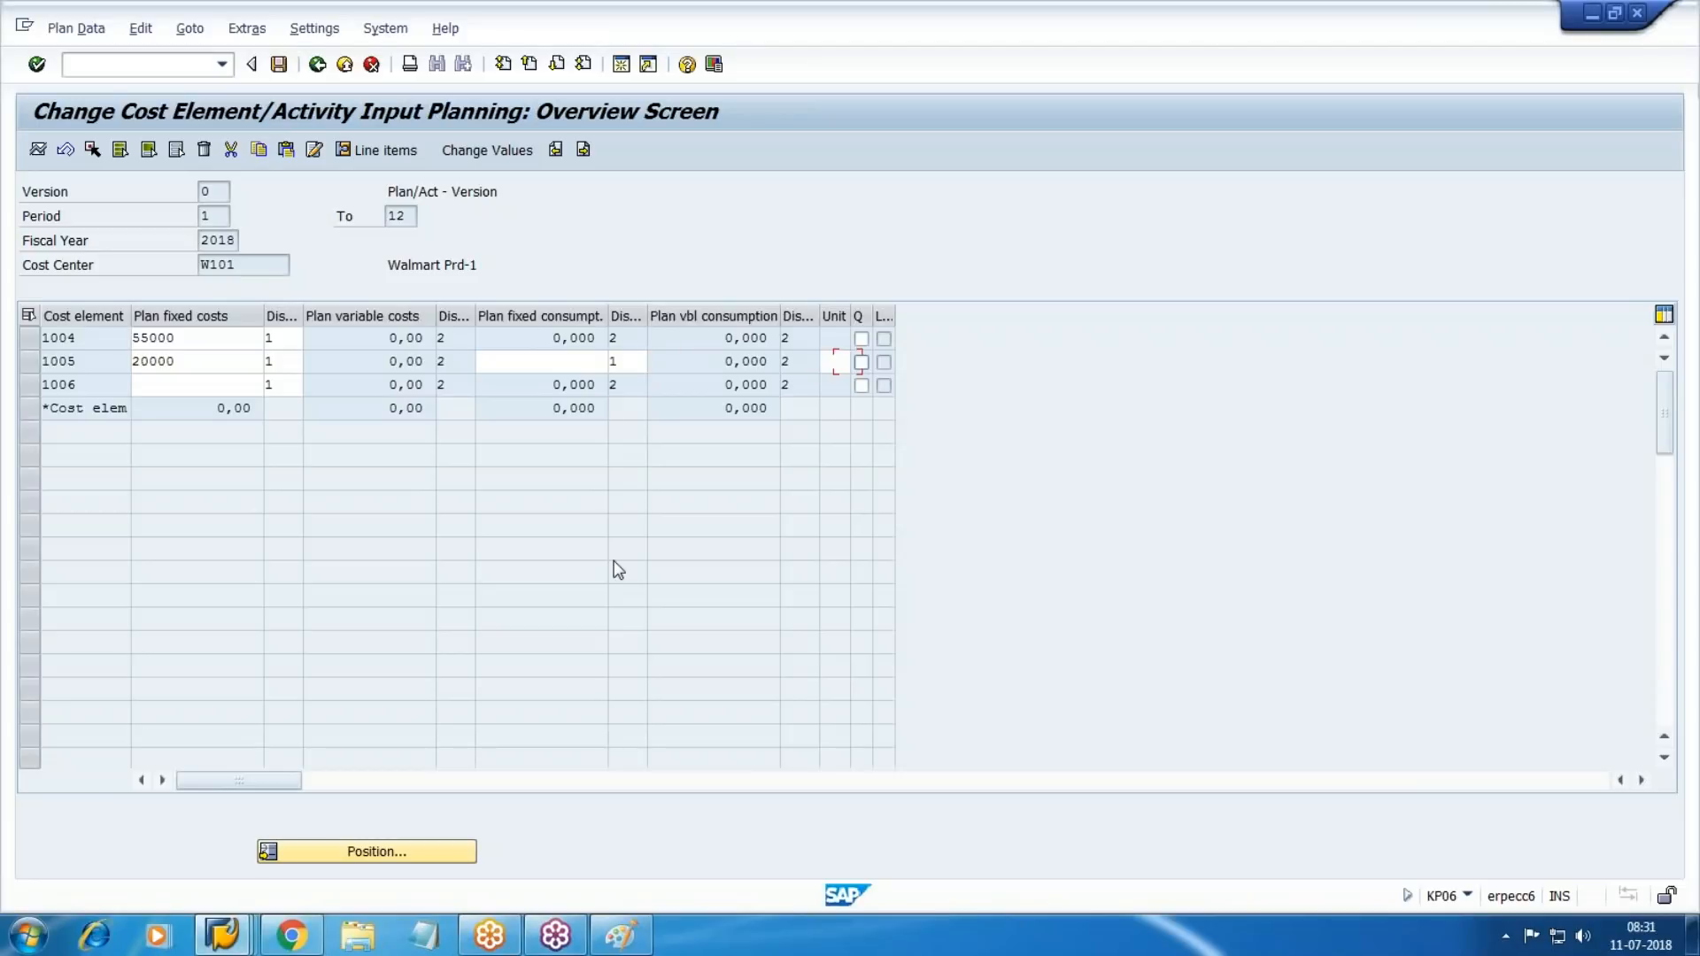
key("Tab")
type("15000")
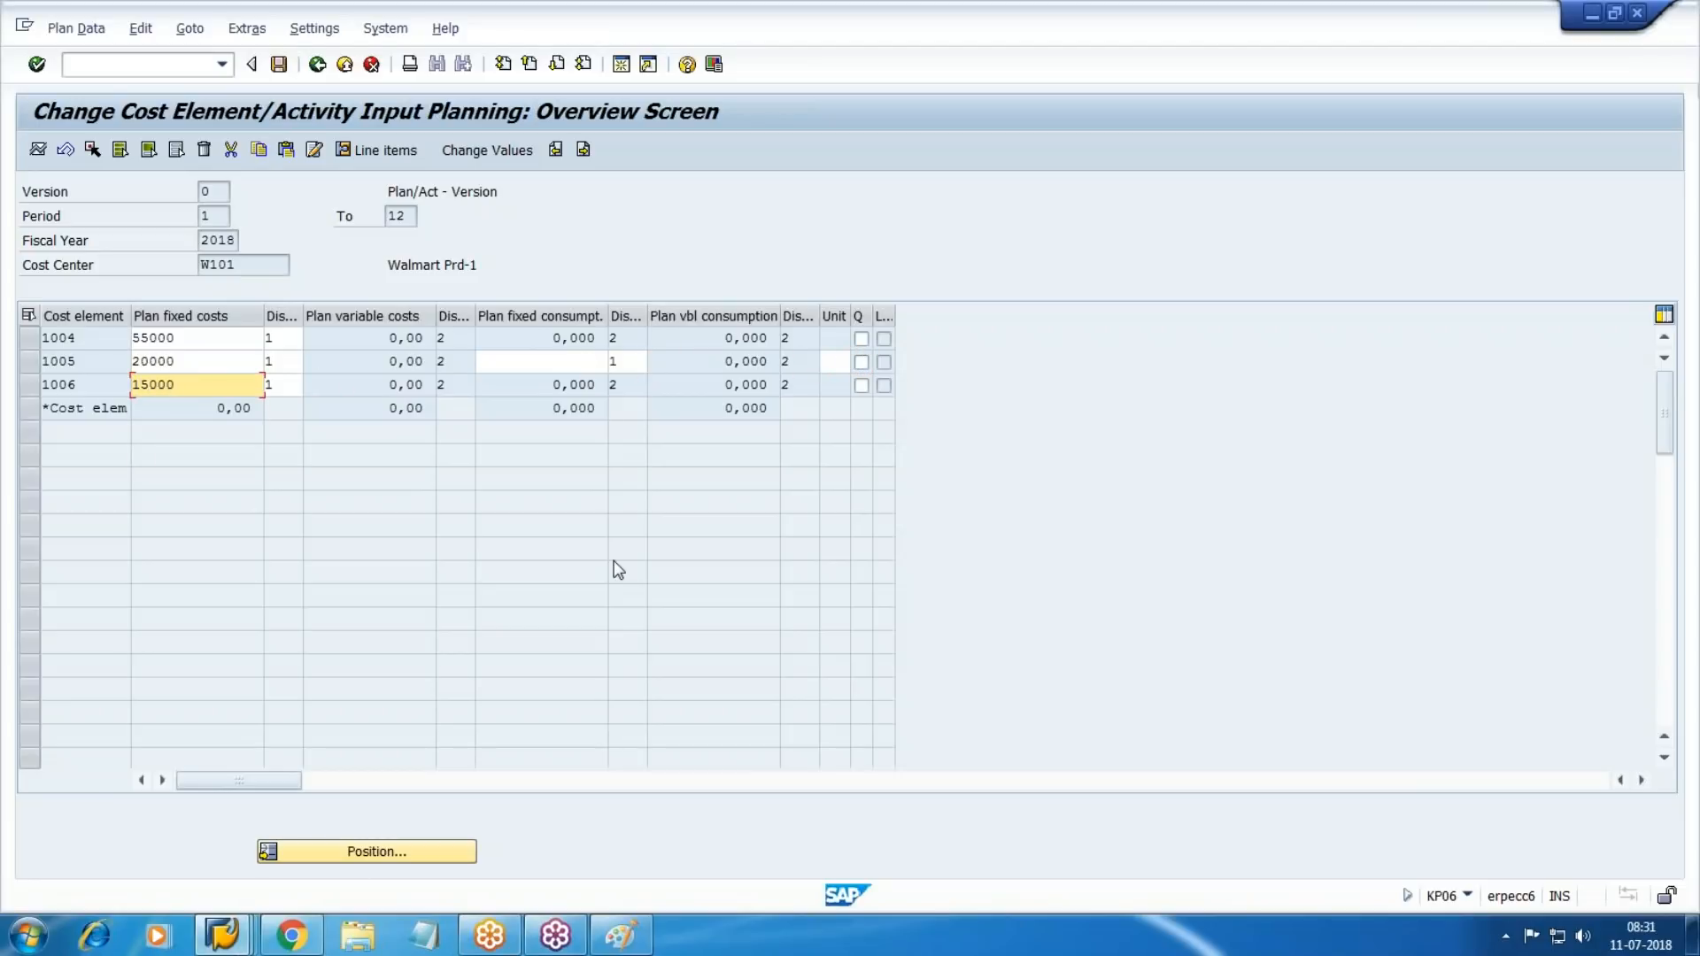
key("Return")
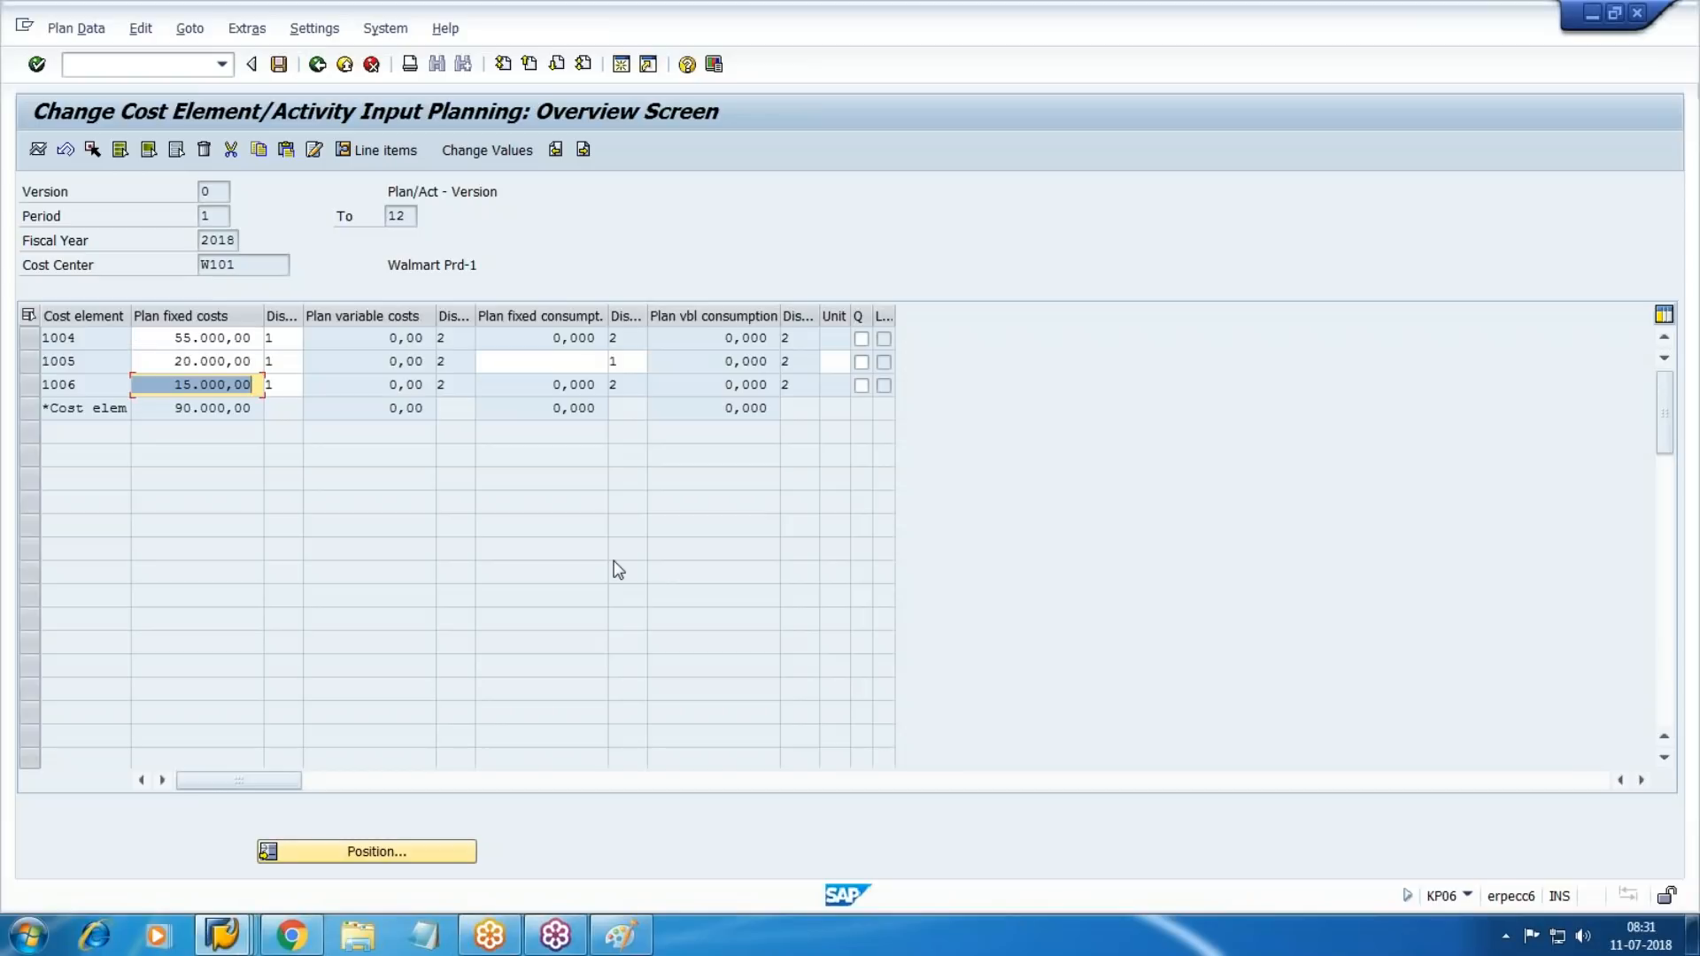
left_click(278, 64)
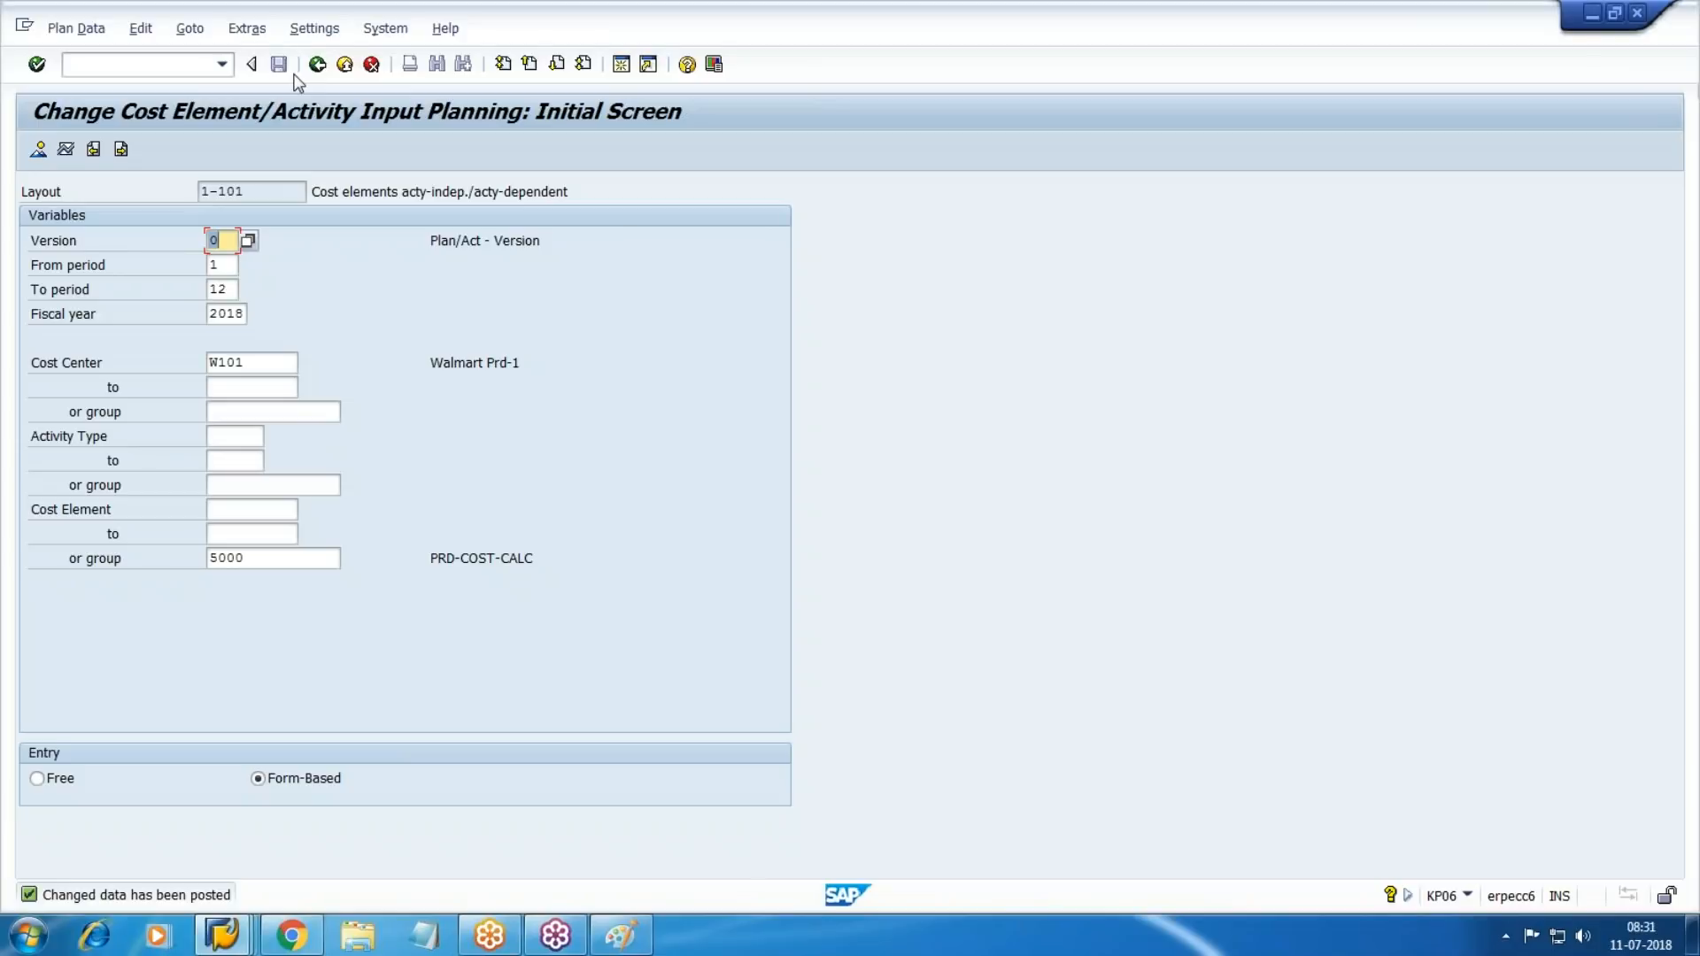
Go to transaction KP26 for activity type and price planning.
left_click(126, 69)
type("/NKP26")
key("Return")
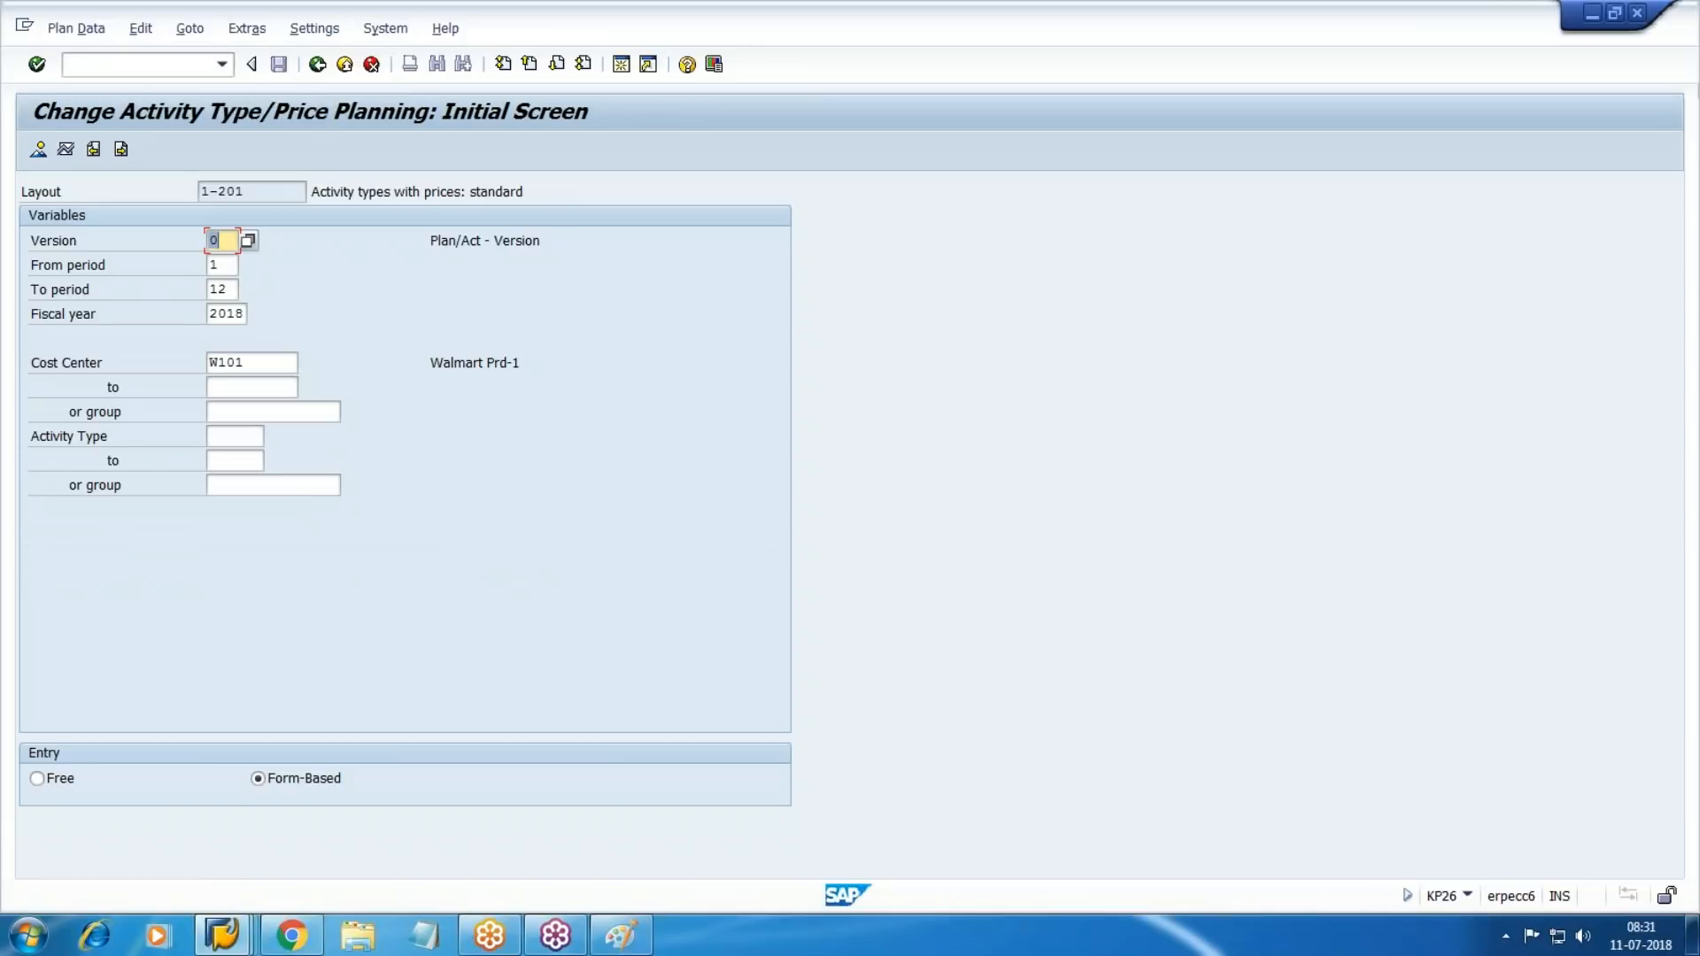
Look up the activity types and choose 901001 (Setup Hour) as the first one for cost center W101.
key("Tab")
key("Tab")
key("Tab")
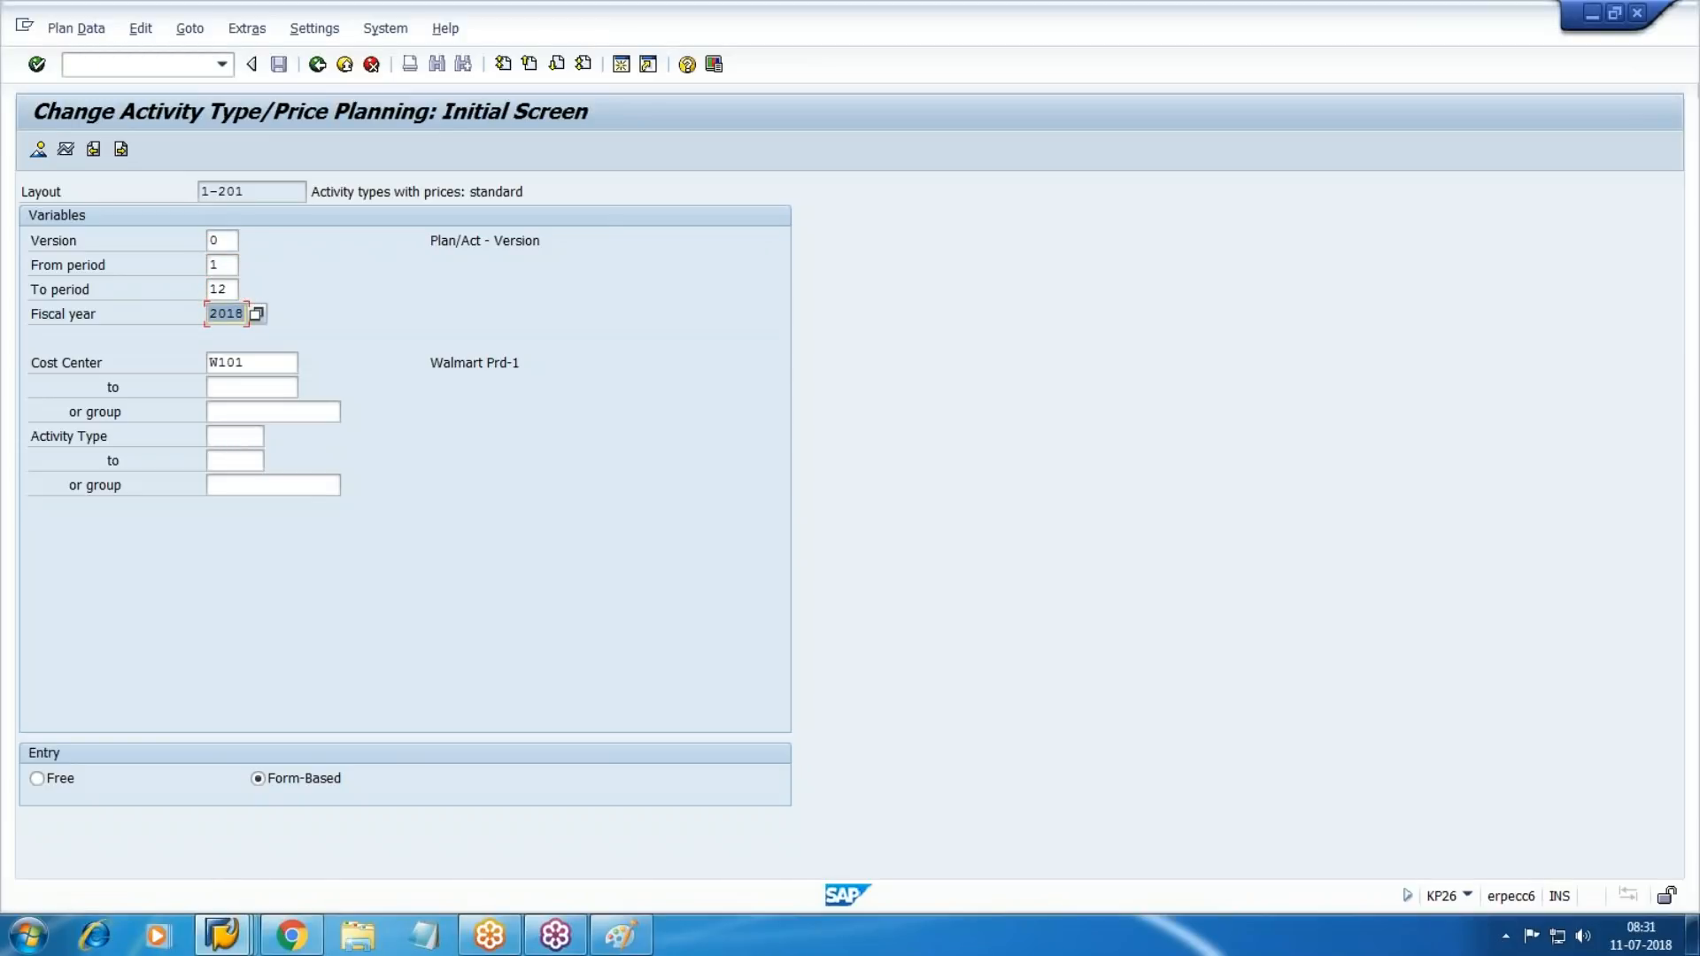
key("Tab")
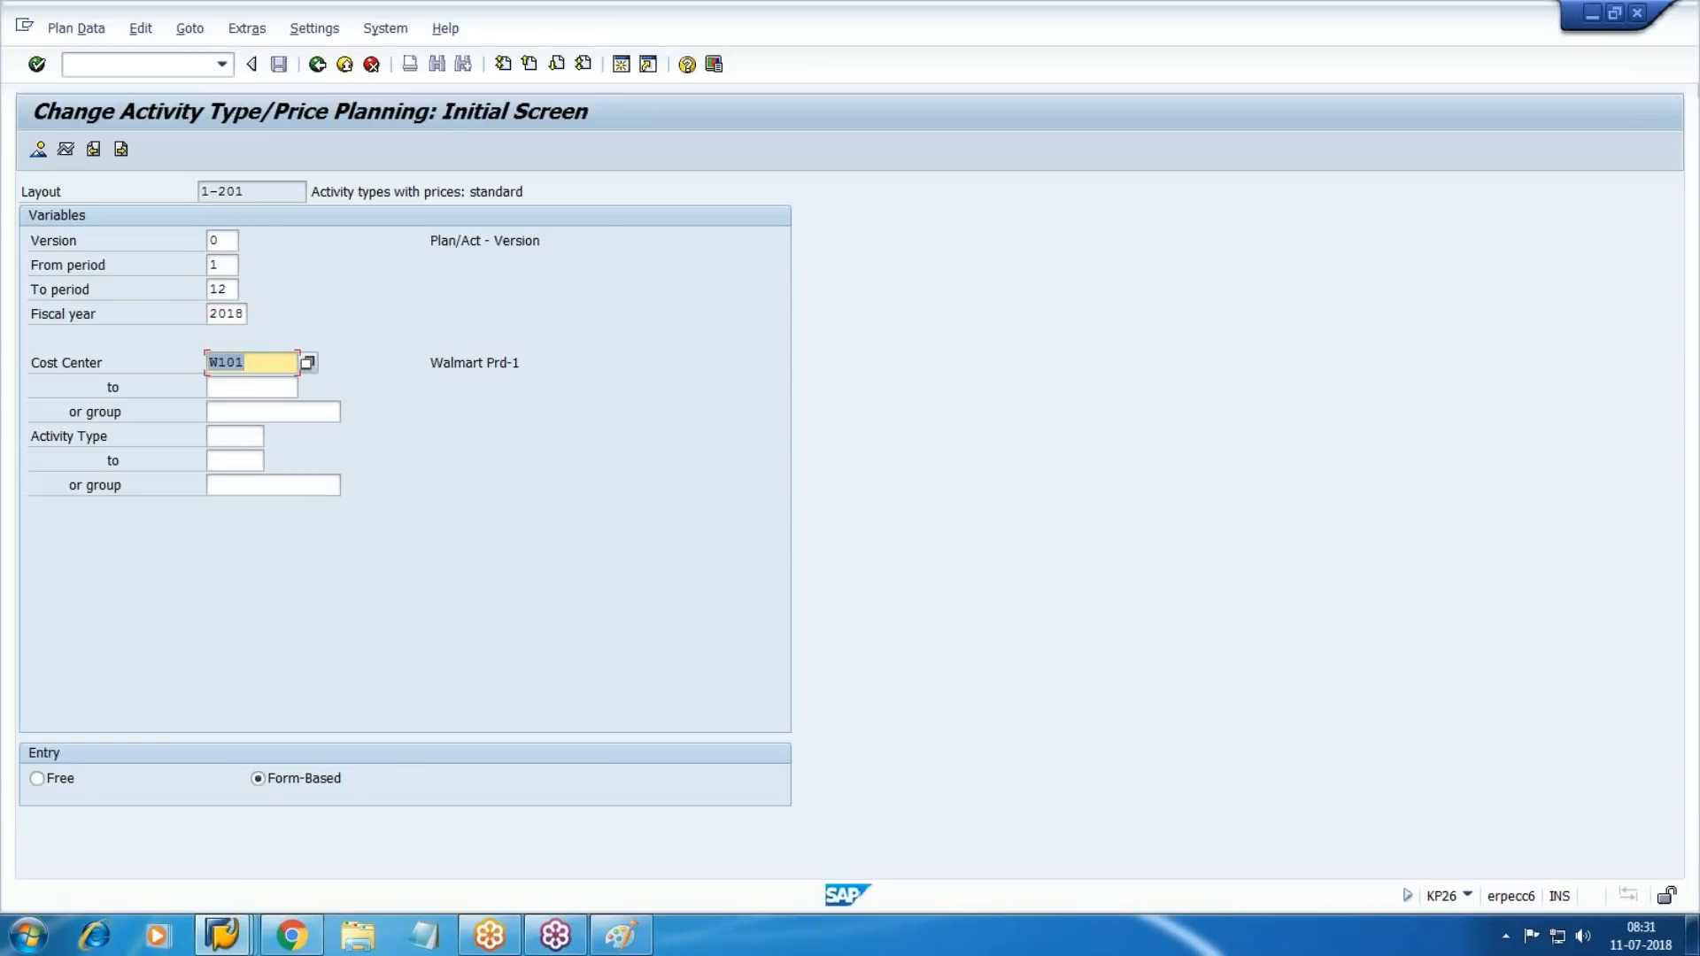
key("Tab")
key("Tab")
key("Tab")
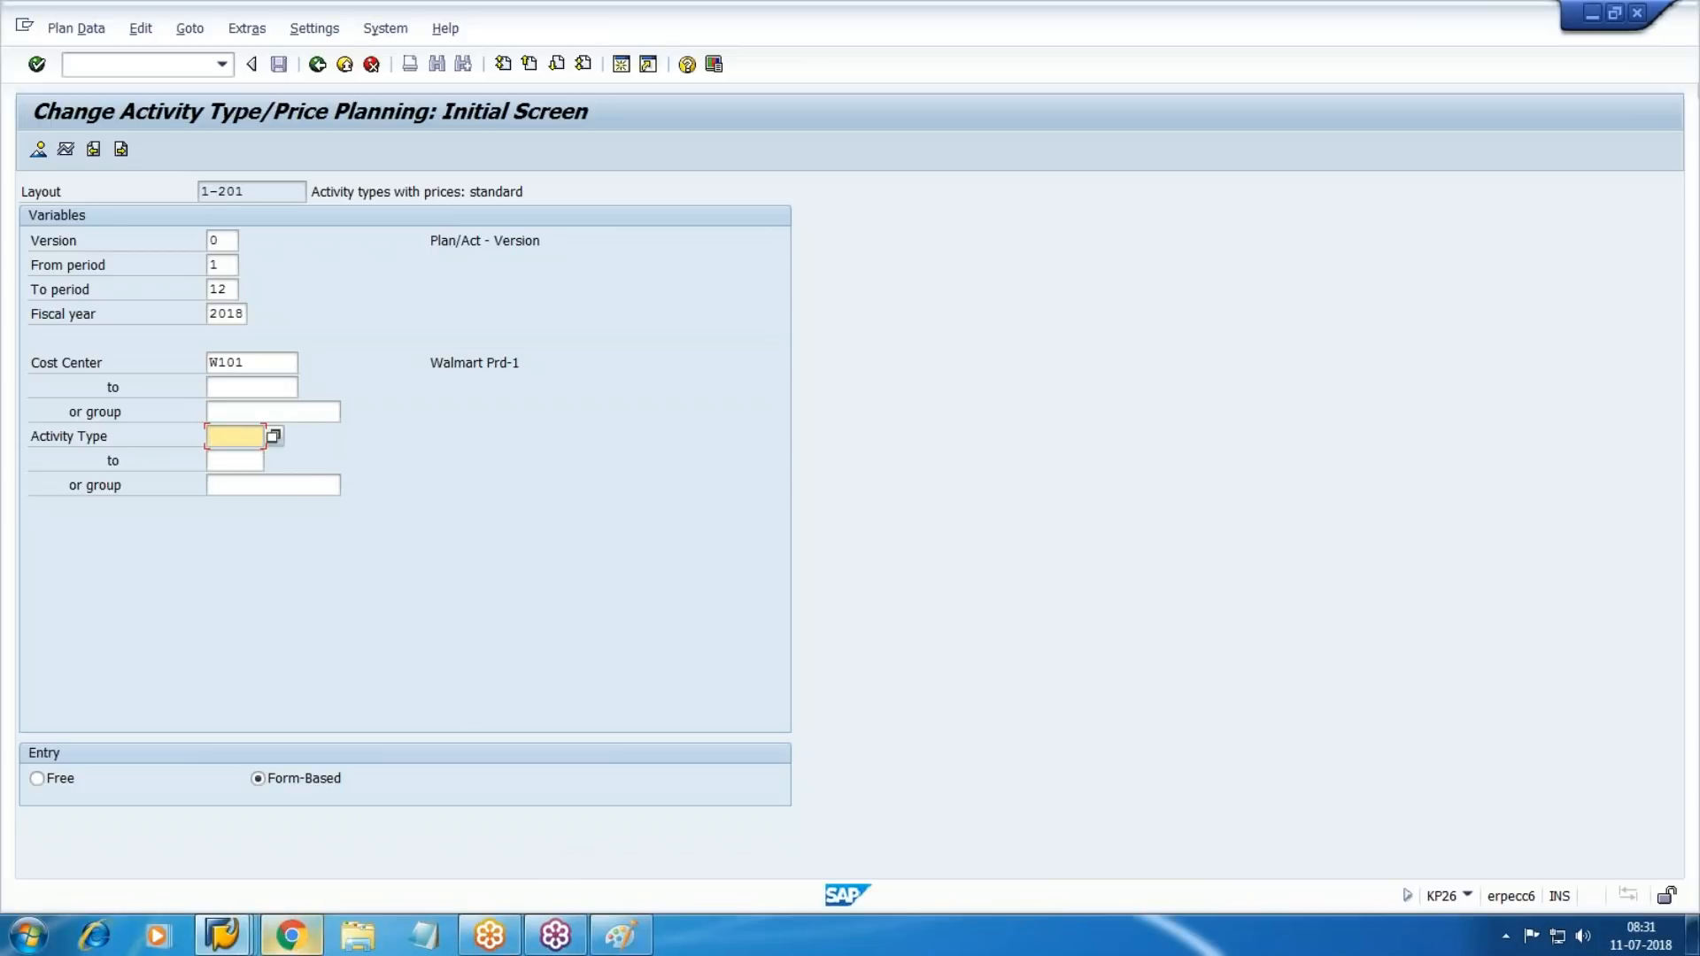
left_click(274, 436)
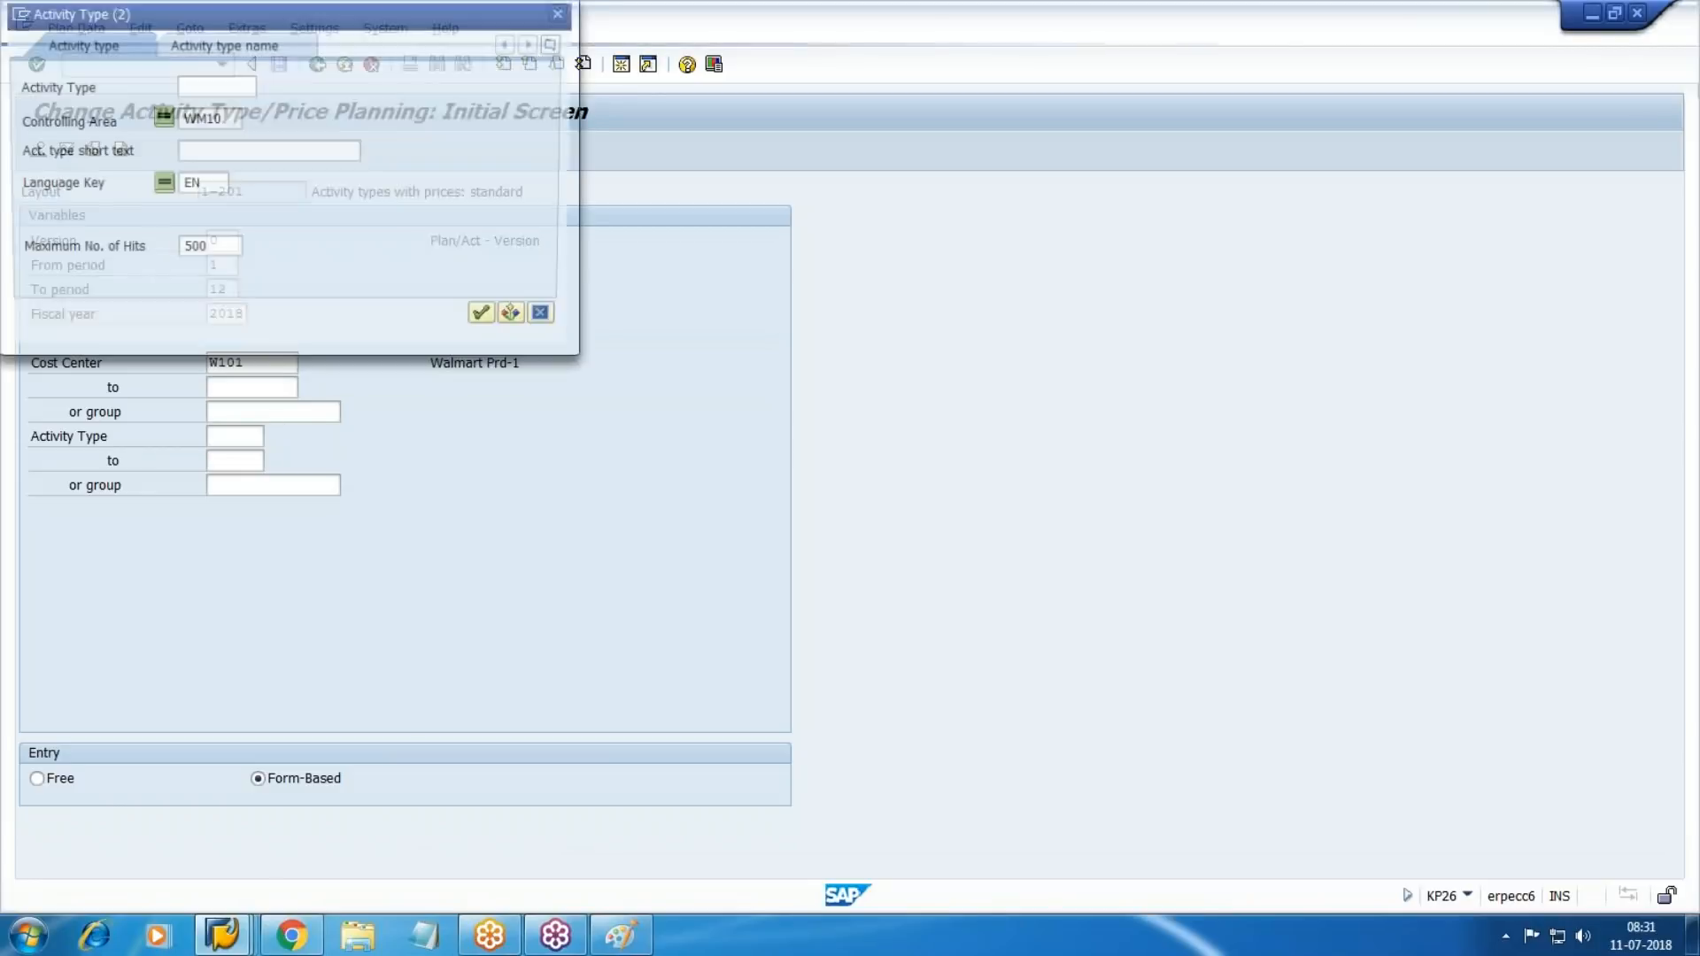
left_click(481, 312)
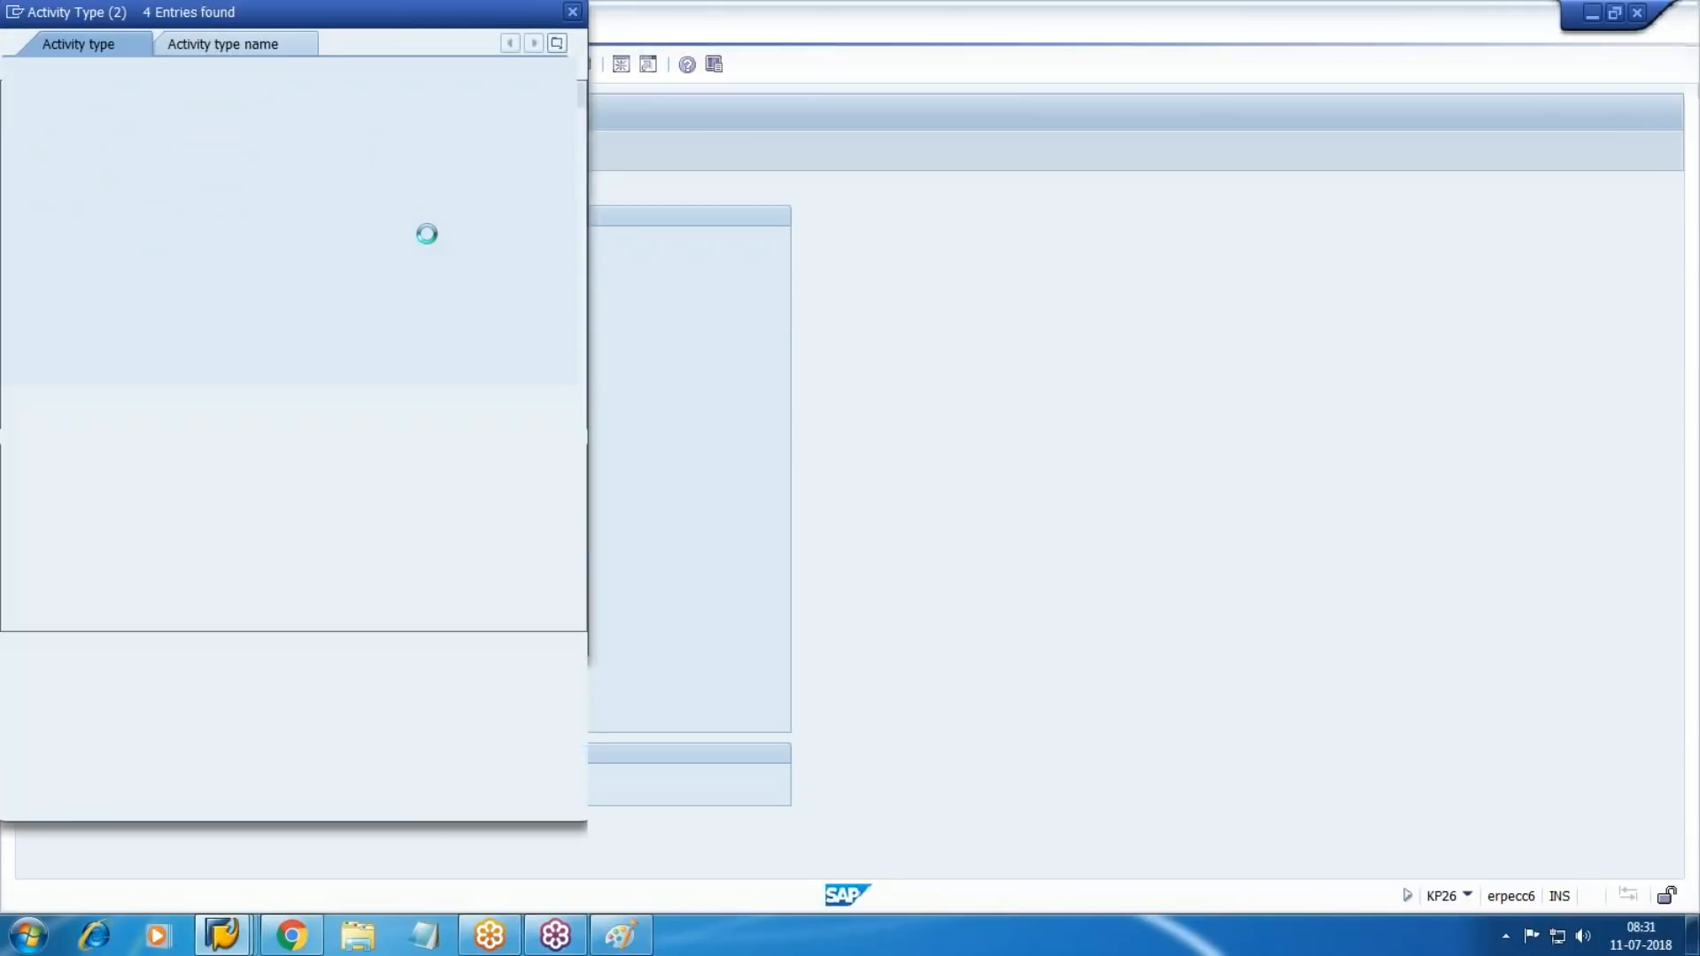
left_click(56, 168)
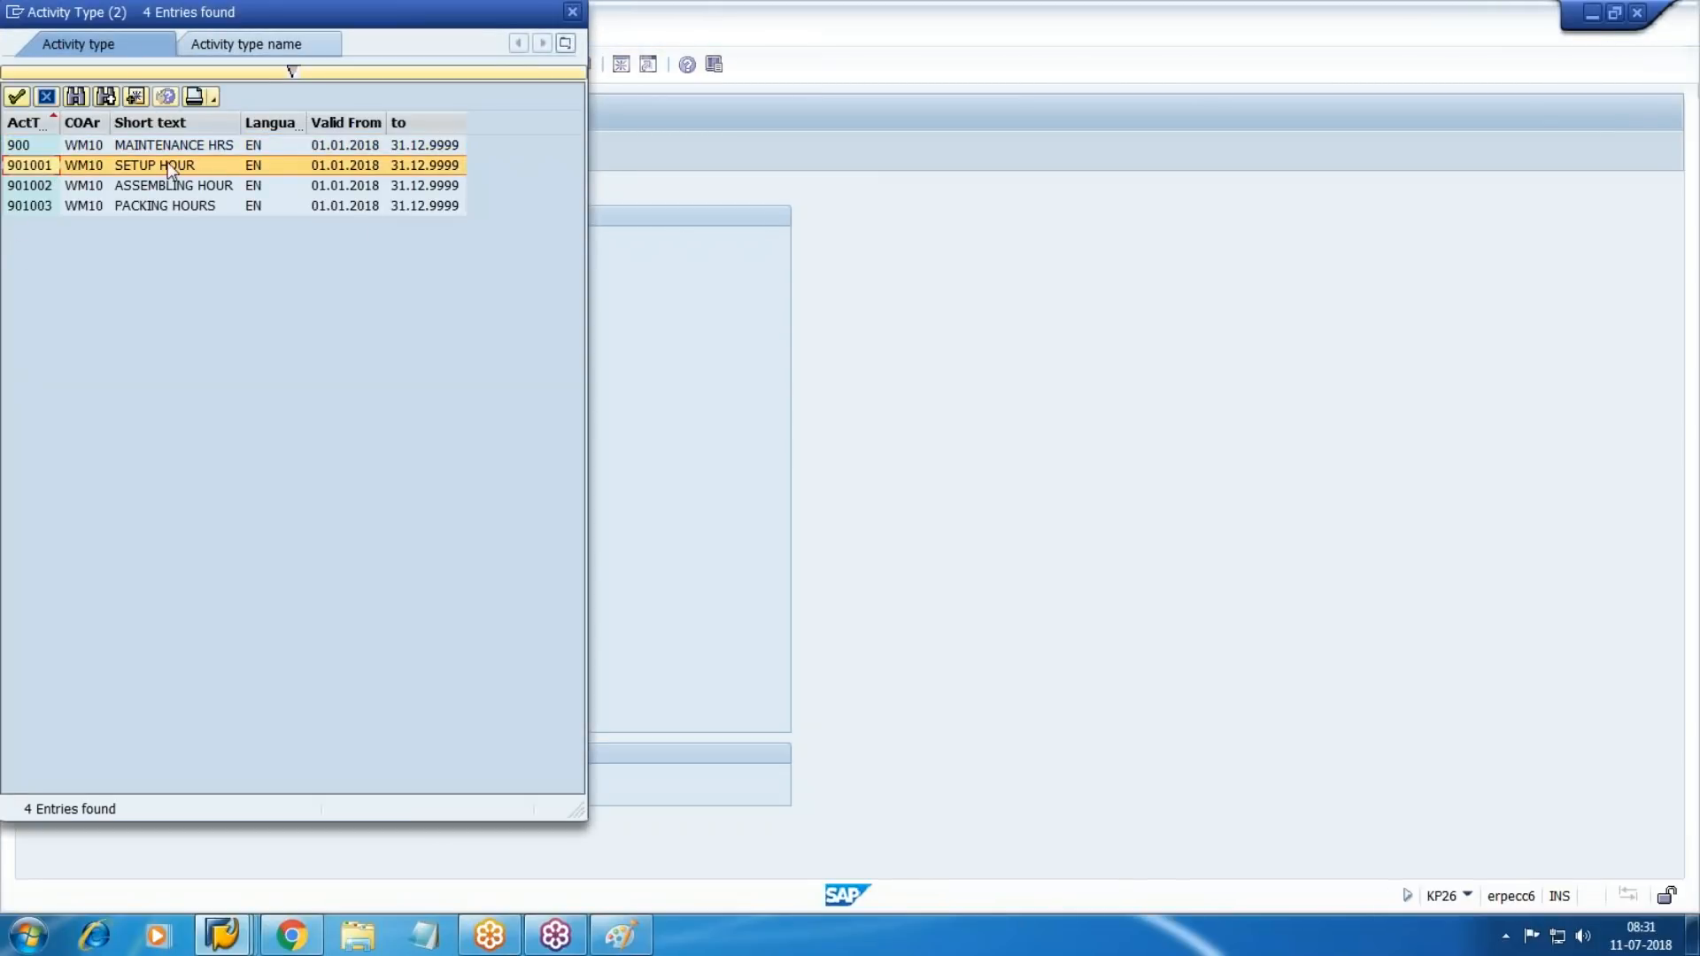
double_click(42, 168)
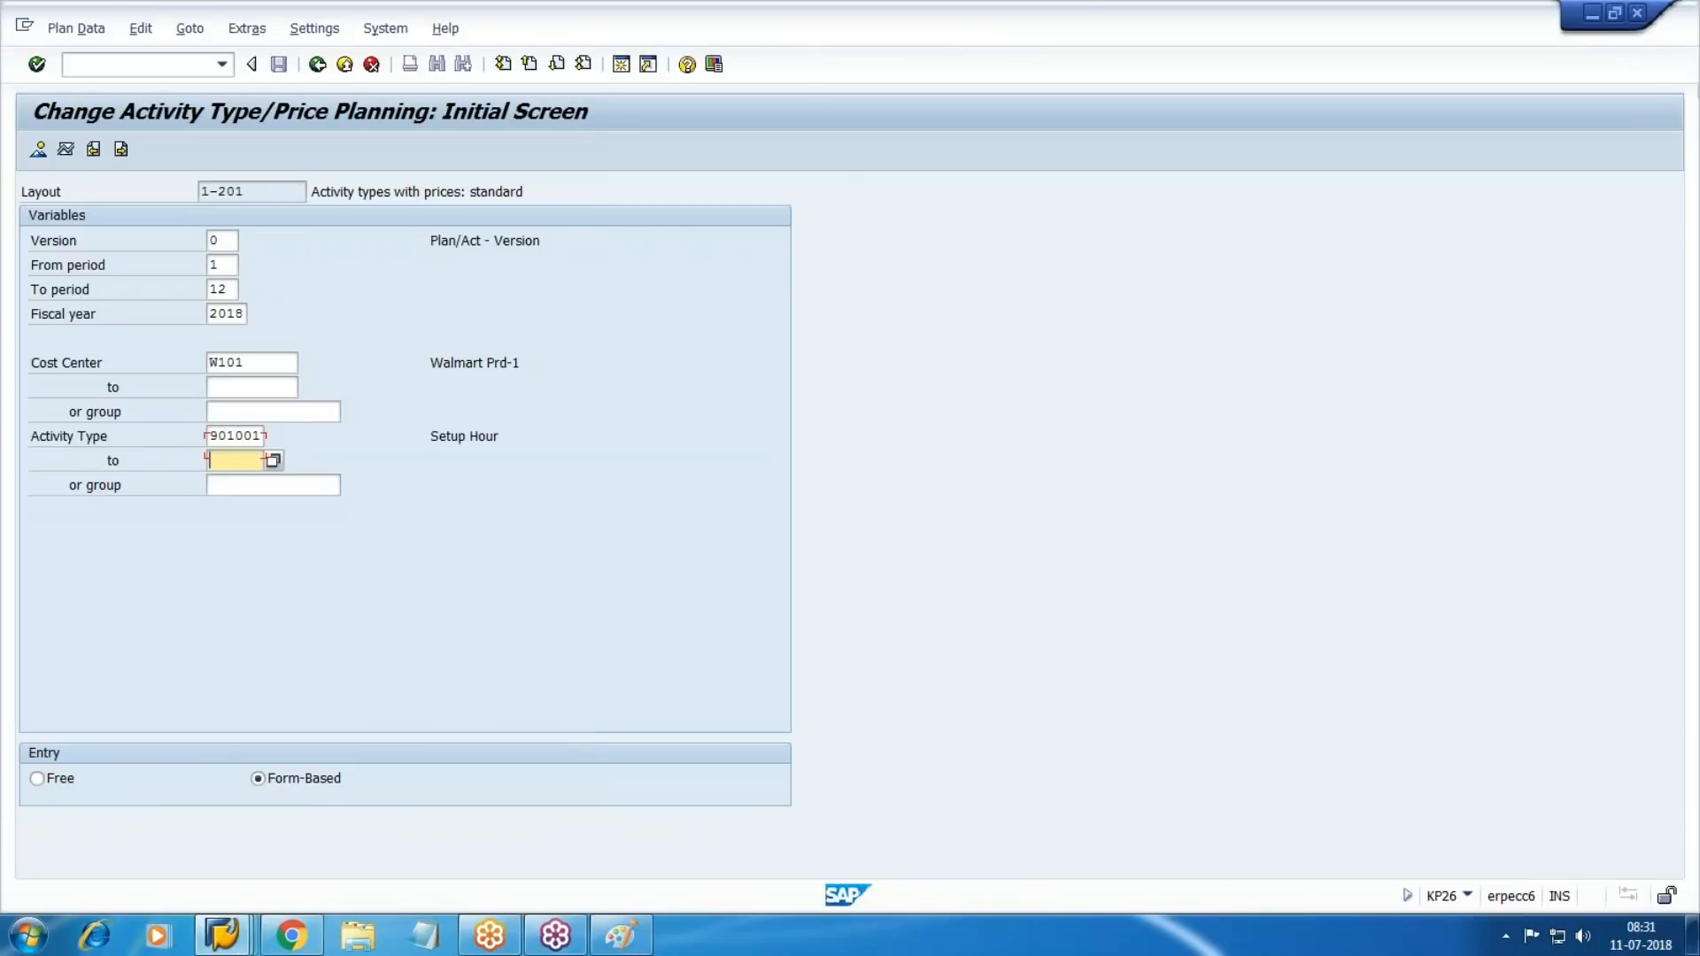
Set the end of the activity type range to 901003 and open the planning overview screen.
type("901")
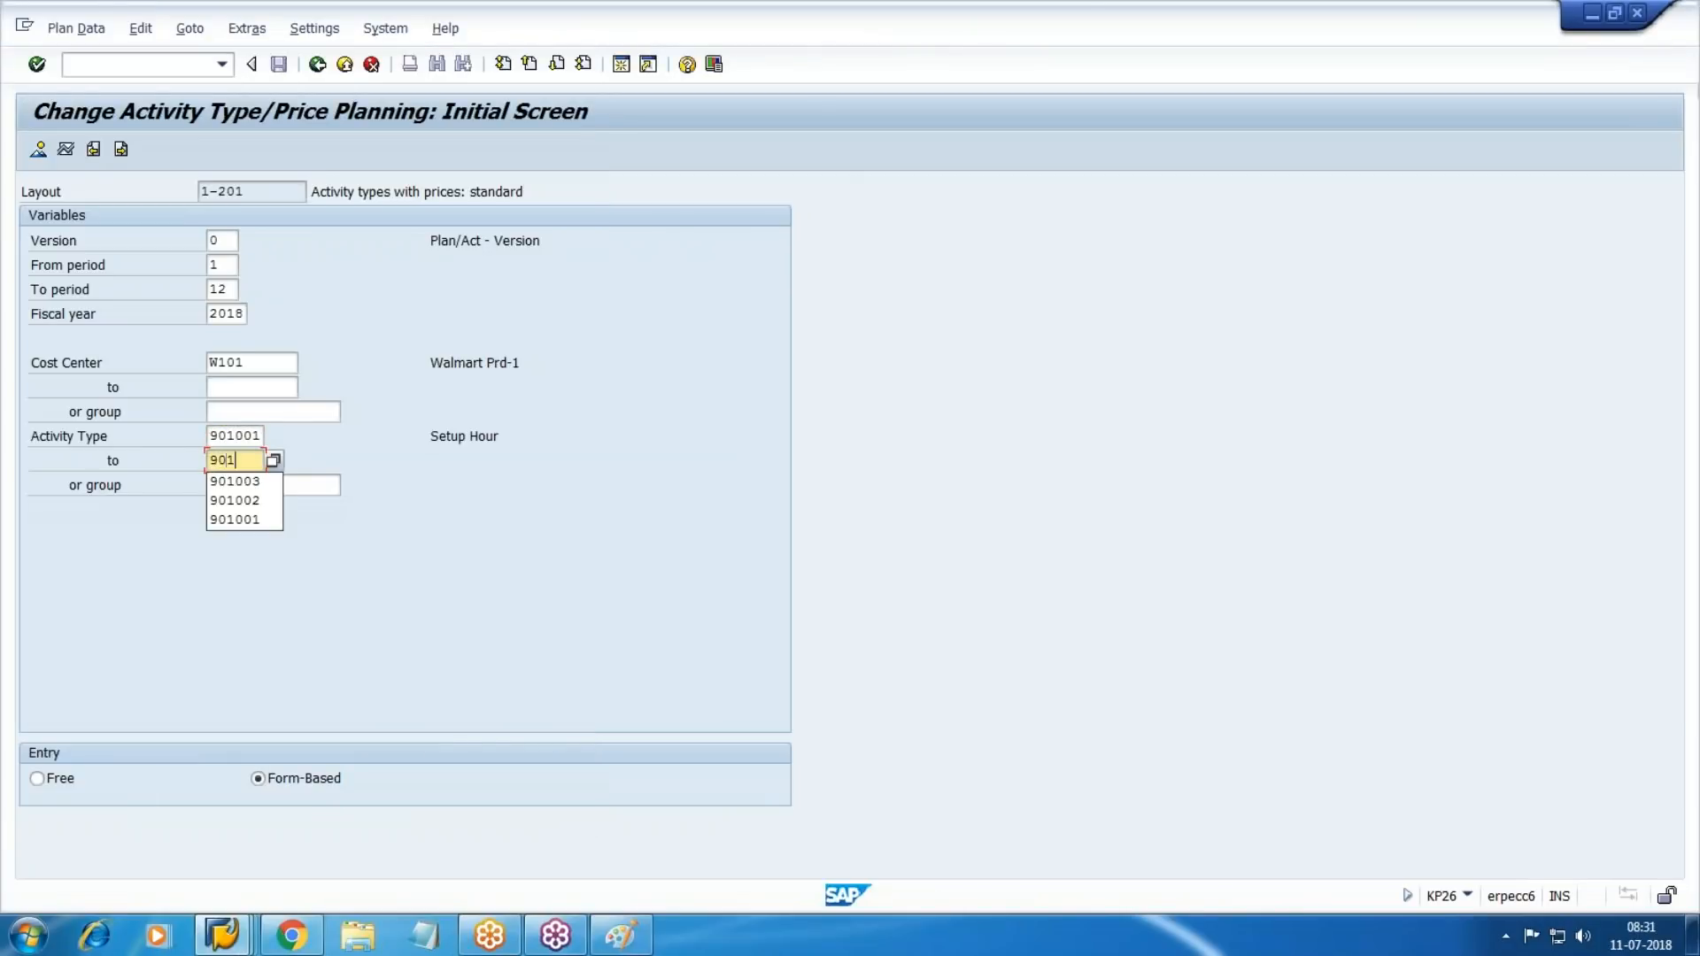
type("003")
key("Return")
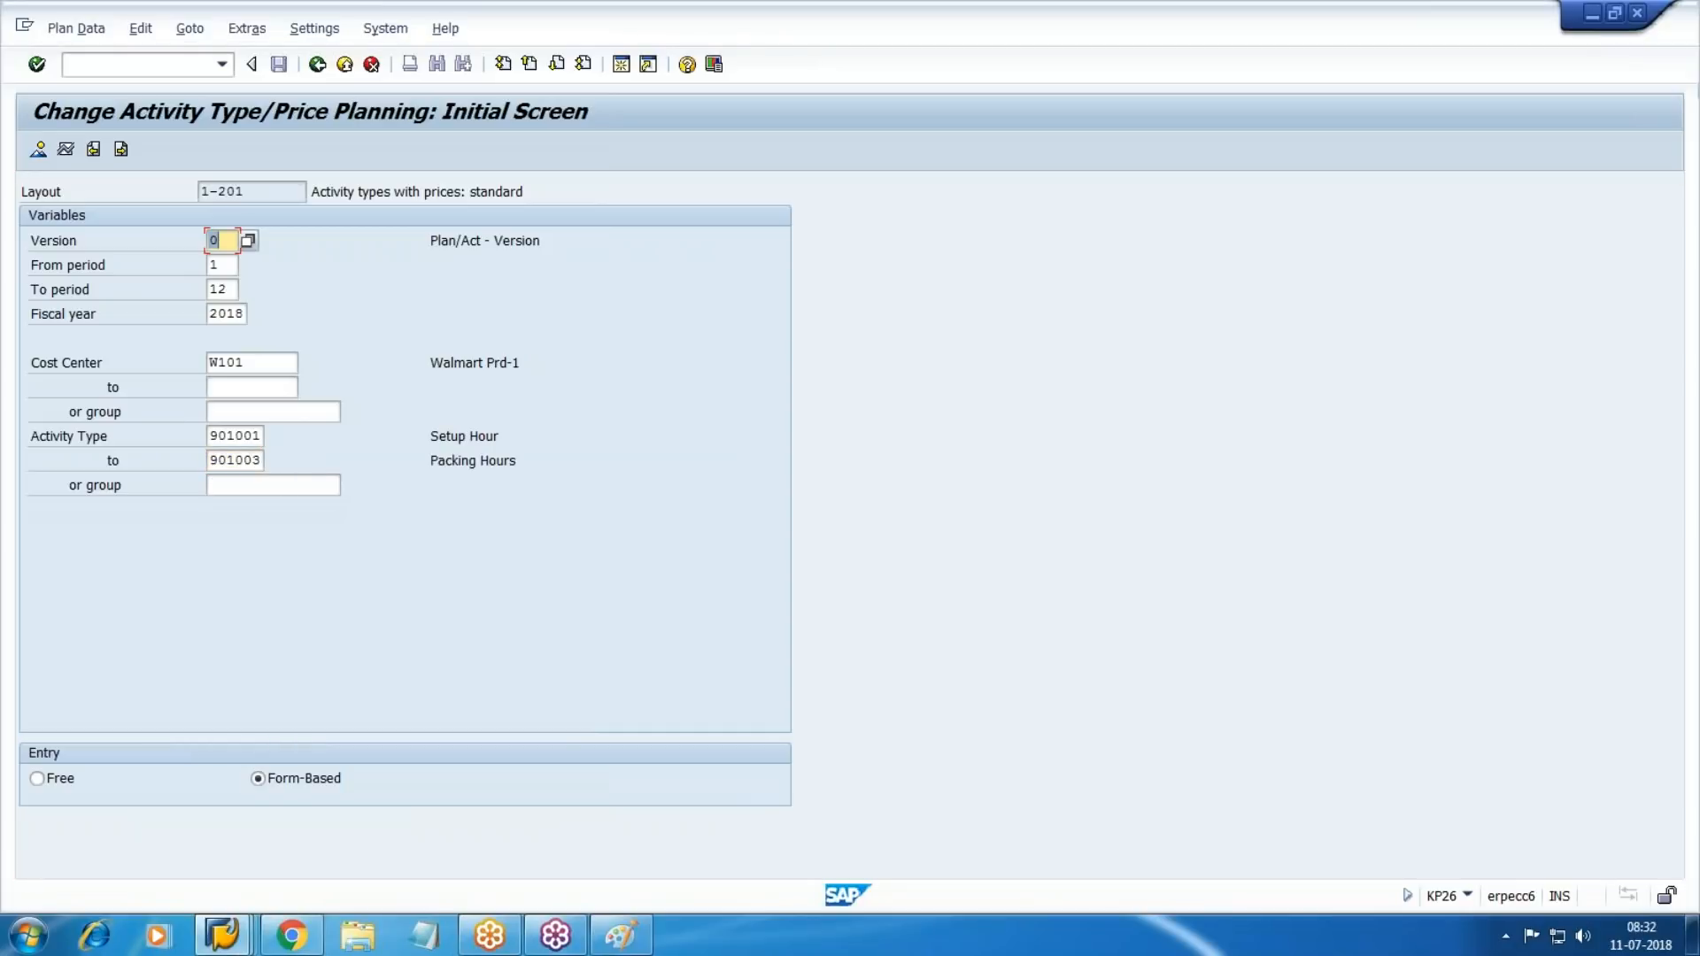
key("F5")
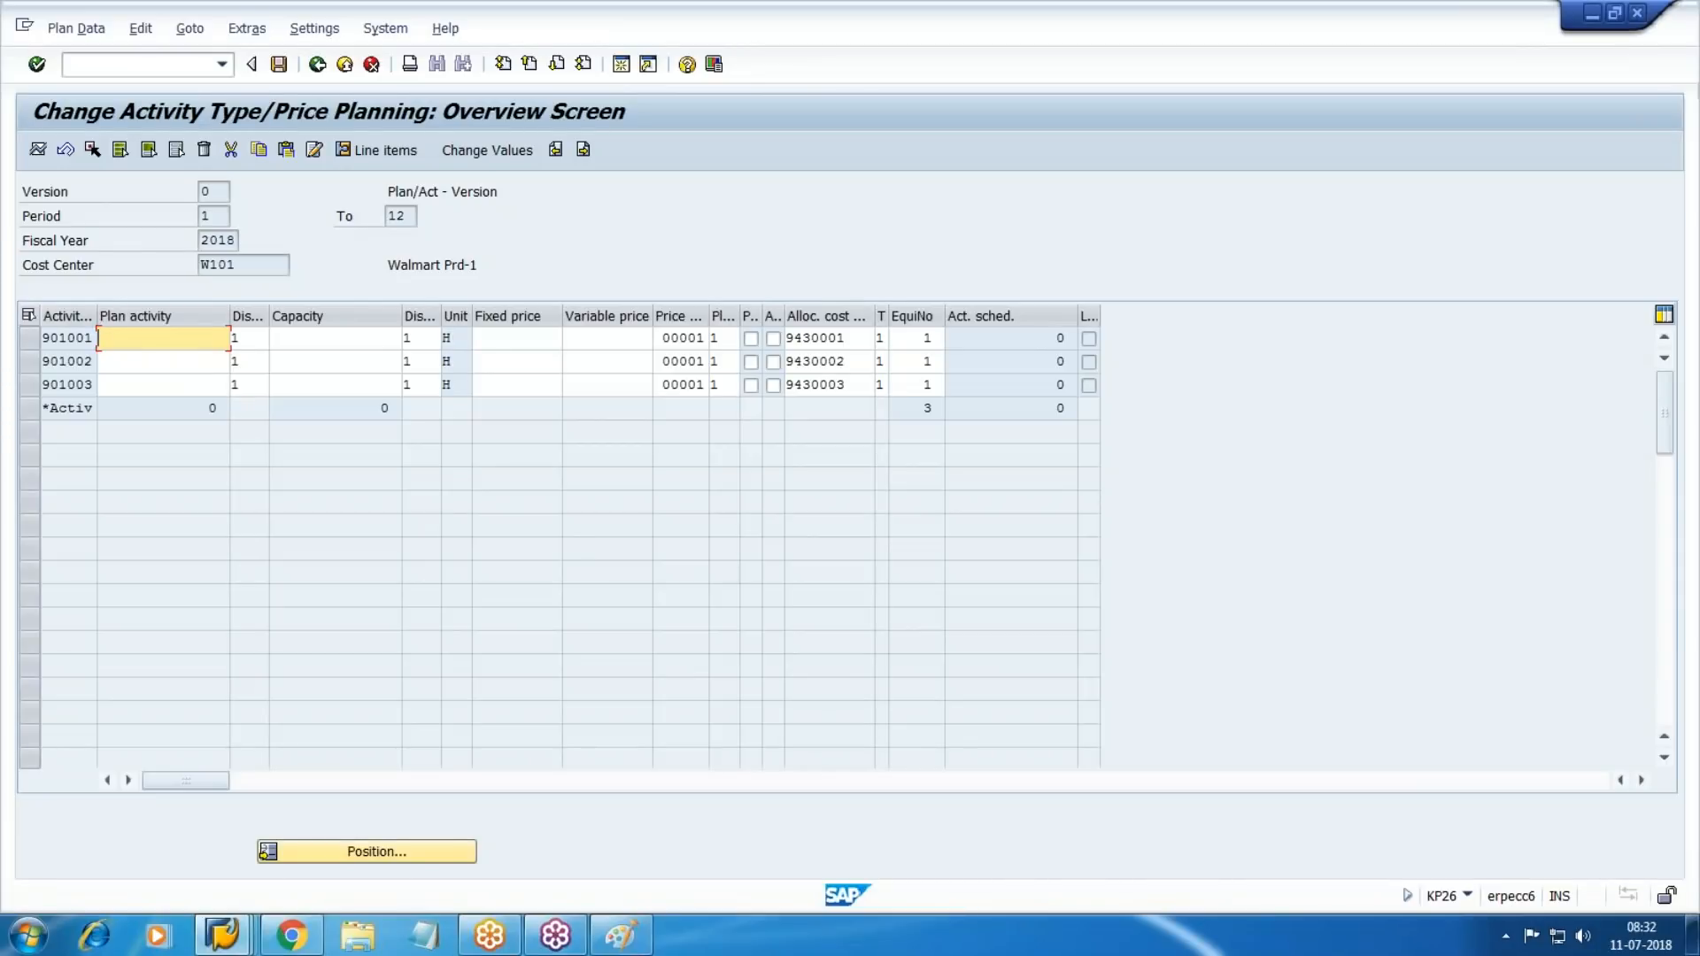
Set the plan activity to 20000 for 901001, 10000 for 901002 and 5000 for 901003, and save the plan.
type("20000")
key("Down")
type("10000")
key("Down")
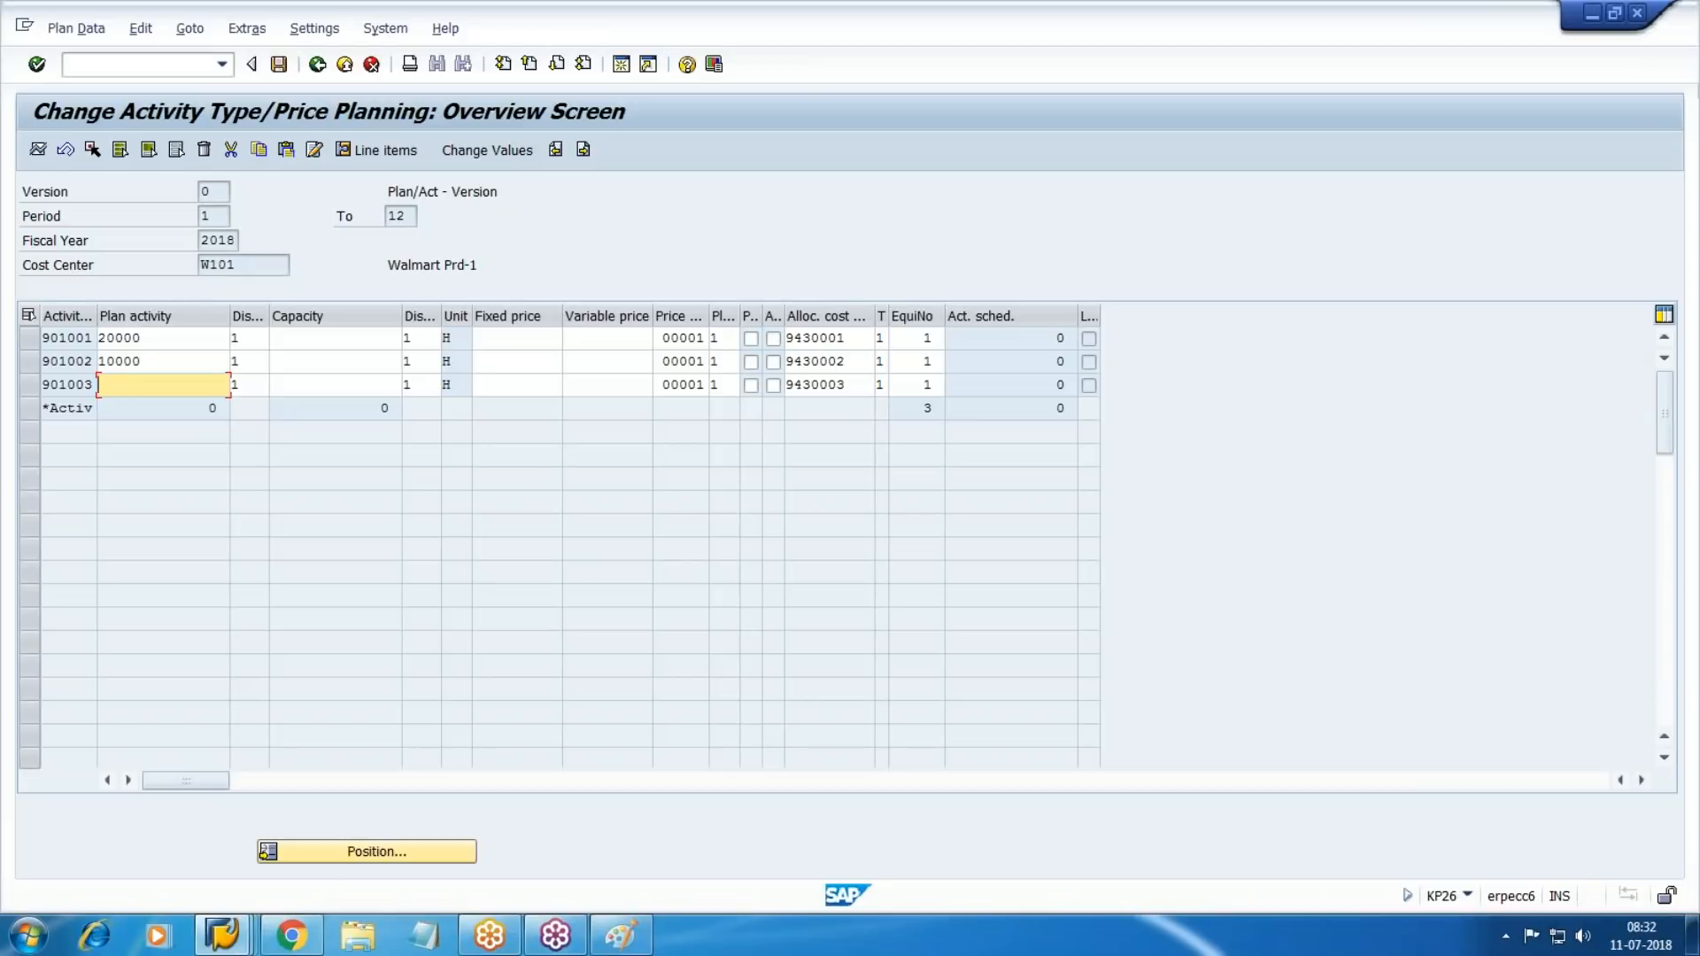
type("50000")
key("BackSpace")
key("Return")
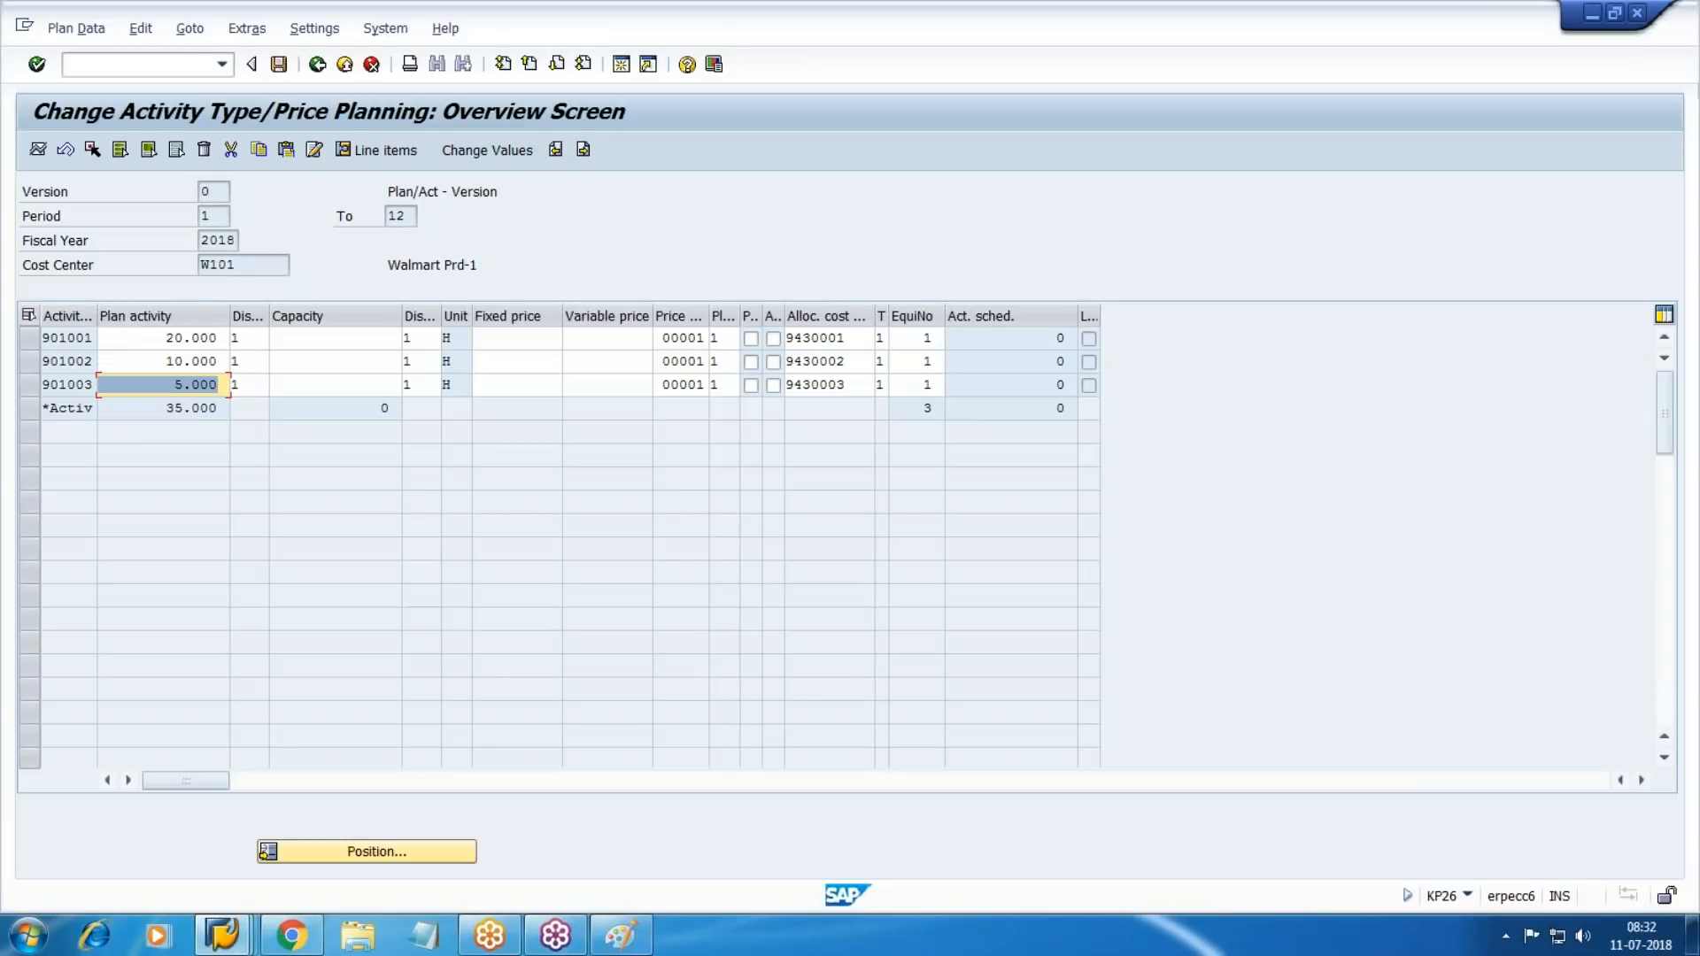
left_click(278, 63)
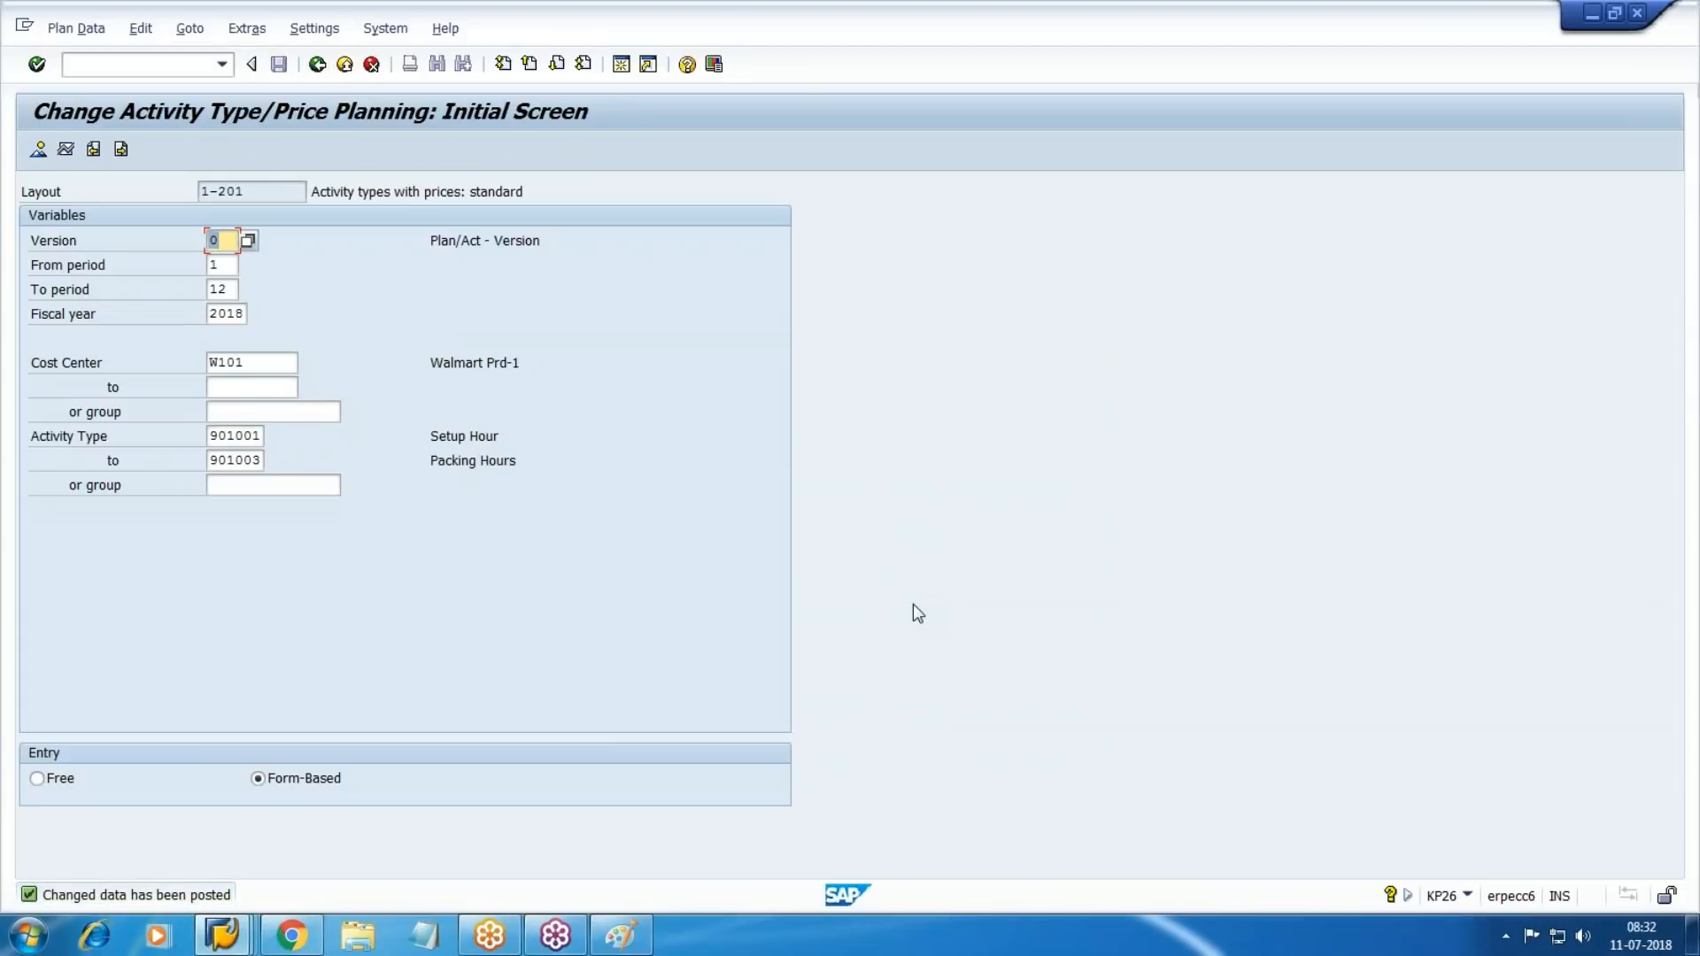
Go to transaction KSPI and execute the 2018 plan price calculation for all cost centers as a test run.
left_click(125, 35)
left_click(711, 337)
left_click(152, 71)
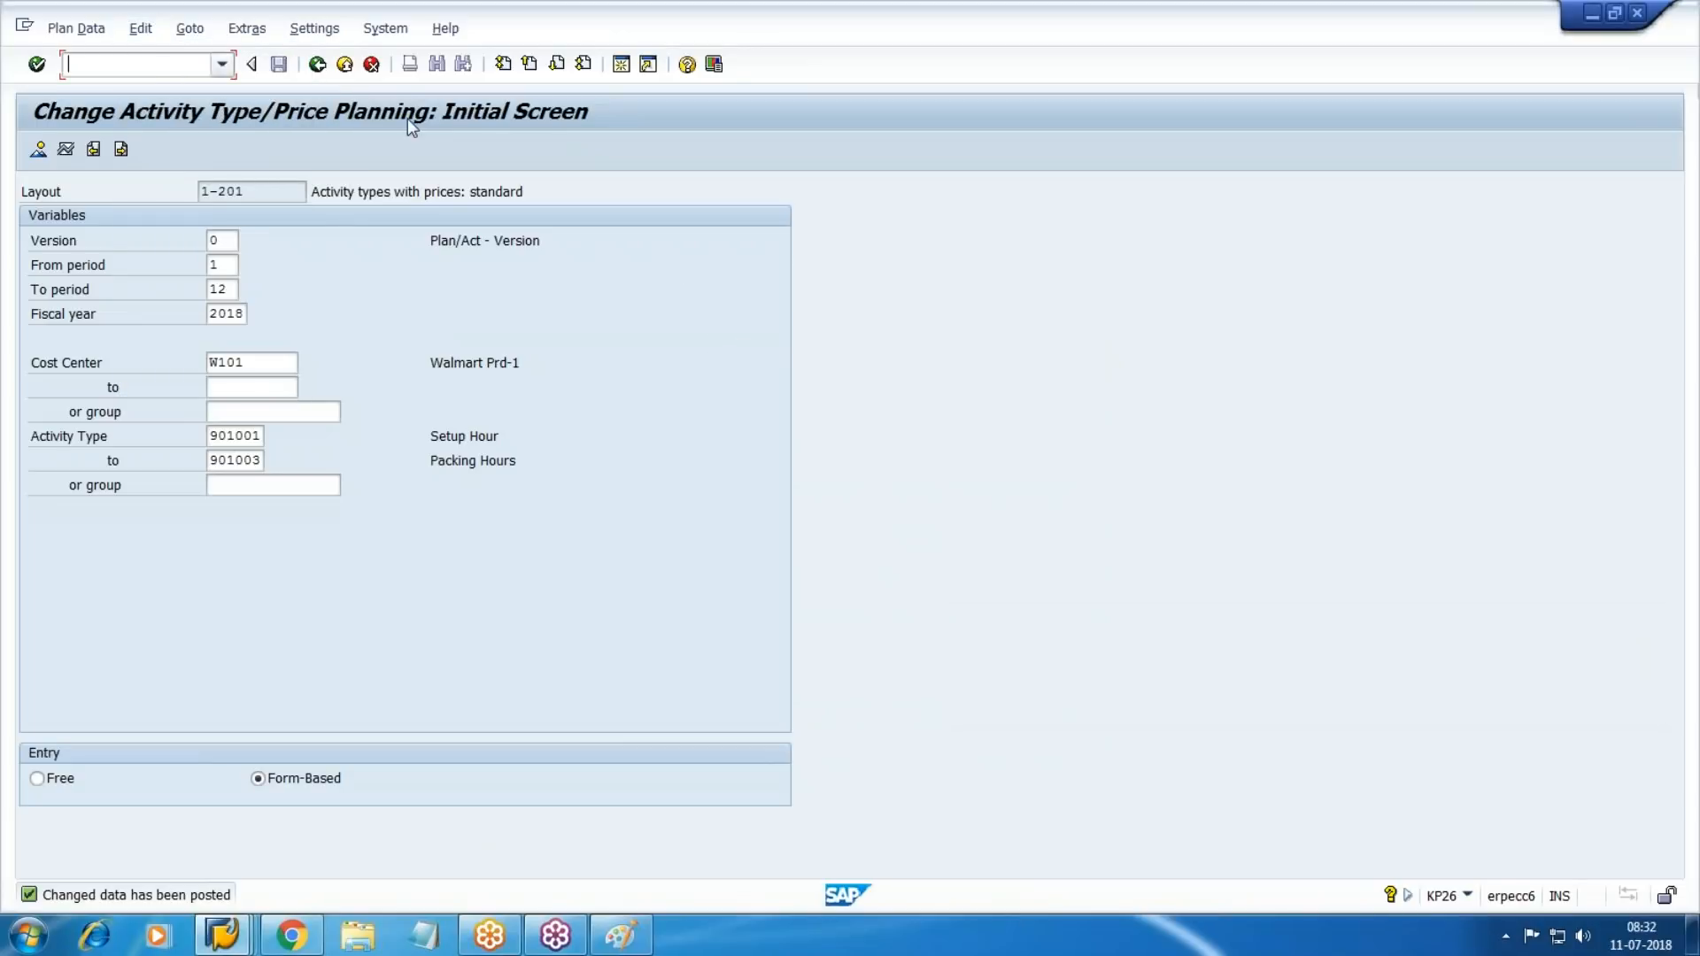
type("/NKSPI")
key("Return")
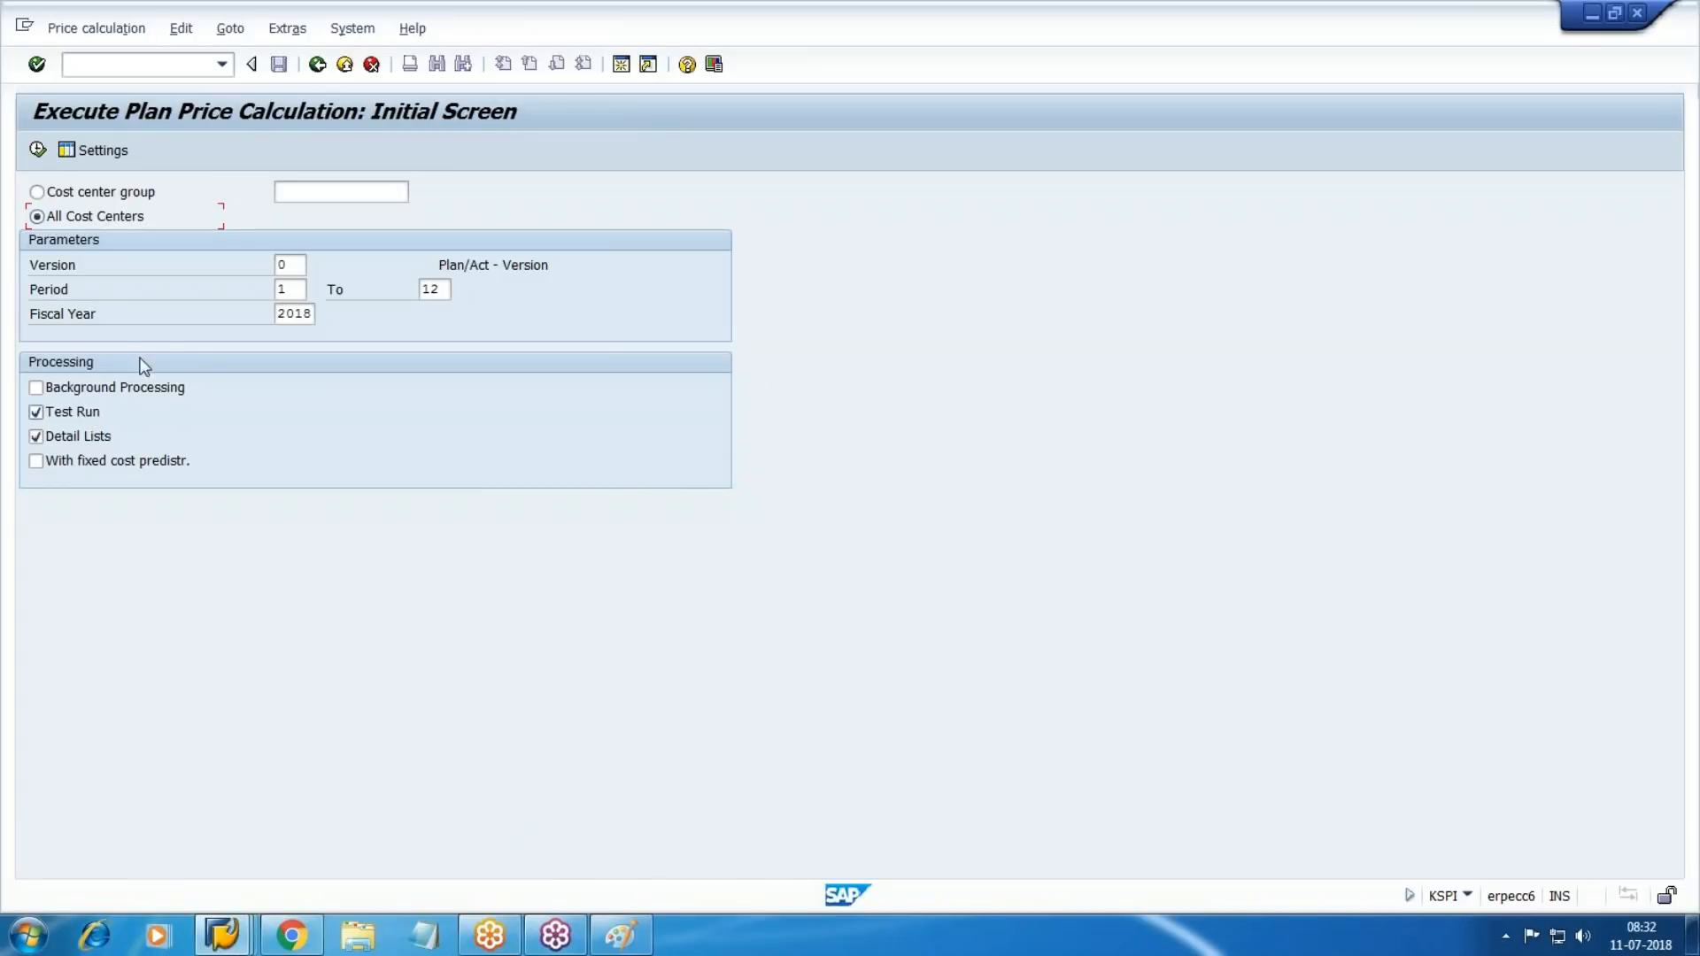
left_click(37, 149)
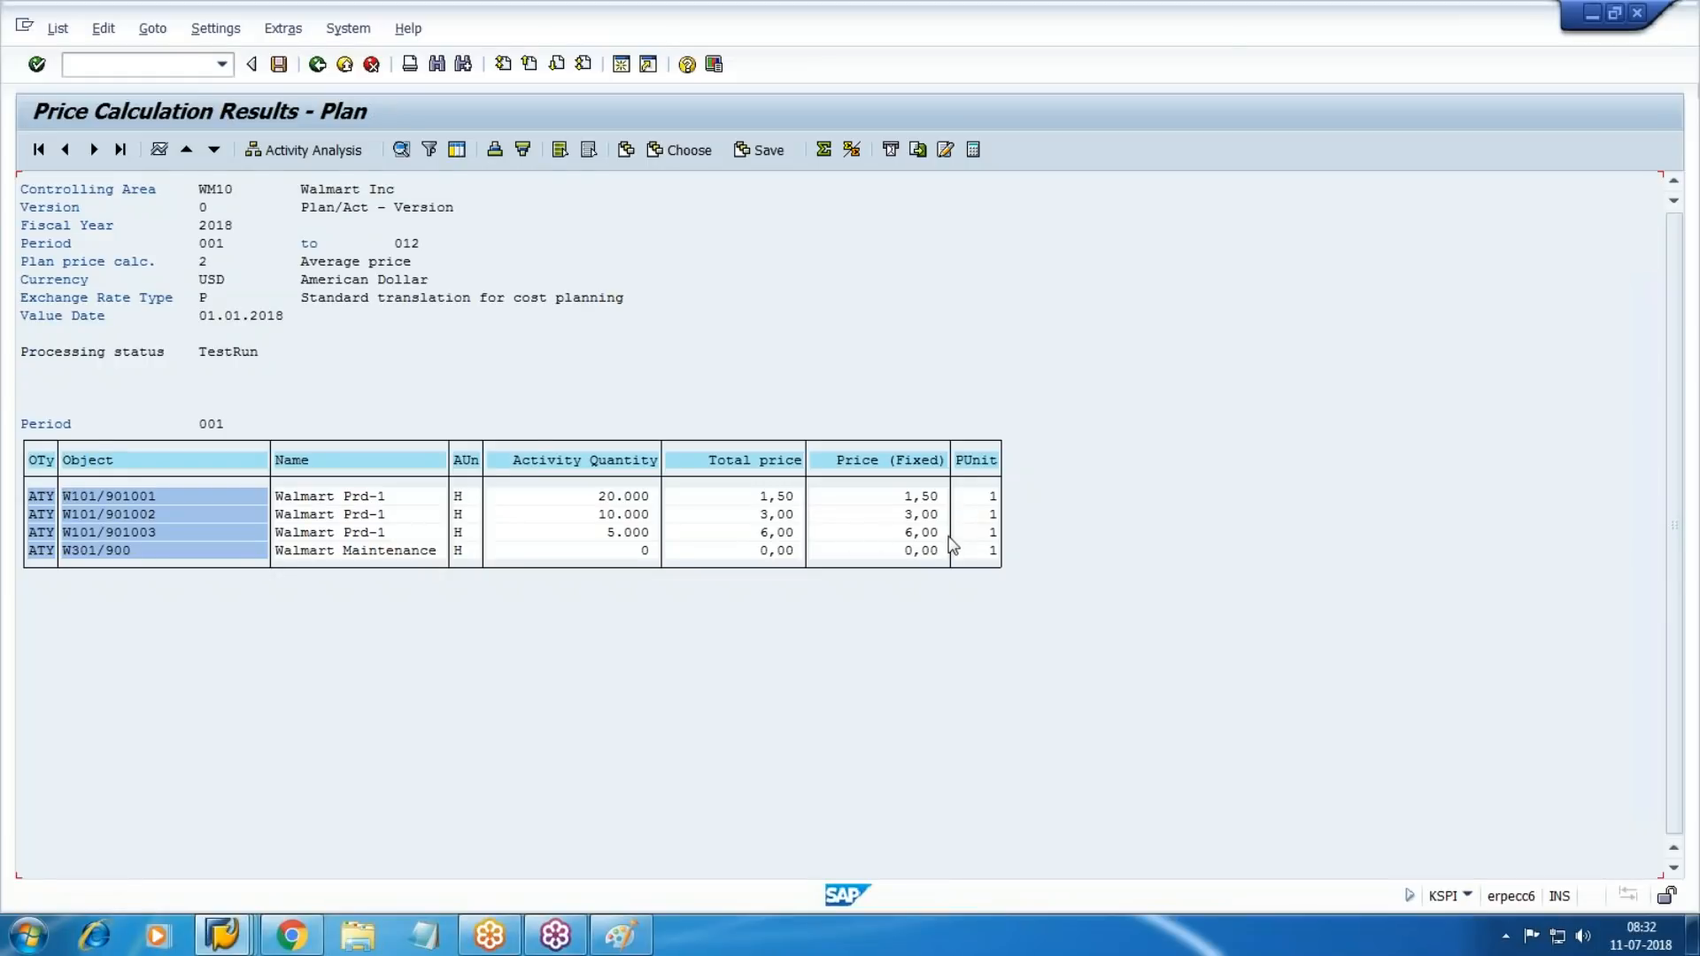
End the test calculation, turn off Test Run and execute the plan price calculation to post the prices.
left_click(317, 64)
left_click(330, 424)
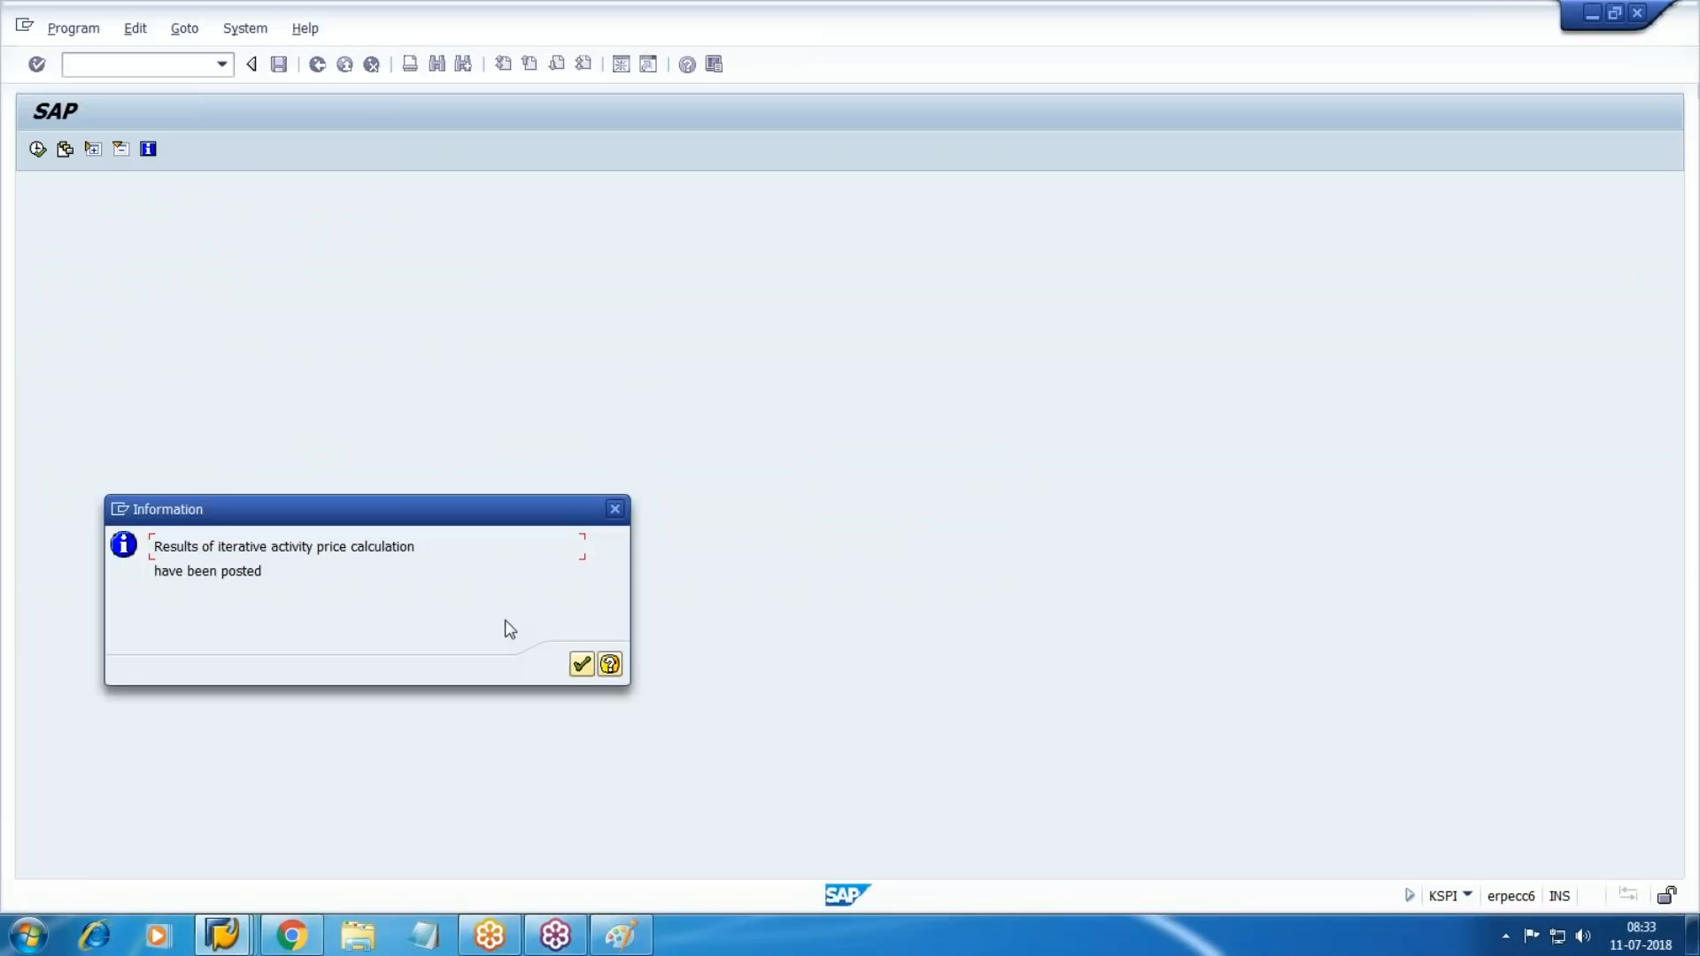
left_click(581, 666)
left_click(36, 412)
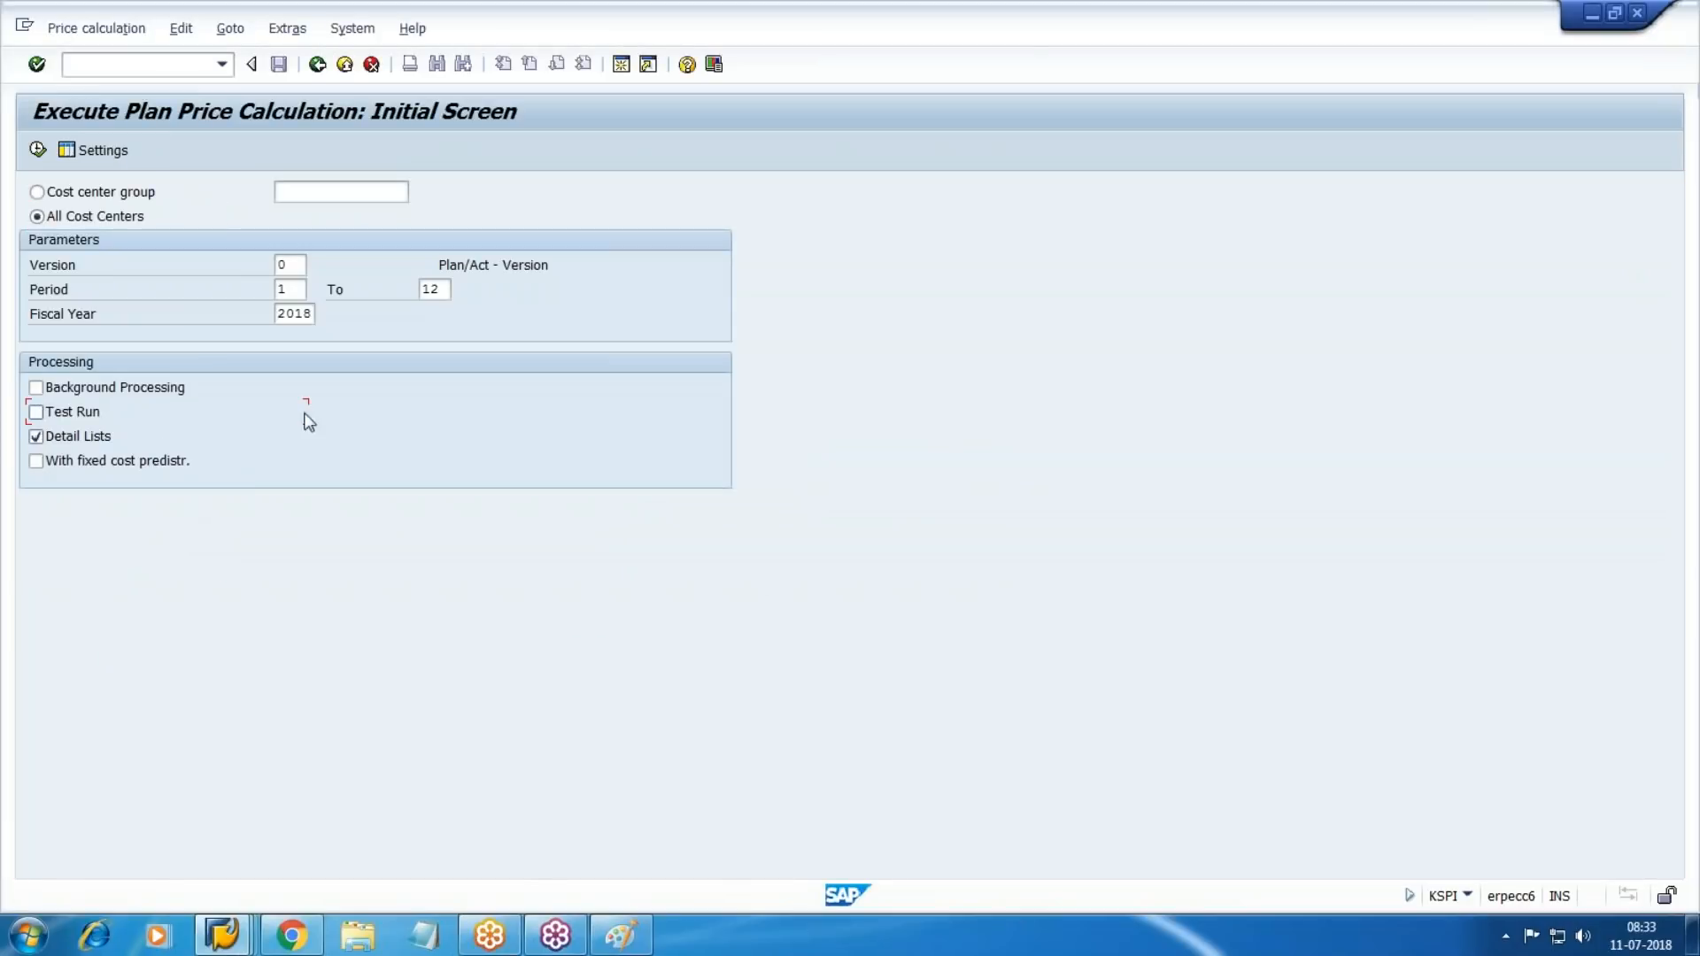
left_click(38, 146)
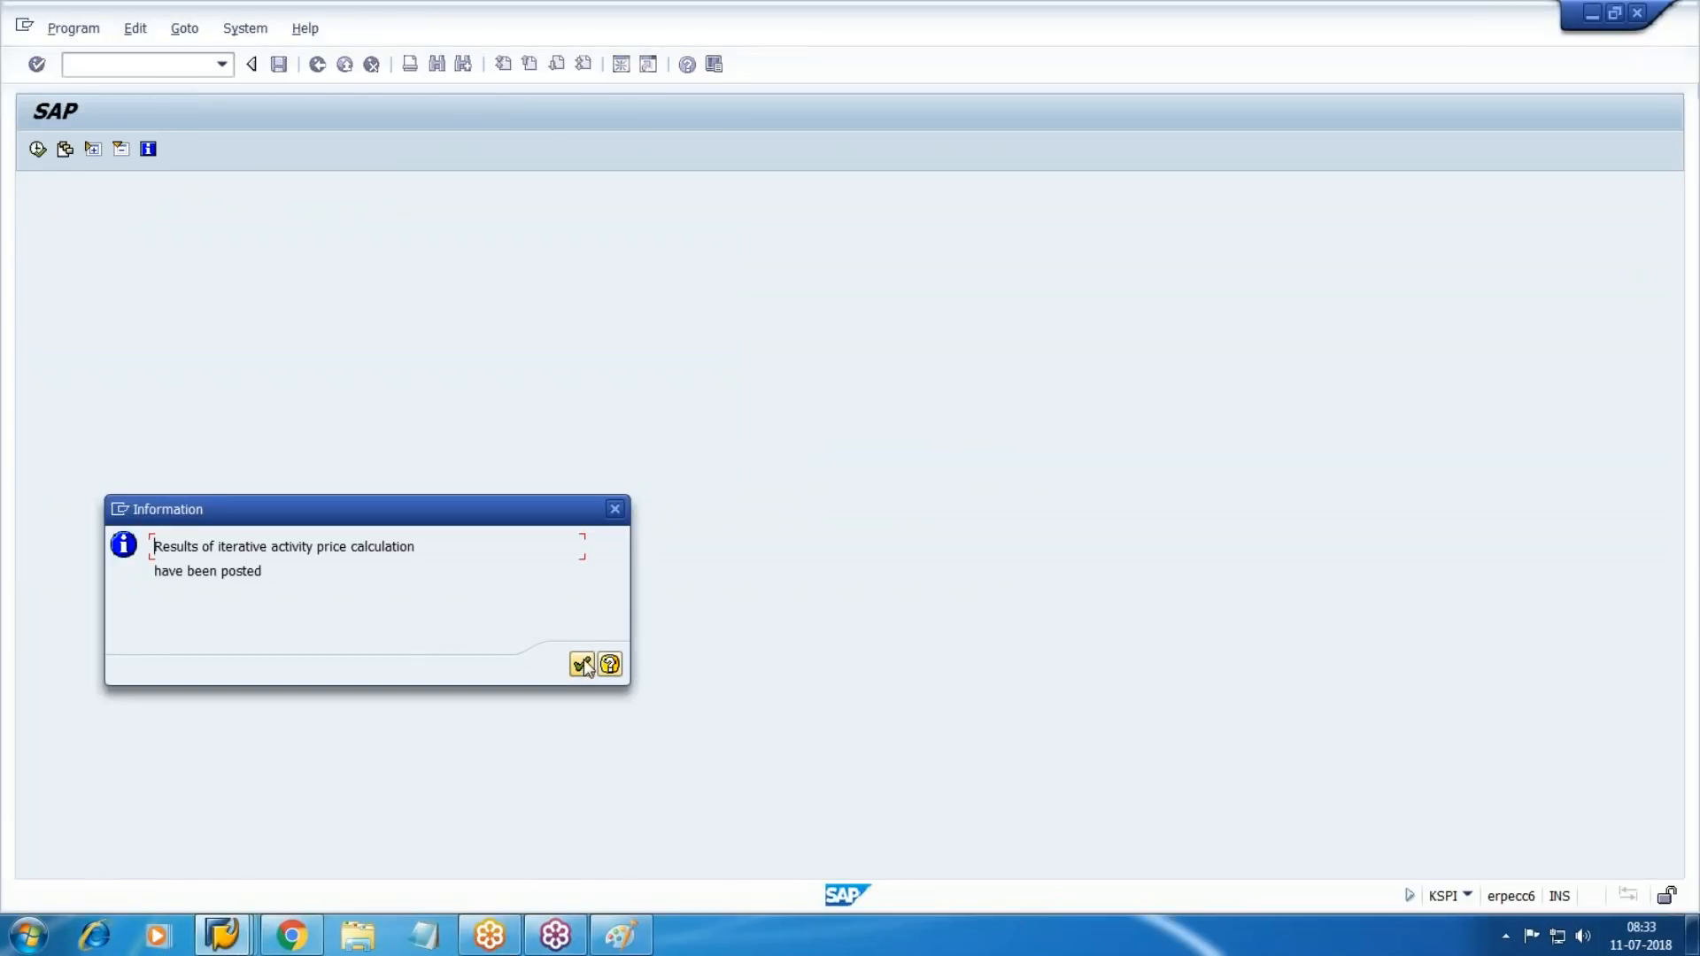
left_click(582, 664)
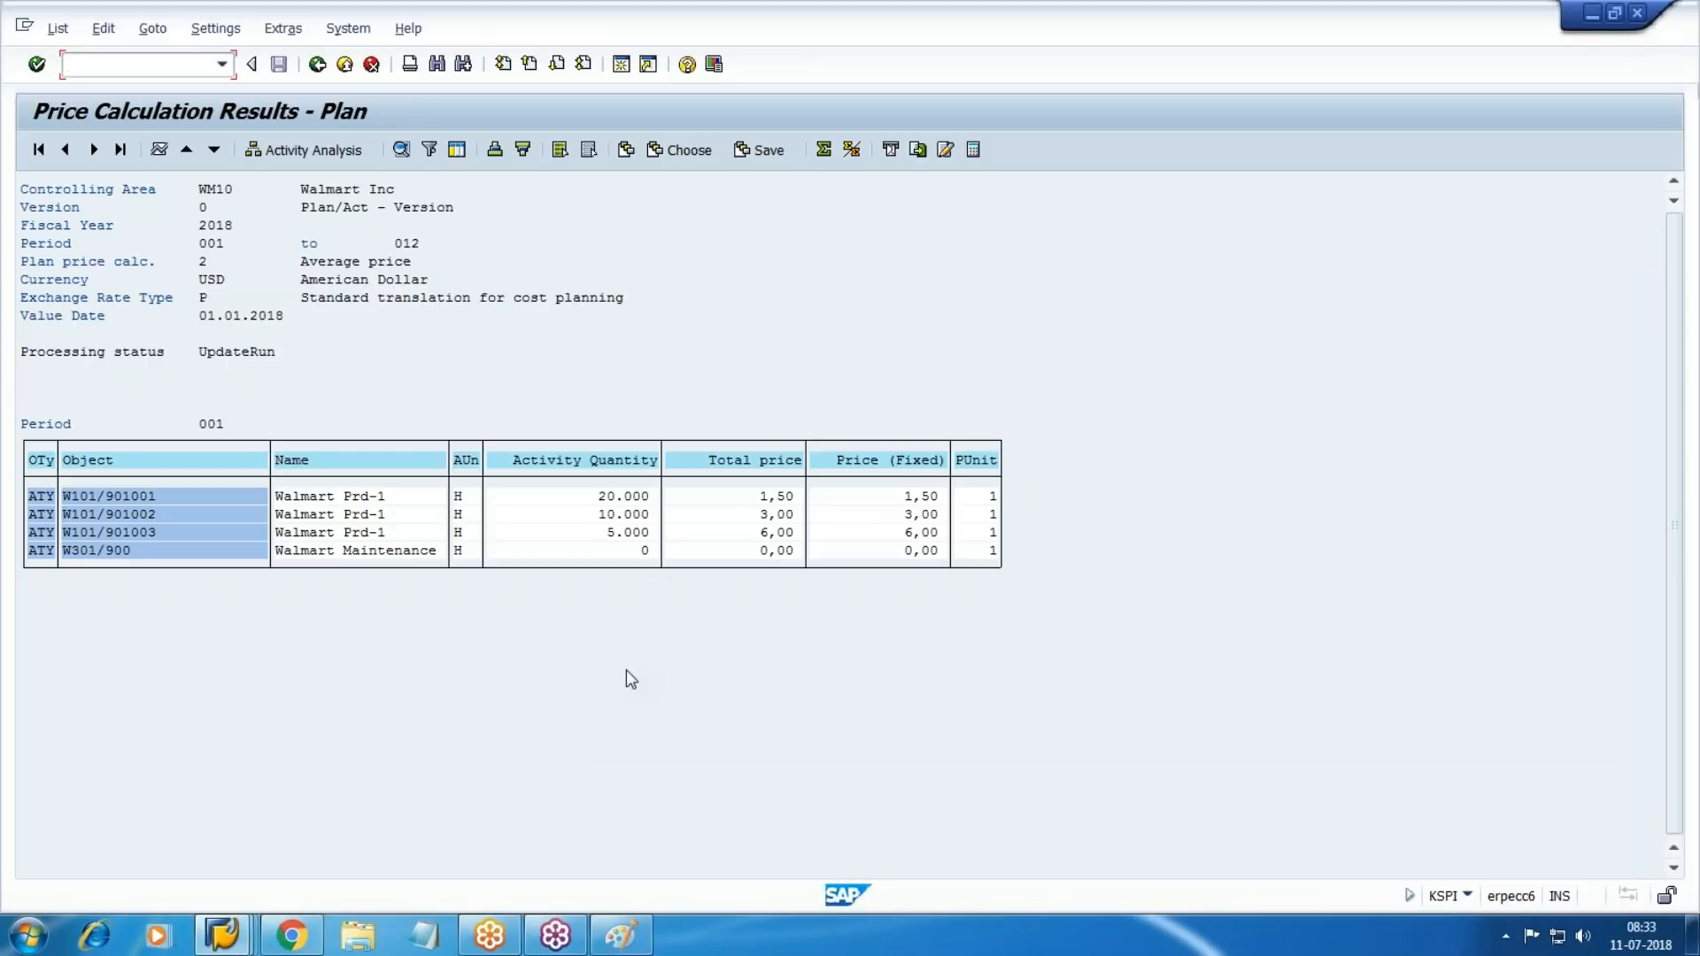
End the calculation, execute it again without Test Run and review the fixed prices of activity types 901001 to 901003.
left_click(317, 64)
left_click(367, 434)
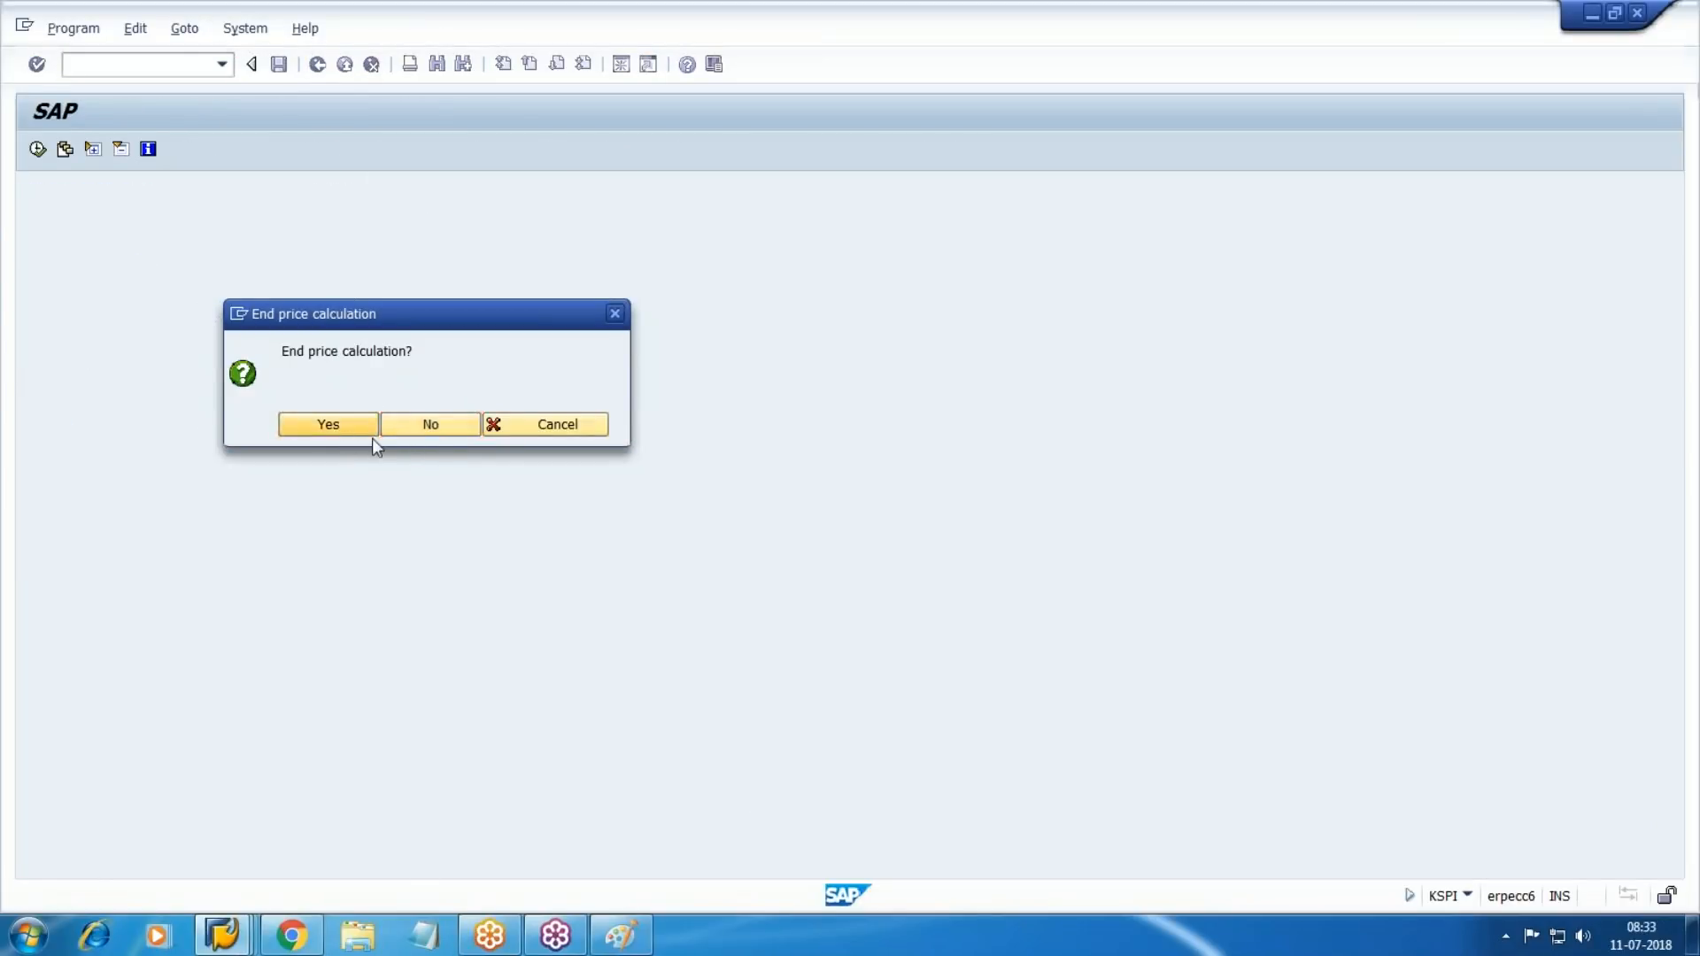
left_click(75, 424)
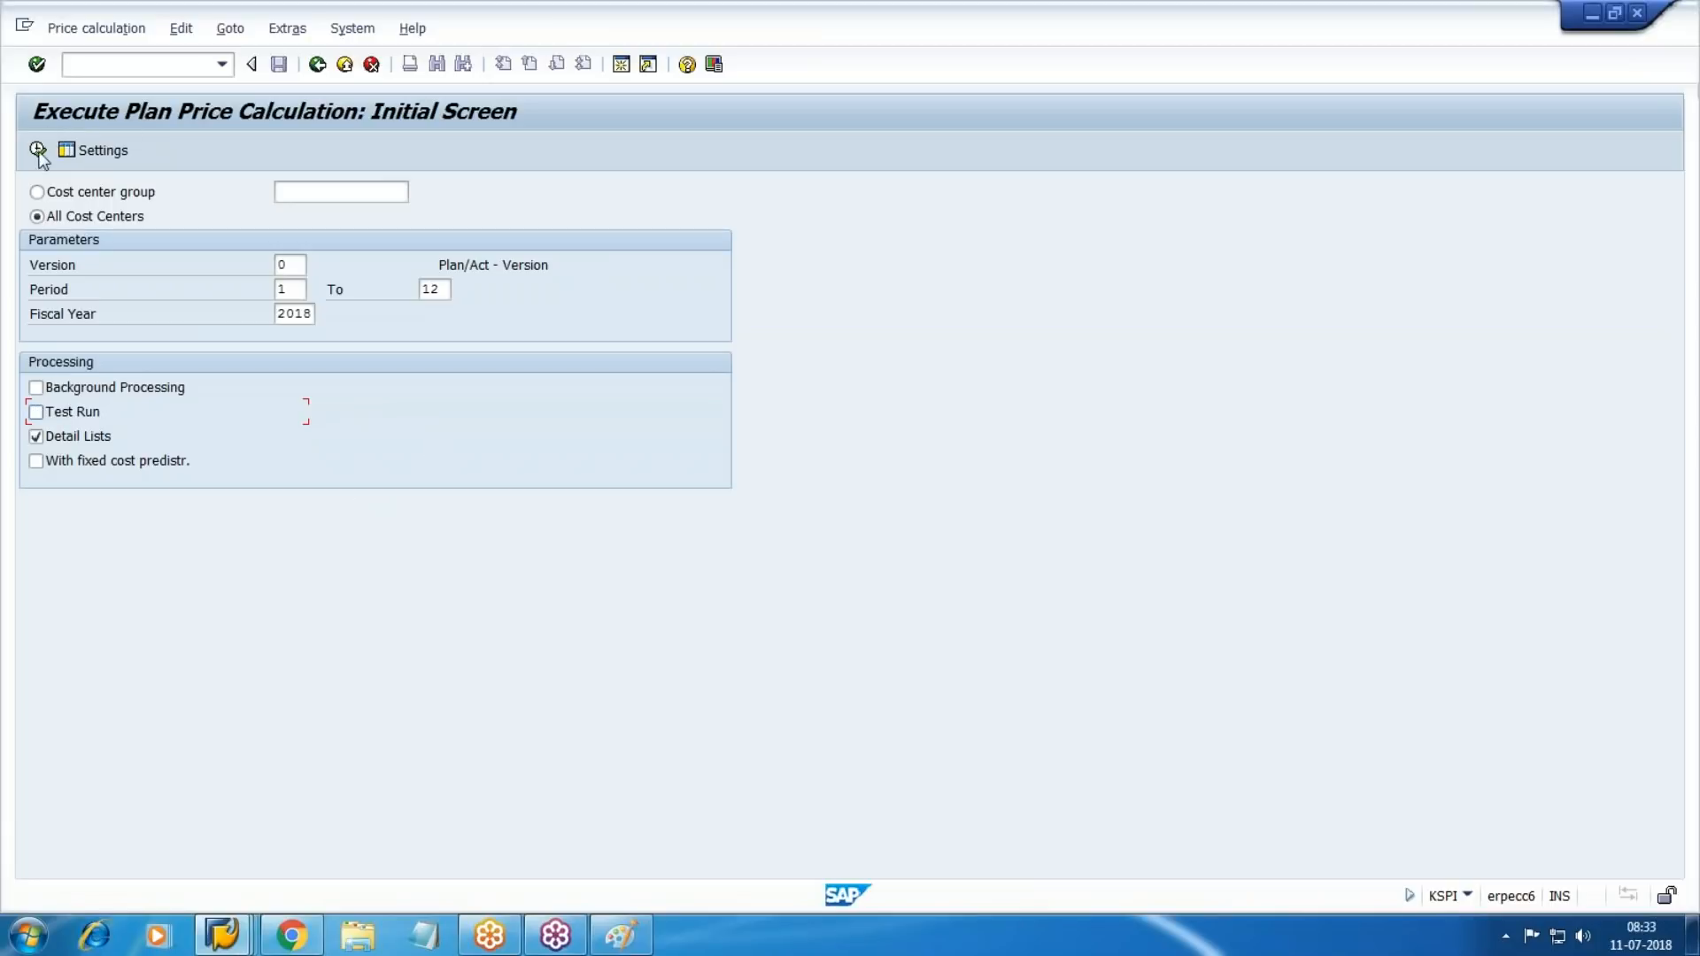
key("F8")
left_click(580, 665)
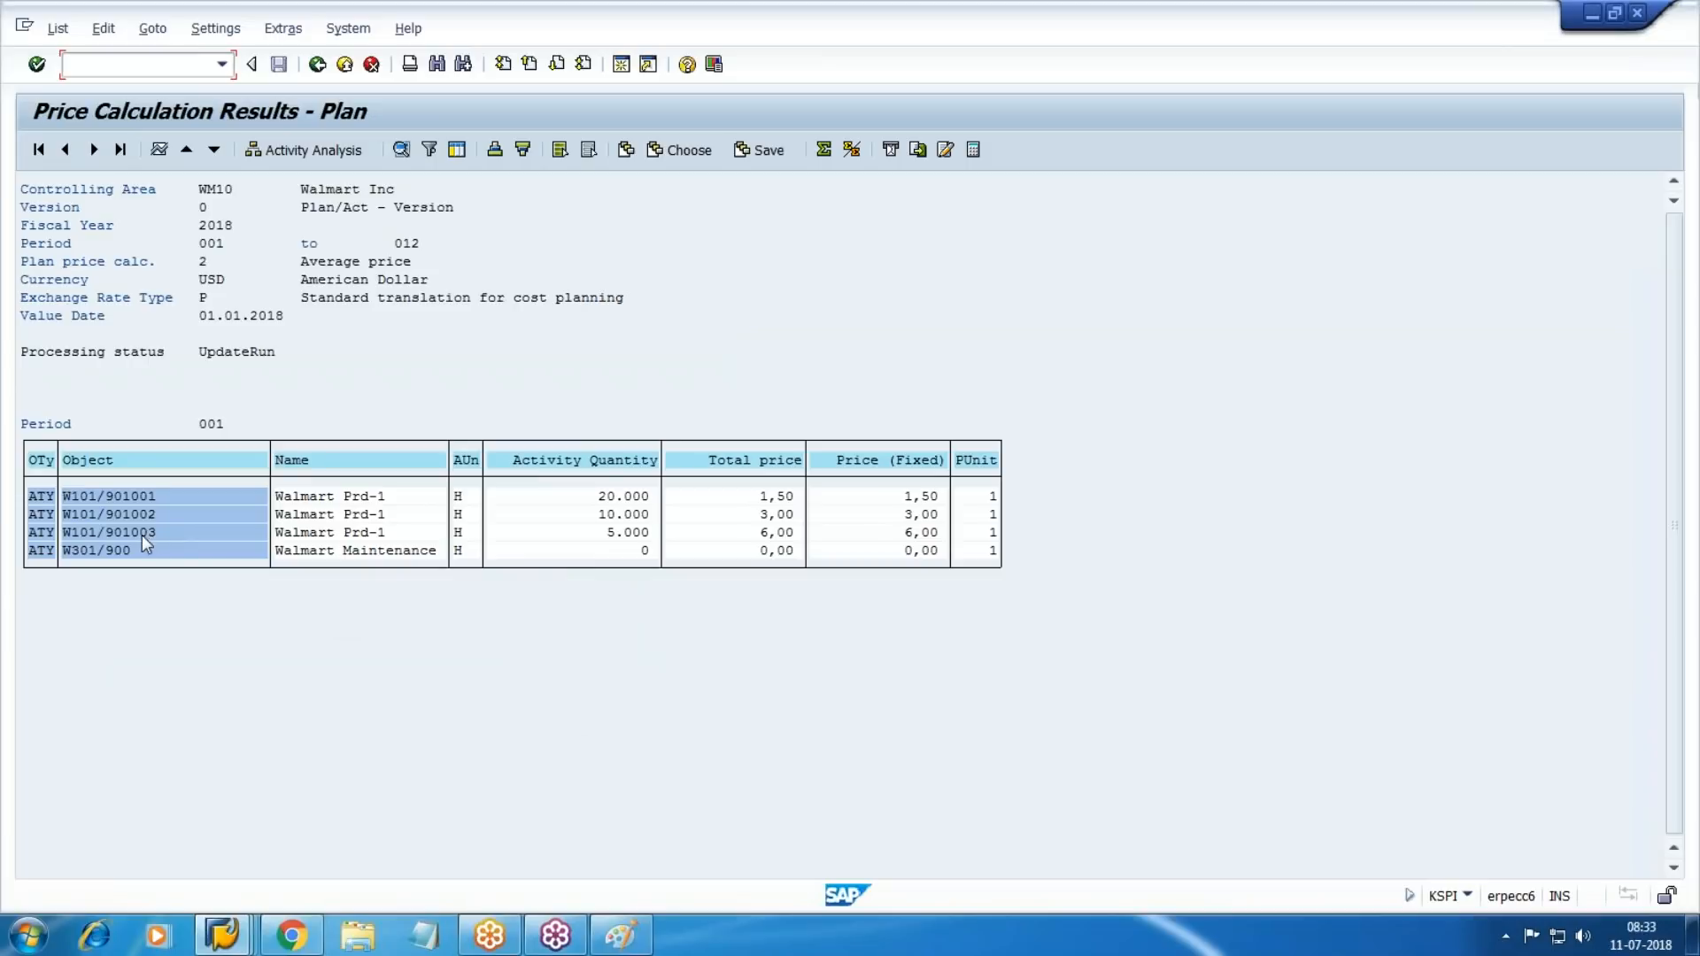
left_click_drag(896, 498, 988, 498)
left_click_drag(889, 515, 1069, 516)
left_click_drag(897, 537, 1024, 528)
Switch to the session with the cost element group structure and save group 5000.
left_click(222, 935)
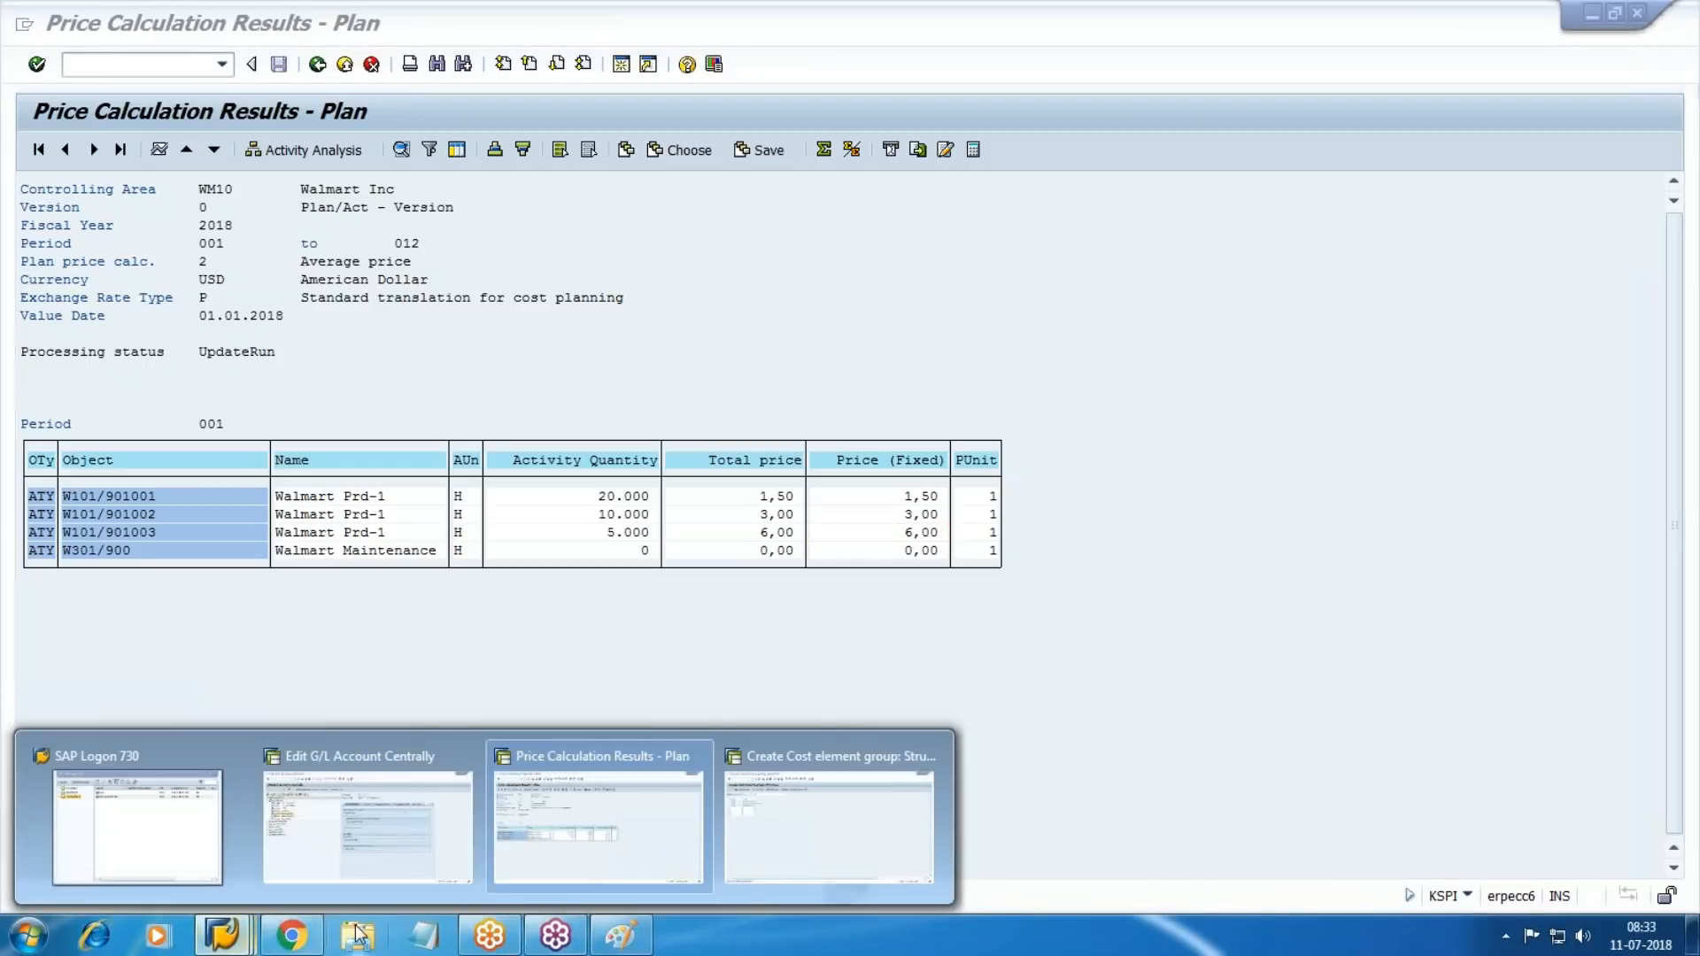
left_click(816, 834)
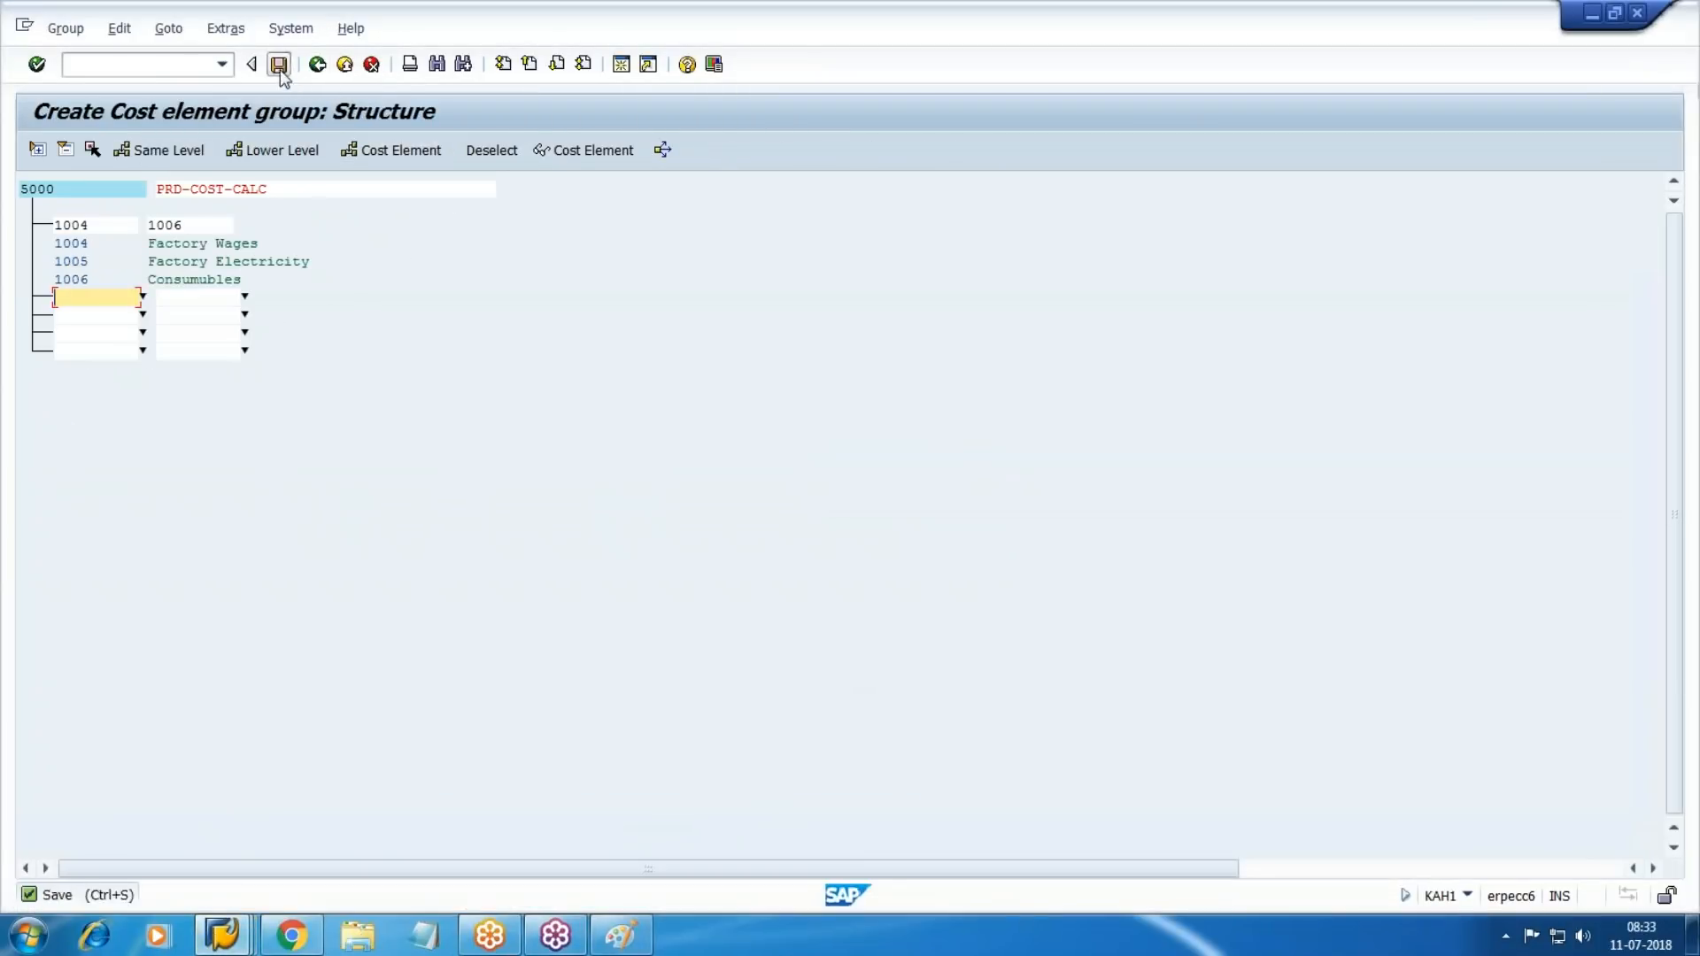
key("ctrl+s")
Go to transaction SPRO and open the SAP Reference IMG.
left_click(144, 62)
type("/N")
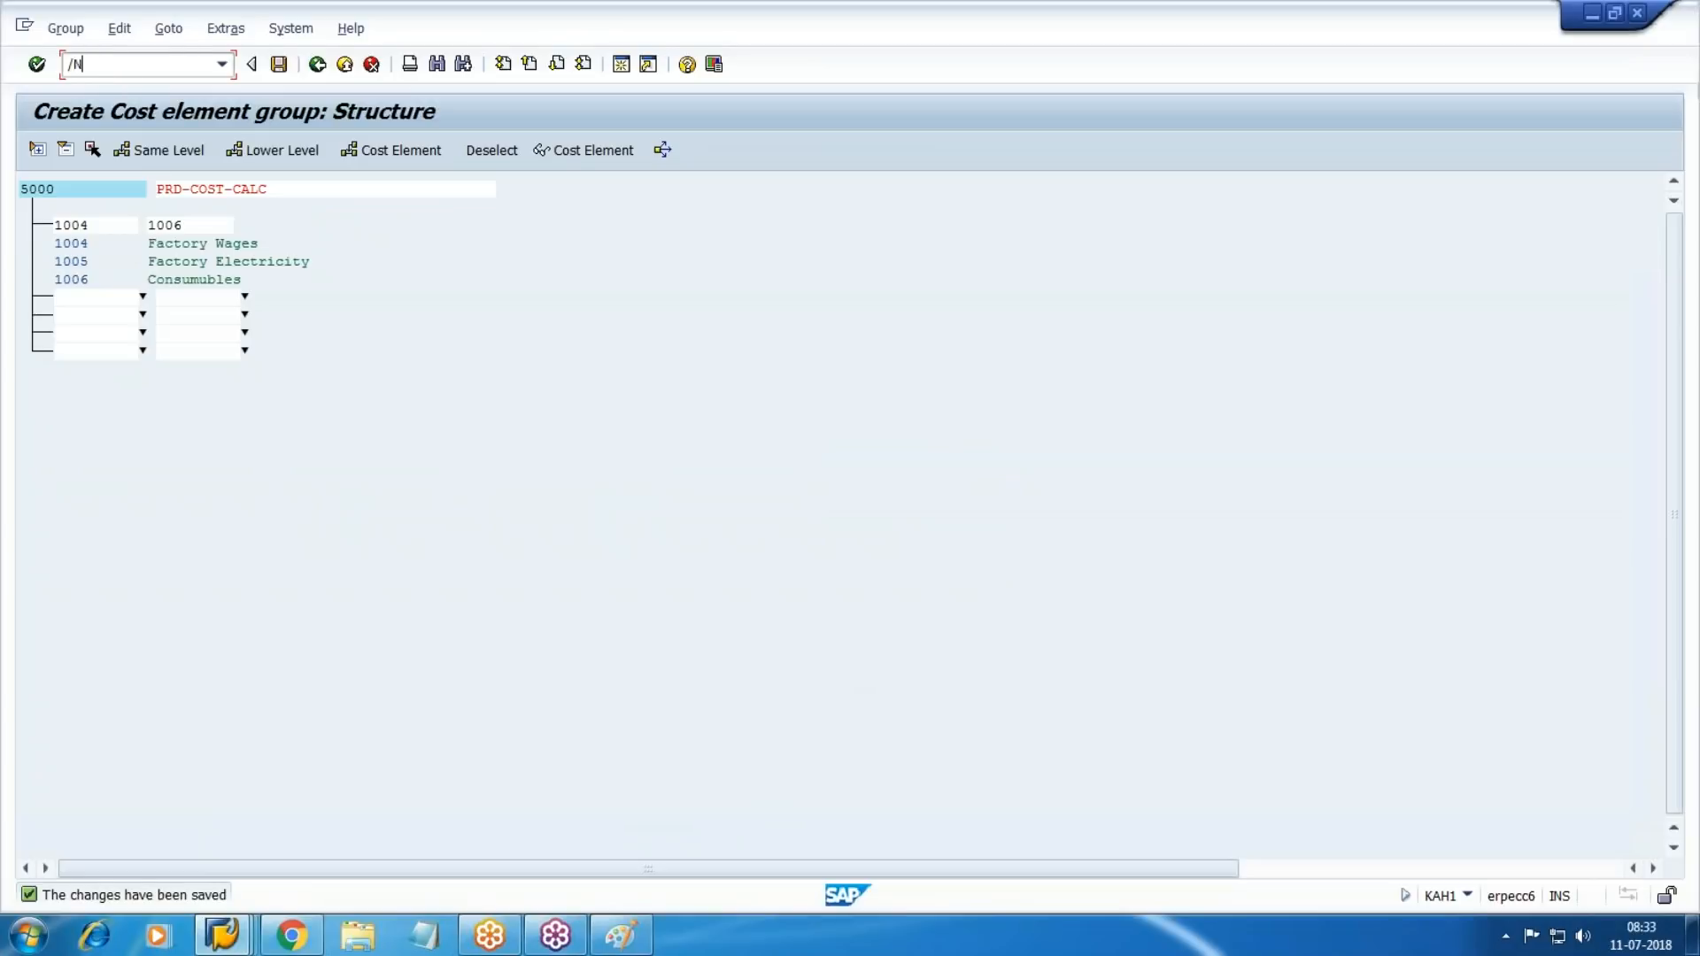
type("SPRO")
key("Return")
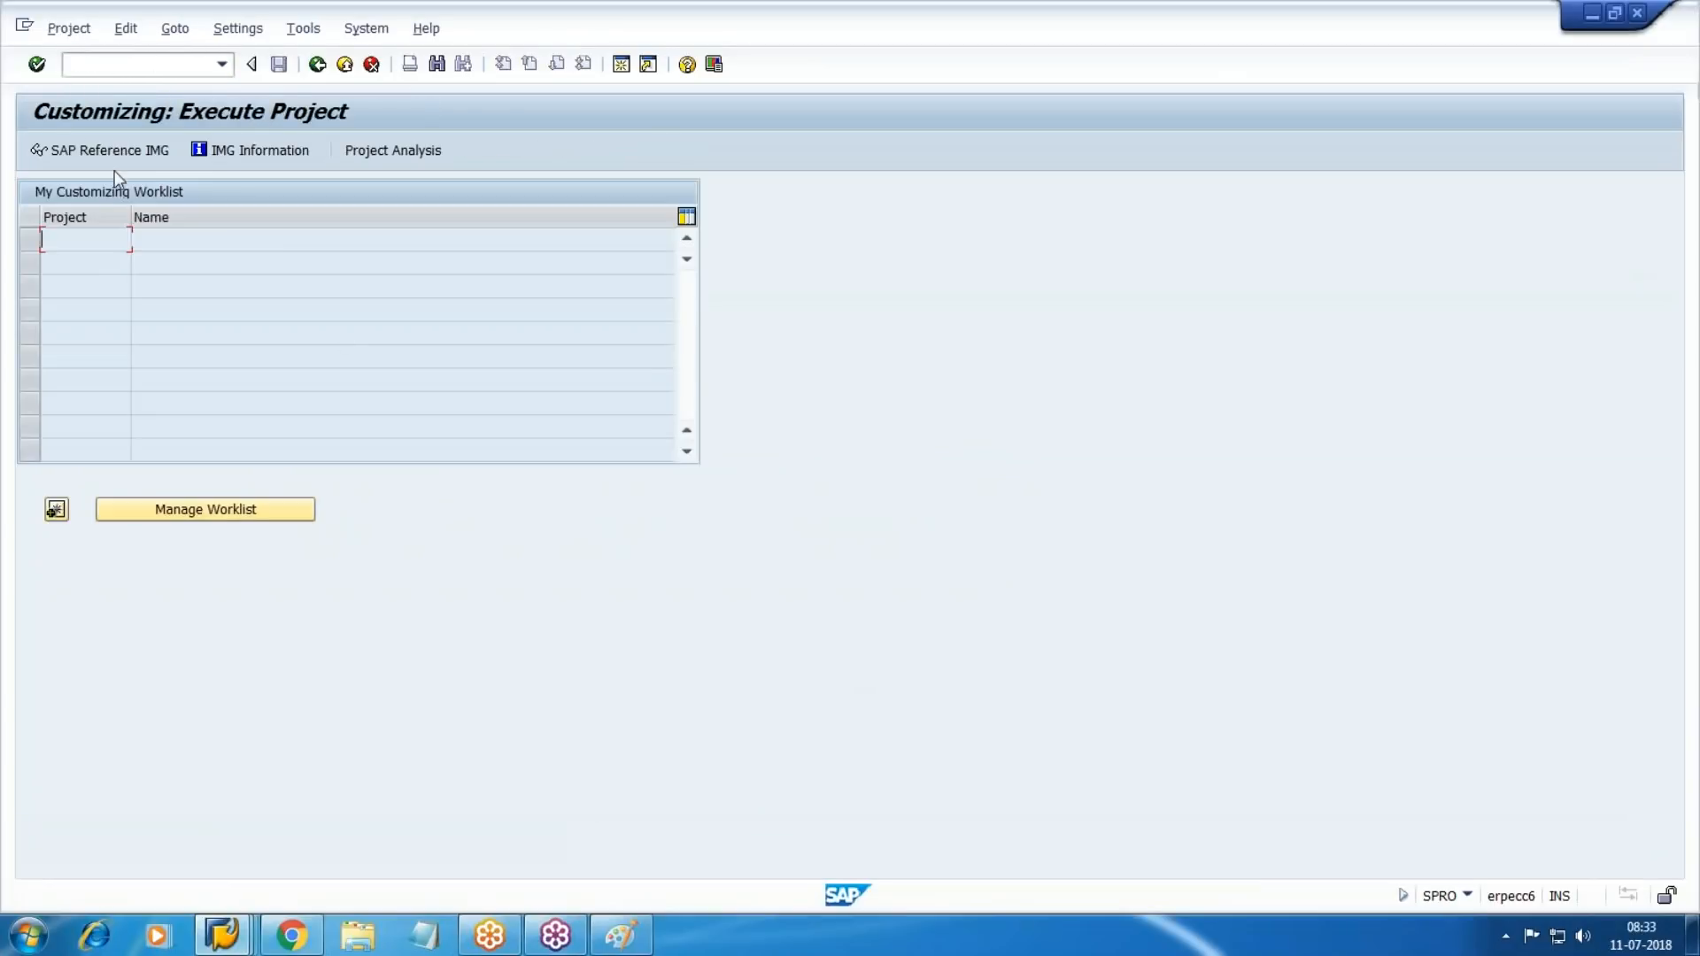
key("F5")
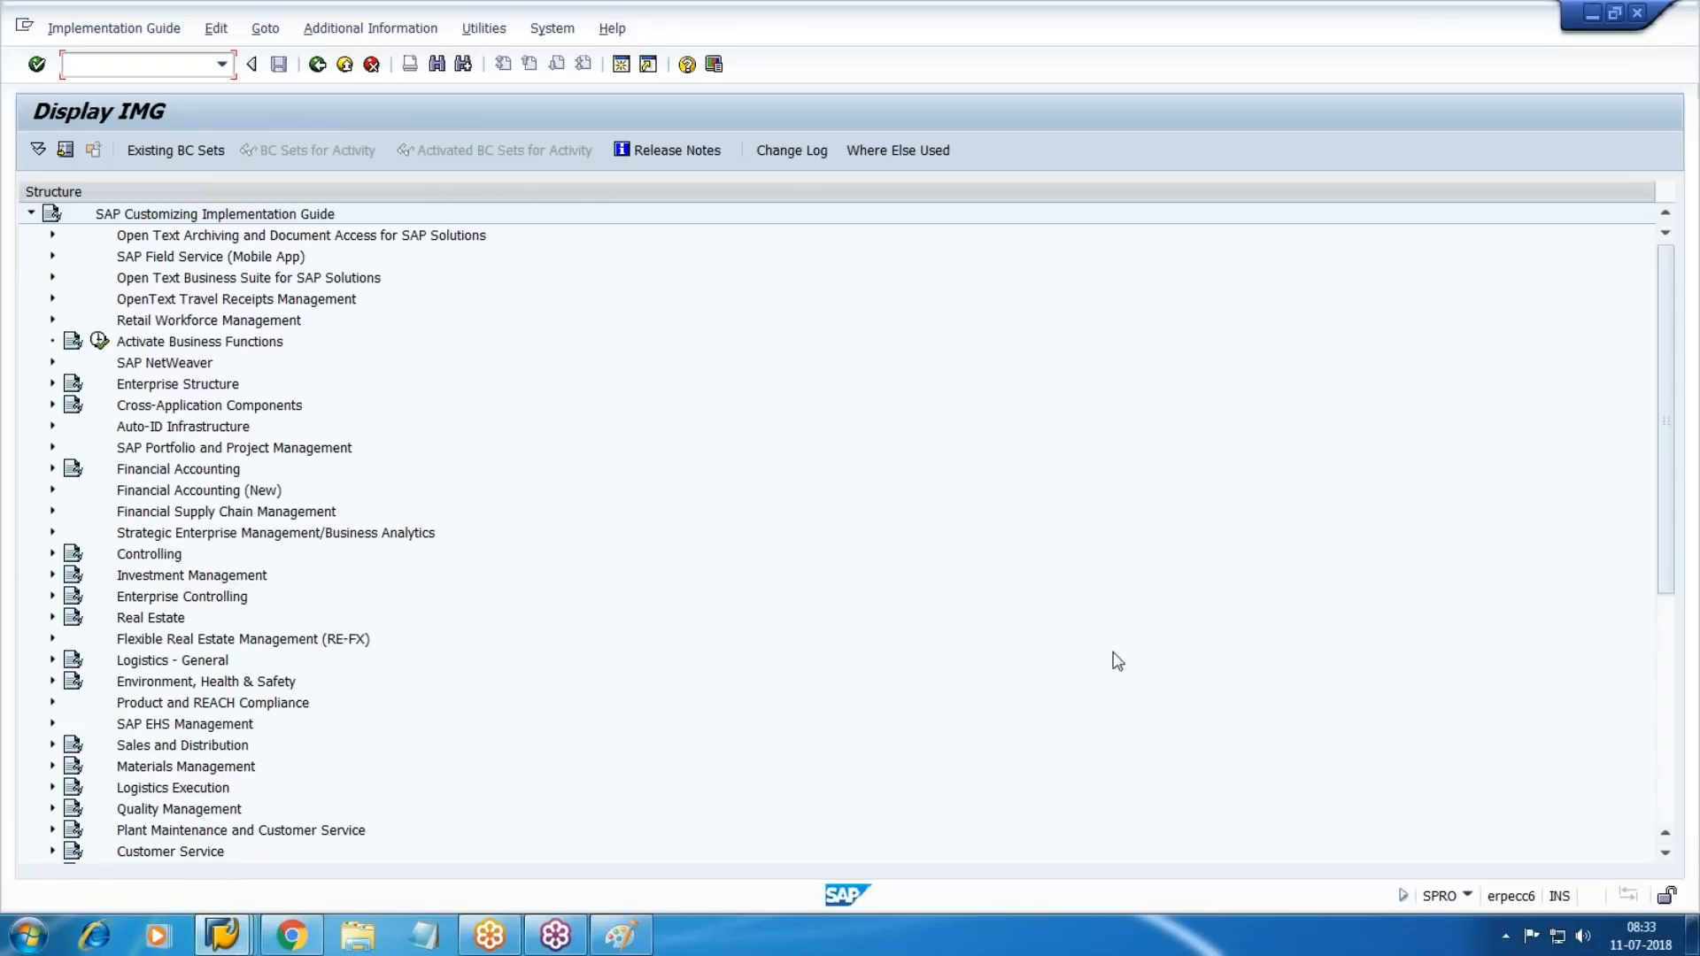
Open the Determine person responsible activity under Production, Basic Data, Work Center, General Data in the IMG.
left_click_drag(1664, 539, 1664, 627)
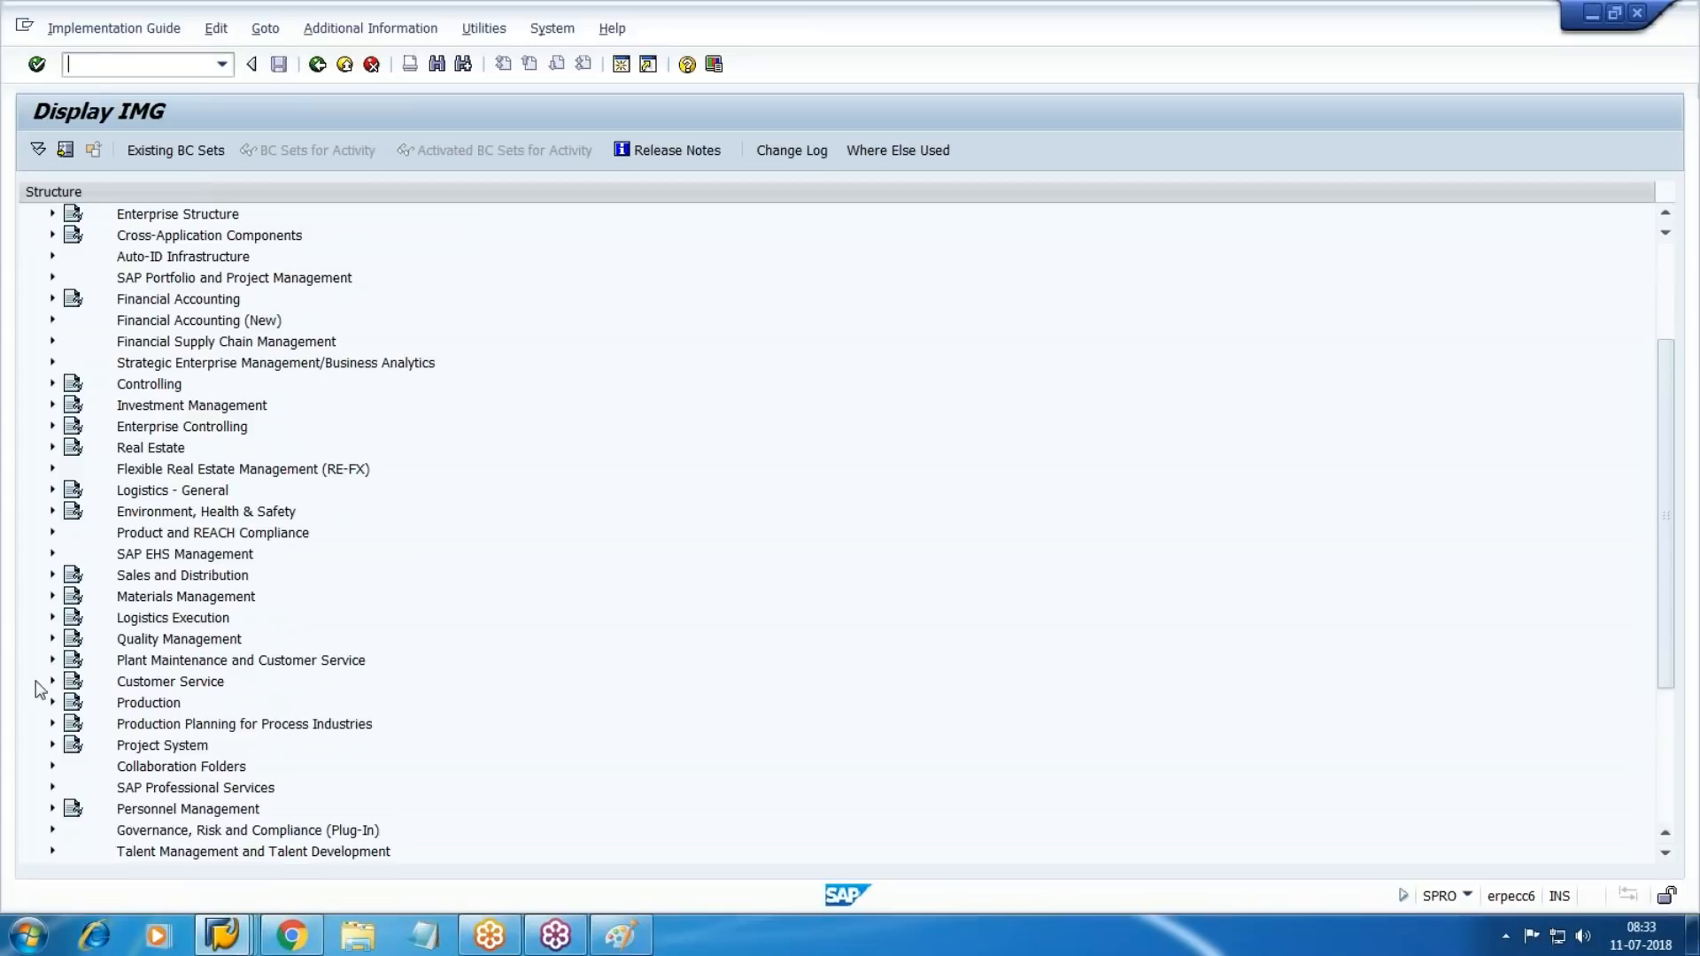
left_click(52, 702)
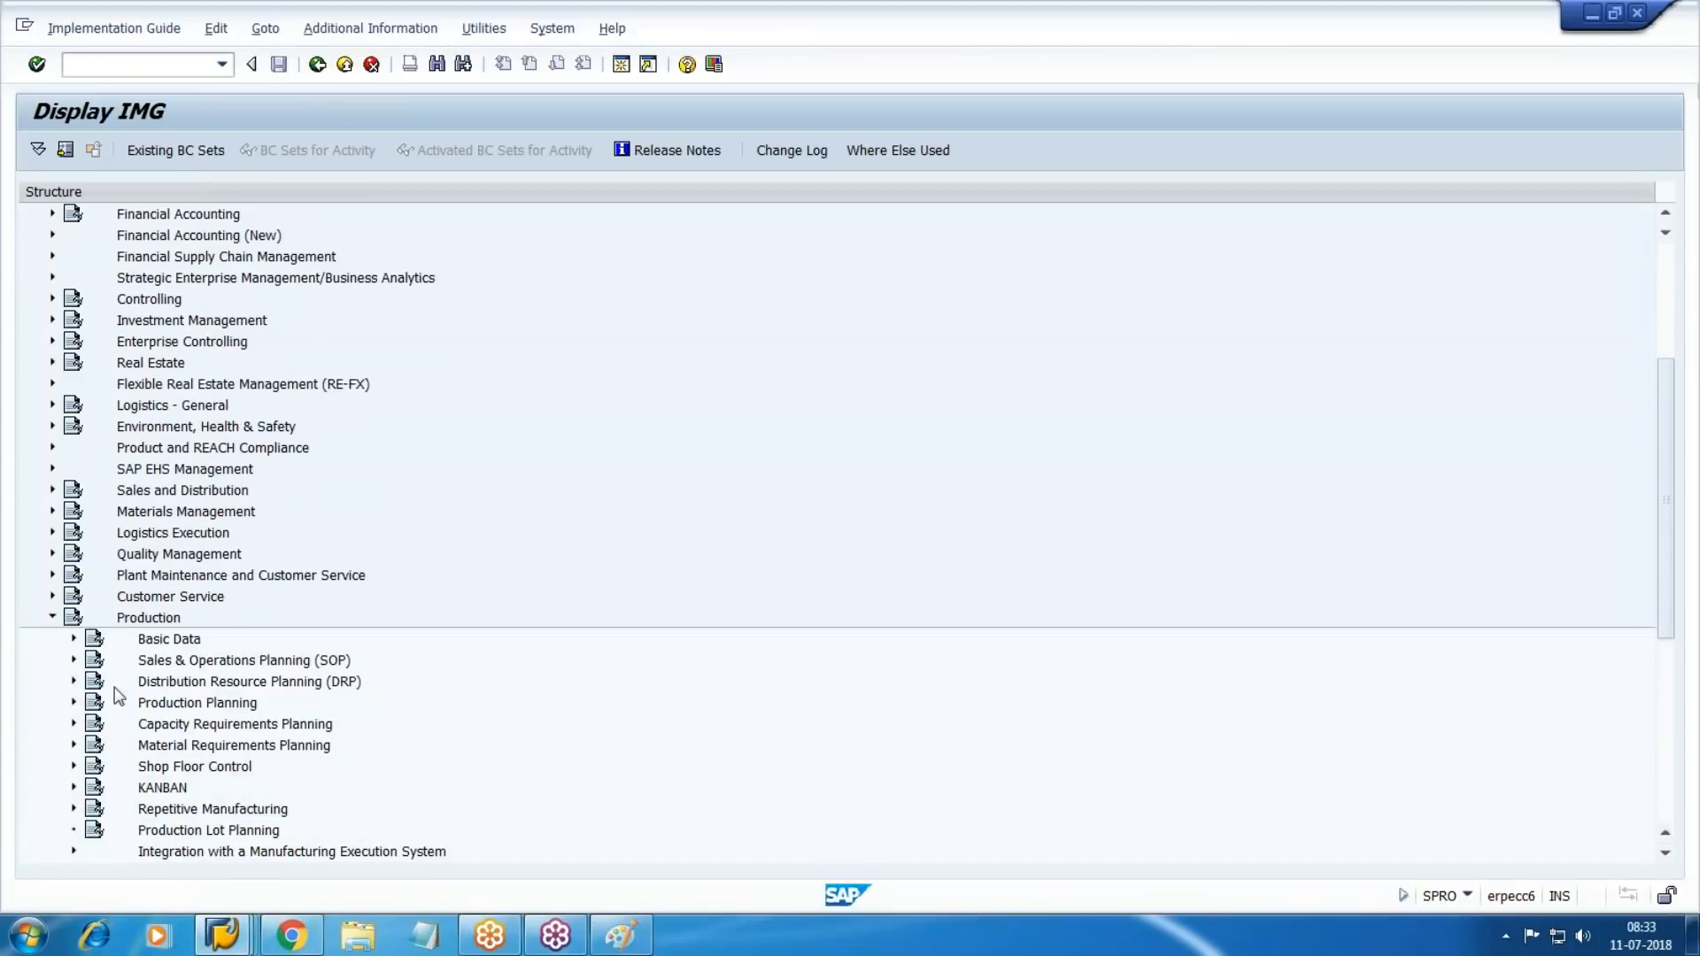
left_click(74, 531)
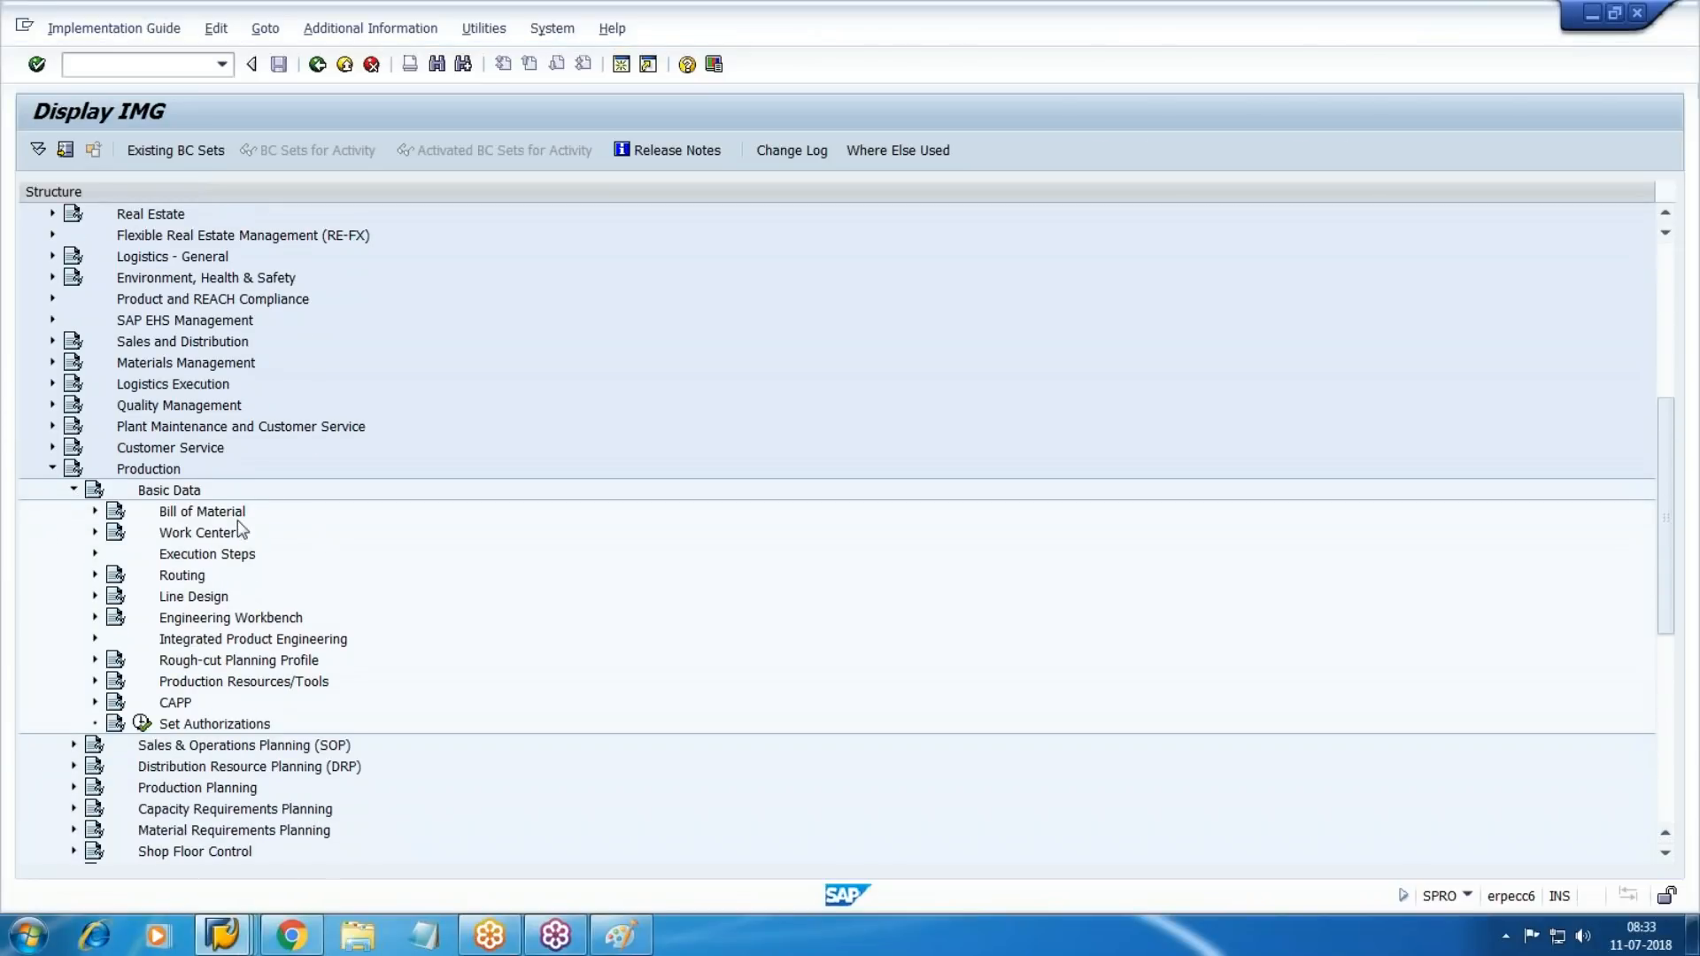
left_click(213, 535)
left_click(95, 534)
left_click(116, 554)
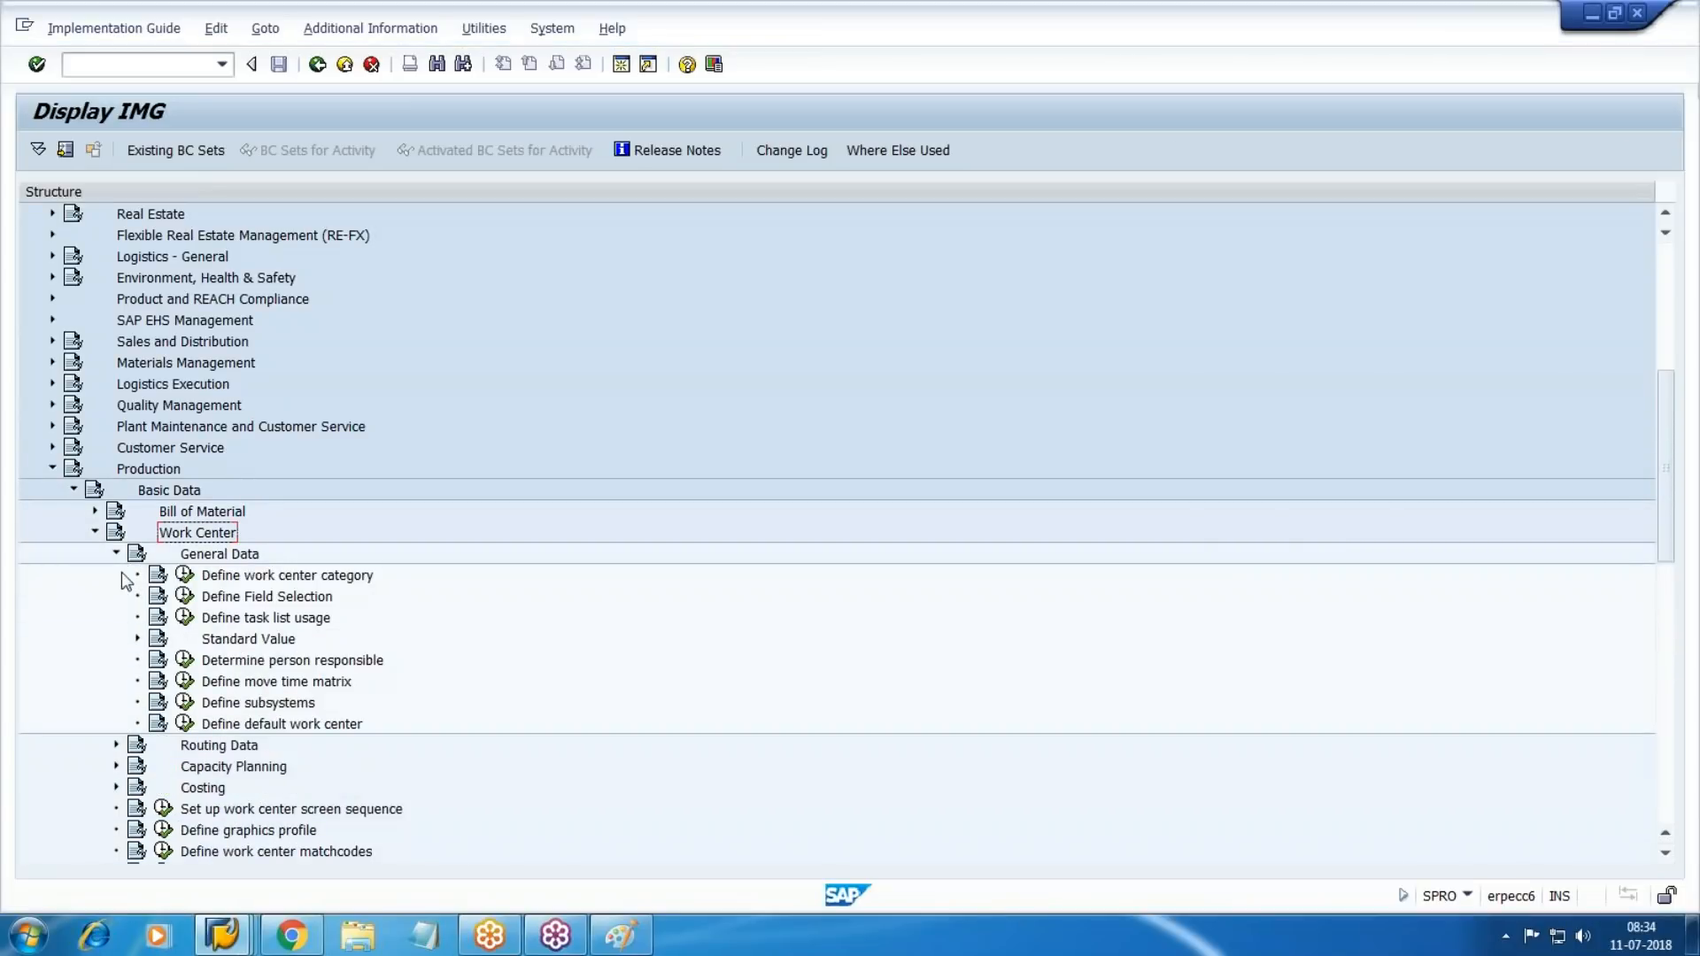
left_click(288, 666)
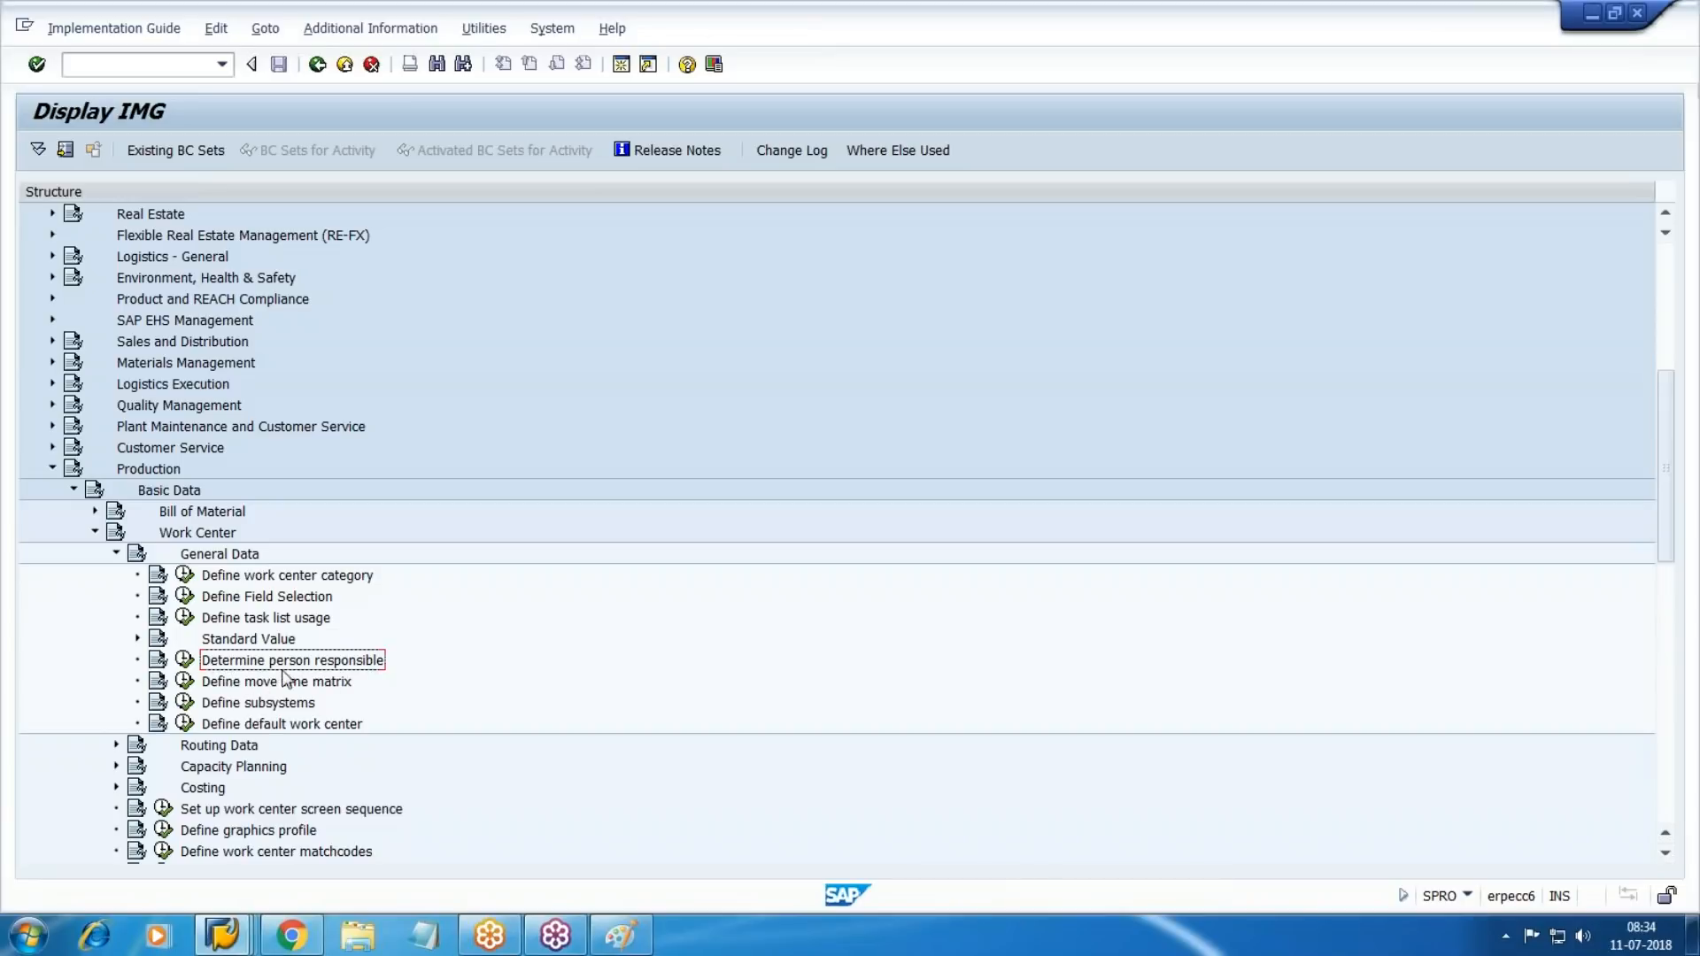
left_click(184, 659)
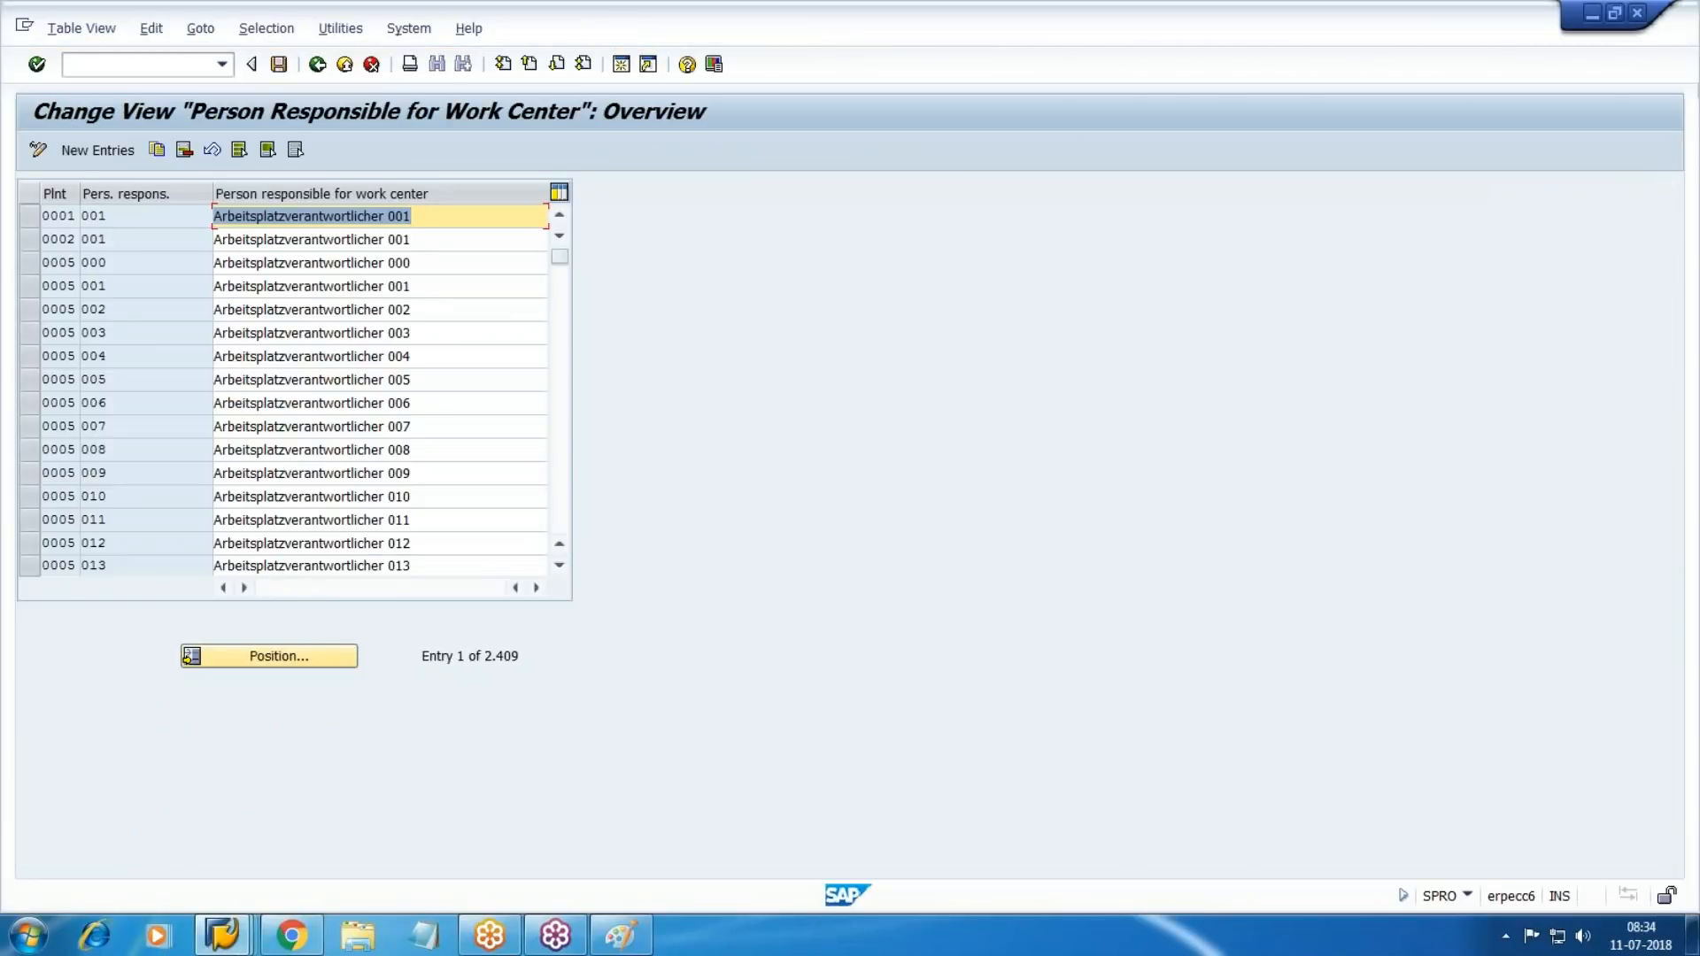
Add a new entry with person responsible MRP for plant WM1 and save it to the proposed customizing request.
key("F5")
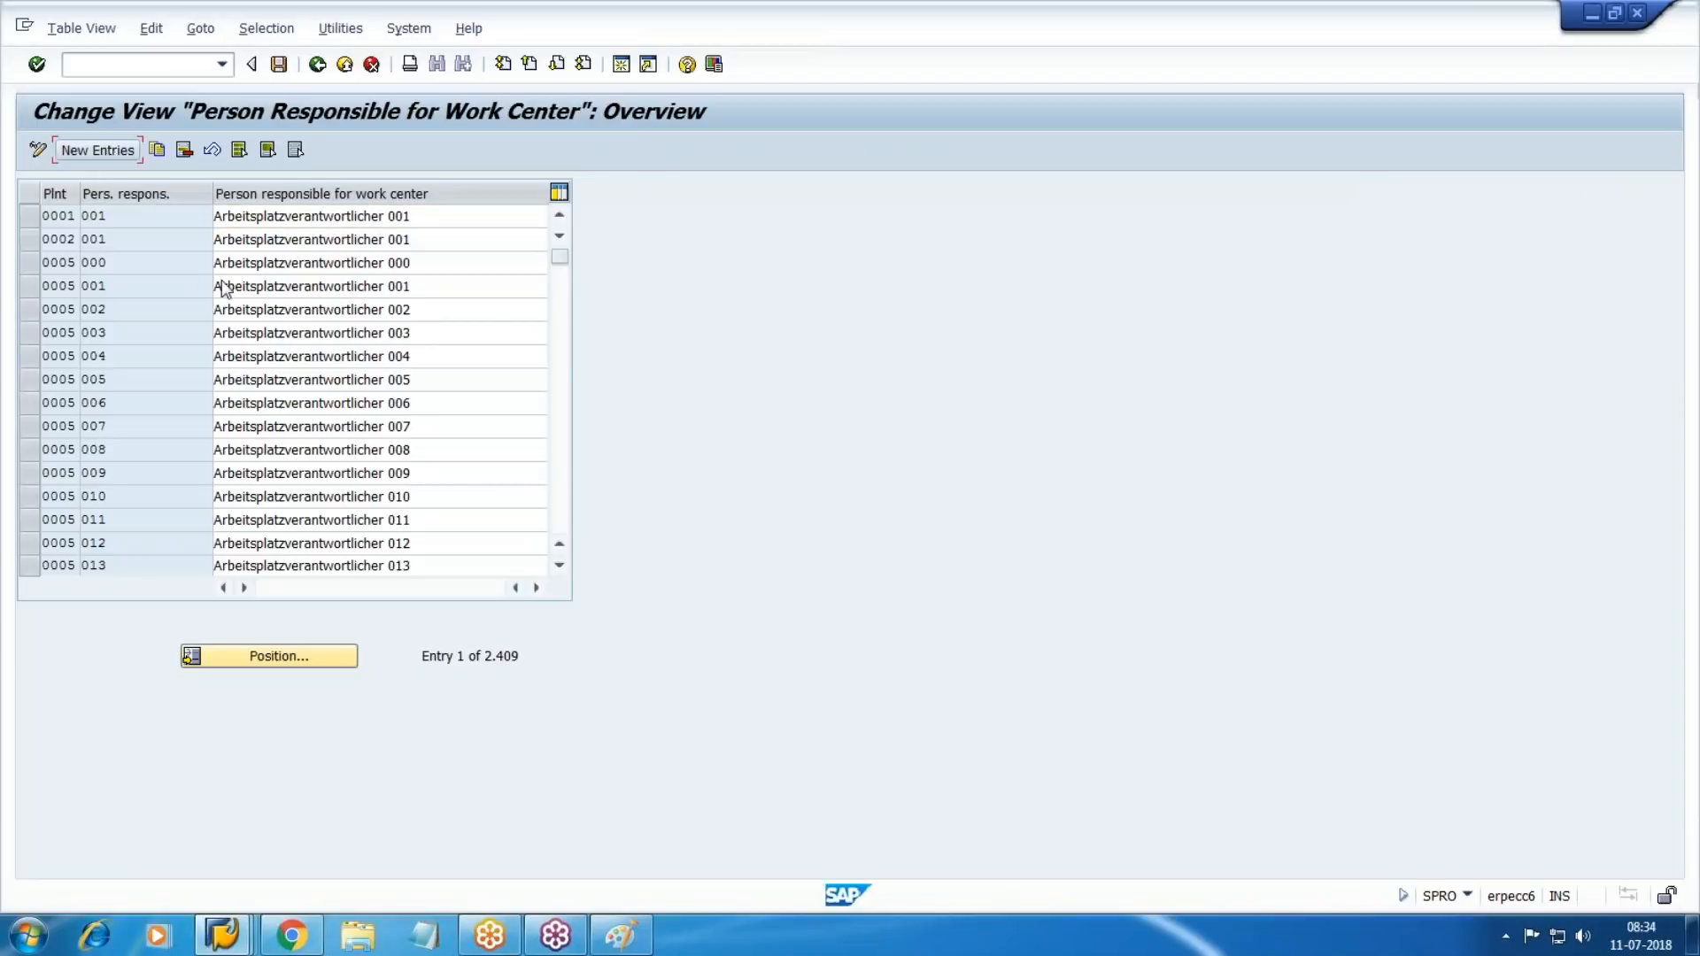
type("WM1")
key("Tab")
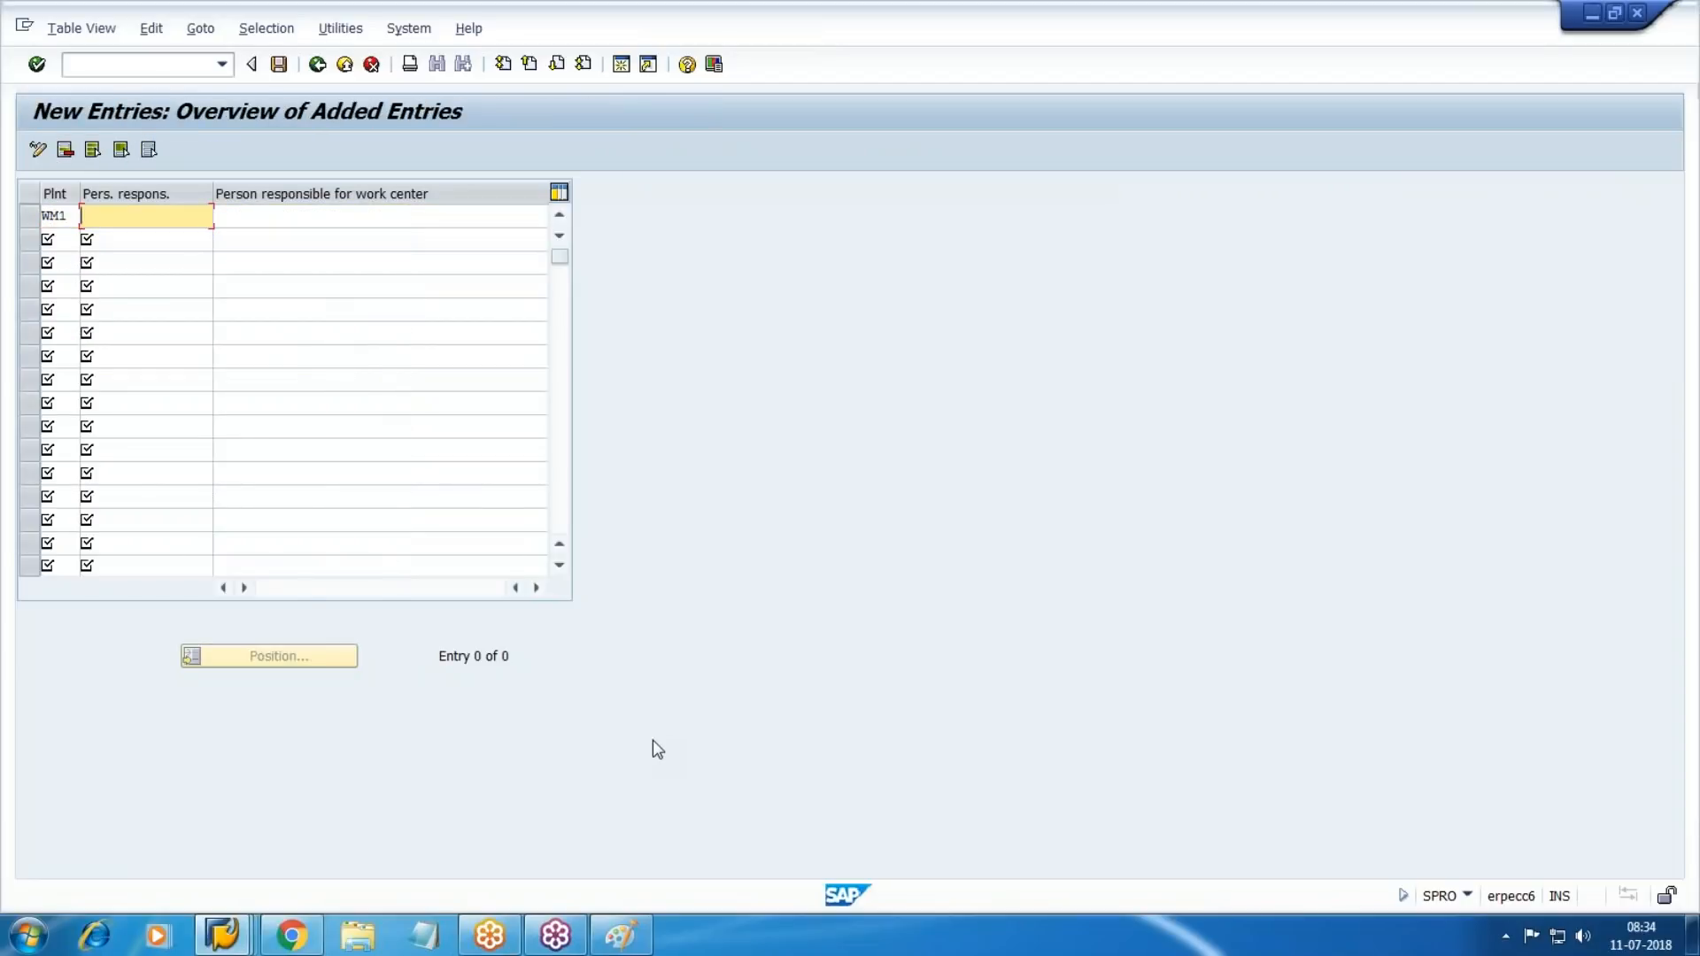
type("MRP")
left_click(279, 64)
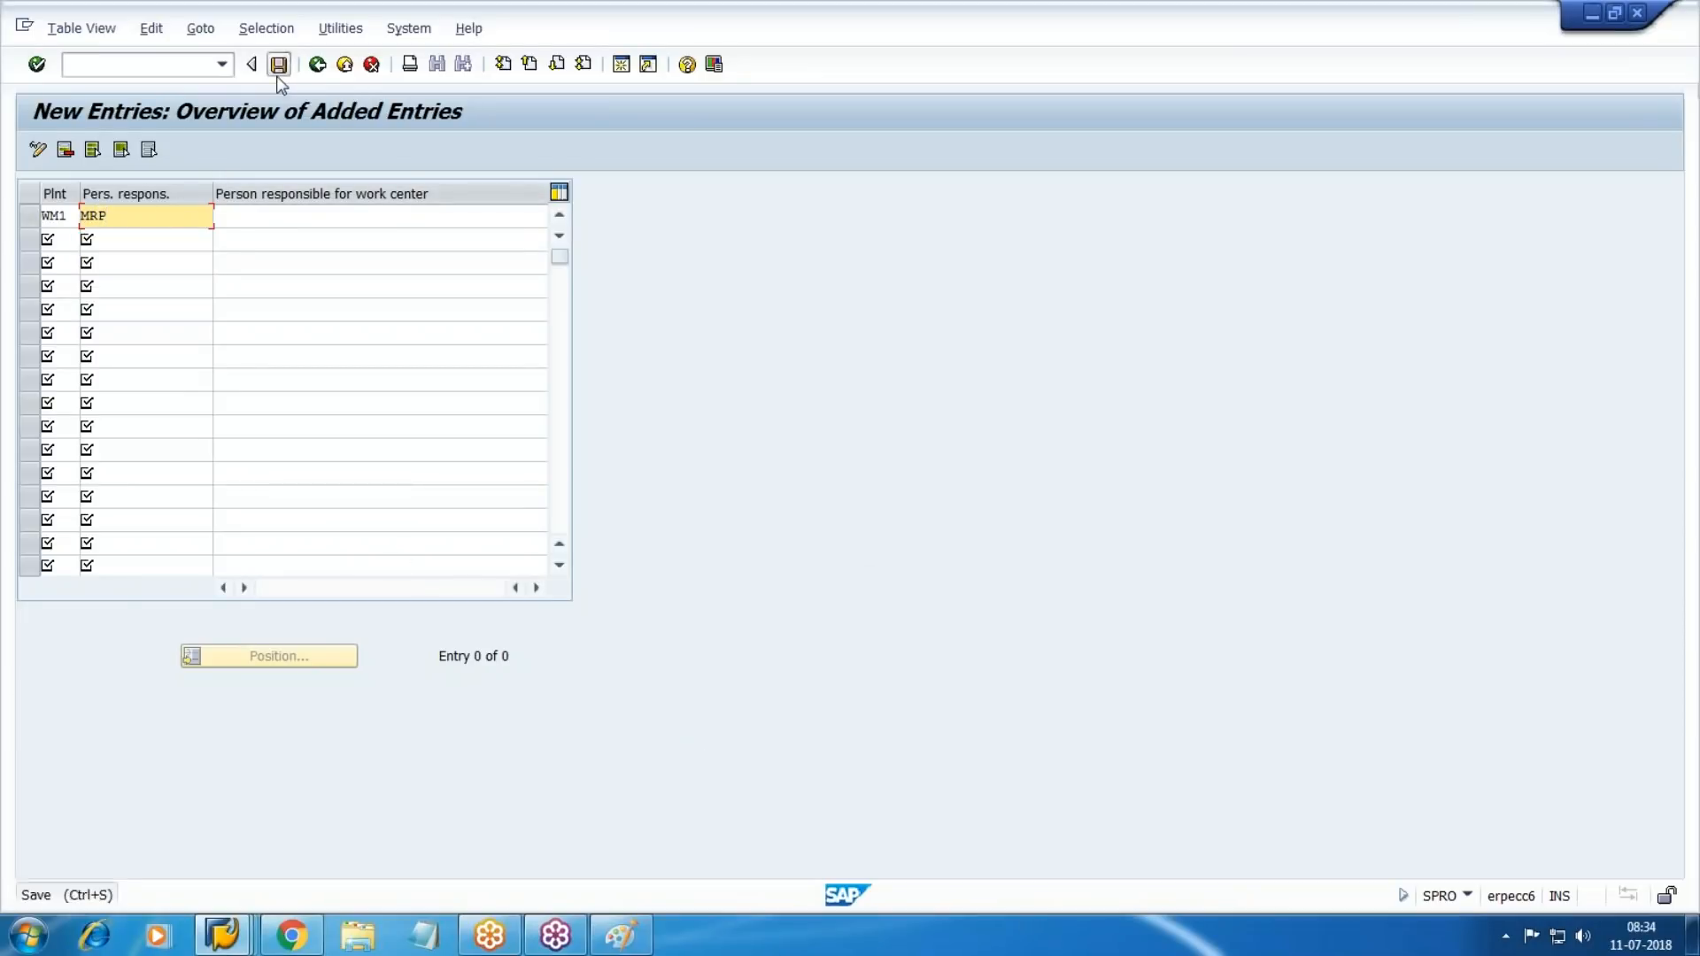
left_click(366, 394)
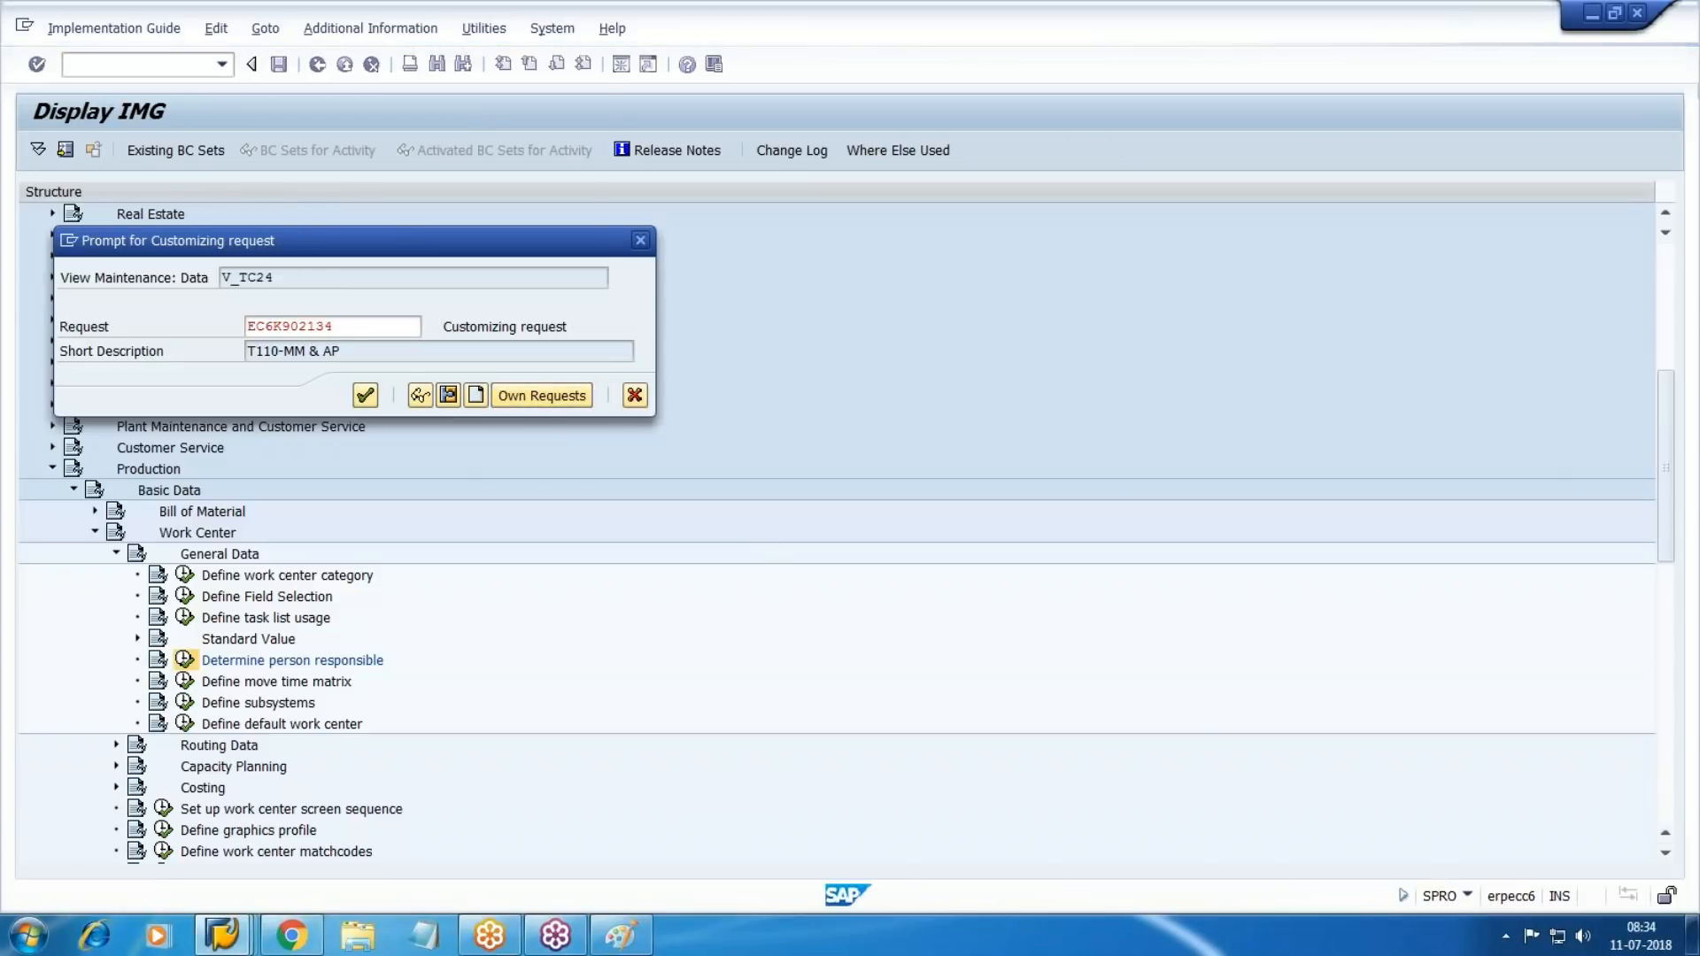
double_click(432, 434)
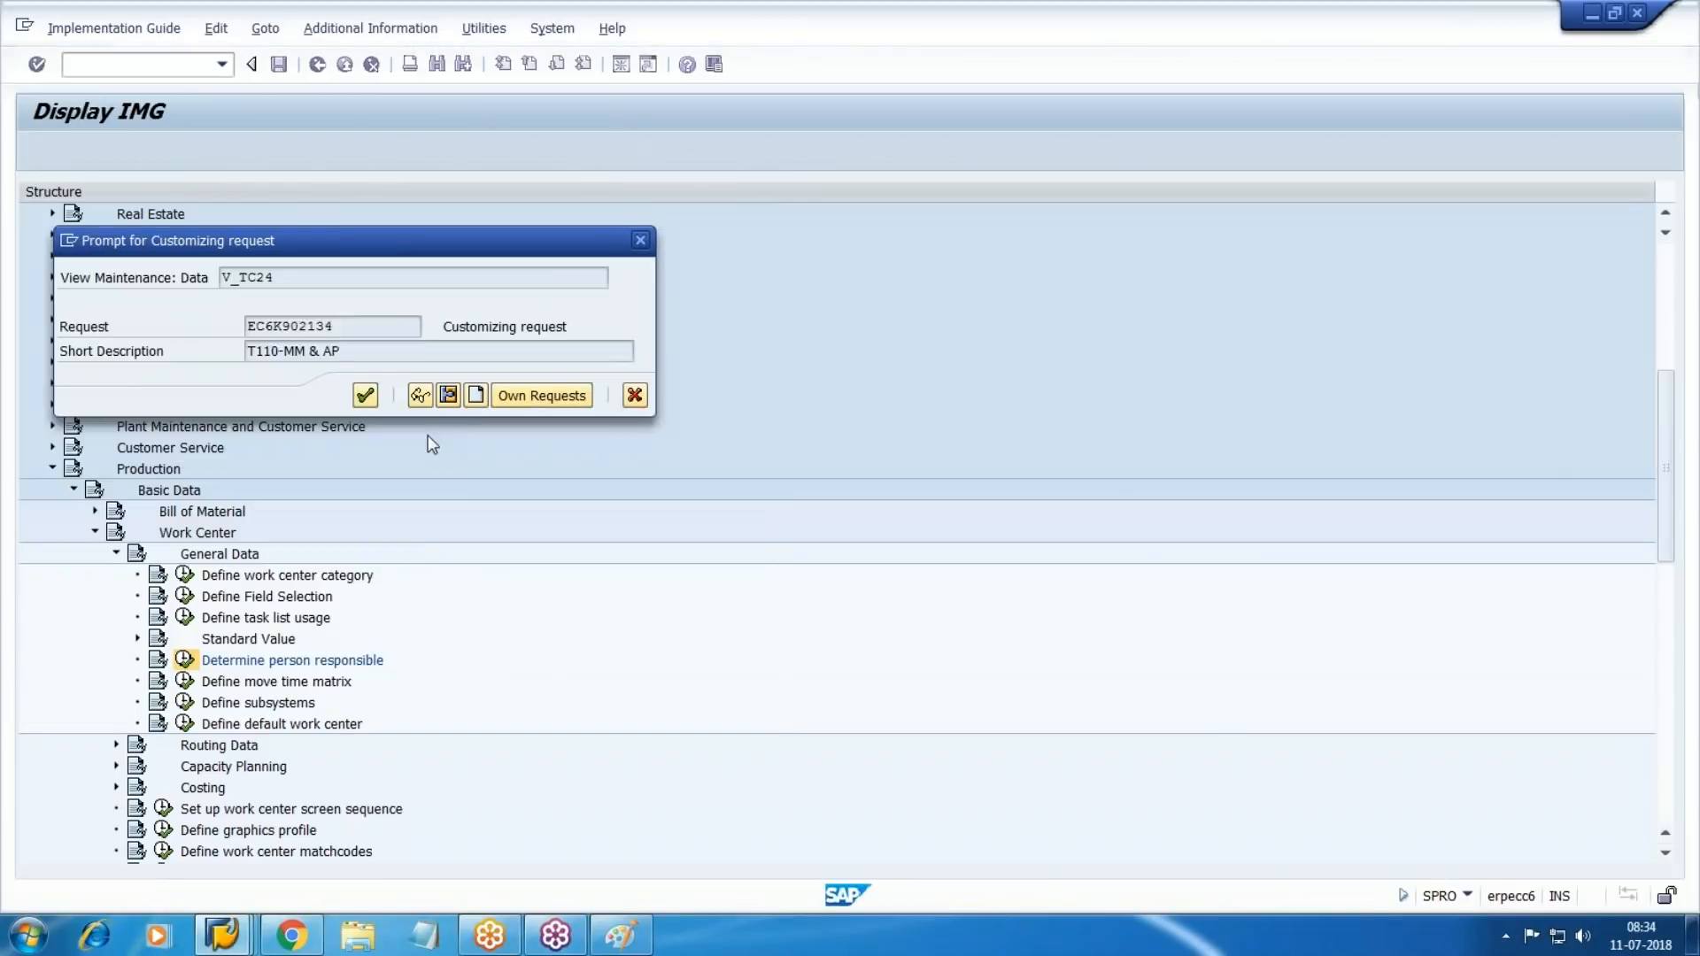
left_click(366, 395)
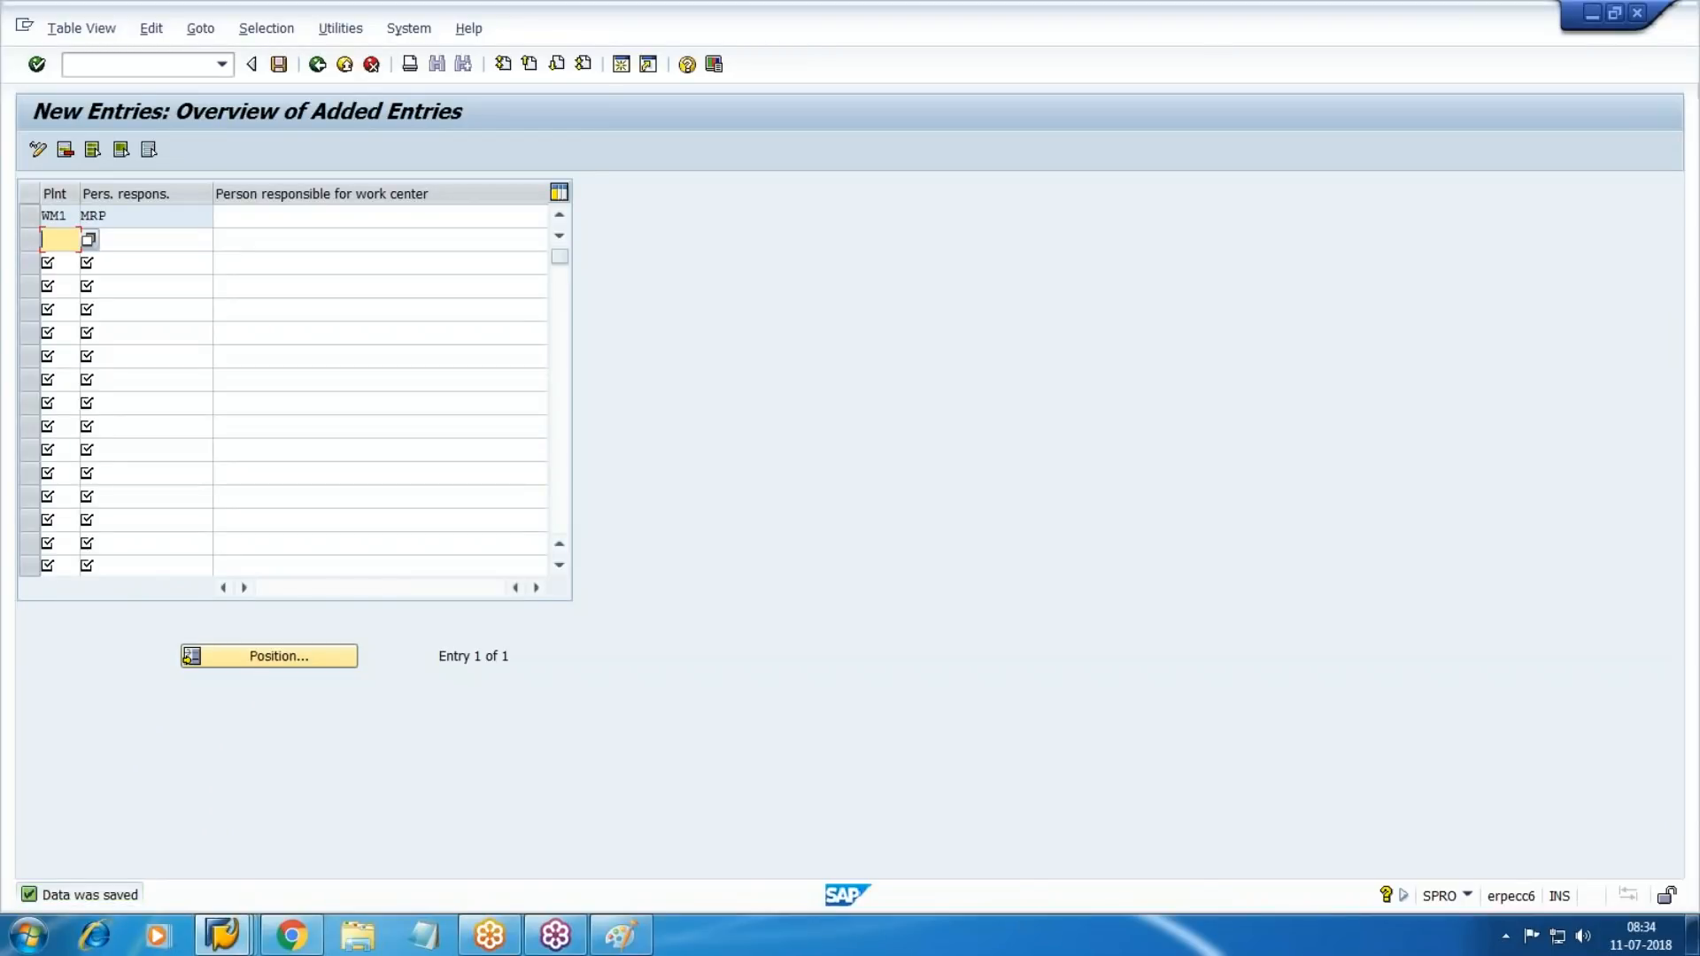
End the customizing transaction with /N, look at the work center diagram in Paint and return to SAP Easy Access.
left_click(186, 67)
type("/N")
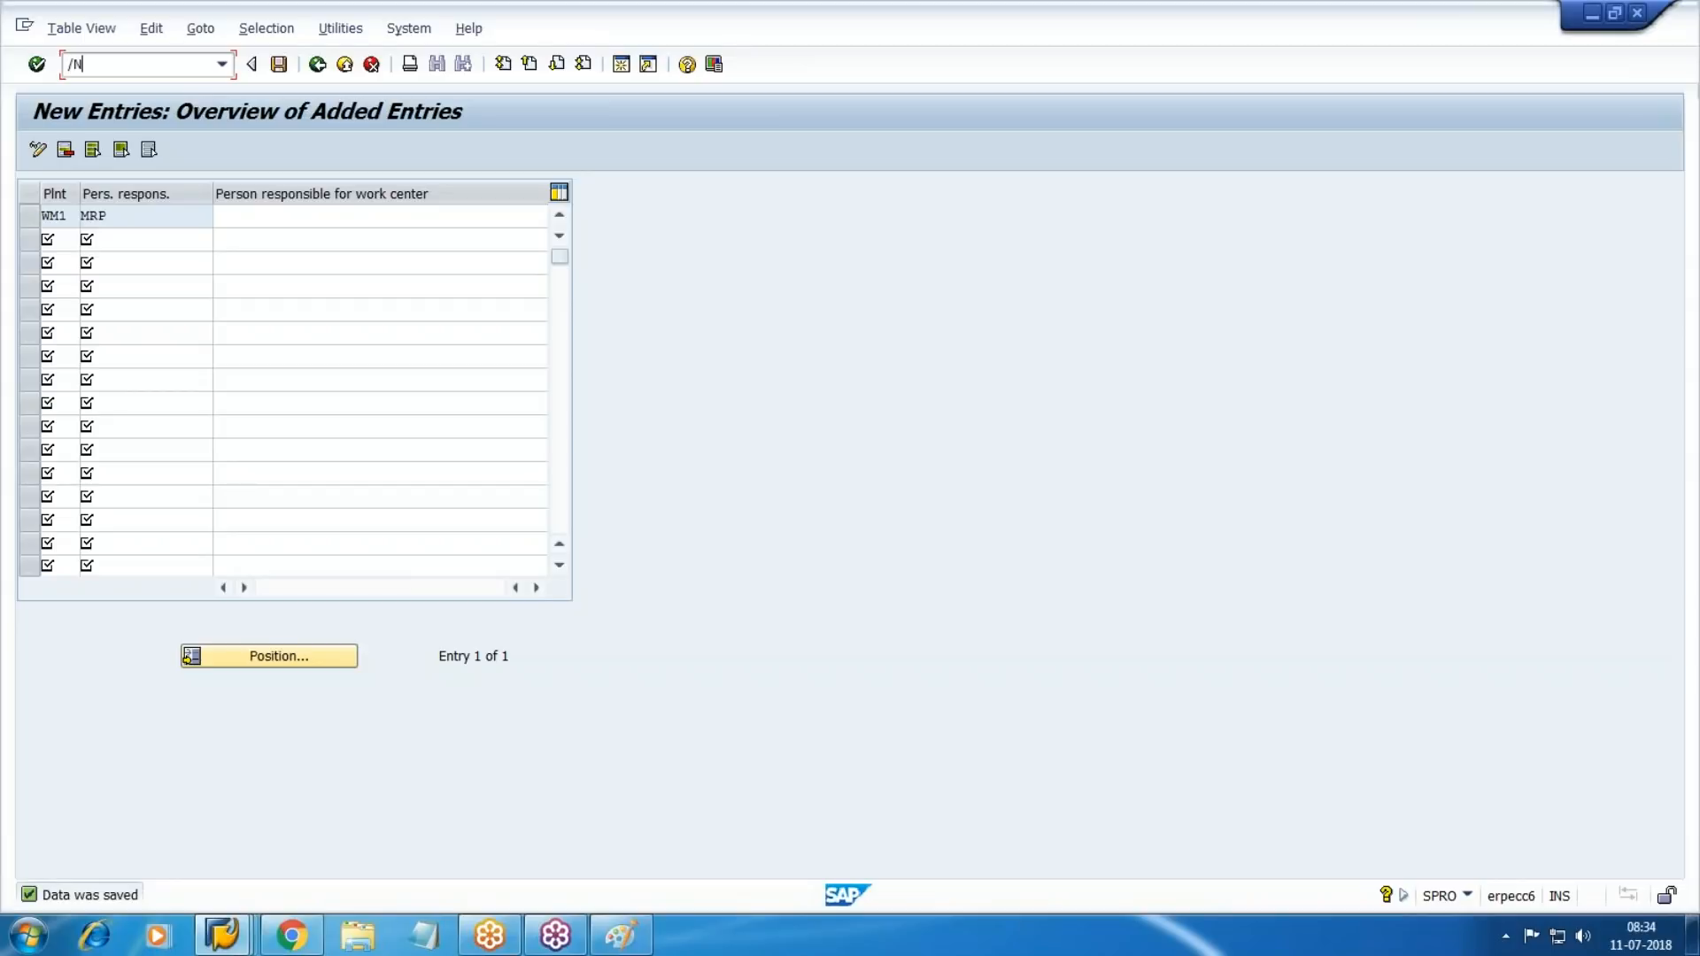
key("Return")
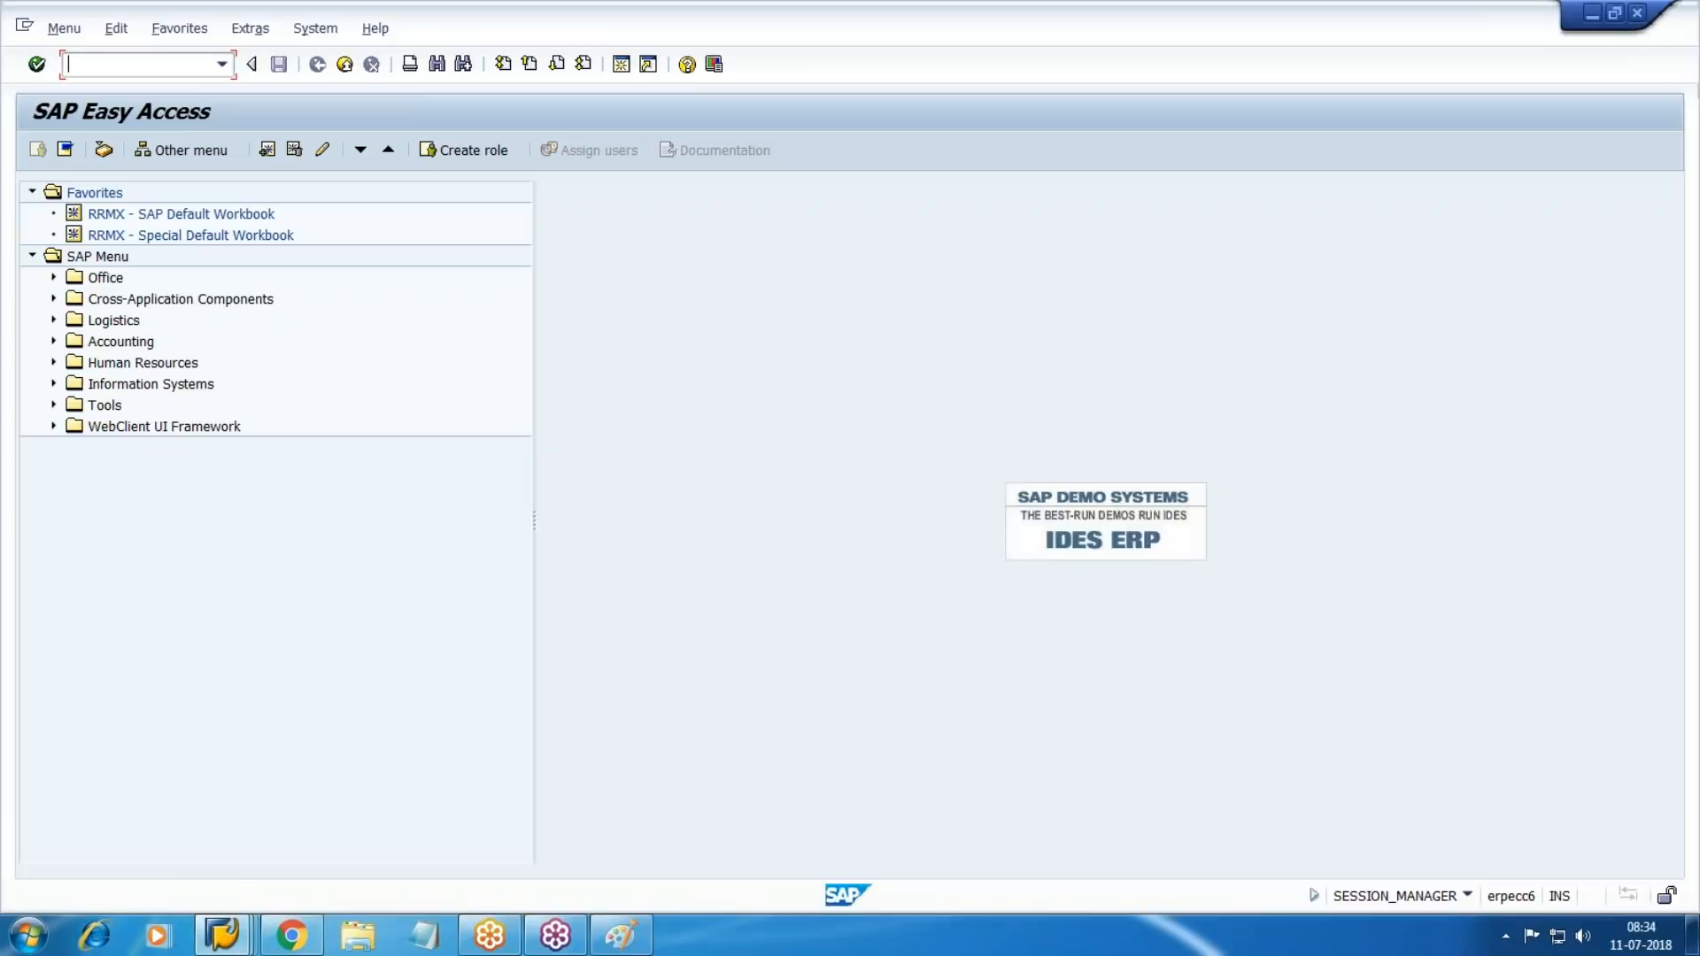
left_click(630, 938)
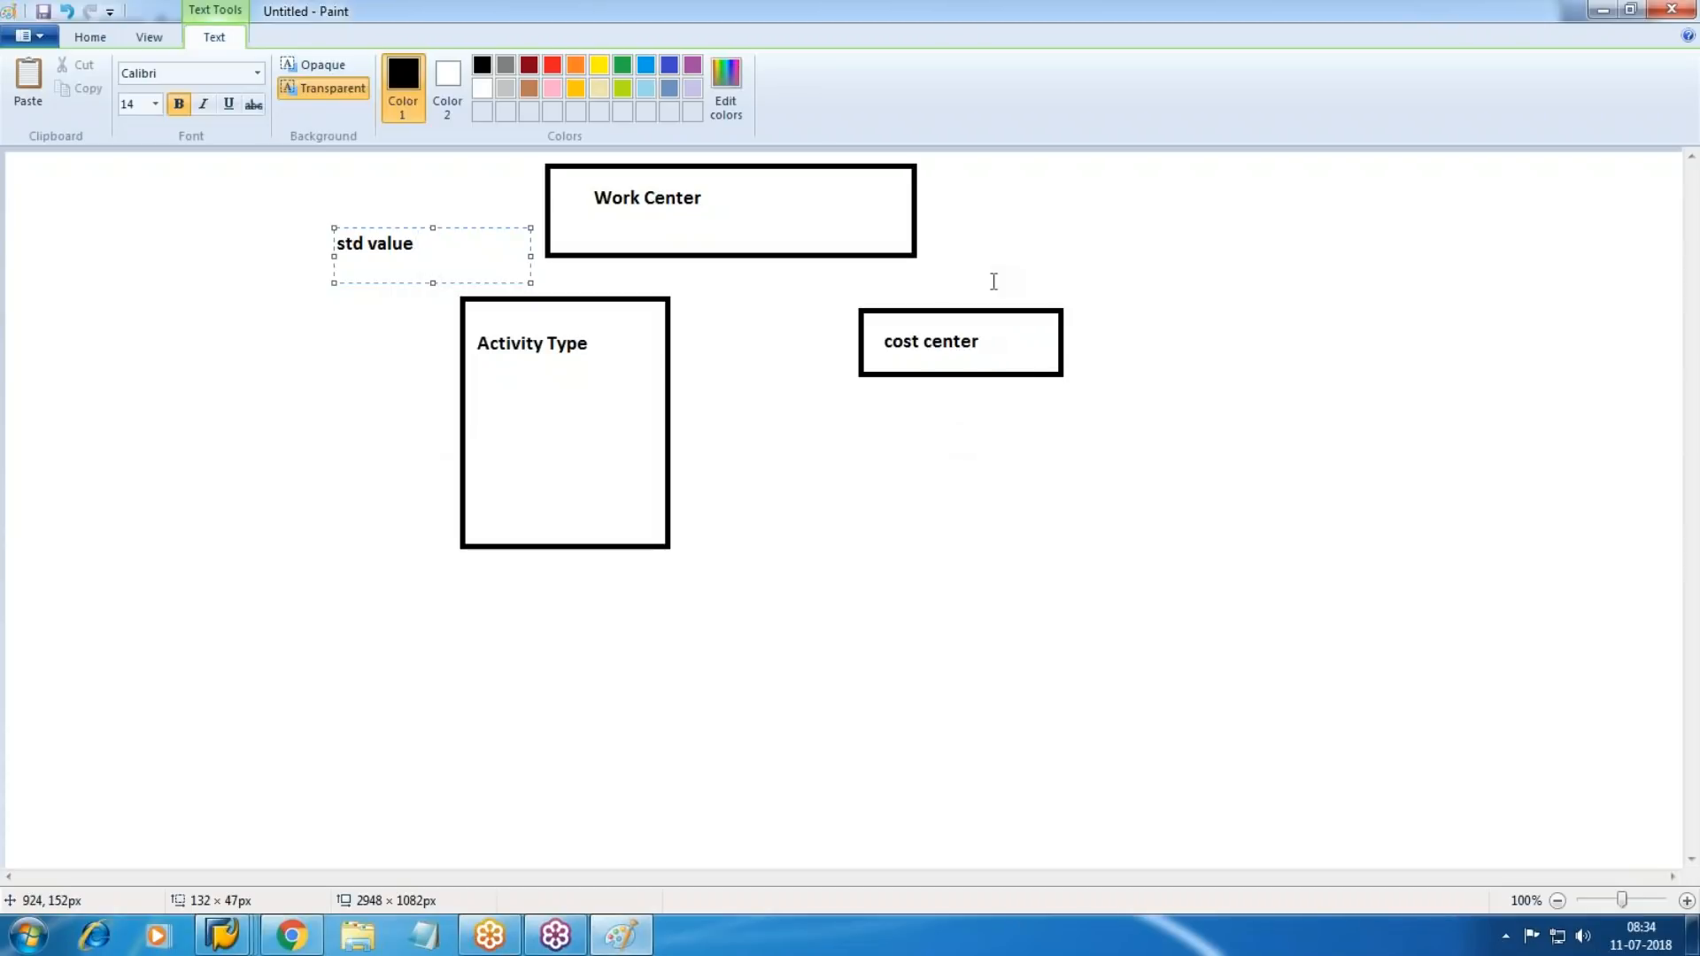
key("alt+Tab")
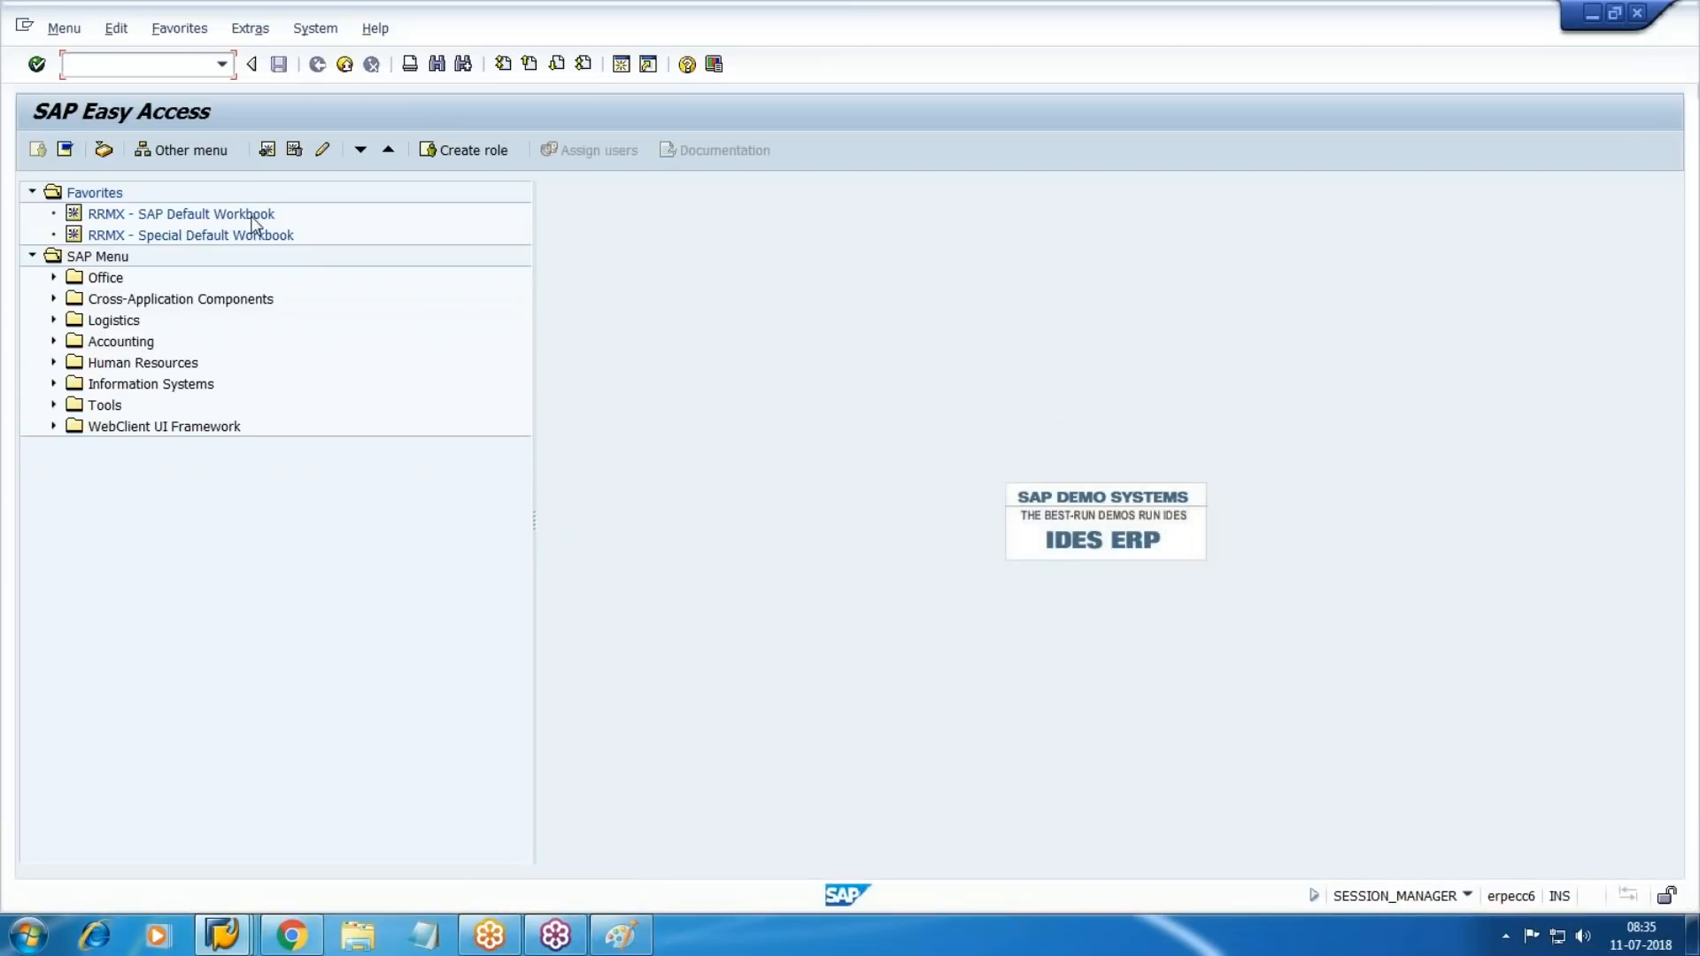
Start transaction CR01 to create a work center from the Logistics, Production, Master Data, Work Centers area of the SAP menu.
left_click(53, 320)
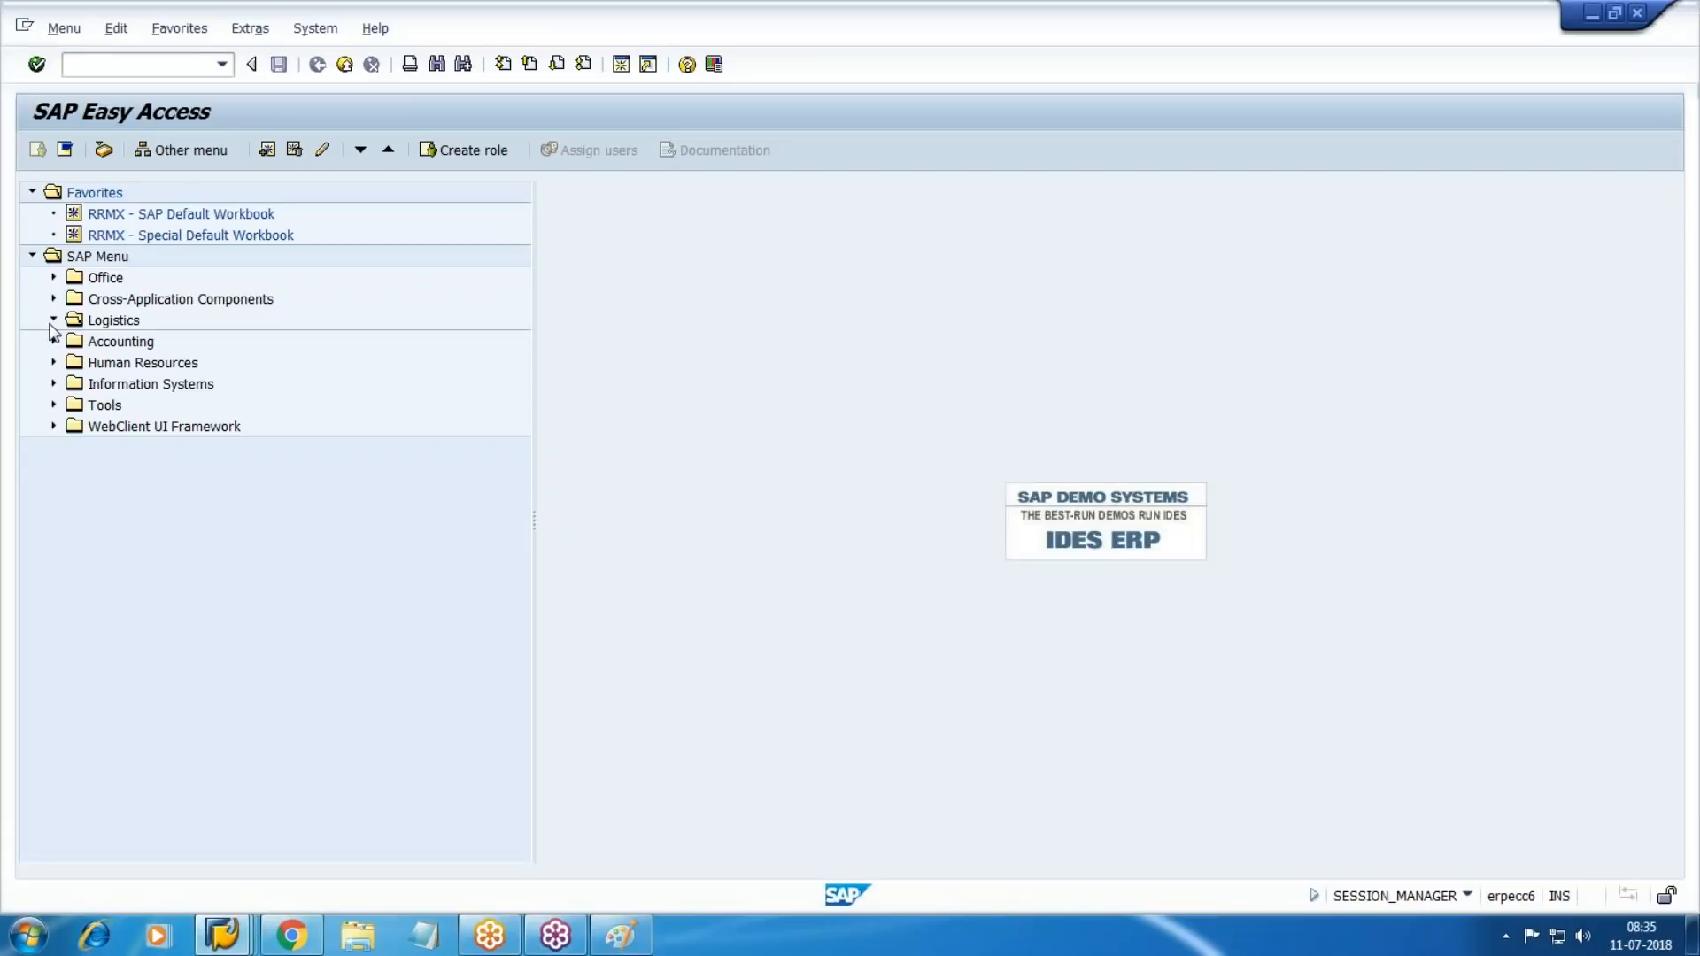
left_click(74, 406)
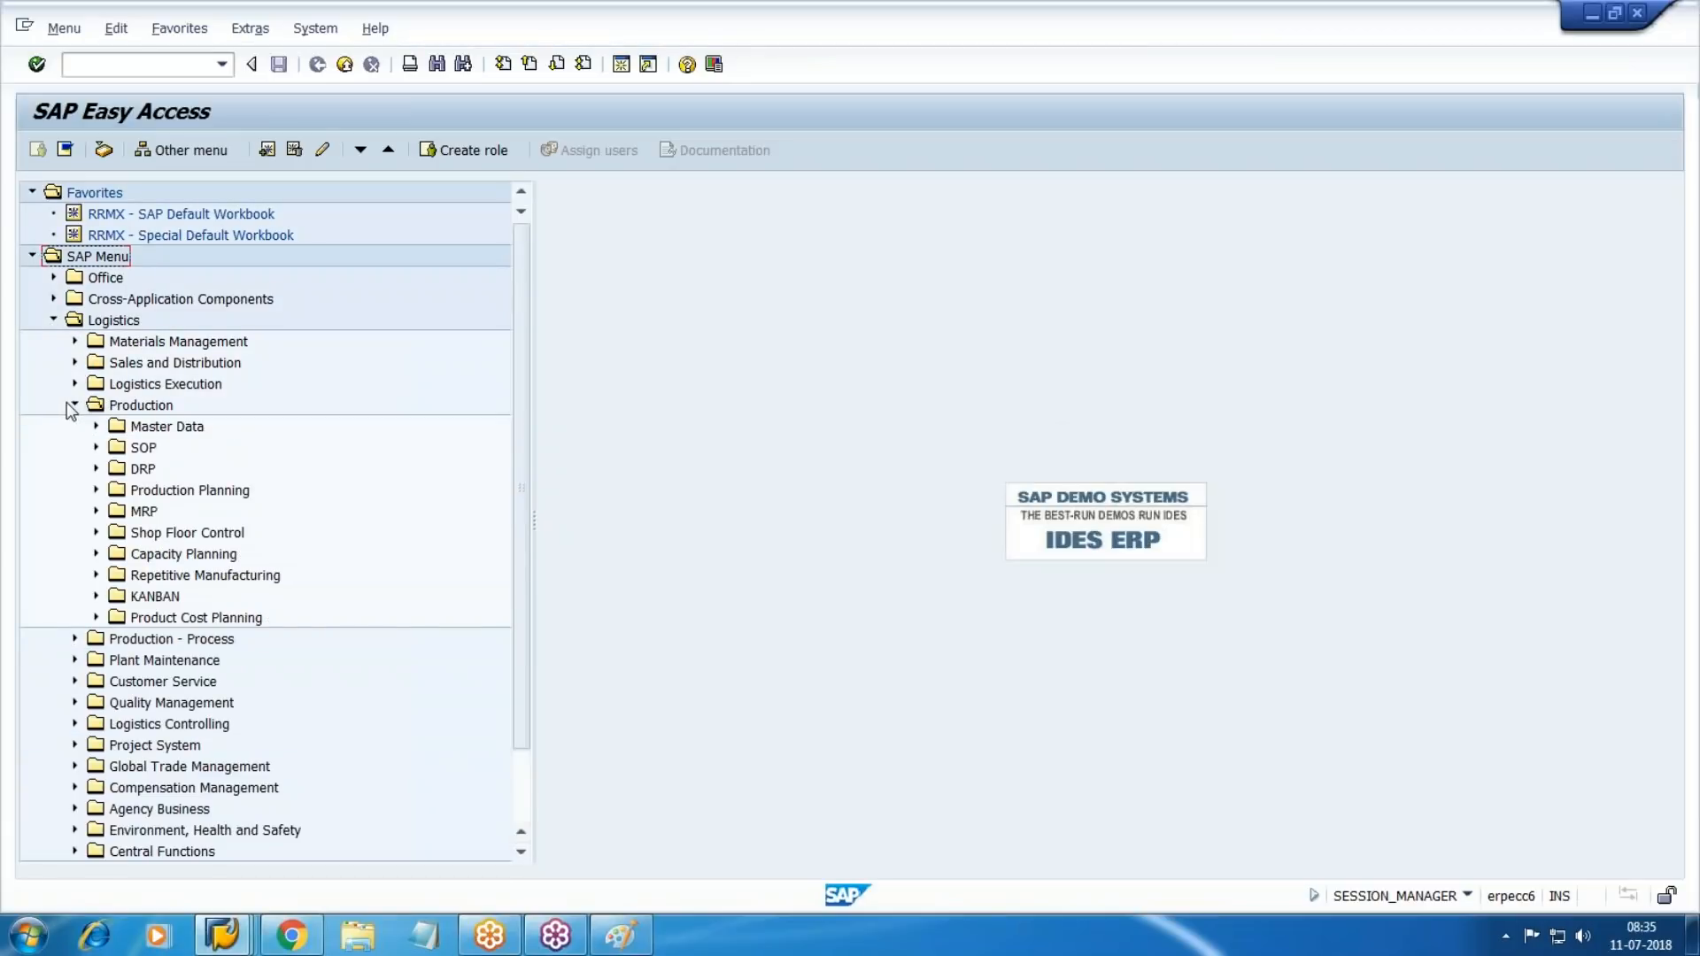
left_click(95, 427)
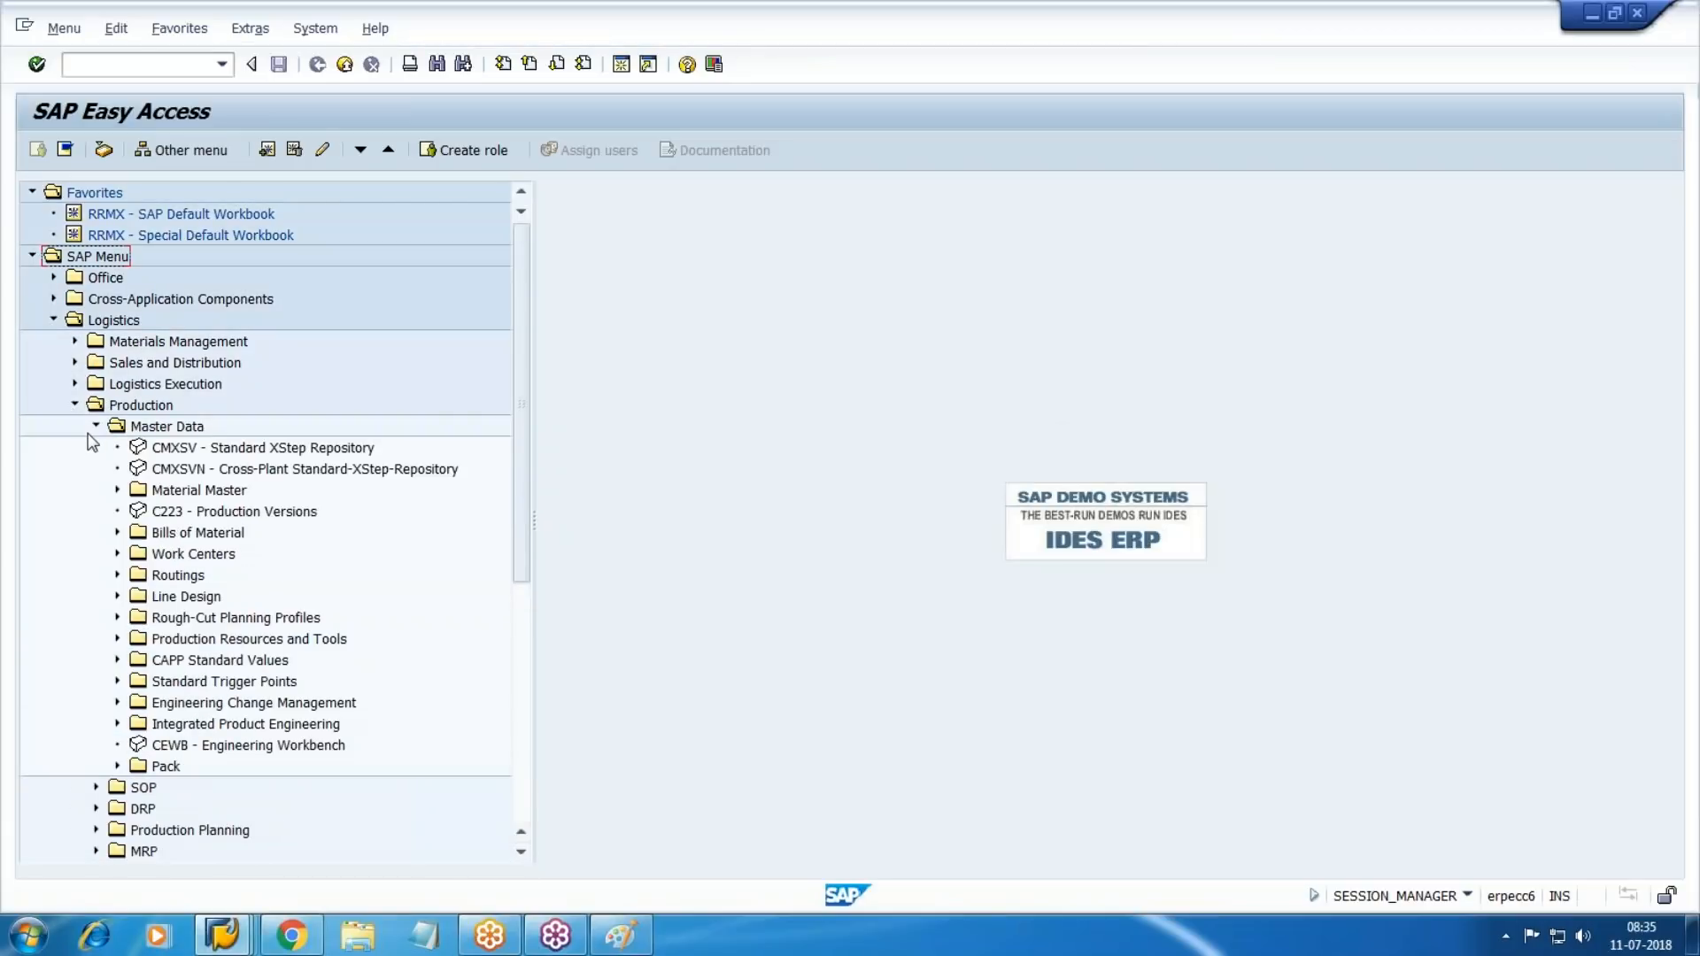
left_click(115, 555)
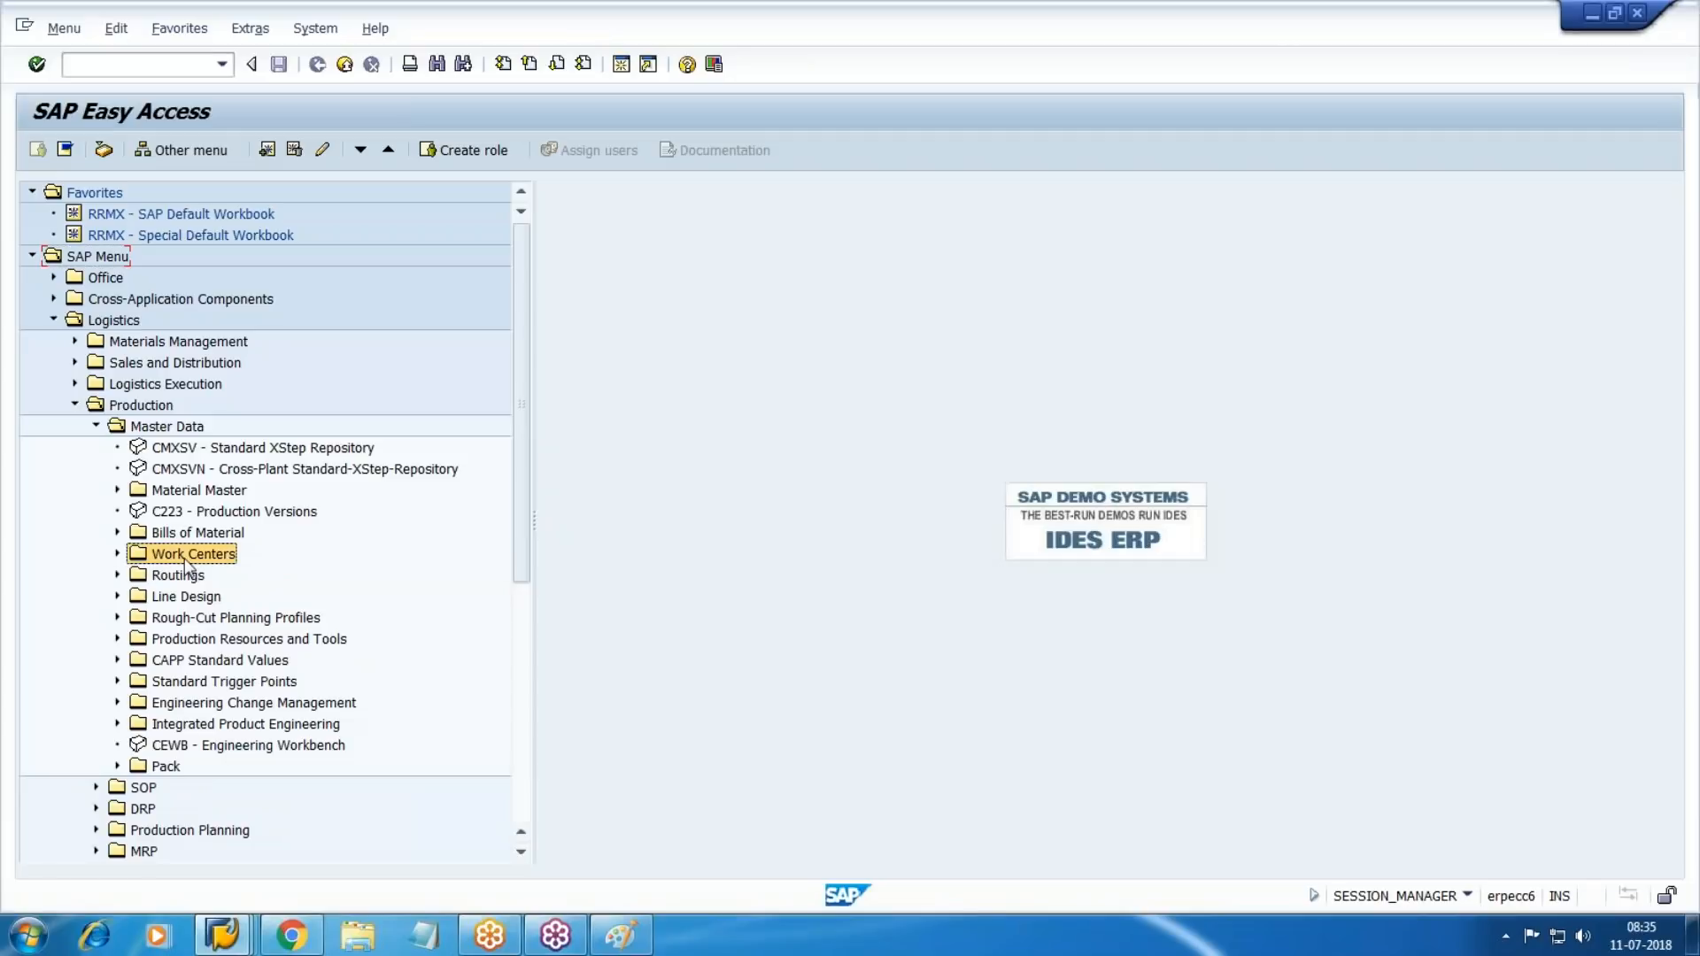
scroll(124, 565, "down", 5)
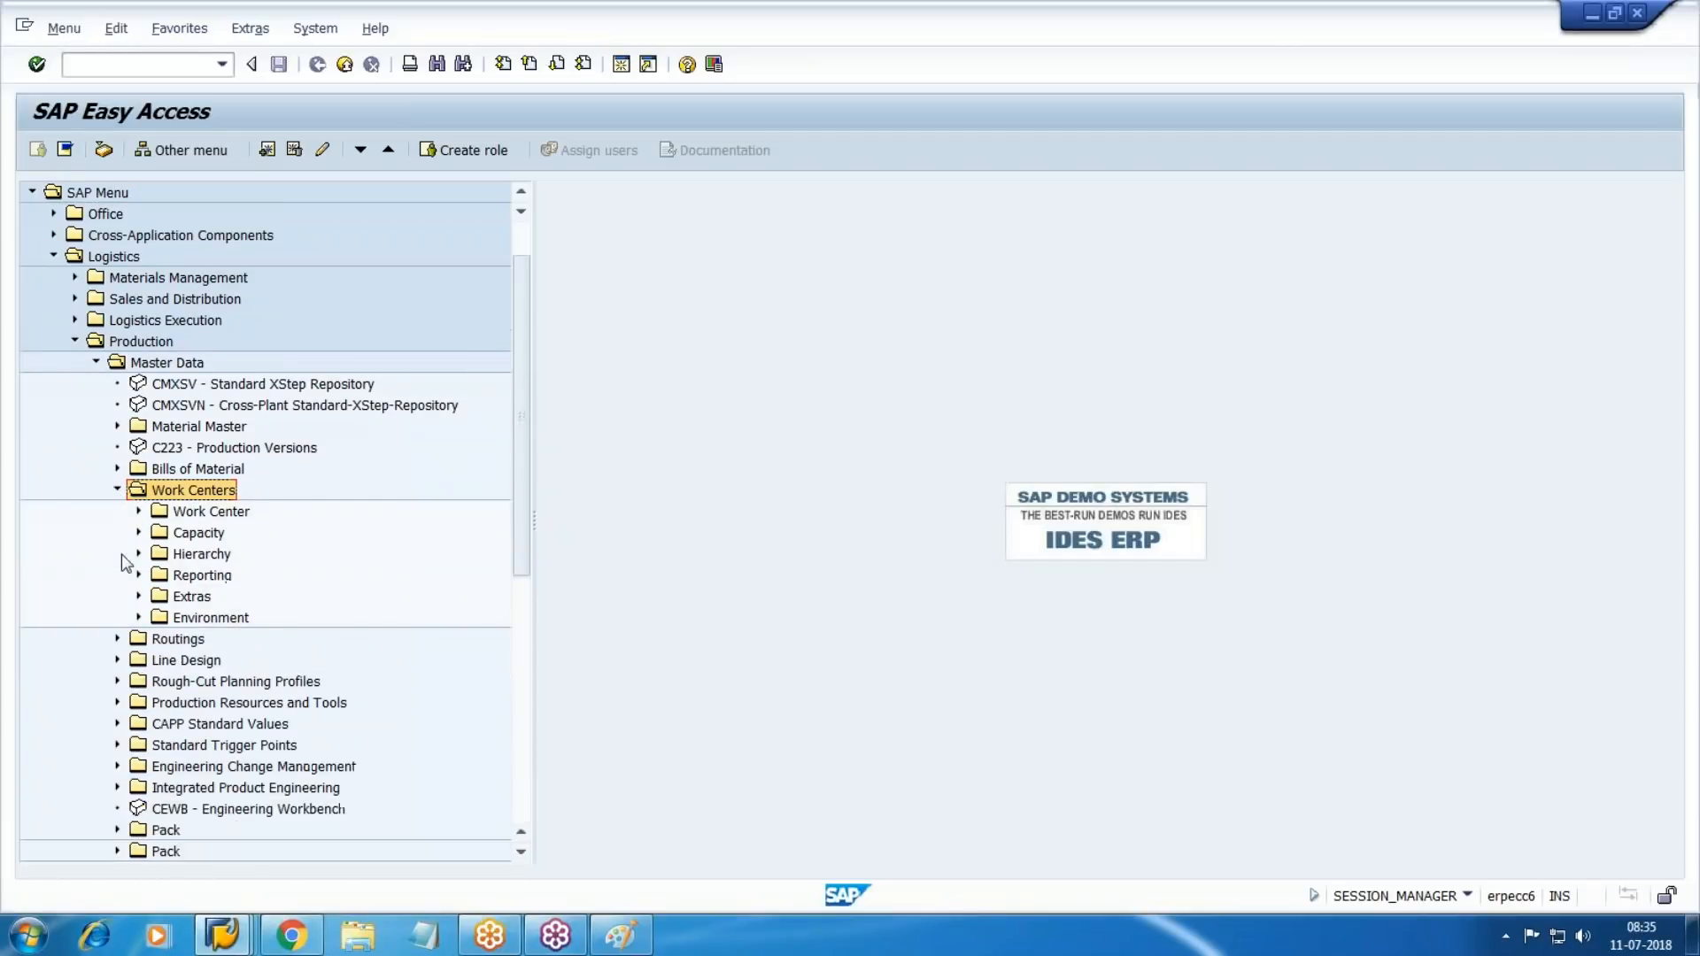
left_click(194, 488)
left_click(185, 473)
left_click(137, 471)
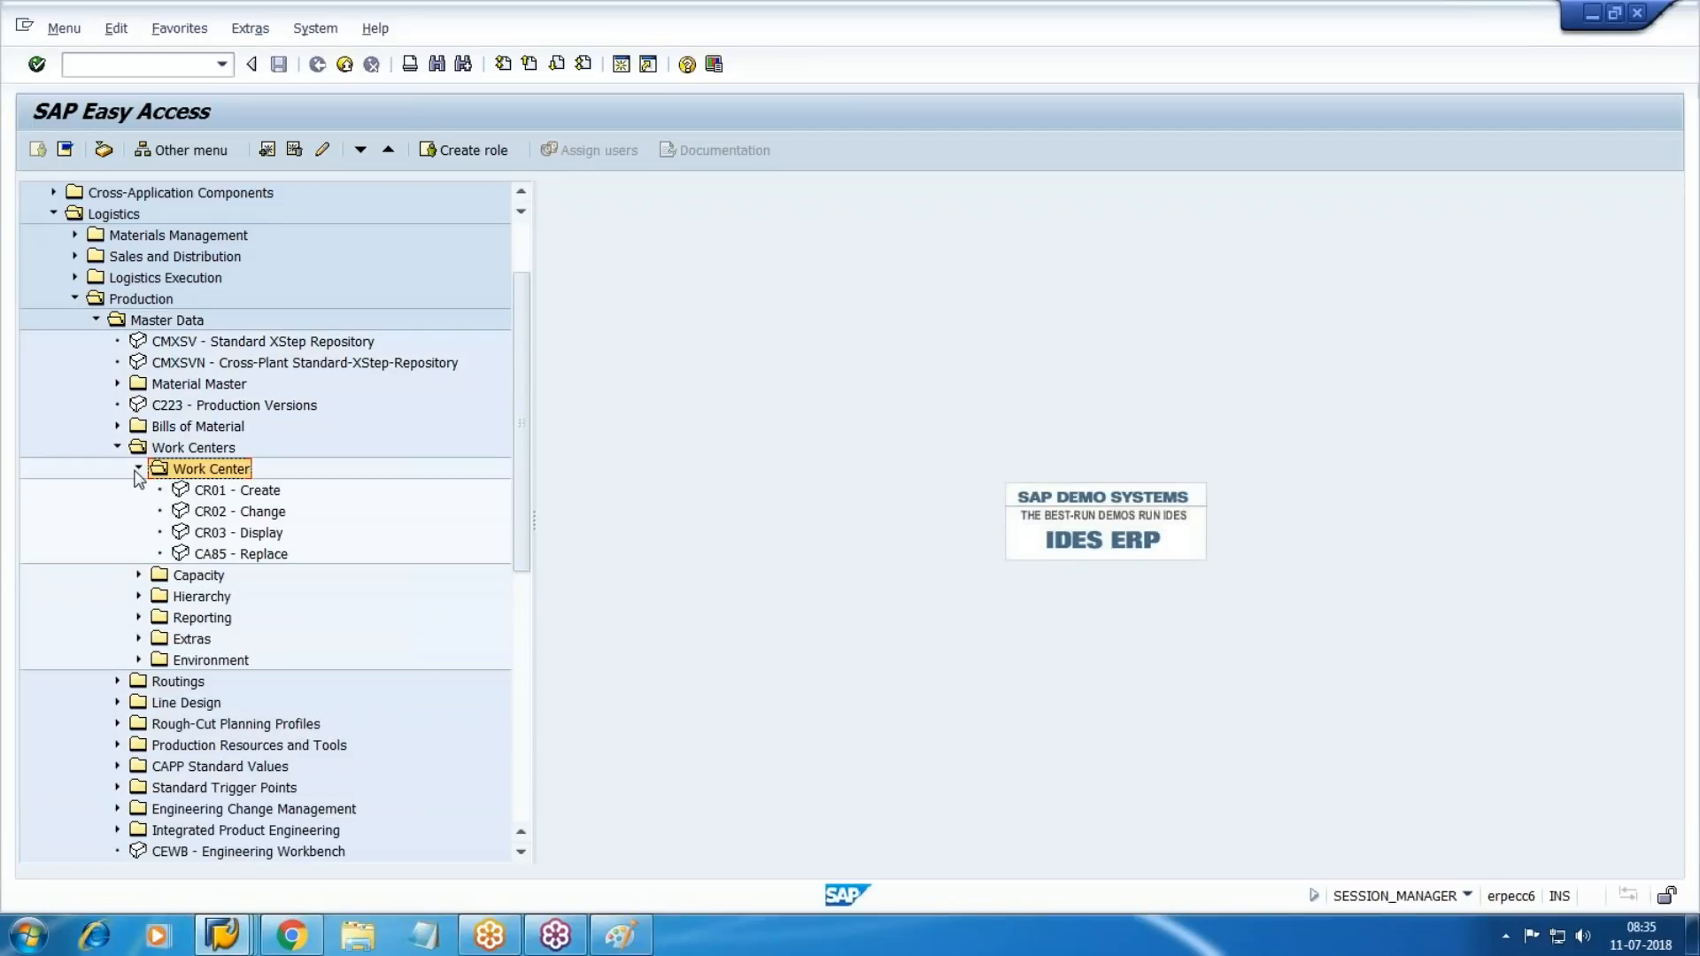
double_click(225, 495)
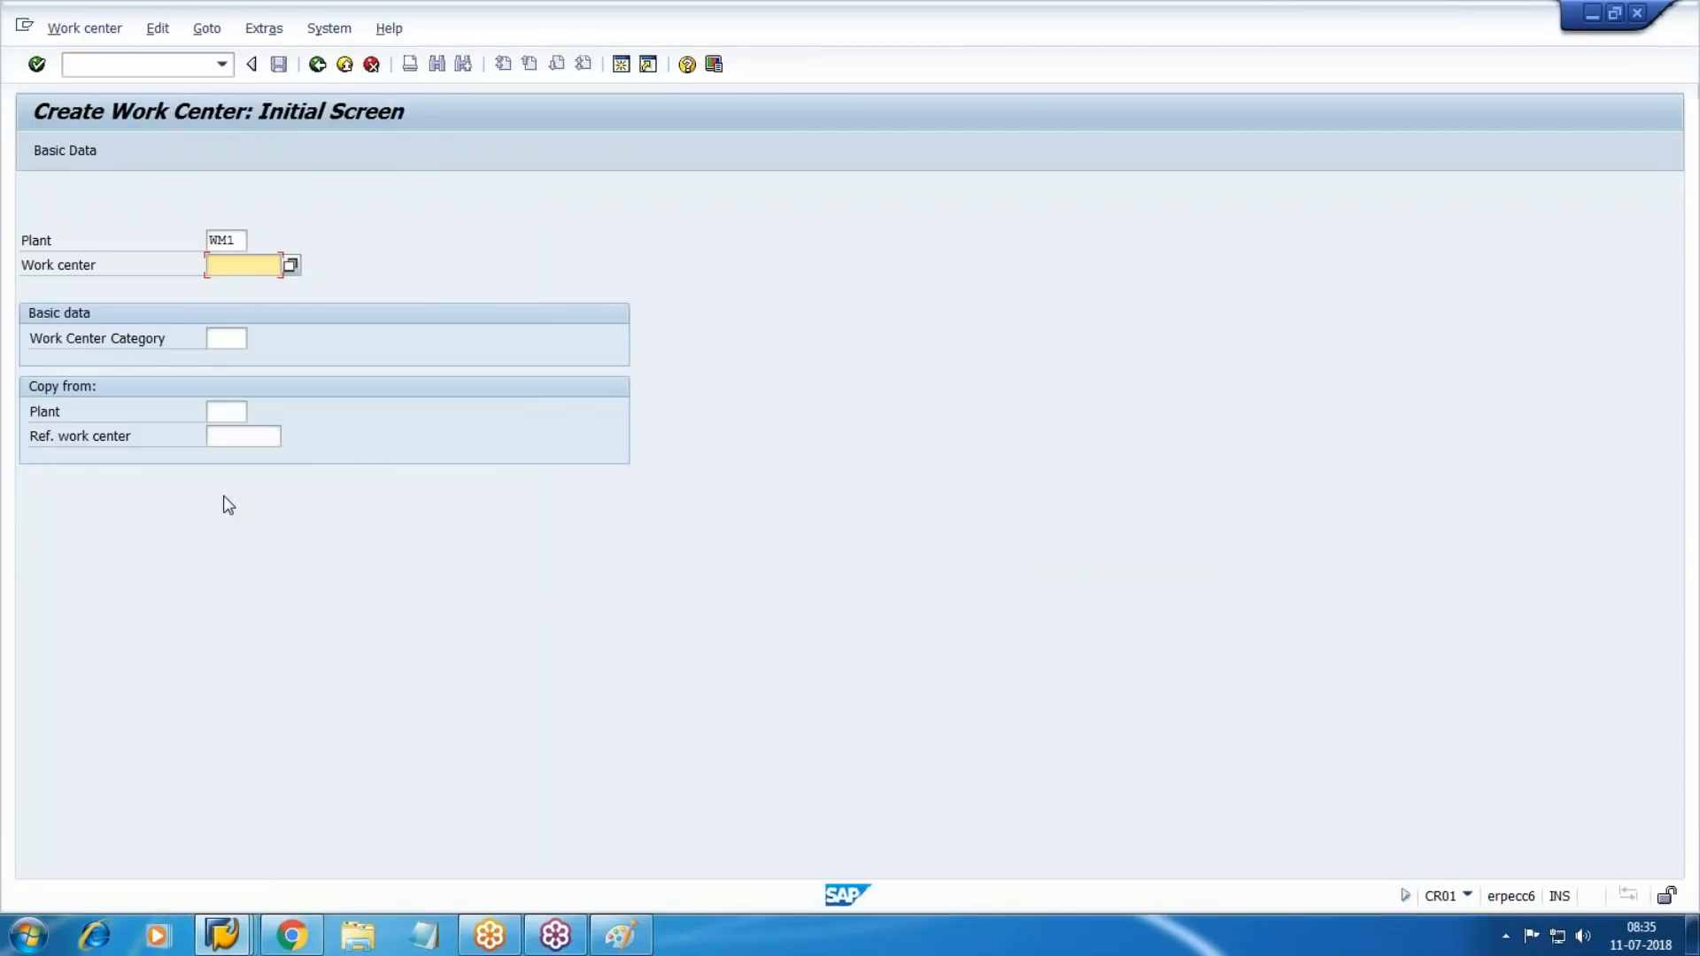
Start creating work center 1000 in plant WM1 with category 0001 (Machine) and proceed to its basic data.
type("1000")
key("Tab")
key("Tab")
key("shift+Tab")
key("F4")
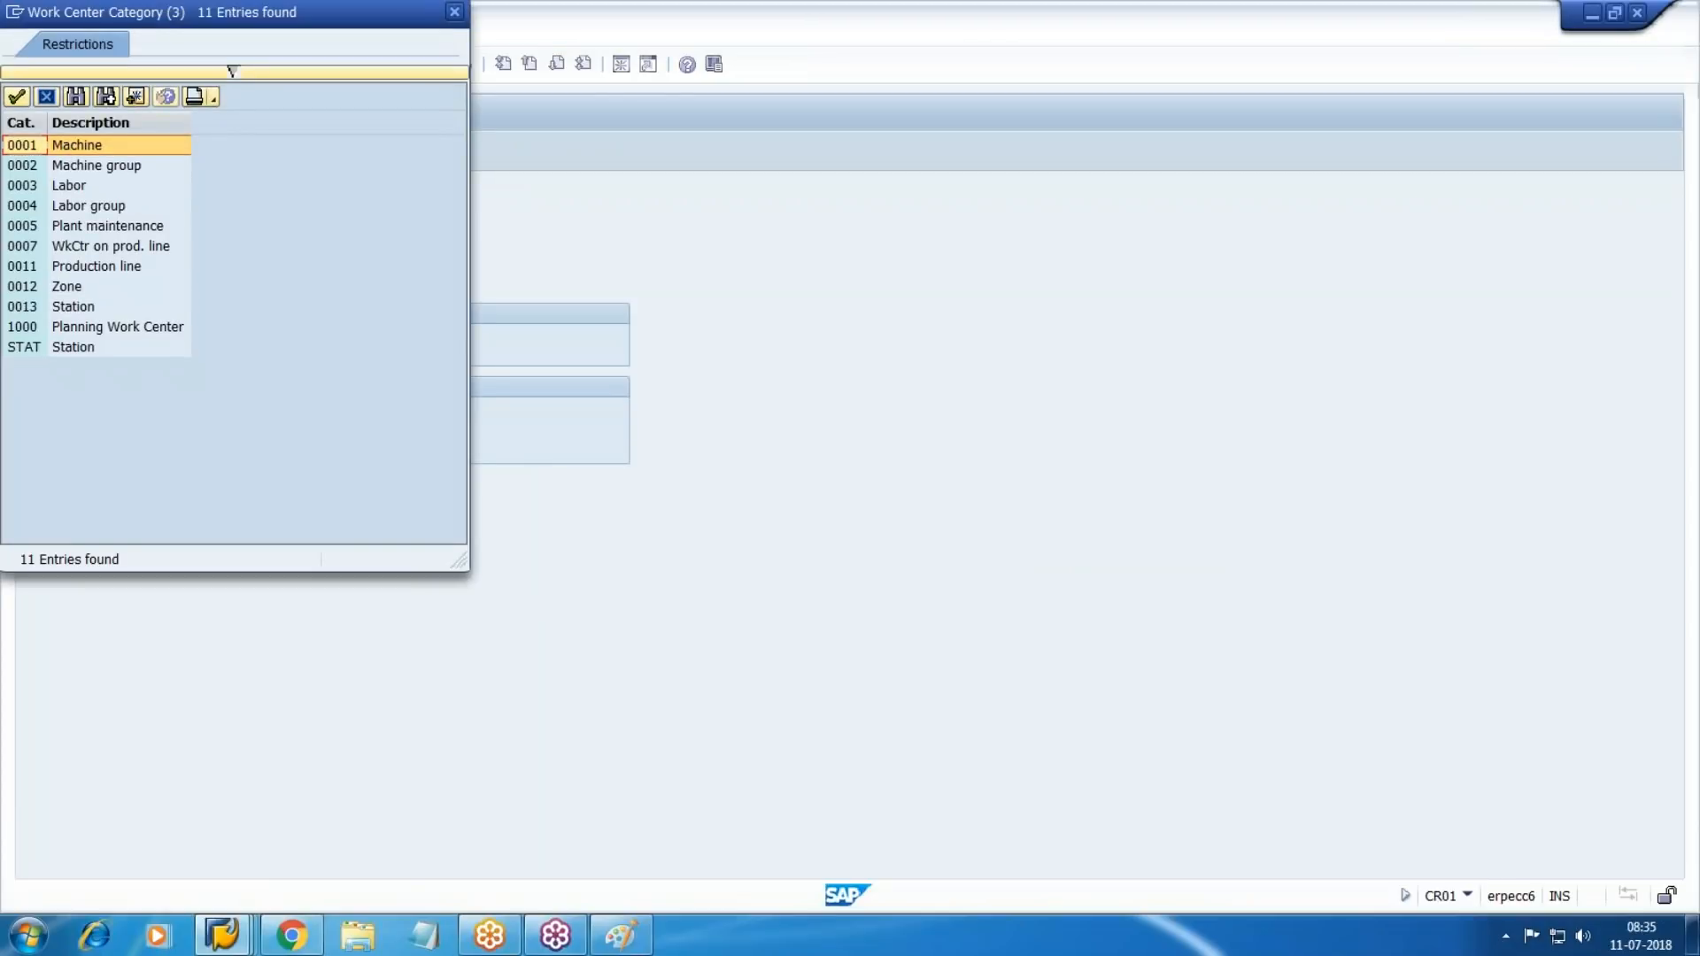
key("Return")
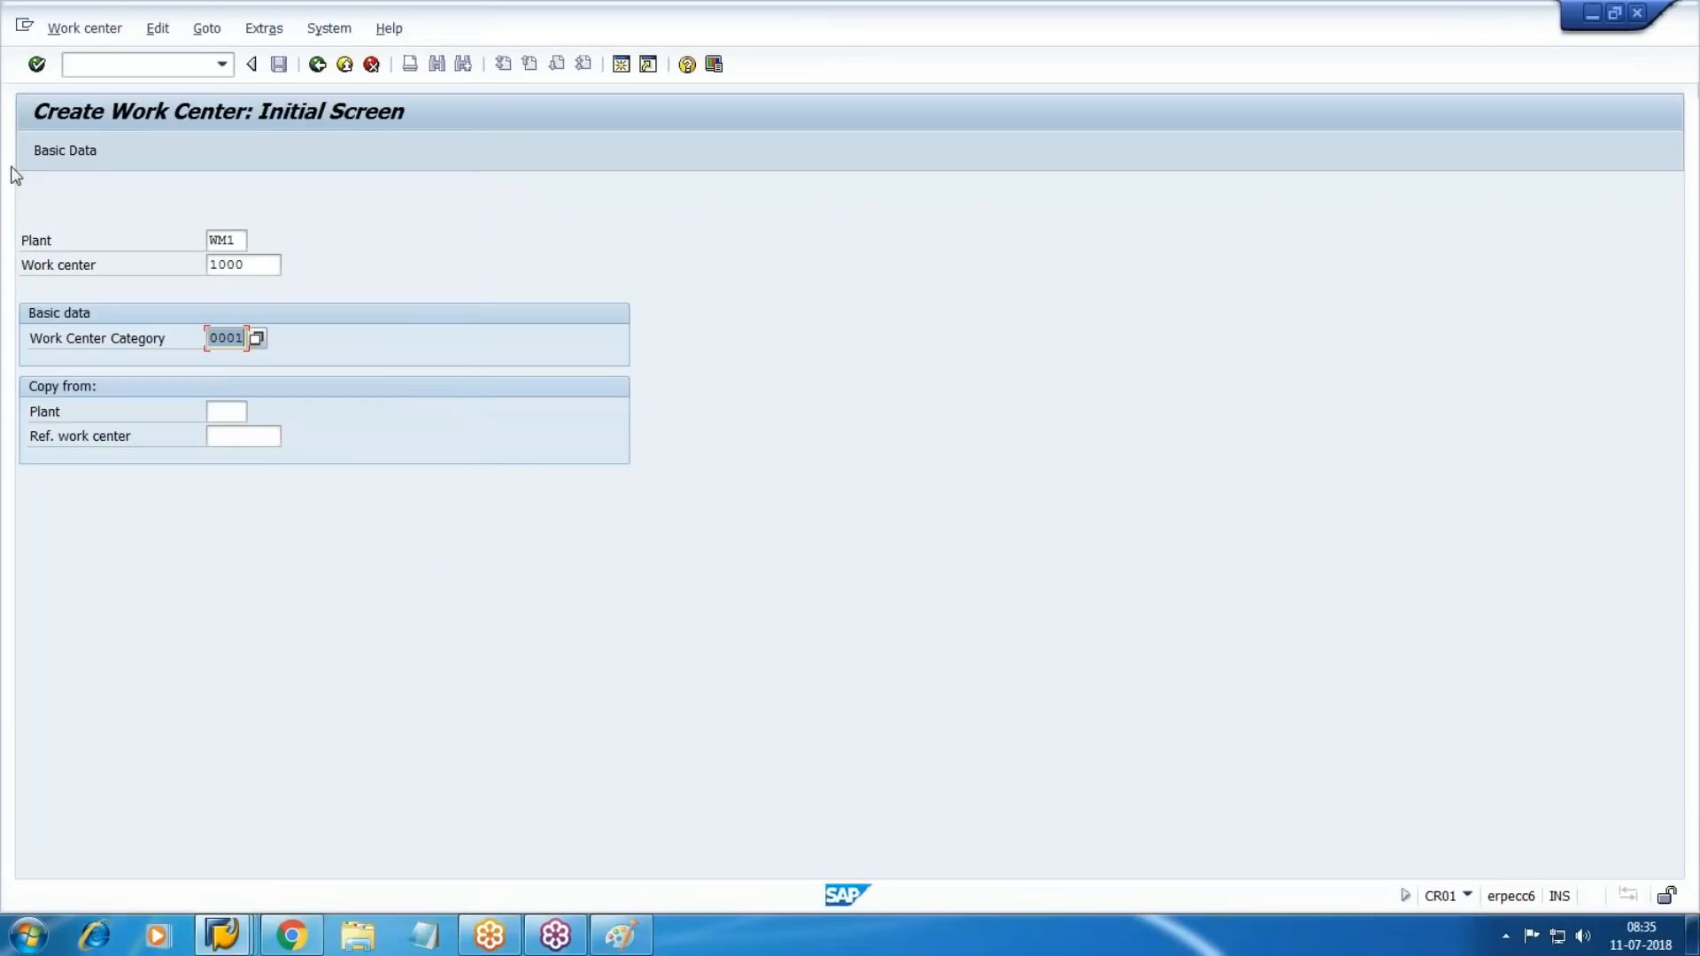
left_click(37, 66)
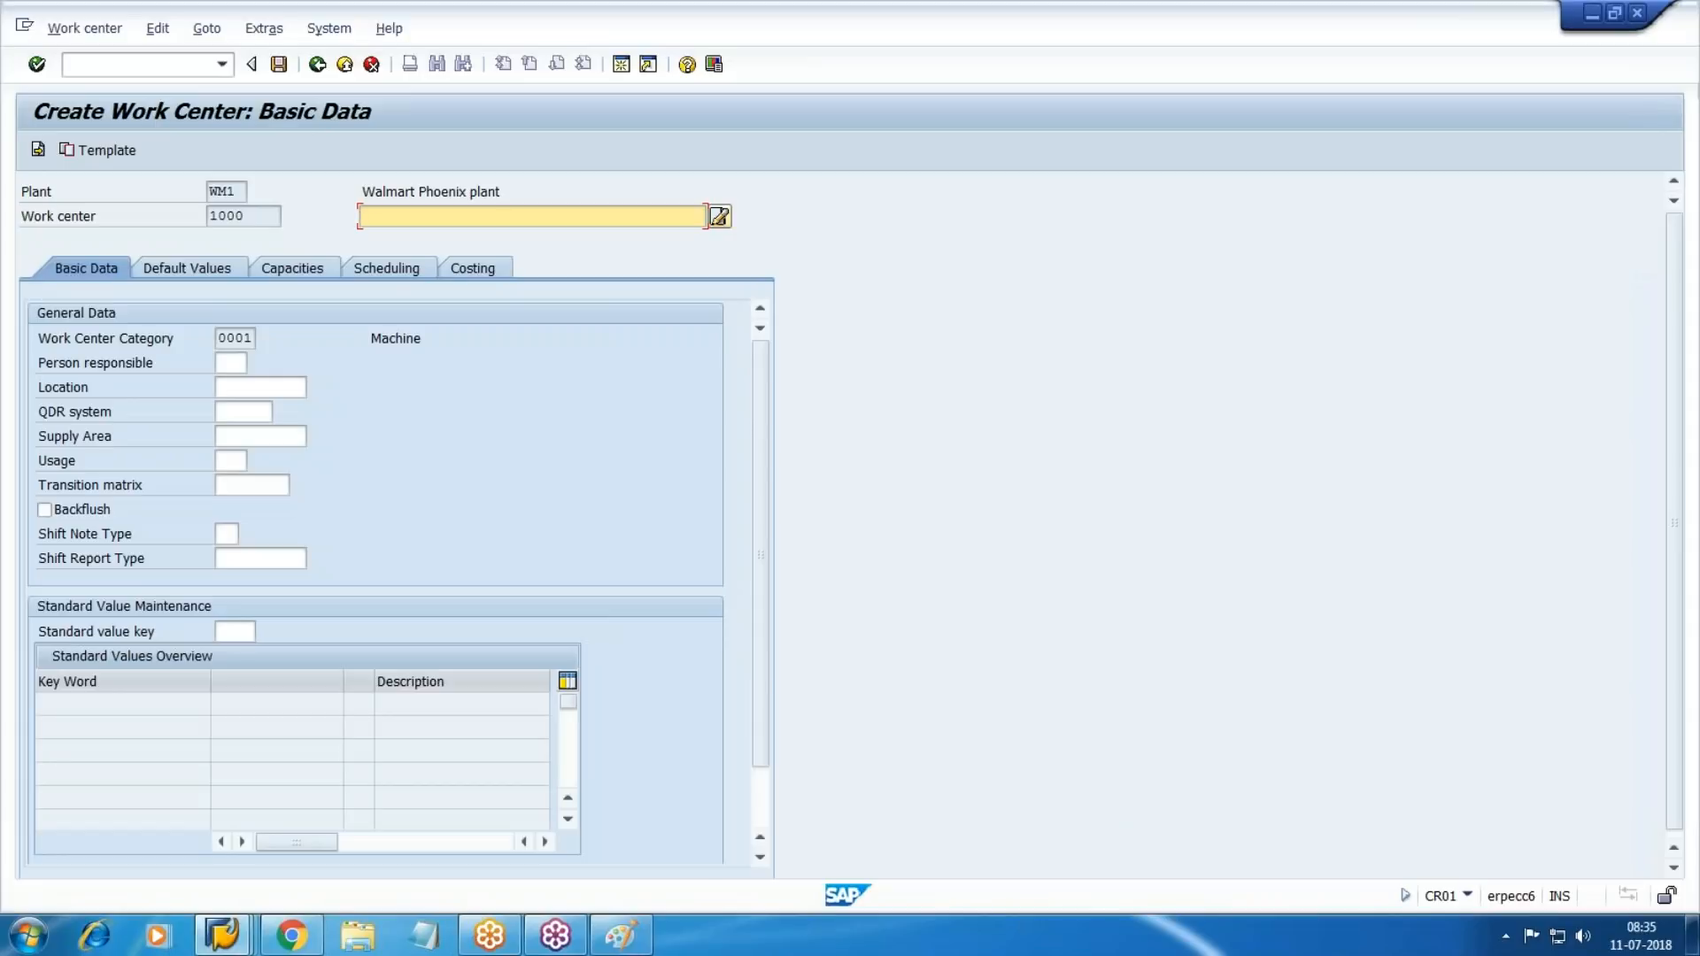
Describe the work center as "Walmart Prd Work Center-1" and set the person responsible to MRP.
type("Walmart Prd Work Center-1")
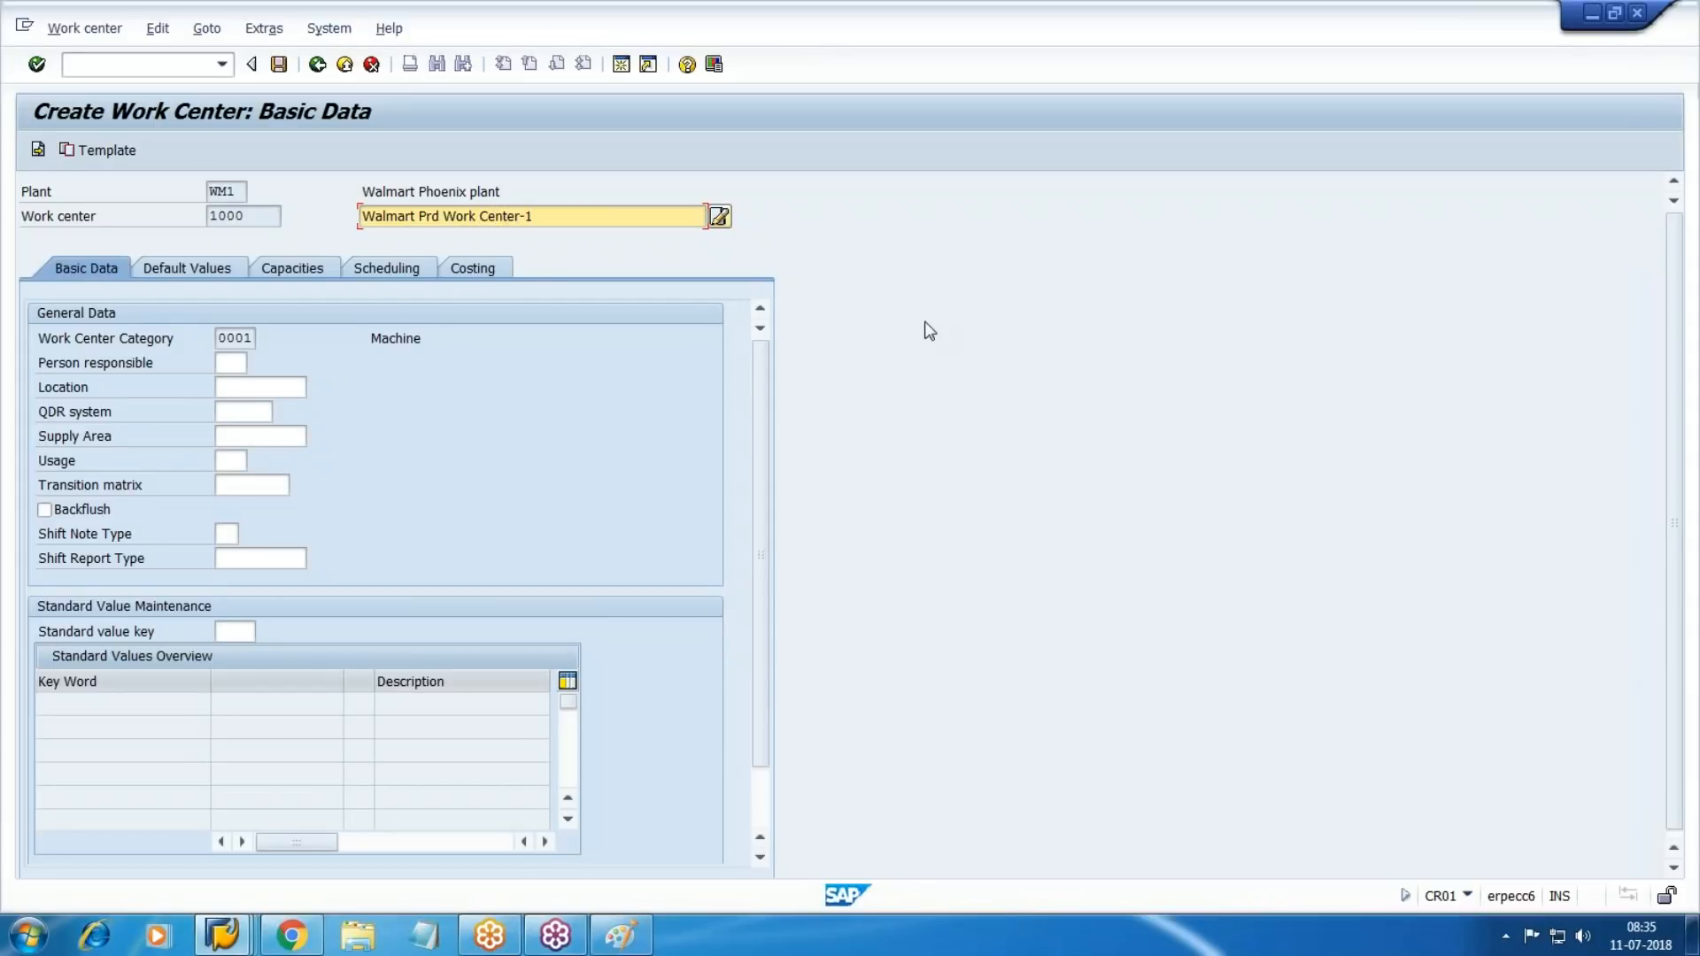
left_click(231, 363)
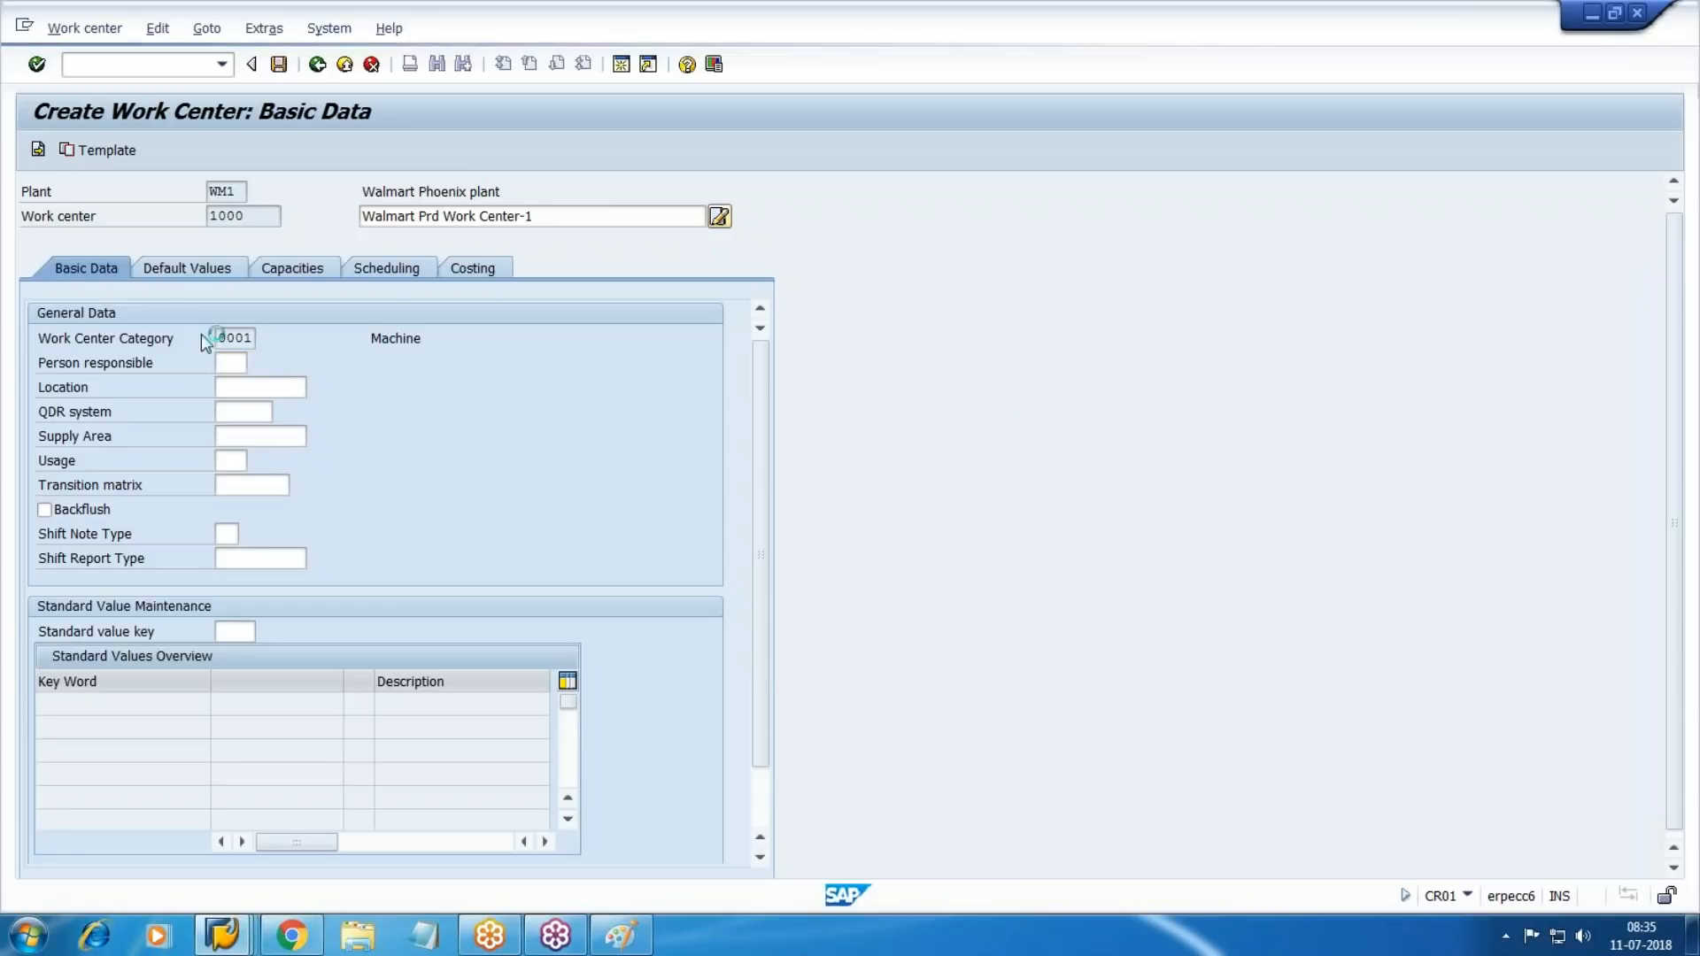
key("F4")
key("Return")
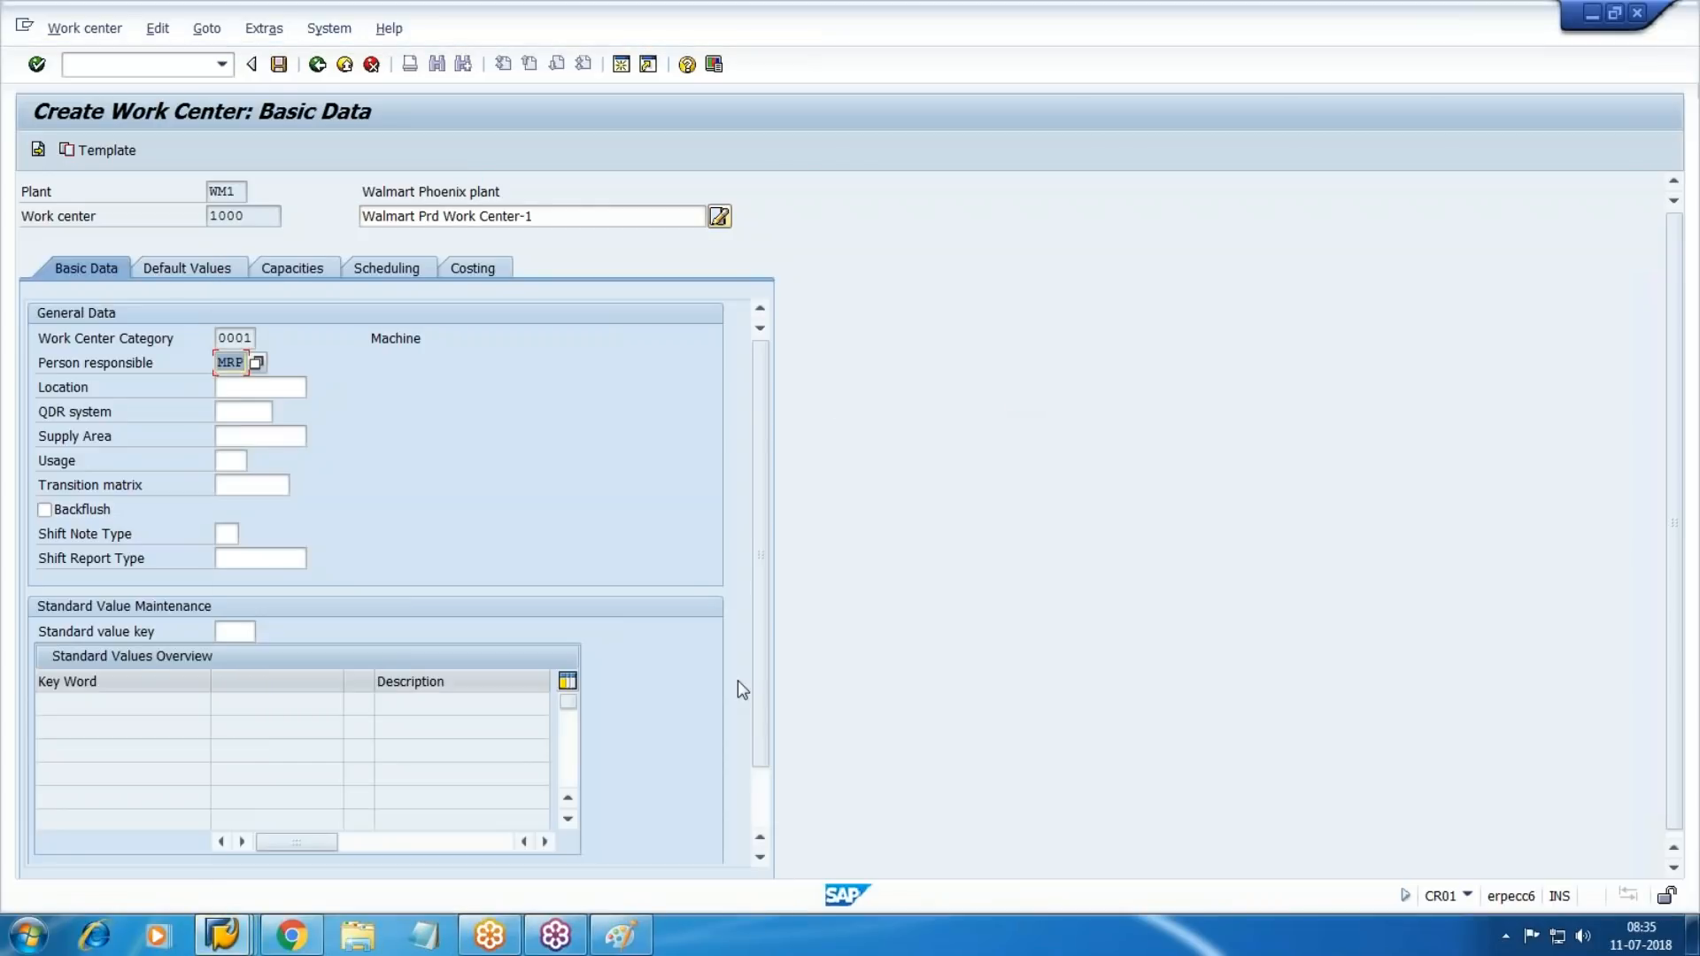
Set the work center's usage to 009, All task list types.
key("Tab")
key("Tab")
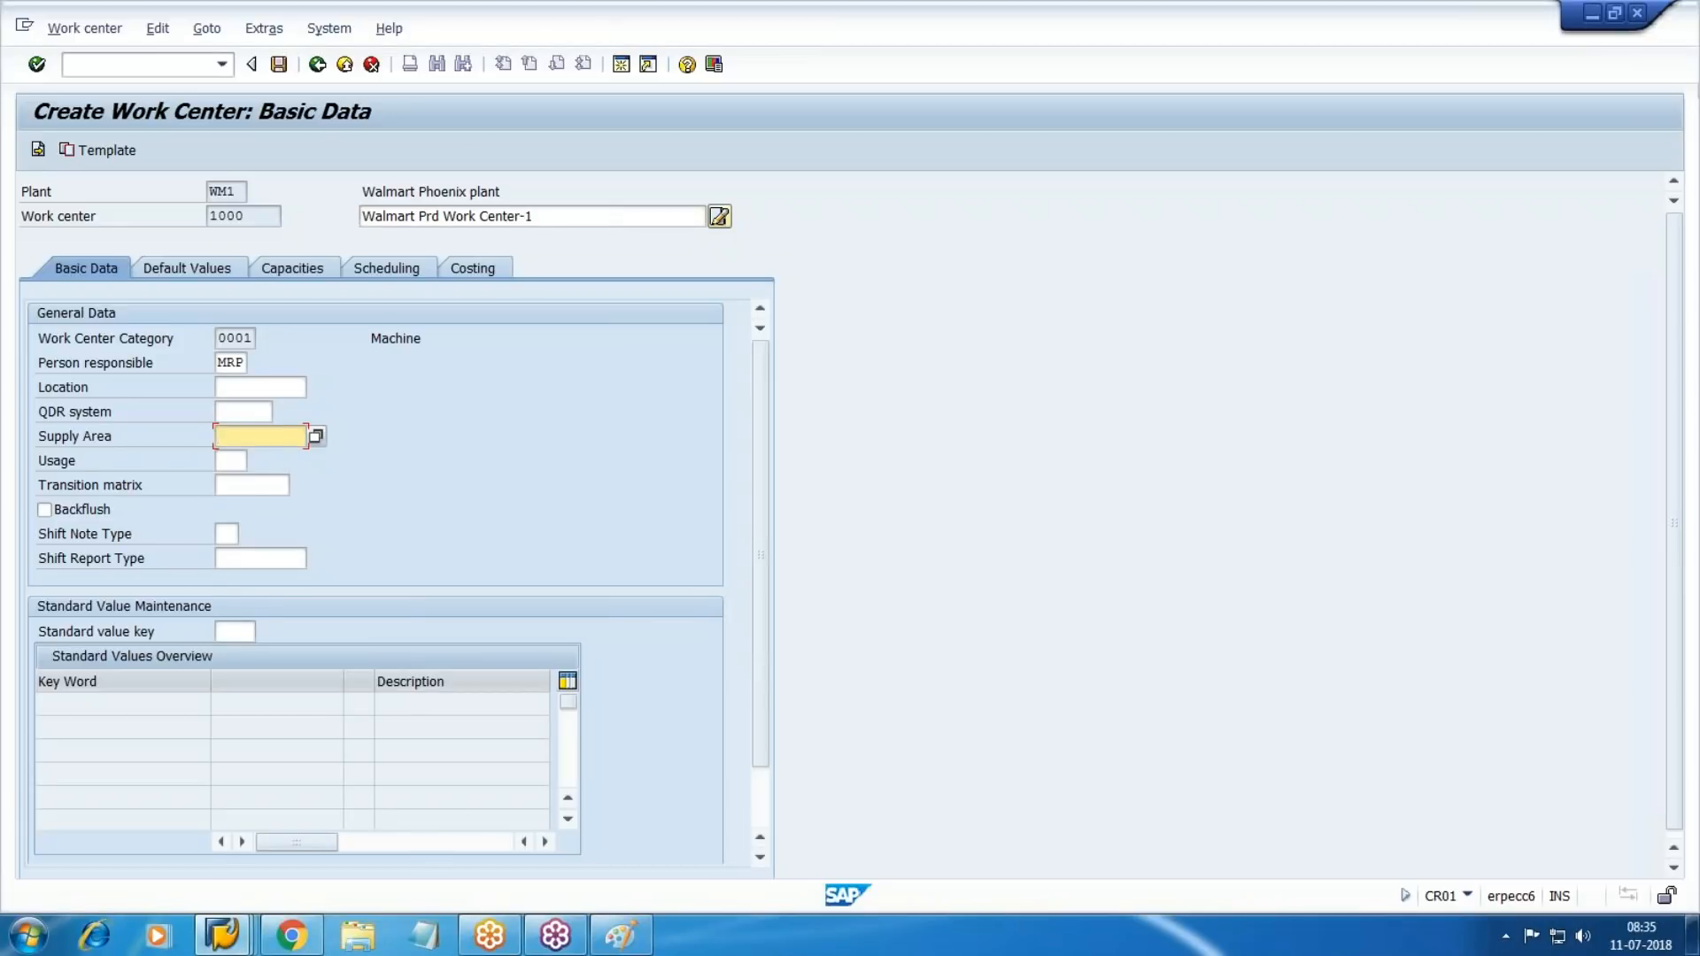
left_click(238, 464)
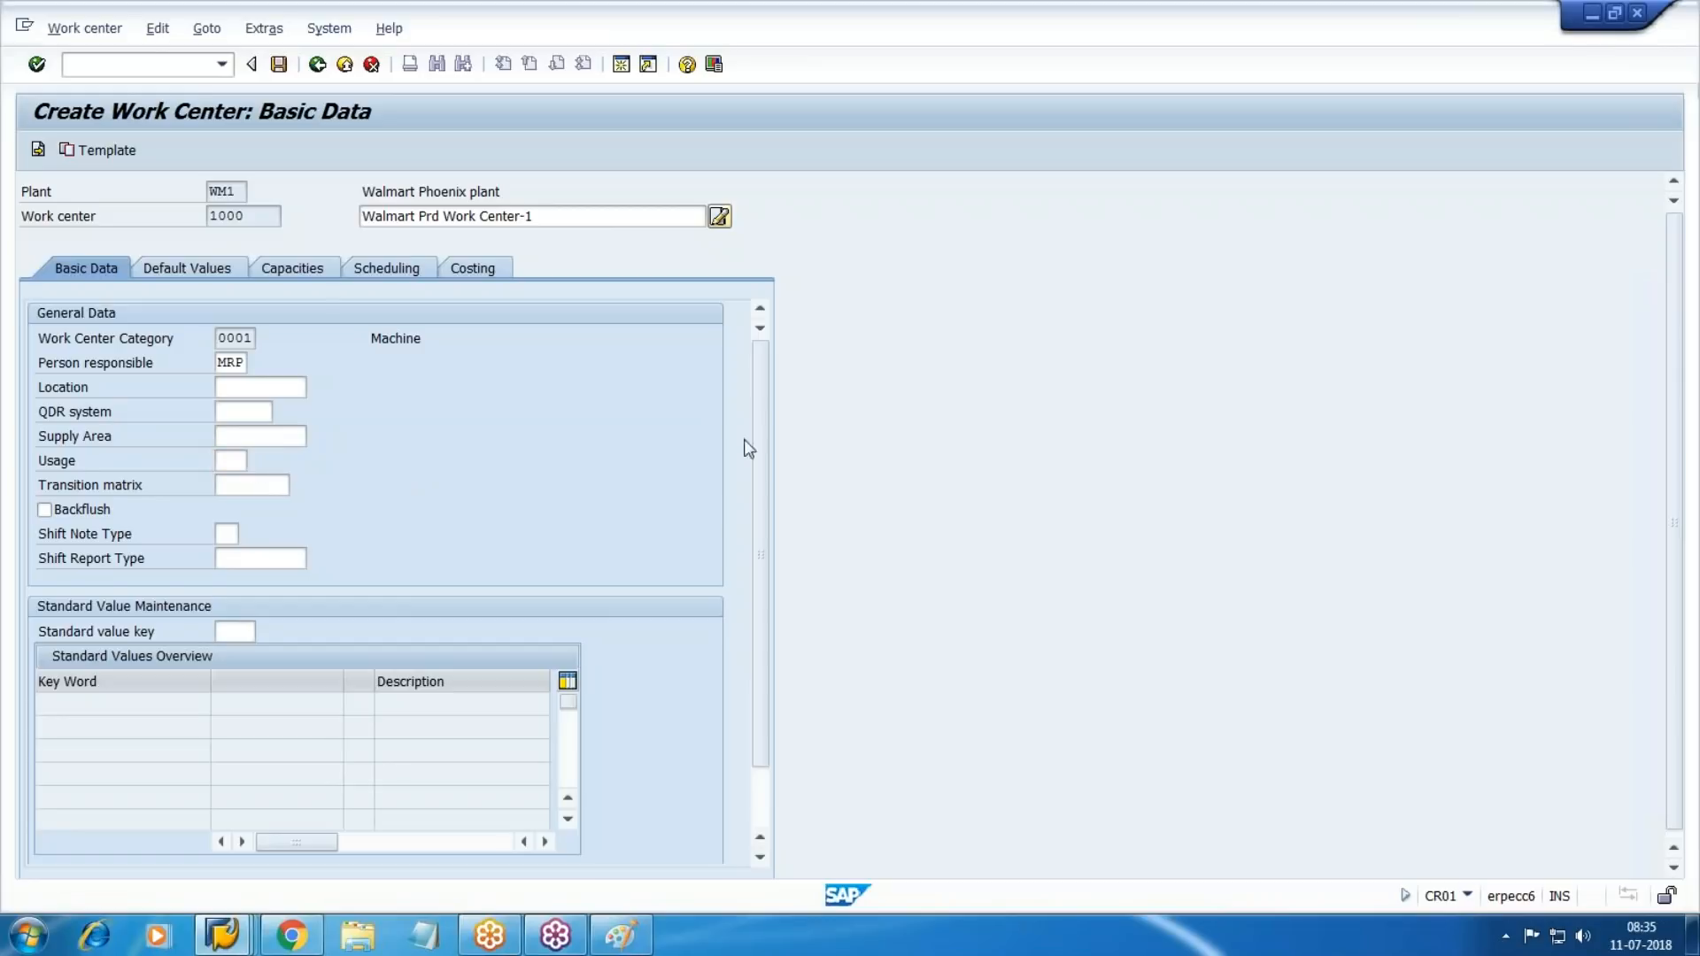
key("F4")
left_click(326, 653)
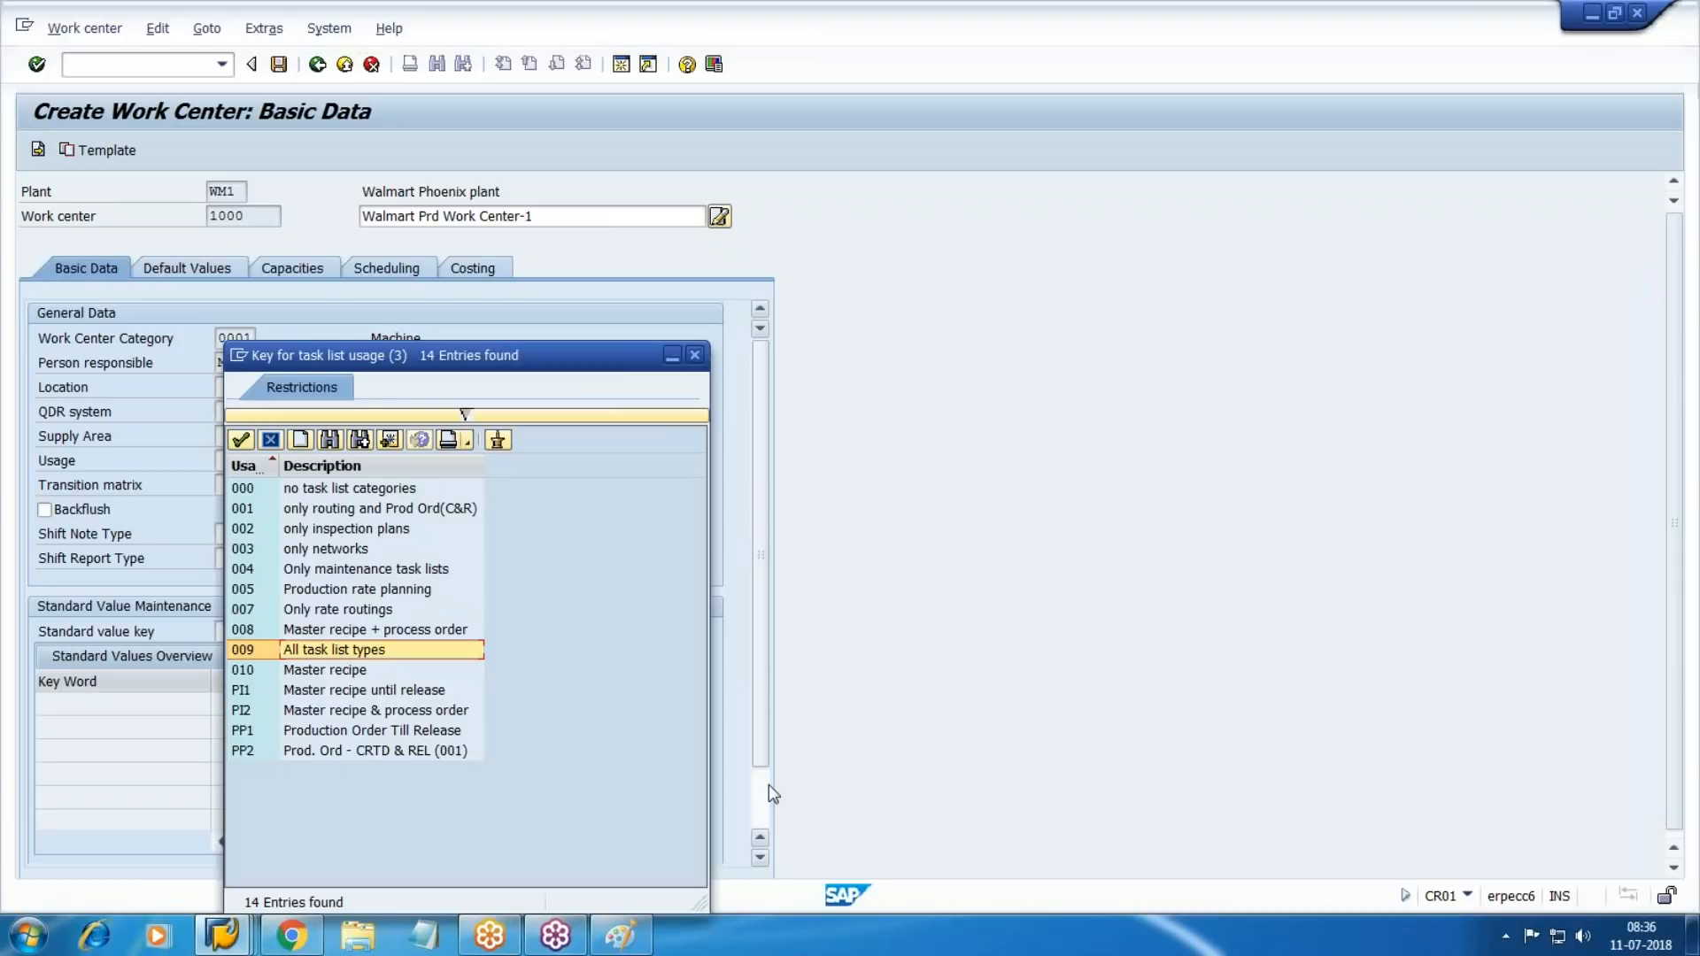
key("Return")
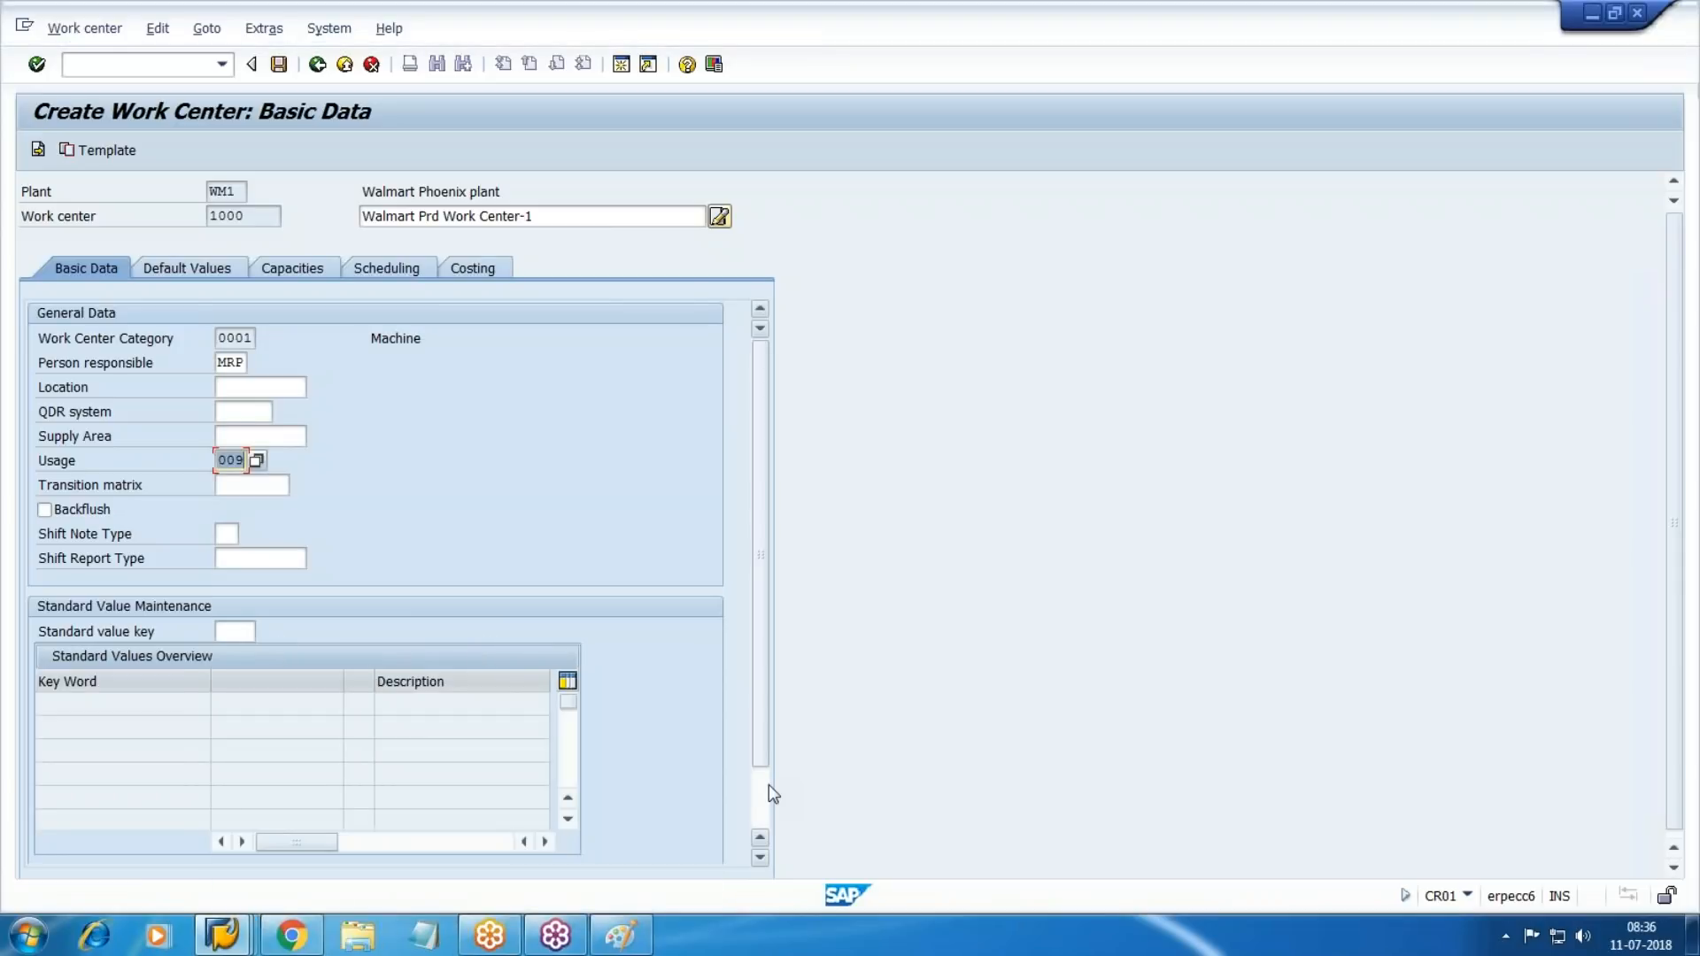
Assign the standard value key SAP1 (Normal production) in the work center's basic data.
key("Tab")
key("Tab")
key("Tab")
key("Tab")
key("Tab")
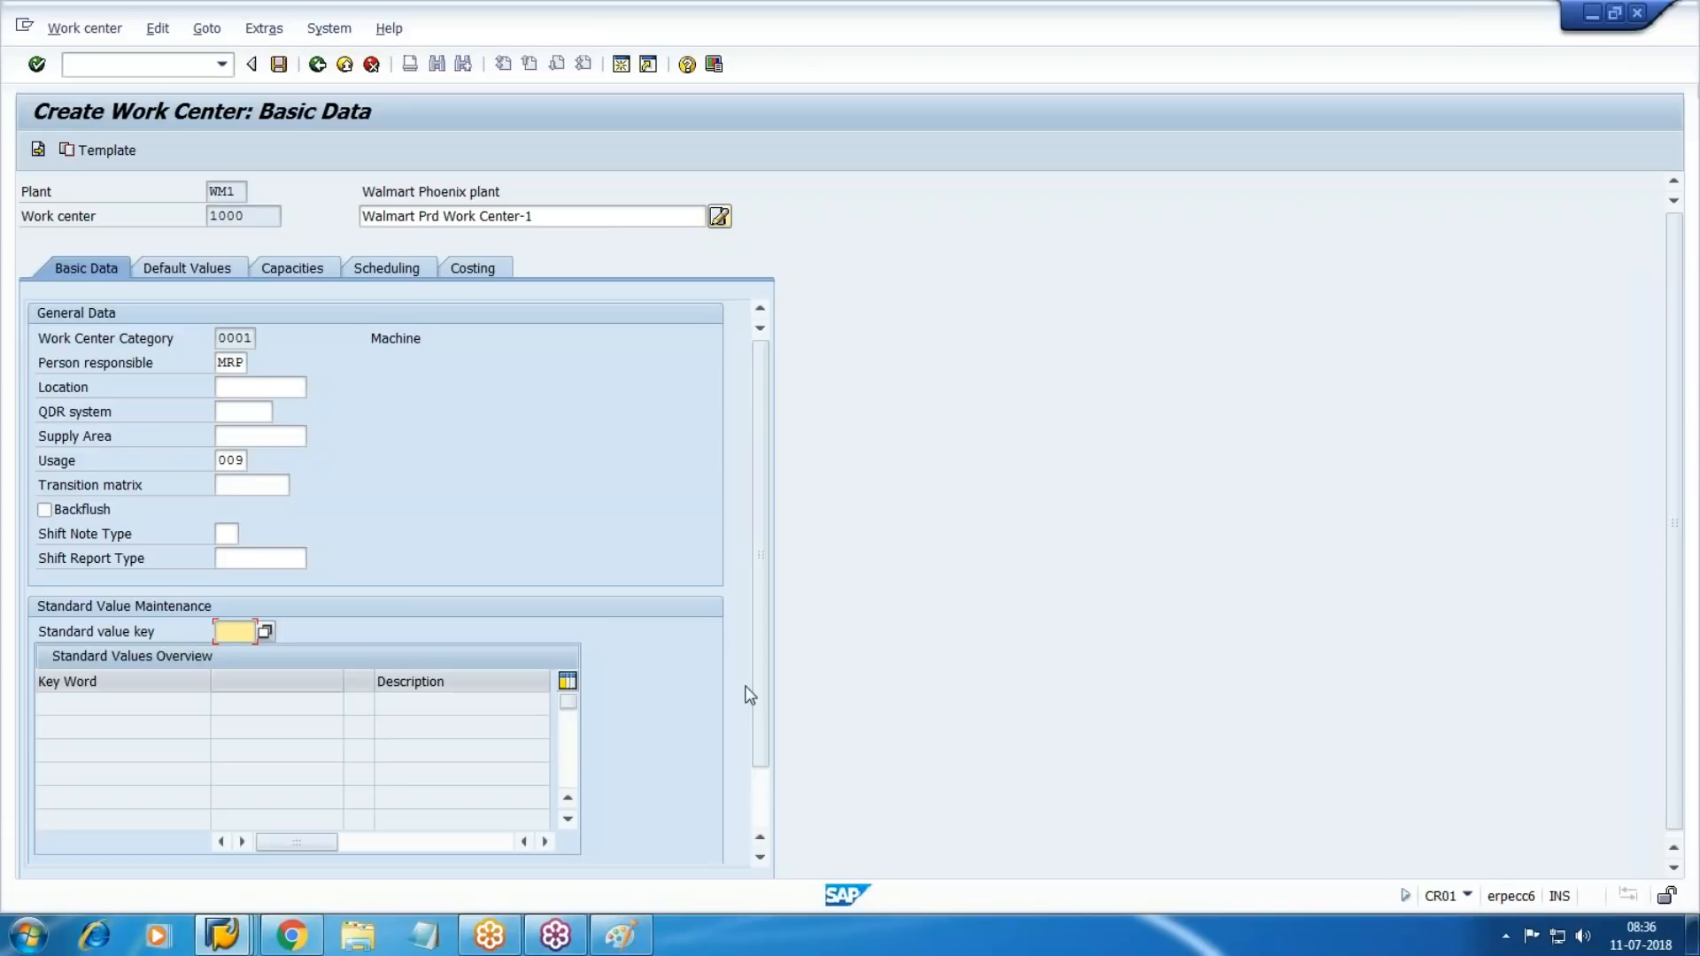
left_click(265, 630)
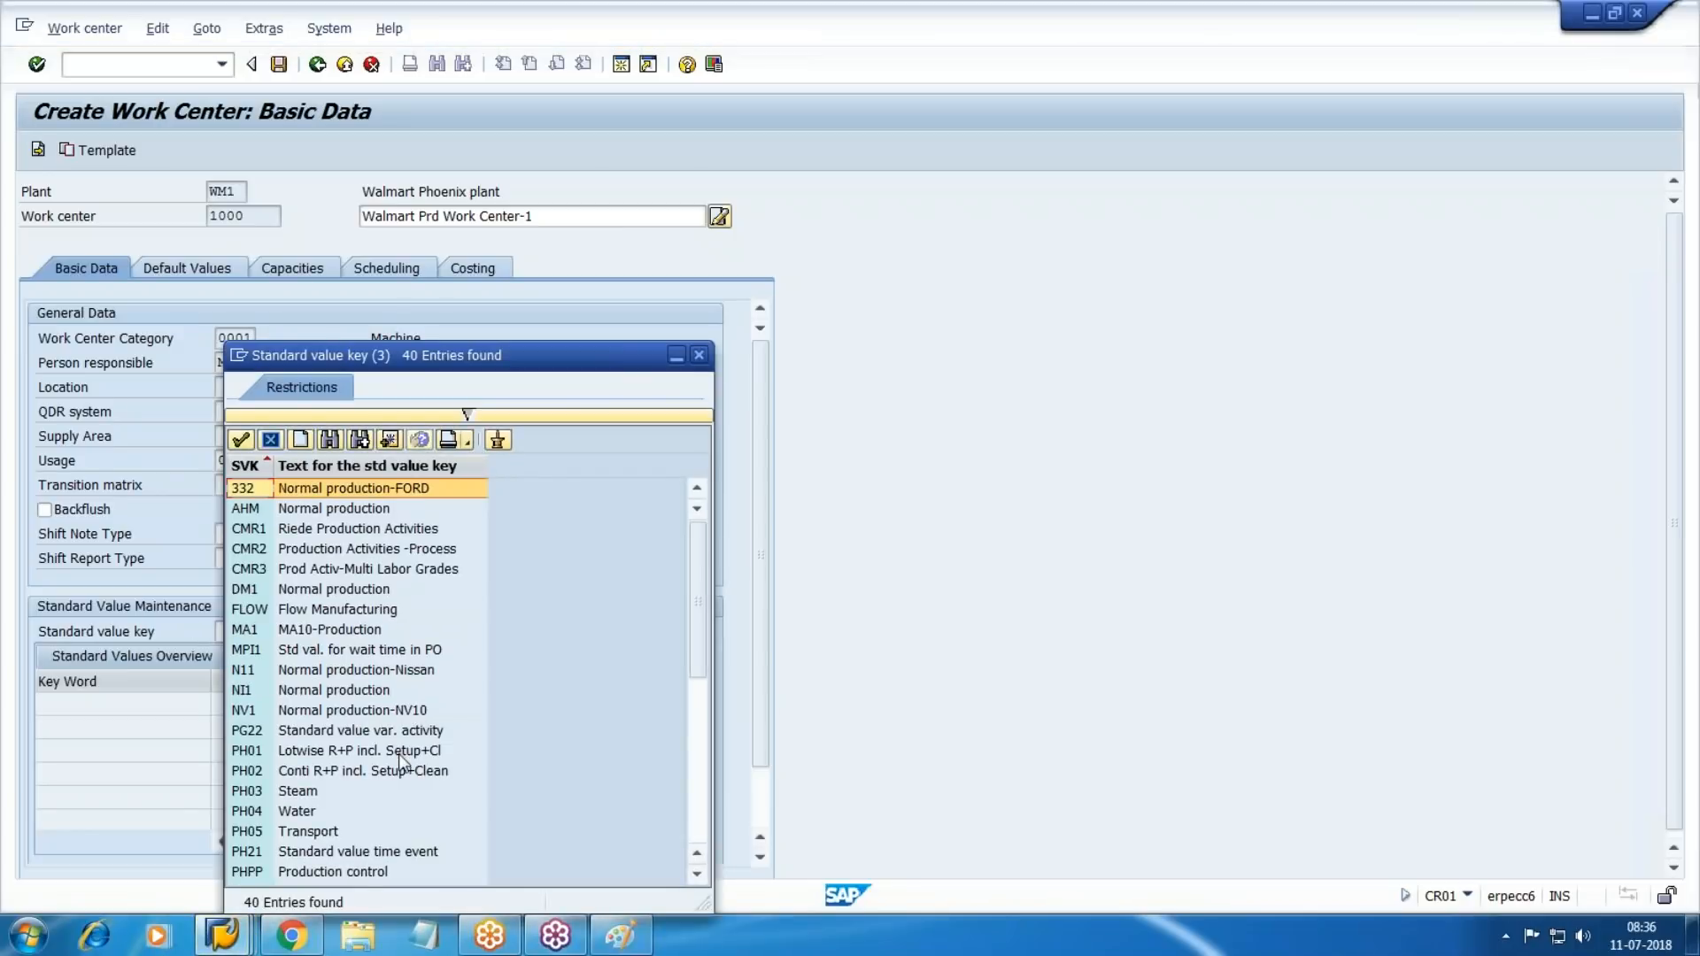
scroll(407, 655, "down", 5)
scroll(409, 650, "up", 3)
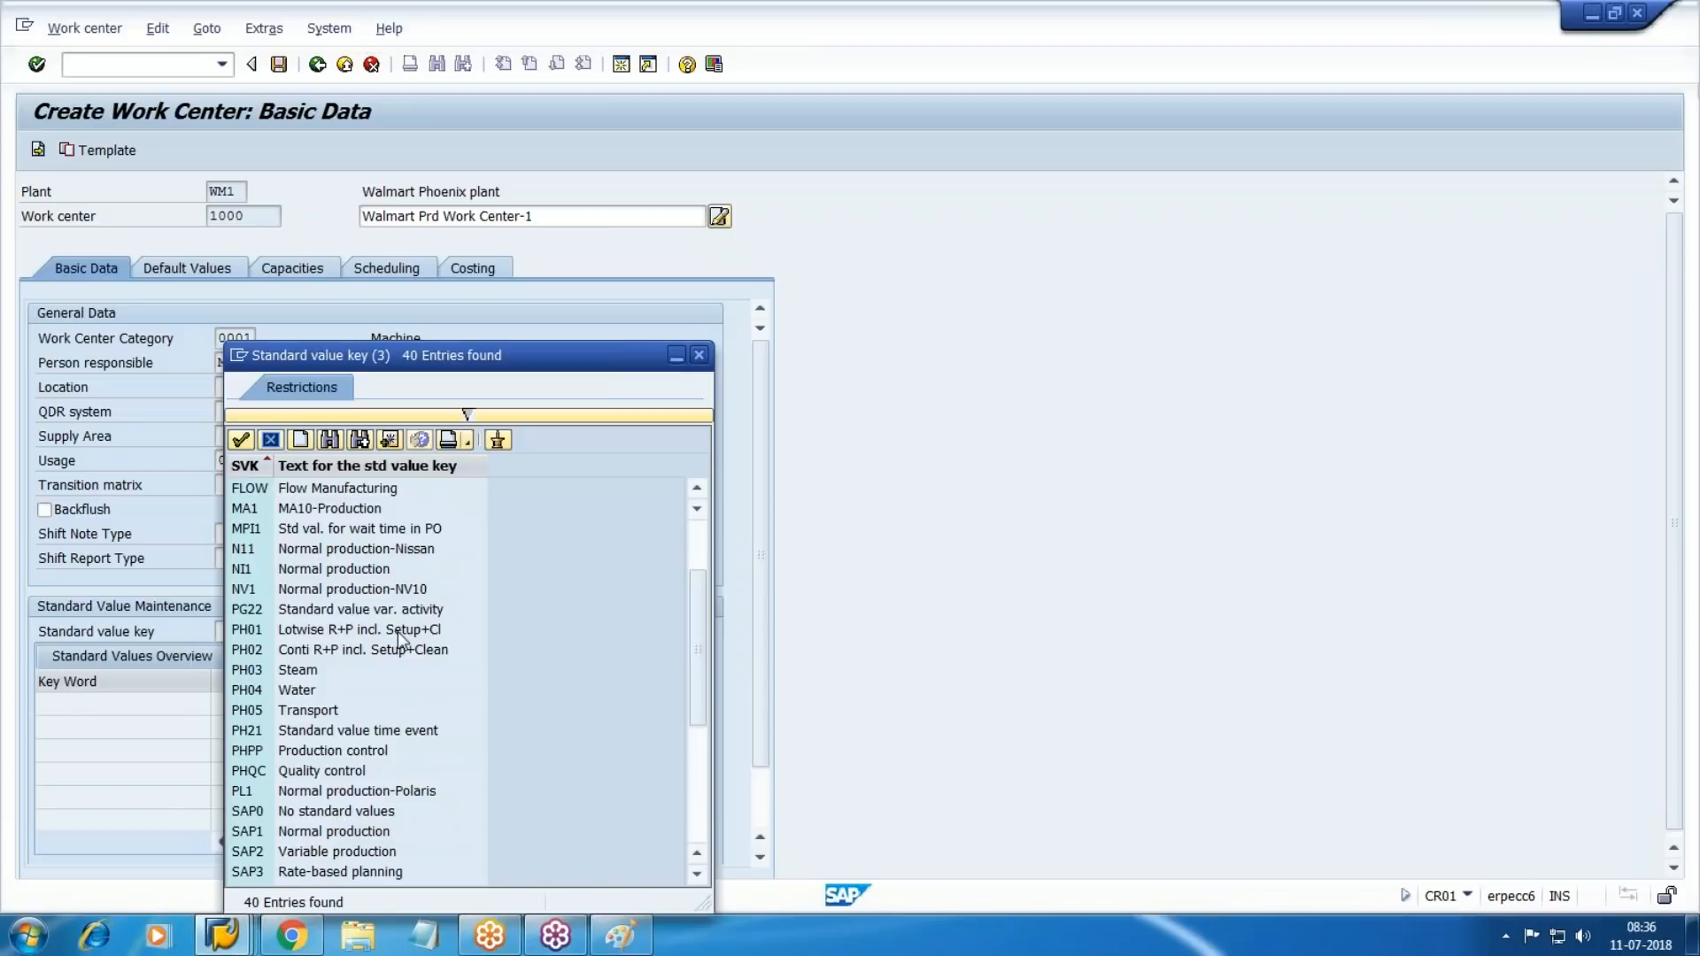
left_click(323, 832)
mouse_move(620, 936)
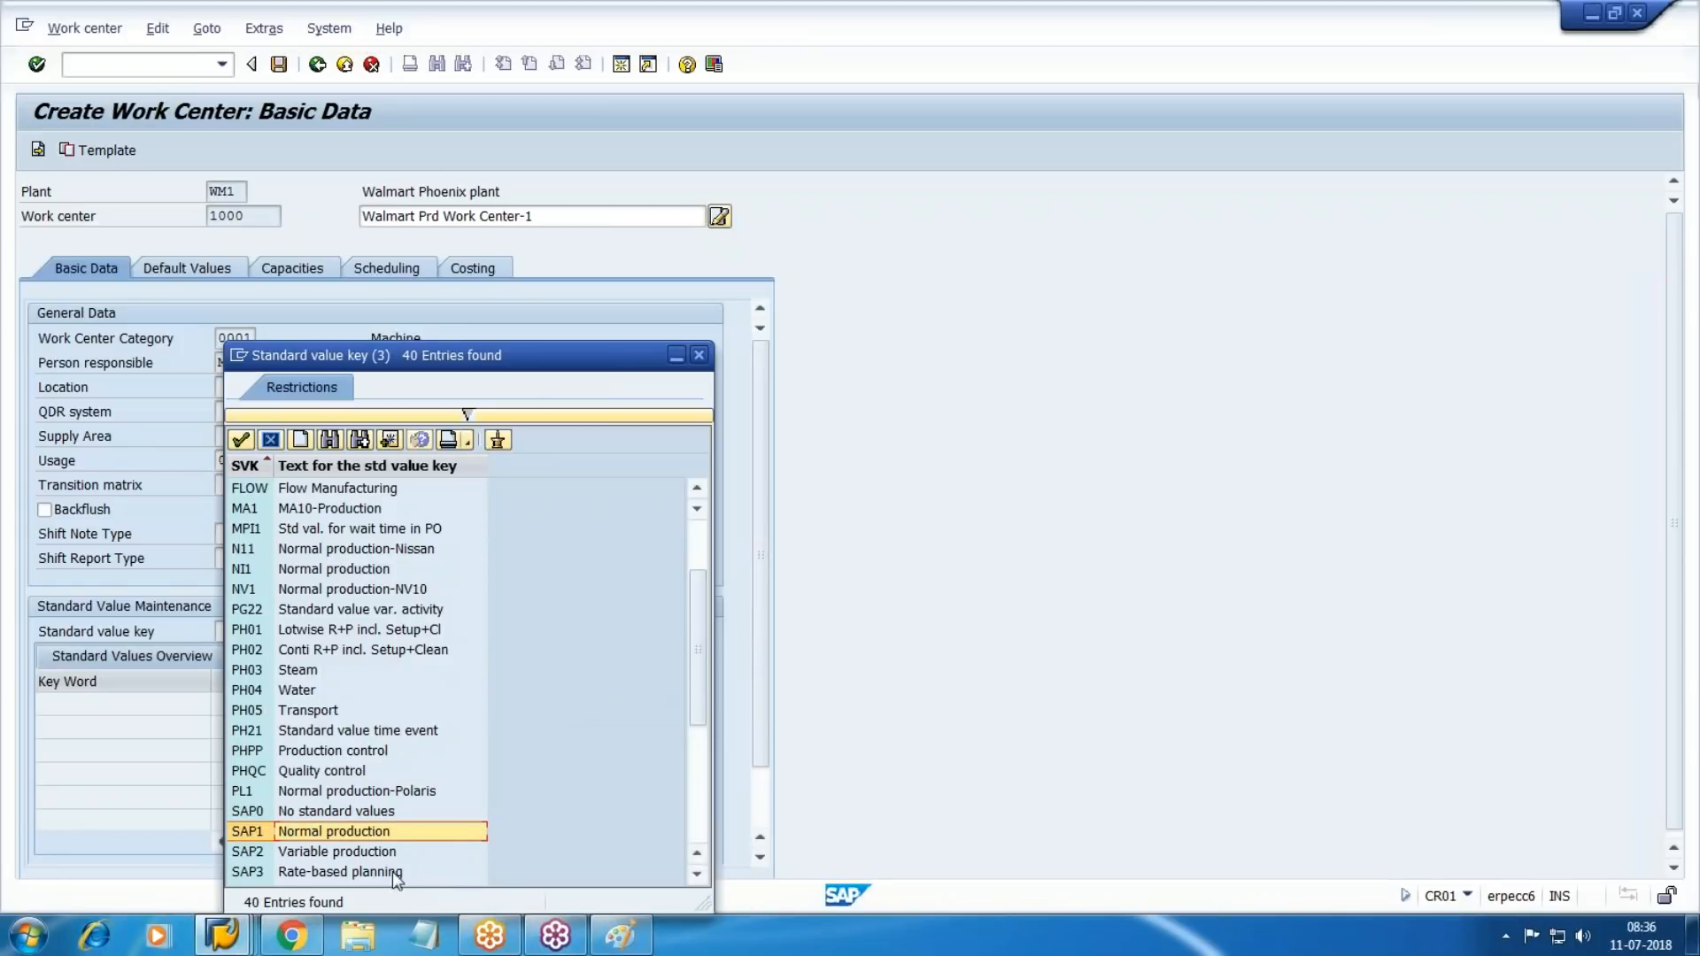
double_click(289, 834)
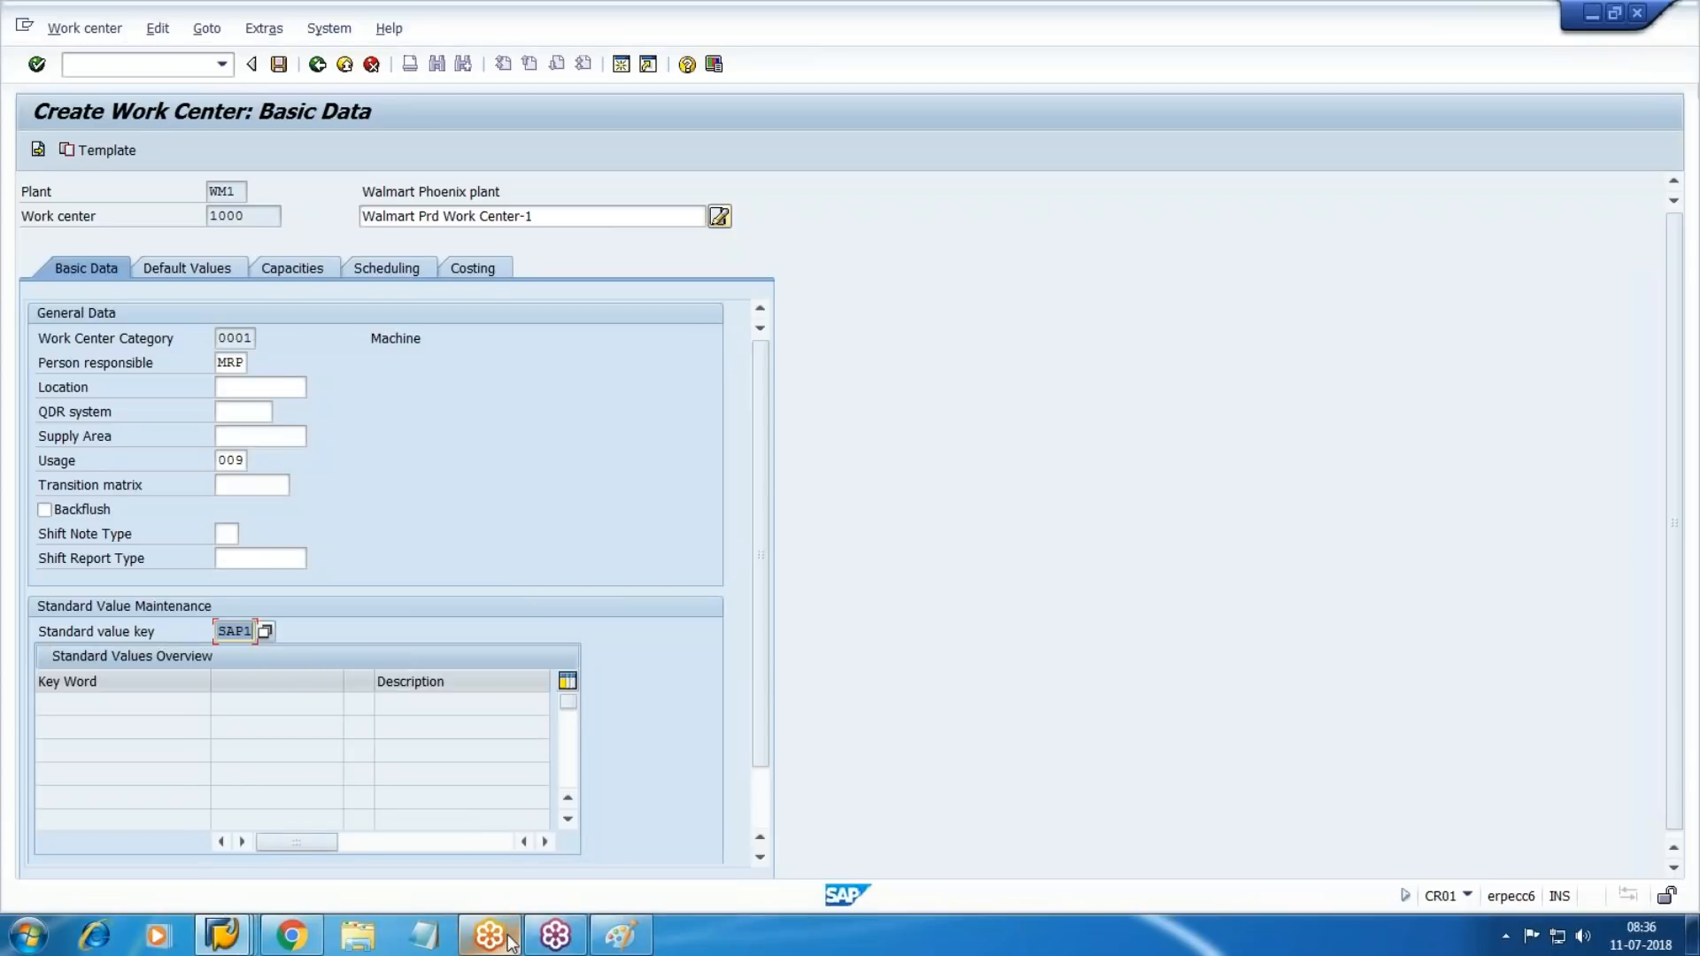
Set the default control key to PP01 and link the work center to cost center W101 (WALMART PRD-1).
left_click(190, 259)
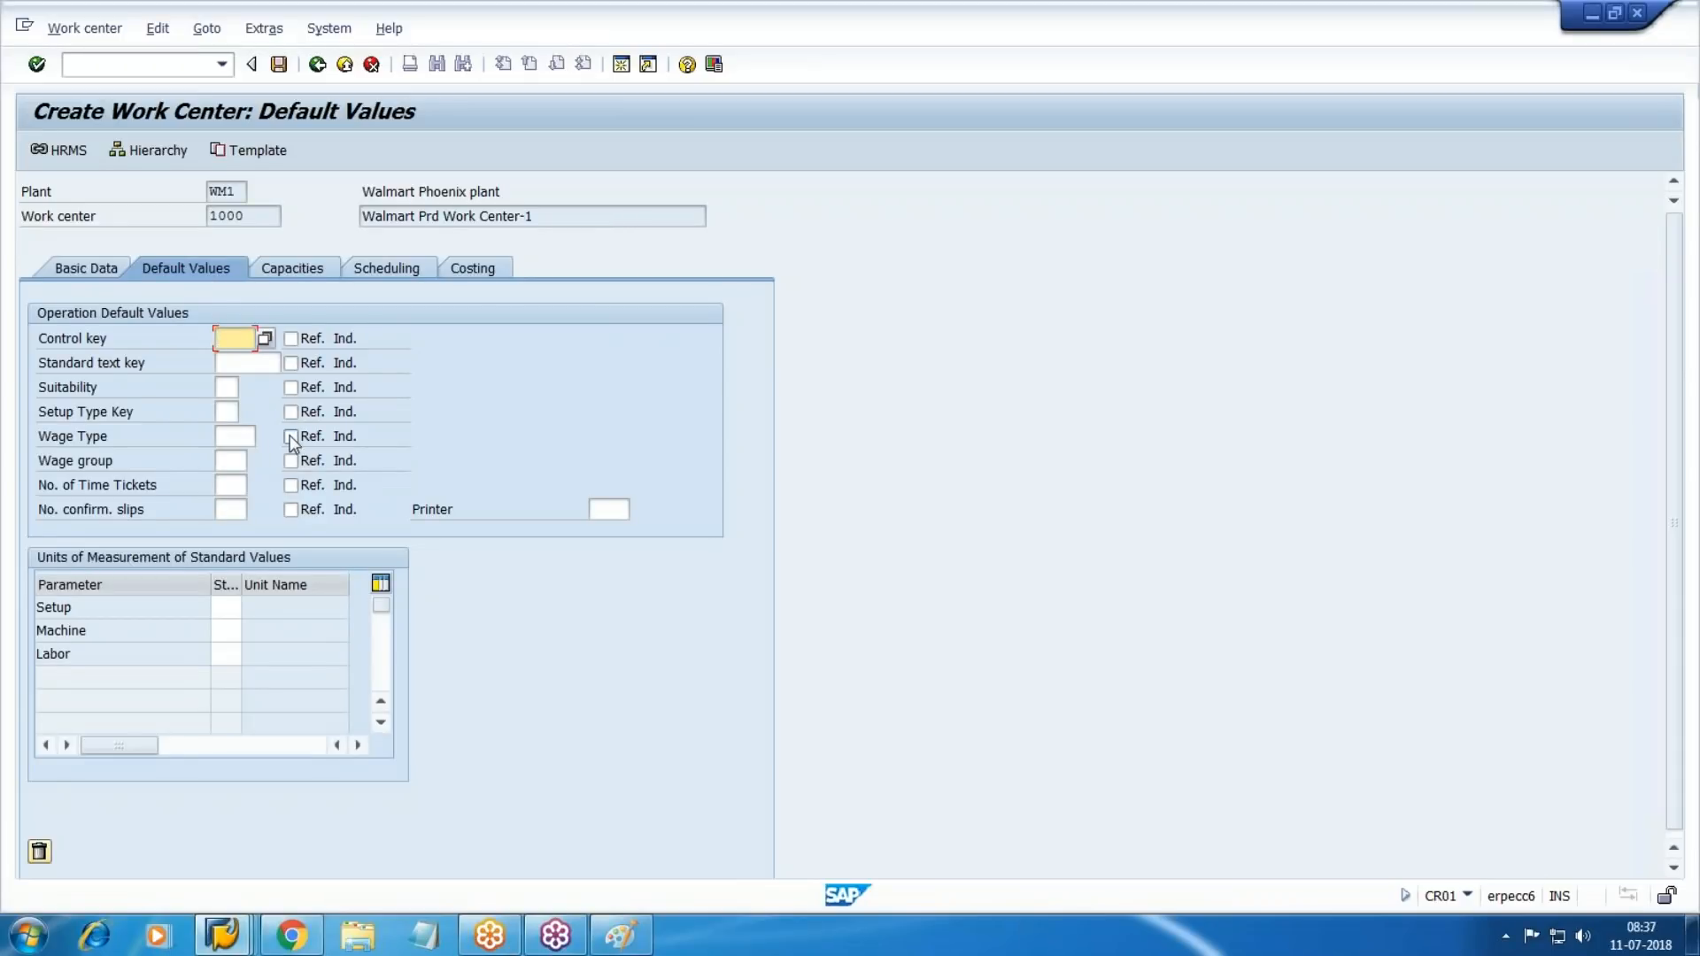
type("pp01")
left_click(482, 267)
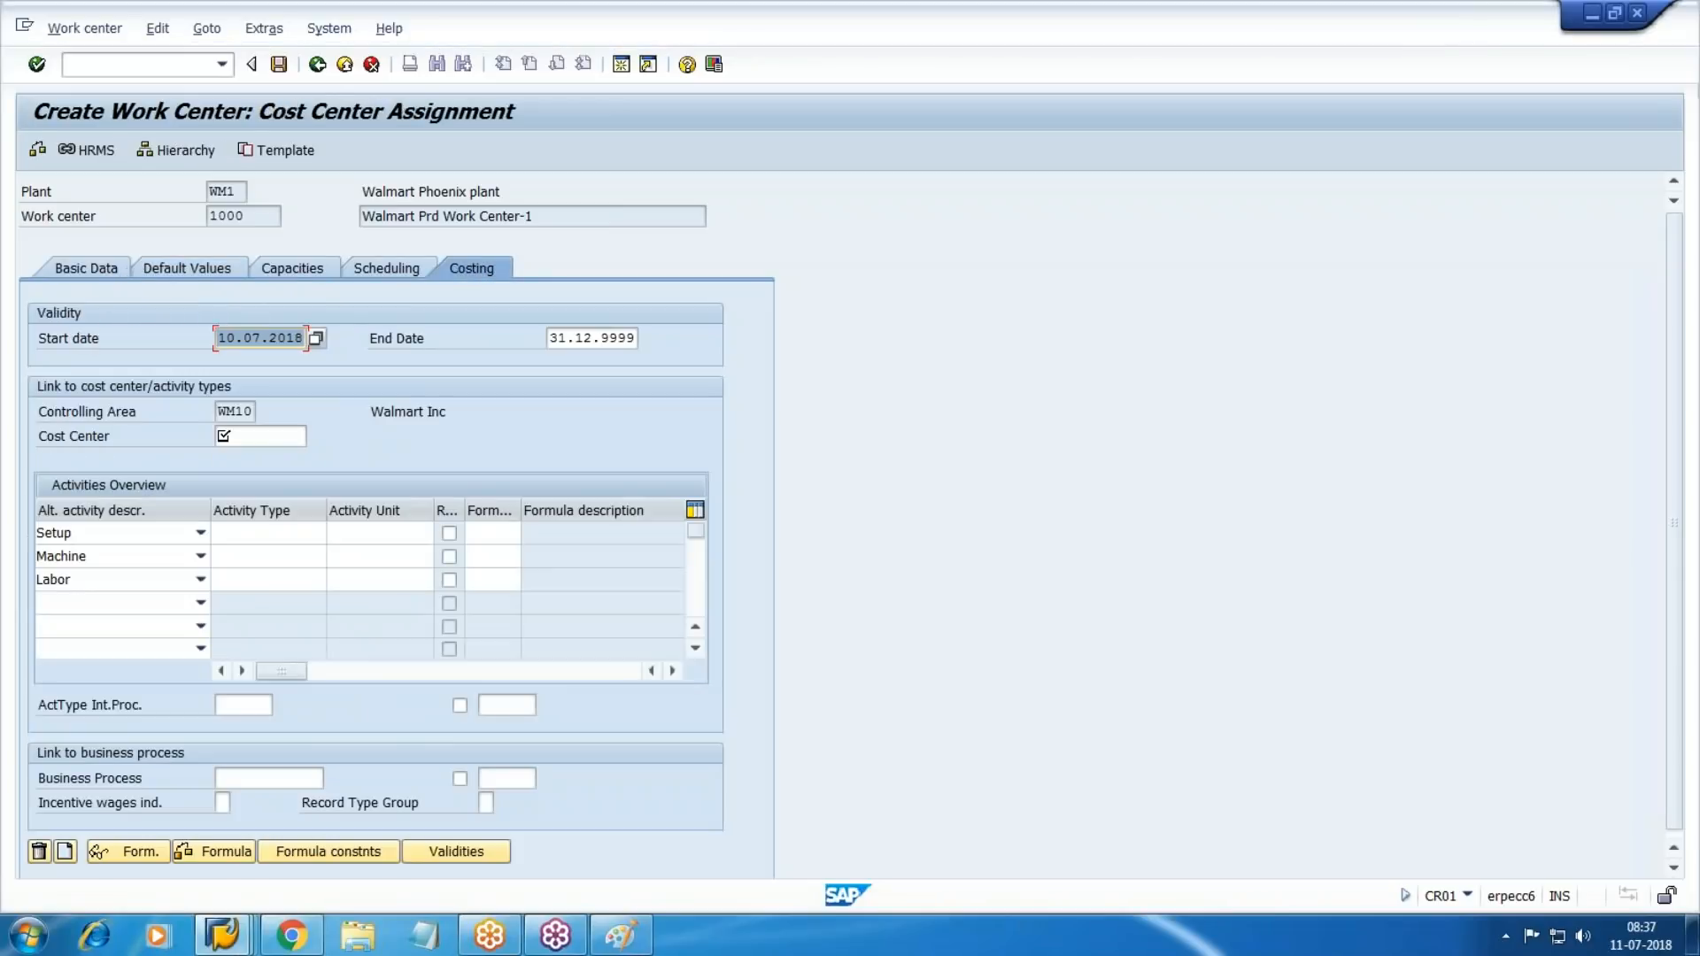
left_click(273, 438)
left_click(317, 437)
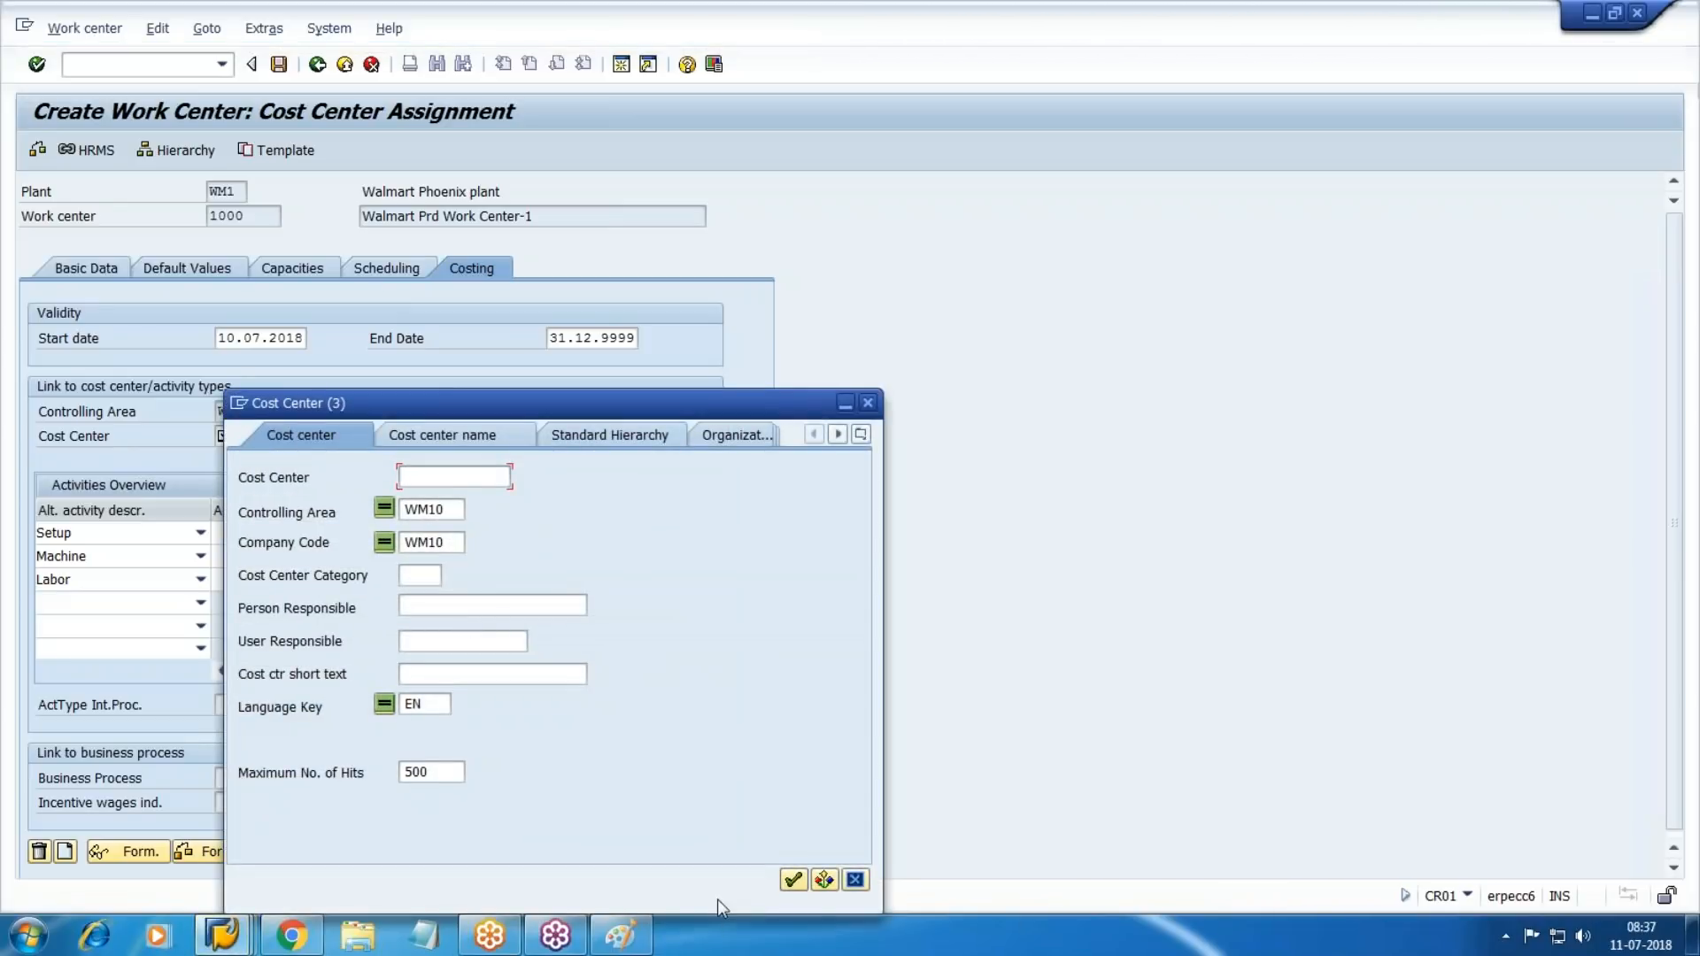
left_click(794, 879)
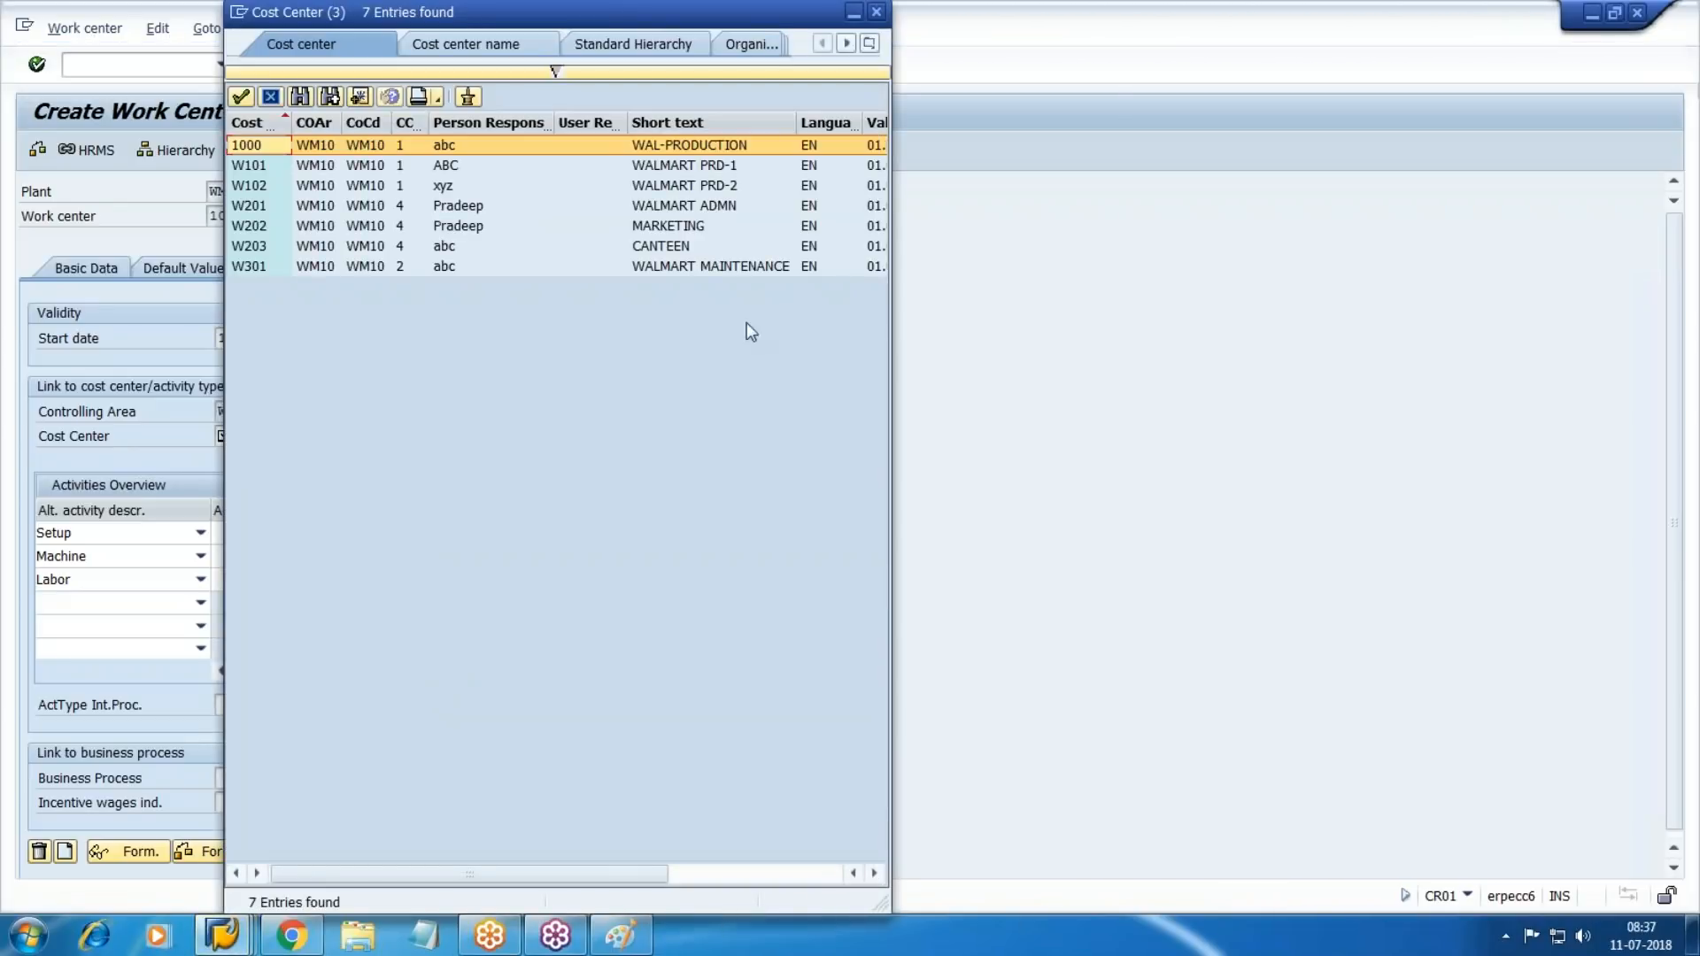
double_click(699, 168)
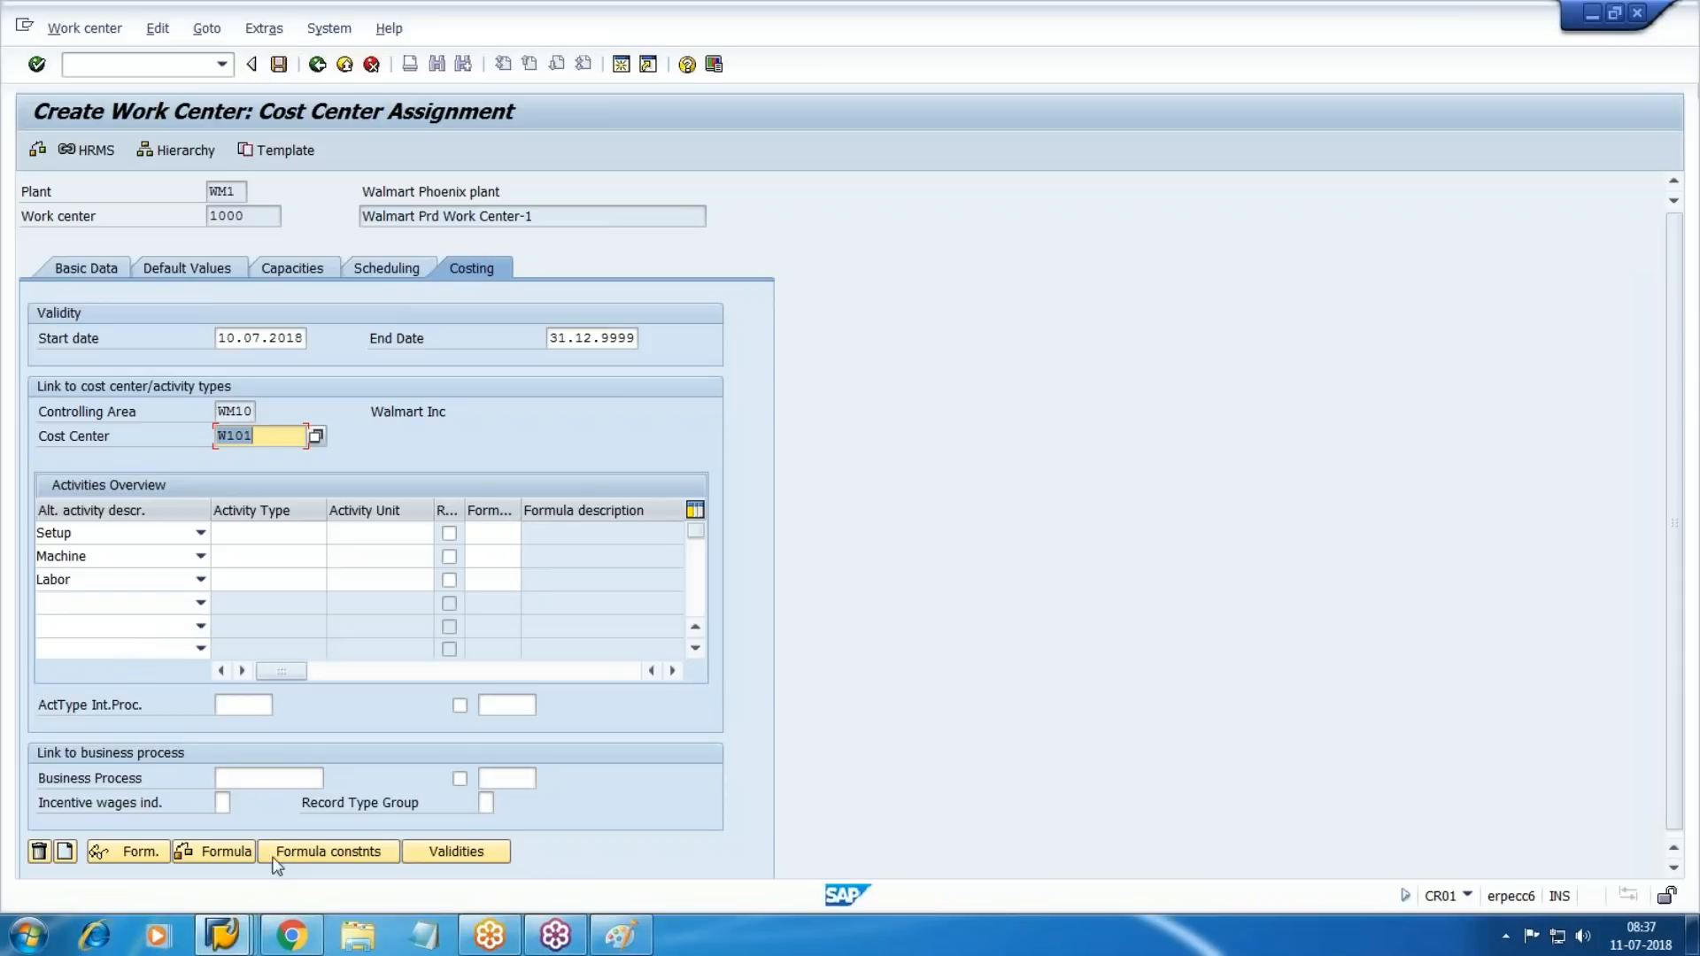
Open a separate SAP Easy Access session and display the customizing implementation guide through transaction SPRO.
left_click(222, 934)
left_click(865, 835)
key("ctrl+n")
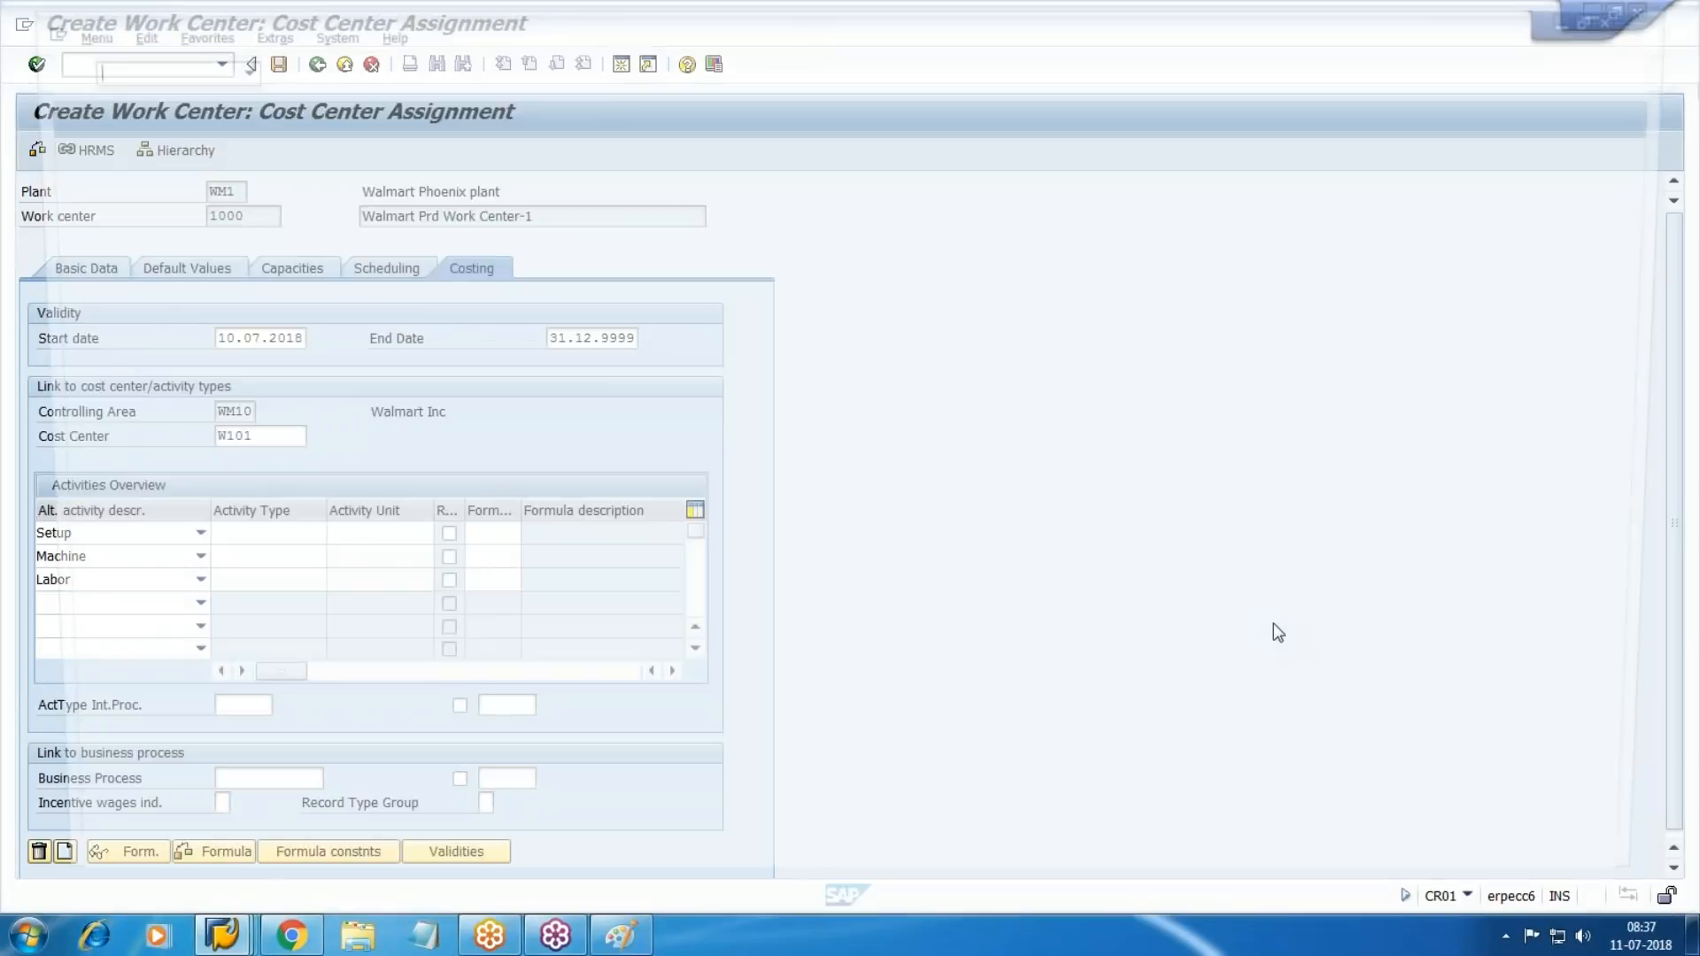
type("ks0")
key("BackSpace")
key("BackSpace")
key("BackSpace")
type("spro")
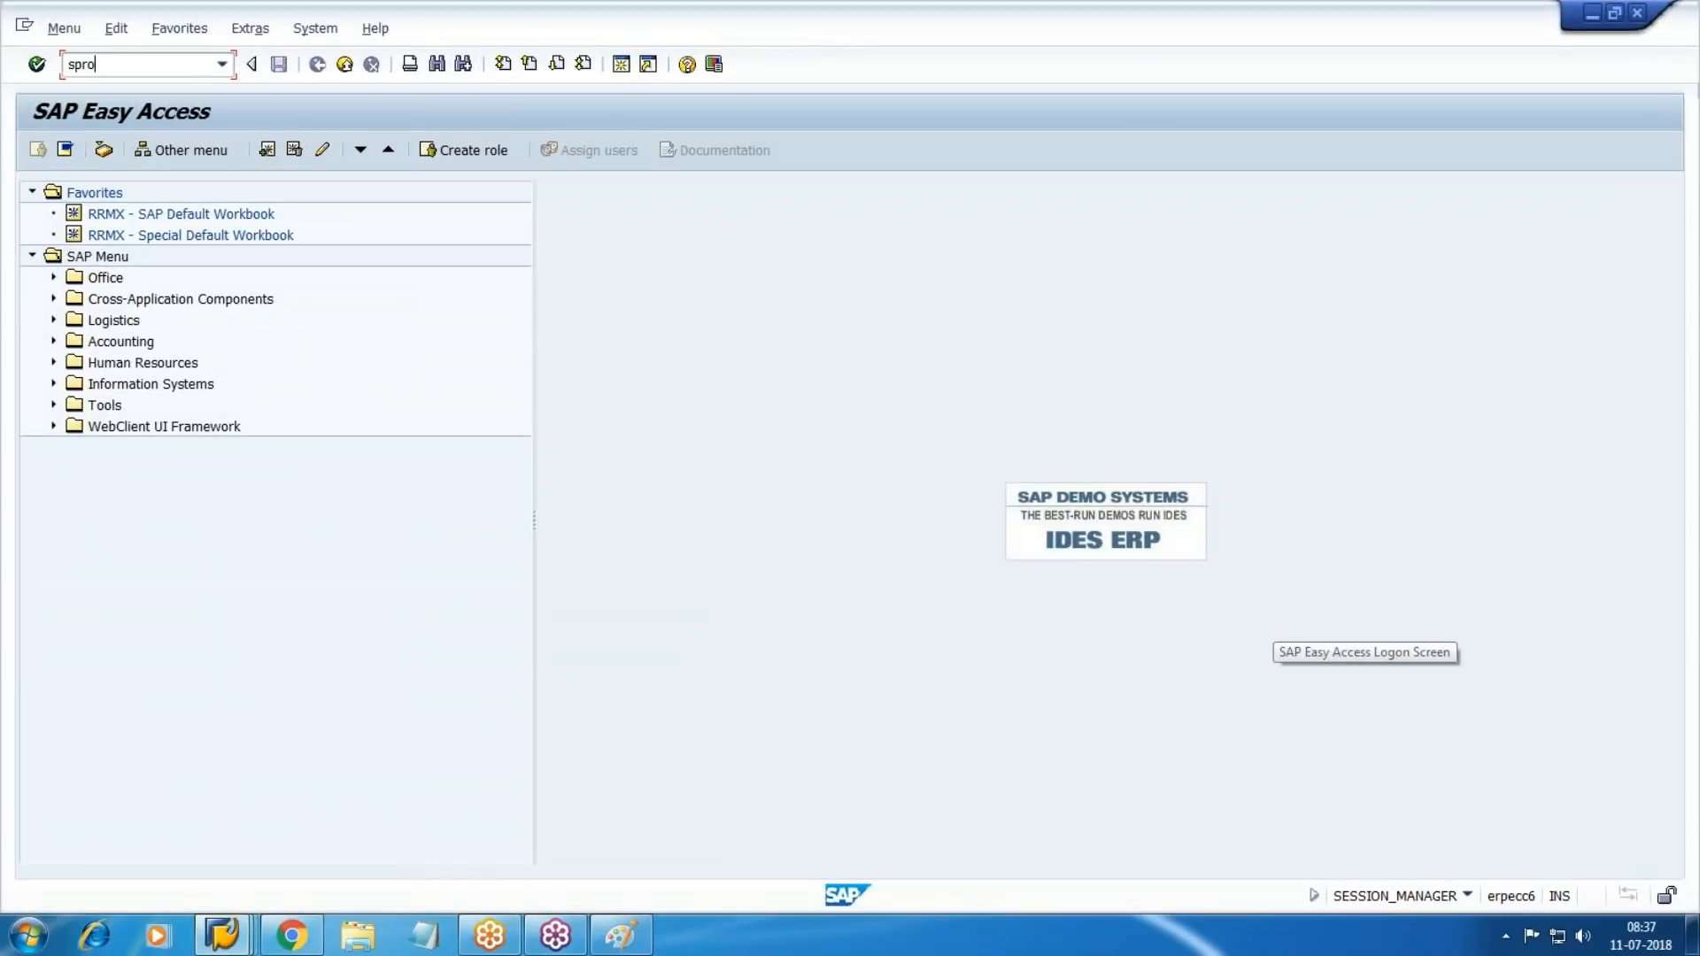
key("Return")
left_click(130, 152)
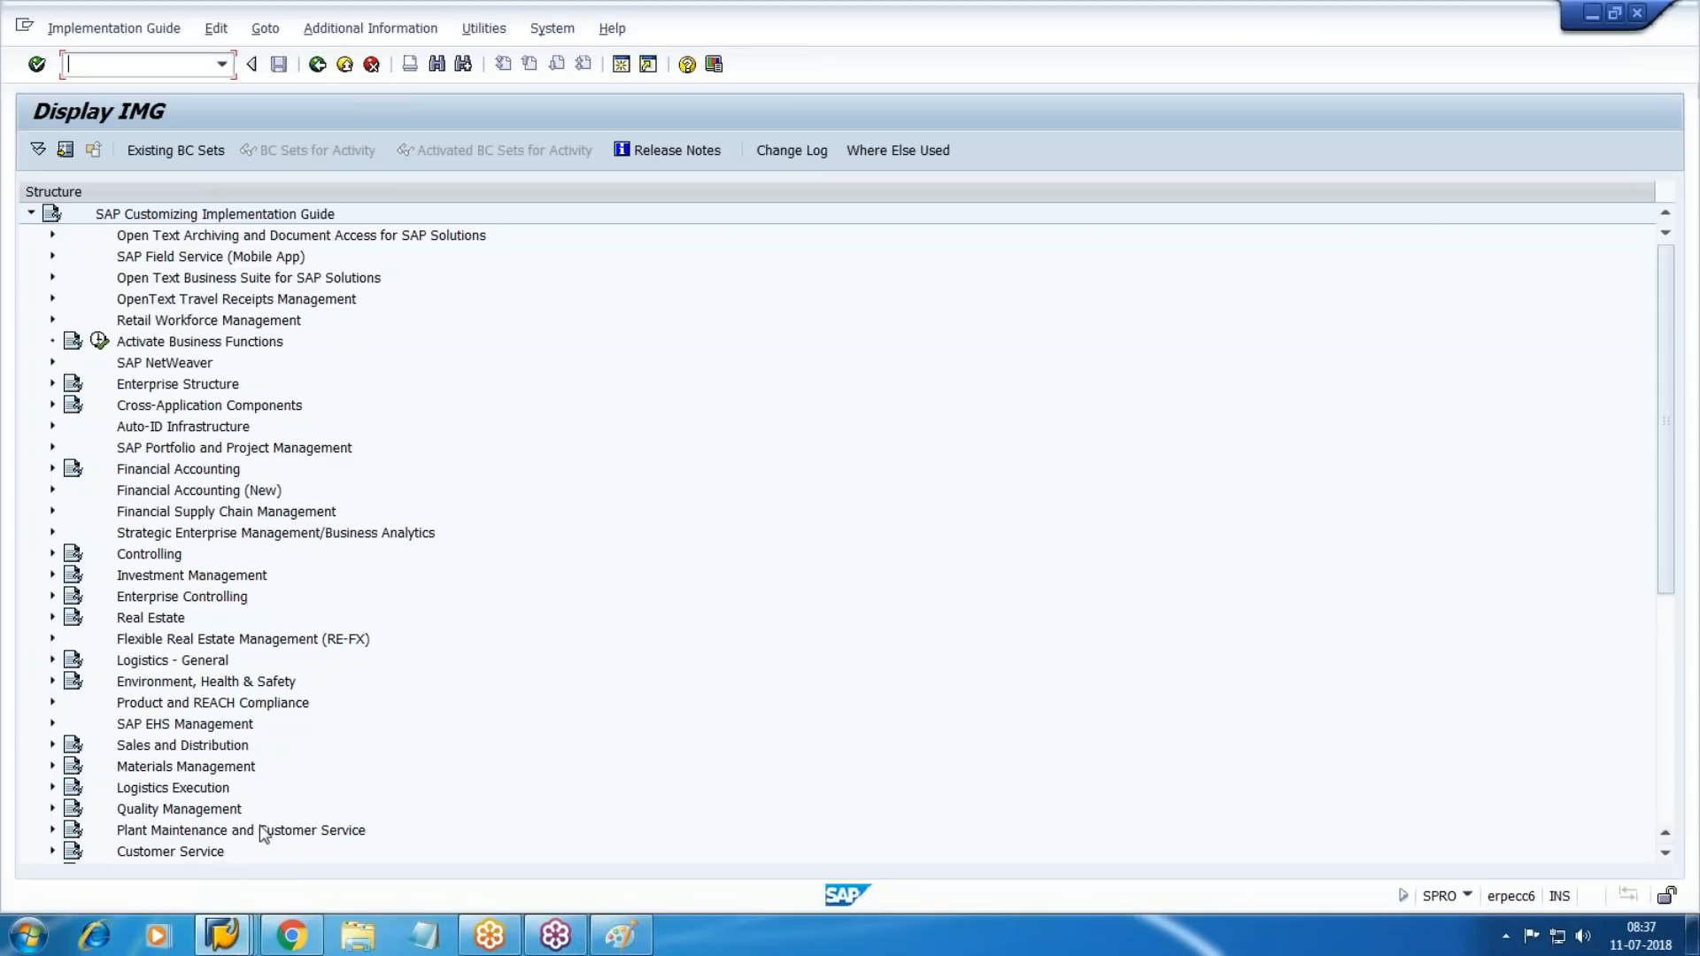
Open the Define parameters activity under Production, Basic Data, Work Center, General Data, Standard Value.
scroll(1664, 460, "down", 2)
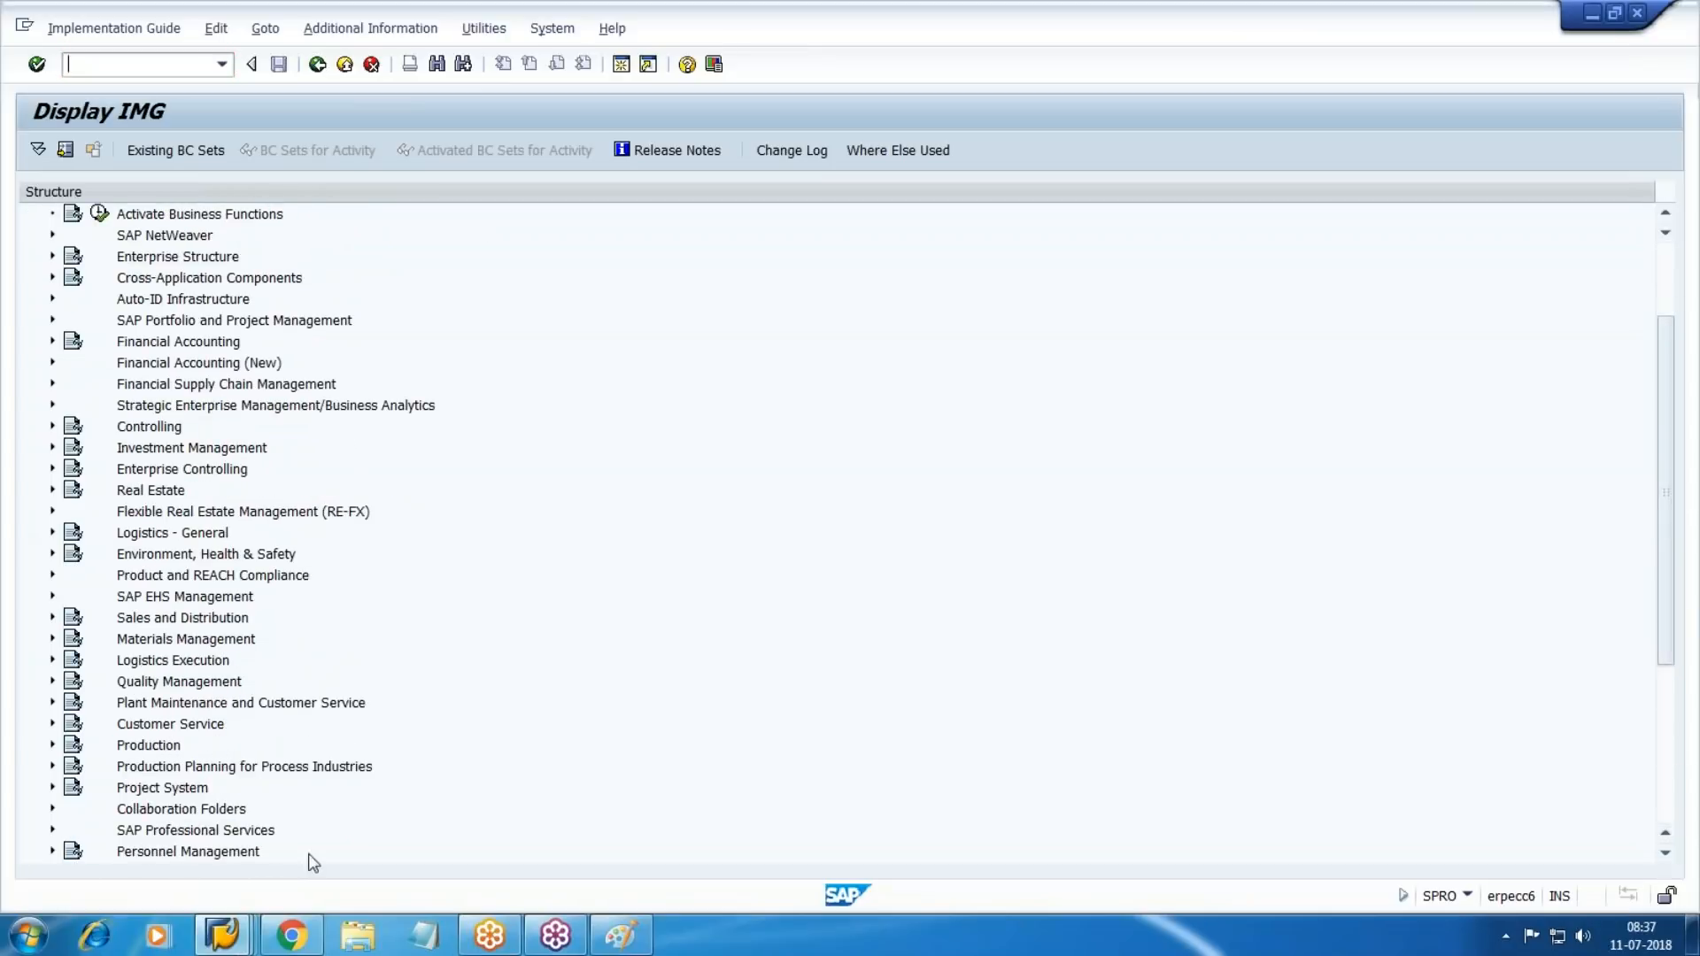
left_click(52, 744)
left_click(155, 535)
left_click(74, 532)
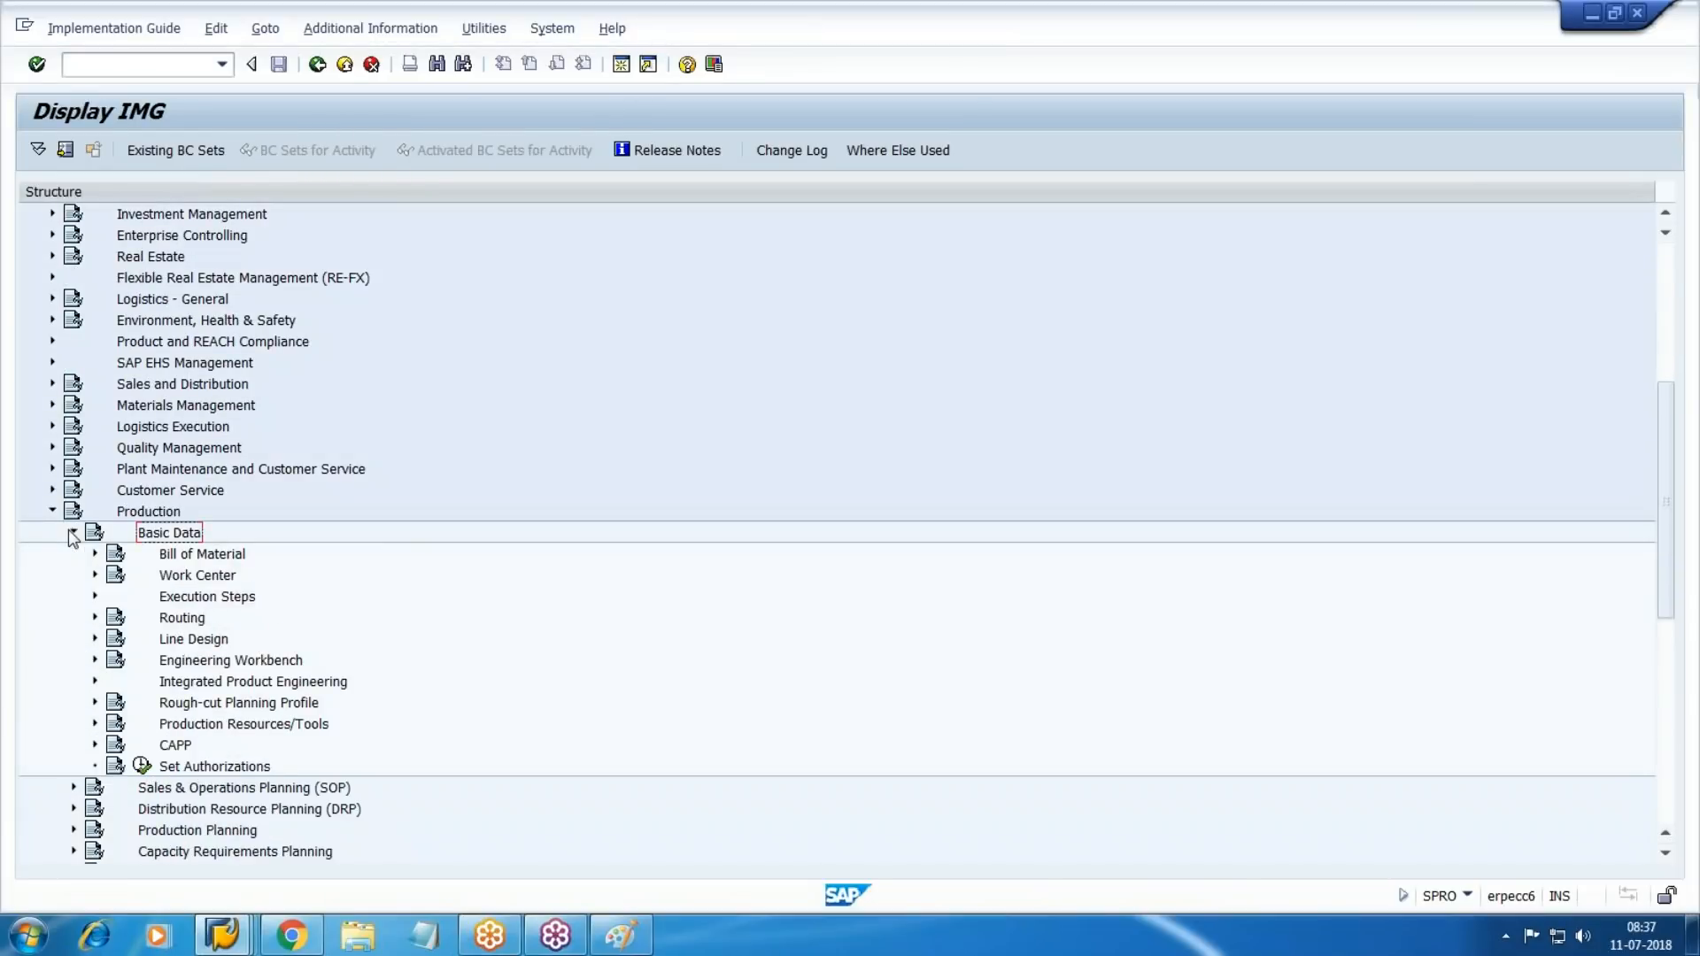
left_click(197, 576)
left_click(95, 575)
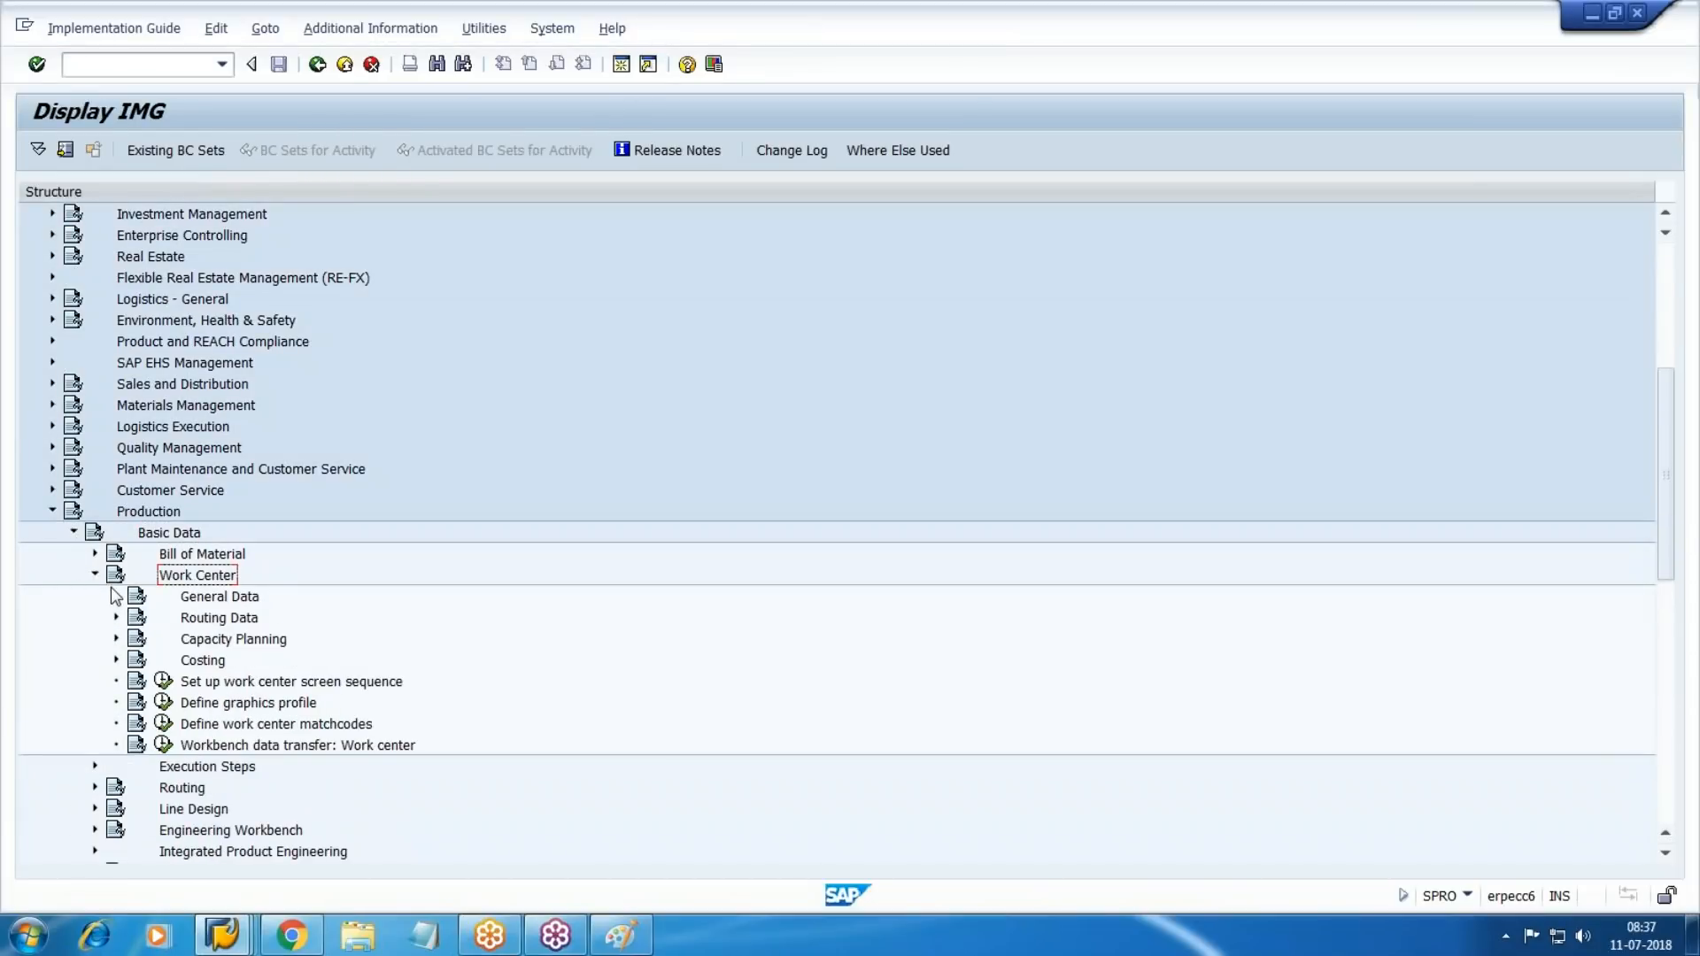
left_click(116, 596)
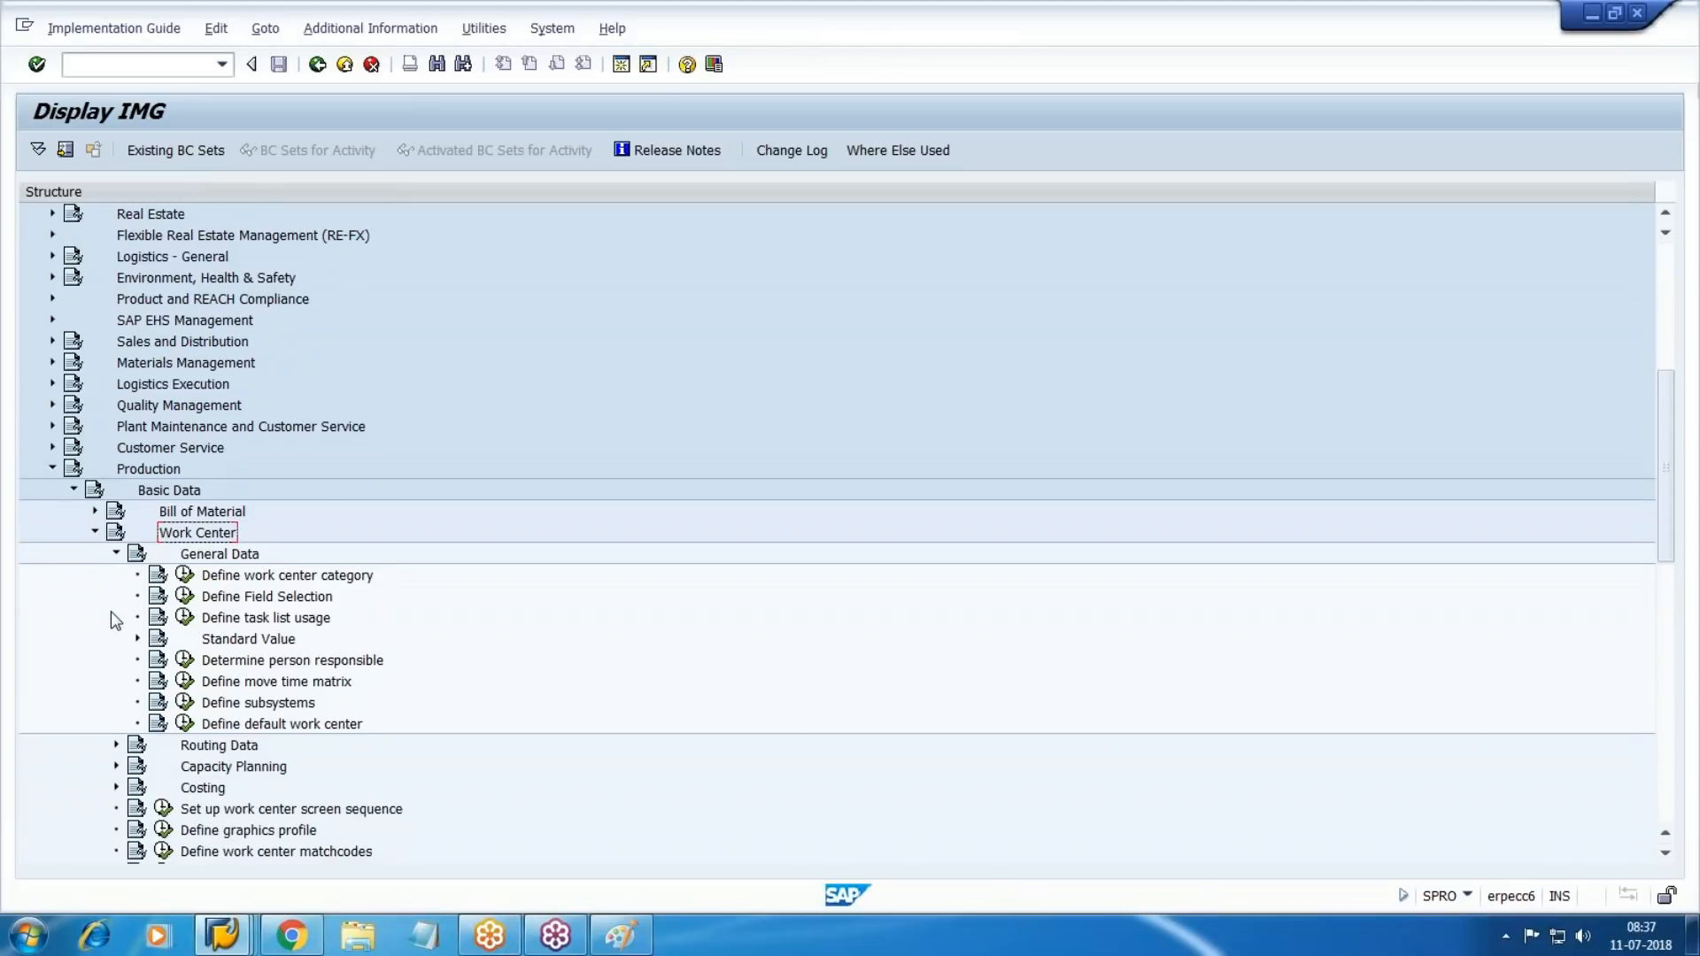
left_click(259, 639)
left_click(137, 638)
scroll(270, 677, "down", 1)
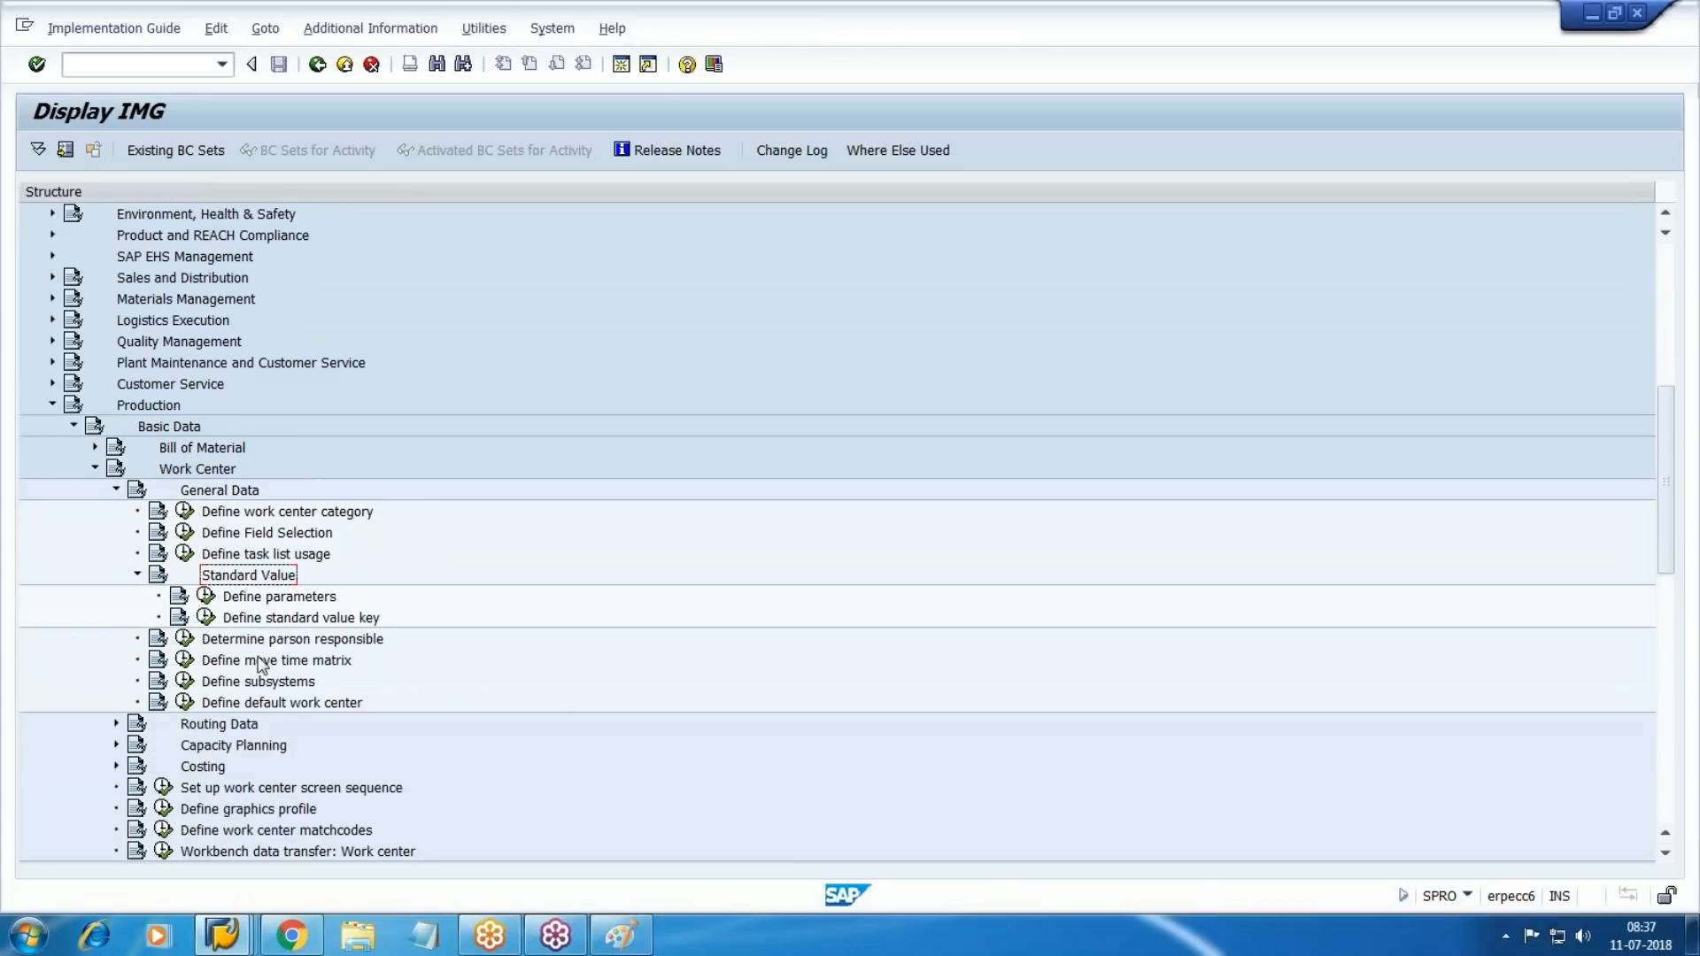
left_click(206, 595)
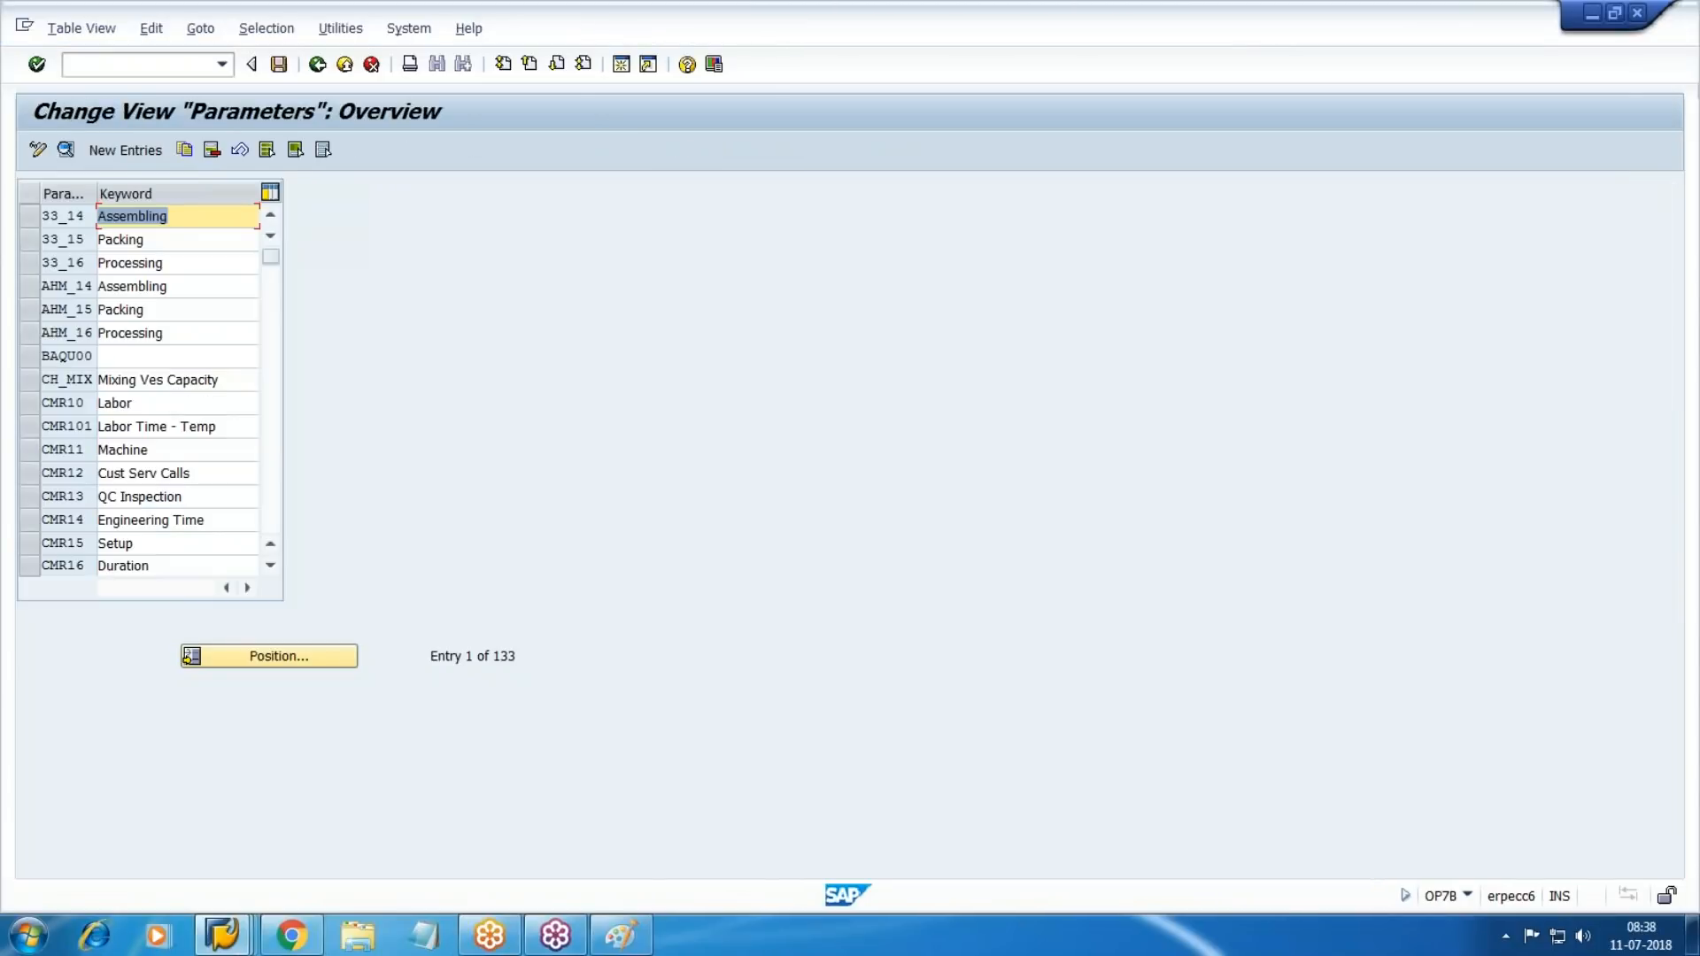
Position the parameters list at ty1, examine the neighbouring entries and return to the implementation guide.
left_click(285, 656)
type("ty1")
key("Return")
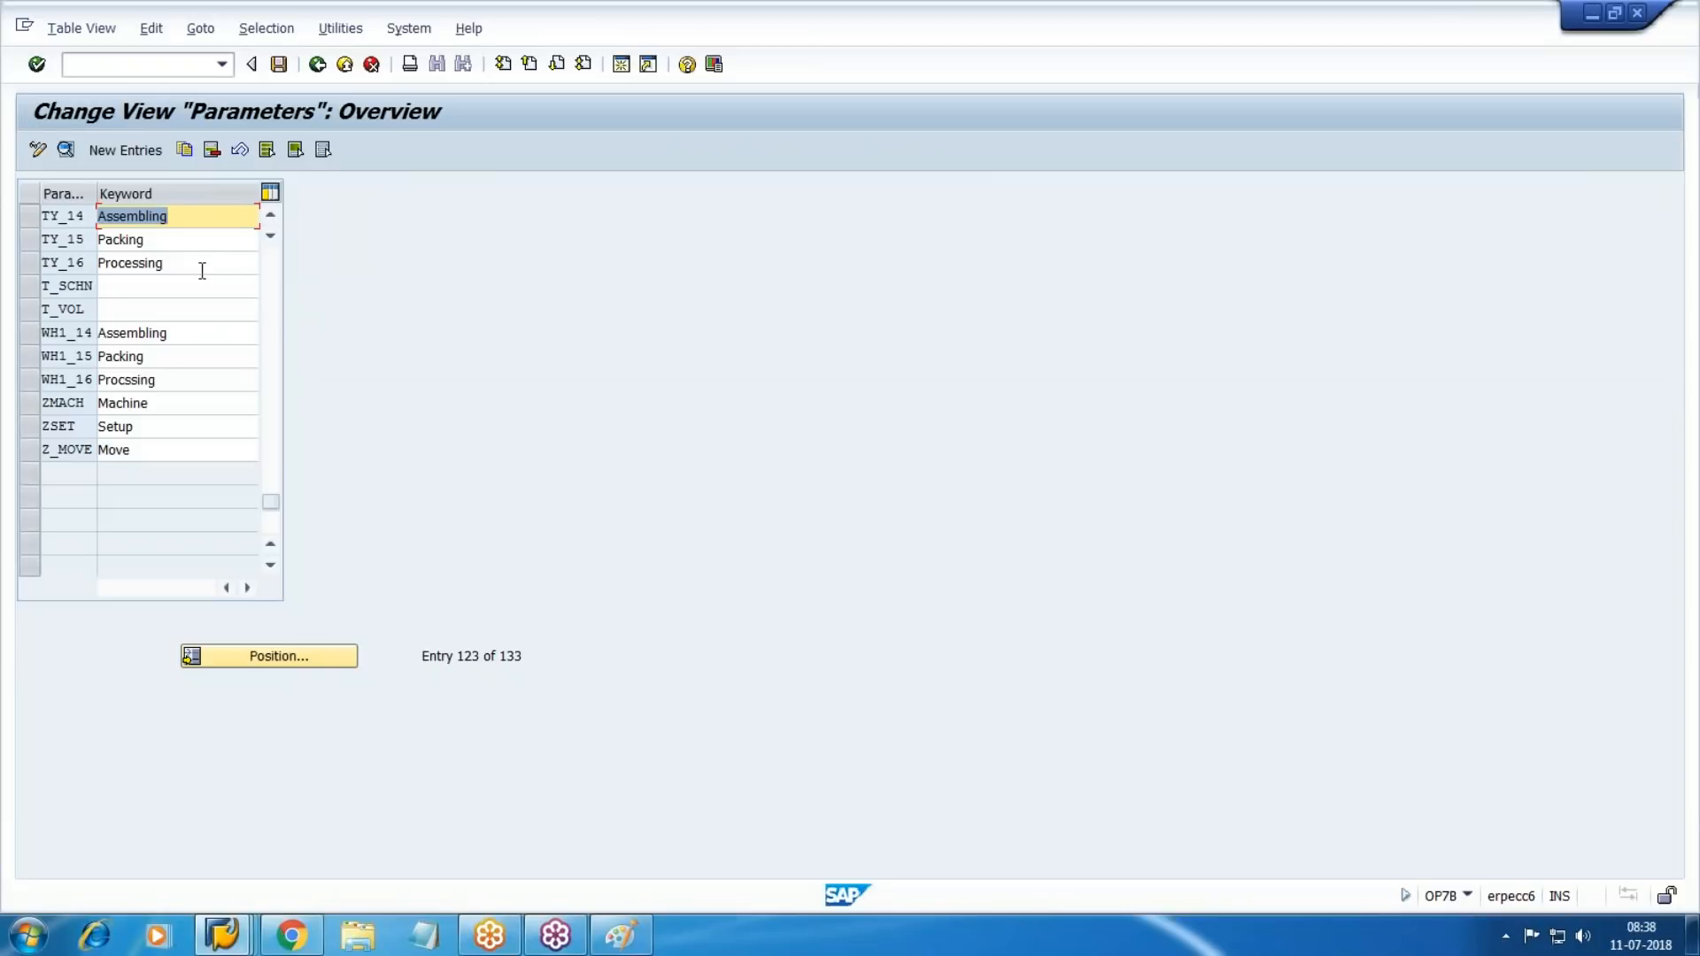
scroll(202, 271, "up", 1)
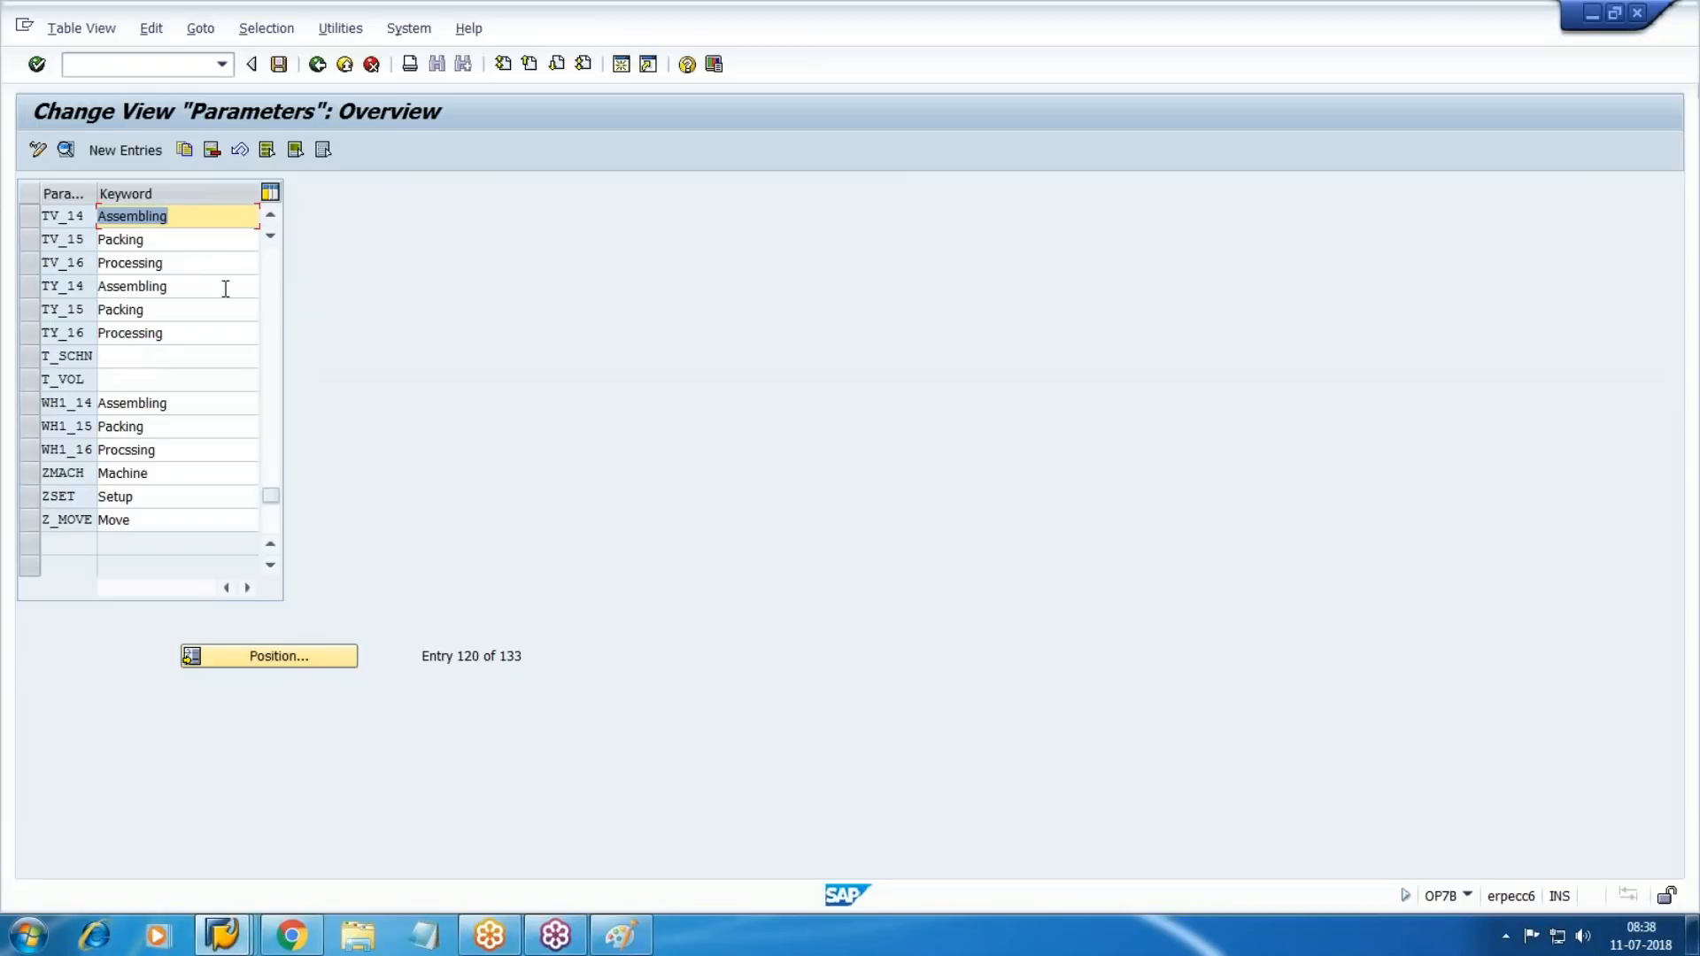
key("F3")
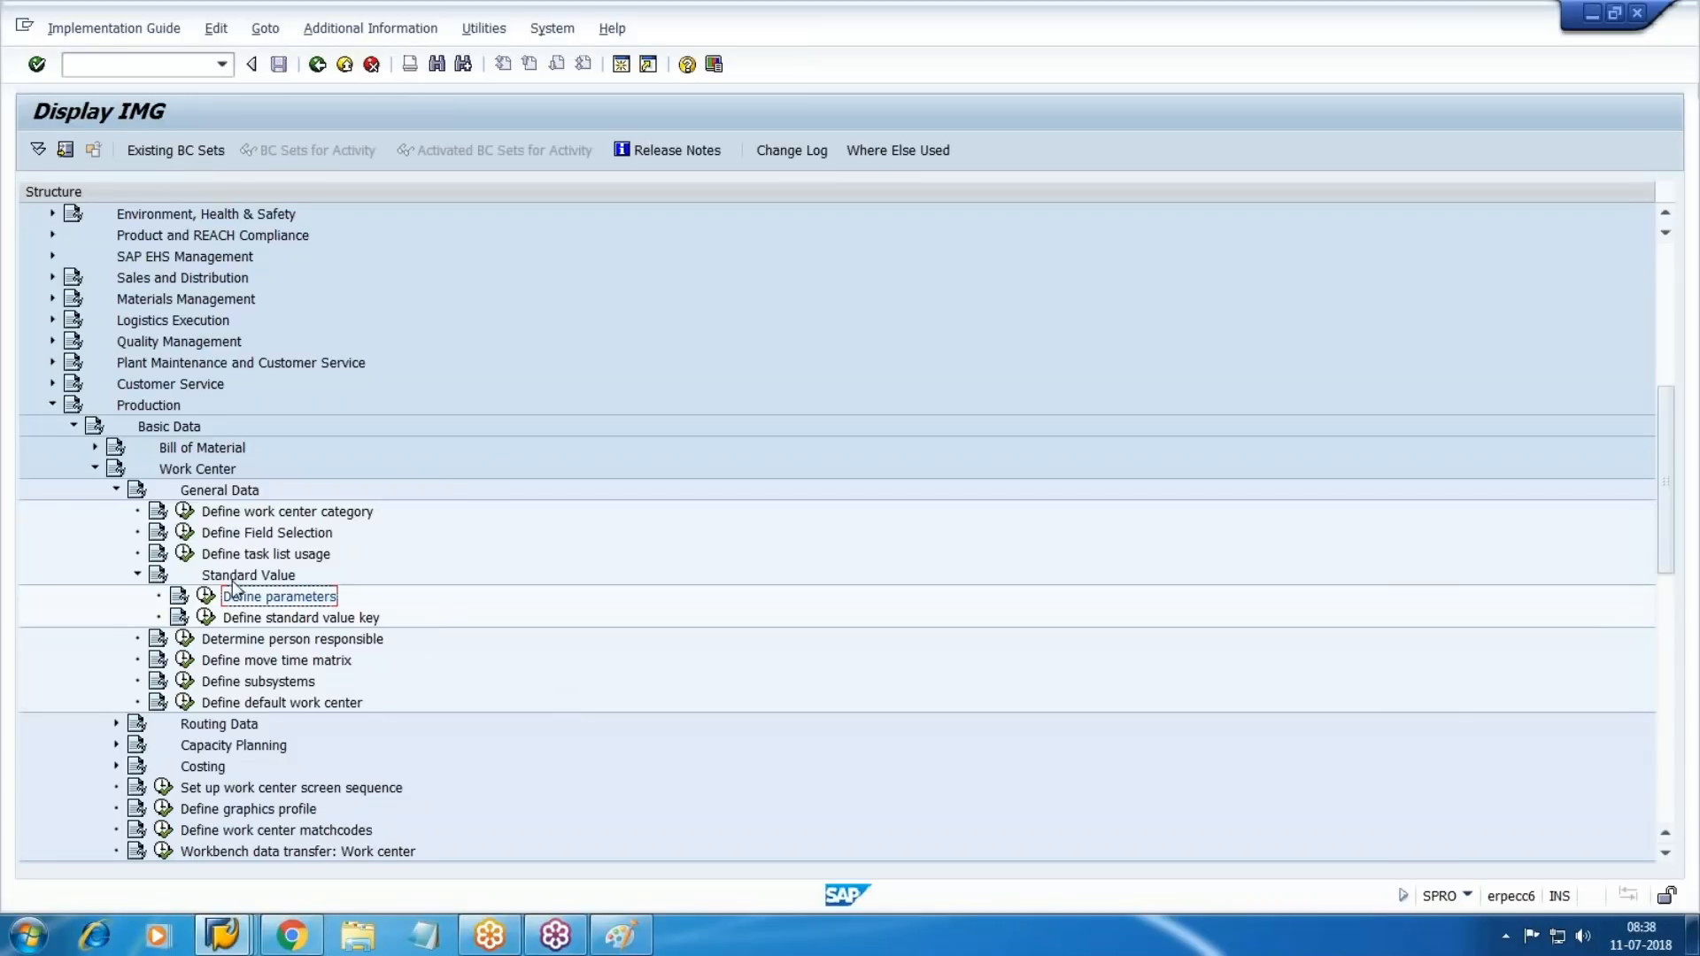
Open the Define standard value key activity and position its list at key TY1.
left_click(206, 617)
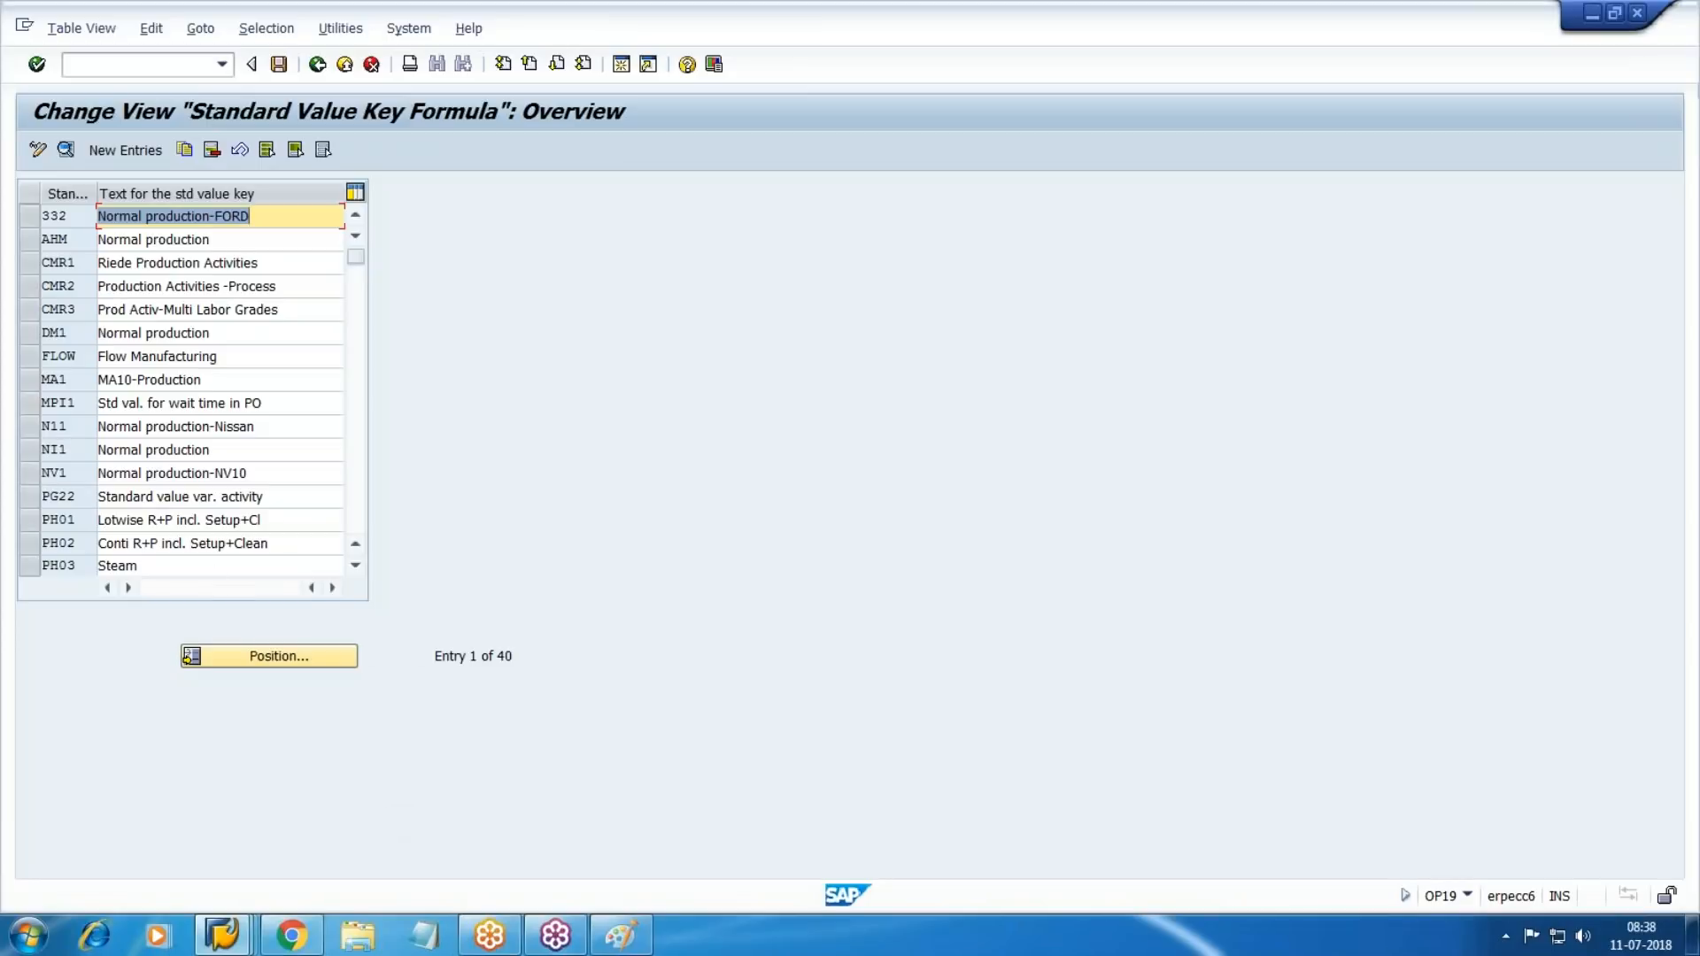
left_click(309, 655)
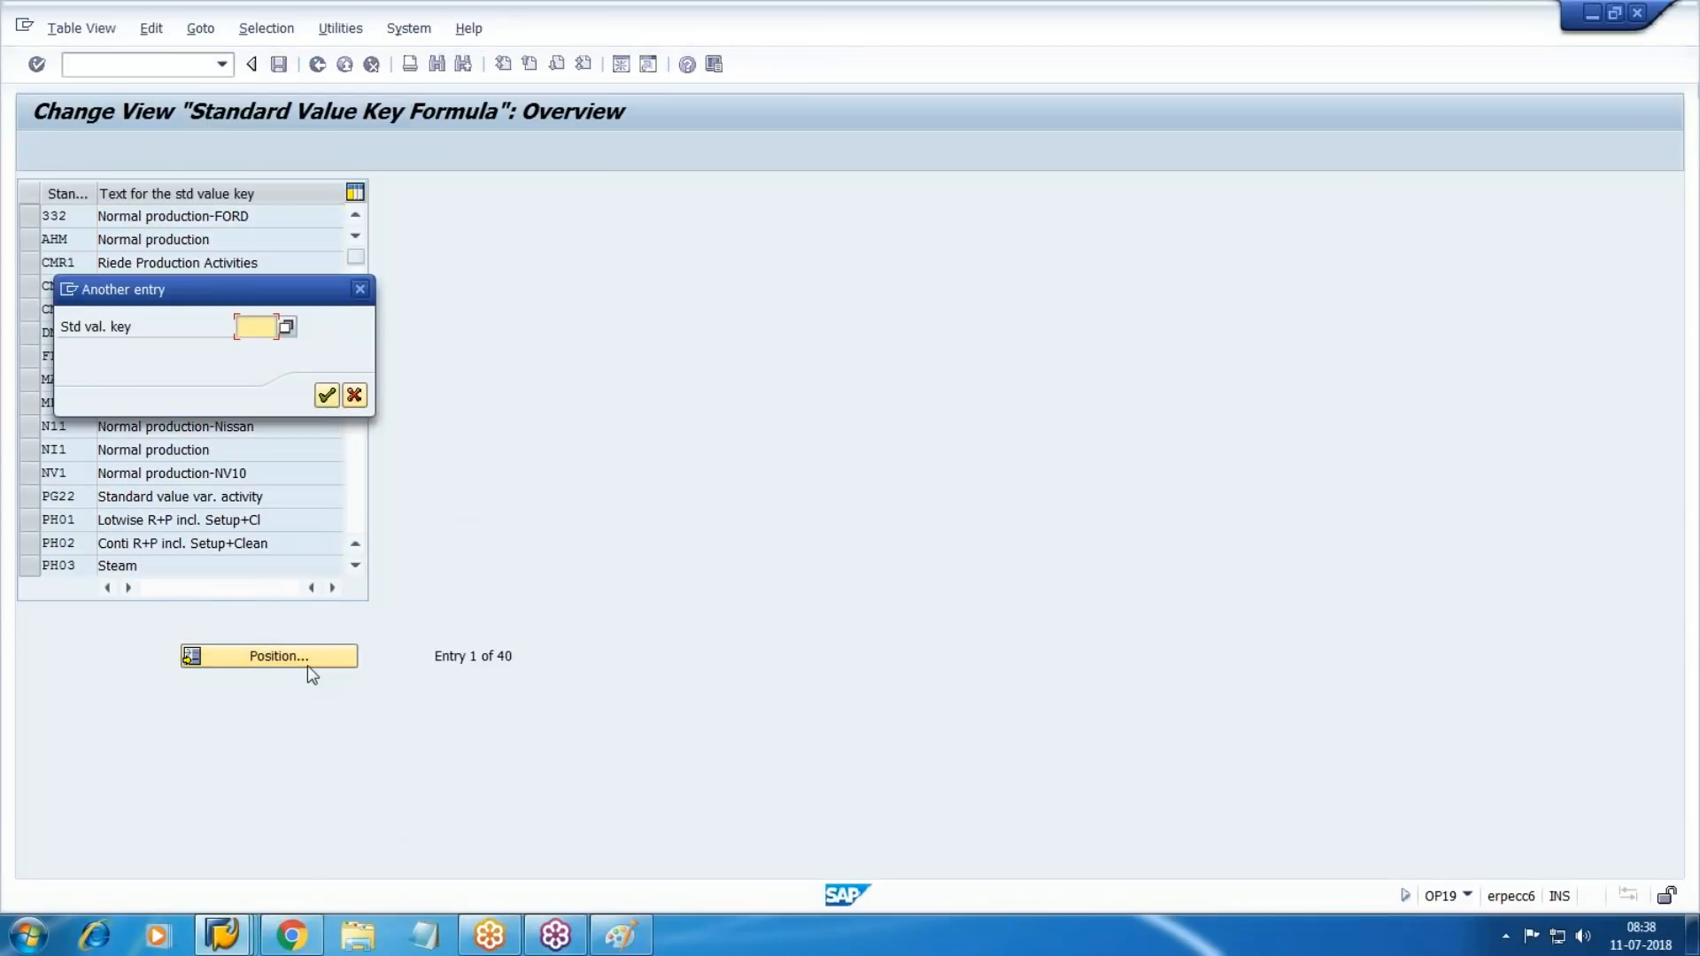
type("TY1")
key("Return")
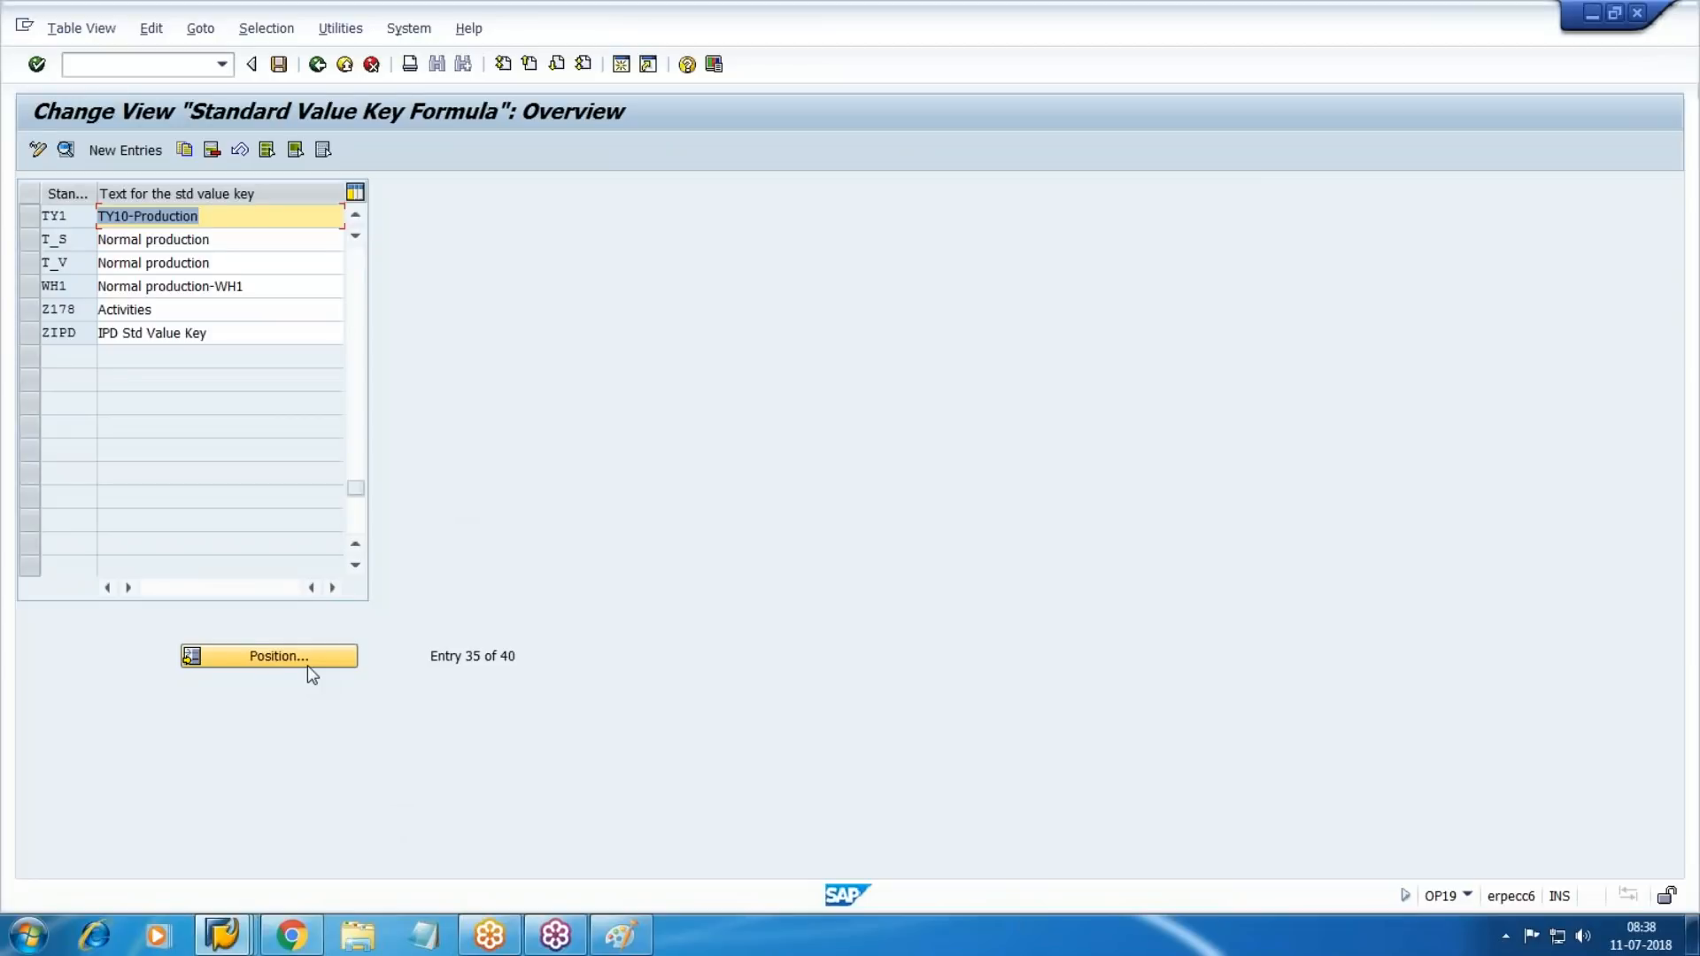
Examine the parameters assigned to standard value key TY1, then return to the cost center assignment of work center 1000.
left_click(28, 216)
left_click(66, 148)
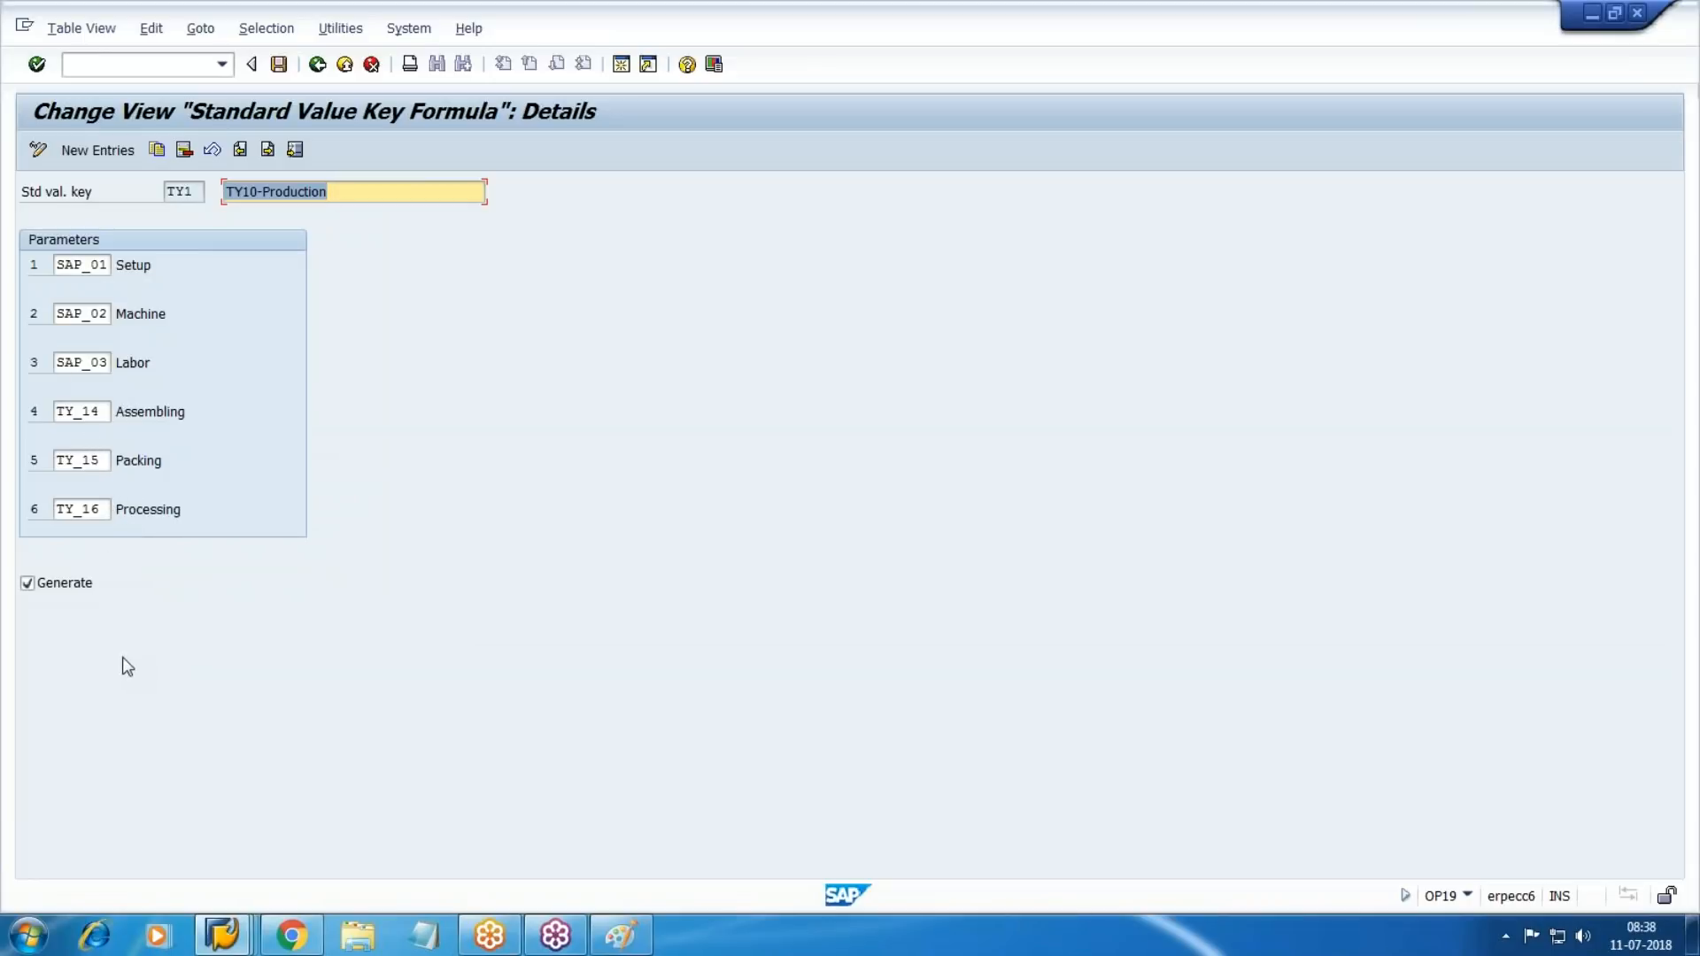
left_click(344, 64)
left_click(344, 64)
left_click(344, 63)
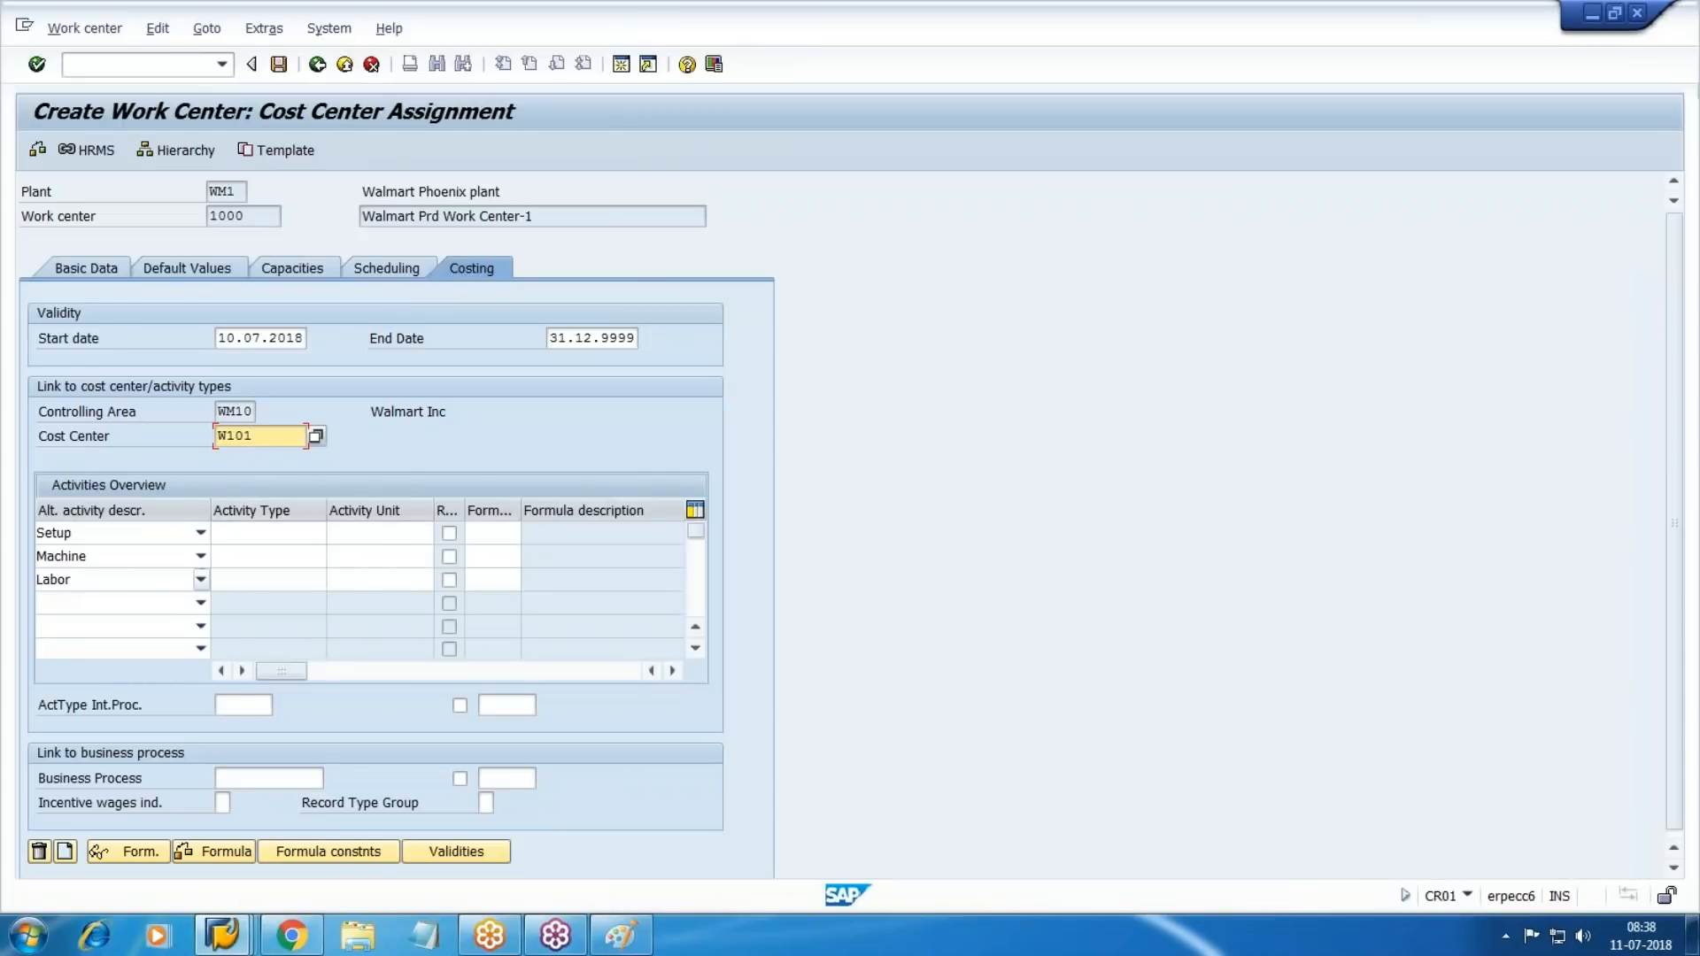
Assign activity type 901001 to the Setup activity and 901002 to the Machine activity.
left_click(255, 531)
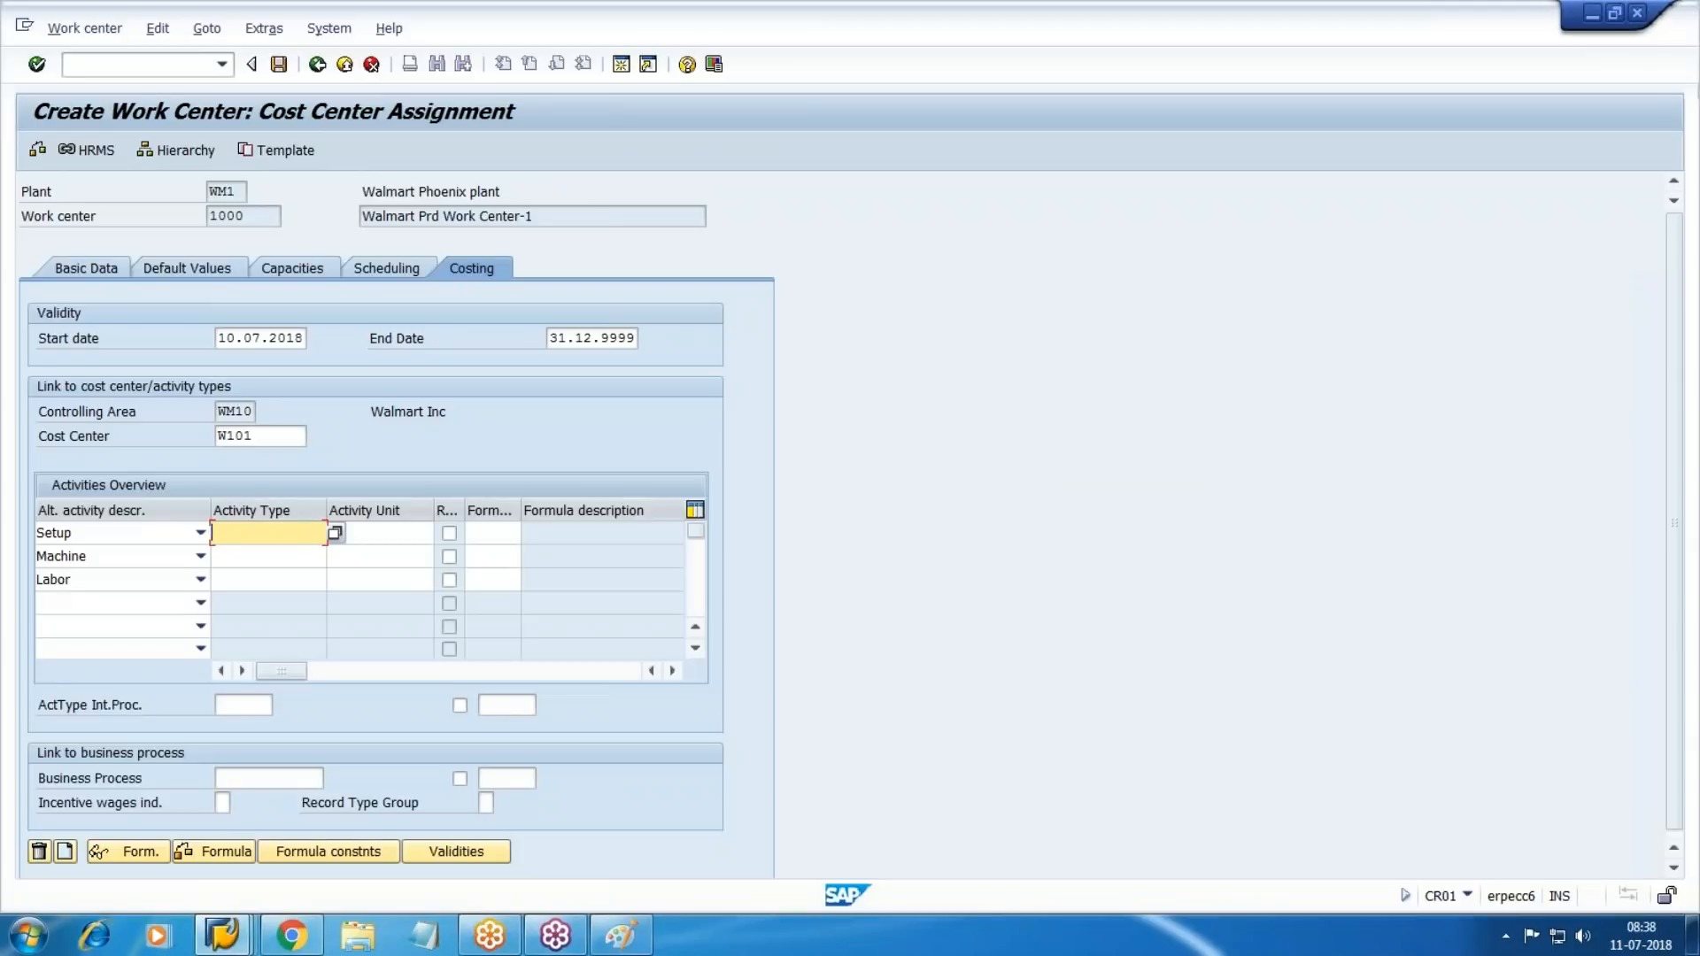
left_click(334, 532)
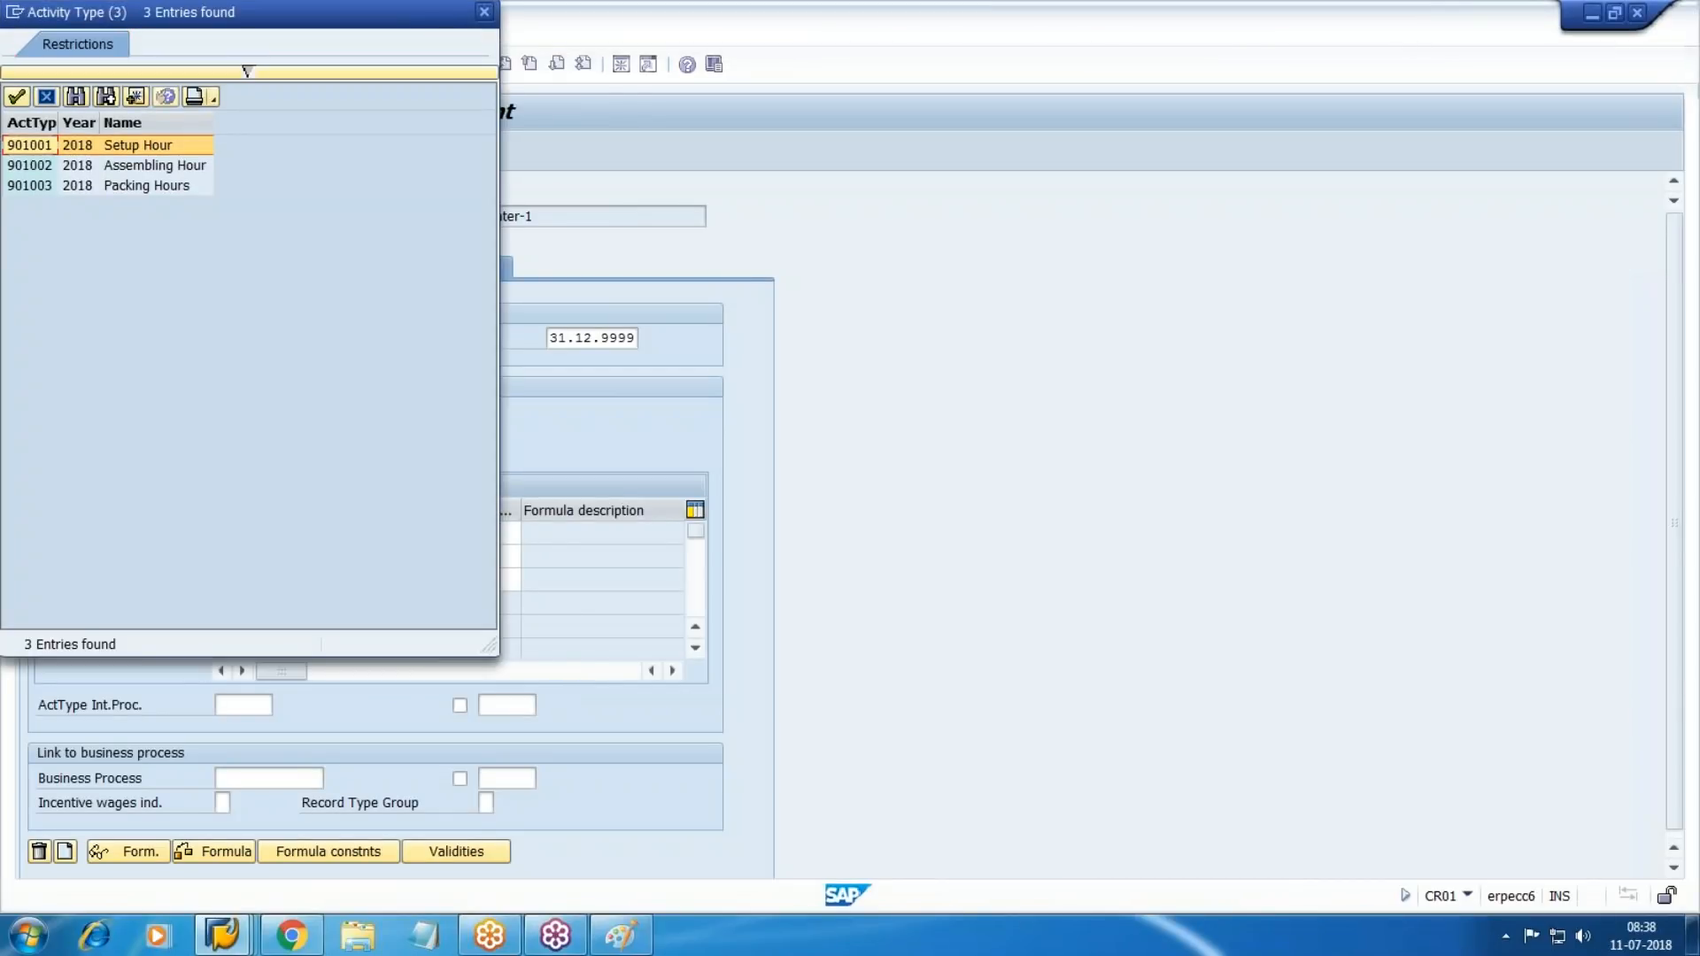
double_click(150, 145)
left_click(241, 553)
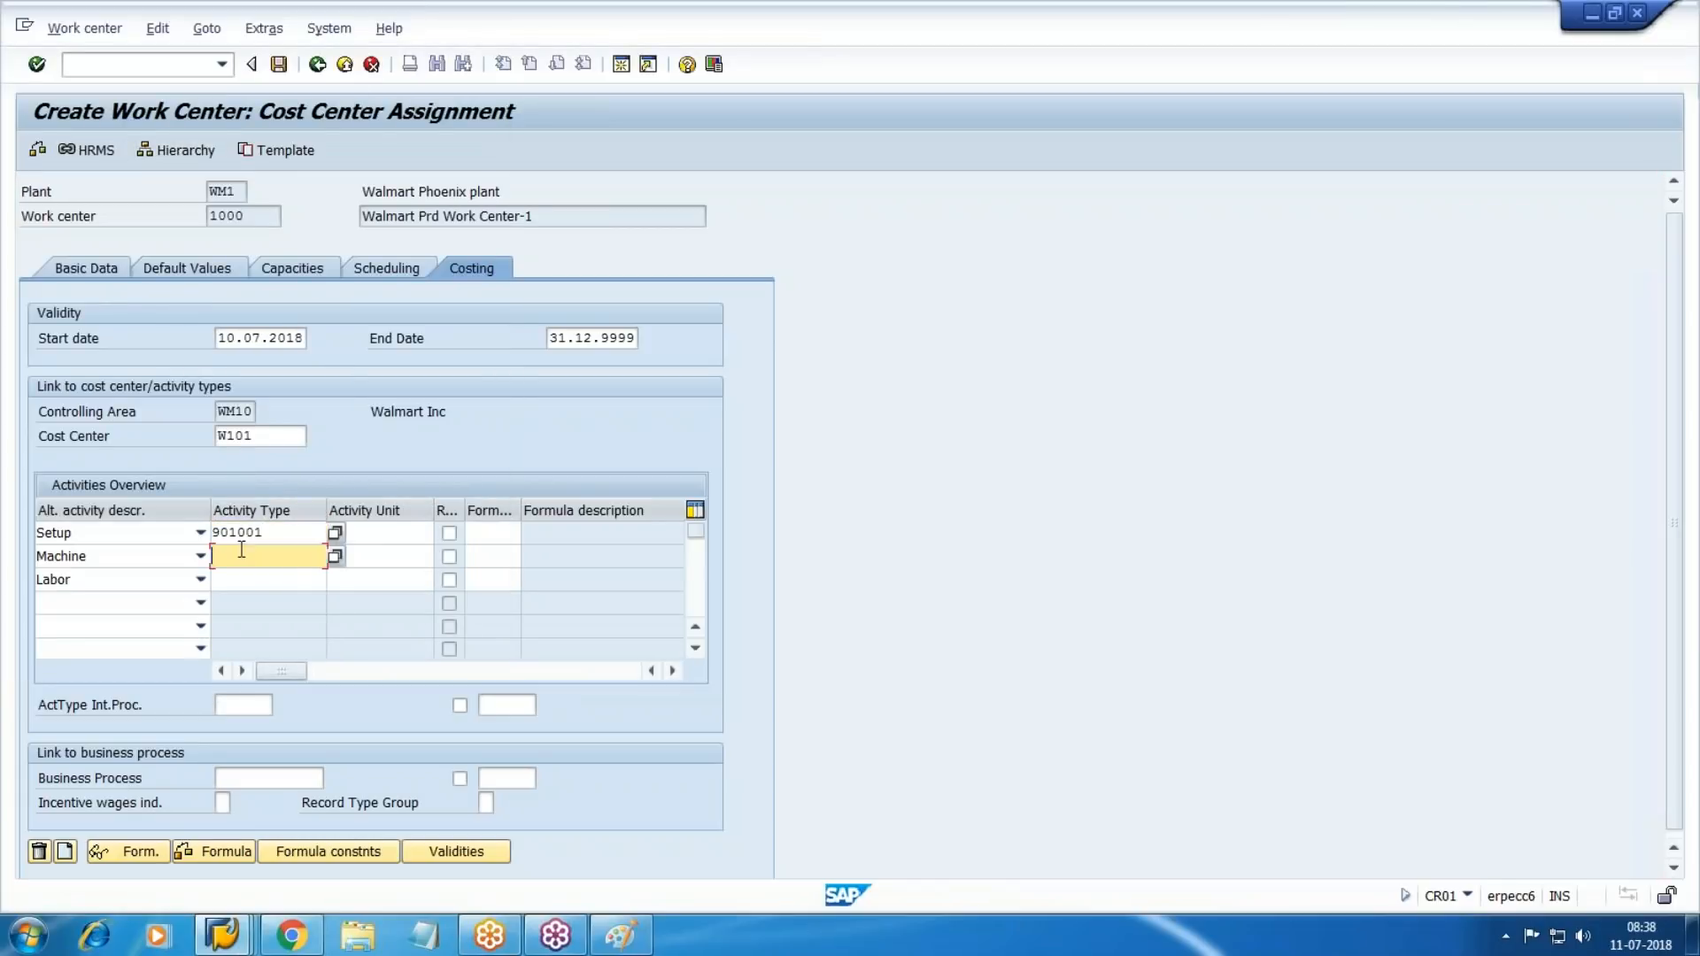
left_click(335, 557)
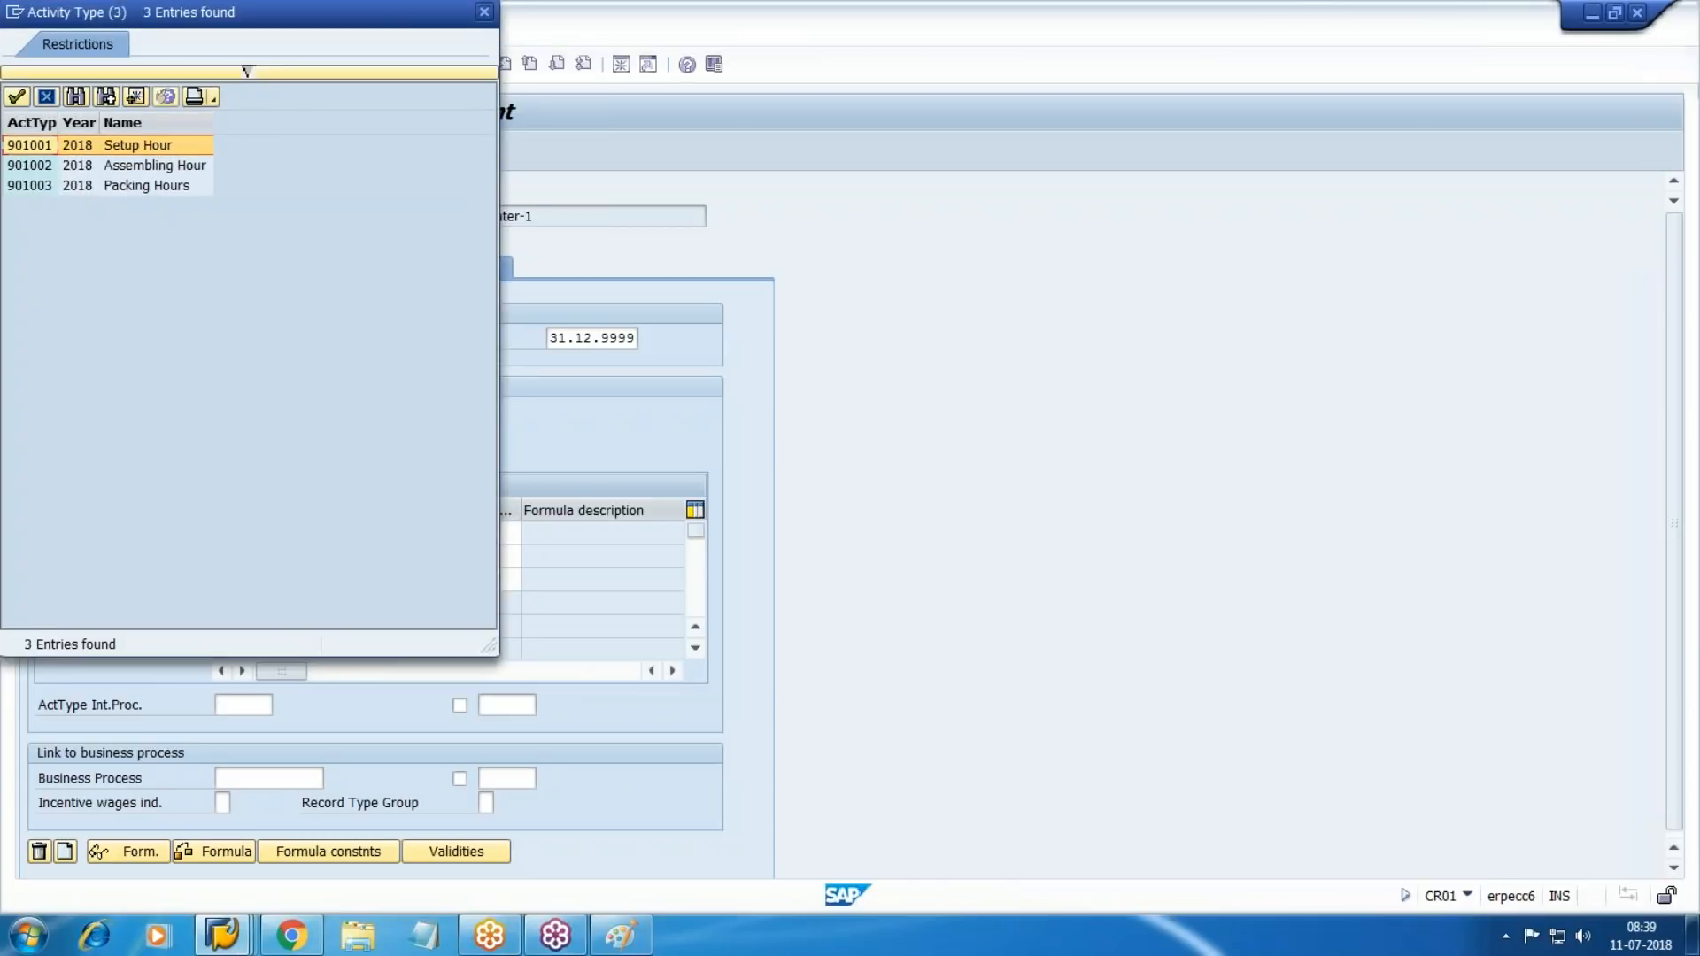
double_click(174, 167)
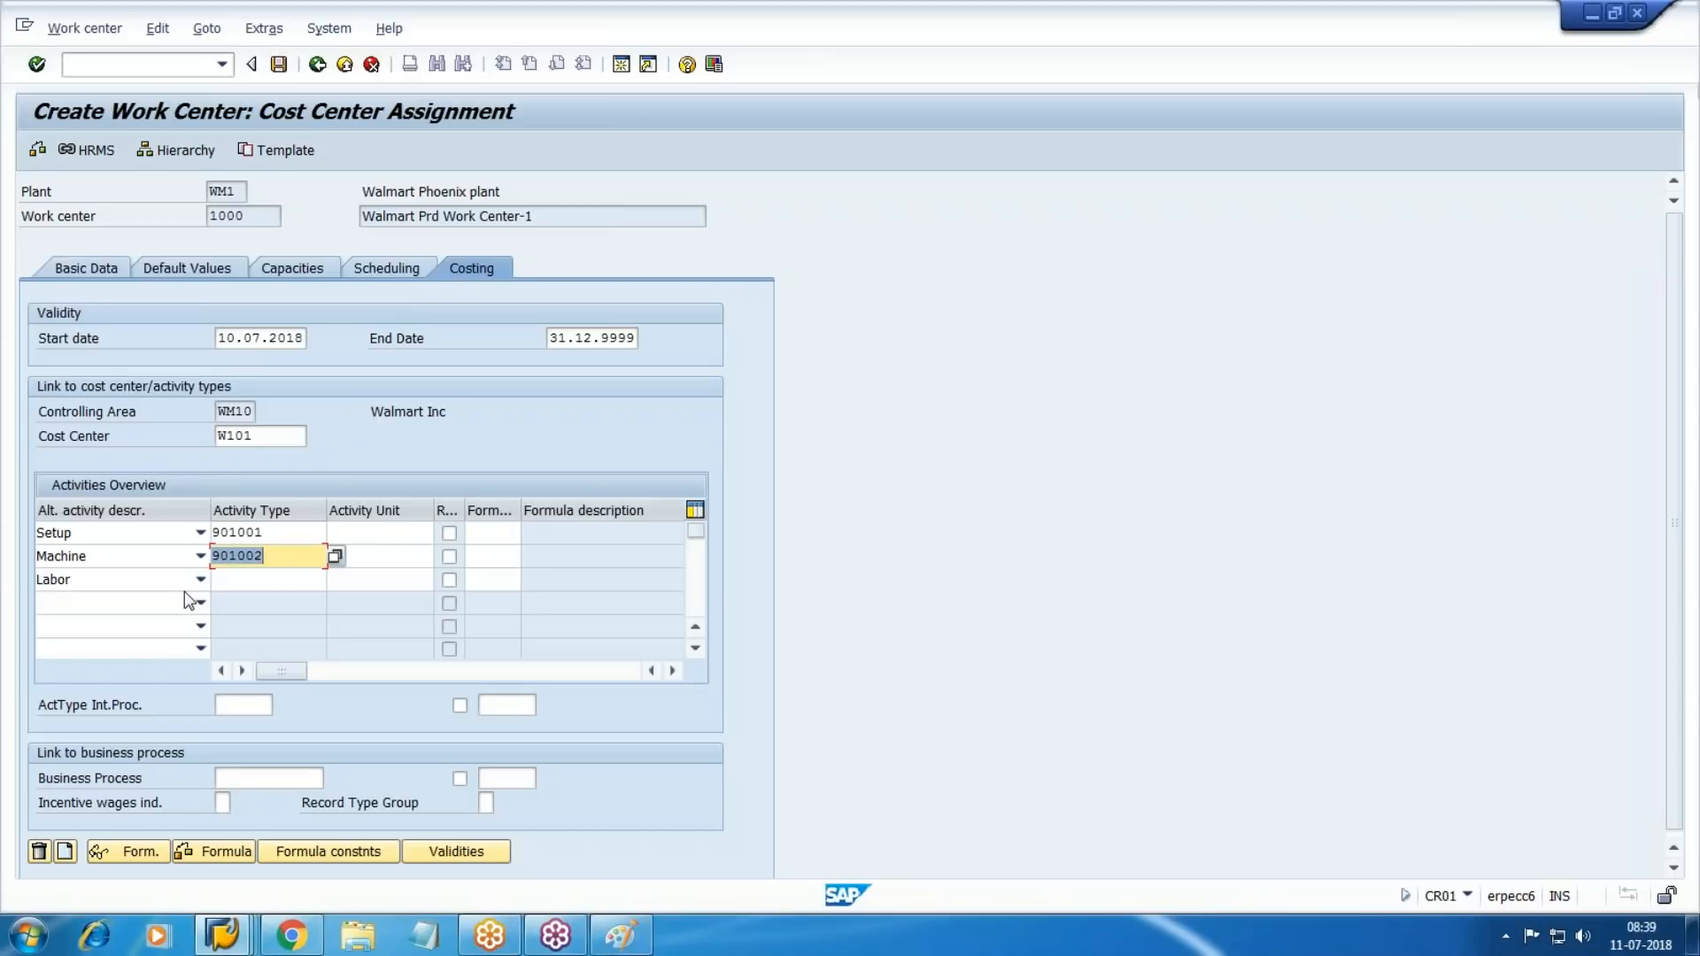
Set the activity unit to H for the Setup and Machine activities.
key("Return")
type("H")
key("Down")
type("H")
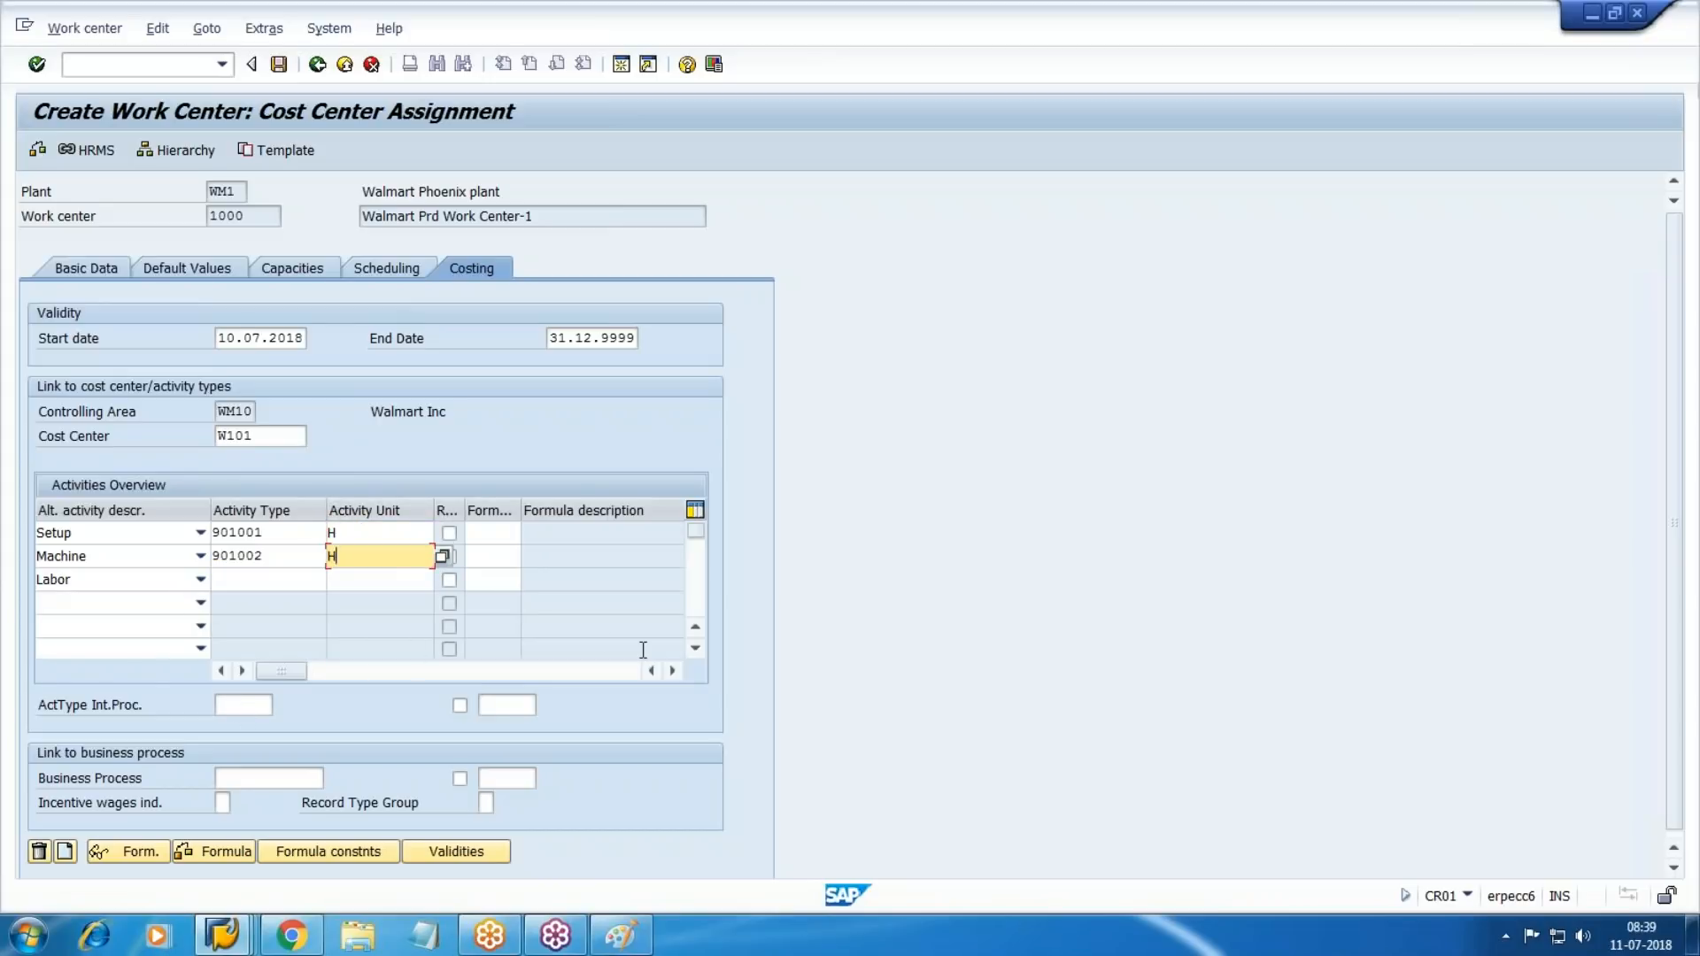
Assign formula key SAP001, Prod: Setup time, to the Setup activity.
left_click(493, 534)
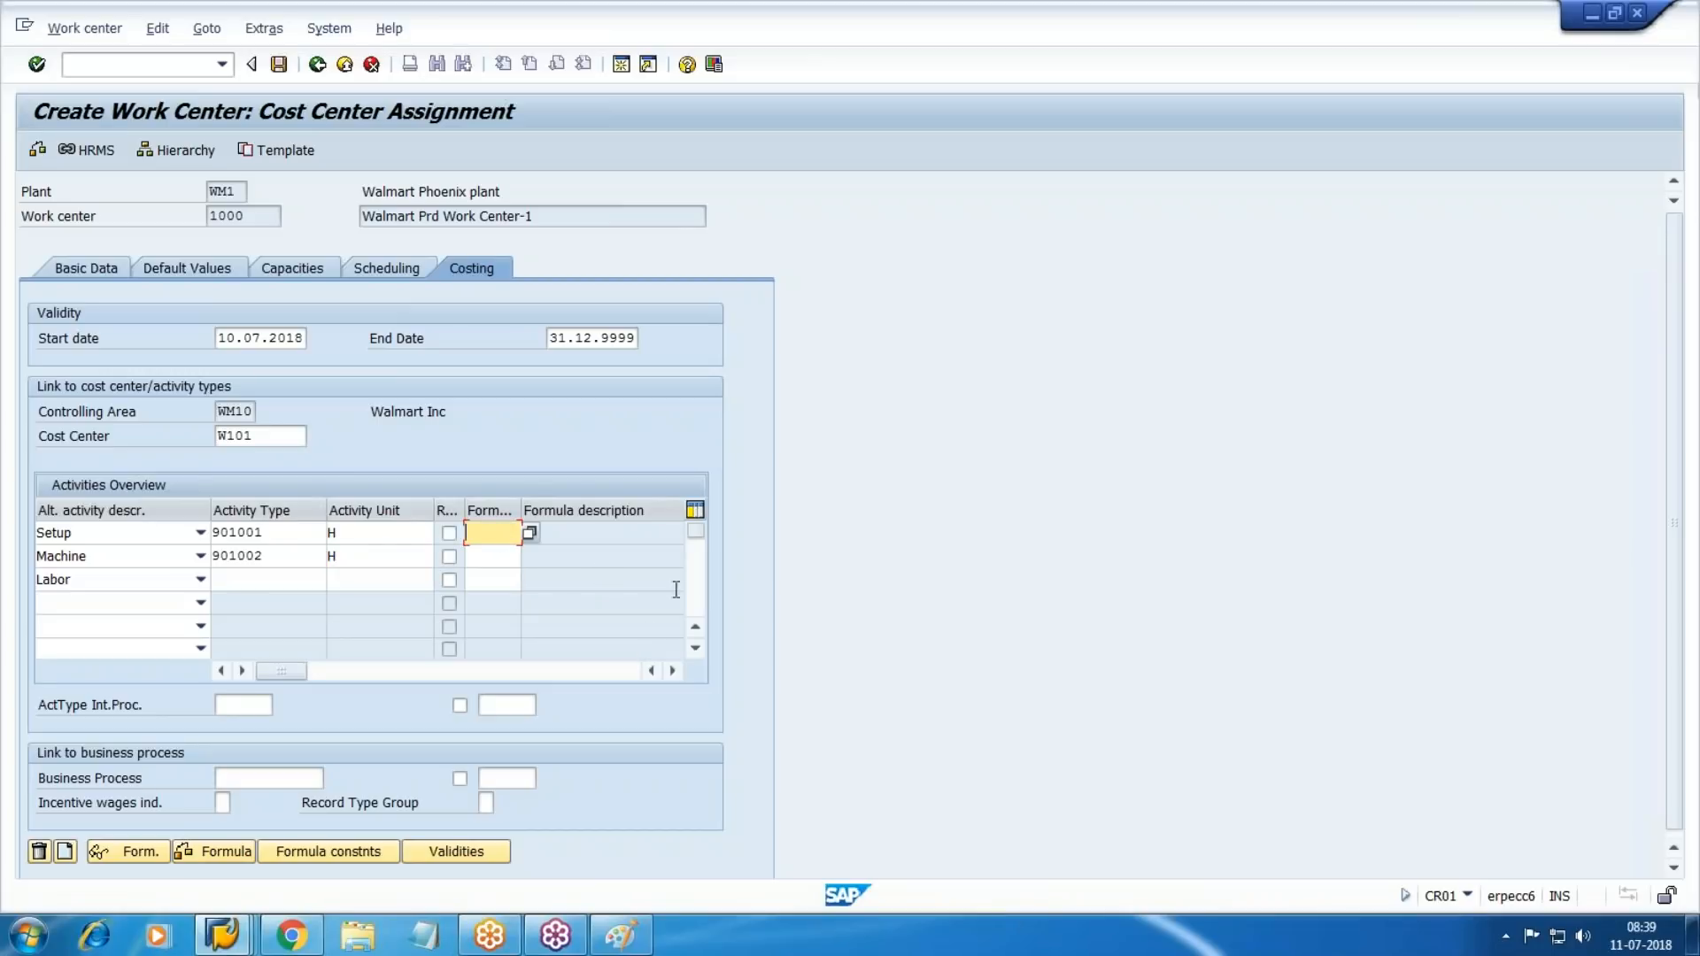
left_click(533, 532)
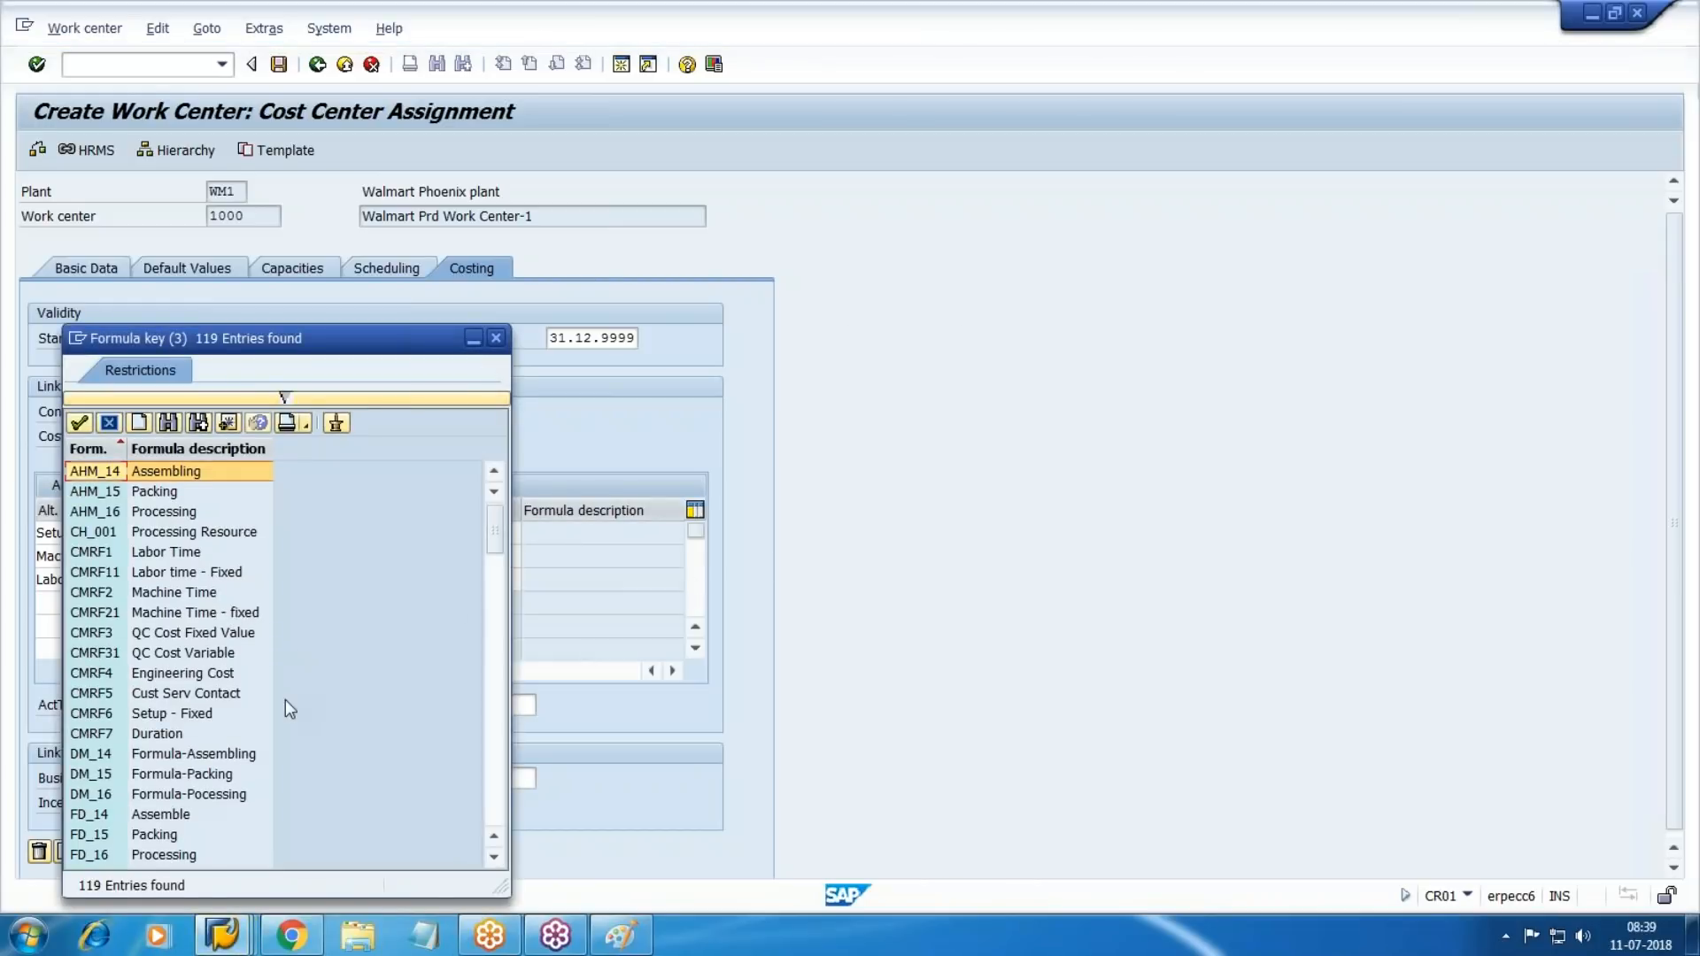
scroll(328, 685, "down", 4)
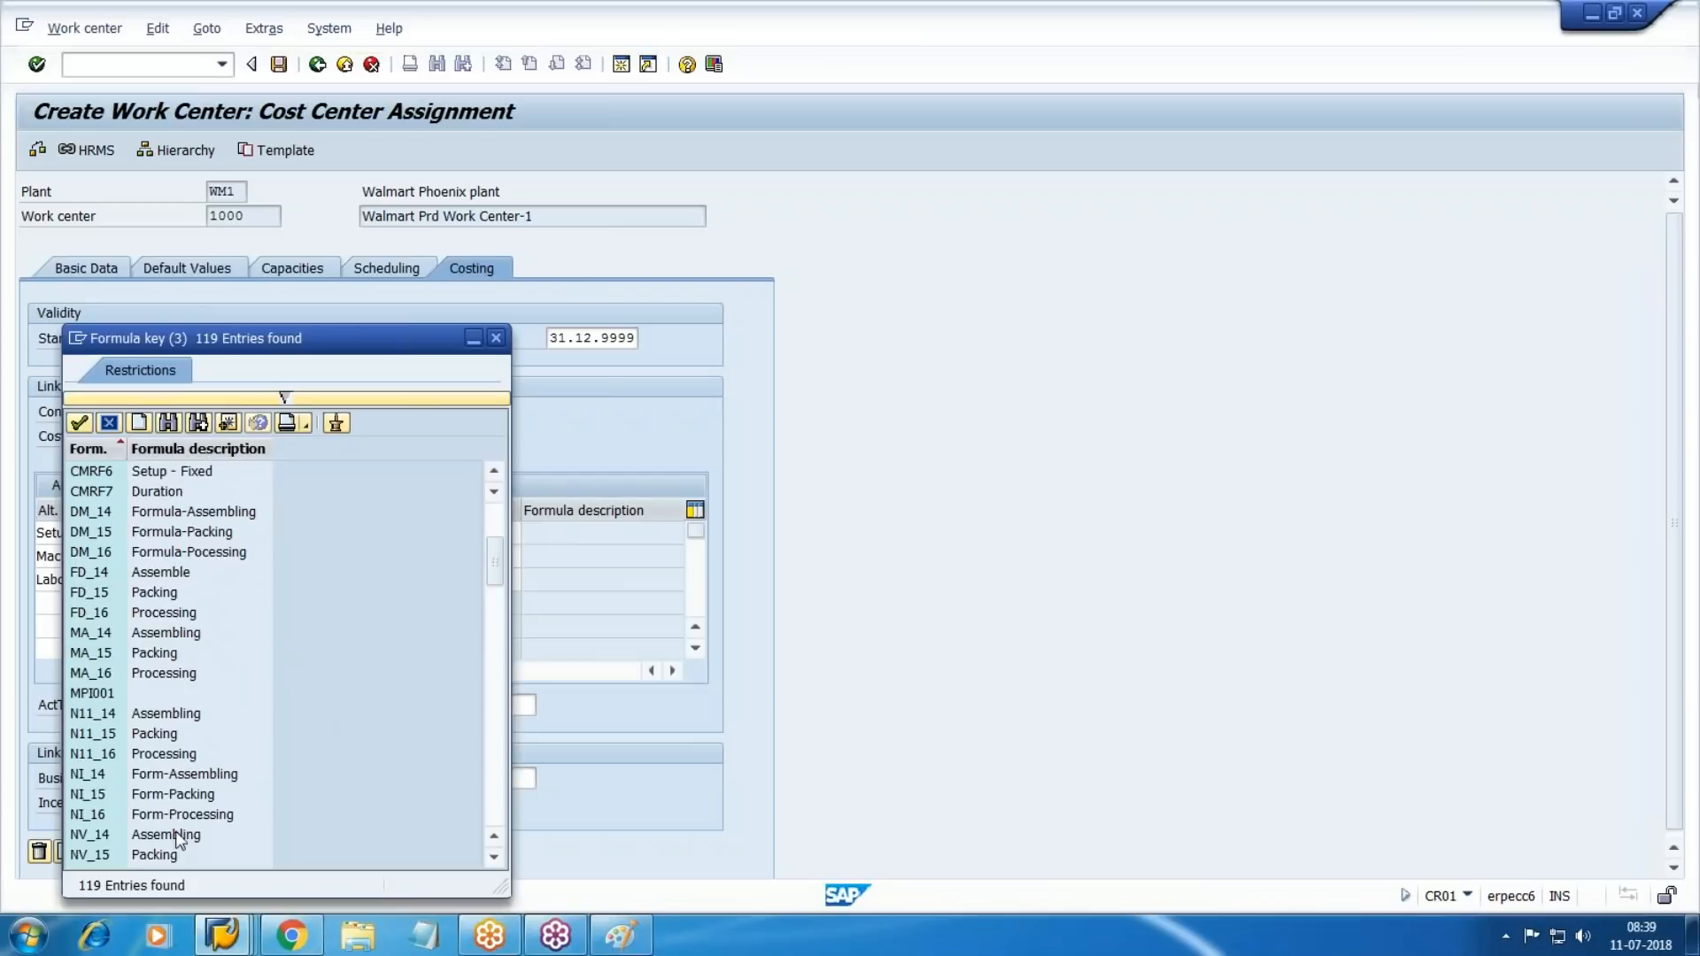
scroll(181, 624, "up", 4)
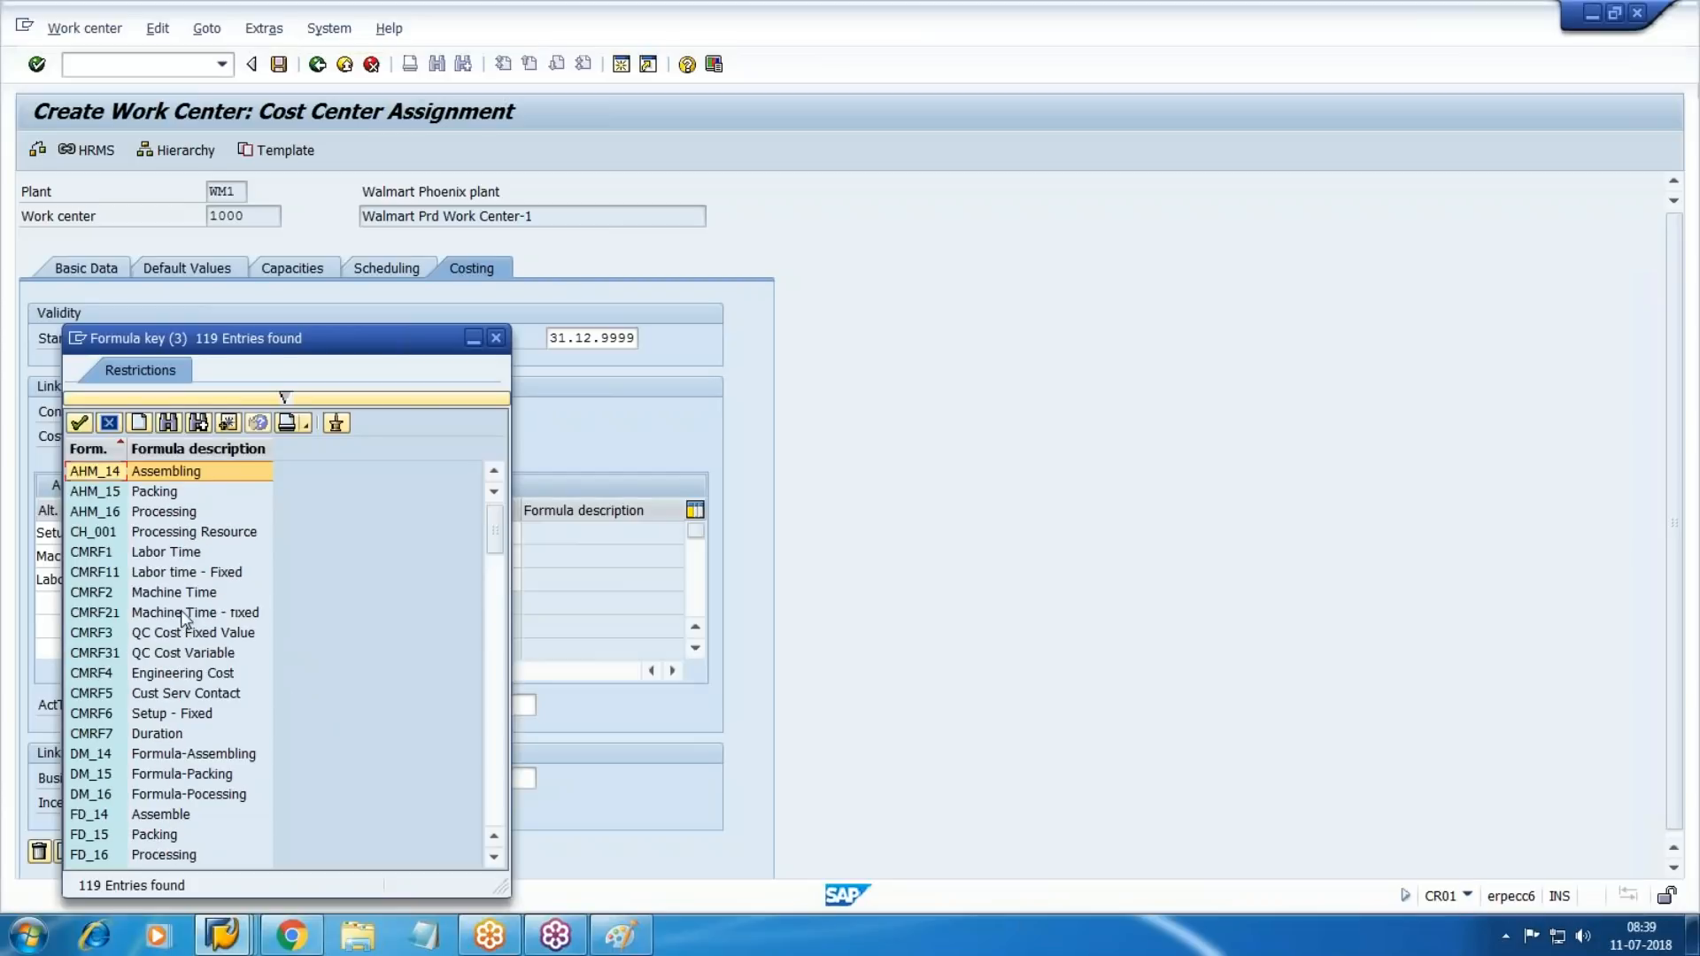
scroll(177, 624, "down", 15)
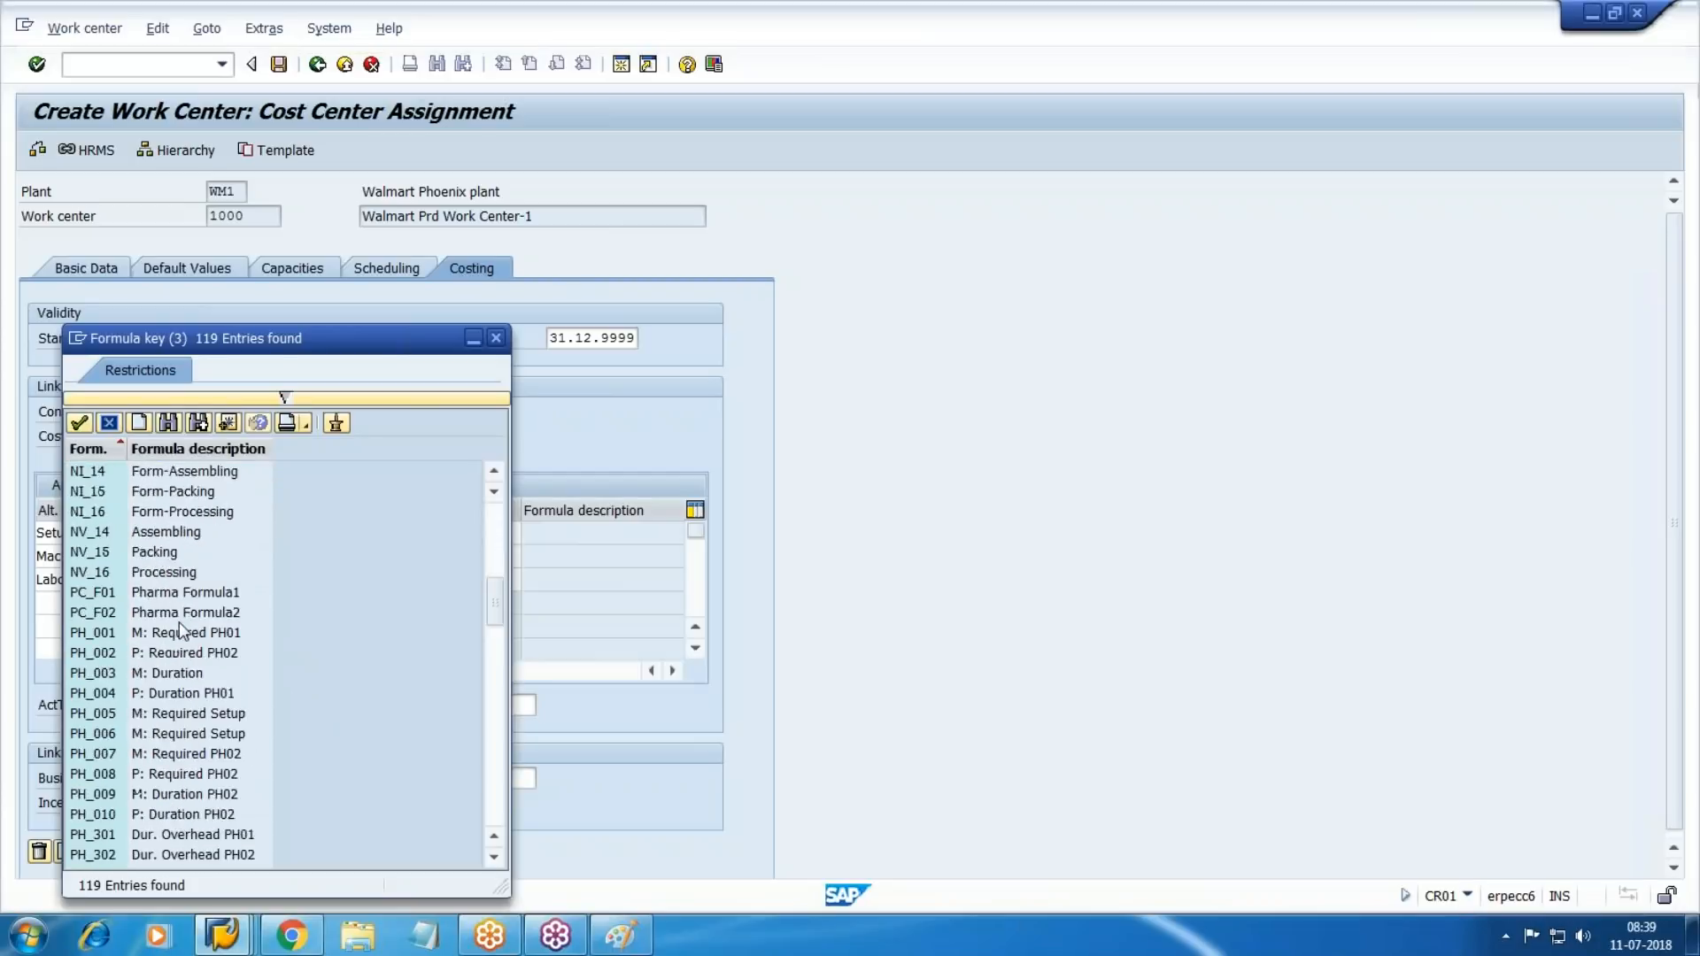
left_click(167, 680)
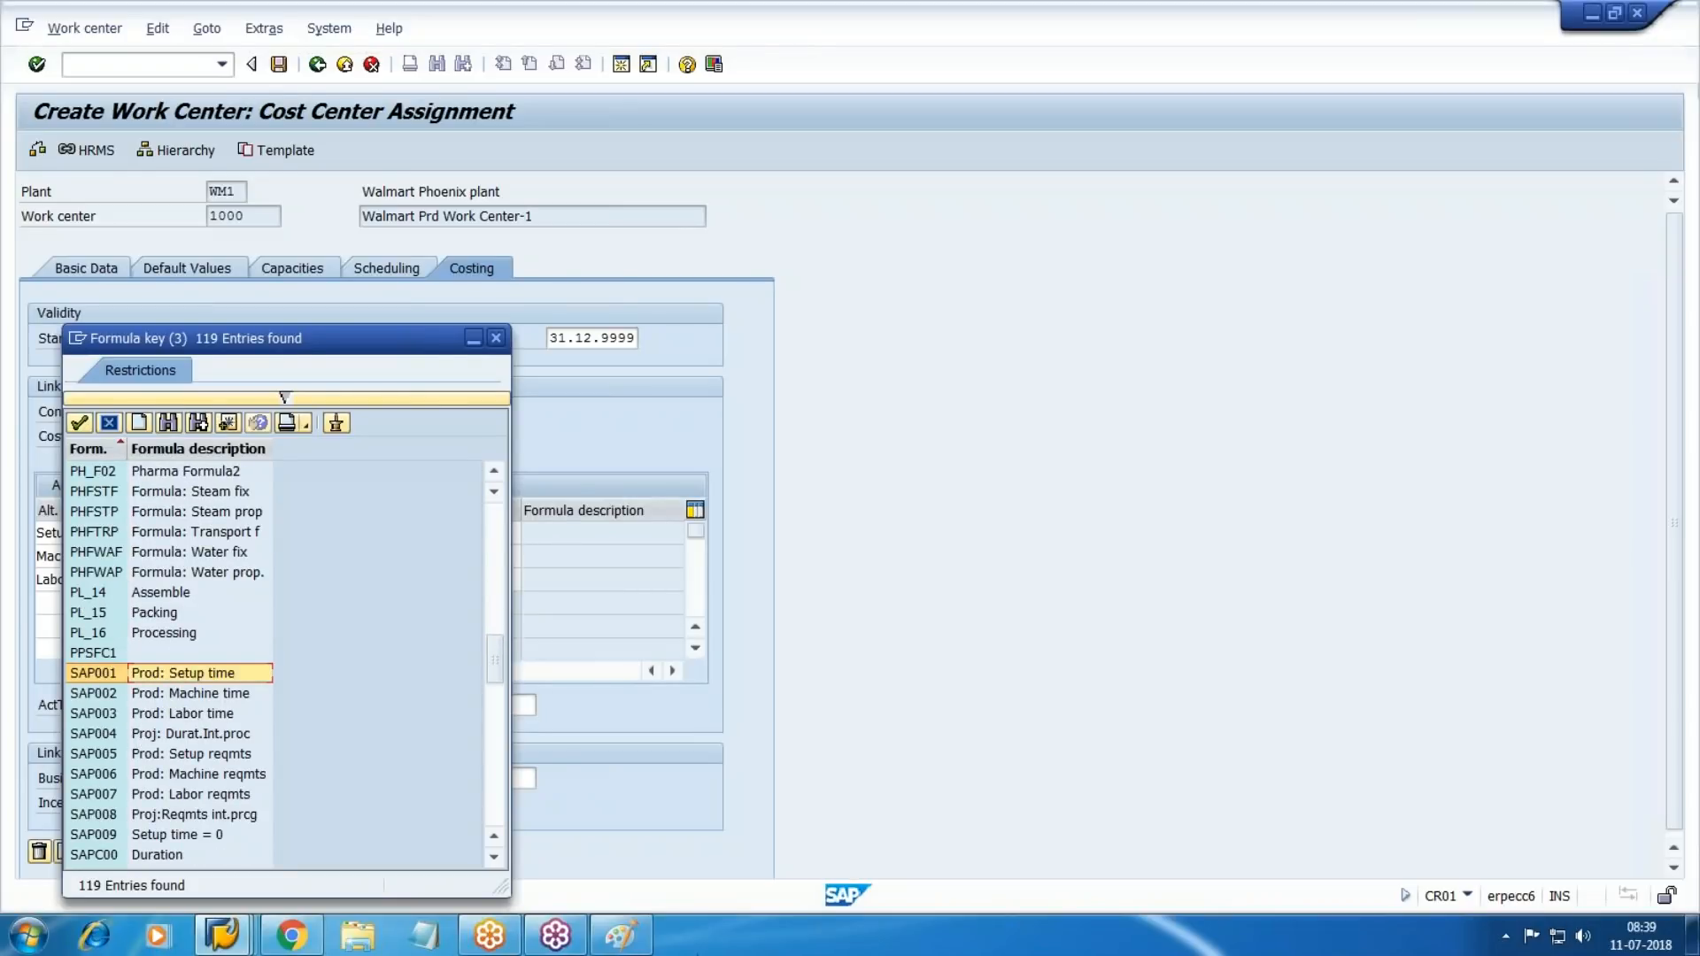
key("Return")
Find formula key SAP002, assign it to the Machine activity and save work center 1000.
left_click(490, 556)
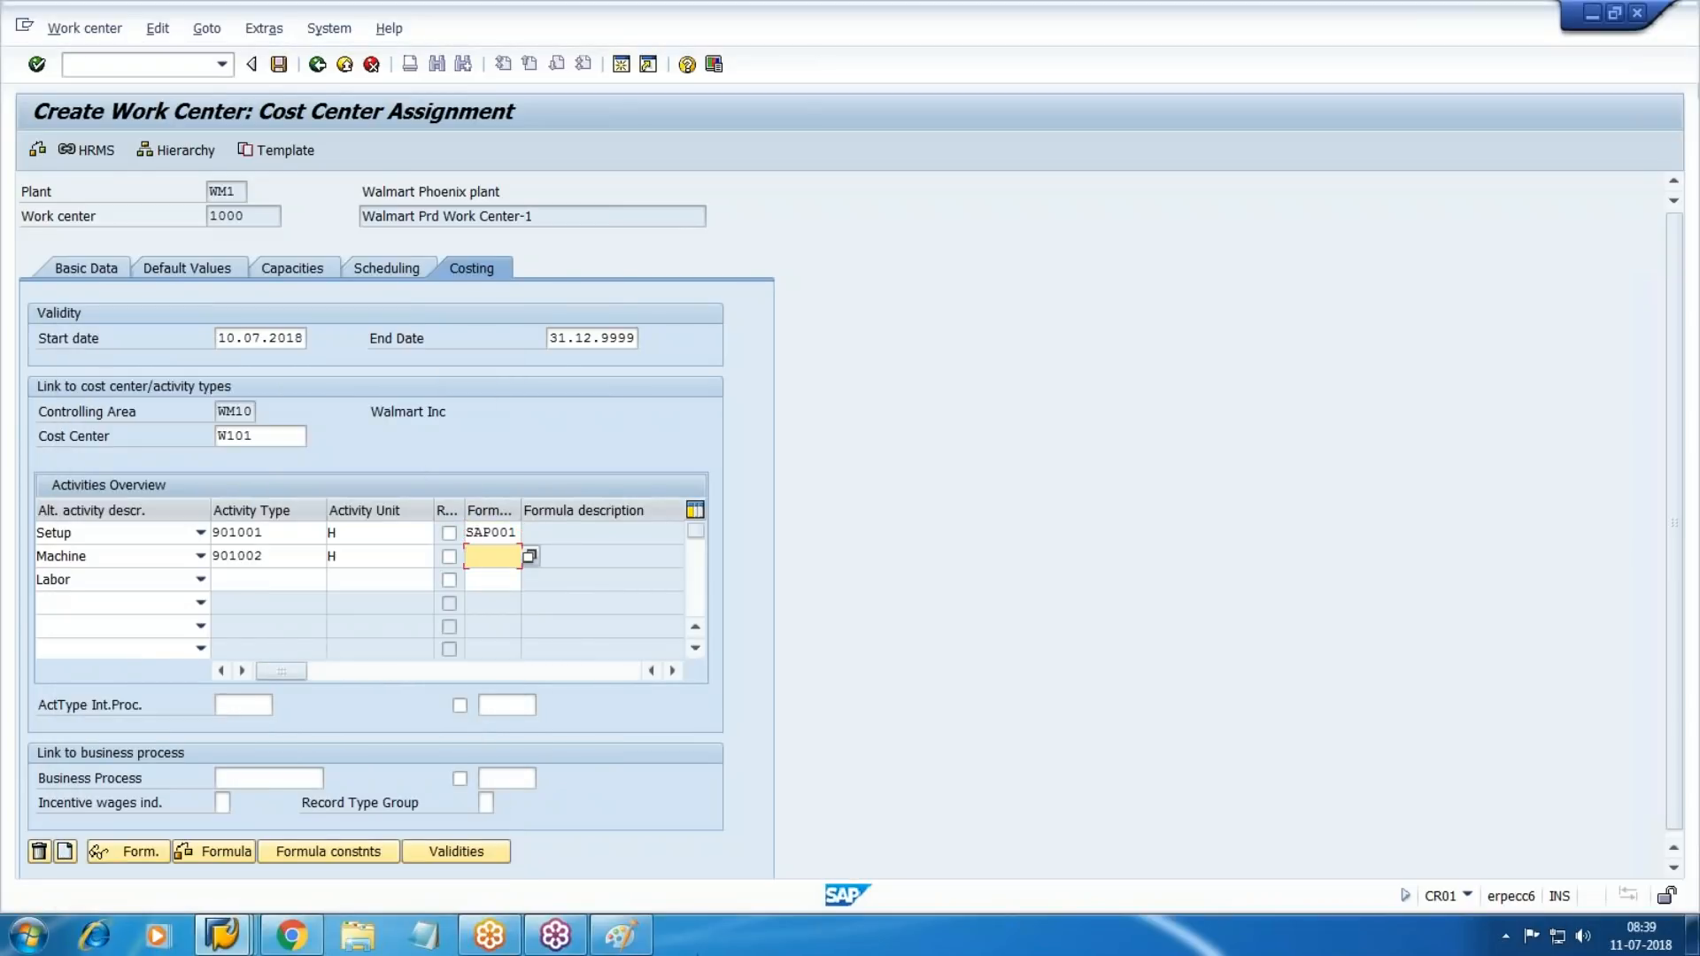
key("F4")
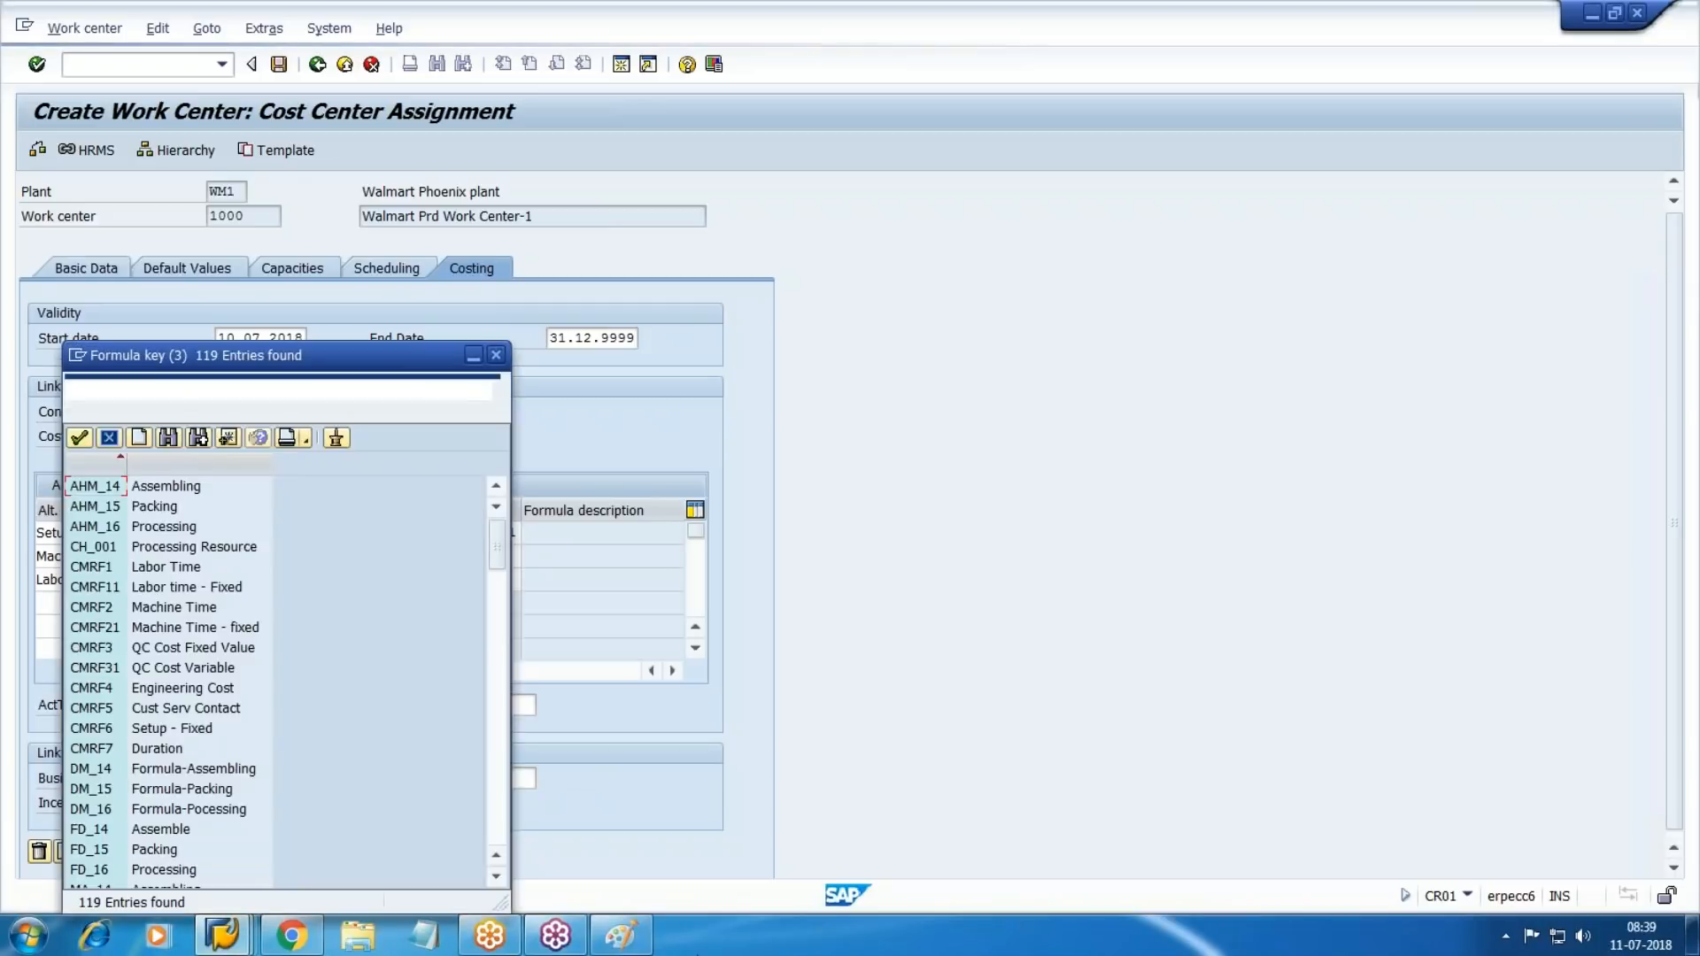
key("ctrl+f")
type("SAP002")
key("Return")
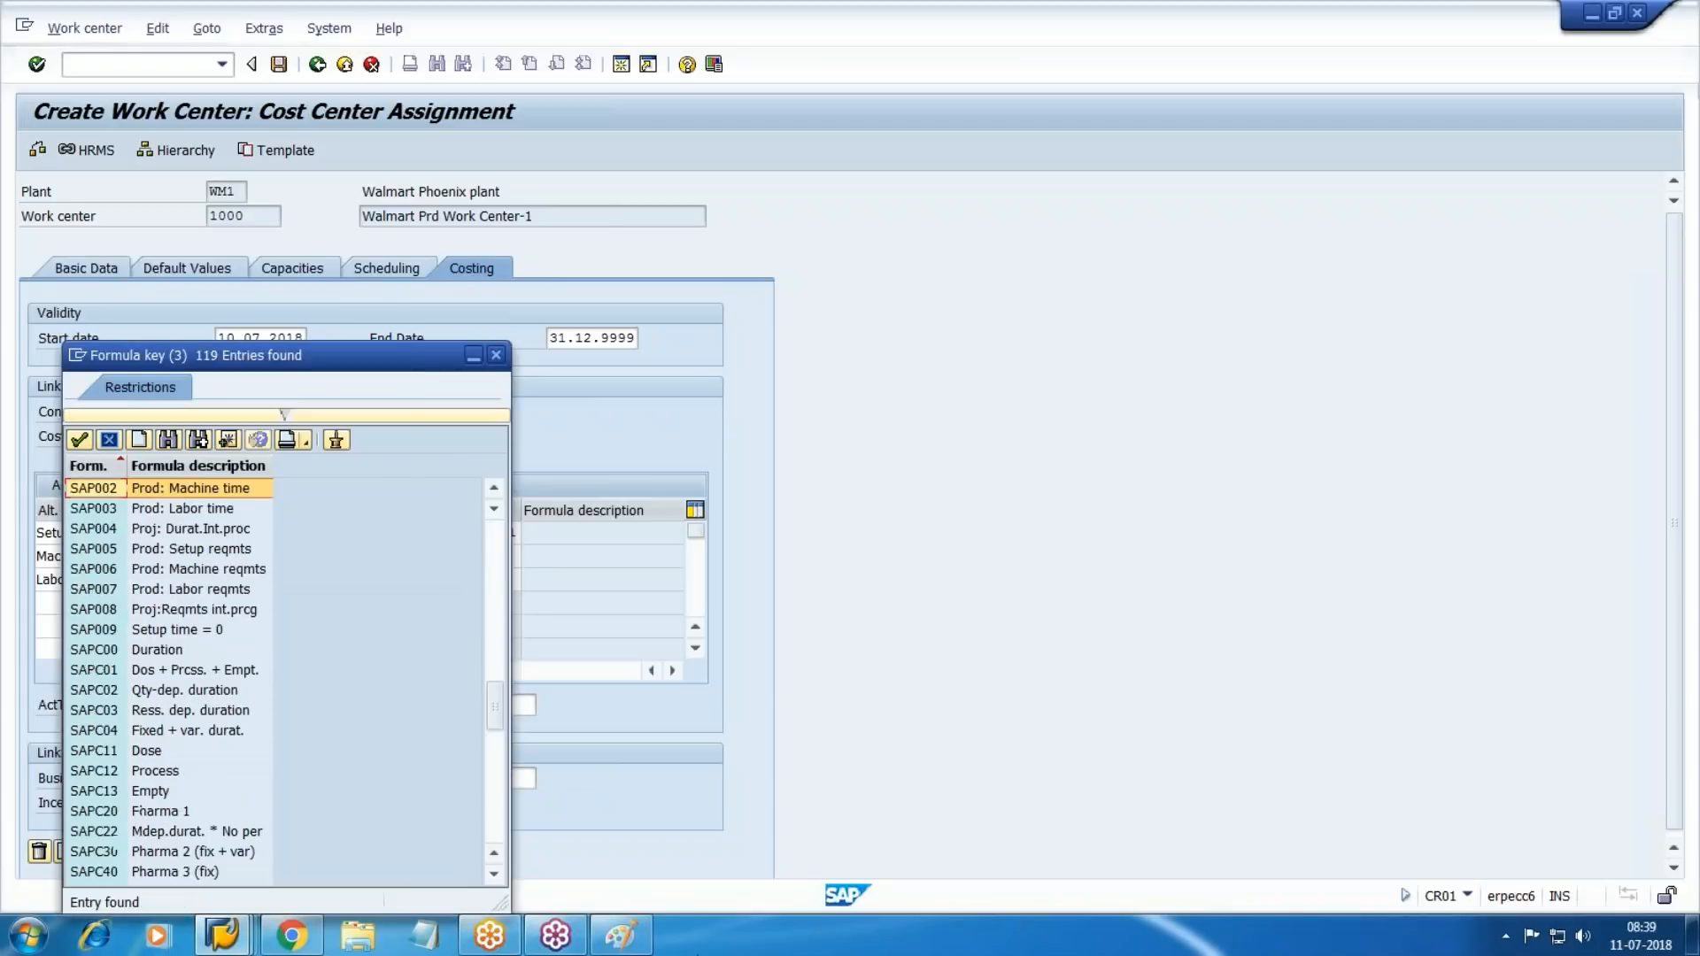
key("Return")
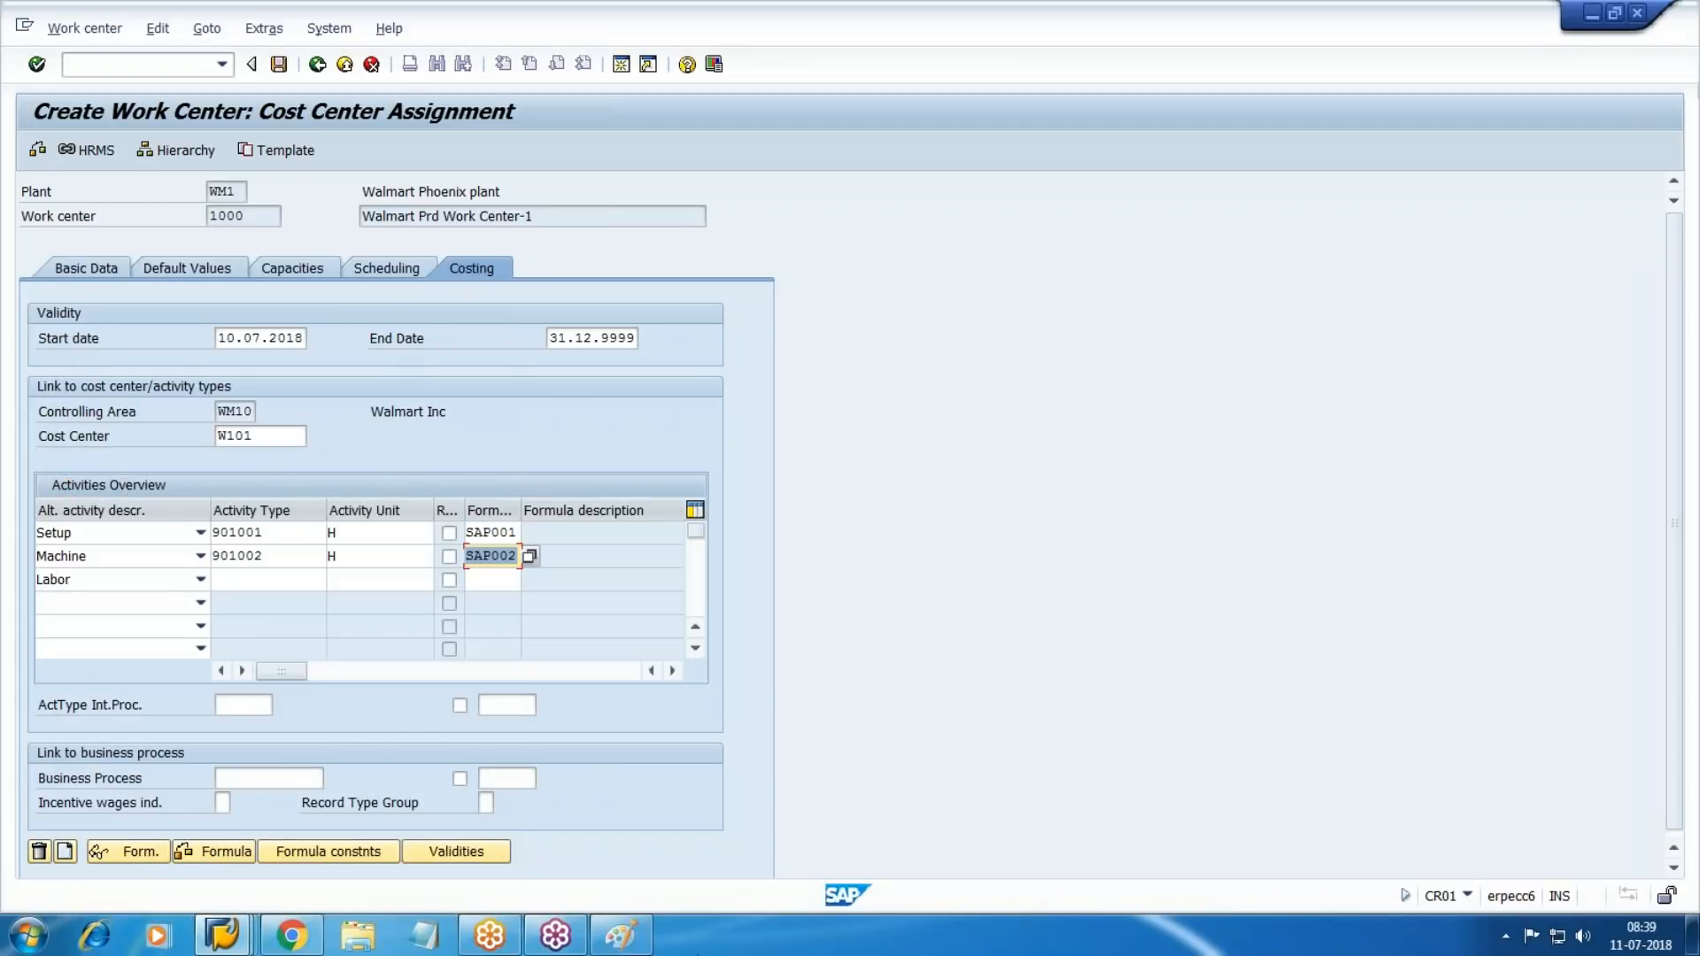
left_click(279, 64)
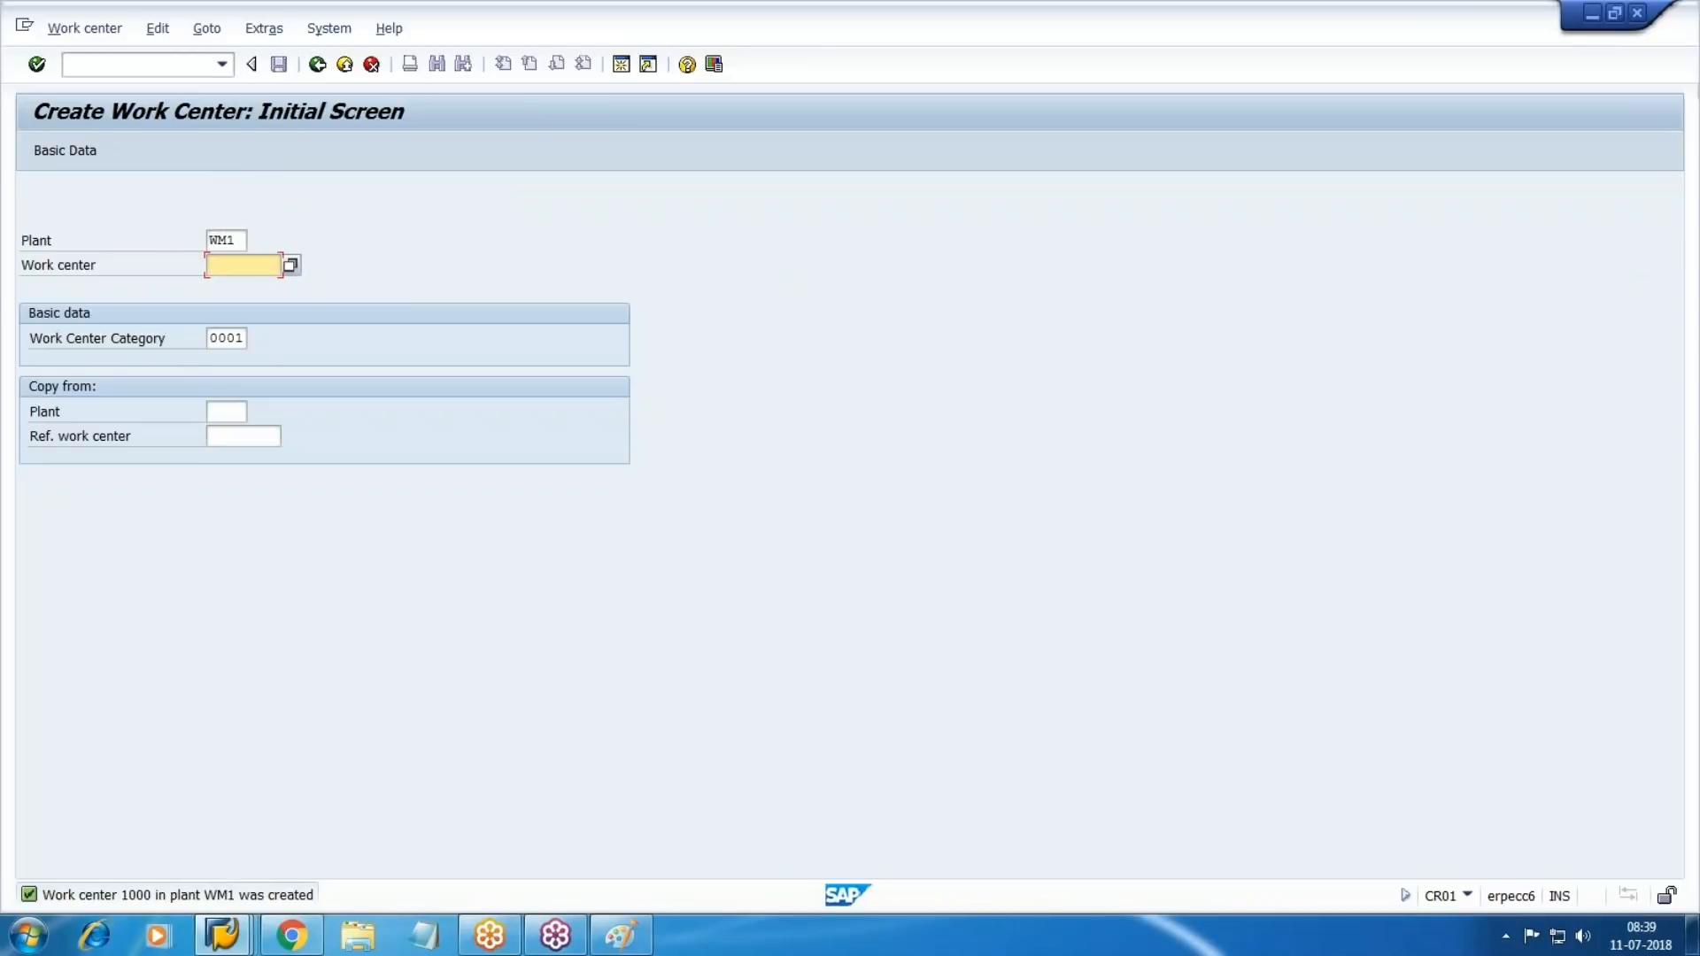
Enter 2000 as the next work center and add the line "Work Center -1000 & 2000" to the Google Docs working notes.
type("2000")
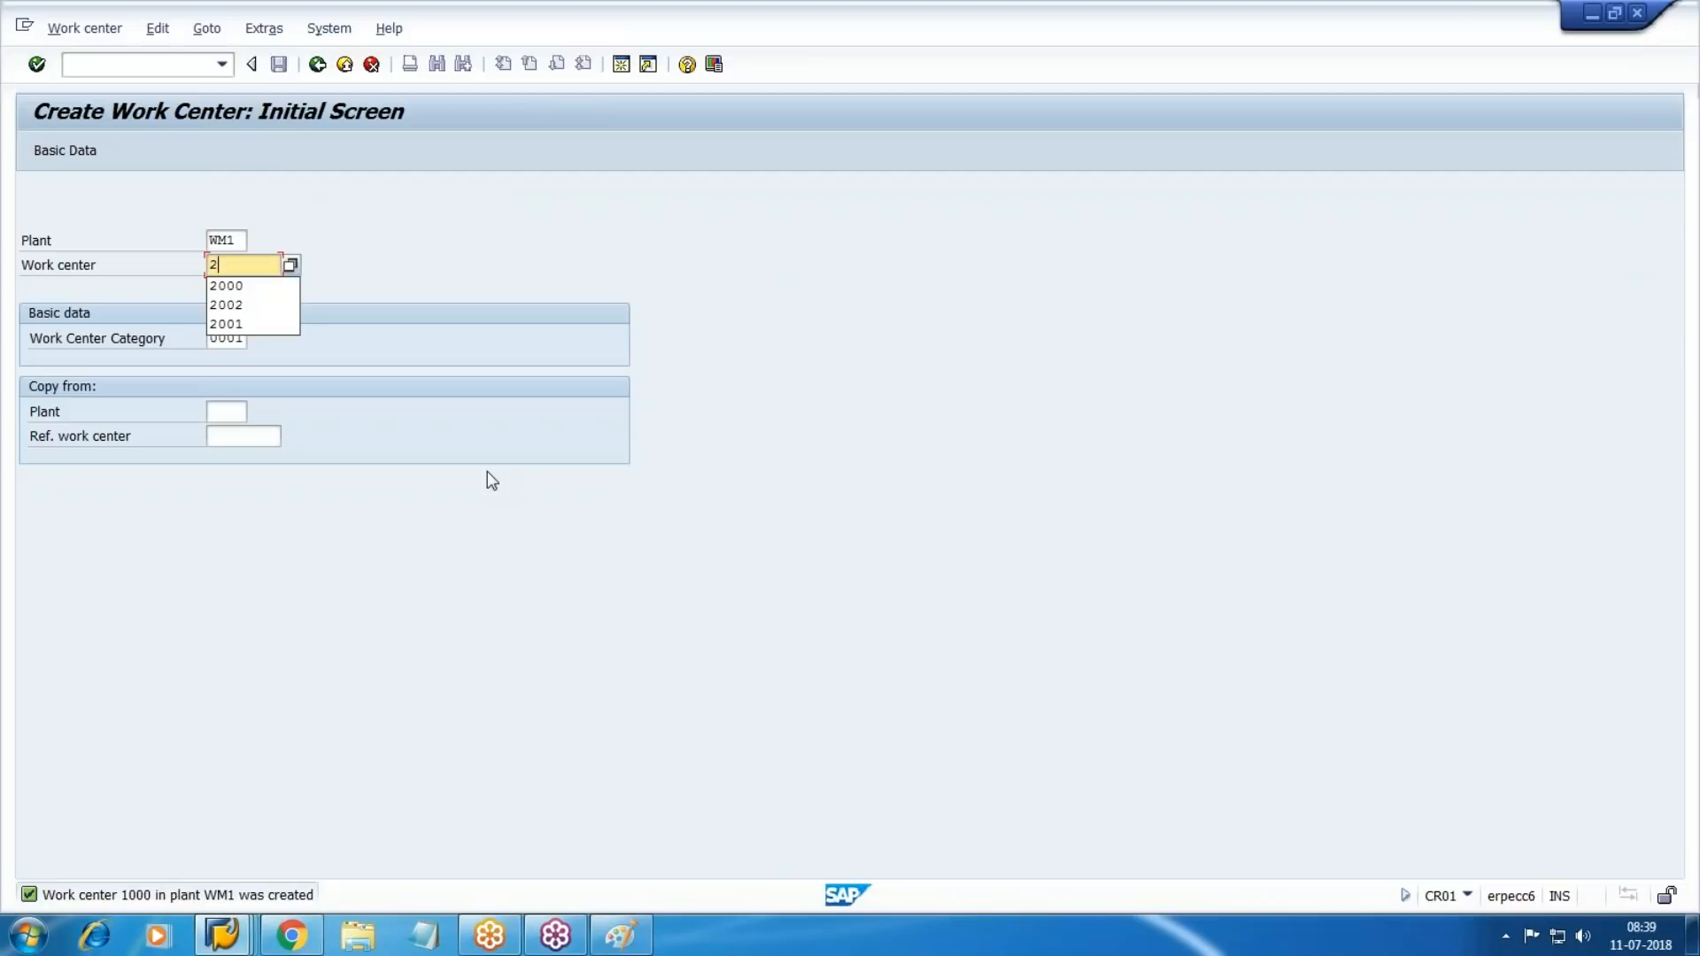
left_click(291, 936)
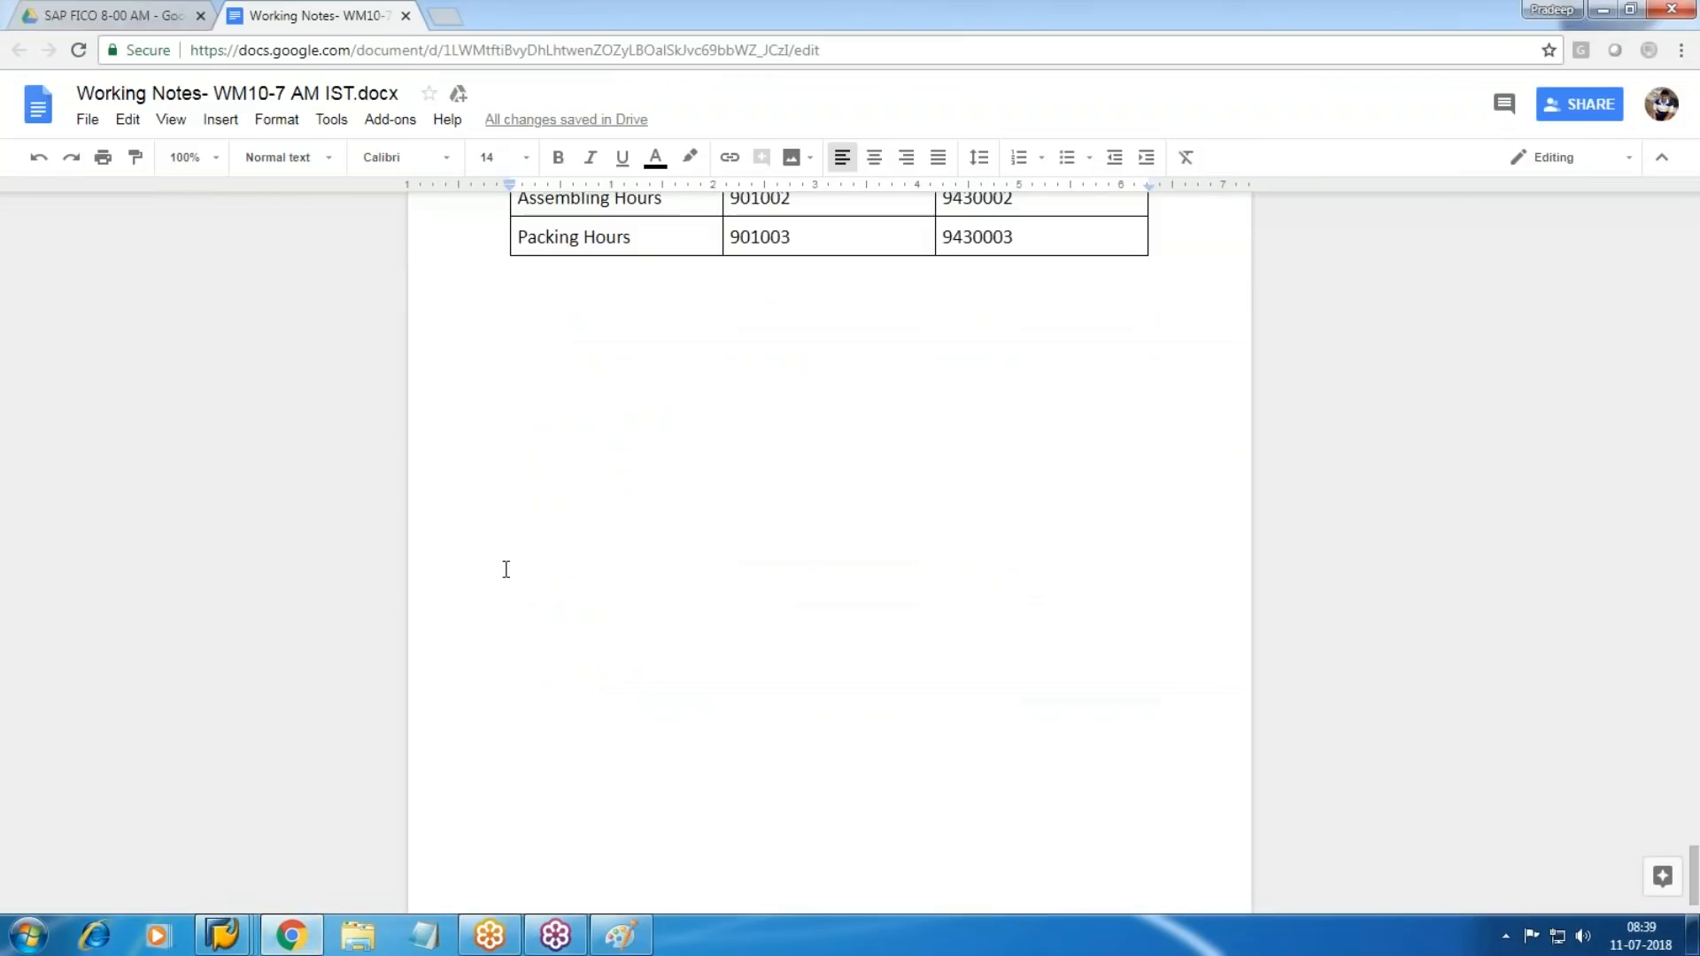
key("Return")
type("Work")
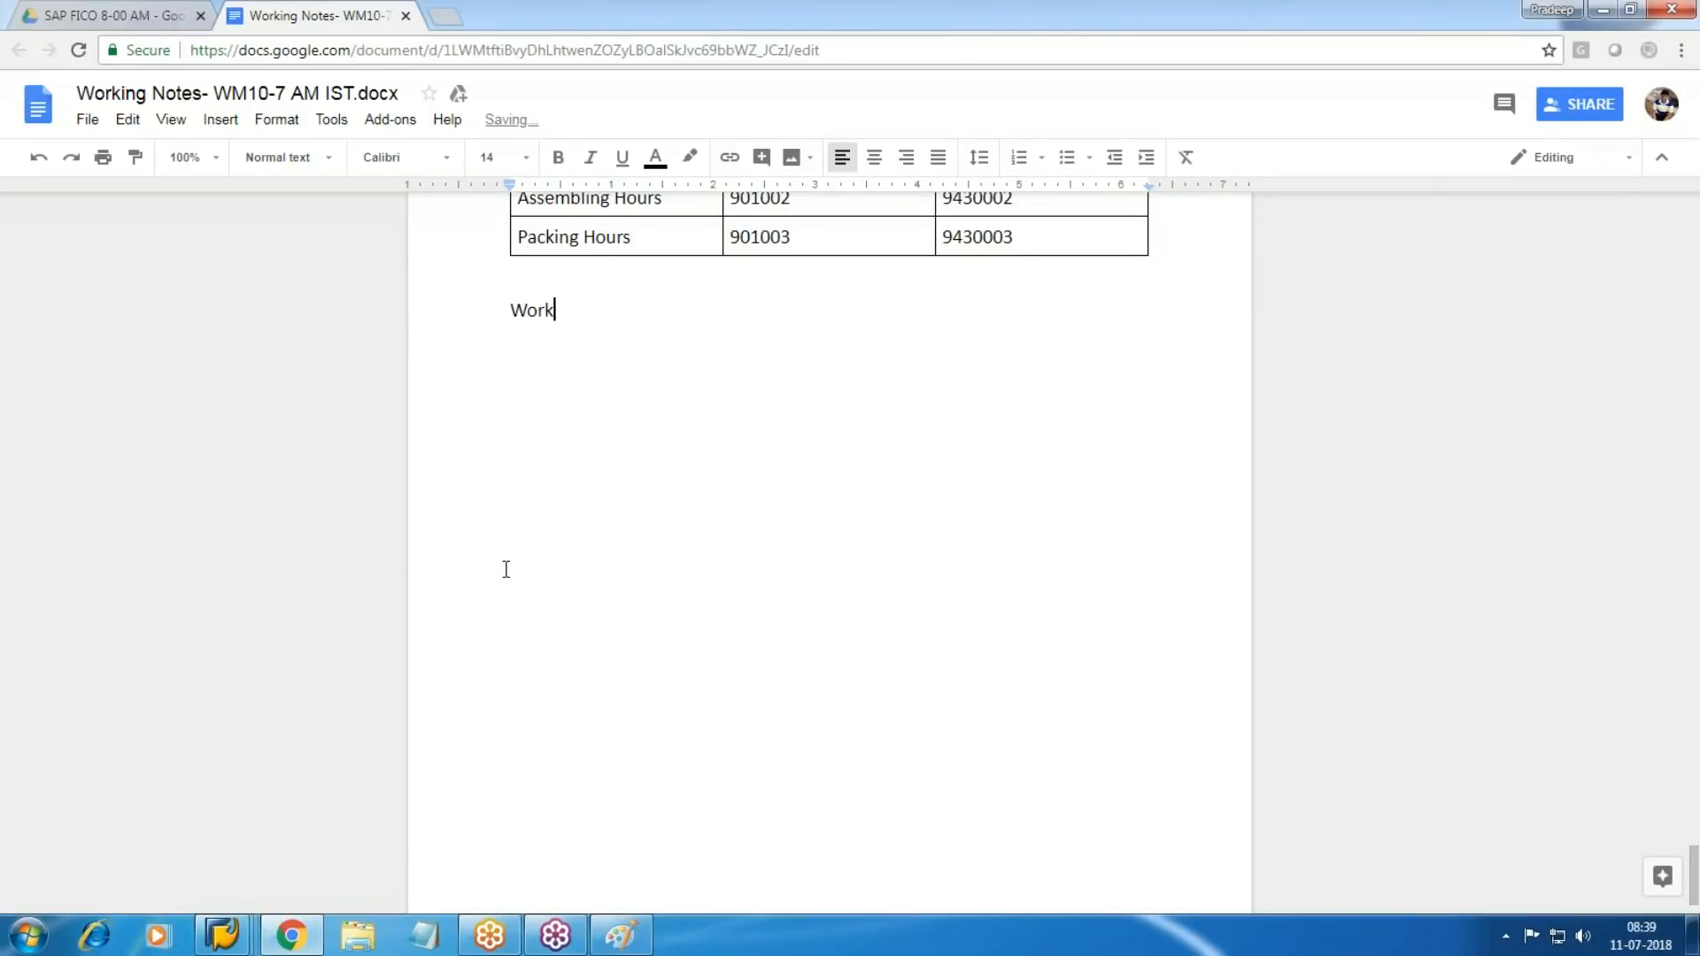
type(" Center -1000 & 2000")
key("alt+Tab")
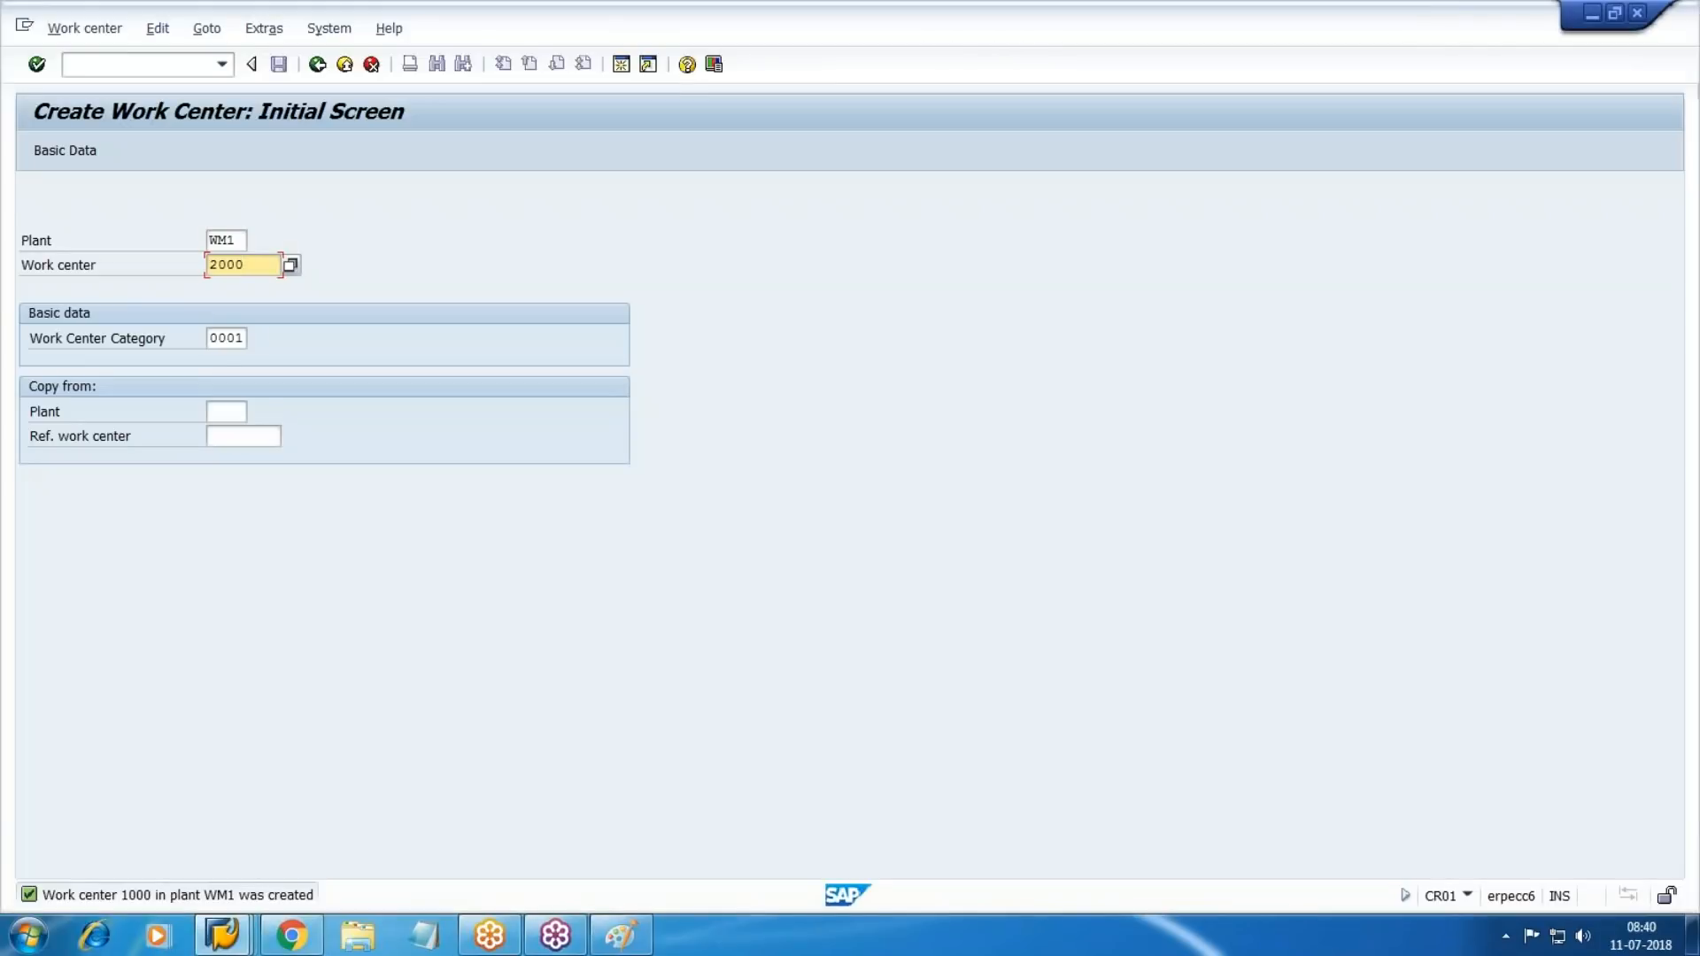
Set the category of work center 2000 to 0003 Labor and proceed to its basic data.
key("Tab")
key("Tab")
key("shift+Tab")
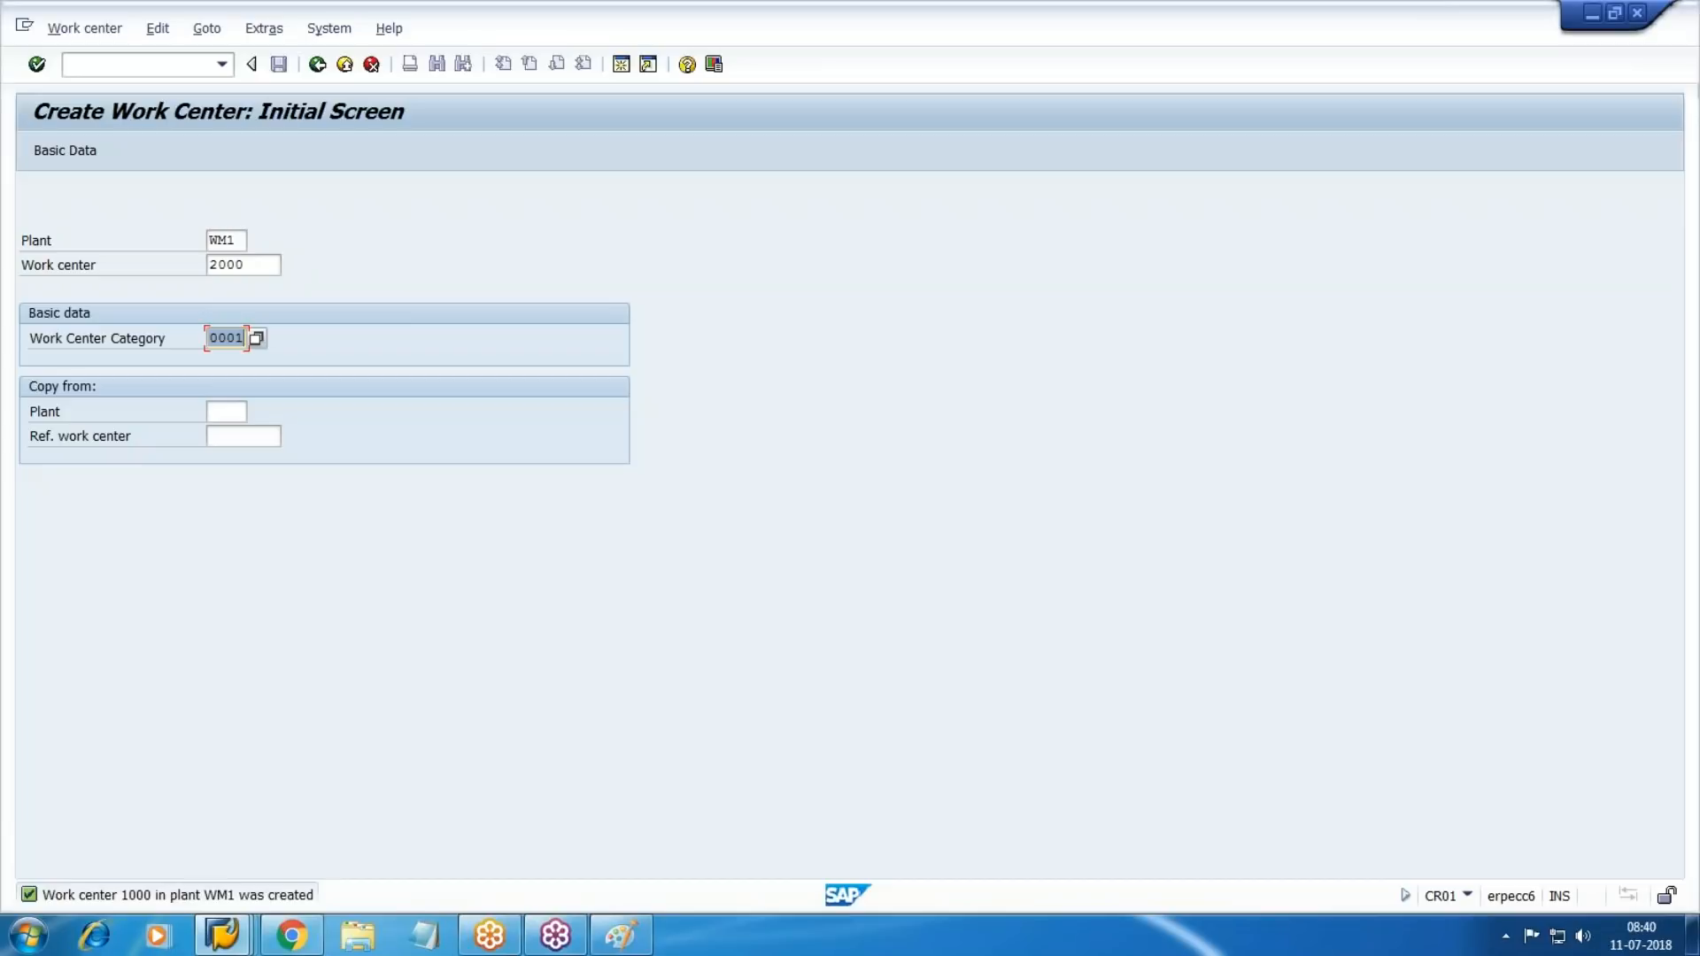
key("F4")
key("Down")
key("Down")
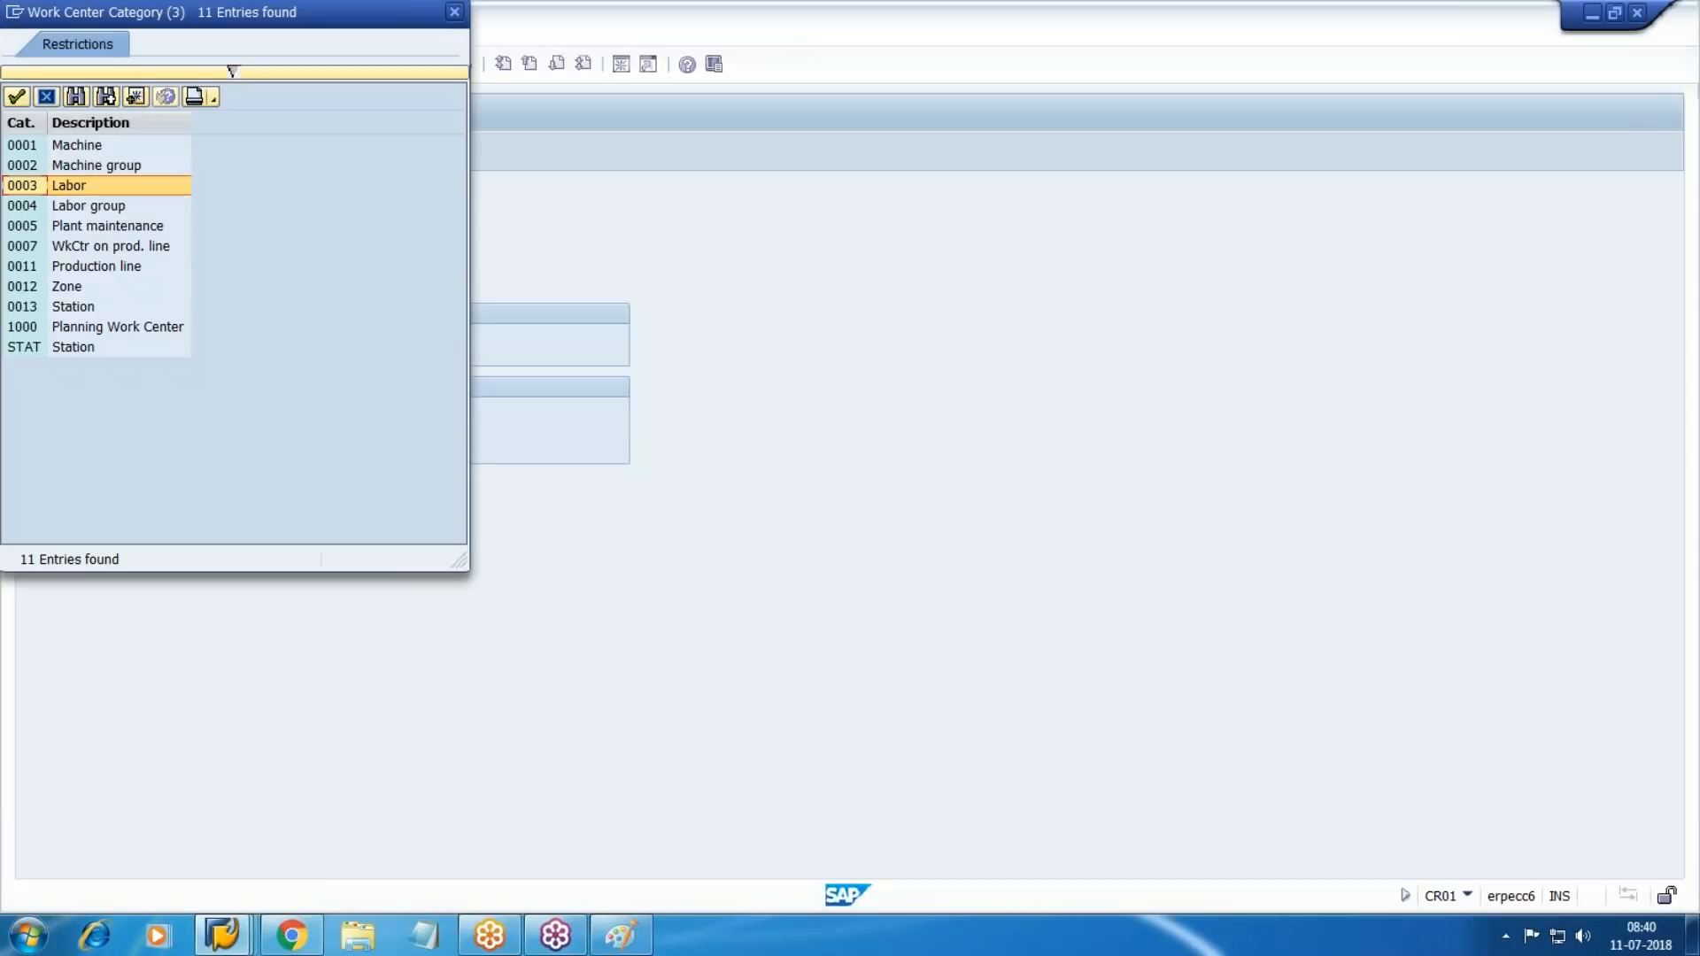
key("Return")
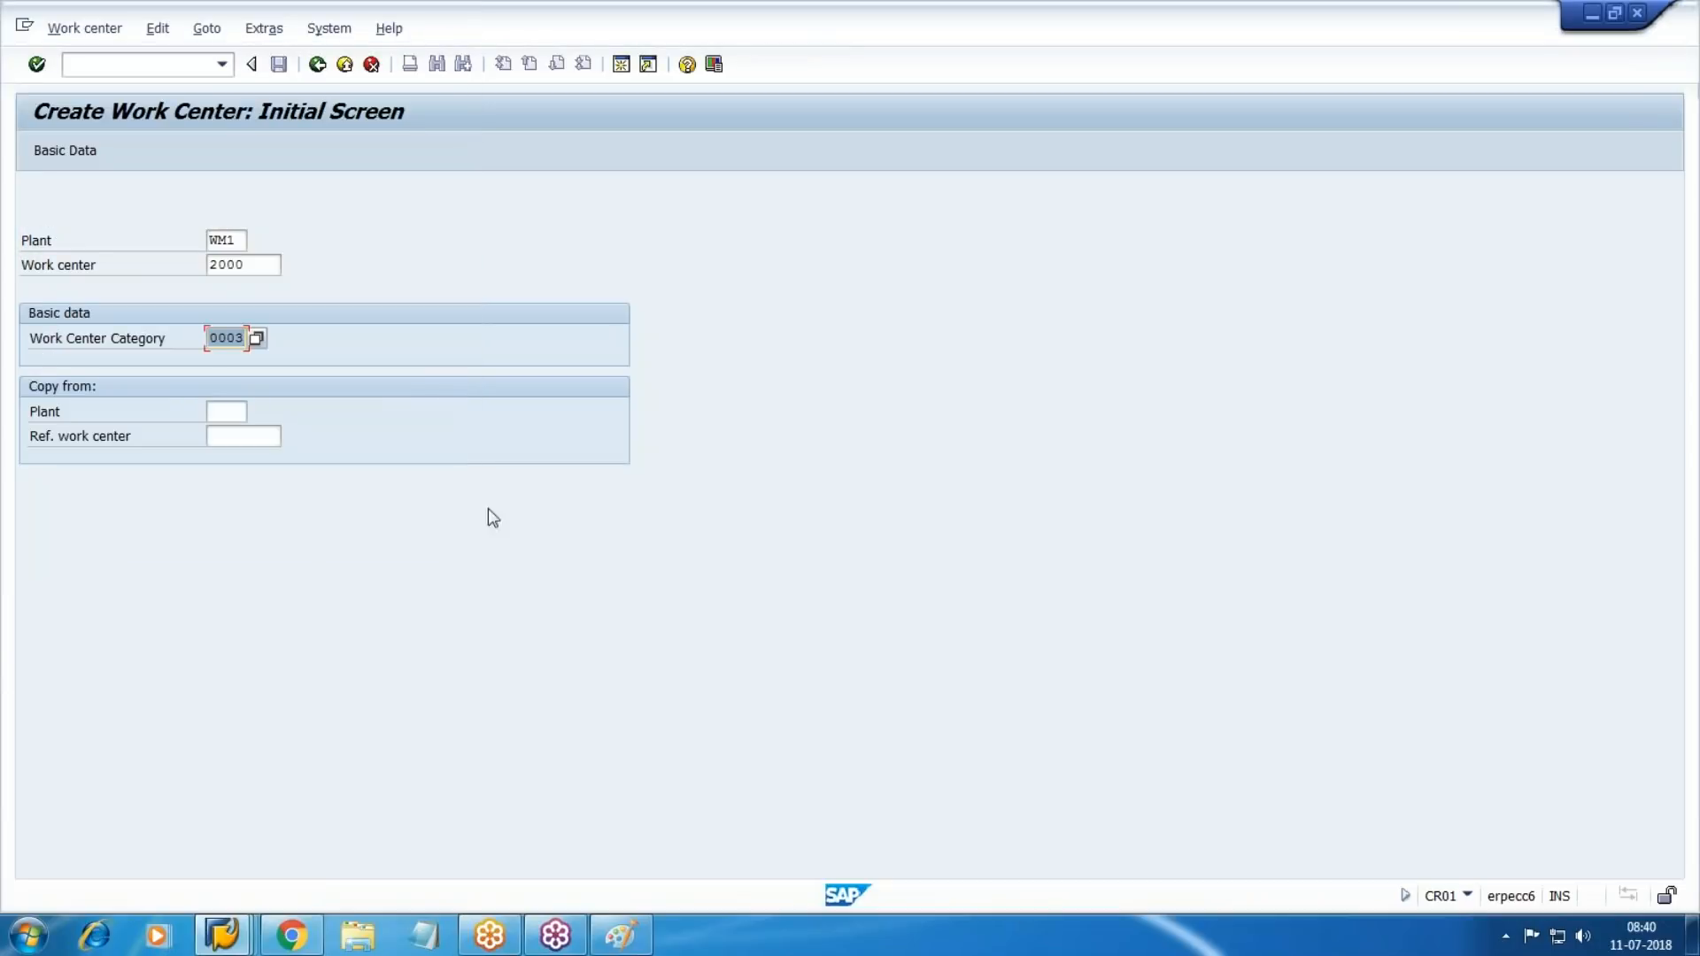
left_click(37, 63)
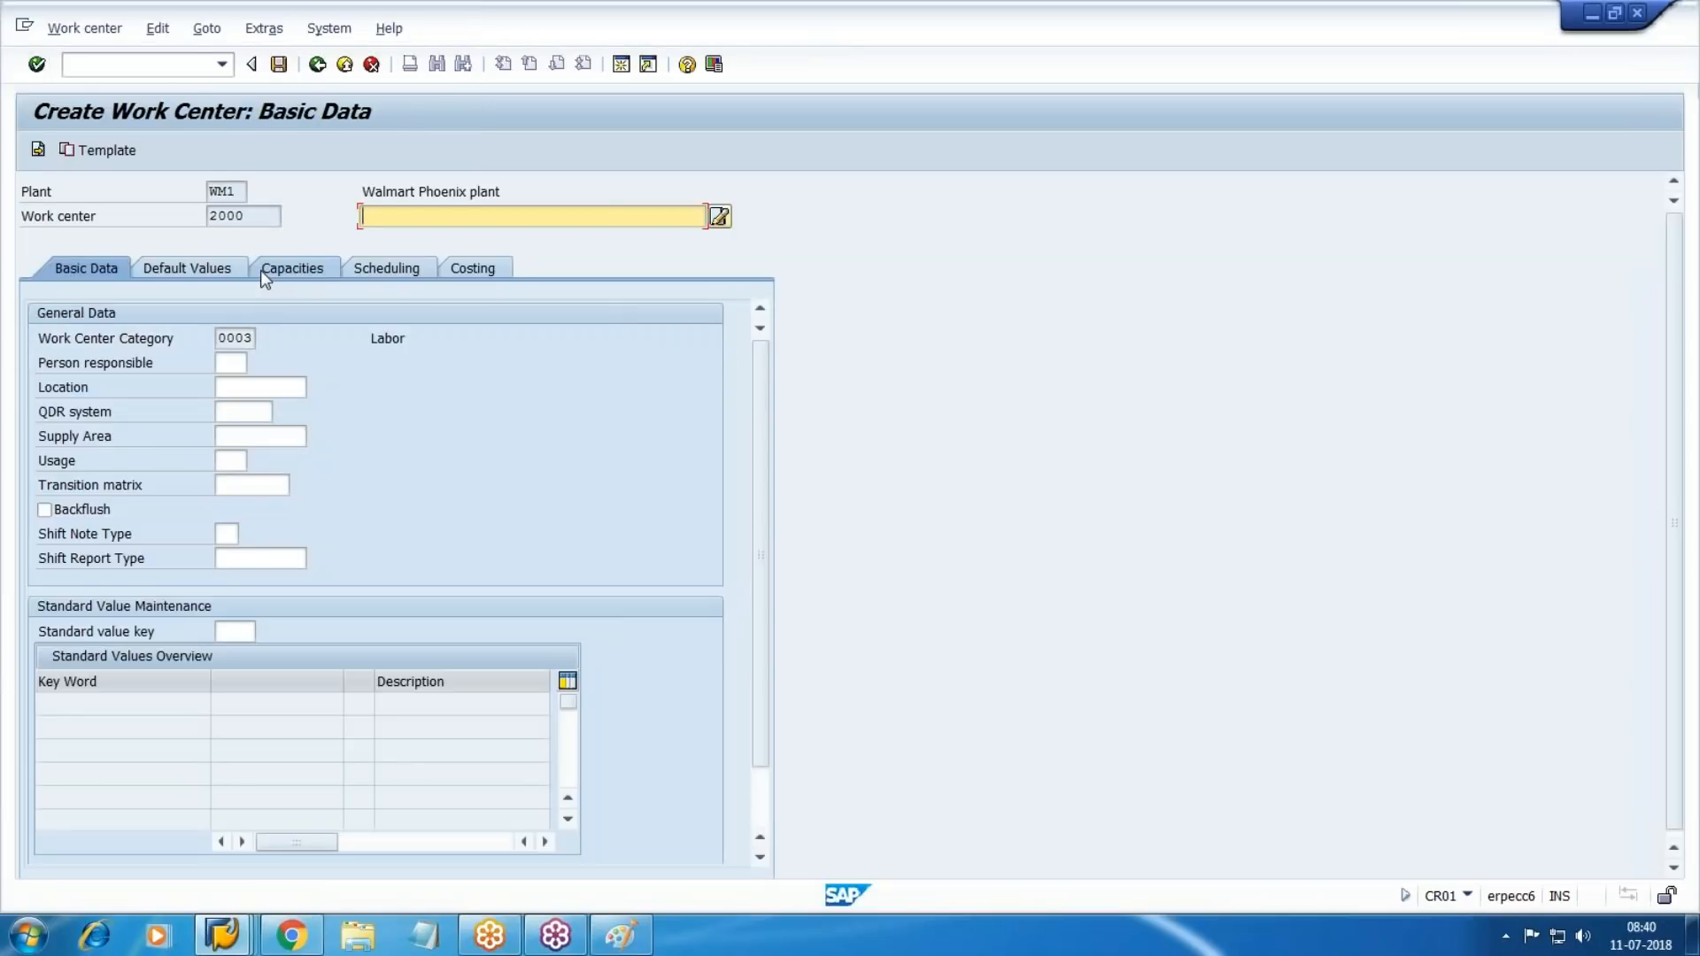
Enter the work center description "Walmart Prd Work Center-2".
type("Walmart Prd Work Center-1")
key("Down")
key("Return")
key("BackSpace")
type("2")
key("Return")
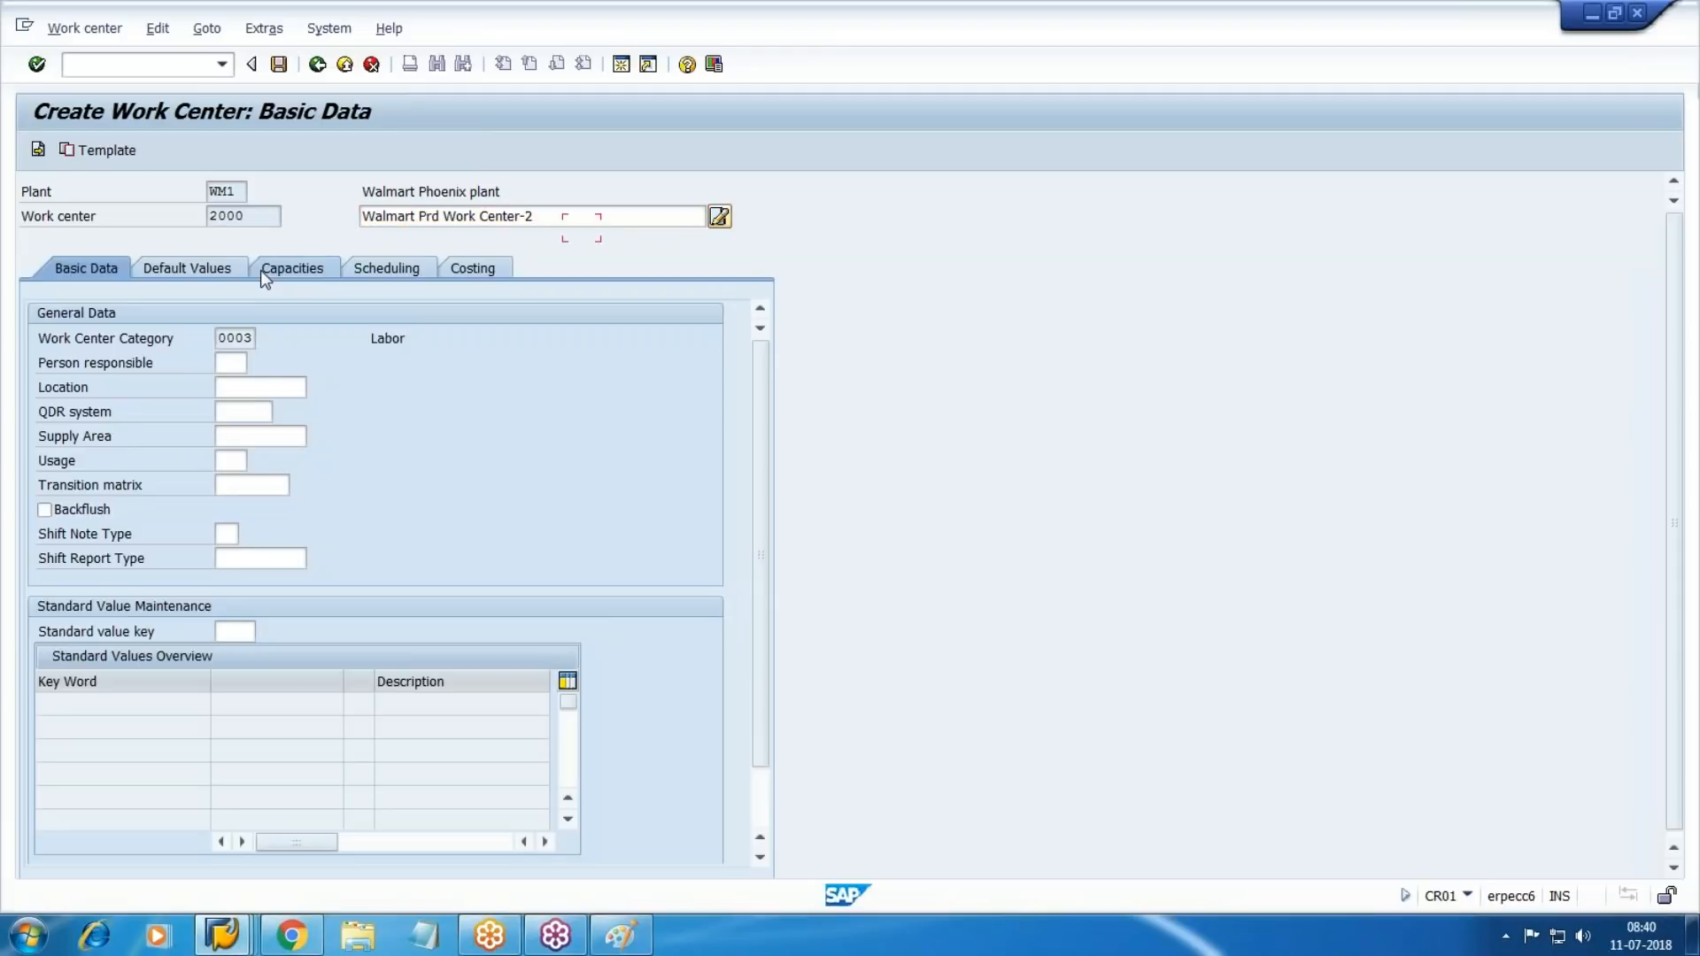
Set the person responsible to MRP and the usage to 009 in the general data.
key("F4")
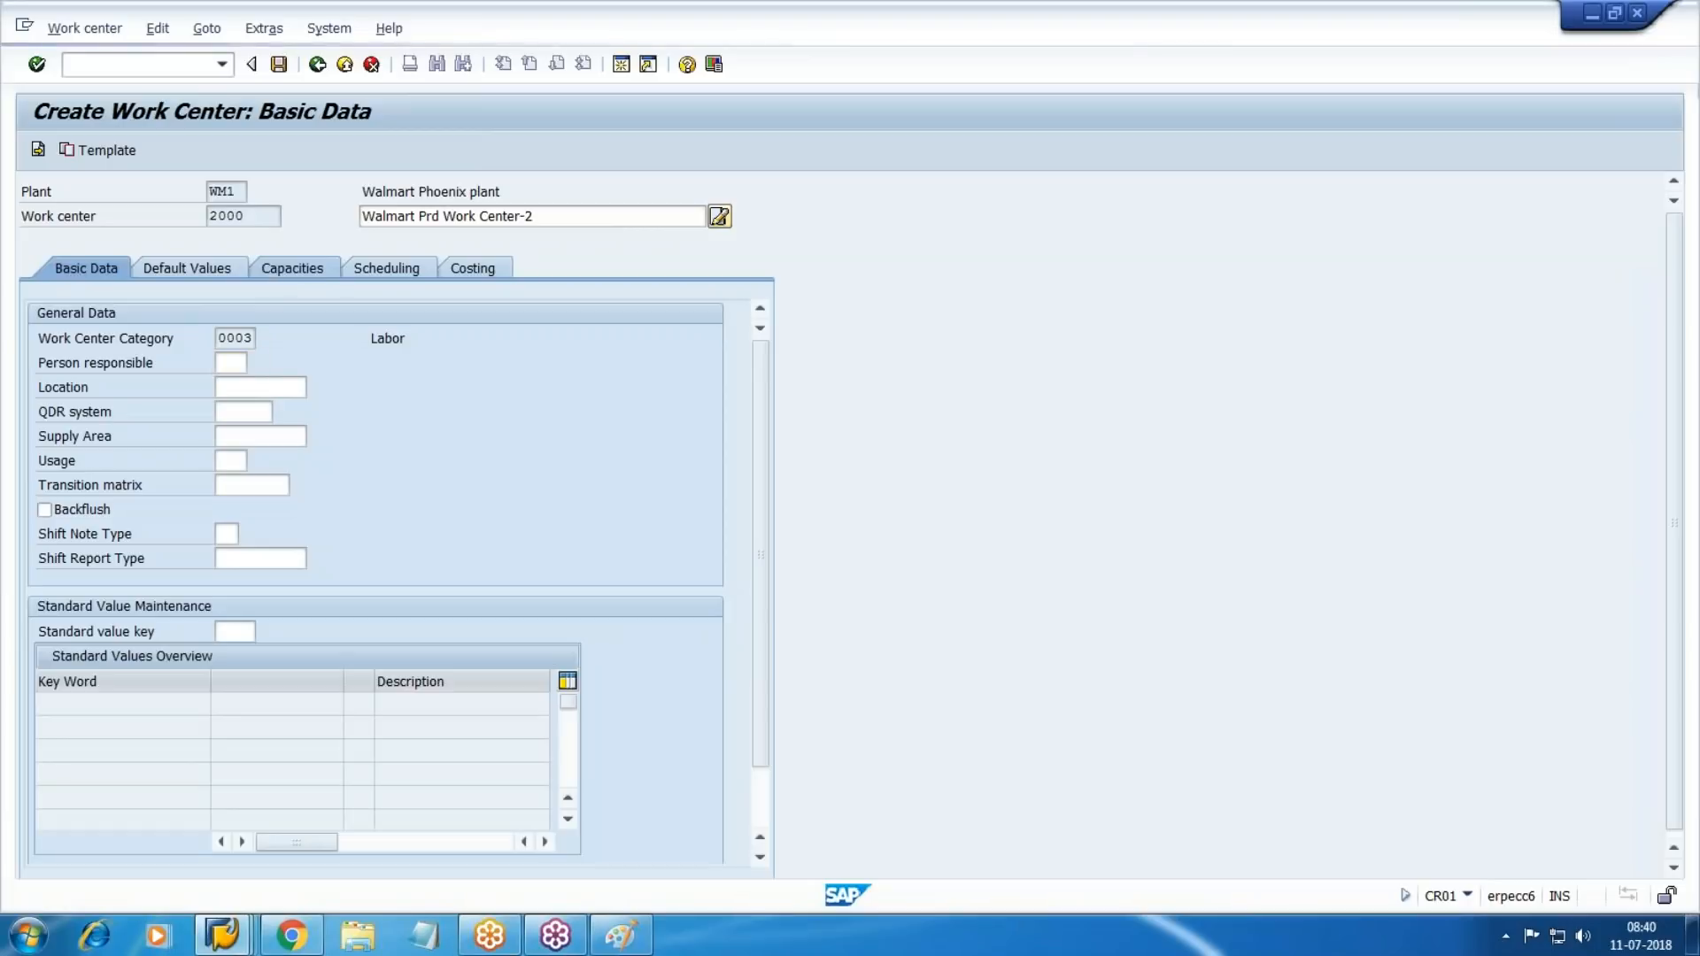
key("Return")
key("Tab")
key("Tab")
key("Tab")
key("Tab")
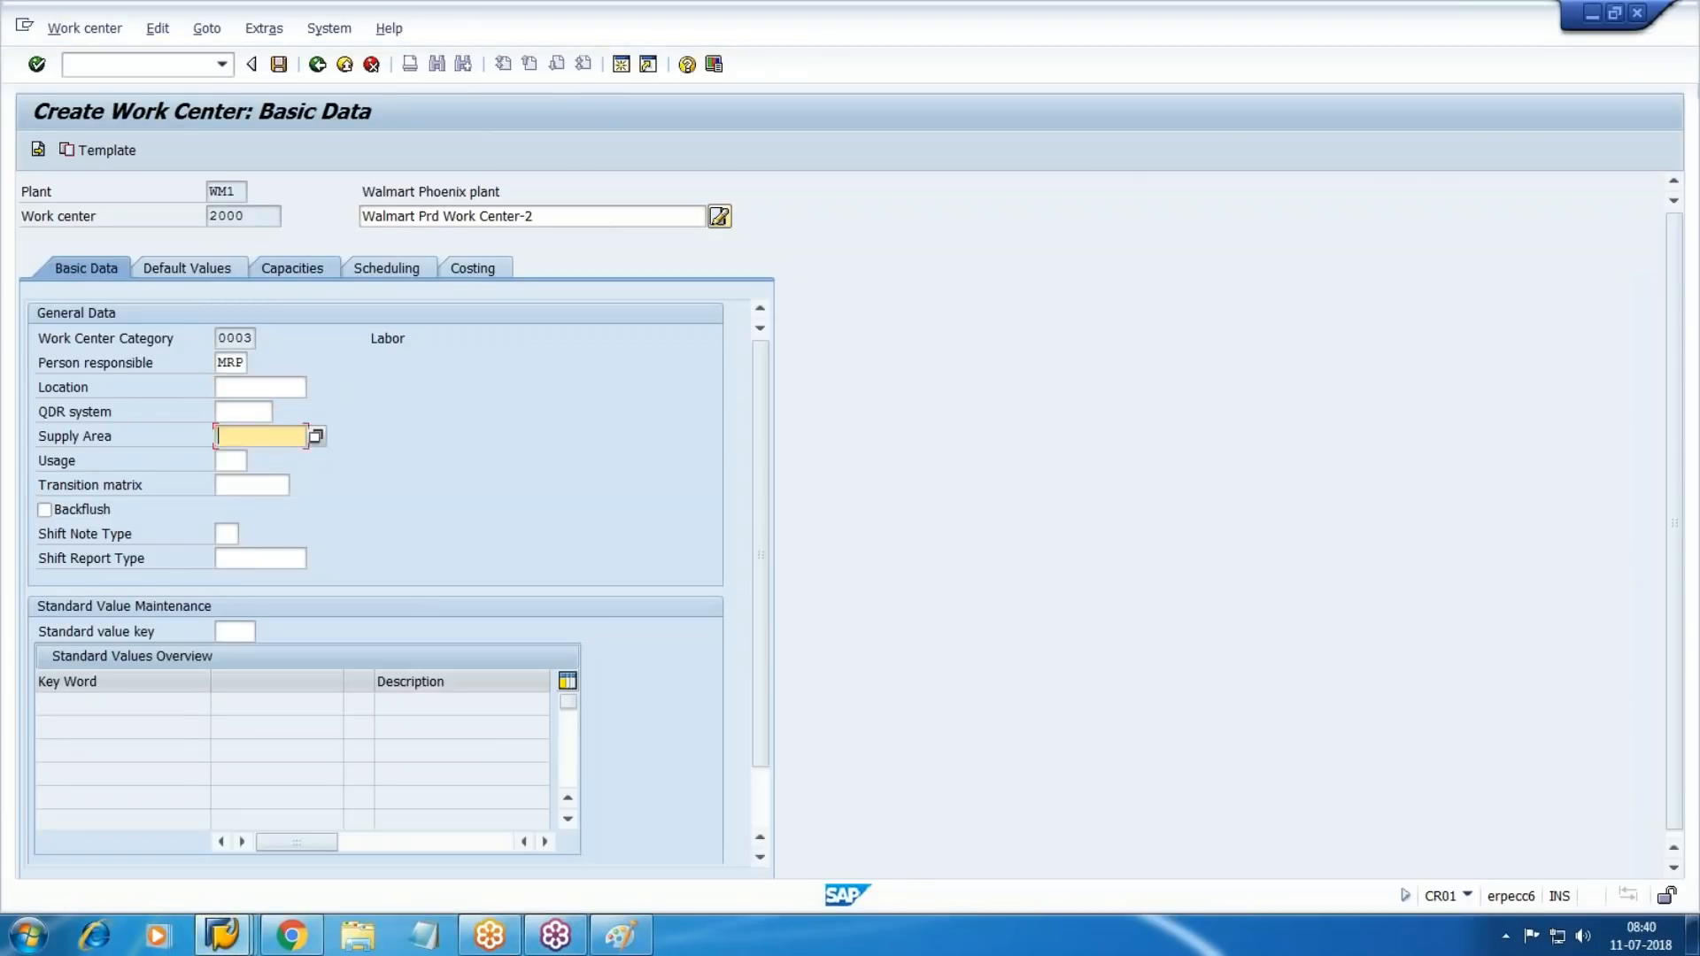
type("009")
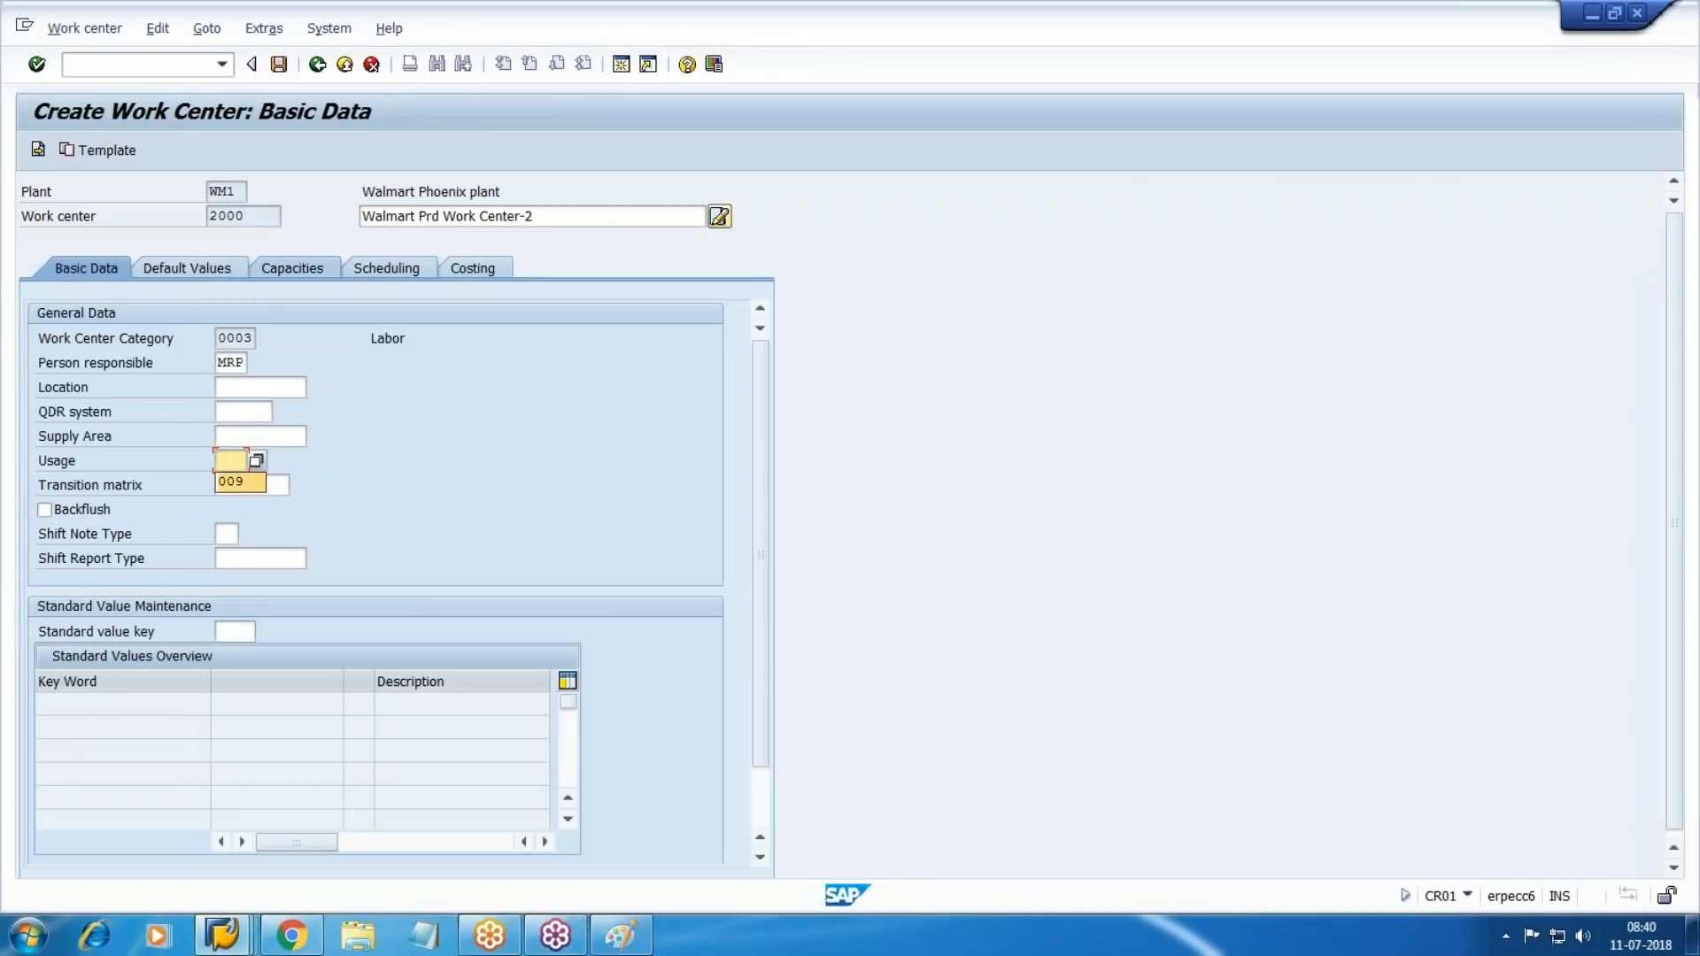
Set the standard value key of work center 2000 to SAP1.
key("Tab")
key("Tab")
key("Tab")
key("Tab")
key("Tab")
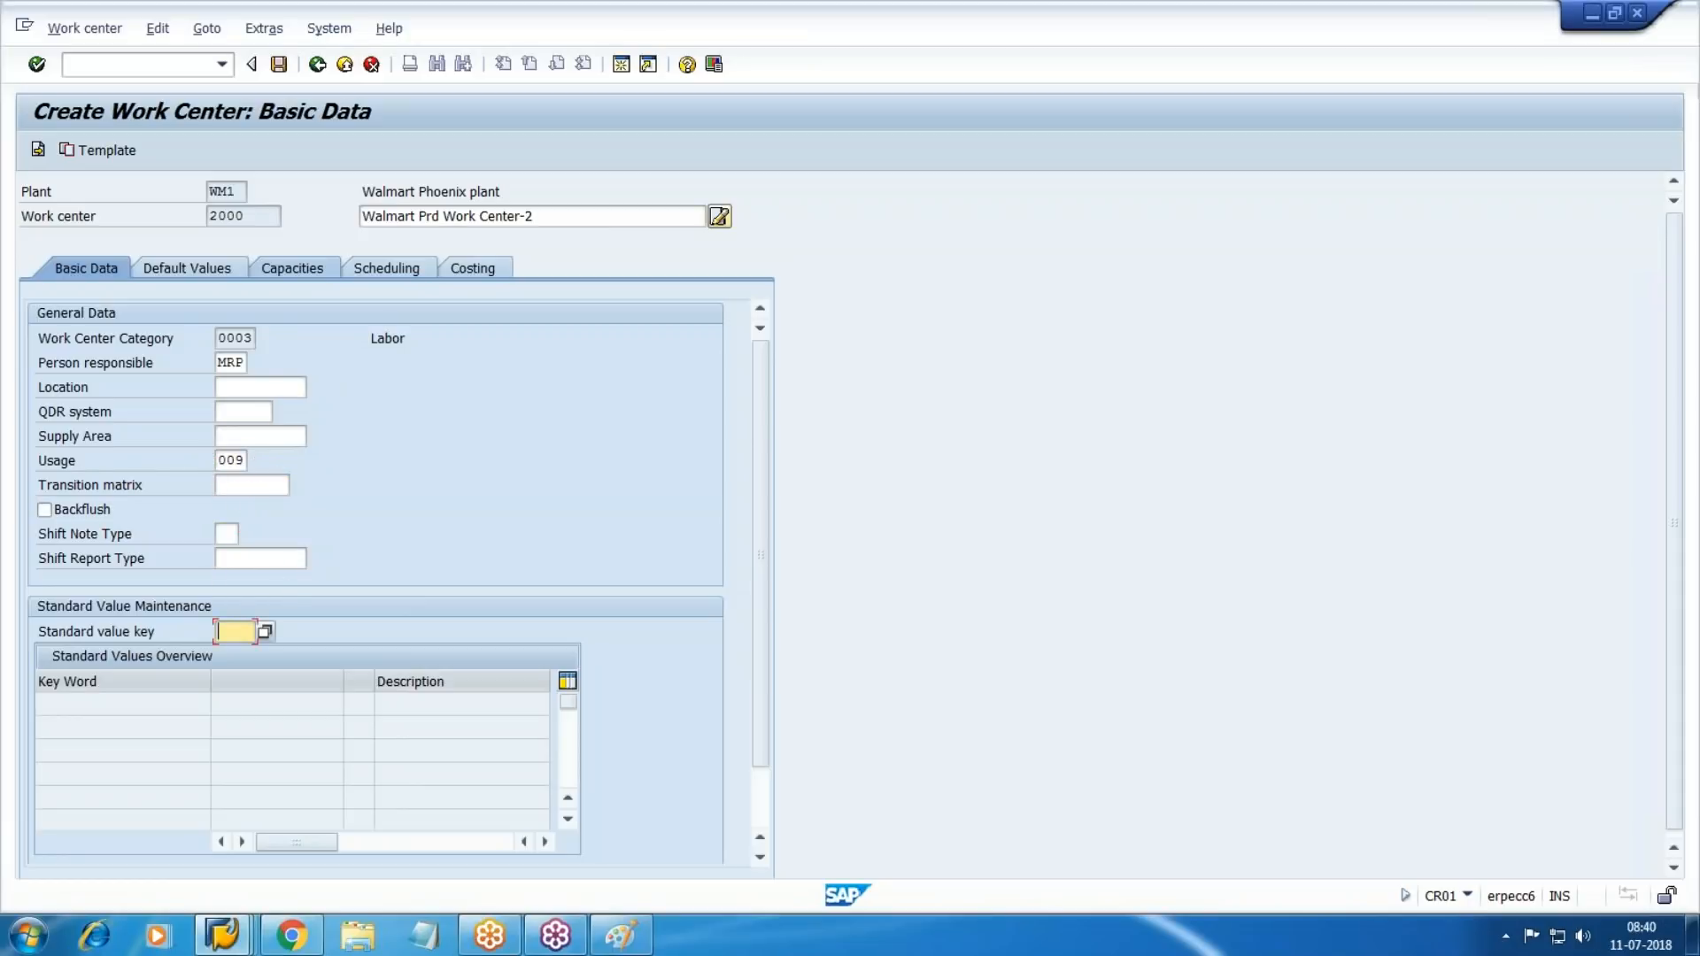
key("space")
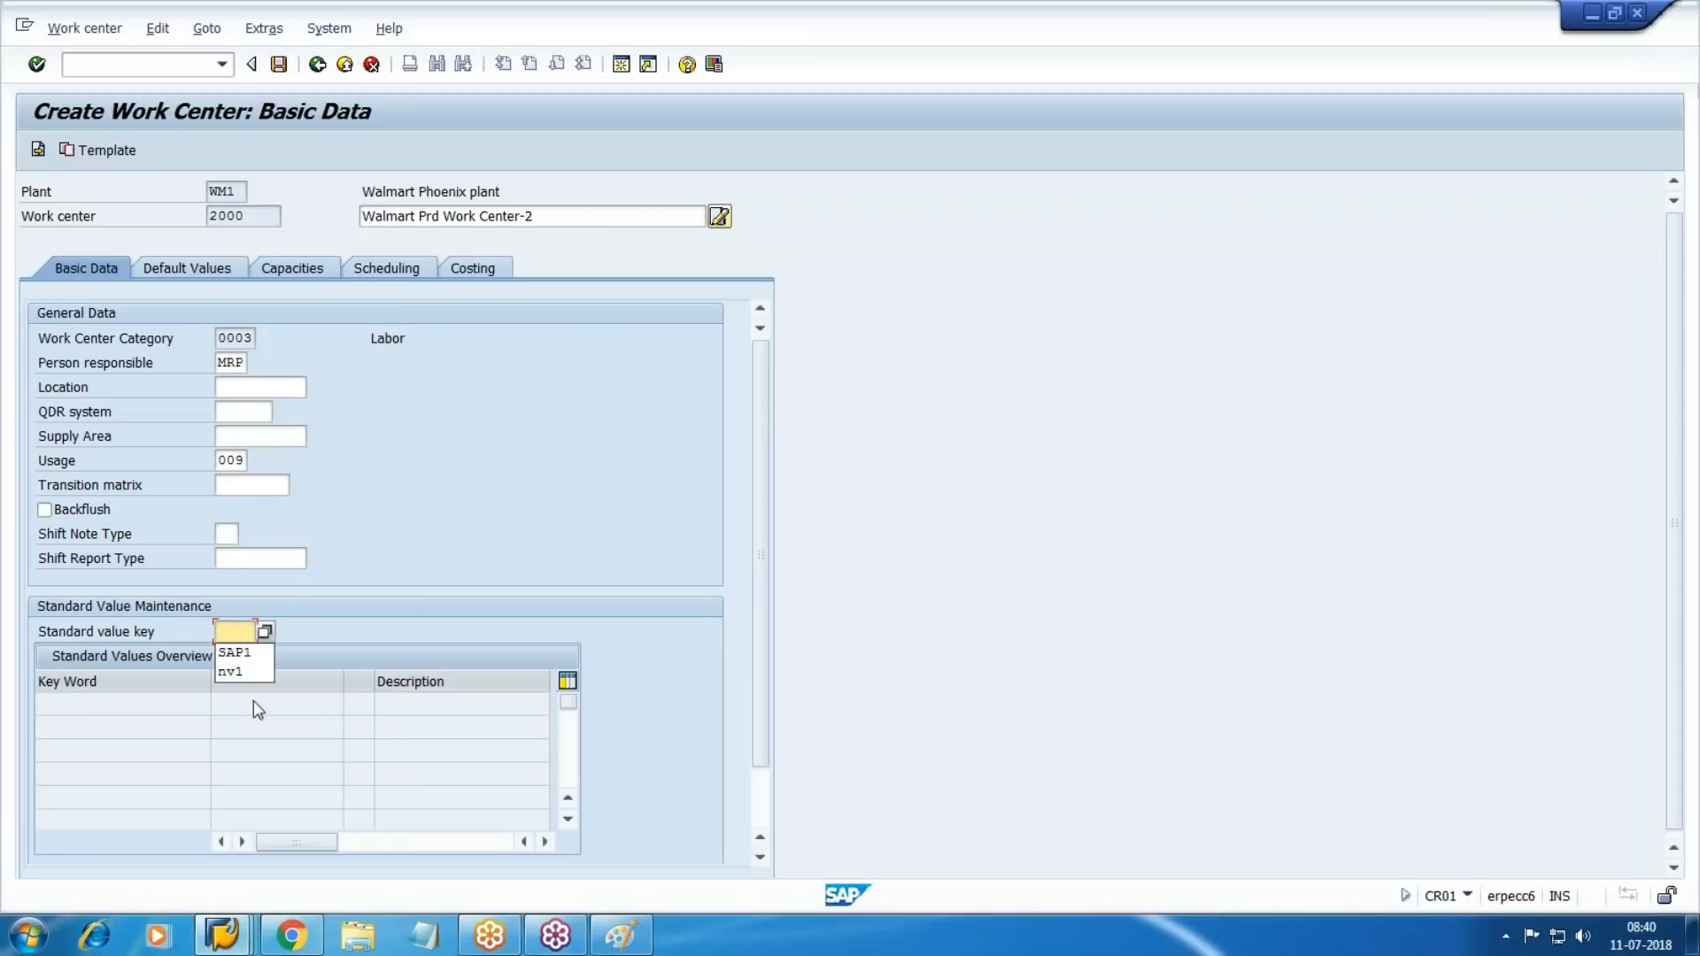
left_click(254, 652)
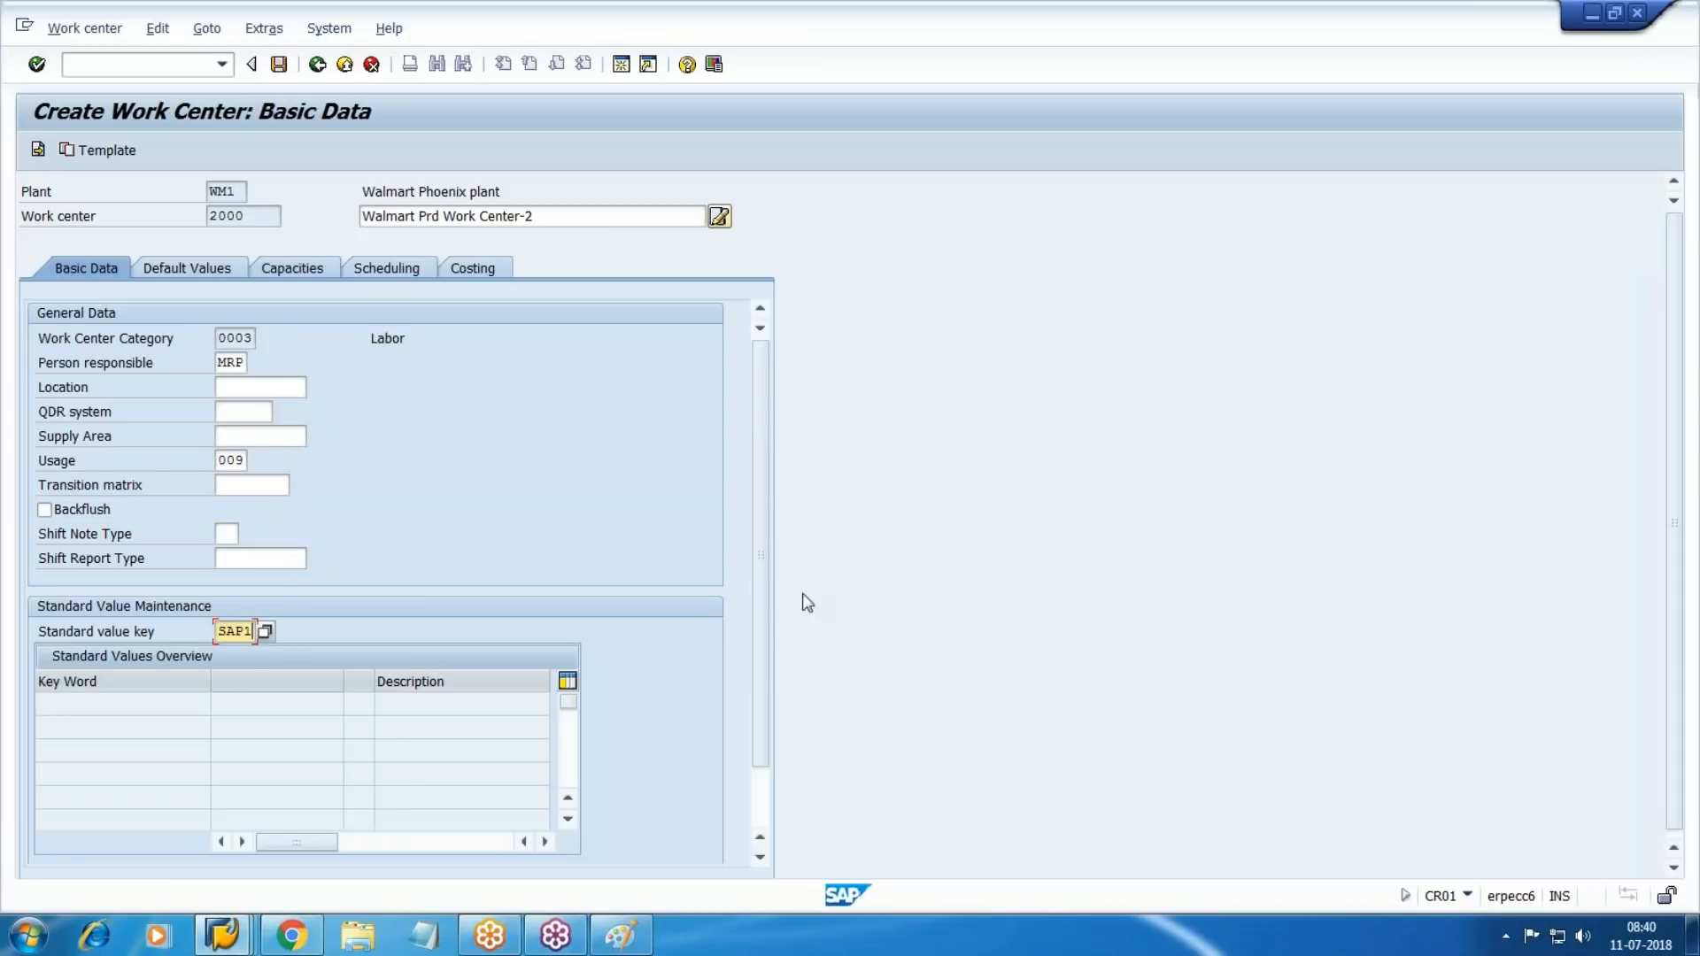
Set the control key to pp01 in the operation default values of work center 2000.
left_click(211, 271)
left_click(237, 359)
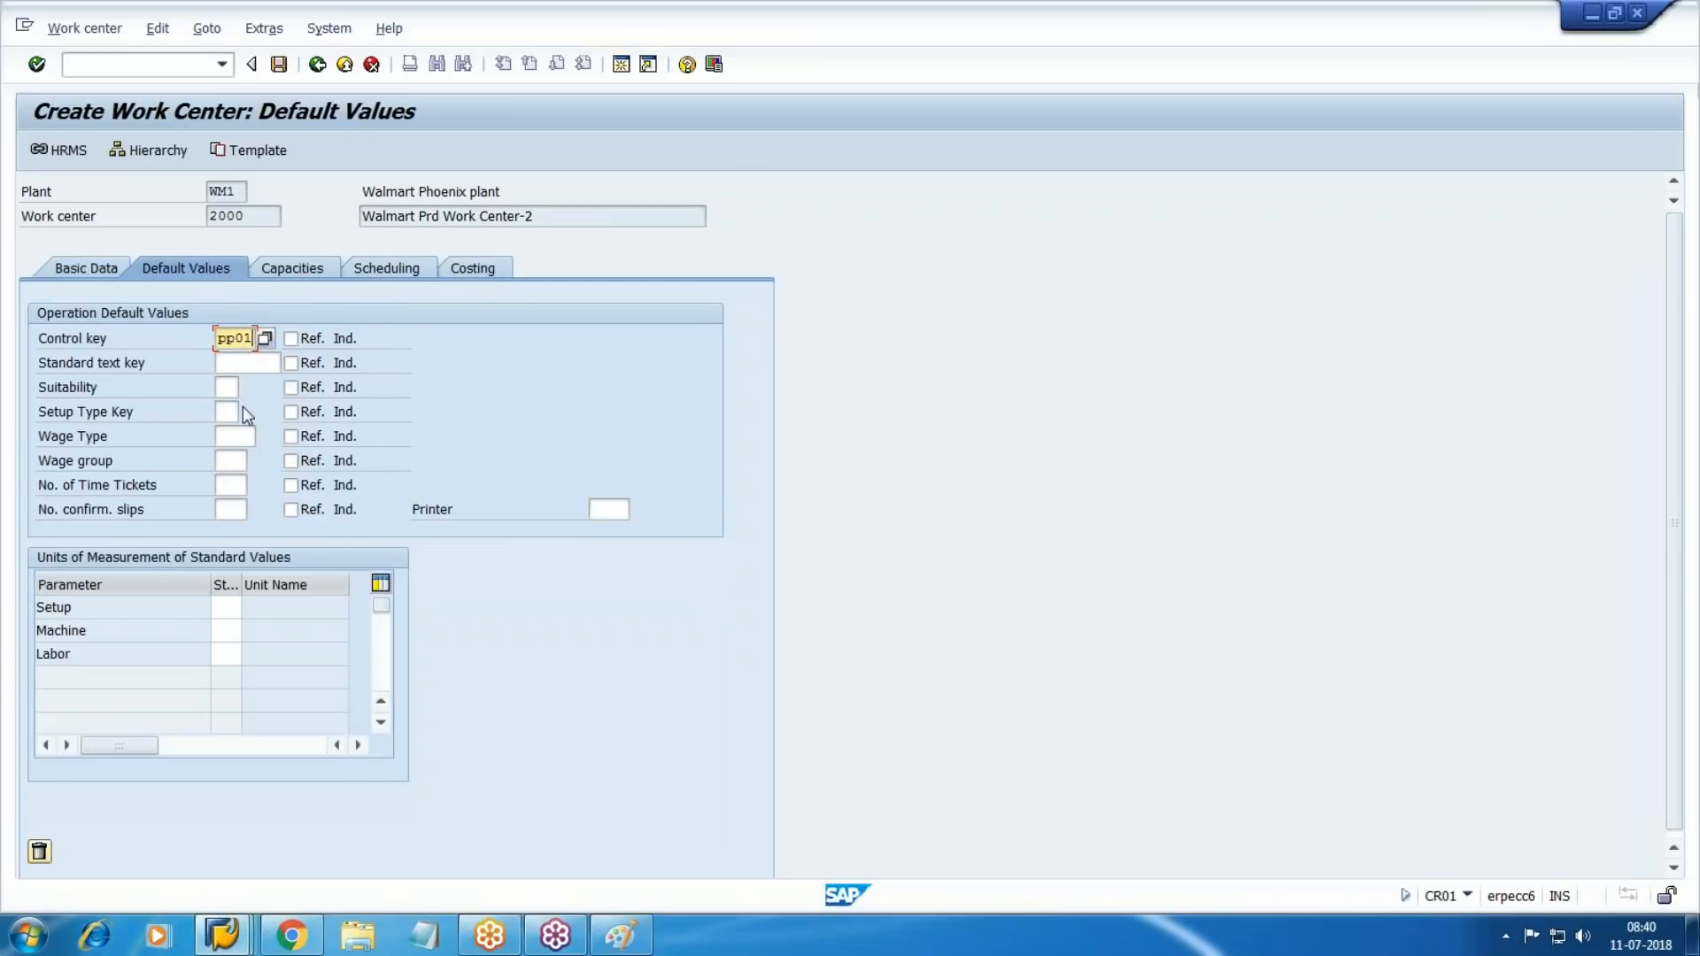
Assign cost center W101 to work center 2000 in its costing data.
left_click(478, 270)
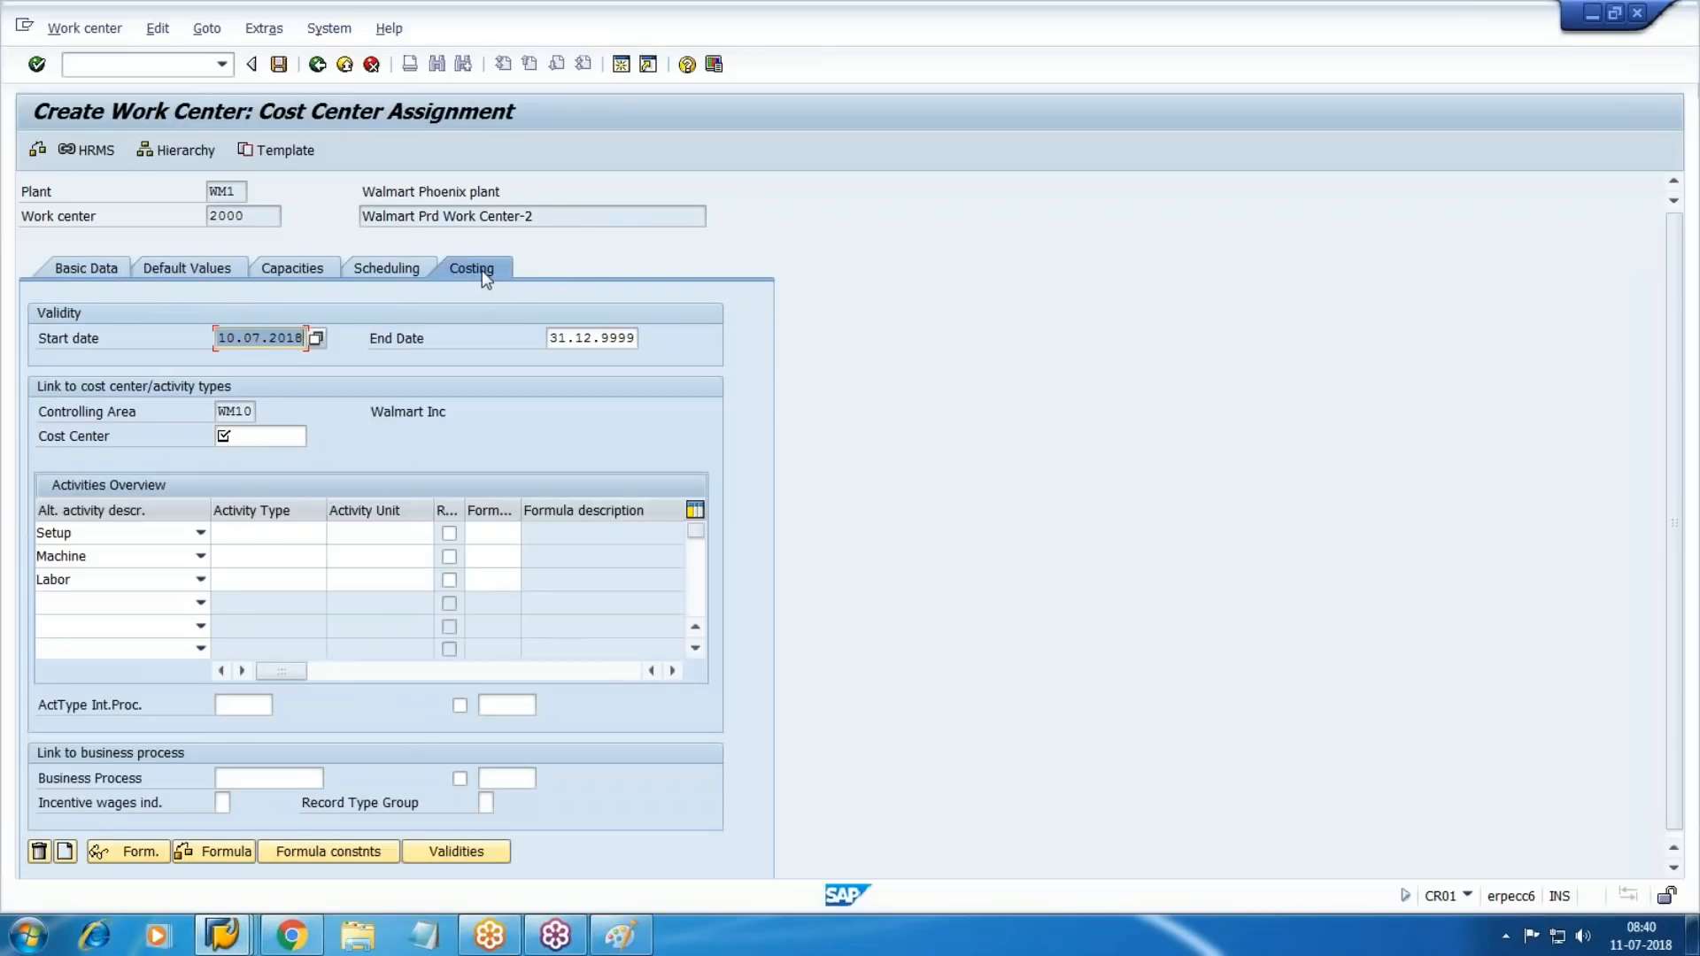
left_click(265, 438)
left_click(316, 436)
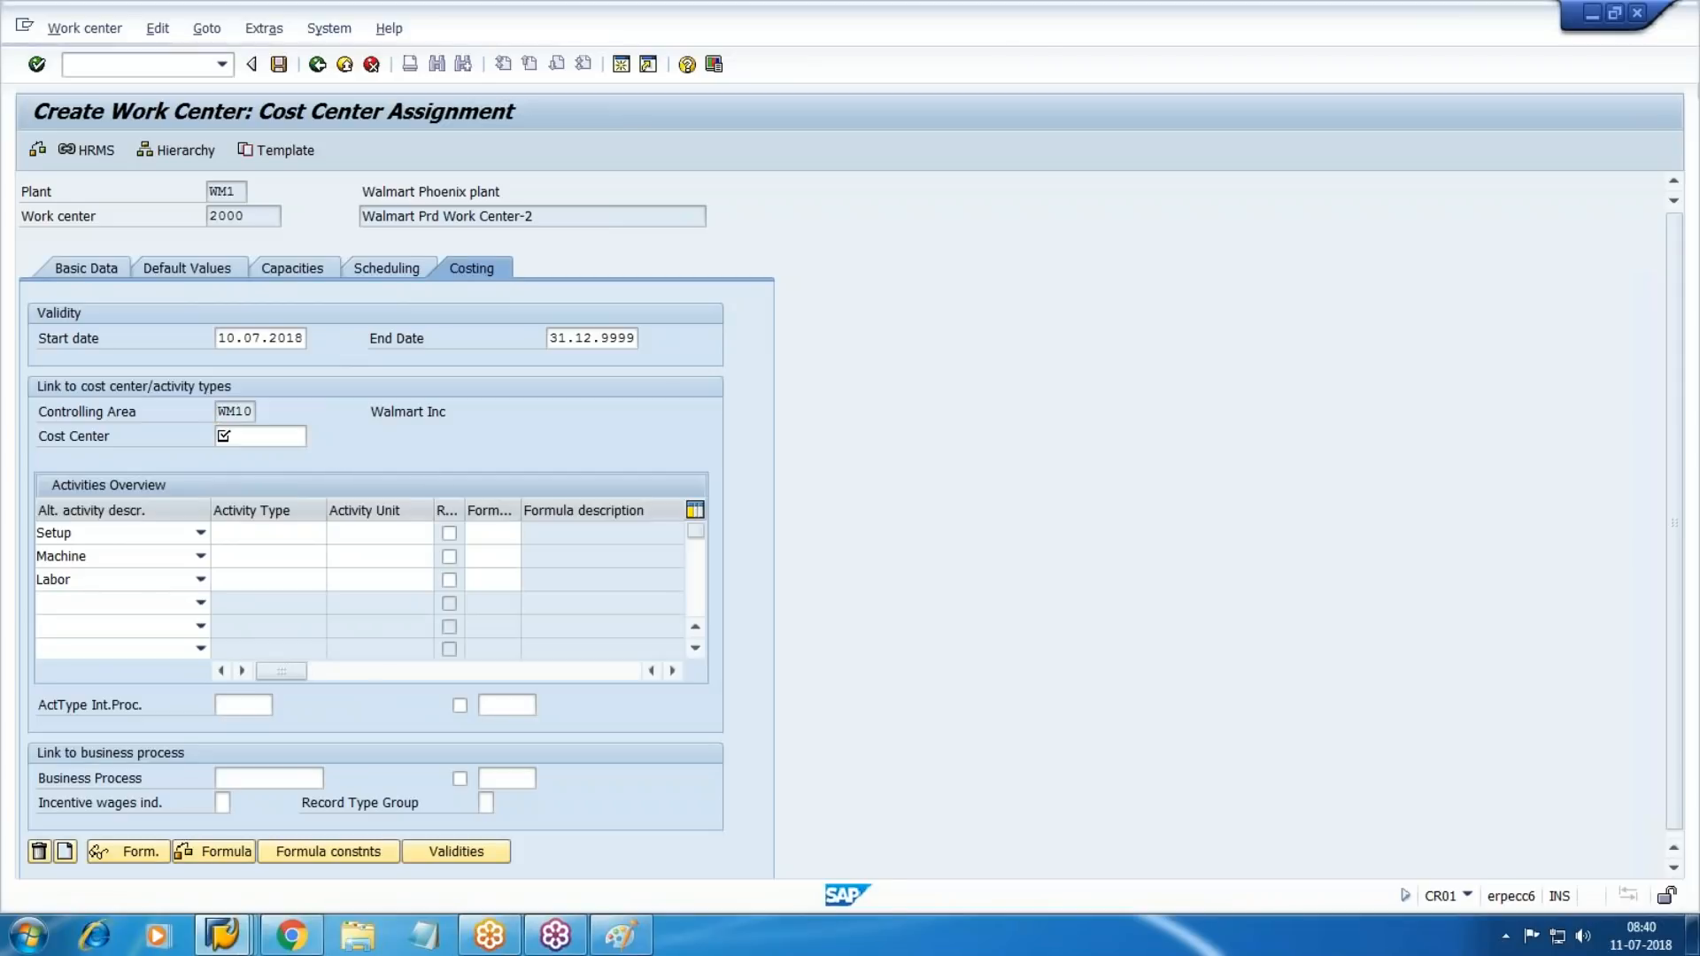
key("Return")
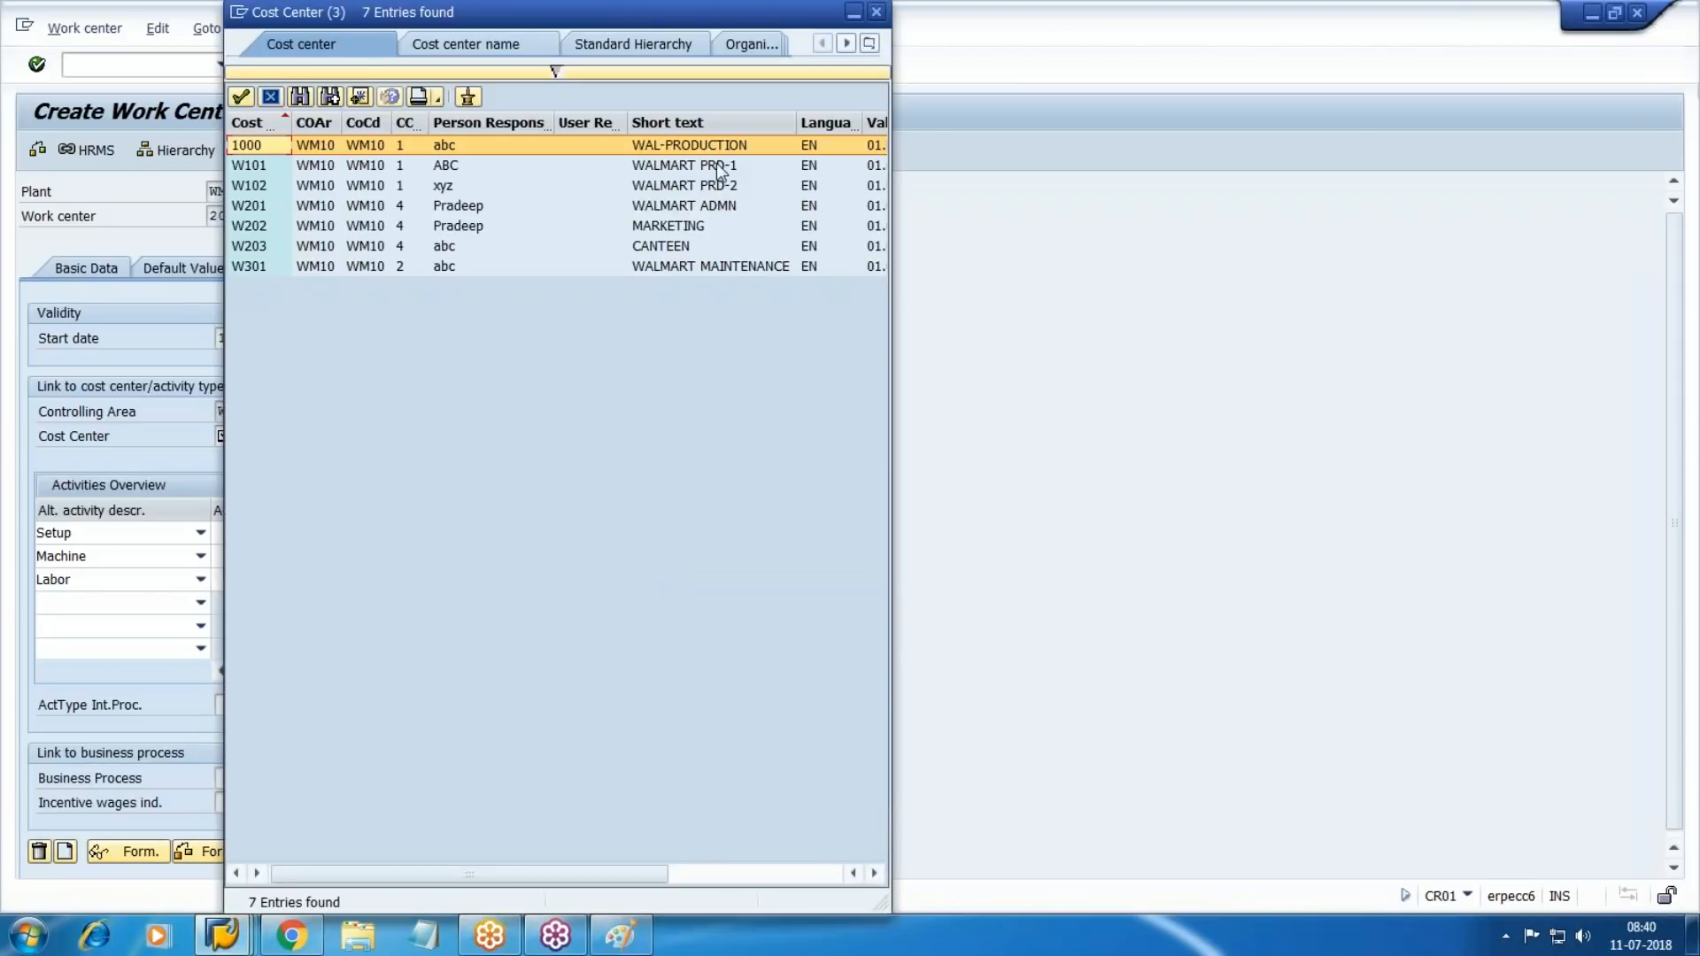
double_click(719, 168)
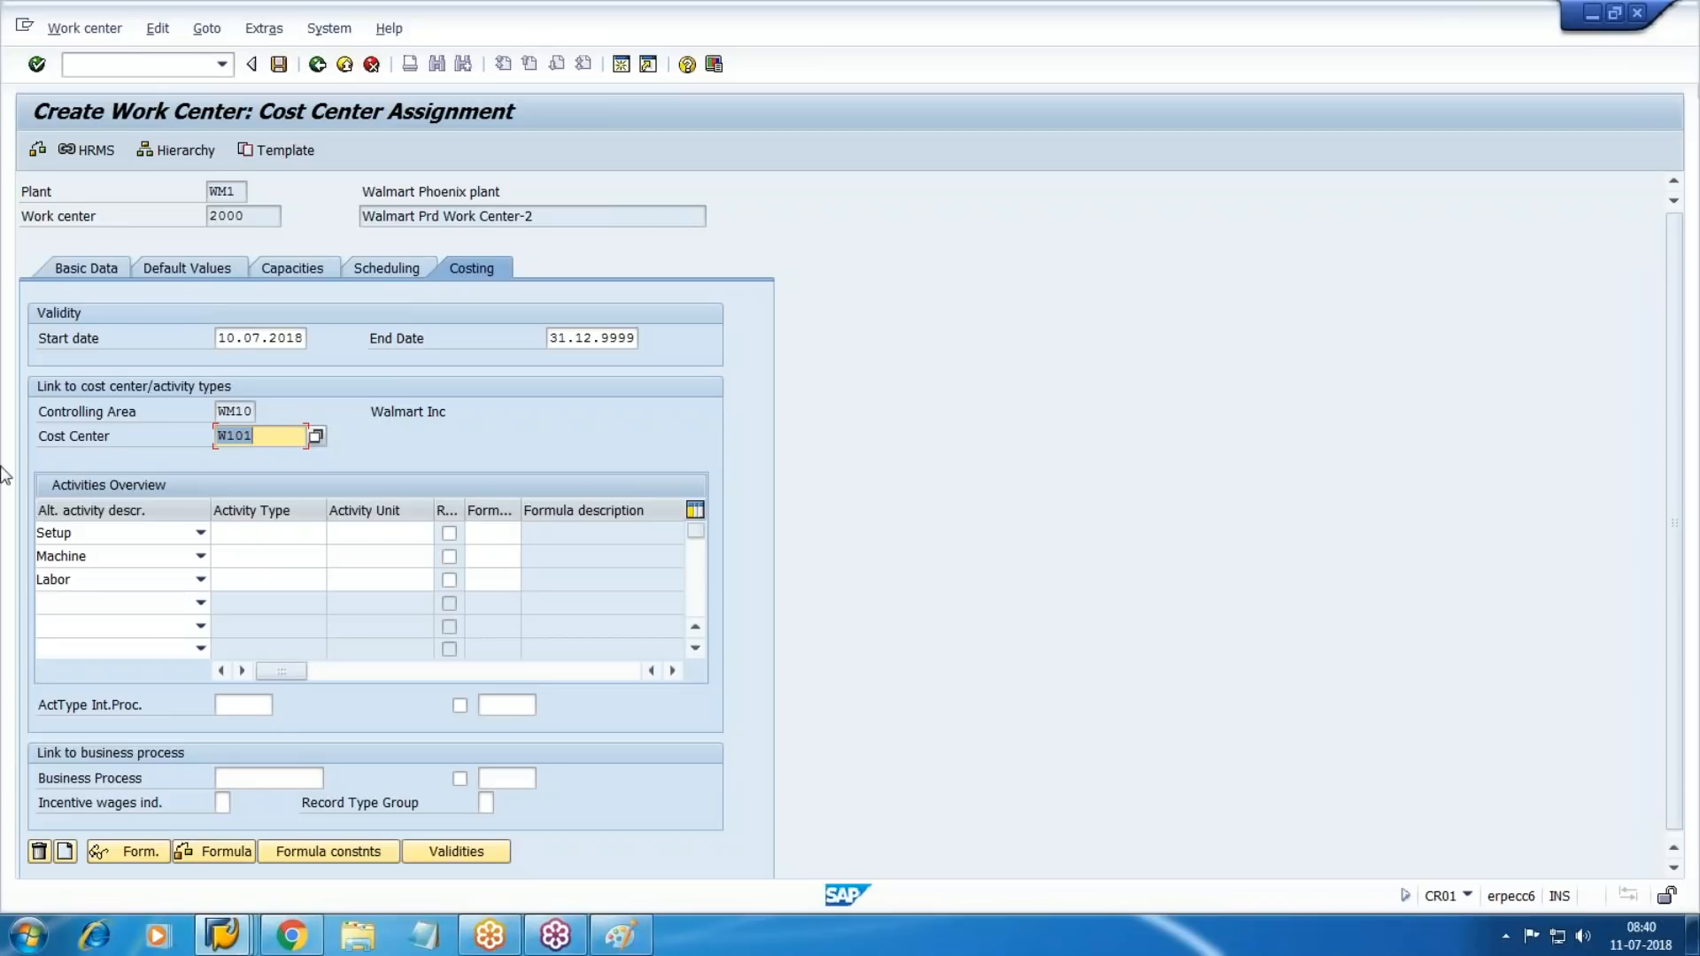
Assign activity type 901003 (Packing Hours) with activity unit H to the Labor activity.
left_click(249, 582)
left_click(324, 580)
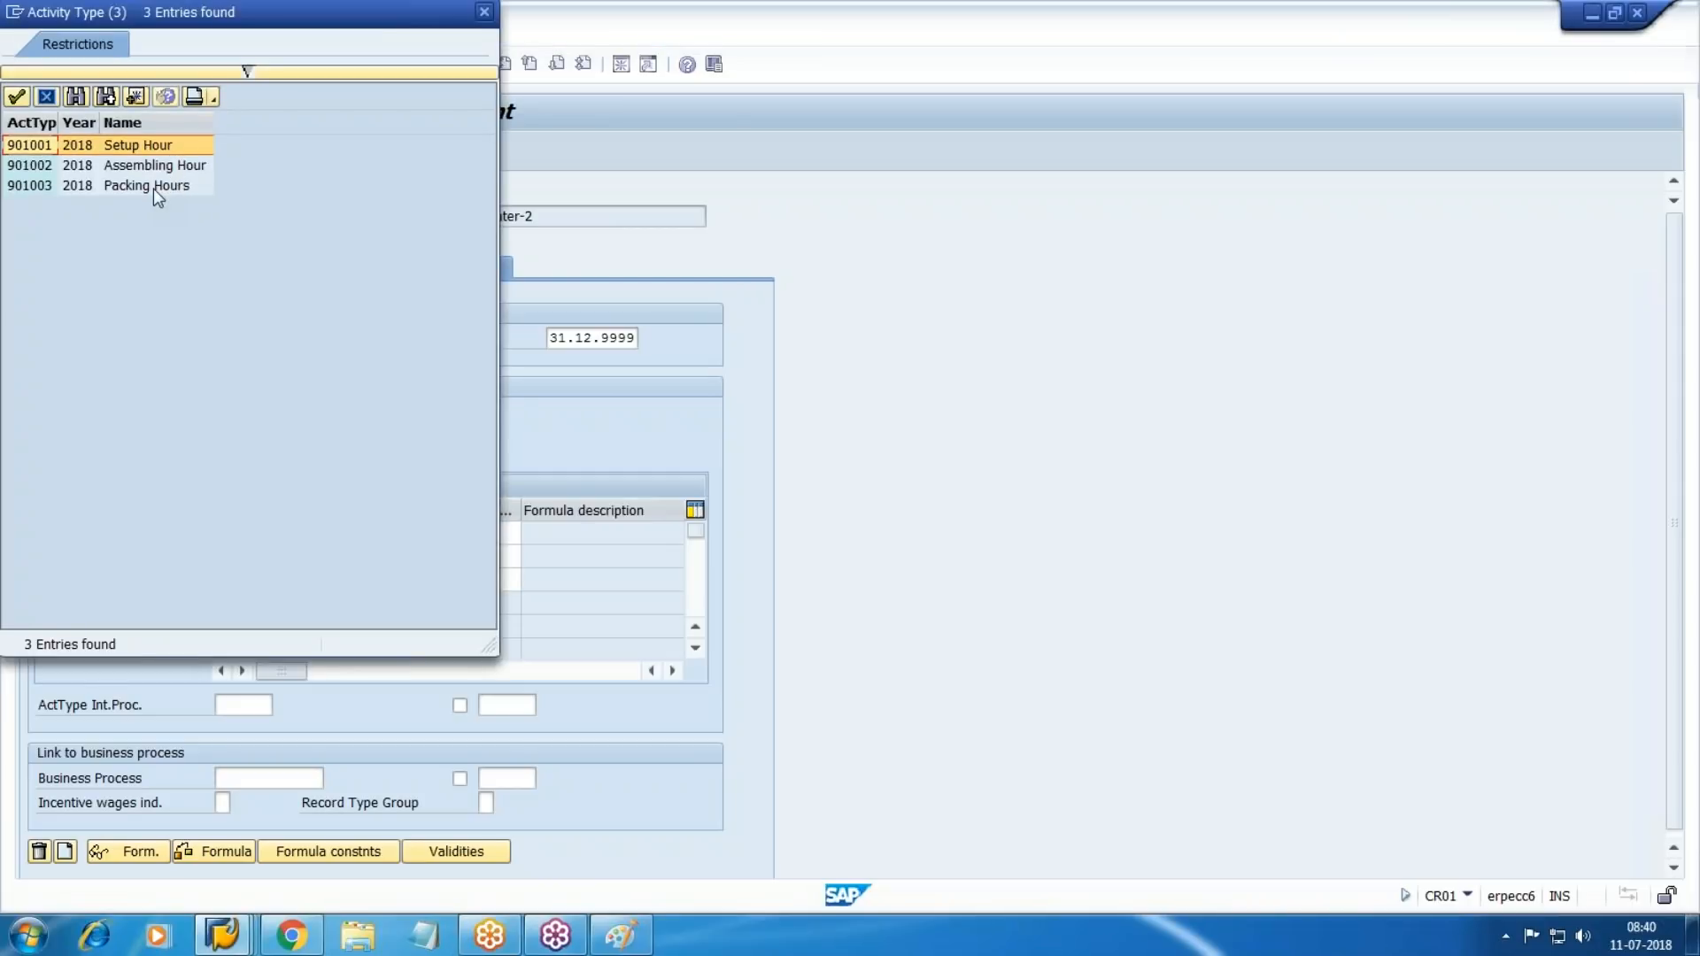
double_click(152, 186)
key("Tab")
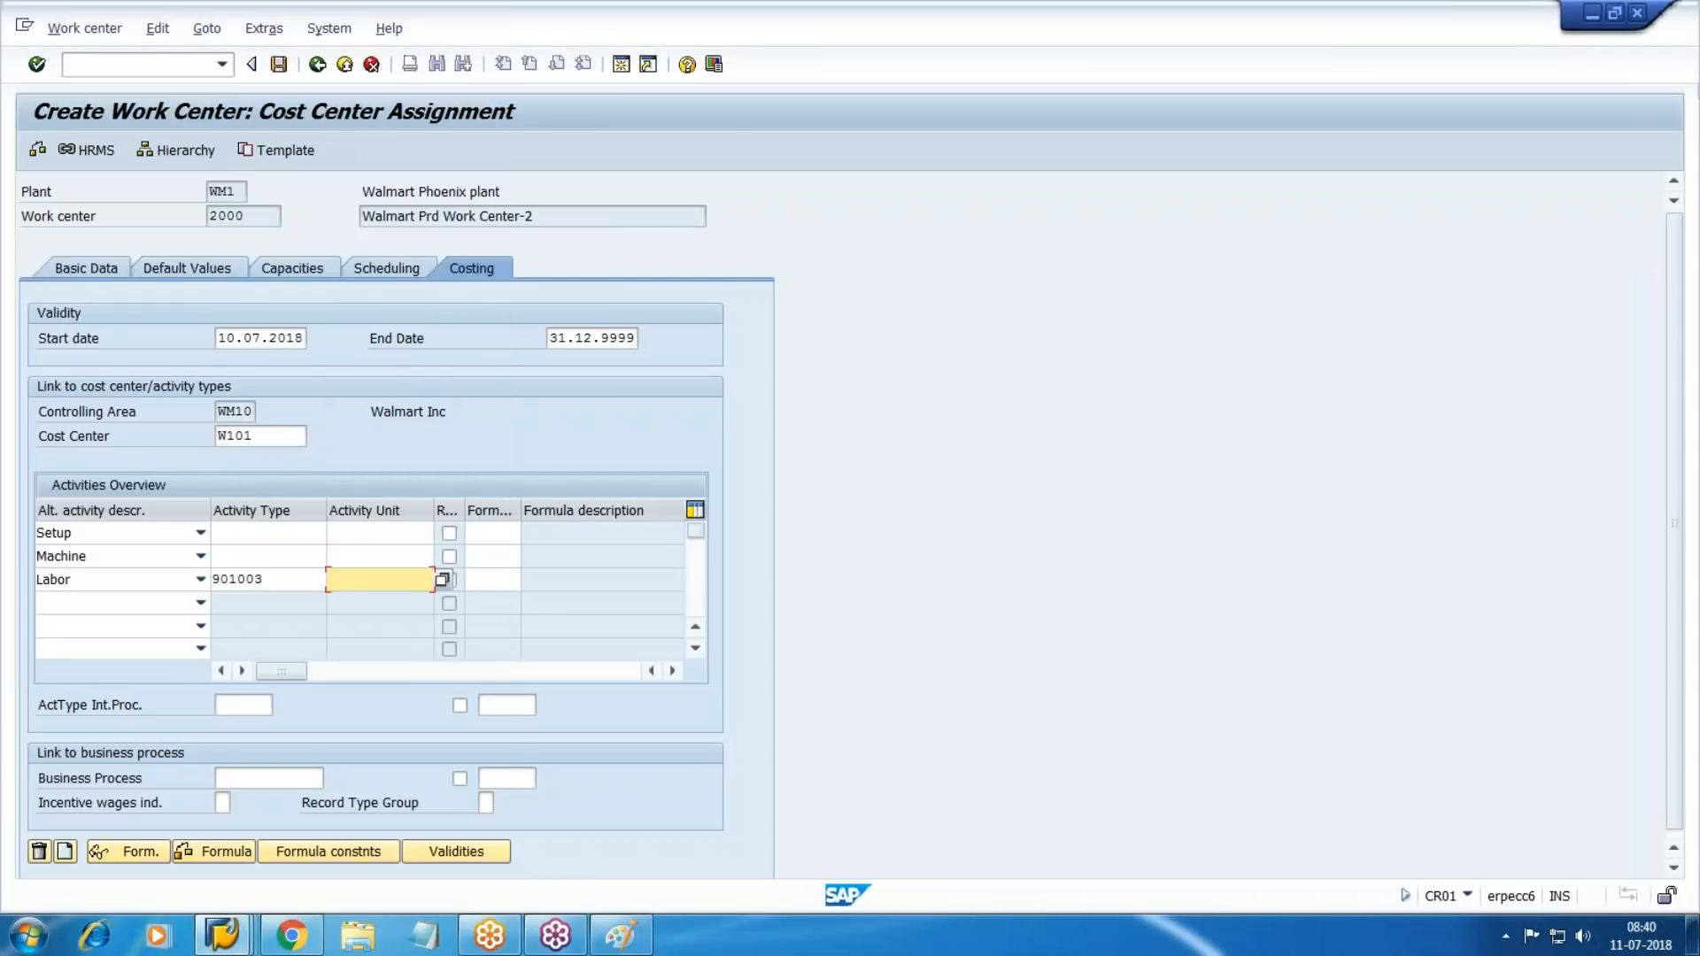
type("H")
key("Tab")
key("Tab")
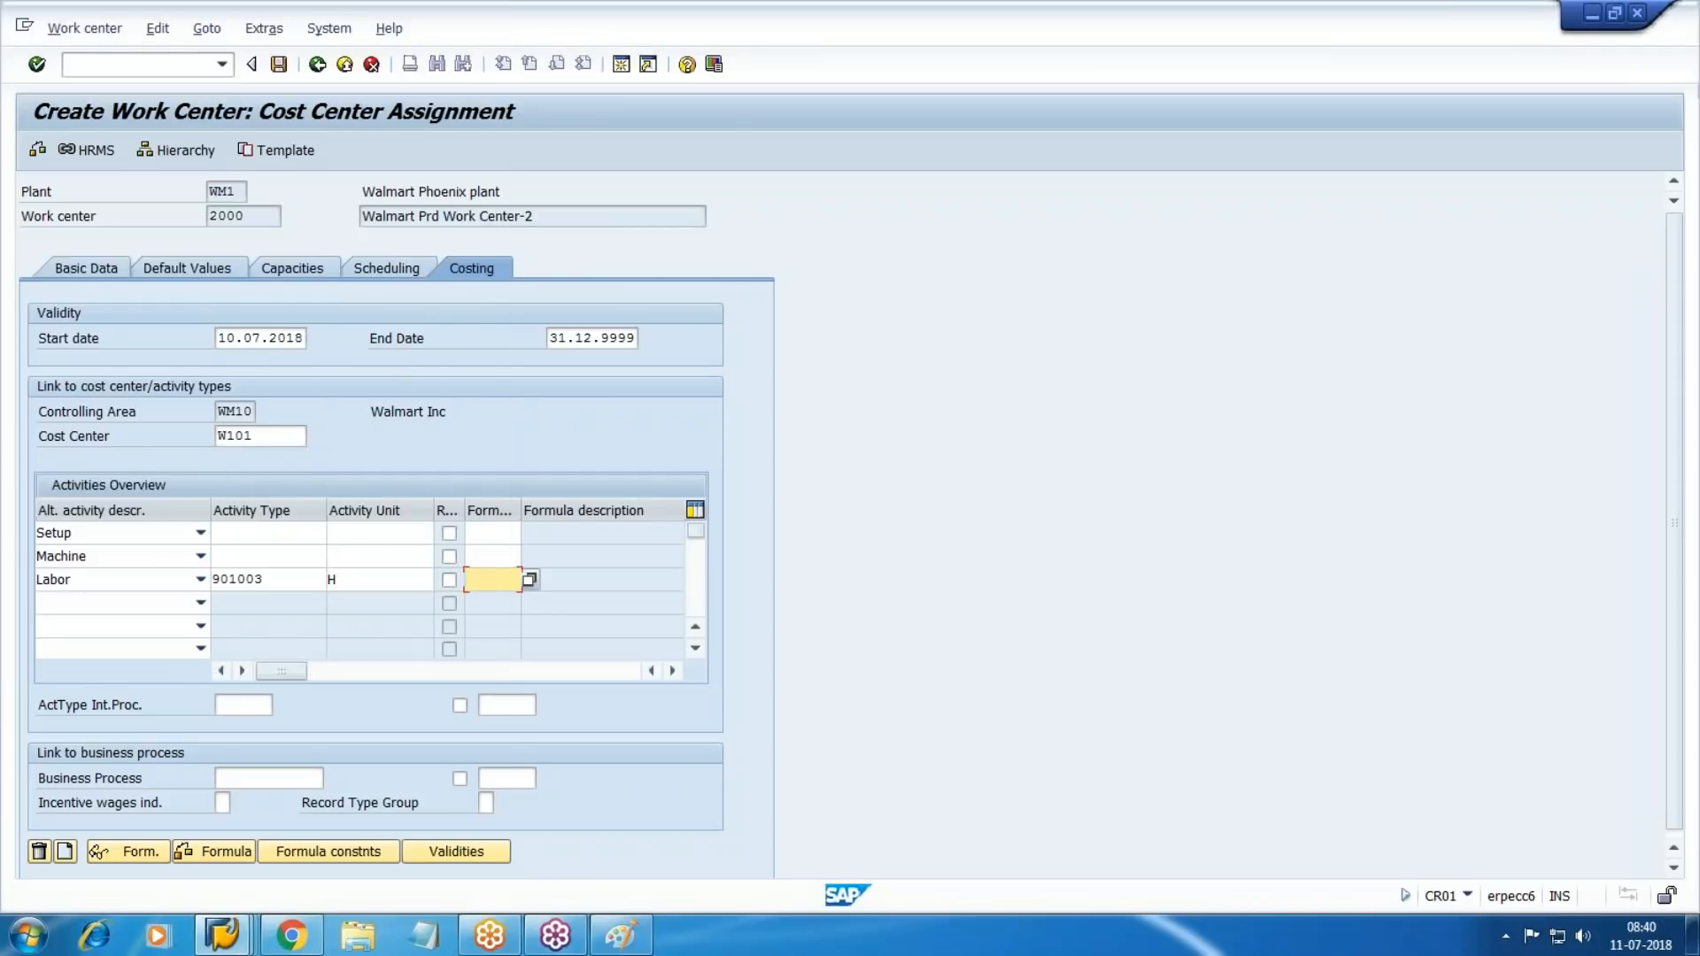
Set the Labor formula key to SAP003 and save work center 2000.
key("F4")
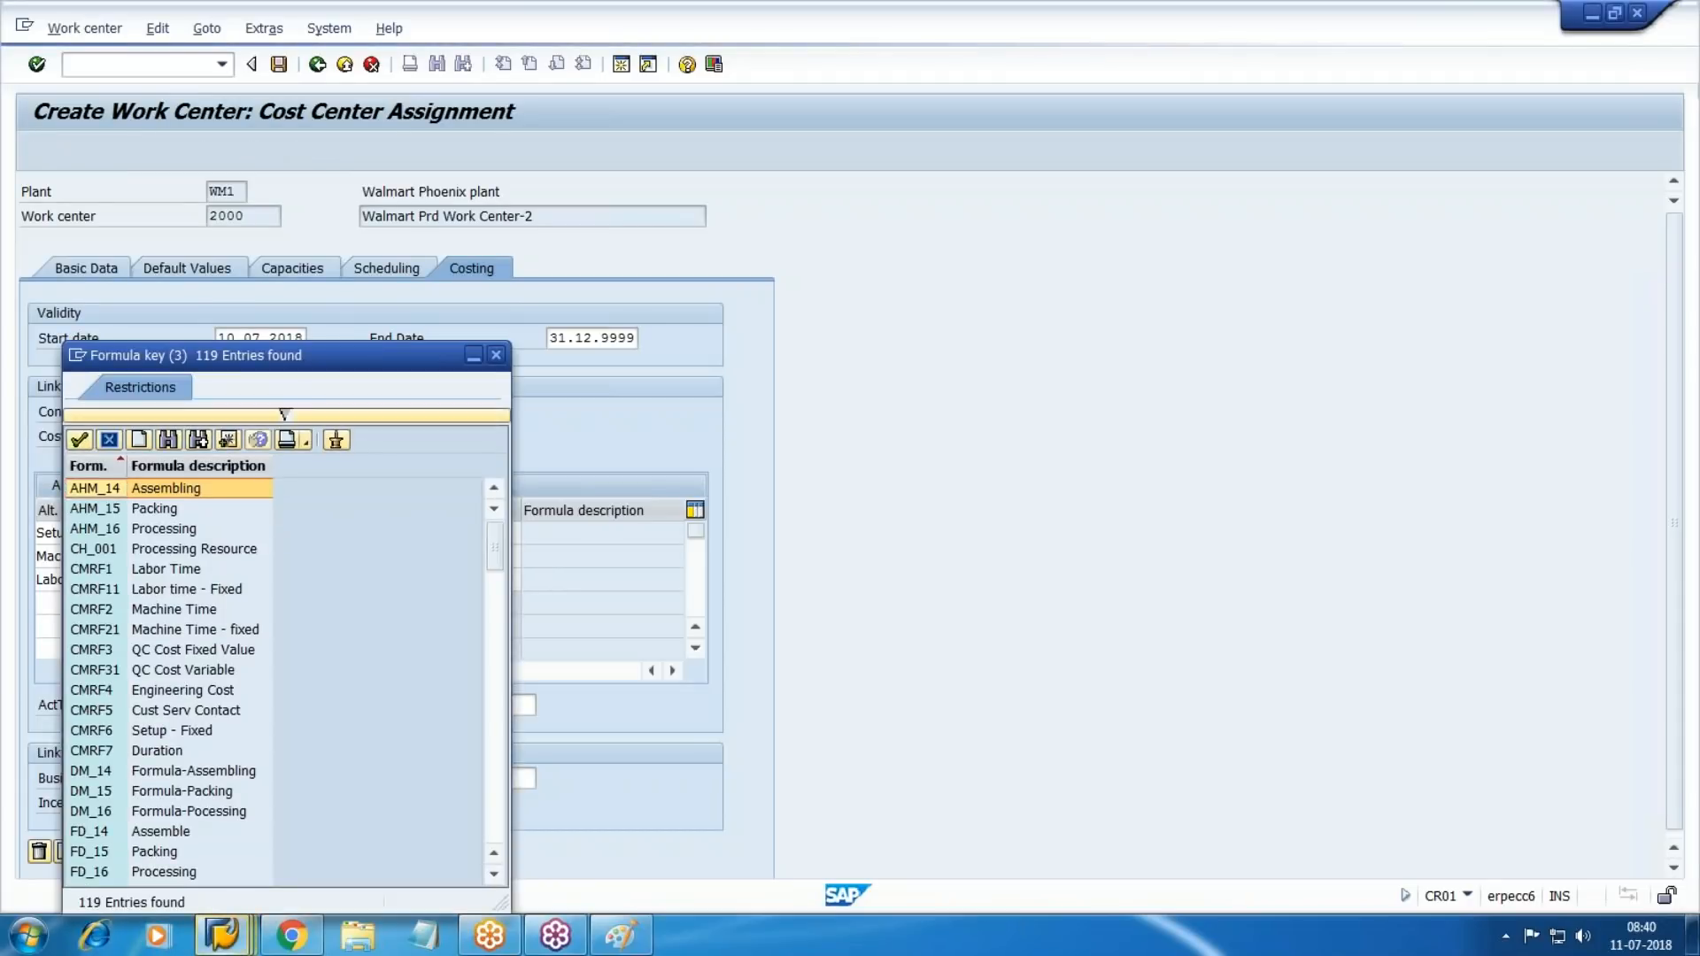
key("ctrl+f")
type("SAP003")
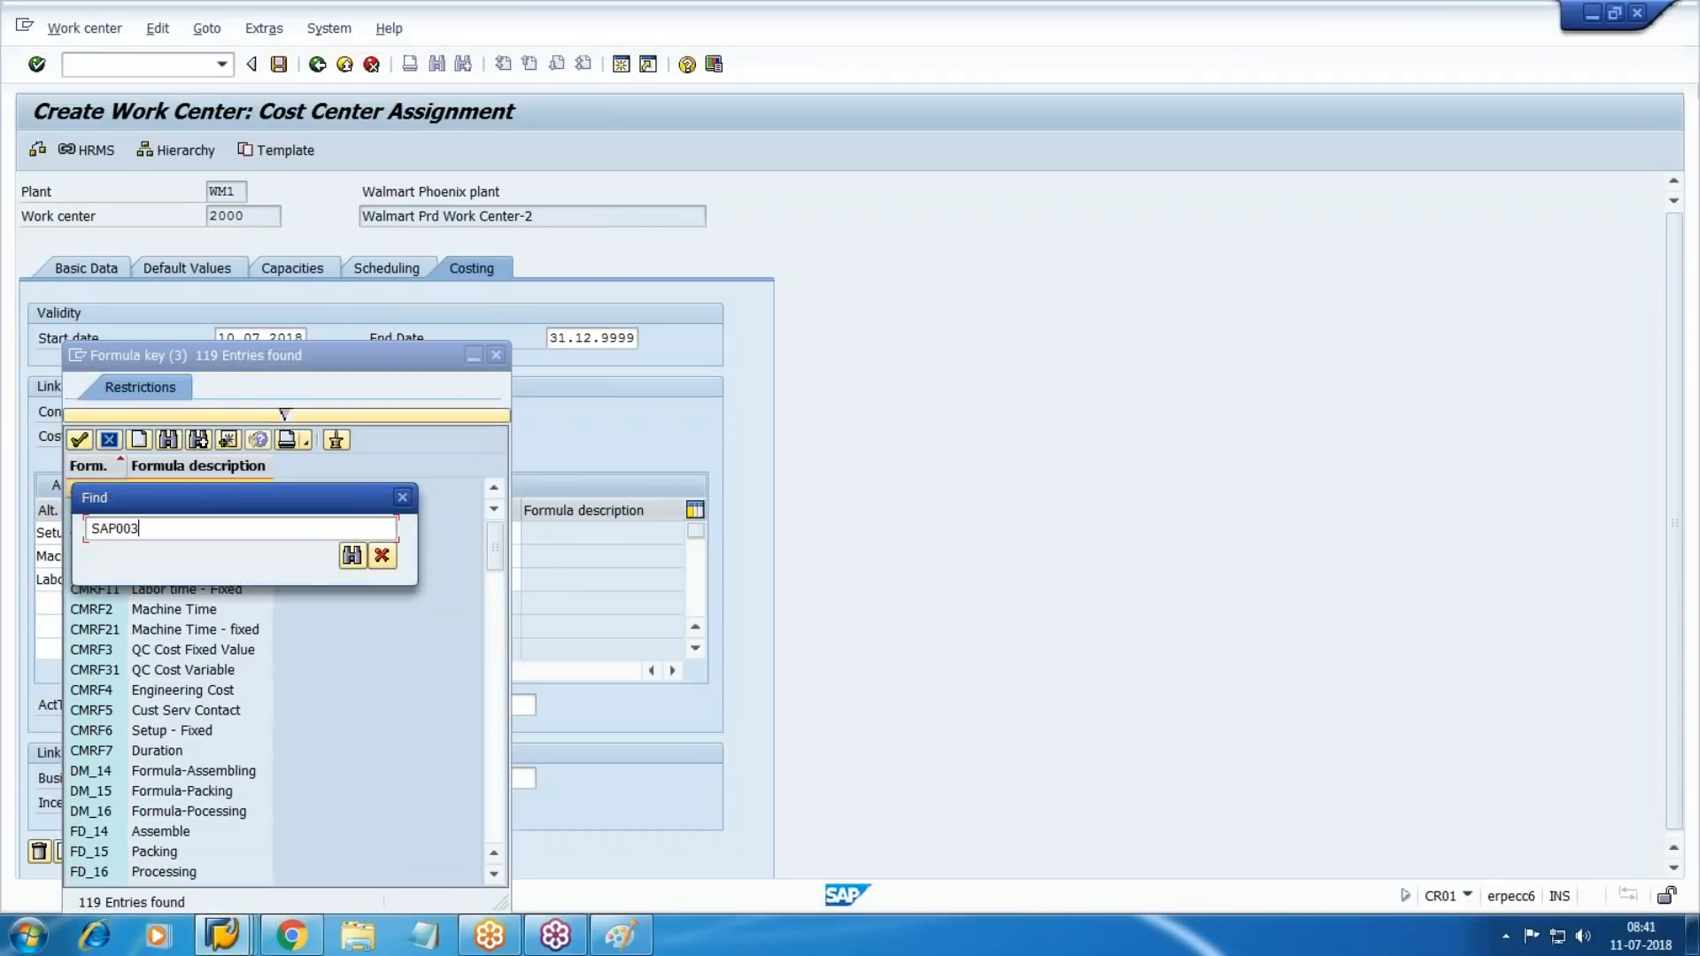
key("Return")
key("Return")
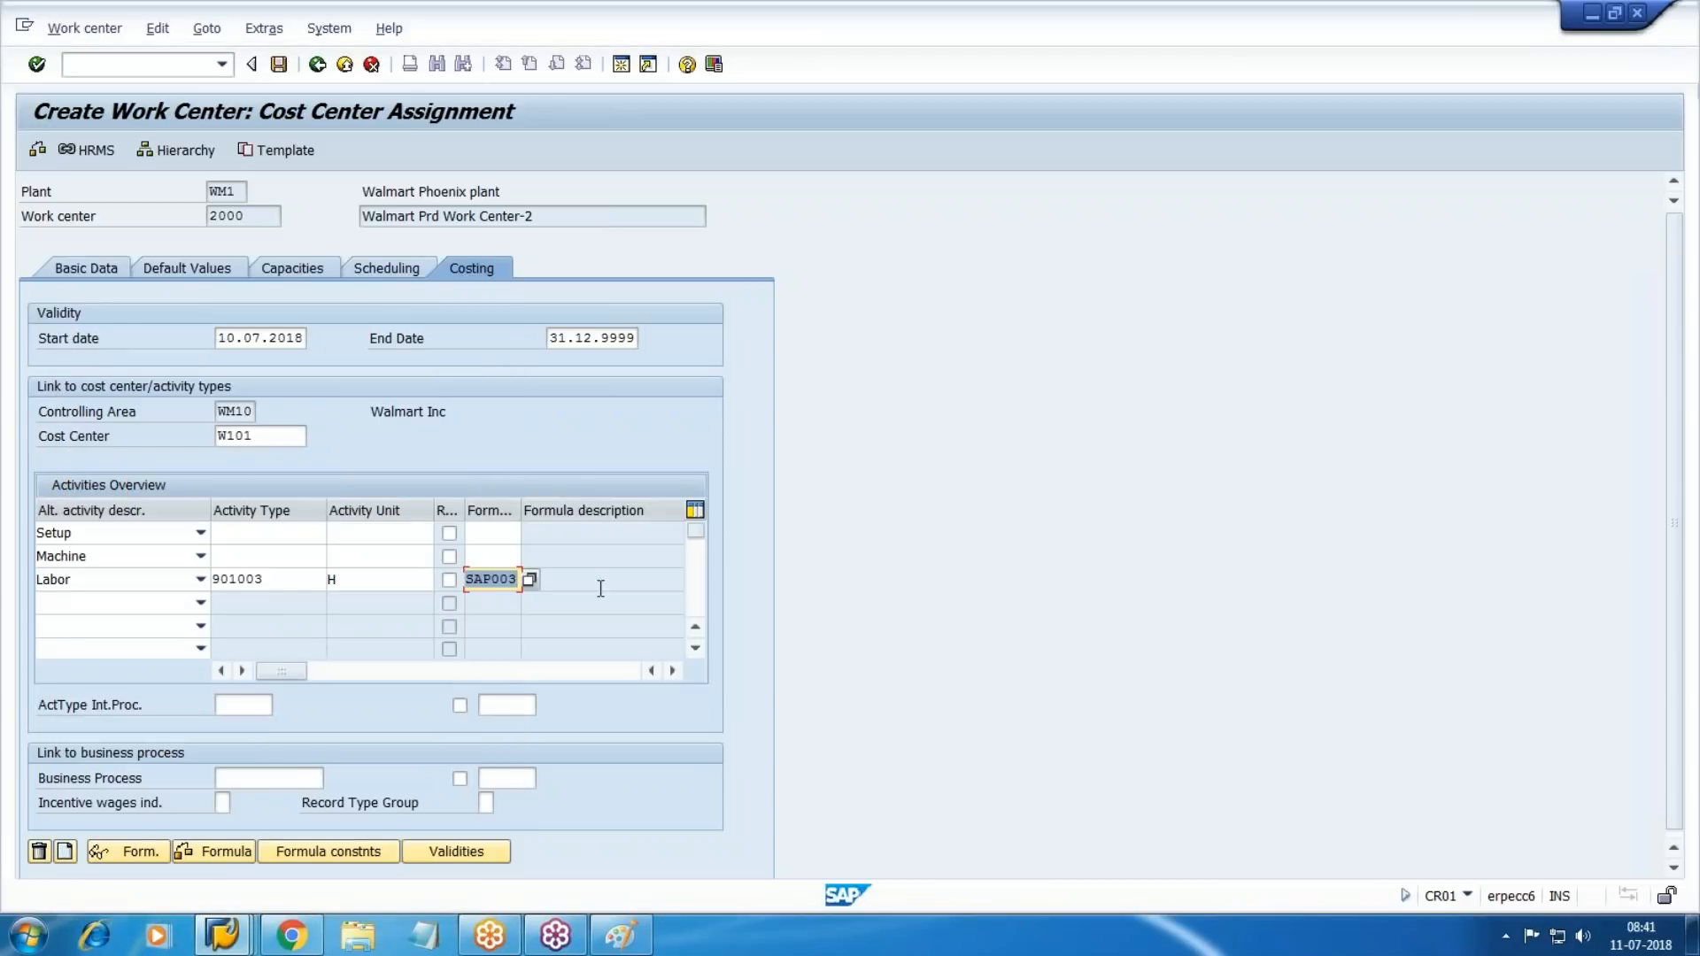
left_click(281, 72)
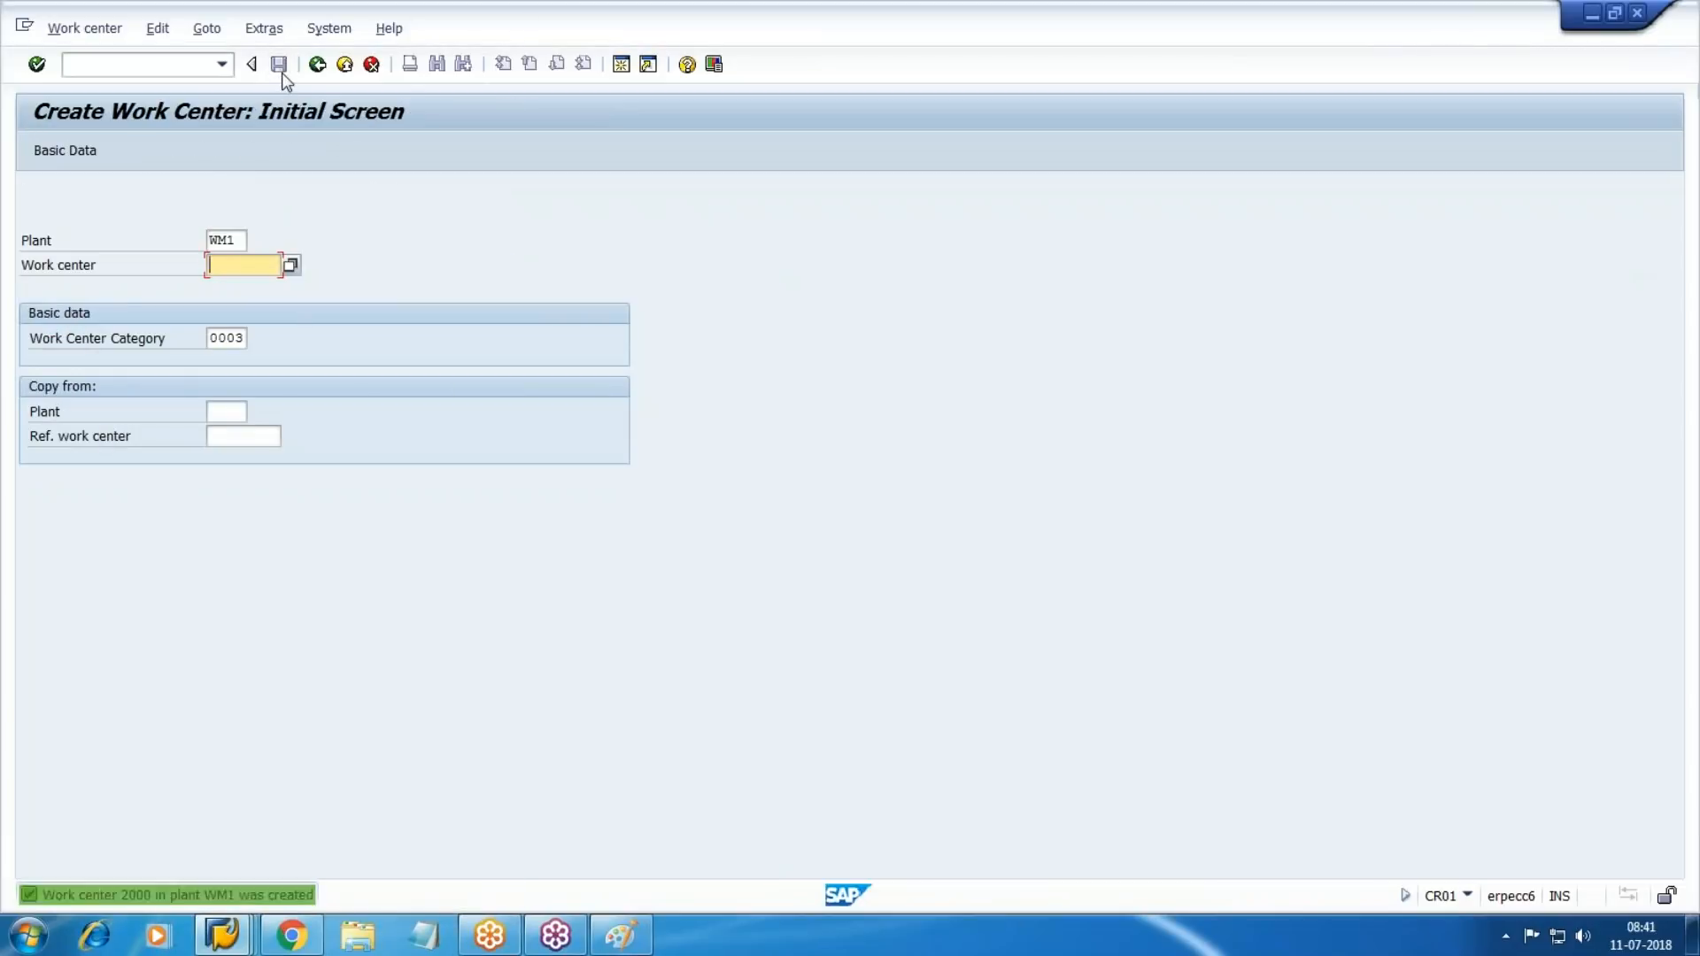
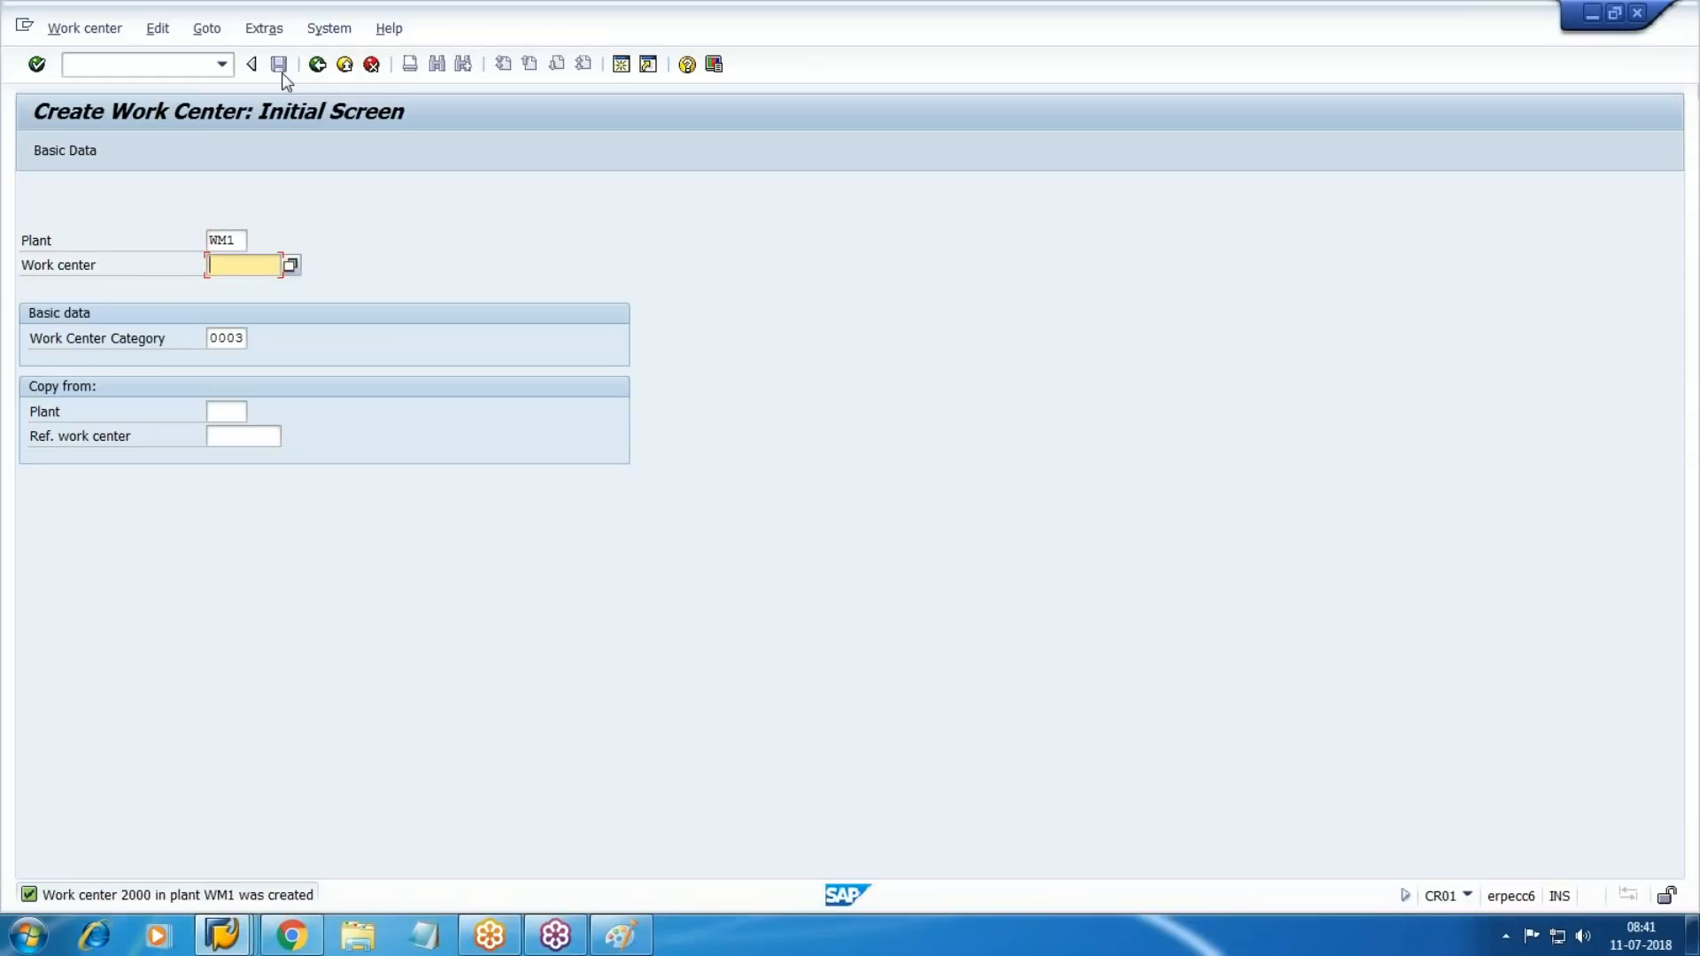
Return to SAP Easy Access and collapse the Work Centers folder under Production master data.
left_click(155, 62)
type("/n")
key("Return")
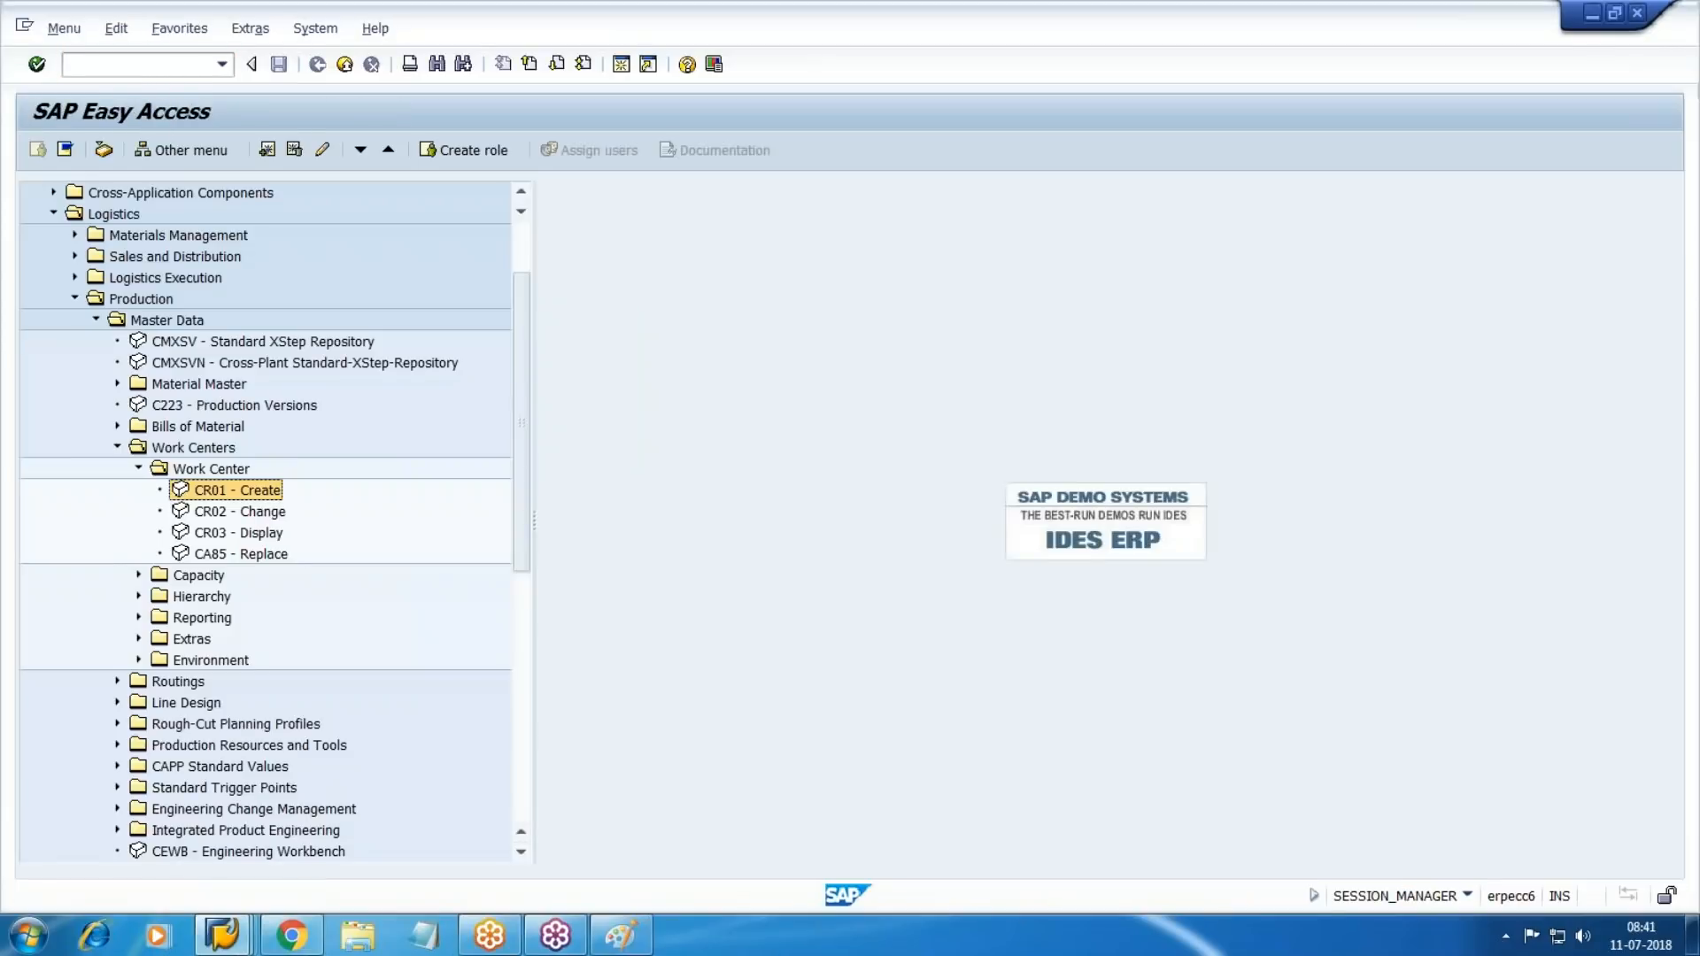
left_click(138, 469)
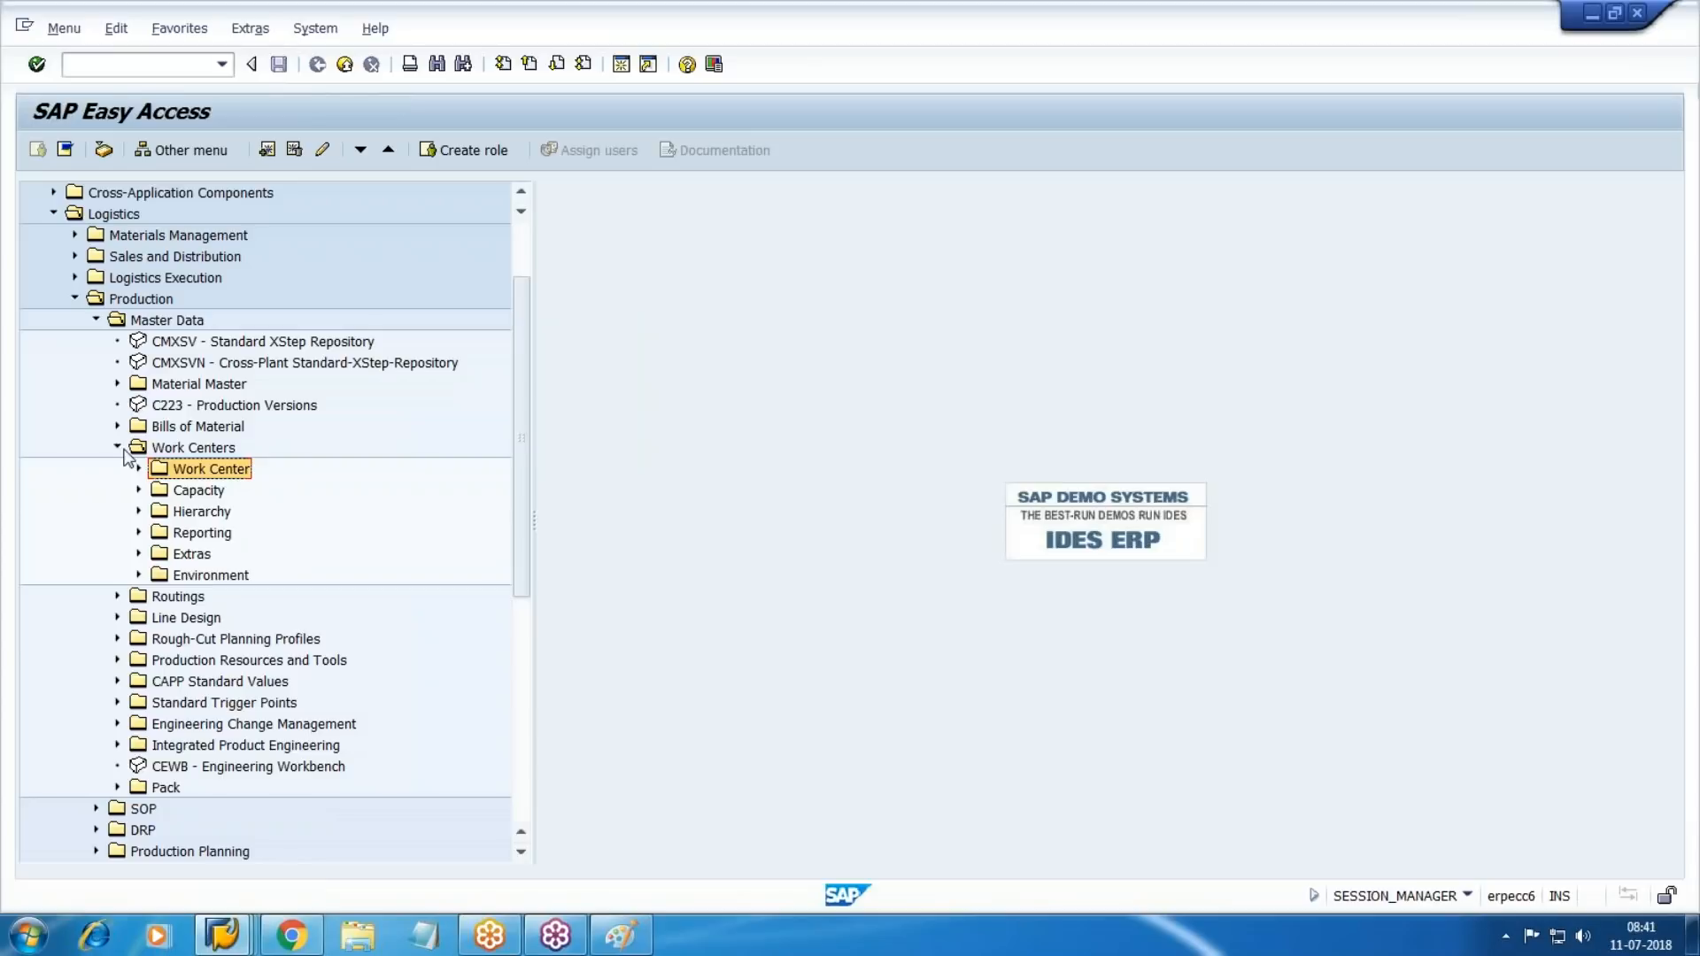
left_click(119, 447)
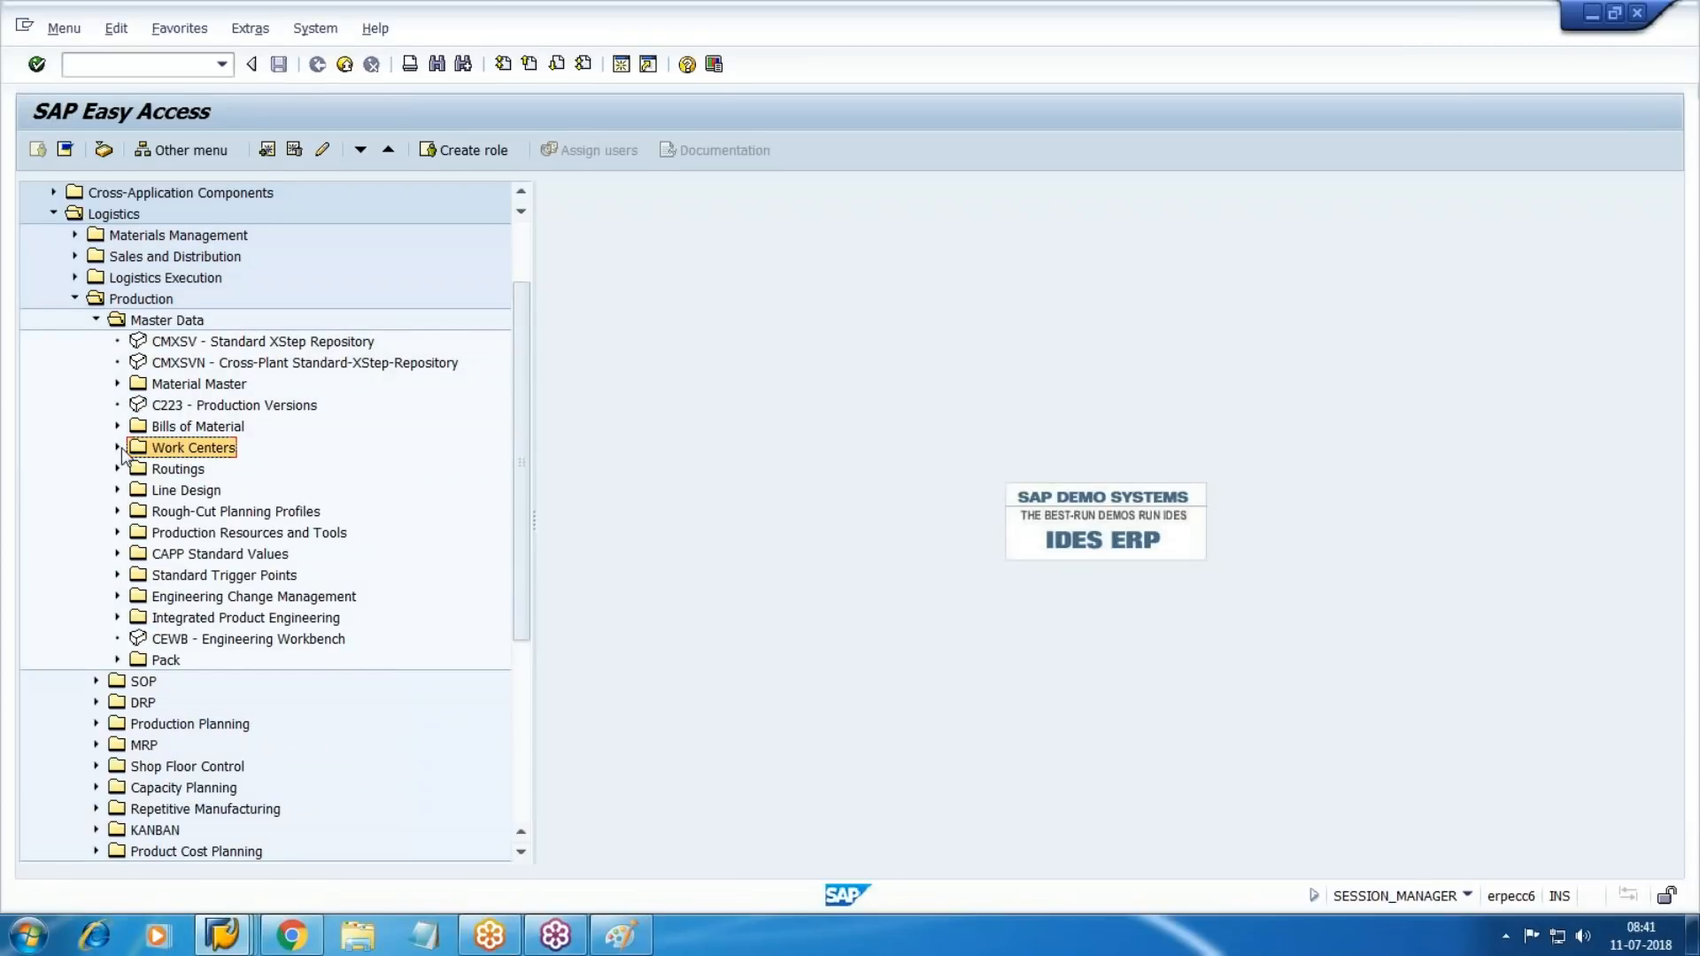
Open transaction CA01 for creating a standard routing from the Production master data.
left_click(93, 319)
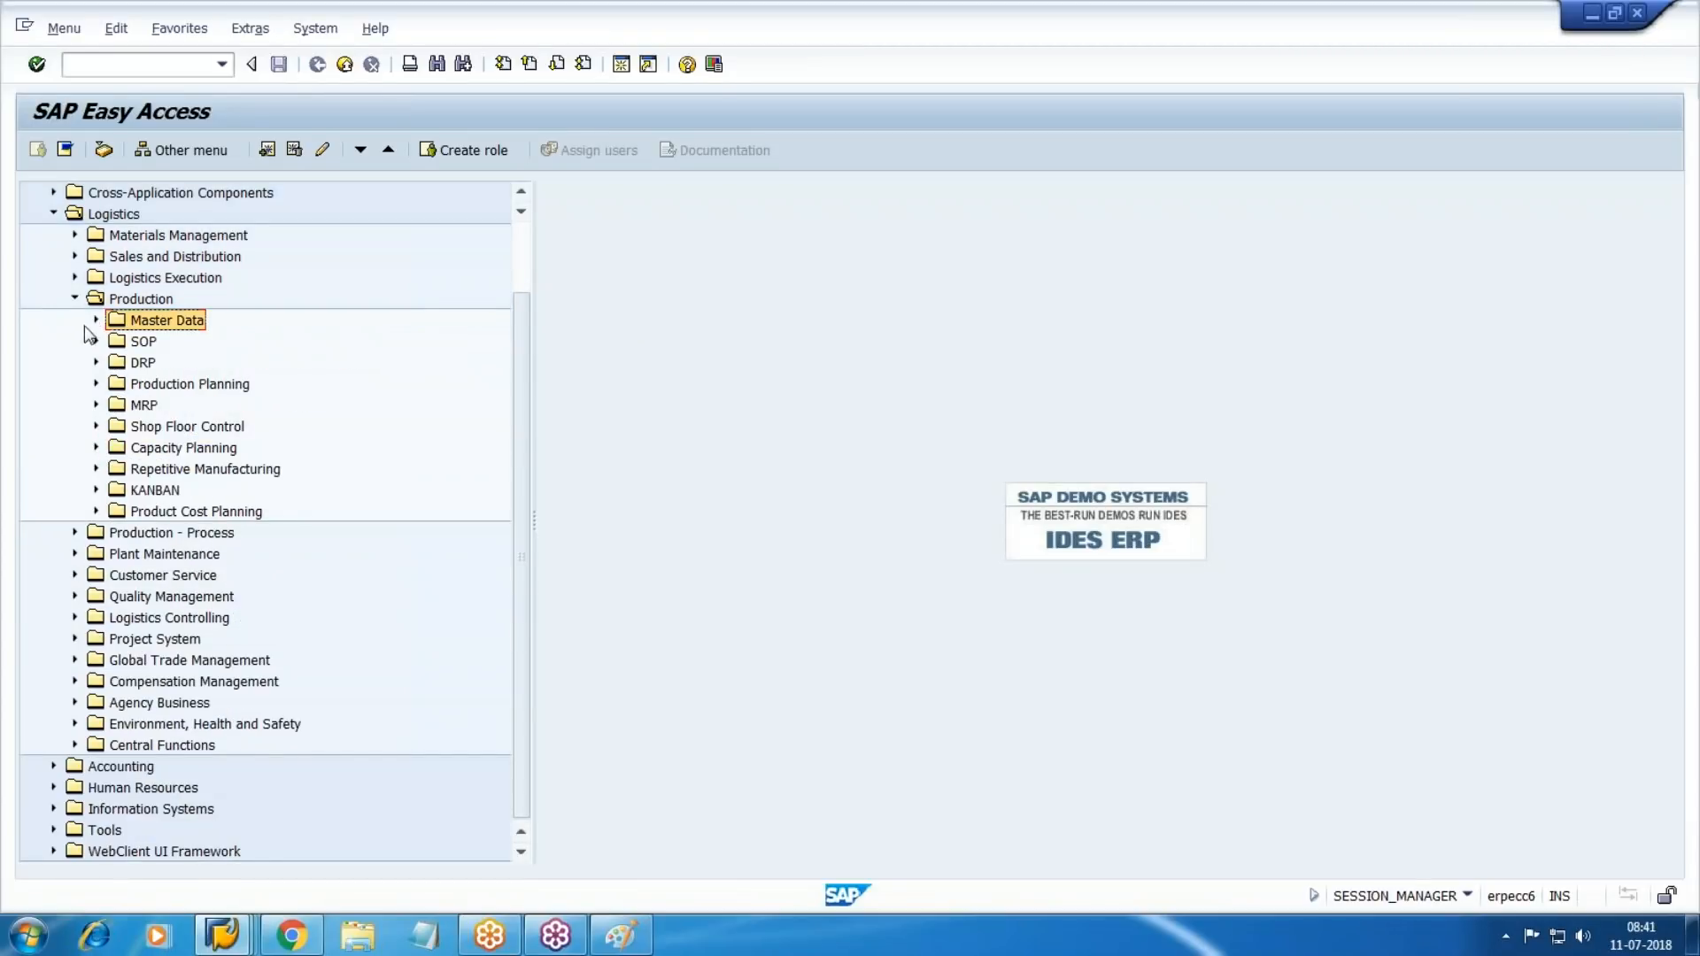
left_click(96, 323)
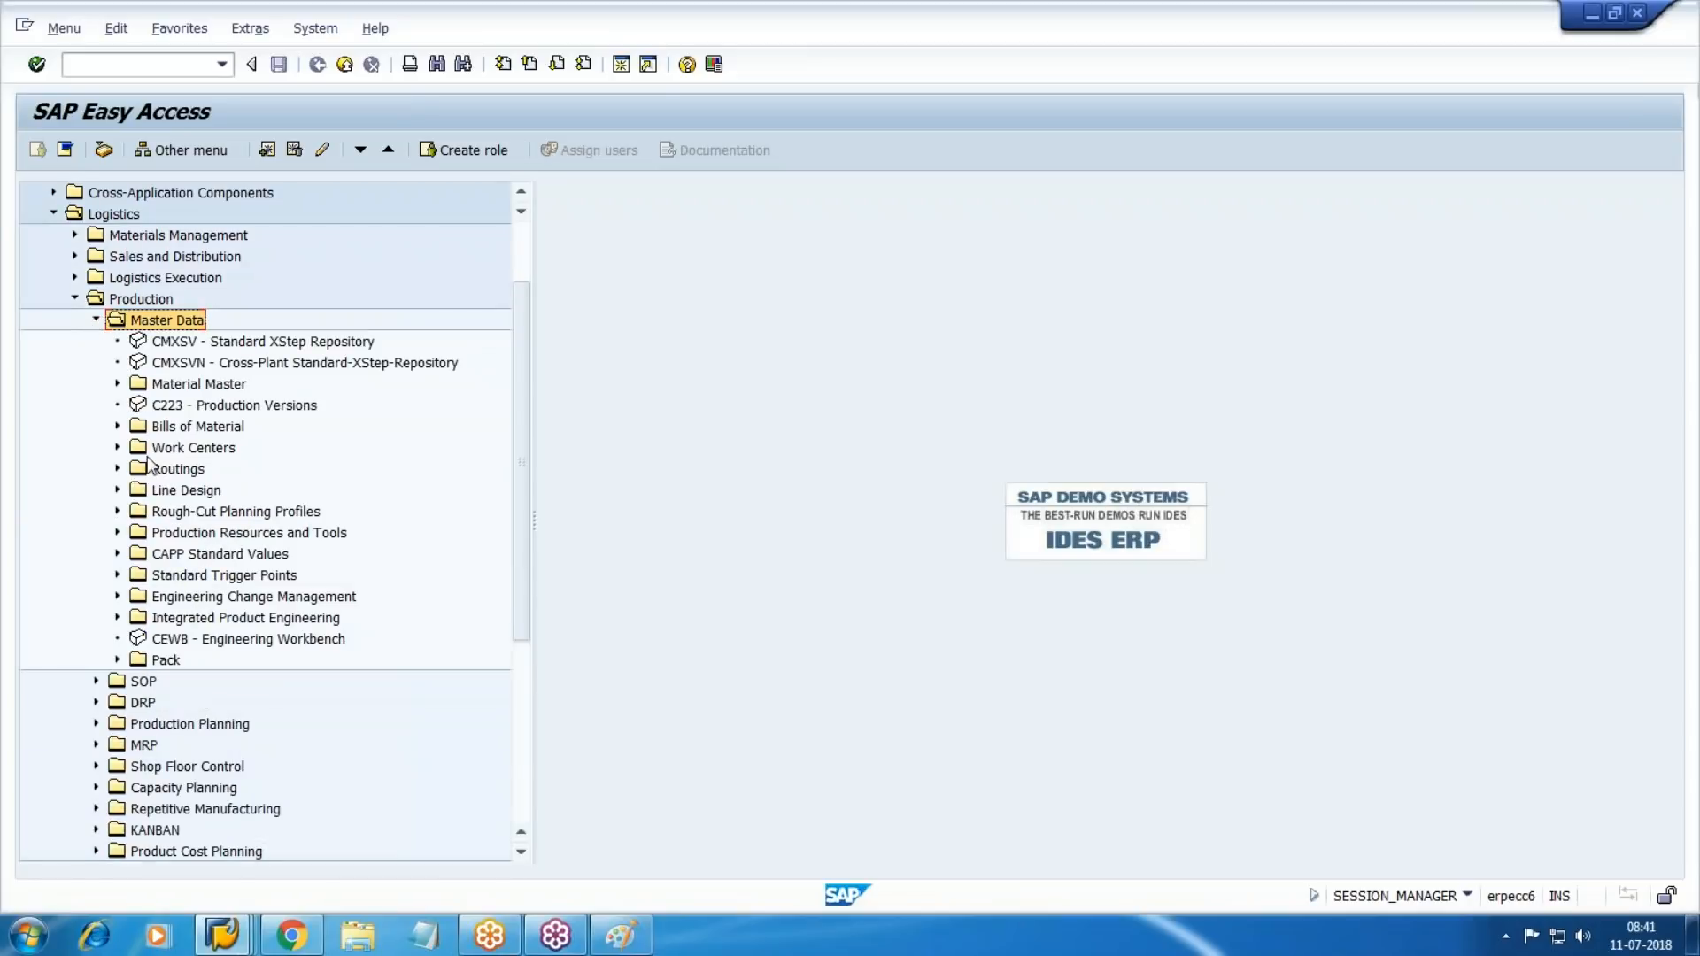
left_click(180, 470)
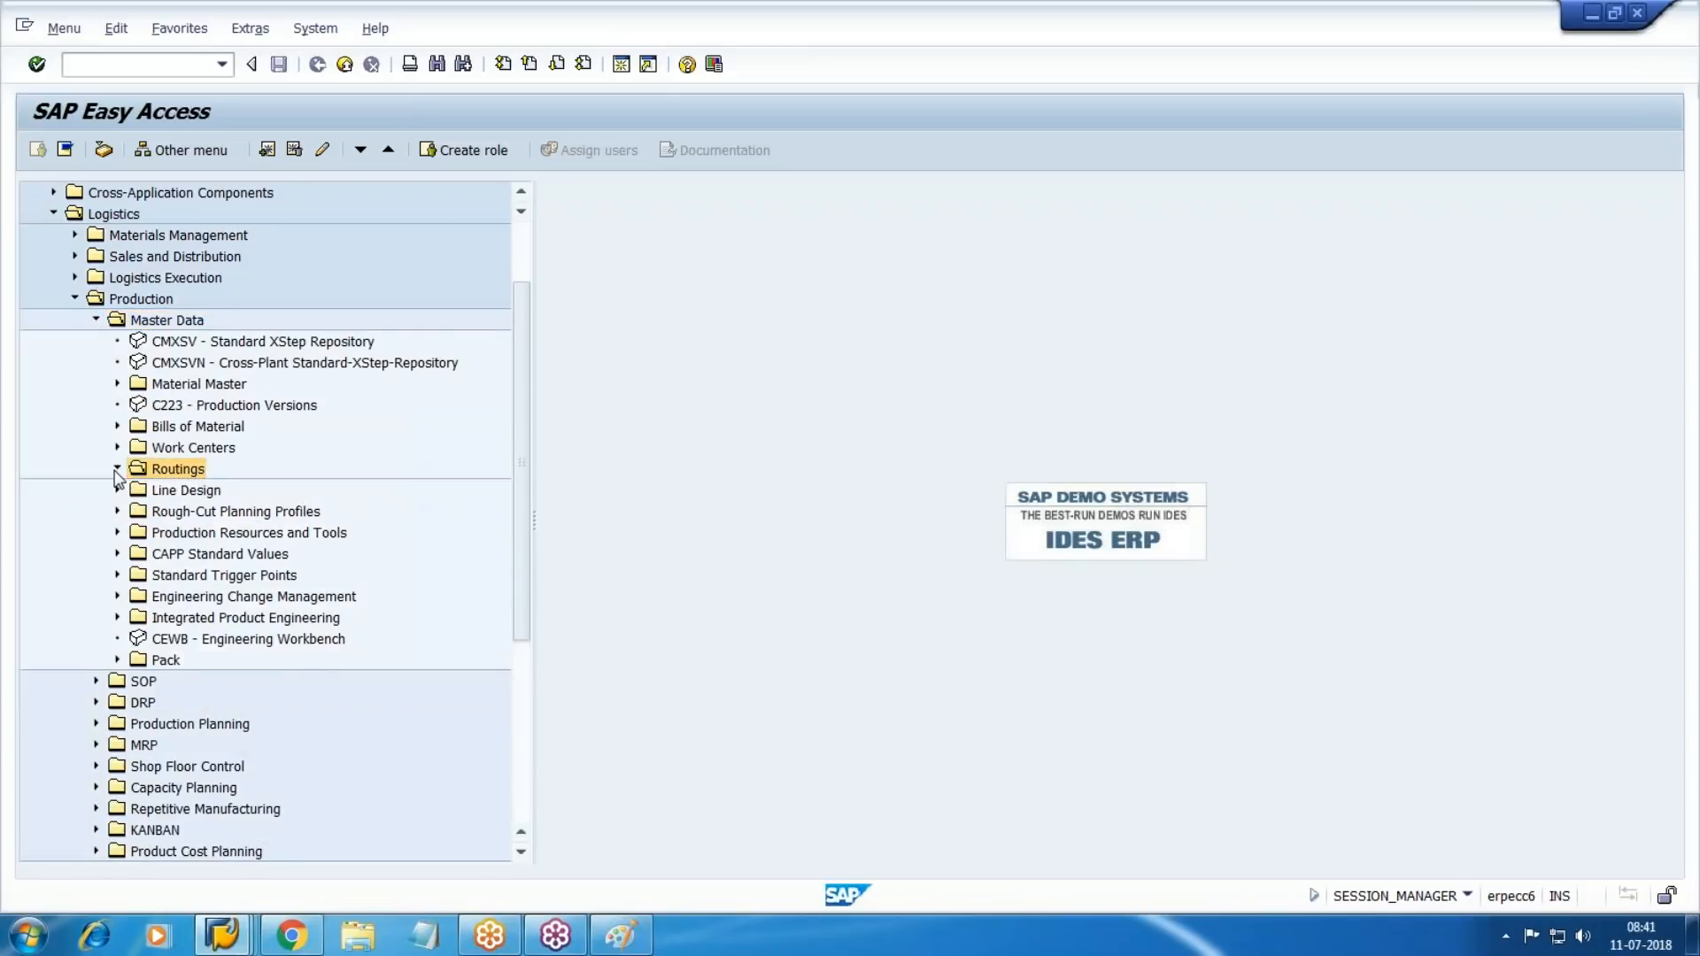
left_click(117, 468)
scroll(117, 482, "down", 2)
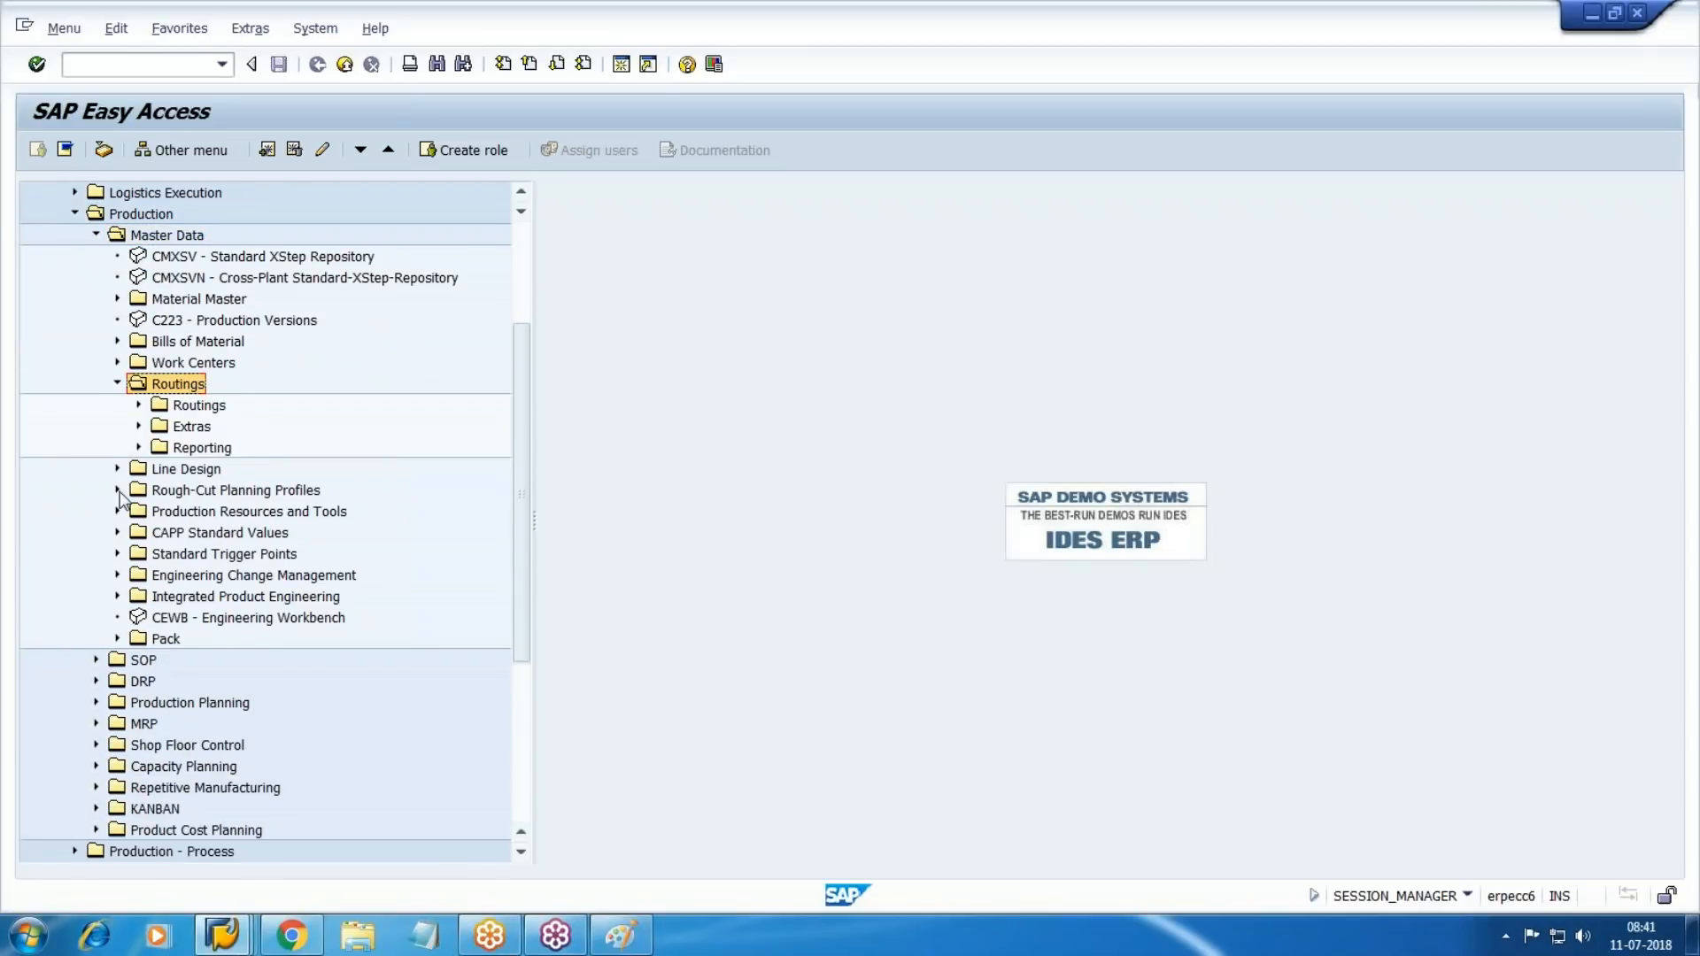
left_click(138, 405)
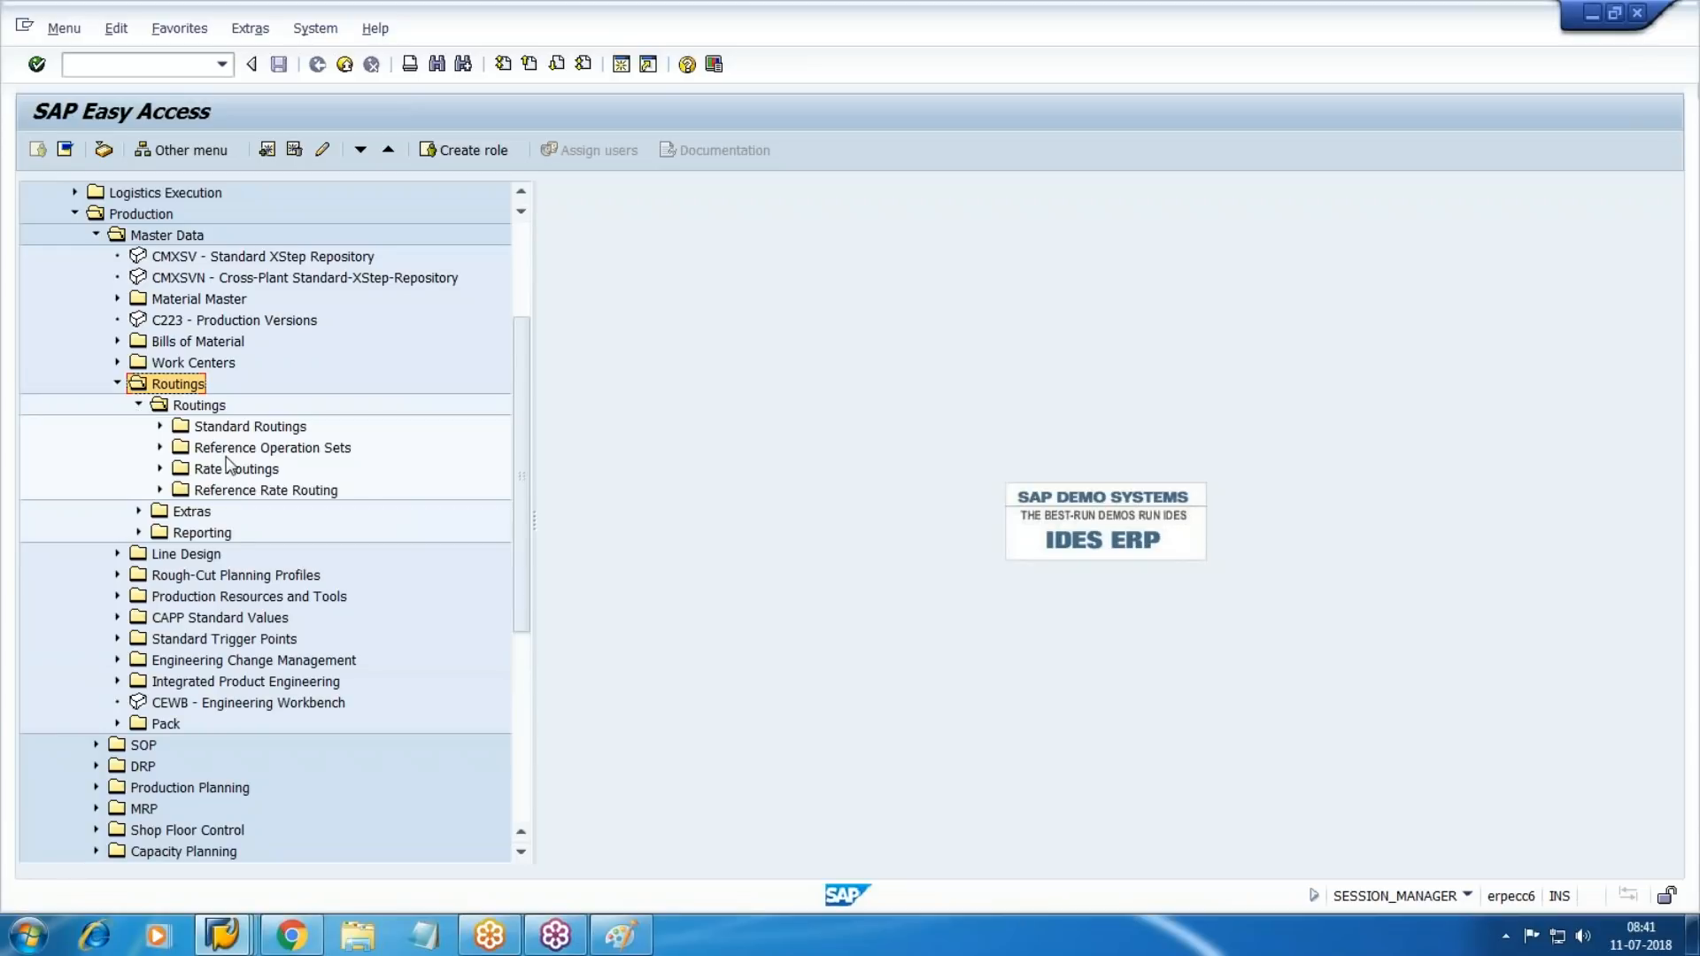
left_click(159, 426)
double_click(258, 448)
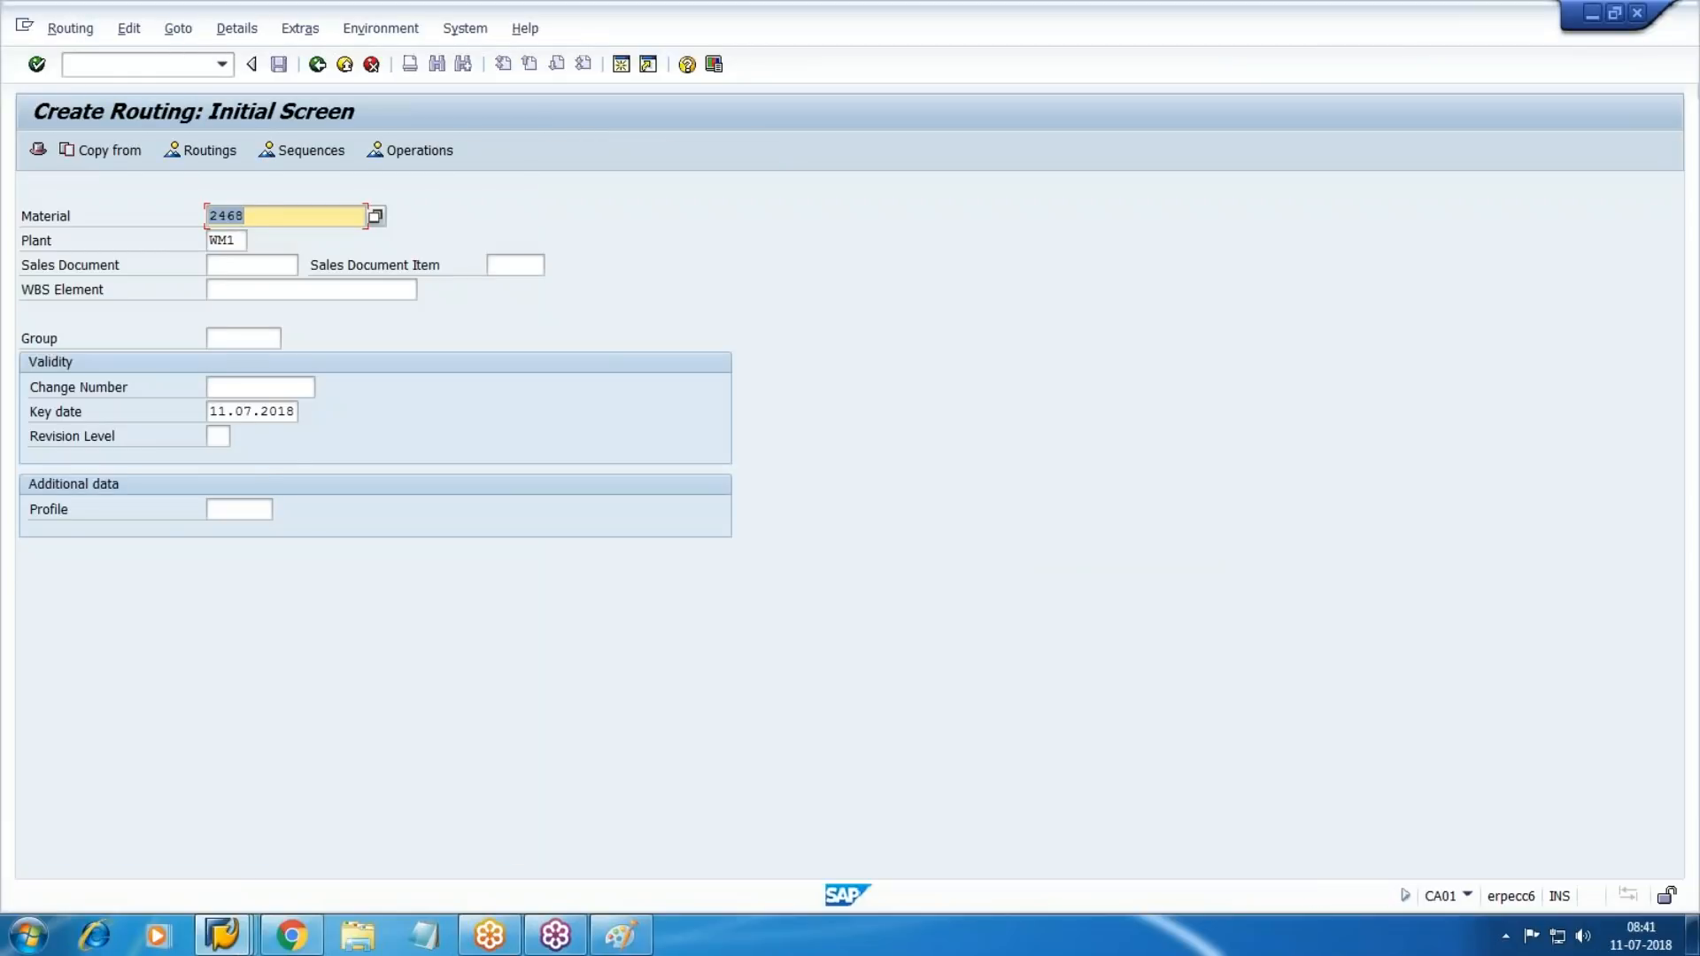
Switch to the working notes in Google Docs to review them, and return to the routing's initial screen in SAP.
left_click(291, 935)
scroll(733, 494, "up", 1)
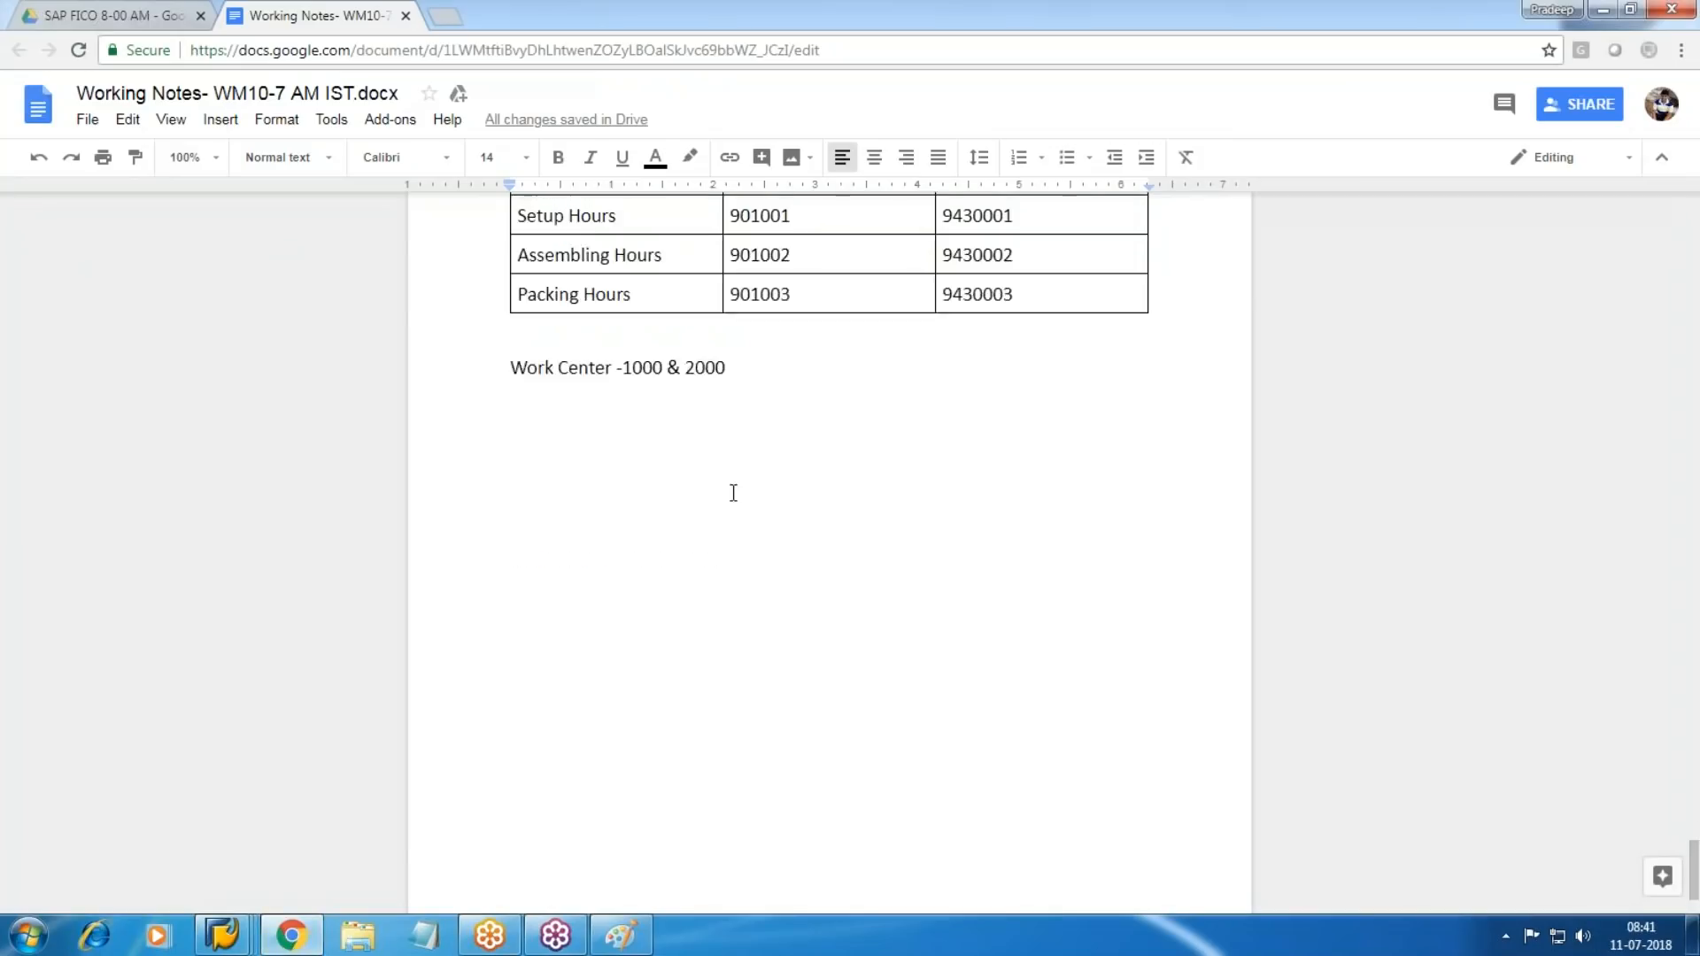
scroll(733, 493, "up", 6)
left_click(671, 694)
key("alt+Tab")
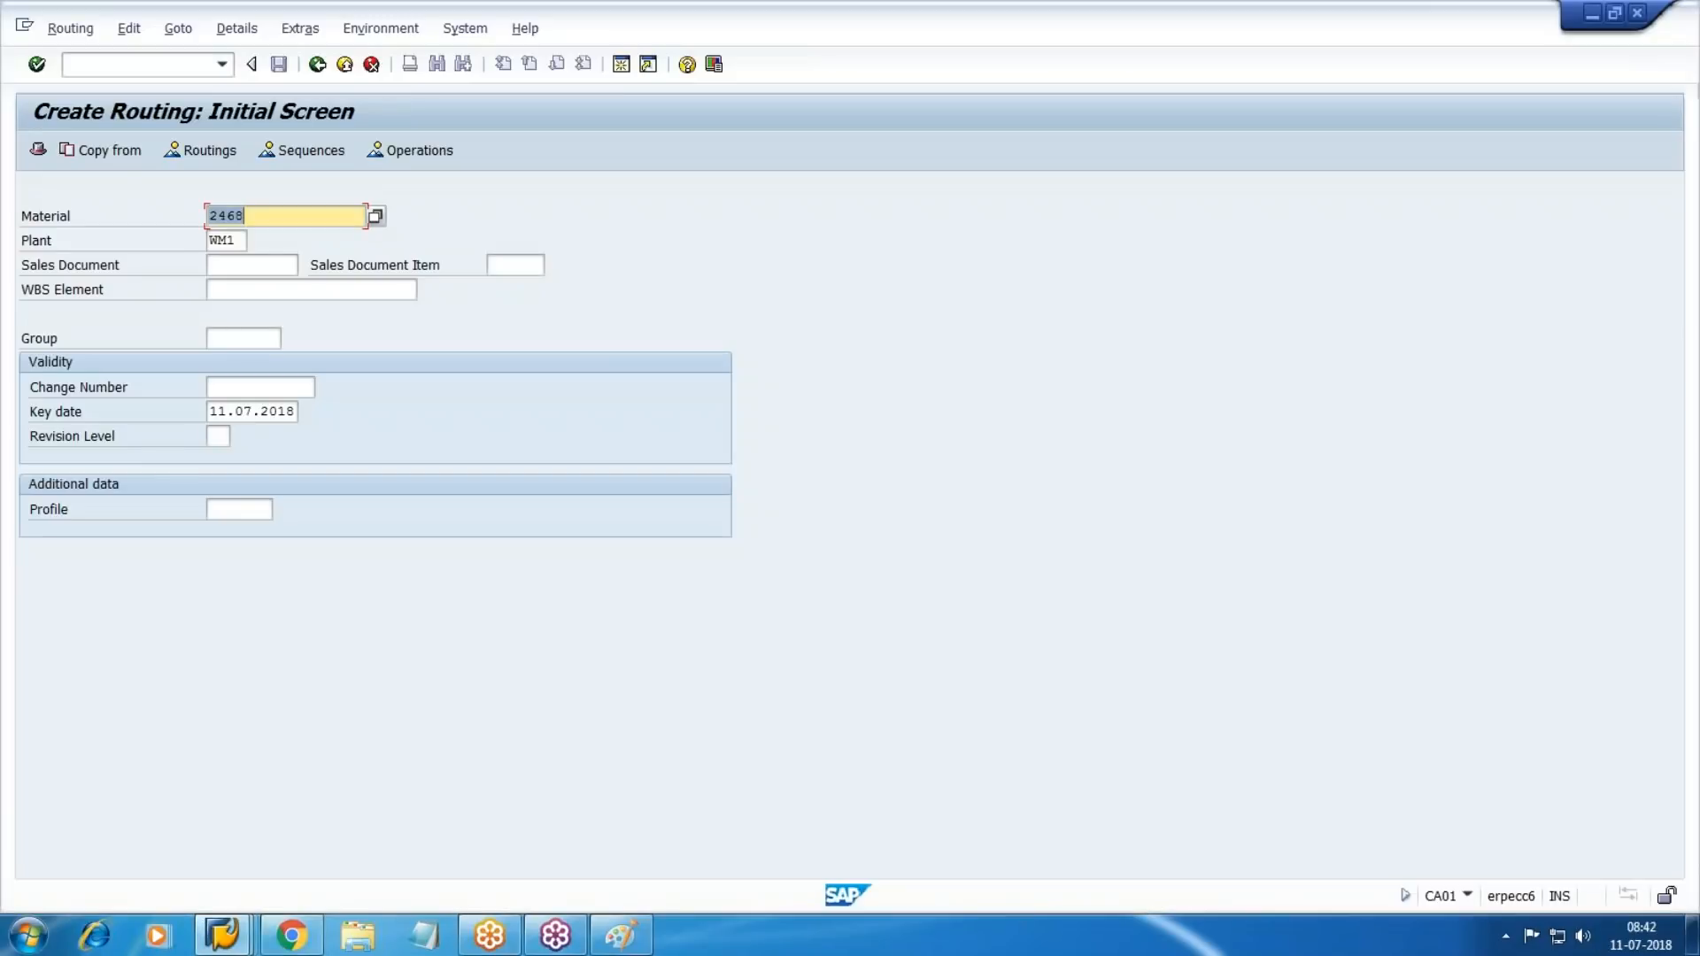
Continue with material 2468 in plant WM1 and add a new routing header.
key("Tab")
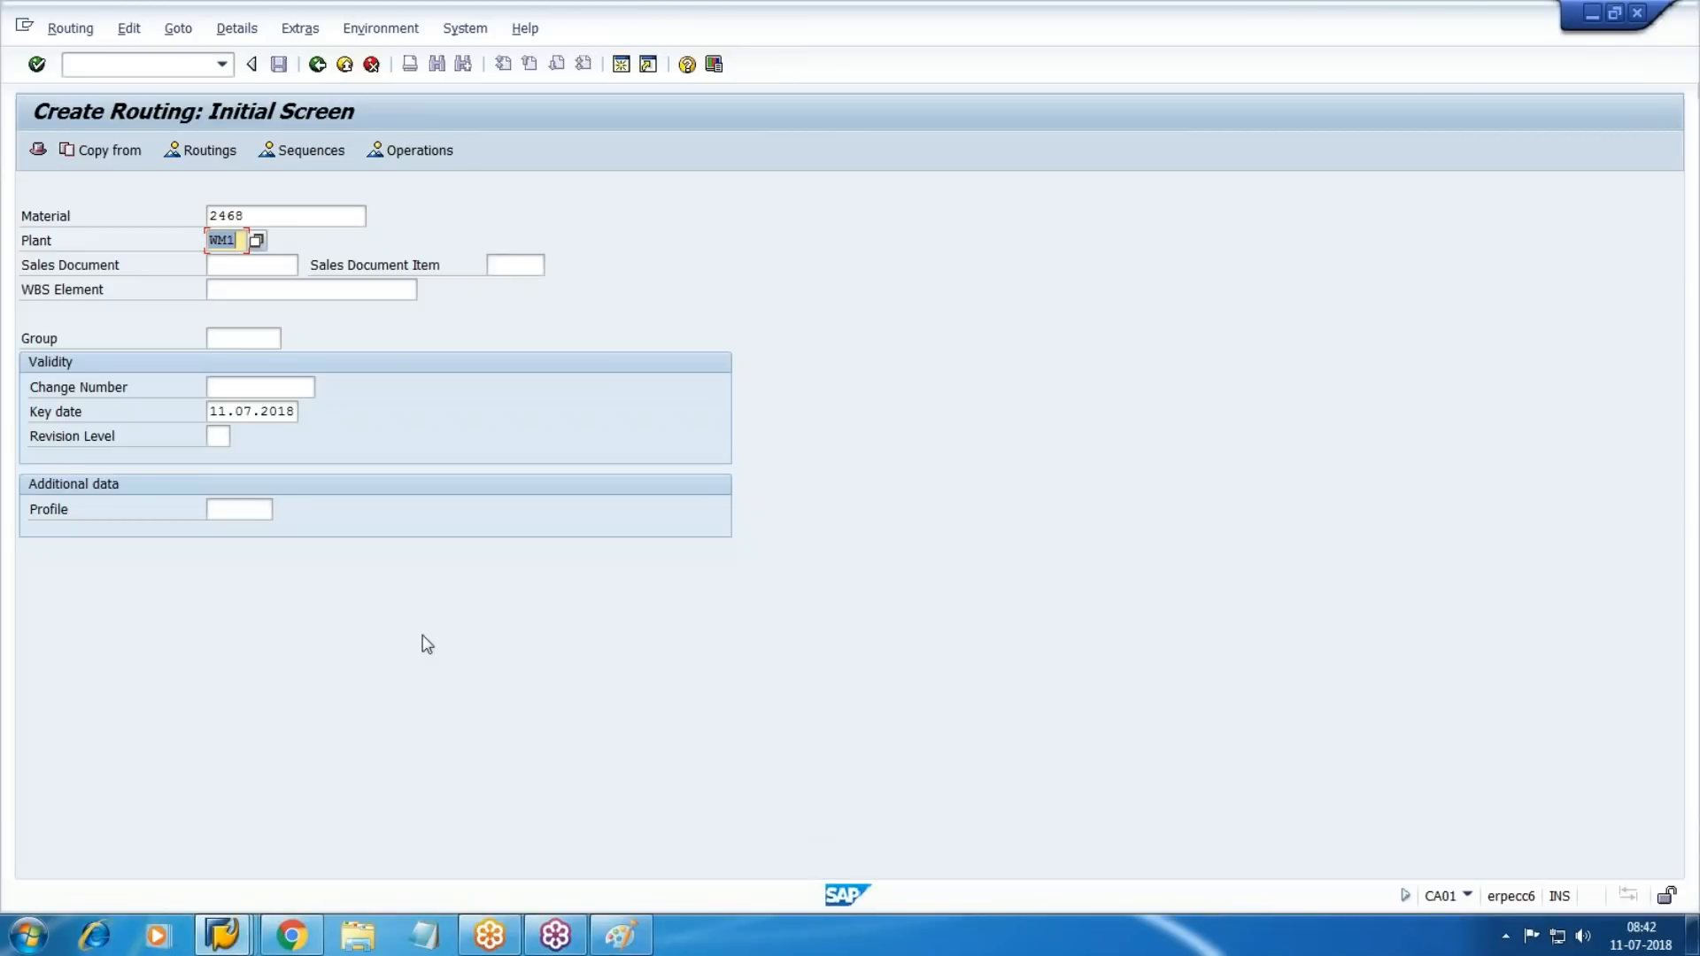
left_click(37, 65)
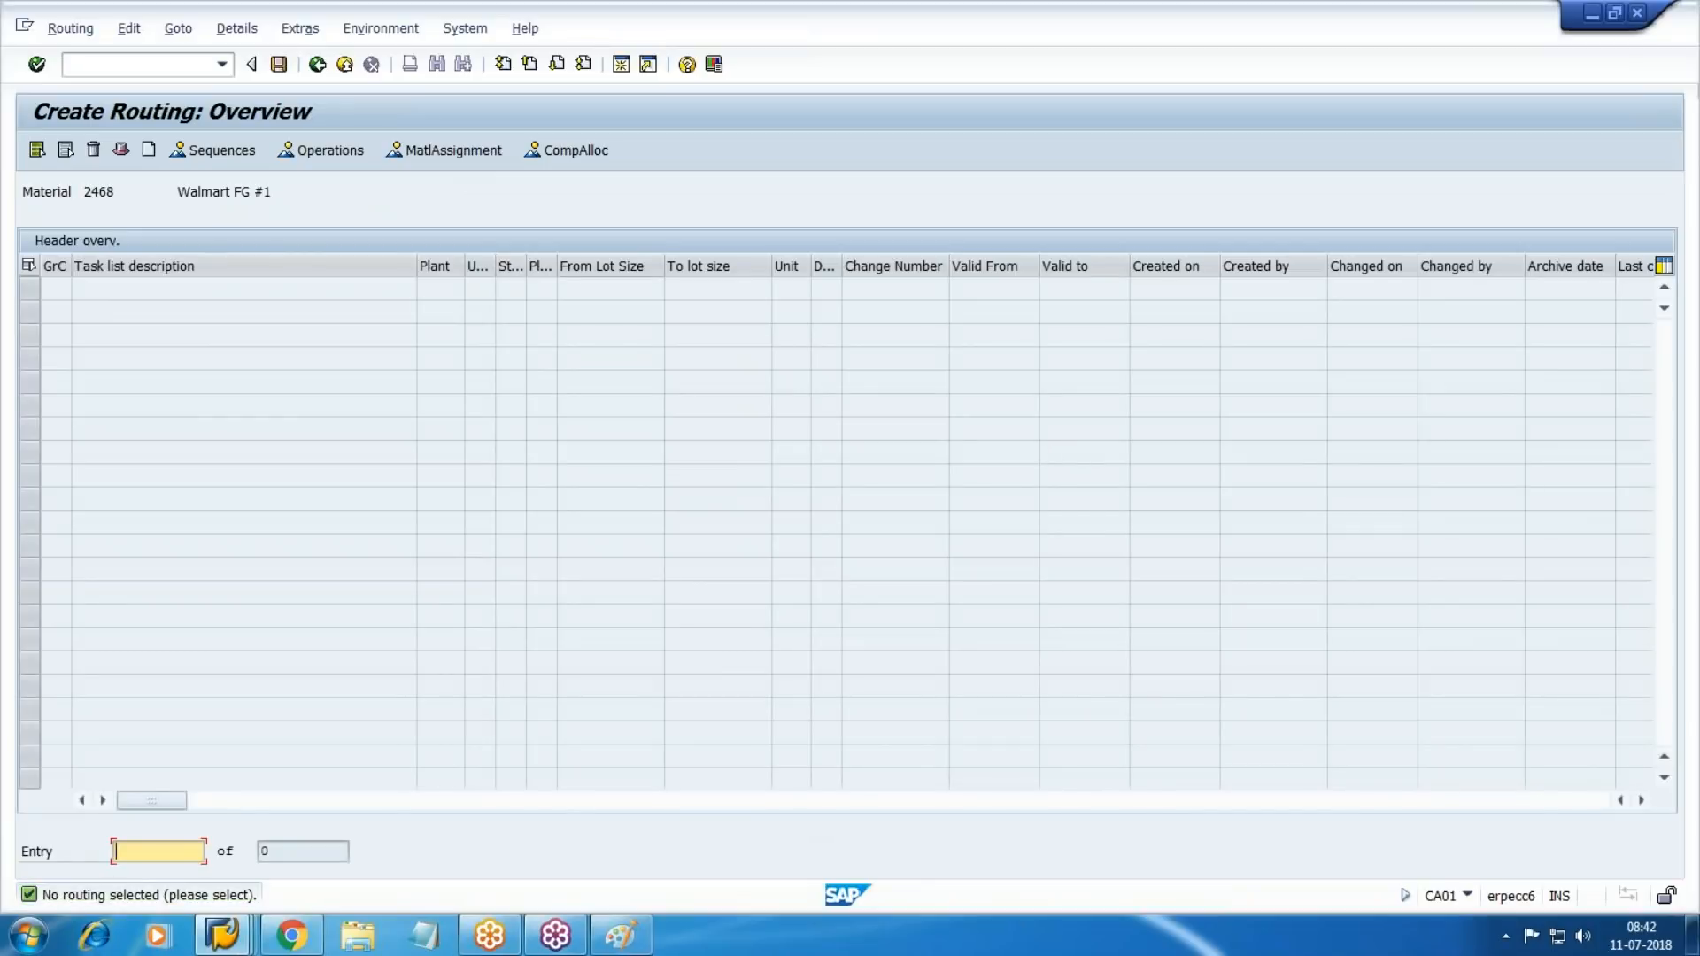
left_click(149, 154)
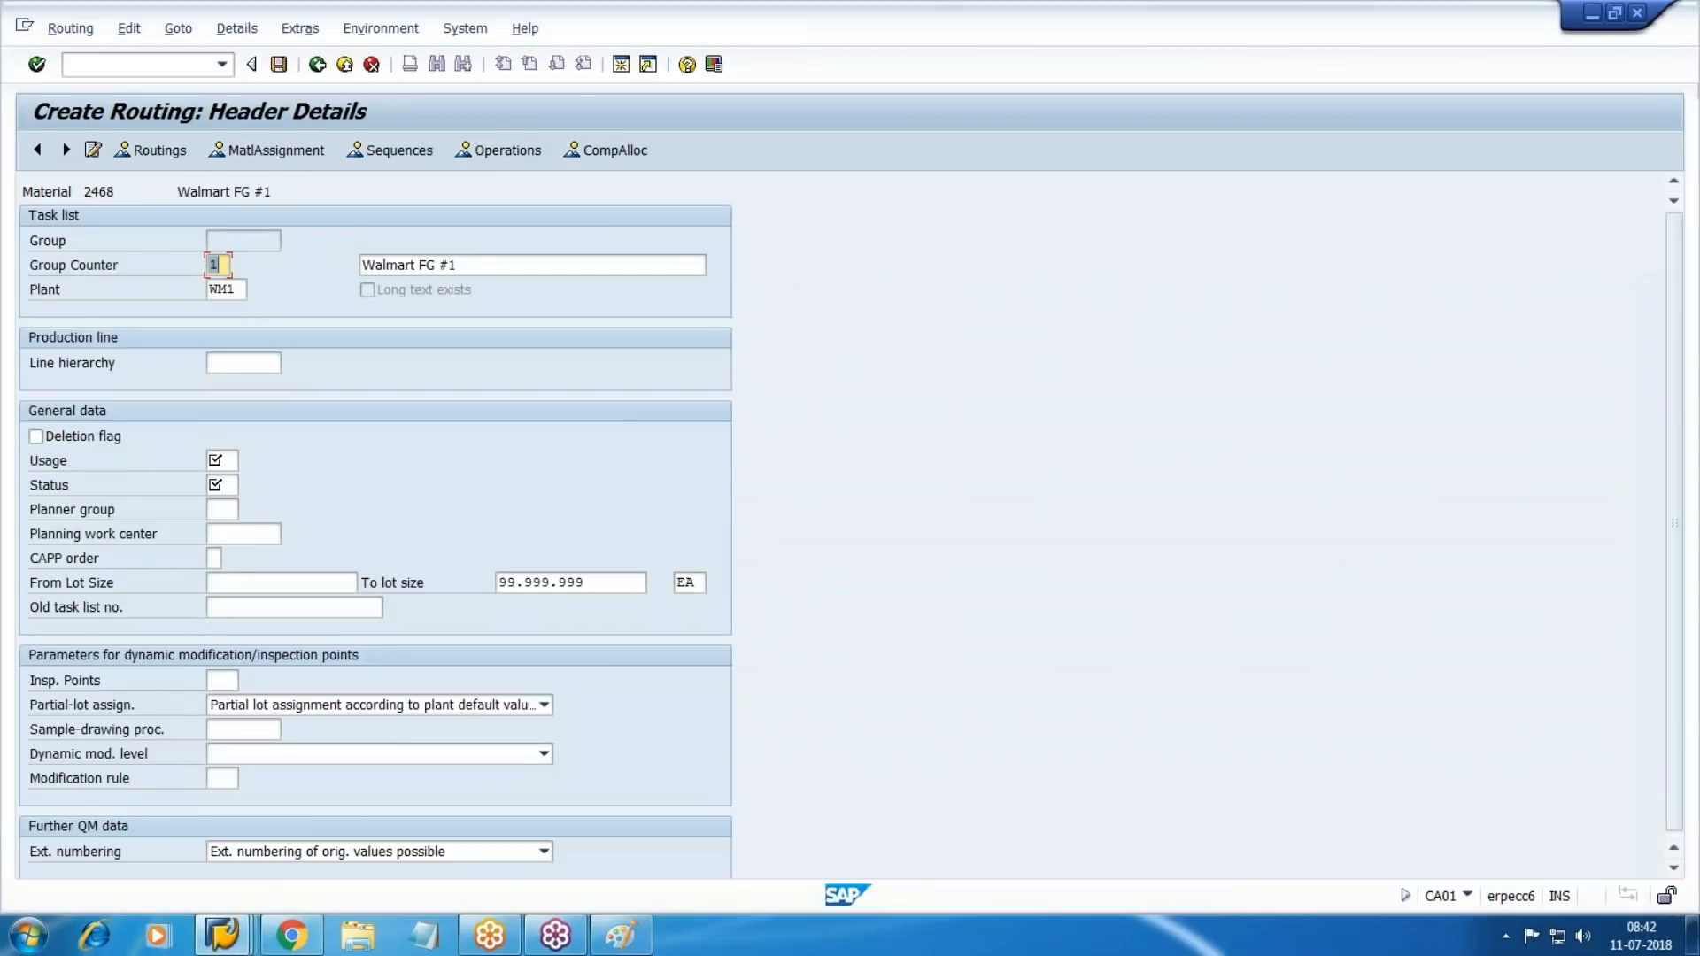
Set the routing's usage to 1 (Production) and its status to 4 (Released general).
key("Tab")
key("Tab")
key("Tab")
key("Tab")
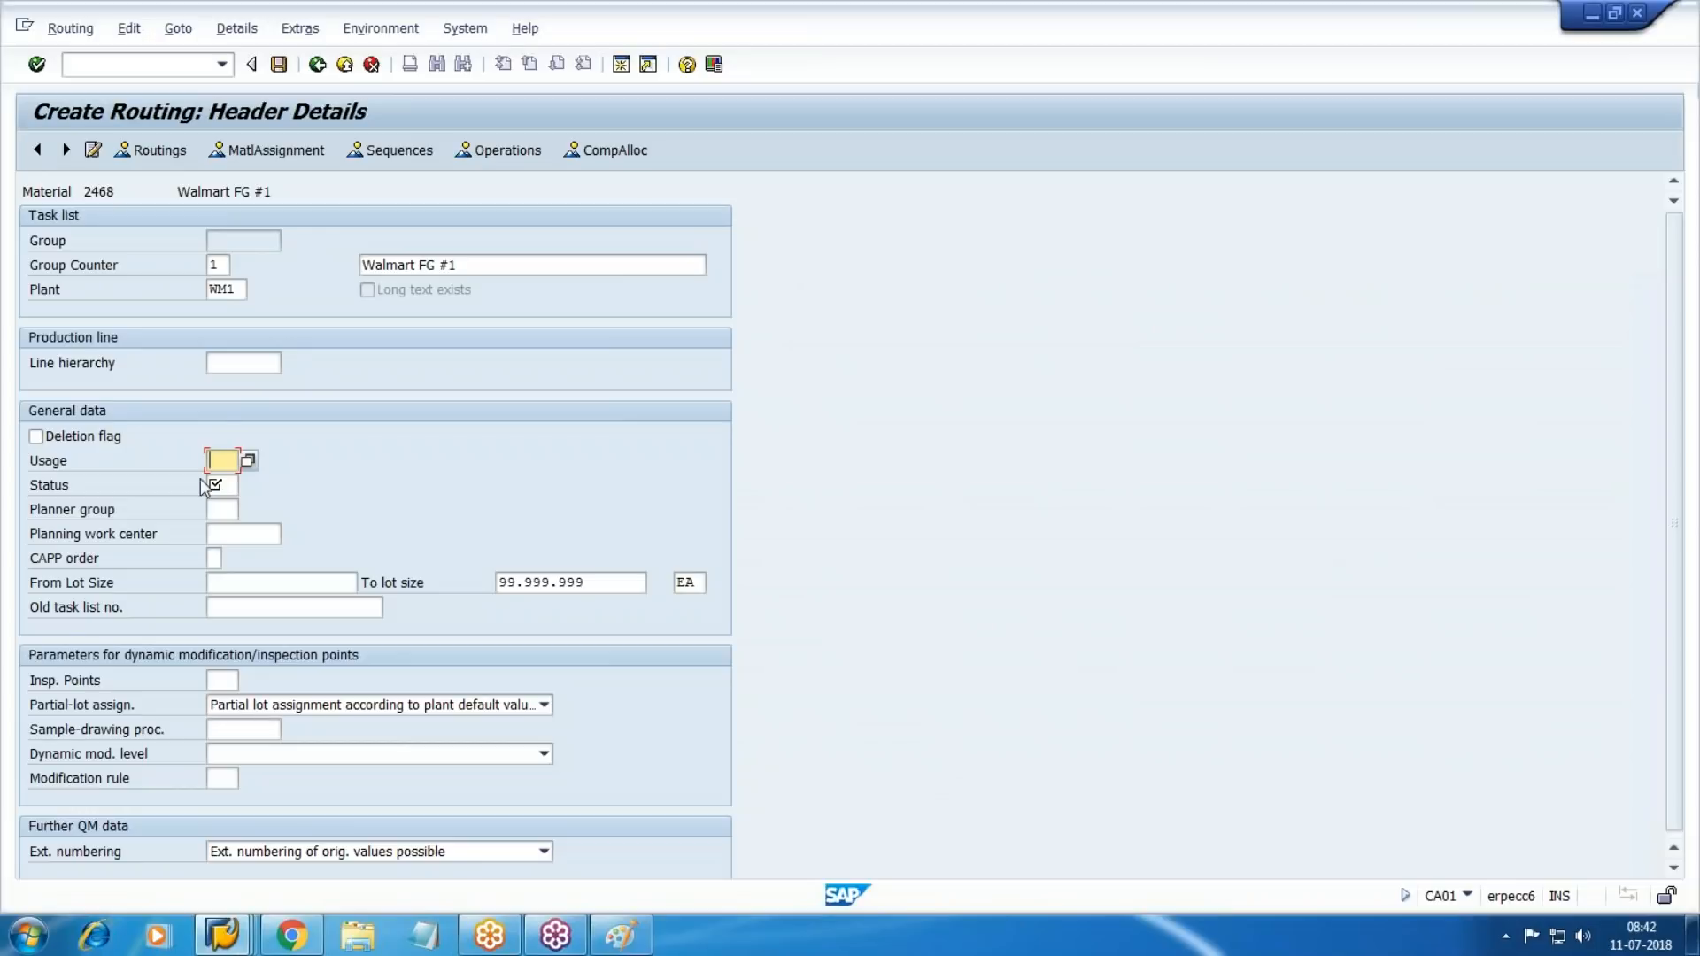
left_click(248, 461)
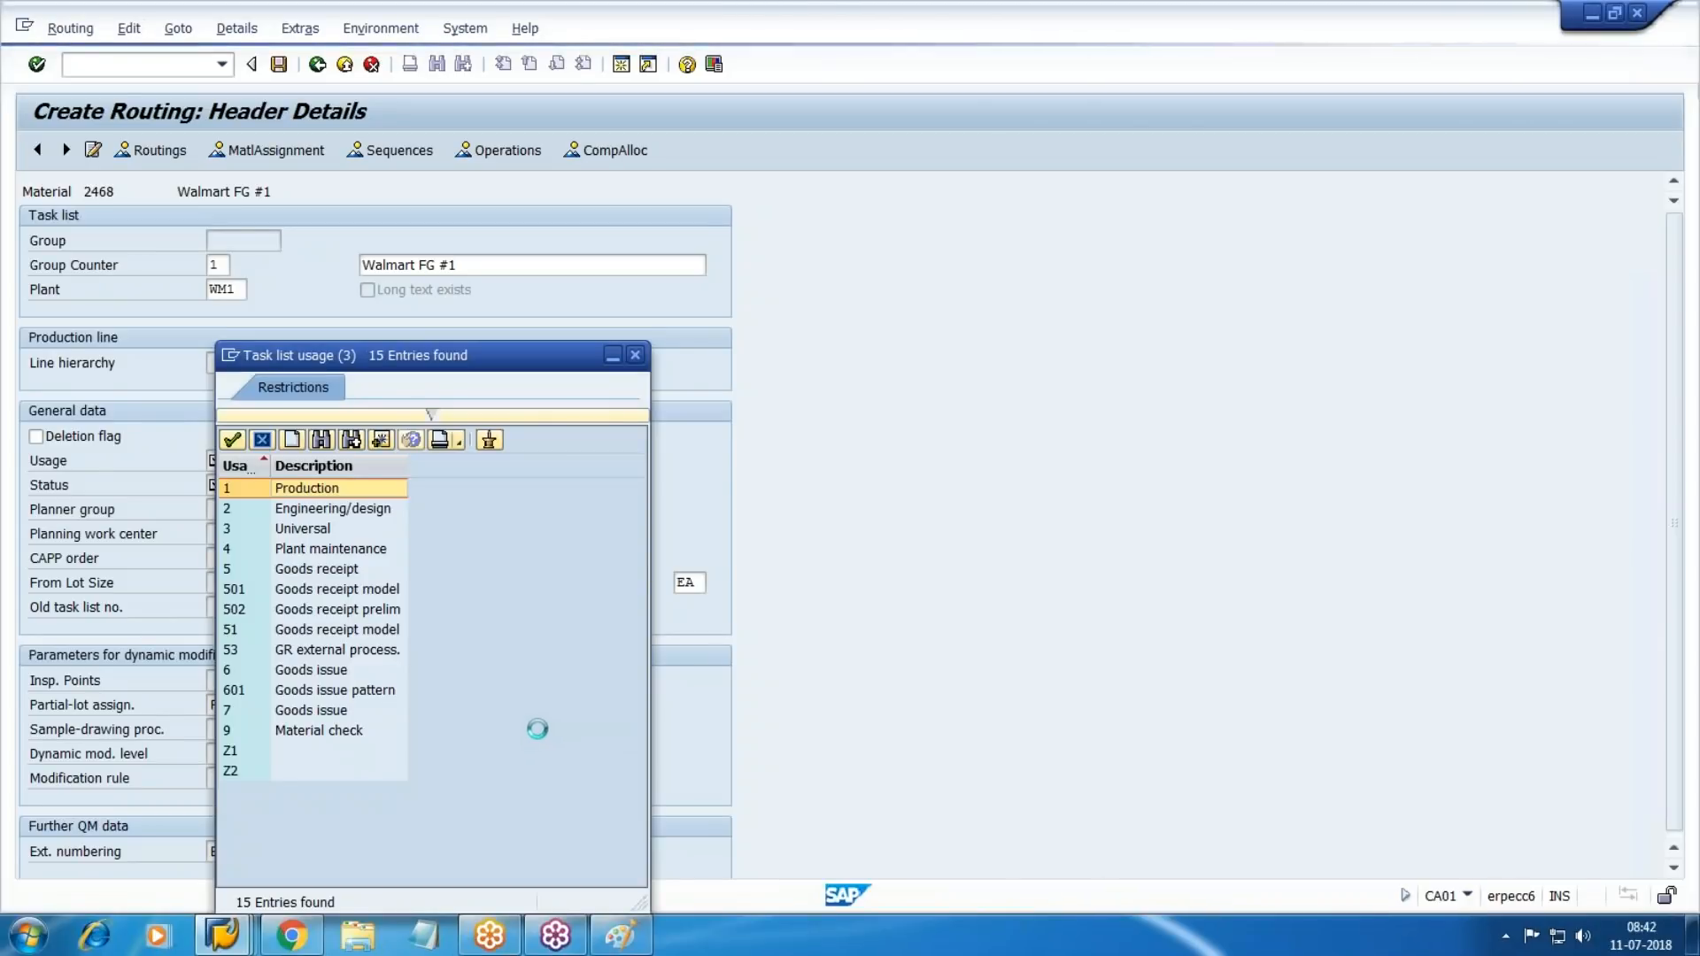
key("Tab")
key("Tab")
key("shift+Tab")
key("F4")
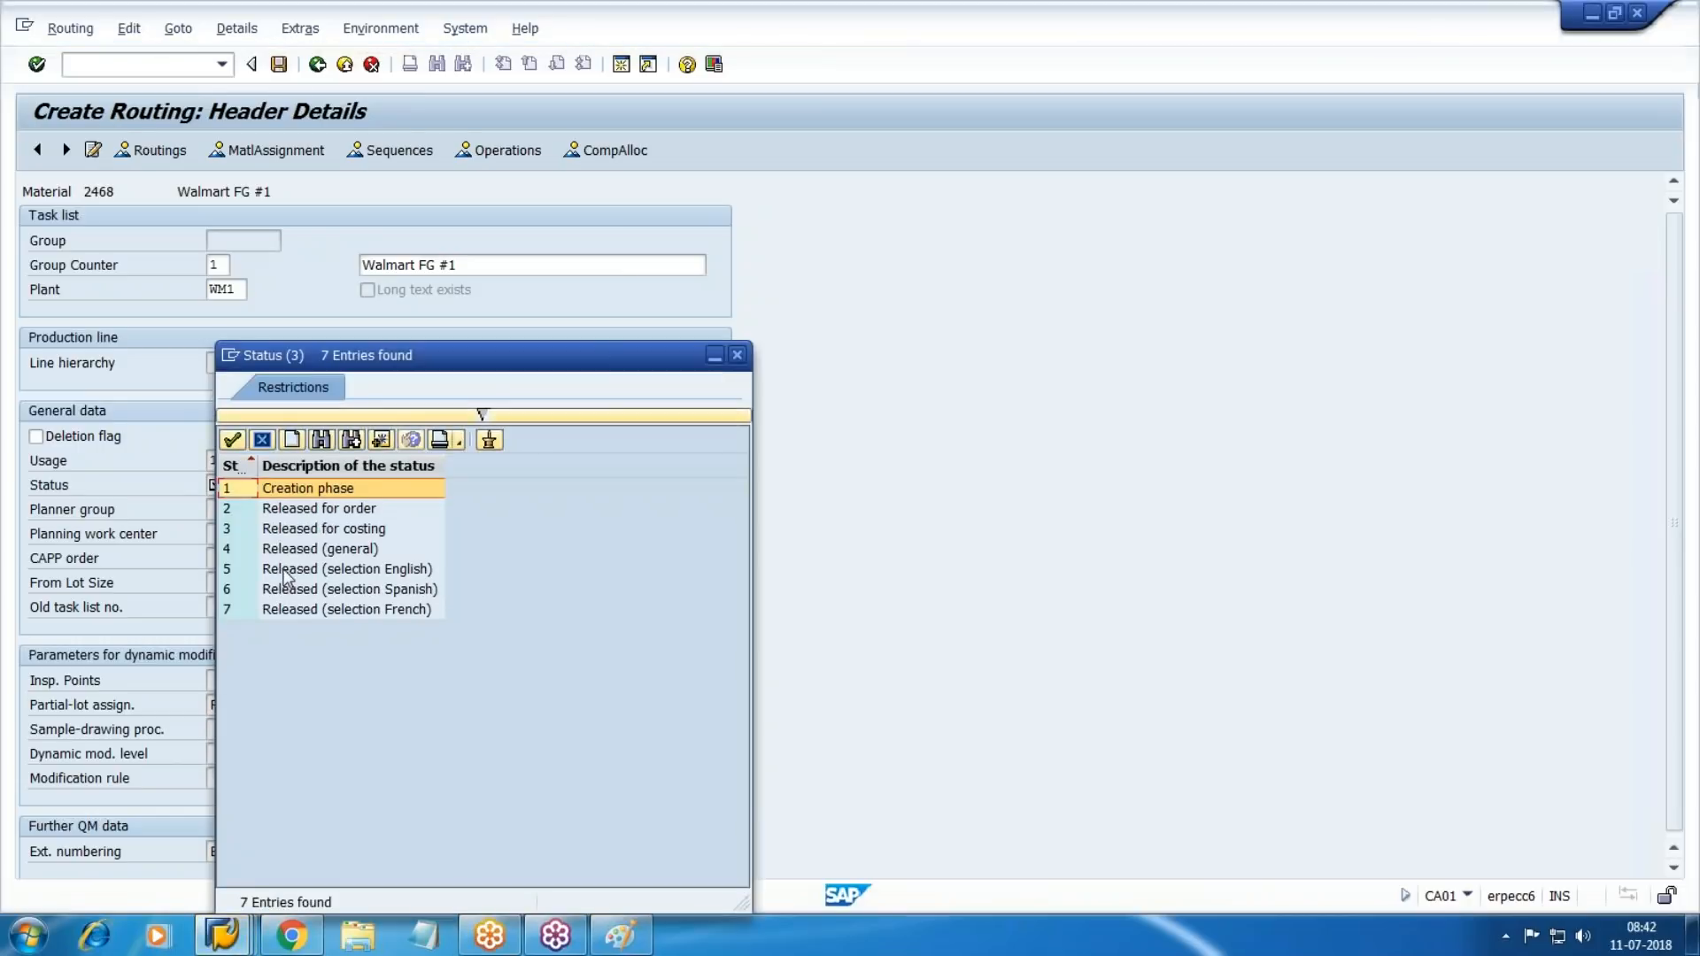
double_click(319, 548)
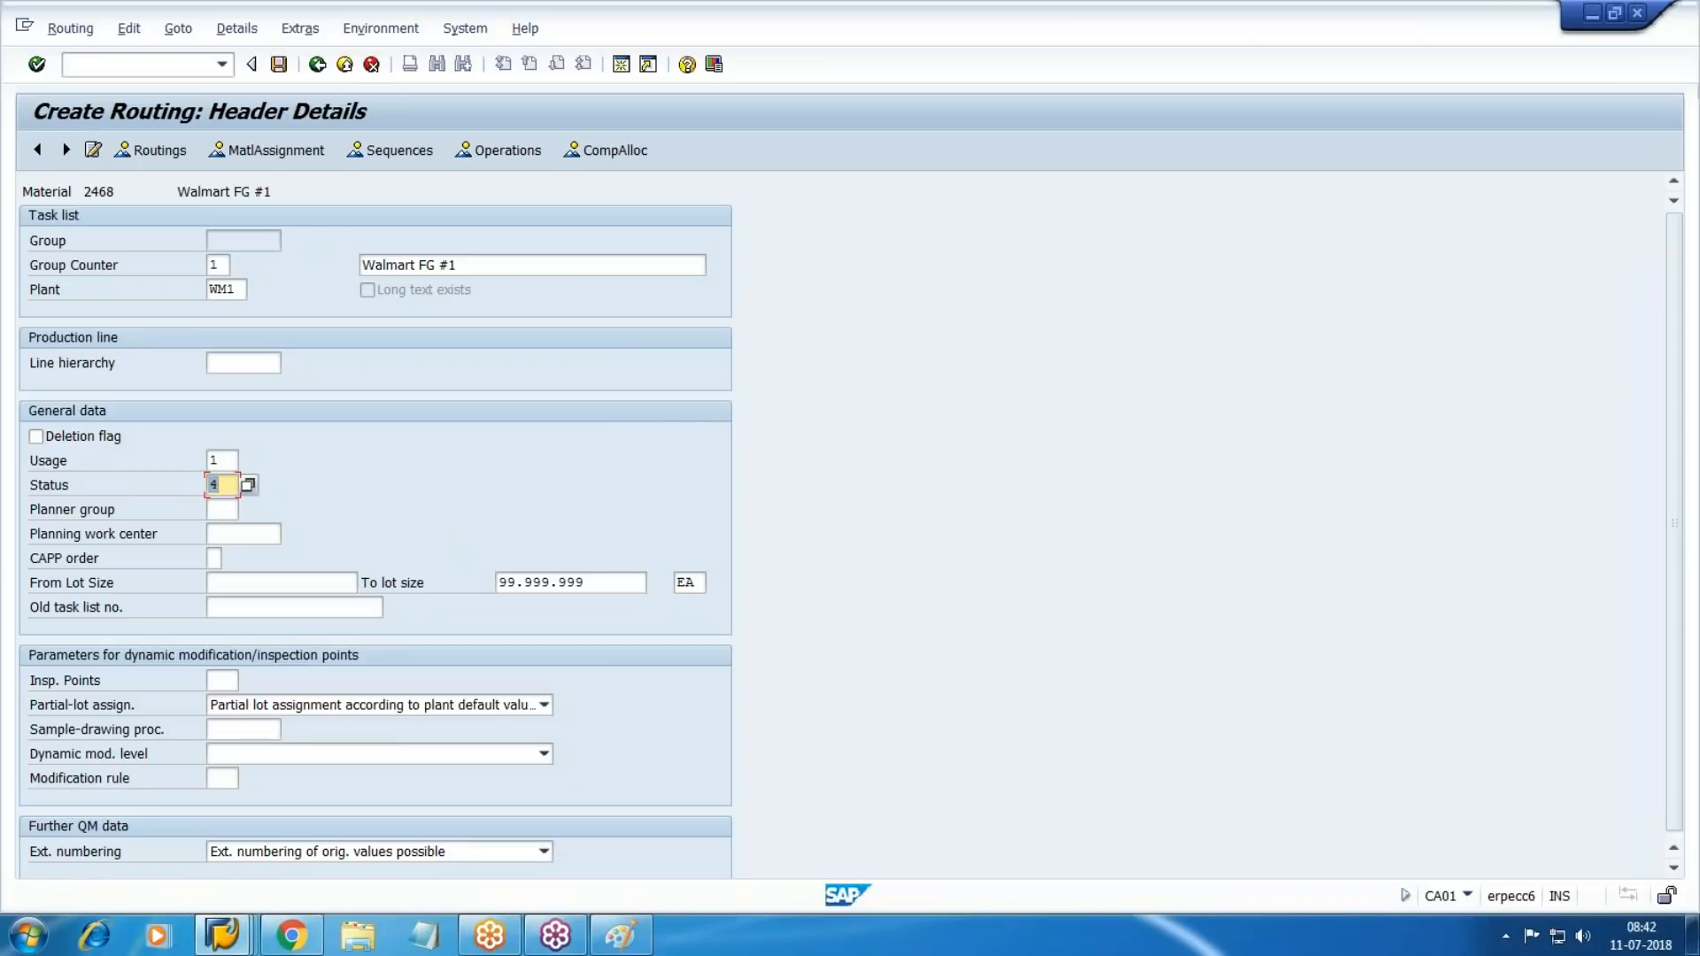
Set the routing's From Lot Size to 1 in the general data.
key("Tab")
key("Tab")
key("Tab")
key("Tab")
key("Tab")
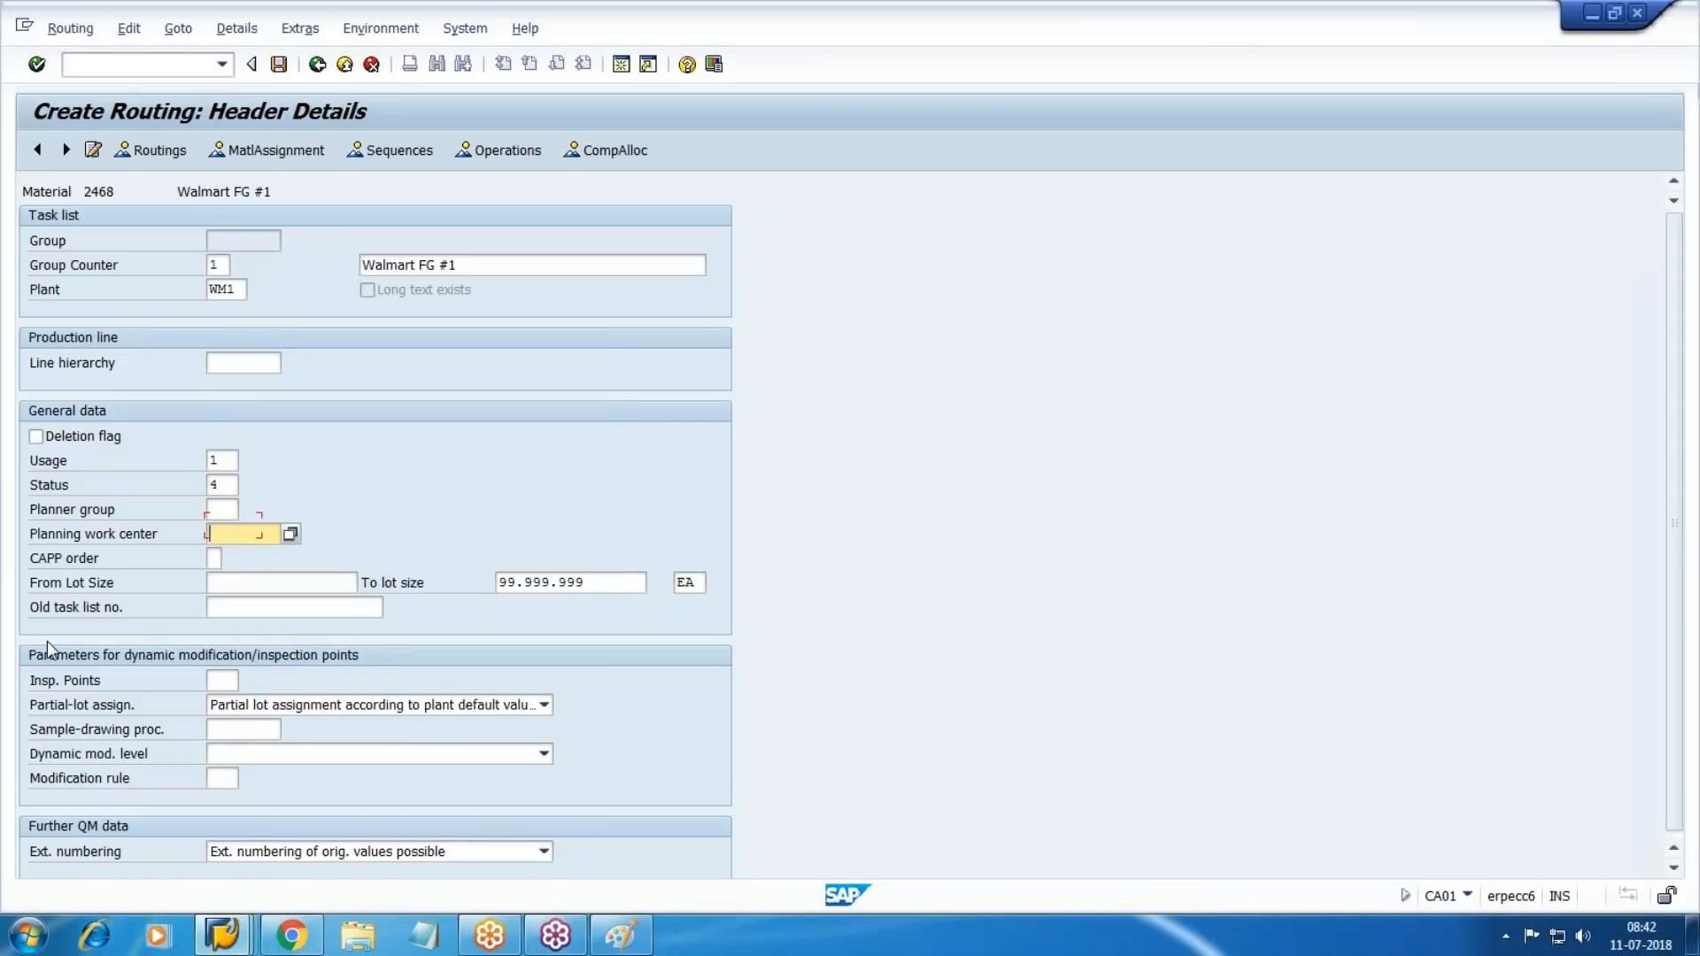
key("shift+Tab")
type("1")
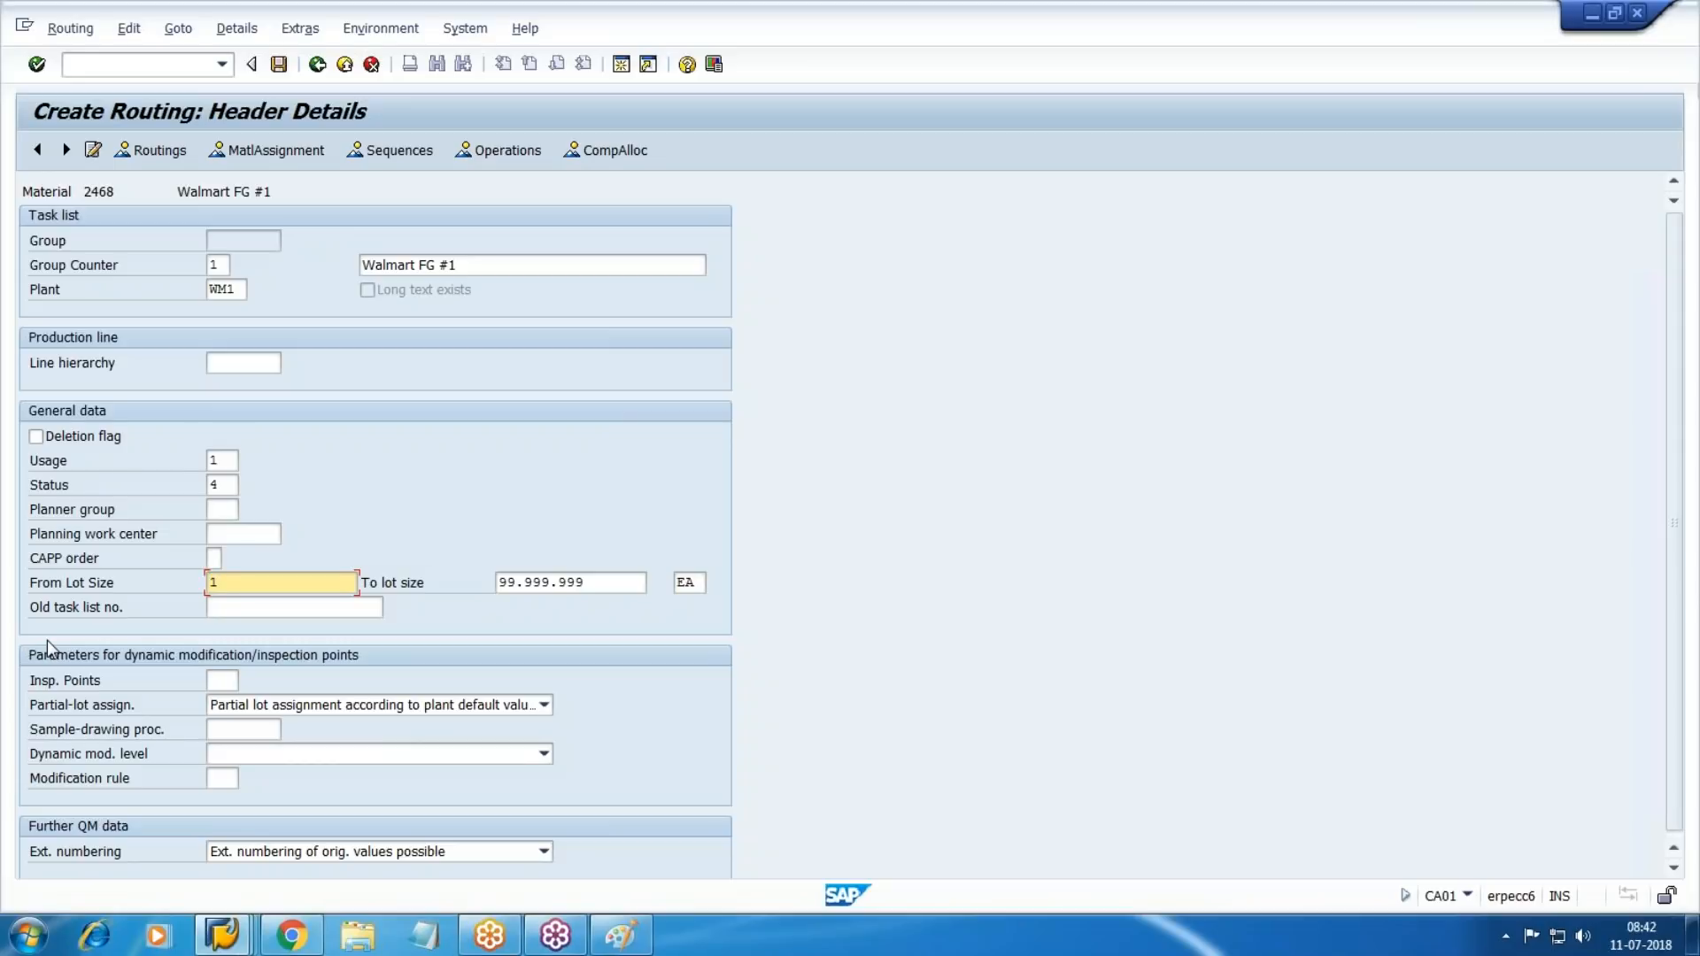
Open the routing's operation overview and assign work center 1000 to operation 0010 and work center 2000 to operation 0020.
left_click(497, 149)
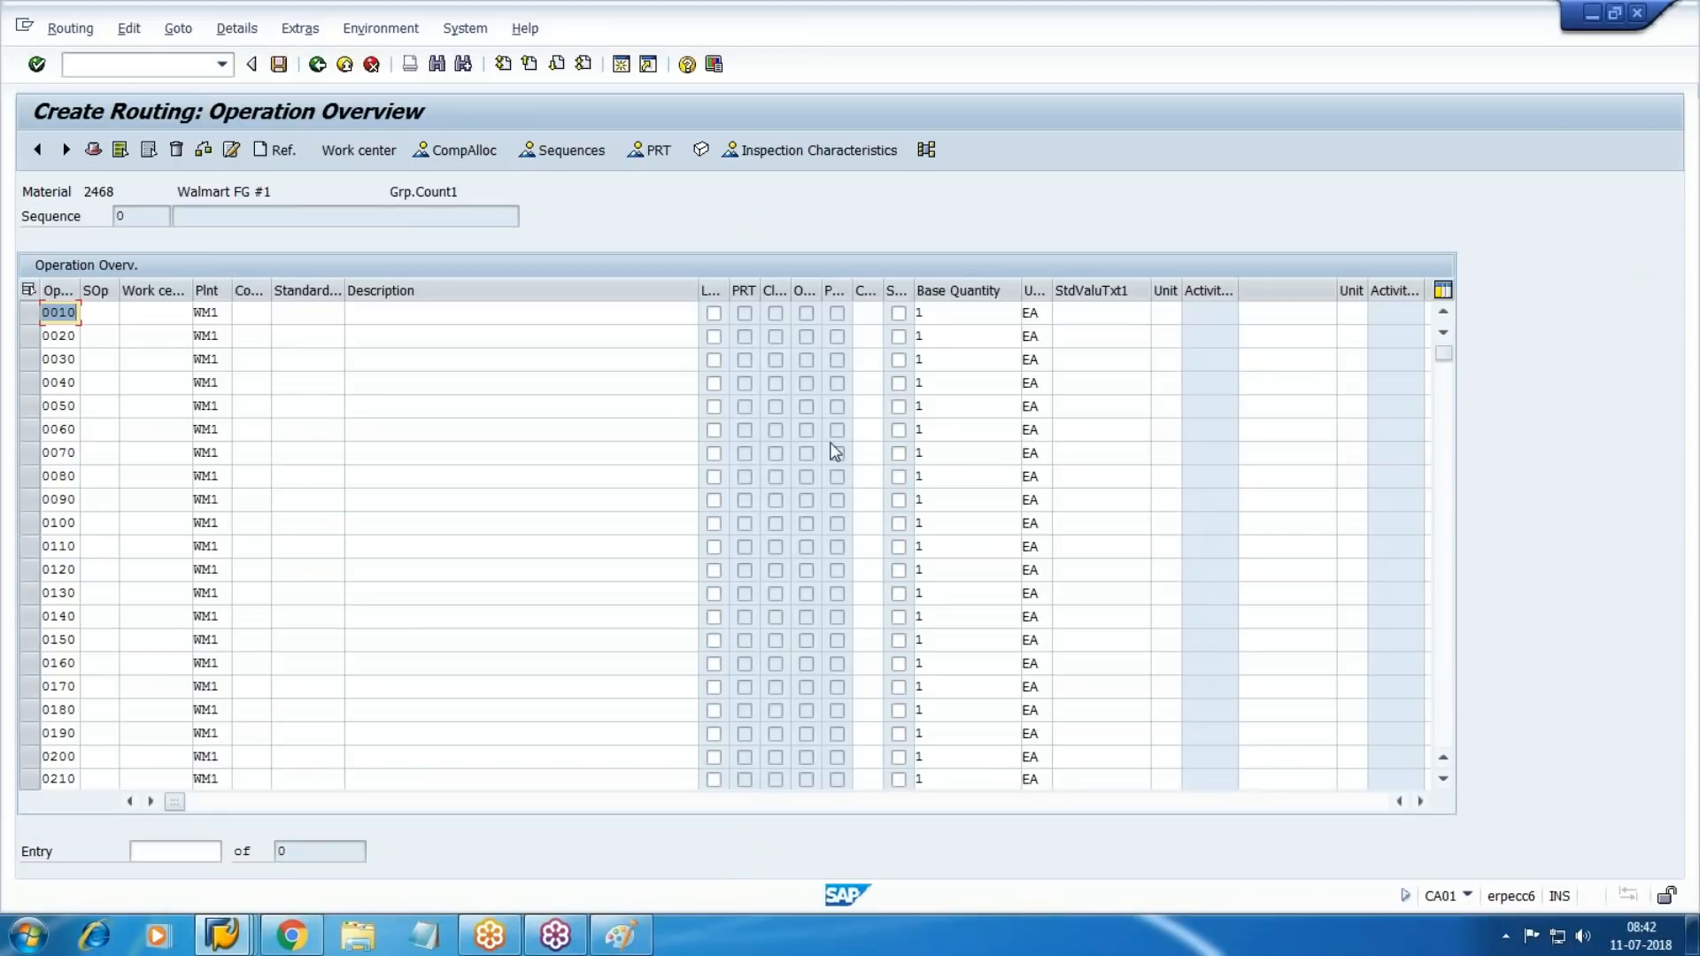
key("Tab")
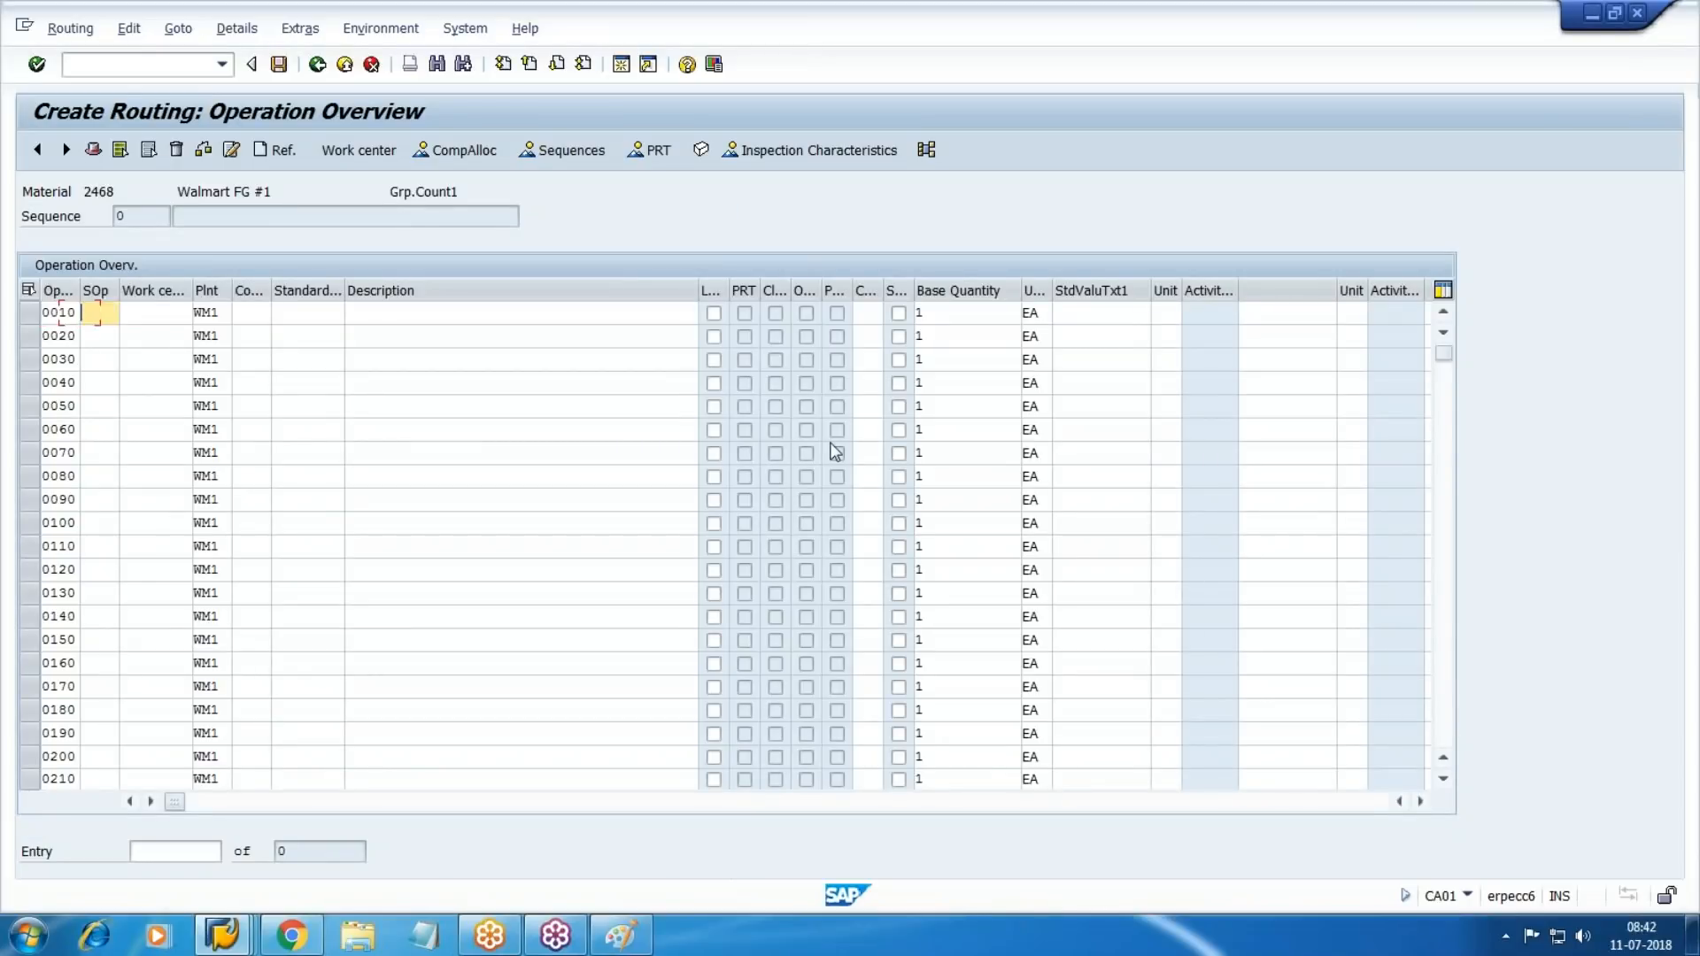
key("Tab")
type("1000")
key("Tab")
key("shift+Tab")
key("Down")
type("2000")
key("Tab")
key("shift+Tab")
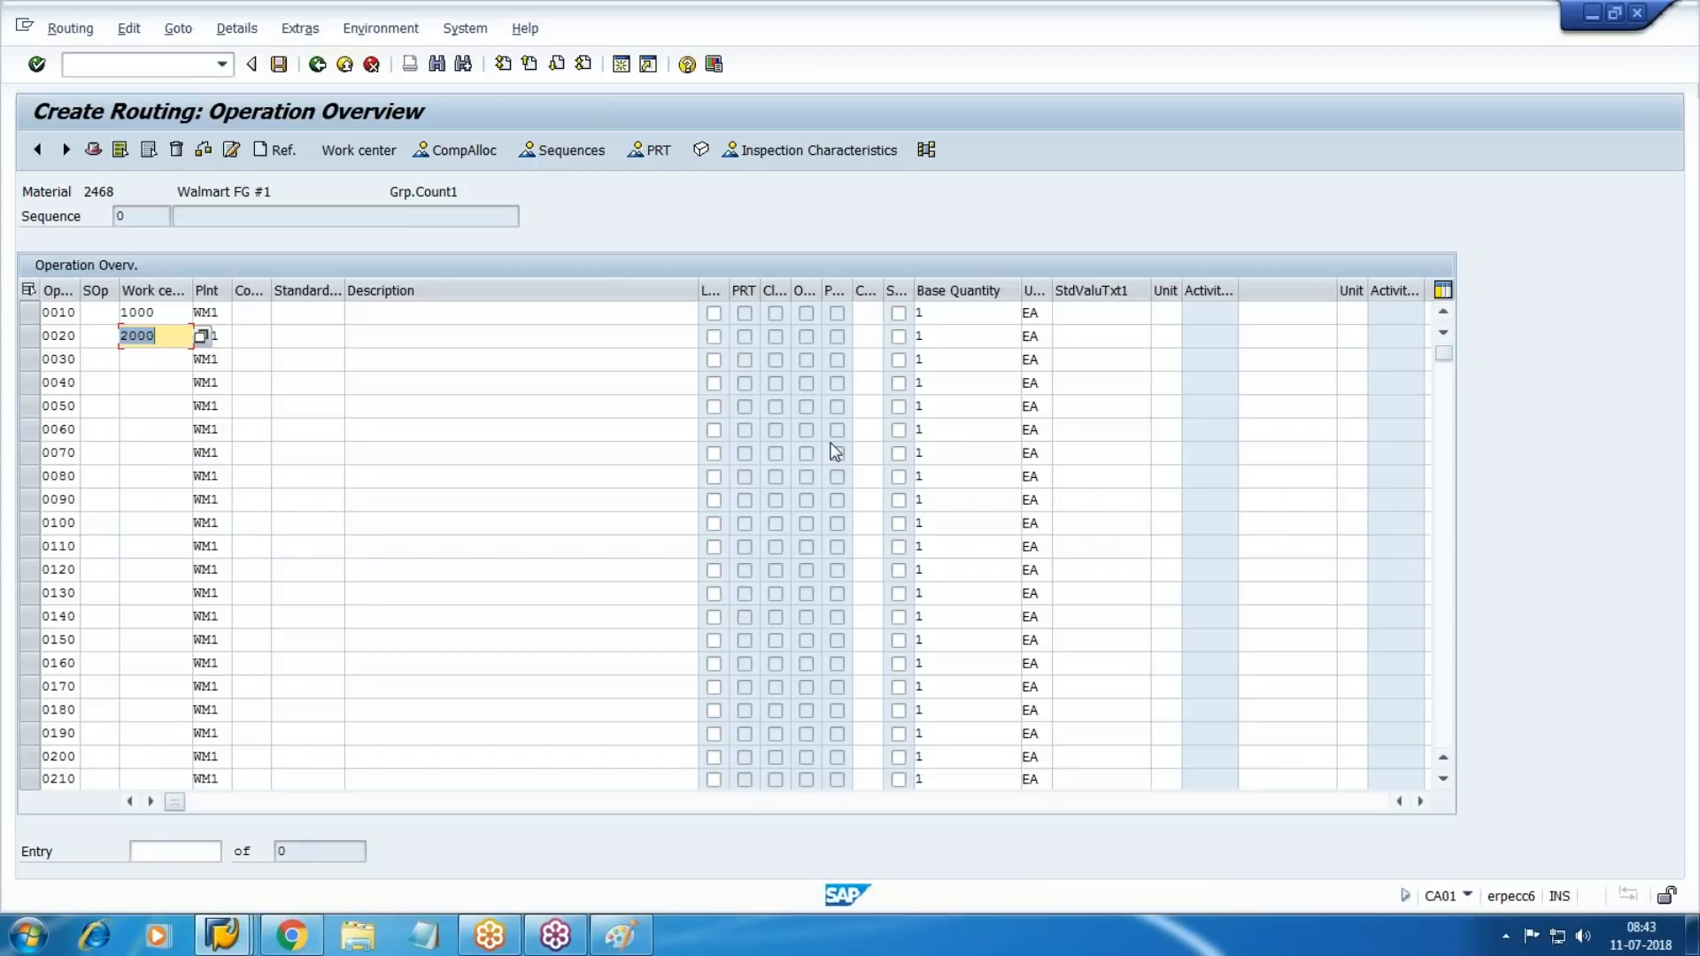
Set the control key to PP01 for operations 0010 and 0020.
left_click(258, 312)
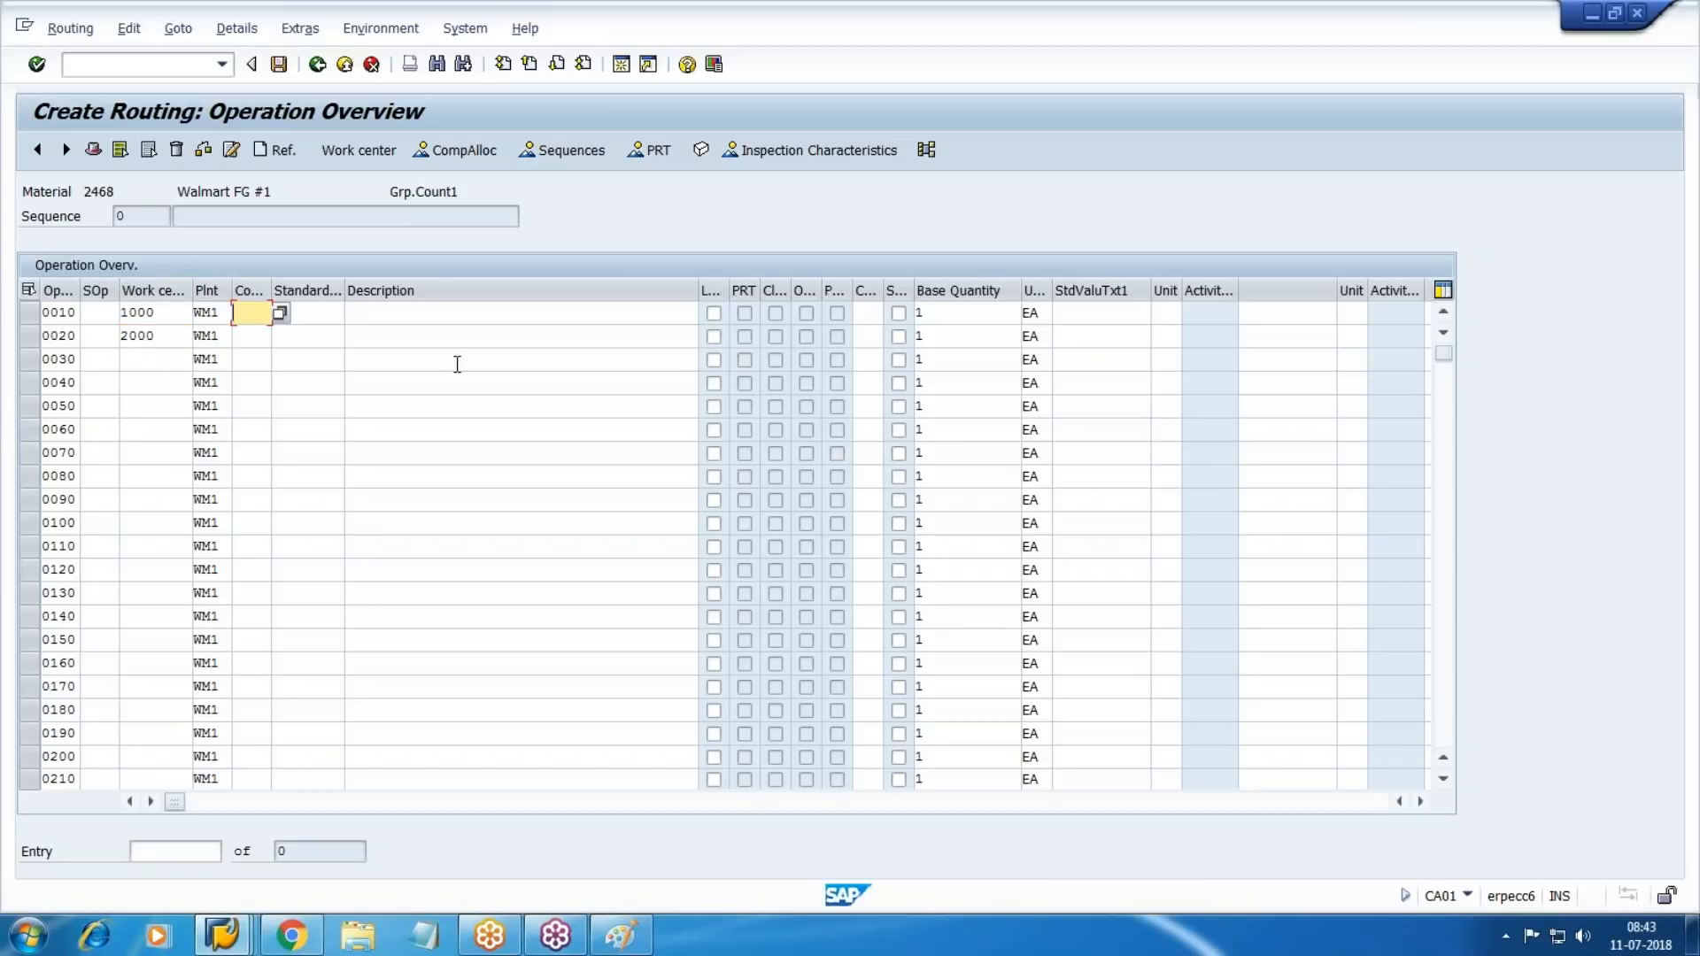
type("PP01")
key("Down")
type("PP01")
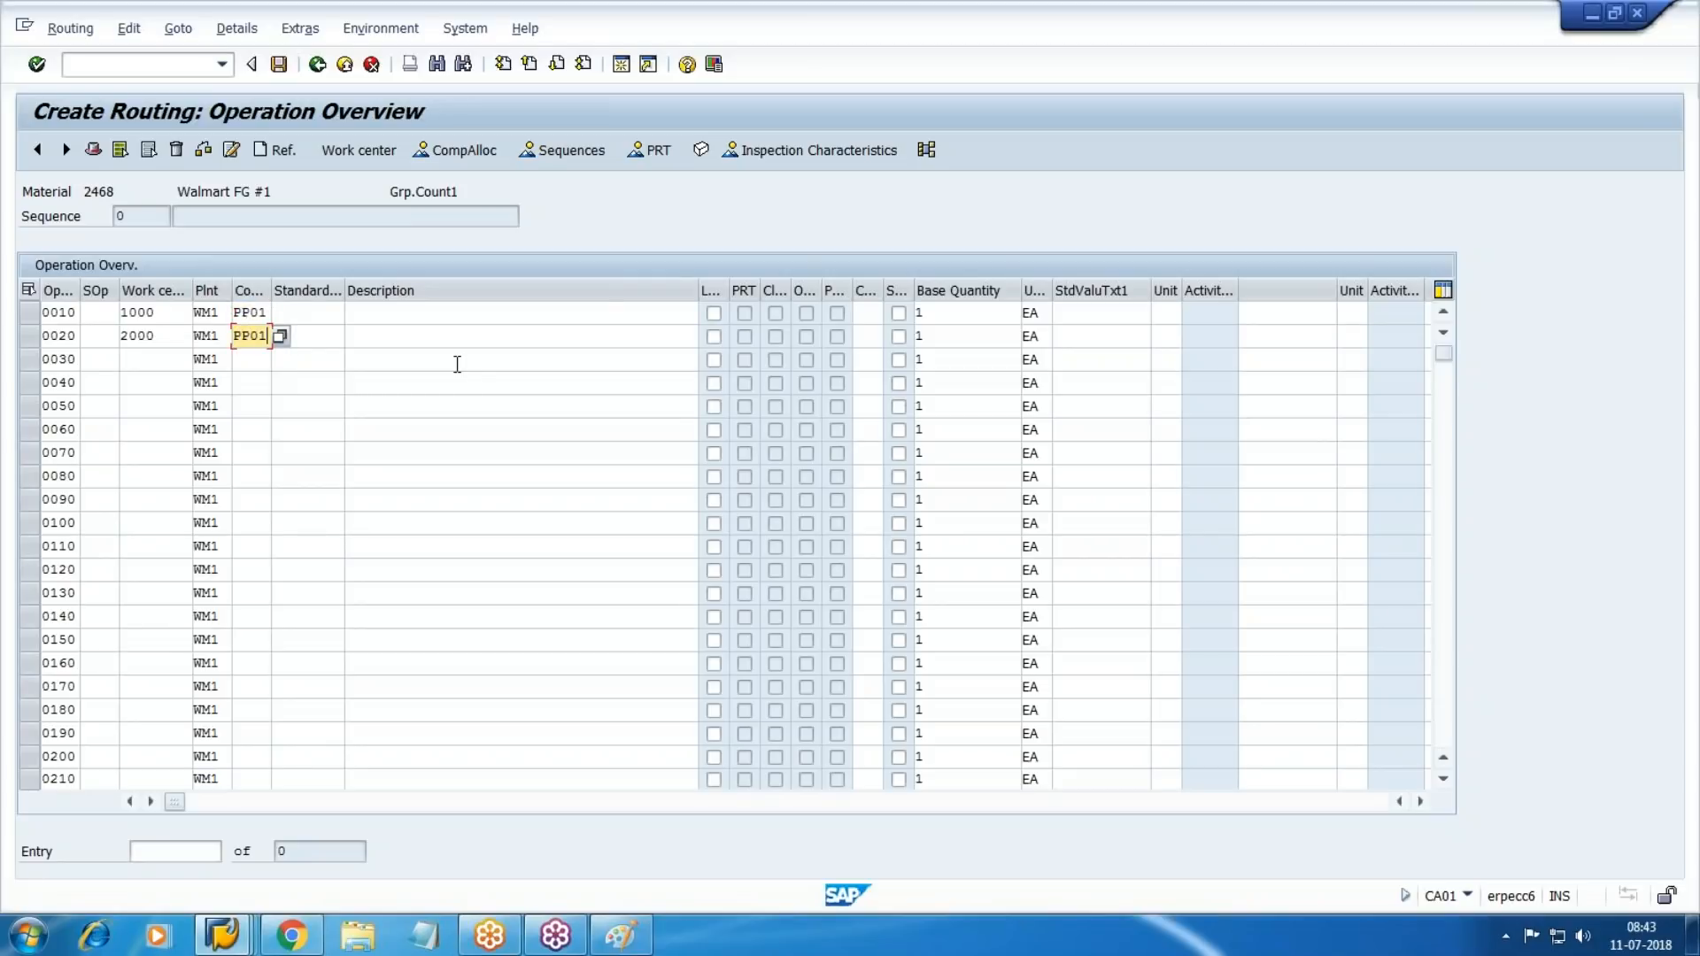
key("Return")
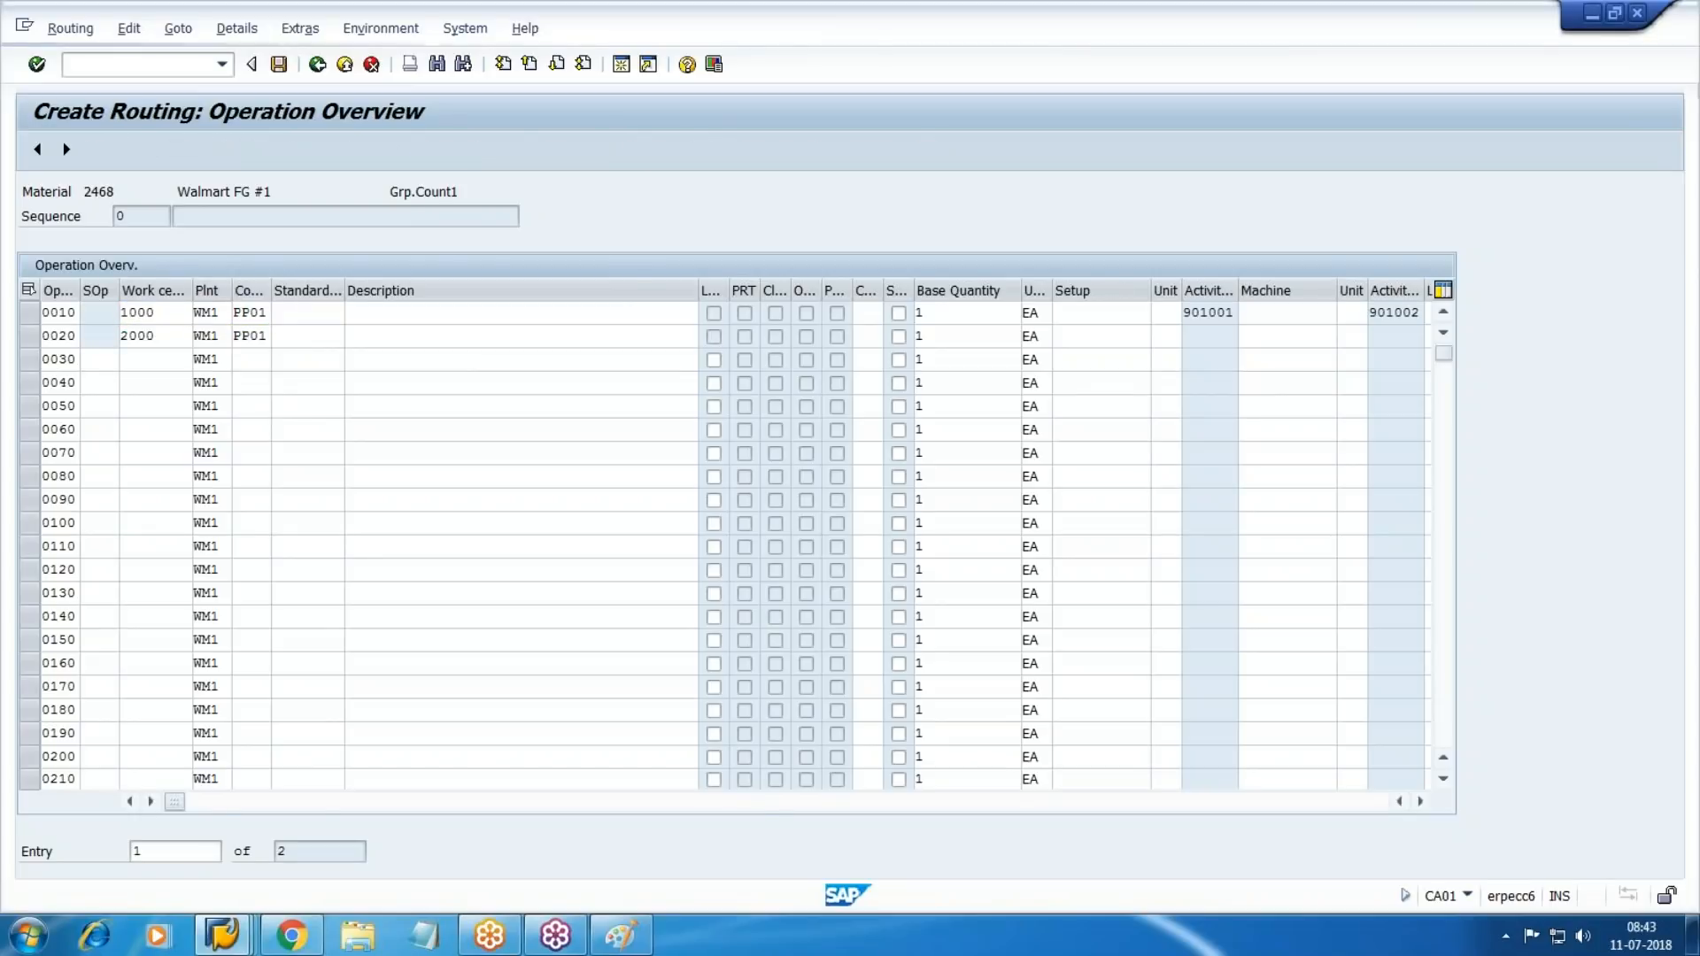
Examine the basic data and cost center assignment of work center 1000 from operation 0010, and return to the operation overview.
key("alt+Tab")
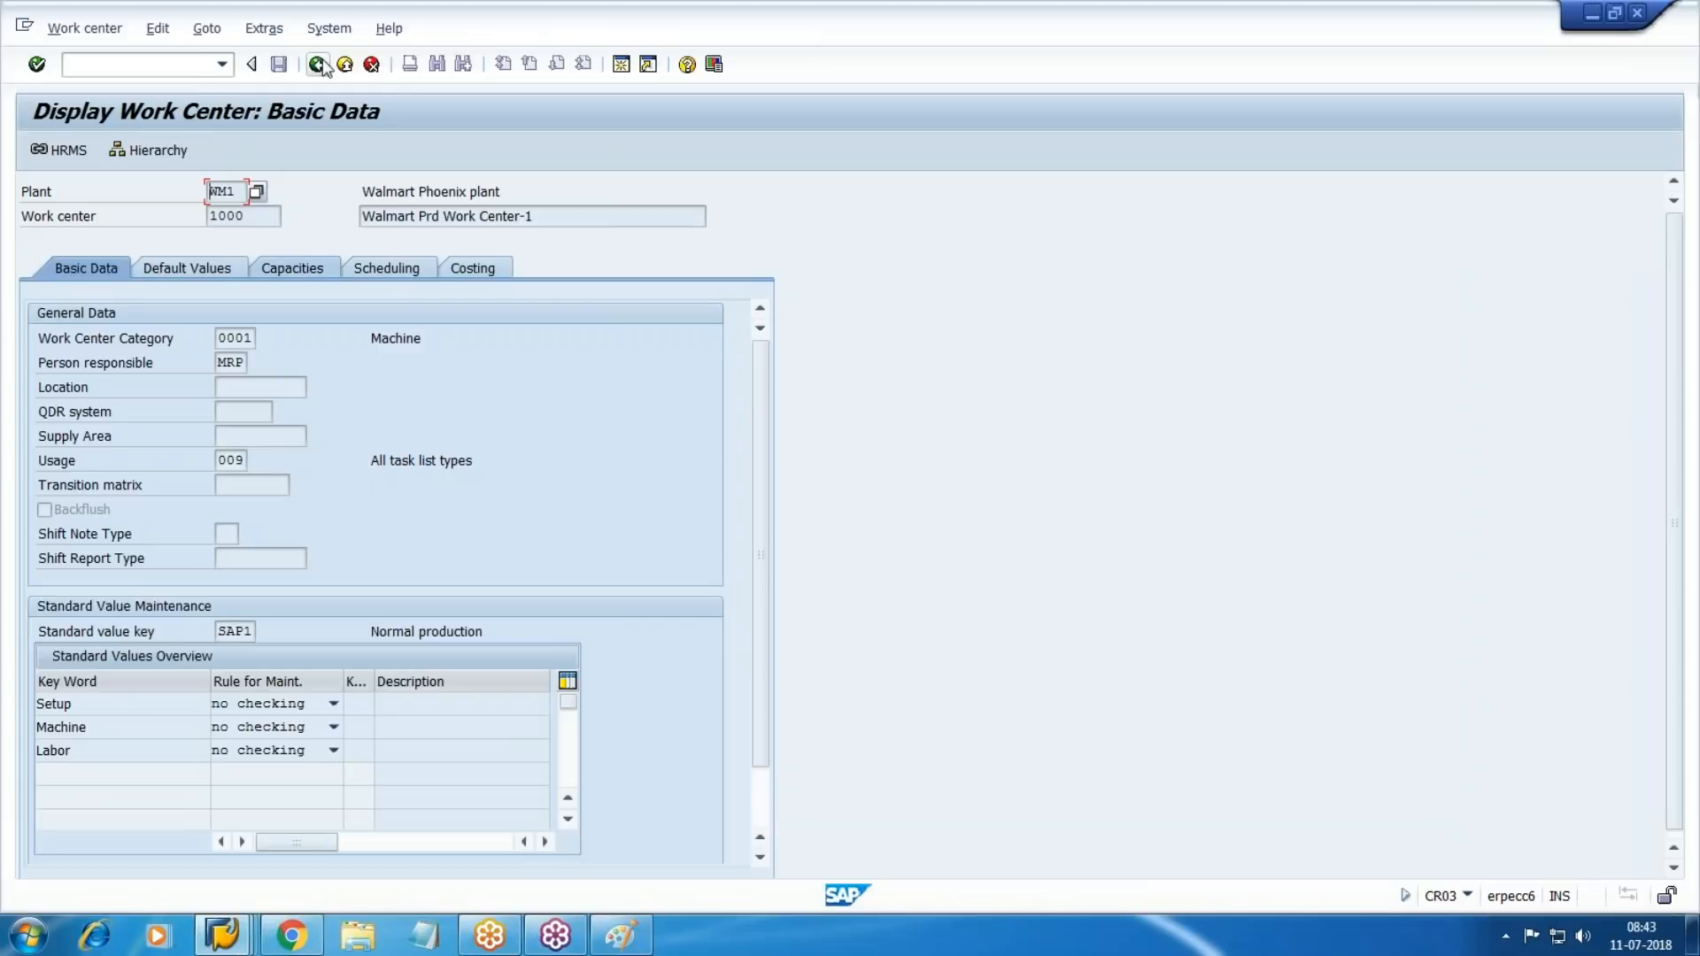
key("alt+Tab")
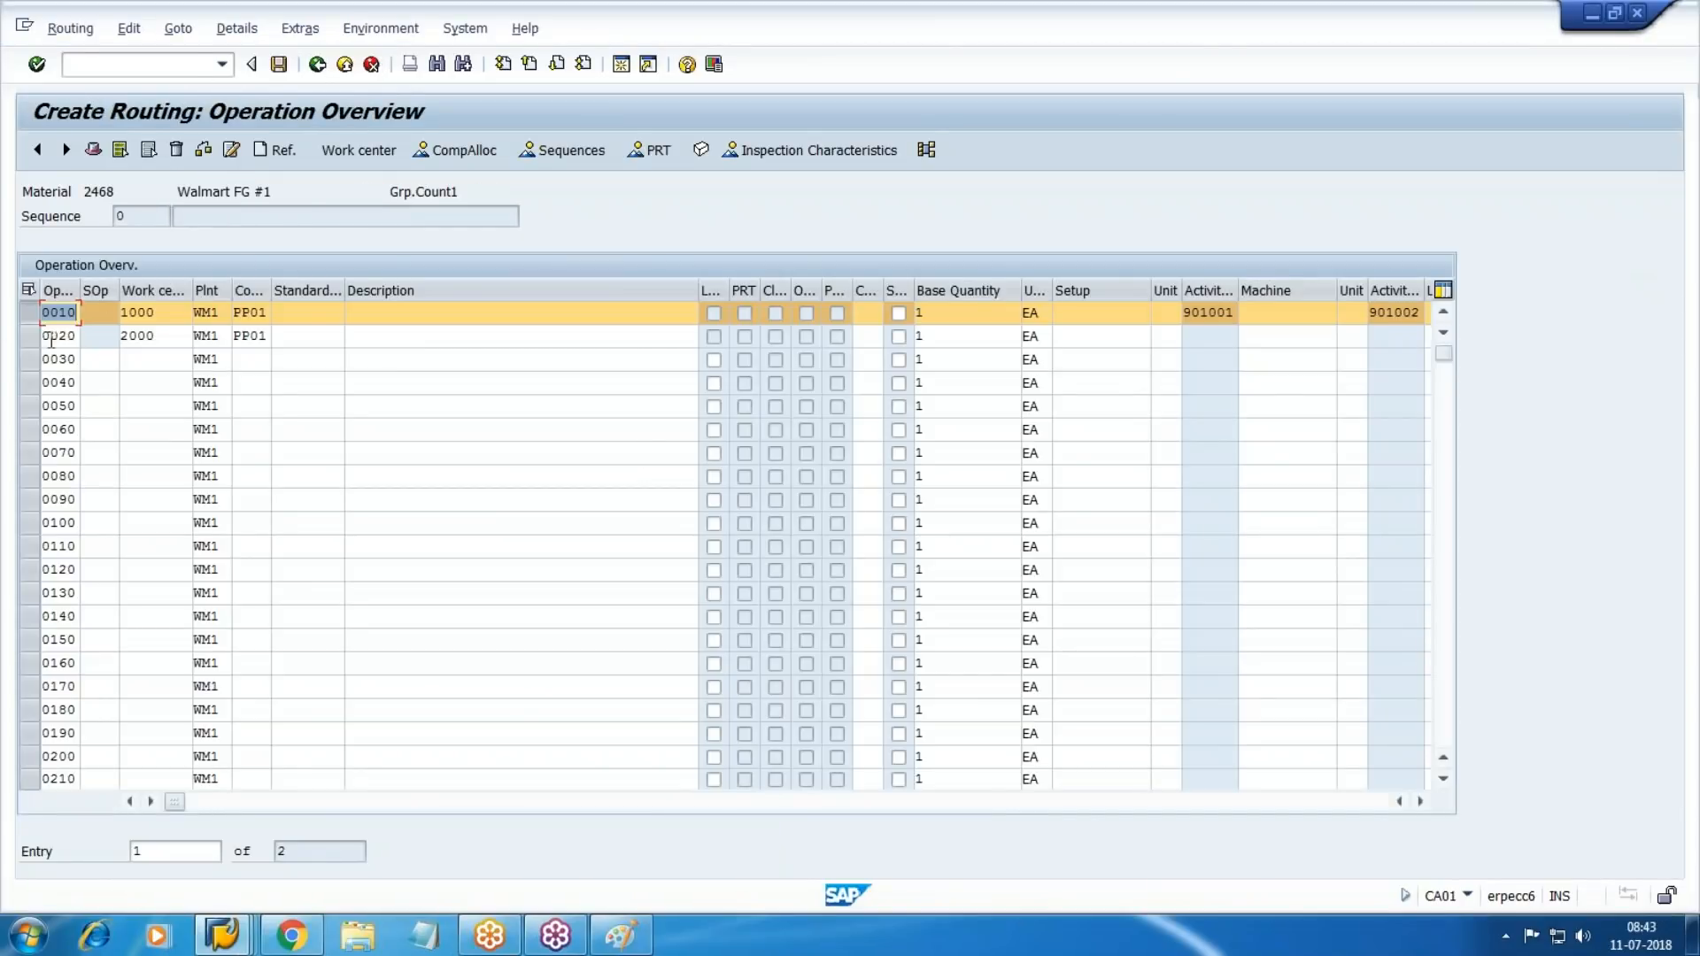
double_click(132, 314)
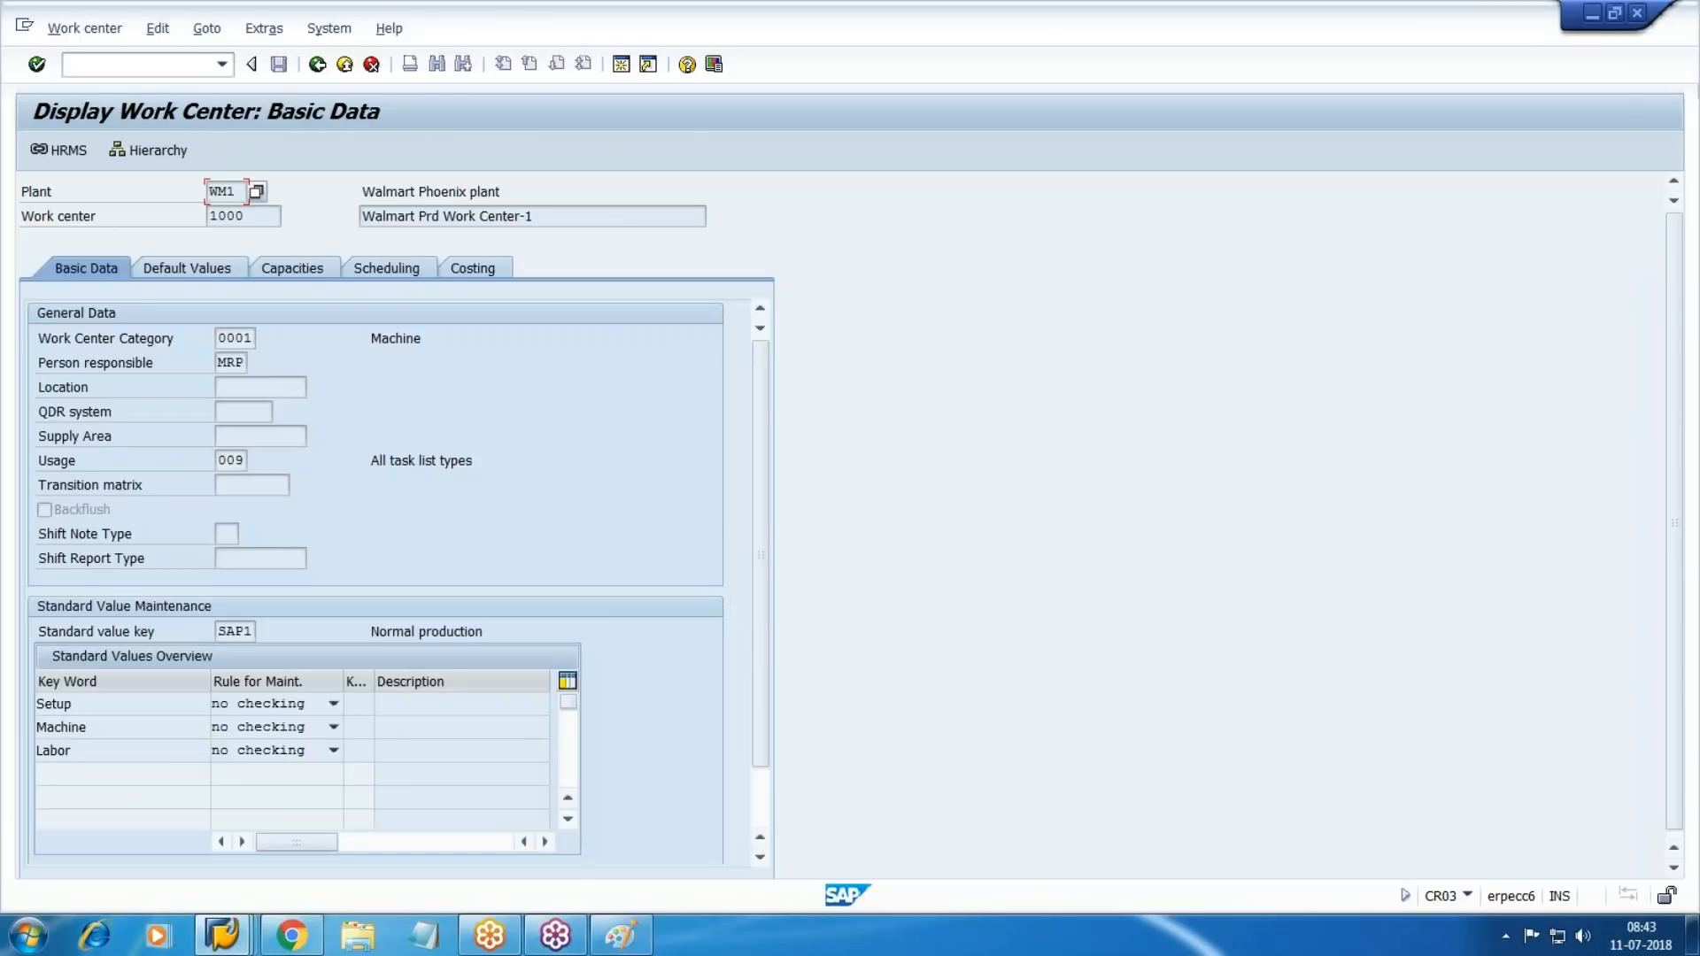
left_click(476, 266)
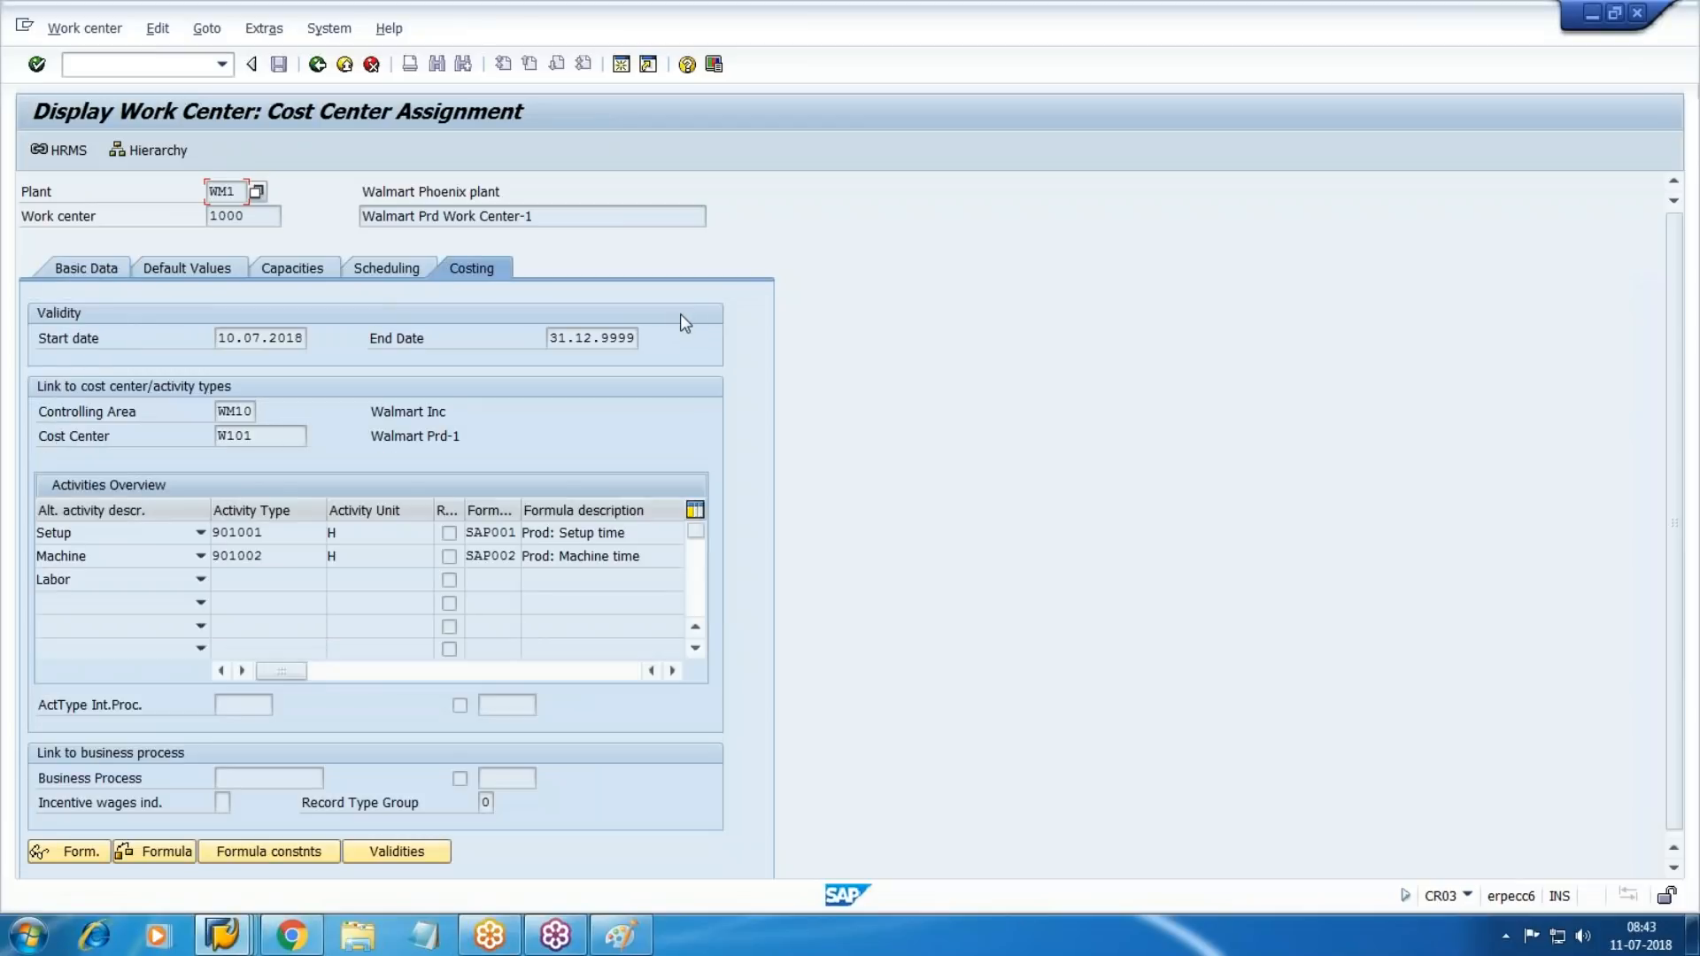
left_click(86, 267)
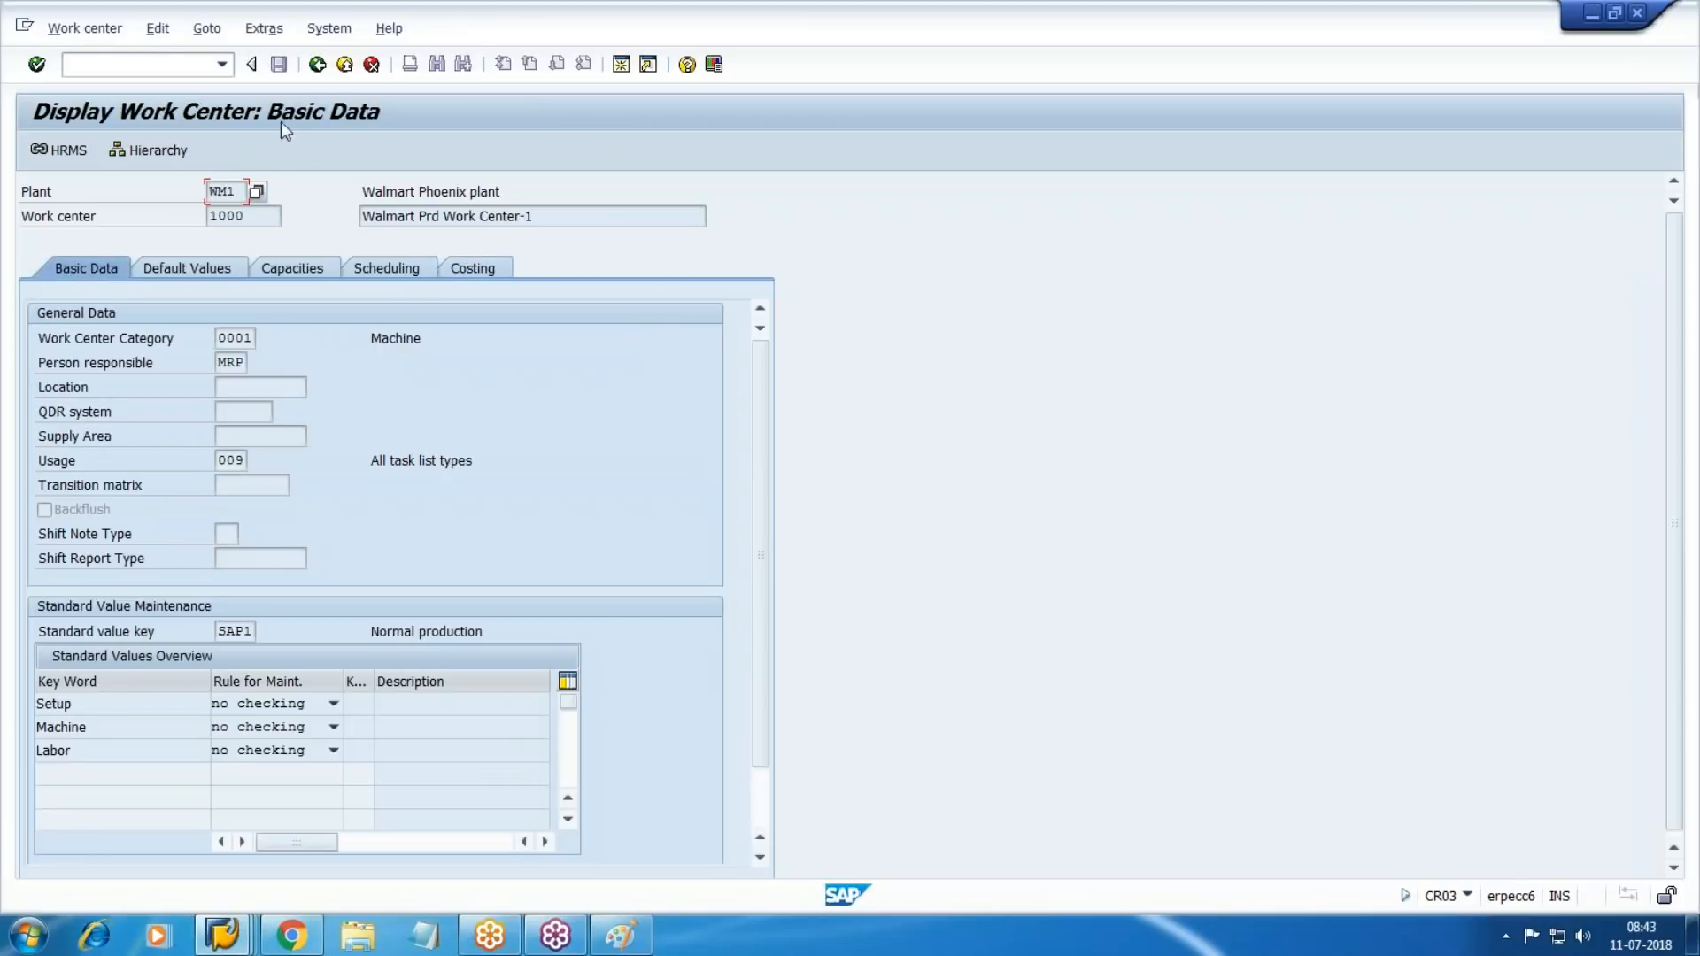
left_click(317, 64)
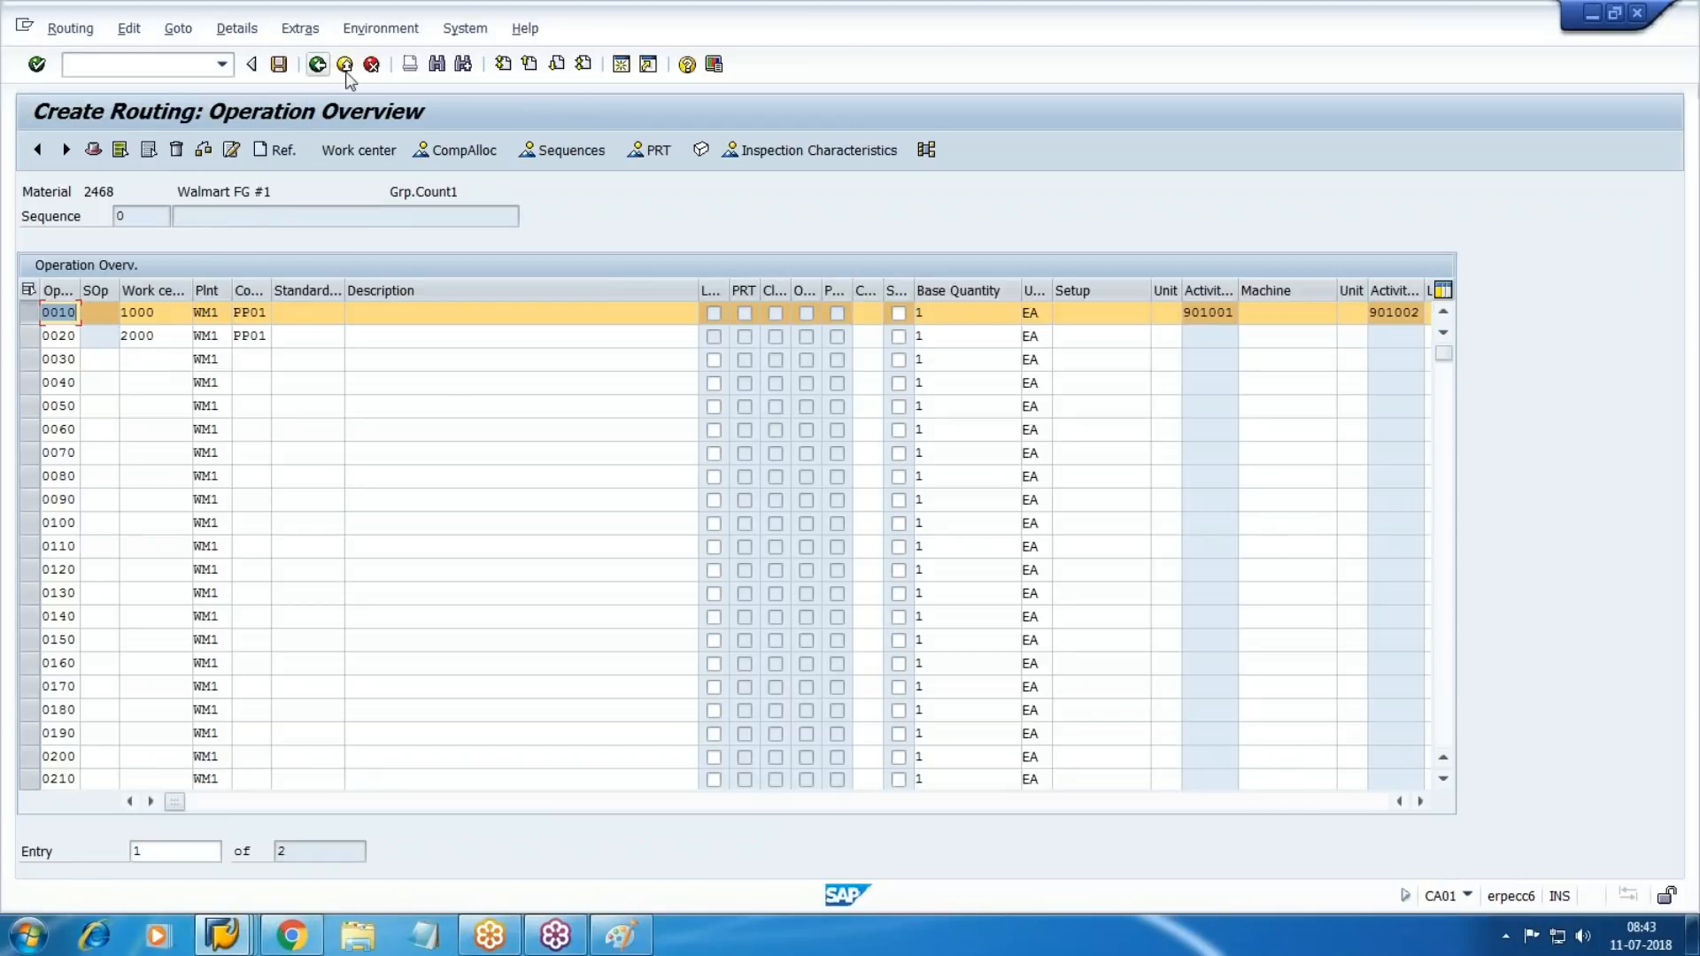
Exit the unsaved routing and start a new routing for material 2468 in plant WM1.
left_click(344, 65)
left_click(428, 424)
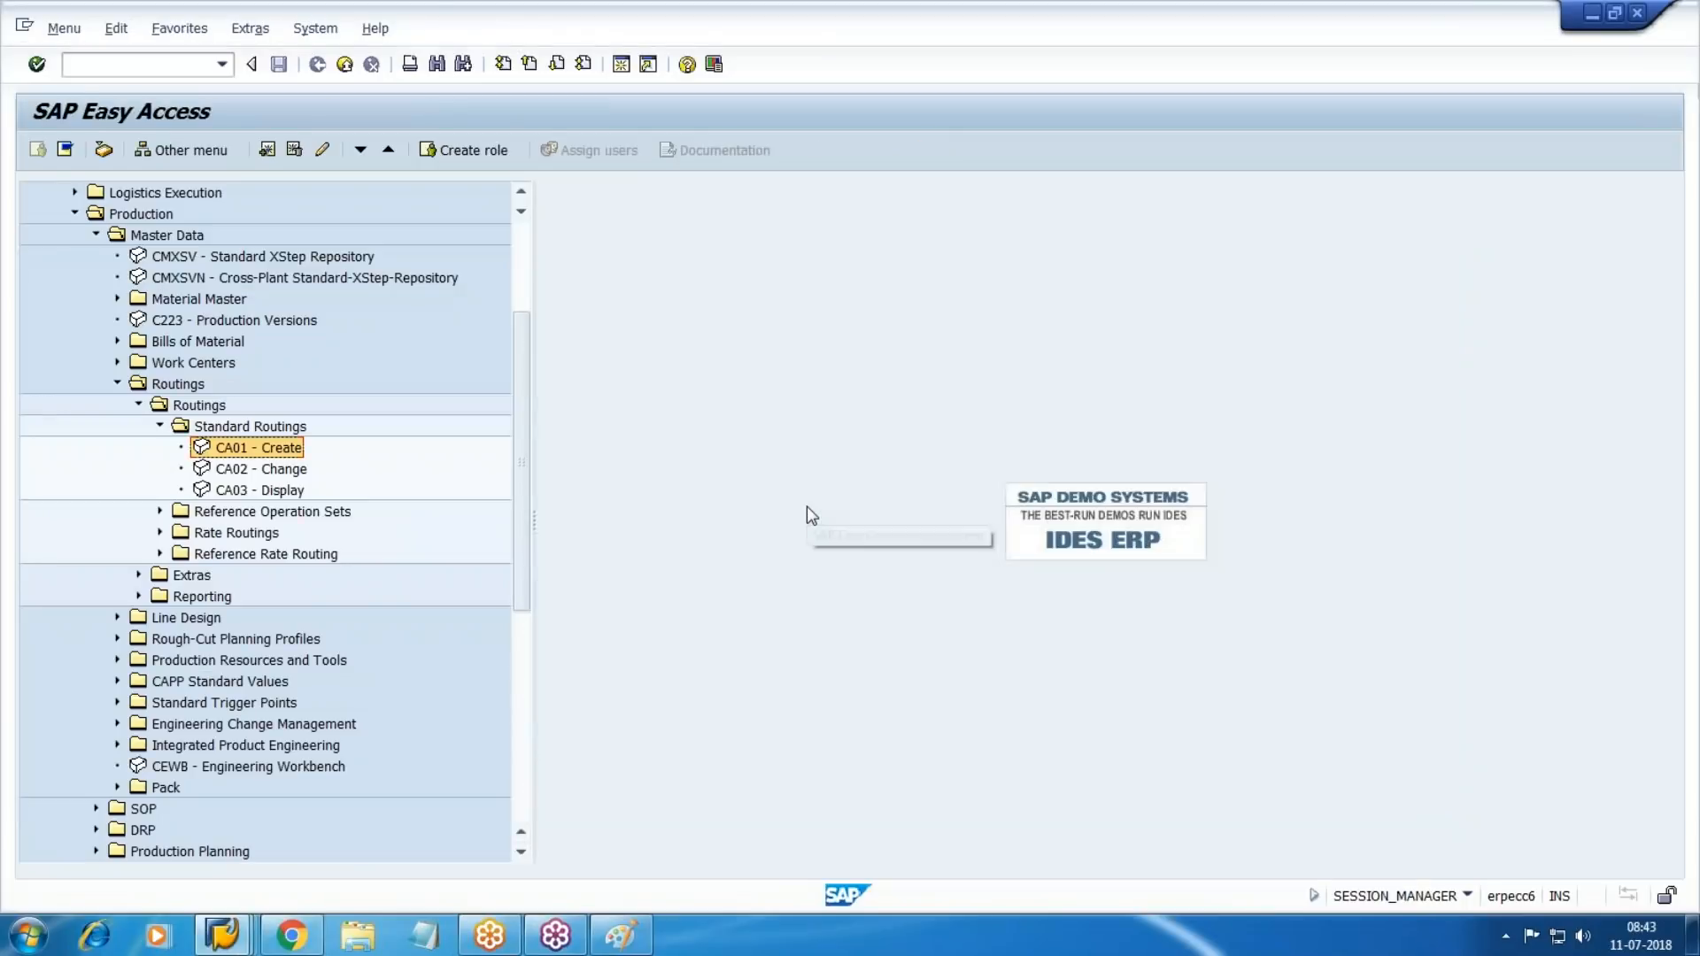
double_click(282, 448)
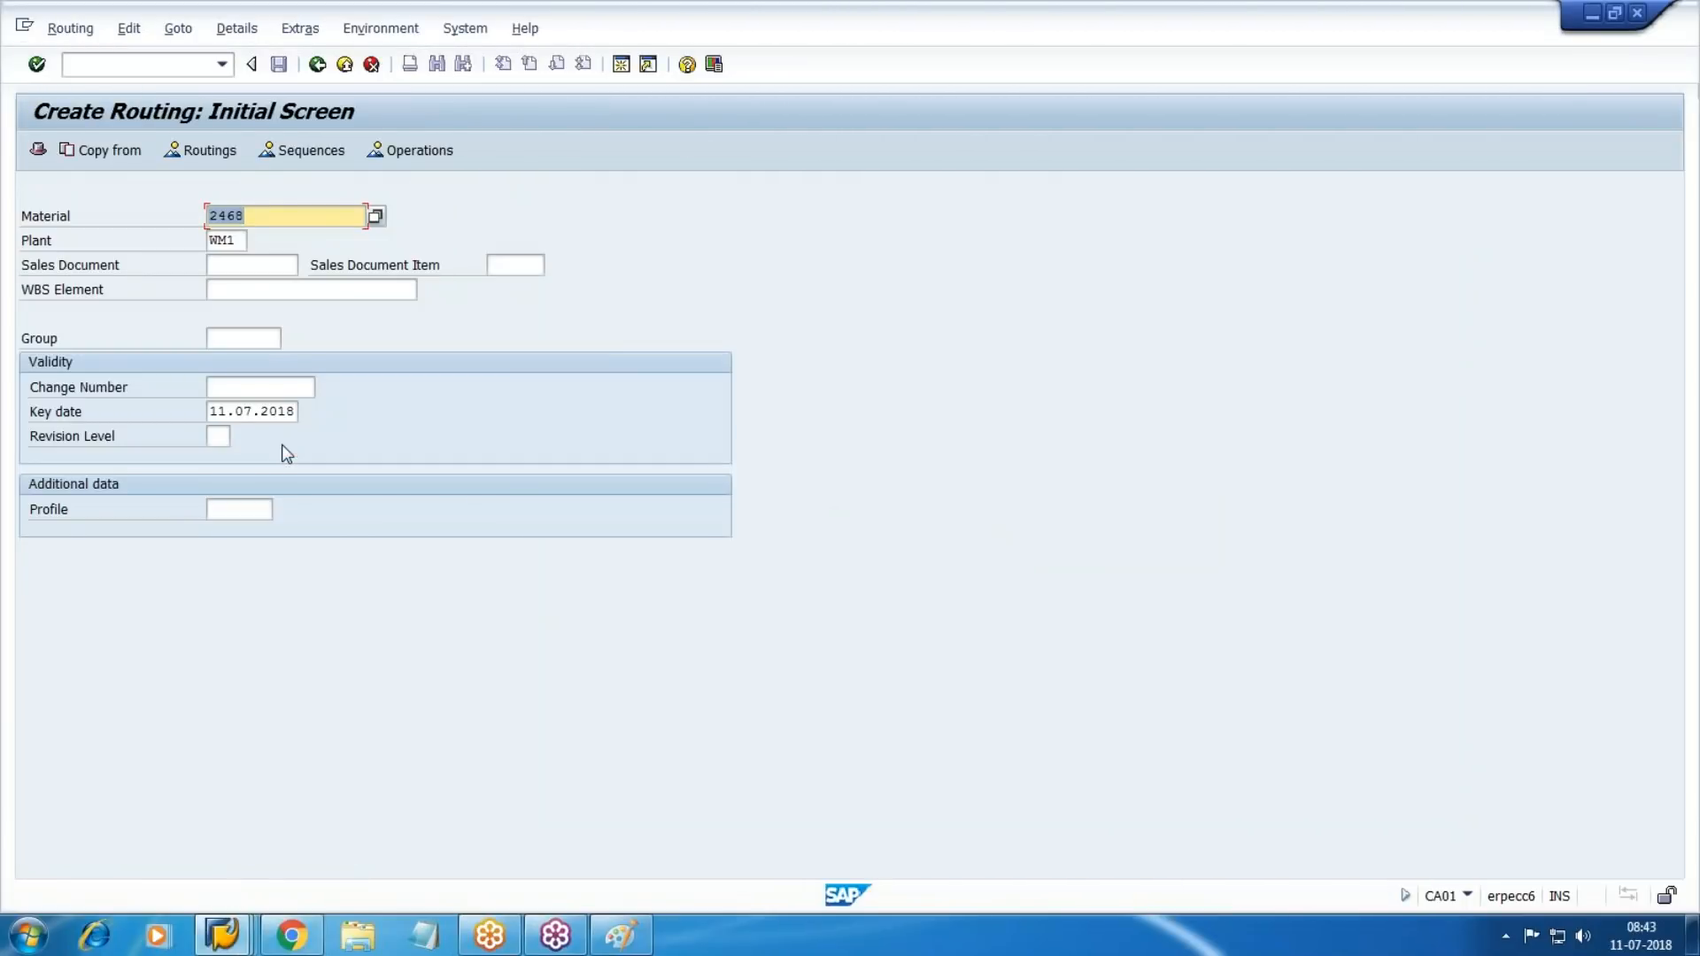
key("Return")
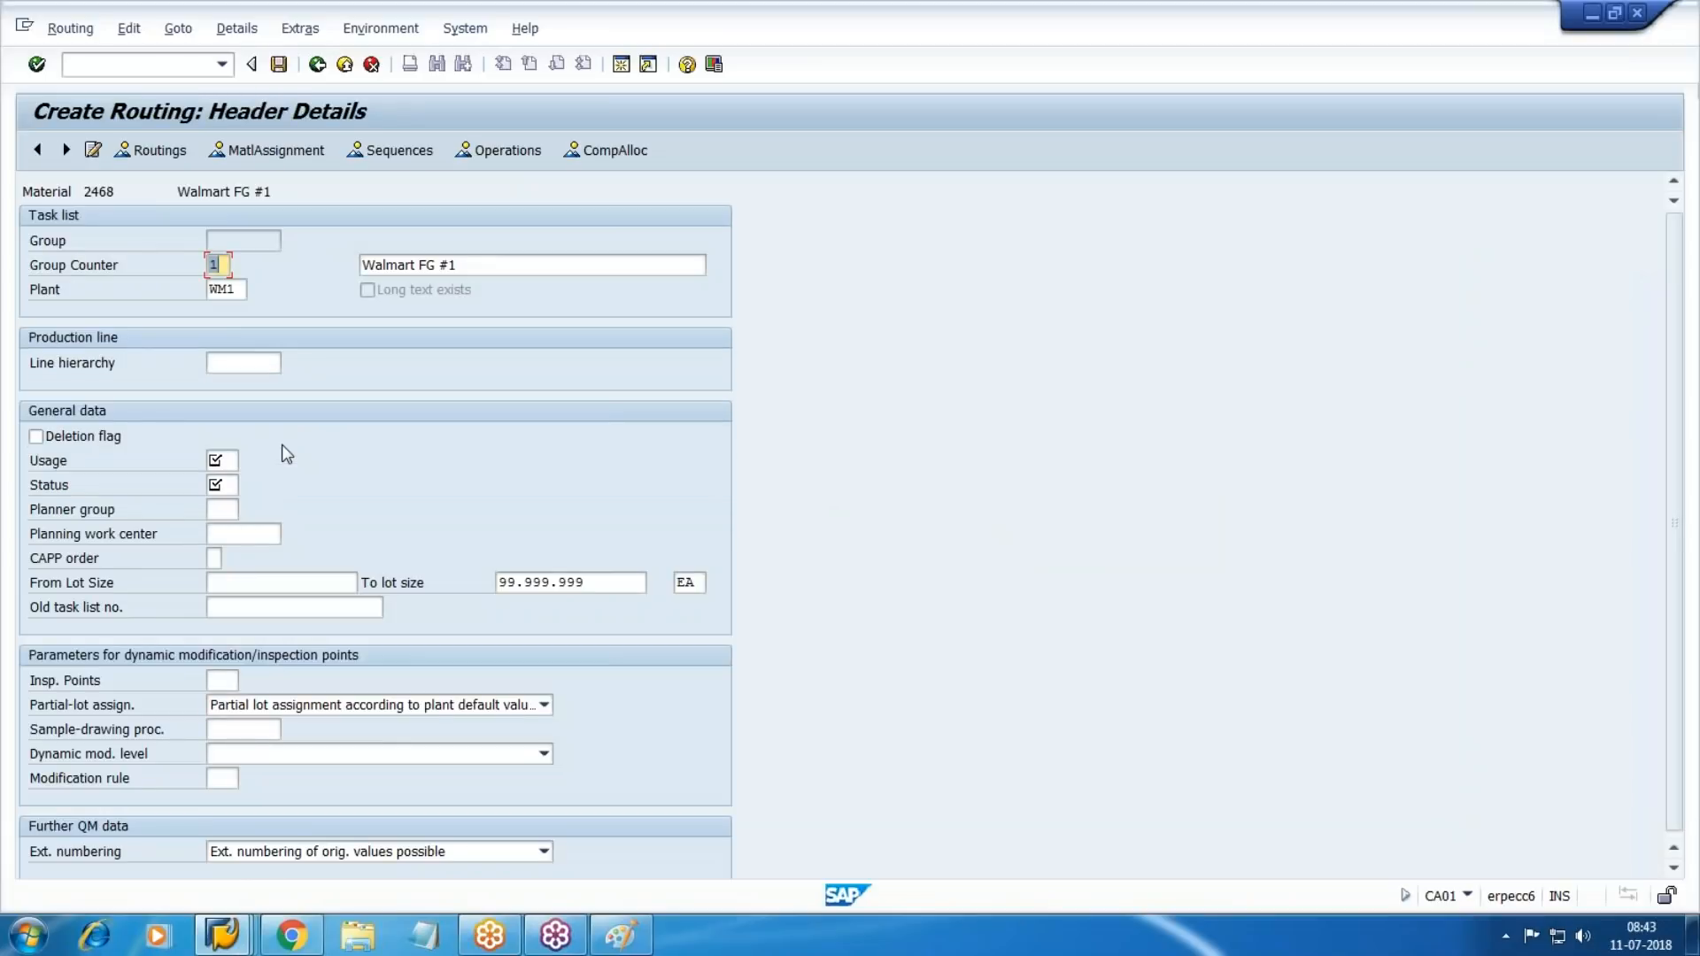
Set the routing's usage to 1 and its status to 4, and save the routing.
key("Tab")
key("Tab")
key("Tab")
key("Tab")
key("Tab")
key("Tab")
key("shift+Tab")
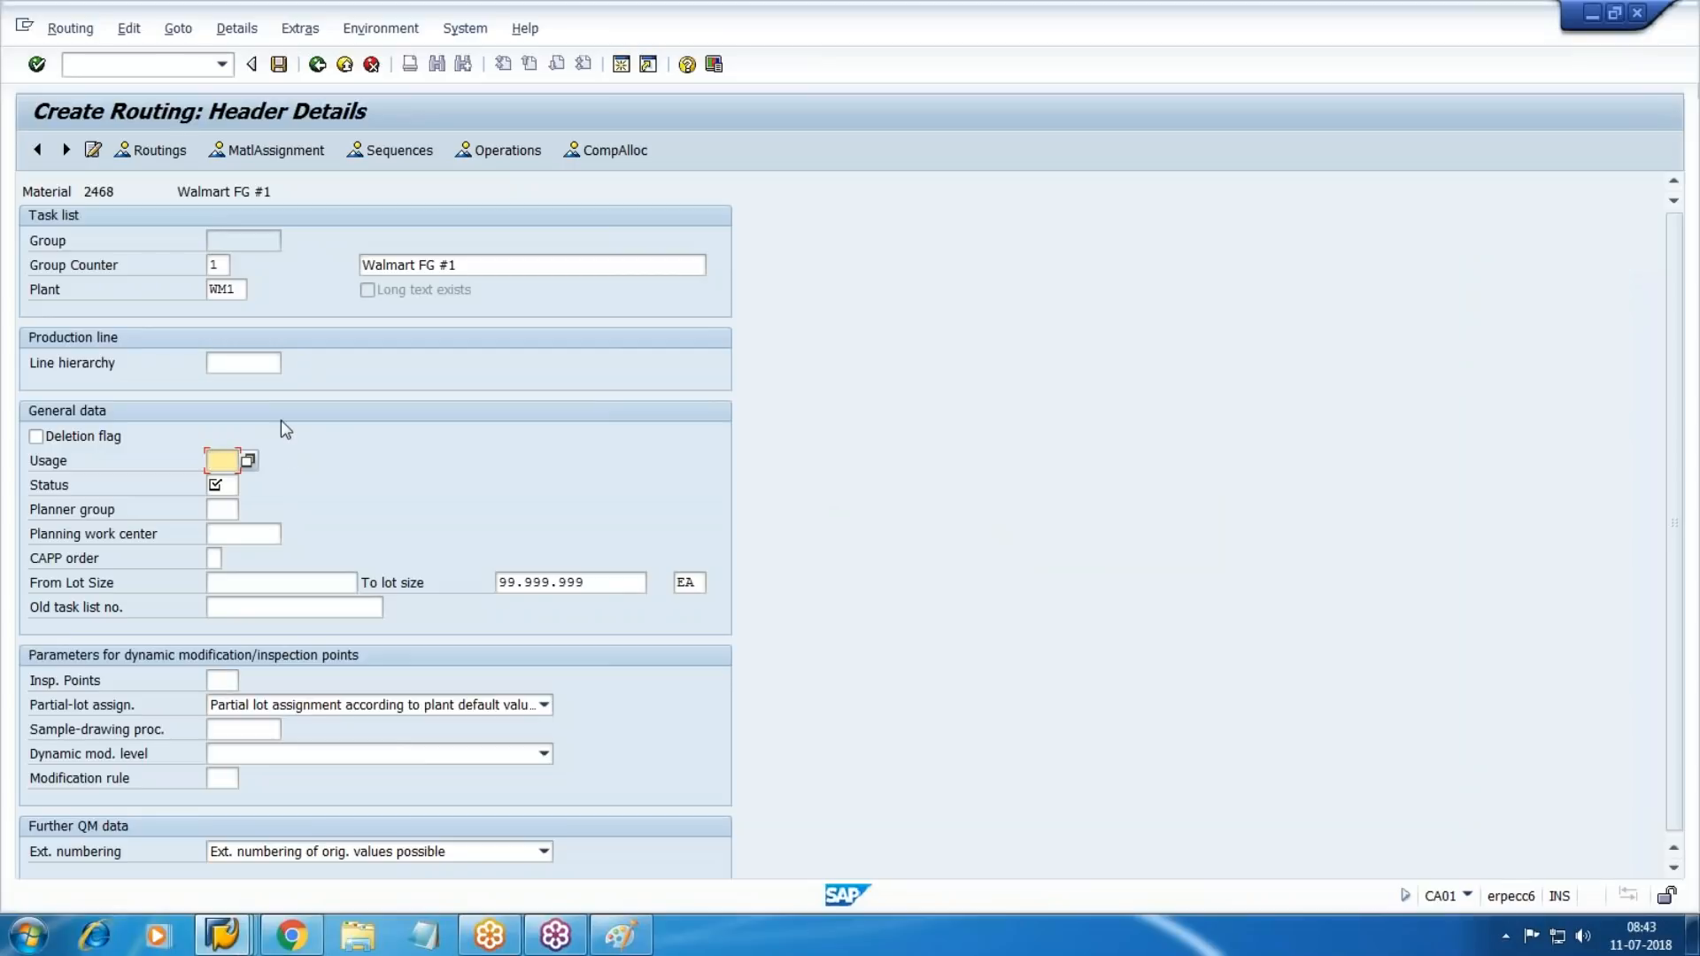
left_click(227, 482)
key("Tab")
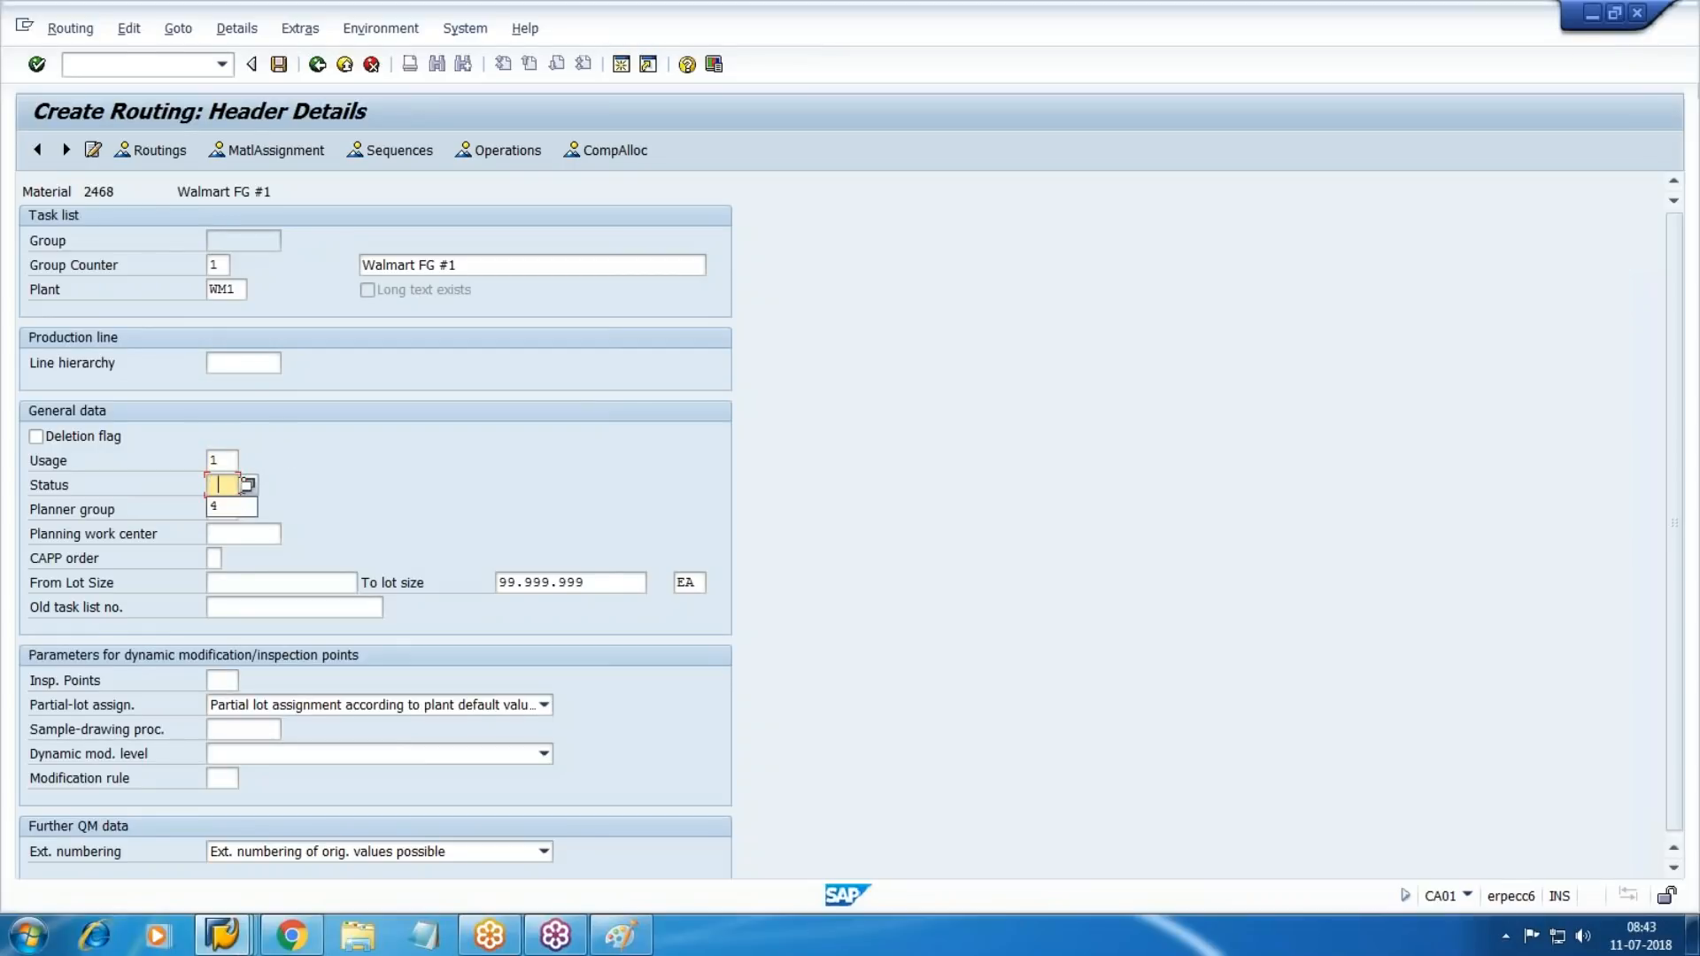
left_click(229, 508)
left_click(280, 64)
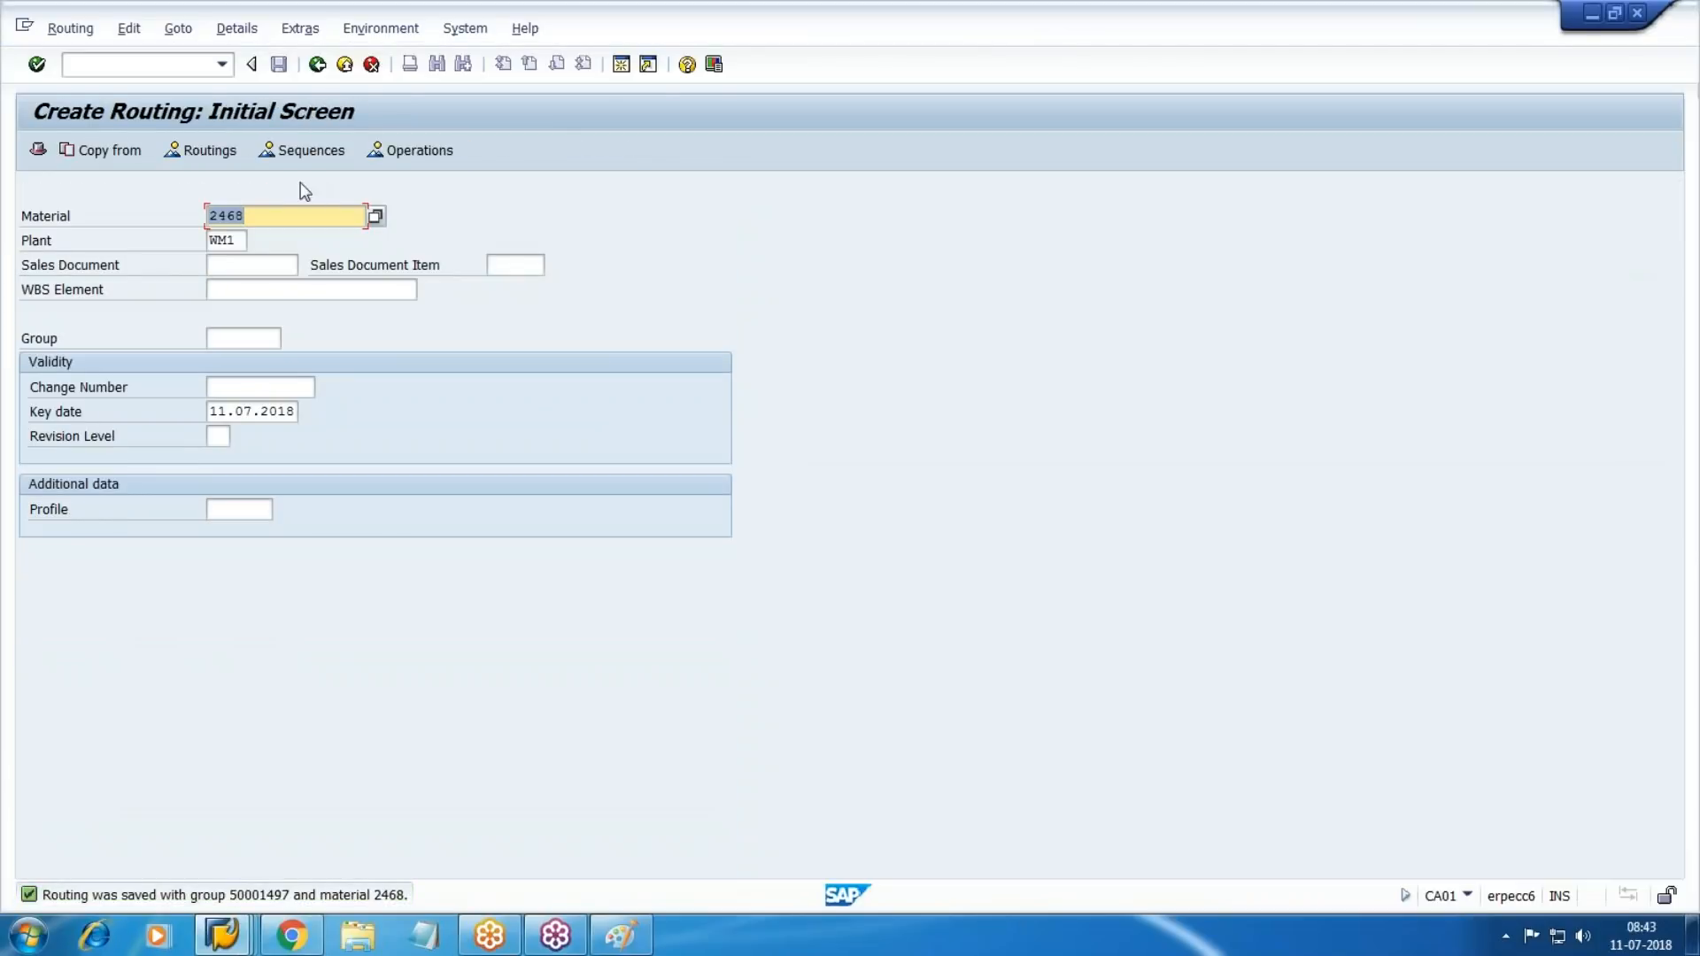
Open the operation overview for material 2468 and assign work center 1000 with control key PP01 to operation 0010.
left_click(404, 159)
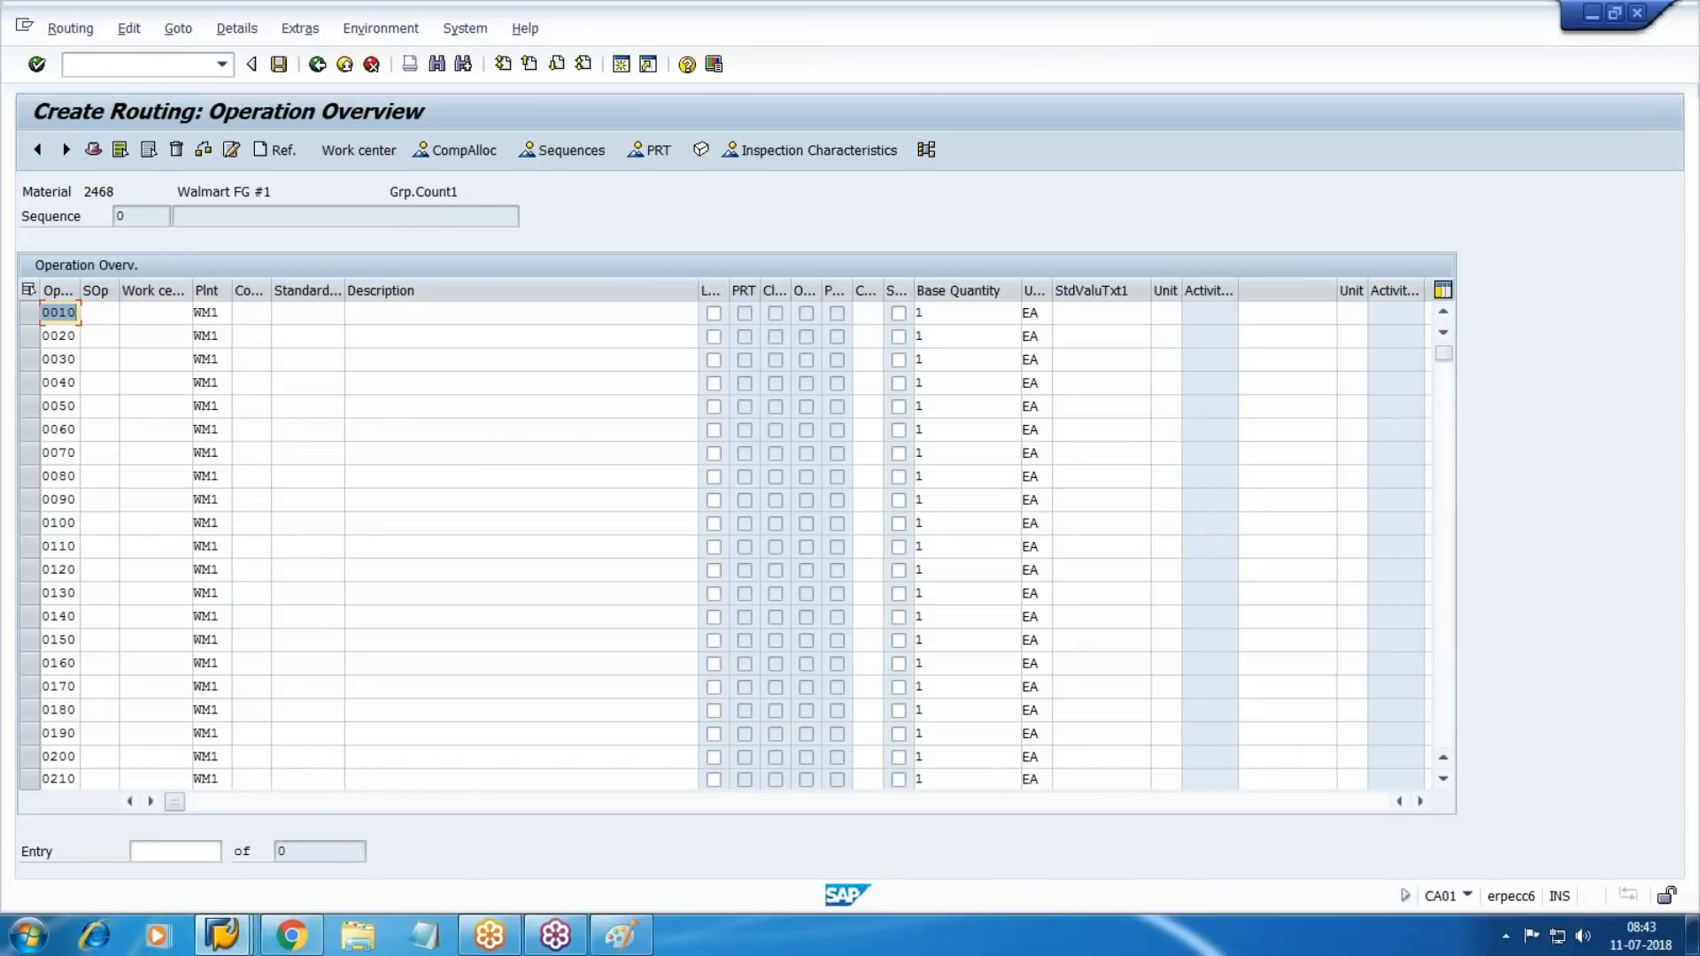
key("Tab")
key("Tab")
type("1000")
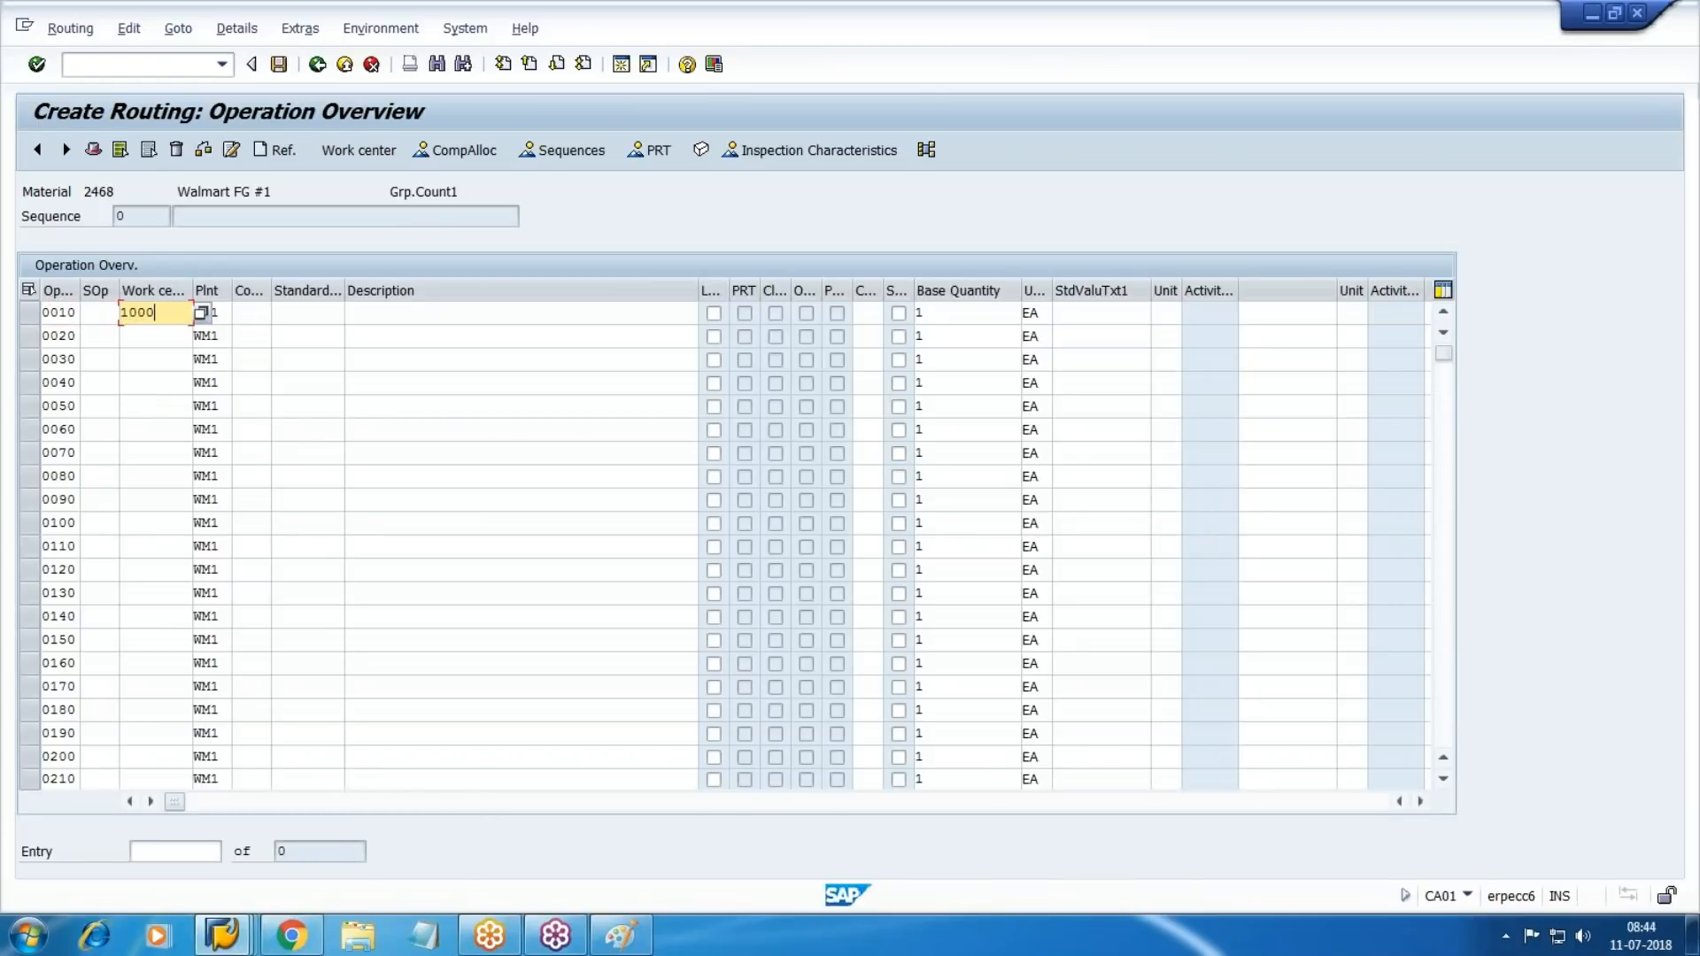
key("Tab")
type("PP01")
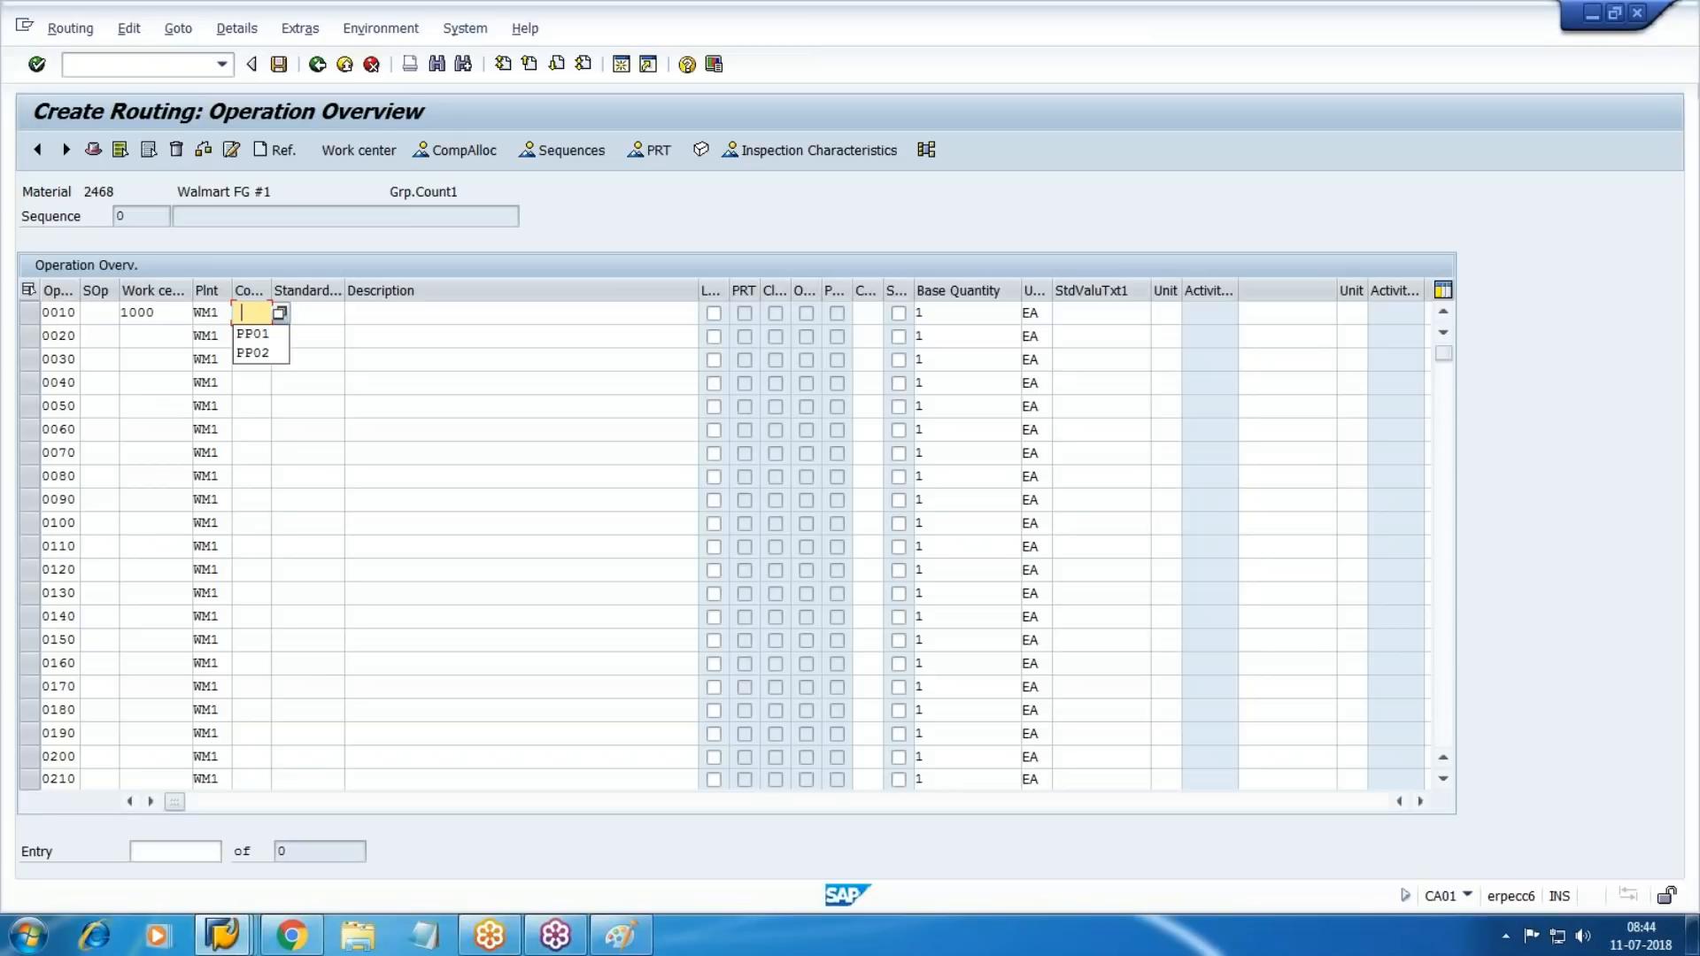
key("Tab")
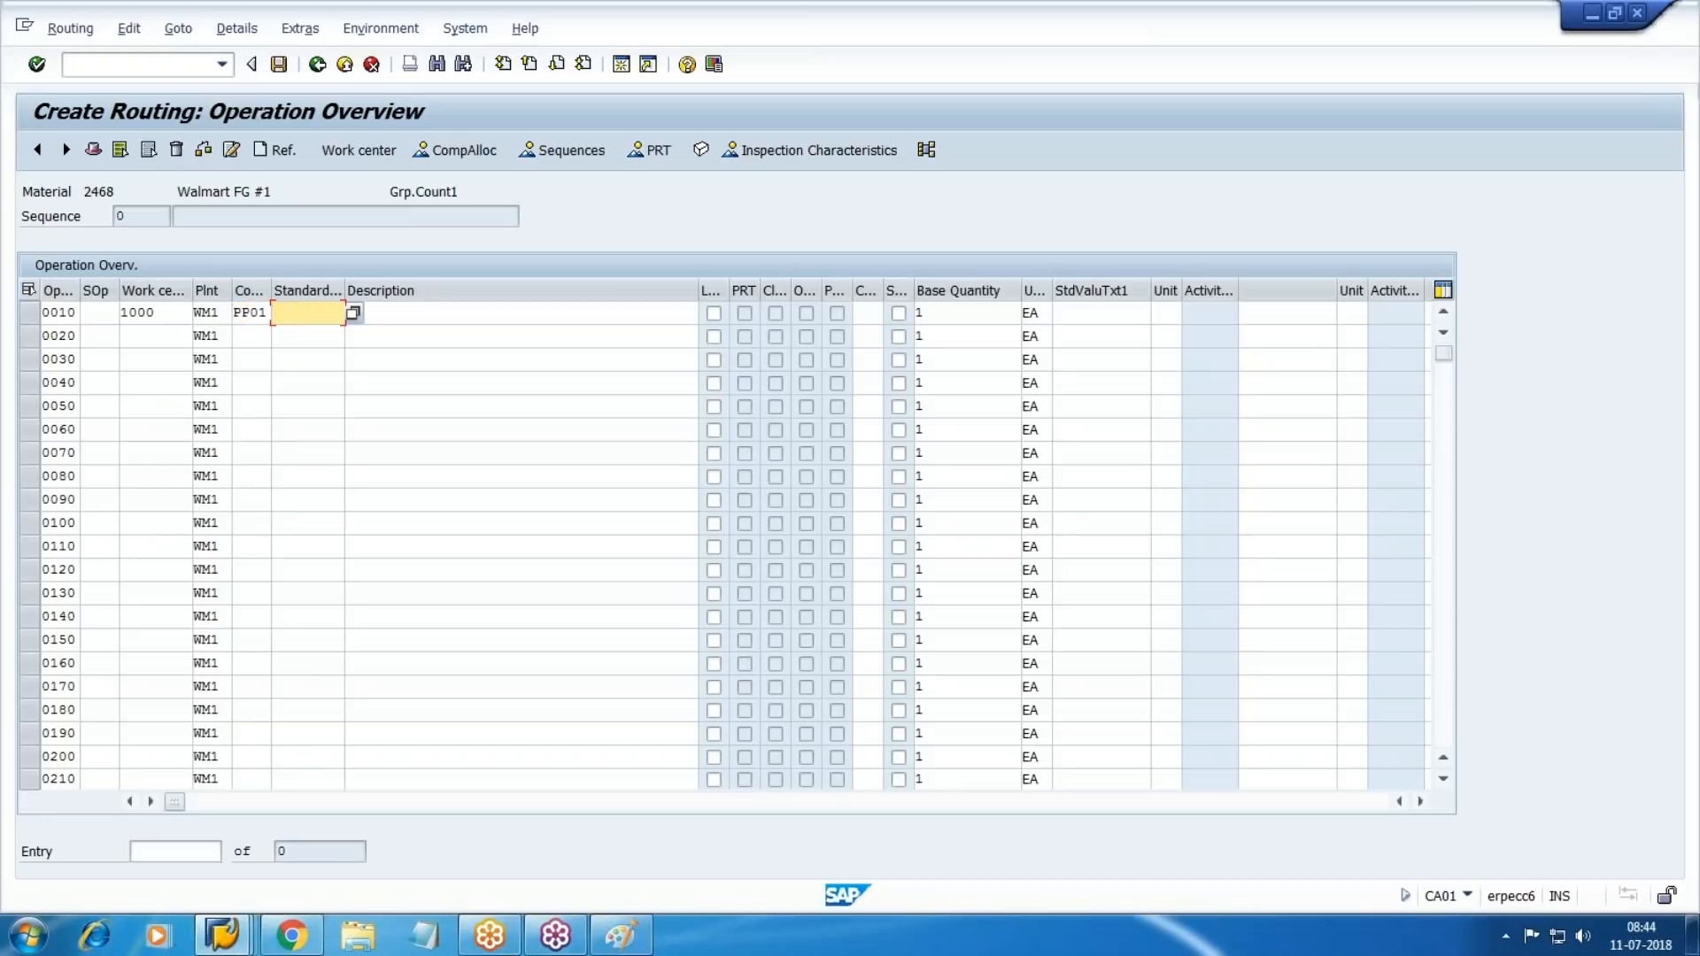
key("shift+Tab")
key("Return")
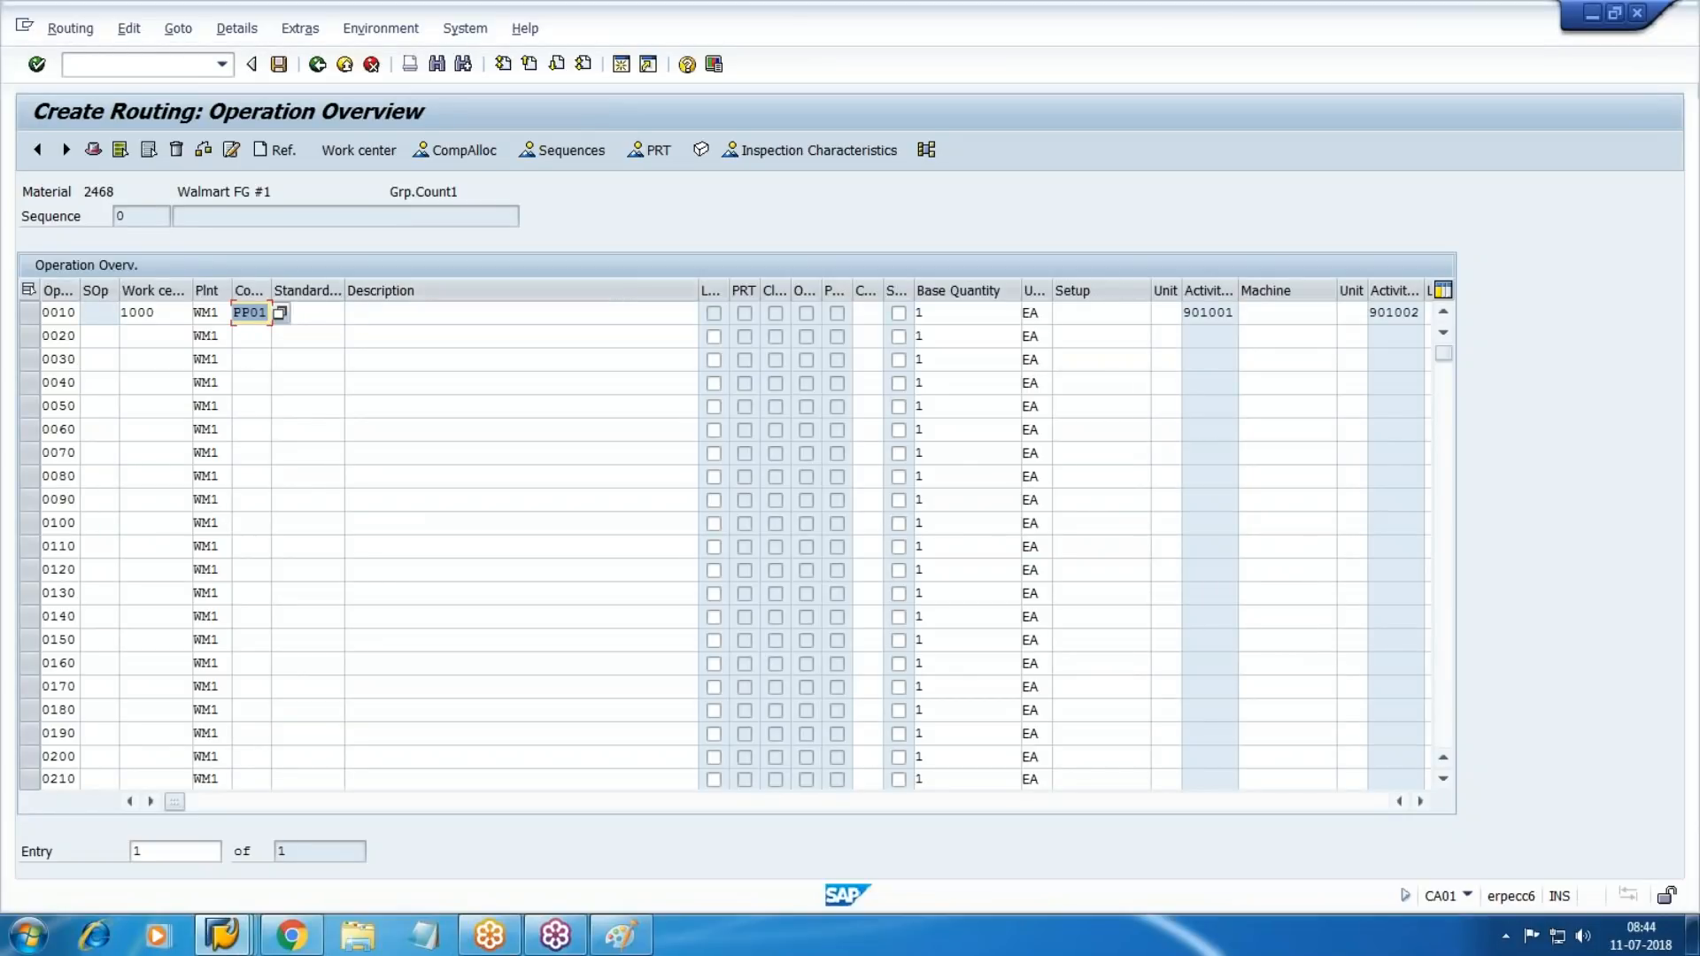
Open the details of operation 0010 and set its setup standard value to 3 H.
left_click(29, 312)
double_click(66, 313)
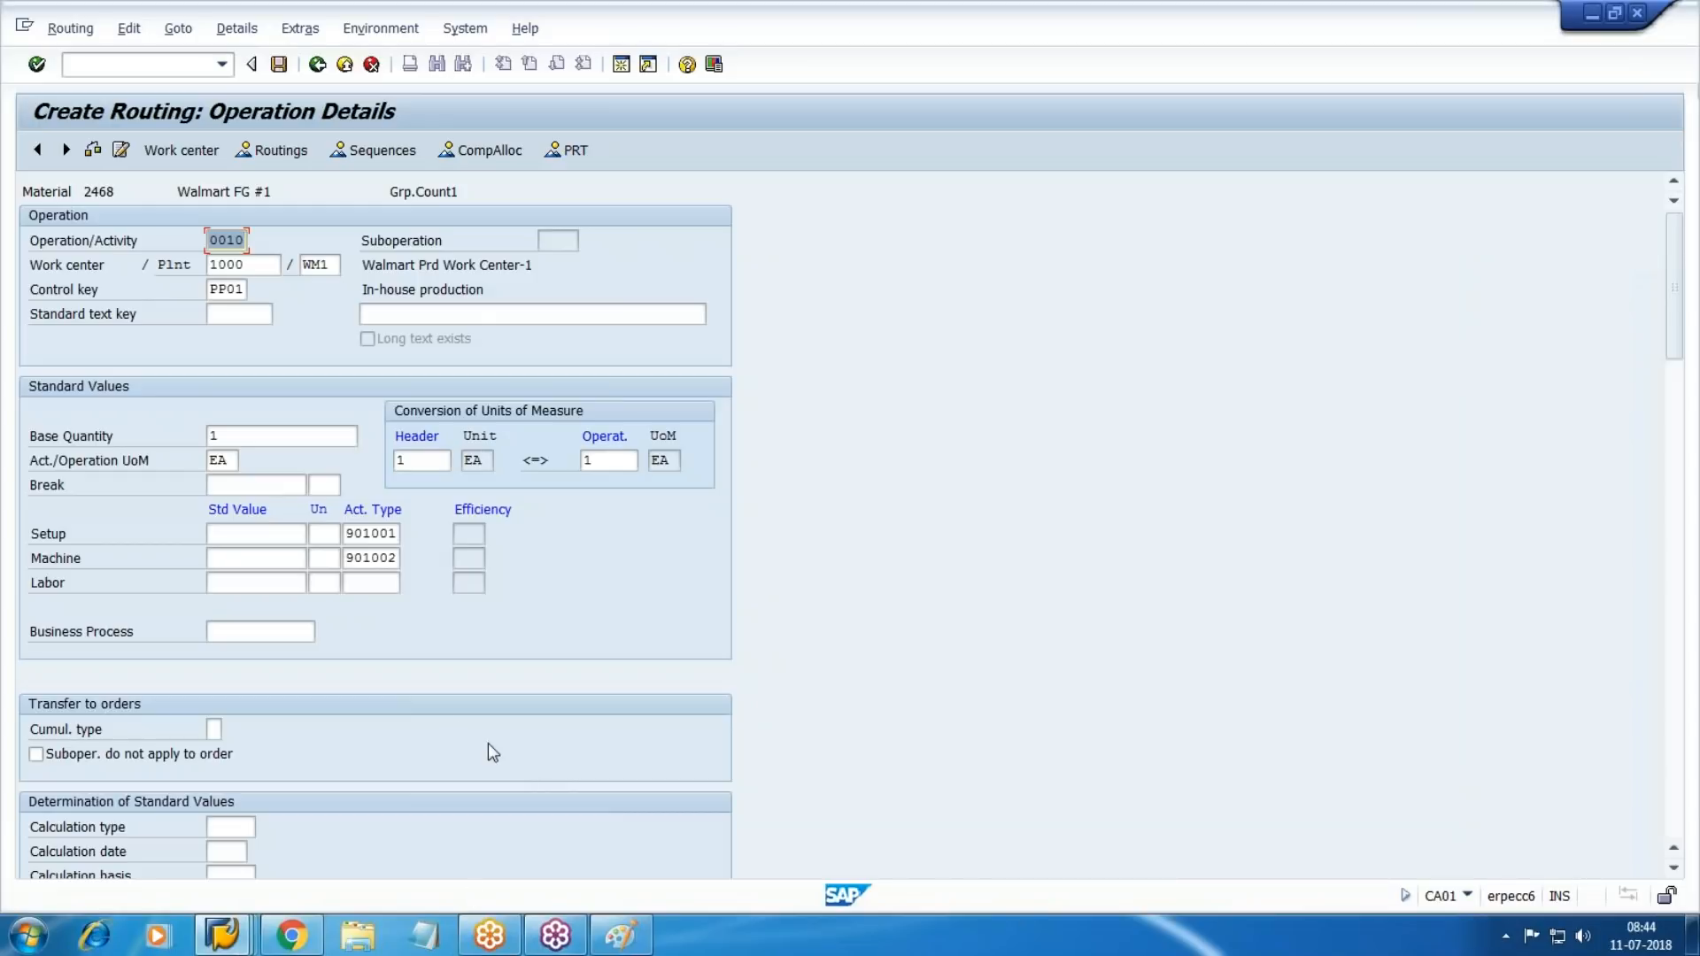
left_click(243, 536)
type("3")
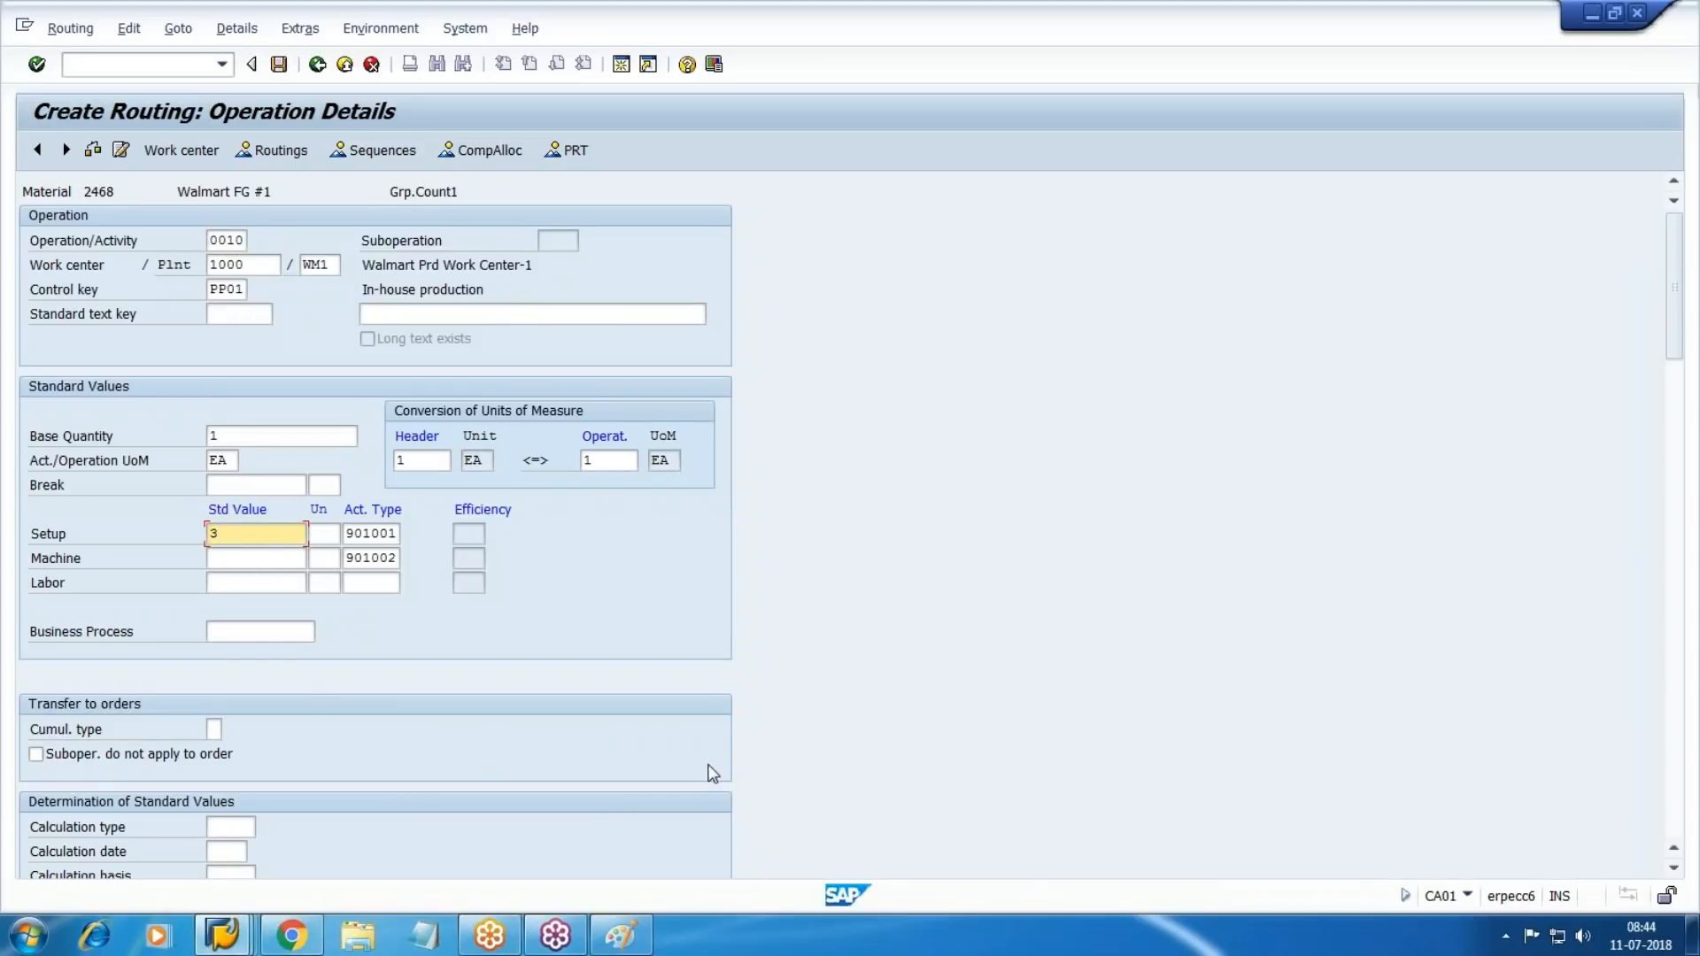
key("Tab")
type("H")
Set the machine standard value of operation 0010 to 1 H and return to the operation overview.
key("Tab")
key("Tab")
key("Tab")
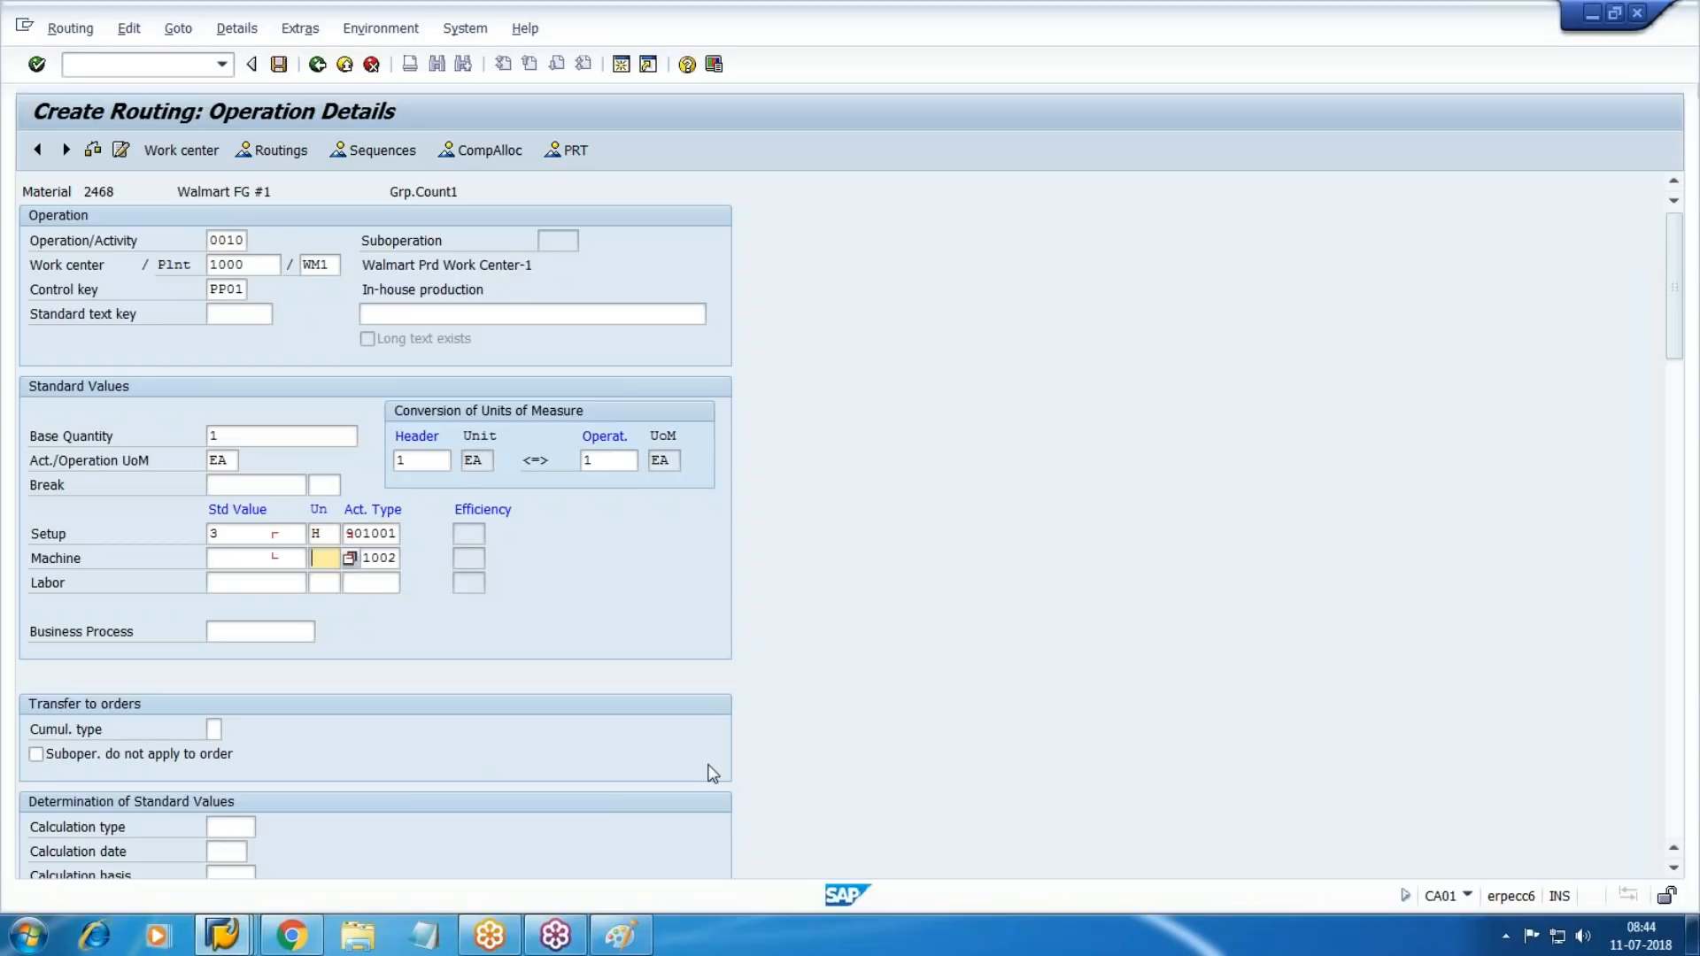
key("shift+Tab")
type("1")
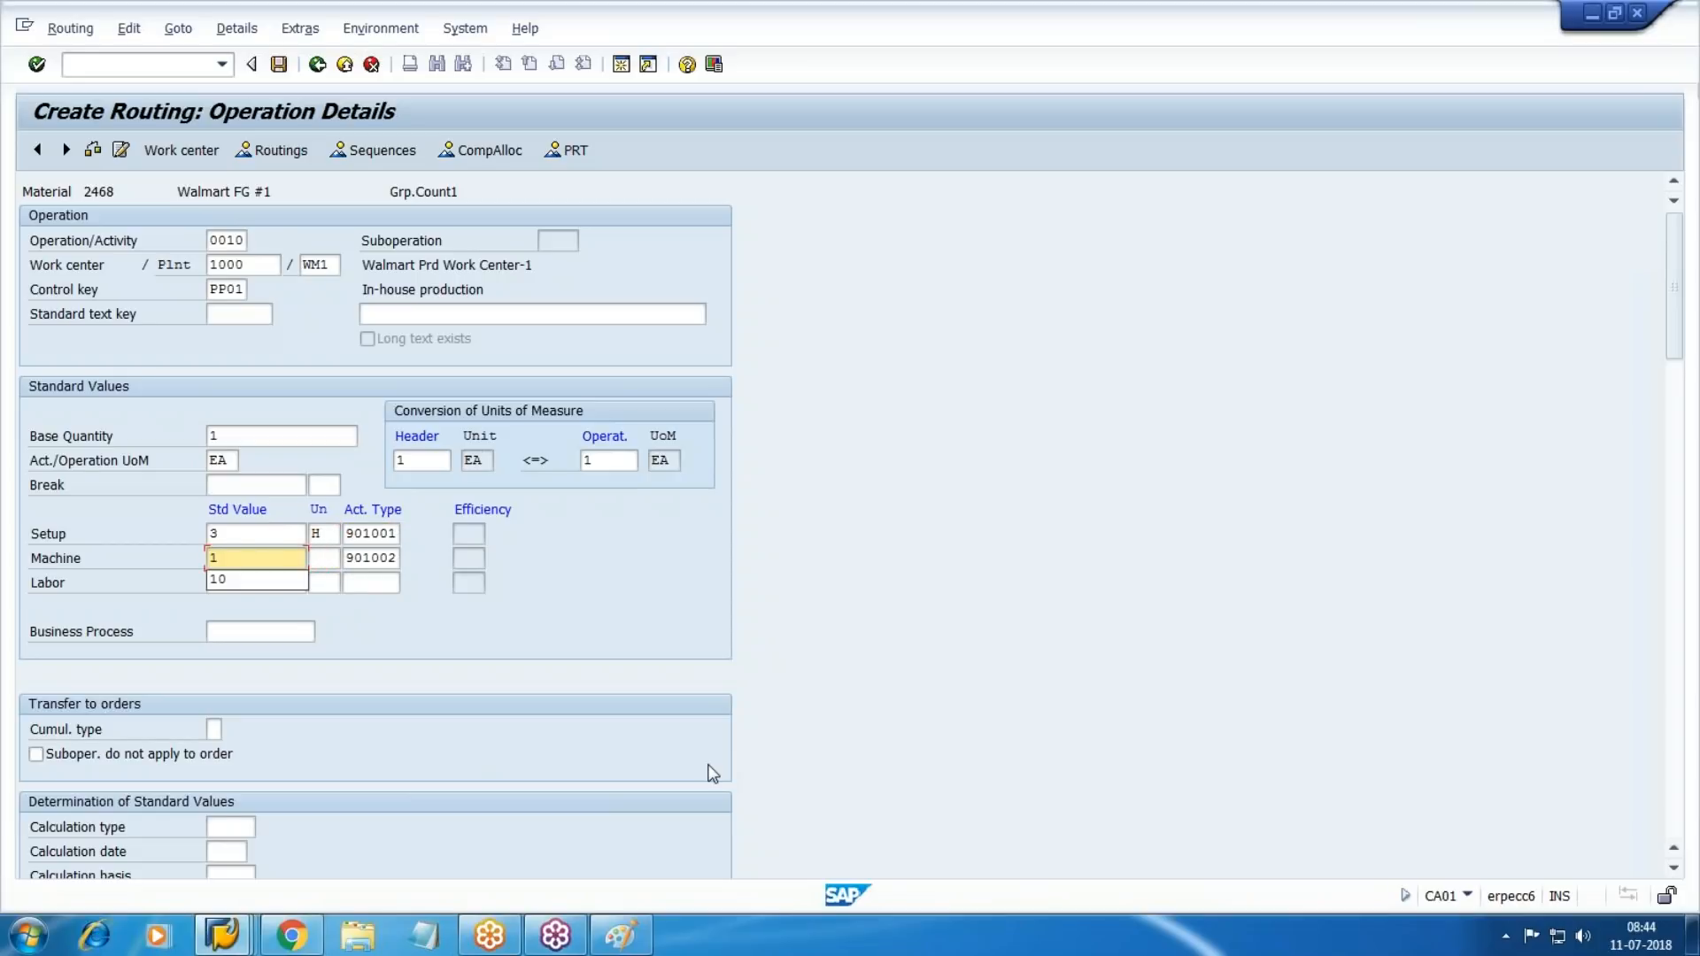
key("Tab")
type("H")
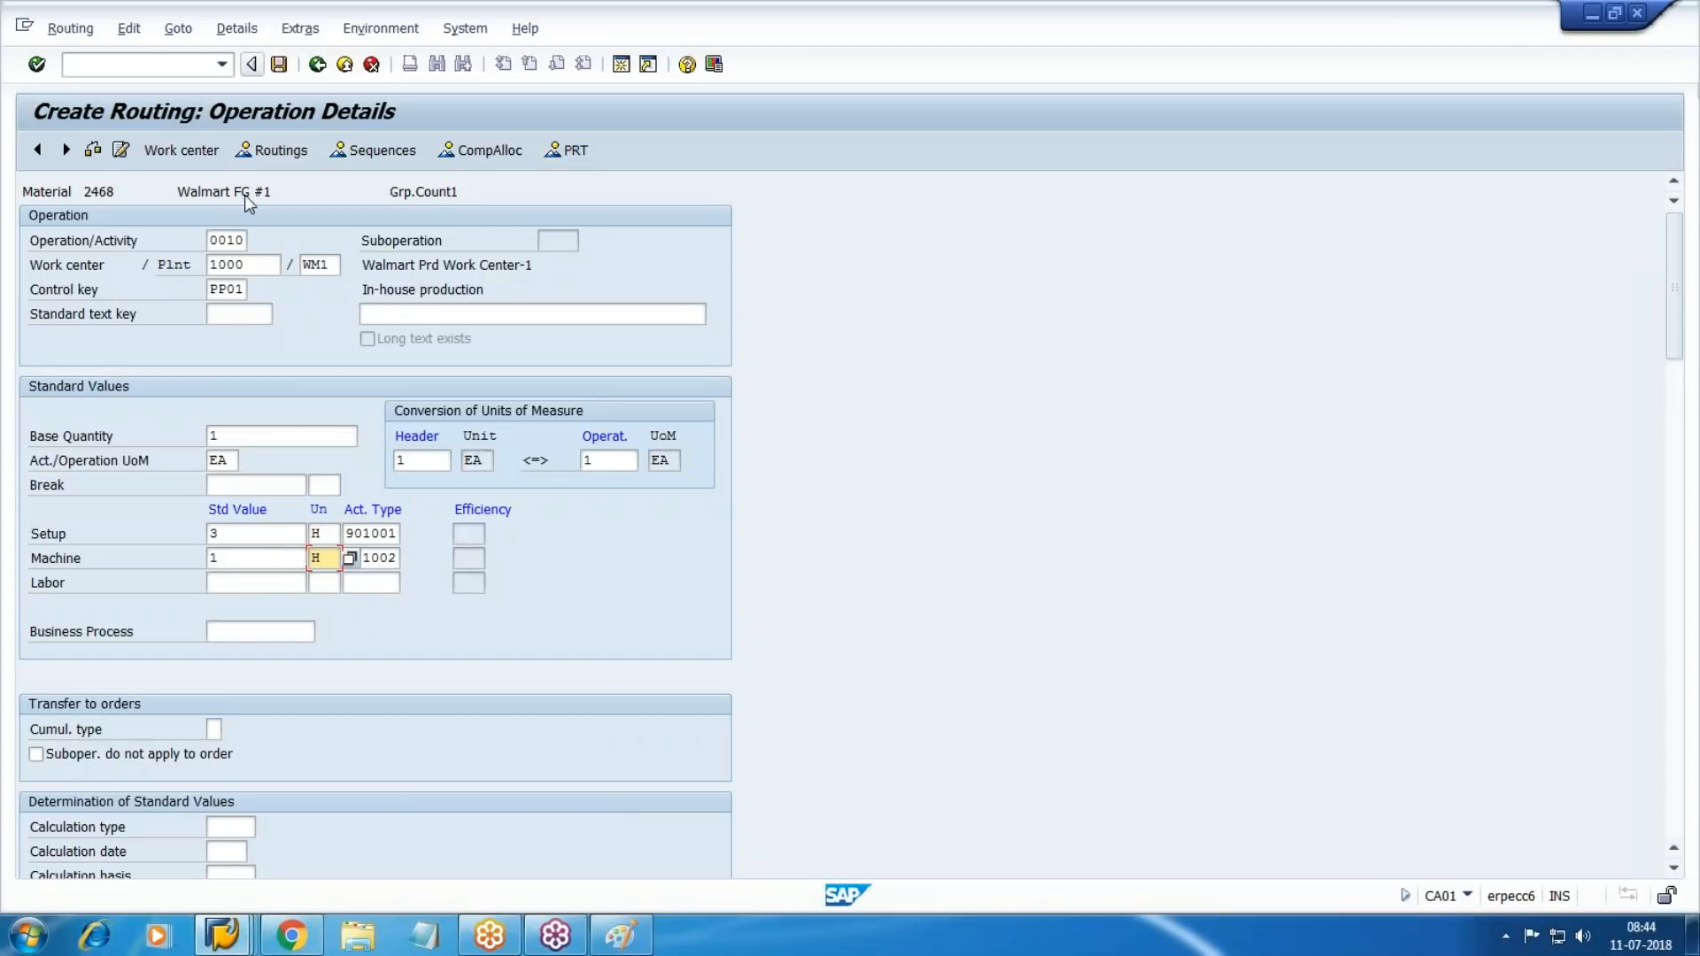
left_click(317, 63)
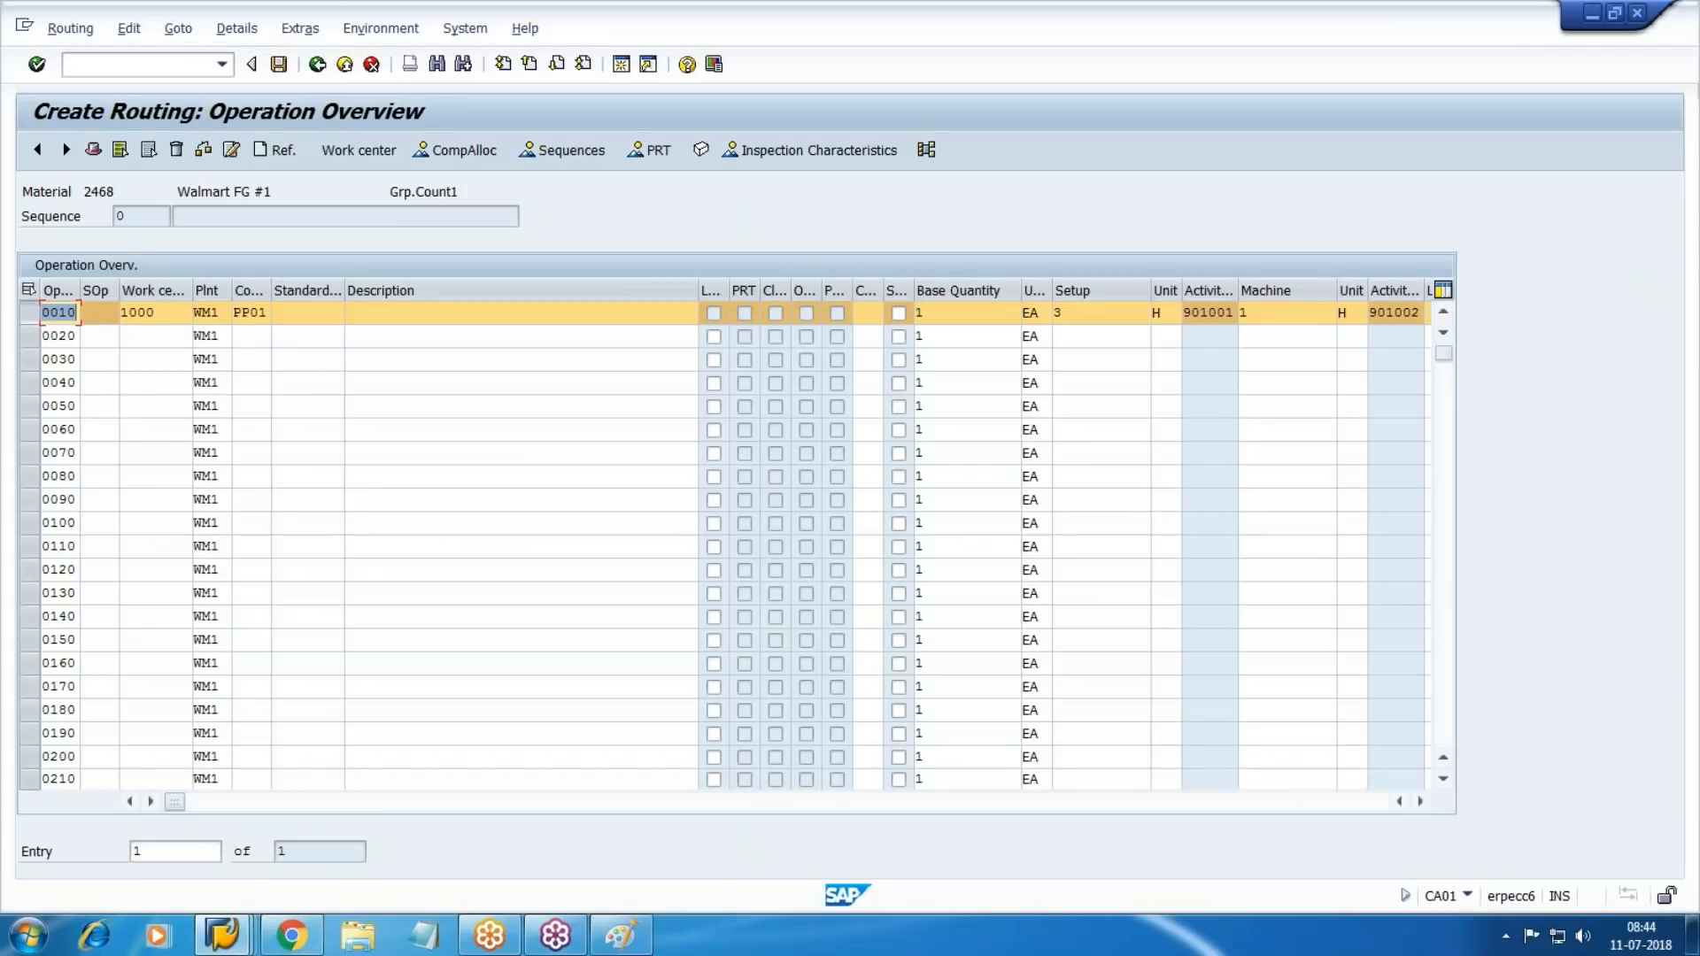
Assign work center 2000 with control key PP01 to operation 0020.
left_click(25, 338)
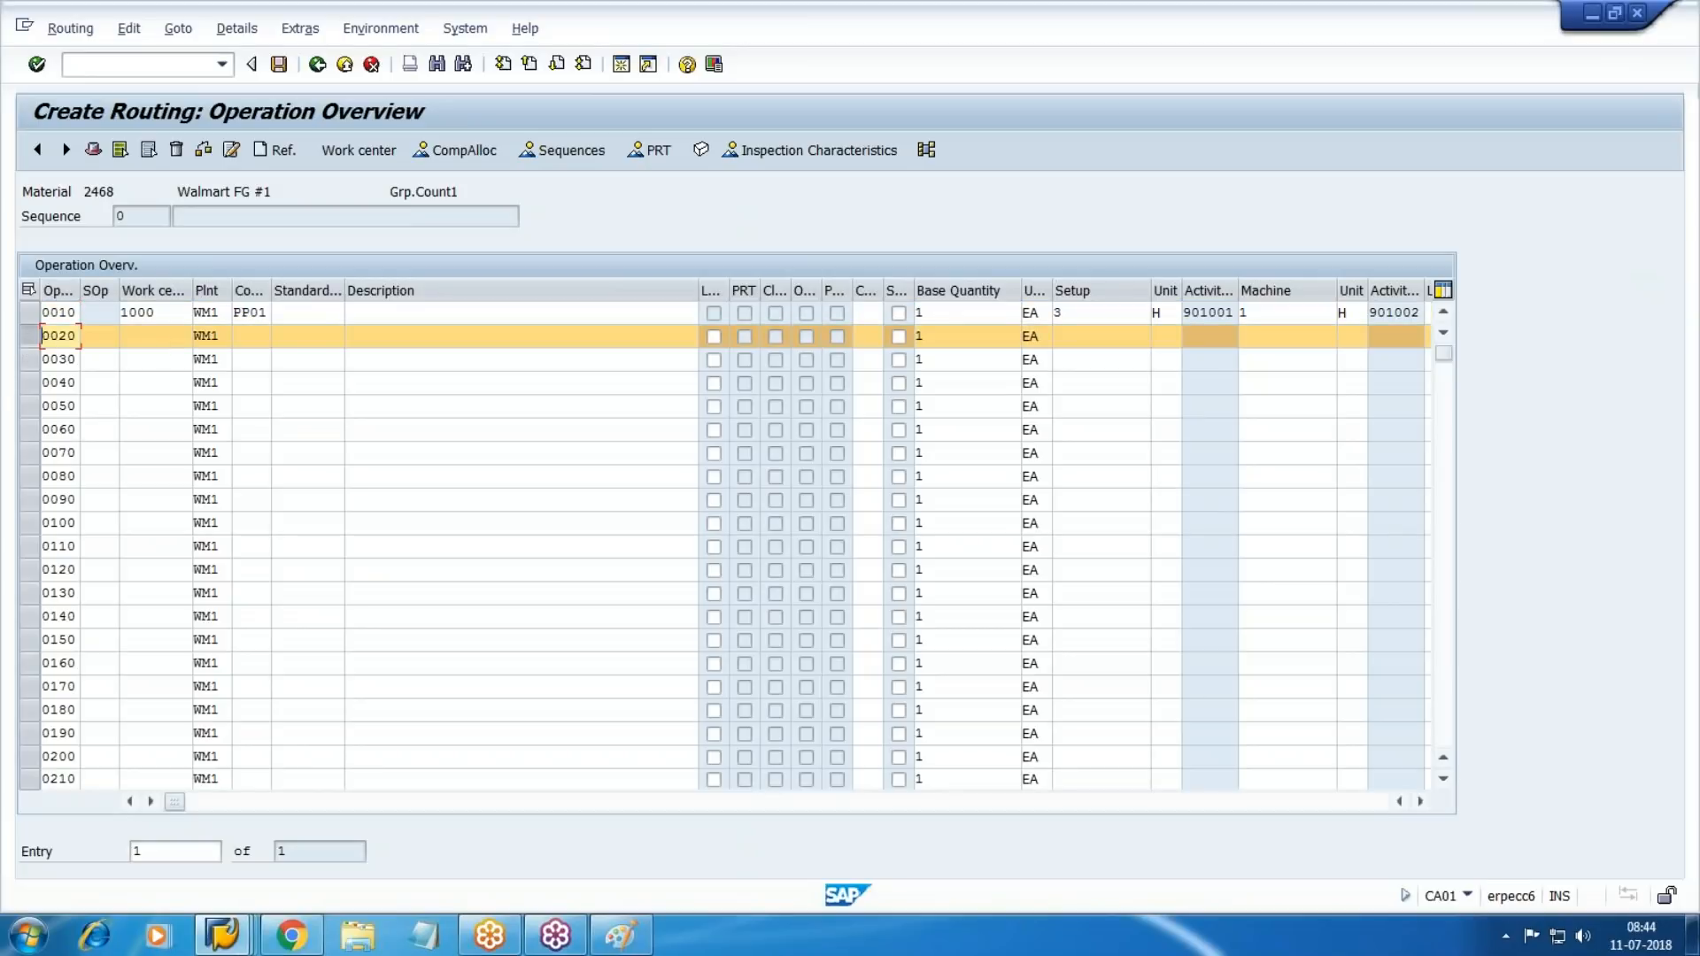
left_click(135, 335)
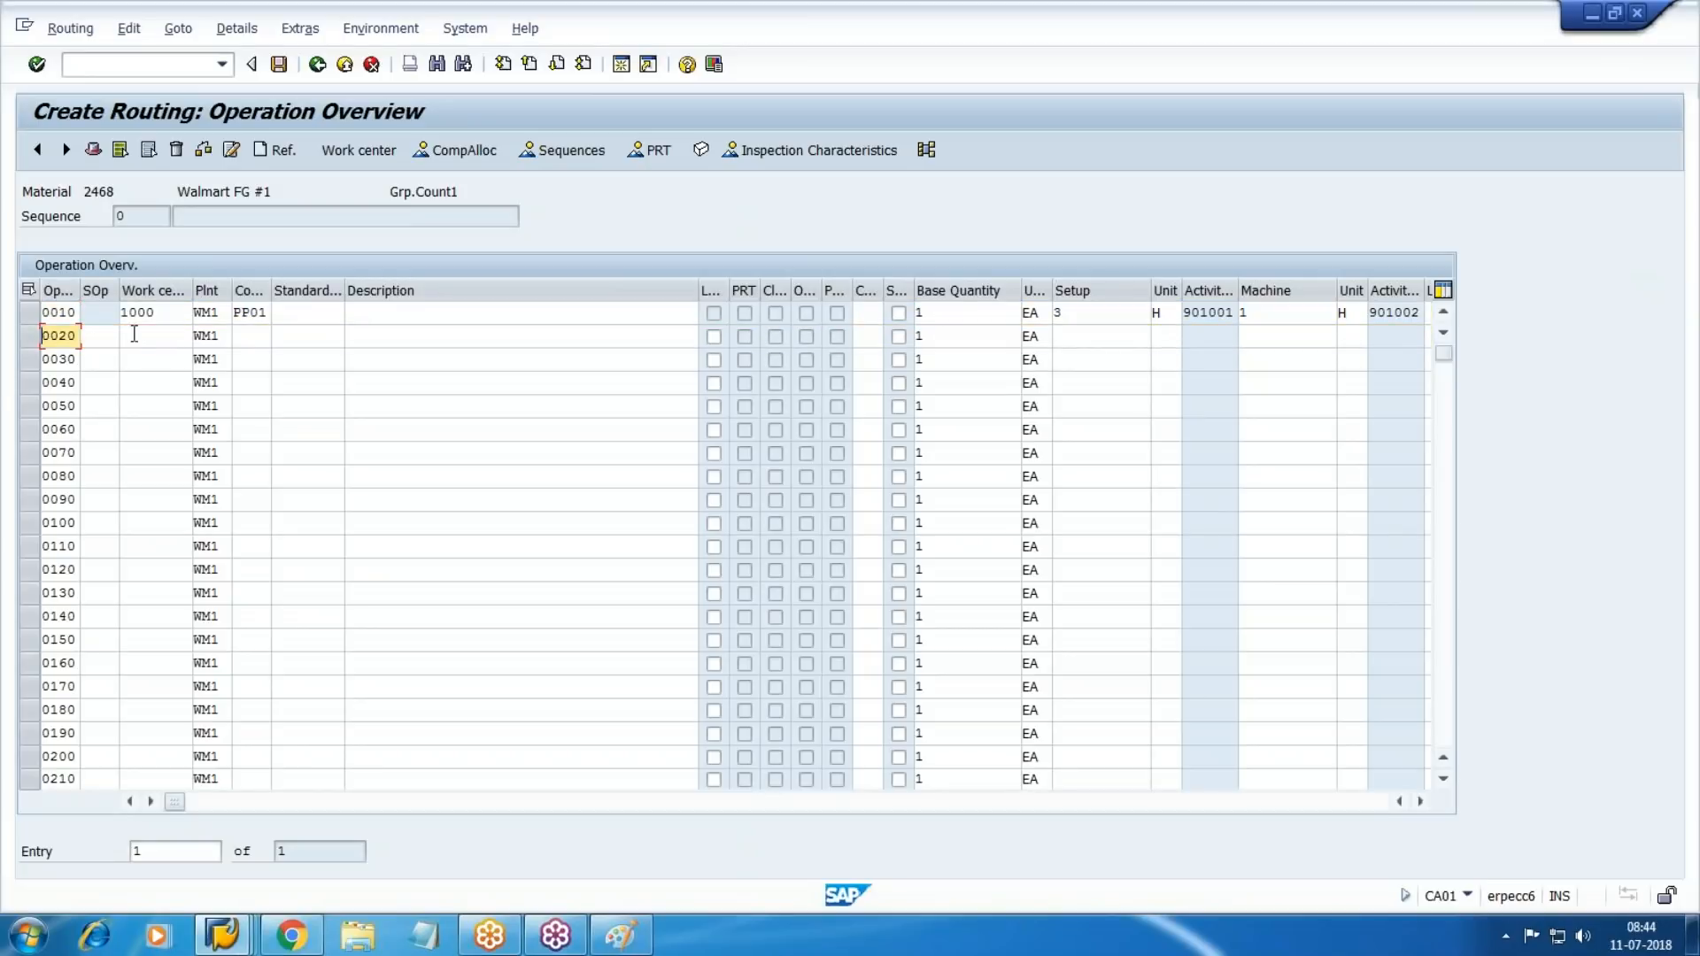
type("2000")
key("Tab")
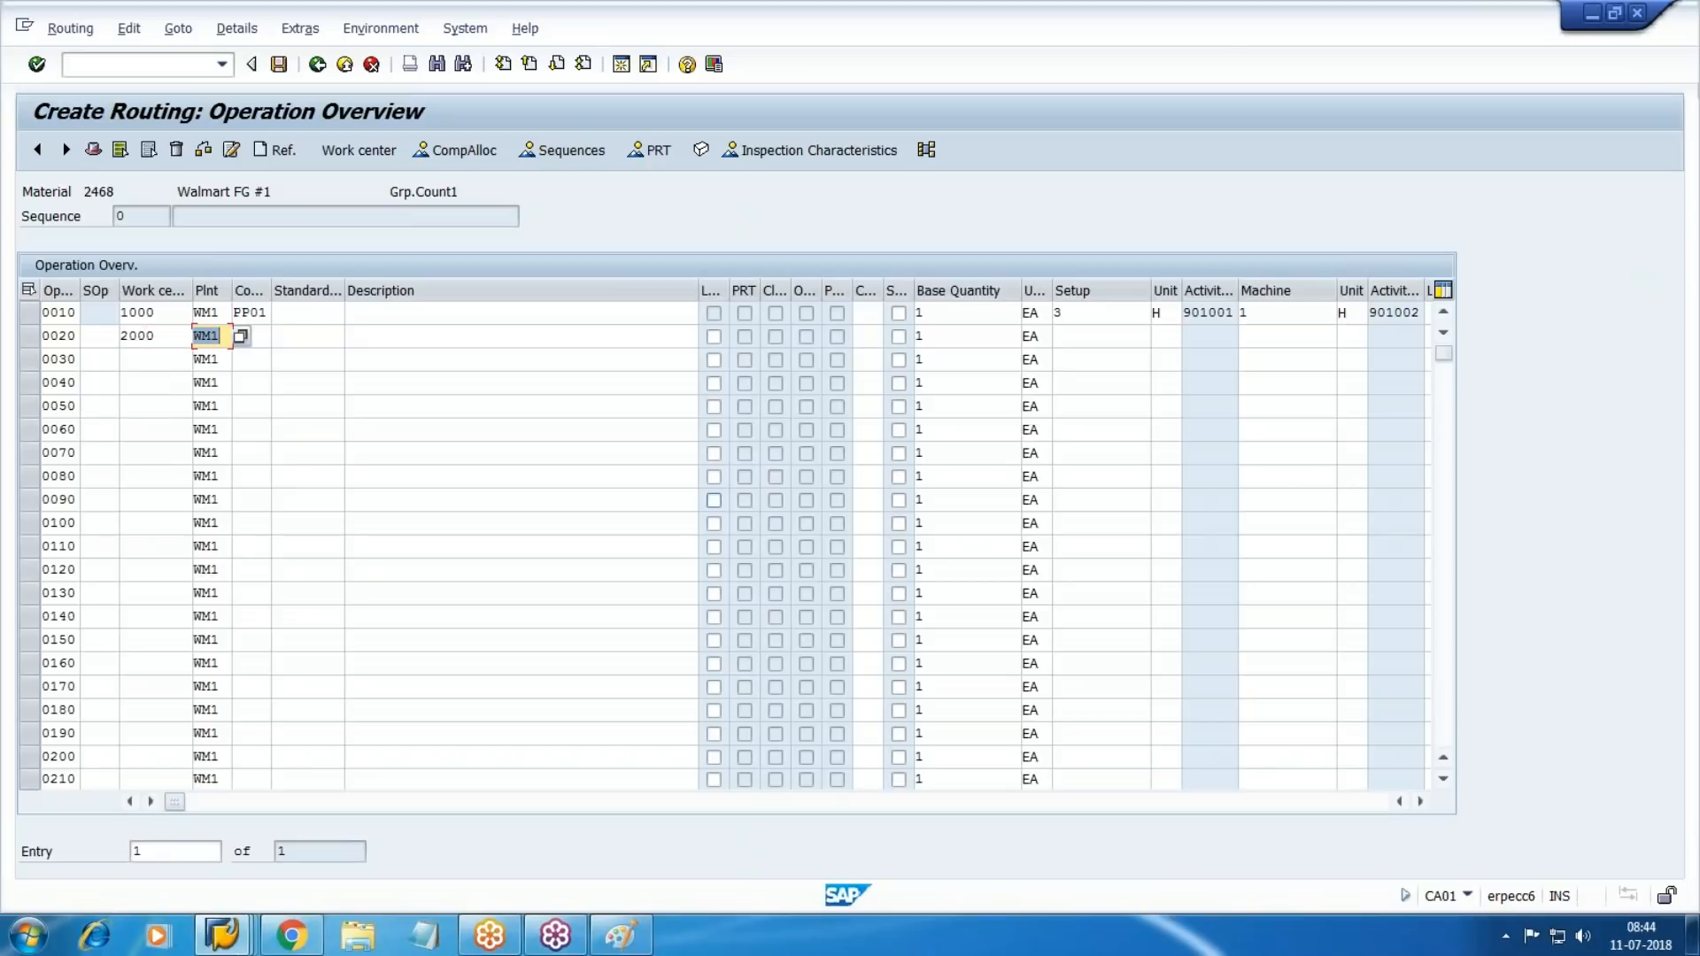
type("0")
key("BackSpace")
type("PP01")
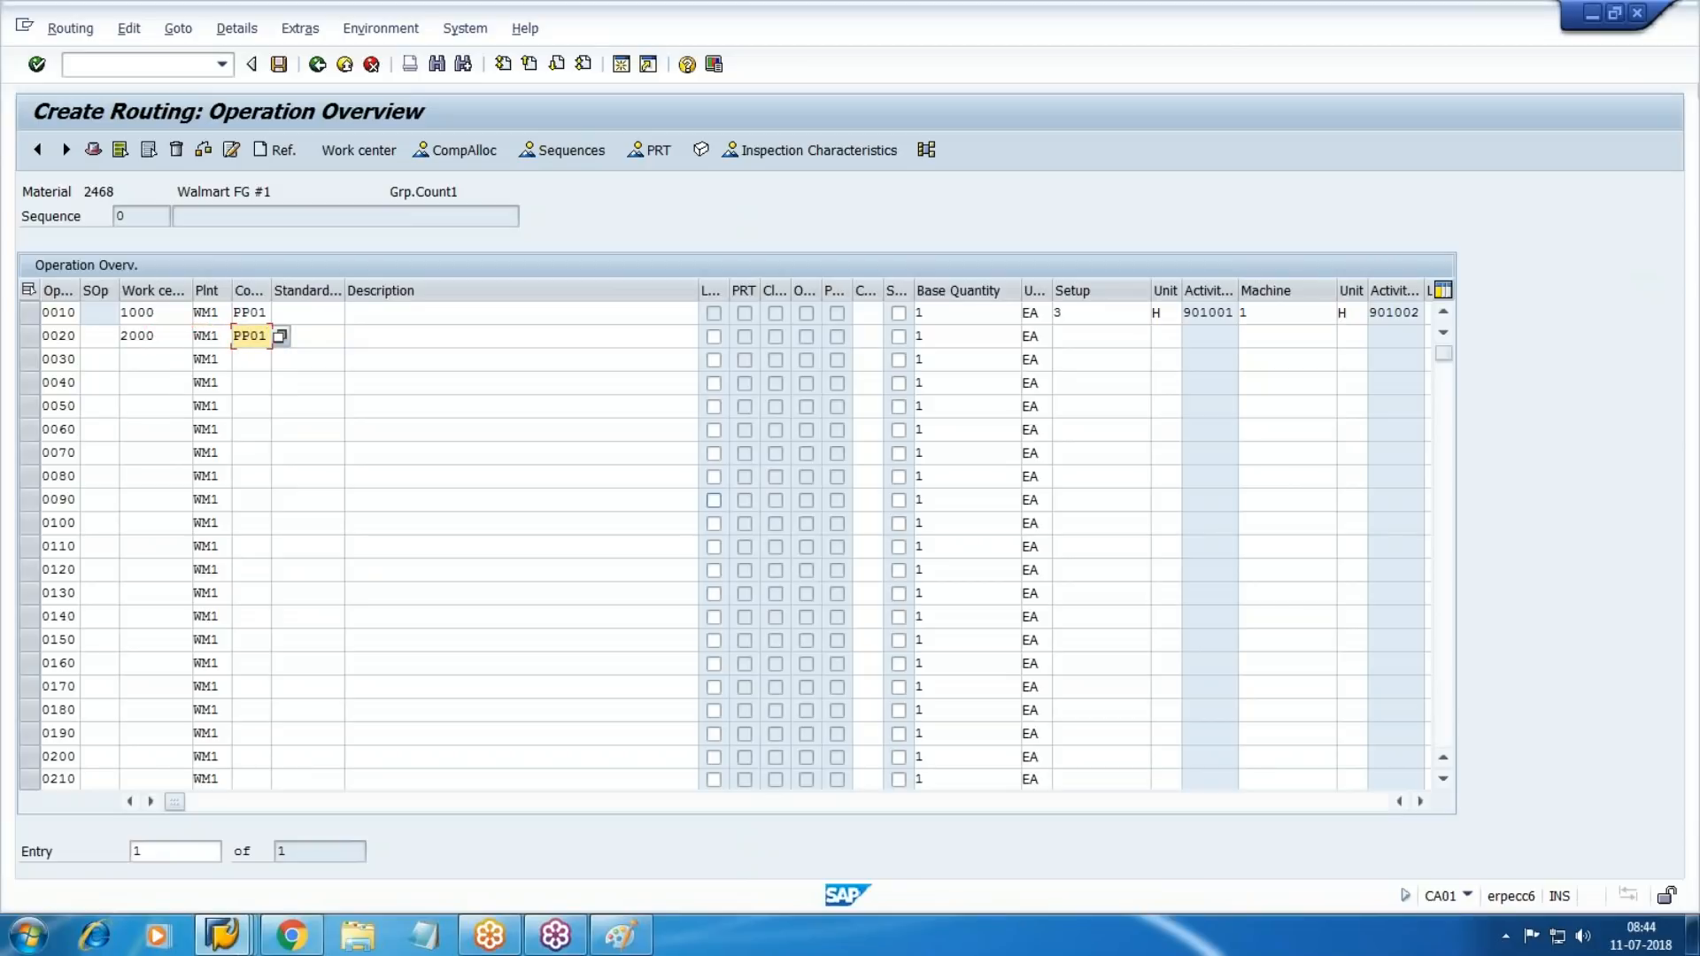
key("Return")
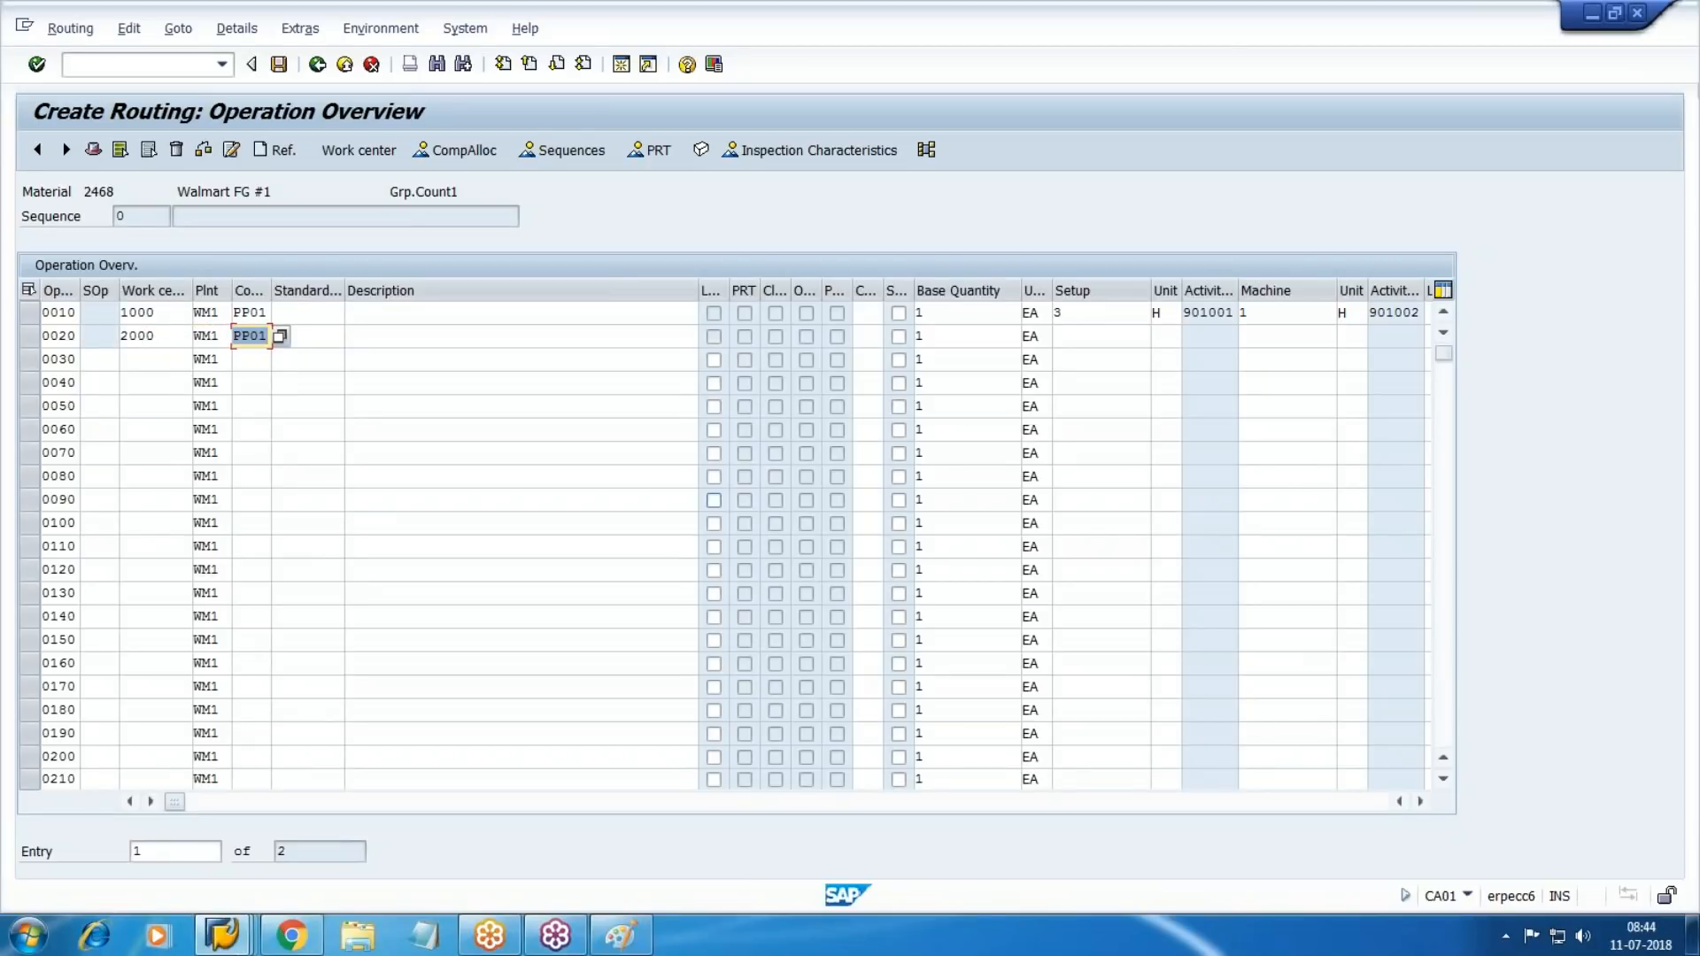
Open the details of operation 0020, set its labor standard value to 4 H, and return to the operation overview.
left_click(65, 335)
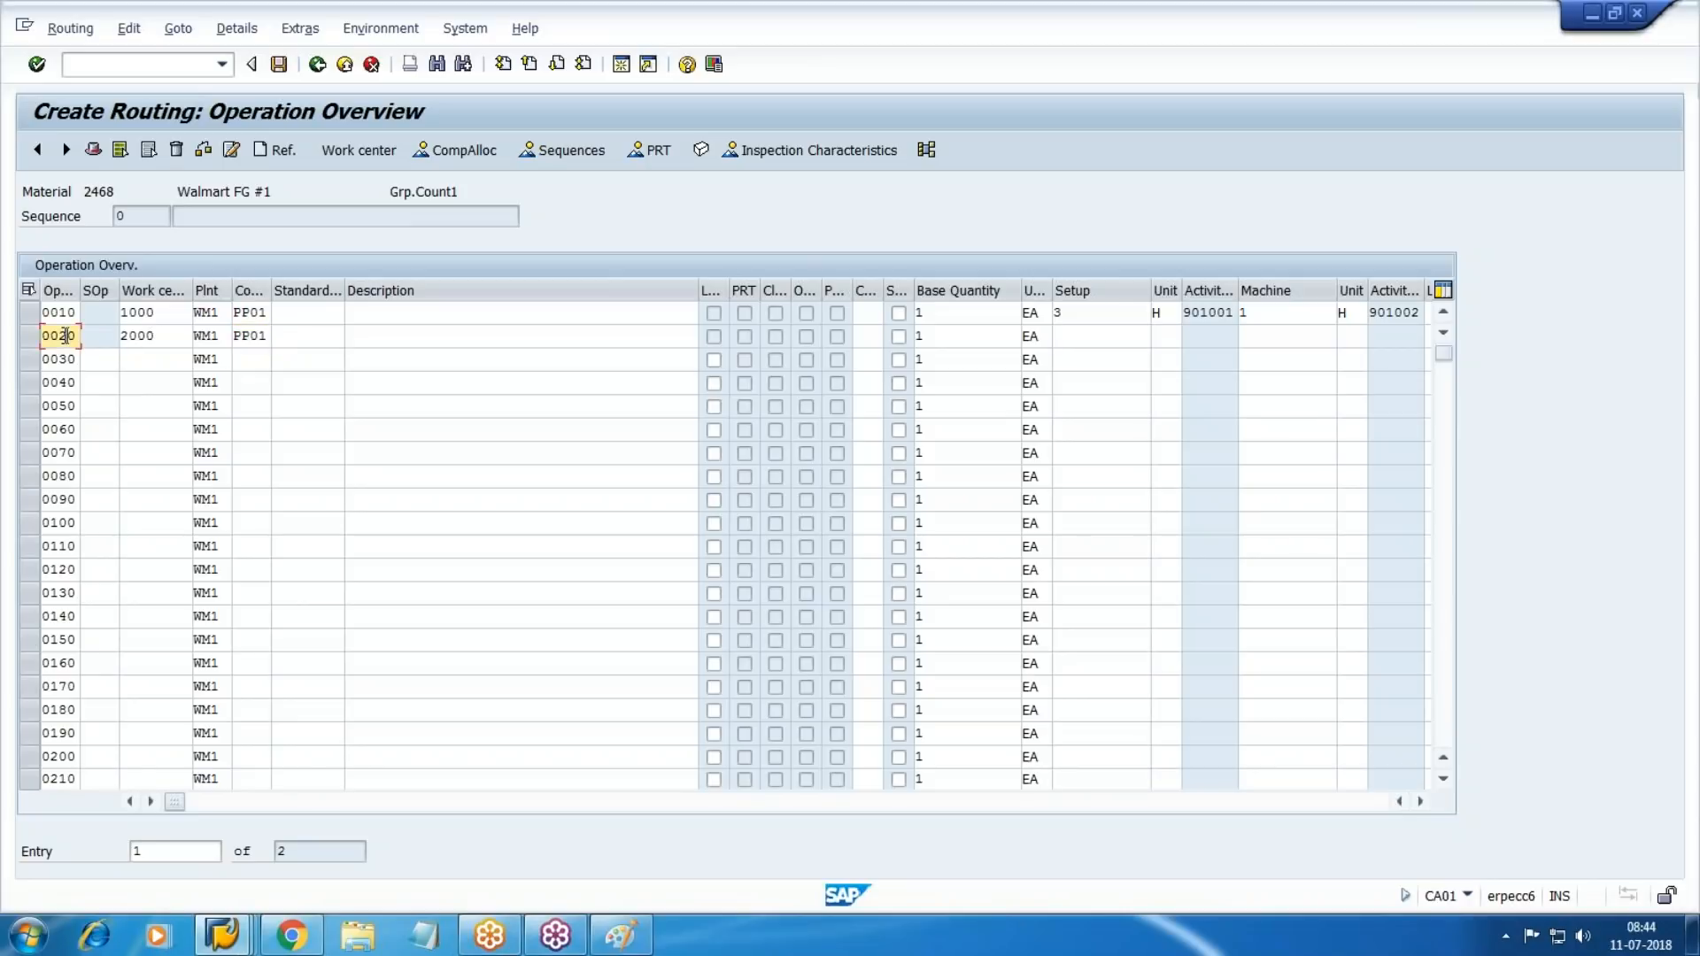
double_click(64, 335)
left_click(270, 581)
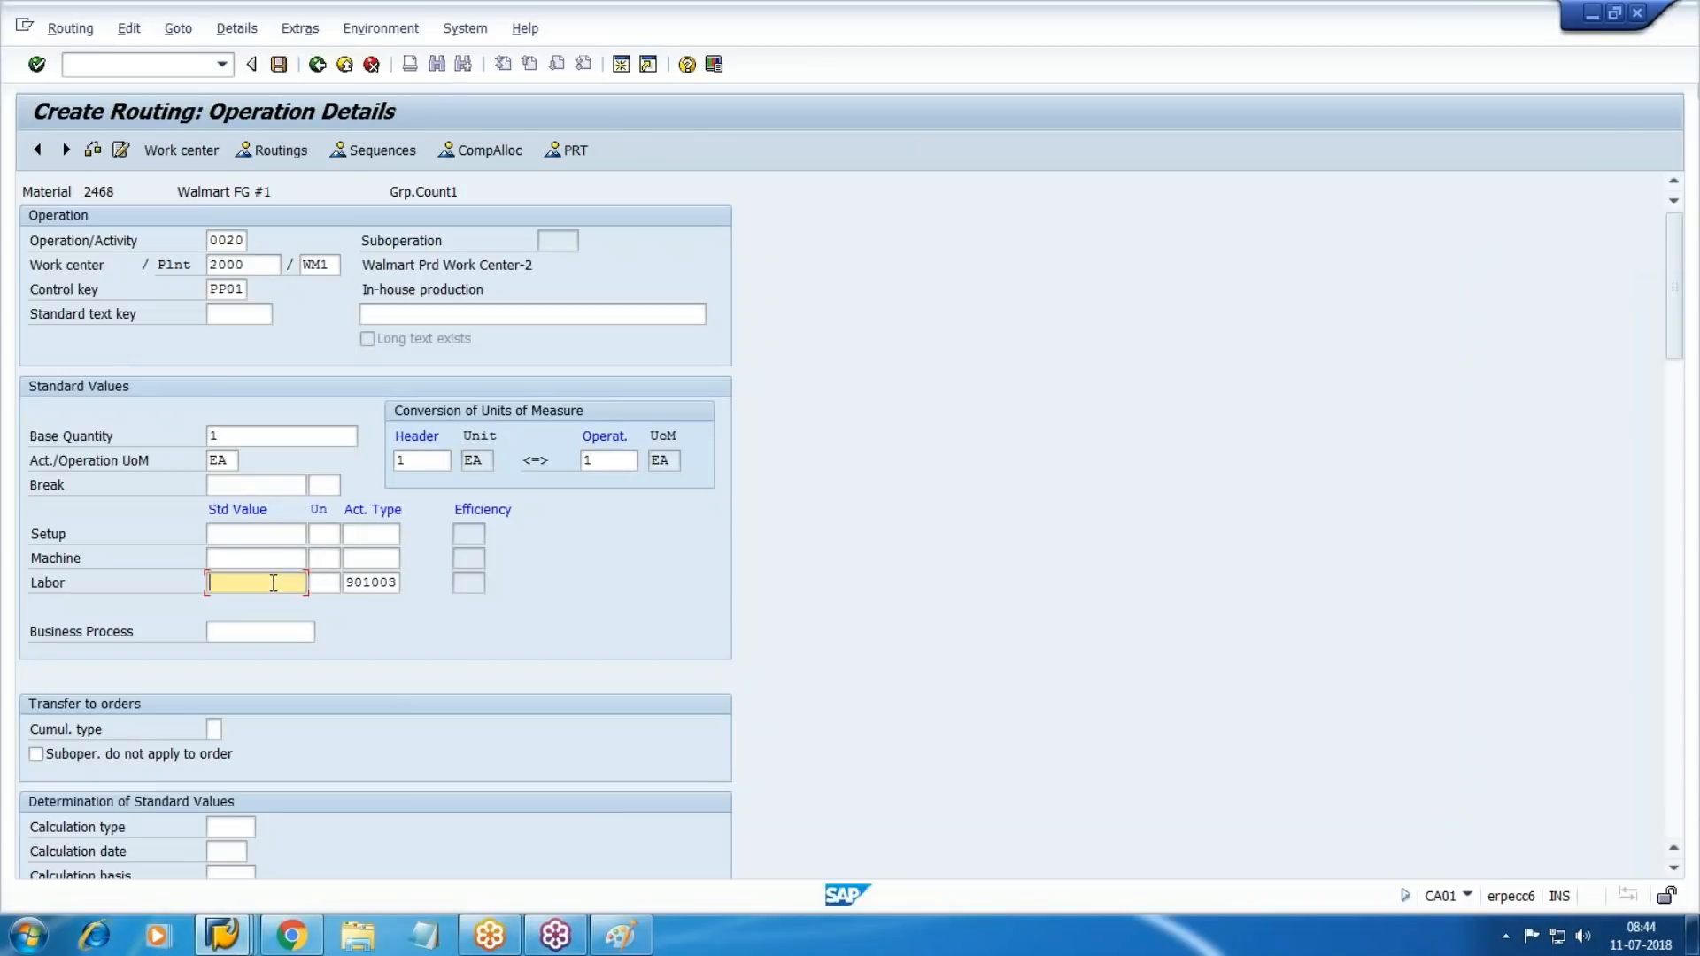
type("4")
key("Tab")
type("H")
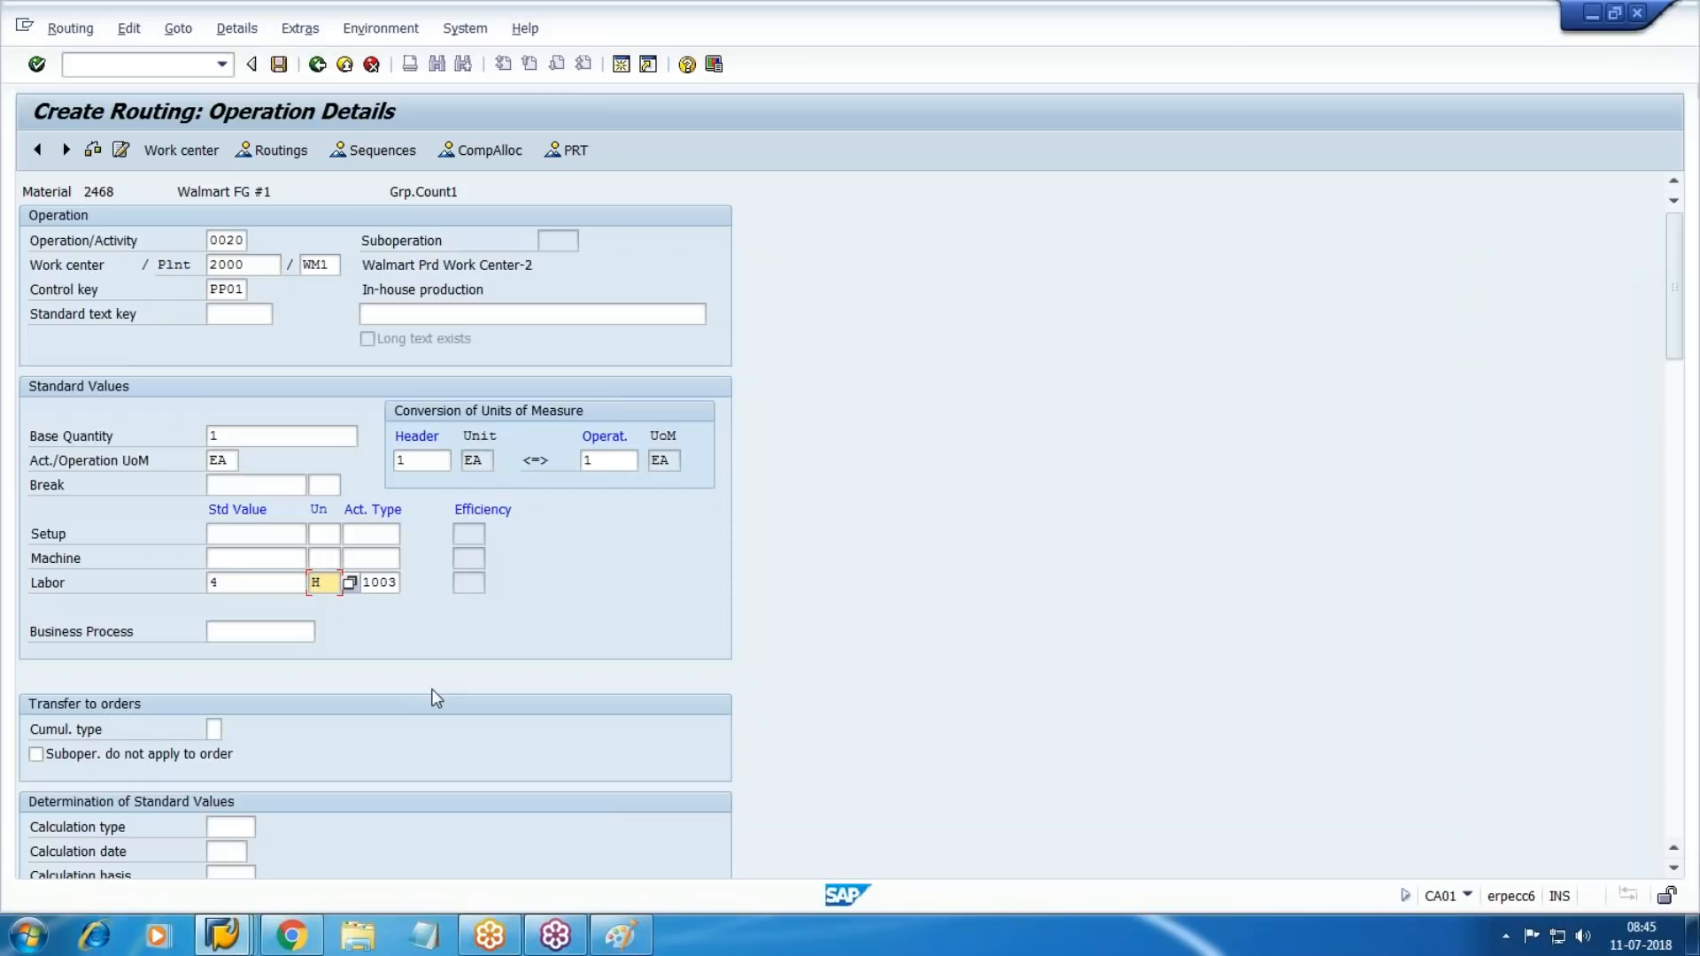
left_click(317, 63)
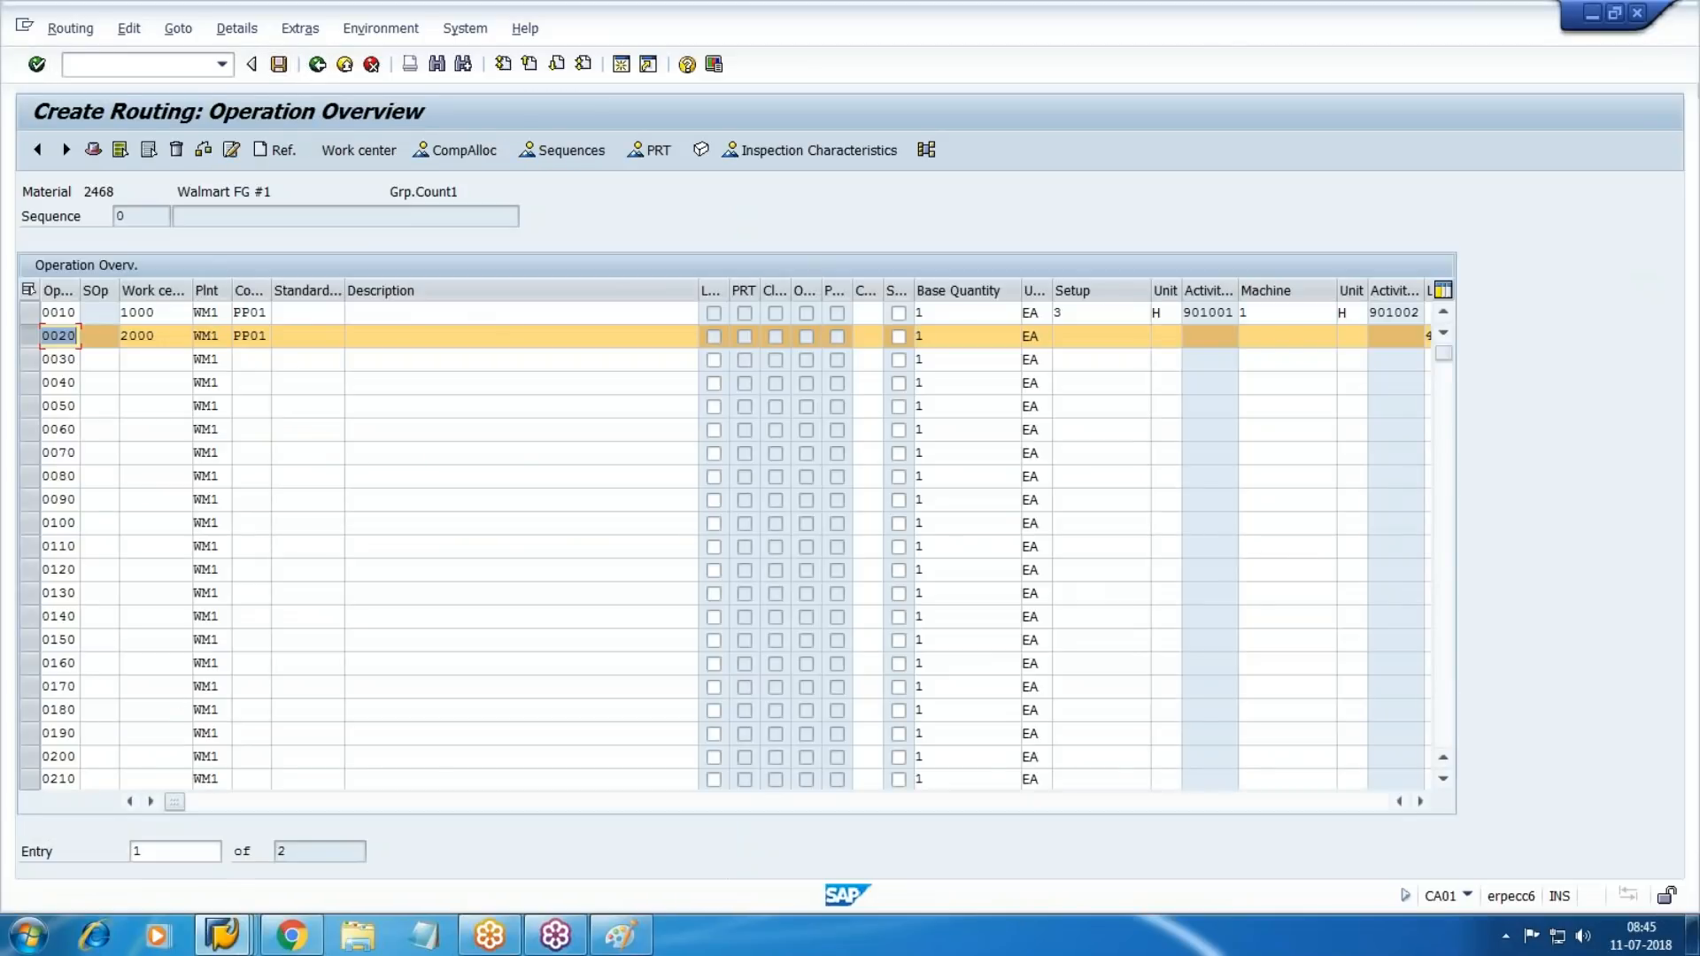
Save the routing for material 2468 with operations 0010 and 0020.
left_click(29, 341)
left_click(279, 65)
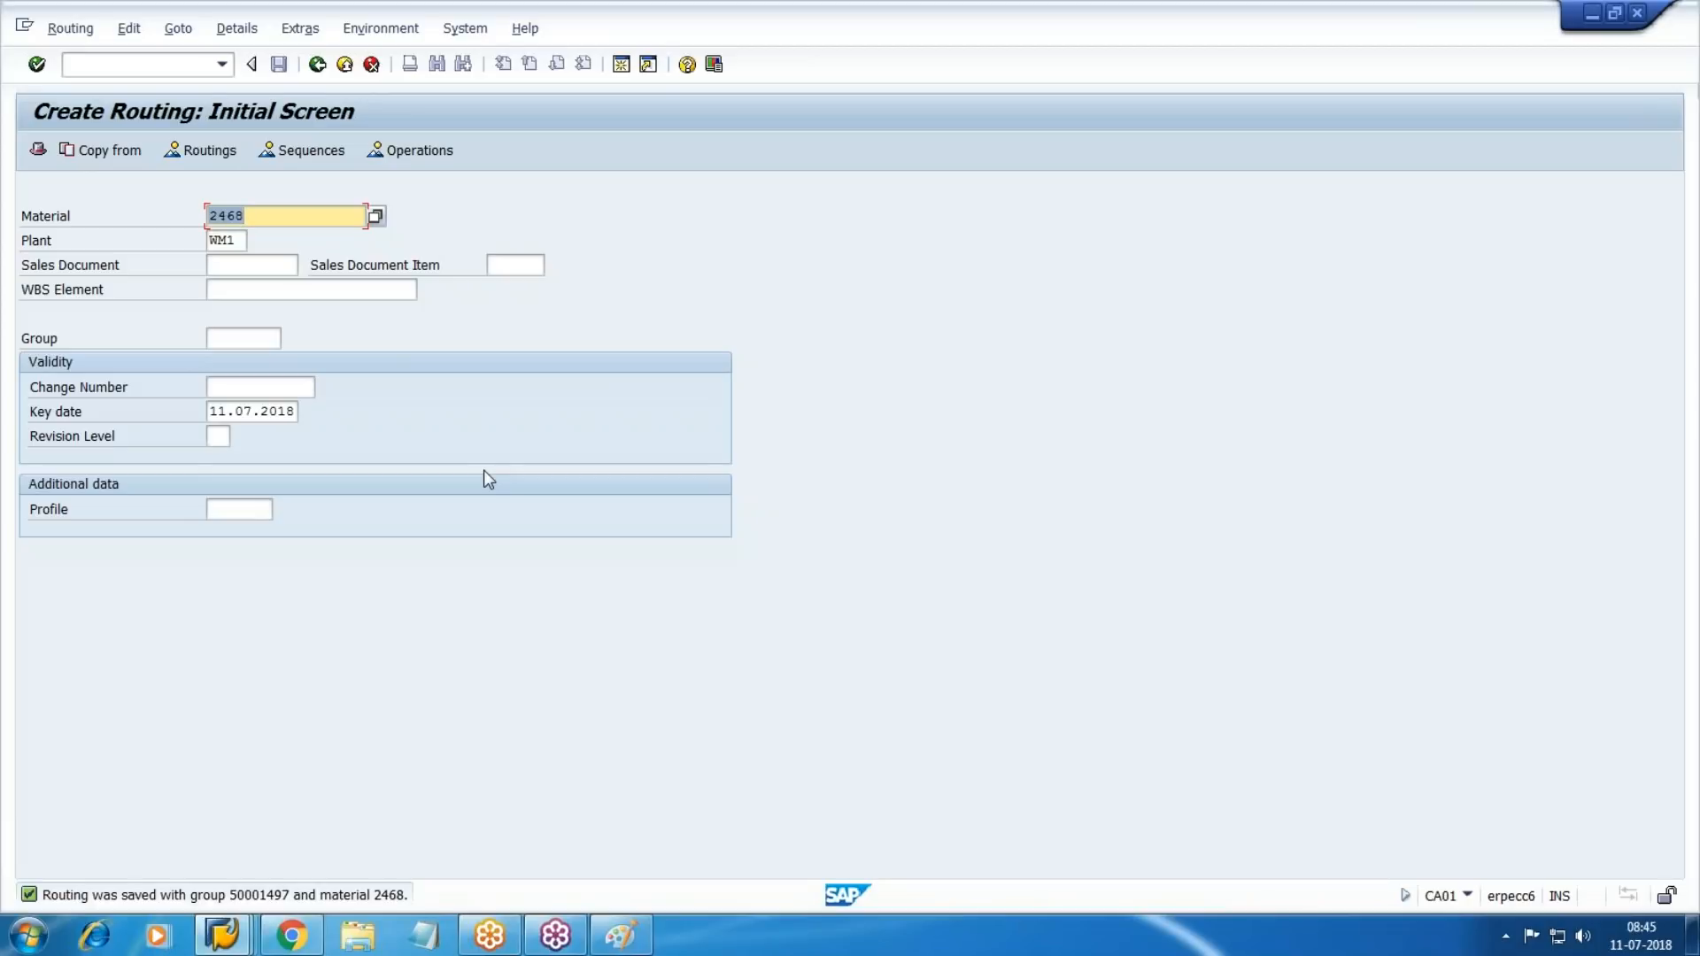
Open a blank Excel workbook and enter RM COSY in I4, MM in K4 and PP in L4.
left_click(28, 935)
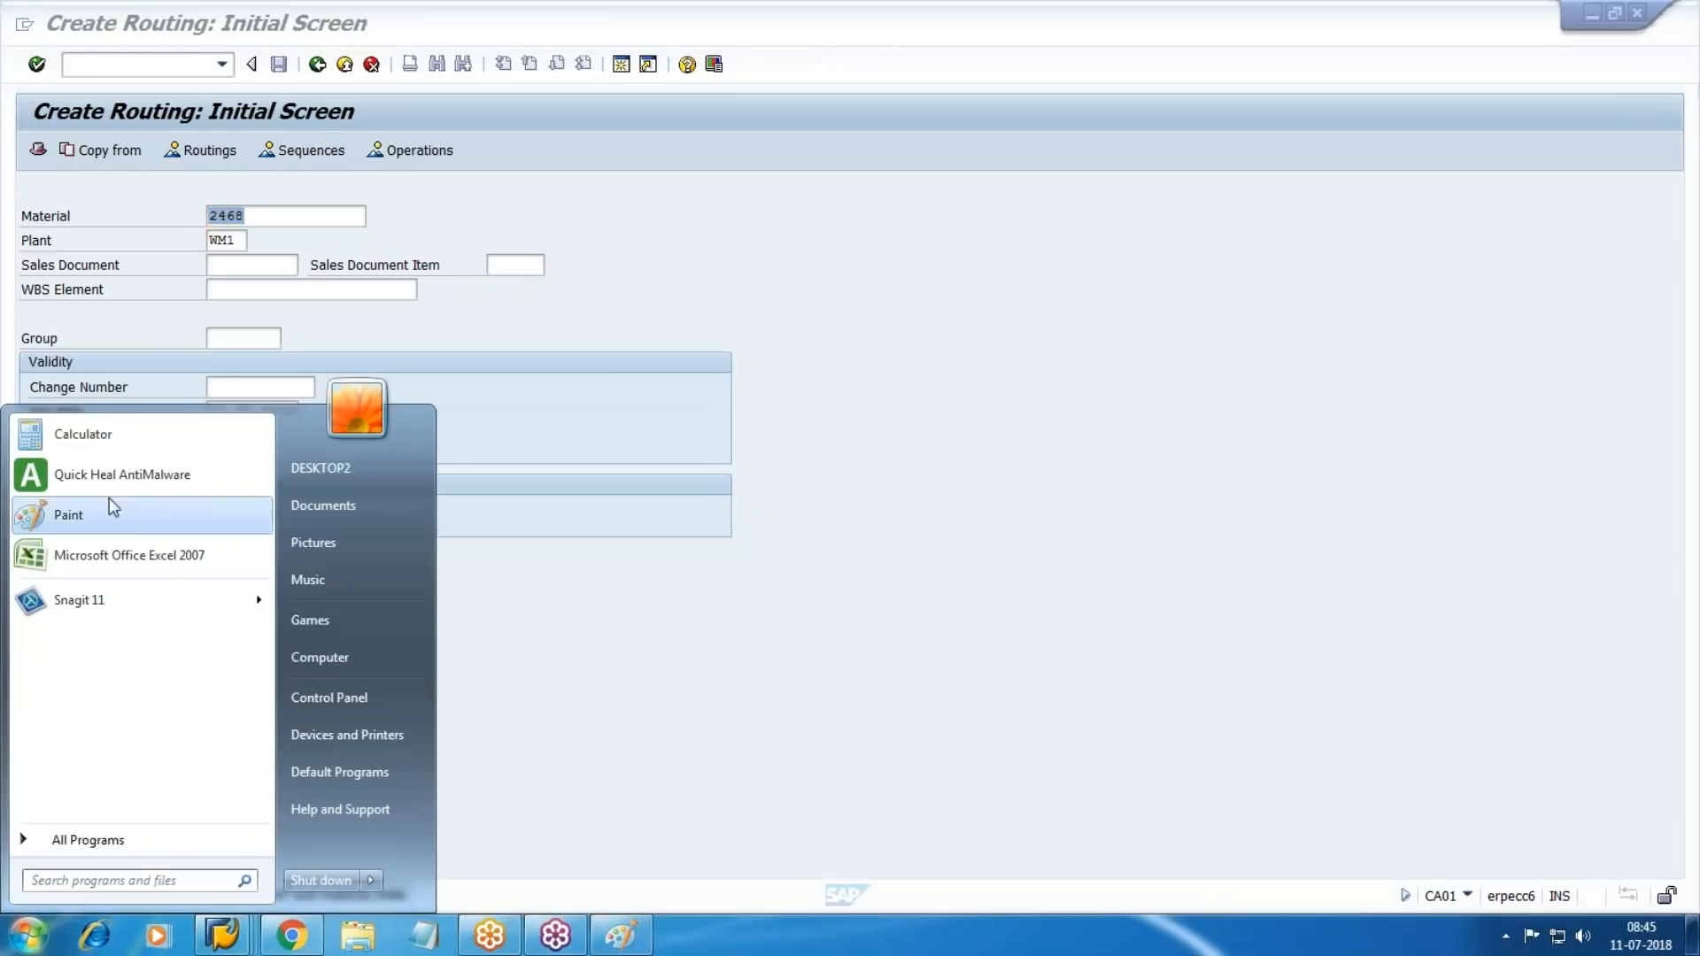
left_click(670, 485)
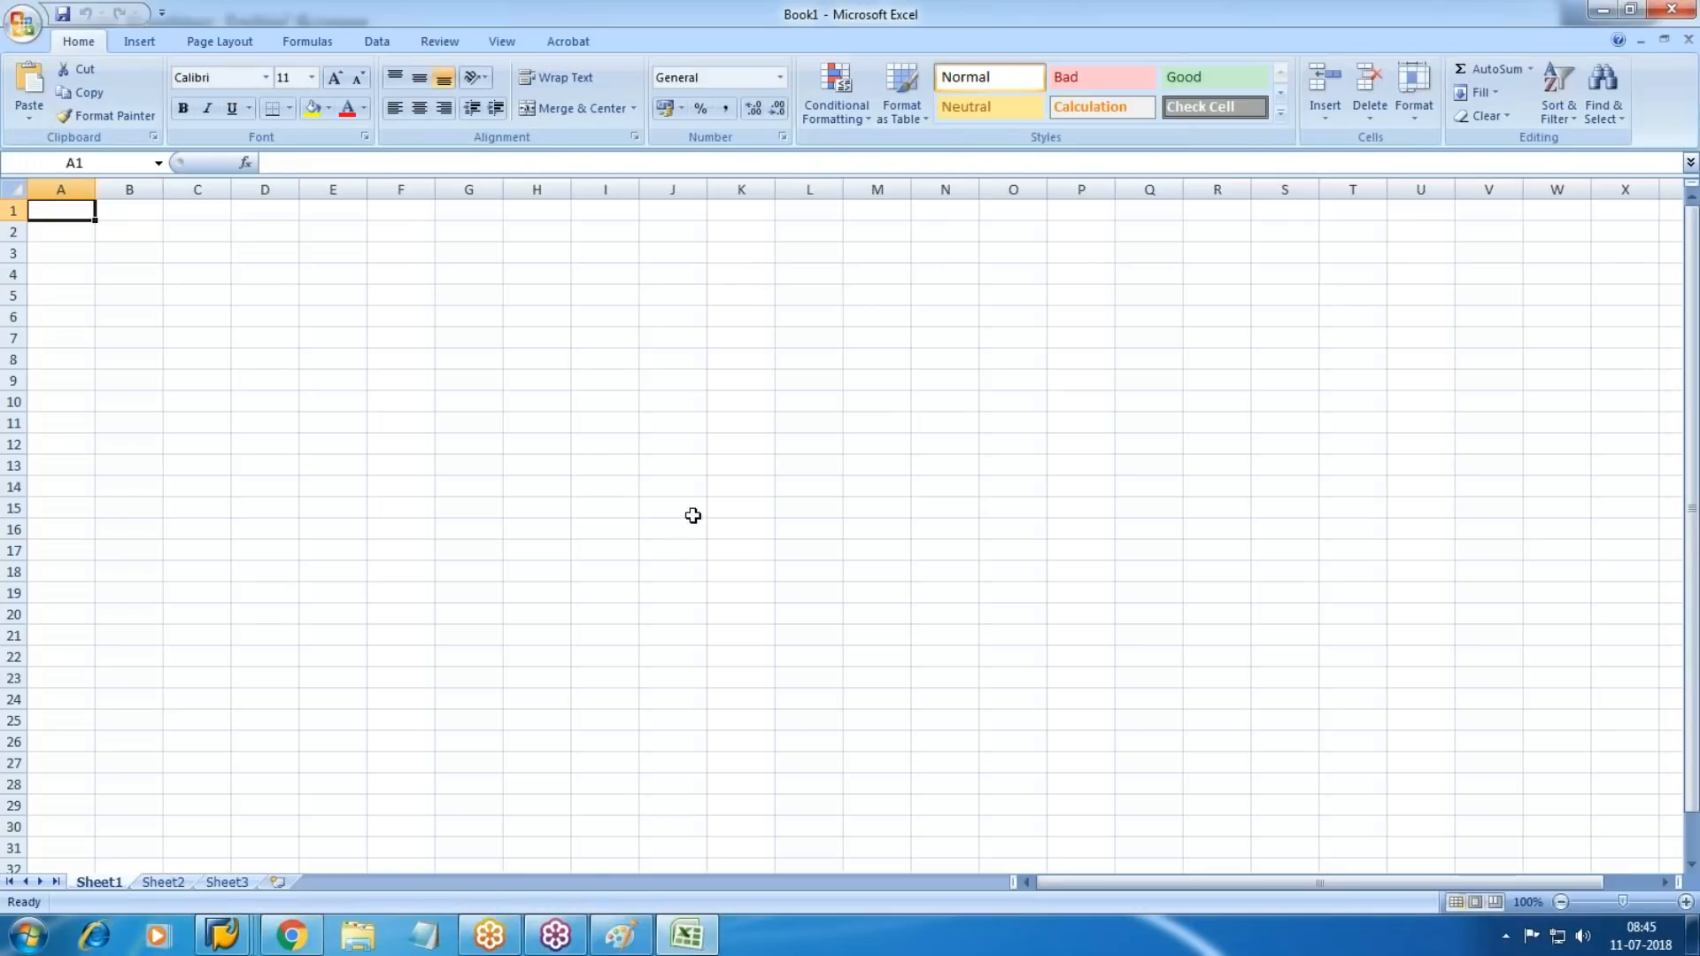
left_click(694, 513)
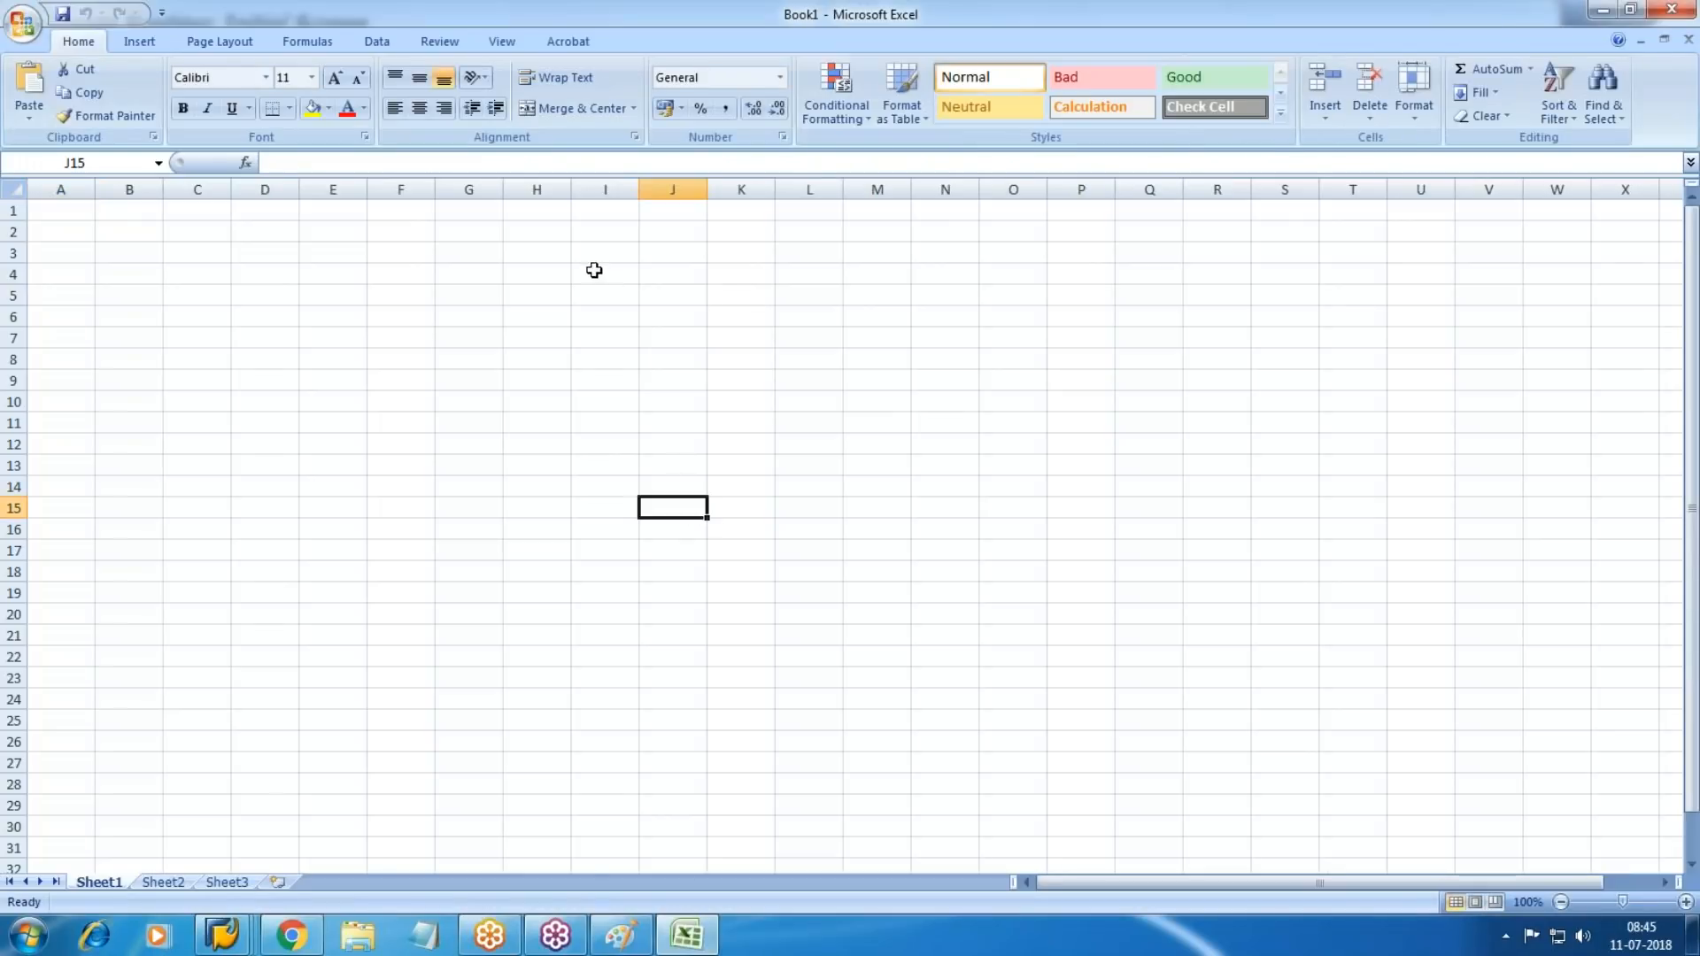
left_click(596, 270)
type("RM COSY")
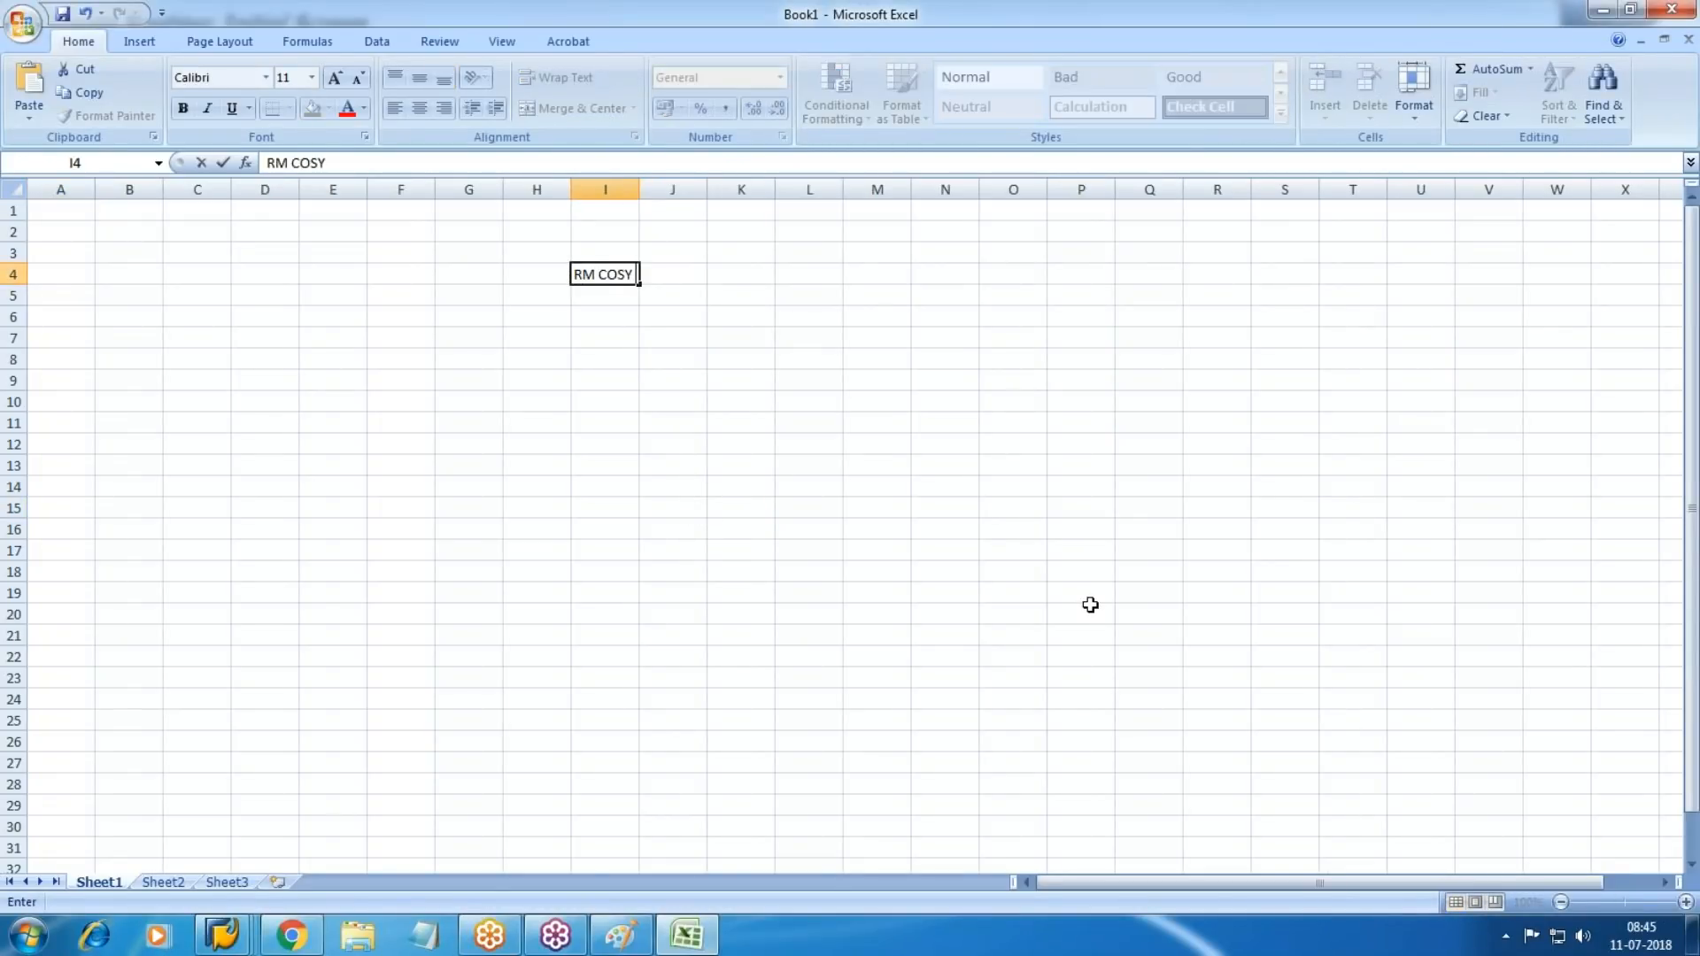
key("Tab")
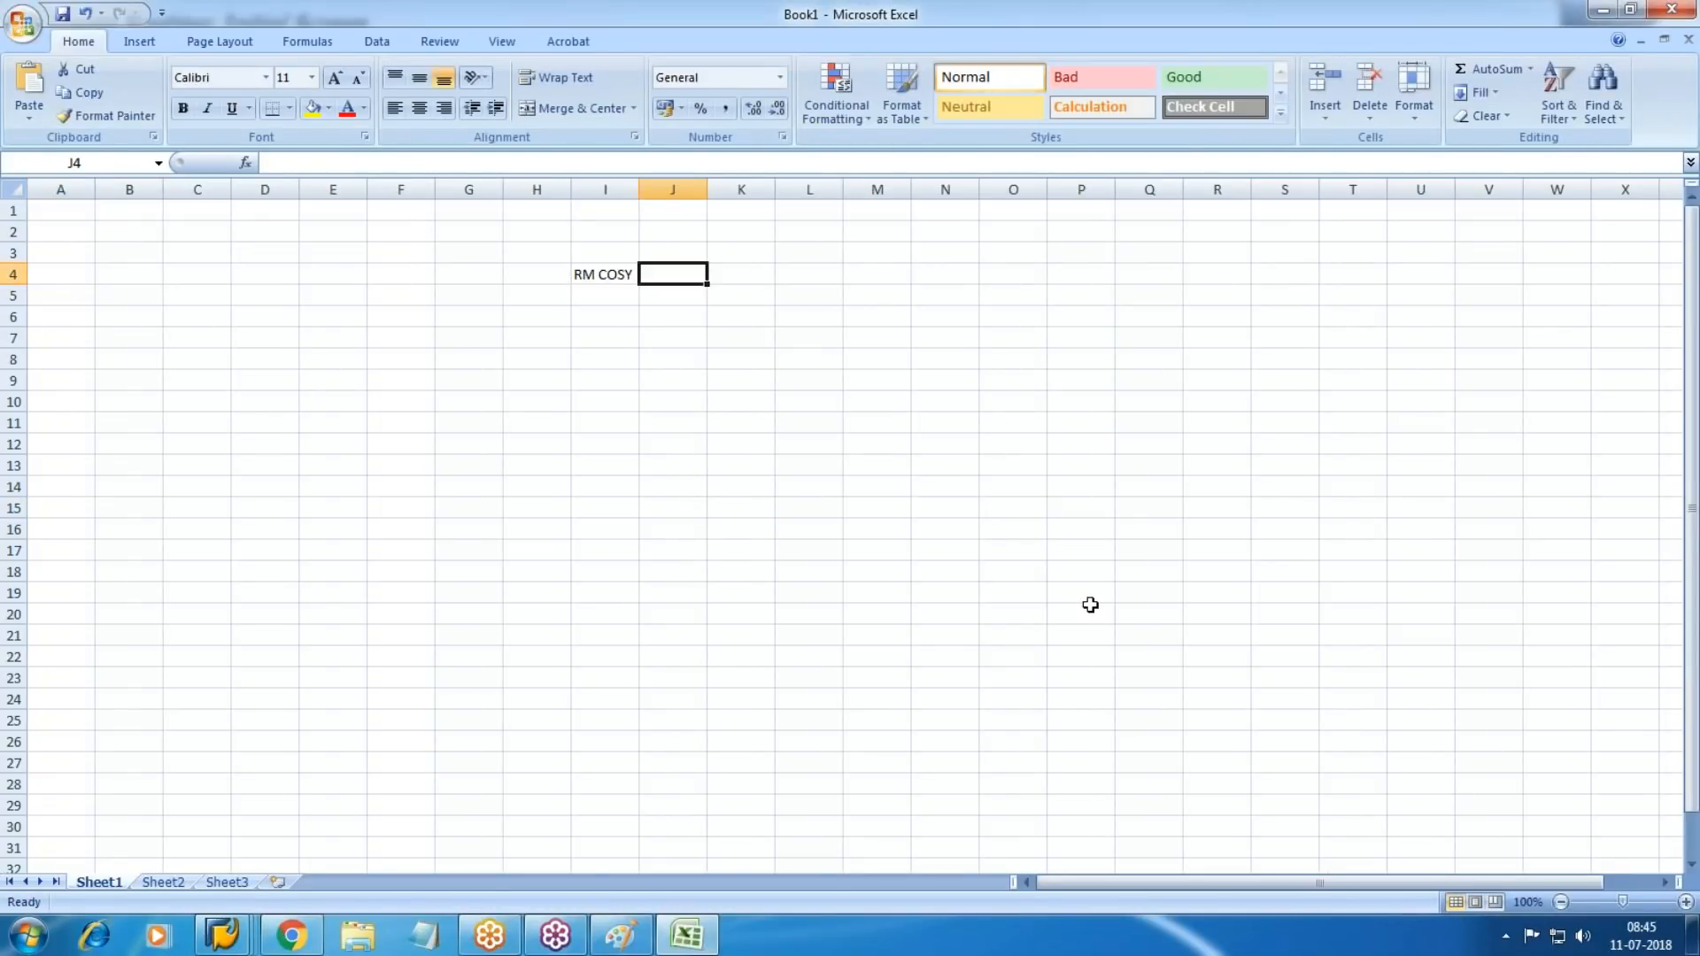
key("Tab")
type("MM")
key("Tab")
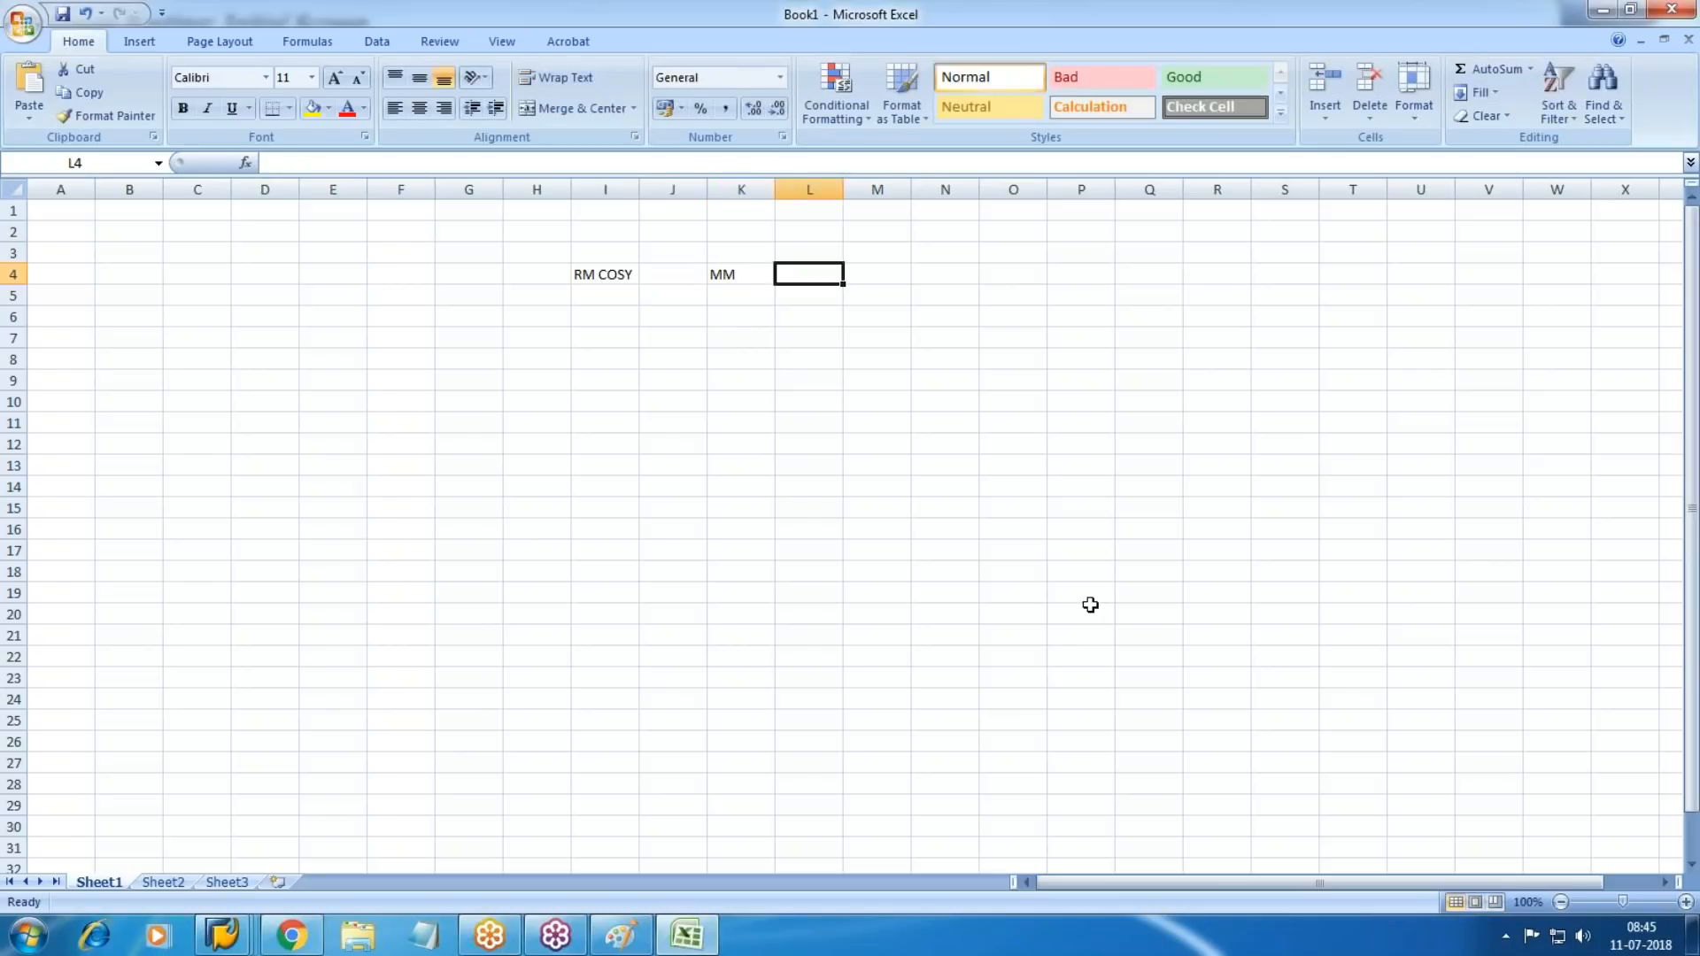
type("PP")
key("Return")
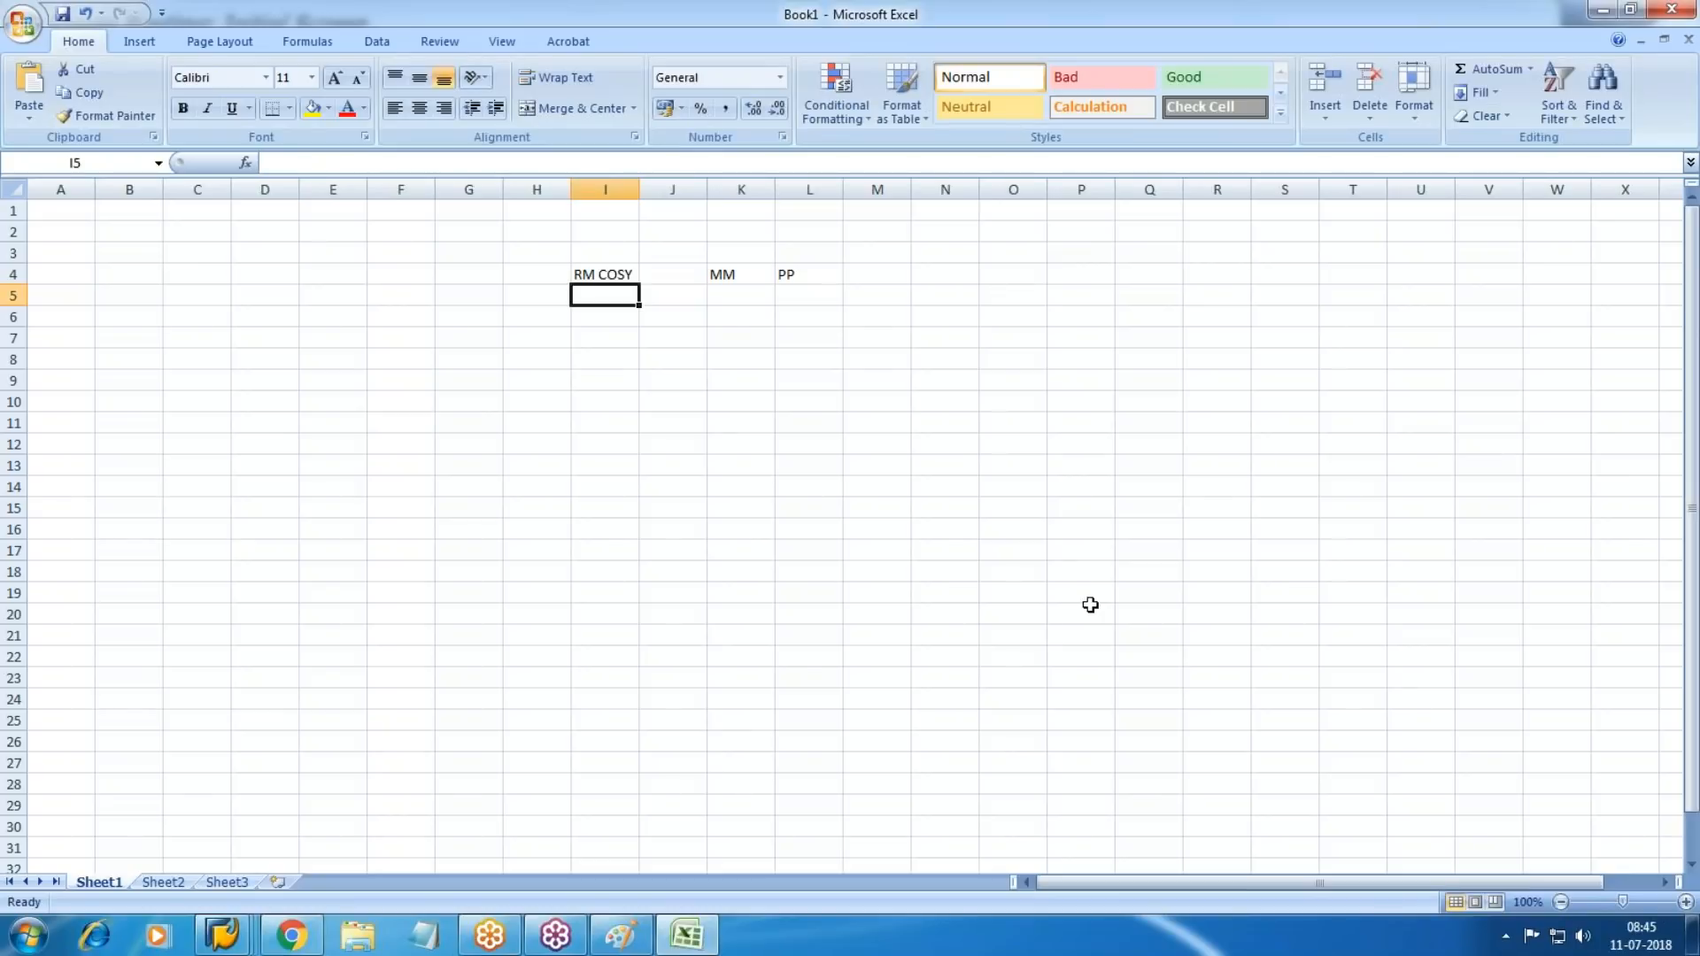
Fill row 5 with Prd Cost in column I, CO in column K and PP in column L.
type("Prd Cost")
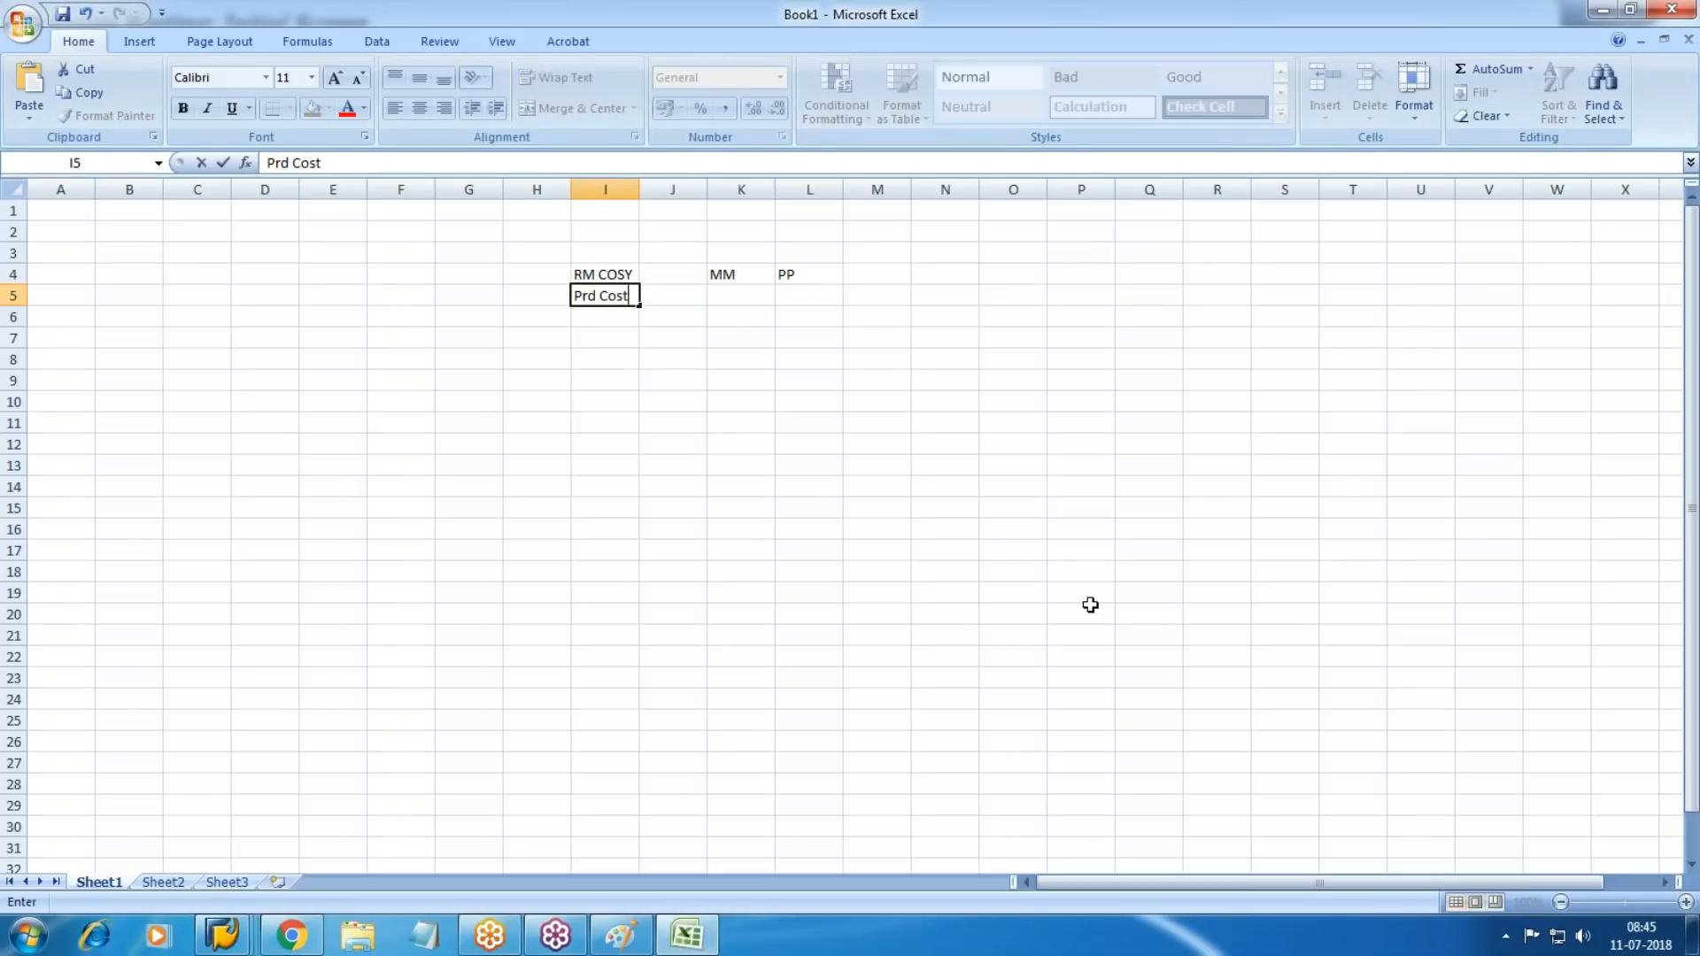
key("Tab")
key("Tab")
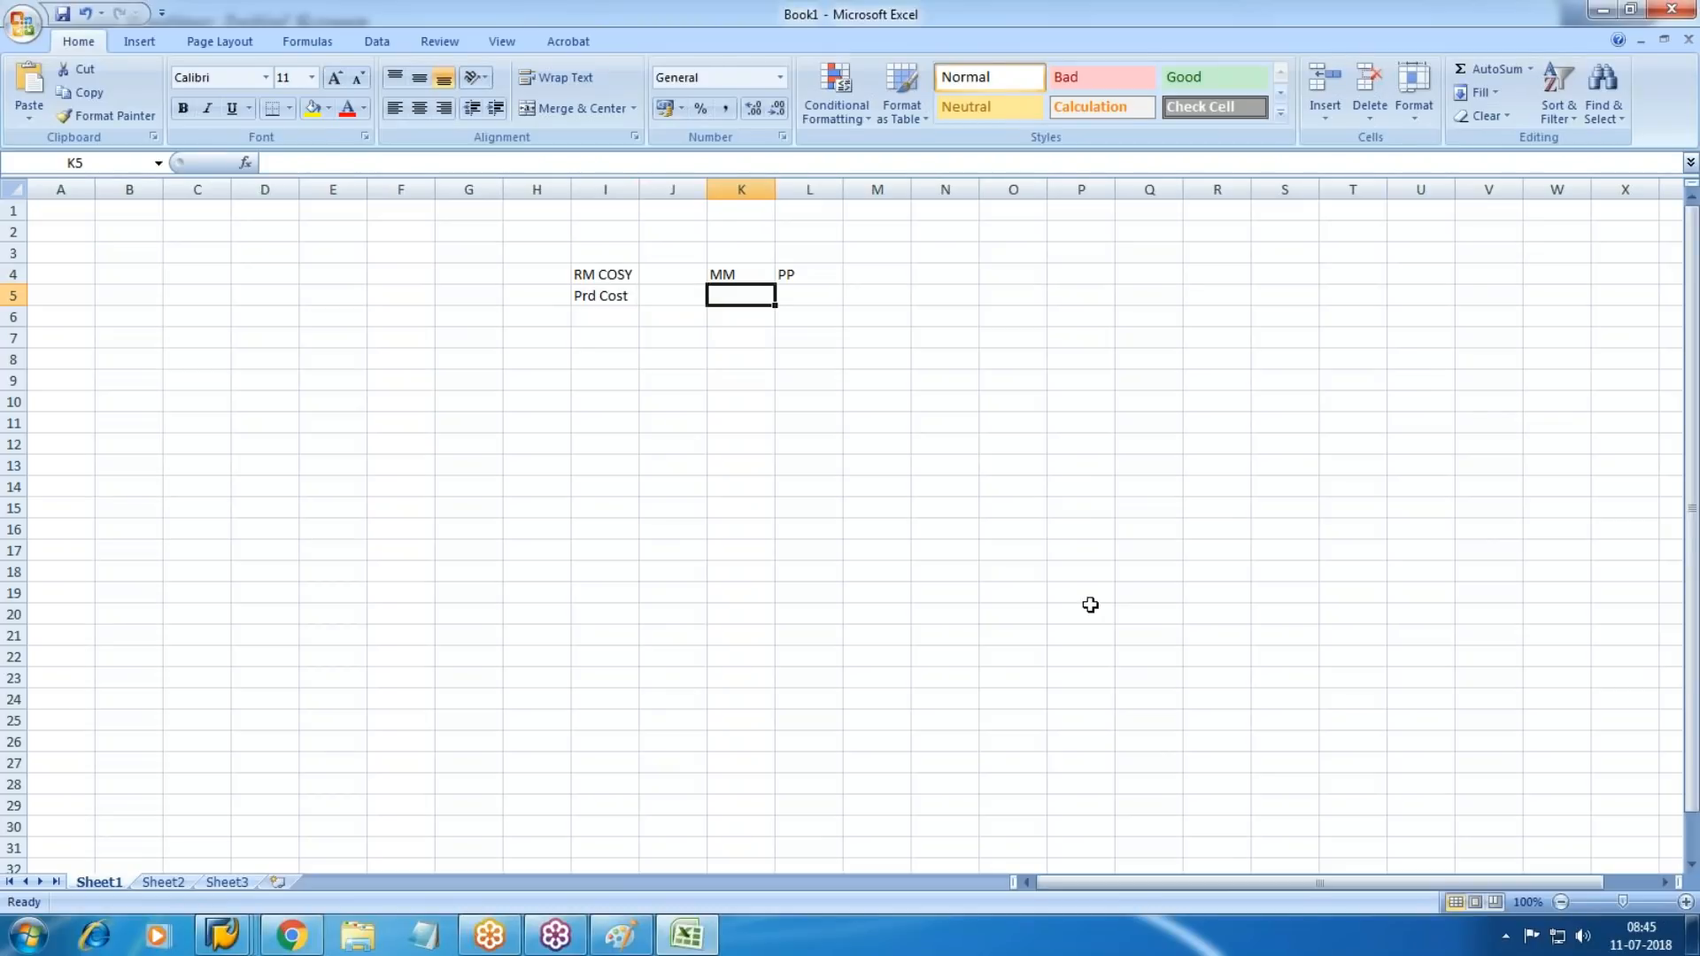
type("CO")
key("Tab")
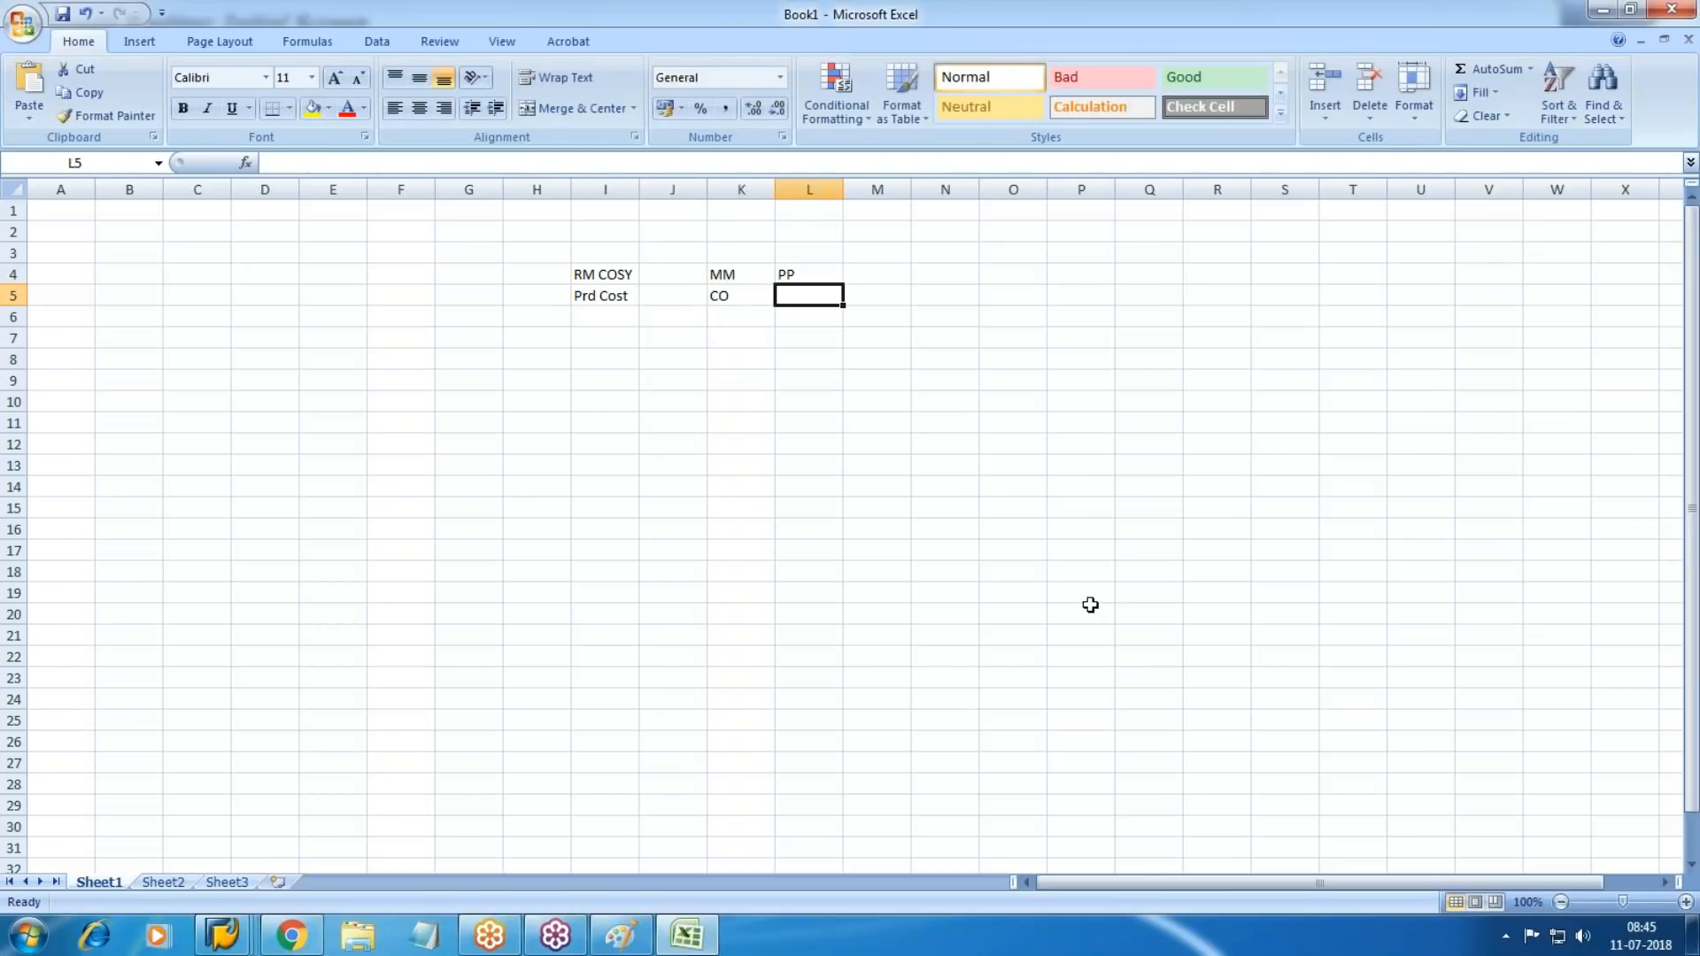
type("PP")
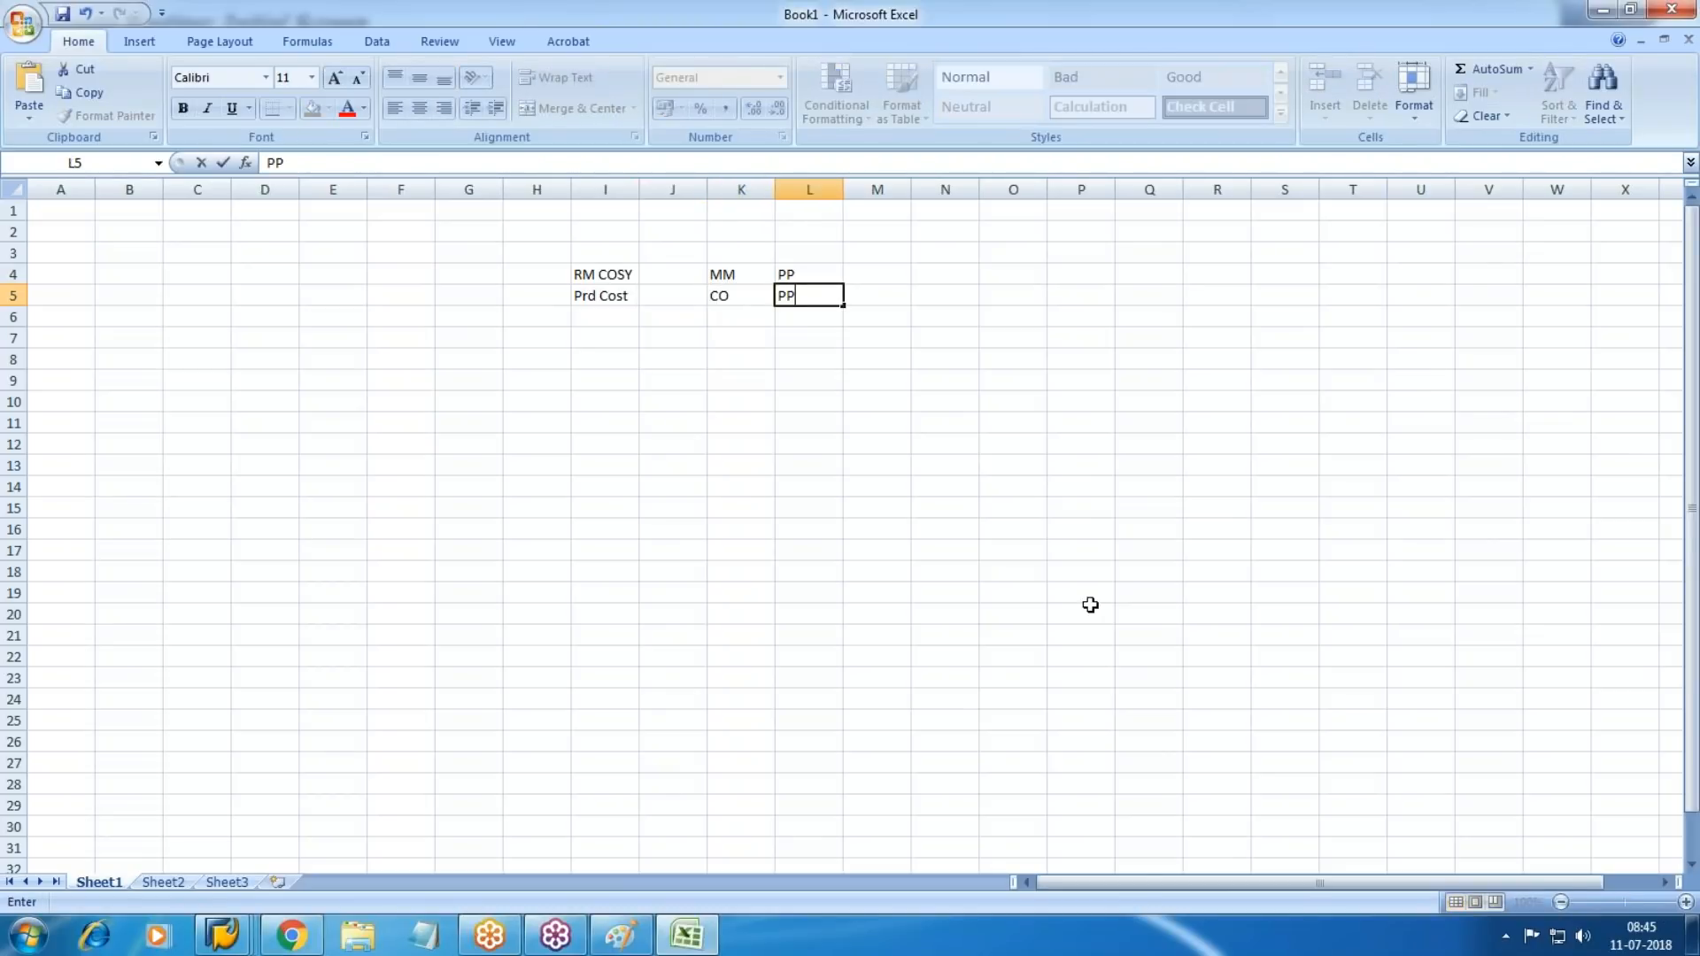
key("Return")
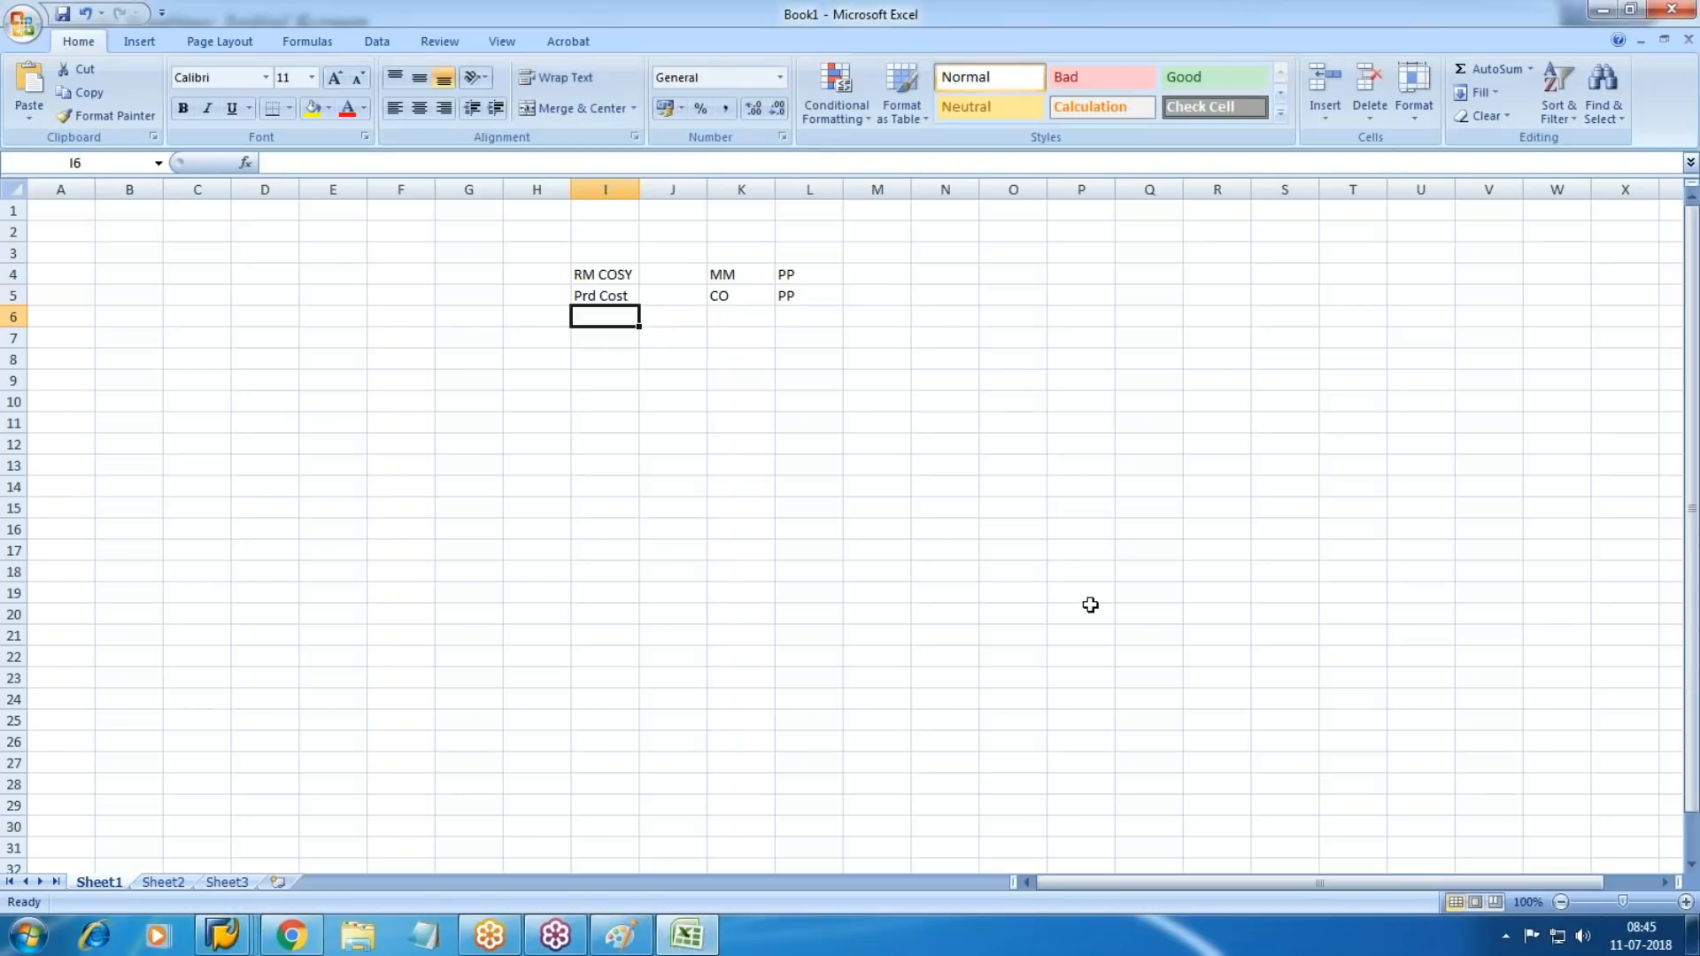
List the overheads RM OH, PRD OH and ADMN OH in cells I6 to I8.
key("Up")
key("Up")
key("Down")
key("Down")
type("RM OH")
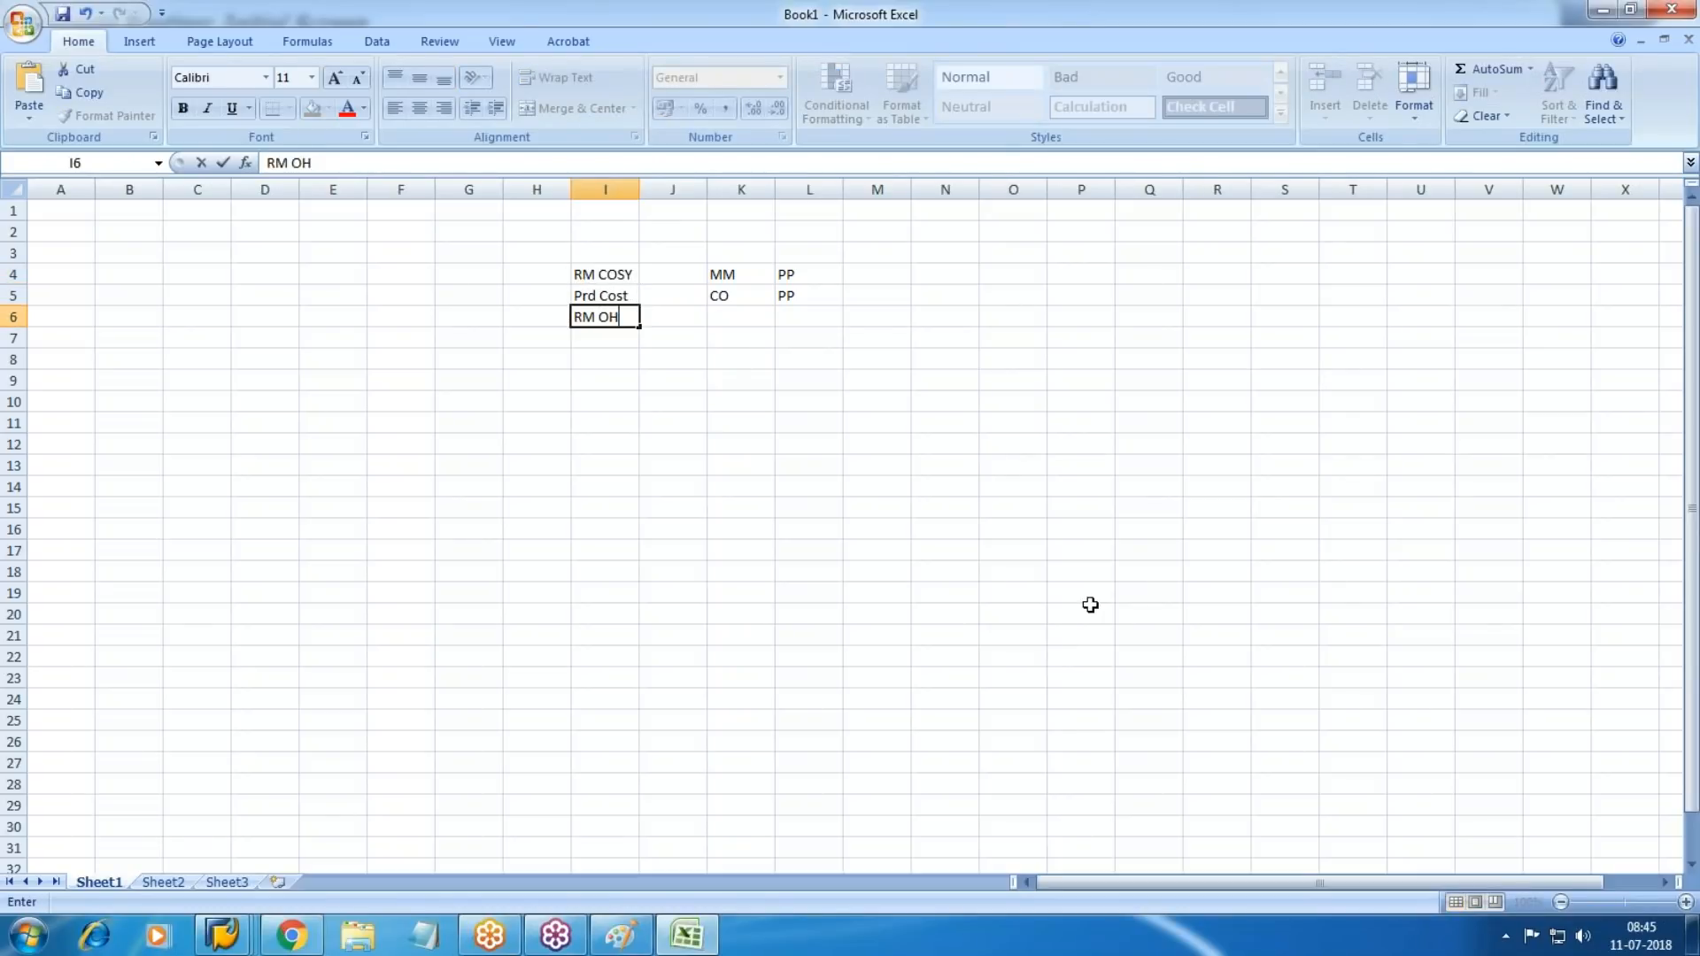
key("Return")
type("PRD ")
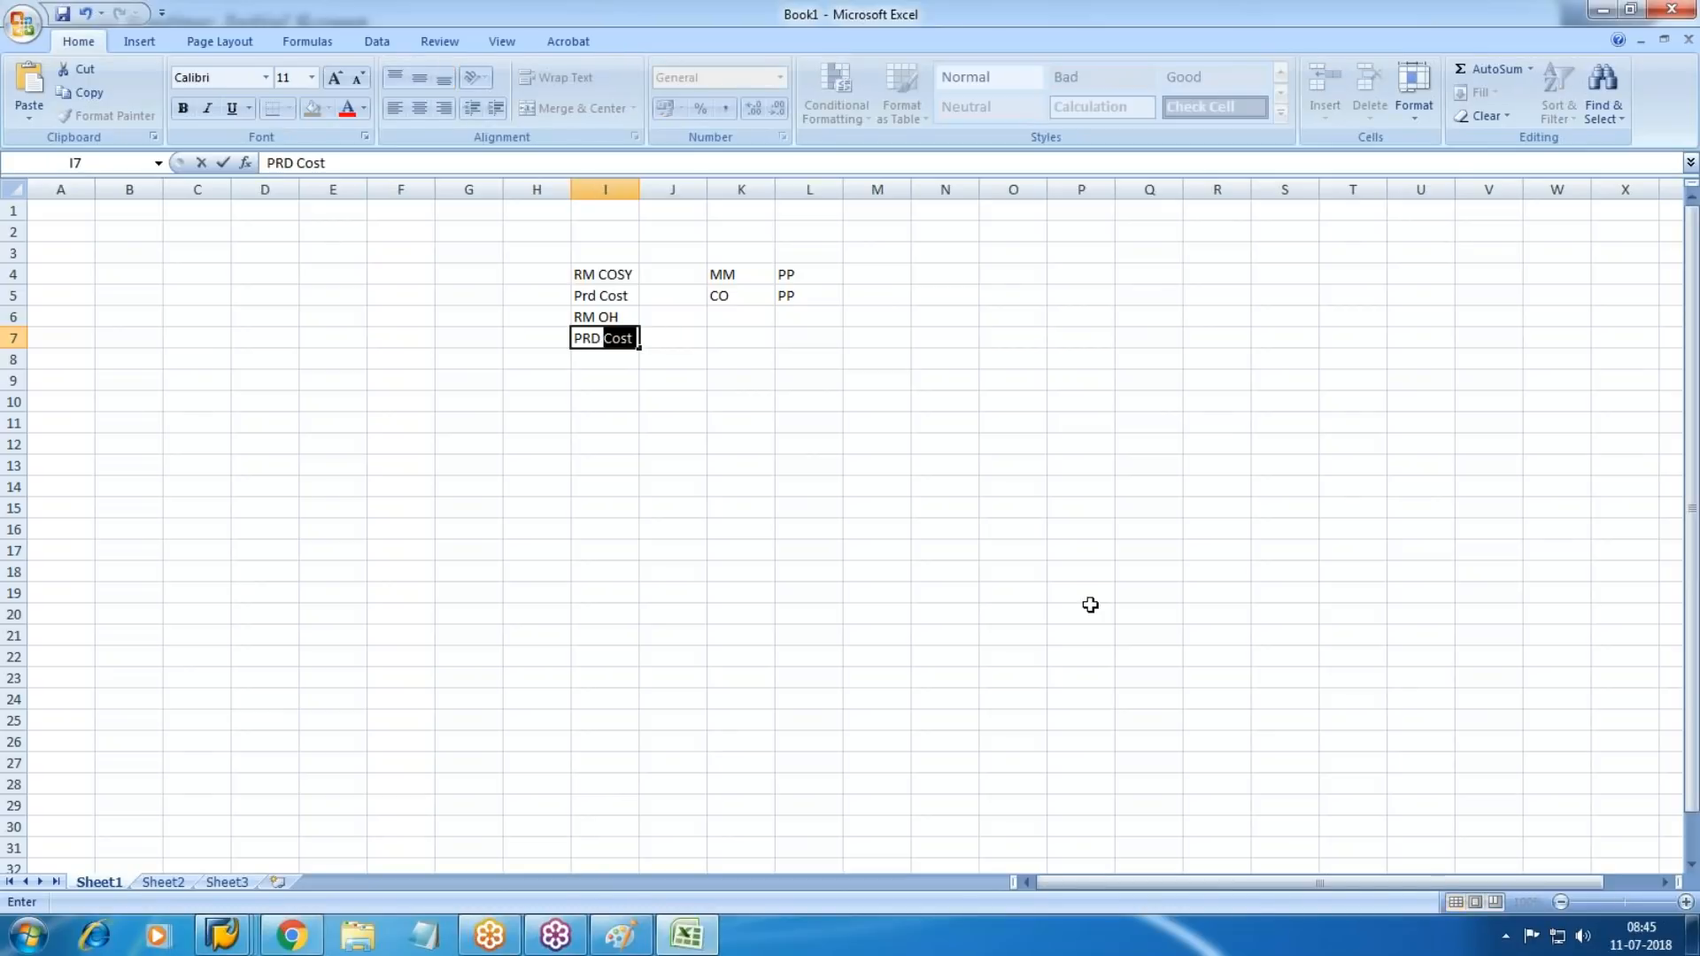
type("OH")
key("Return")
type("ADMN OH")
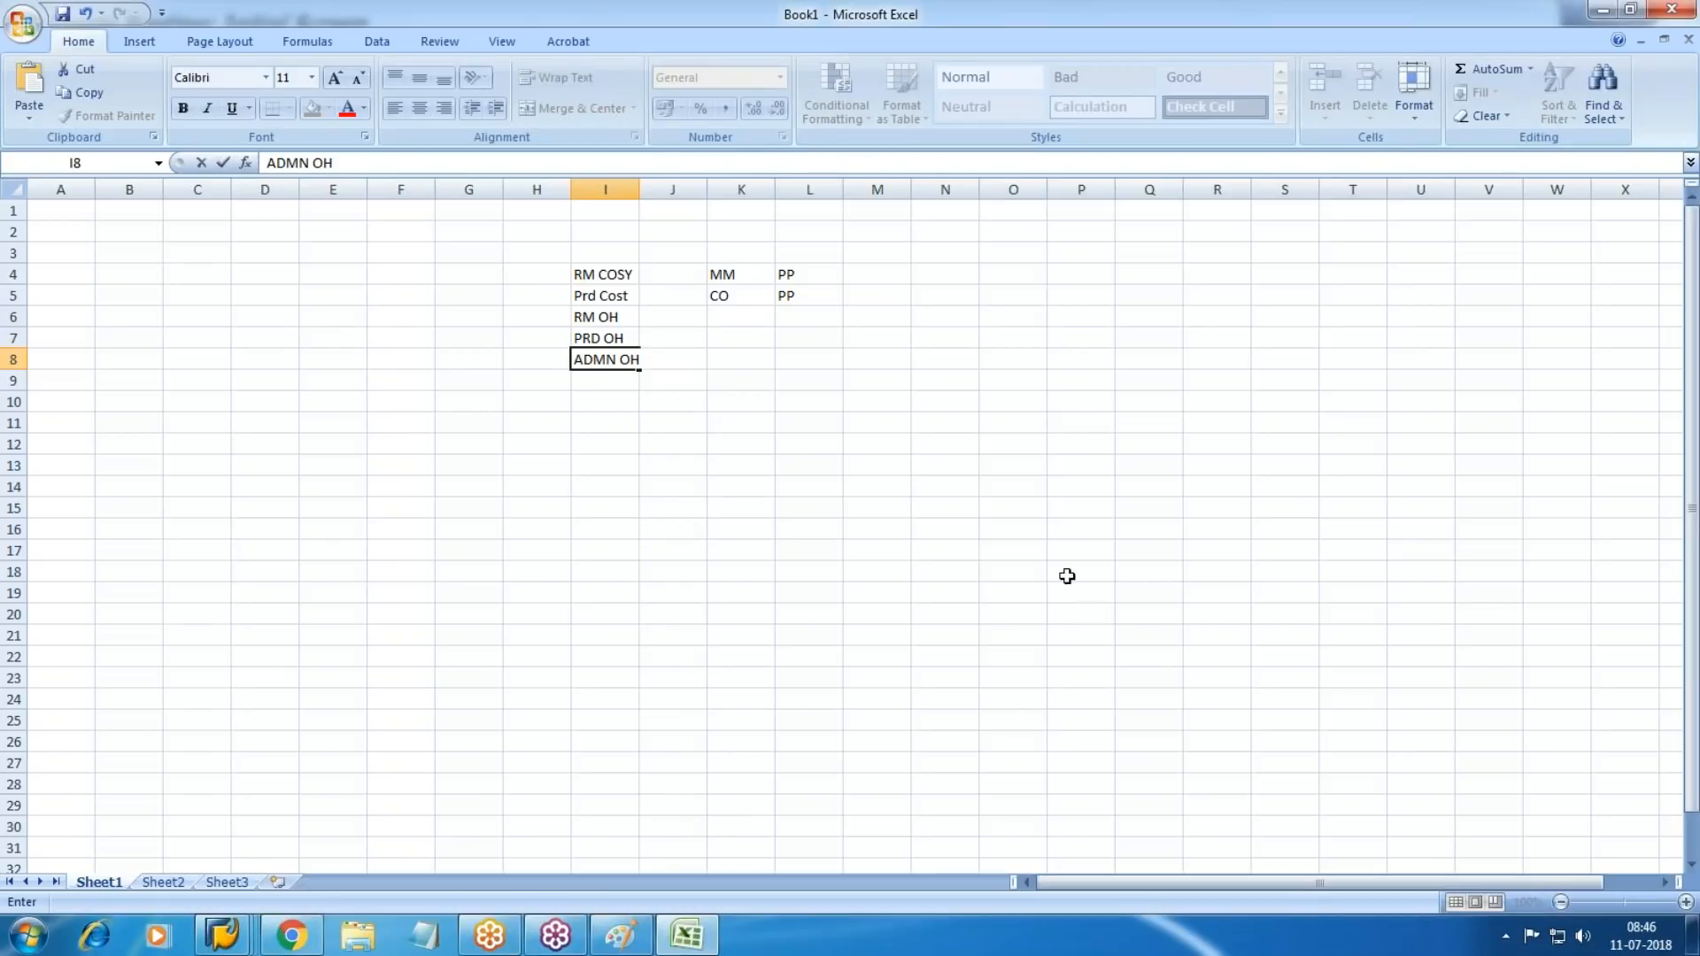
left_click(675, 529)
Switch to the working notes in Google Docs and add the heading "Secondary Cost elemenst" below the Work Center line.
left_click(347, 937)
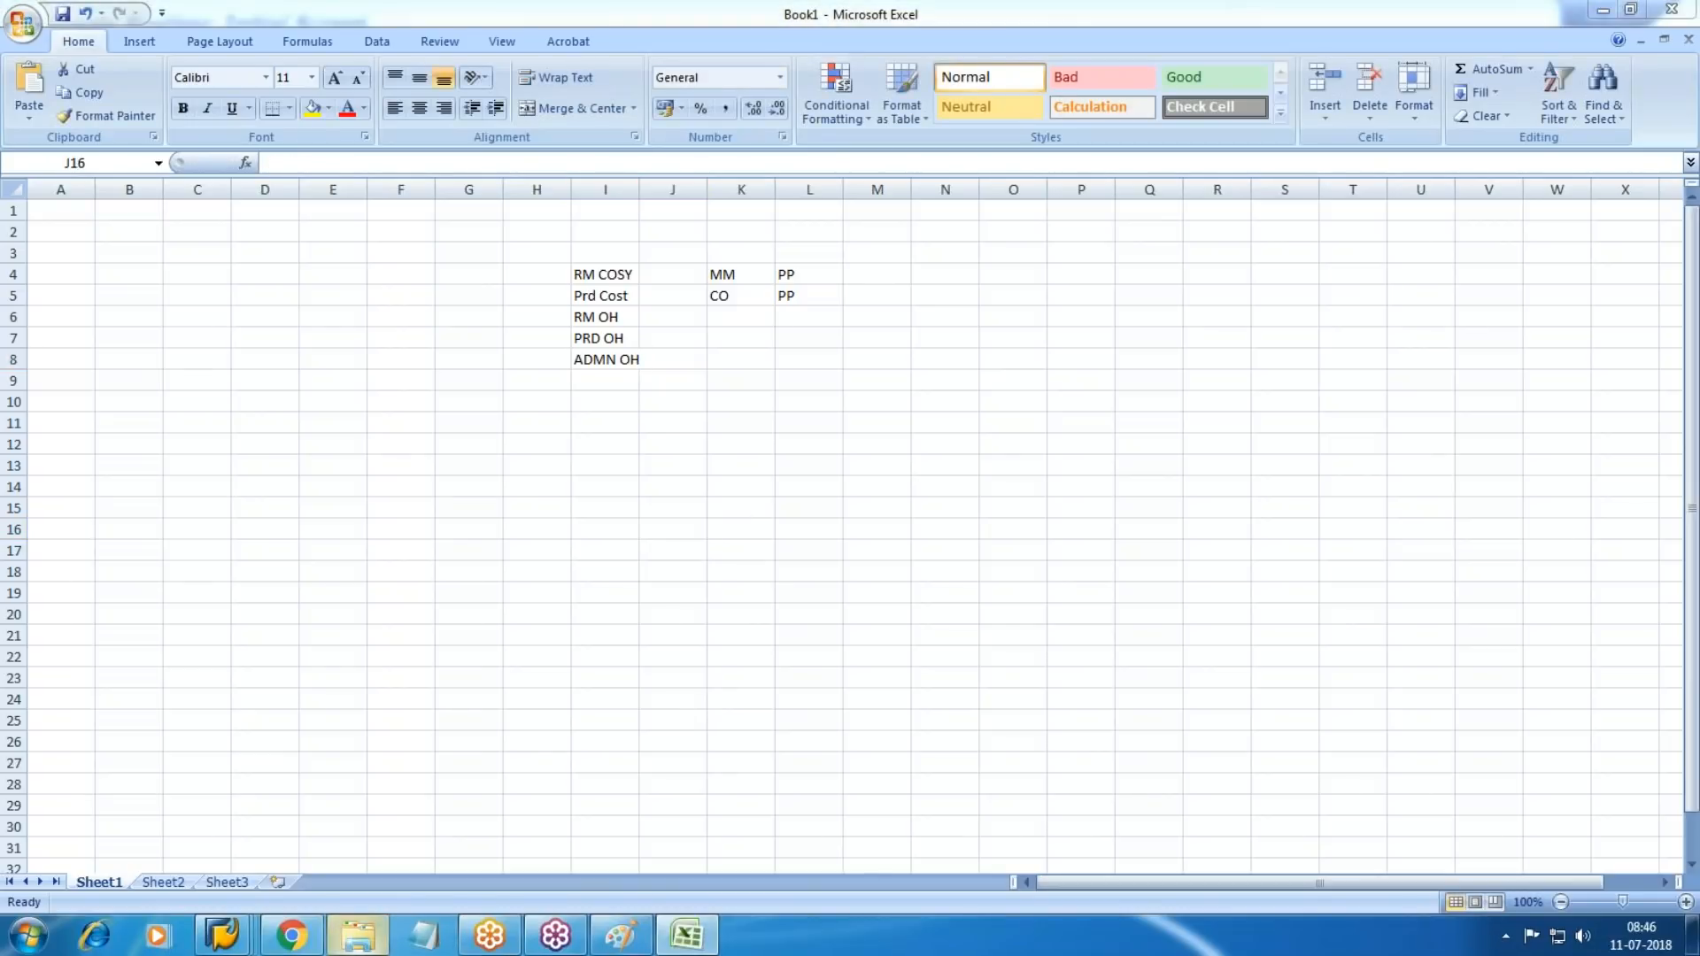
left_click(1672, 10)
left_click(290, 934)
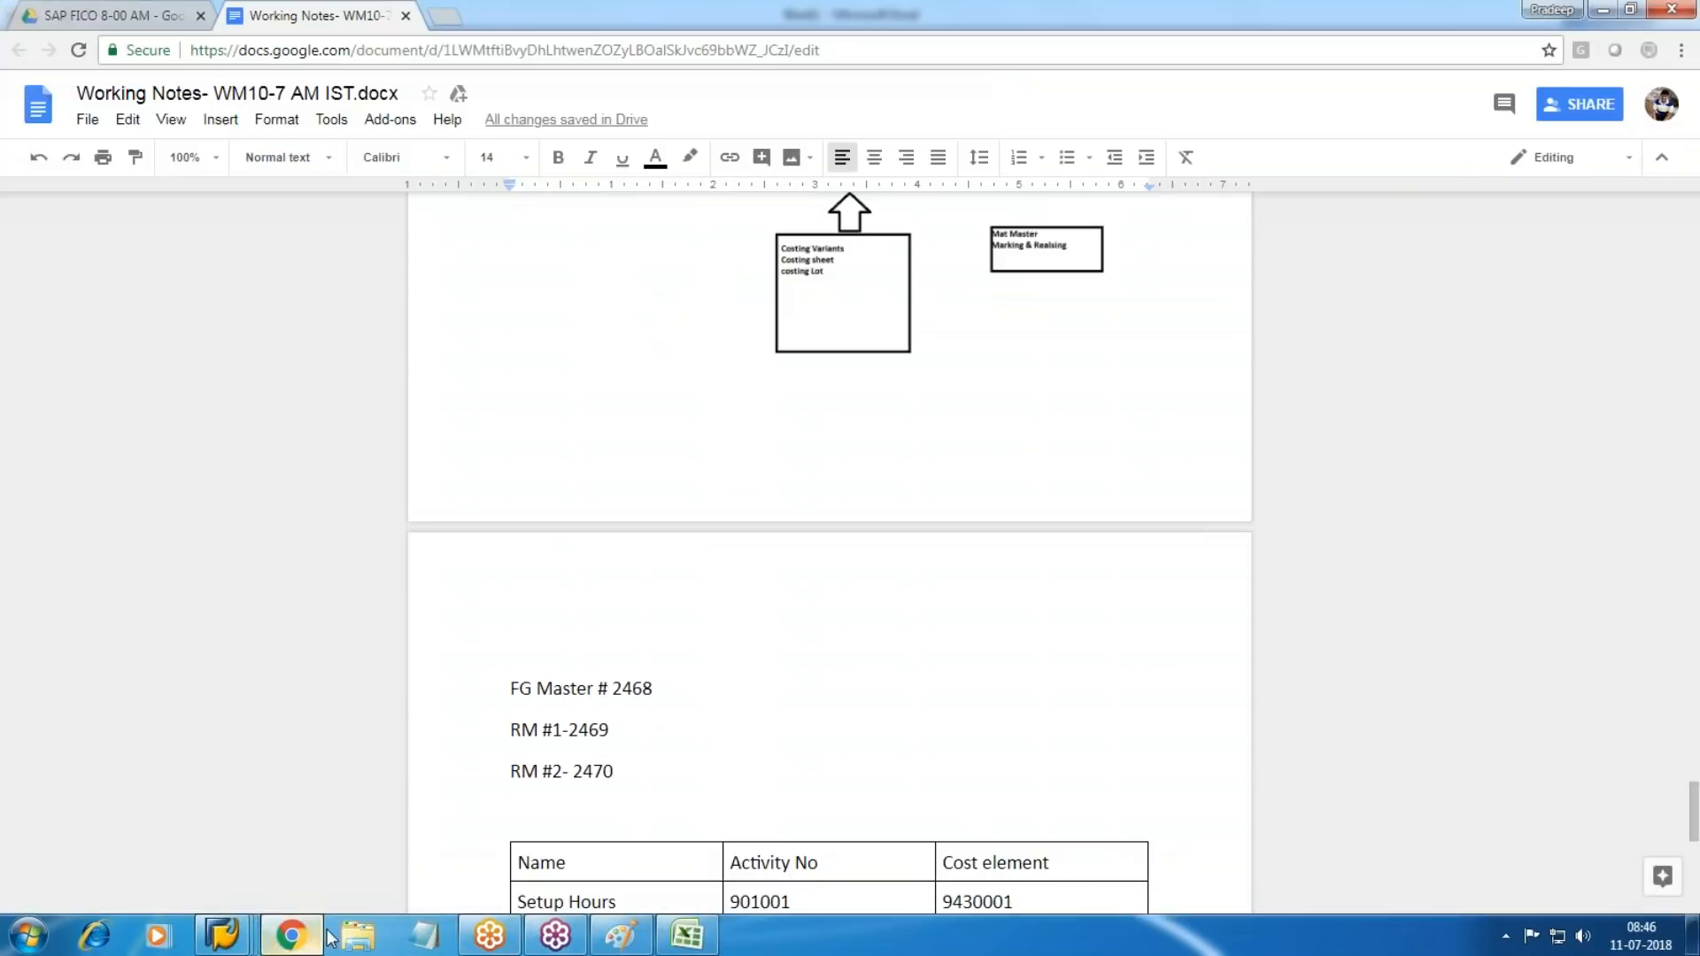
scroll(801, 717, "down", 9)
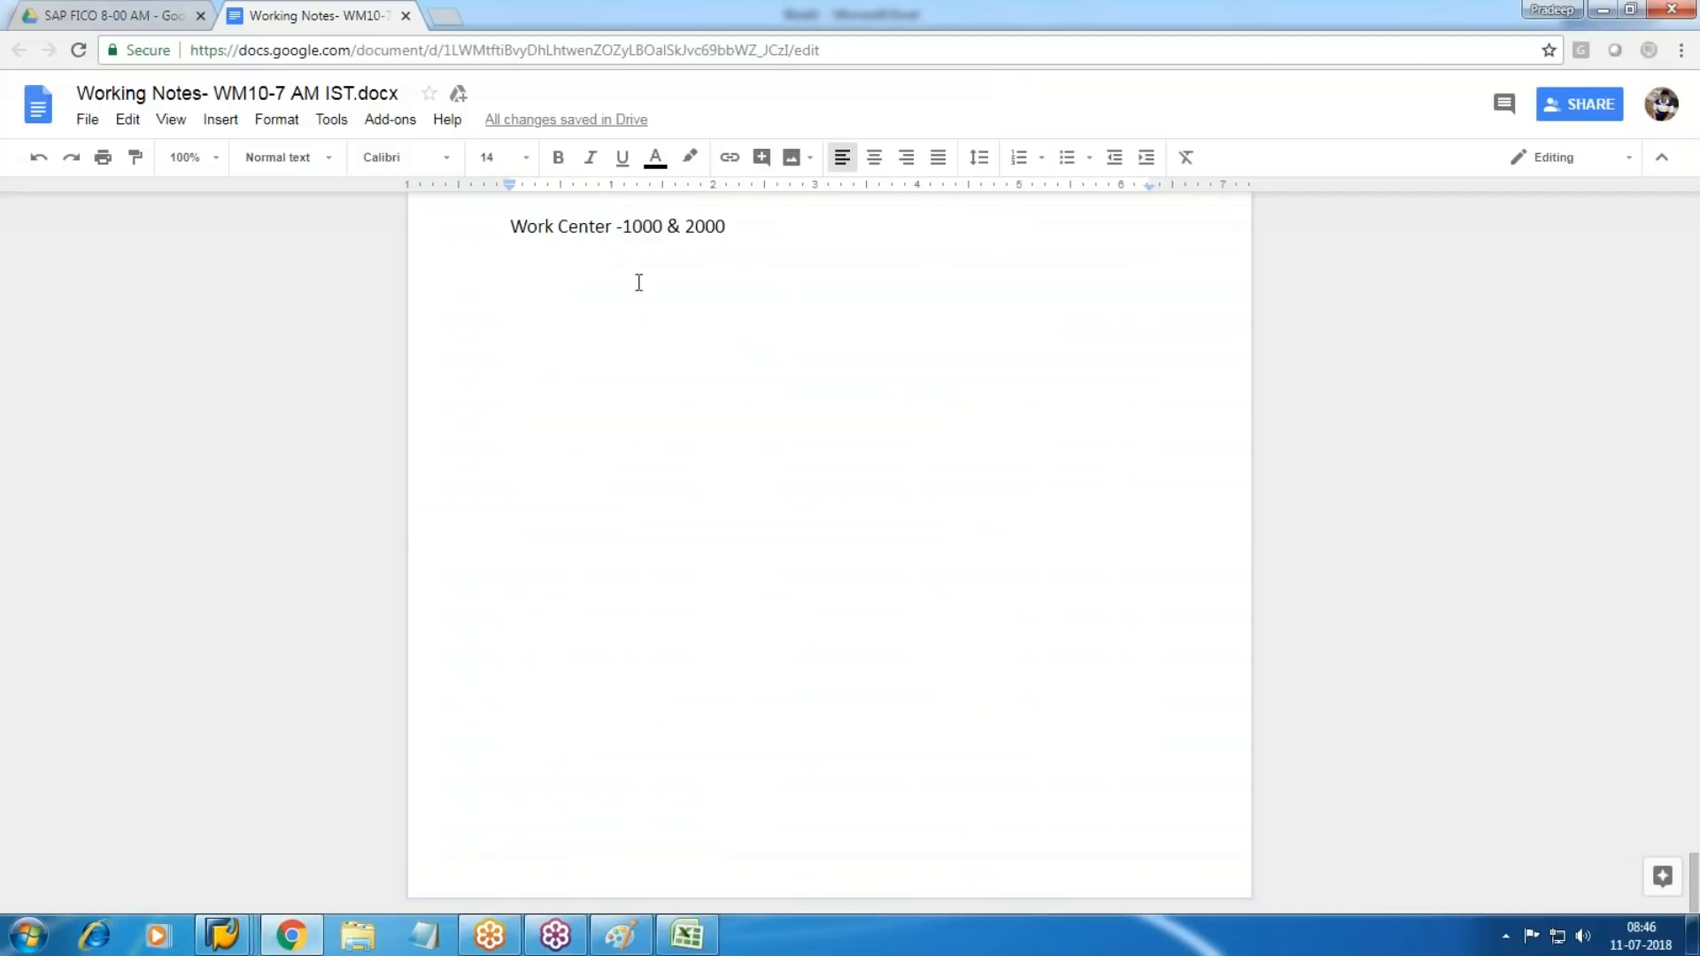
left_click(773, 232)
key("Return")
key("Return")
type("Secondary")
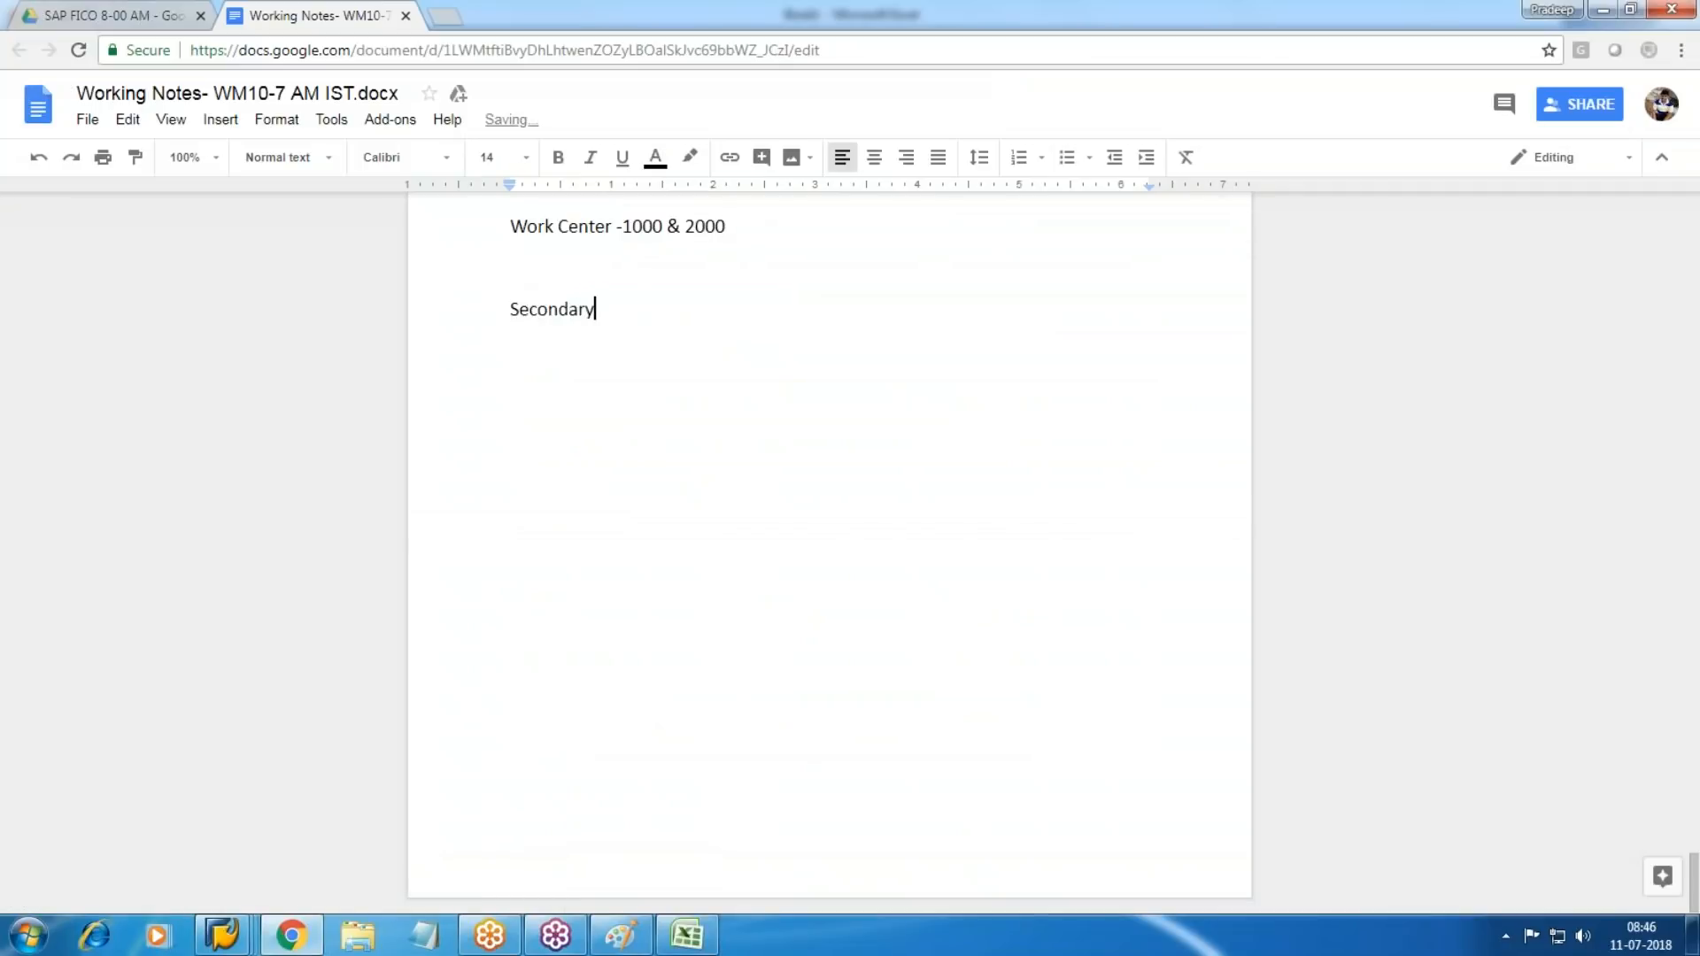
type(" Cost elemenst")
key("Return")
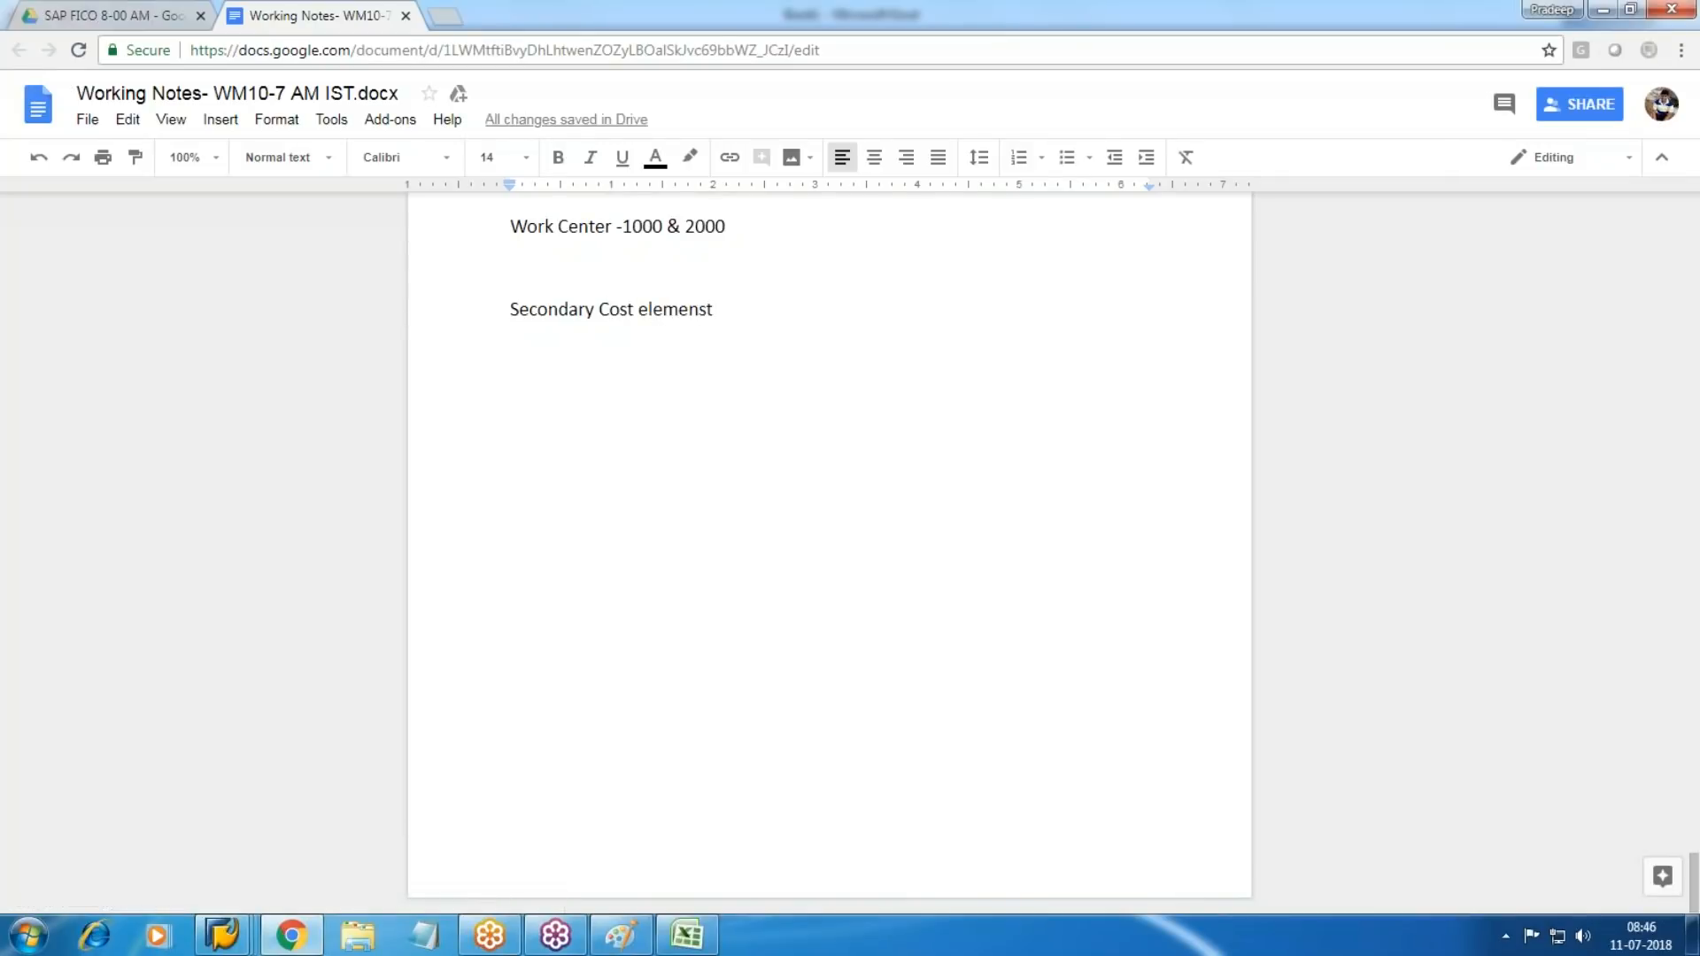
List MAT OH, PRD OH, ADMIN OH and SALES OH on separate lines under the secondary cost elements heading.
type("MAT ")
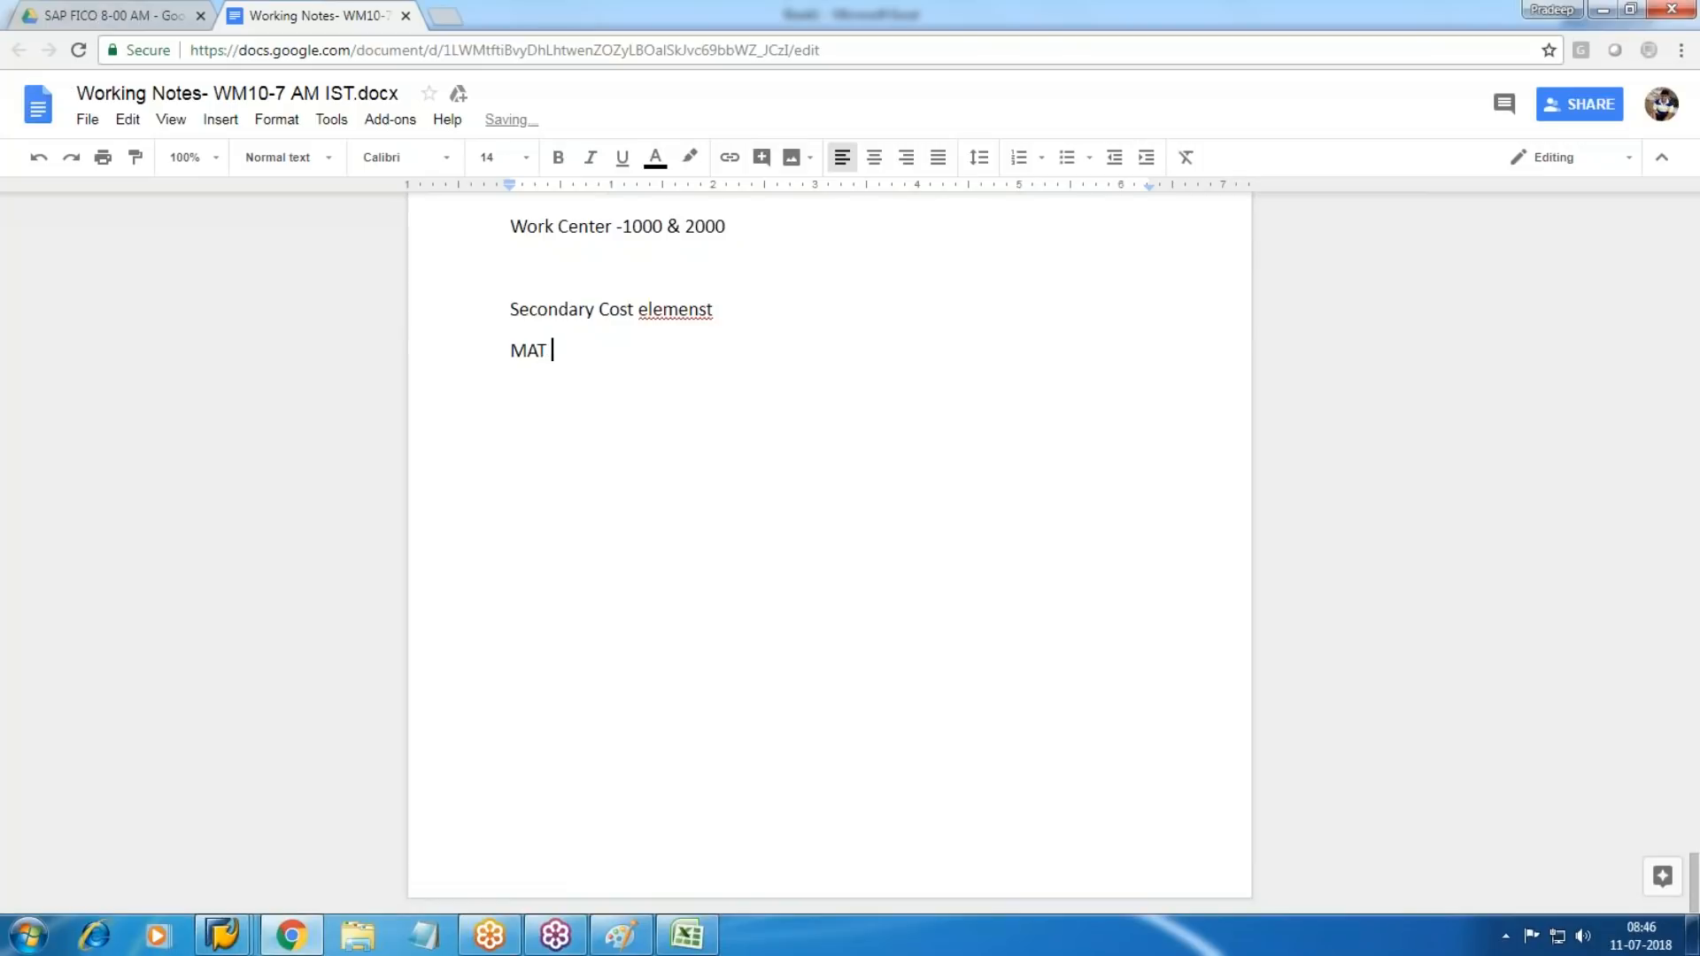
type("OH")
key("Return")
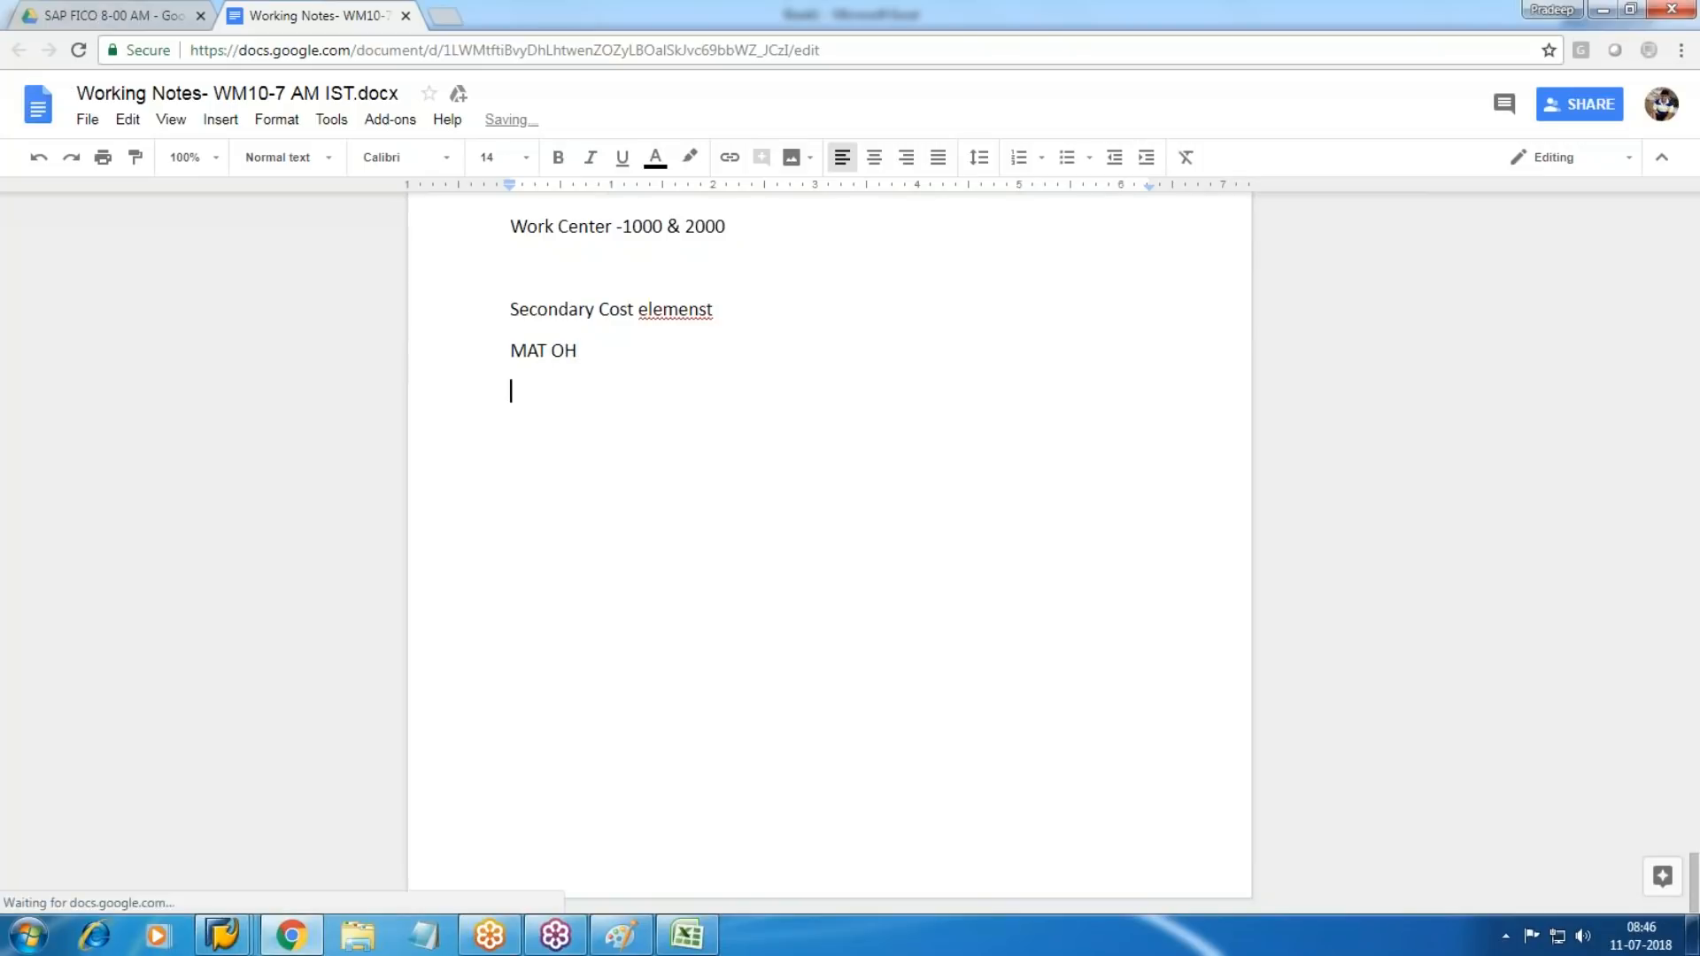
type("PRD ")
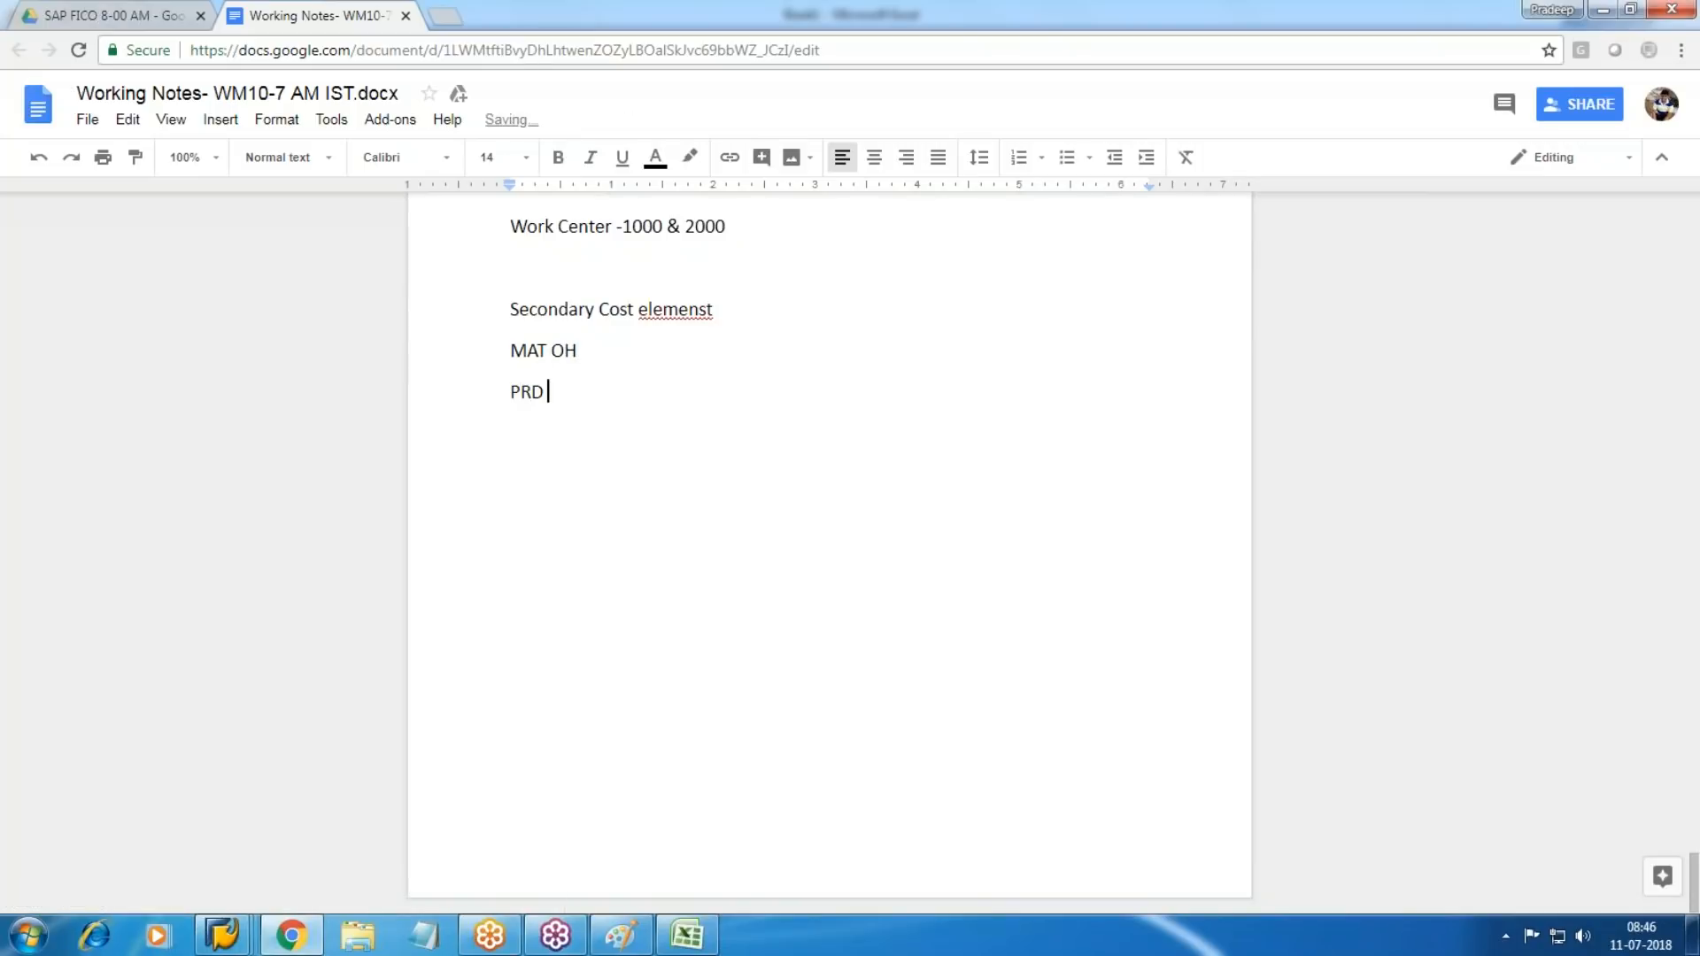
type("OH")
key("Return")
type("ADMIN OH")
key("Return")
type("SALES OH")
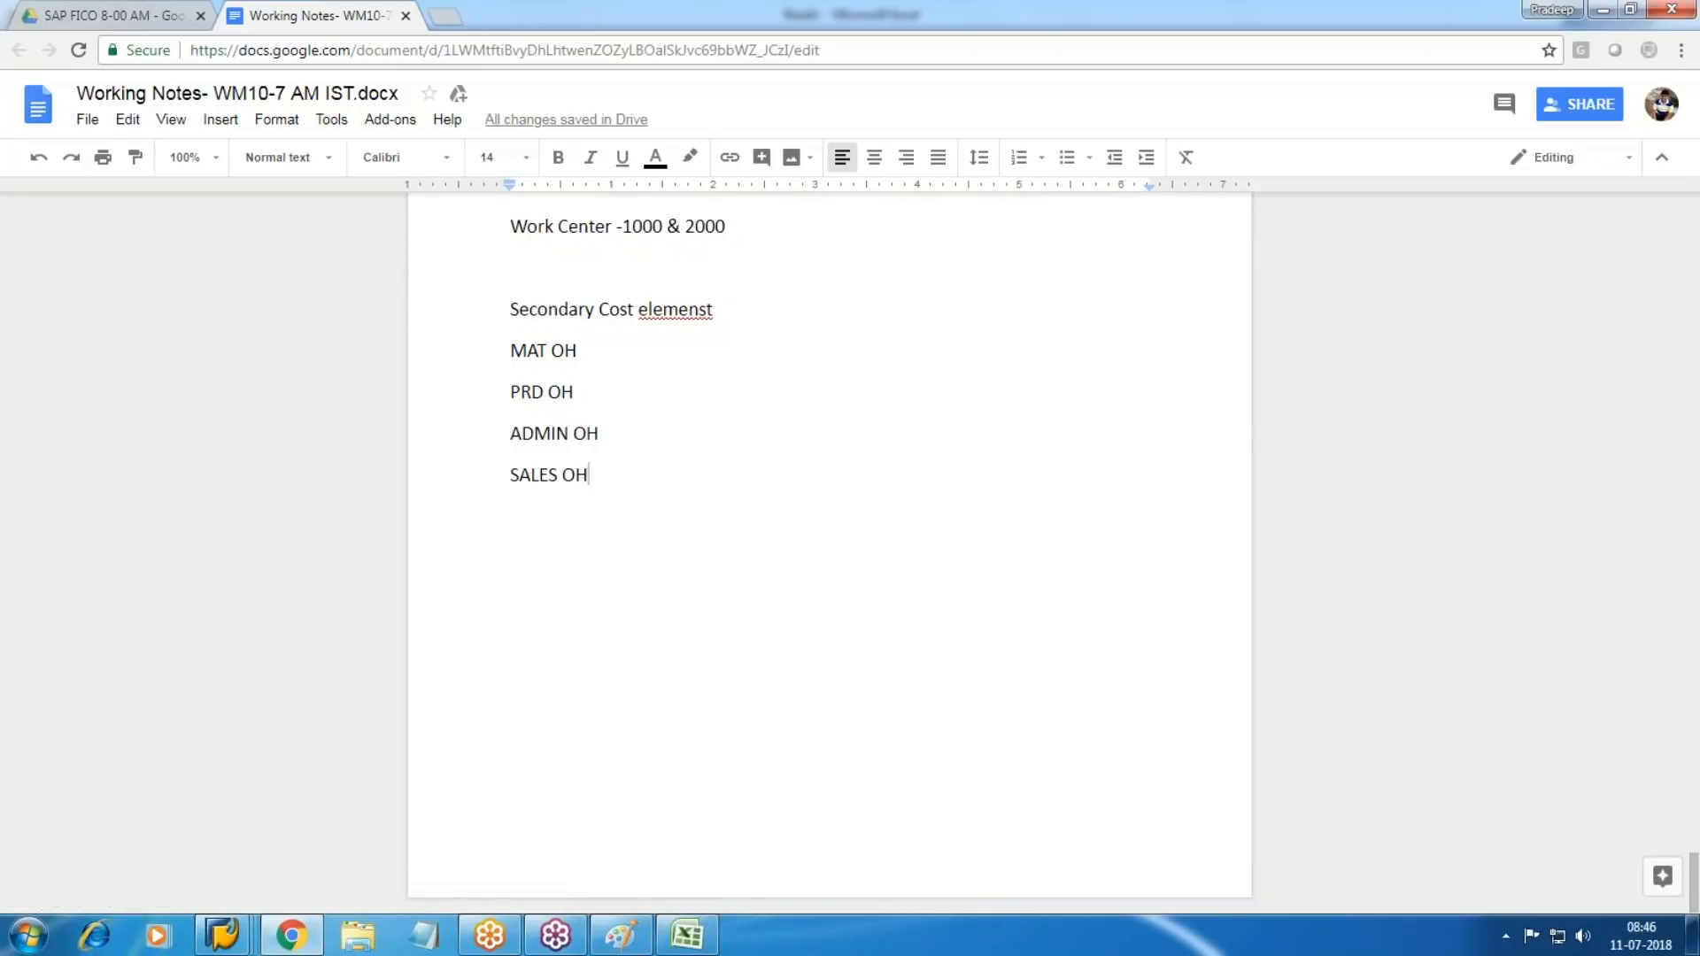
left_click(648, 312)
left_click(650, 354)
Switch to the Create Routing session in SAP and open transaction KA06 for creating a secondary cost element.
mouse_move(222, 935)
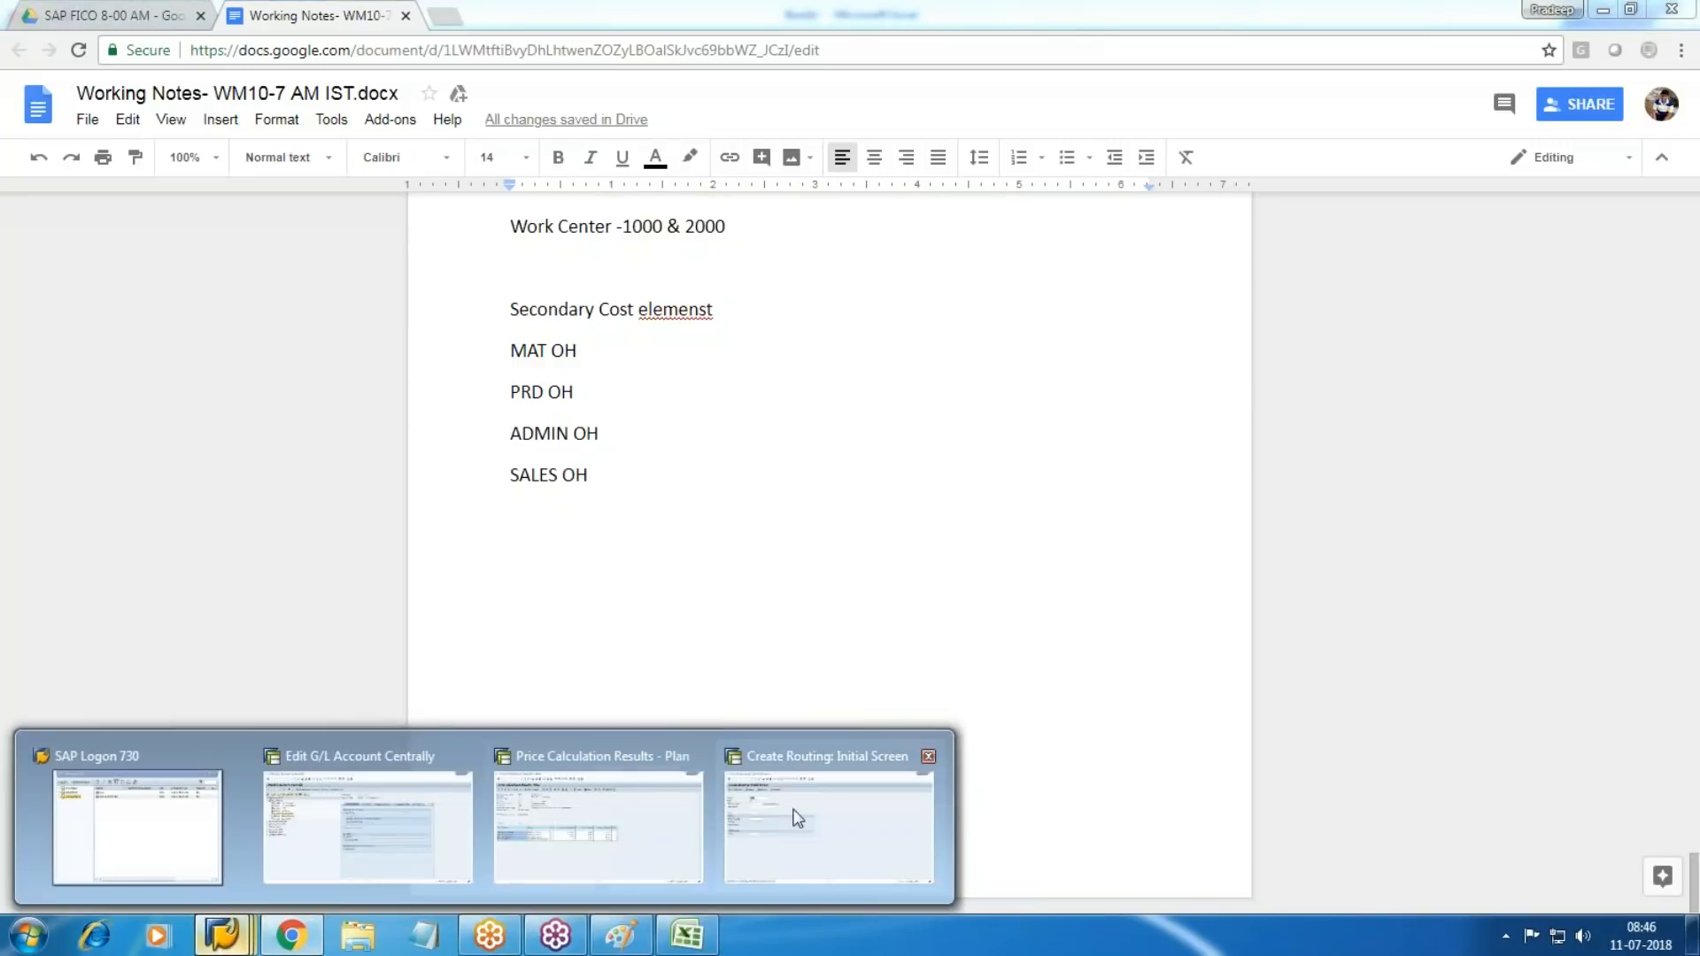
left_click(797, 818)
type("/nka01")
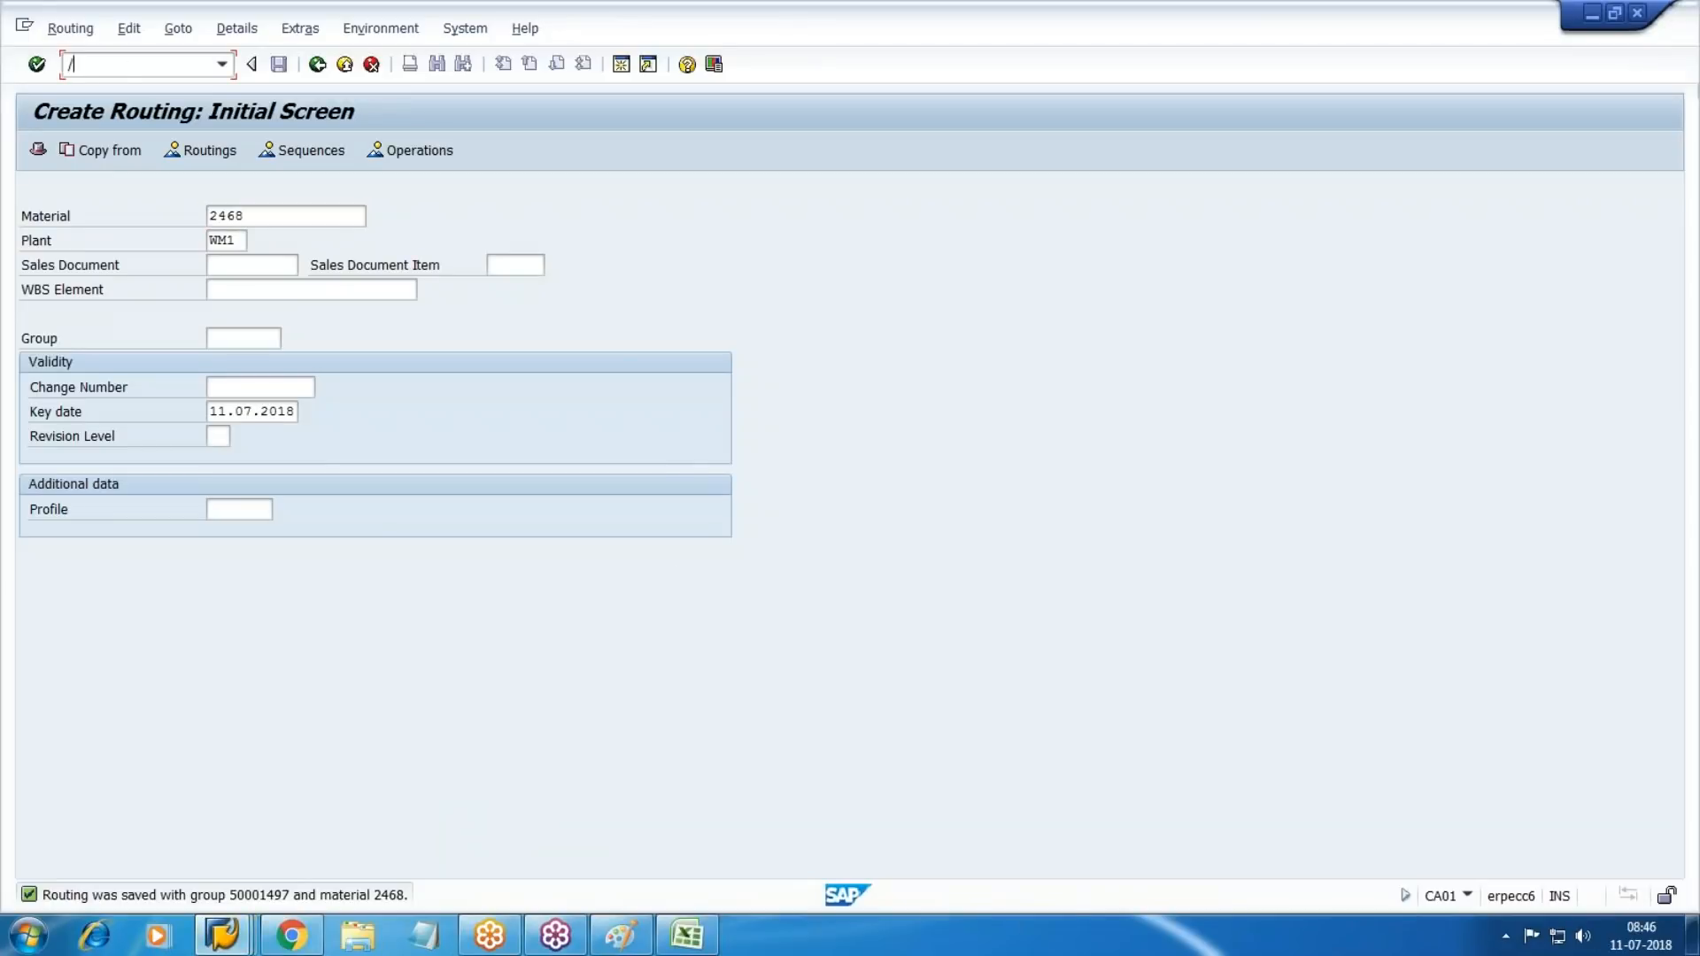
key("Return")
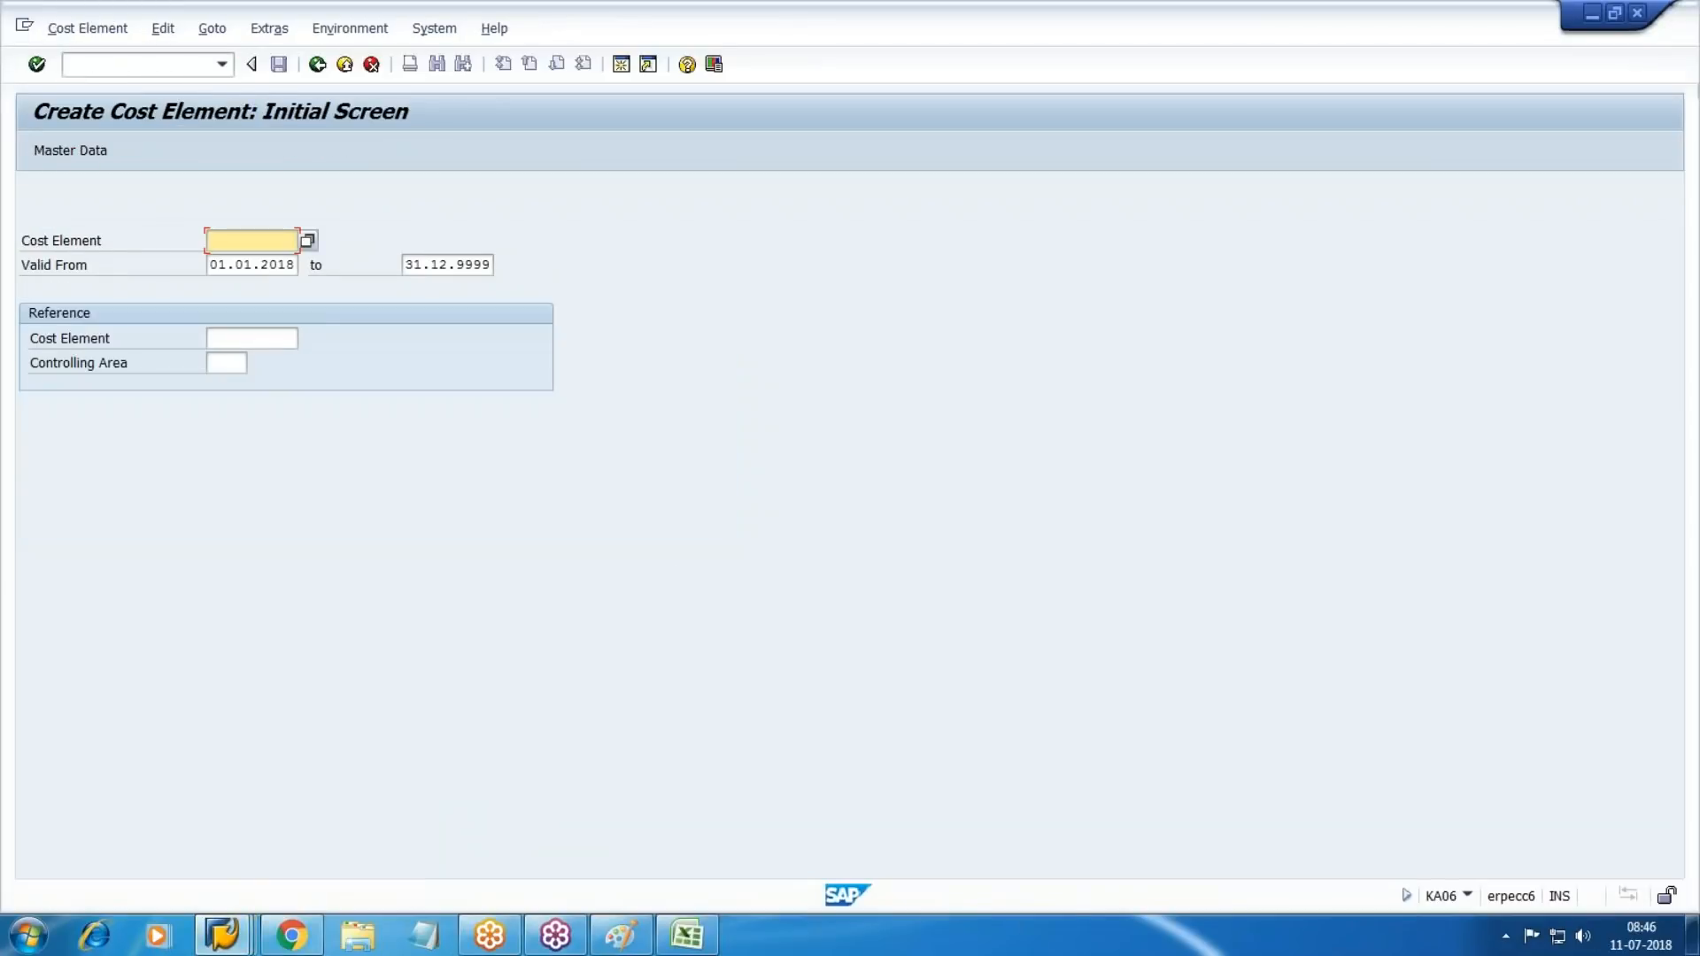
key("F4")
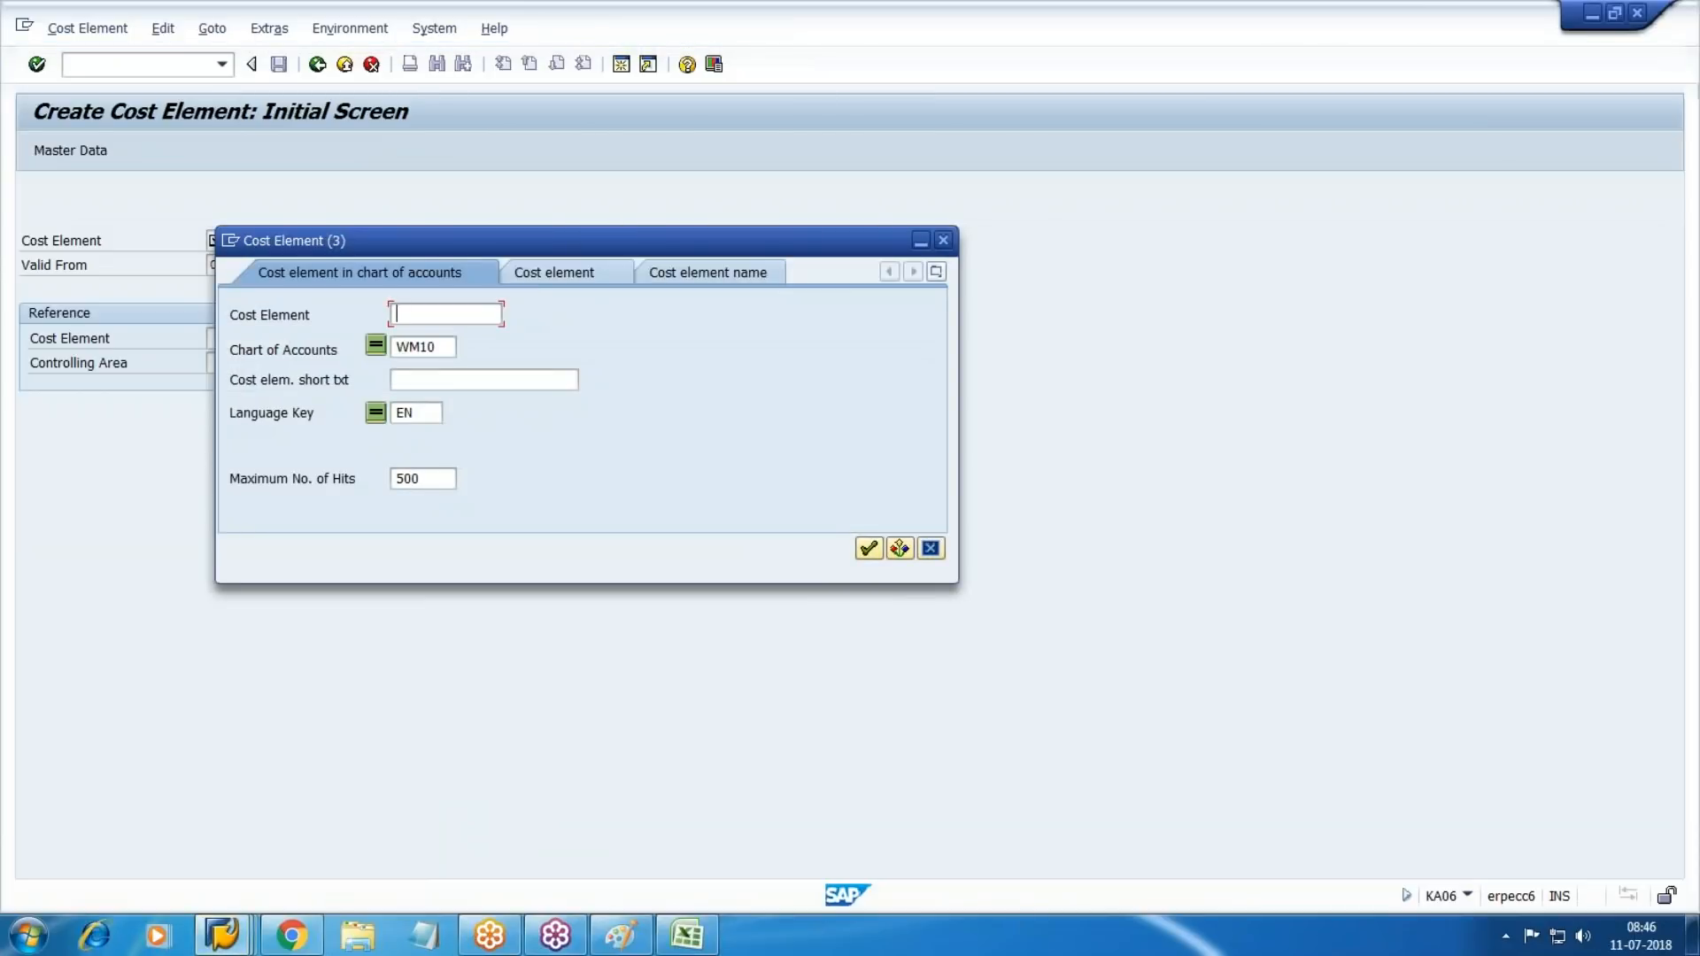
key("Escape")
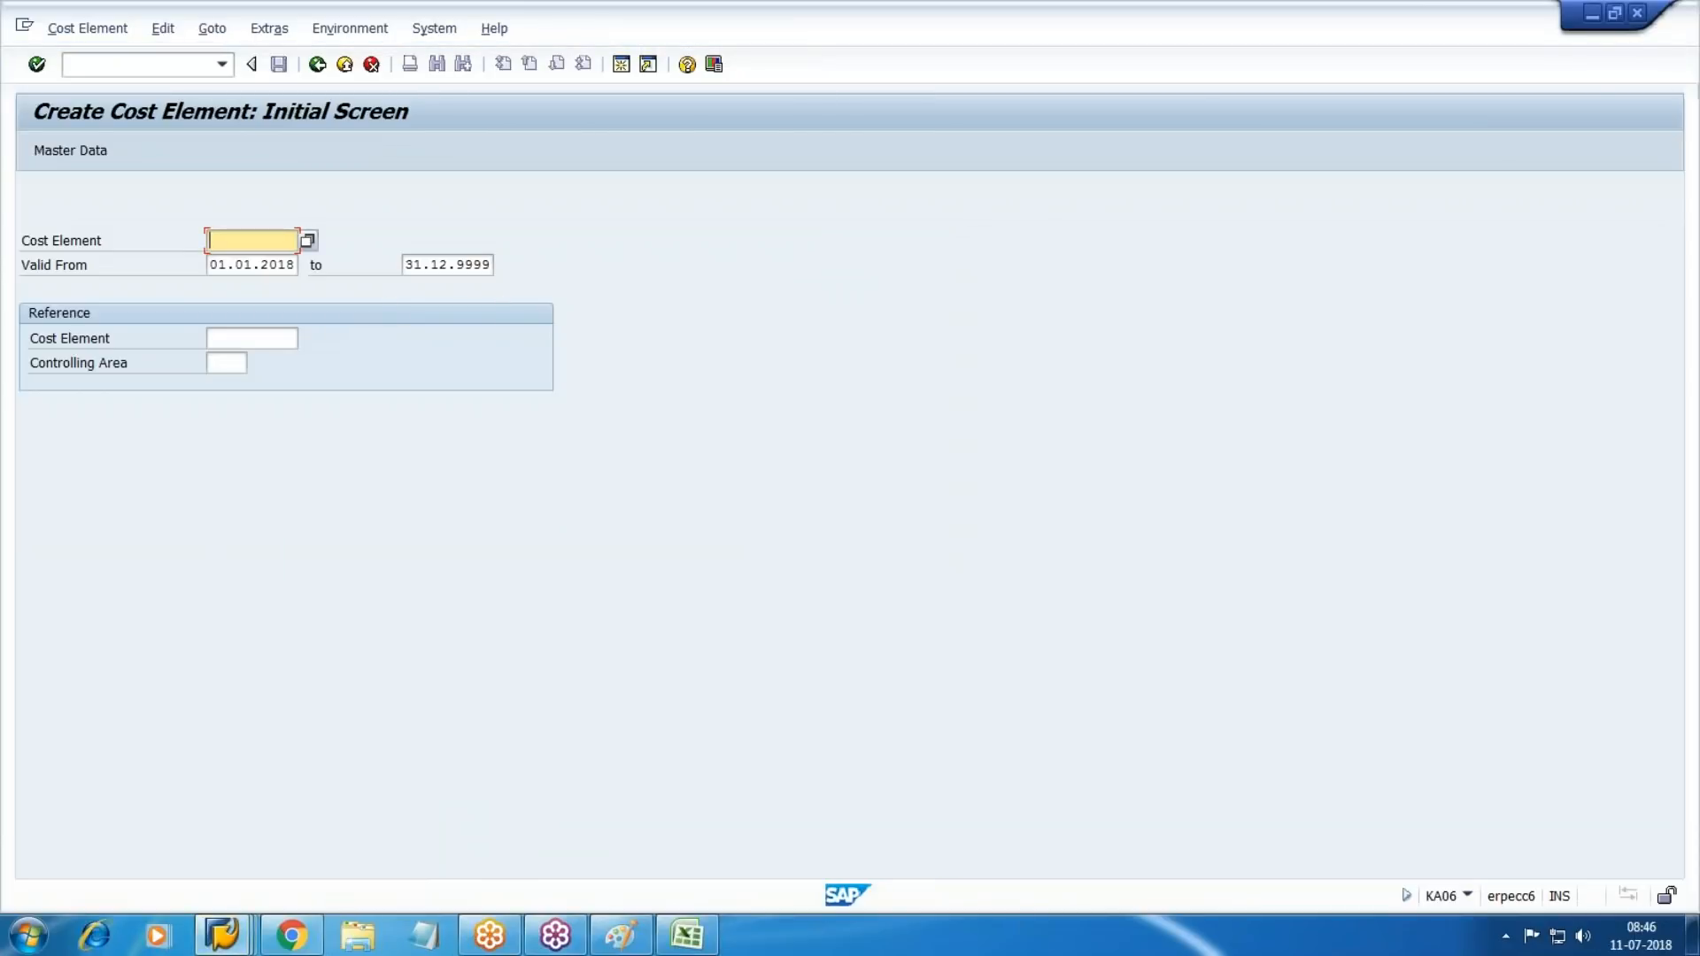
Switch back to the working notes and append -9410001 to MAT OH and -9410002 to PRD OH.
key("alt+Tab")
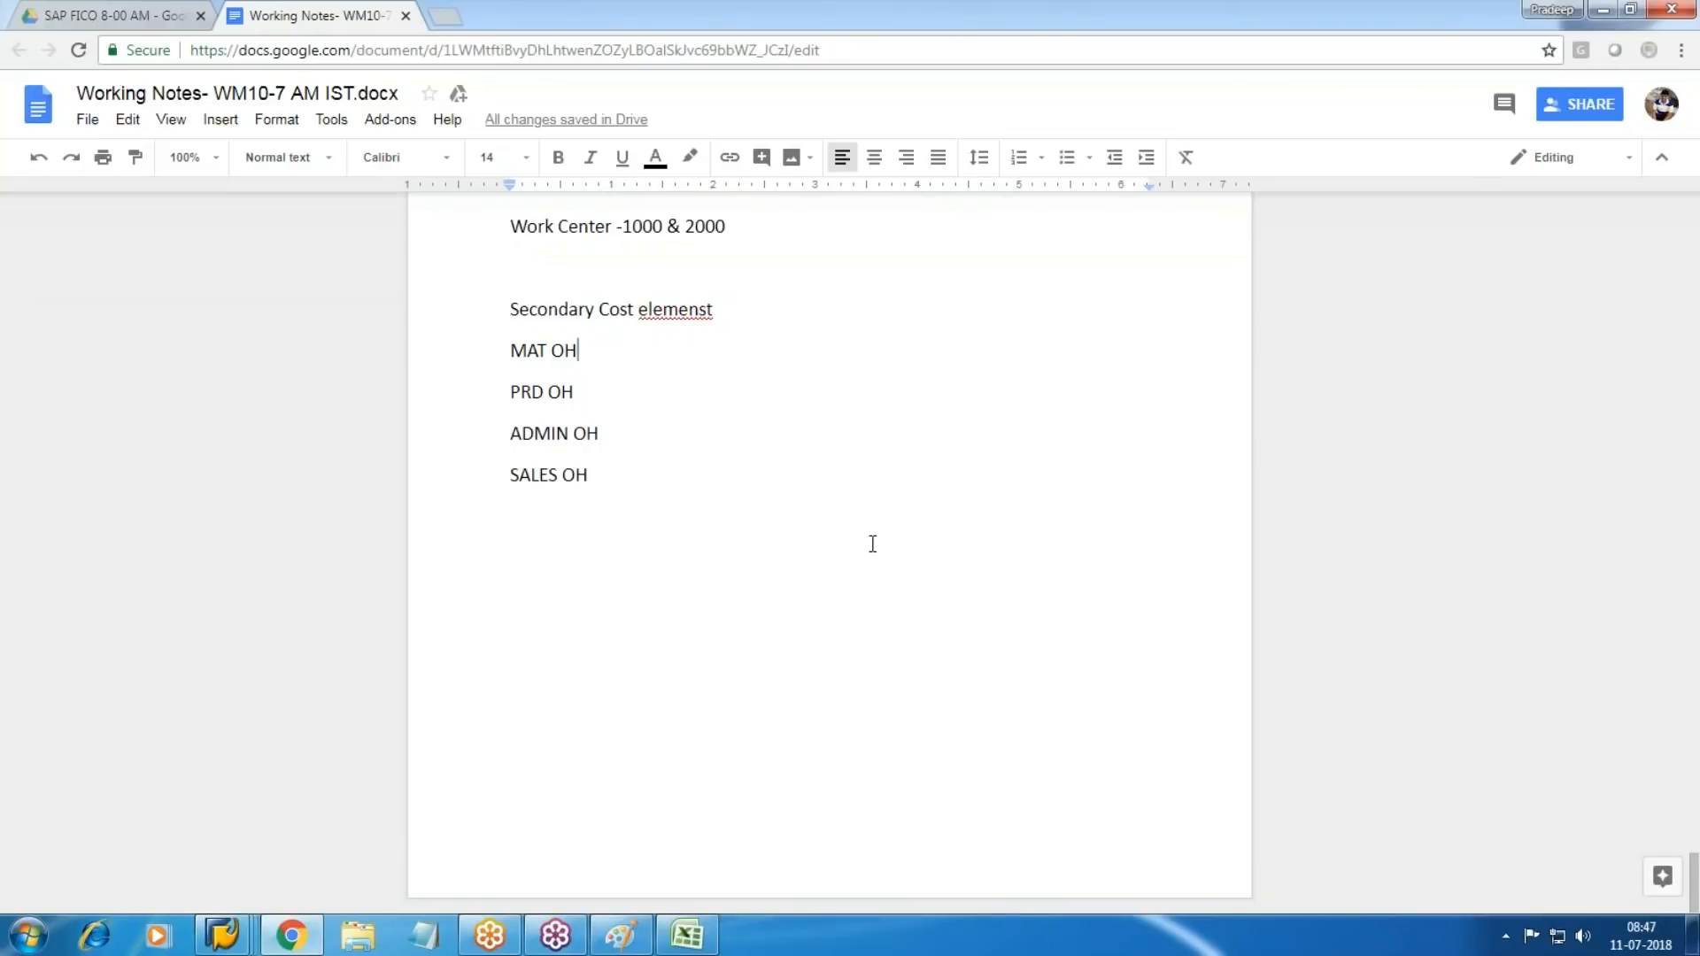
type("-941")
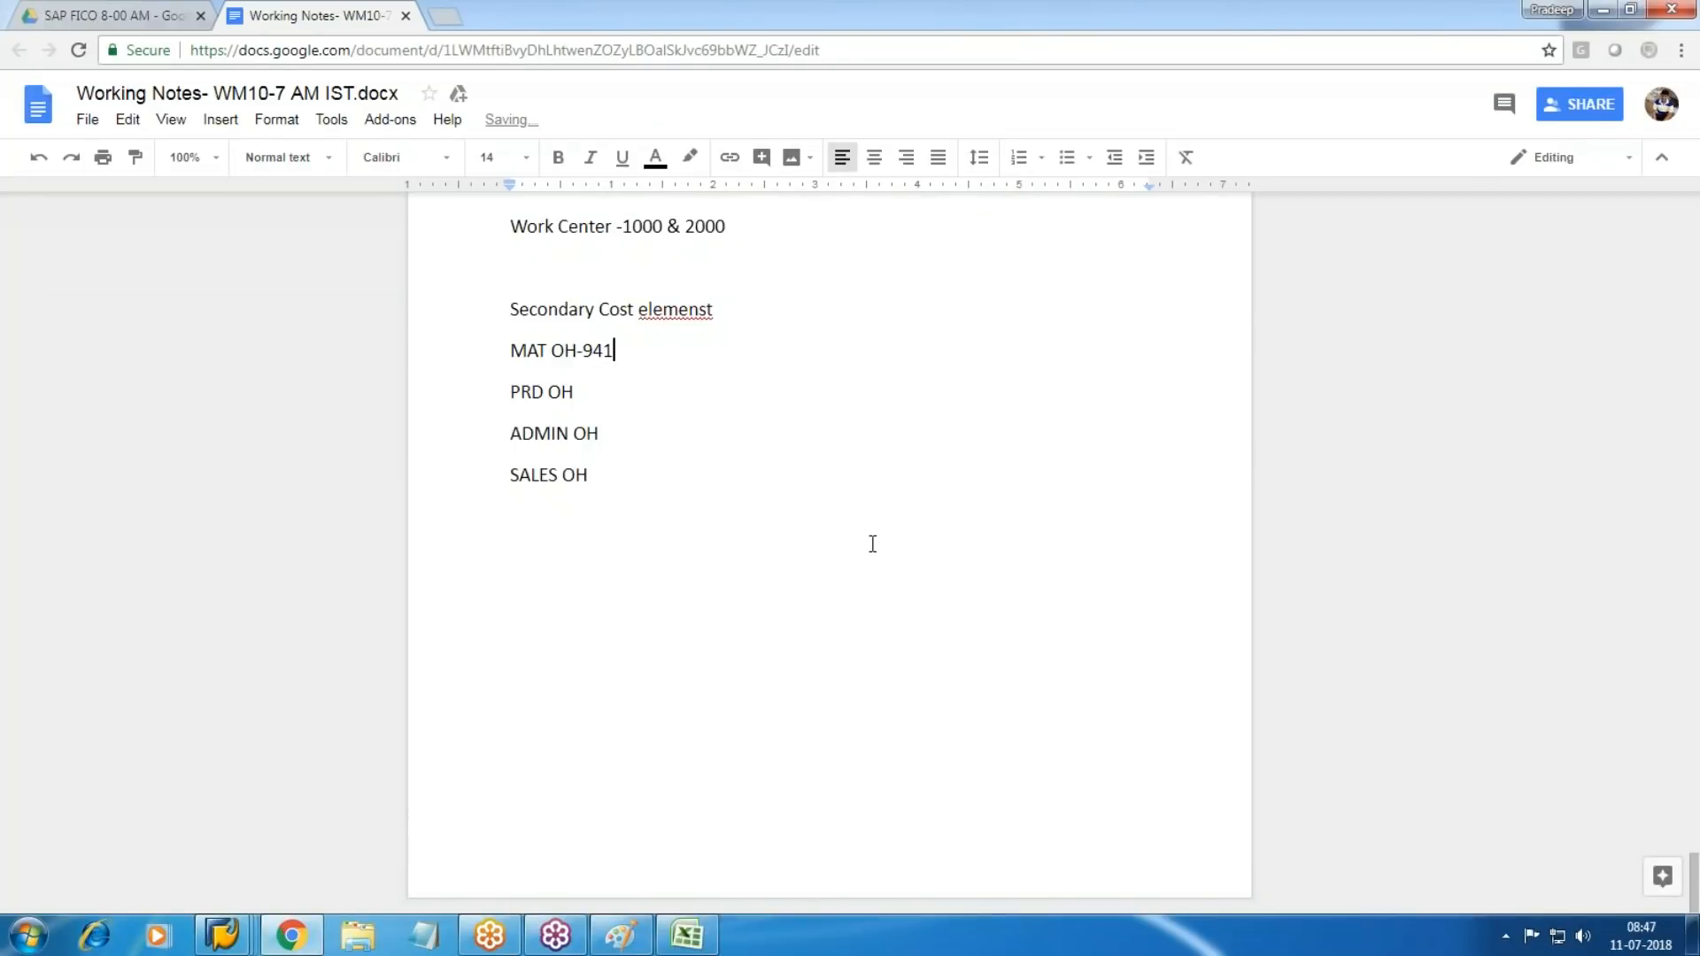
type("0001 PRD OH")
type("-")
type("941000")
type("2")
Append -9410003 to ADMIN OH and -9410004 to SALES OH in the cost element list.
key("Left")
key("Down")
type("-9410003")
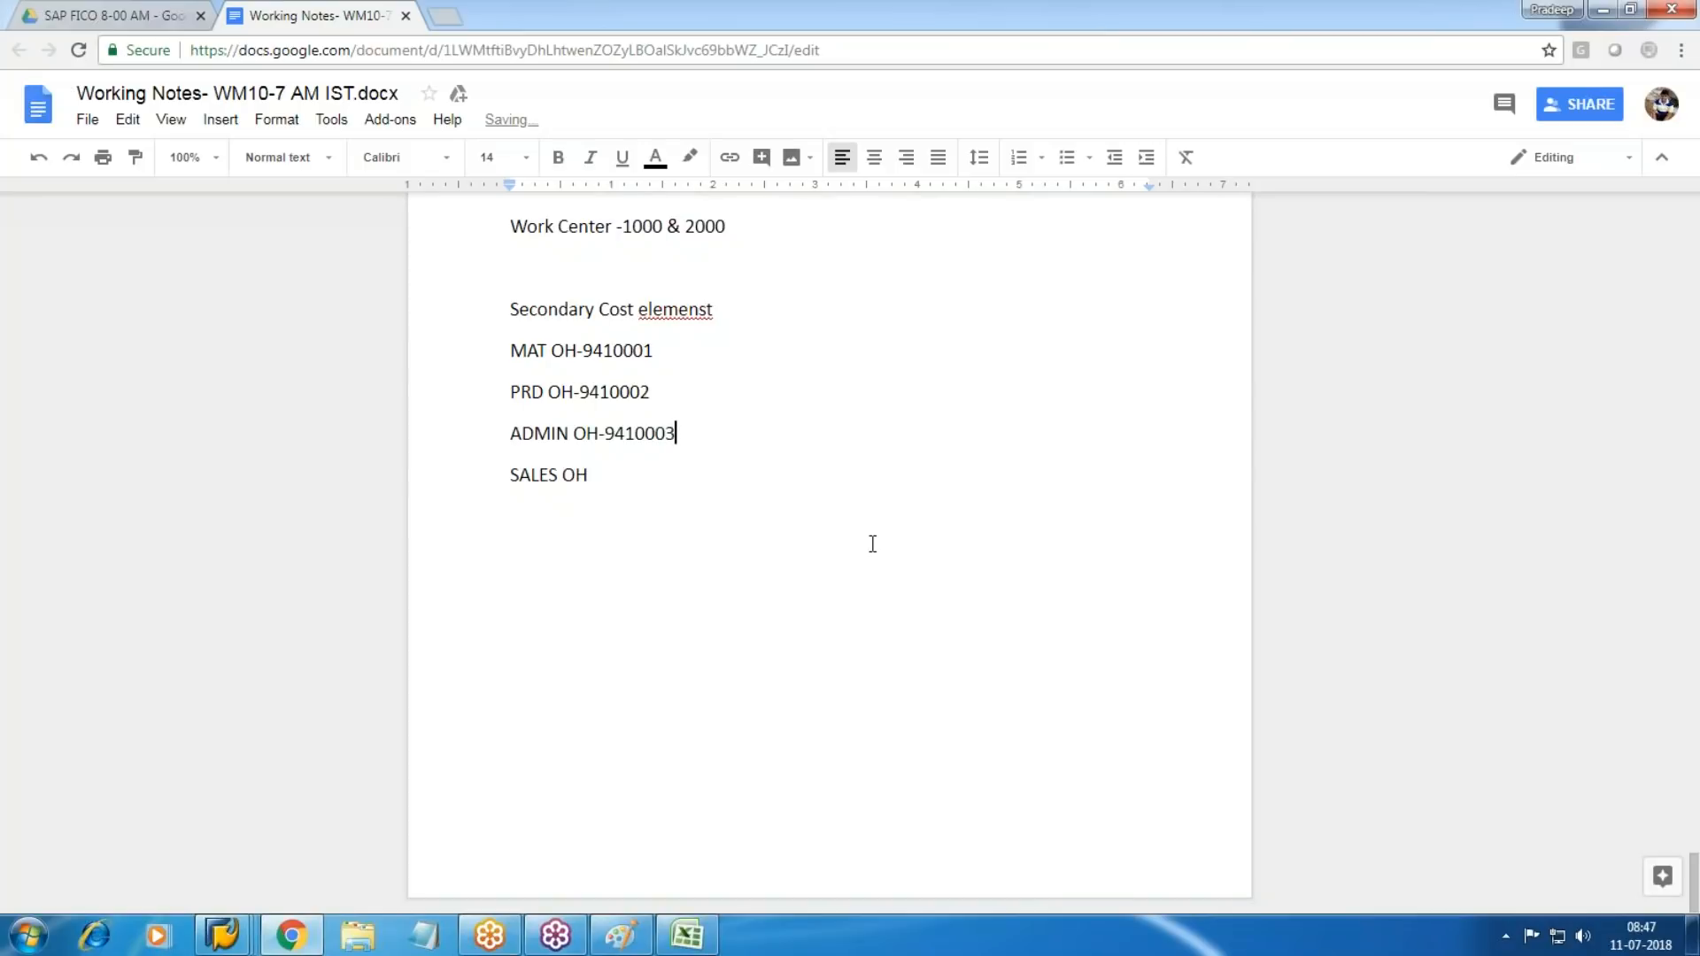
key("Return")
key("BackSpace")
key("Down")
type("-9410004")
Switch to SAP and open the basic data for new cost element 9410001.
key("alt+Tab")
type("941")
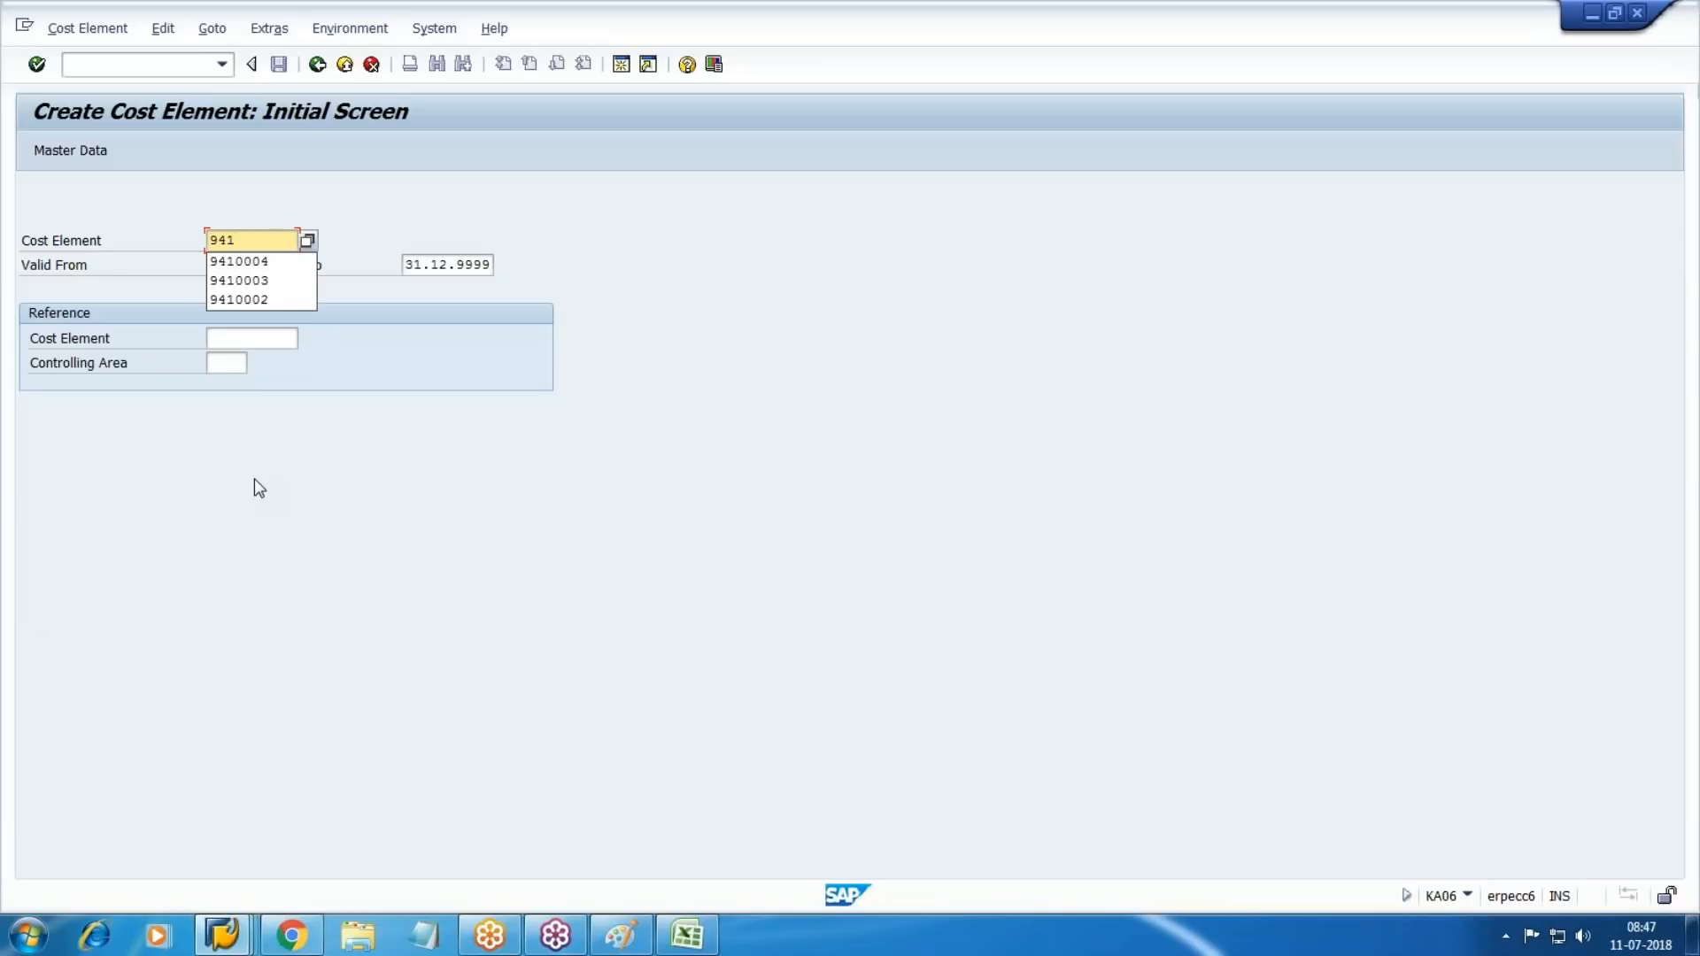
type("0001")
key("Return")
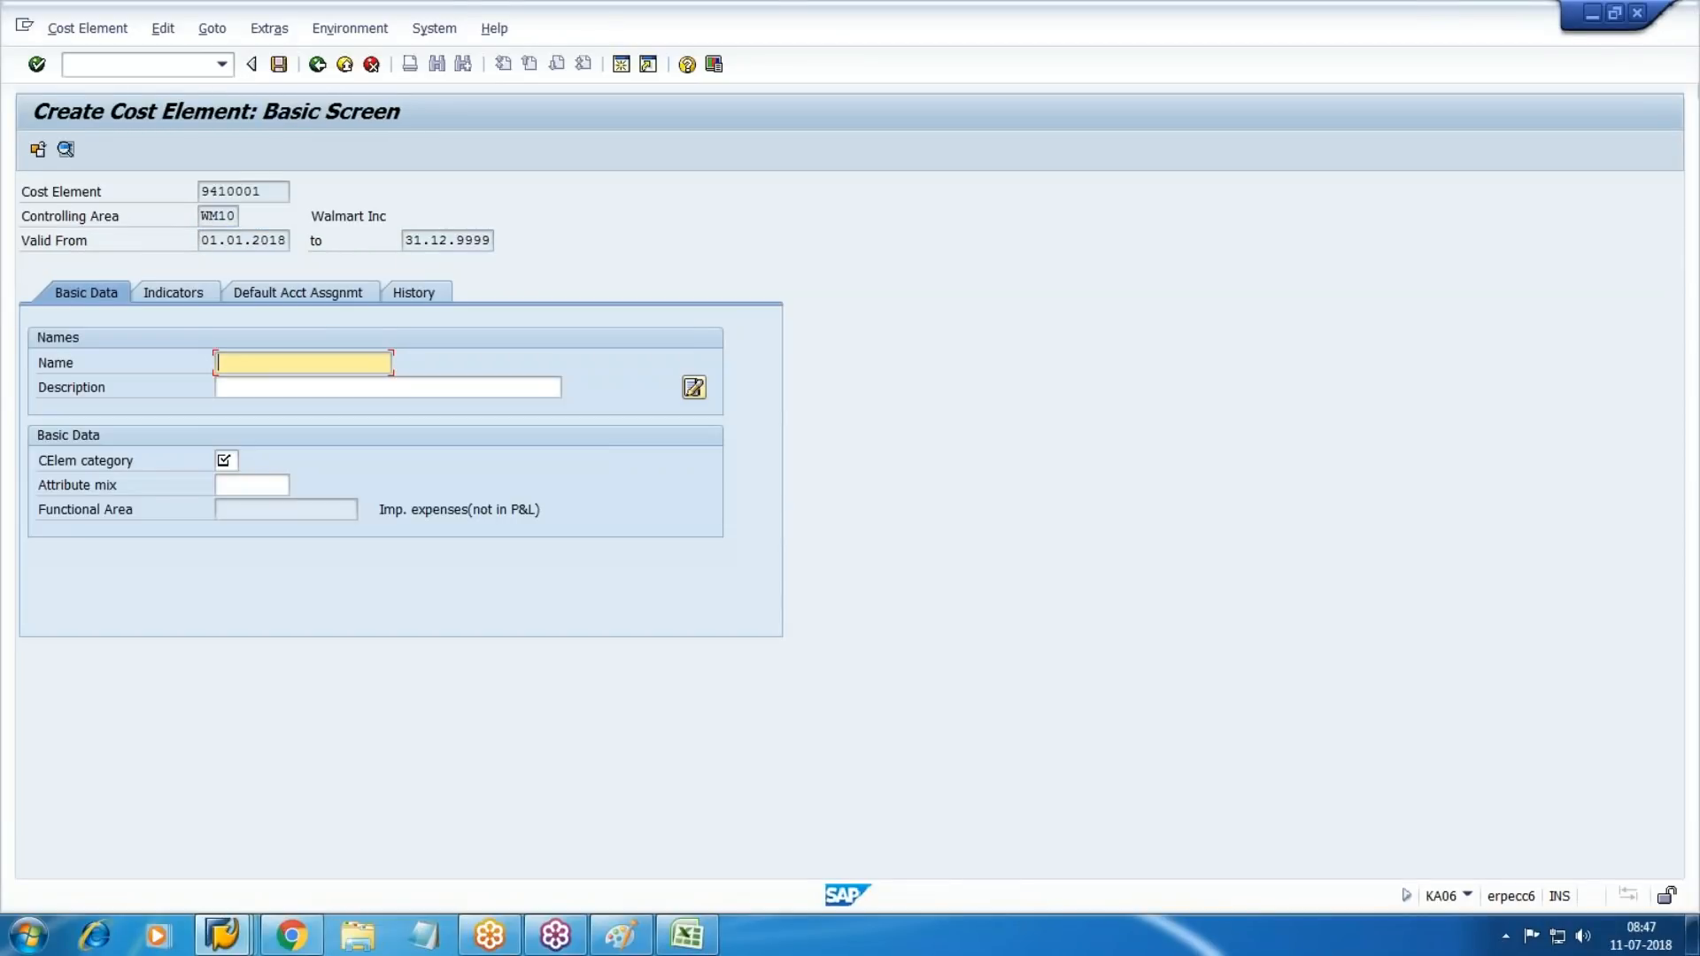
Give cost element 9410001 the name Mat Overhead and the description Plant -Maintenance Cost.
type("Mat")
key("Down")
key("Return")
key("Tab")
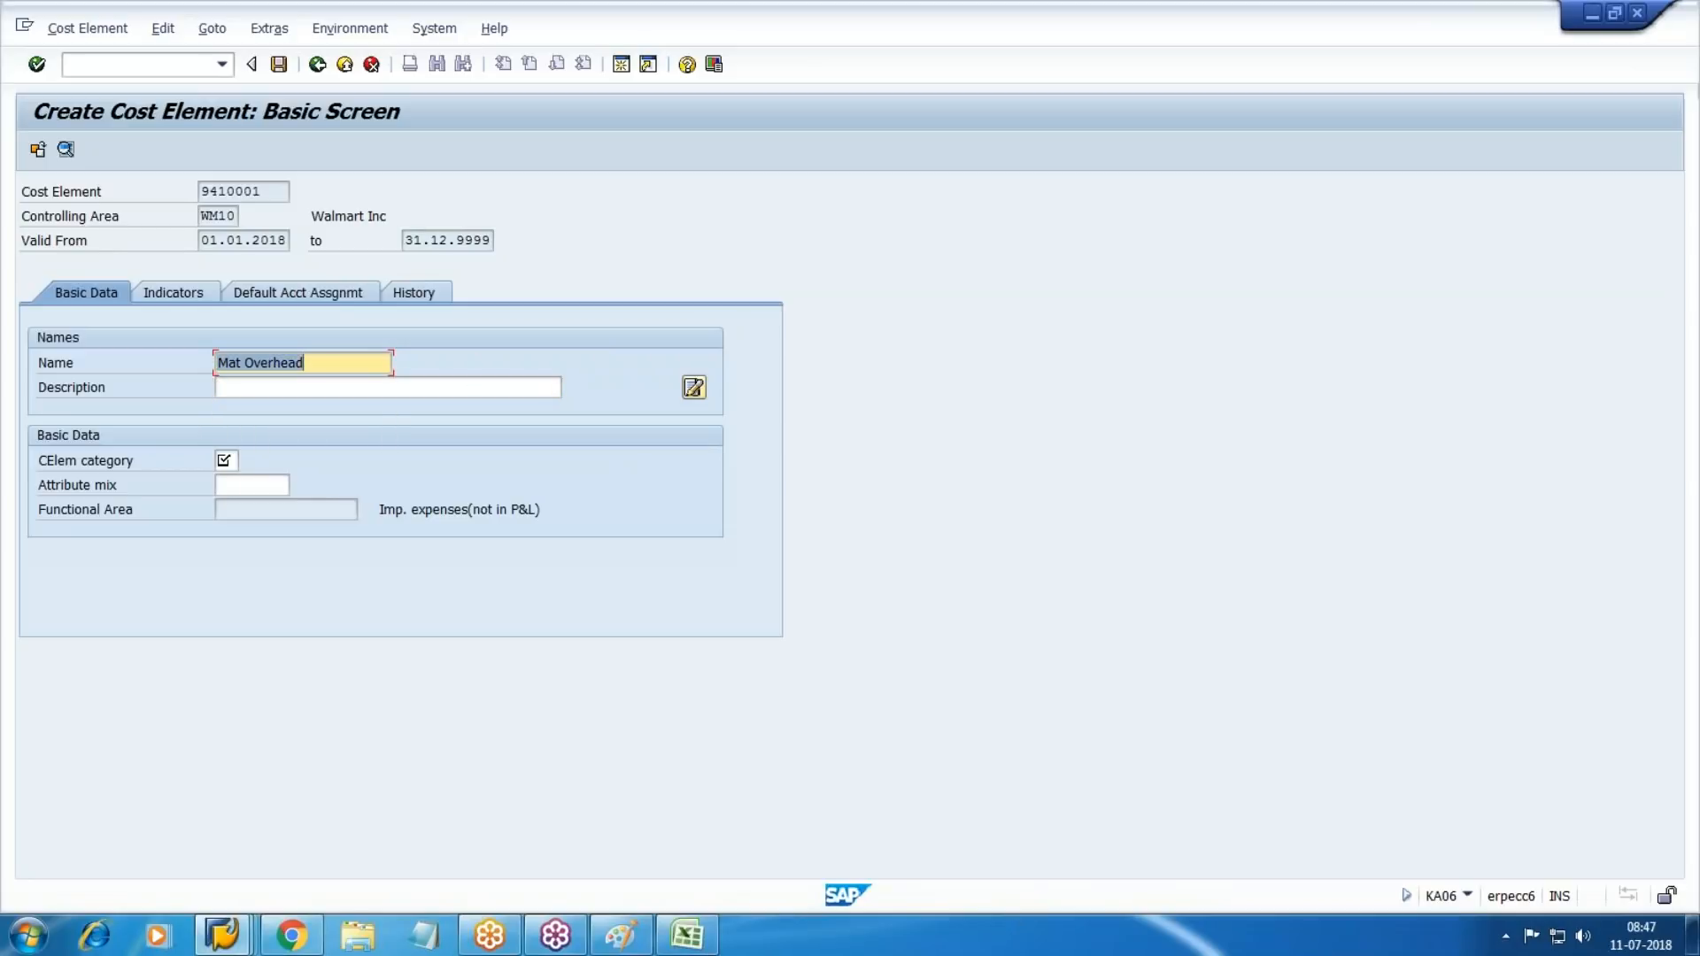
key("Tab")
type("V")
key("BackSpace")
key("Down")
key("Down")
key("Down")
key("Down")
key("Down")
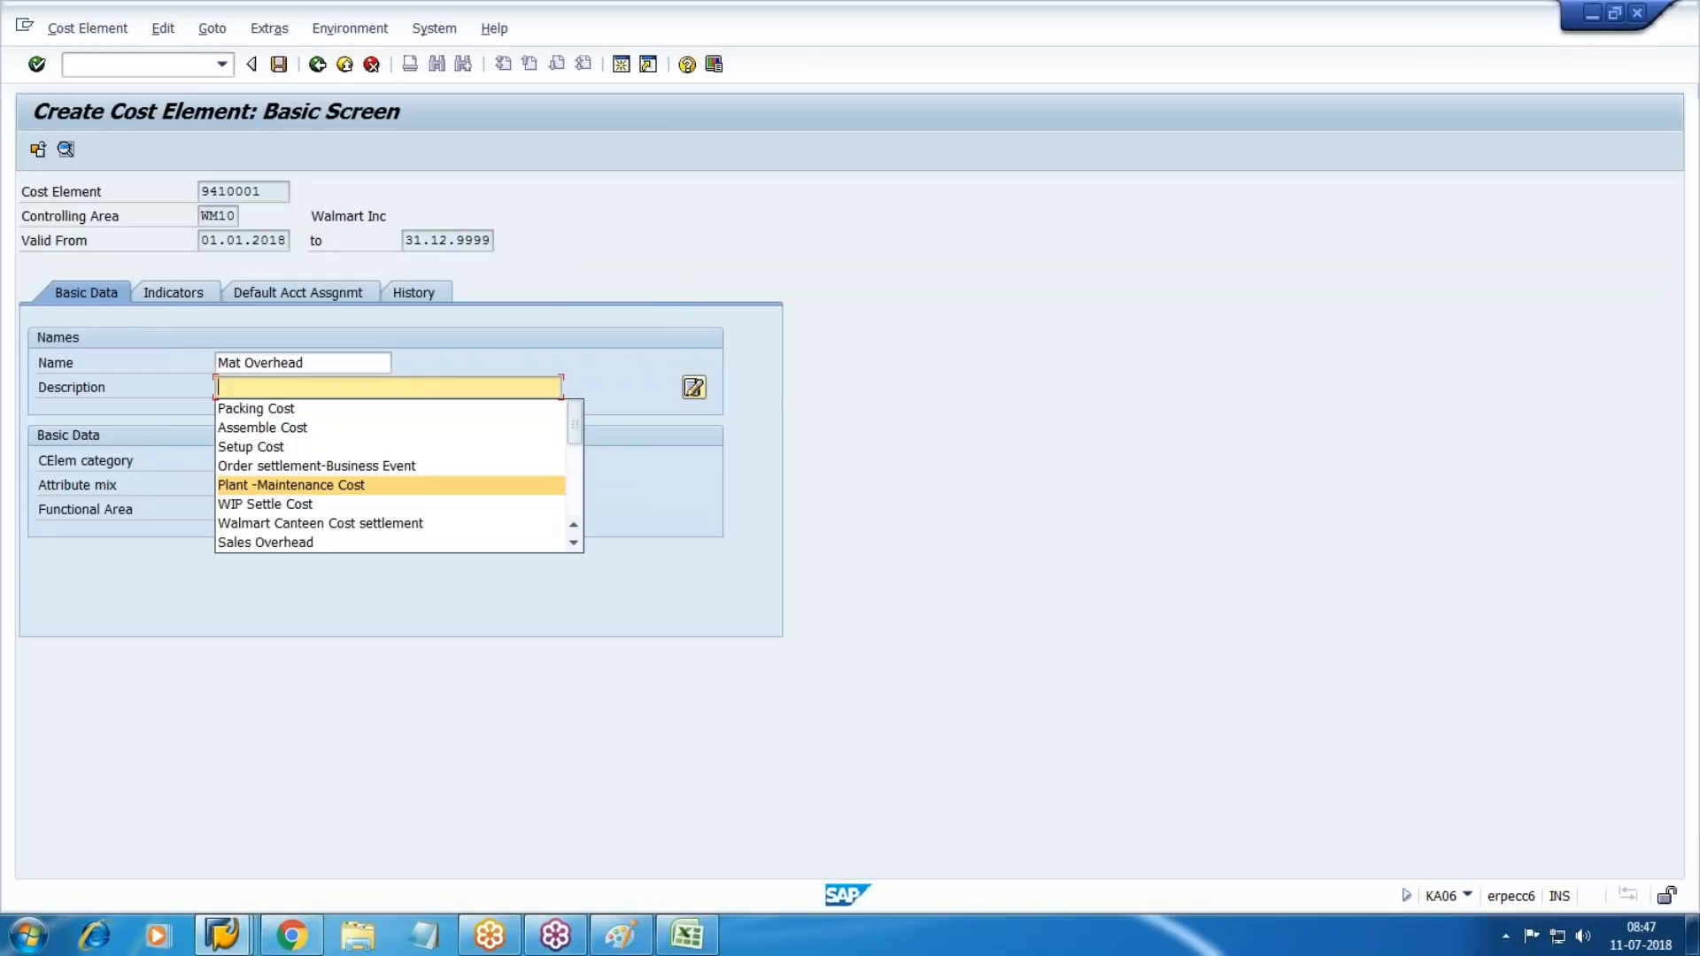
key("Return")
Assign category 41 (Overhead Rates) to cost element 9410001 and save it.
key("Tab")
key("Tab")
key("Tab")
key("shift+Tab")
key("F4")
key("Down")
key("Down")
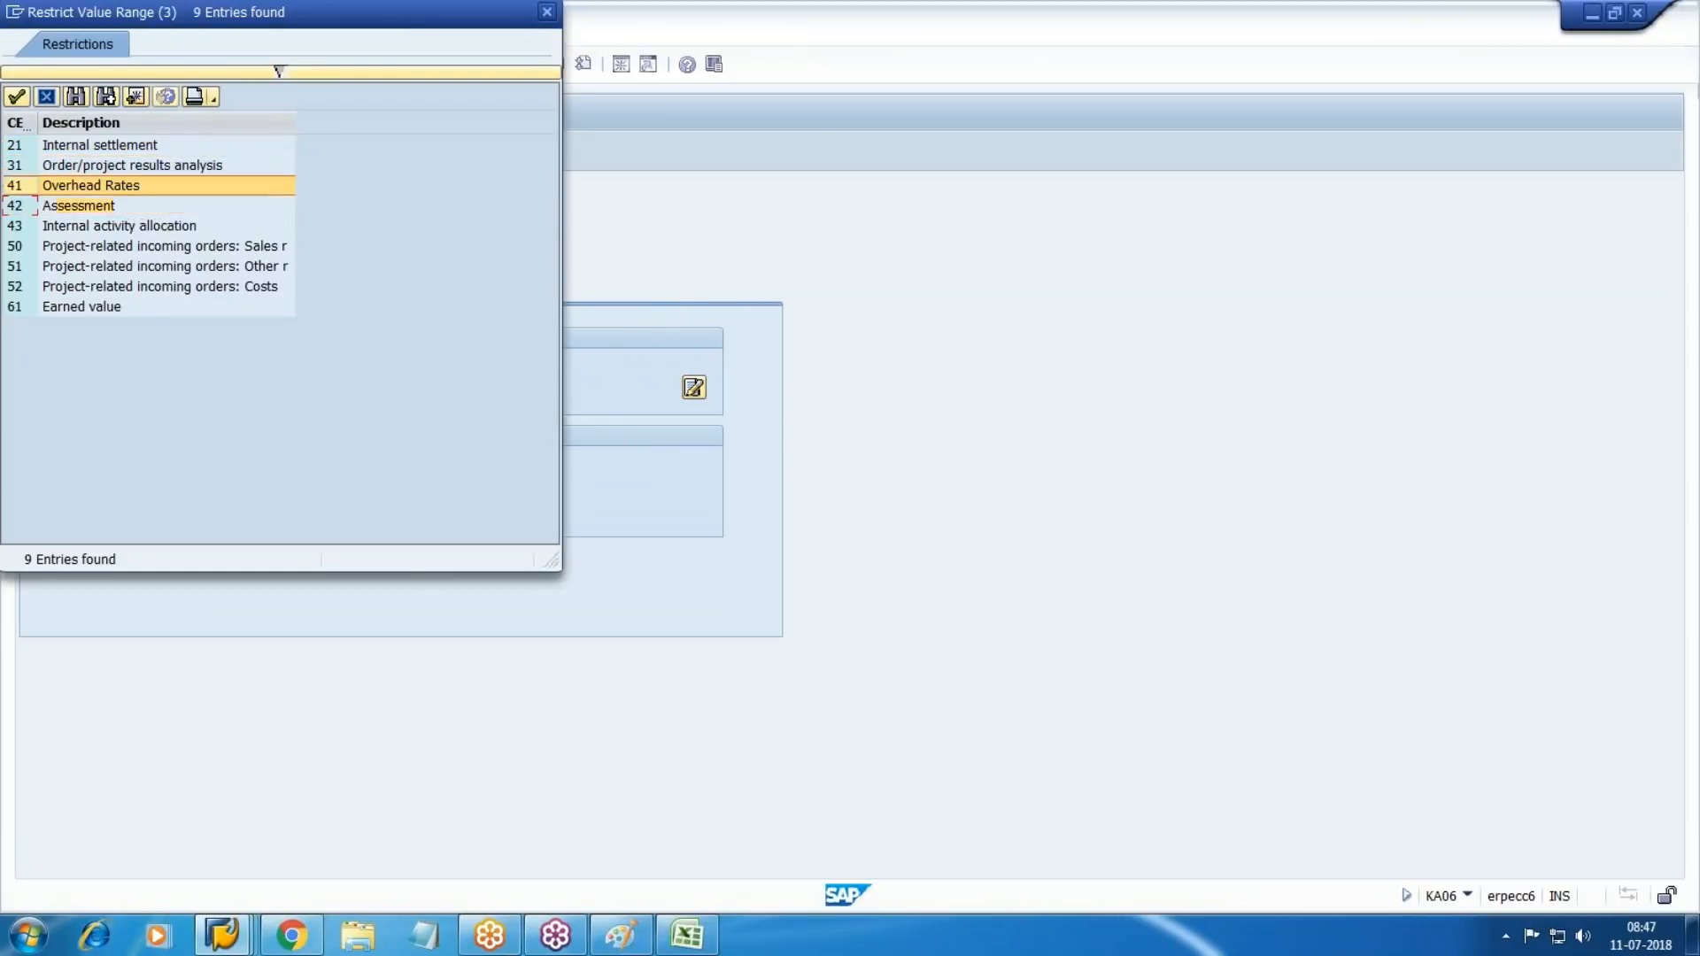
key("Return")
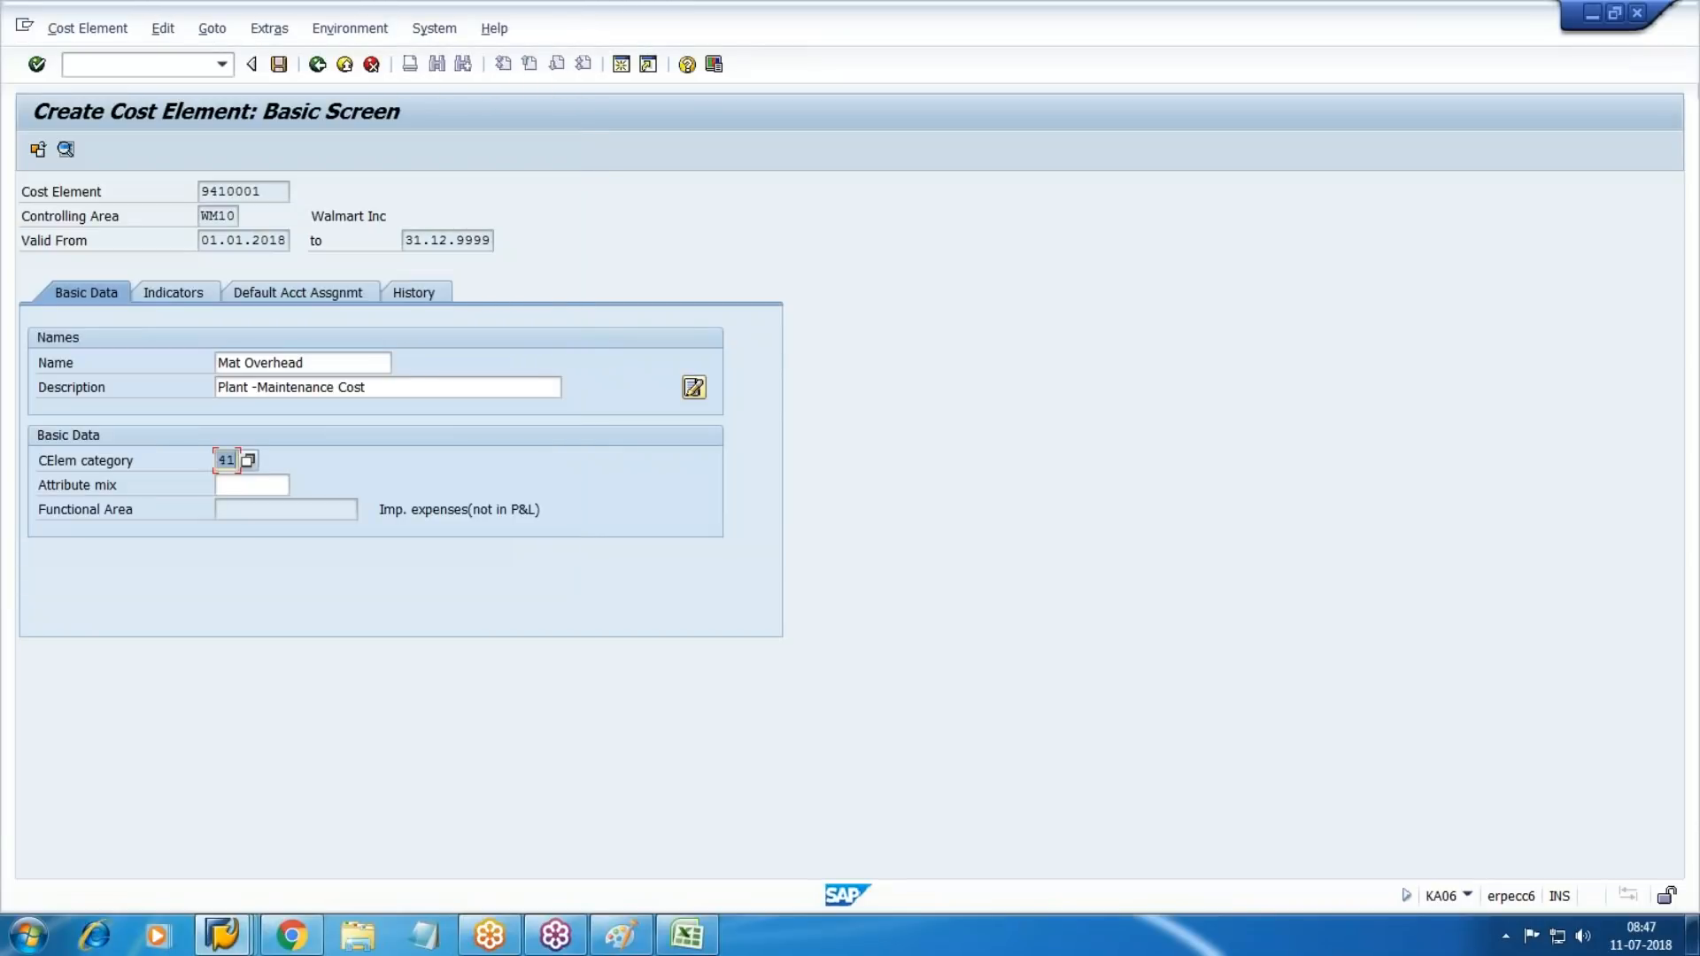
key("ctrl+s")
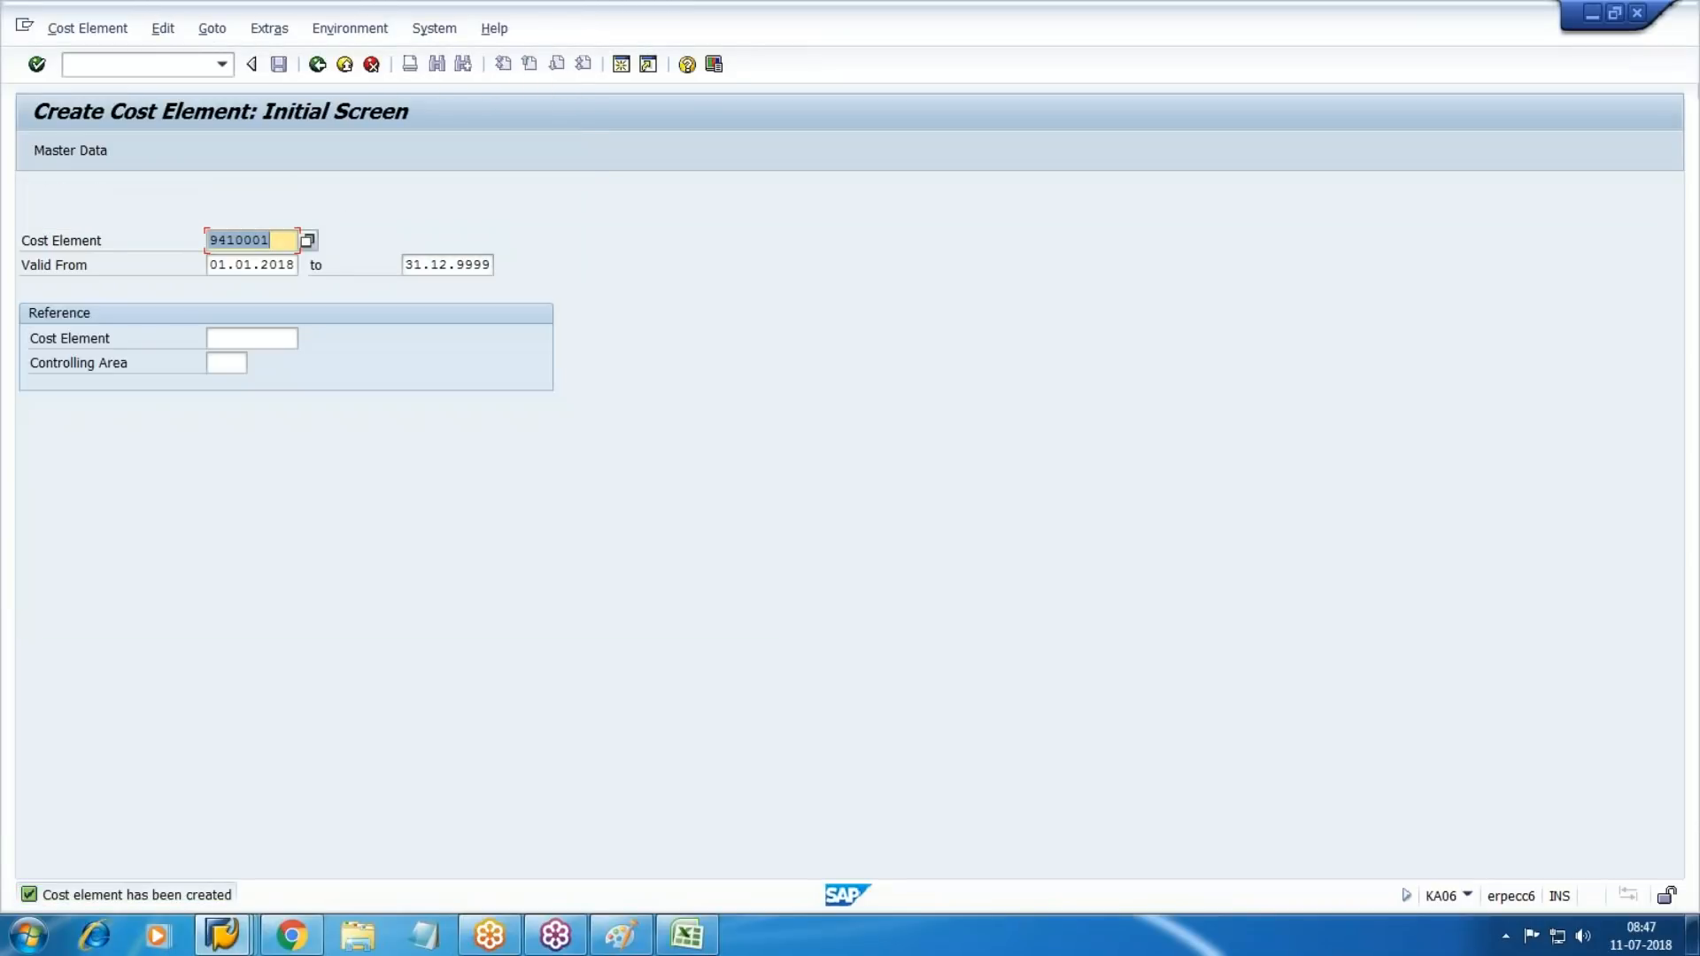
Create and save cost element 9410002 with Production Overhead as name and description and category 41.
type("941000")
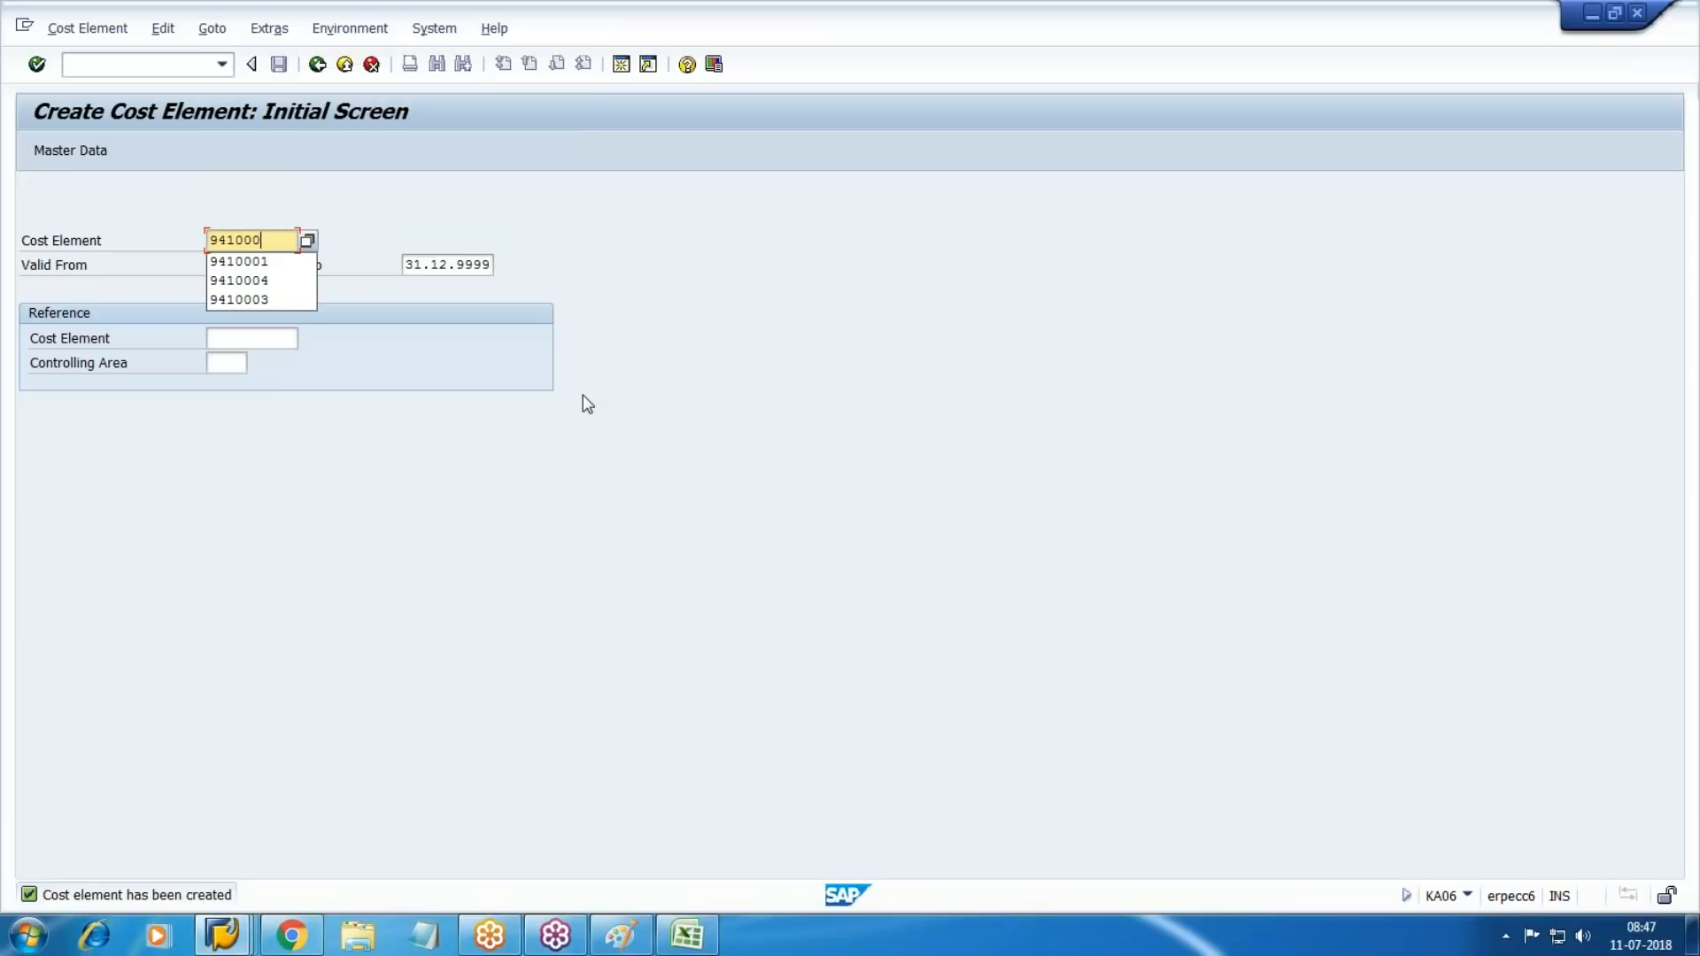
key("Return")
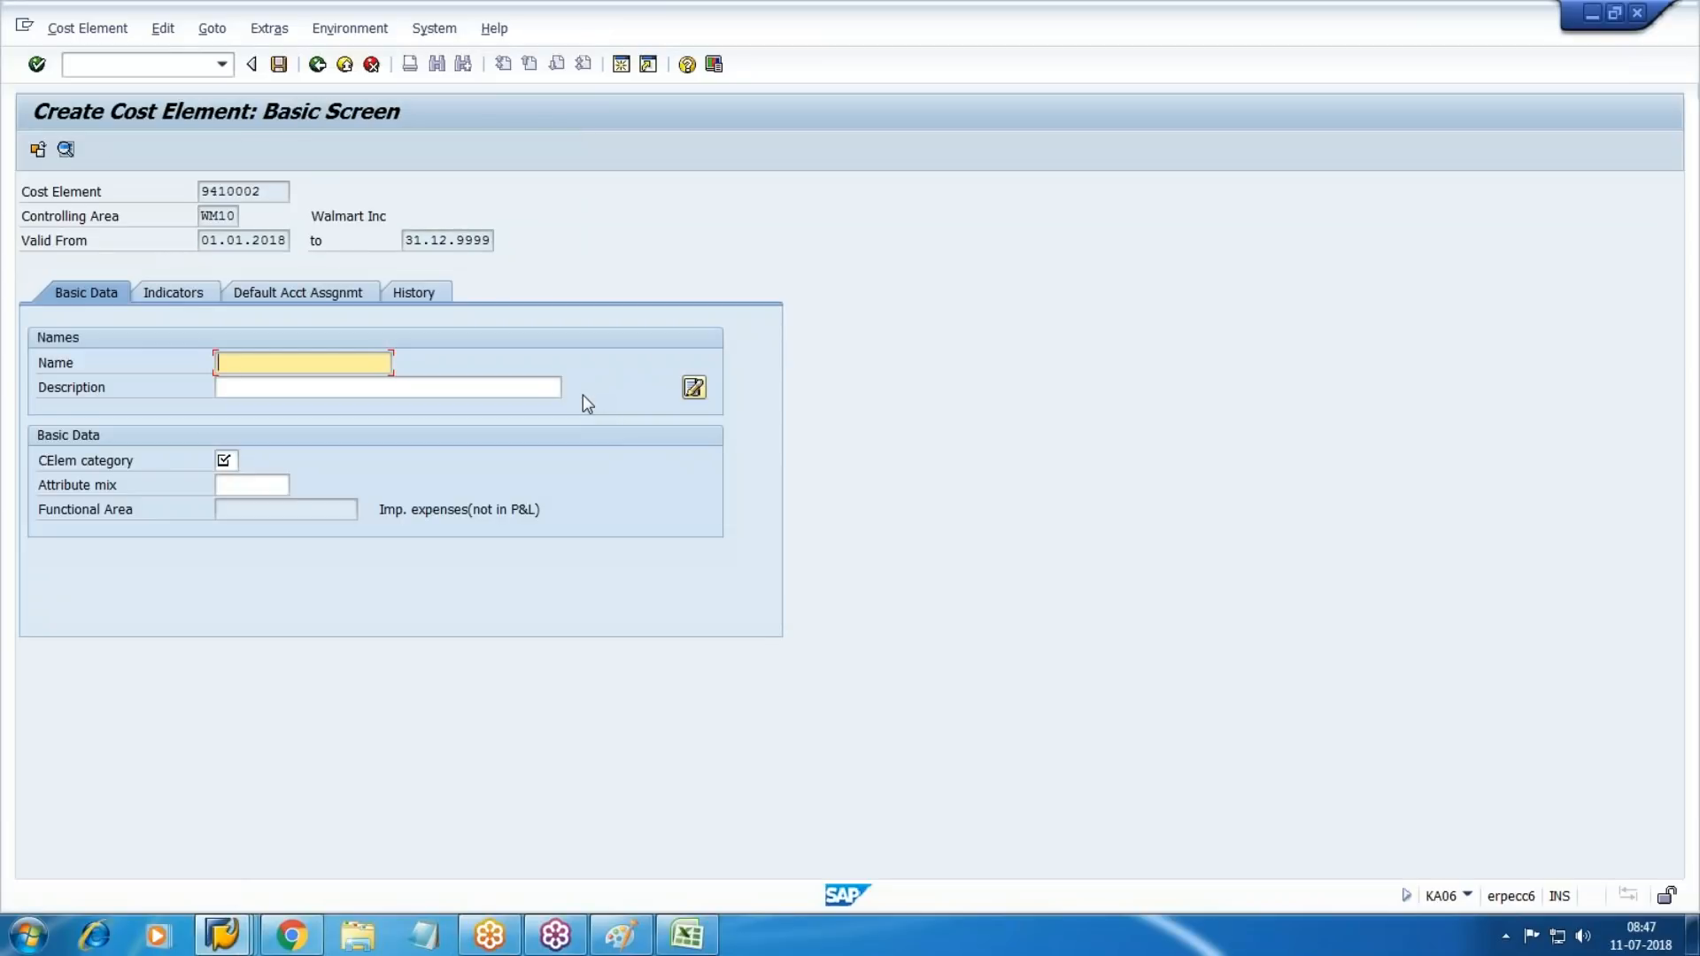
type("PRO")
key("BackSpace")
key("Down")
key("Tab")
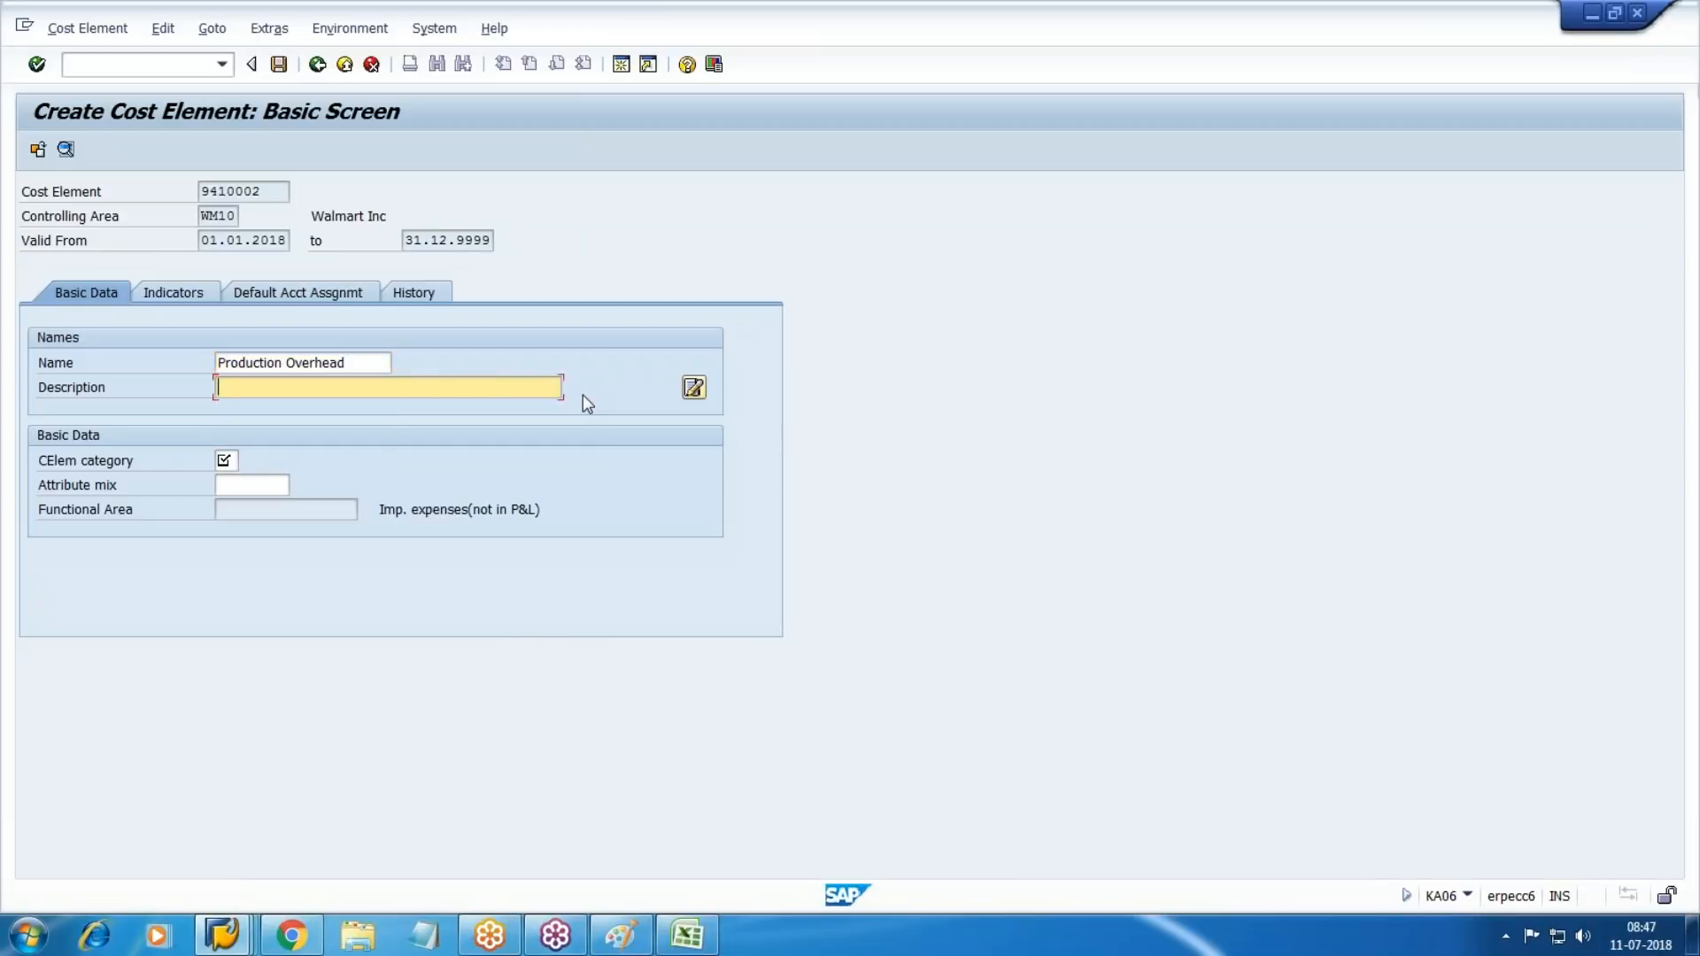
type("Production Overhead")
key("Tab")
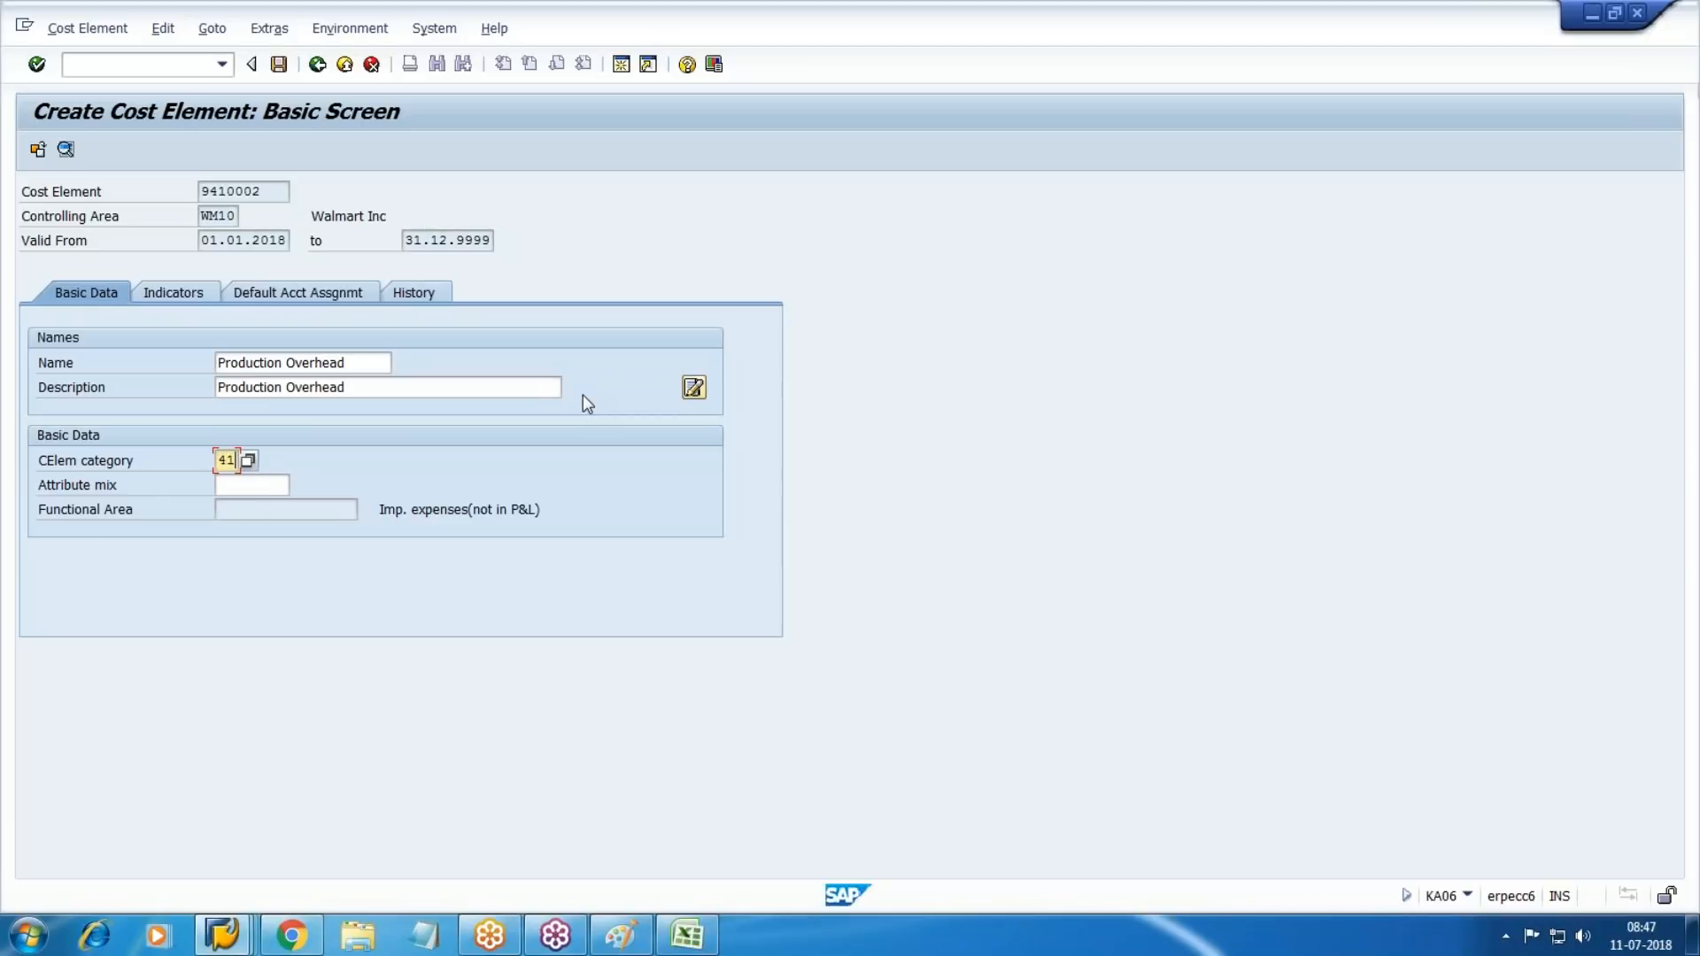
key("Return")
key("ctrl+s")
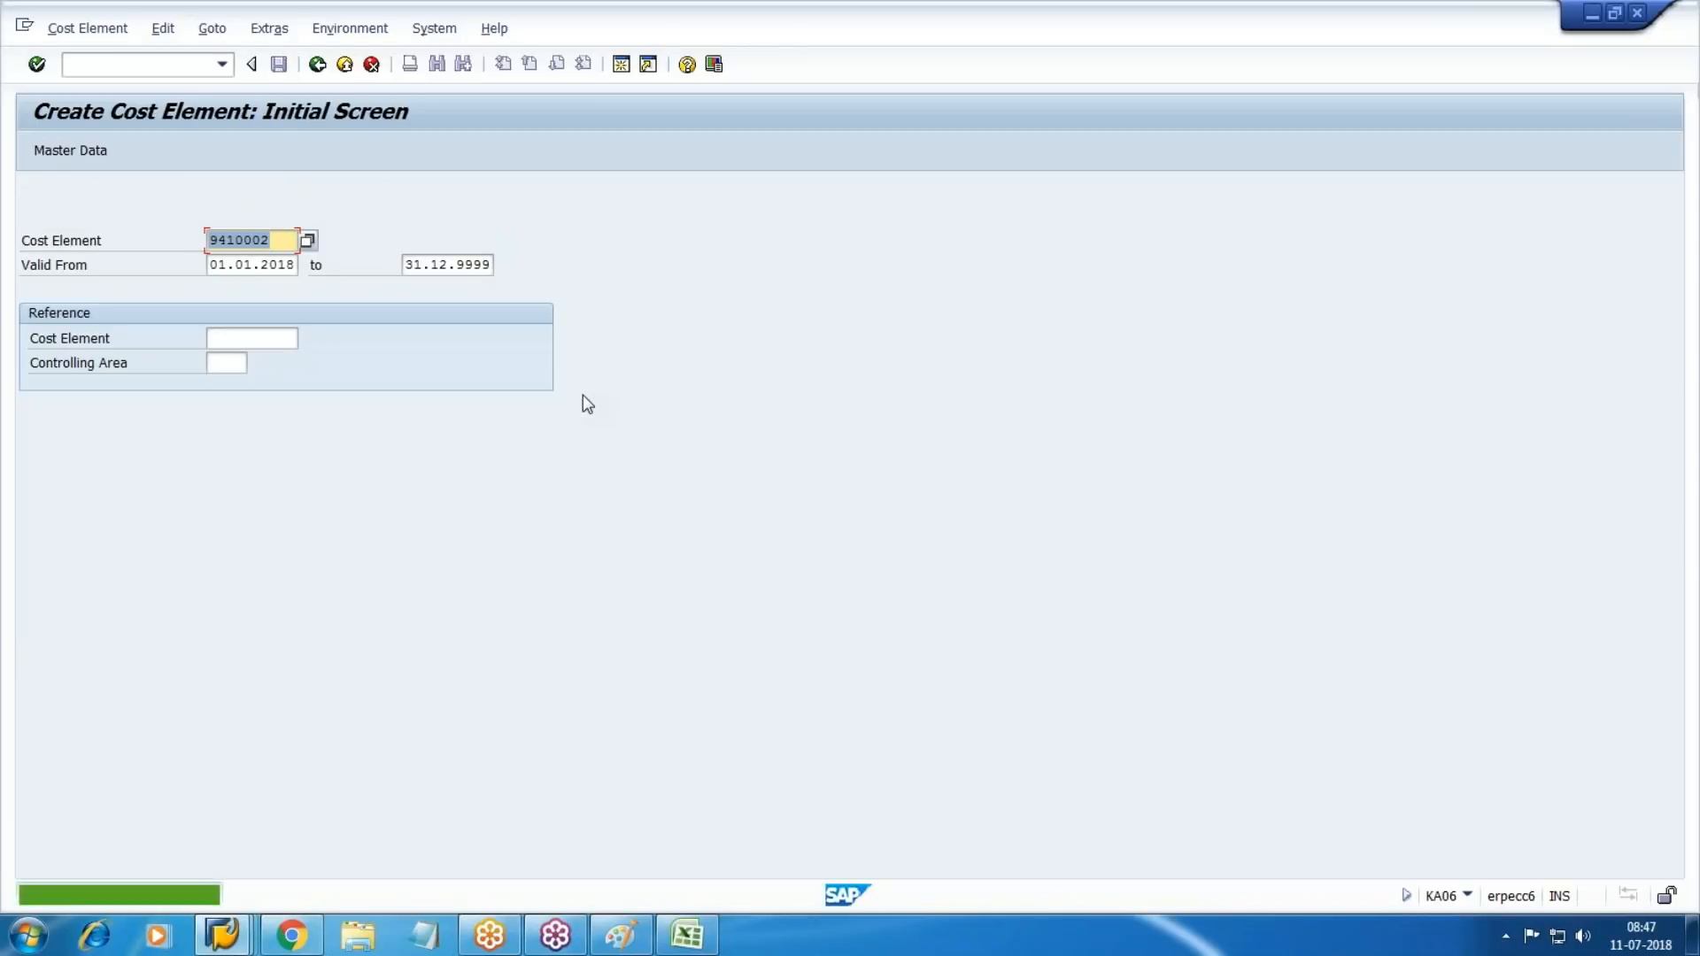
Create and save cost element 9410003 with Admin Overhead as name and description and category 41.
type("9410003")
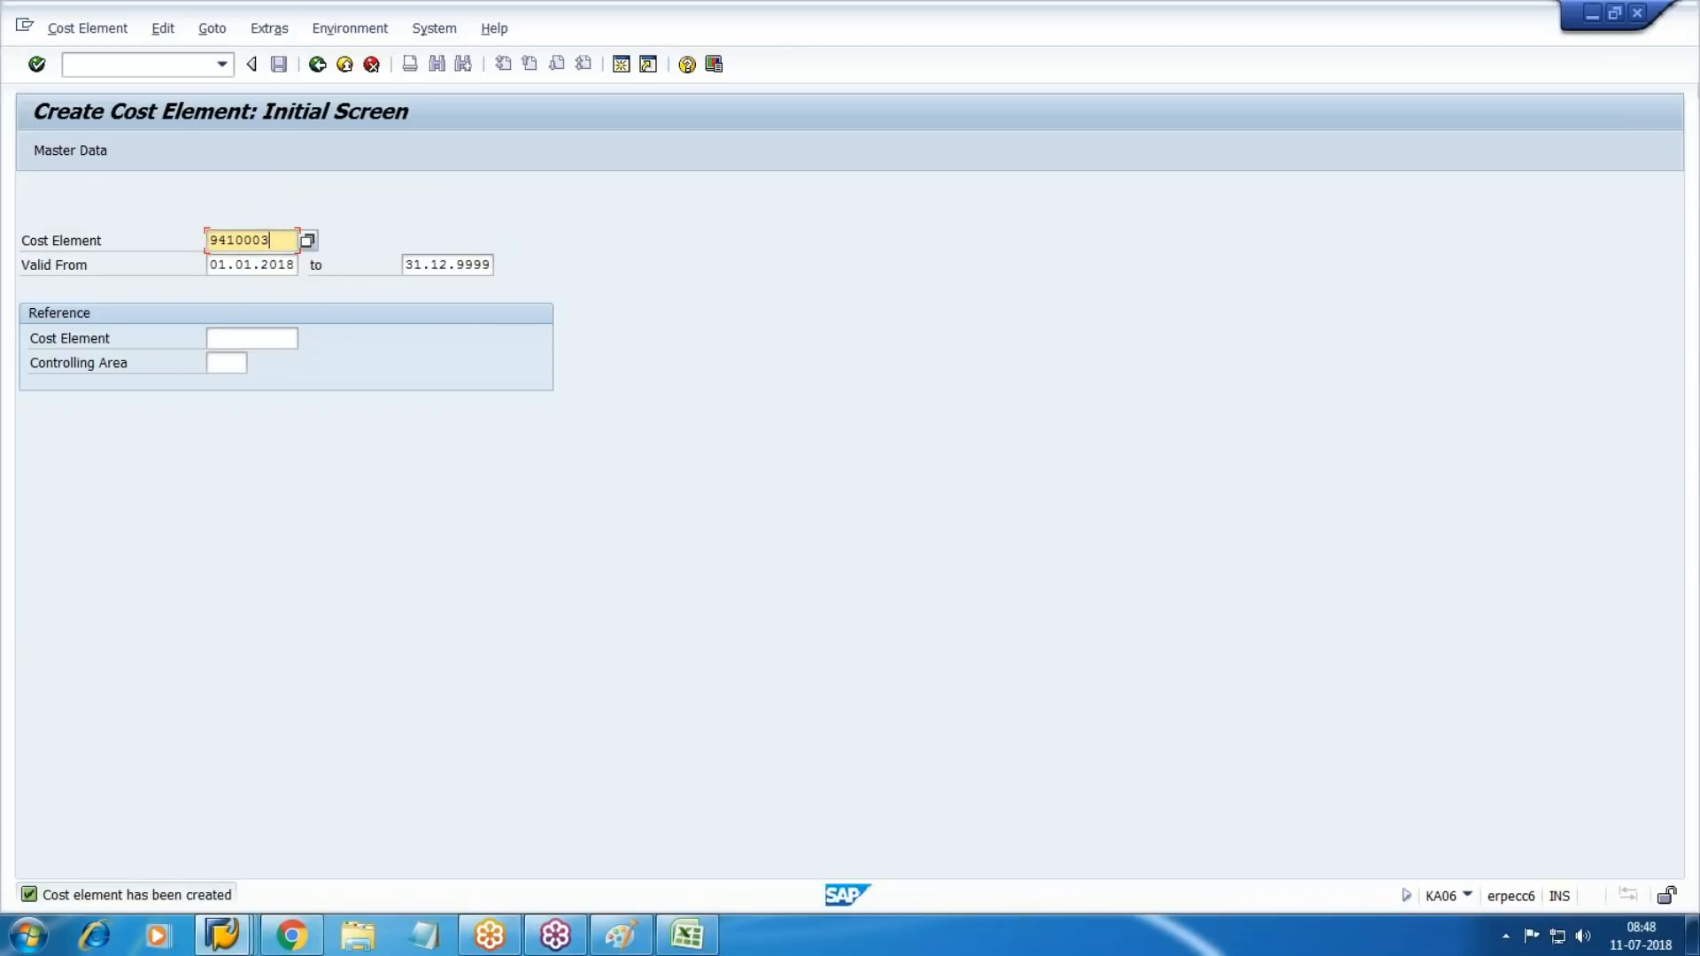
left_click(62, 150)
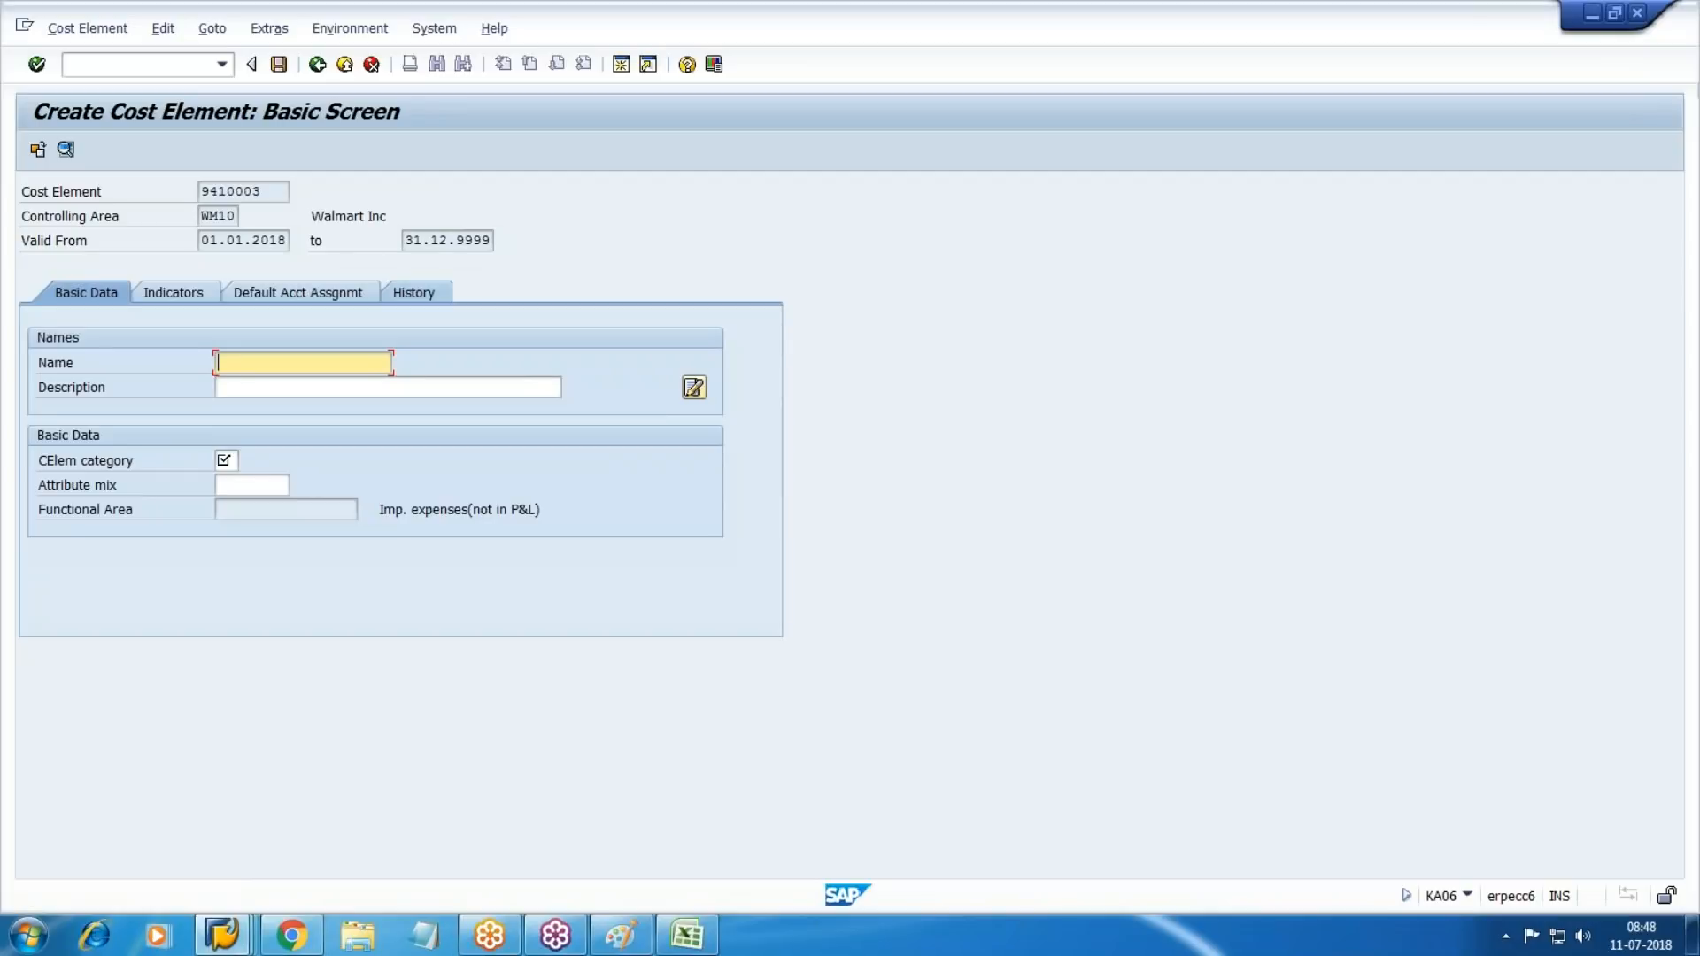
type("Ad")
key("Down")
key("Return")
key("Tab")
type("Admin Overhead")
key("Tab")
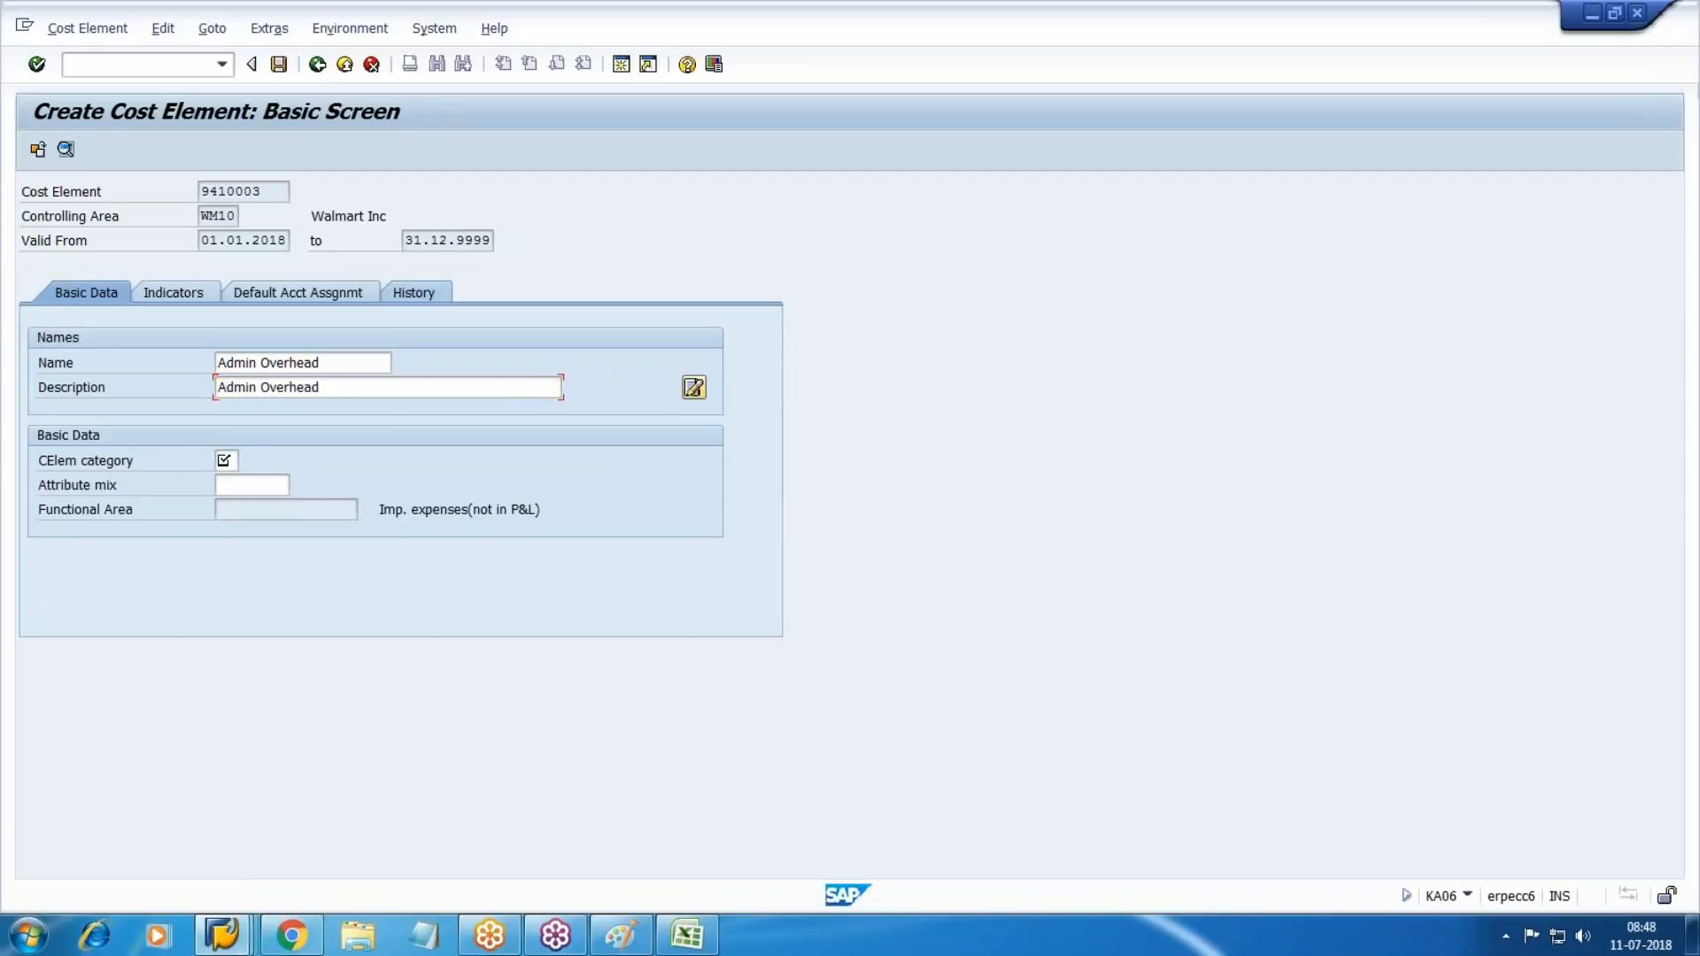
type("41")
key("Return")
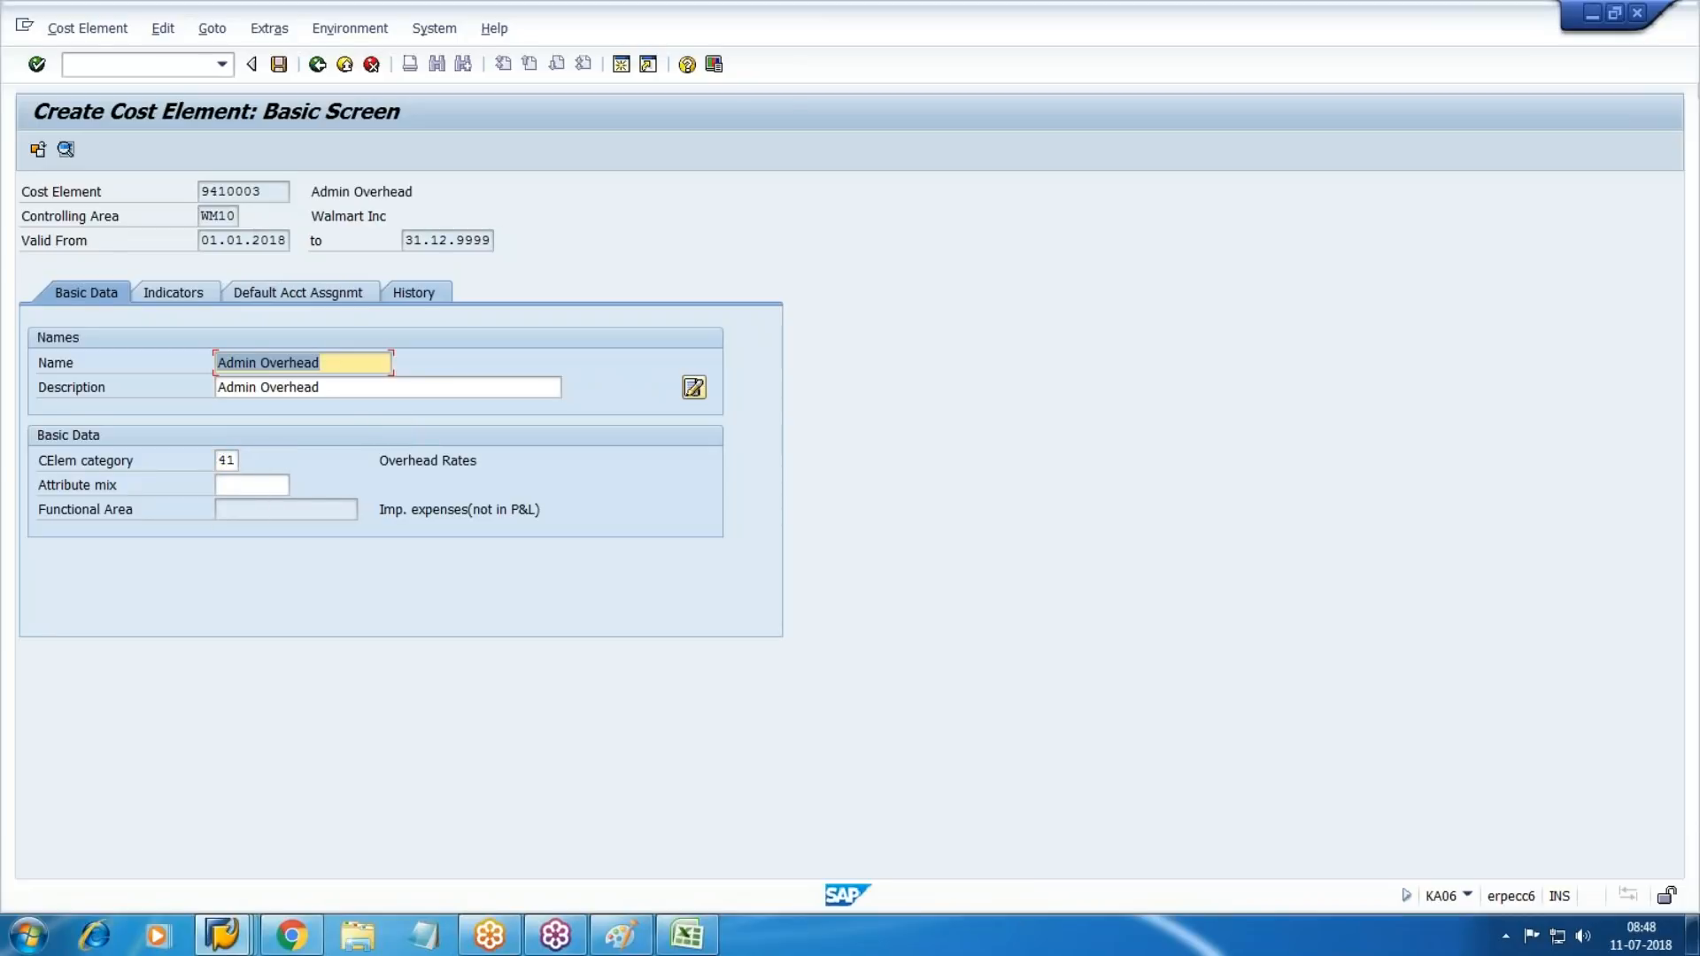
key("ctrl+s")
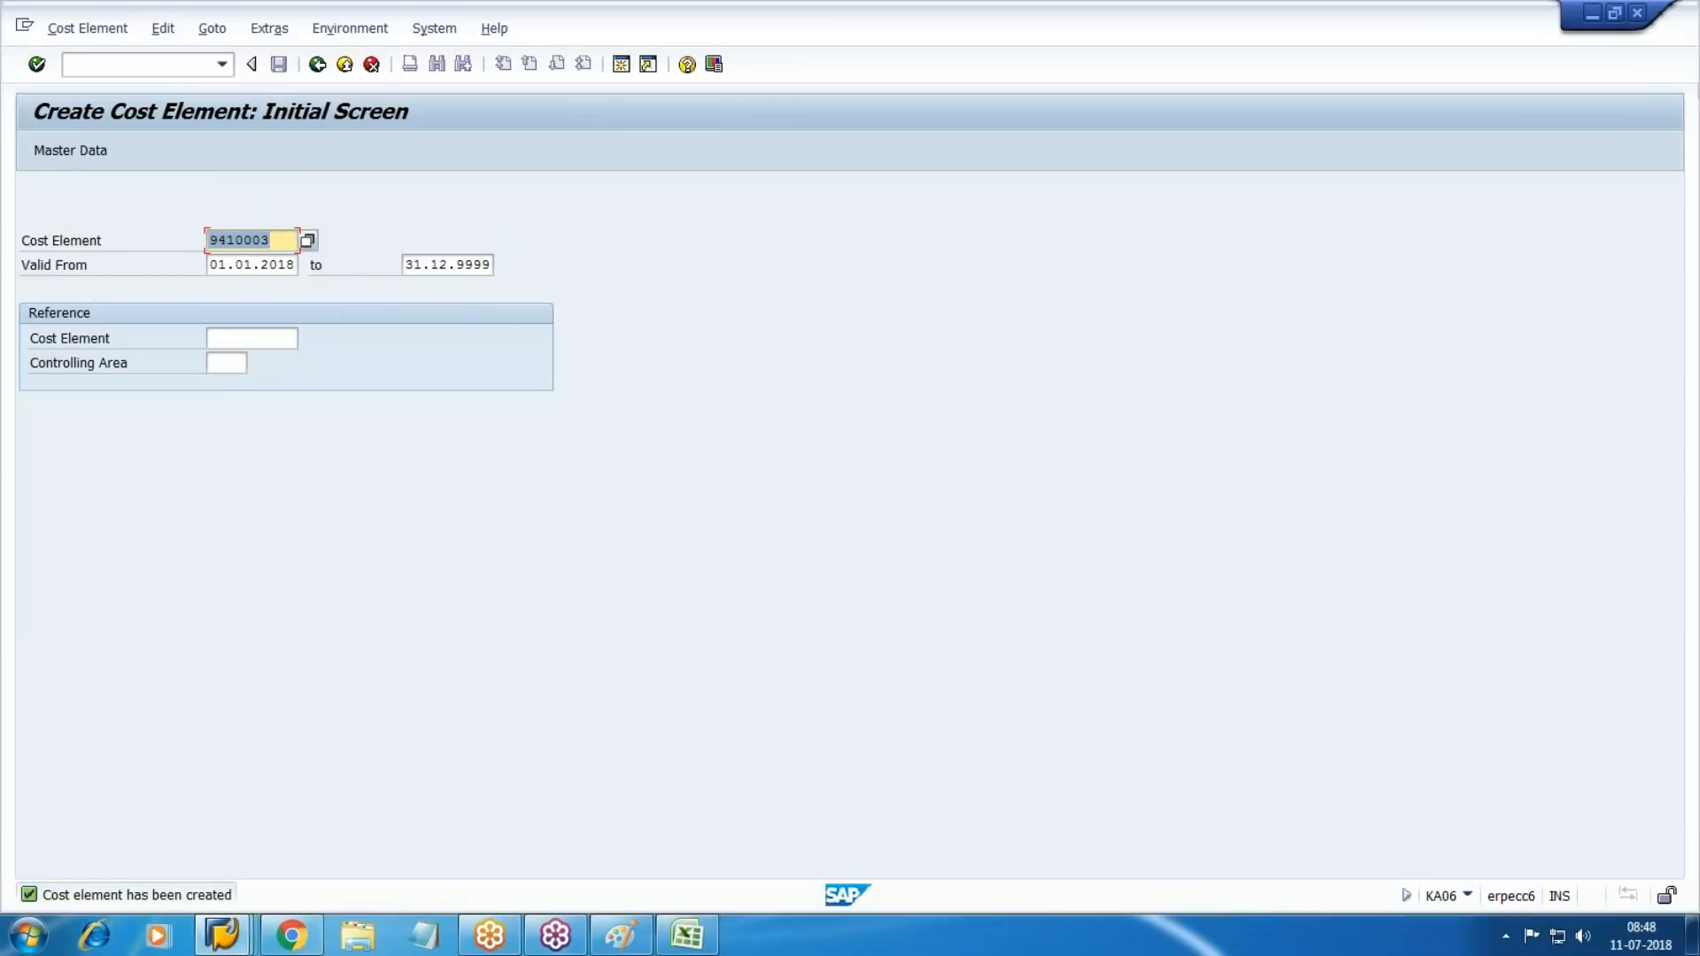
Start new cost element 9410004 and enter Sales Overhead as its name and description.
left_click(278, 240)
key("BackSpace")
type("4")
key("Return")
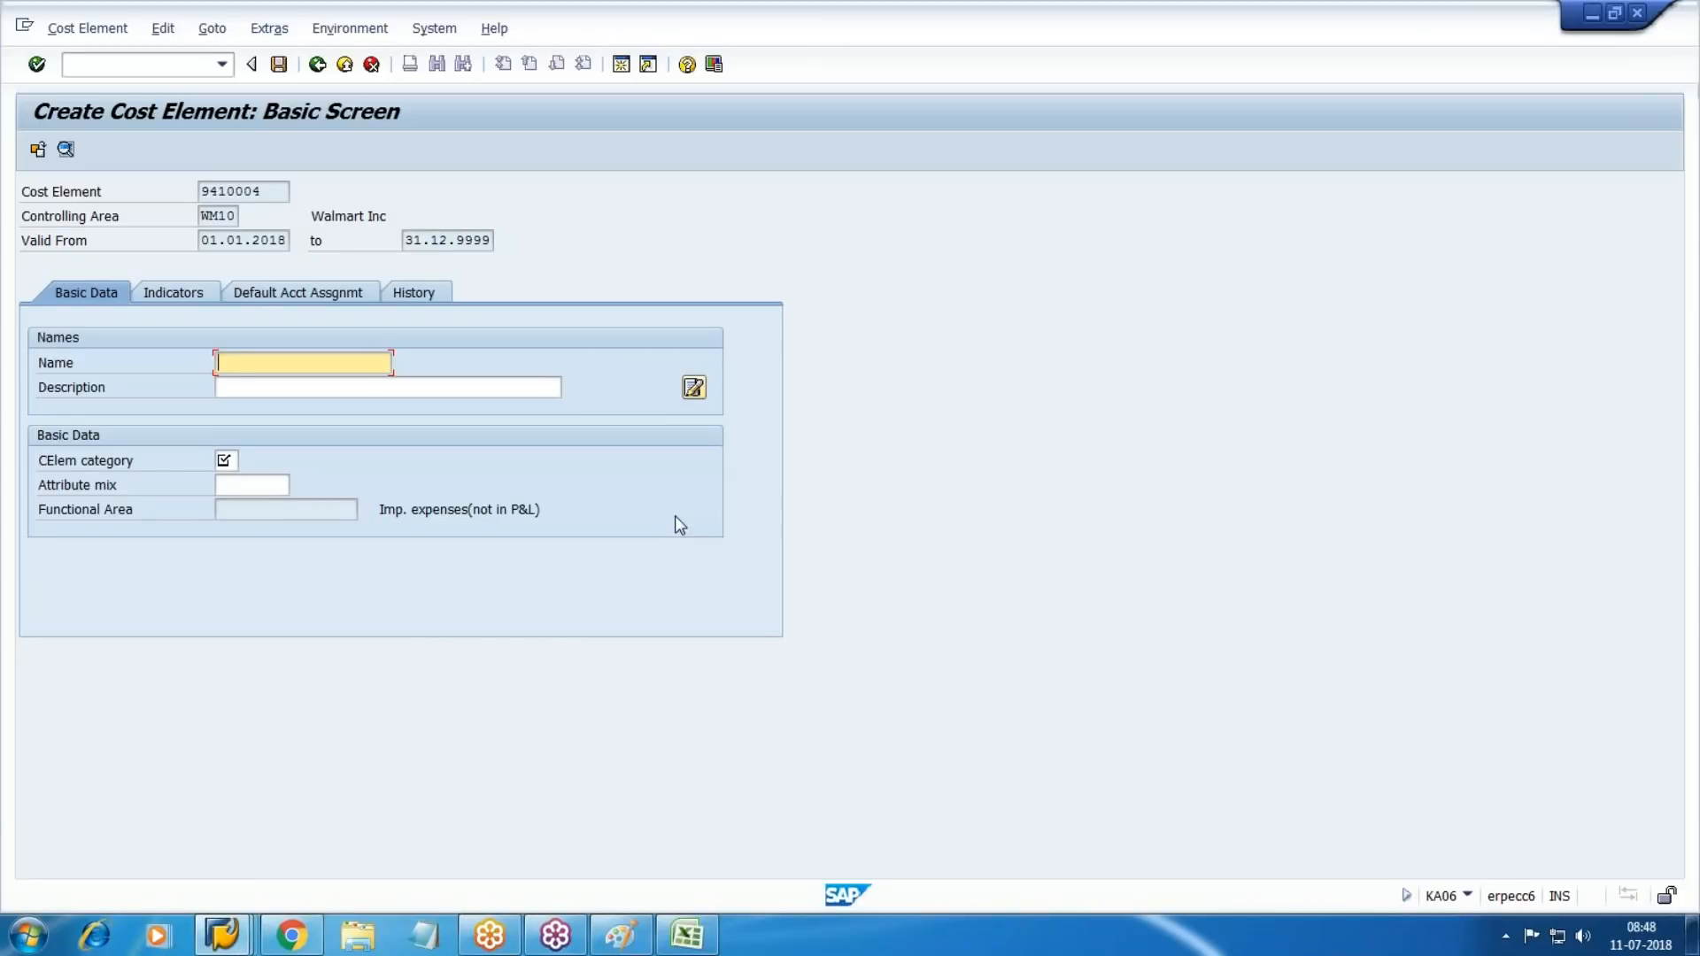
type("SA")
key("Down")
key("Return")
key("Tab")
key("shift+Tab")
key("ctrl+c")
key("Tab")
key("ctrl+v")
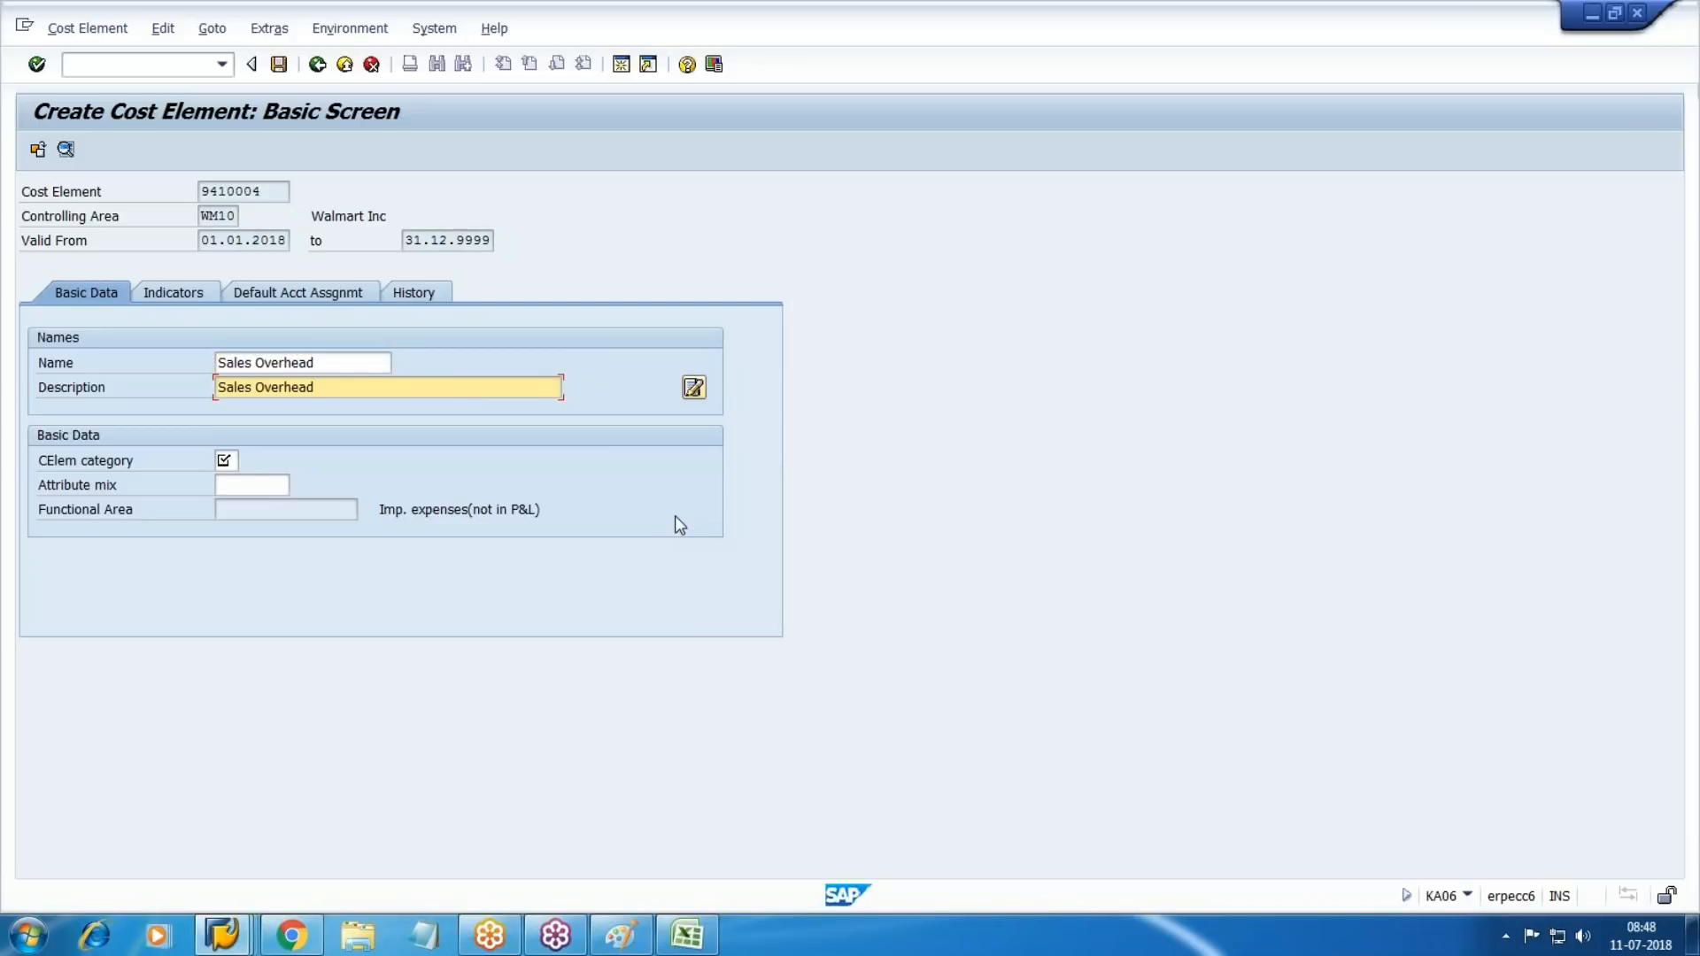
Assign category 41 to cost element 9410004 and save it.
key("Tab")
type("41")
key("Return")
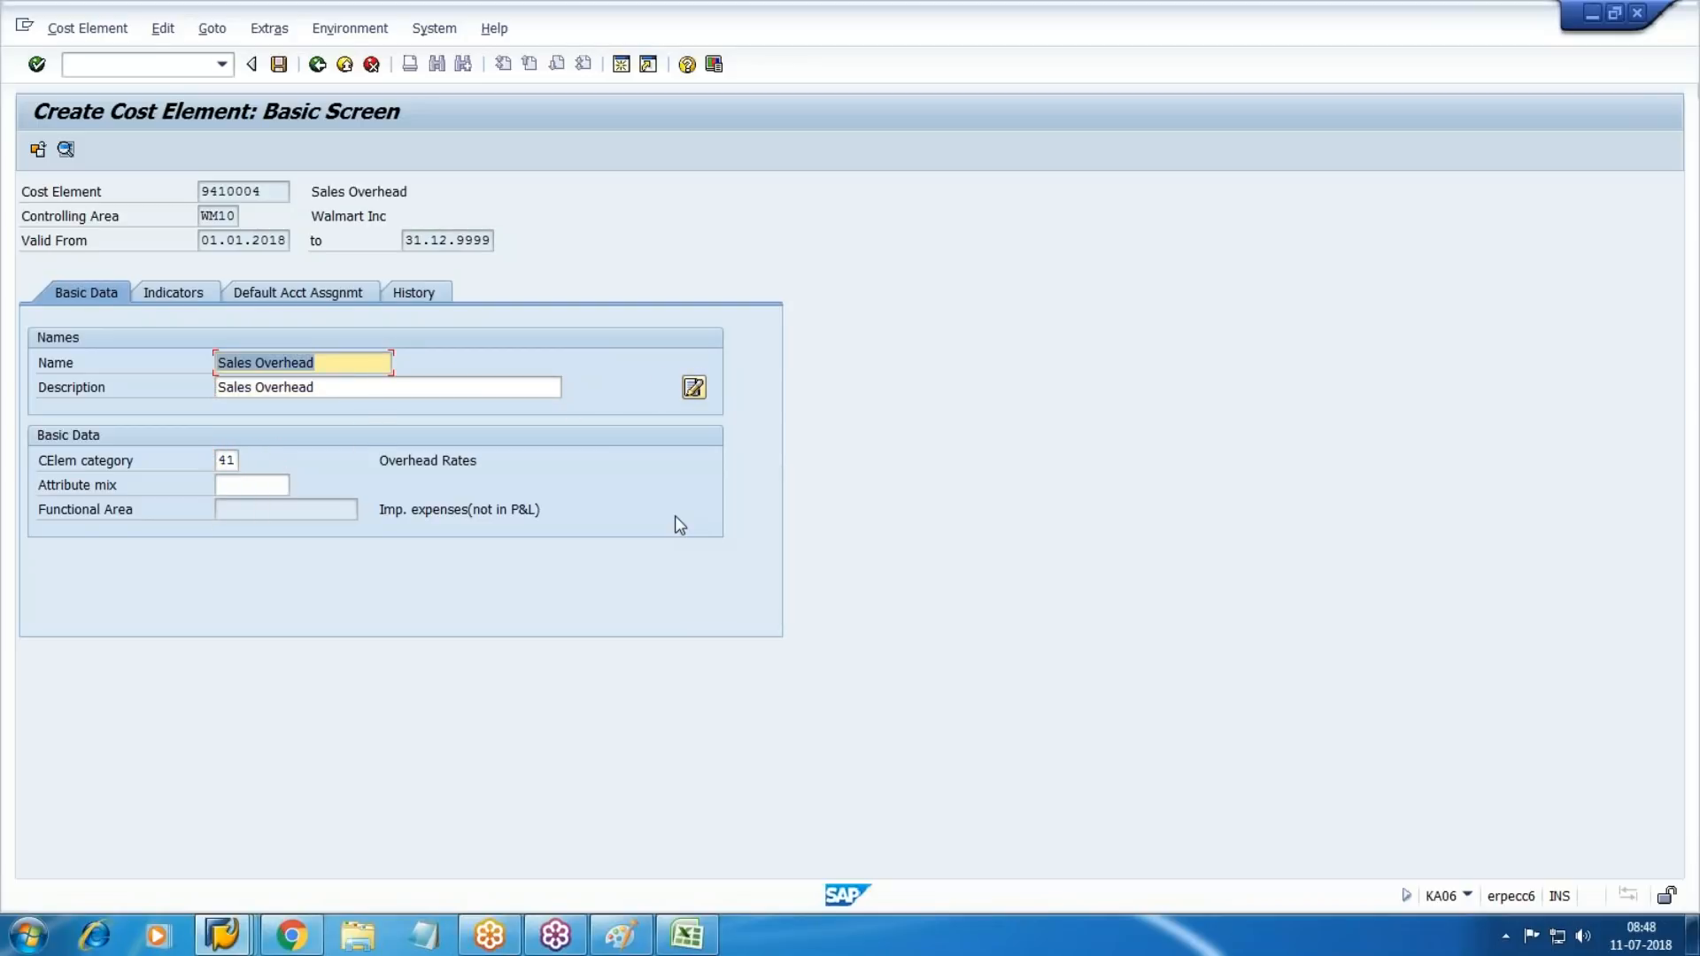
key("ctrl+s")
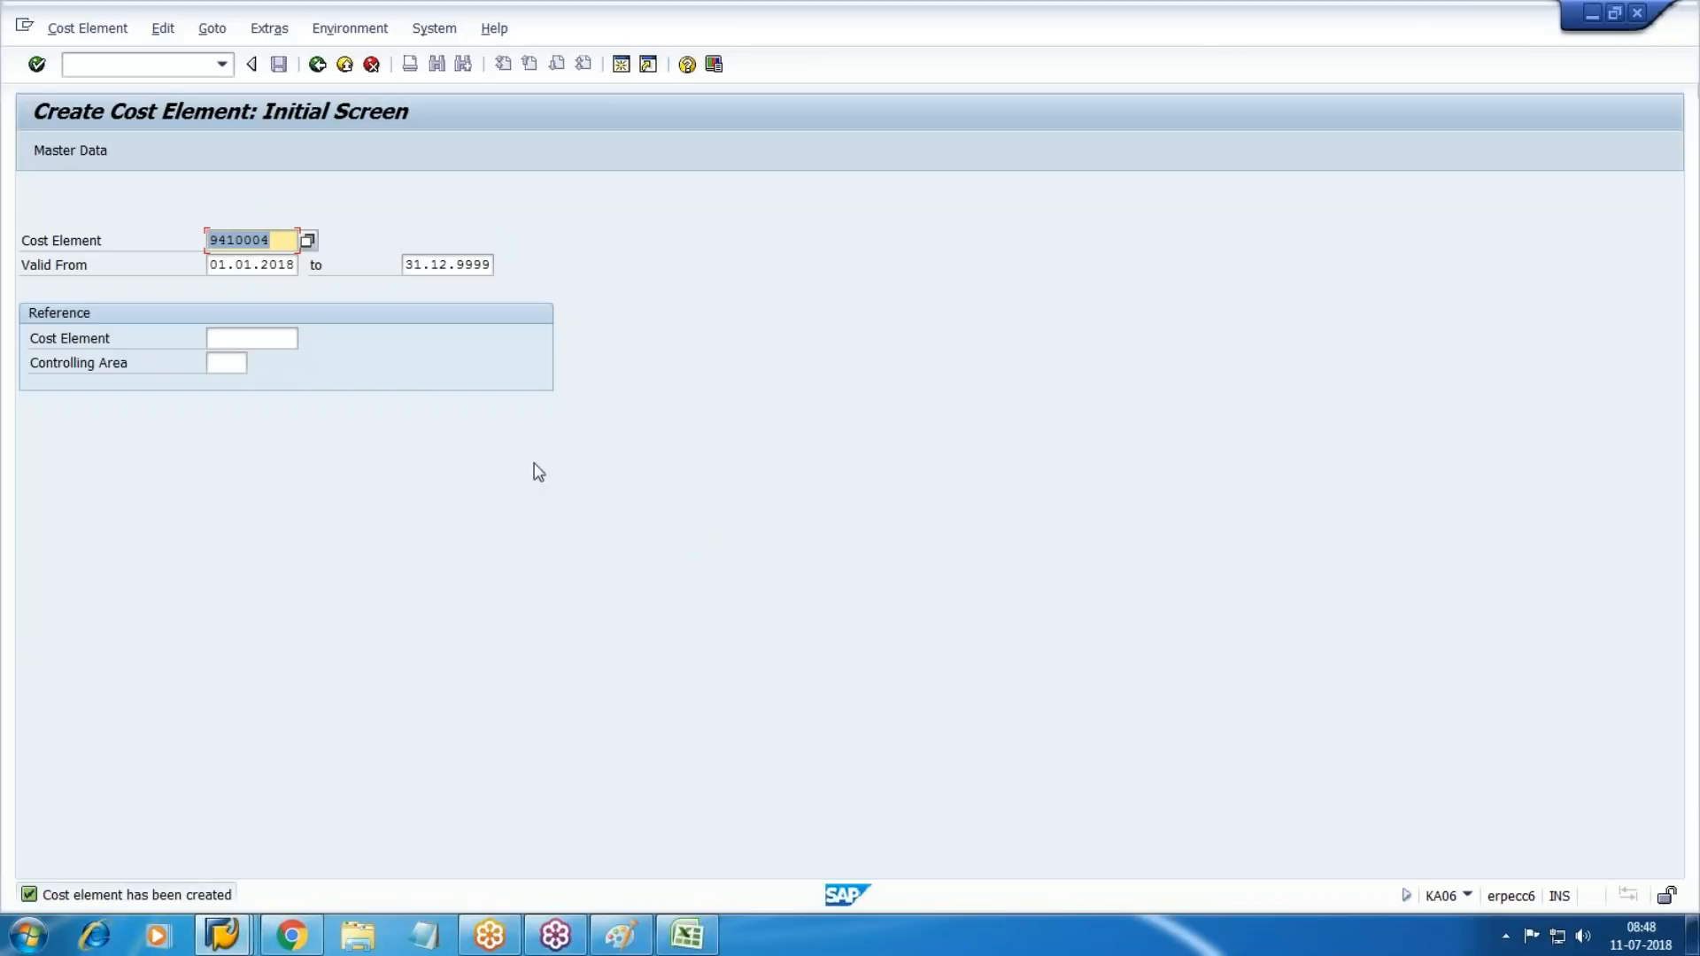
Start transaction SPRO in the Create Cost Element session and display the SAP Customizing Implementation Guide.
left_click(221, 938)
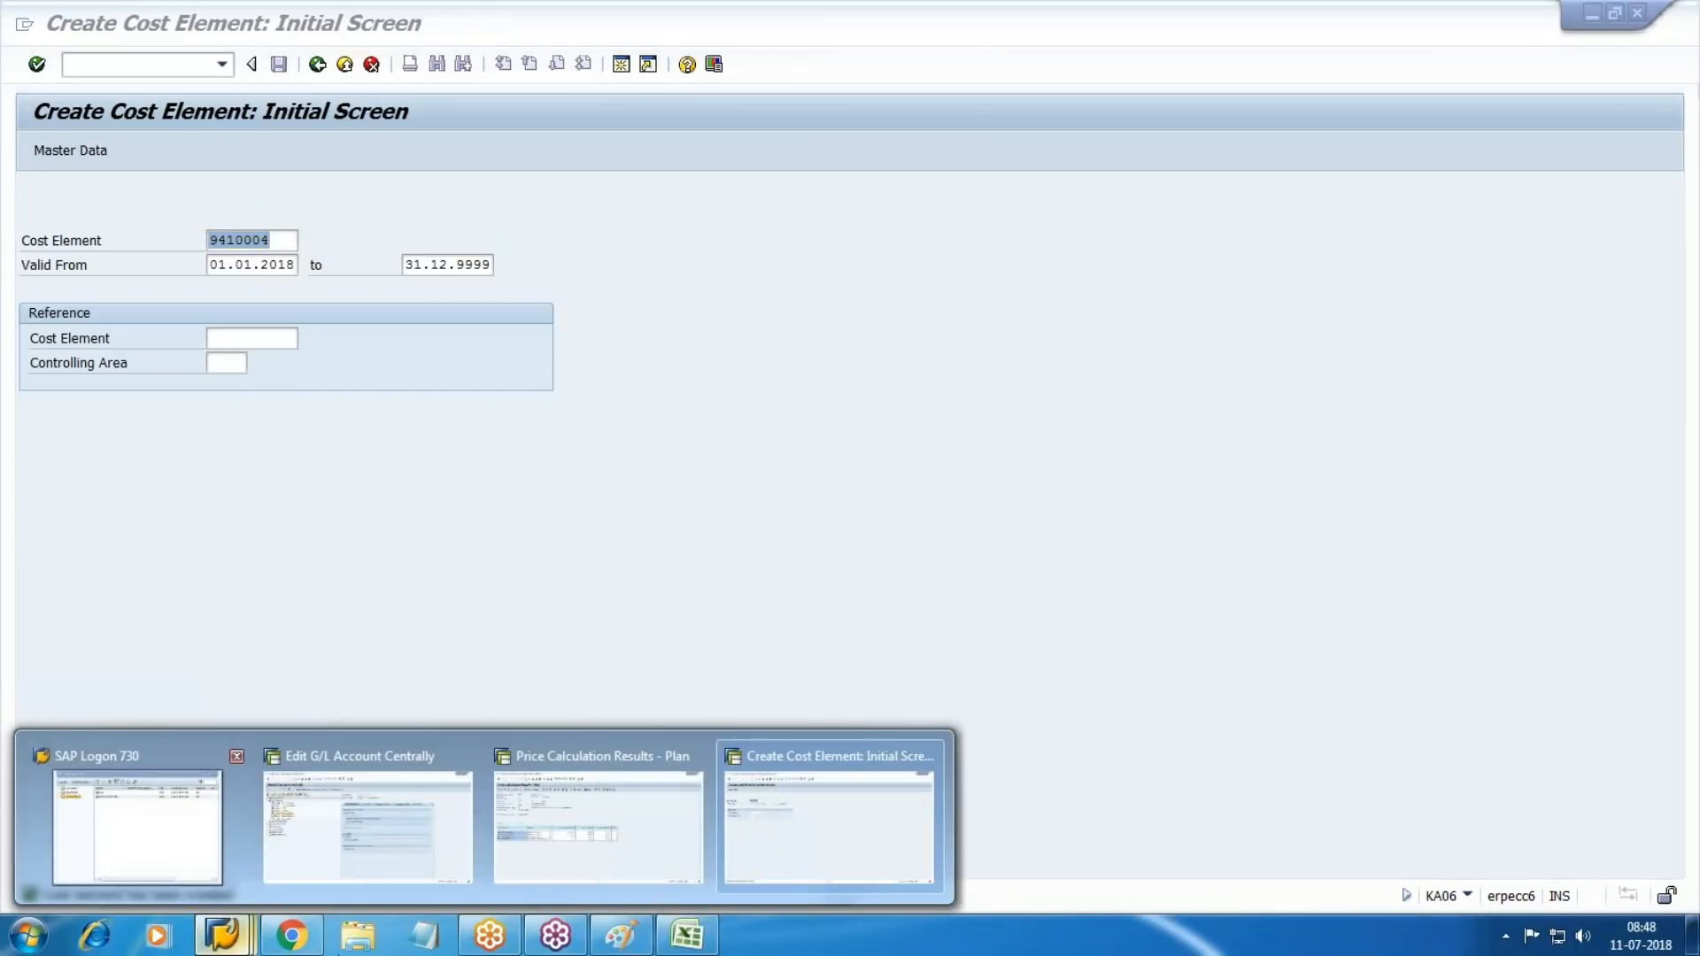
left_click(815, 875)
left_click(143, 60)
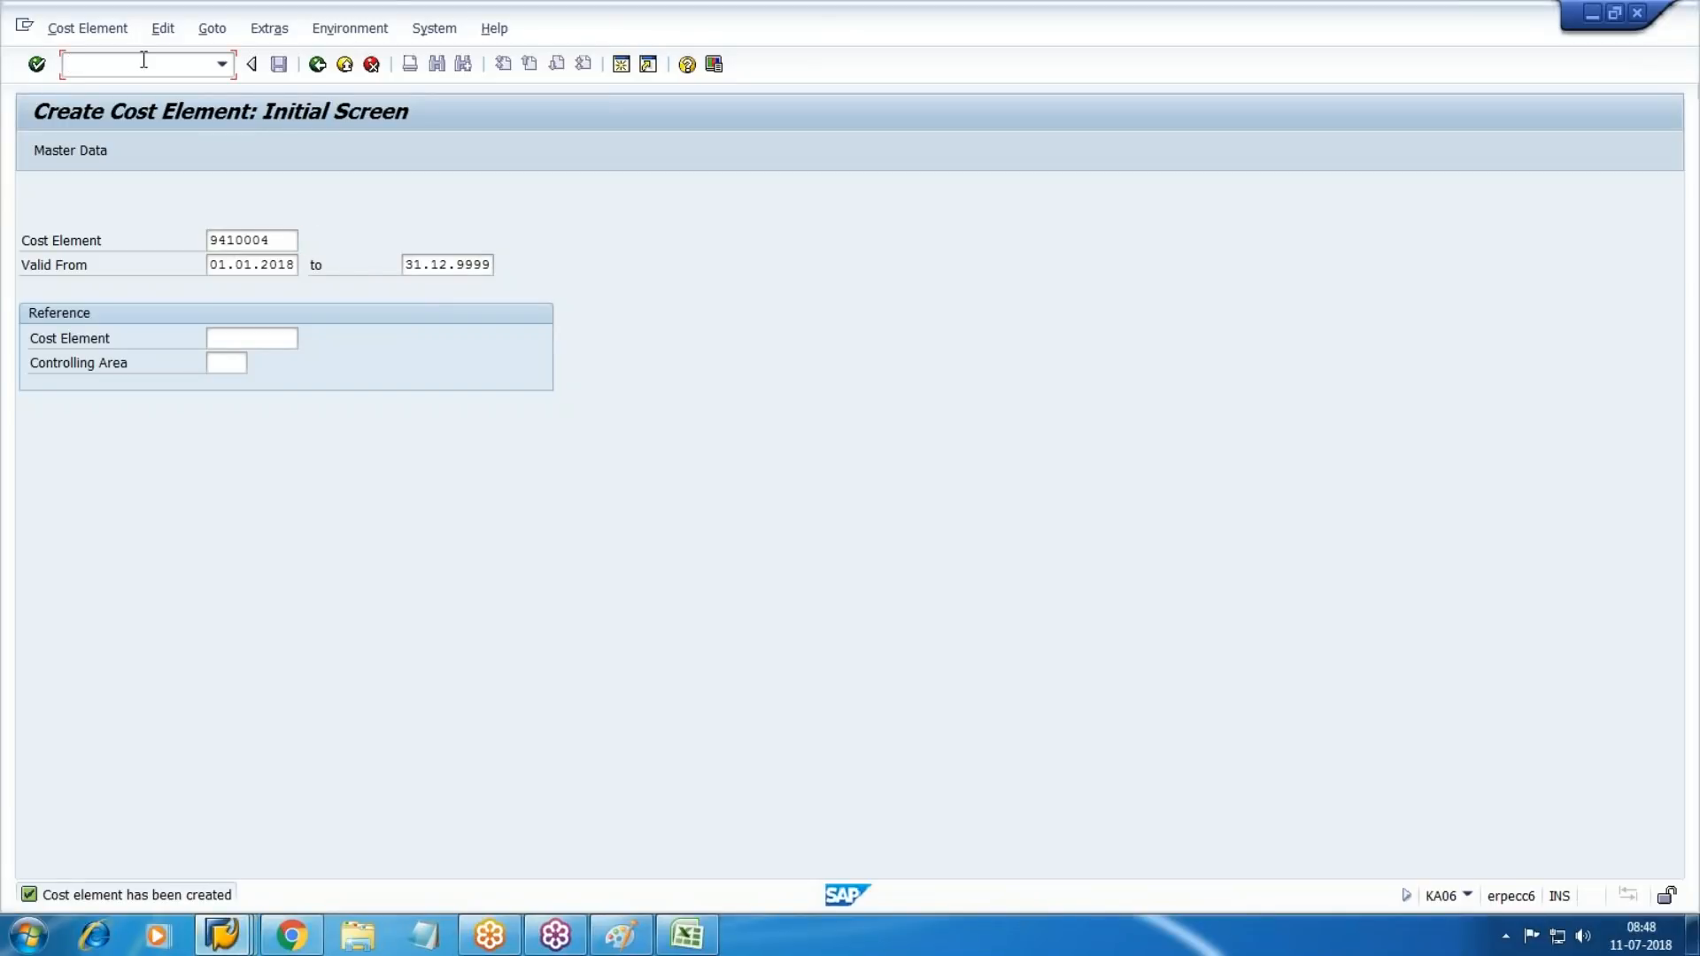
type("/nspro")
key("Return")
left_click(111, 150)
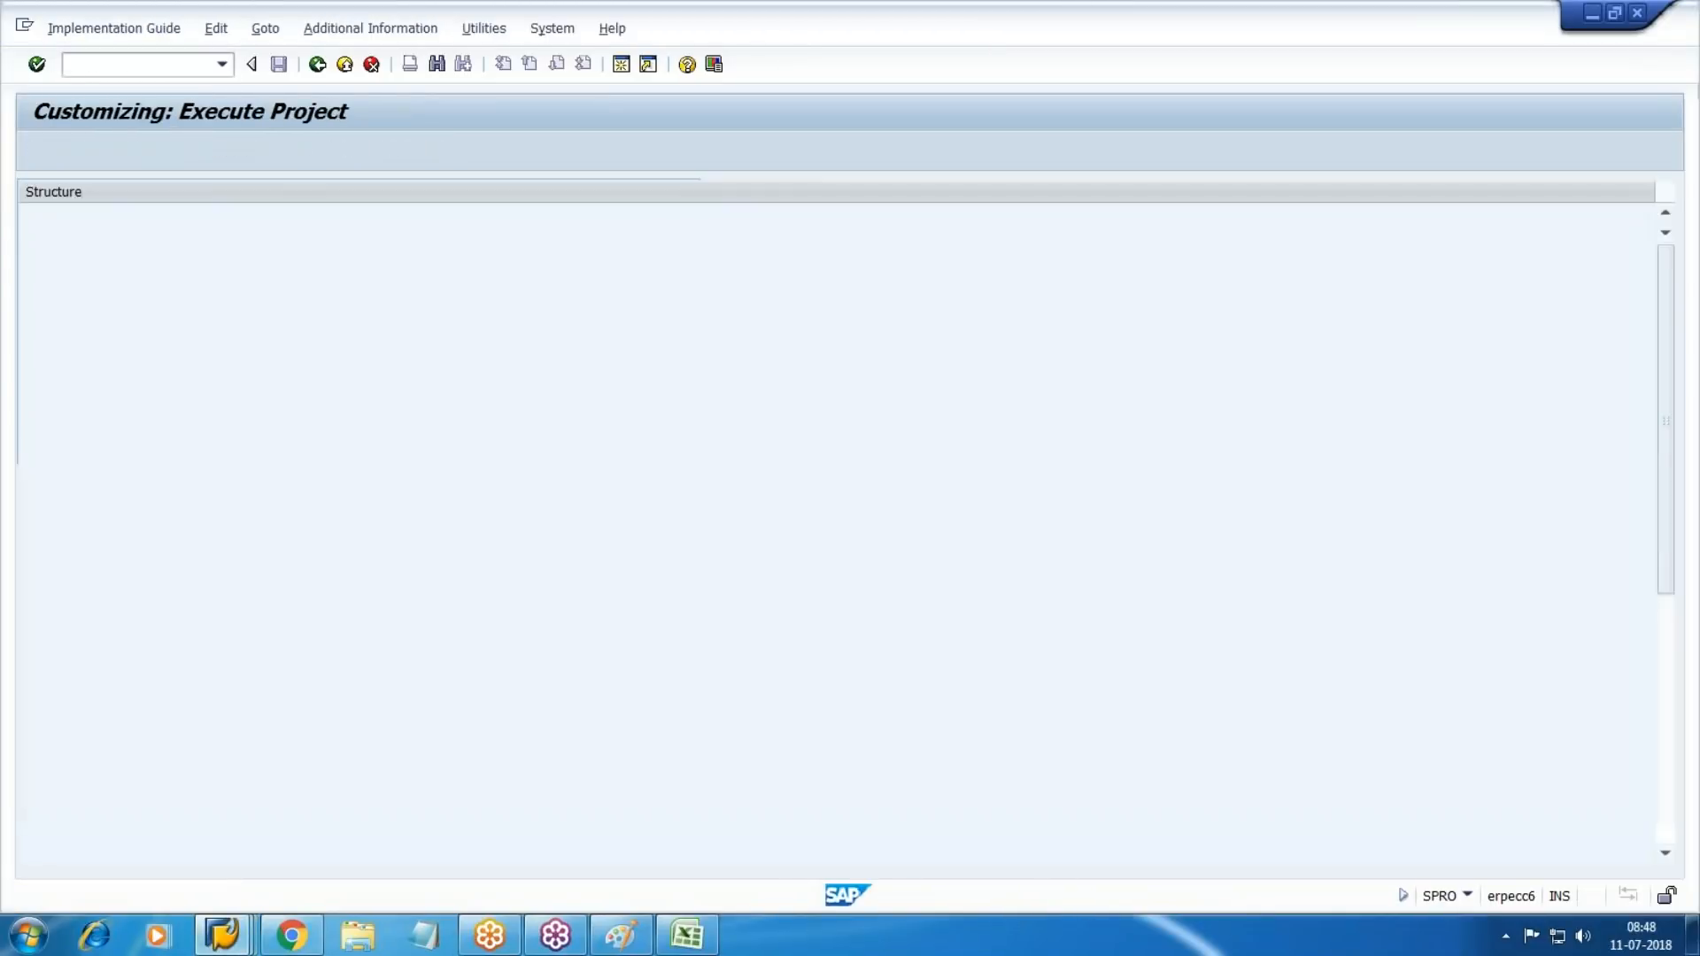
Expand Controlling, Product Cost Controlling and Product Cost Planning in the implementation guide.
left_click(148, 554)
left_click(54, 556)
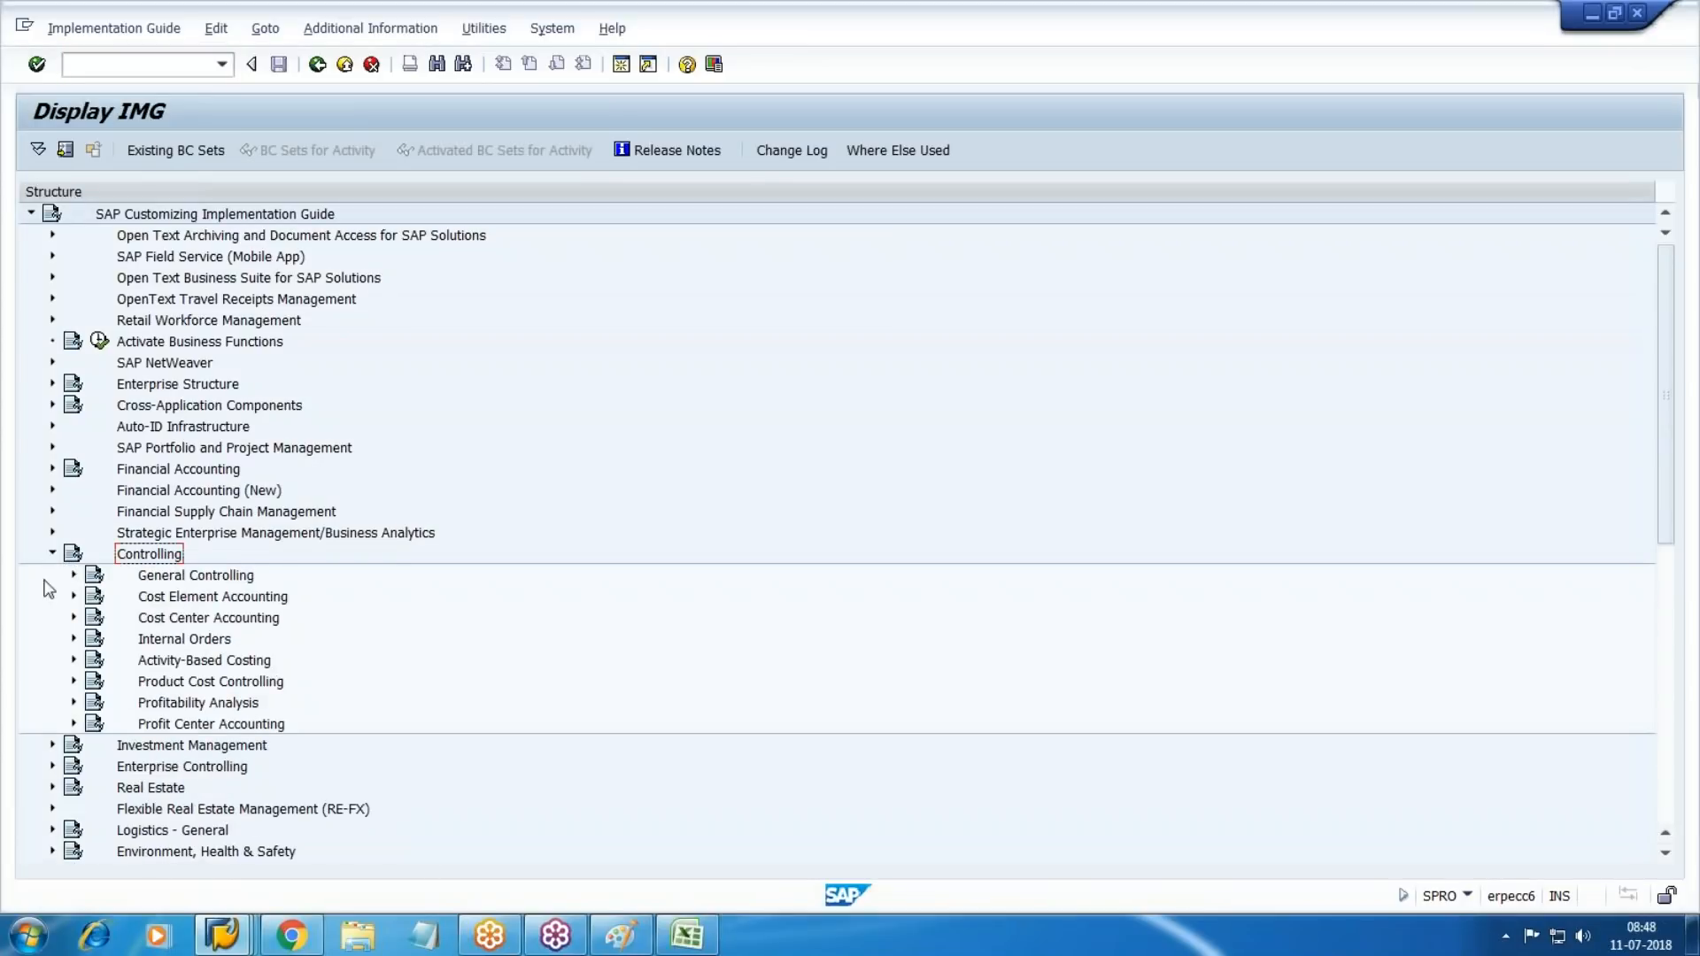
scroll(219, 644, "down", 1)
left_click(217, 619)
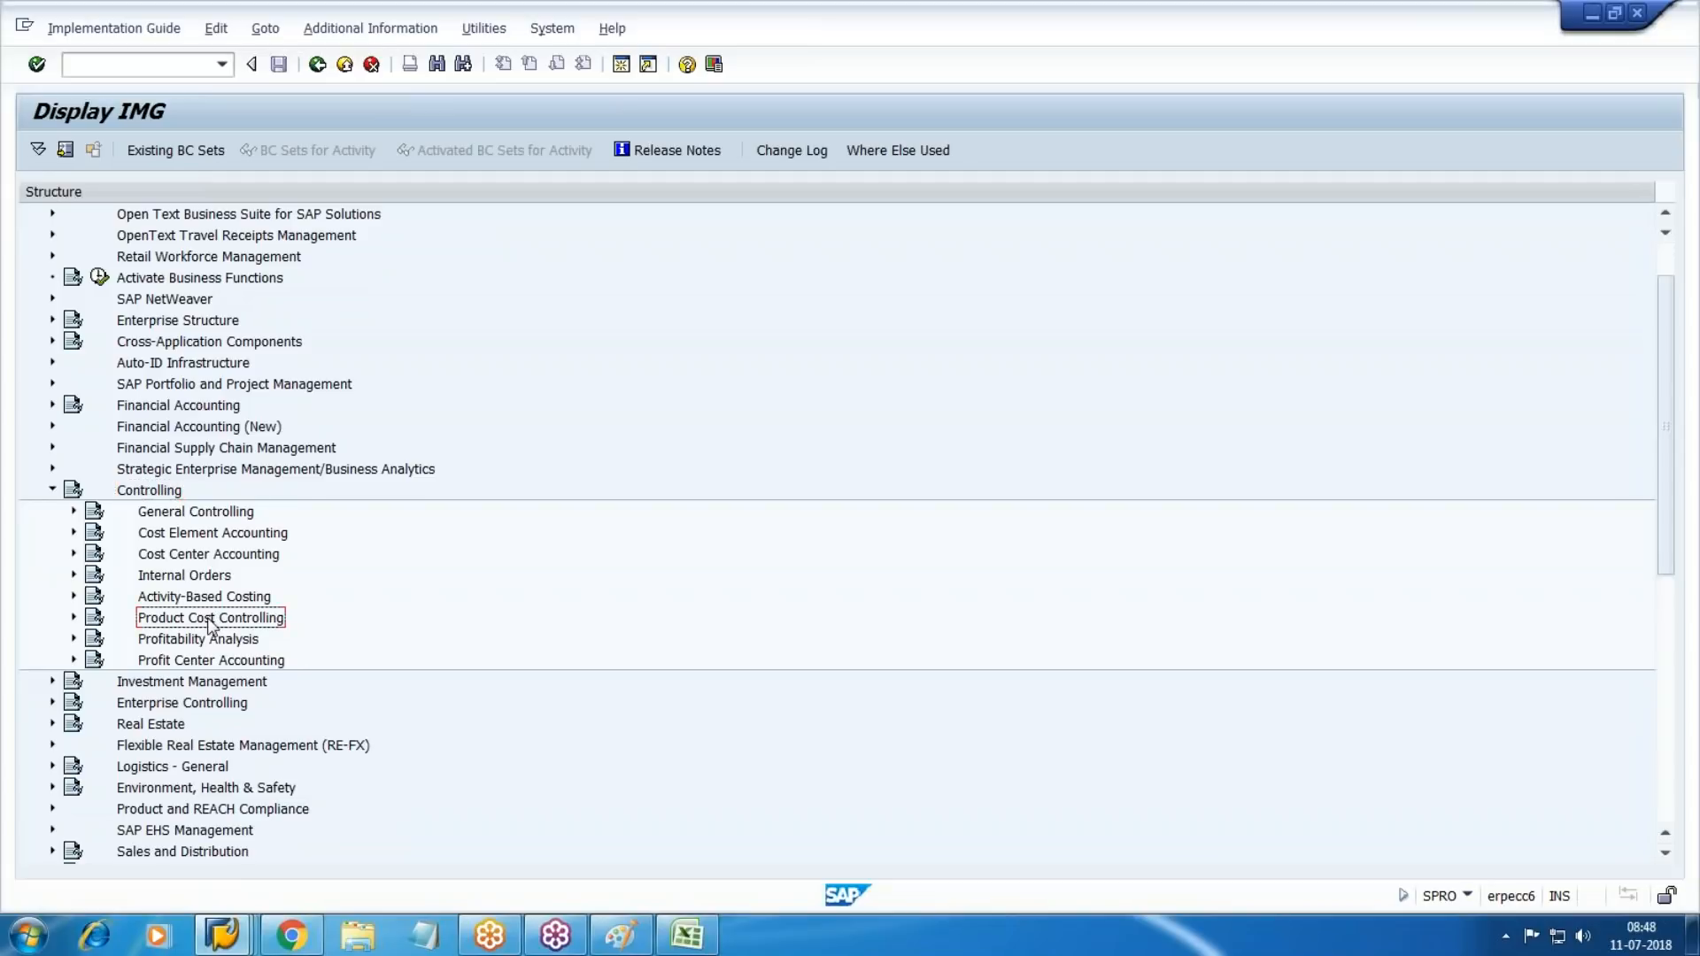
left_click(74, 618)
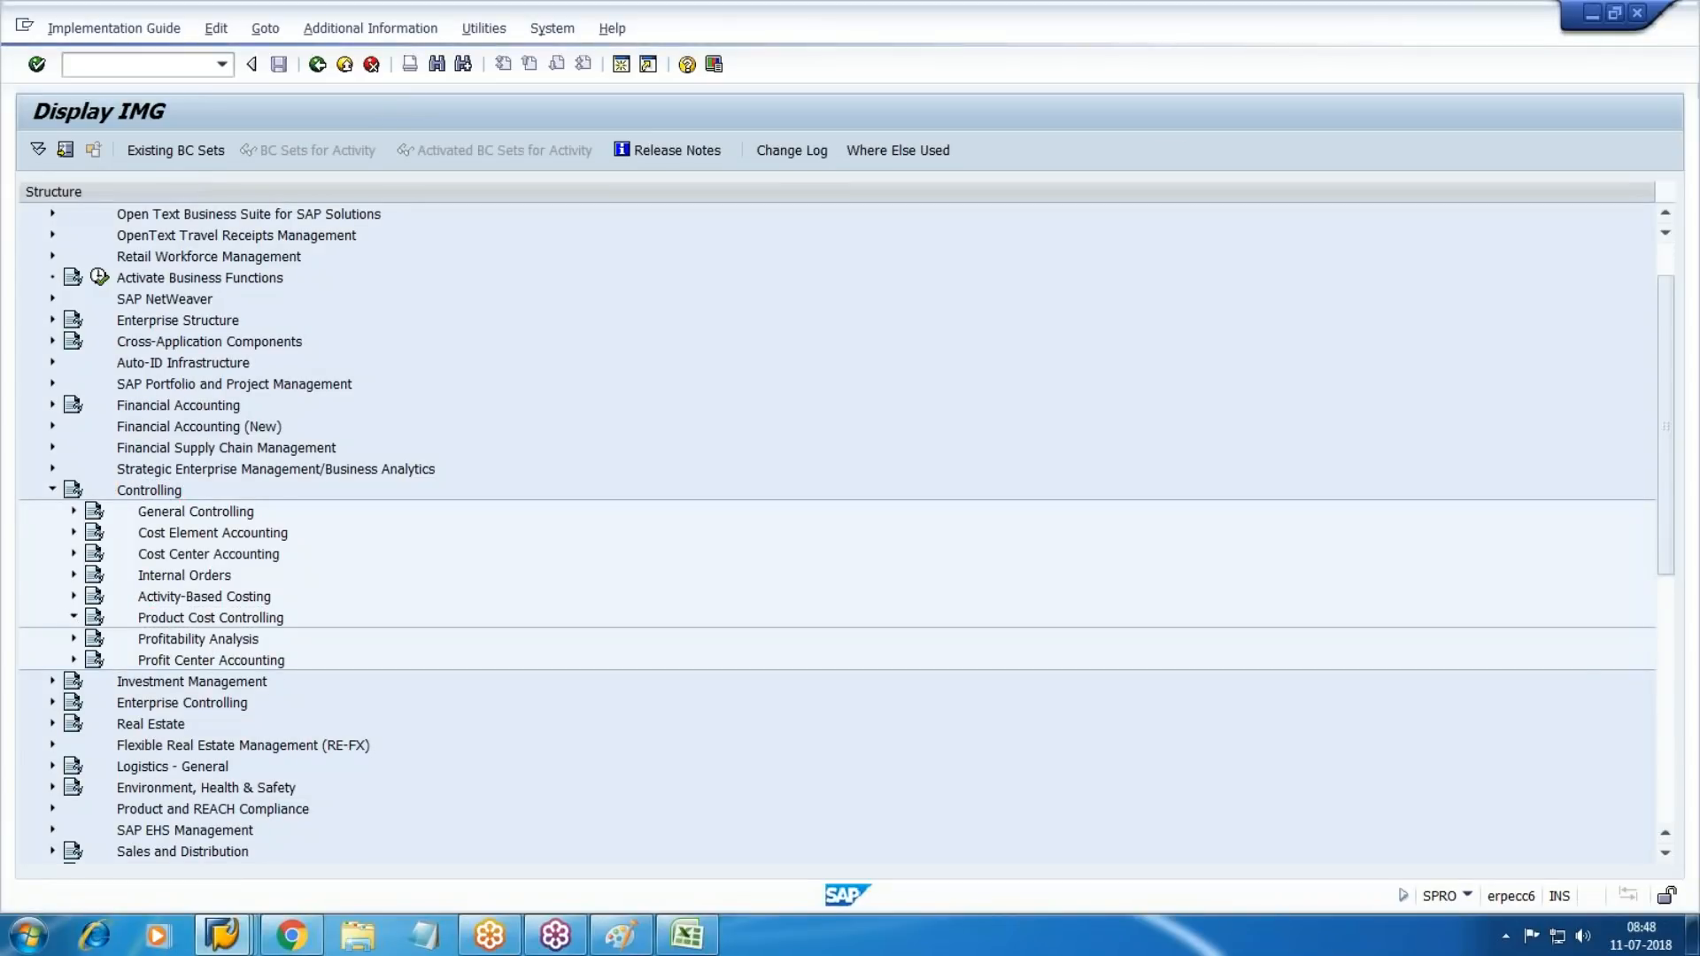
scroll(78, 624, "down", 2)
left_click(260, 534)
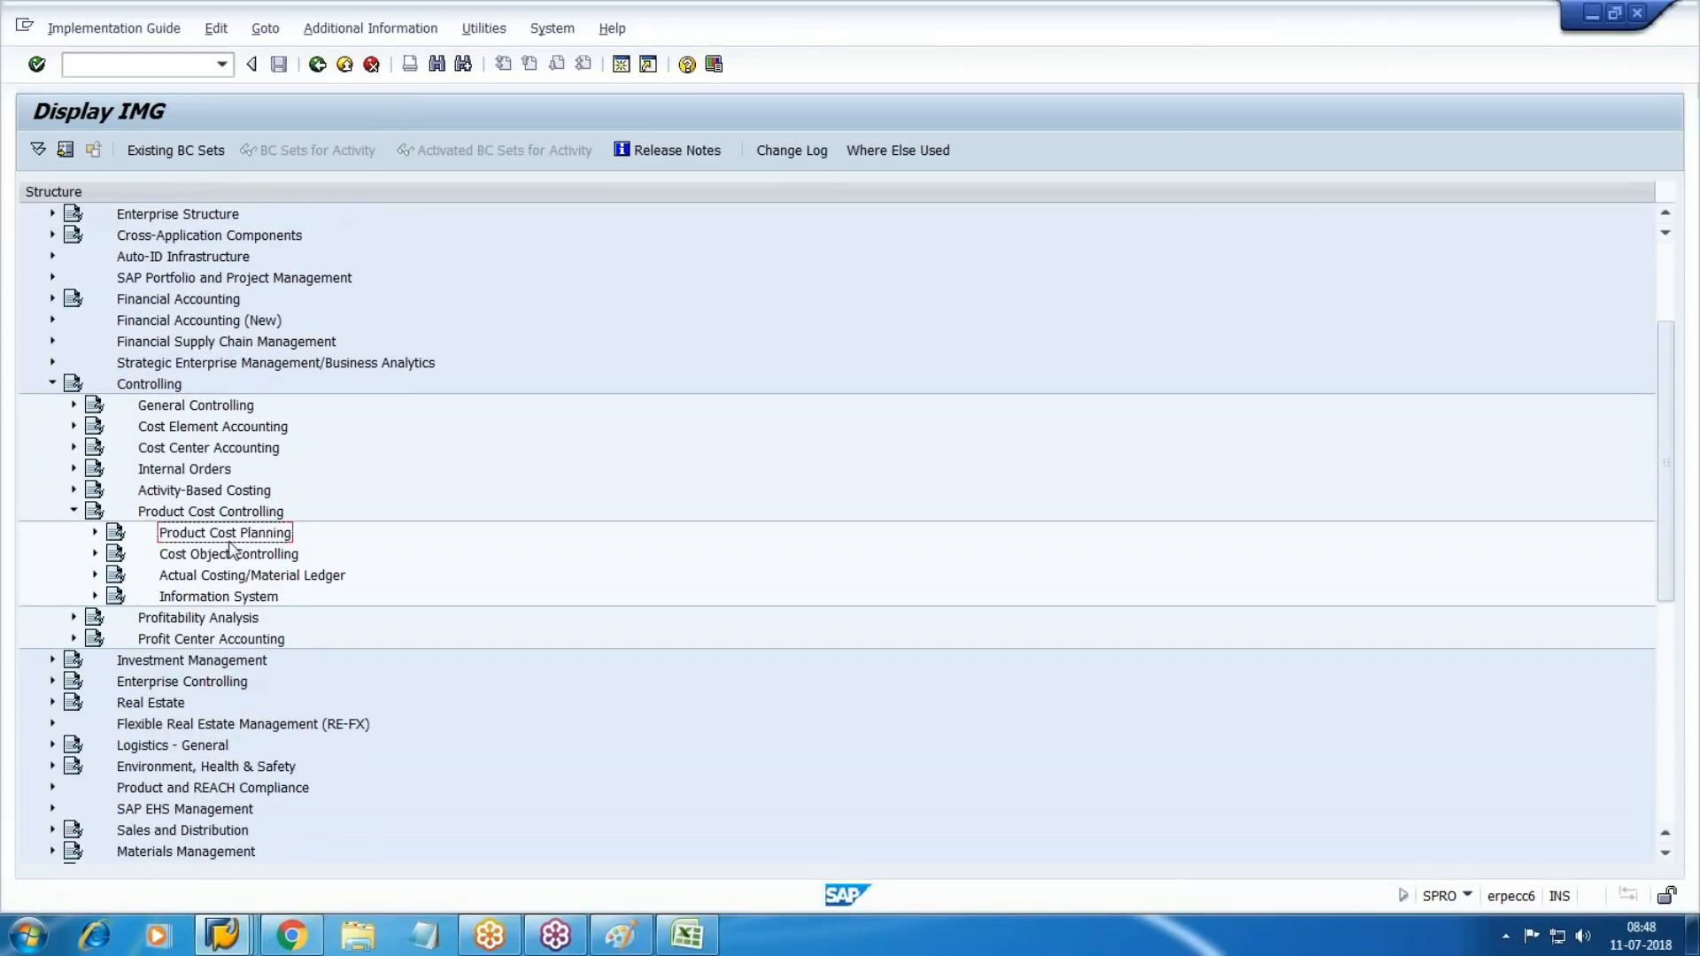
left_click(94, 533)
scroll(367, 558, "down", 2)
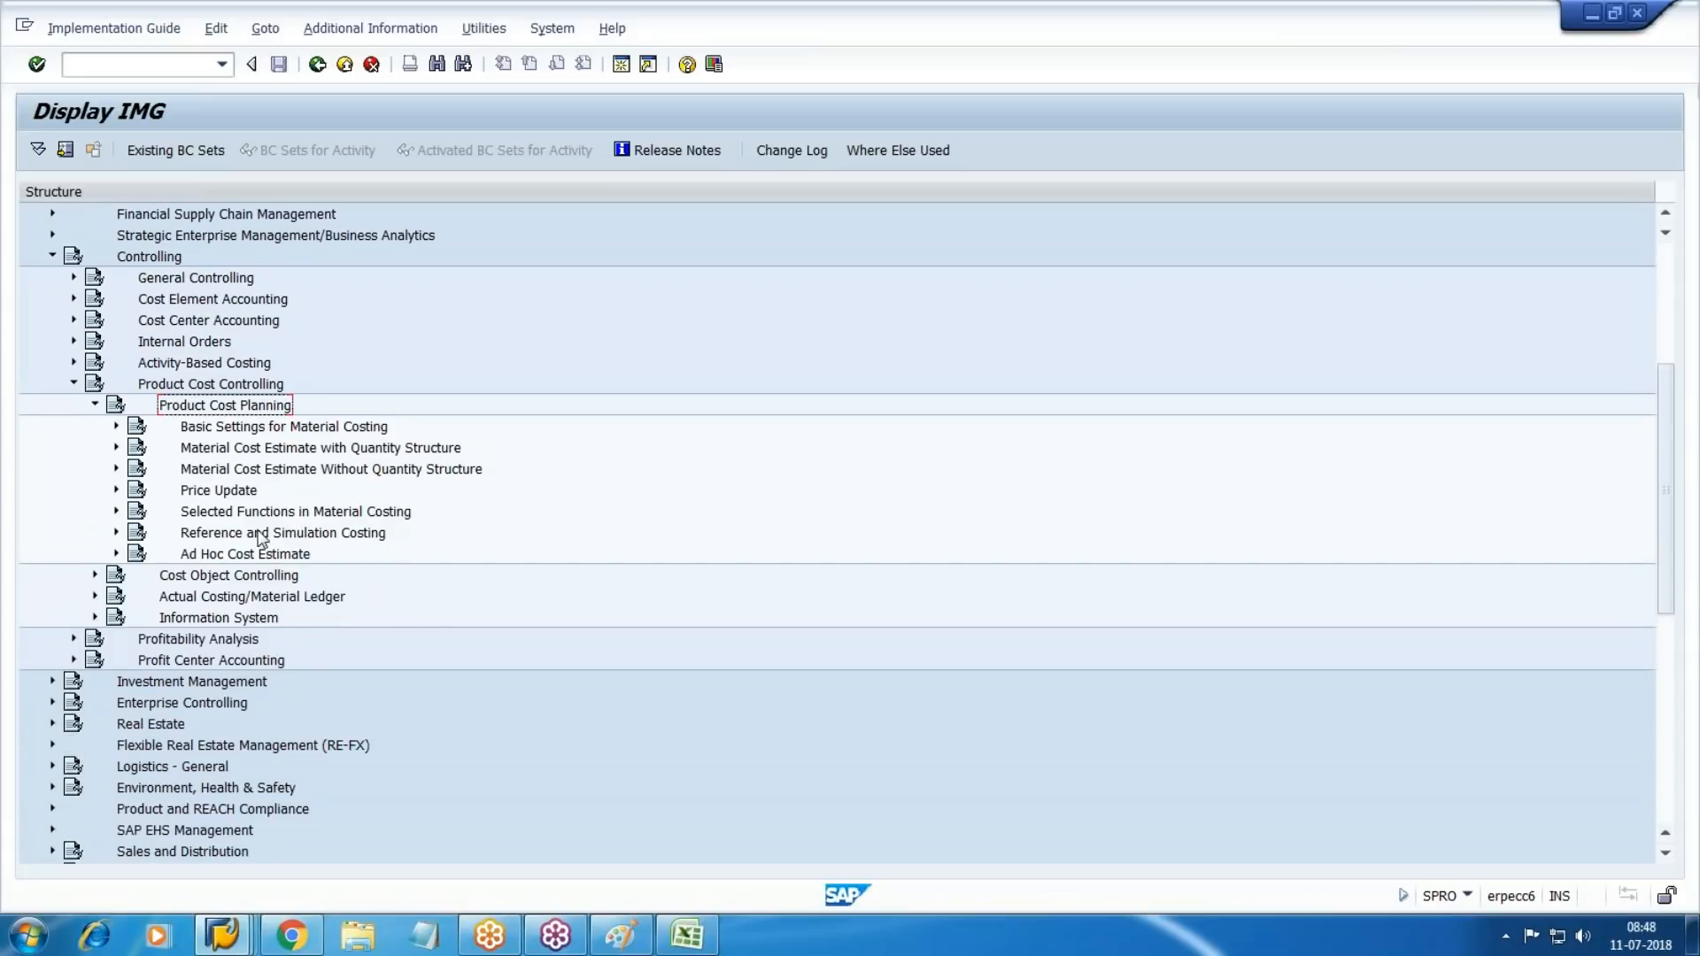
Expand Basic Settings for Material Costing and its Overhead node under Product Cost Planning.
left_click(306, 448)
left_click(286, 429)
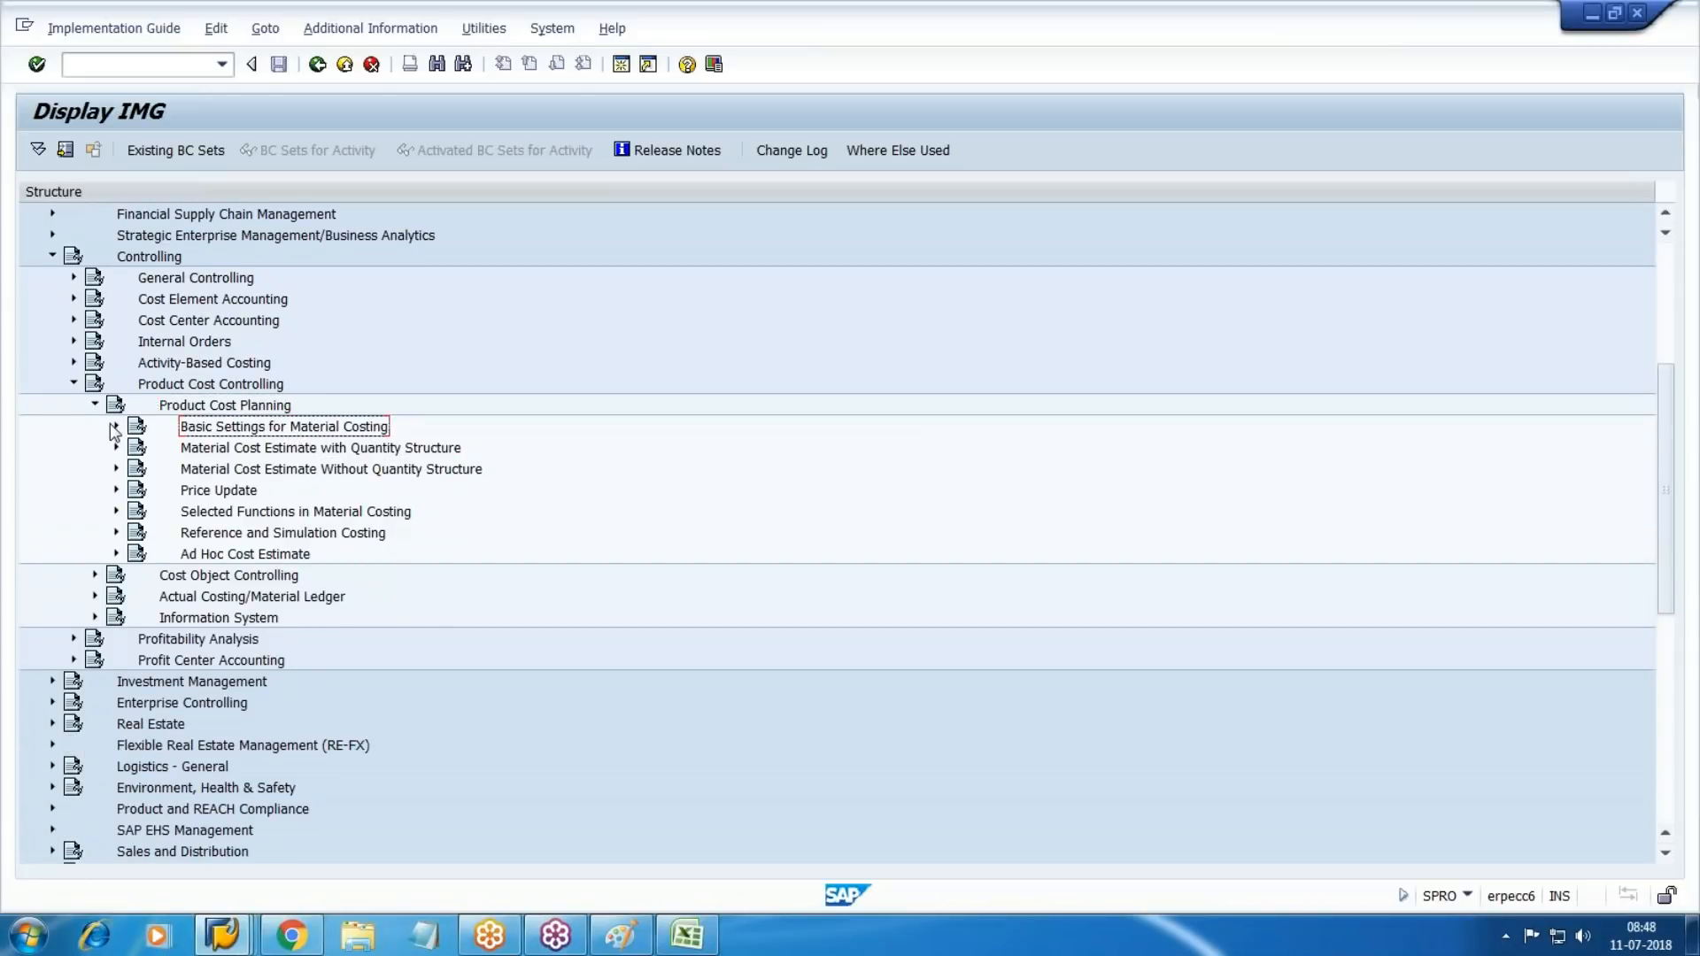
left_click(116, 426)
left_click(270, 516)
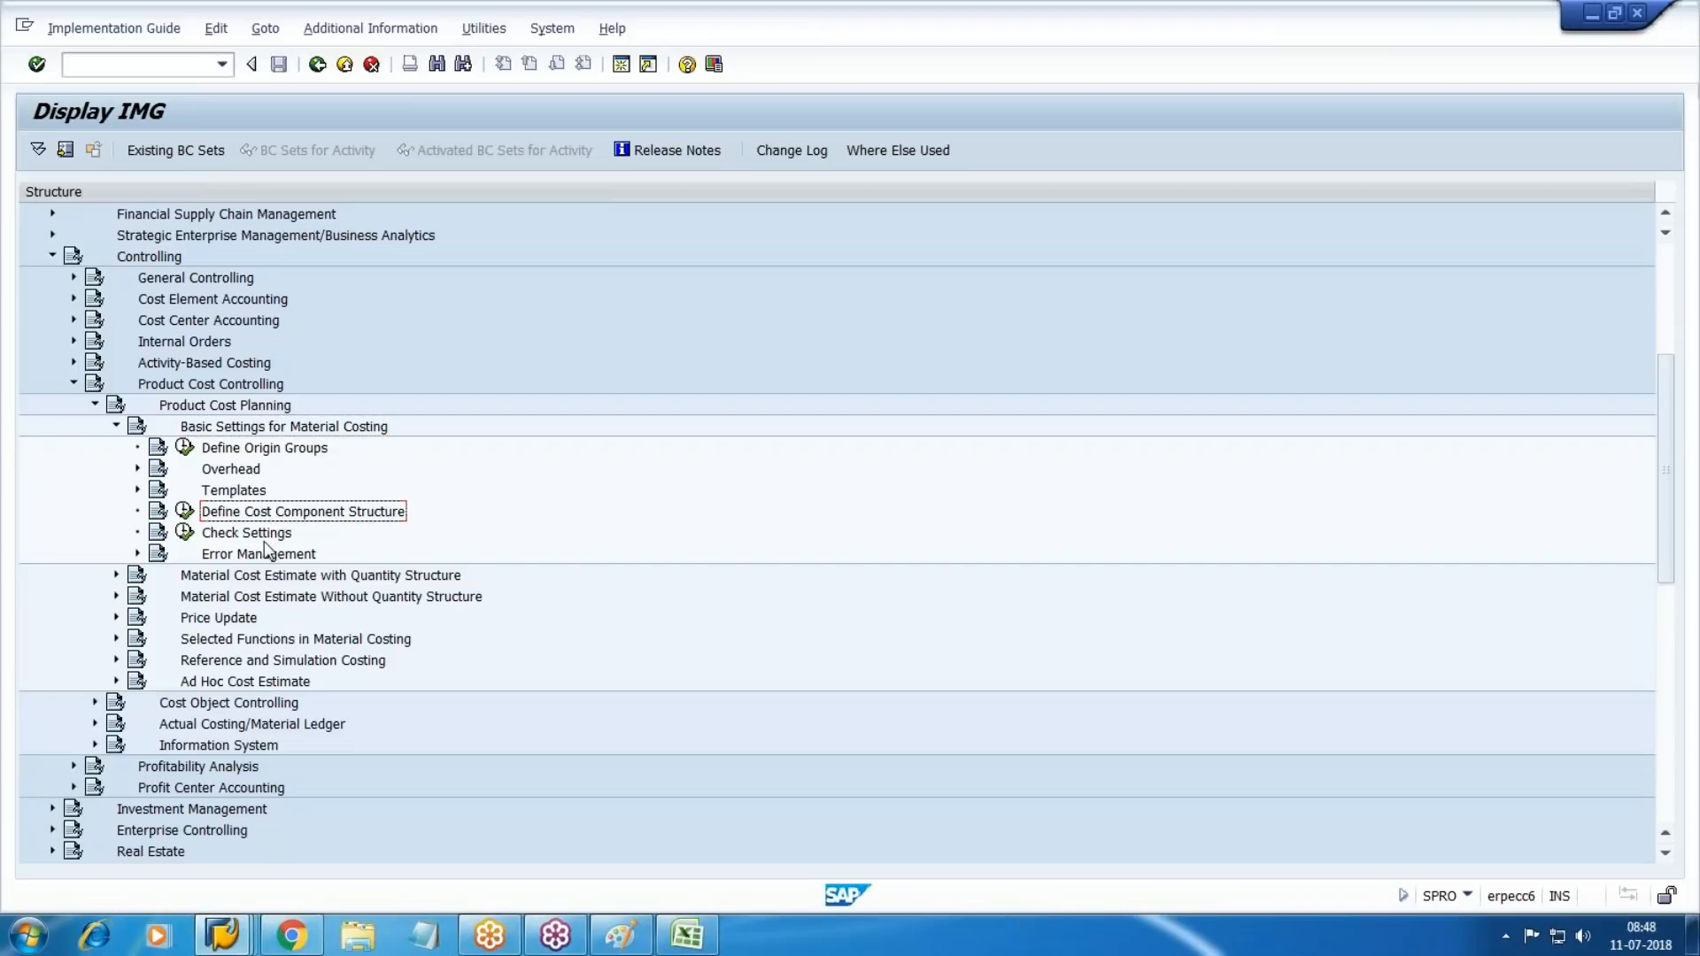
left_click(245, 470)
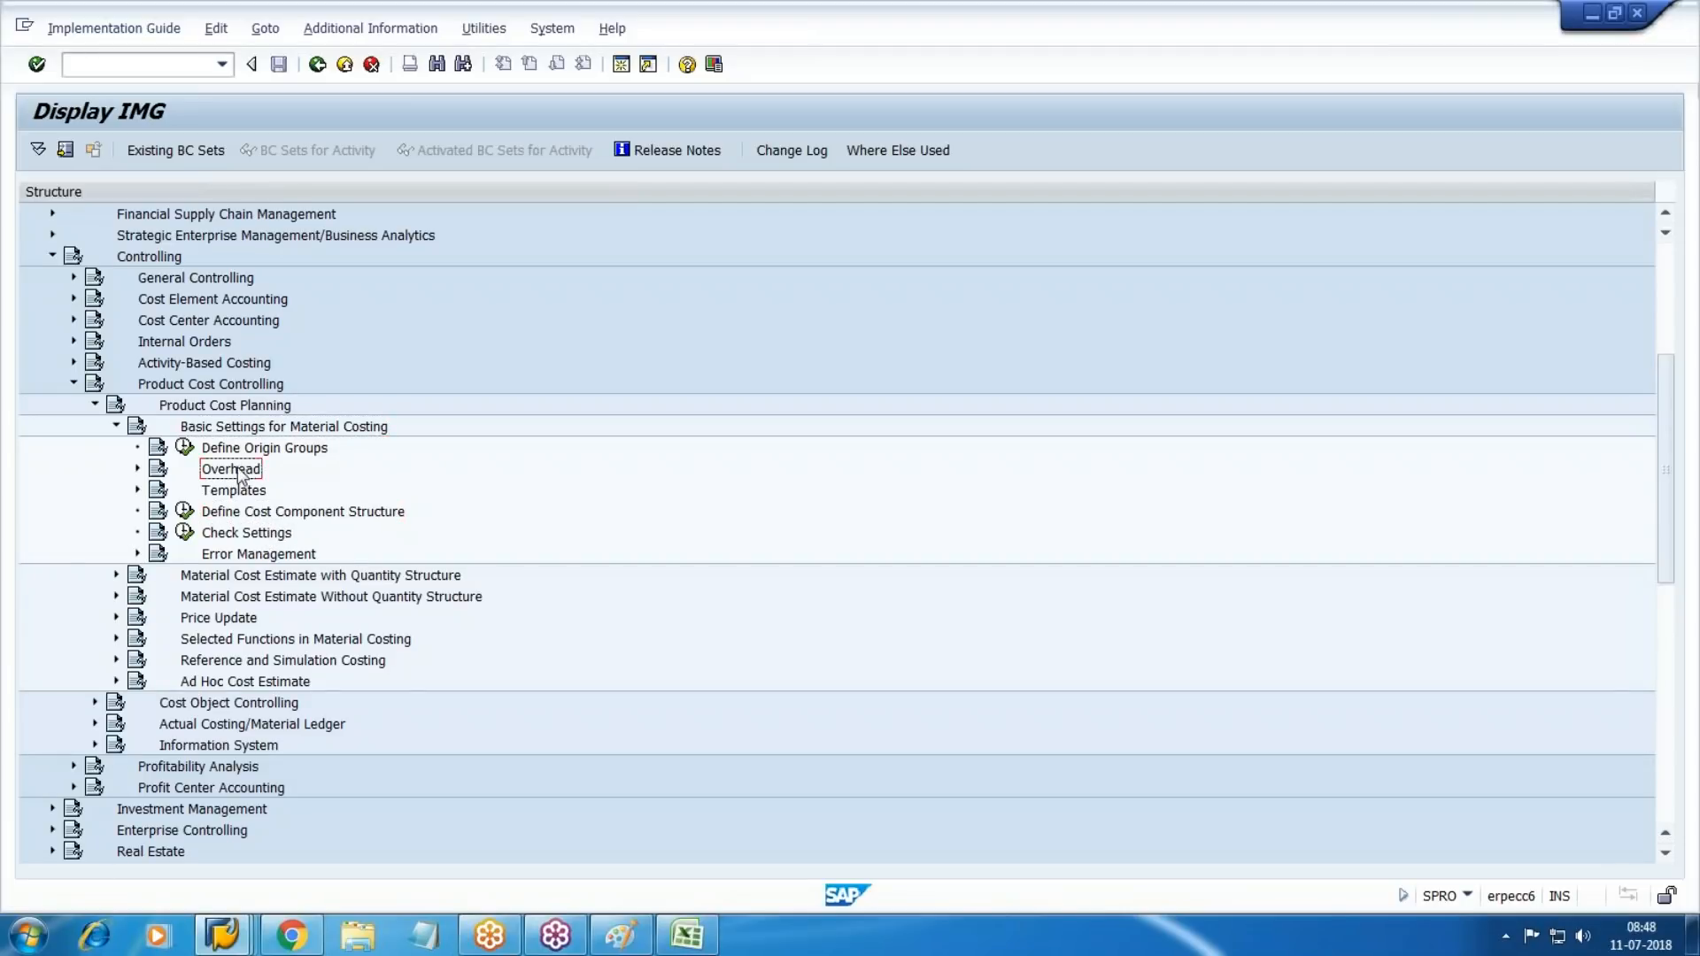
left_click(137, 468)
left_click(267, 513)
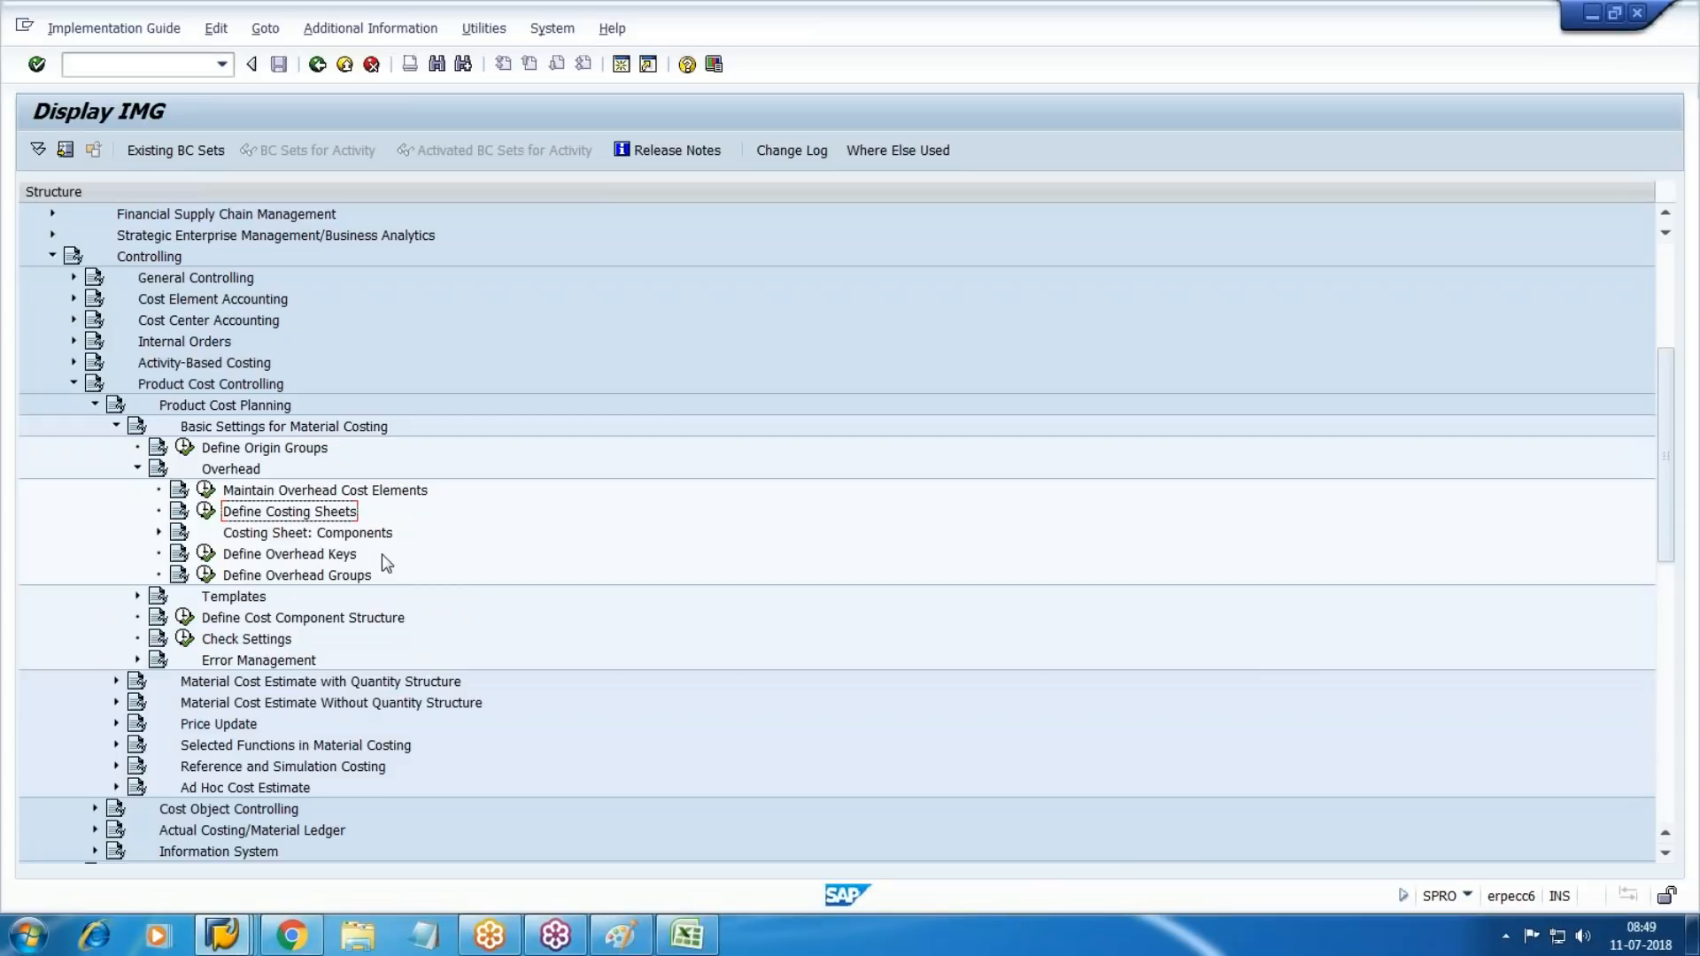
Expand Costing Sheet: Components under Overhead and open the Define Calculation Bases activity.
left_click(347, 535)
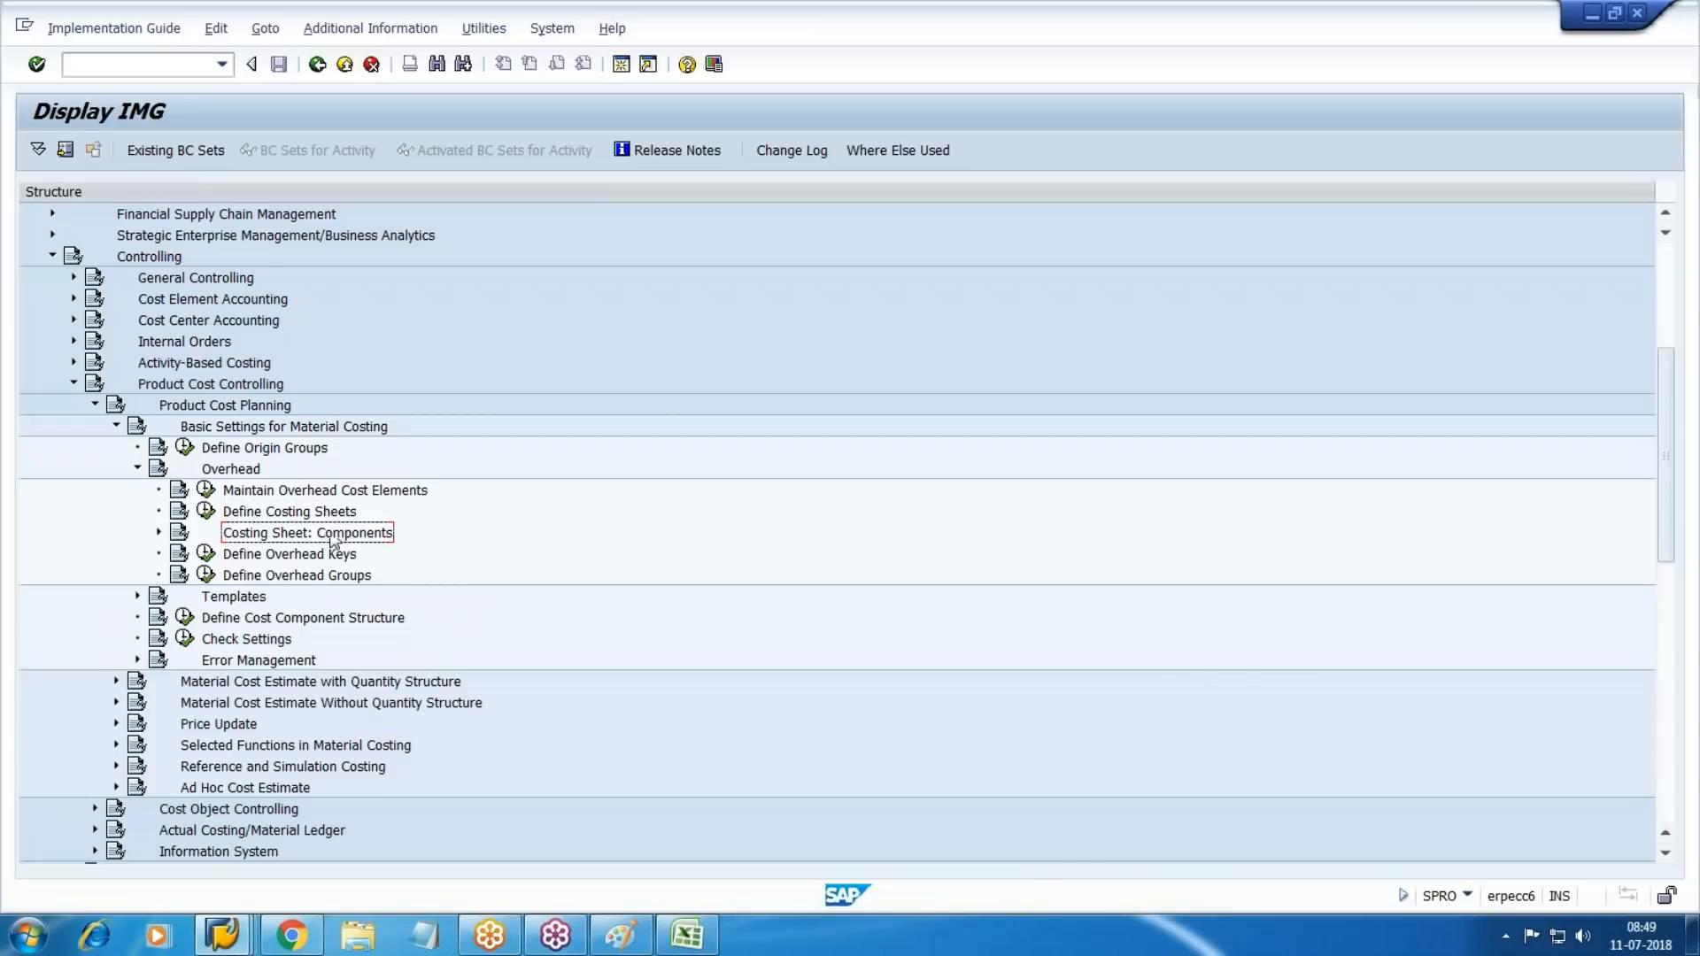
left_click(158, 535)
left_click(331, 558)
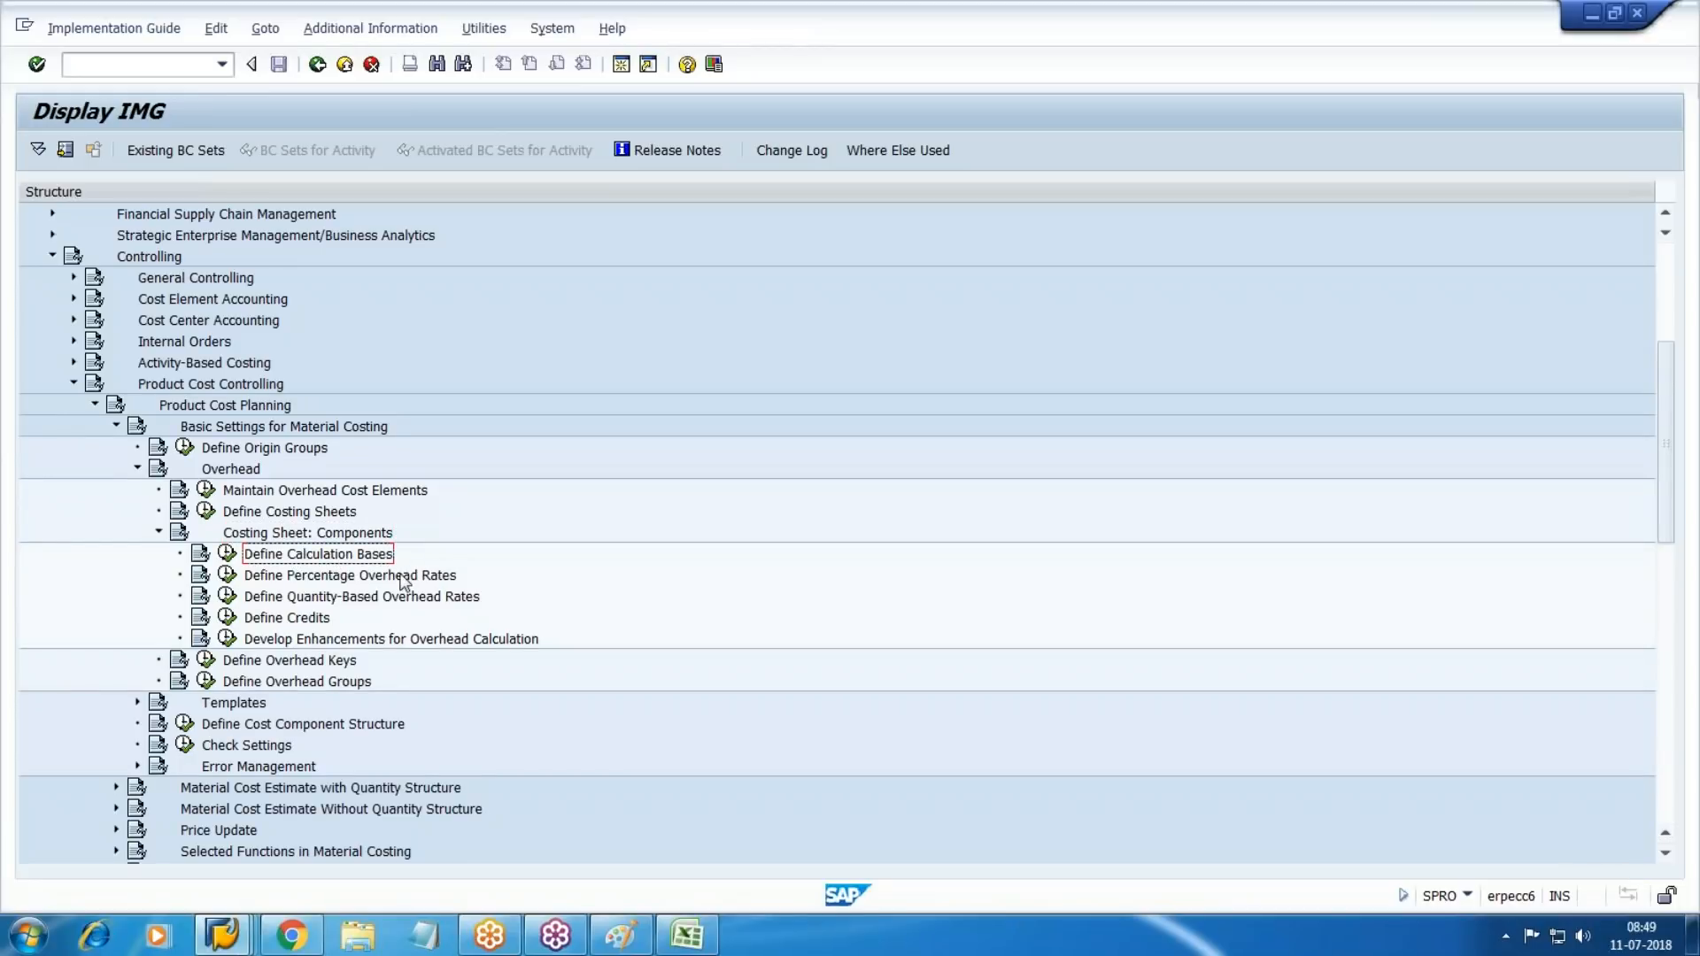
left_click(440, 580)
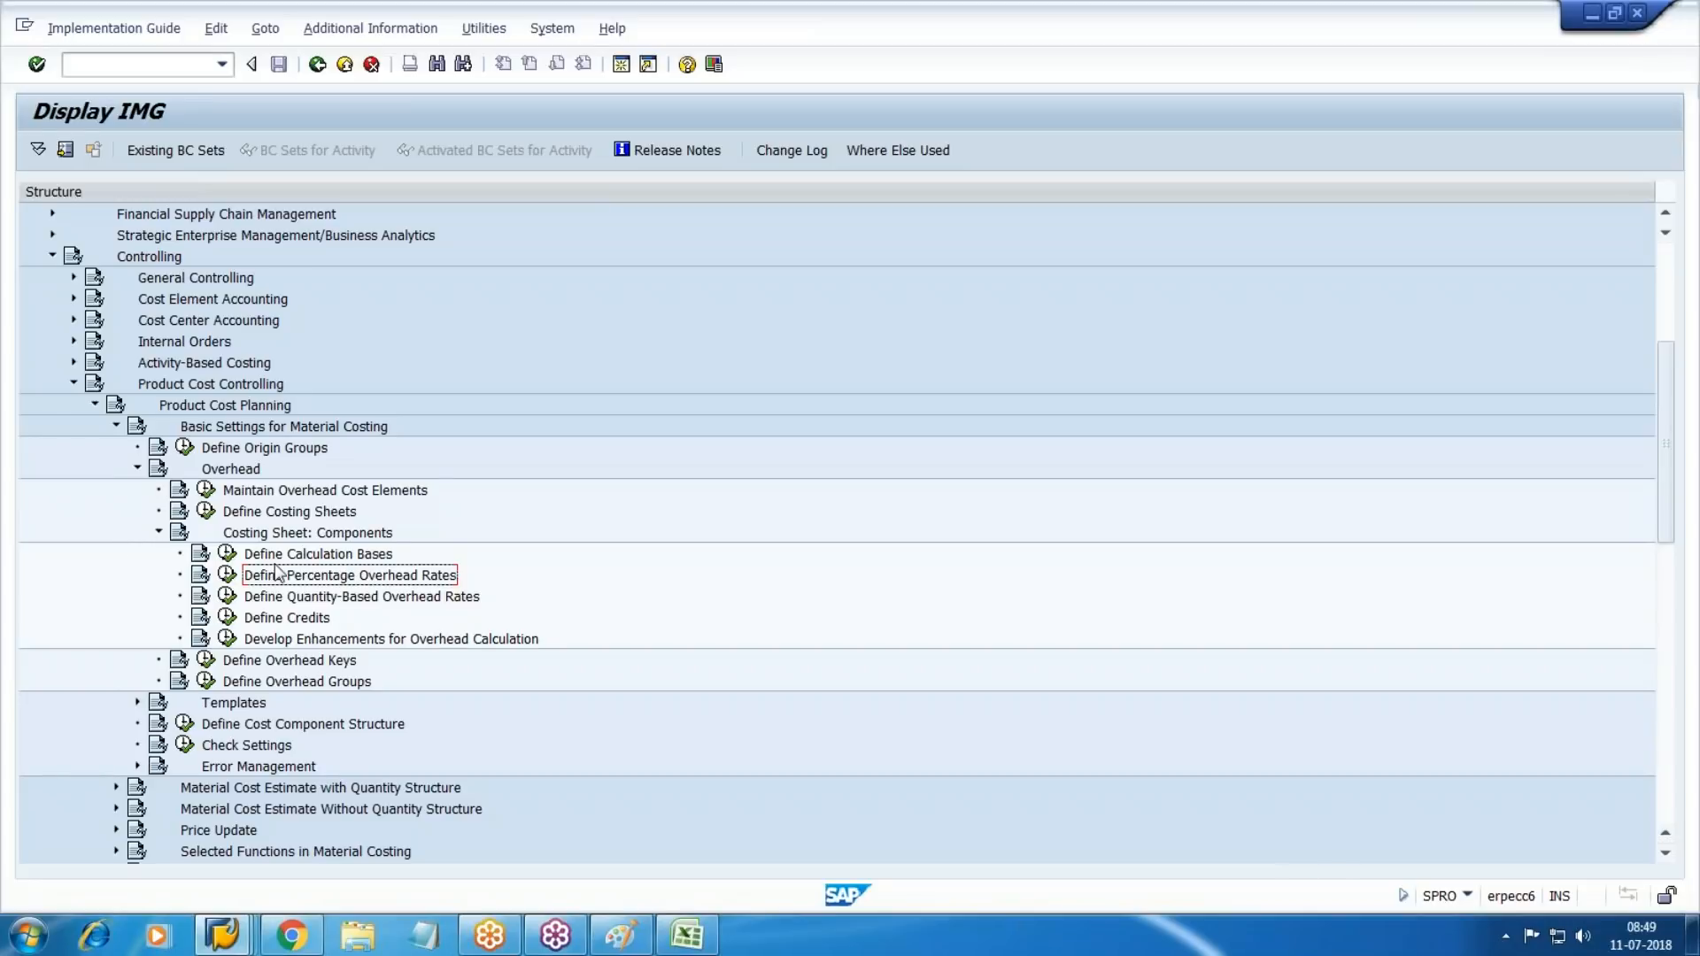
left_click(228, 553)
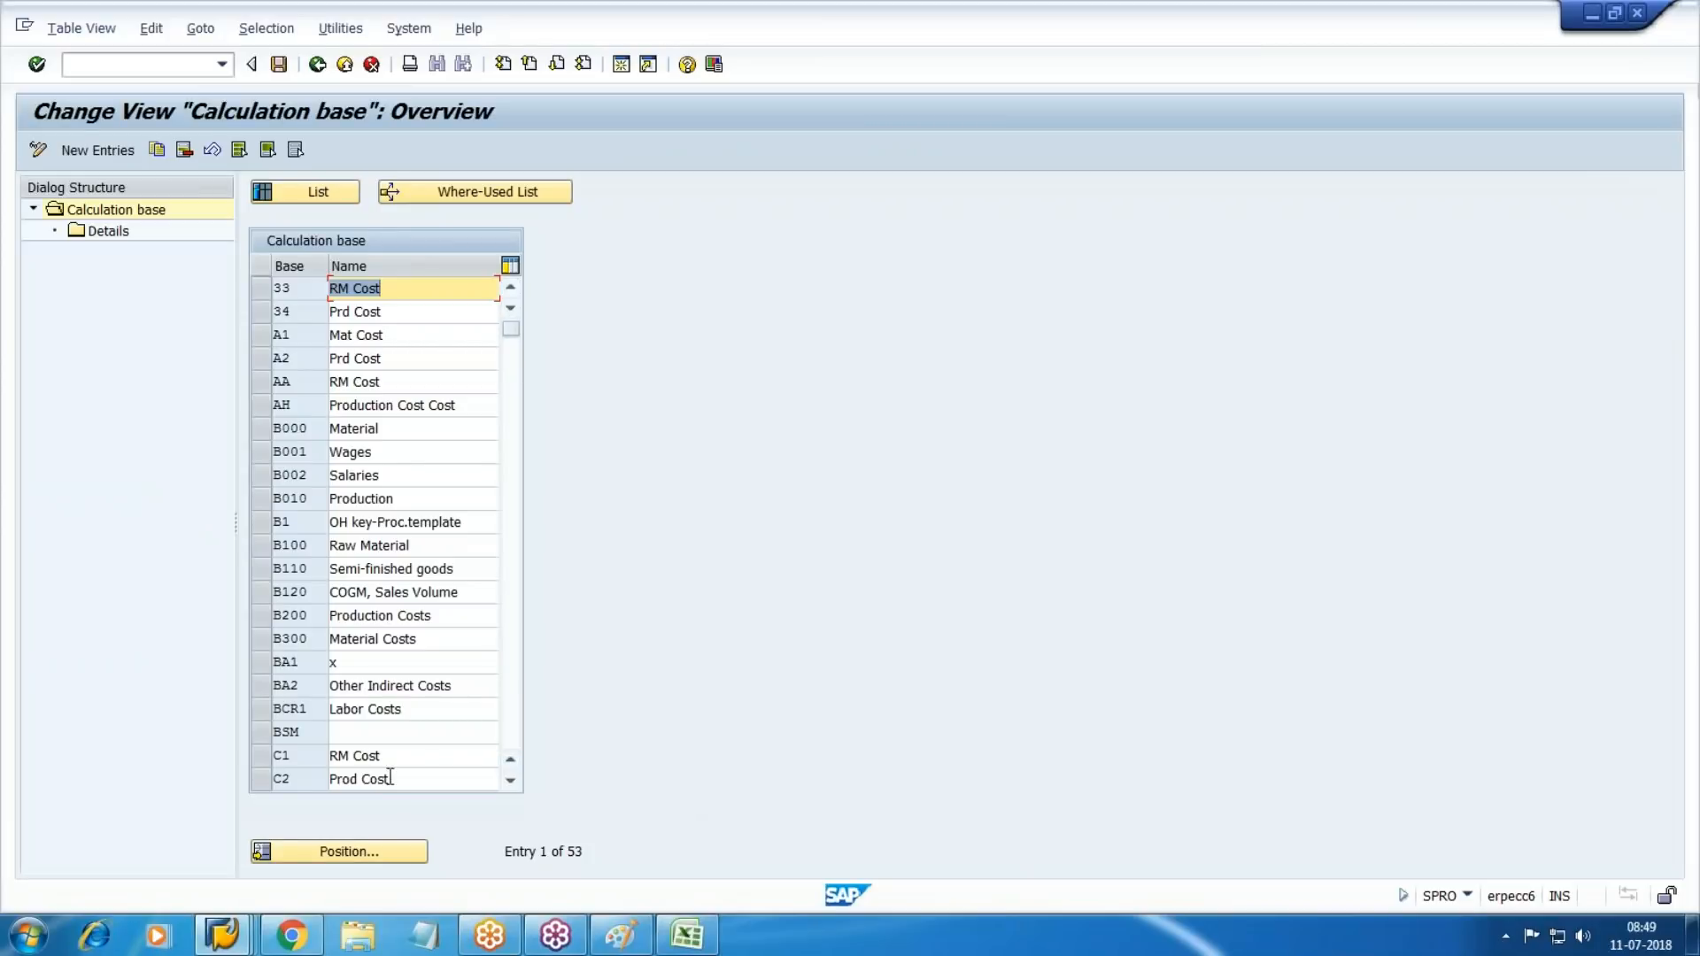
Position the calculation base list at entry T1 to check the existing bases, leaving the overview again.
left_click(357, 853)
type("T1")
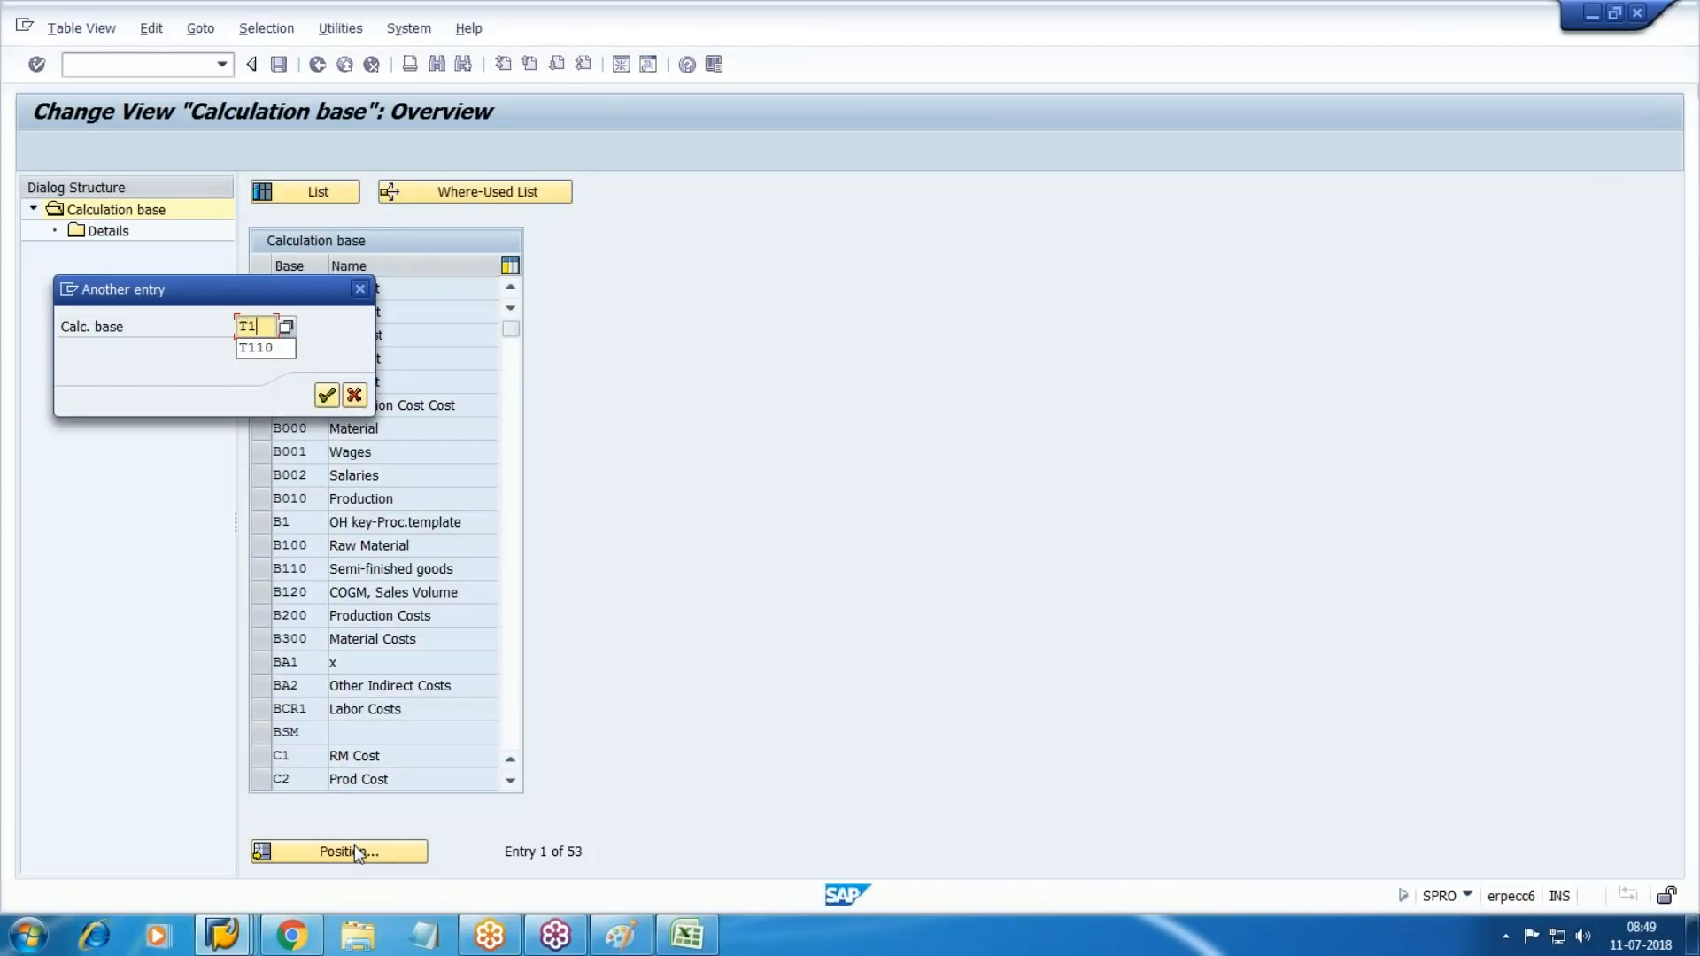
key("Return")
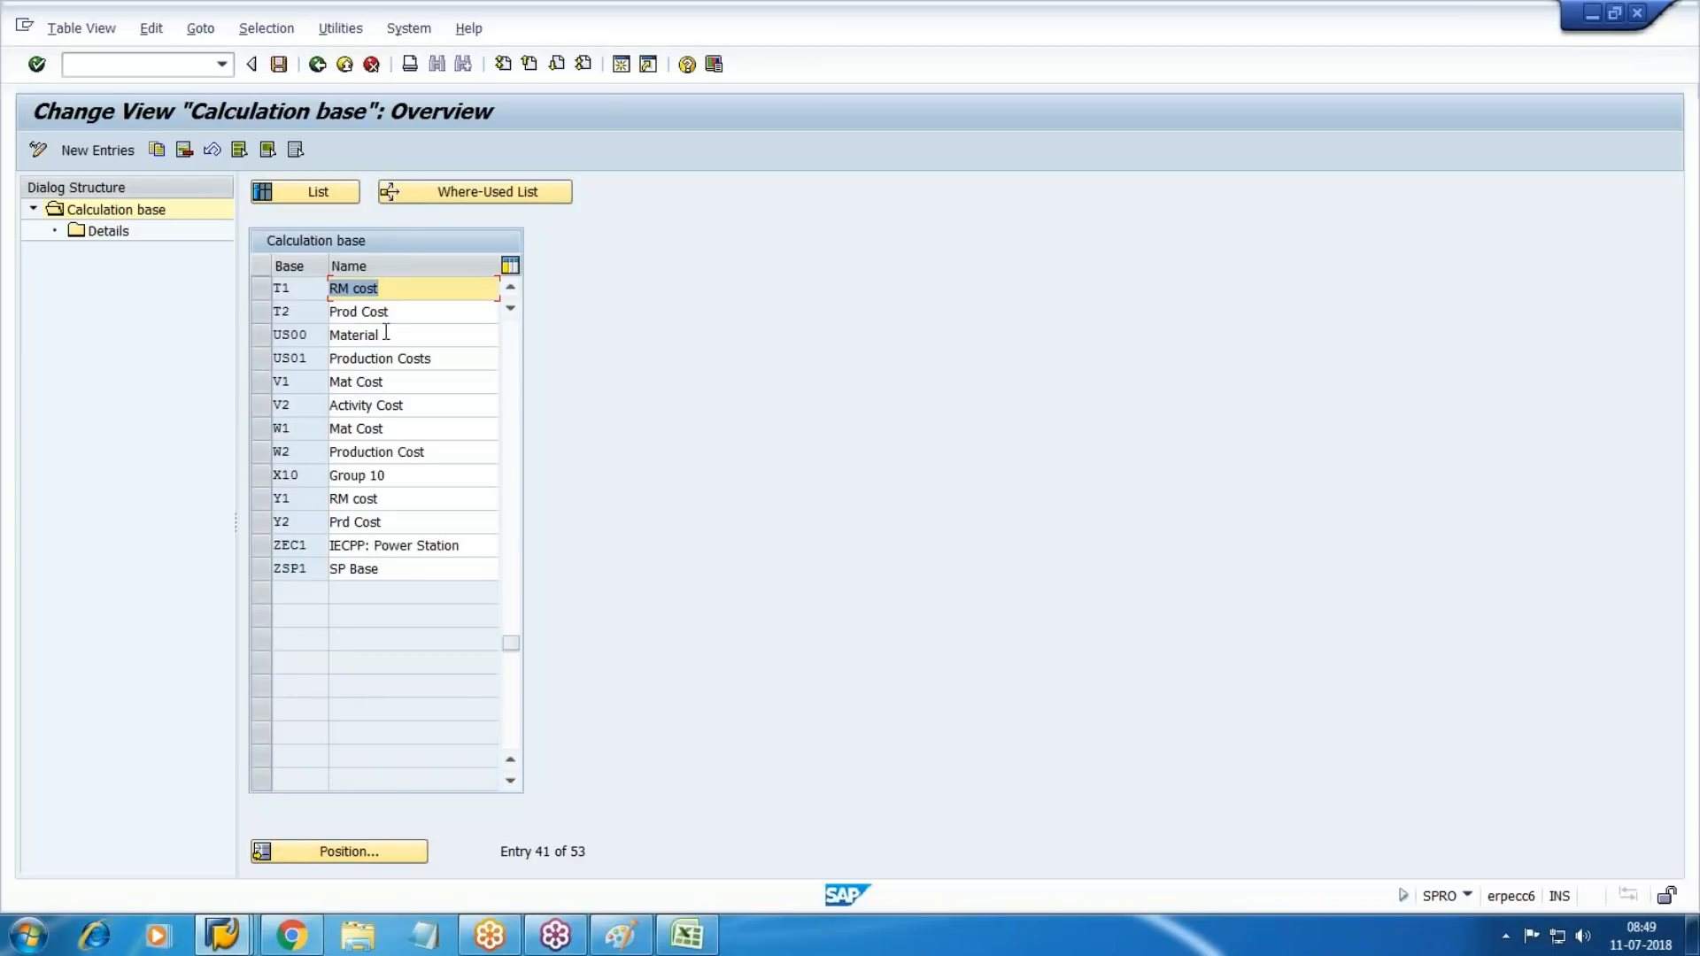
key("F3")
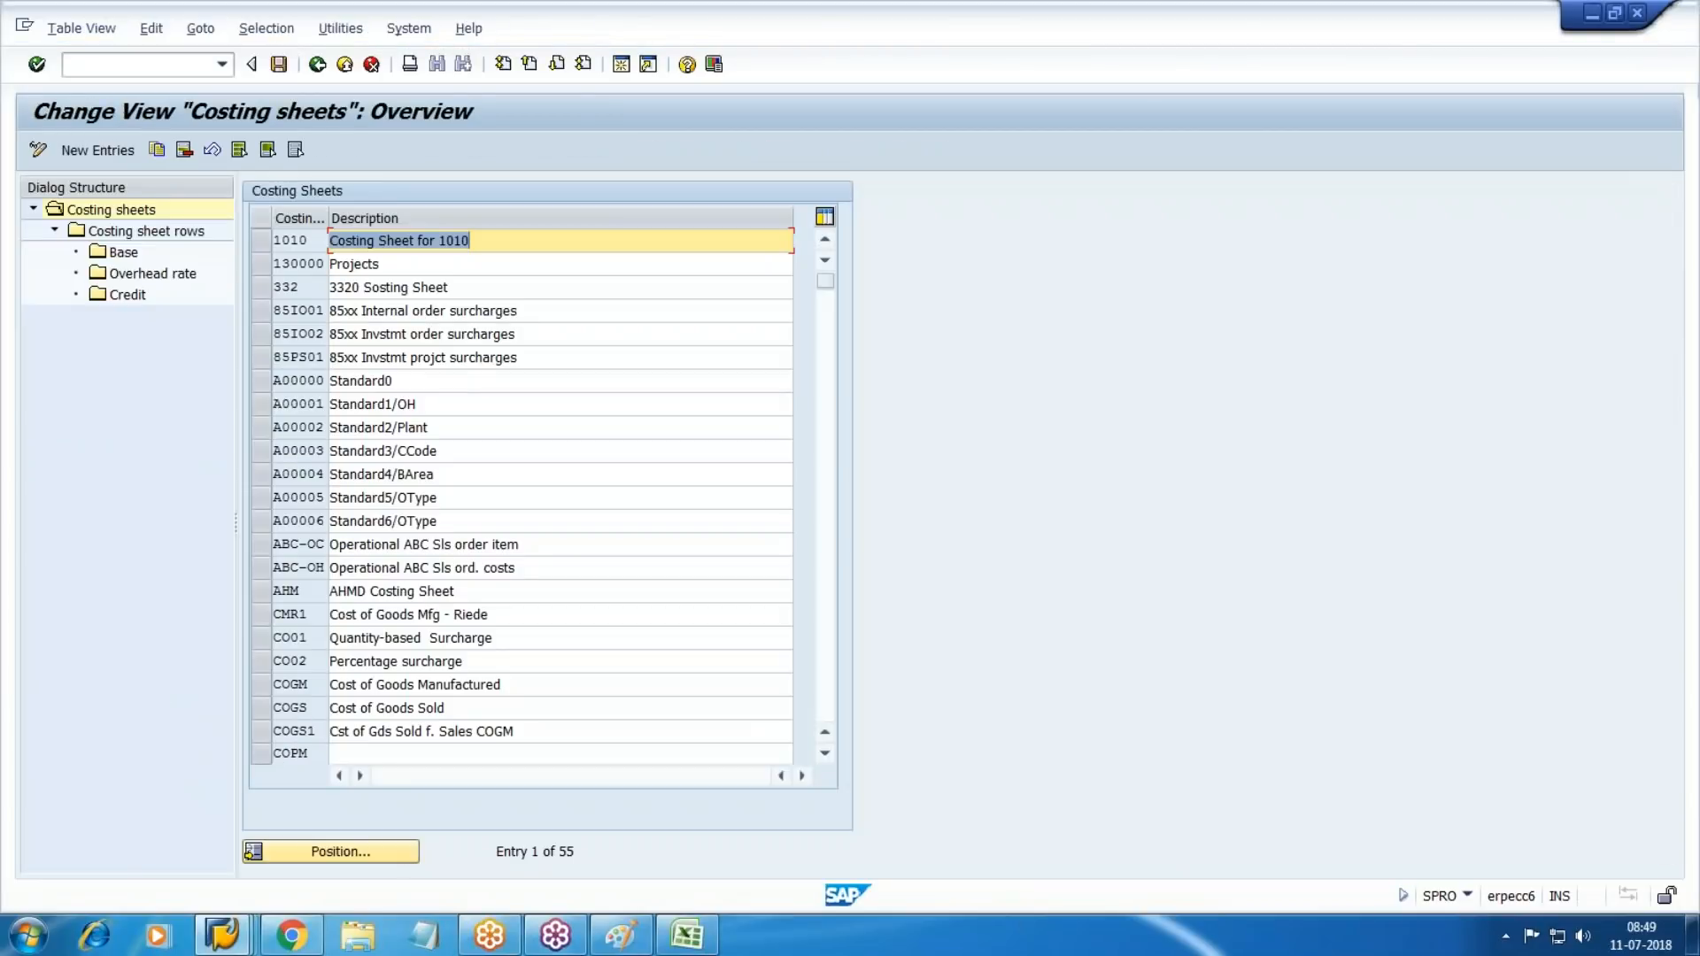
Create a new costing sheet WM1 with the description "CS FOR WM10".
key("F5")
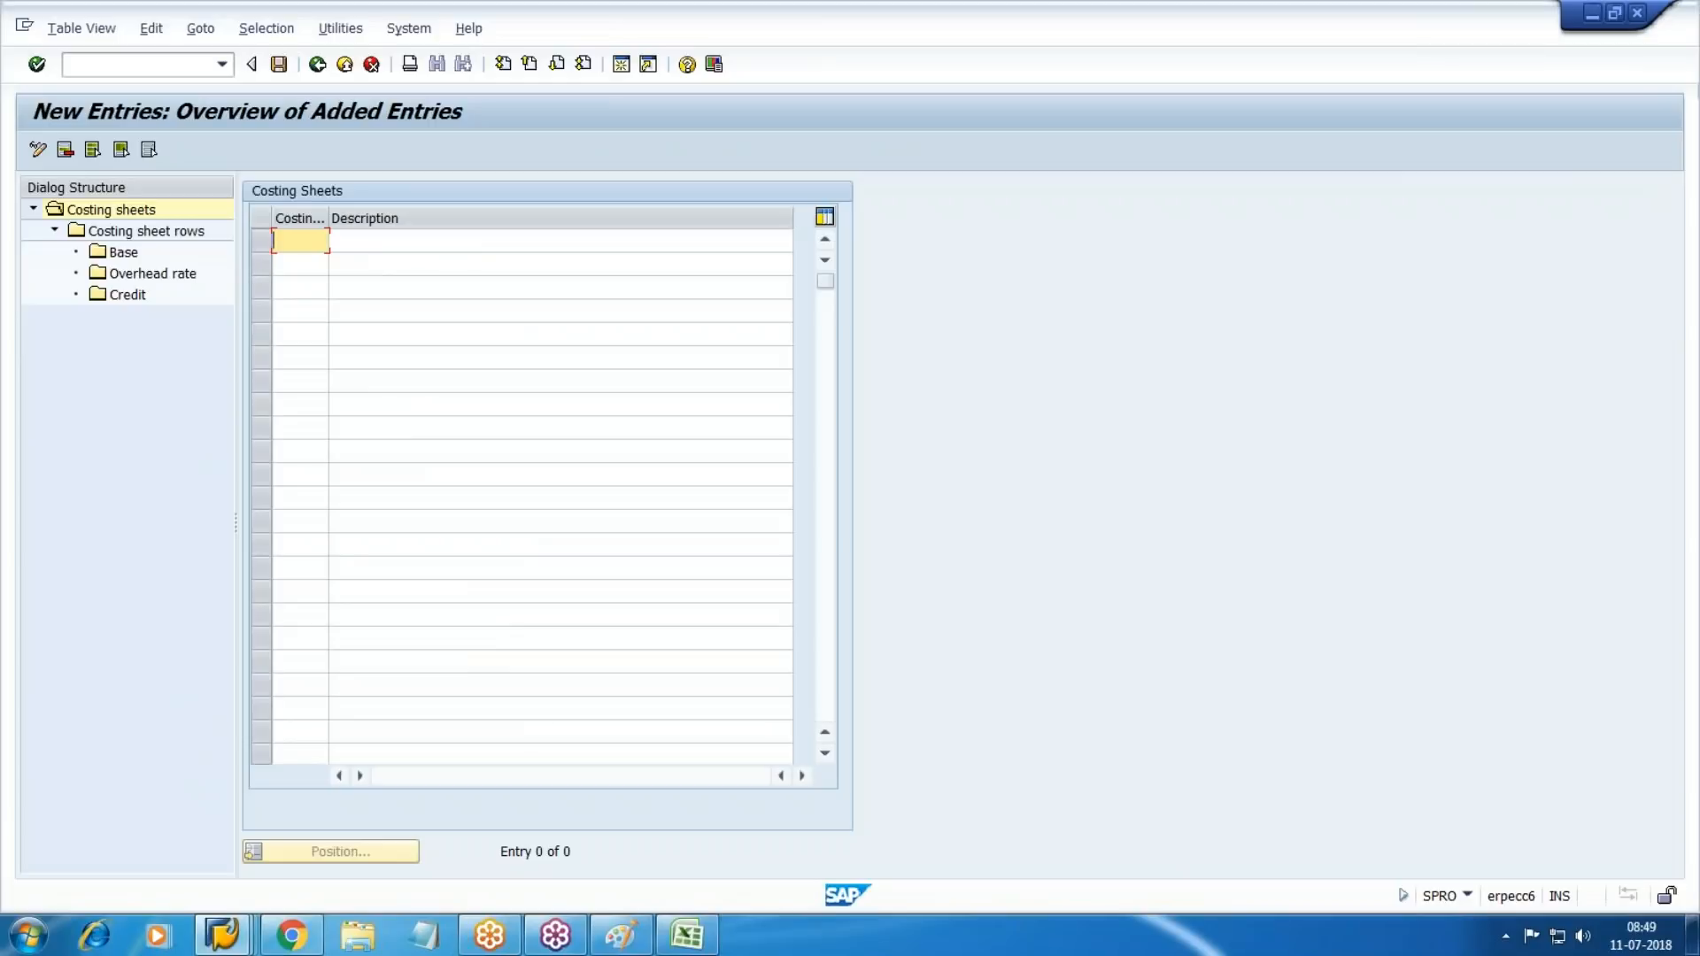
type("WM1")
key("Tab")
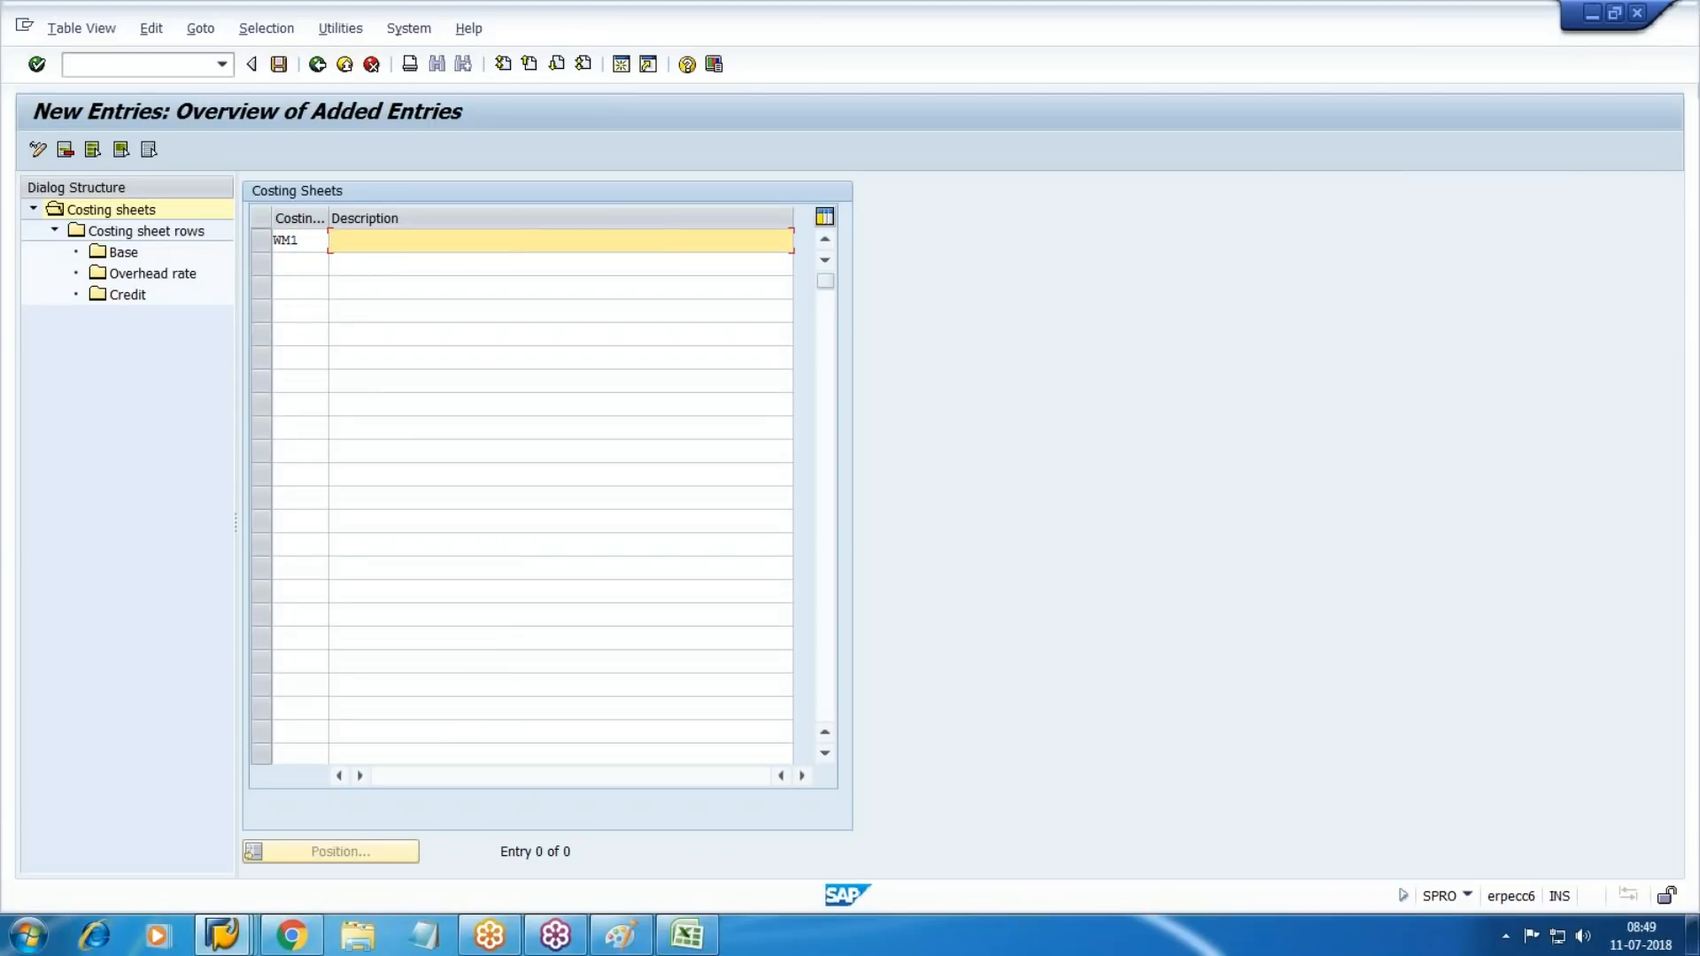
type("CS FOR WM10")
key("Return")
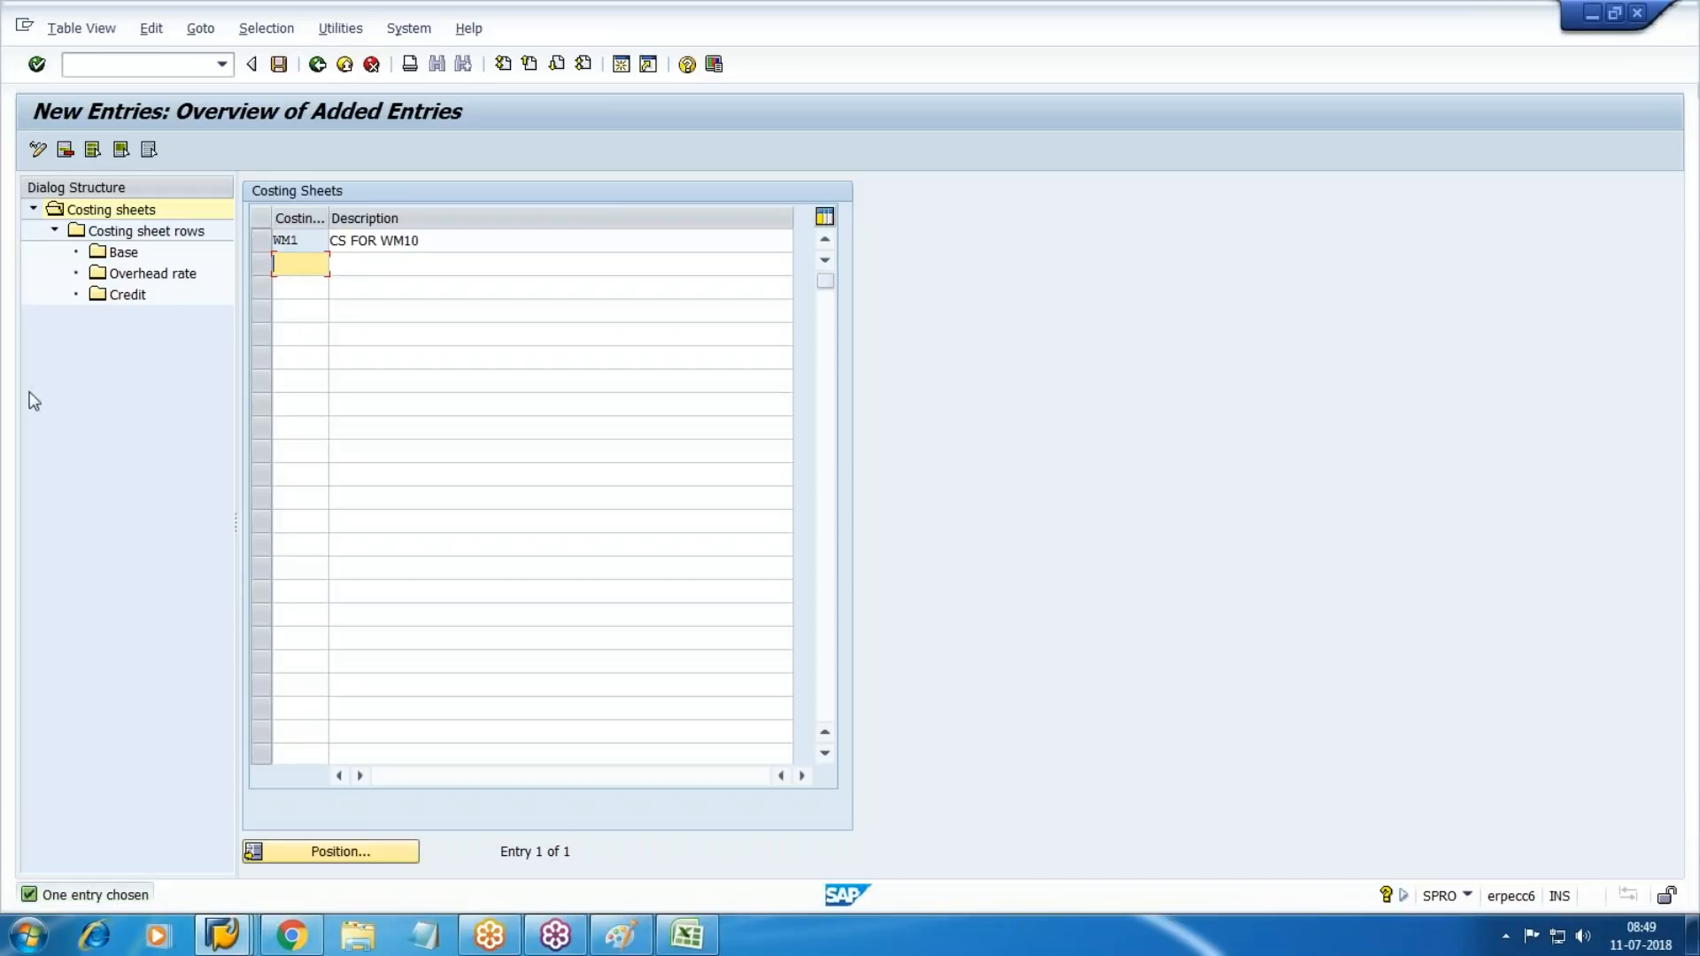
Open the costing sheet rows of WM1 for adding new entries.
left_click(259, 241)
double_click(168, 232)
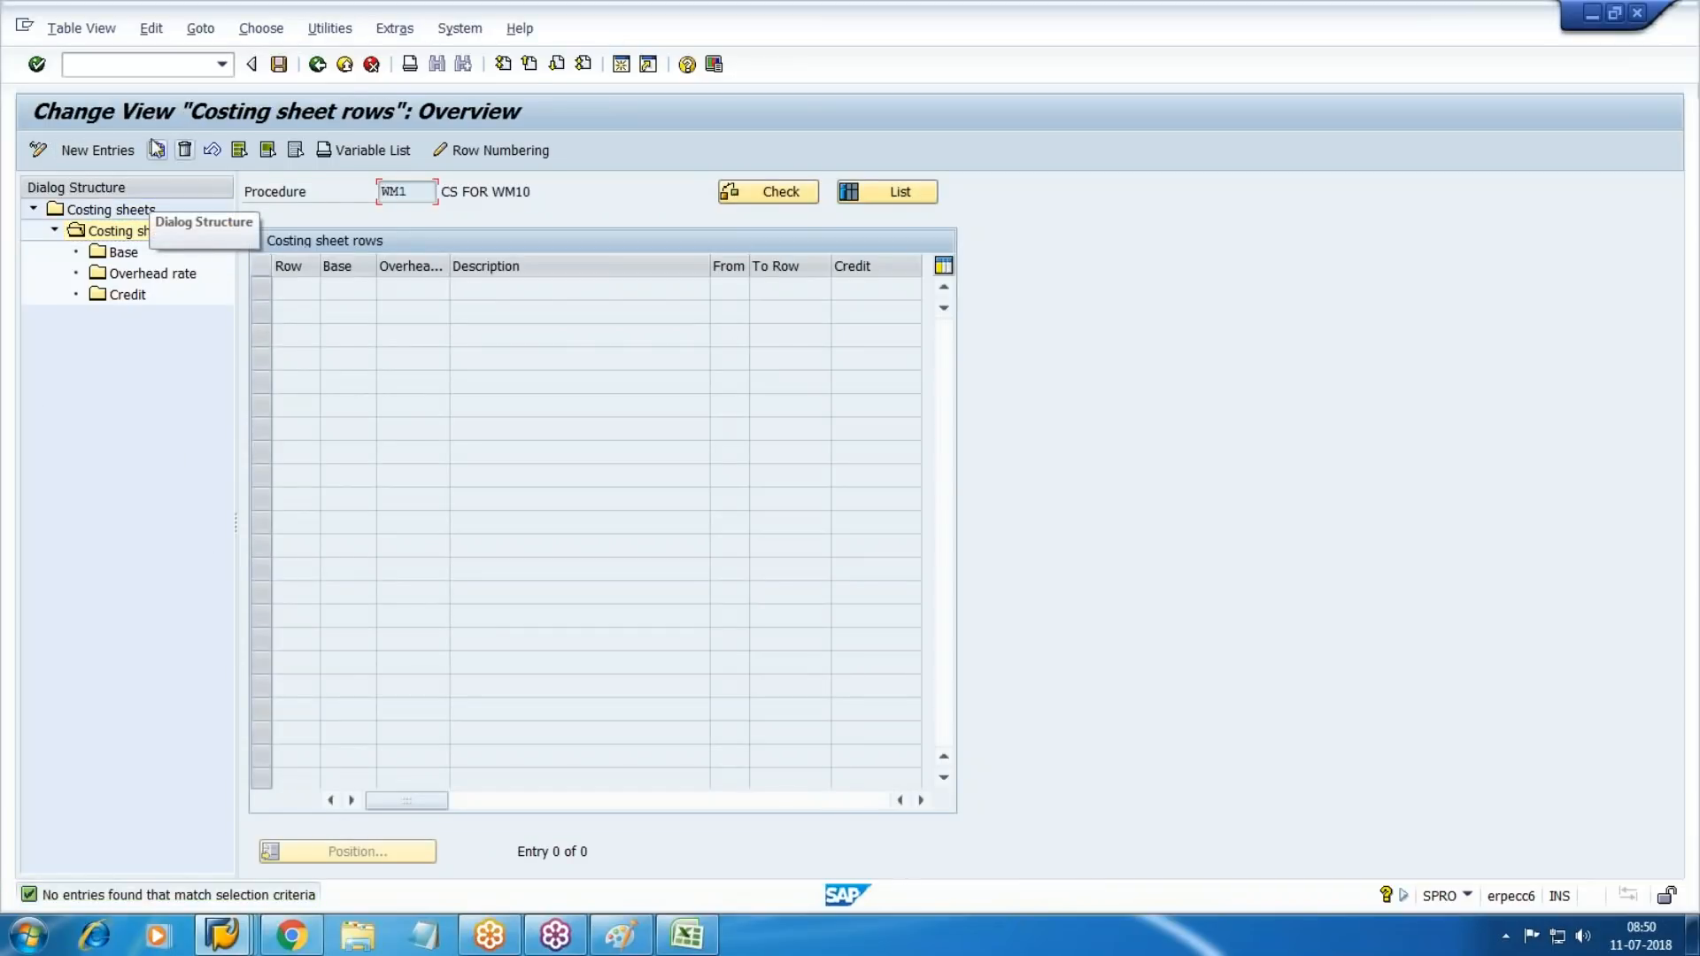
key("F5")
Add row 10 to the costing sheet with calculation base B000 (Material).
type("10")
key("Tab")
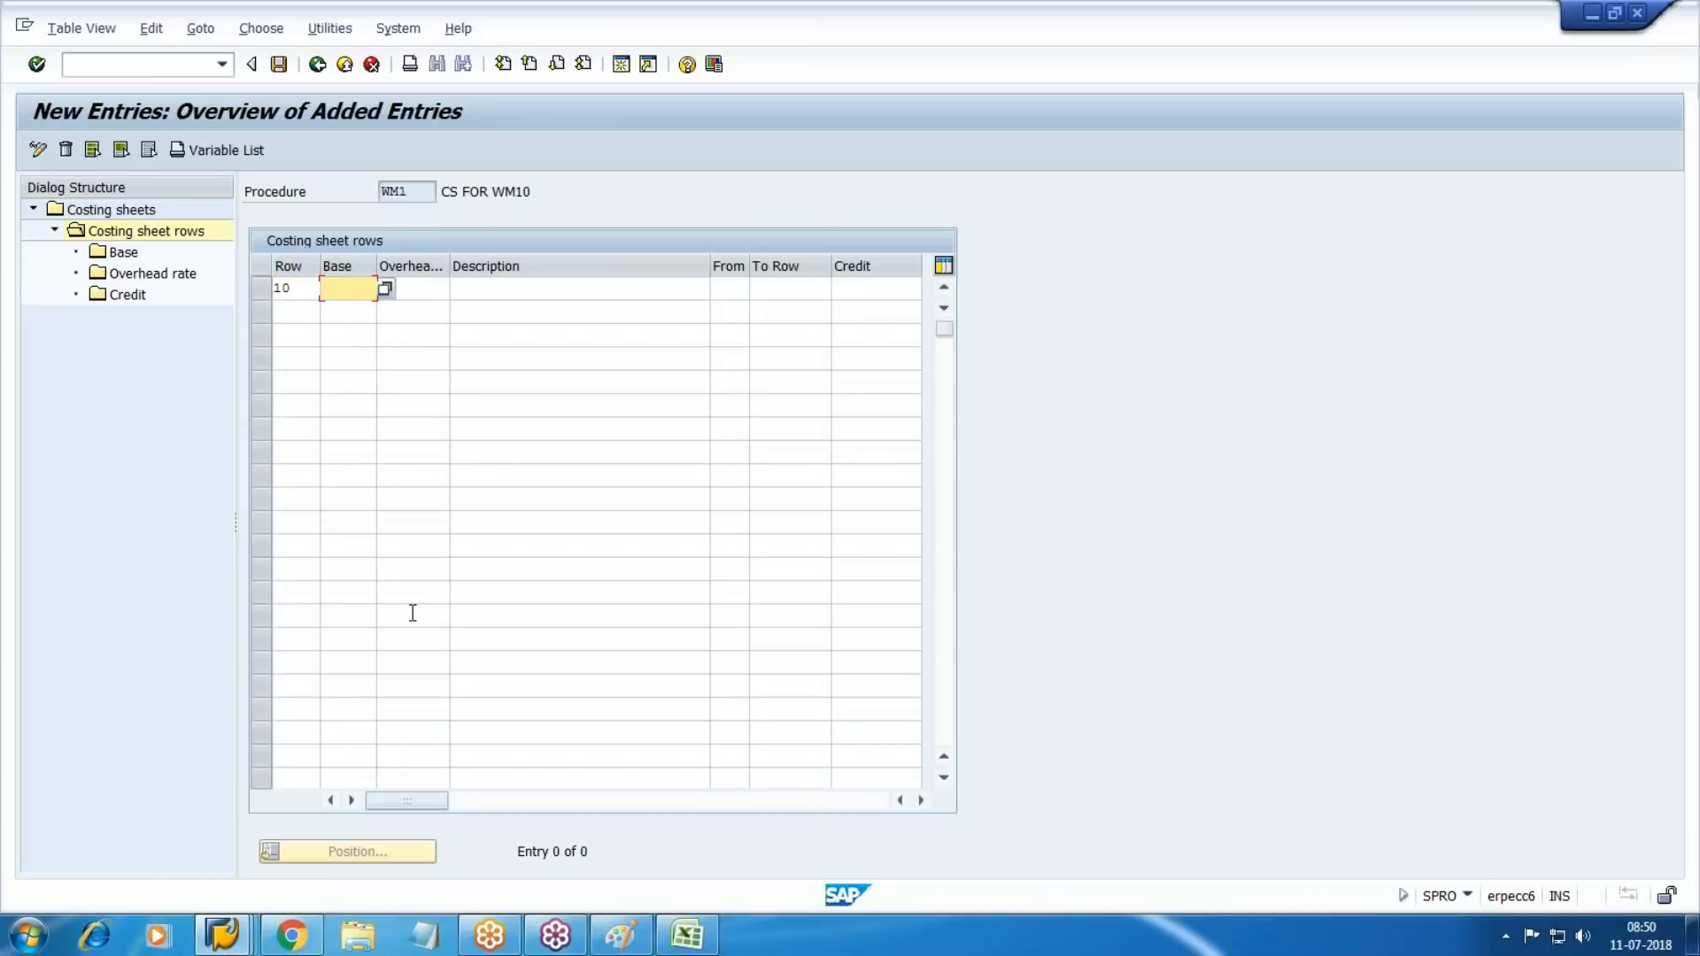
key("F4")
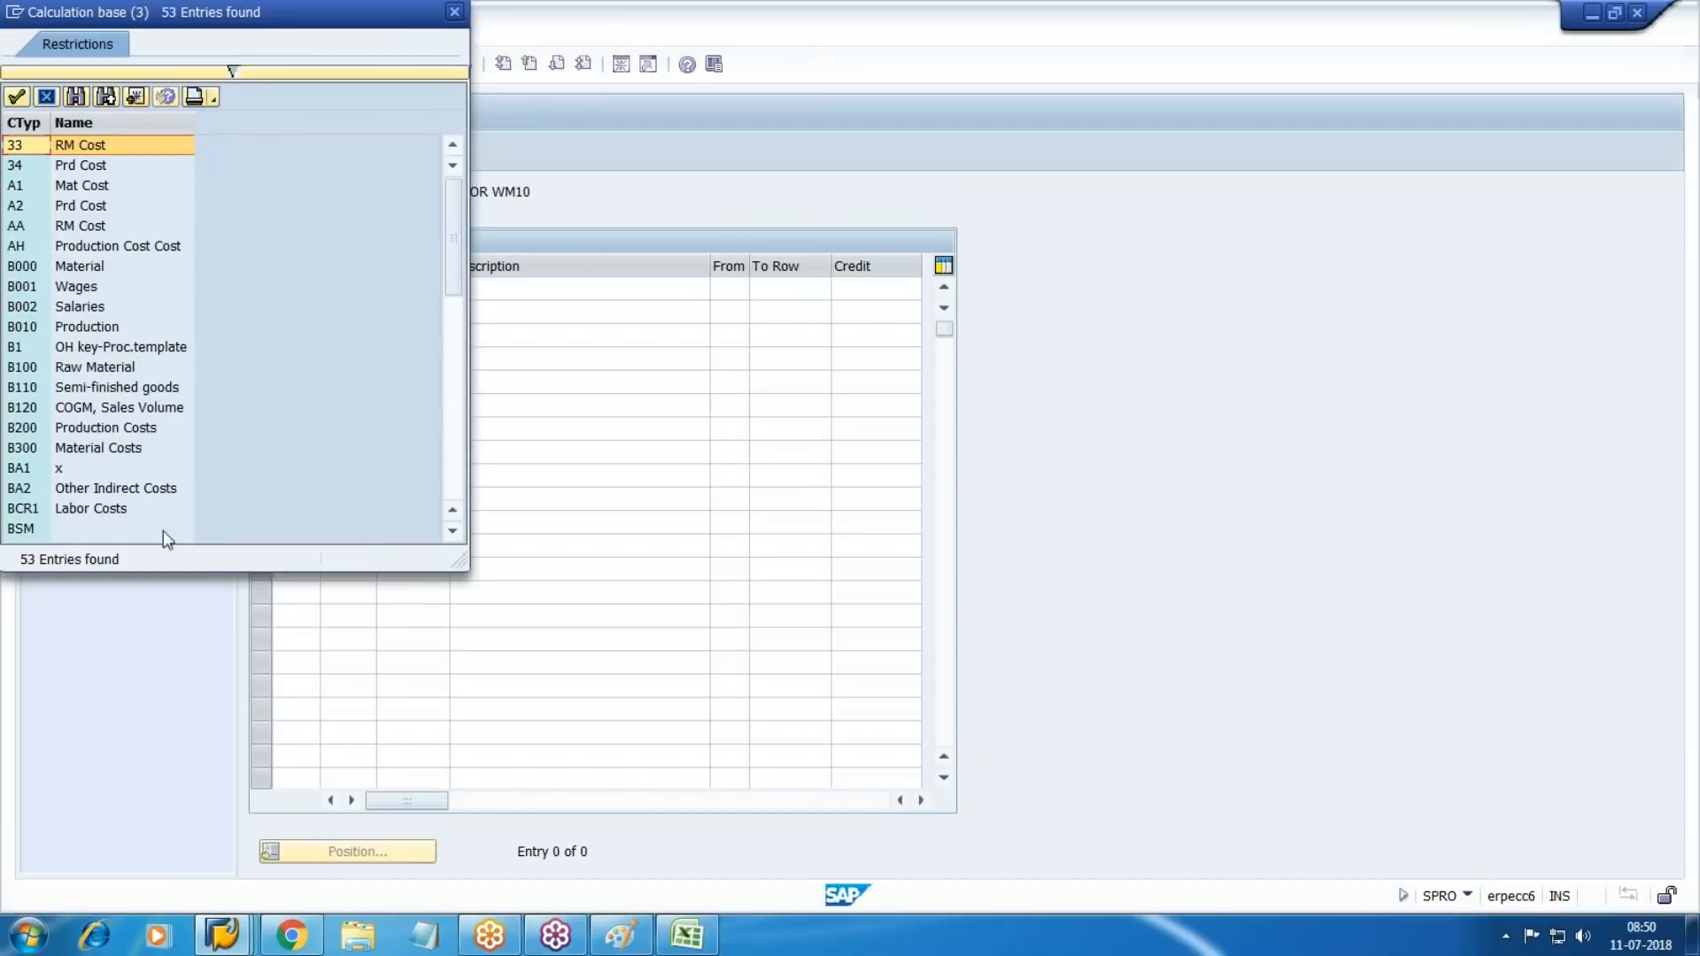
left_click(122, 366)
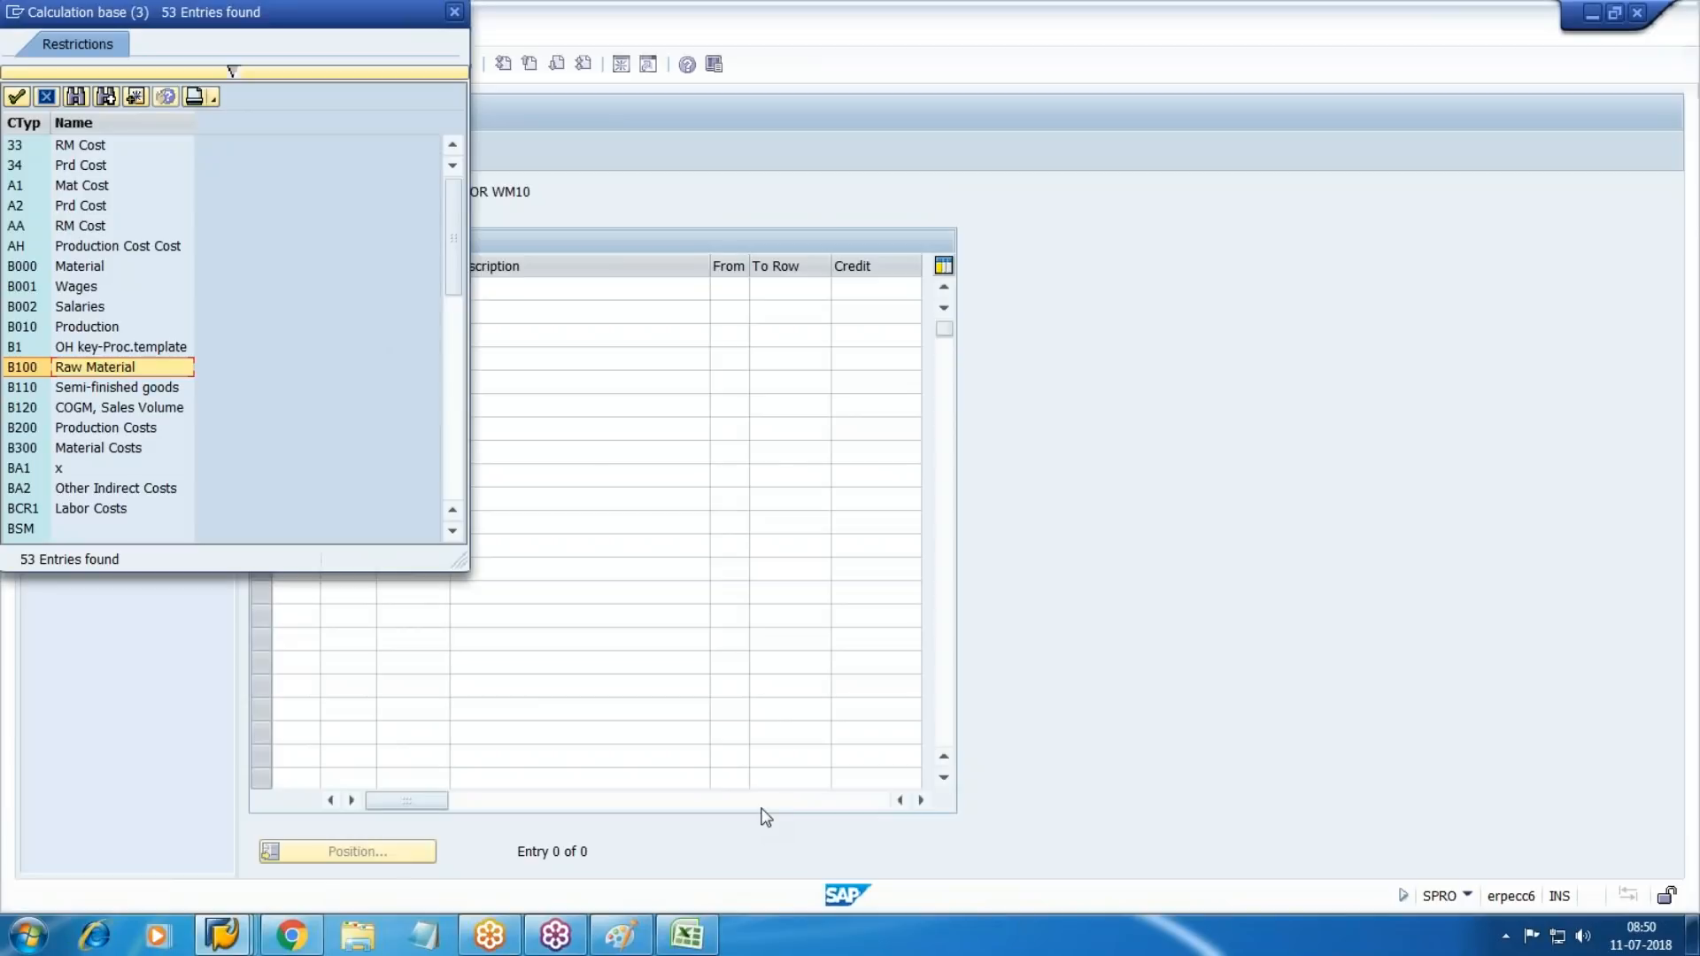
key("Up")
key("Up")
key("Up")
key("Up")
key("Up")
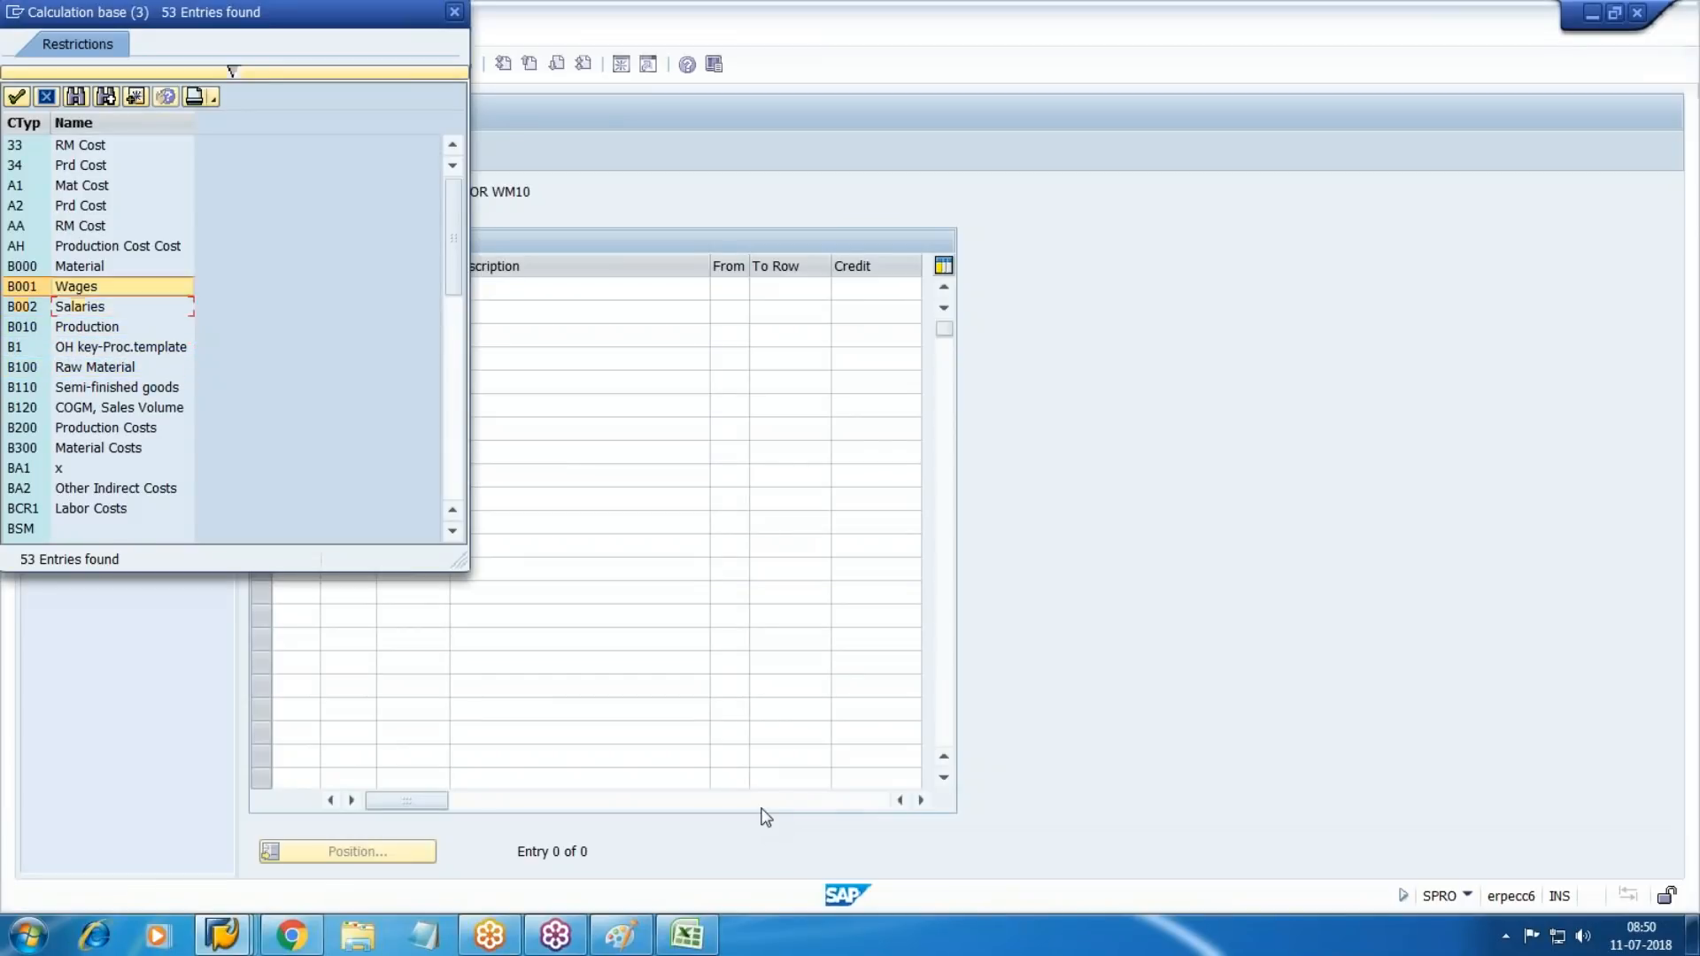
key("Return")
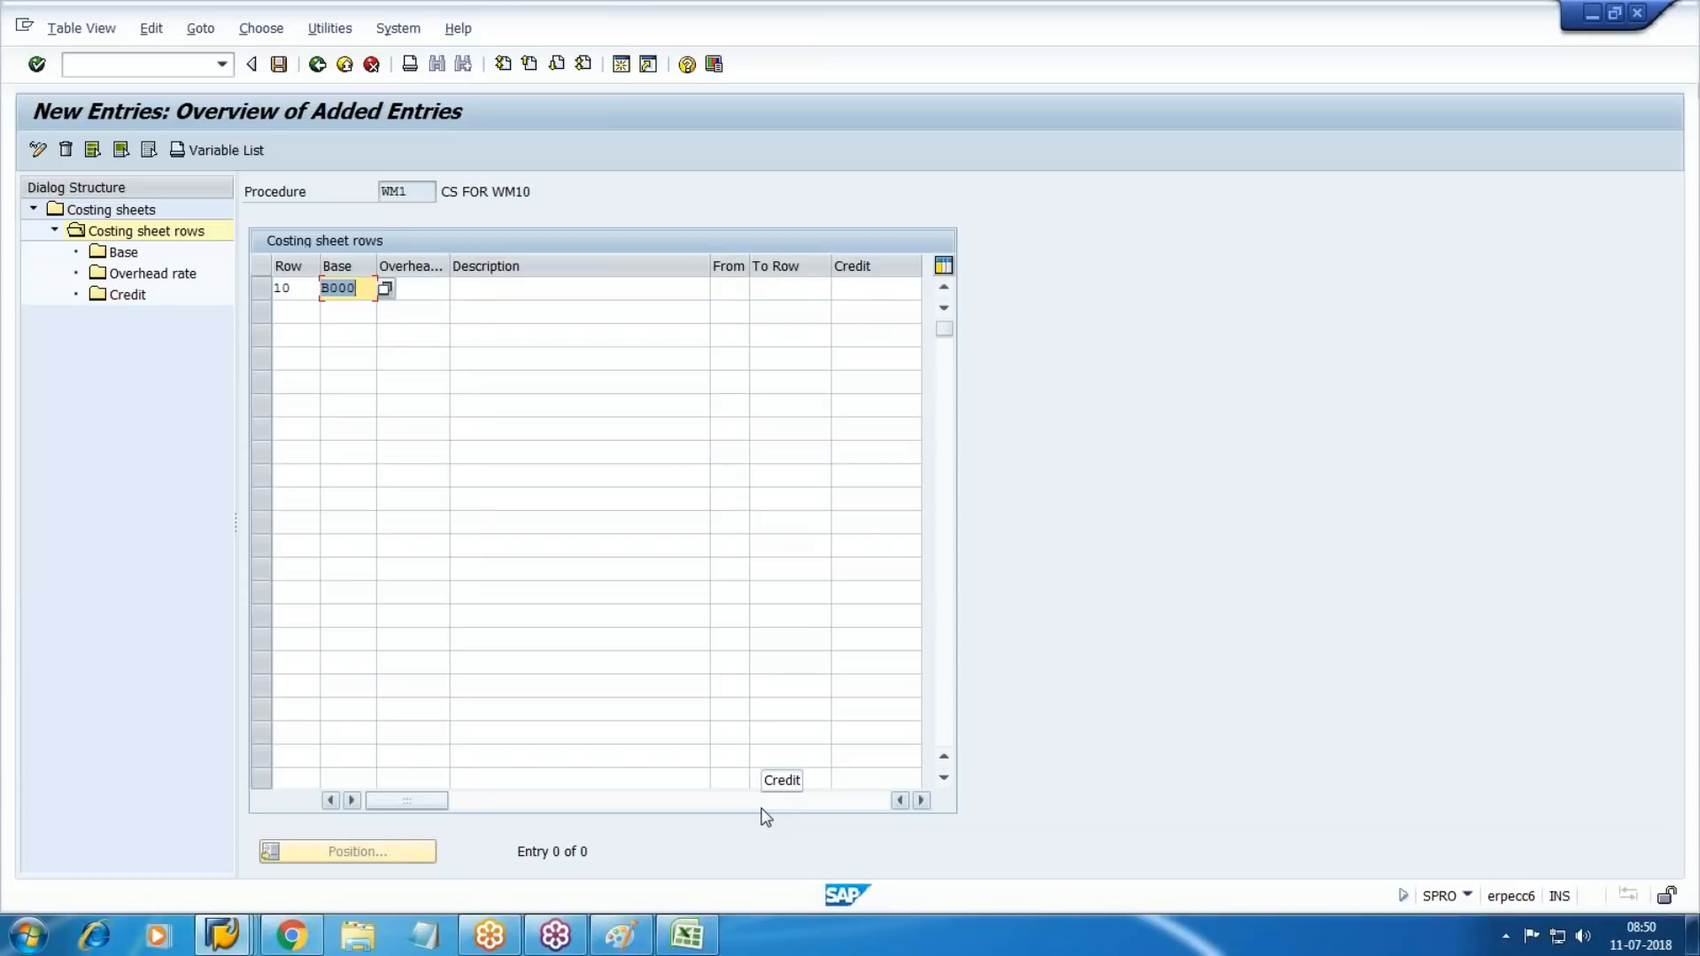
In the G/L account session, expand Direct/Prd Exp and review the RM Consumption and SFG Consumption accounts, then return to the costing sheet rows.
mouse_move(221, 934)
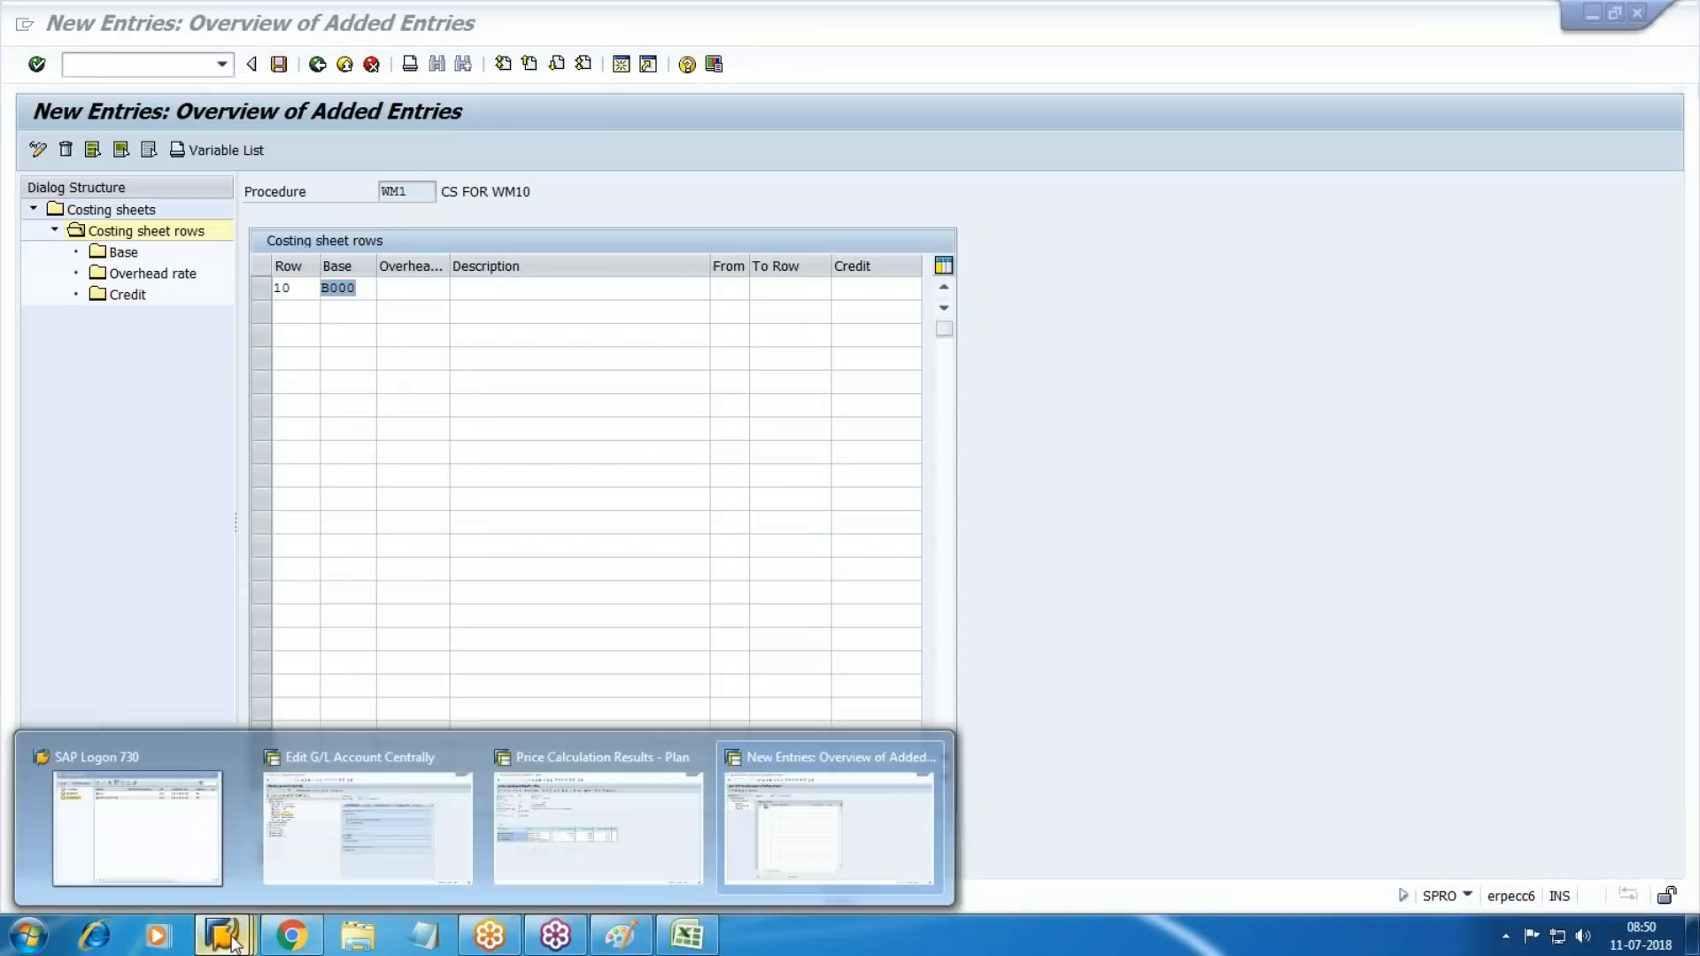
left_click(644, 848)
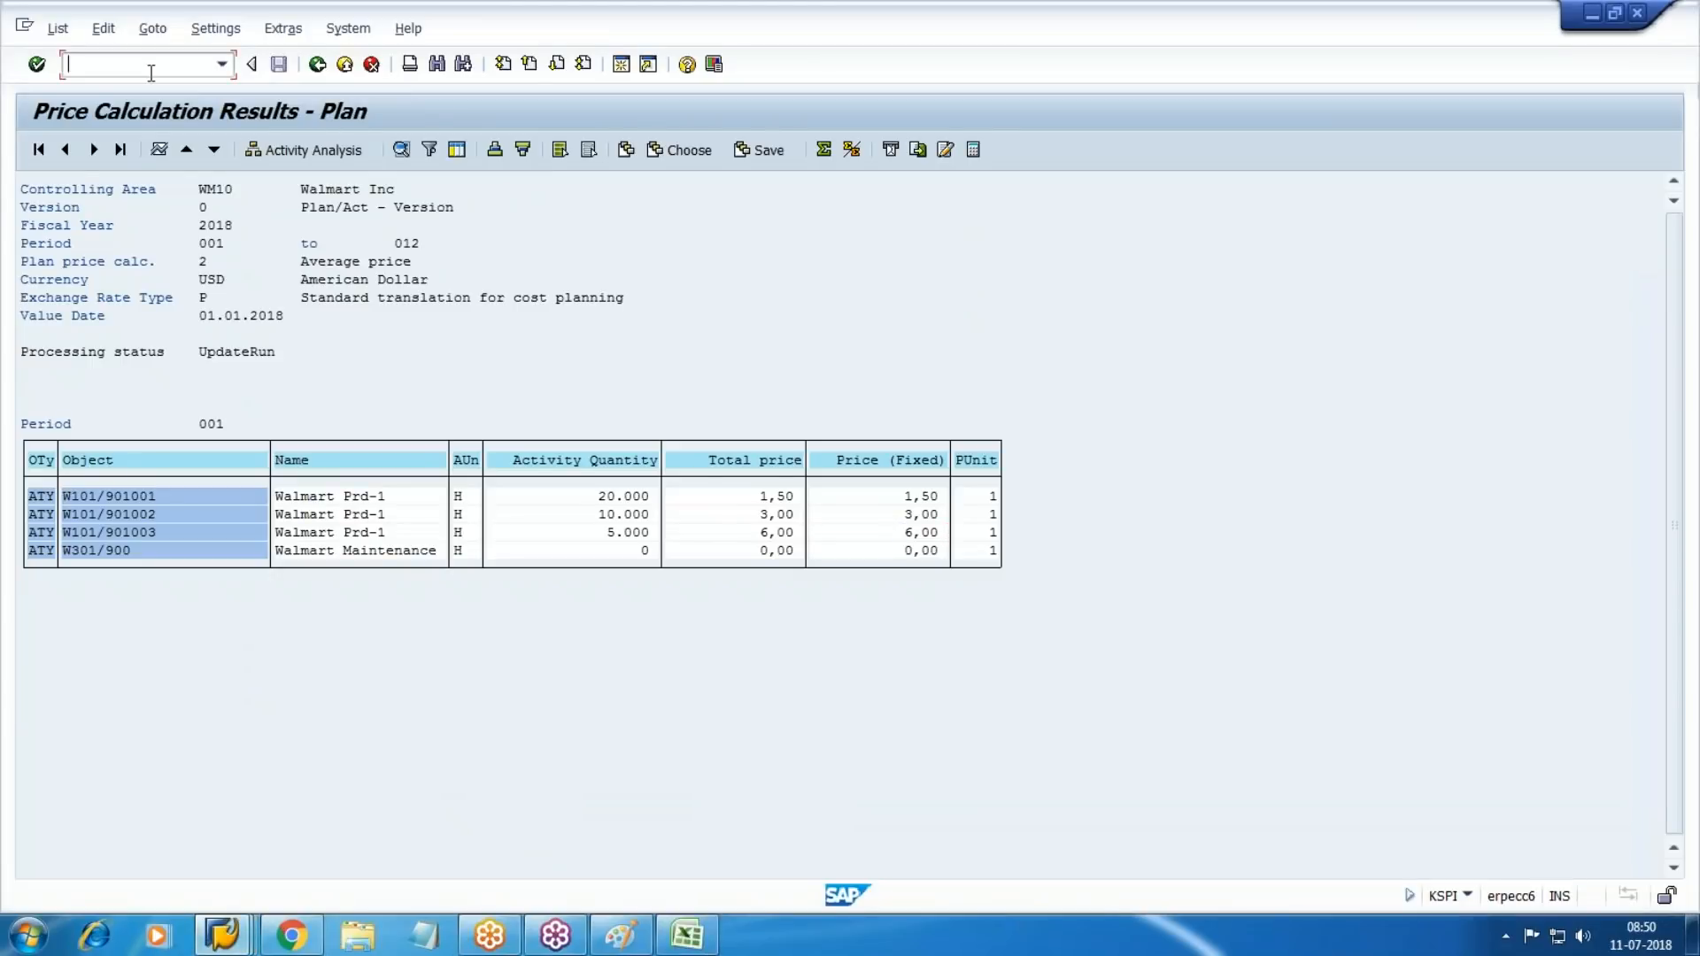
type("/oka06")
key("Return")
left_click(76, 239)
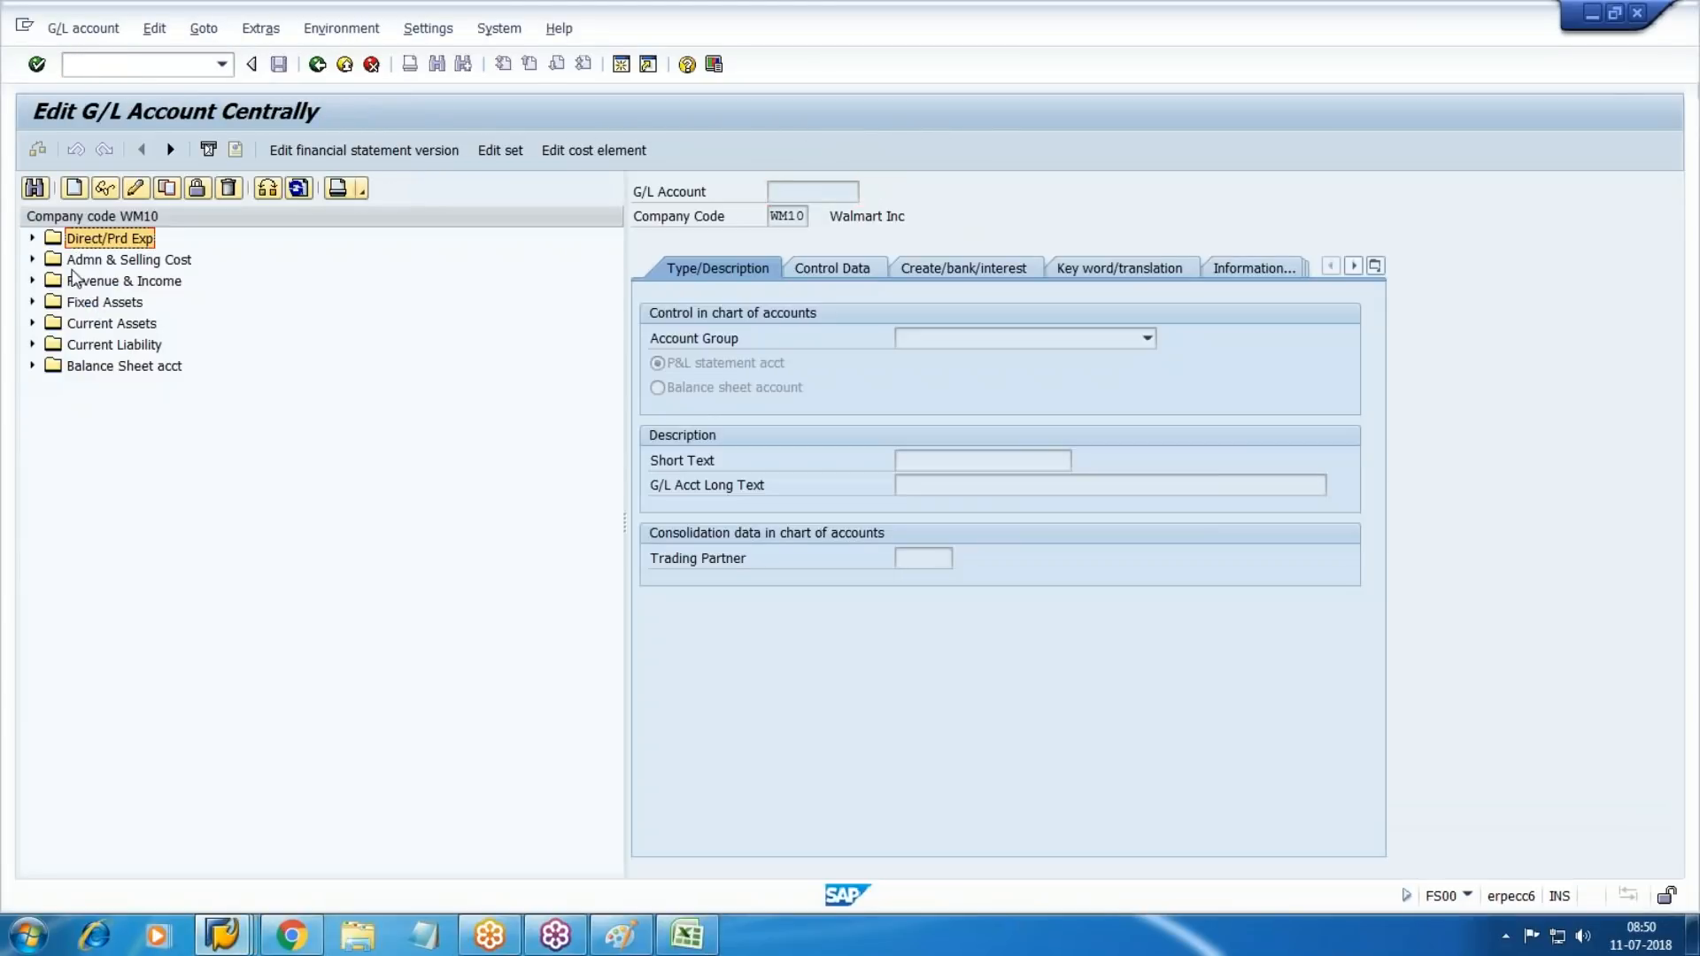
left_click(33, 238)
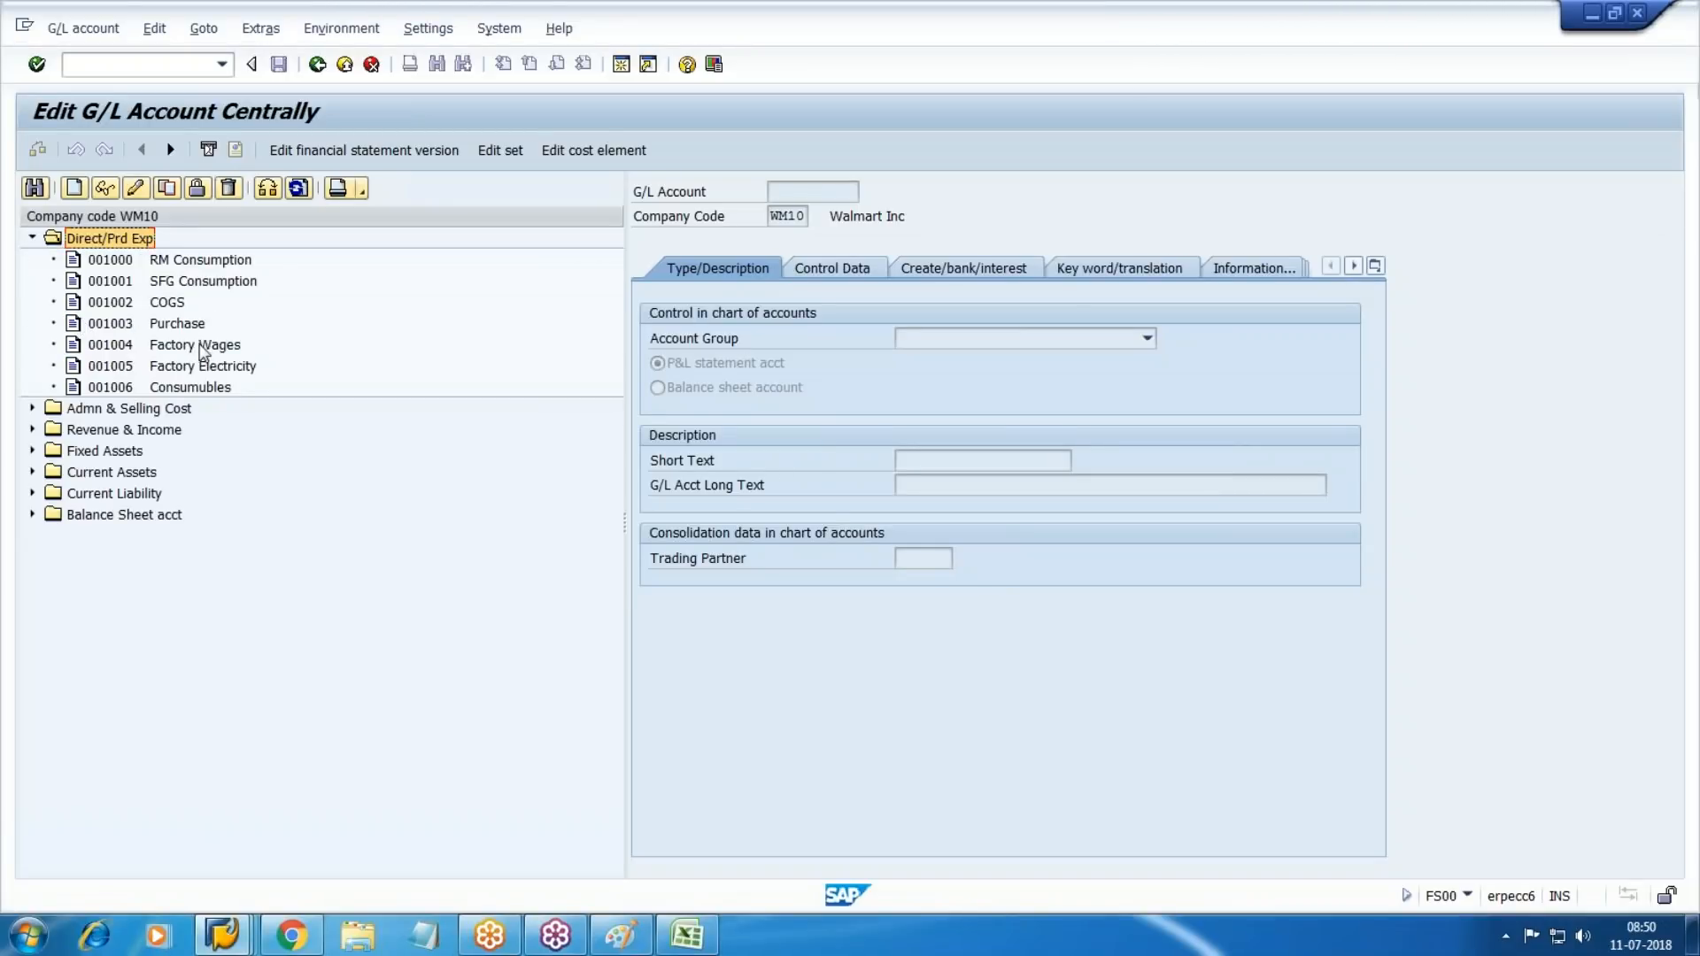
left_click(211, 265)
left_click(215, 278)
left_click(213, 265)
left_click(215, 283)
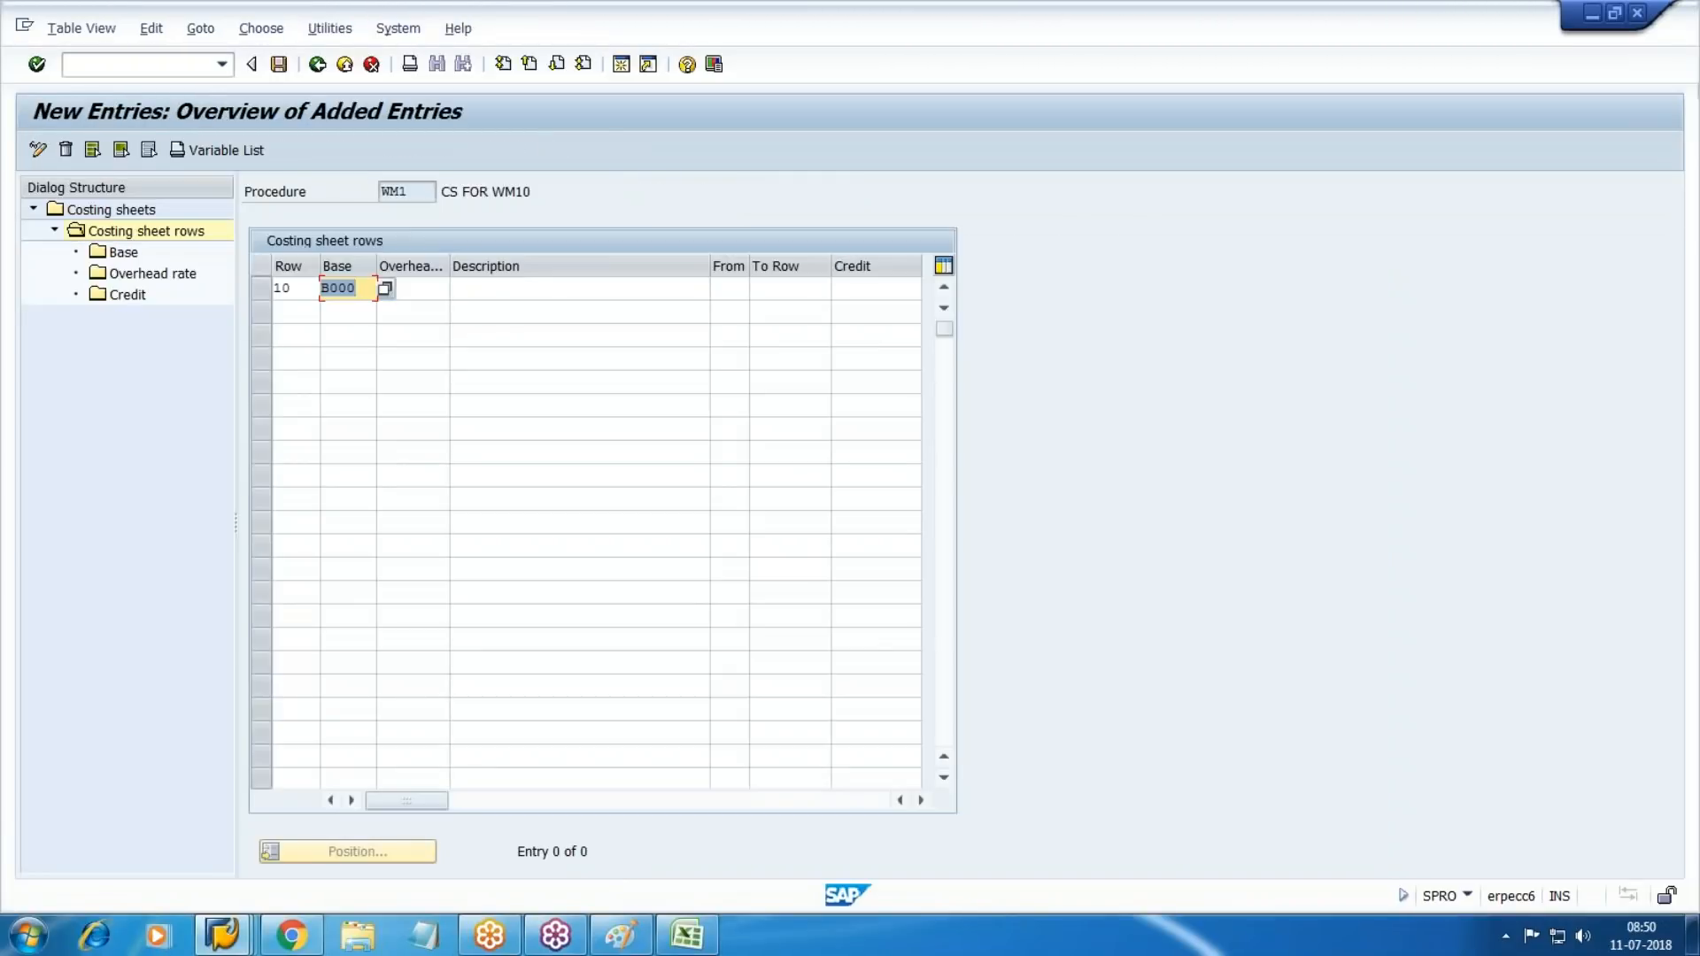
Add row 20 to the costing sheet with overhead rate C000 (Material OH).
key("Tab")
key("Tab")
key("Tab")
key("Tab")
key("Tab")
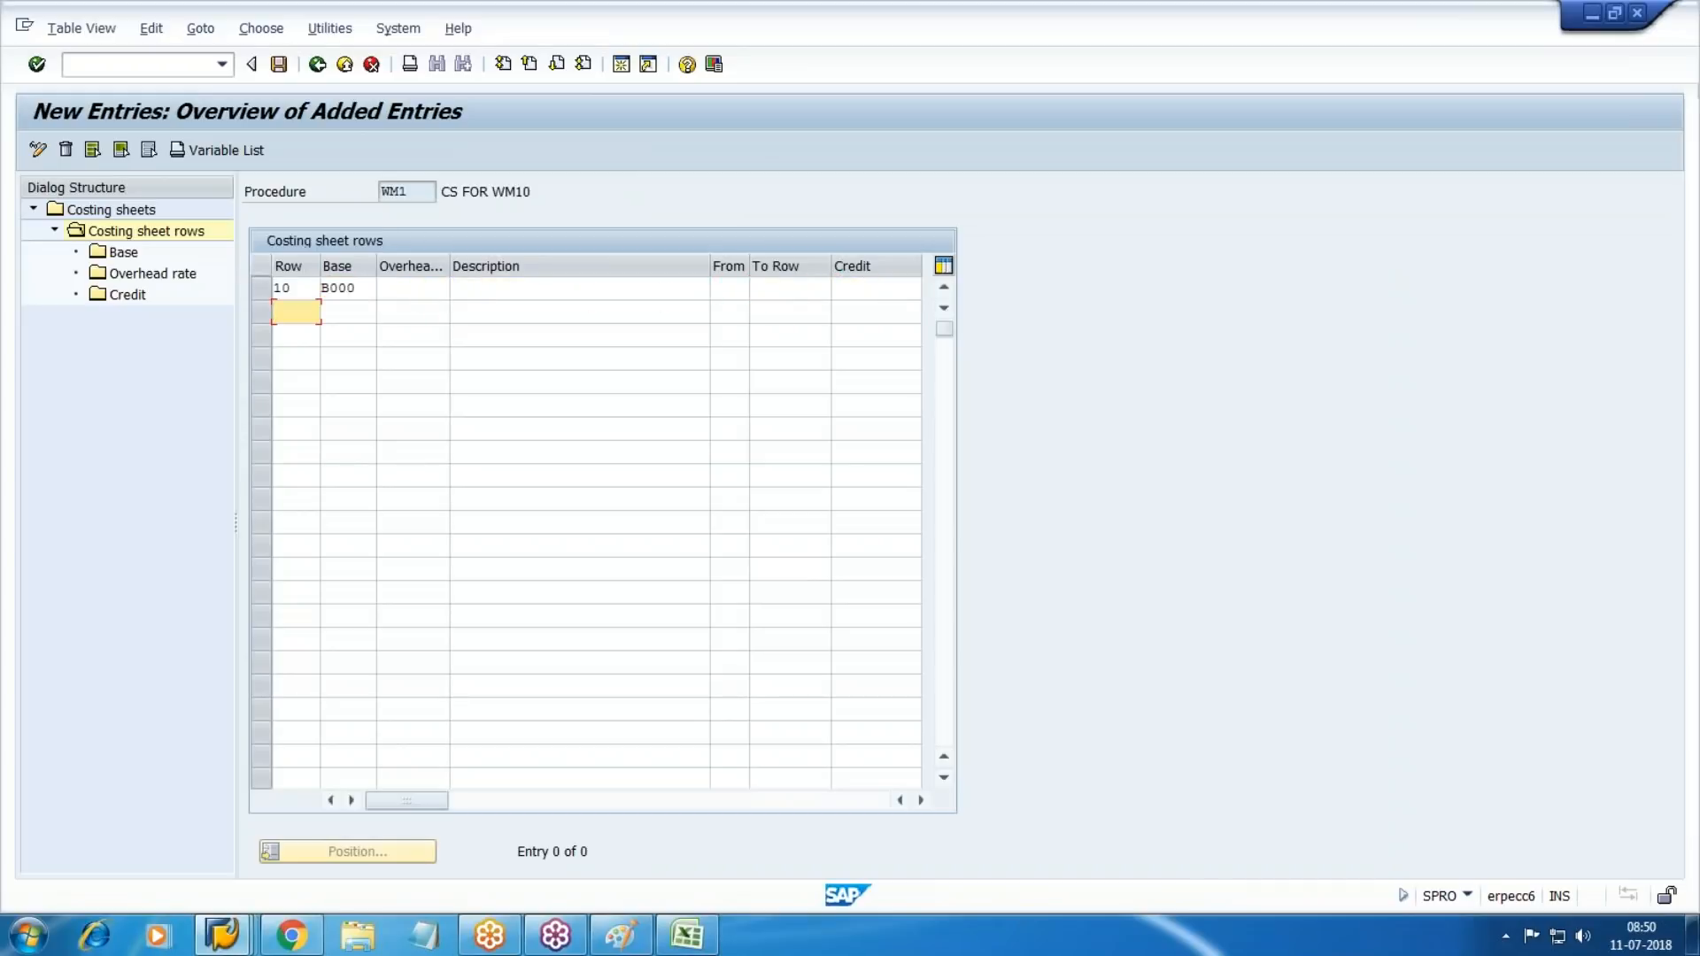
type("20")
key("Tab")
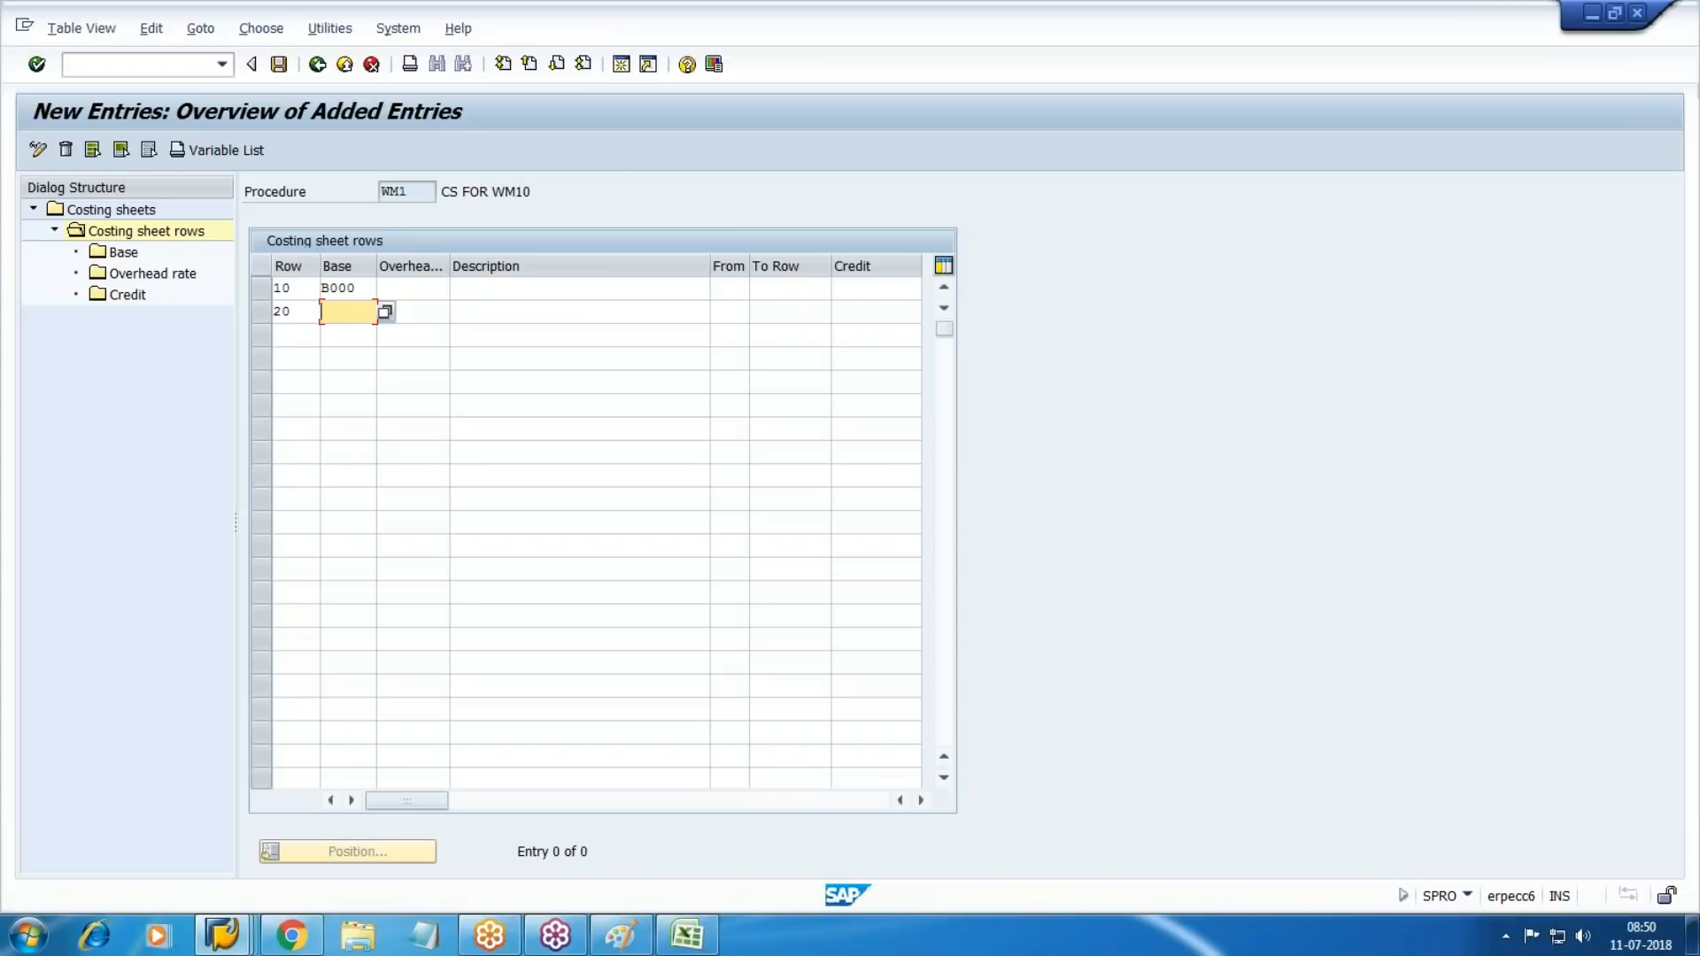
key("Tab")
key("F4")
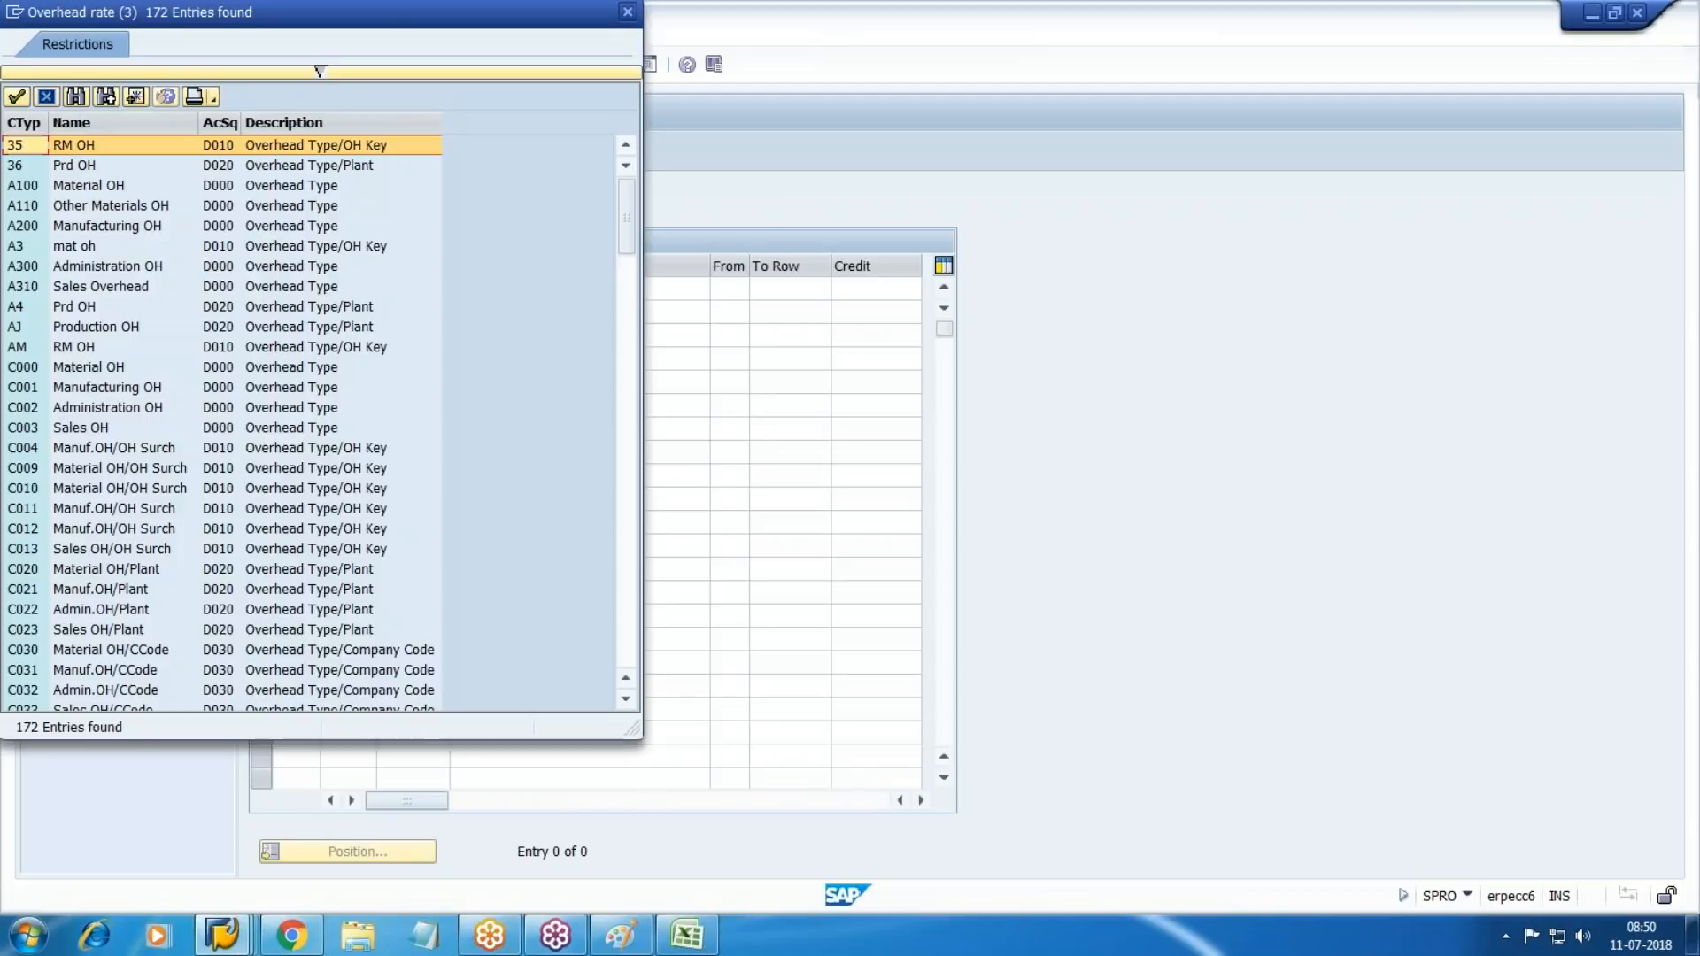
key("Down")
key("Down")
key("Down")
key("Down")
key("Down")
key("Down")
key("Down")
key("Down")
key("Down")
key("Down")
key("Down")
key("Down")
key("Up")
key("Return")
Apply row 20's overhead from row 10 to row 10 and assign credit E01 (Credit Material).
key("Tab")
key("Tab")
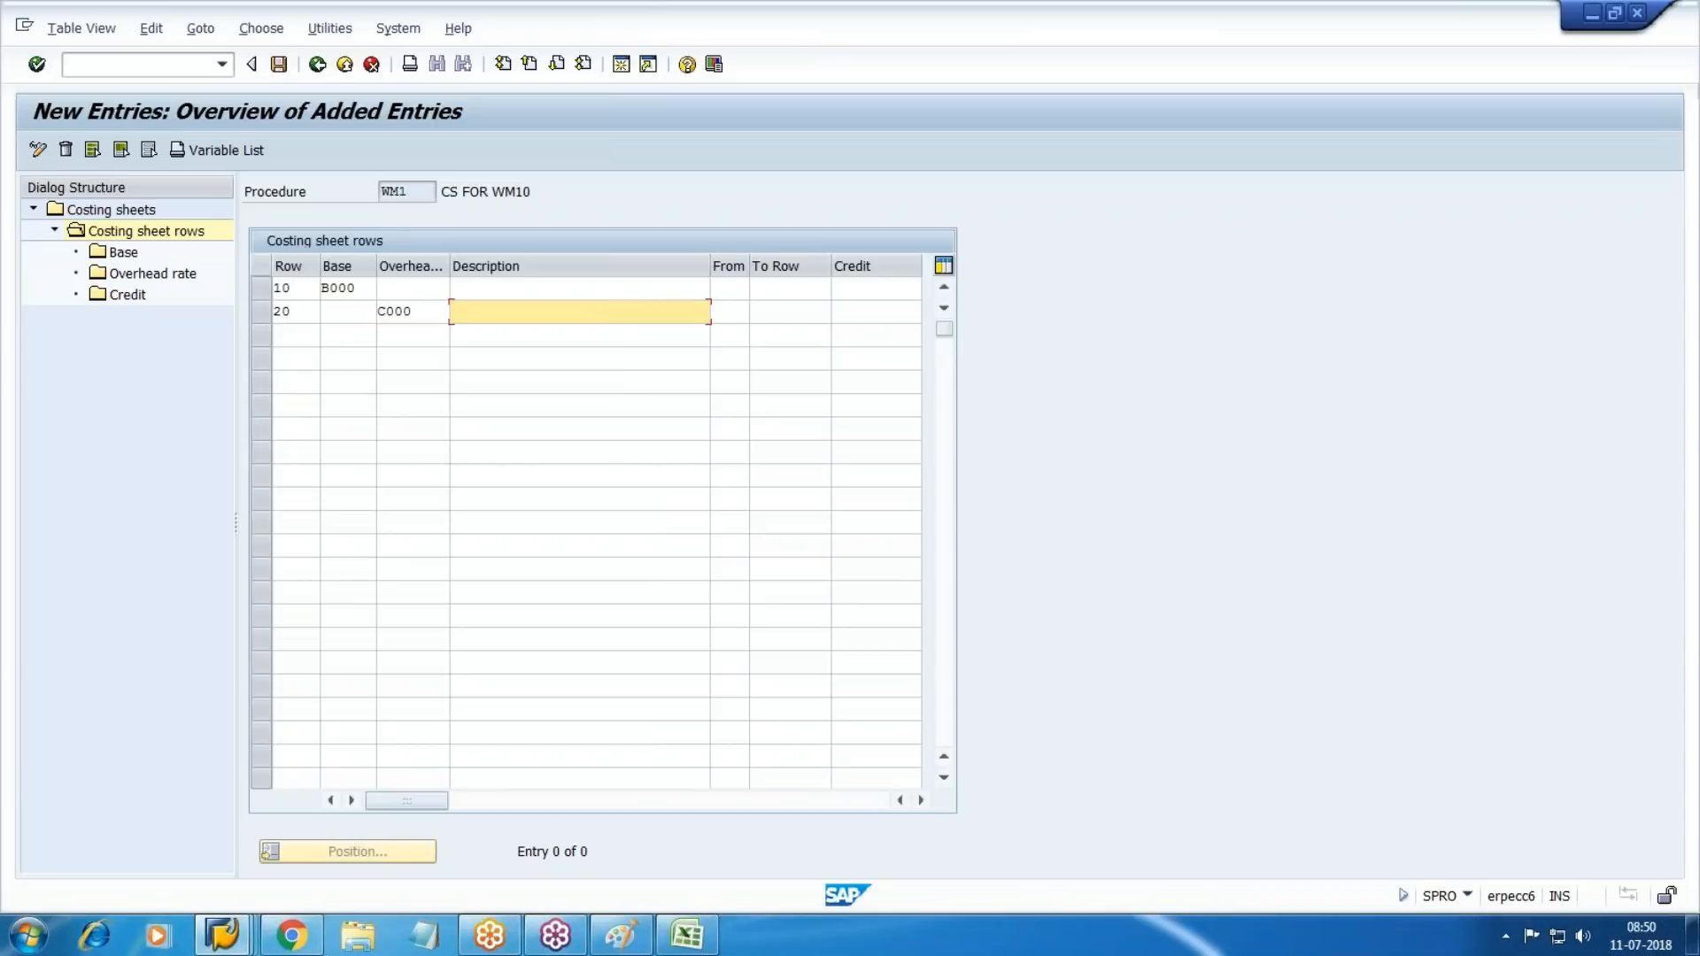
type("10")
key("Tab")
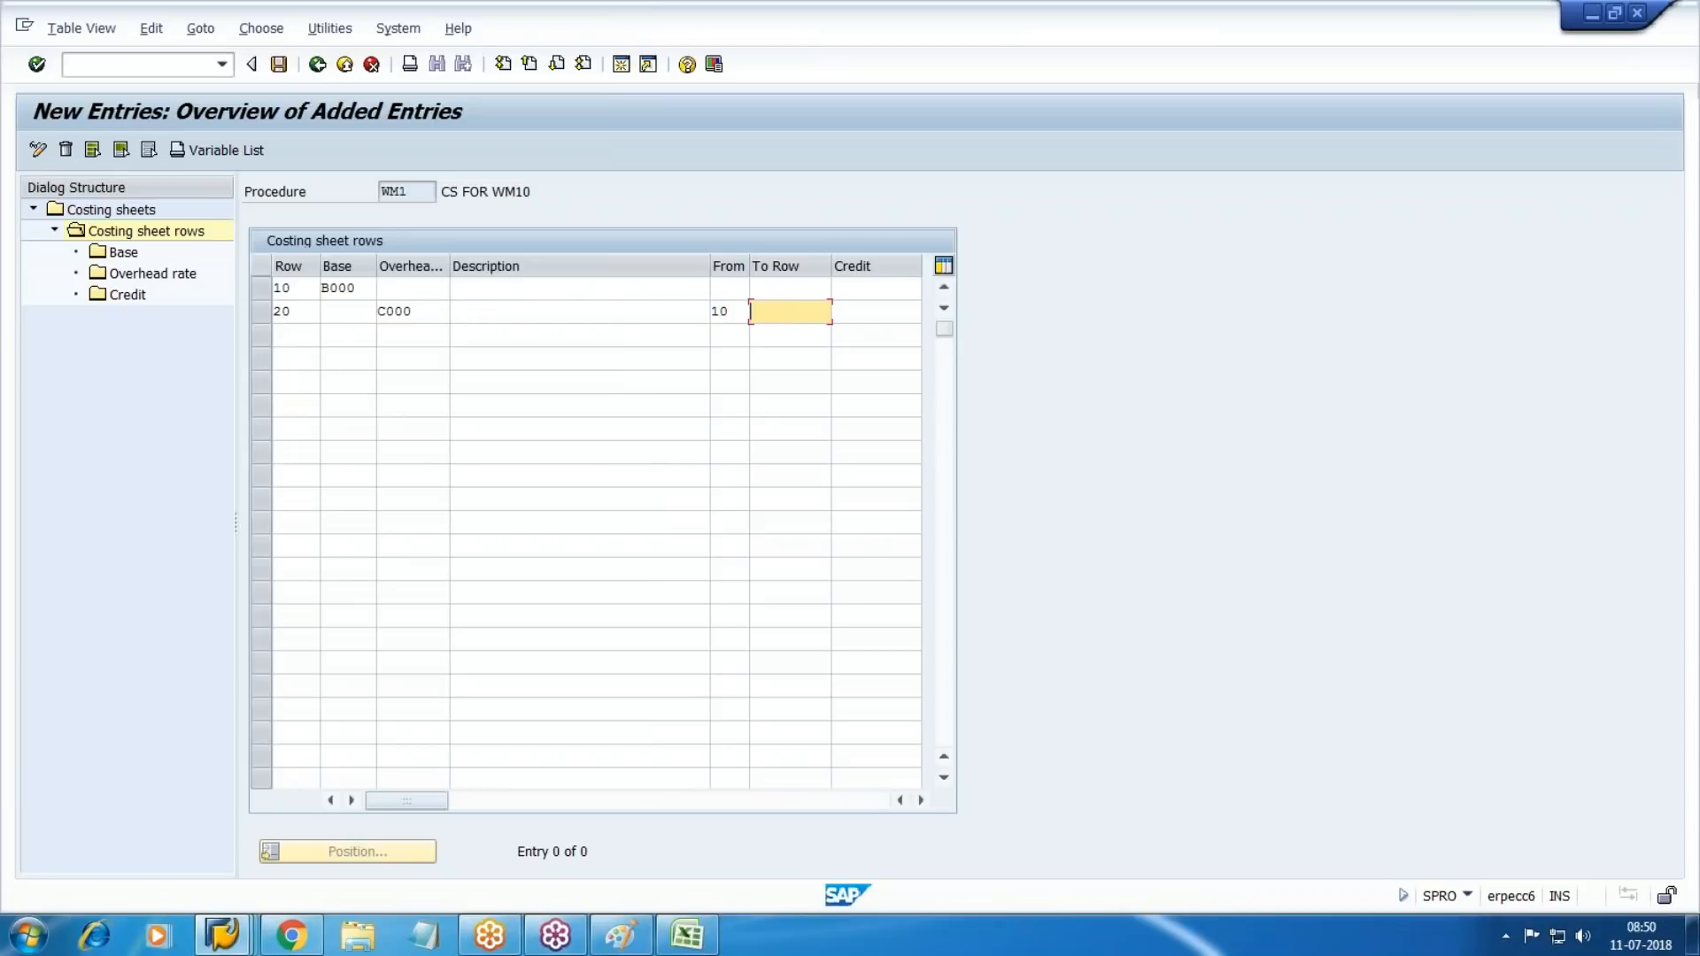
type("10")
key("Tab")
key("F4")
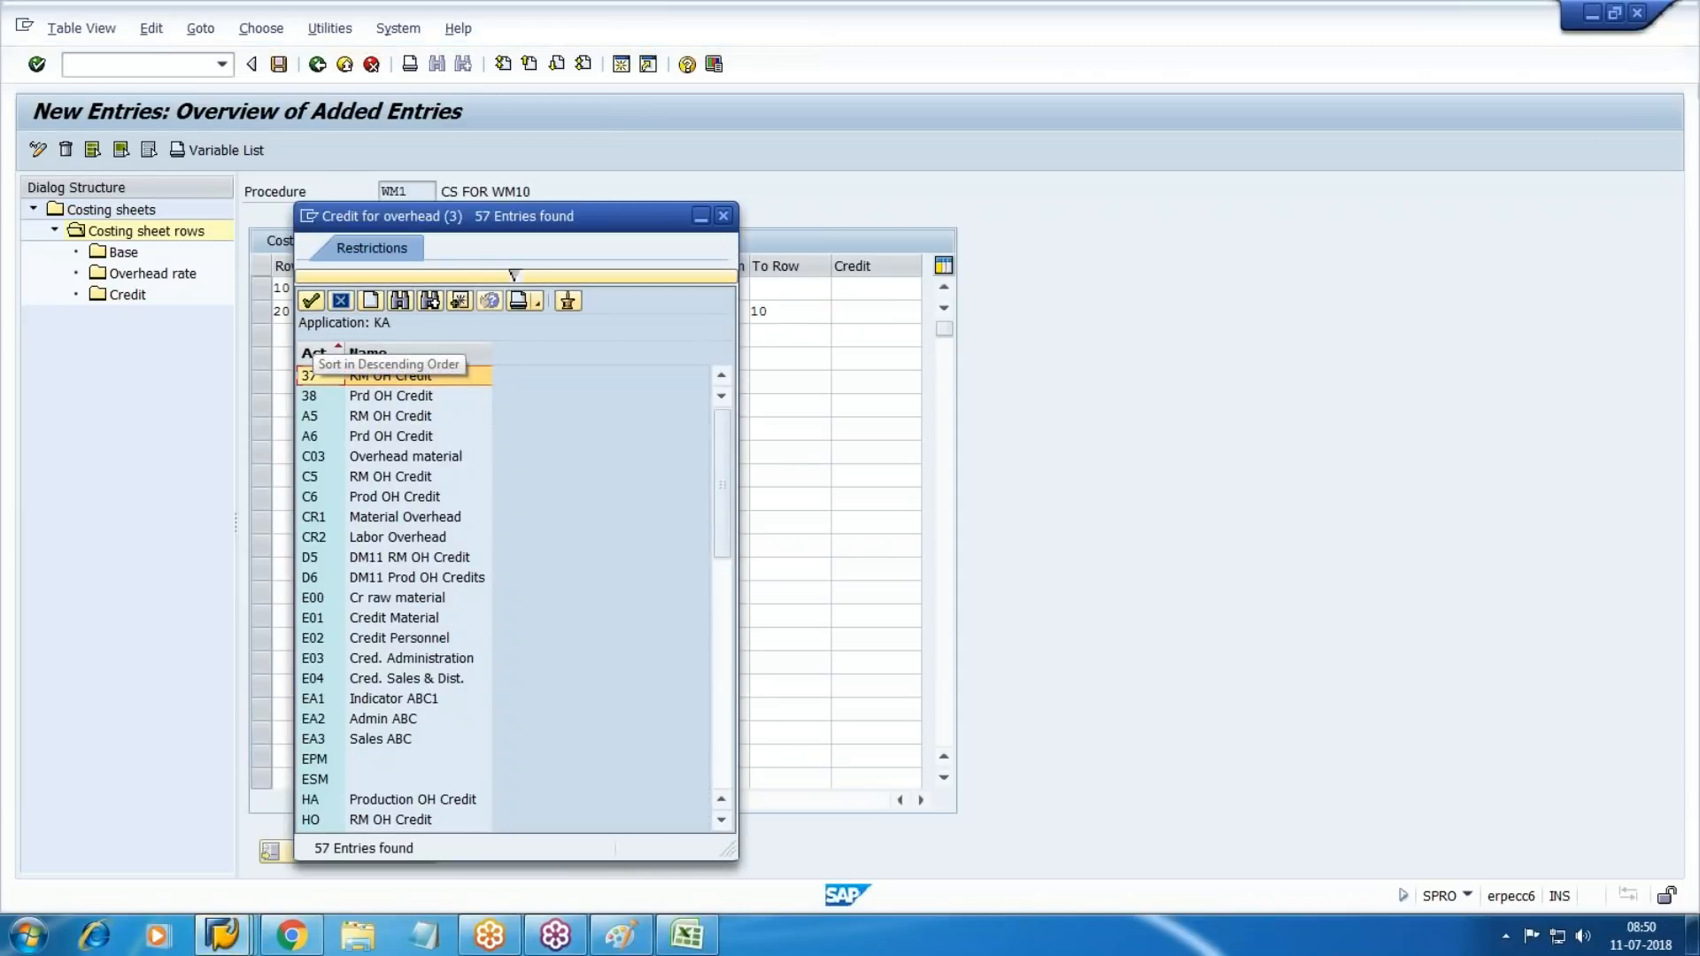
key("Down")
key("Down")
key("Down")
key("Down")
key("Down")
key("Down")
key("Down")
key("Down")
key("Down")
key("Down")
key("Down")
key("Down")
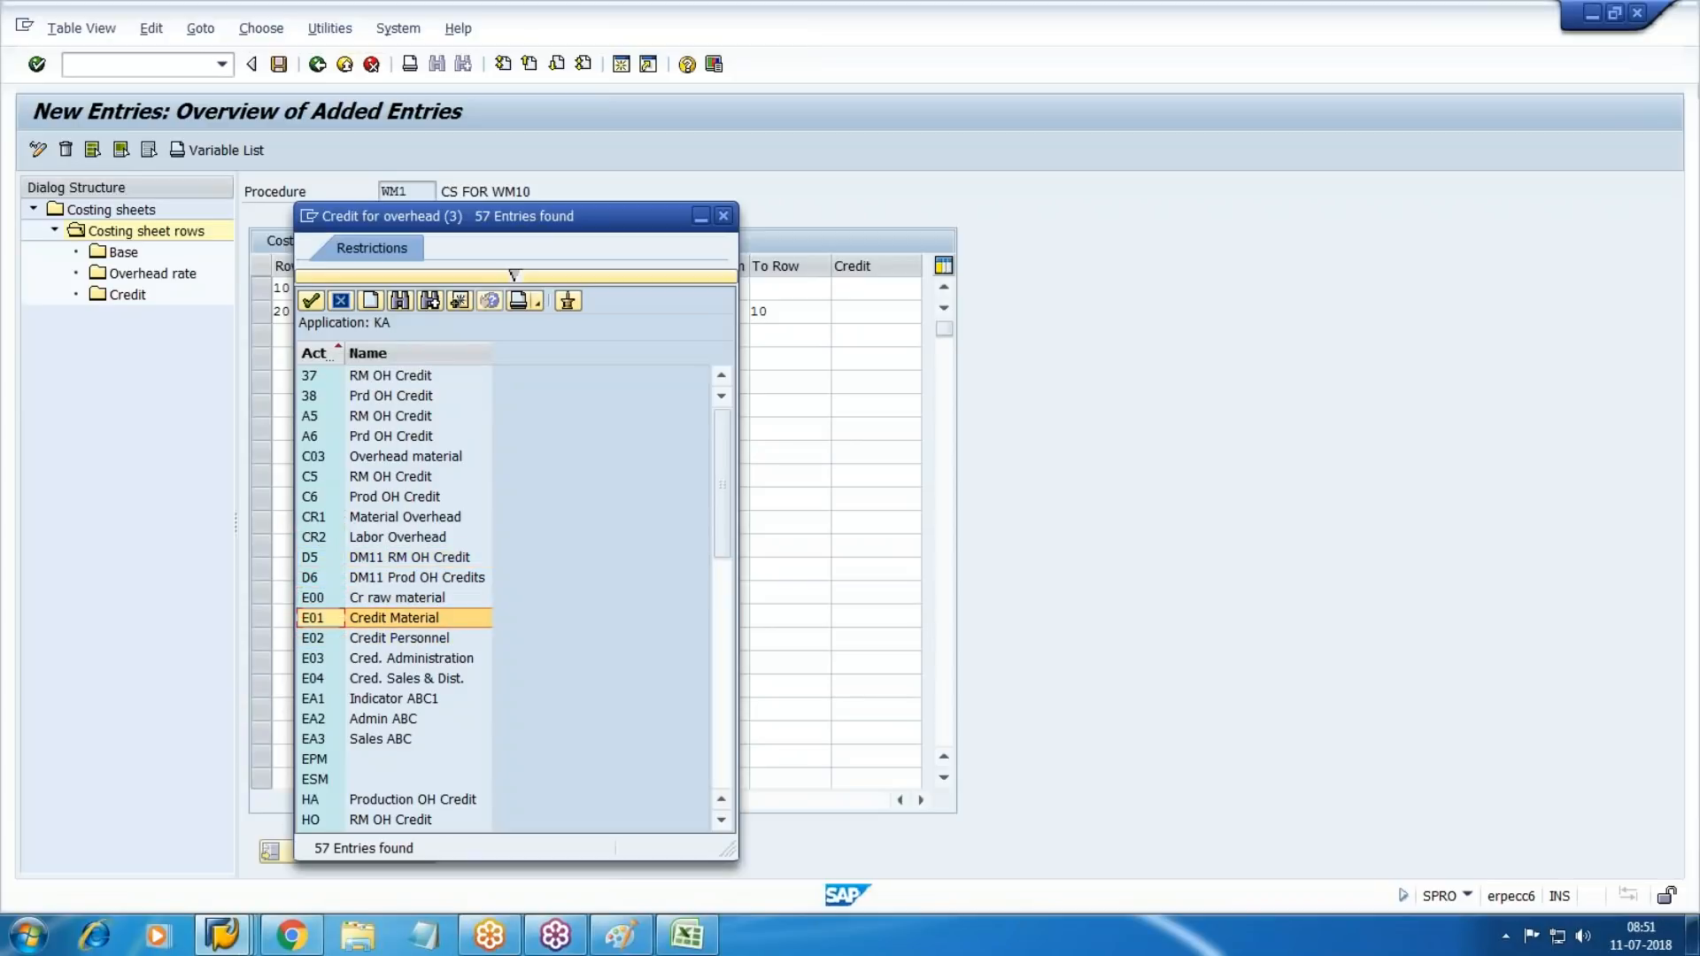
key("Return")
Add row 30 to the costing sheet with calculation base B010 (Production).
key("Tab")
type("0")
key("BackSpace")
type("30")
key("Tab")
key("Tab")
key("shift+Tab")
key("F4")
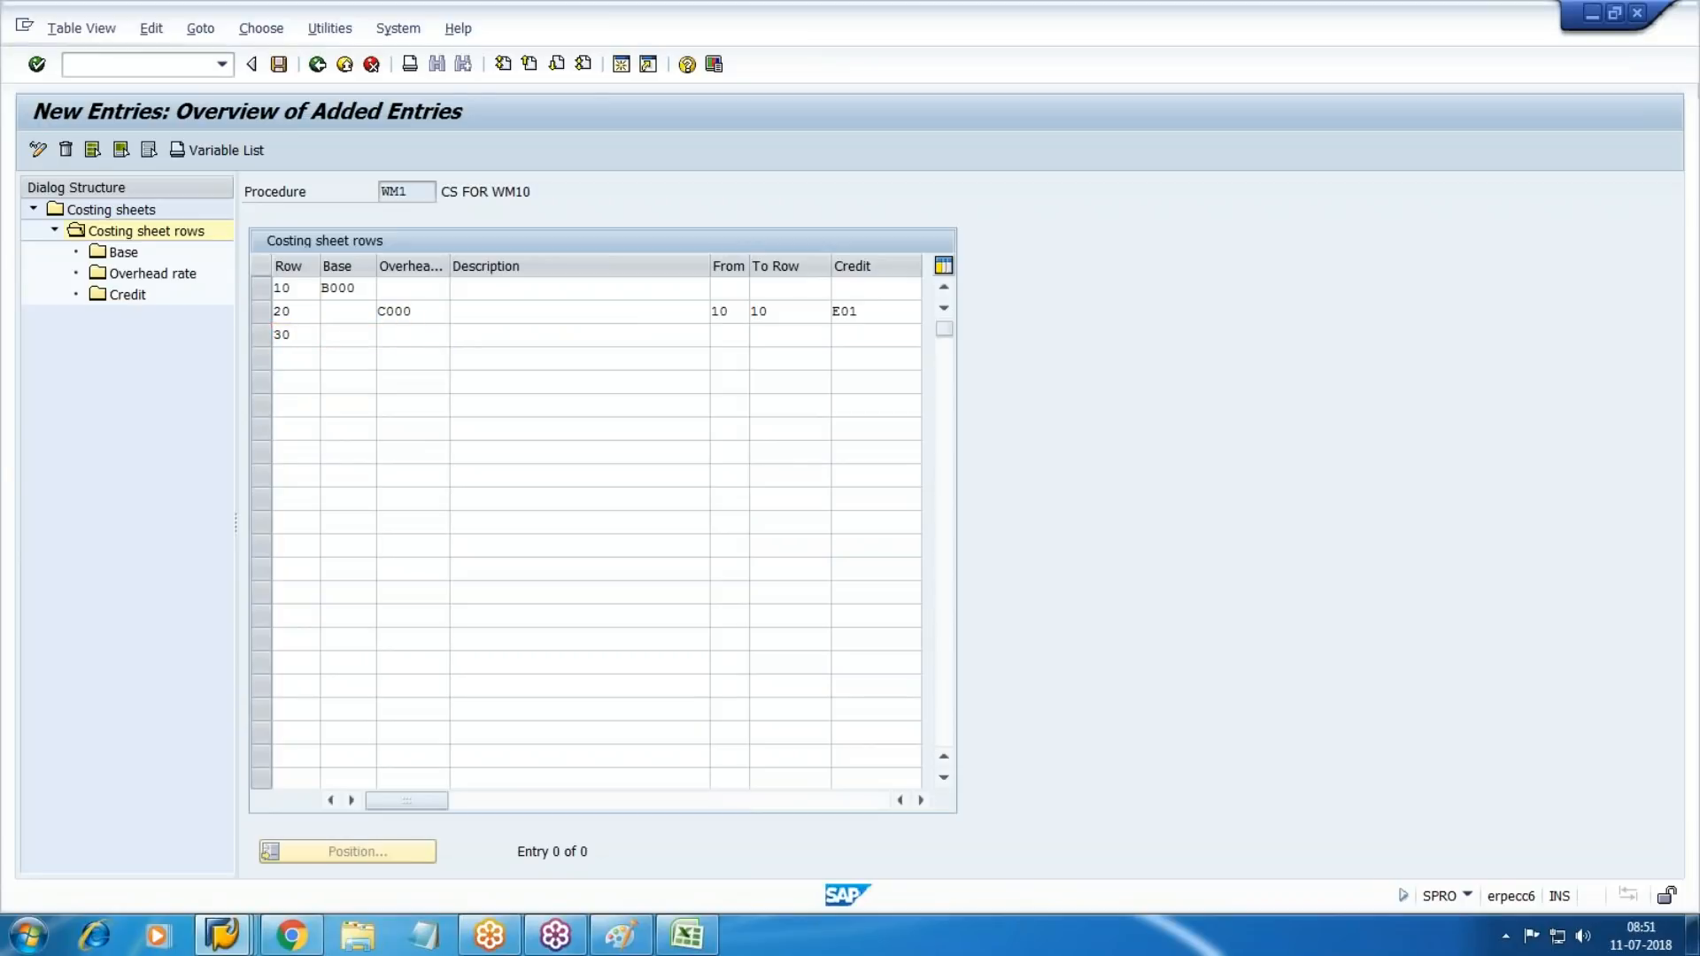
key("Down")
key("Down")
key("Down")
key("Down")
key("Down")
key("Down")
key("Down")
key("Down")
key("Down")
key("Return")
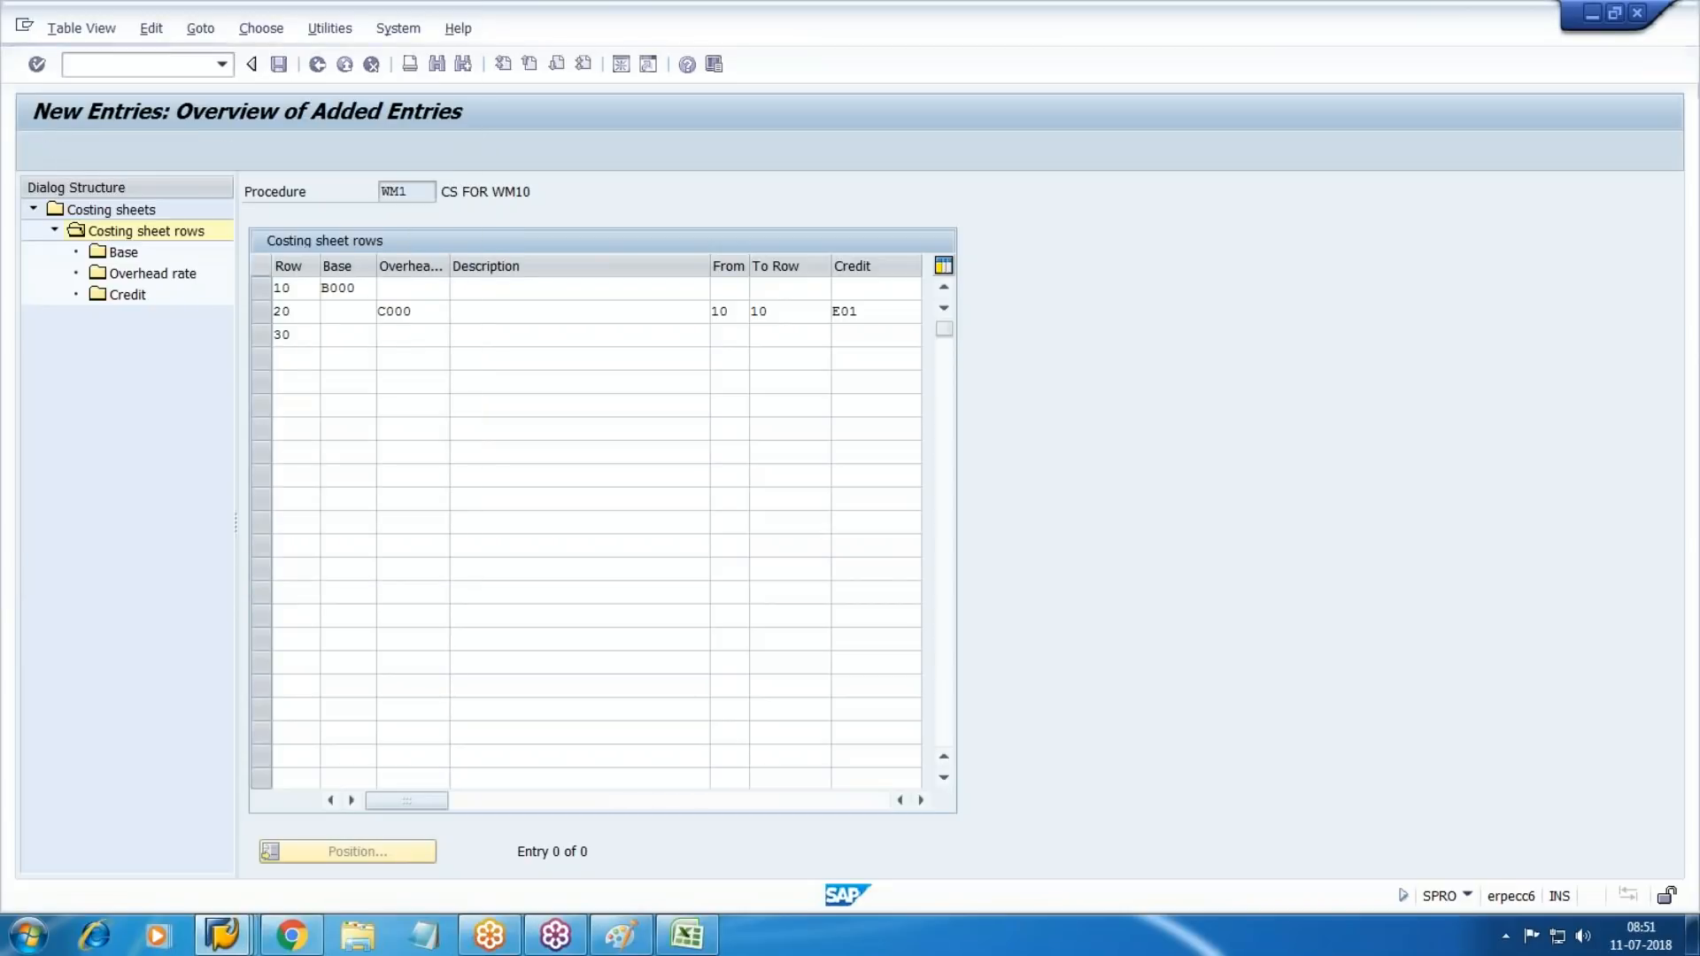
Add row 40 to the costing sheet with overhead rate C001 (Manufacturing OH).
key("Tab")
key("Tab")
key("Tab")
key("Tab")
key("Tab")
key("Tab")
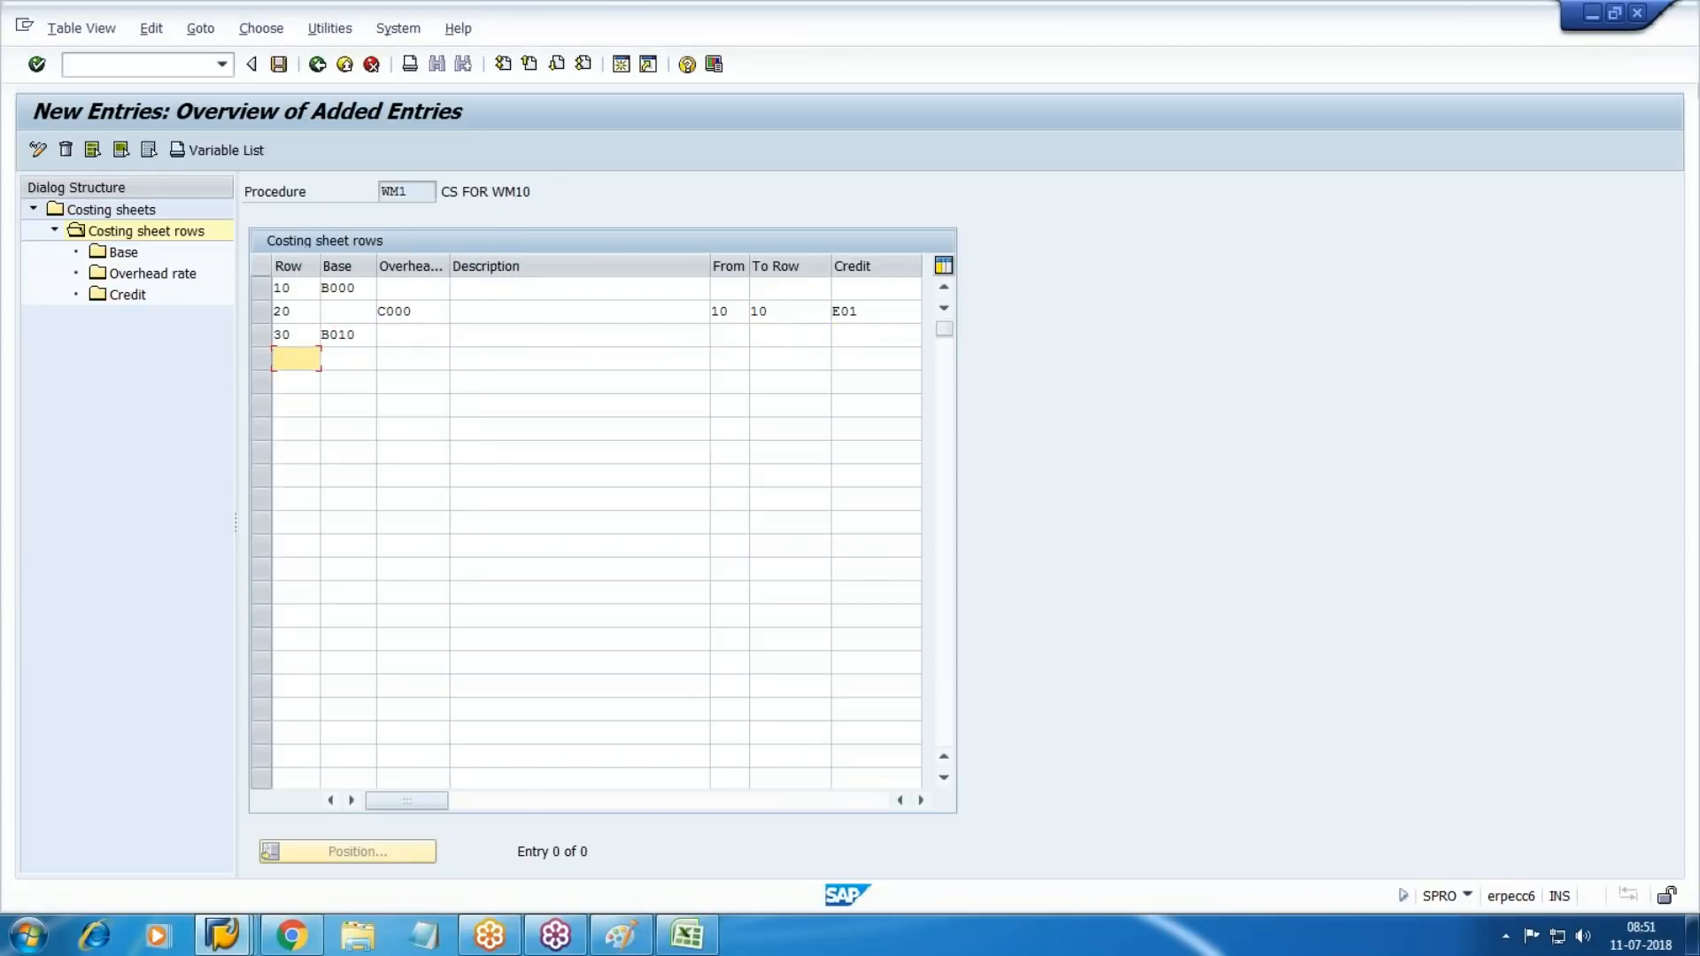
type("40")
key("Tab")
key("Tab")
key("F4")
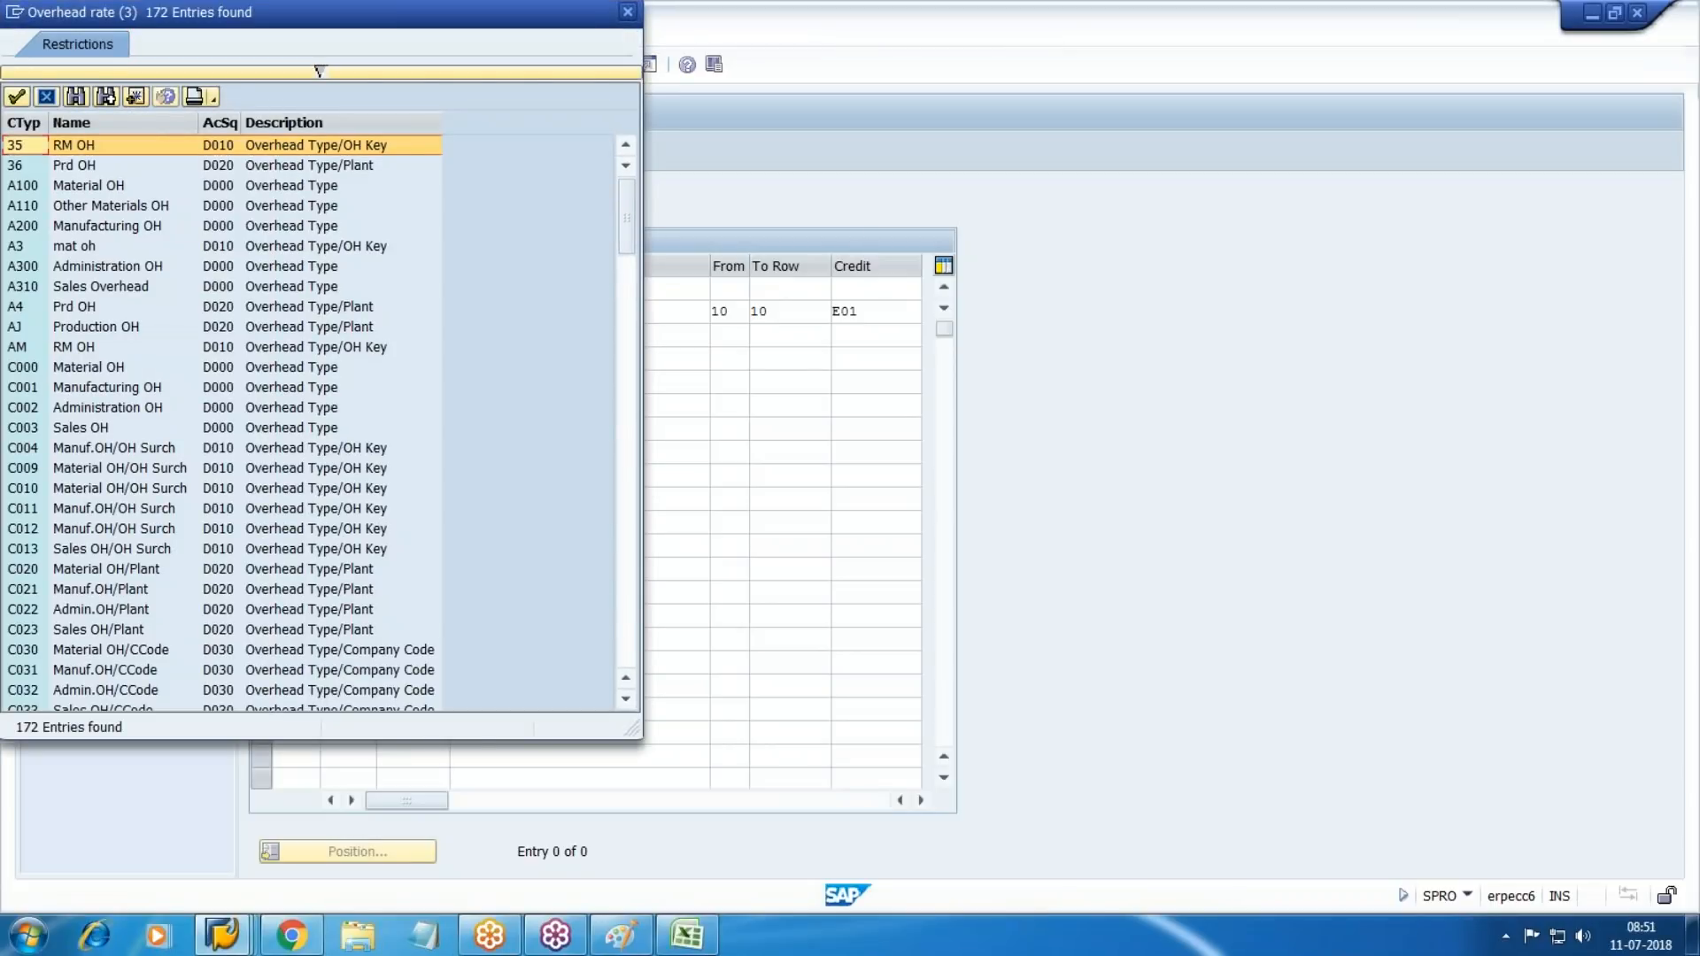
key("Down")
key("Down")
key("Down")
key("Down")
key("Down")
key("Down")
key("Down")
key("Down")
key("Down")
key("Down")
key("Down")
key("Down")
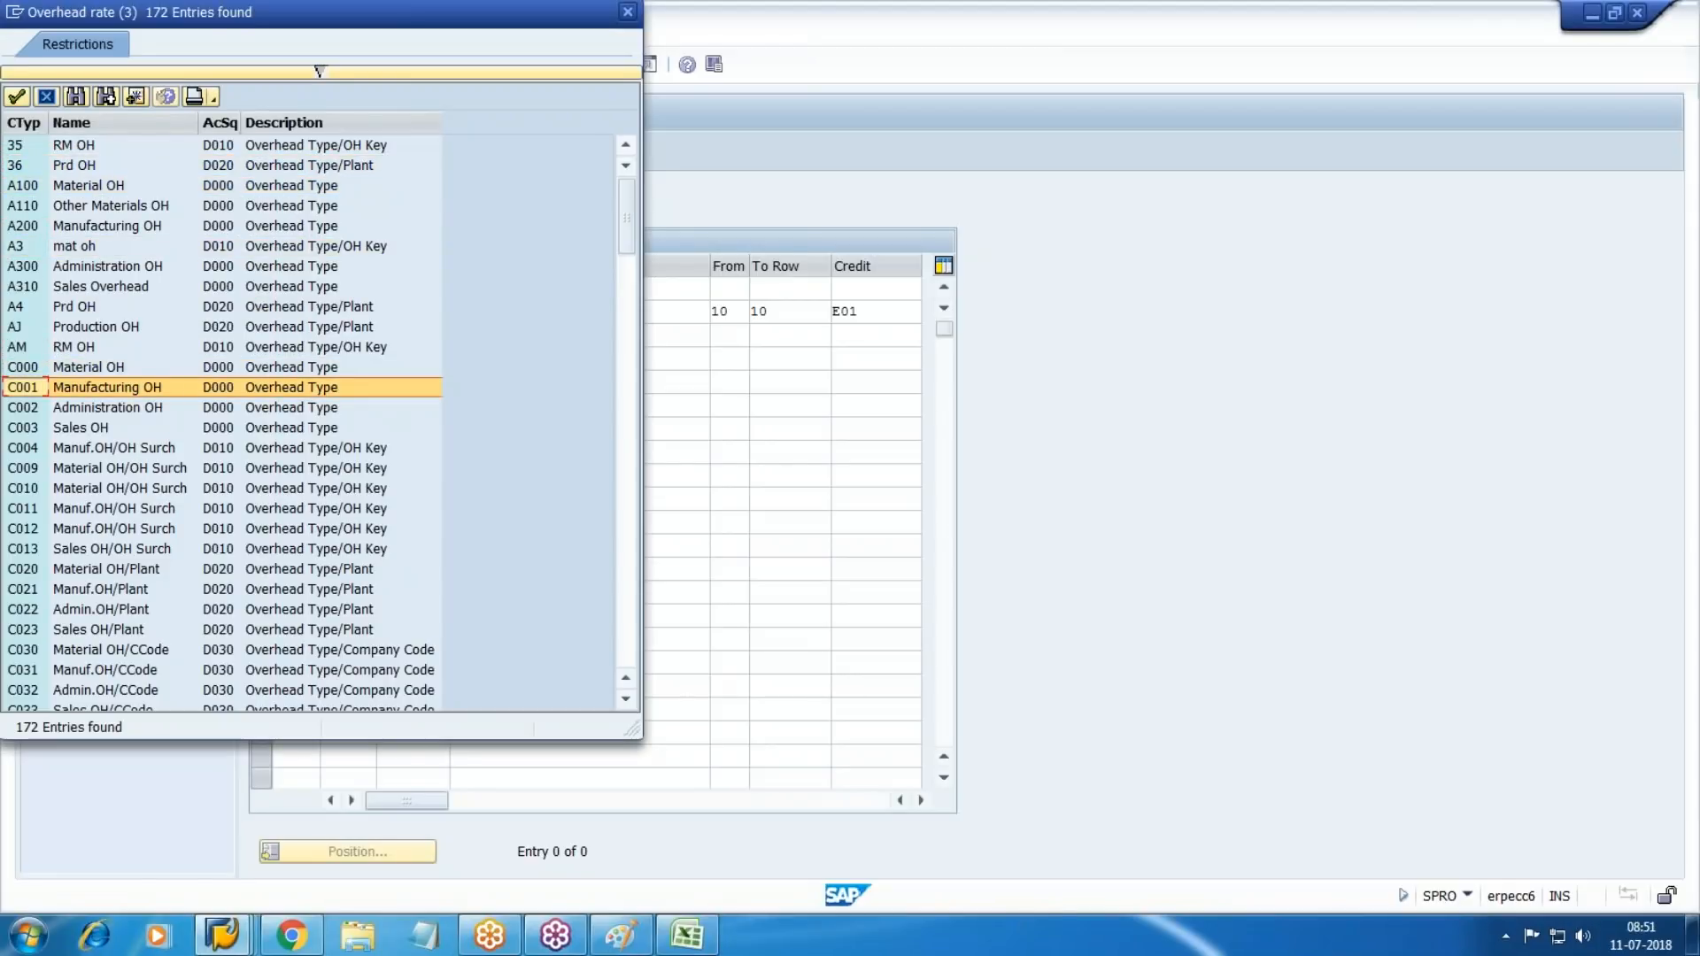
key("Return")
Apply row 40's overhead from row 30 to row 30 and assign credit E02 (Credit Personnel).
key("Tab")
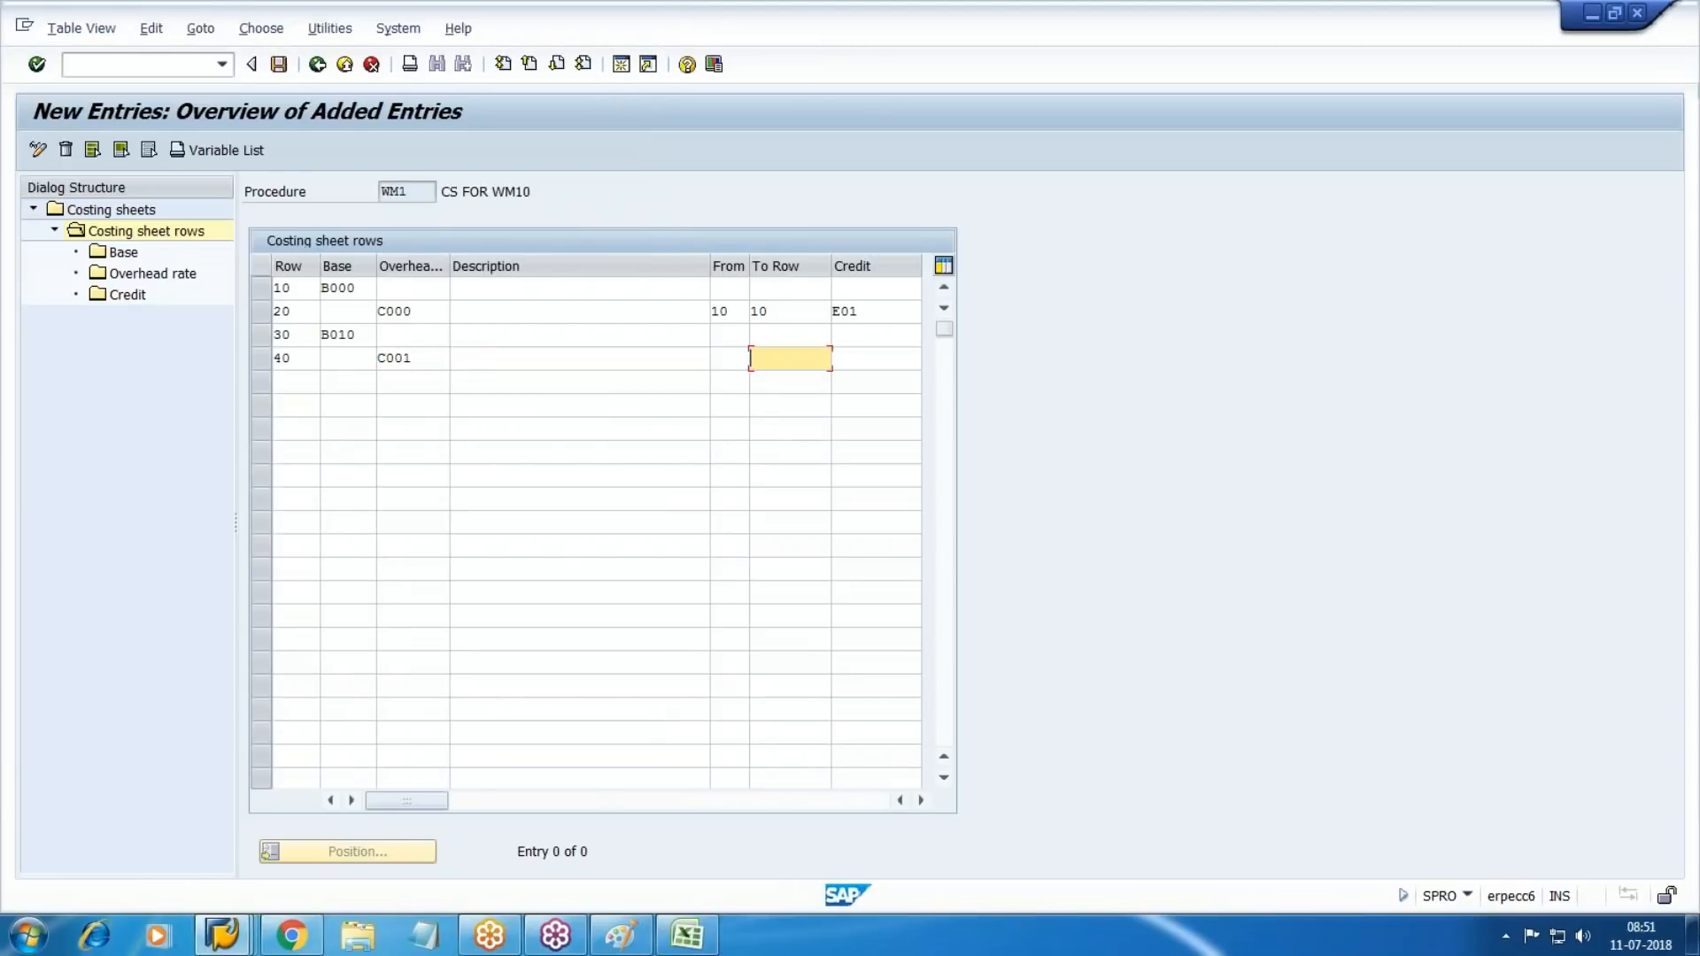
type("30")
key("Tab")
type("30")
key("Tab")
key("F4")
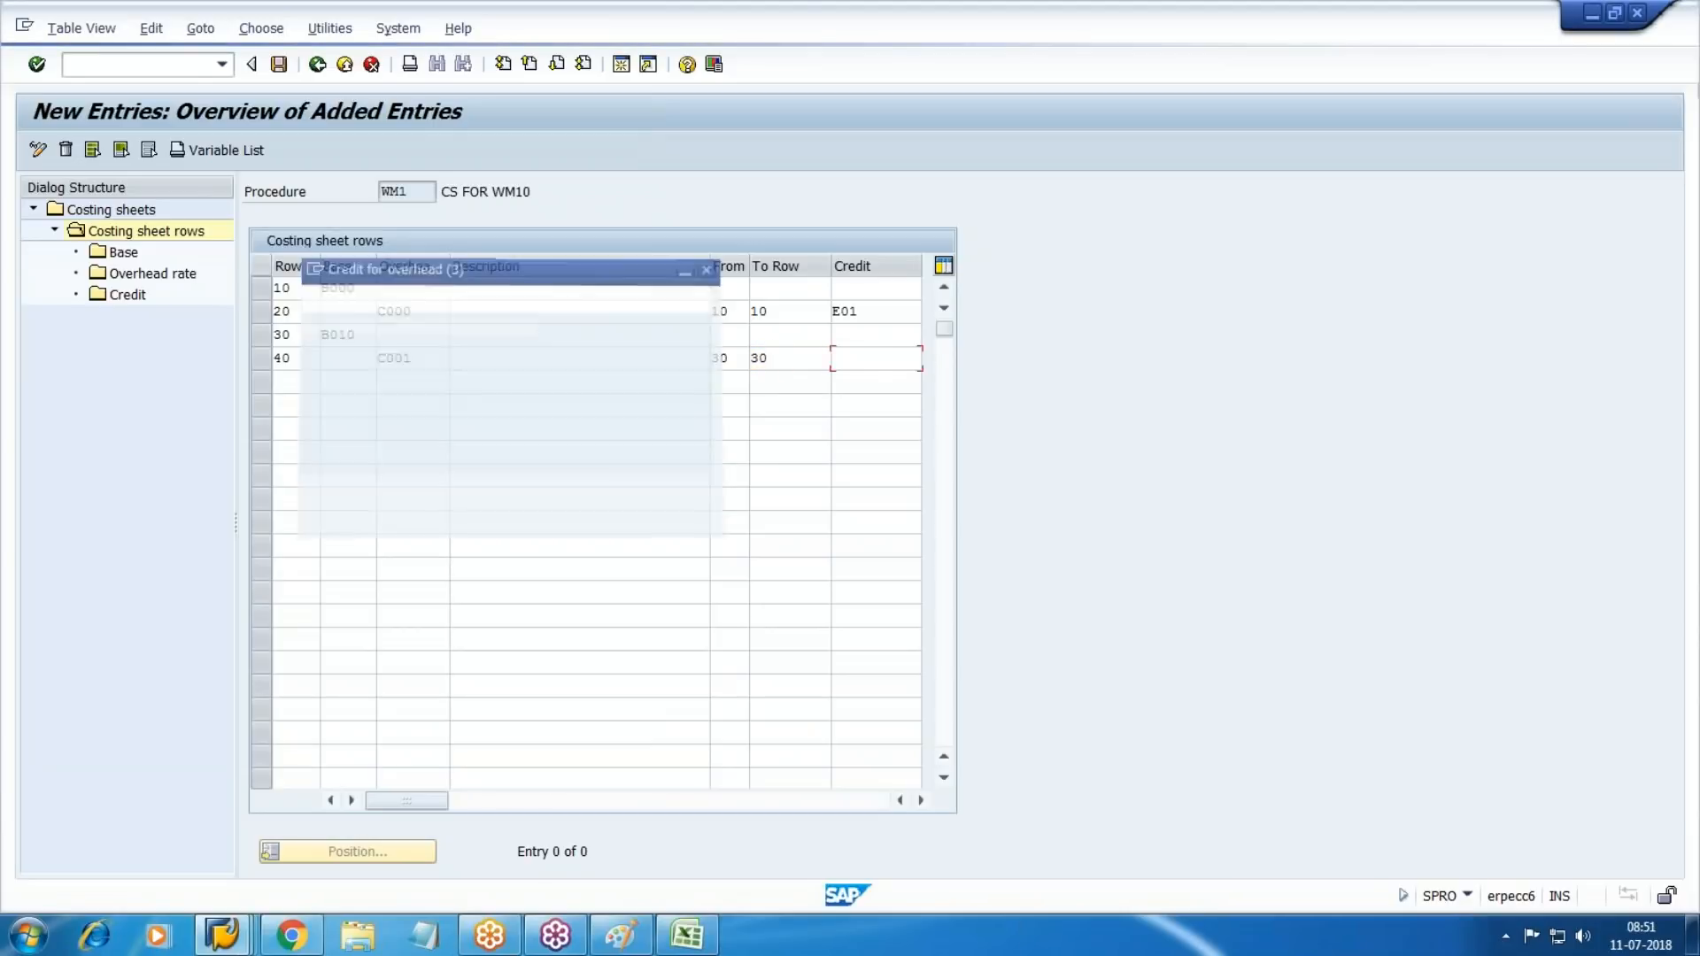
key("Down")
key("Down")
key("Down")
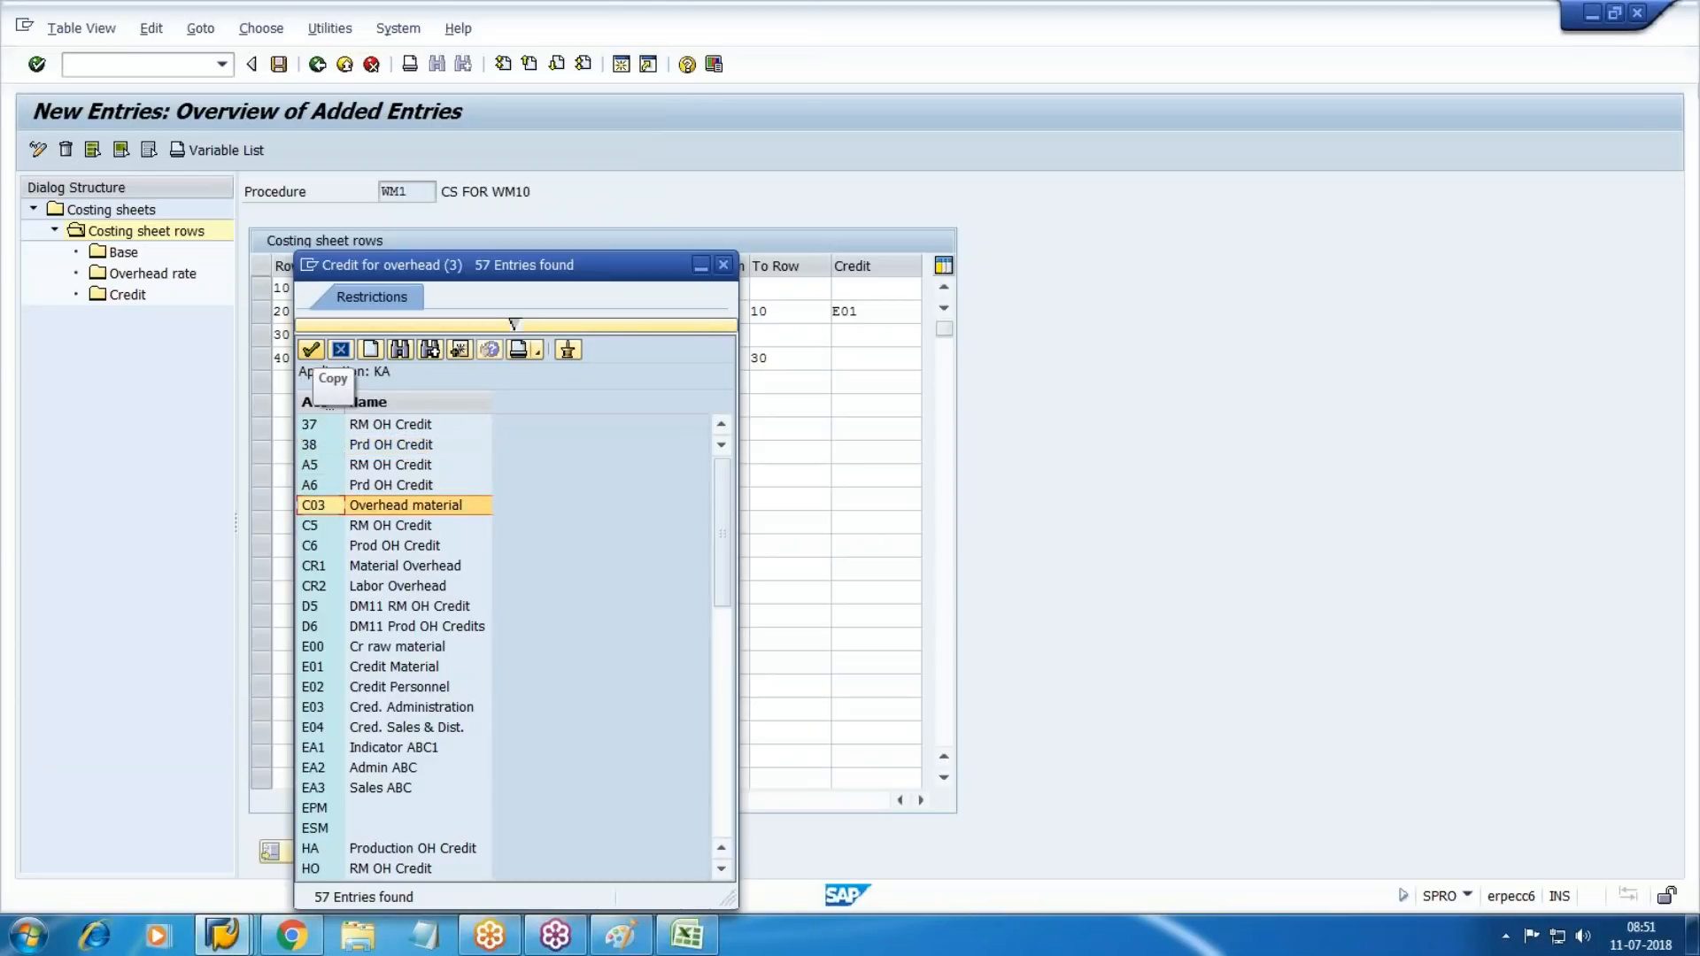
key("Down")
key("Down")
key("Down")
key("Down")
key("Down")
key("Down")
key("Down")
key("Down")
key("Down")
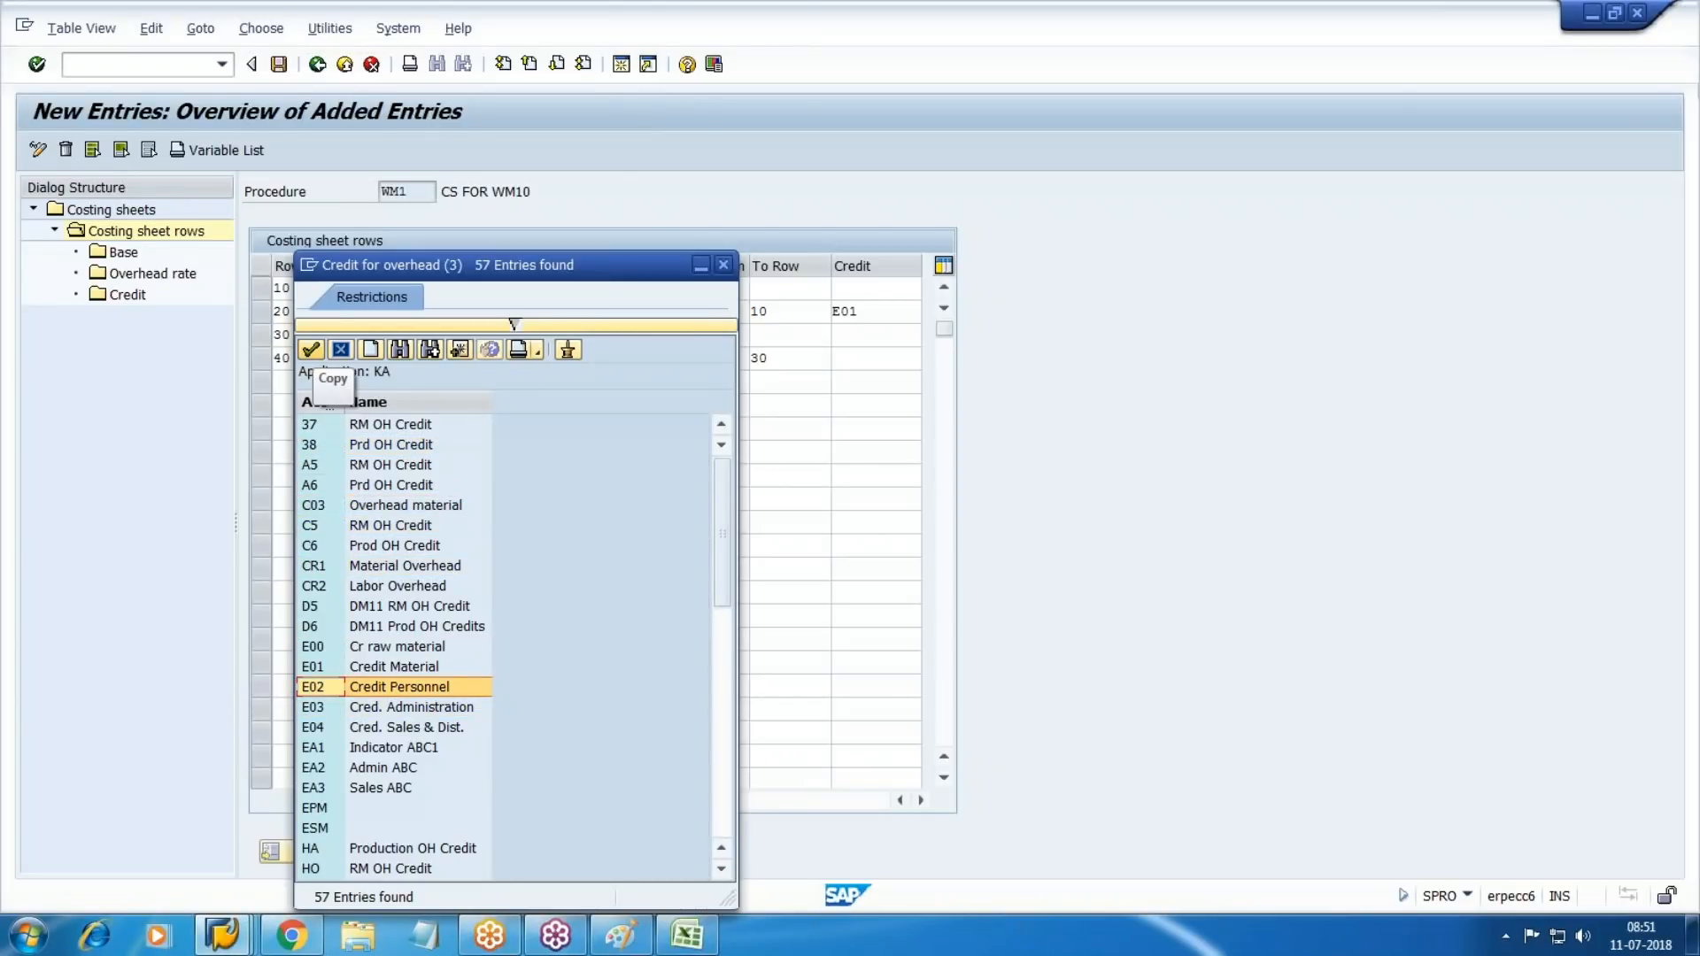
key("Return")
Add row 50 with the description COGM to the costing sheet and save the costing sheet rows.
key("Return")
type("50")
key("Tab")
key("Tab")
key("Tab")
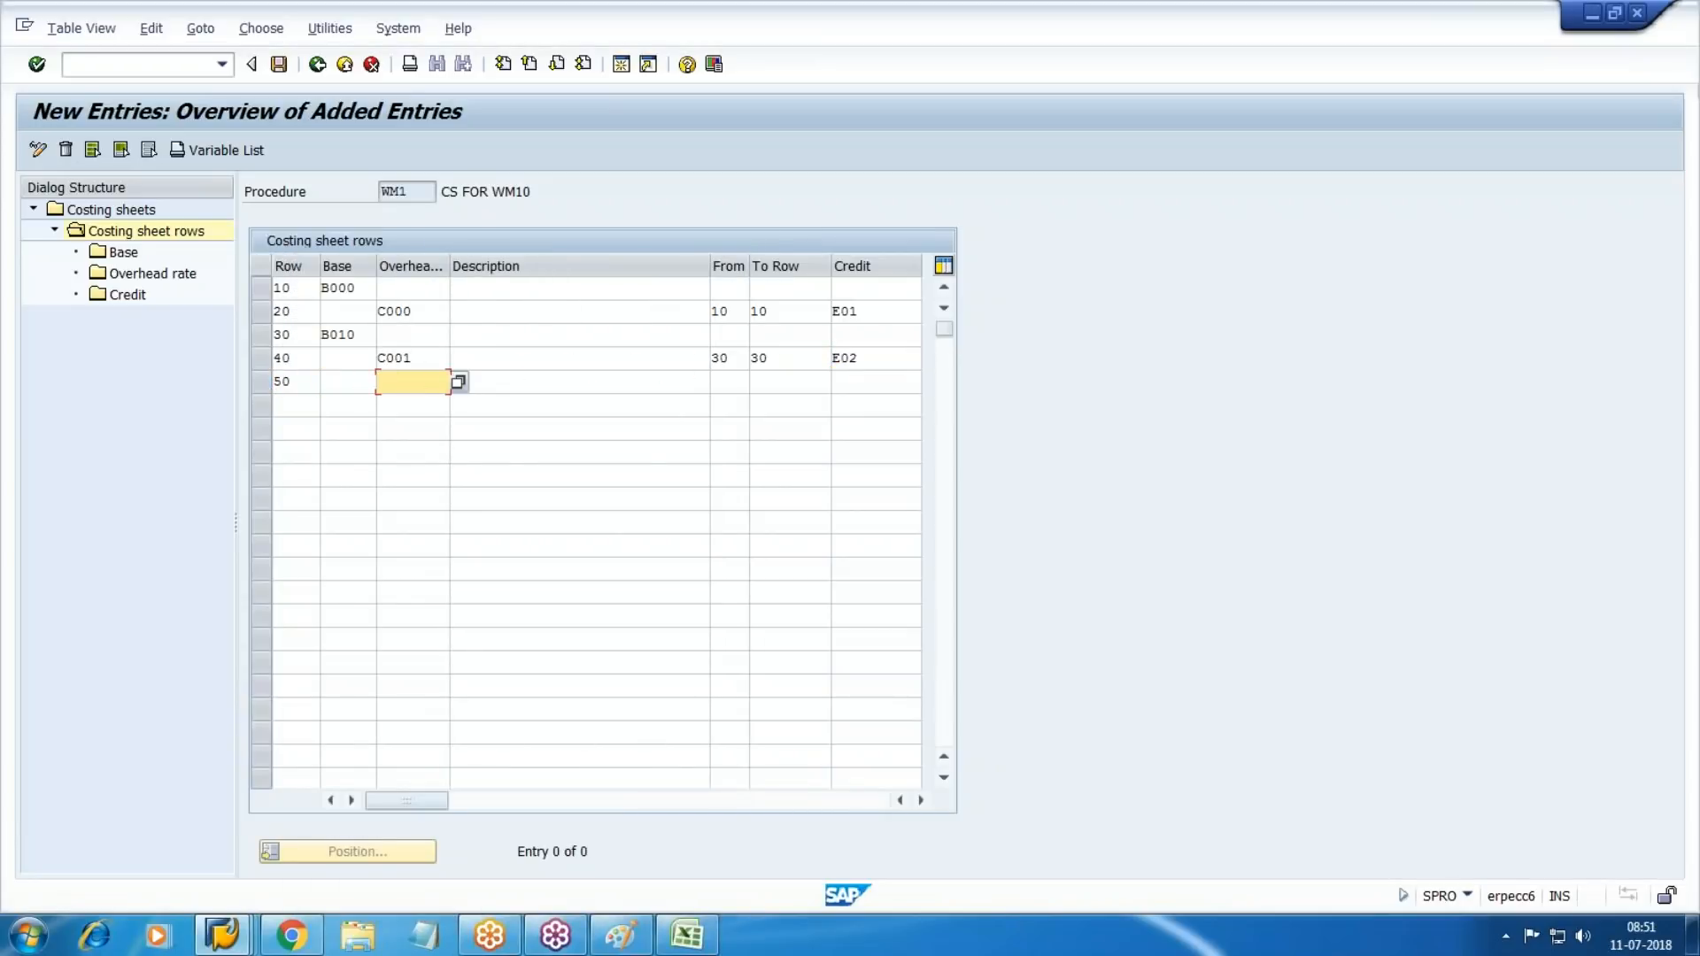
type("C")
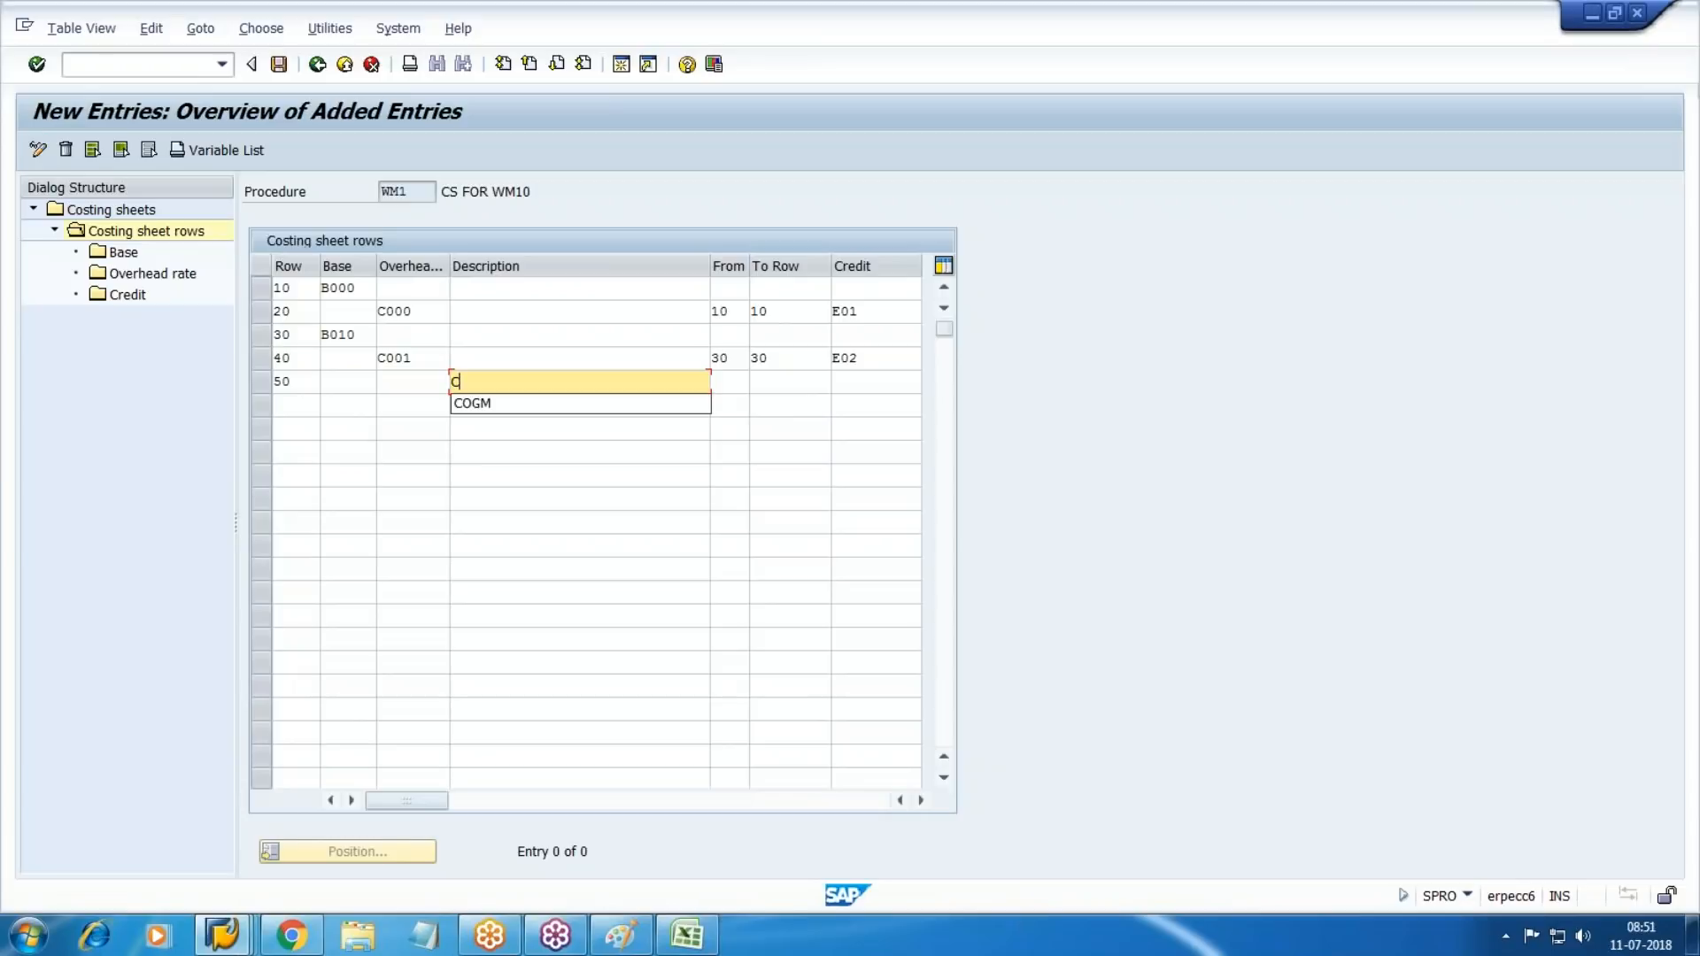
type("OGM")
left_click(279, 65)
key("Return")
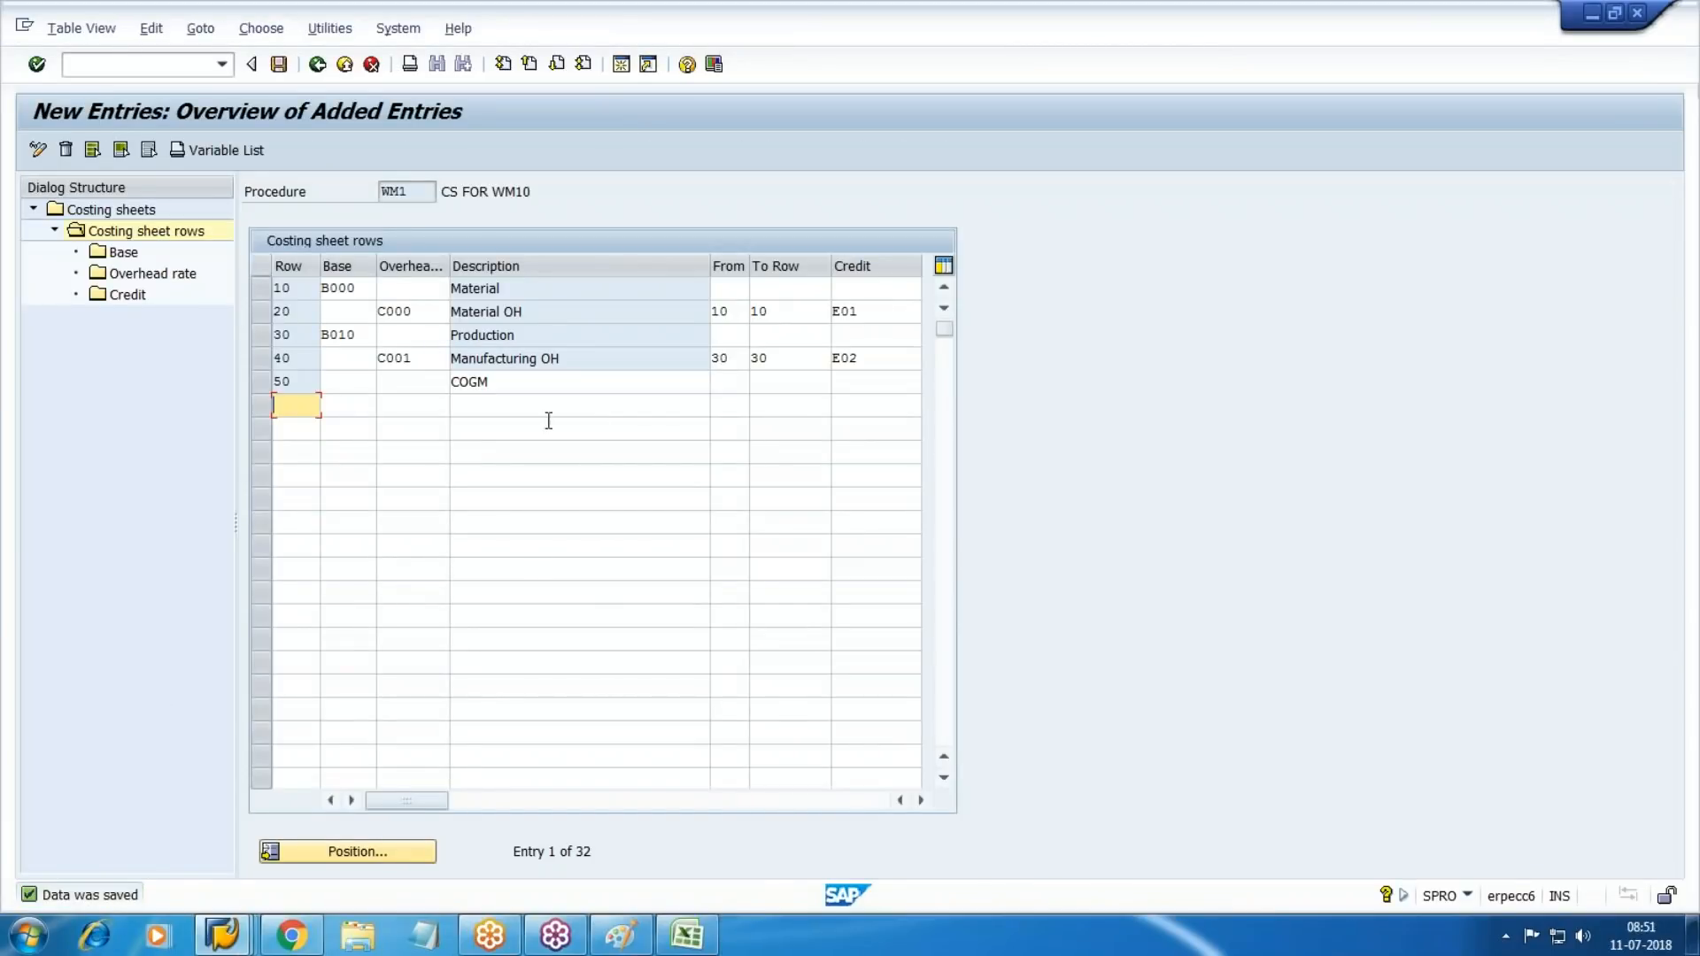
Set controlling area WM10 and define row 10's calculation base B000 with cost elements 1000 to 1001.
left_click(258, 288)
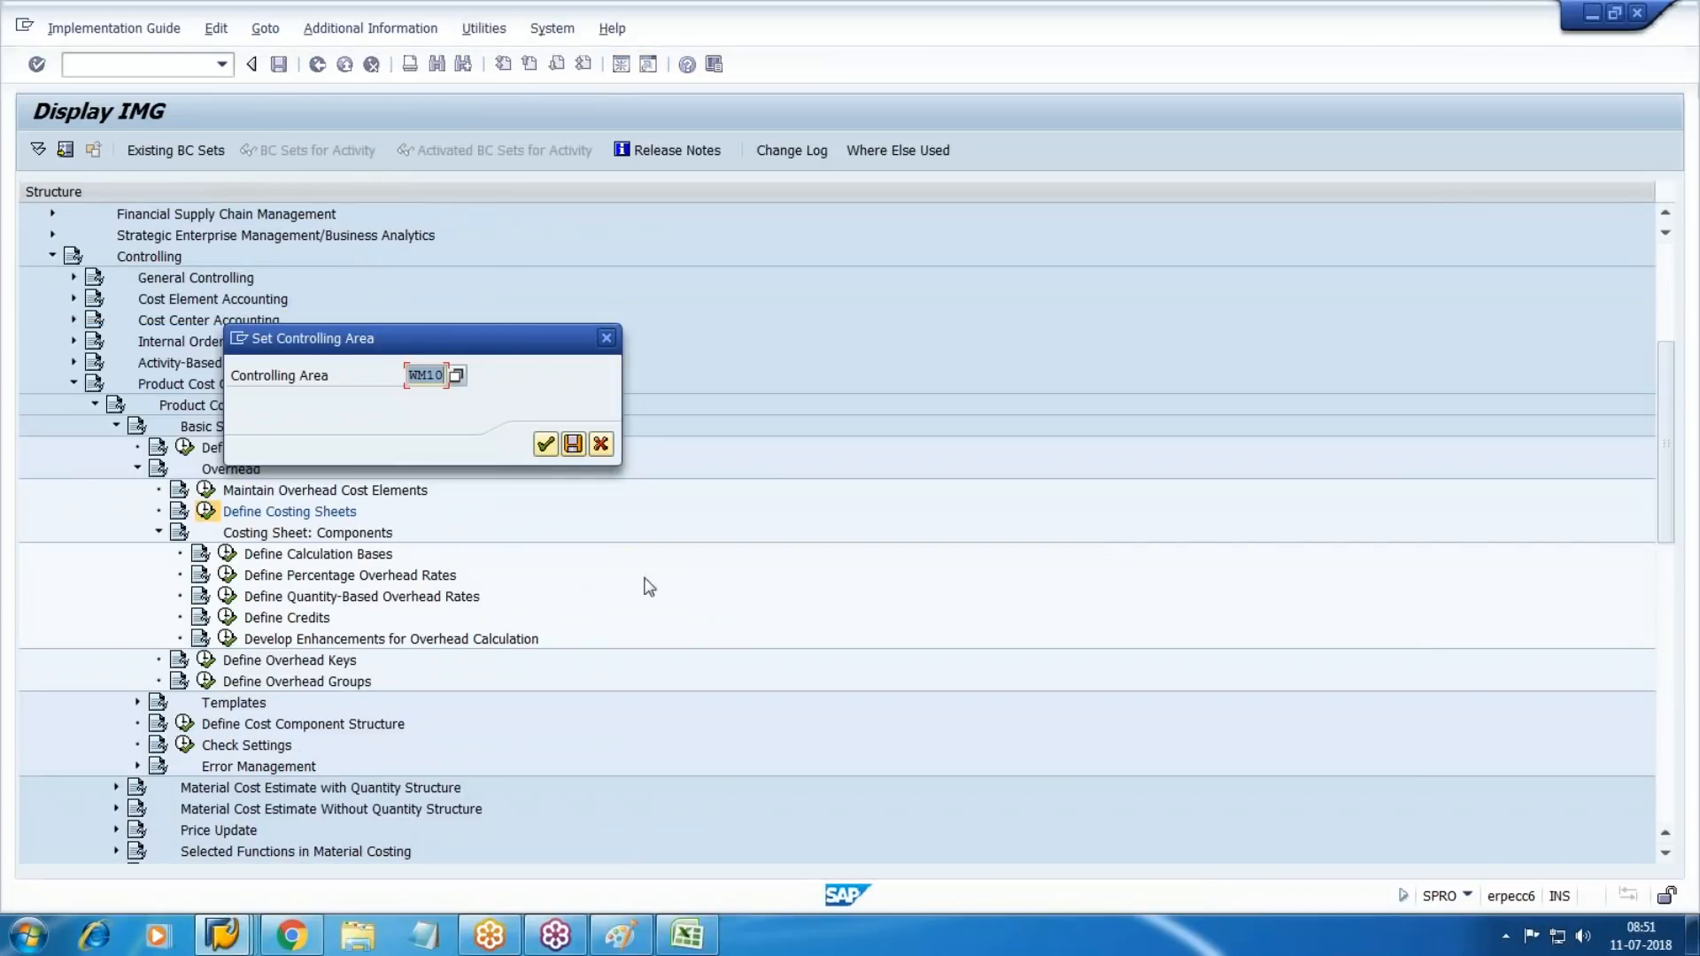
left_click(546, 444)
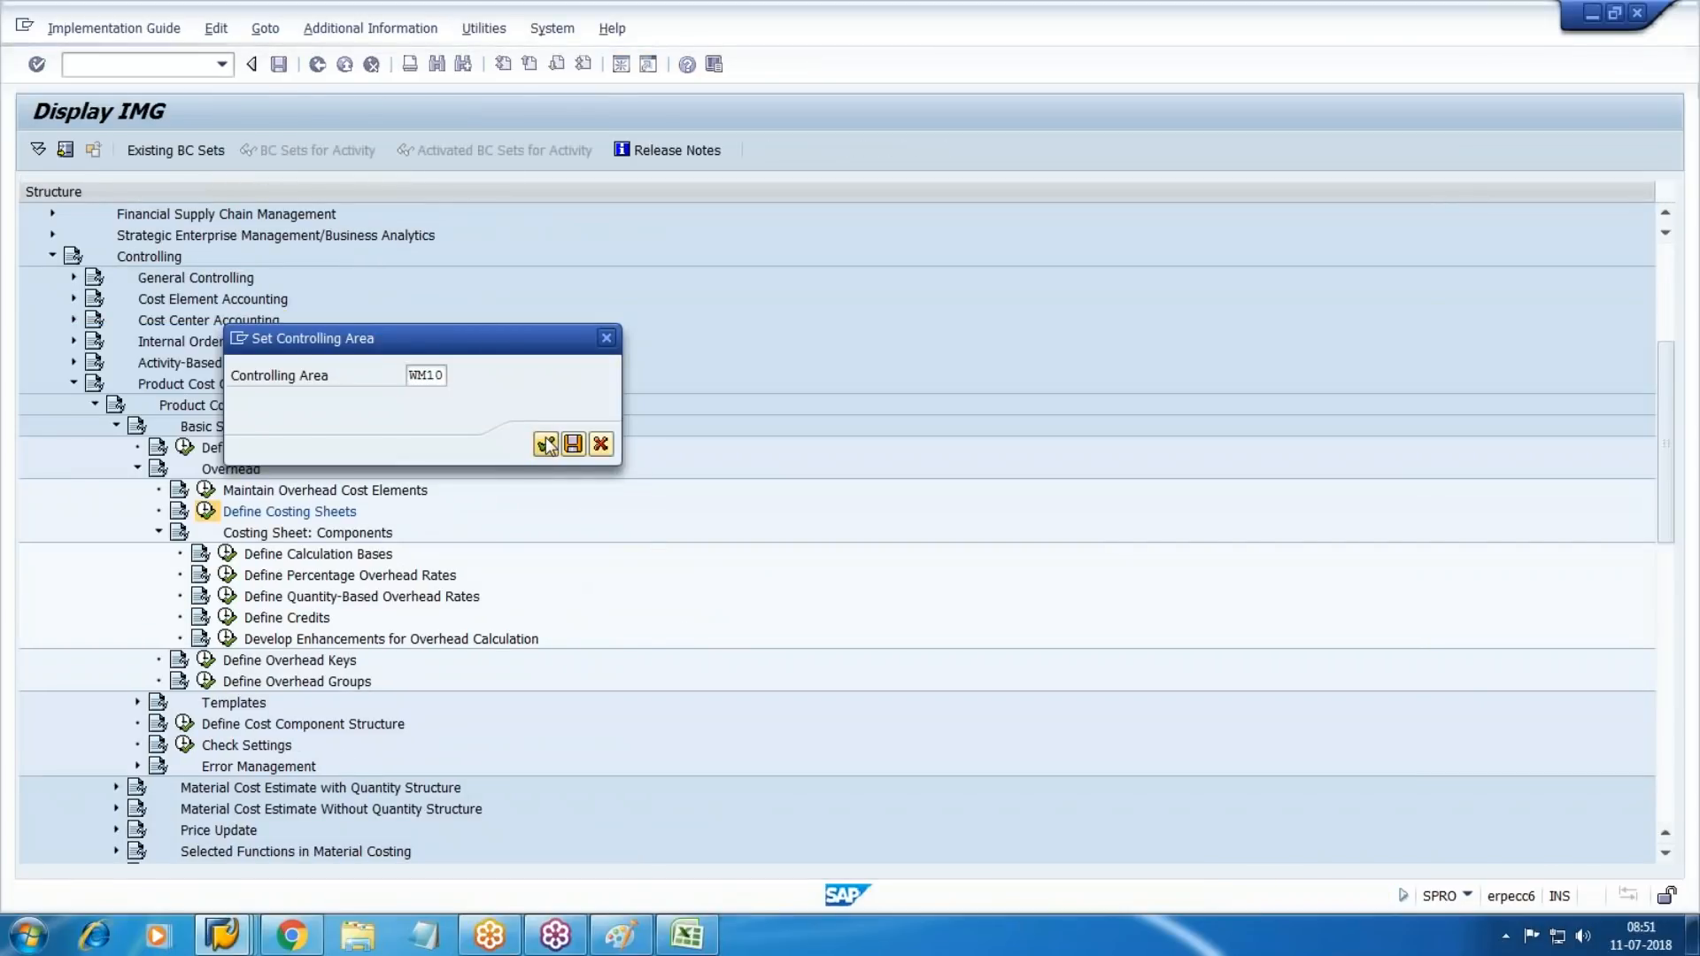
left_click(60, 153)
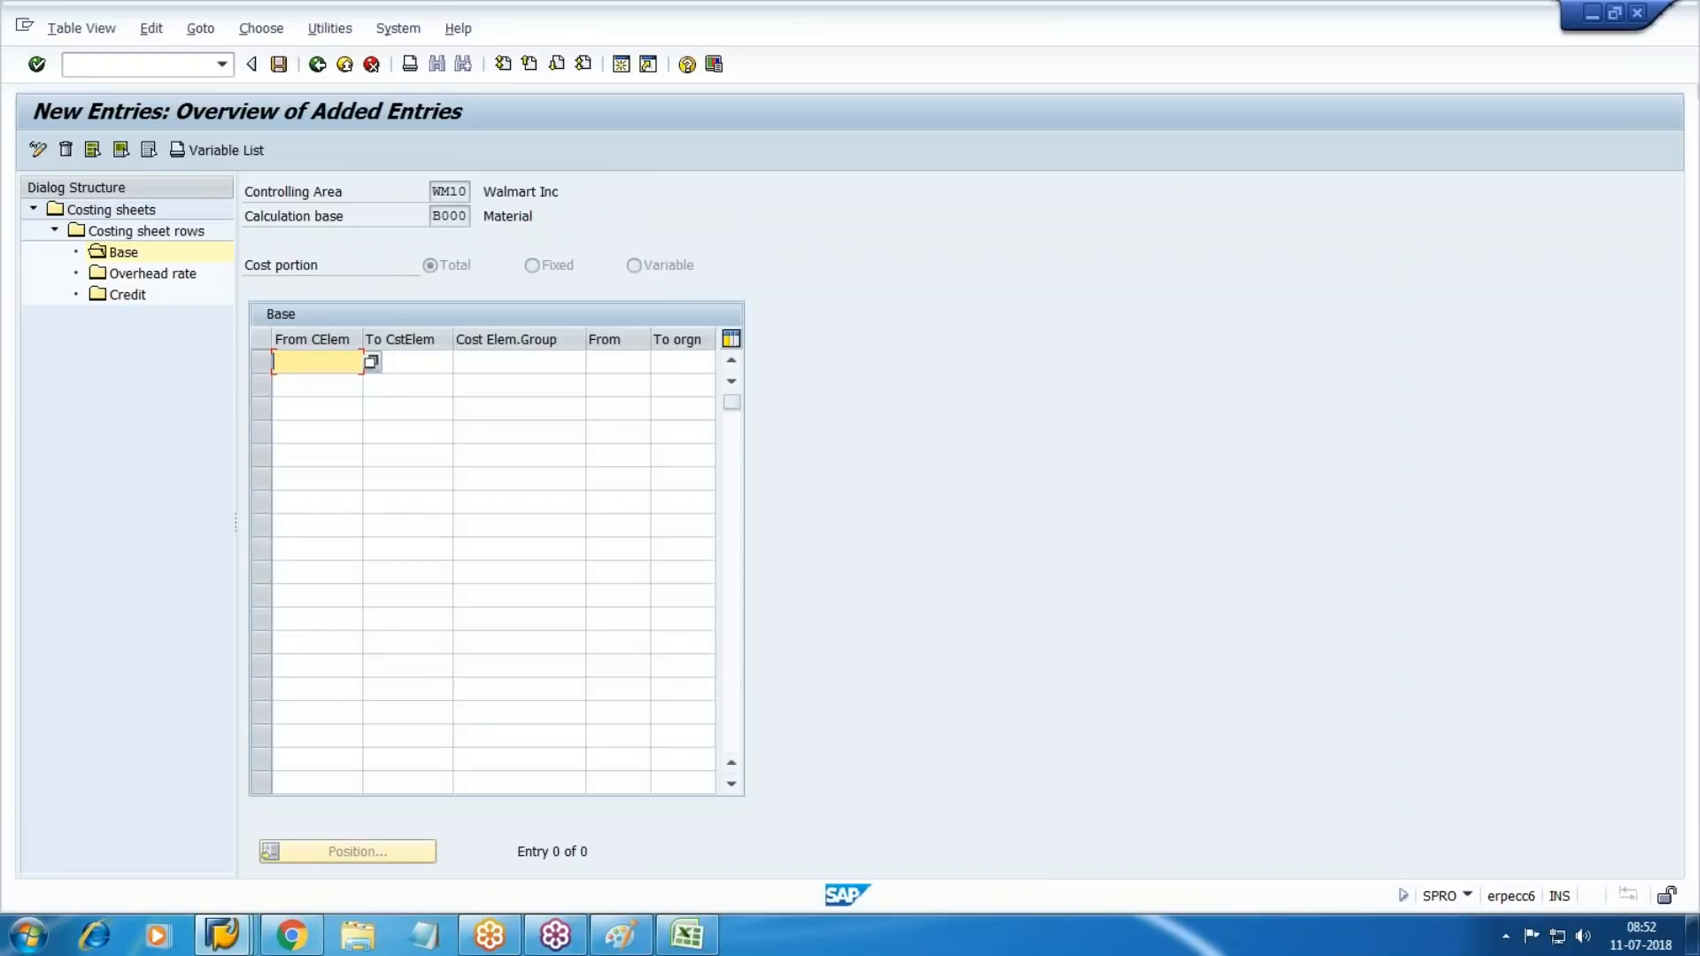
type("1000")
key("Tab")
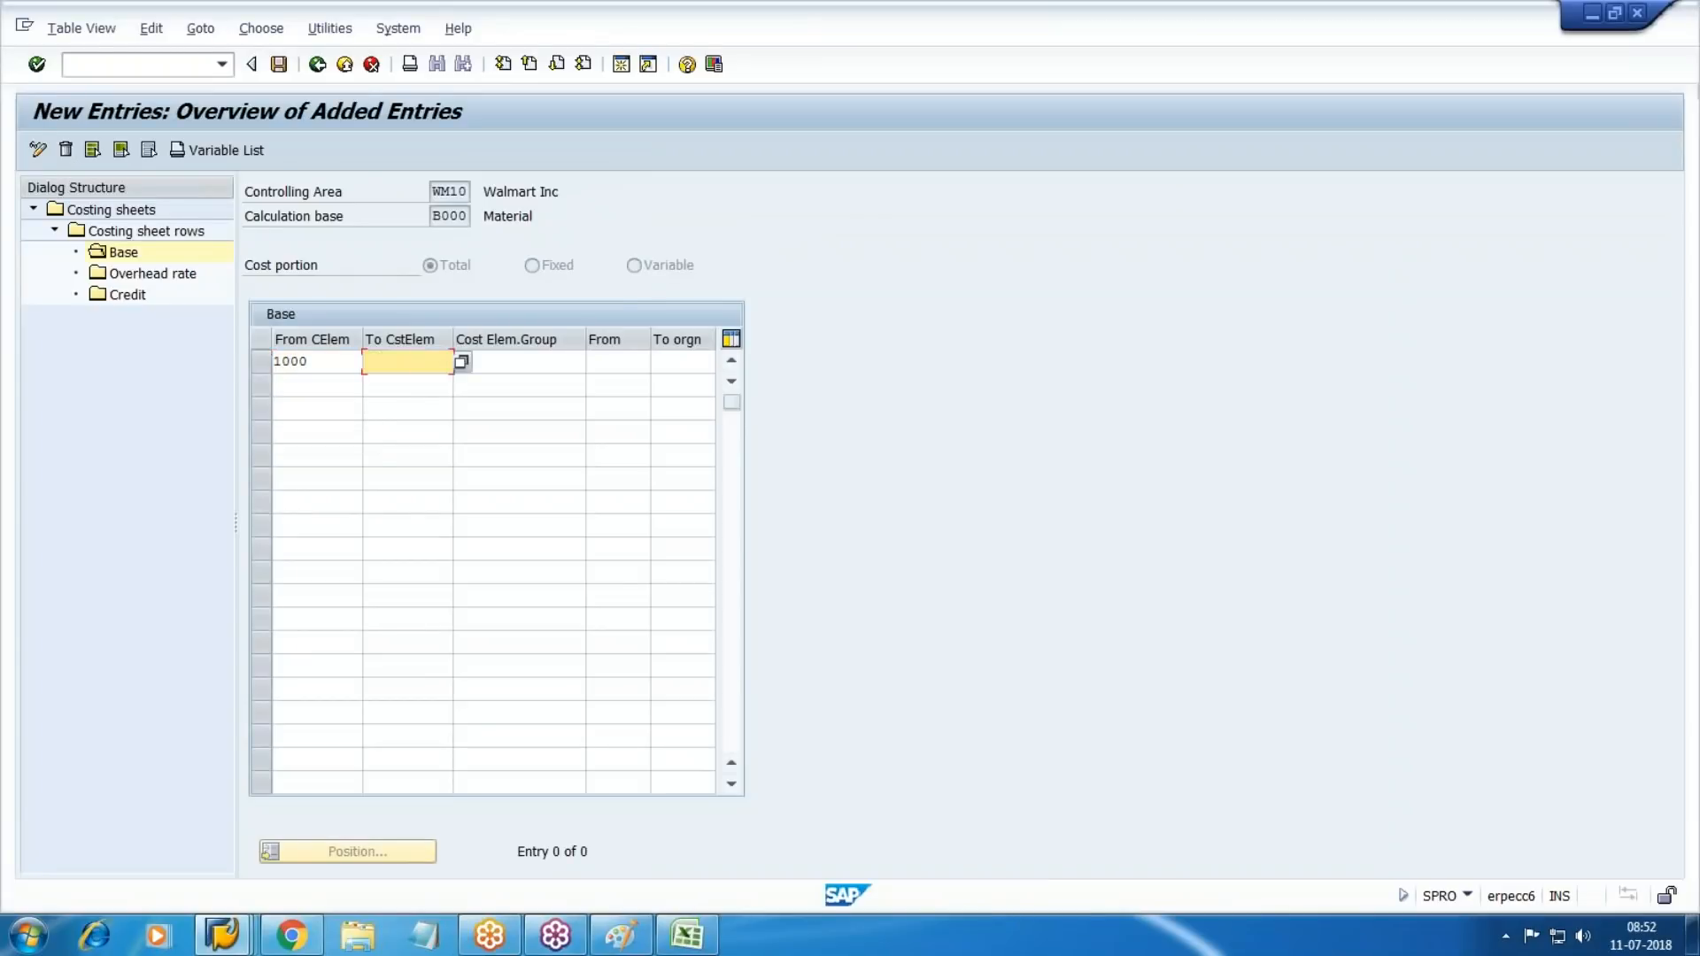
type("1001")
key("Return")
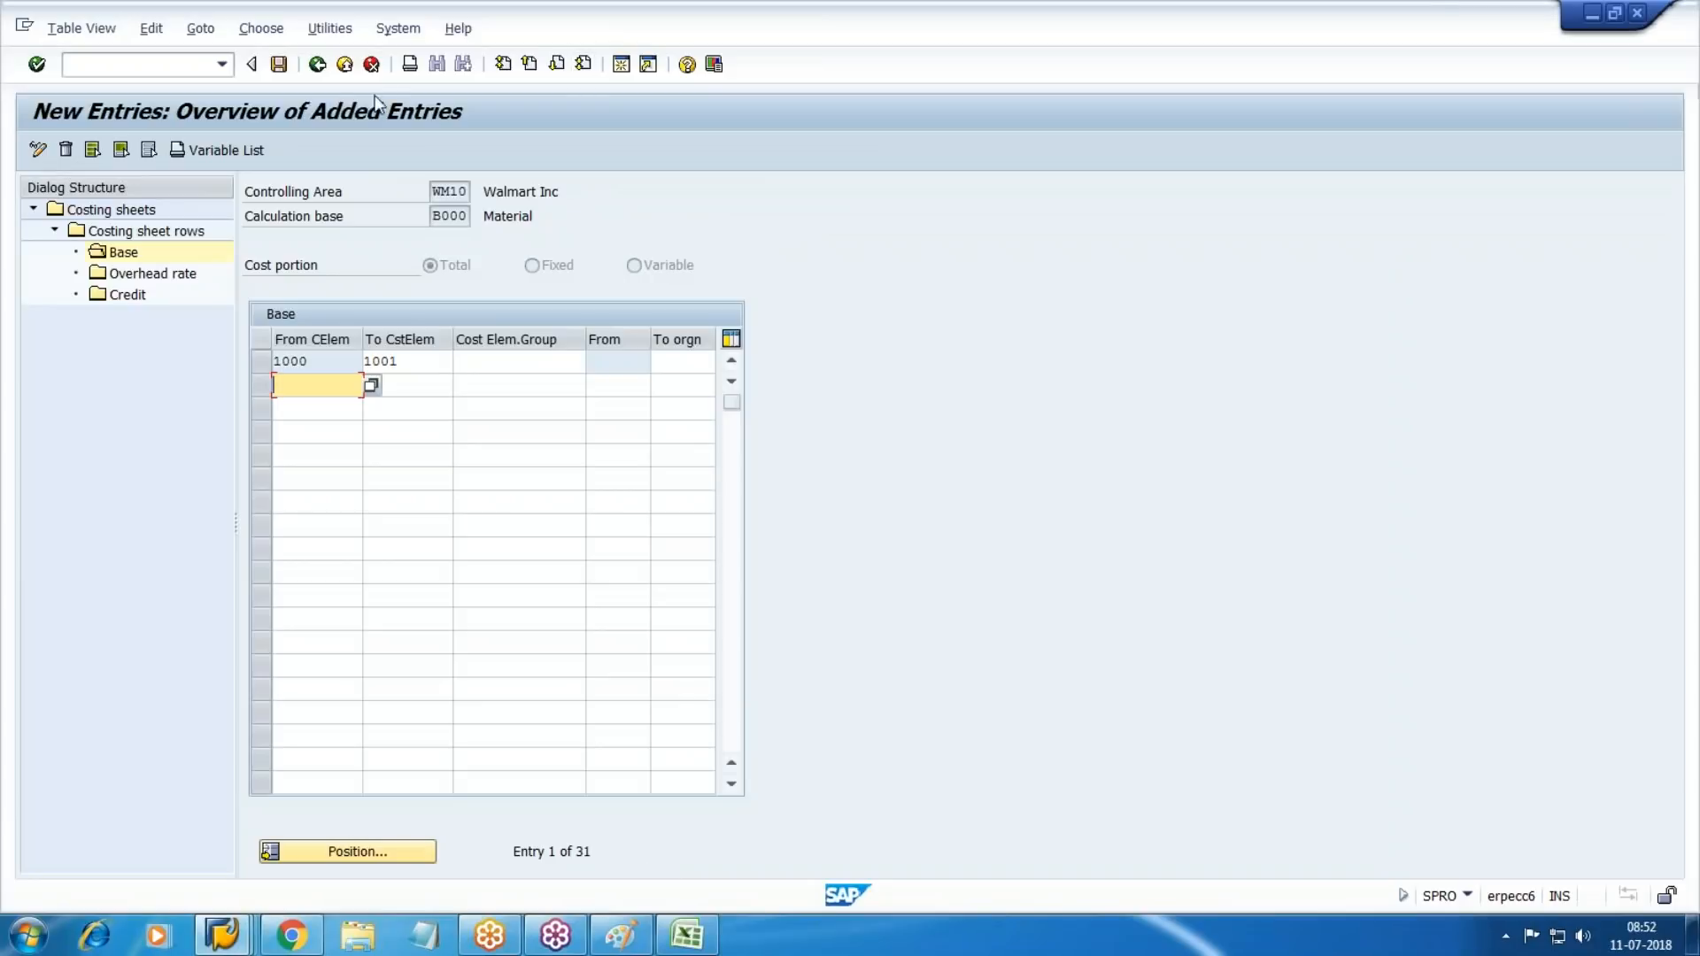
key("F3")
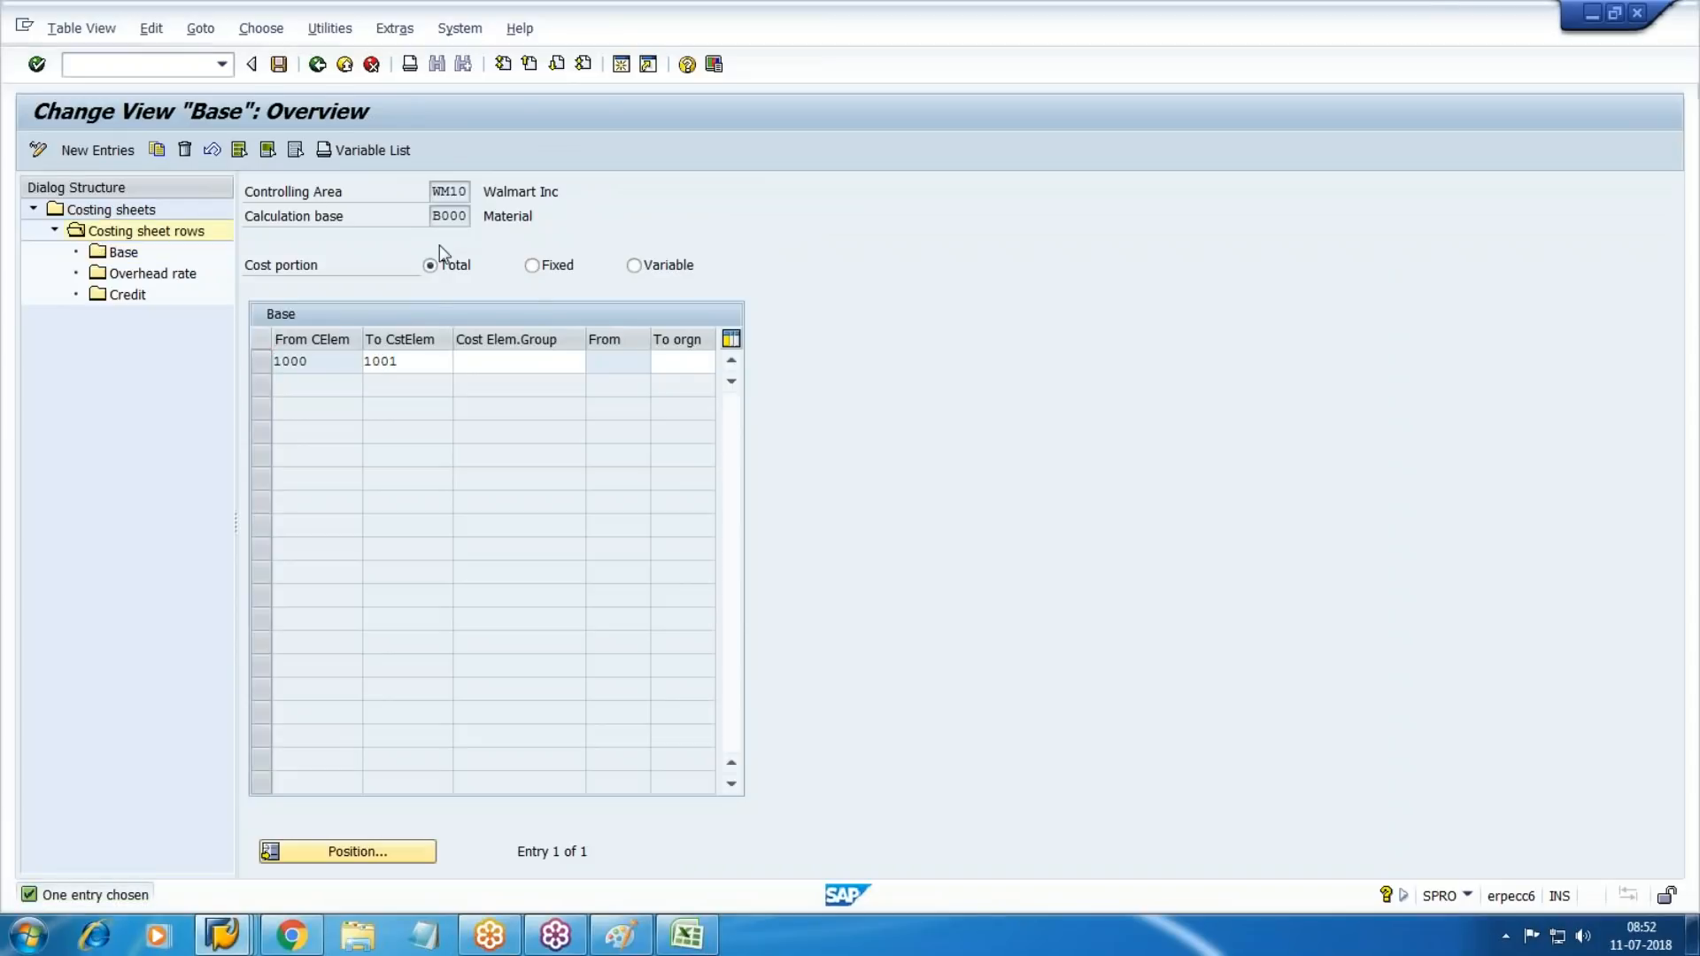
key("F3")
Start a new entry for row 30's base B010 and look up the activity cost elements in the Google Docs working notes.
left_click(261, 336)
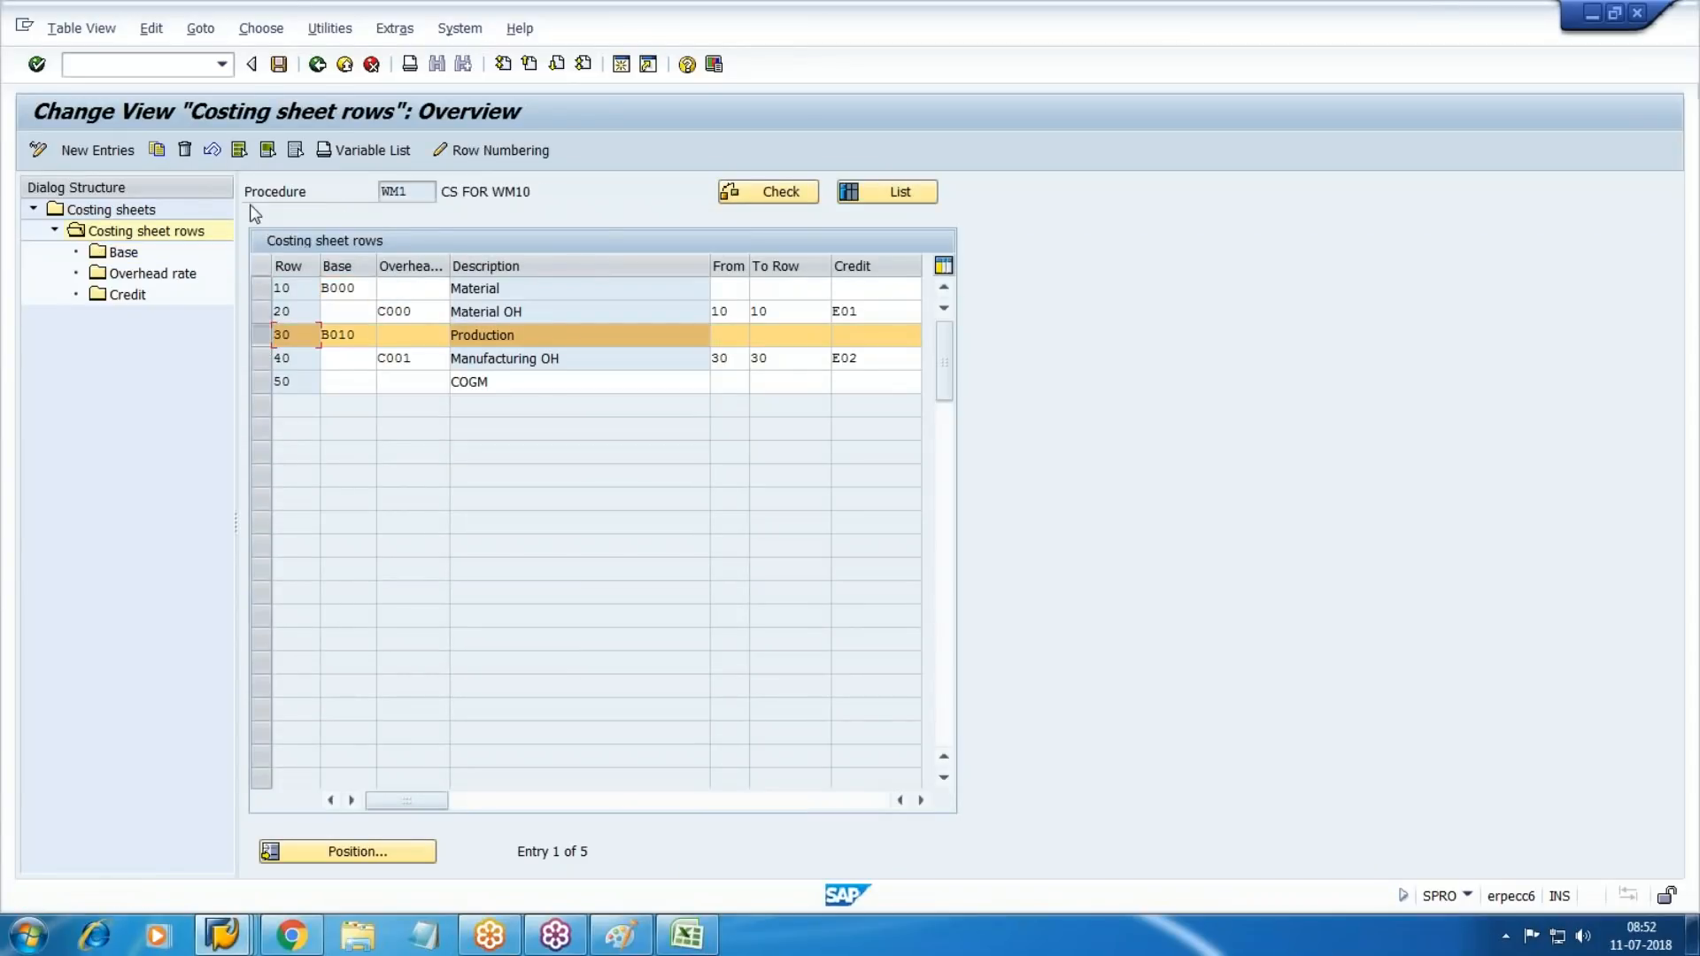
left_click(120, 253)
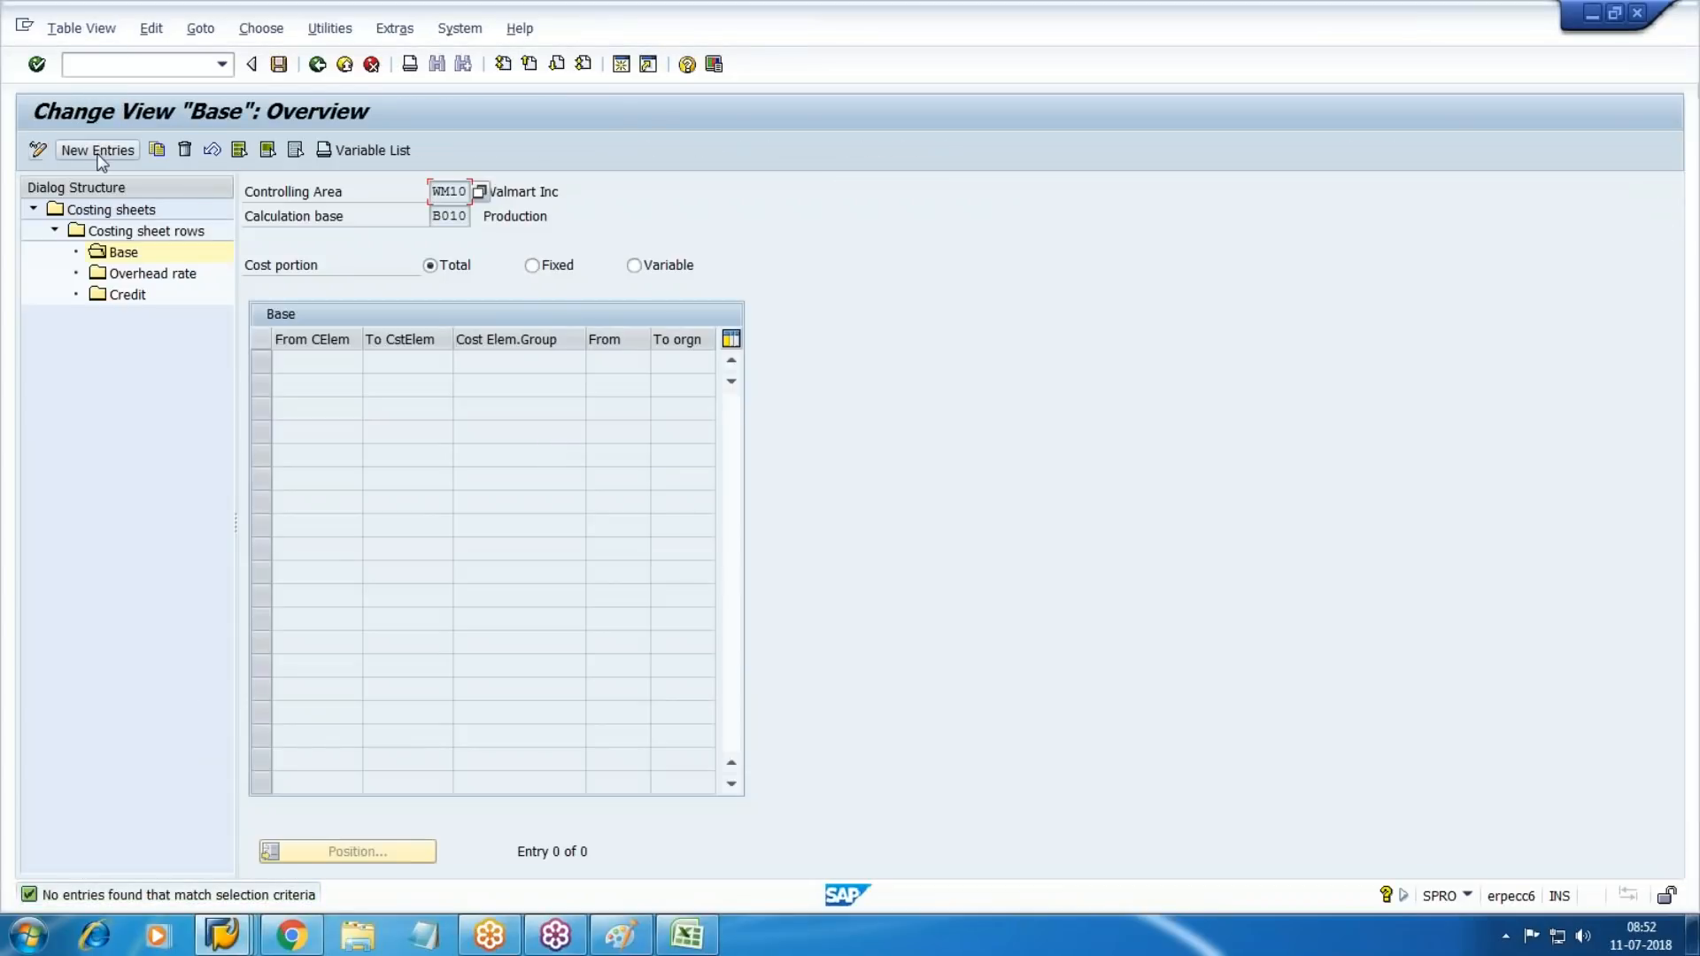
left_click(37, 149)
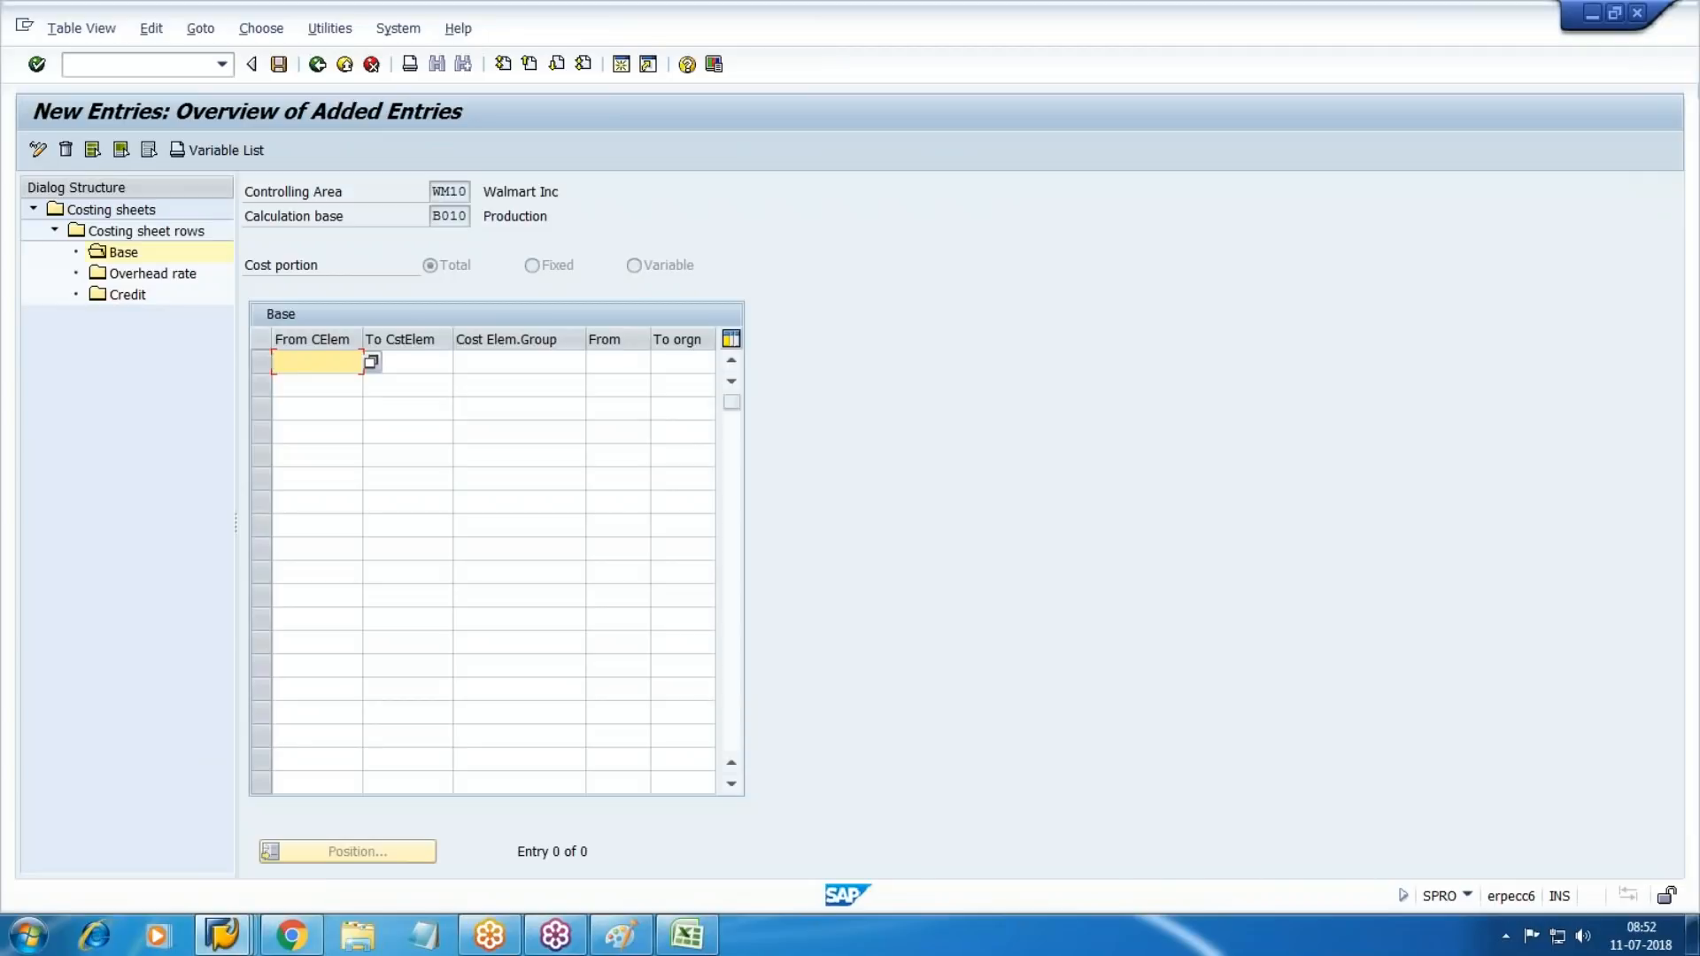
left_click(291, 935)
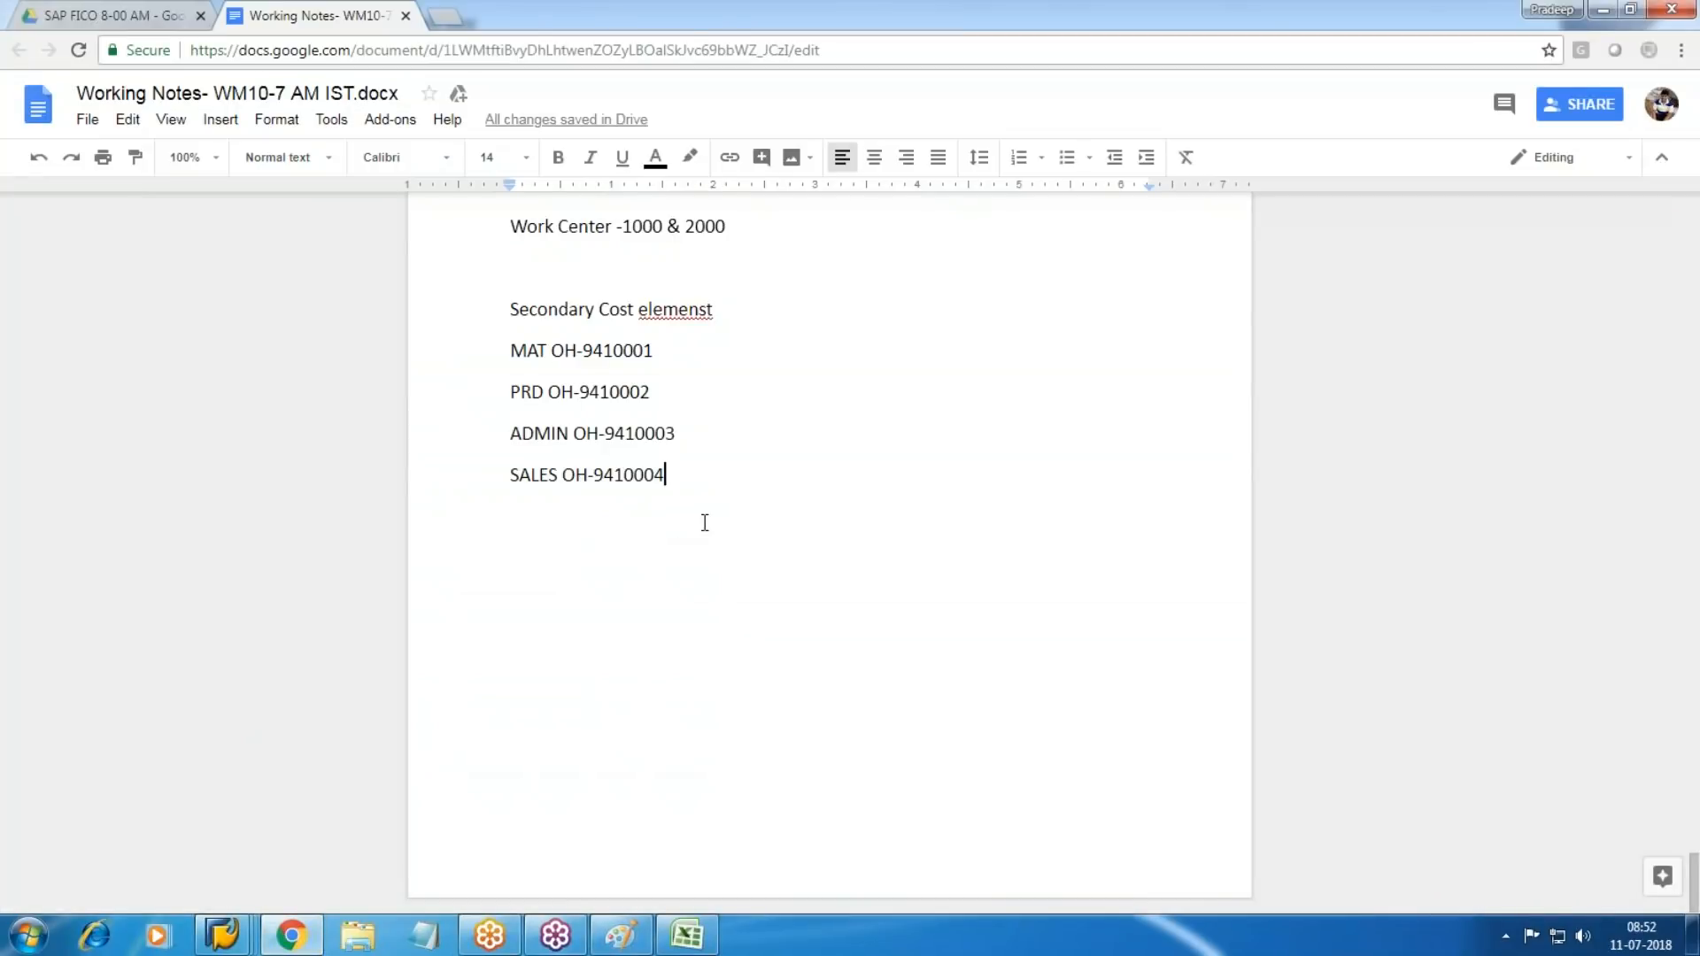
scroll(704, 523, "up", 2)
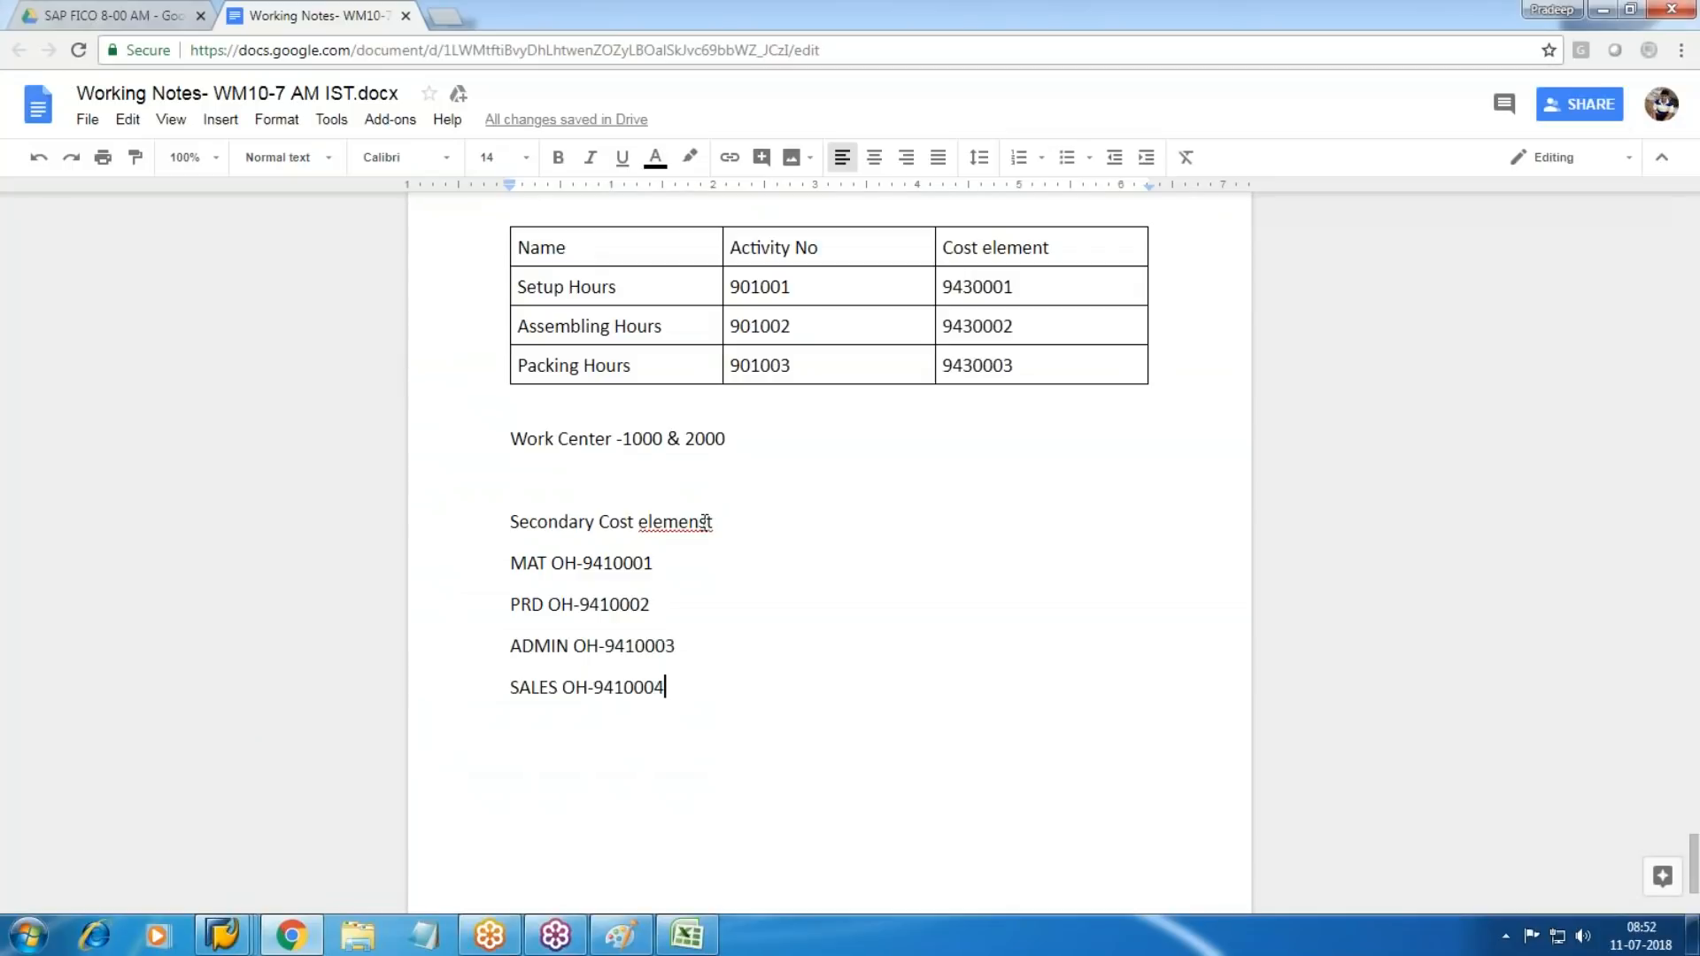
scroll(704, 522, "up", 1)
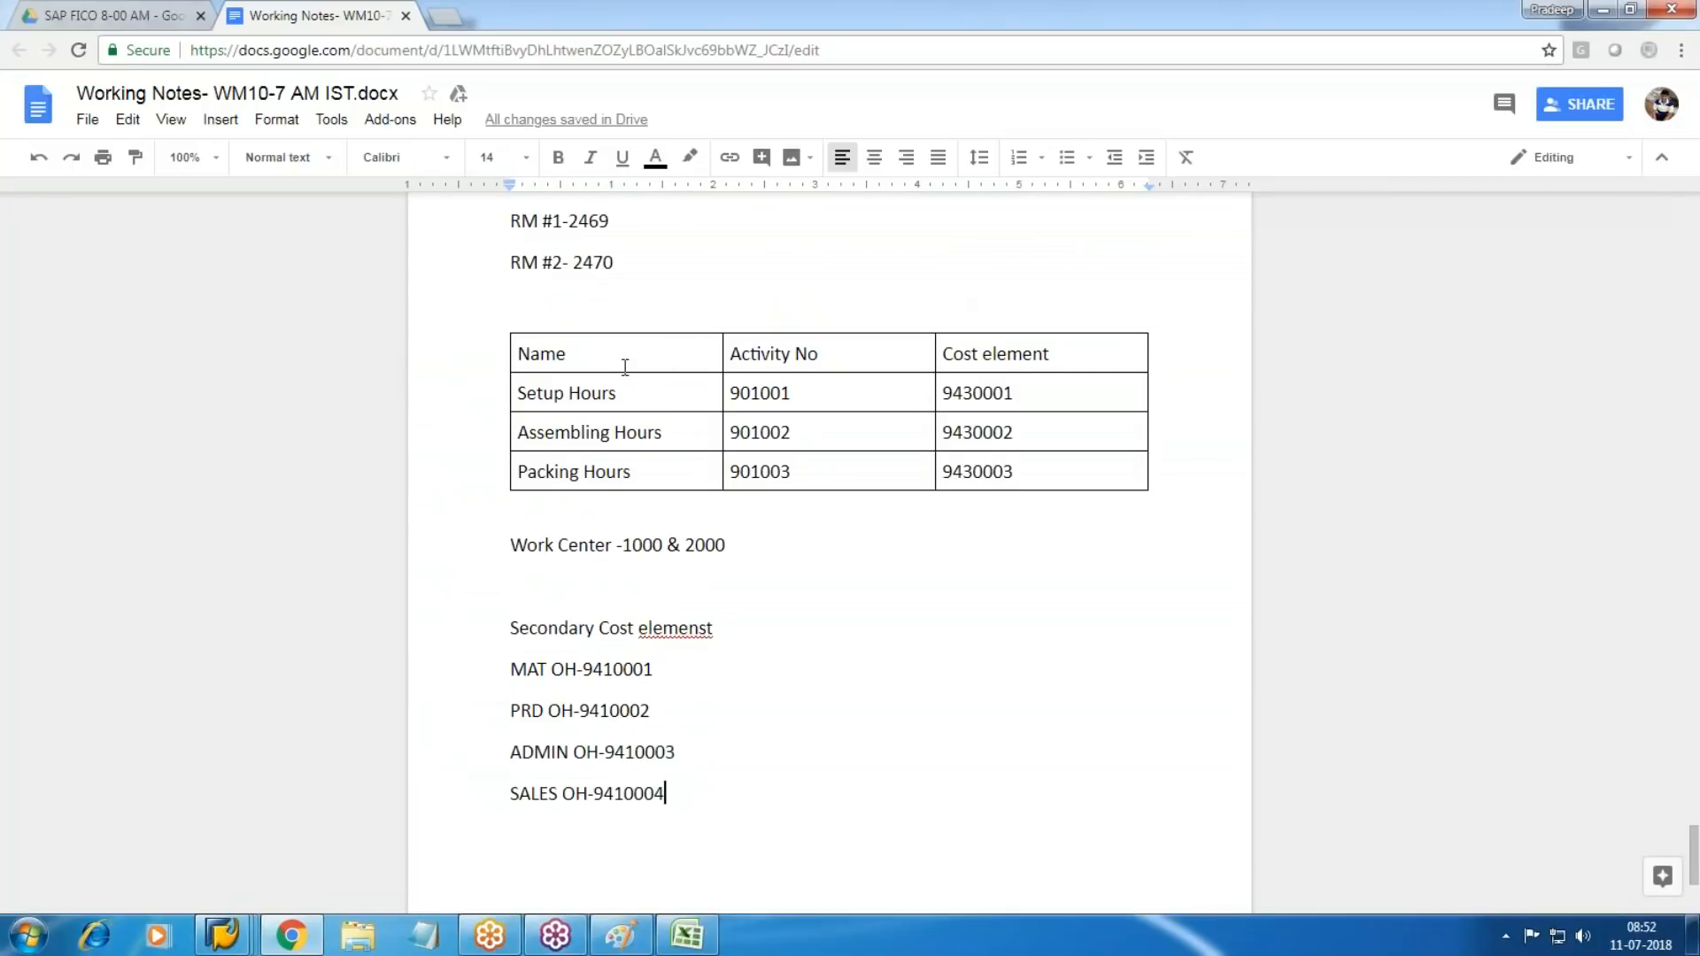
left_click(572, 471)
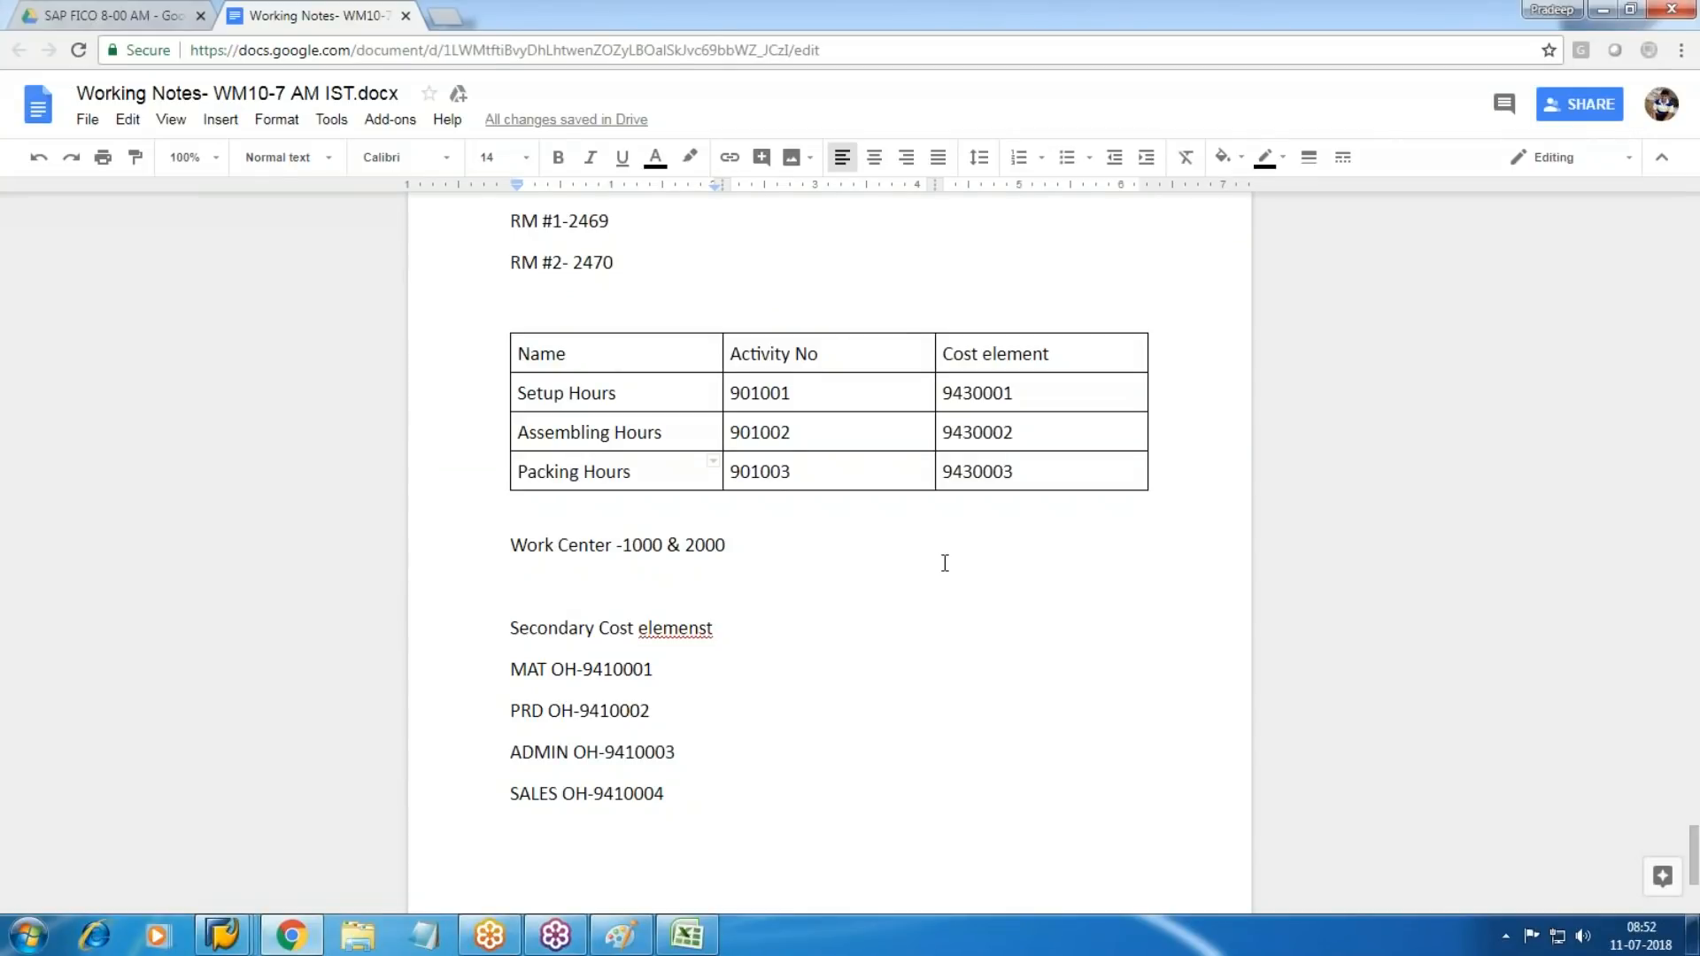
left_click(1050, 376)
Switch back to SAP and enter 9430001 as the starting cost element of base B010 (Production).
key("alt+Tab")
type("943000")
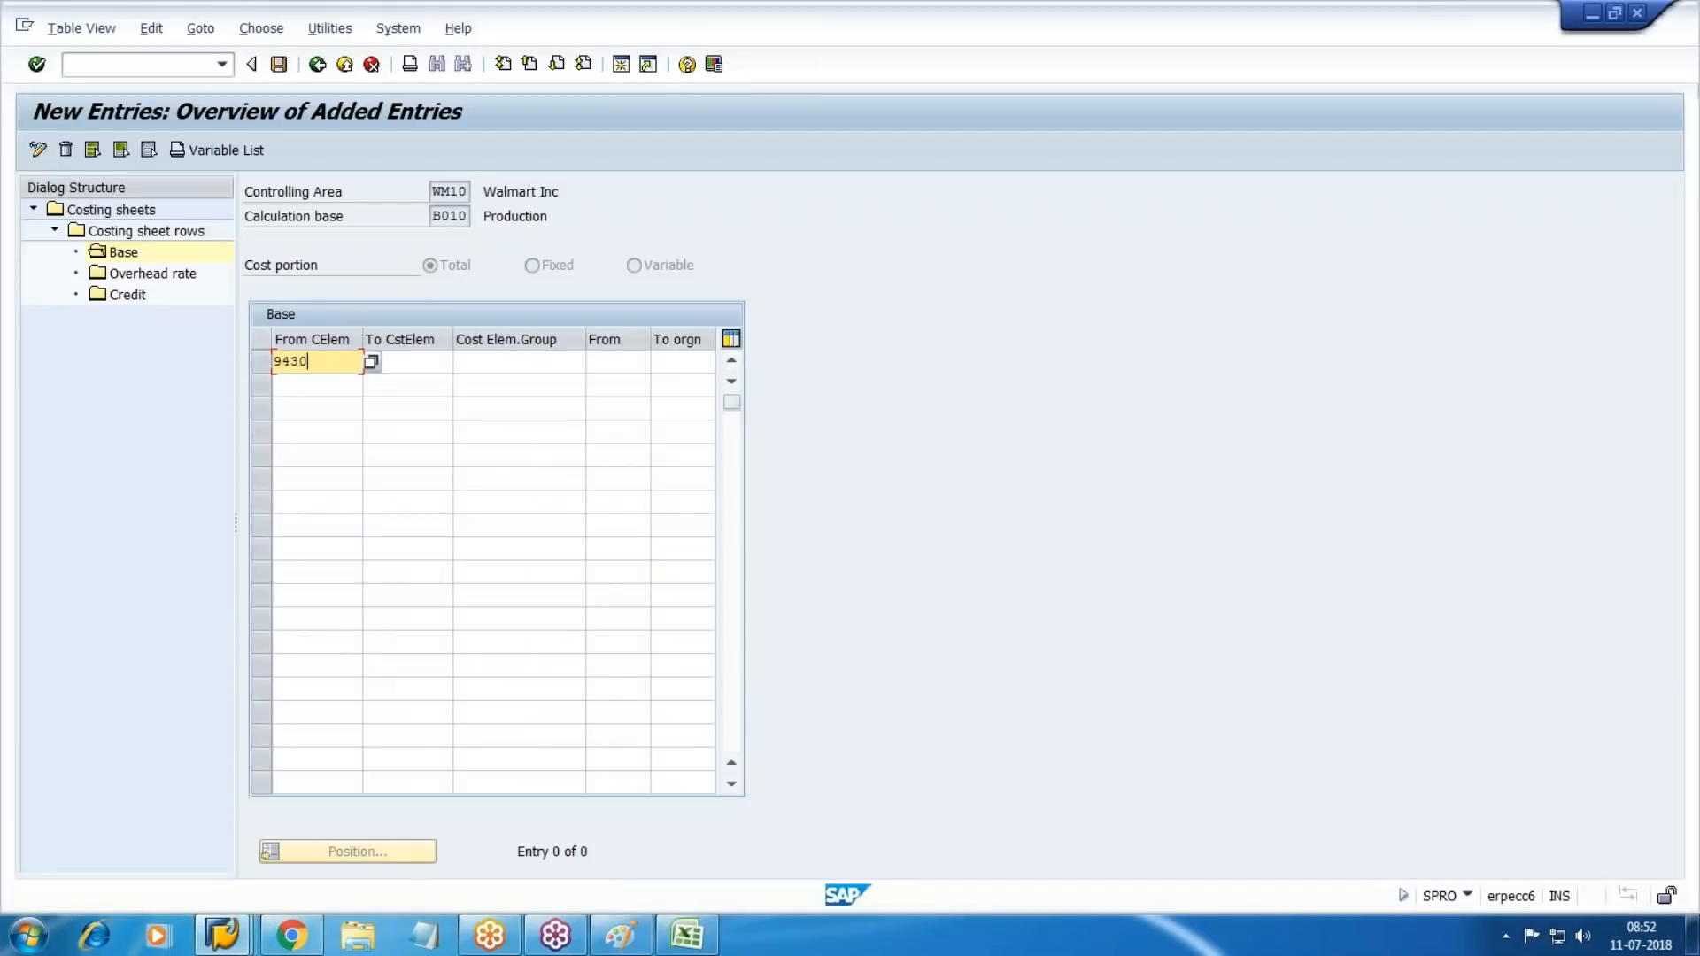
key("BackSpace")
key("BackSpace")
key("BackSpace")
type("000")
key("alt+Tab")
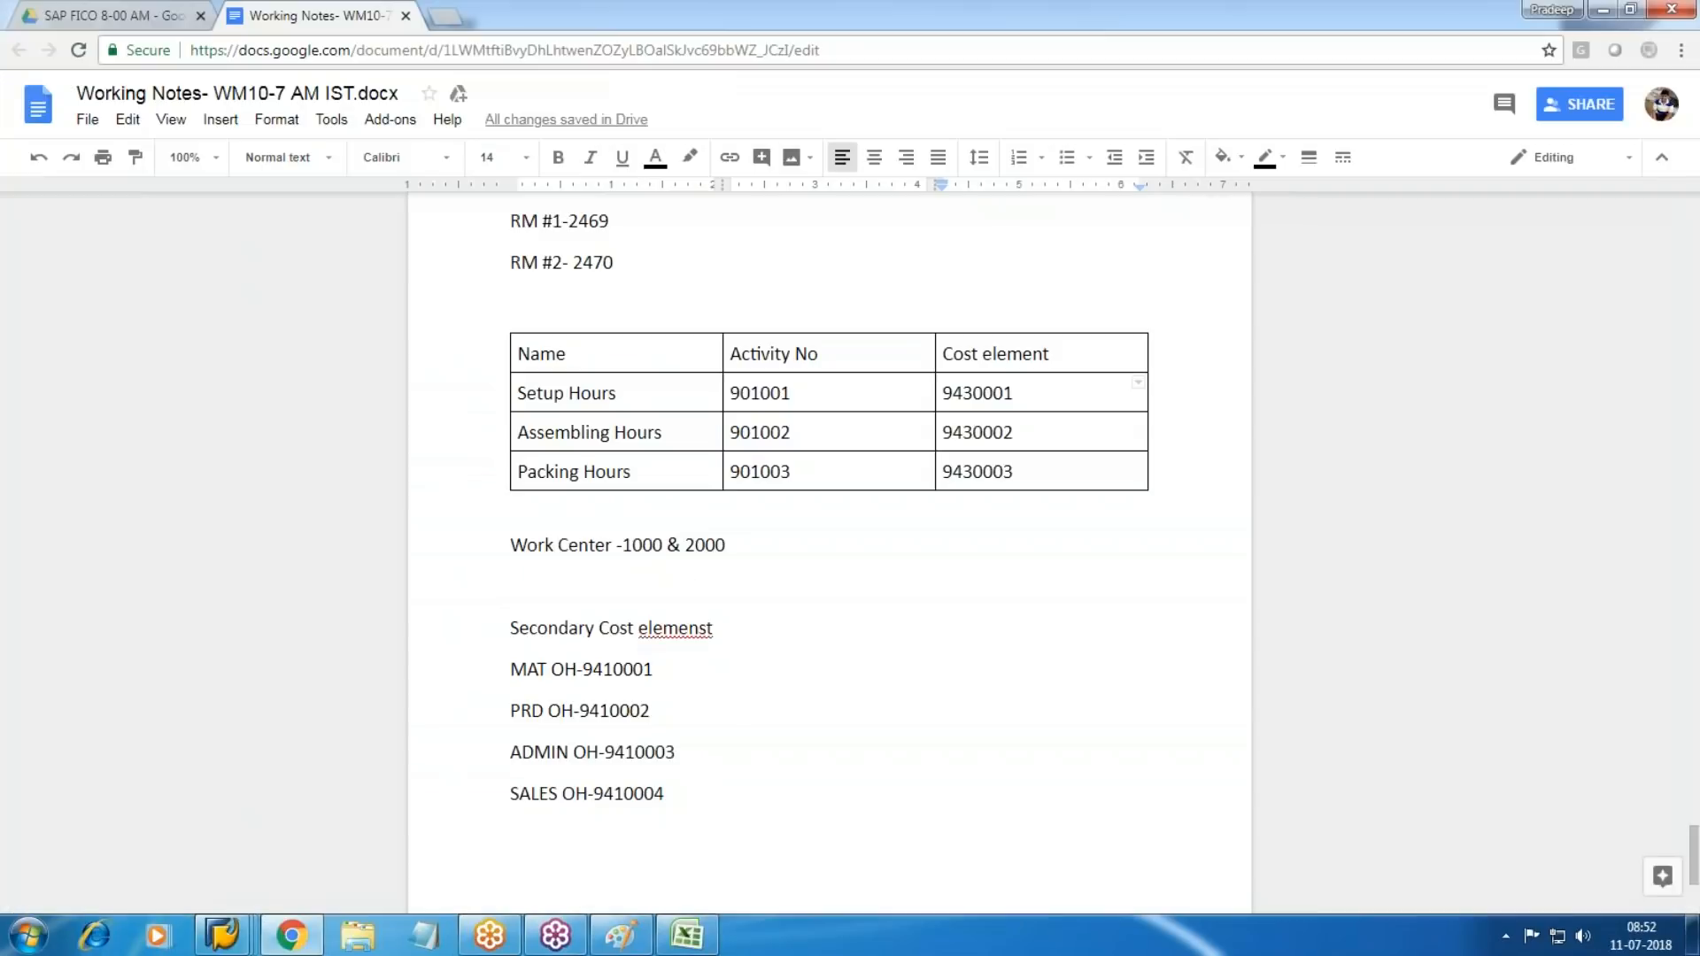
key("alt+Tab")
key("Tab")
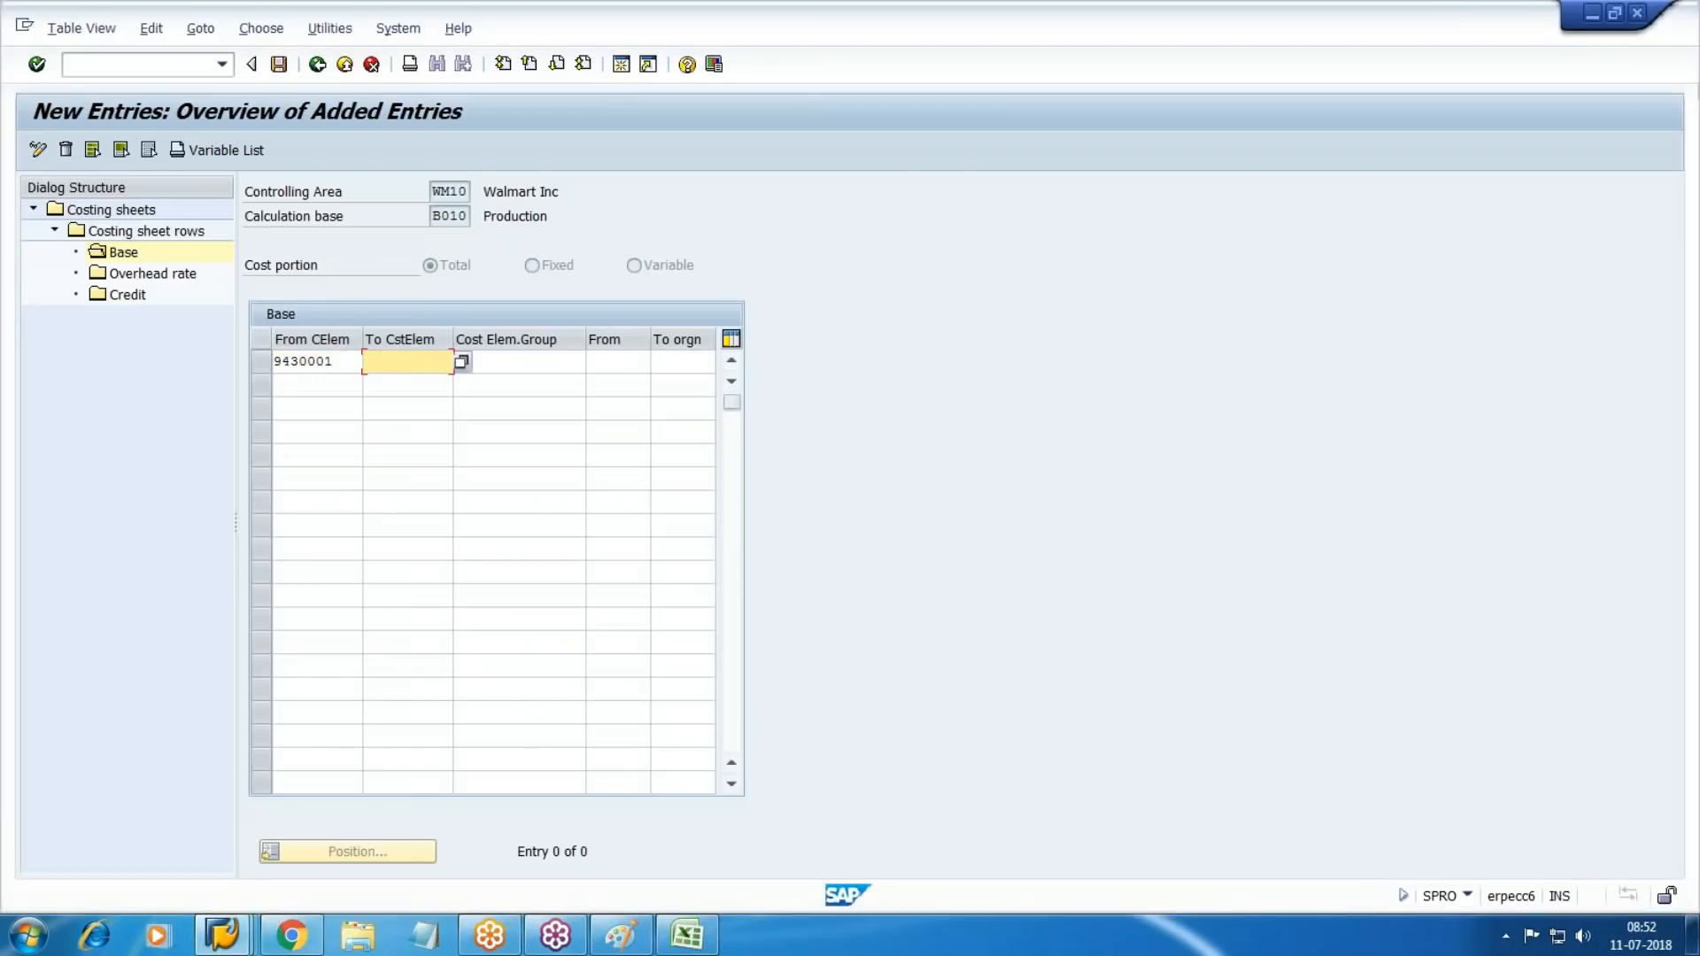
Set the ending cost element of base B010 to 9430003, checking it against the working notes.
key("alt+Tab")
key("alt+Tab")
type("943003")
key("alt+Tab")
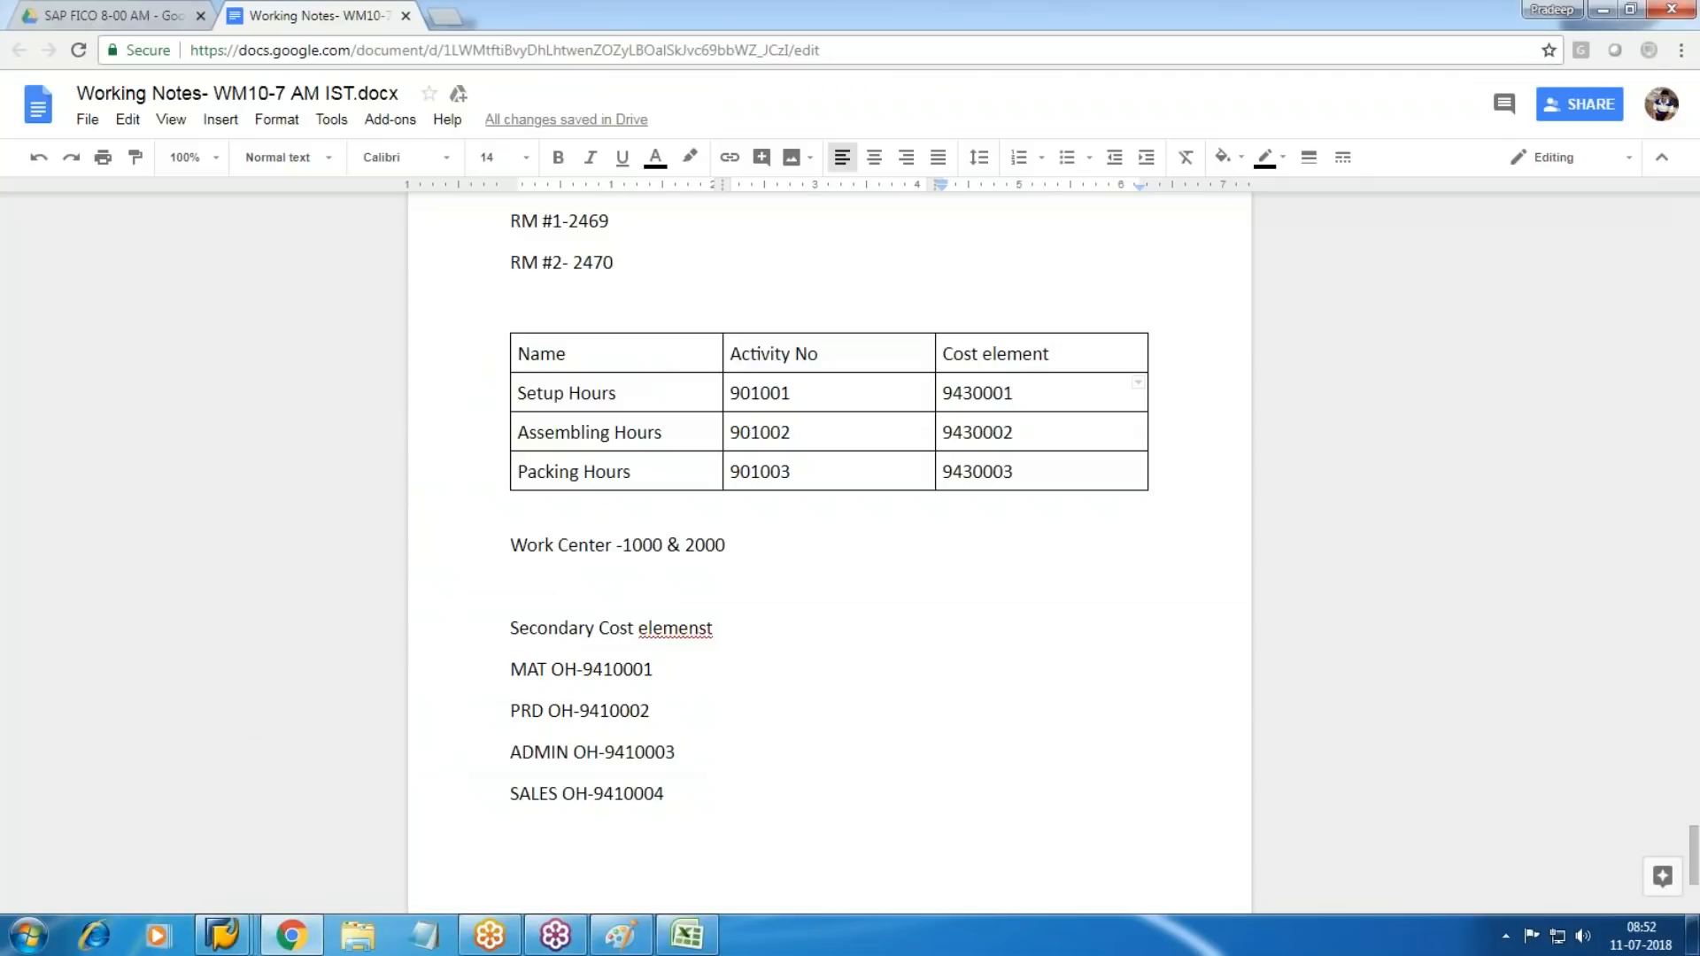
key("alt+Tab")
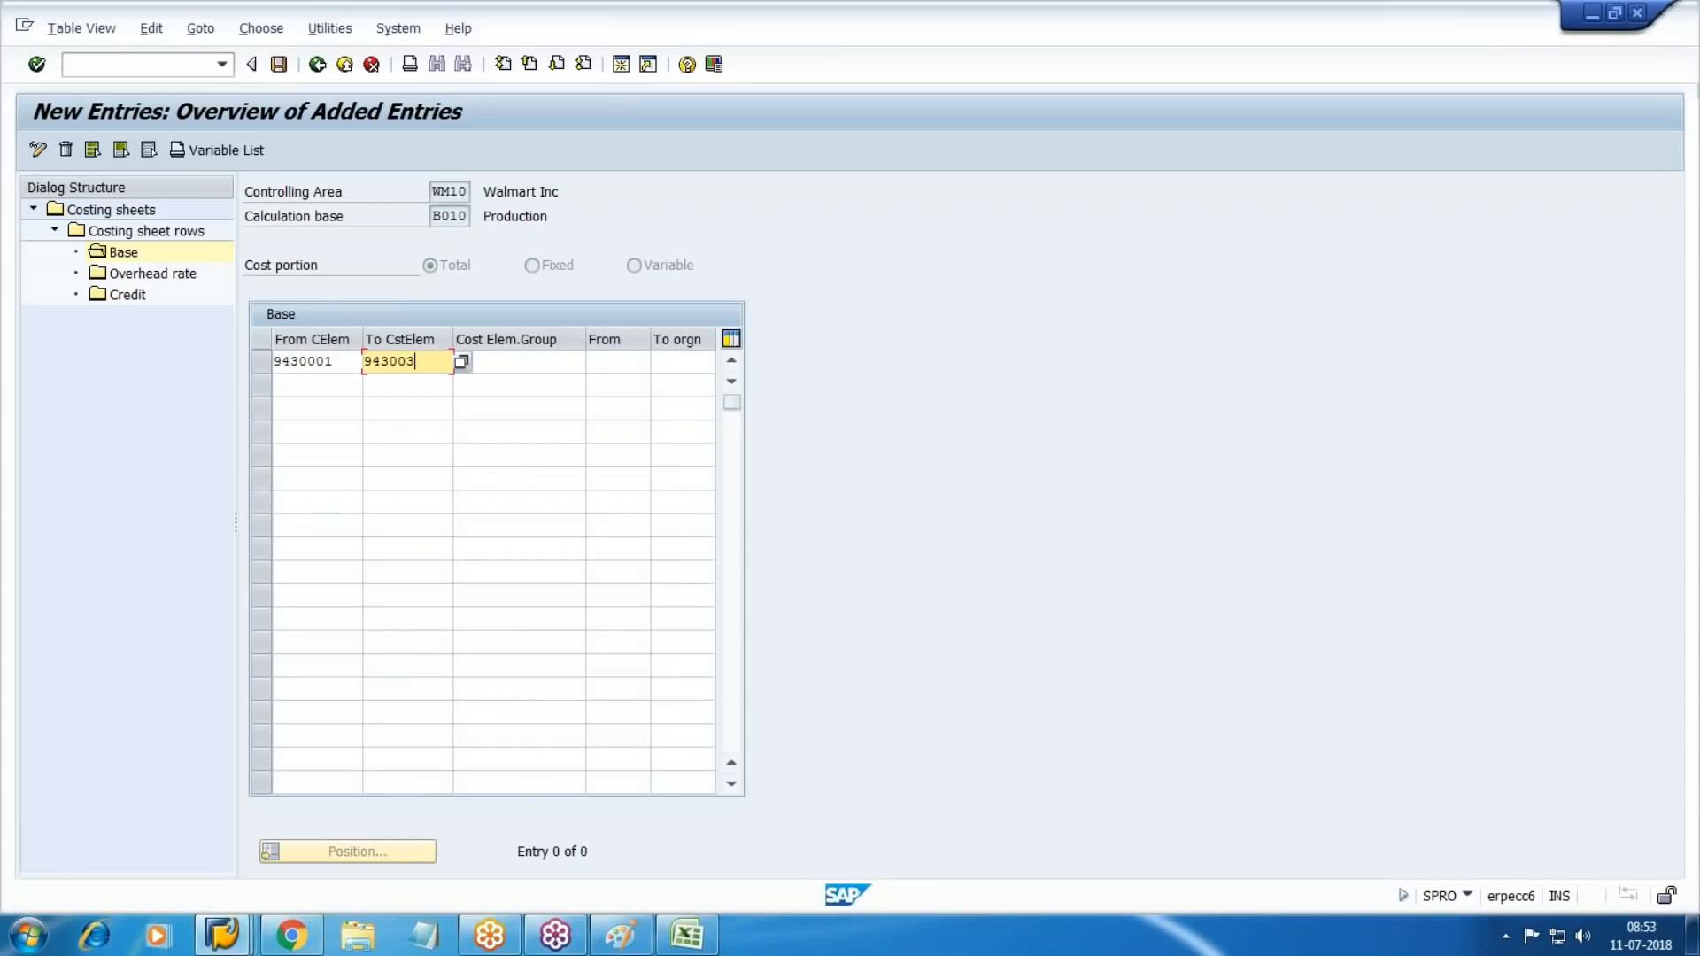
key("Return")
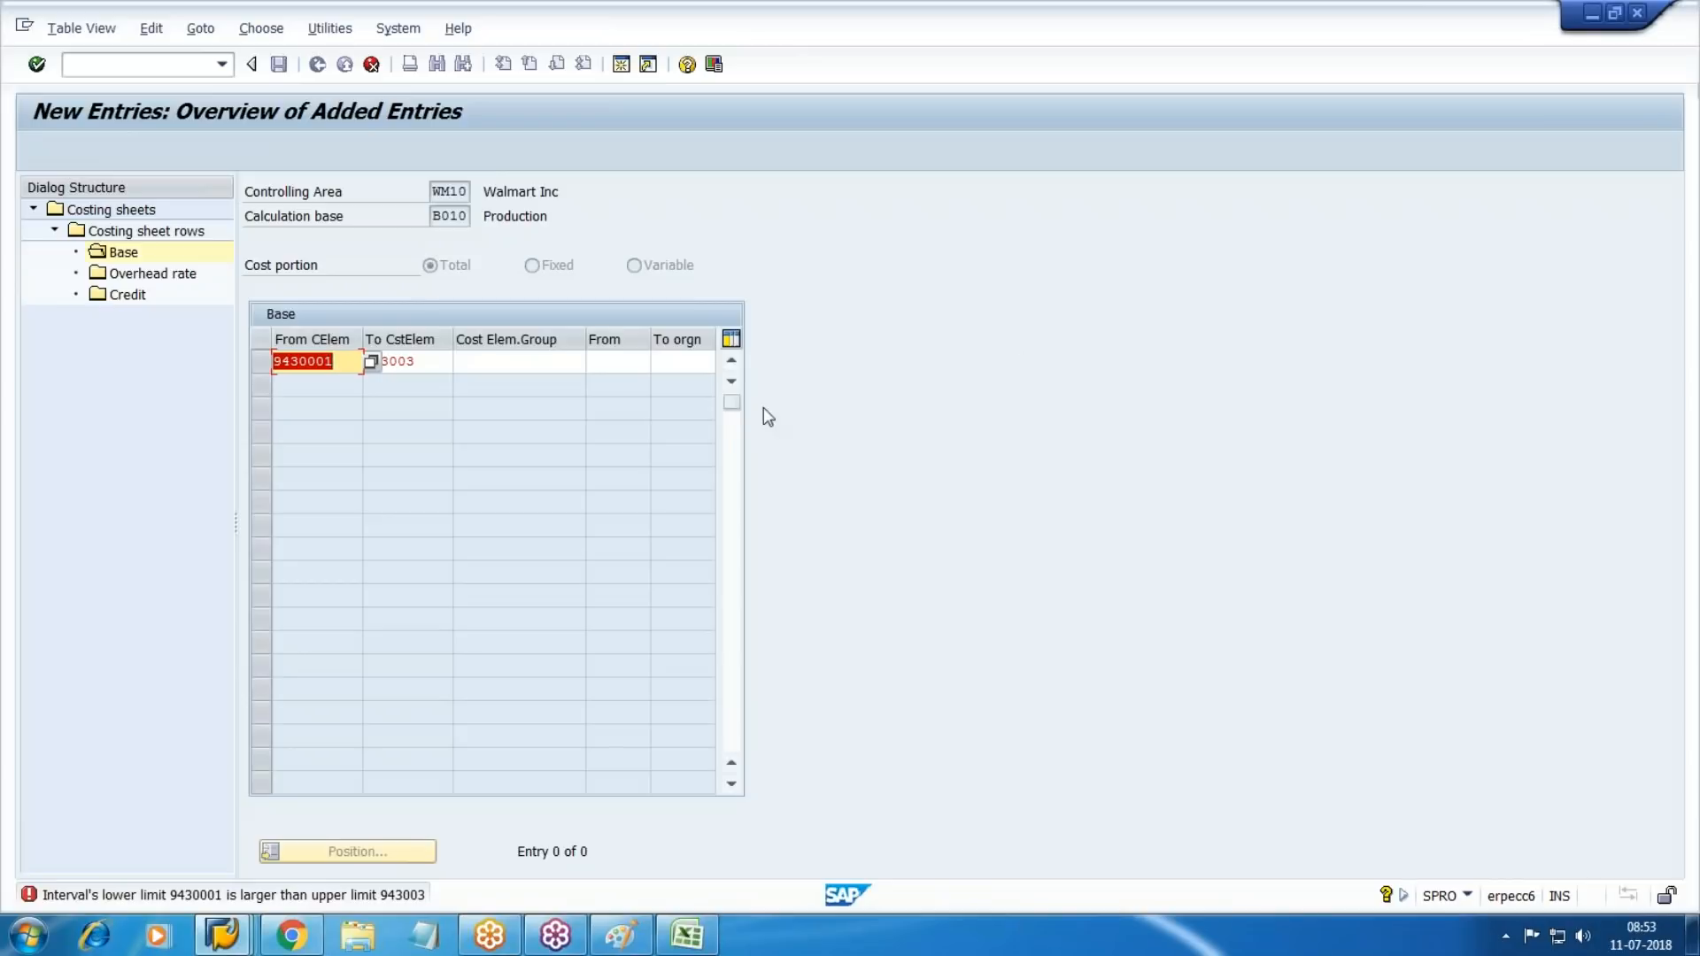
left_click(413, 363)
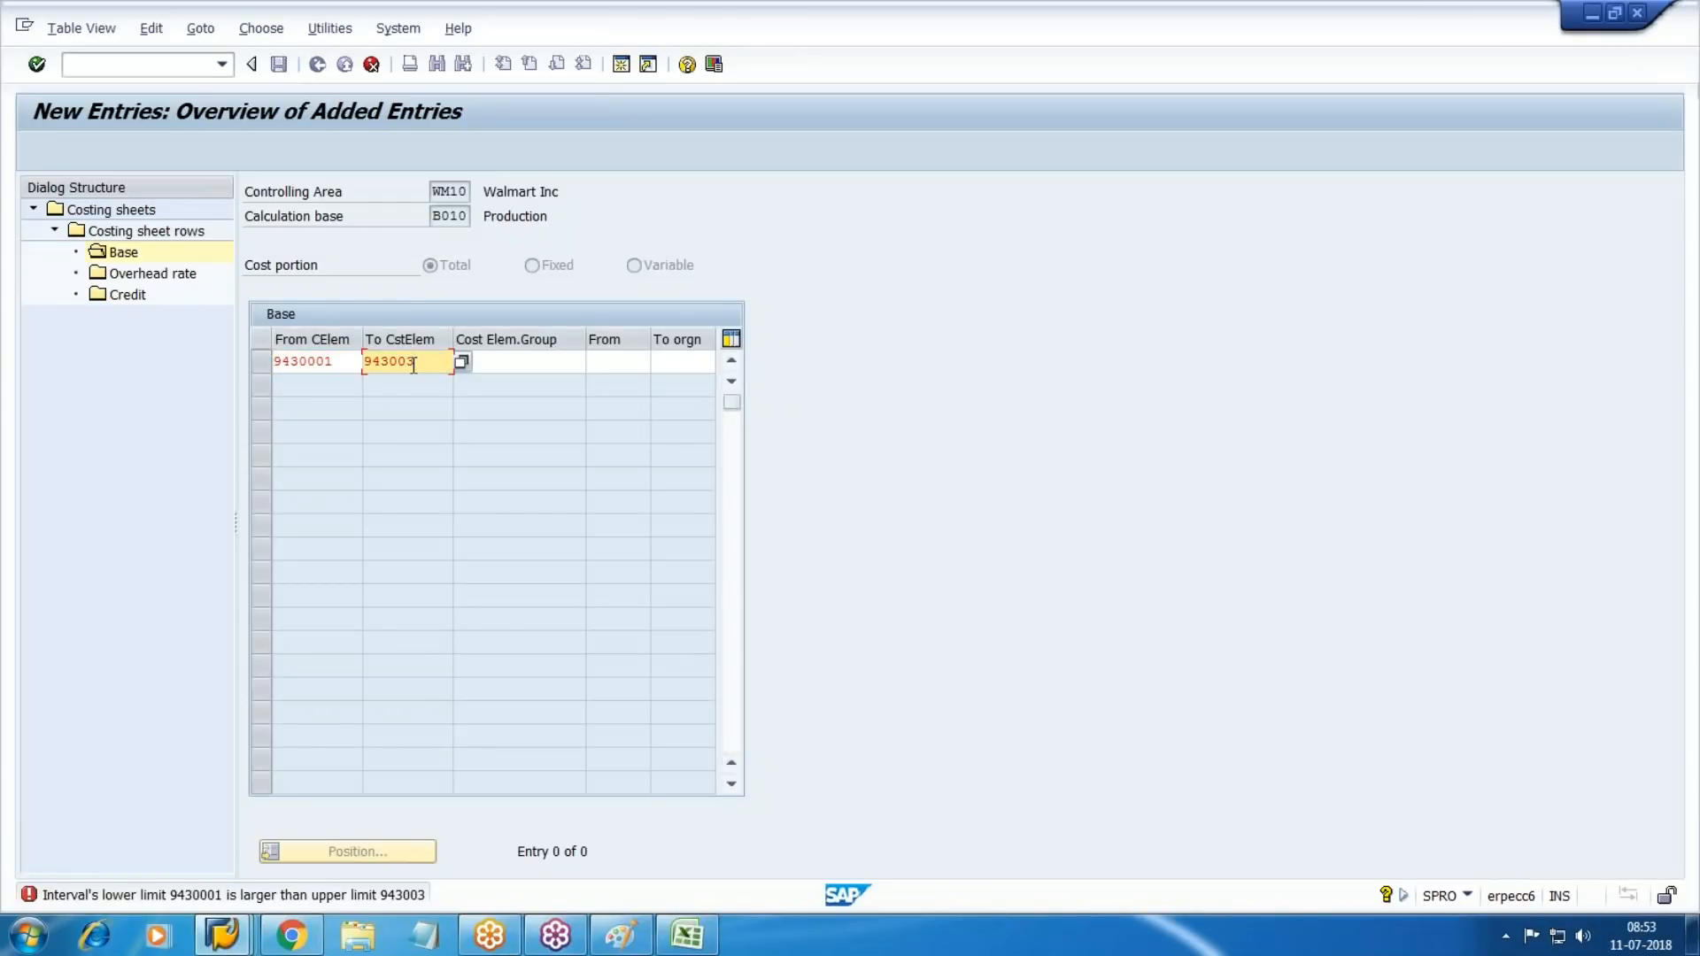
type("0")
key("Return")
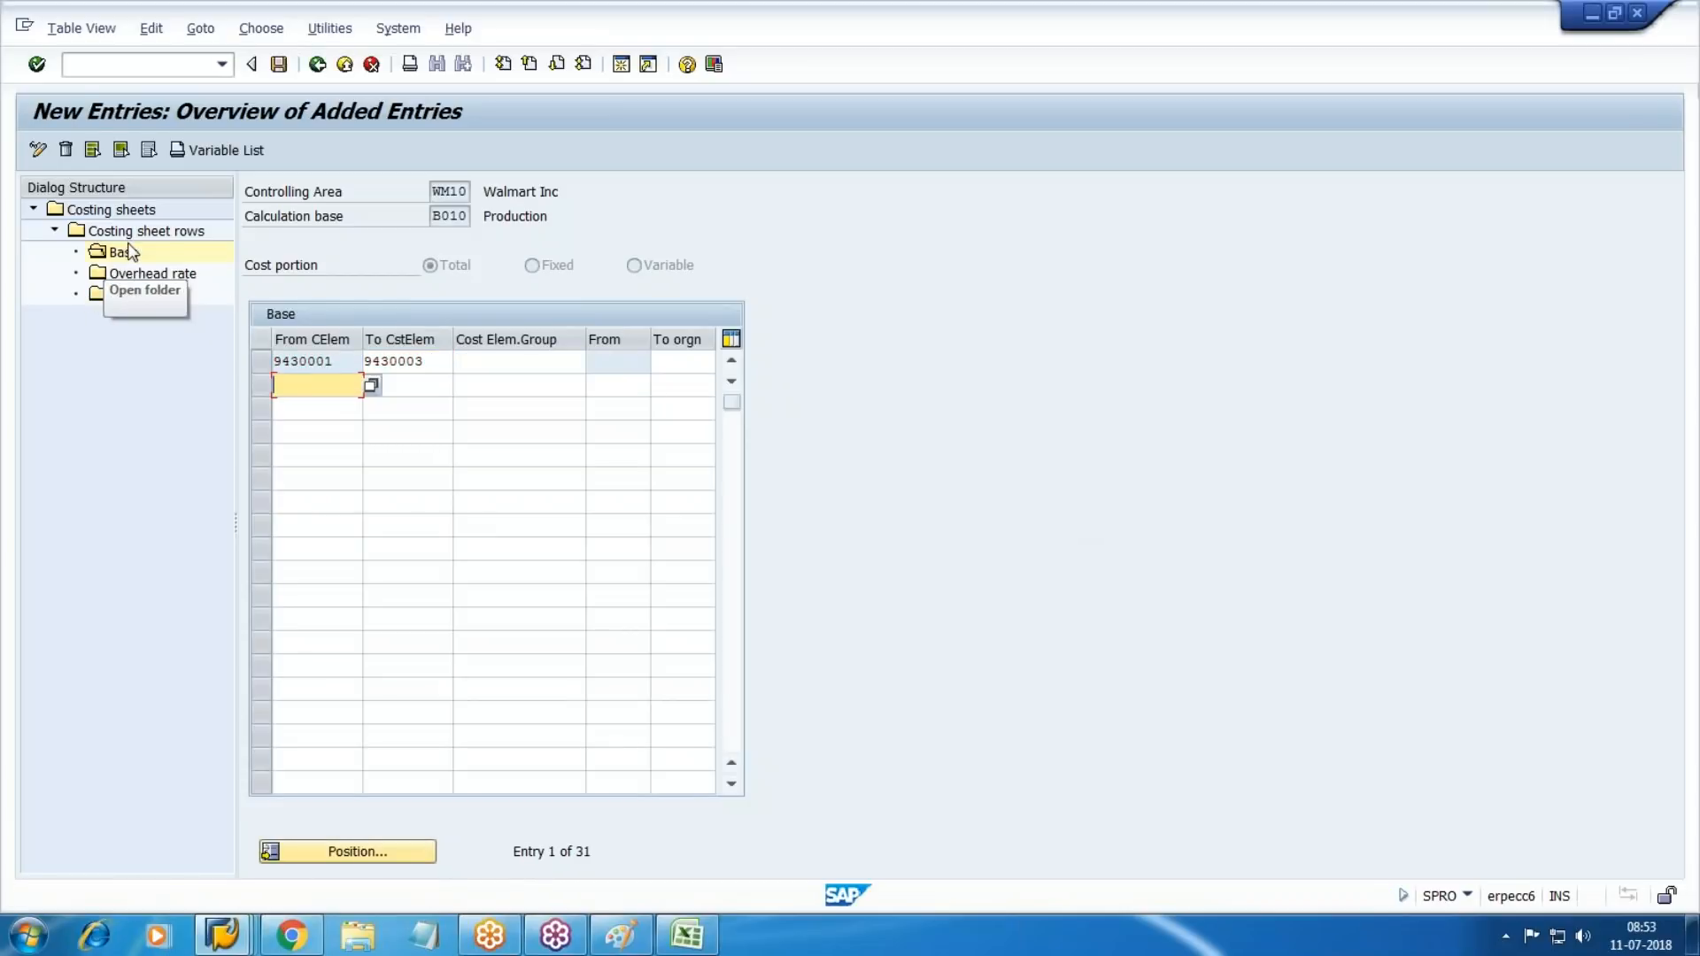
Return to the costing sheet rows and examine the overhead rate entries of row 20 (Material OH).
double_click(146, 230)
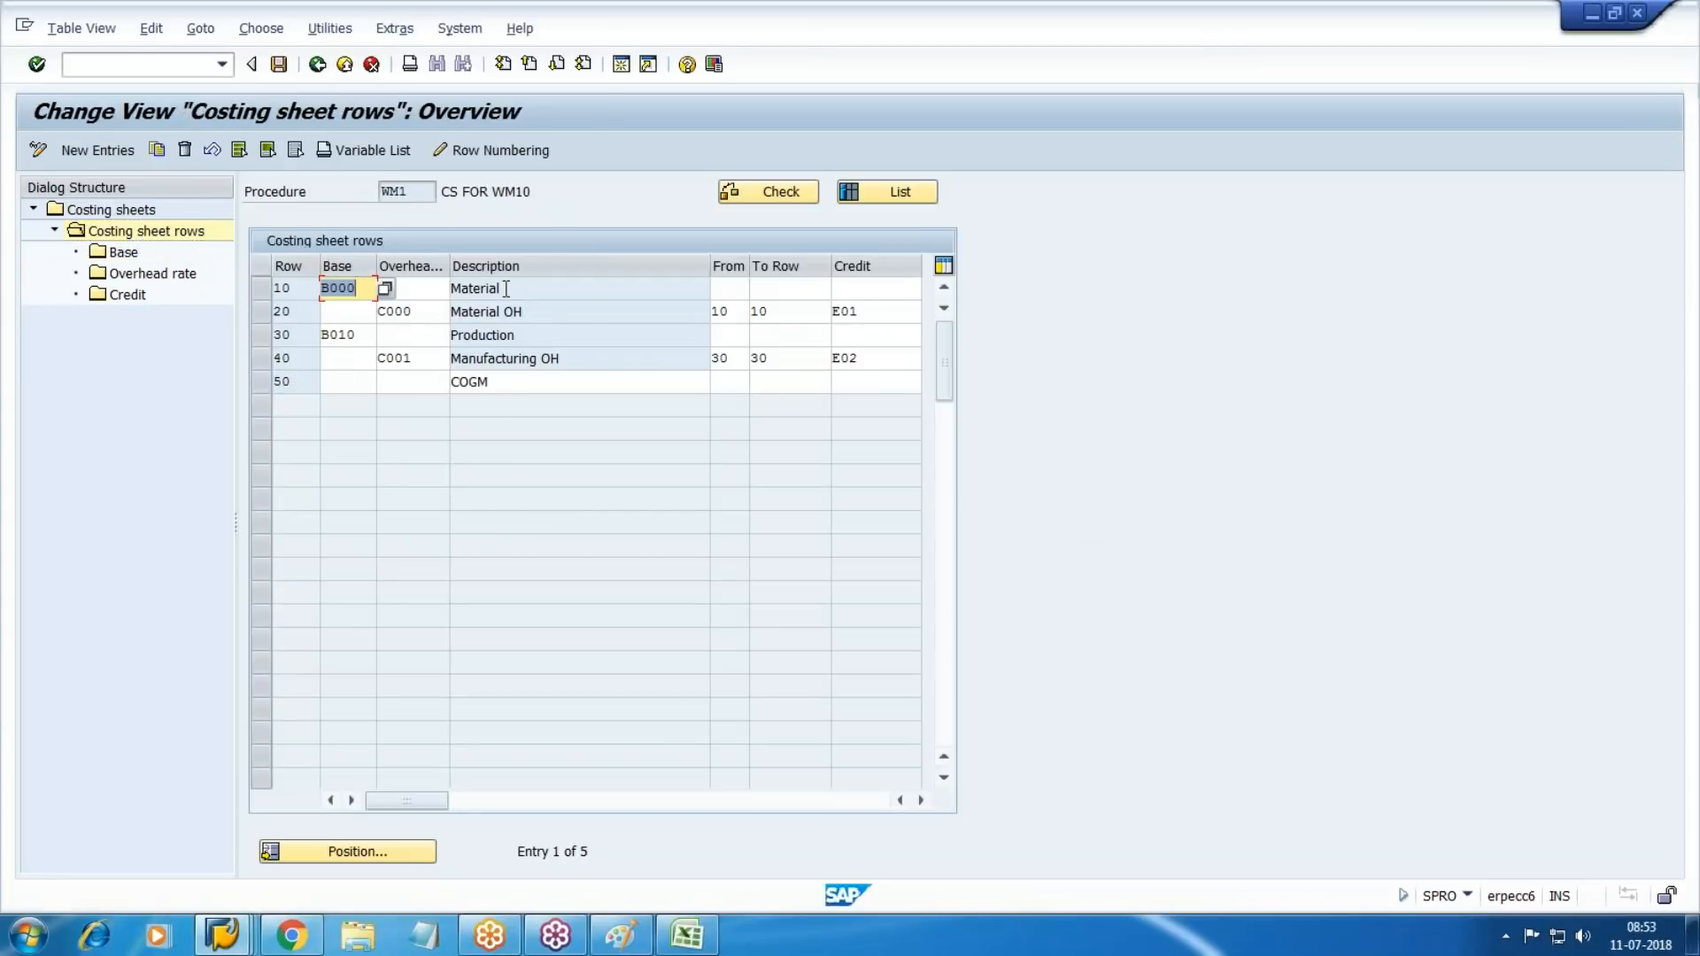
left_click(260, 311)
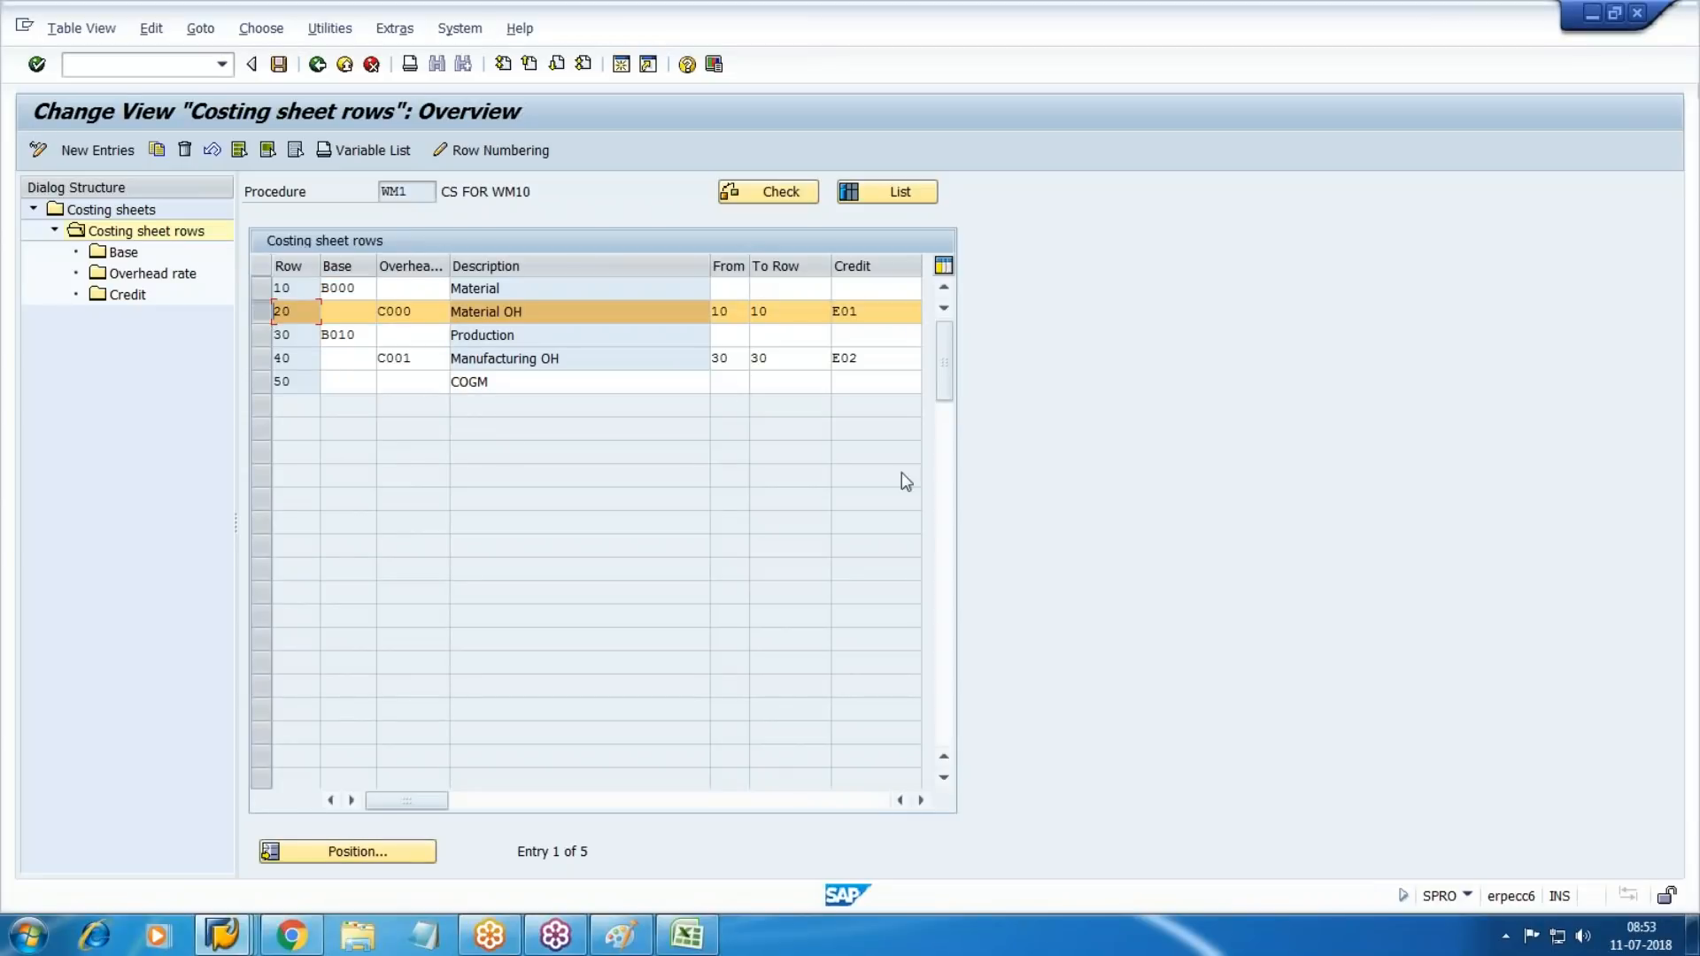
key("F3")
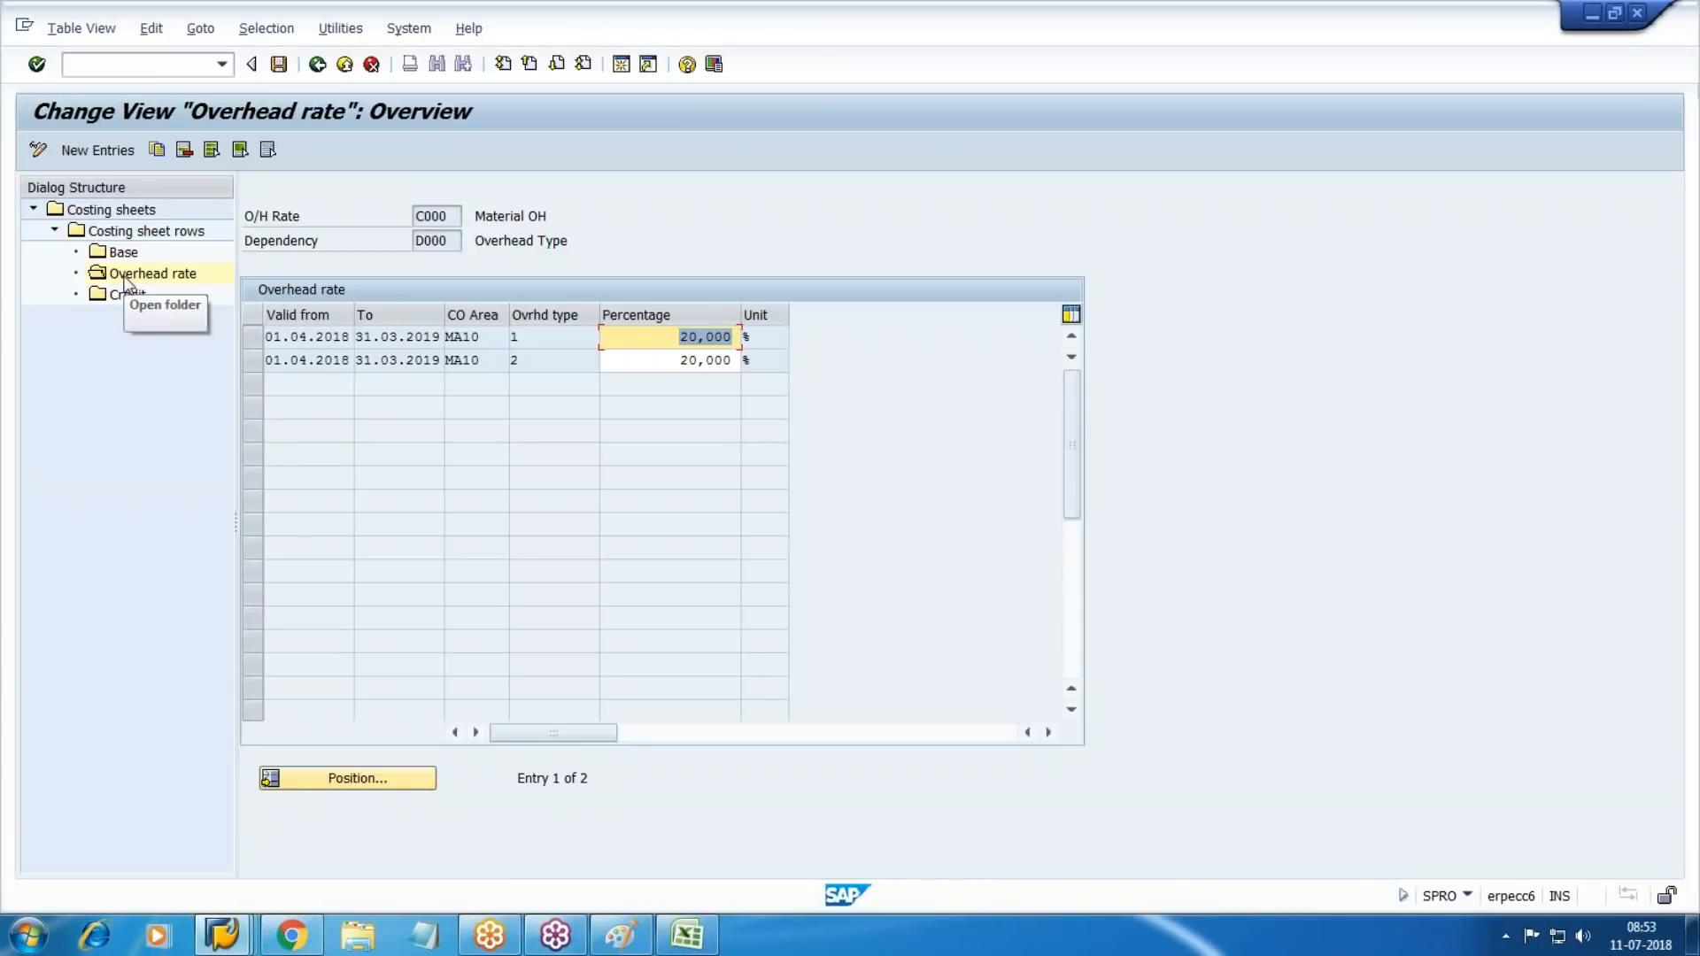
double_click(190, 232)
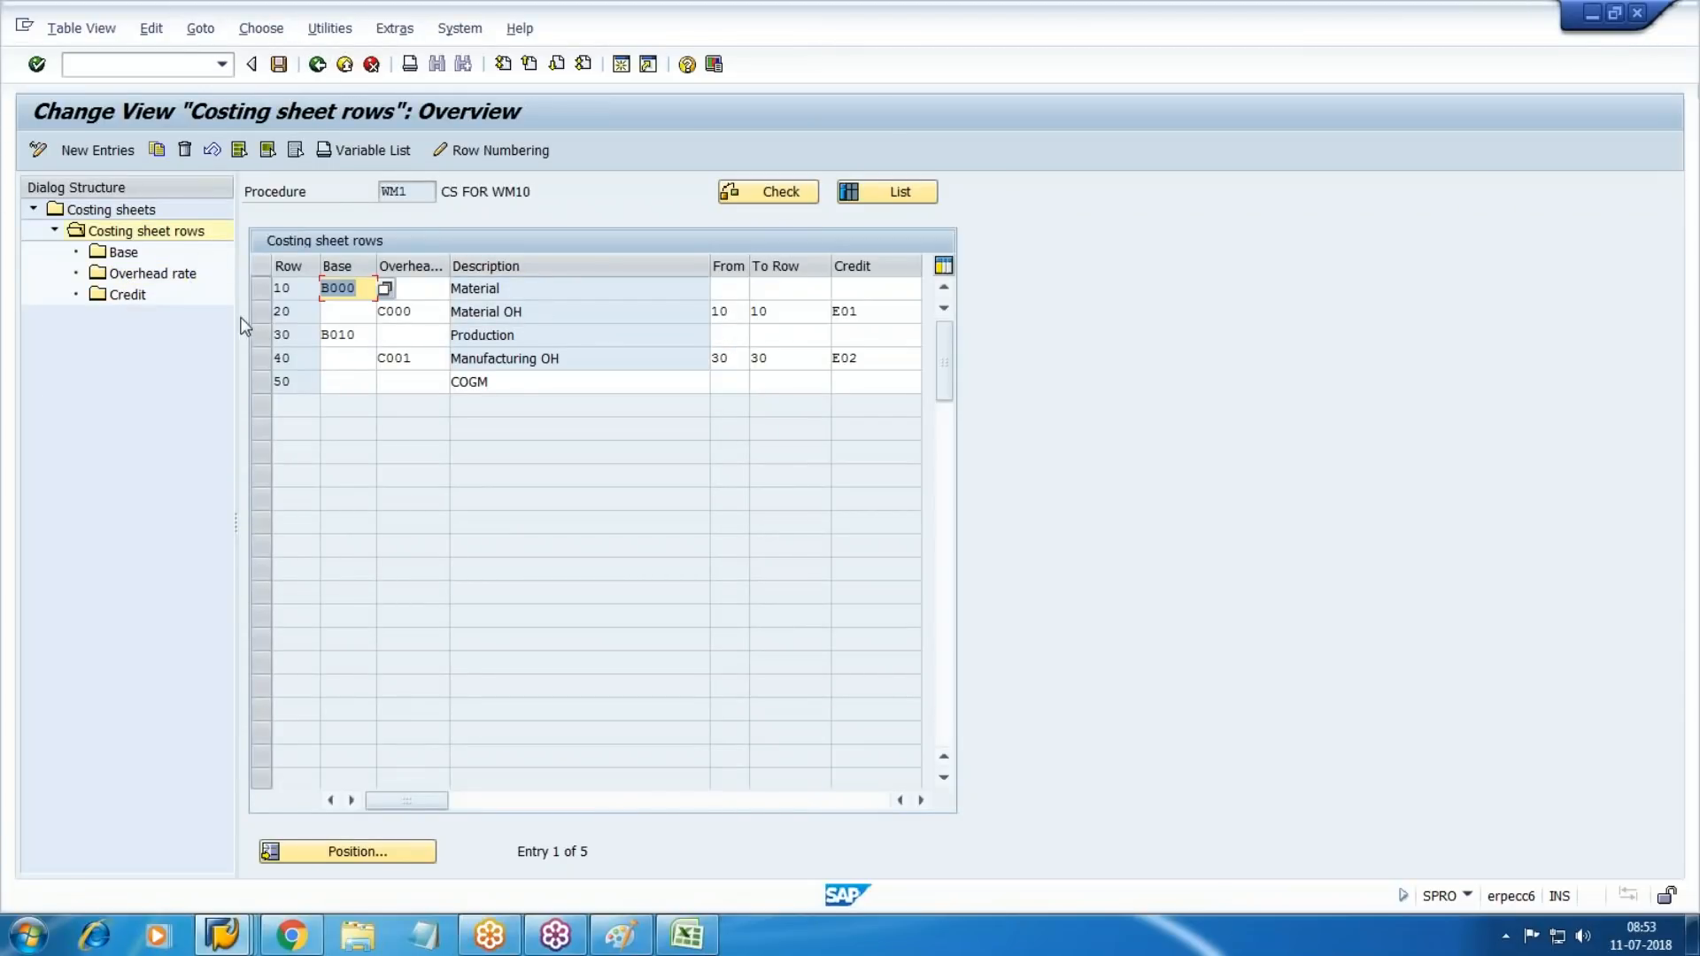
left_click(260, 312)
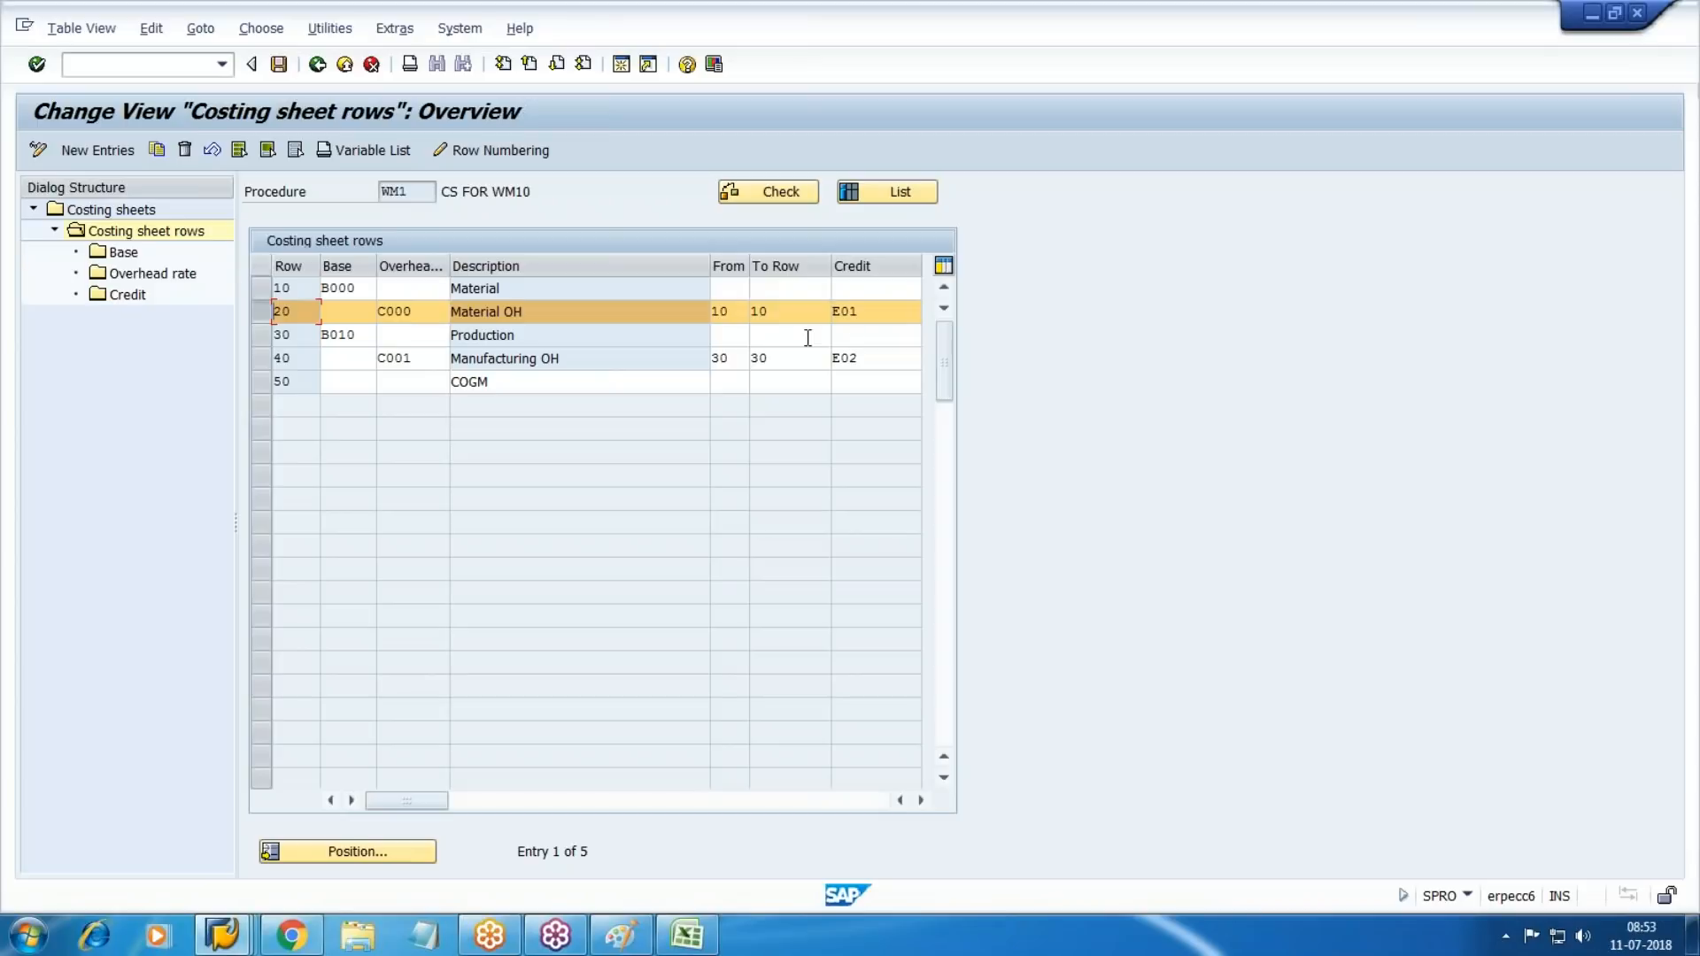
left_click(121, 252)
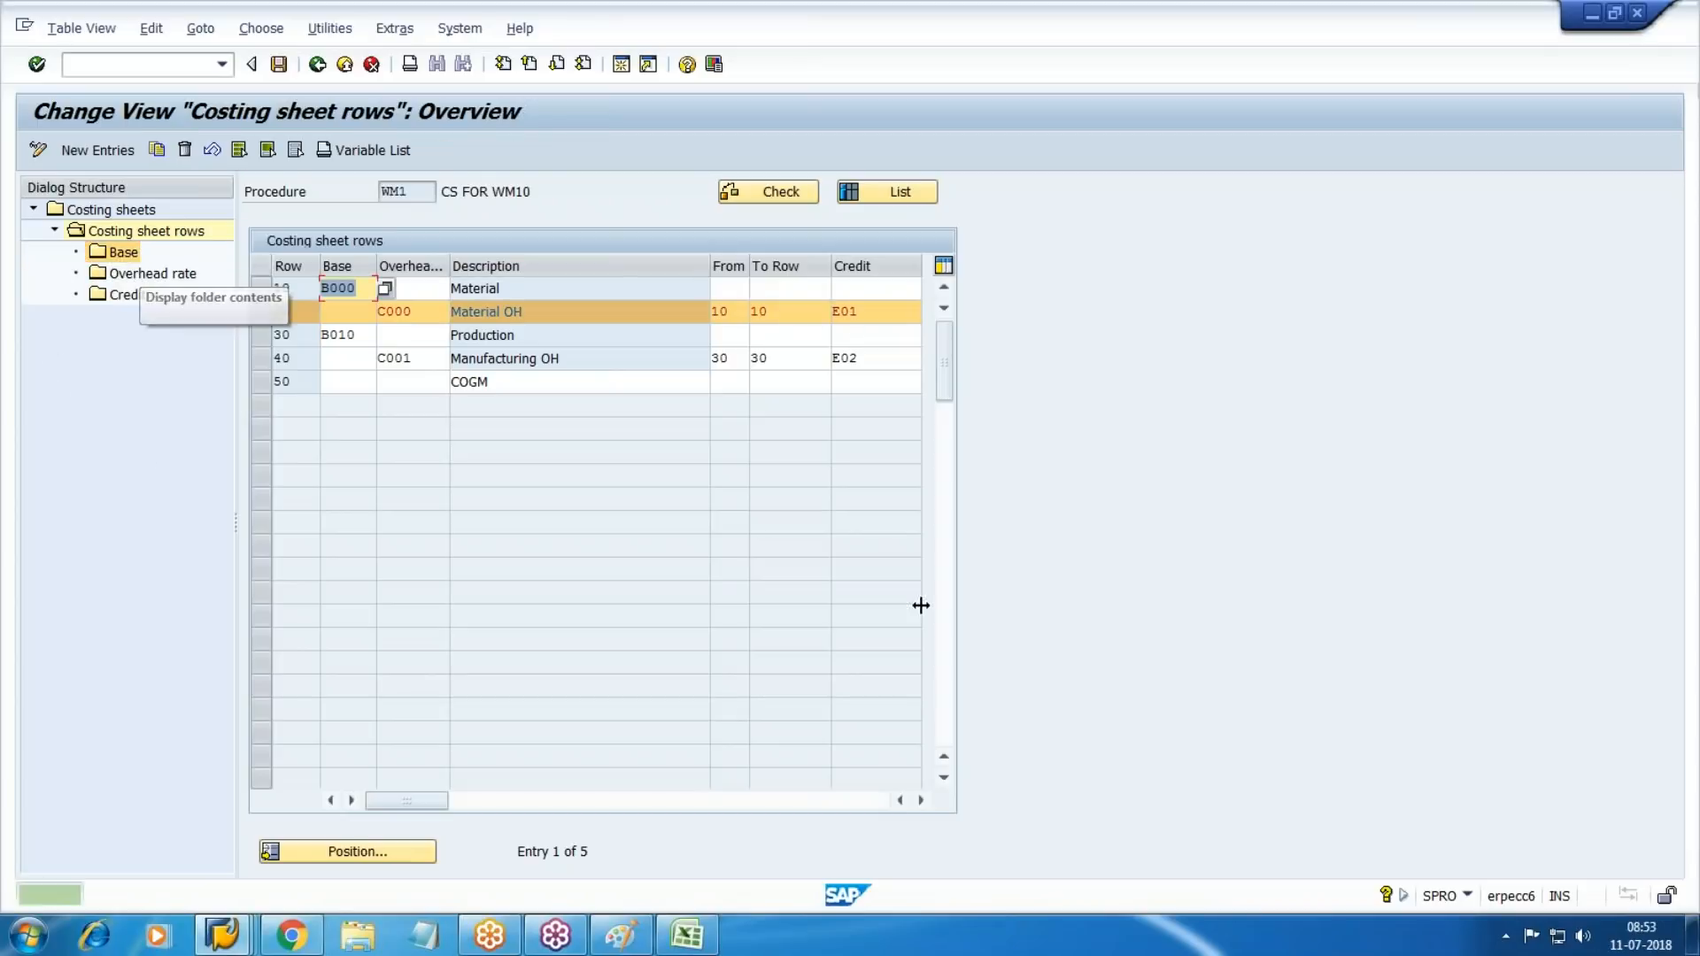
left_click(146, 273)
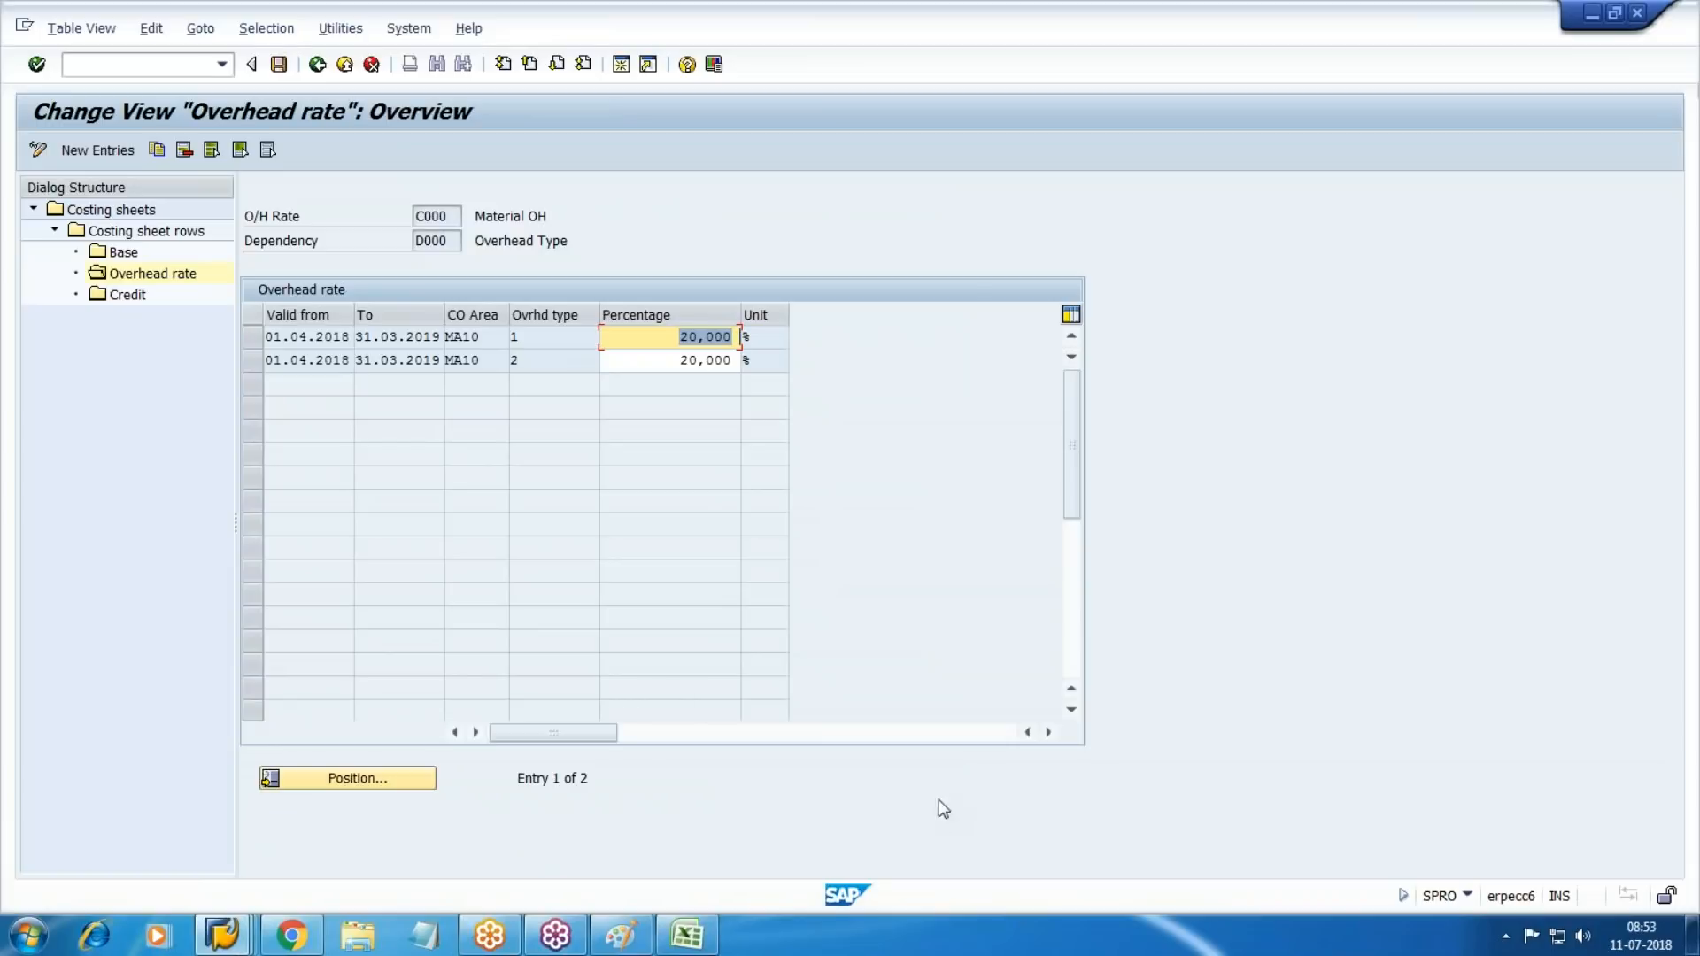
left_click(200, 28)
mouse_move(148, 31)
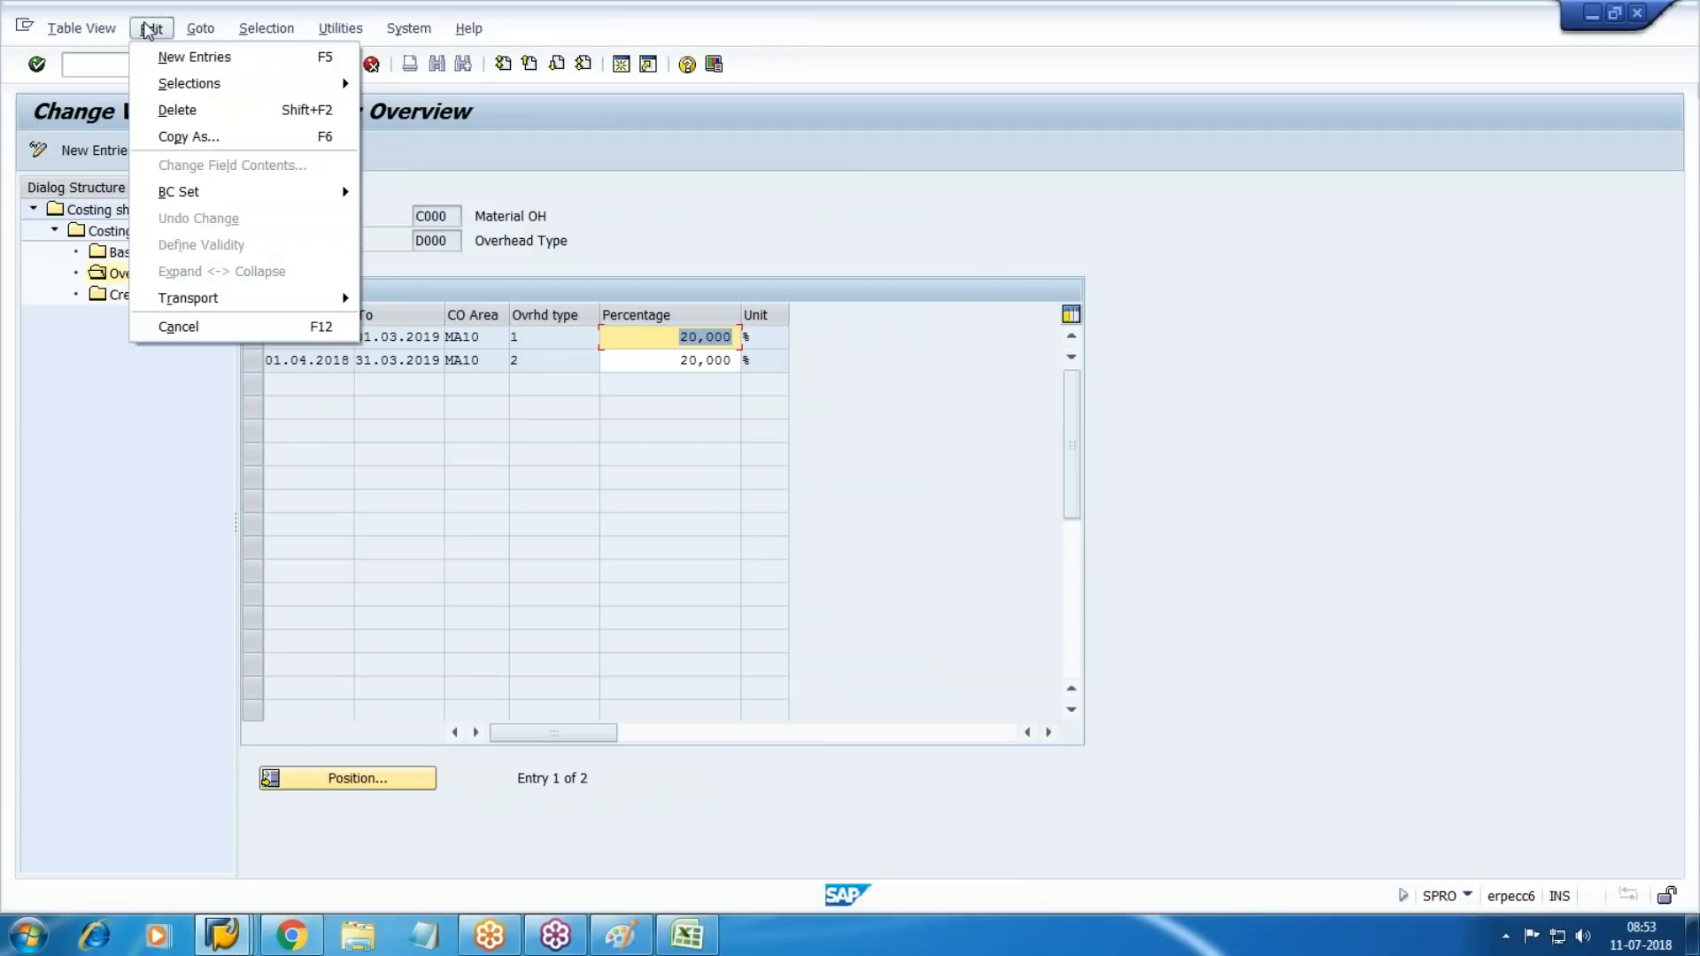
left_click(844, 223)
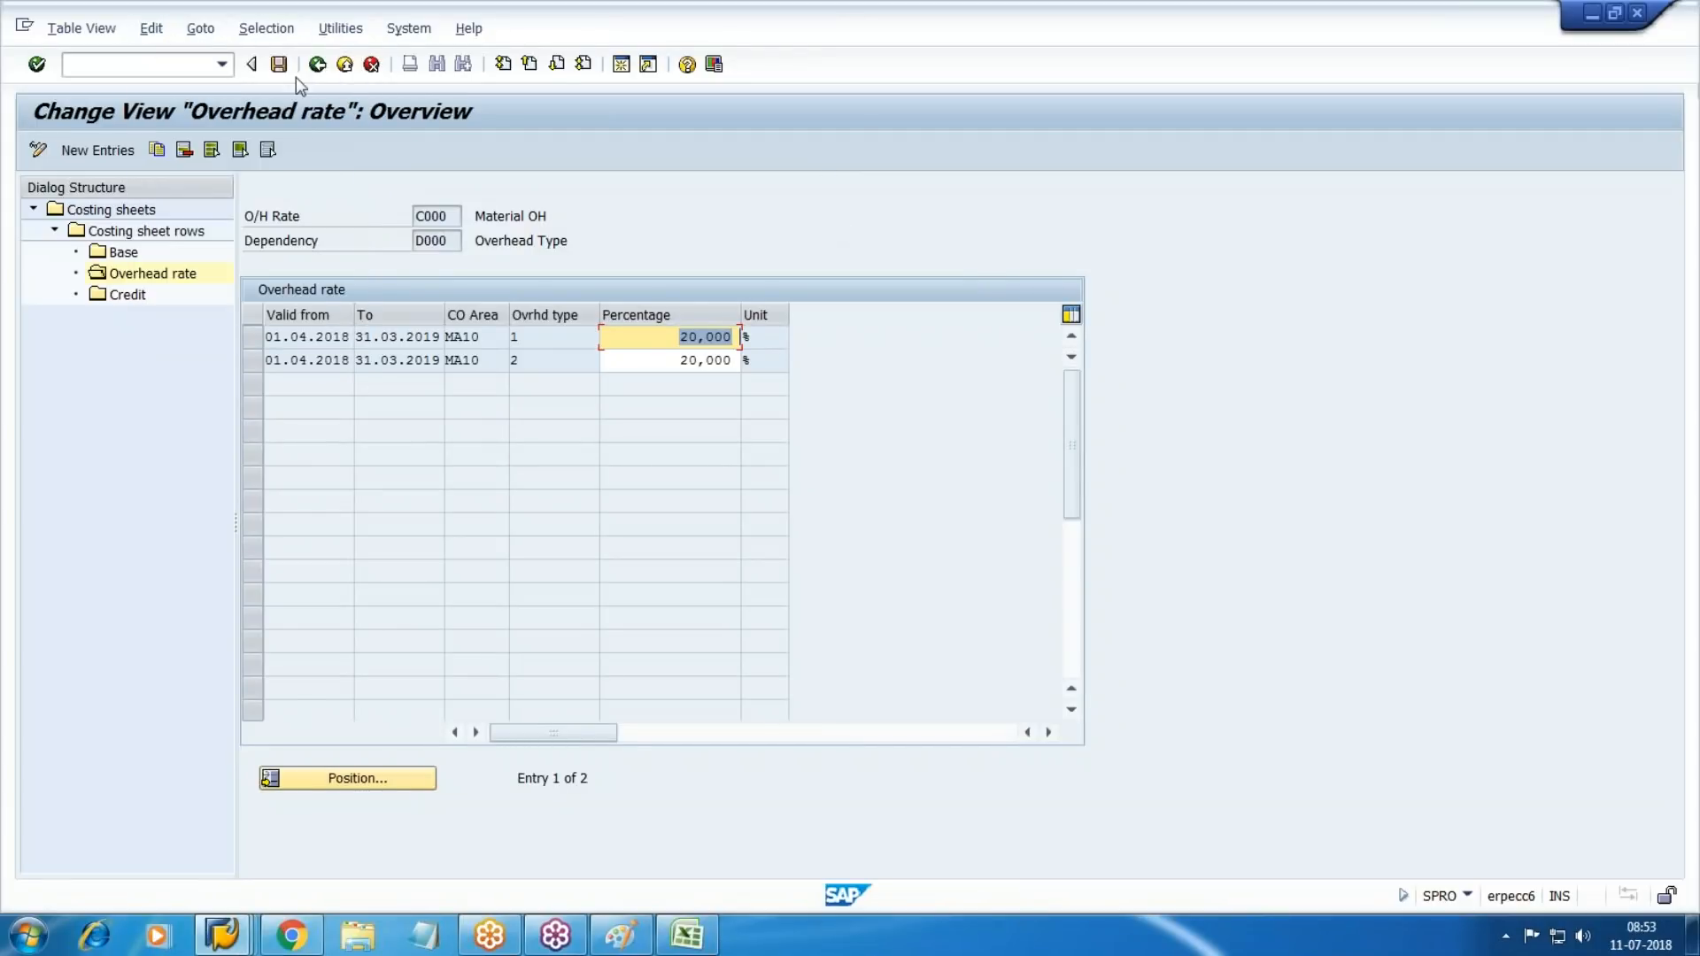
Return to the costing sheets overview and save costing sheet WM1.
left_click(317, 64)
left_click(319, 65)
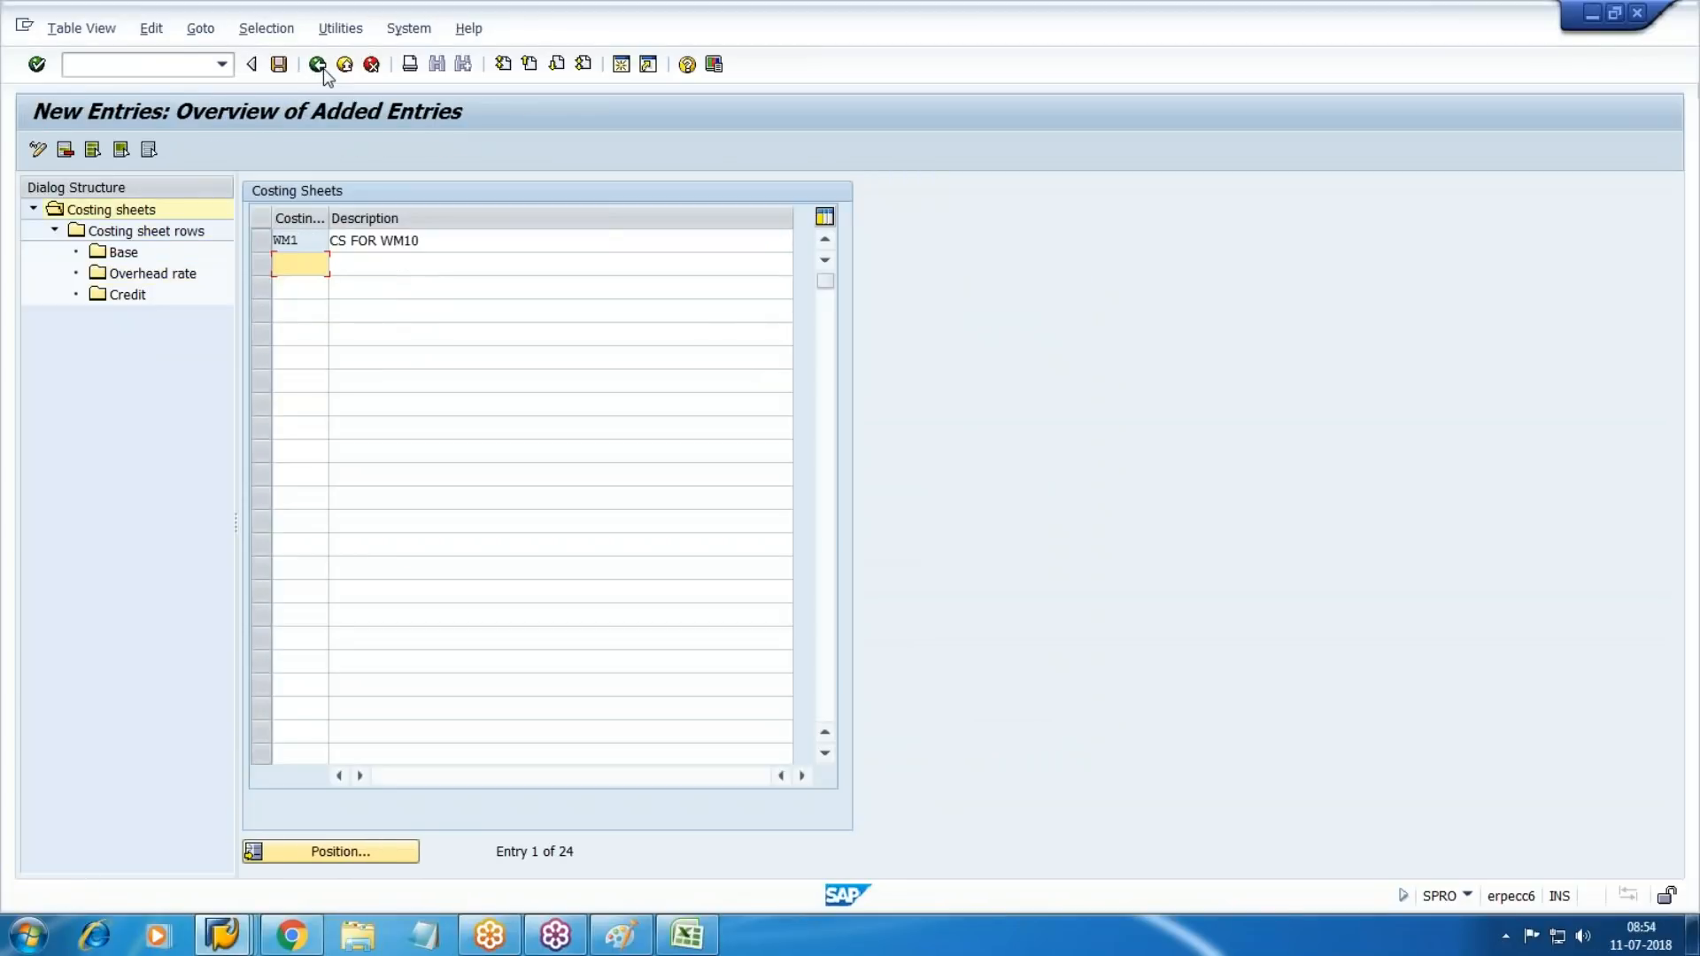
left_click(280, 67)
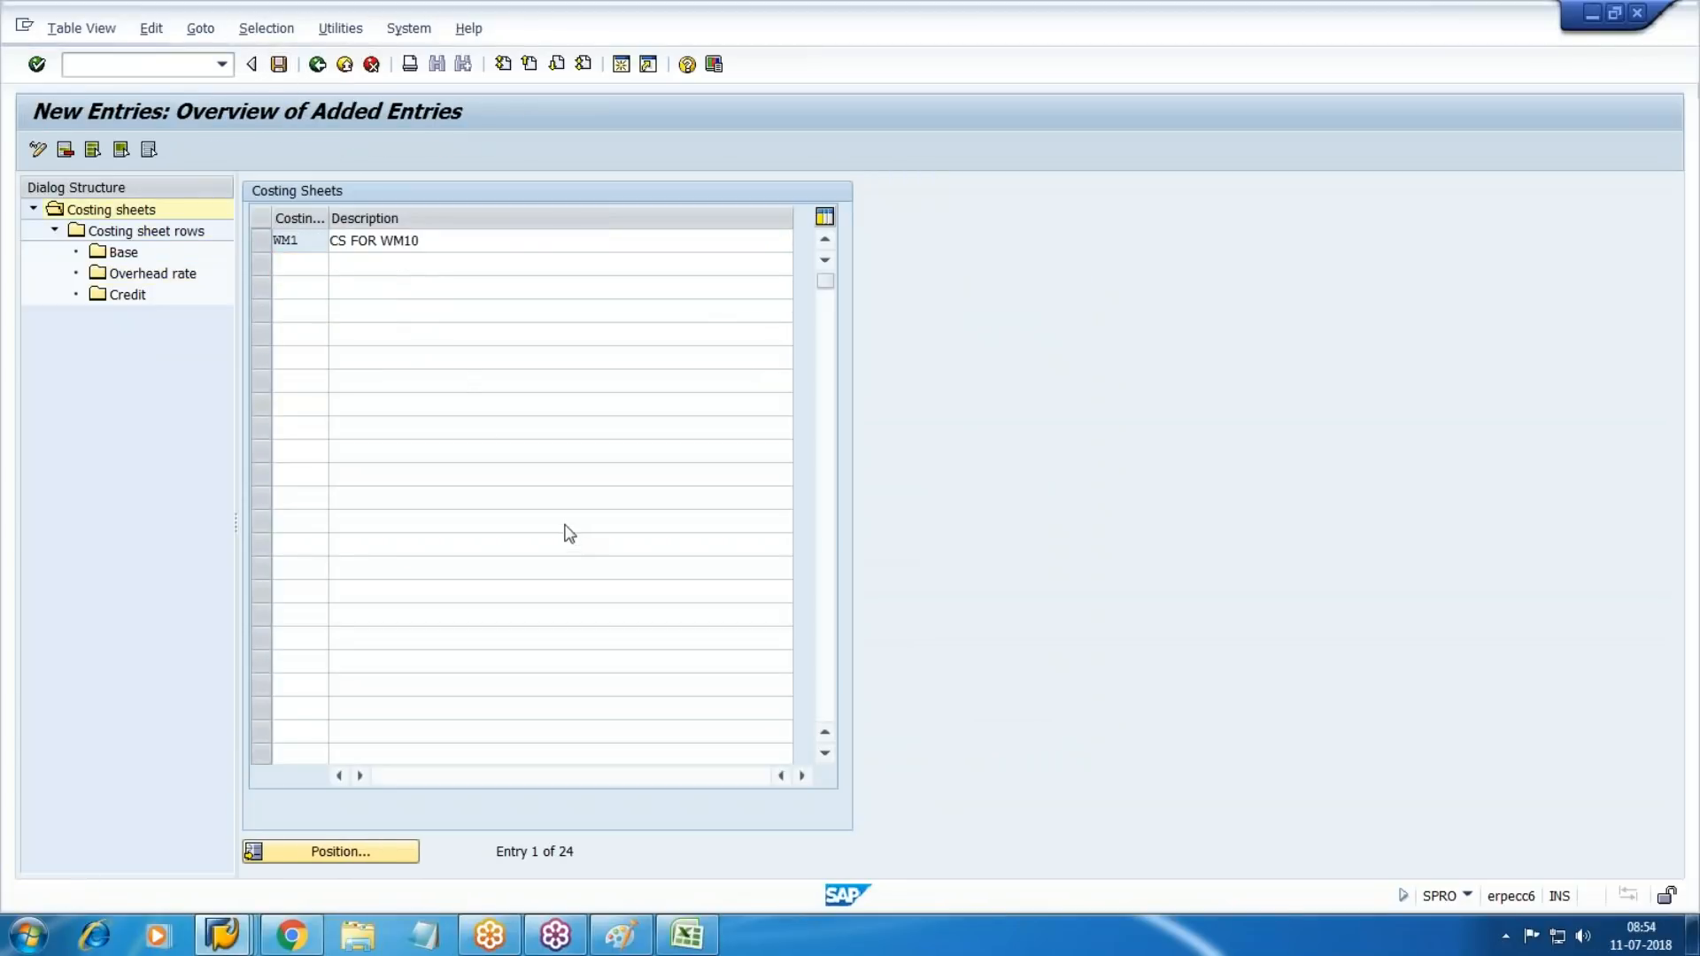
Log off from the current SAP session with the /NEX command.
left_click(158, 57)
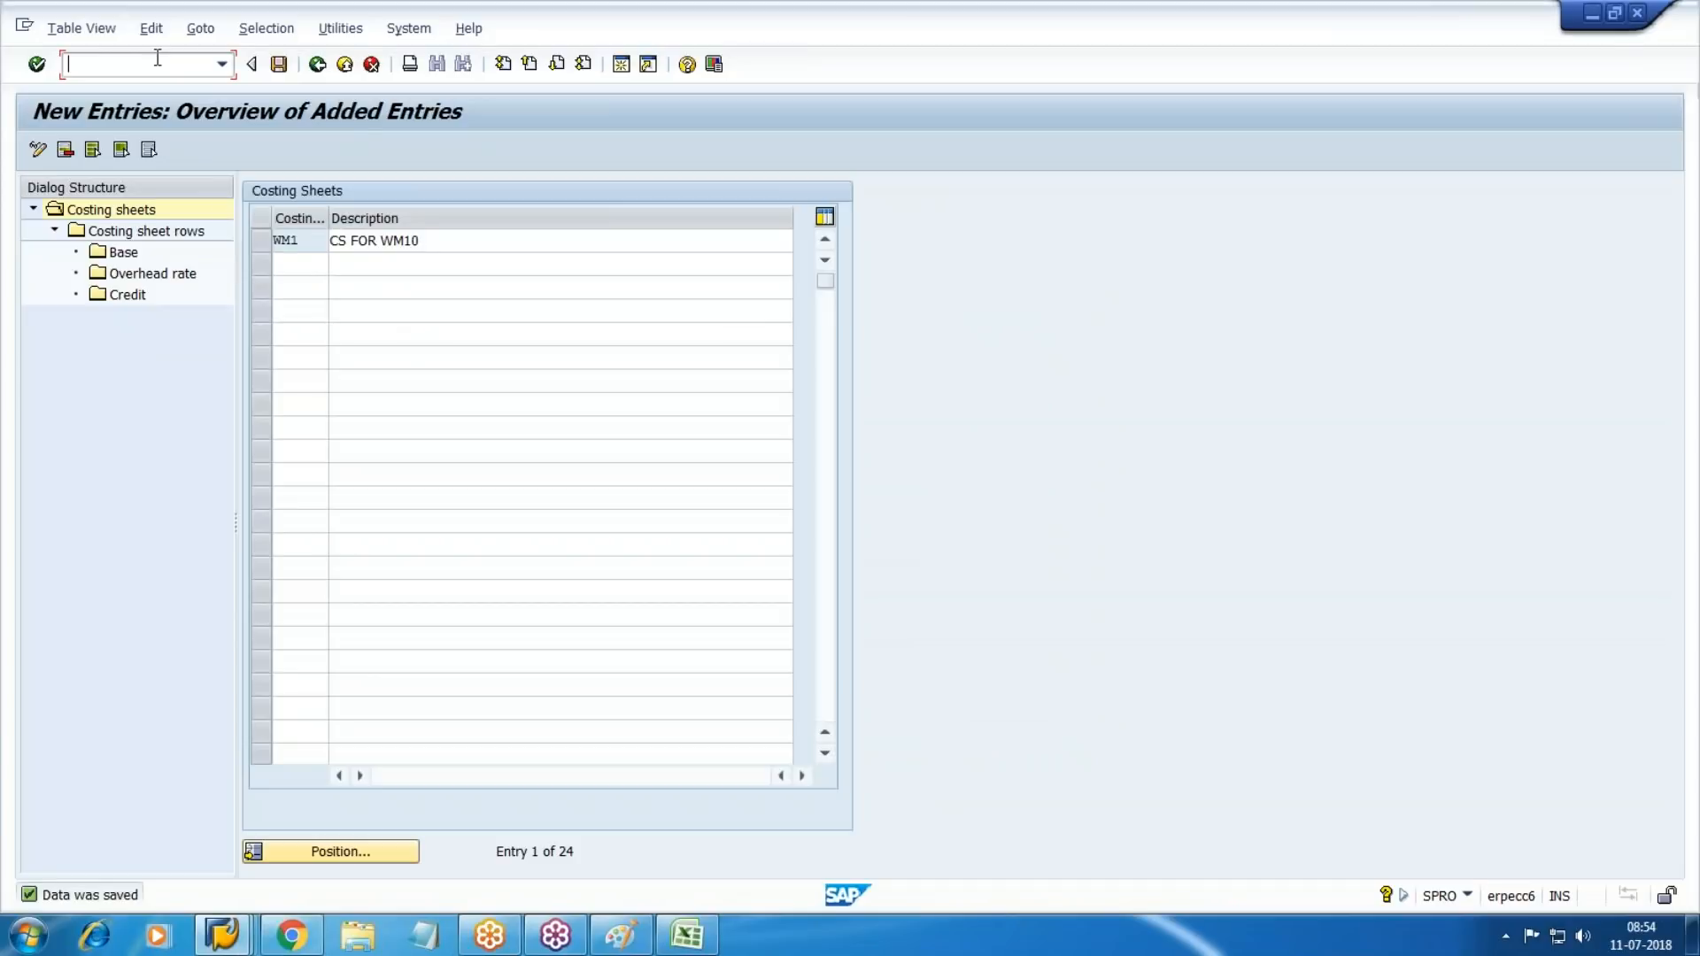
type("/NEX")
key("Return")
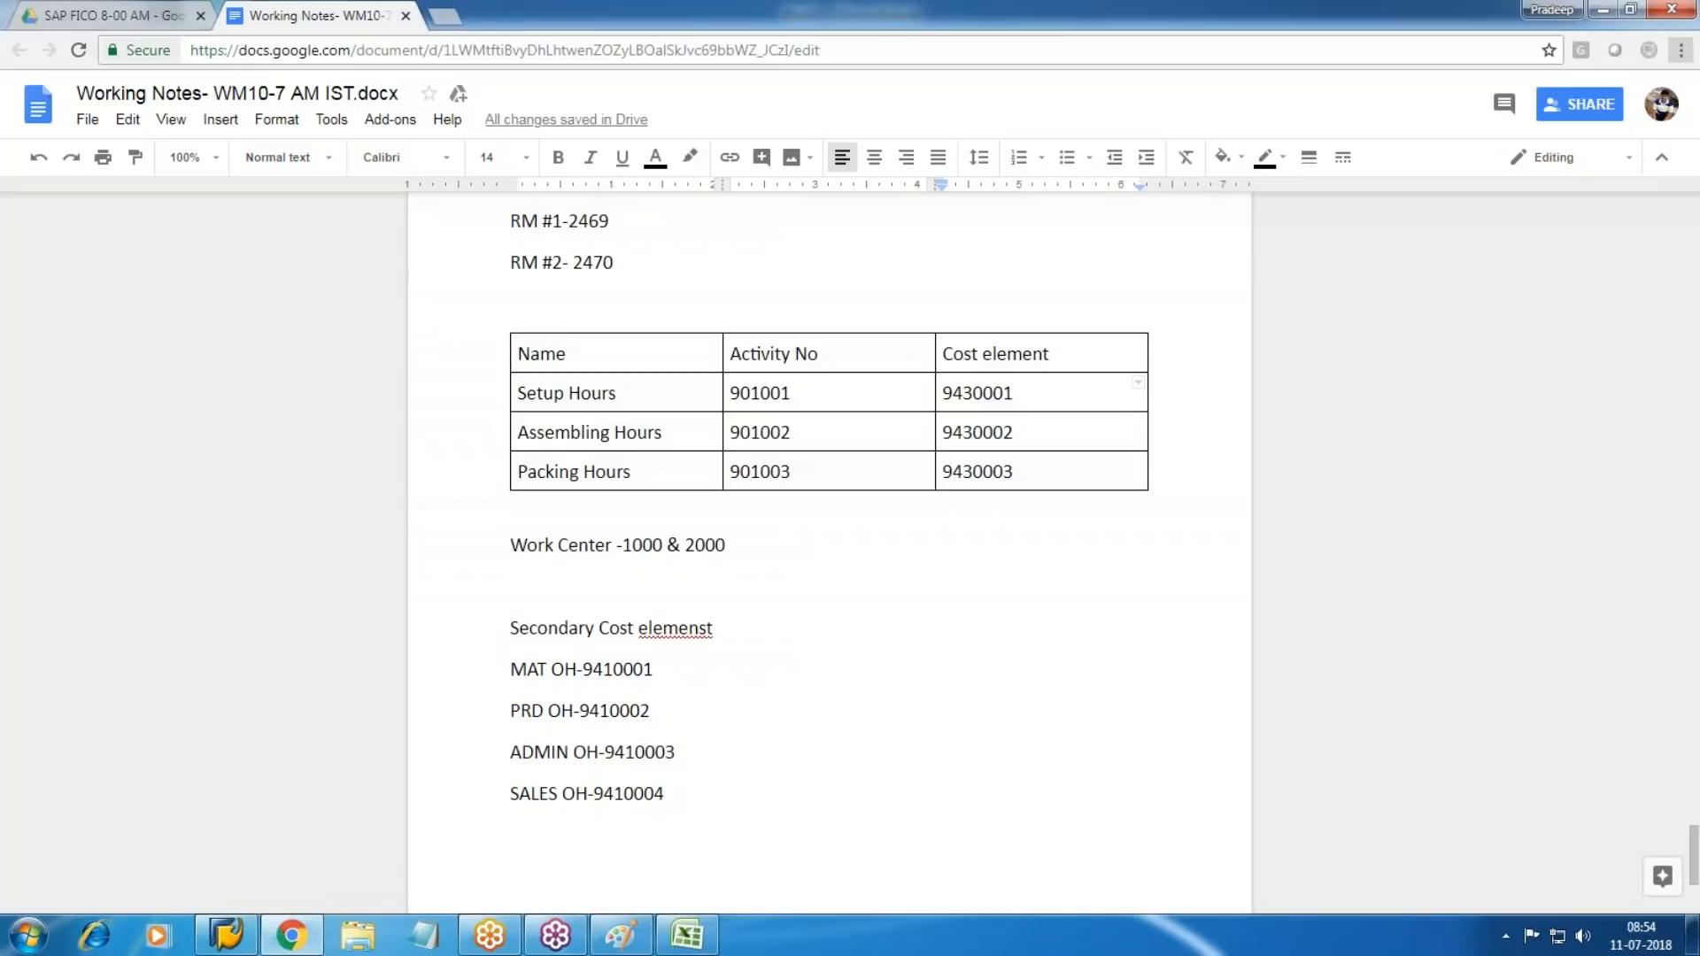
Switch back to SAP and log on to client 800 with the user name and account password.
left_click(226, 934)
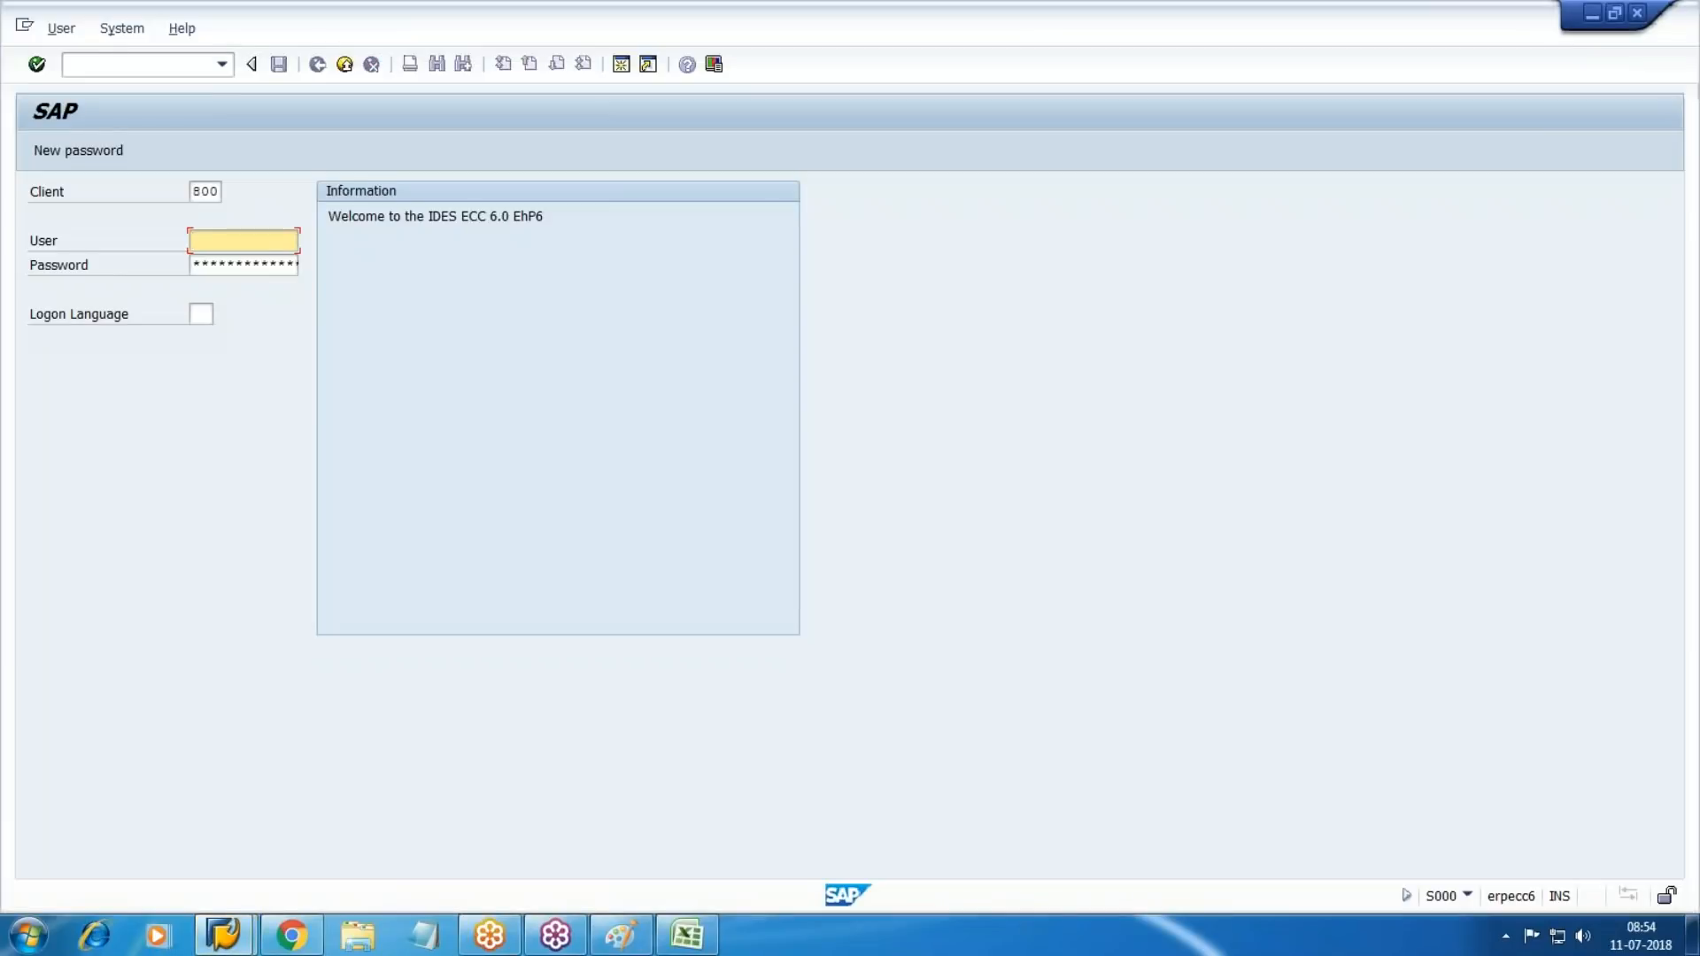
type("pradeep")
key("Tab")
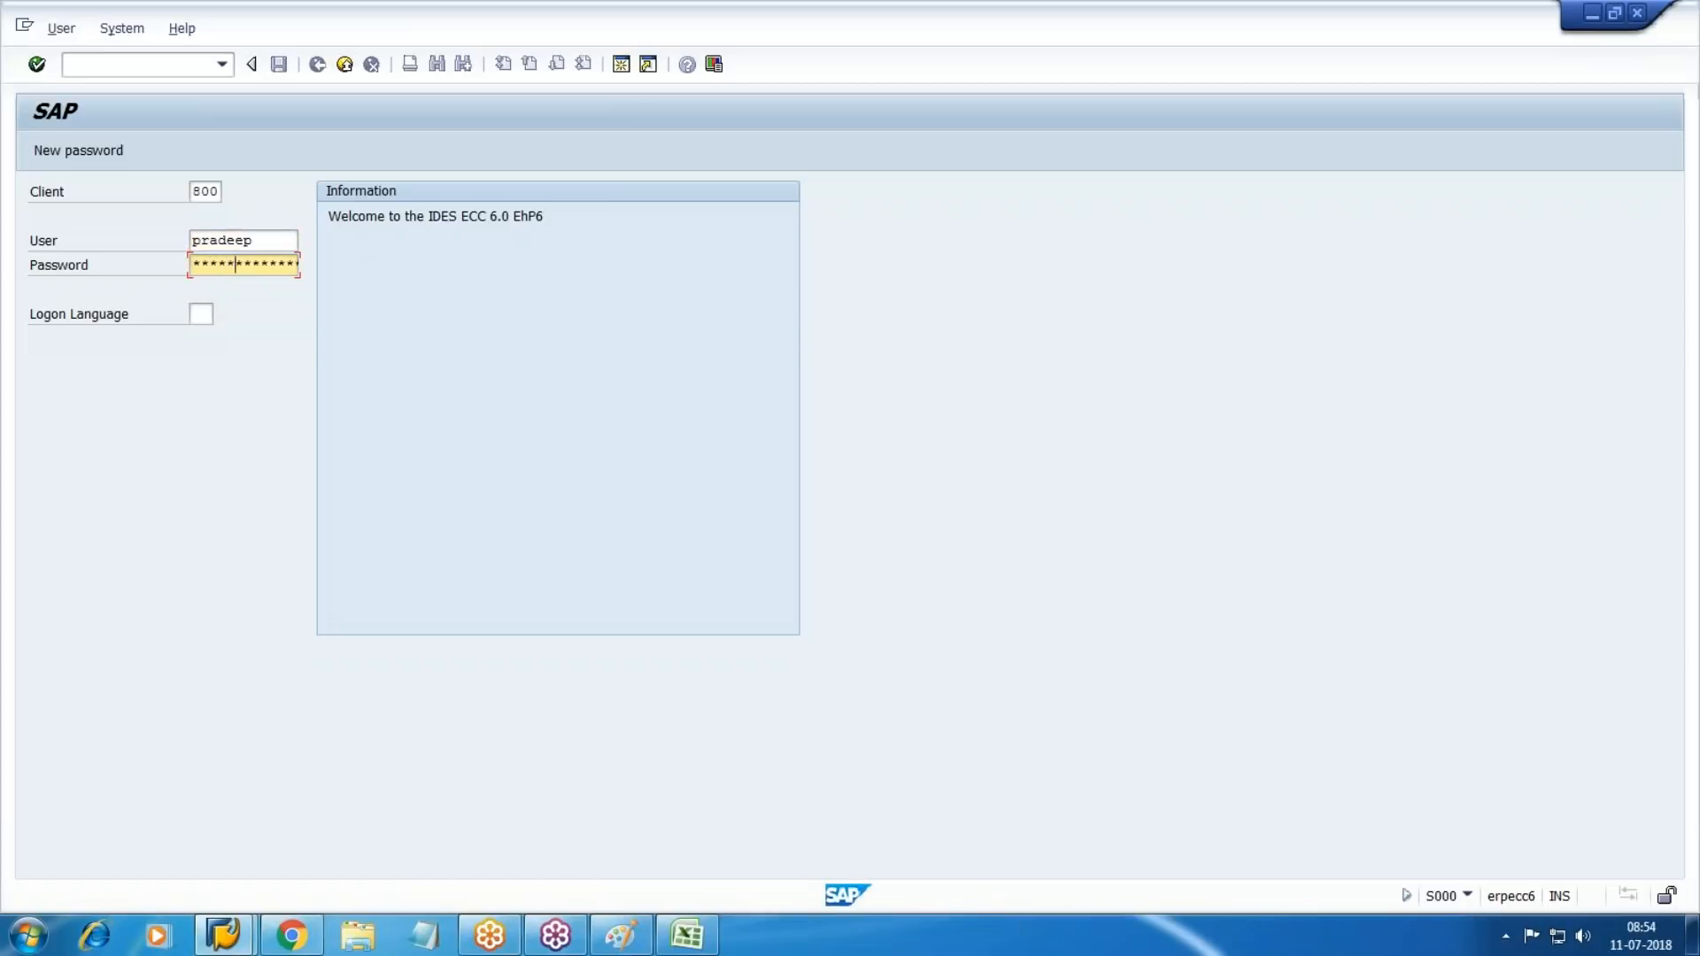
key("Return")
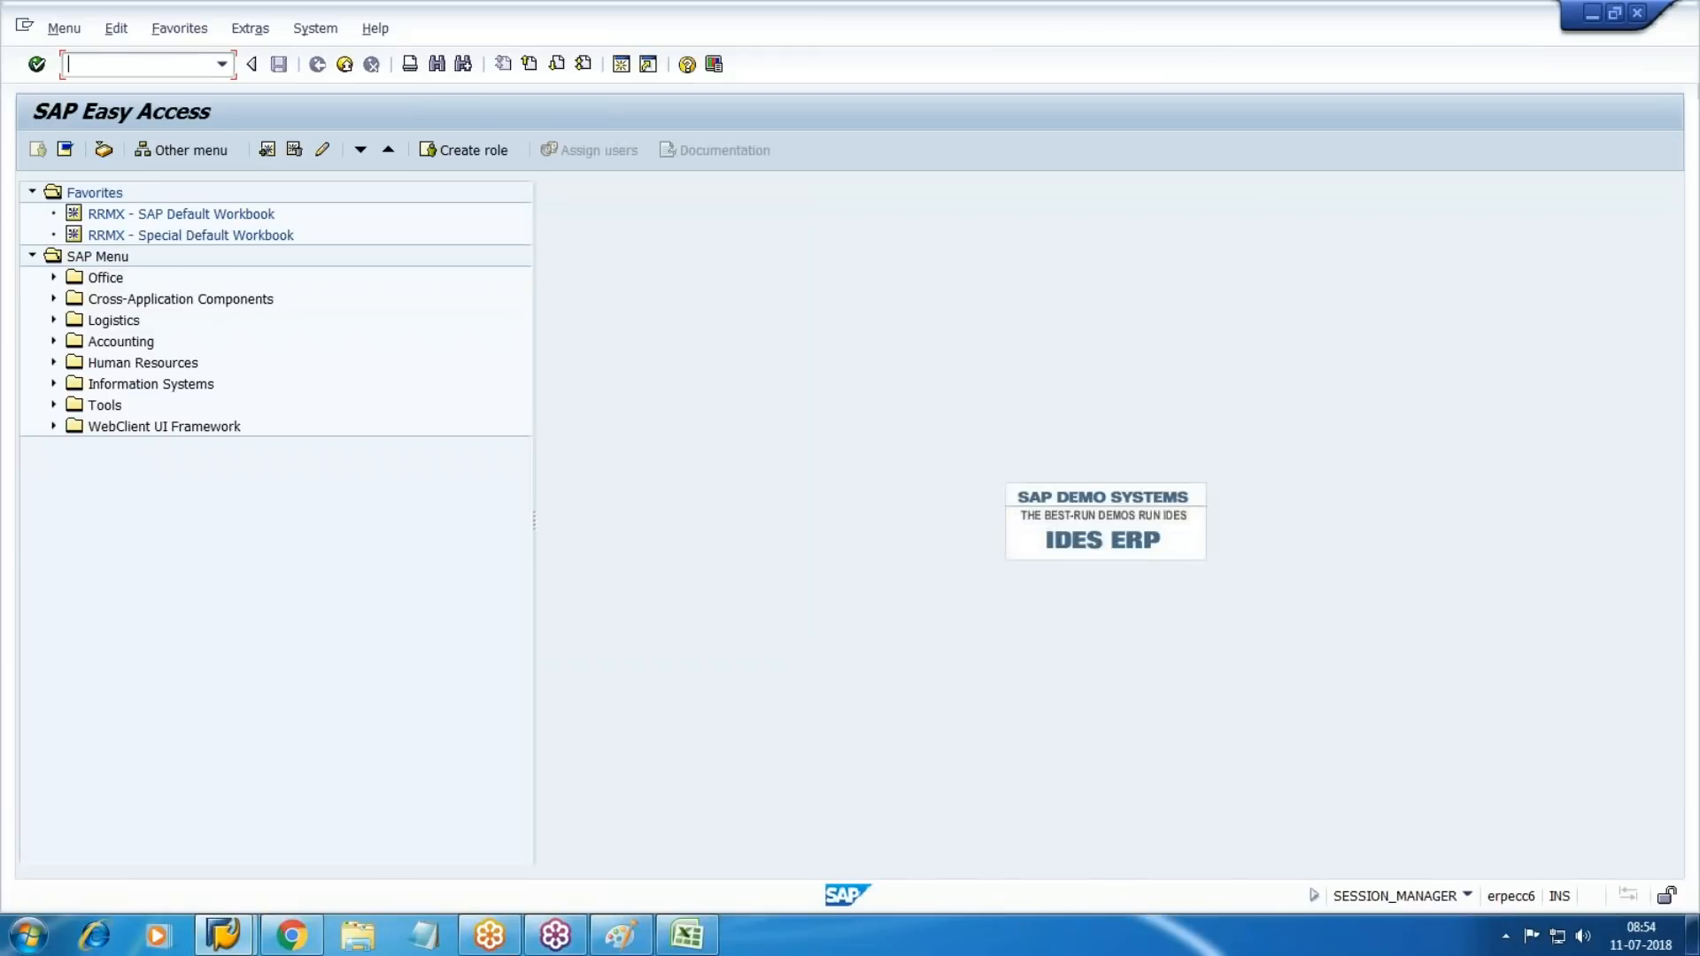
Set the controlling area to WM10 using transaction OKKS.
type("spro")
key("Return")
type("1000")
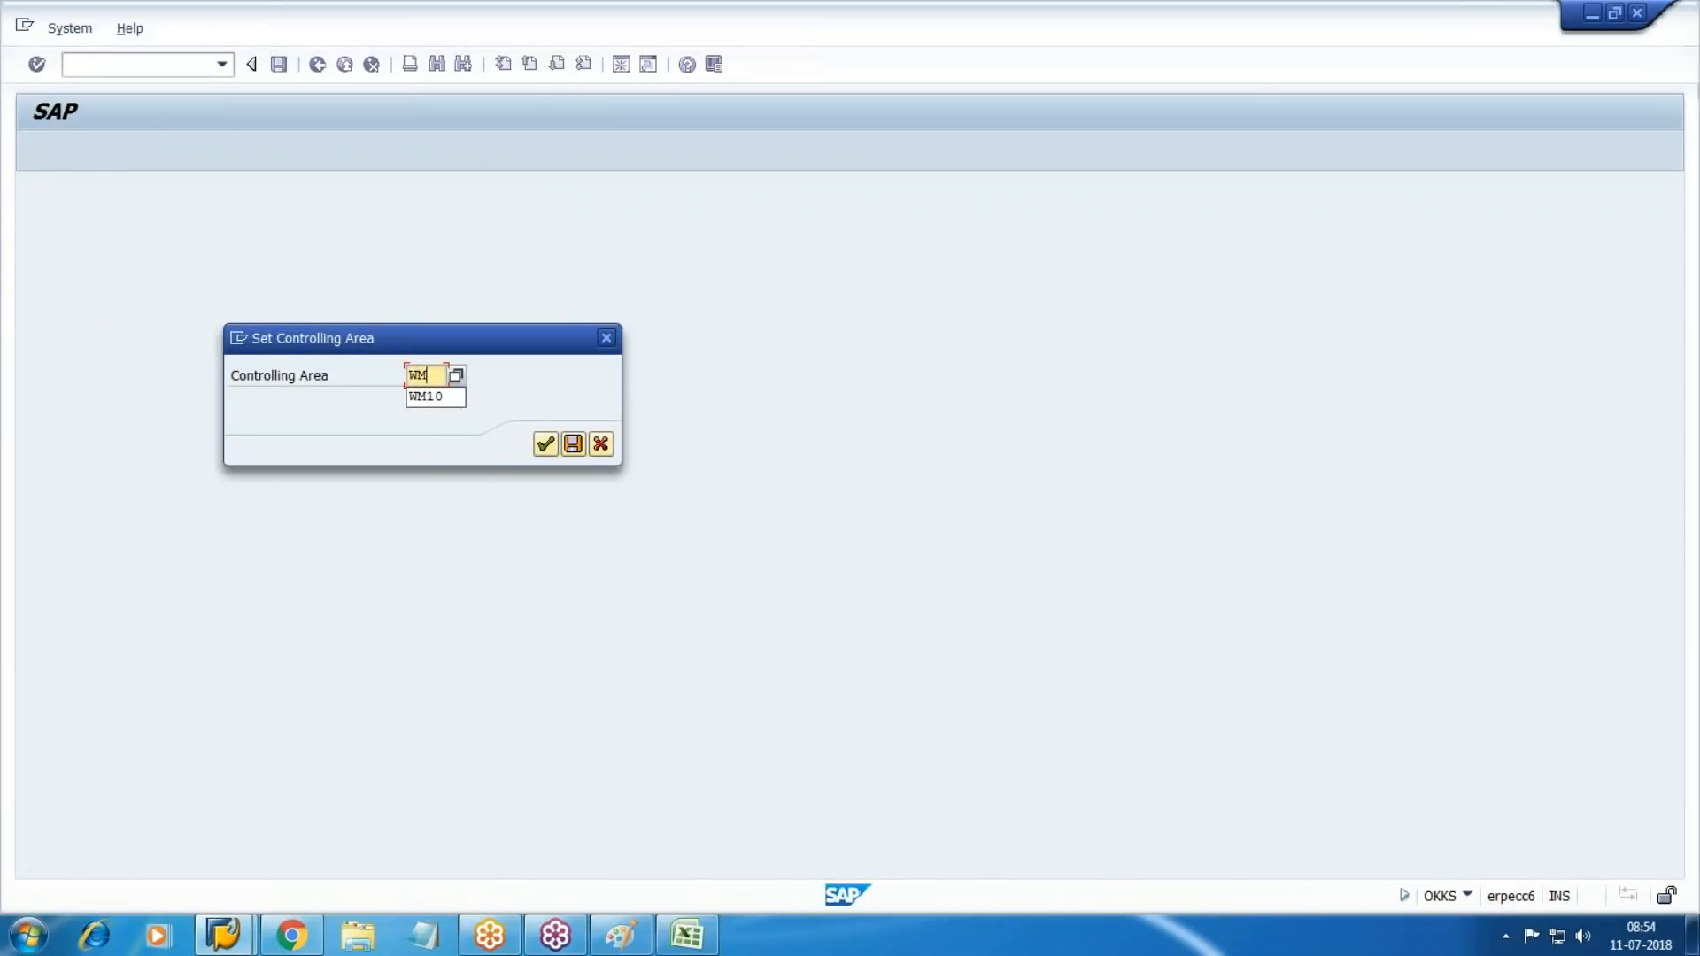
key("Return")
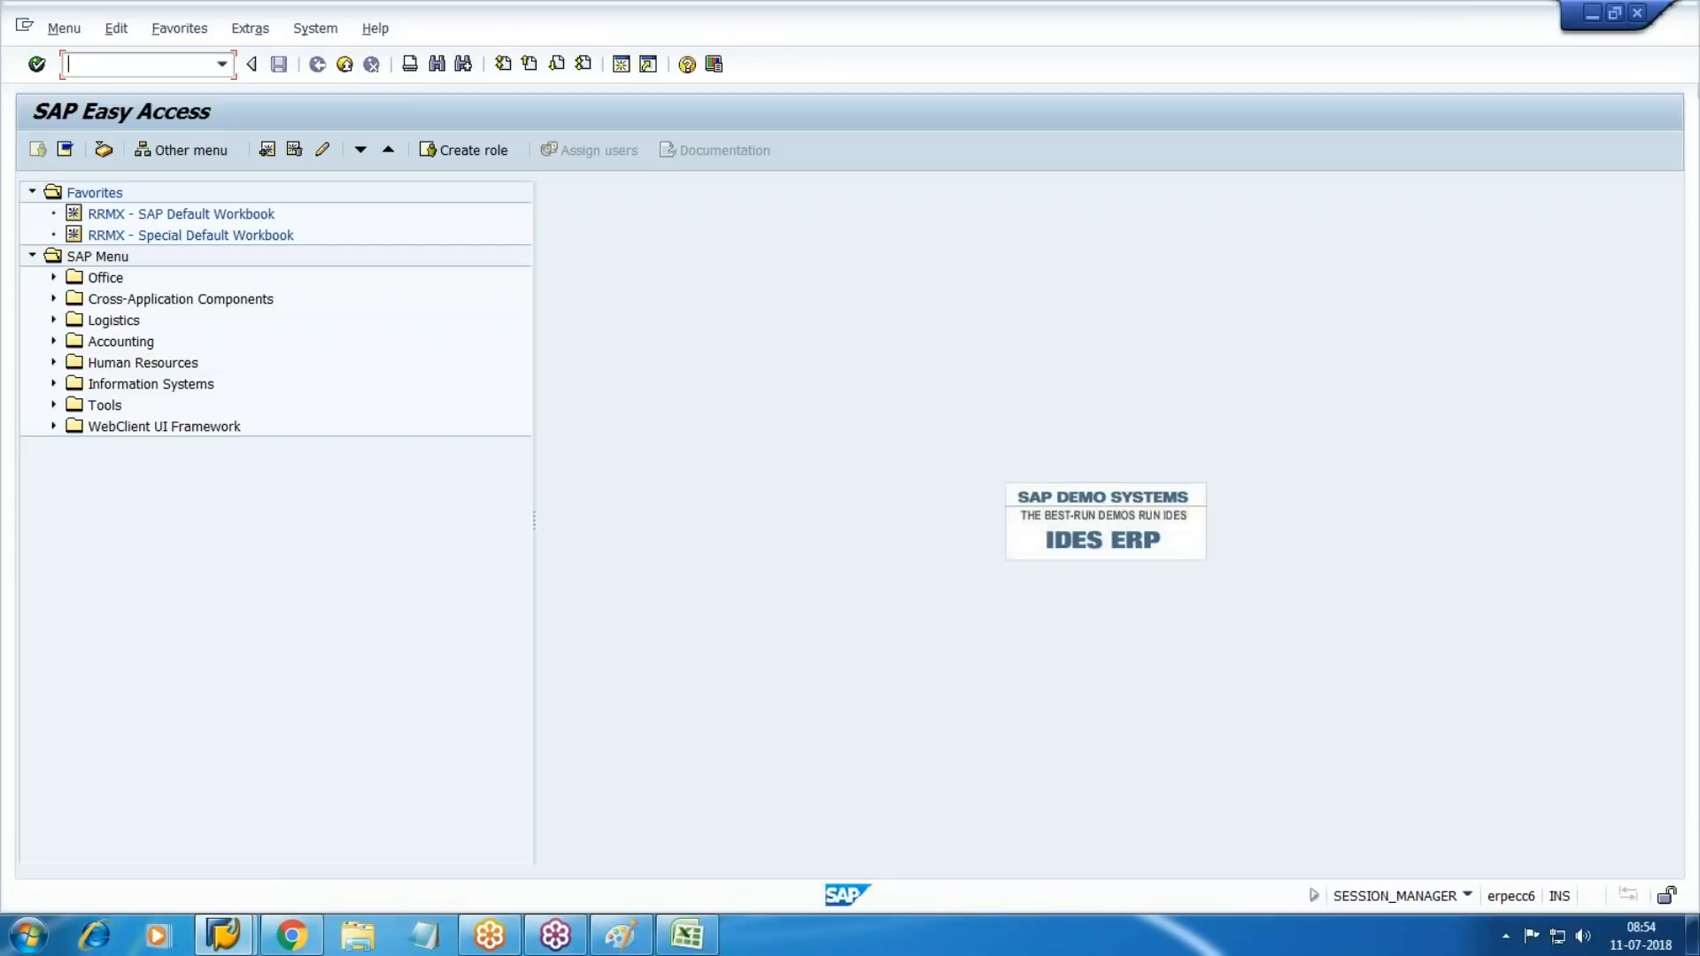
Open costing sheet maintenance with transaction KZS2 and position the list at costing sheet WM1.
type("KS")
key("BackSpace")
type("ZS2")
key("Return")
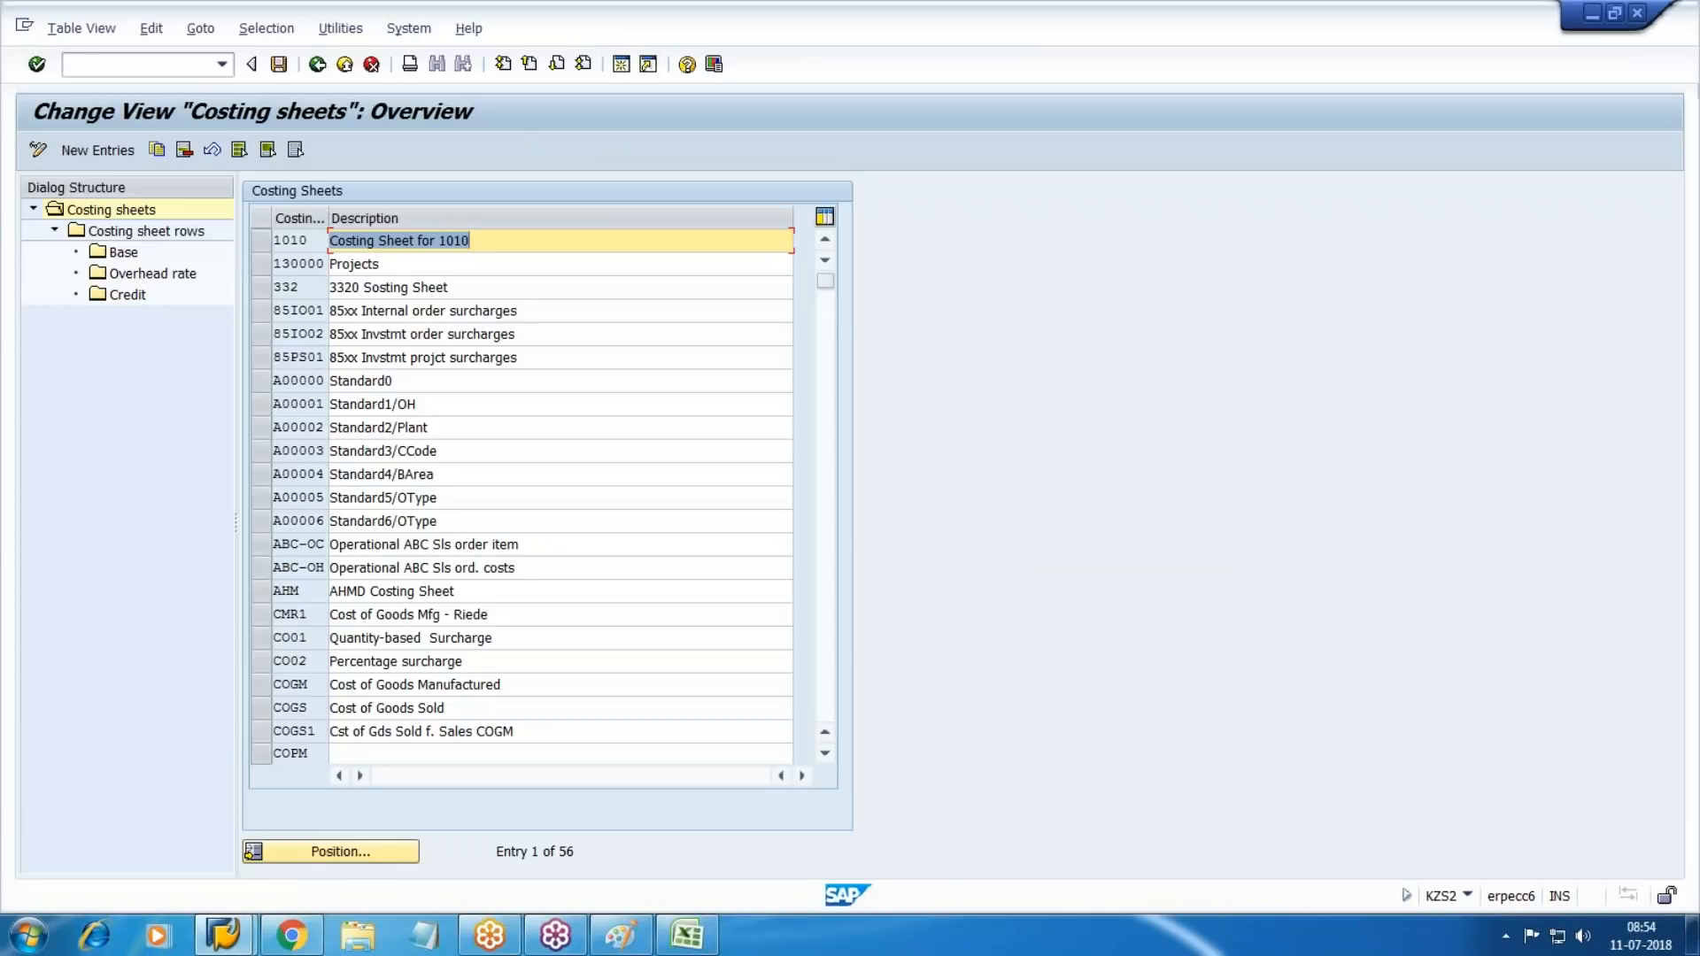
left_click(333, 855)
type("wm1")
key("Return")
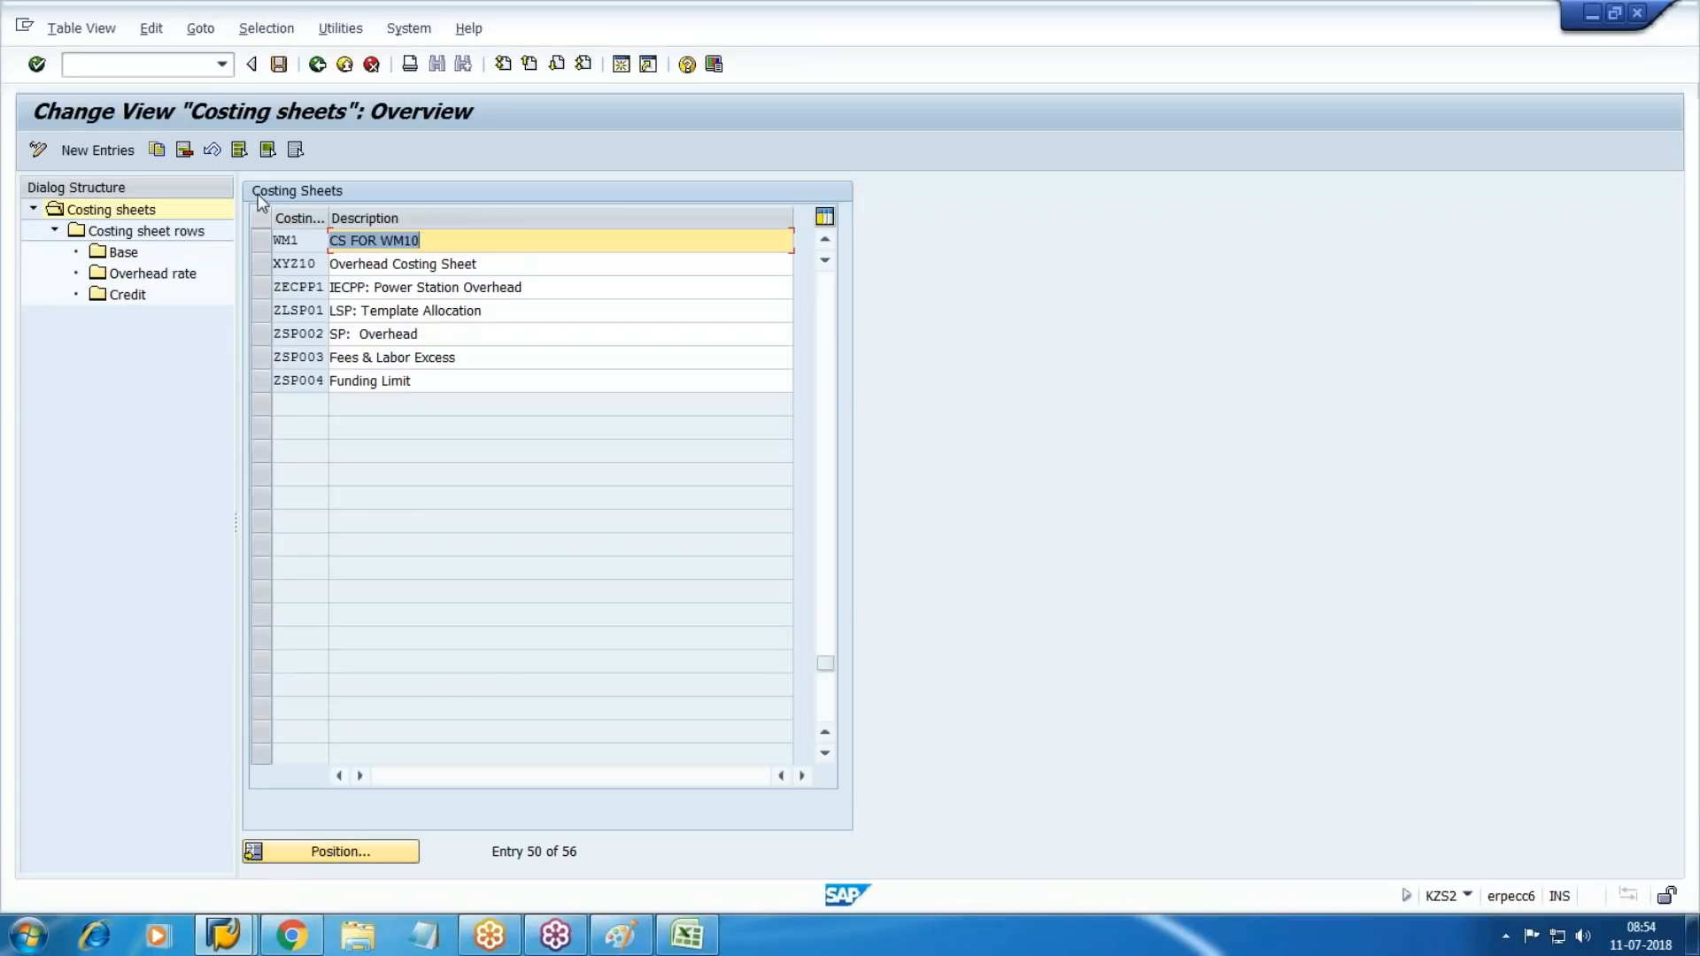
Open the rows of costing sheet WM1 and display the overhead rate entries of row 20 (Material OH).
left_click(260, 239)
double_click(164, 236)
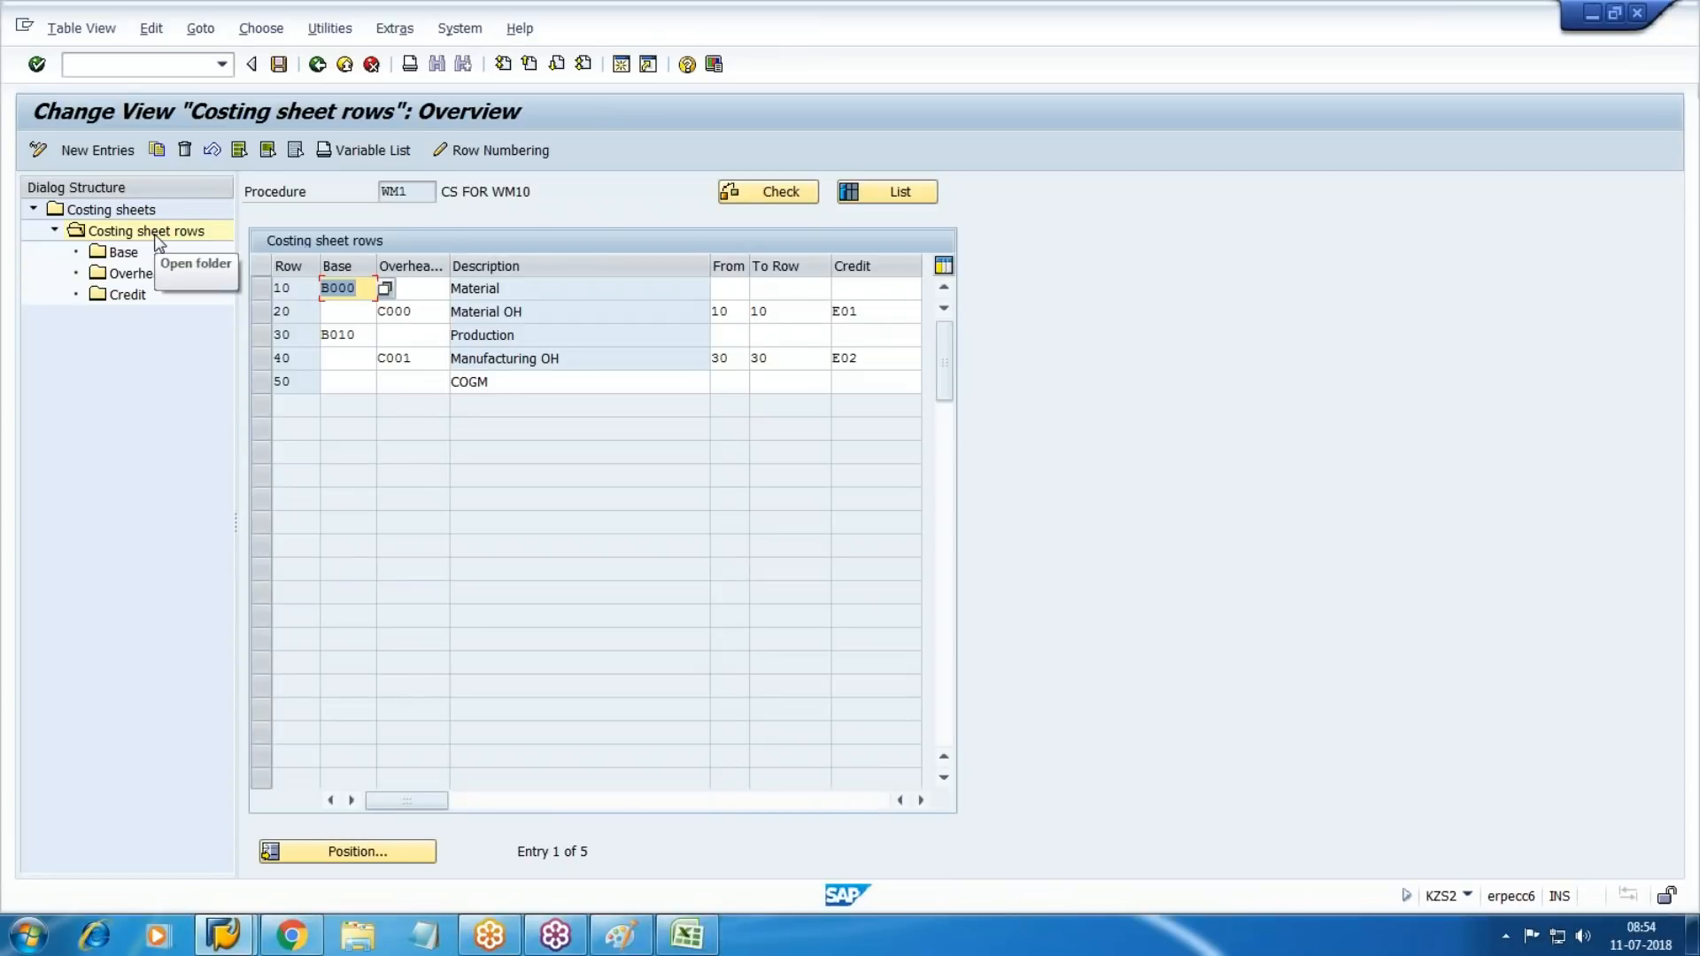
left_click(262, 312)
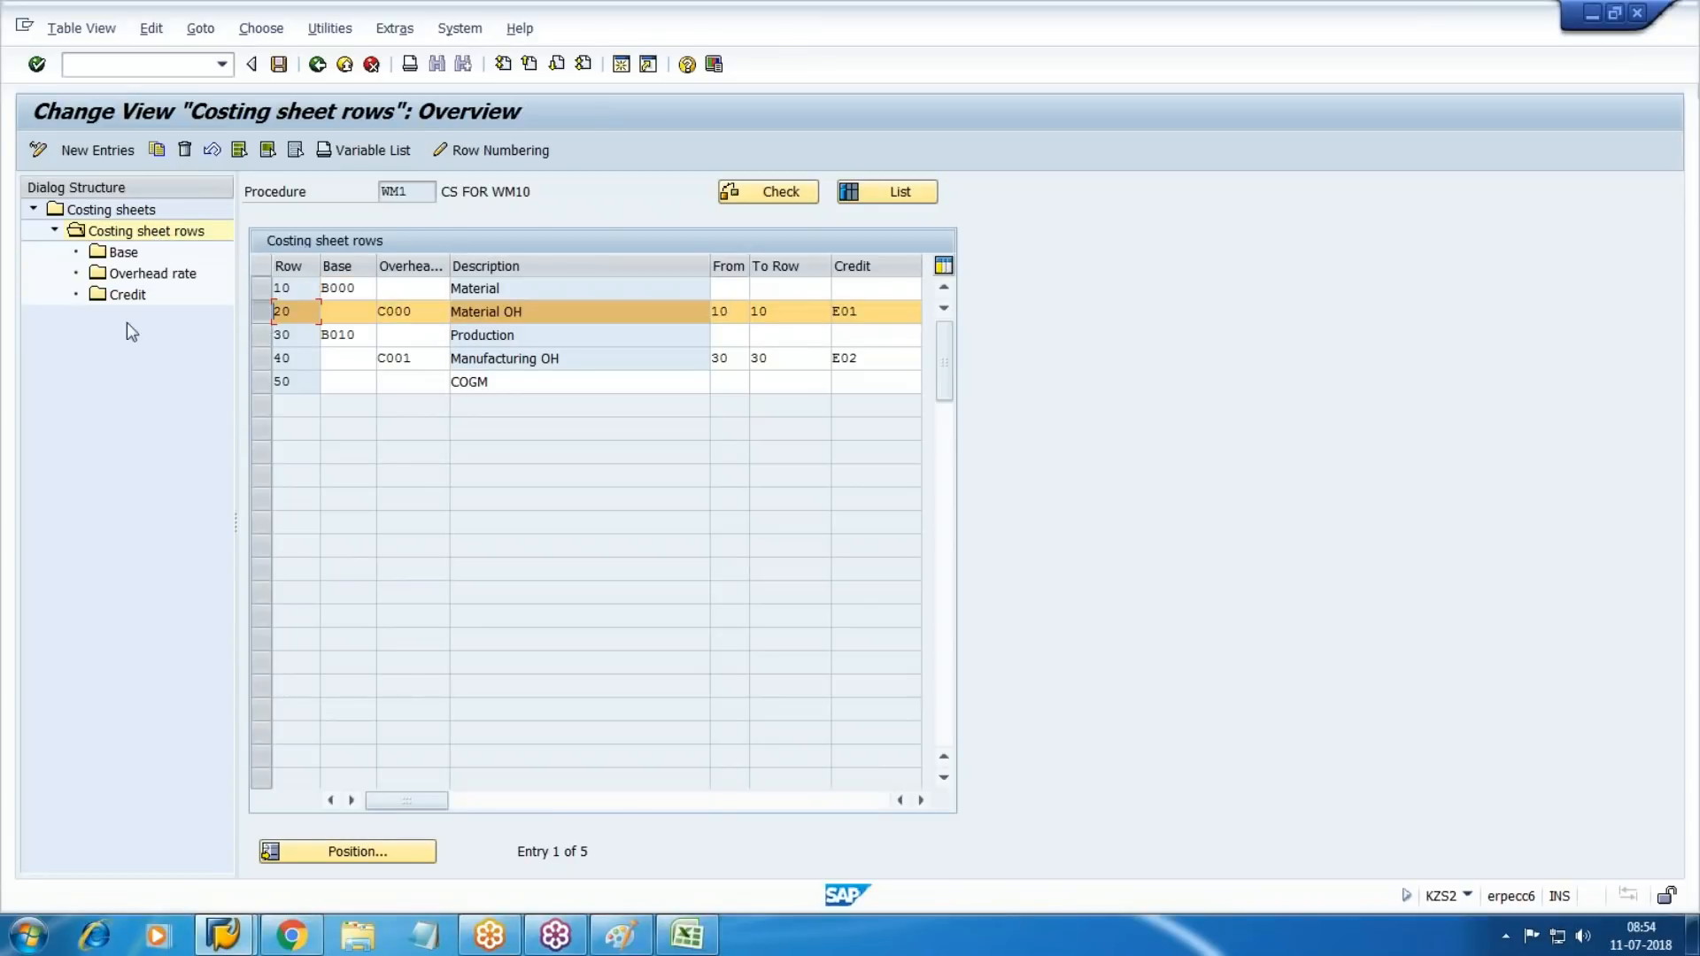
double_click(150, 276)
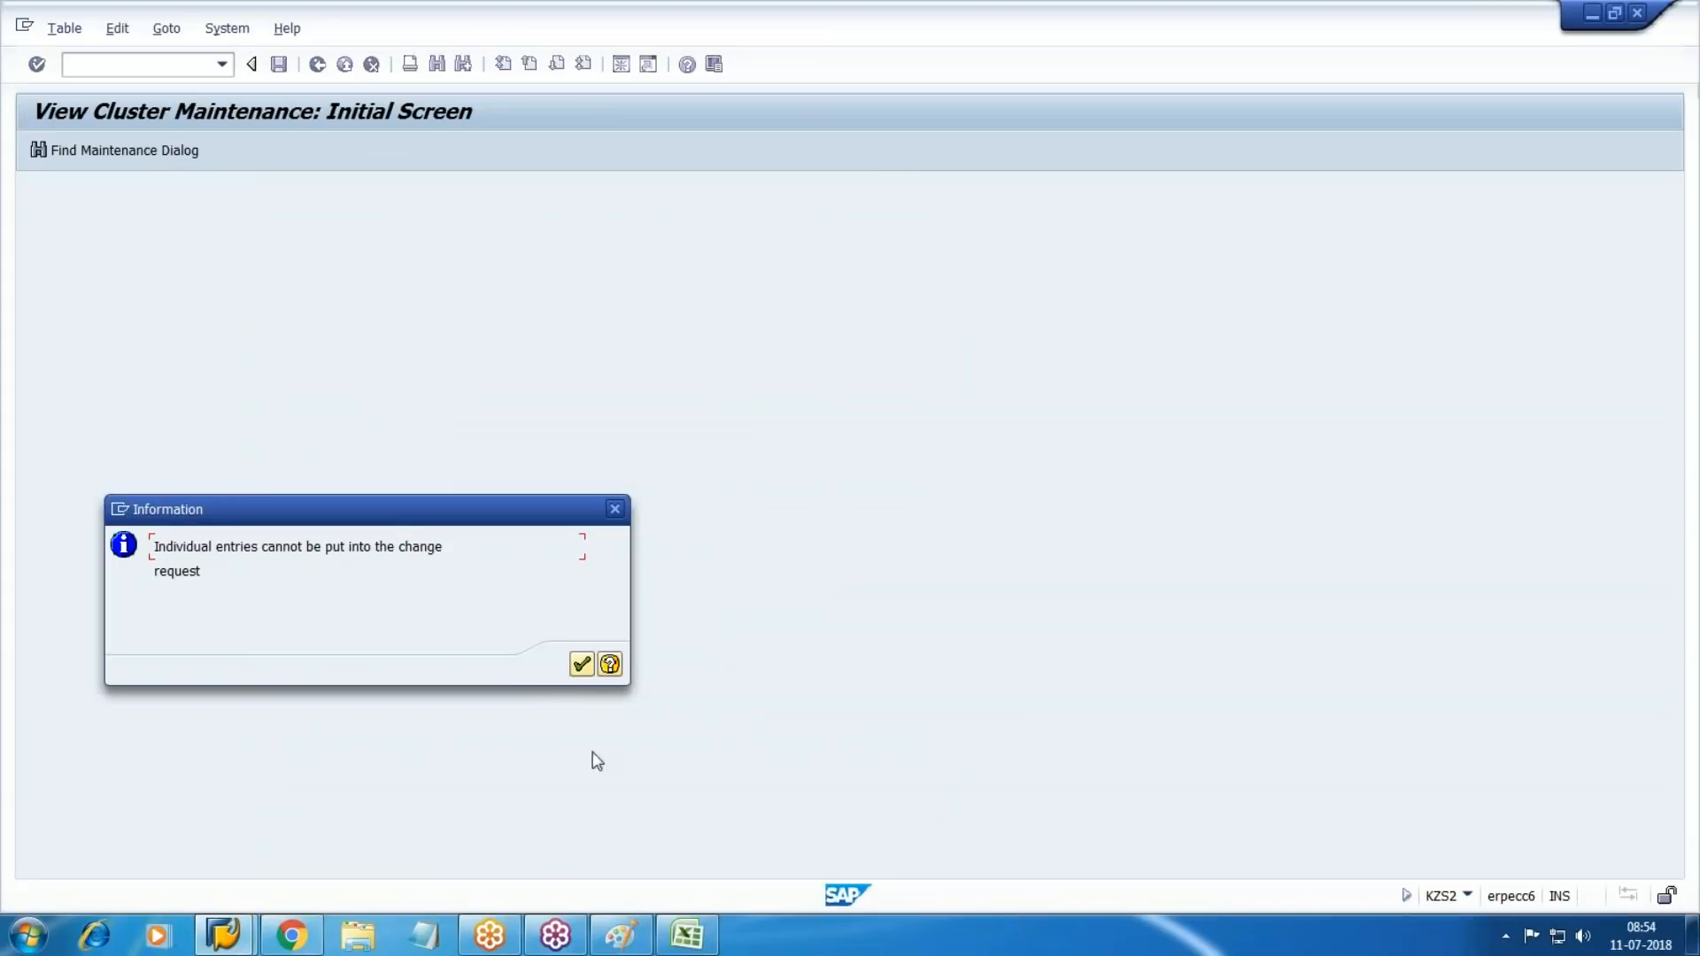
left_click(581, 664)
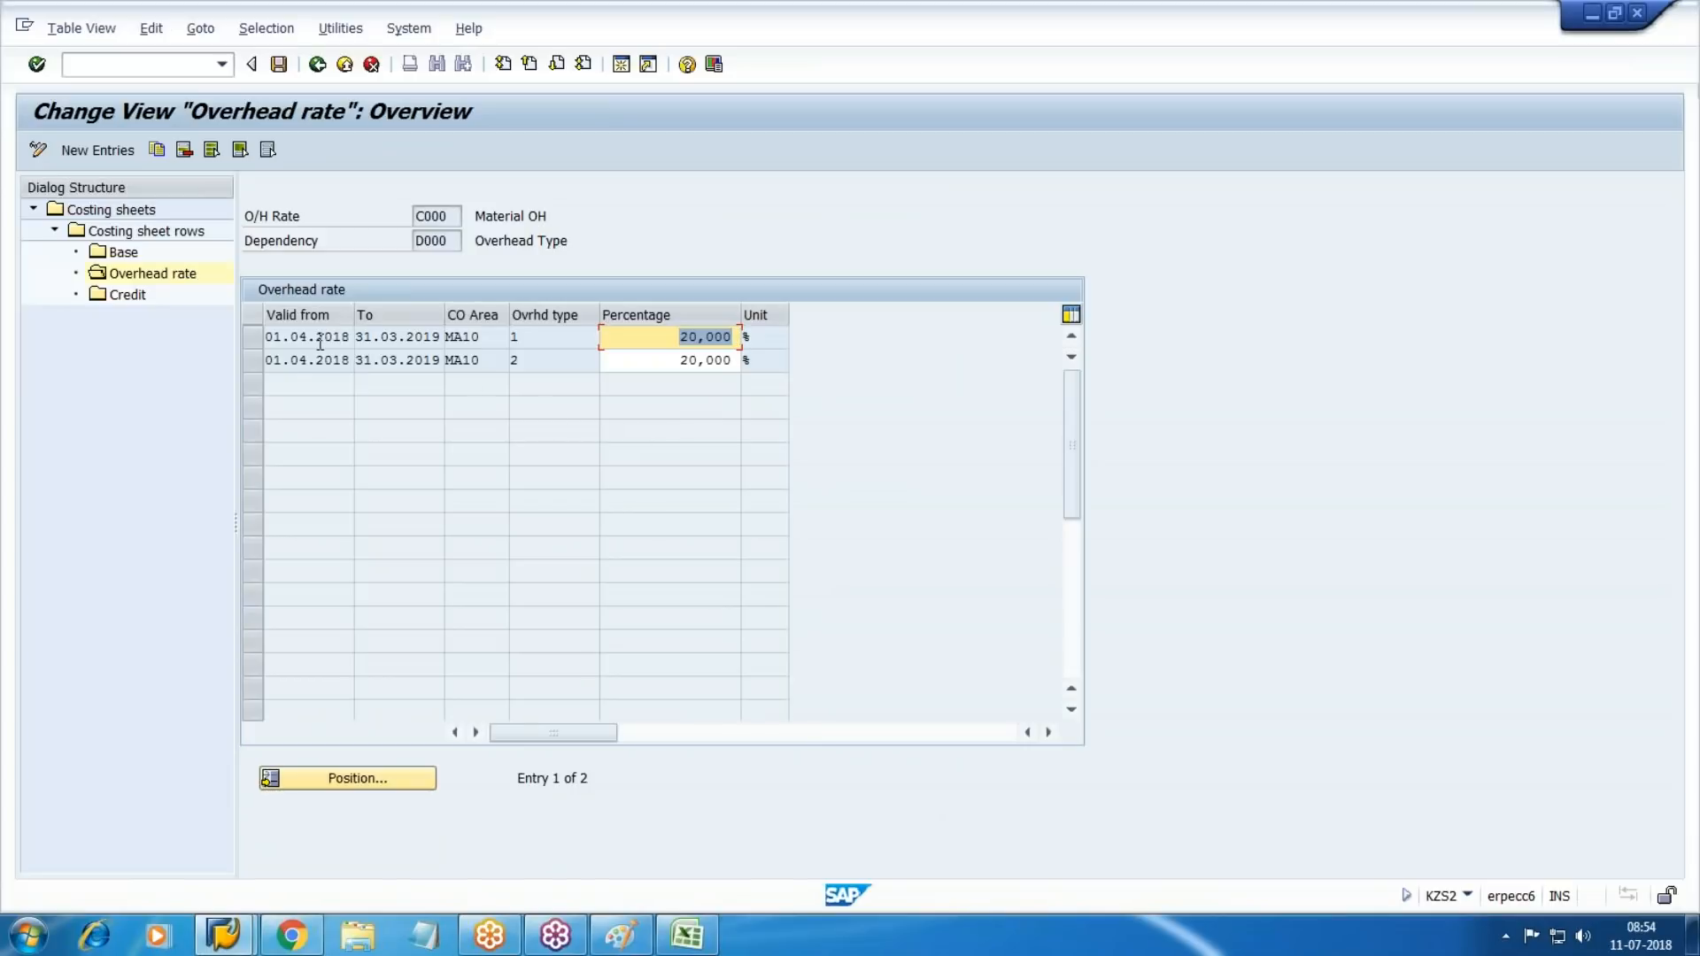
Delete both MA10 entries of overhead rate C000 and save the deletion in customizing request WM10-CO.
left_click_drag(252, 337, 253, 359)
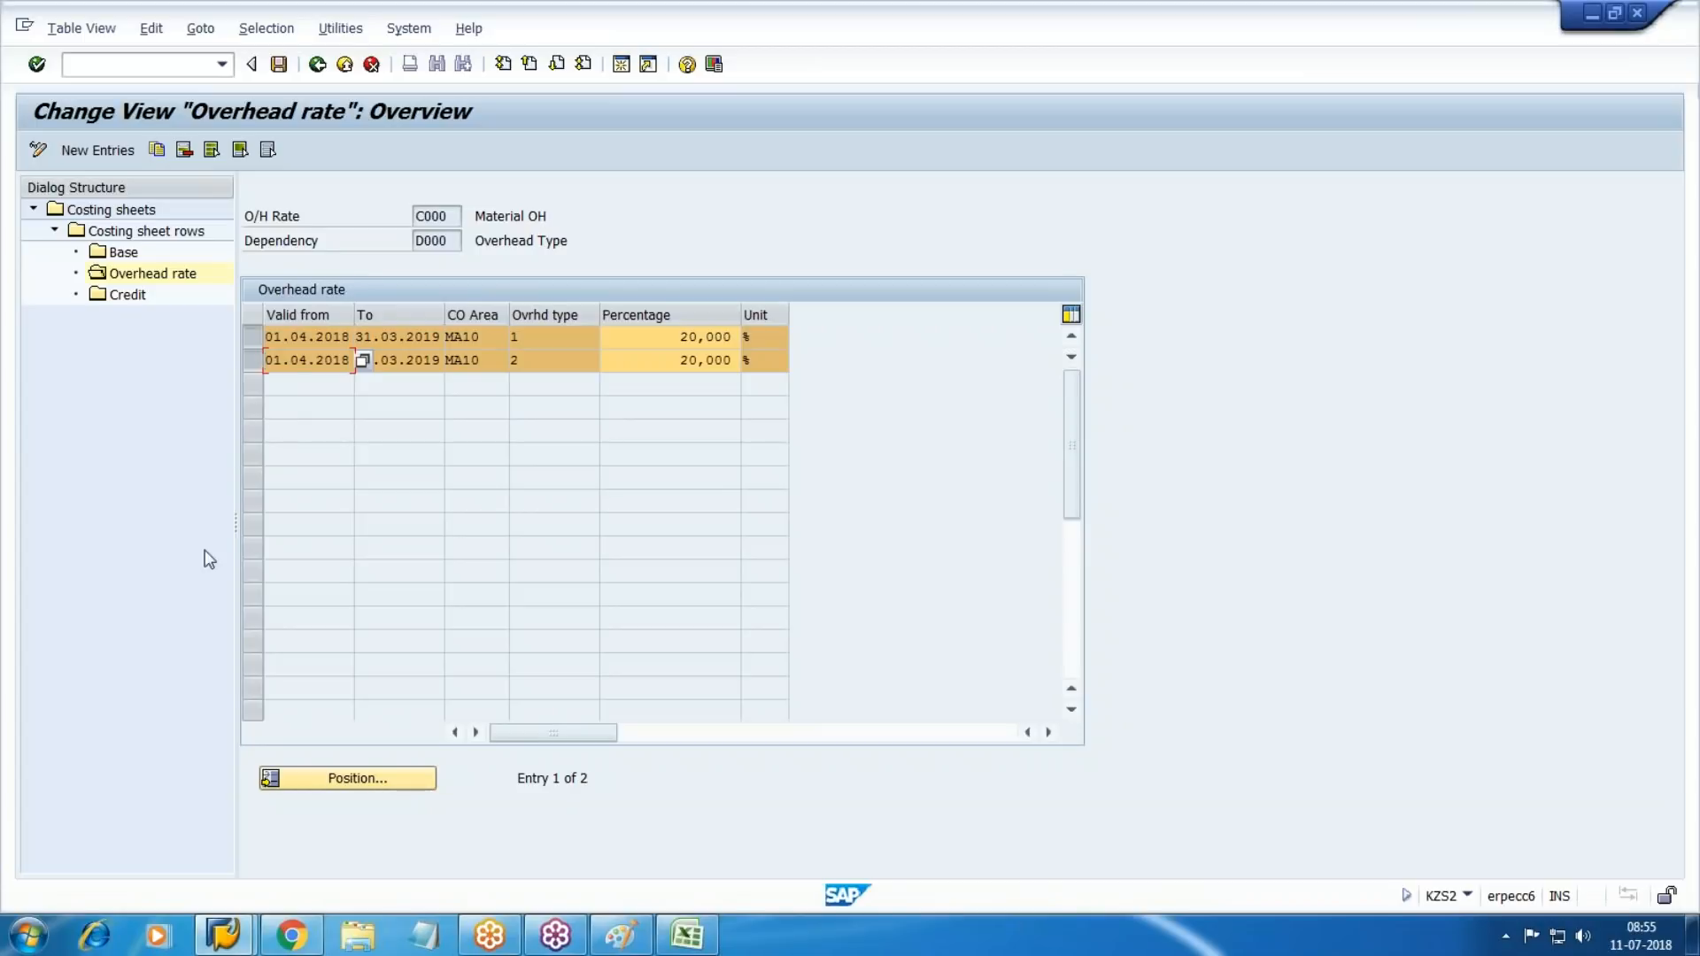
left_click(184, 149)
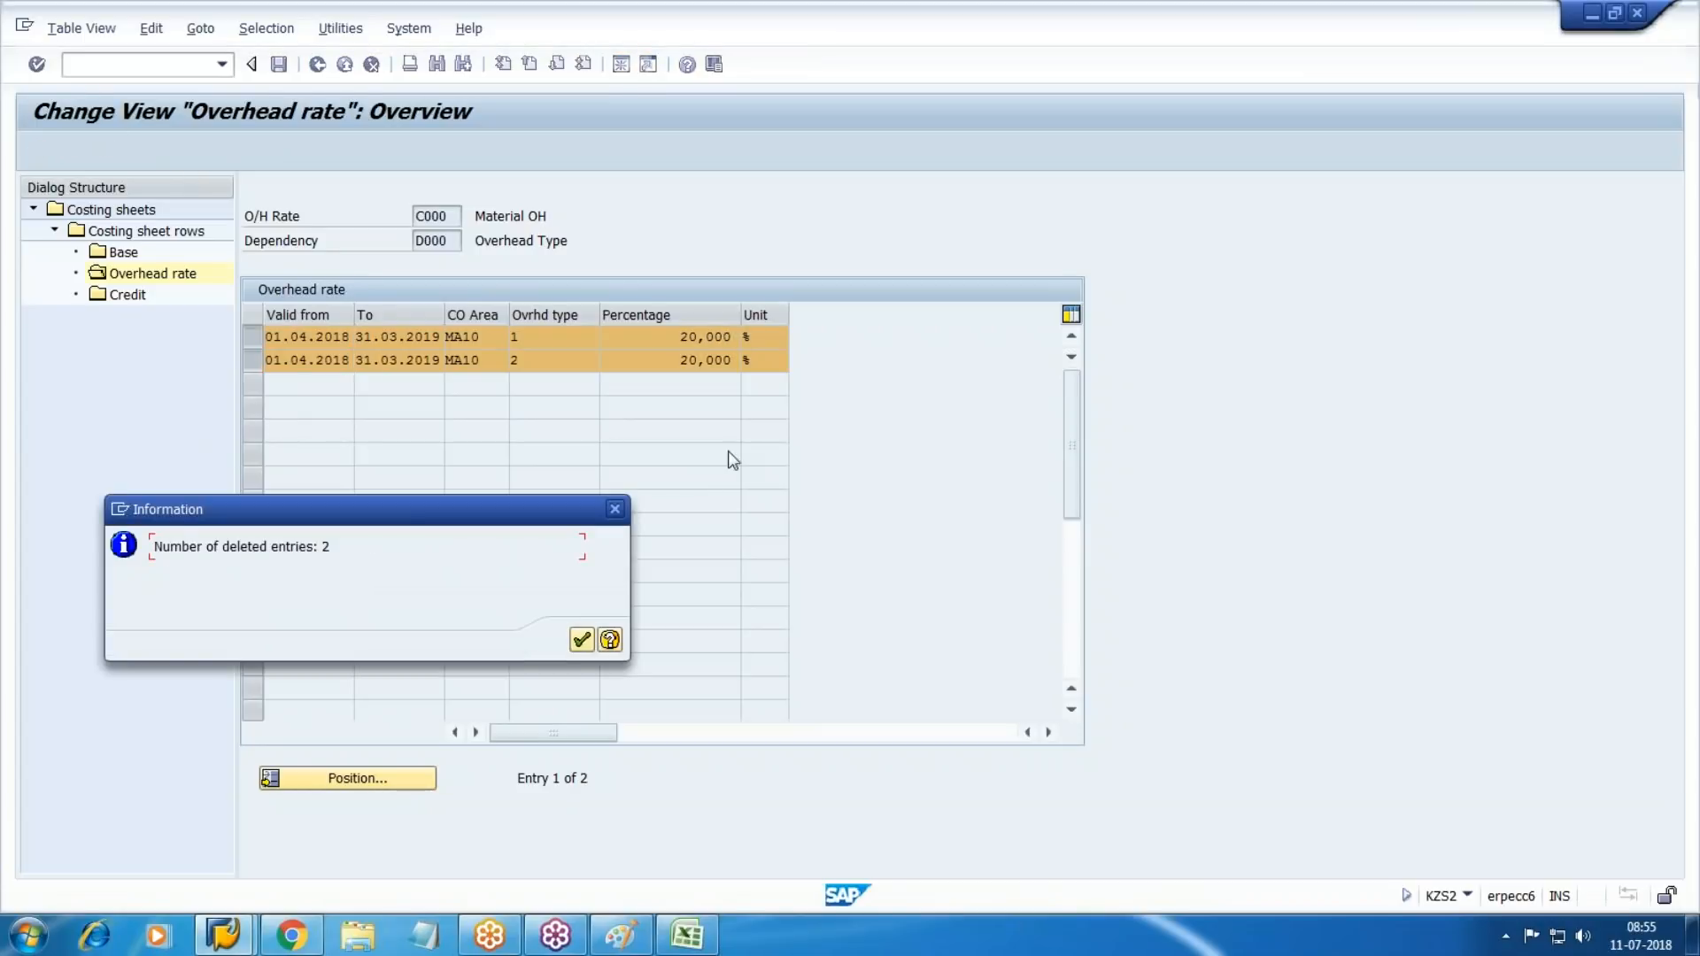
left_click(581, 639)
left_click(279, 65)
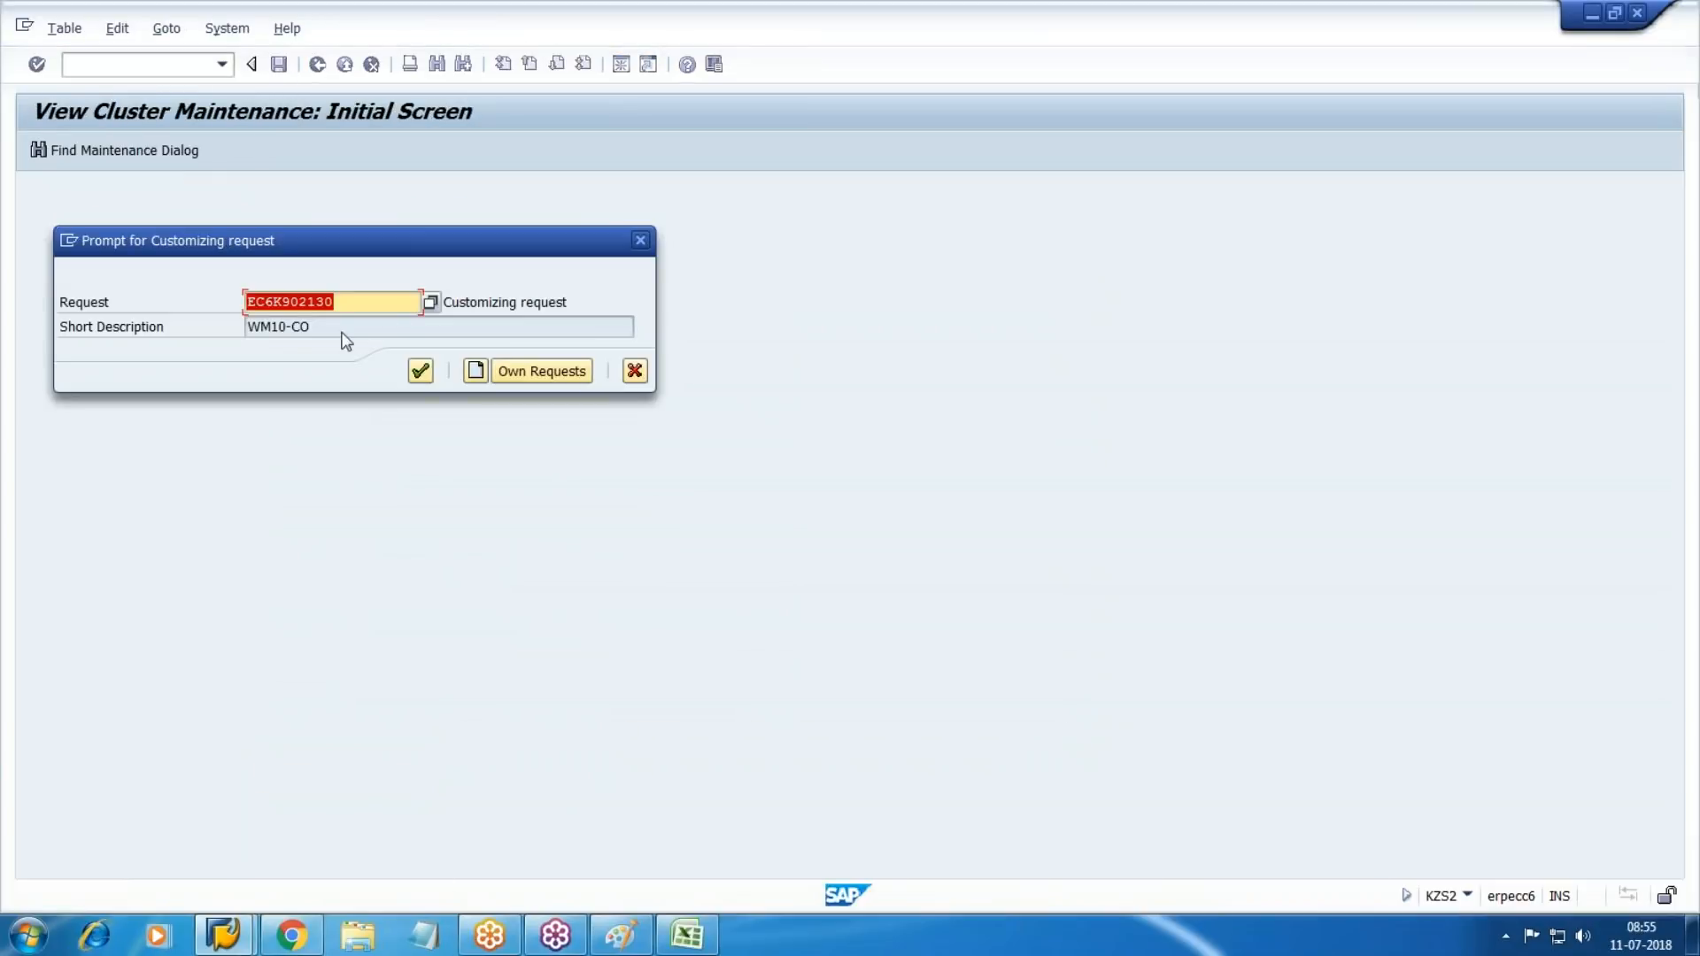
left_click(420, 371)
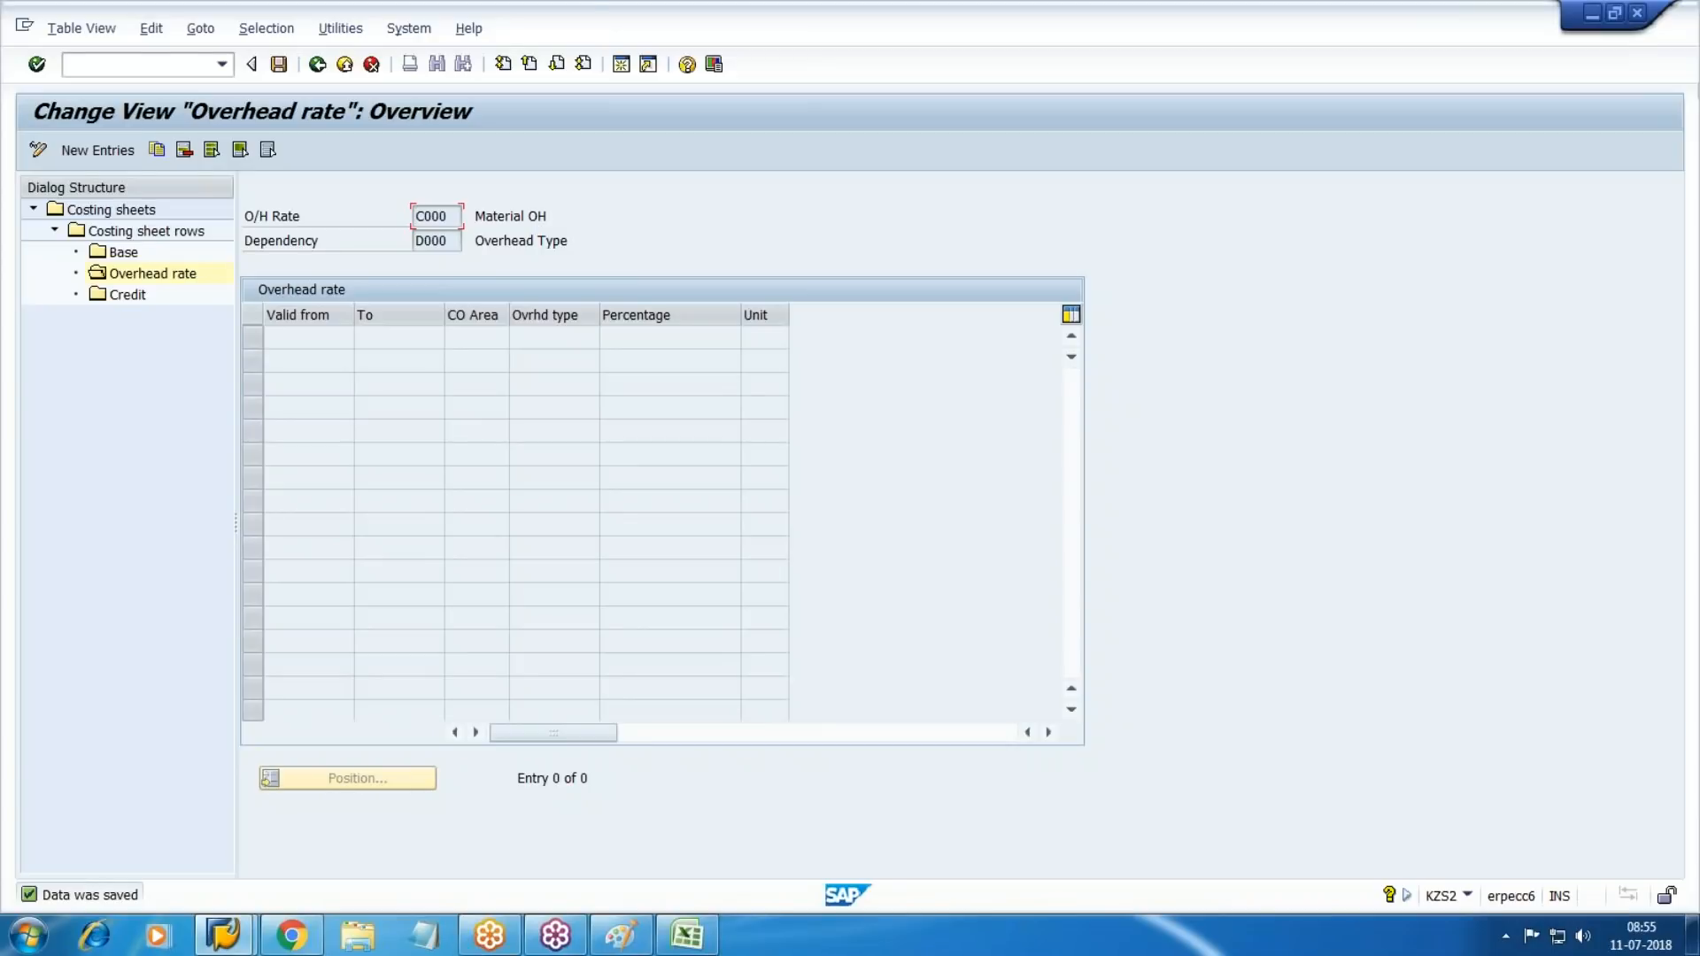
Create a new entry for overhead rate C000 valid from 01.01.2018 to 31.12.2018.
left_click(98, 149)
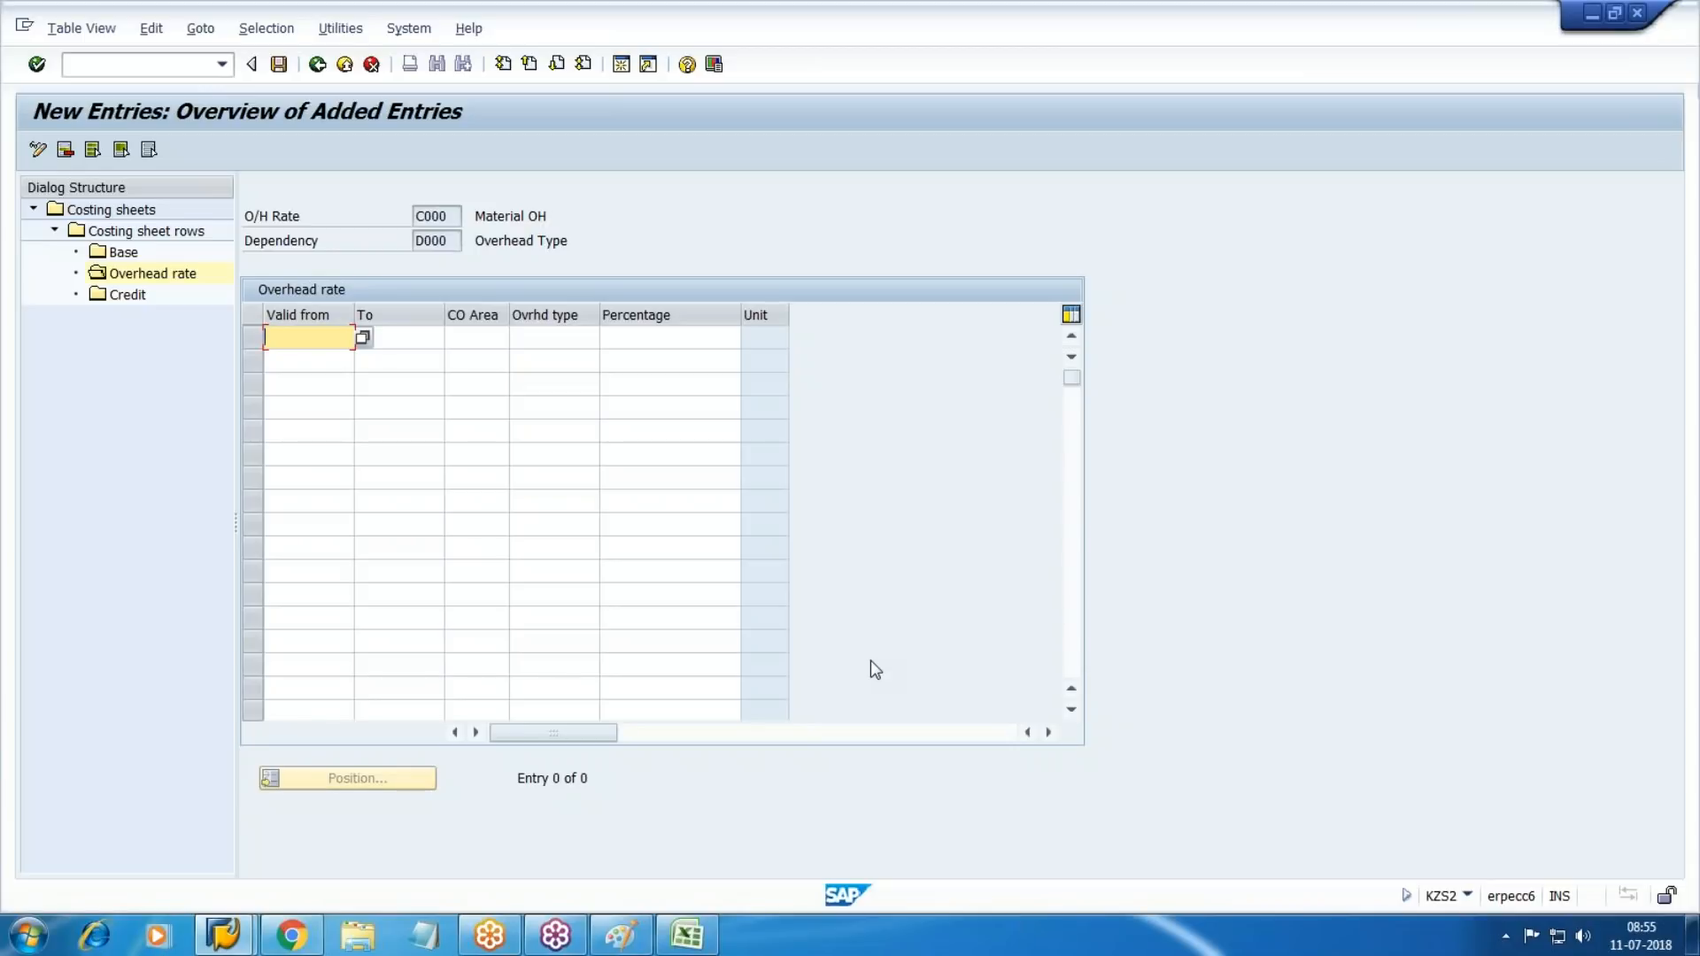
type("01")
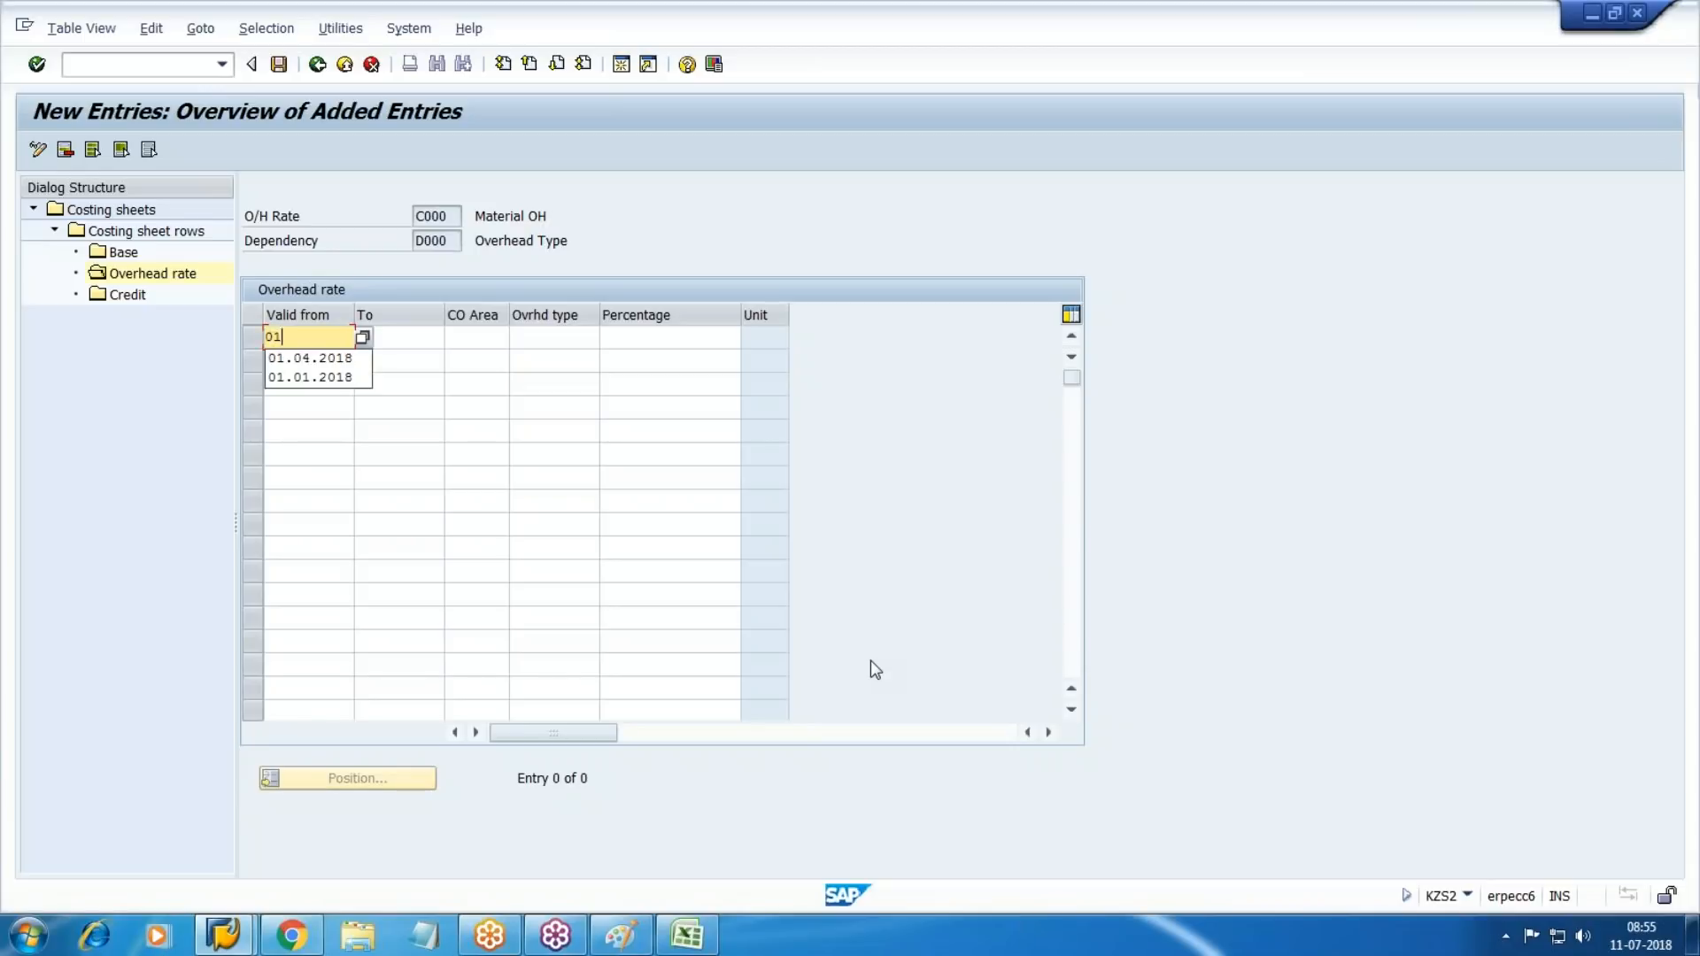
key("Down")
key("Down")
key("Tab")
type("31")
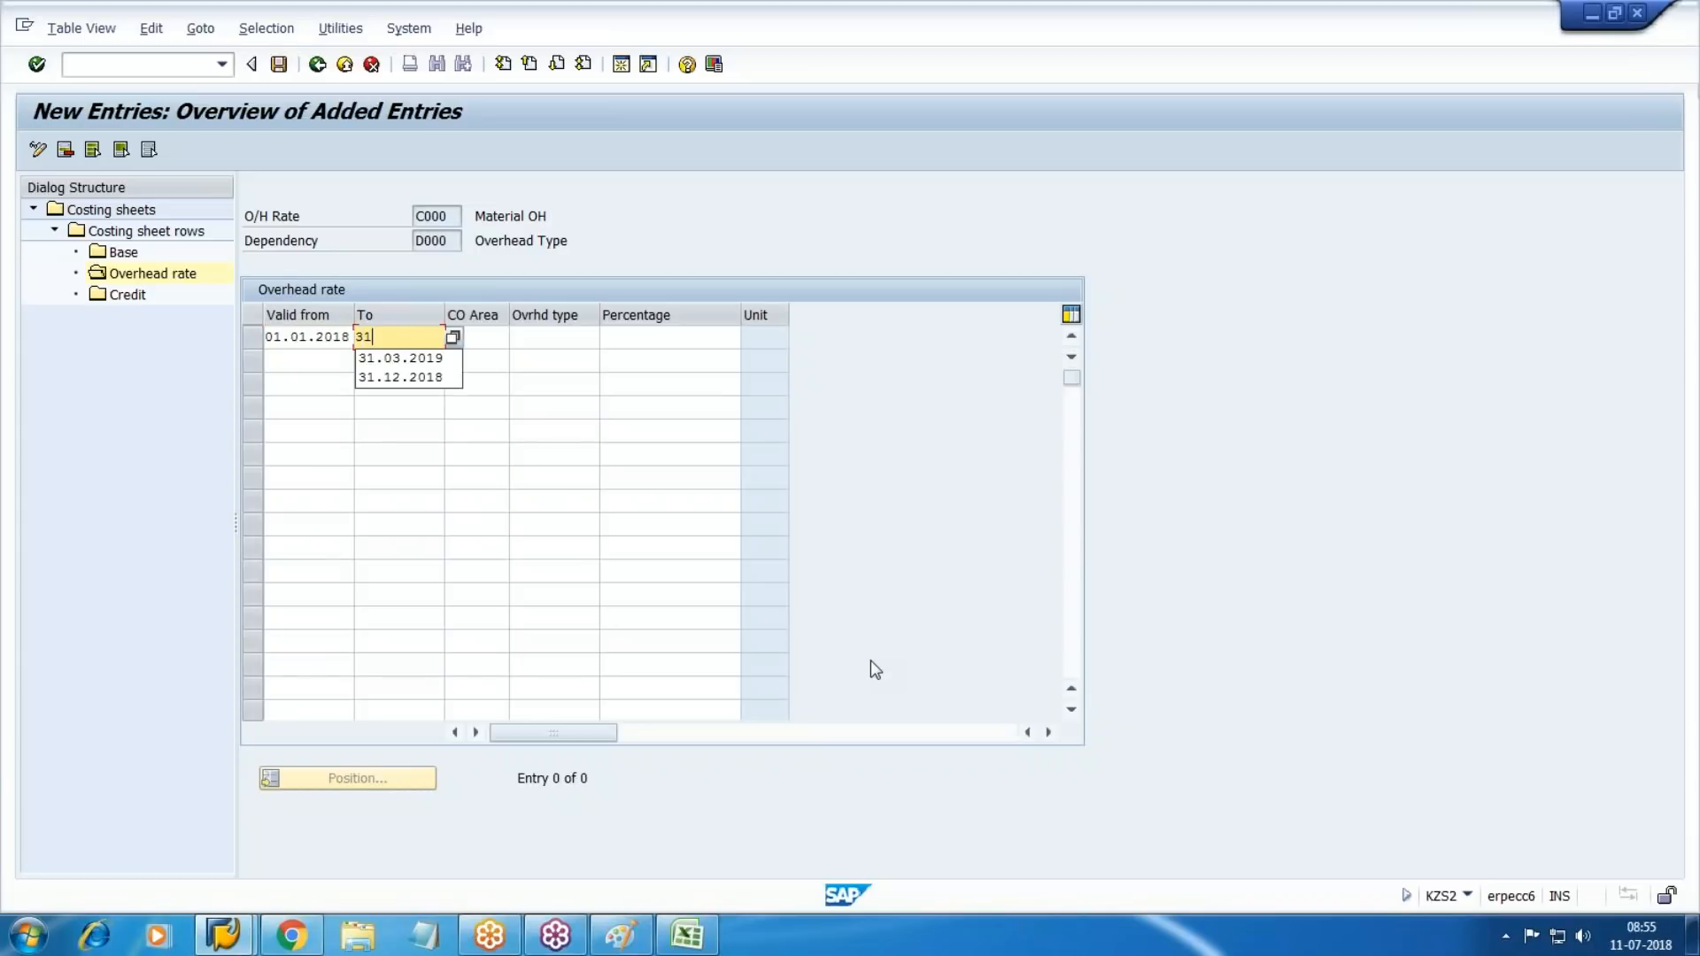
key("Down")
key("Down")
key("Tab")
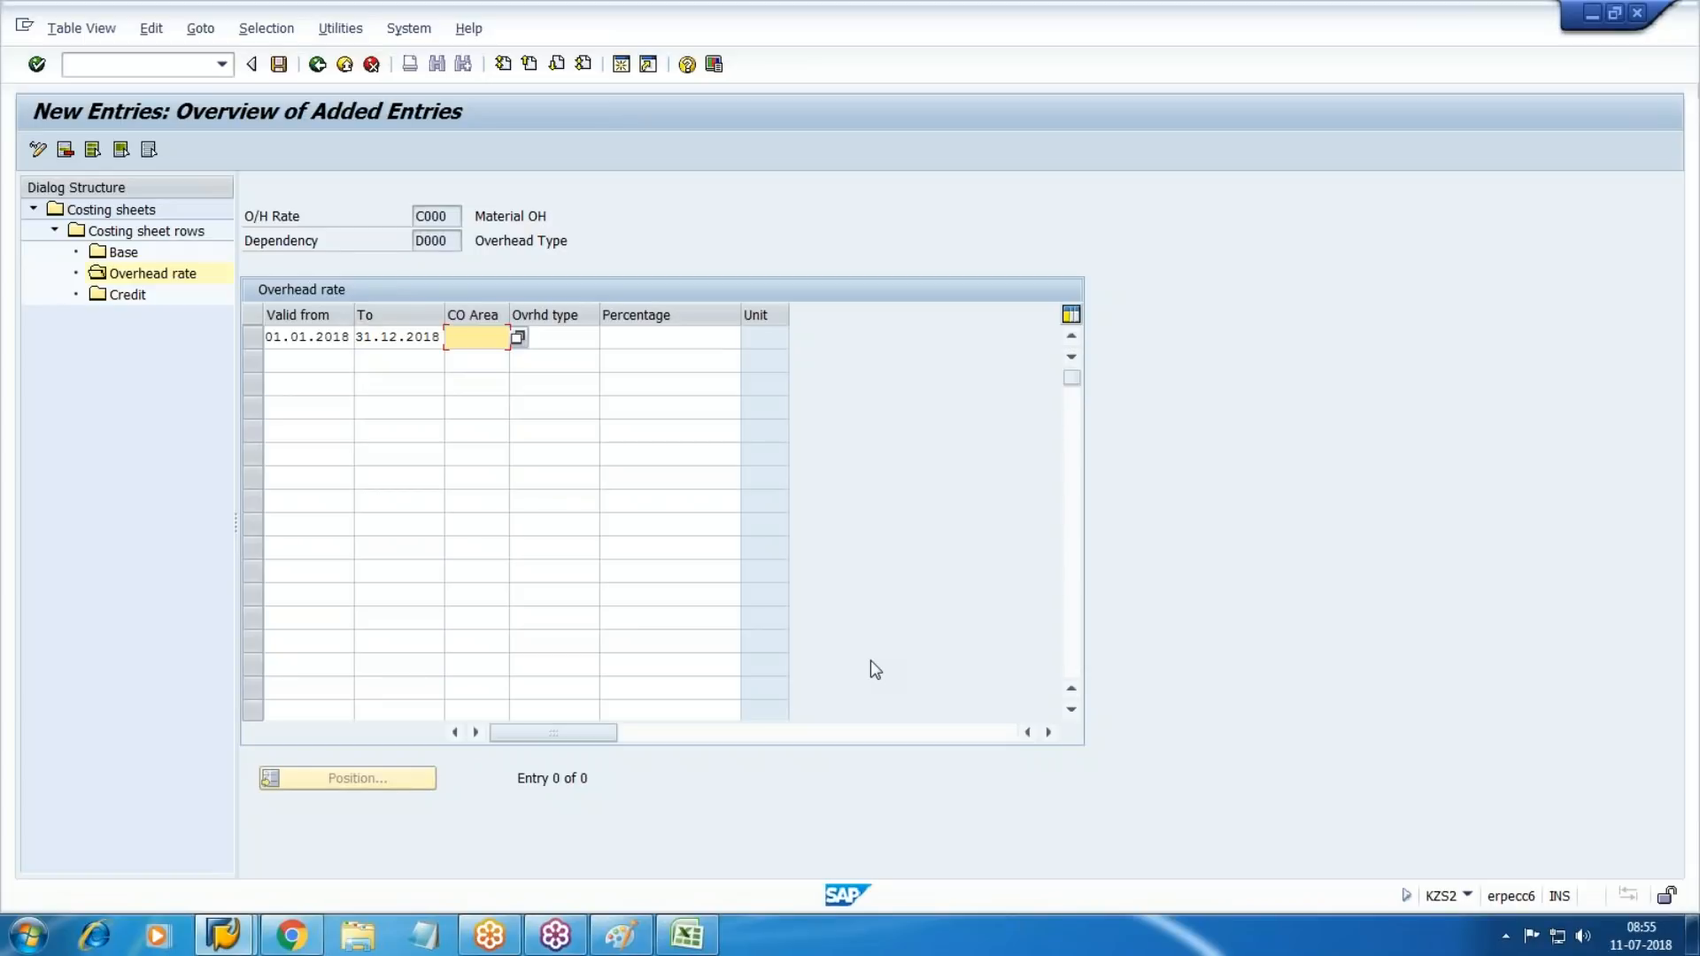
Assign the new entry to controlling area WM10 with overhead type 1 (Actual overhead rate) at 20 percent.
type("wm10")
key("Tab")
key("shift+Tab")
type("wm10")
key("Tab")
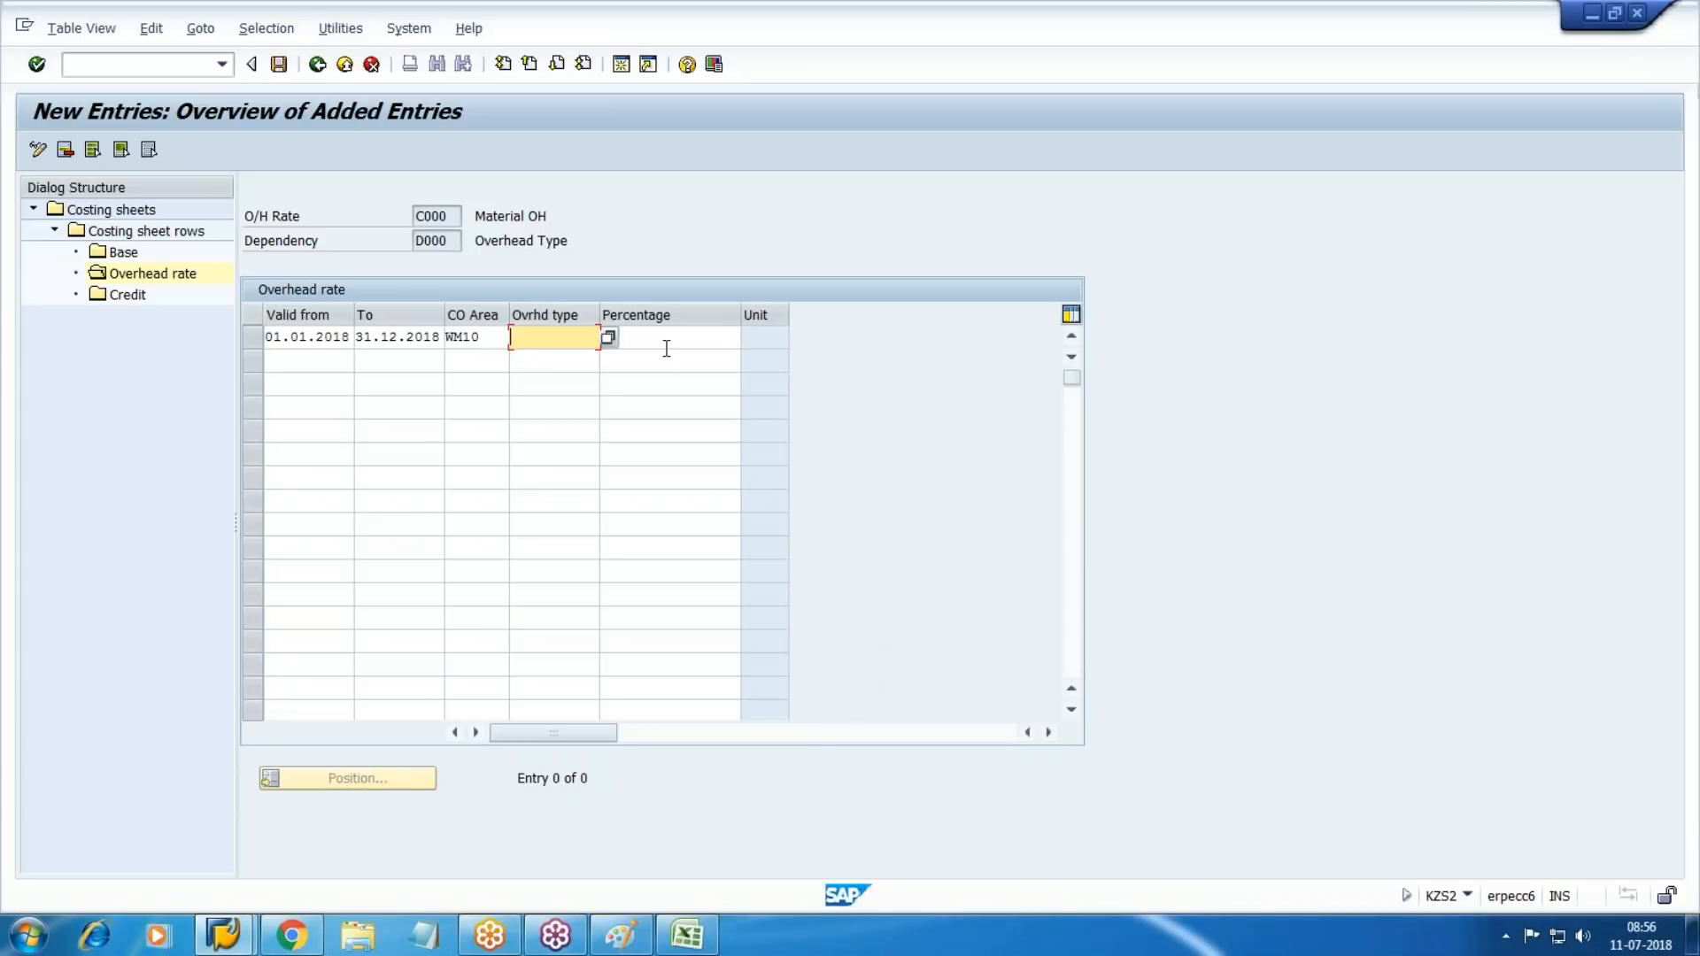
left_click(608, 337)
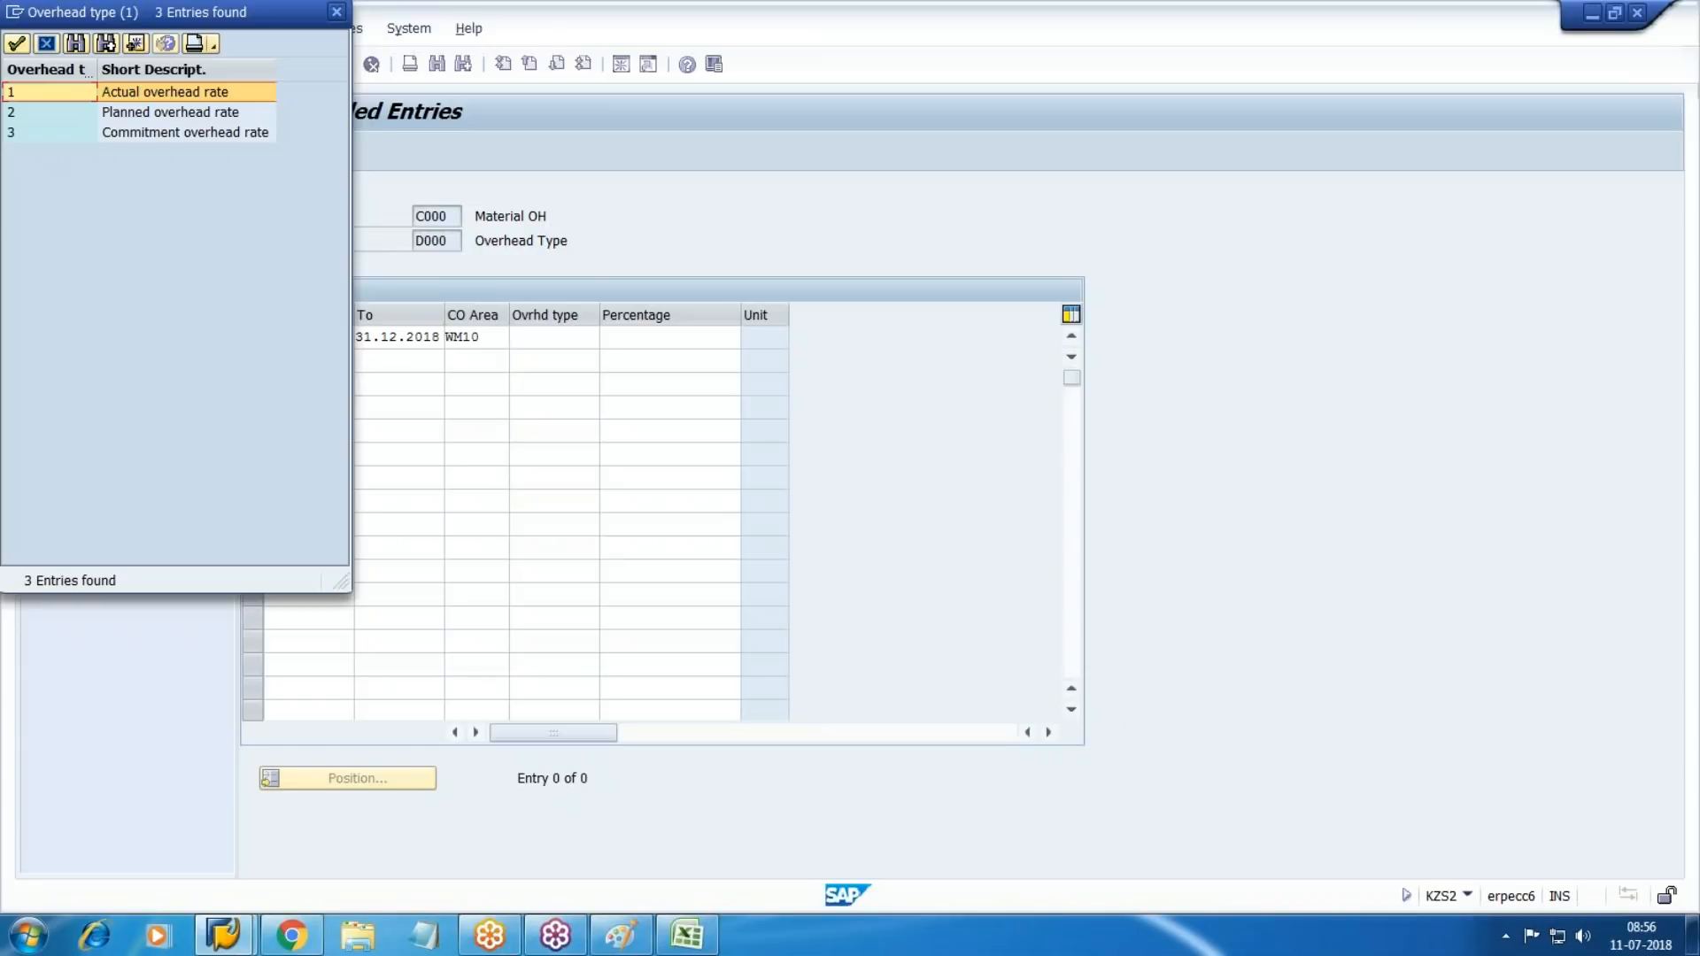
key("Return")
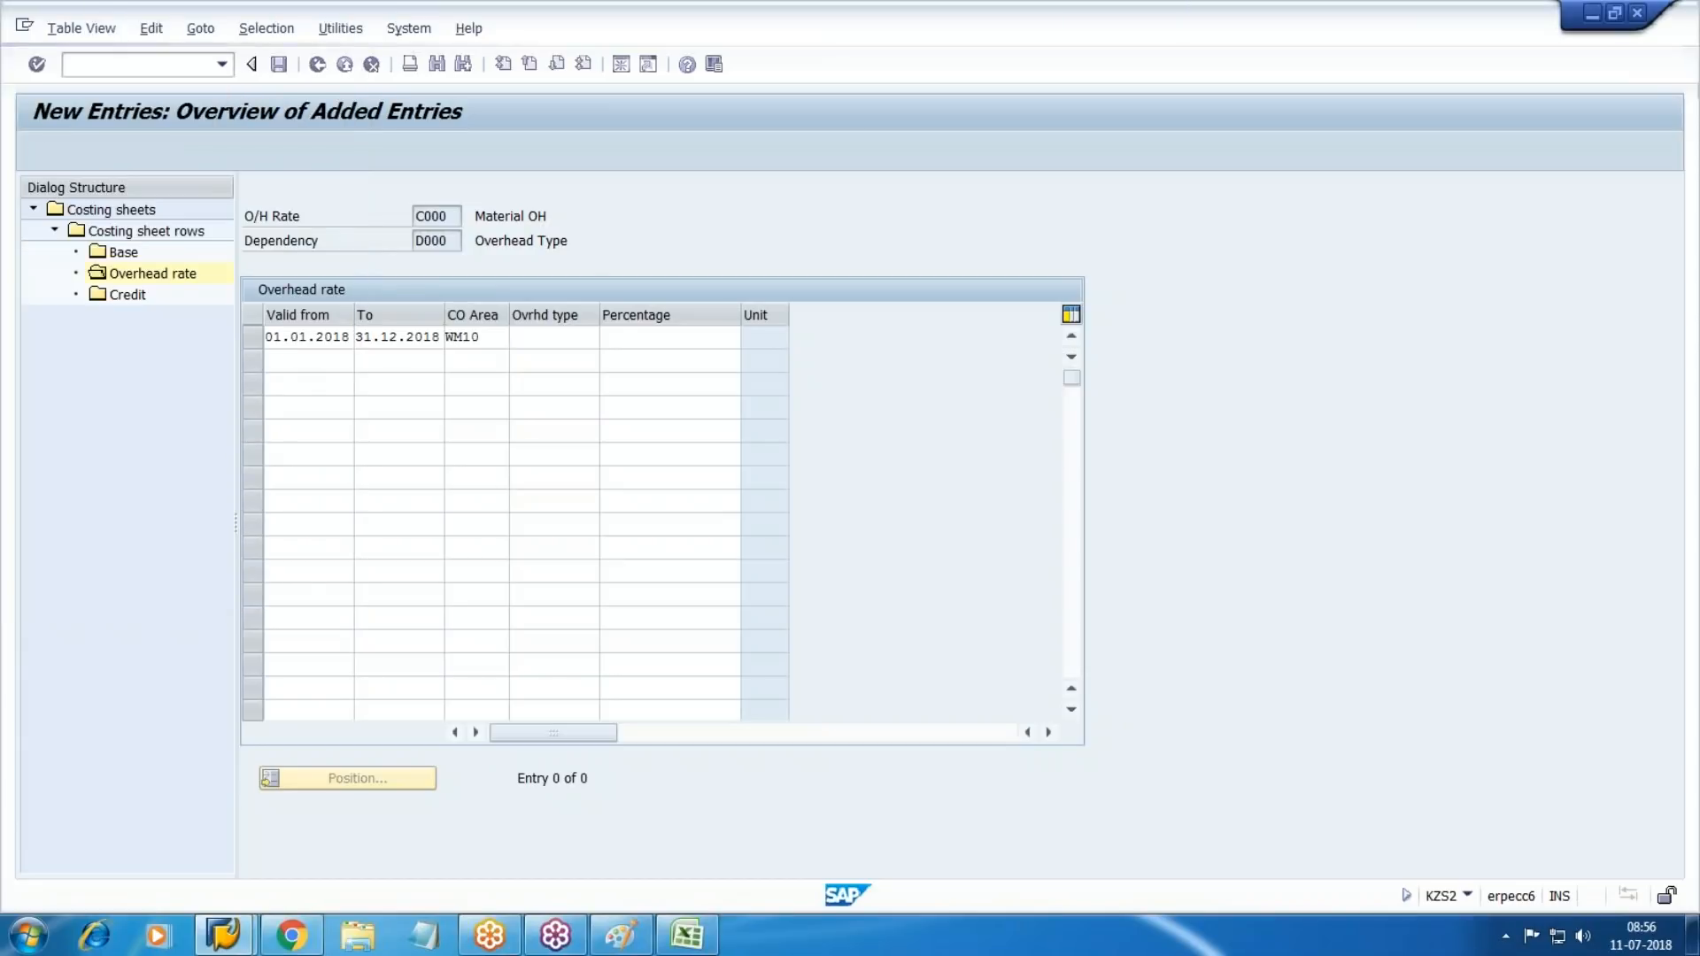
key("Tab")
type("20")
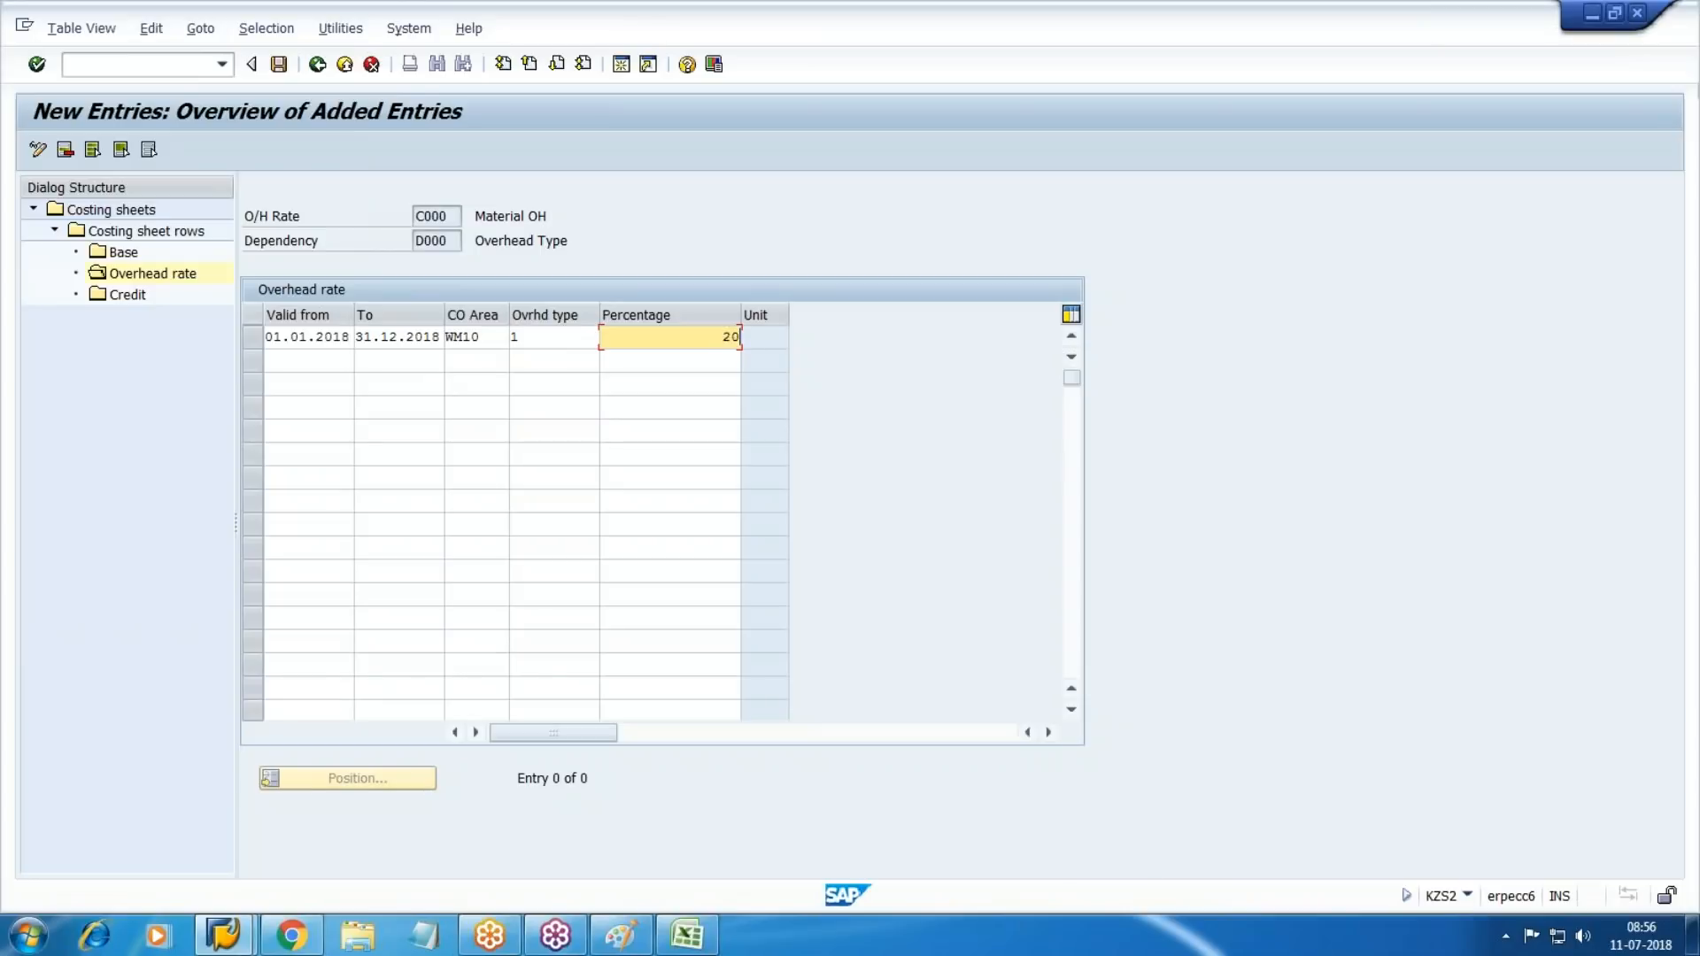
Add a second overhead rate entry valid from 01.01.2018 to 31.12.2018 for controlling area WM10.
key("Tab")
key("Tab")
key("shift+Tab")
type("01")
key("Down")
key("Return")
key("Tab")
type("31")
key("Down")
key("Return")
key("Tab")
type("WM")
key("Down")
key("Return")
Set the second entry to overhead type 2 at 20 percent and return to the costing sheet rows.
key("Tab")
type("2")
key("Tab")
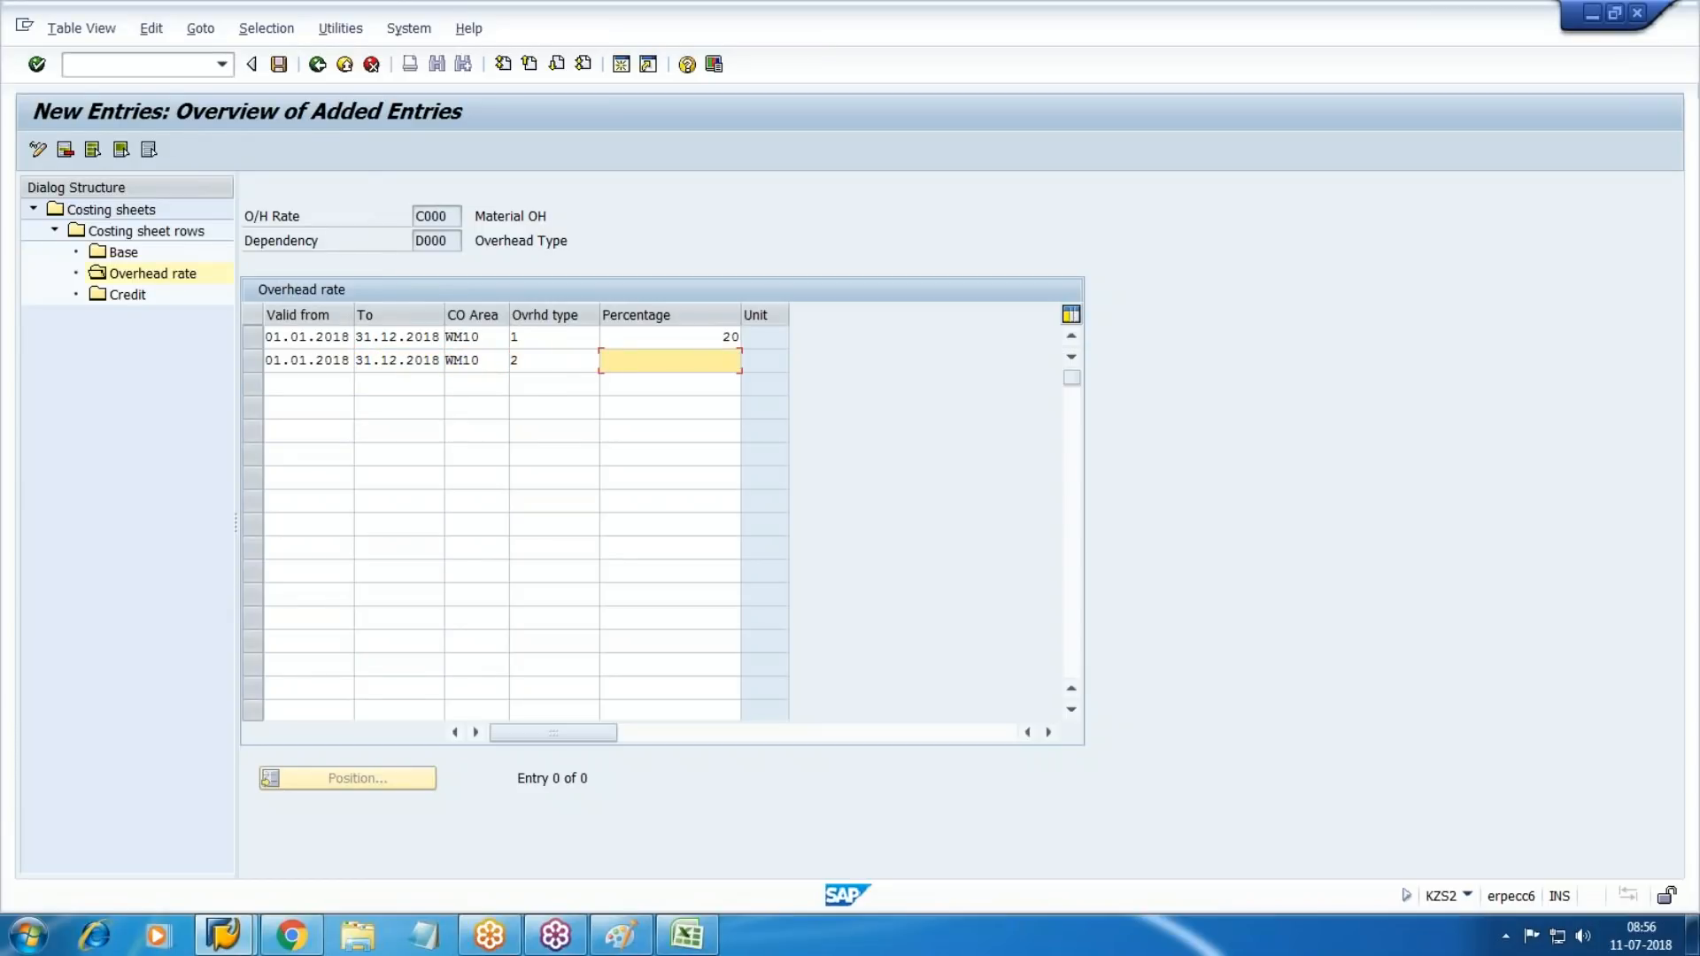
type("20")
key("Return")
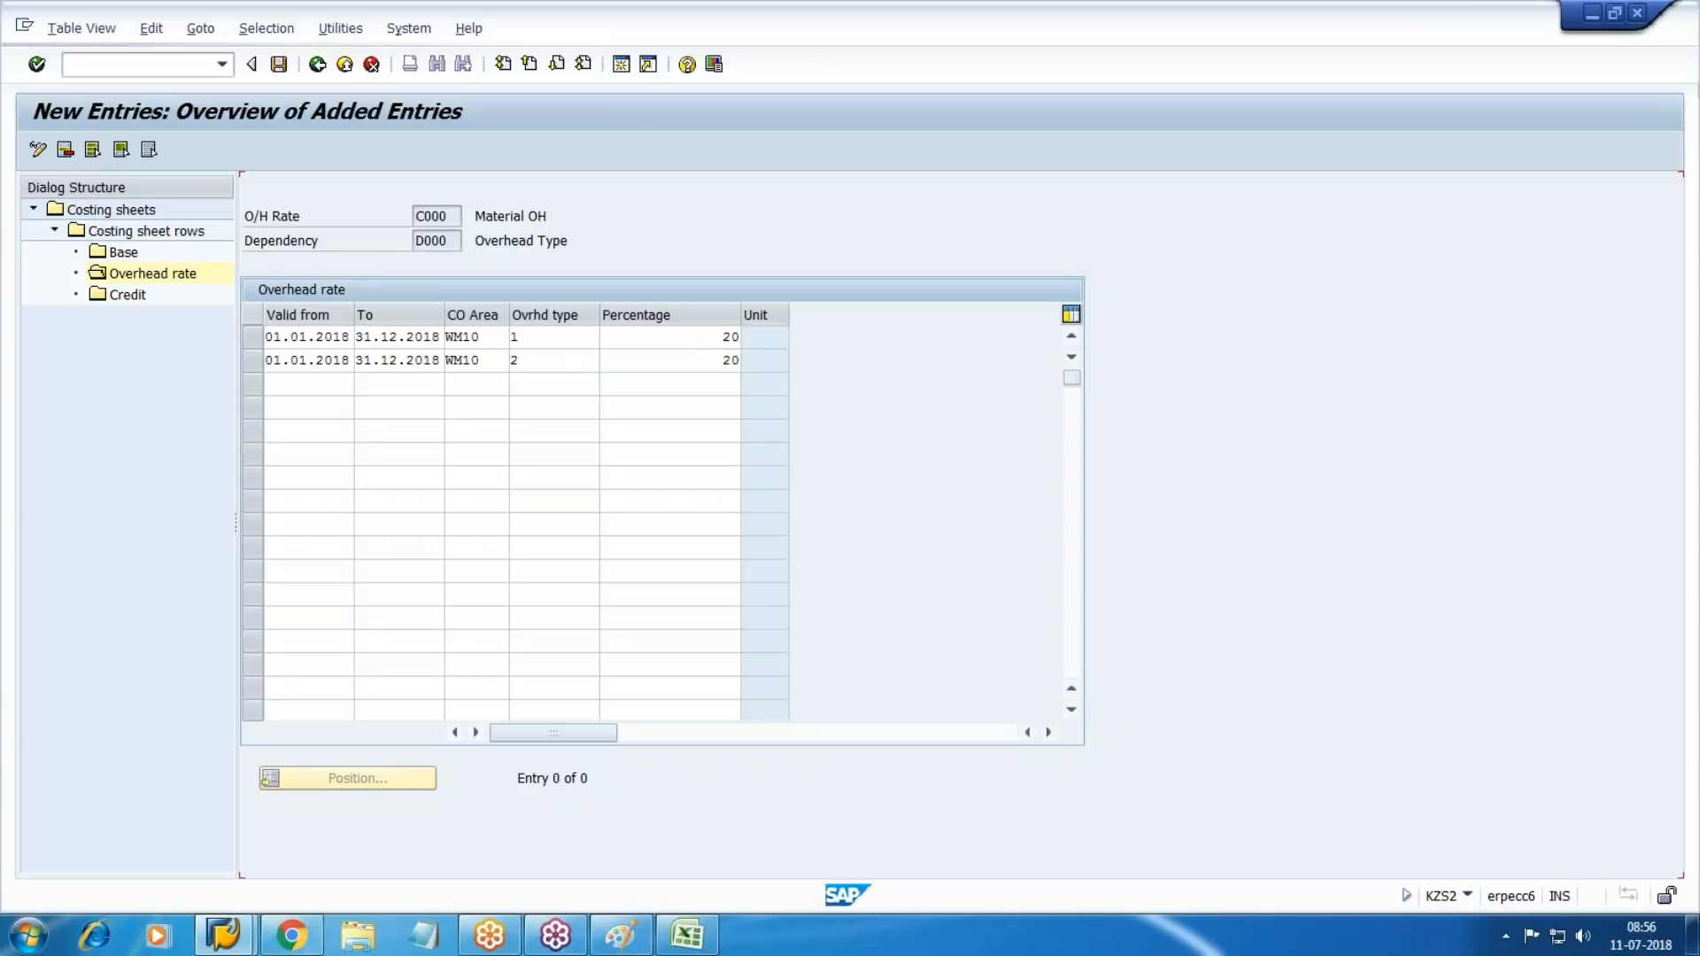
key("Return")
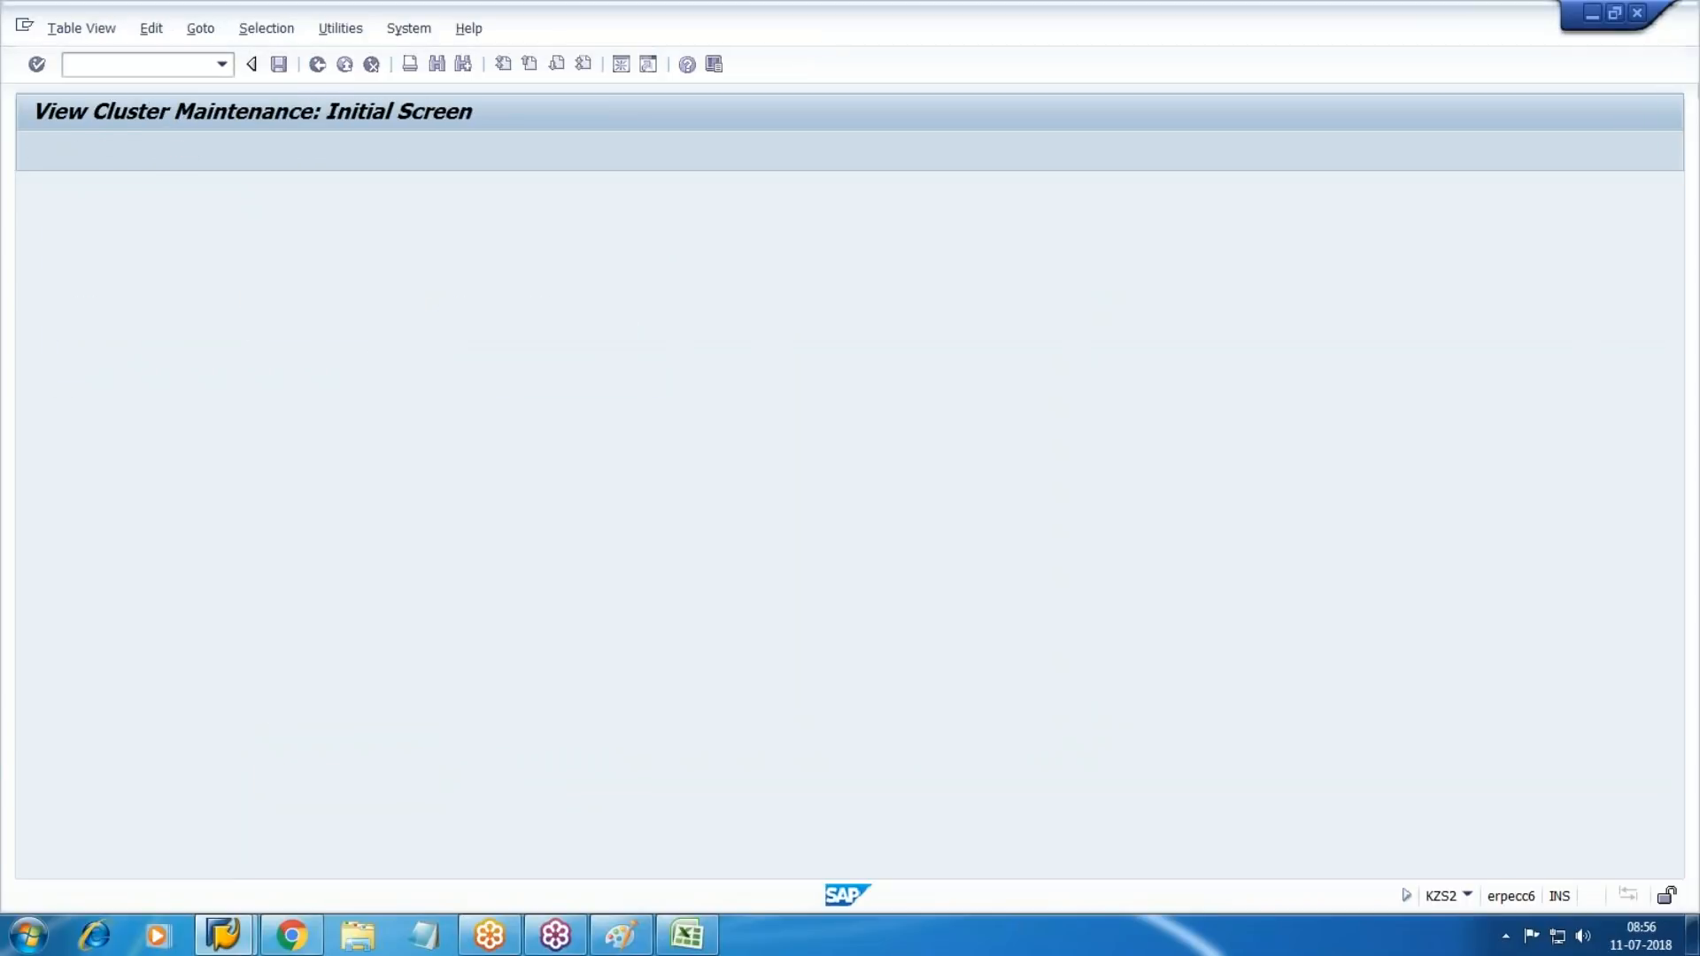
key("F3")
key("F3")
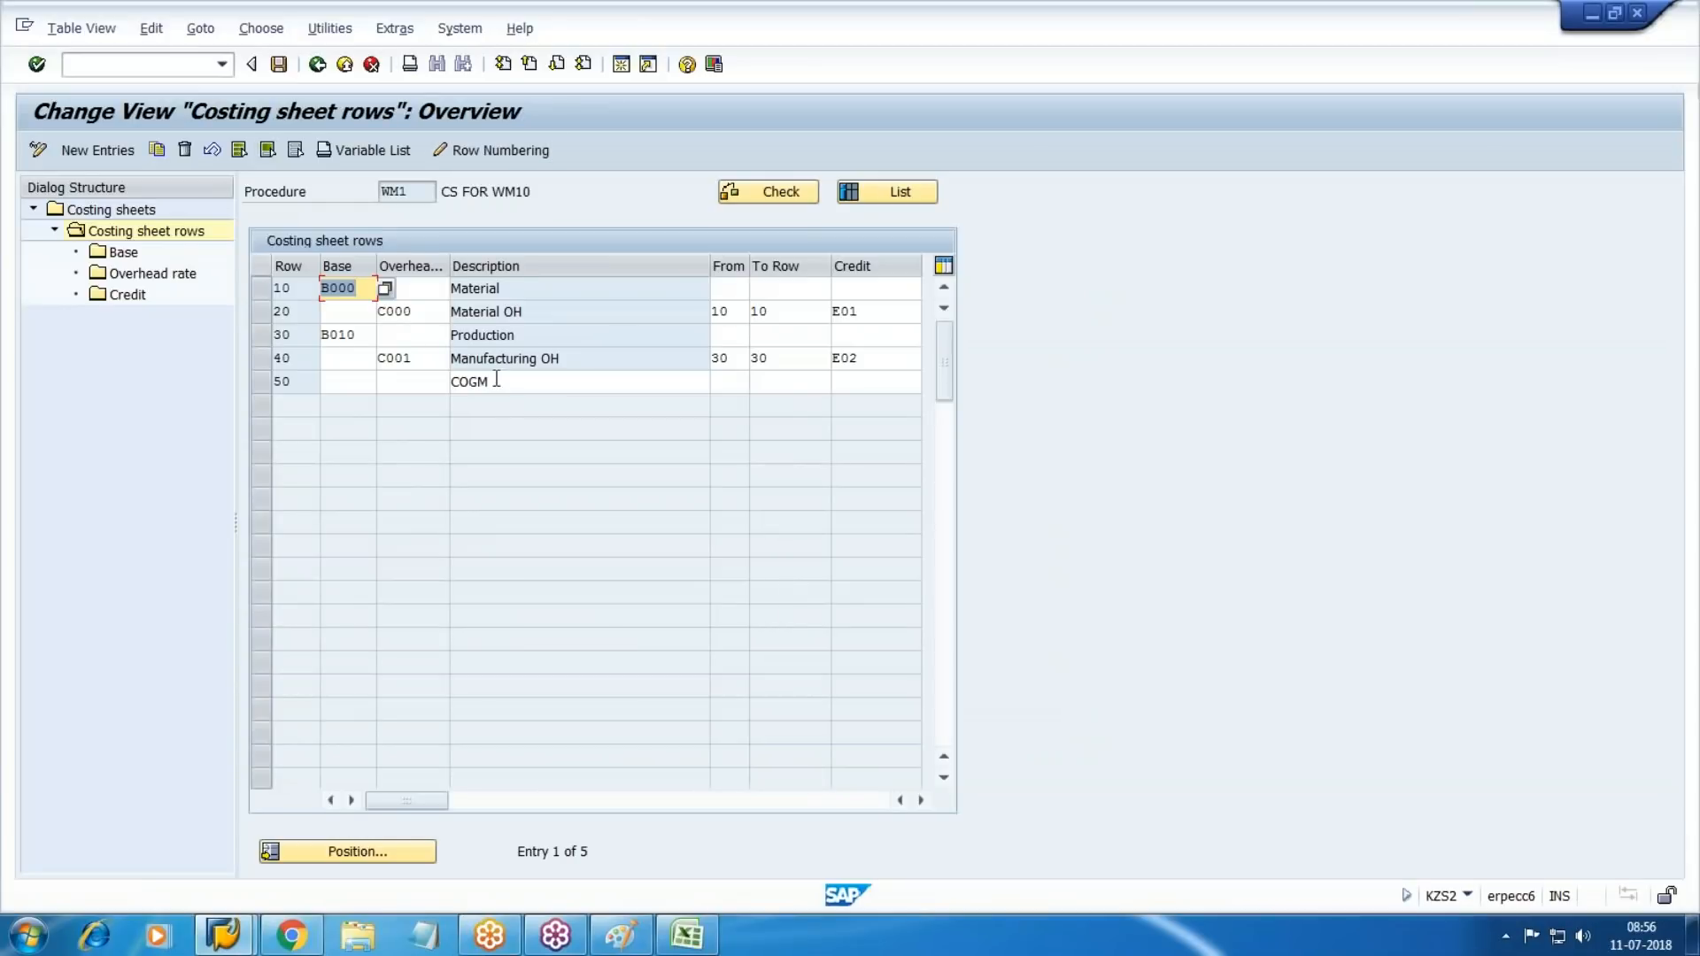
Open the credit of the Material OH row for controlling area WM10 and create an entry valid to 31.12.9999.
left_click(266, 355)
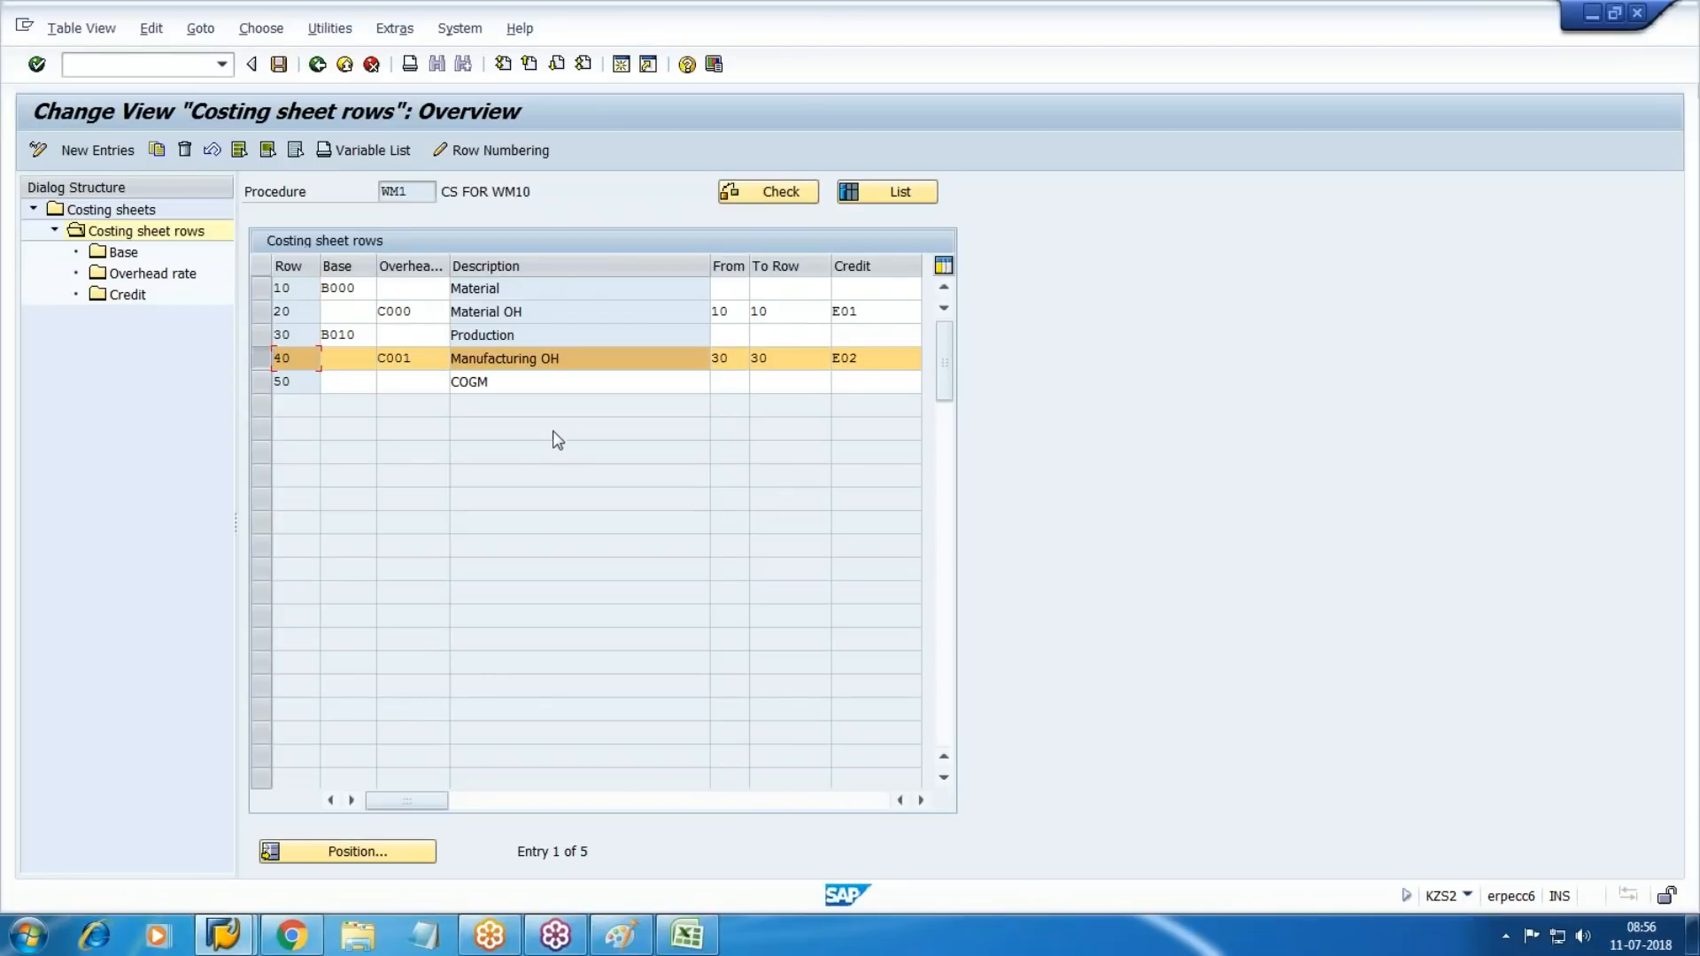
left_click(263, 359)
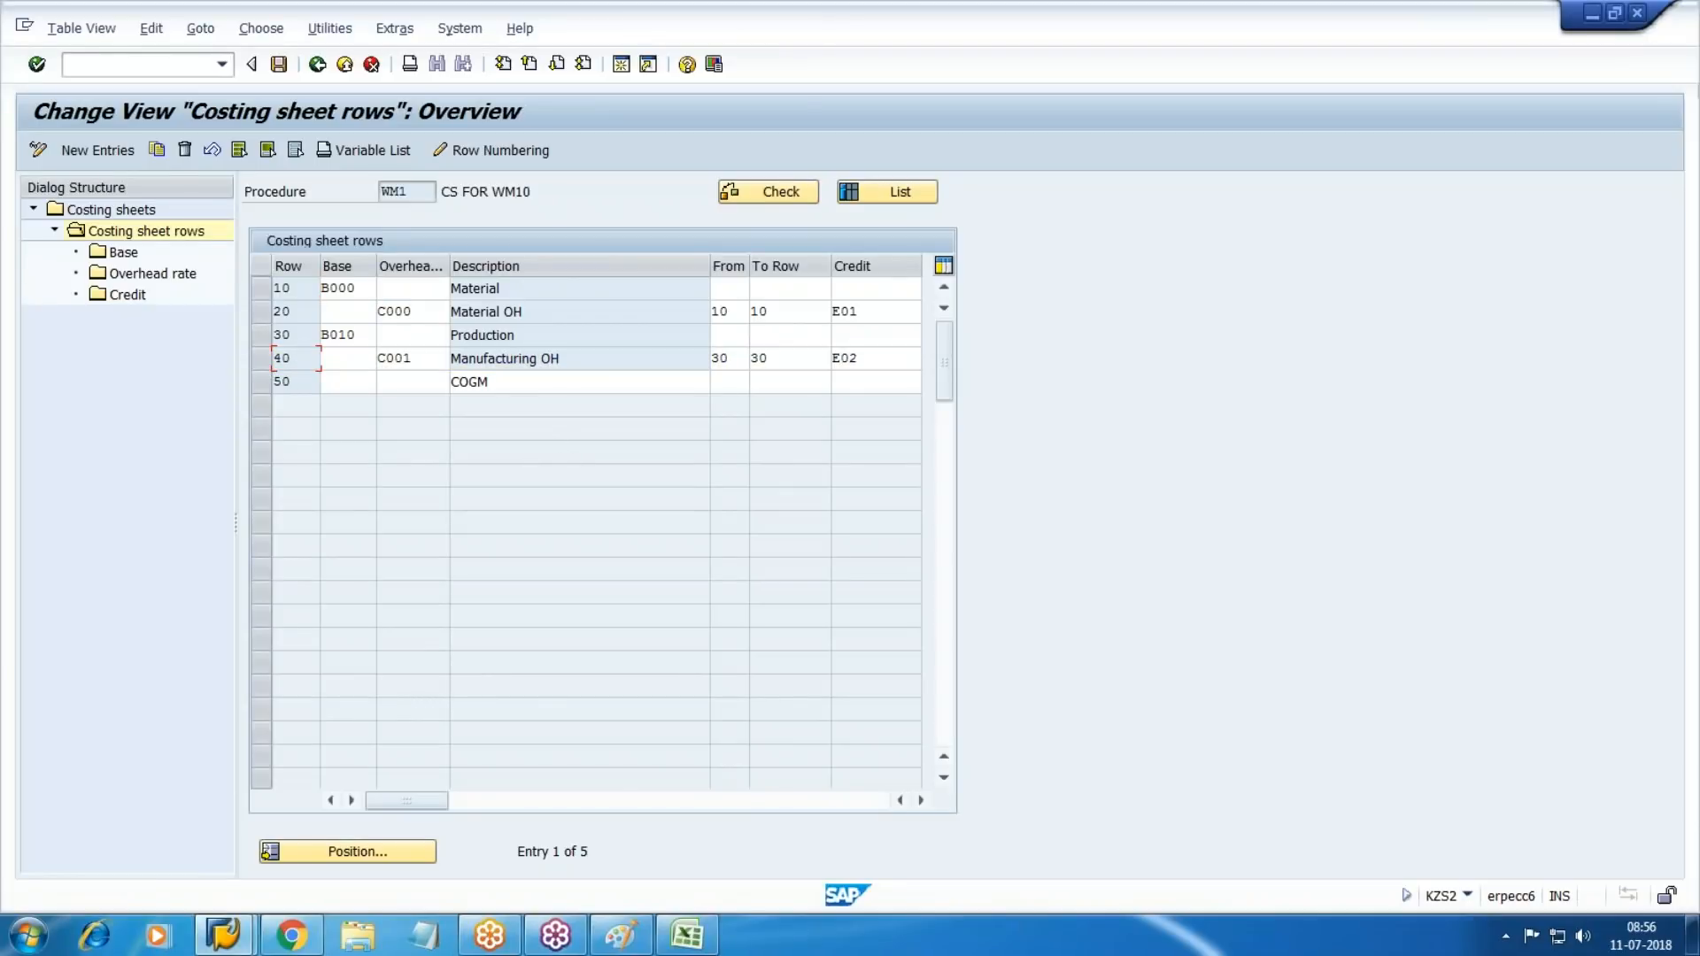
left_click(261, 311)
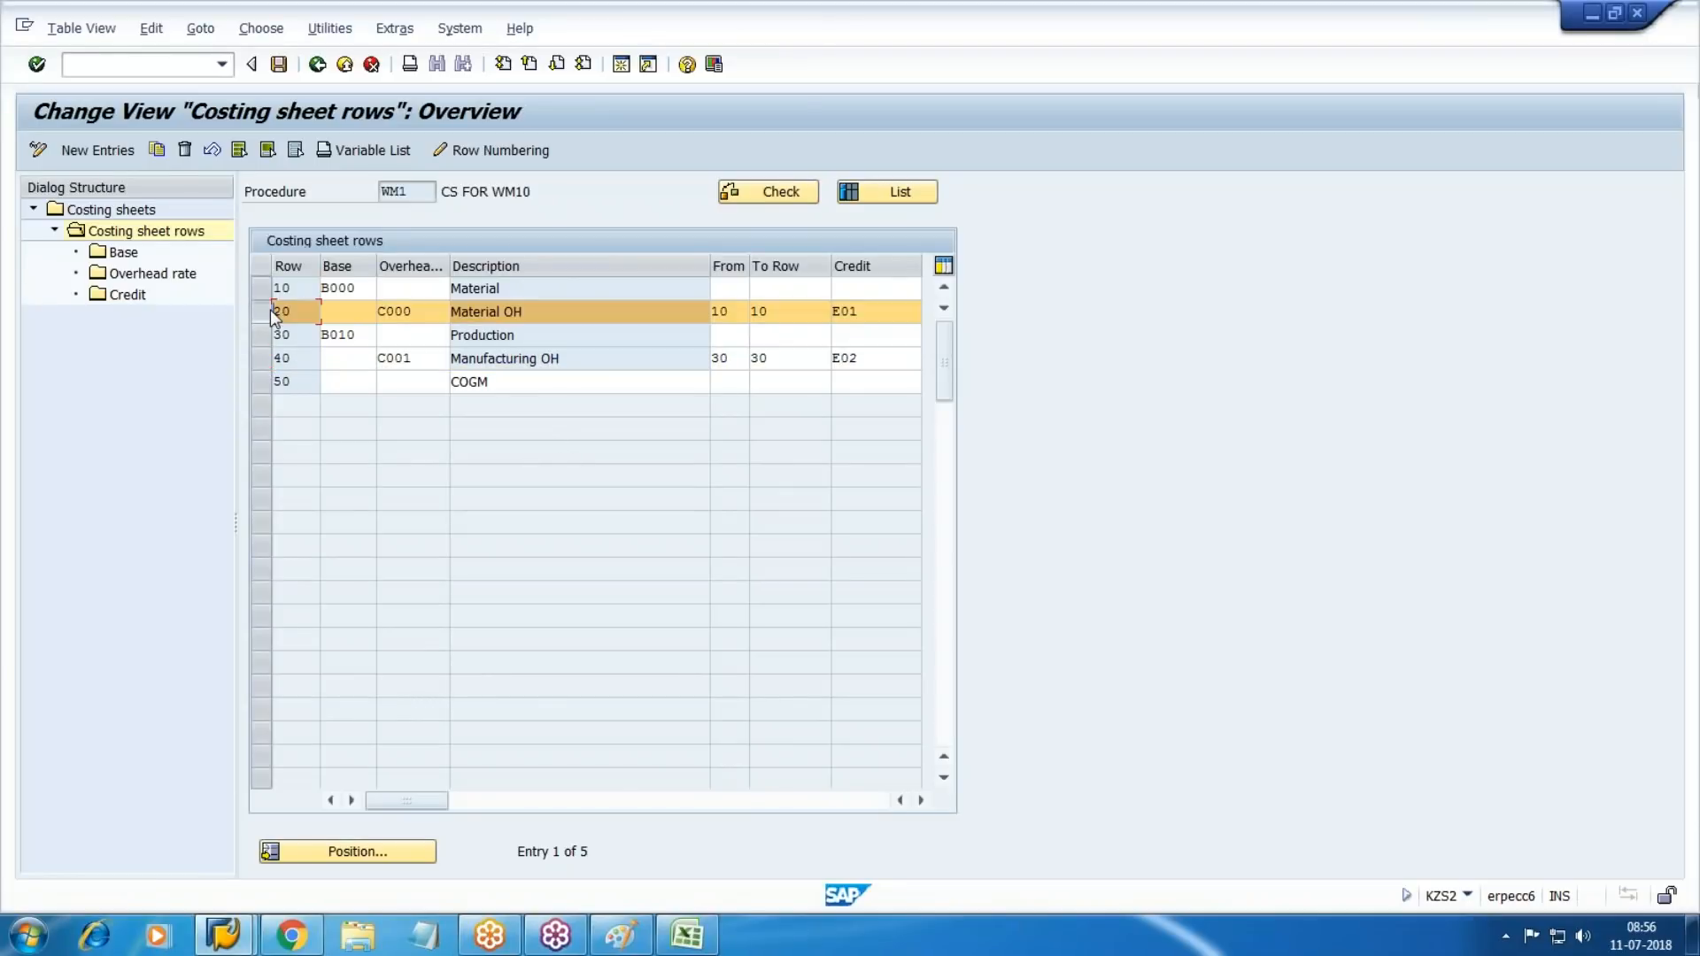
double_click(136, 296)
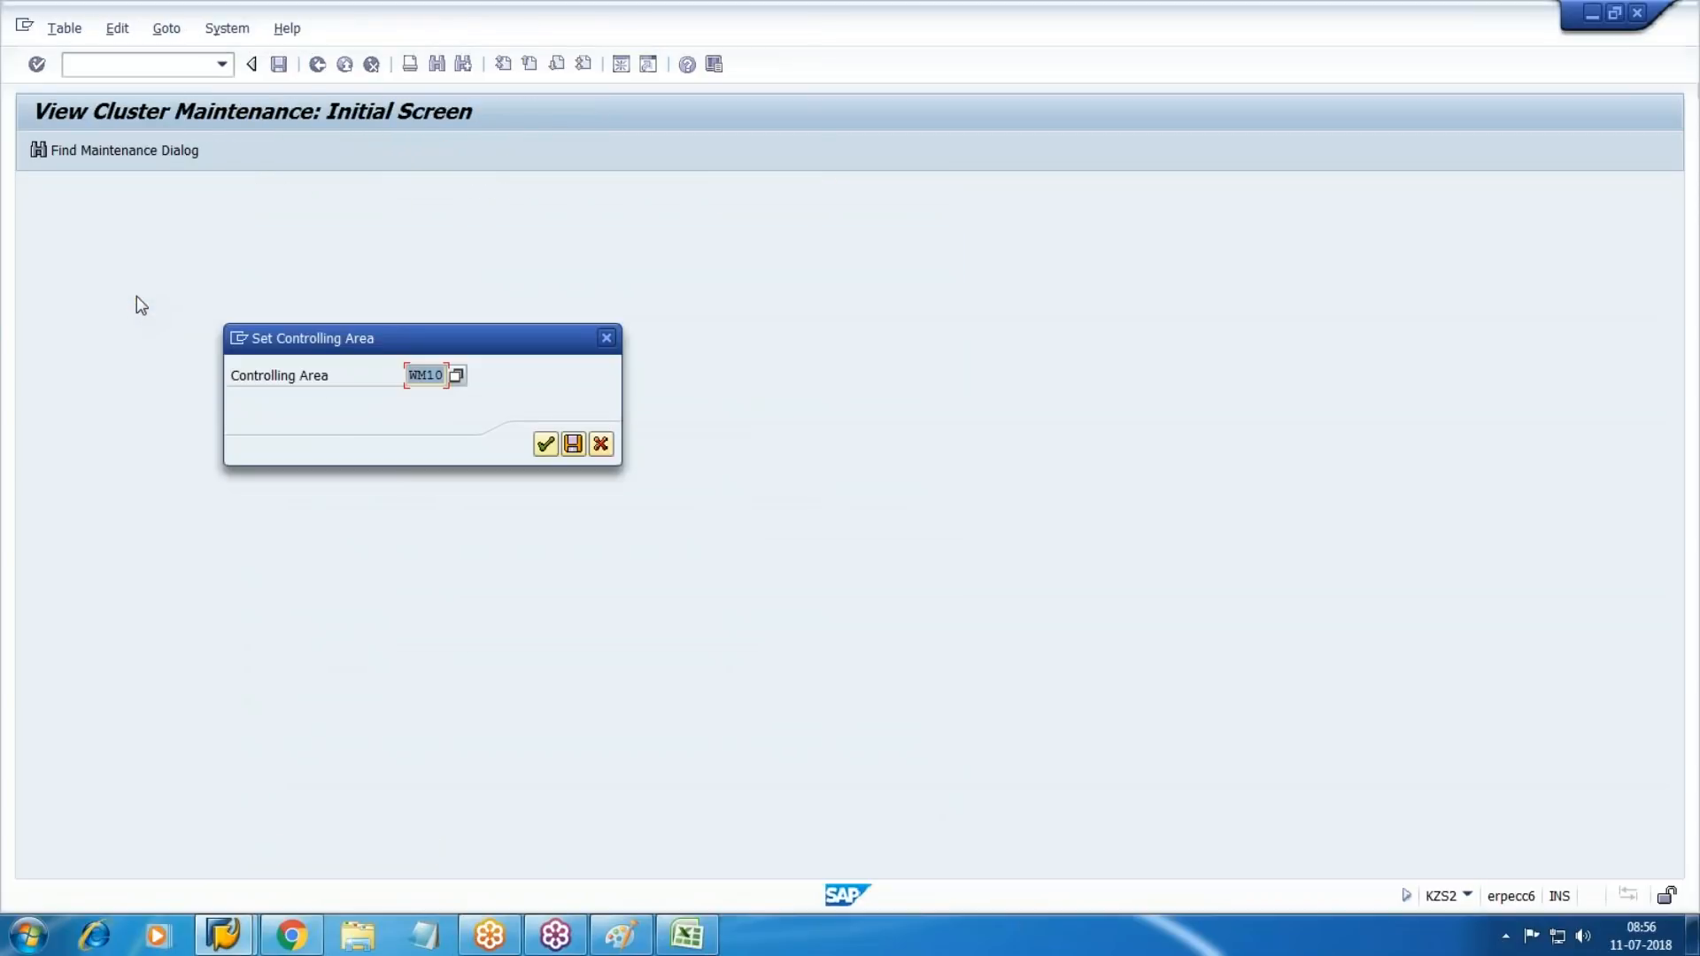
key("Return")
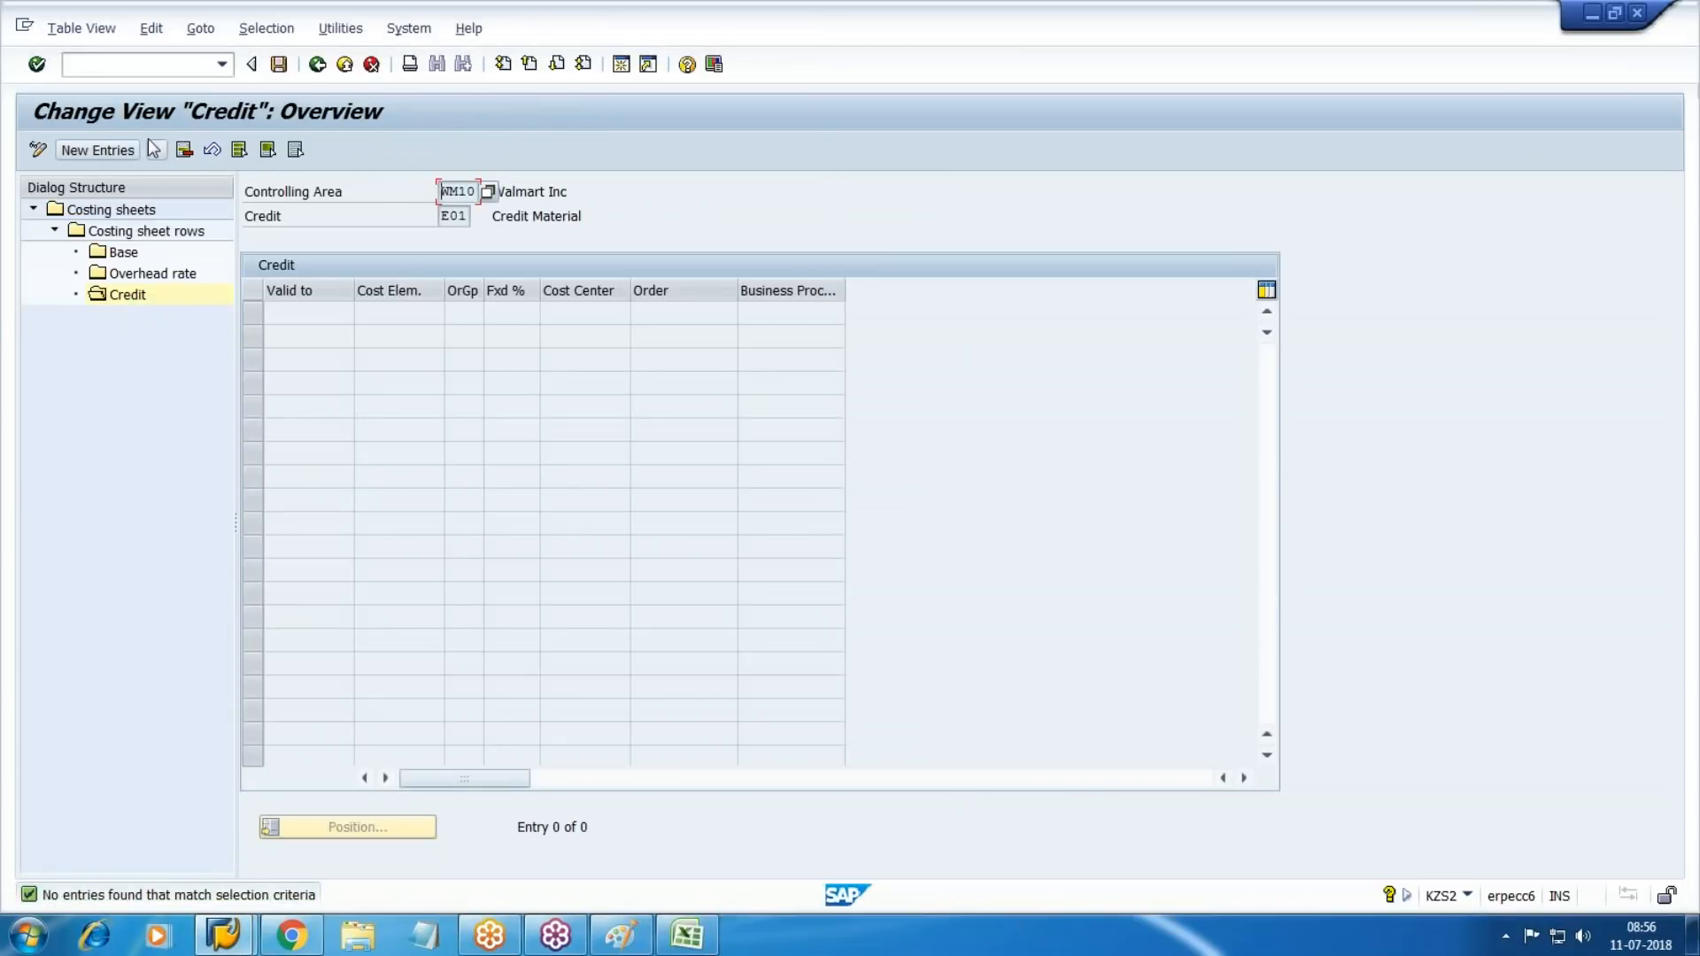
left_click(97, 150)
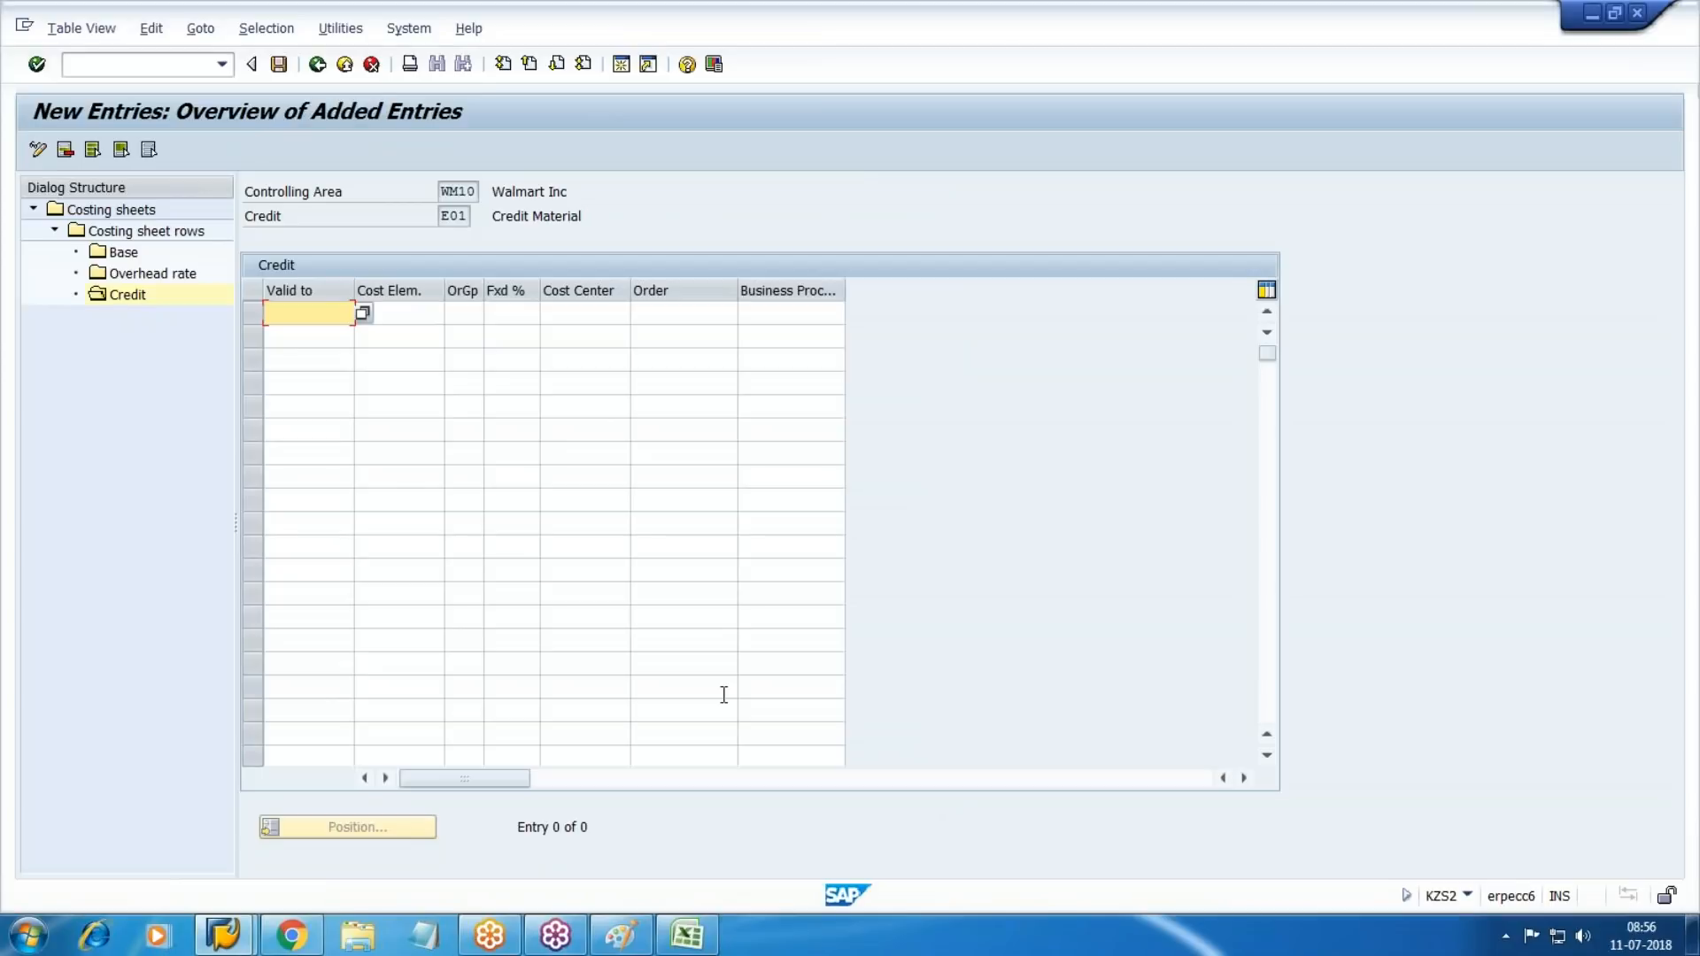
type("31")
key("Down")
key("Return")
key("Tab")
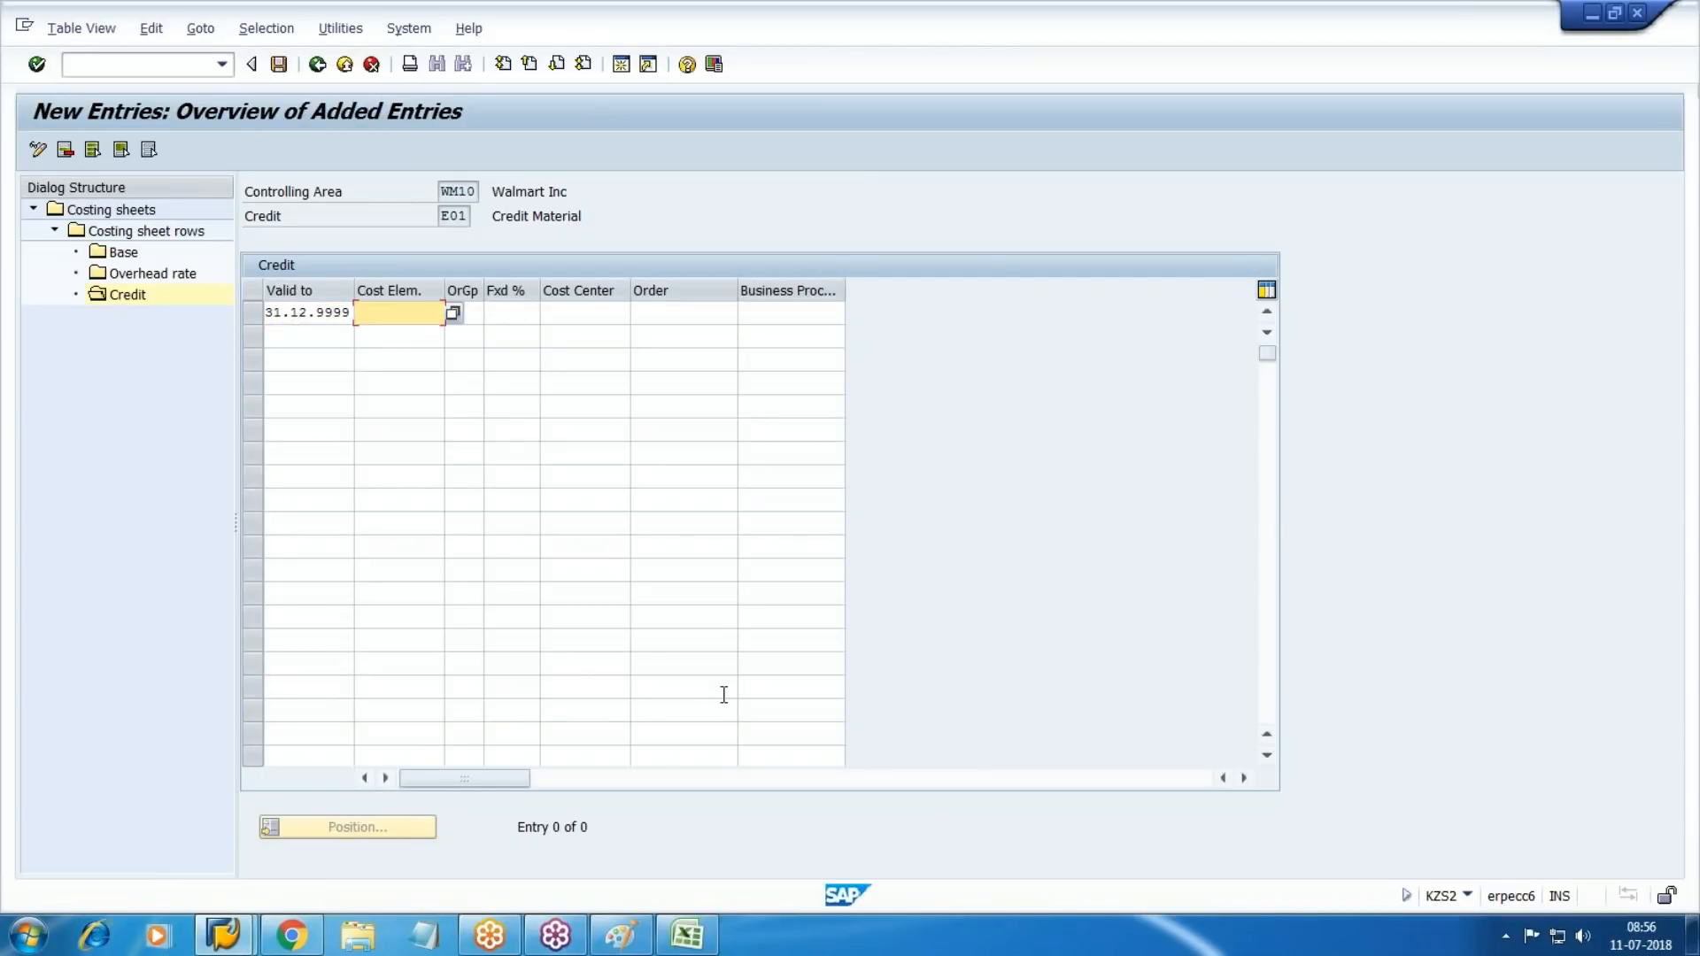
Look up the MAT OH cost element in the Google Docs working notes and enter 9410001 in the SAP credit entry.
left_click(291, 935)
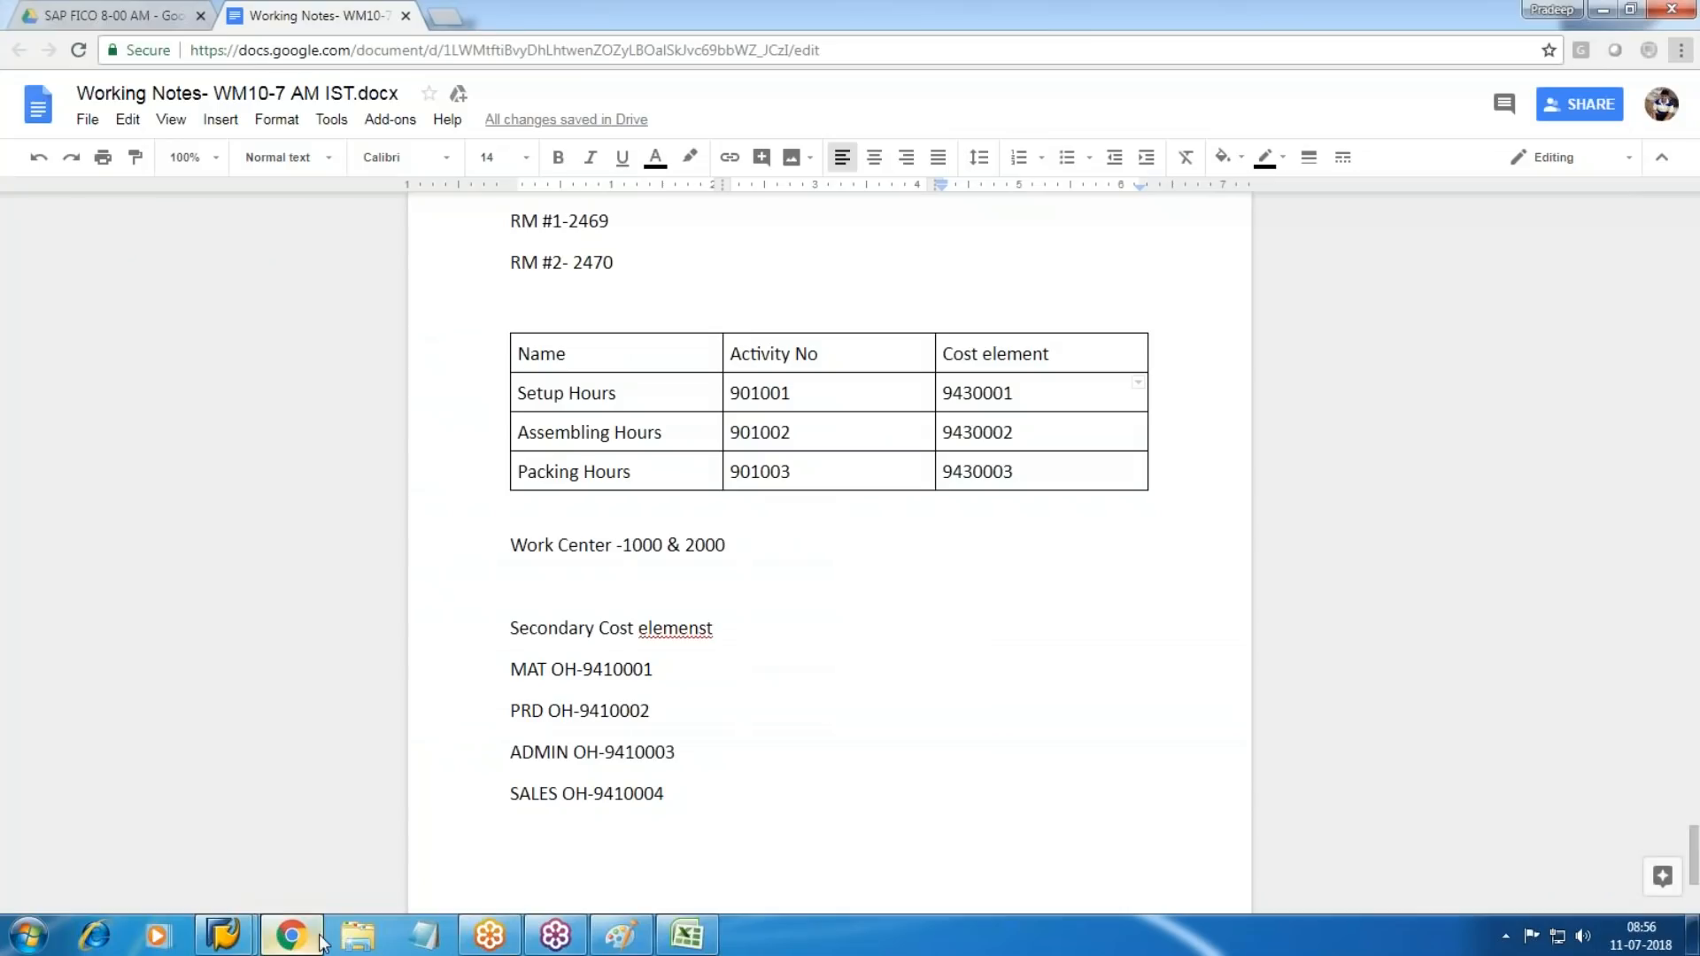
left_click(624, 670)
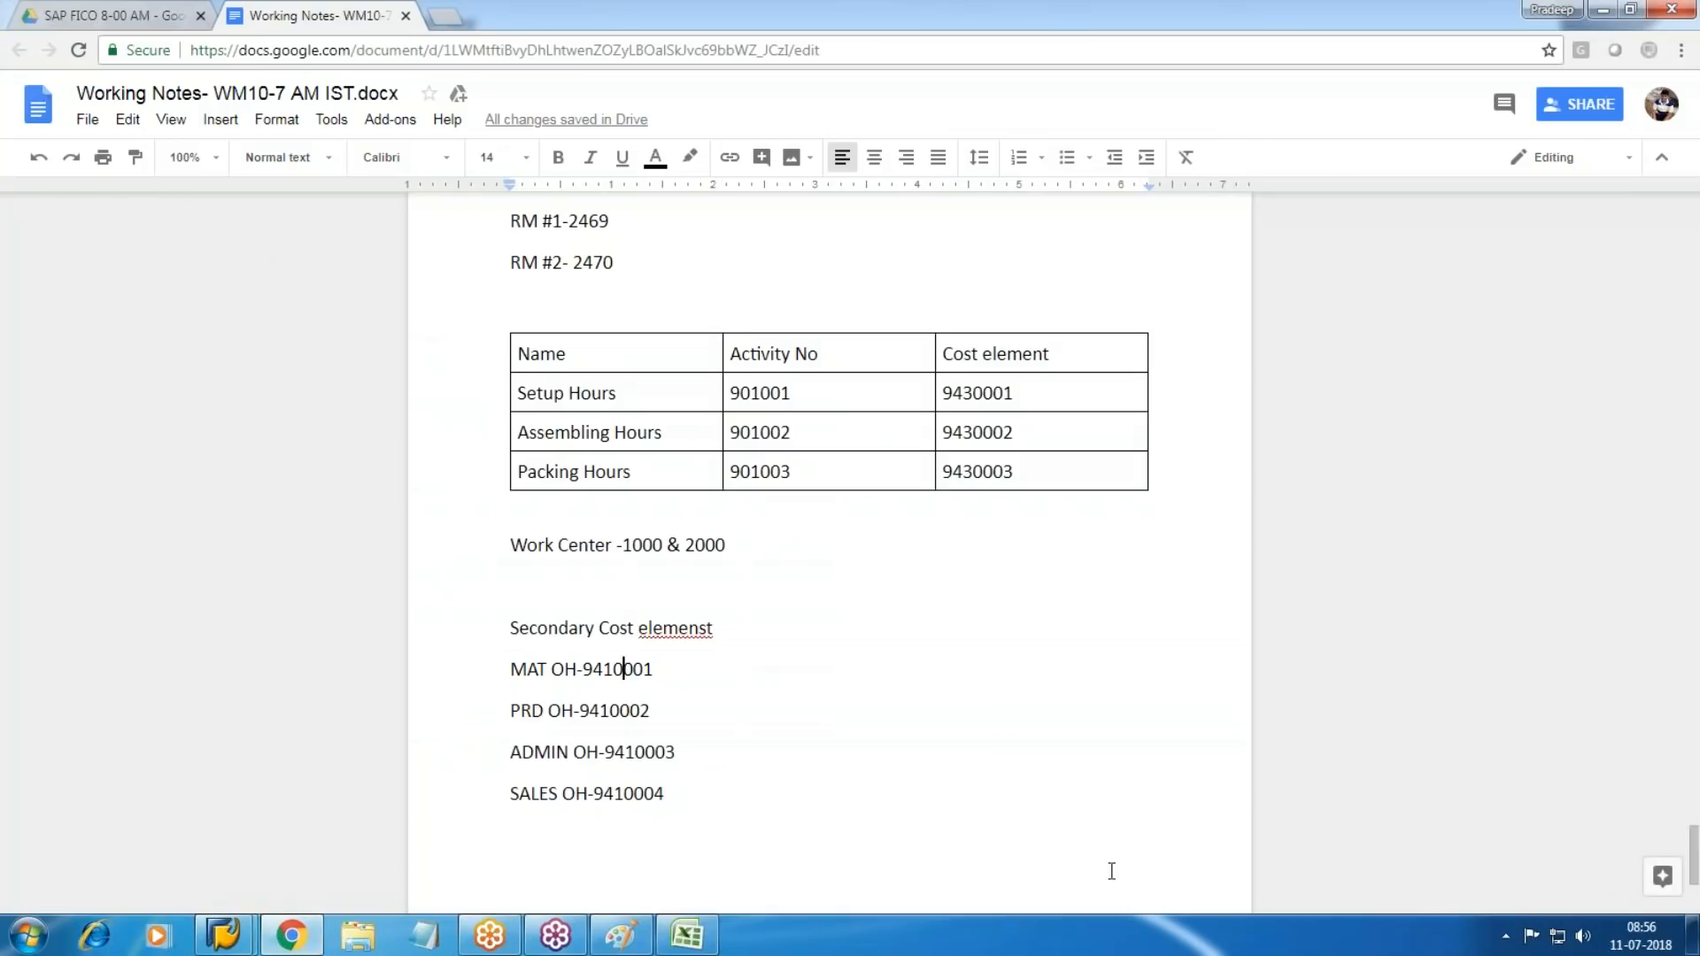
key("alt+Tab")
type("941")
key("alt+Tab")
key("alt+Tab")
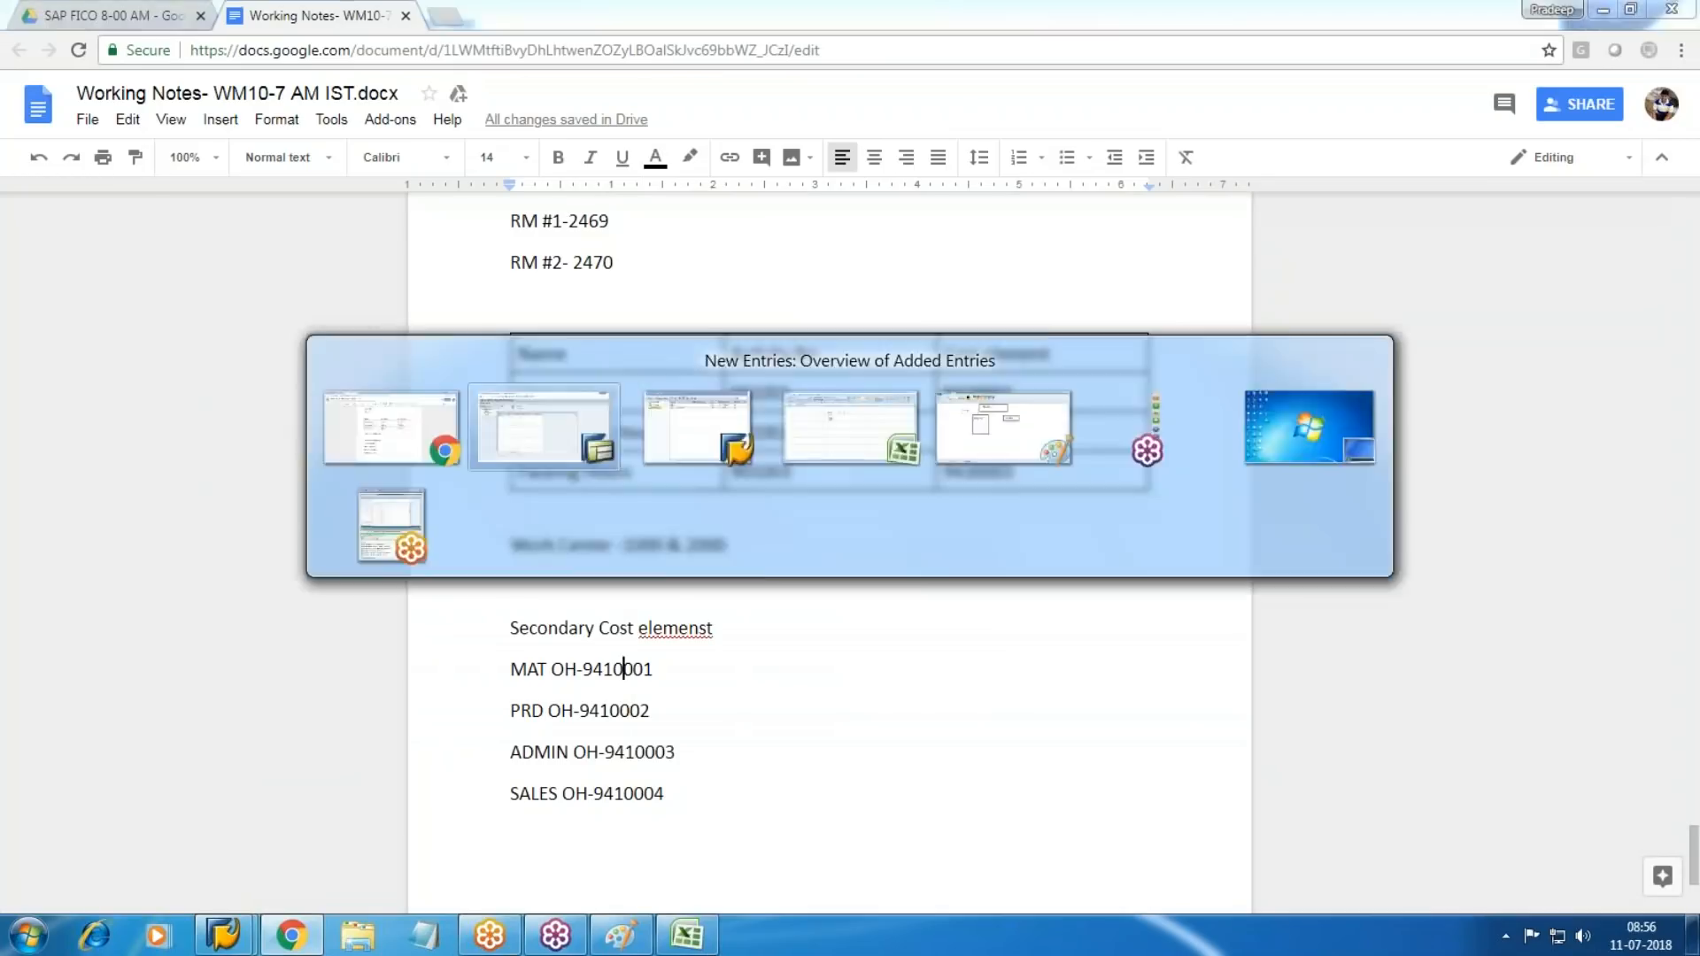
type("0001")
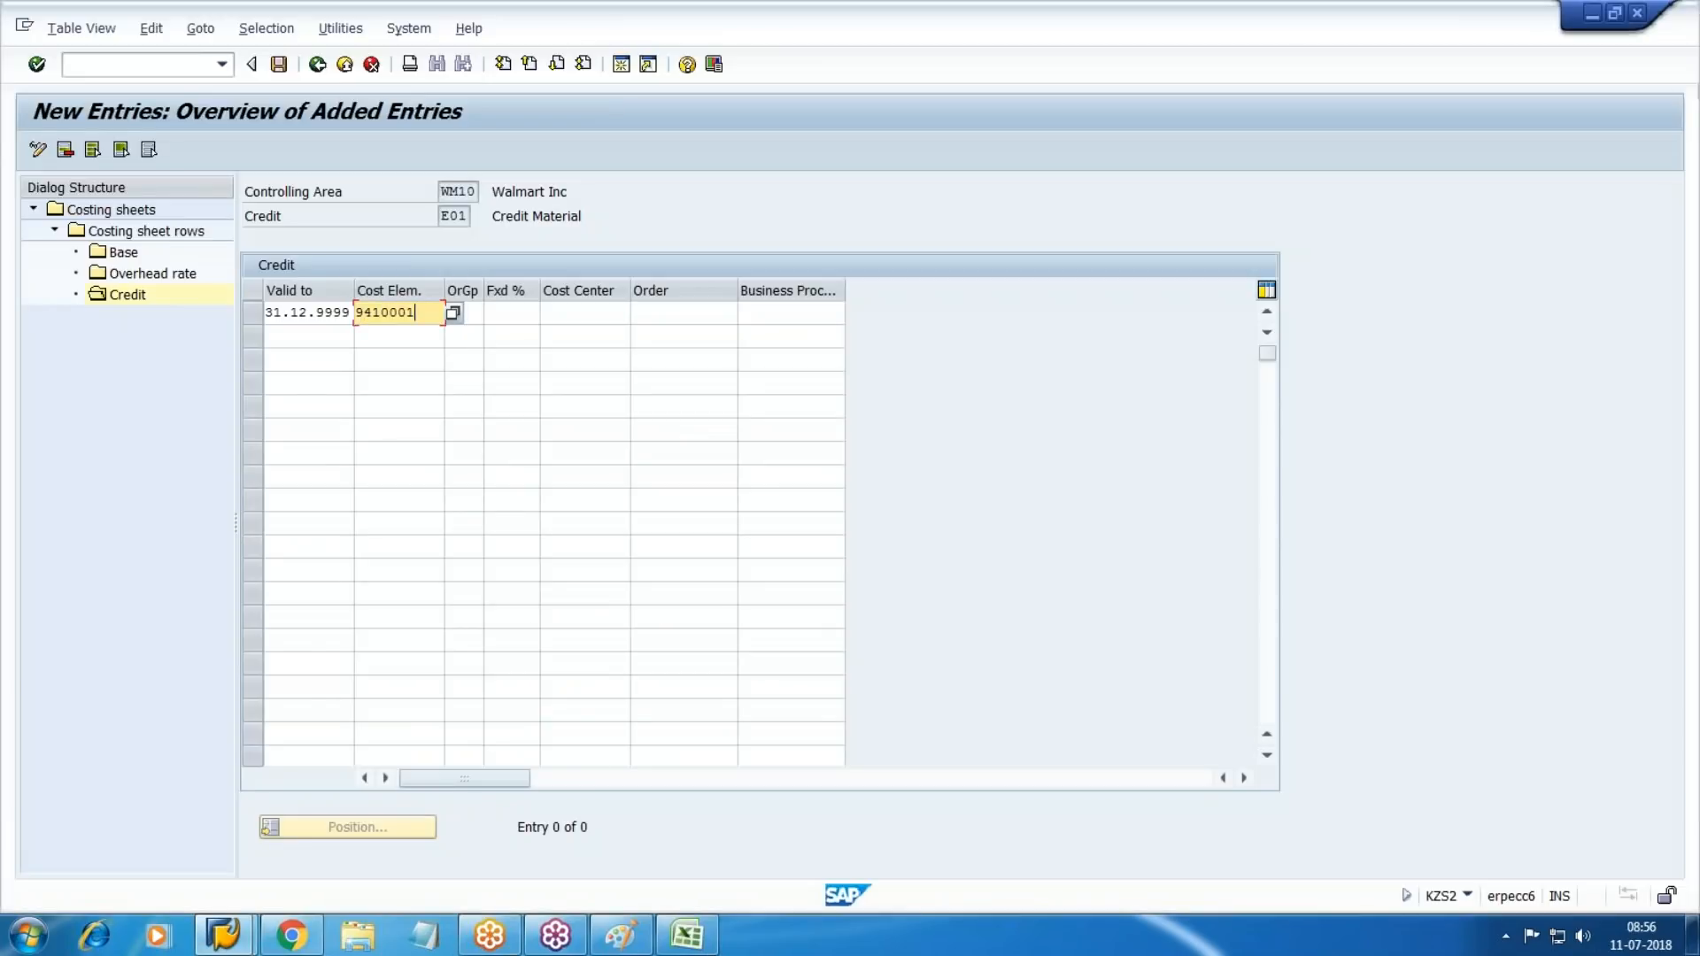
key("Tab")
key("Tab")
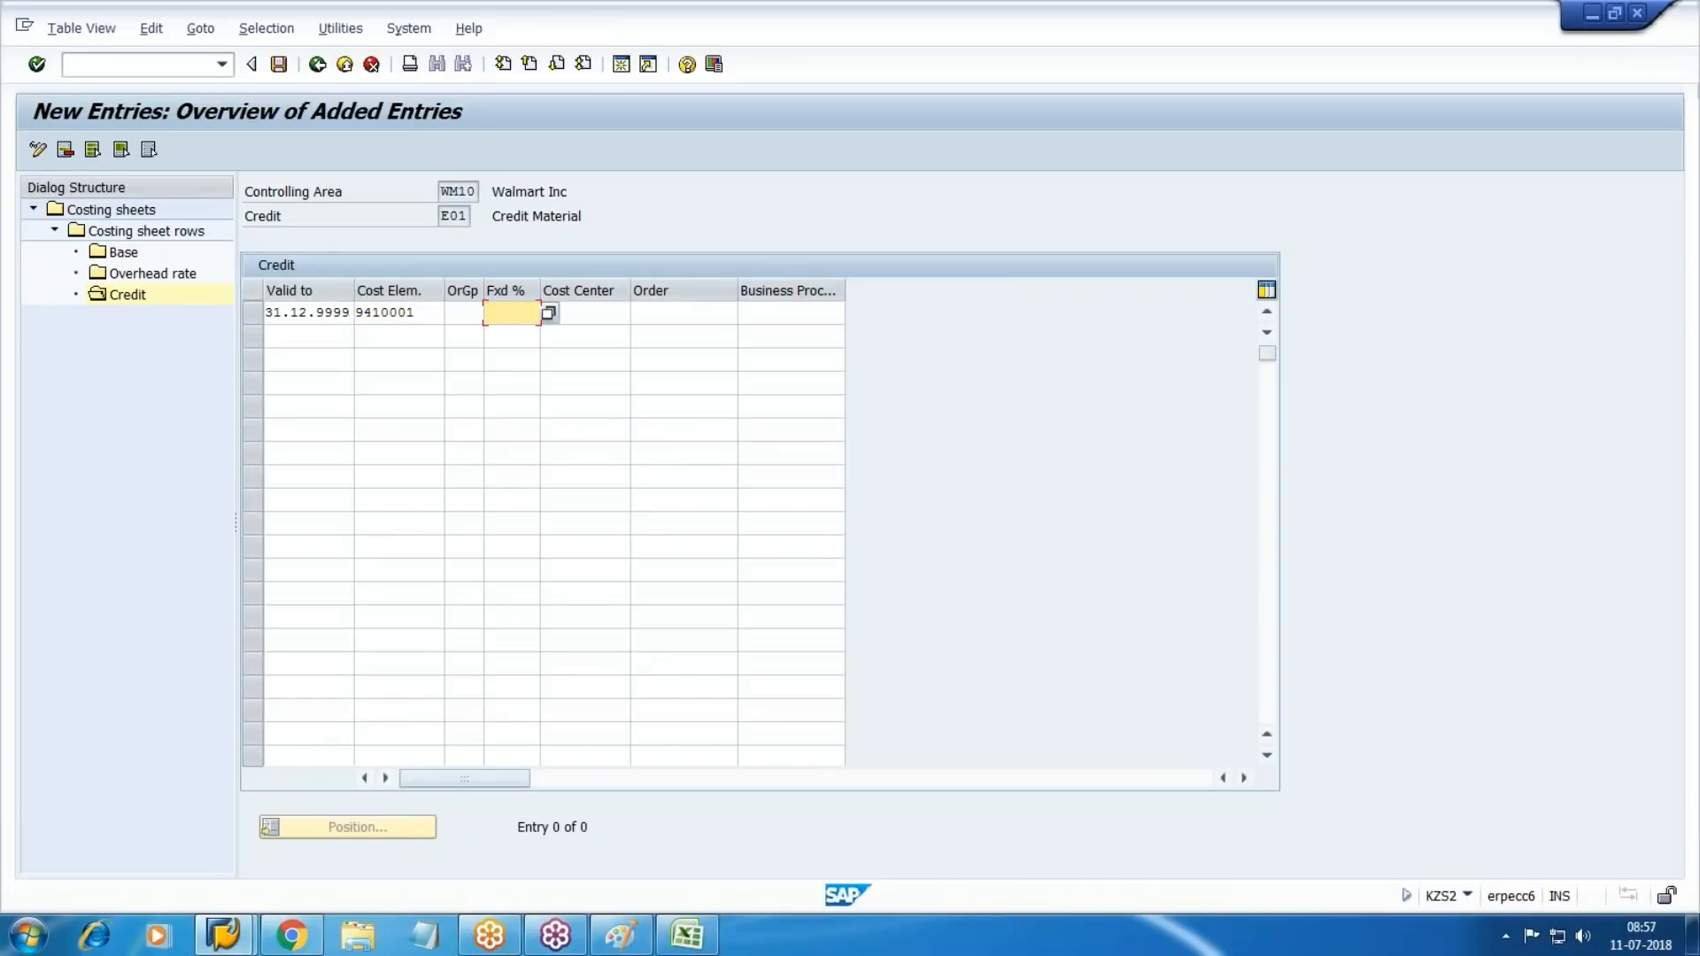
Set the material credit to 100 percent fixed on cost center W101, save it and return to the costing sheet rows.
key("Tab")
key("shift+Tab")
type("100")
key("Tab")
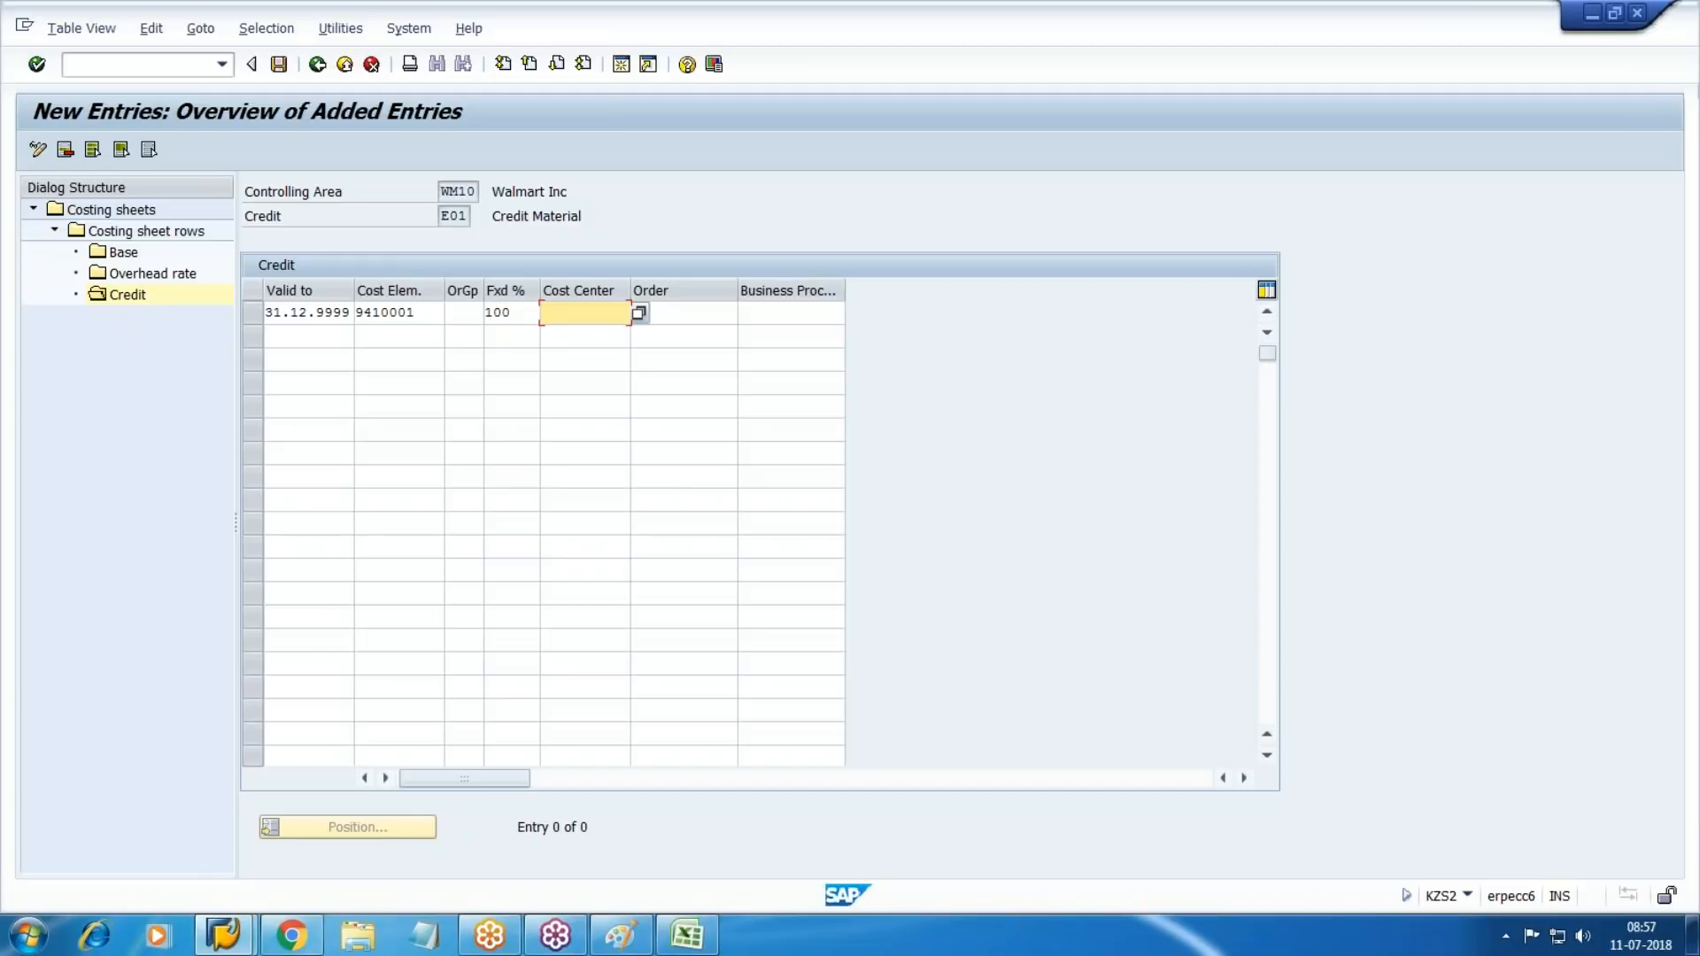
key("F4")
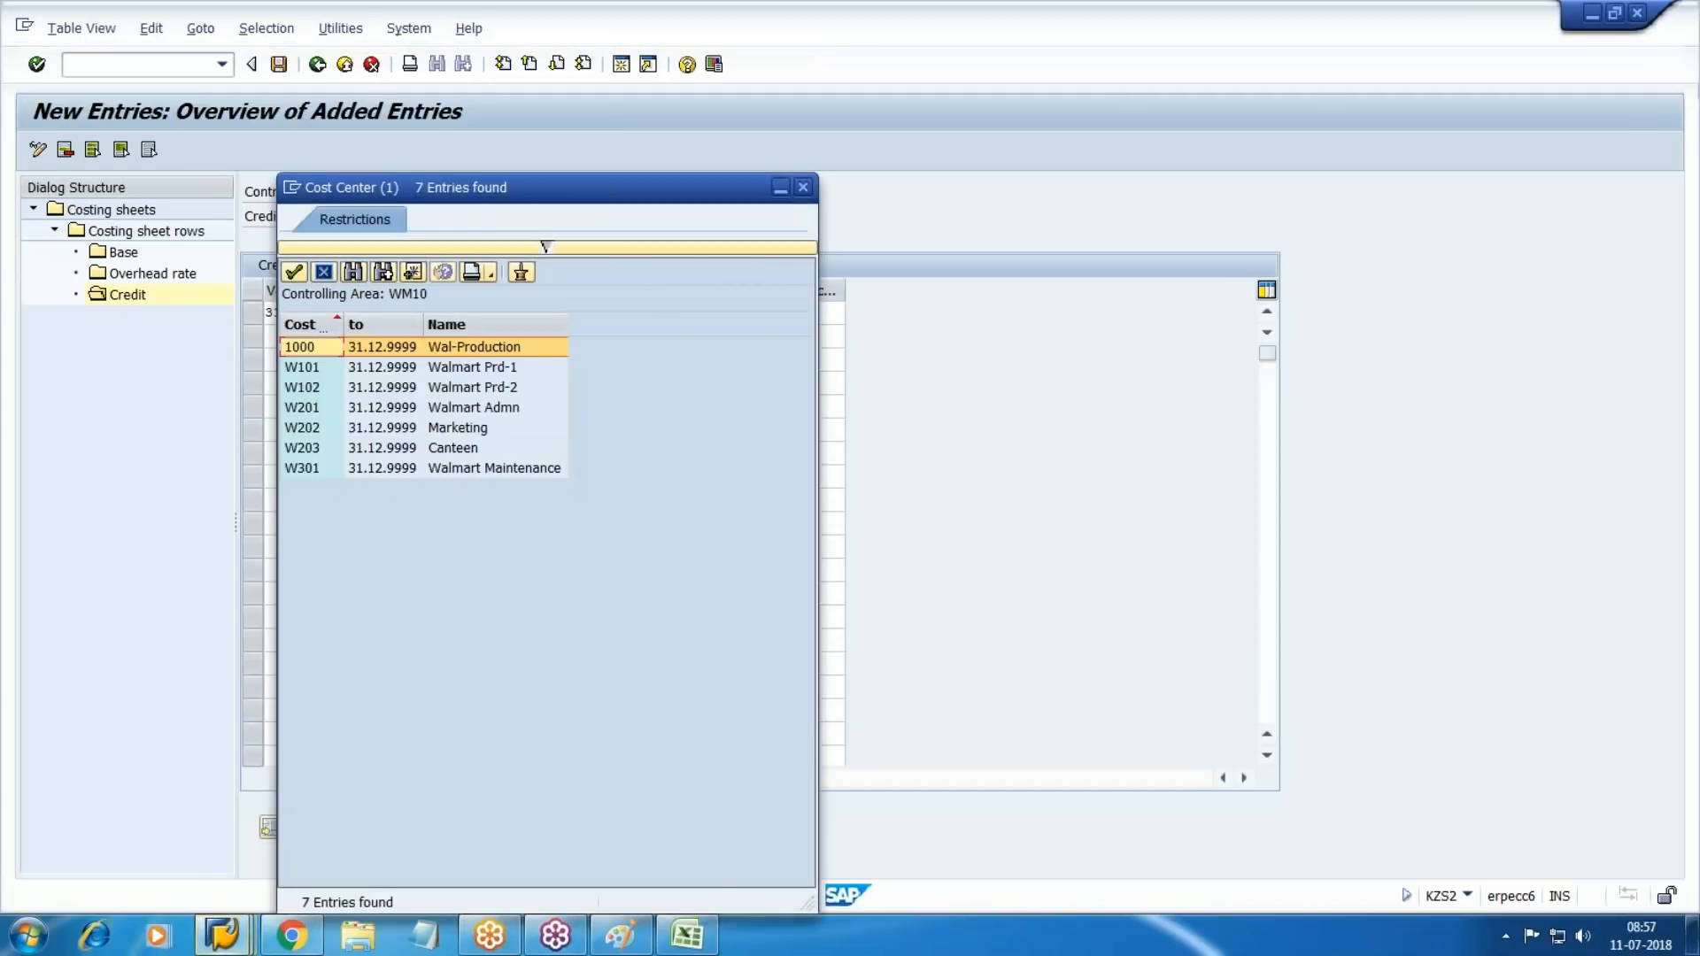
key("Down")
key("Return")
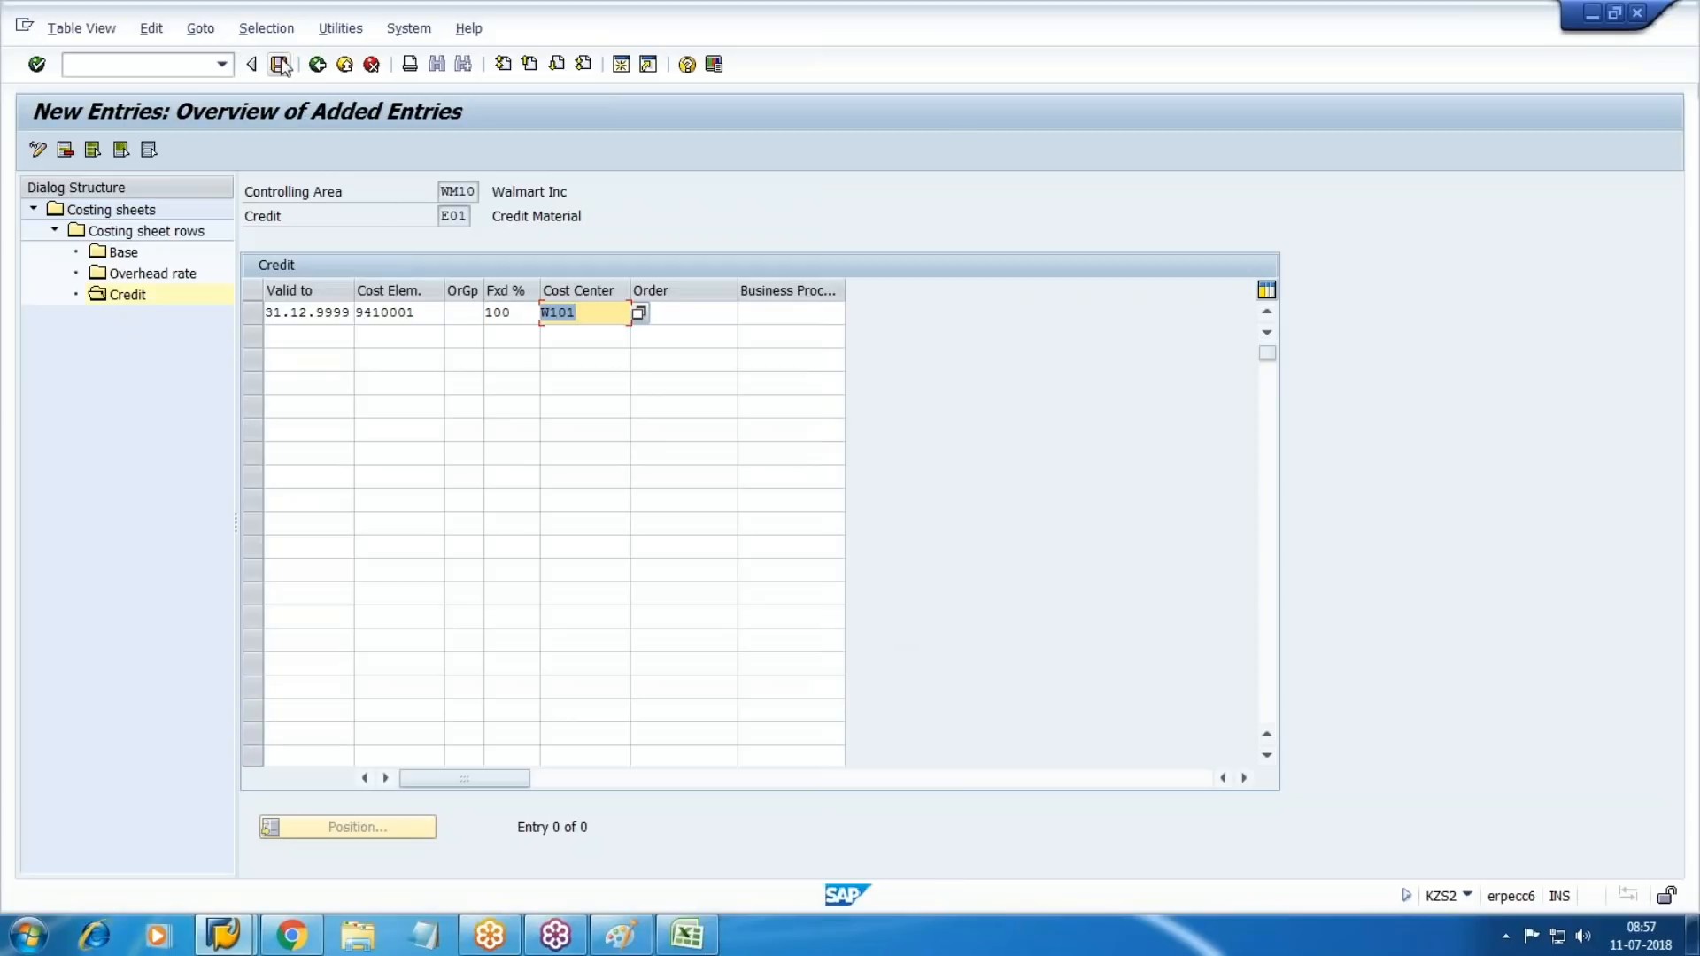
key("Return")
key("ctrl+s")
key("F3")
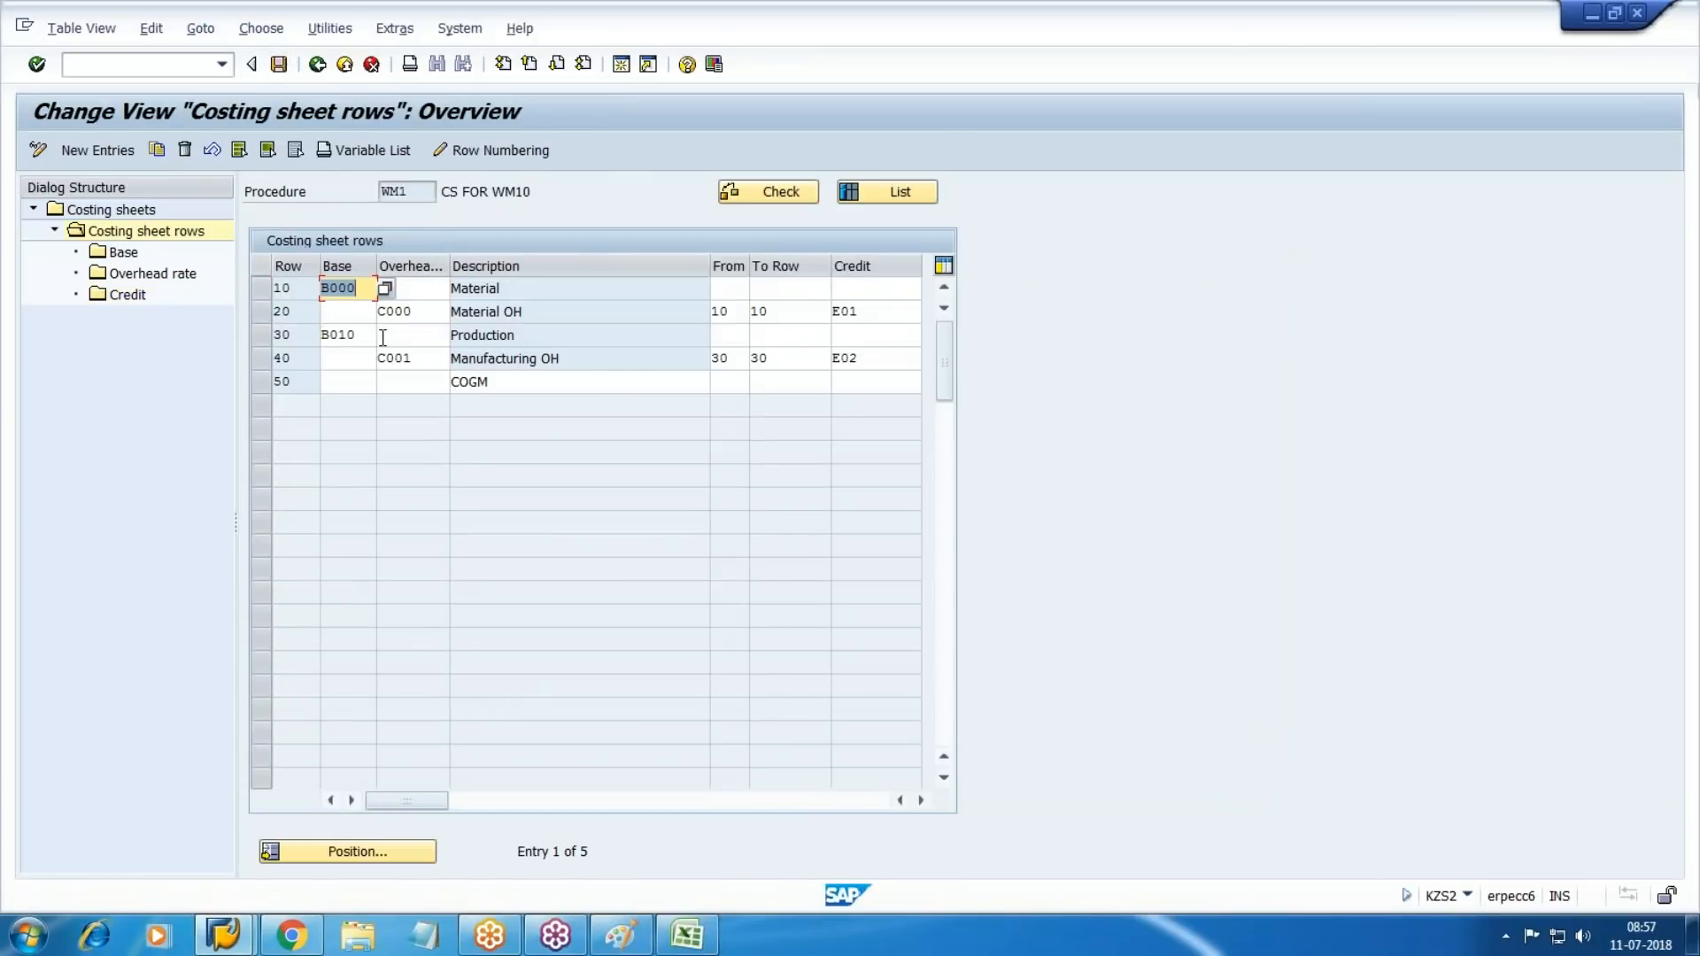
Create a new overhead rate entry for the Manufacturing OH row (C001) valid from 01.01.2018 to 31.12.2018.
left_click(263, 359)
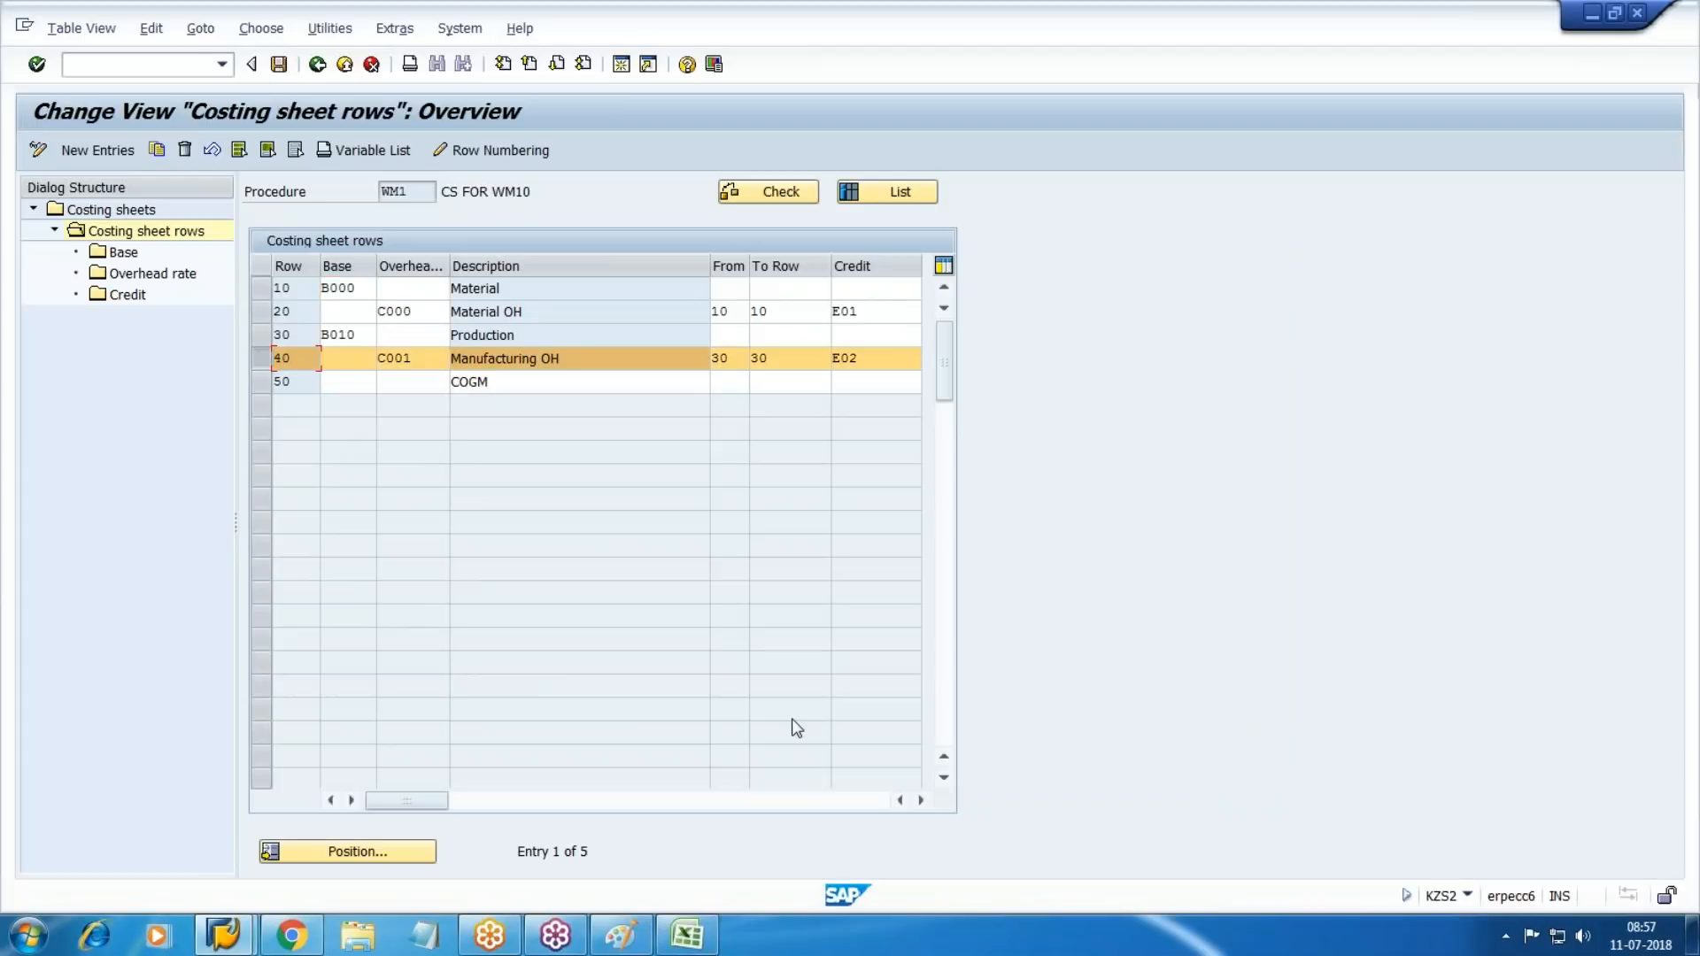
left_click(150, 274)
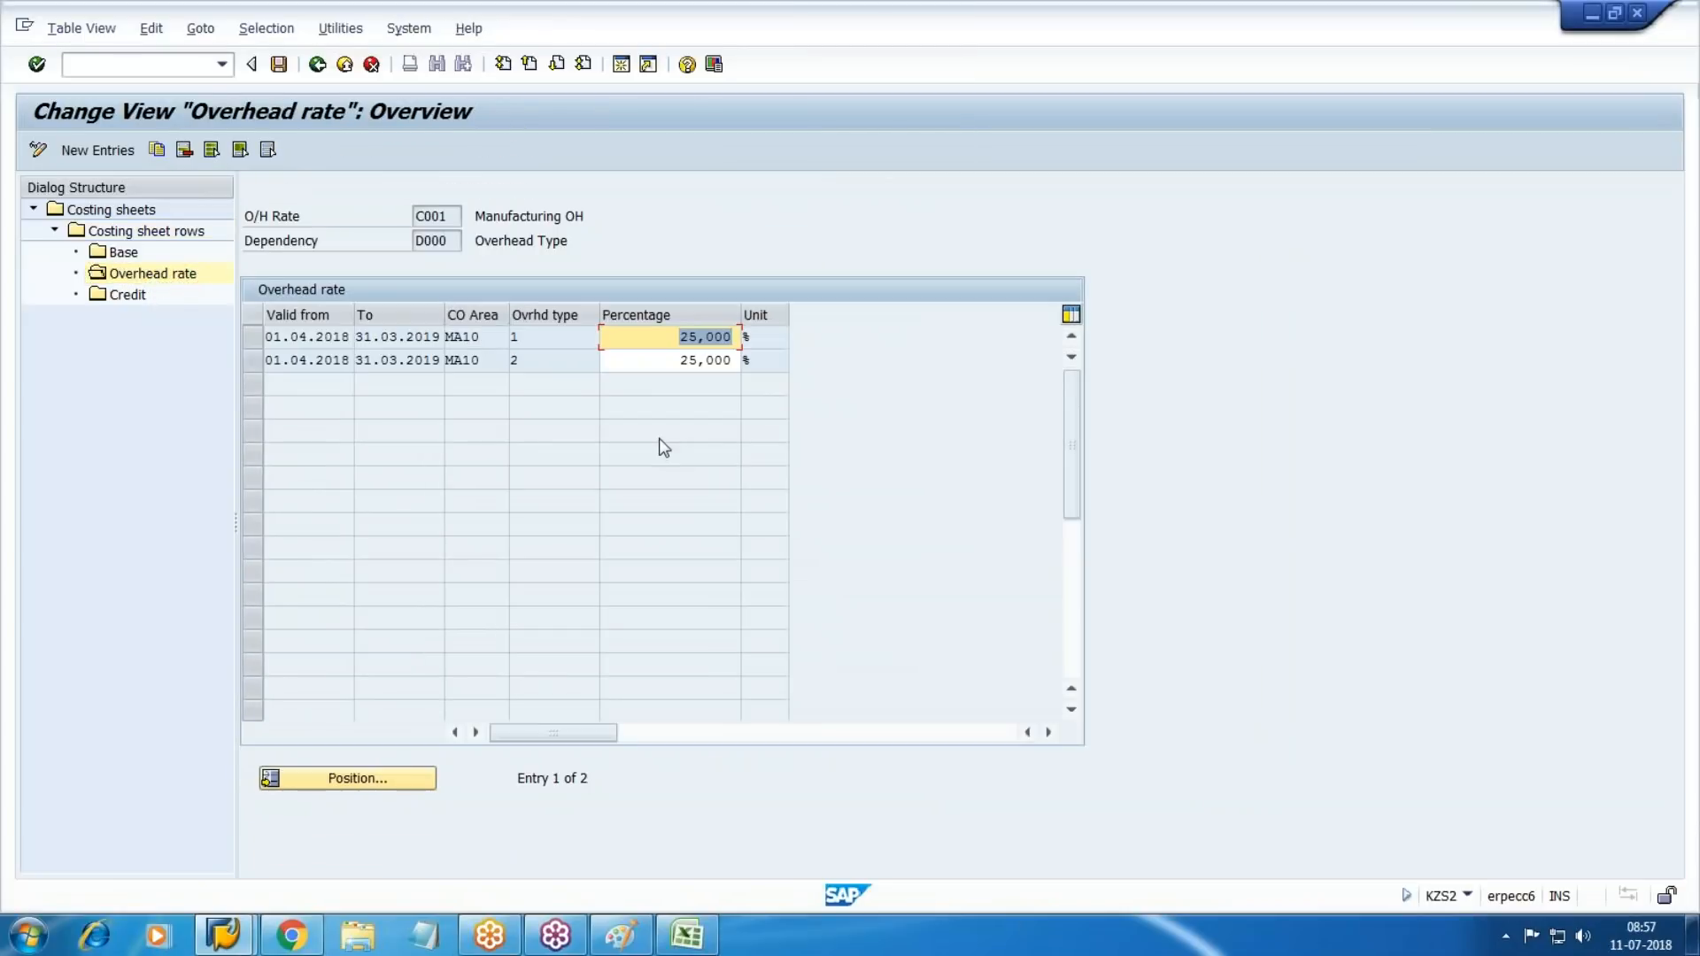
left_click(253, 336)
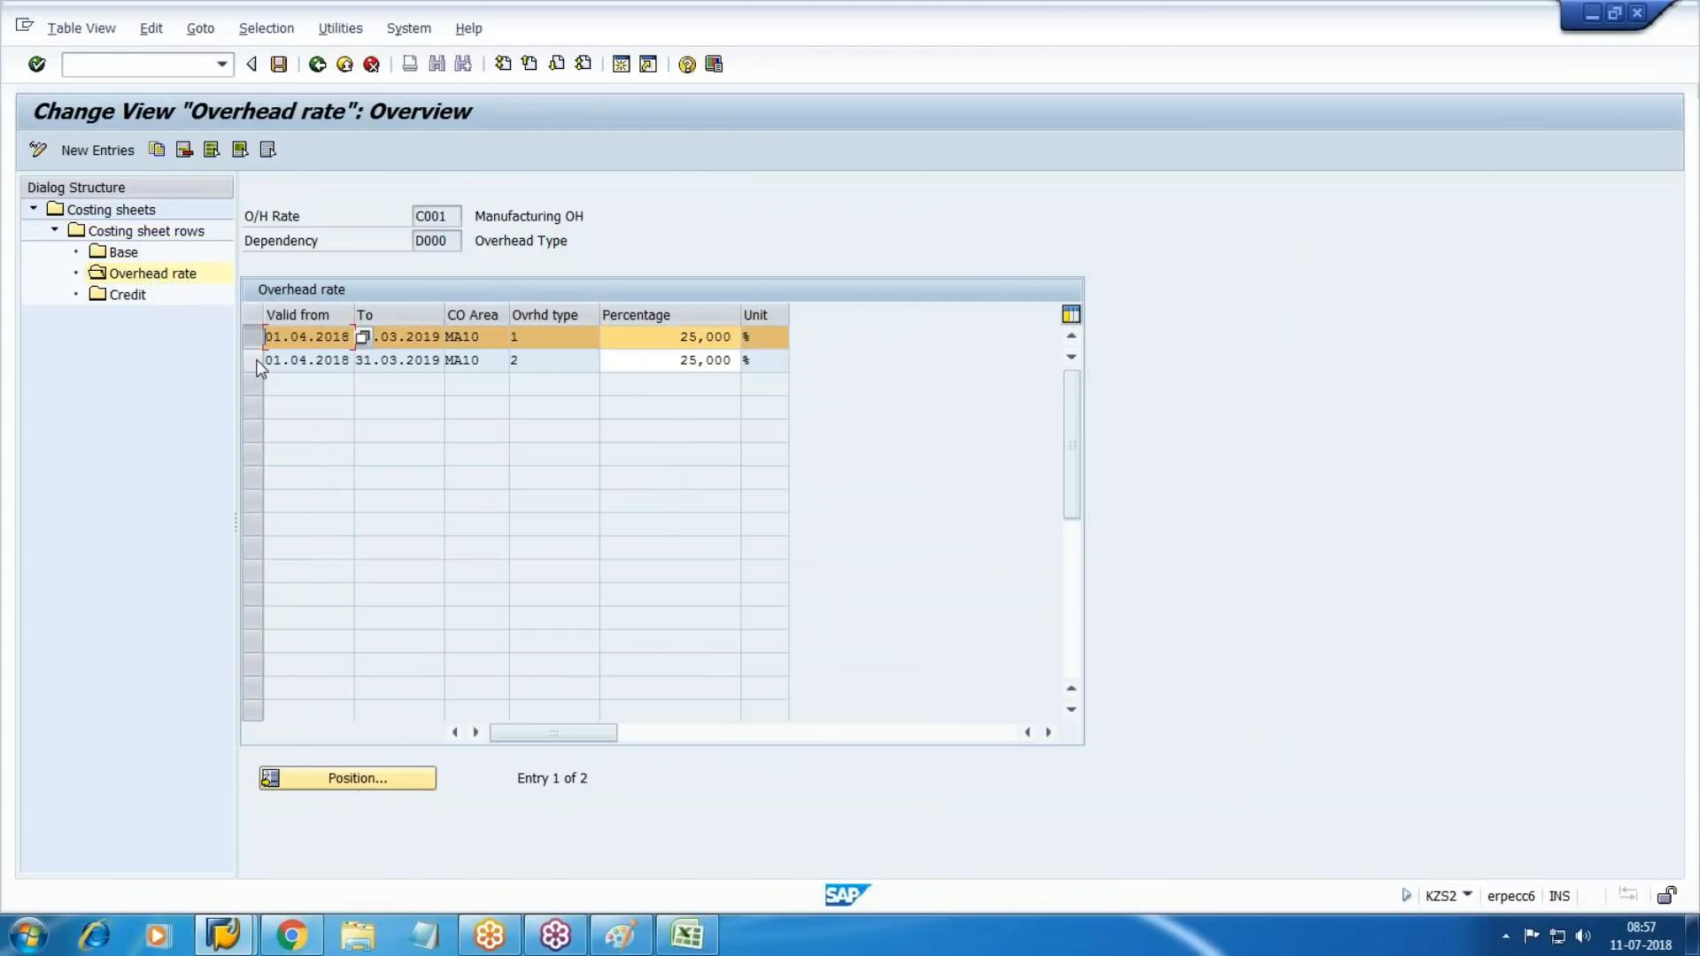
left_click(255, 360, "shift")
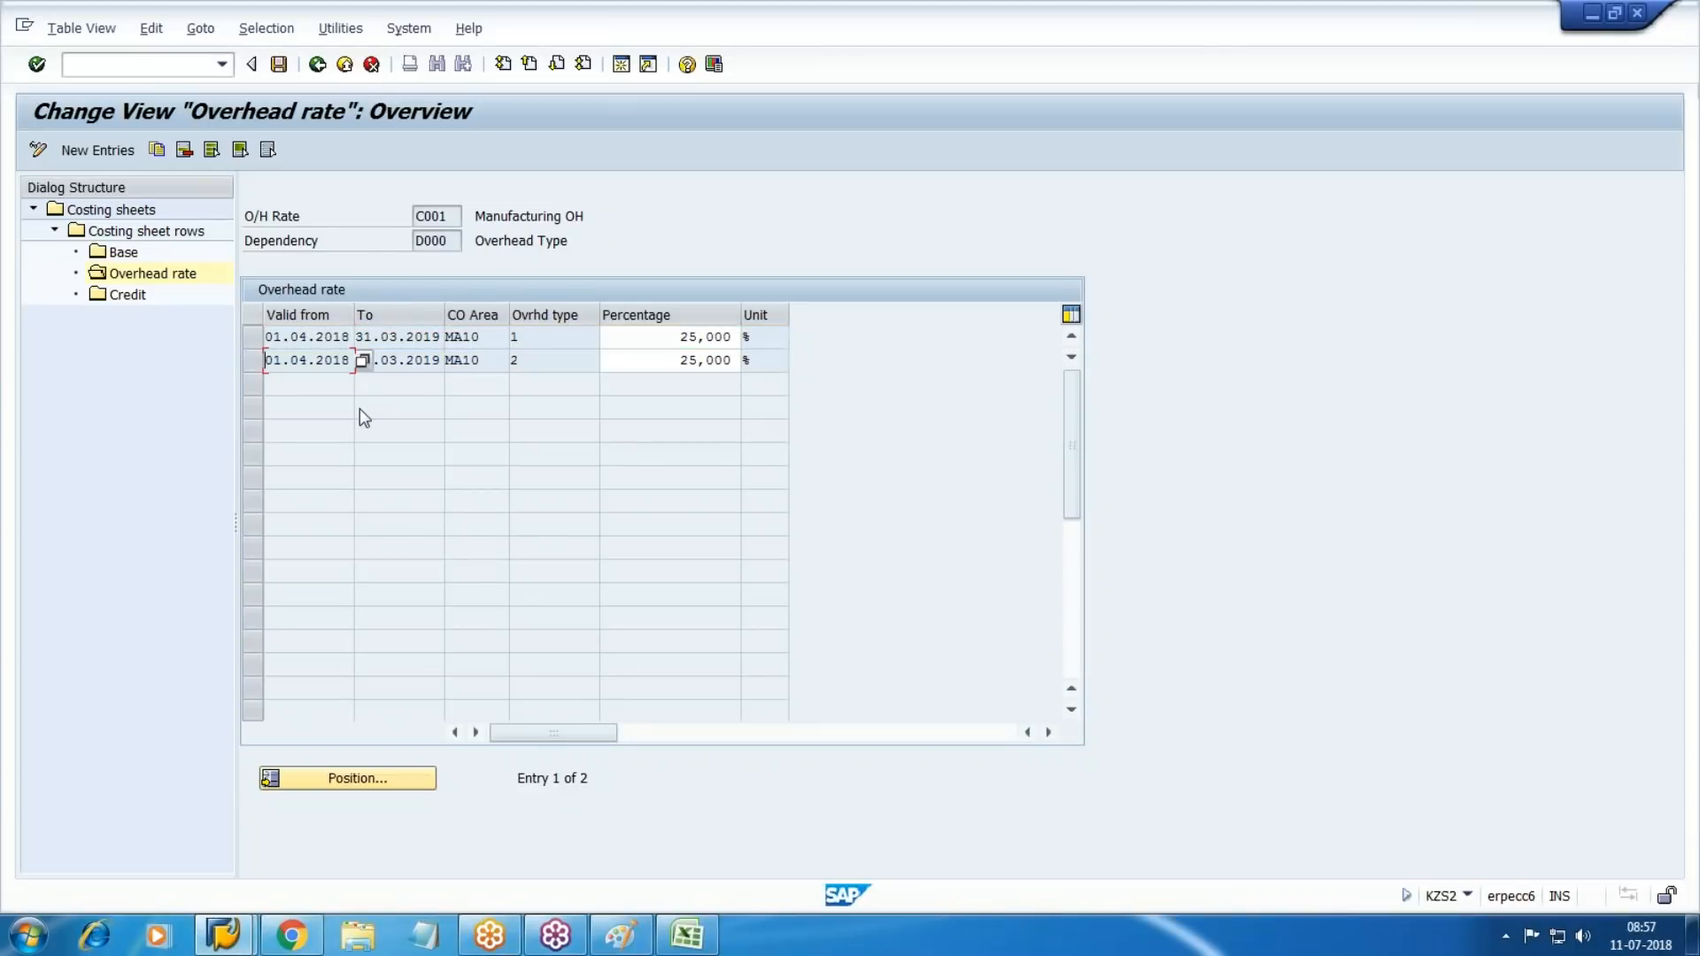
left_click(89, 149)
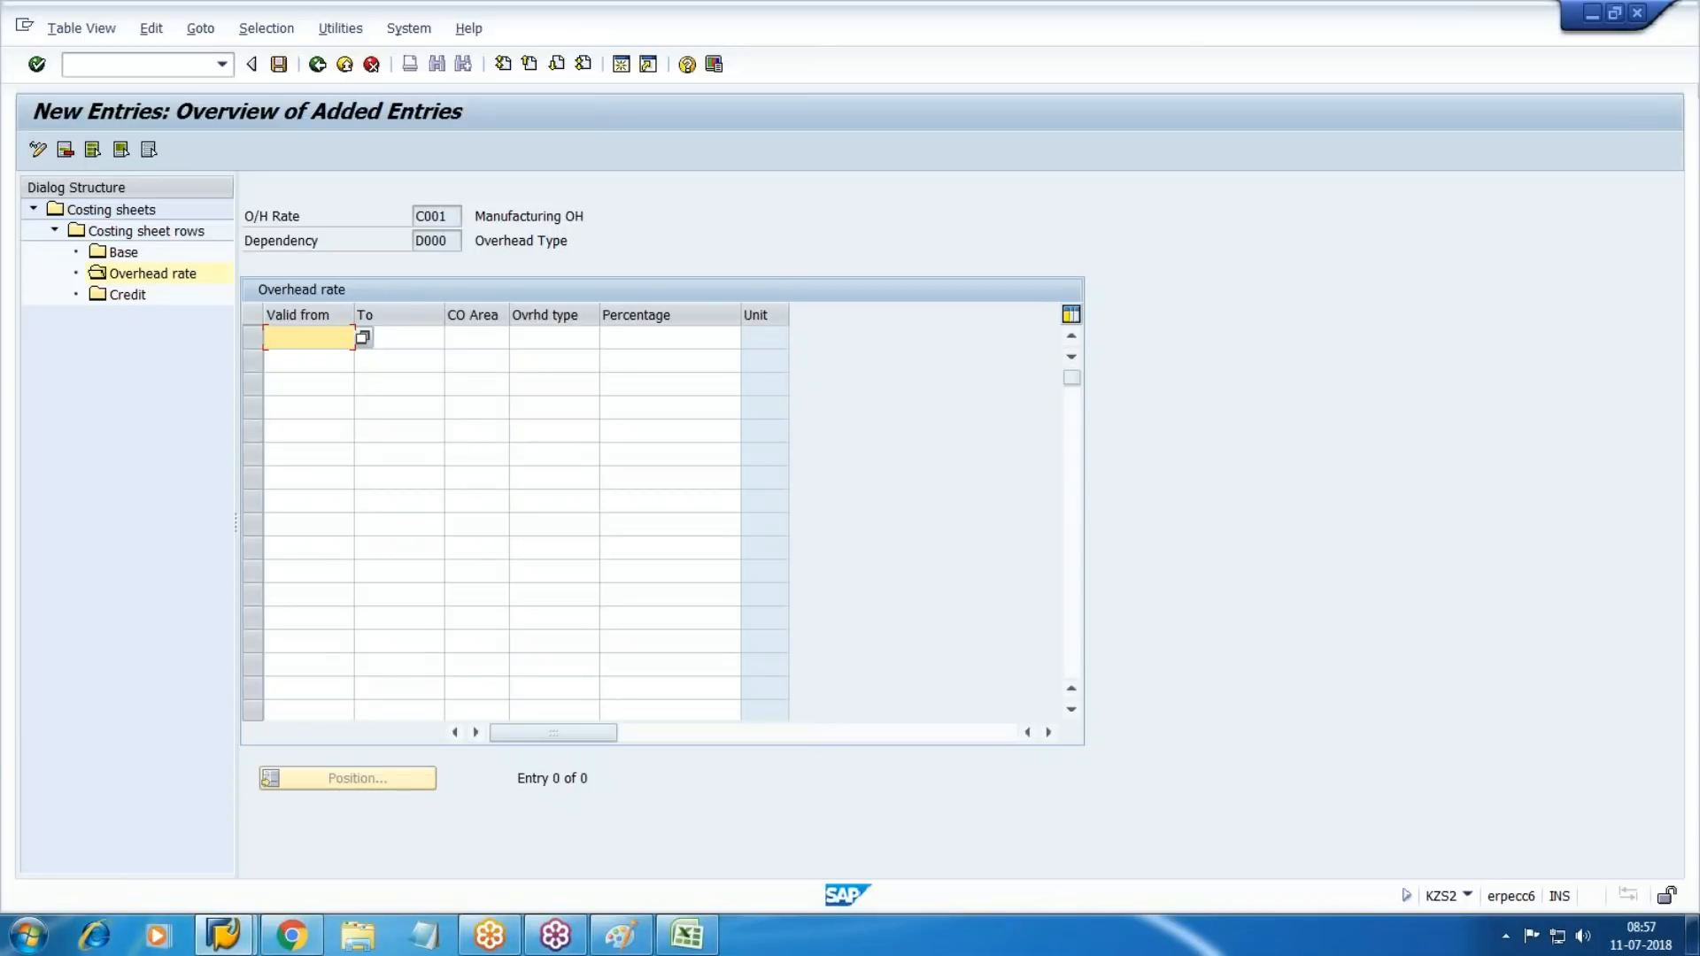
type("01")
key("Down")
key("Return")
key("Tab")
type("31")
key("Down")
key("Return")
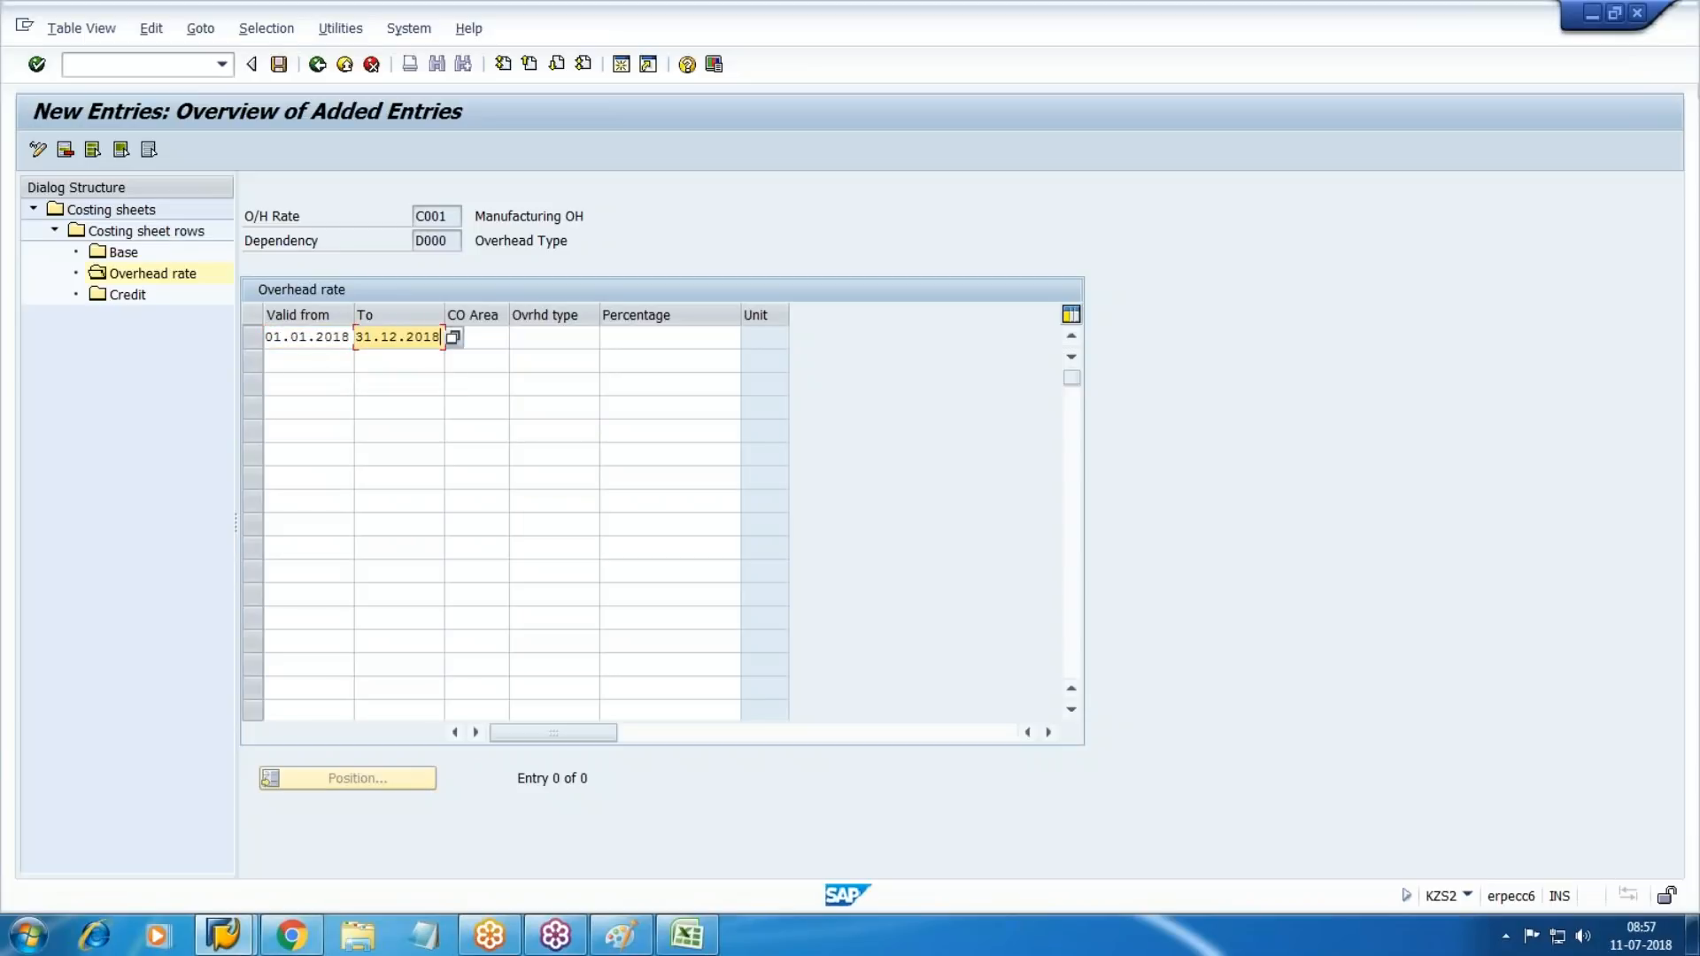
Assign the C001 entry to controlling area WM10 with overhead type 1 at 25 percent.
key("Tab")
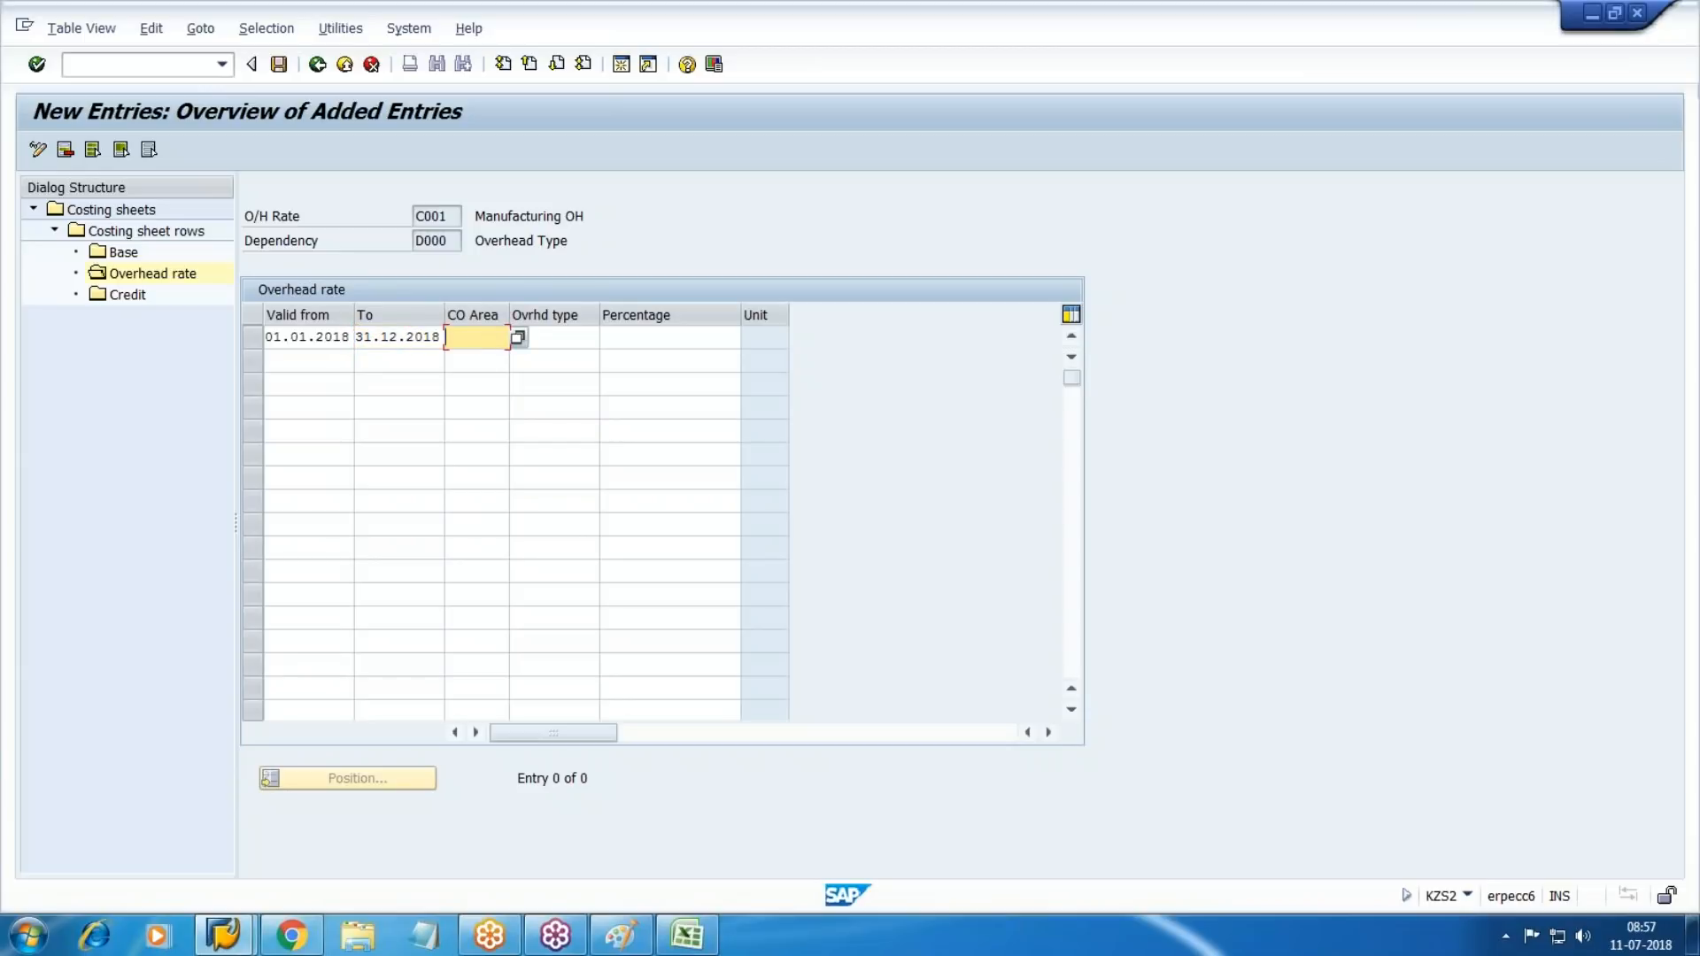
type("WM")
key("Down")
key("Return")
key("Tab")
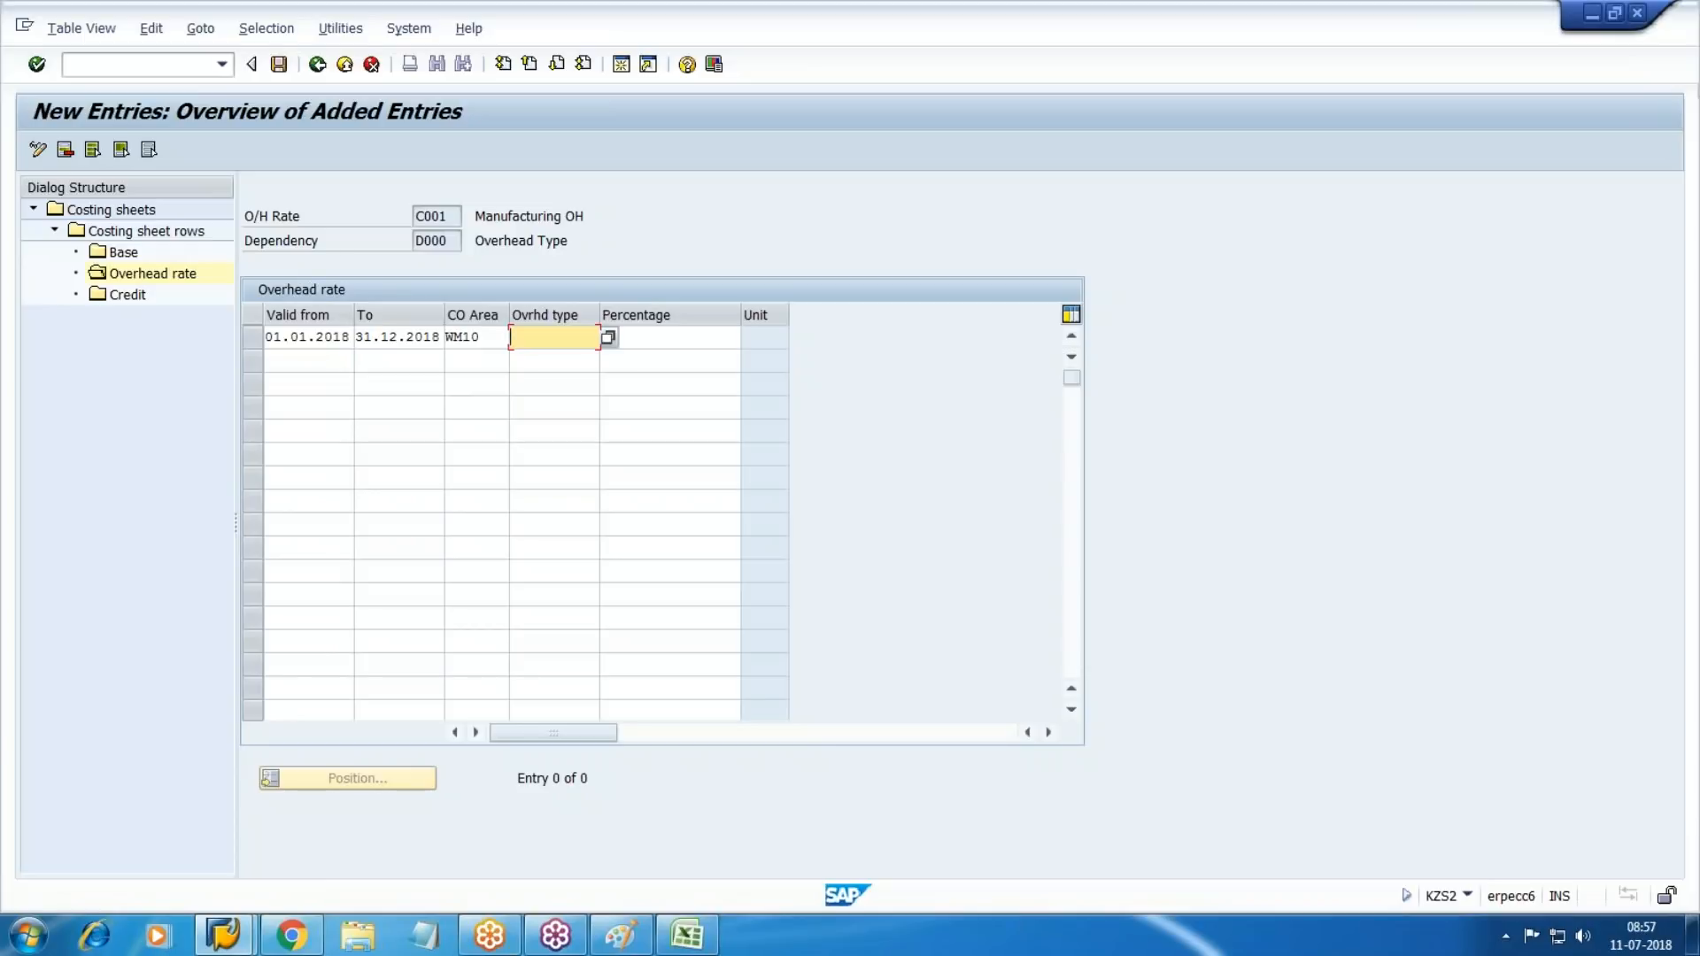
type("1")
key("Tab")
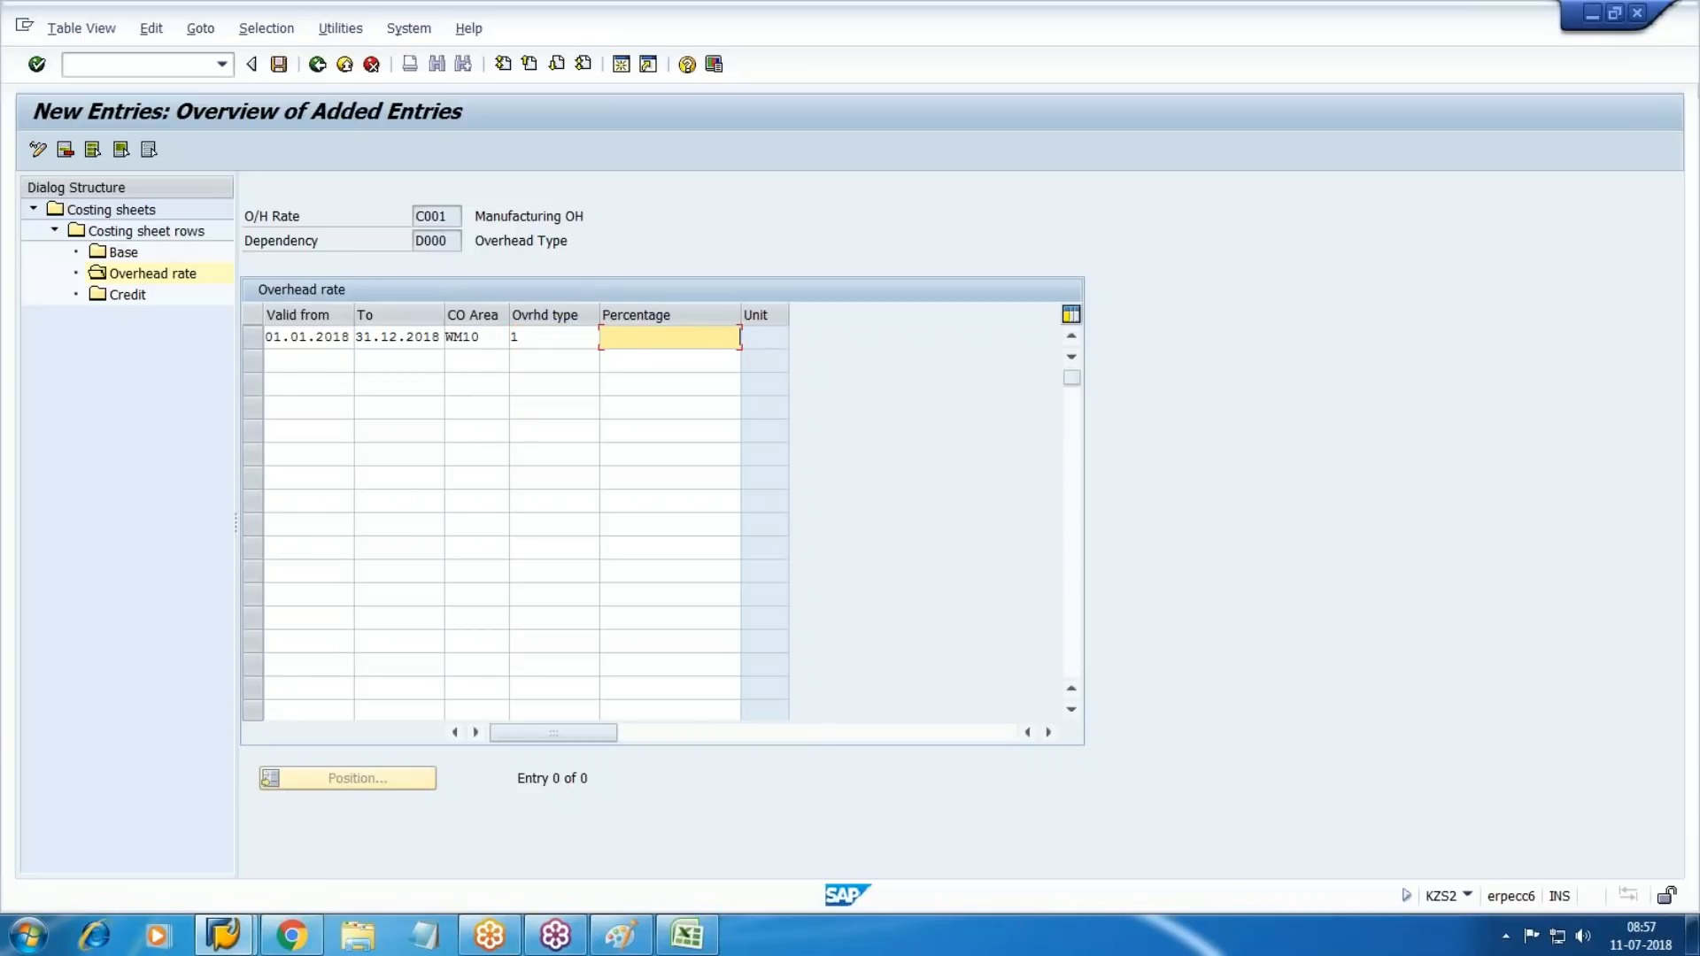
type("25")
key("Tab")
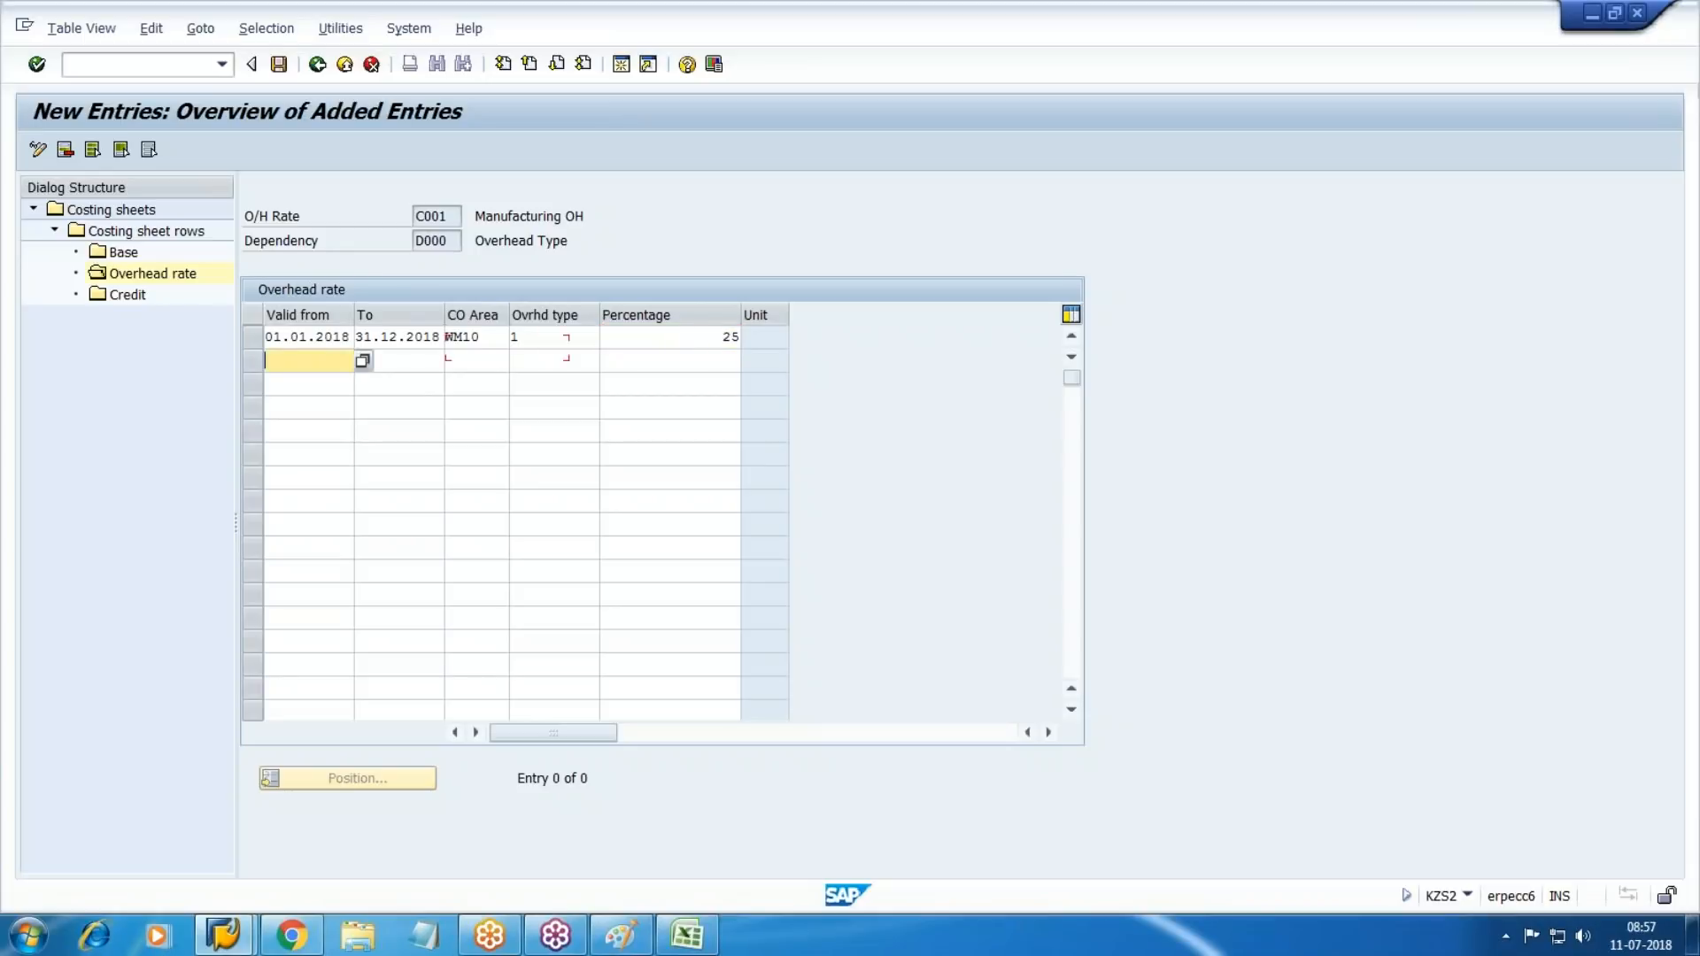
Add a second C001 overhead rate entry valid from 01.01.2018 to 31.12.2018 for controlling area WM10.
type("01")
key("Tab")
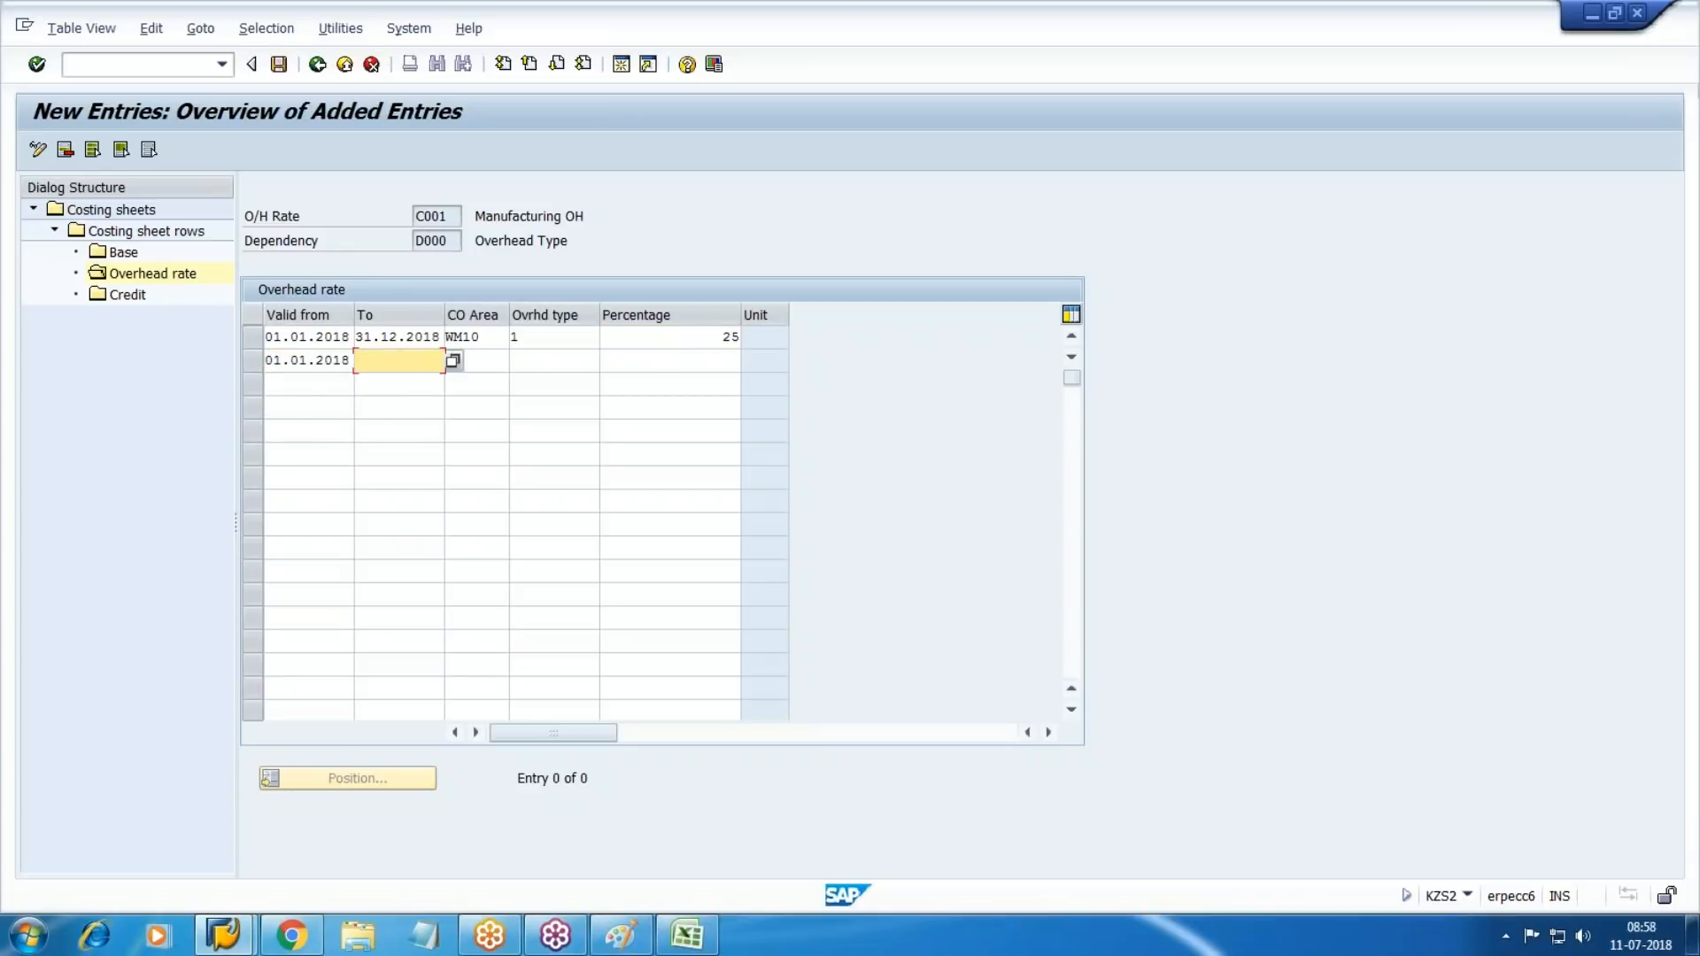
type("31")
key("Return")
key("Tab")
type("WM10")
key("Tab")
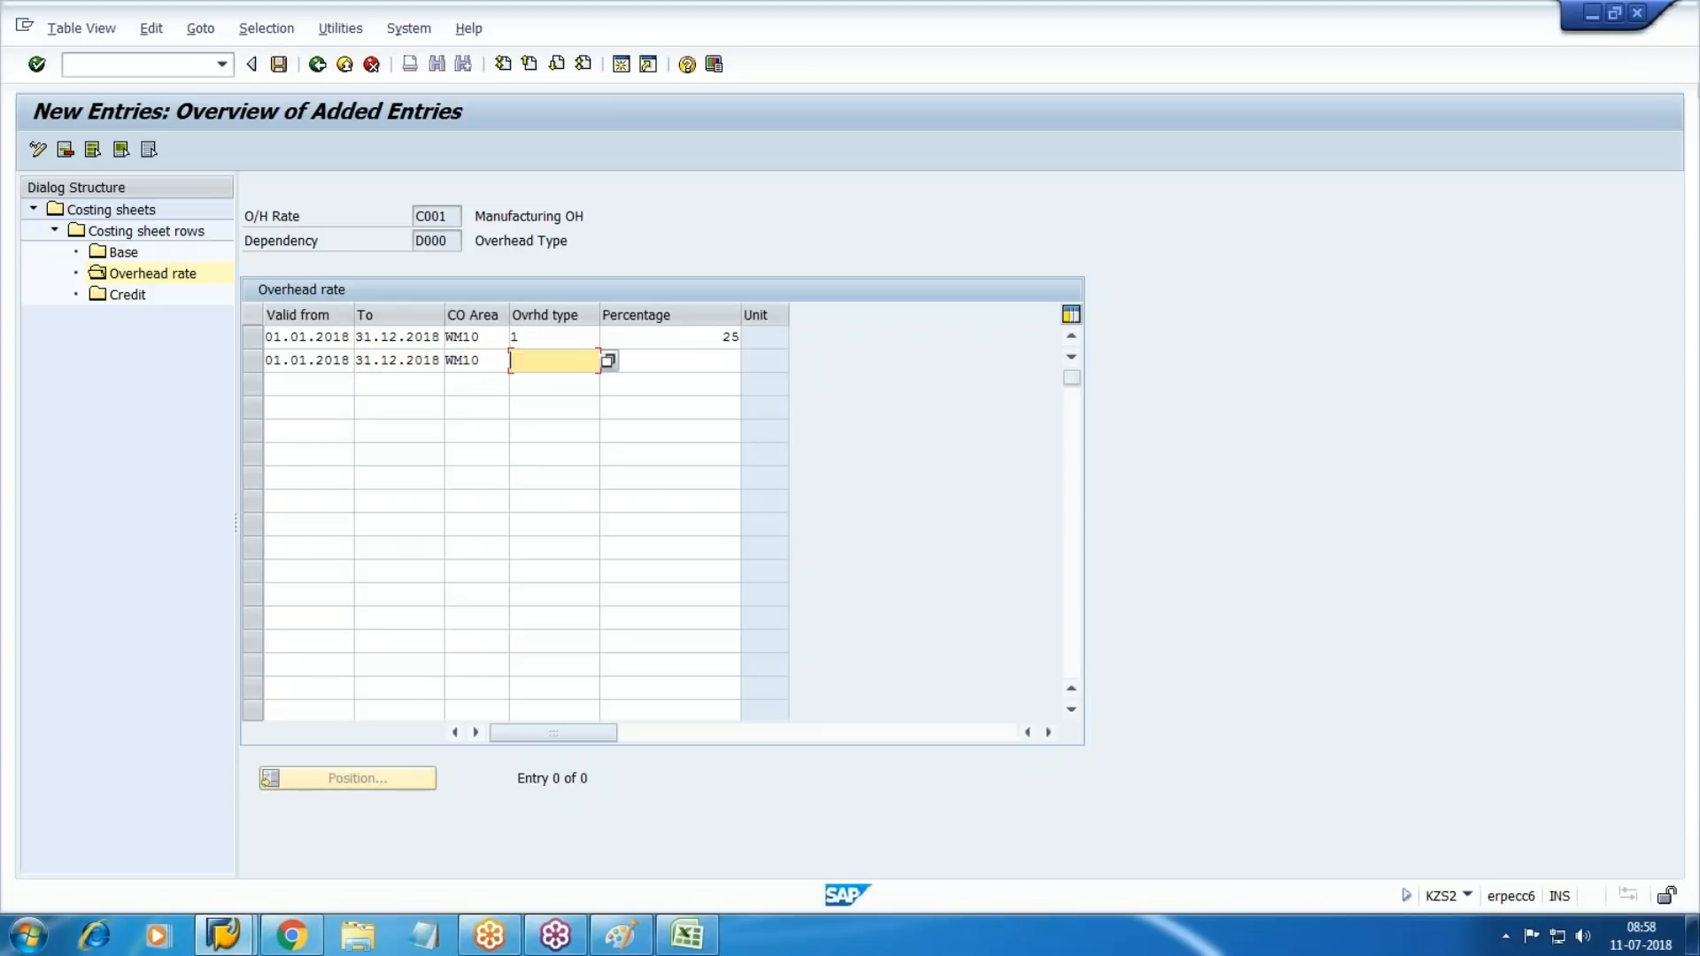
Set the second C001 entry to overhead type 2 at 25 percent, save, and return to the costing sheet rows.
type("2")
key("Tab")
type("25")
key("Return")
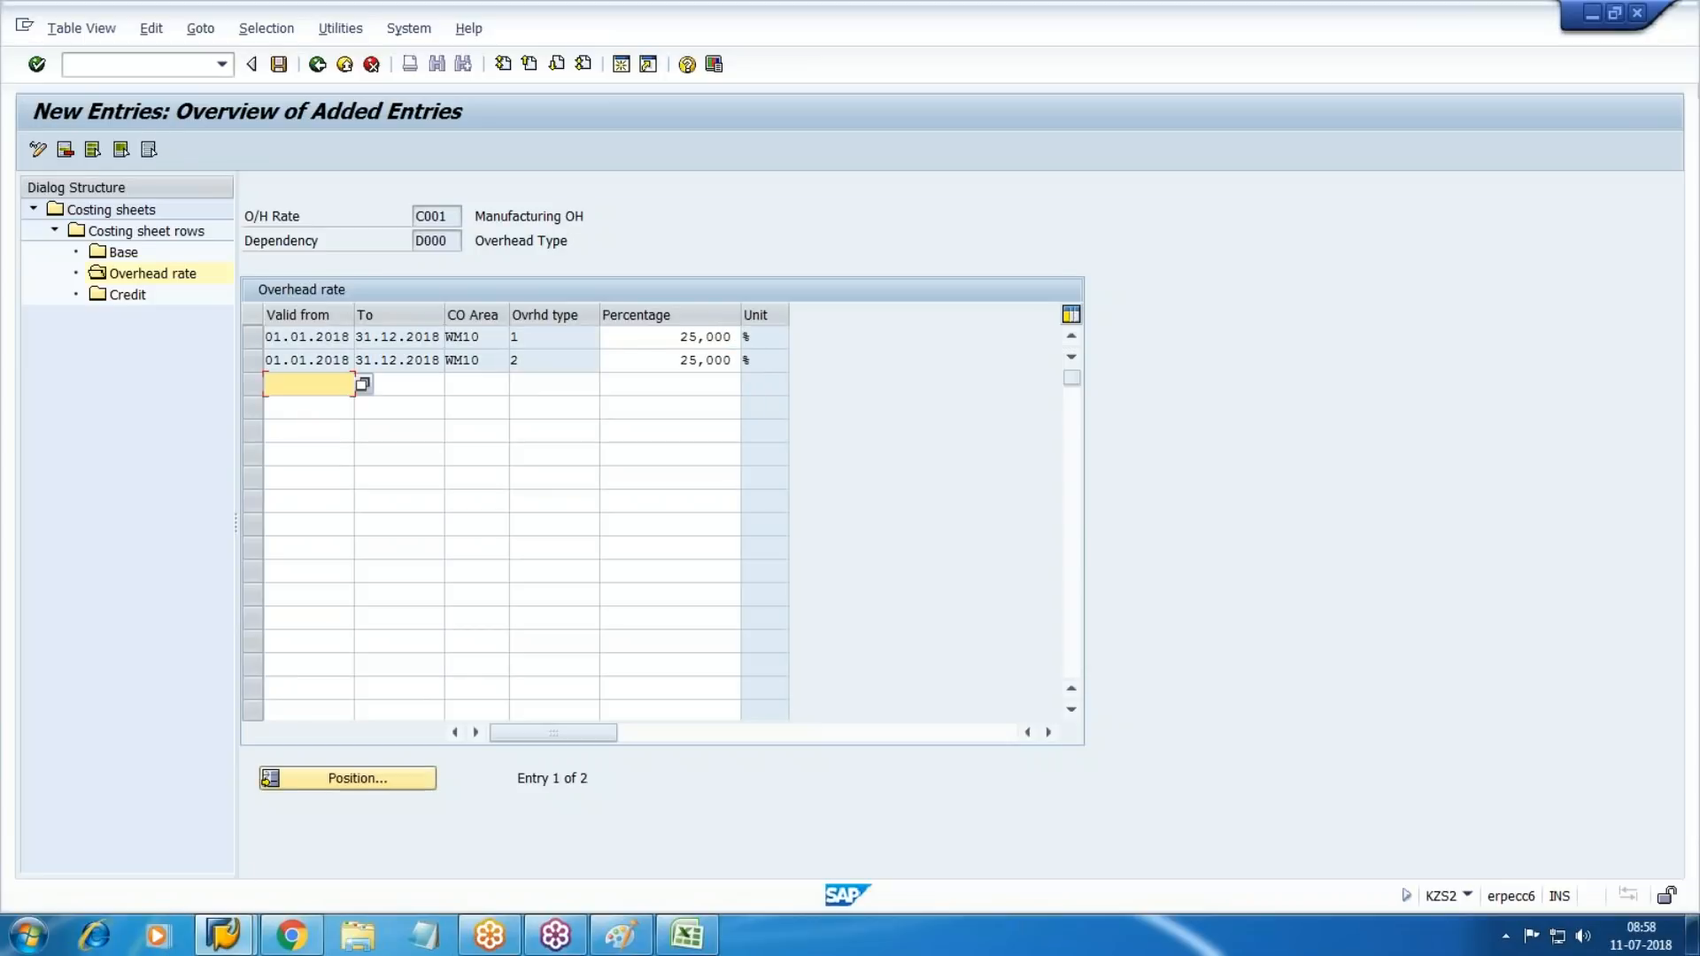
key("ctrl+s")
key("Return")
left_click(126, 298)
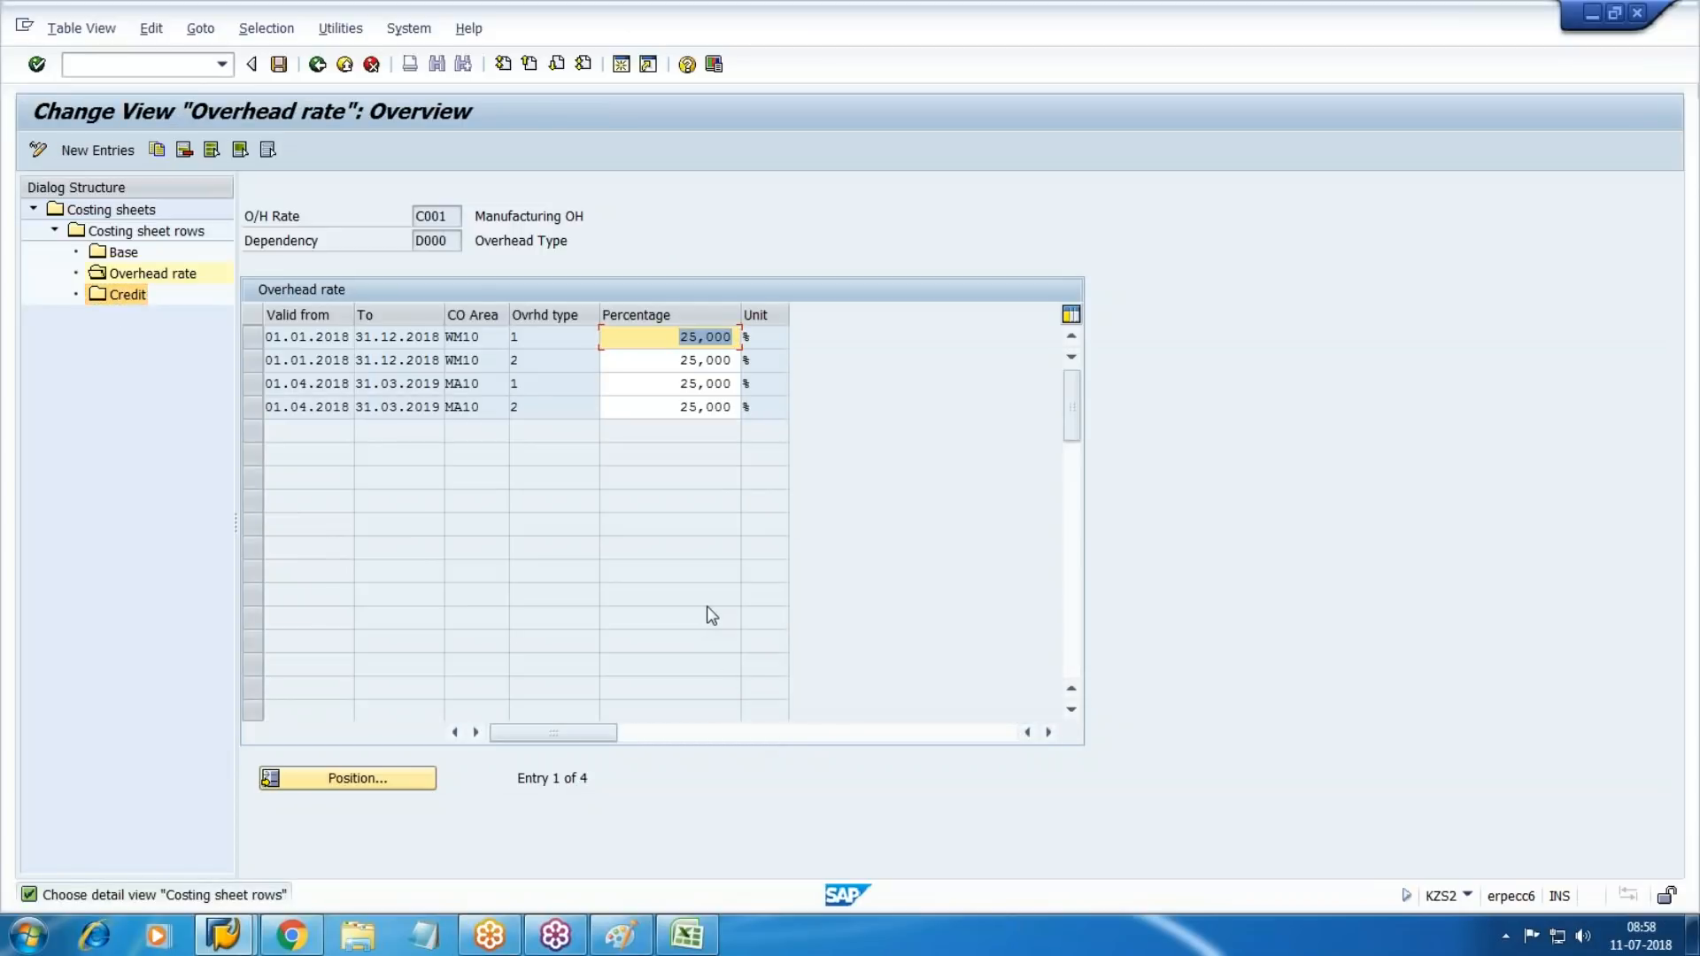
left_click(317, 63)
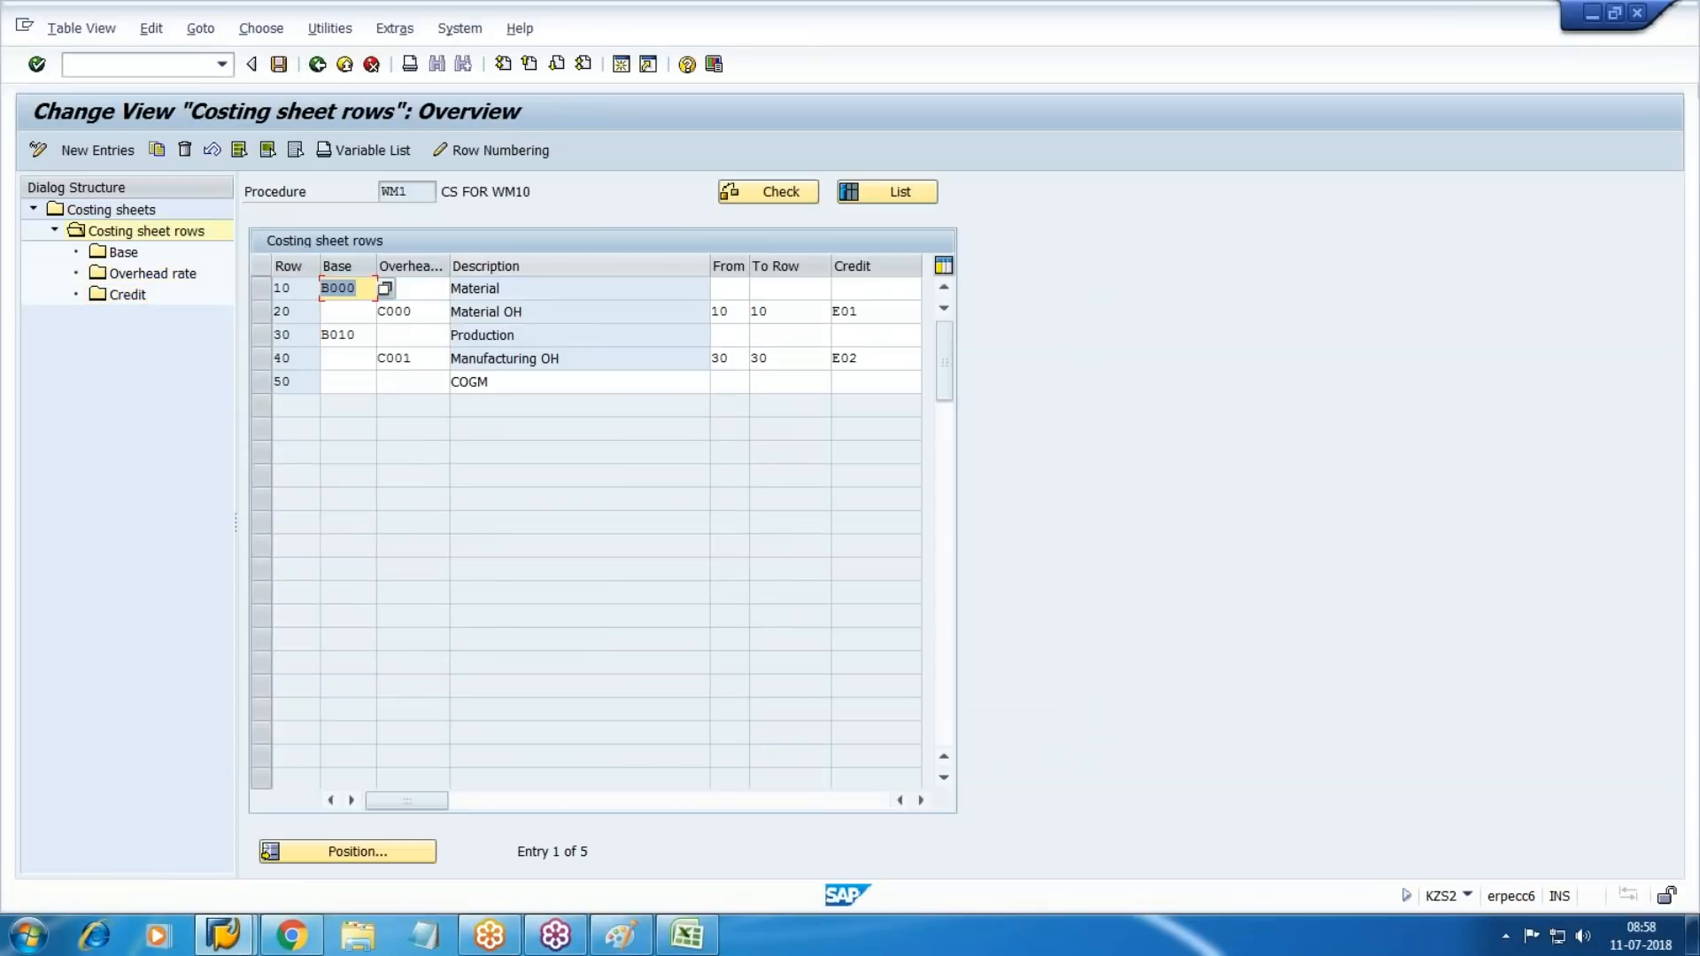
Open the credit of the Manufacturing OH row for controlling area WM10 and create an entry valid to 31.12.9999.
left_click(259, 355)
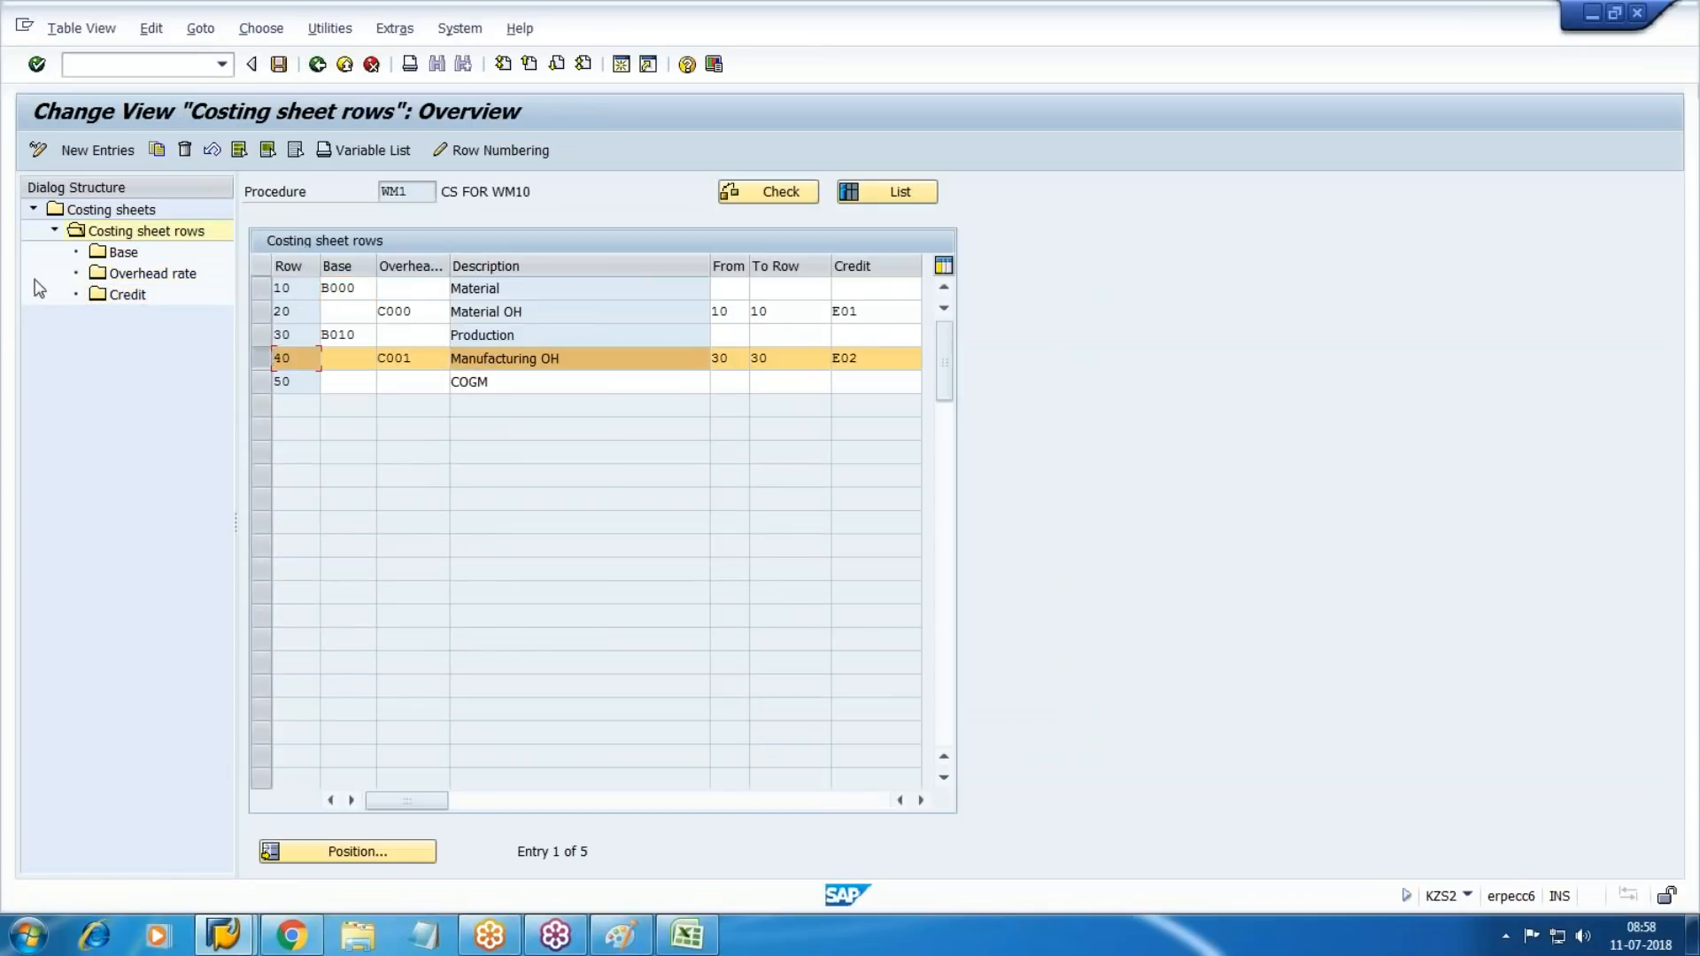
double_click(128, 296)
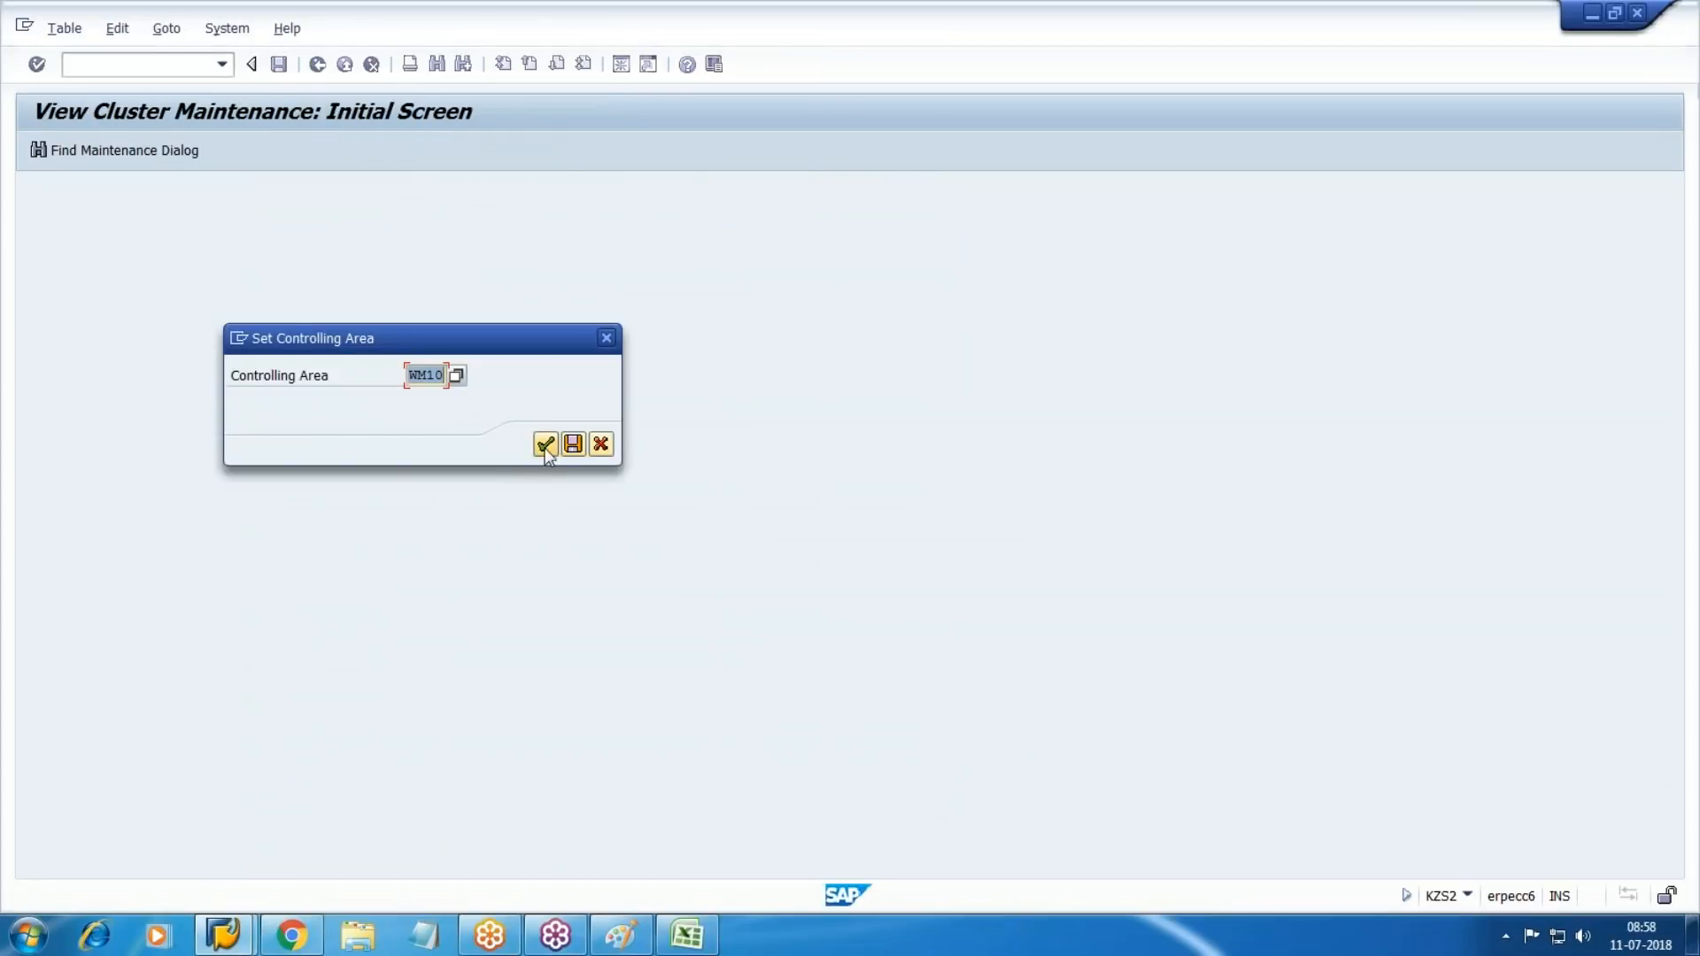
left_click(543, 443)
left_click(106, 147)
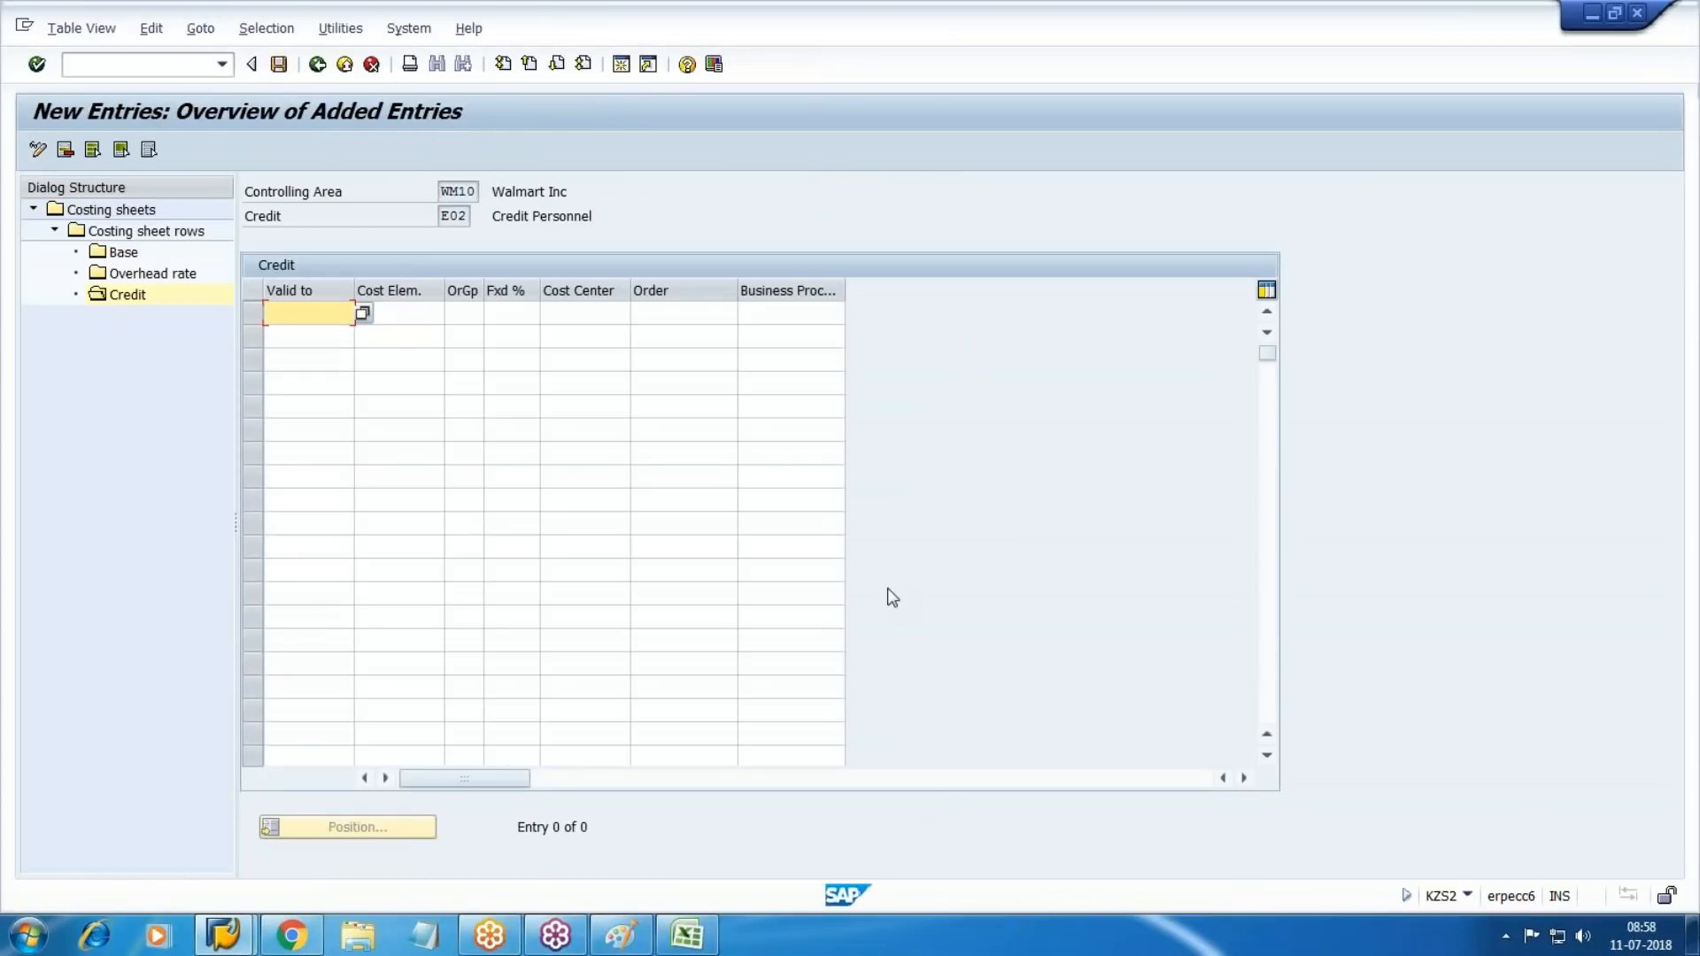
type("31")
key("Down")
key("Tab")
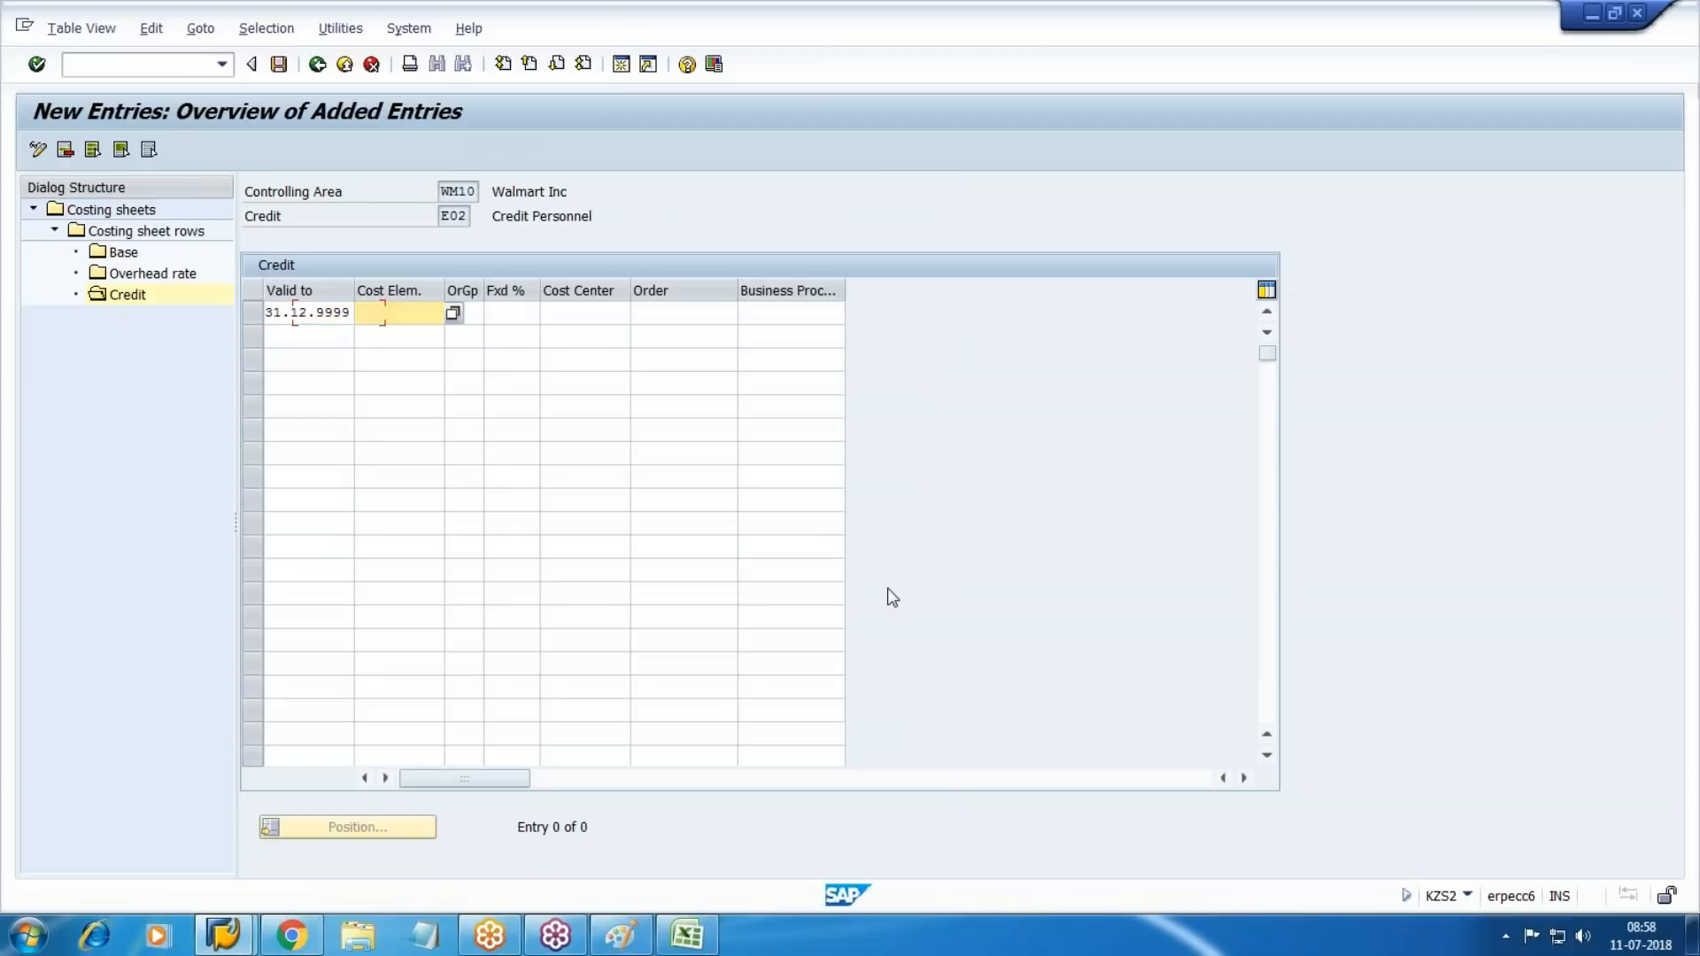
Look up the PRD OH cost element in the Chrome working notes and enter 9410002 as the credit entry's cost element in SAP.
key("alt+Tab")
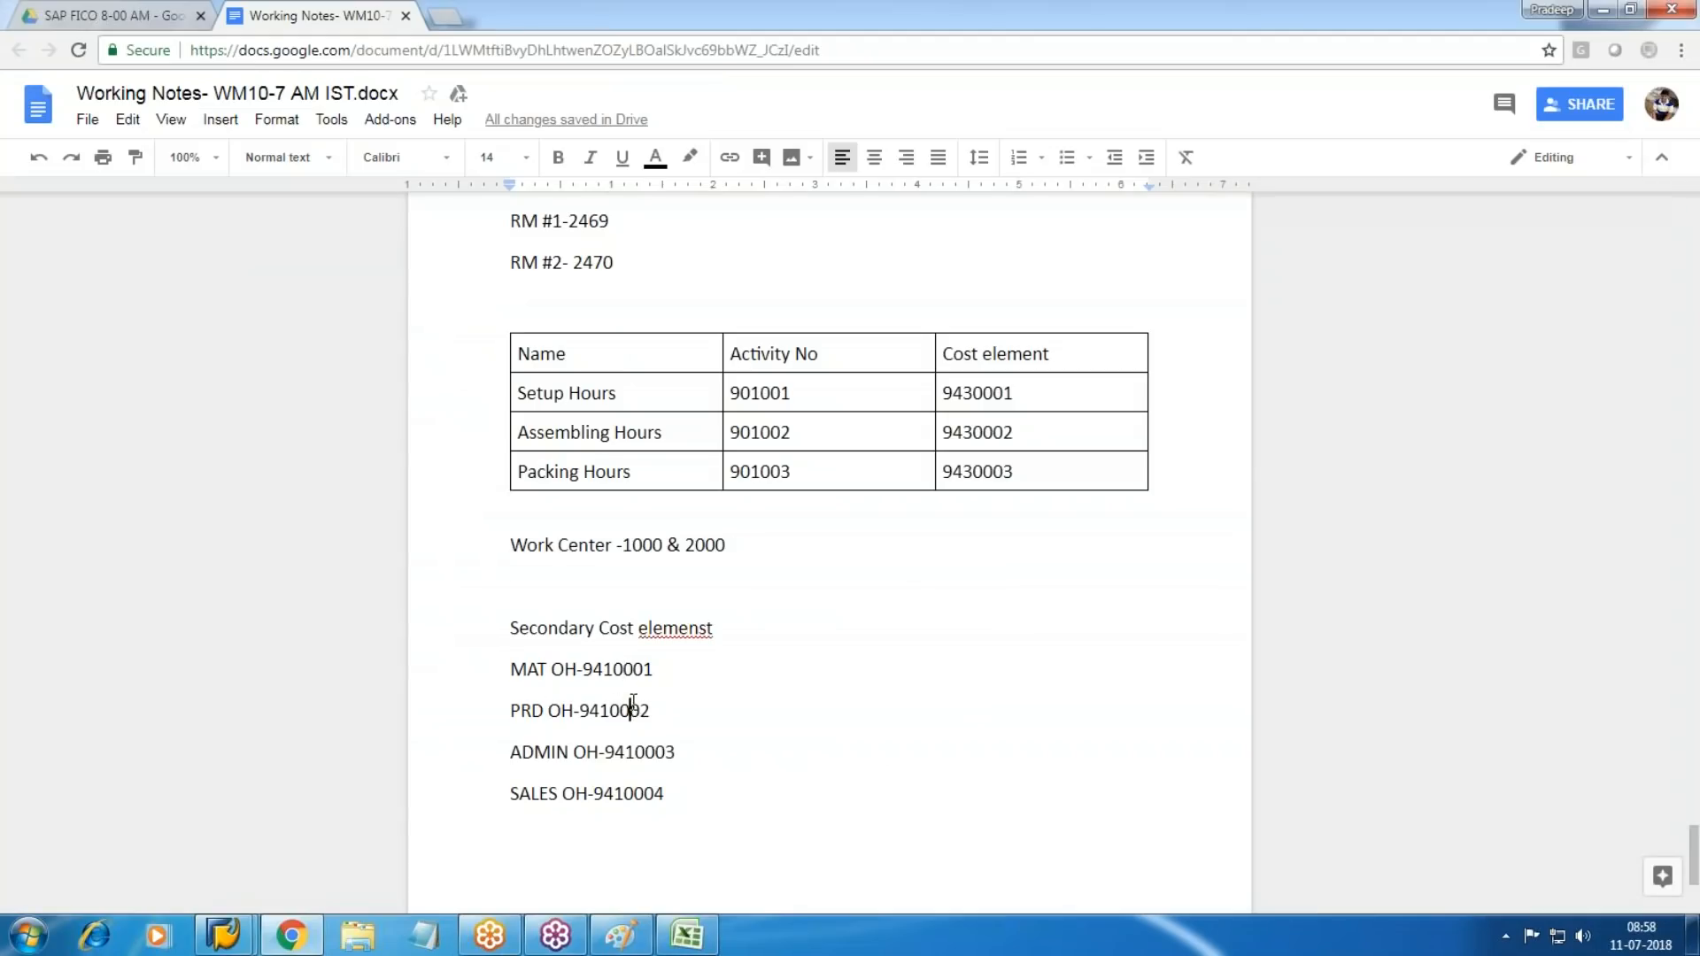
key("alt+Tab")
type("941")
key("Down")
key("Down")
key("Return")
key("alt+Tab")
key("alt+Tab")
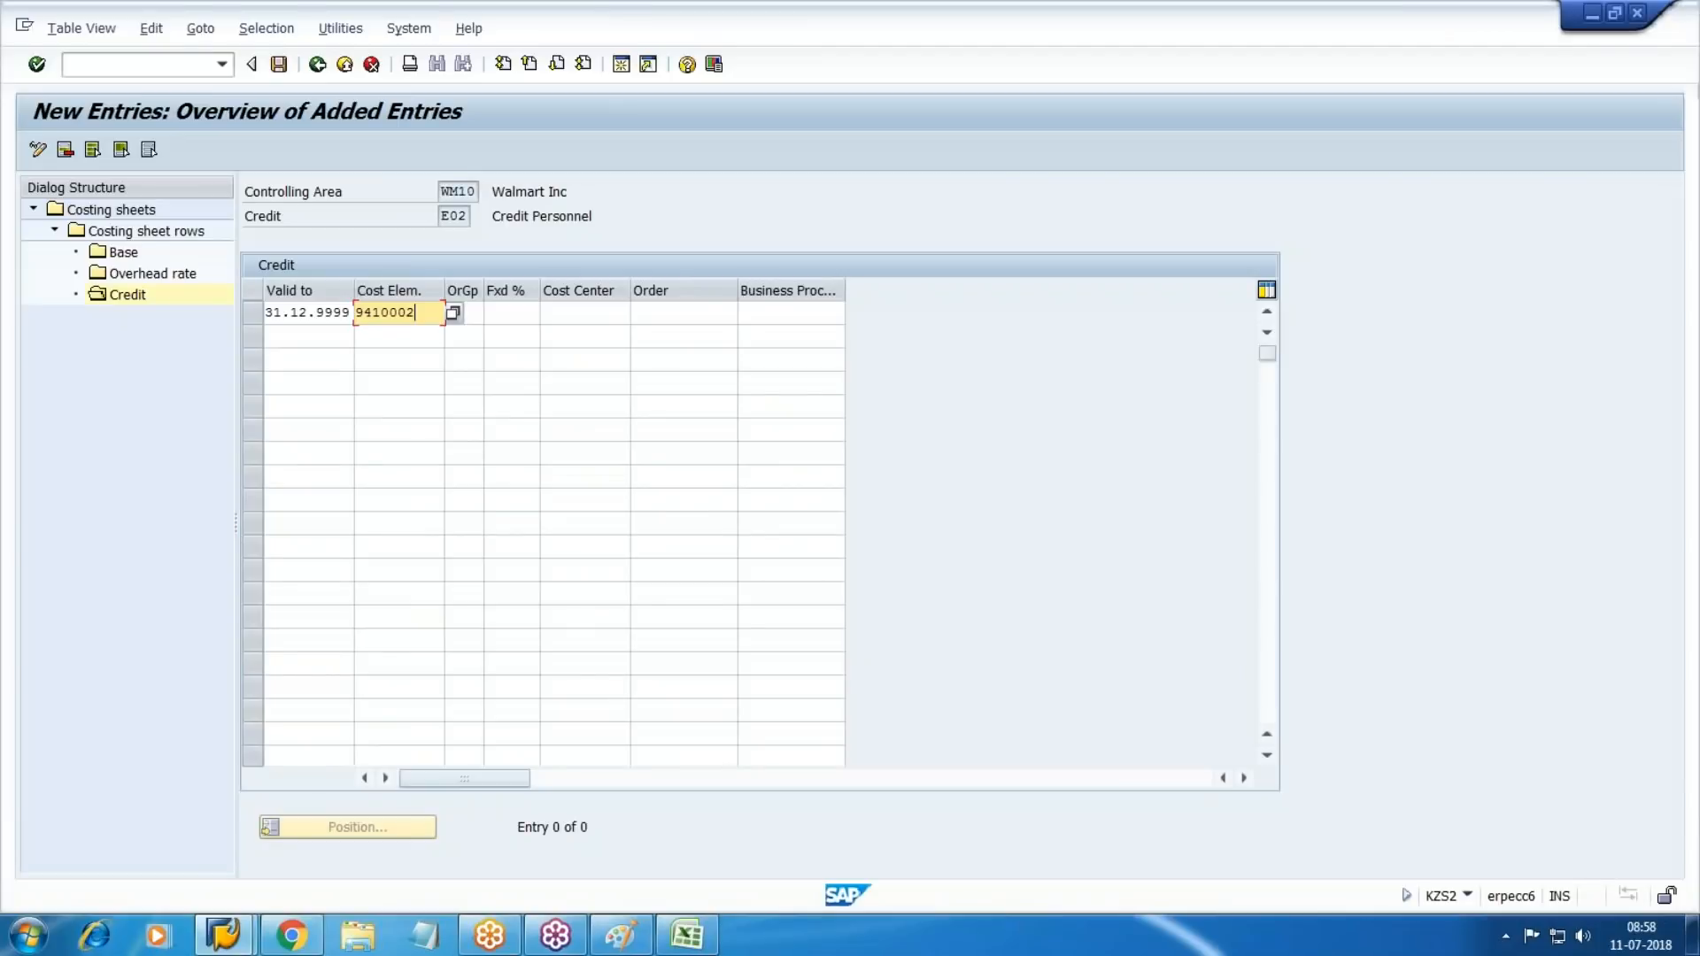
Set the 9410002 credit entry to a fixed share of 100 percent and cost center W101.
key("Tab")
type("100")
key("Tab")
key("F4")
key("Down")
key("Down")
key("Down")
key("Up")
key("Up")
key("Return")
key("Tab")
key("Tab")
key("Tab")
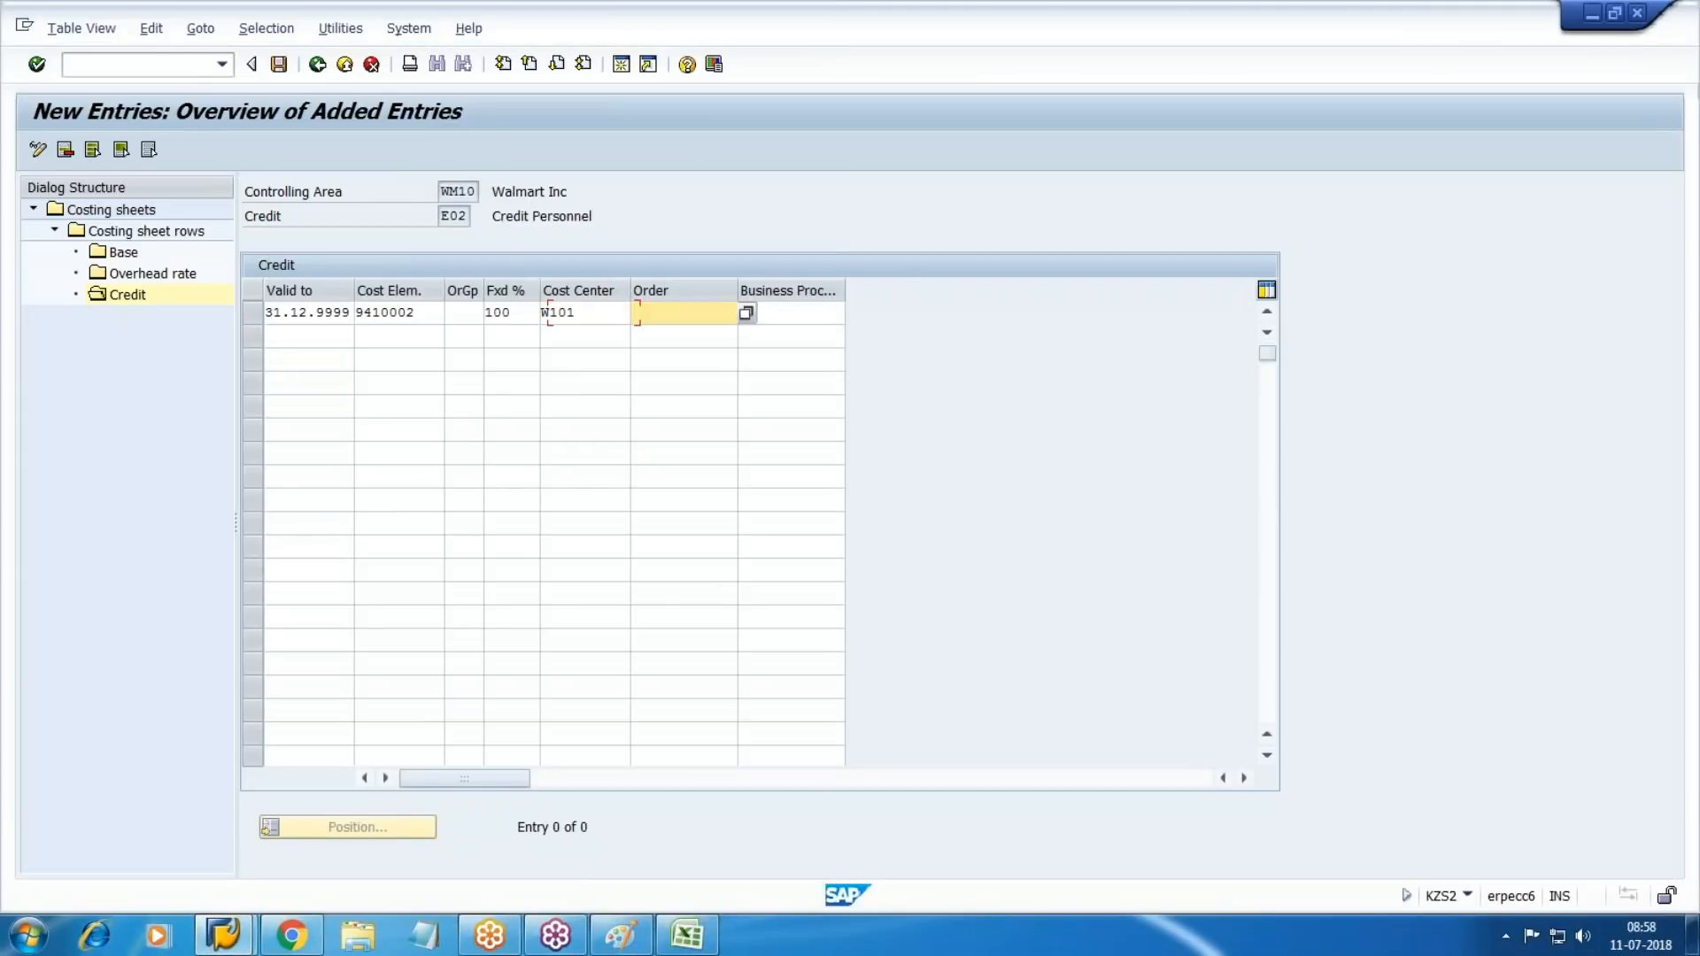
type("1")
key("BackSpace")
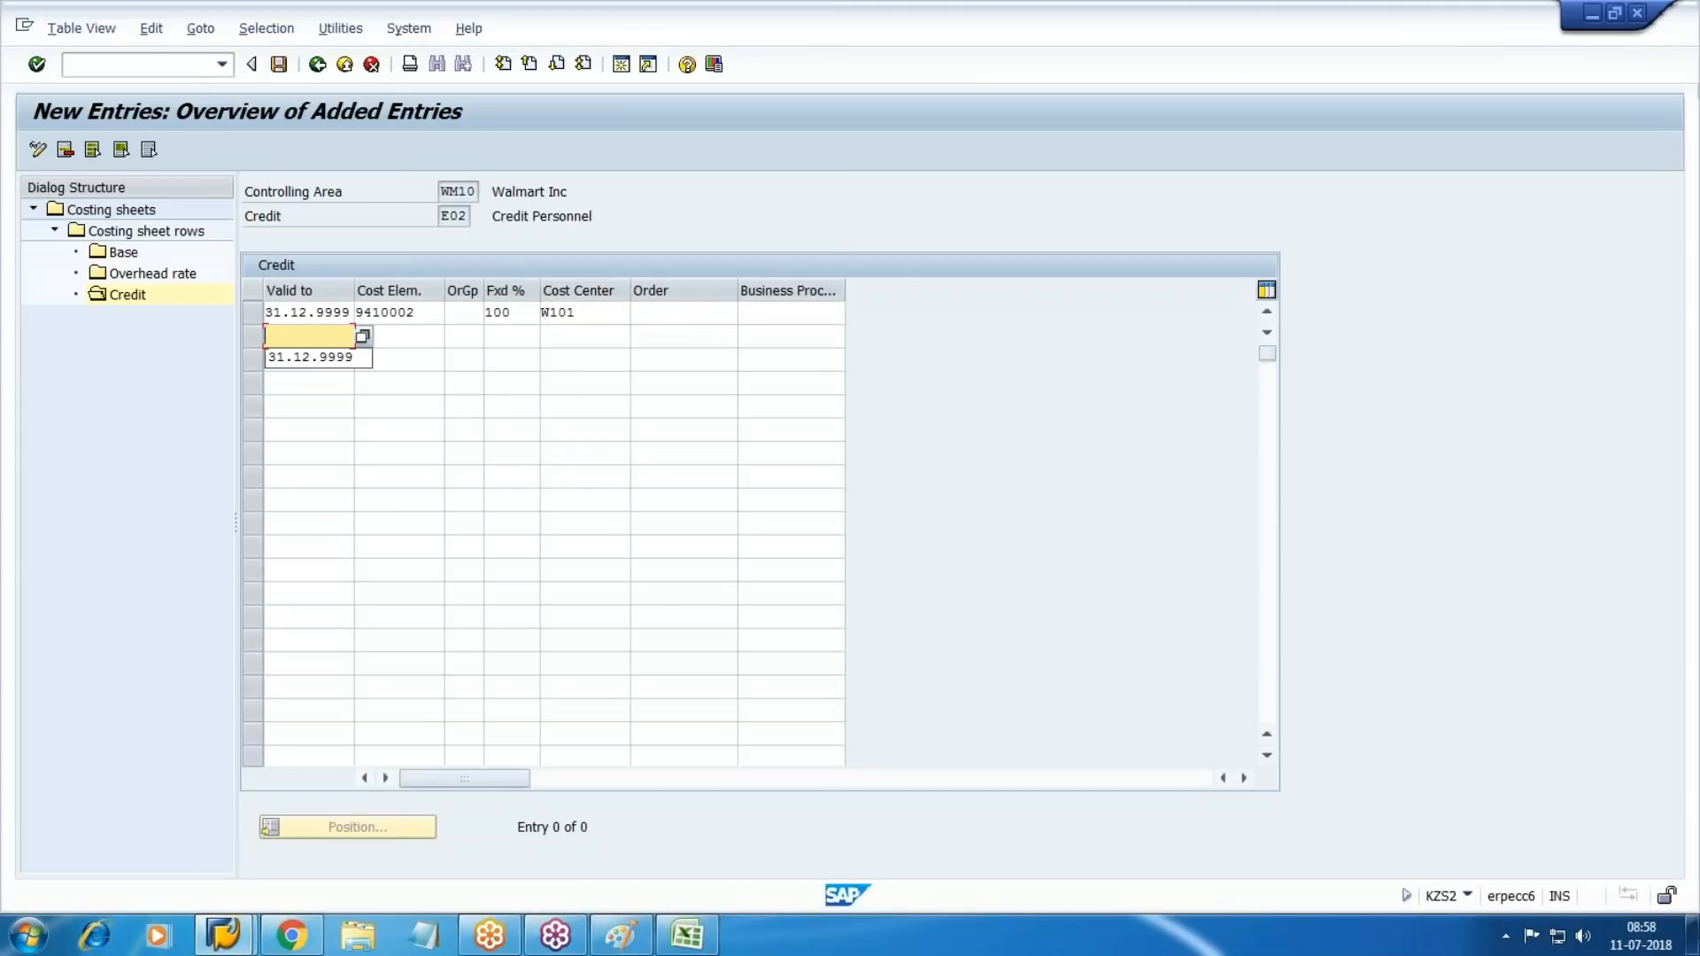
Try adding a second credit entry valid to 31.12.9999 with the ADMIN OH cost element 9410003 from the working notes.
key("Down")
key("Return")
key("Tab")
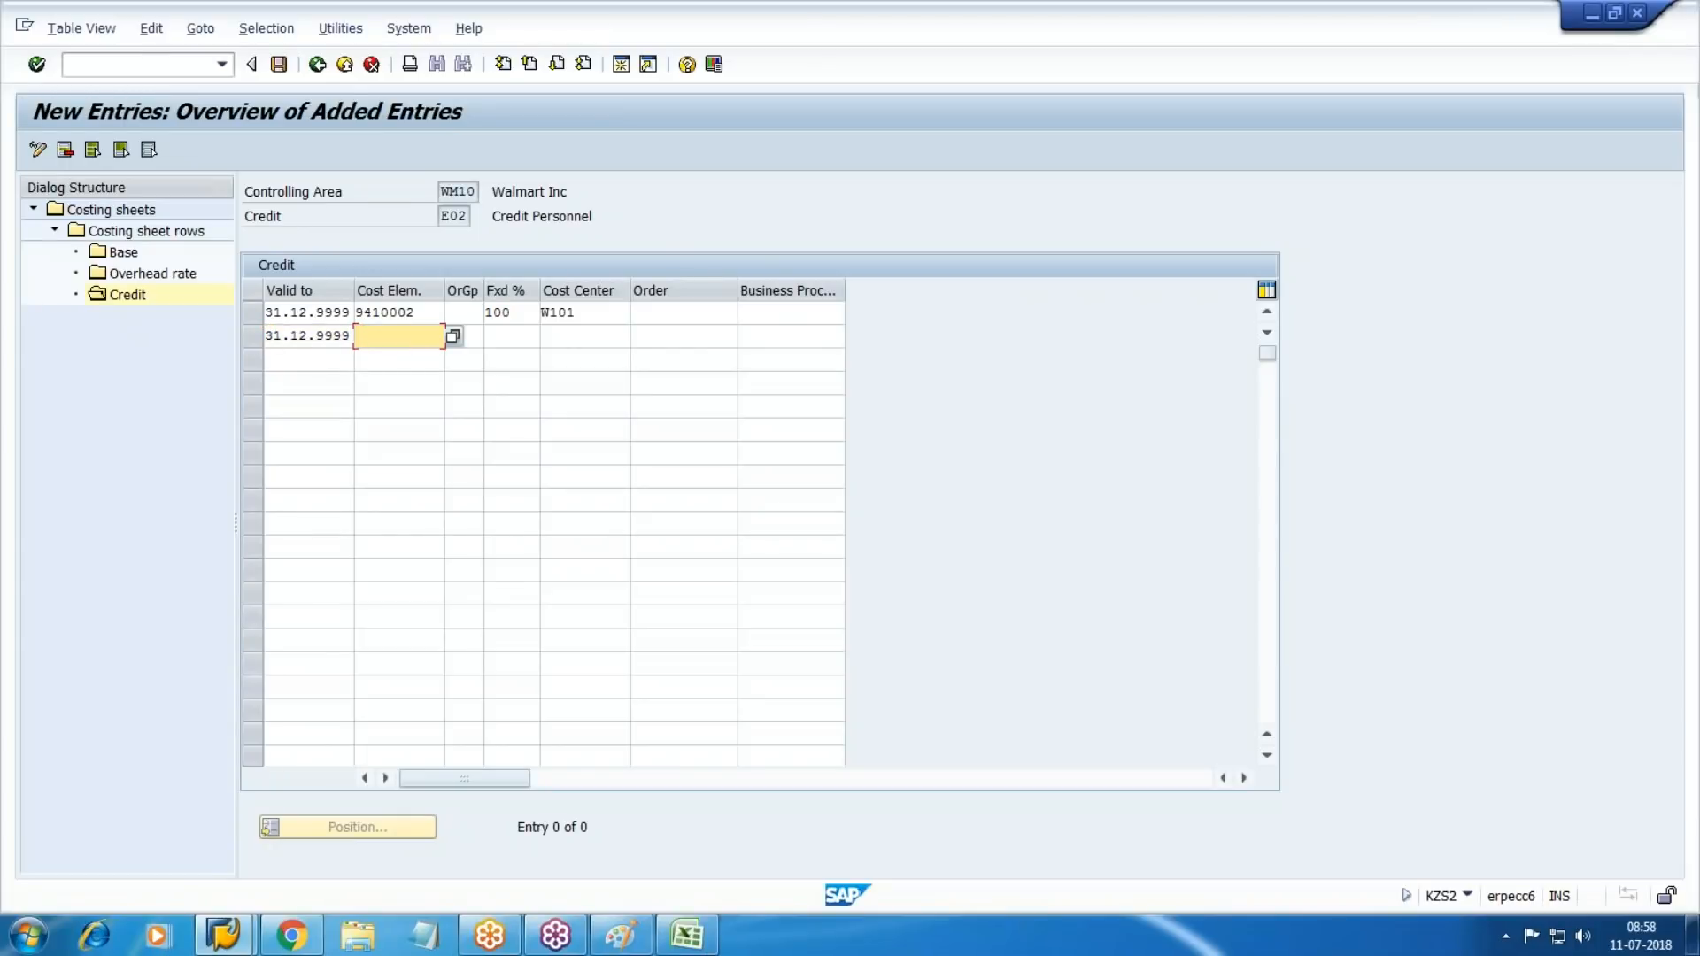
key("alt+Tab")
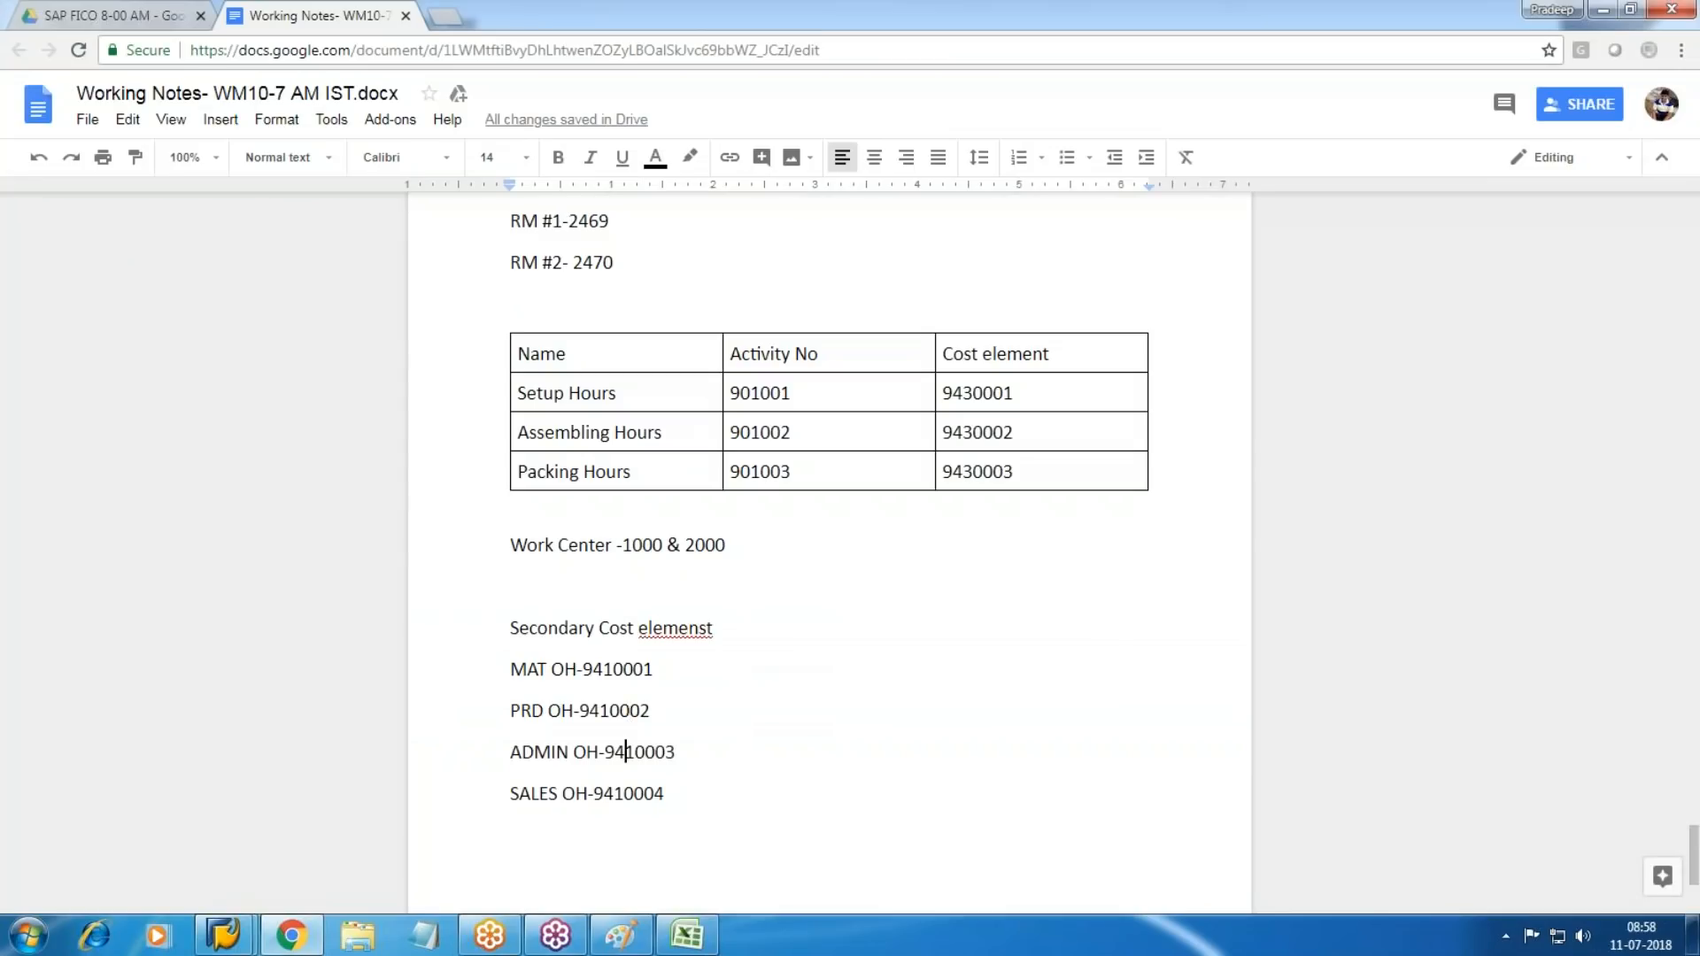
key("alt+Tab")
key("shift+Tab")
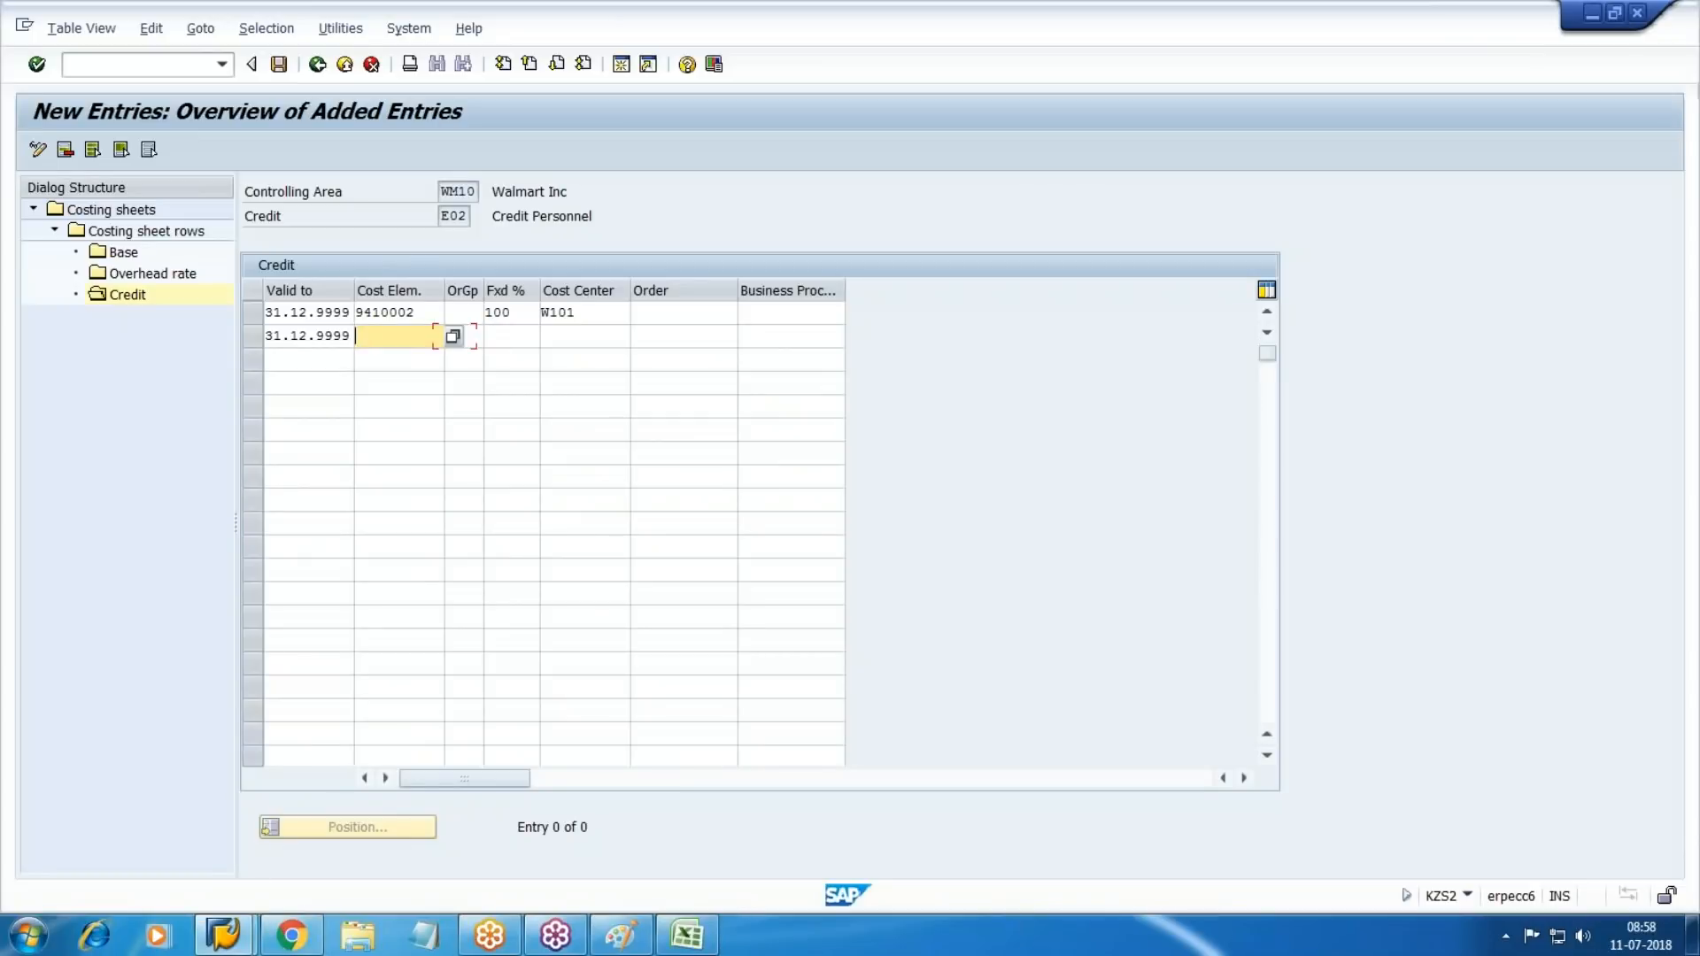
type("91")
key("alt+Tab")
key("alt+Tab")
key("alt+Tab")
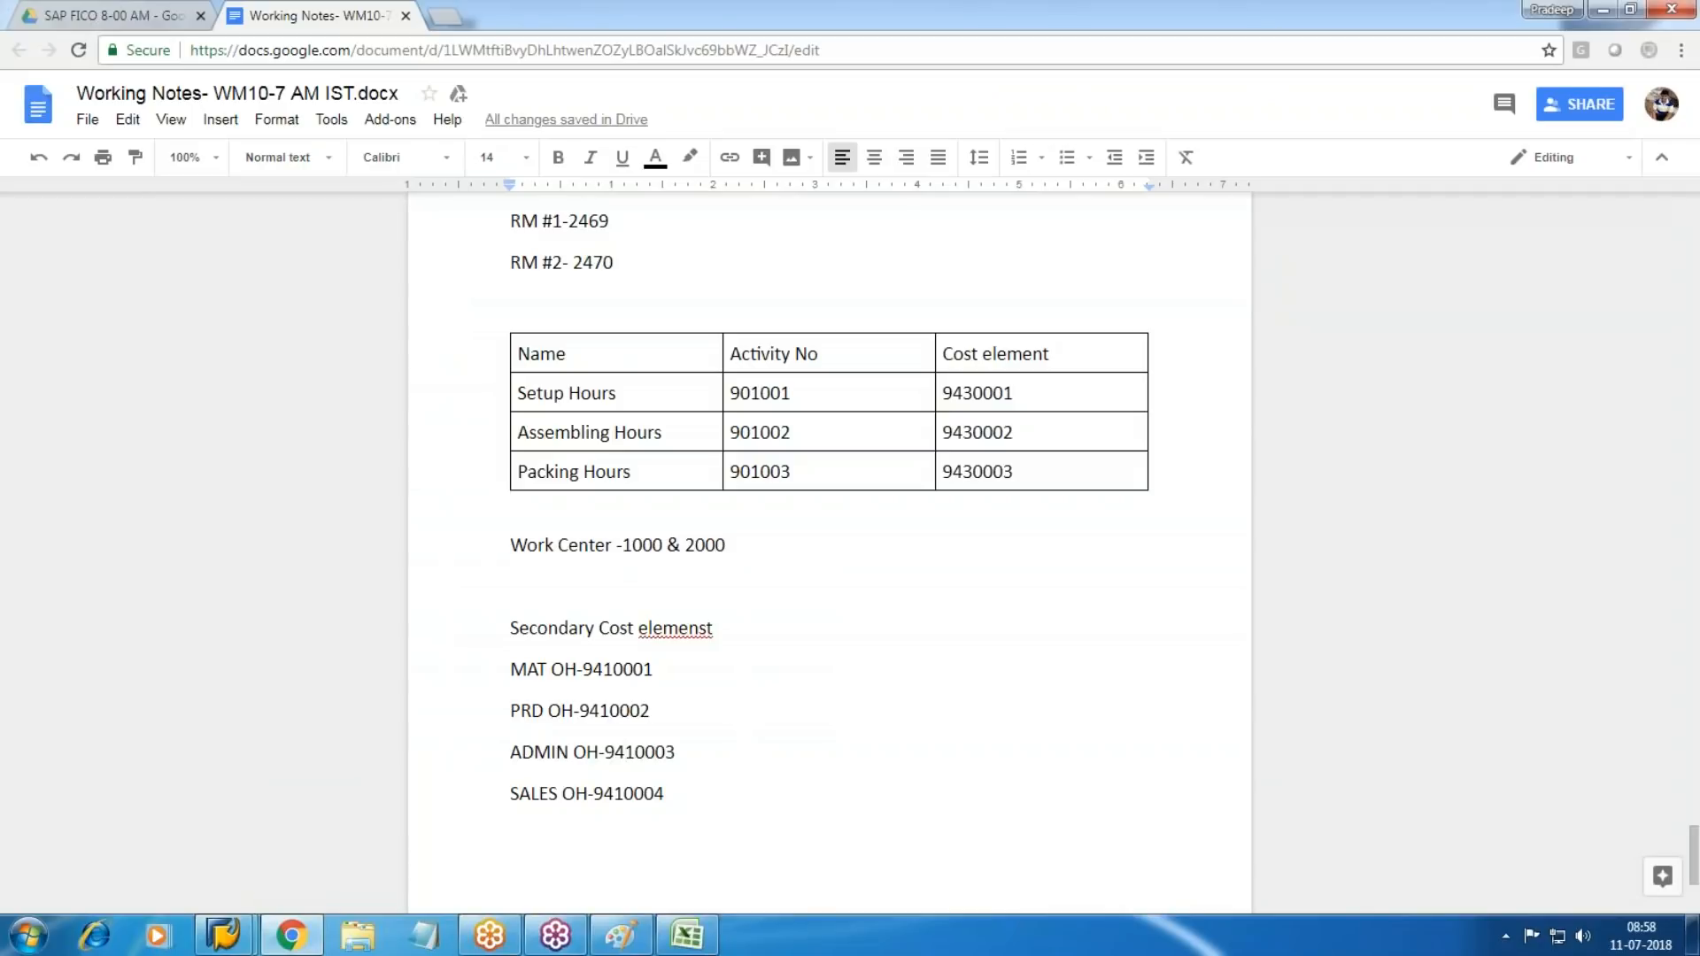
key("alt+Tab")
key("BackSpace")
key("BackSpace")
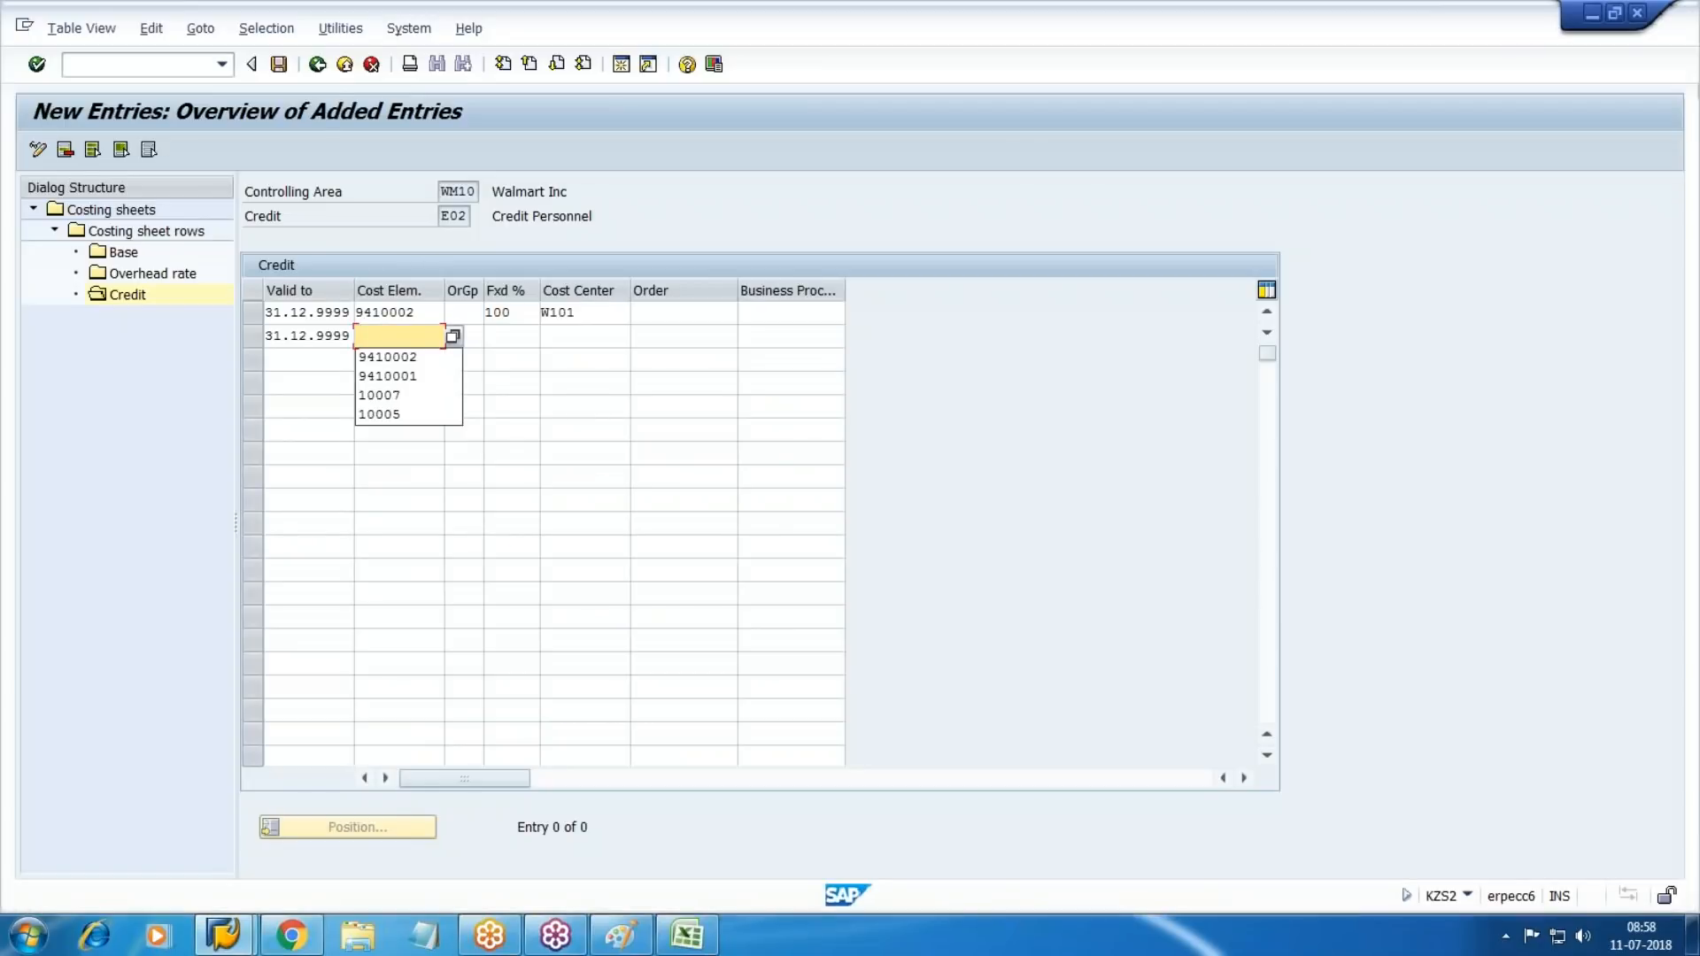
type("9410003")
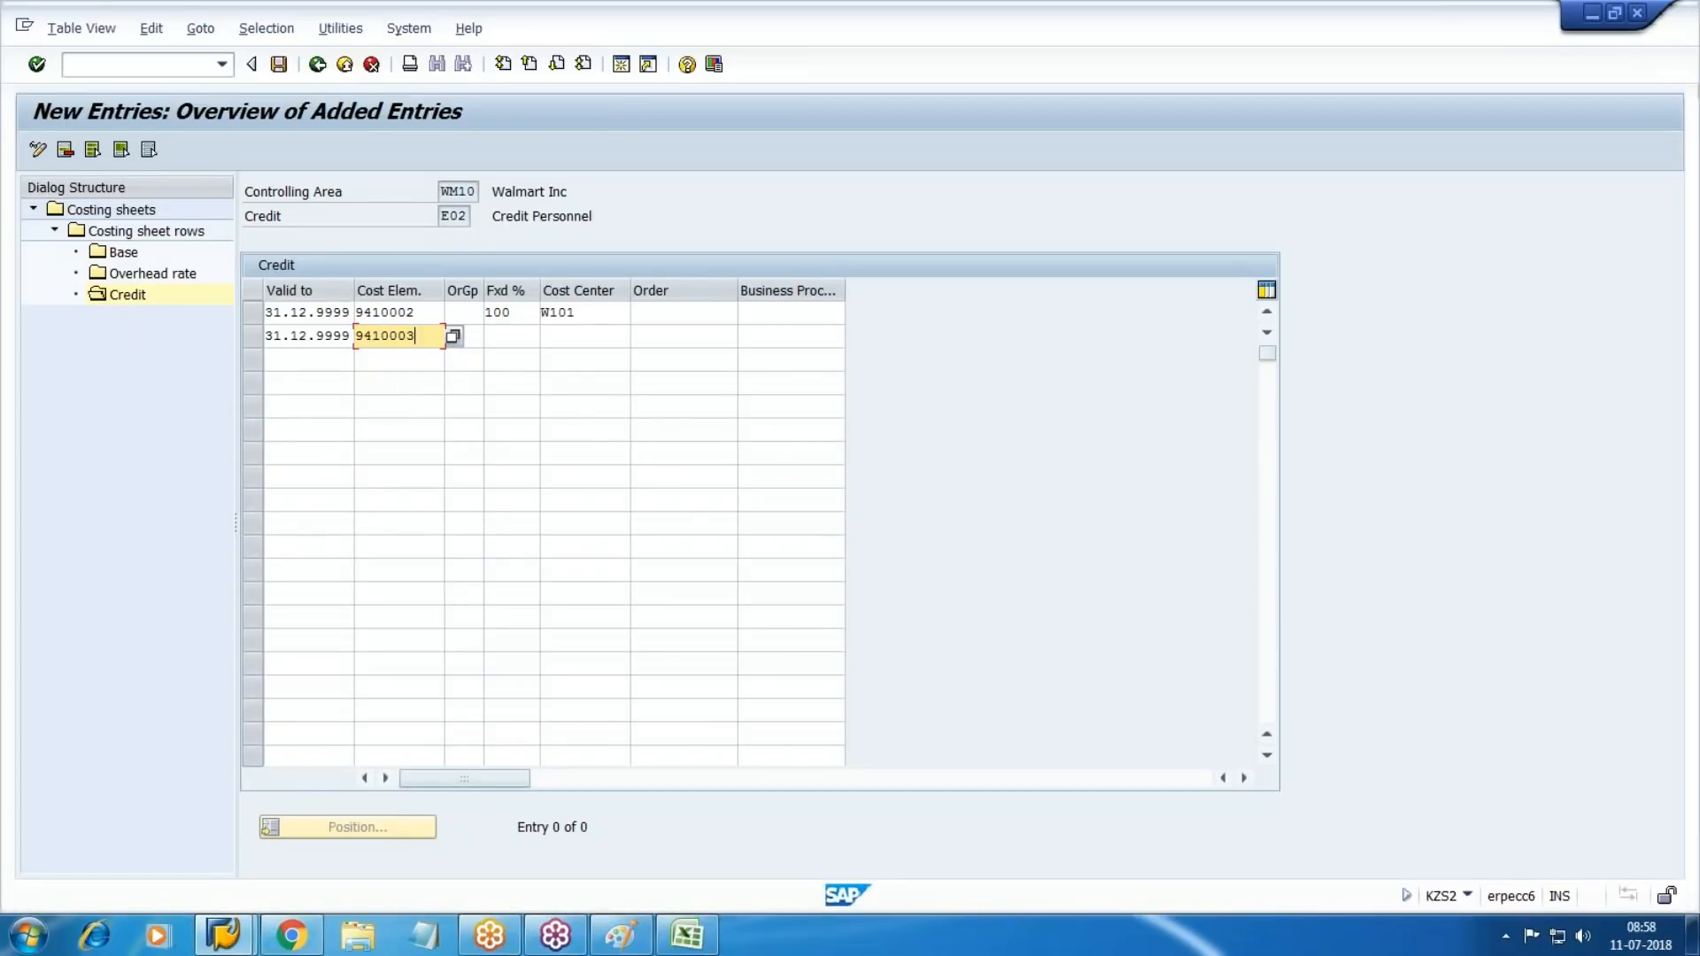
Try to complete the 9410003 entry with 100 percent fixed share and cost center W101, and discard that entry.
key("Tab")
key("Tab")
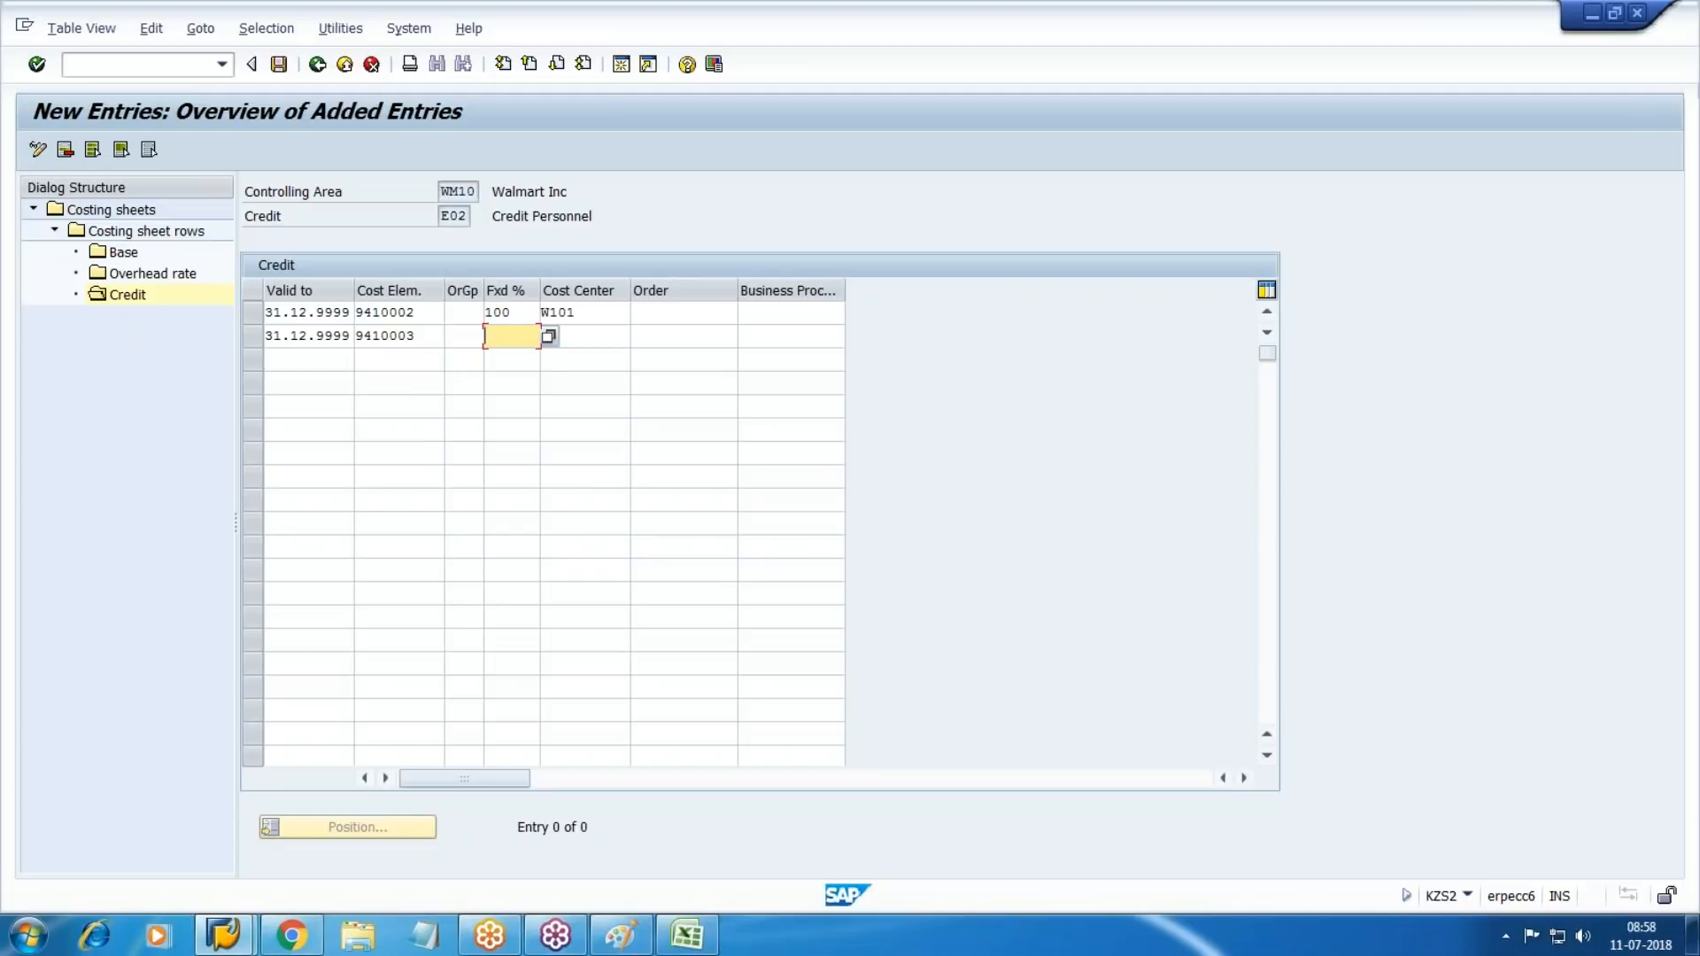
type("100")
key("Tab")
type("W101")
key("Return")
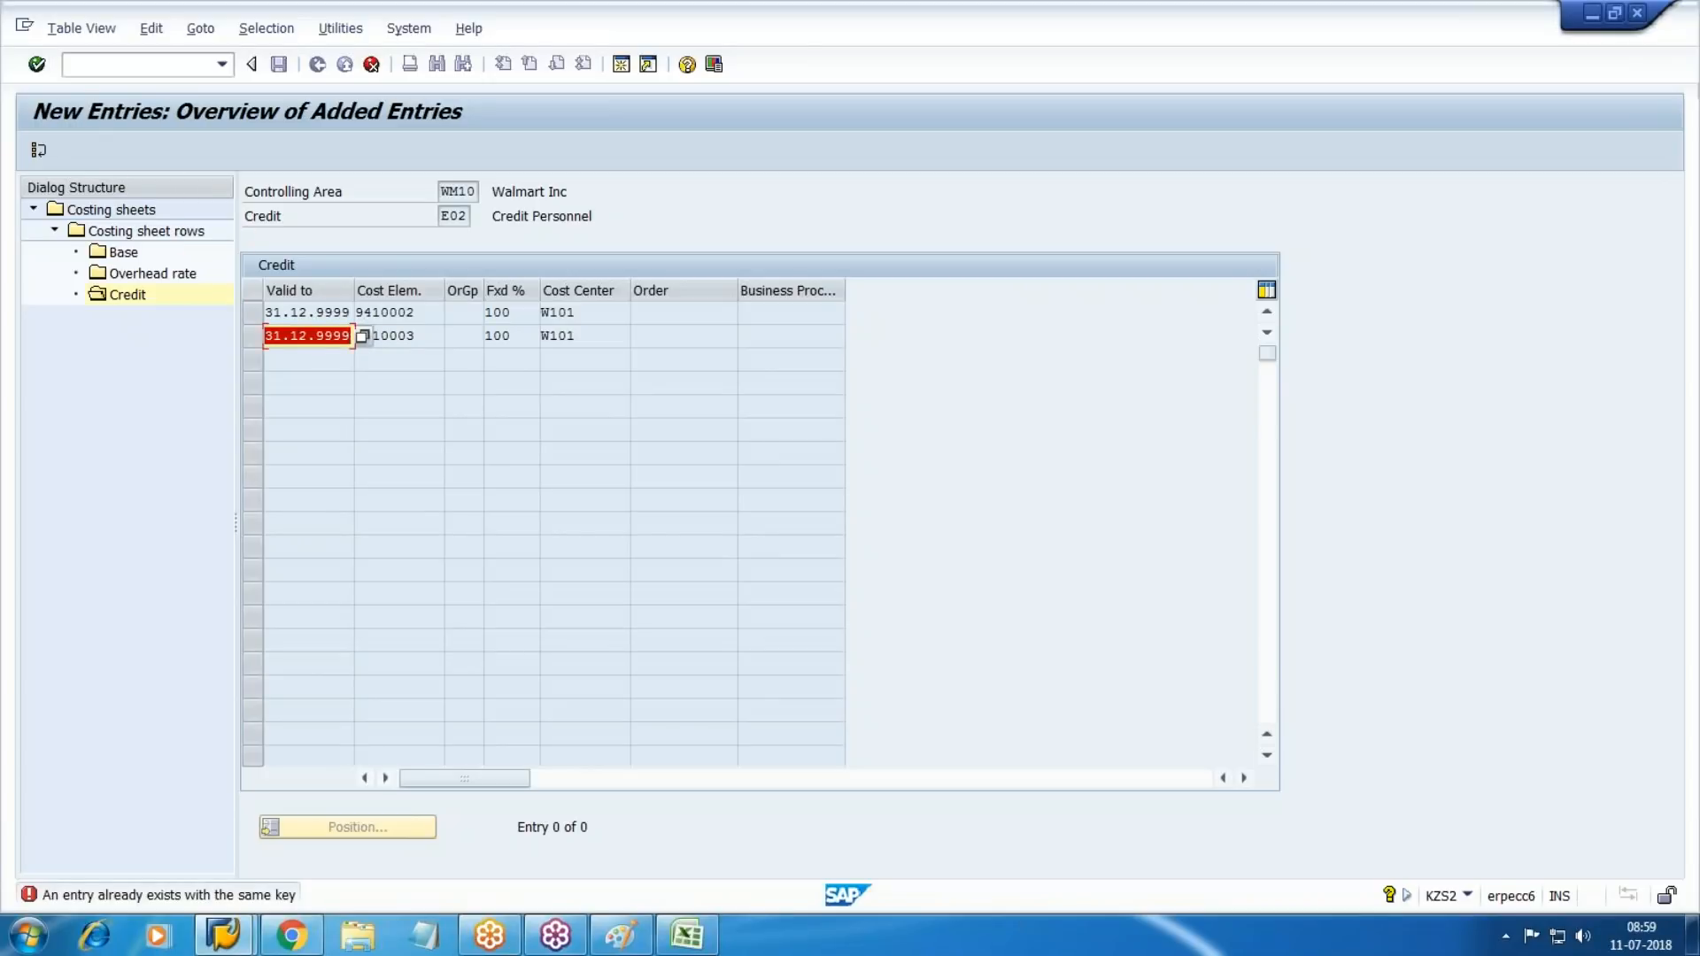
key("F12")
key("Return")
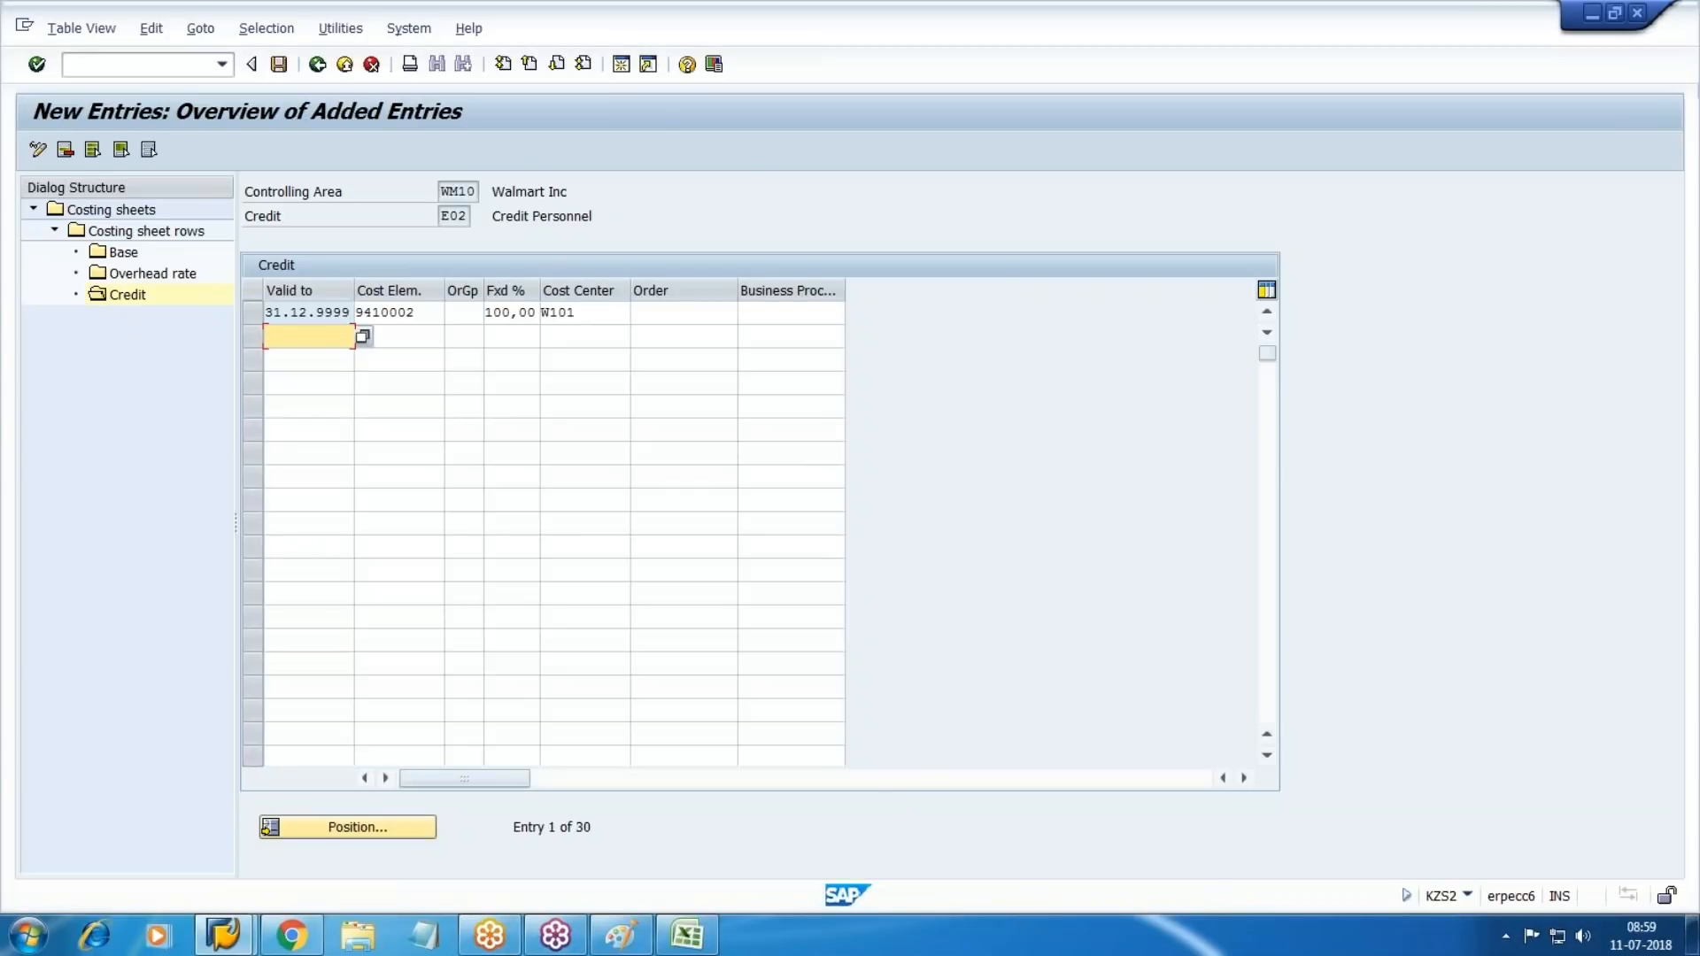
Save the E02 credit entry for cost center W101 and return to the costing sheet rows.
left_click(609, 316)
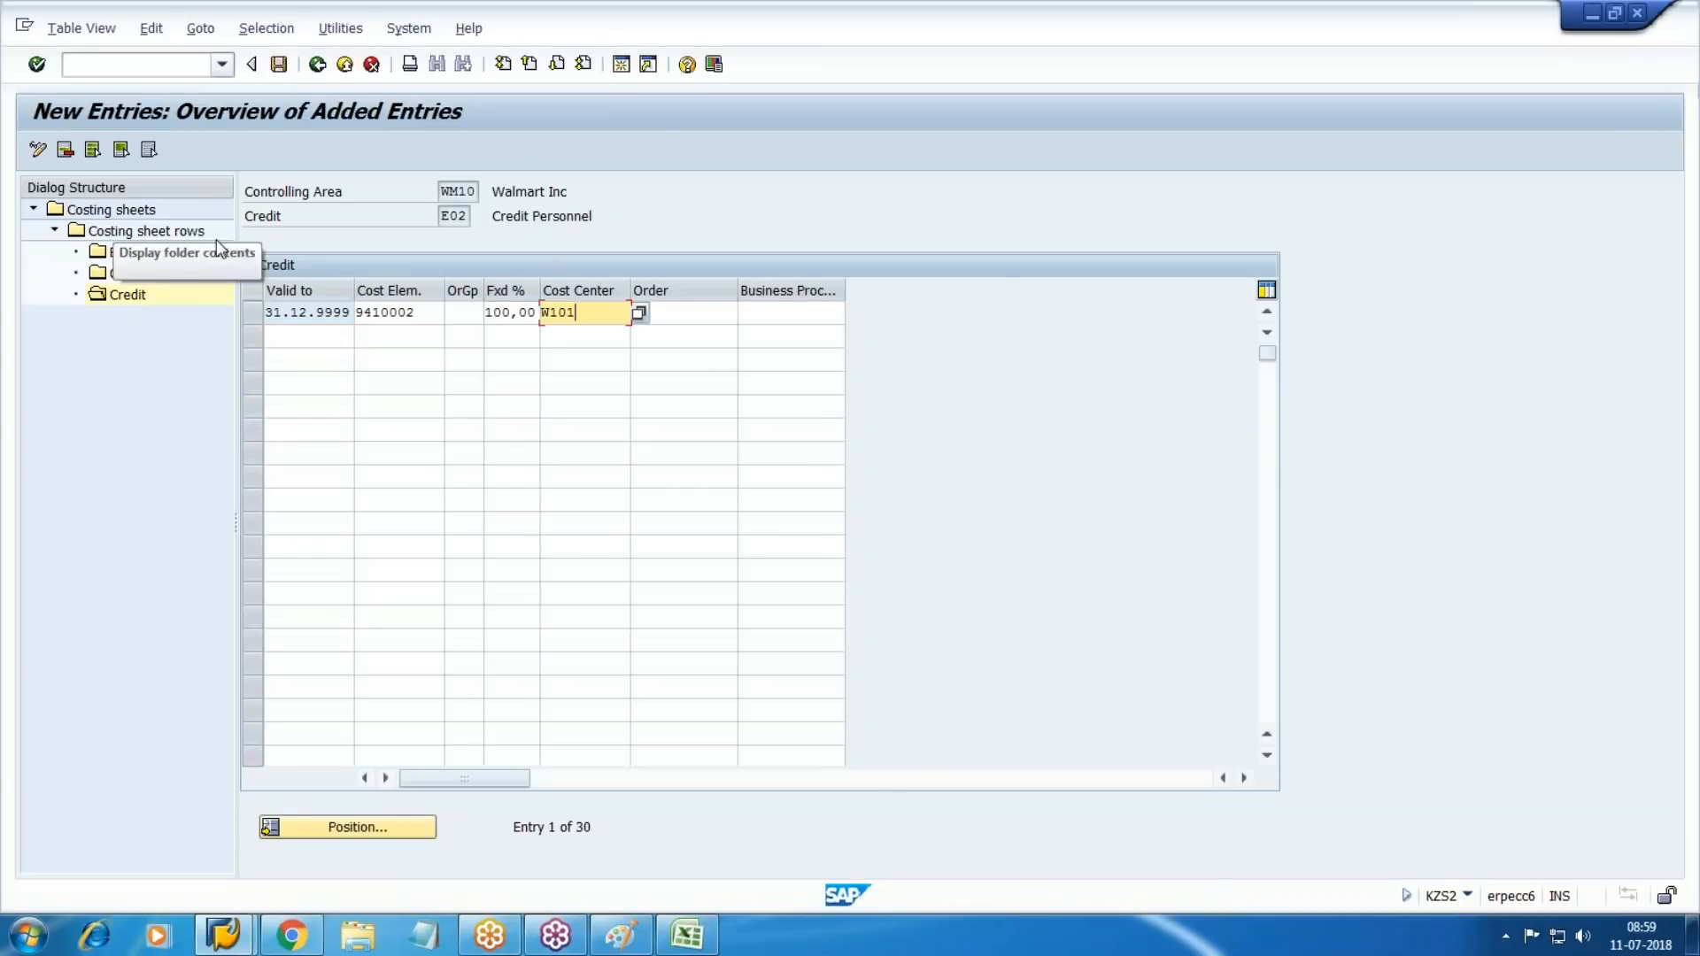
left_click(277, 67)
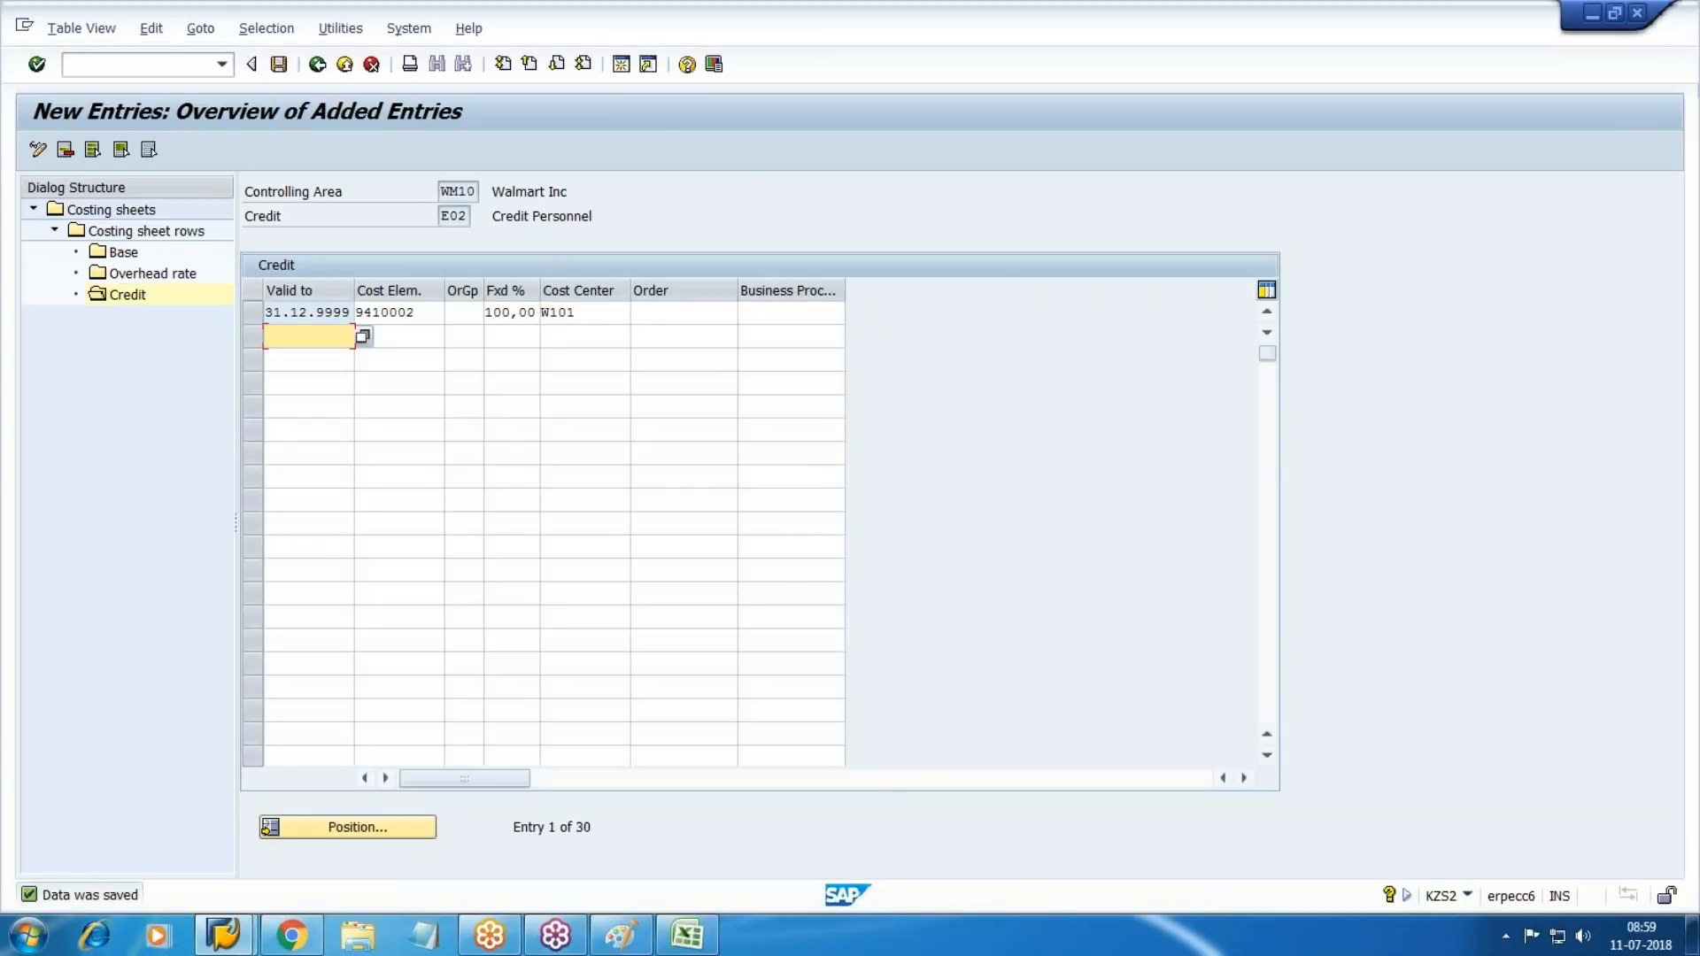
key("F3")
key("F3")
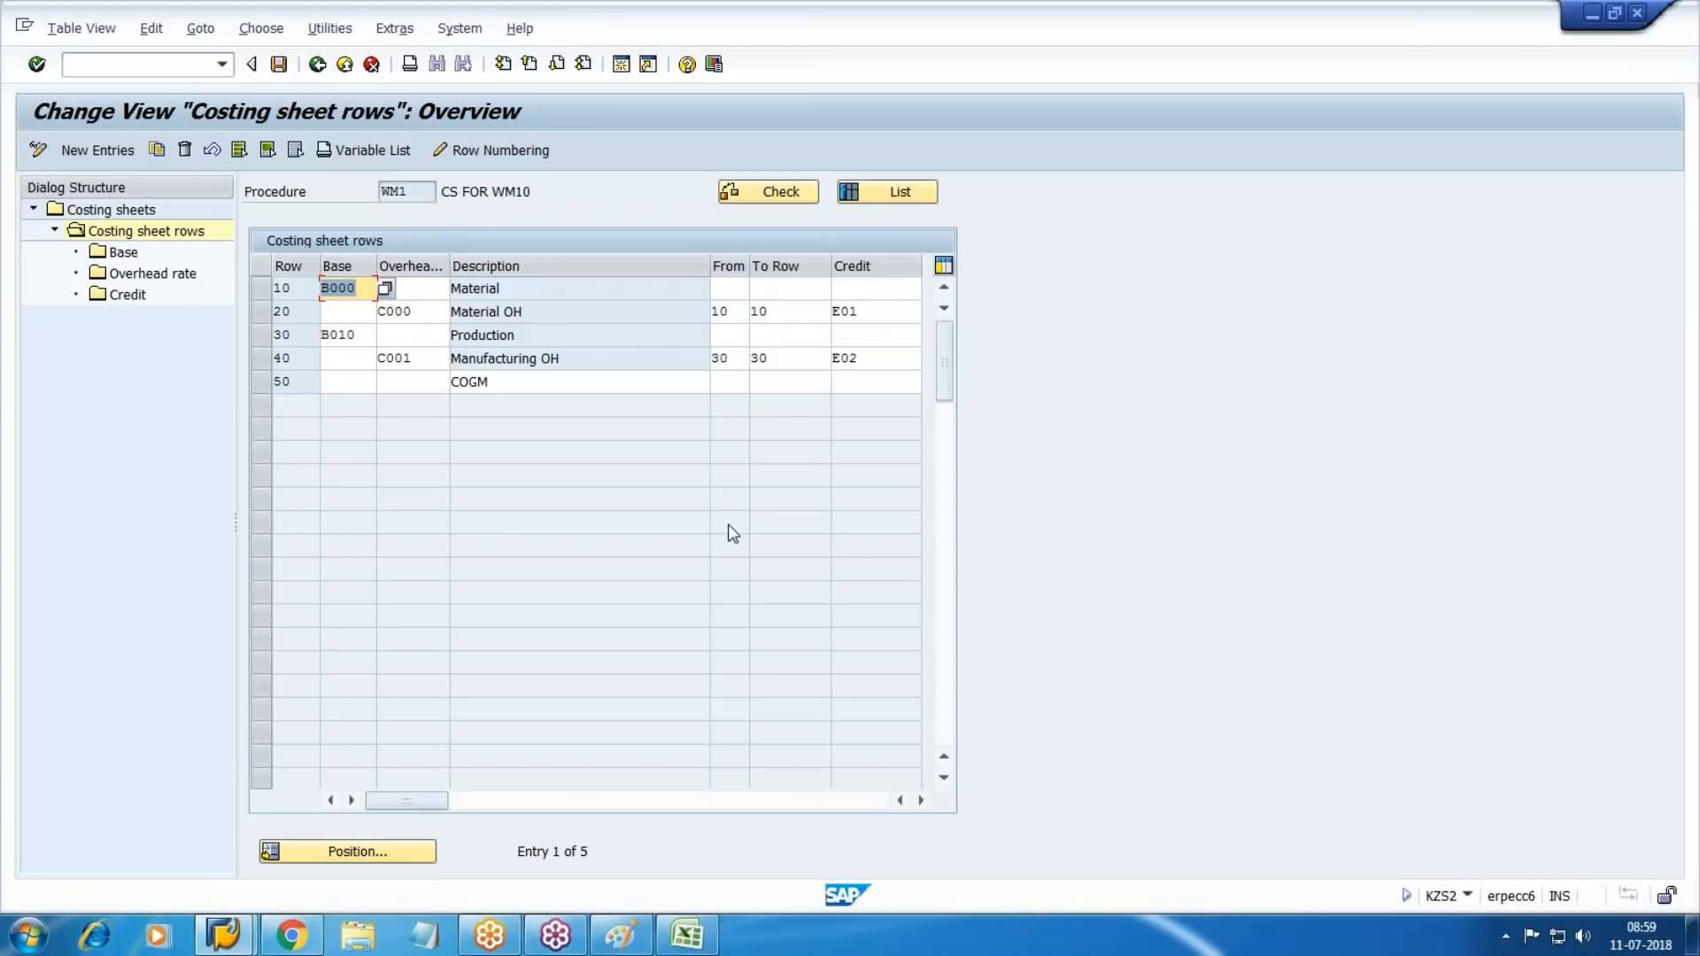
Review the C000 and C001 overhead rows, and switch to the Chrome working notes to examine the standard costing diagram.
left_click(416, 308)
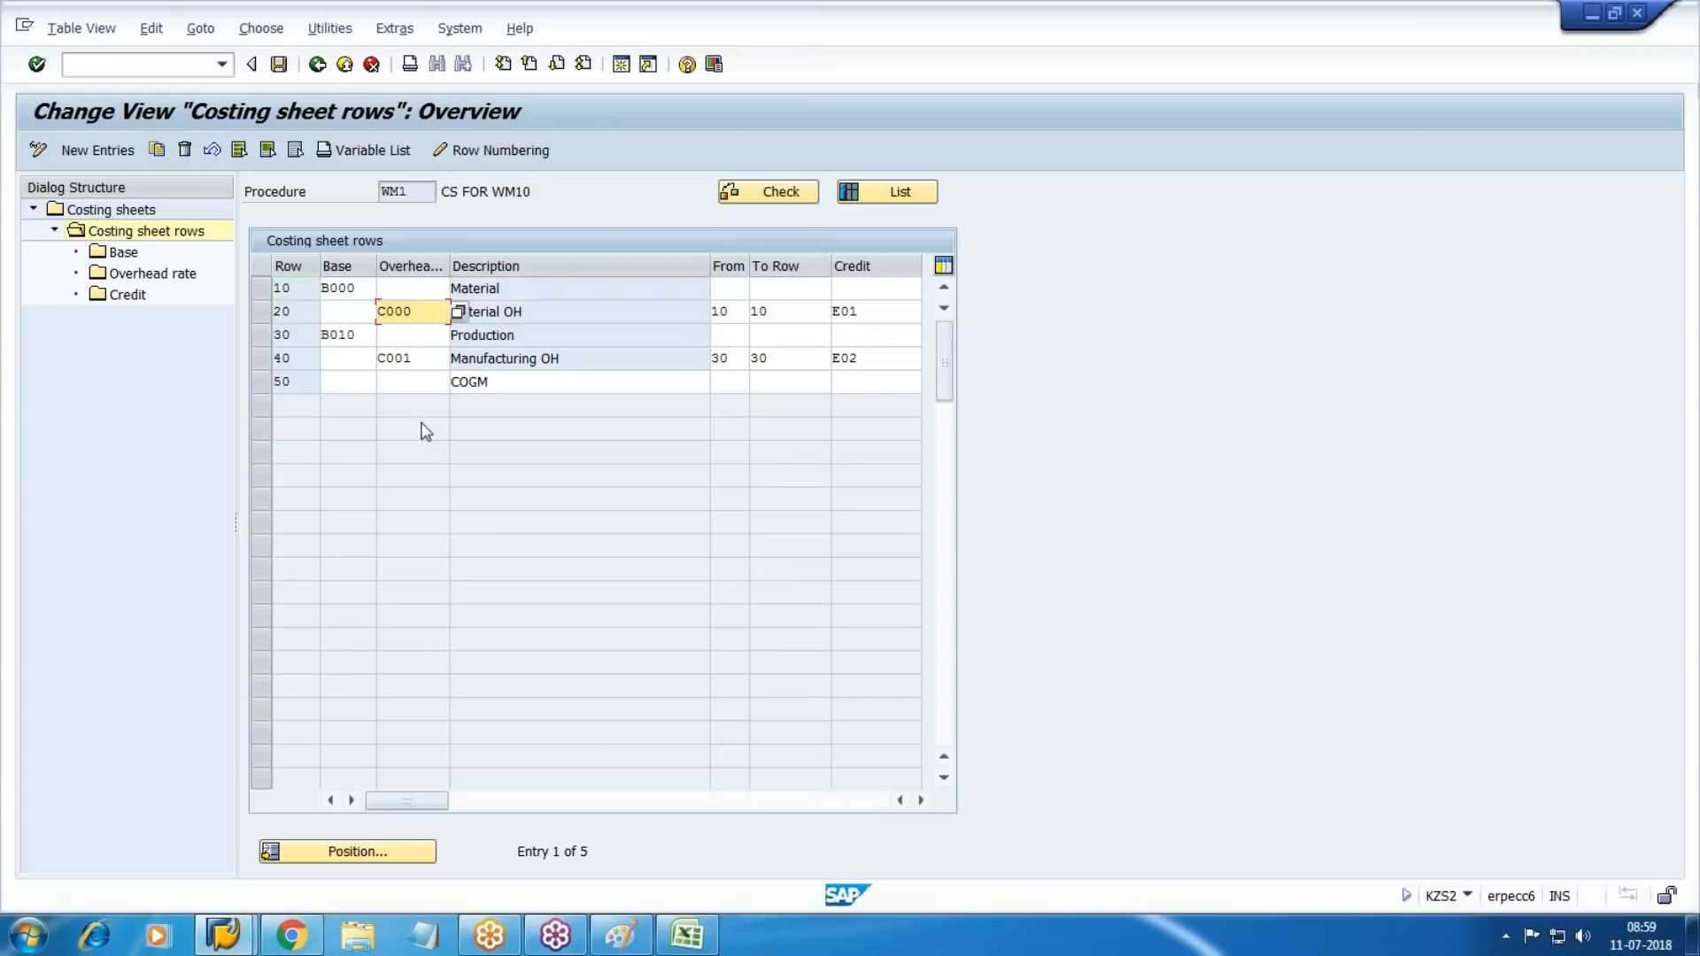
left_click(419, 360)
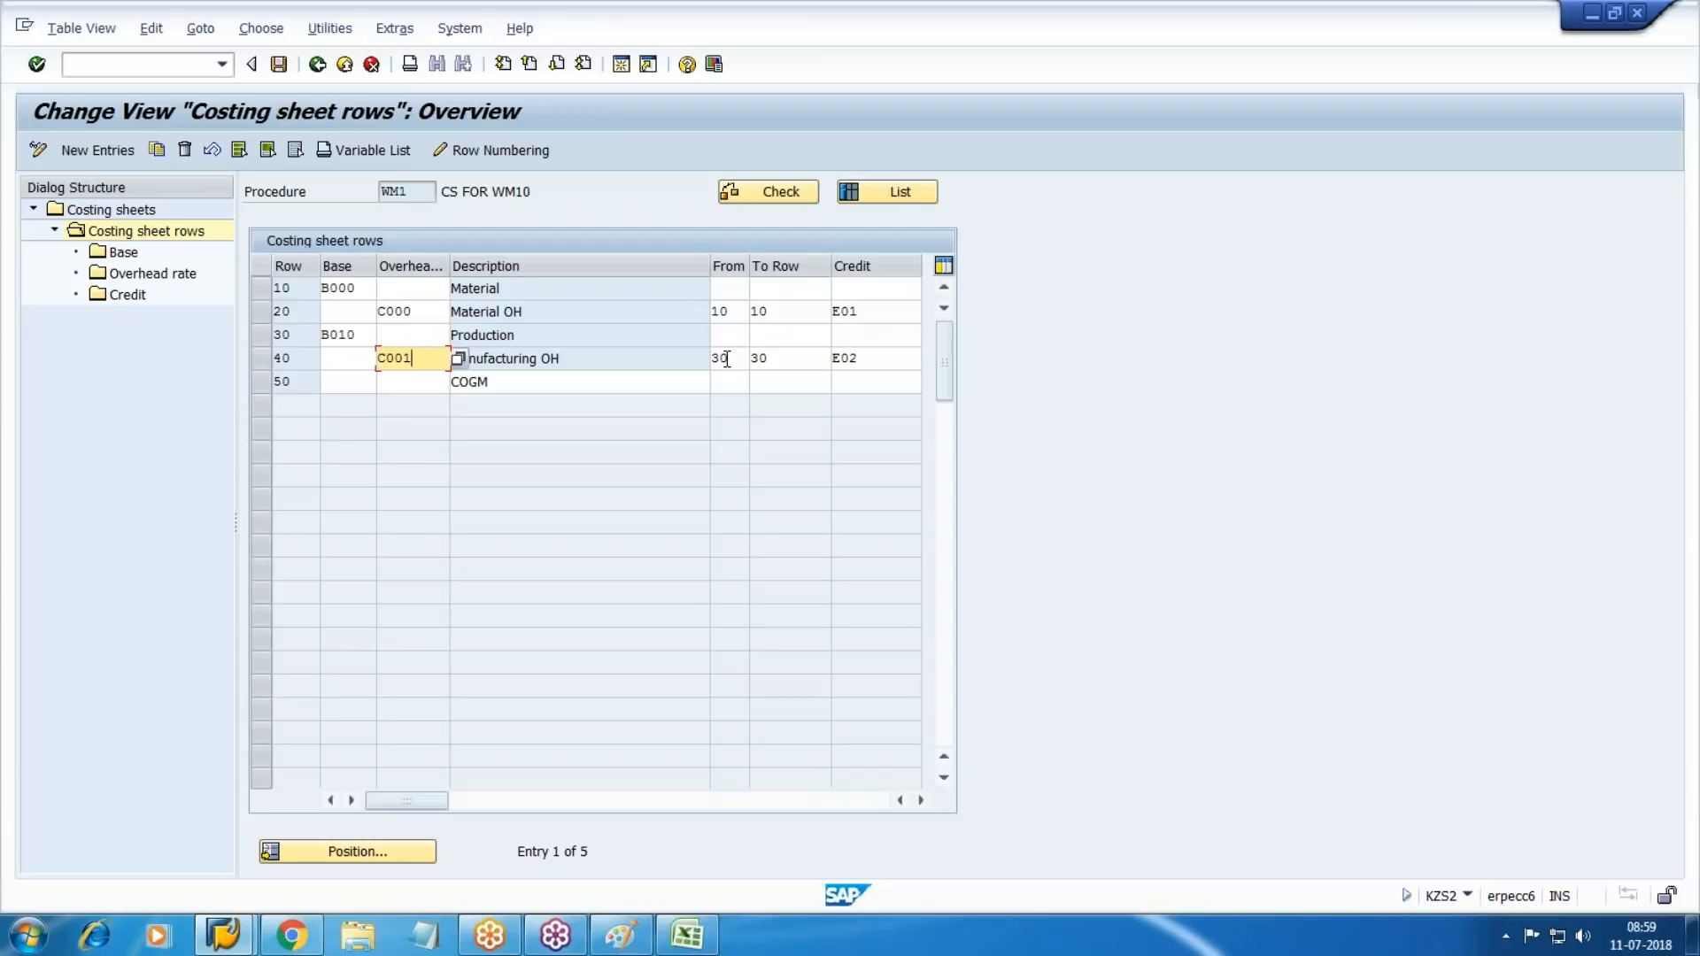
left_click(291, 935)
scroll(652, 470, "up", 1)
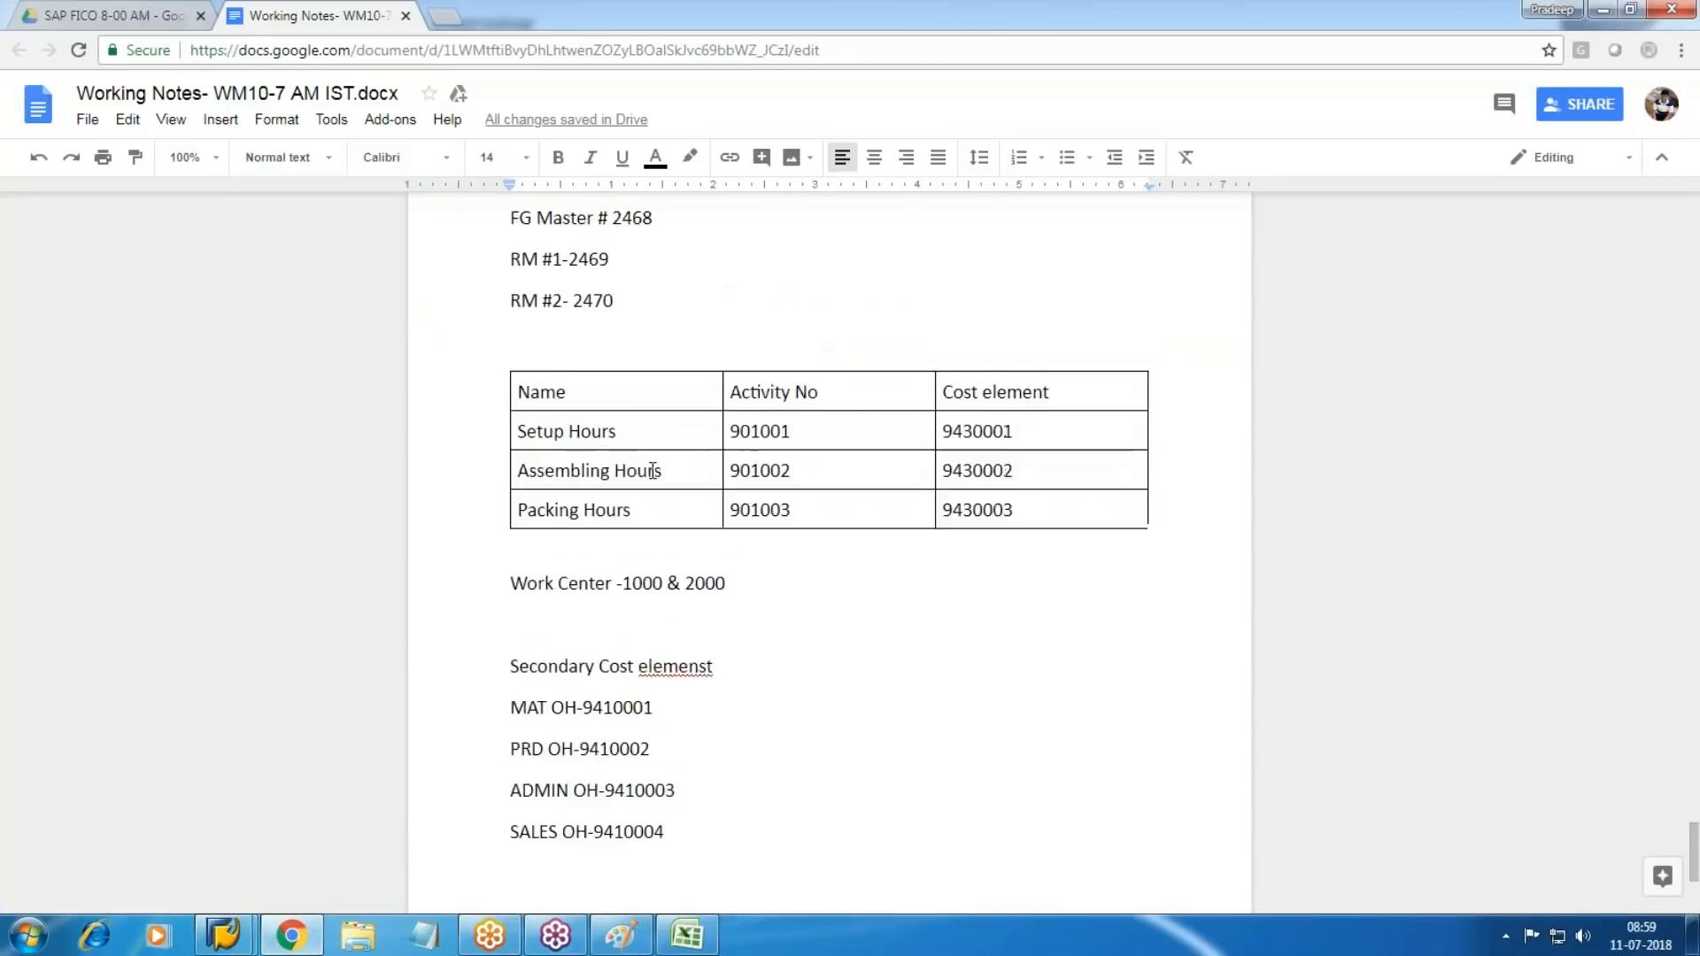
scroll(652, 470, "up", 10)
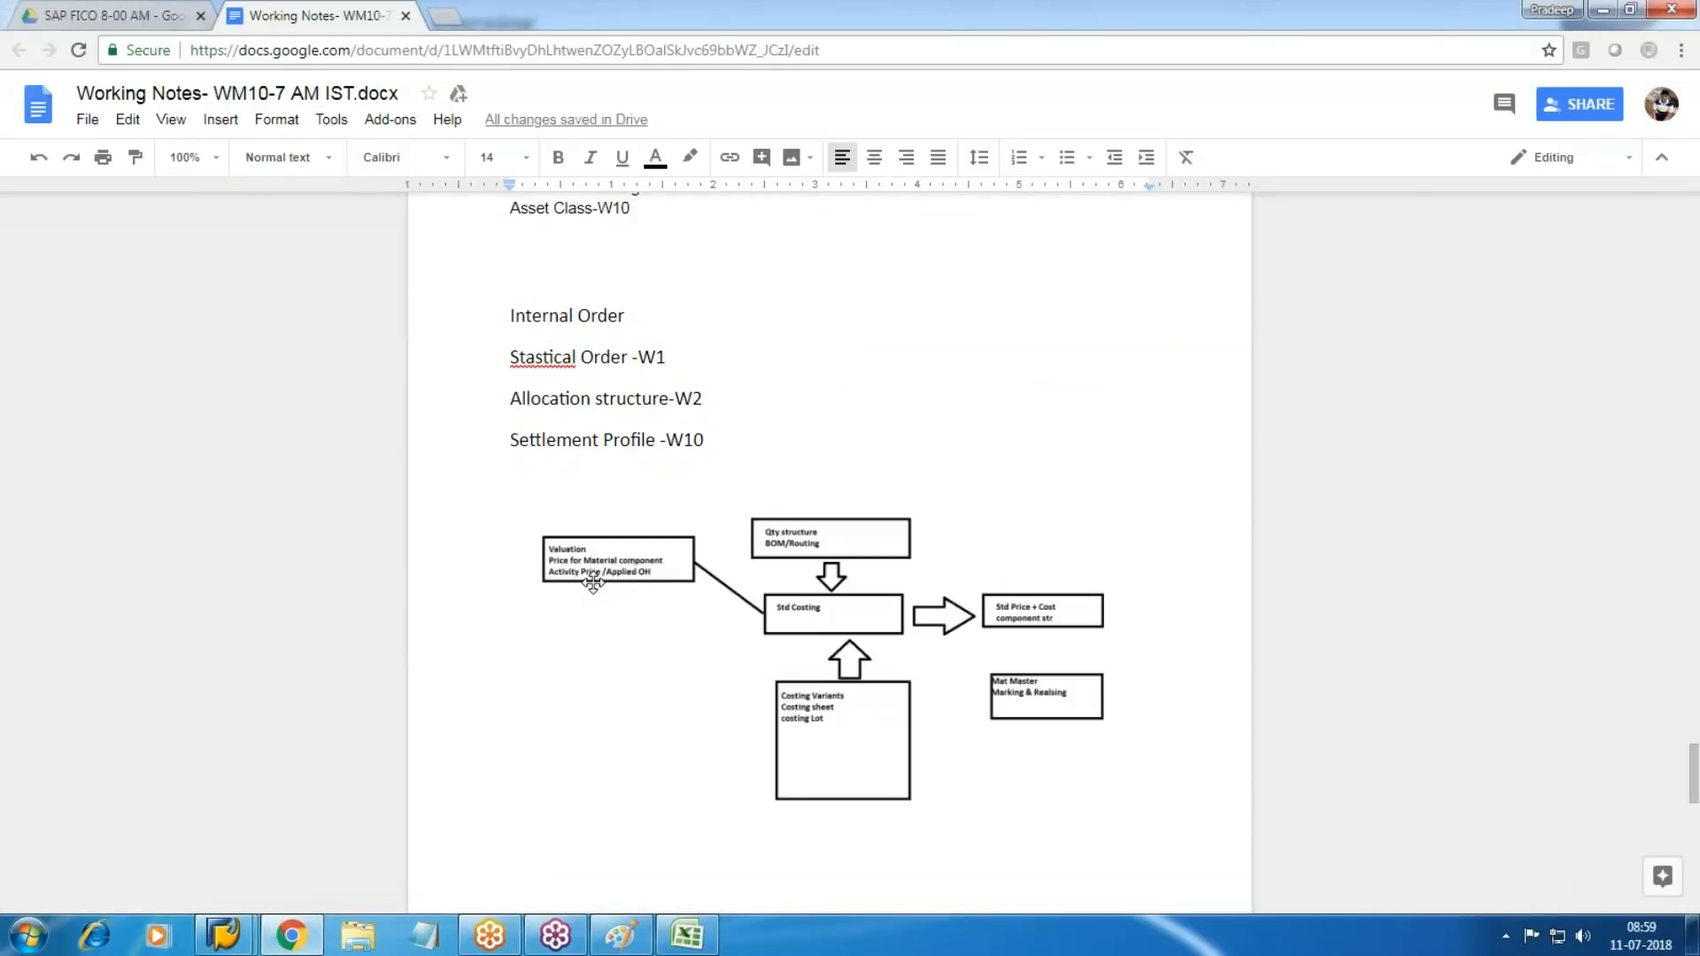